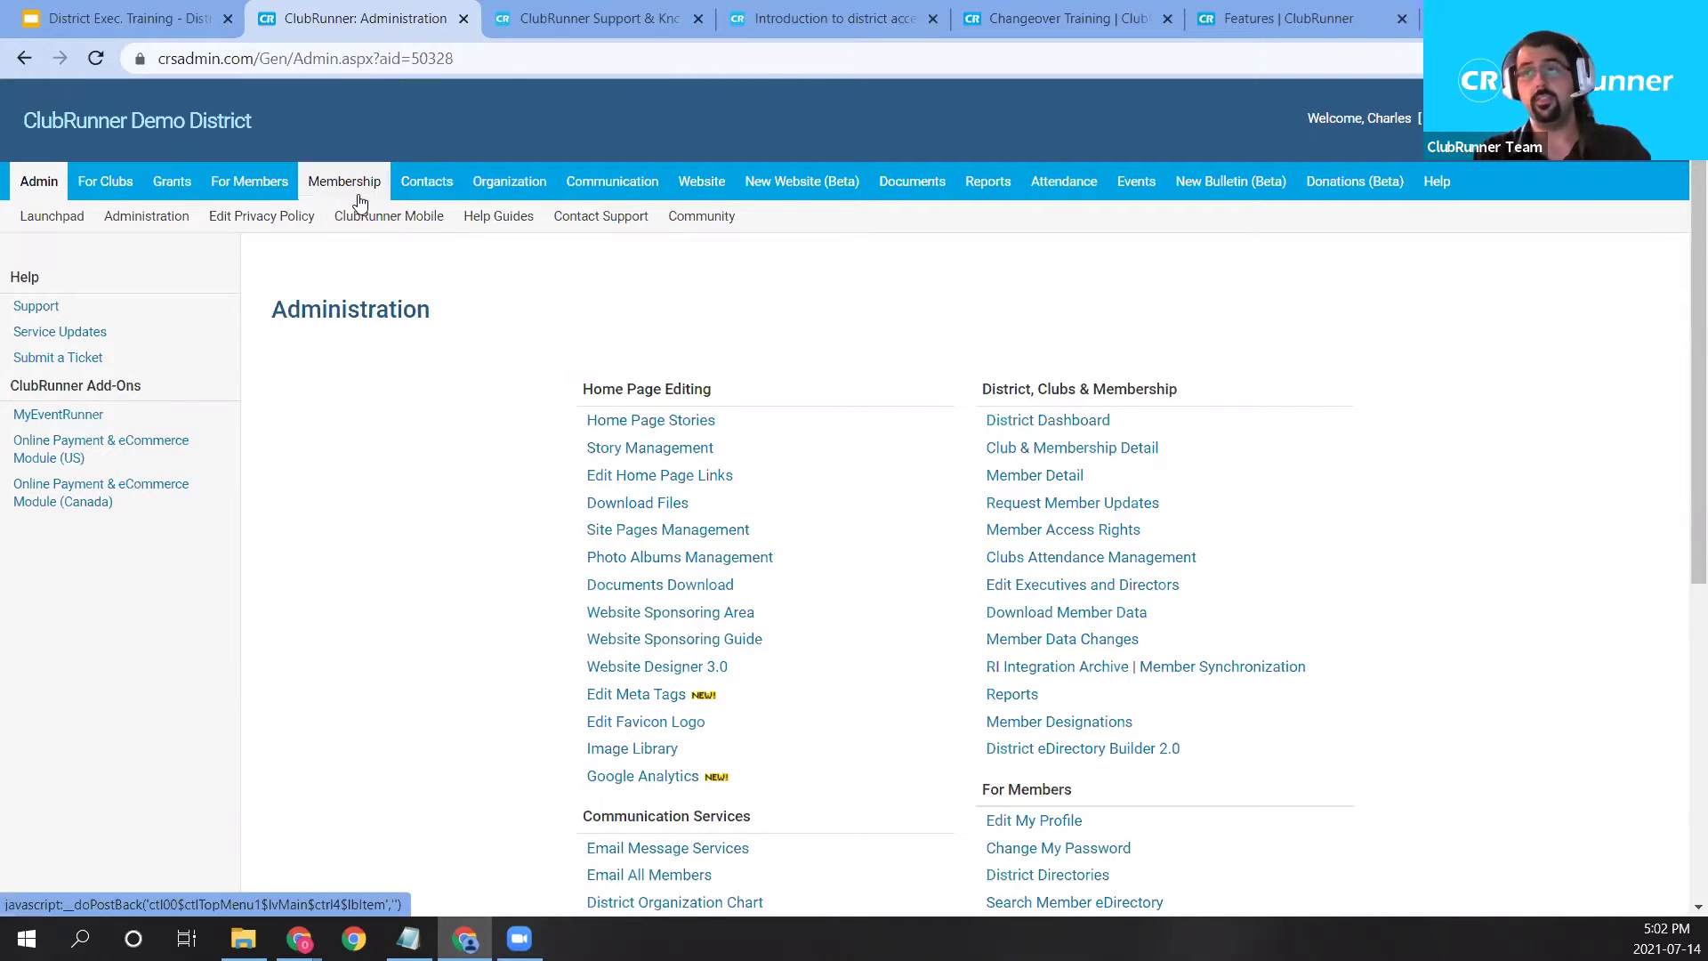
In Member Access Rights, choose the Green Town club and a member, and continue to their access settings.
{"action": "mouse_move", "coordinate": [356, 192]}
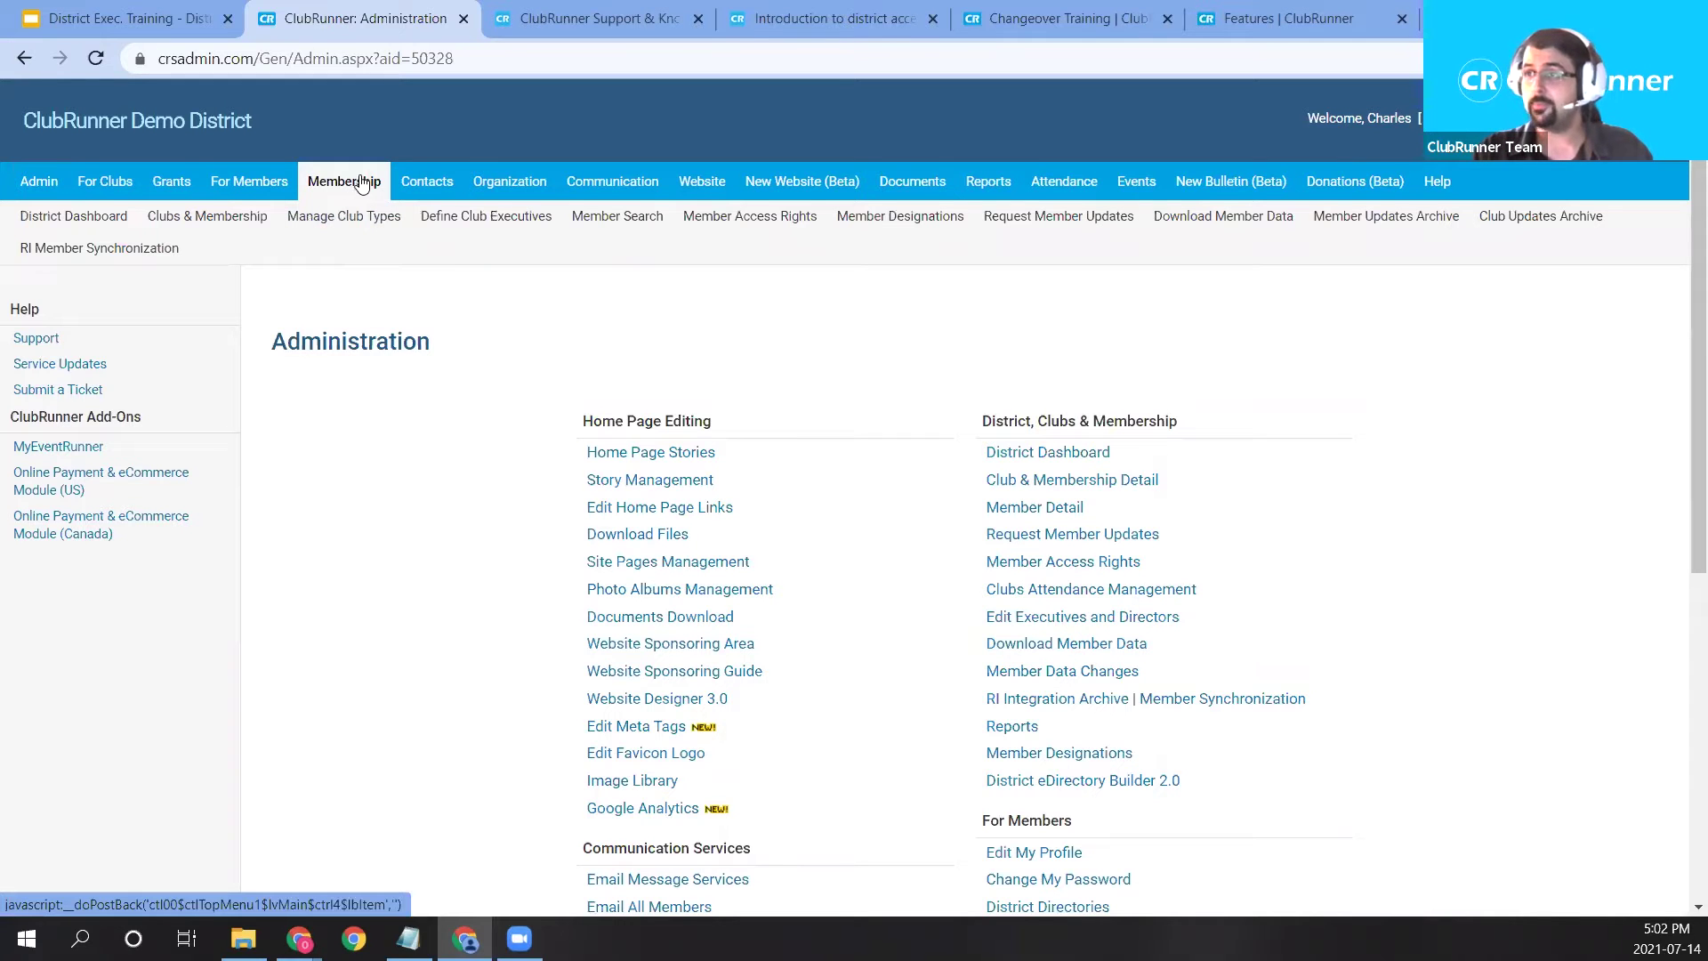
{"action": "left_click", "coordinate": [775, 224]}
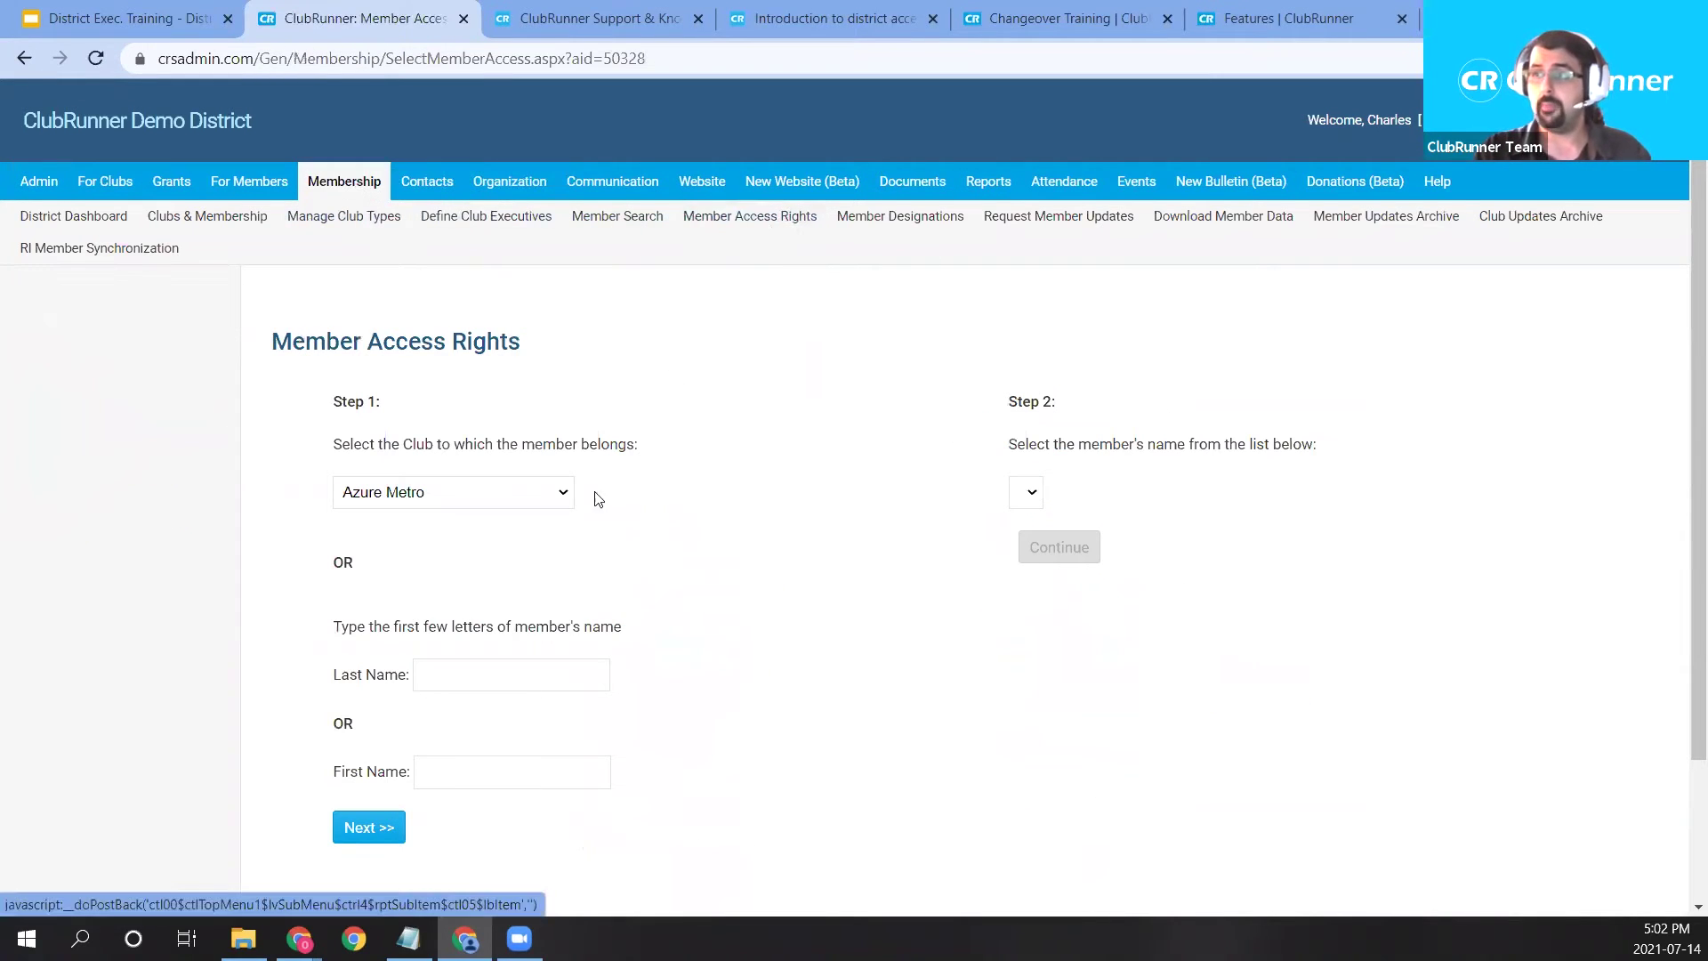
{"action": "left_click", "coordinate": [553, 497]}
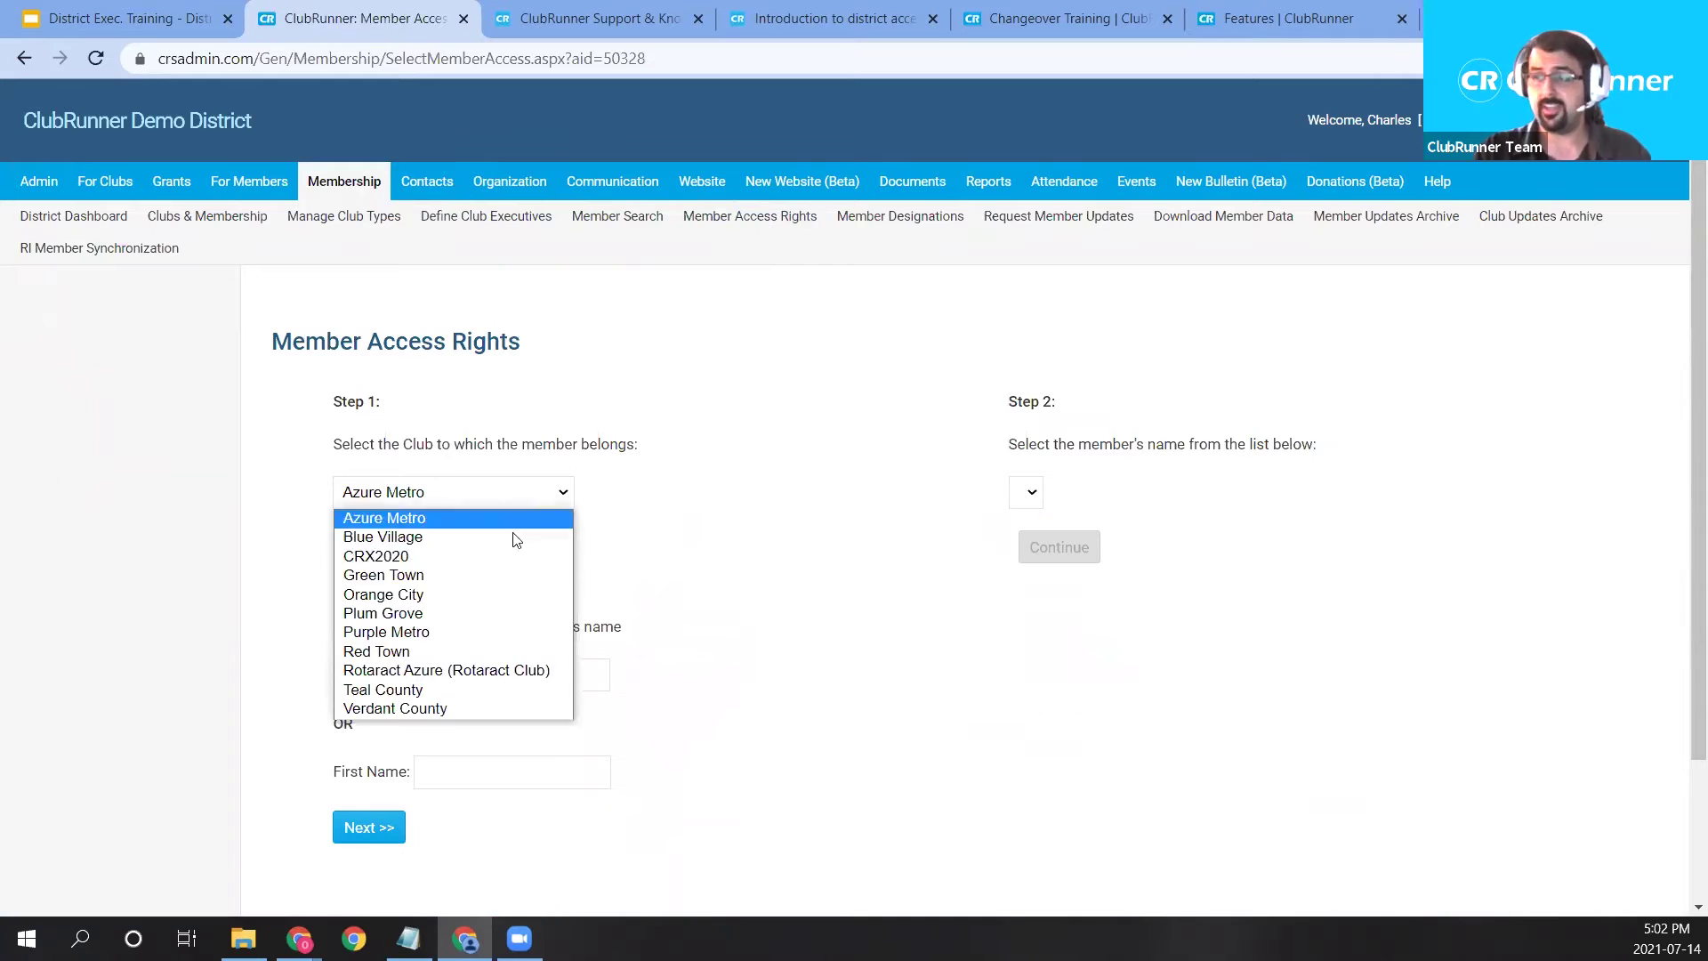
{"action": "left_click", "coordinate": [468, 574]}
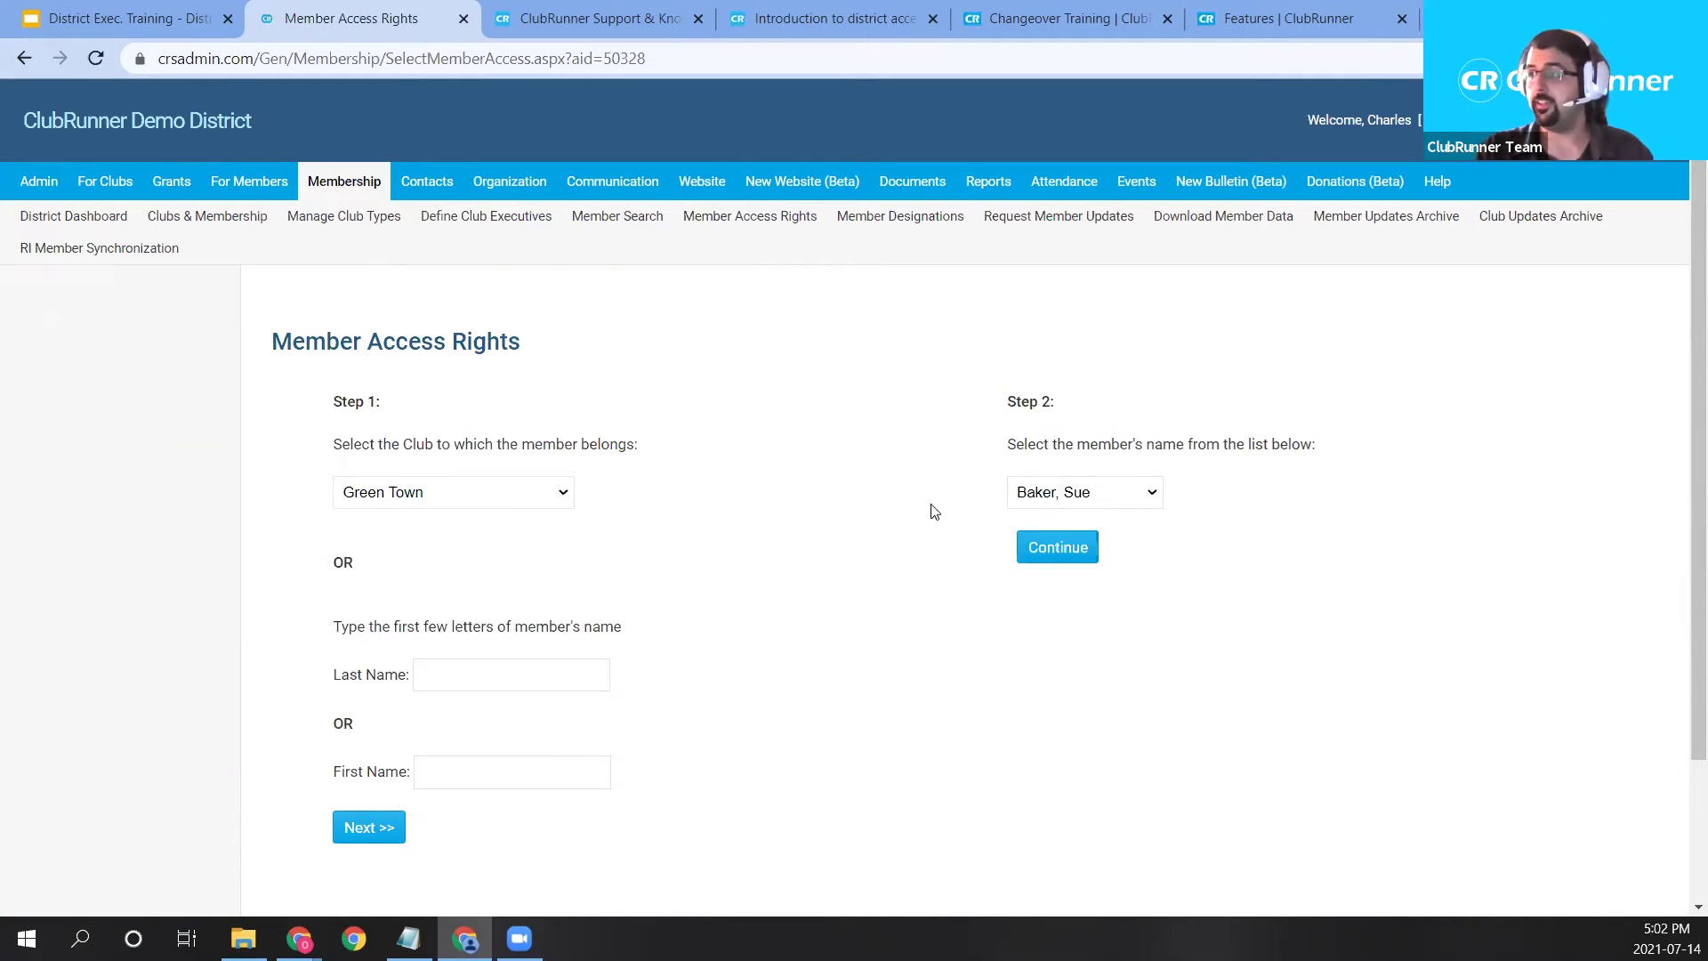
{"action": "left_click", "coordinate": [1099, 502]}
{"action": "left_click", "coordinate": [1063, 719]}
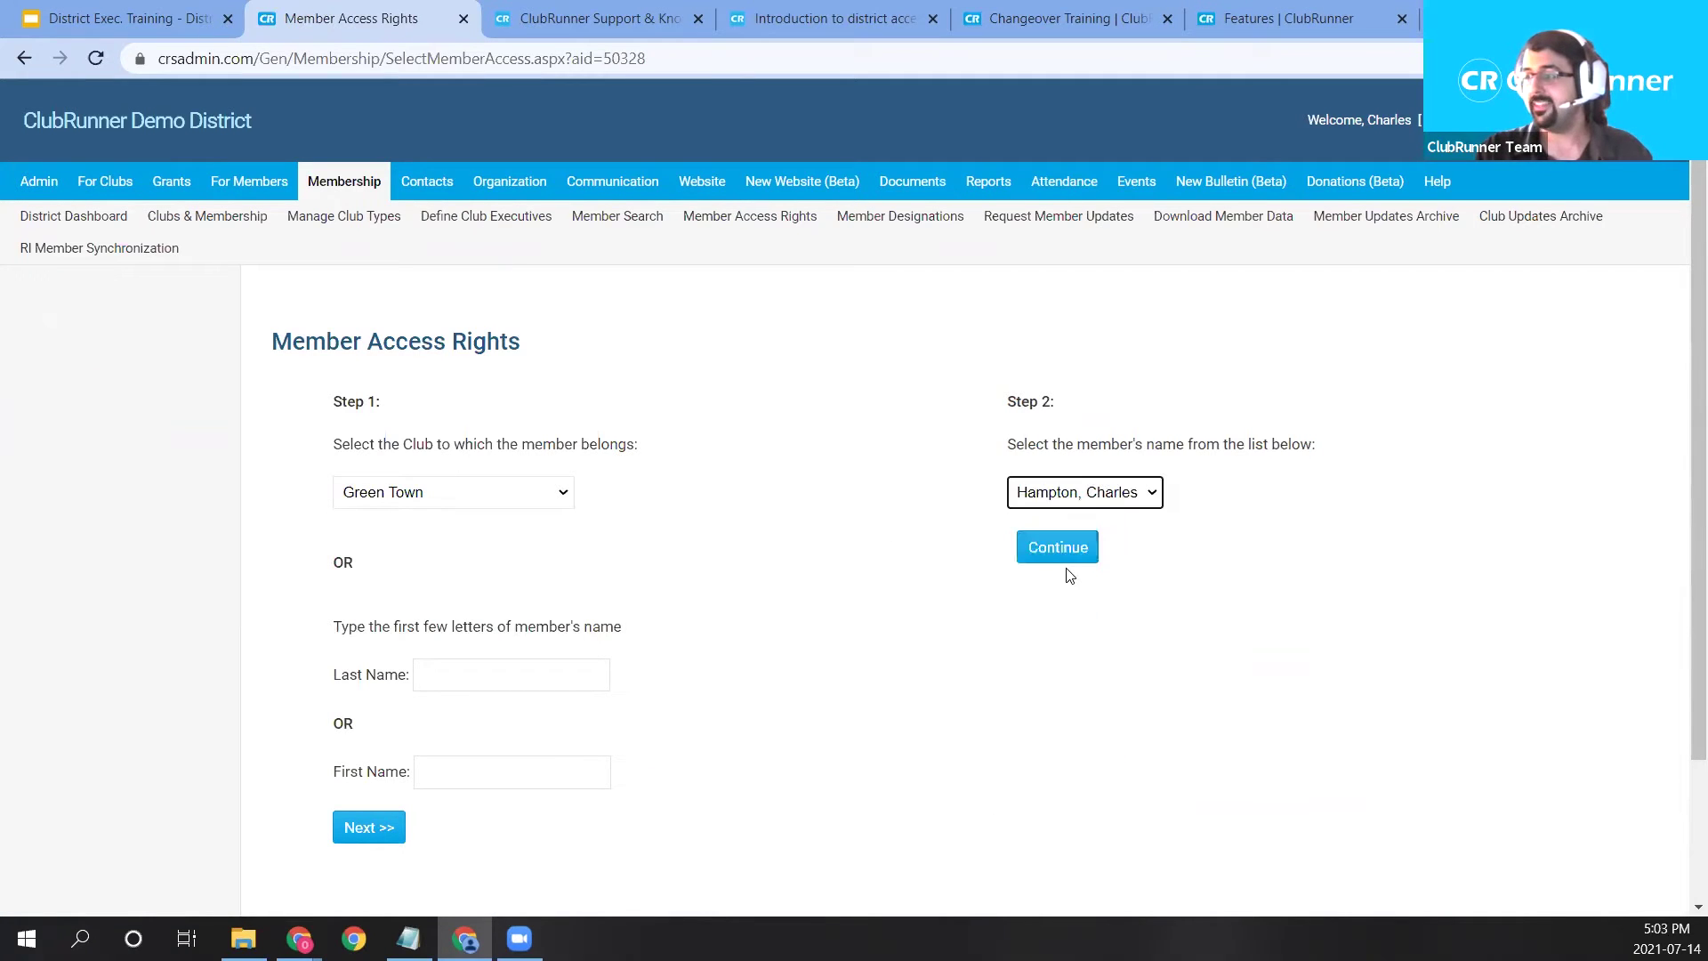
{"action": "left_click", "coordinate": [1064, 551]}
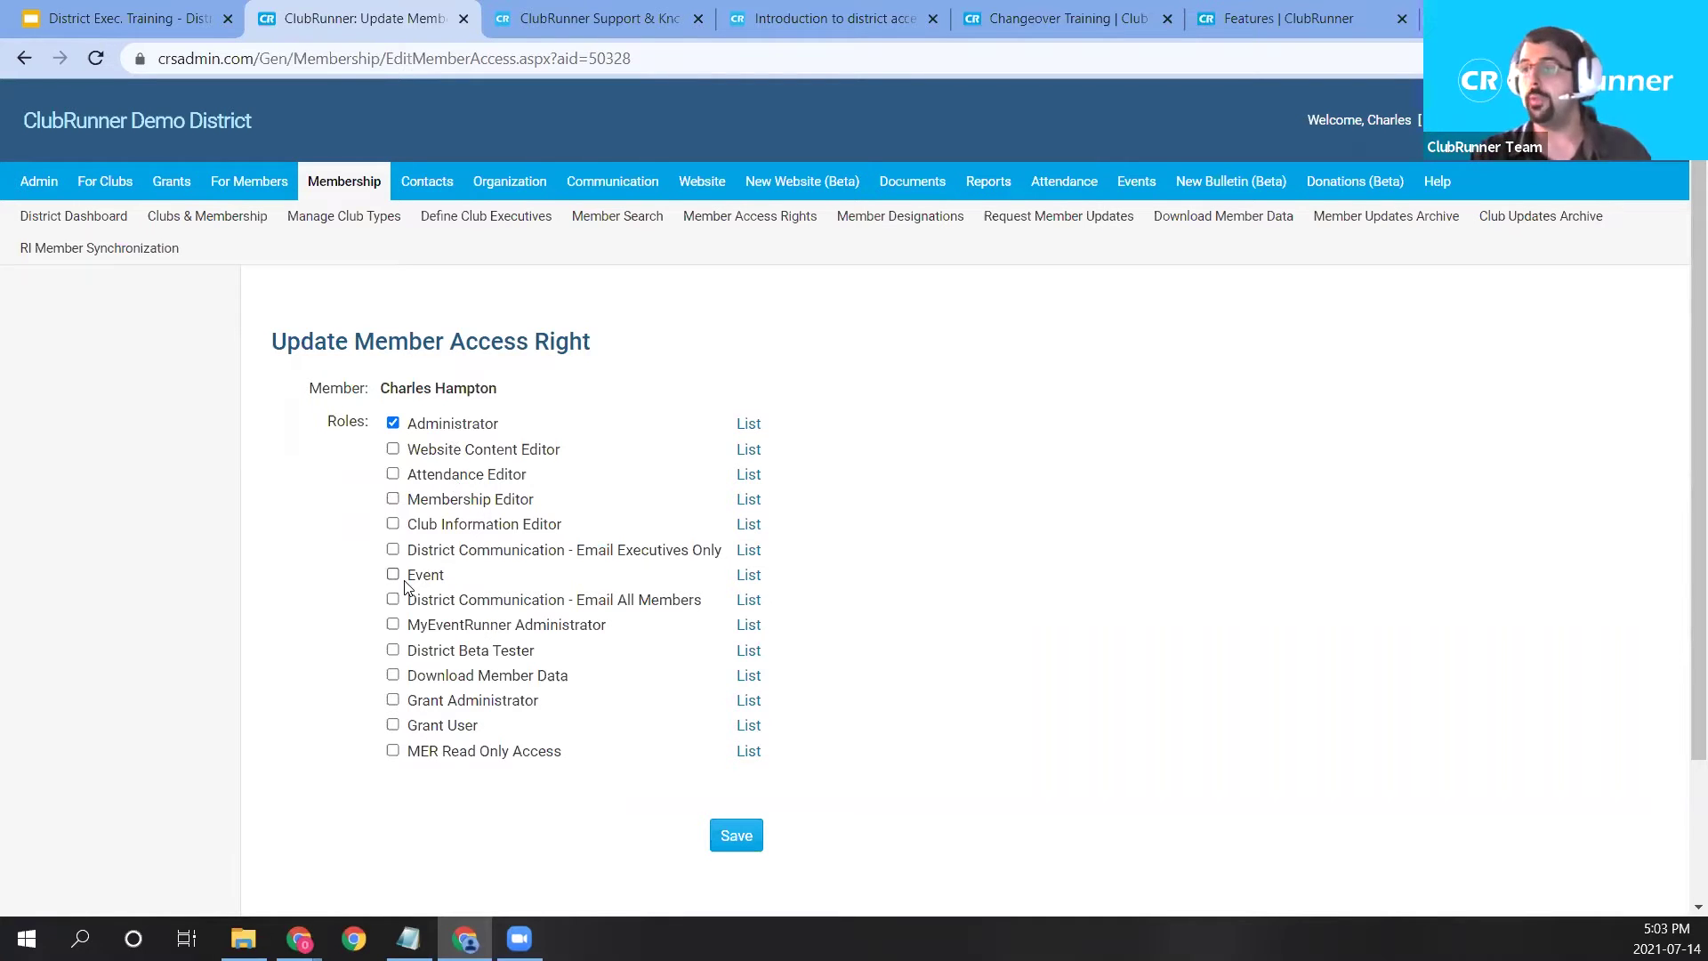
Tick the Membership Editor and Event role checkboxes for the member.
{"action": "mouse_move", "coordinate": [1128, 188]}
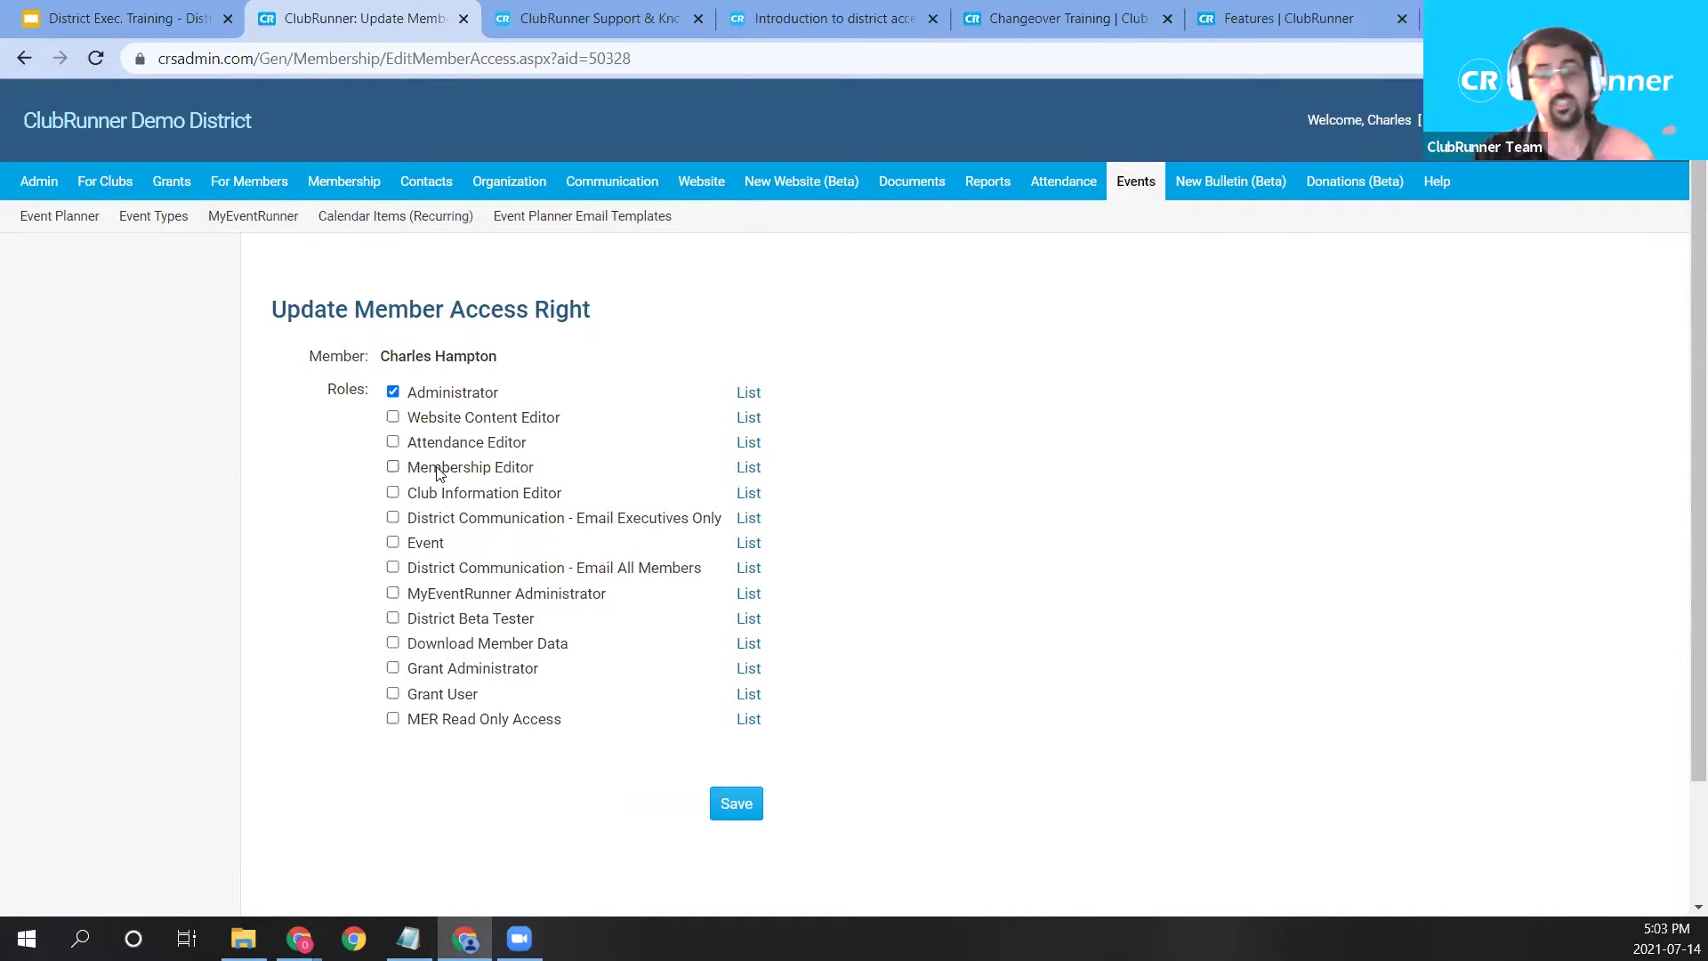
{"action": "left_click", "coordinate": [392, 466]}
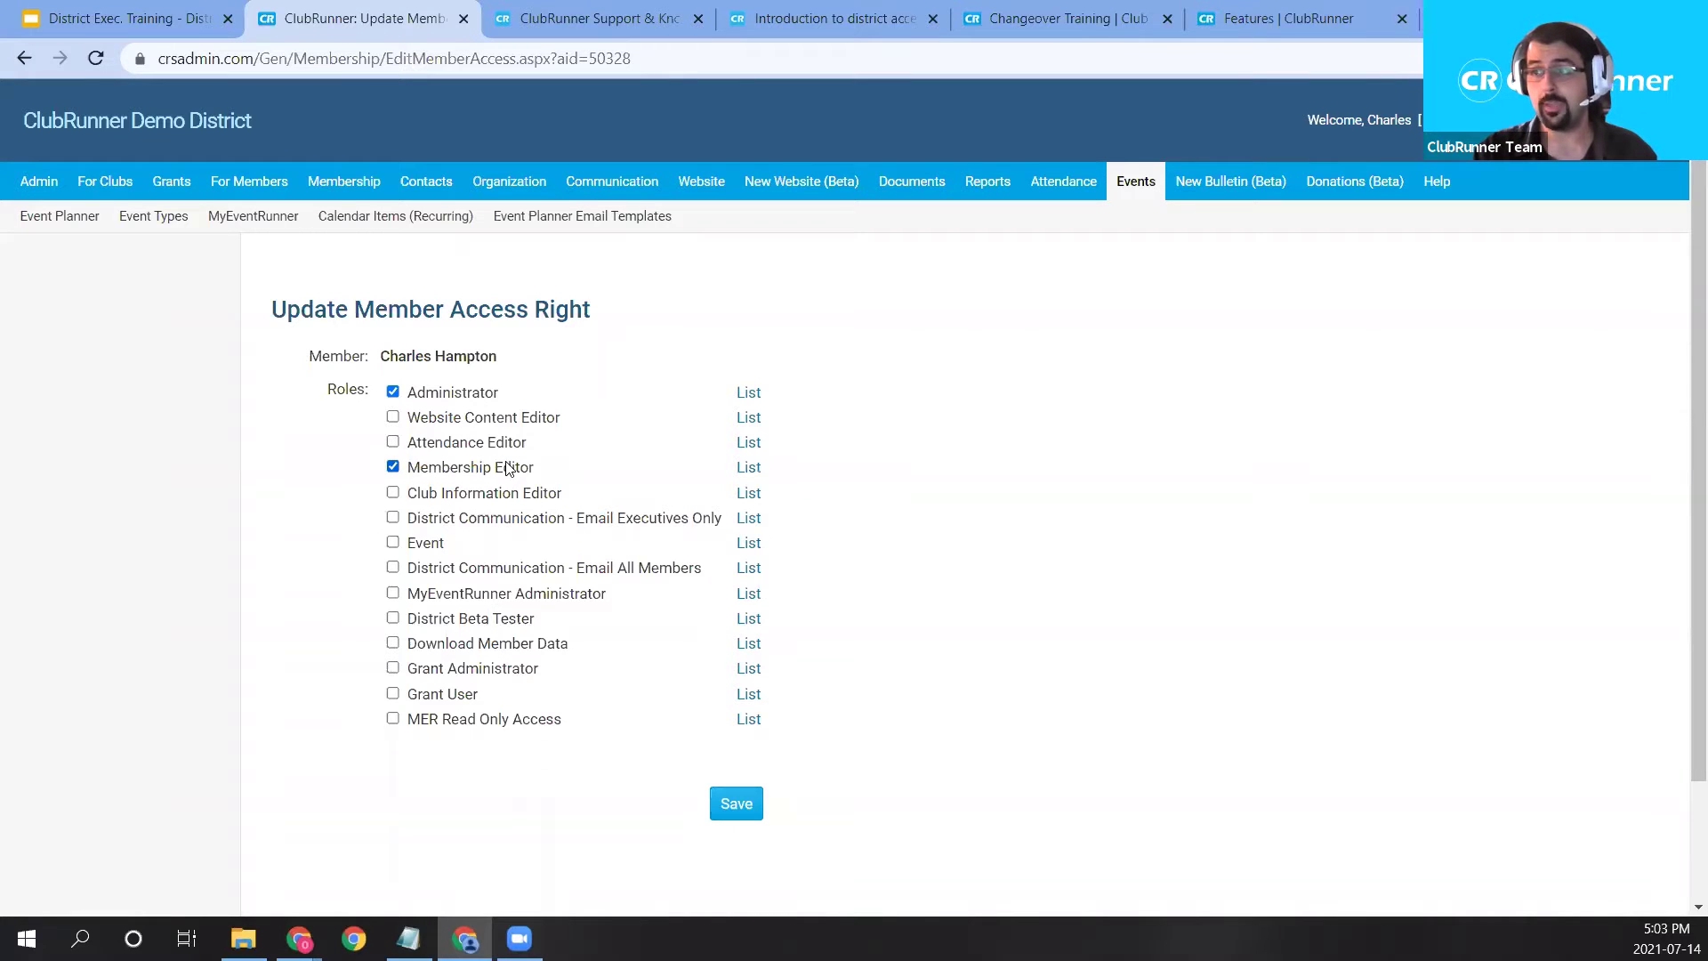
{"action": "left_click", "coordinate": [391, 545]}
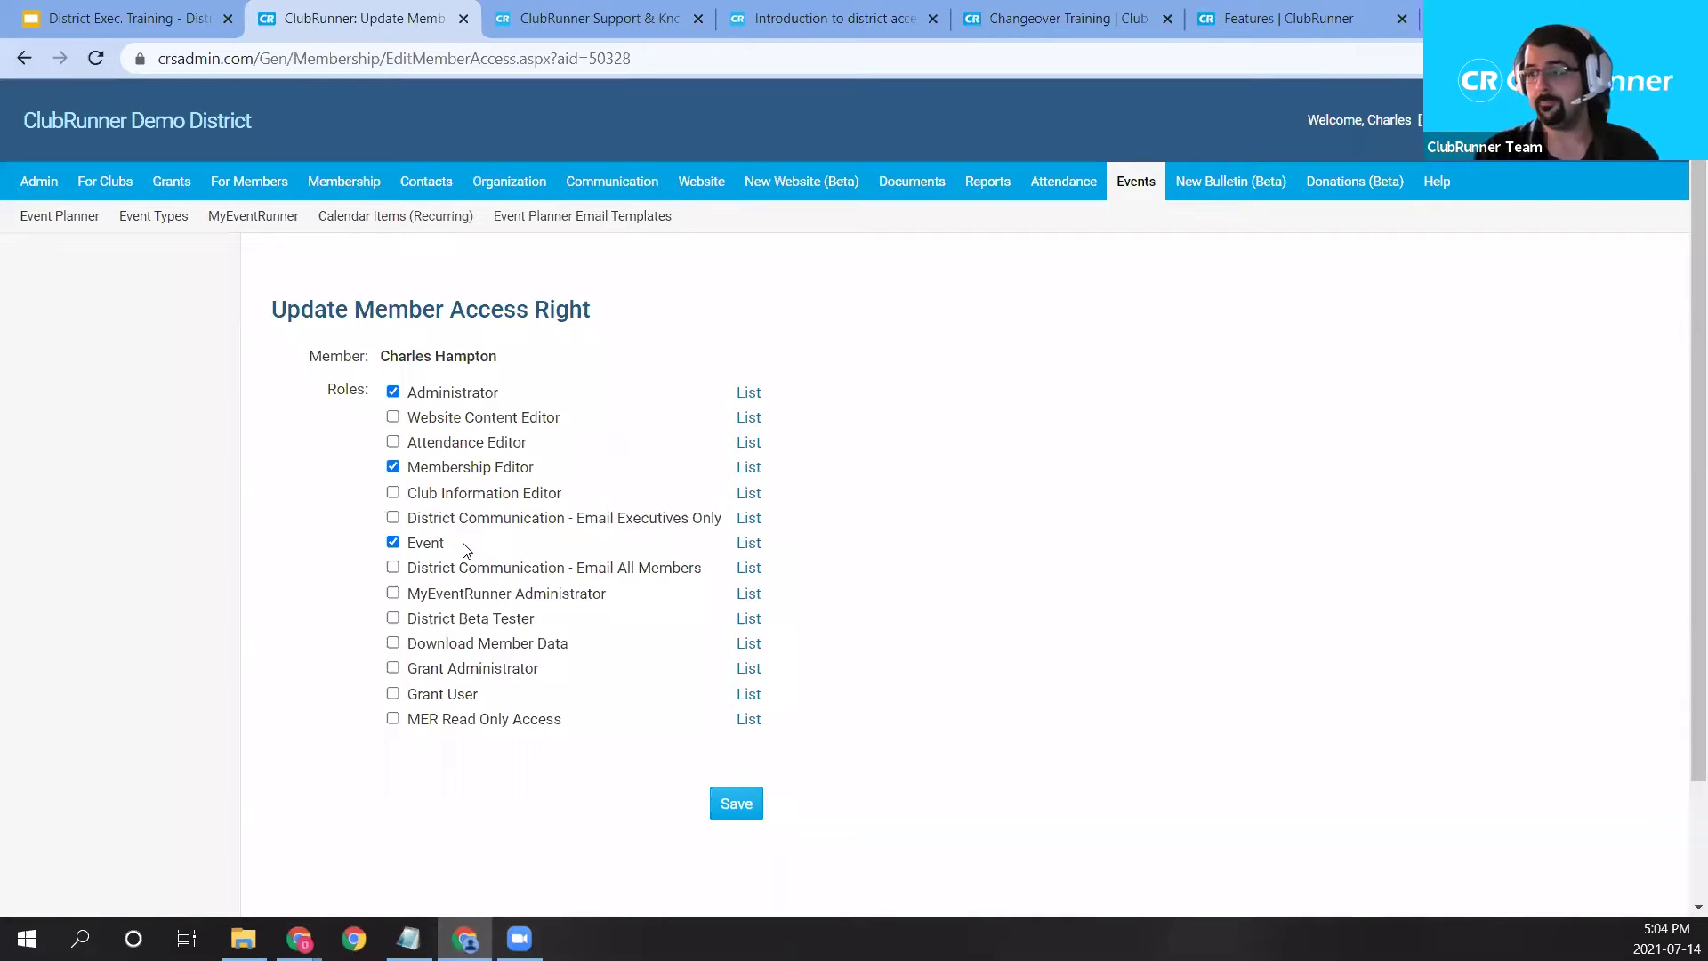
Save the member's Administrator, Membership Editor and Event roles.
{"action": "left_click", "coordinate": [739, 814]}
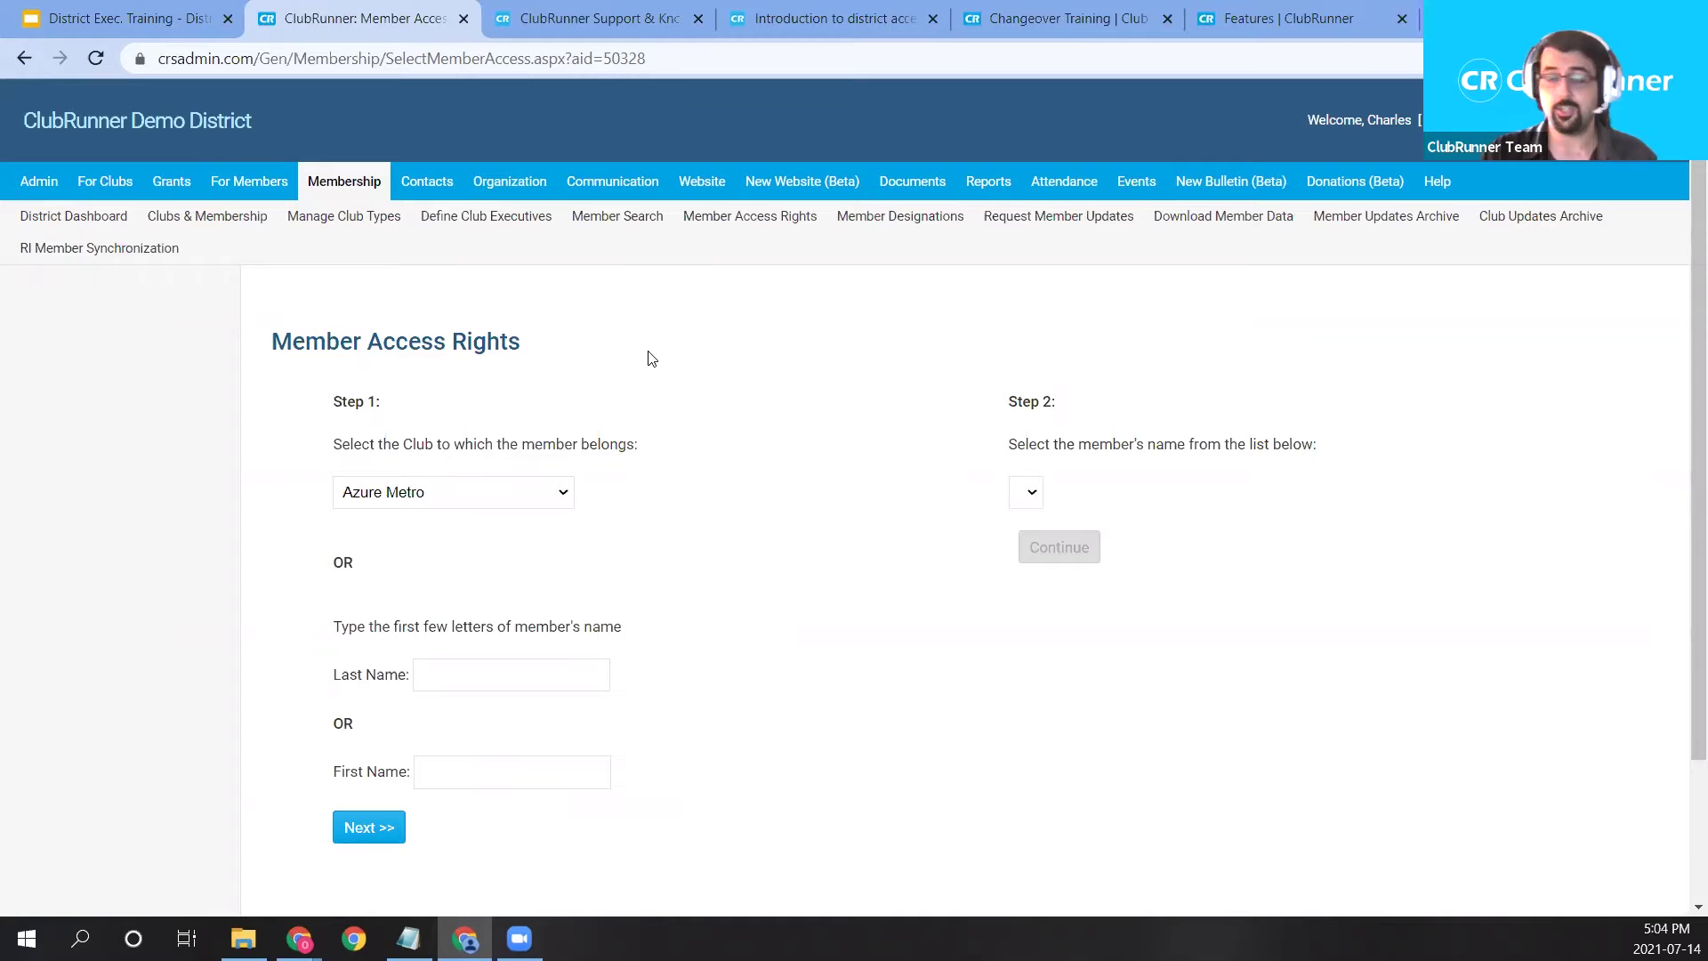
Open the 2021-22 District Organization Chart and scroll down to the executives.
{"action": "left_click", "coordinate": [537, 190]}
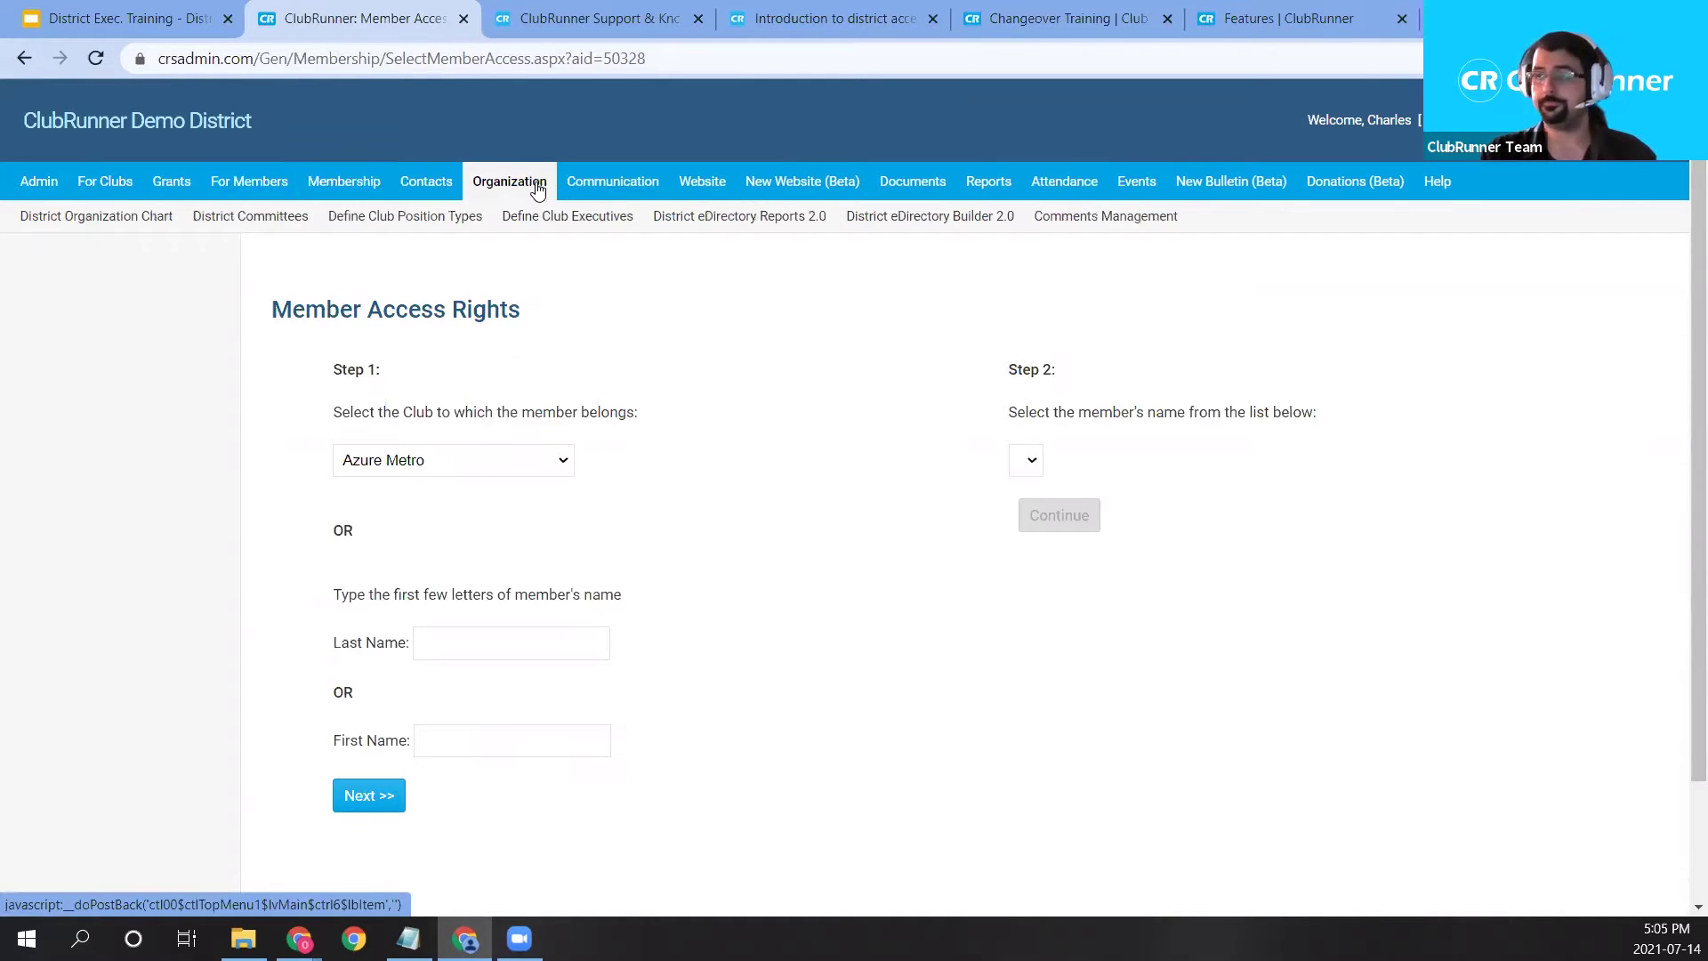
{"action": "left_click", "coordinate": [124, 230]}
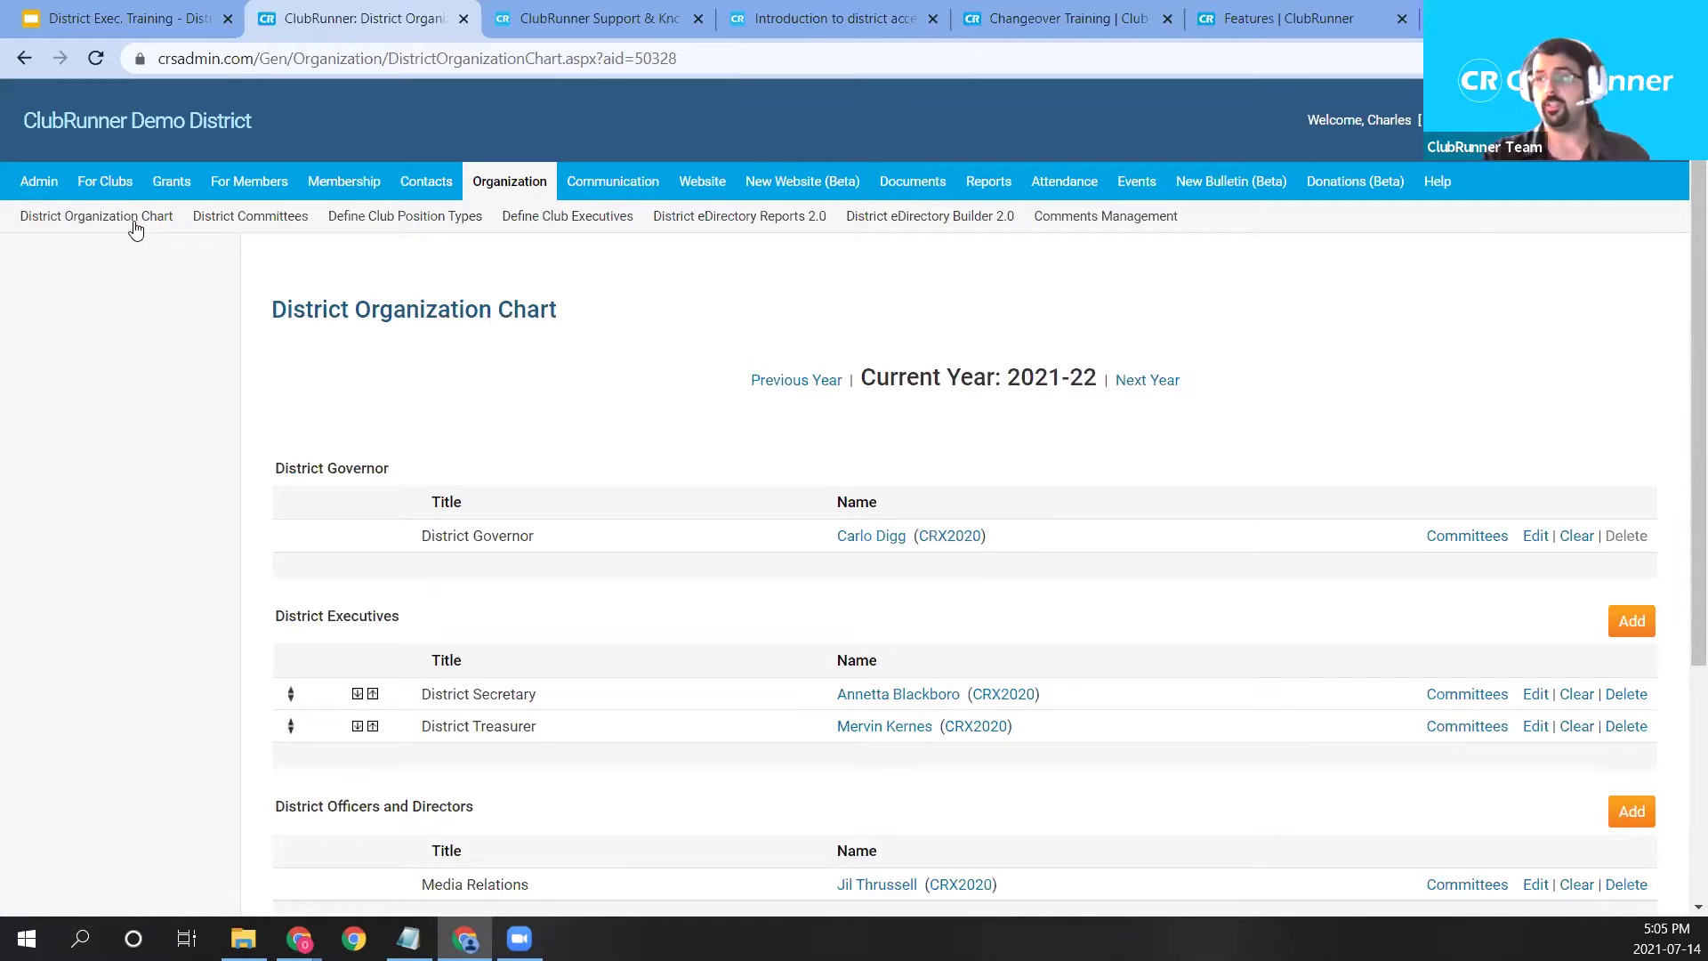
{"action": "scroll", "coordinate": [730, 382], "scroll_direction": "down", "scroll_amount": 1}
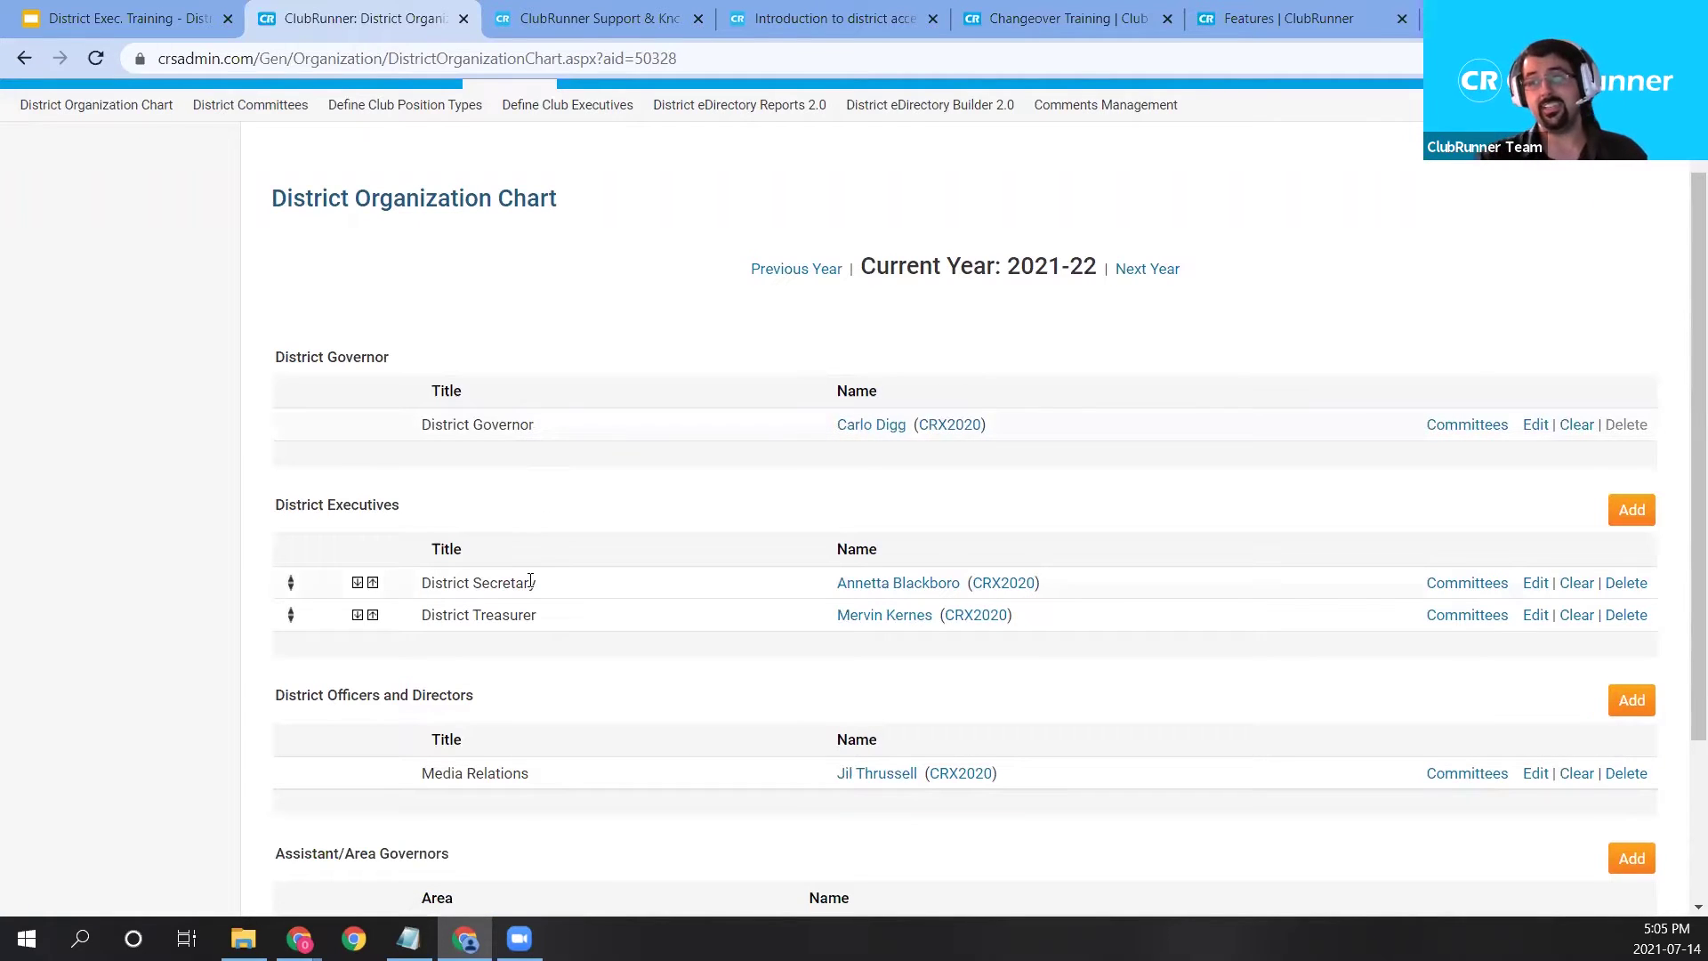
{"action": "right_click", "coordinate": [517, 614]}
{"action": "left_click", "coordinate": [408, 537]}
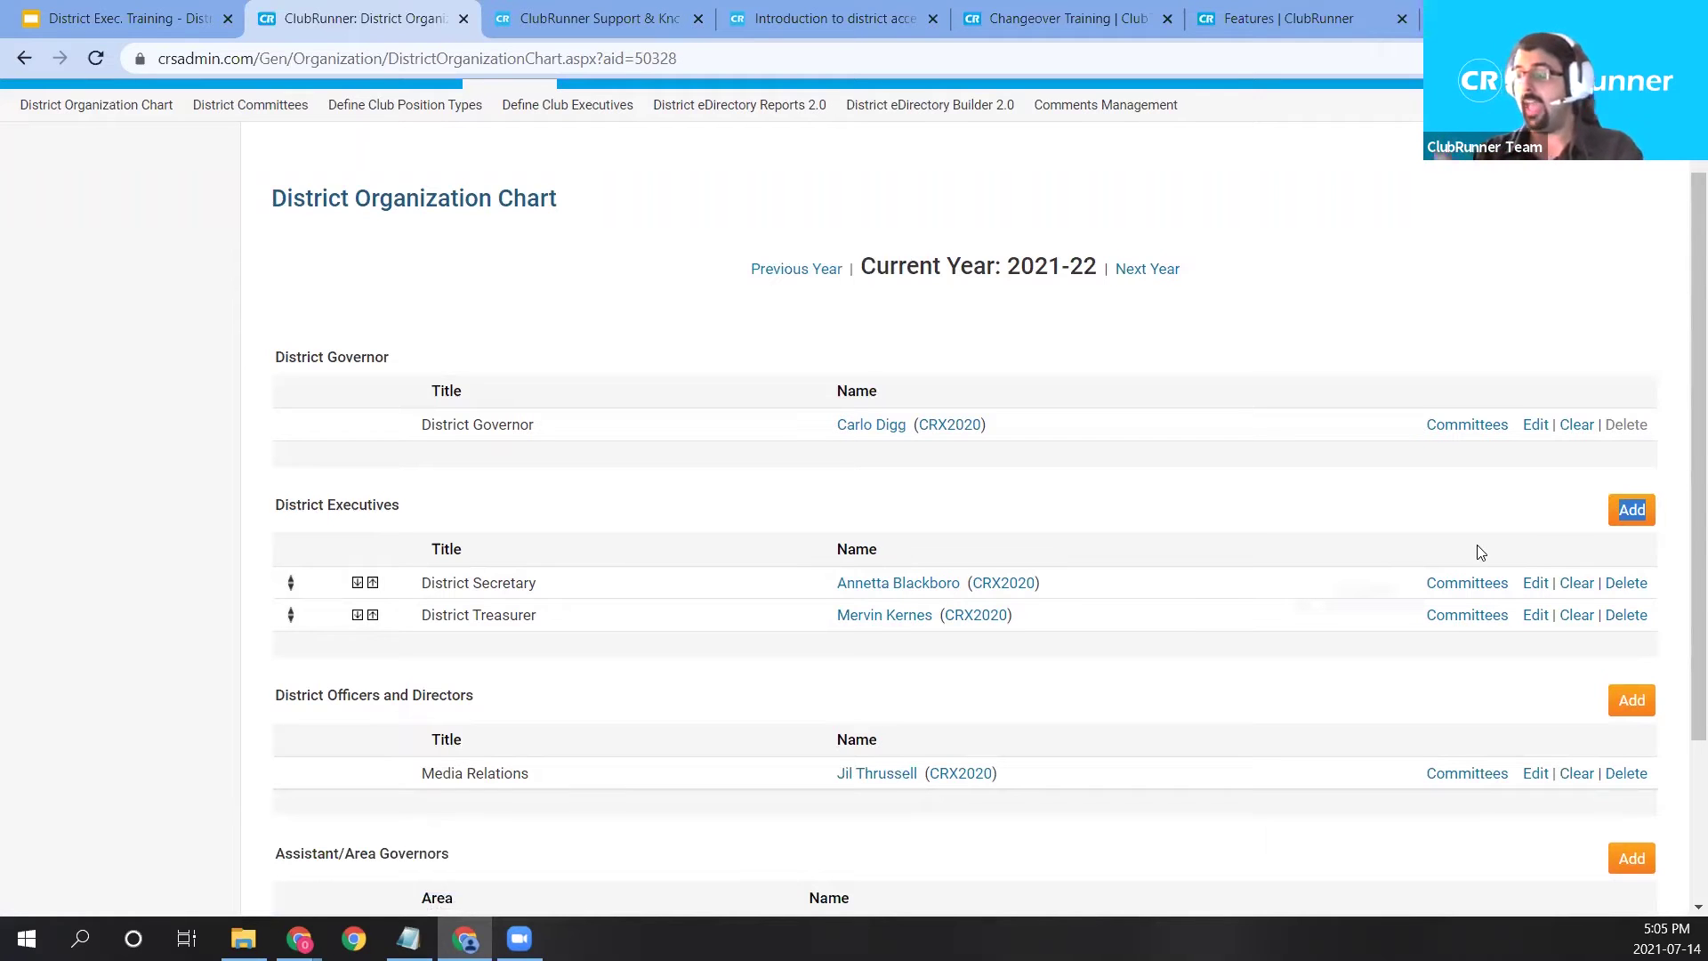
{"action": "left_click", "coordinate": [1438, 516]}
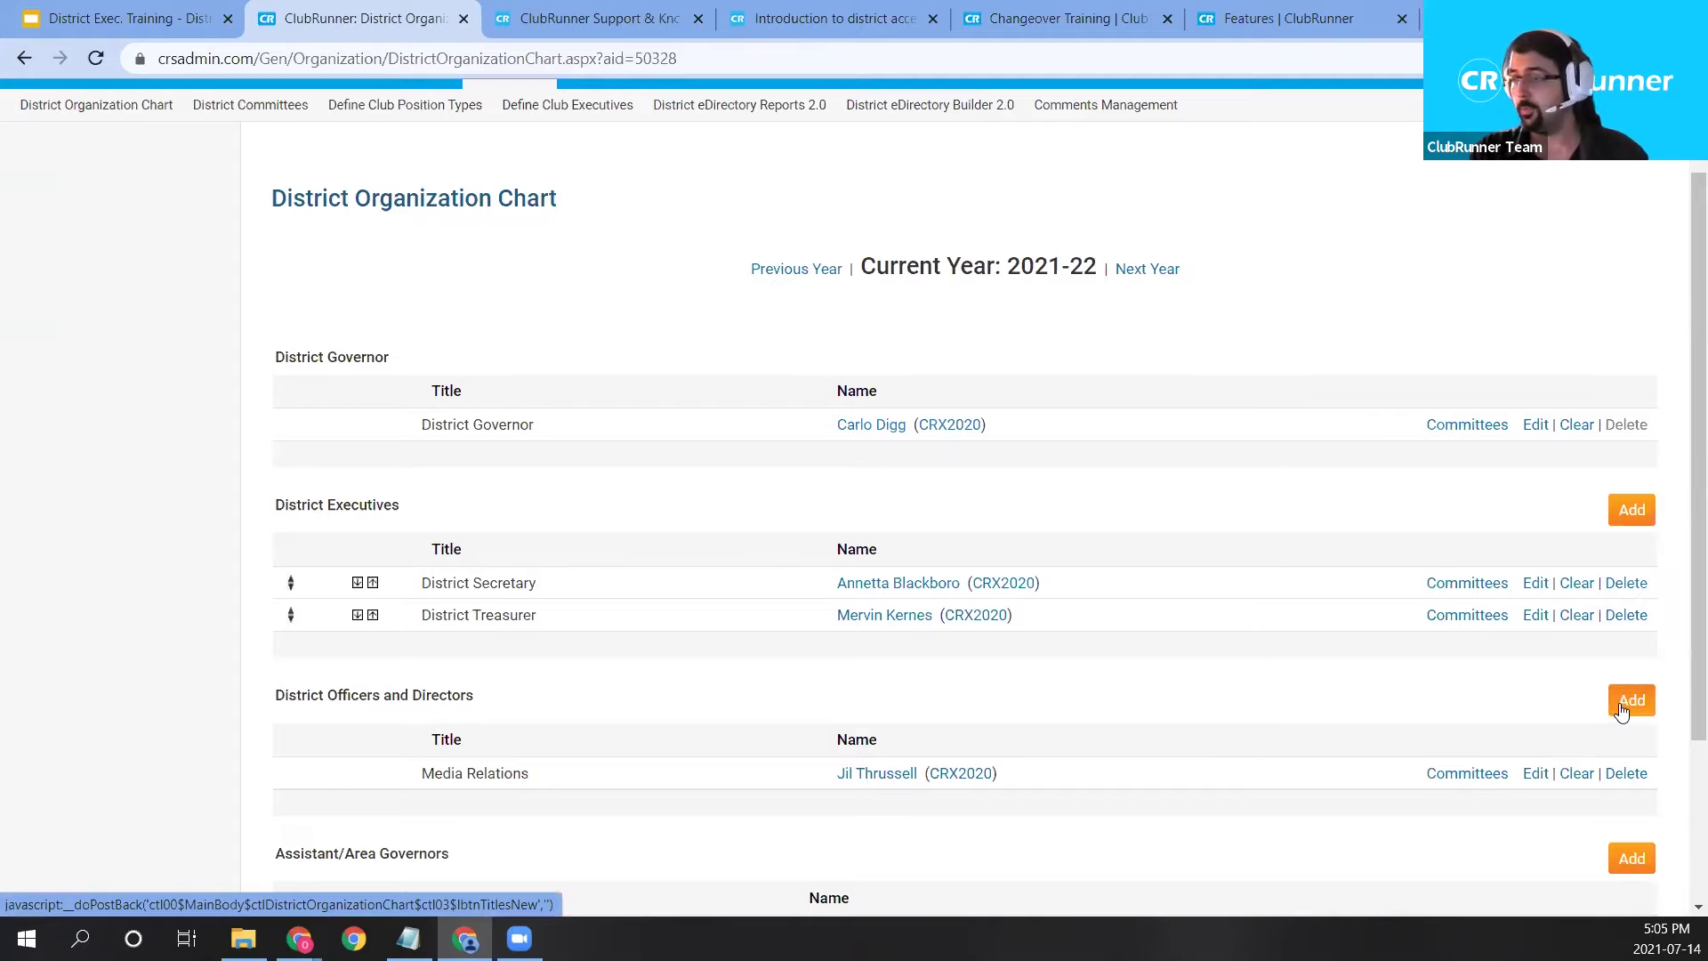
Add a District Executives position titled 'District Foundation Chair', searching members by last name.
{"action": "left_click", "coordinate": [1630, 525]}
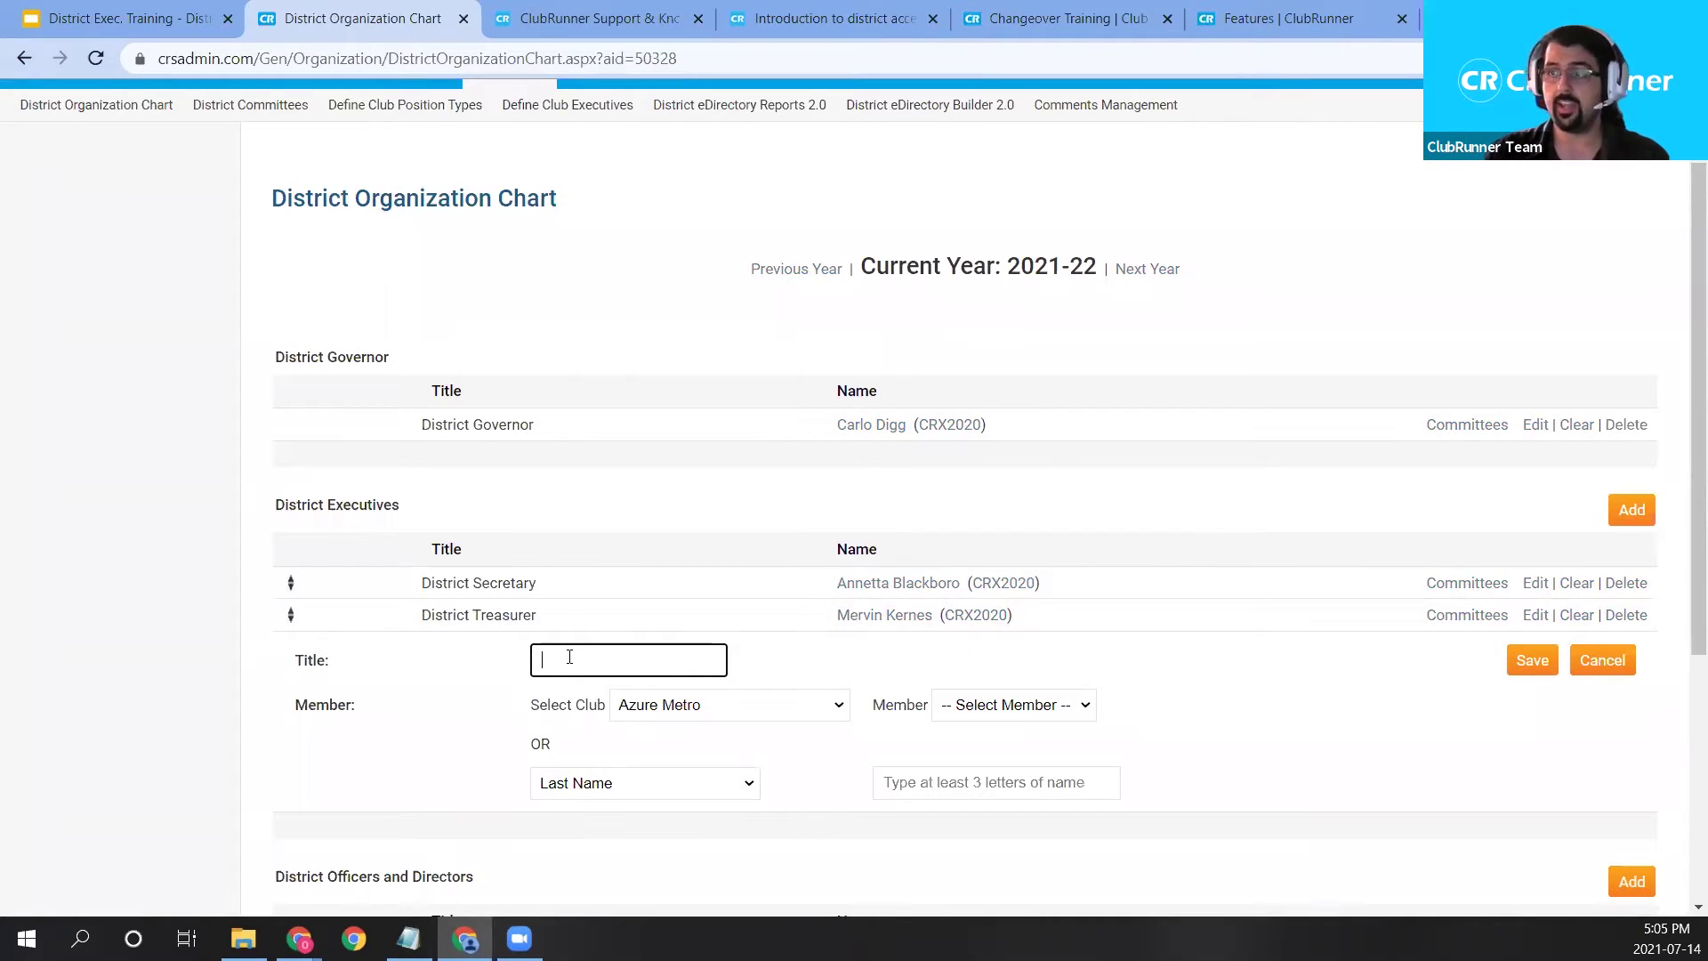
{"action": "type", "text": "istrict"}
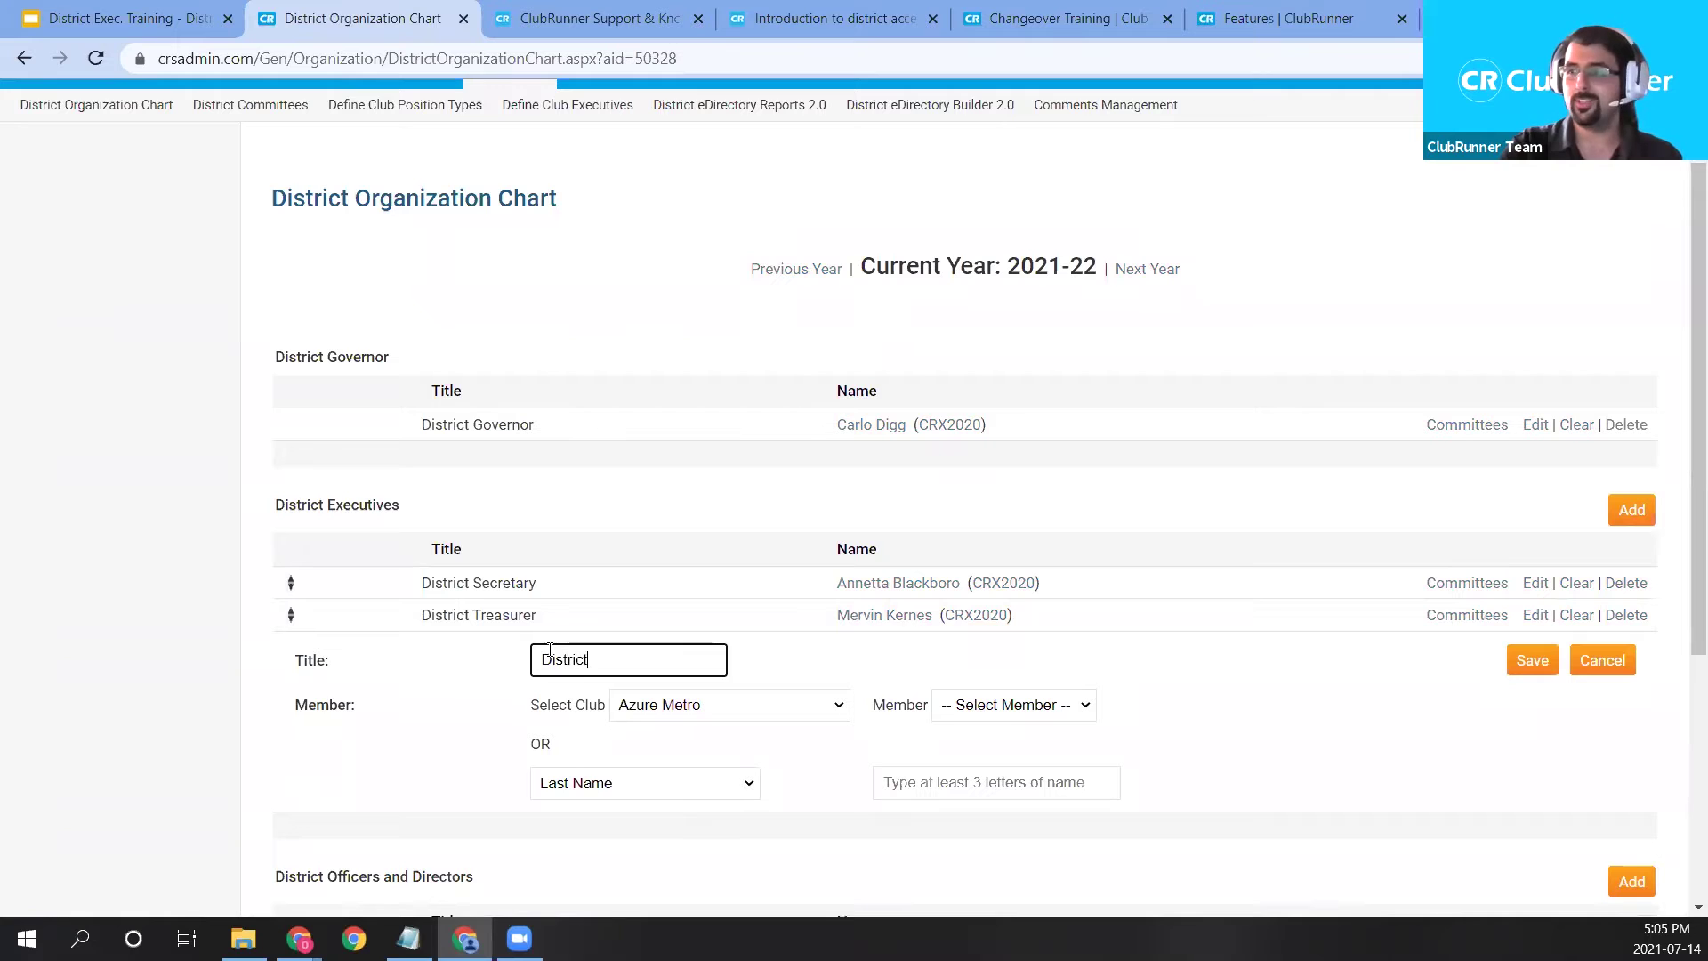
{"action": "type", "text": " Foundation Chair"}
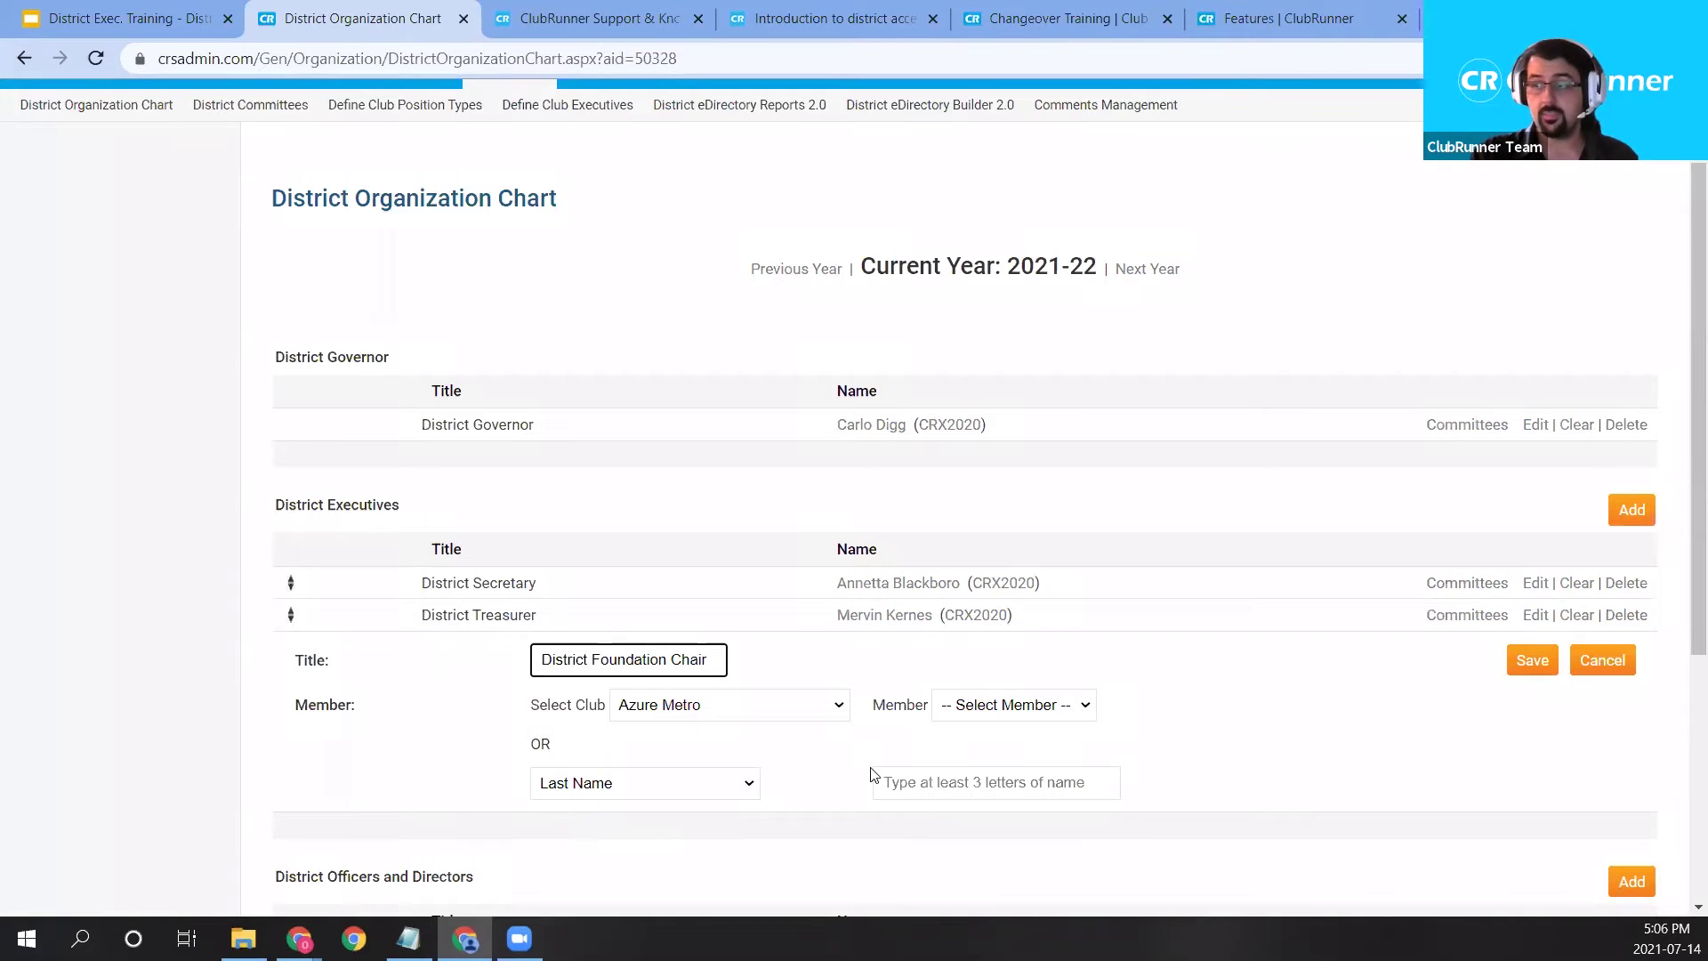
{"action": "left_click", "coordinate": [619, 784]}
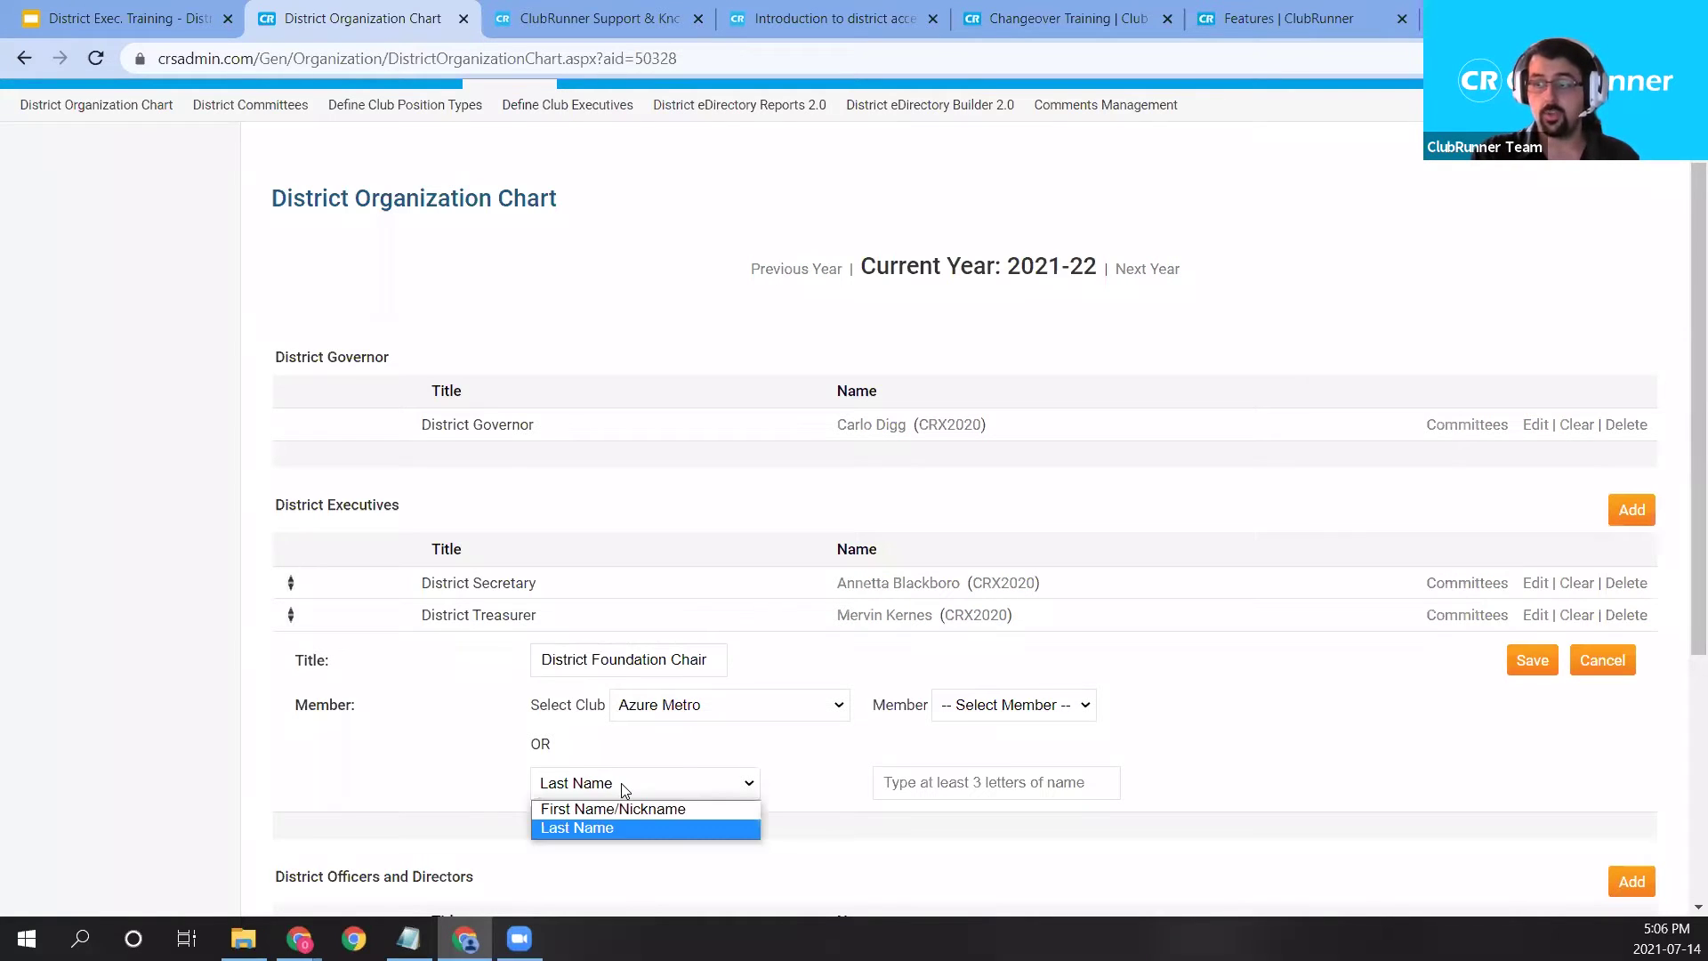
{"action": "left_click", "coordinate": [621, 784]}
{"action": "left_click", "coordinate": [894, 781]}
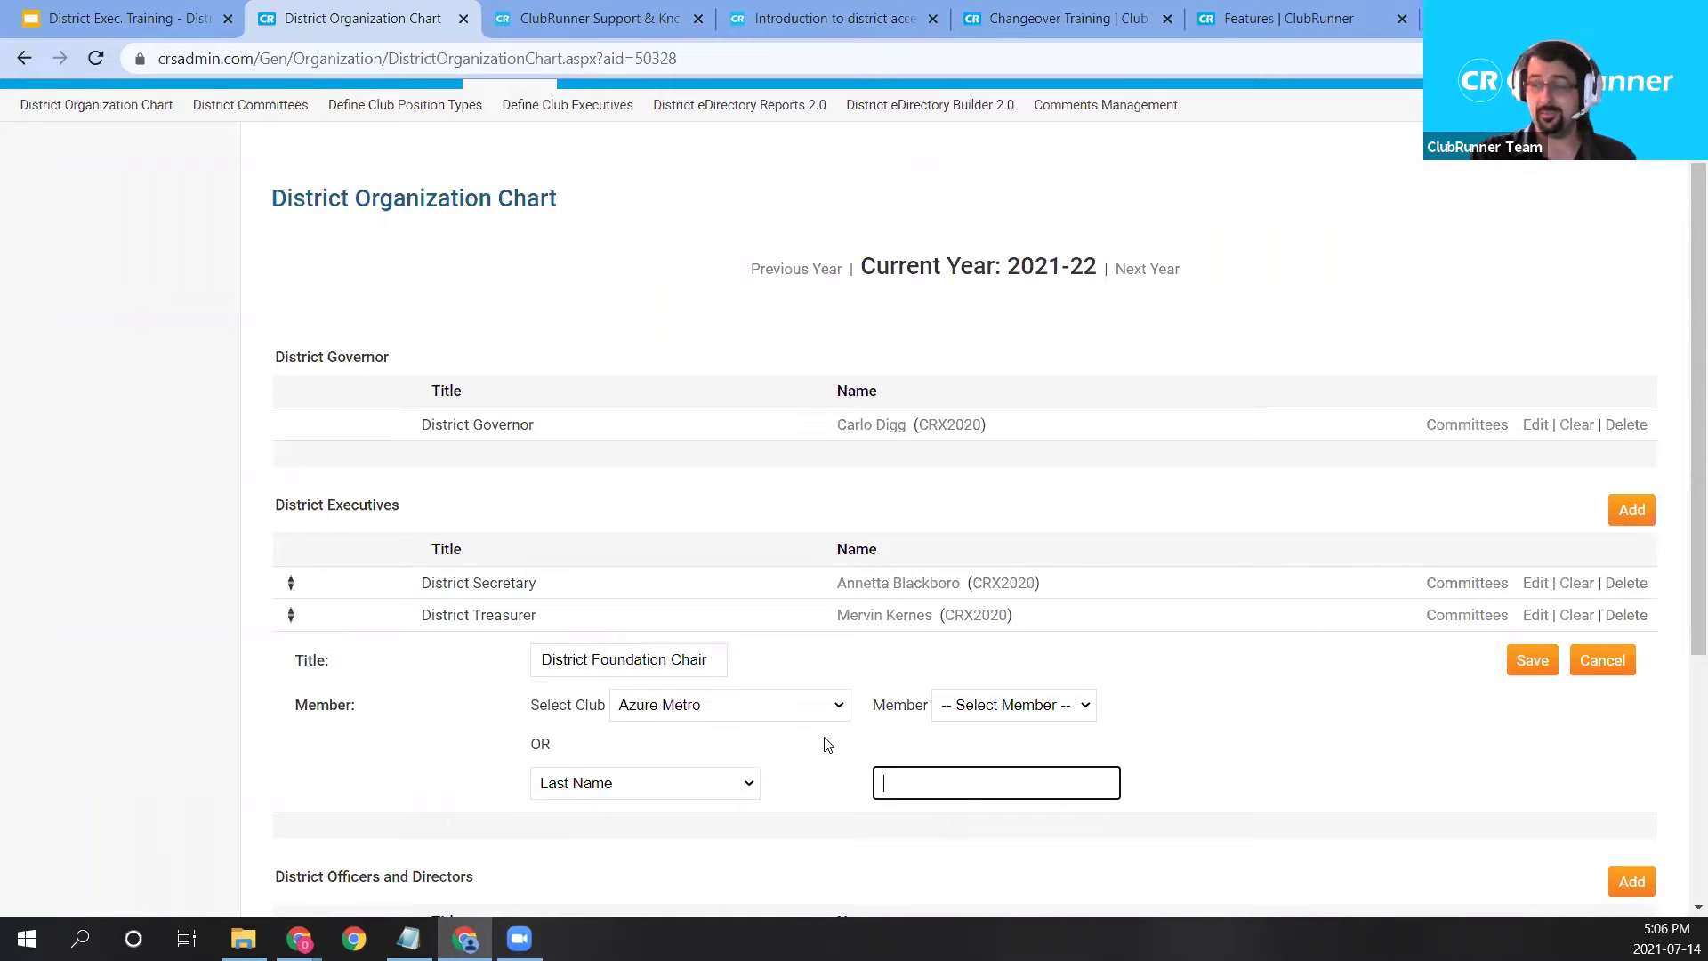
Assign a Green Town club member to the new position and save it.
{"action": "left_click_drag", "start_coordinate": [552, 707], "coordinate": [707, 707]}
{"action": "left_click", "coordinate": [708, 707]}
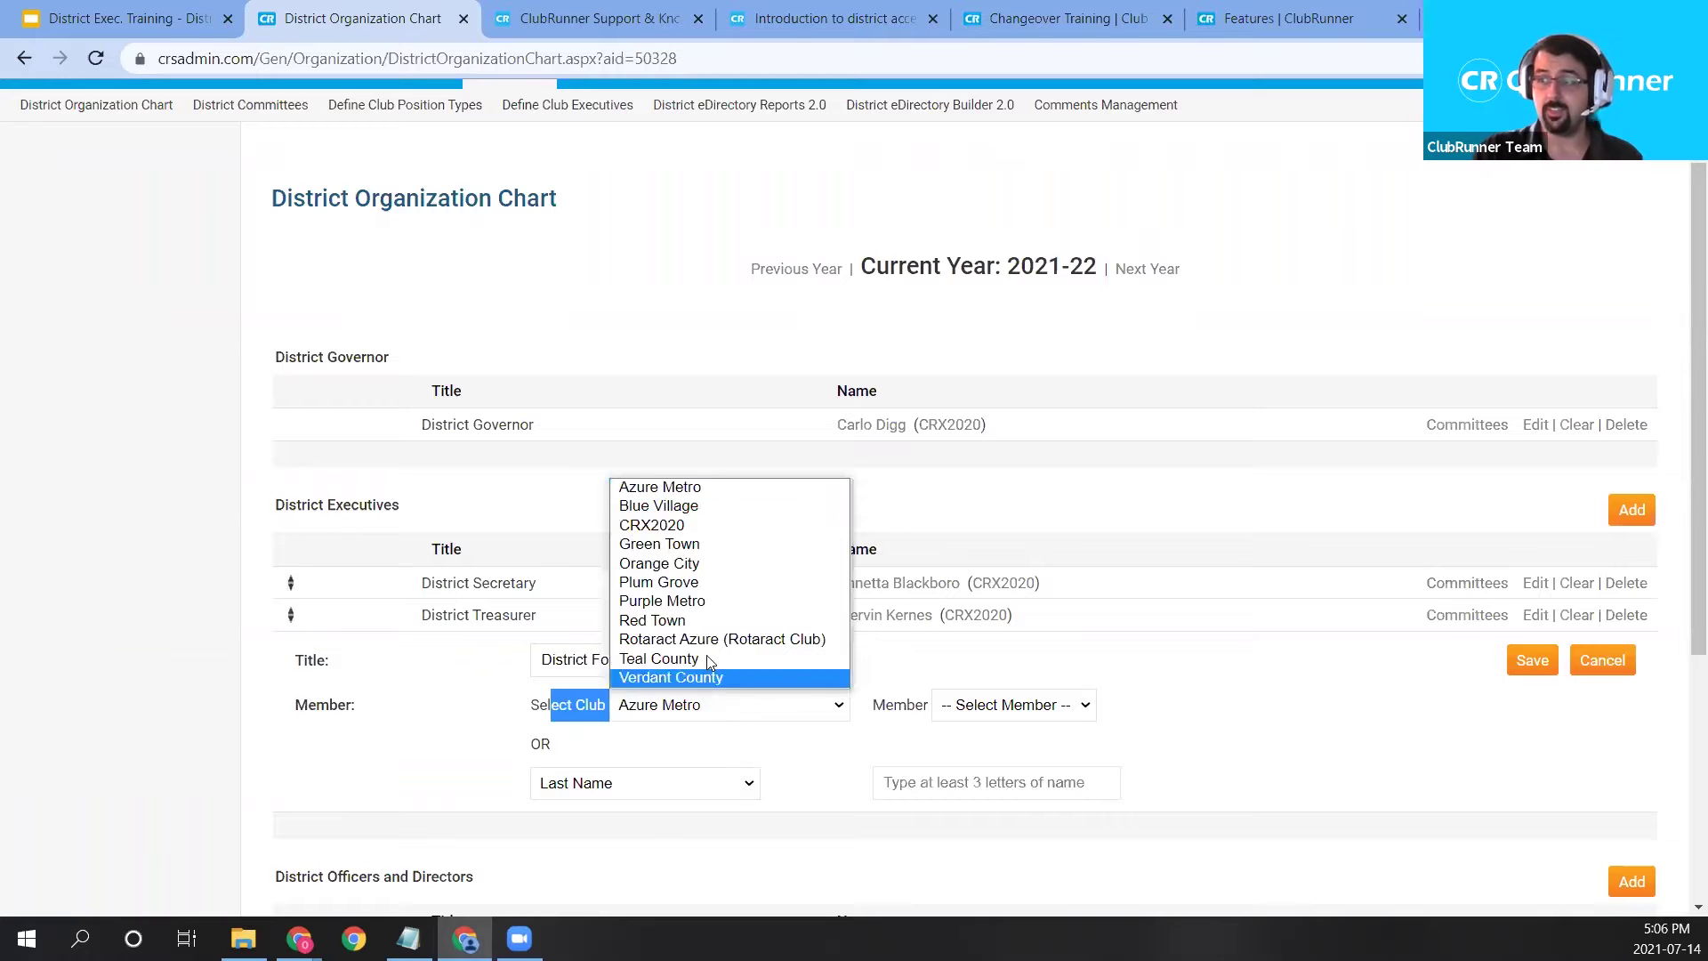
{"action": "left_click", "coordinate": [706, 554]}
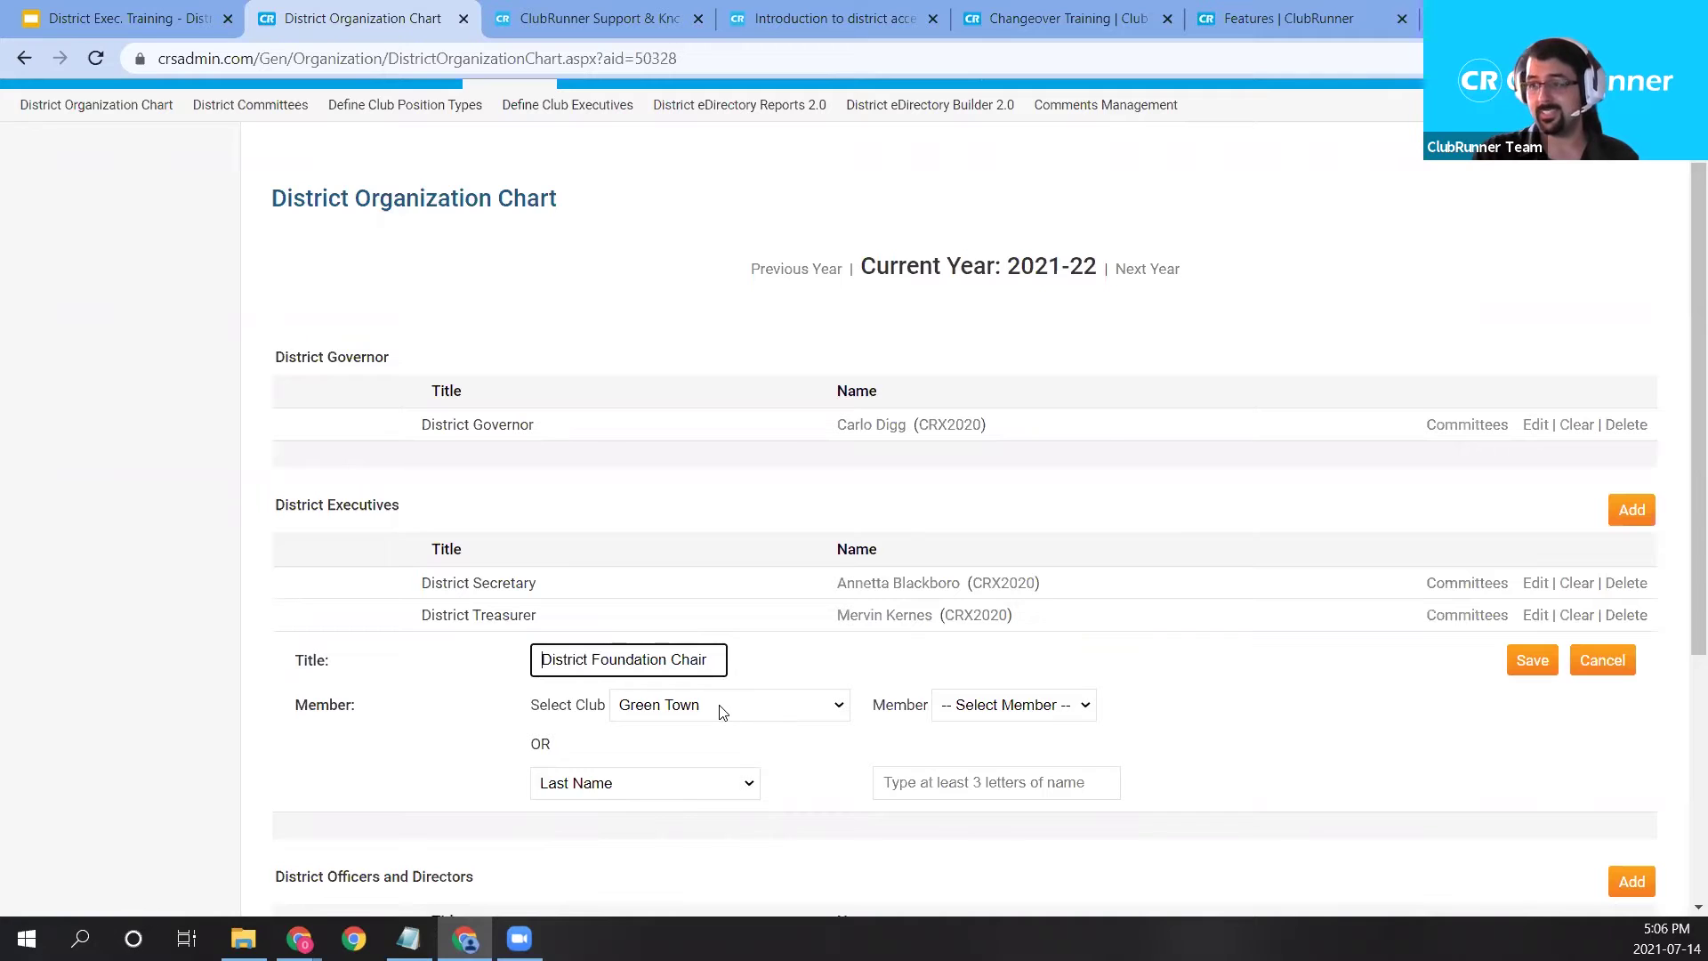
{"action": "left_click", "coordinate": [983, 705]}
{"action": "scroll", "coordinate": [1001, 569], "scroll_direction": "down", "scroll_amount": 1}
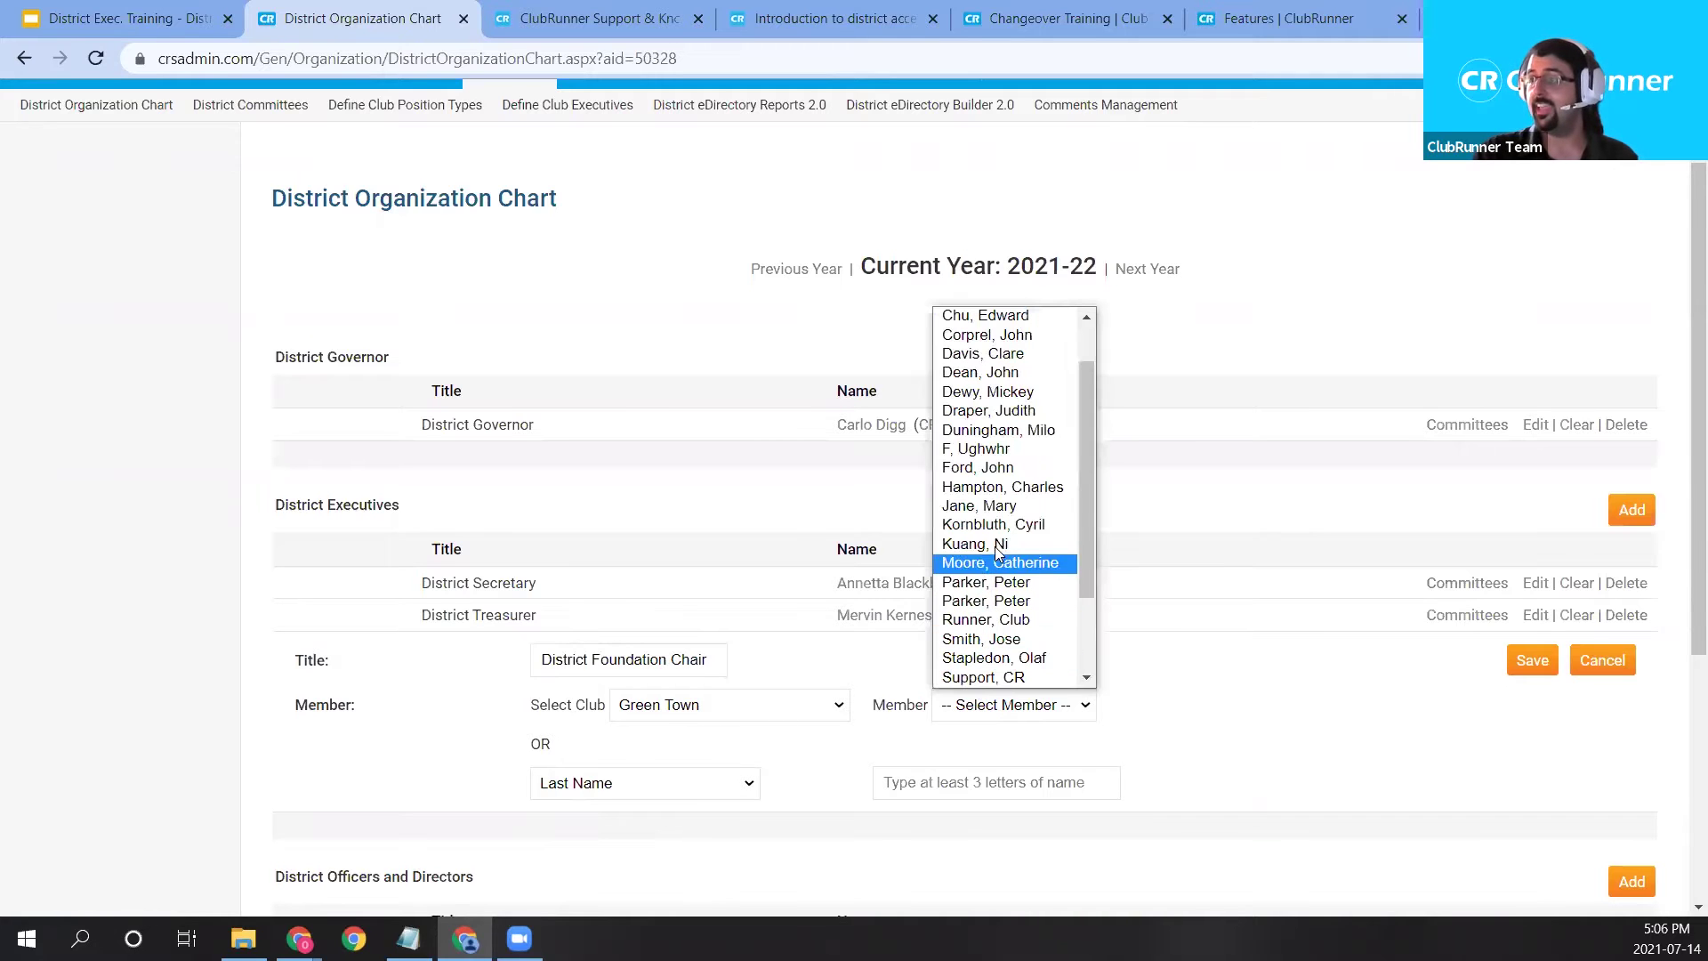
{"action": "left_click", "coordinate": [1000, 488]}
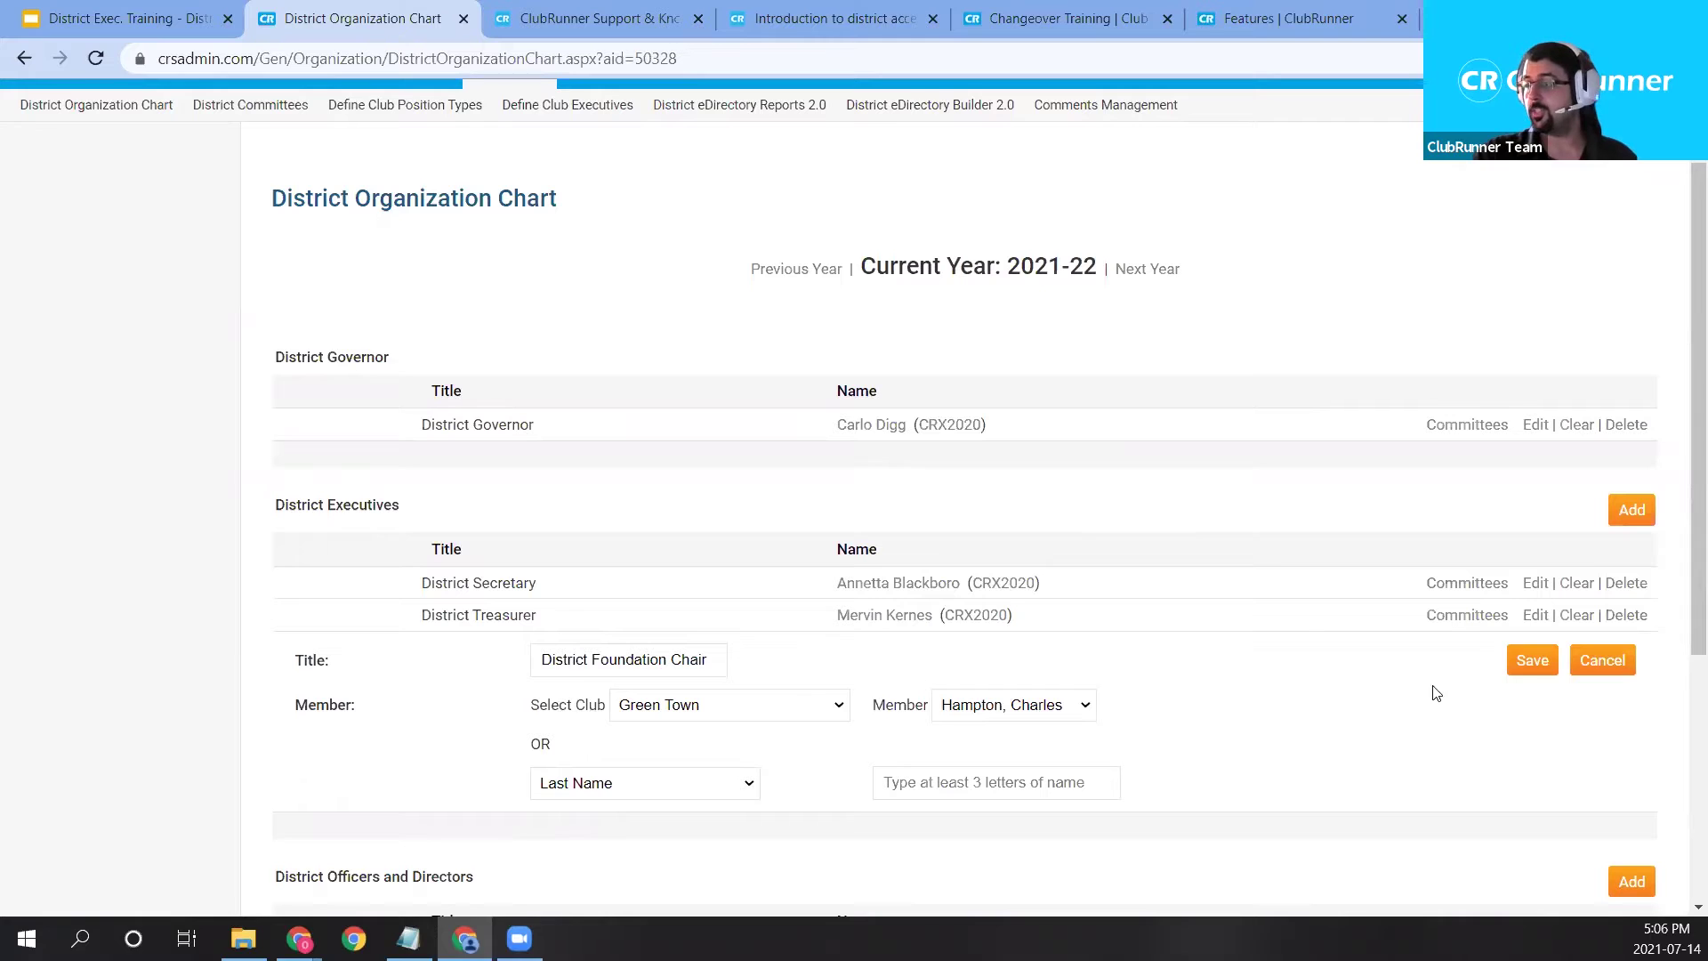
{"action": "left_click", "coordinate": [1524, 667]}
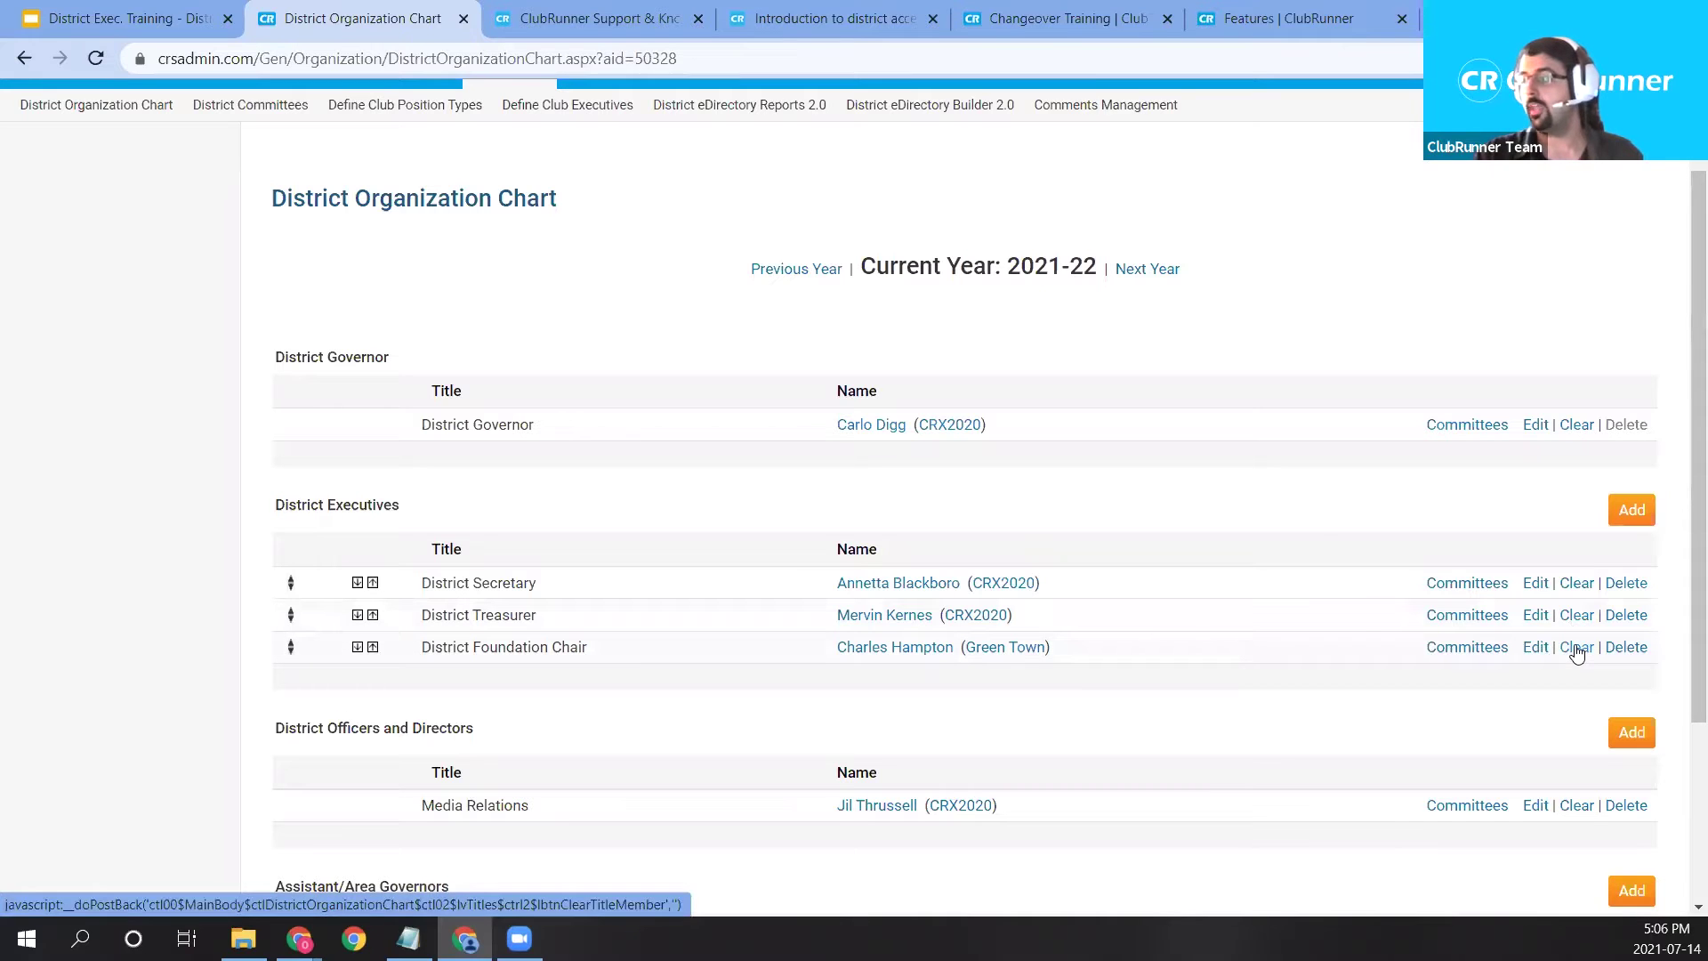
Clear and delete the District Foundation Chair position, then open District Treasurer for editing.
{"action": "left_click", "coordinate": [1576, 648]}
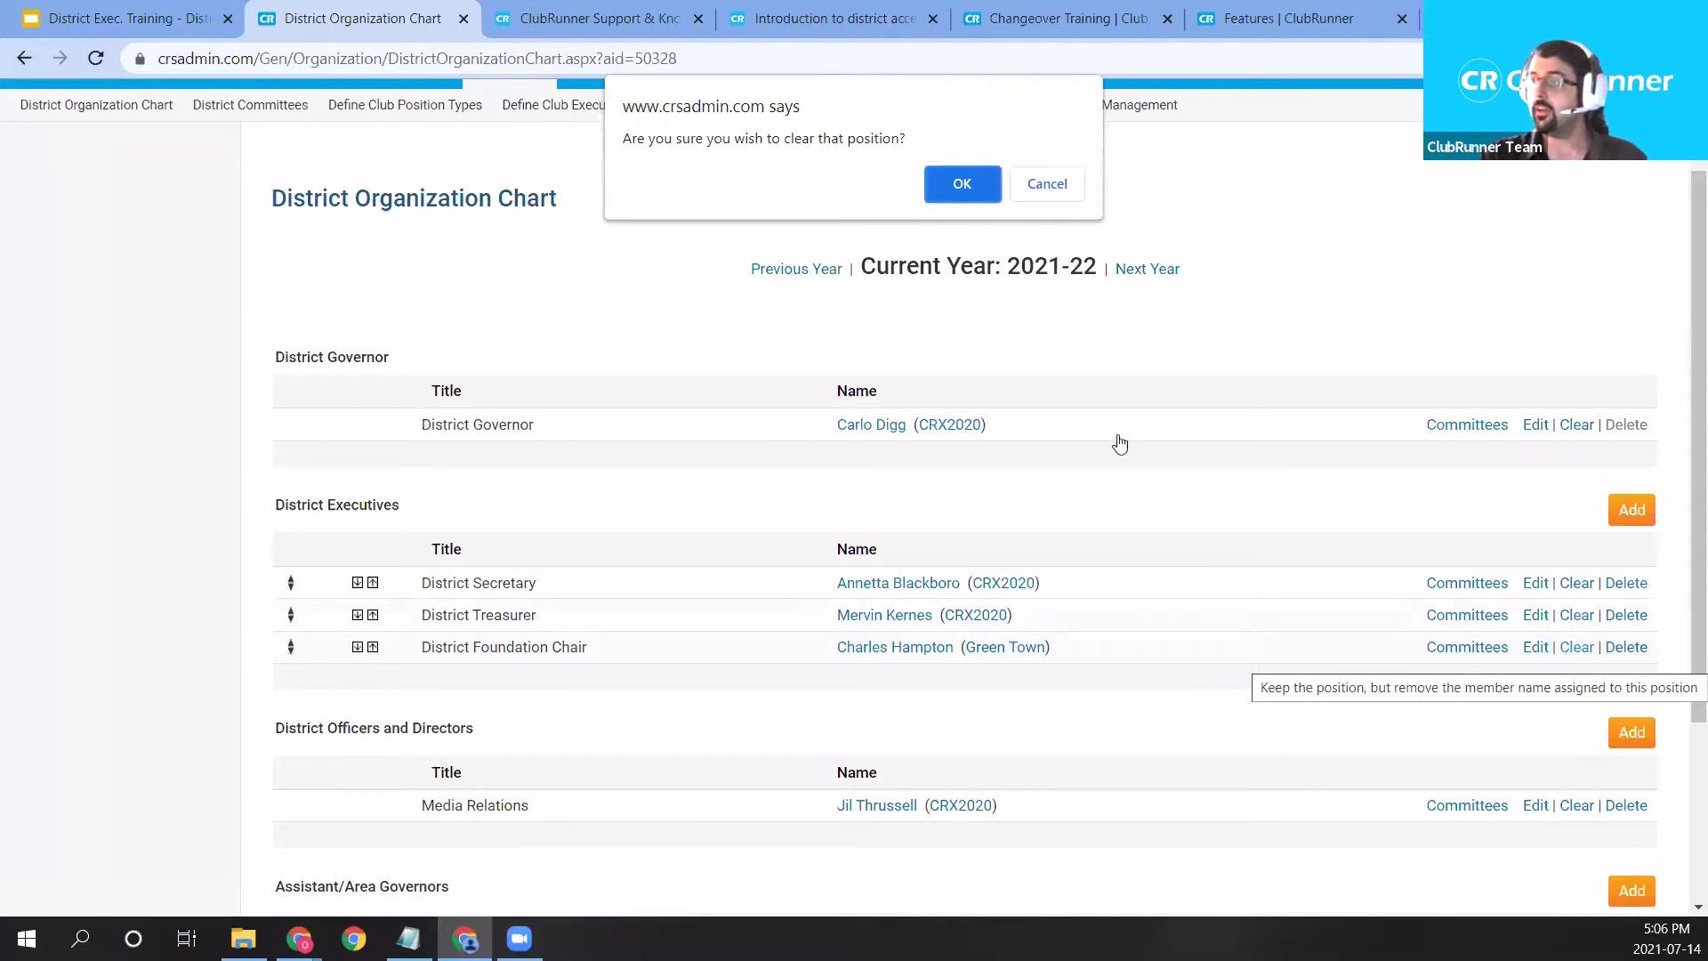
{"action": "left_click", "coordinate": [971, 187]}
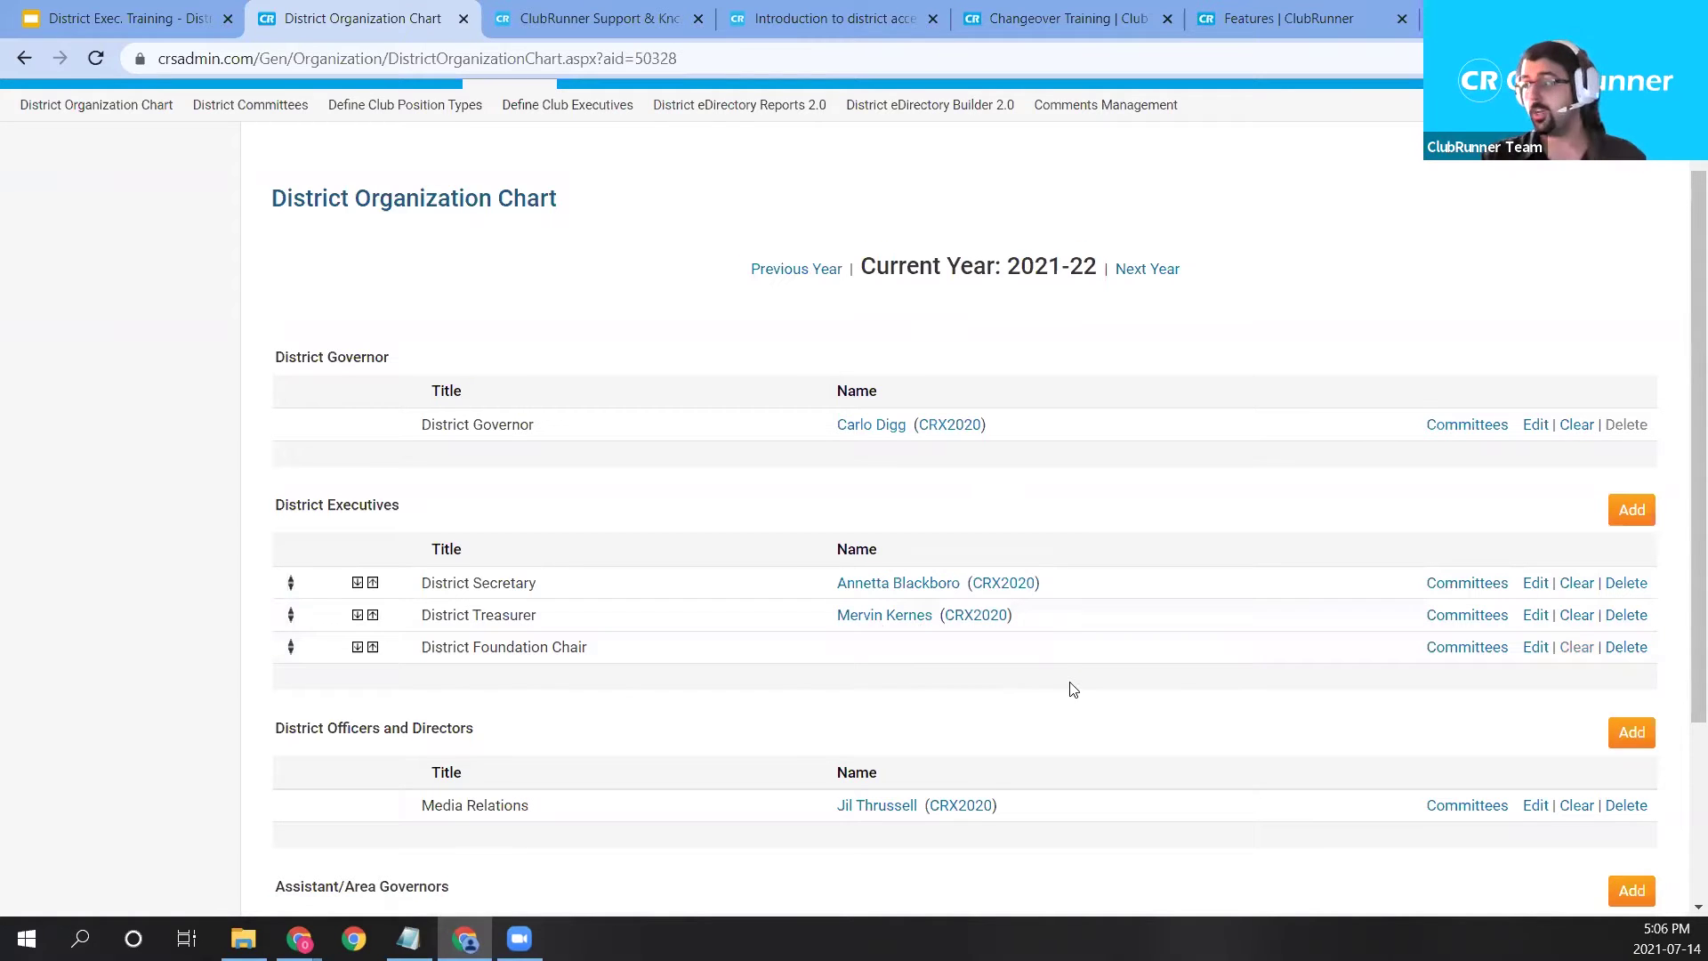
{"action": "left_click", "coordinate": [1628, 649]}
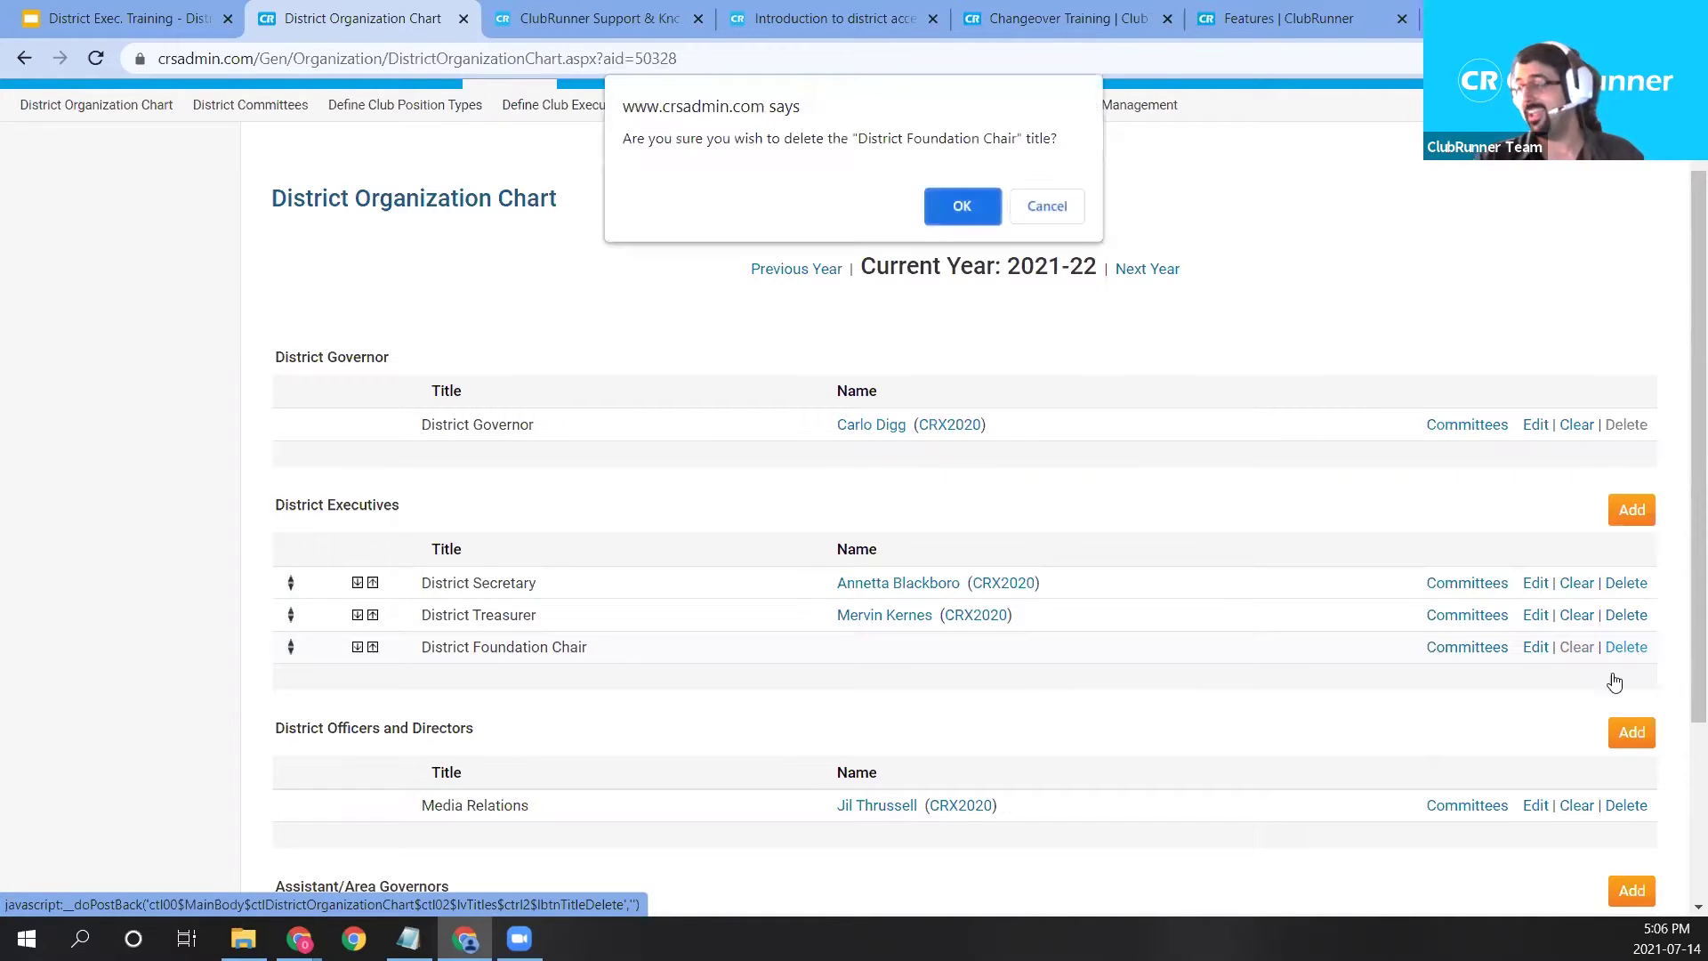
{"action": "left_click", "coordinate": [963, 198]}
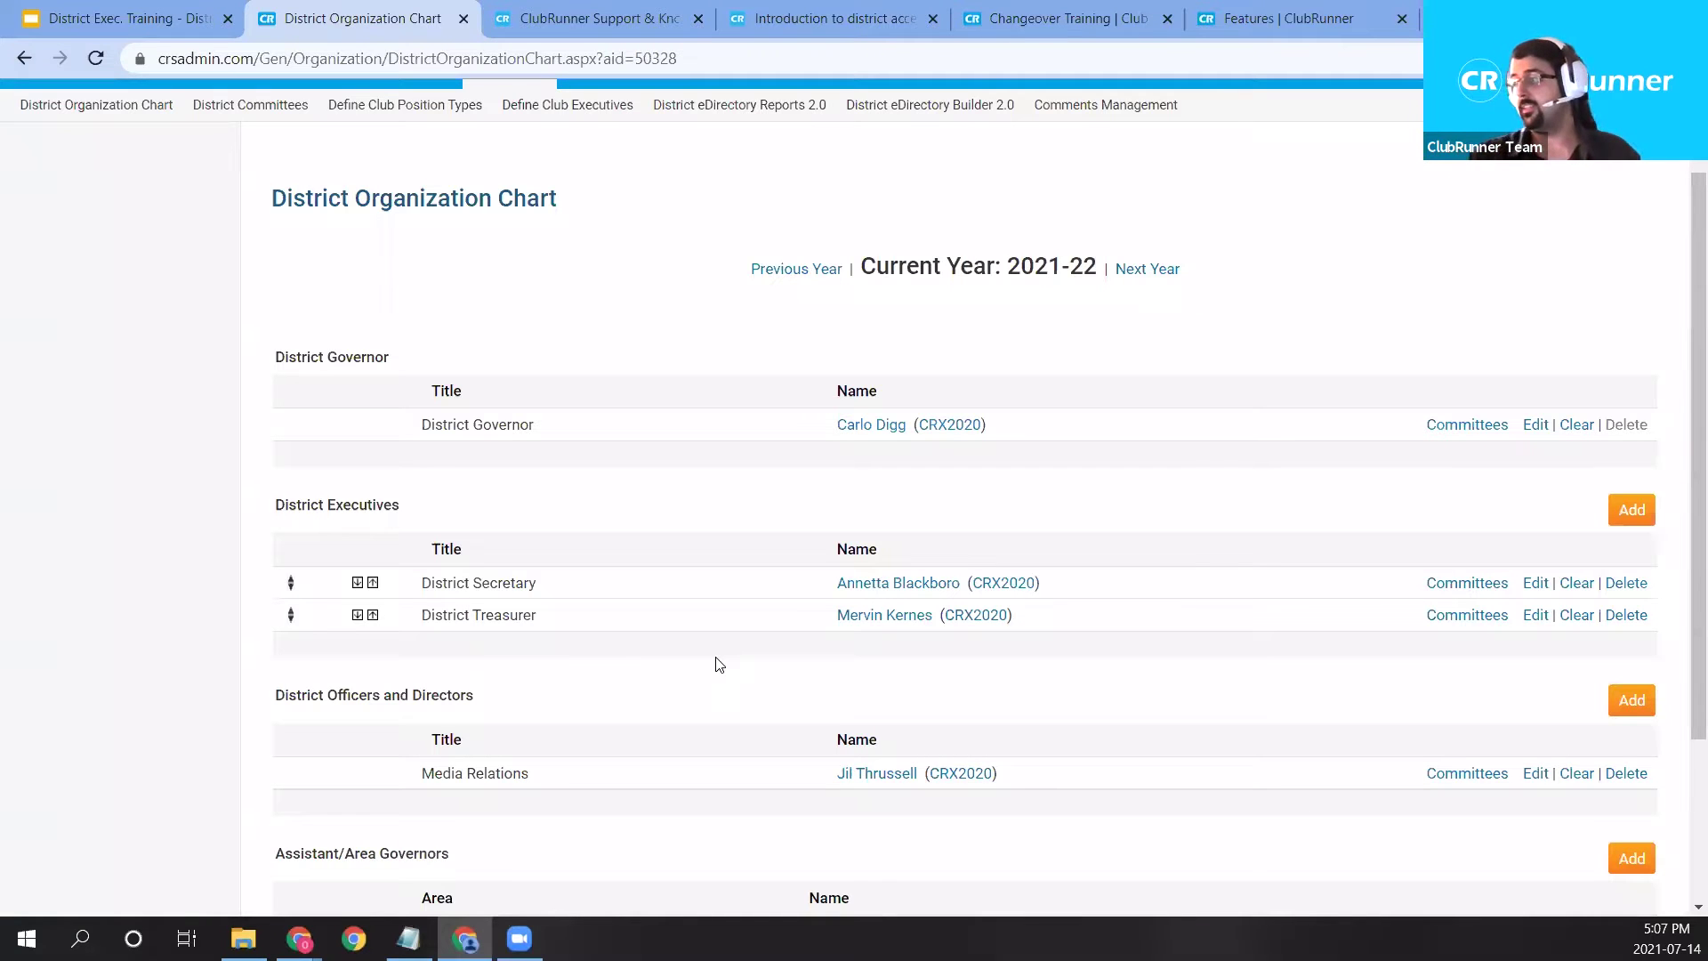
{"action": "left_click", "coordinate": [1535, 616]}
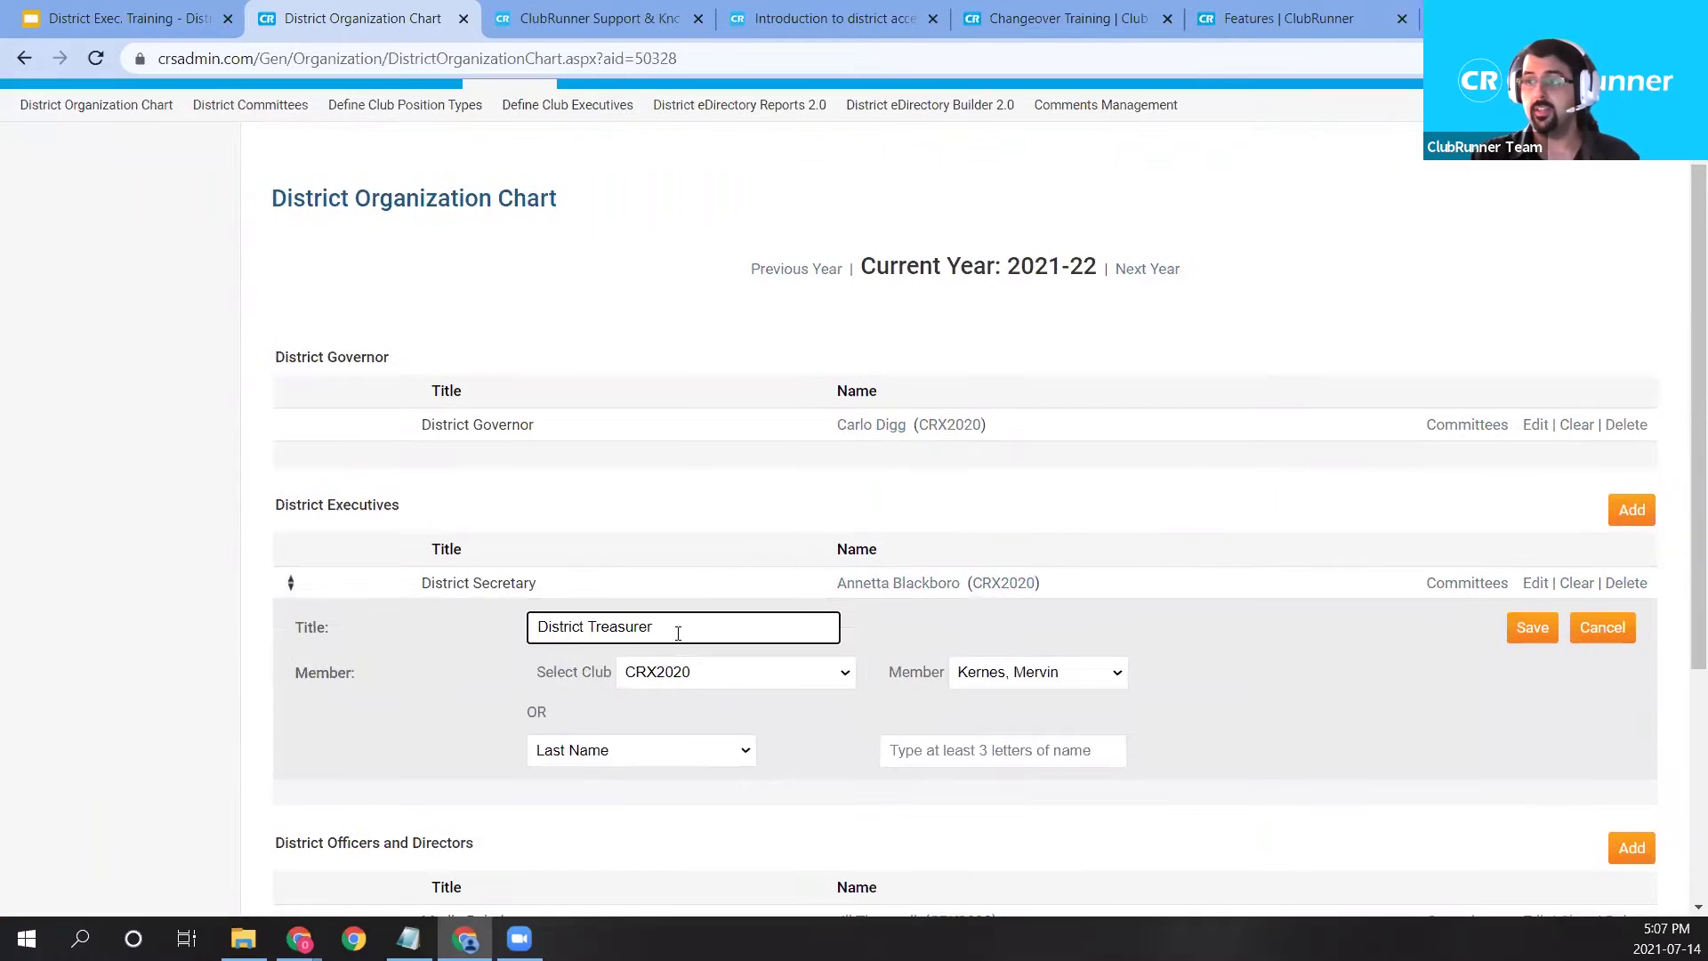
Browse the Treasurer's Plum Grove club and member lists, cancel unchanged, and open the District Secretary's committees.
{"action": "left_click_drag", "start_coordinate": [678, 634], "coordinate": [472, 637]}
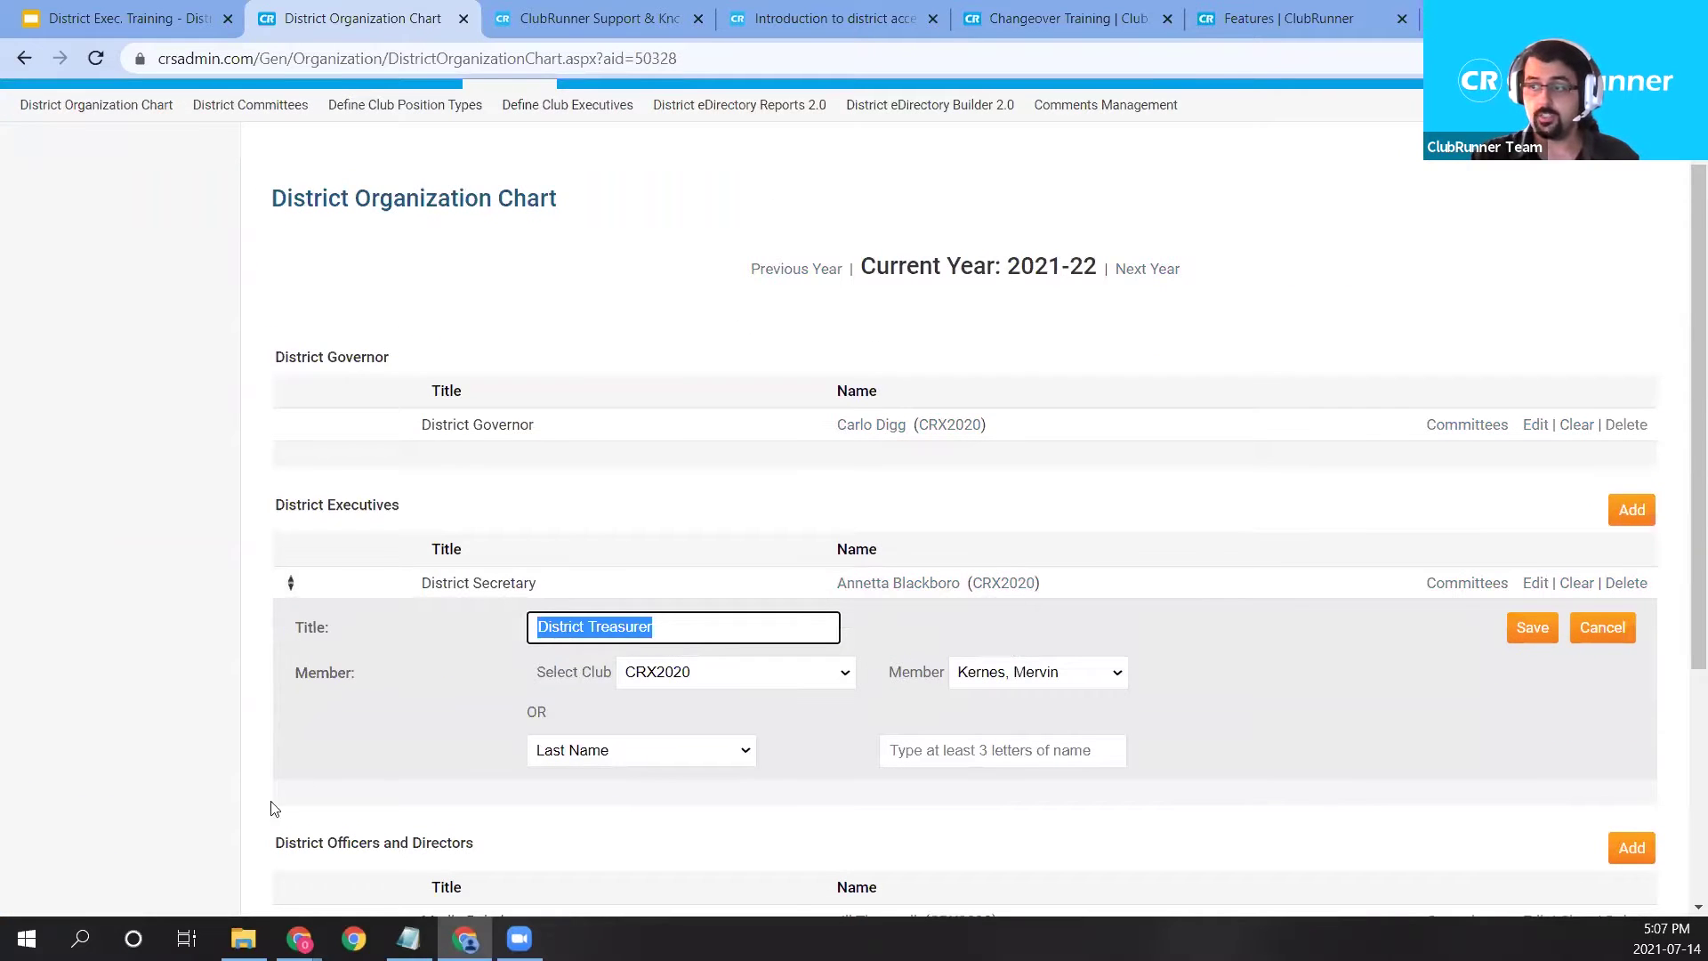
{"action": "left_click", "coordinate": [758, 680]}
{"action": "left_click", "coordinate": [745, 790]}
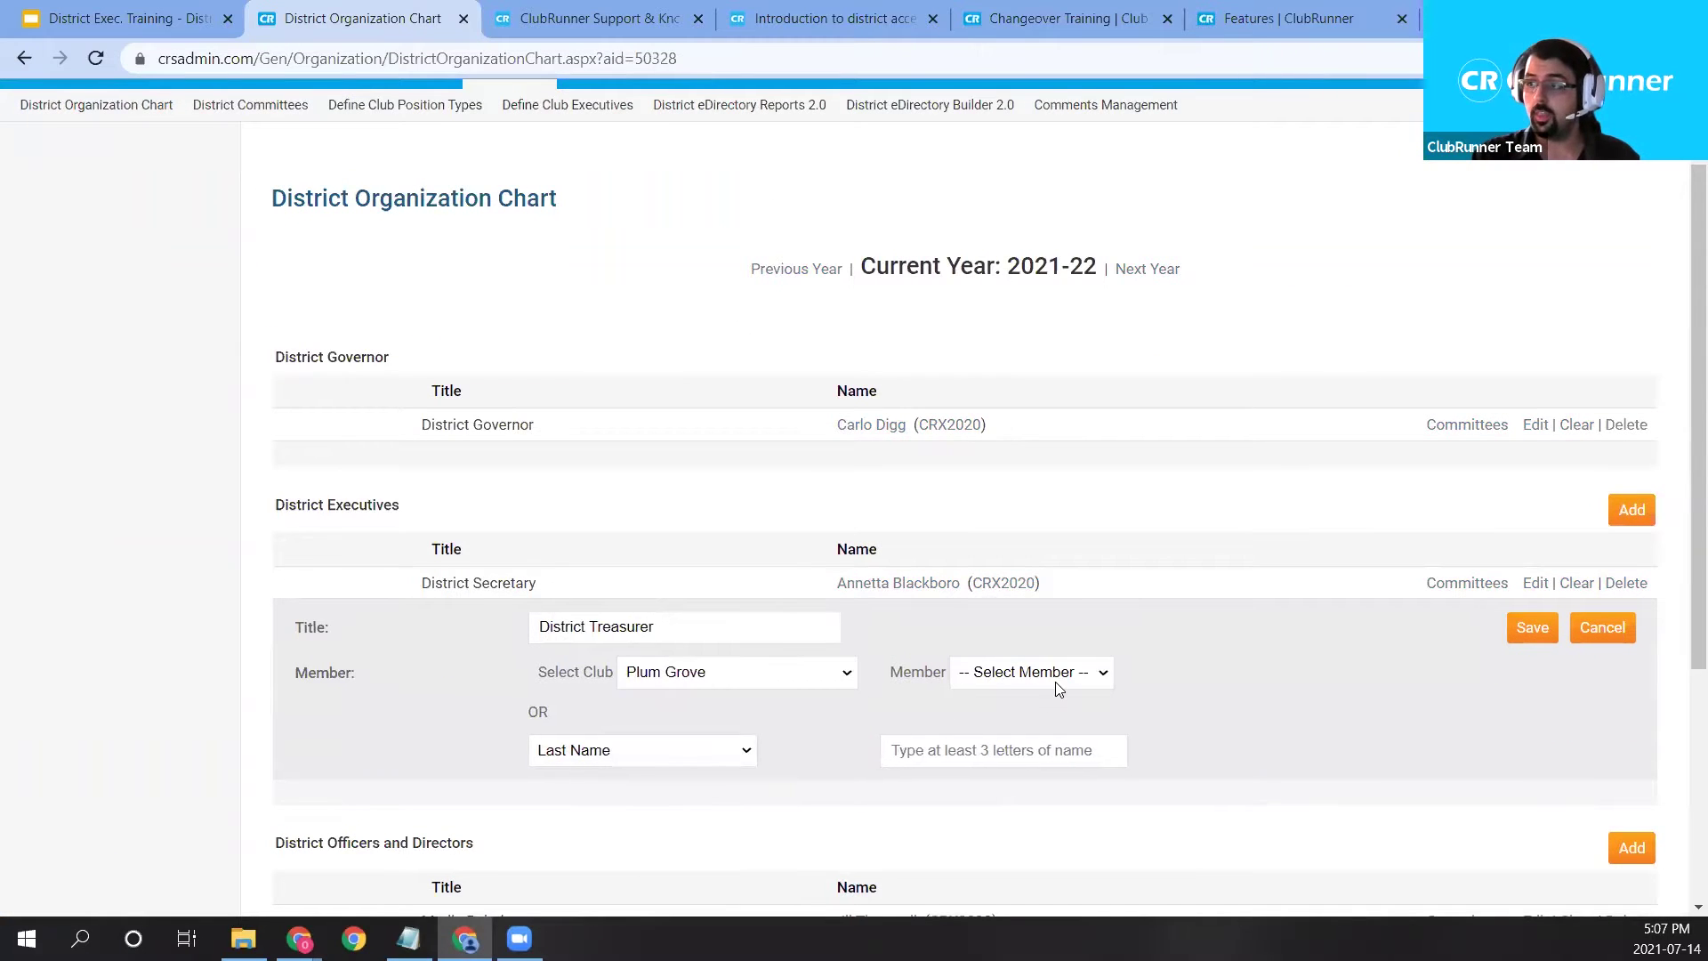
{"action": "left_click", "coordinate": [1058, 676]}
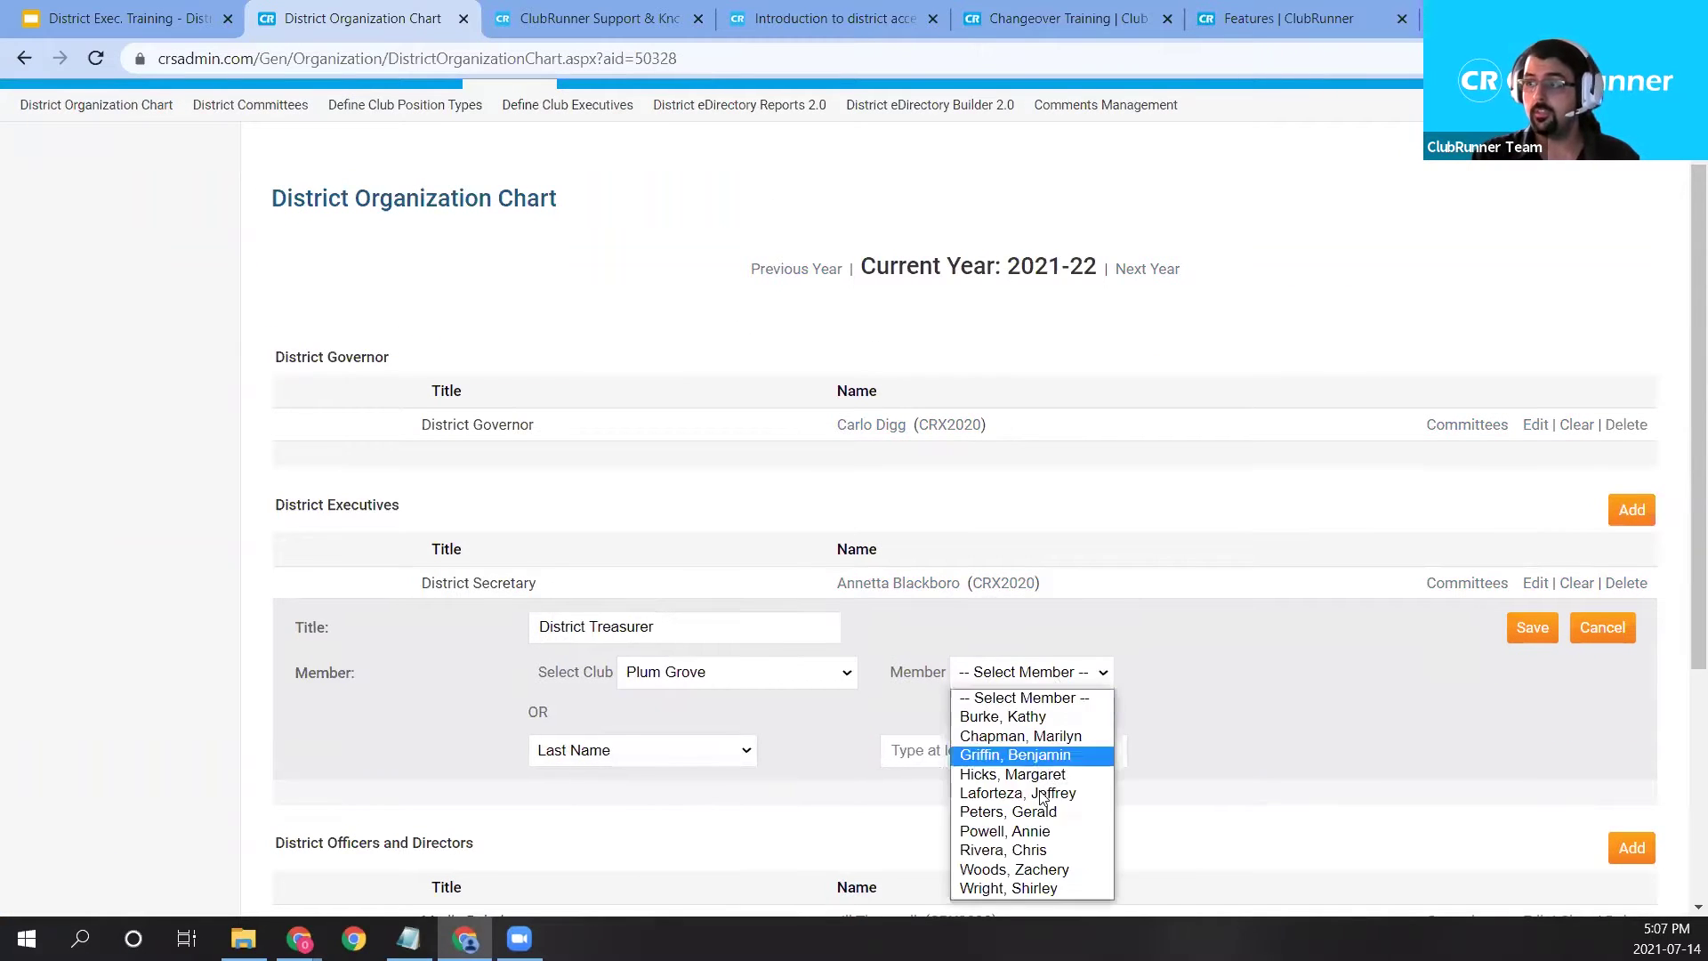
{"action": "left_click", "coordinate": [1335, 712]}
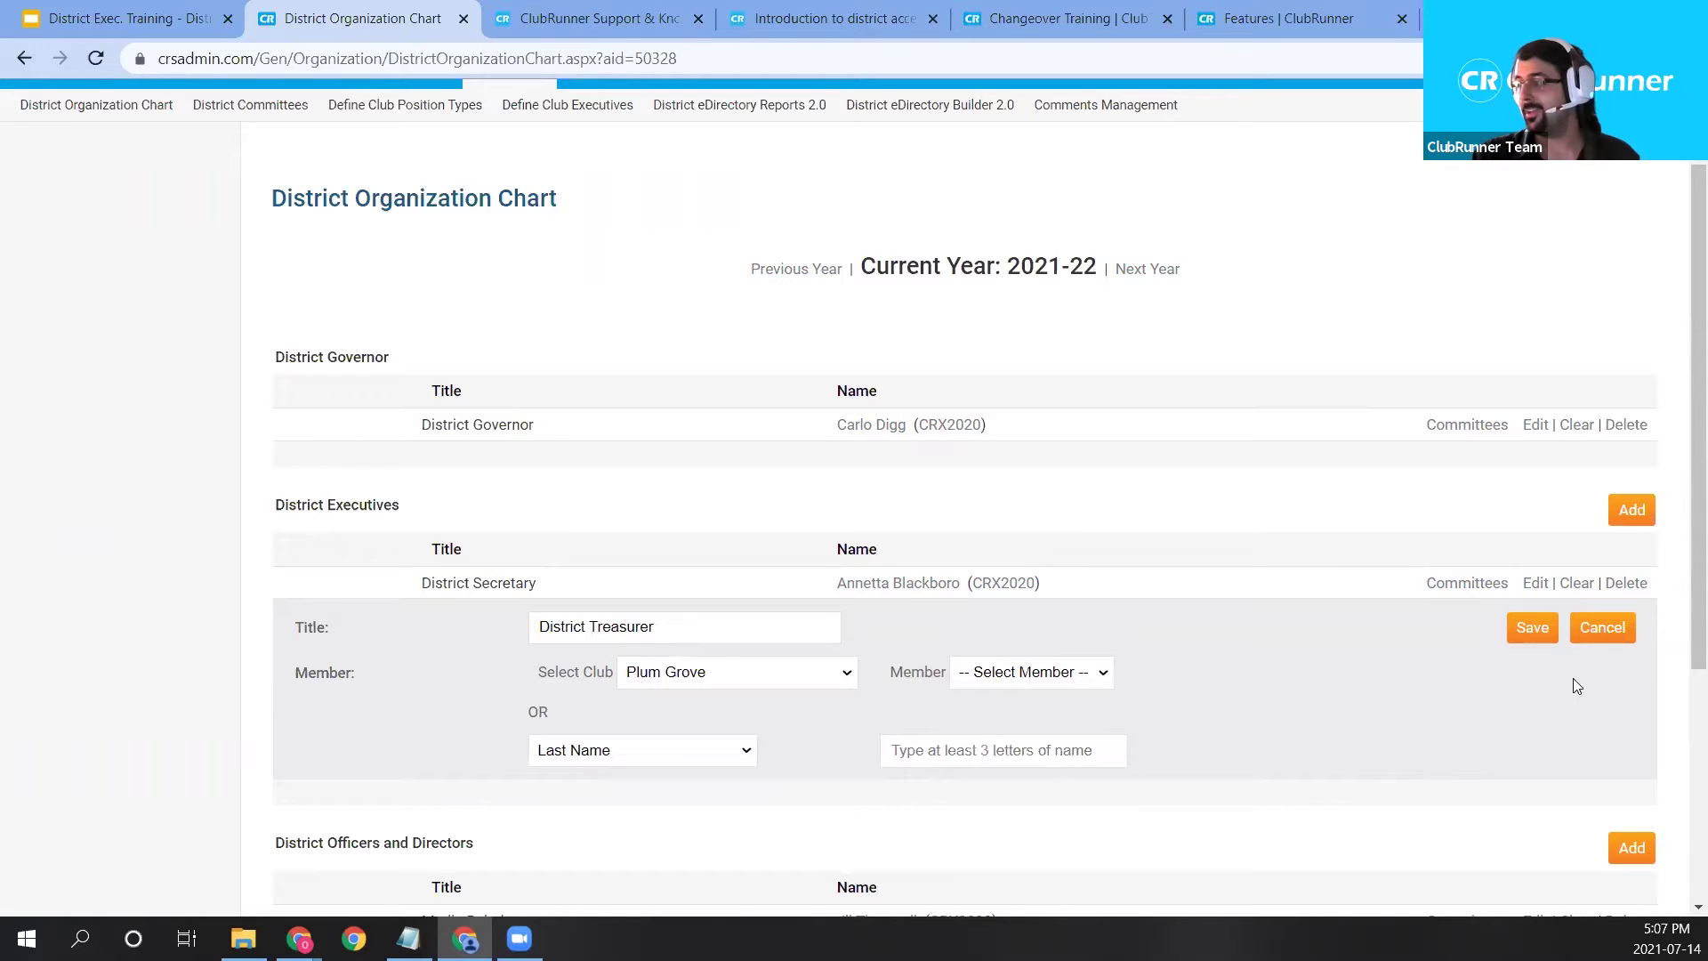
{"action": "left_click", "coordinate": [1601, 629]}
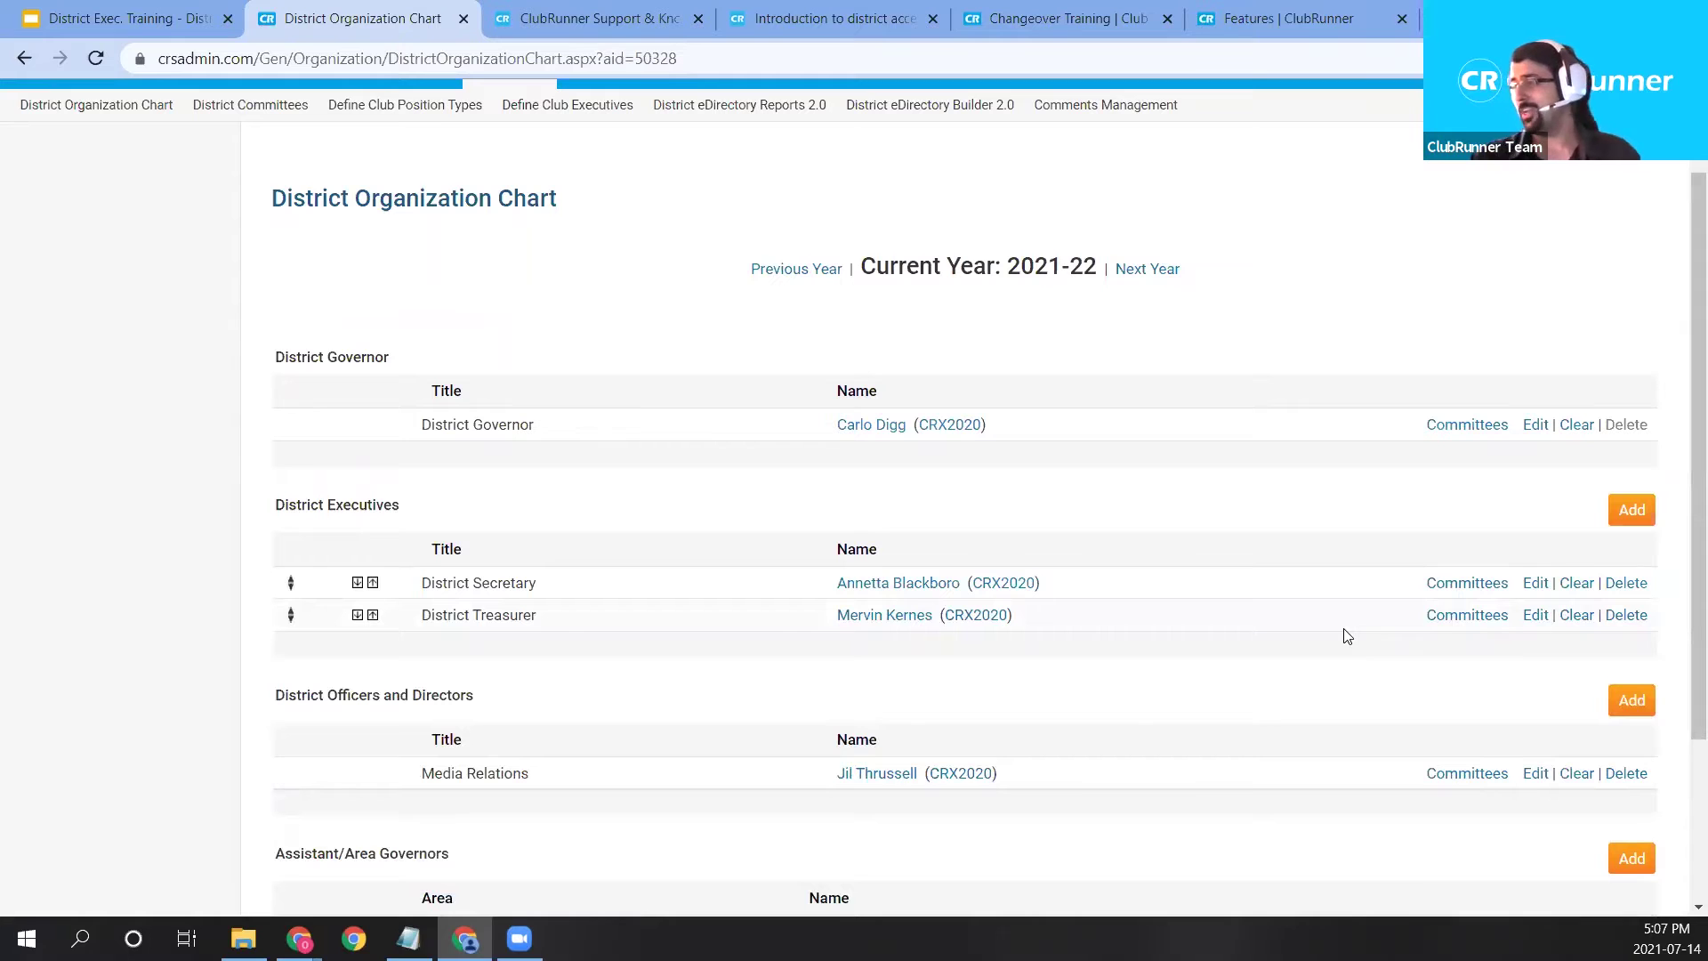
{"action": "left_click", "coordinate": [1452, 588]}
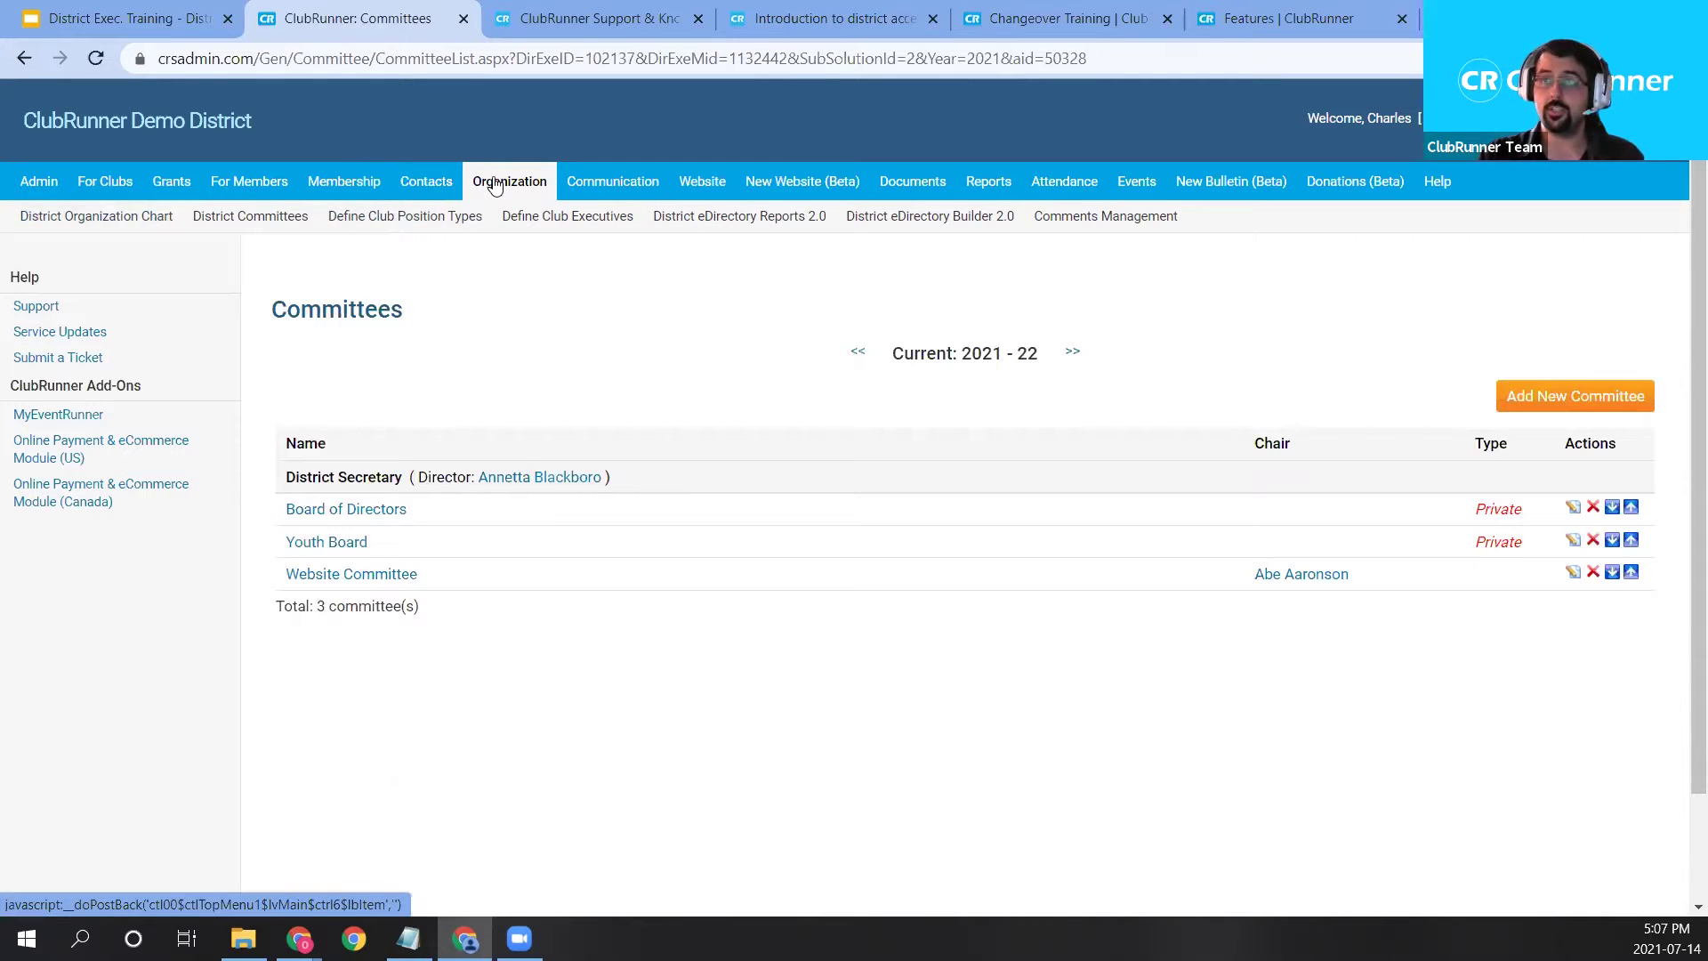
Go back to the District Organization Chart and scroll through its positions.
{"action": "left_click", "coordinate": [115, 233]}
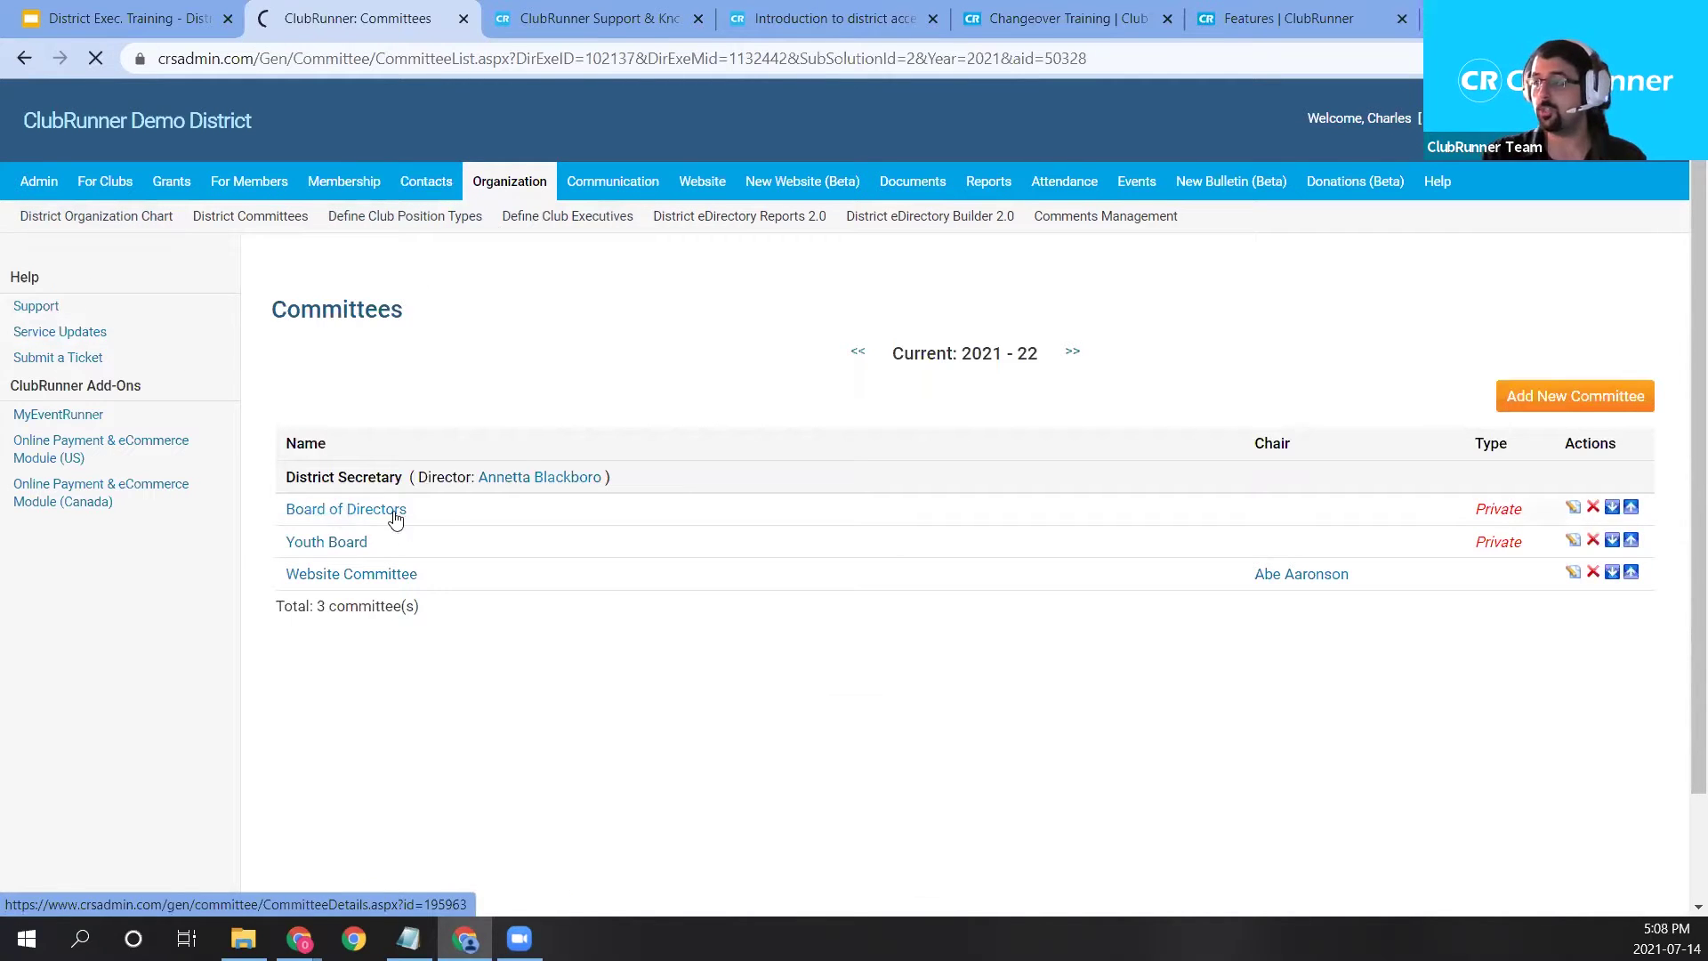
{"action": "scroll", "coordinate": [1005, 457], "scroll_direction": "down", "scroll_amount": 1}
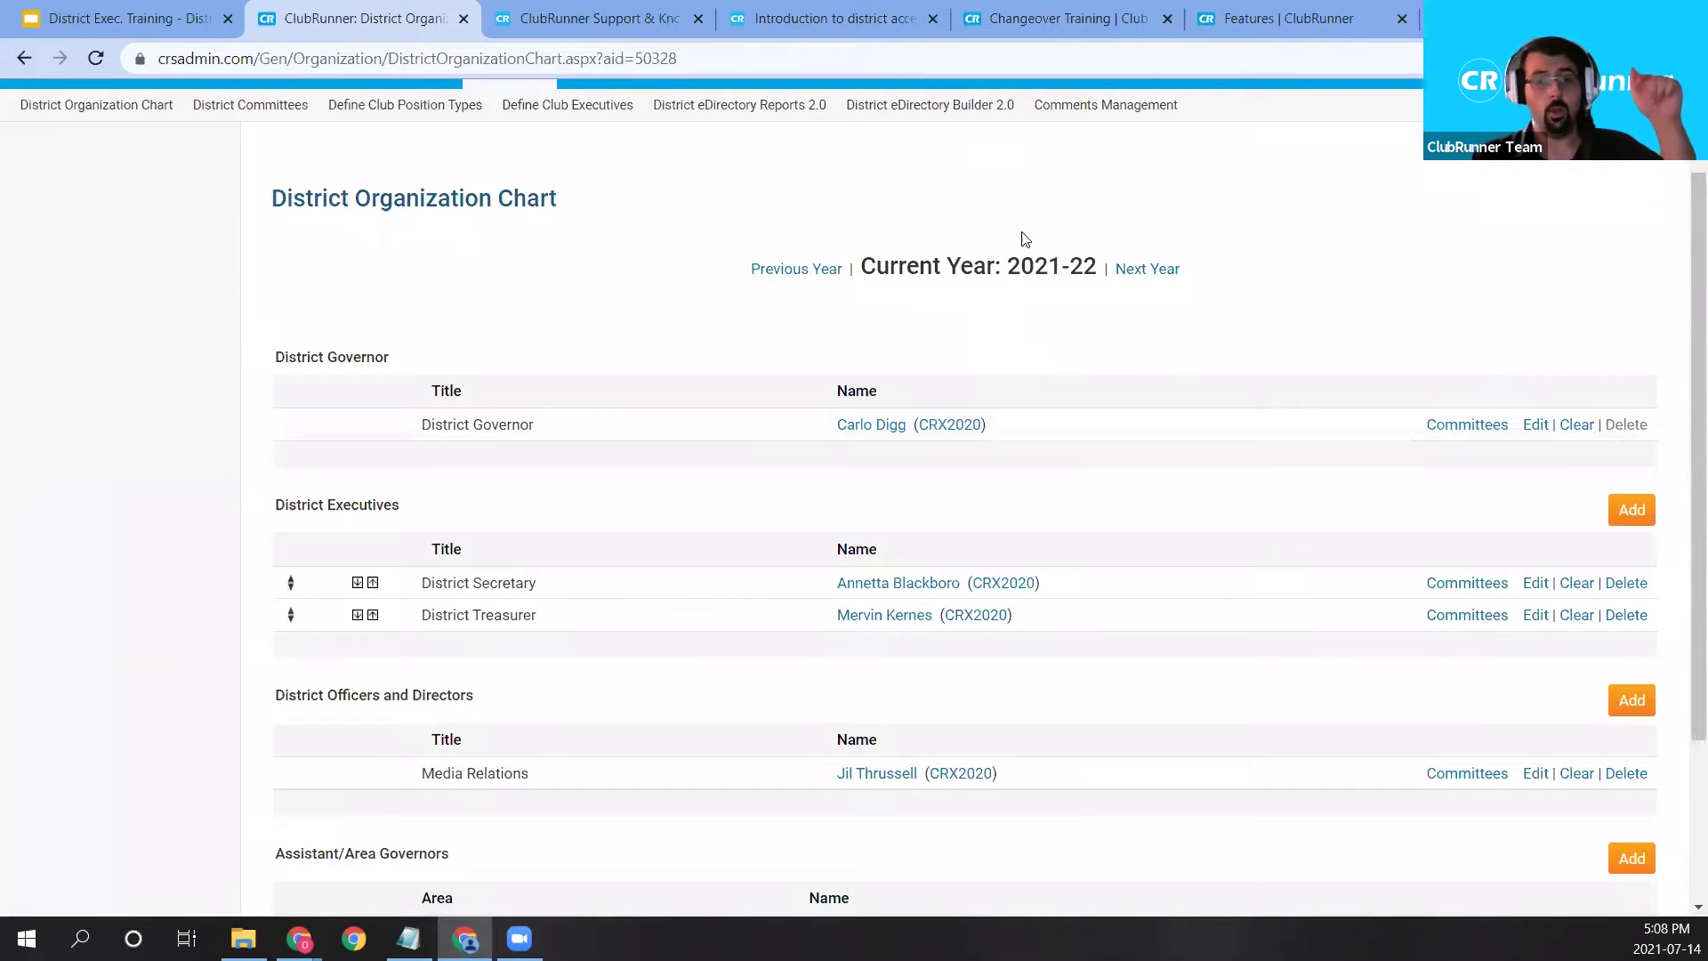
Carry the 2021-22 organization chart over to 2022-23 and confirm the copy.
{"action": "scroll", "coordinate": [1028, 242], "scroll_direction": "down", "scroll_amount": 3}
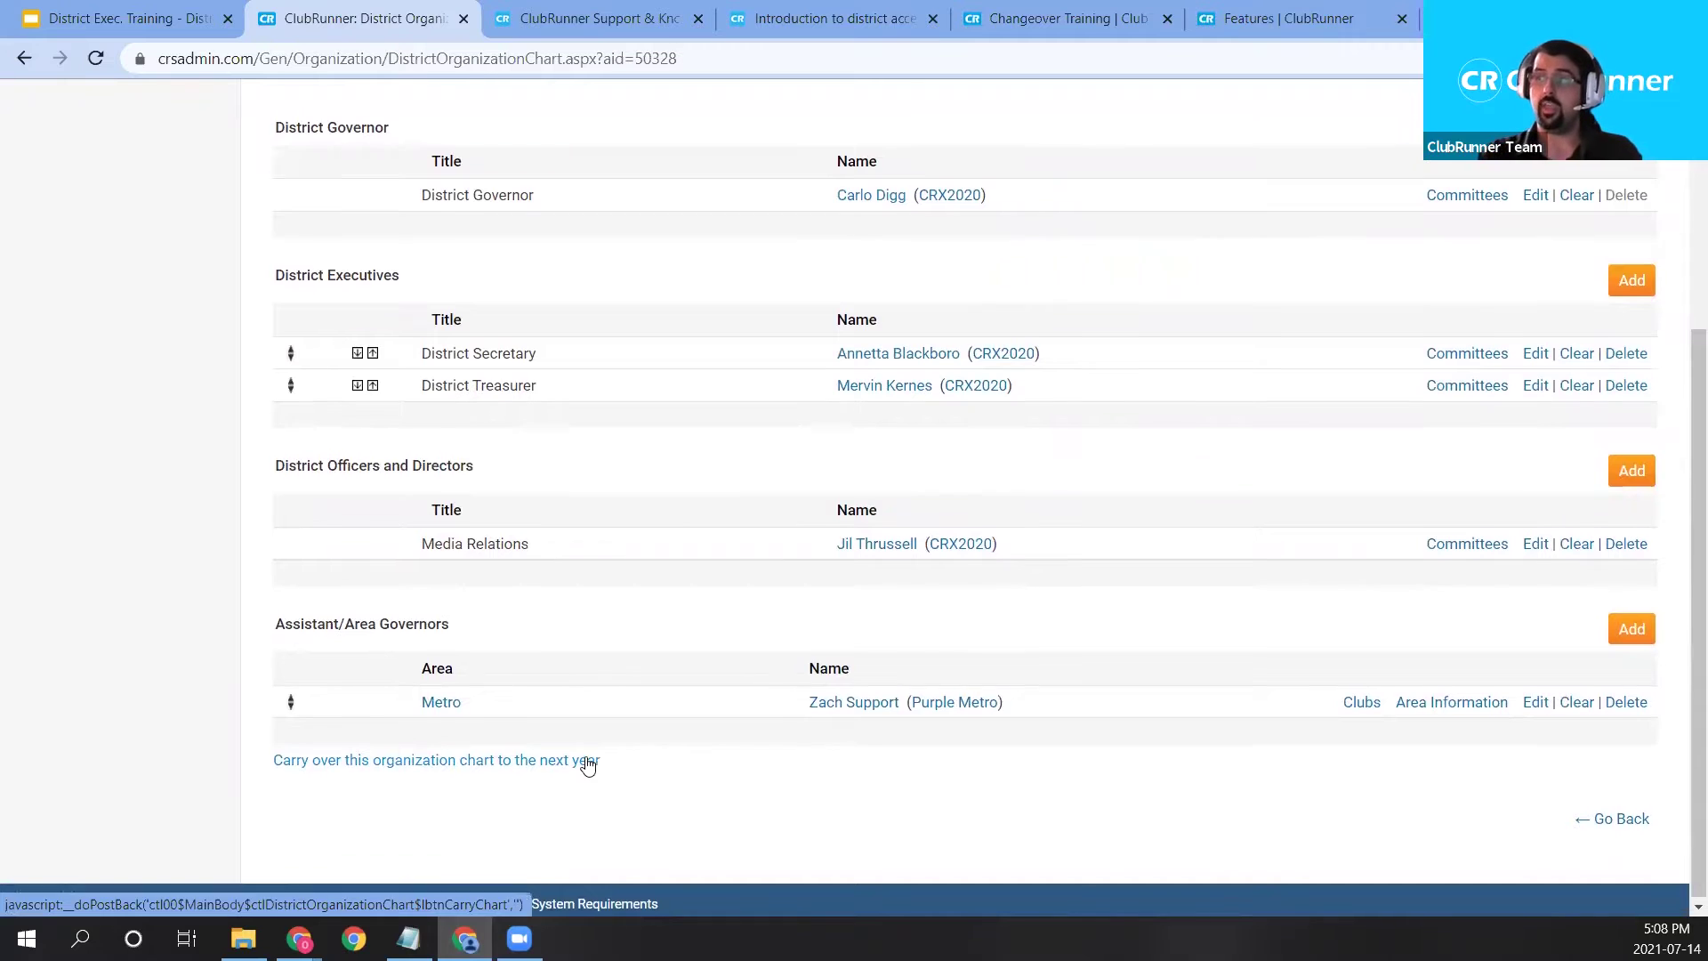
{"action": "scroll", "coordinate": [850, 451], "scroll_direction": "up", "scroll_amount": 2}
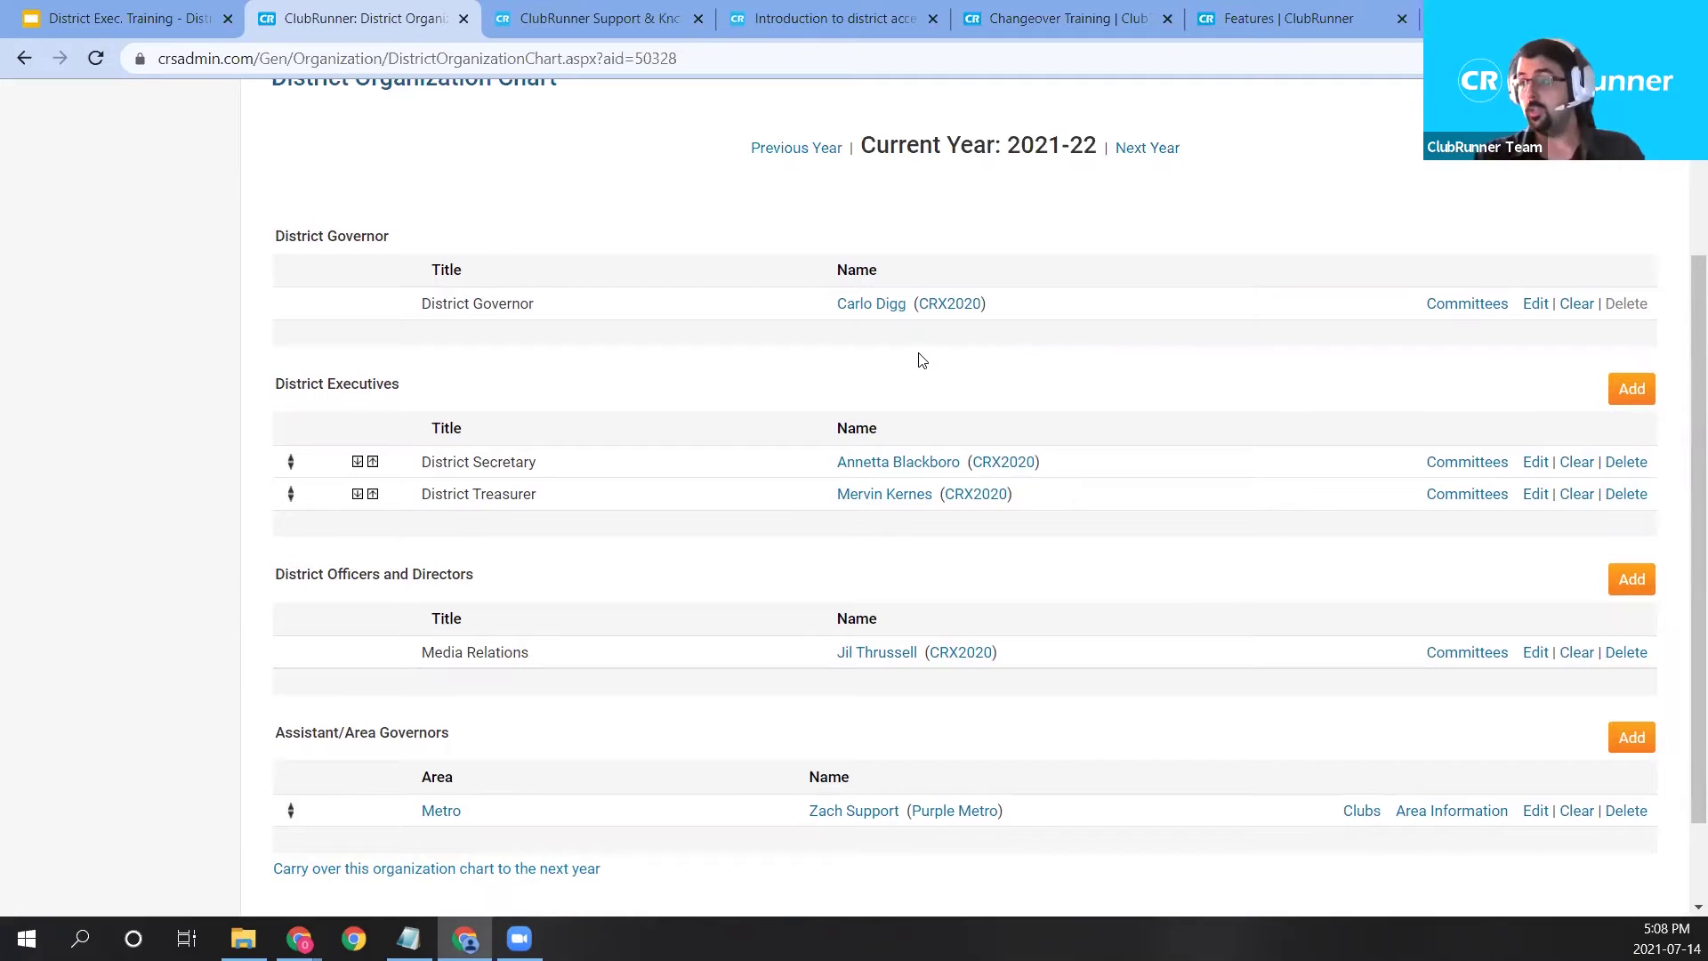
{"action": "scroll", "coordinate": [618, 722], "scroll_direction": "down", "scroll_amount": 2}
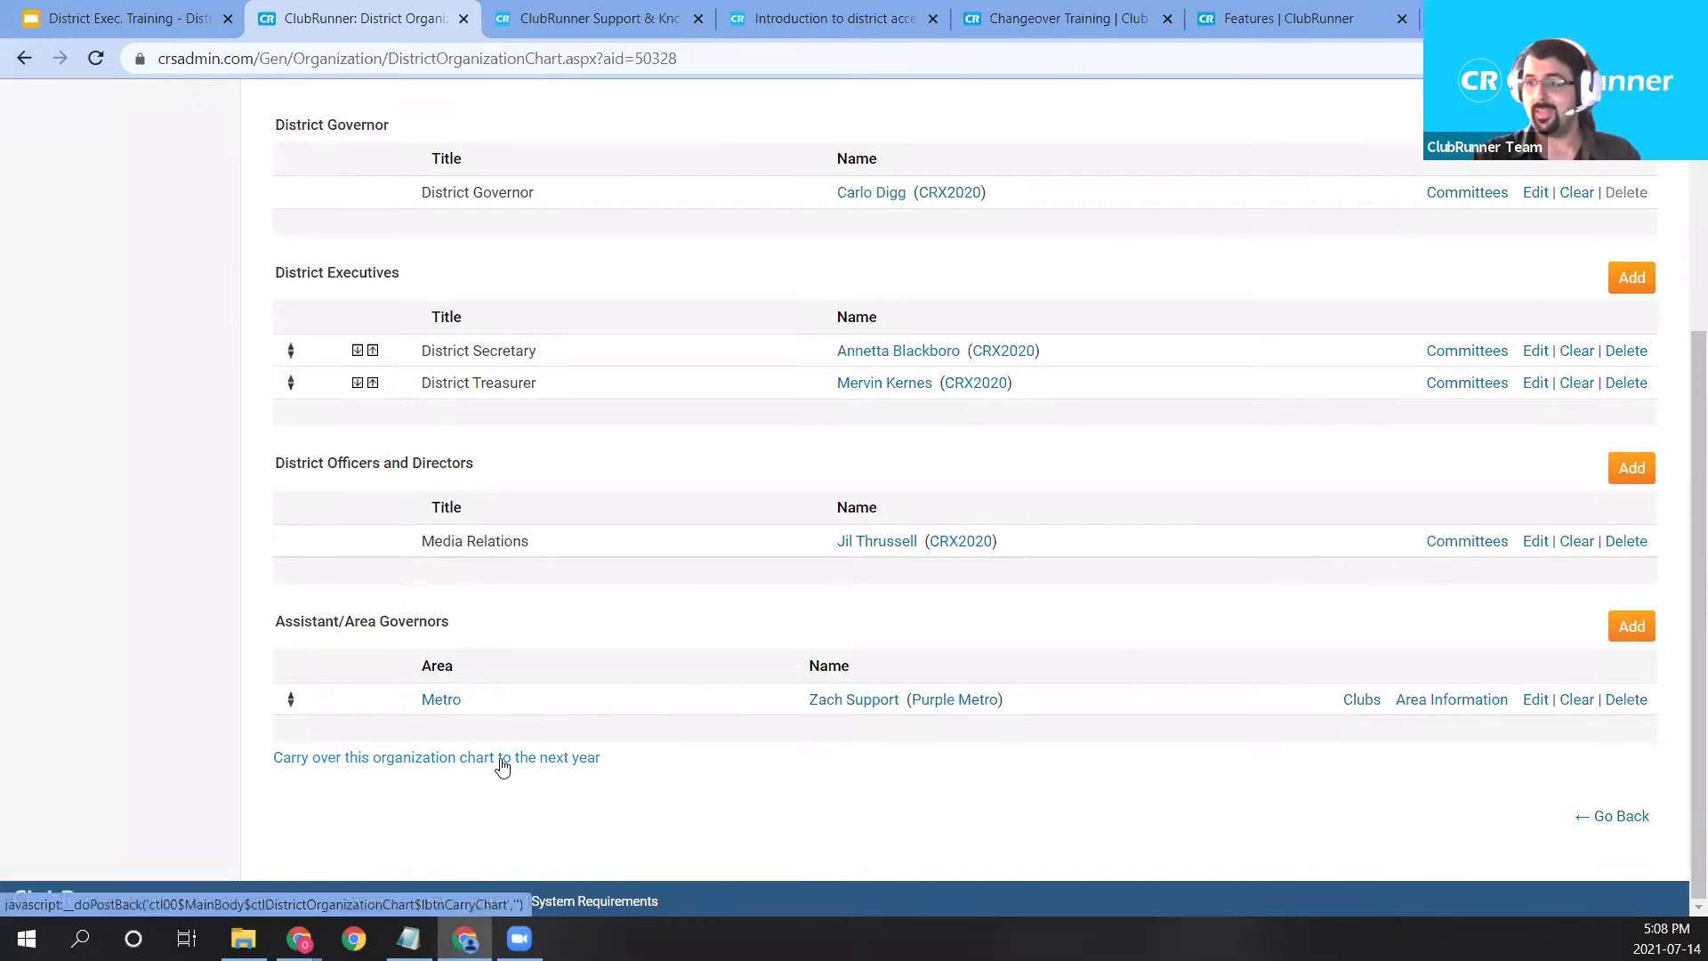
{"action": "left_click", "coordinate": [502, 761]}
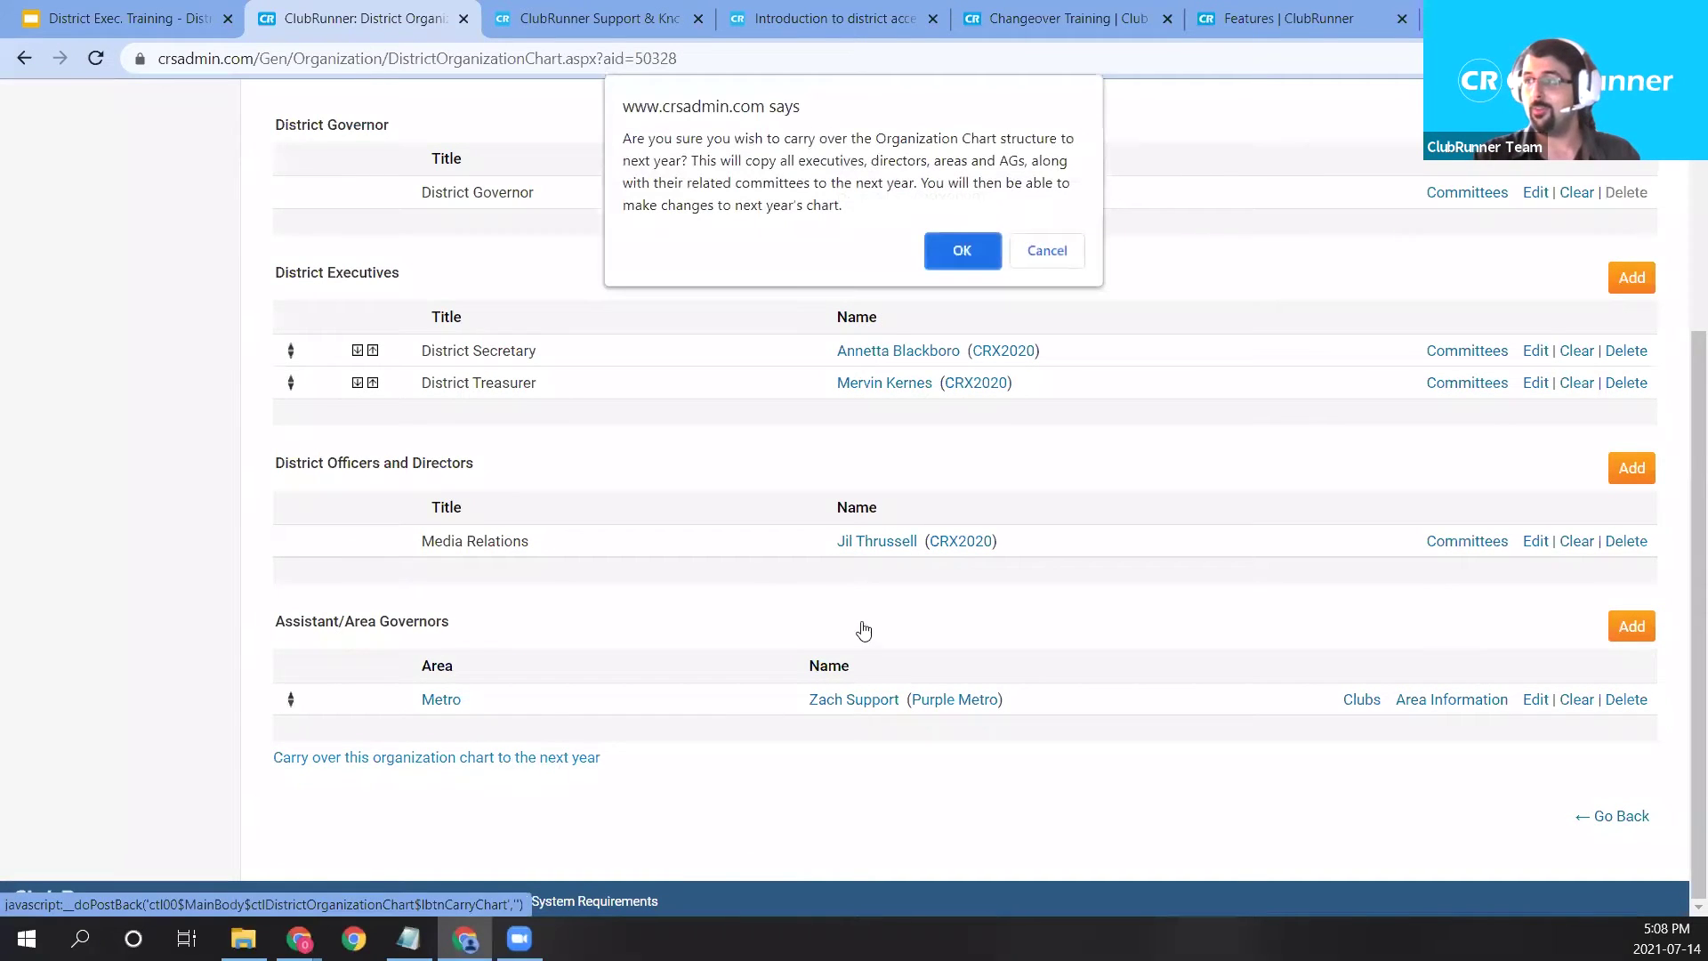
{"action": "left_click", "coordinate": [962, 250]}
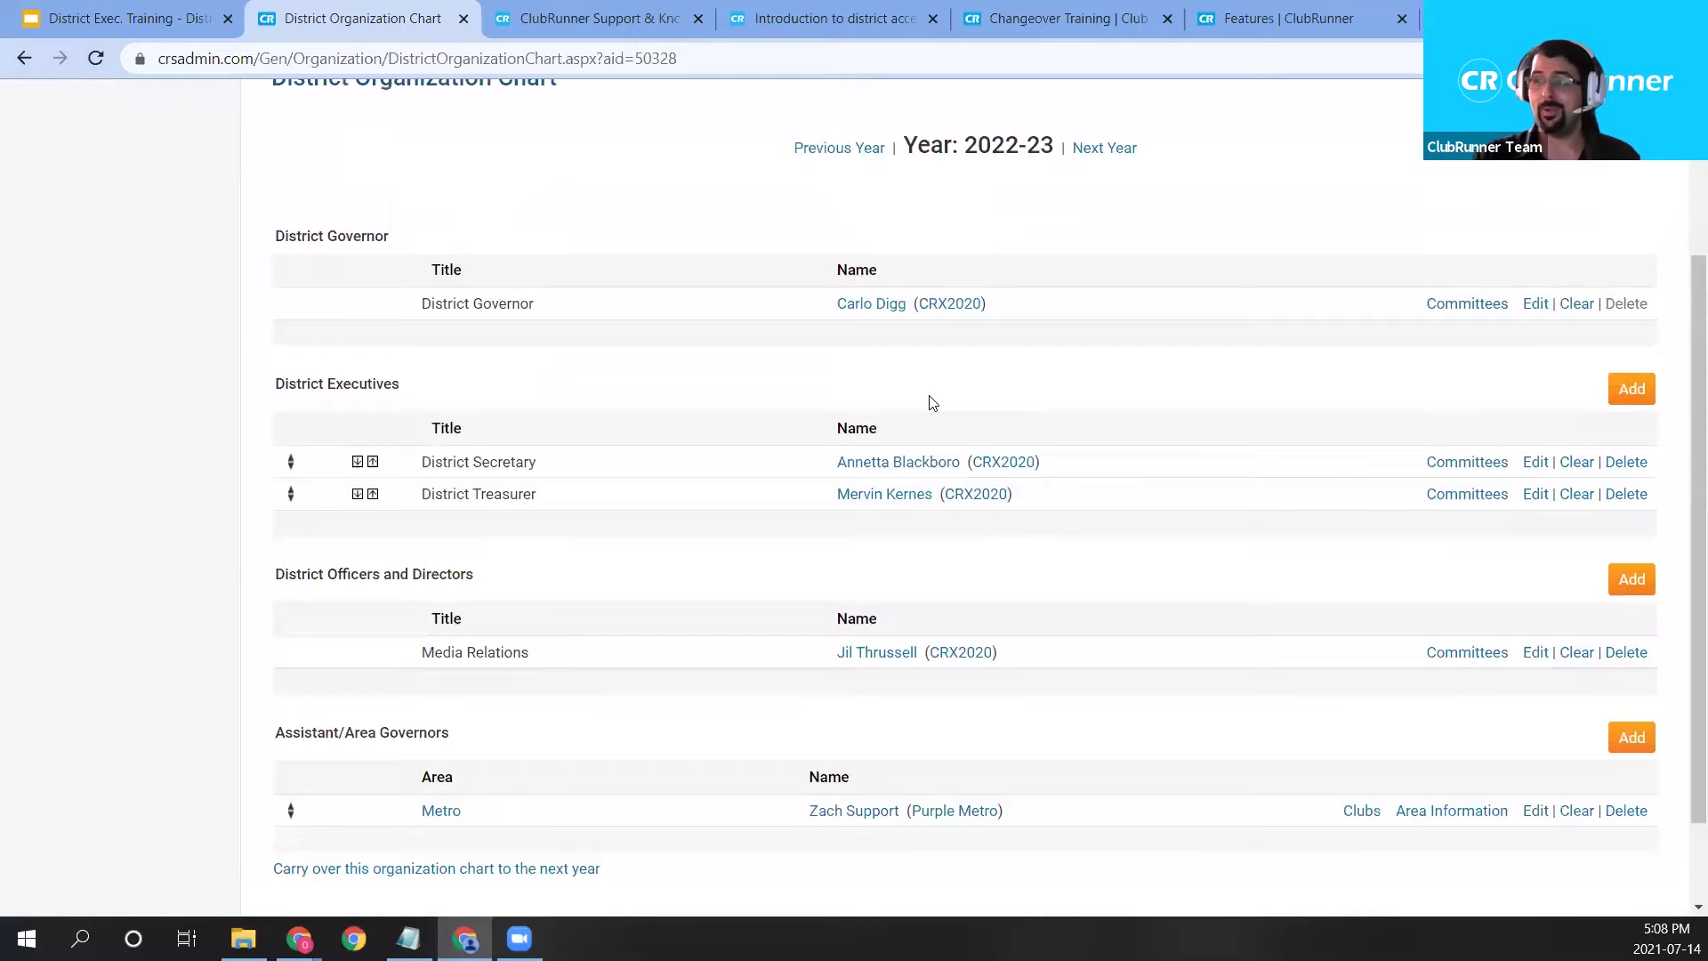
{"action": "left_click_drag", "start_coordinate": [966, 145], "coordinate": [1053, 146]}
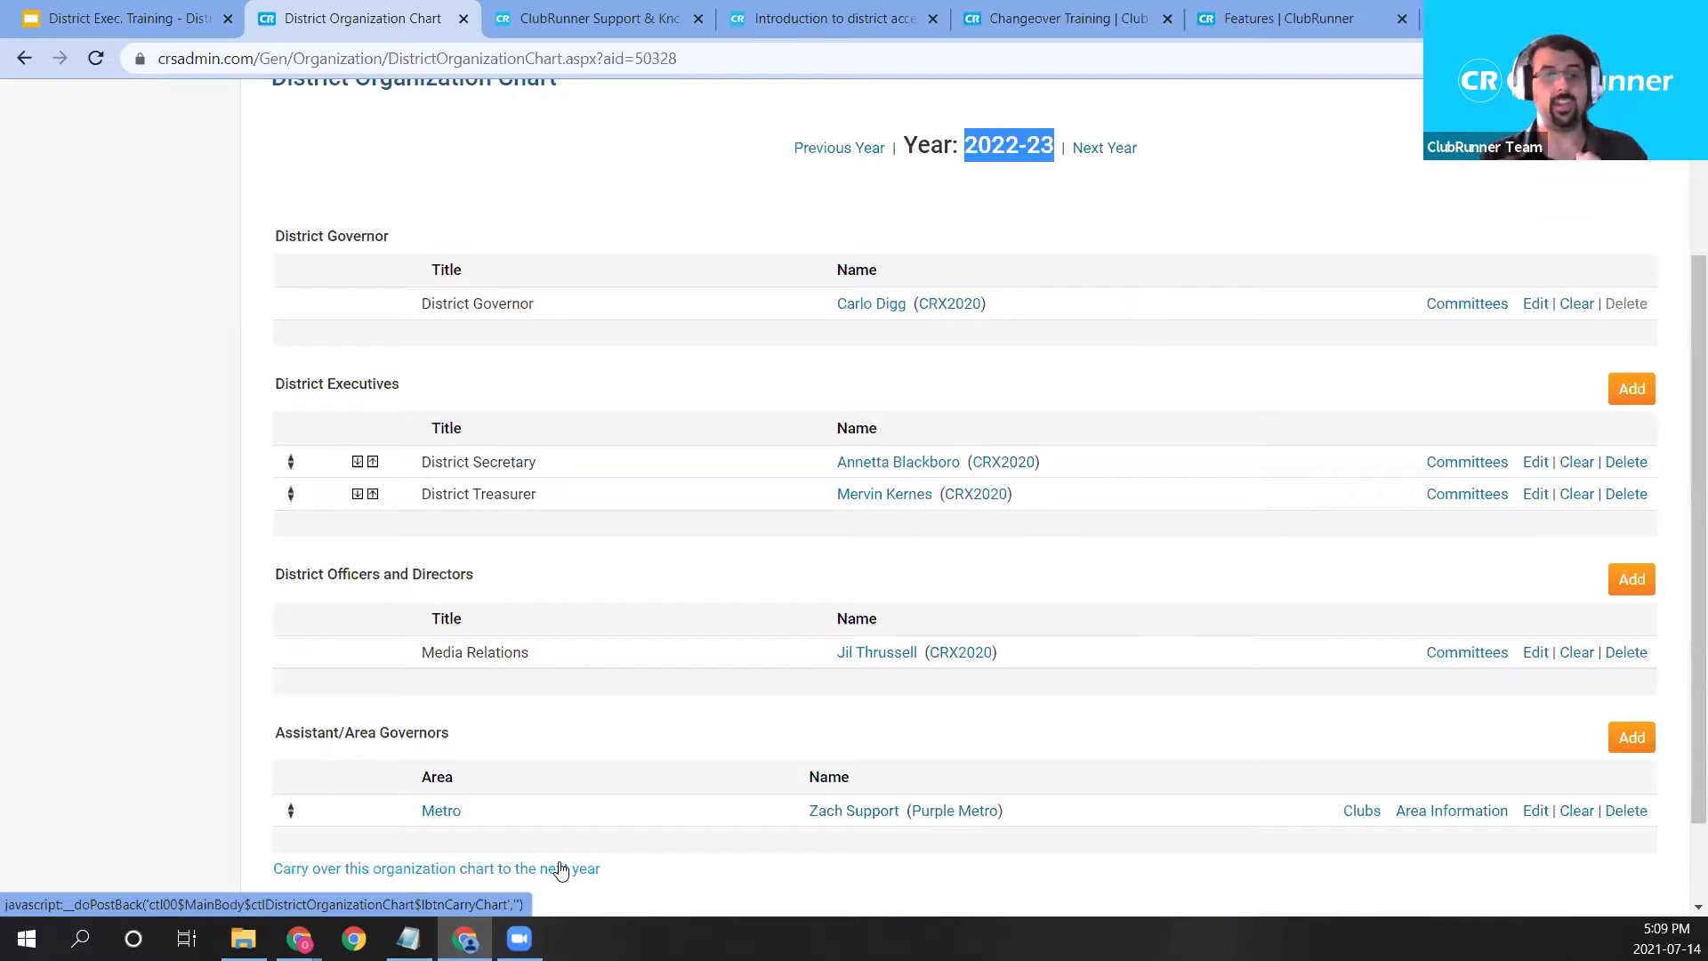
{"action": "left_click", "coordinate": [561, 869]}
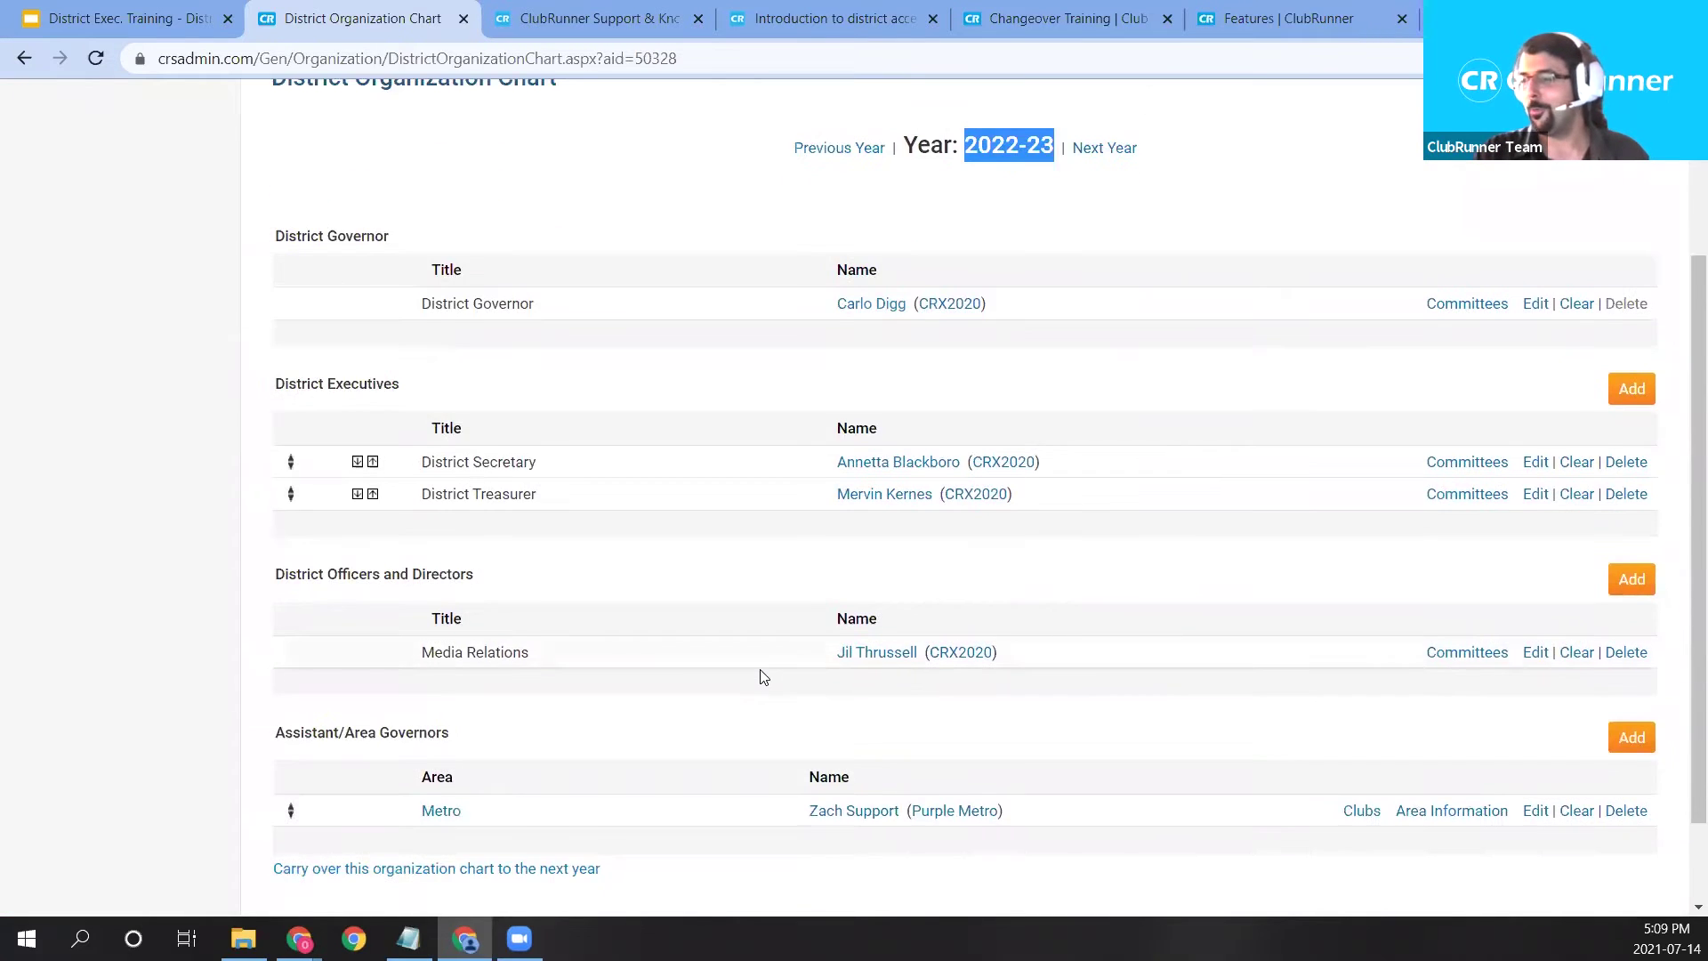
{"action": "scroll", "coordinate": [764, 676], "scroll_direction": "up", "scroll_amount": 3}
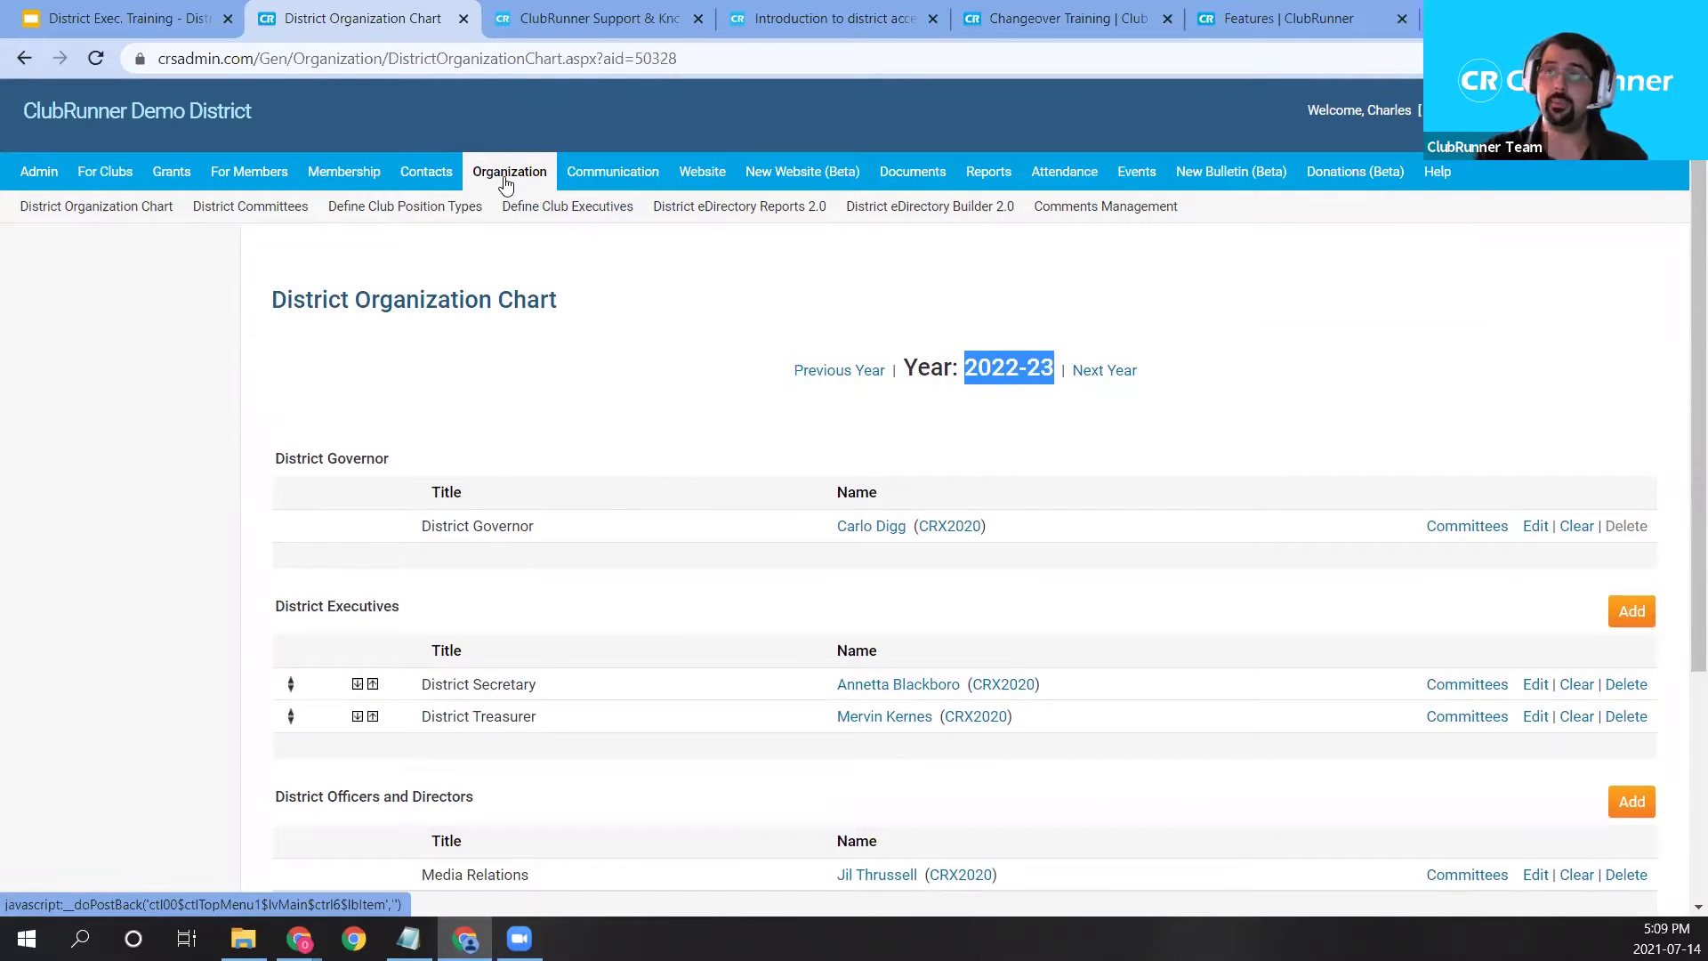
Open the District Committees list and edit the Funding committee.
{"action": "left_click", "coordinate": [255, 223]}
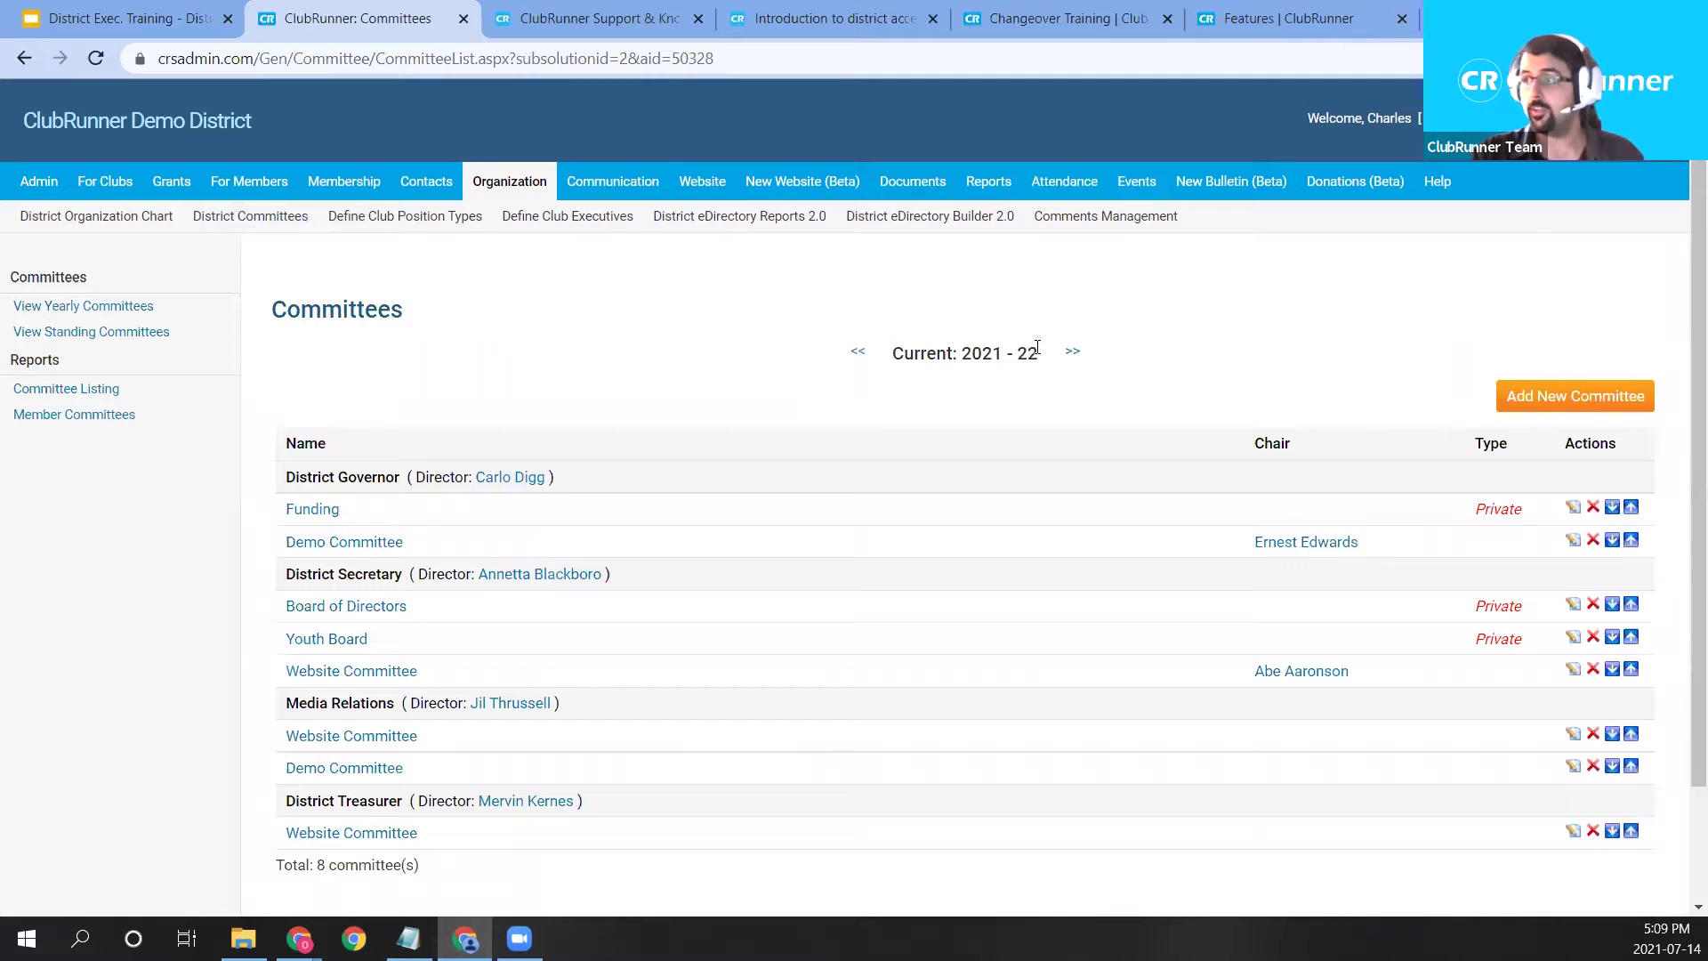
{"action": "scroll", "coordinate": [1037, 347], "scroll_direction": "down", "scroll_amount": 1}
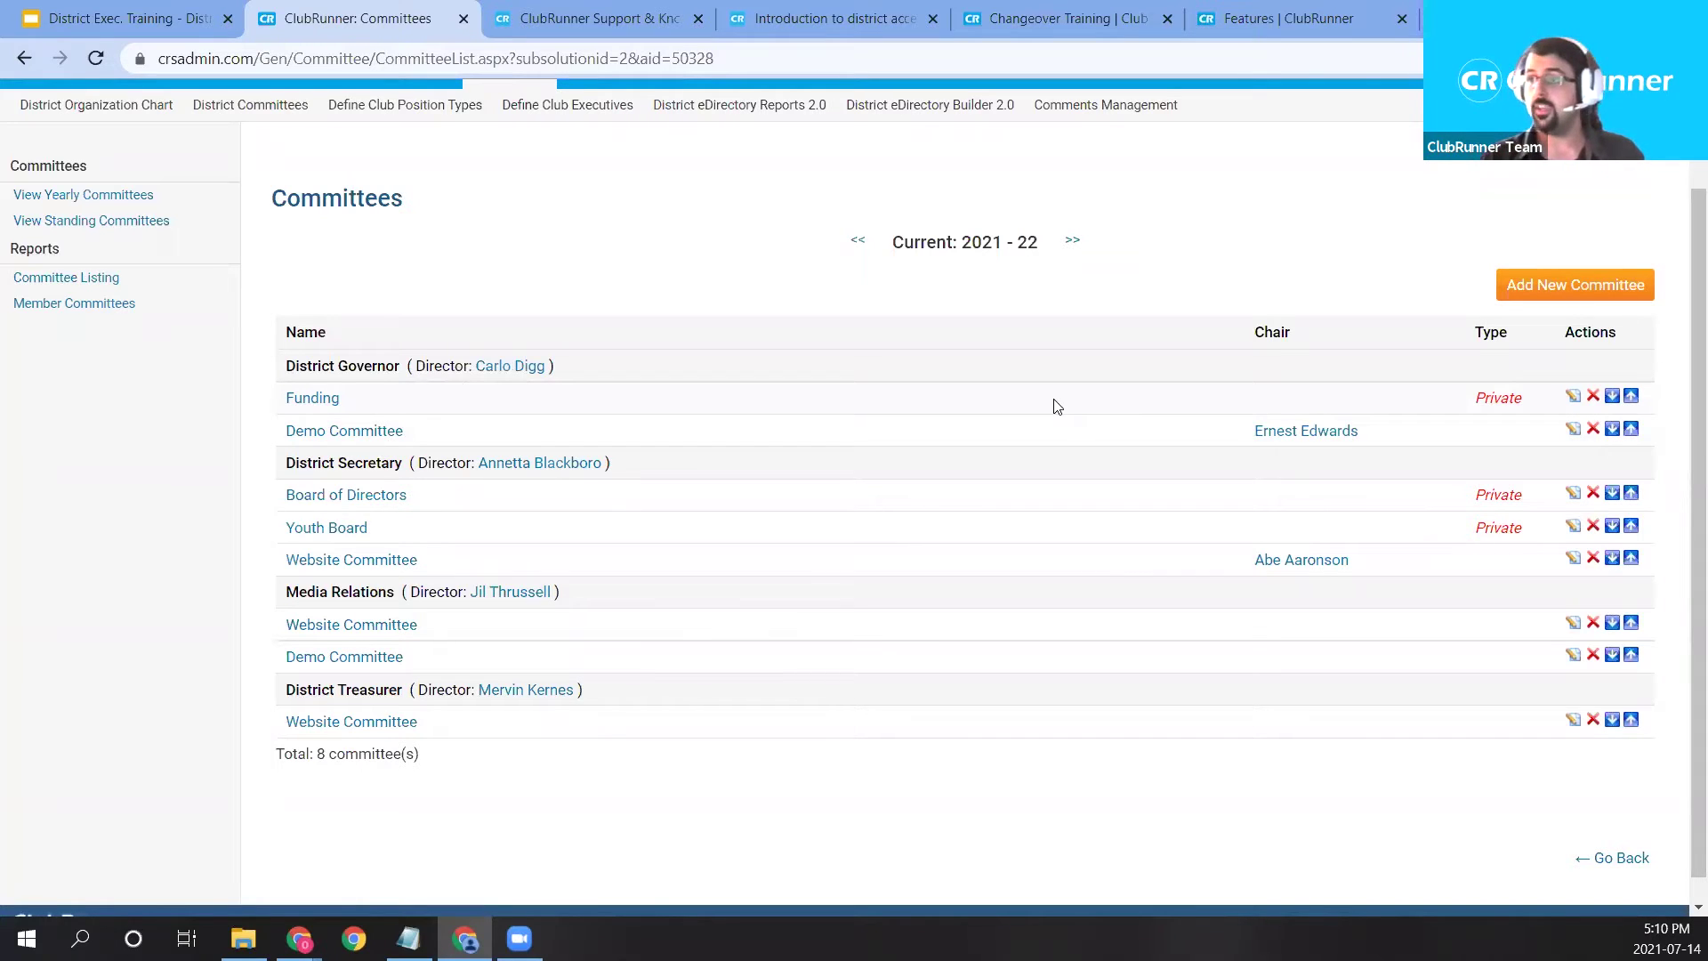
{"action": "scroll", "coordinate": [249, 227], "scroll_direction": "up", "scroll_amount": 2}
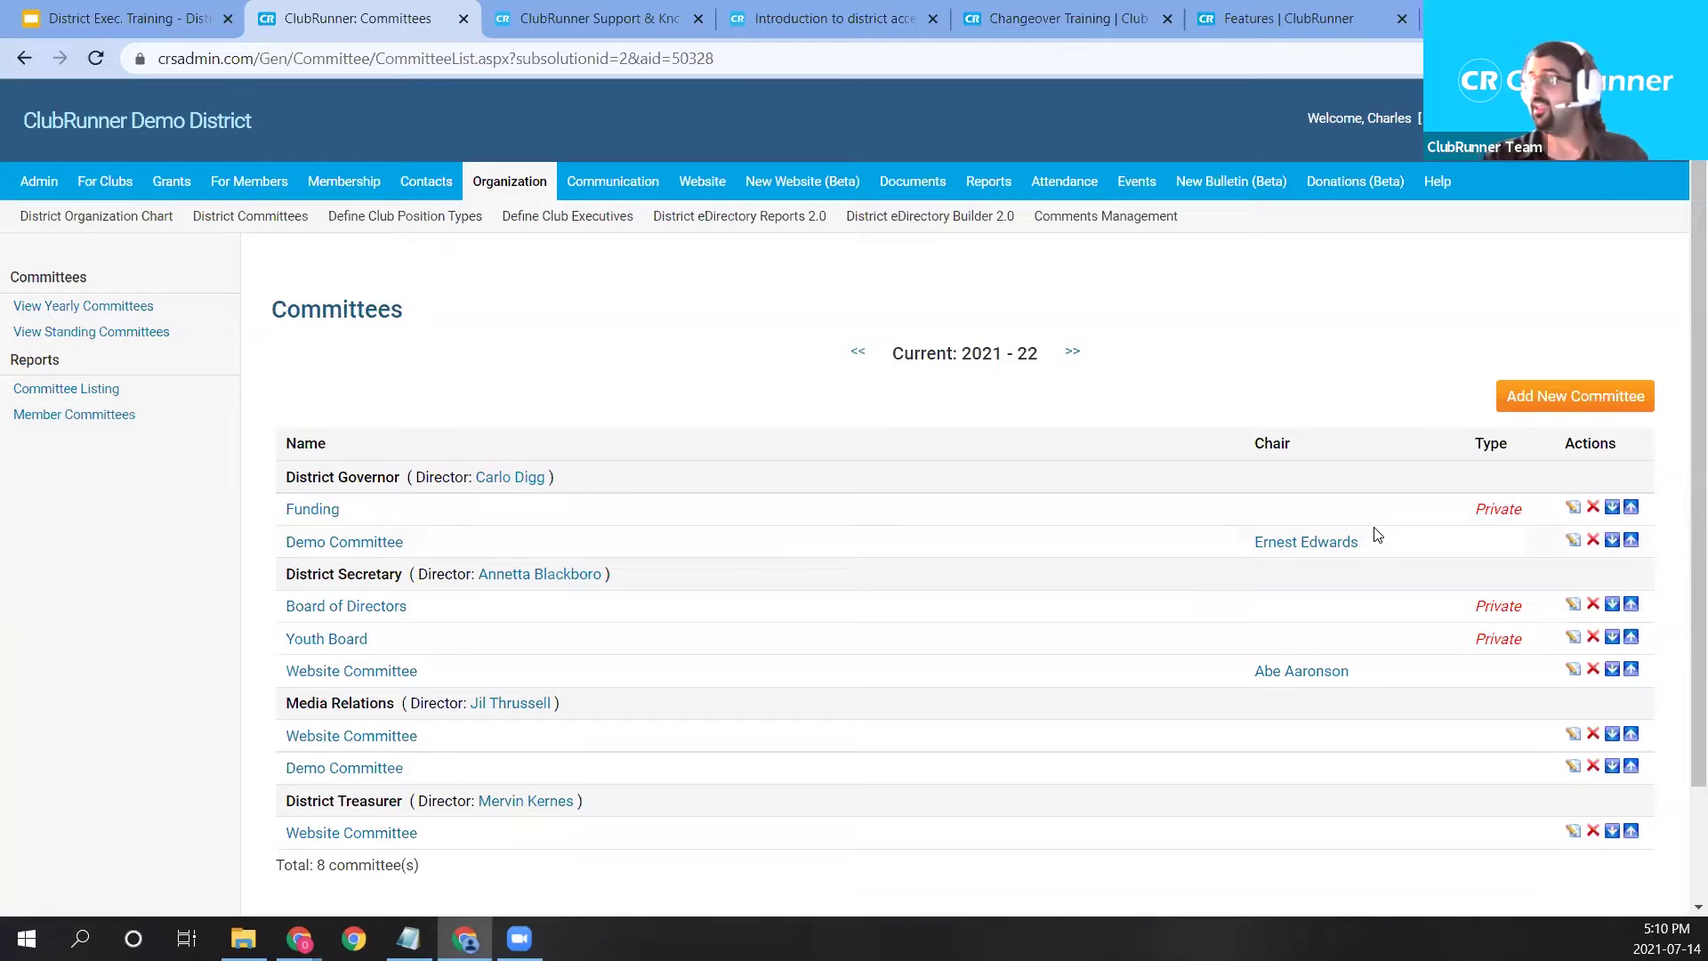
{"action": "left_click", "coordinate": [1574, 513]}
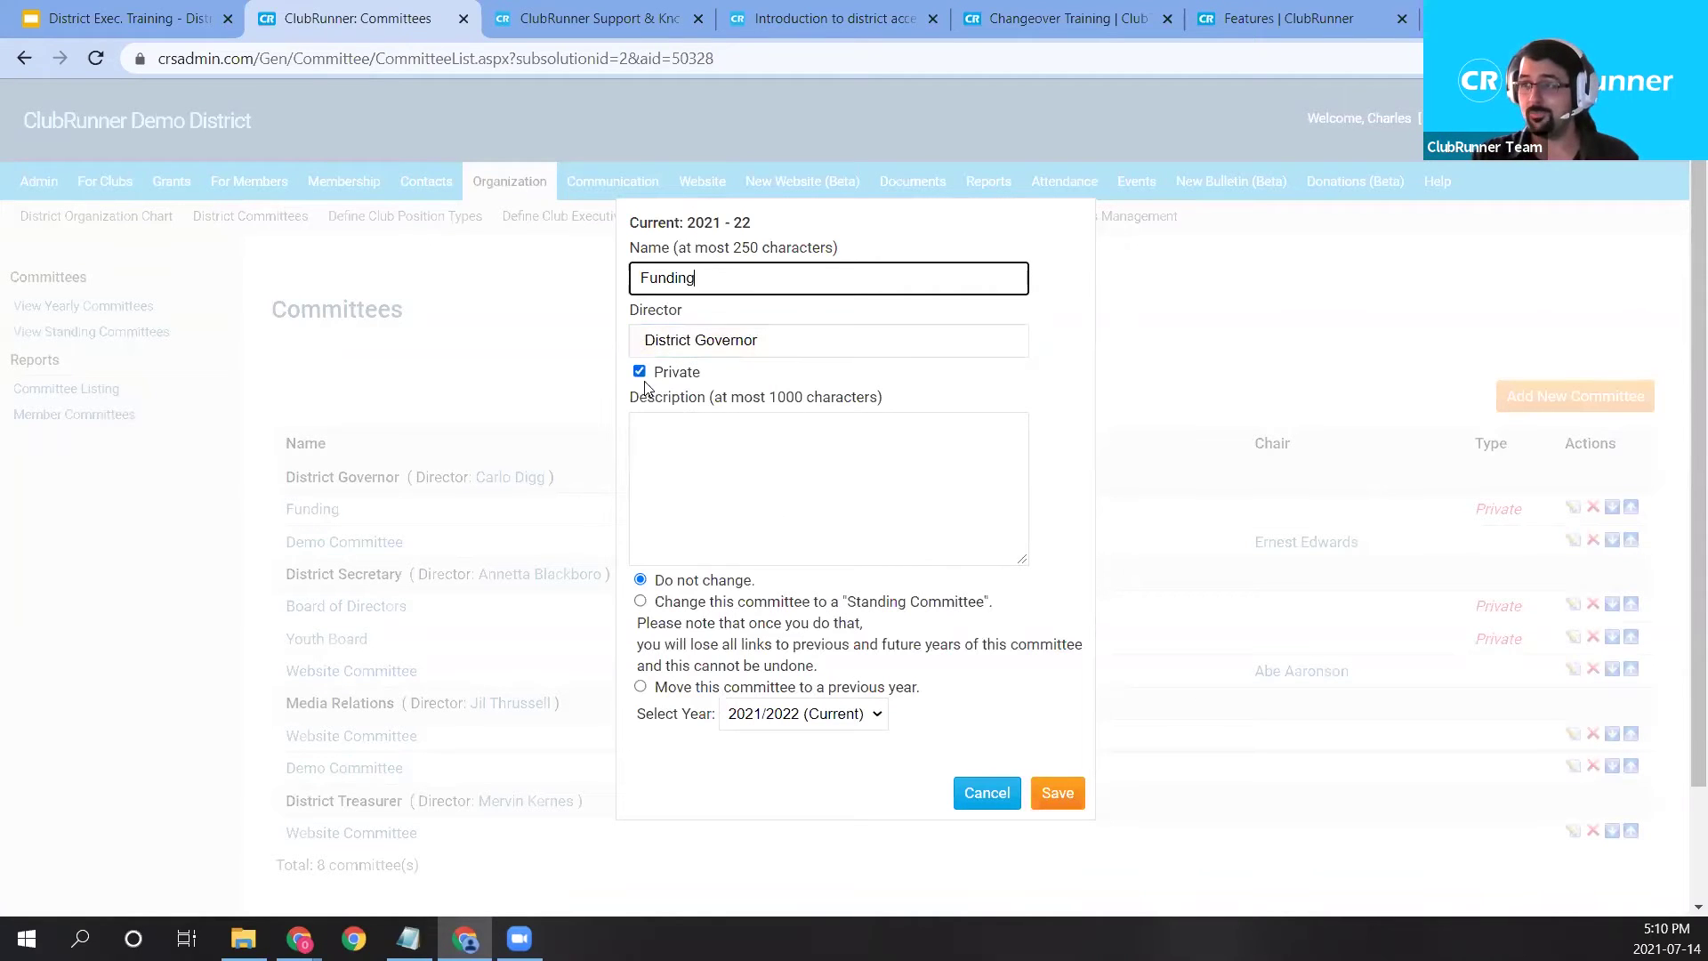
Toggle Funding's Private setting off and back on, then cancel the edit so it stays private.
{"action": "left_click", "coordinate": [640, 373]}
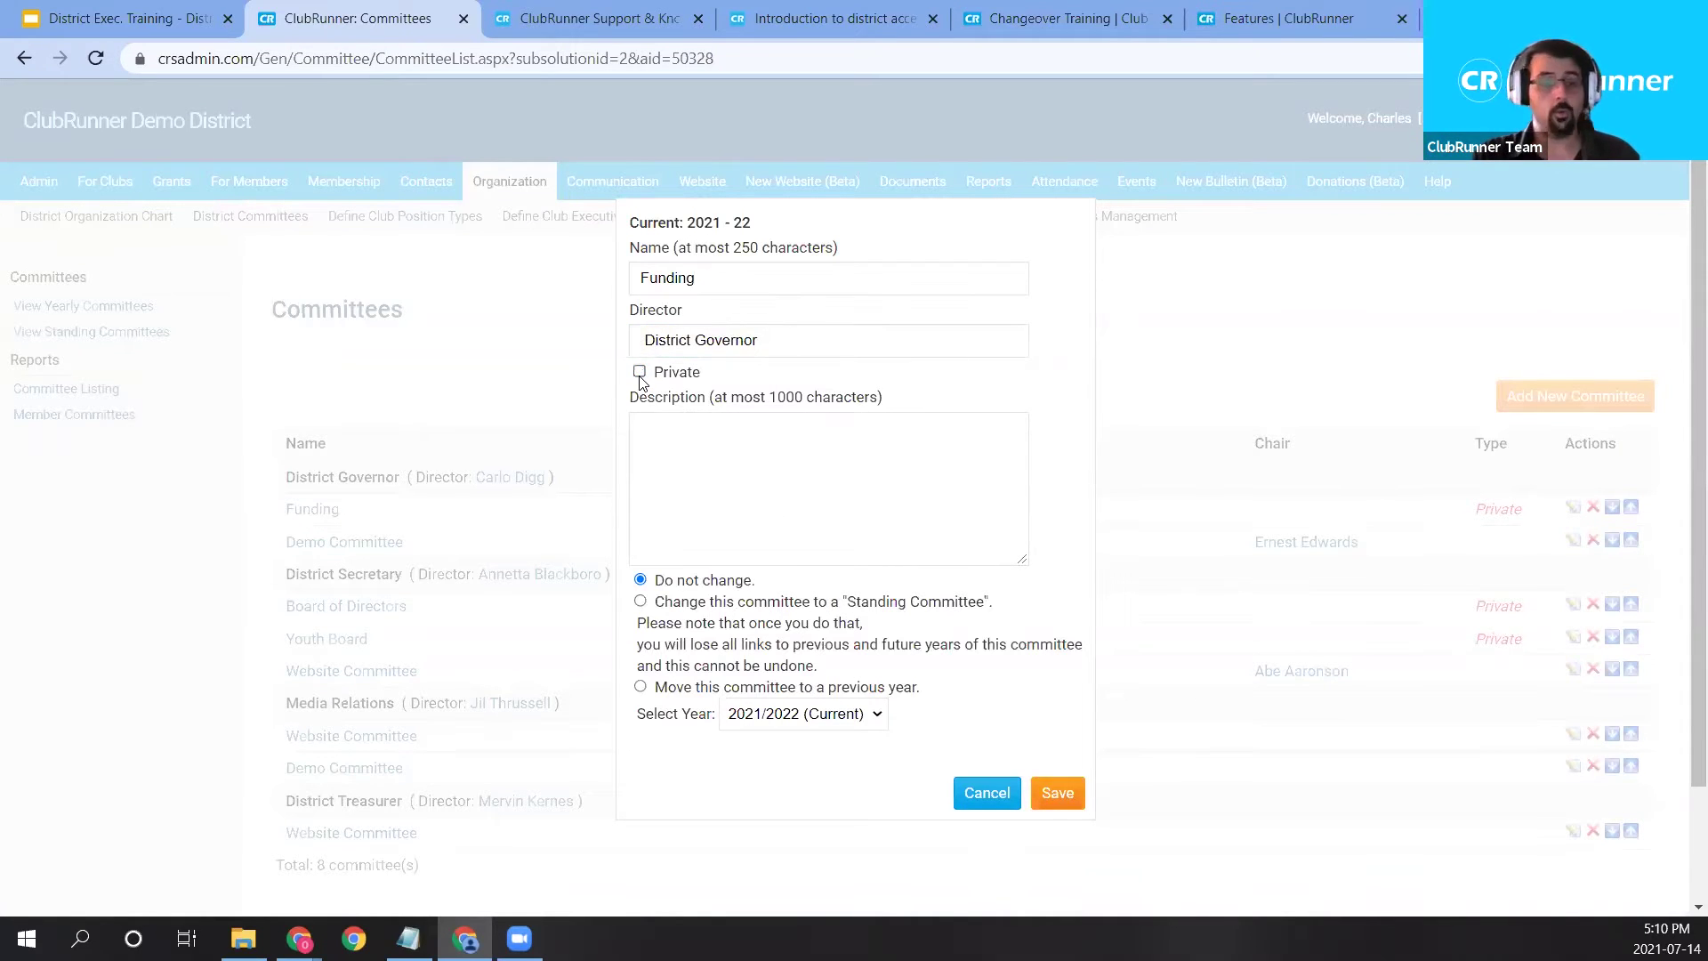
{"action": "left_click", "coordinate": [640, 374]}
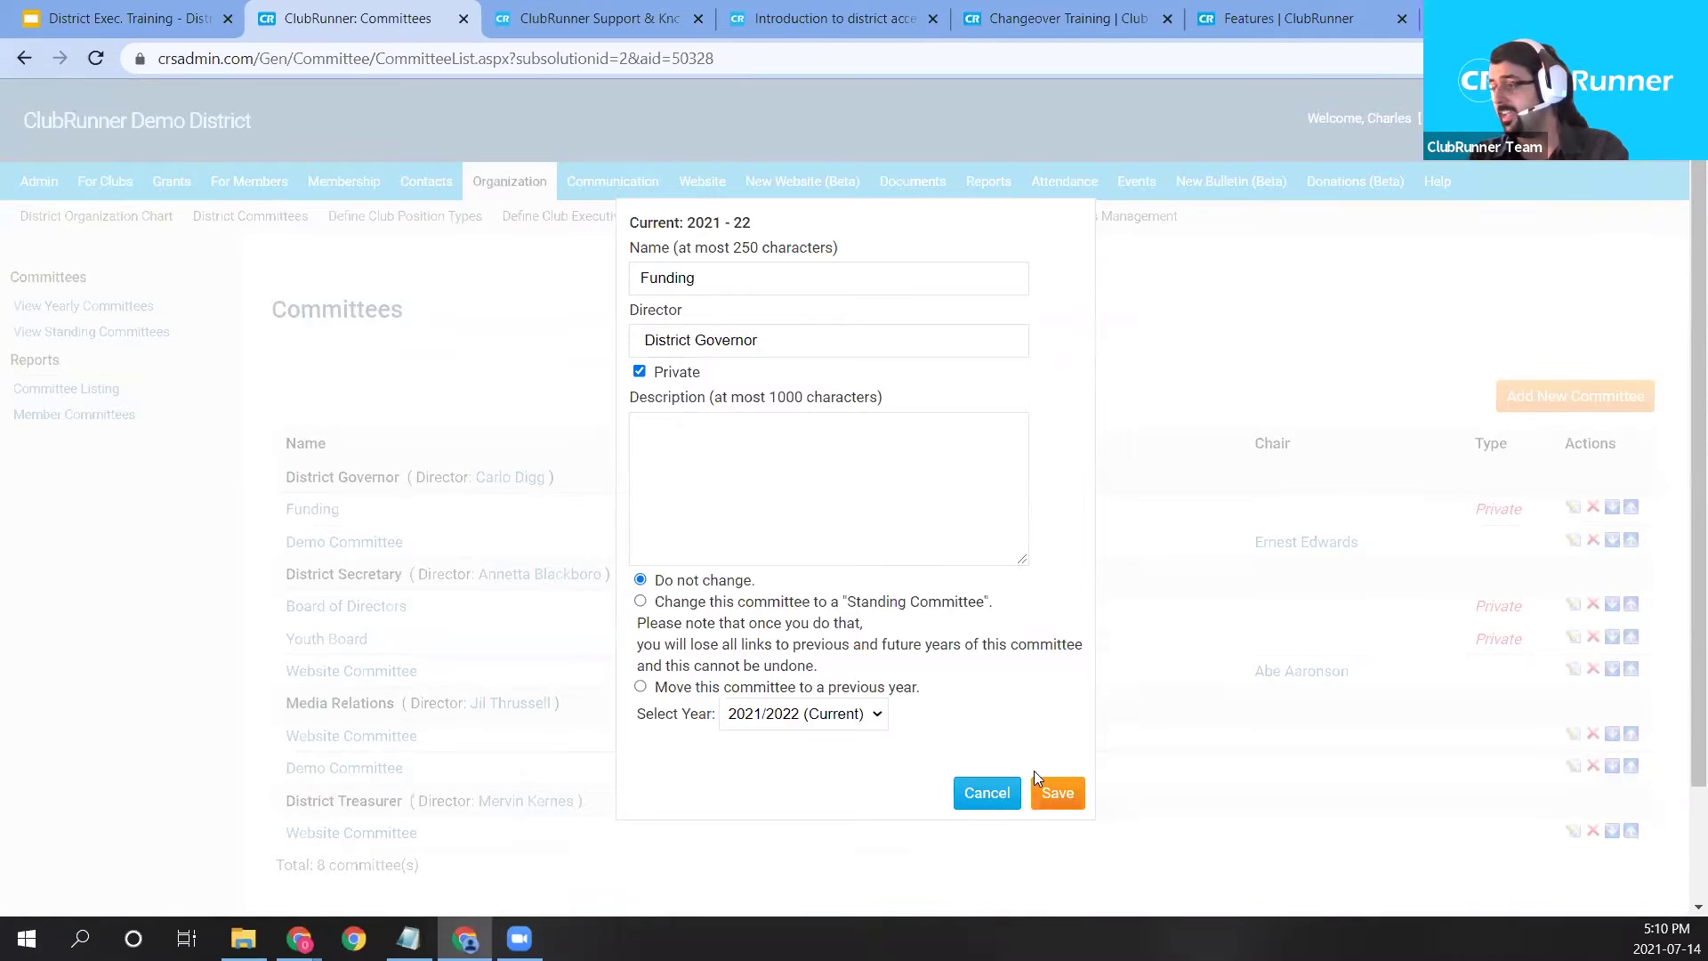
{"action": "left_click", "coordinate": [987, 792]}
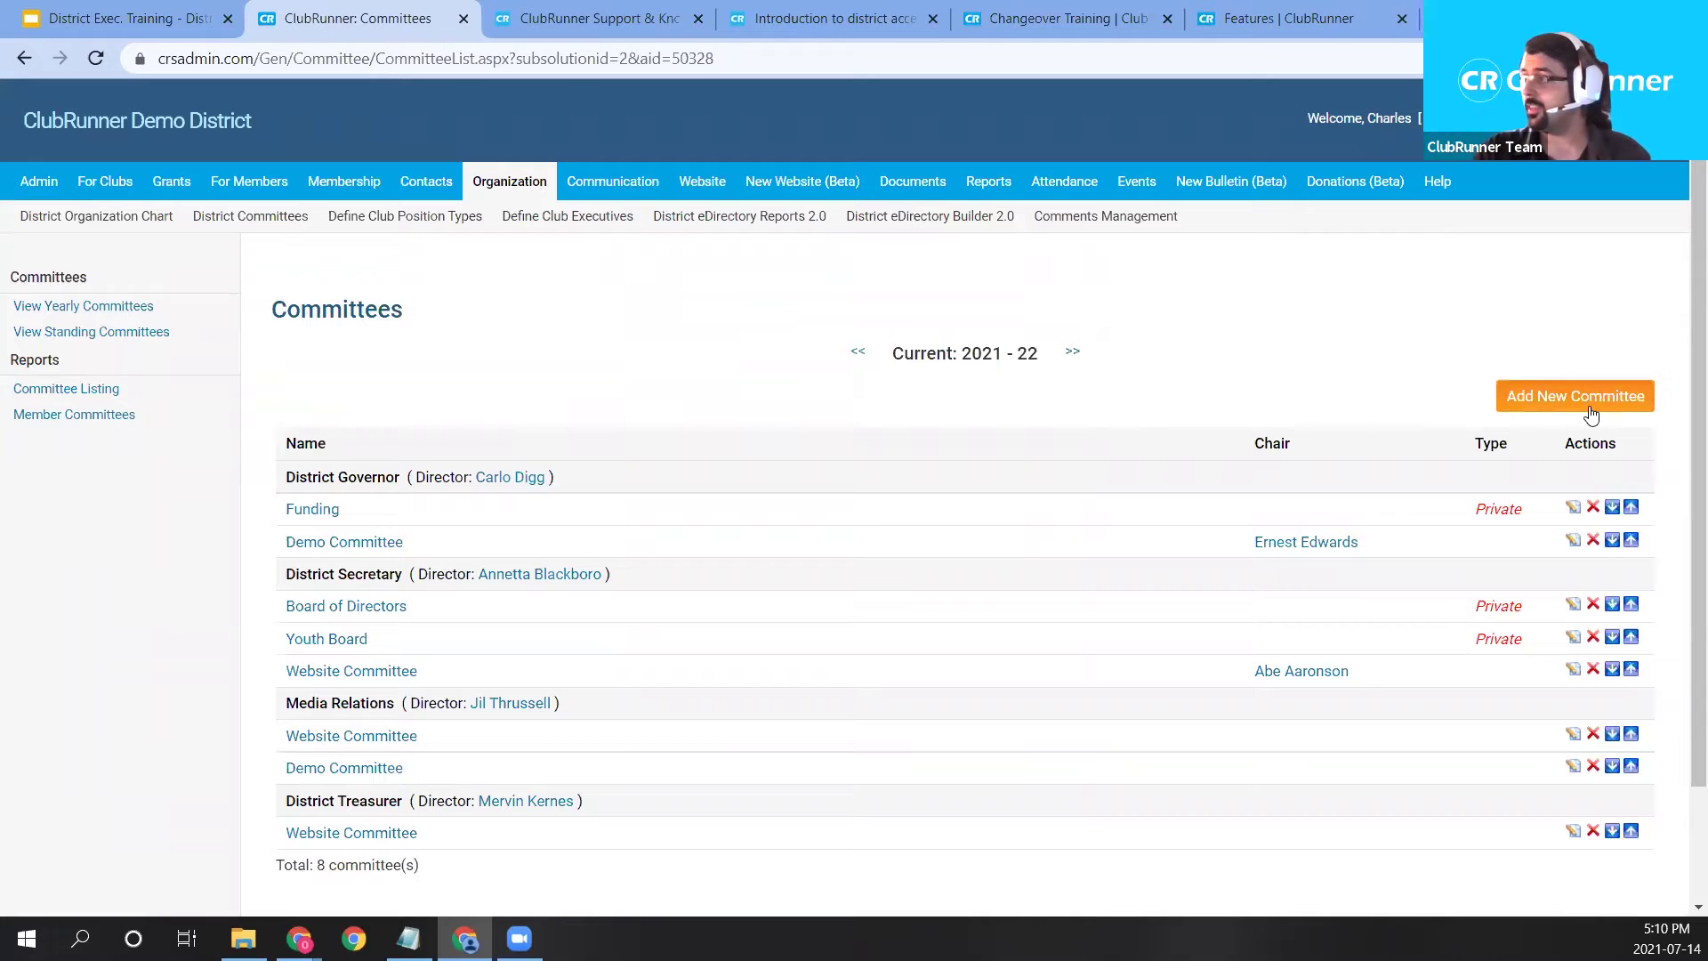
{"action": "scroll", "coordinate": [1590, 414], "scroll_direction": "down", "scroll_amount": 1}
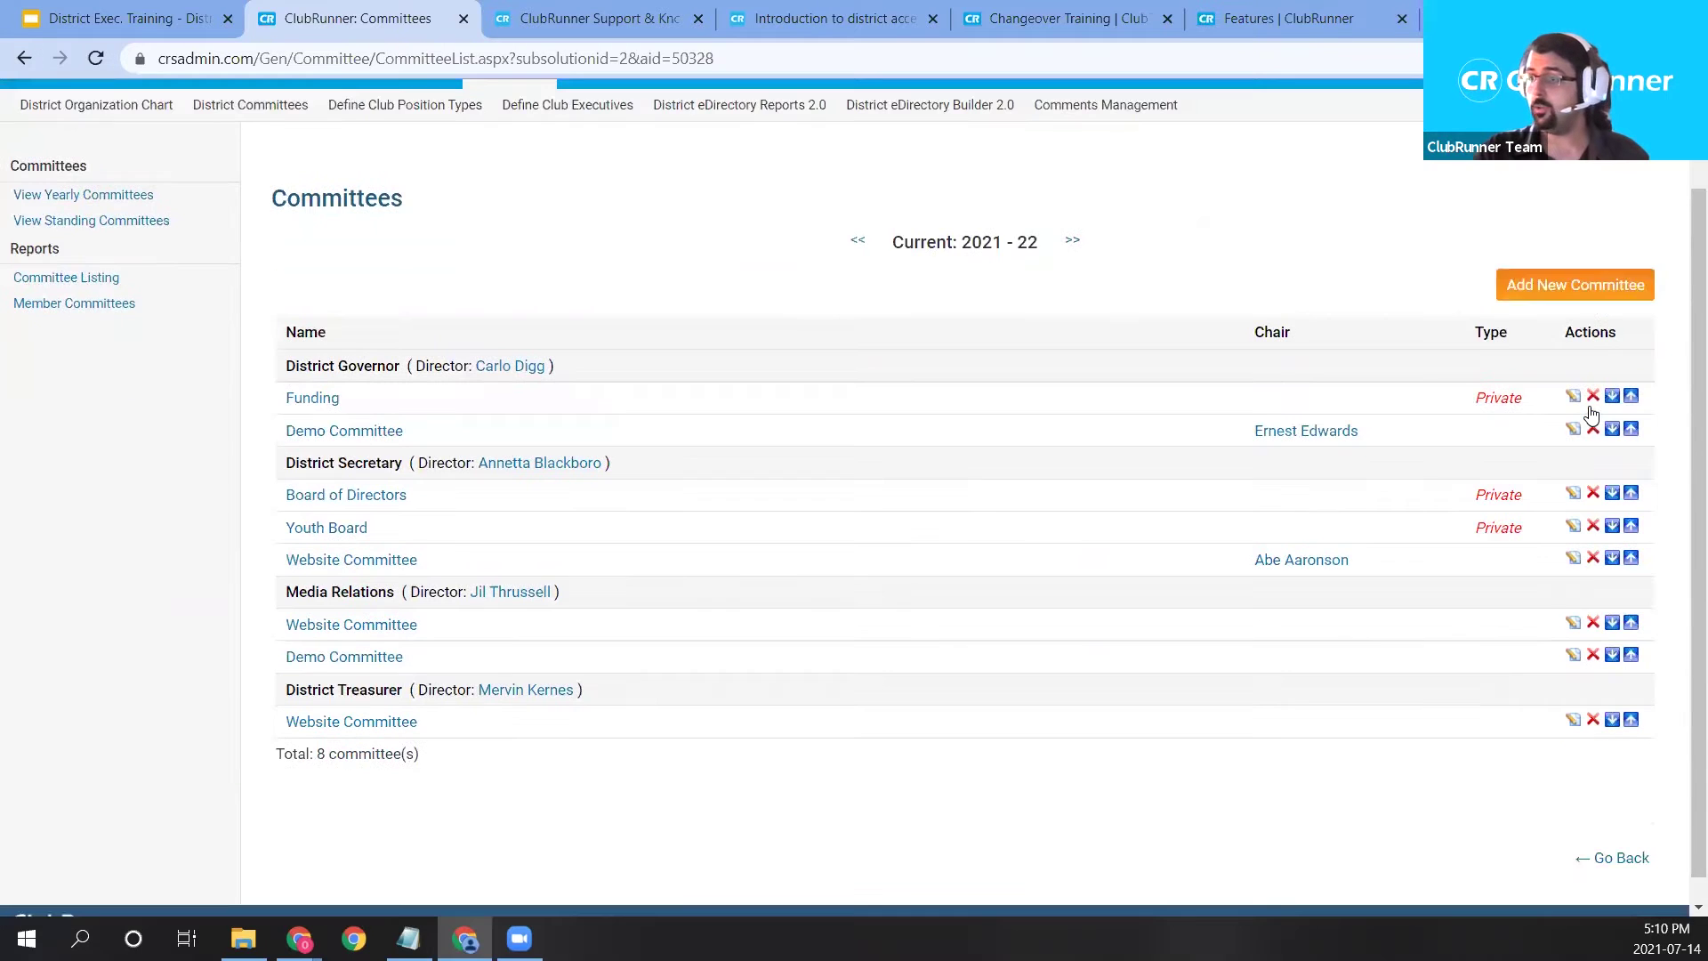
Start a new committee and name it Public Image.
{"action": "left_click", "coordinate": [1593, 286]}
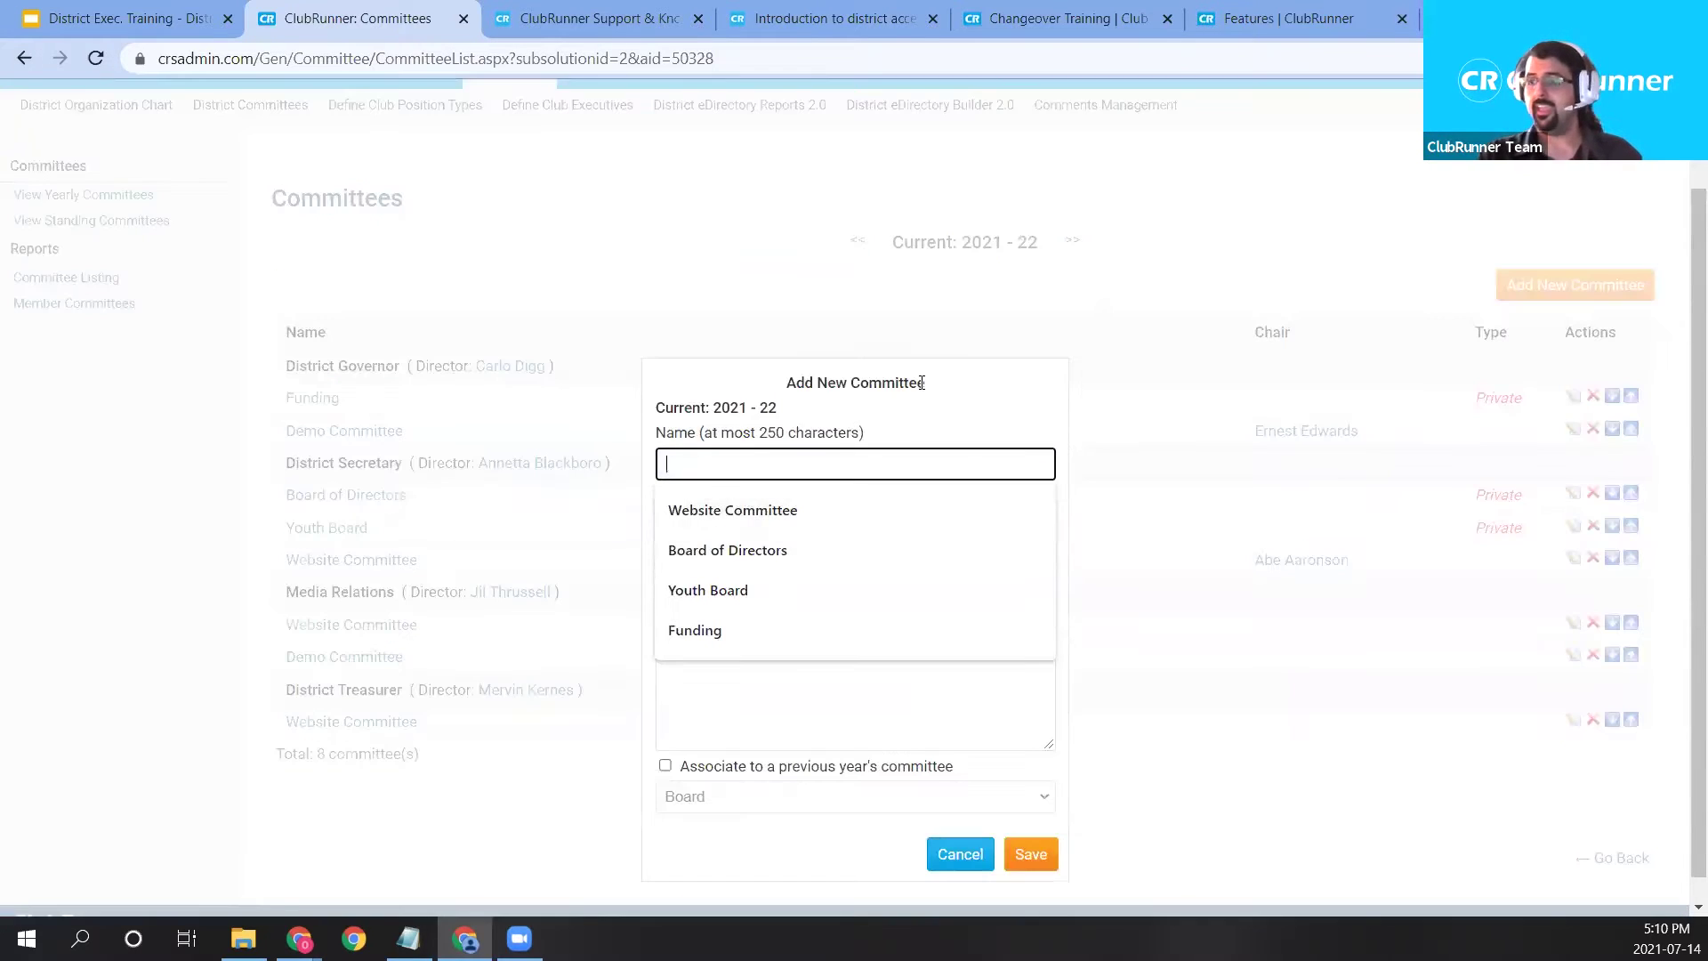
{"action": "left_click", "coordinate": [922, 382]}
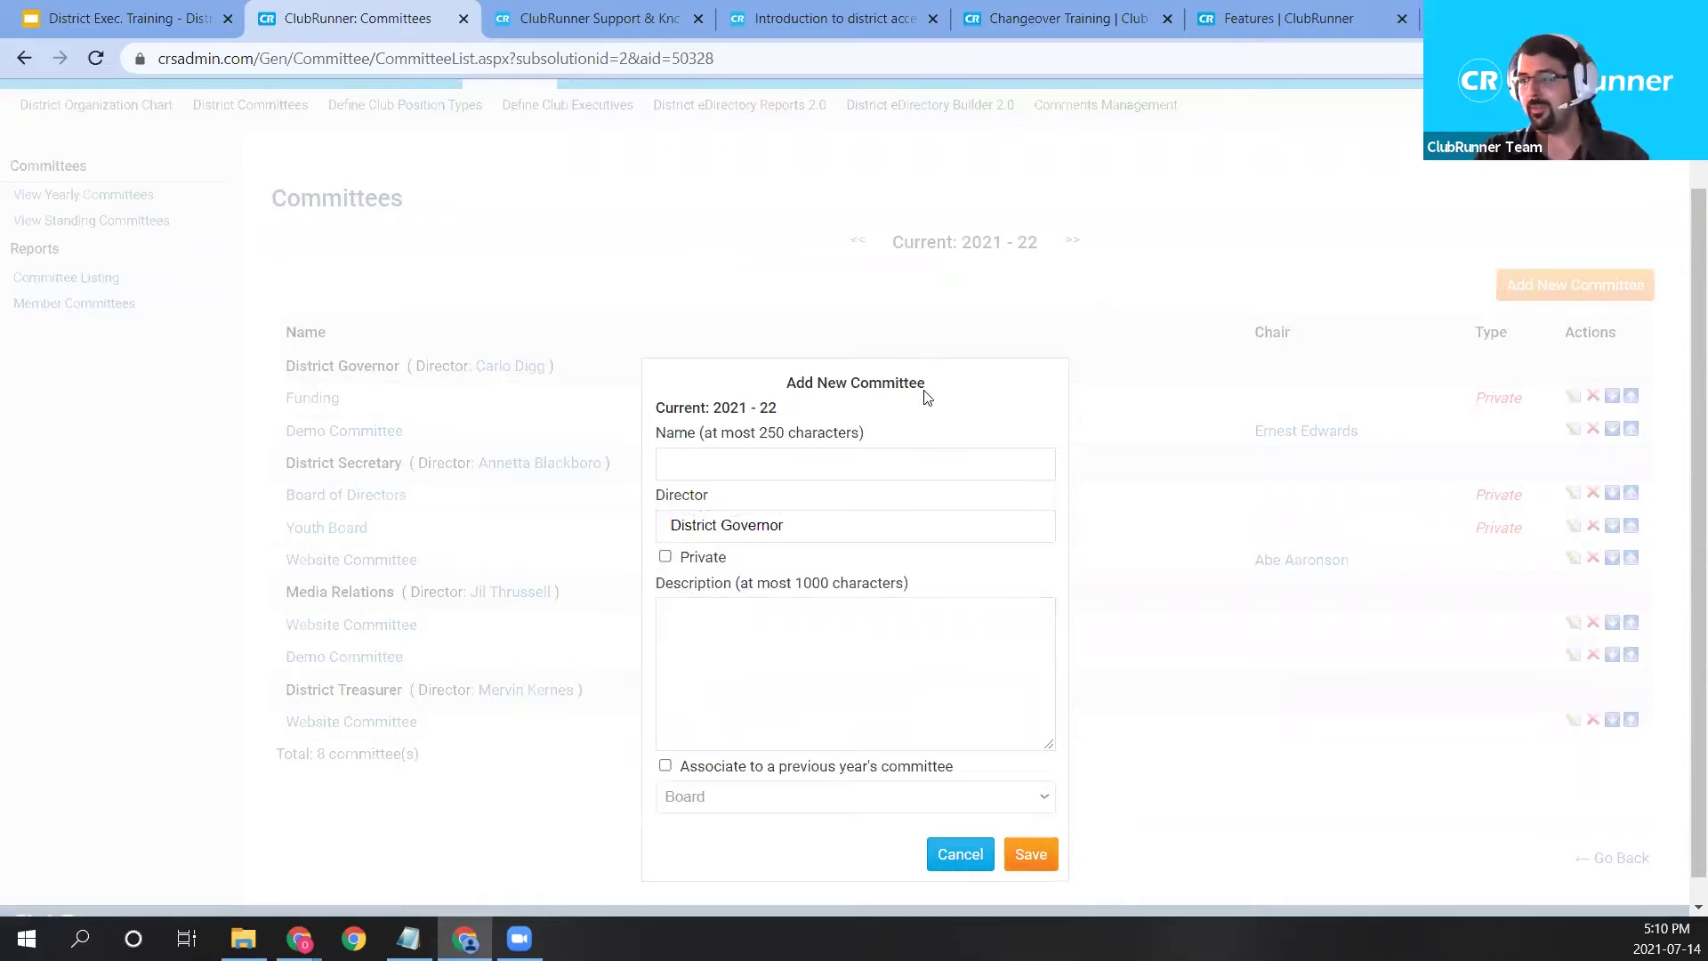
{"action": "left_click", "coordinate": [818, 468]}
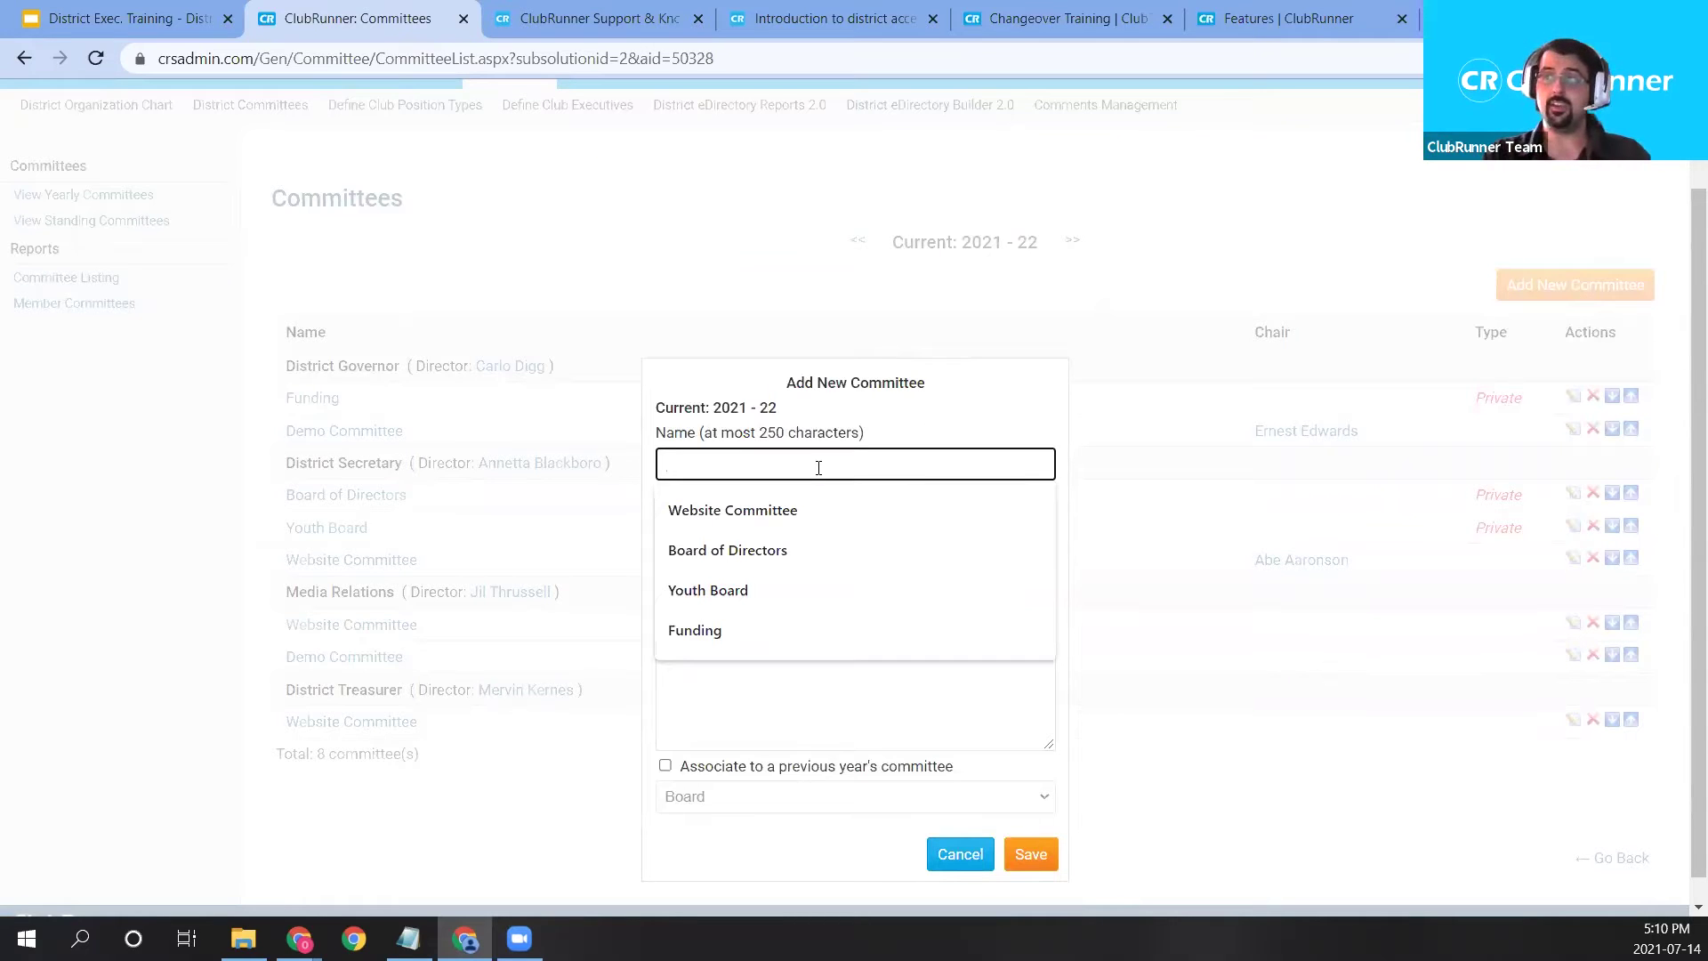
{"action": "type", "text": "Publc"}
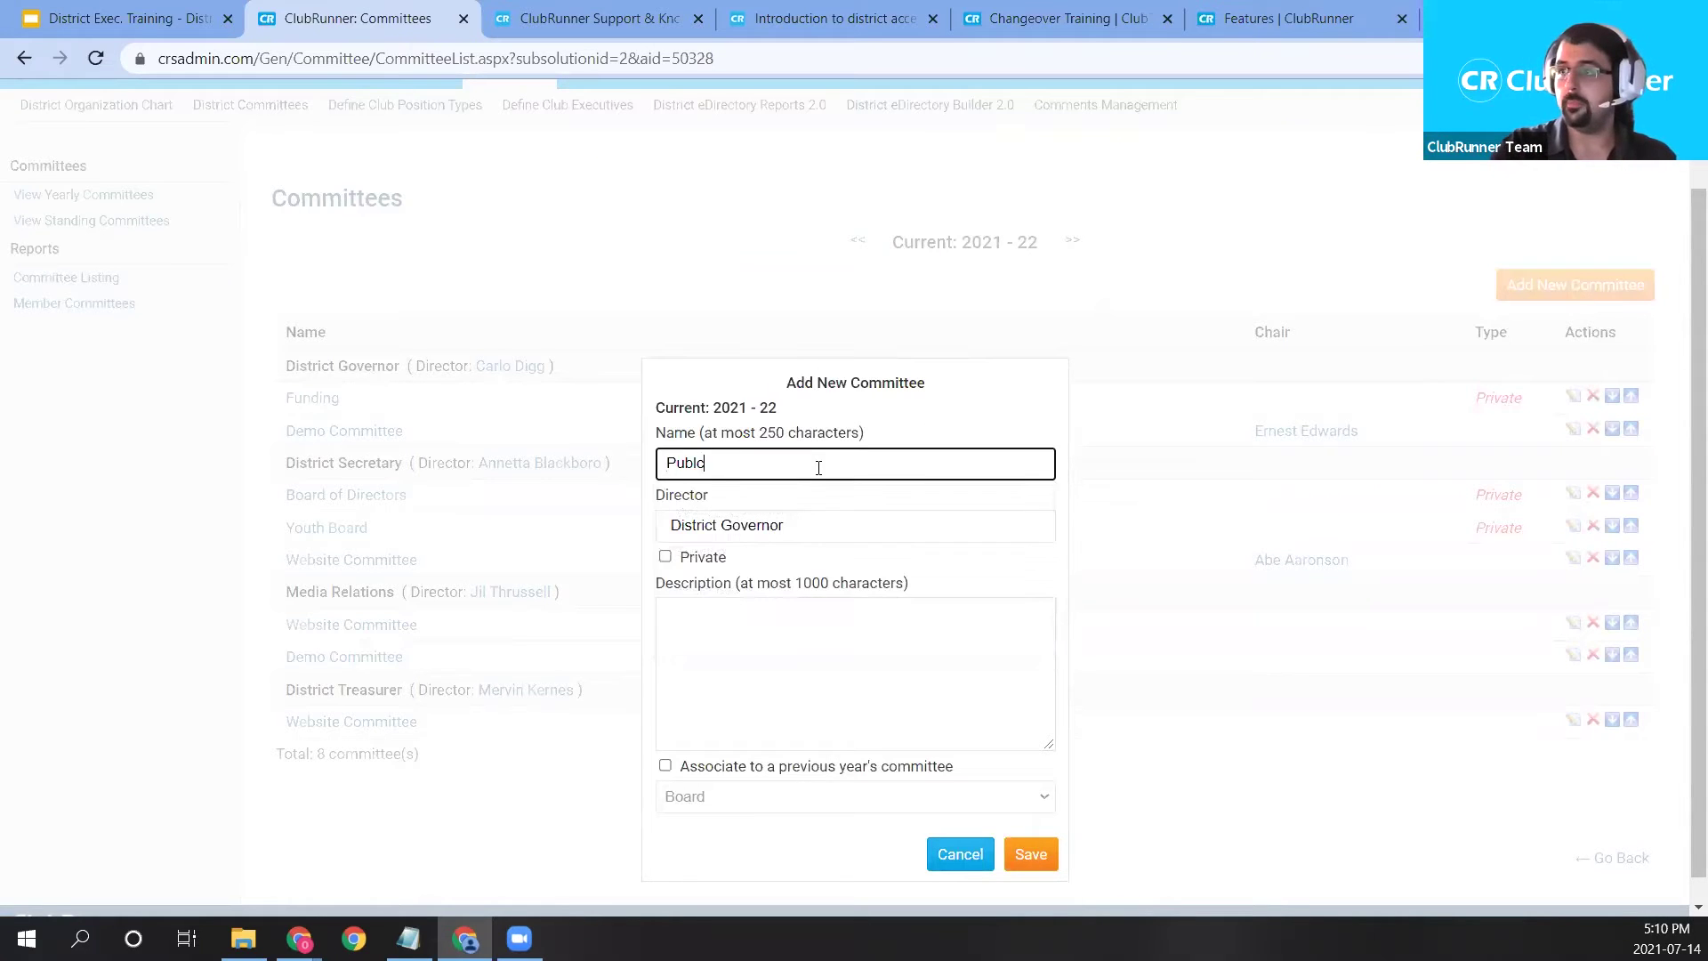
{"action": "type", "text": "ic Image "}
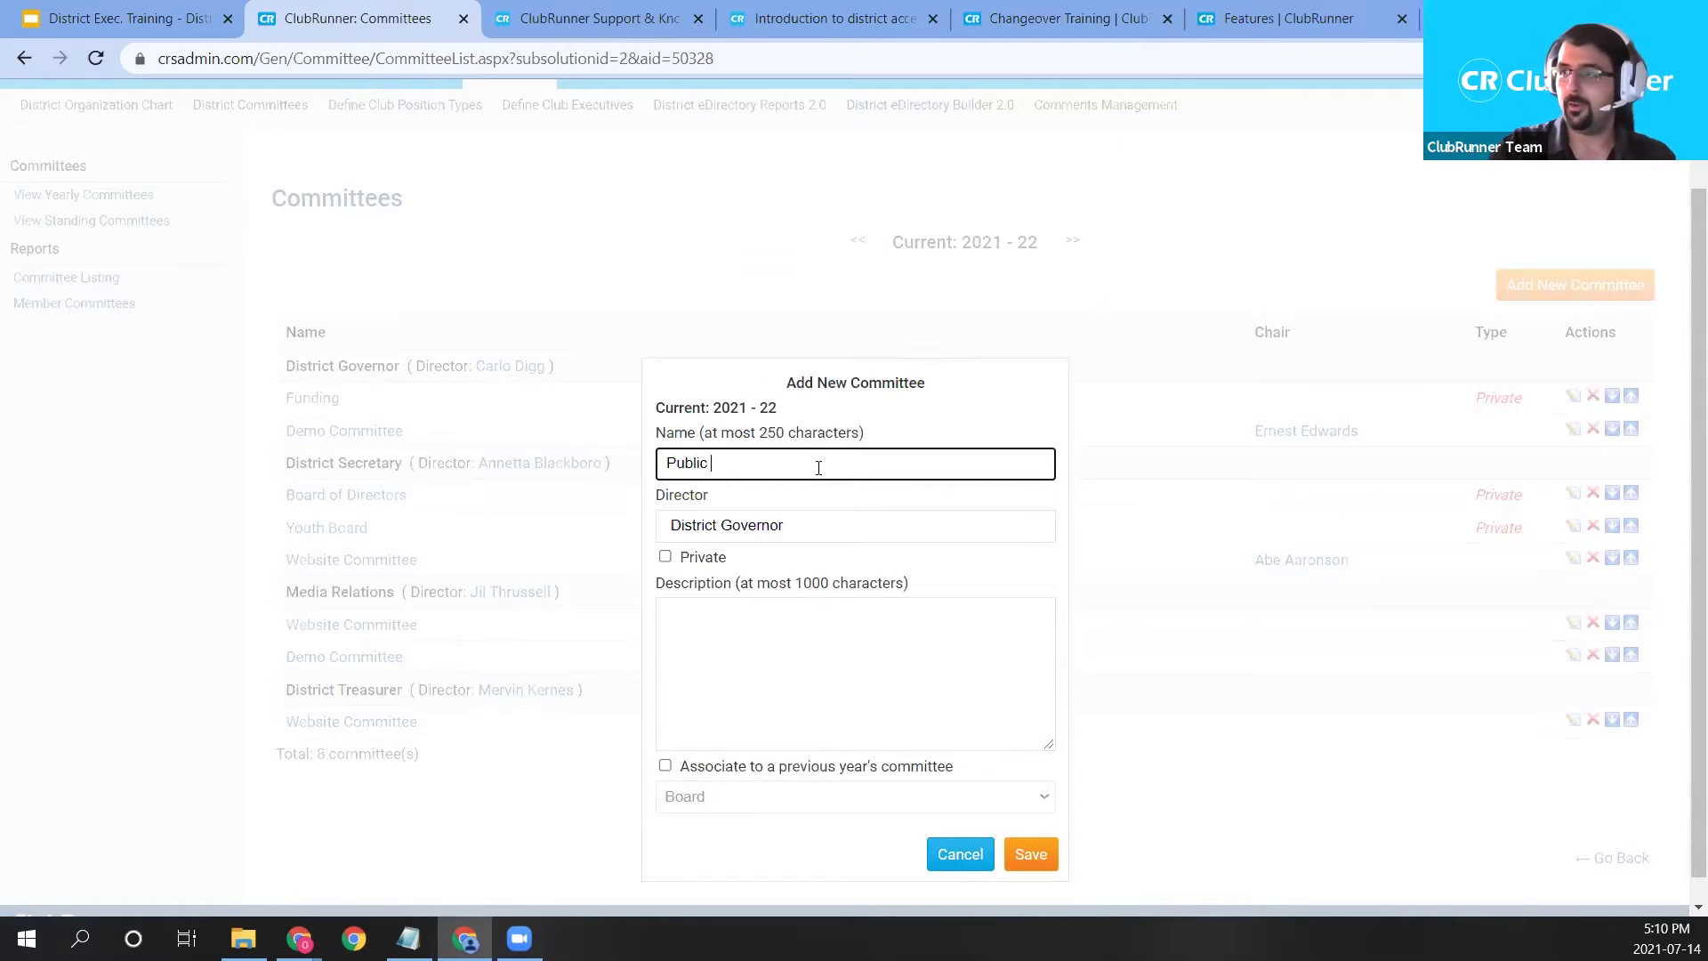
{"action": "type", "text": "Com"}
{"action": "key", "text": "BackSpace"}
{"action": "key", "text": "BackSpace"}
{"action": "key", "text": "BackSpace"}
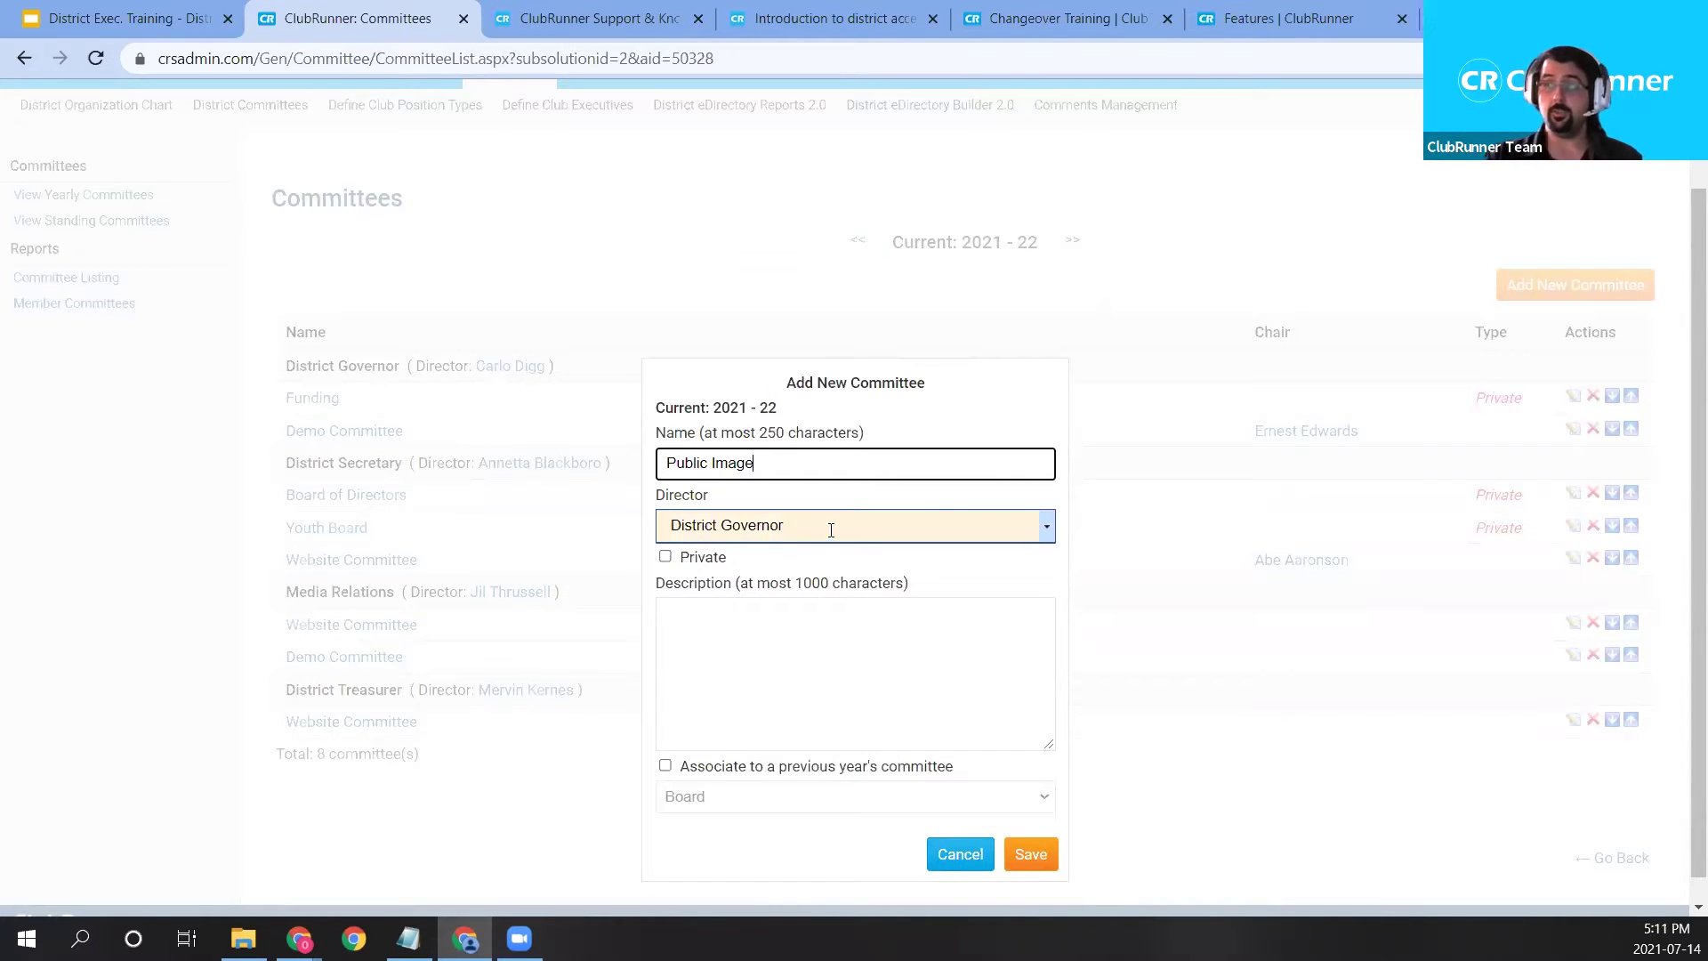
Make District Treasurer its director and describe it as 'Public Image committee for the website and database'.
{"action": "left_click", "coordinate": [691, 524]}
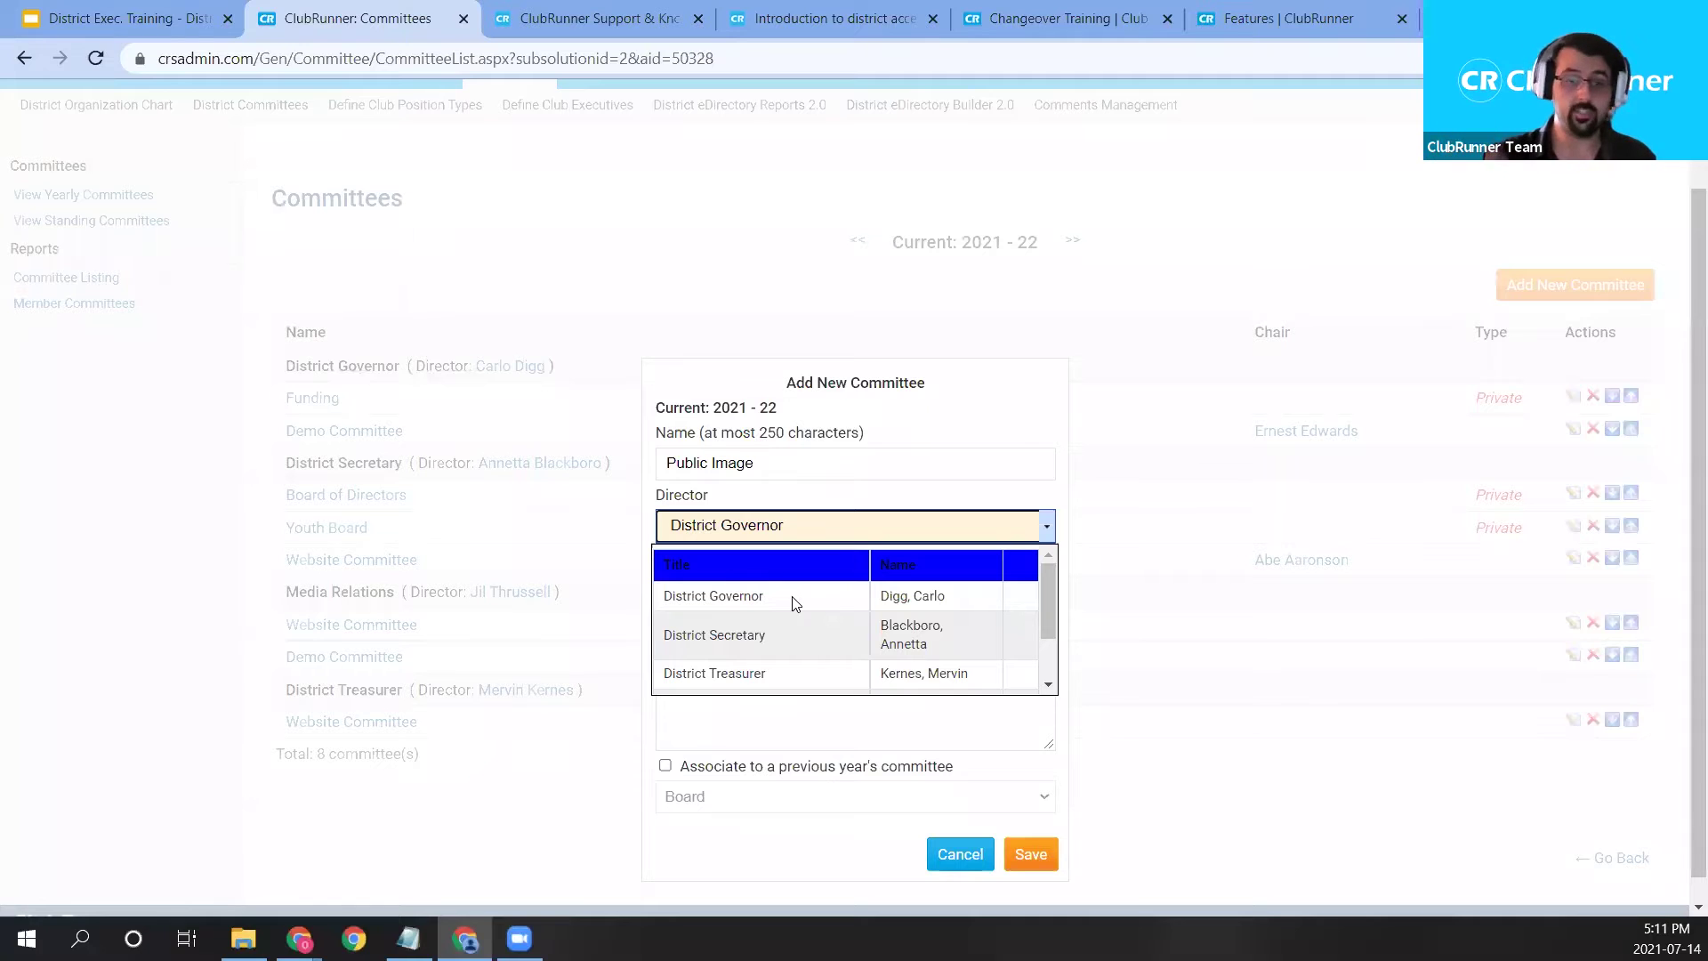
{"action": "scroll", "coordinate": [772, 640], "scroll_direction": "down", "scroll_amount": 1}
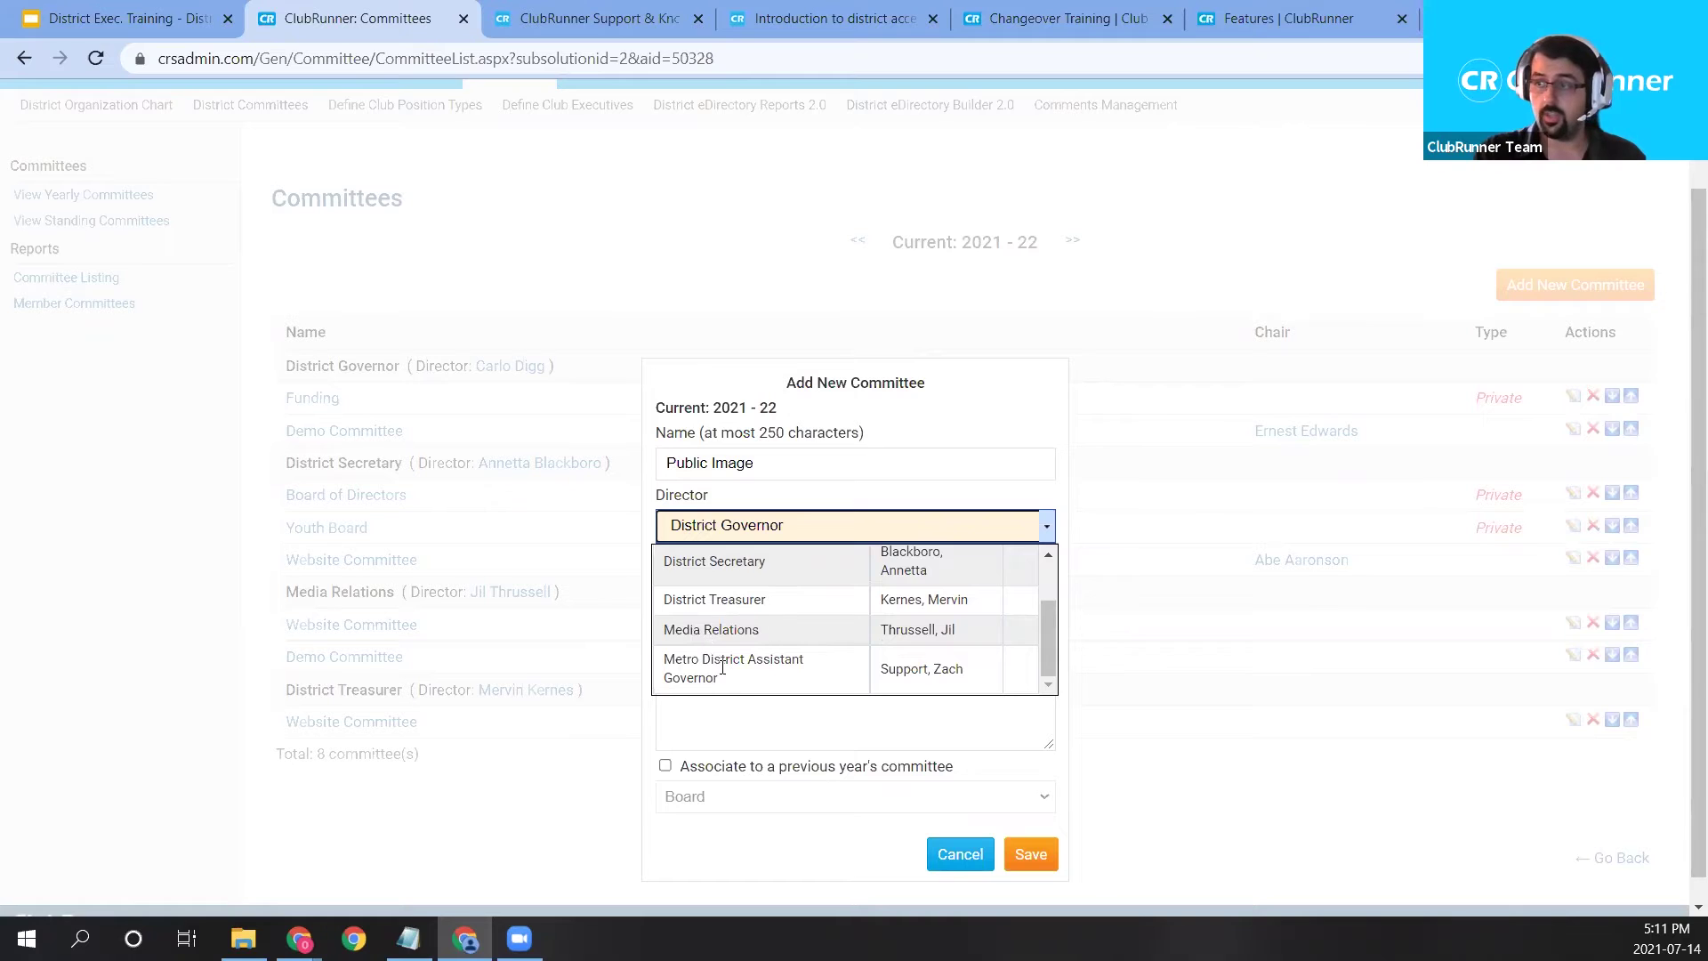
{"action": "scroll", "coordinate": [823, 655], "scroll_direction": "up", "scroll_amount": 1}
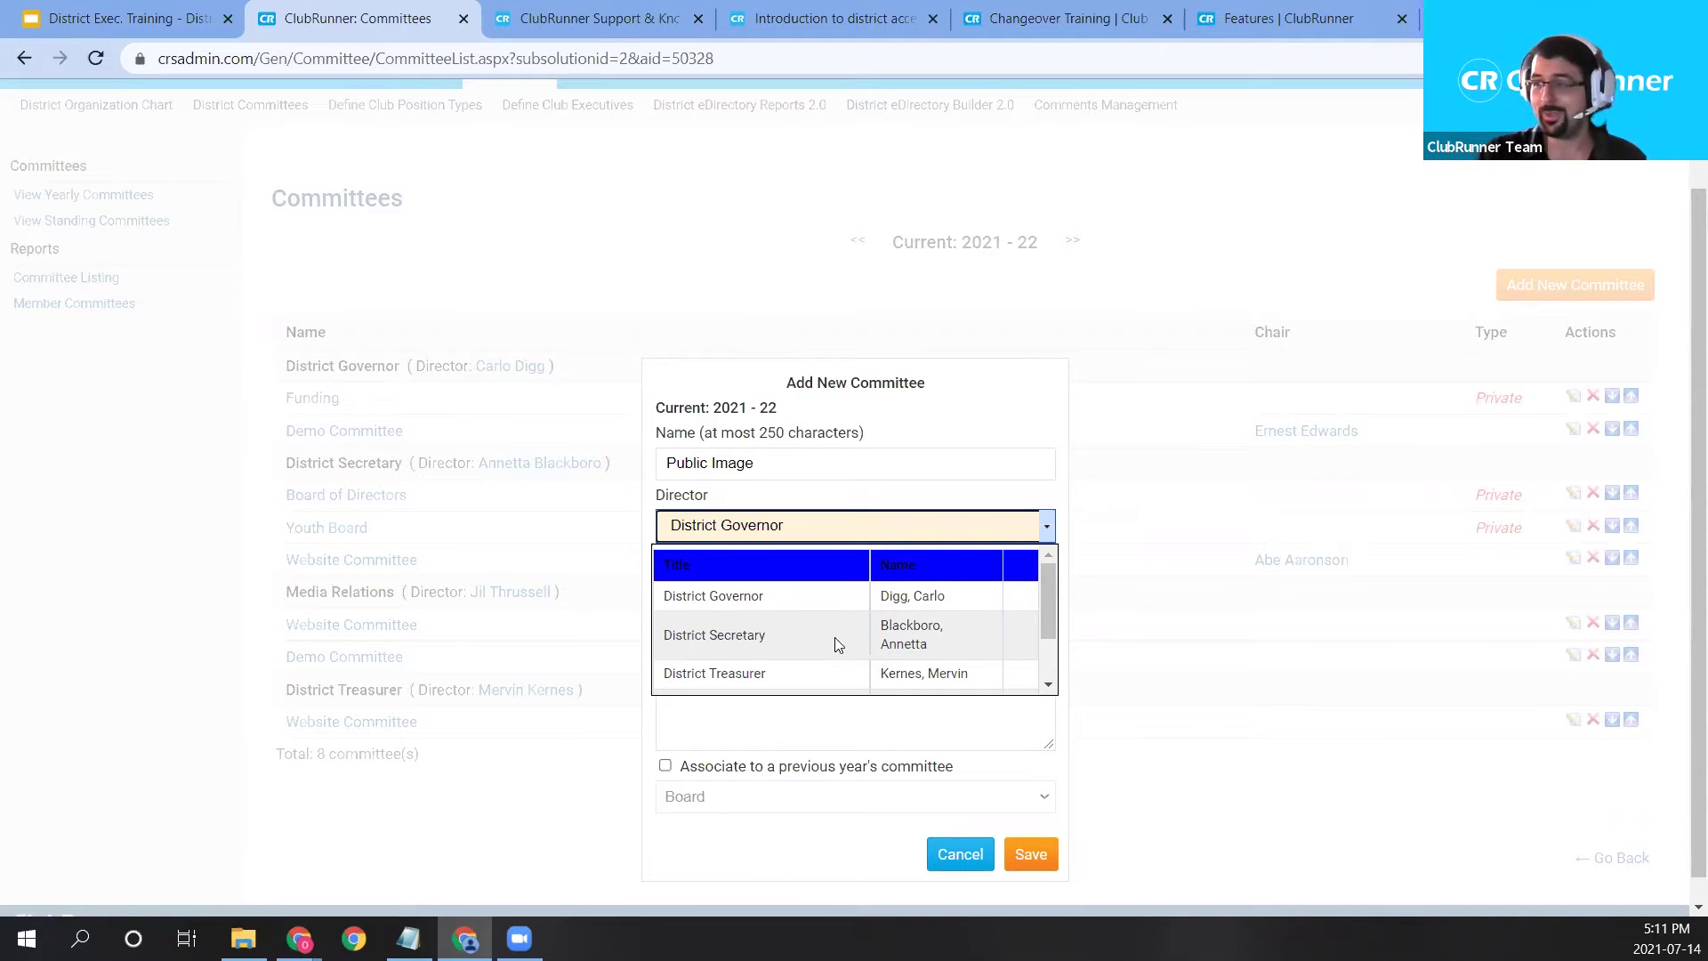
{"action": "left_click", "coordinate": [939, 675]}
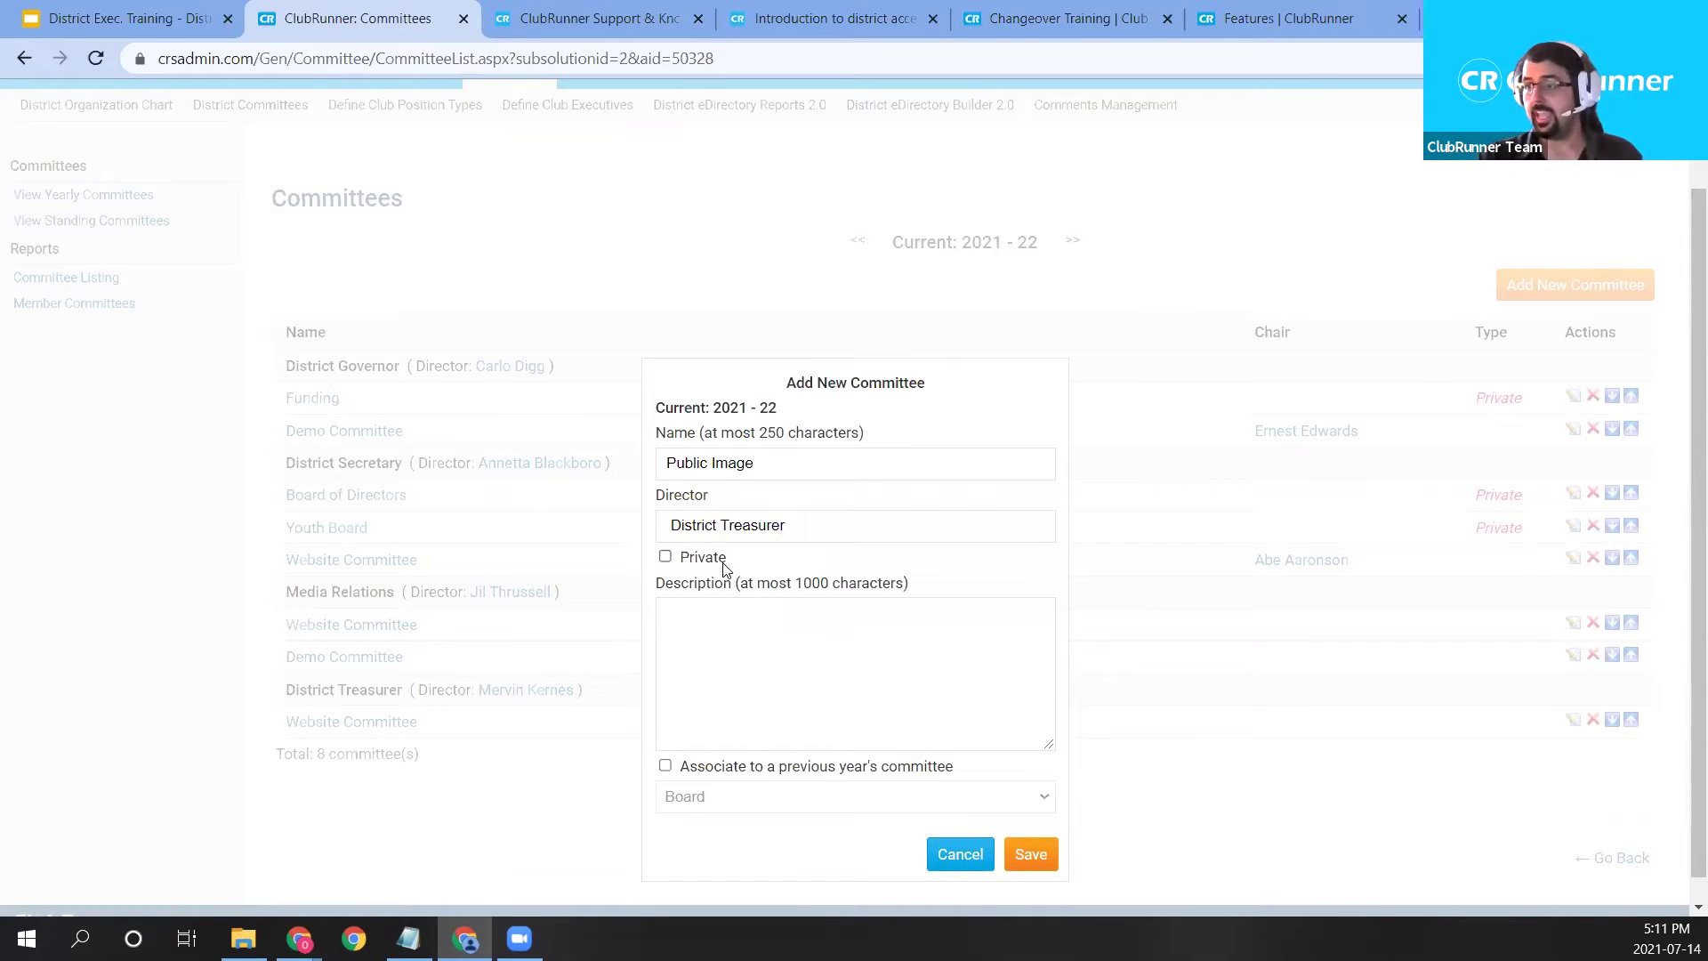
{"action": "left_click", "coordinate": [701, 626]}
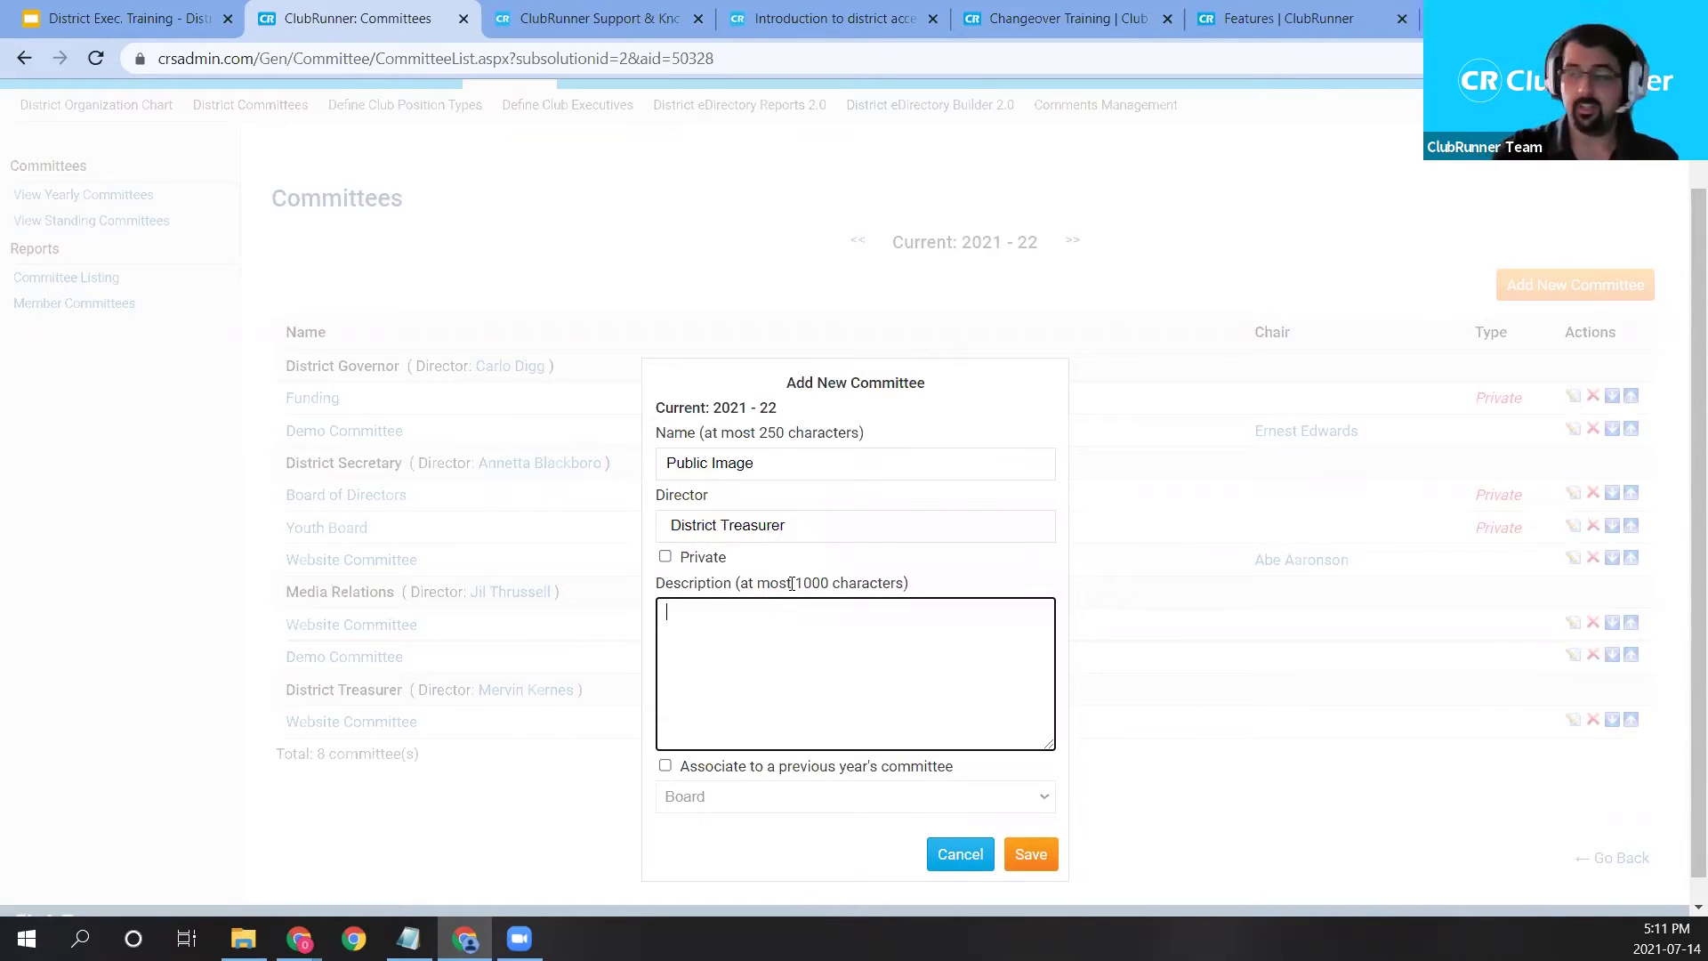
{"action": "type", "text": "Public Image "}
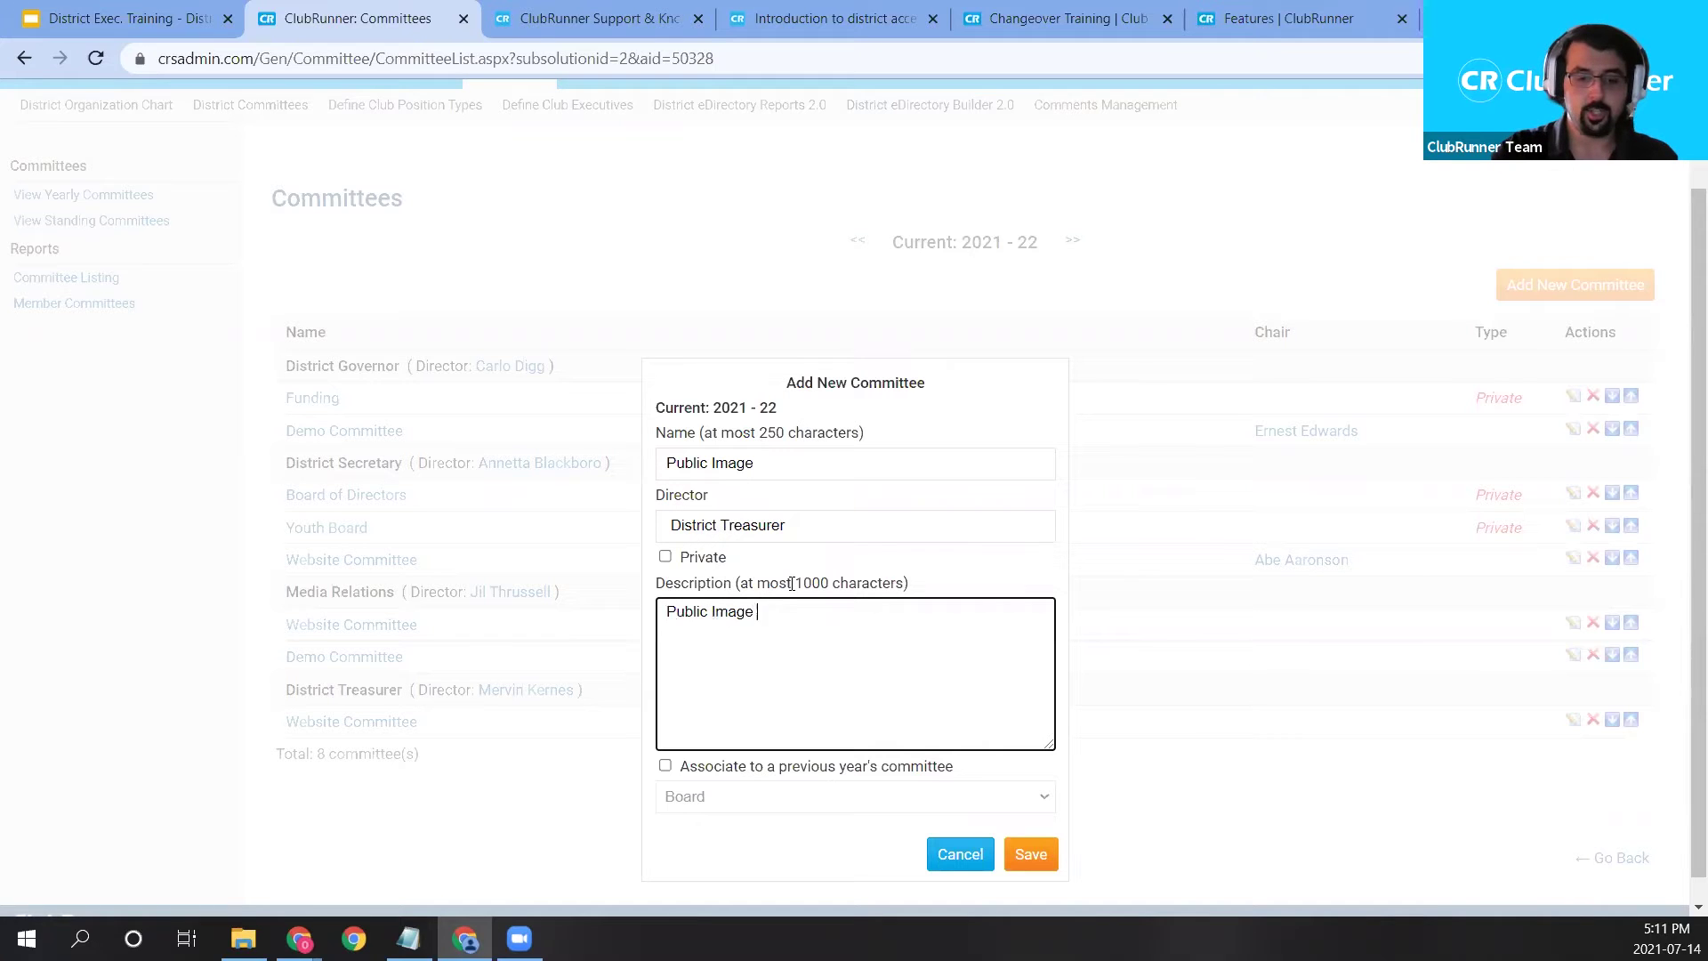
{"action": "type", "text": "committee for the we"}
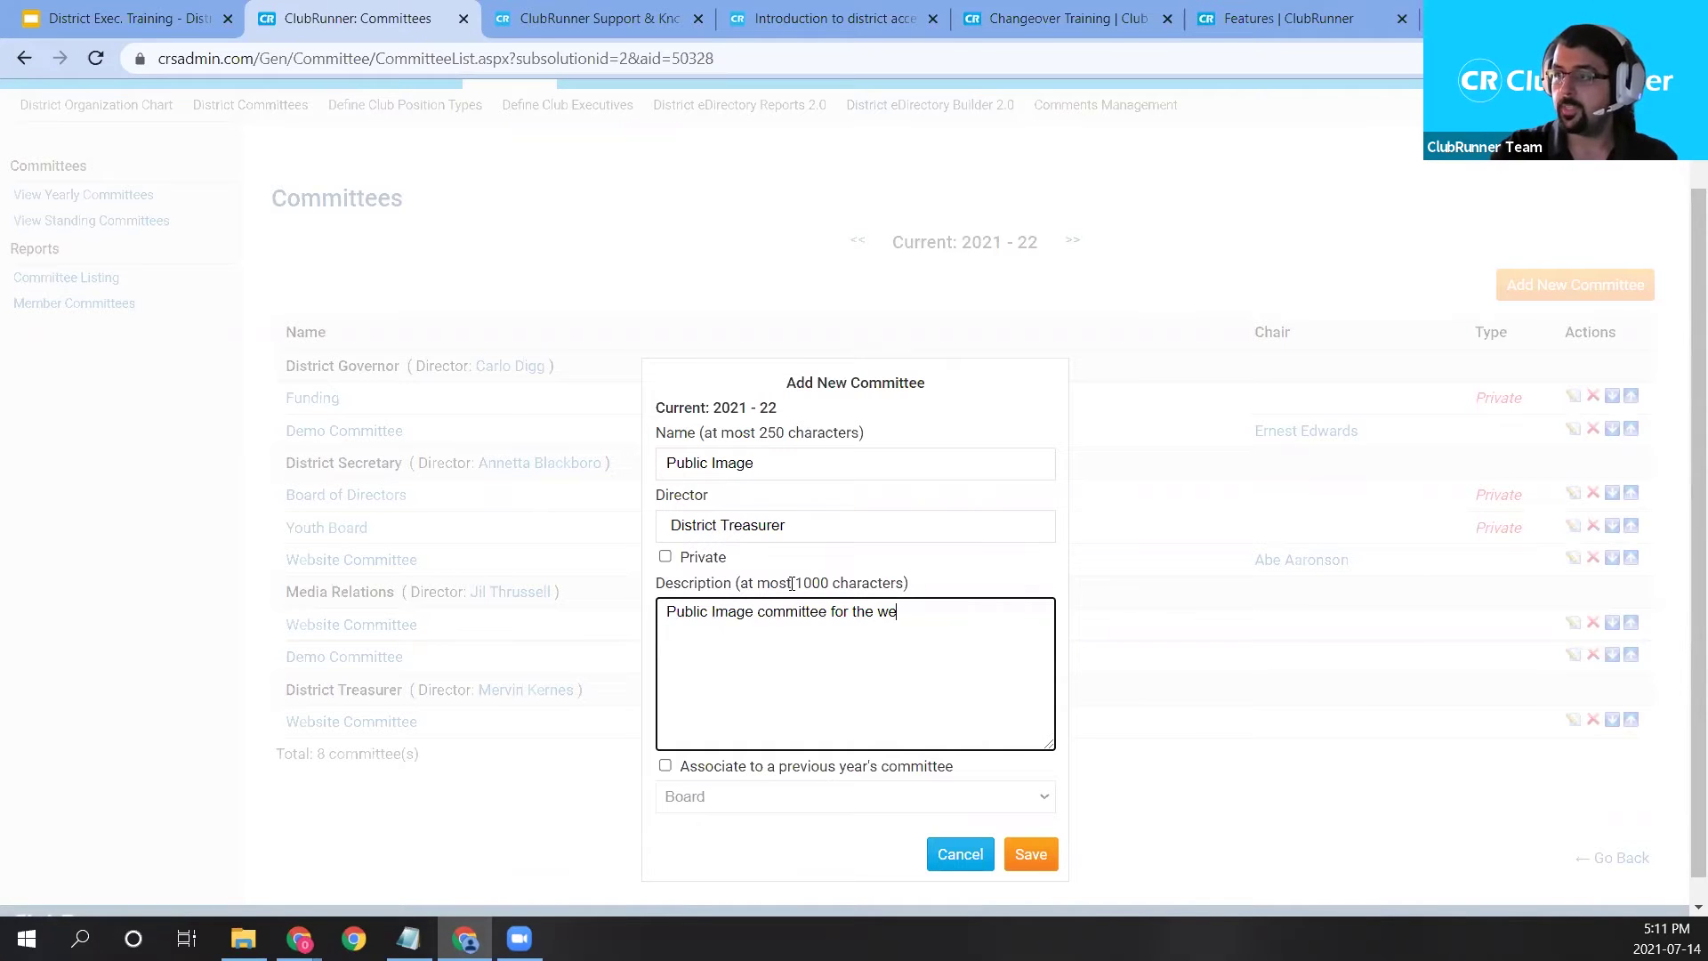
{"action": "type", "text": "bsite and databas"}
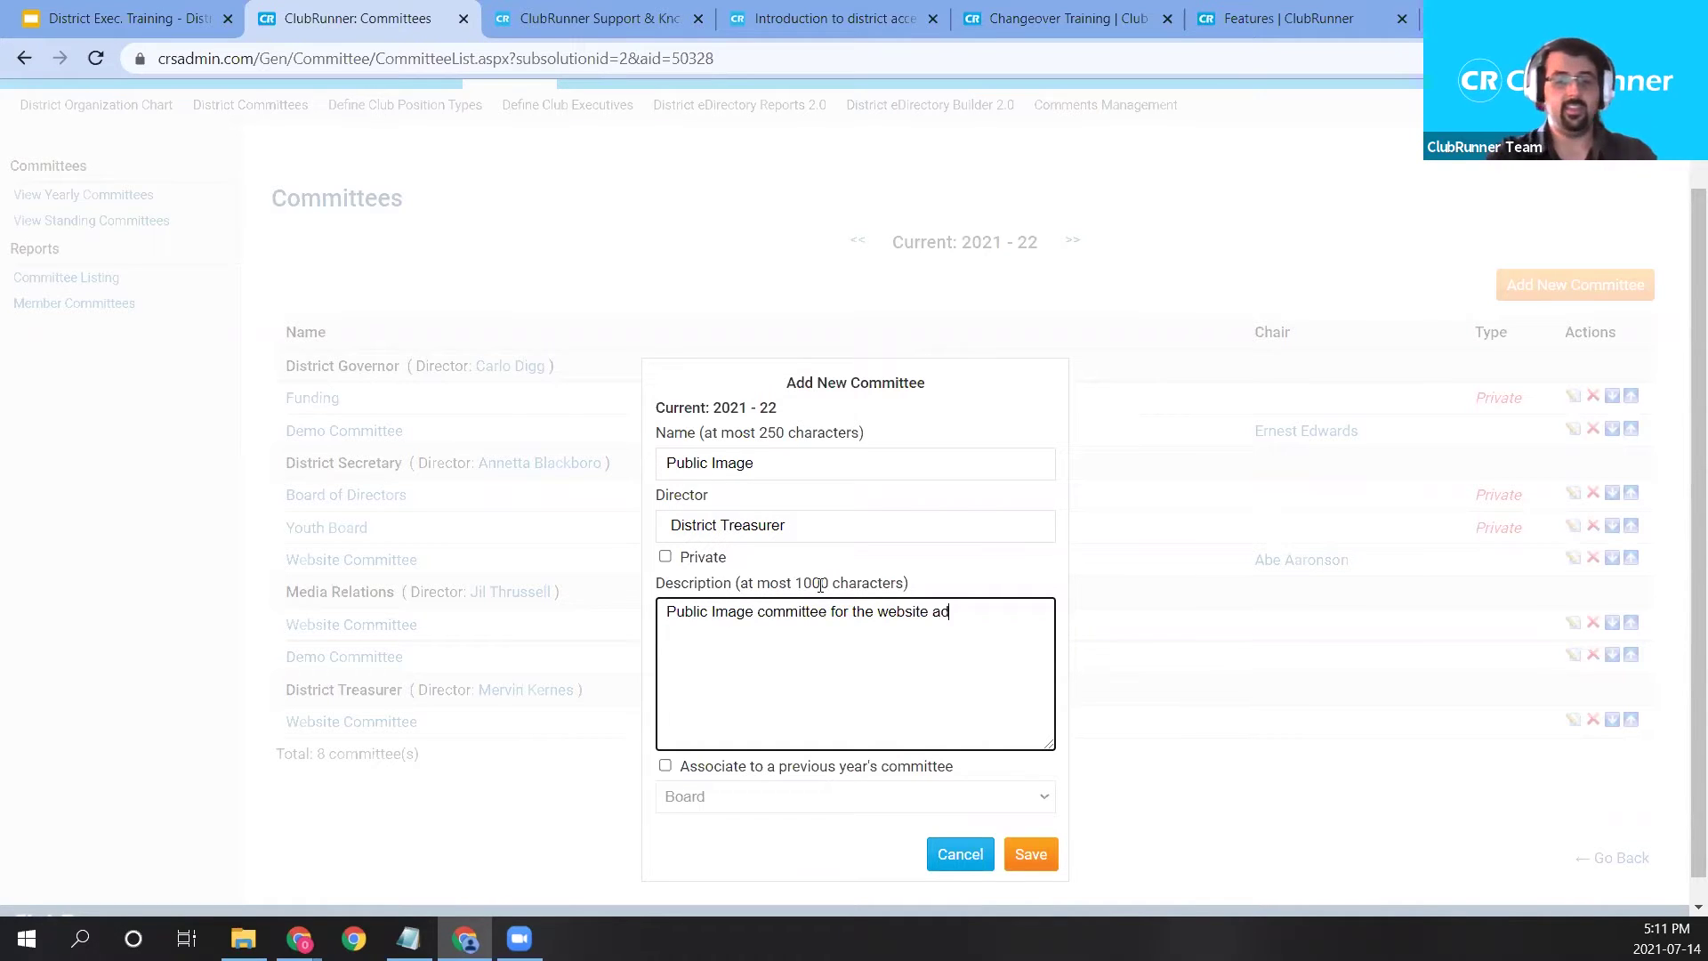
{"action": "type", "text": "e"}
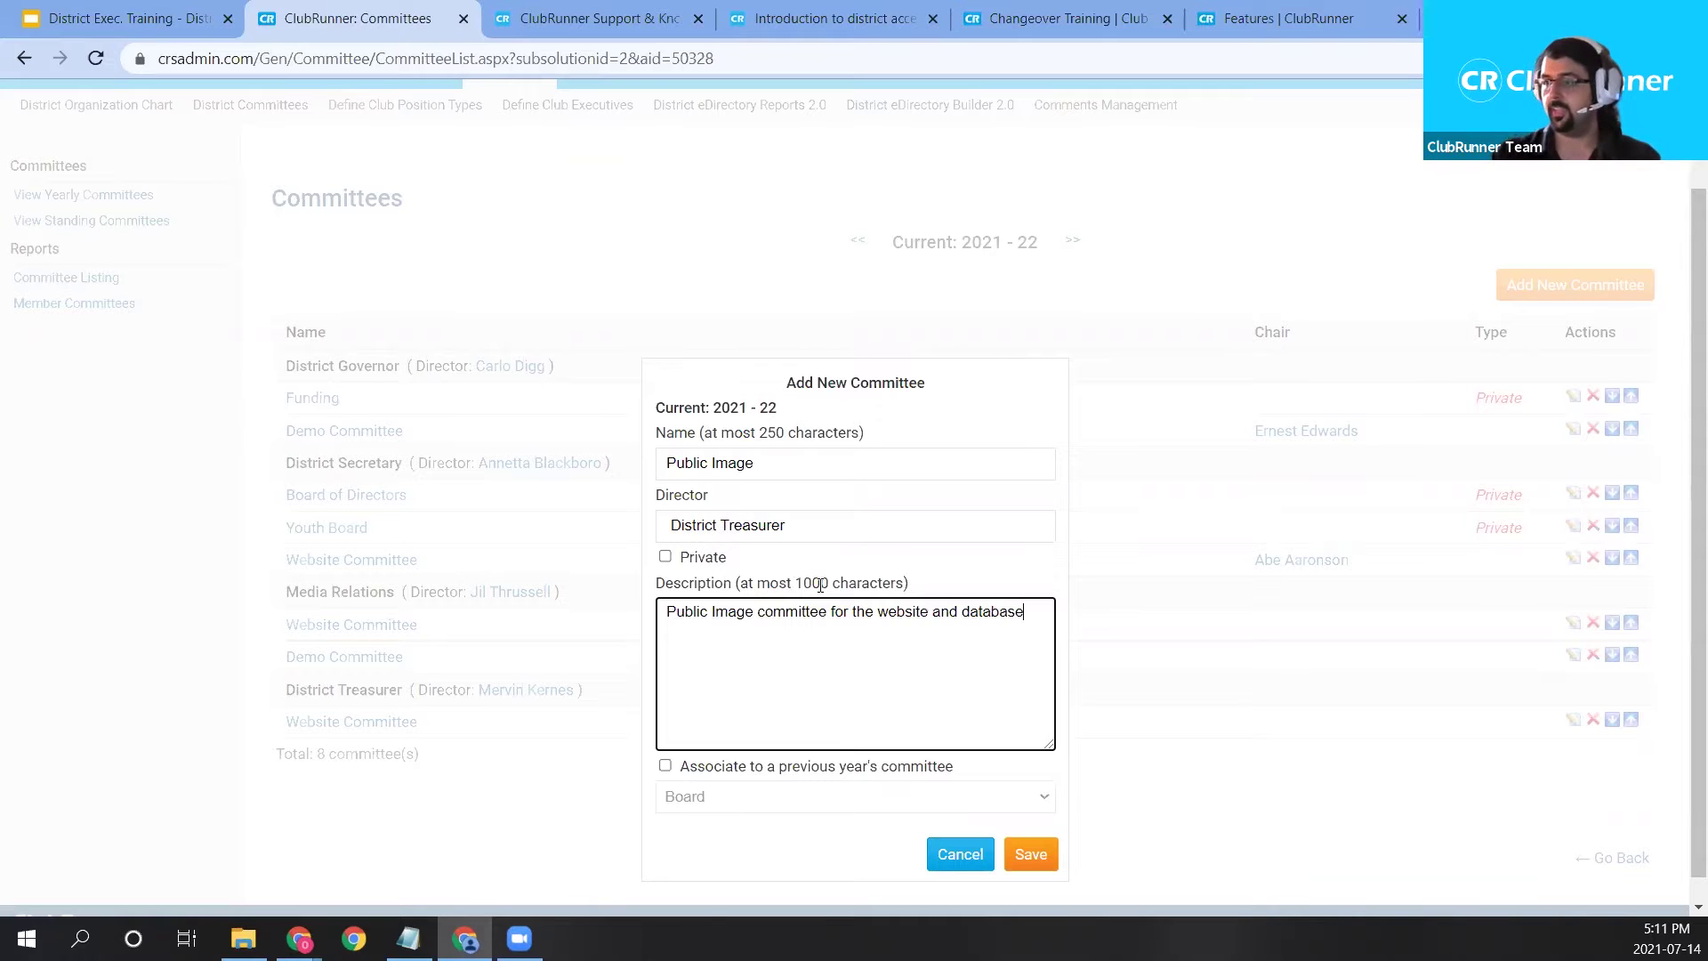
{"action": "left_click", "coordinate": [985, 585]}
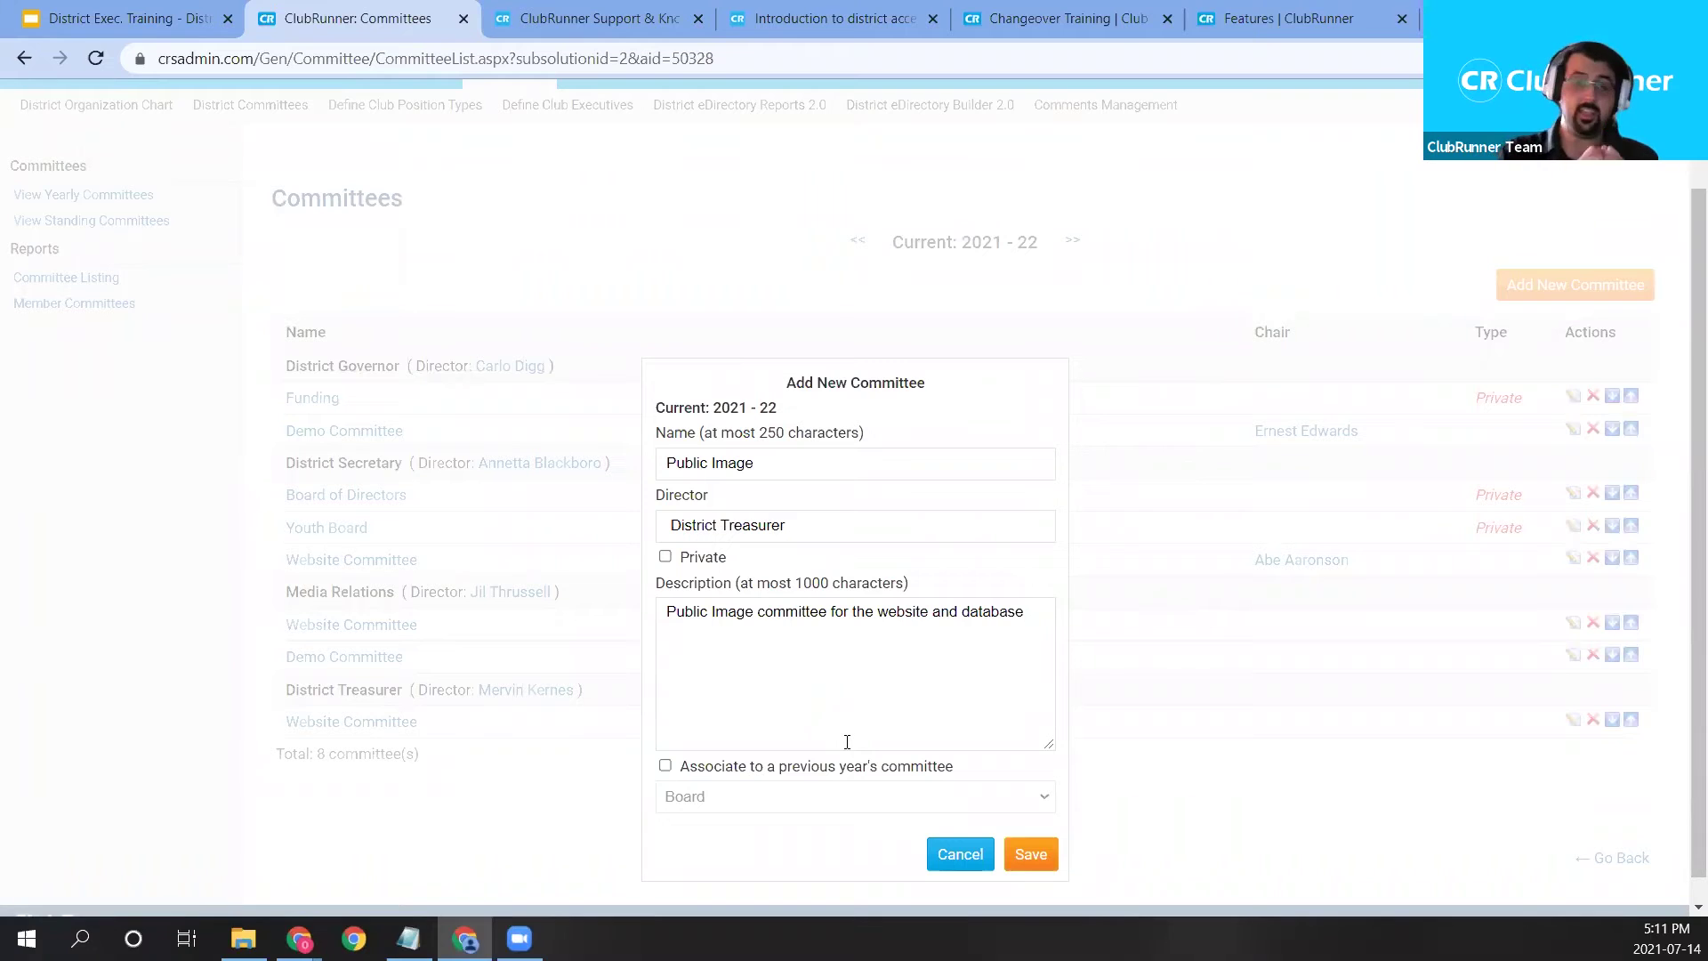
Link it to last year's Board committee and save the new committee.
{"action": "left_click", "coordinate": [737, 772]}
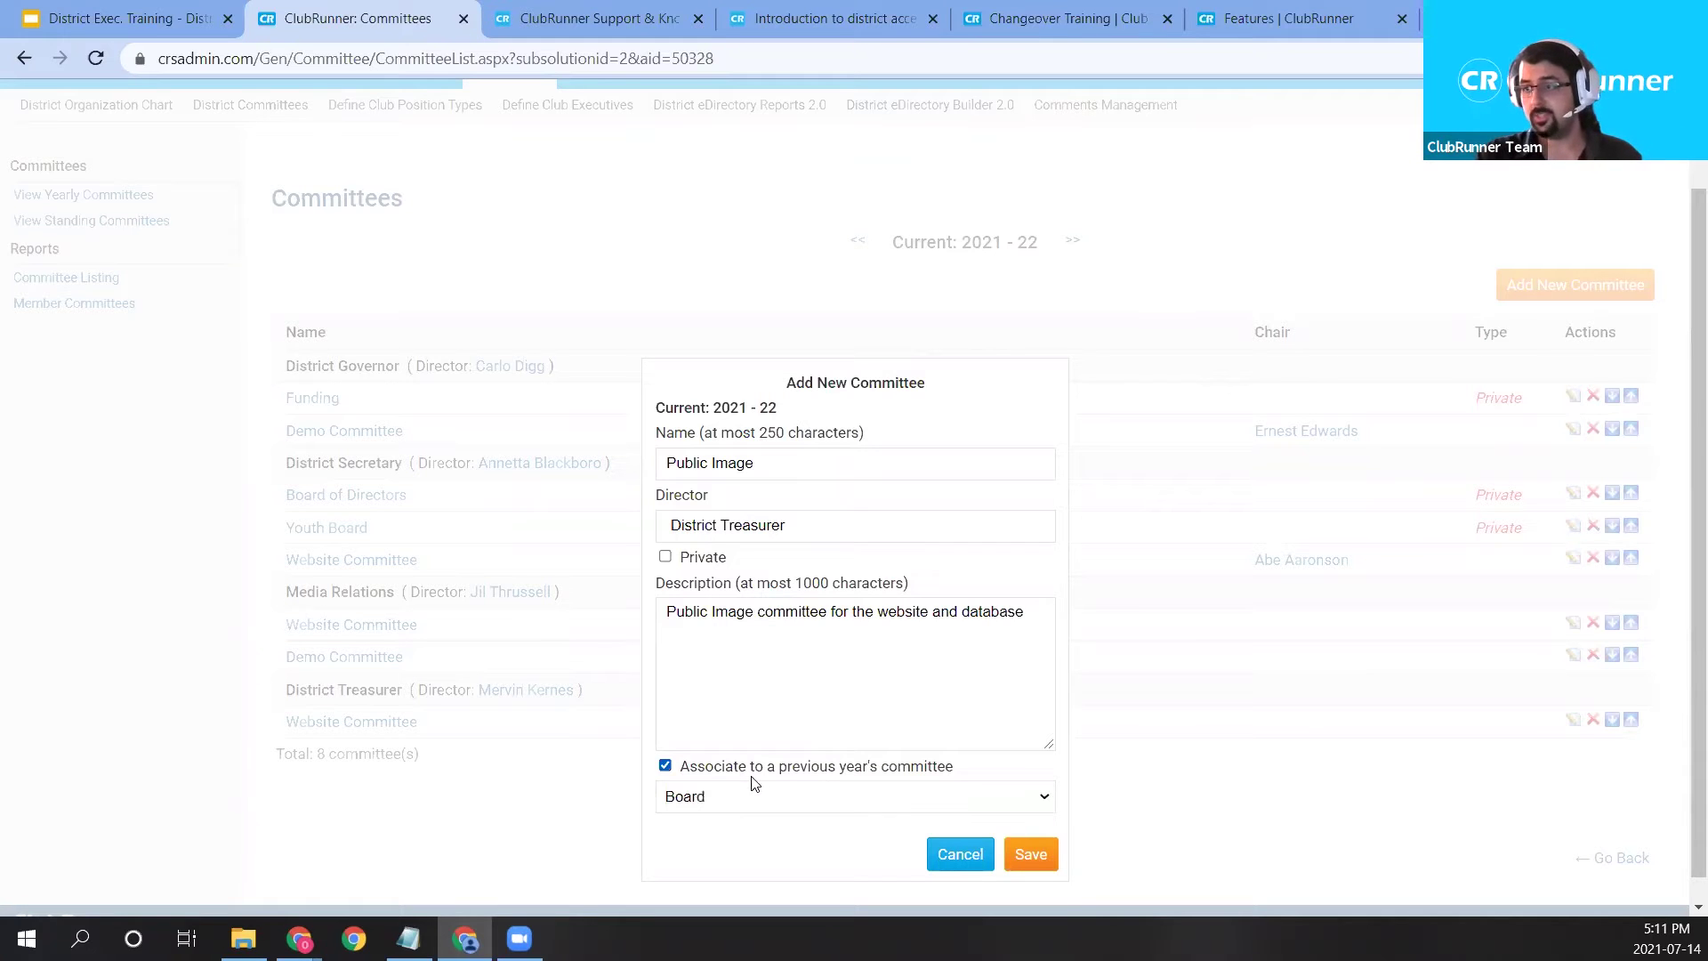
{"action": "left_click", "coordinate": [788, 800]}
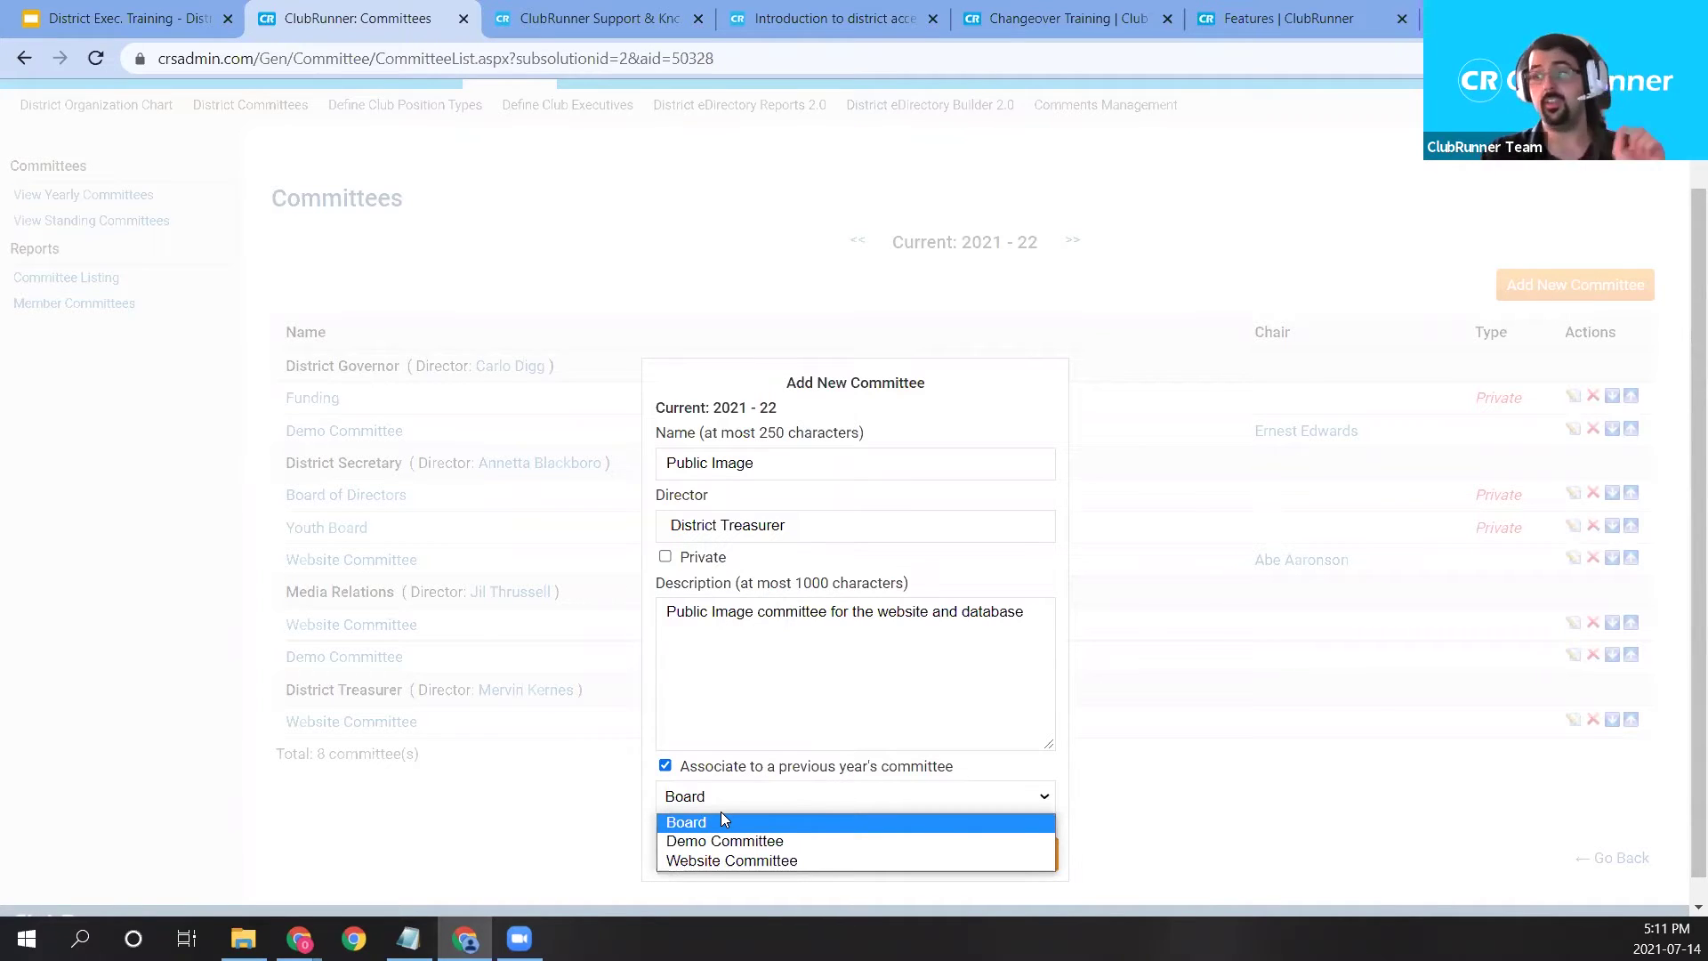
{"action": "left_click", "coordinate": [1119, 445]}
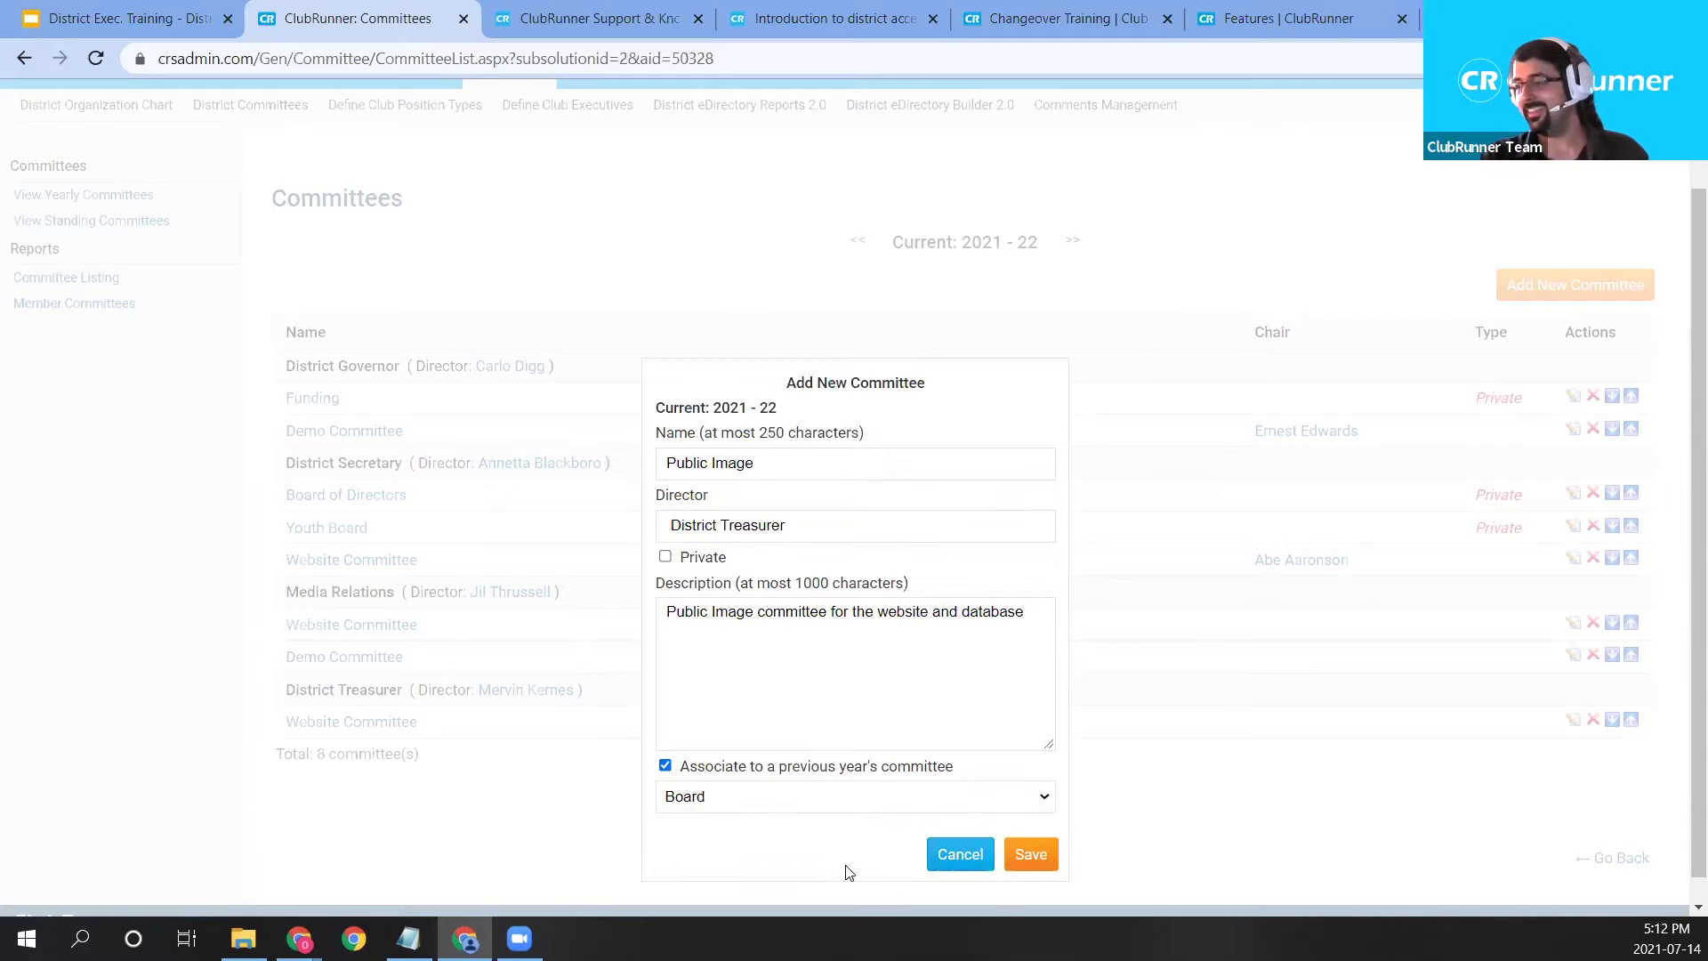
{"action": "left_click", "coordinate": [1032, 854]}
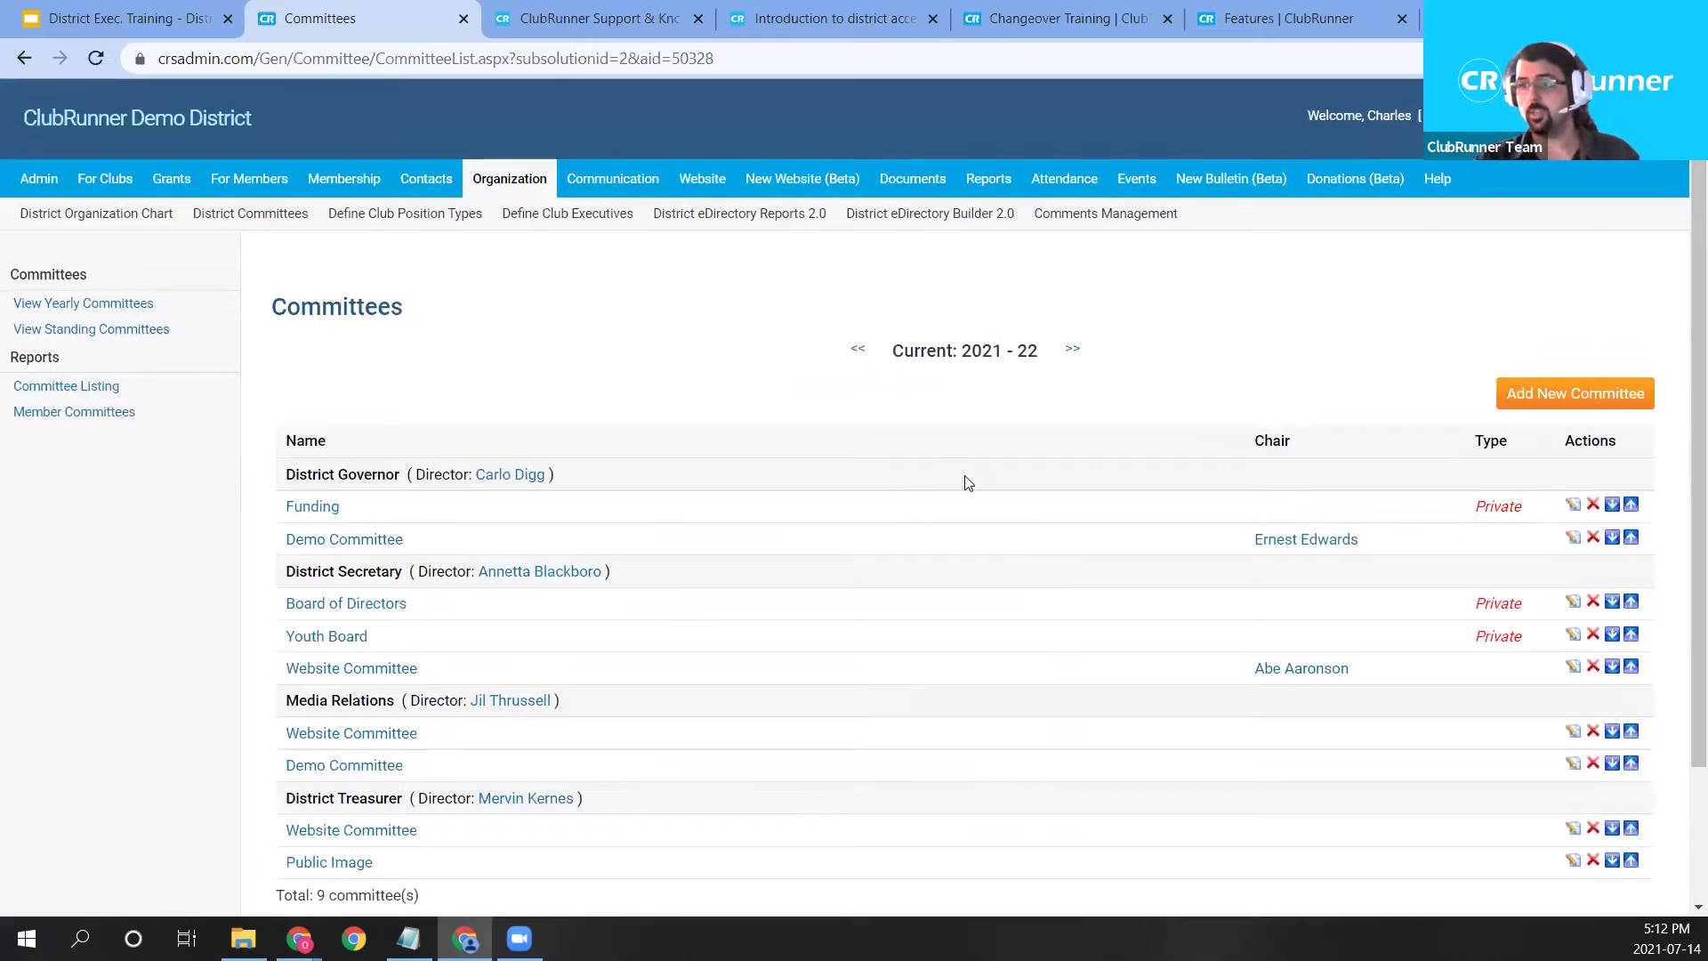
Check Public Image is listed under District Treasurer, then switch to the 2022–23 committees.
{"action": "scroll", "coordinate": [965, 480], "scroll_direction": "down", "scroll_amount": 1}
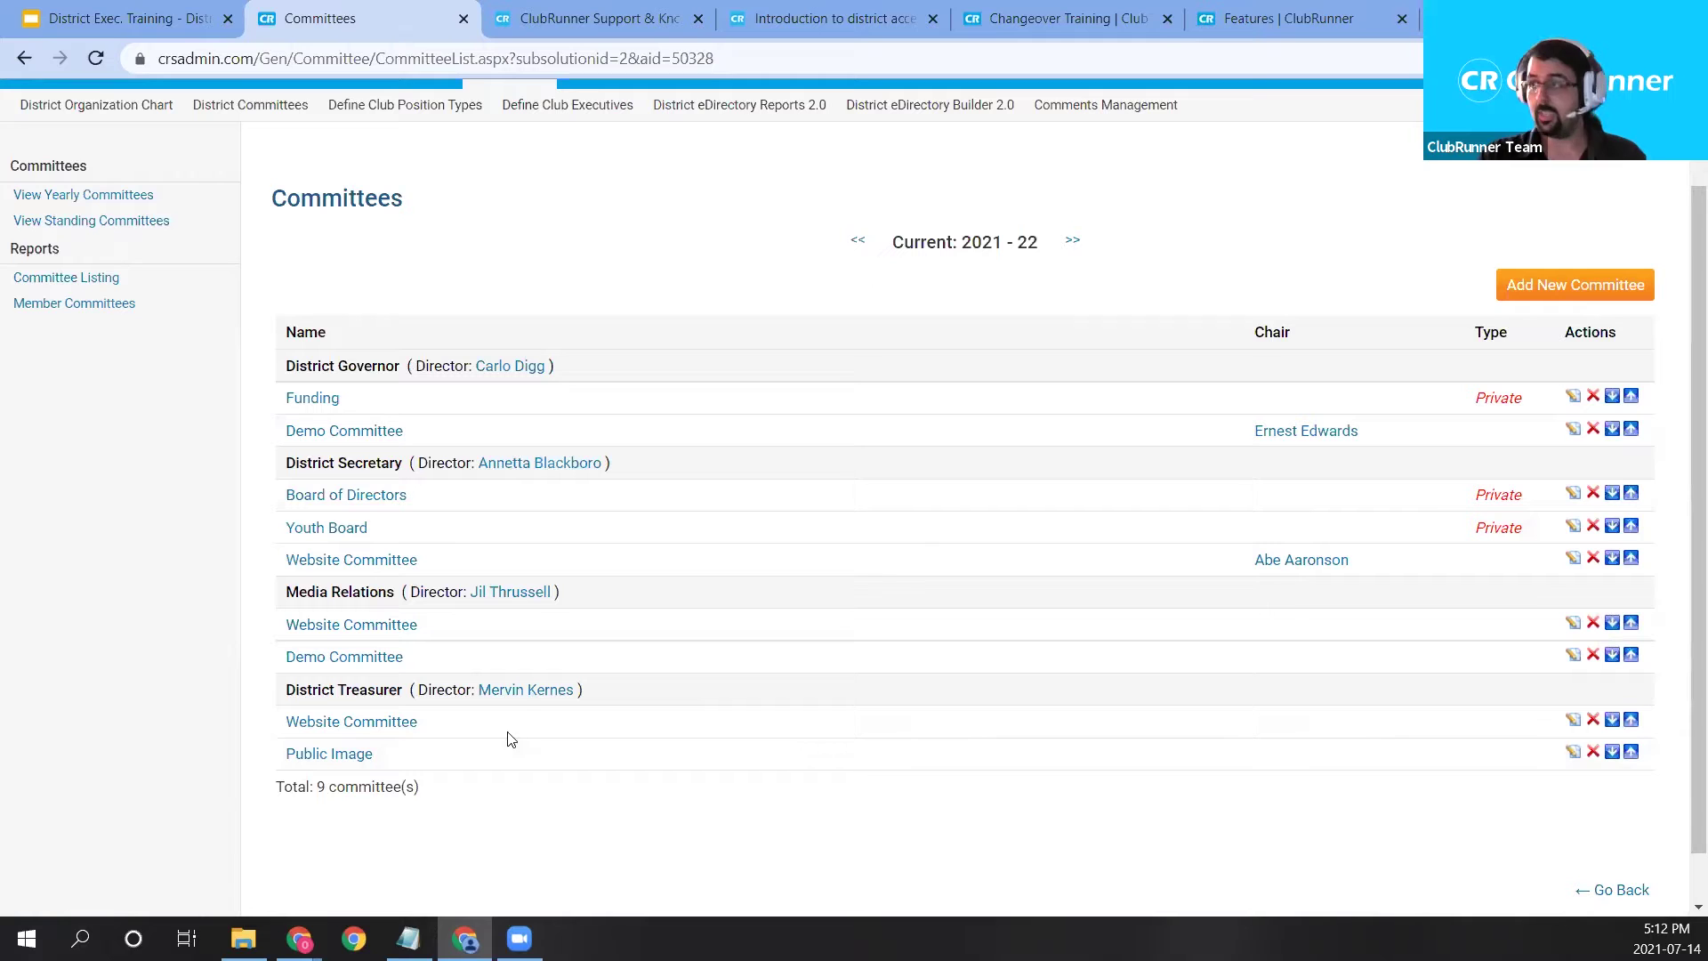
{"action": "left_click", "coordinate": [1072, 241]}
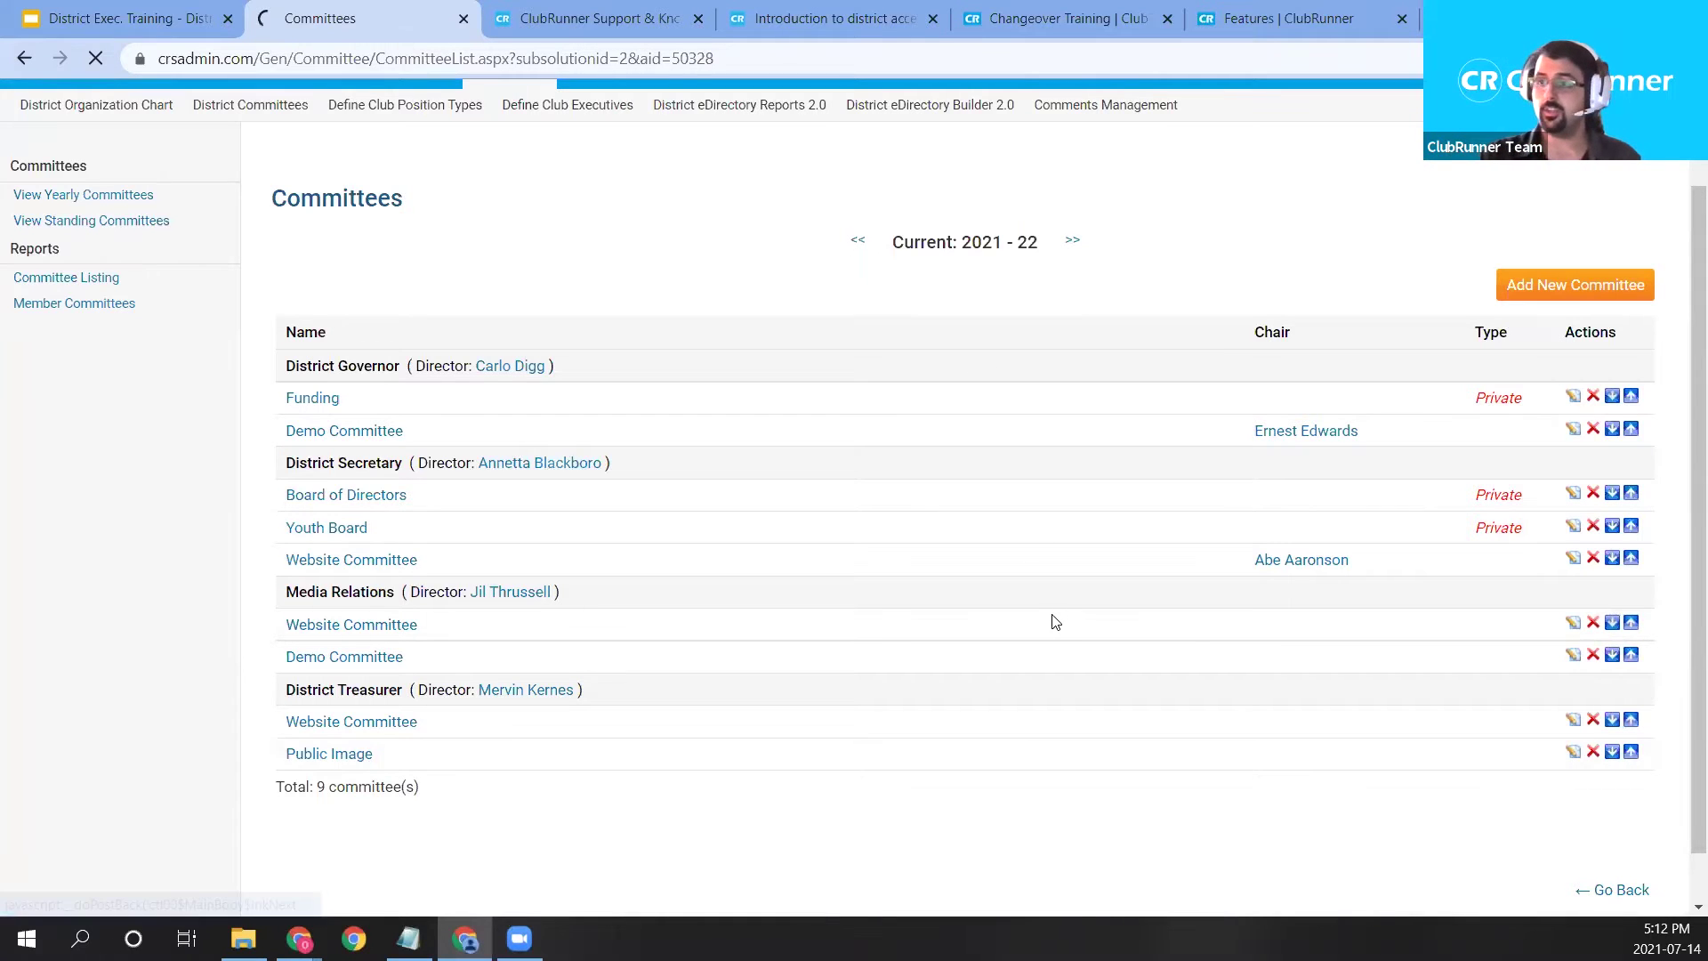
Highlight the District Secretary's three committees, then open the 2022–23 Youth Board committee page.
{"action": "scroll", "coordinate": [792, 543], "scroll_direction": "down", "scroll_amount": 2}
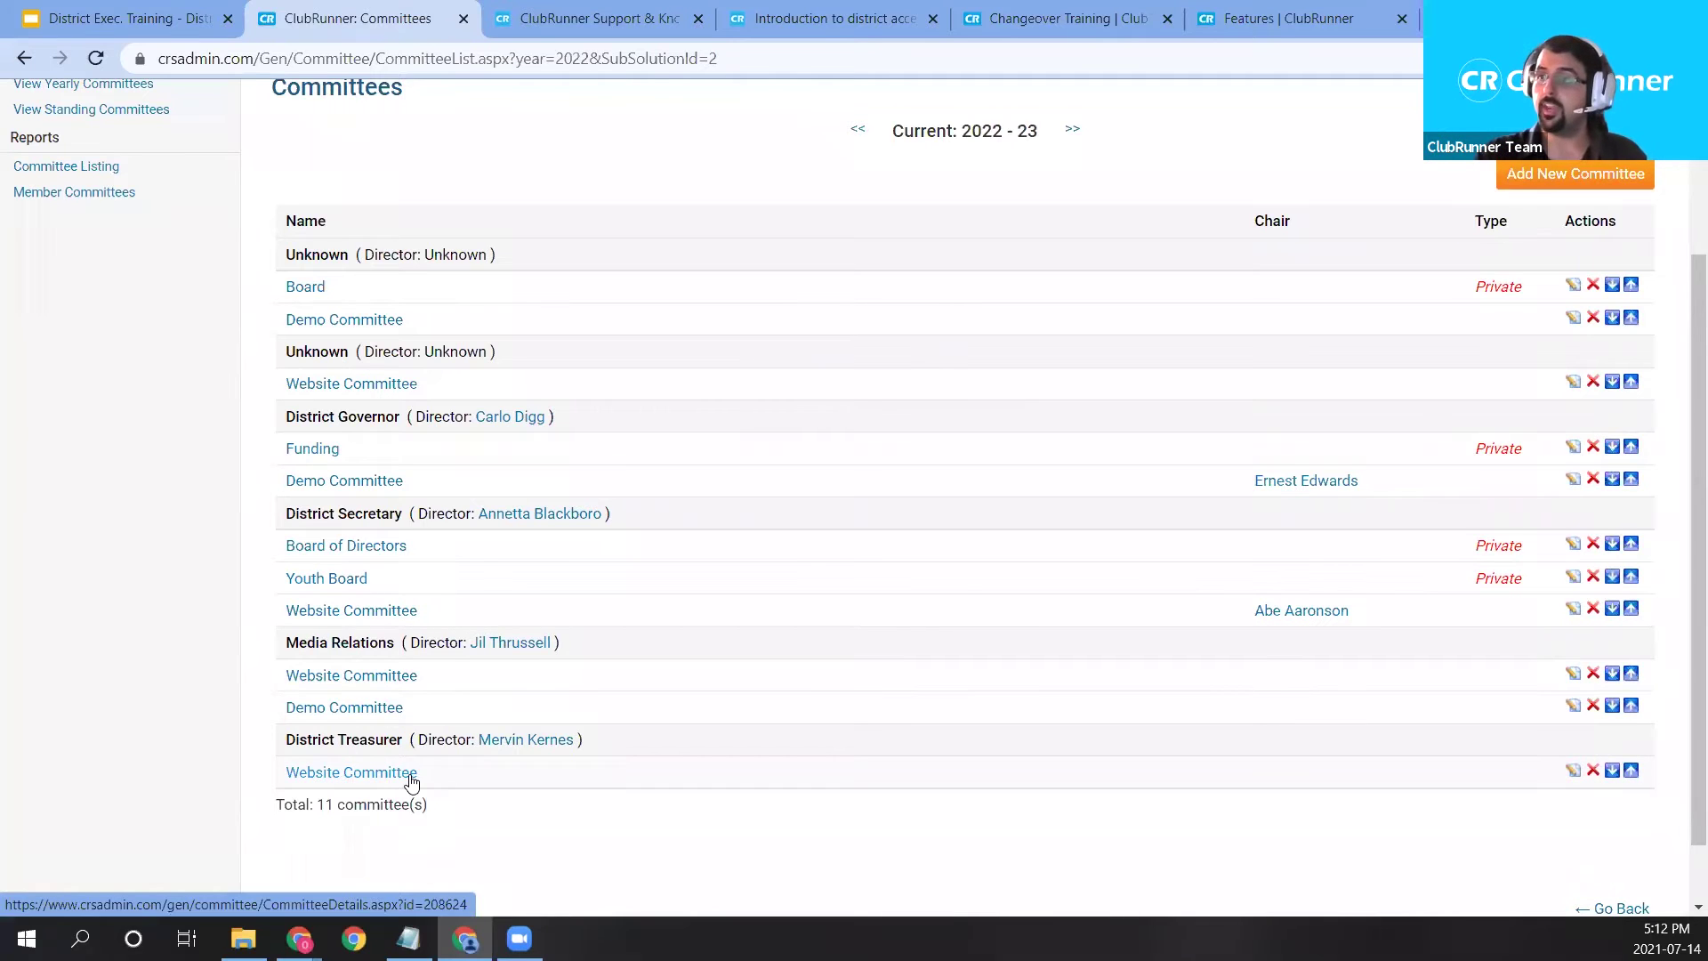
{"action": "left_click_drag", "start_coordinate": [420, 610], "coordinate": [269, 553]}
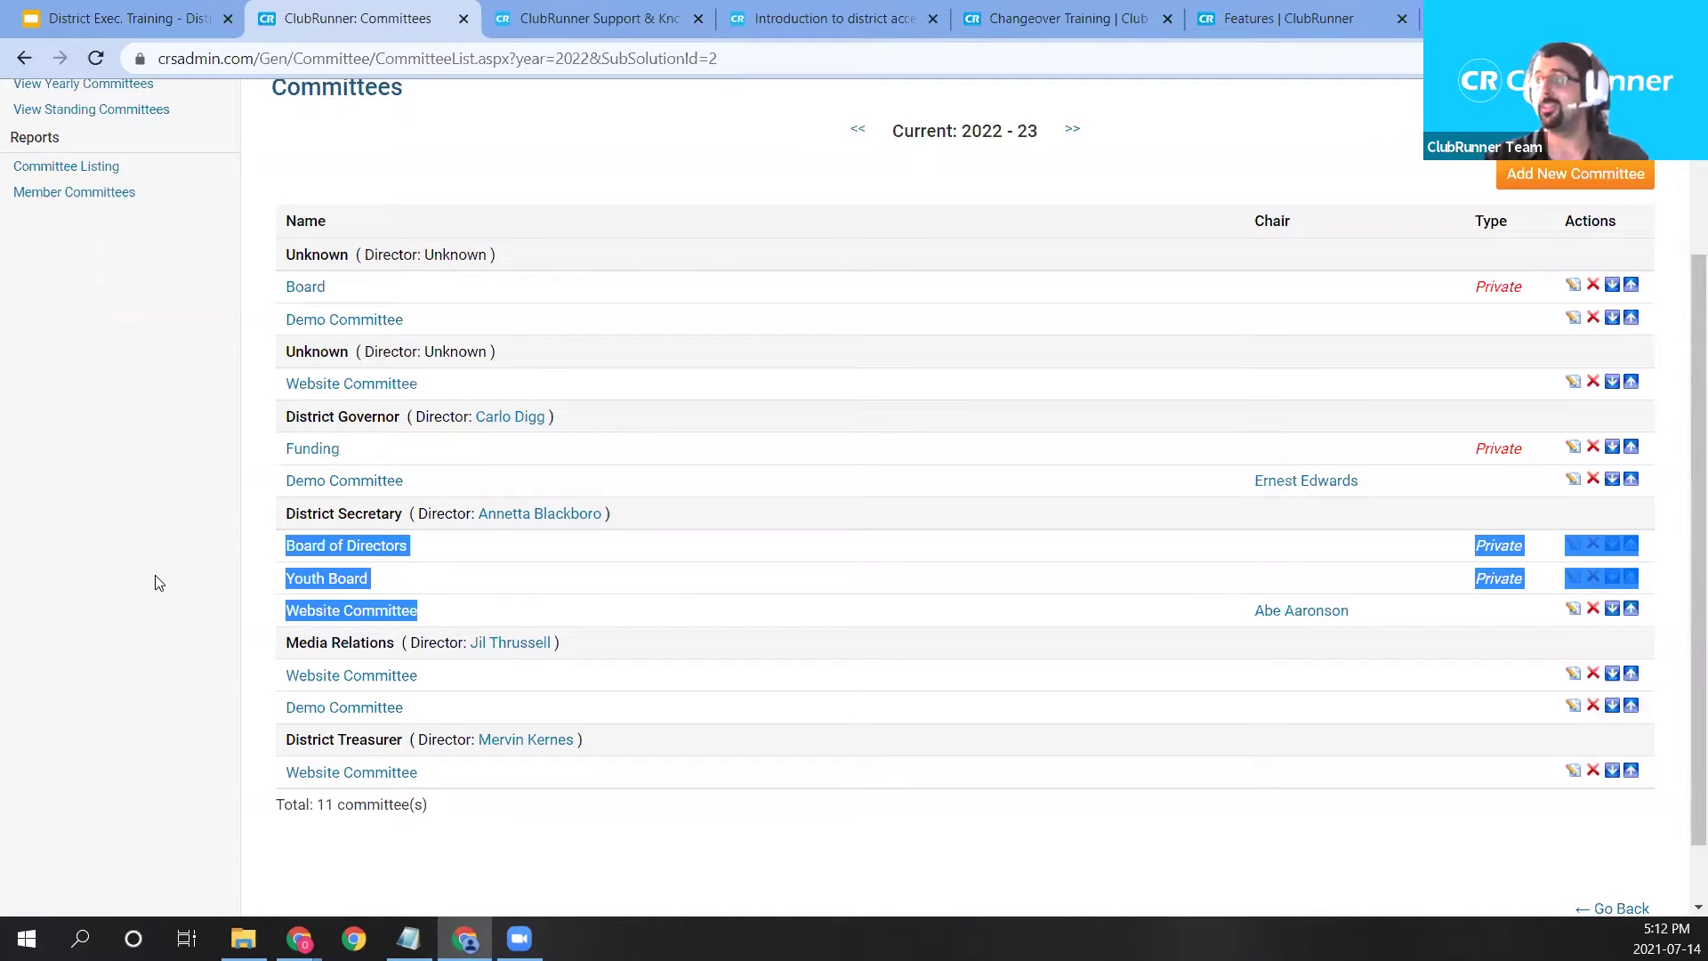
{"action": "left_click", "coordinate": [202, 551]}
{"action": "scroll", "coordinate": [587, 615], "scroll_direction": "up", "scroll_amount": 2}
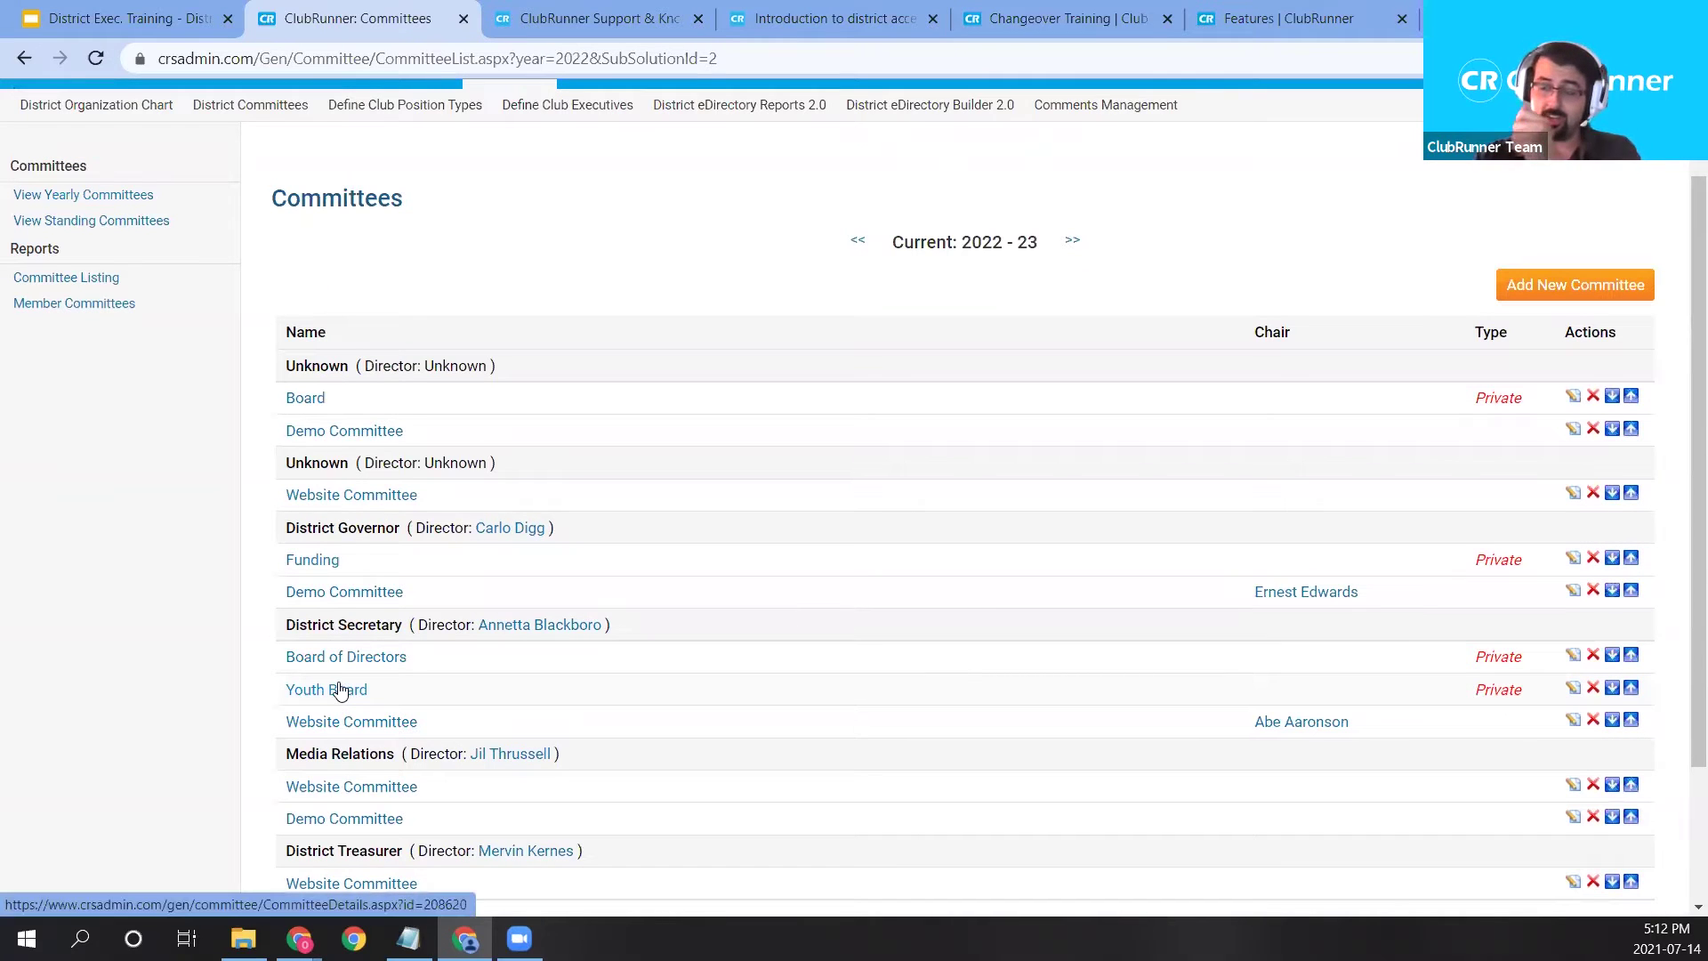
{"action": "left_click", "coordinate": [339, 691]}
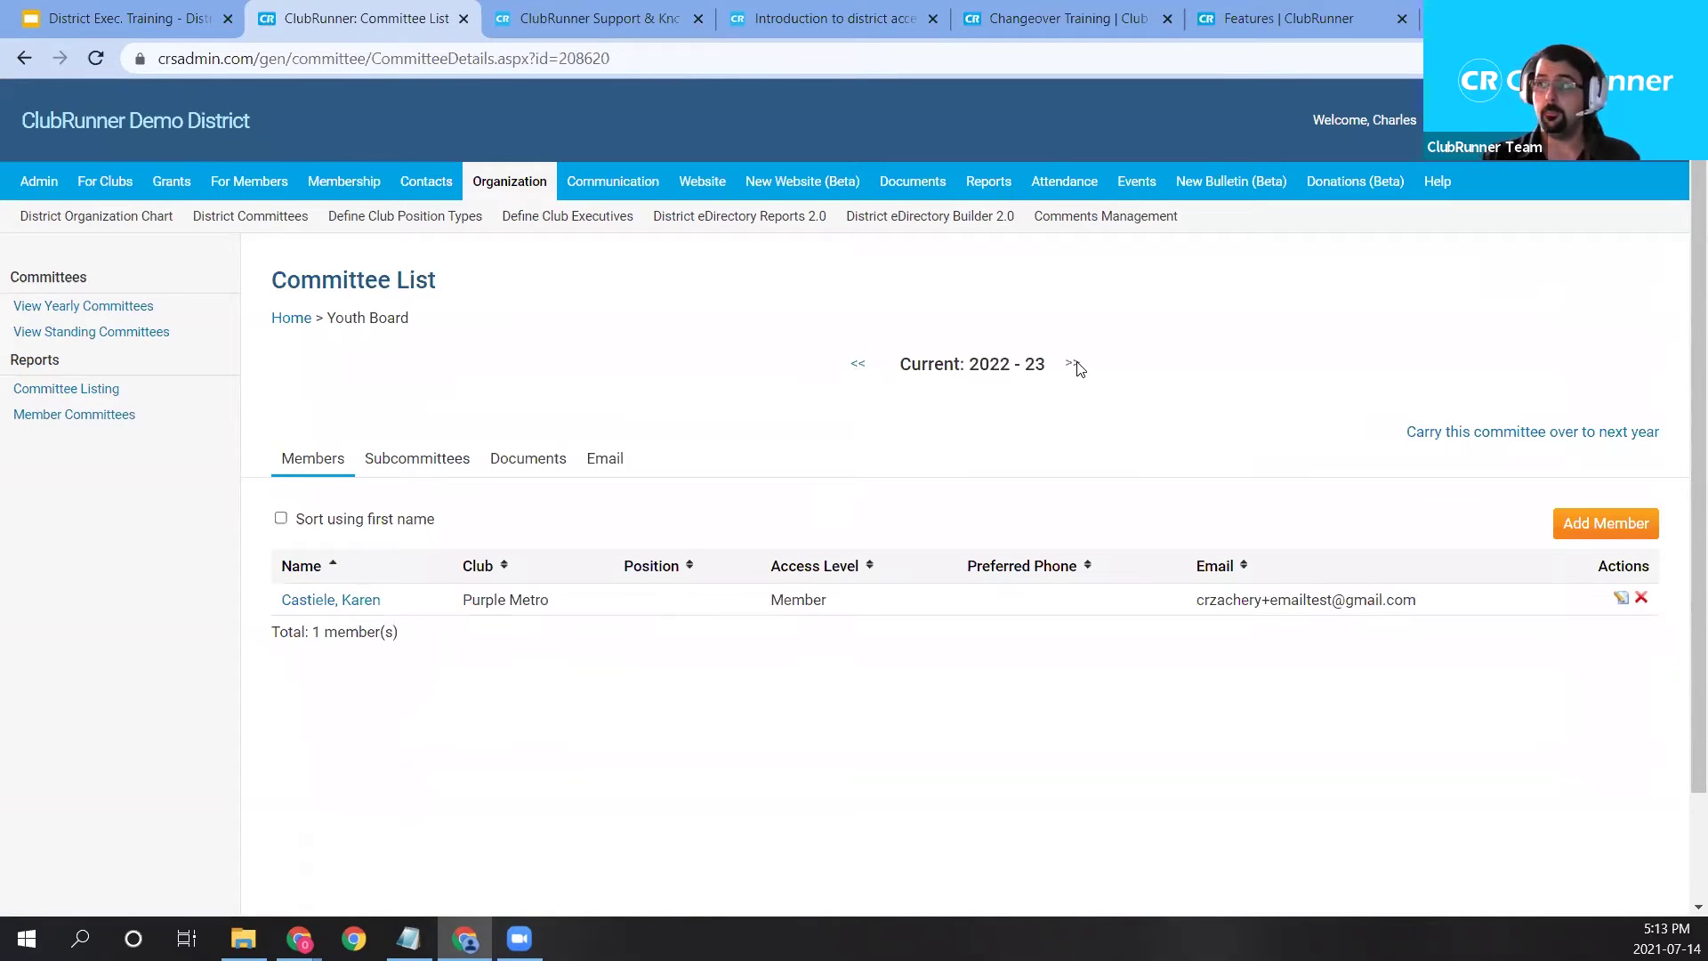
Step back a year, then forward to the linked 2021–22 Public Image committee page.
{"action": "left_click", "coordinate": [868, 375]}
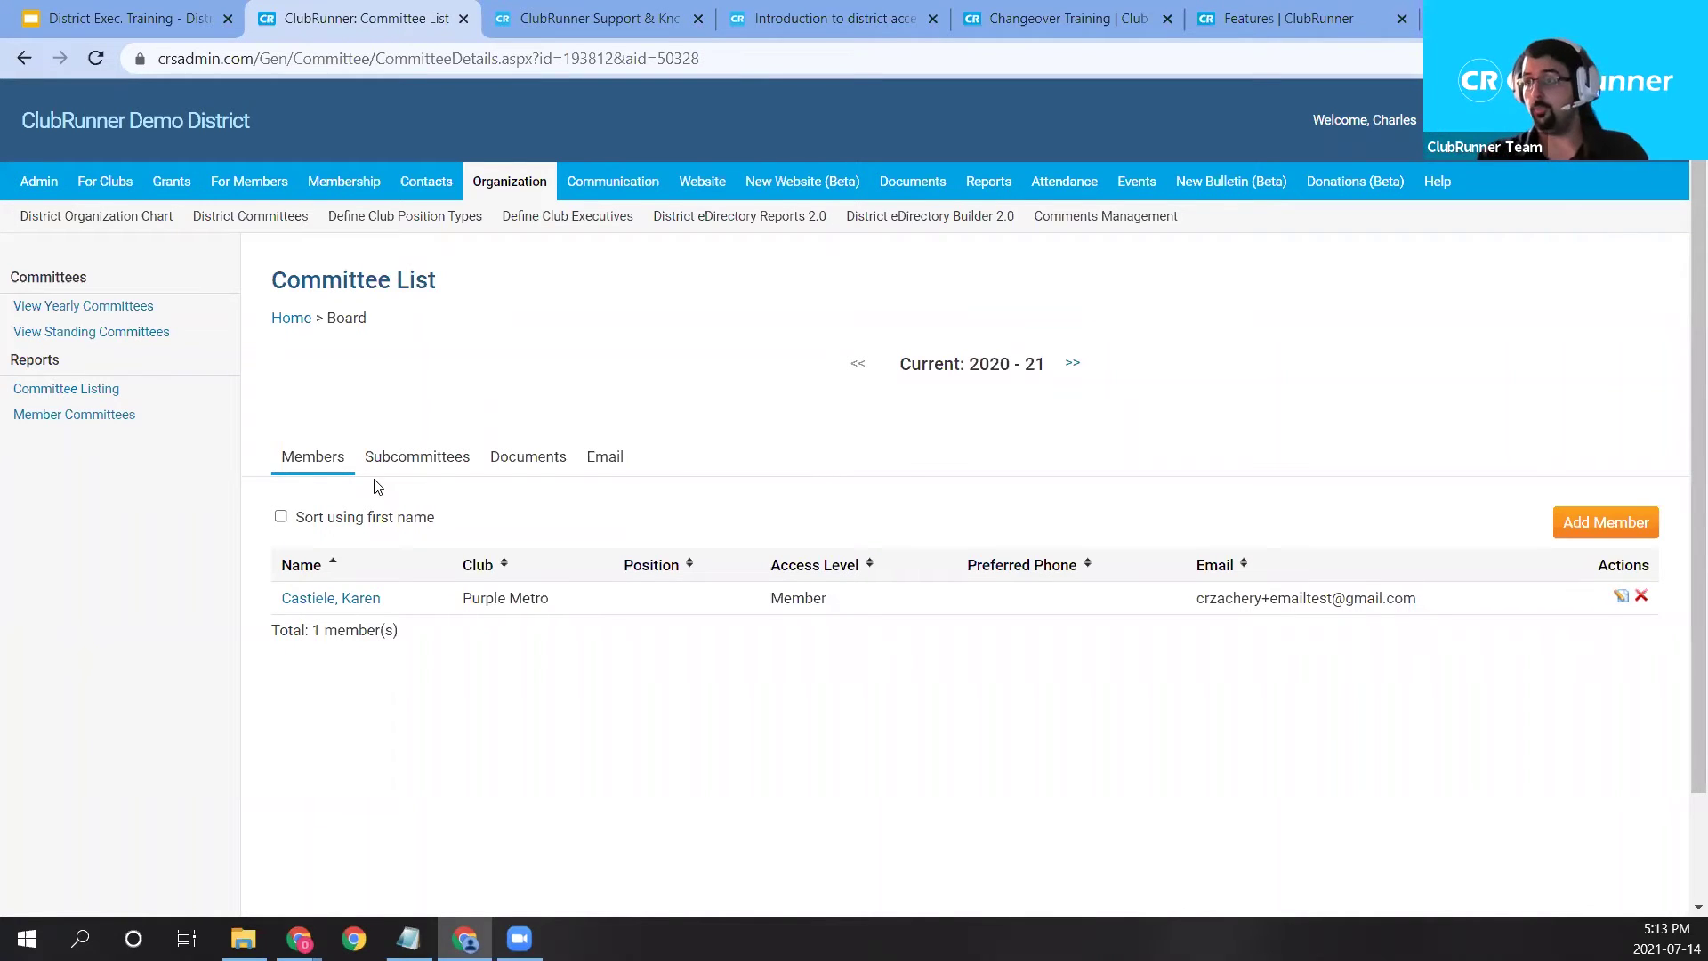
{"action": "left_click", "coordinate": [1076, 364]}
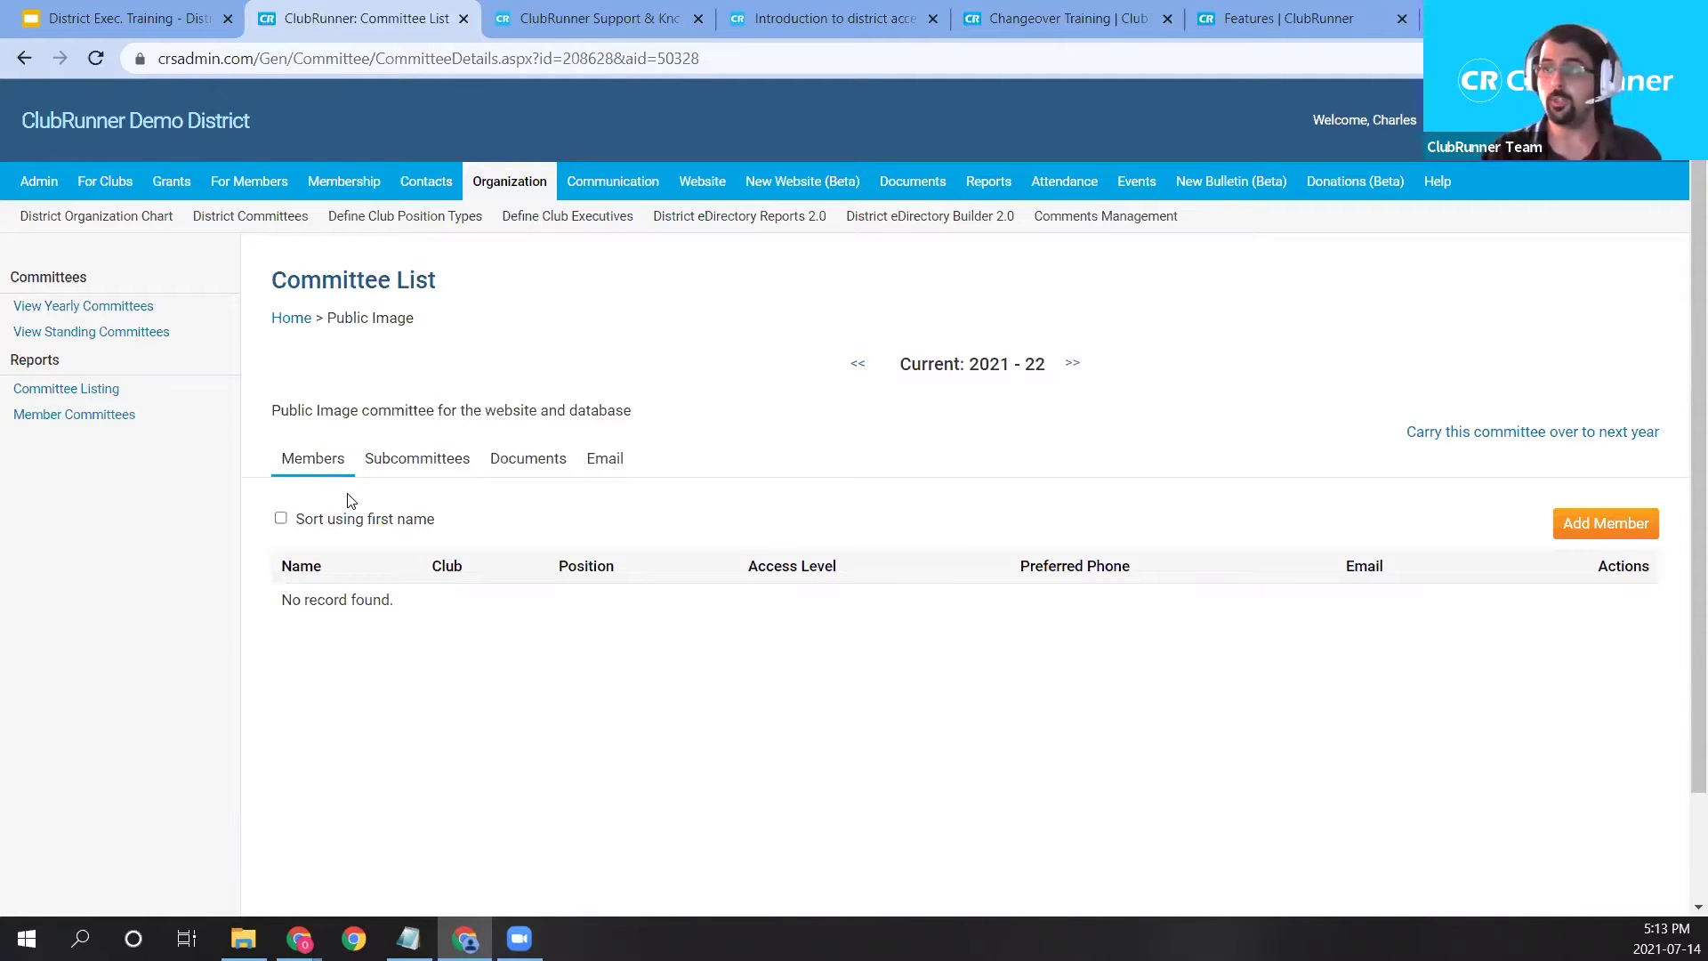
Look through the Subcommittees, Documents and Email tabs, then start a new subcommittee.
{"action": "left_click", "coordinate": [429, 471]}
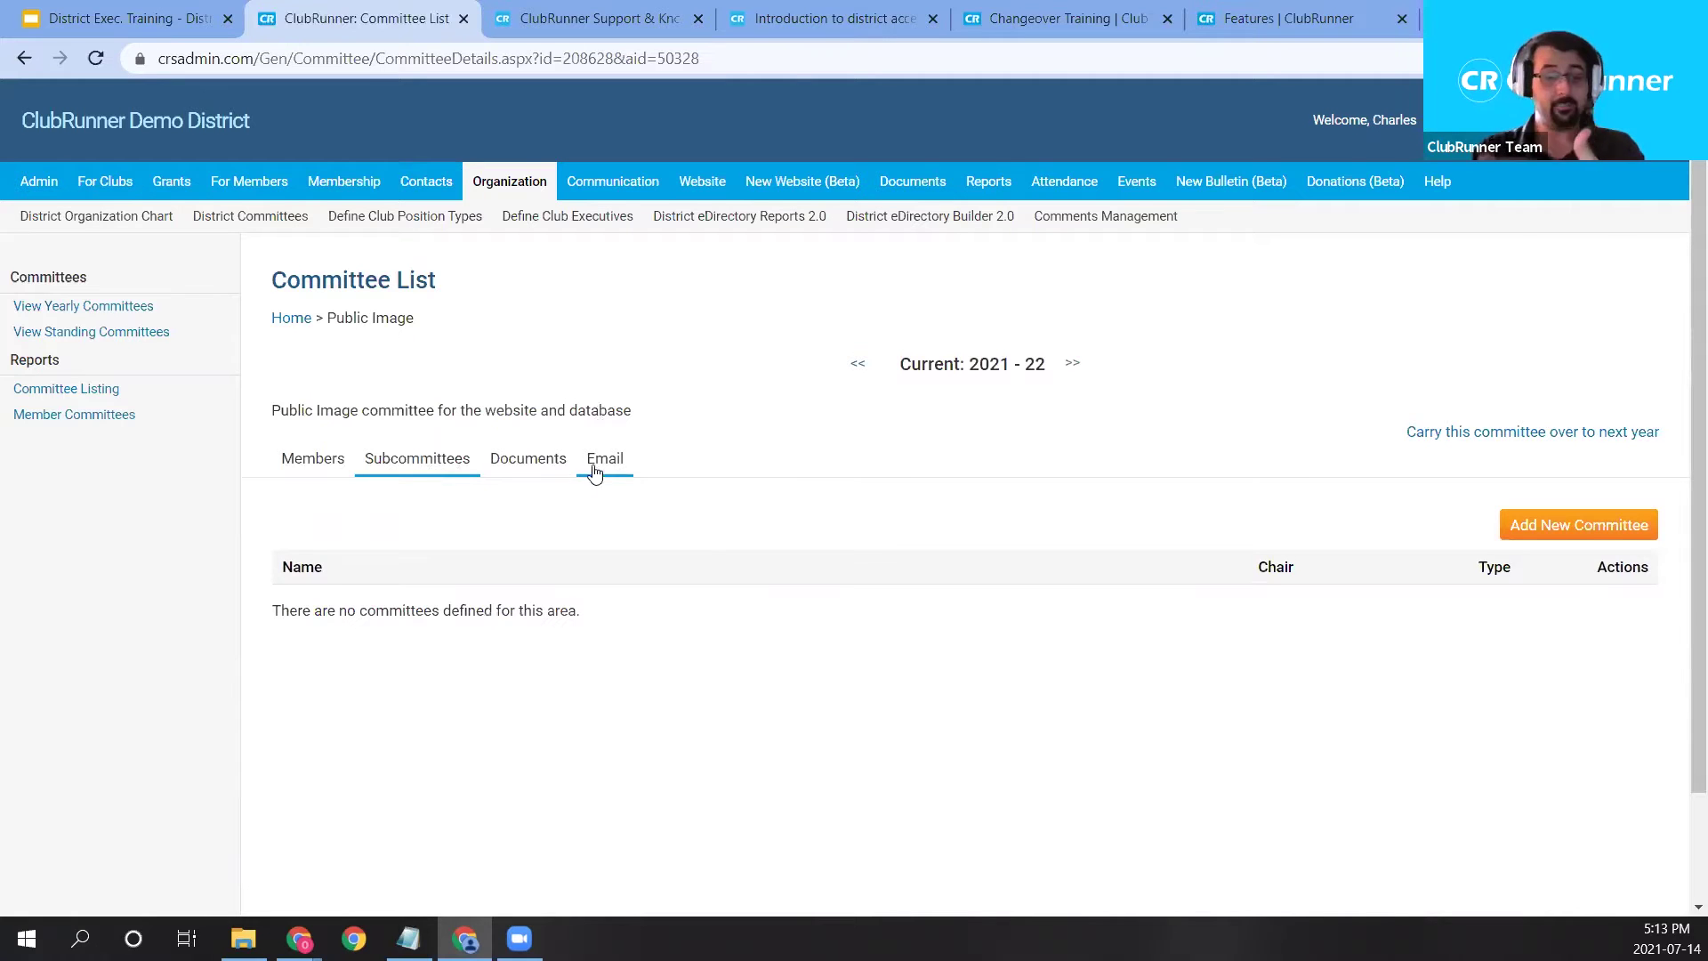
{"action": "left_click", "coordinate": [547, 472]}
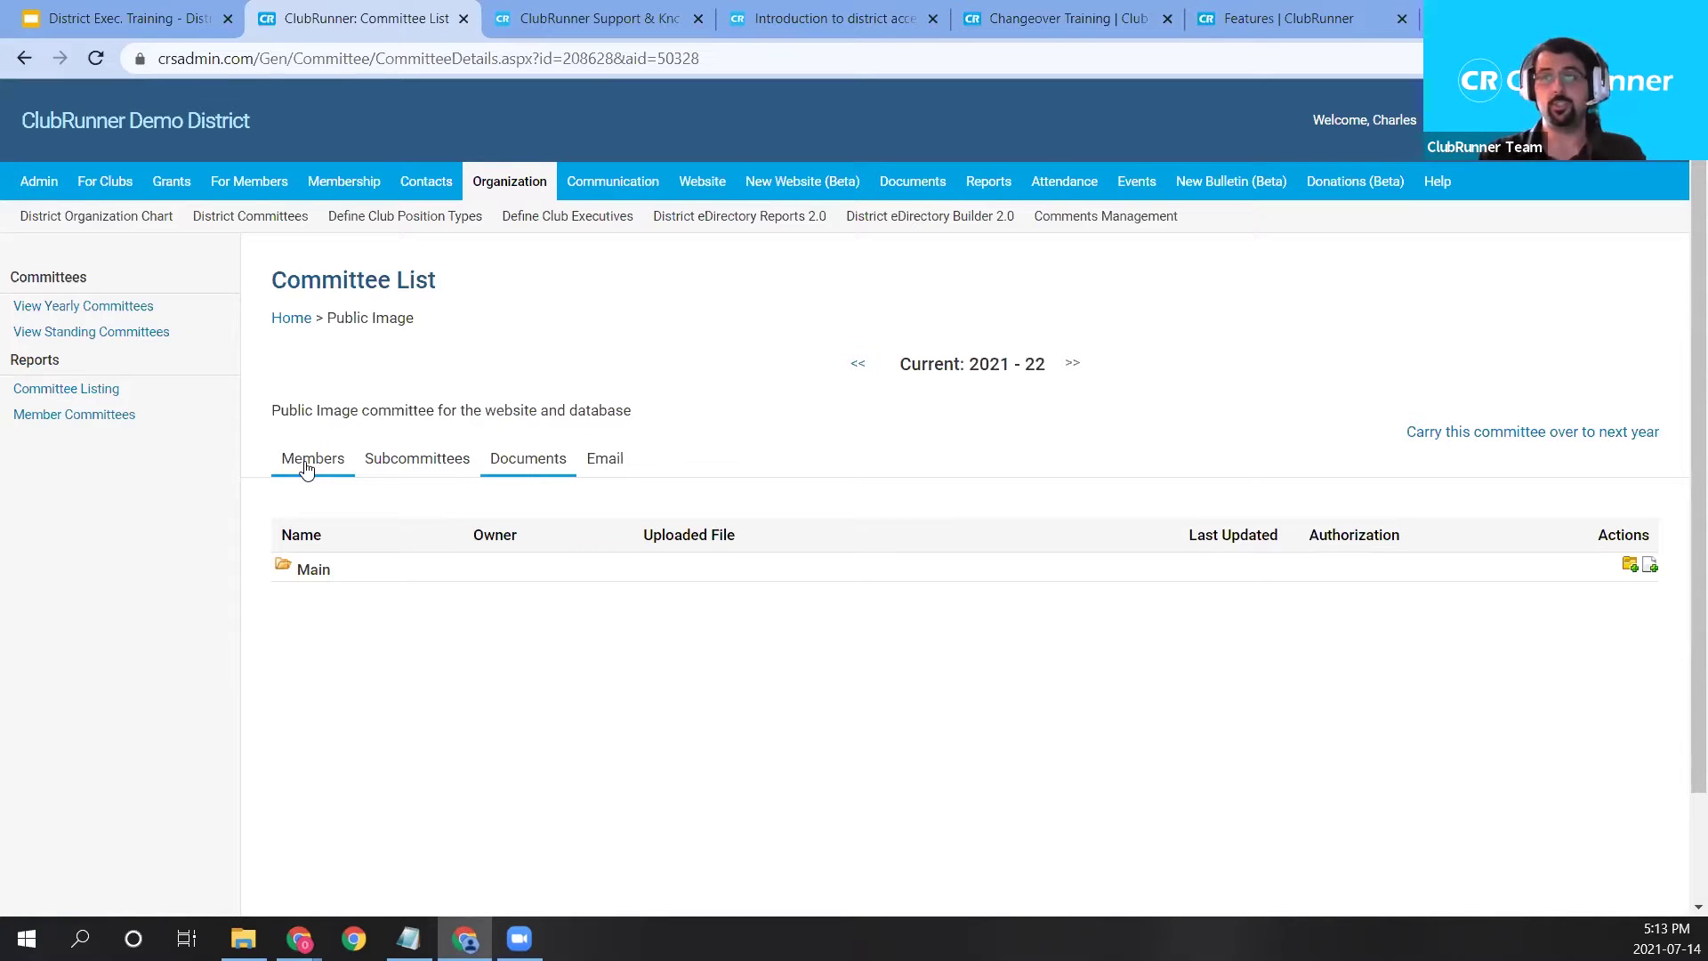
{"action": "left_click", "coordinate": [434, 469]}
{"action": "left_click", "coordinate": [508, 464]}
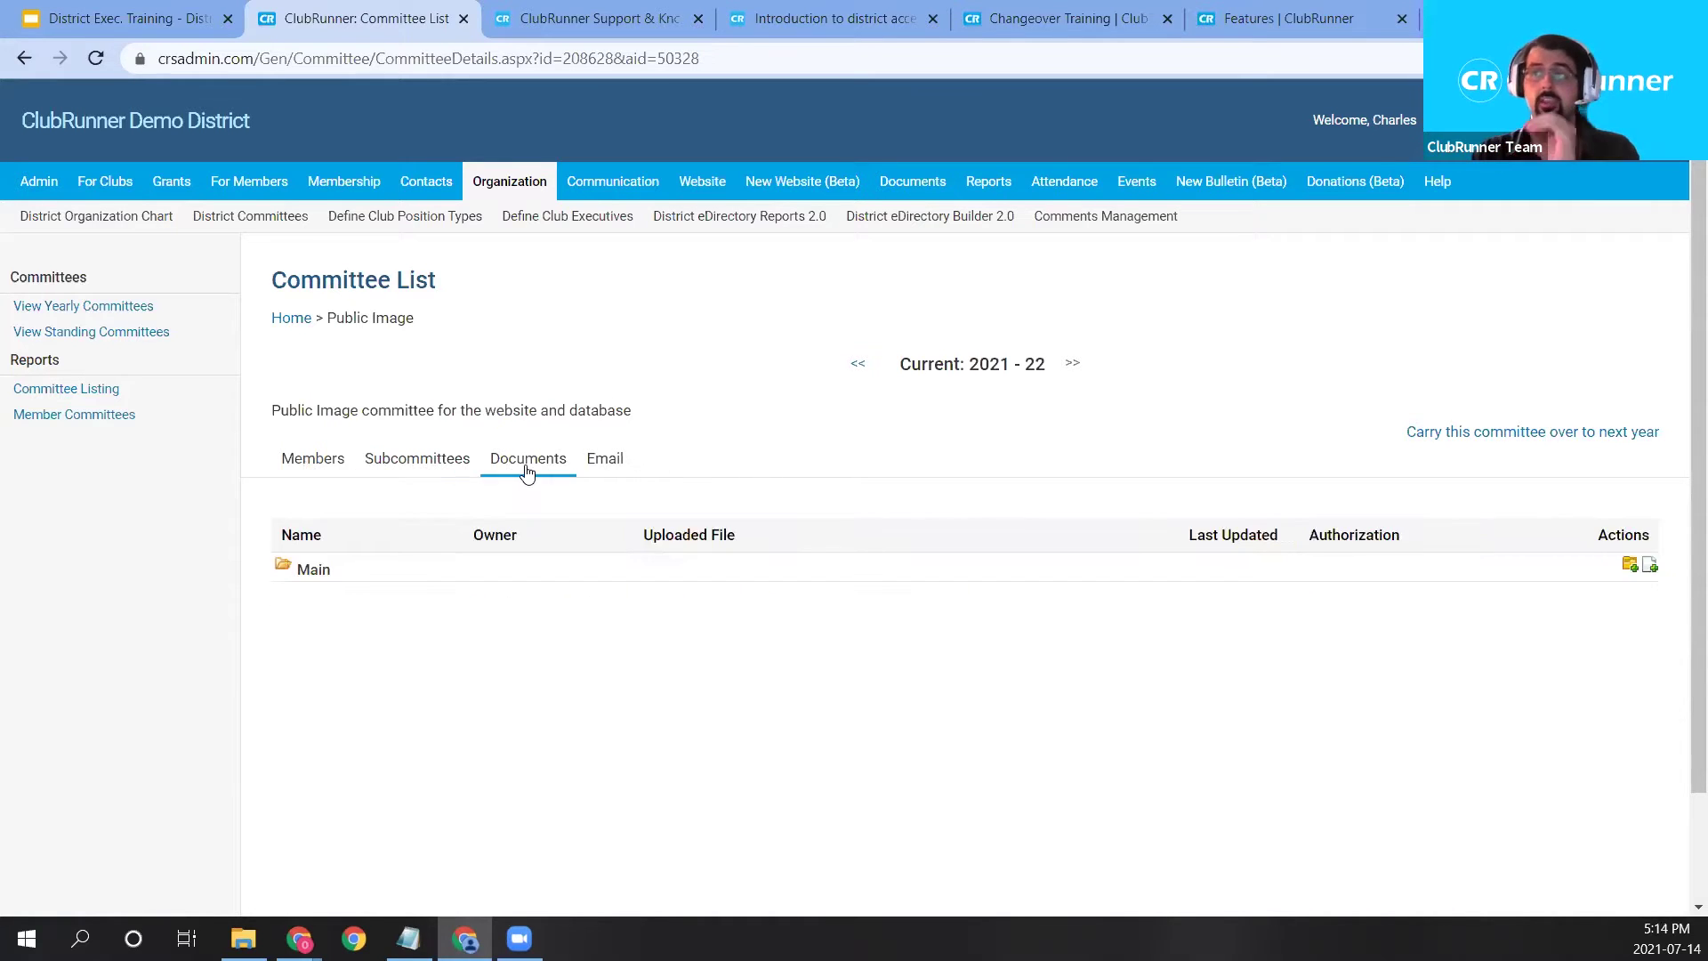
{"action": "left_click", "coordinate": [622, 467]}
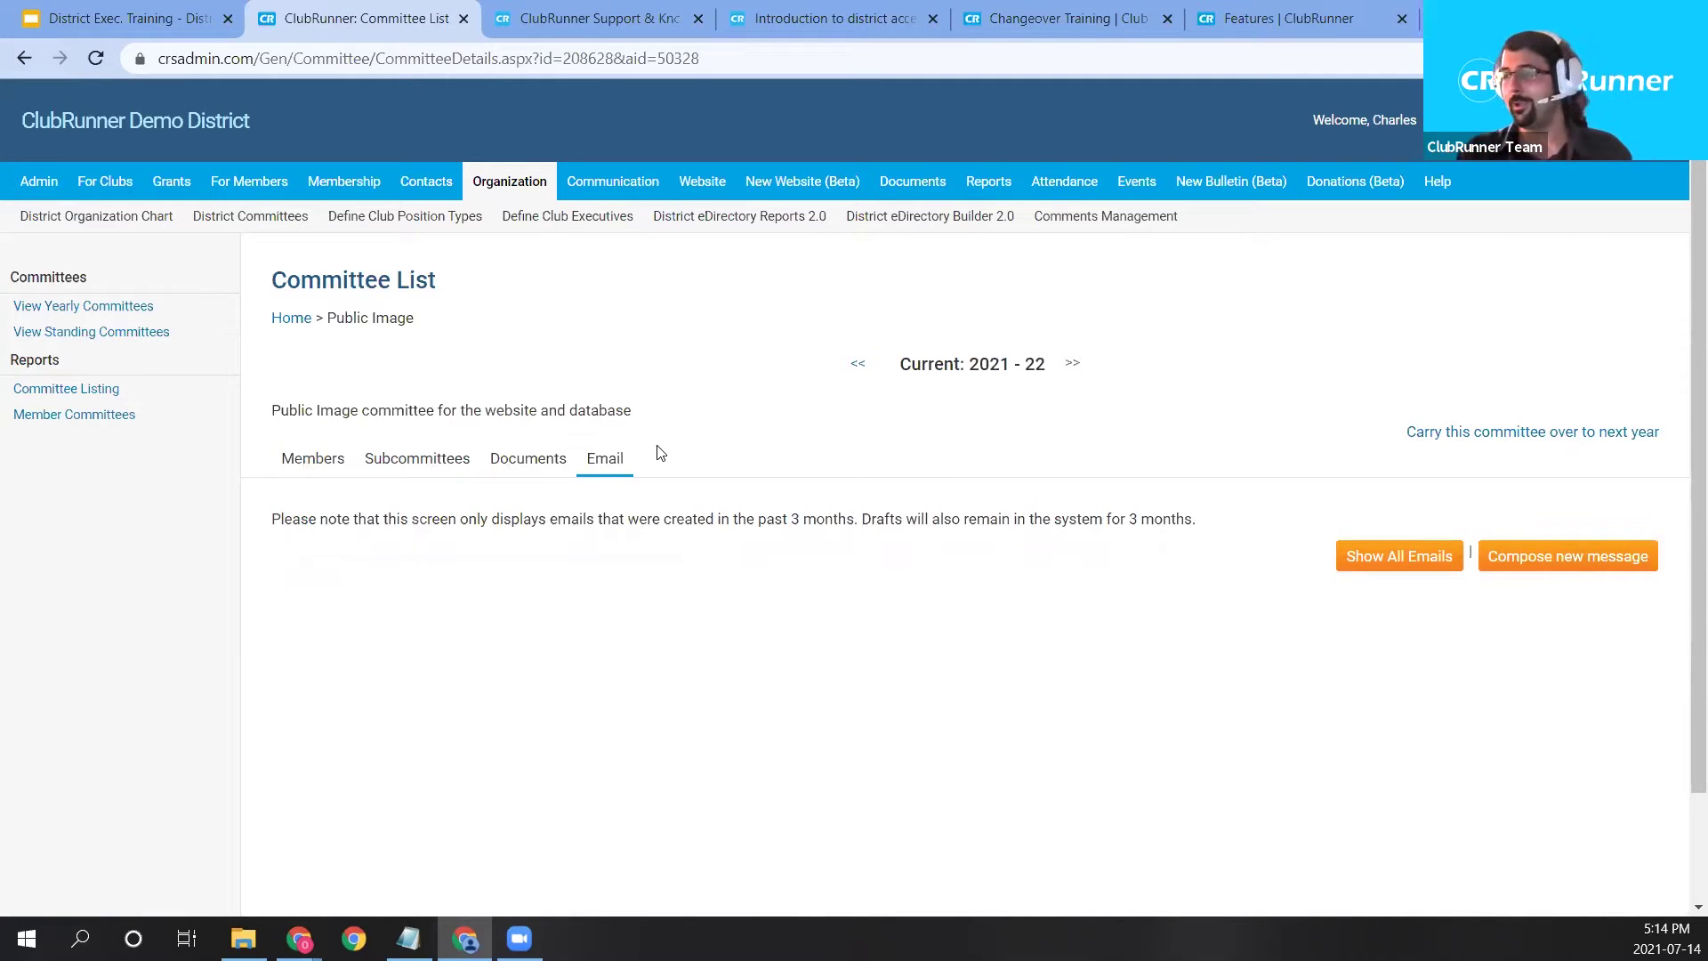
{"action": "left_click", "coordinate": [434, 472]}
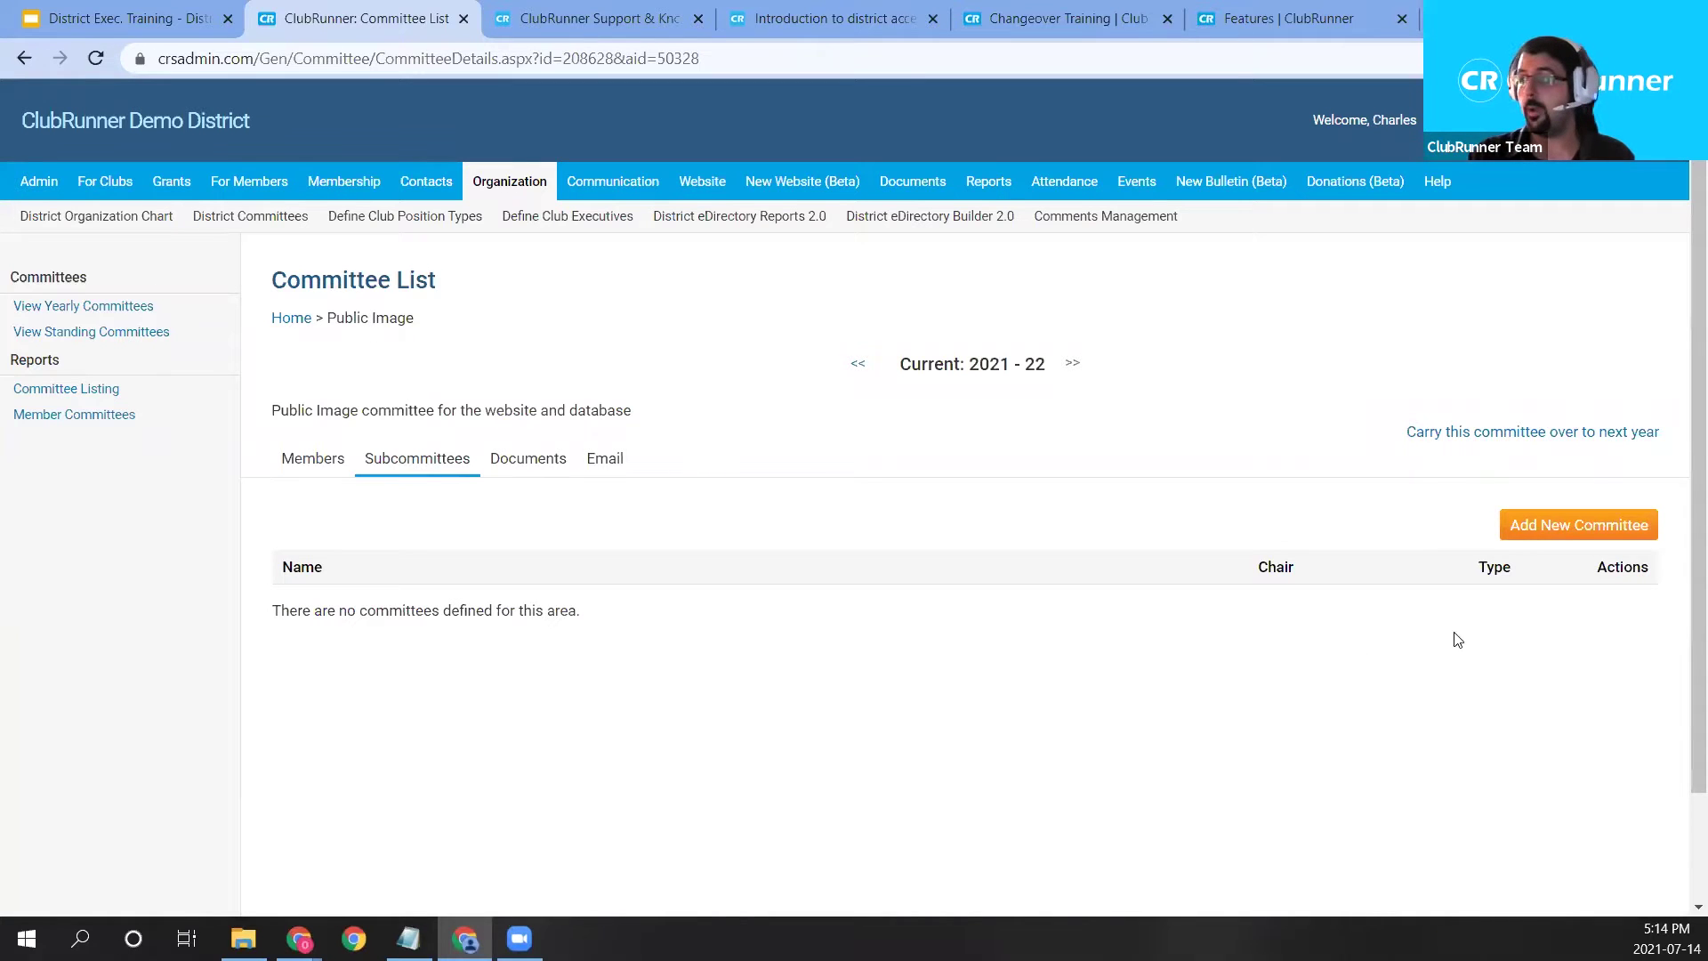
{"action": "left_click", "coordinate": [1564, 524]}
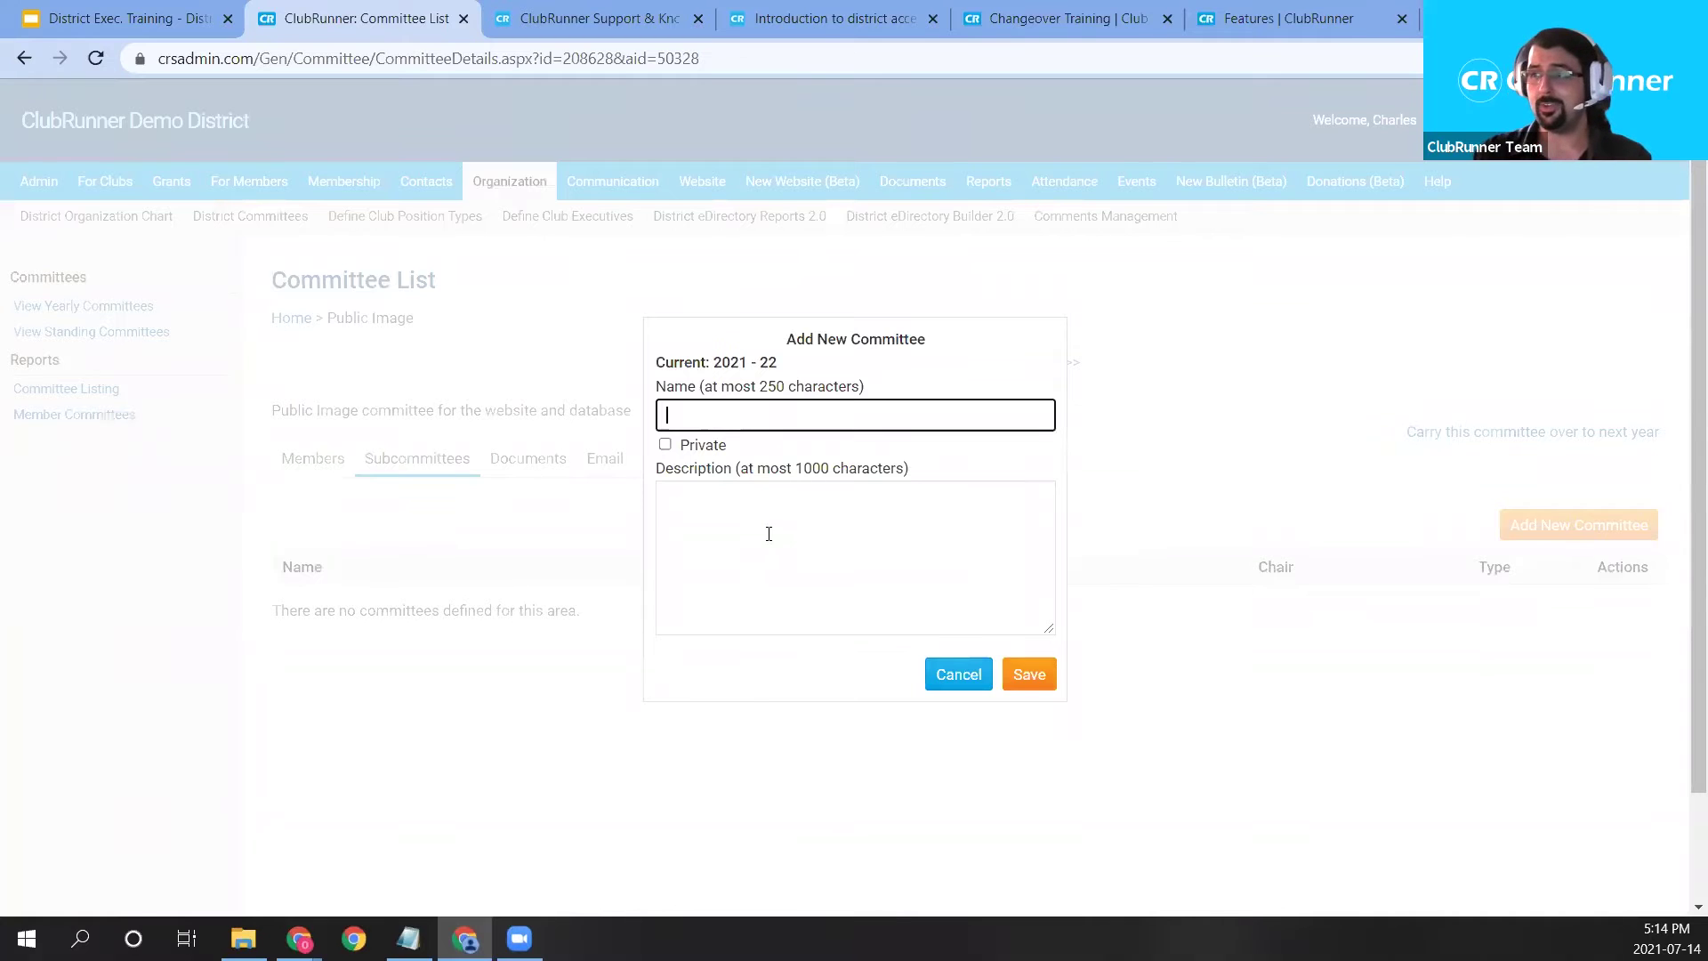
Save subcommittee 'Events - Public Image' described as 'Events for the Public Image Committee', and open it.
{"action": "type", "text": "Test"}
{"action": "key", "text": "BackSpace"}
{"action": "key", "text": "BackSpace"}
{"action": "key", "text": "BackSpace"}
{"action": "type", "text": "Events "}
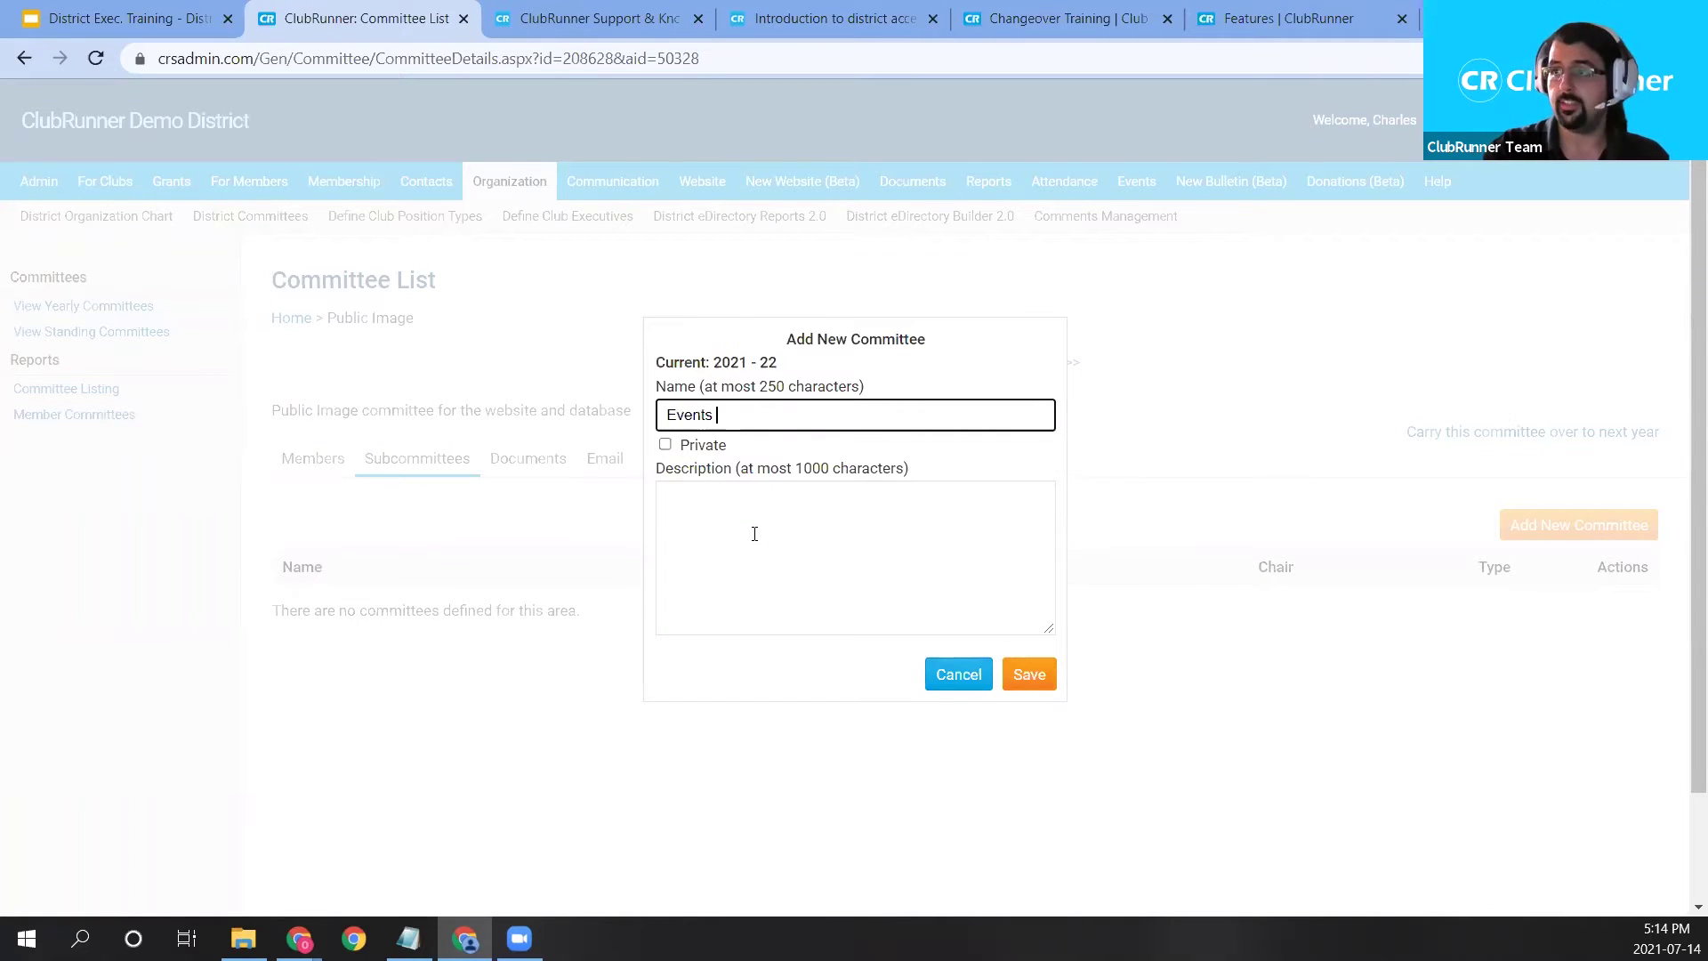
{"action": "type", "text": "- Public Image"}
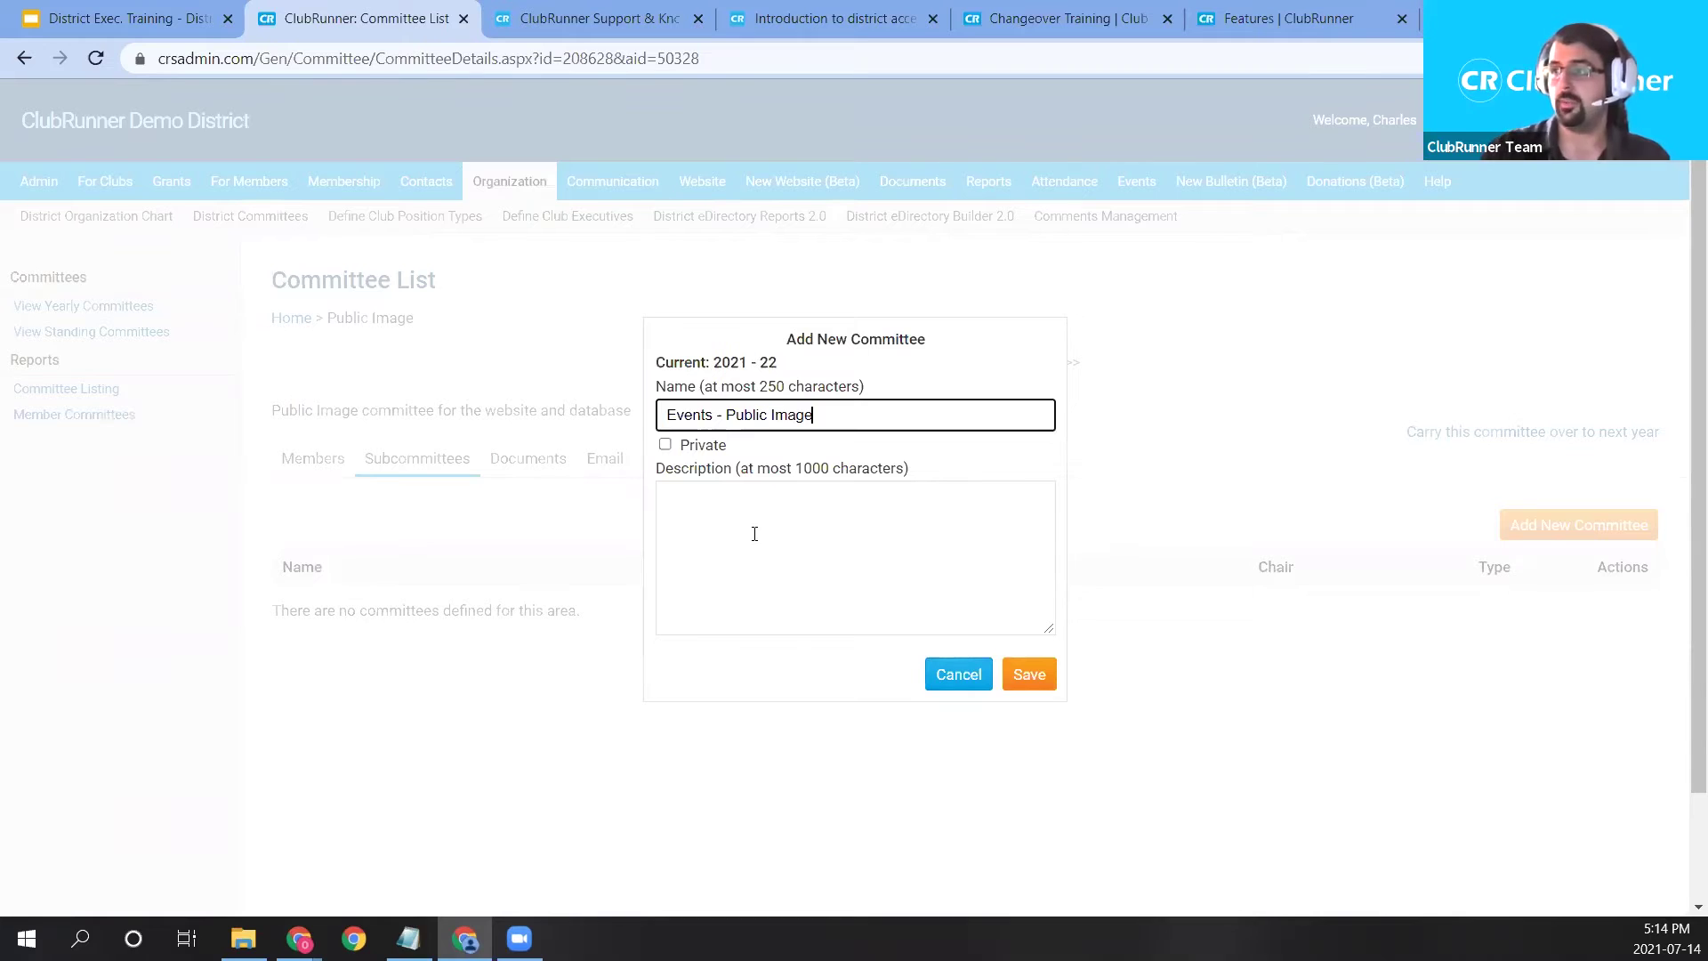
{"action": "left_click", "coordinate": [888, 544]}
{"action": "type", "text": "Events for the Publ"}
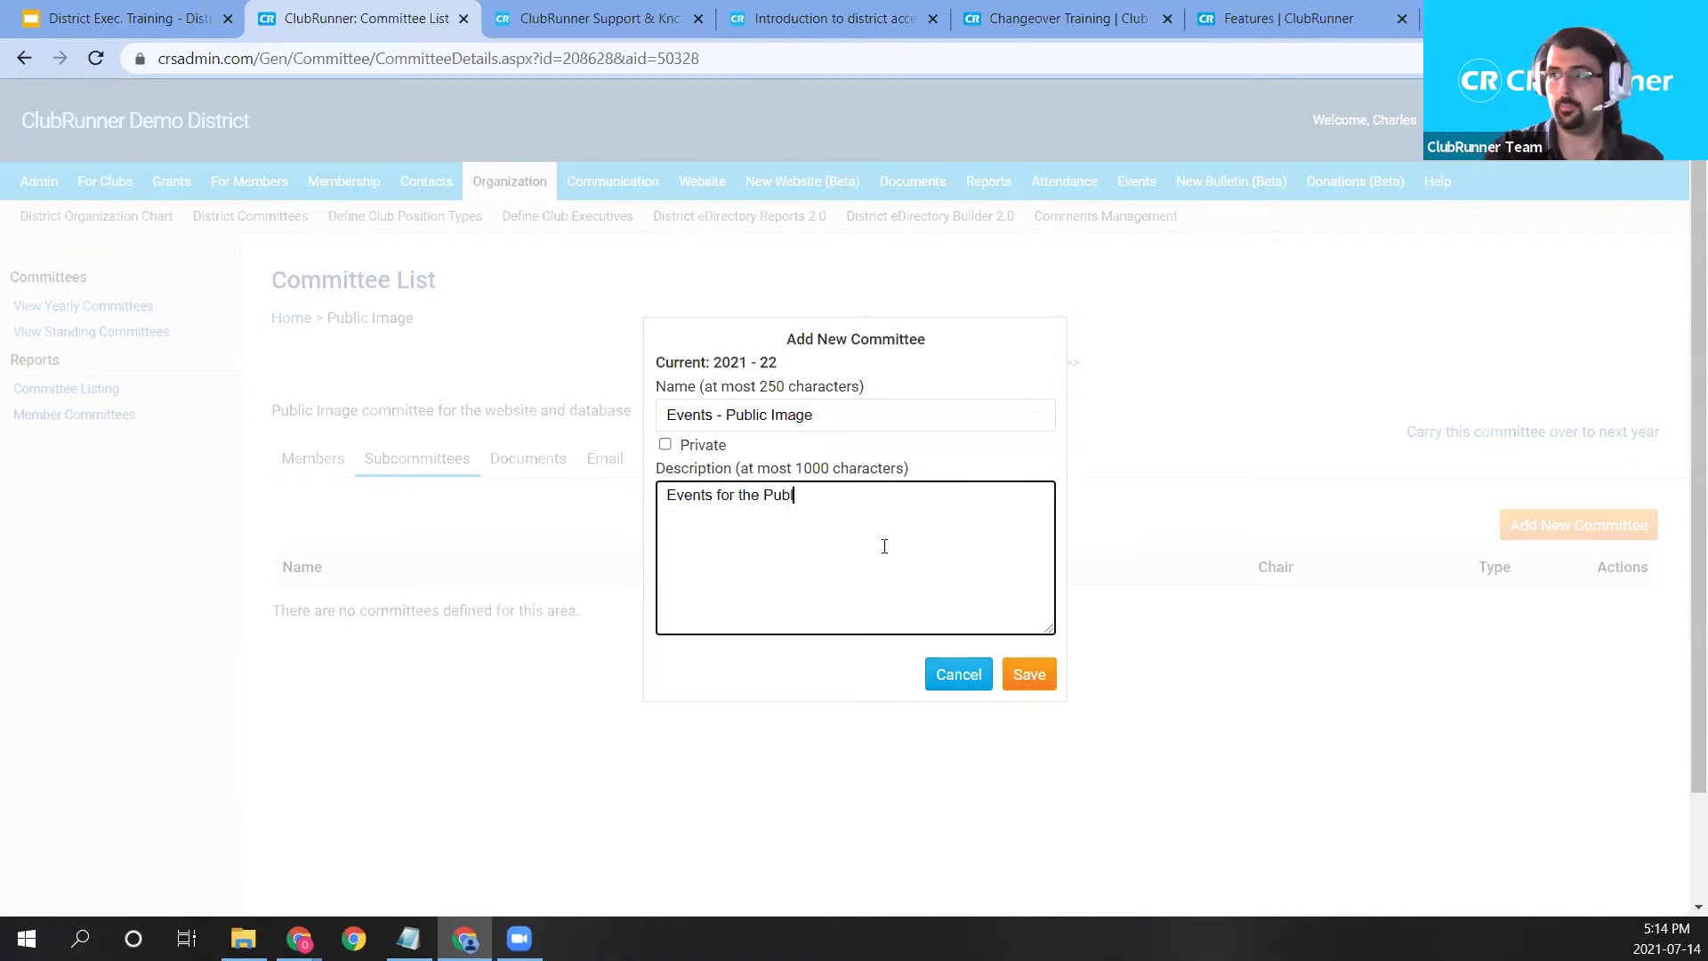
{"action": "type", "text": "ic Image Committee"}
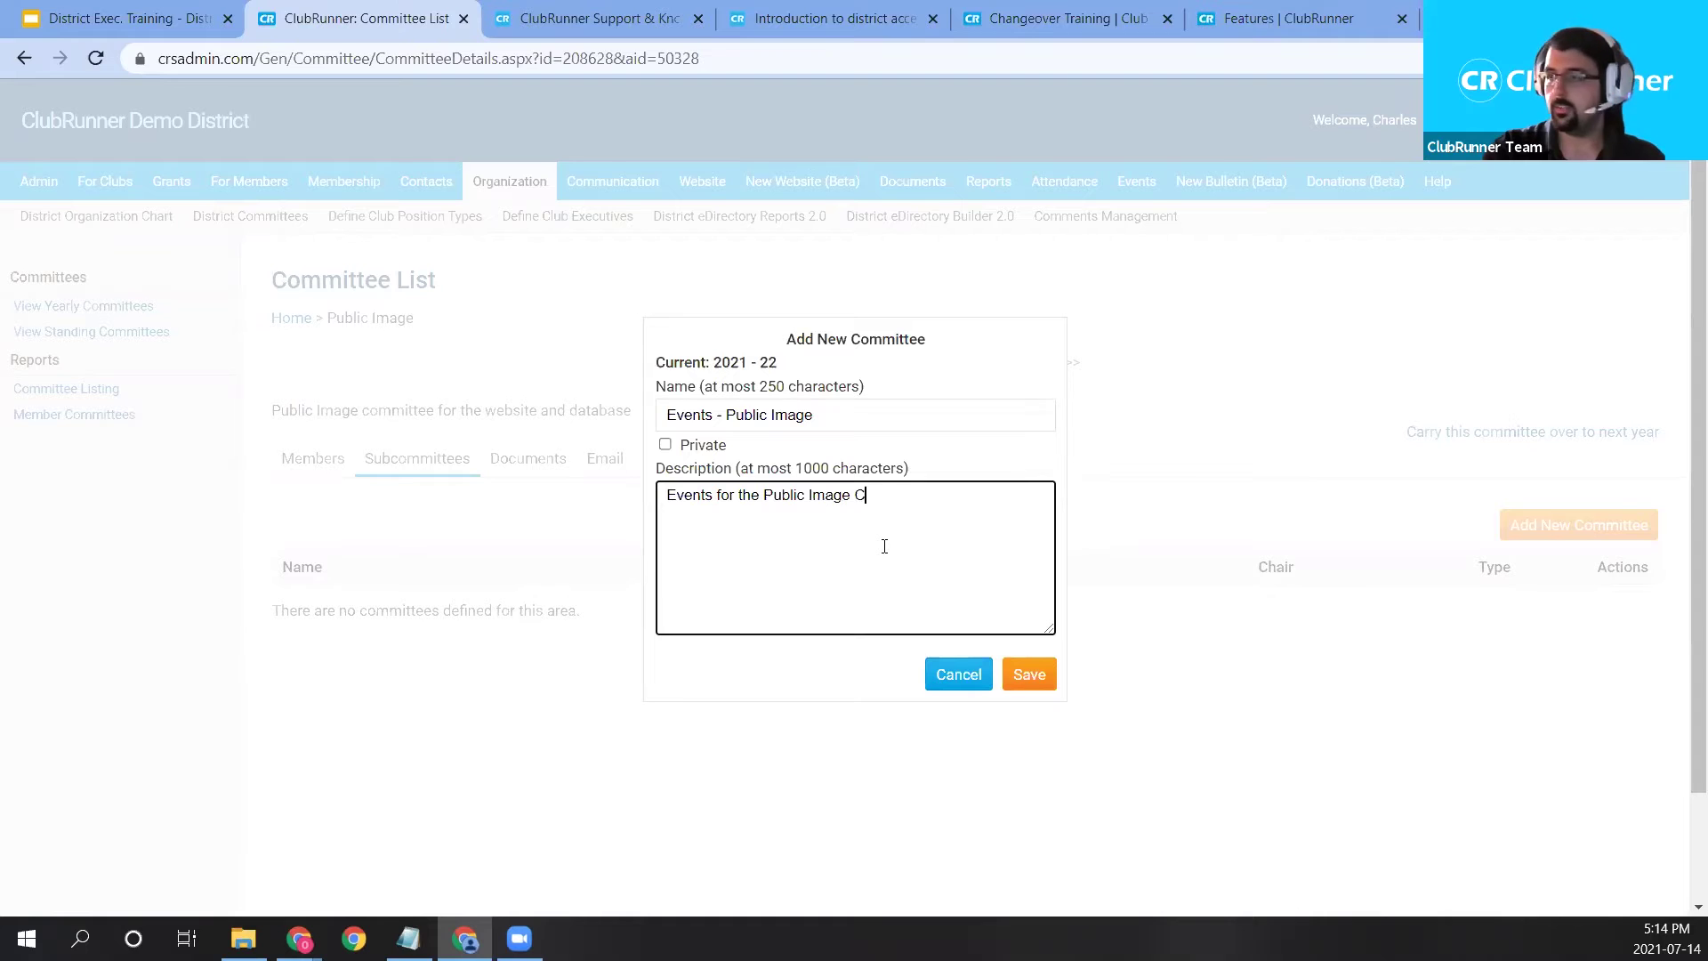
{"action": "left_click", "coordinate": [1041, 695]}
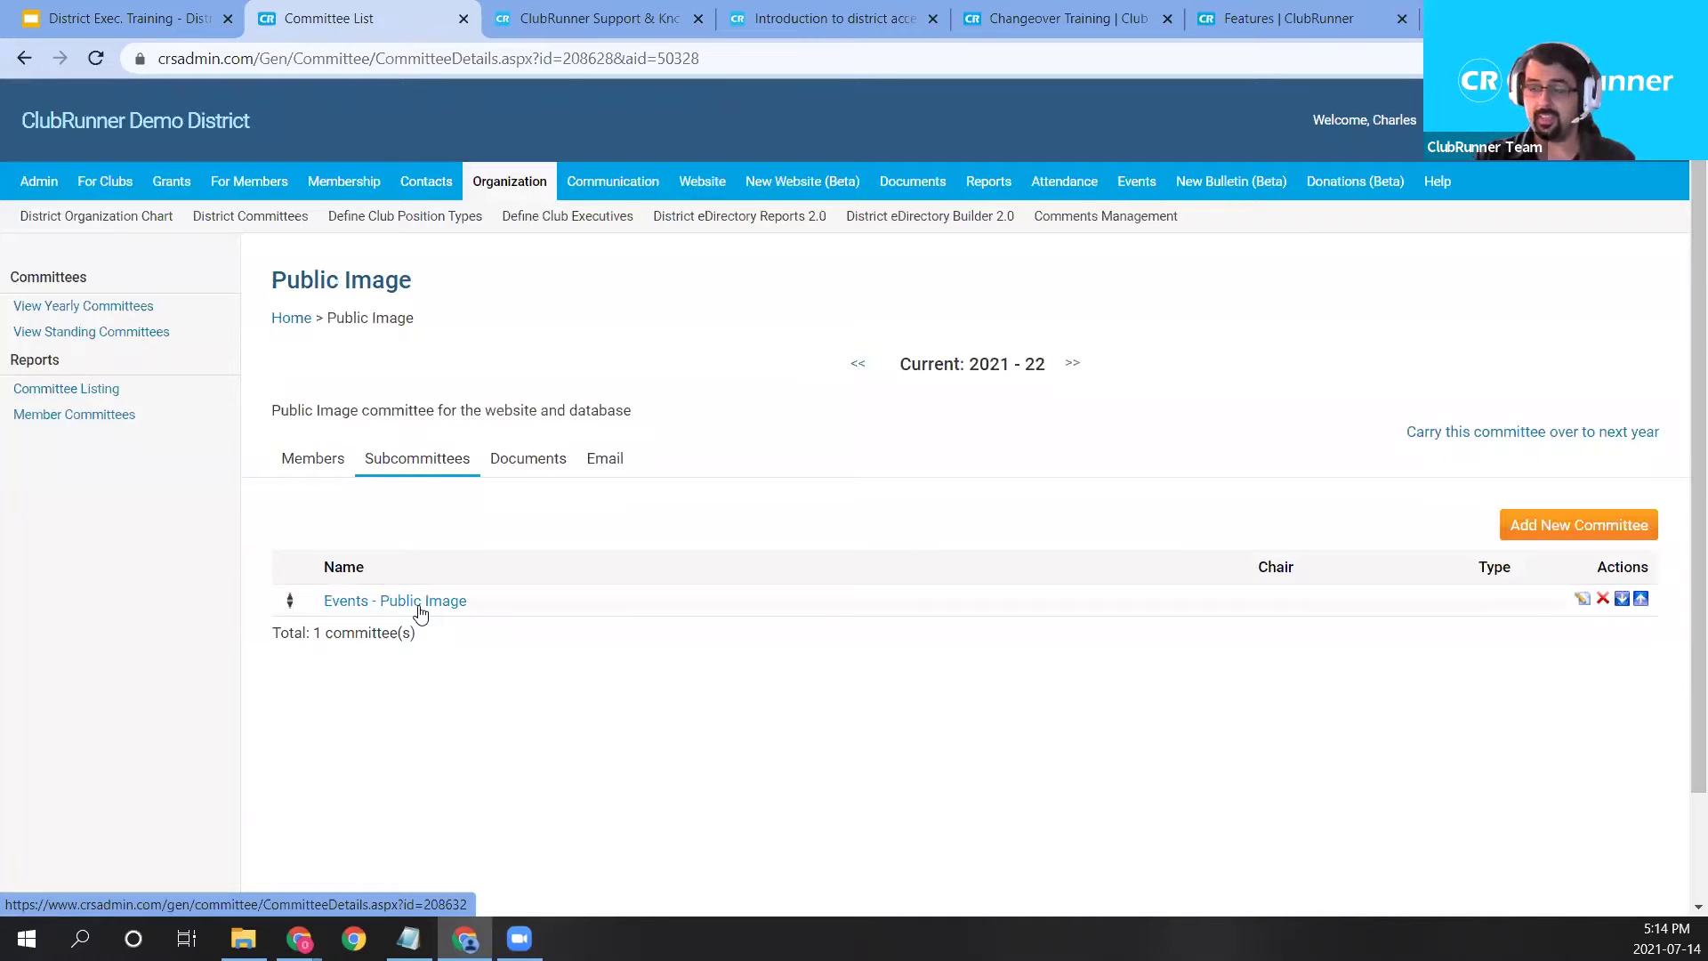
{"action": "left_click", "coordinate": [419, 605]}
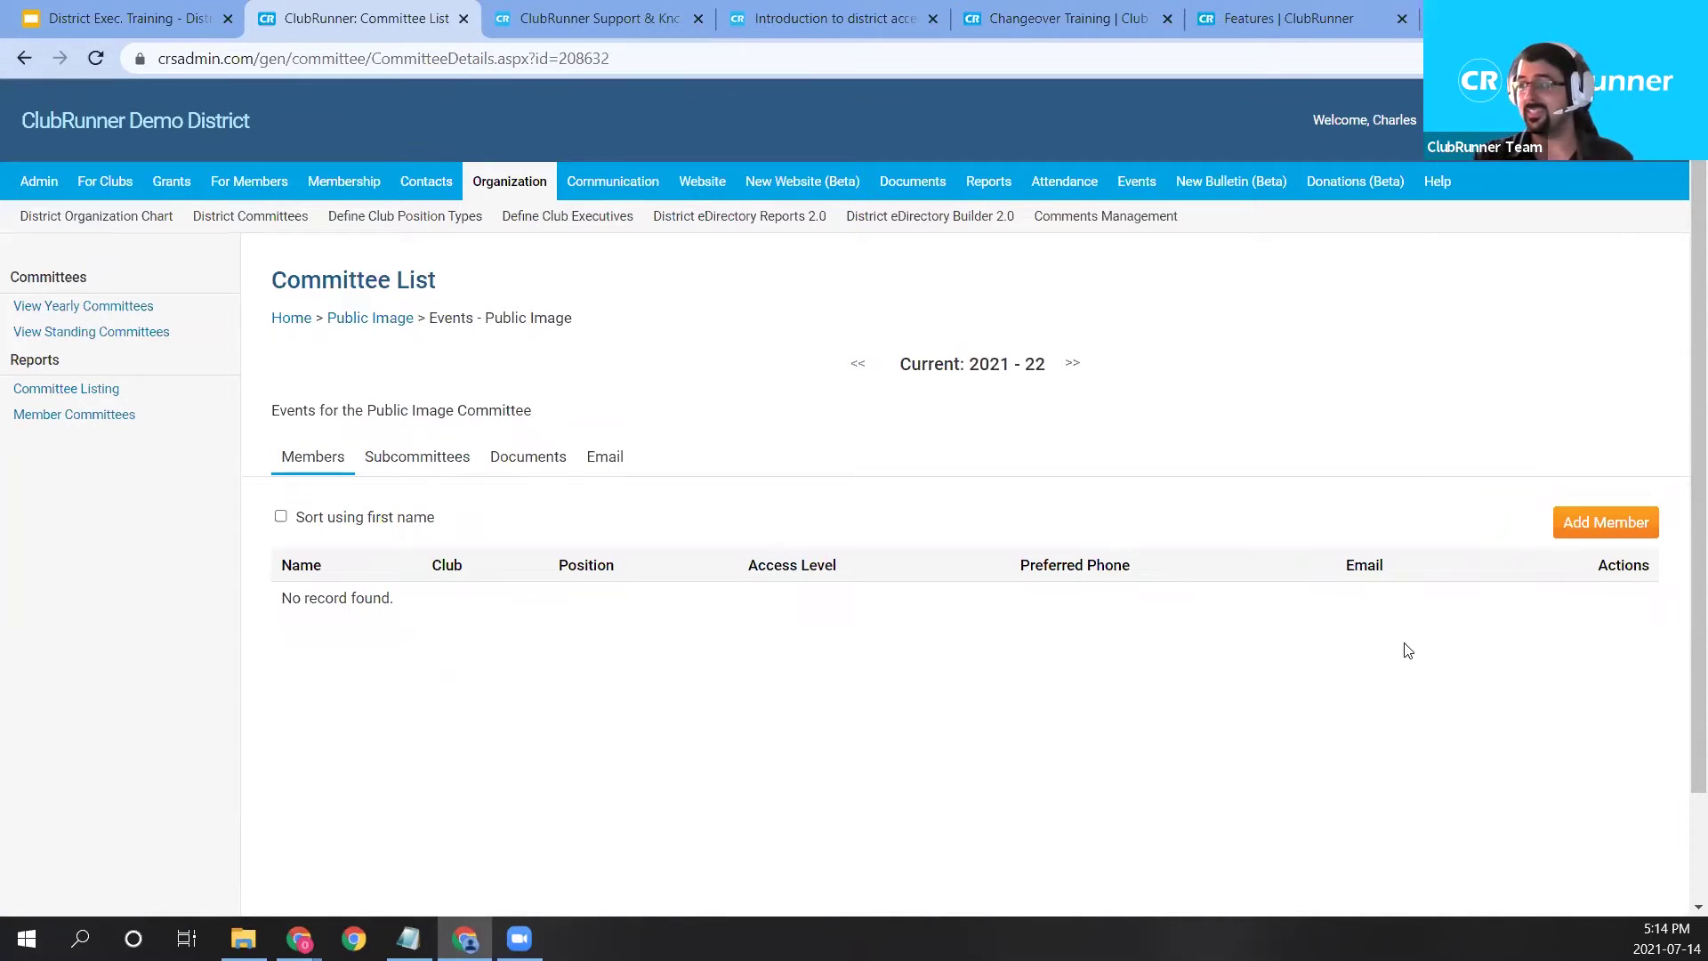
{"action": "left_click", "coordinate": [429, 478]}
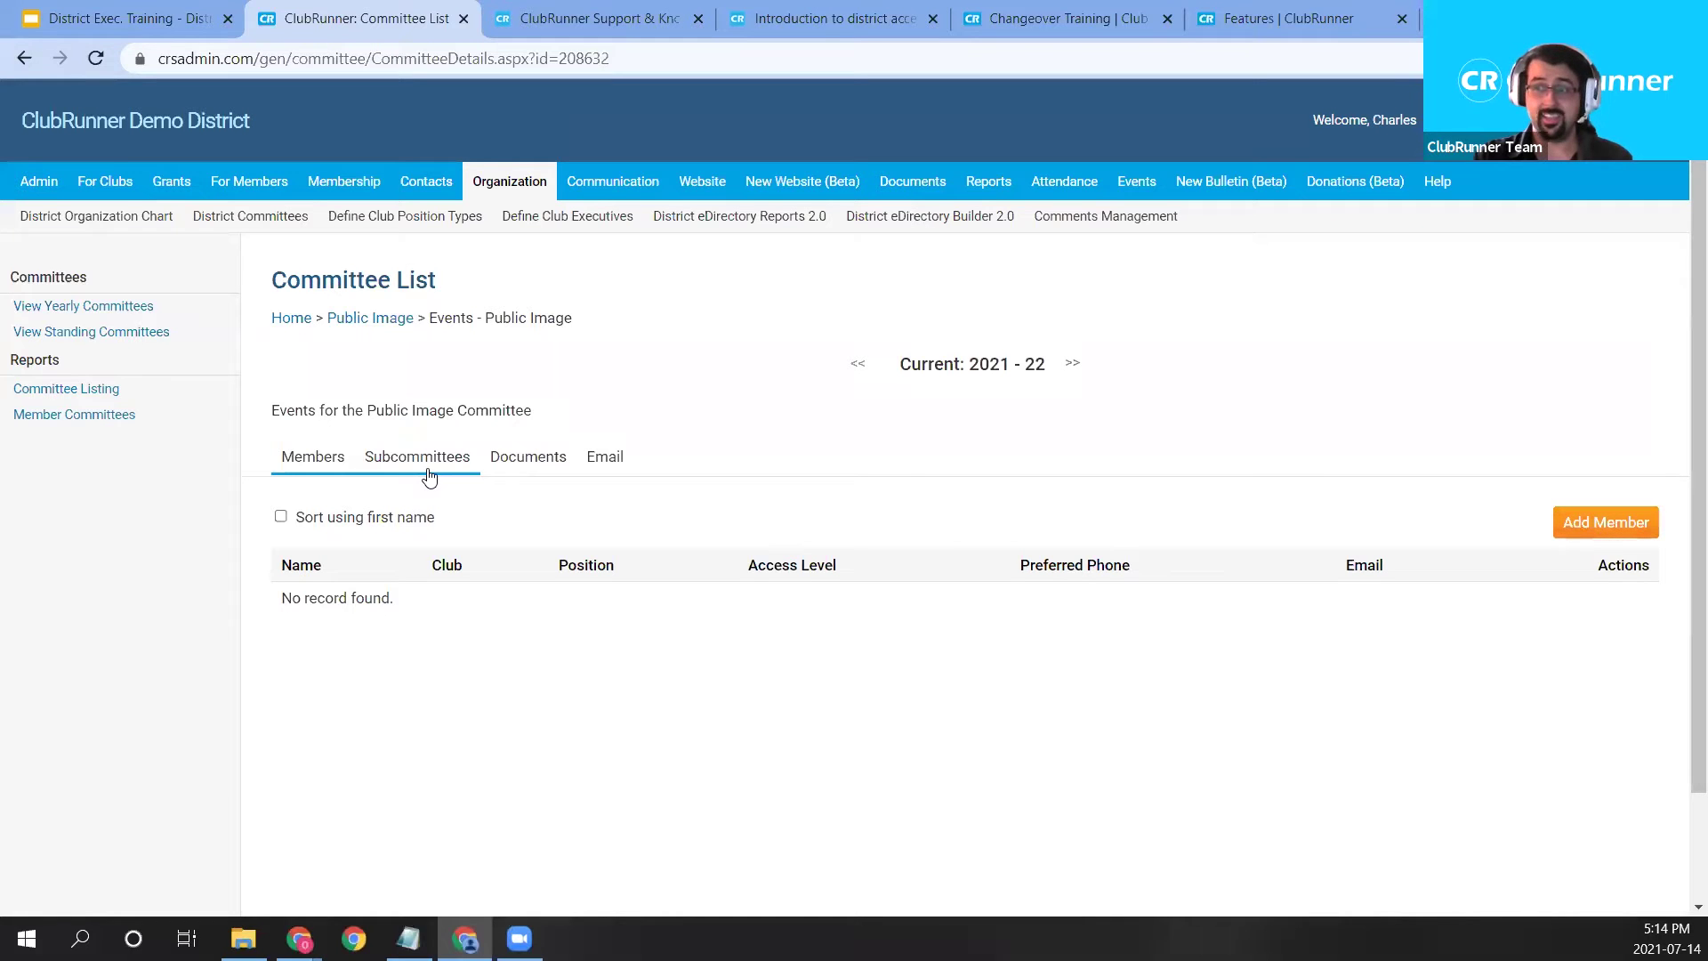
{"action": "left_click", "coordinate": [547, 478]}
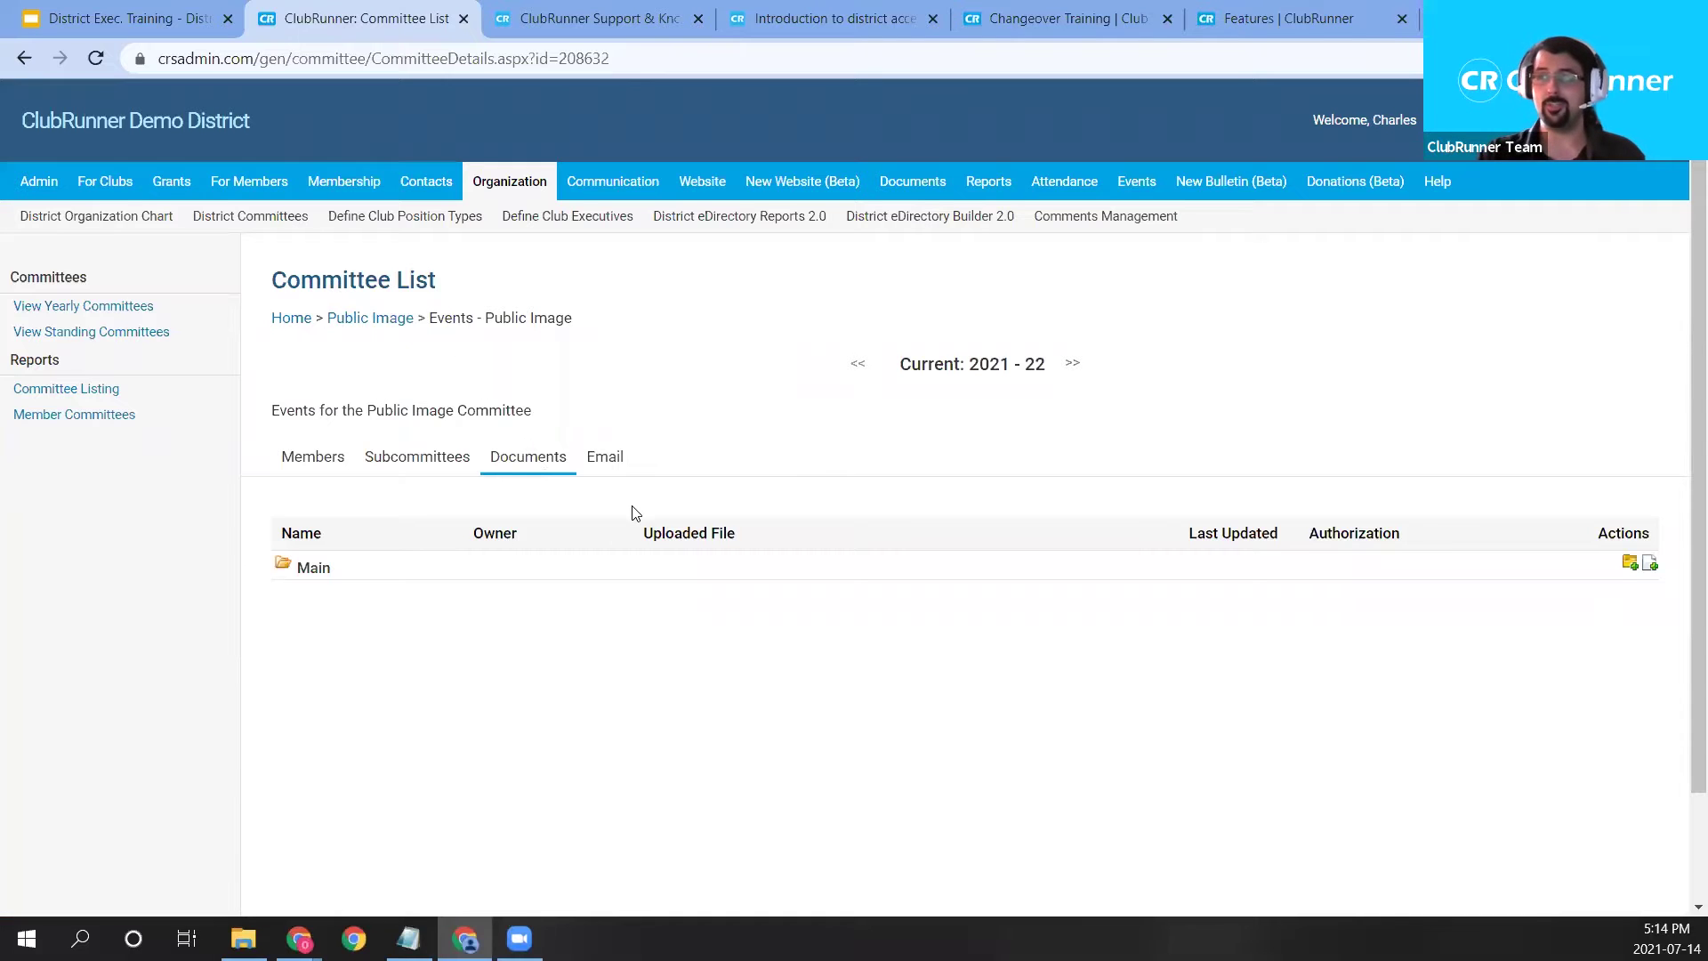
{"action": "left_click", "coordinate": [620, 476]}
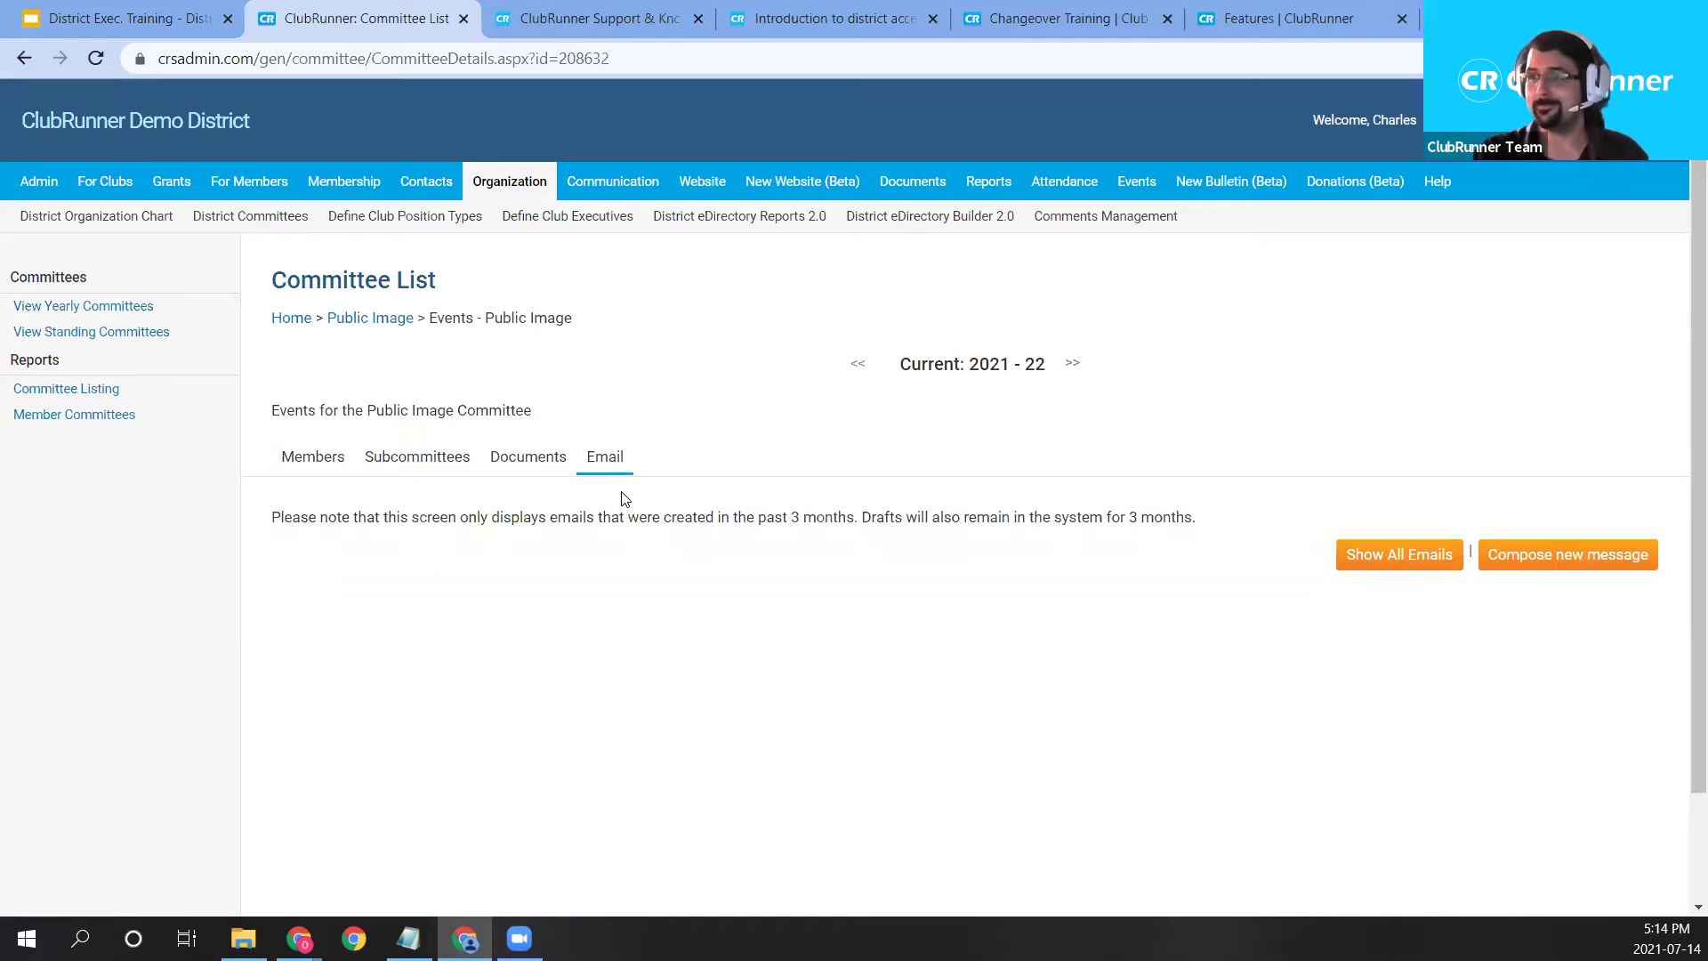
{"action": "left_click", "coordinate": [459, 465]}
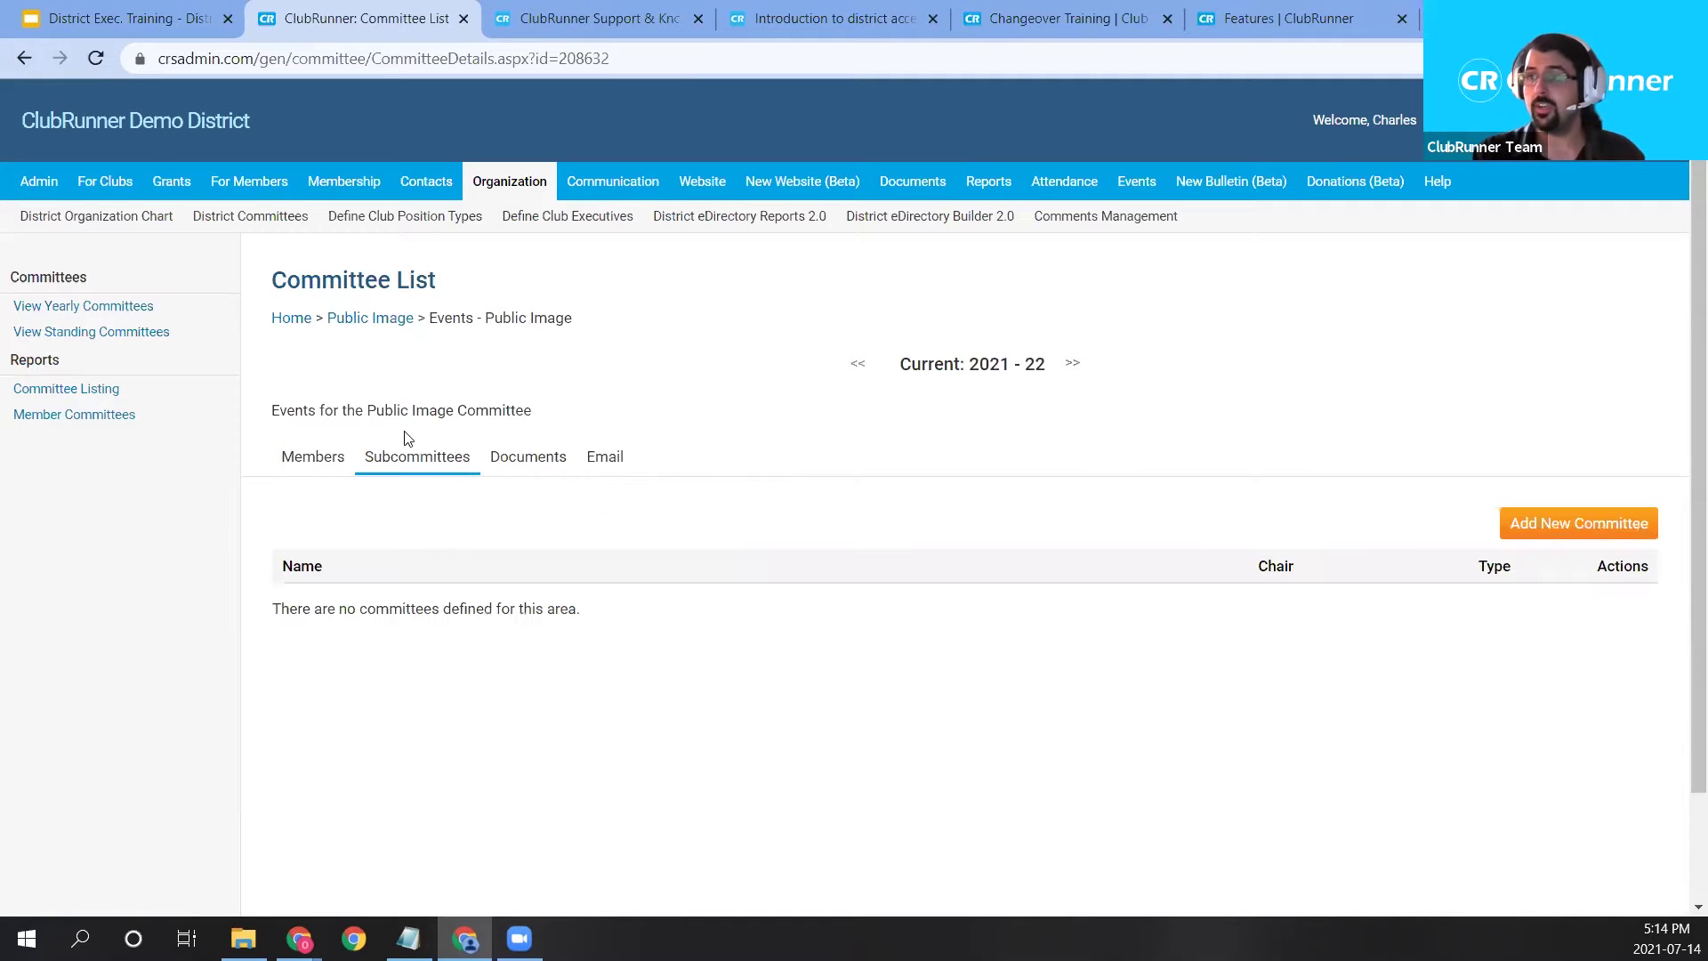
{"action": "left_click", "coordinate": [380, 327]}
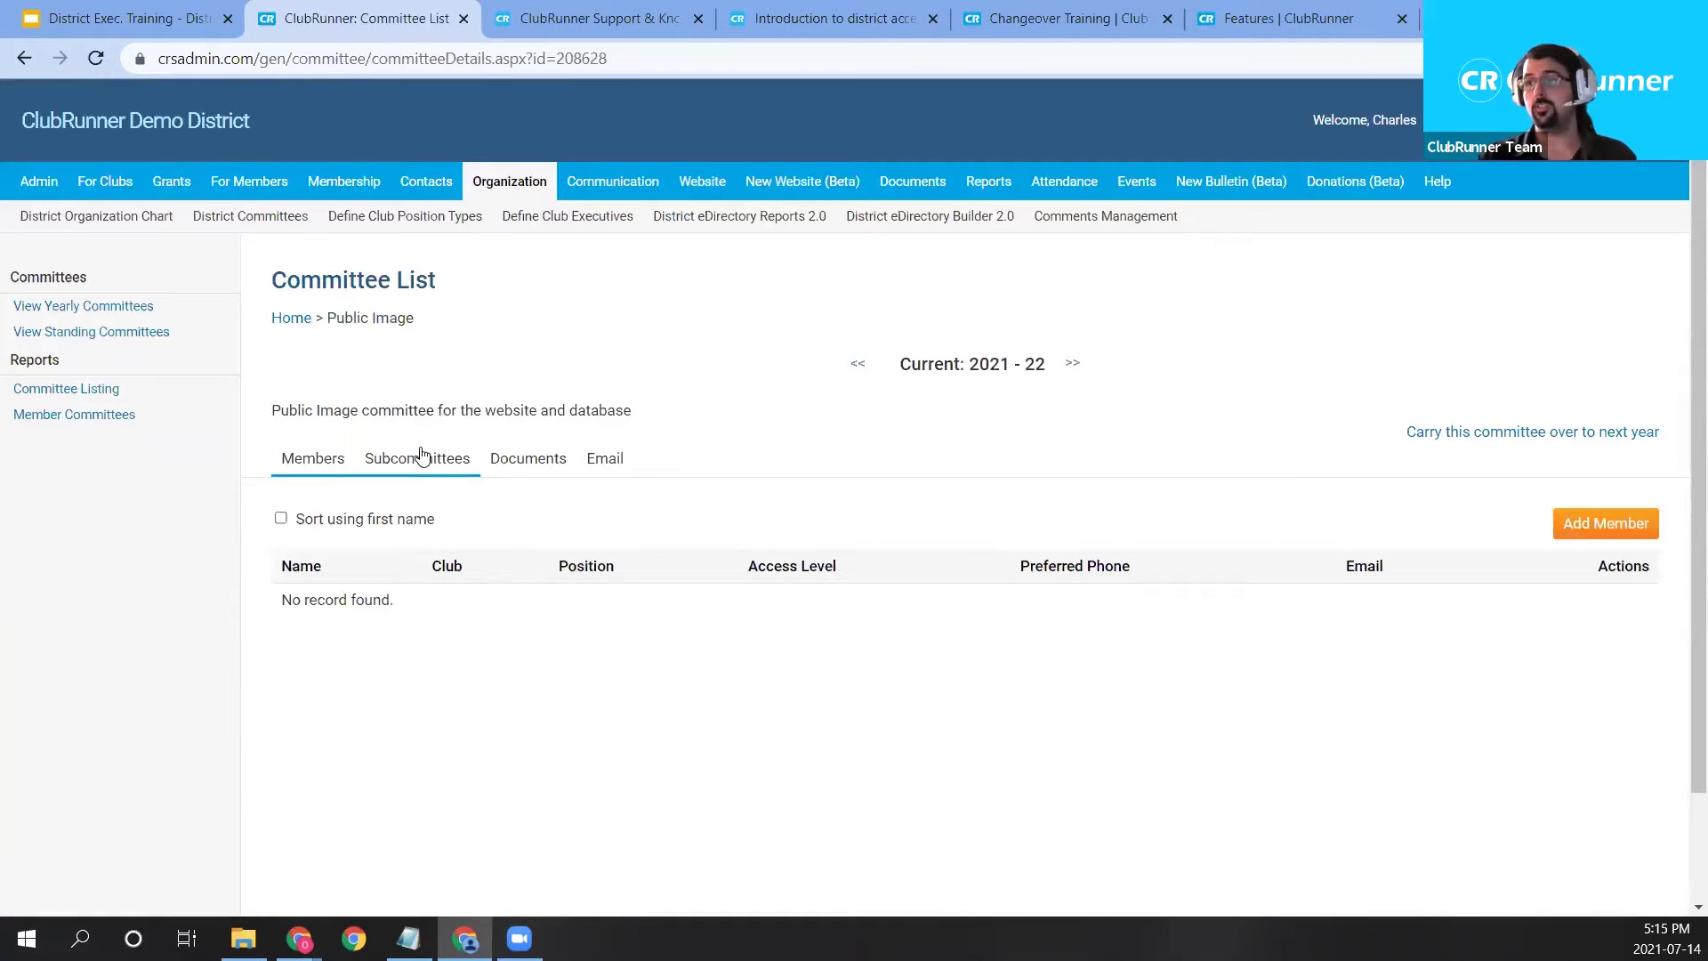
{"action": "left_click", "coordinate": [423, 473]}
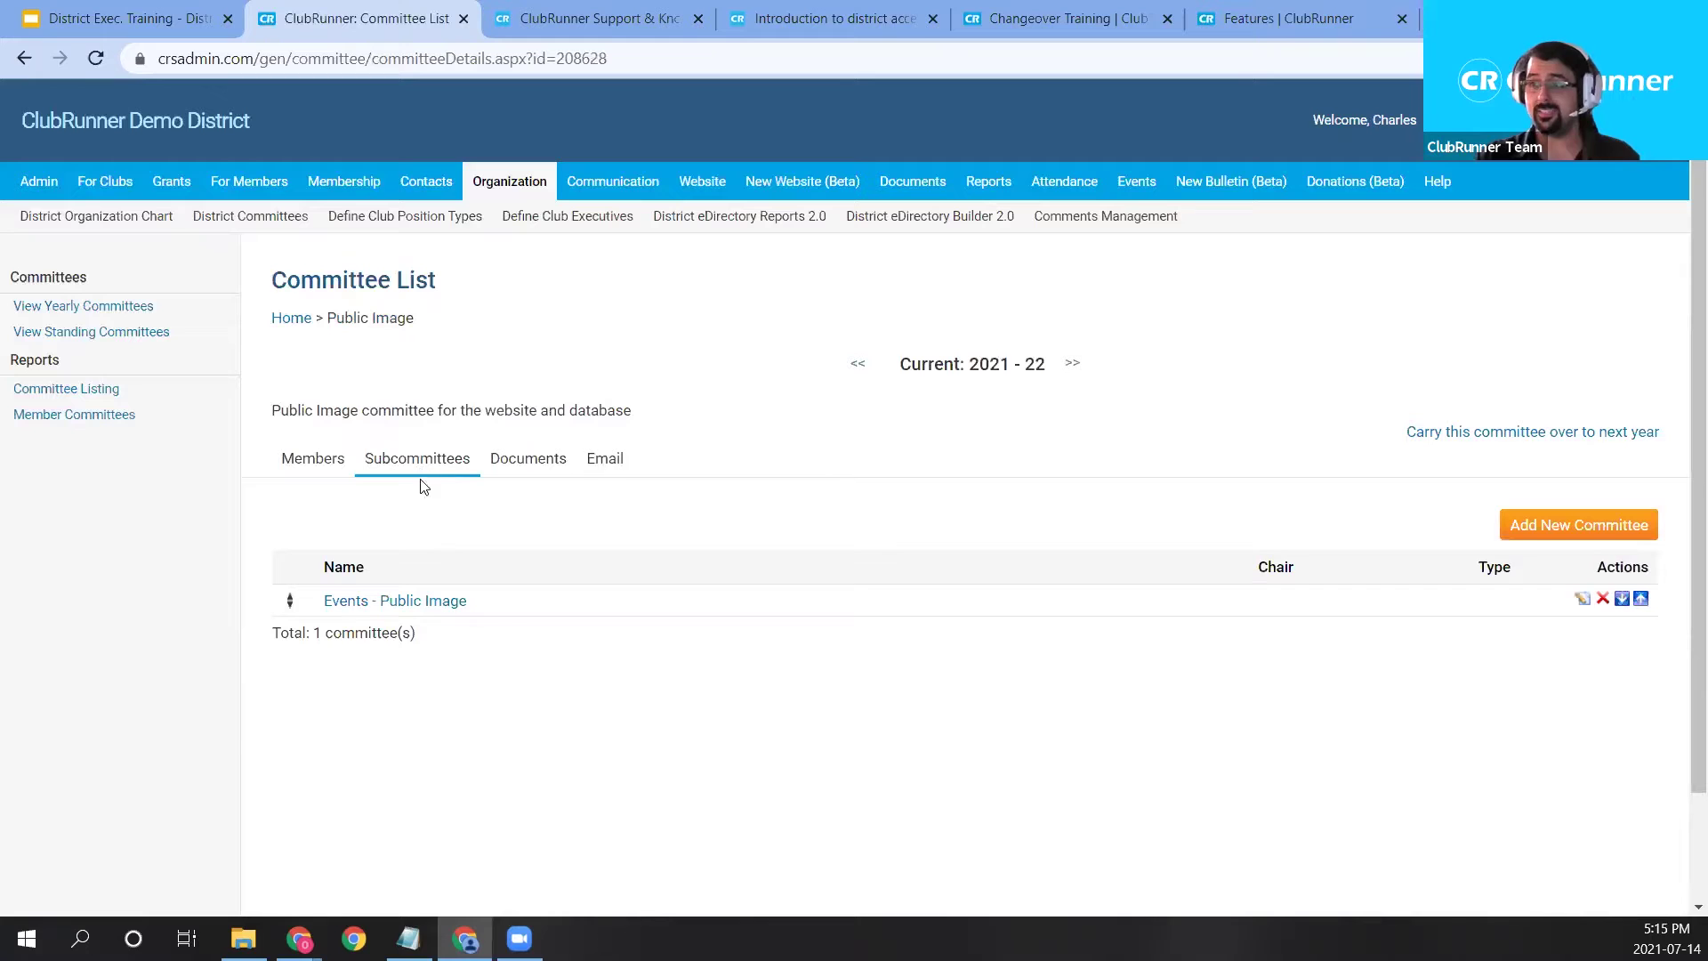
{"action": "left_click_drag", "start_coordinate": [501, 603], "coordinate": [333, 610]}
{"action": "left_click", "coordinate": [417, 725]}
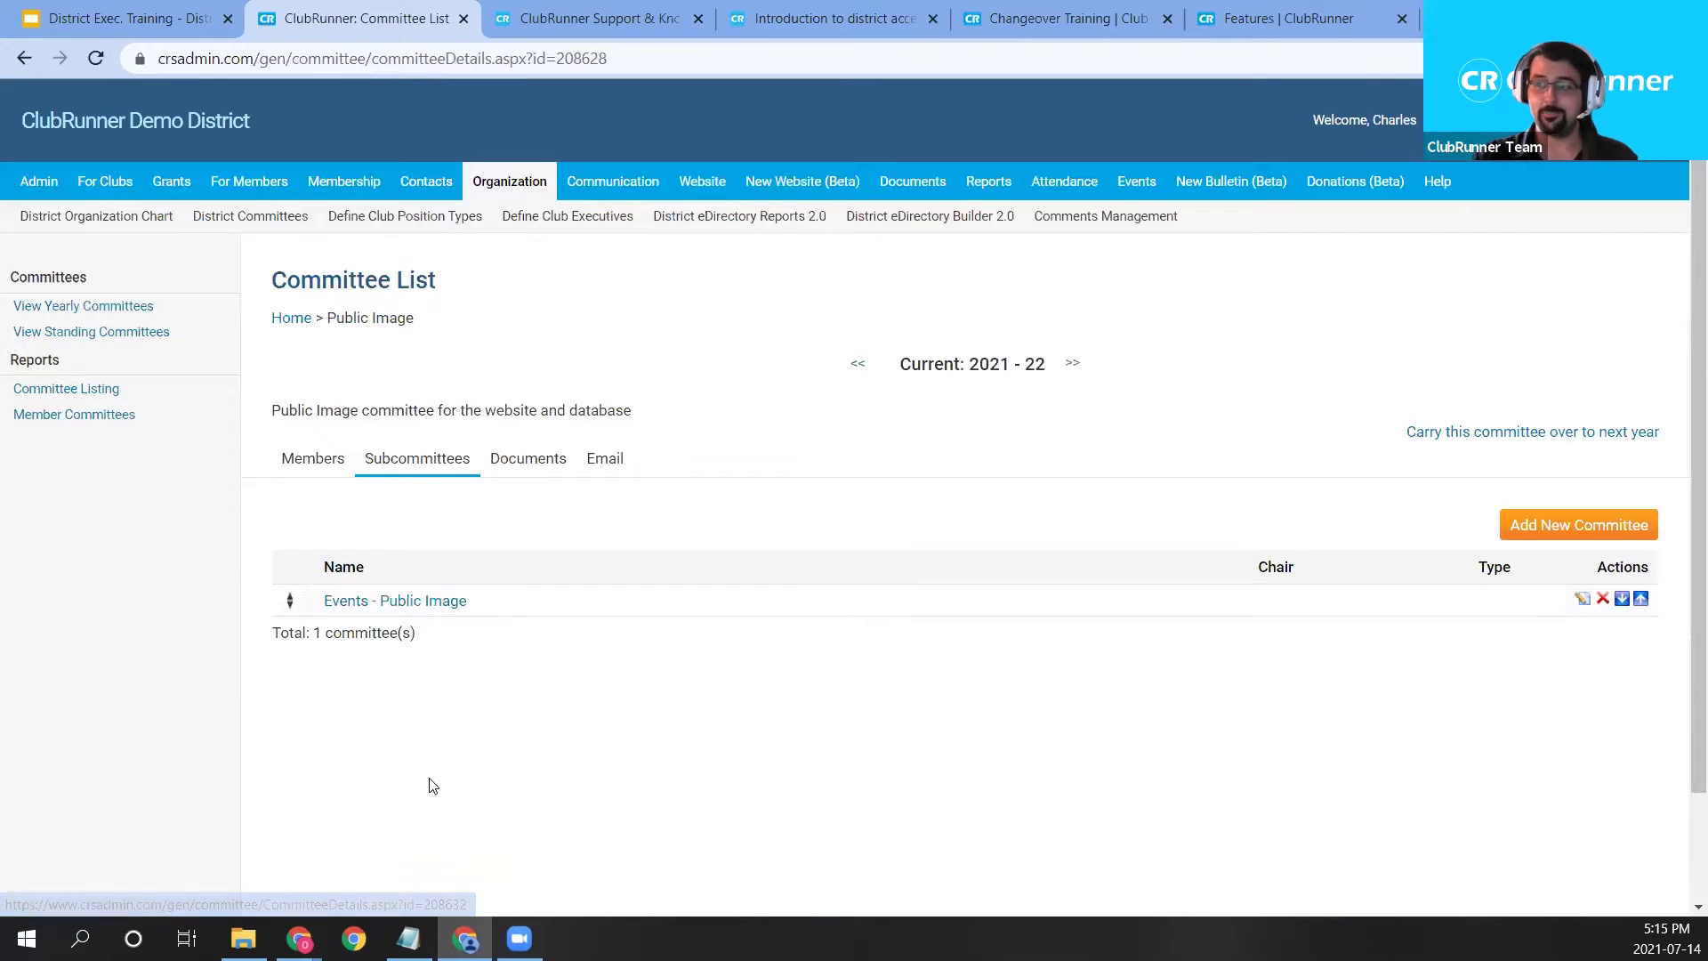
In Public Image's documents, add a 'Website Documentation' folder under Main.
{"action": "left_click", "coordinate": [519, 472]}
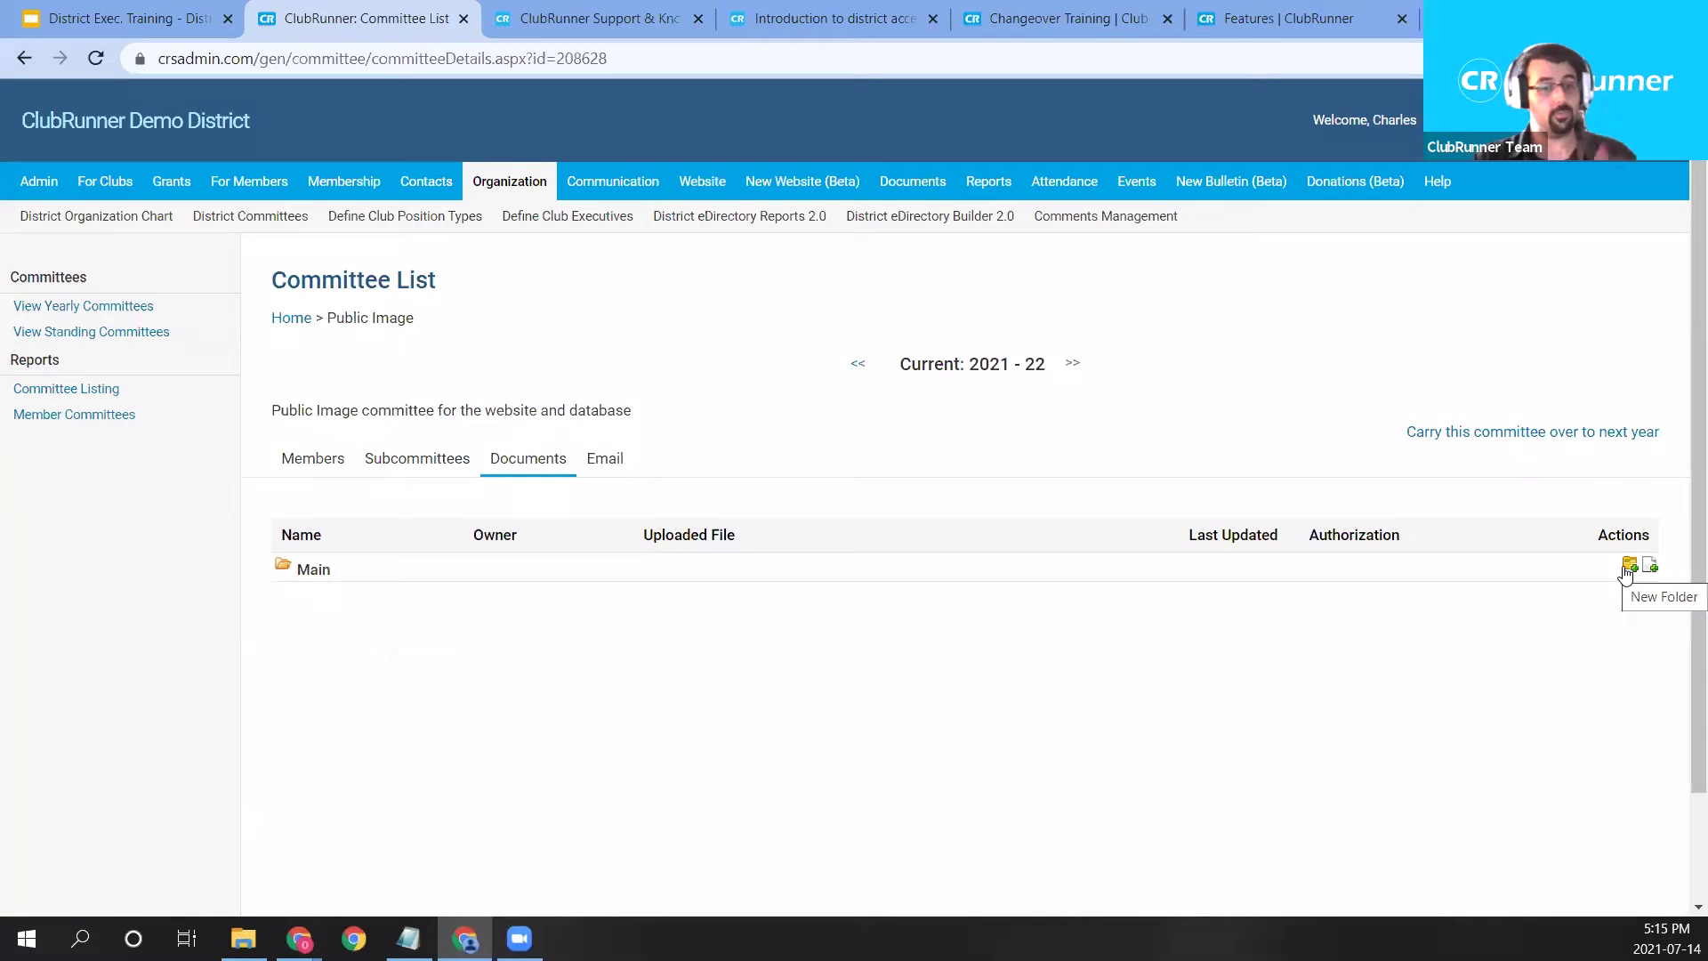
{"action": "left_click", "coordinate": [1627, 567]}
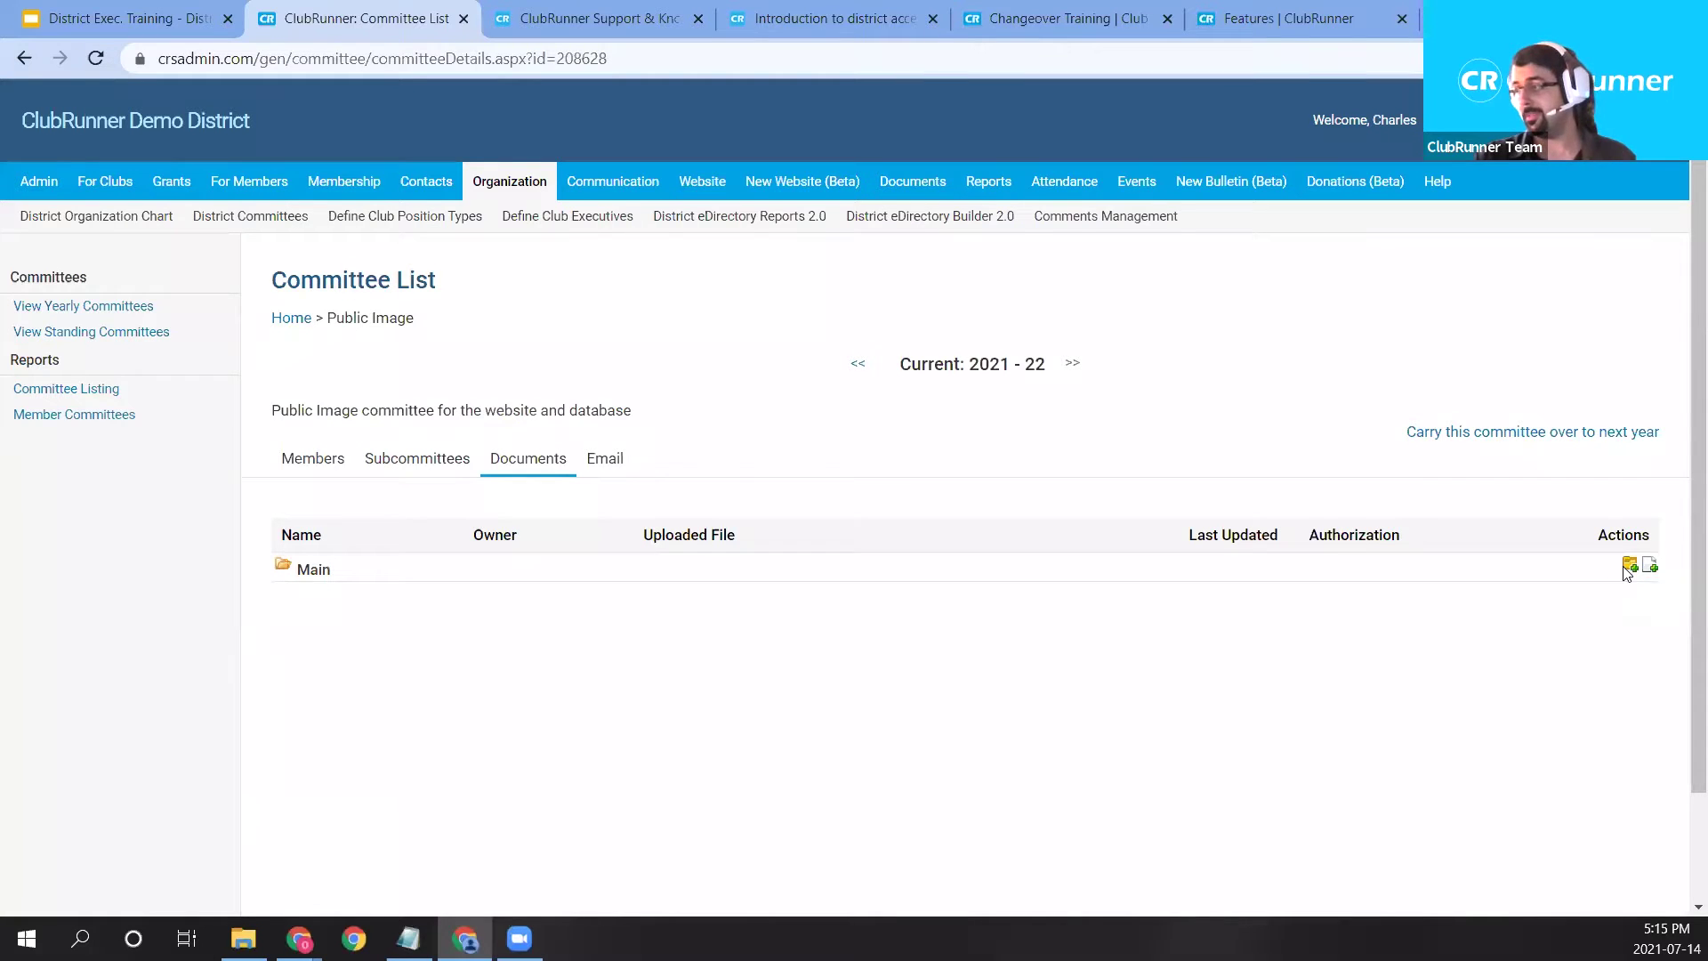
{"action": "type", "text": "Website "}
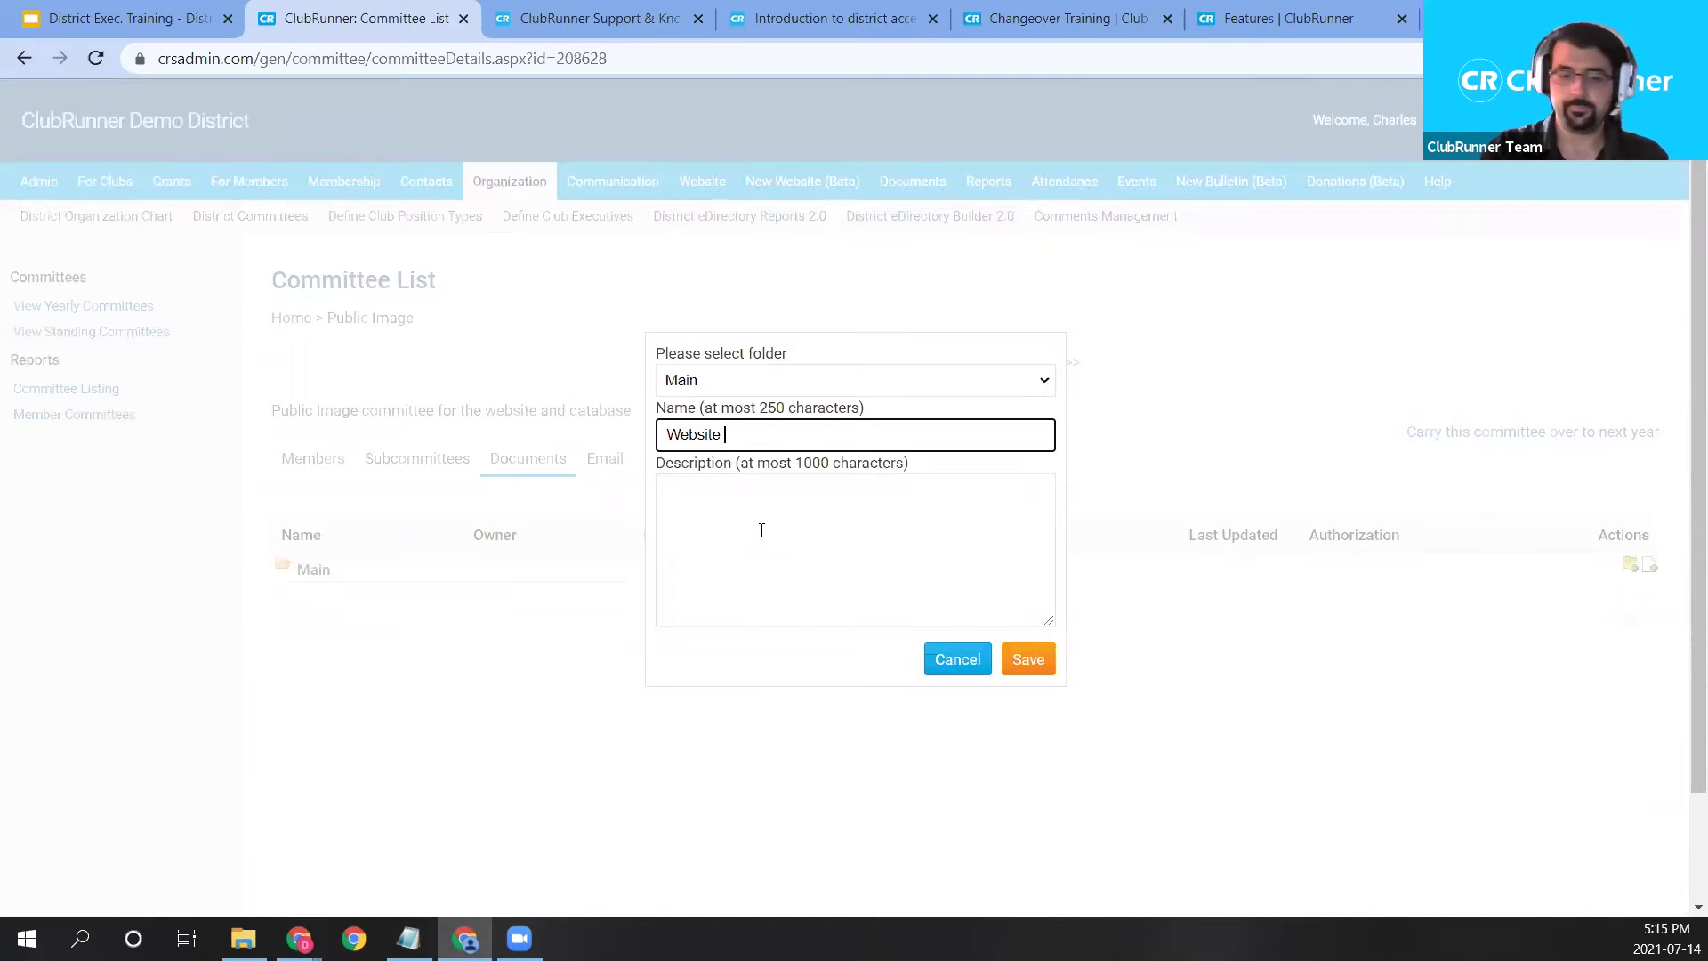
{"action": "type", "text": "DcuDocumentation"}
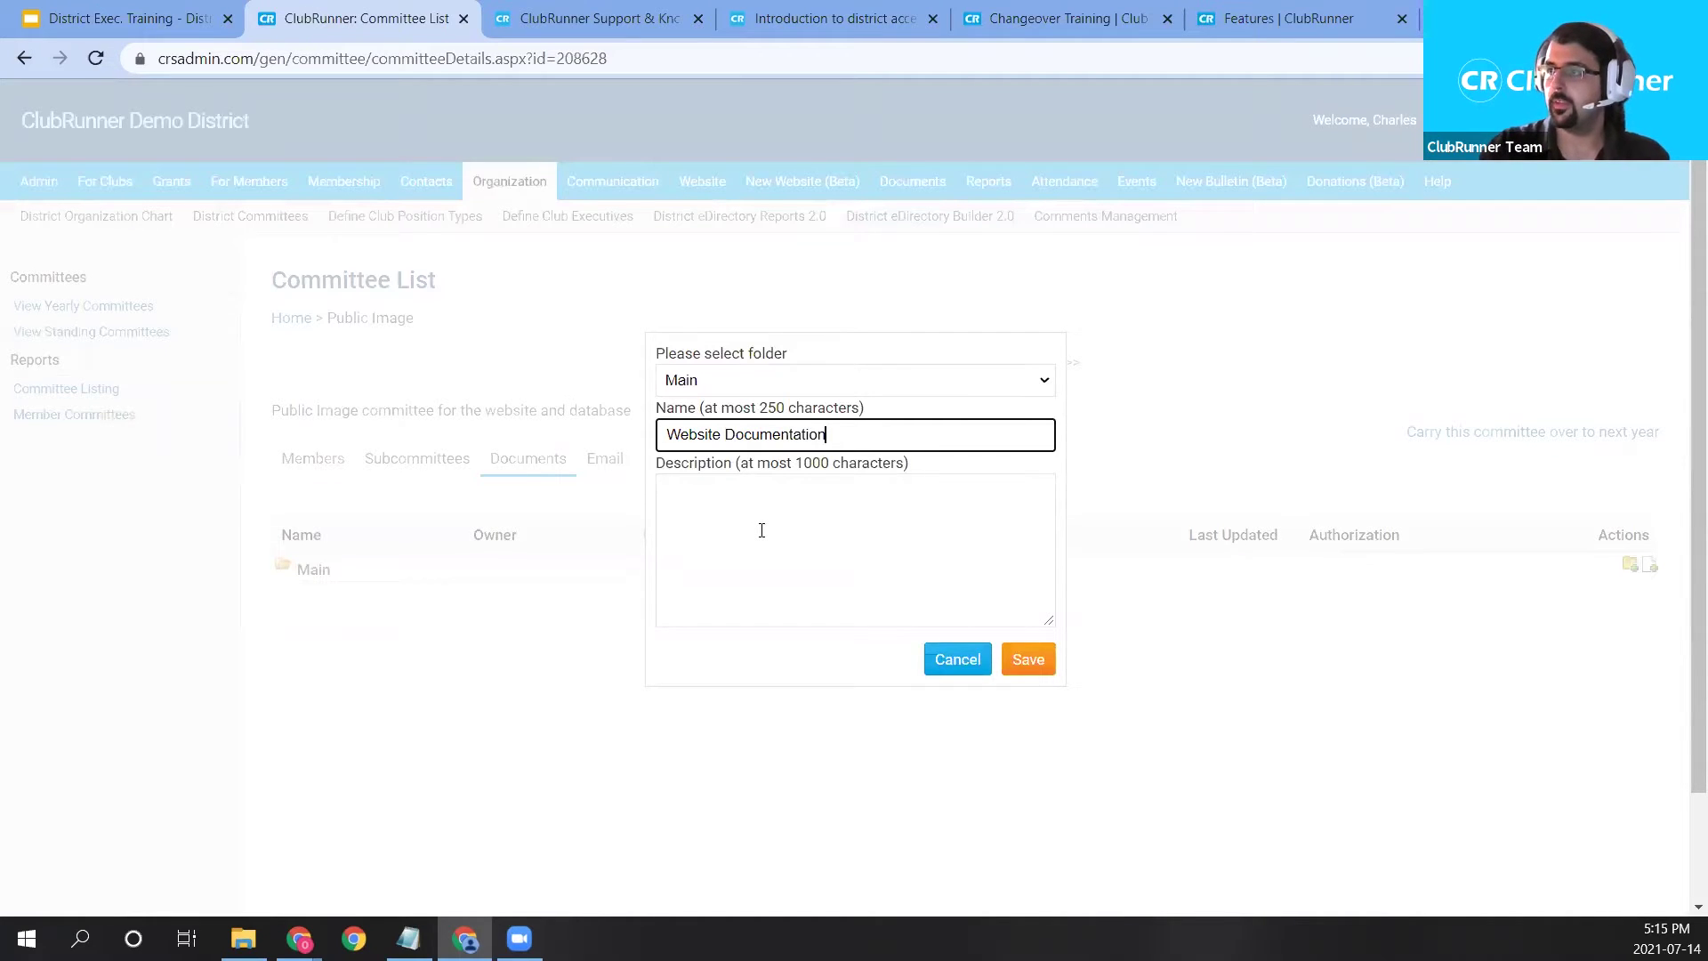
{"action": "left_click", "coordinate": [1031, 669]}
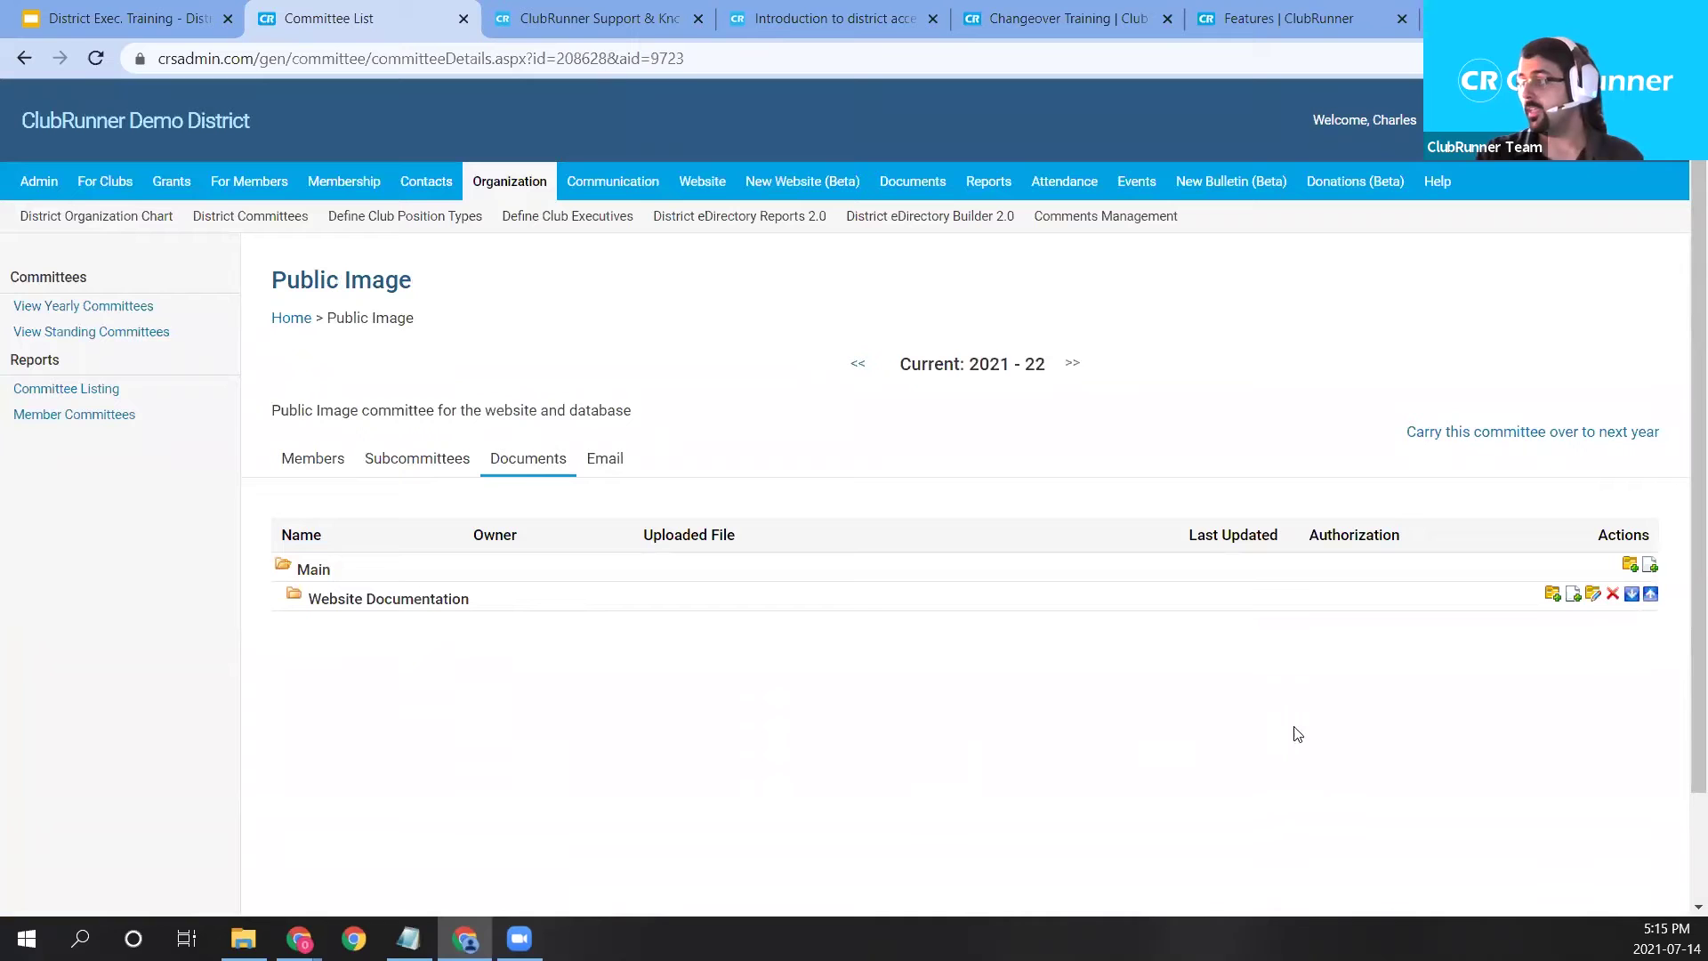
Add a document titled 'Public Image Logo' to Website Documentation with Members access.
{"action": "left_click", "coordinate": [1572, 601]}
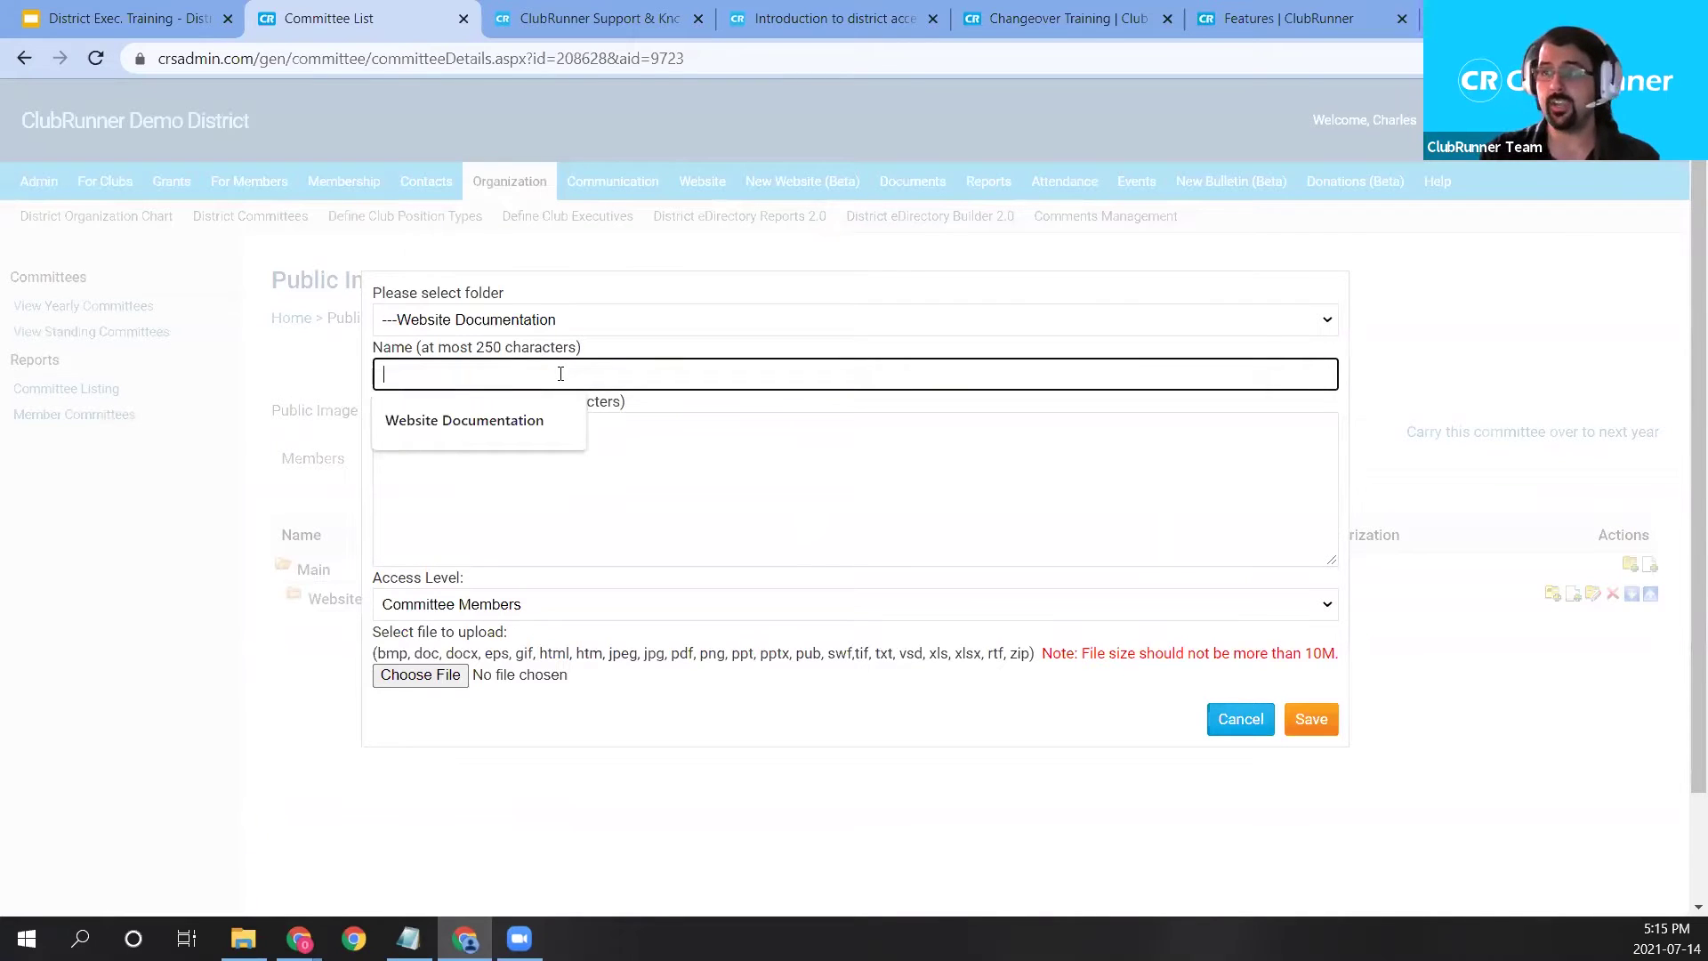
{"action": "type", "text": "Public Image Logo"}
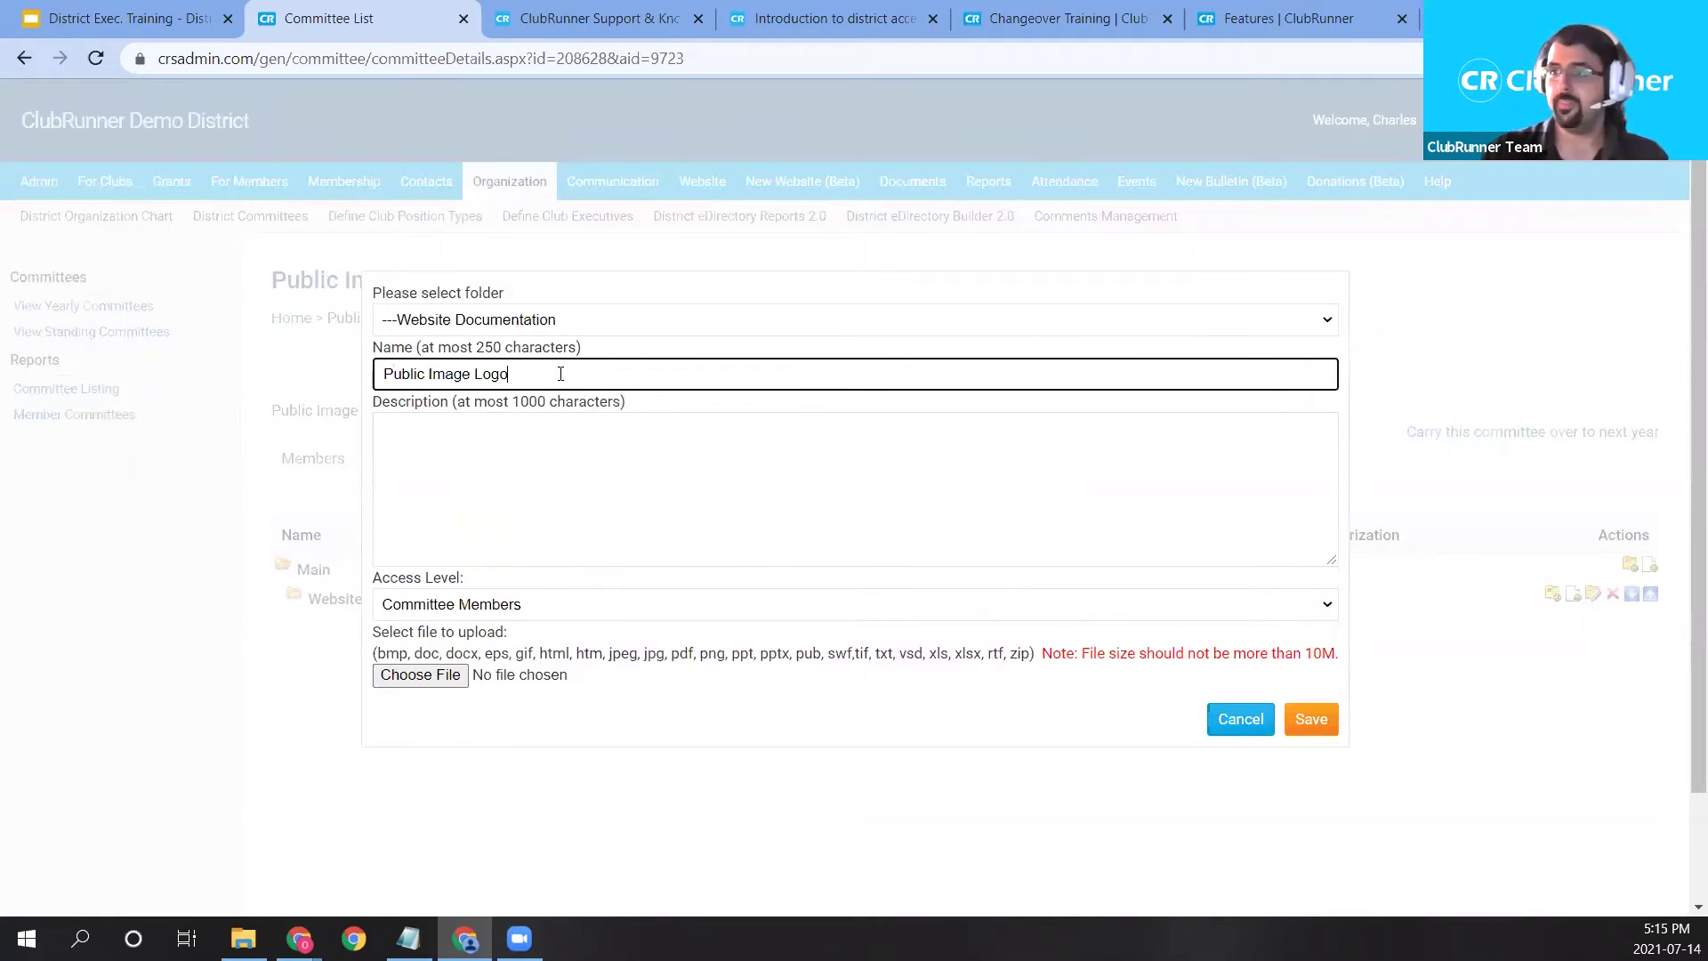
{"action": "left_click", "coordinate": [660, 454]}
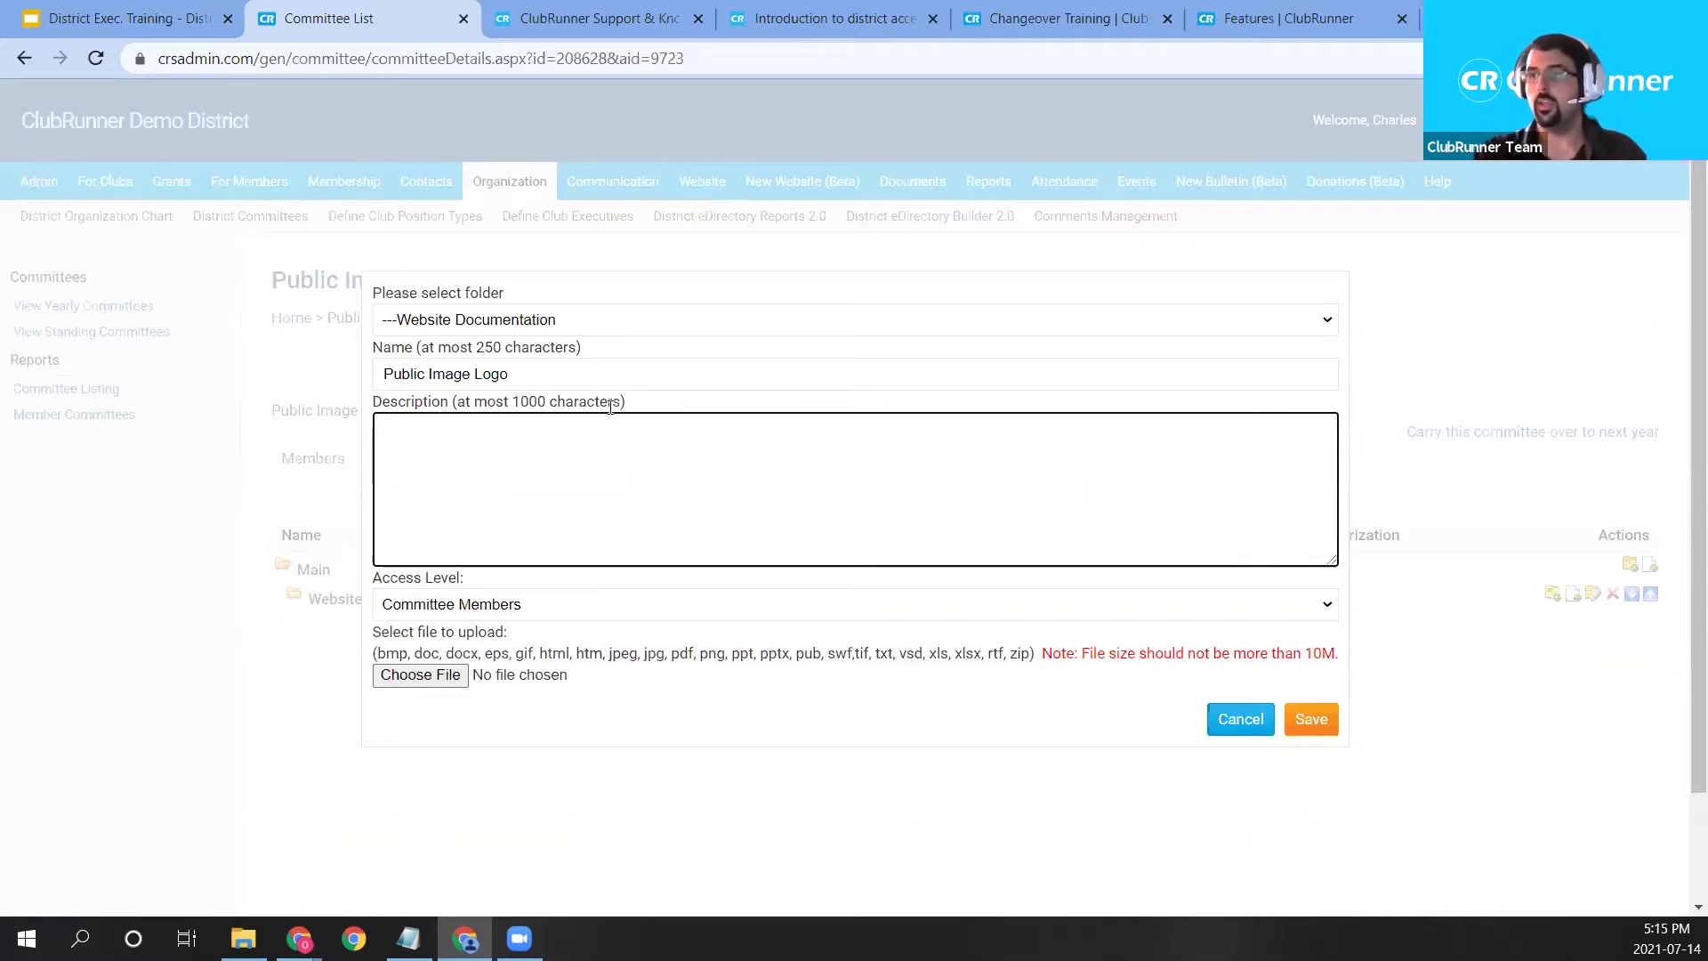
{"action": "left_click", "coordinate": [633, 610]}
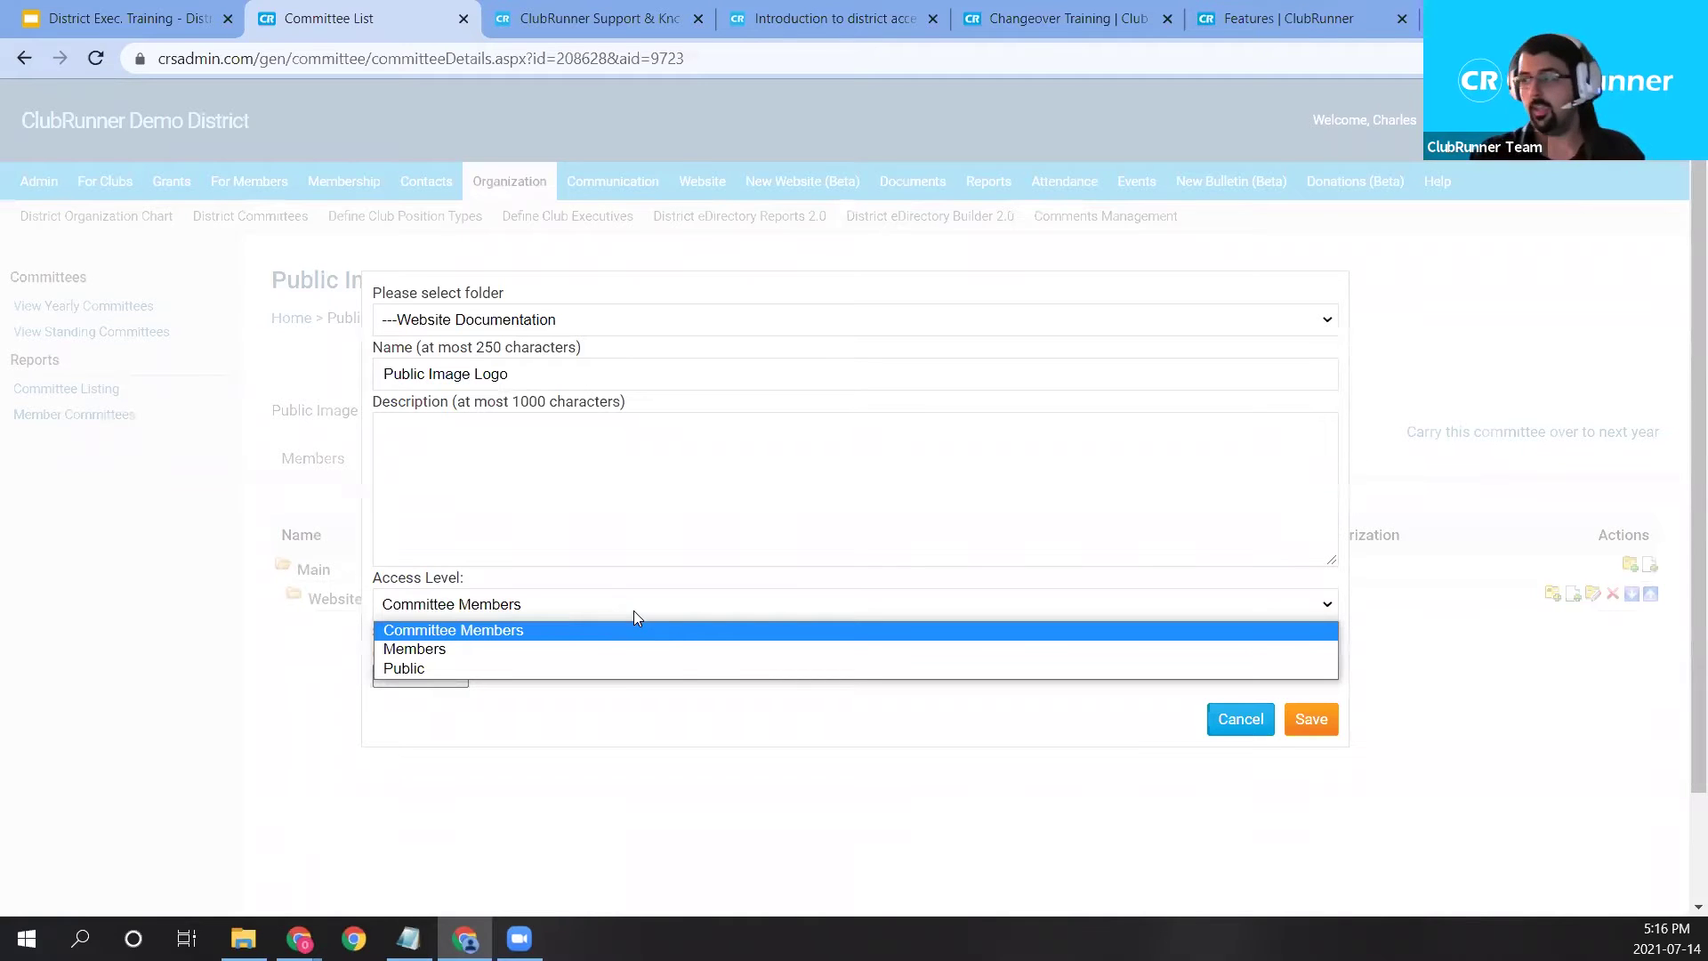
{"action": "left_click", "coordinate": [583, 648]}
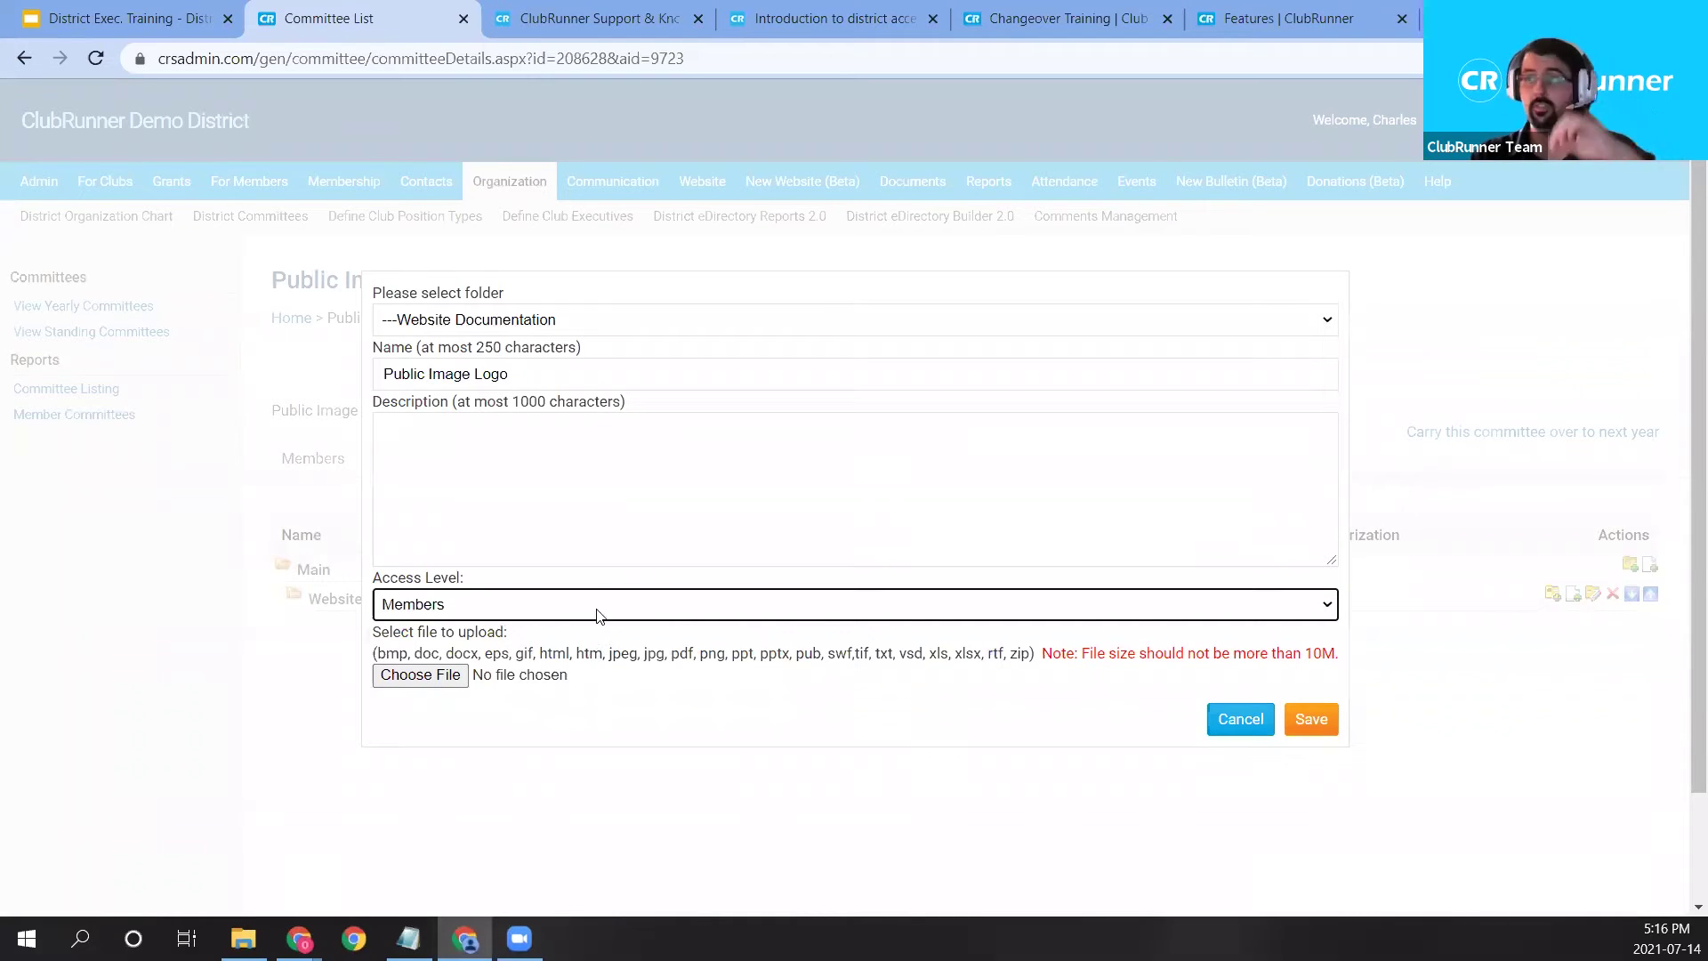
Choose T2022EN_PMS-C.png as the file and save the upload.
{"action": "left_click", "coordinate": [432, 676]}
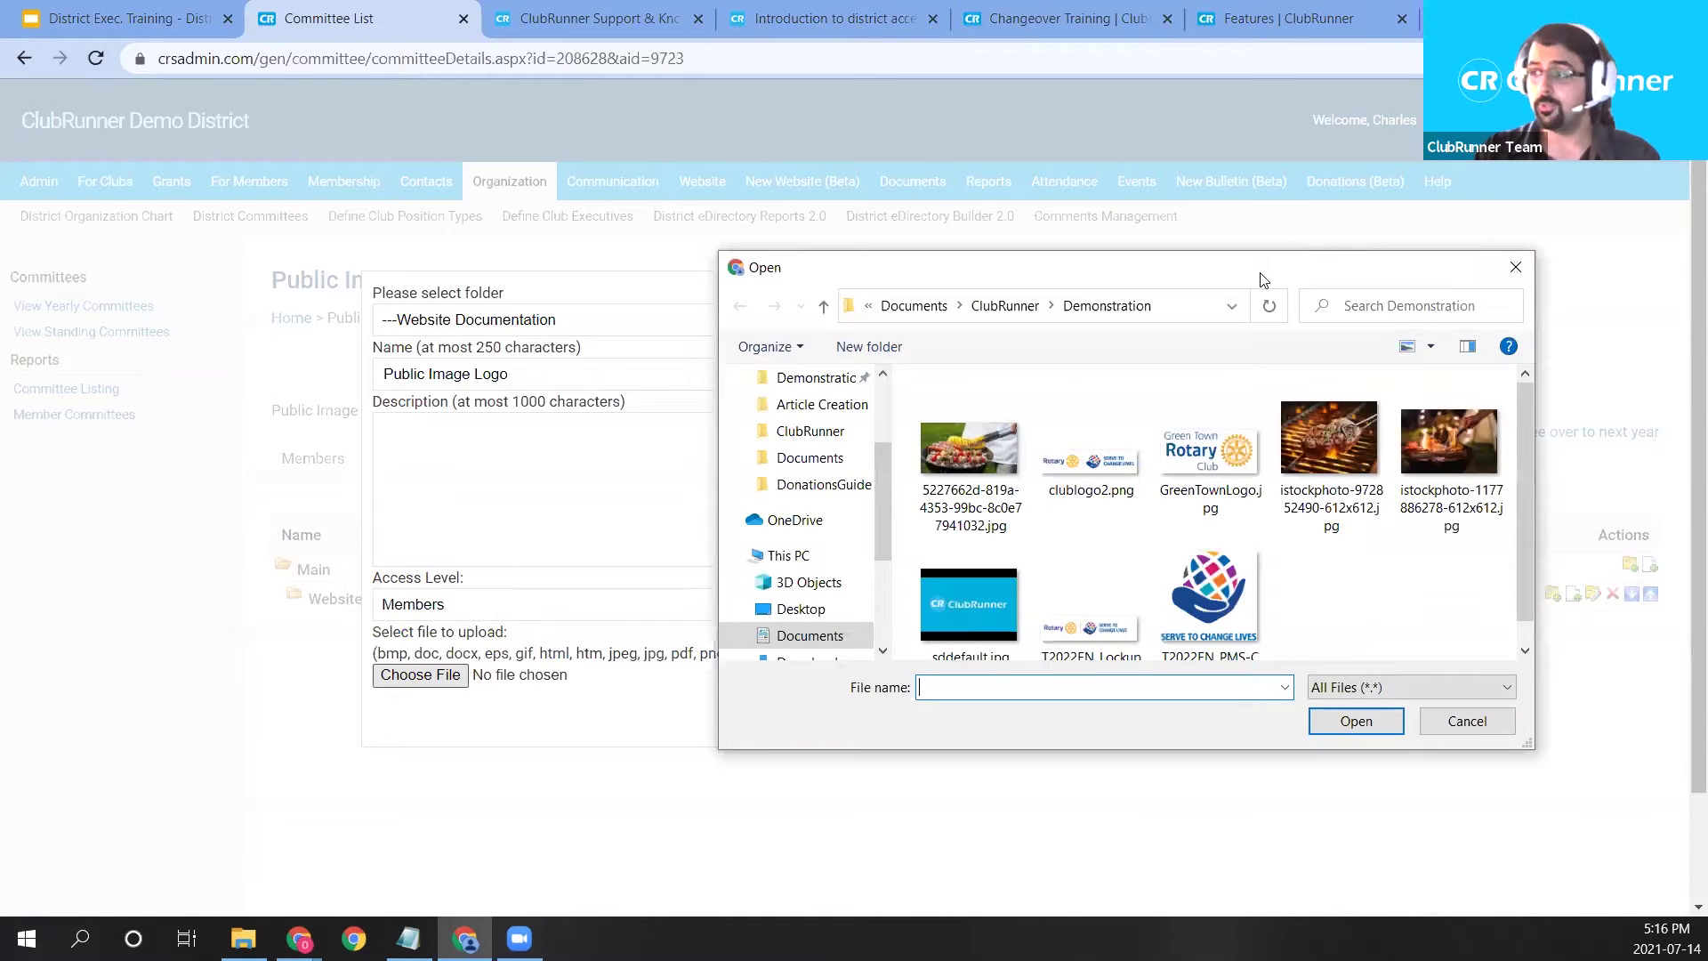
{"action": "left_click_drag", "start_coordinate": [1264, 280], "coordinate": [951, 186]}
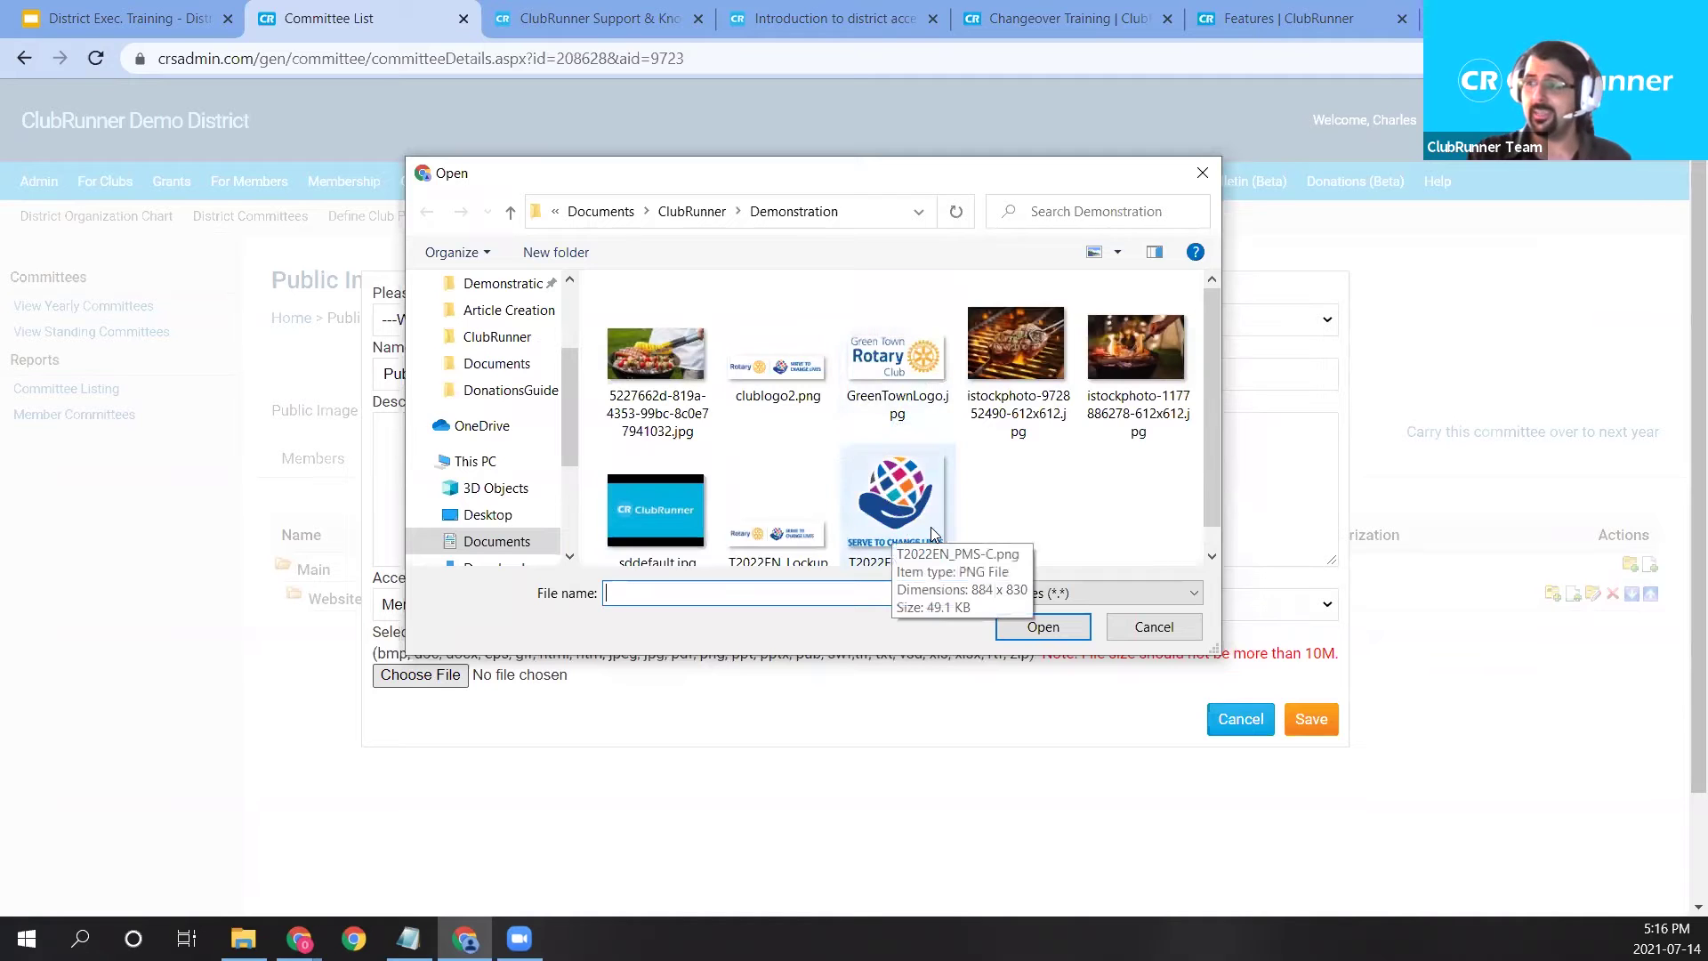
{"action": "scroll", "coordinate": [930, 533], "scroll_direction": "down", "scroll_amount": 1}
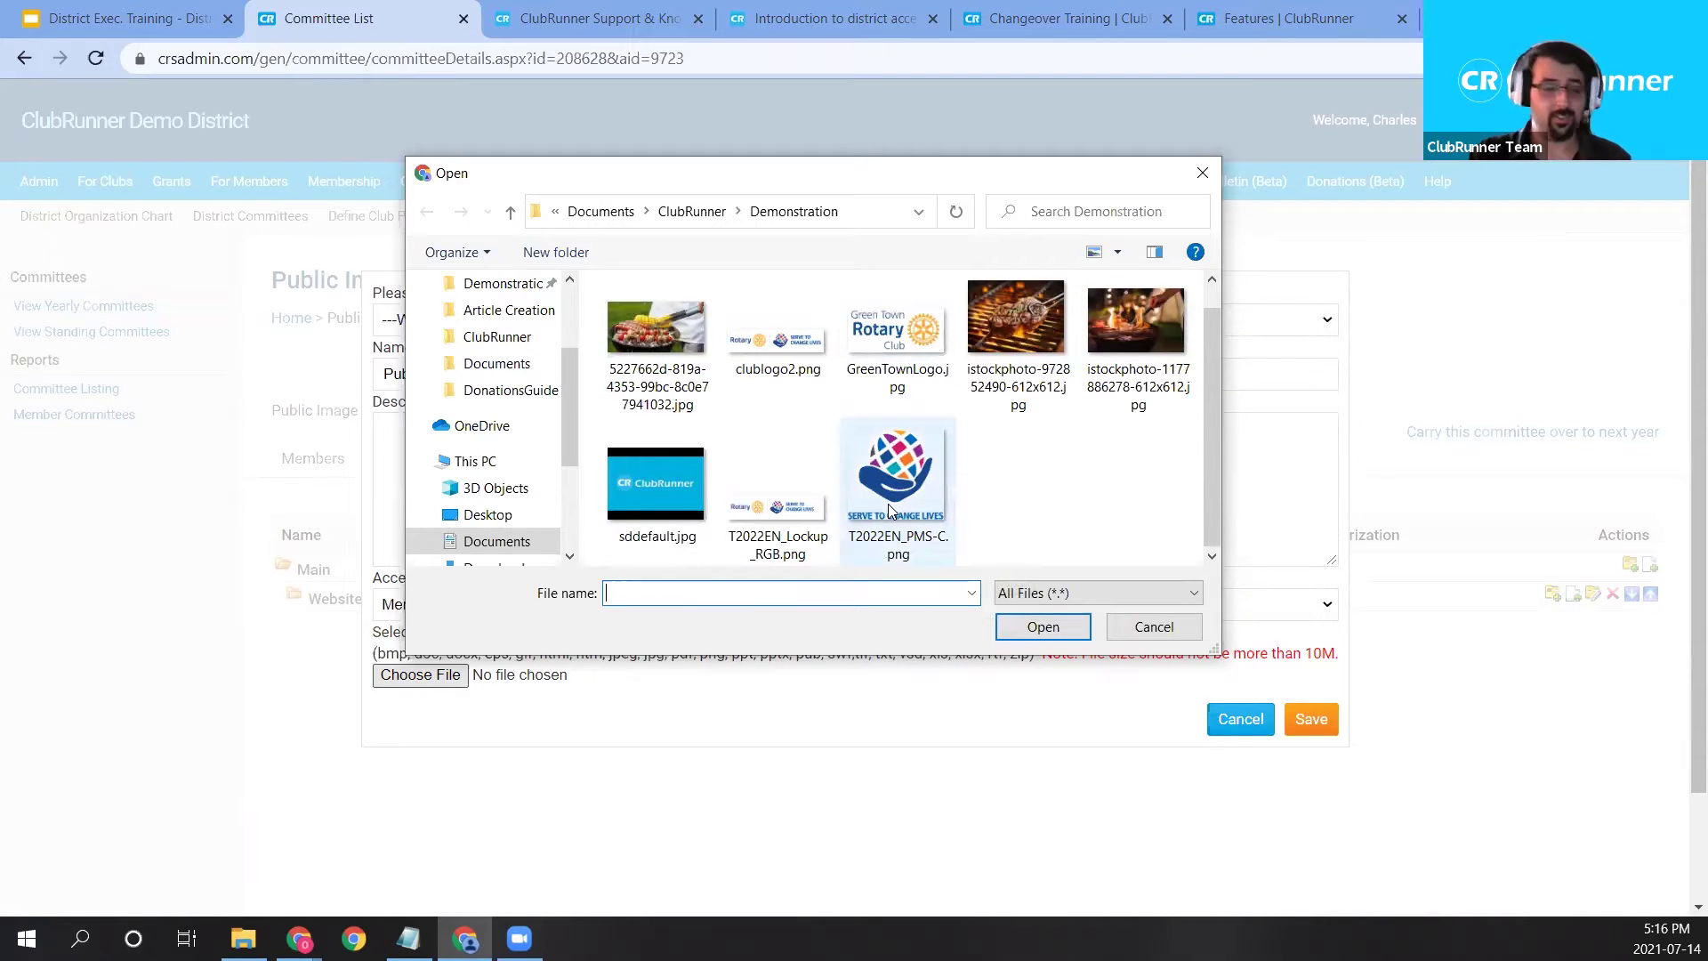
{"action": "left_click", "coordinate": [888, 507]}
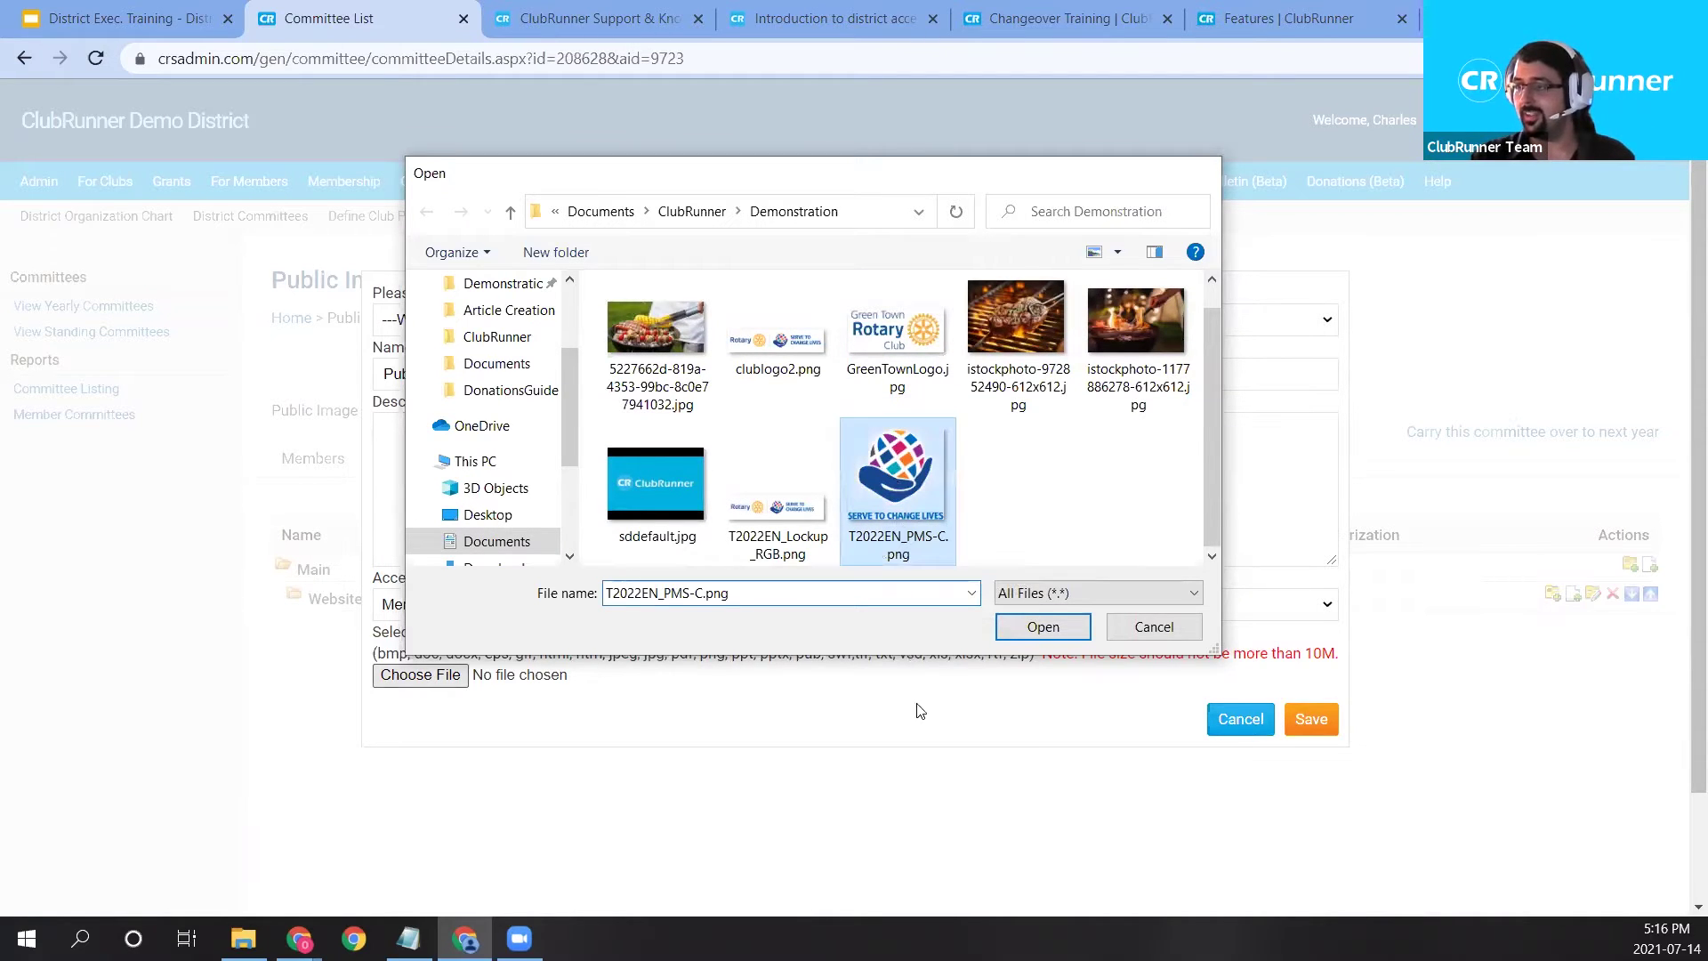
{"action": "key", "text": "Return"}
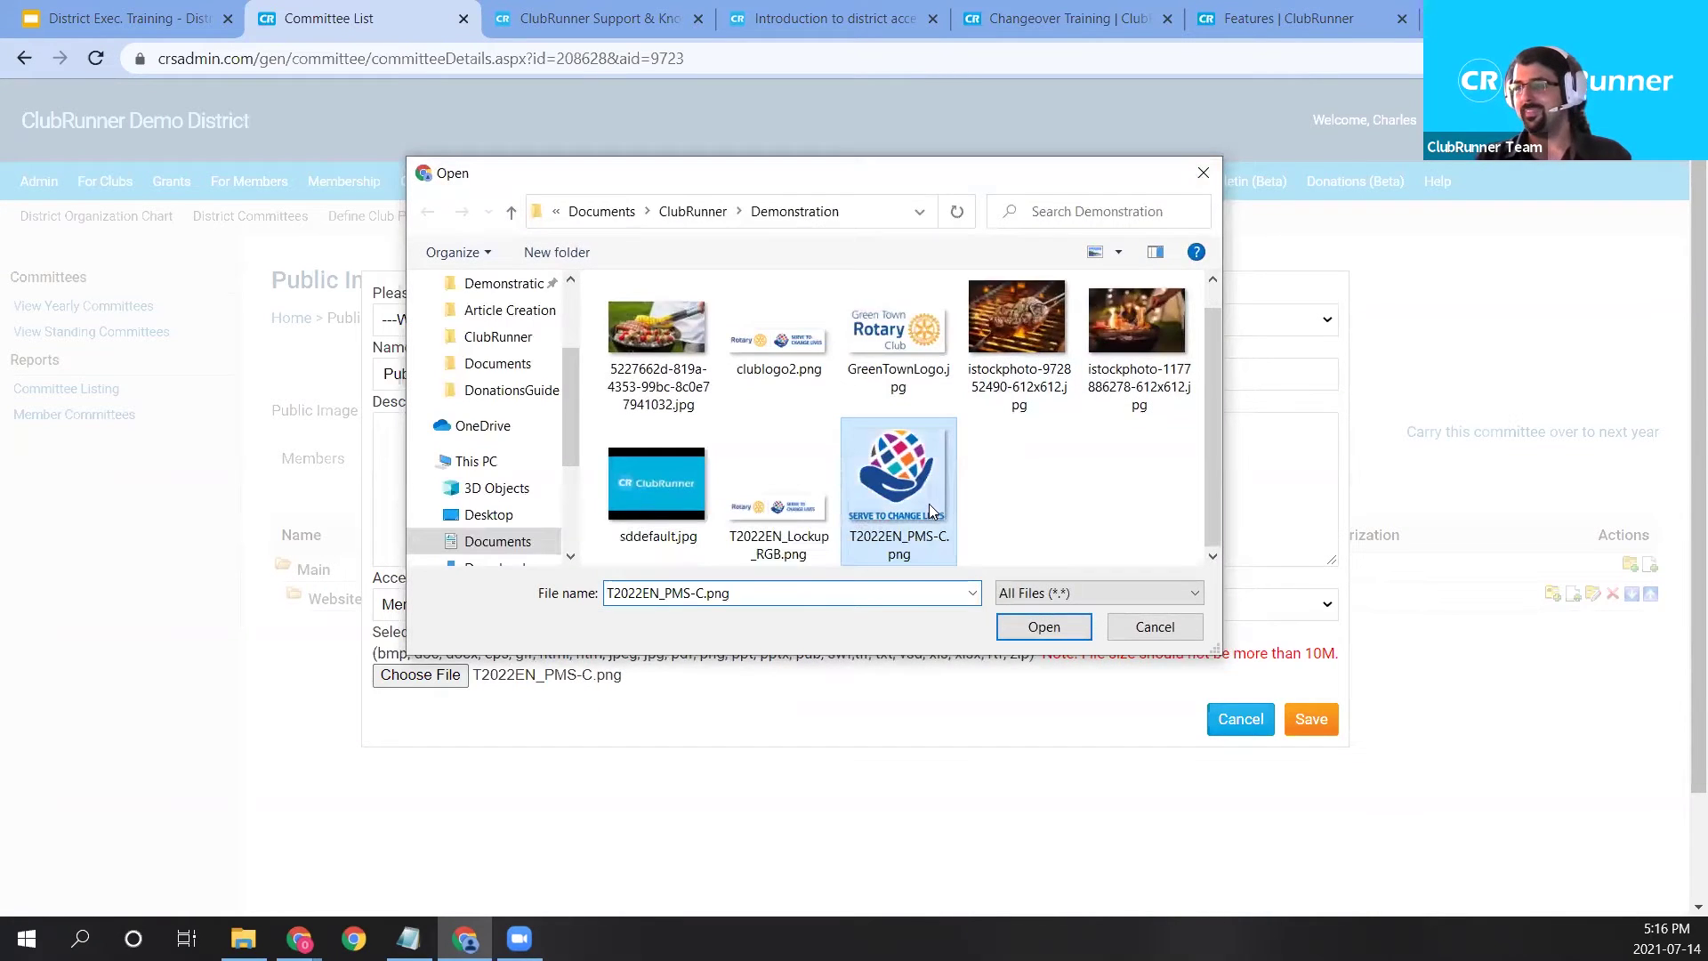
{"action": "double_click", "coordinate": [928, 503]}
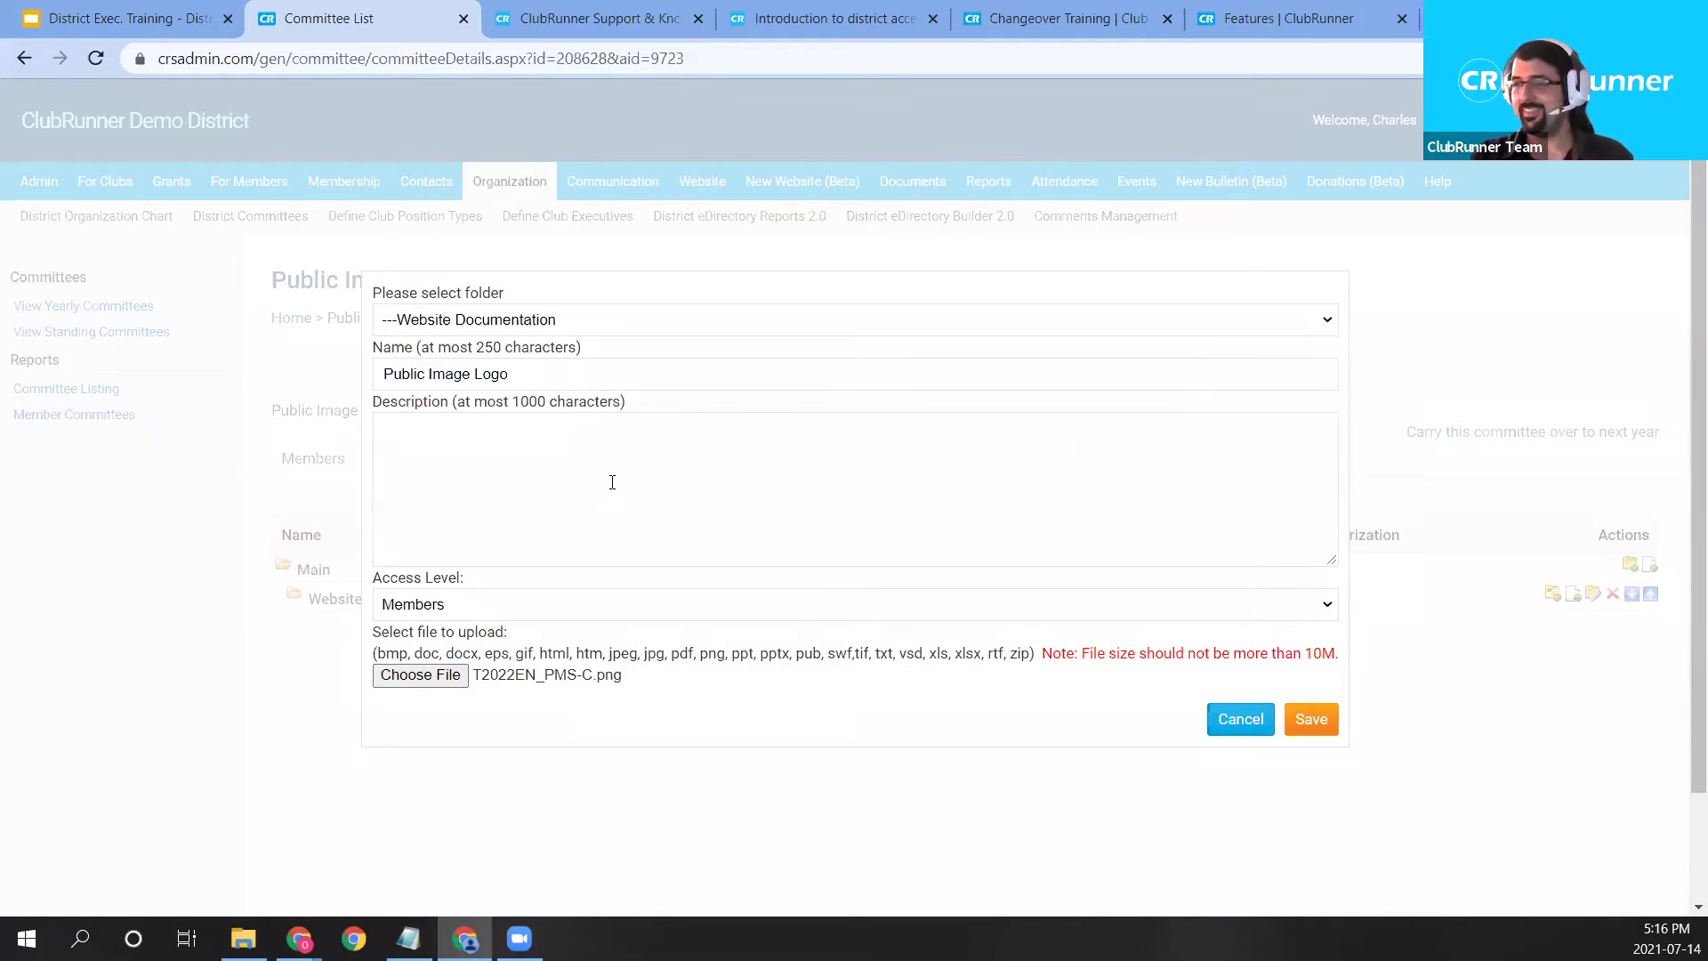
{"action": "left_click", "coordinate": [1311, 721]}
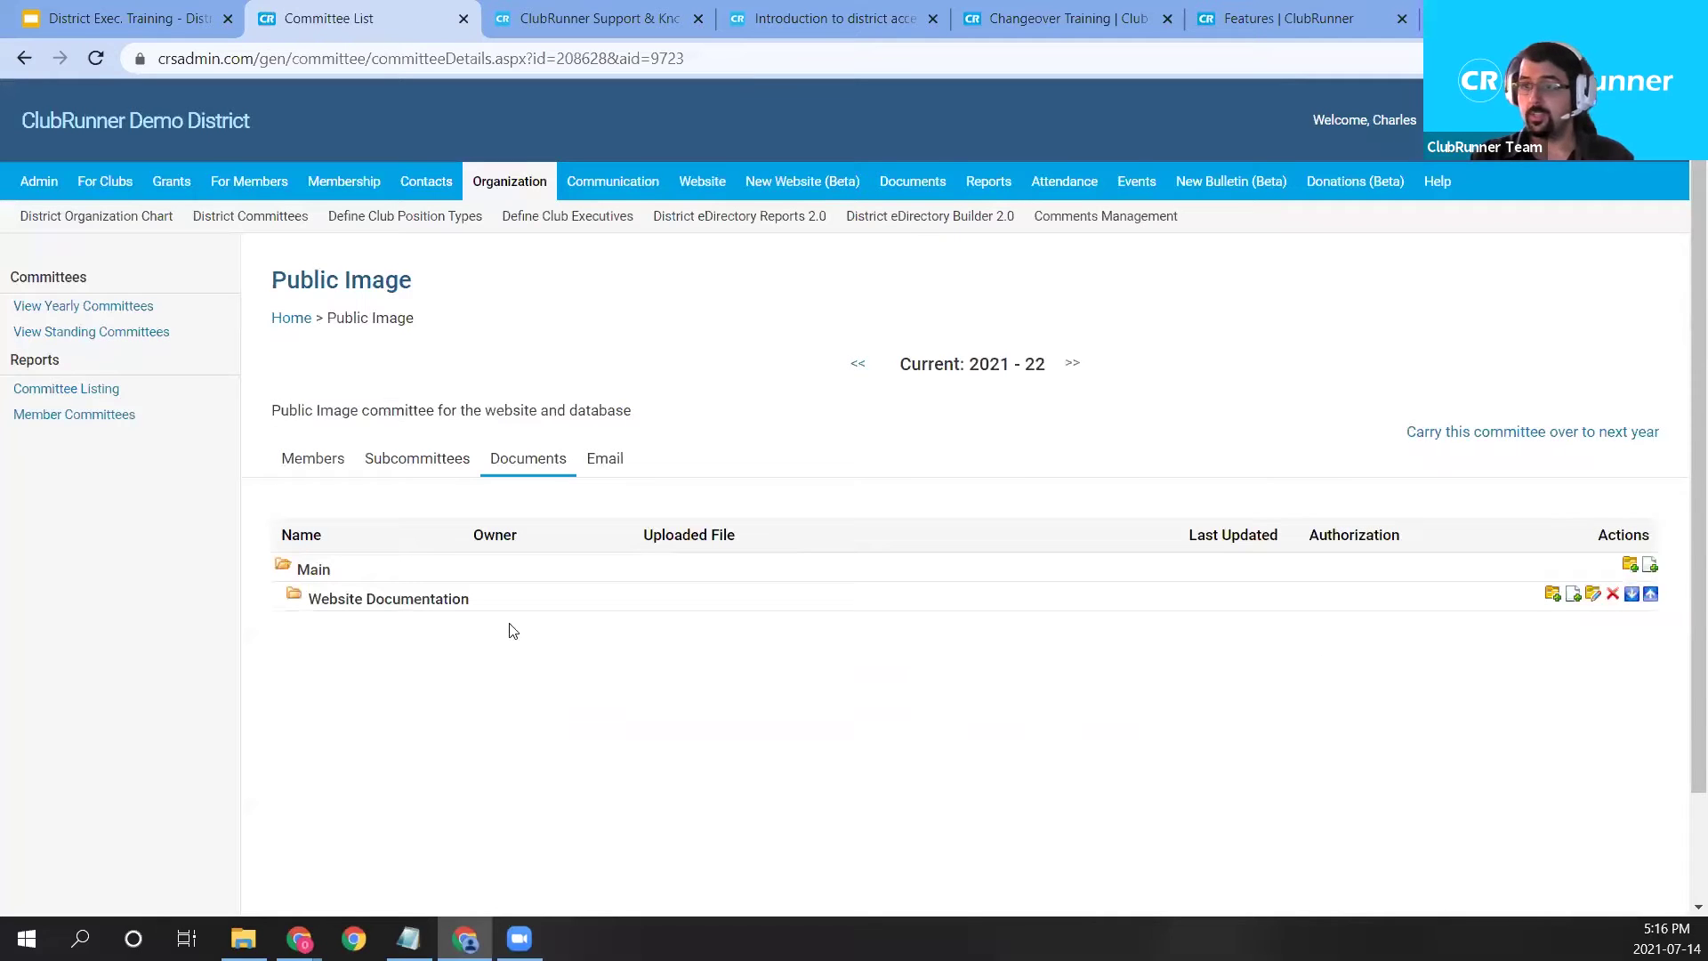
Expand Website Documentation and download T2022EN_PMS-C.png, dismissing the download notice.
{"action": "left_click", "coordinate": [294, 599]}
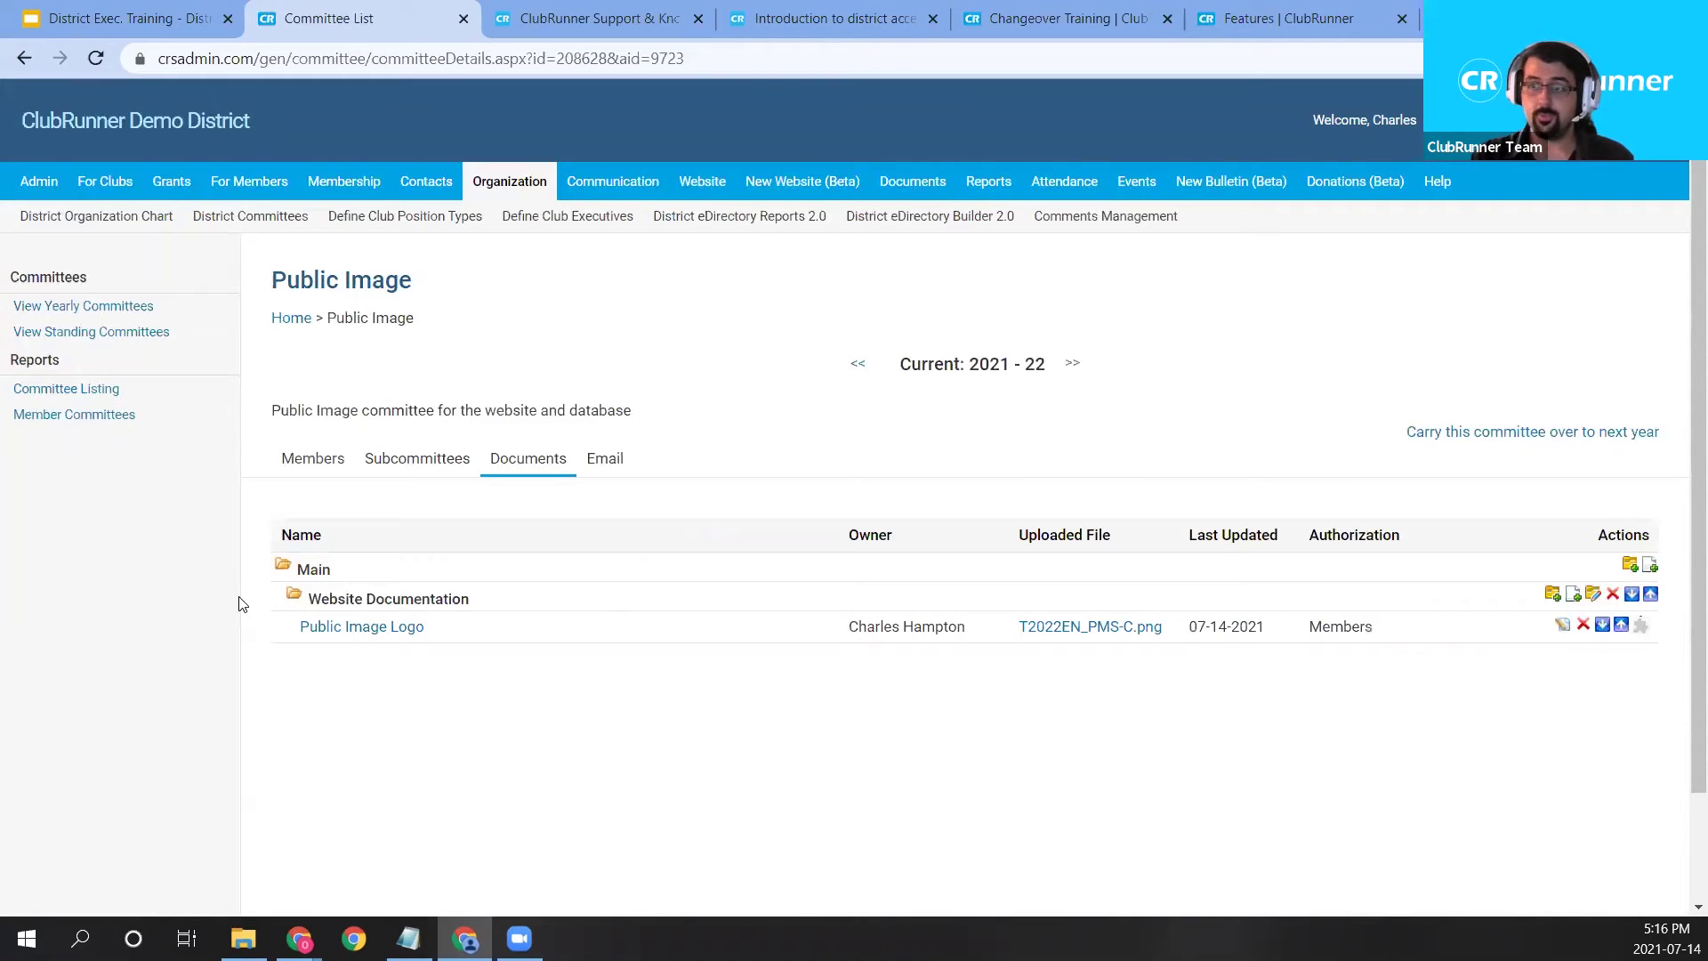
{"action": "left_click", "coordinate": [295, 599]}
{"action": "left_click", "coordinate": [295, 598]}
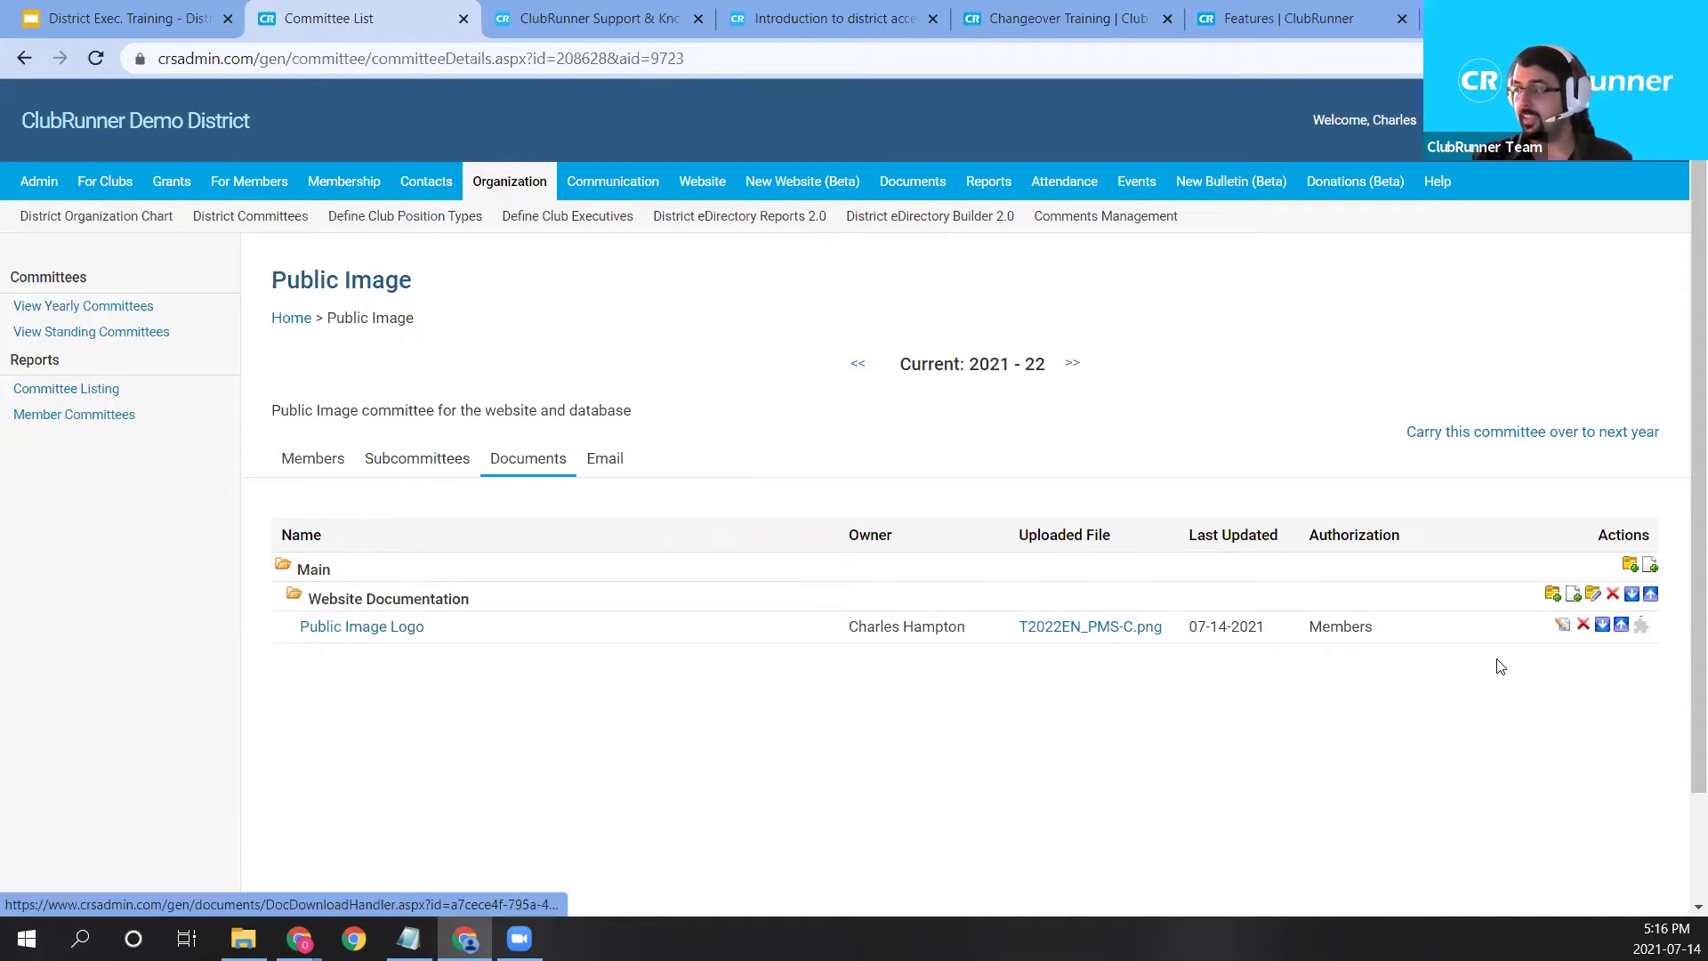
{"action": "left_click", "coordinate": [1089, 632]}
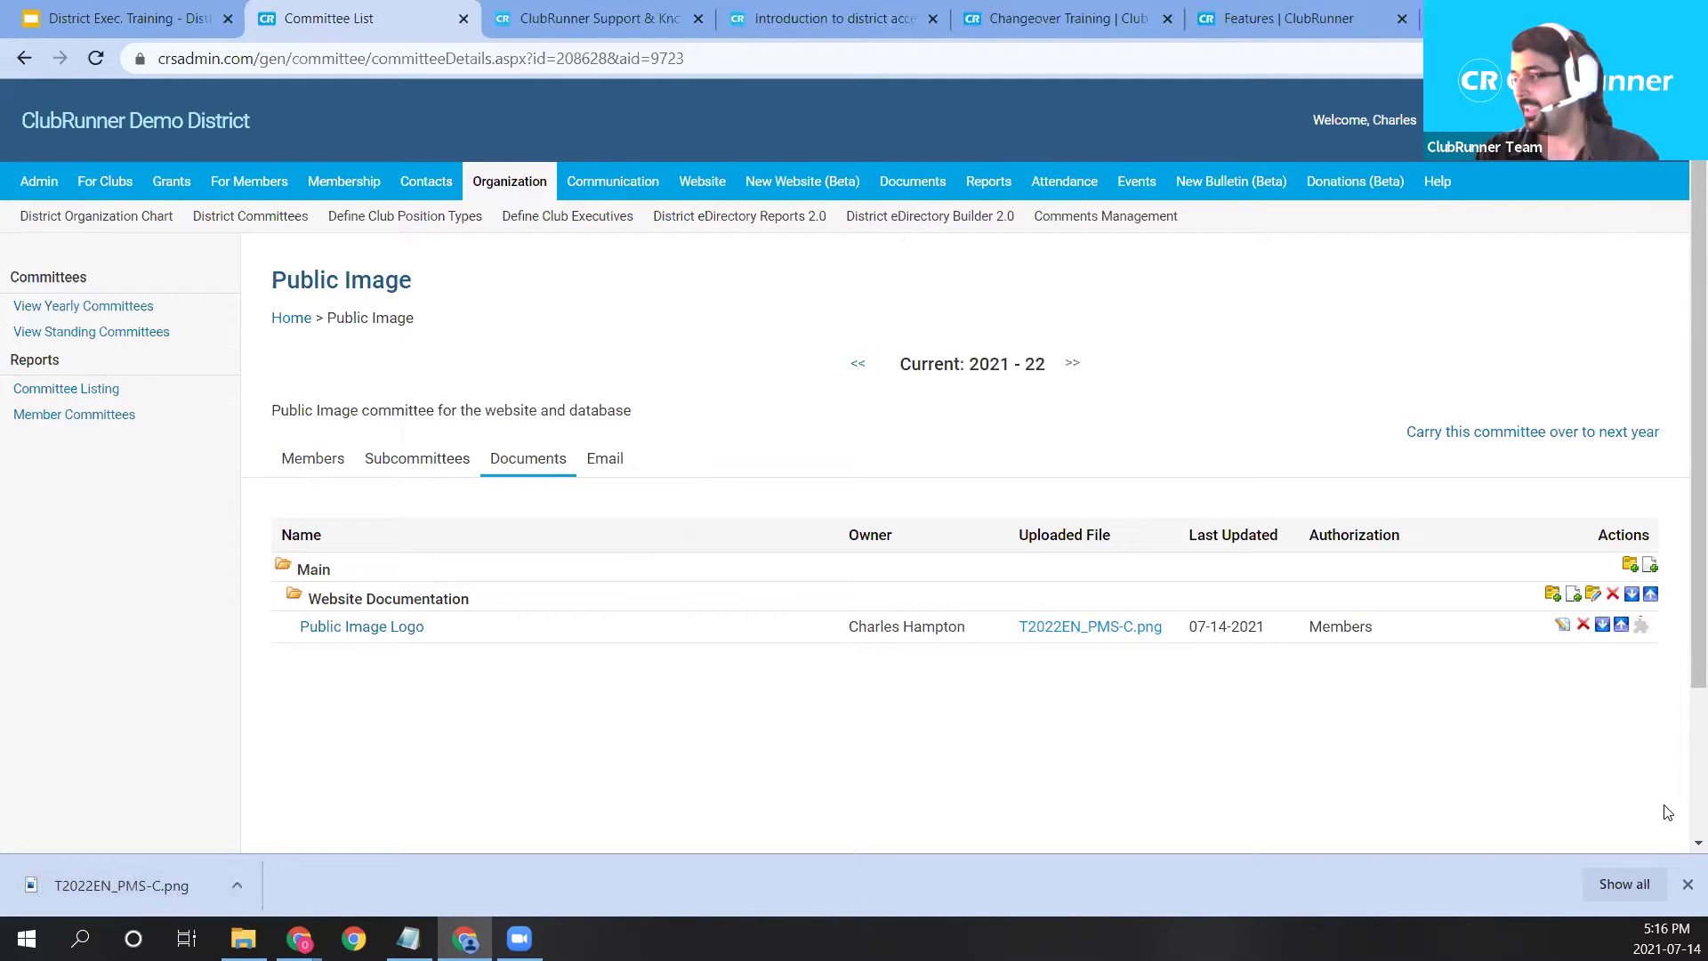
{"action": "left_click", "coordinate": [1688, 884]}
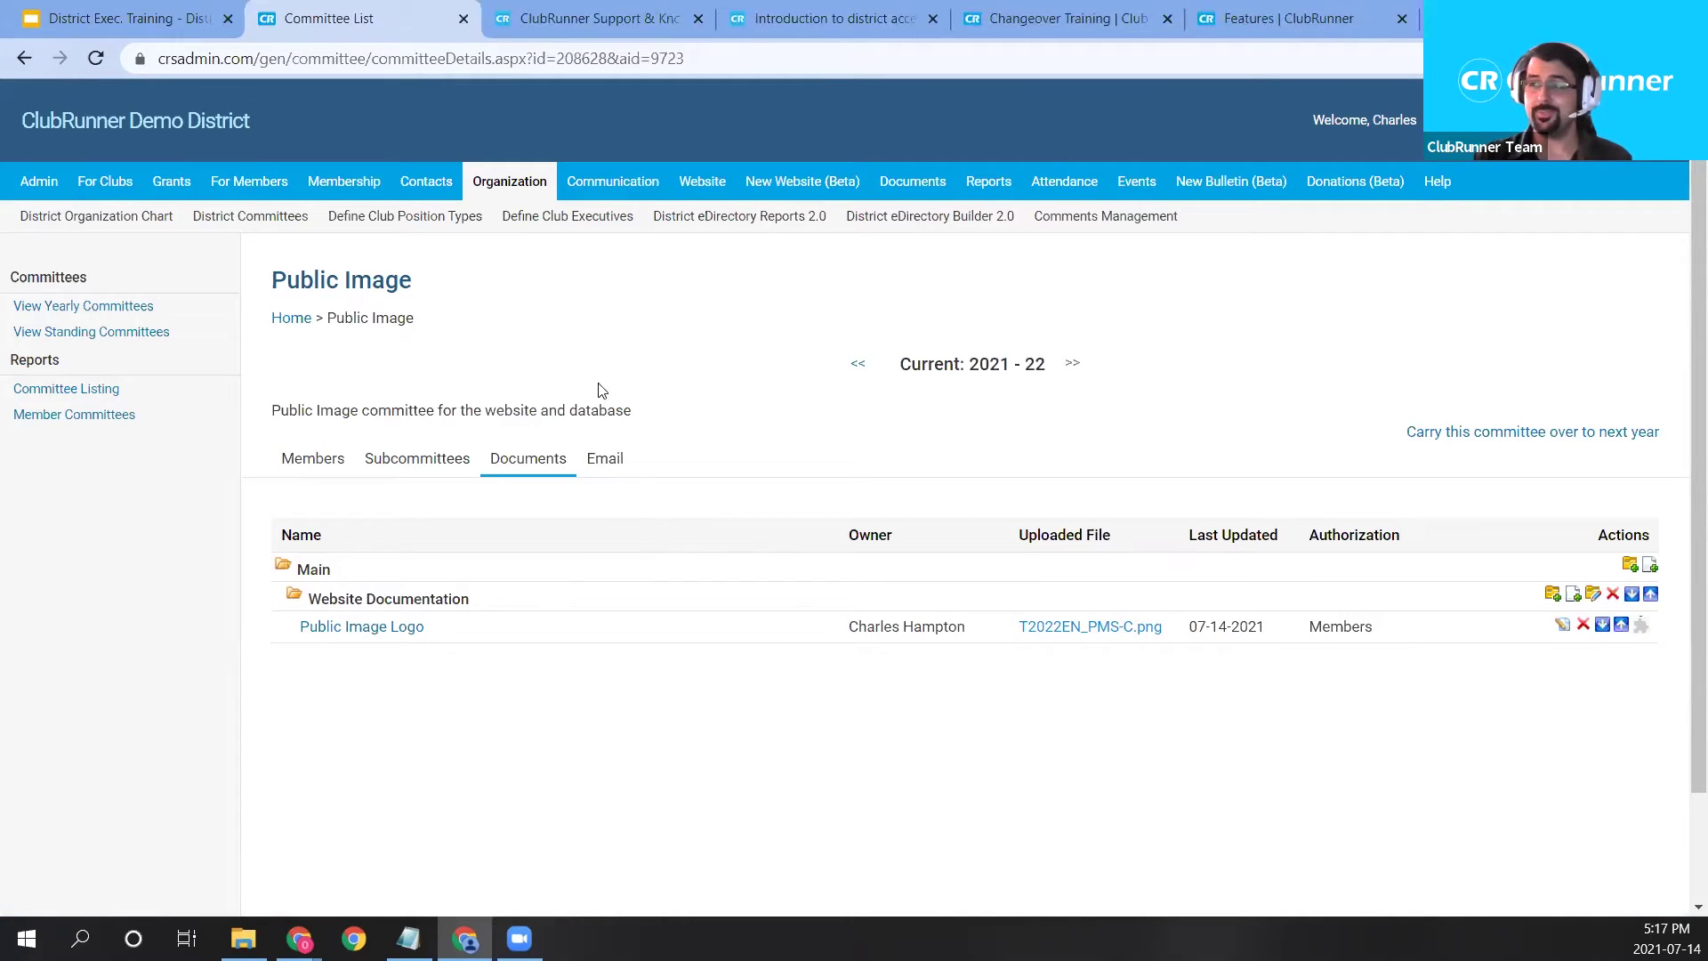
Go to the committee's Email section and start a new email to all members.
{"action": "right_click", "coordinate": [600, 460]}
{"action": "key", "text": "Escape"}
{"action": "left_click", "coordinate": [616, 458]}
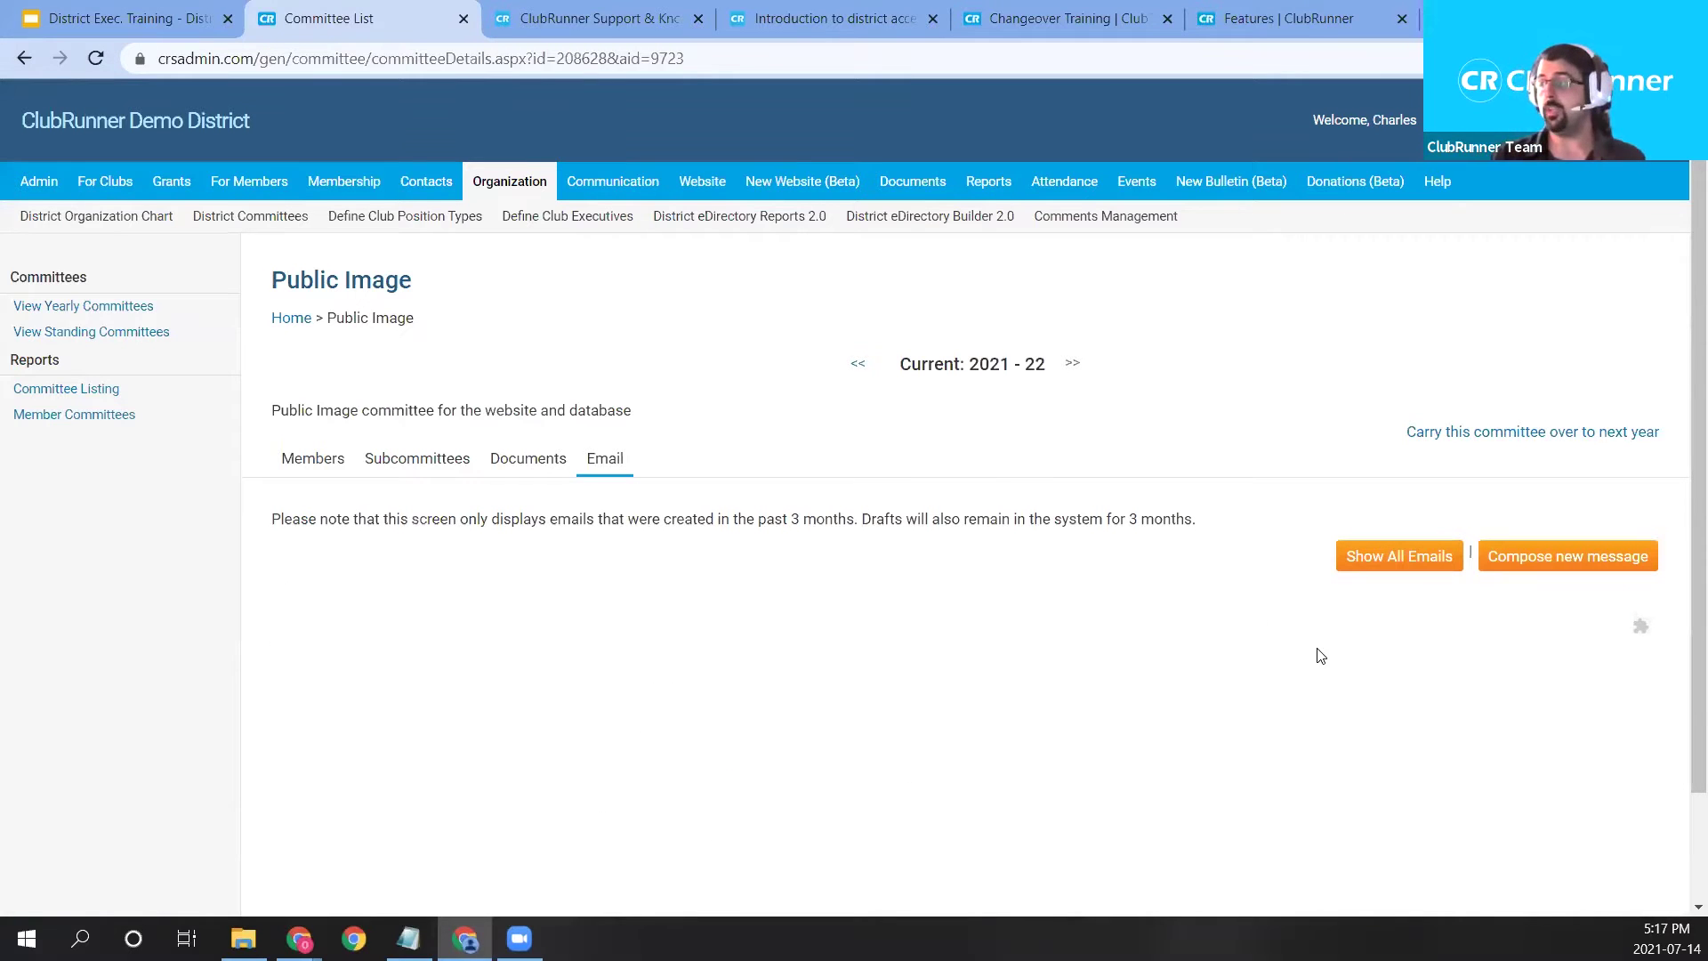
{"action": "left_click", "coordinate": [1590, 556]}
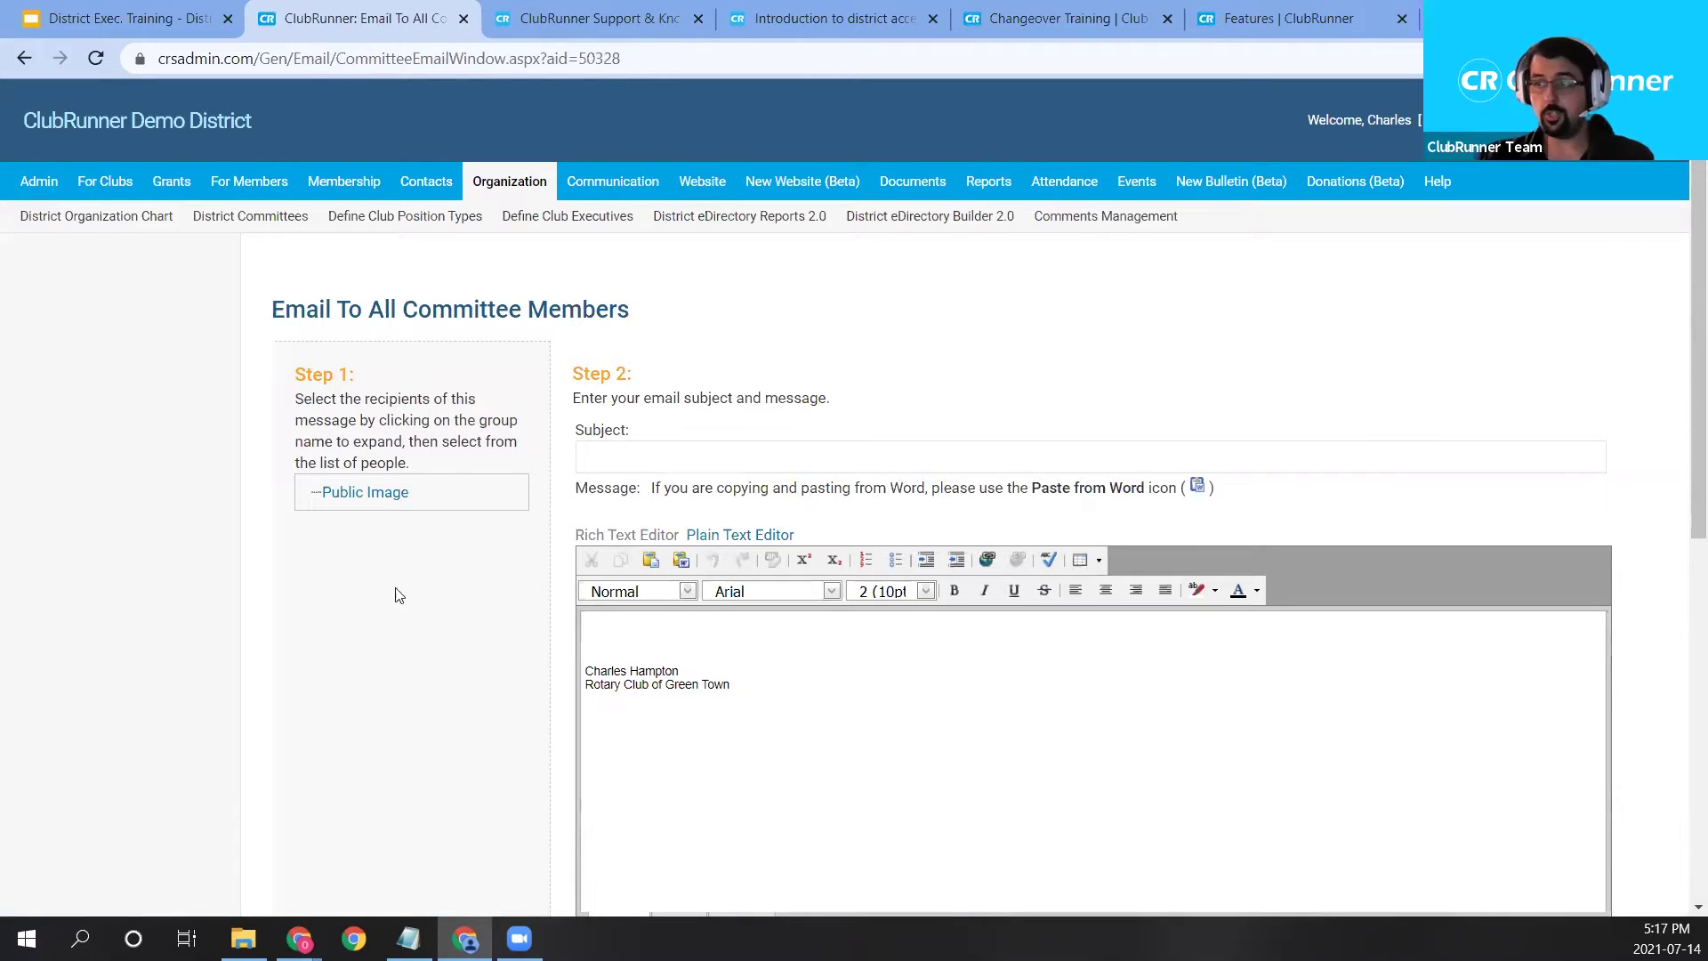
Enter the subject 'Website Documentation and Public Image Logo' on the new committee email.
{"action": "scroll", "coordinate": [612, 539], "scroll_direction": "down", "scroll_amount": 1}
{"action": "left_click", "coordinate": [650, 343]}
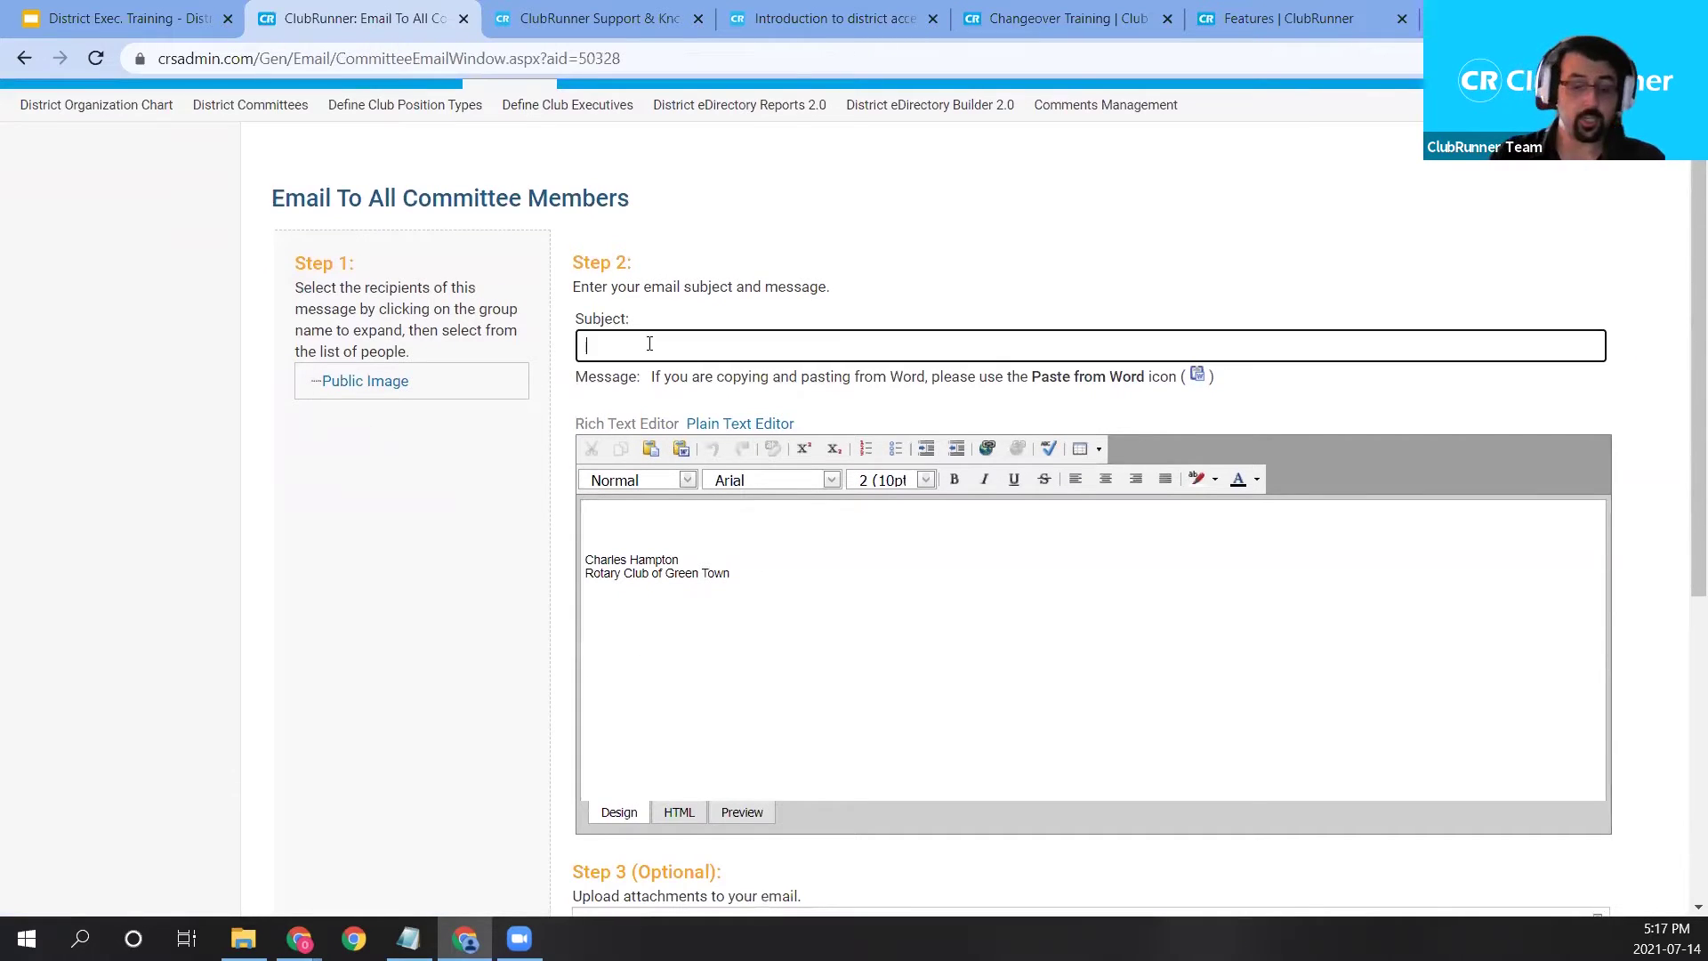
{"action": "type", "text": "Website Documen"}
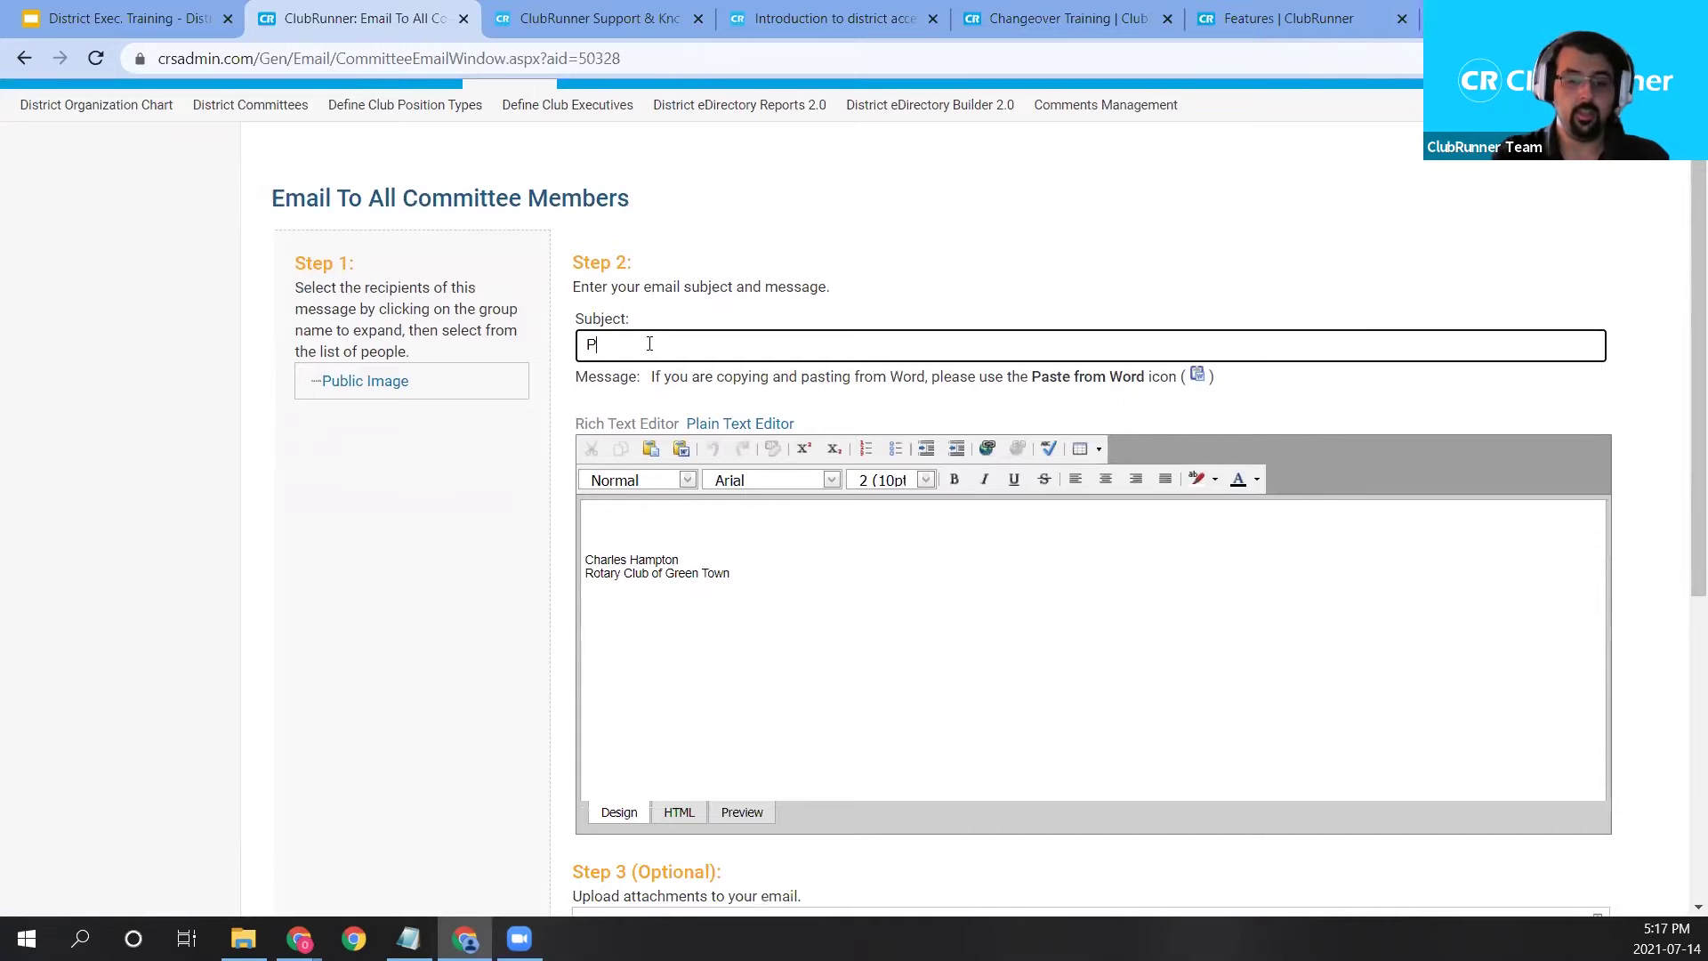
{"action": "type", "text": "tatio"}
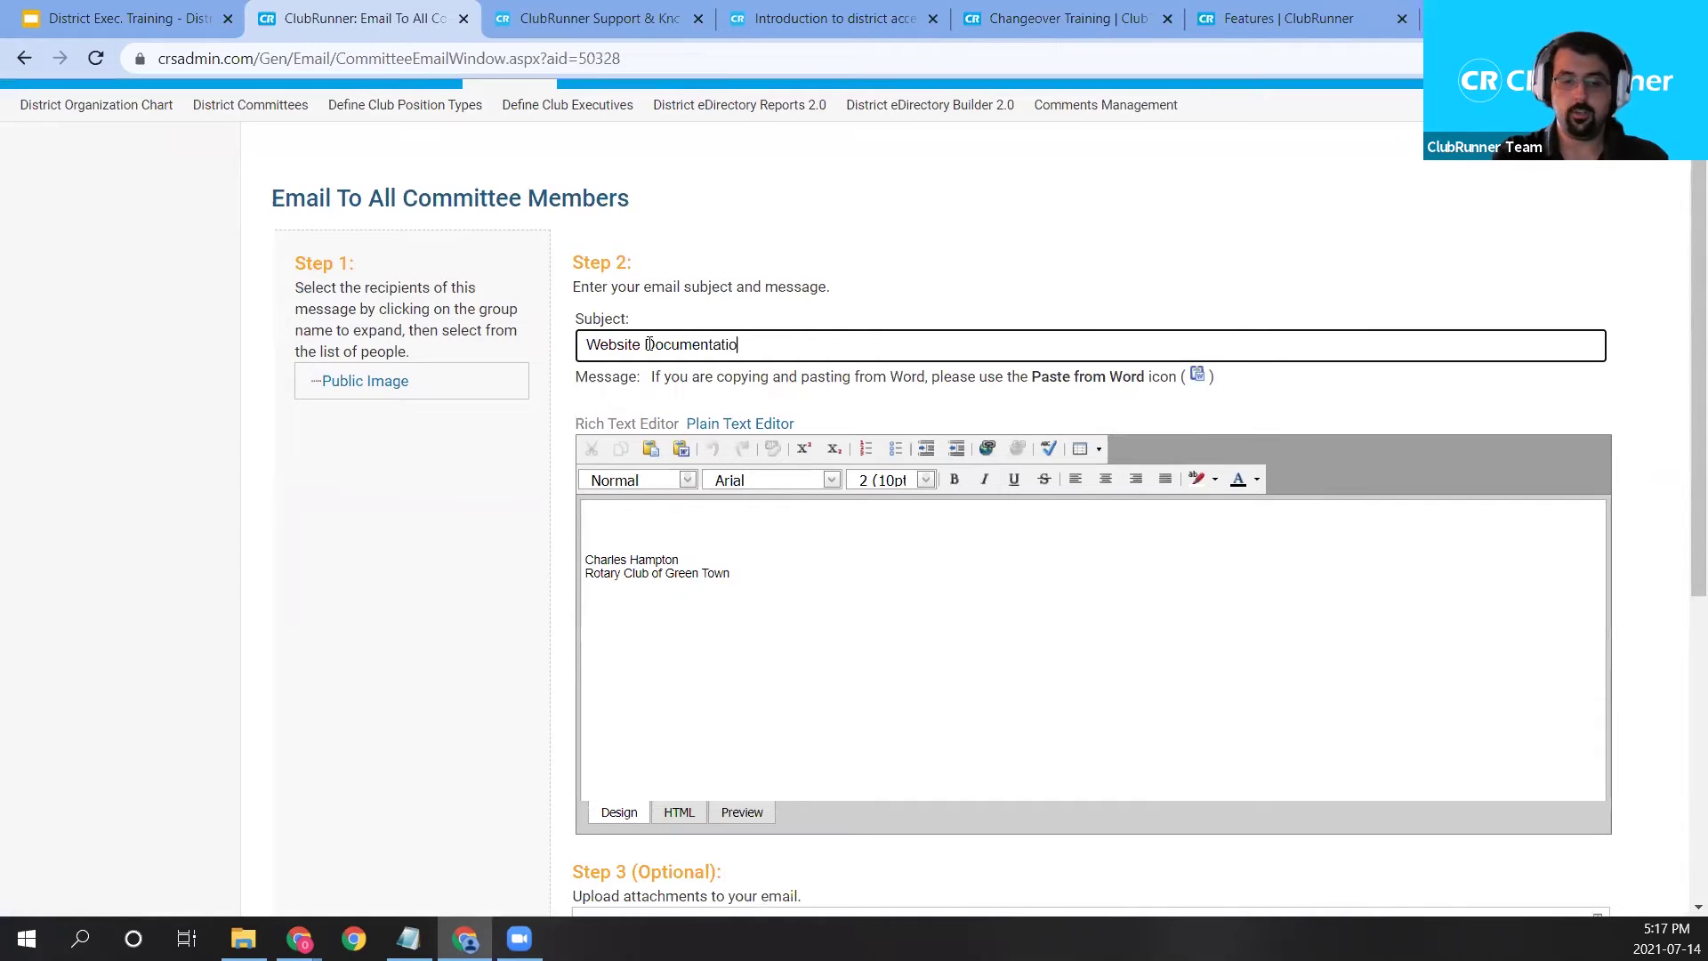
{"action": "type", "text": "n and Public Image Logo"}
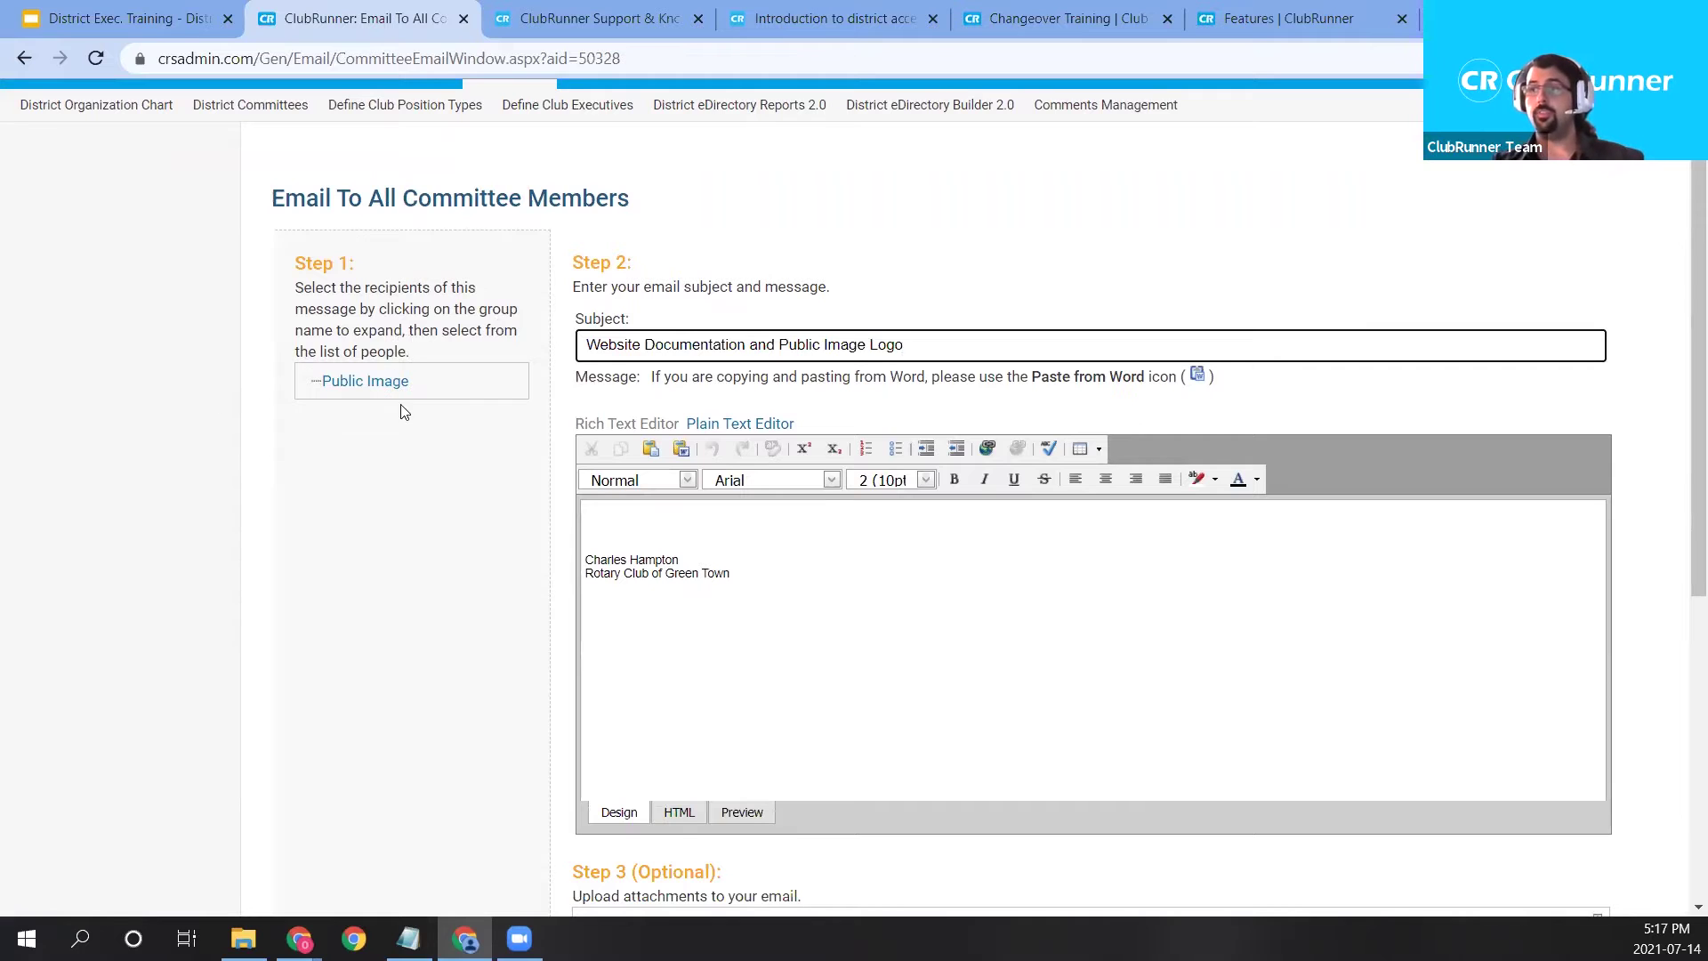
{"action": "left_click", "coordinate": [344, 388]}
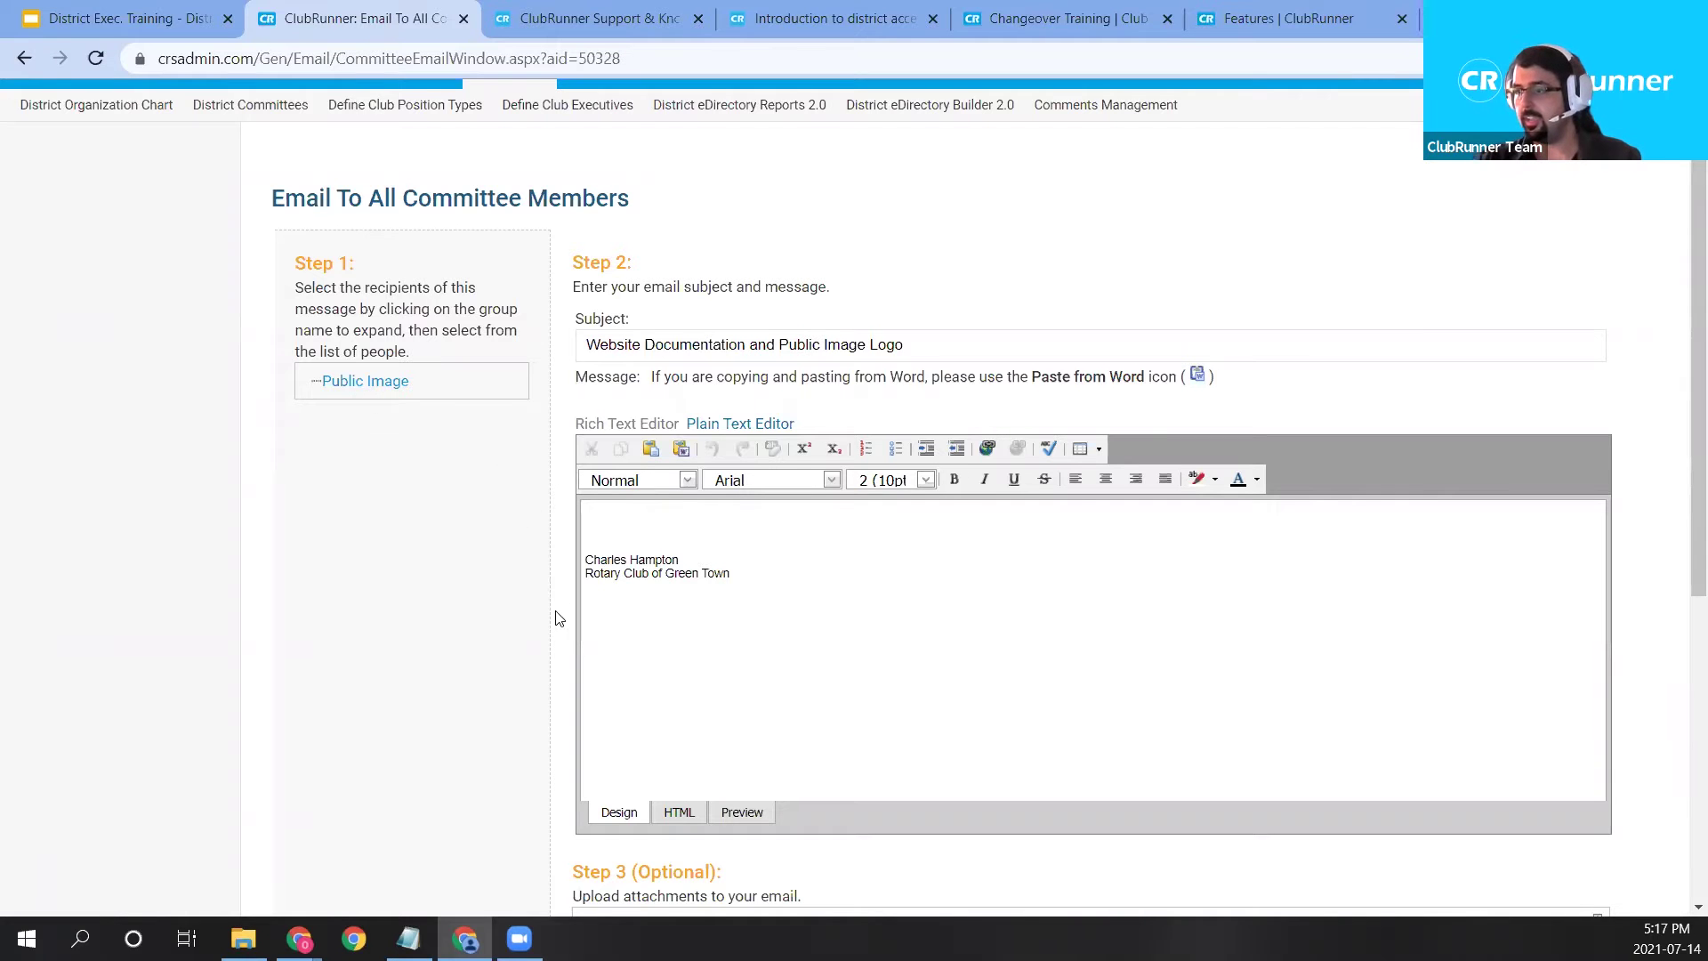
Type 'We have a Public Image Meeting this Saturday' above the signature in the message body.
{"action": "scroll", "coordinate": [429, 385], "scroll_direction": "down", "scroll_amount": 1}
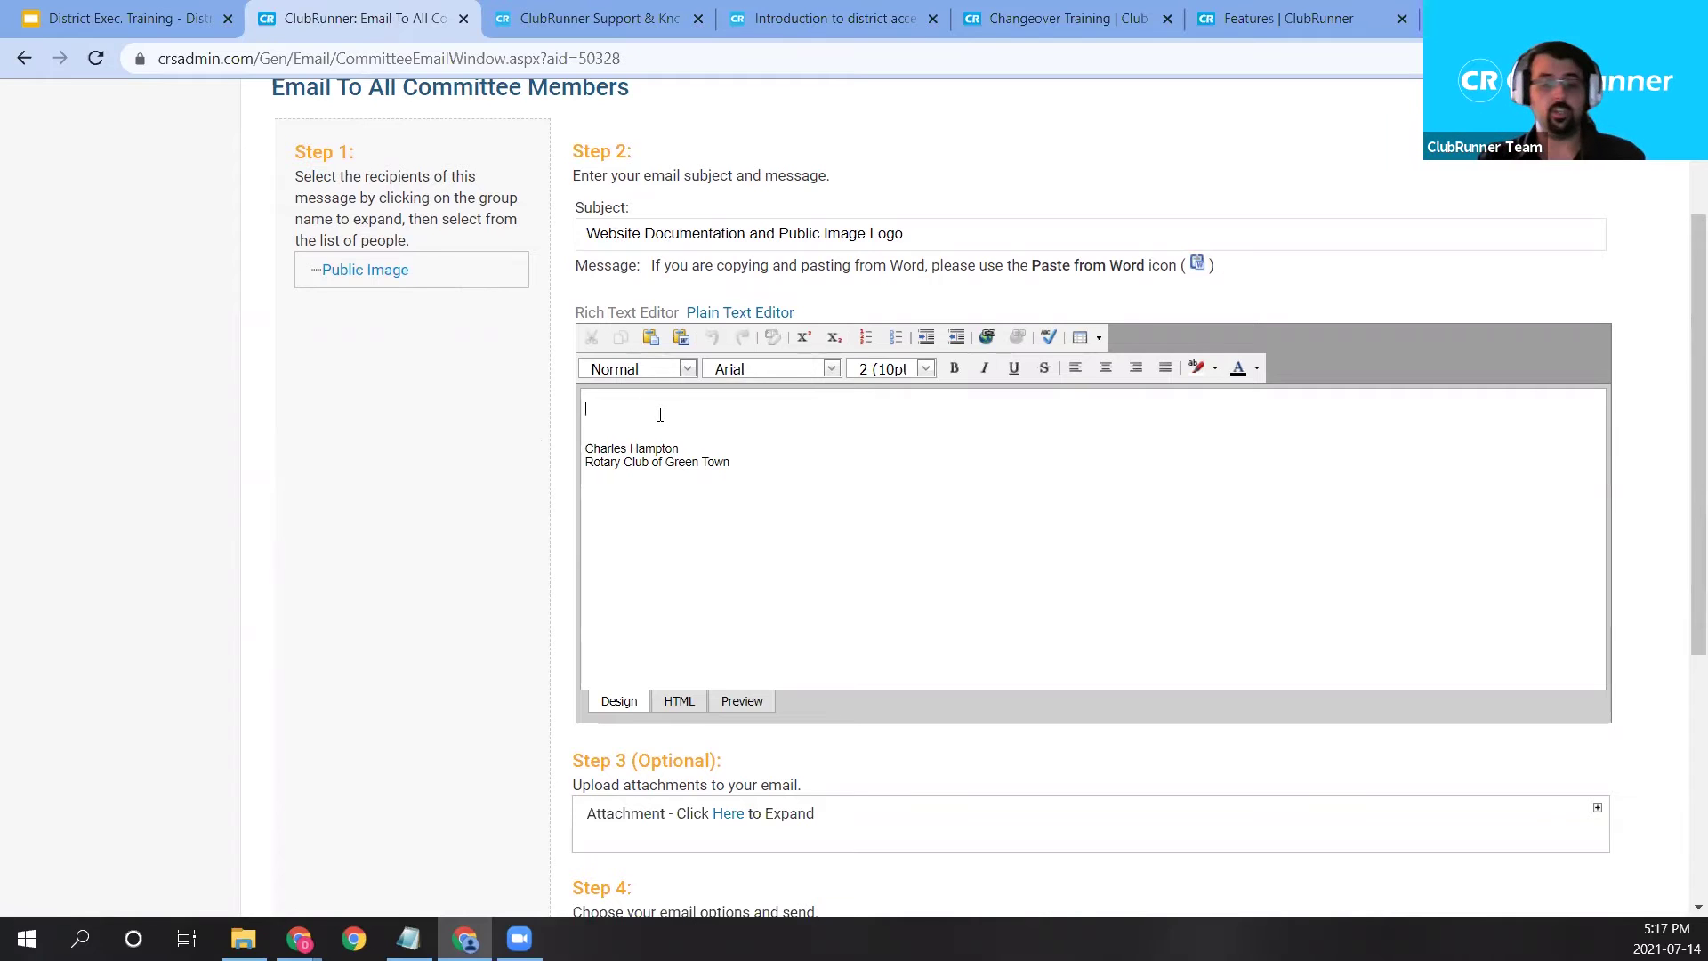
{"action": "type", "text": "We a"}
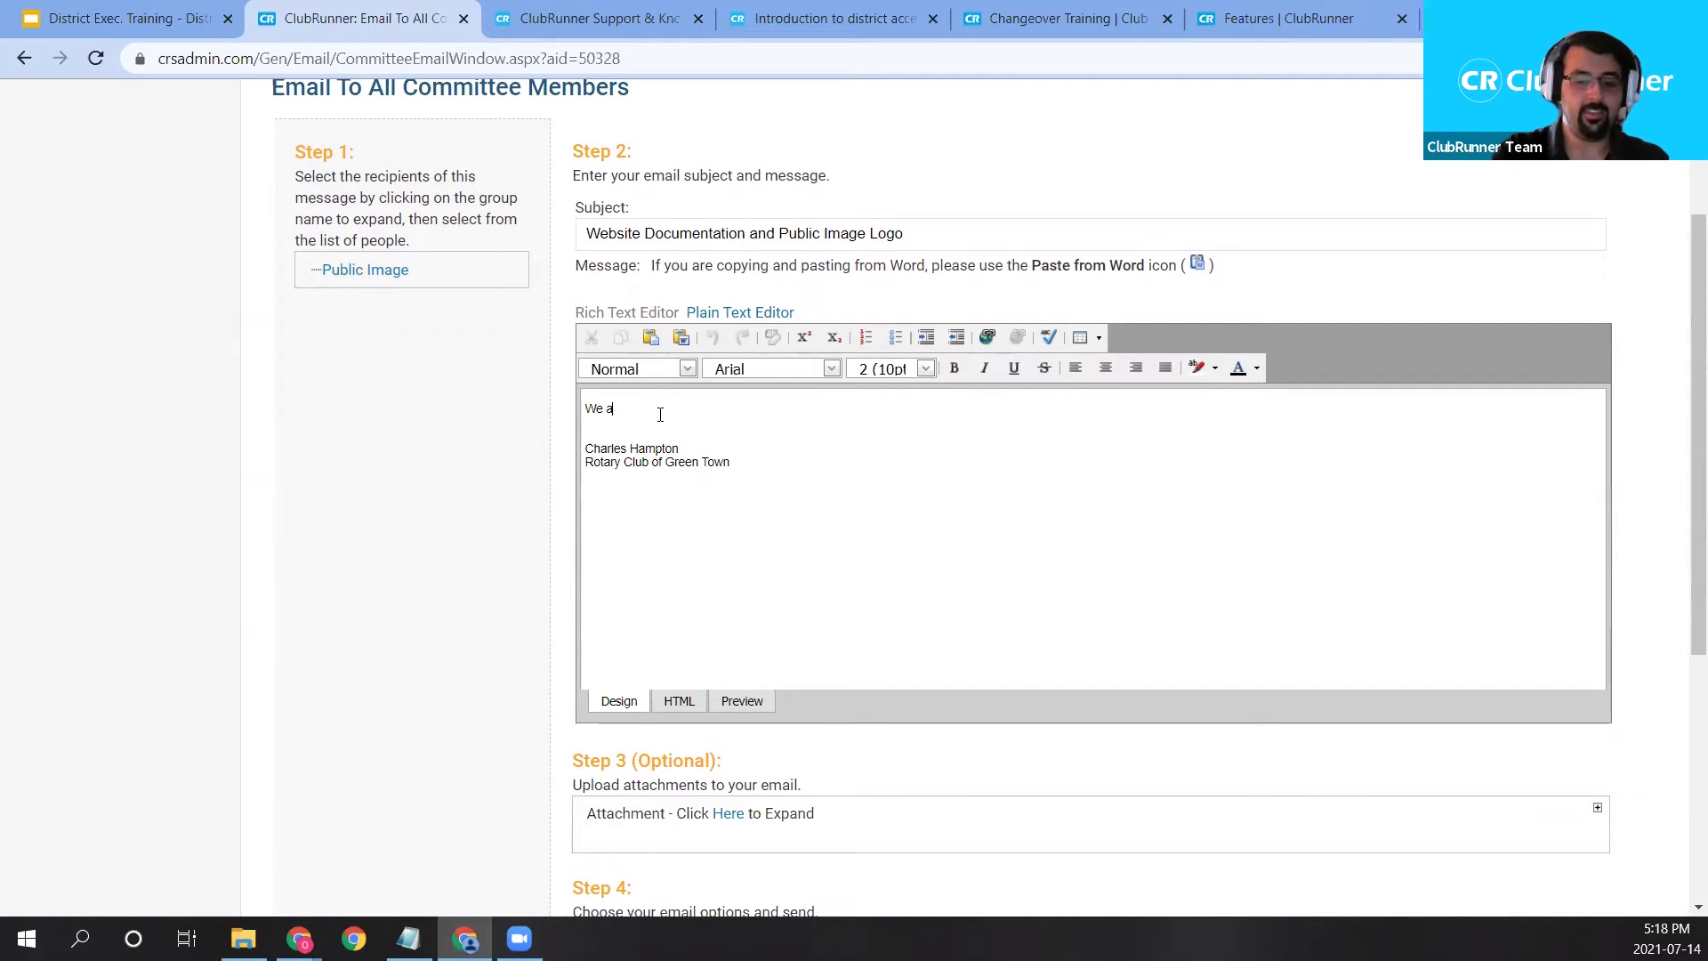
{"action": "key", "text": "BackSpace"}
{"action": "type", "text": "have a Public Image Mee"}
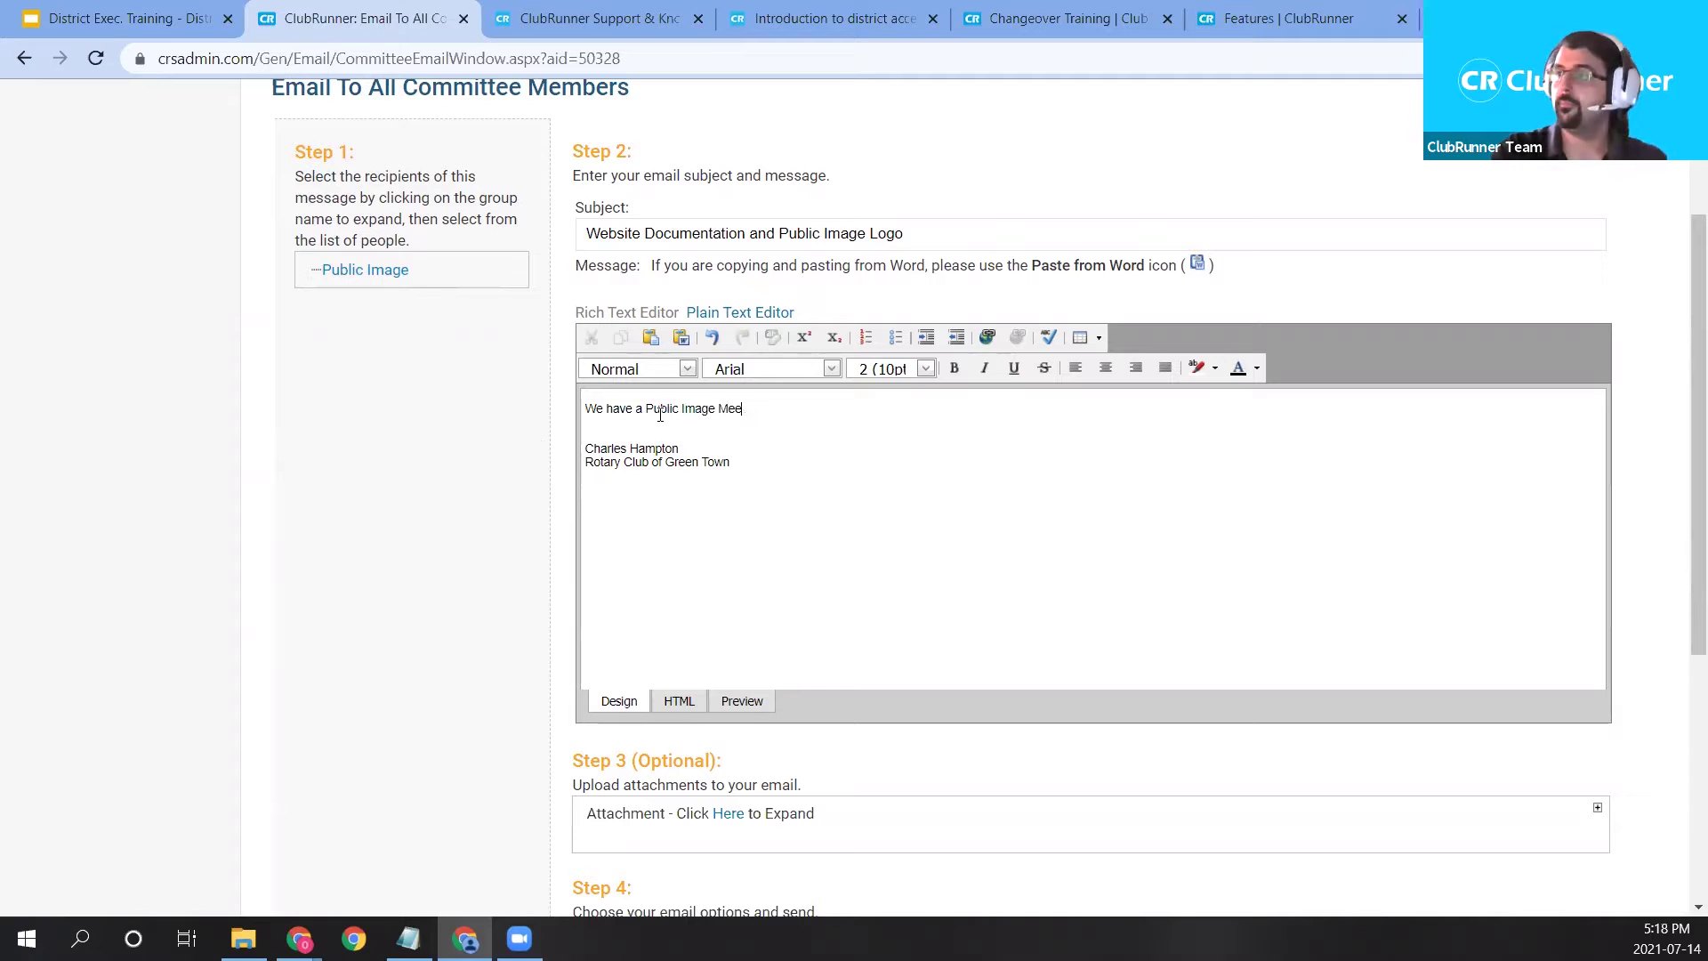
{"action": "type", "text": "ting T"}
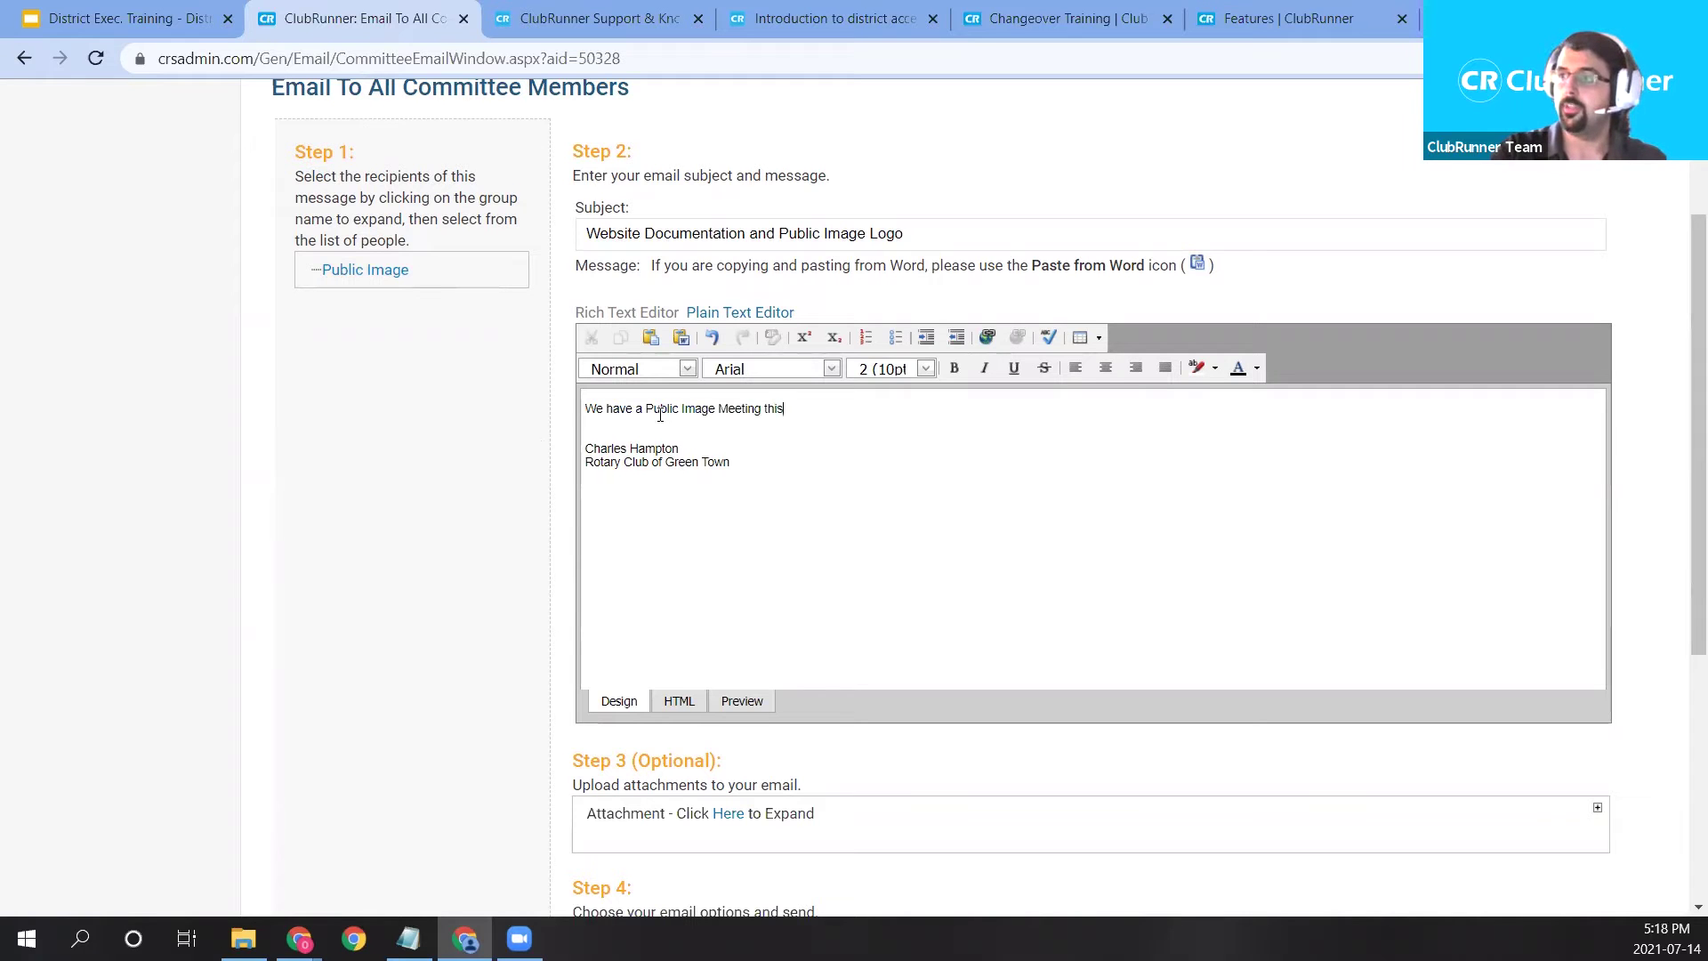
{"action": "type", "text": "his Saturday"}
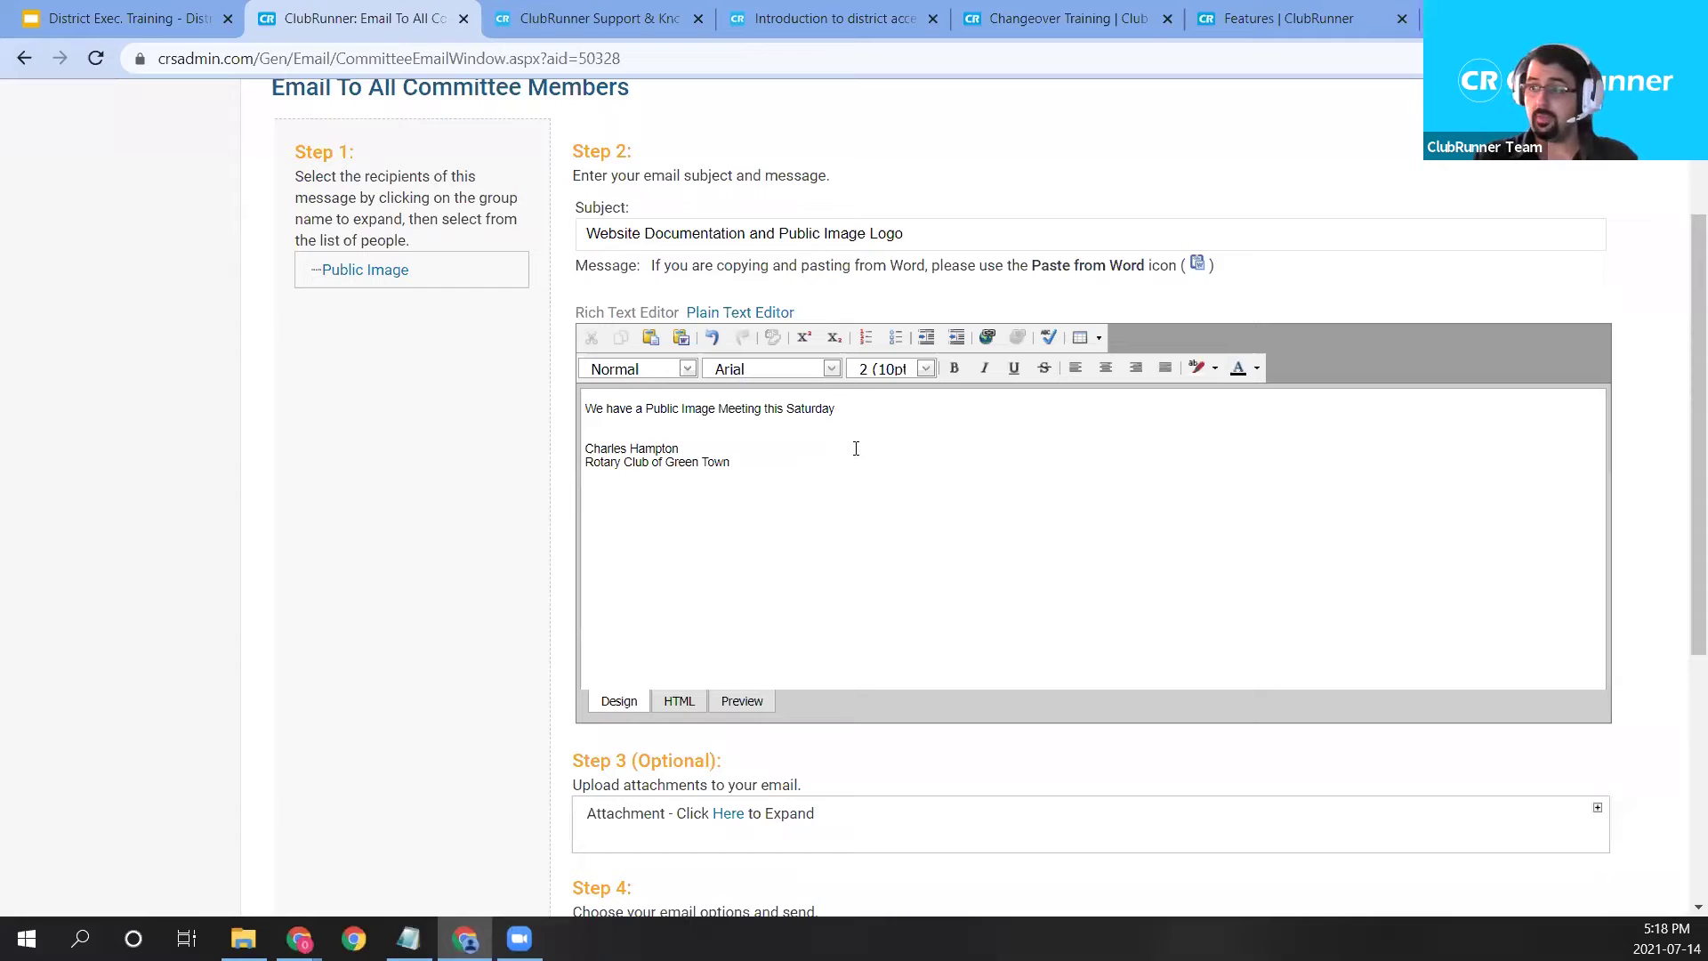
{"action": "right_click", "coordinate": [676, 704]}
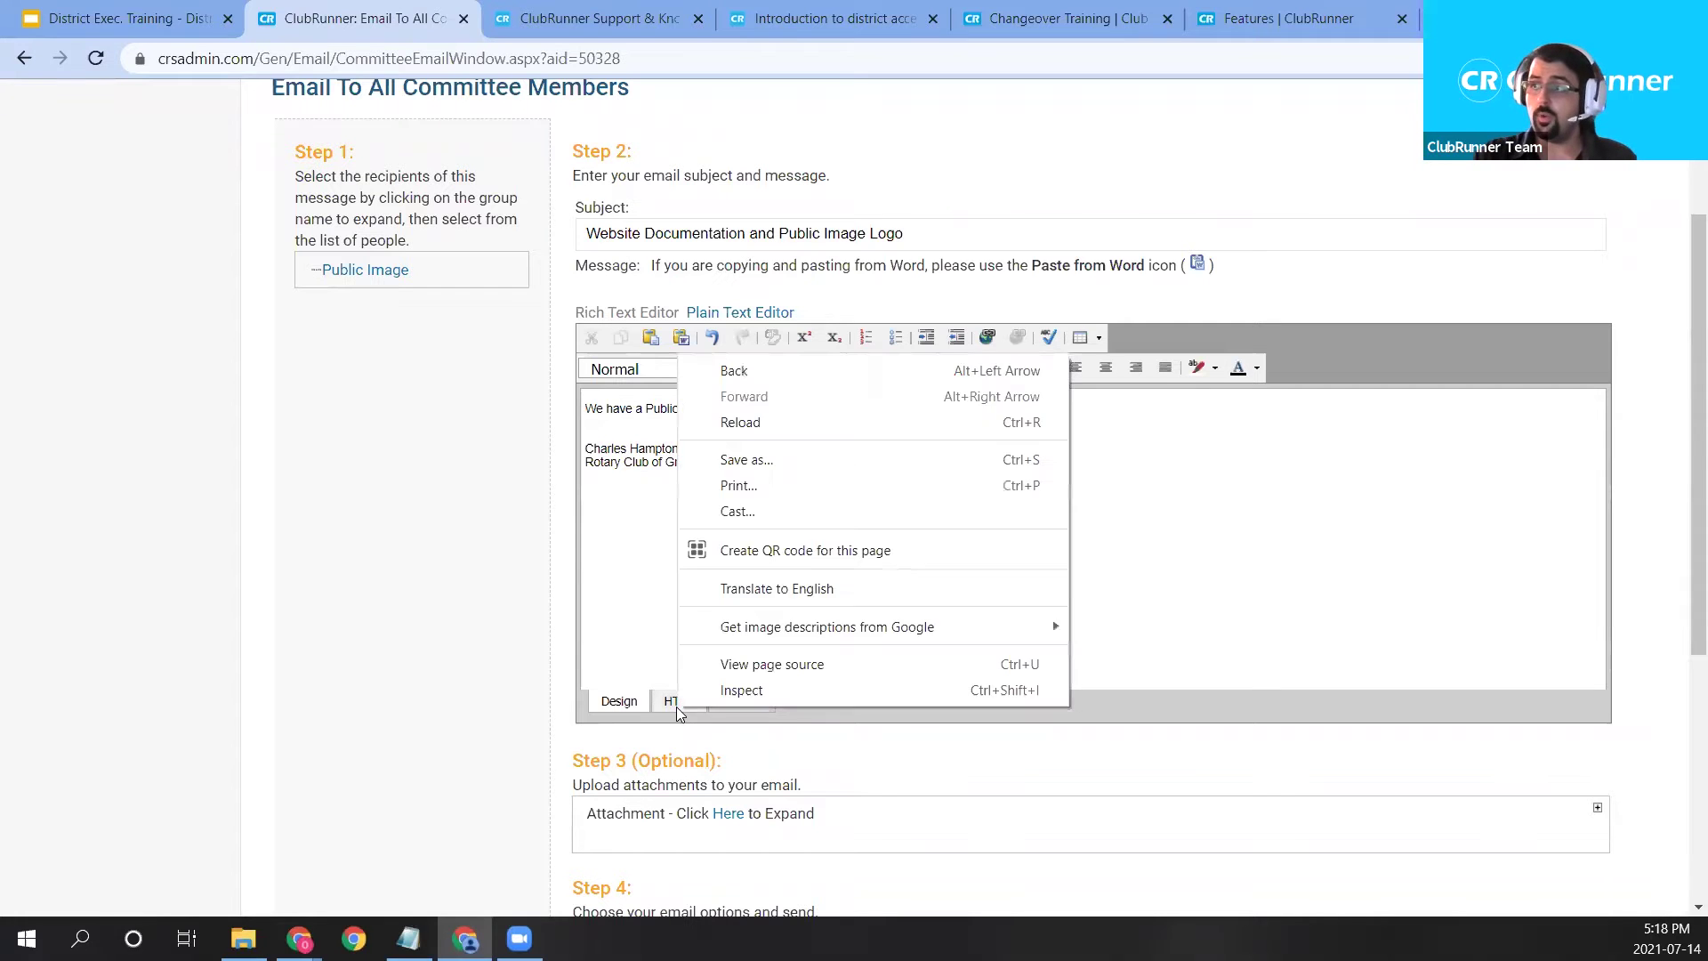
{"action": "left_click", "coordinate": [752, 338]}
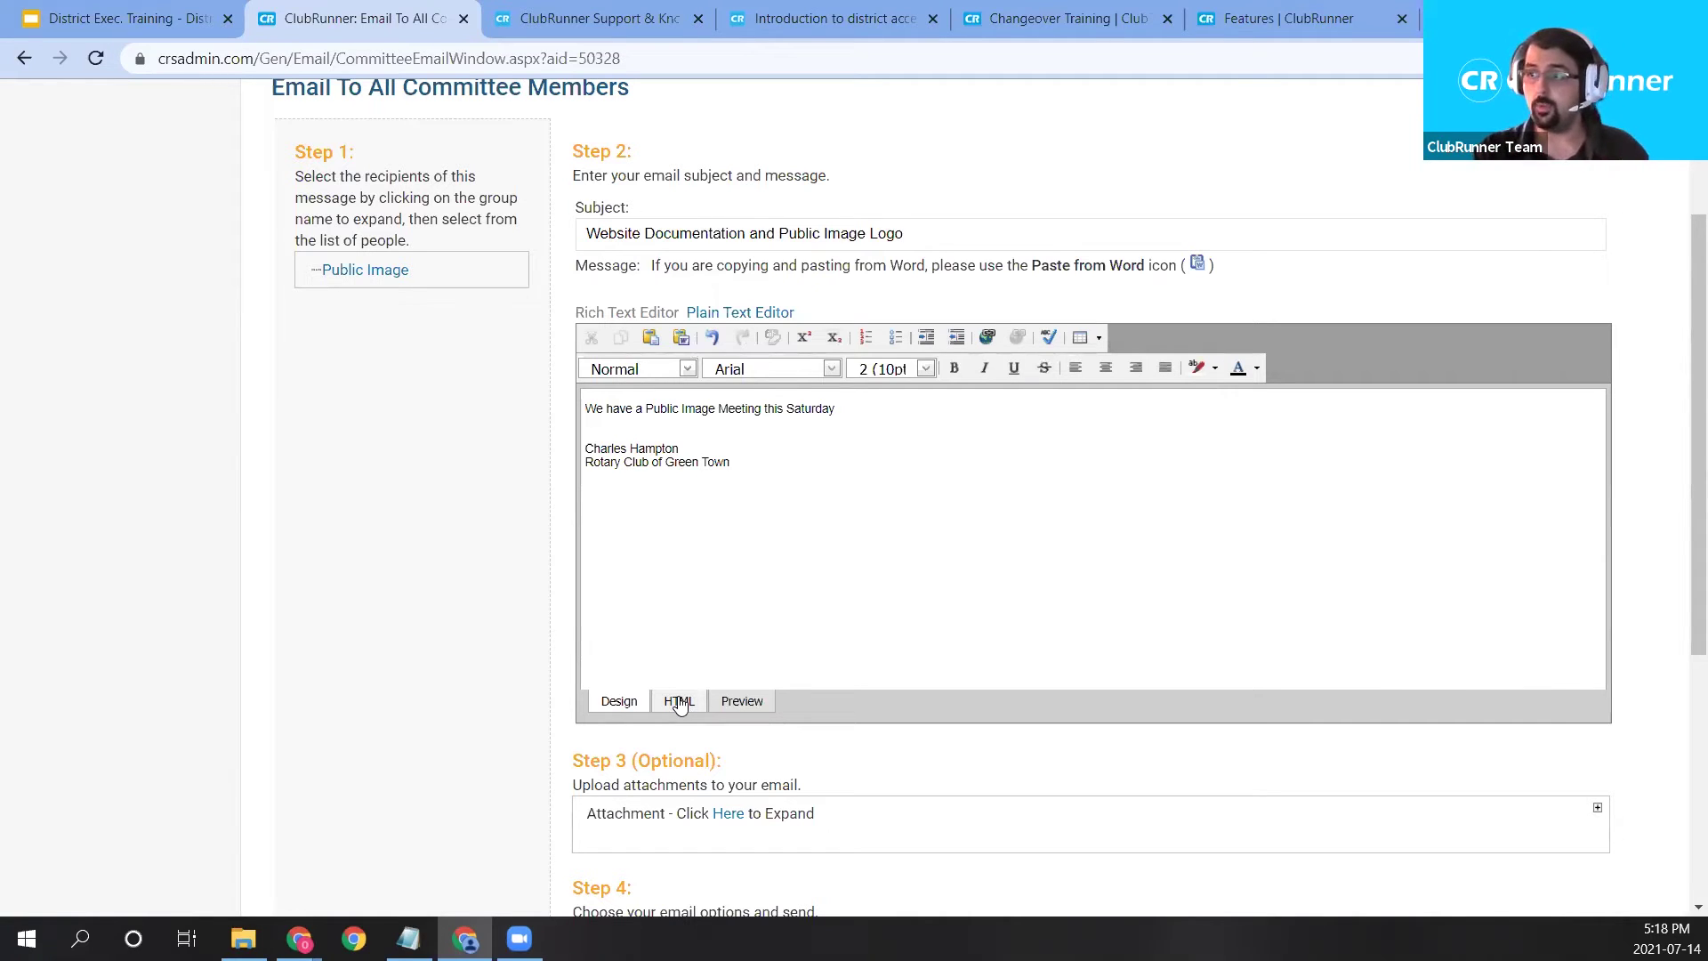
{"action": "left_click", "coordinate": [679, 702]}
{"action": "left_click_drag", "start_coordinate": [587, 337], "coordinate": [1364, 347]}
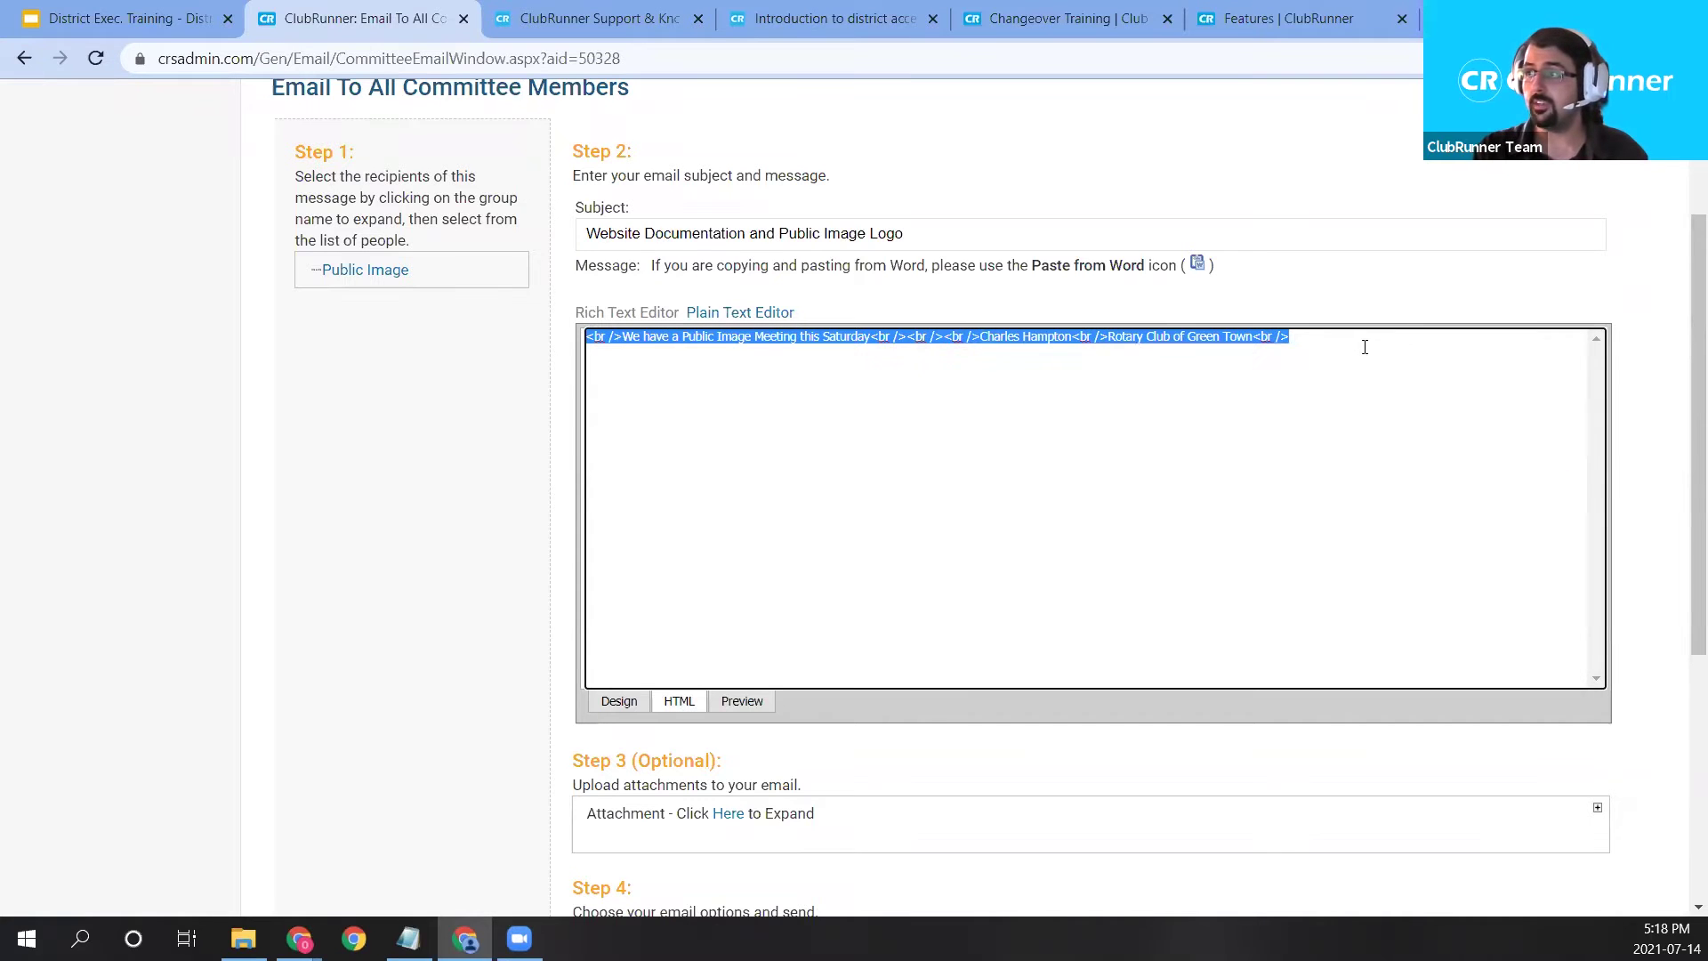
{"action": "left_click", "coordinate": [1309, 471]}
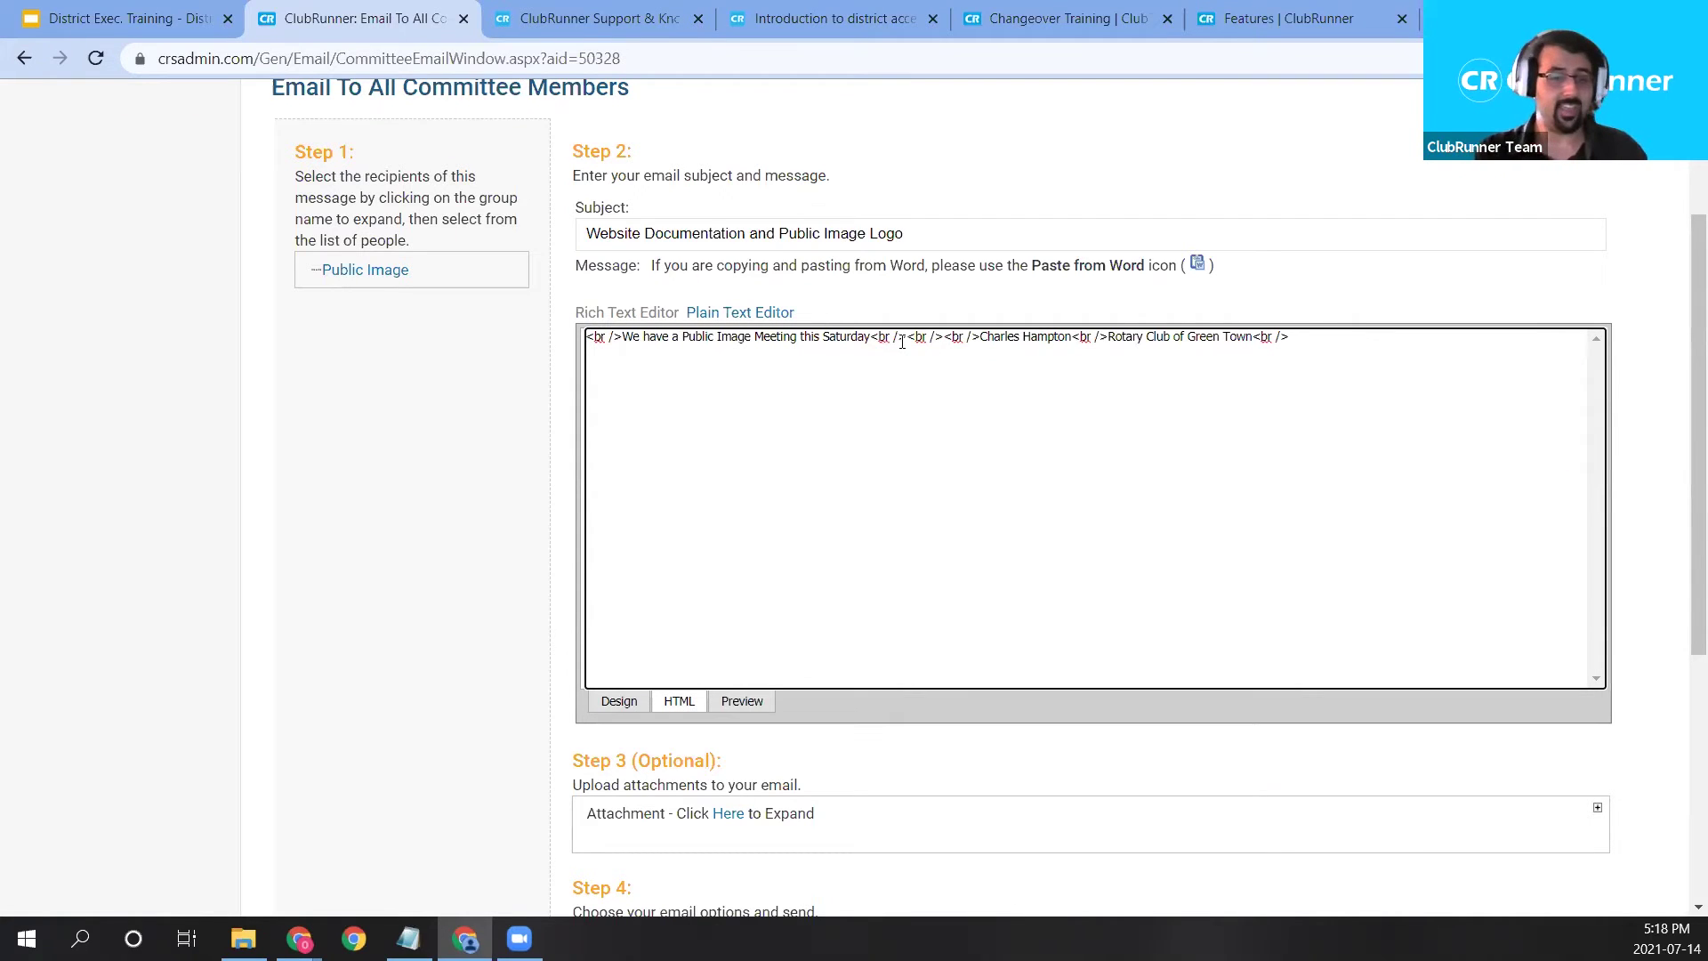
{"action": "left_click", "coordinate": [630, 710]}
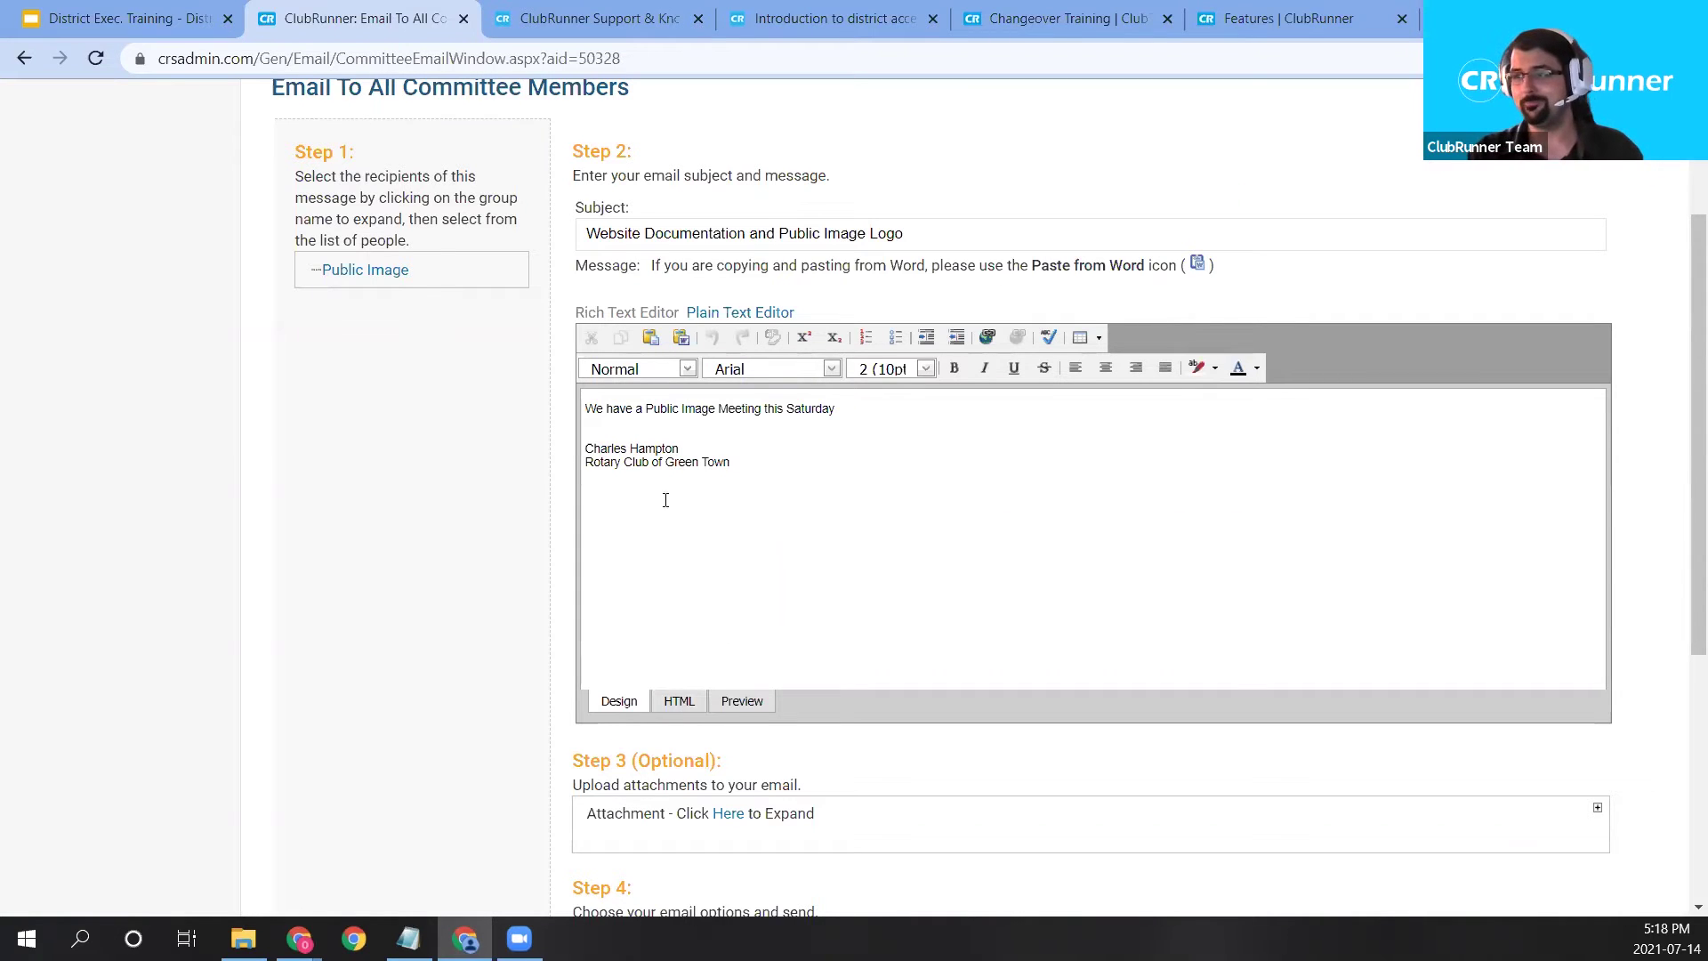
{"action": "scroll", "coordinate": [808, 359], "scroll_direction": "down", "scroll_amount": 2}
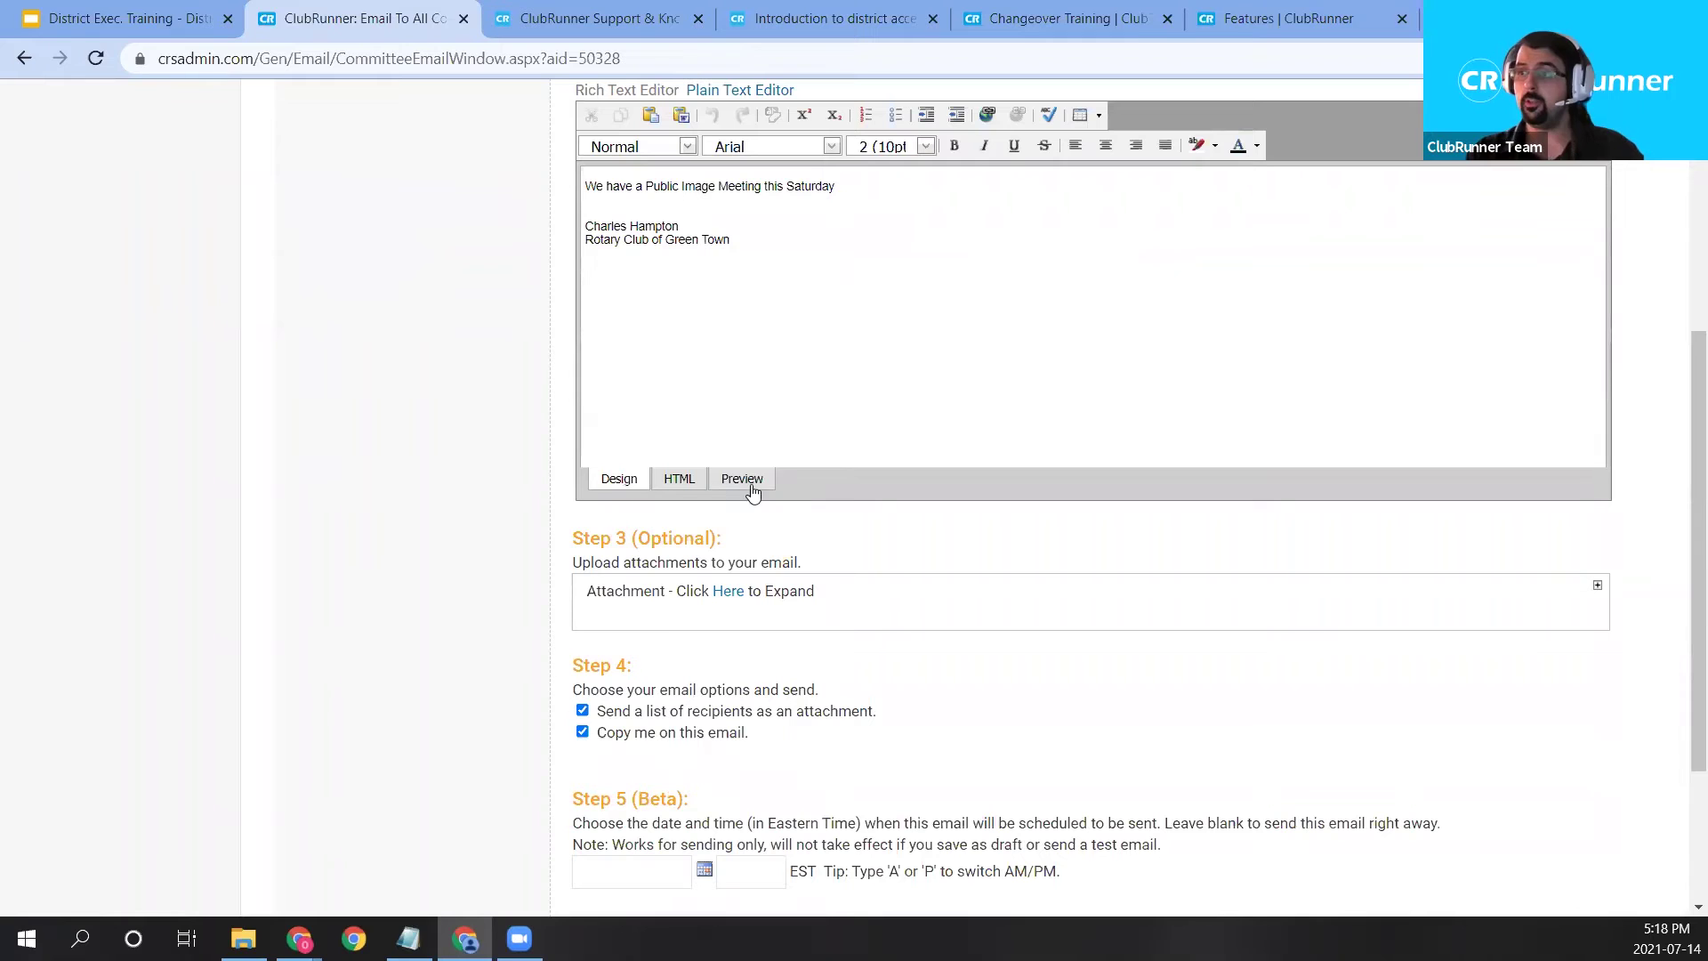
{"action": "left_click_drag", "start_coordinate": [580, 537], "coordinate": [722, 540]}
{"action": "left_click", "coordinate": [765, 540]}
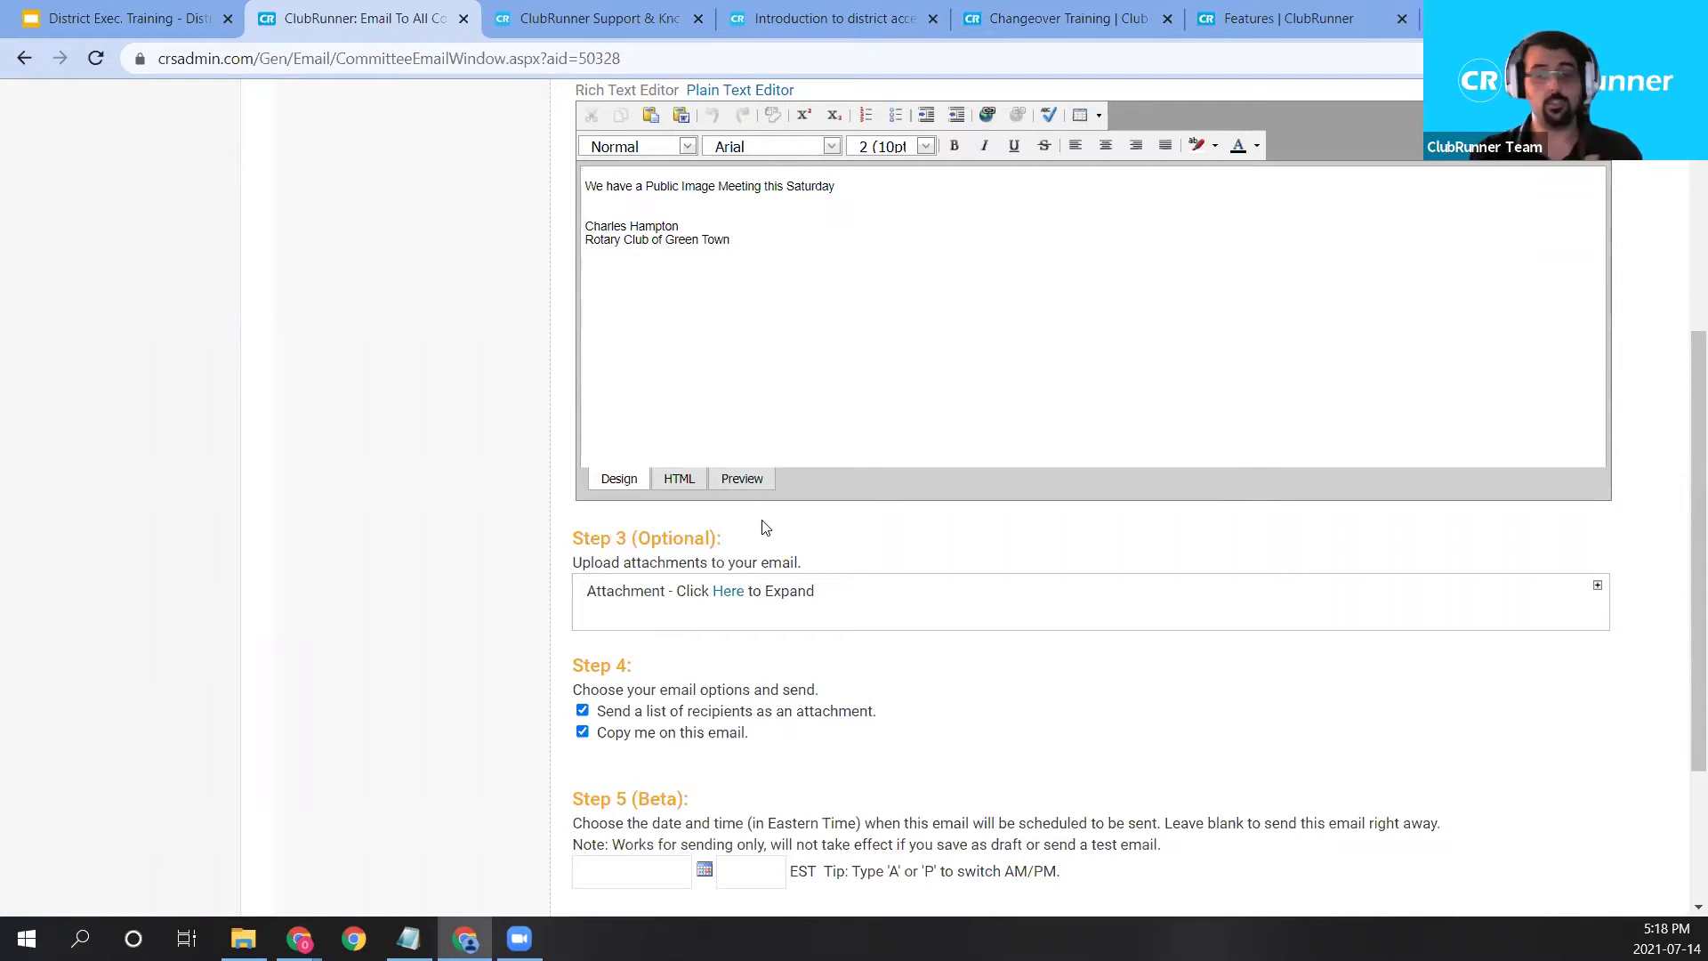
{"action": "left_click", "coordinate": [733, 596]}
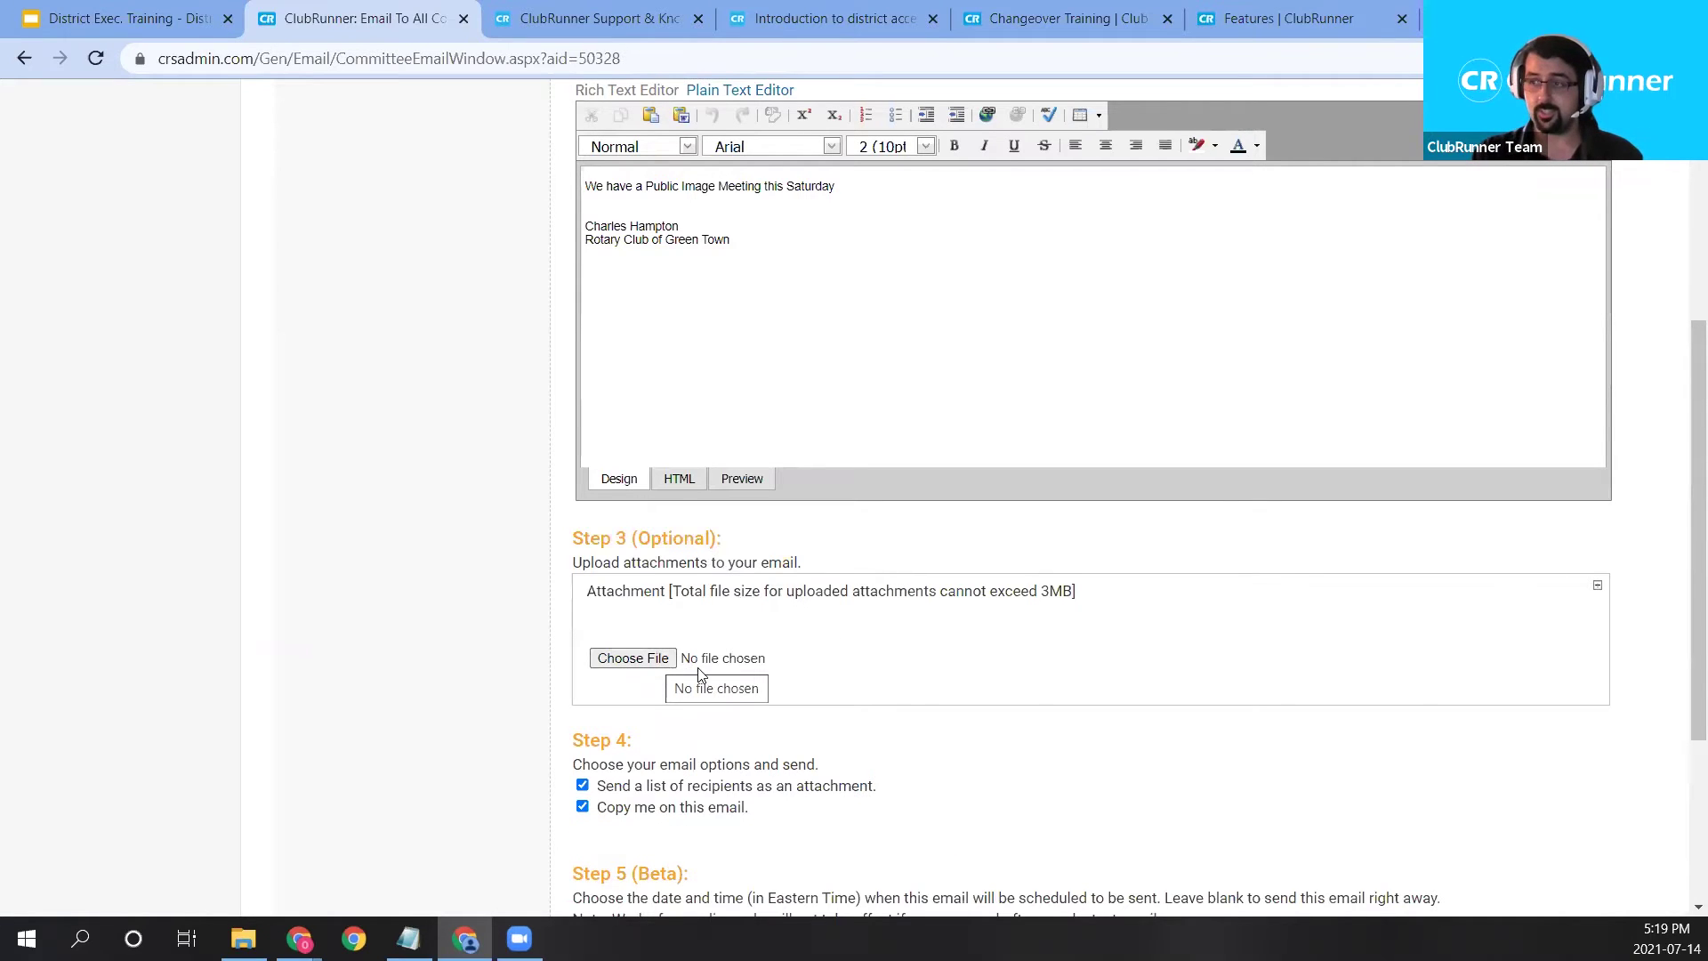
{"action": "left_click", "coordinate": [654, 664]}
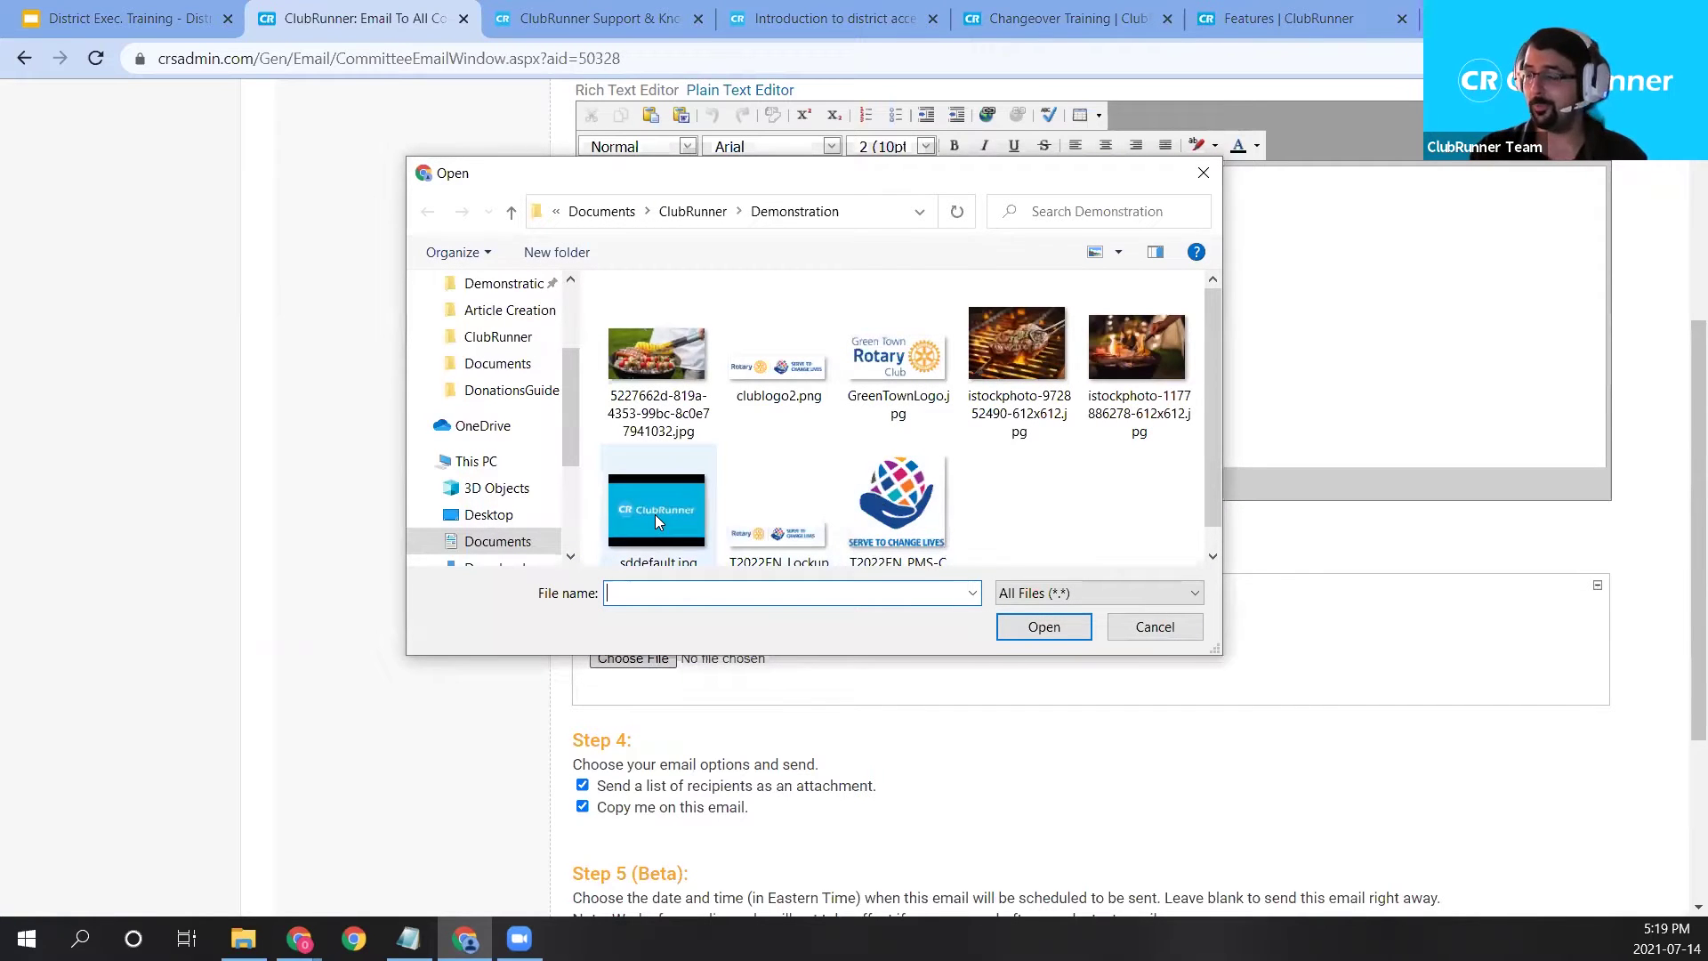
{"action": "left_click", "coordinate": [1029, 356]}
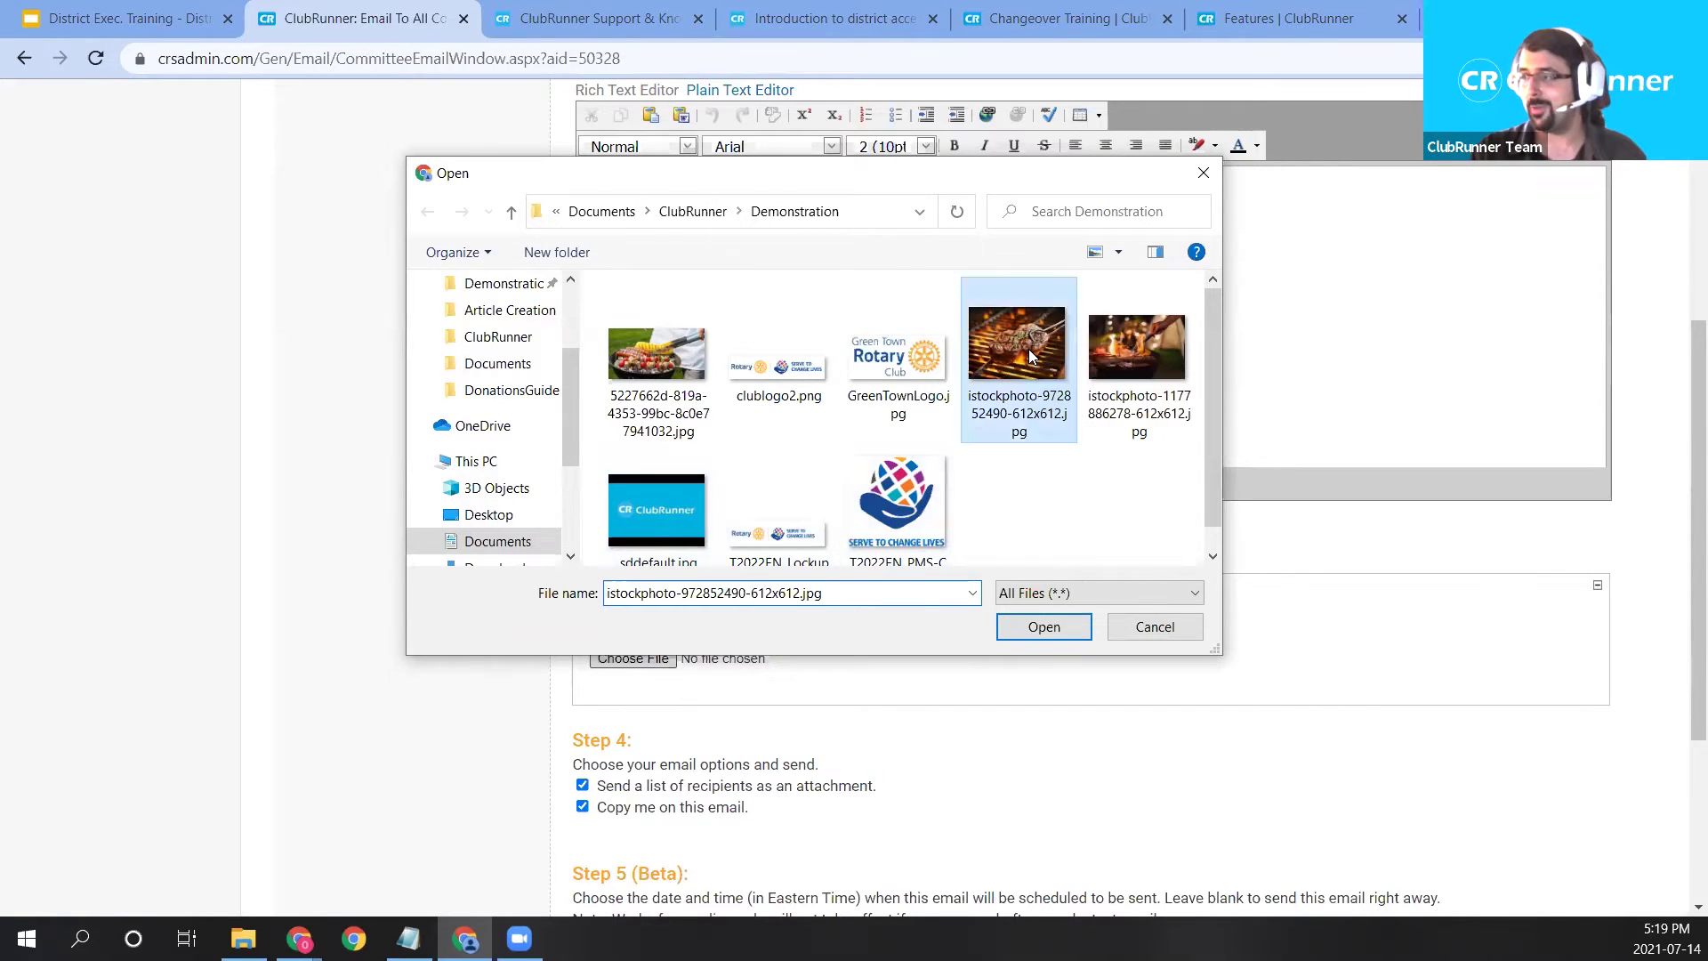
{"action": "left_click", "coordinate": [1014, 624]}
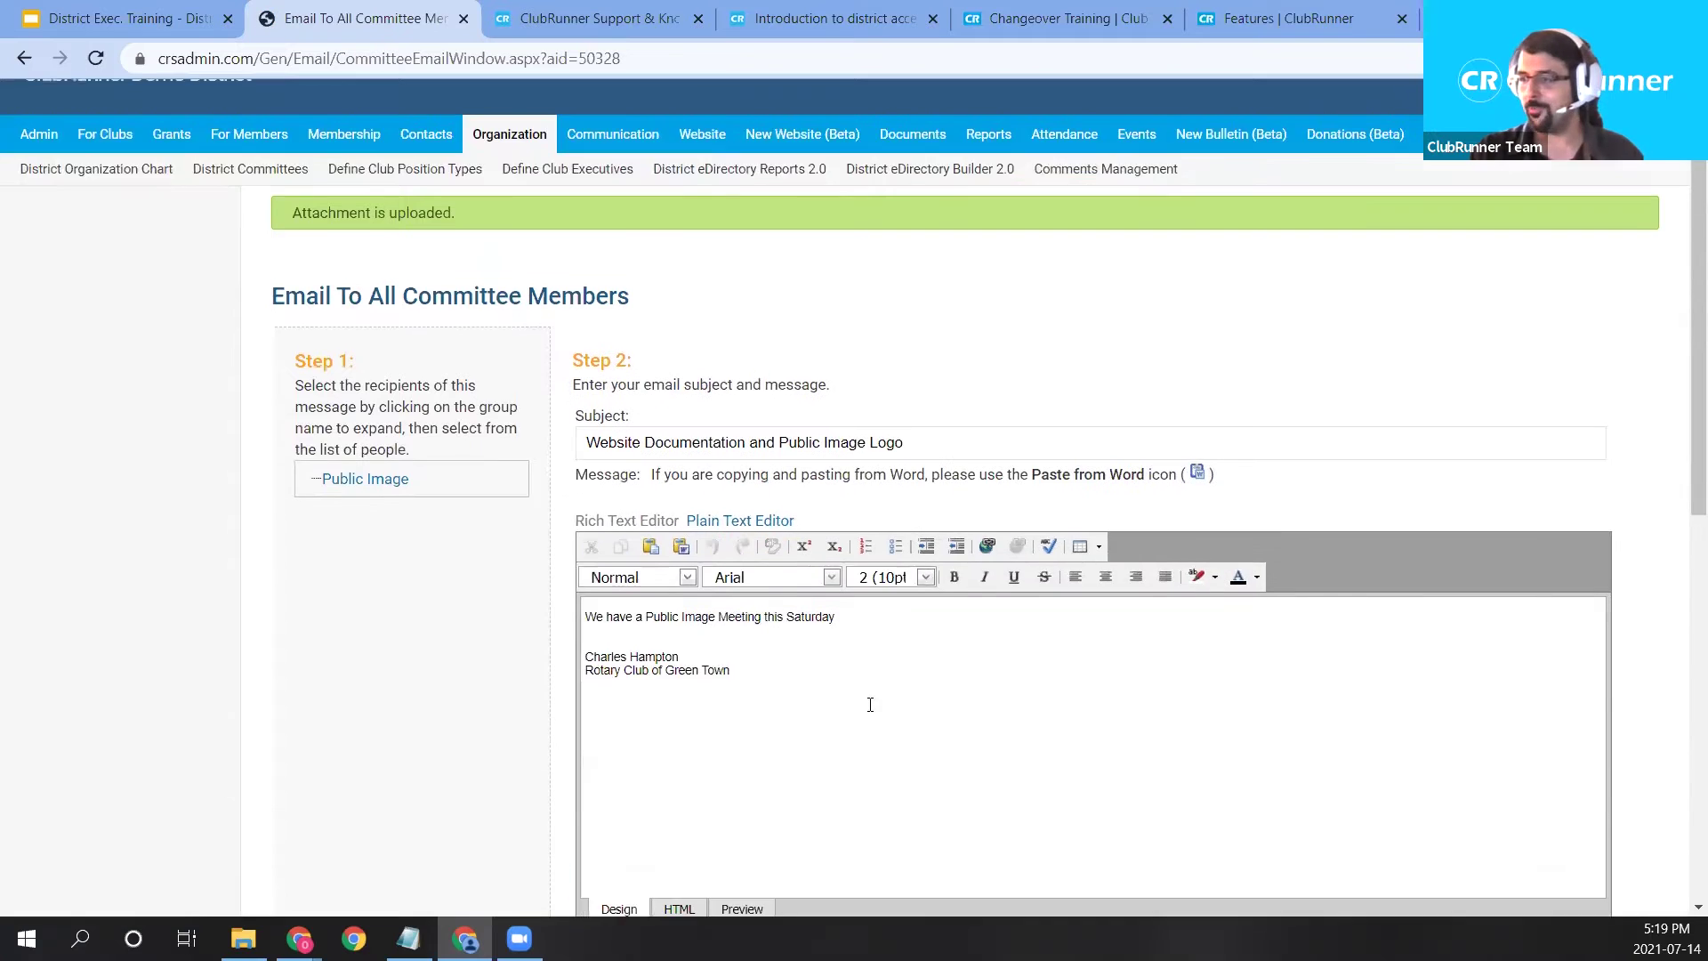
{"action": "scroll", "coordinate": [870, 704], "scroll_direction": "down", "scroll_amount": 5}
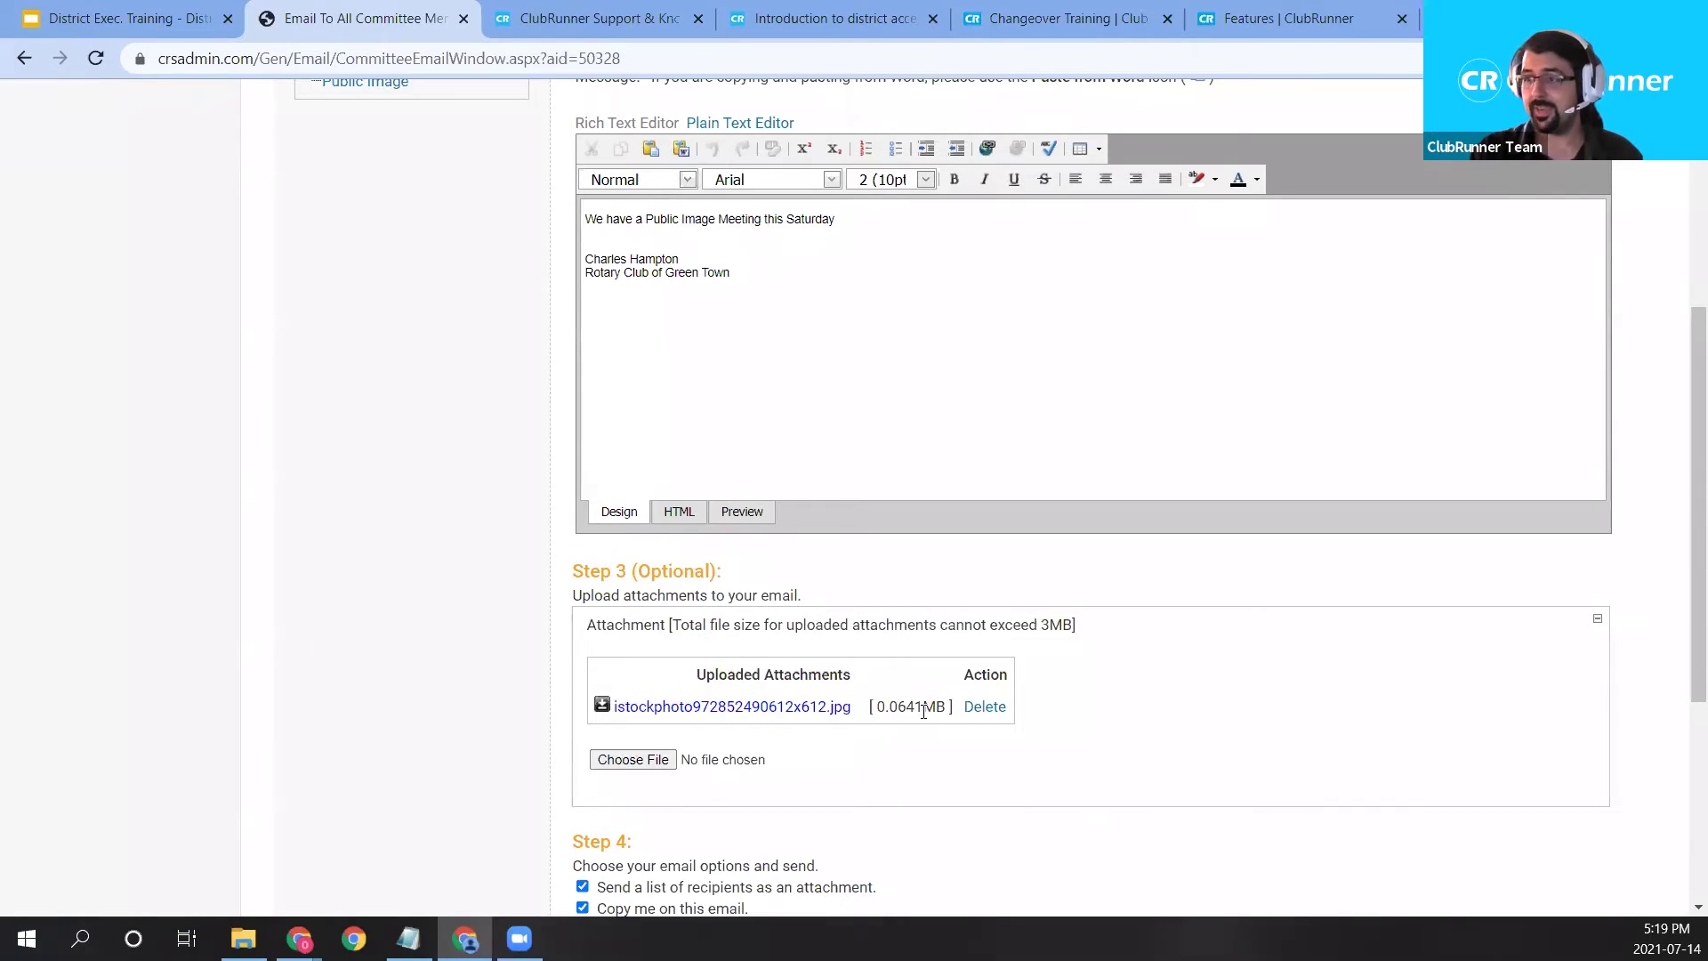
{"action": "scroll", "coordinate": [924, 712], "scroll_direction": "down", "scroll_amount": 1}
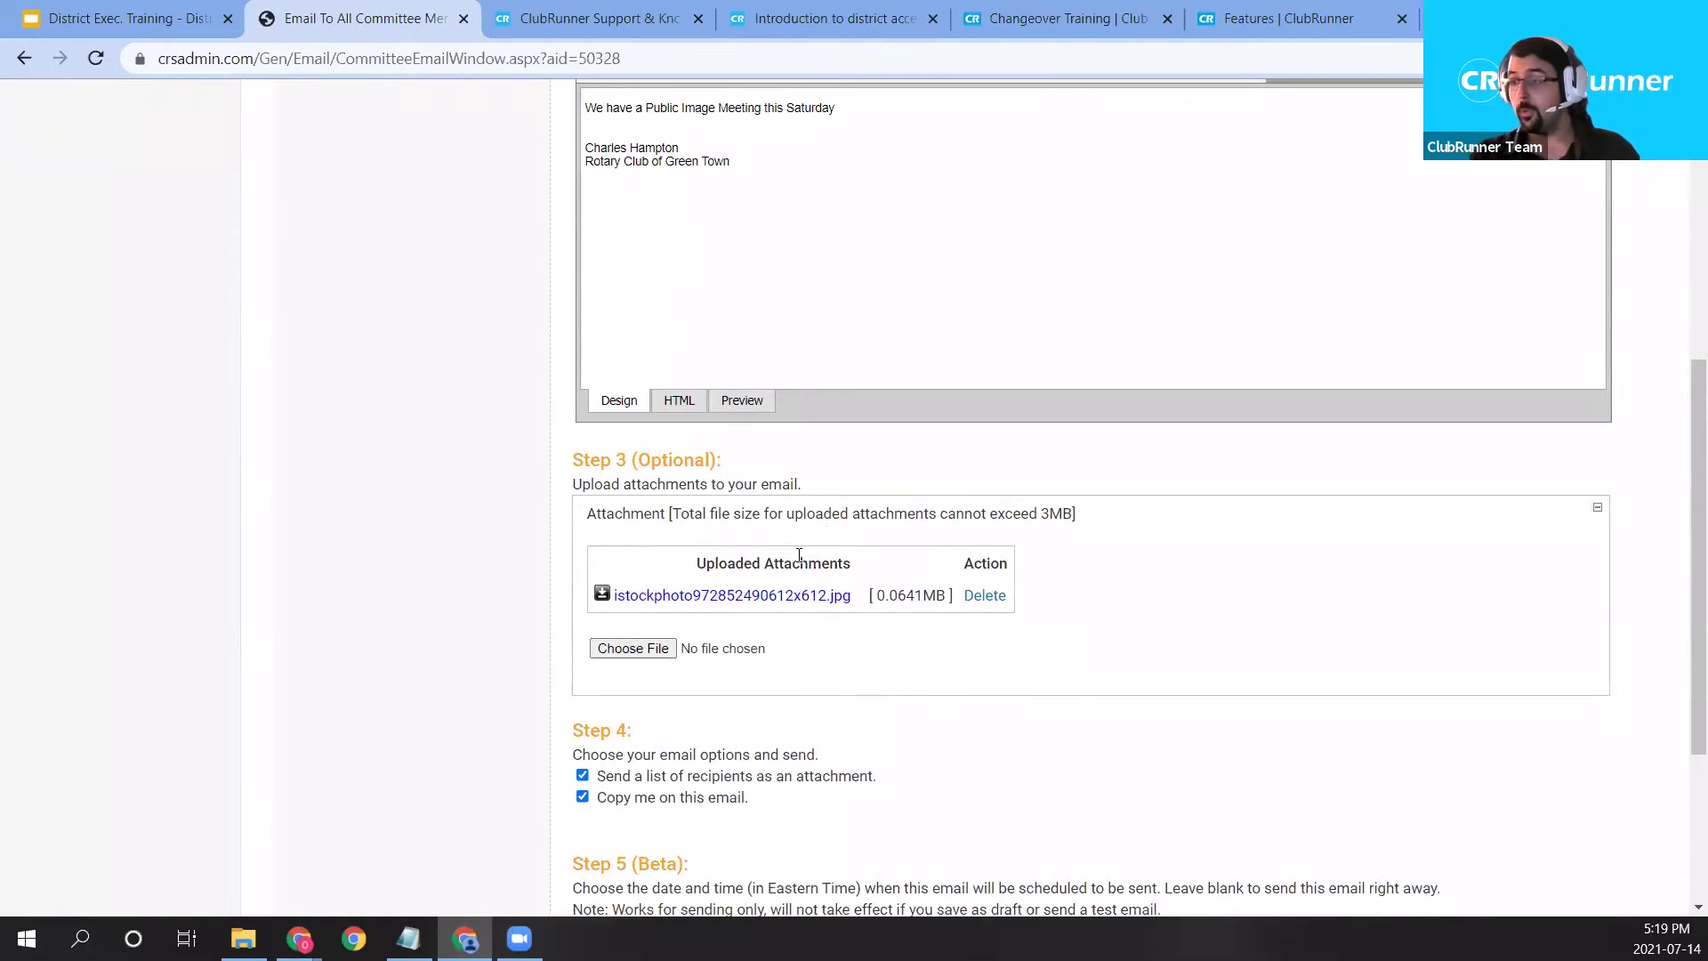
{"action": "scroll", "coordinate": [810, 552], "scroll_direction": "down", "scroll_amount": 1}
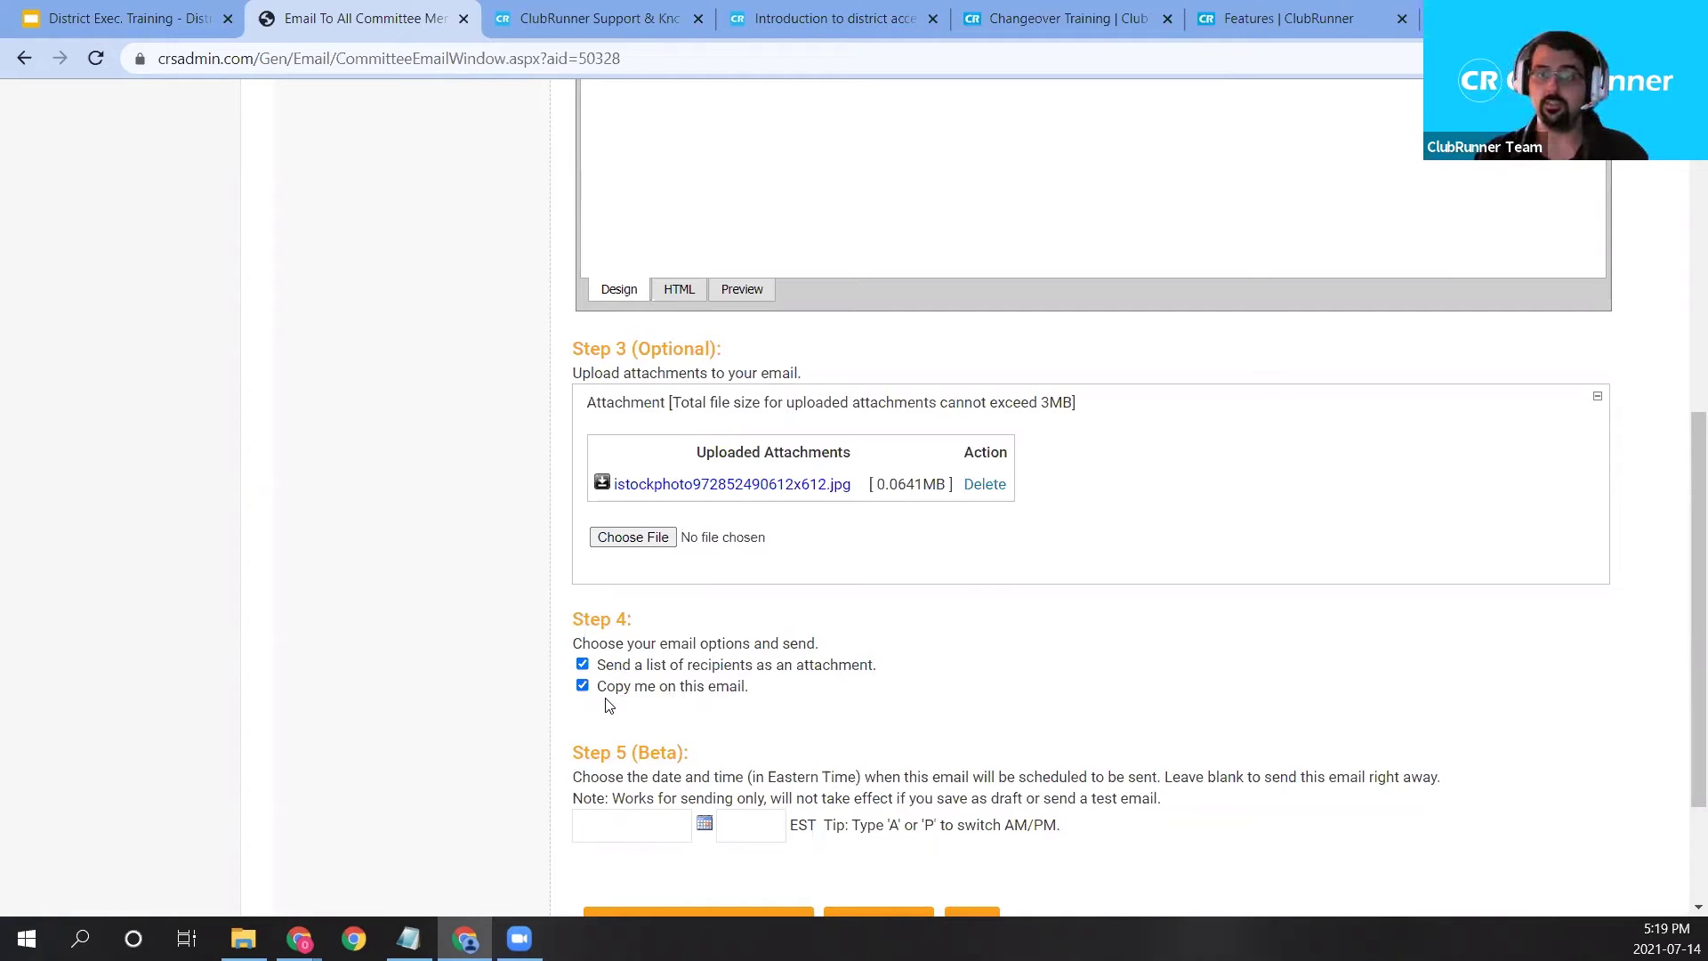
{"action": "scroll", "coordinate": [694, 676], "scroll_direction": "down", "scroll_amount": 1}
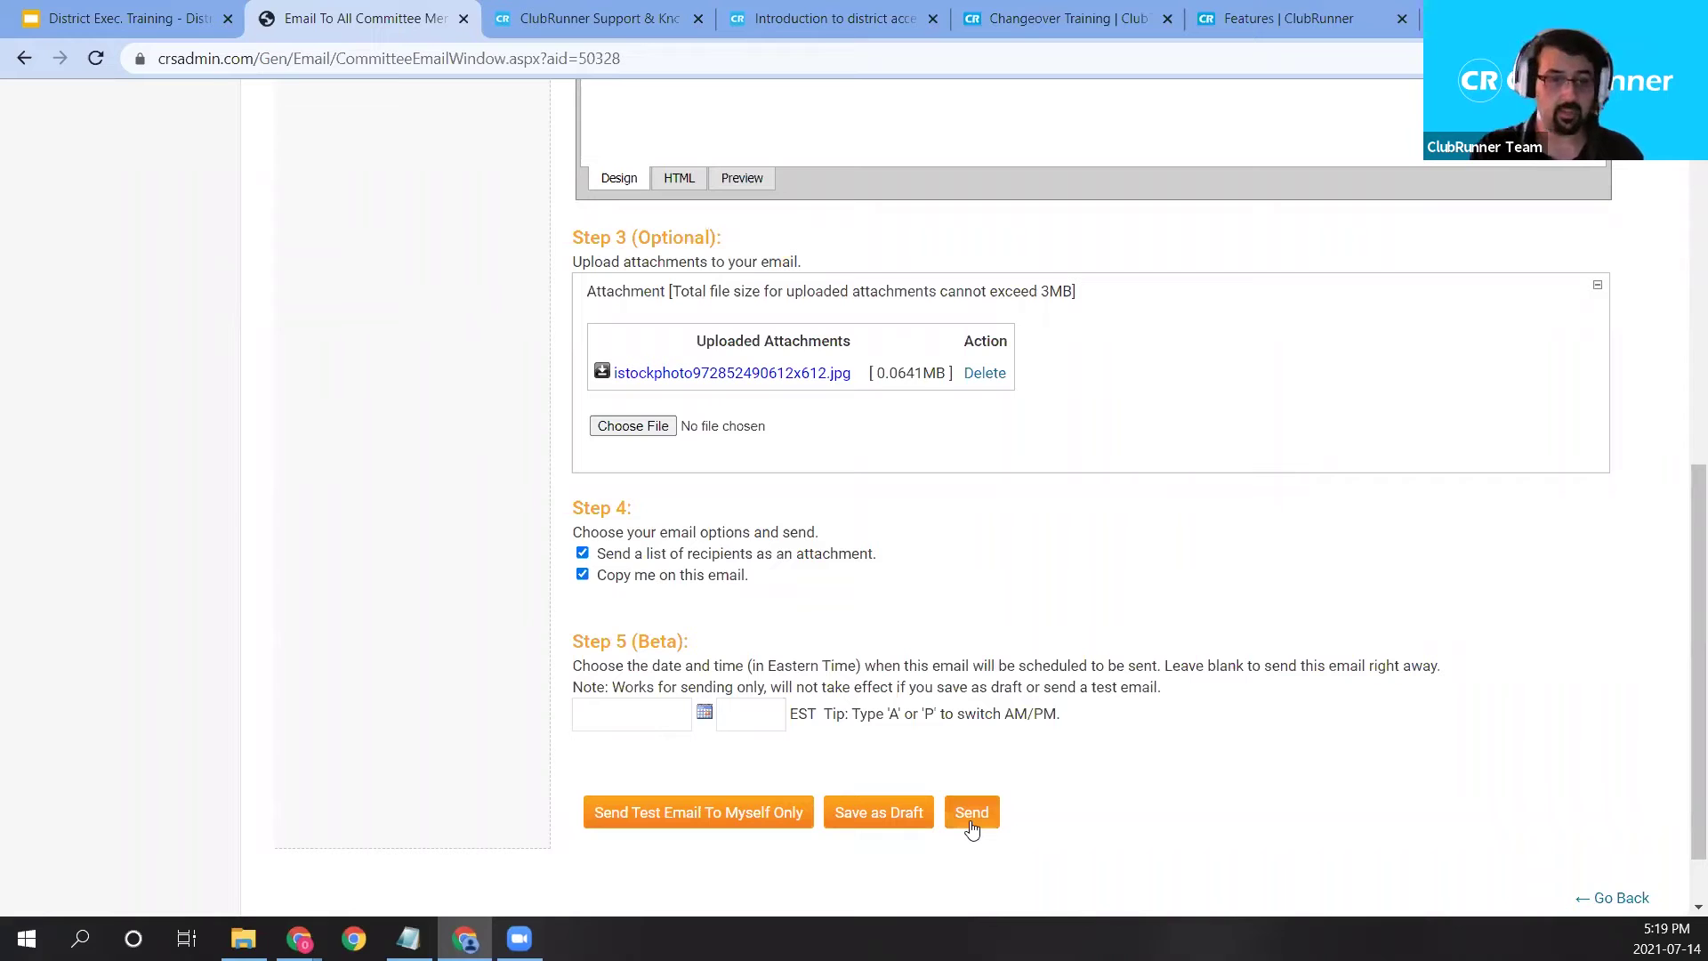
Pick 30 July 2021 as the send date and change the send time from 12:00 AM to 03:00 PM.
{"action": "left_click", "coordinate": [703, 715]}
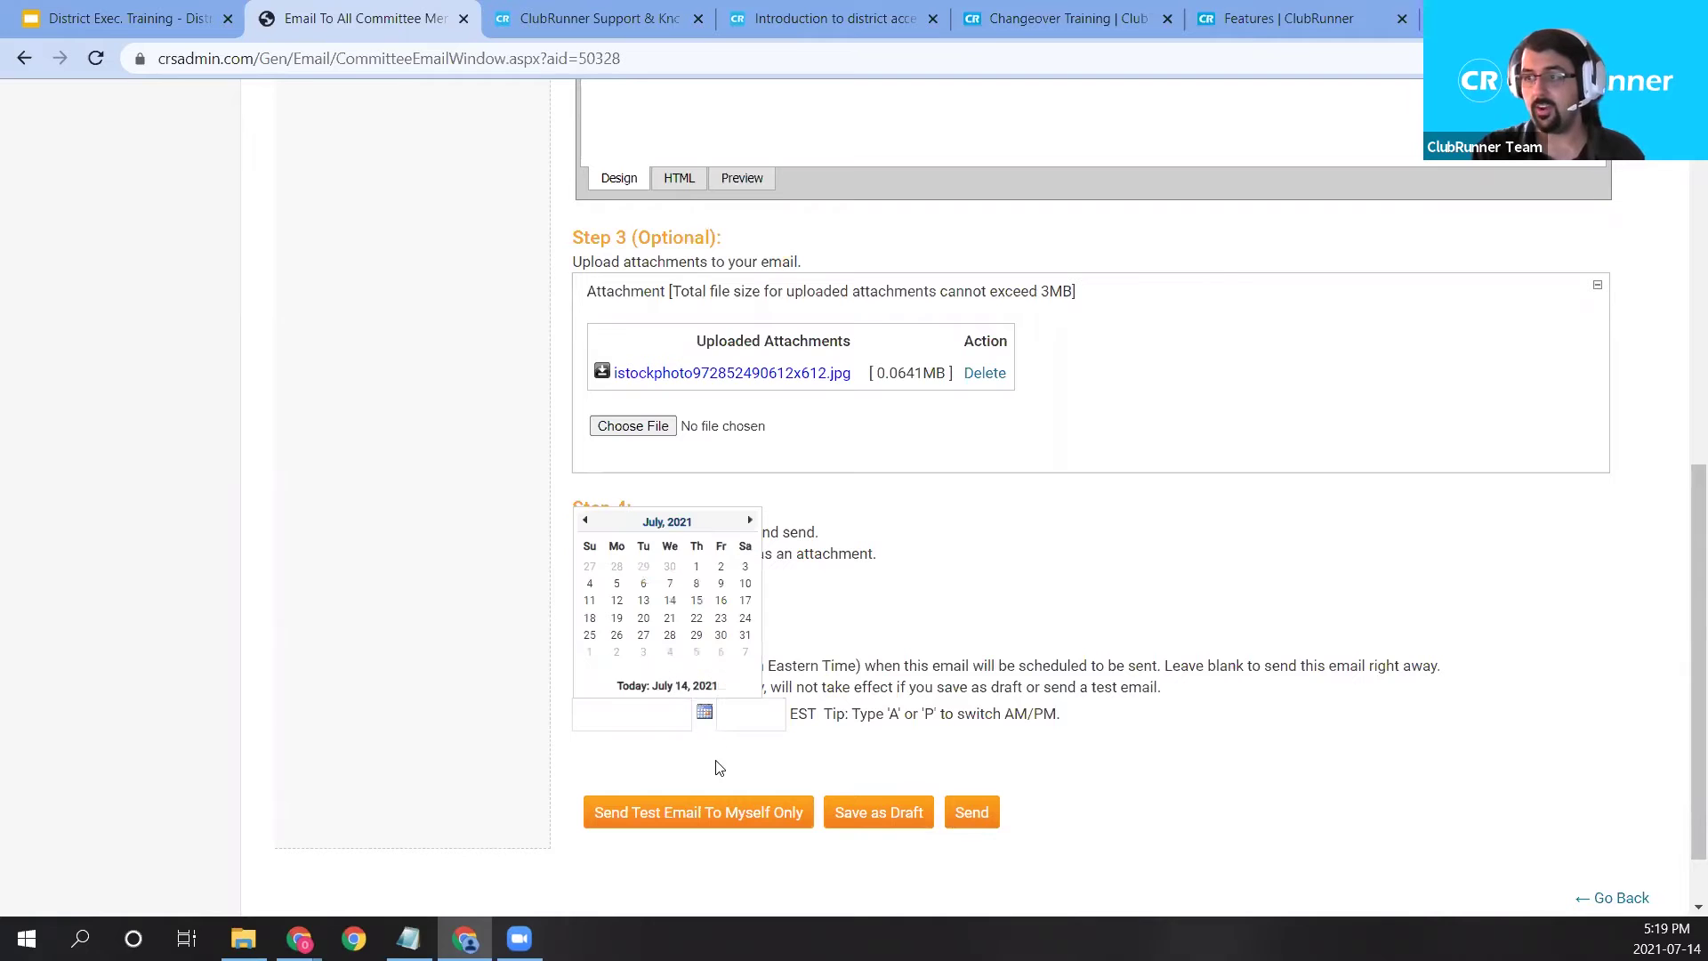
{"action": "left_click", "coordinate": [722, 635]}
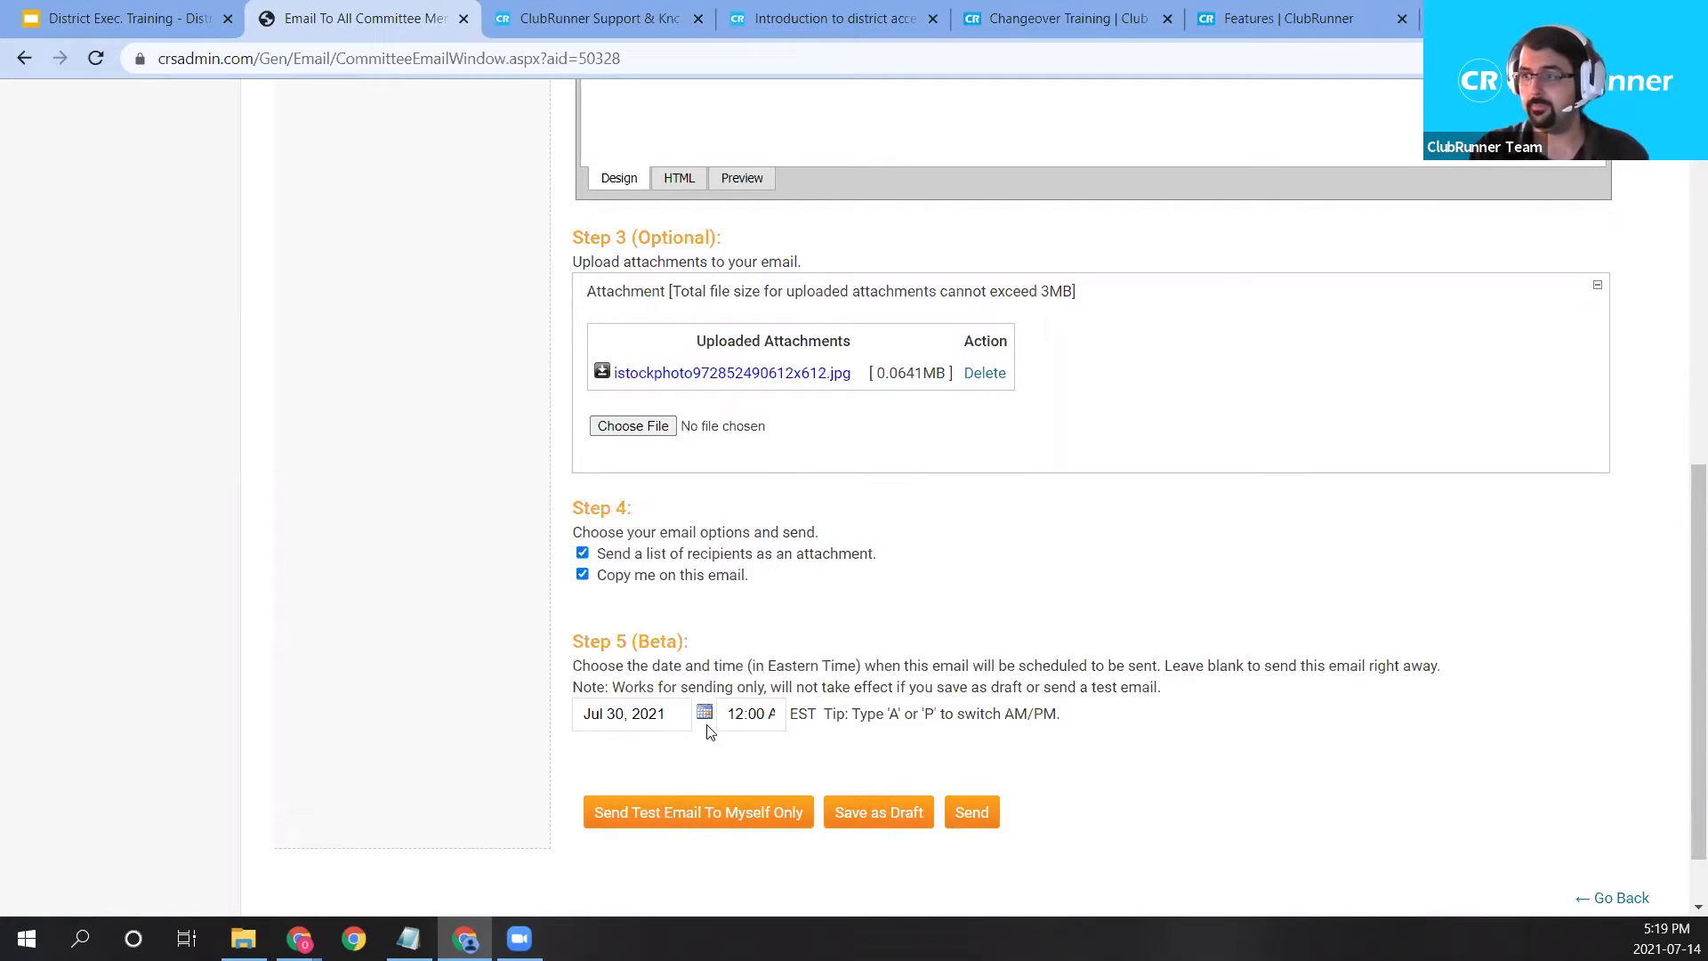
{"action": "left_click_drag", "start_coordinate": [731, 714], "coordinate": [818, 706]}
{"action": "left_click", "coordinate": [764, 717]}
{"action": "double_click", "coordinate": [761, 717]}
{"action": "left_click", "coordinate": [761, 719]}
{"action": "double_click", "coordinate": [751, 719]}
{"action": "left_click", "coordinate": [765, 716]}
{"action": "left_click_drag", "start_coordinate": [745, 717], "coordinate": [717, 714]}
{"action": "type", "text": "03"}
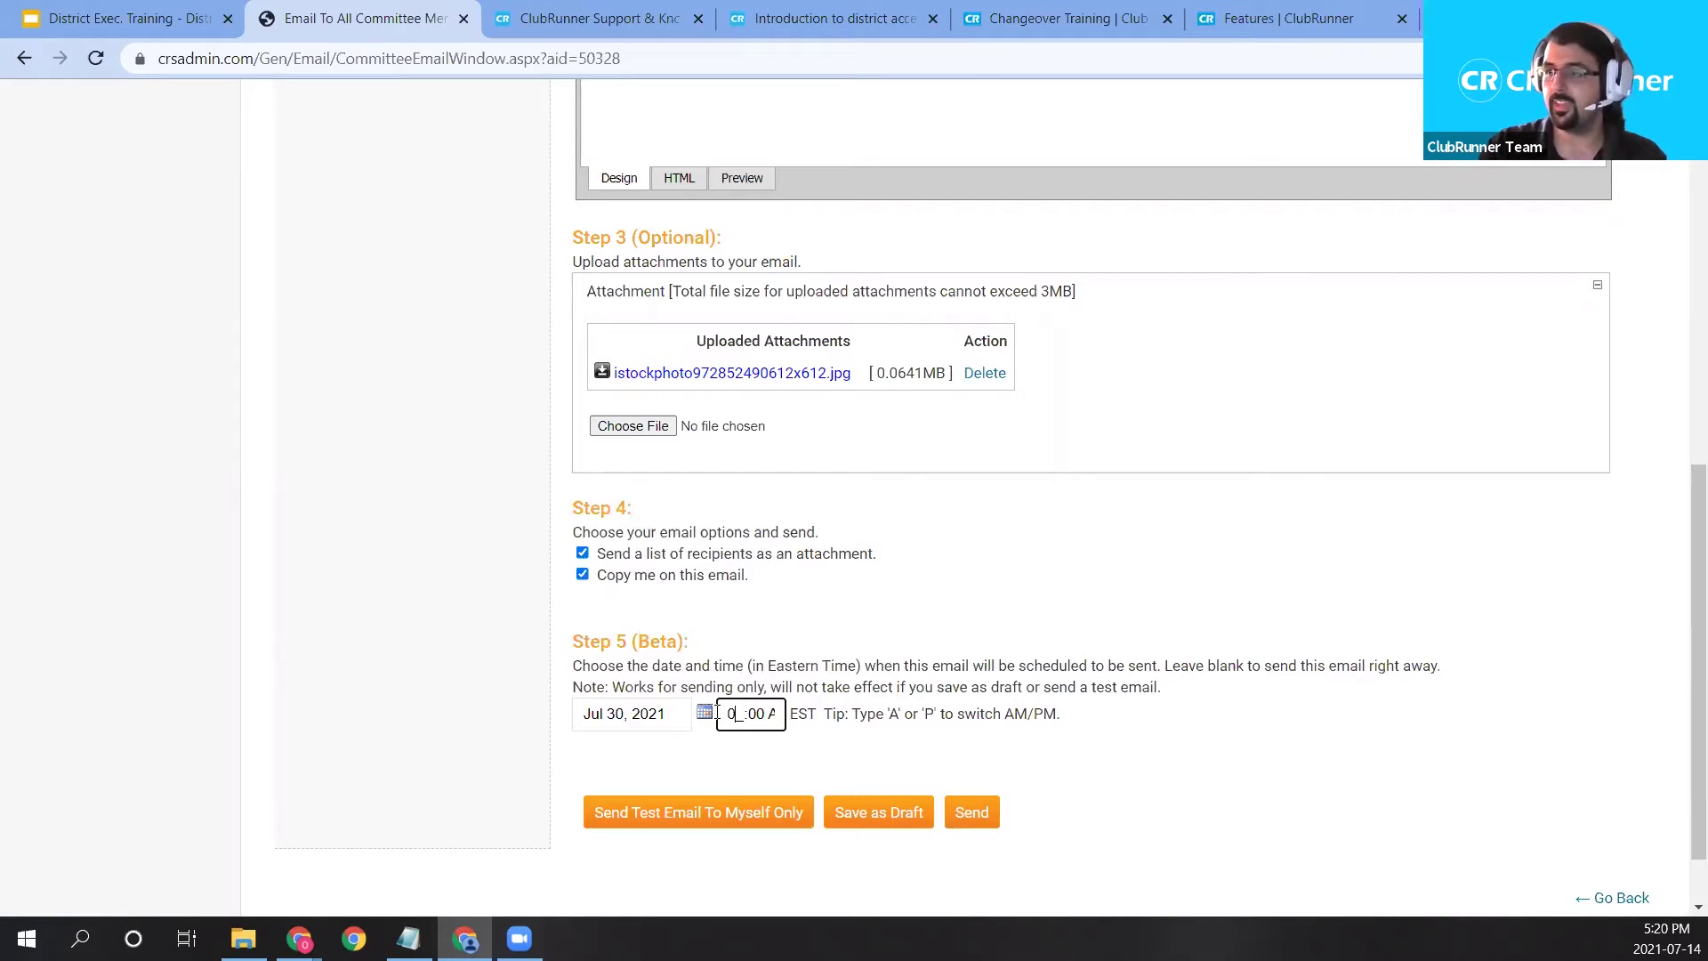
{"action": "double_click", "coordinate": [748, 723]}
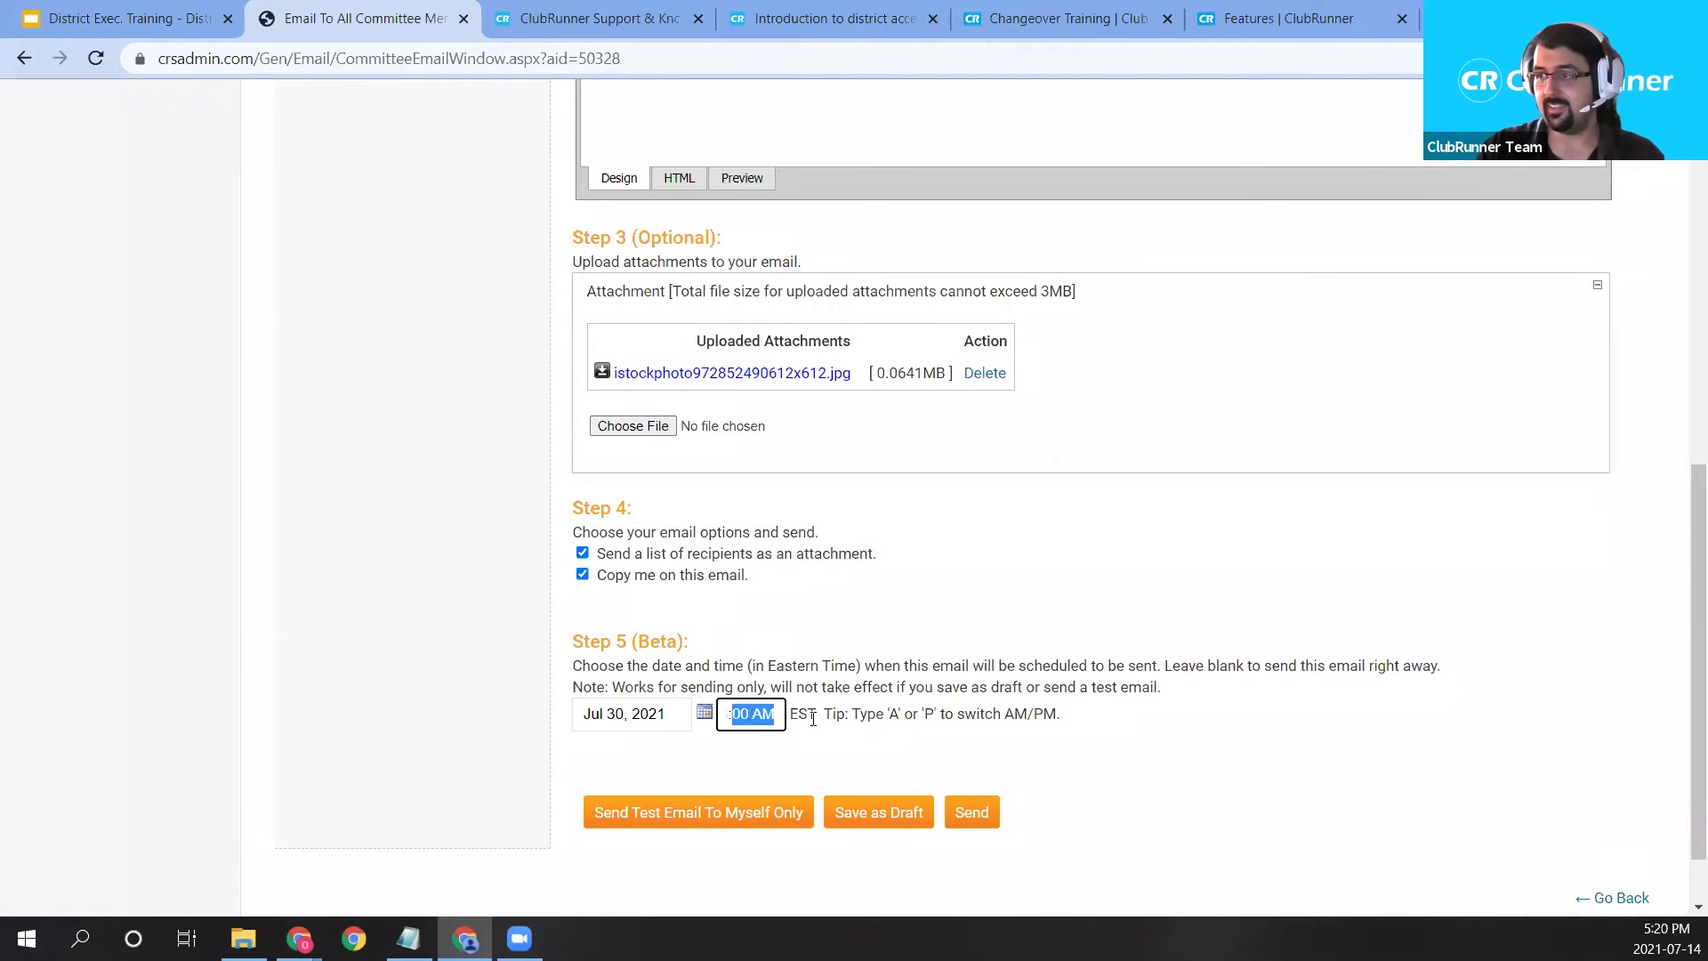
{"action": "left_click", "coordinate": [751, 719]}
{"action": "key", "text": "p"}
{"action": "left_click", "coordinate": [889, 702]}
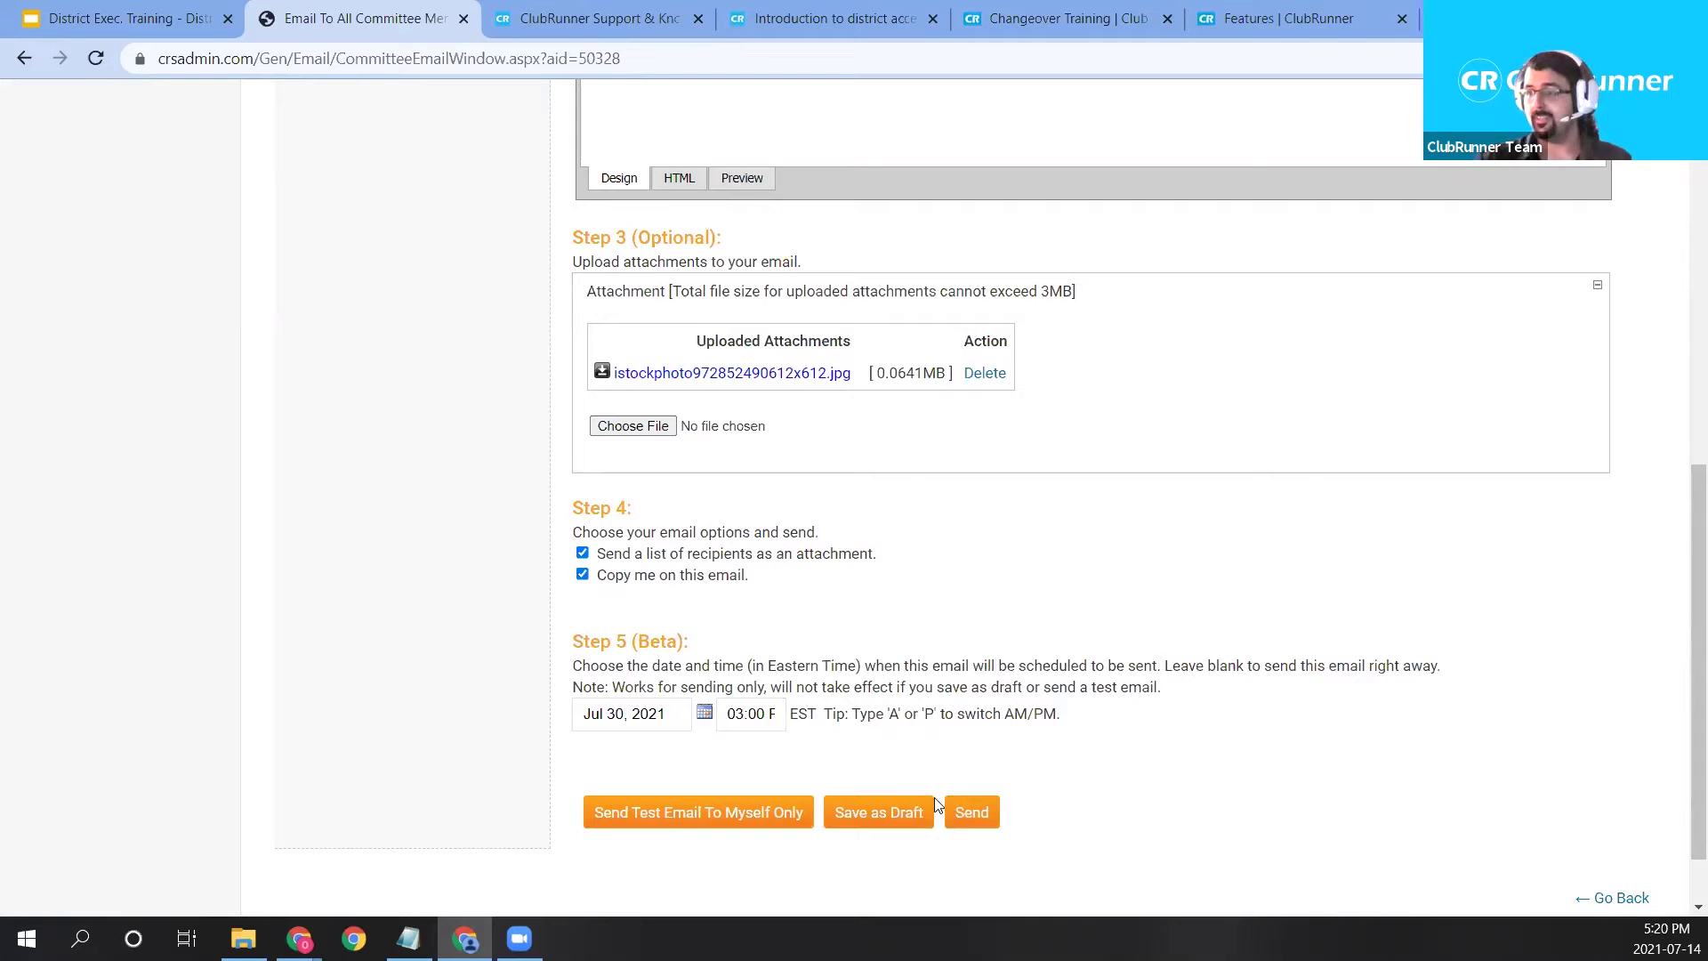
{"action": "left_click", "coordinate": [982, 830]}
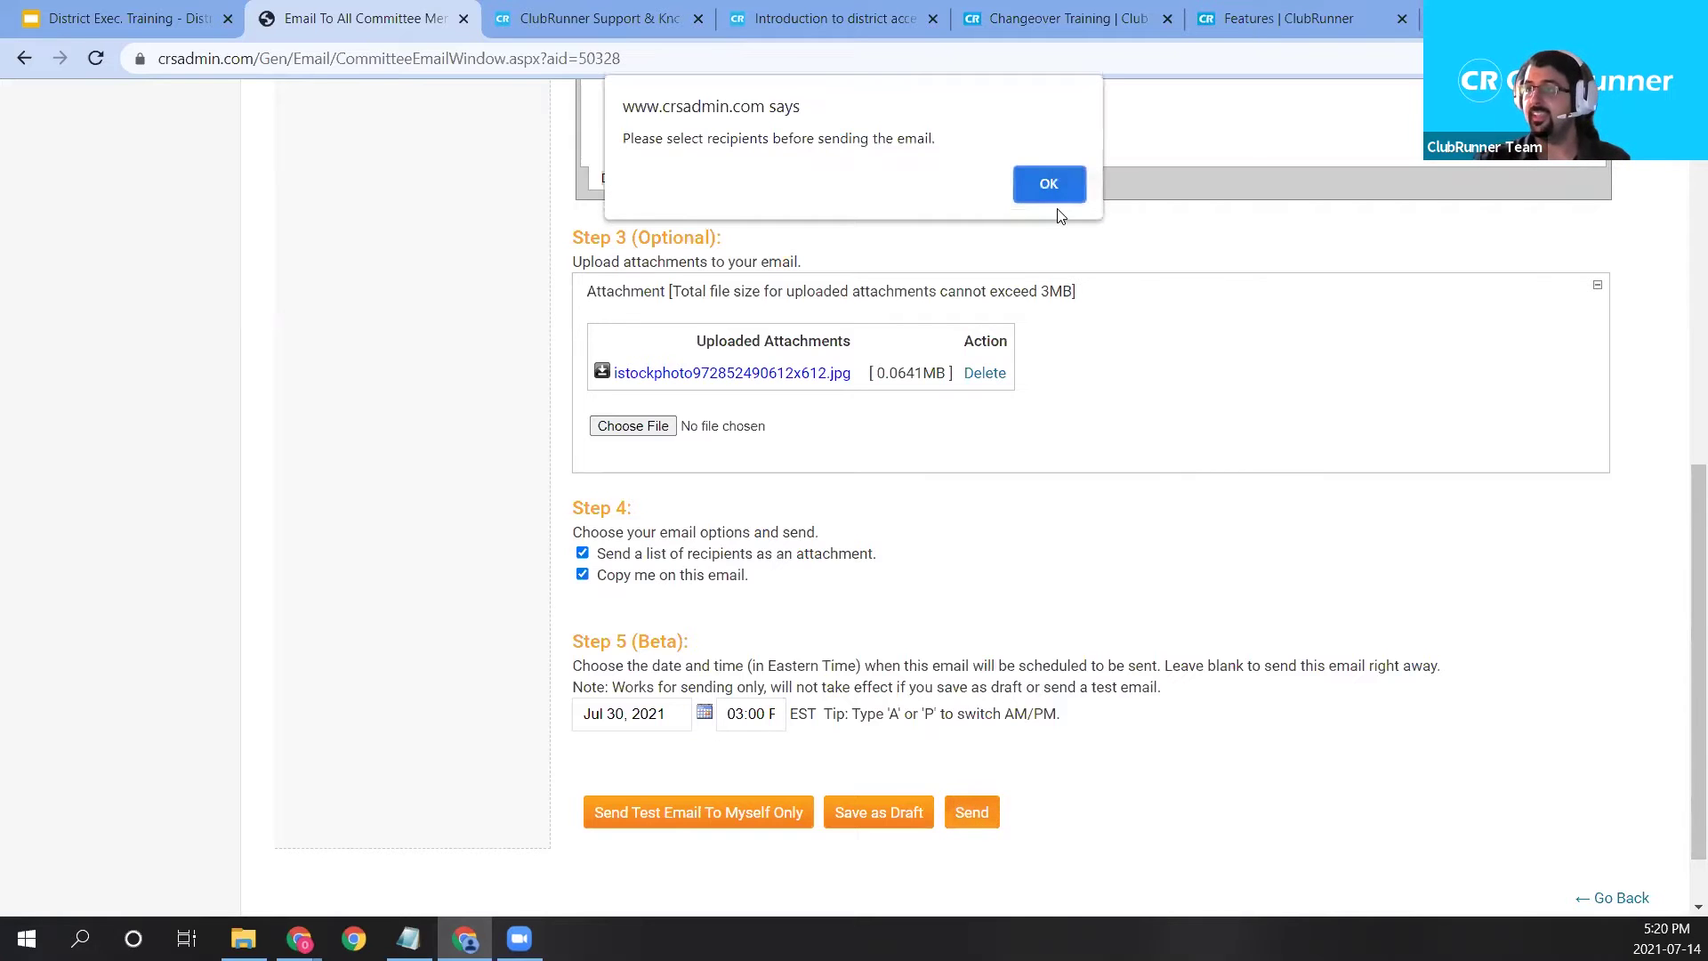
{"action": "left_click", "coordinate": [1049, 184]}
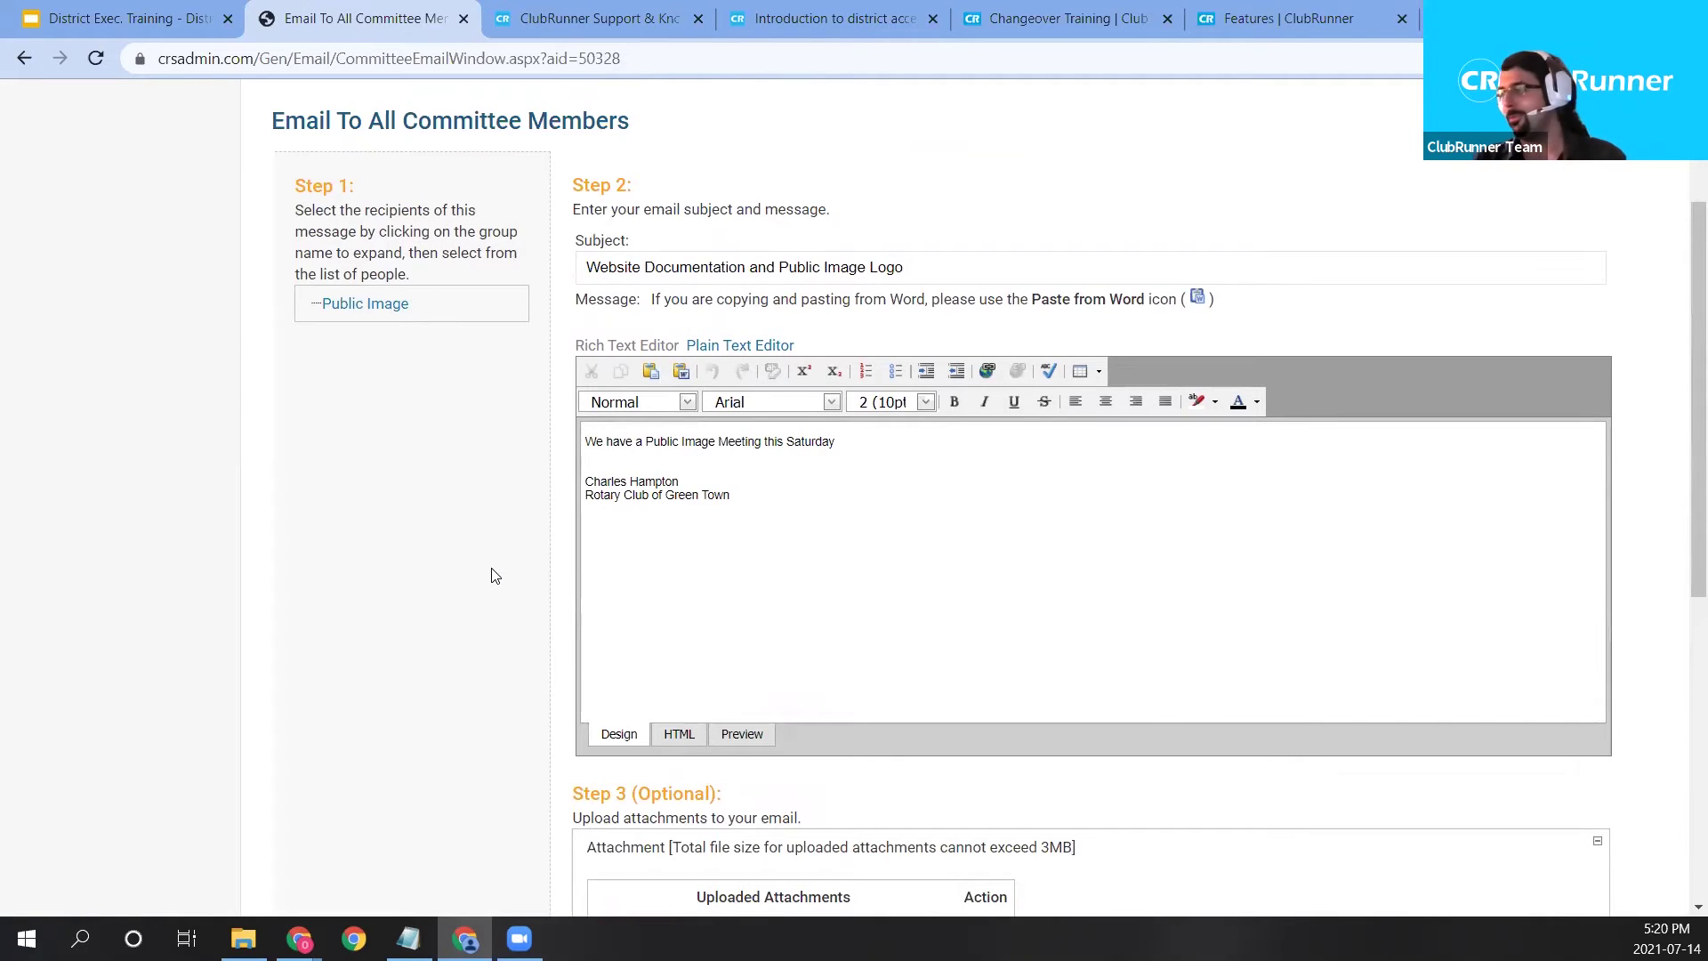
{"action": "scroll", "coordinate": [495, 575], "scroll_direction": "down", "scroll_amount": 1}
{"action": "scroll", "coordinate": [495, 576], "scroll_direction": "up", "scroll_amount": 2}
{"action": "right_click", "coordinate": [380, 418]}
{"action": "left_click", "coordinate": [319, 503]}
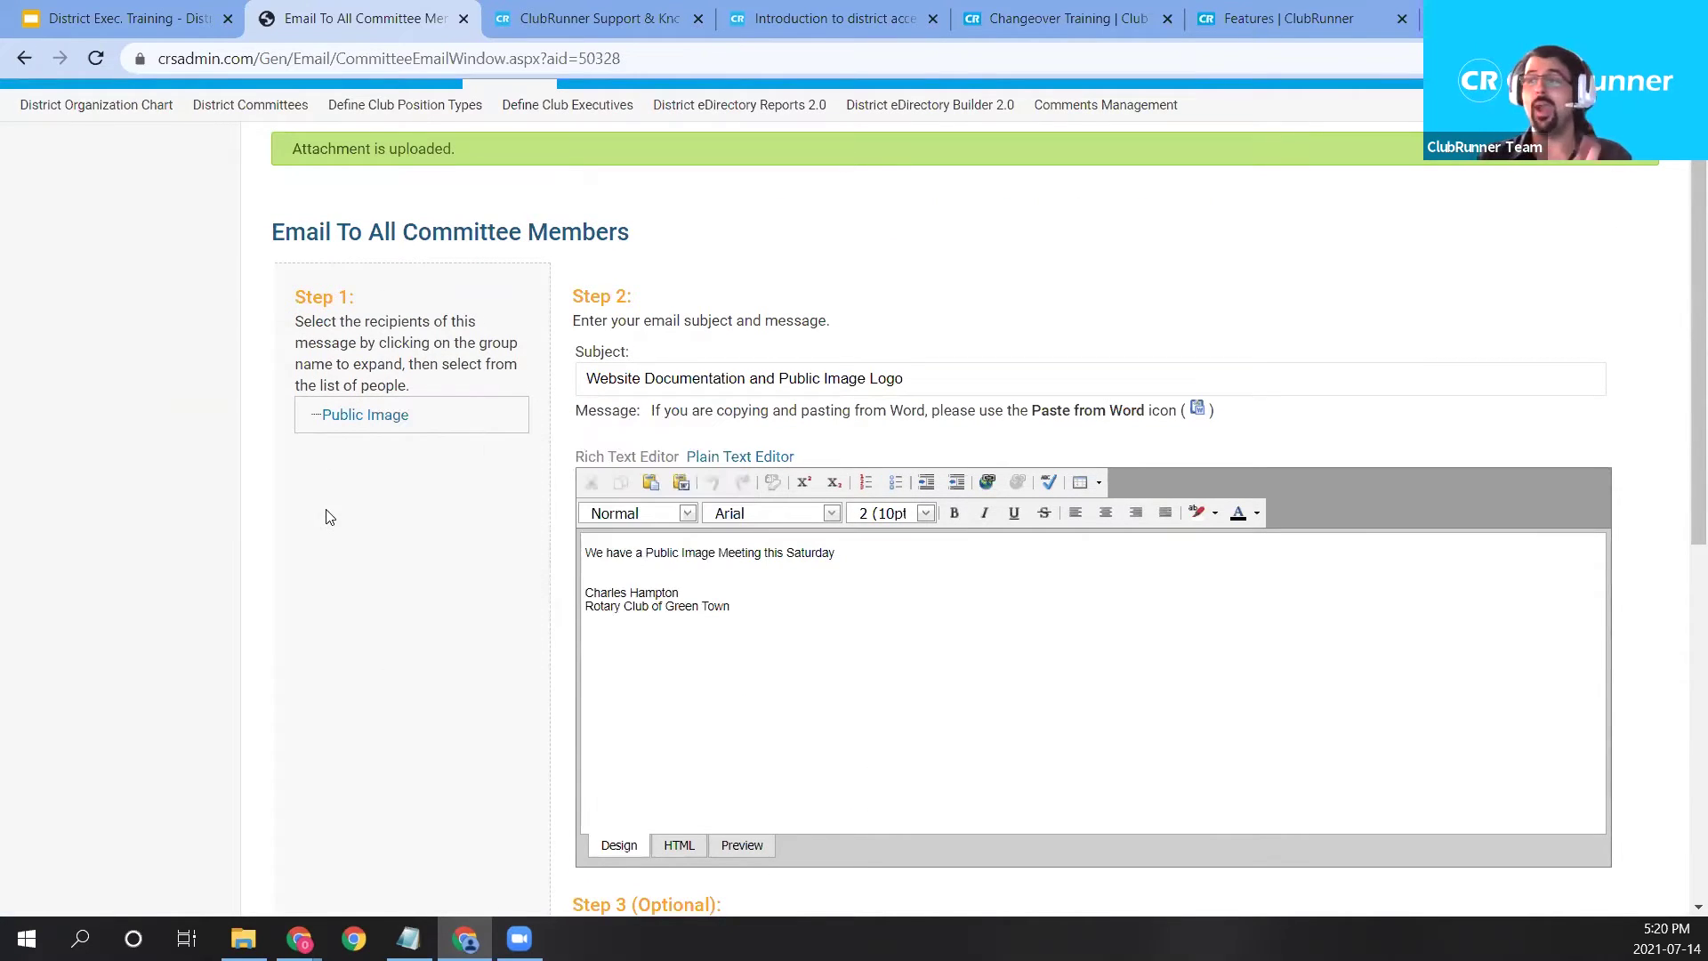
{"action": "scroll", "coordinate": [638, 698], "scroll_direction": "down", "scroll_amount": 4}
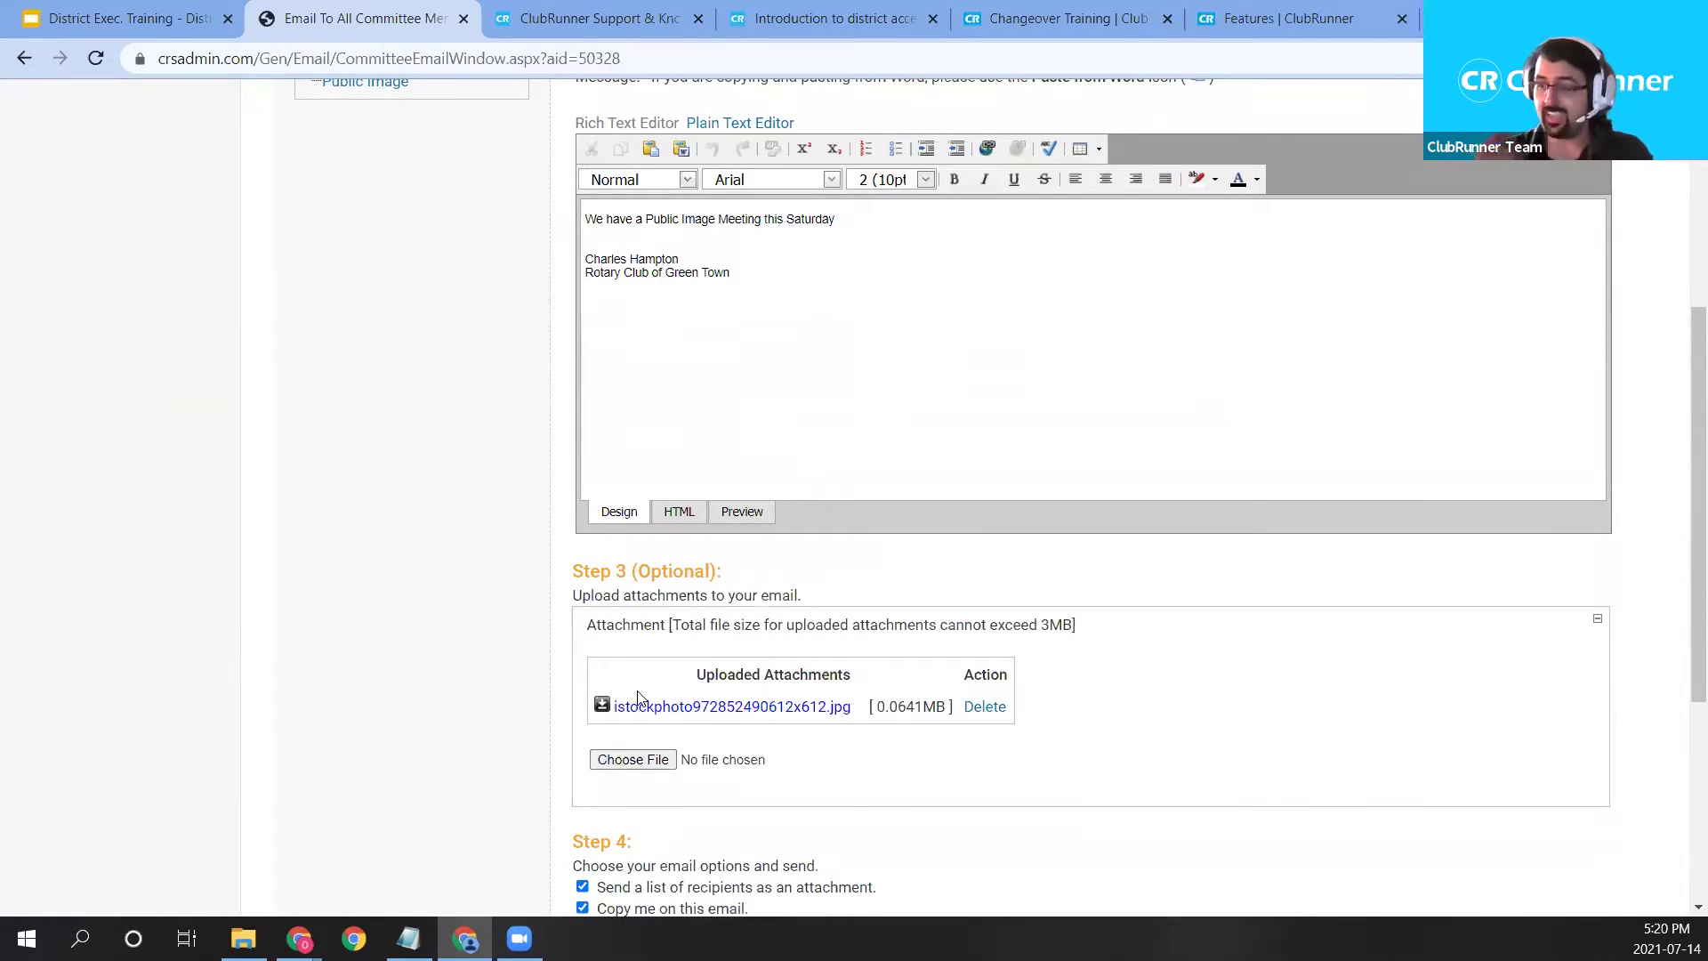
{"action": "scroll", "coordinate": [782, 724], "scroll_direction": "down", "scroll_amount": 4}
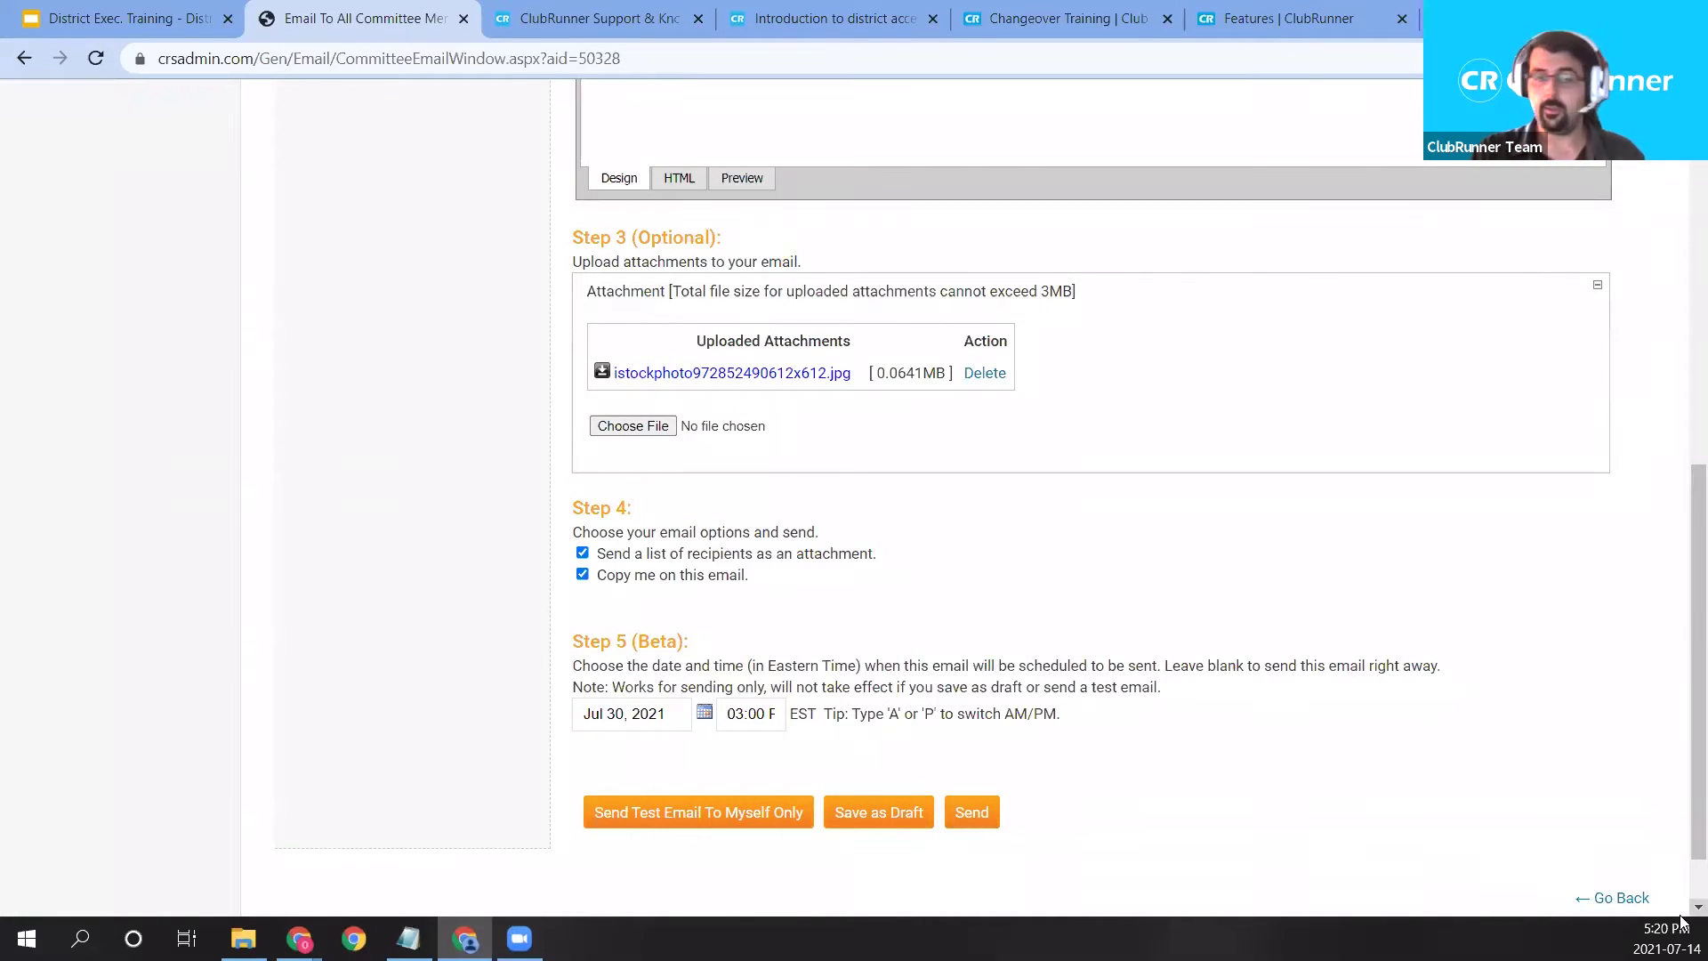
{"action": "scroll", "coordinate": [1273, 664], "scroll_direction": "up", "scroll_amount": 9}
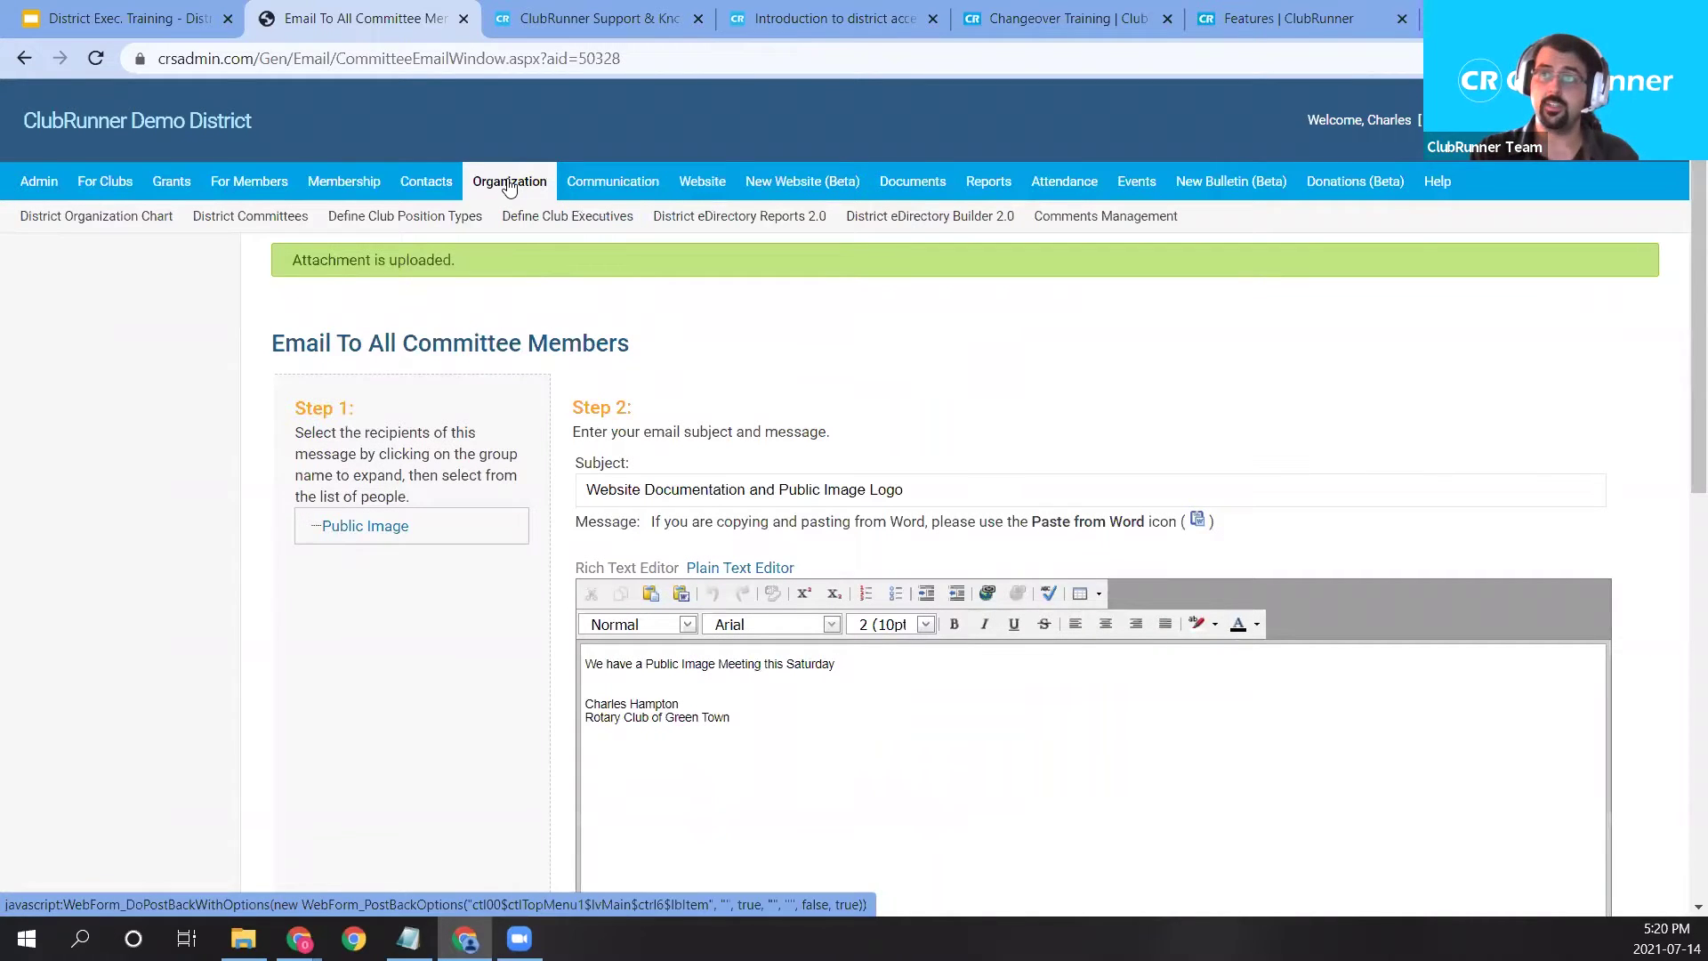
Go to the District Organization Chart and open Communication > Email Services.
{"action": "left_click", "coordinate": [131, 225]}
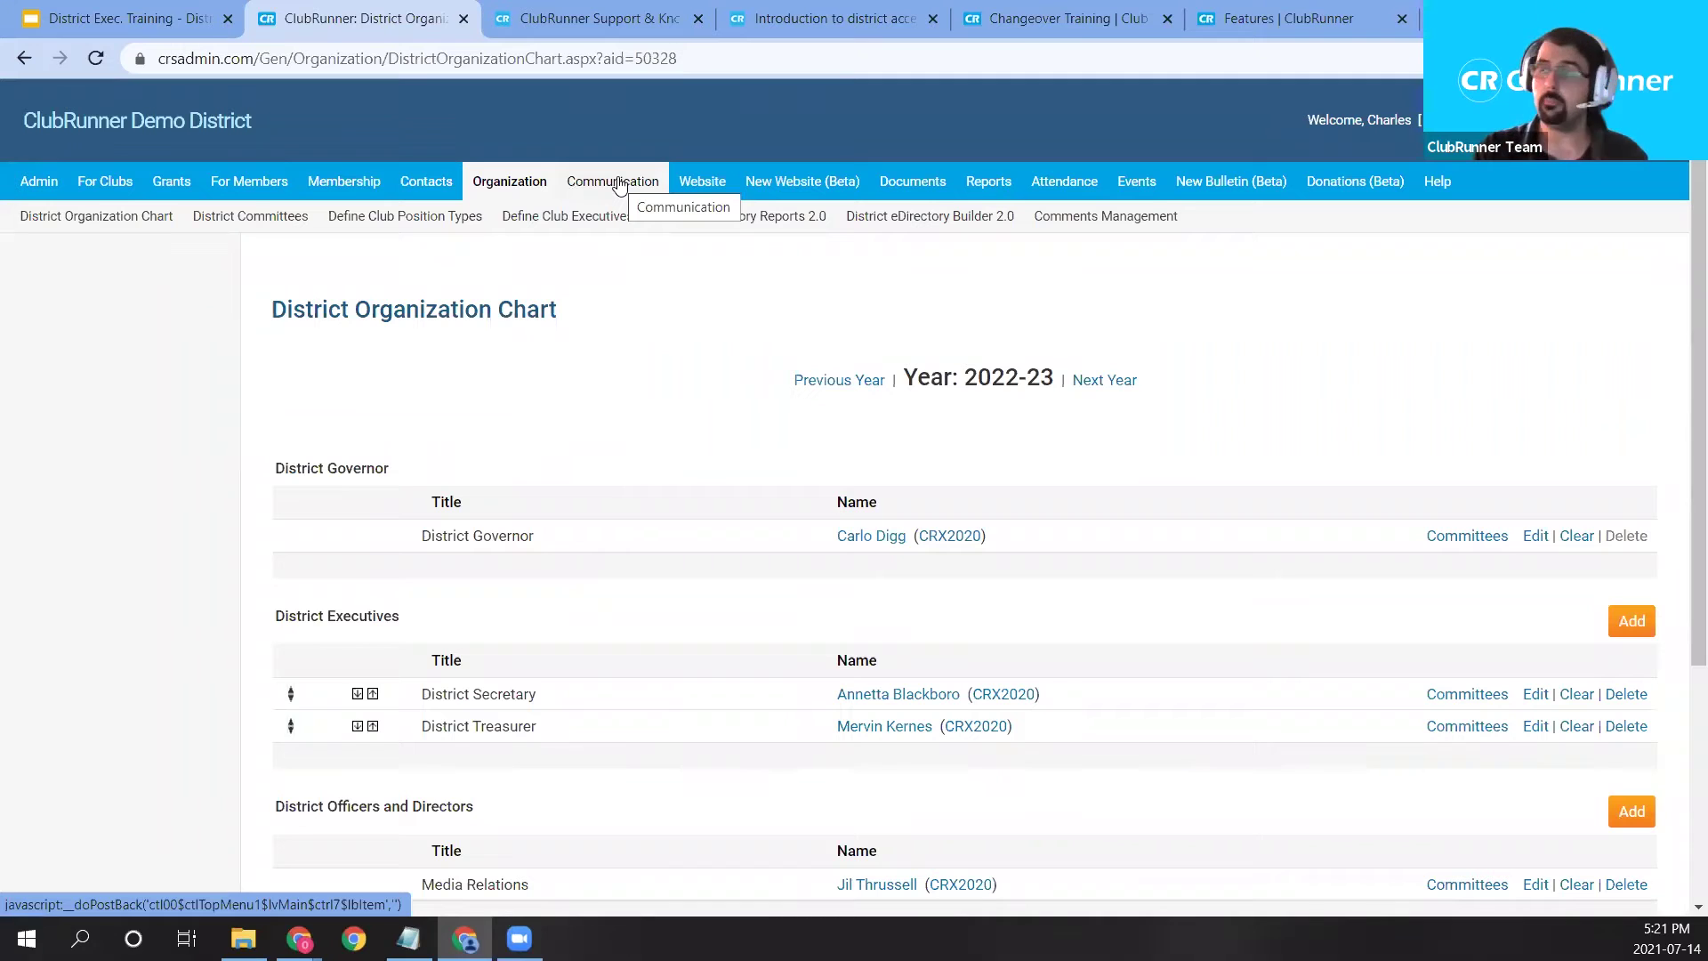
{"action": "left_click", "coordinate": [620, 183]}
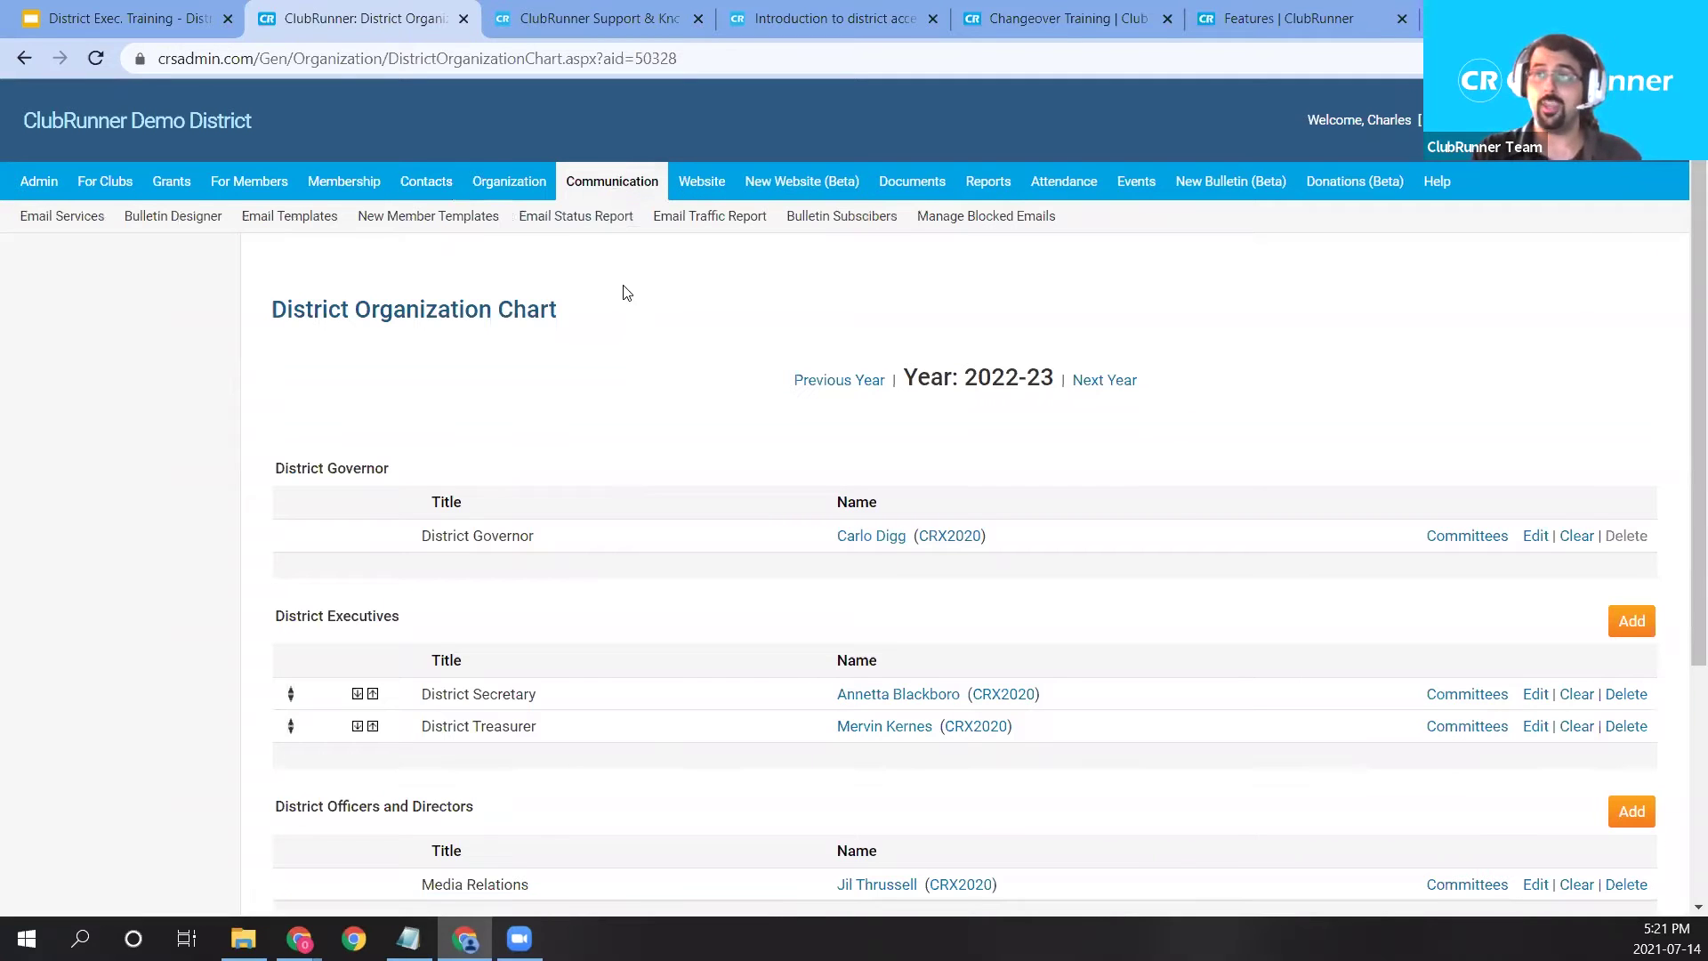
{"action": "left_click", "coordinate": [89, 228]}
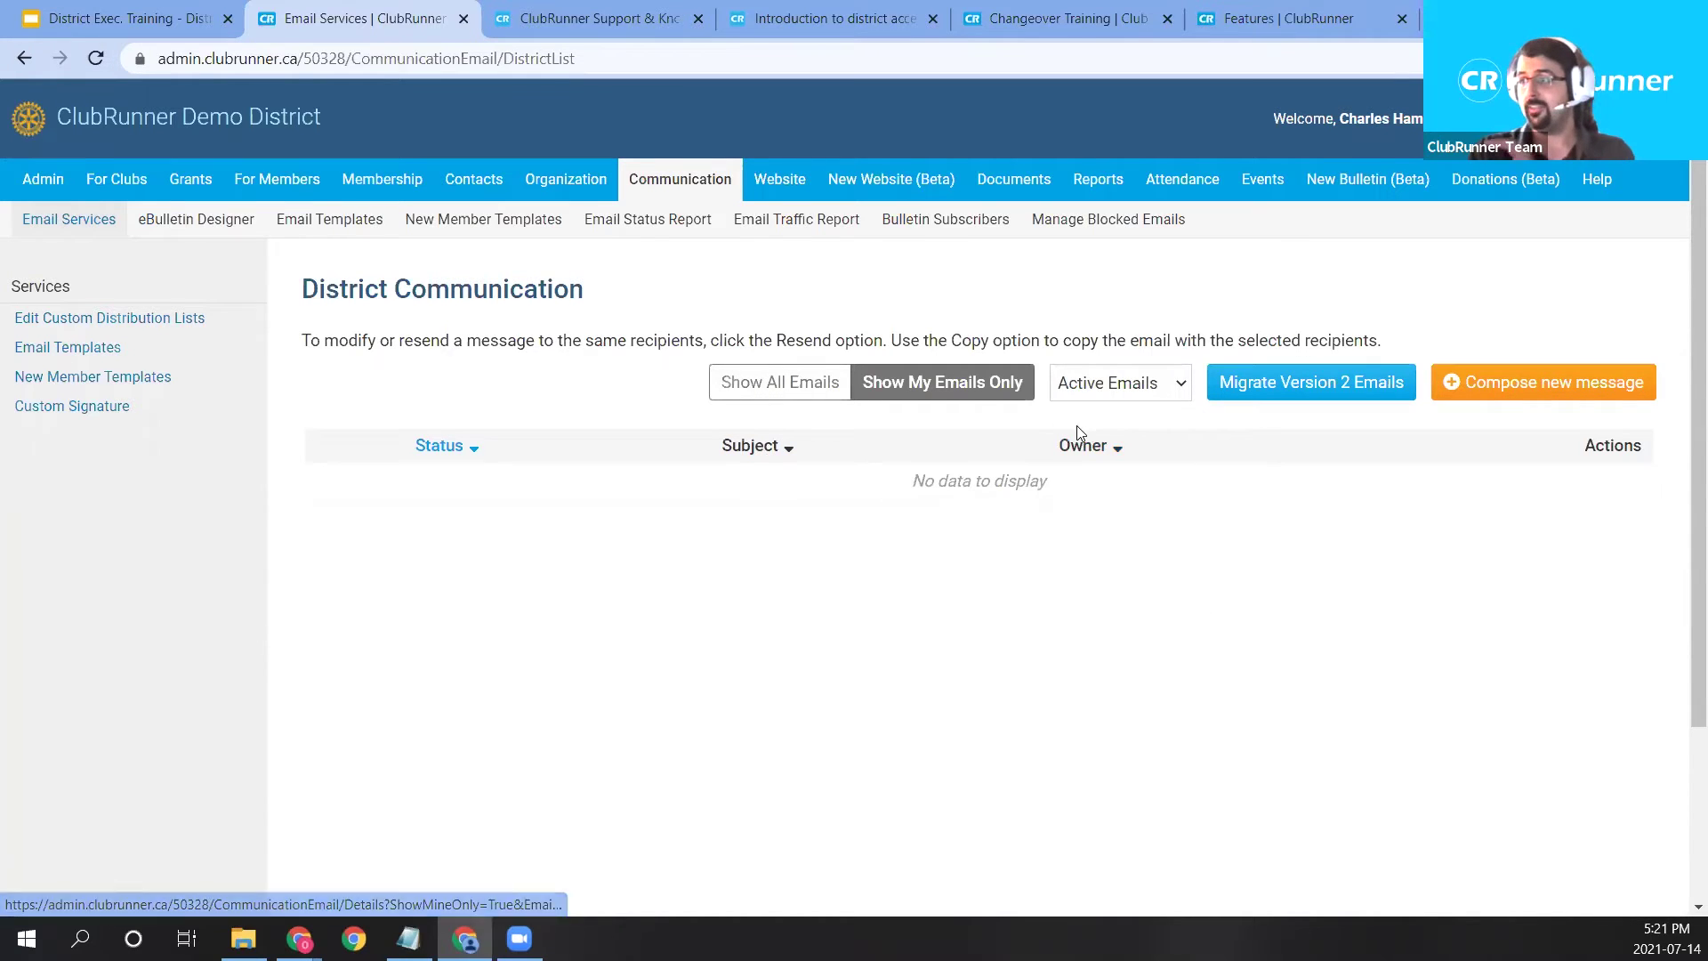
Start a new district email, return to the list, and open the new Draft's Actions menu.
{"action": "left_click", "coordinate": [1540, 401]}
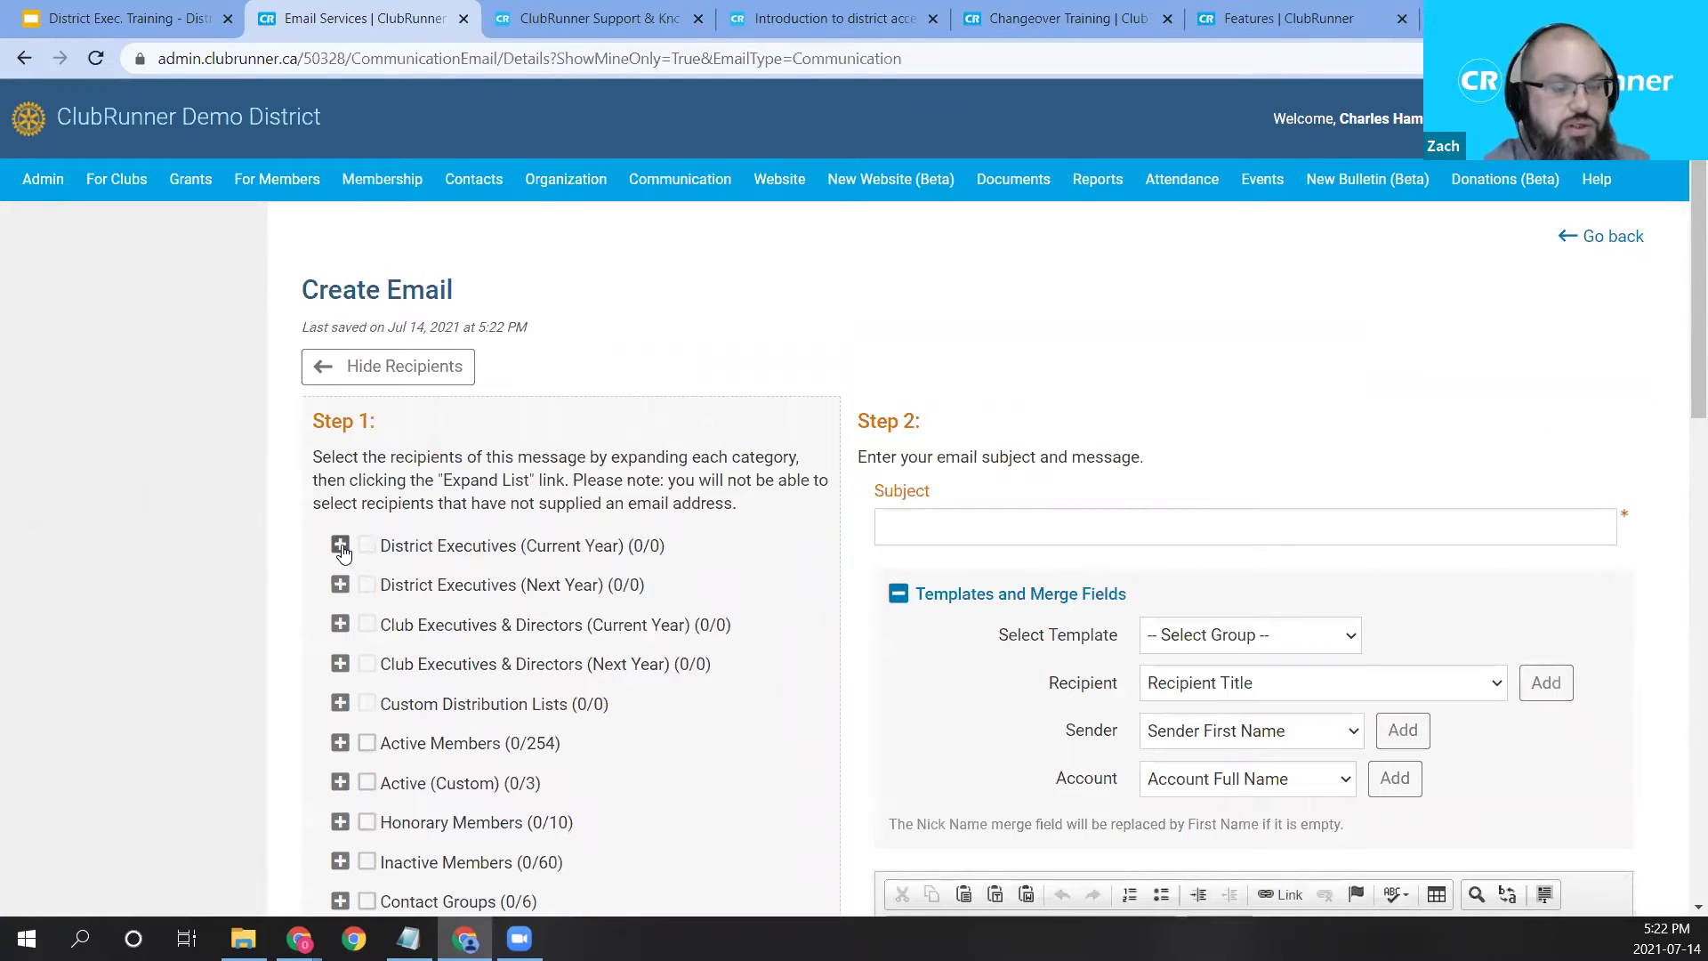
{"action": "left_click", "coordinate": [1583, 240]}
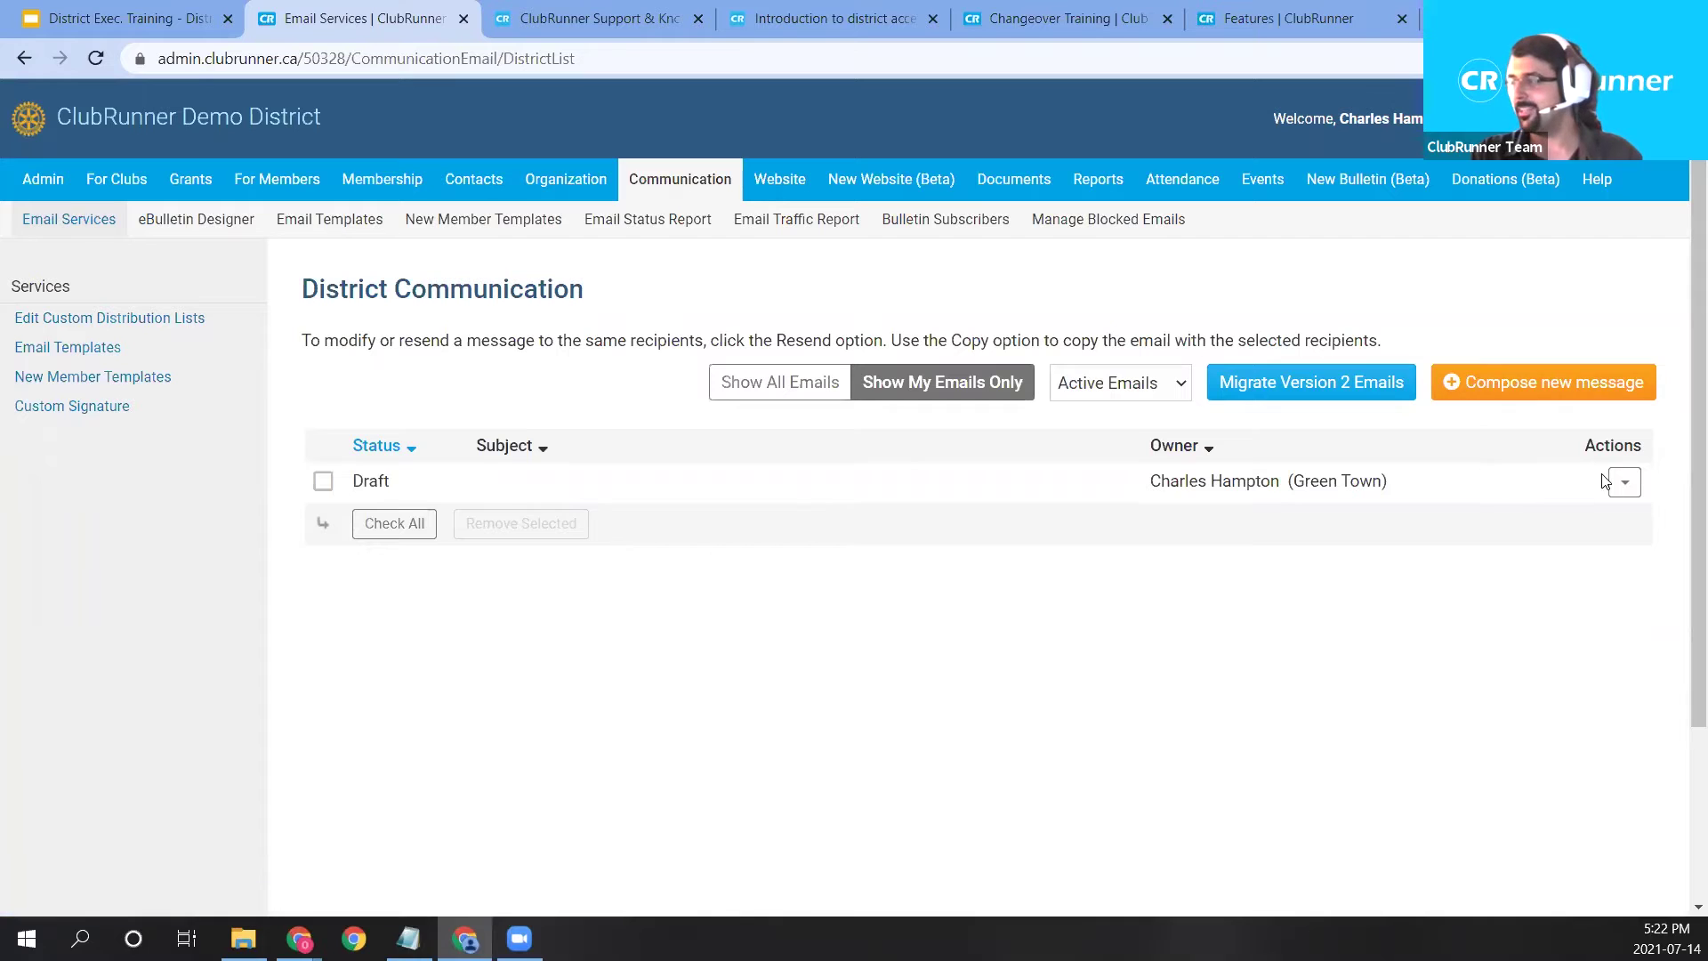
{"action": "double_click", "coordinate": [369, 488]}
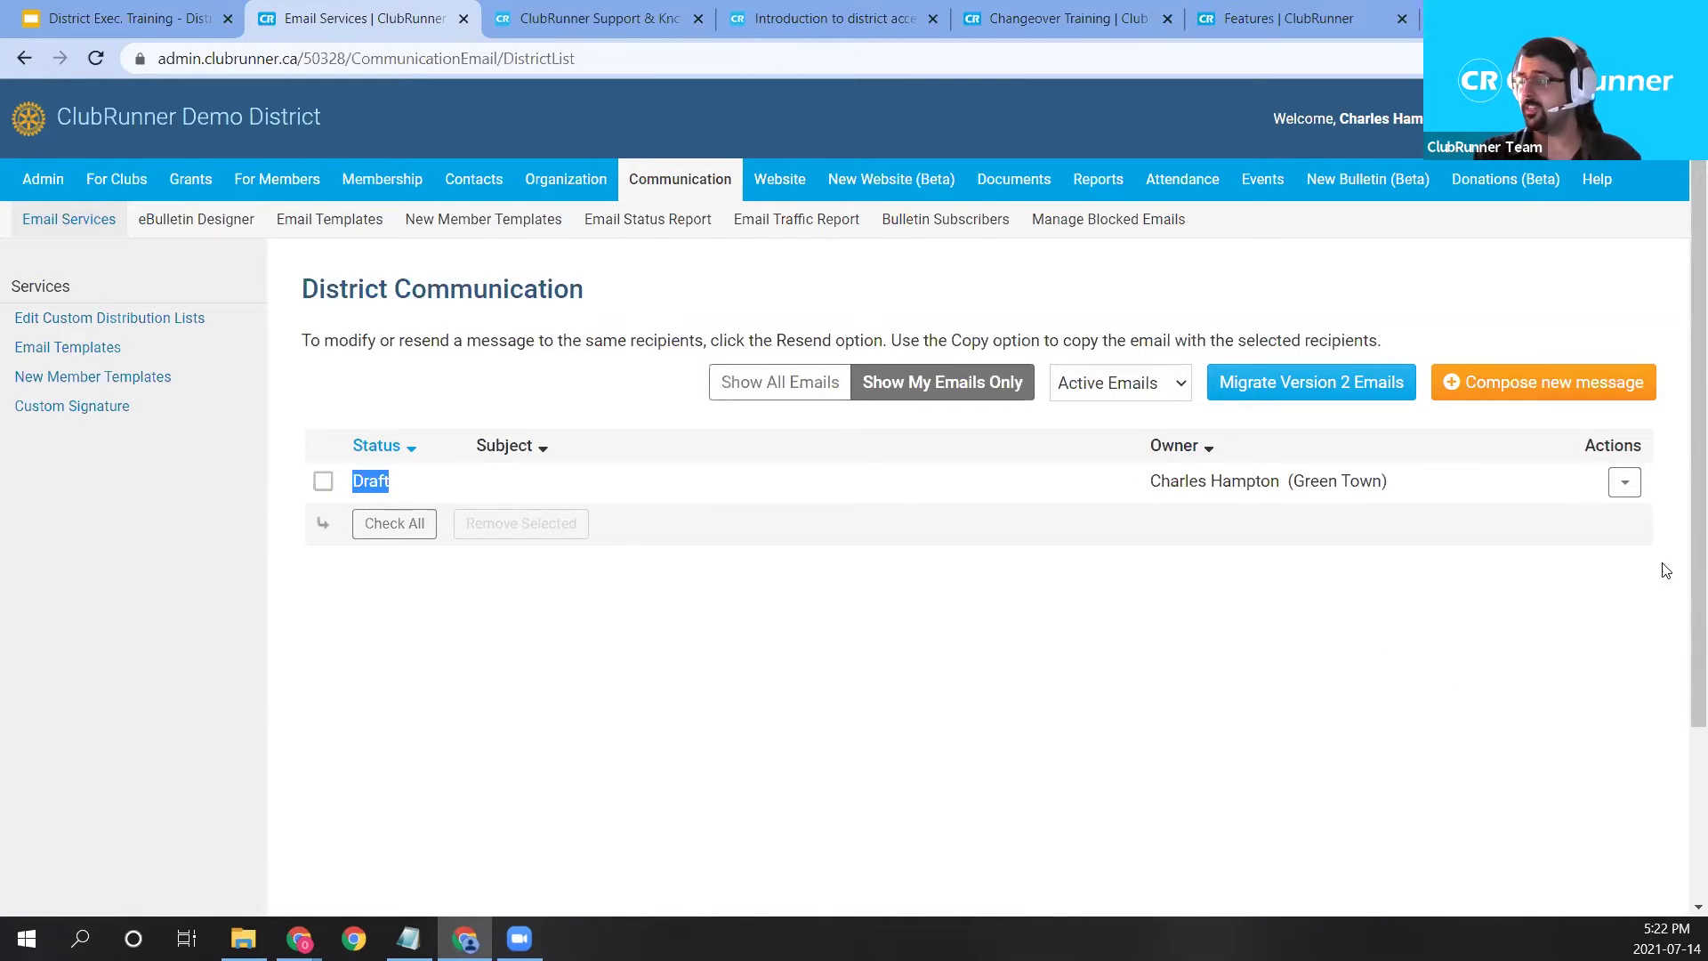
{"action": "left_click", "coordinate": [1626, 487]}
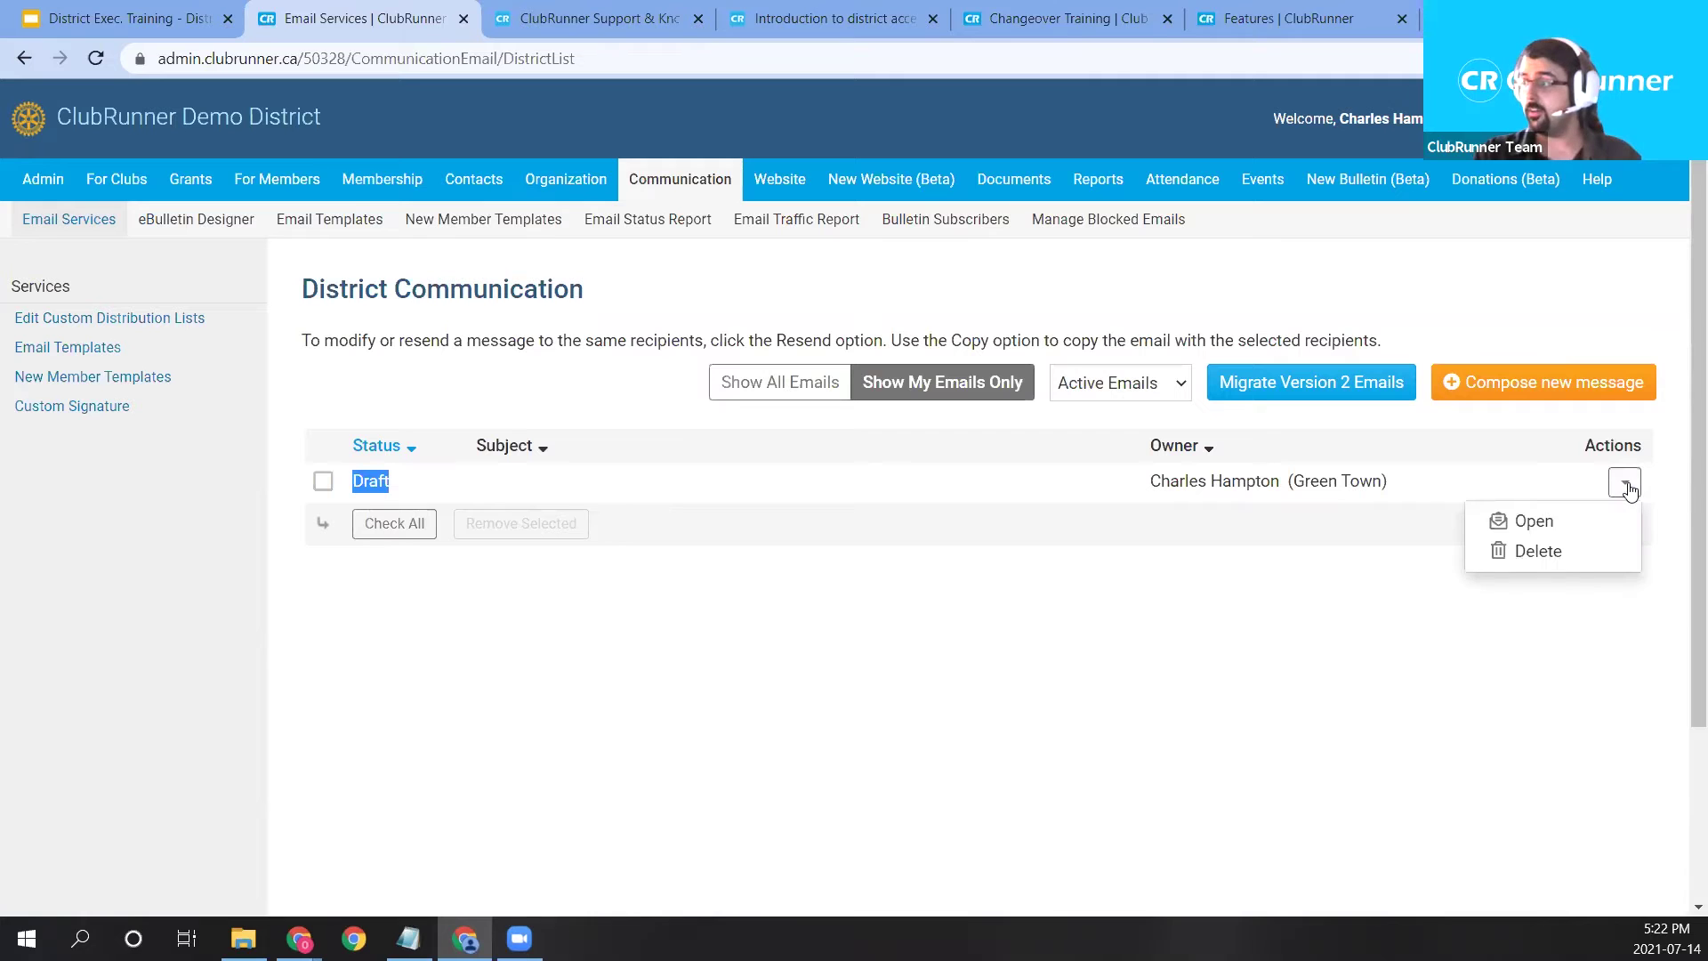
Open the draft and tick Active Members (203/254) as recipients, expanding its club list.
{"action": "left_click", "coordinate": [1567, 530]}
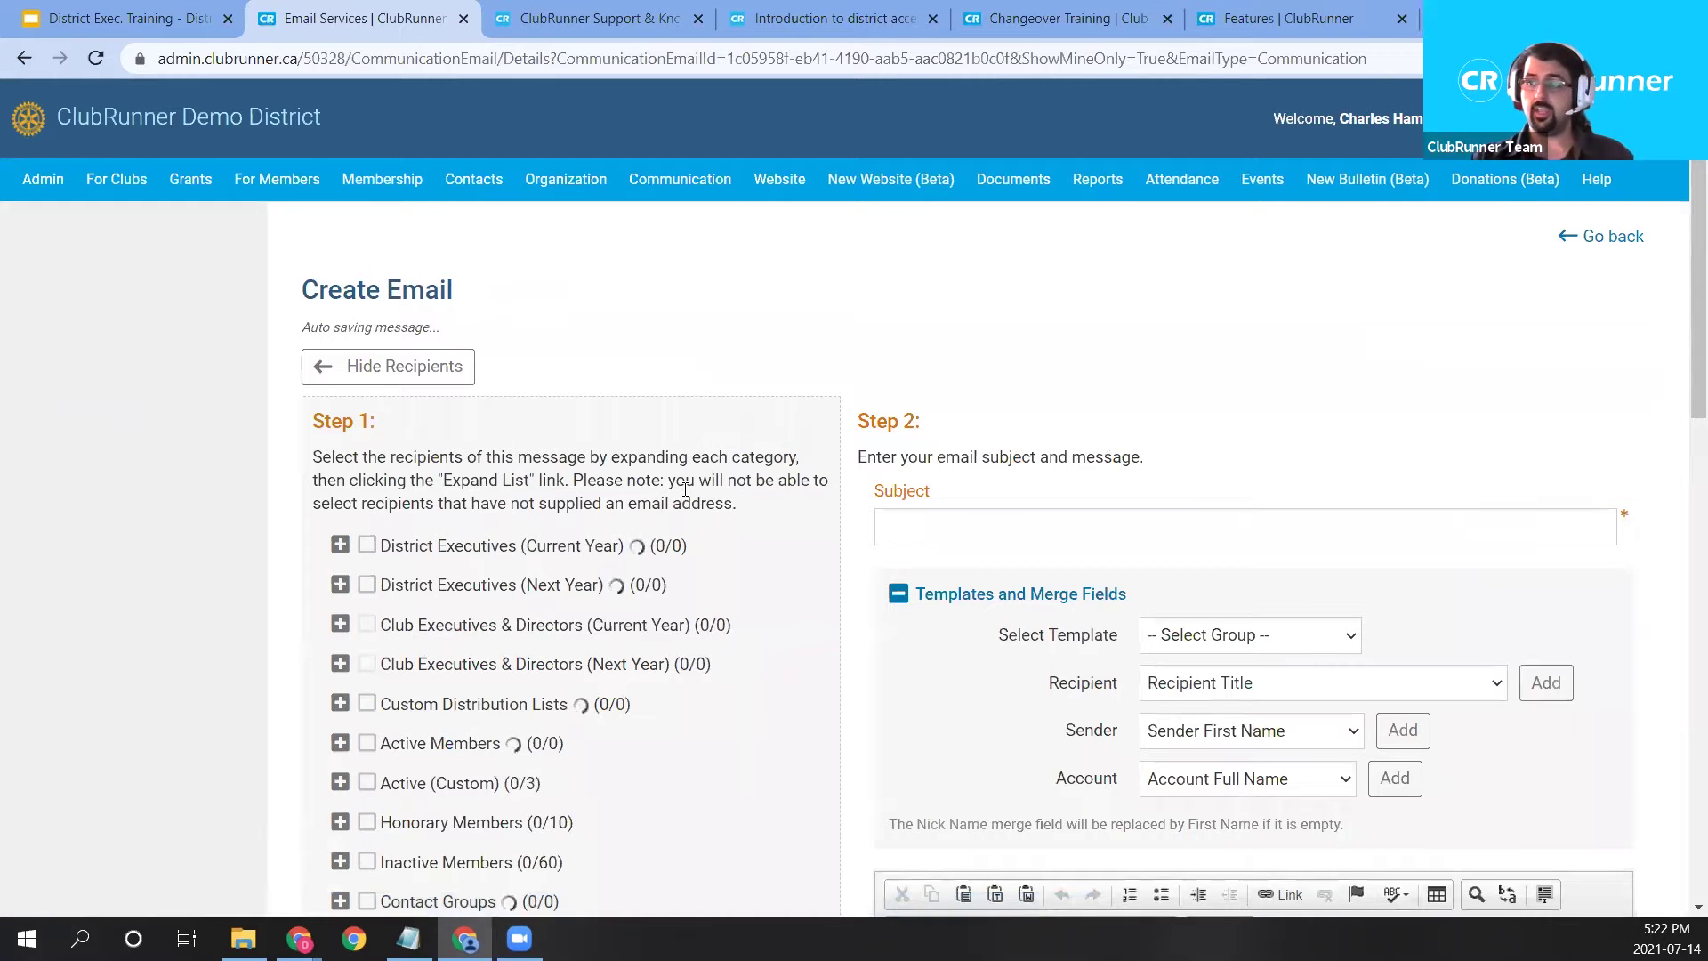
{"action": "scroll", "coordinate": [685, 490], "scroll_direction": "down", "scroll_amount": 1}
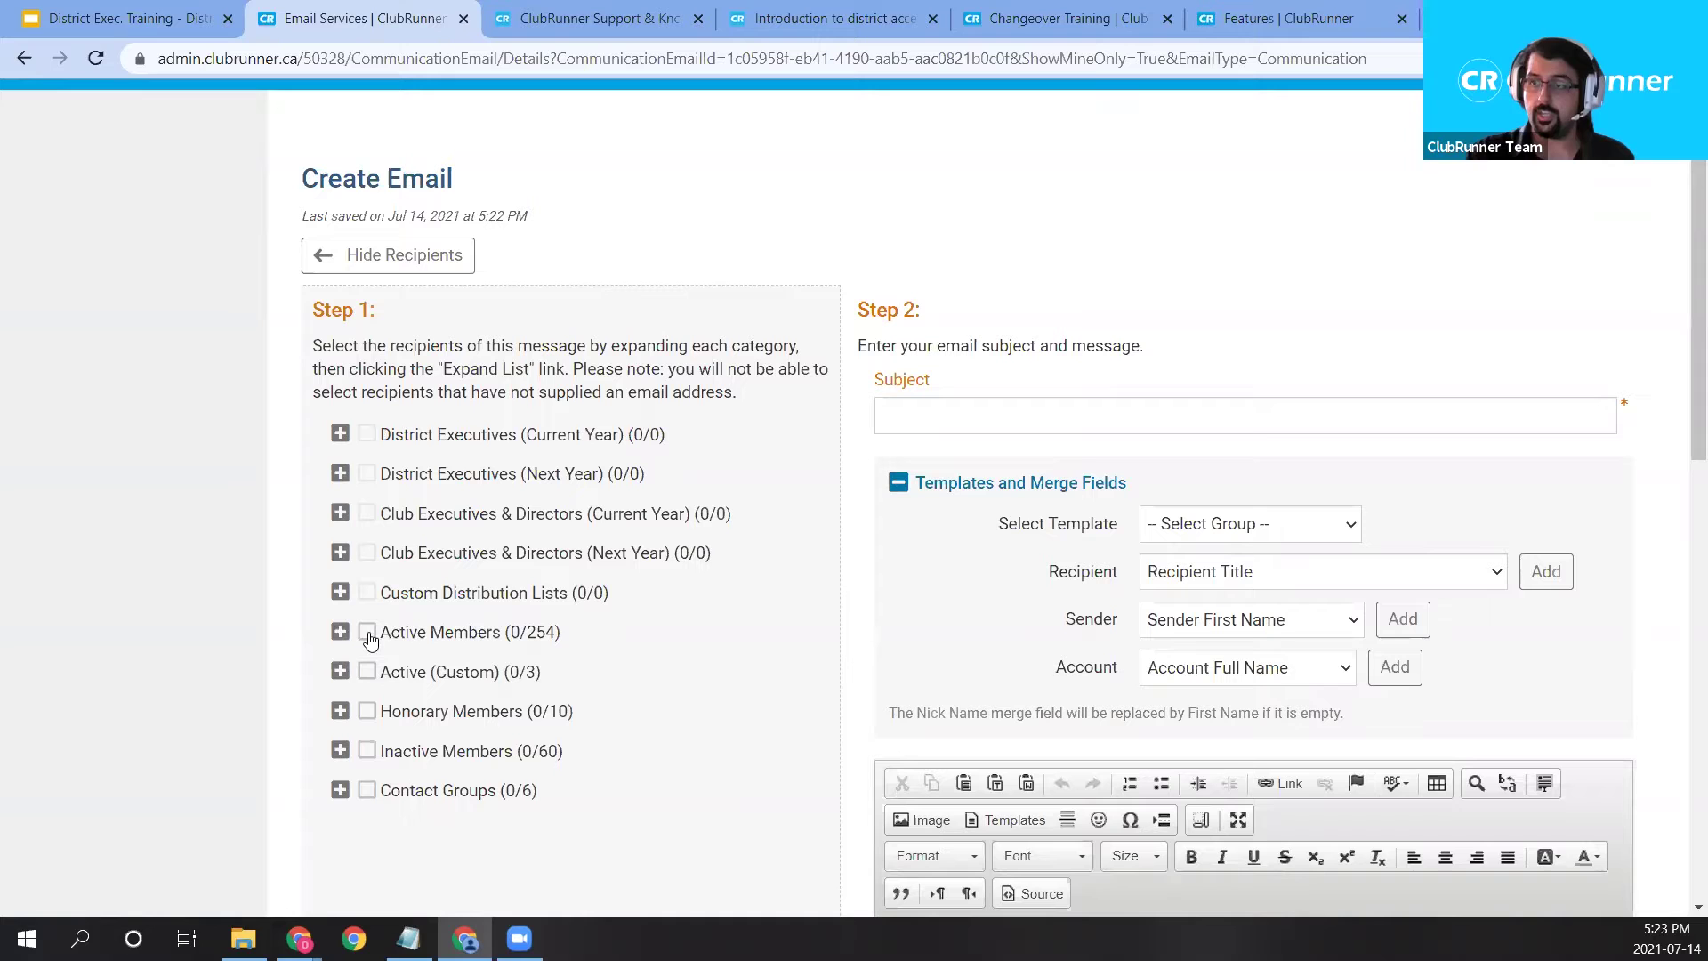
{"action": "left_click", "coordinate": [368, 635]}
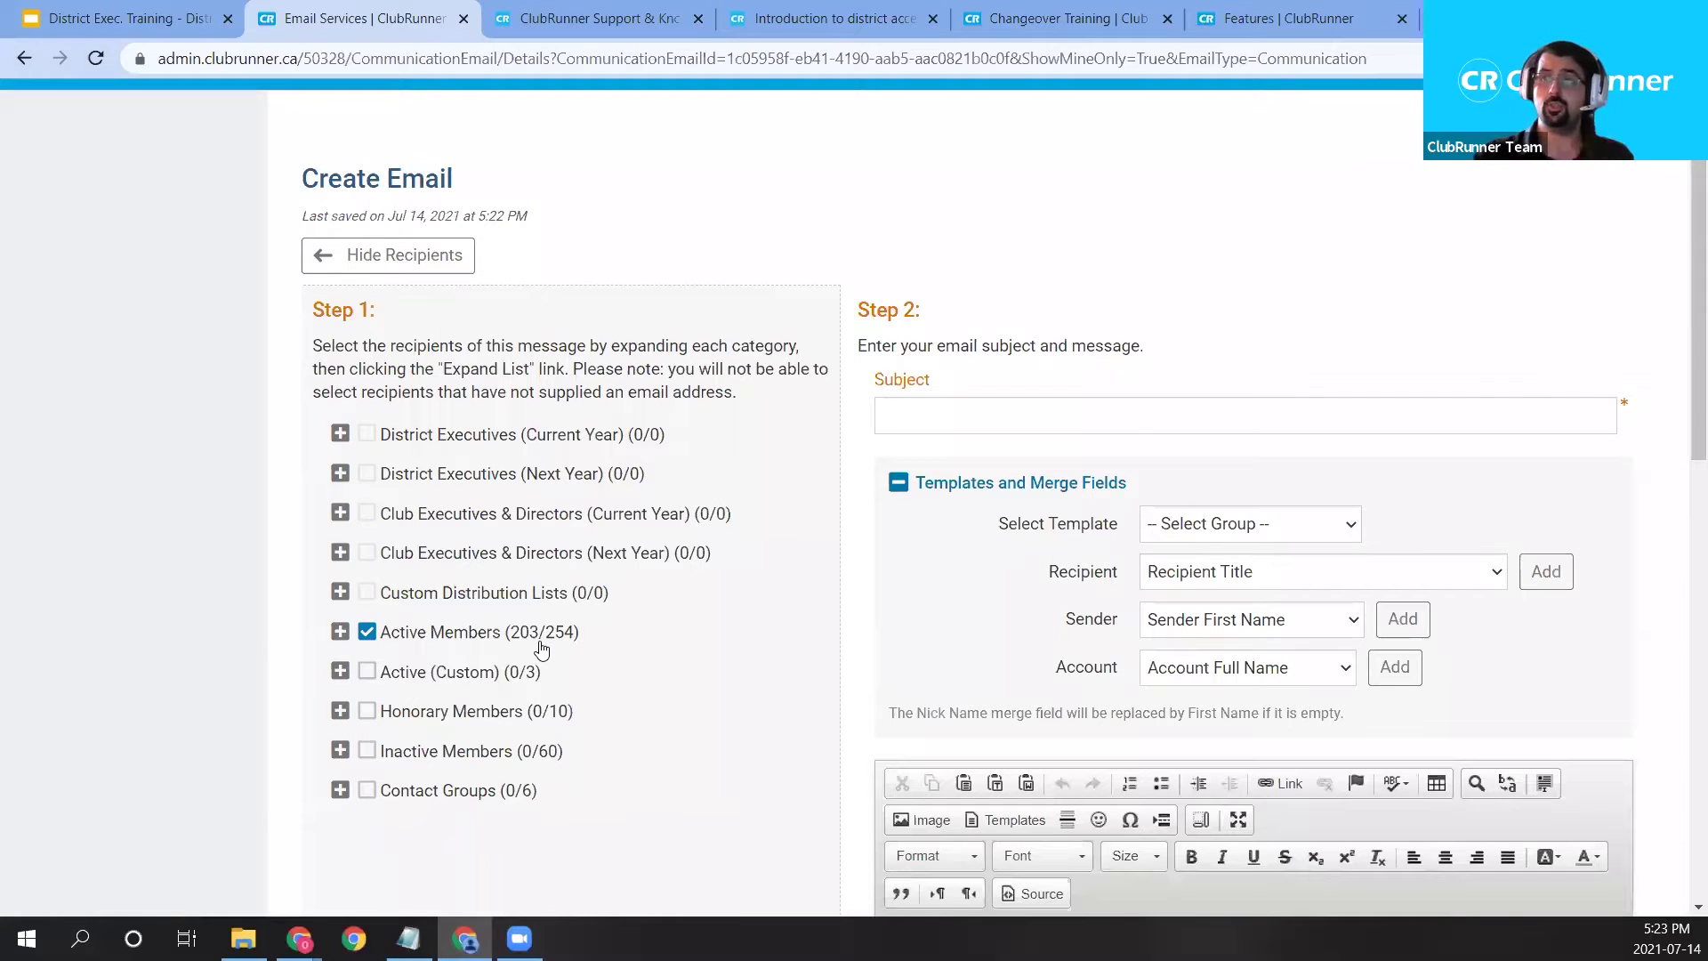
{"action": "left_click", "coordinate": [339, 632]}
Review the per-club counts under Active Members and open Blue Village's 19/21 member list.
{"action": "scroll", "coordinate": [449, 418], "scroll_direction": "down", "scroll_amount": 3}
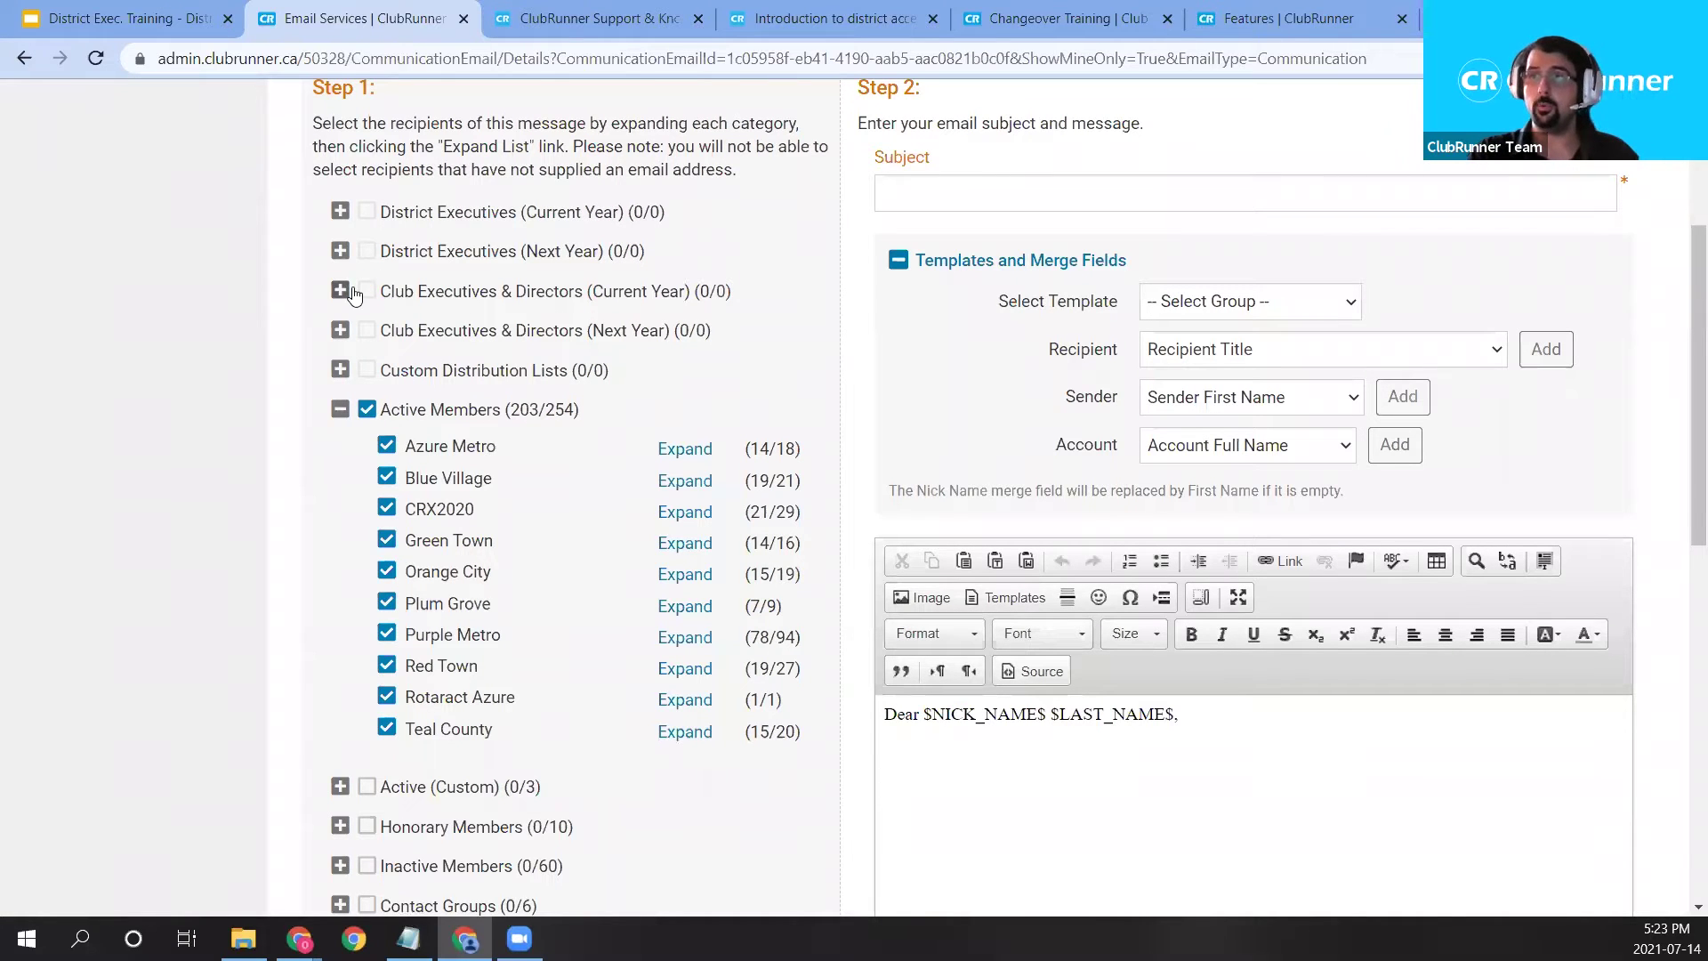
{"action": "left_click", "coordinate": [346, 295]}
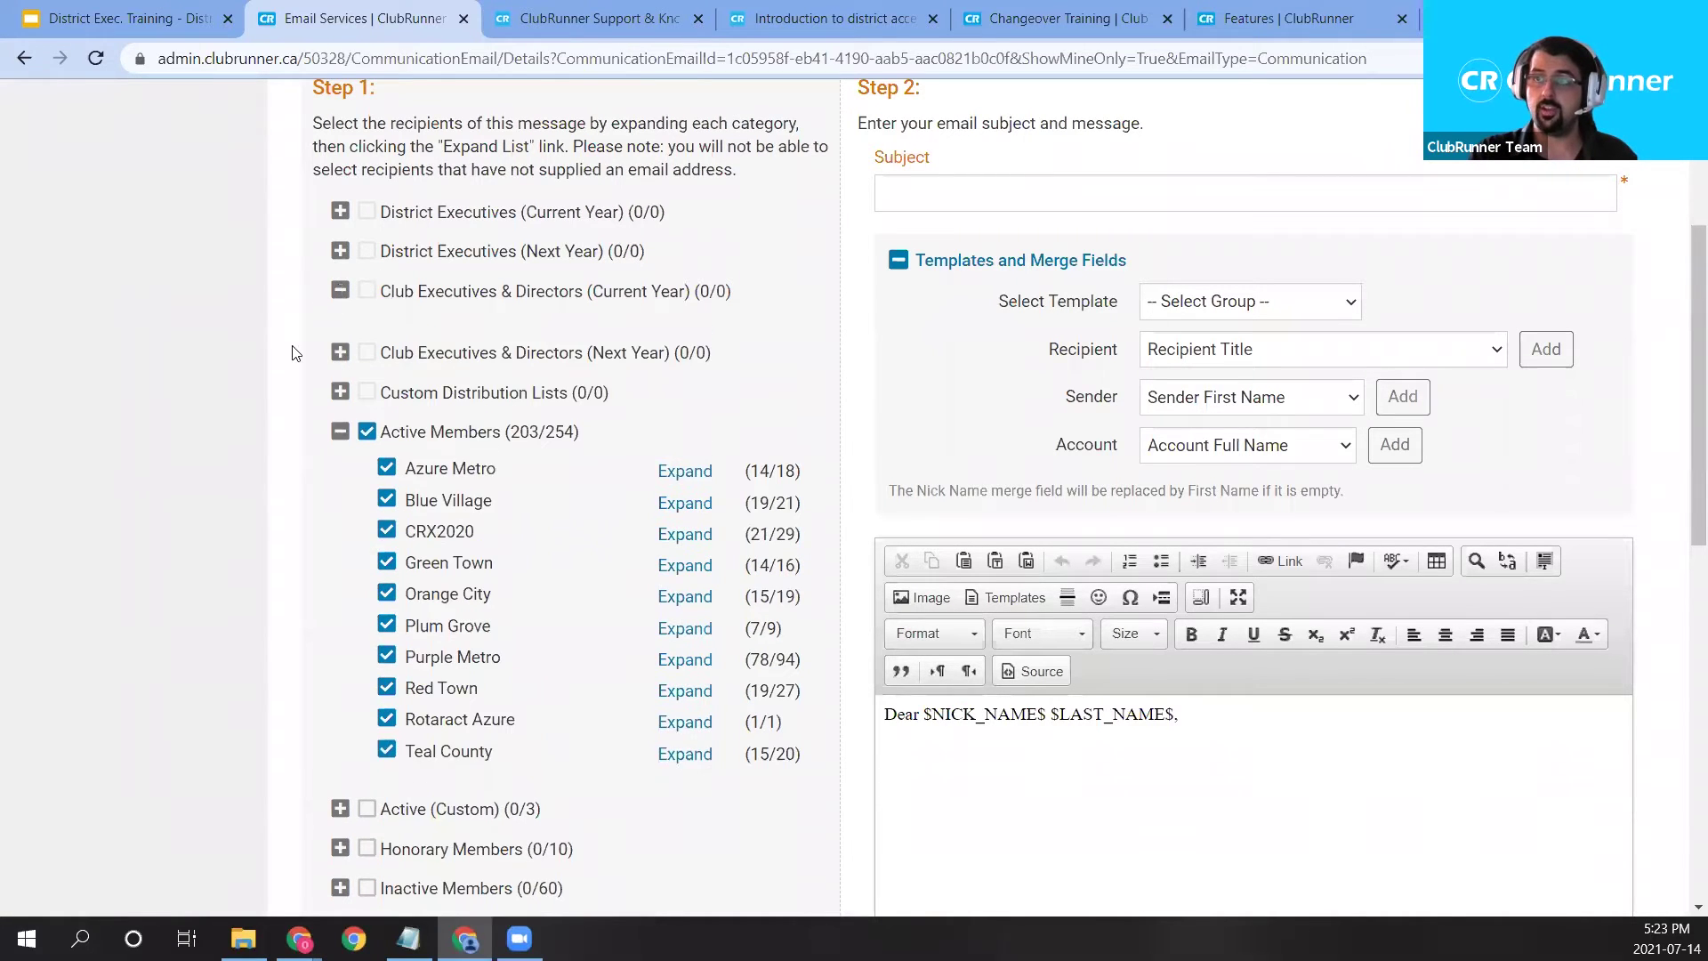
{"action": "left_click", "coordinate": [339, 294]}
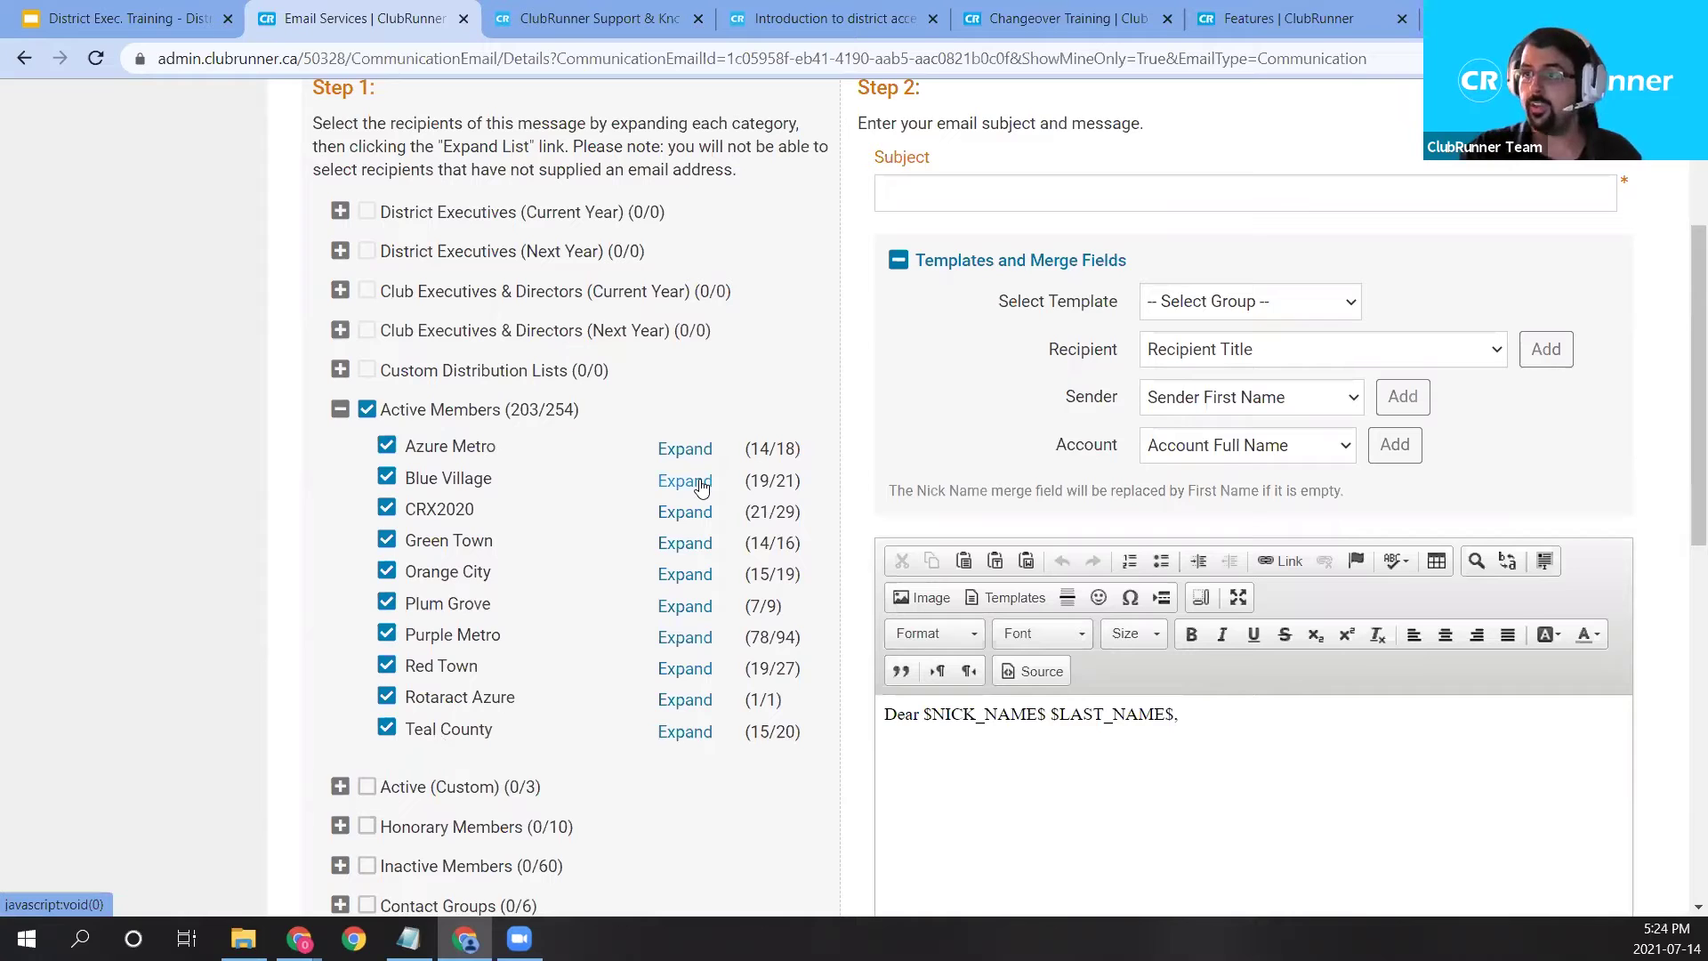
{"action": "left_click_drag", "start_coordinate": [750, 481], "coordinate": [795, 482]}
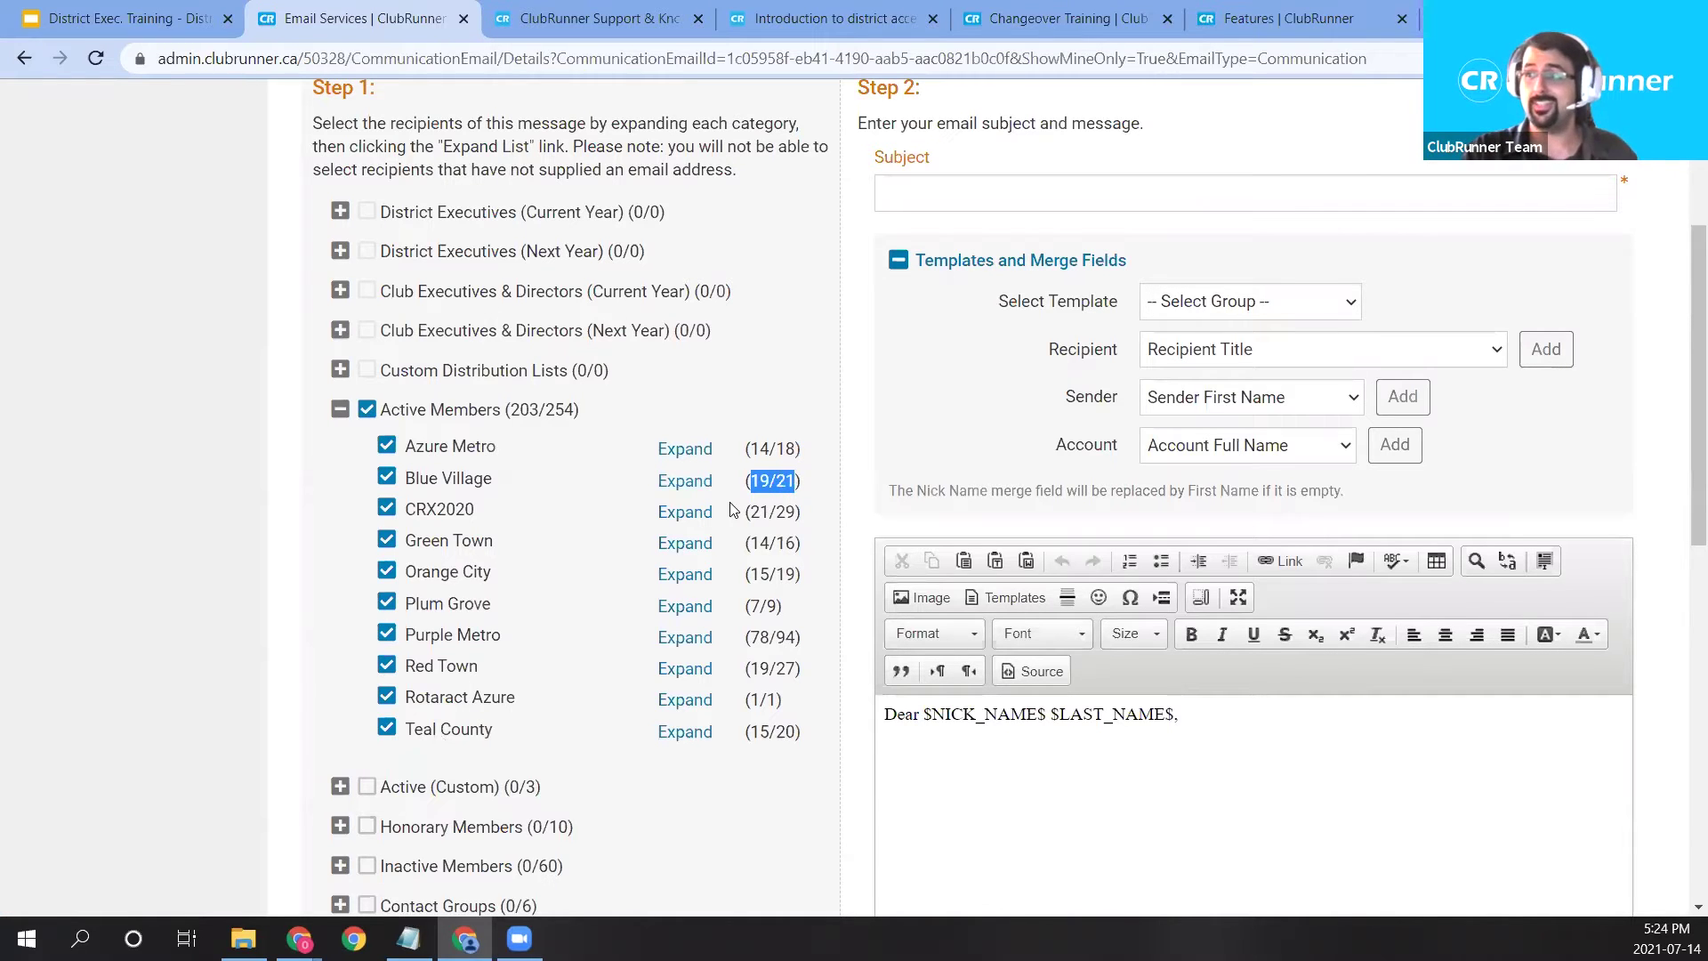
{"action": "left_click", "coordinate": [685, 482]}
Untick four Blue Village members so 15 of 21 remain, then confirm with Done.
{"action": "left_click_drag", "start_coordinate": [667, 244], "coordinate": [950, 264]}
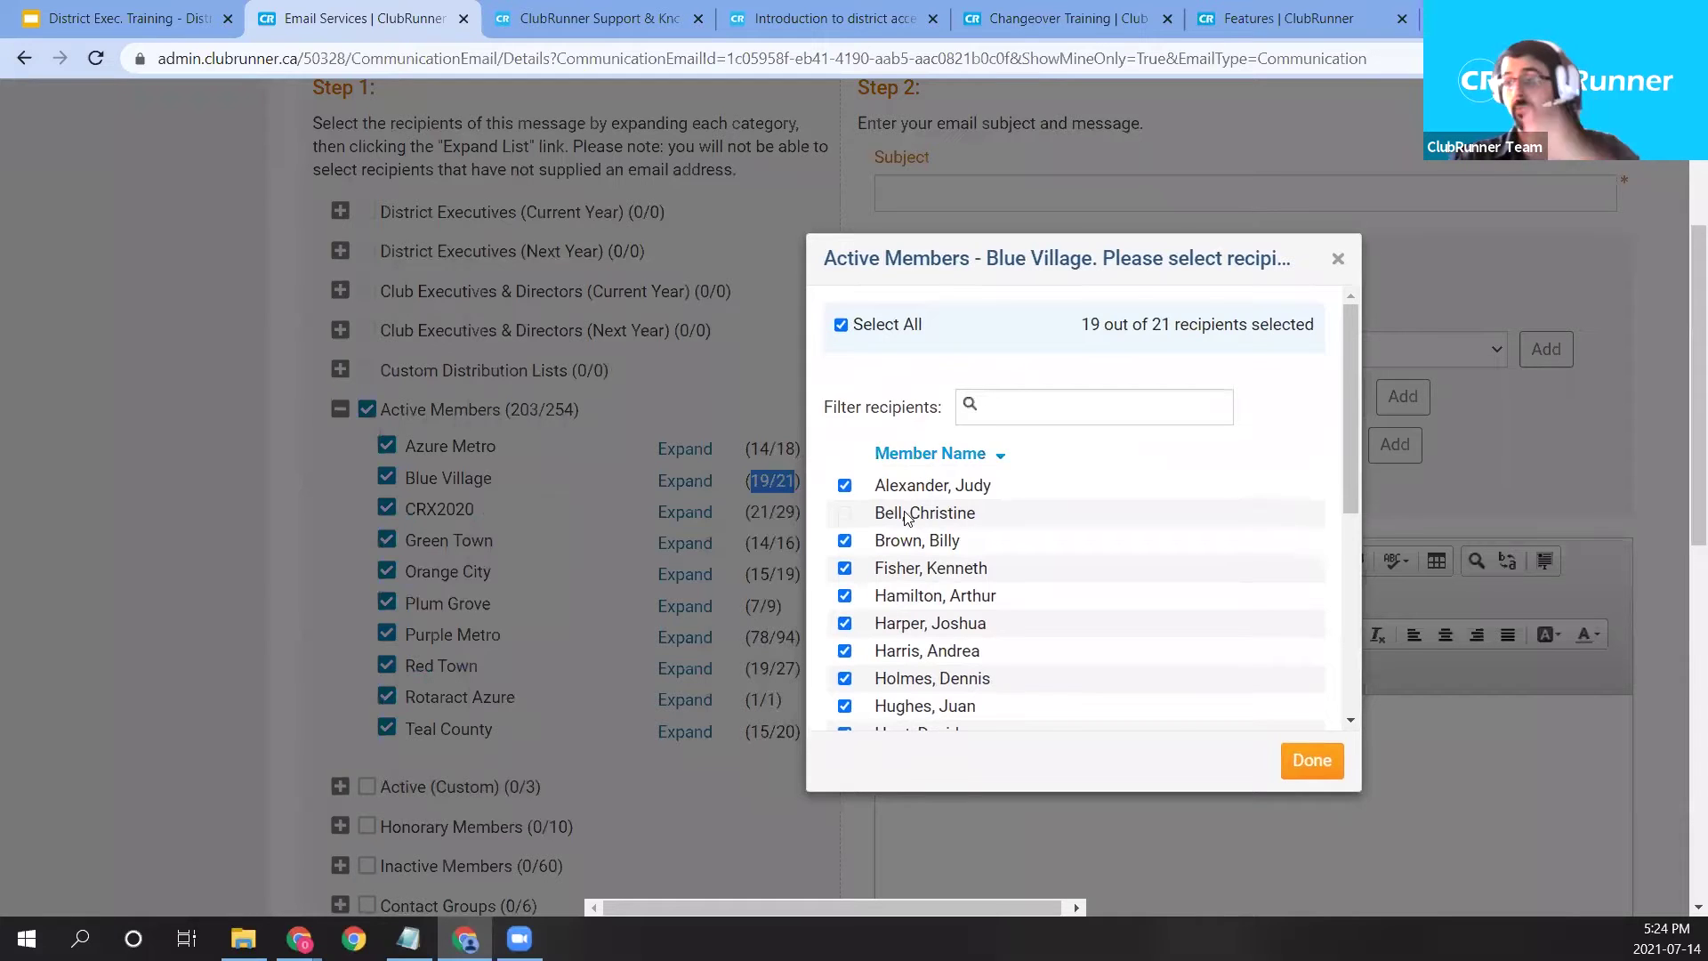
{"action": "scroll", "coordinate": [895, 525], "scroll_direction": "down", "scroll_amount": 3}
{"action": "scroll", "coordinate": [895, 525], "scroll_direction": "up", "scroll_amount": 3}
{"action": "left_click", "coordinate": [844, 373]}
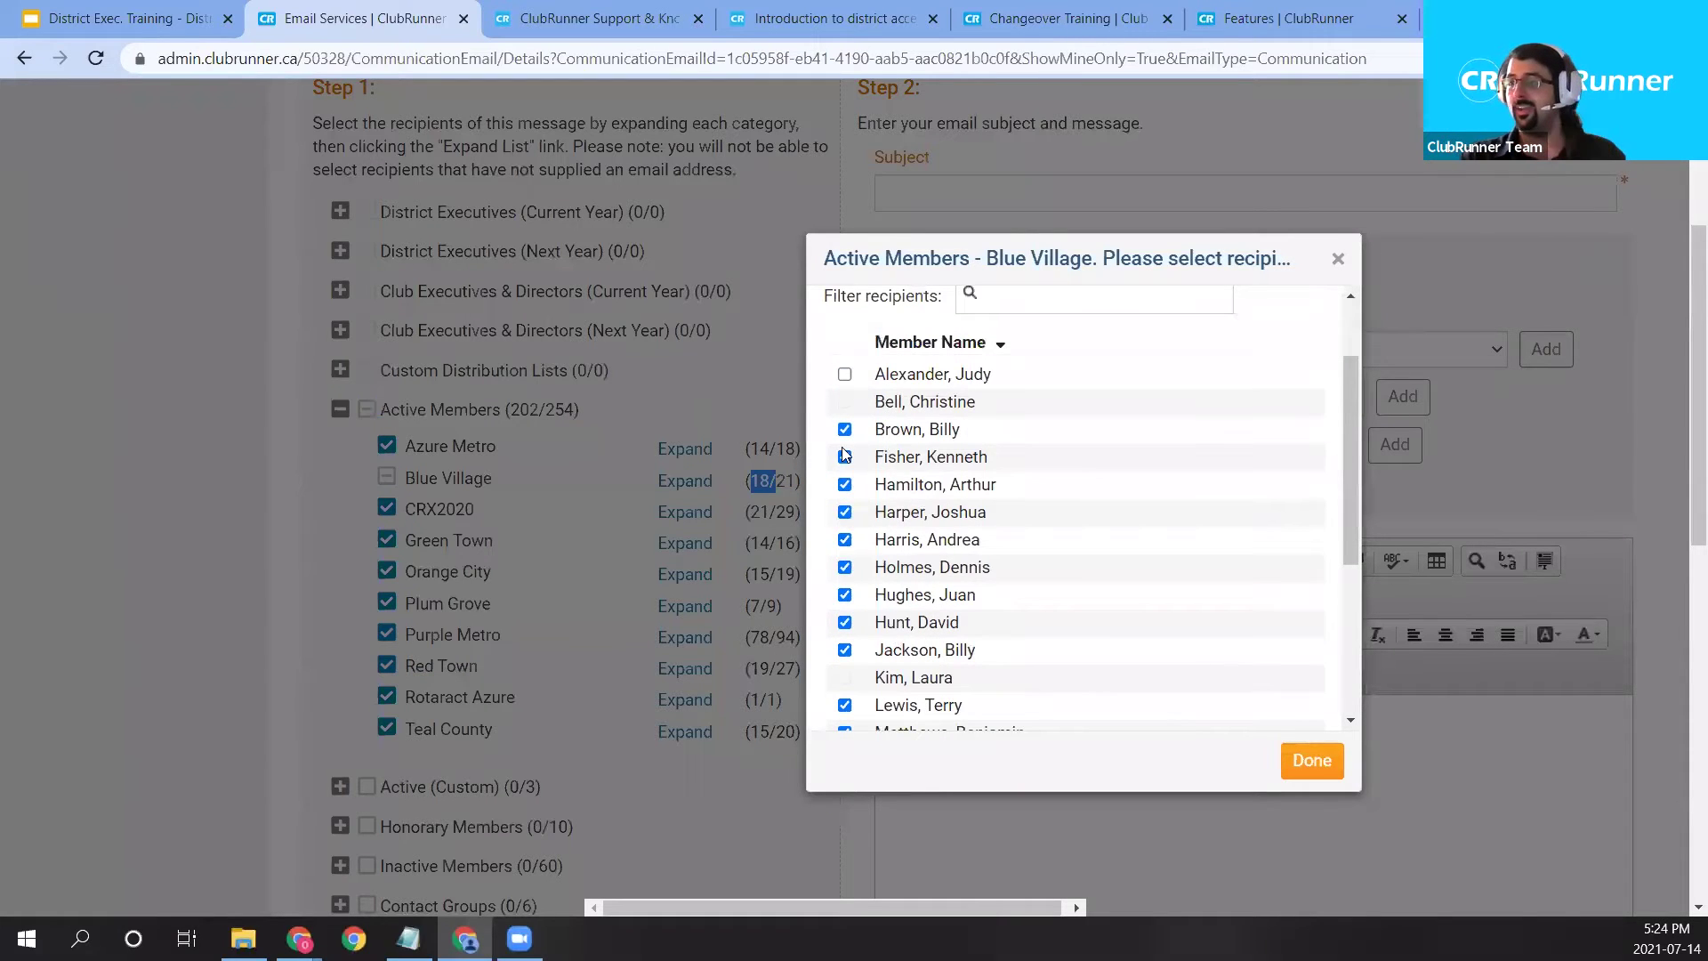
{"action": "left_click", "coordinate": [845, 456]}
{"action": "left_click", "coordinate": [844, 484]}
{"action": "left_click", "coordinate": [844, 594]}
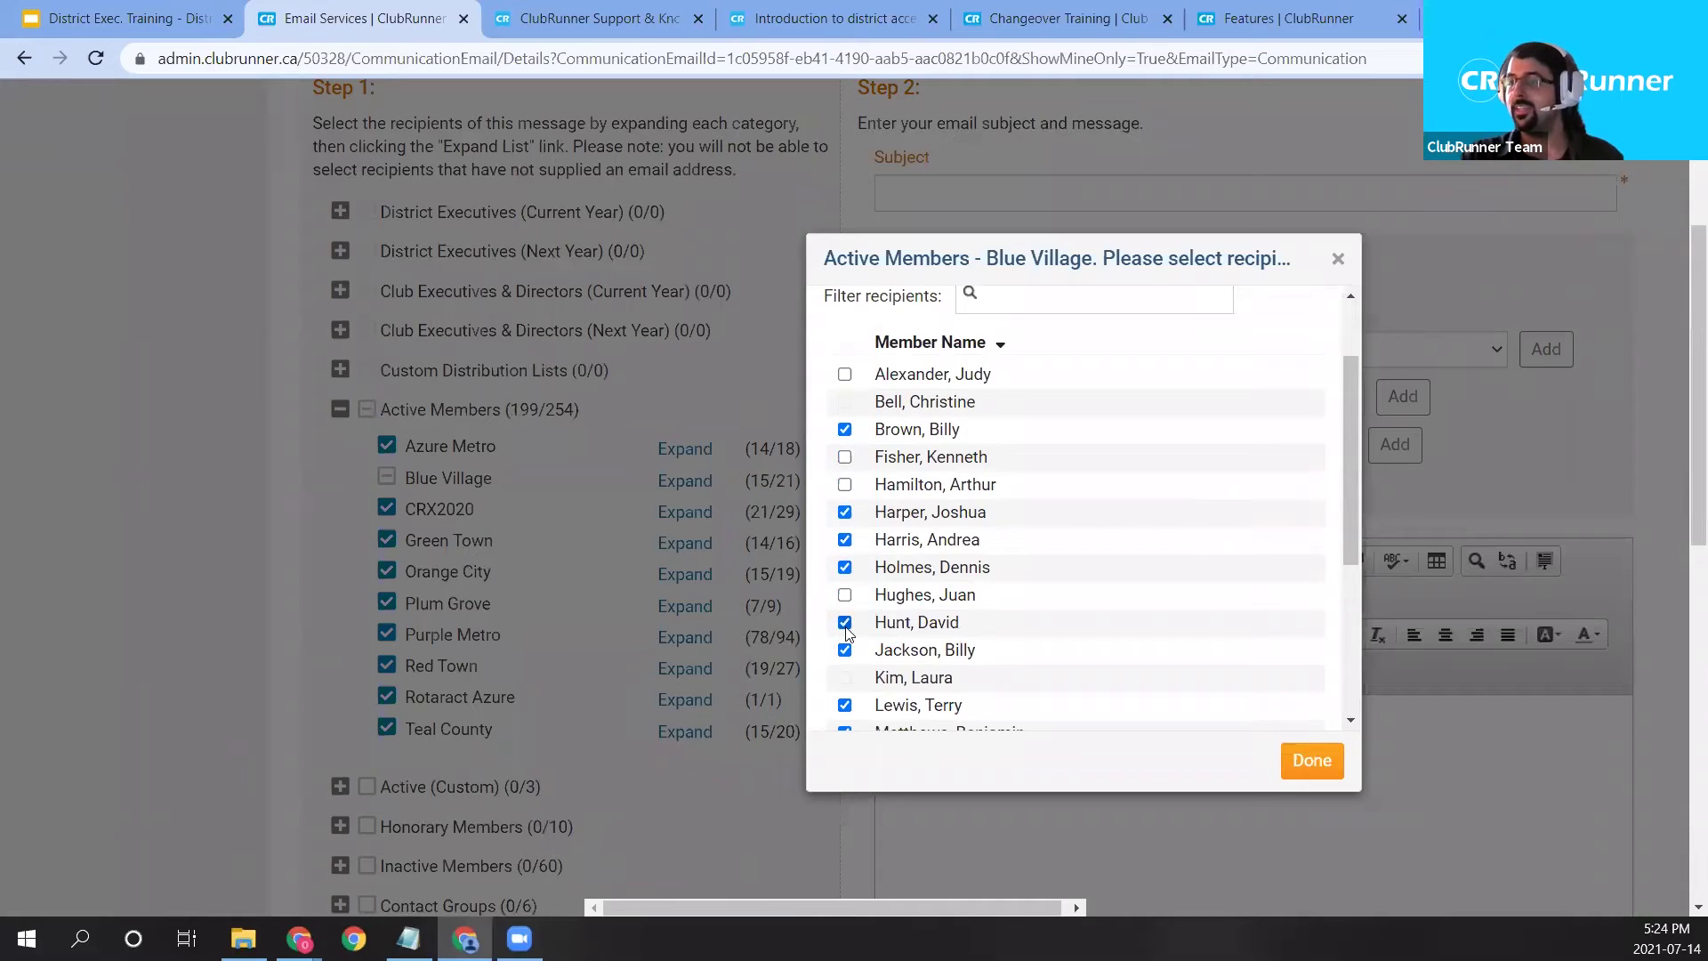
{"action": "left_click", "coordinate": [844, 458]}
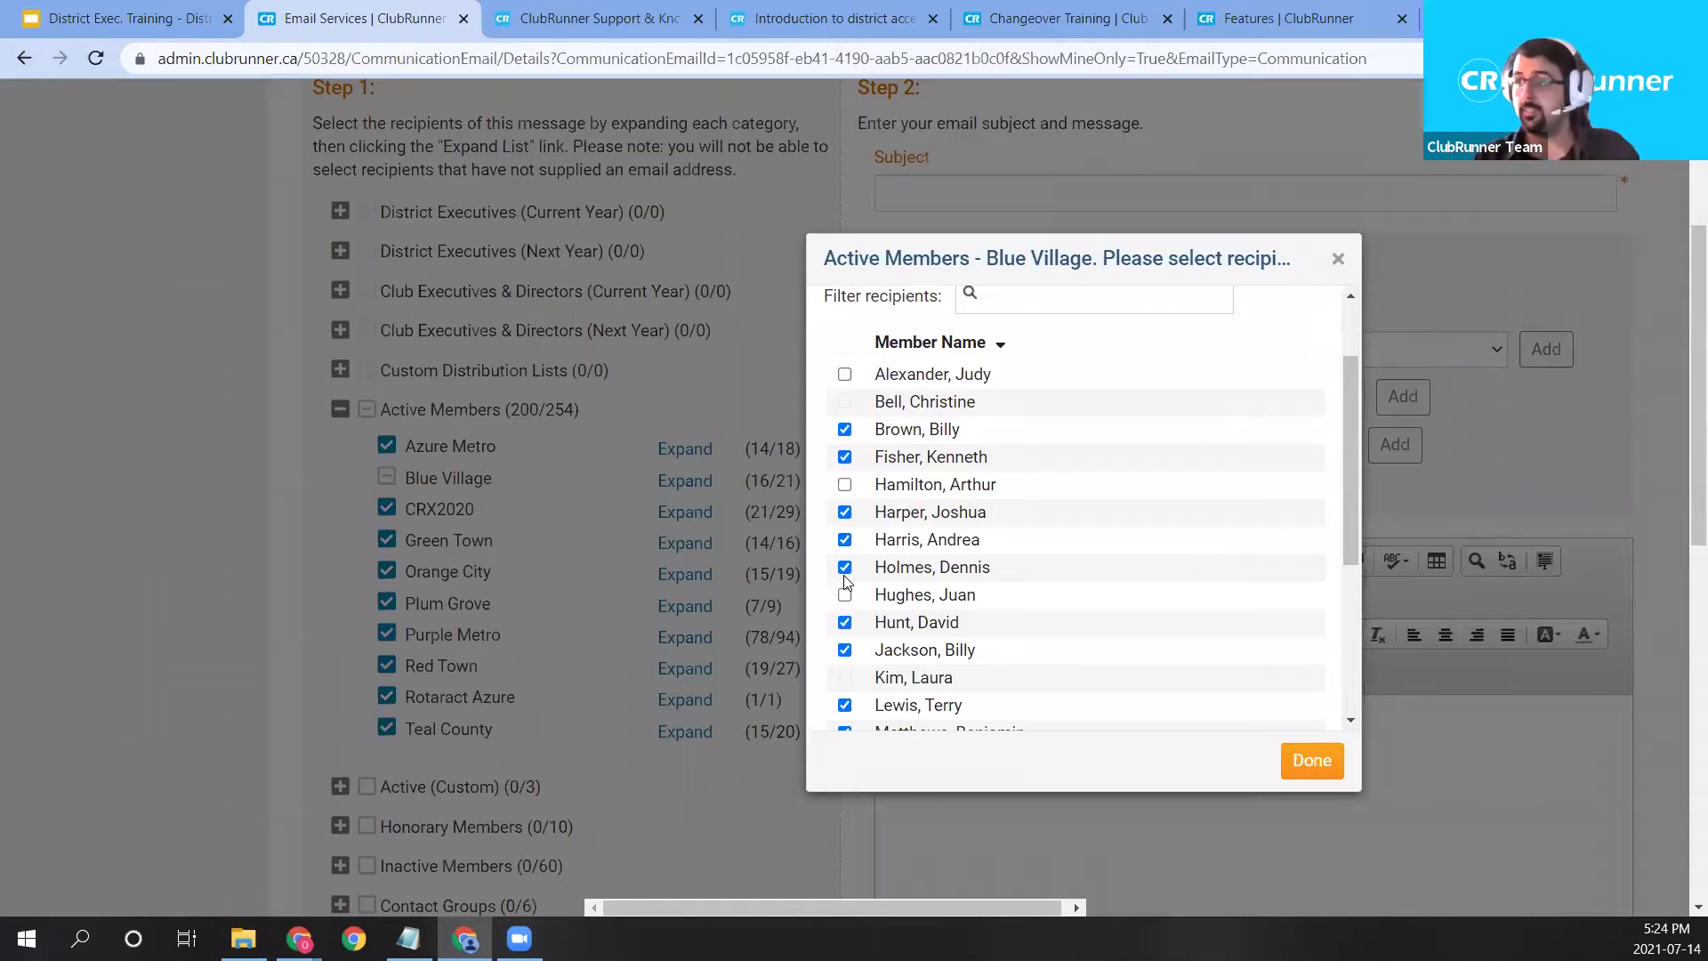
{"action": "left_click", "coordinate": [845, 539]}
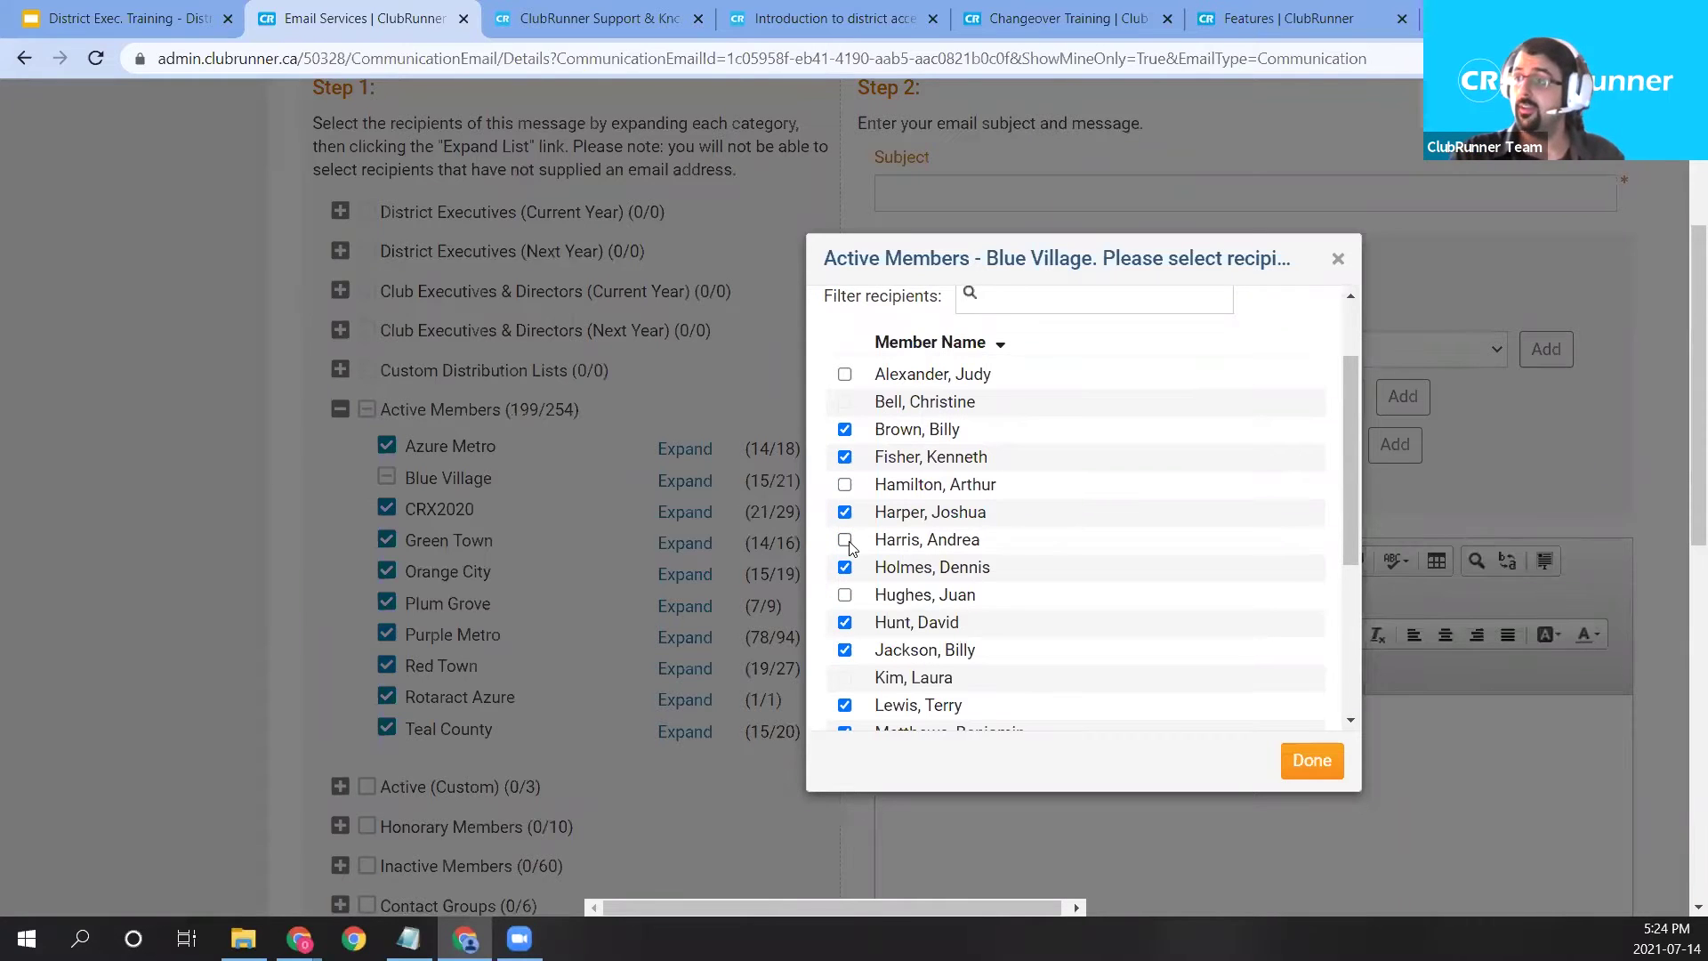
{"action": "scroll", "coordinate": [850, 539], "scroll_direction": "up", "scroll_amount": 2}
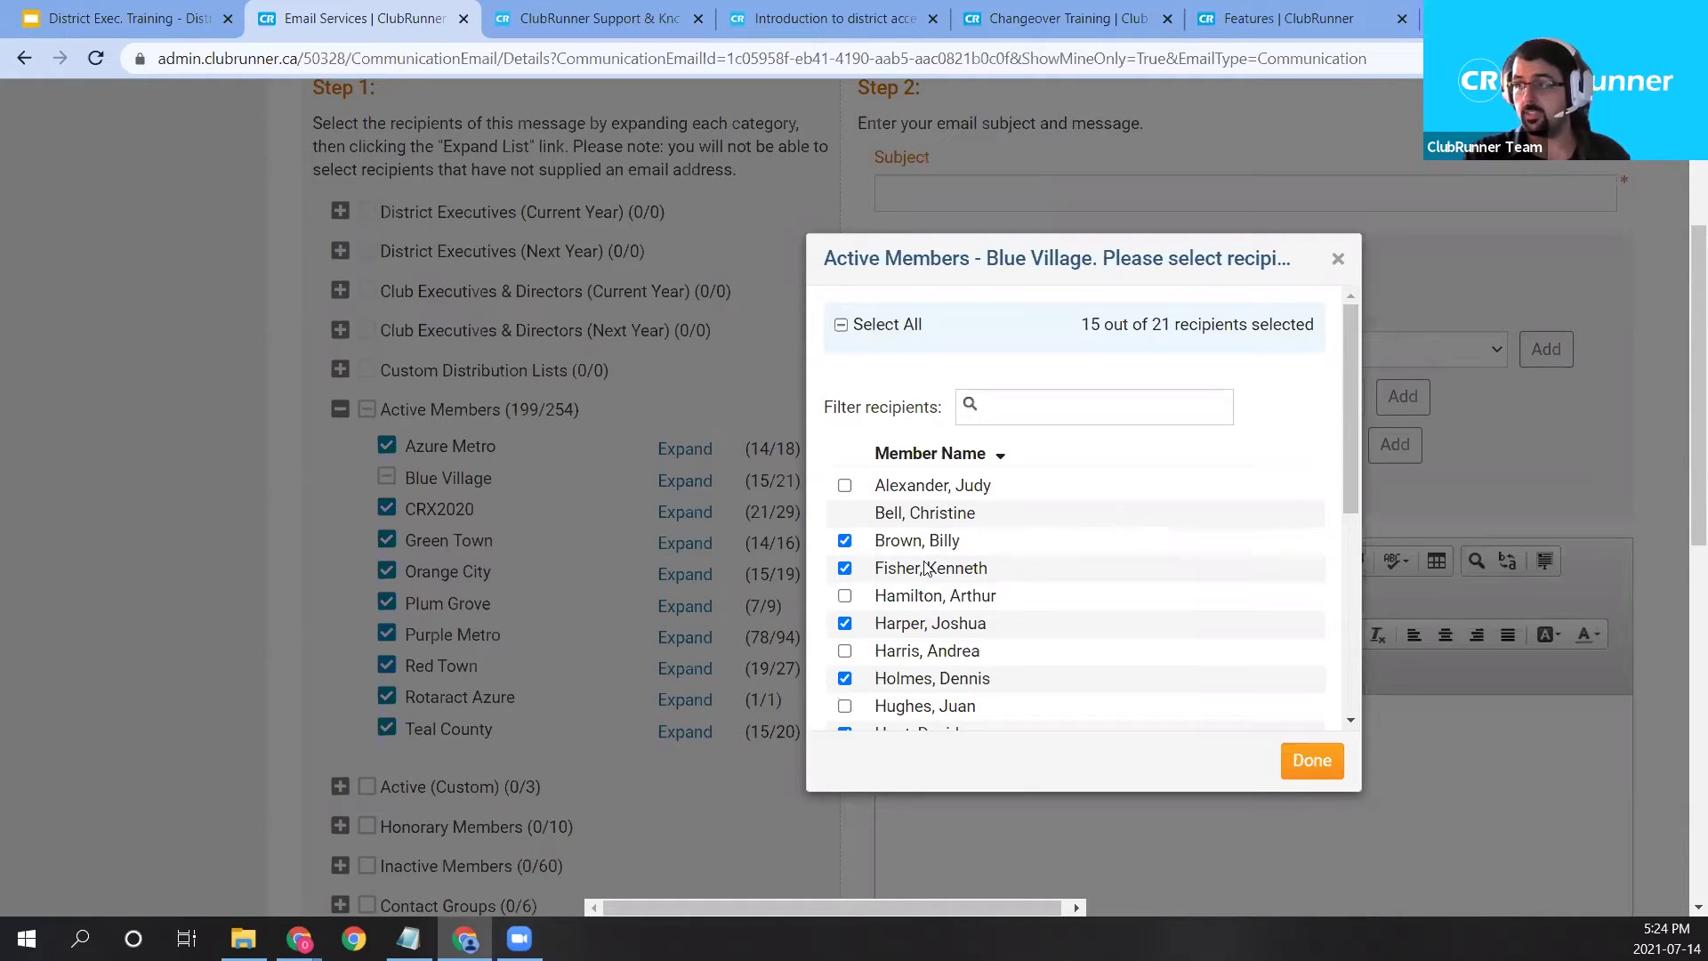
{"action": "scroll", "coordinate": [1051, 525], "scroll_direction": "down", "scroll_amount": 1}
{"action": "scroll", "coordinate": [1078, 549], "scroll_direction": "down", "scroll_amount": 1}
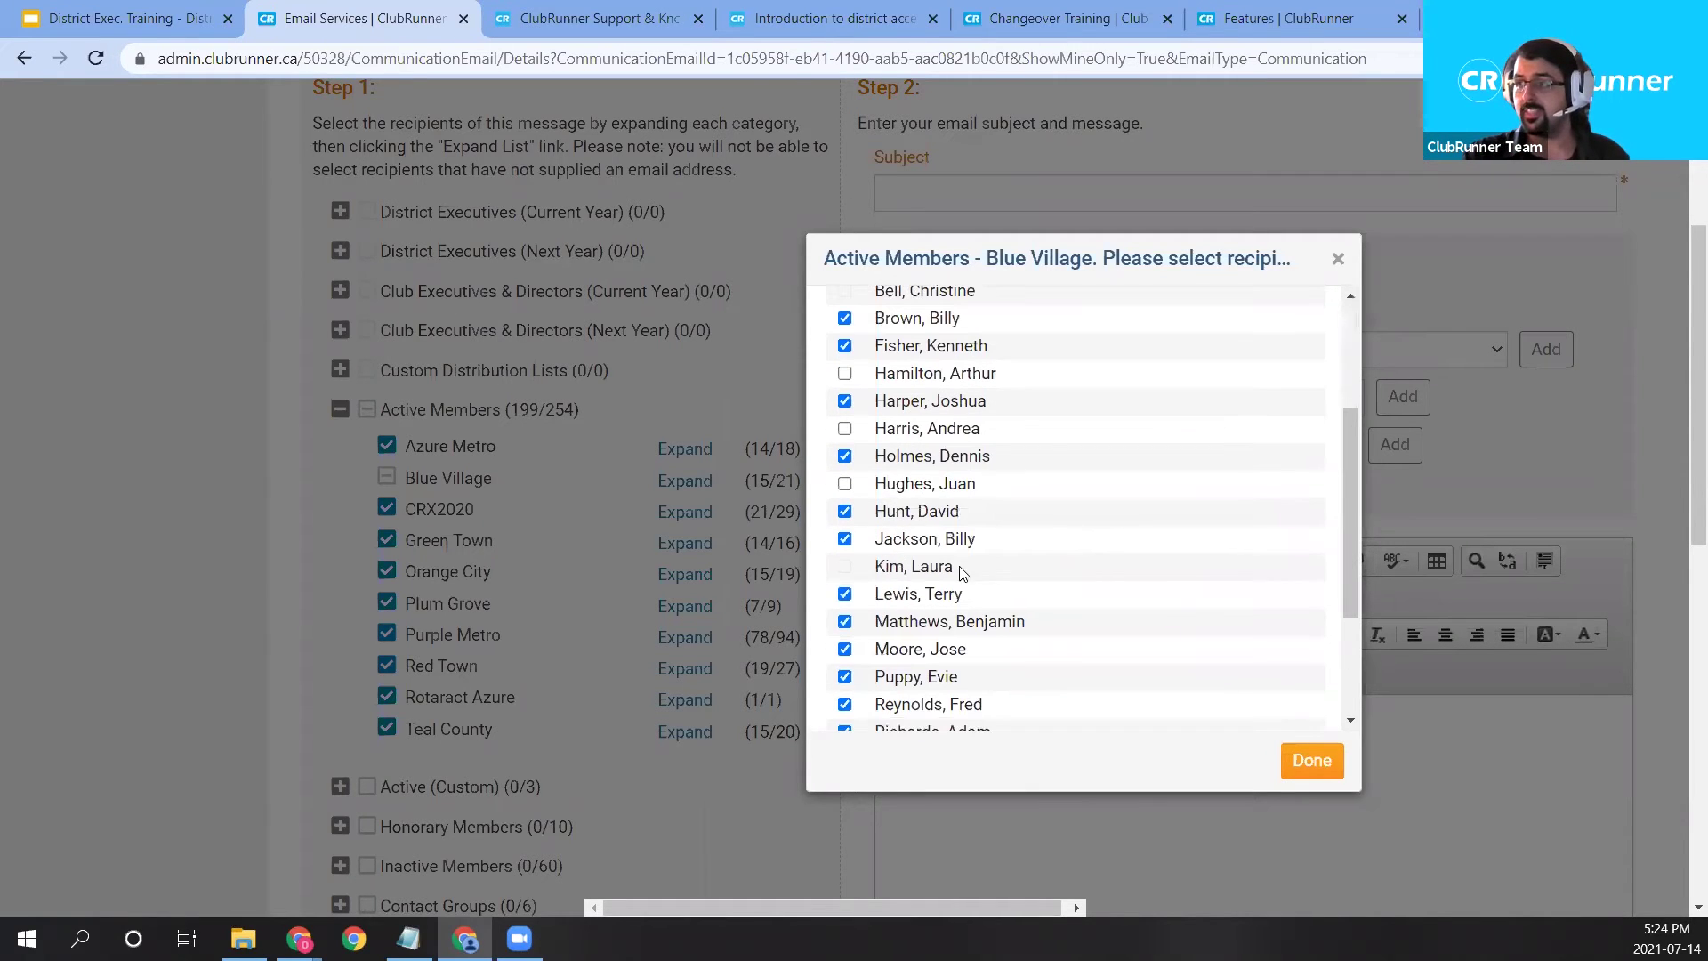
{"action": "mouse_move", "coordinate": [844, 568]}
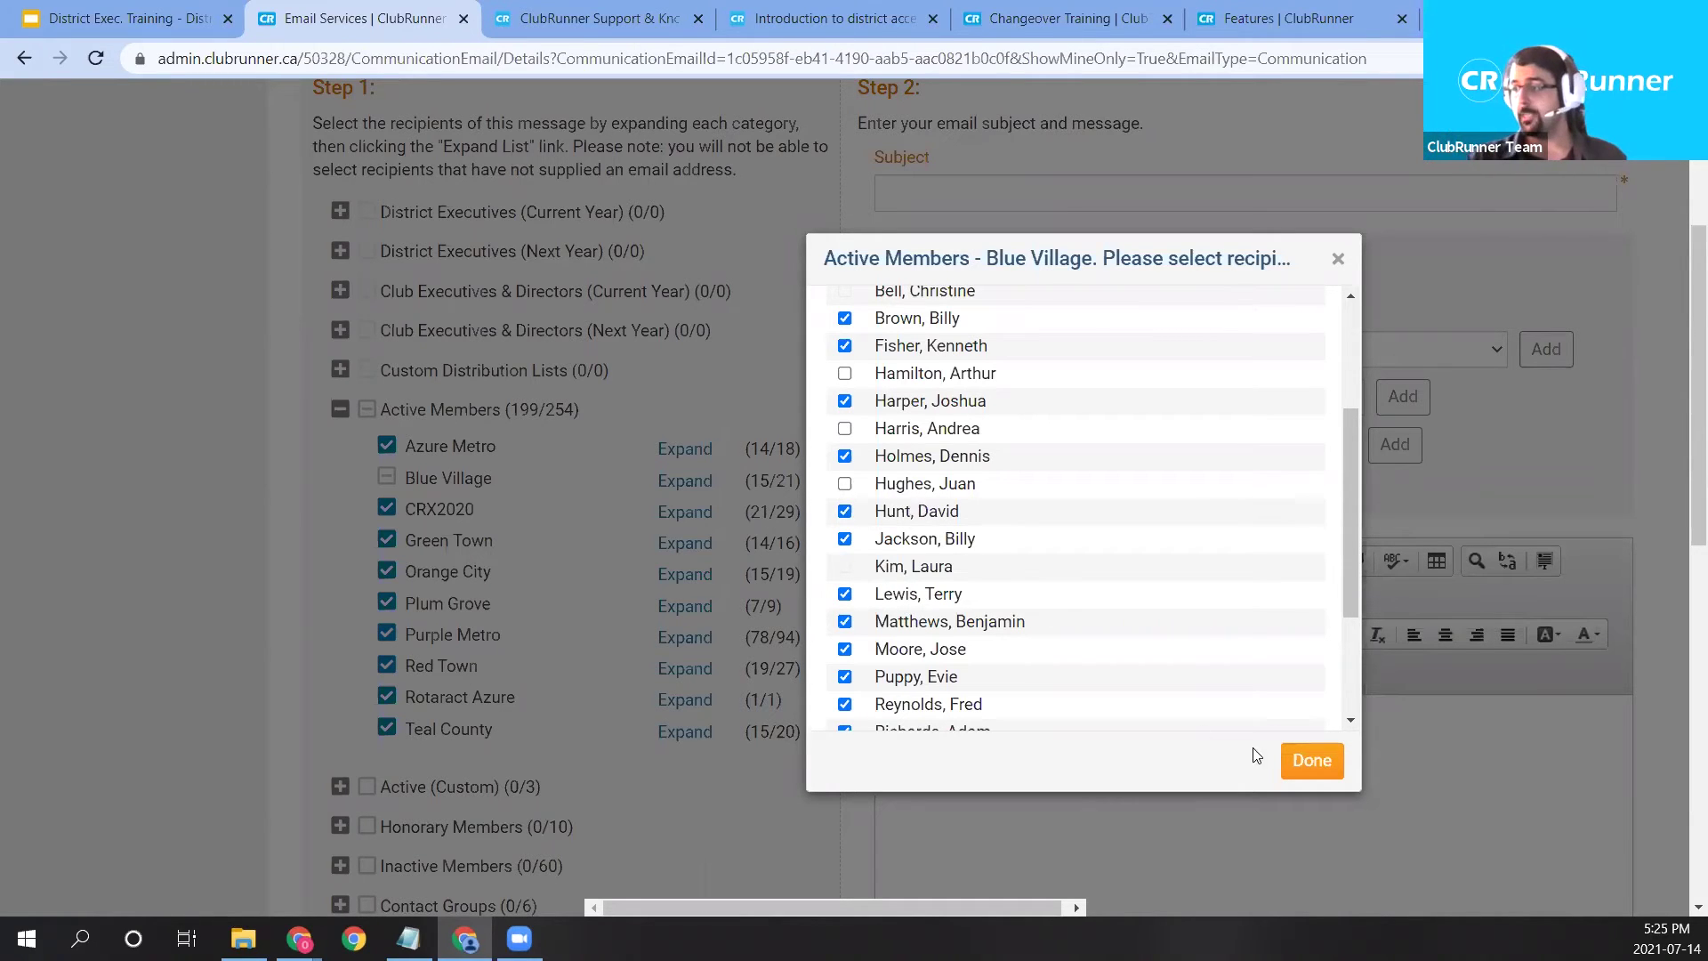
{"action": "left_click", "coordinate": [1301, 763]}
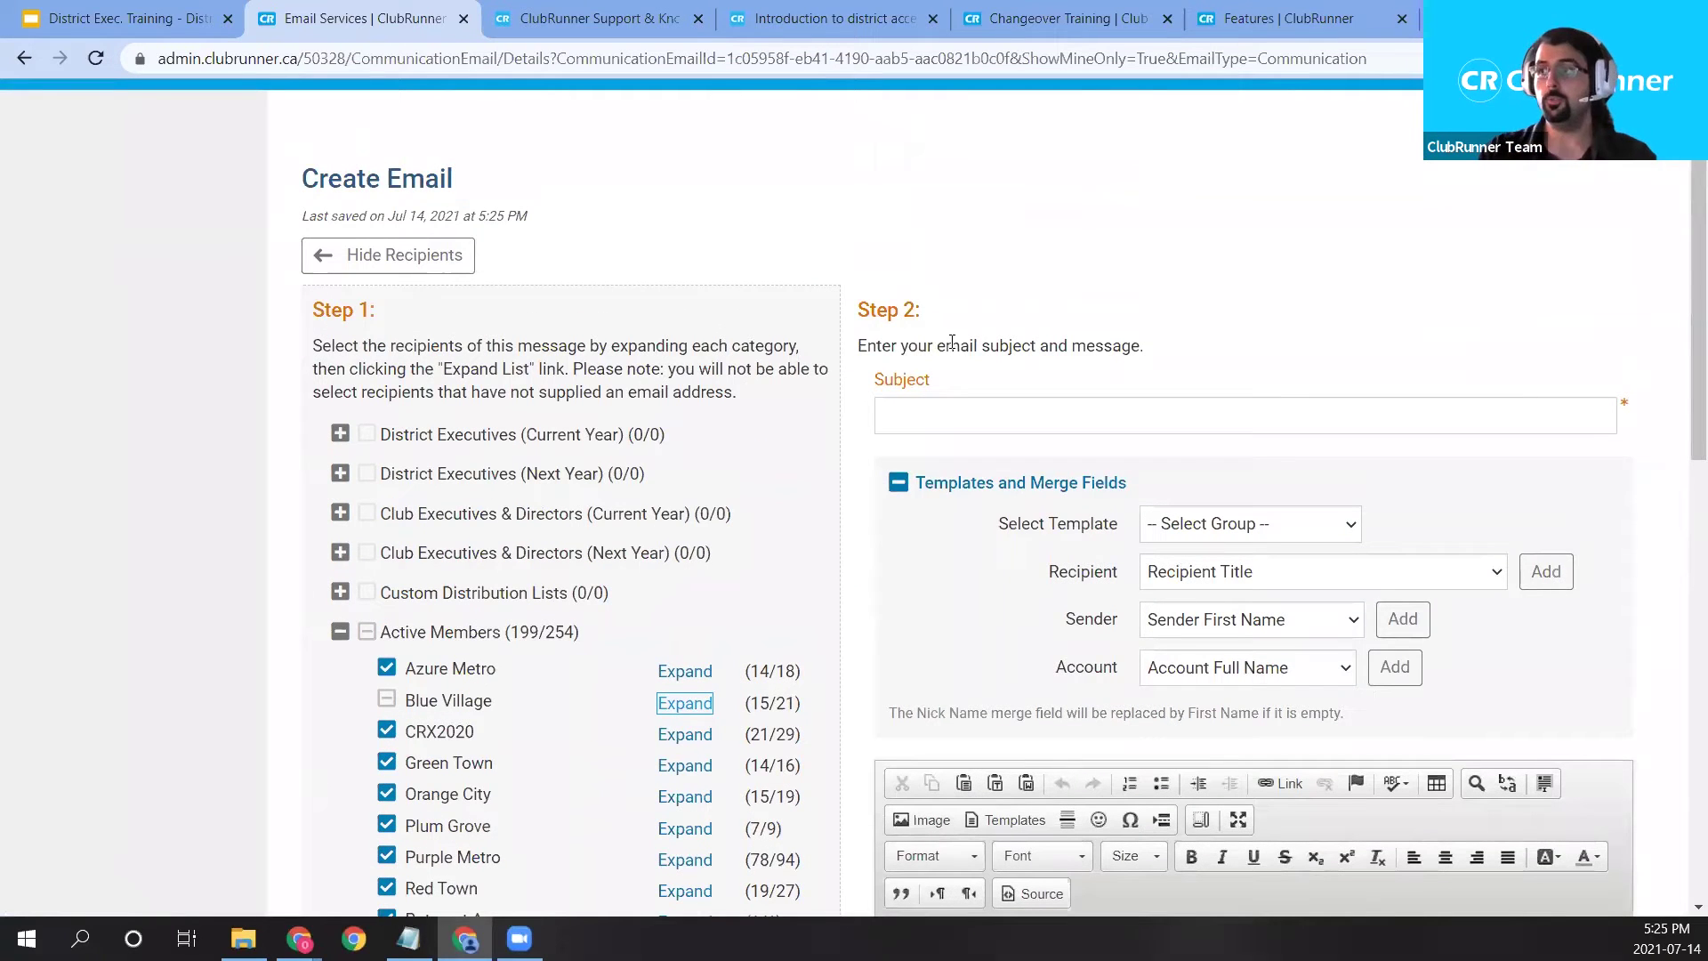
Type 'Event Heads-up BBQ in December' into the district email's Subject field.
{"action": "left_click", "coordinate": [956, 402]}
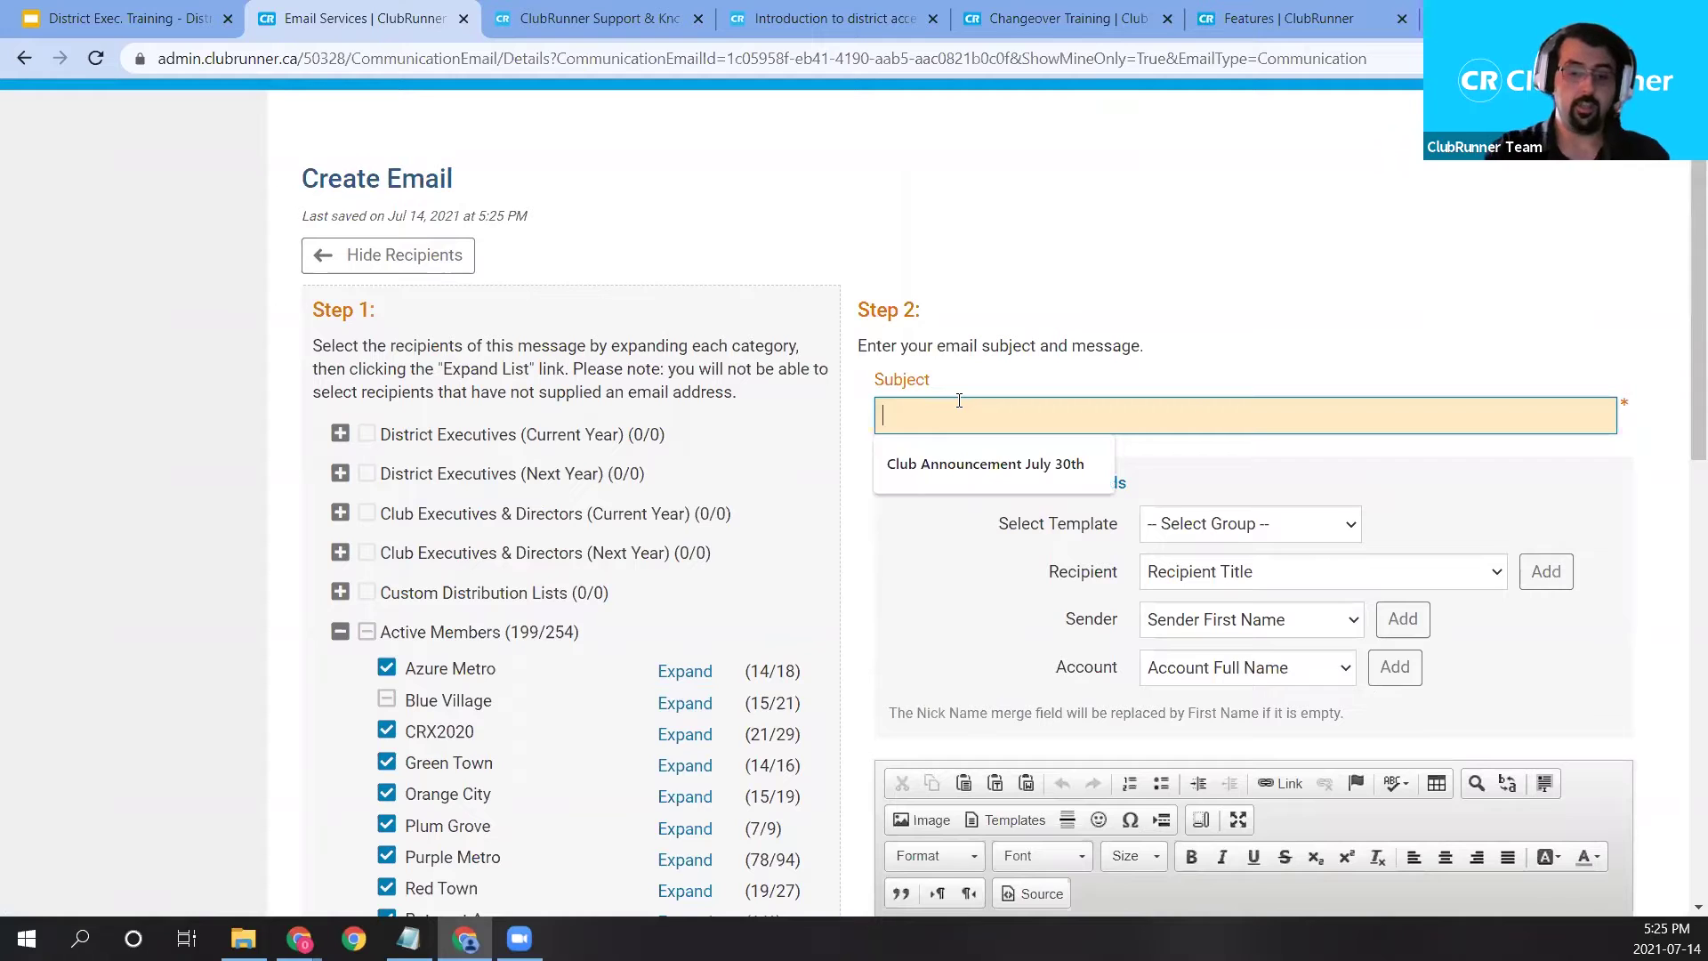
{"action": "type", "text": "C"}
{"action": "key", "text": "BackSpace"}
{"action": "type", "text": "Event"}
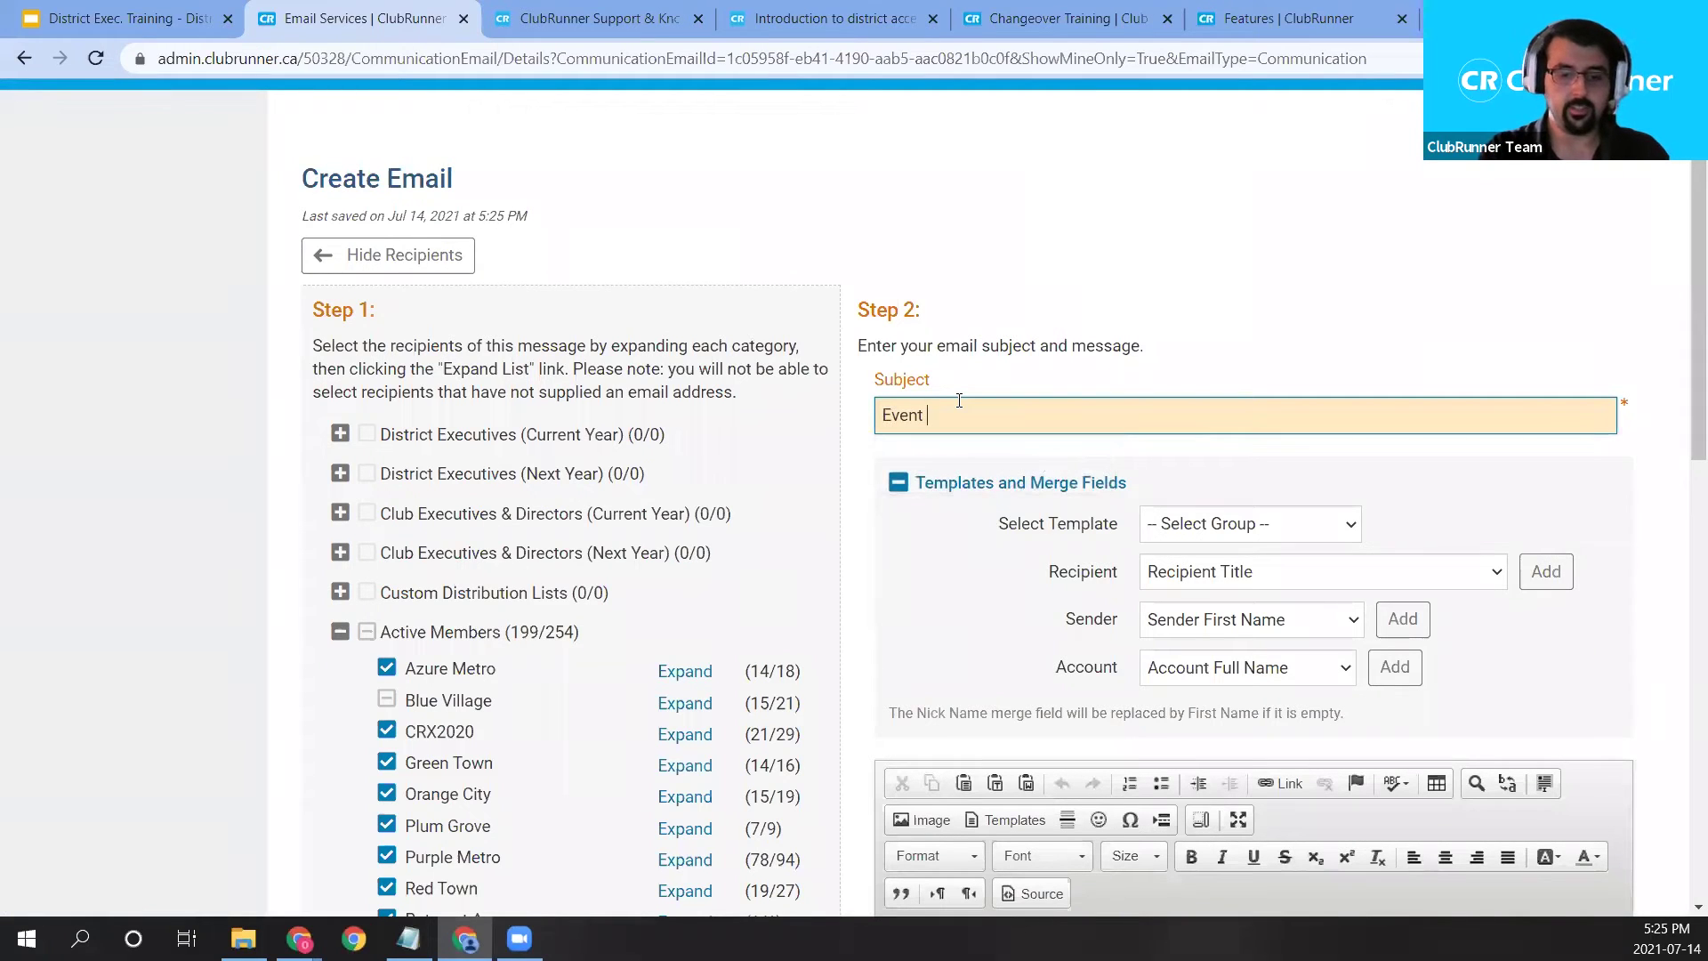
{"action": "key", "text": "BackSpace"}
{"action": "key", "text": "BackSpace"}
{"action": "key", "text": "BackSpace"}
{"action": "key", "text": "BackSpace"}
{"action": "type", "text": "Event He"}
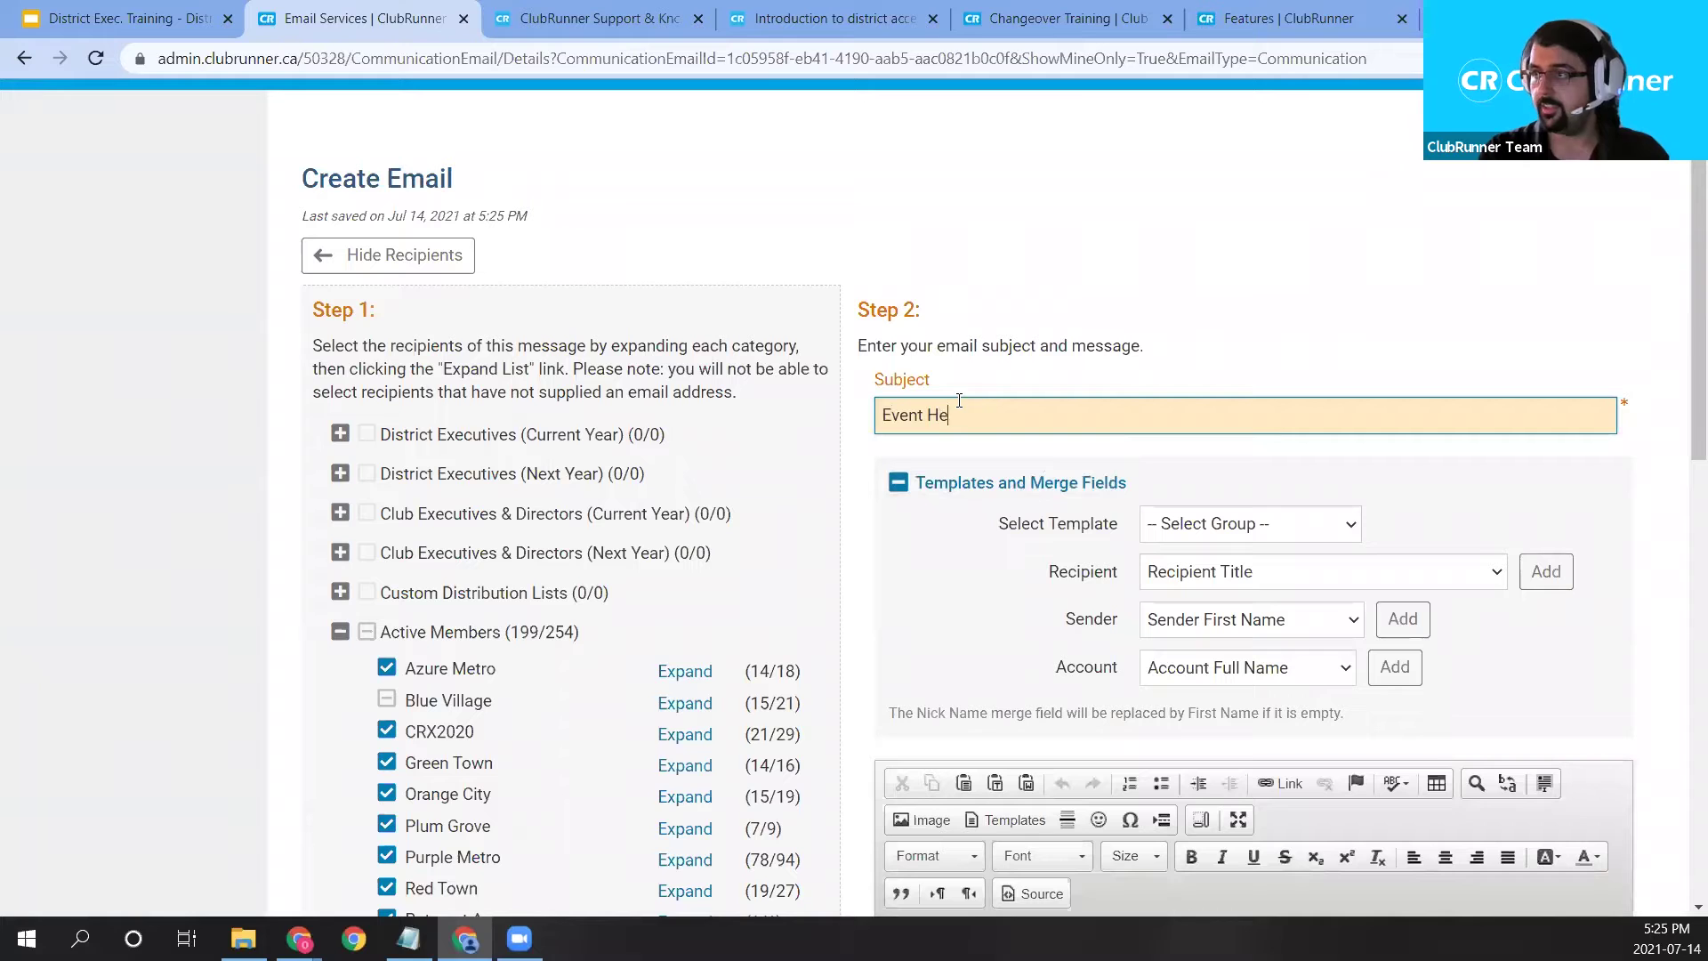
{"action": "type", "text": "ads-up BBQ in December"}
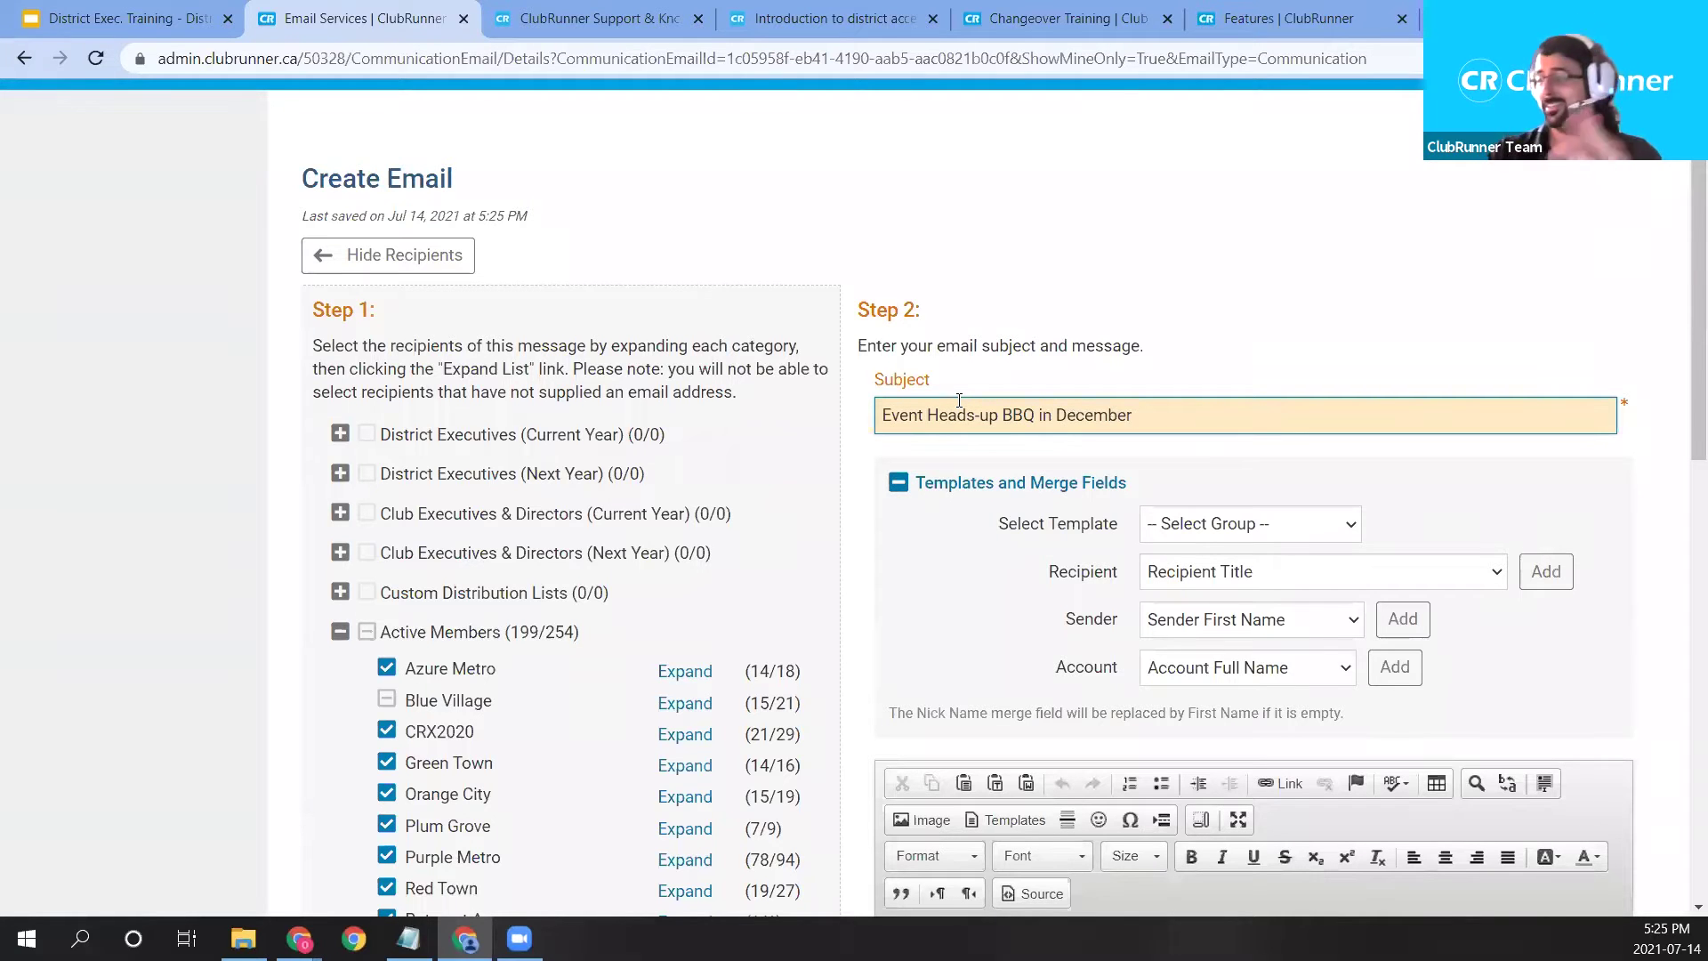
{"action": "scroll", "coordinate": [957, 407], "scroll_direction": "down", "scroll_amount": 1}
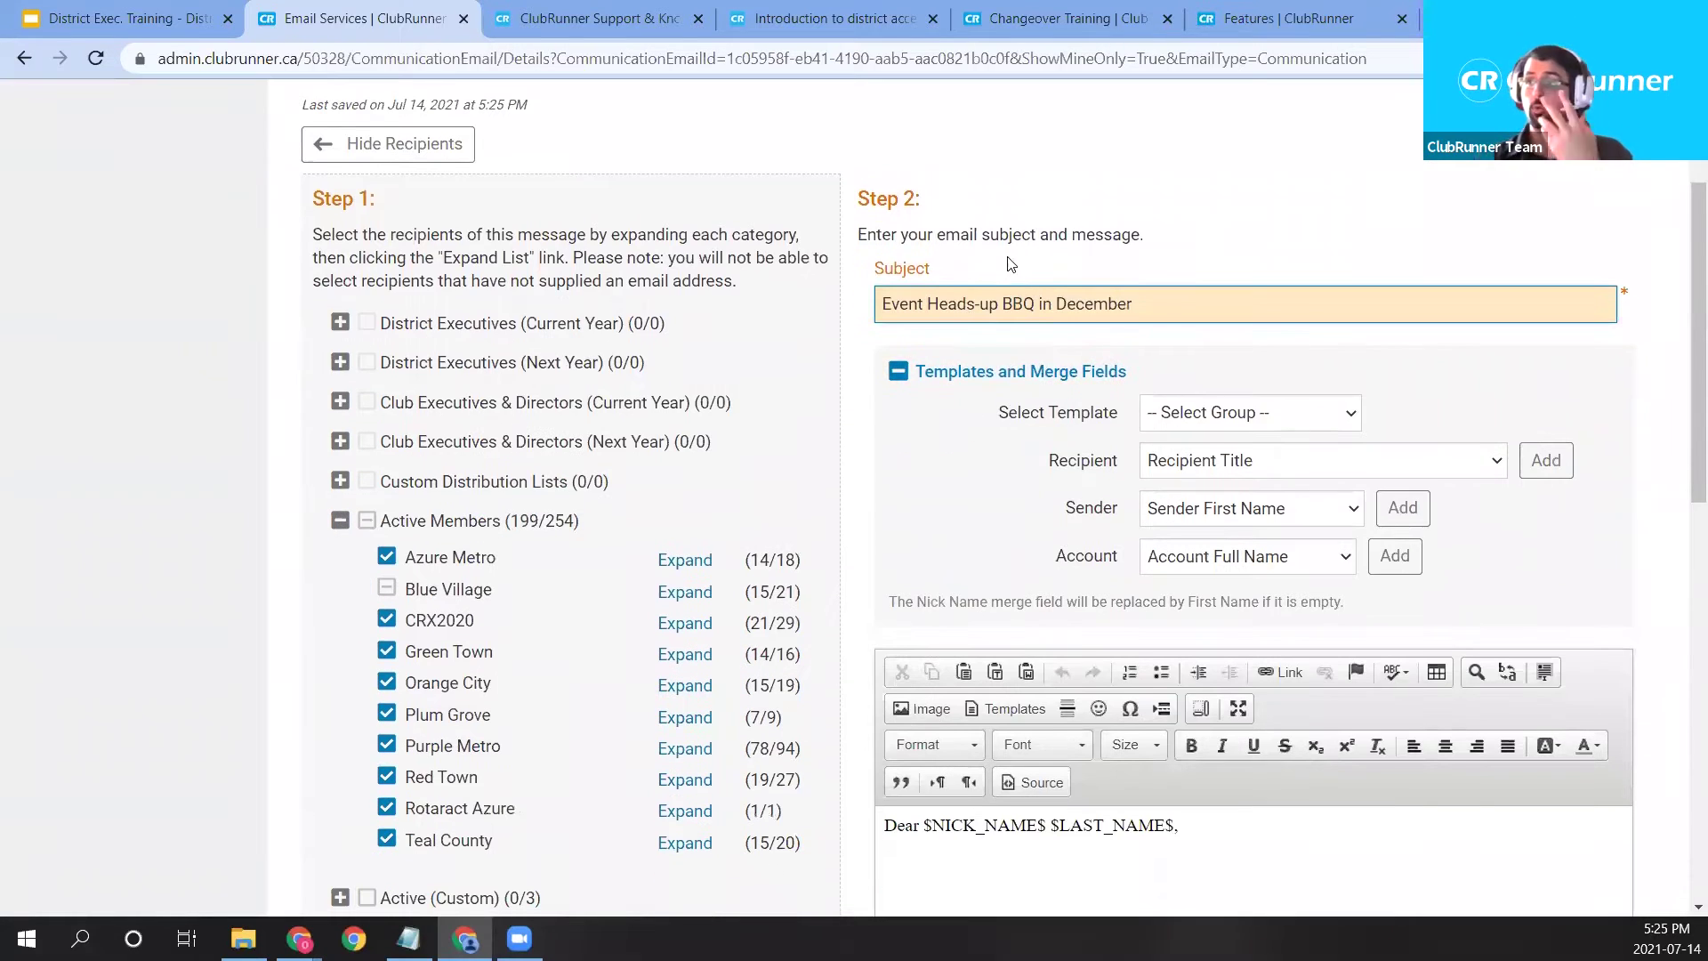
{"action": "scroll", "coordinate": [981, 384], "scroll_direction": "down", "scroll_amount": 1}
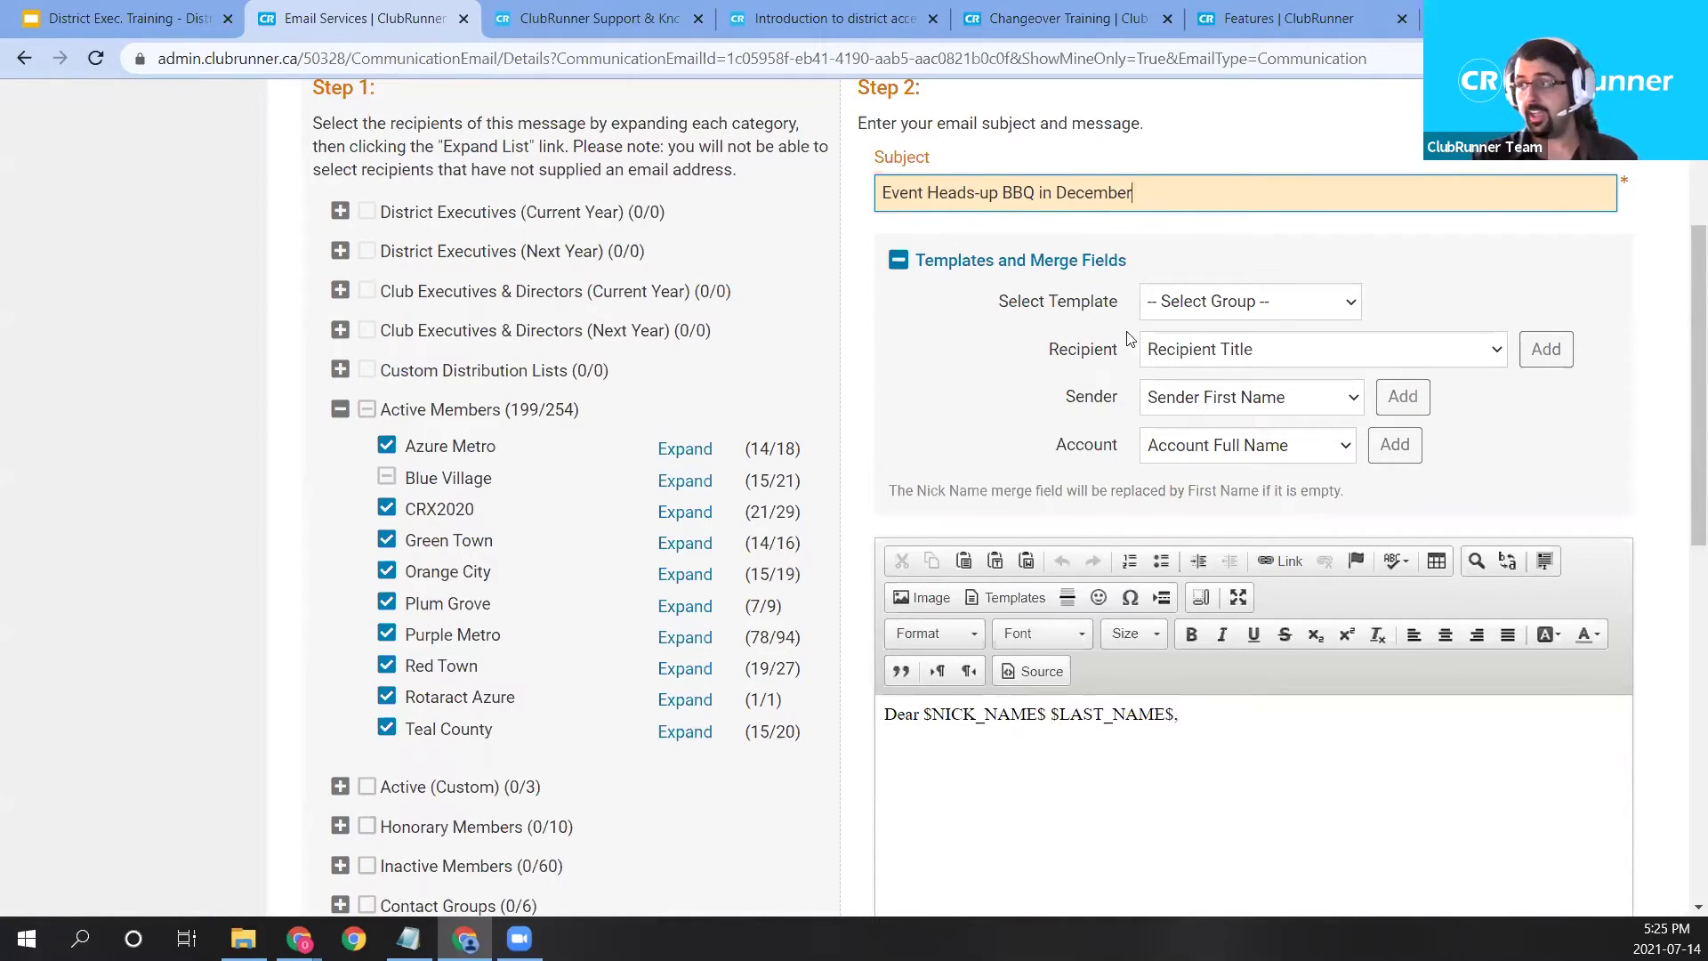
Insert the Custom group's Demo Template, confirming it should replace the existing body.
{"action": "left_click", "coordinate": [1192, 304]}
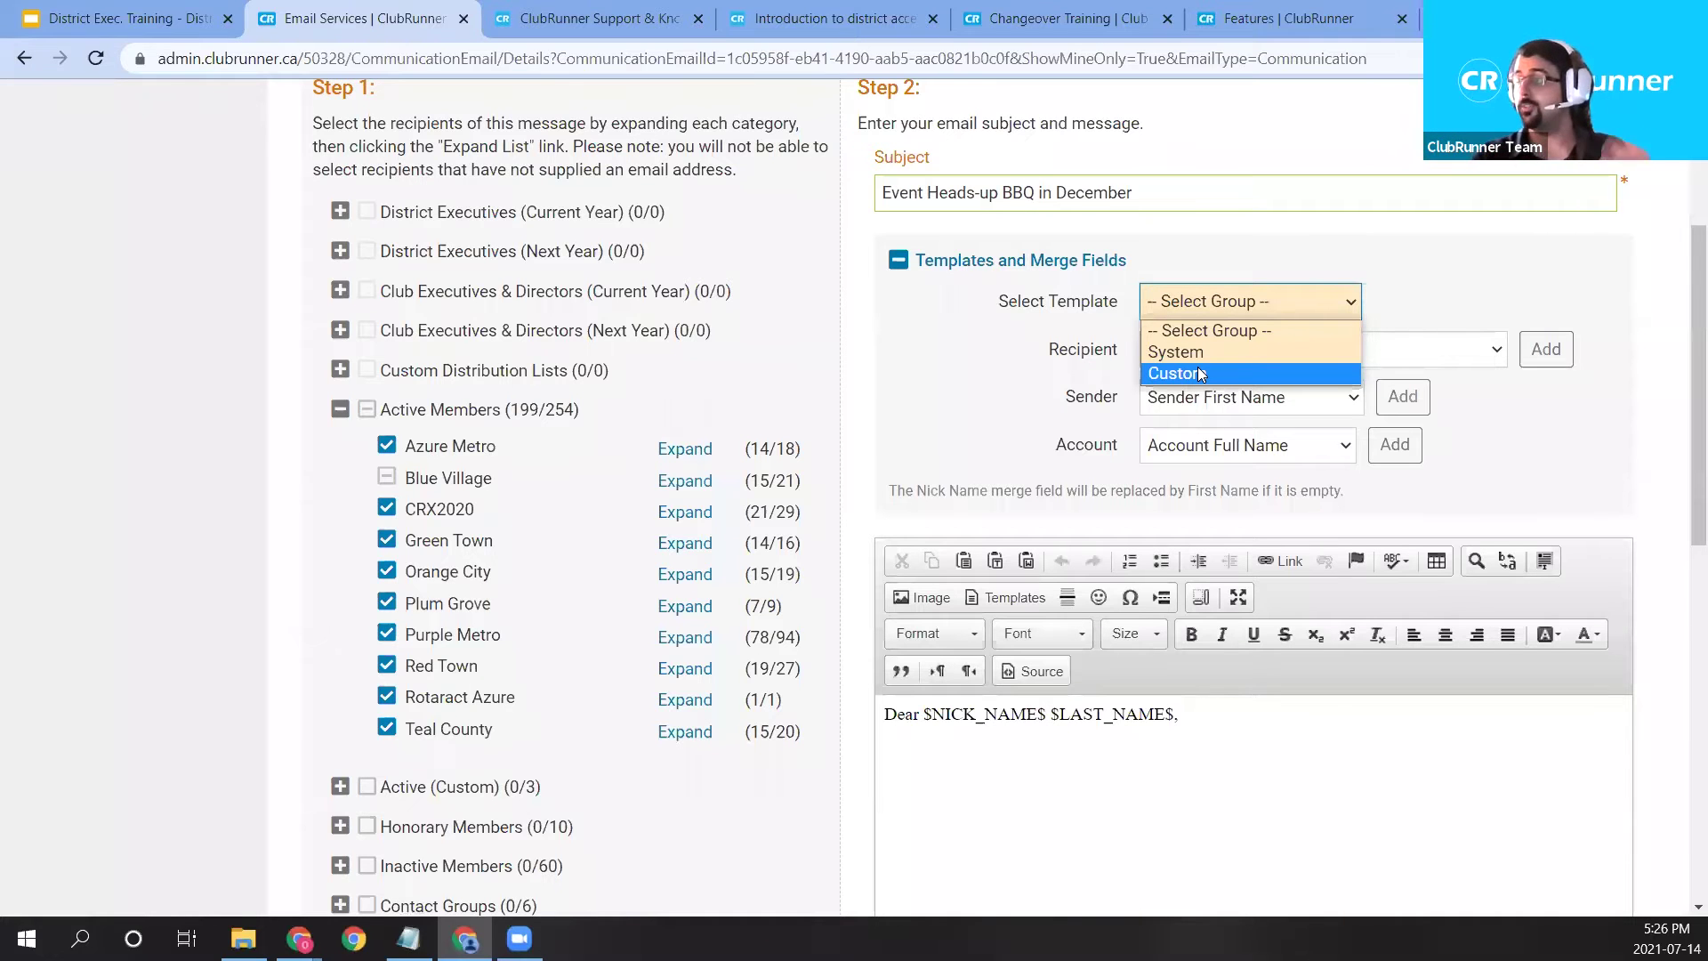
{"action": "left_click", "coordinate": [1197, 372]}
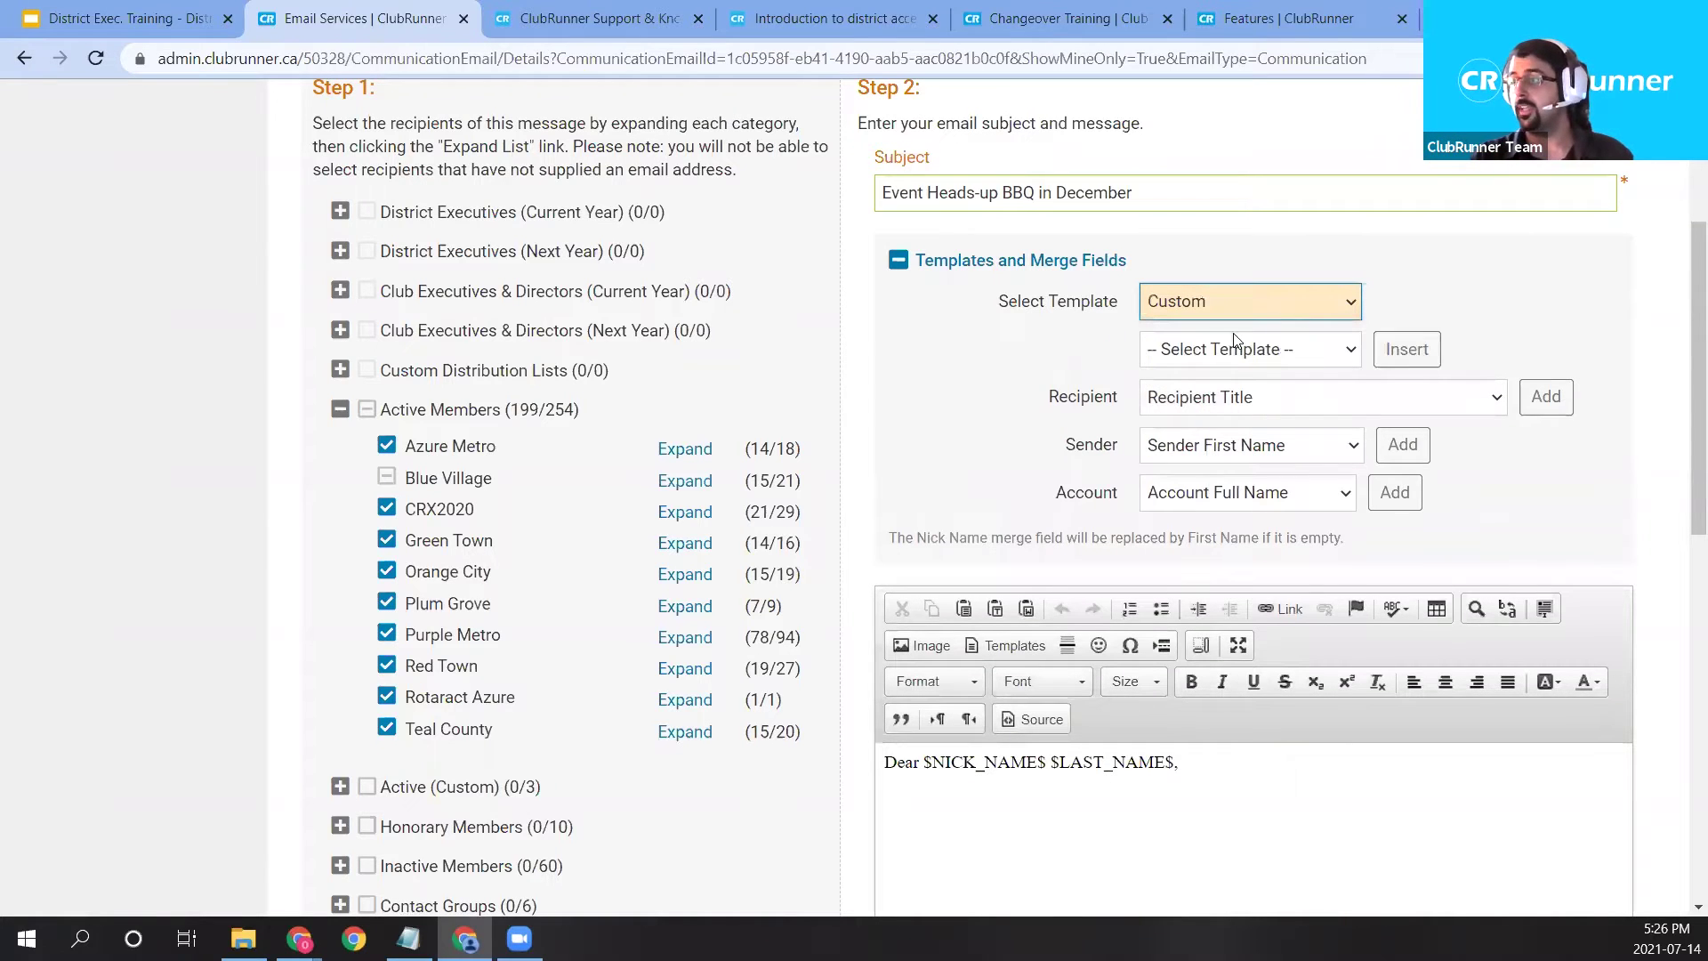
{"action": "left_click", "coordinate": [1183, 354]}
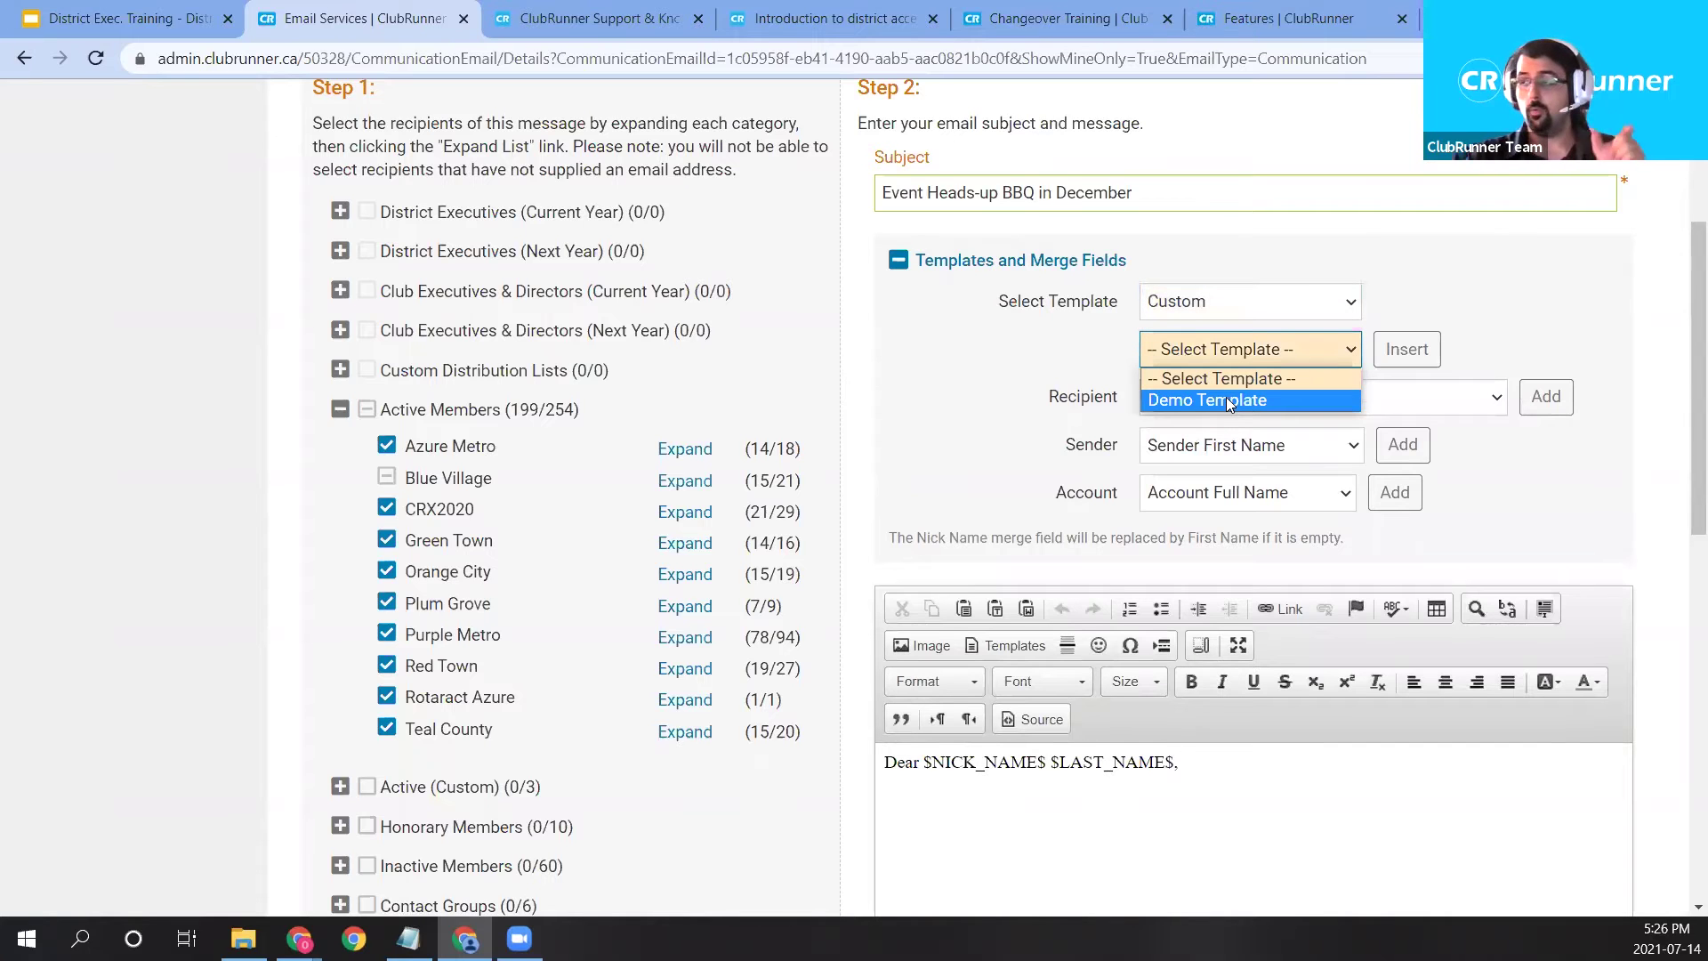
{"action": "left_click", "coordinate": [1228, 400]}
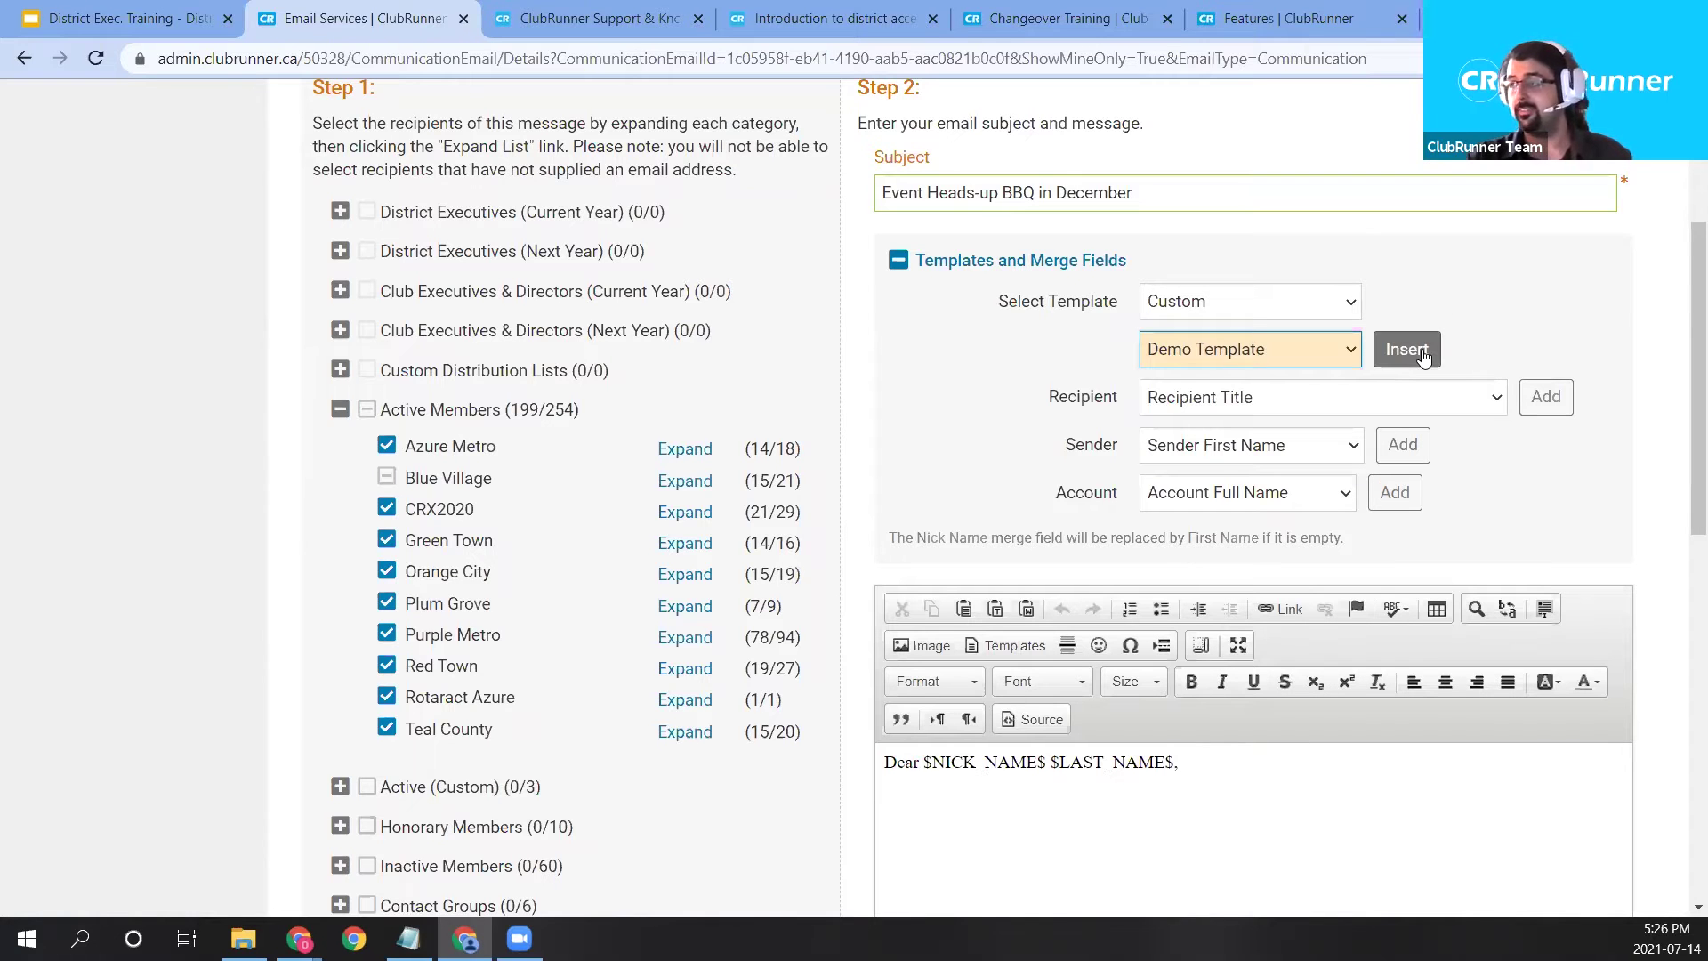
{"action": "left_click_drag", "start_coordinate": [1183, 763], "coordinate": [837, 767]}
{"action": "left_click", "coordinate": [837, 766]}
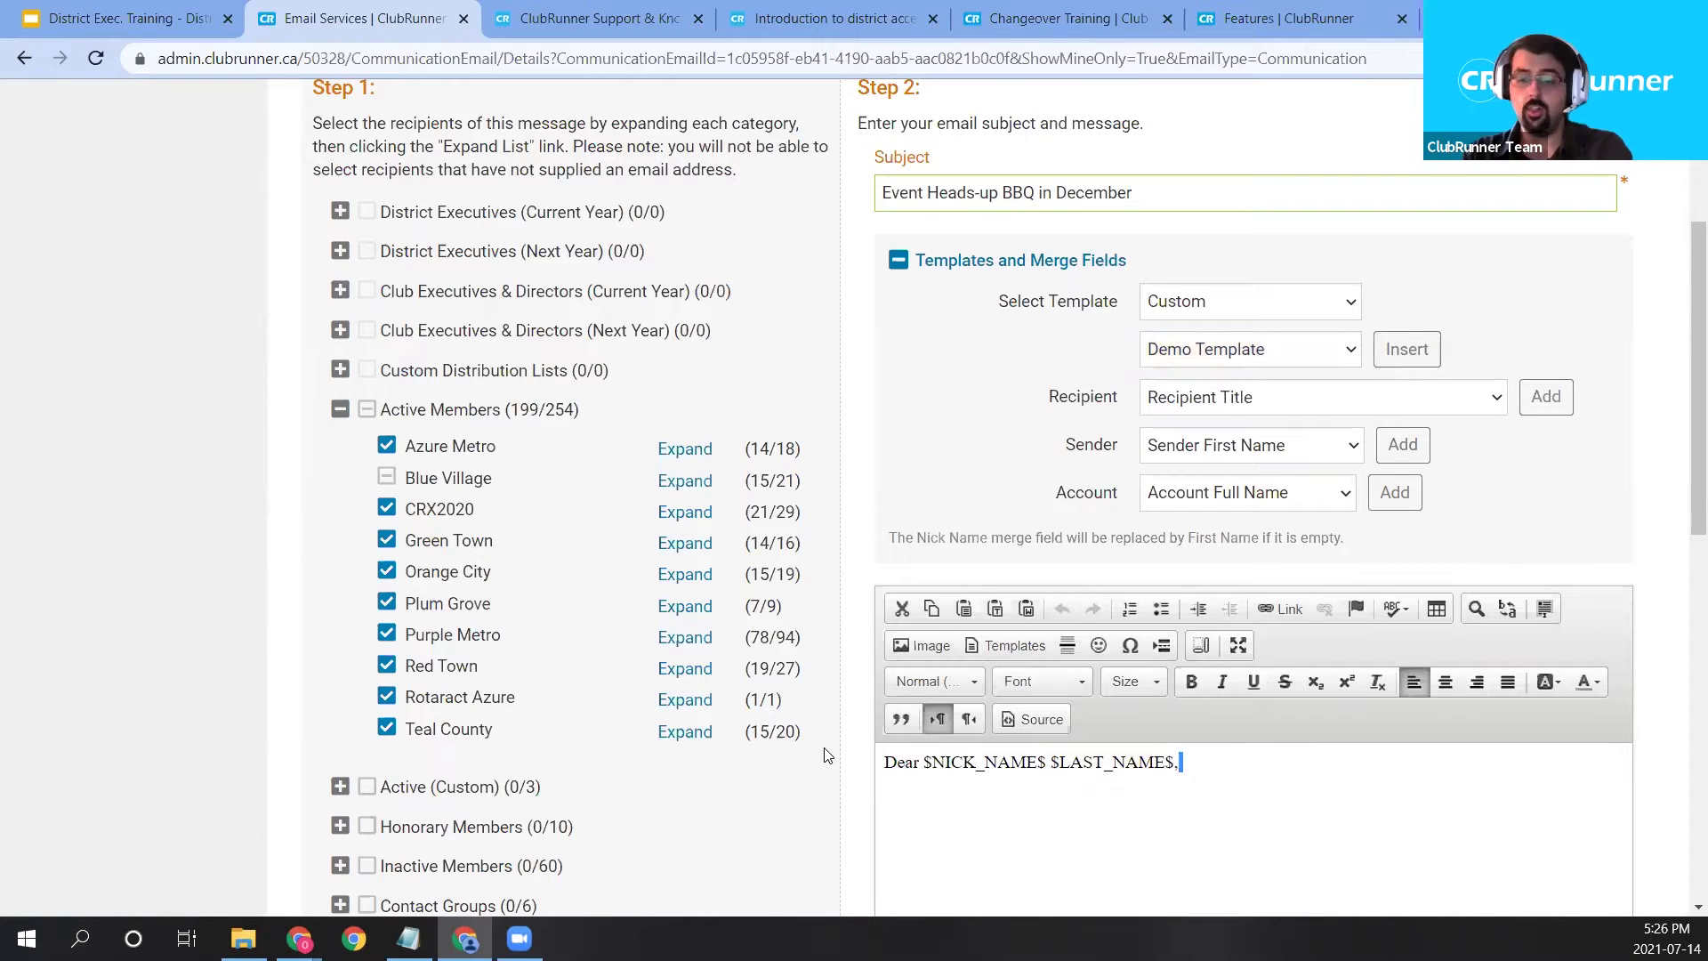
{"action": "left_click", "coordinate": [1389, 356]}
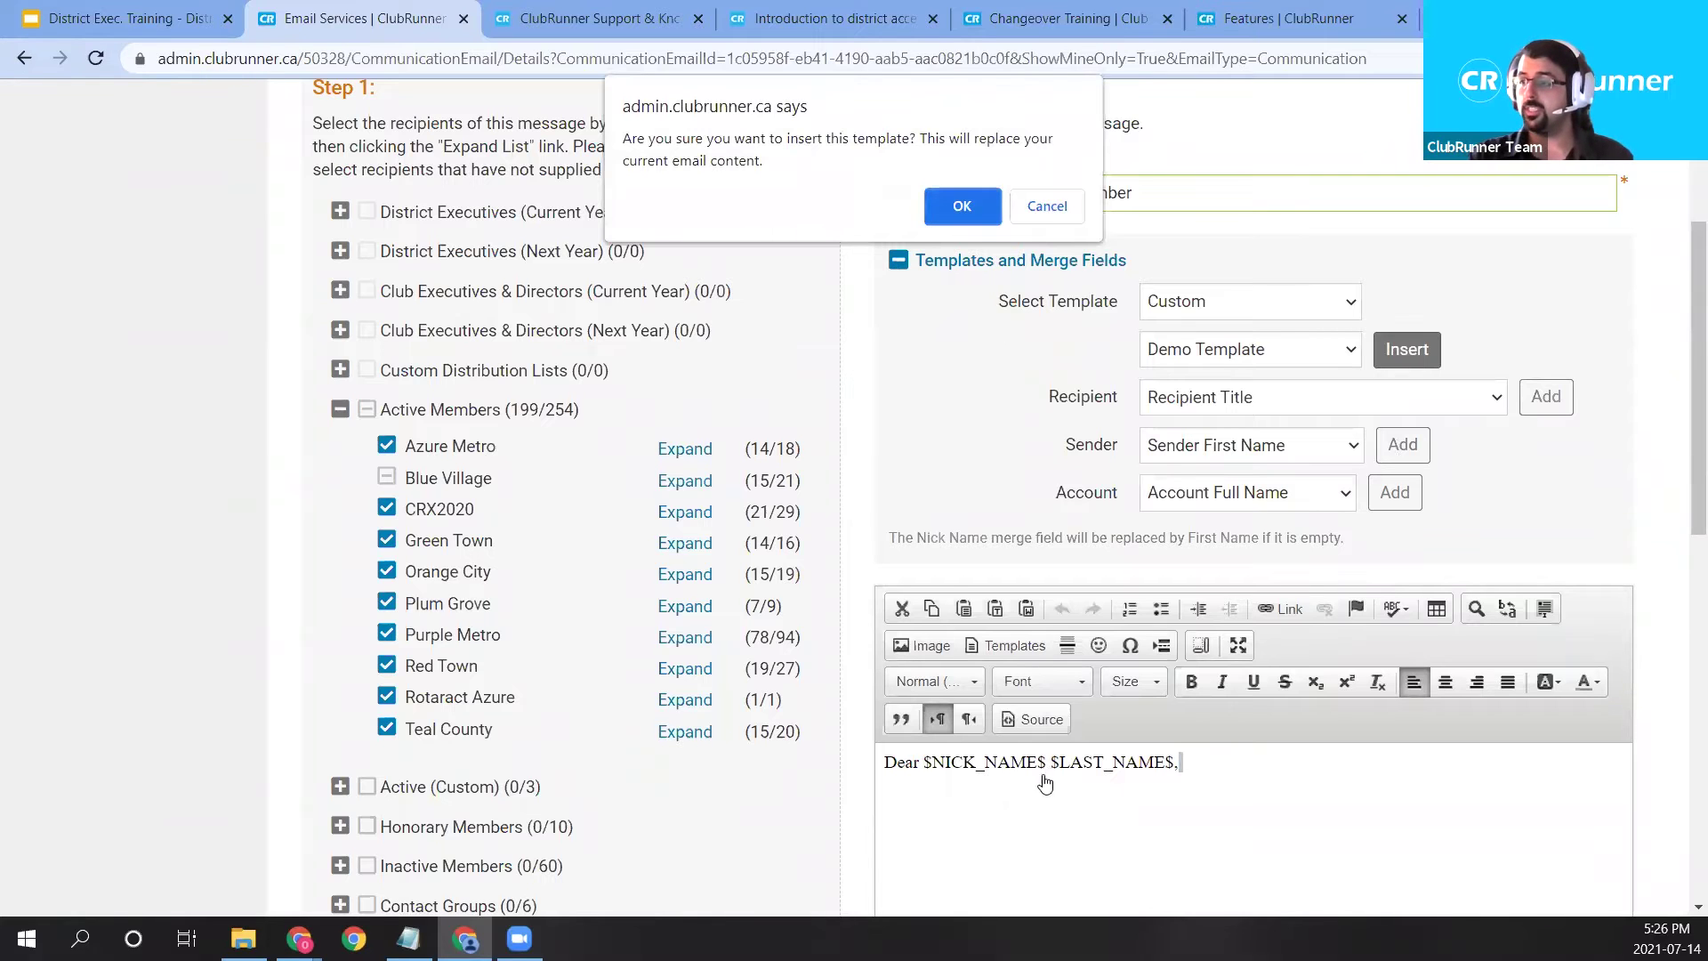
{"action": "left_click", "coordinate": [962, 206]}
Insert a blank line after the 'Dear $FIRST_NAME$ $LAST_NAME$,' greeting.
{"action": "scroll", "coordinate": [1183, 690], "scroll_direction": "down", "scroll_amount": 1}
{"action": "scroll", "coordinate": [1185, 693], "scroll_direction": "down", "scroll_amount": 1}
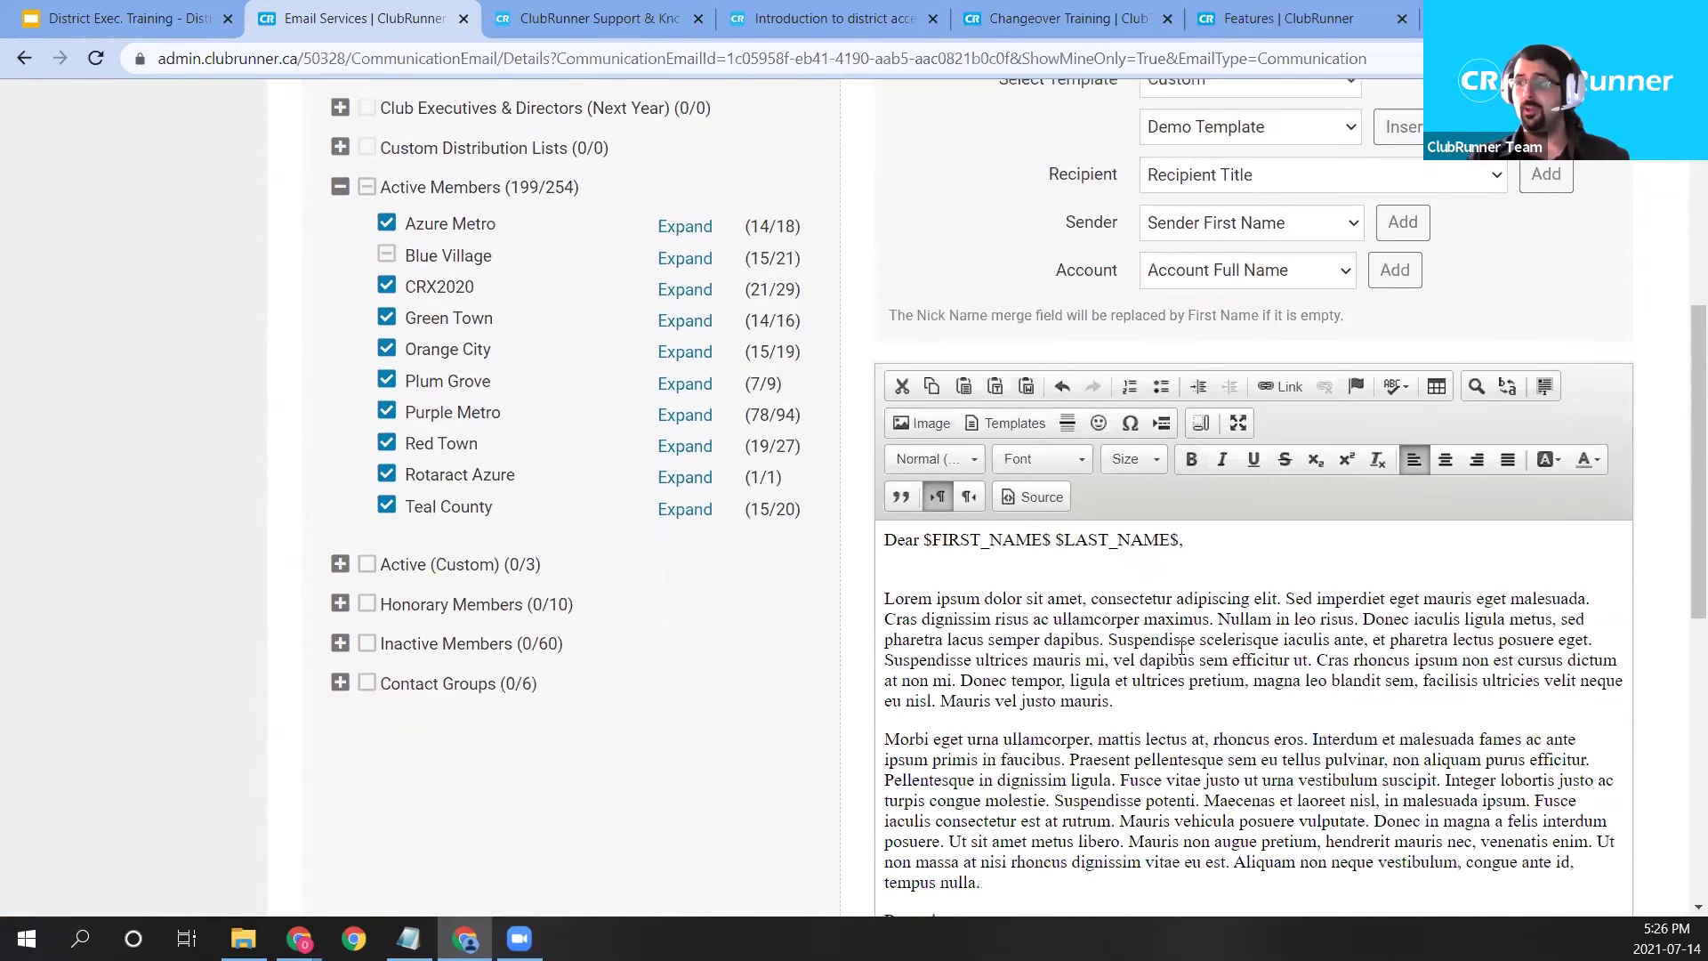
{"action": "scroll", "coordinate": [1084, 807], "scroll_direction": "down", "scroll_amount": 1}
{"action": "scroll", "coordinate": [1085, 807], "scroll_direction": "up", "scroll_amount": 1}
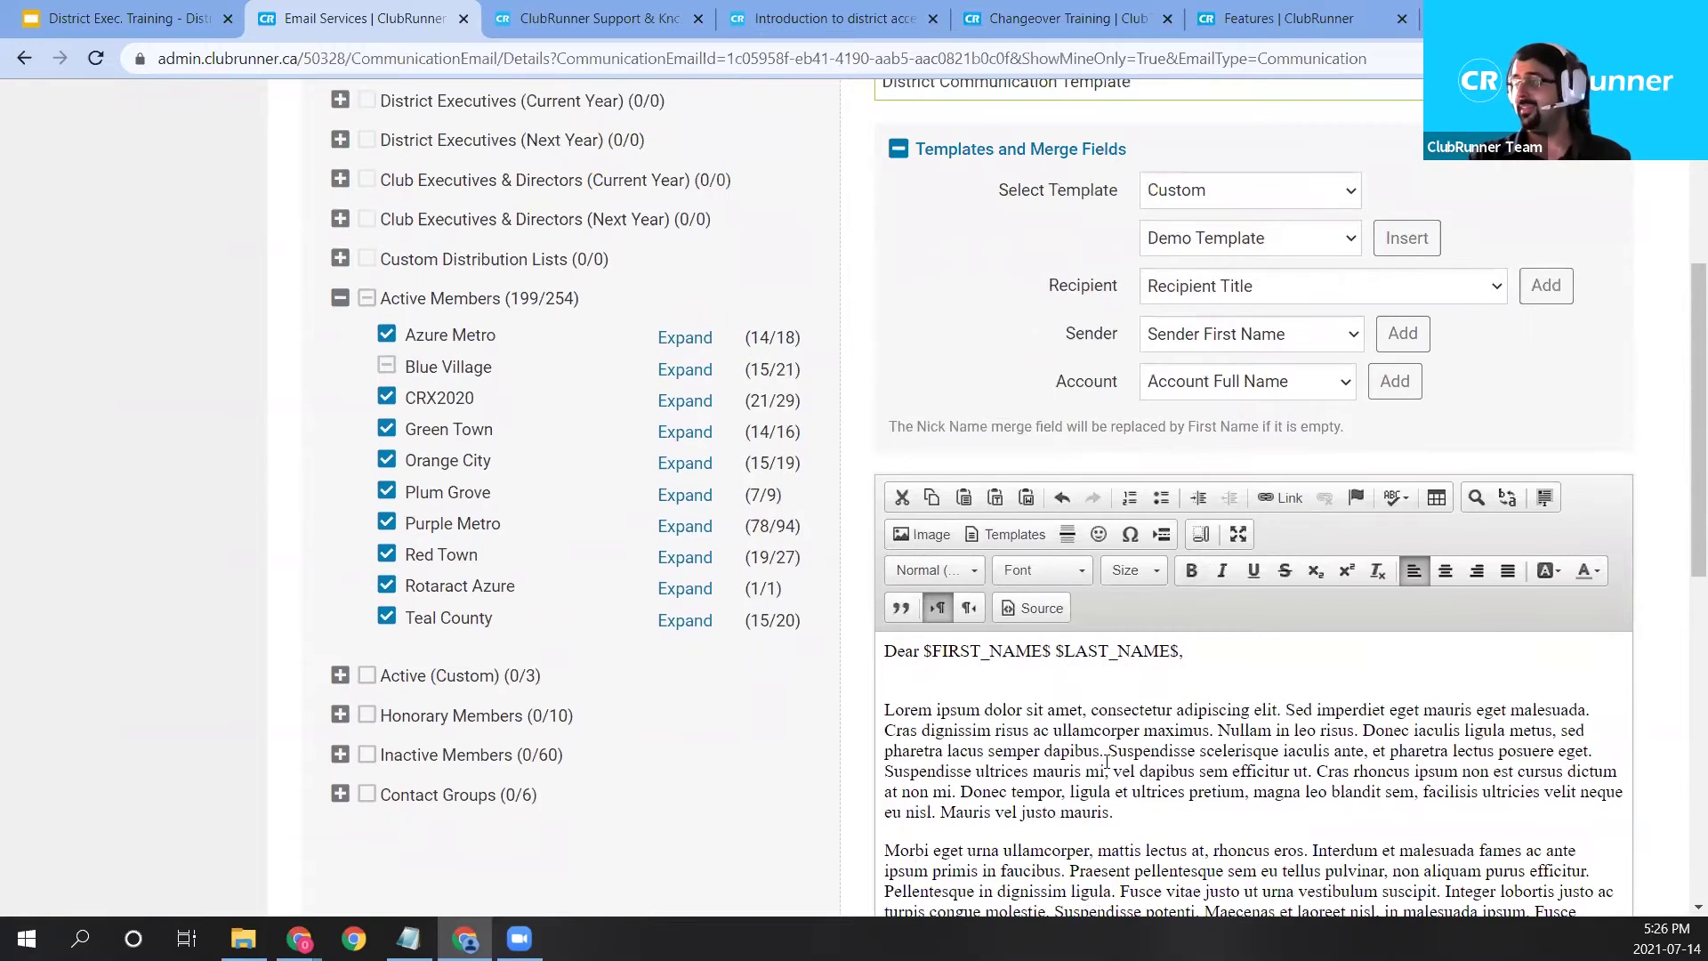
{"action": "scroll", "coordinate": [1115, 755], "scroll_direction": "down", "scroll_amount": 1}
{"action": "scroll", "coordinate": [1115, 755], "scroll_direction": "down", "scroll_amount": 1}
{"action": "scroll", "coordinate": [1148, 623], "scroll_direction": "up", "scroll_amount": 1}
{"action": "scroll", "coordinate": [1192, 231], "scroll_direction": "up", "scroll_amount": 1}
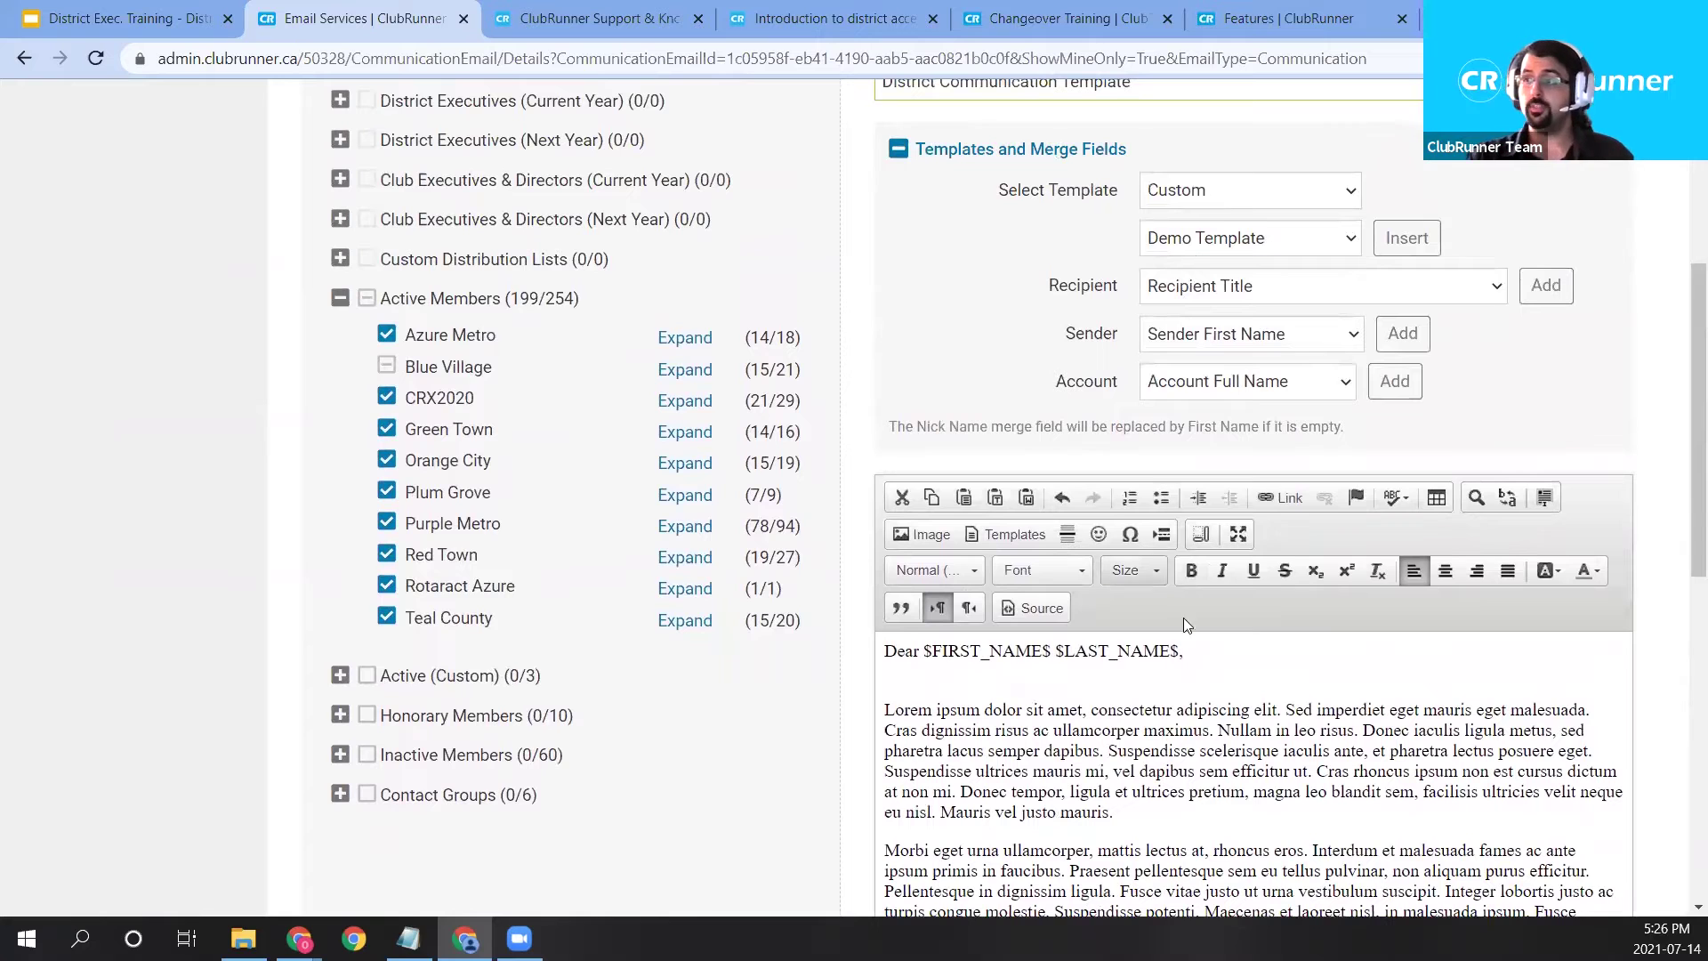
{"action": "left_click", "coordinate": [1140, 652]}
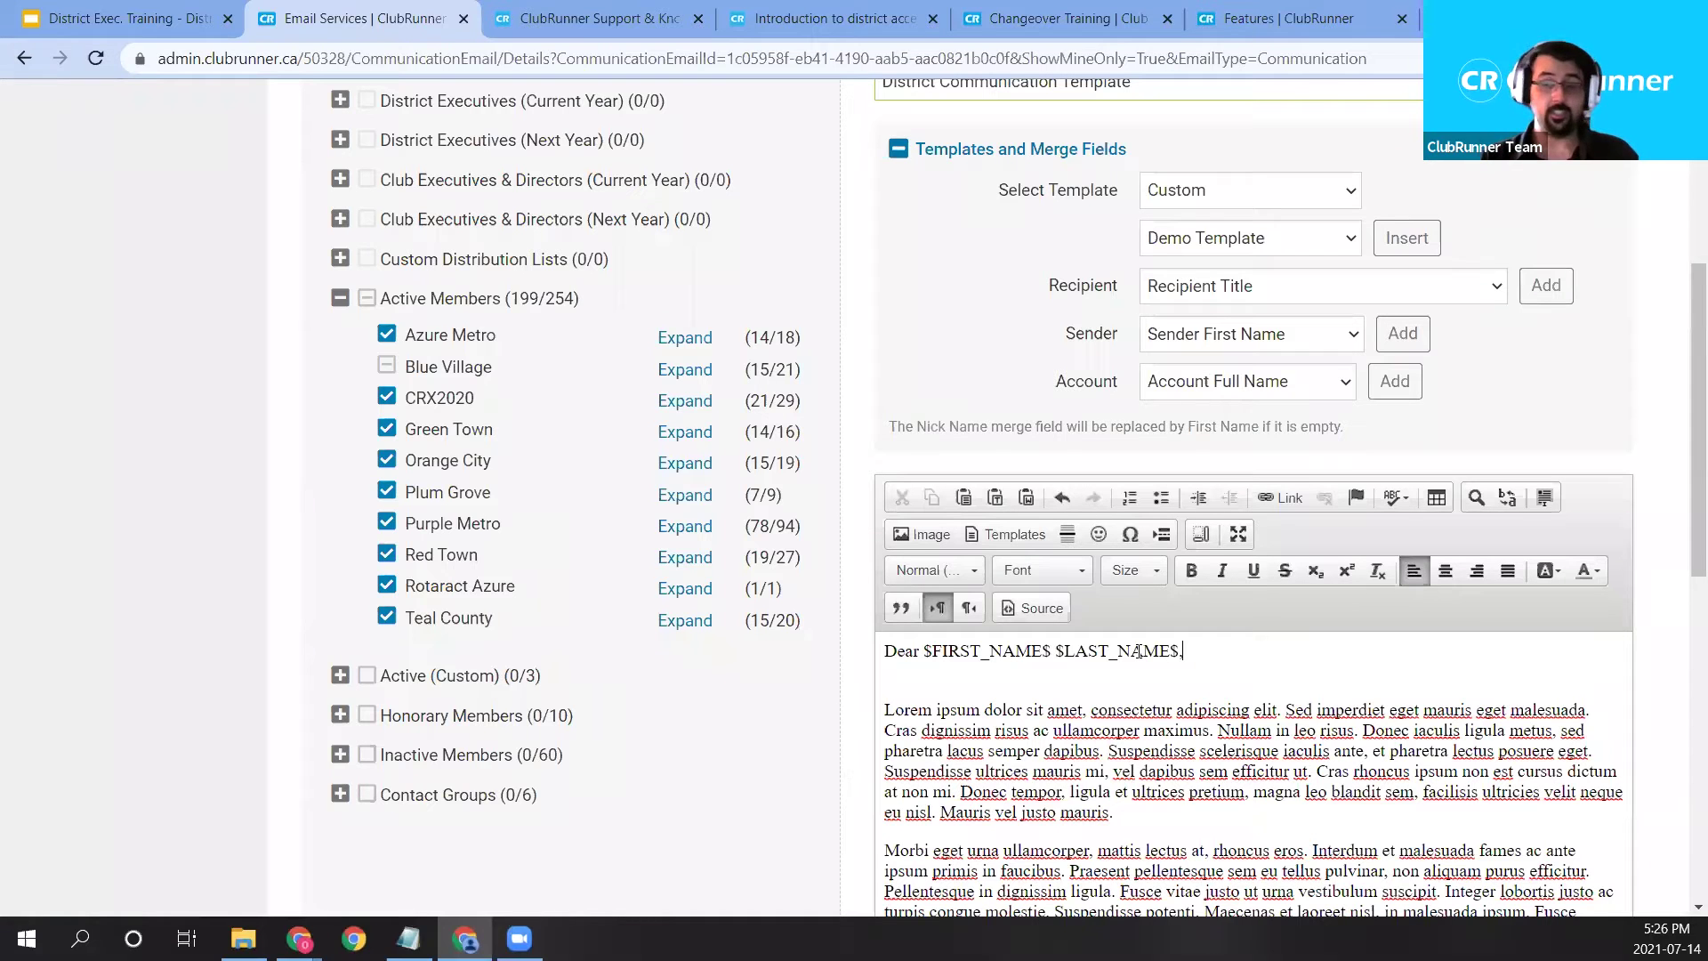
{"action": "key", "text": "Return"}
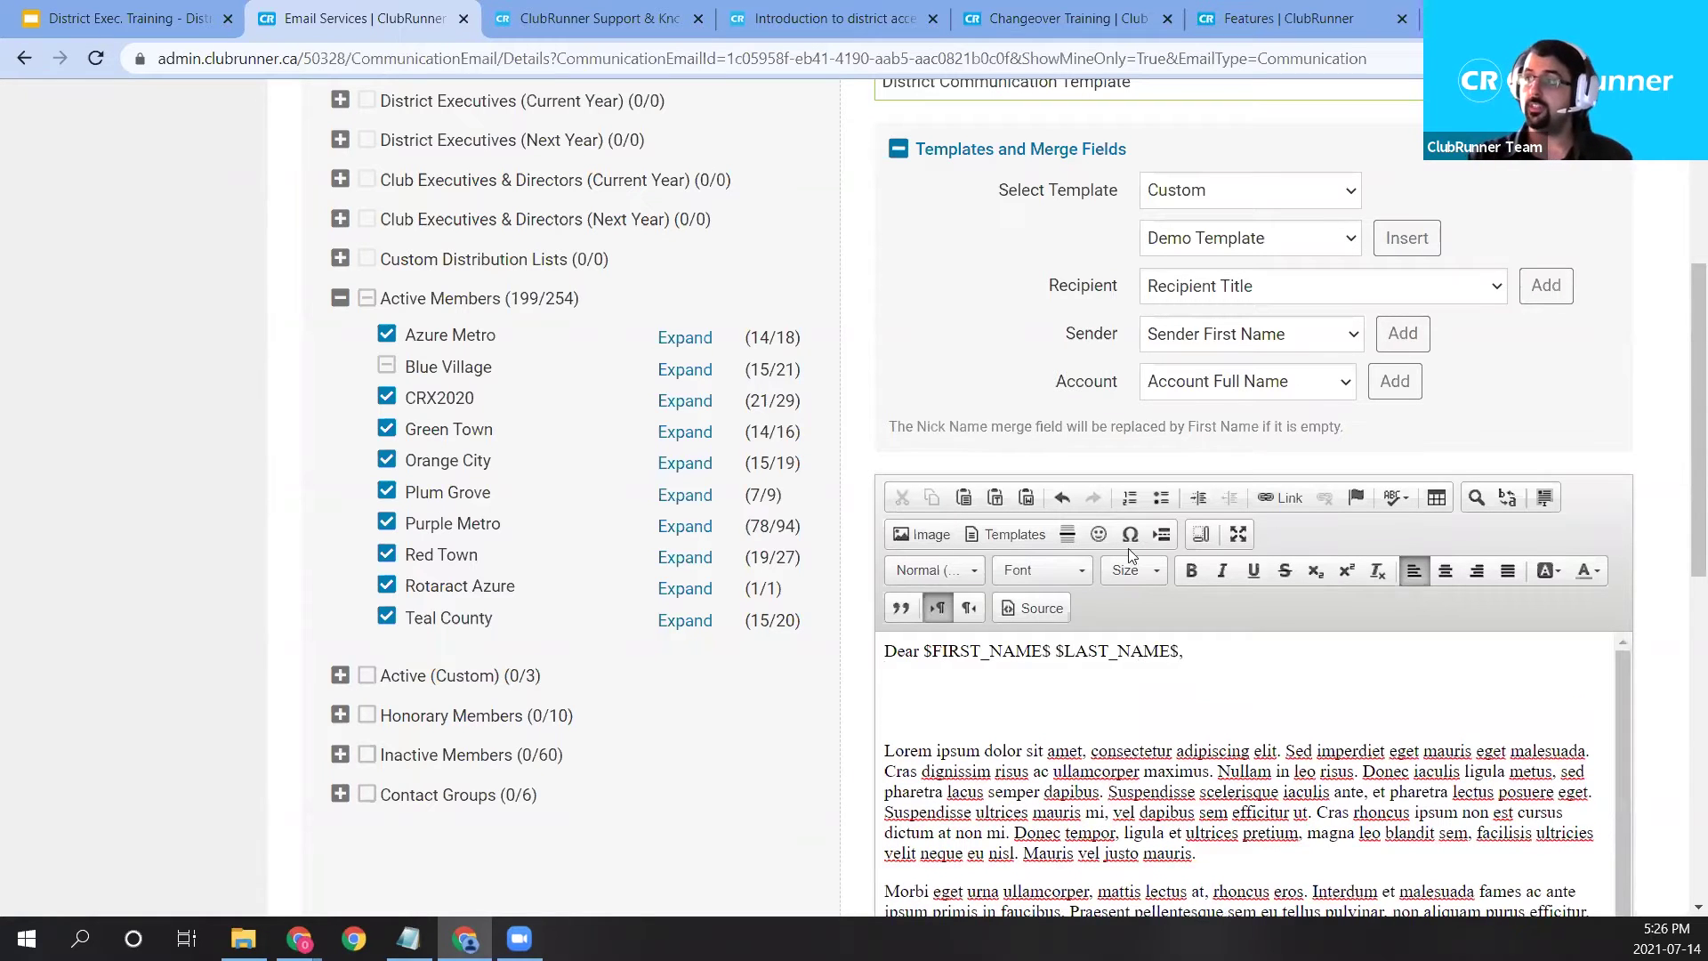
Insert a $MIDDLE_NAME$ merge field on the second line, then delete it again.
{"action": "left_click", "coordinate": [1263, 296]}
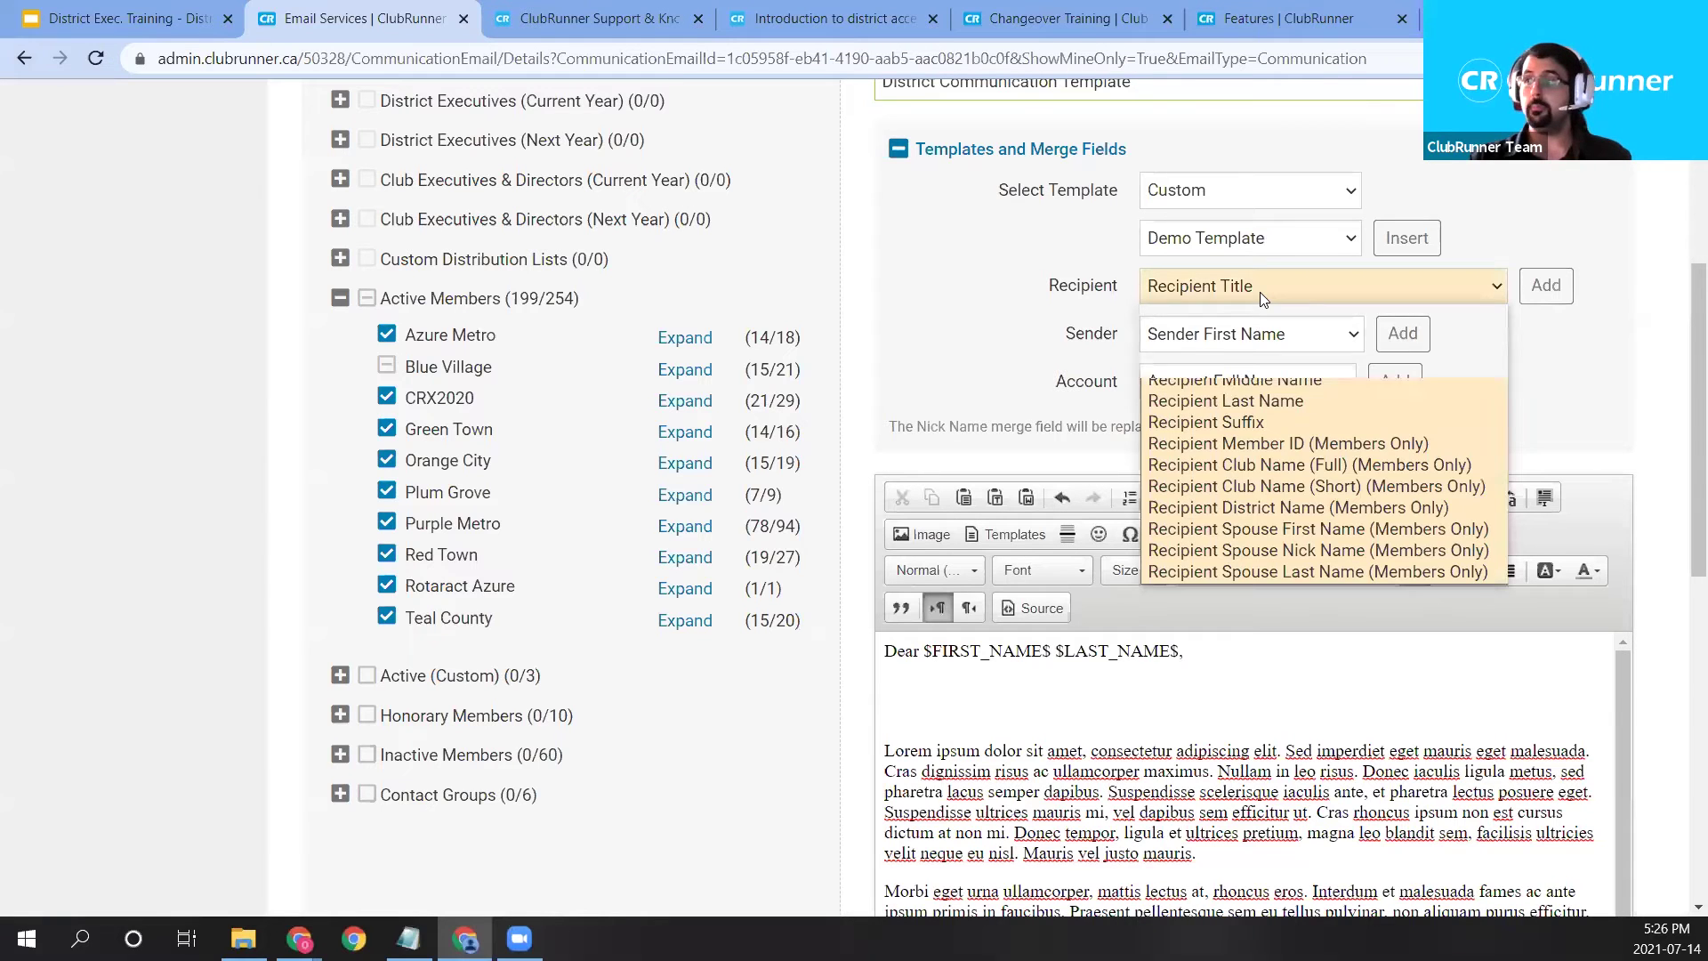
{"action": "left_click", "coordinate": [1279, 379]}
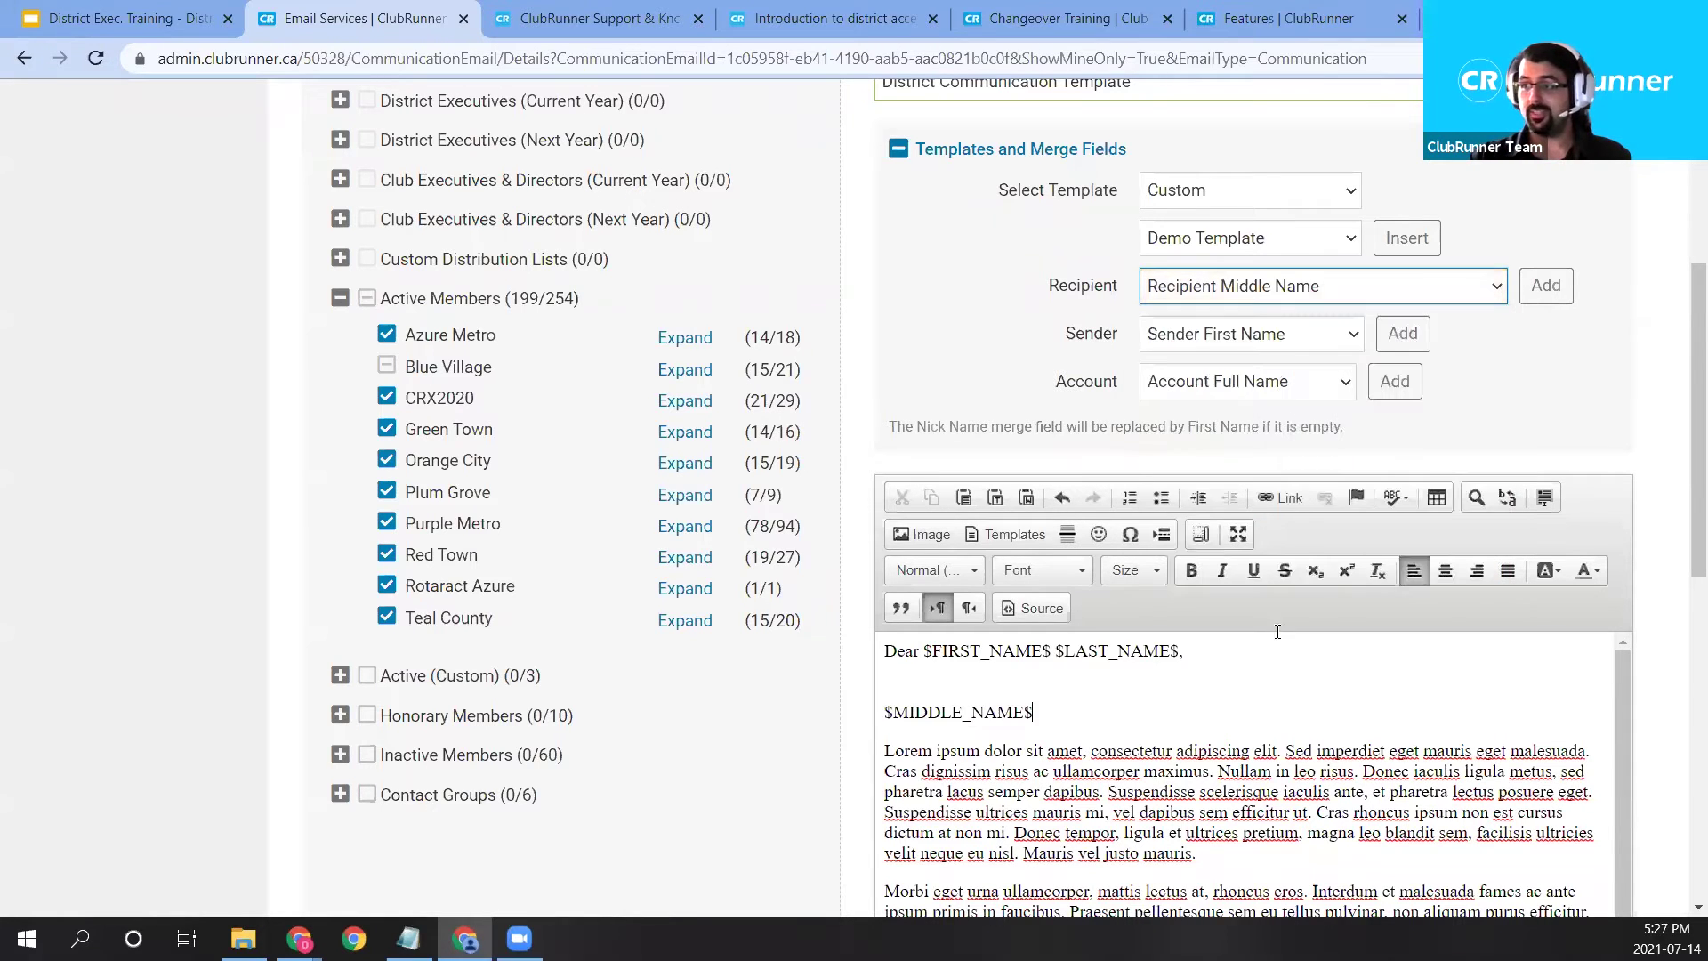
{"action": "left_click_drag", "start_coordinate": [1036, 712], "coordinate": [884, 713]}
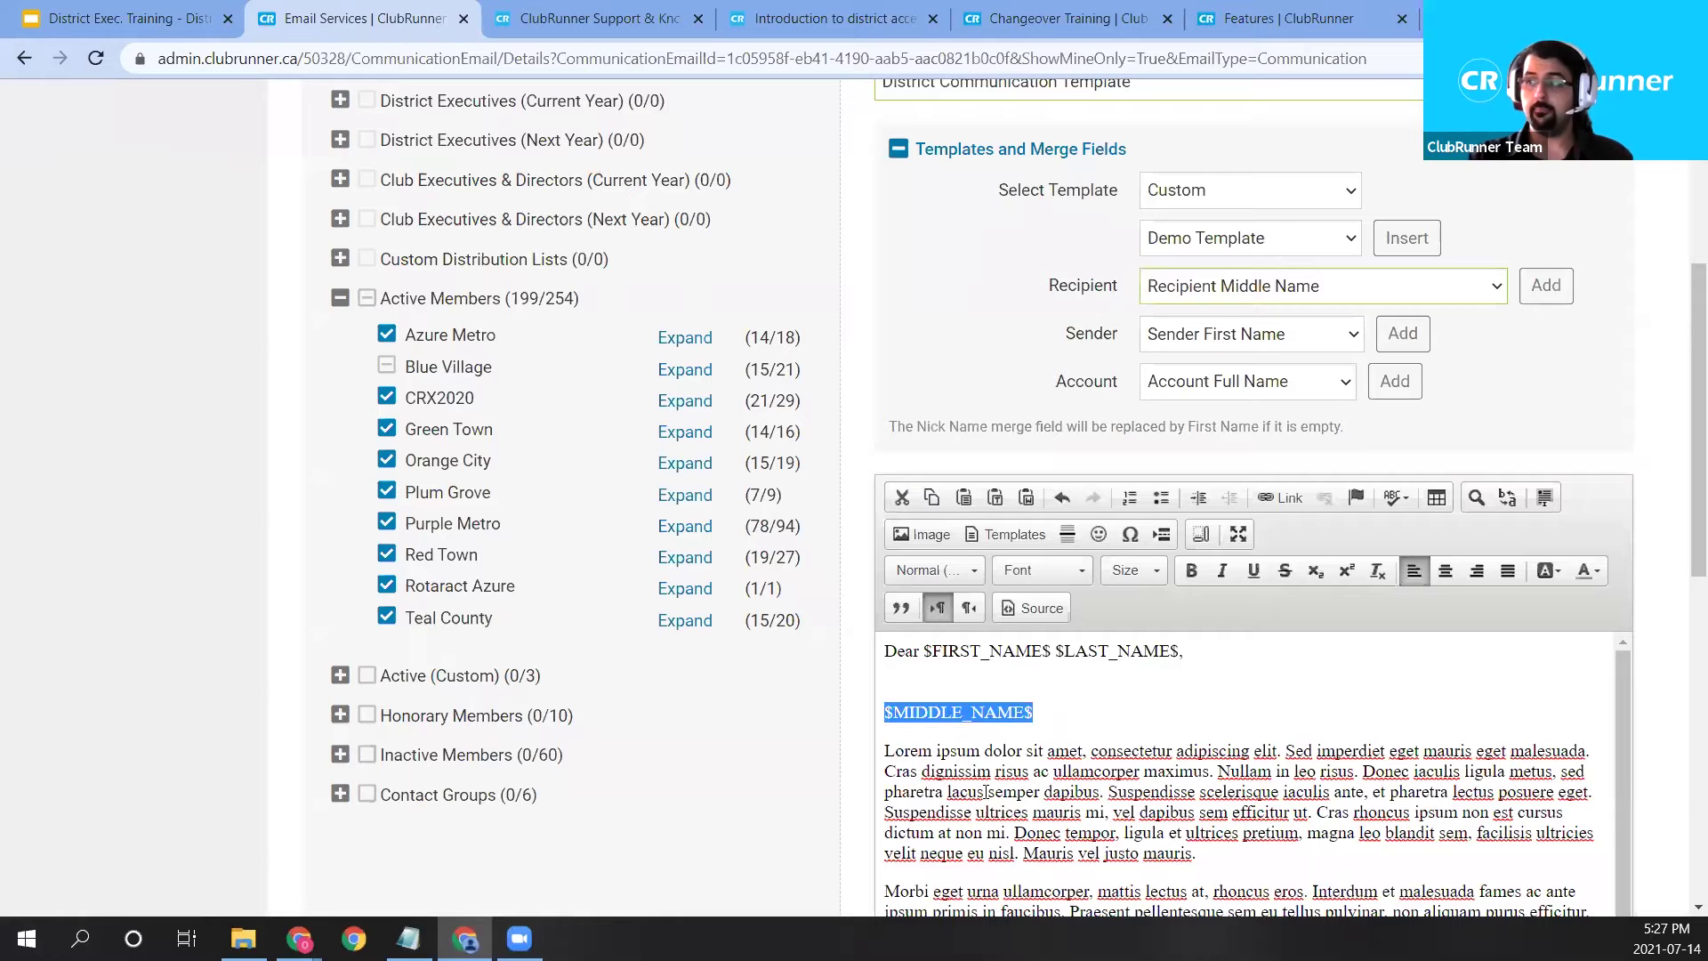
{"action": "left_click", "coordinate": [1049, 717]}
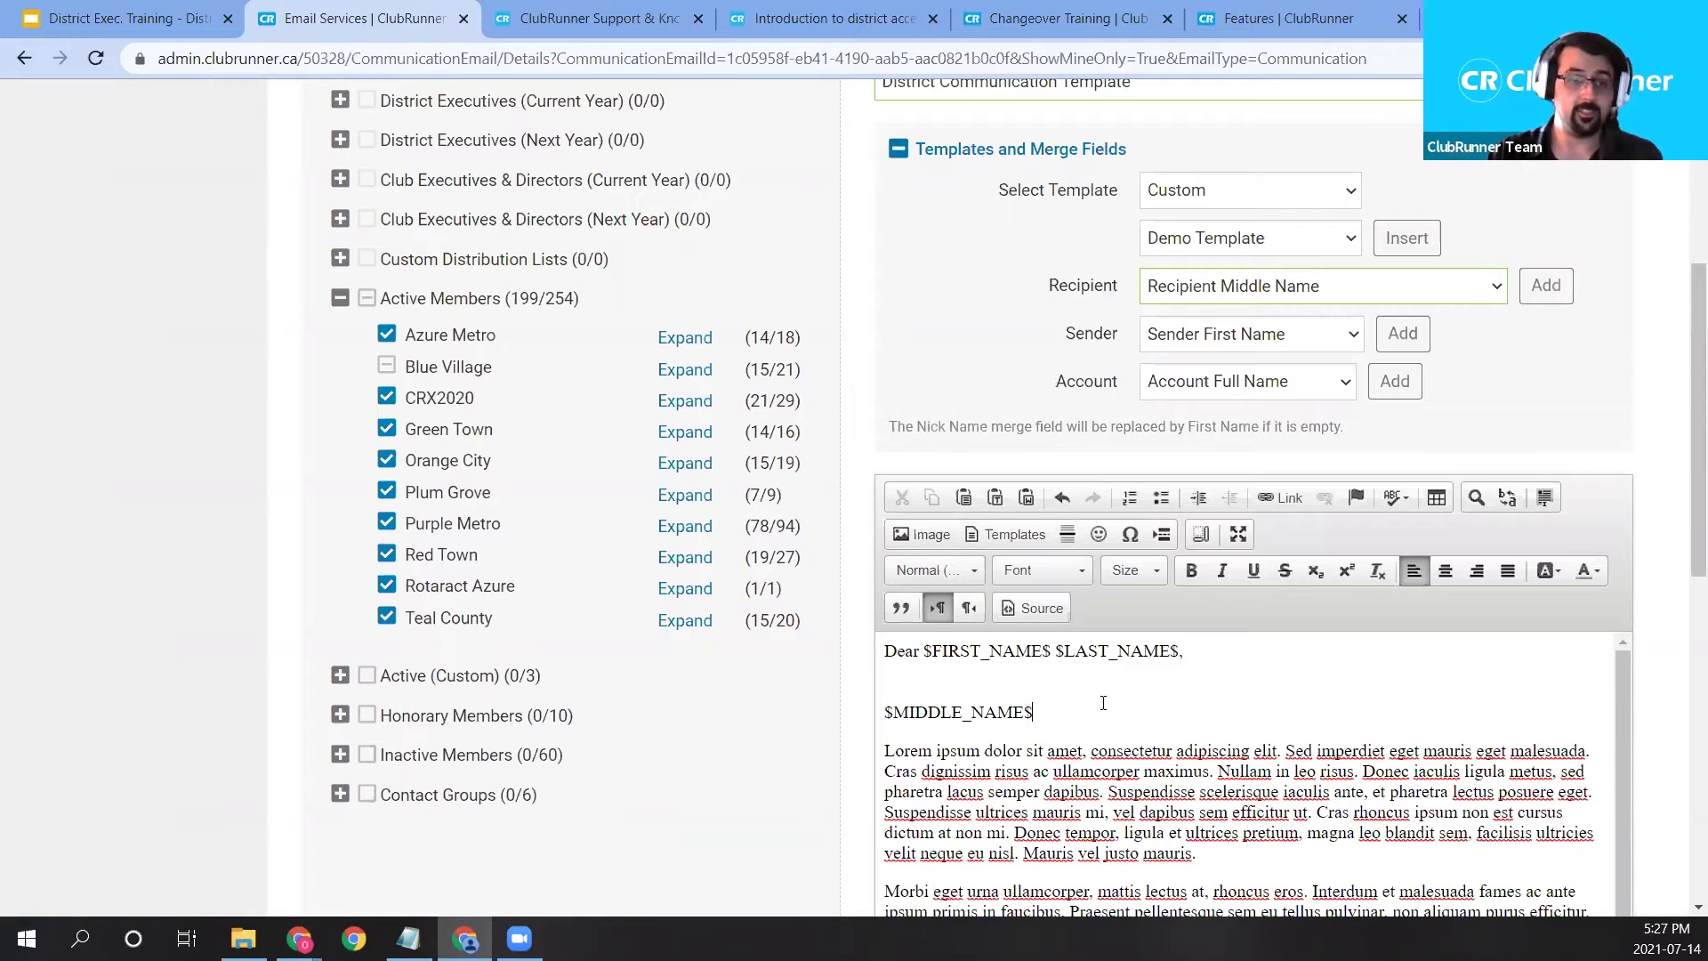
{"action": "left_click", "coordinate": [1396, 286]}
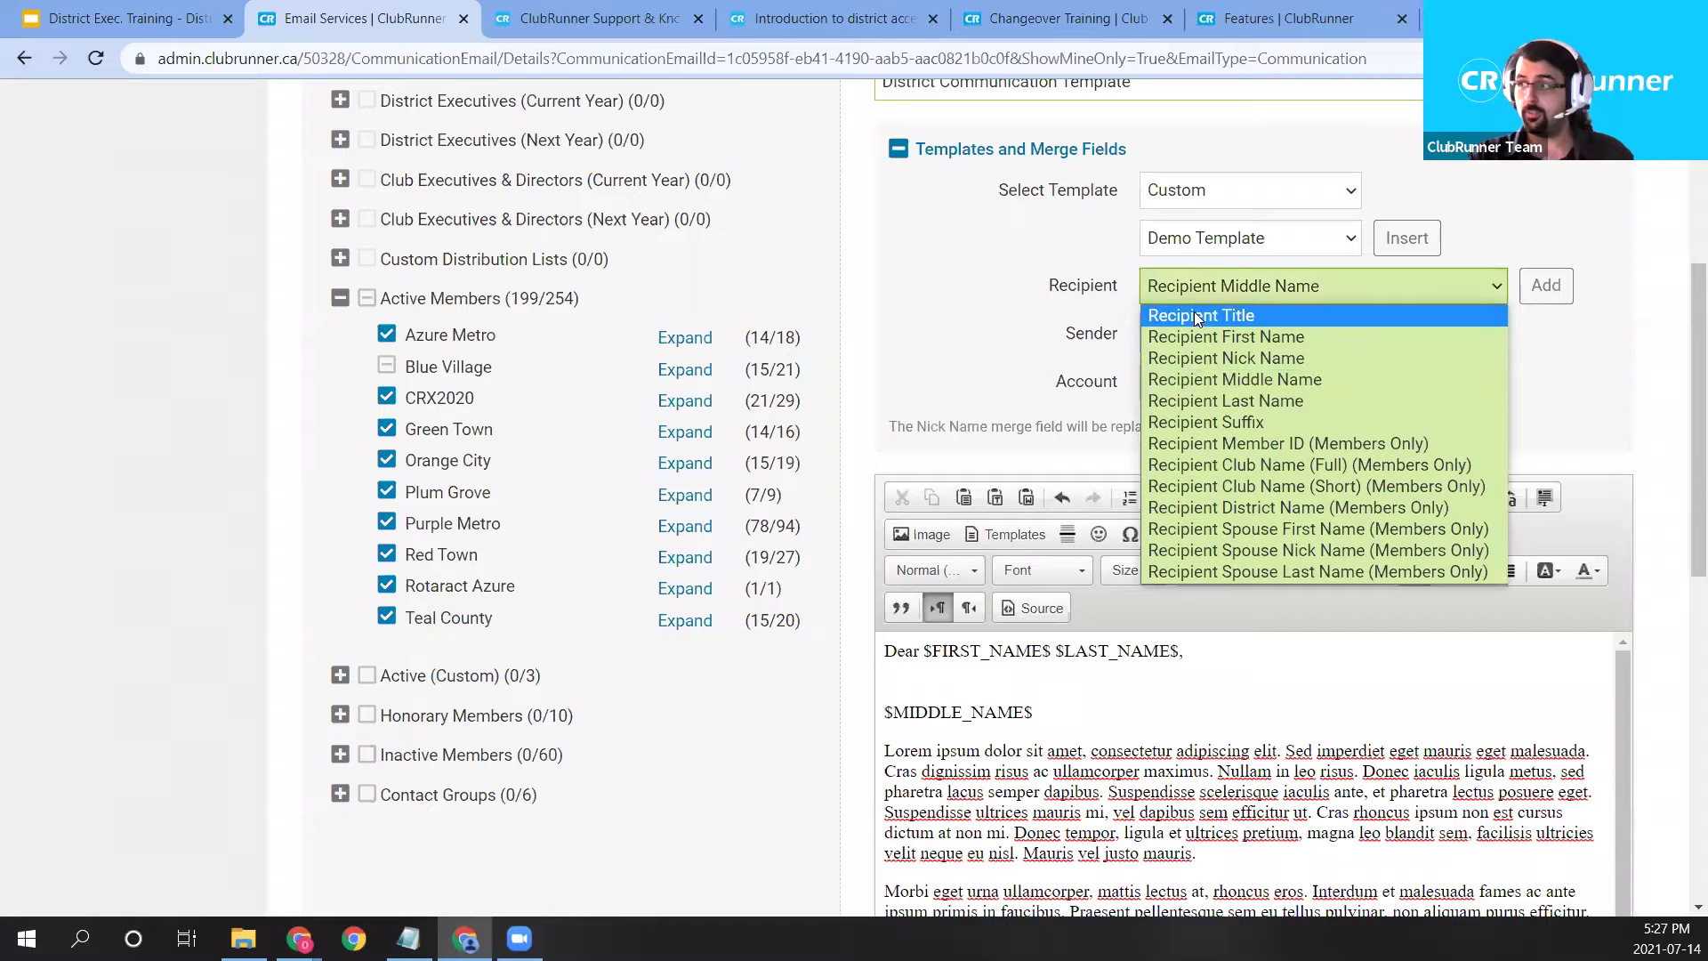
{"action": "left_click", "coordinate": [1056, 710]}
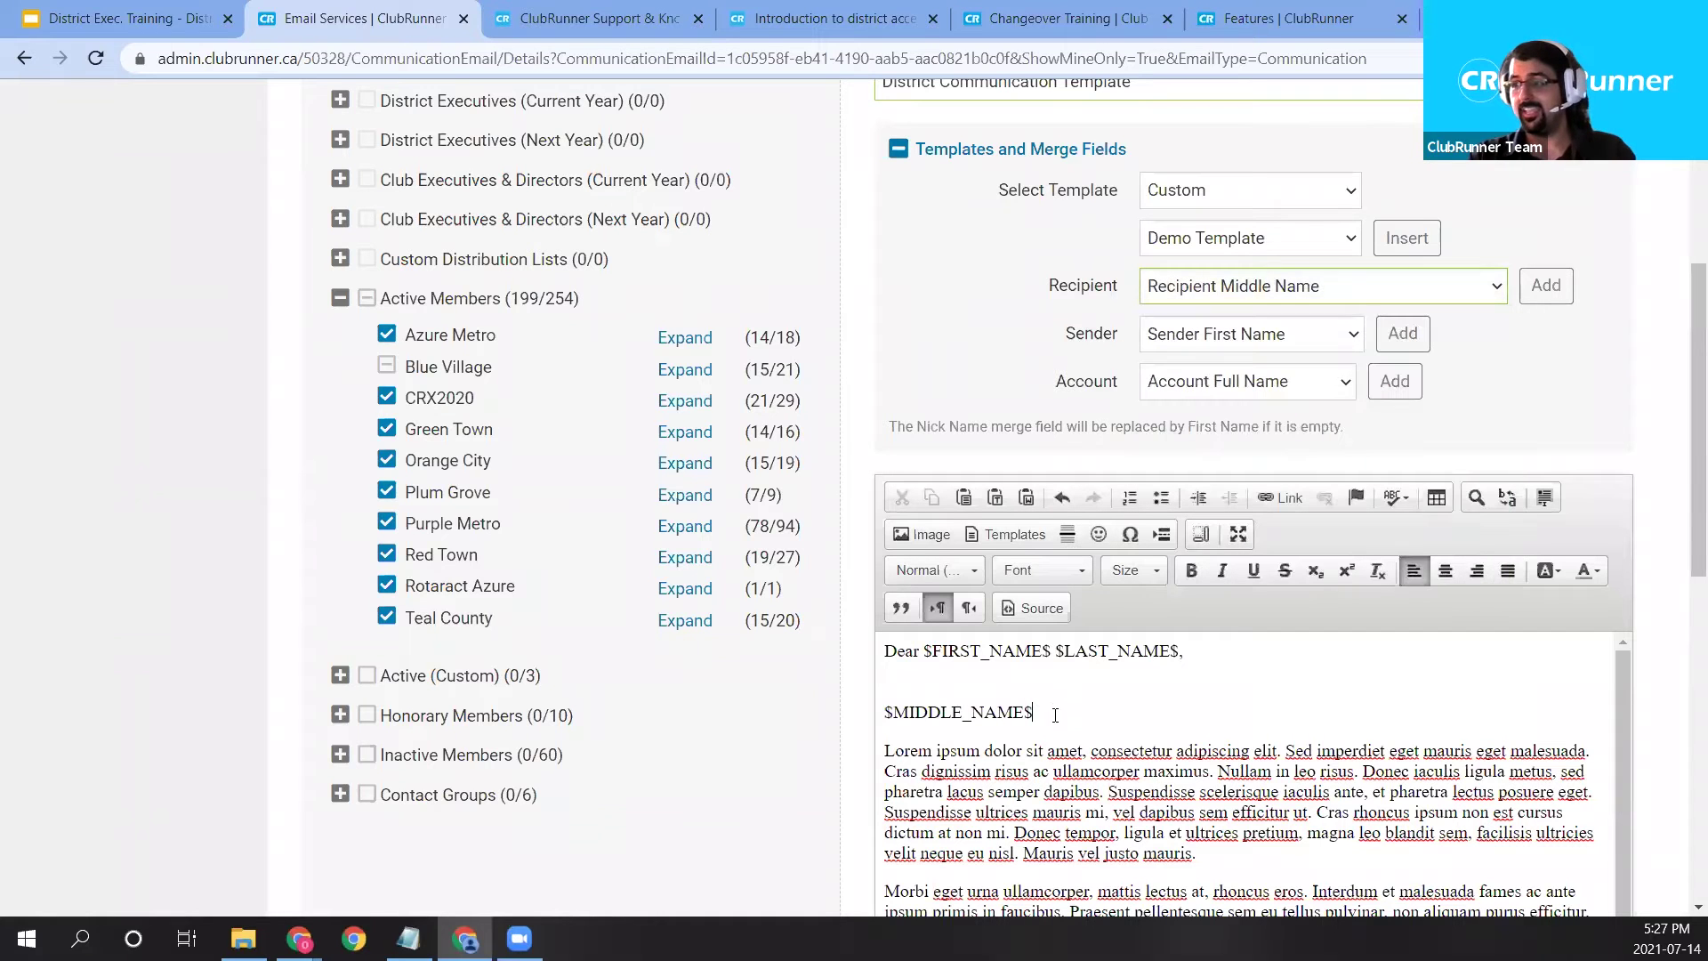
{"action": "left_click_drag", "start_coordinate": [1073, 708], "coordinate": [864, 702]}
{"action": "key", "text": "Delete"}
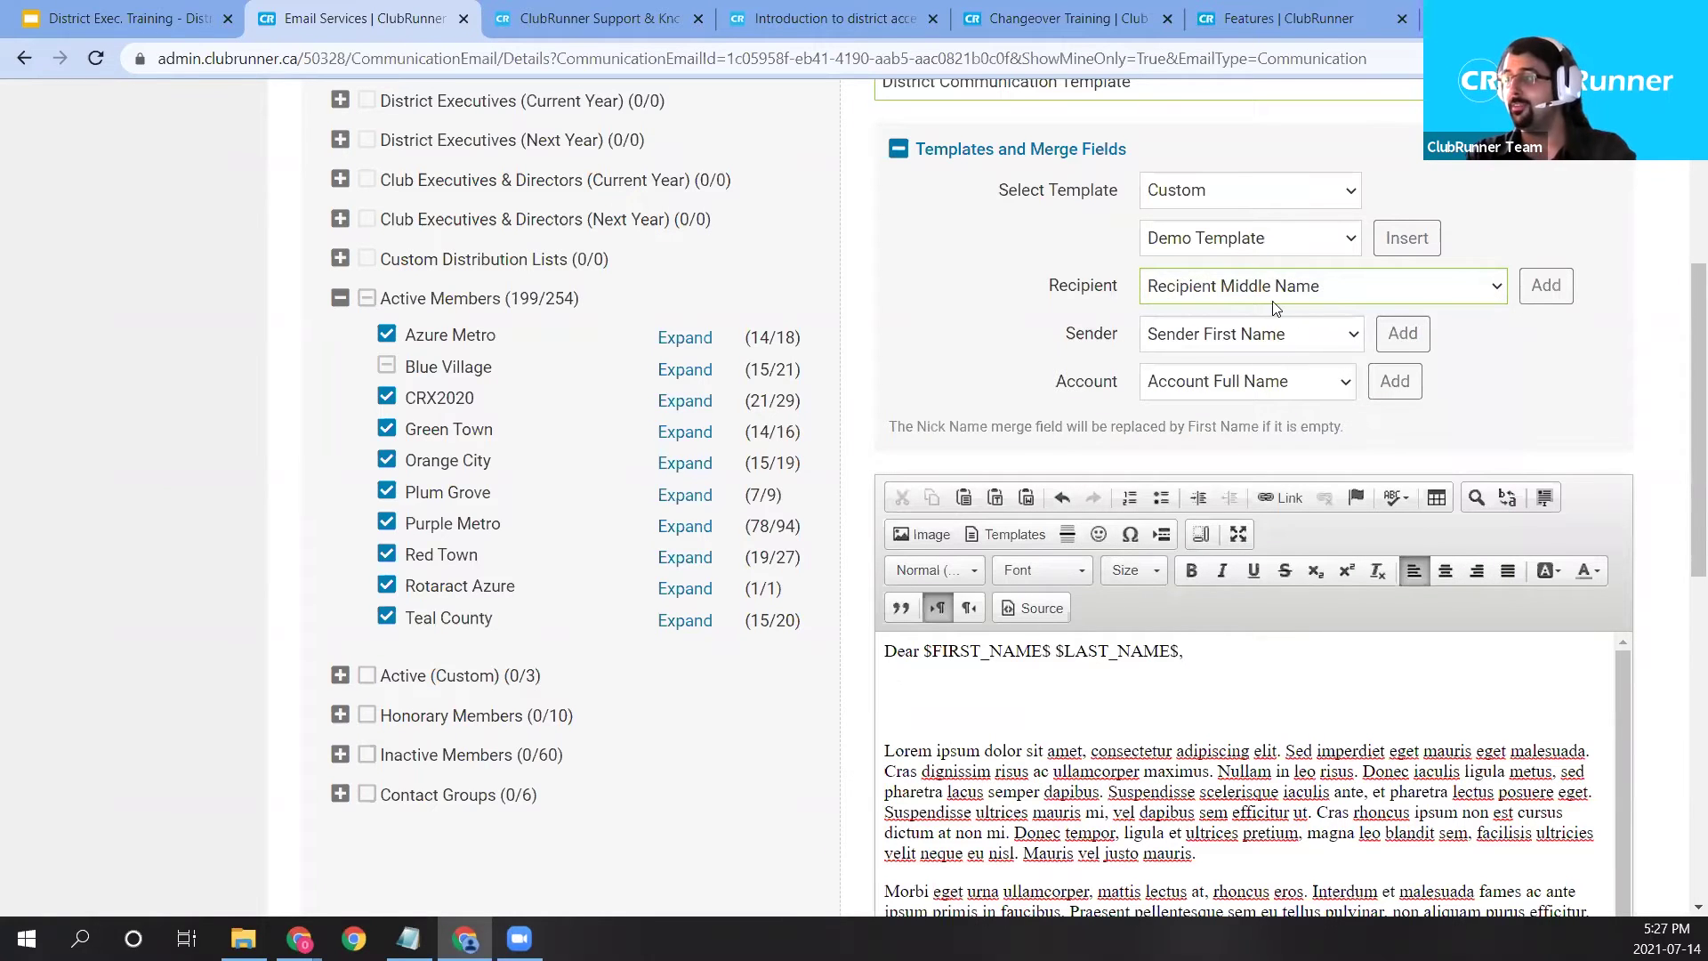
Insert the Recipient First Name and Recipient Last Name merge fields in its place.
{"action": "left_click", "coordinate": [1272, 289]}
{"action": "left_click", "coordinate": [1270, 336]}
{"action": "left_click", "coordinate": [1300, 292]}
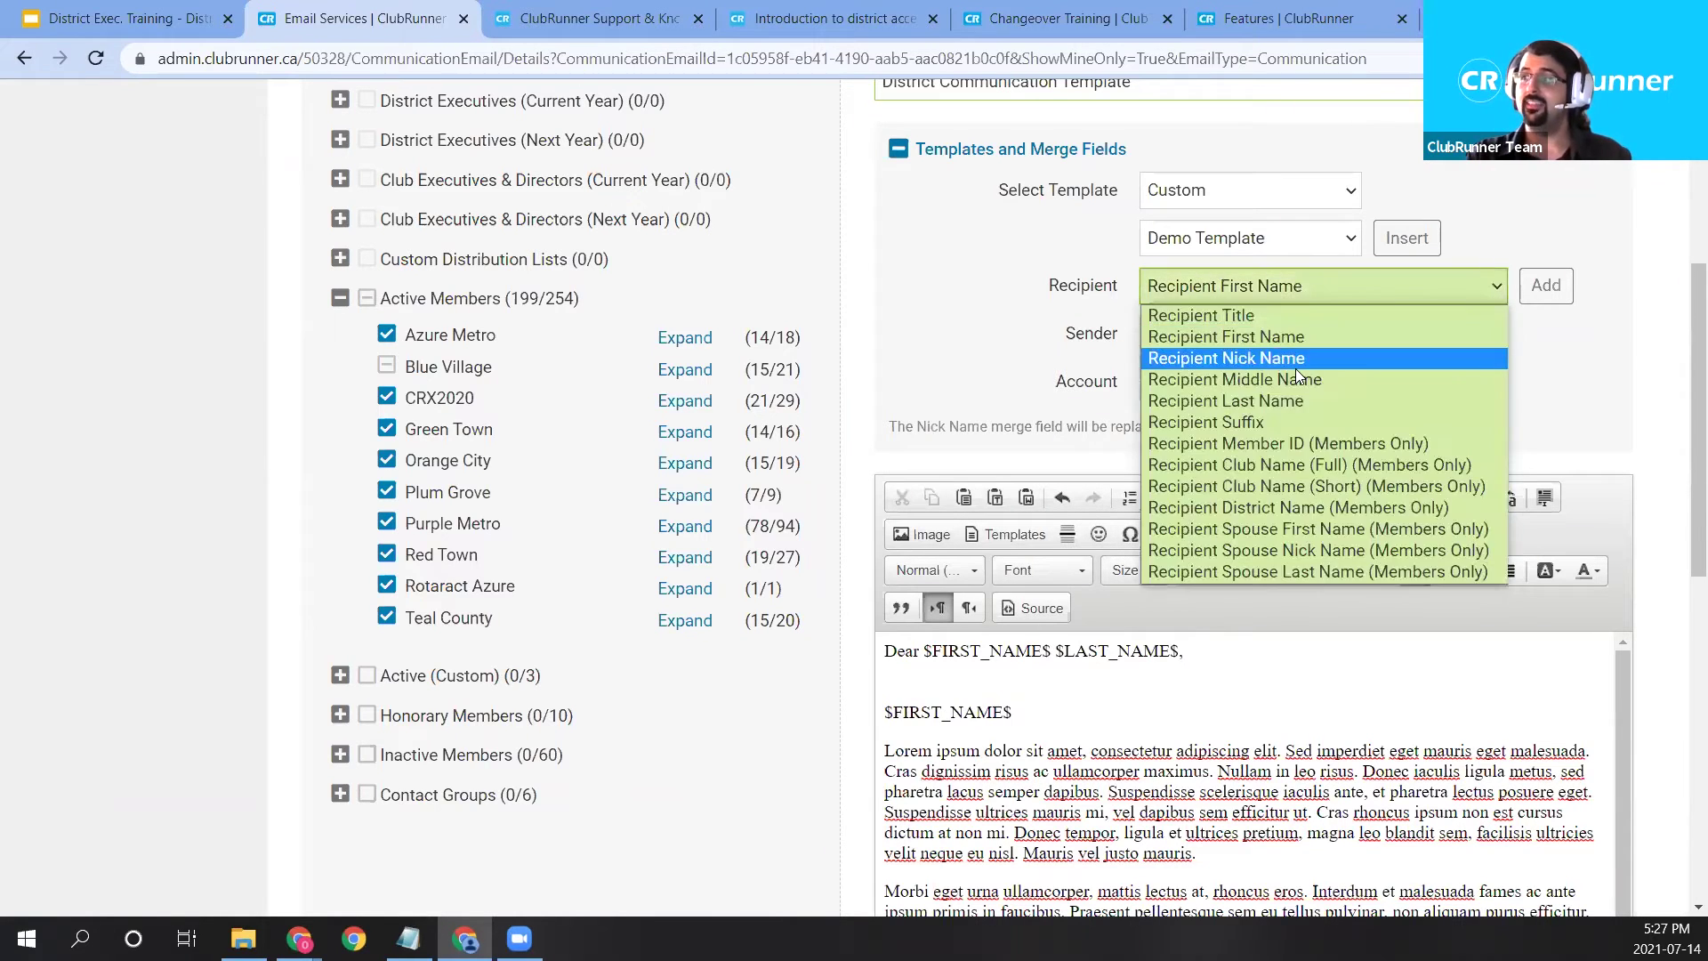
{"action": "left_click", "coordinate": [1286, 406]}
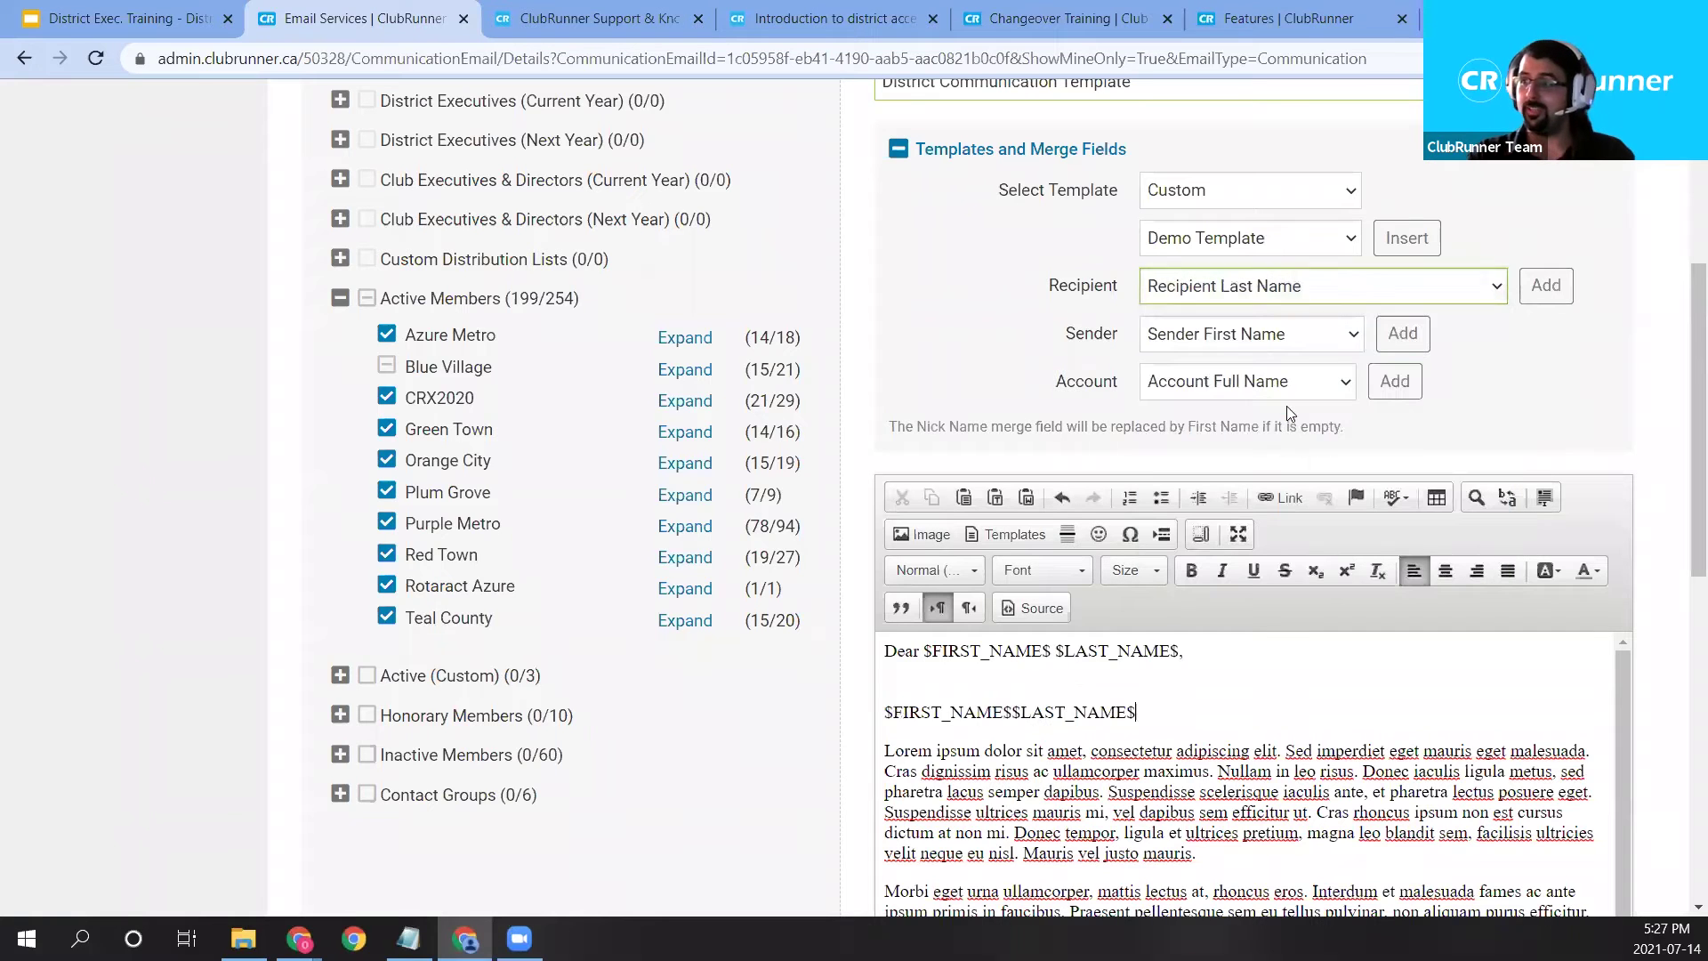
Add a blank line after the $FIRST_NAME$ $LAST_NAME$ line.
{"action": "left_click", "coordinate": [1014, 714]}
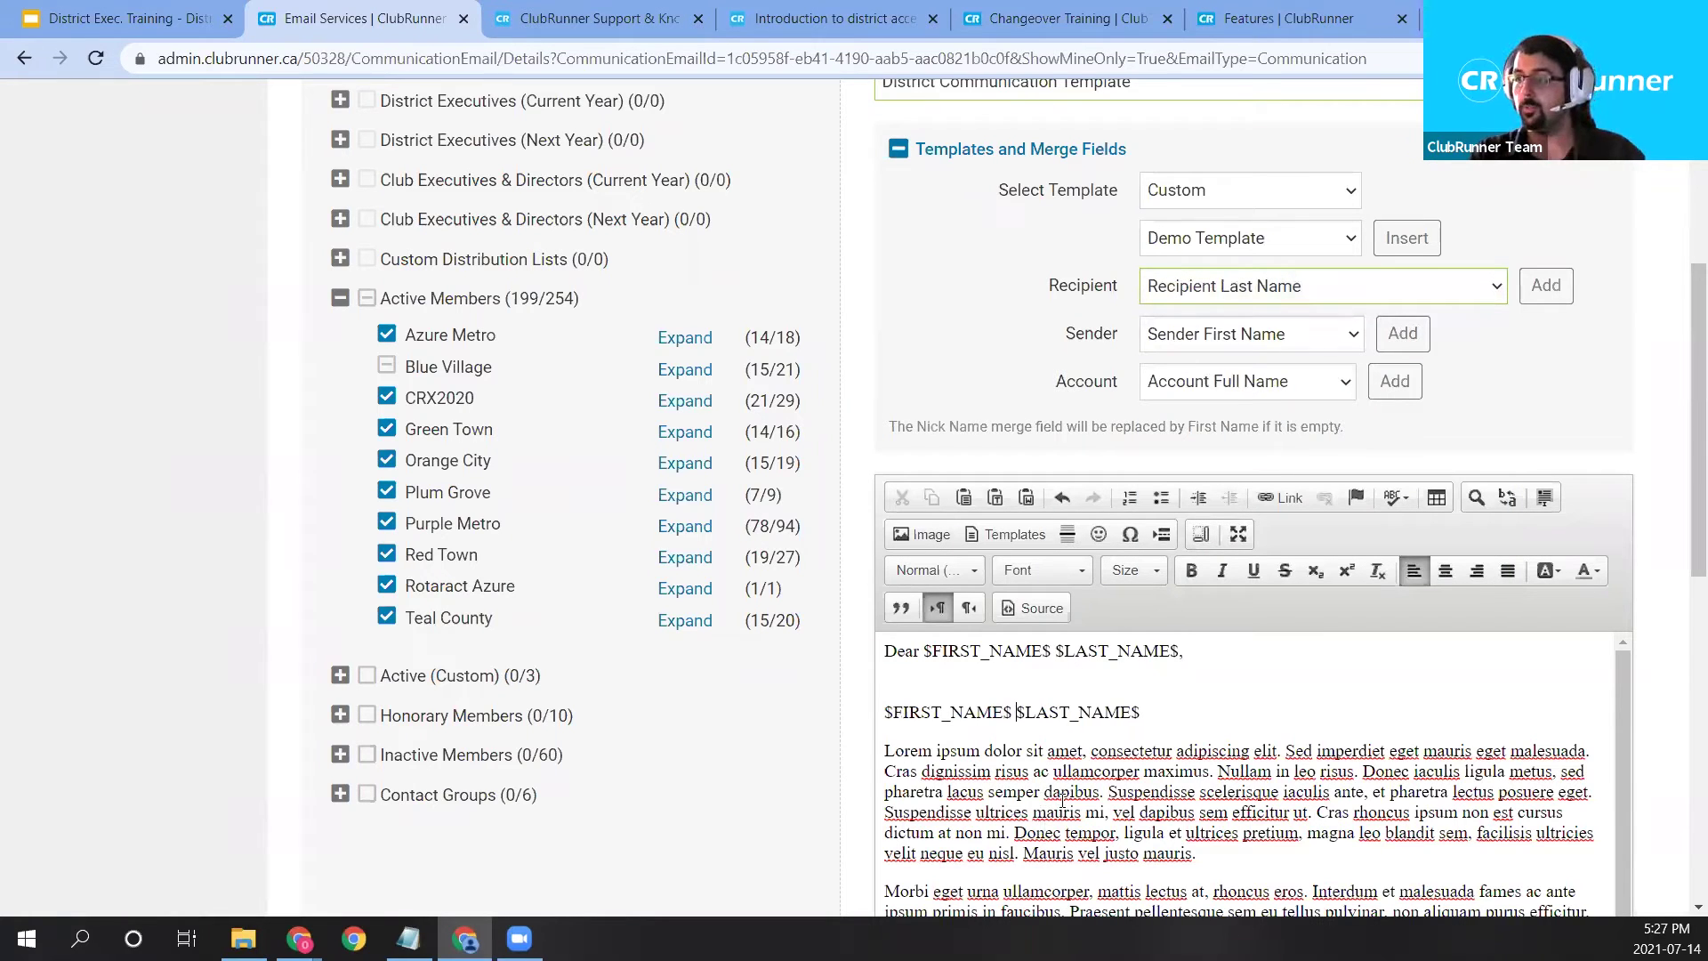
{"action": "left_click", "coordinate": [1181, 717]}
{"action": "left_click_drag", "start_coordinate": [922, 650], "coordinate": [1185, 652]}
{"action": "left_click", "coordinate": [964, 717]}
{"action": "left_click", "coordinate": [1171, 691]}
{"action": "key", "text": "Return"}
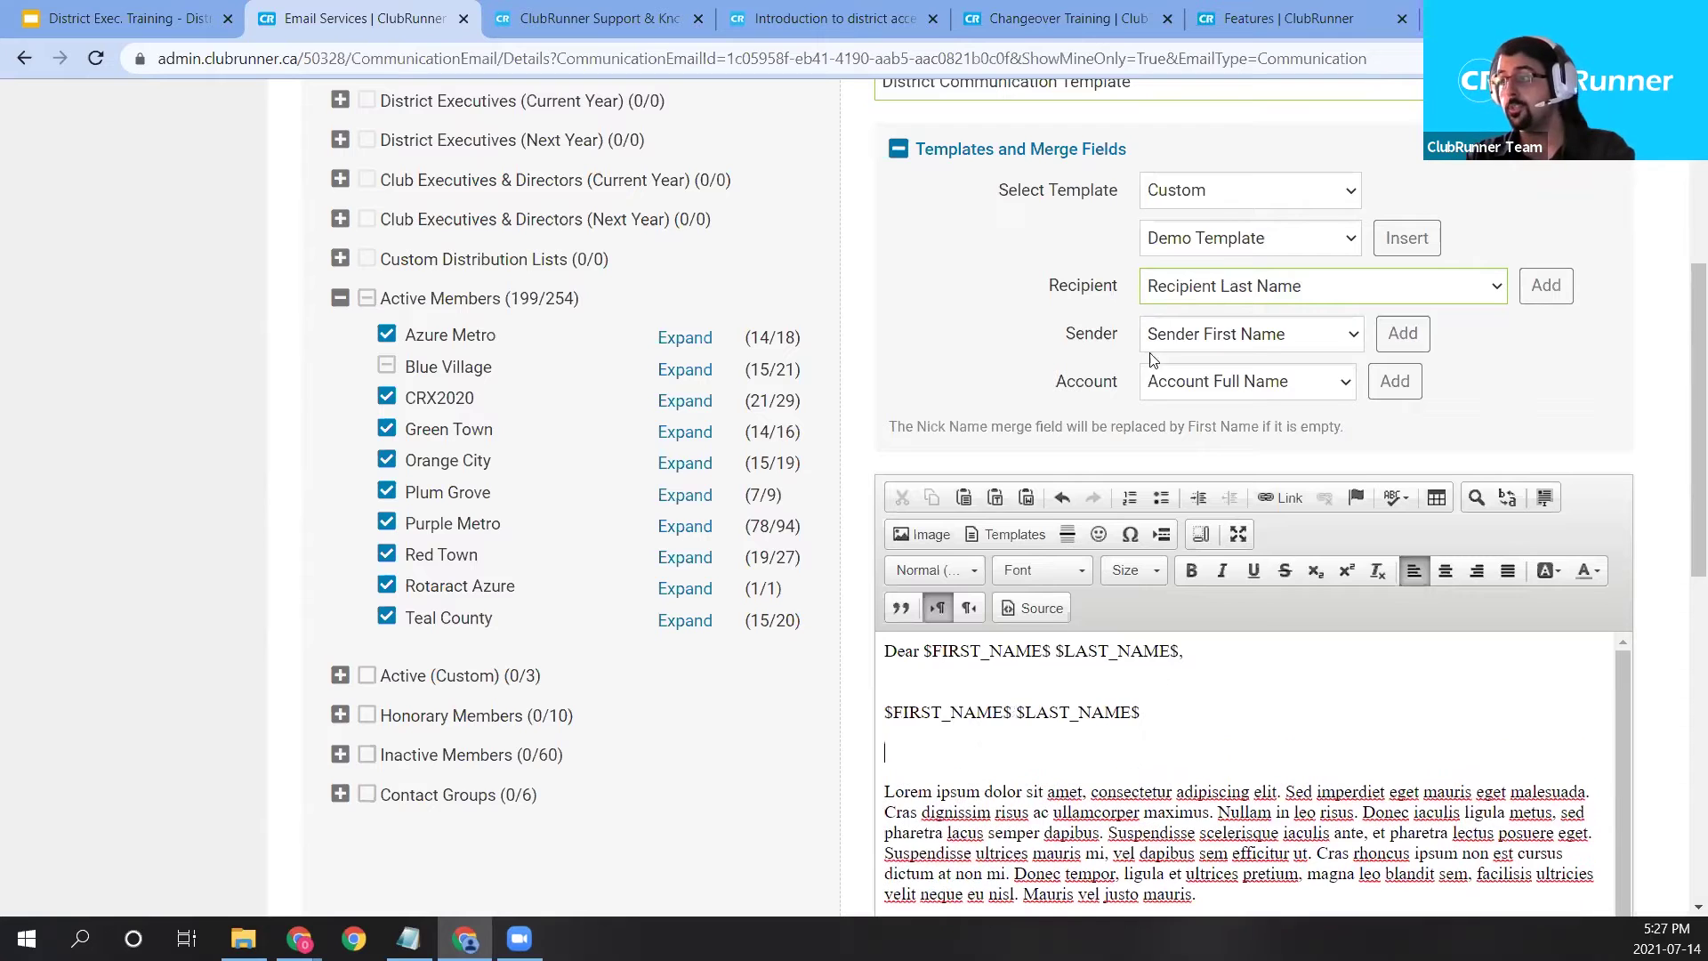
{"action": "left_click", "coordinate": [1164, 336]}
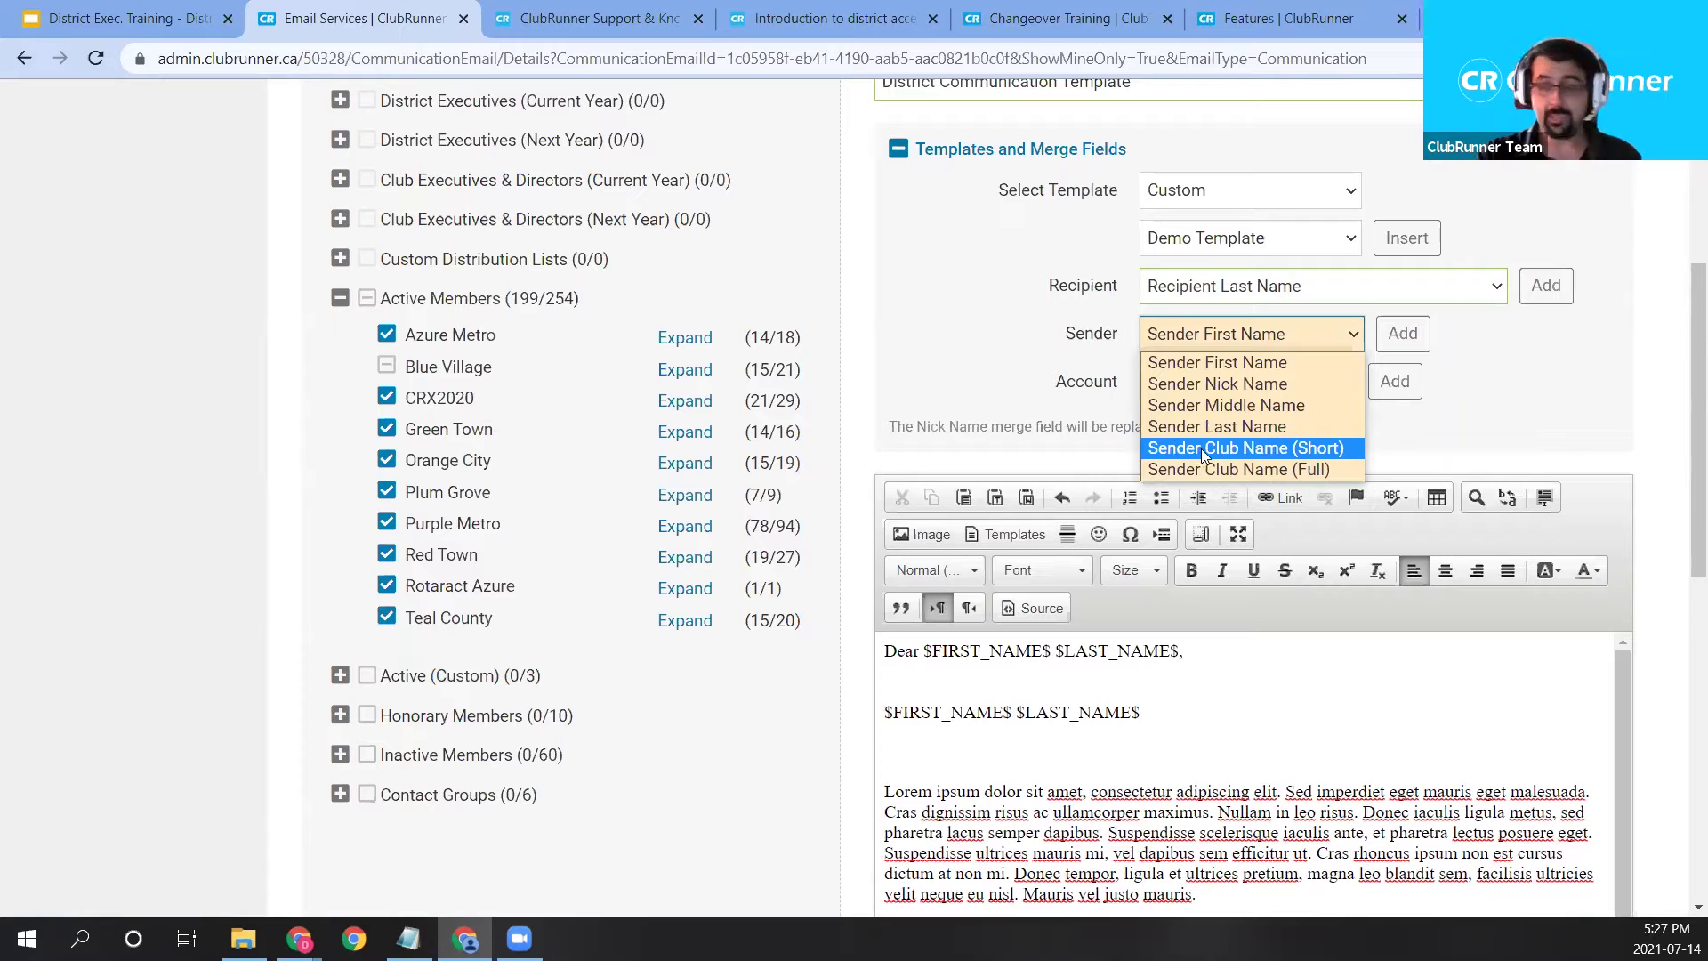
Look through the Sender and Account merge-field lists without inserting anything.
{"action": "left_click", "coordinate": [1231, 340]}
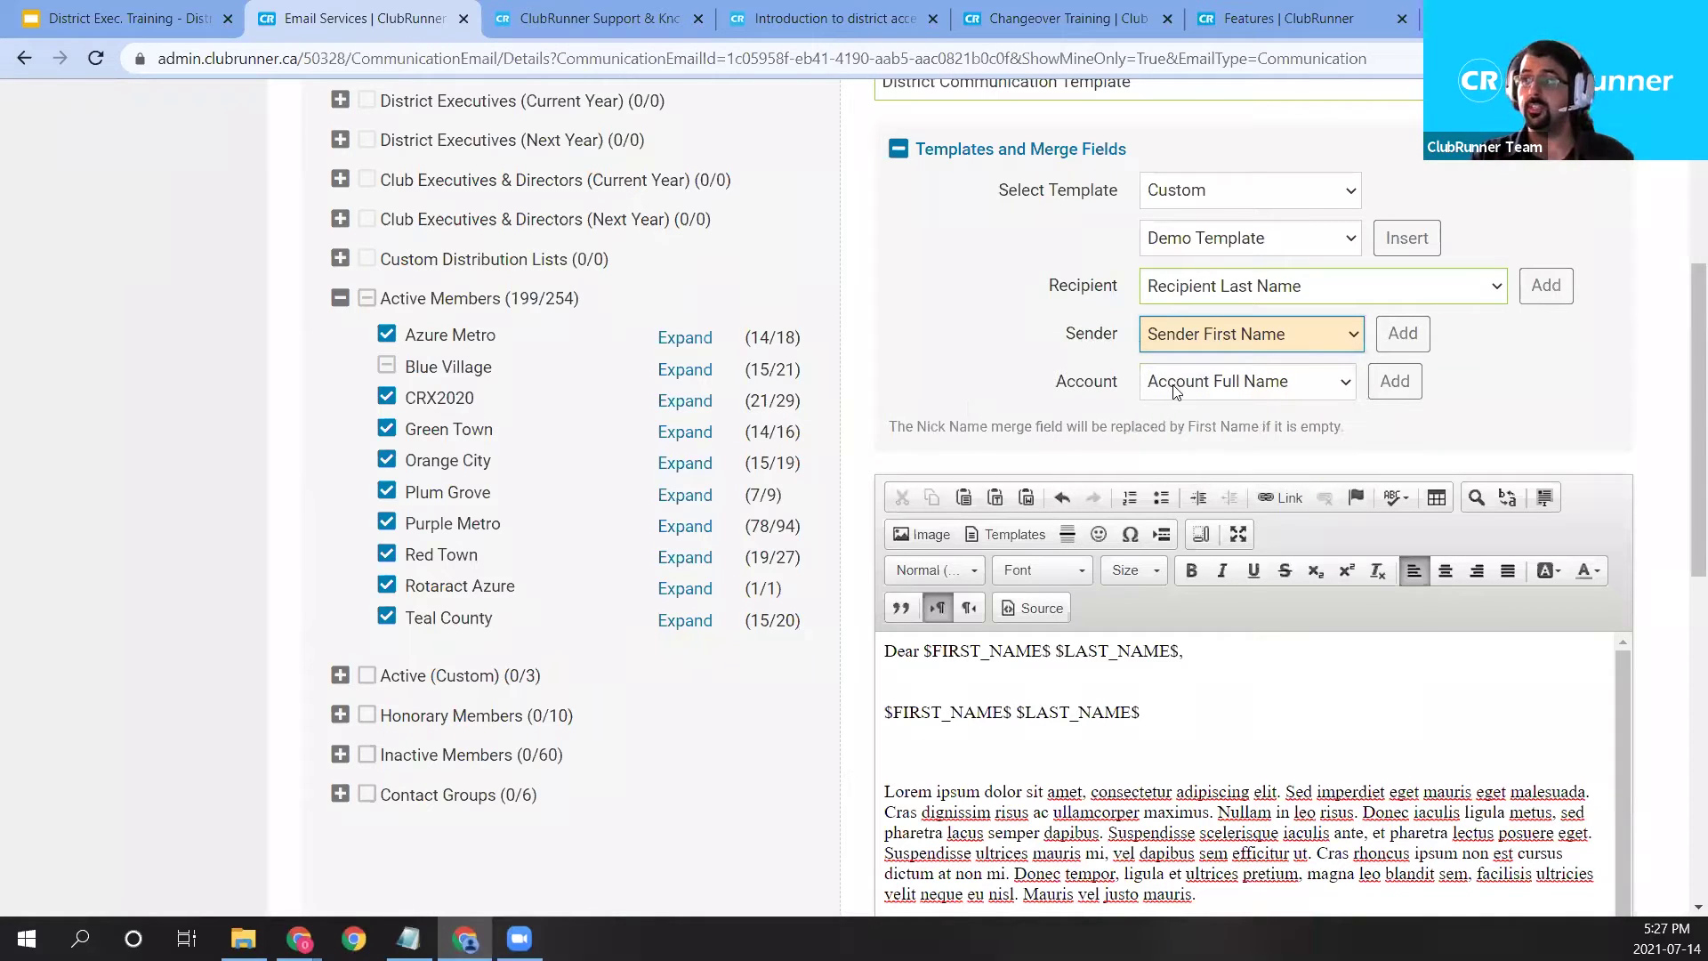
{"action": "left_click", "coordinate": [1211, 388]}
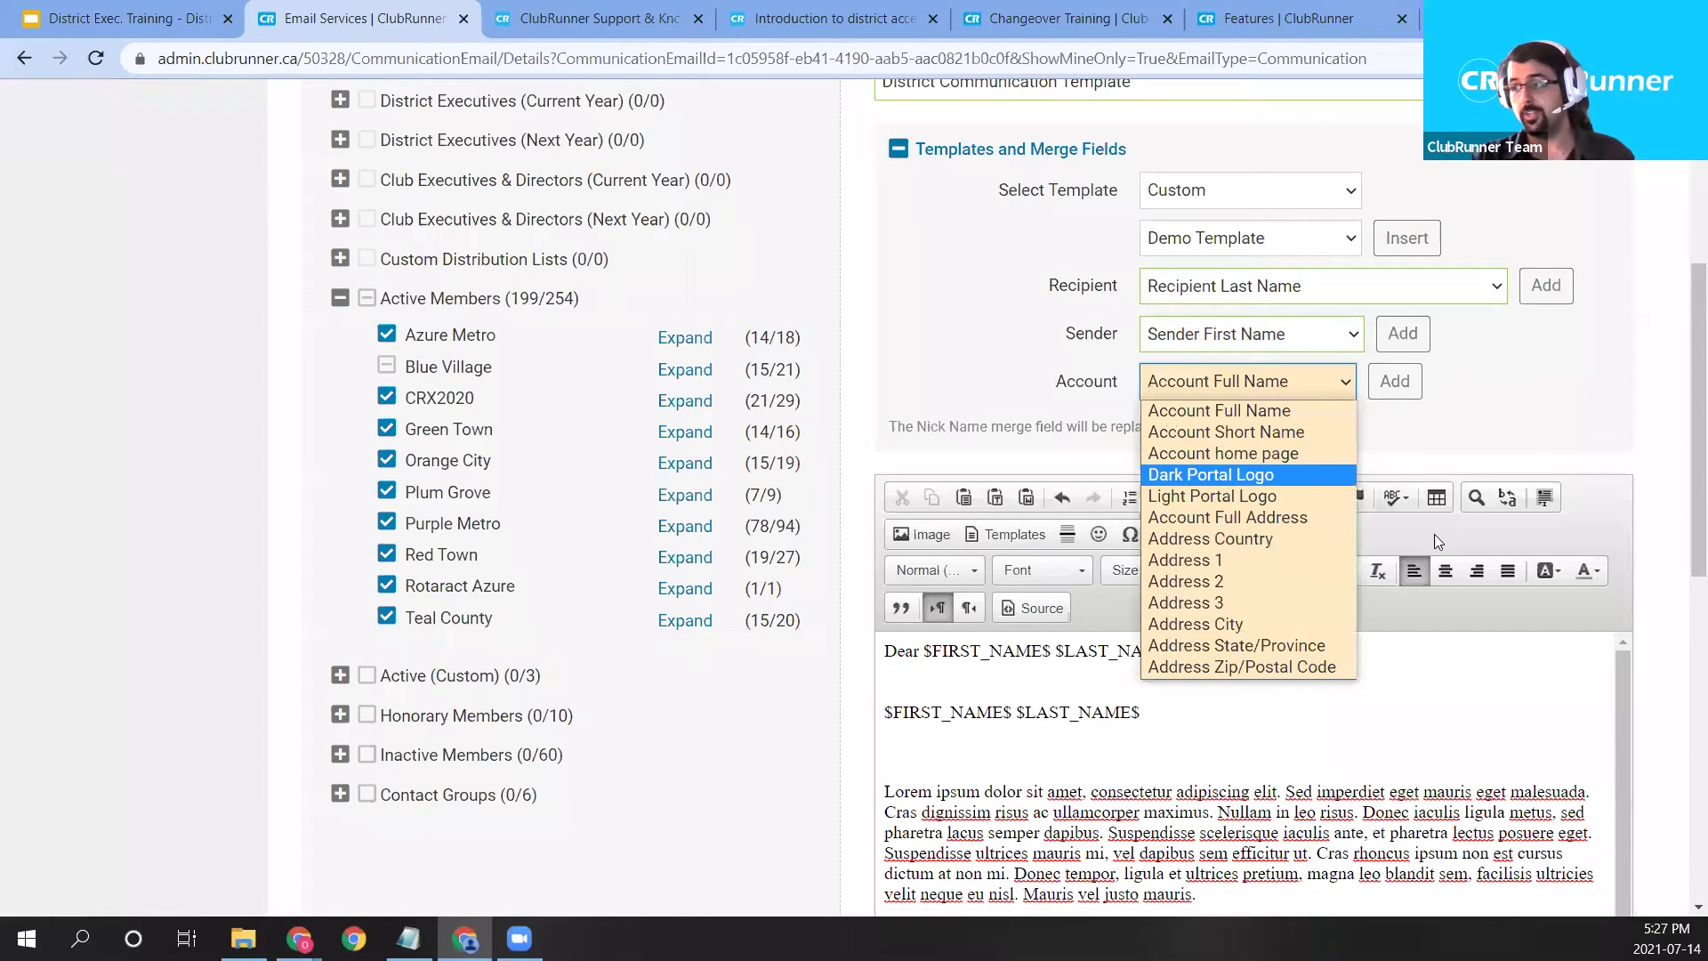
{"action": "left_click", "coordinate": [1641, 414]}
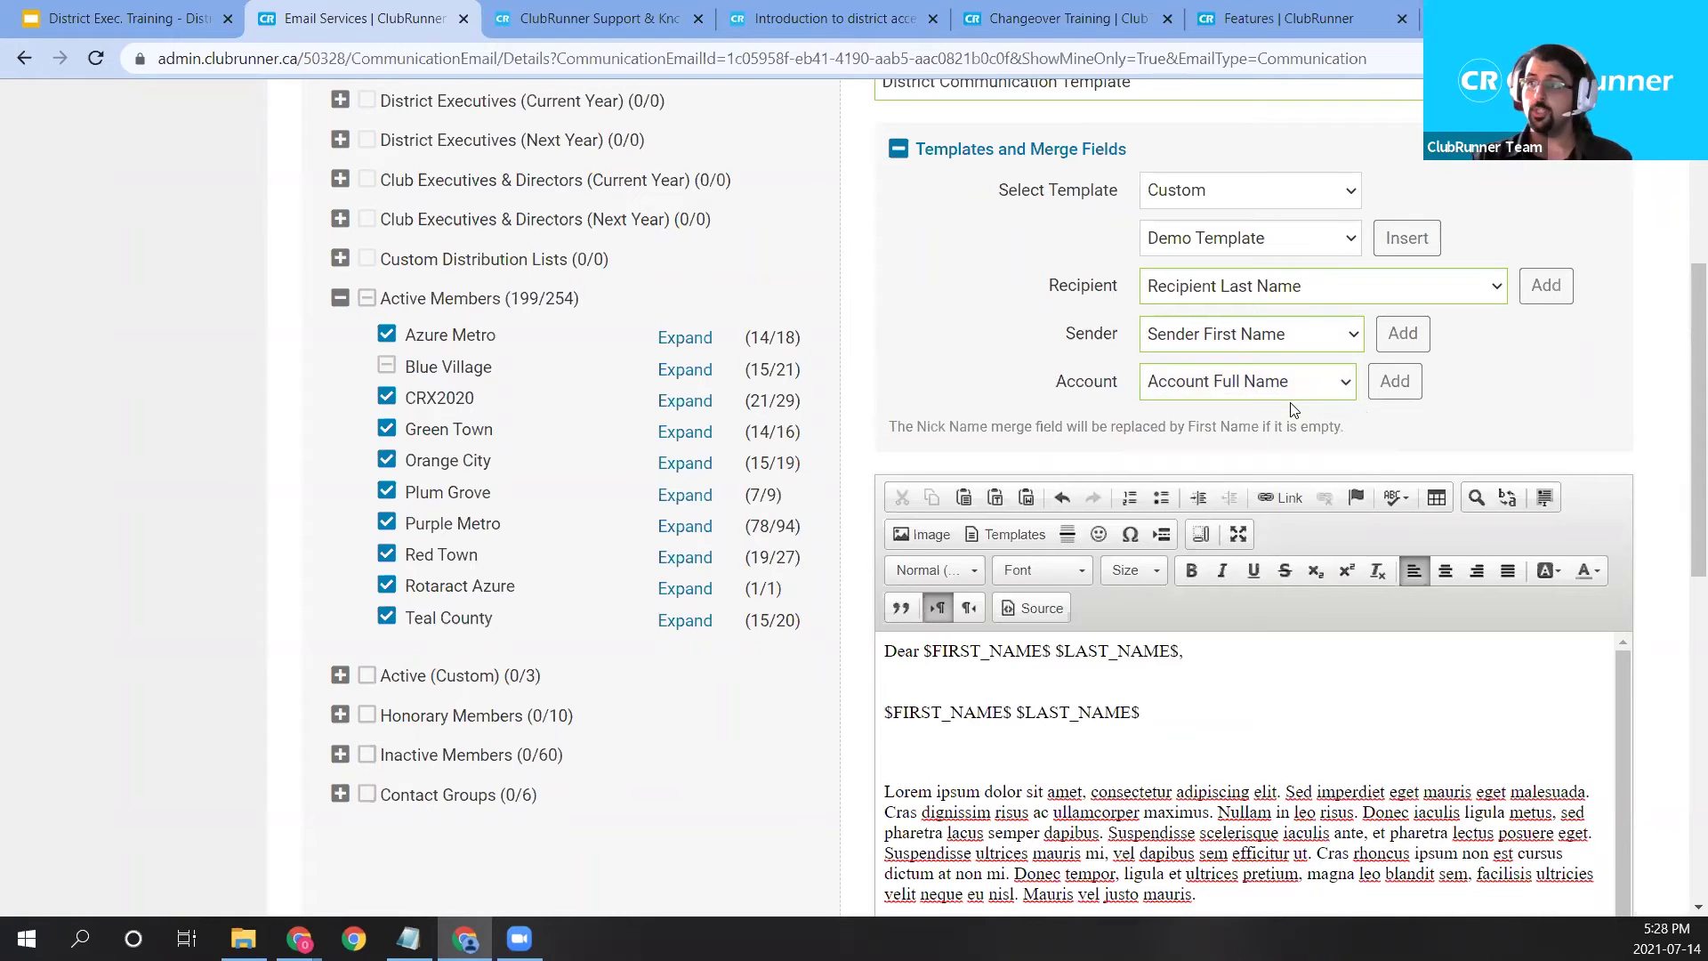
{"action": "scroll", "coordinate": [1295, 410], "scroll_direction": "down", "scroll_amount": 1}
{"action": "scroll", "coordinate": [1090, 525], "scroll_direction": "down", "scroll_amount": 1}
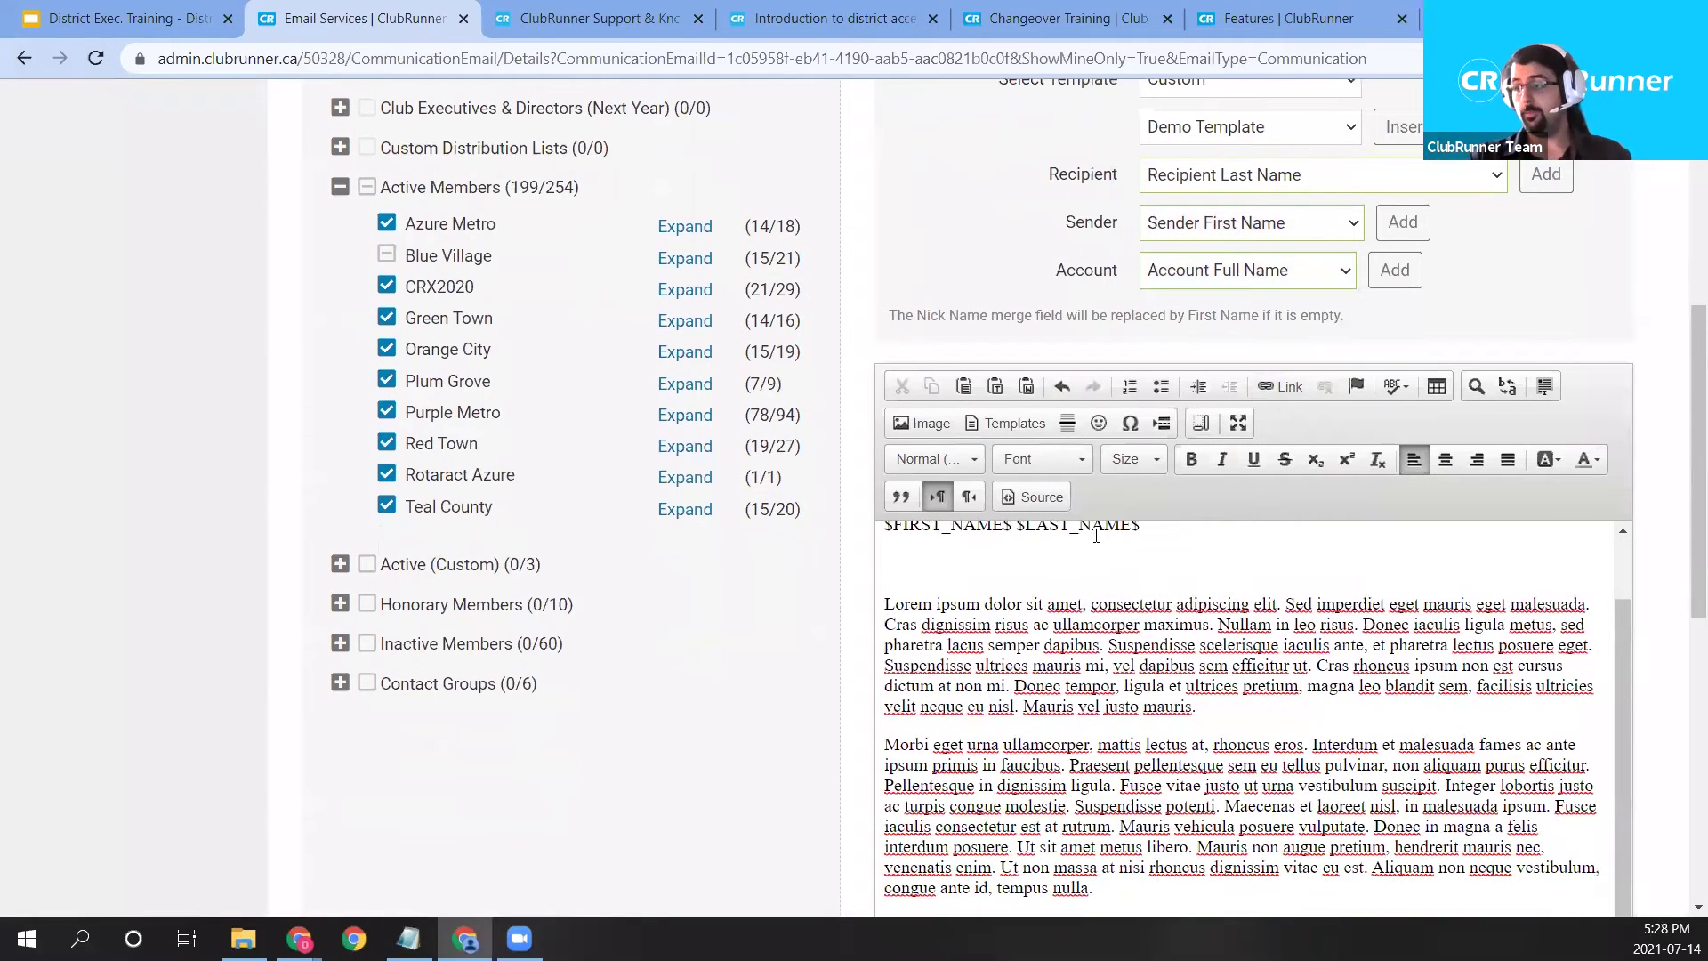
{"action": "scroll", "coordinate": [814, 698], "scroll_direction": "down", "scroll_amount": 2}
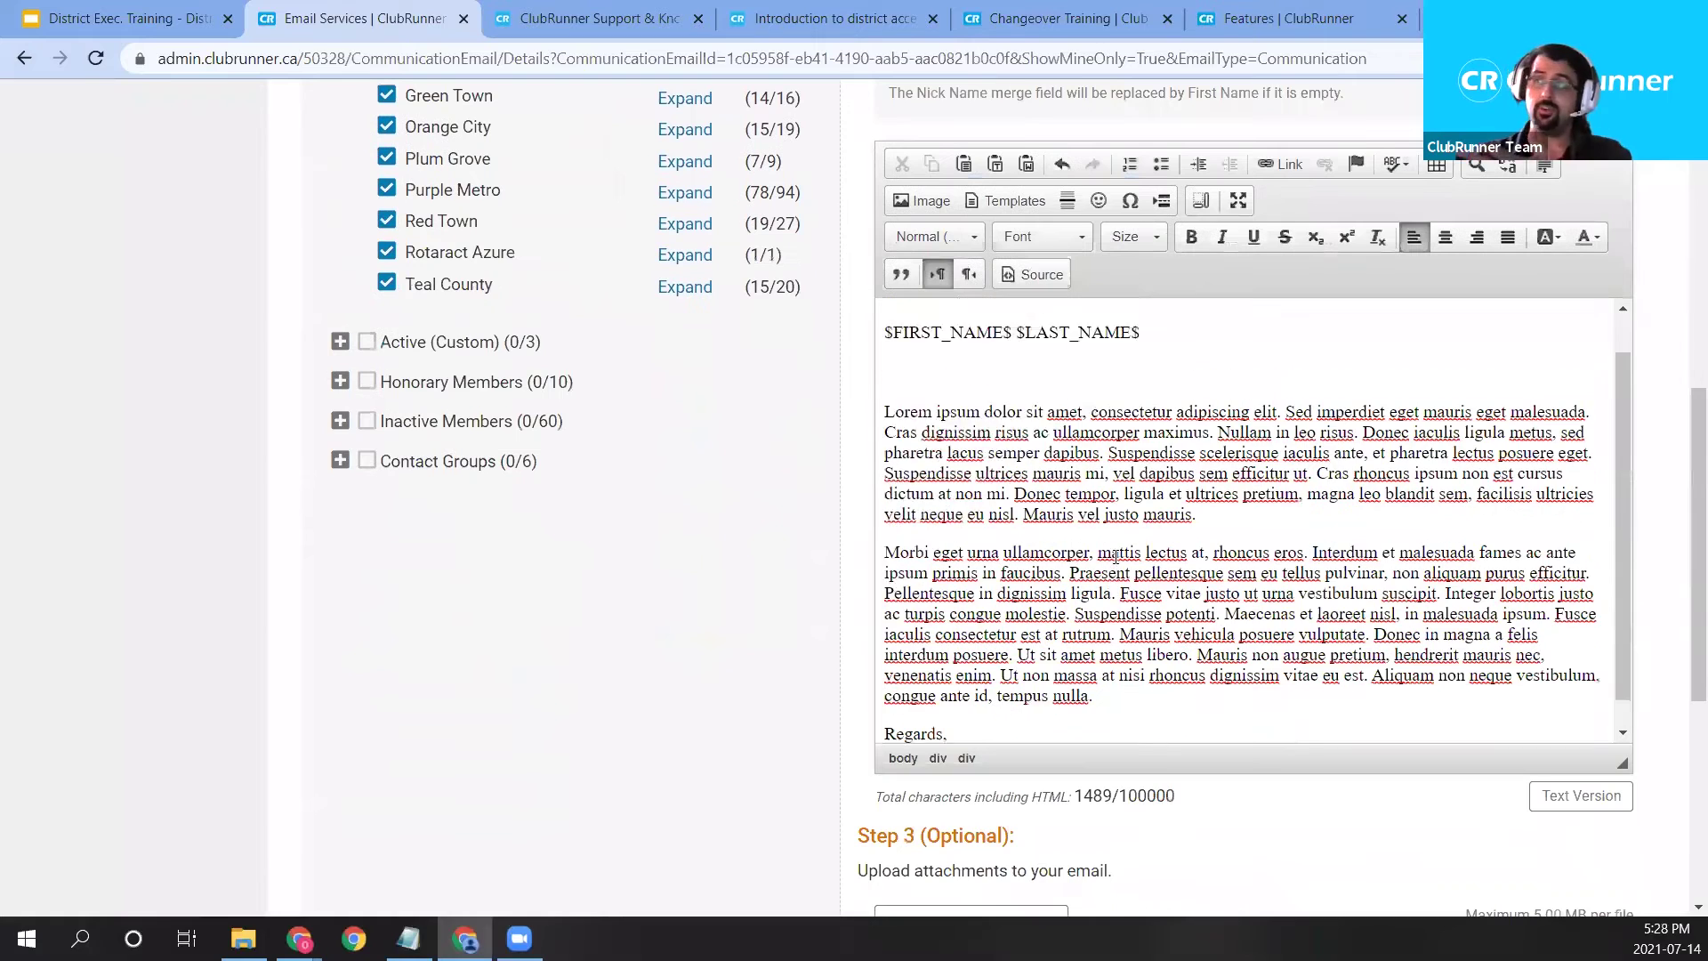
{"action": "scroll", "coordinate": [1115, 556], "scroll_direction": "up", "scroll_amount": 1}
Delete the extra $FIRST_NAME$ $LAST_NAME$ line and spare blank lines above the Lorem paragraph.
{"action": "left_click", "coordinate": [1034, 430]}
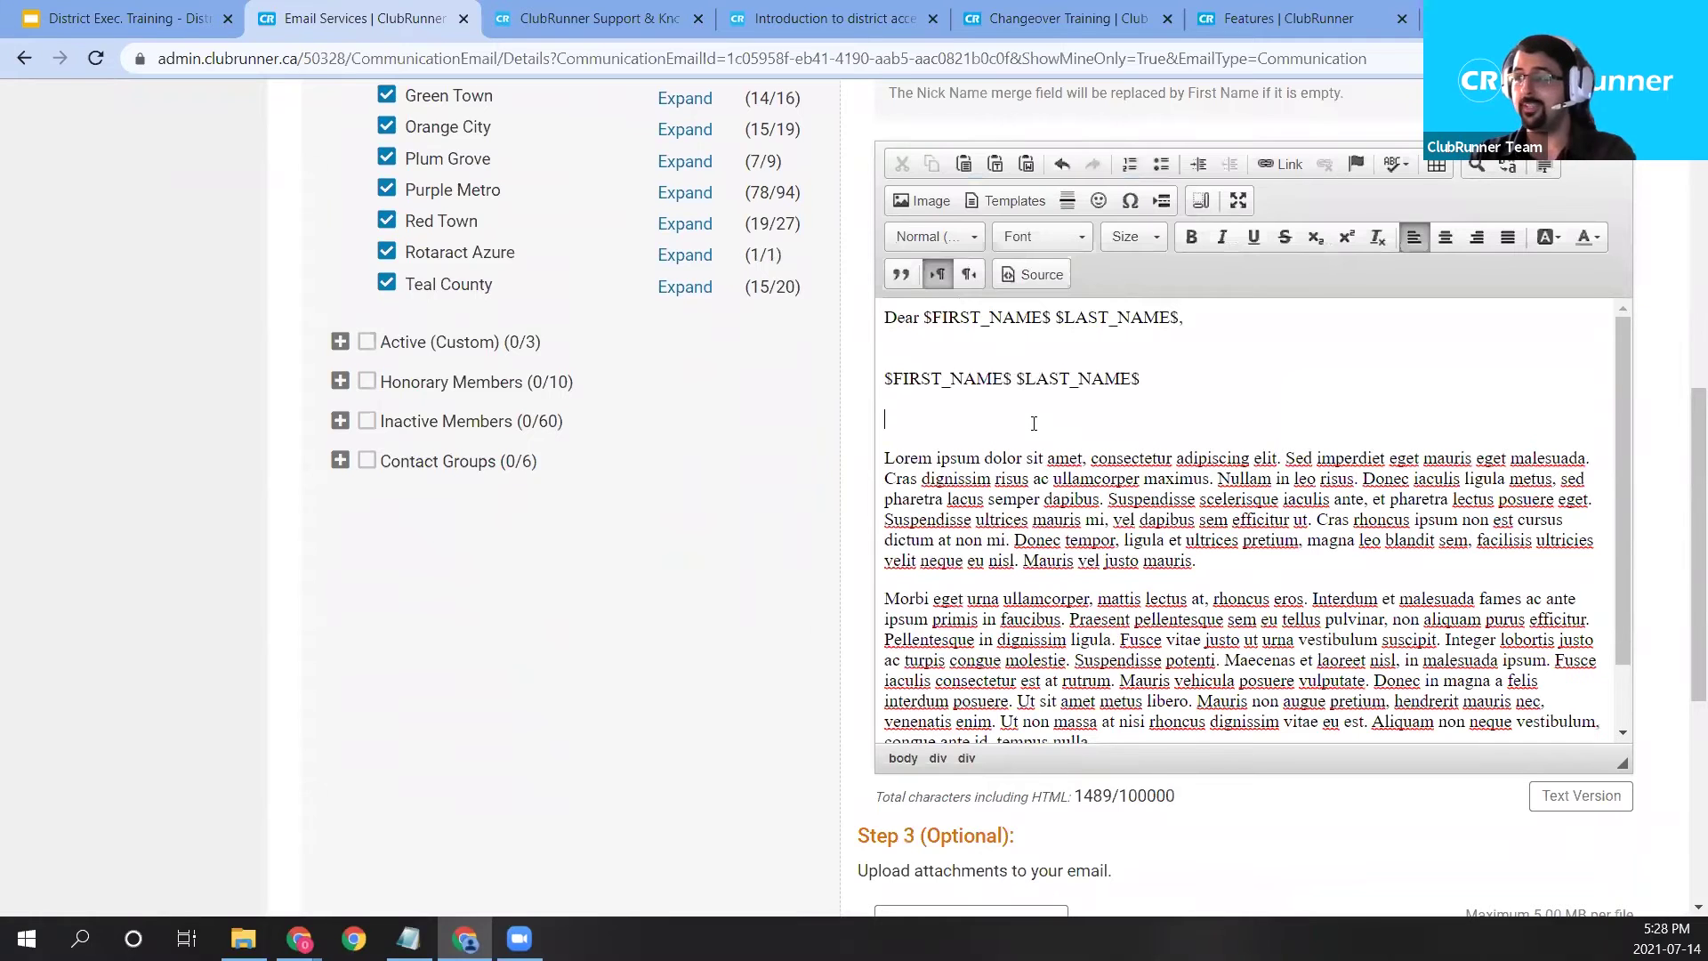
{"action": "left_click_drag", "start_coordinate": [1165, 382], "coordinate": [837, 340]}
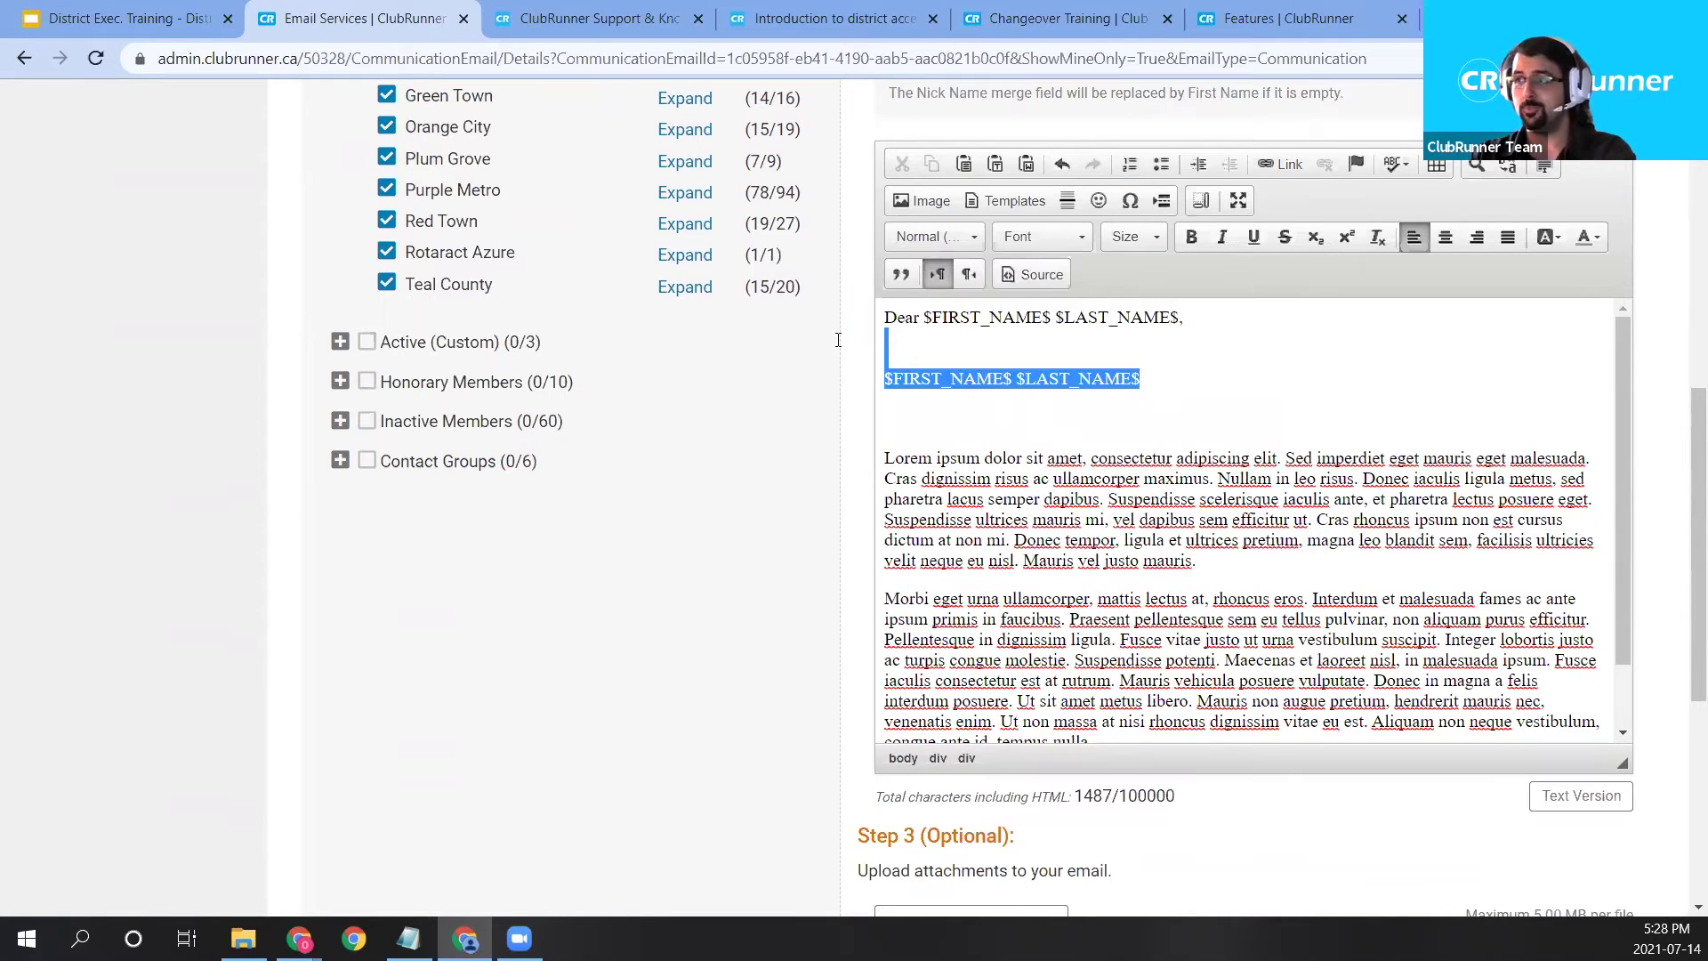
{"action": "key", "text": "Delete"}
{"action": "key", "text": "Delete"}
{"action": "key", "text": "Delete"}
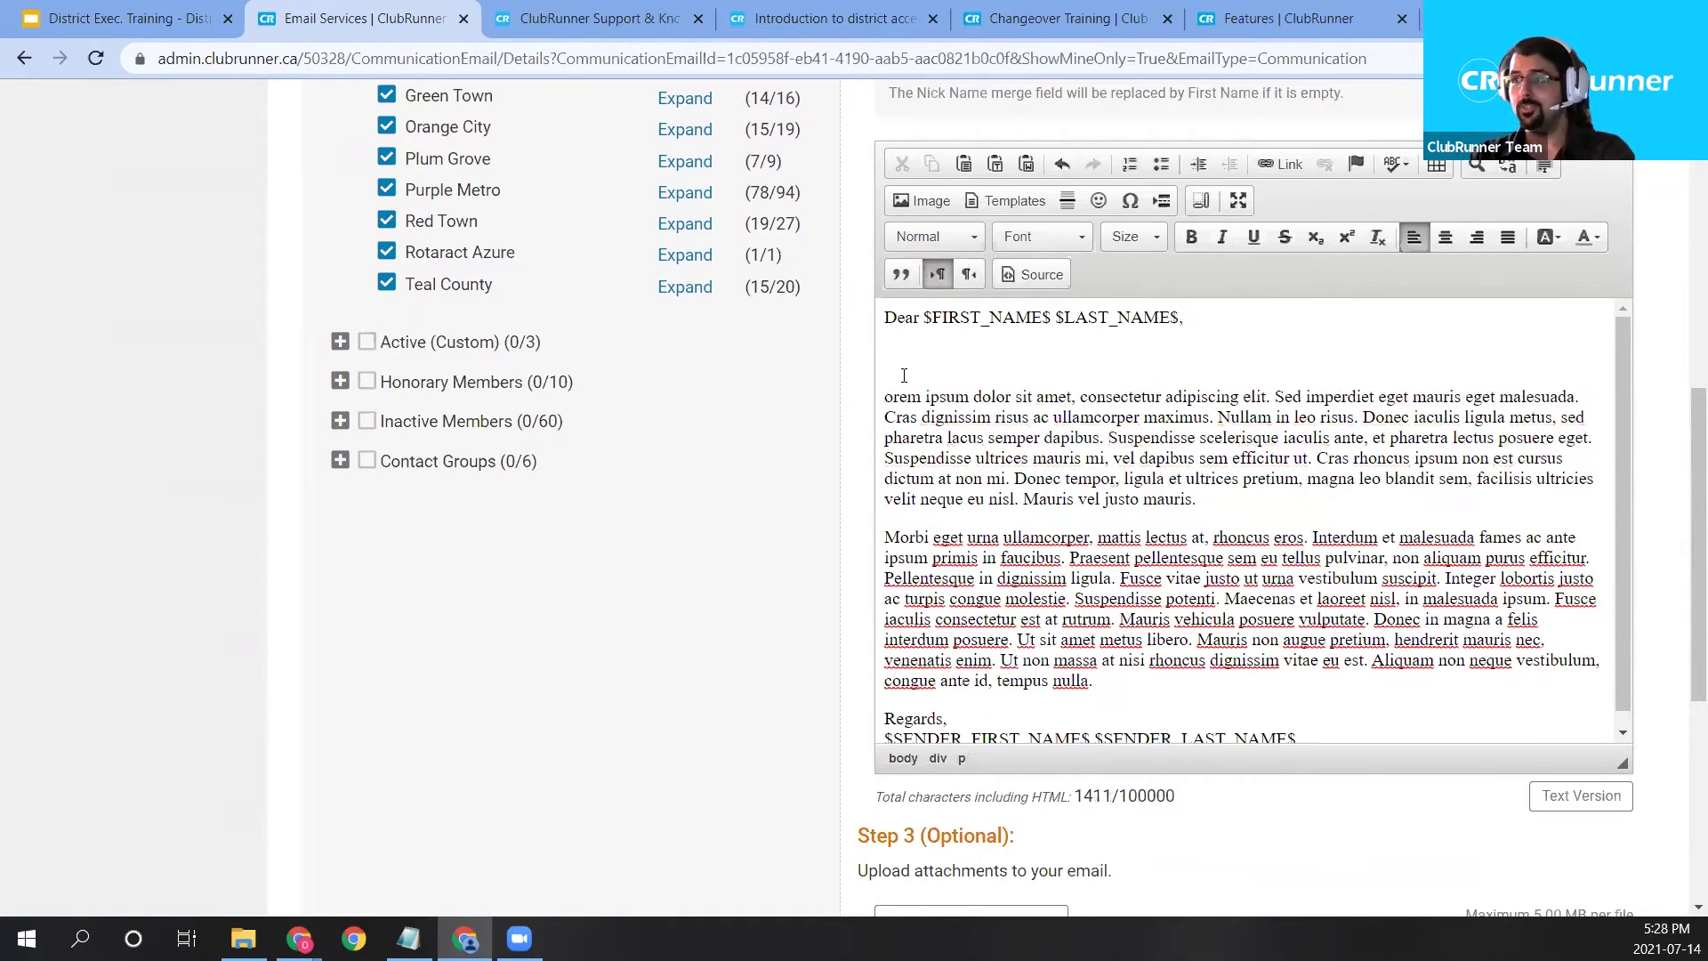
{"action": "key", "text": "BackSpace"}
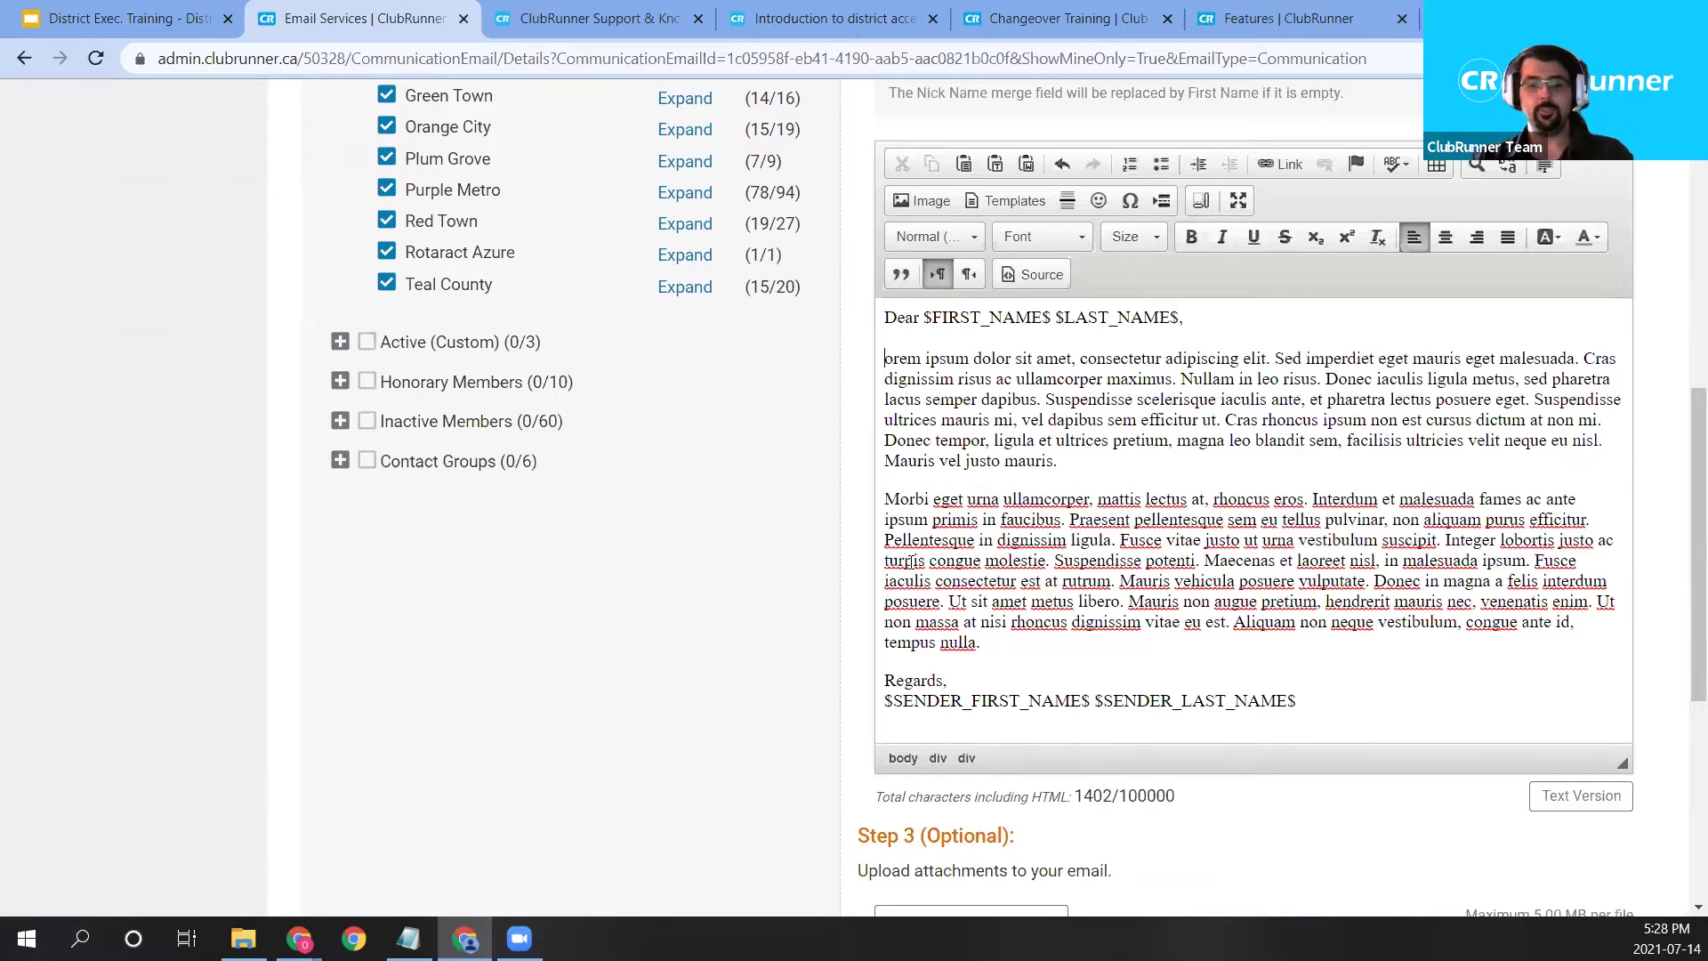
{"action": "type", "text": "L"}
{"action": "scroll", "coordinate": [1128, 601], "scroll_direction": "down", "scroll_amount": 1}
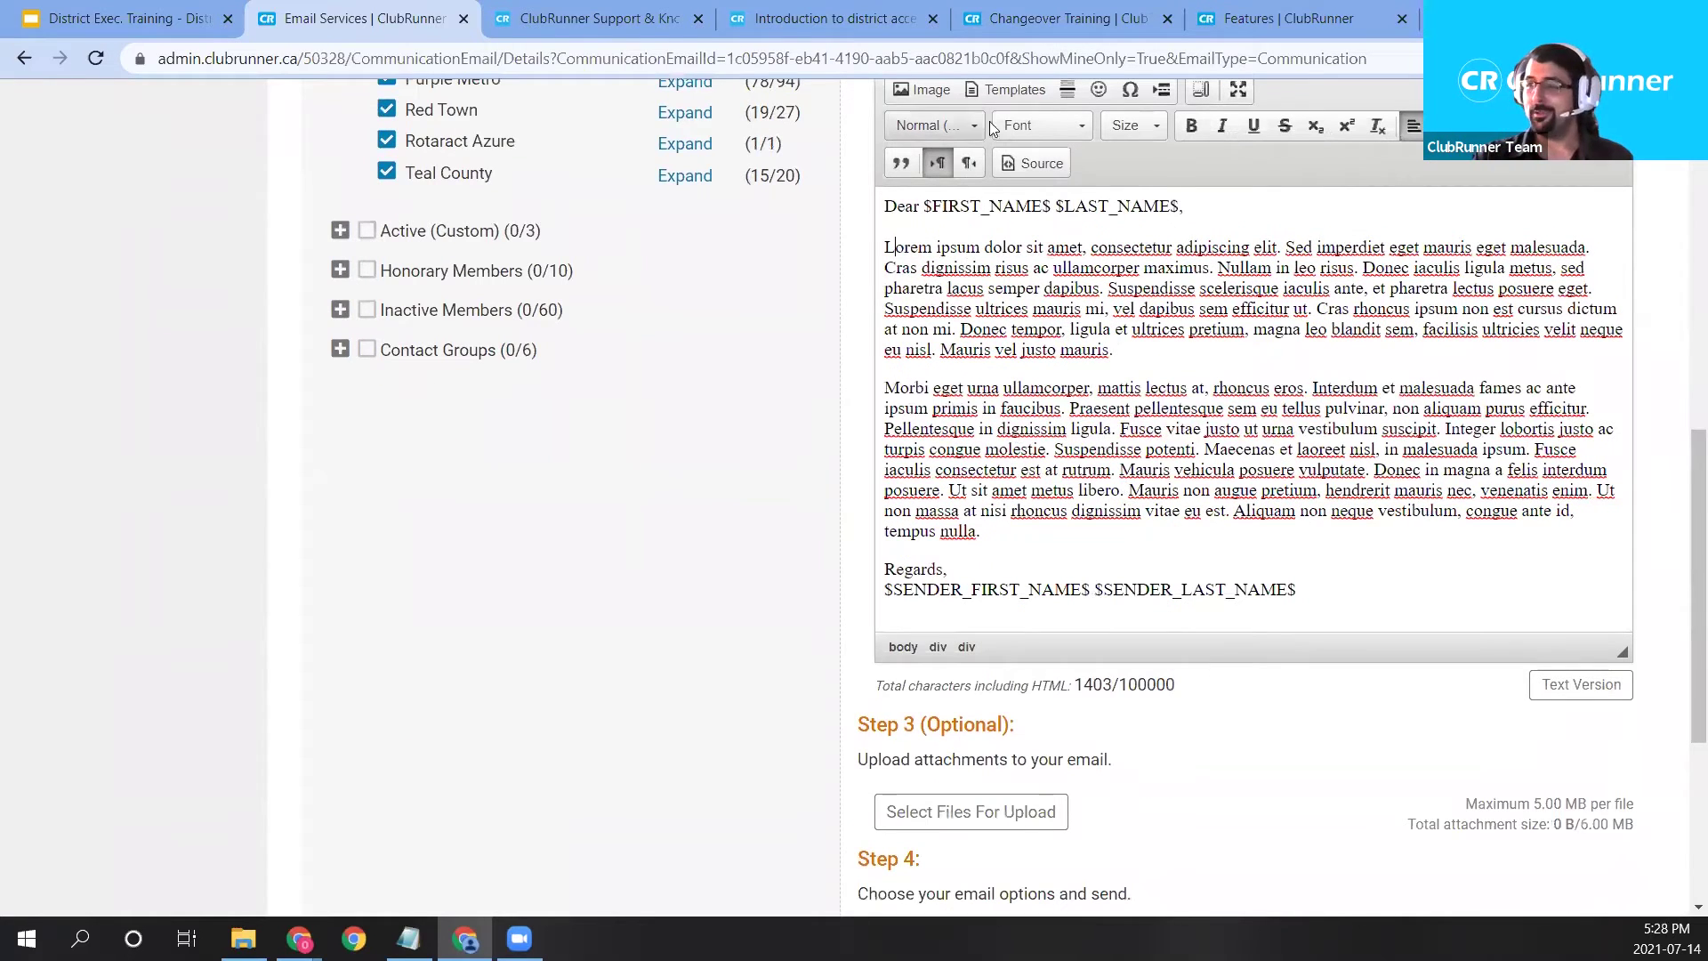
{"action": "left_click_drag", "start_coordinate": [962, 723], "coordinate": [966, 723]}
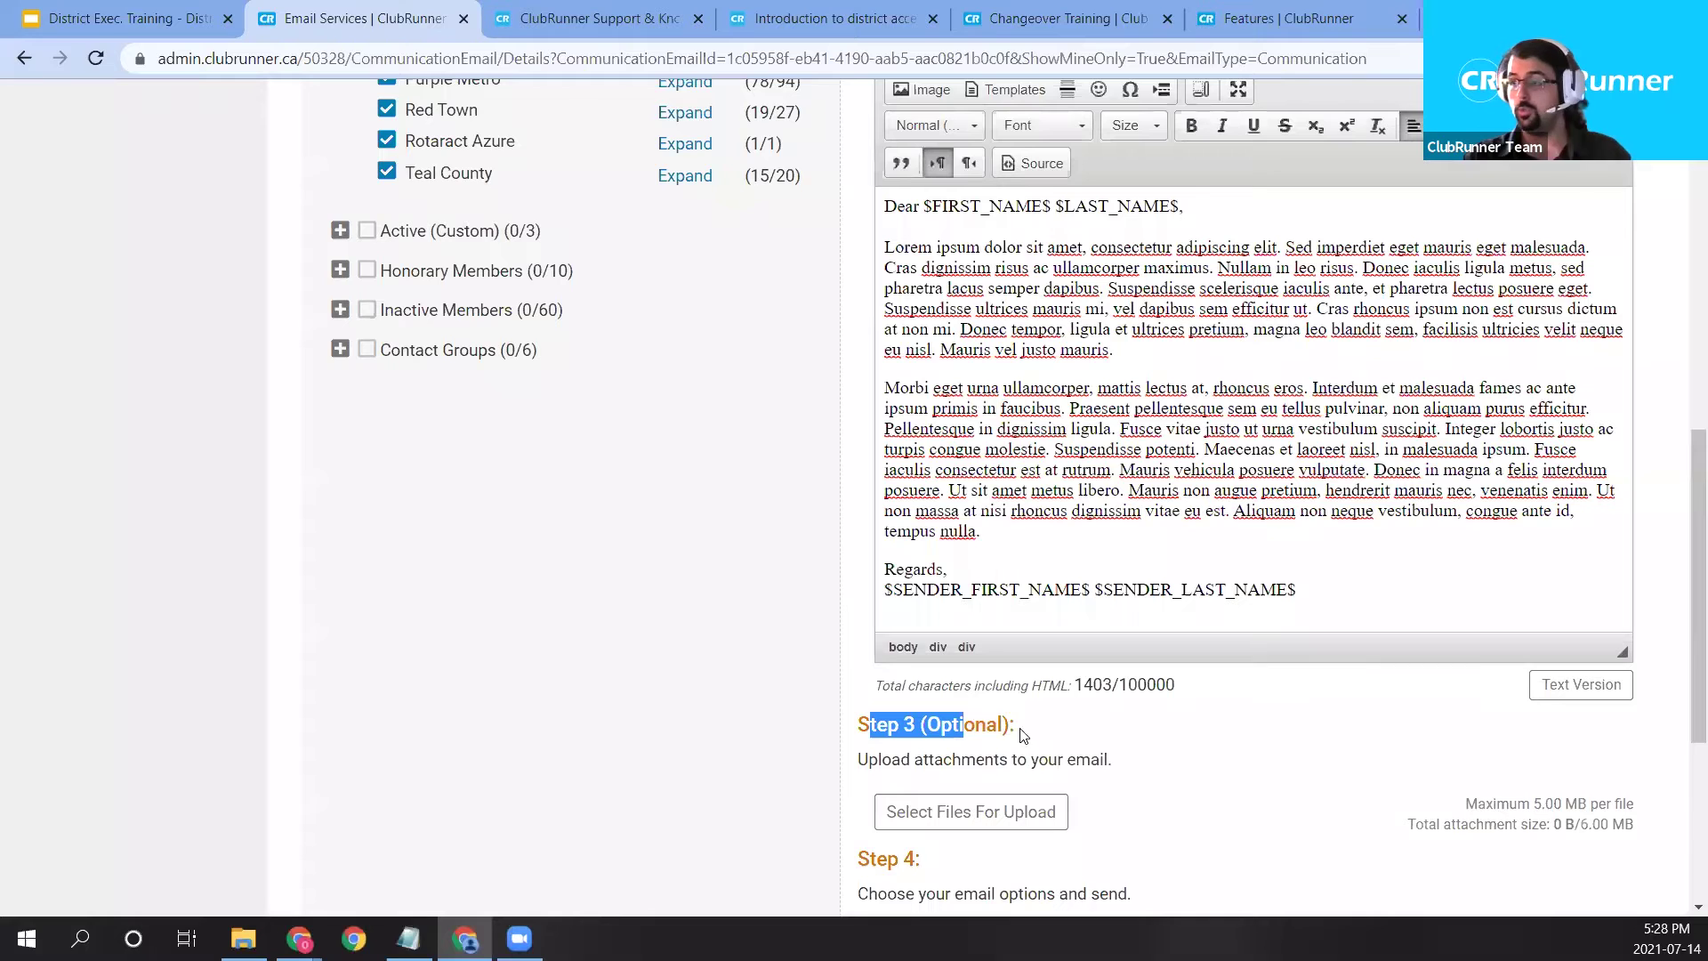
Attach T2022EN_Lockup_RGB.png to the email from the Step 3 file picker.
{"action": "scroll", "coordinate": [1041, 801], "scroll_direction": "down", "scroll_amount": 1}
{"action": "left_click", "coordinate": [828, 708]}
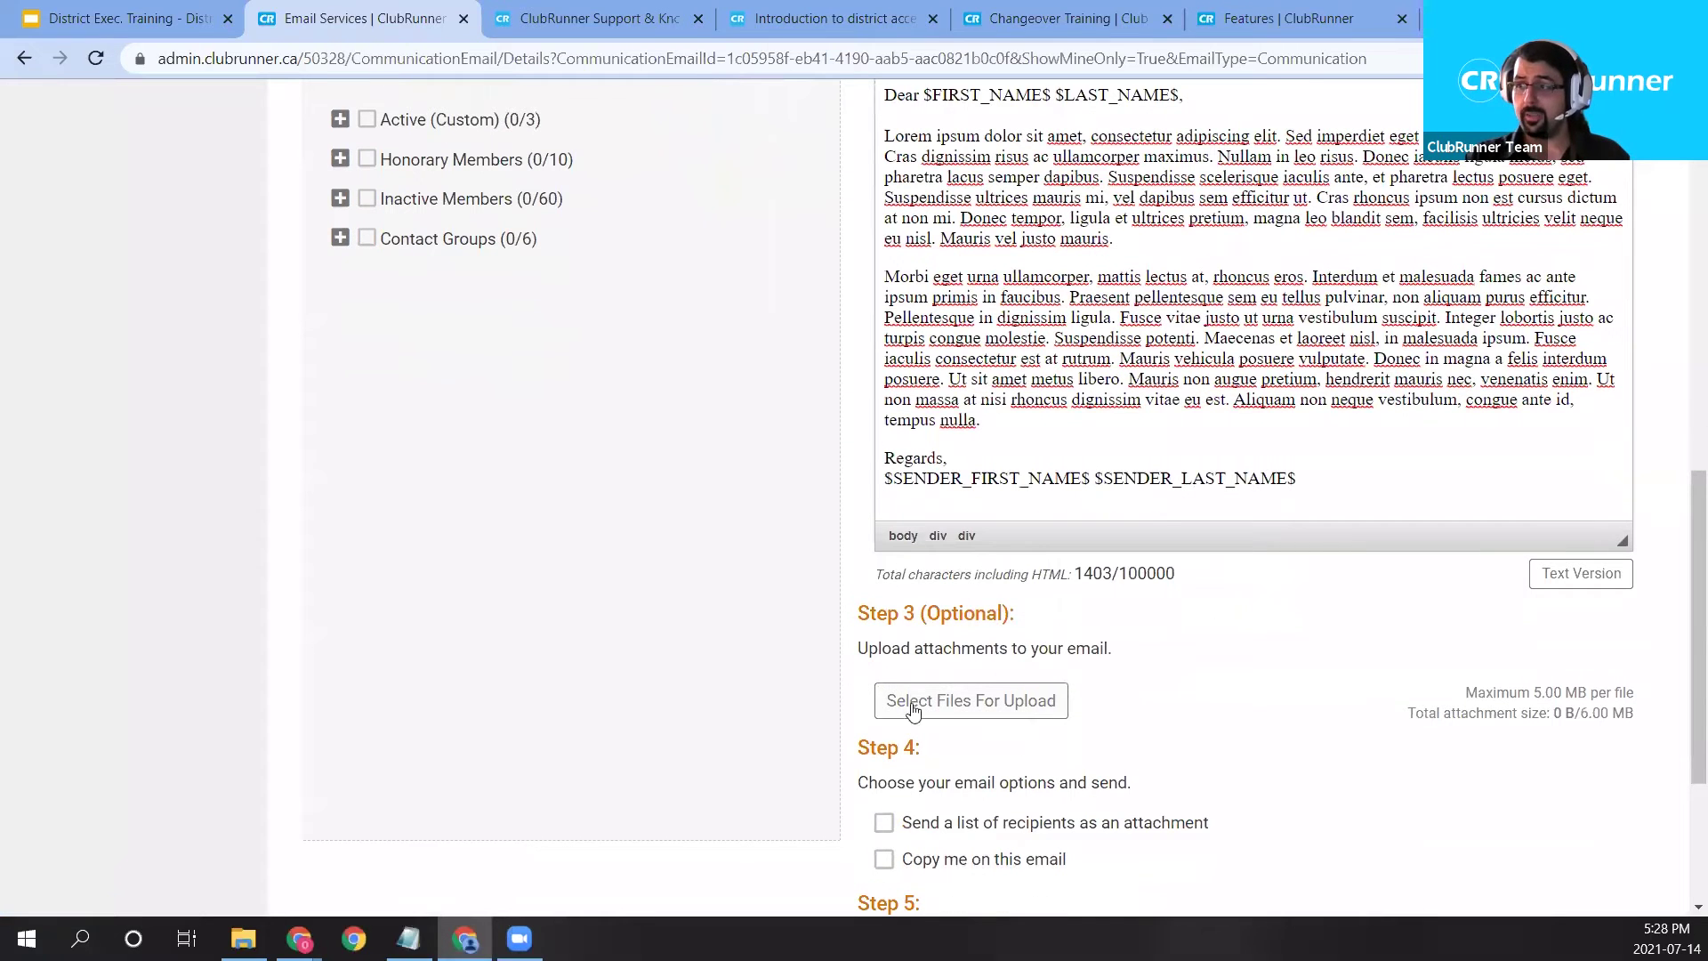
{"action": "left_click", "coordinate": [957, 709]}
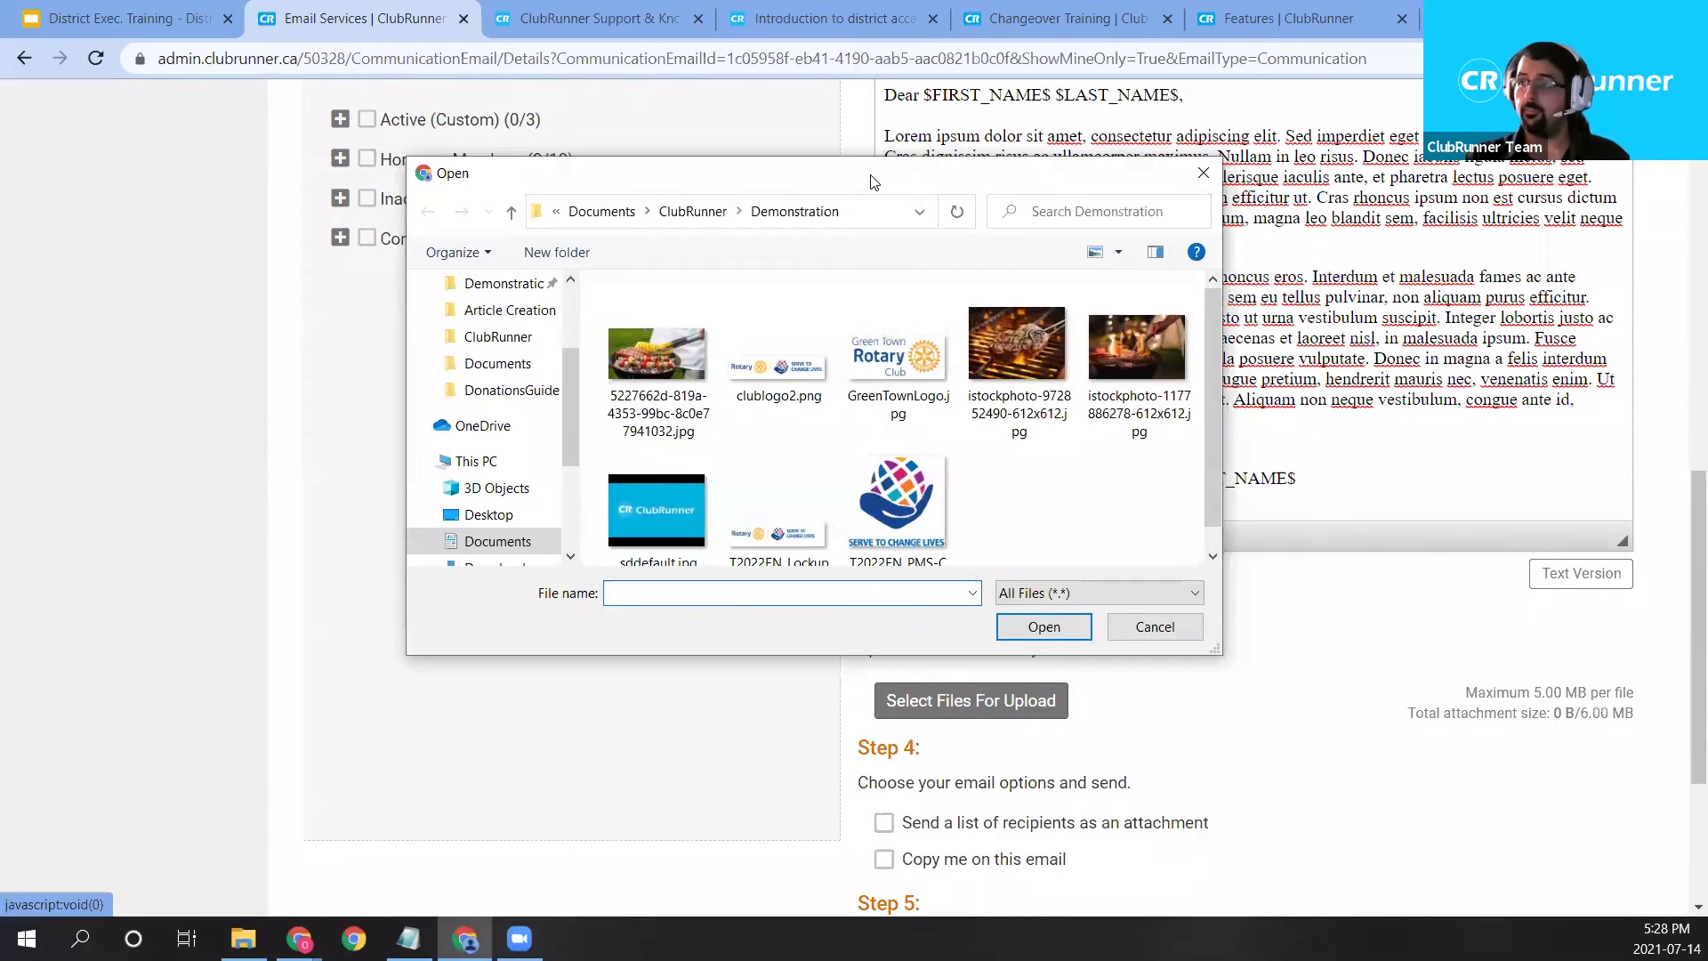
{"action": "left_click_drag", "start_coordinate": [870, 182], "coordinate": [1129, 157]}
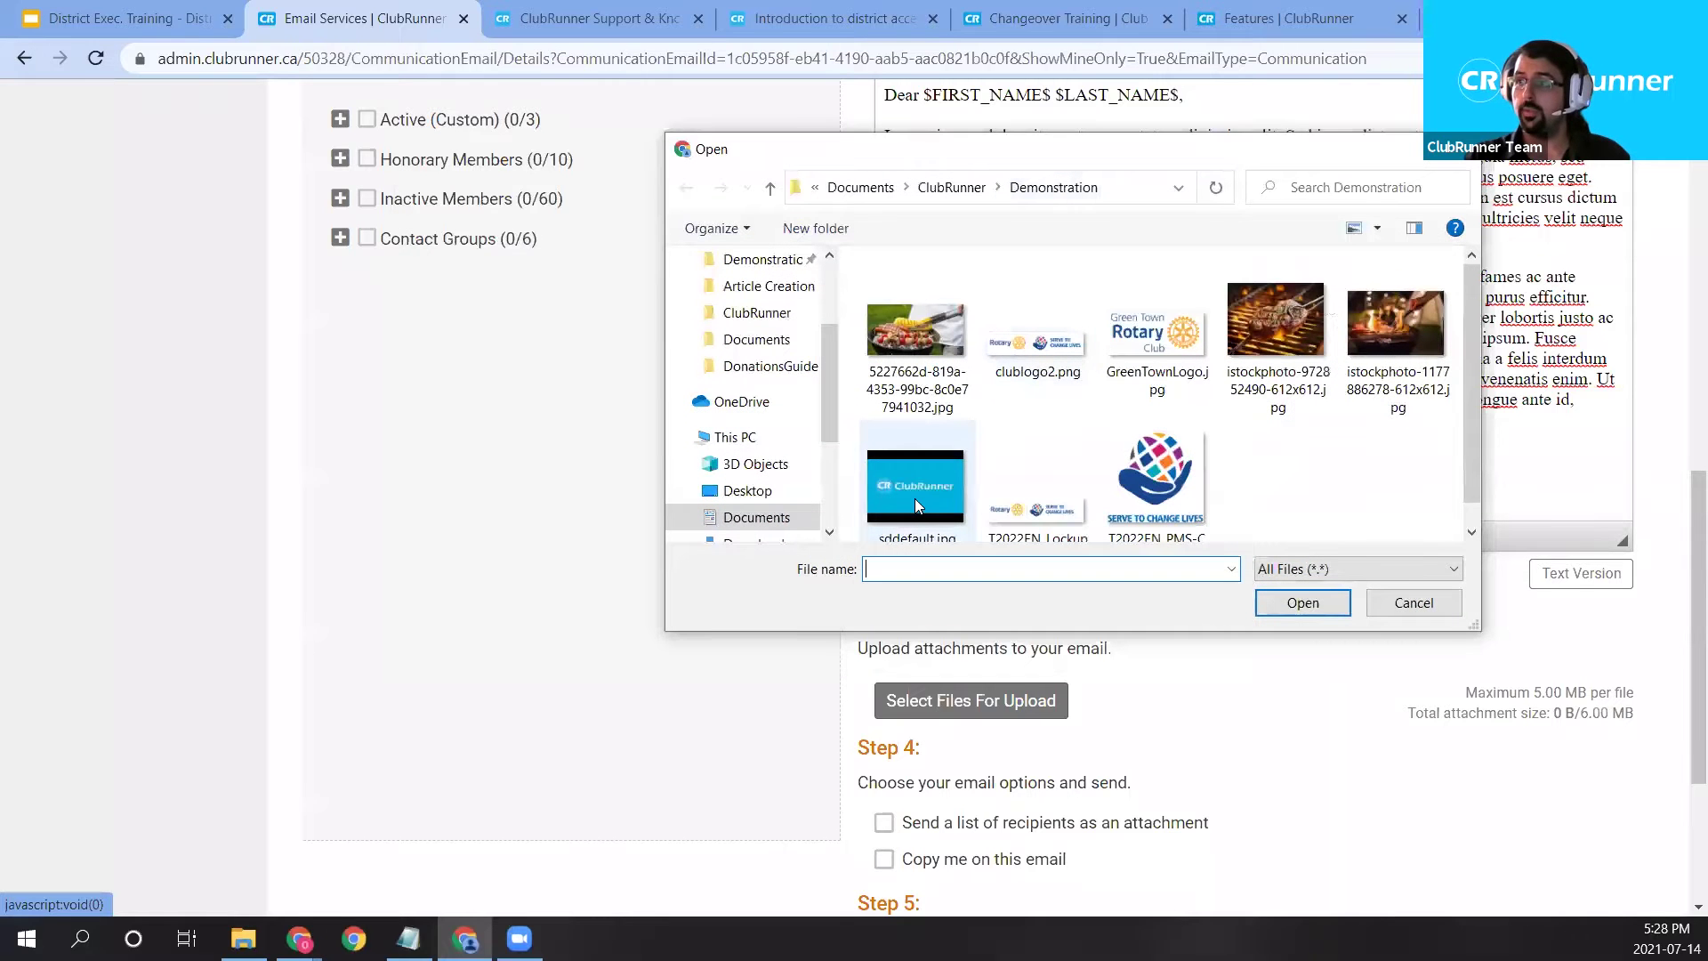
{"action": "double_click", "coordinate": [1057, 507]}
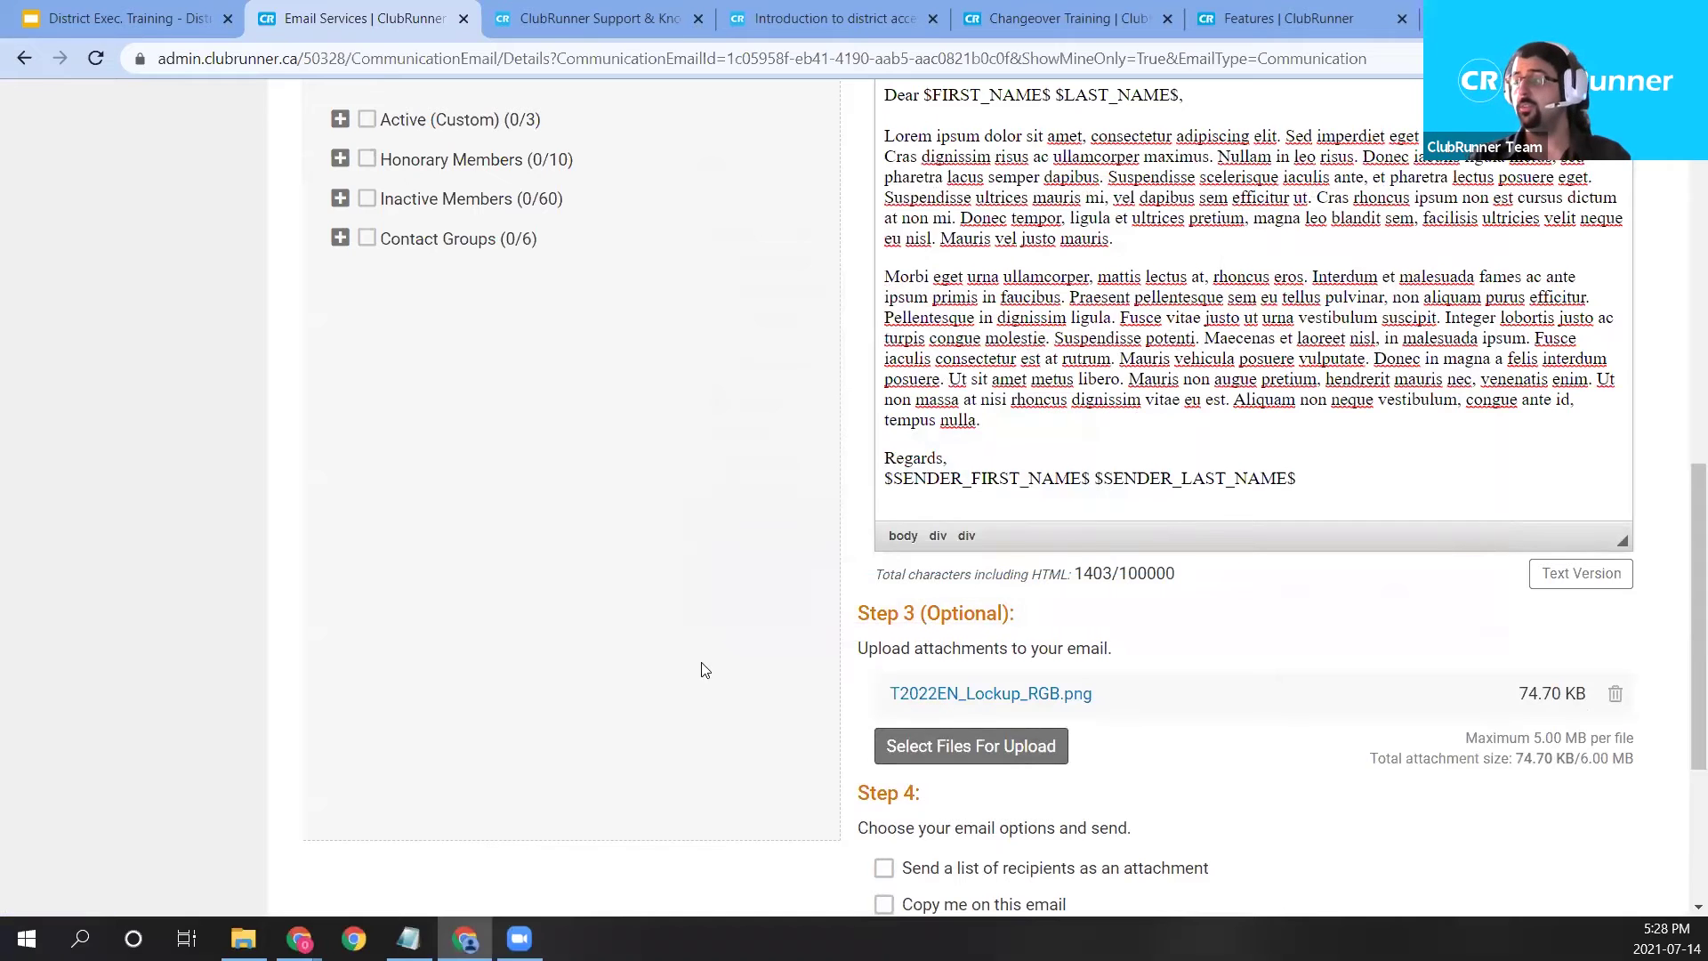
{"action": "scroll", "coordinate": [787, 625], "scroll_direction": "down", "scroll_amount": 1}
{"action": "scroll", "coordinate": [978, 551], "scroll_direction": "down", "scroll_amount": 1}
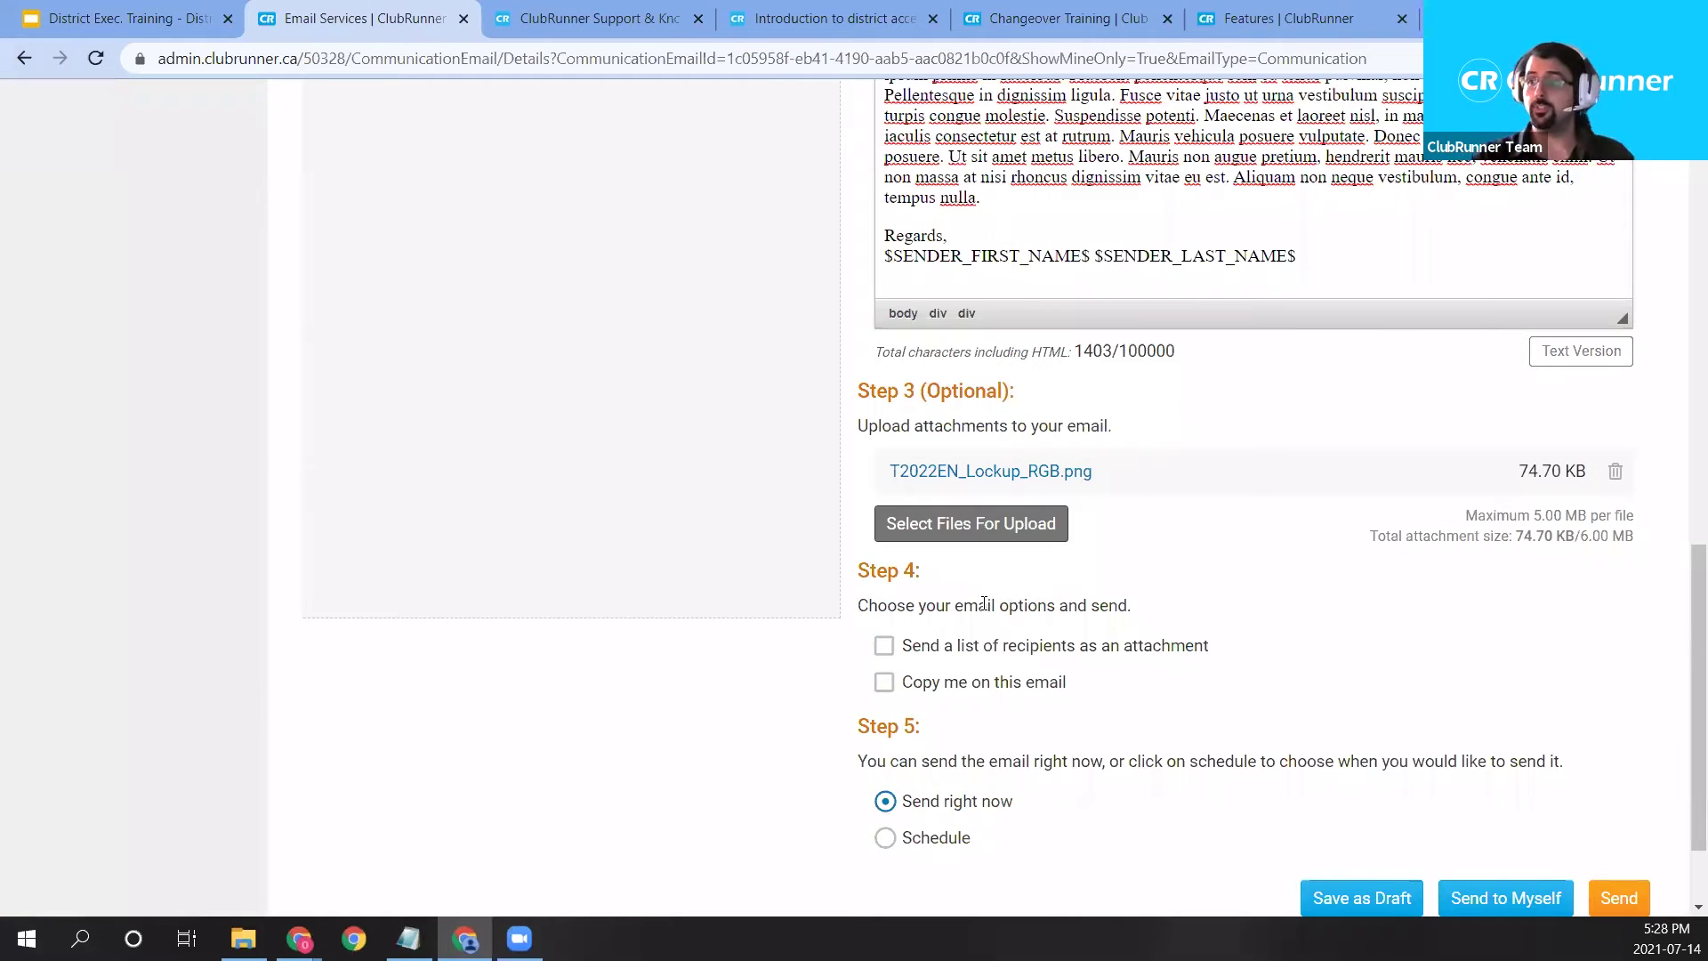
Tick the options to attach the recipient list and send a copy to myself.
{"action": "left_click", "coordinate": [884, 645]}
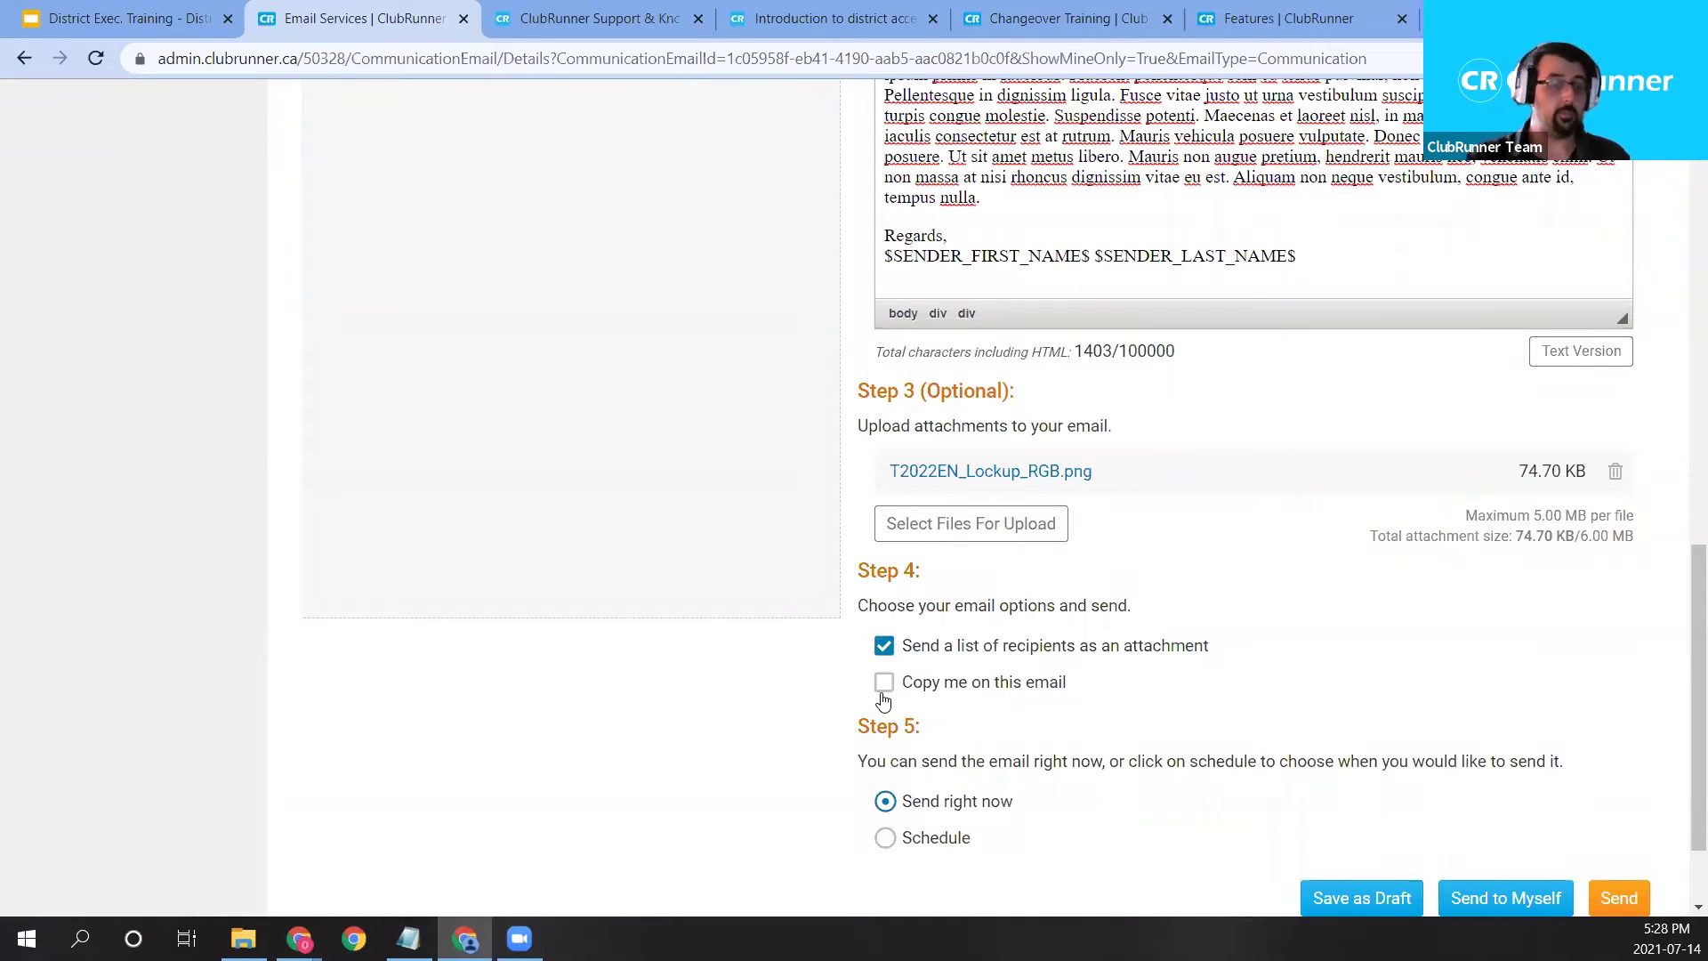
{"action": "left_click", "coordinate": [883, 685]}
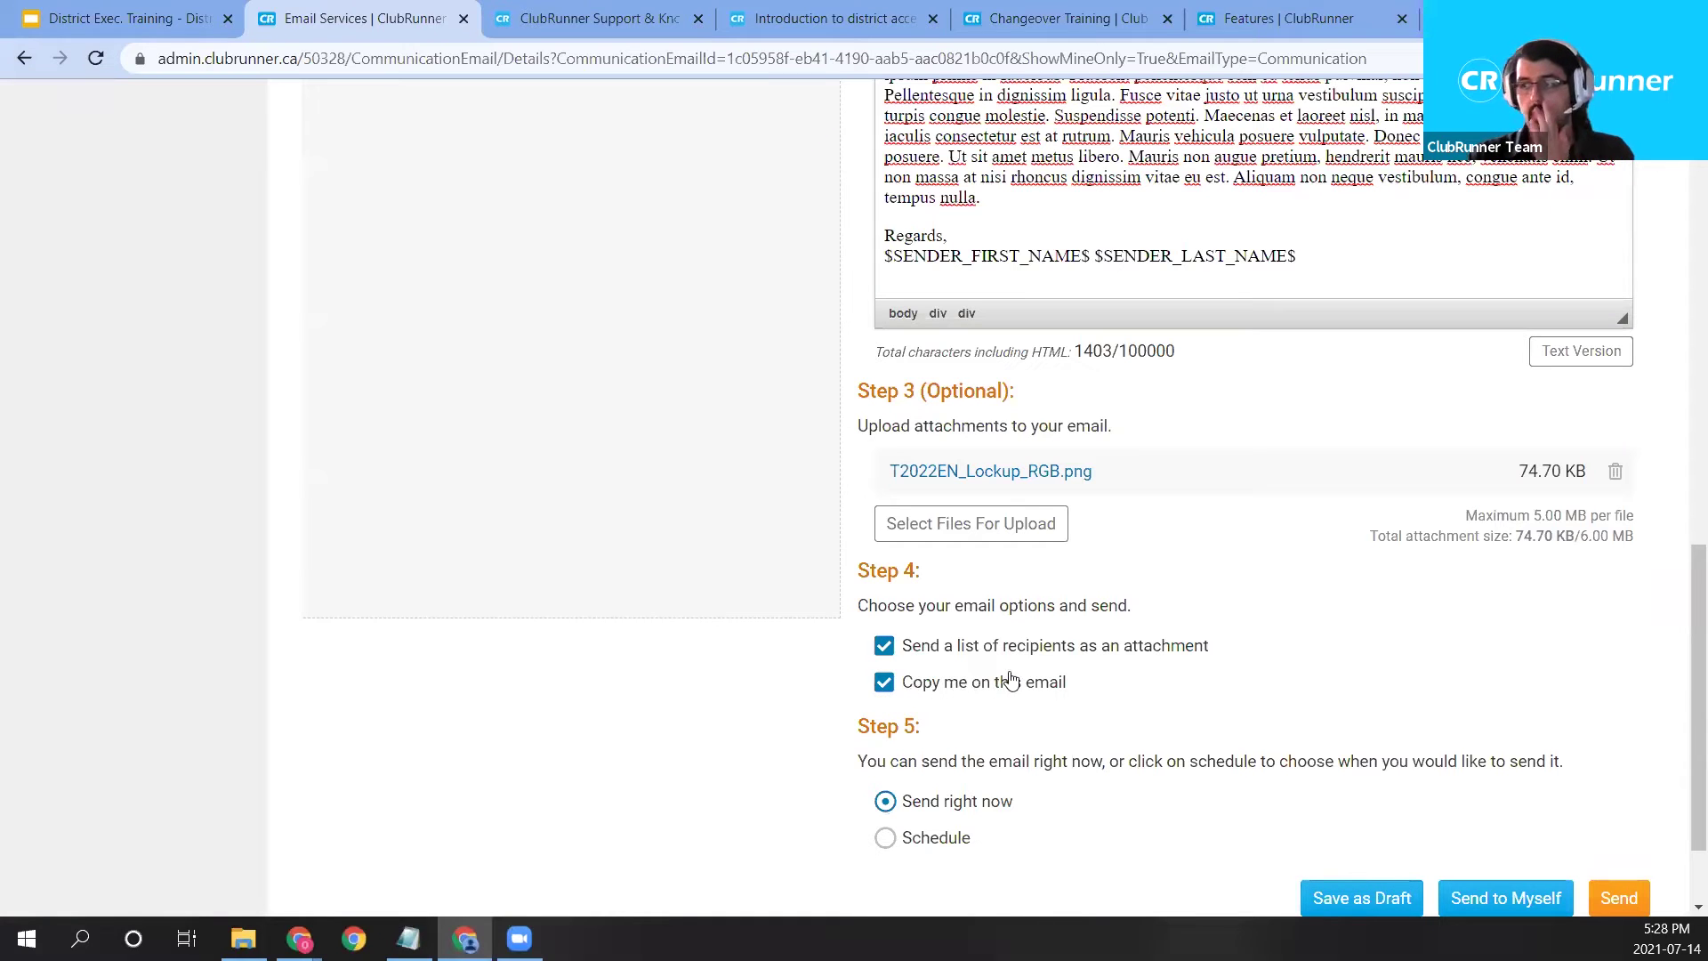
{"action": "scroll", "coordinate": [1023, 725], "scroll_direction": "down", "scroll_amount": 1}
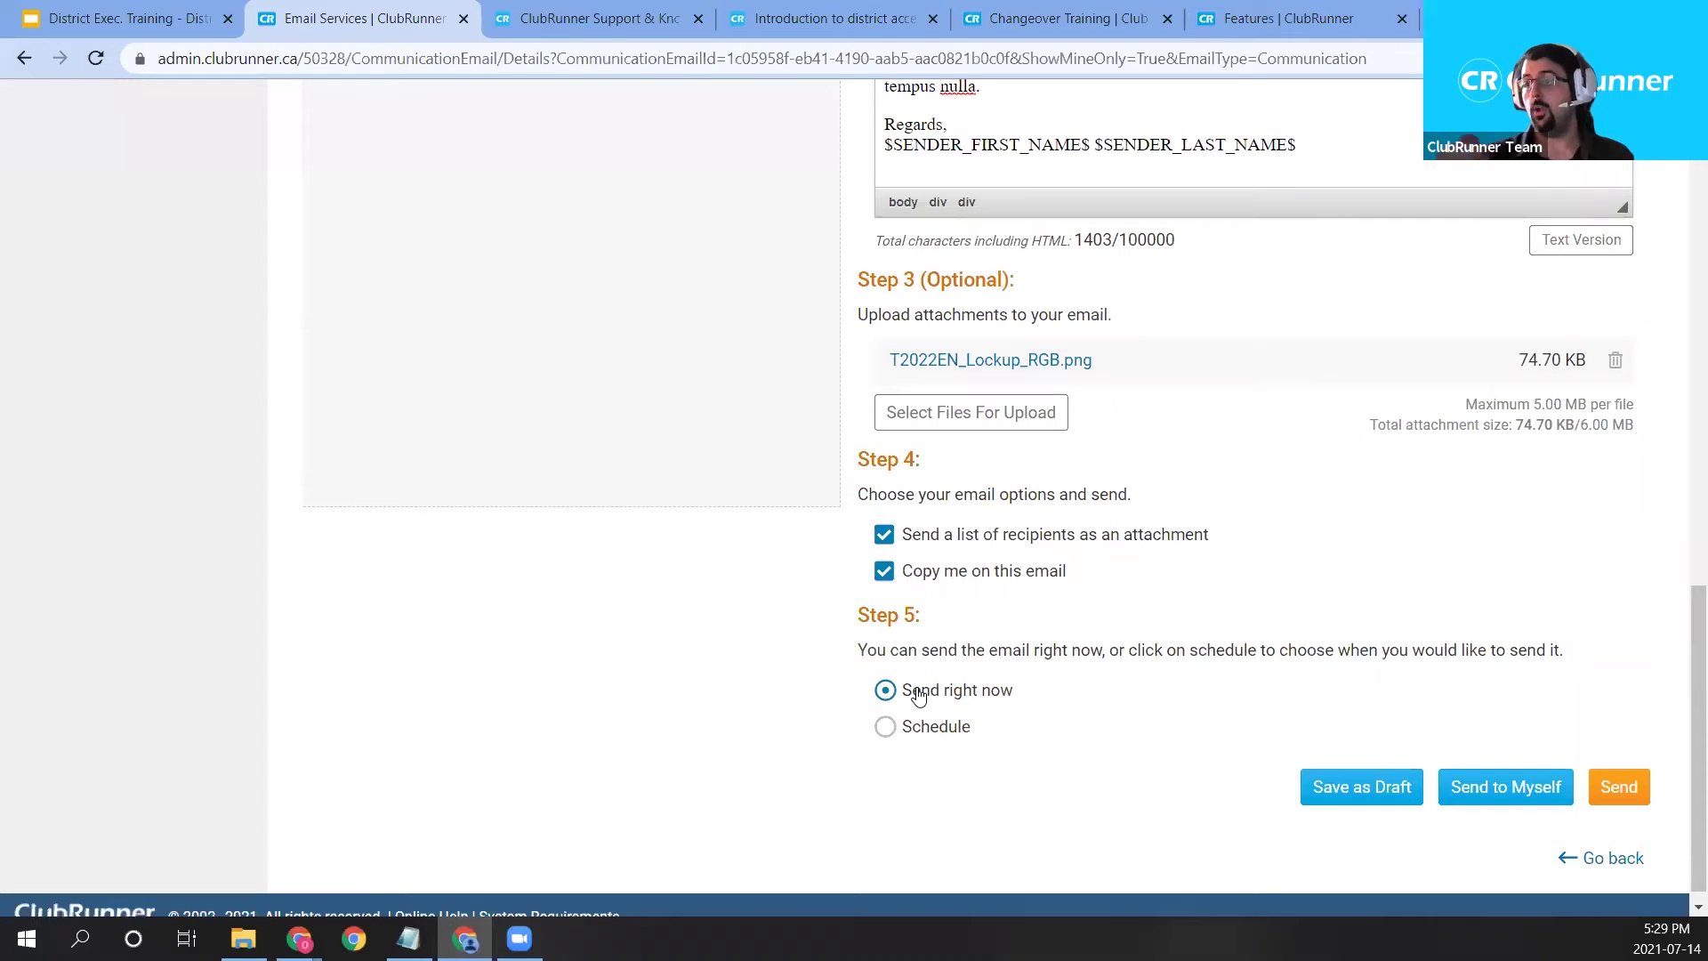
Choose Schedule and pick Jul 28 as the send date.
{"action": "left_click", "coordinate": [940, 732]}
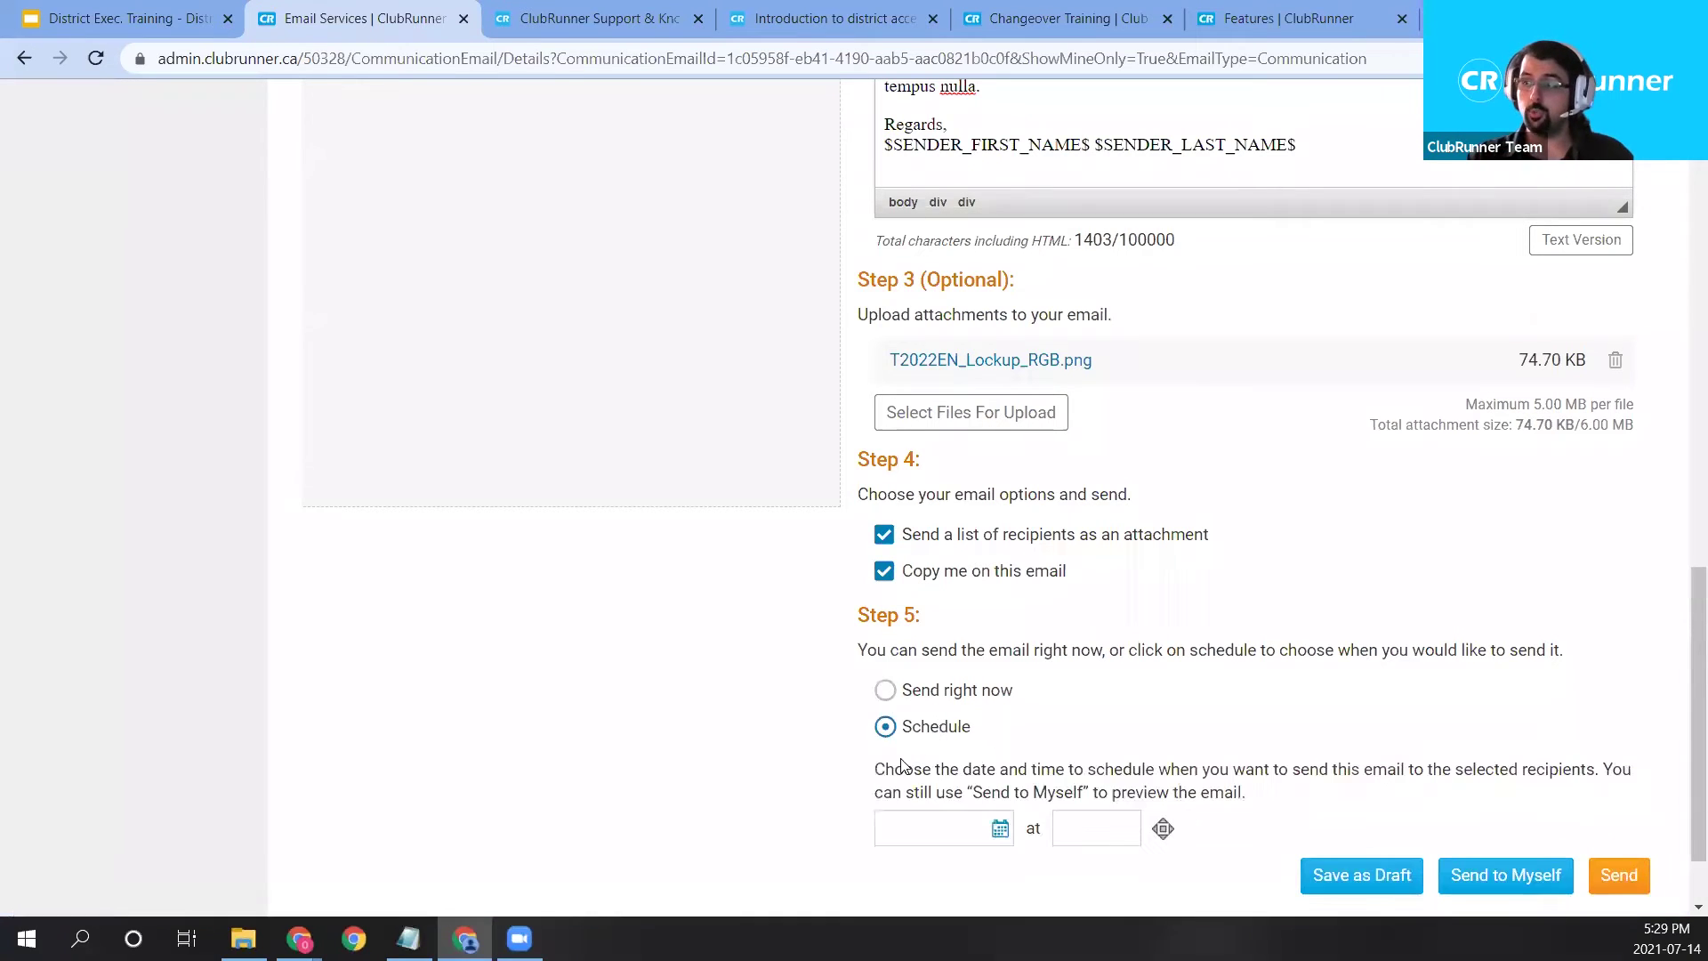
{"action": "left_click", "coordinate": [1000, 830]}
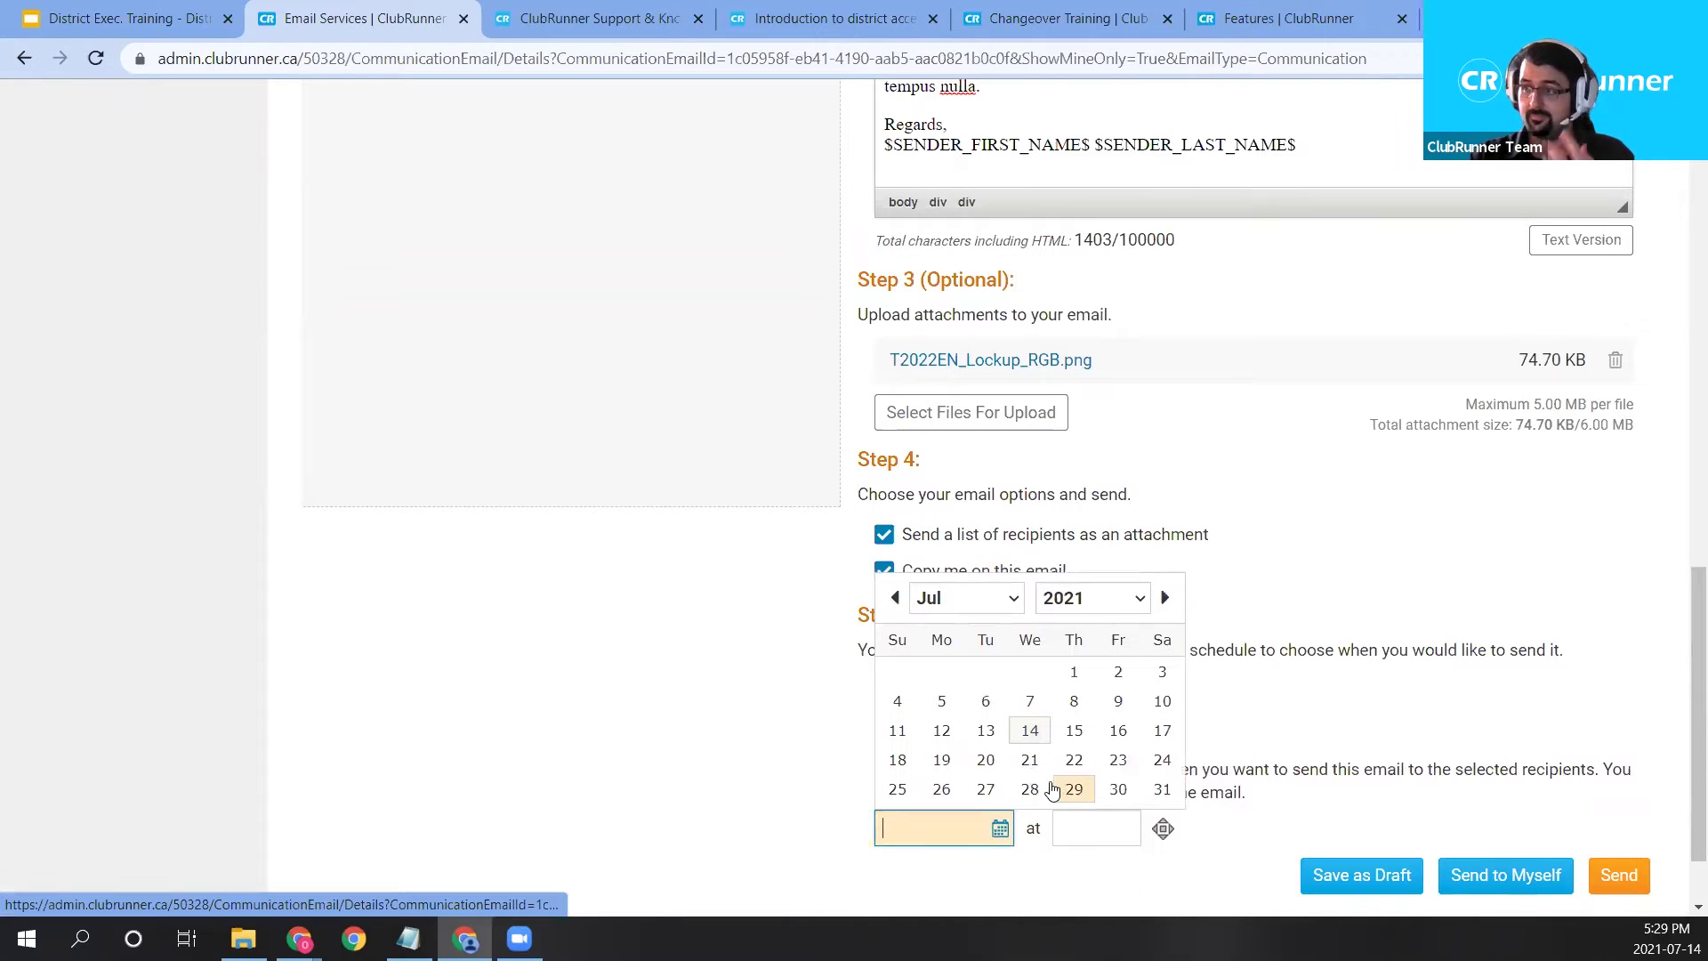
{"action": "left_click", "coordinate": [1030, 789]}
Set the send time's hour to 04 and its minutes to 00.
{"action": "left_click", "coordinate": [1103, 838]}
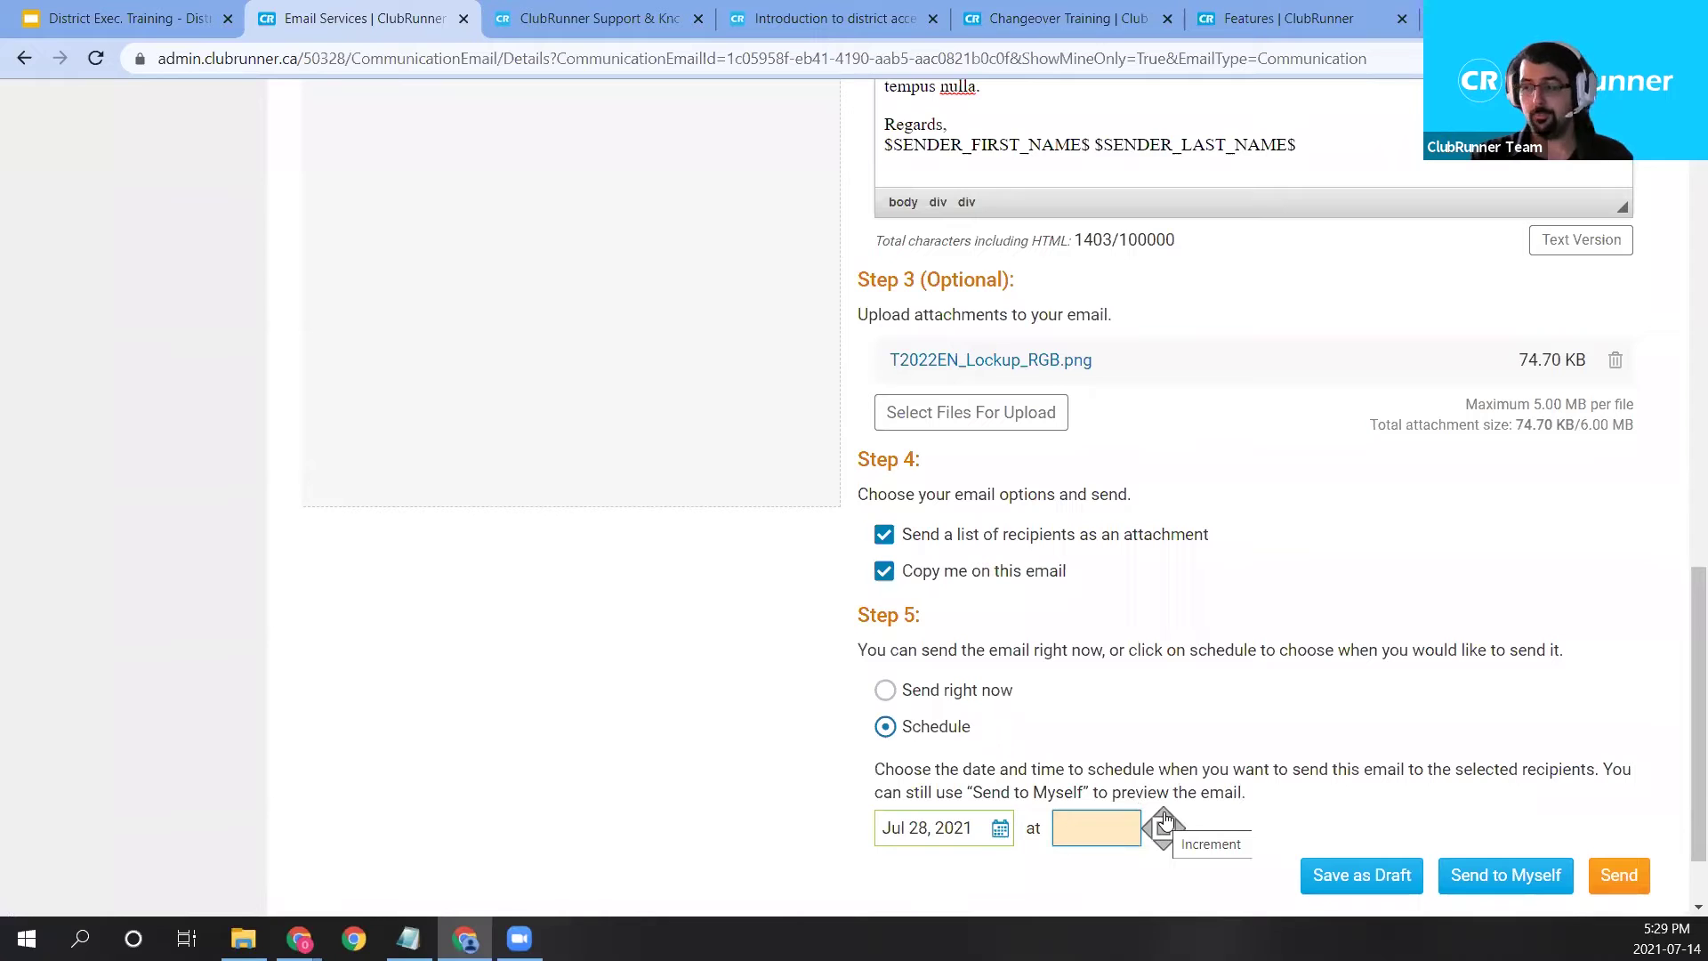
{"action": "left_click", "coordinate": [1164, 819]}
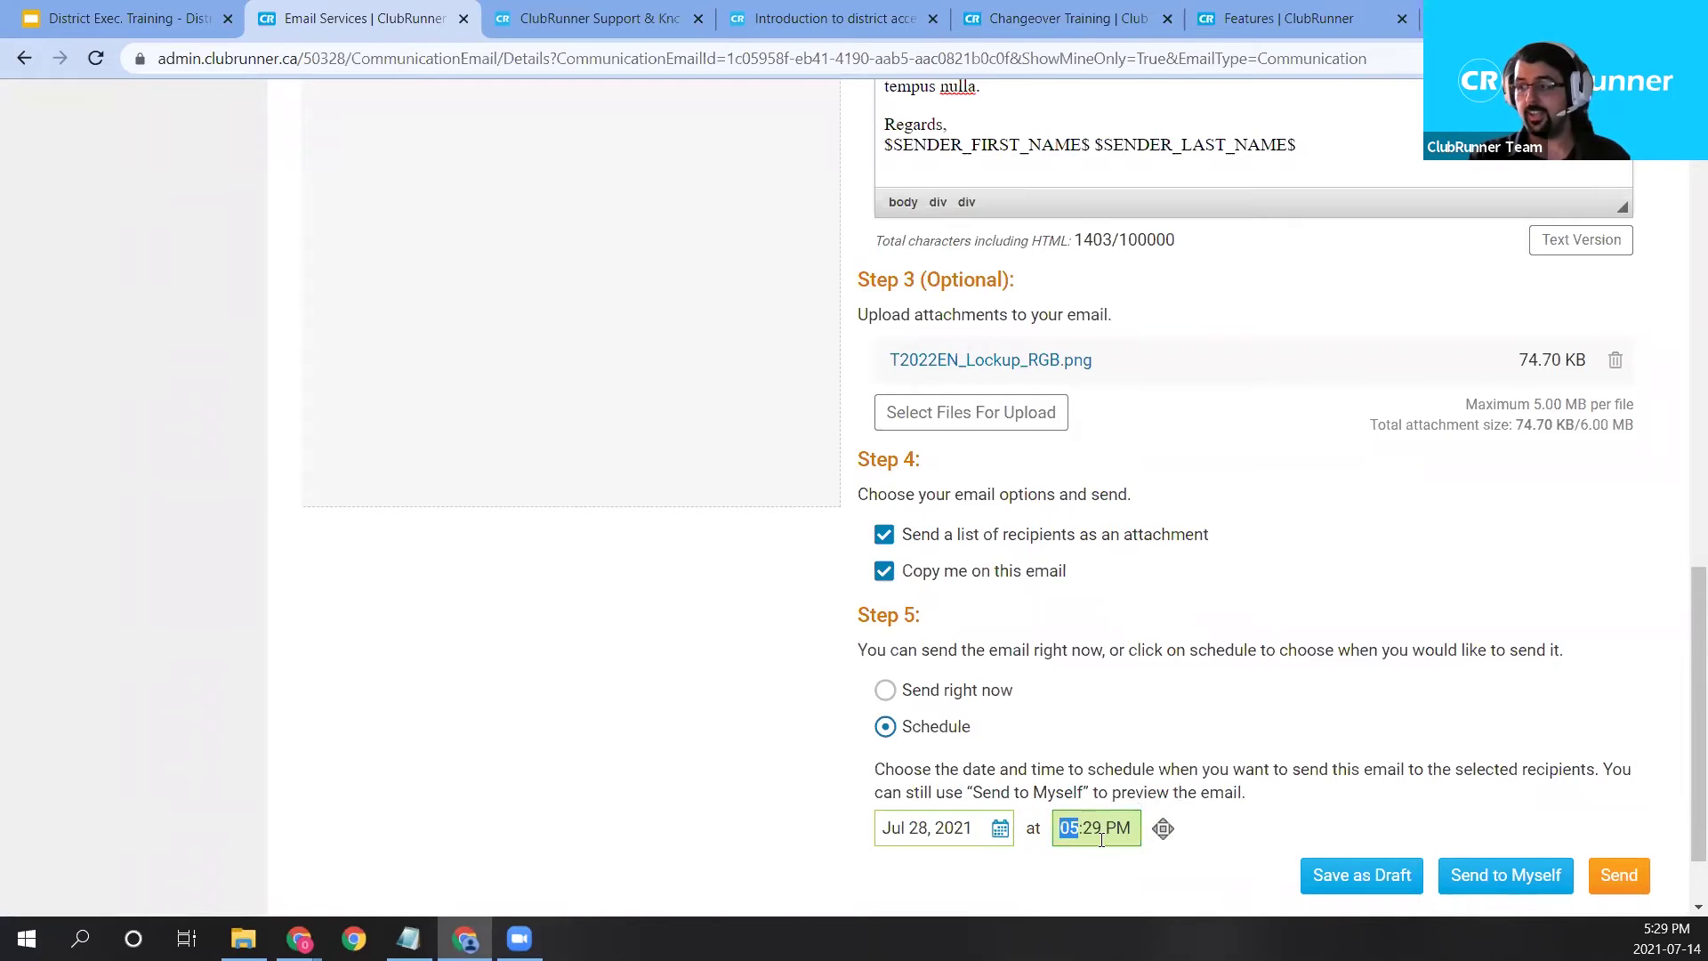
{"action": "left_click", "coordinate": [1095, 840]}
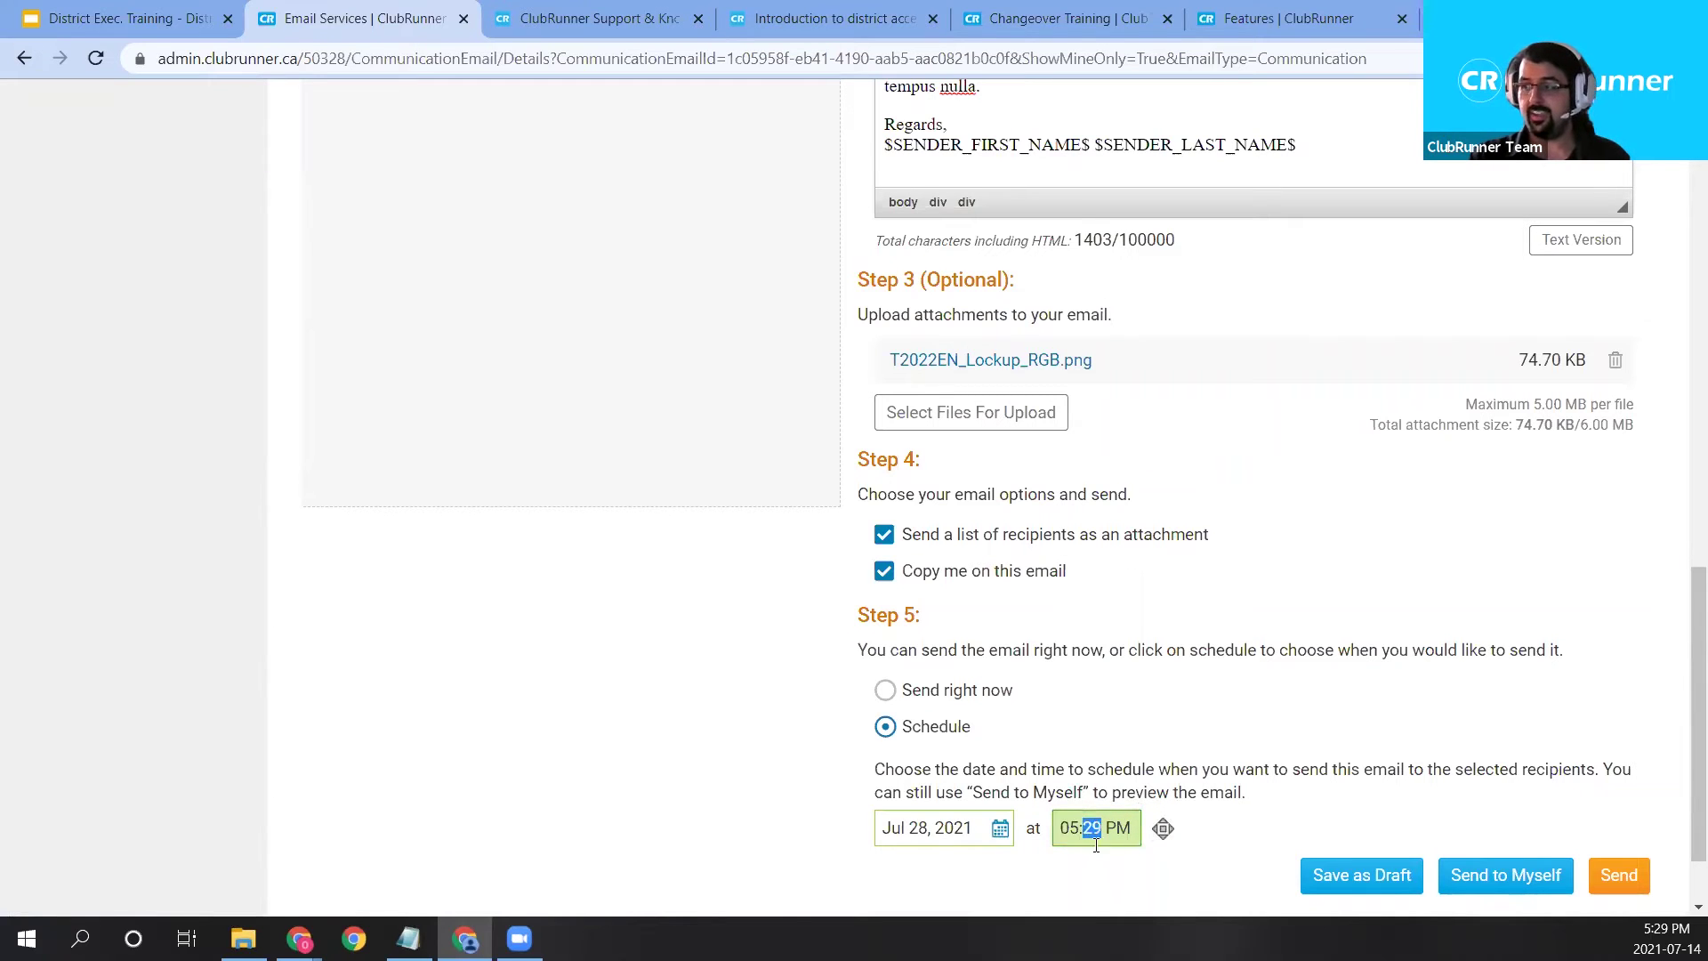
{"action": "double_click", "coordinate": [1165, 839]}
{"action": "left_click", "coordinate": [1165, 832]}
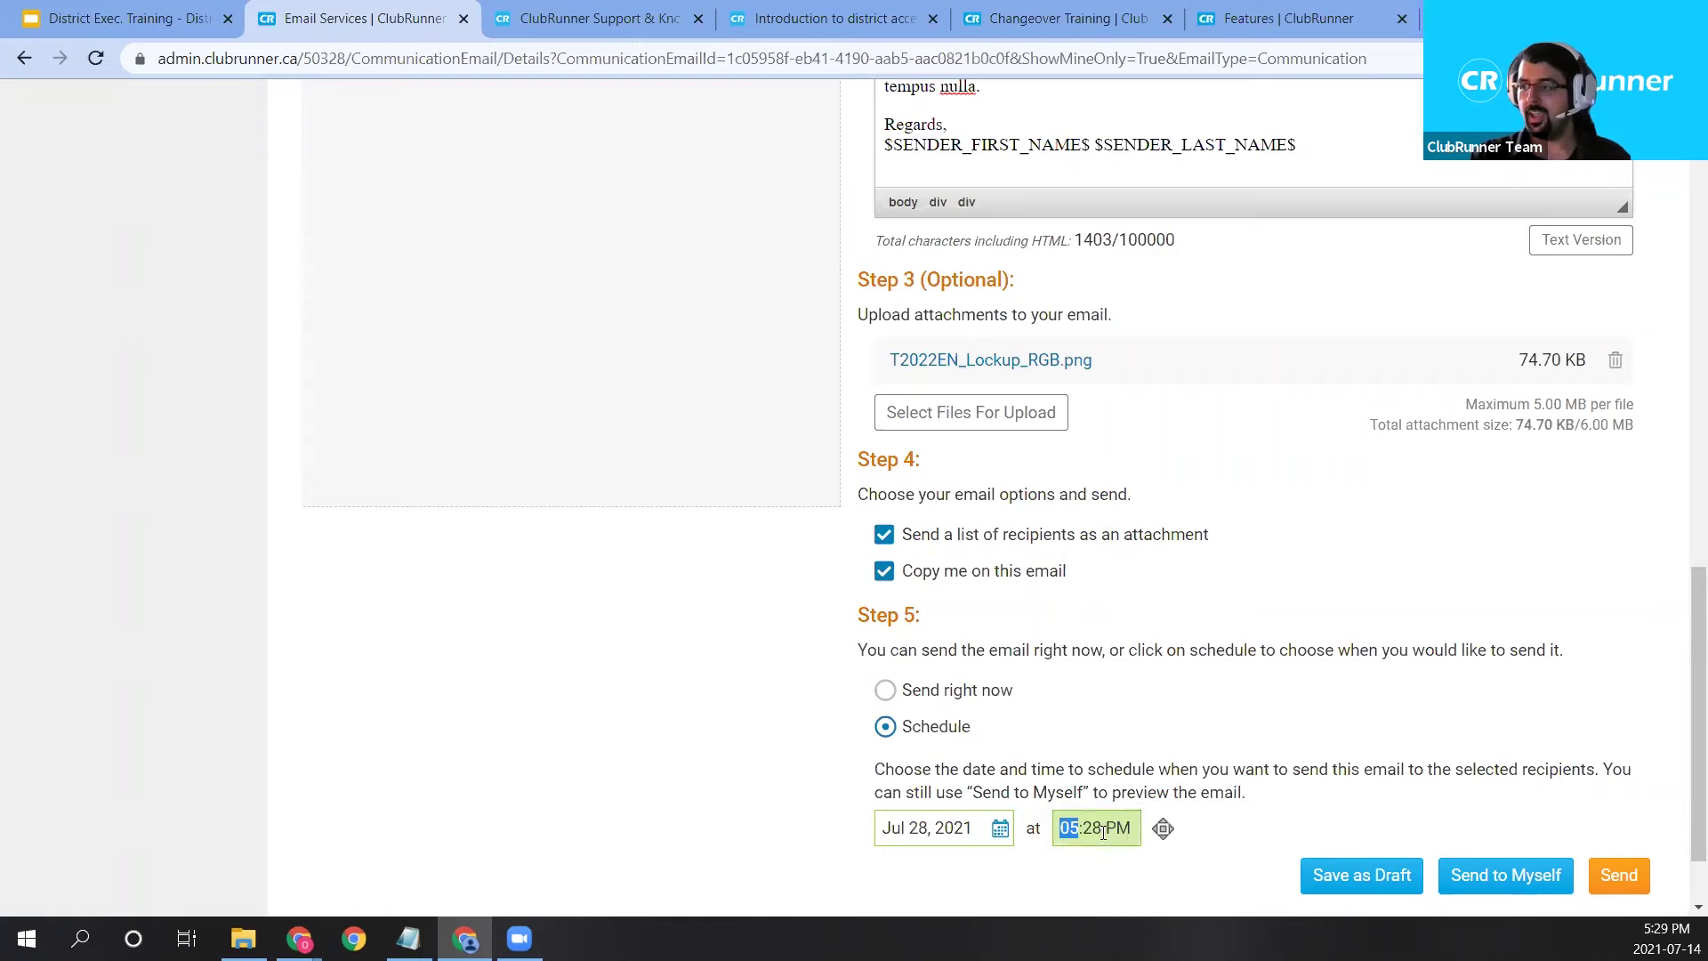
{"action": "left_click", "coordinate": [1068, 829]}
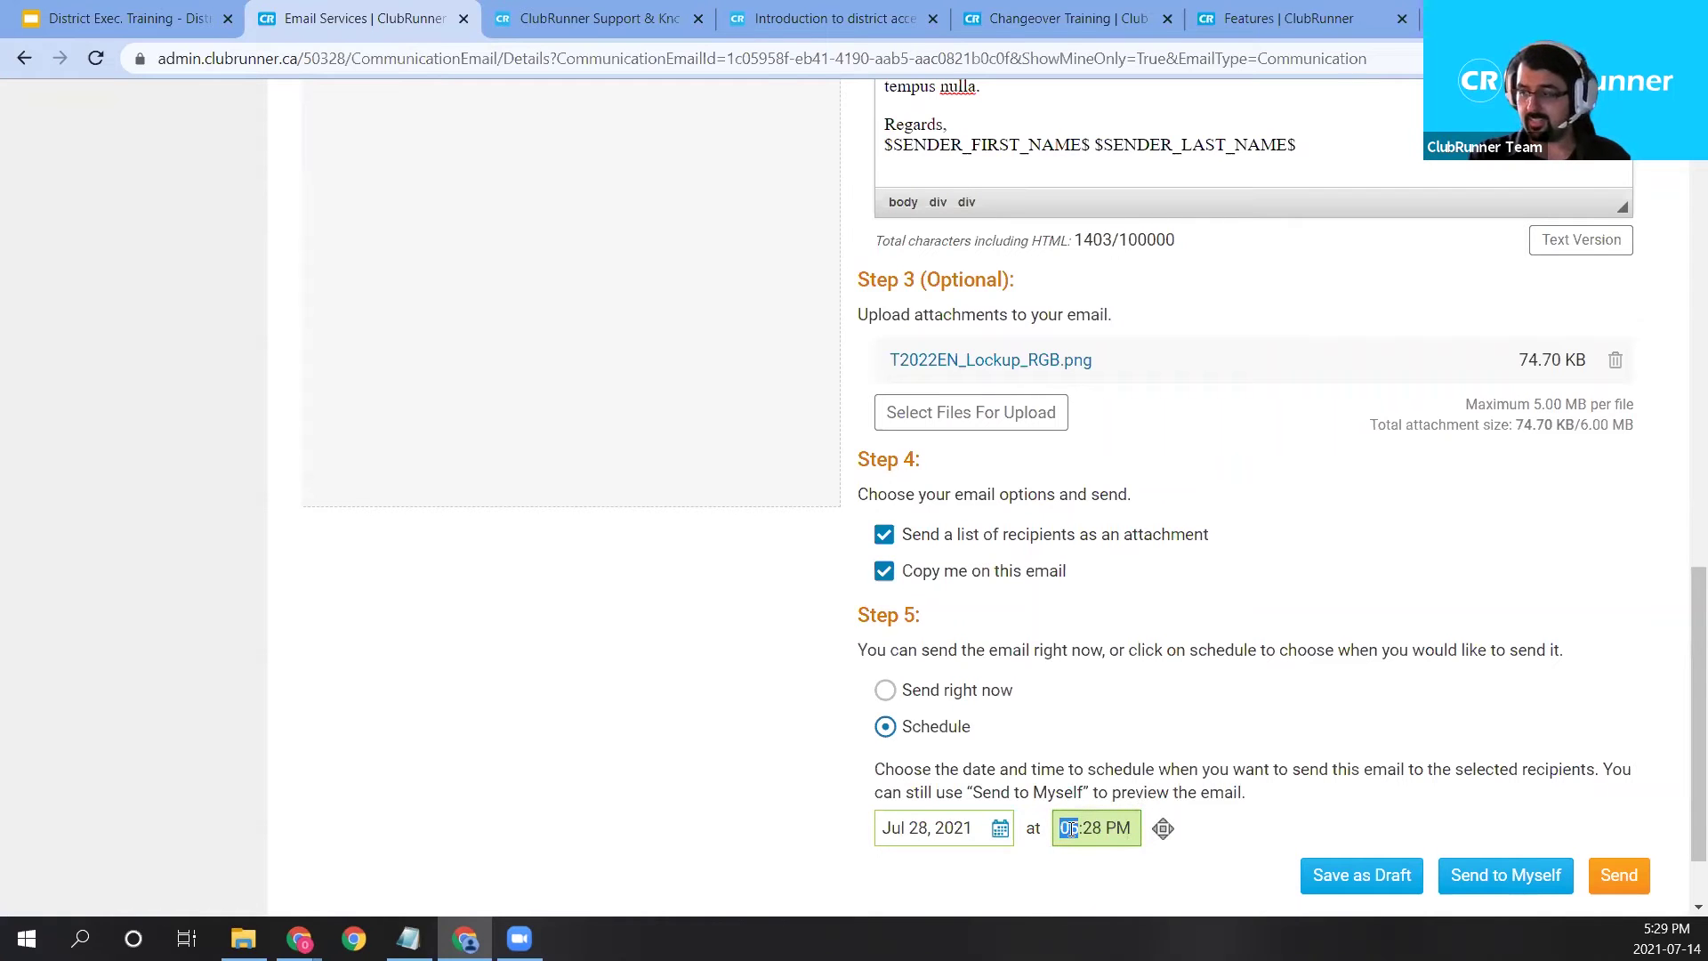
{"action": "left_click", "coordinate": [1165, 844]}
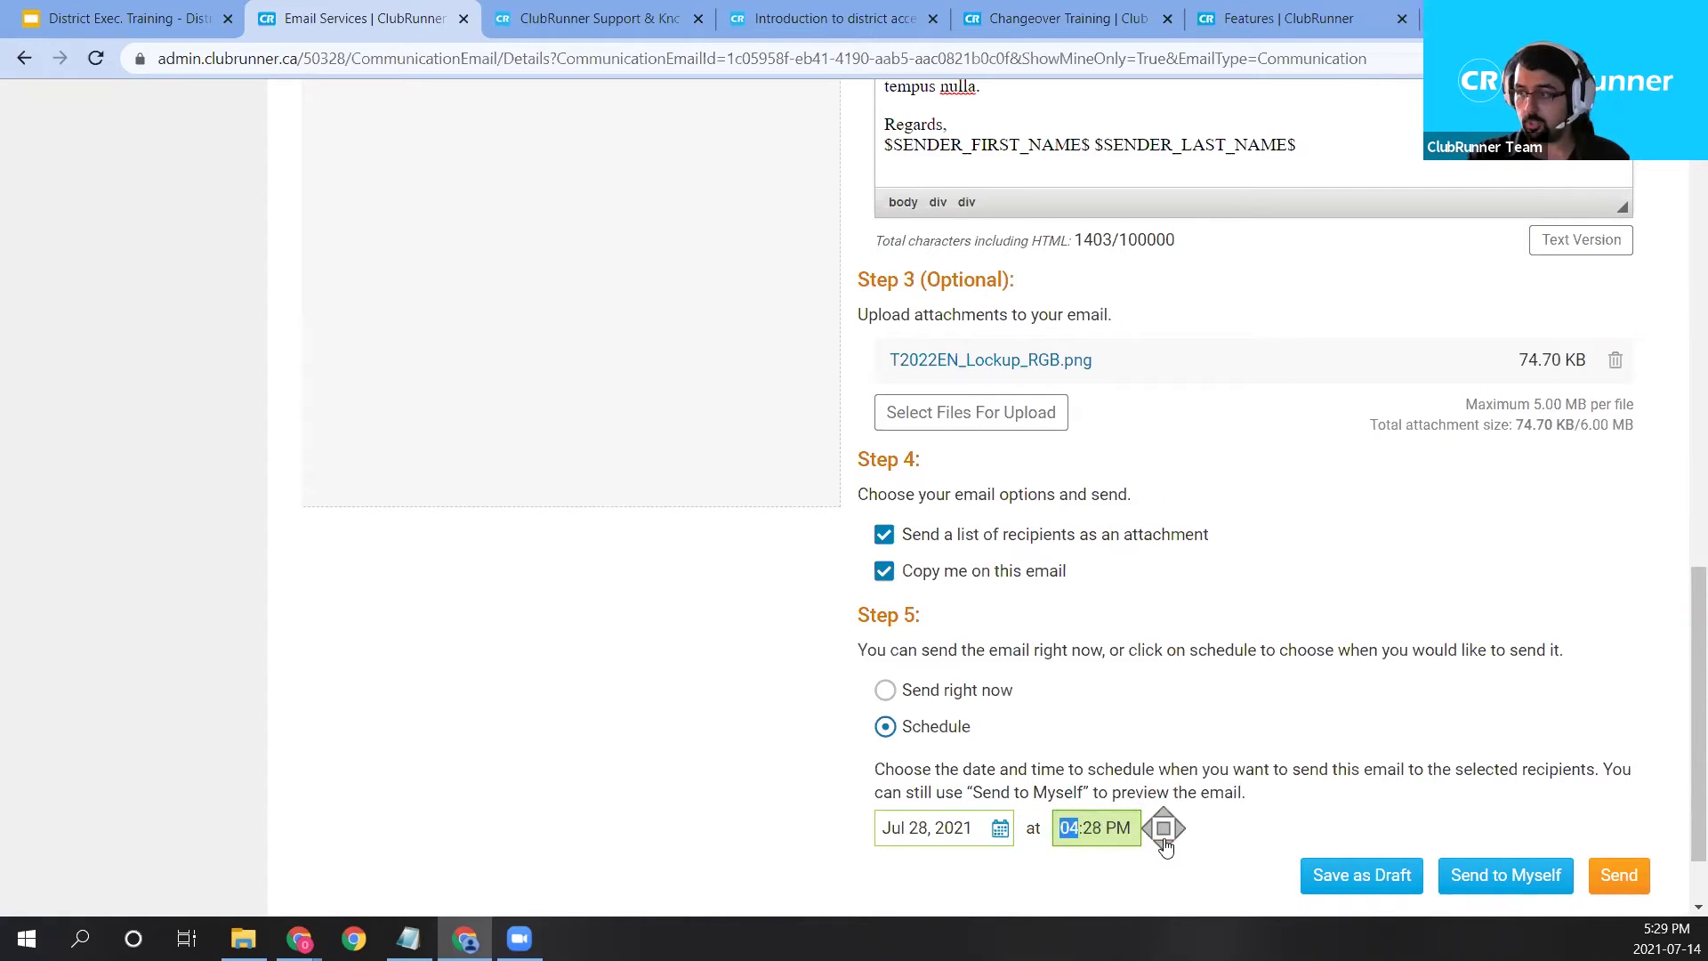
{"action": "left_click", "coordinate": [1092, 829]}
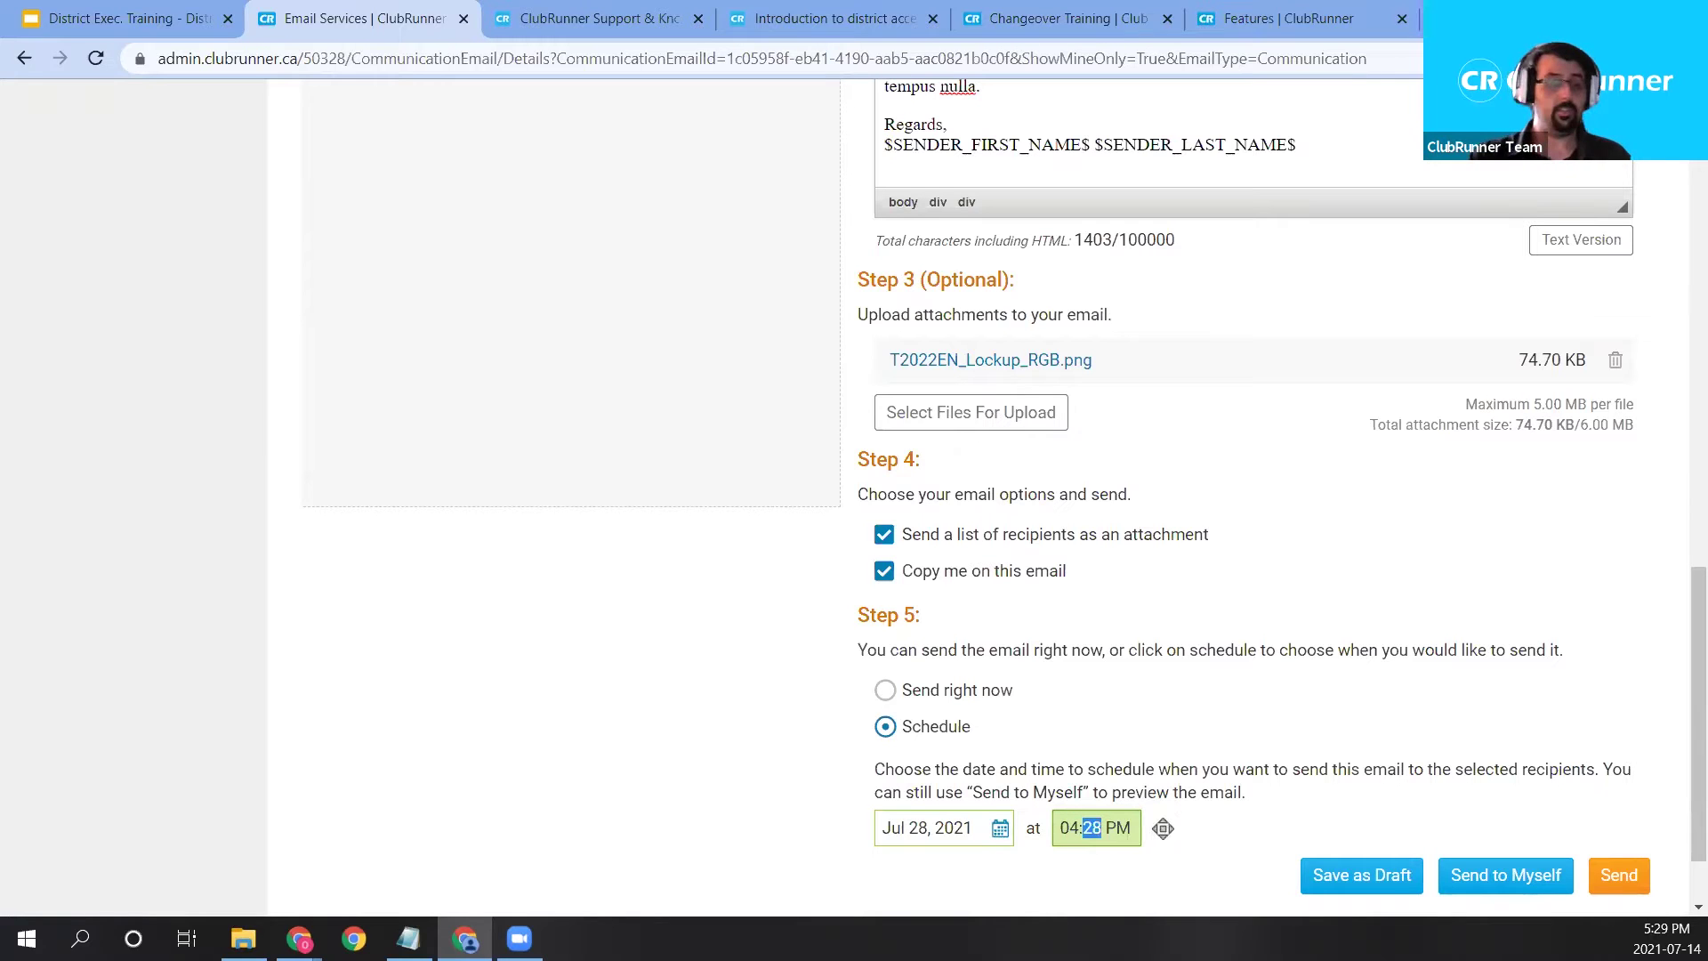
{"action": "type", "text": "00"}
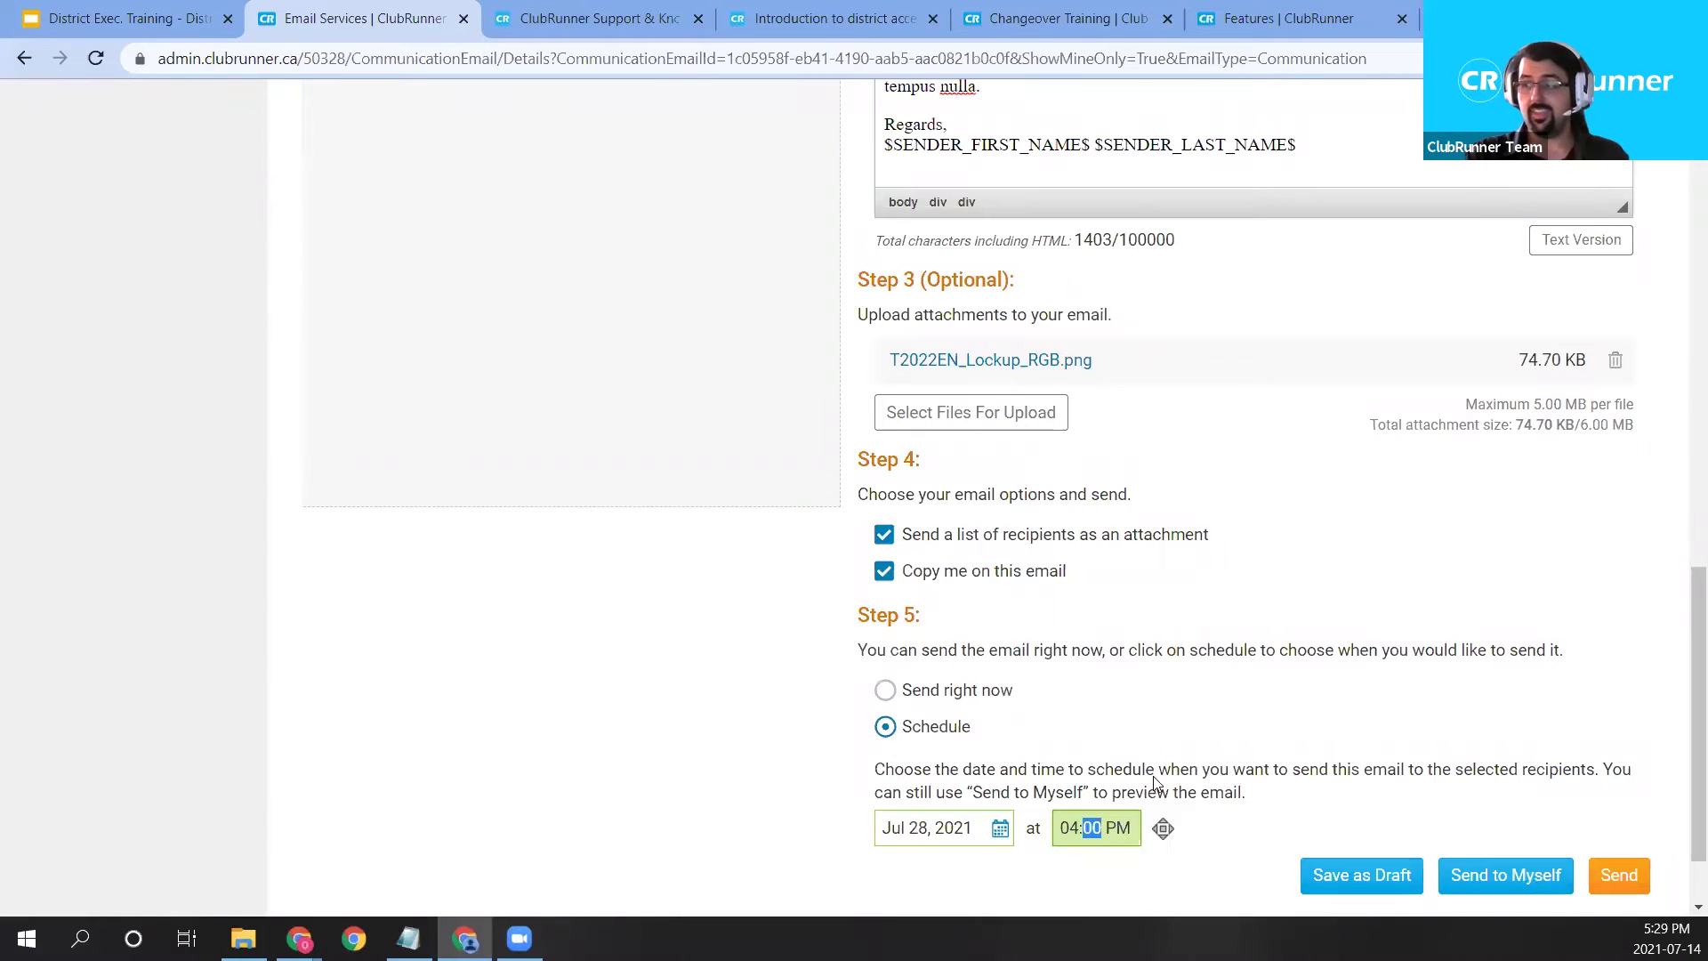
Set the send time's period to PM, giving 04:00 PM.
{"action": "left_click", "coordinate": [1125, 834]}
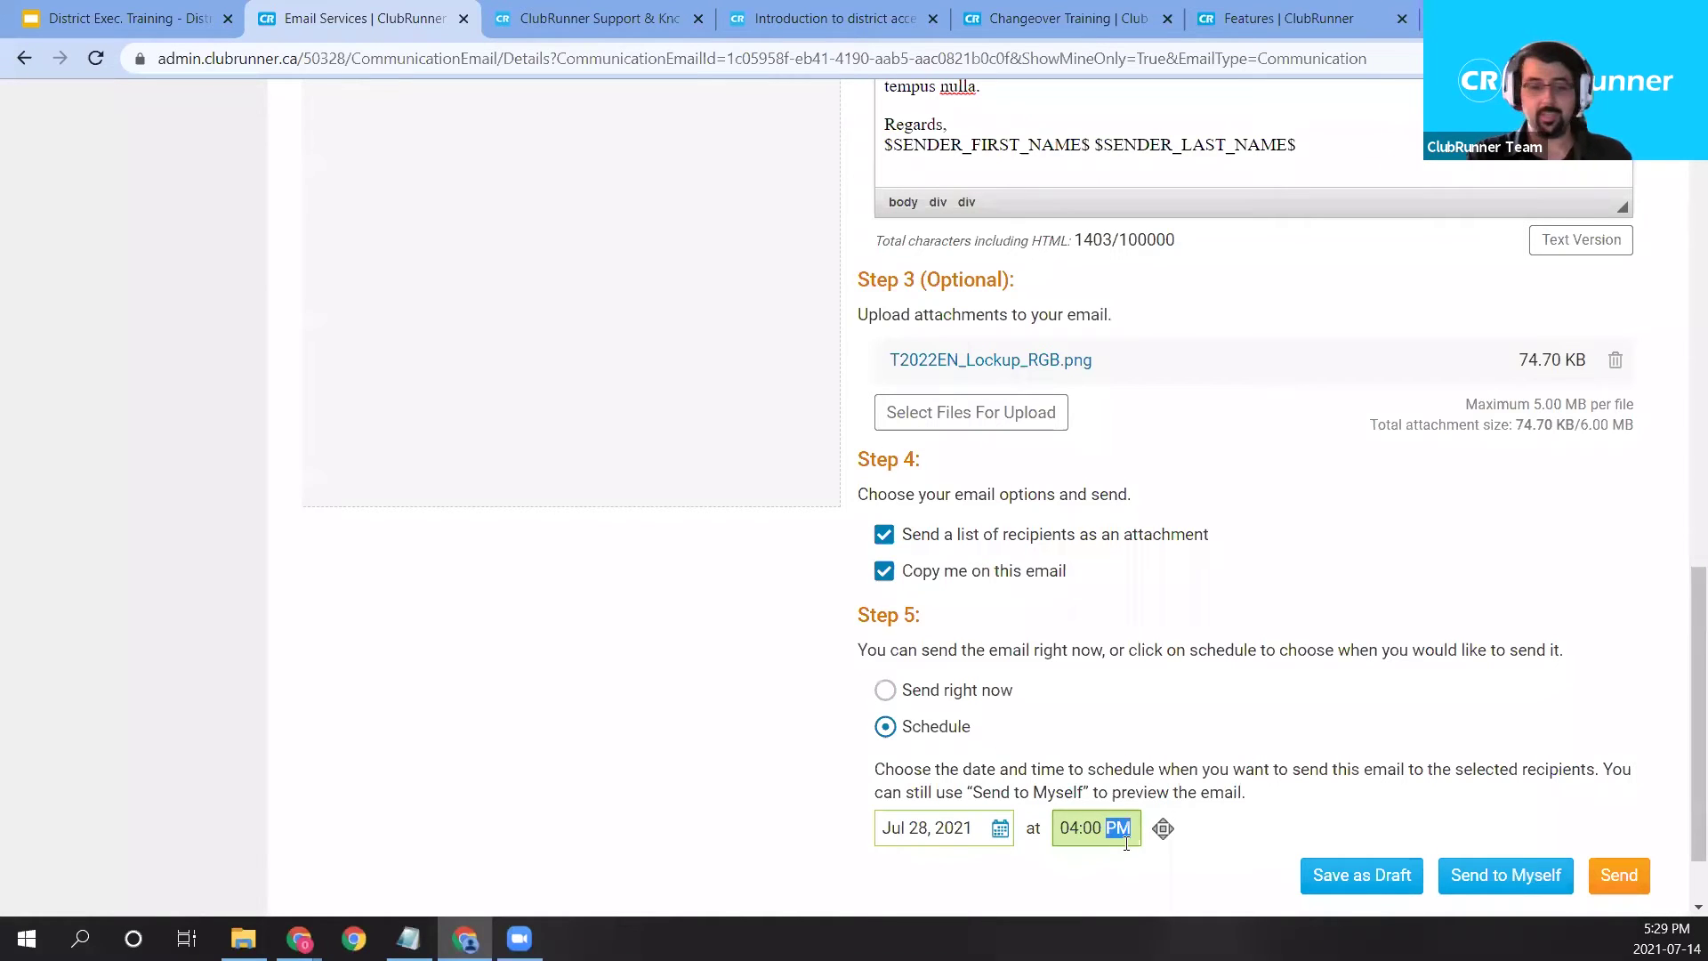
{"action": "type", "text": "a"}
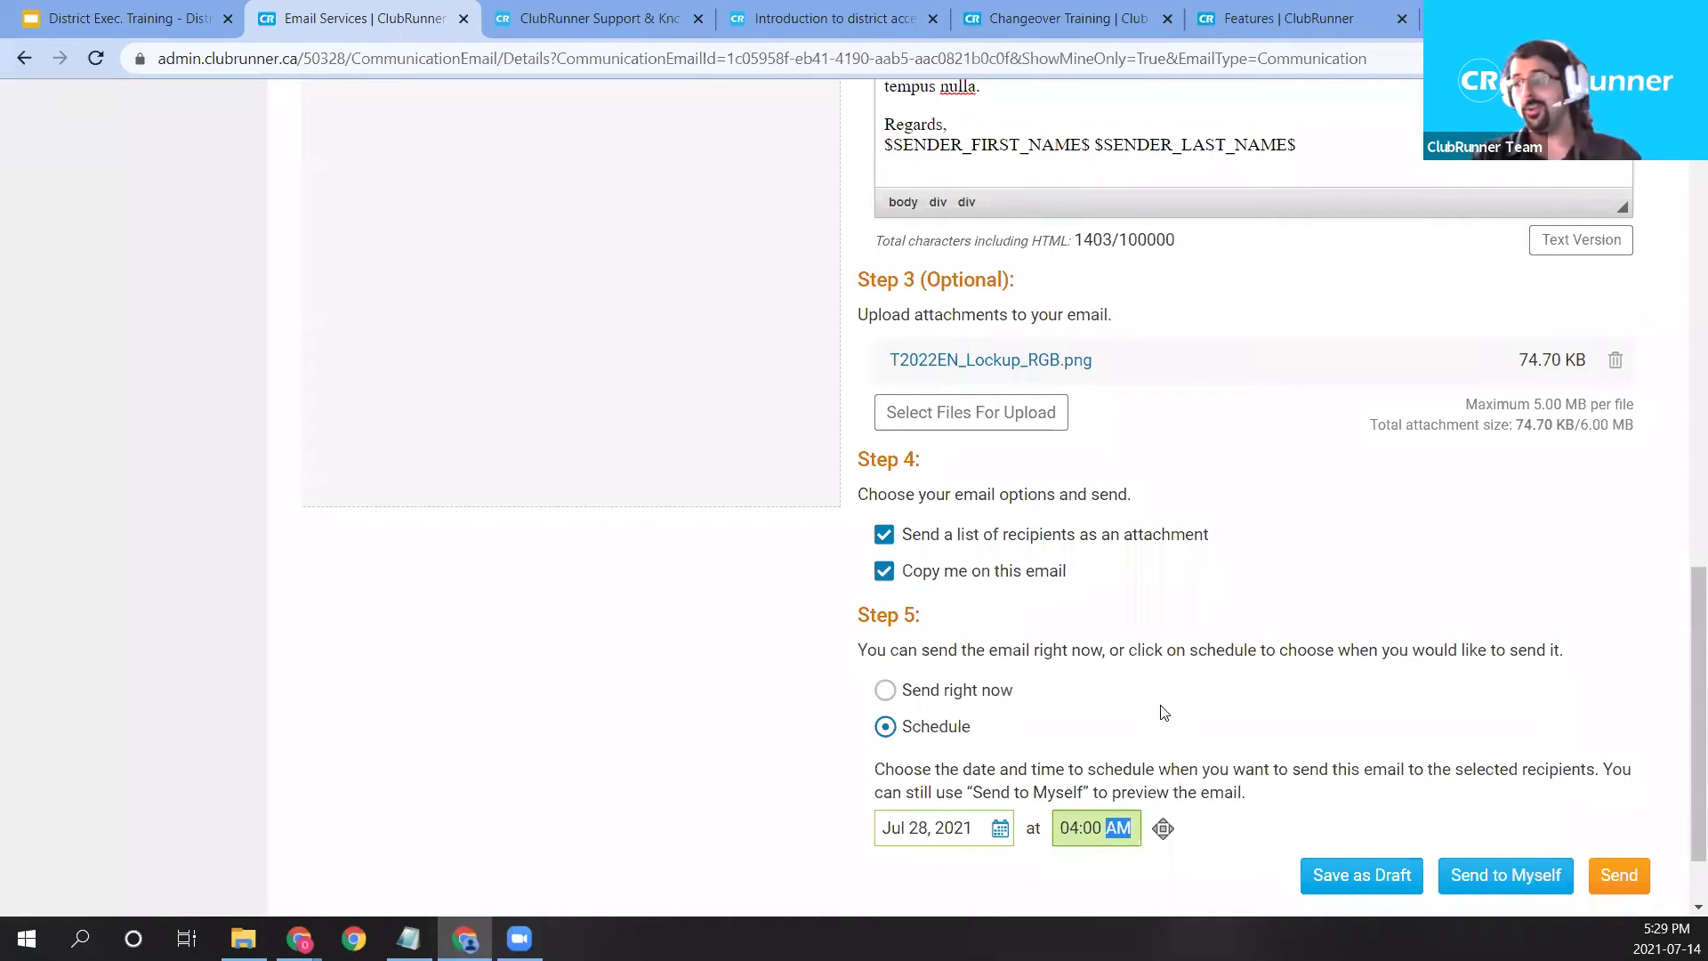
{"action": "left_click", "coordinate": [1164, 826]}
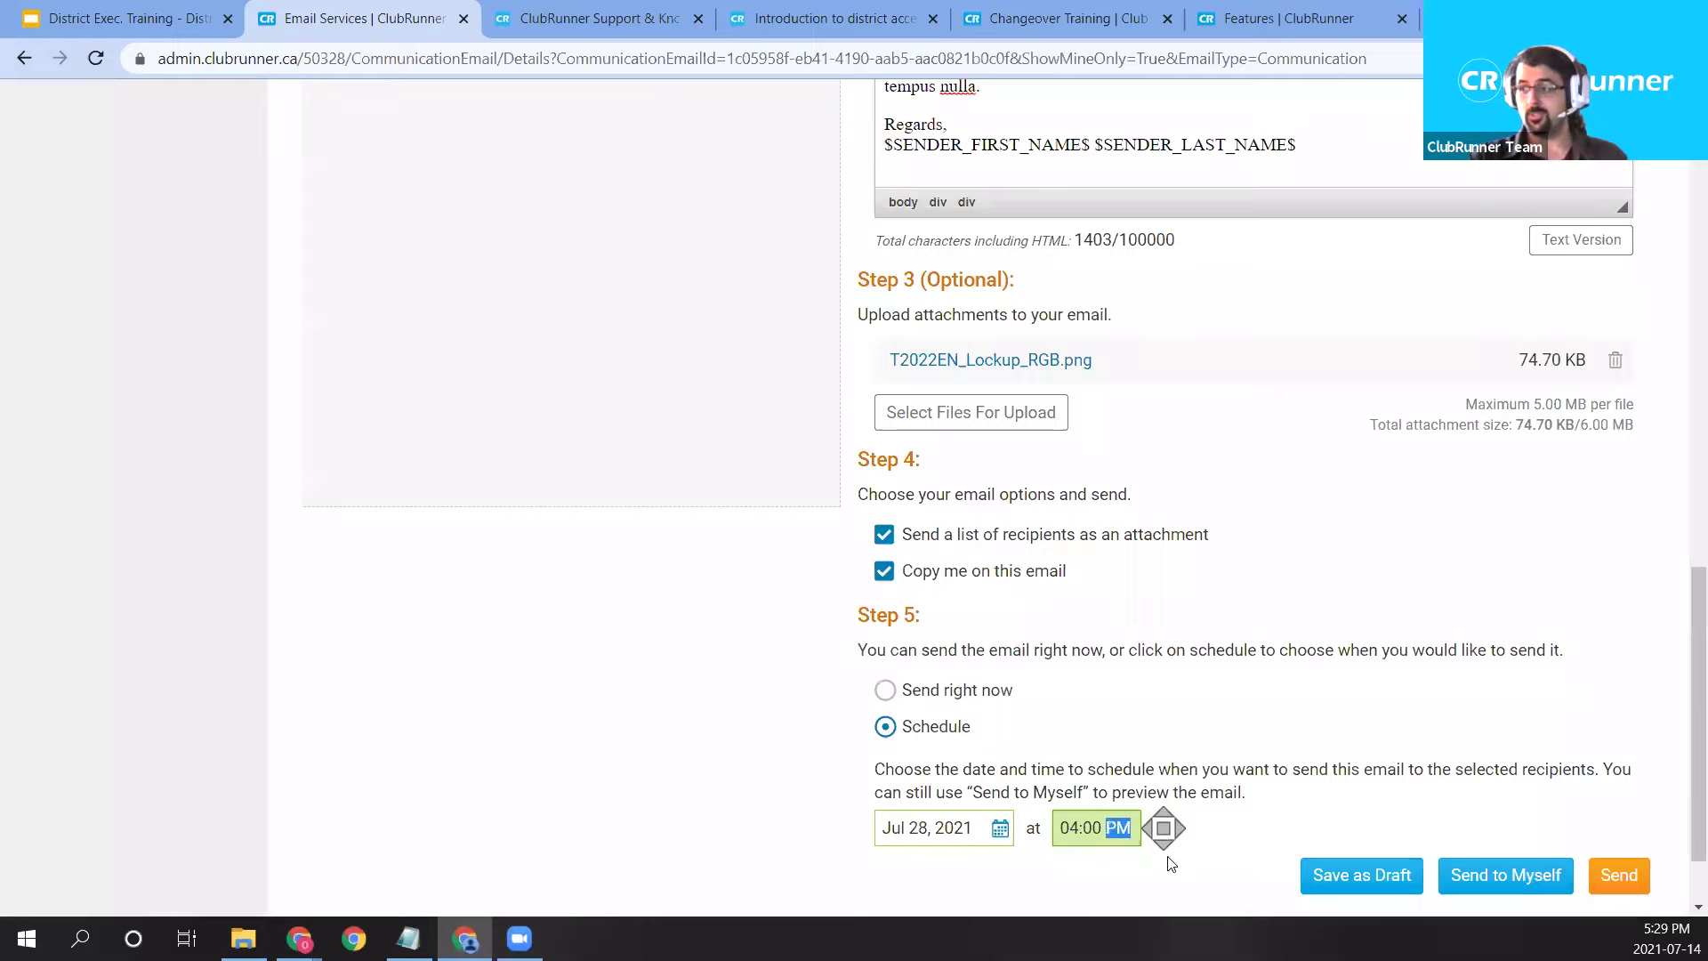
{"action": "left_click", "coordinate": [1166, 838]}
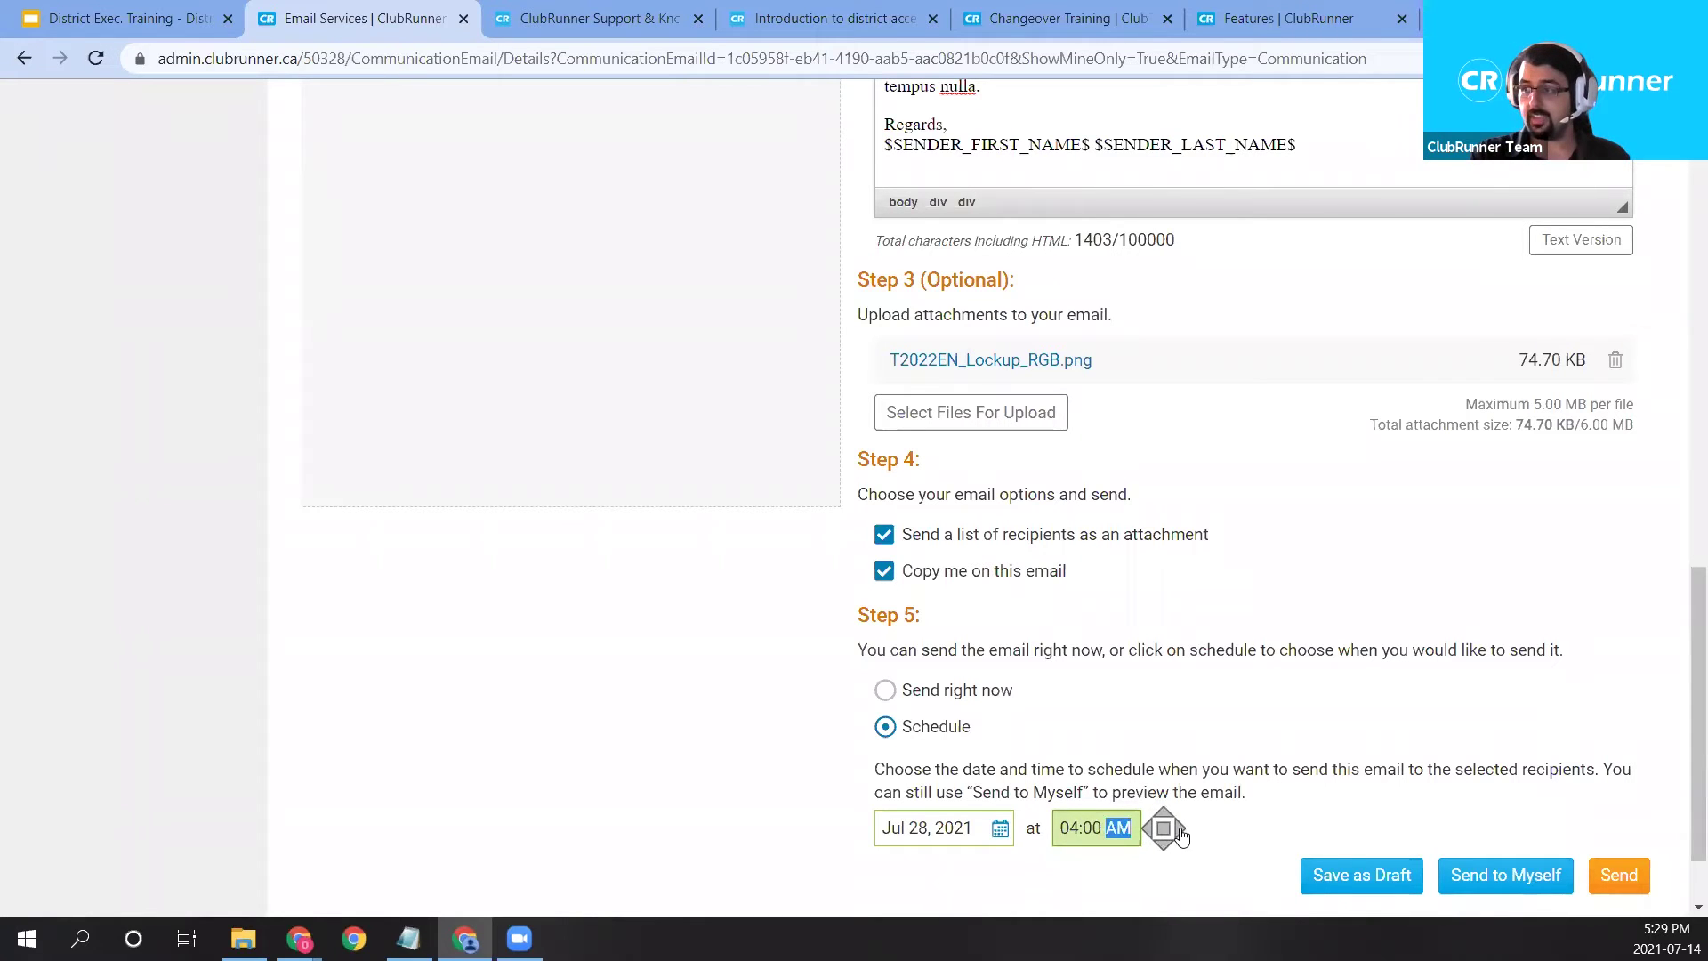
{"action": "left_click", "coordinate": [1151, 830]}
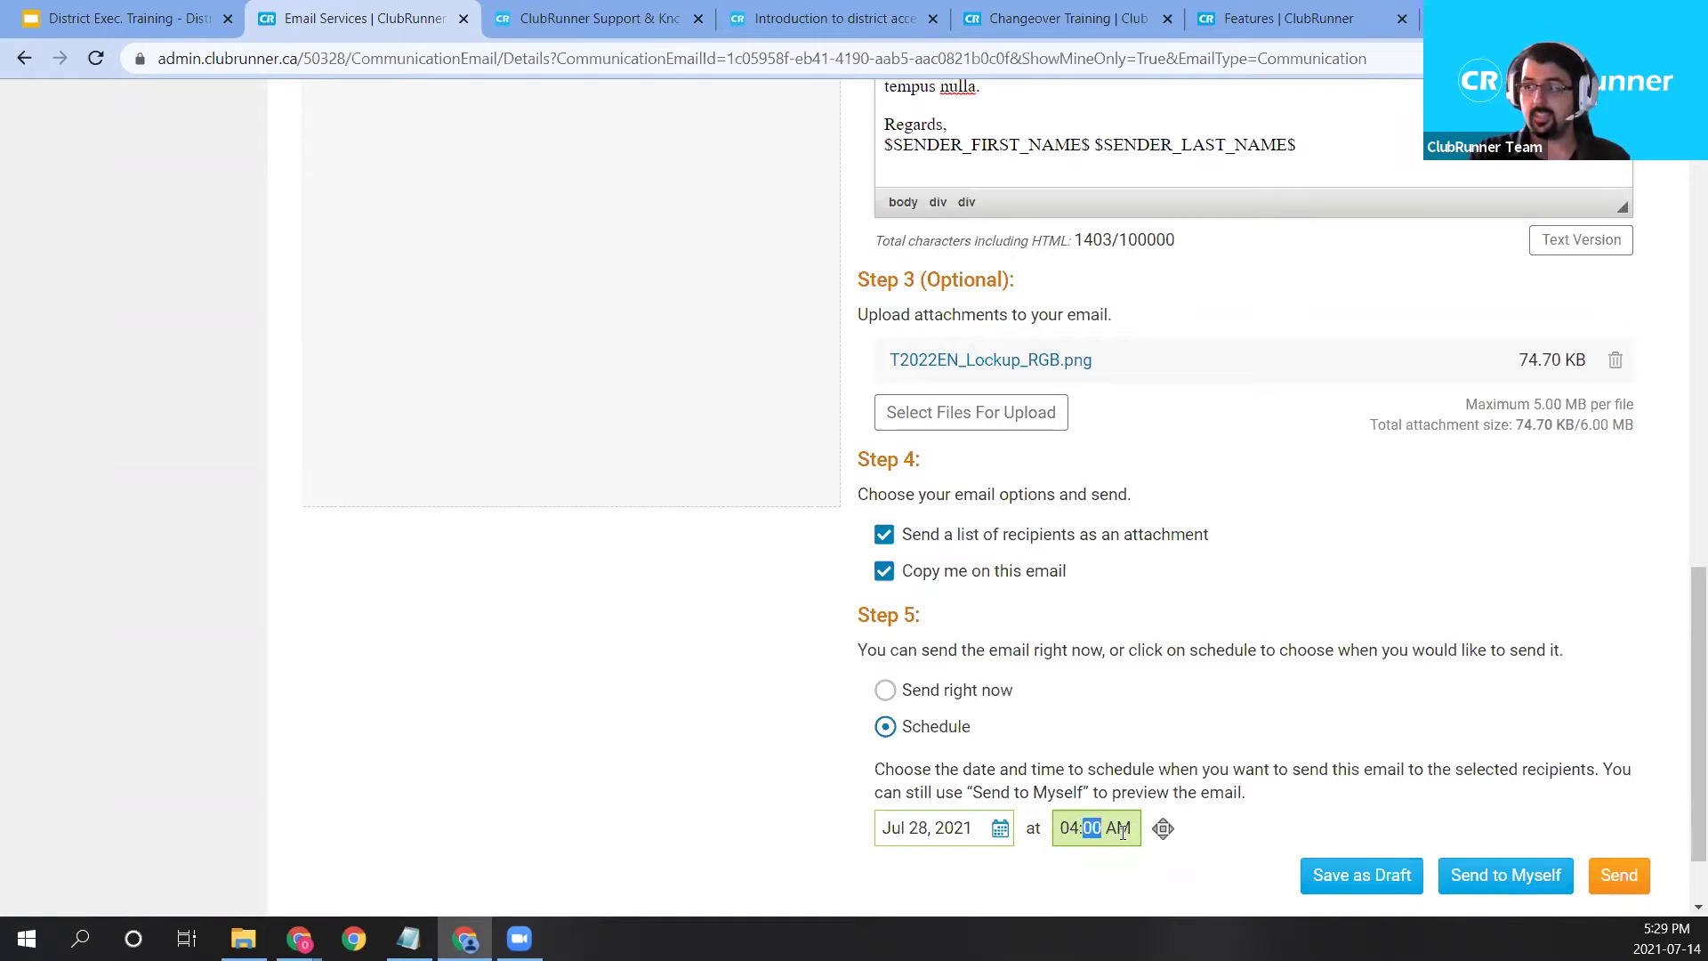
{"action": "left_click", "coordinate": [1155, 830]}
{"action": "key", "text": "Left"}
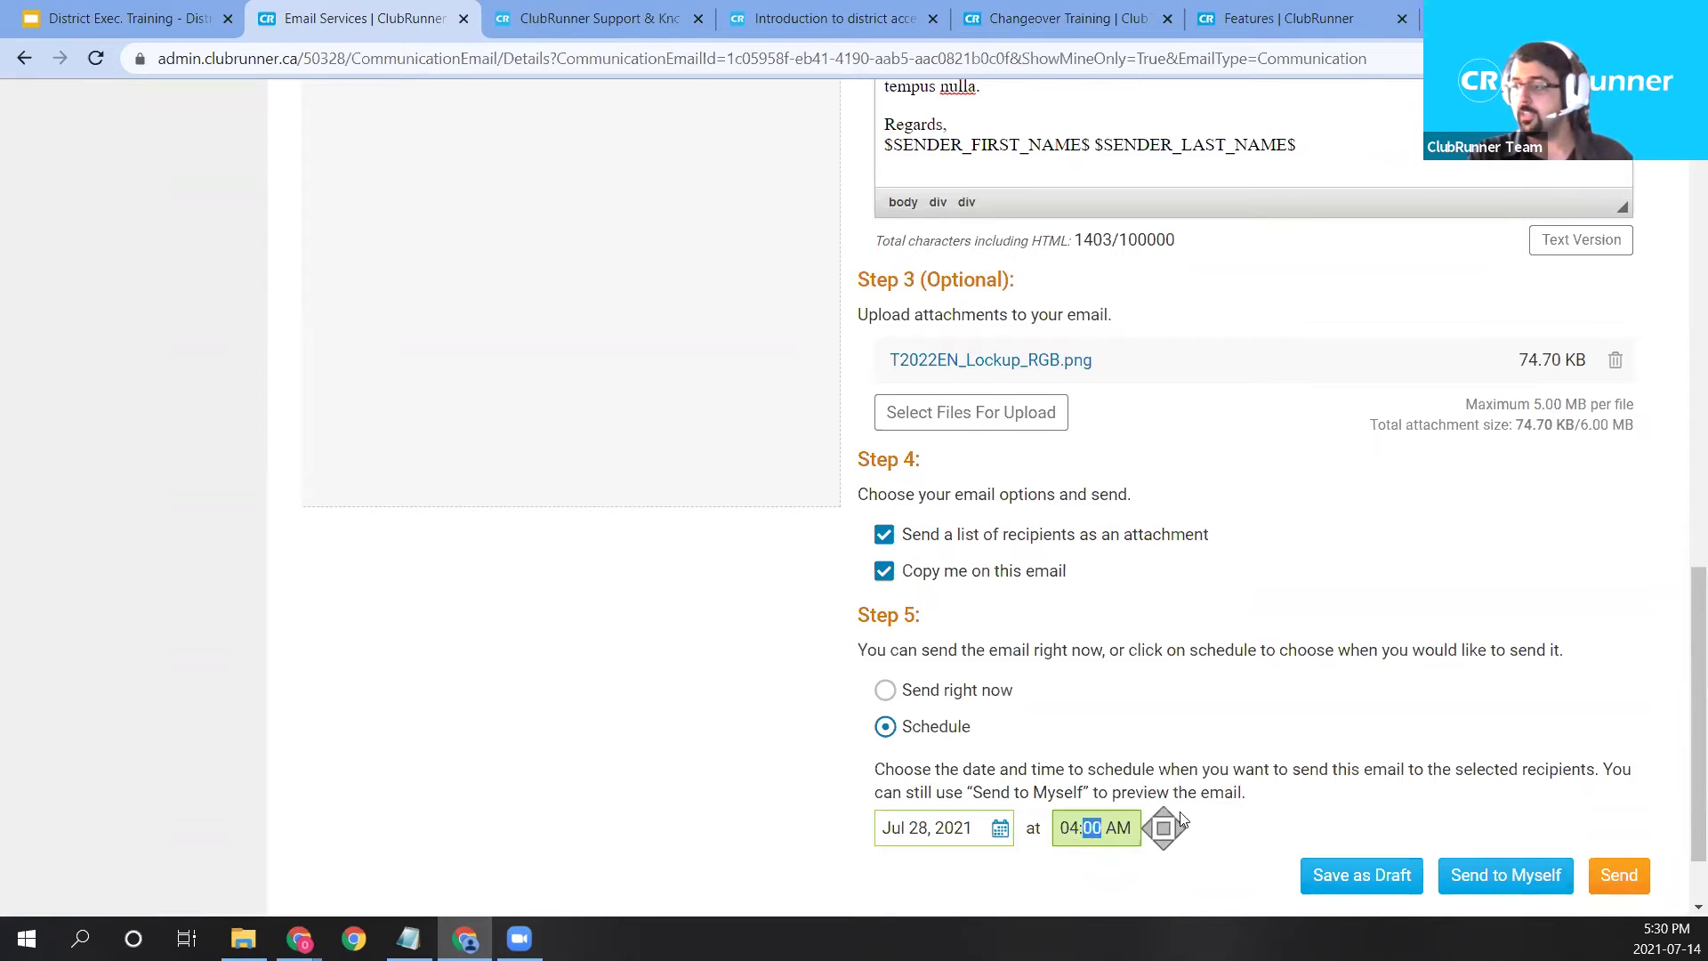
{"action": "key", "text": "Right"}
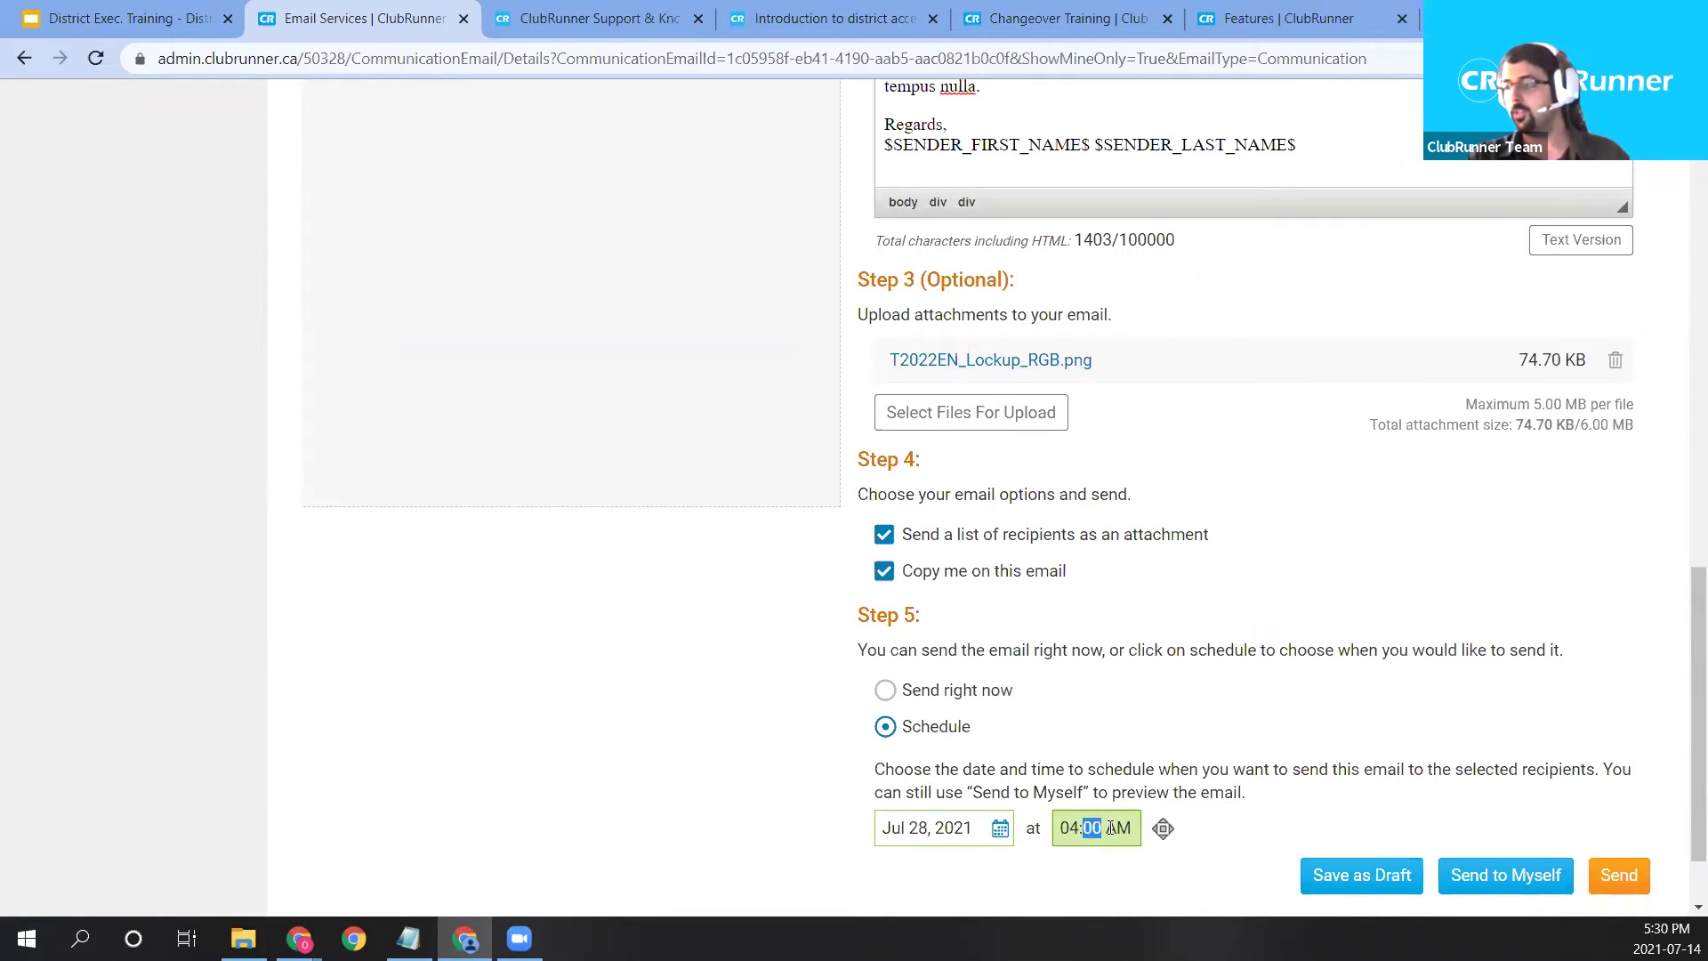
{"action": "left_click", "coordinate": [1164, 814]}
{"action": "left_click", "coordinate": [1388, 695]}
{"action": "scroll", "coordinate": [1329, 695], "scroll_direction": "up", "scroll_amount": 1}
{"action": "scroll", "coordinate": [1329, 695], "scroll_direction": "down", "scroll_amount": 1}
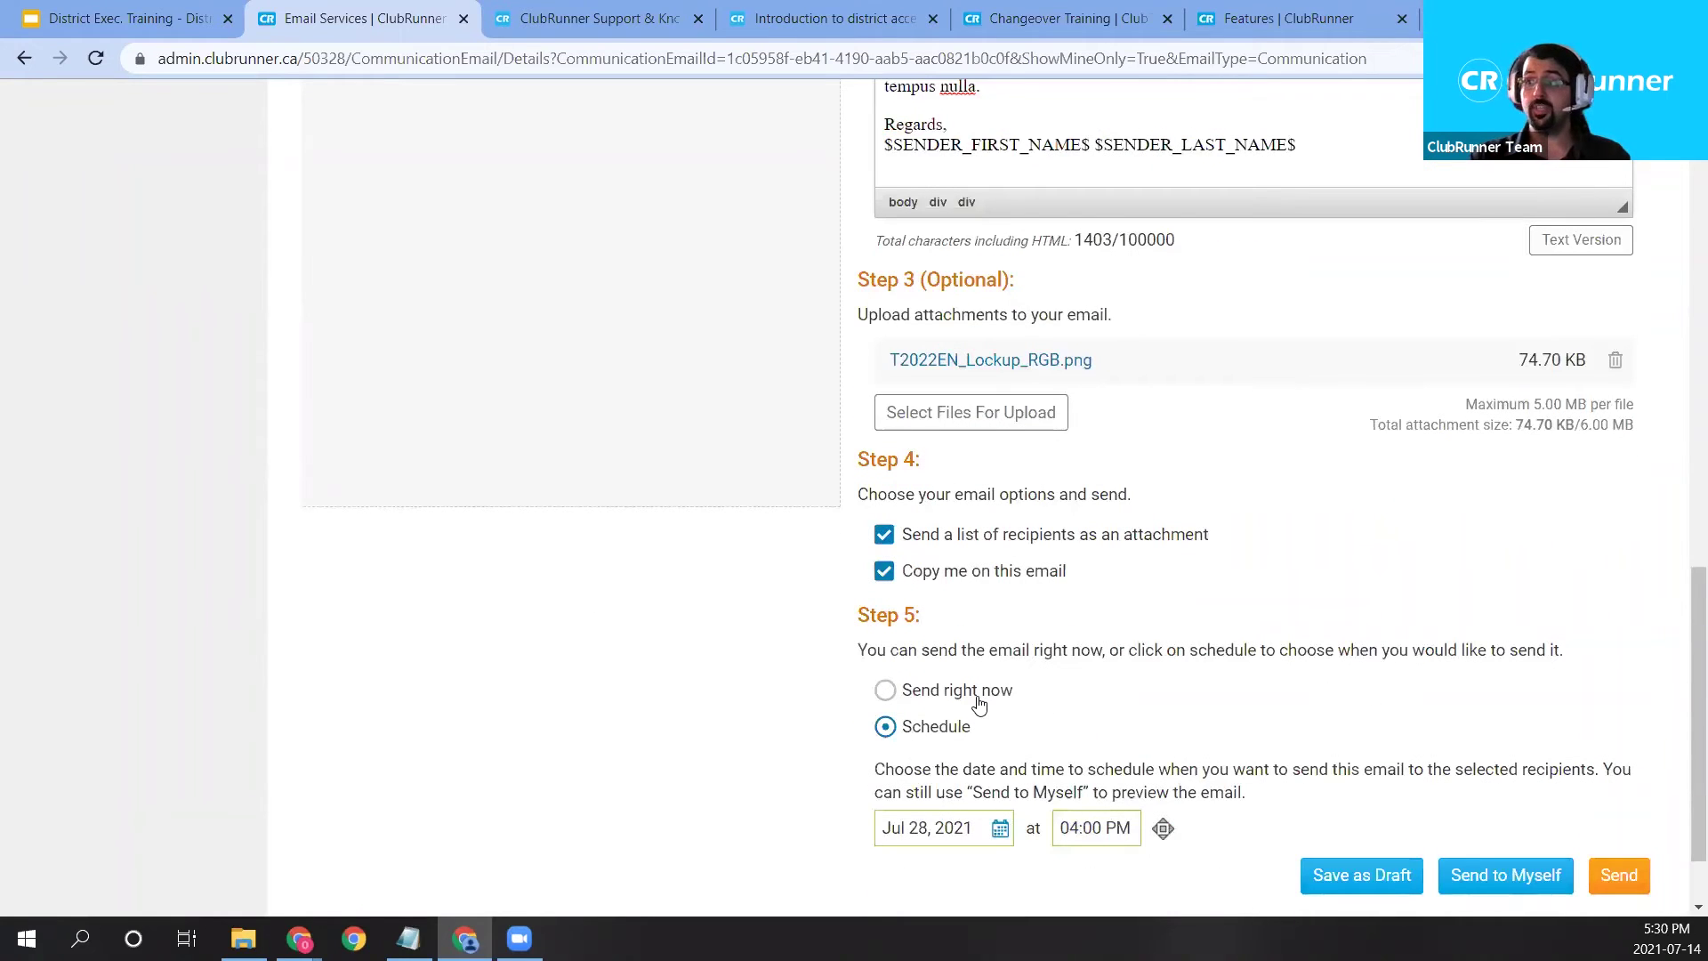
Switch to Send right now, send, and confirm sending to the 199 recipients.
{"action": "left_click", "coordinate": [979, 703]}
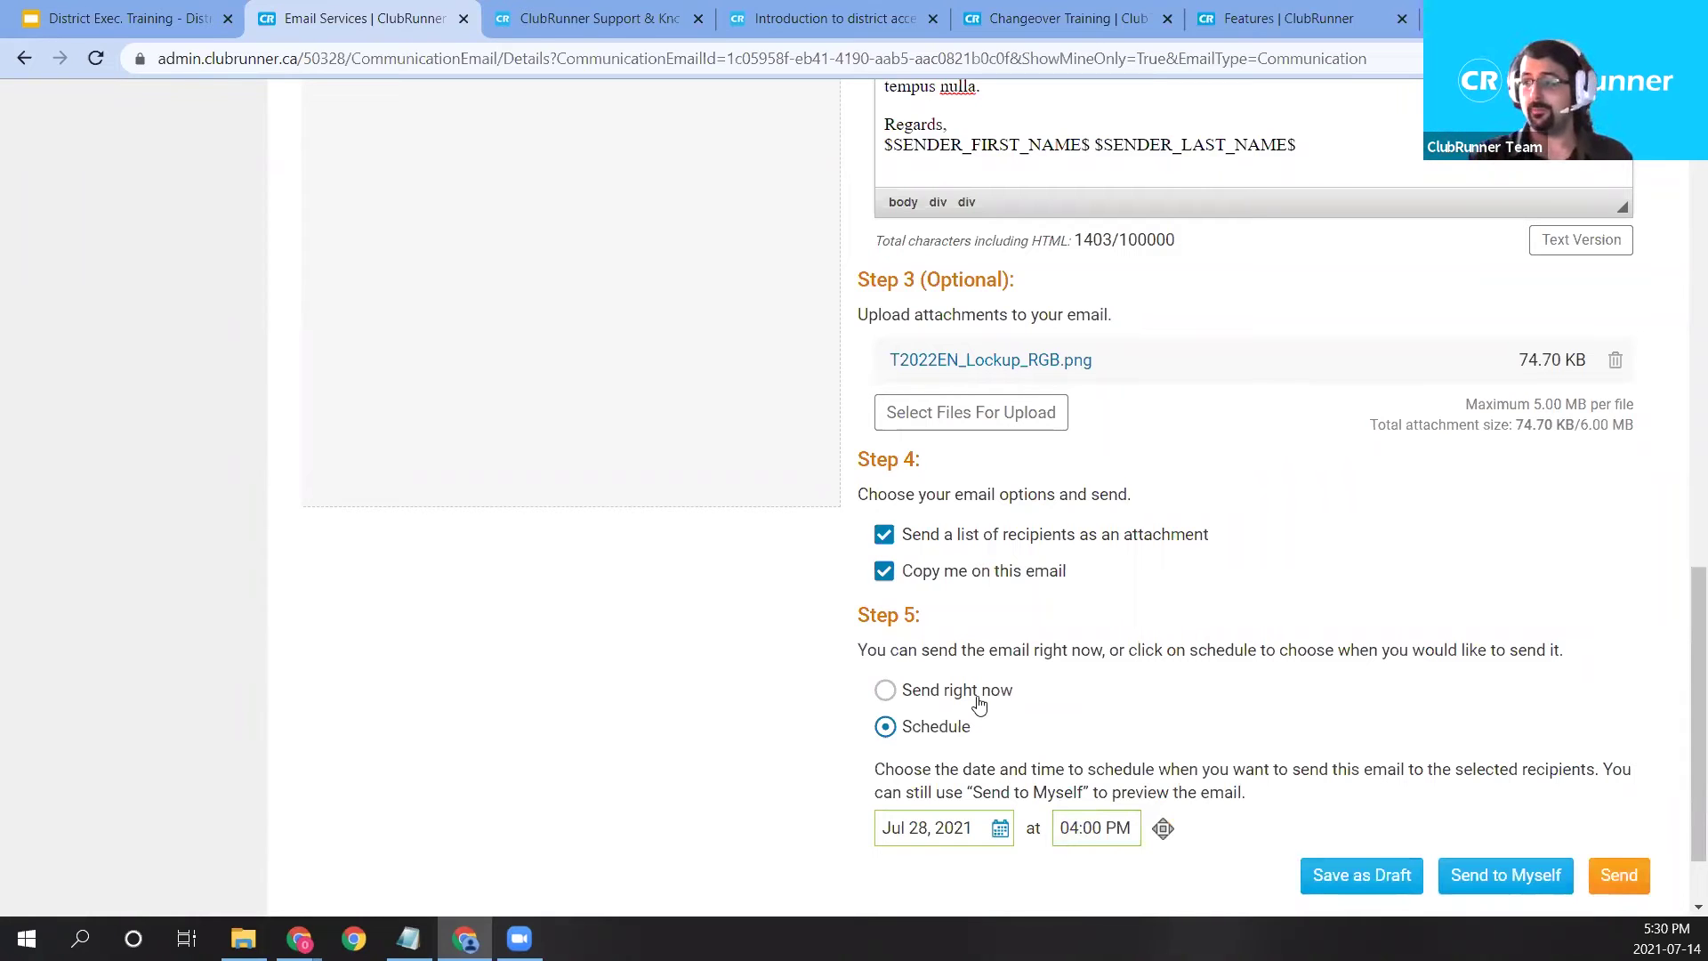
{"action": "left_click", "coordinate": [979, 704]}
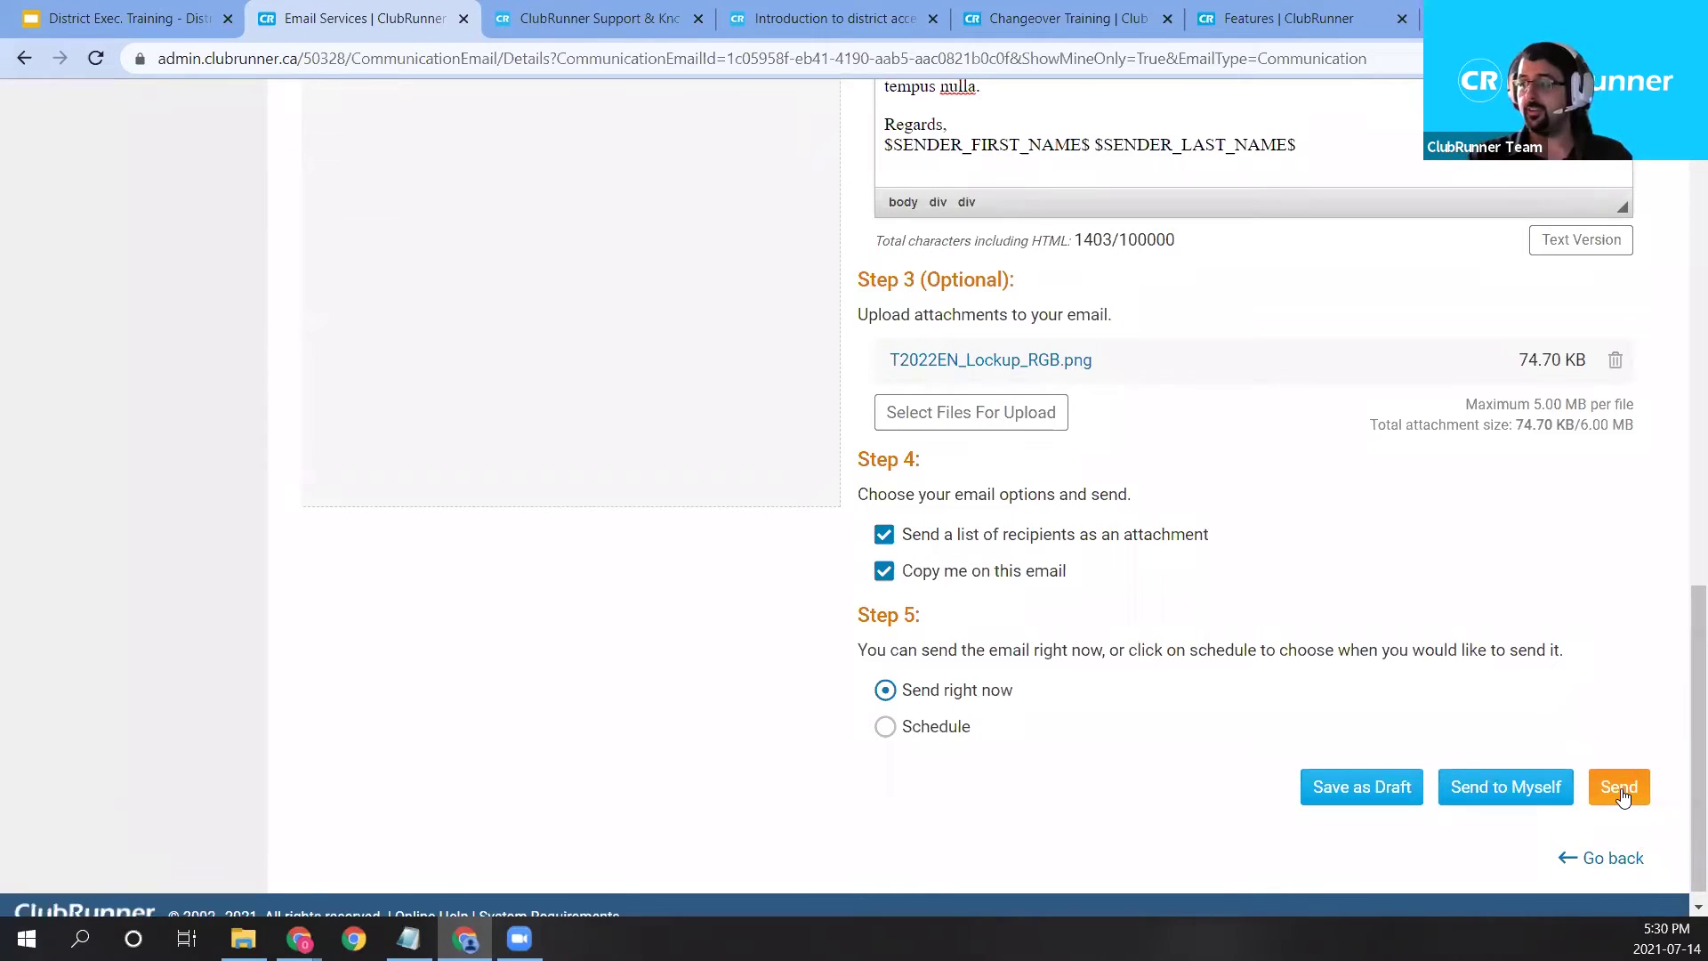
{"action": "left_click", "coordinate": [1619, 788]}
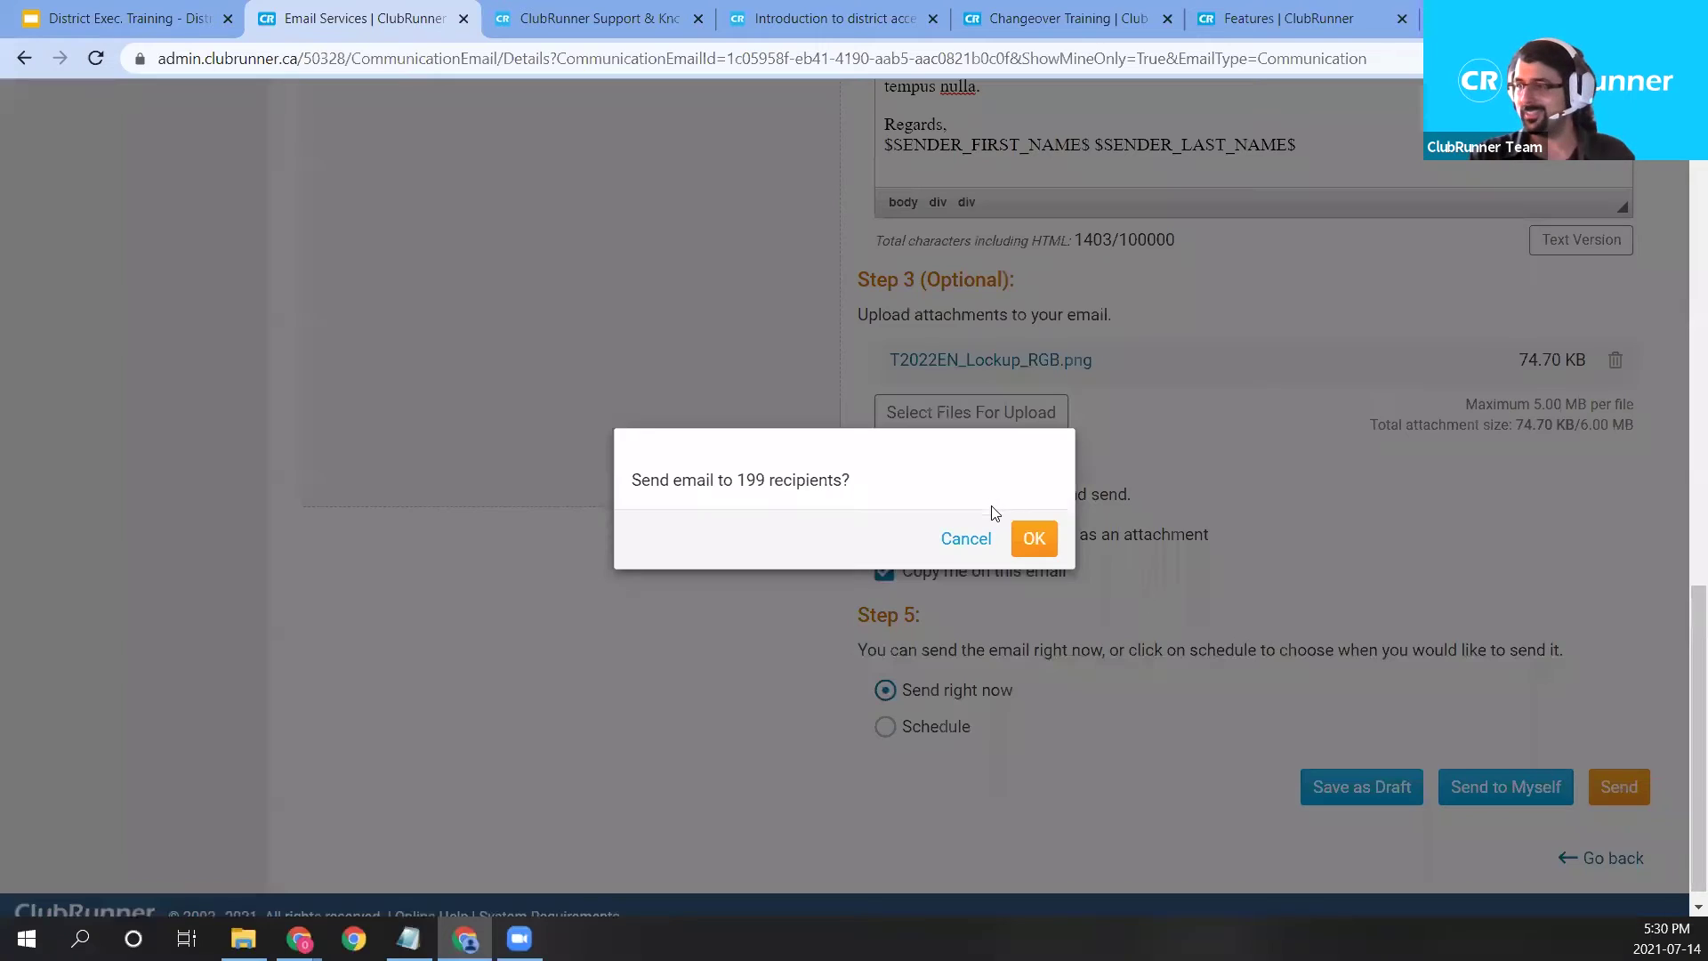
{"action": "left_click_drag", "start_coordinate": [739, 481], "coordinate": [861, 484]}
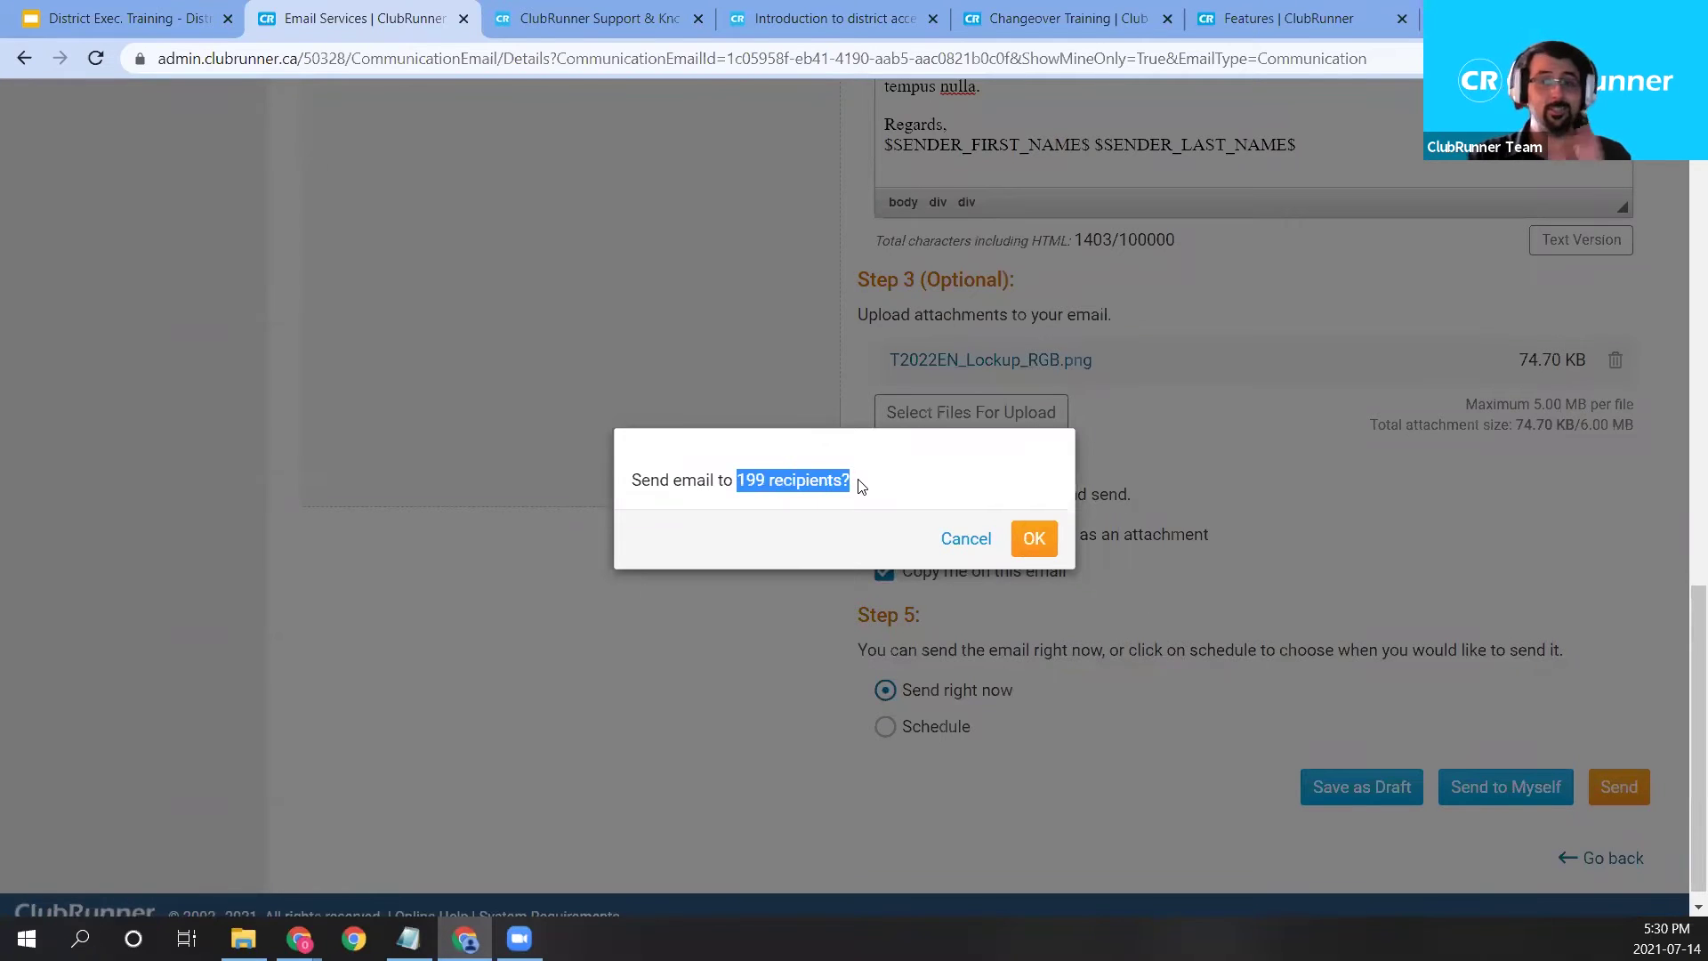
{"action": "left_click", "coordinate": [1034, 539]}
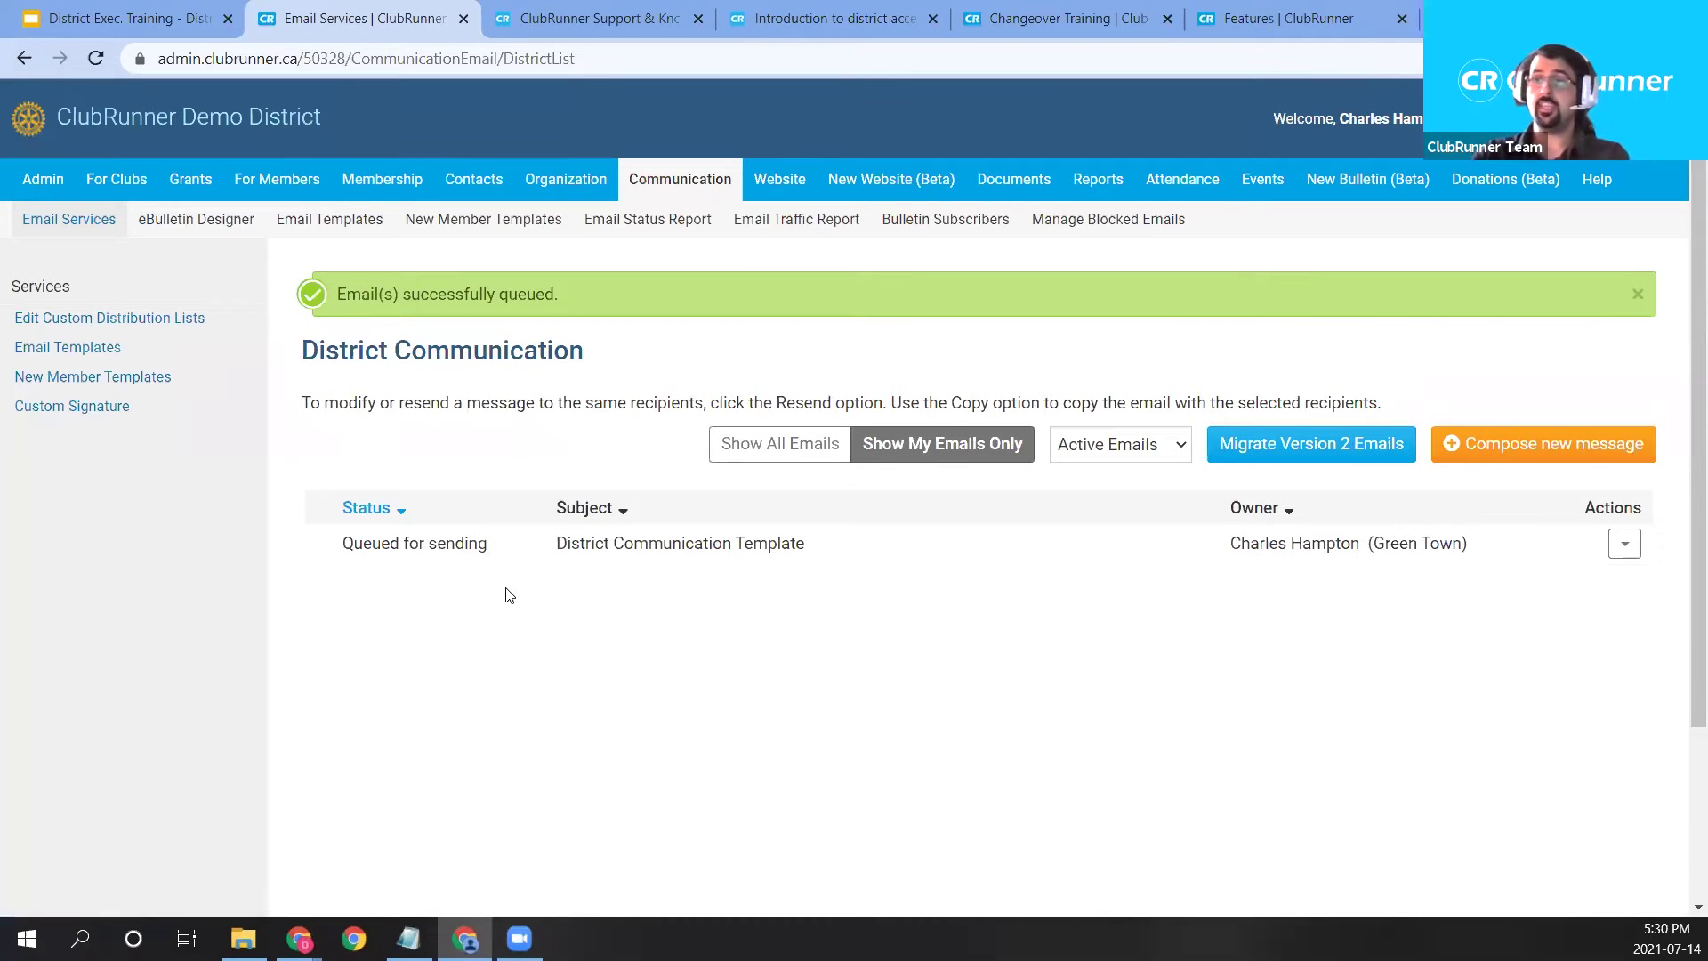
Check the email's Queued for sending status, then open the Membership menu.
{"action": "left_click_drag", "start_coordinate": [495, 544], "coordinate": [344, 548]}
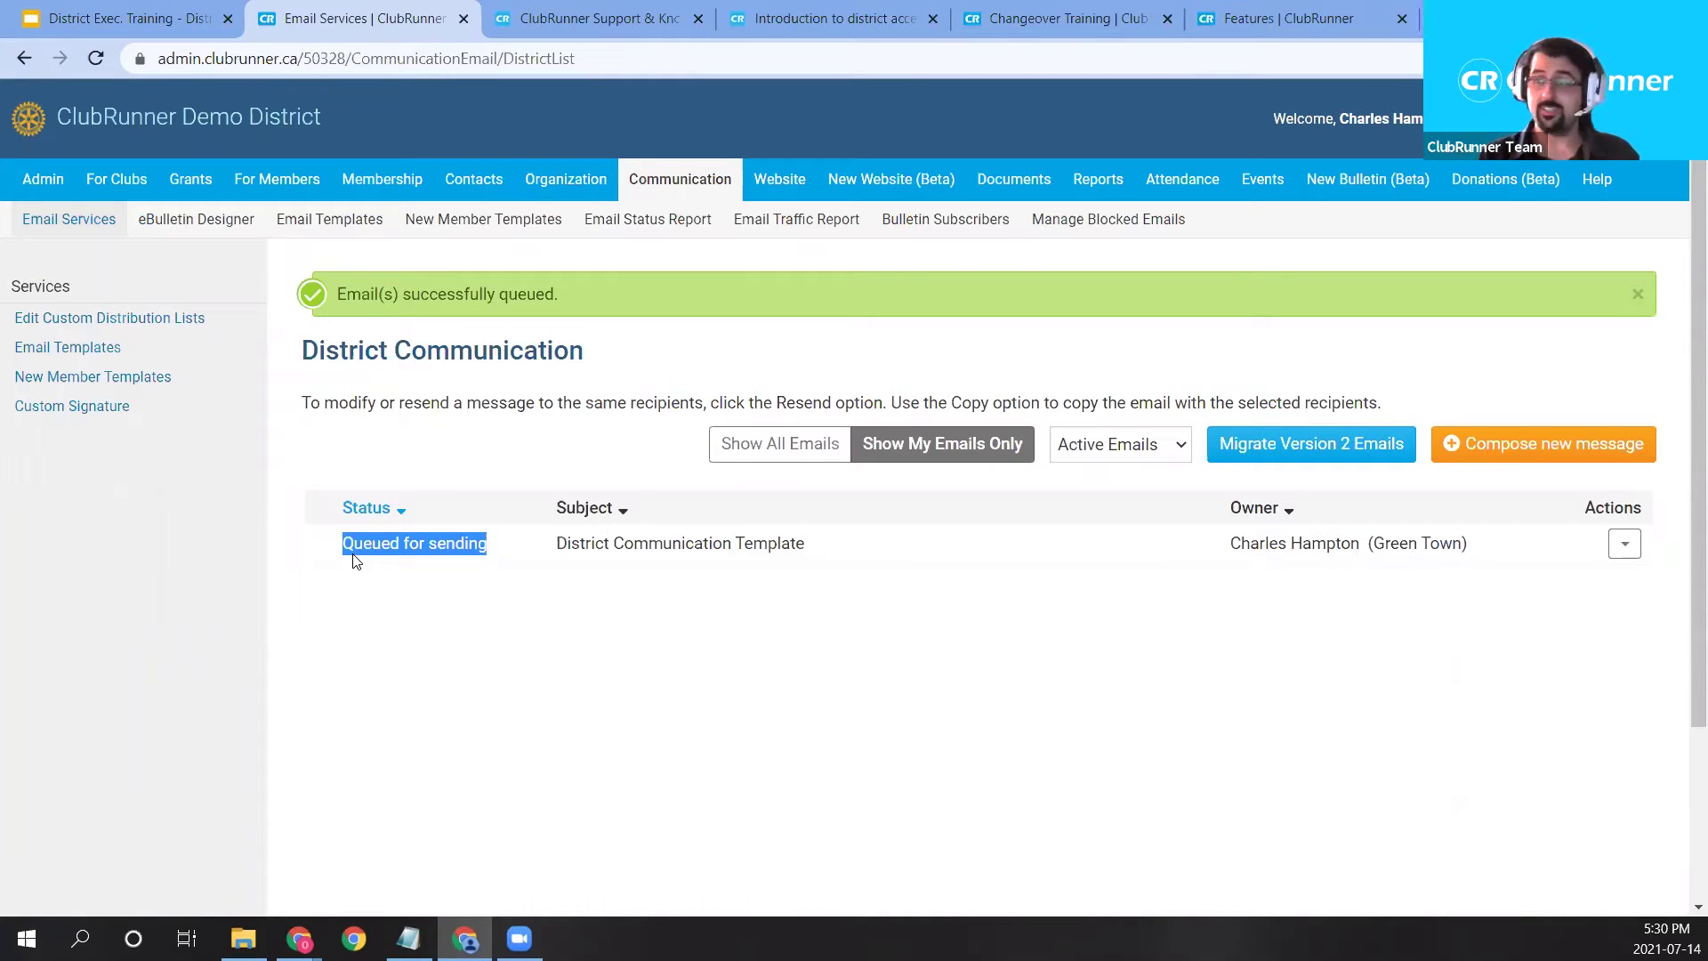
{"action": "left_click", "coordinate": [692, 609]}
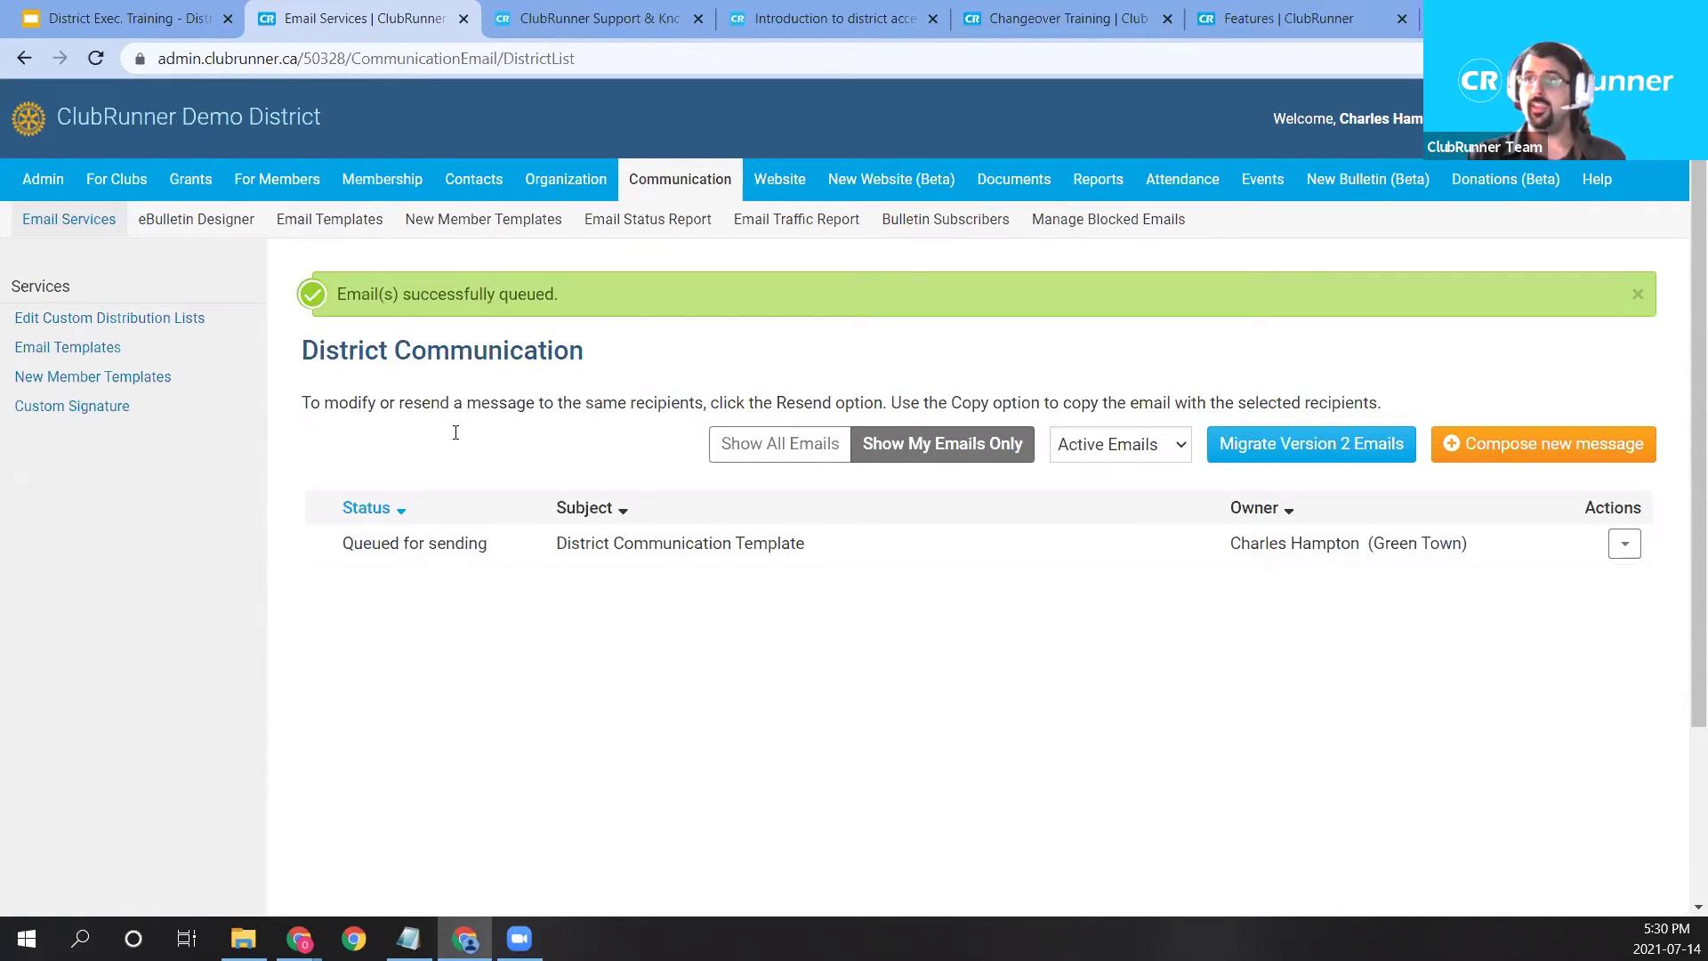
{"action": "left_click", "coordinate": [395, 190]}
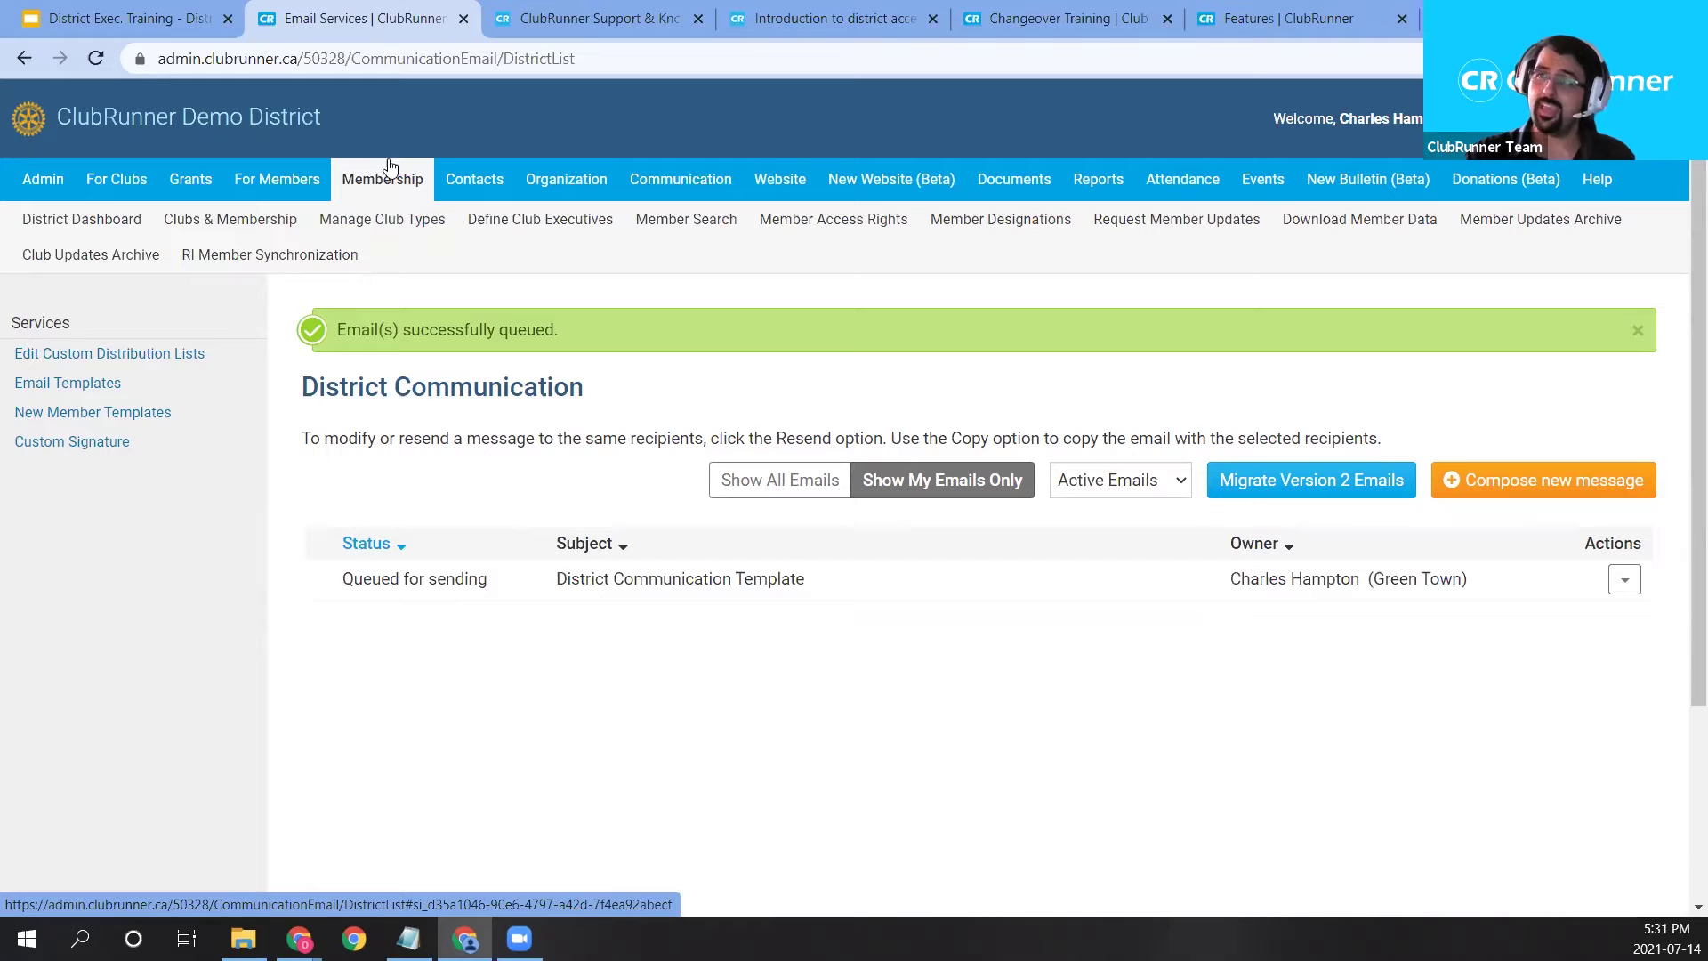
Open Clubs & Membership listing the 11 clubs and highlight the RI column heading.
{"action": "left_click", "coordinate": [250, 232]}
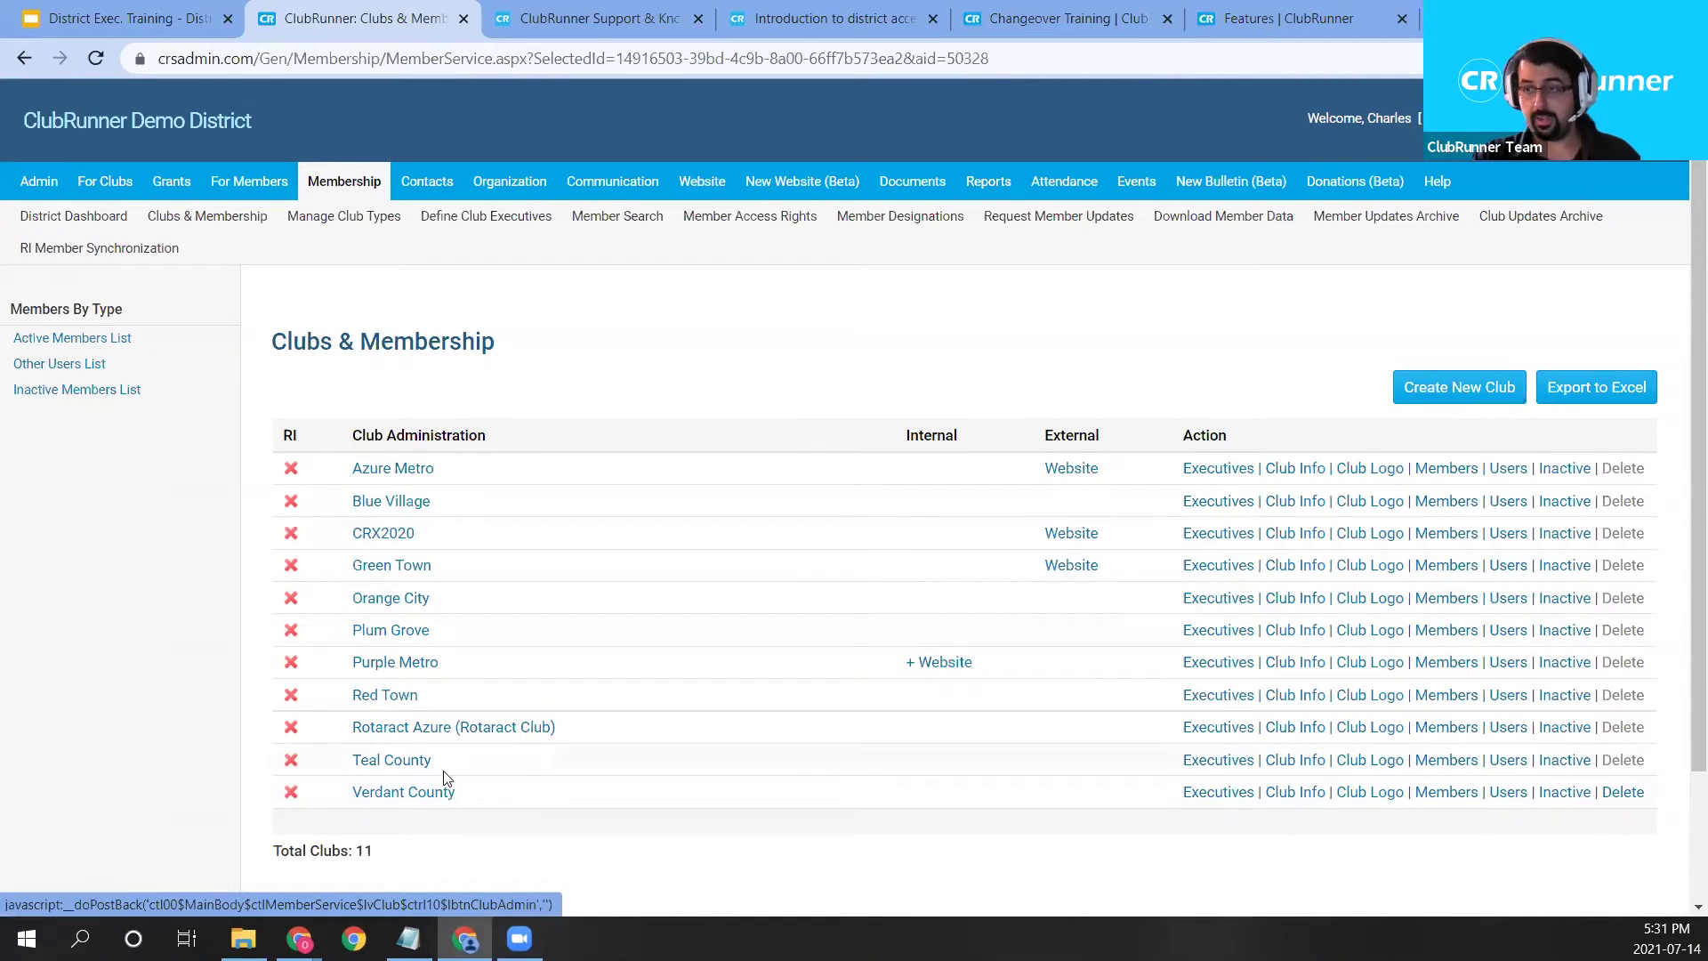
{"action": "double_click", "coordinate": [290, 432]}
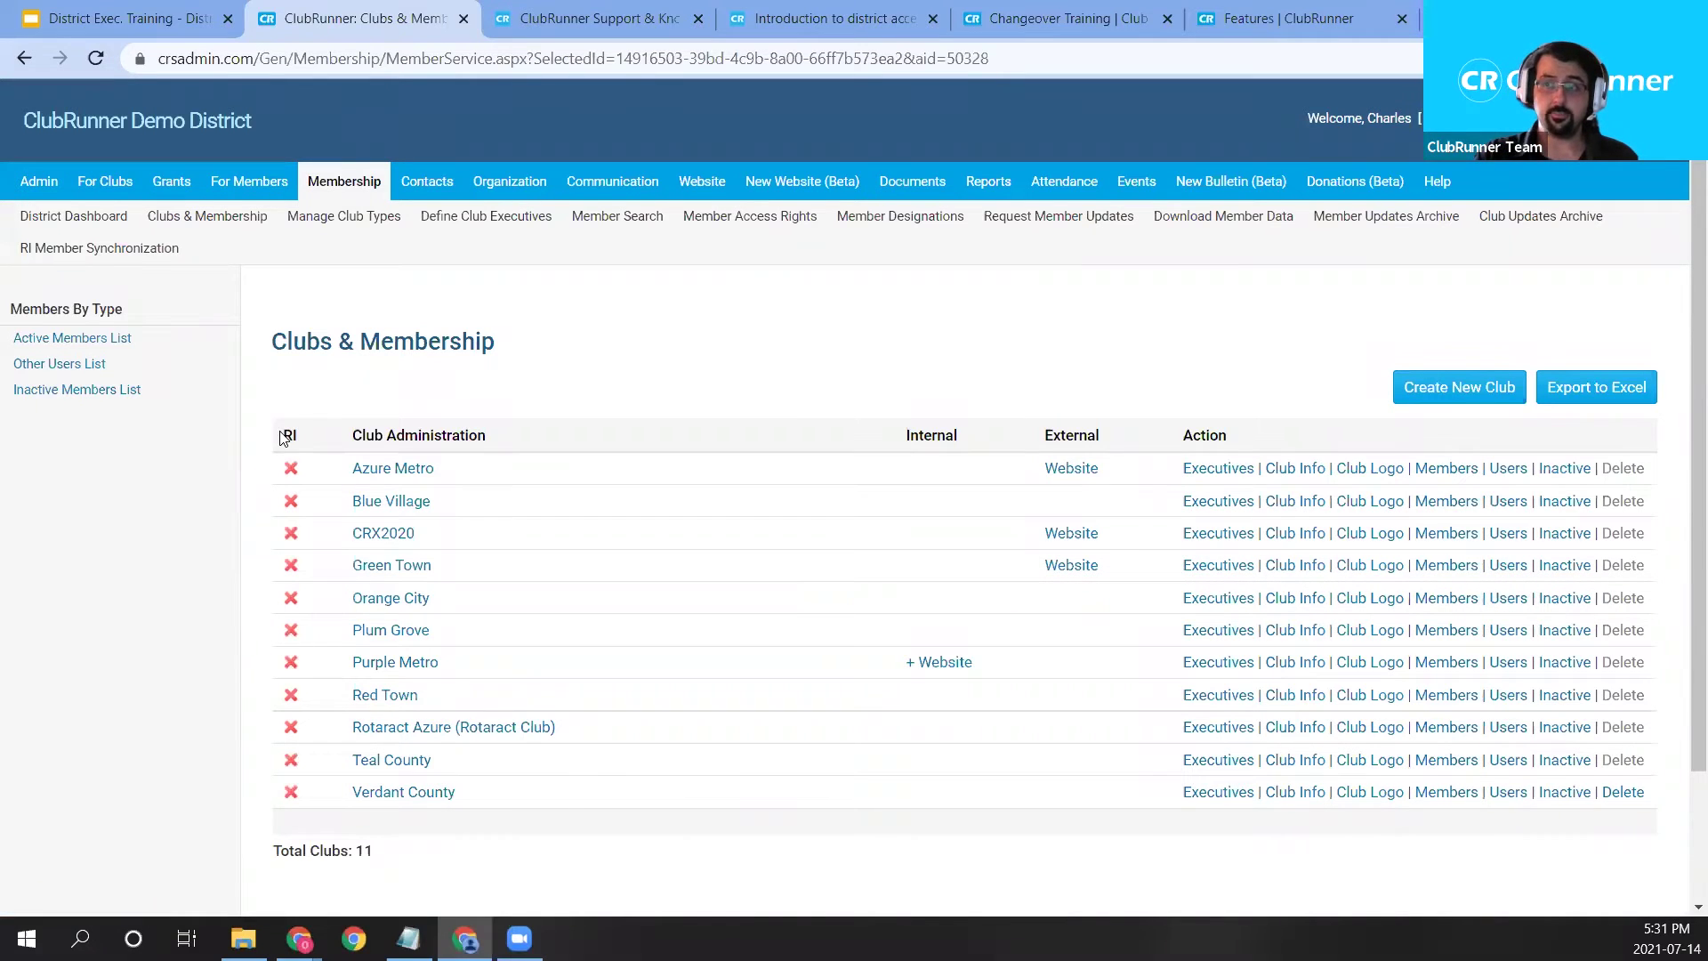
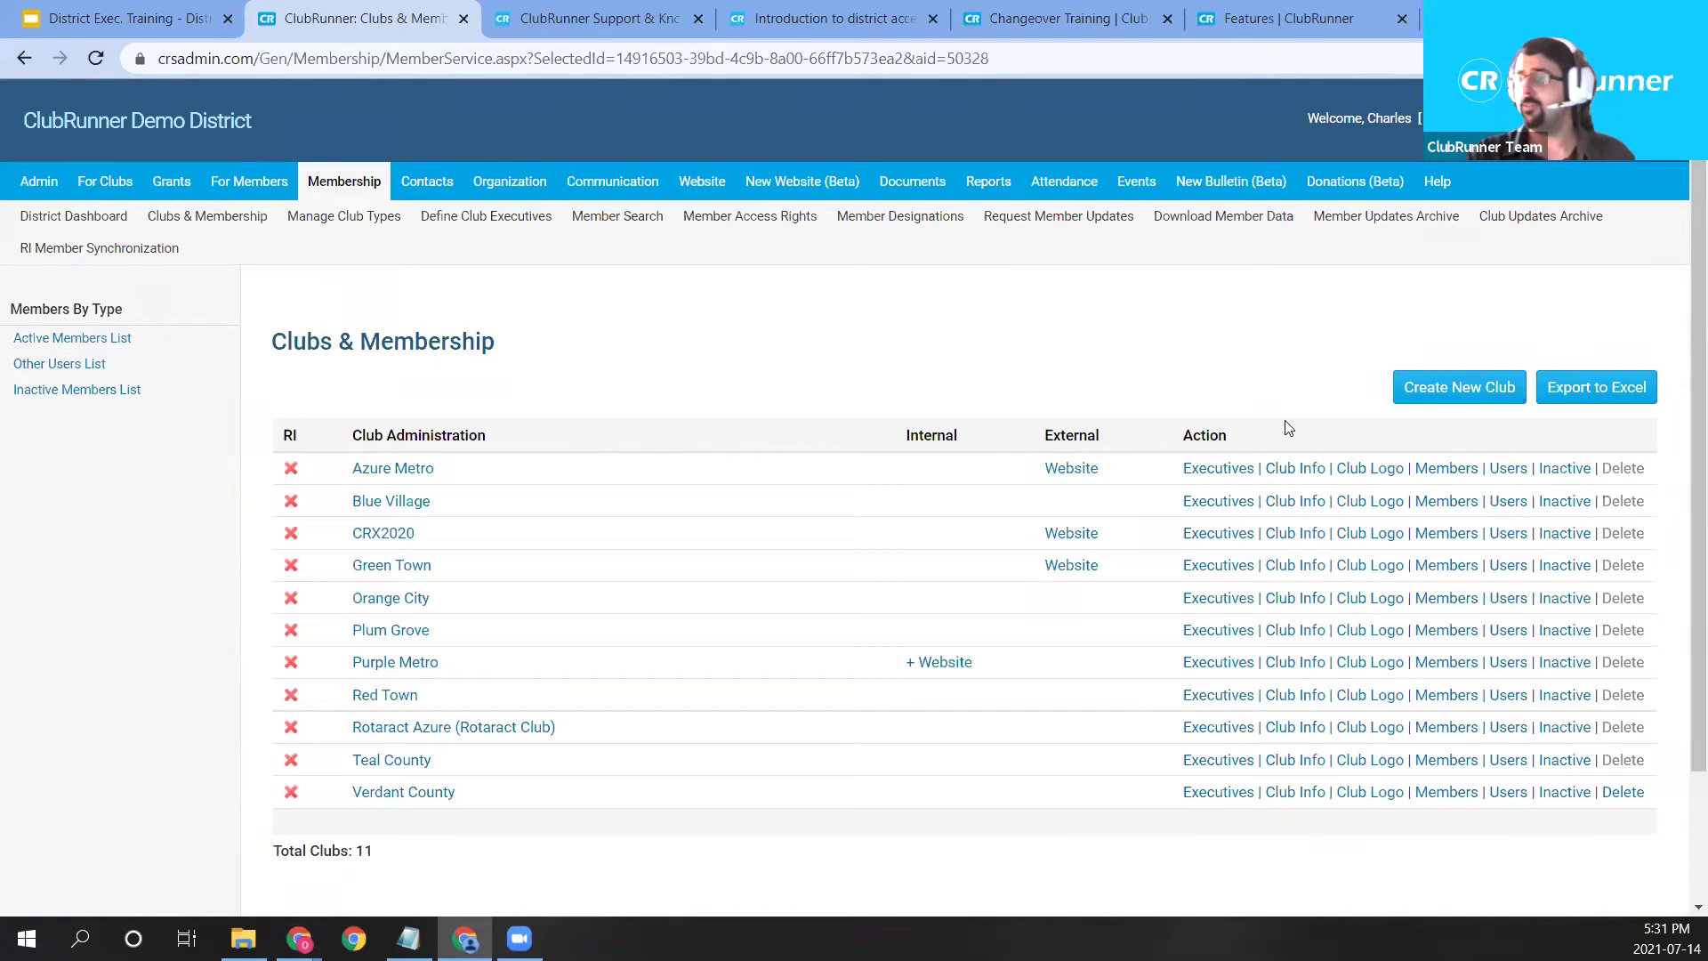
Open Green Town's Club Information page, then open and close its Edit Club Details dialog unchanged.
{"action": "left_click", "coordinate": [1296, 568]}
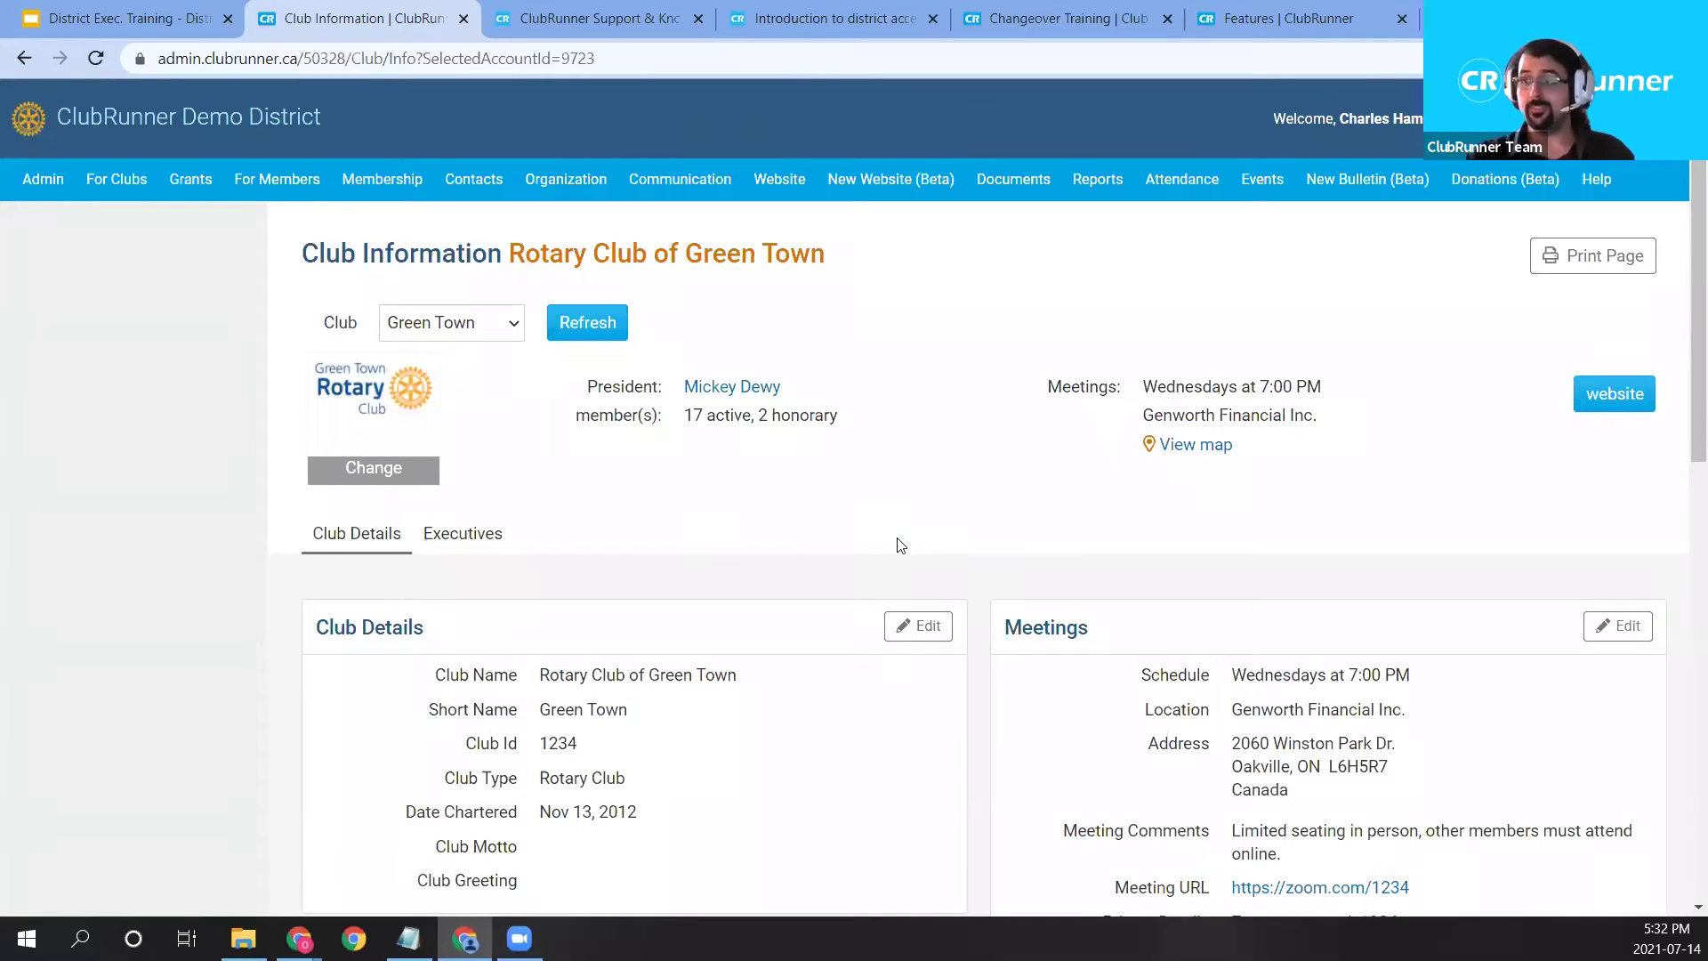
{"action": "scroll", "coordinate": [900, 538], "scroll_direction": "down", "scroll_amount": 1}
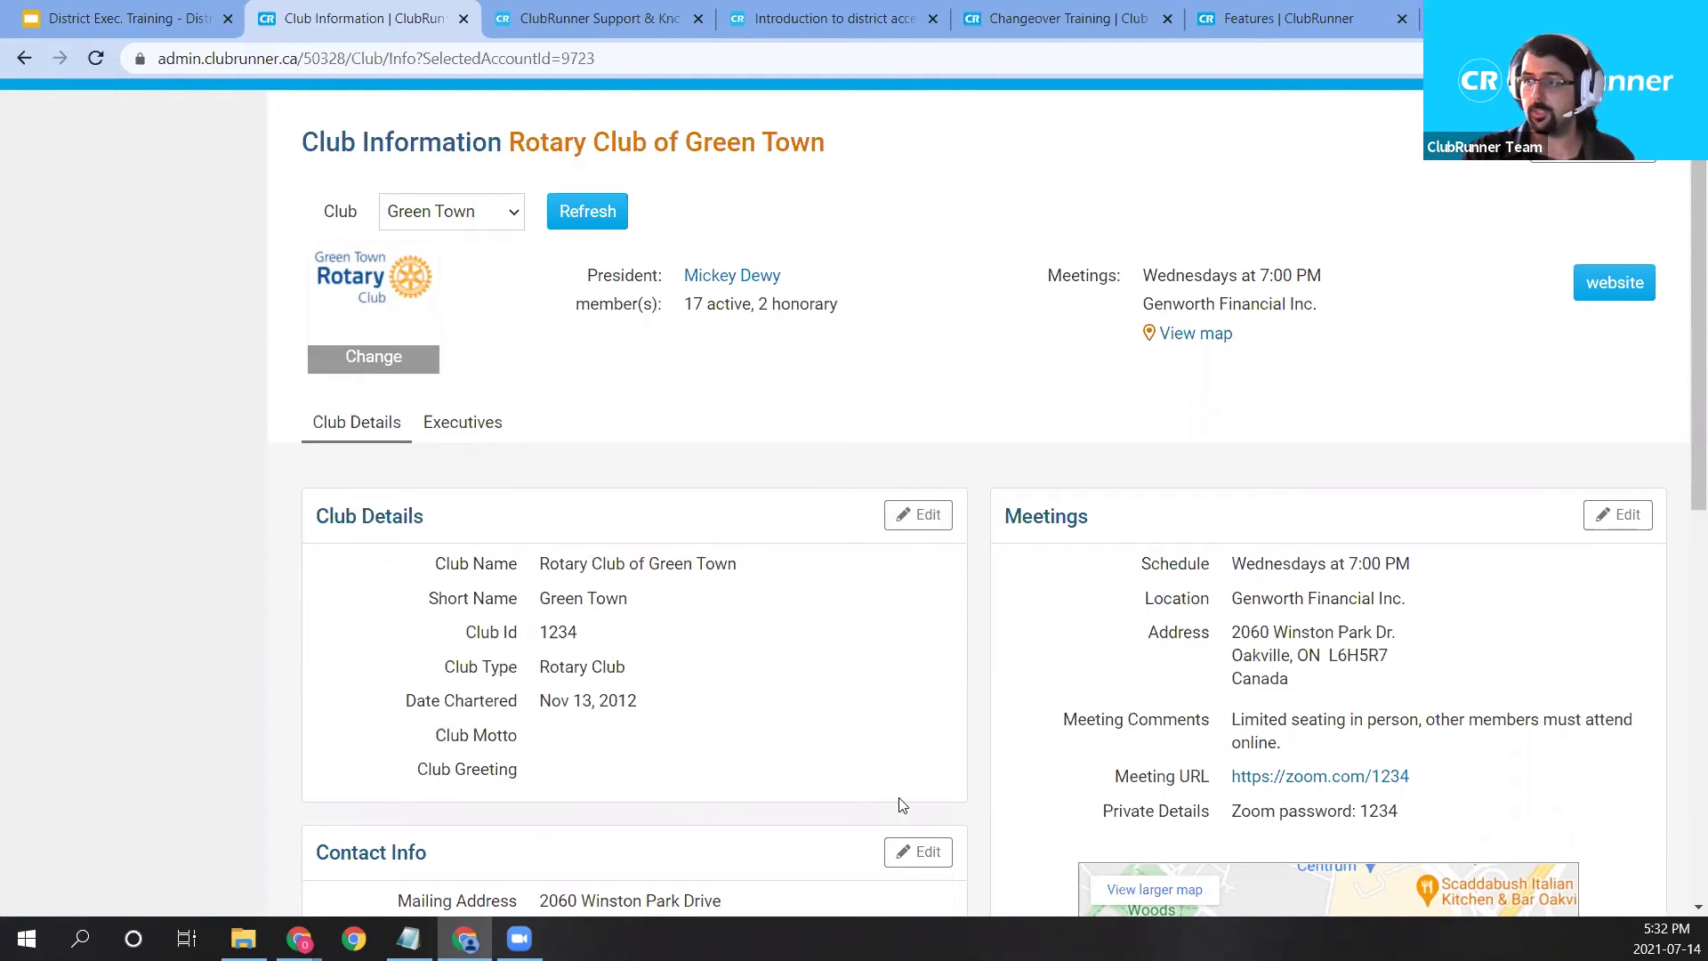
{"action": "left_click", "coordinate": [922, 518]}
{"action": "left_click_drag", "start_coordinate": [916, 252], "coordinate": [770, 294]}
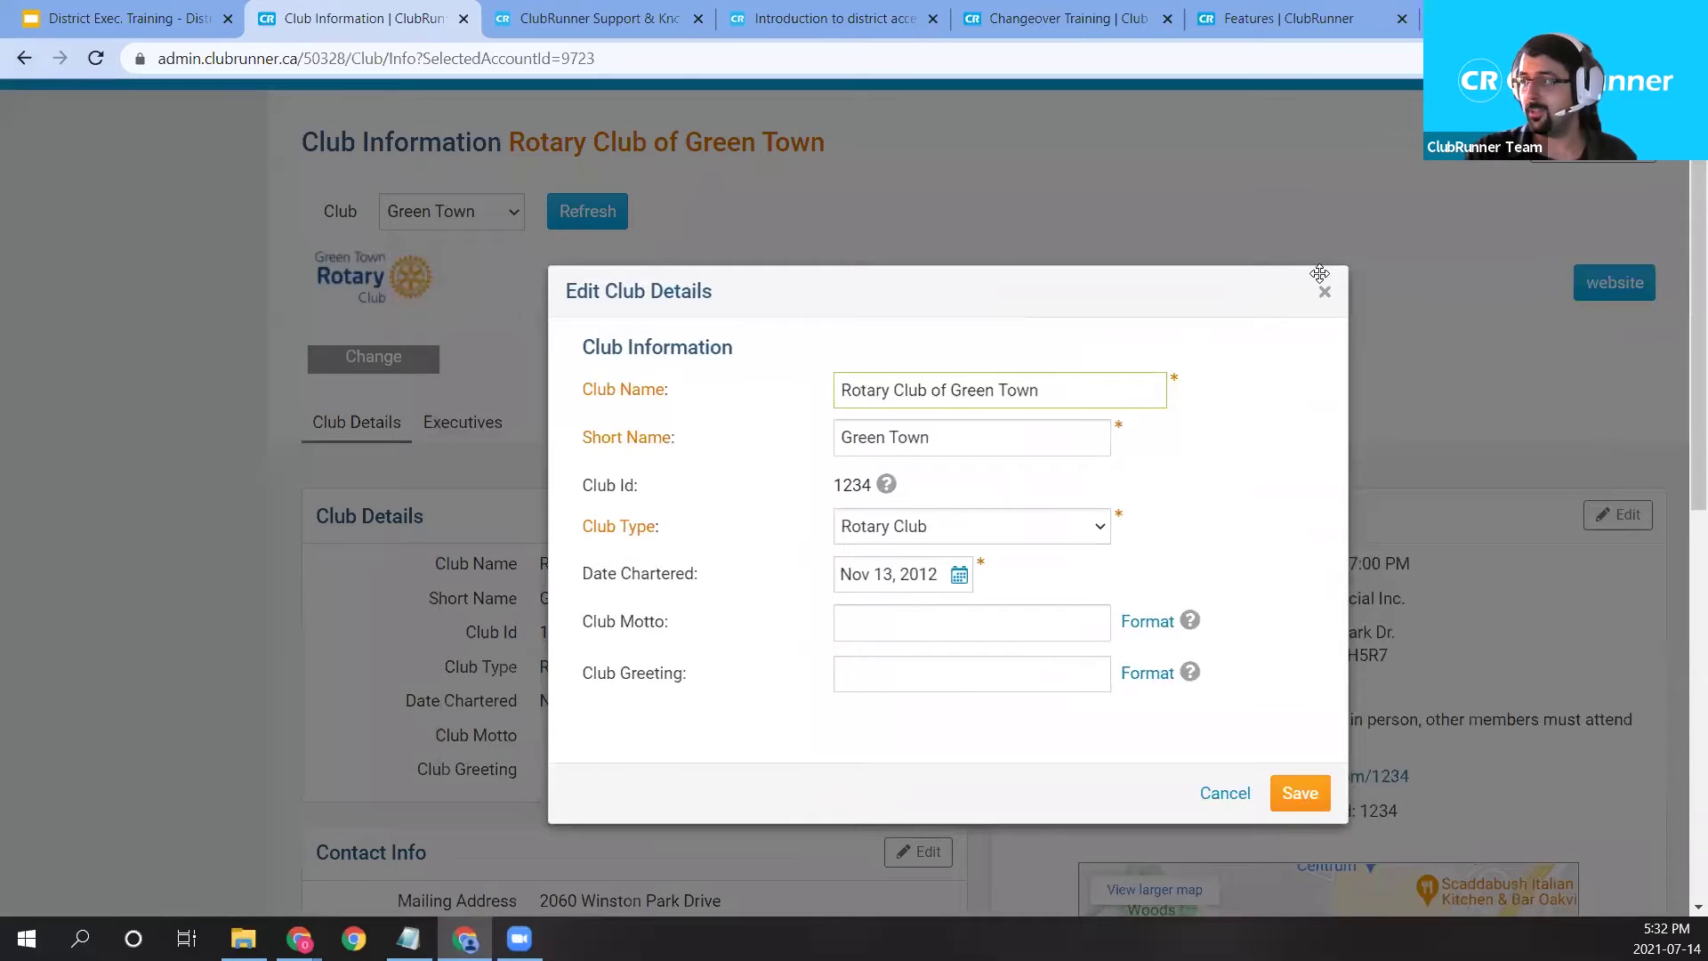
{"action": "left_click", "coordinate": [1324, 295]}
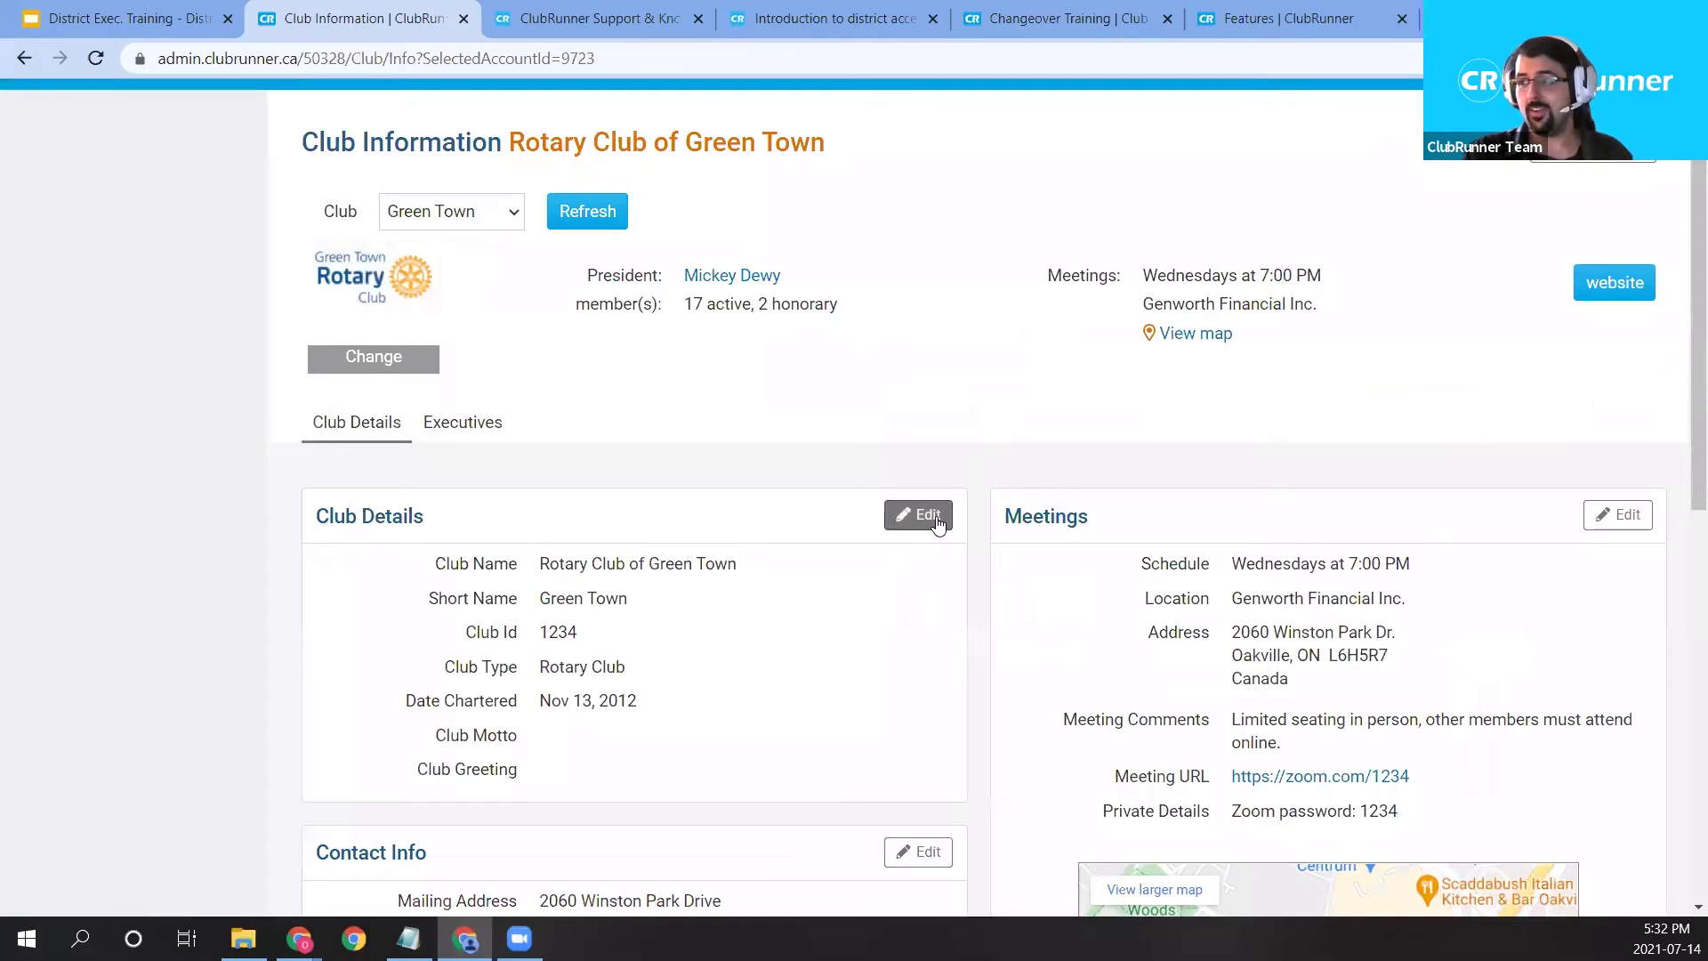
Look over the Club Details, Meetings and Contact Info panels, then reopen Edit Club Details.
{"action": "scroll", "coordinate": [904, 762], "scroll_direction": "down", "scroll_amount": 1}
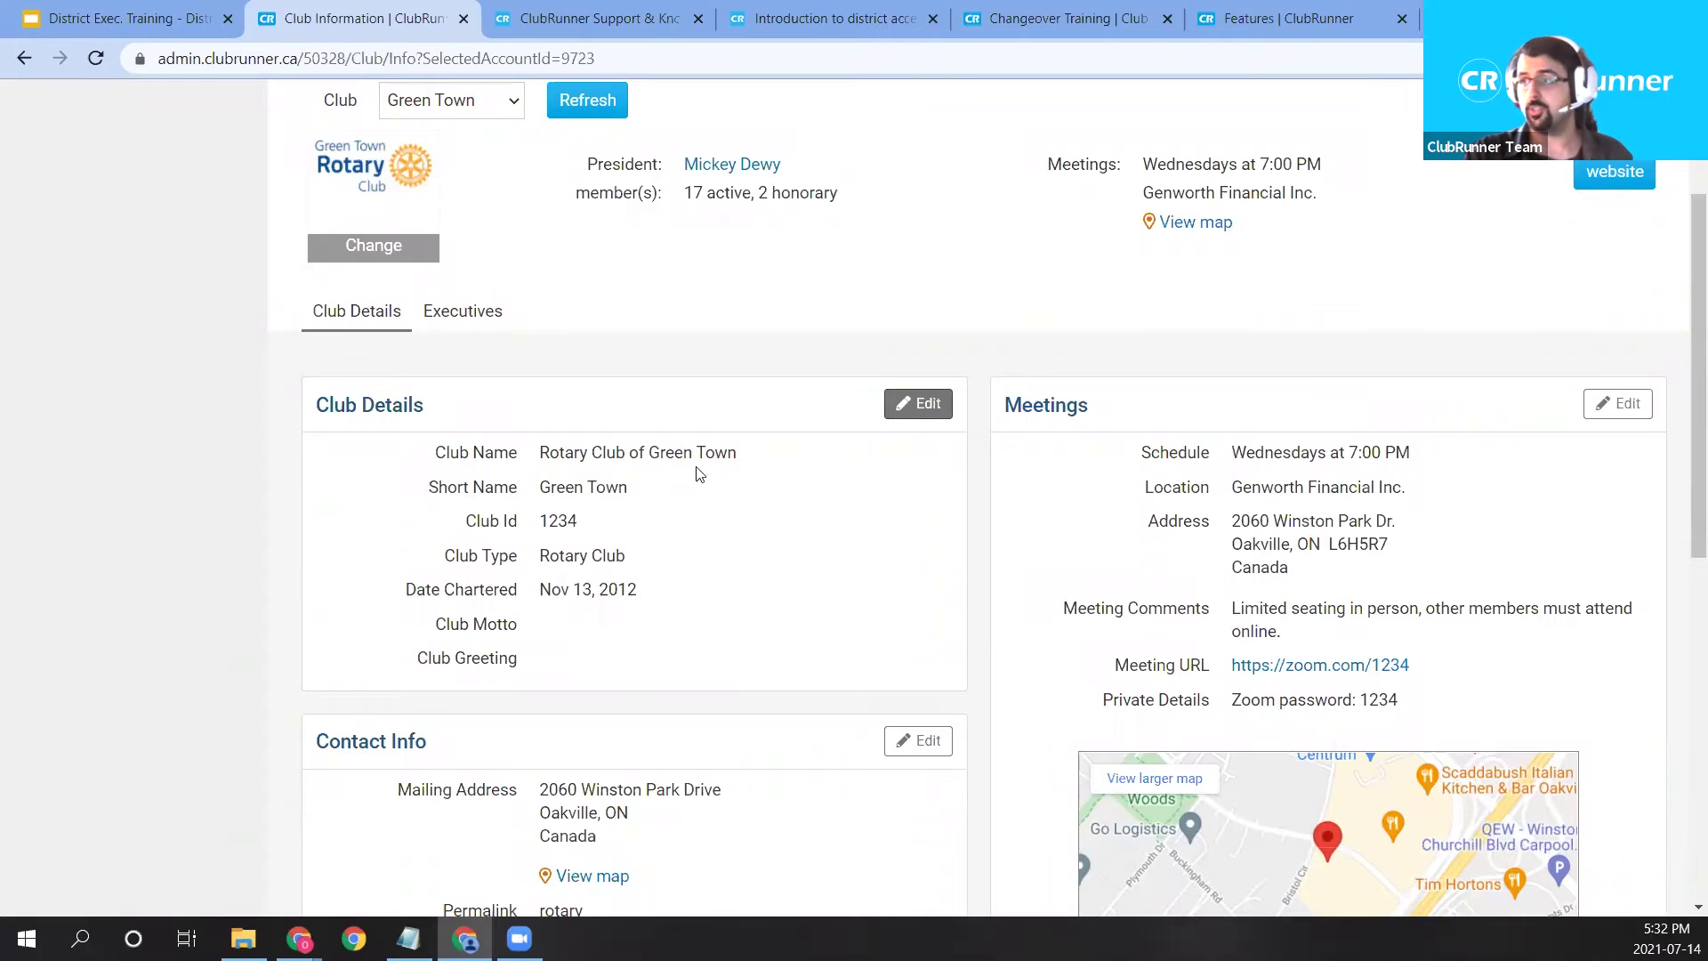
{"action": "scroll", "coordinate": [785, 745], "scroll_direction": "down", "scroll_amount": 2}
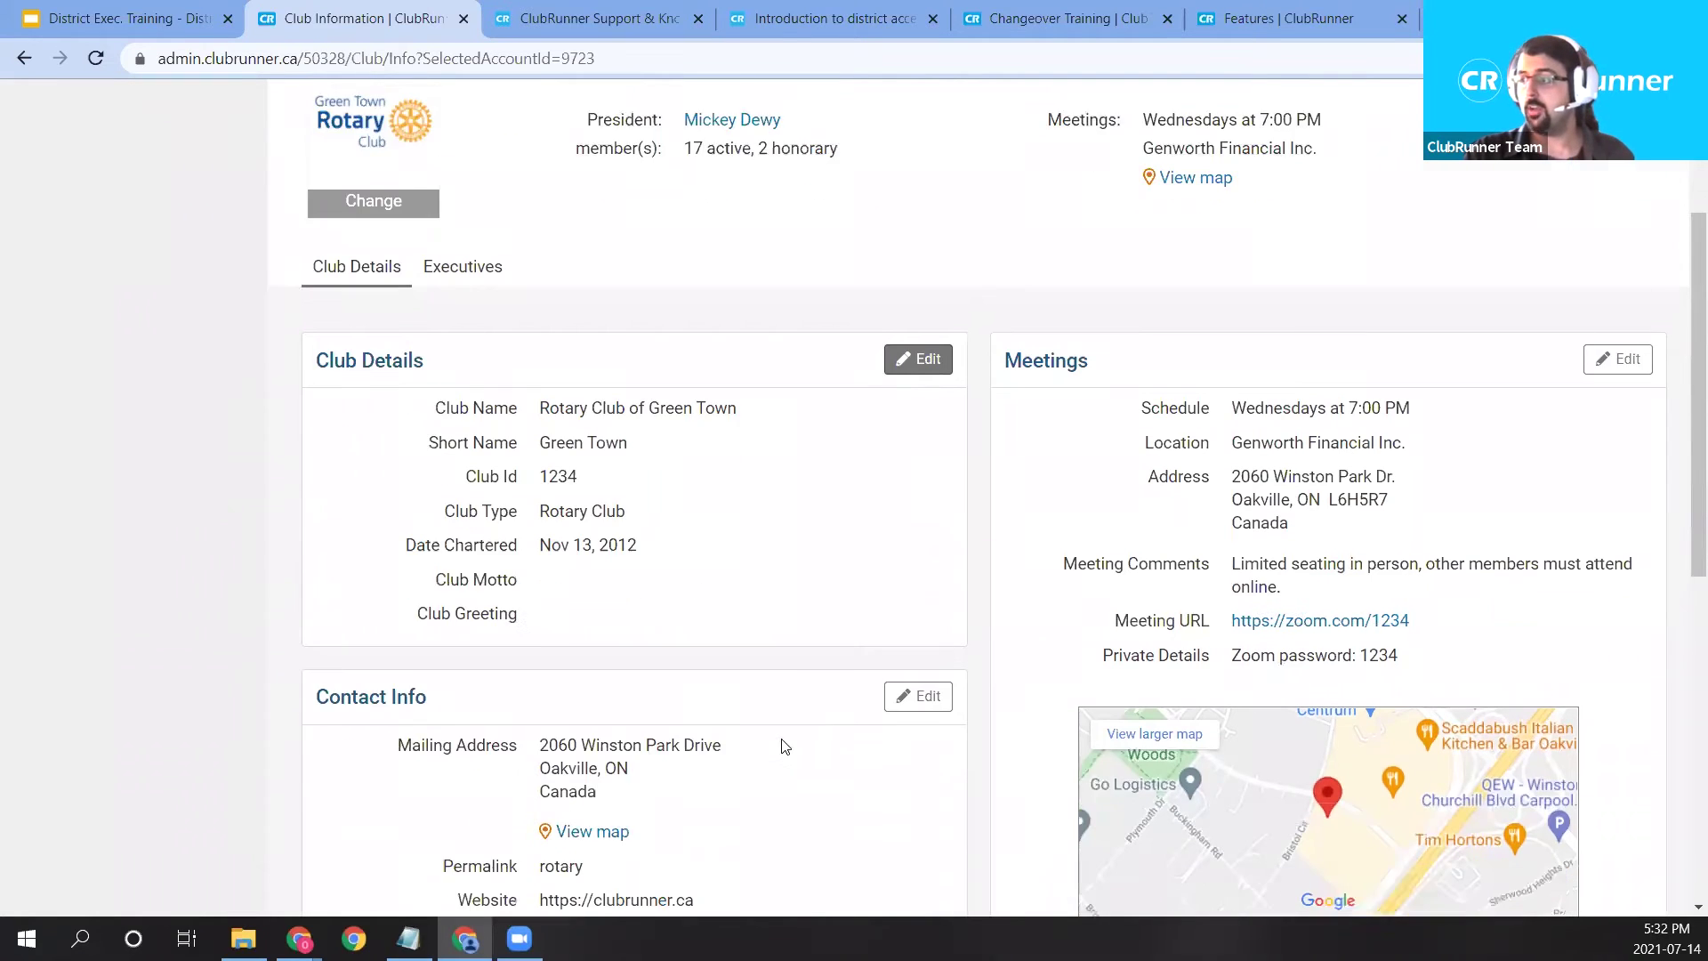
{"action": "scroll", "coordinate": [929, 411], "scroll_direction": "up", "scroll_amount": 2}
{"action": "left_click", "coordinate": [930, 405]}
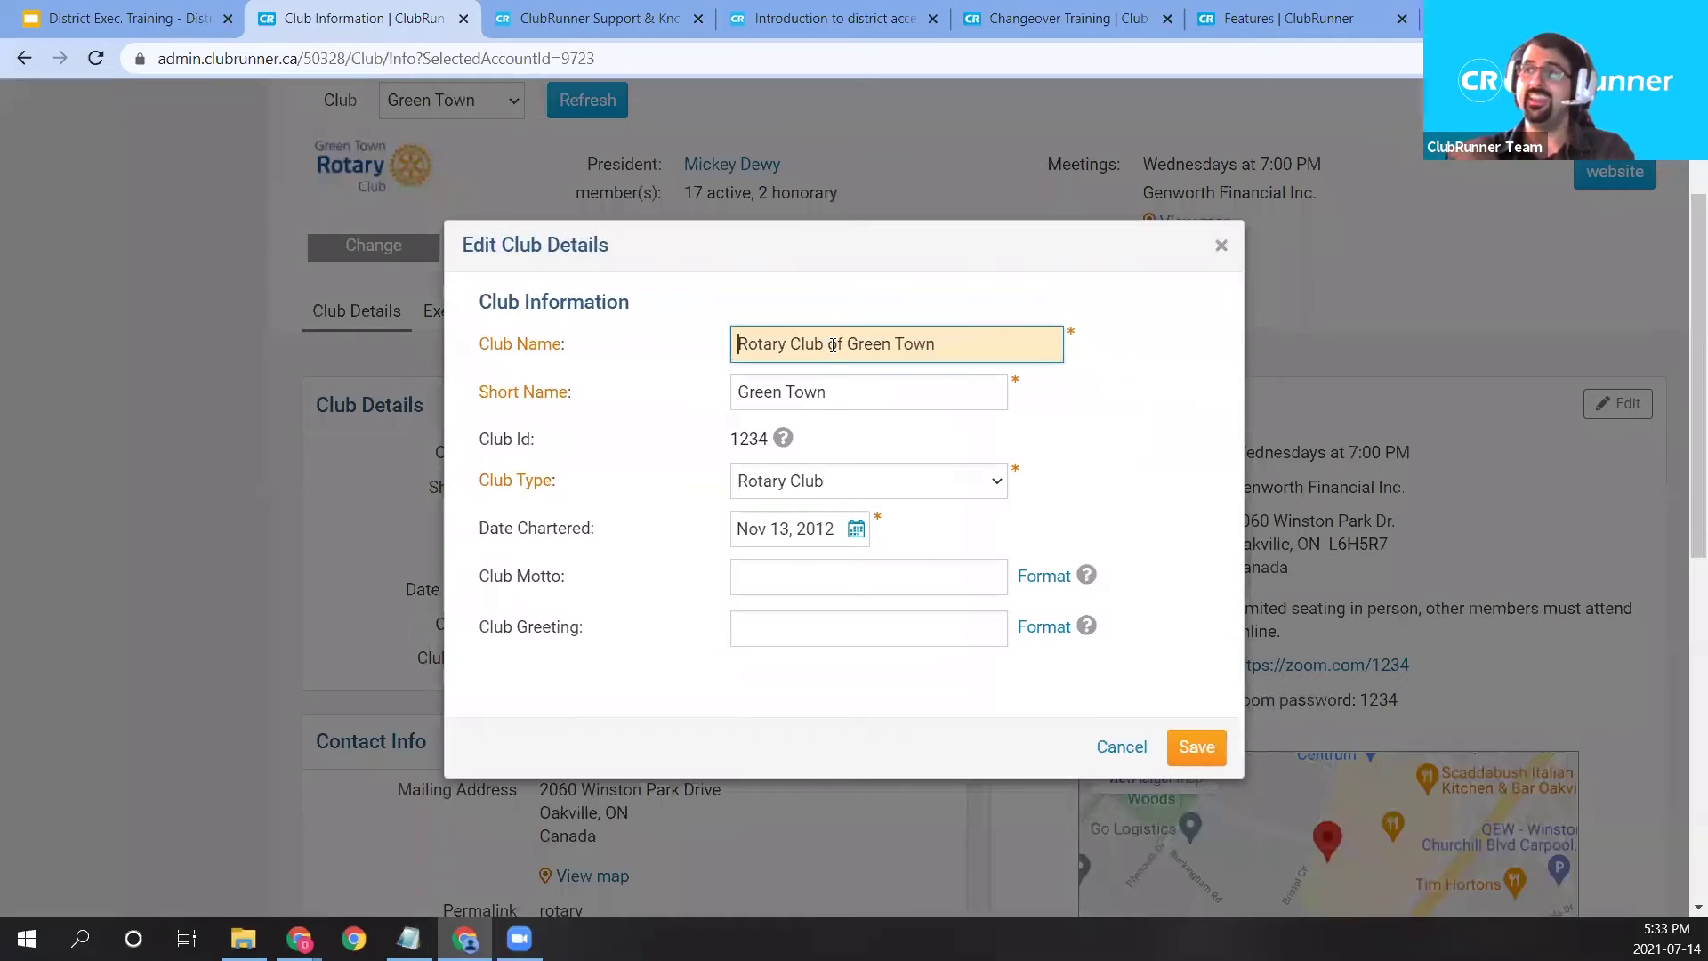
Enter 'Service Above Self' as the club motto and save the club details.
{"action": "left_click", "coordinate": [901, 402]}
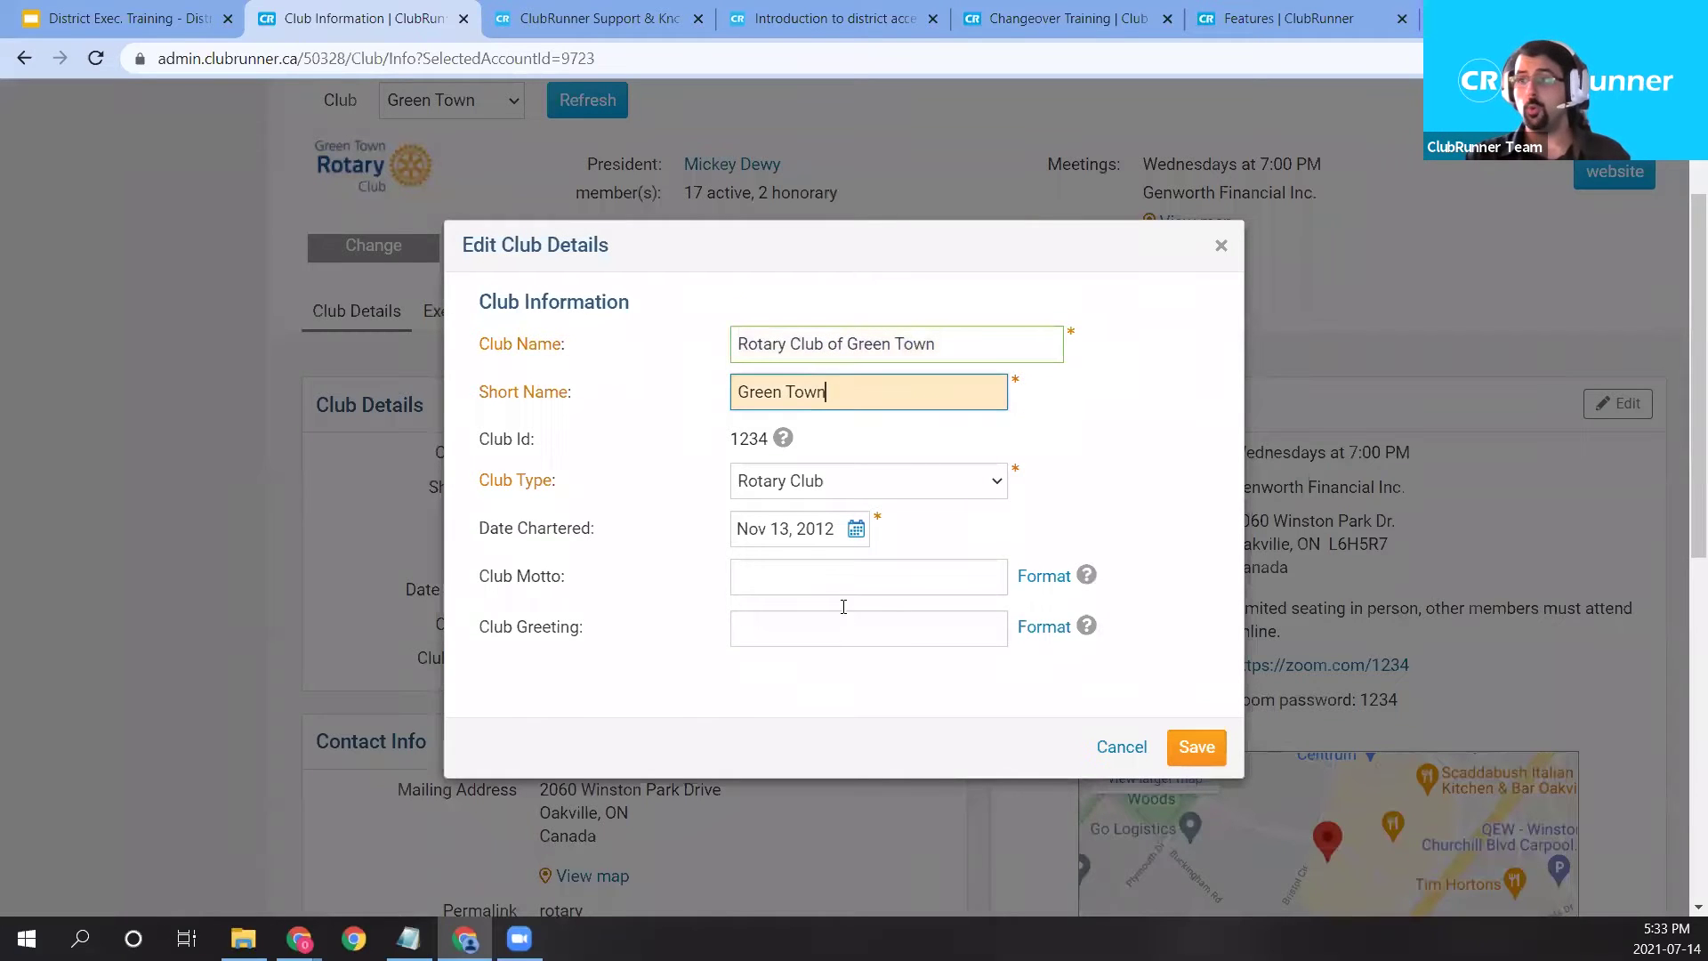
{"action": "left_click", "coordinate": [826, 577]}
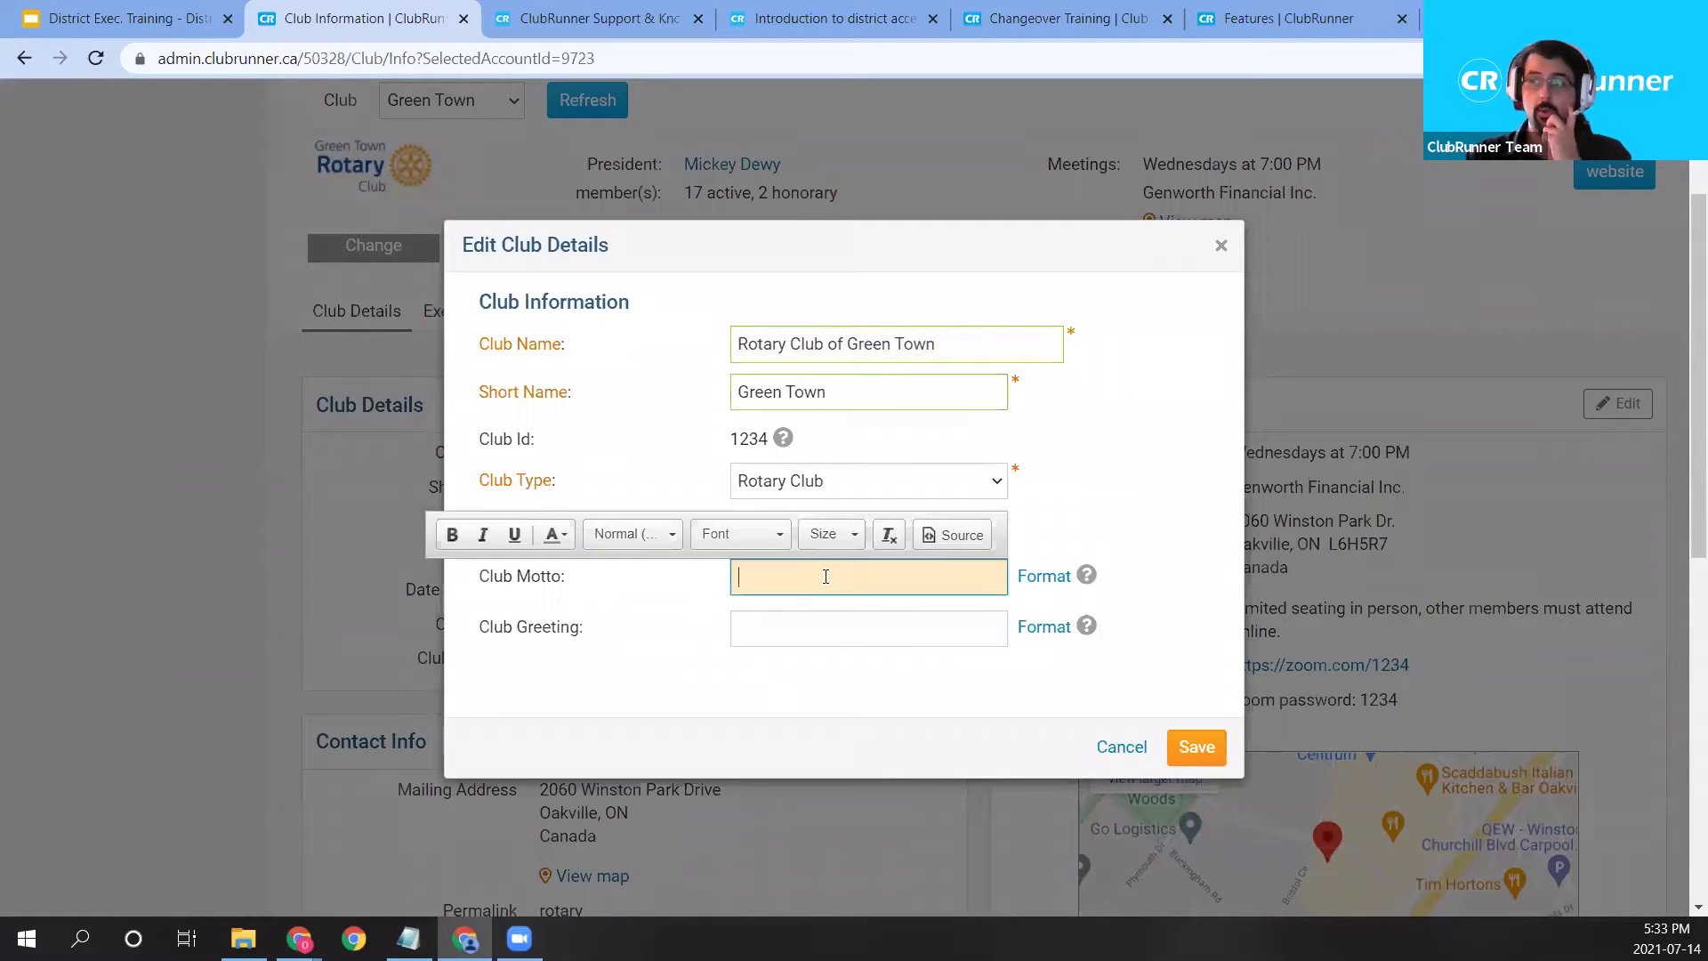
{"action": "type", "text": "Ser"}
{"action": "key", "text": "BackSpace"}
{"action": "type", "text": "e"}
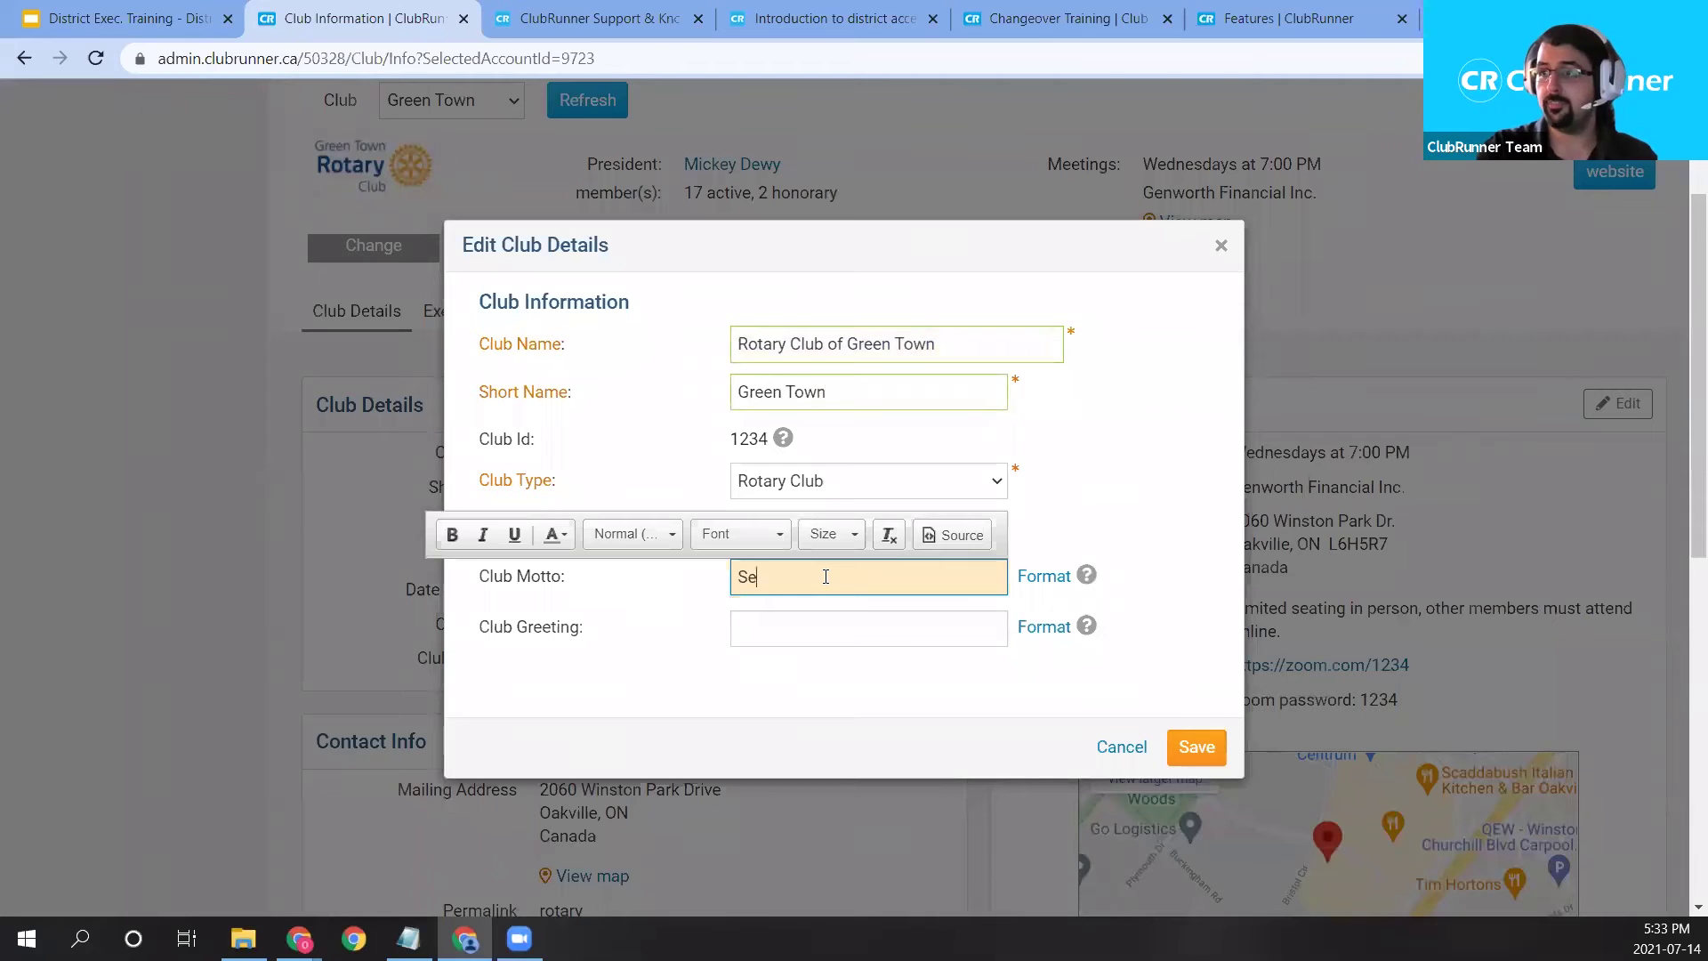
{"action": "type", "text": "rvice Above Self"}
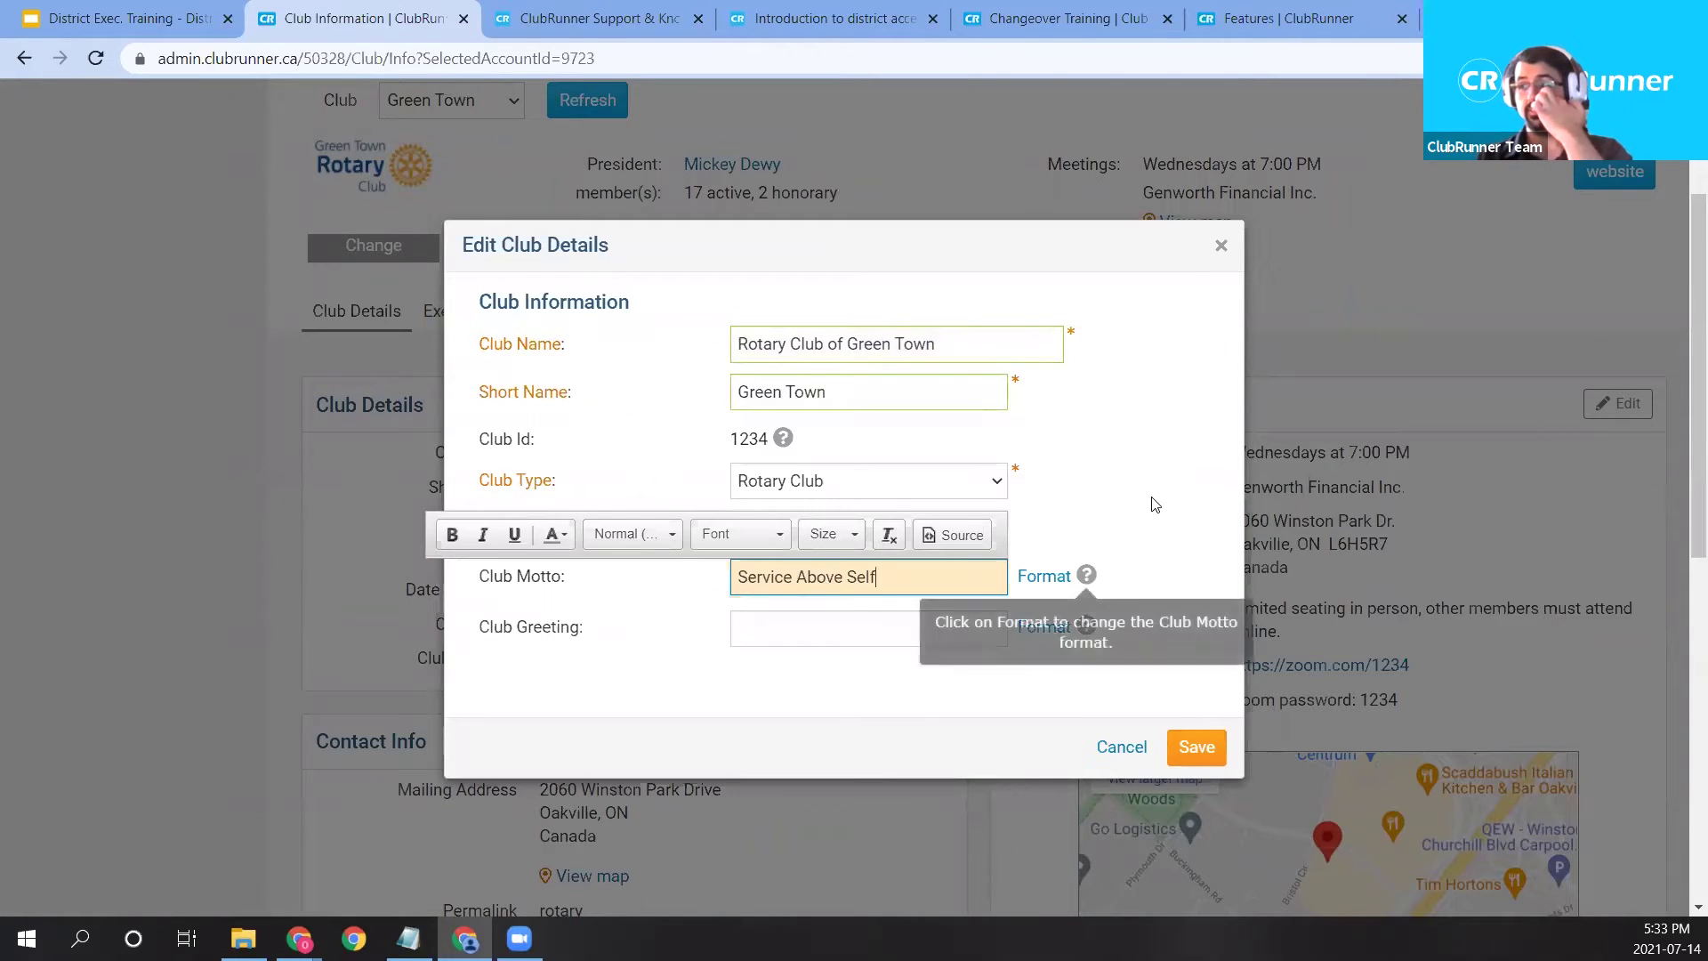
{"action": "left_click", "coordinate": [1176, 747]}
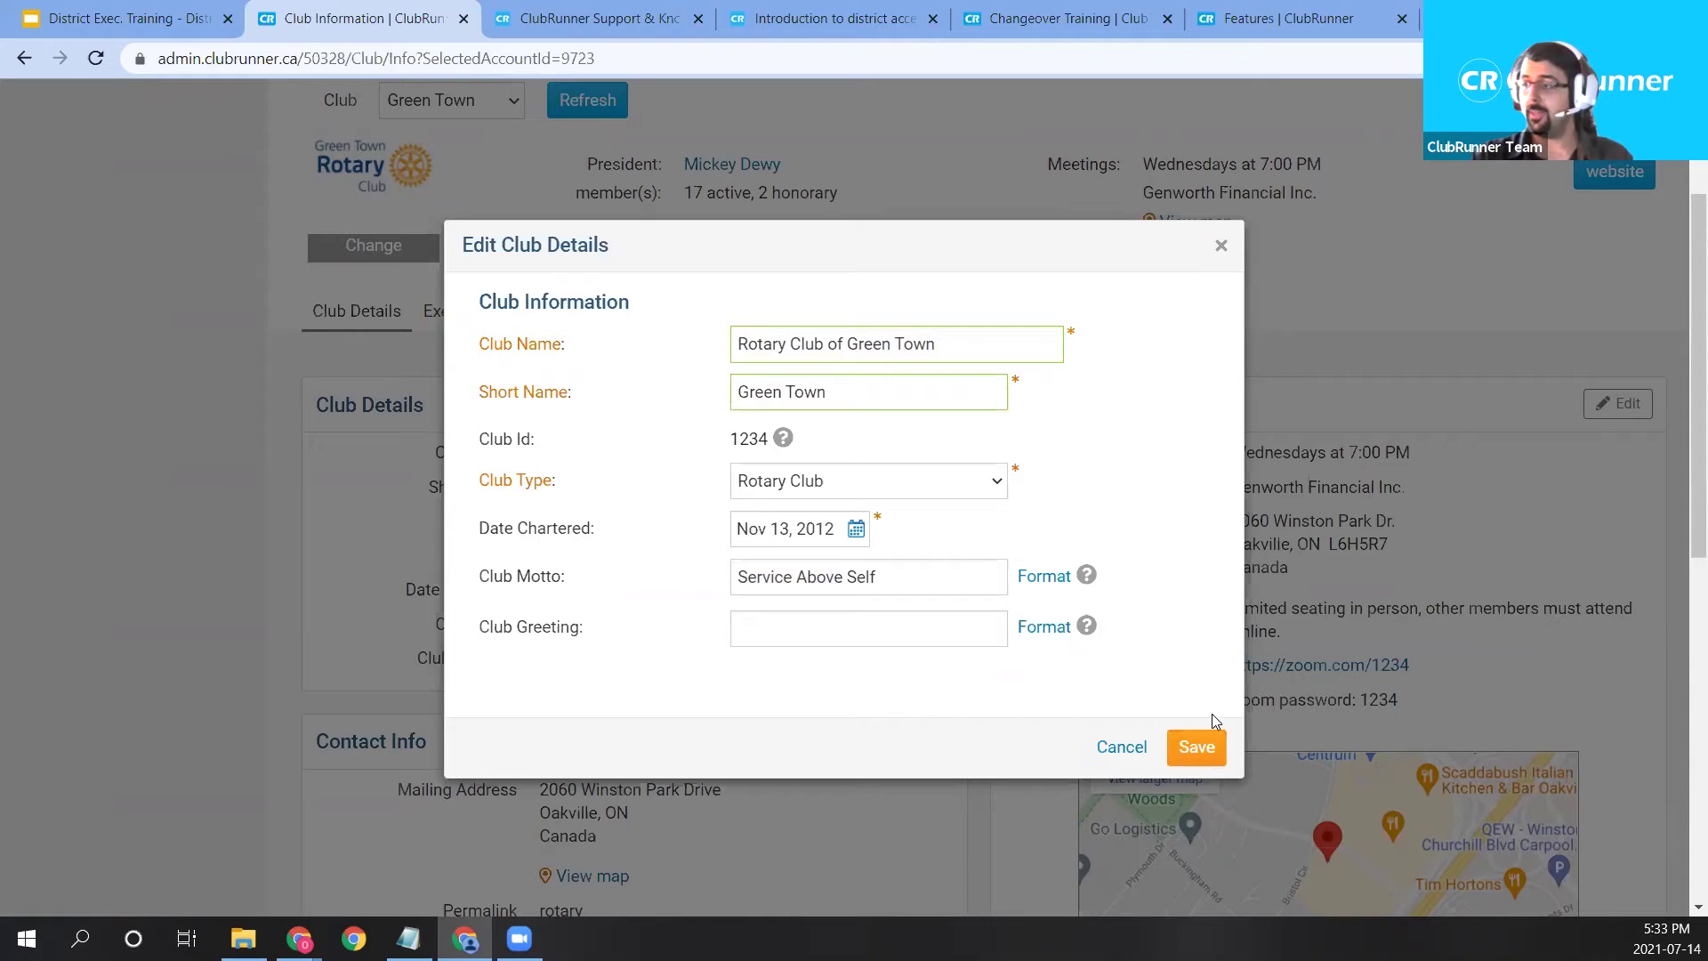
{"action": "left_click", "coordinate": [1209, 748]}
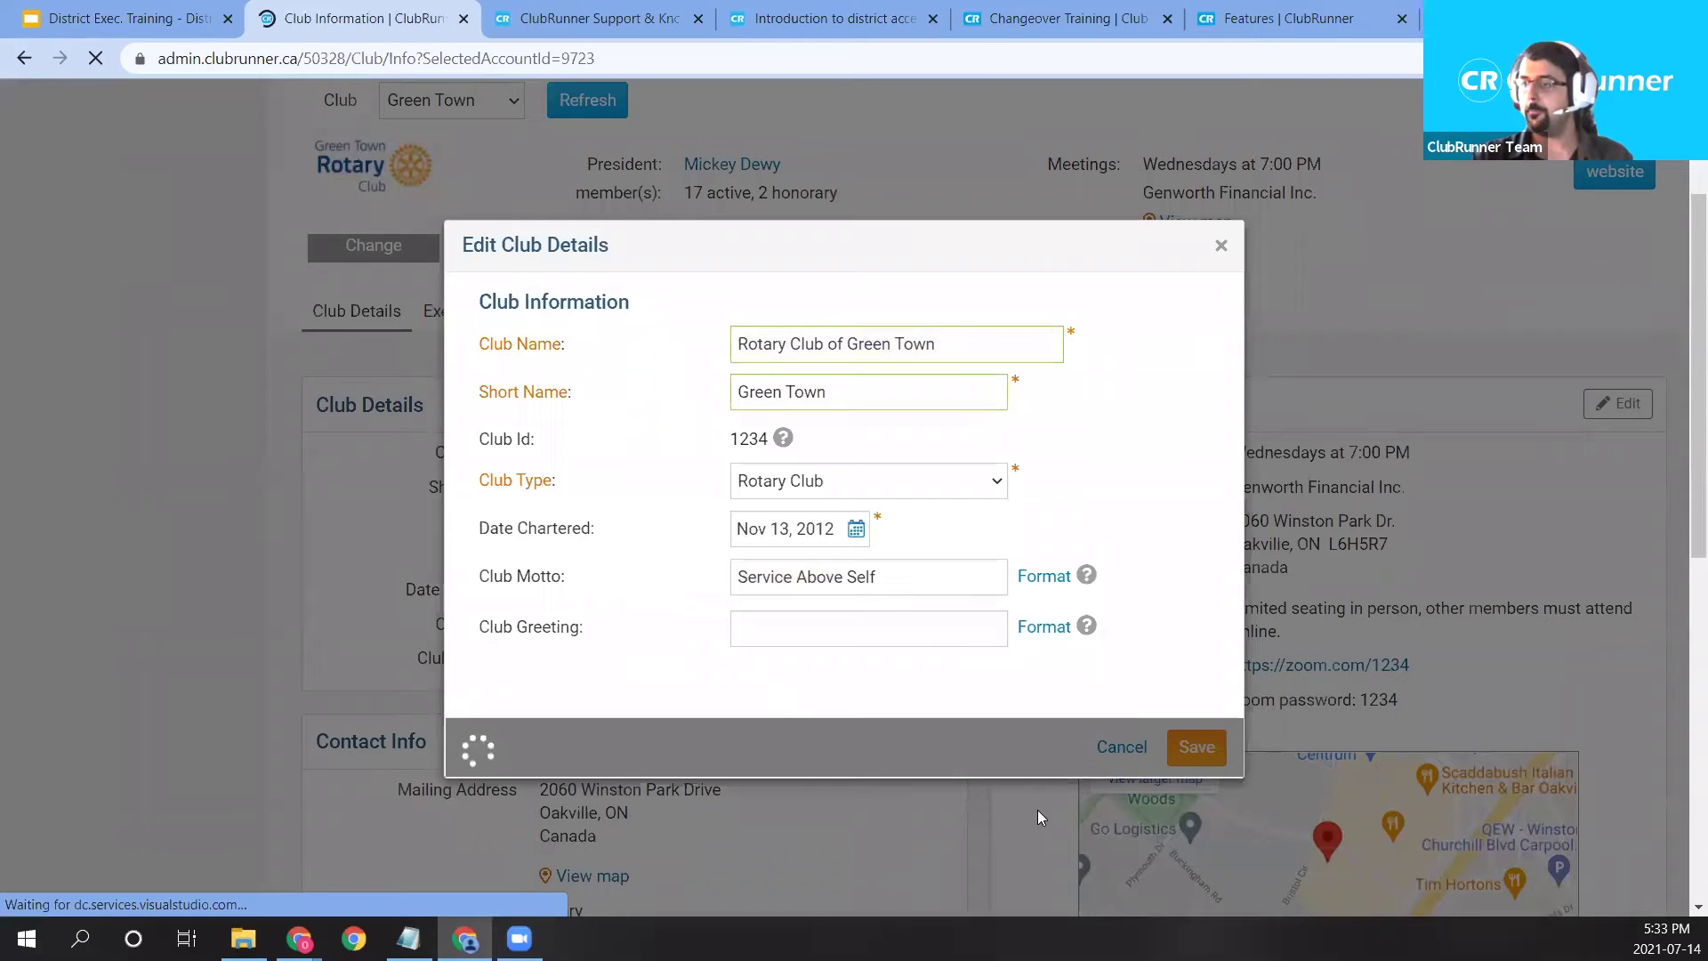
Highlight the saved motto 'Service Above Self' on the Club Information page.
{"action": "scroll", "coordinate": [922, 666], "scroll_direction": "down", "scroll_amount": 1}
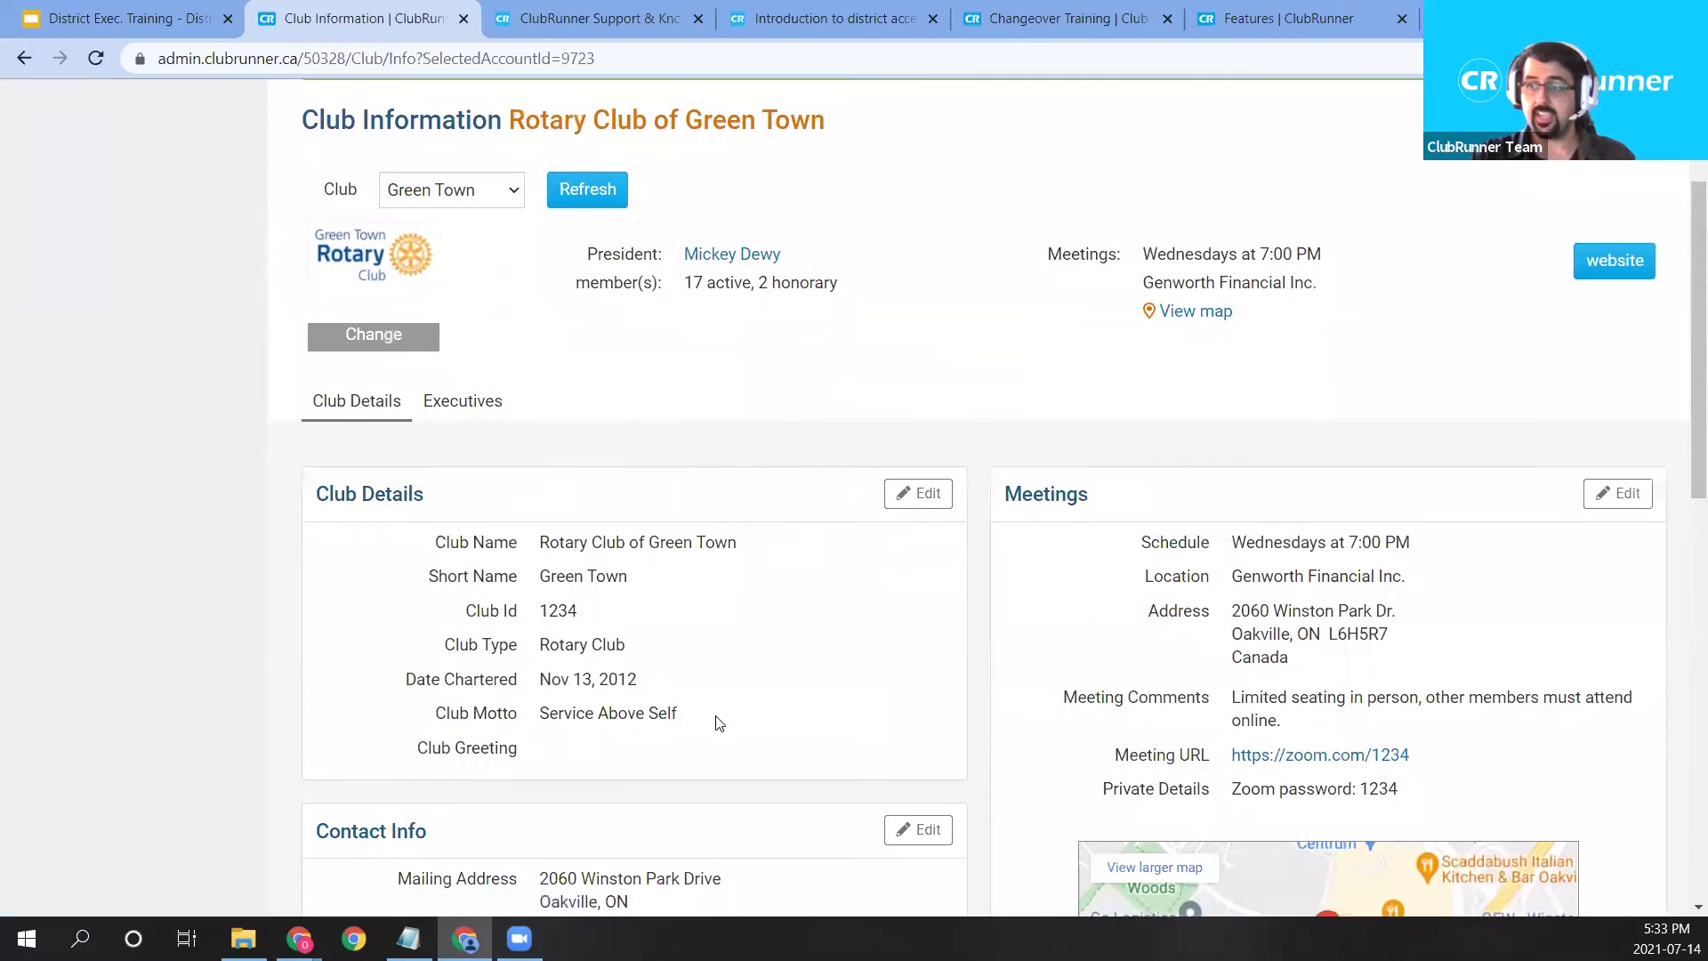
{"action": "left_click_drag", "start_coordinate": [718, 723], "coordinate": [537, 715]}
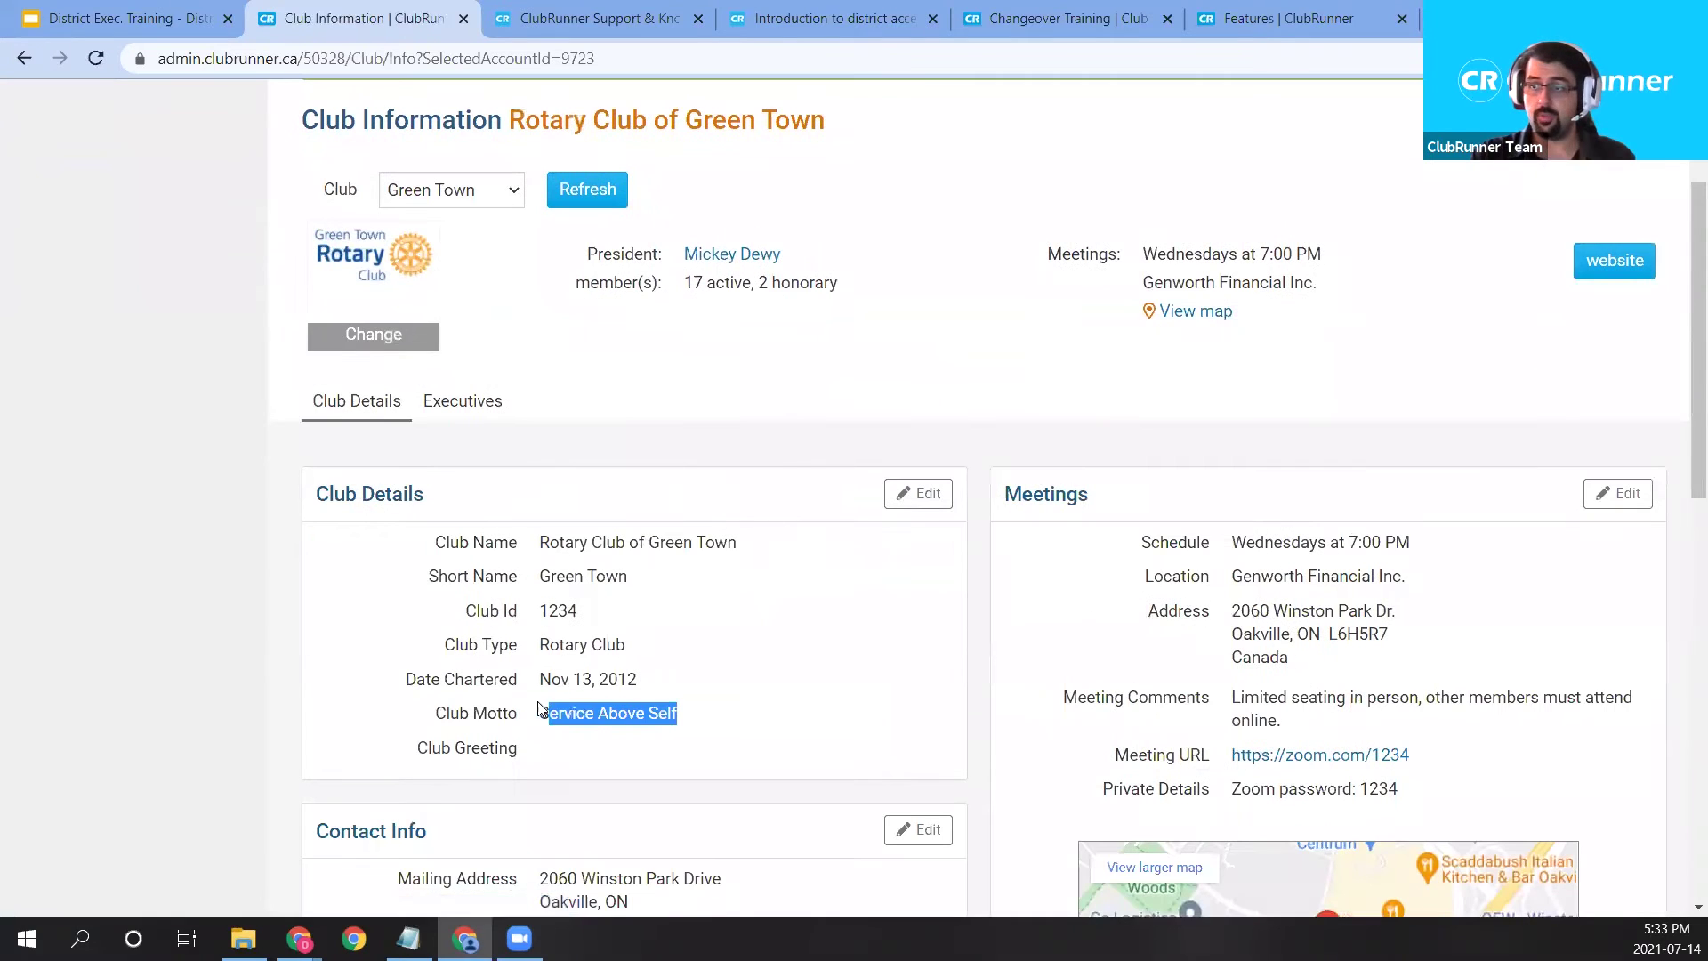
{"action": "right_click", "coordinate": [1621, 517]}
{"action": "left_click", "coordinate": [1058, 514]}
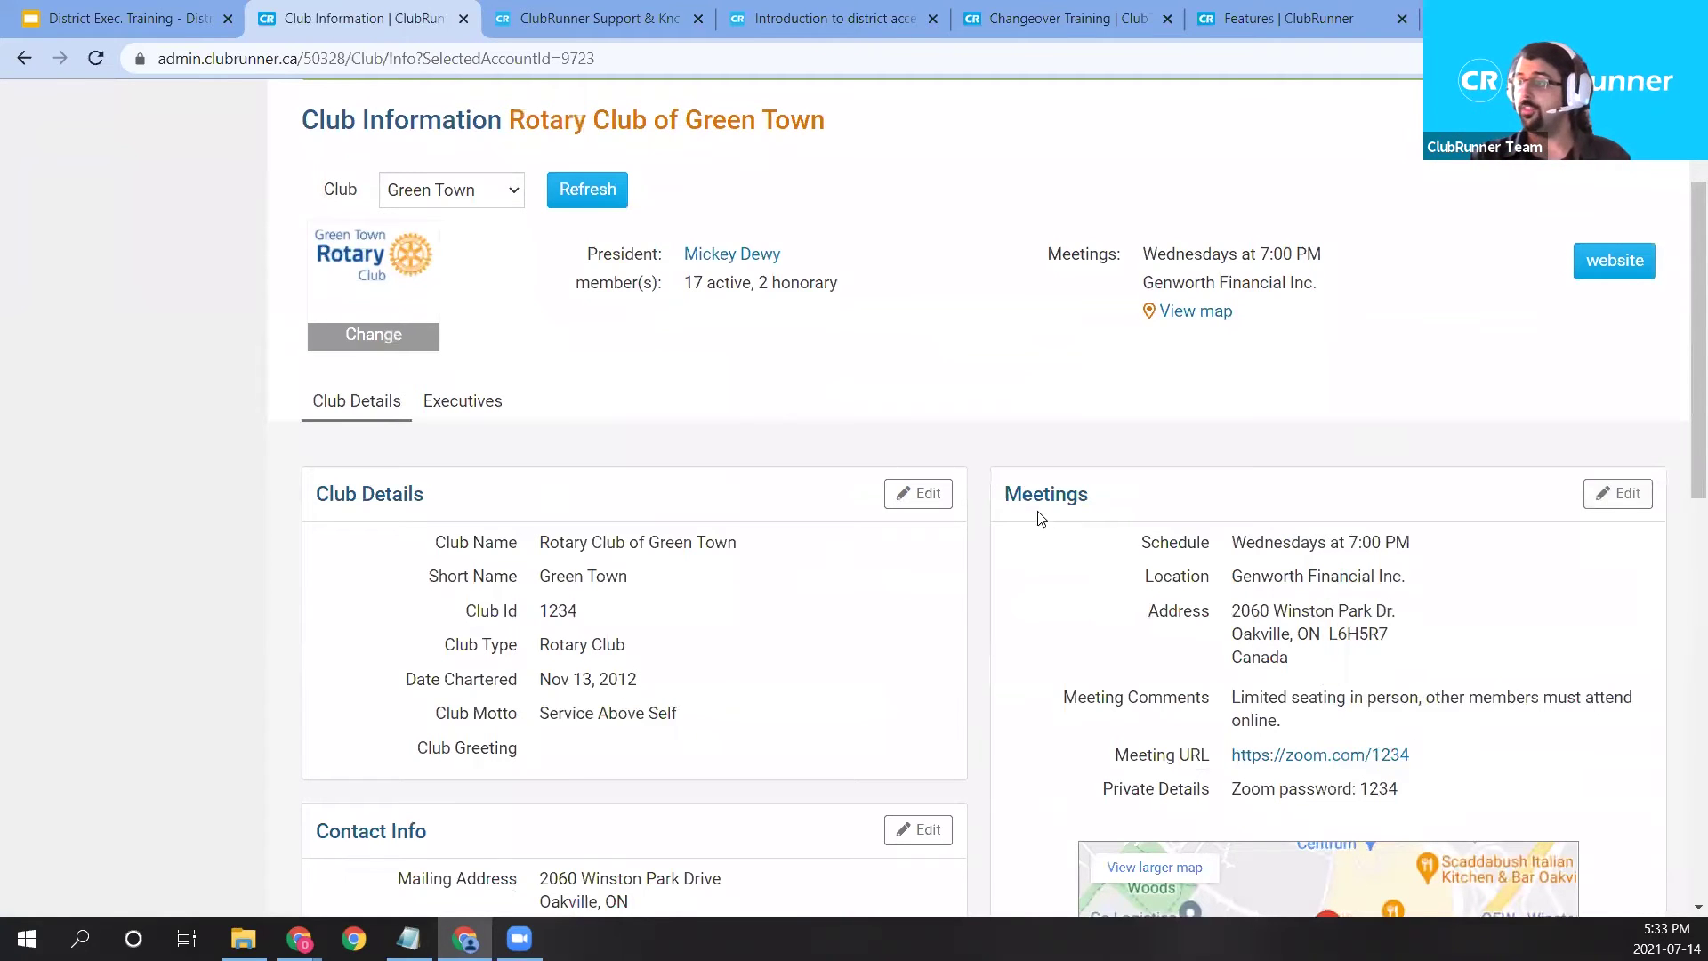
In Edit Meetings, set the meeting day to Thursday and the time to 6:00.
{"action": "left_click", "coordinate": [1608, 496]}
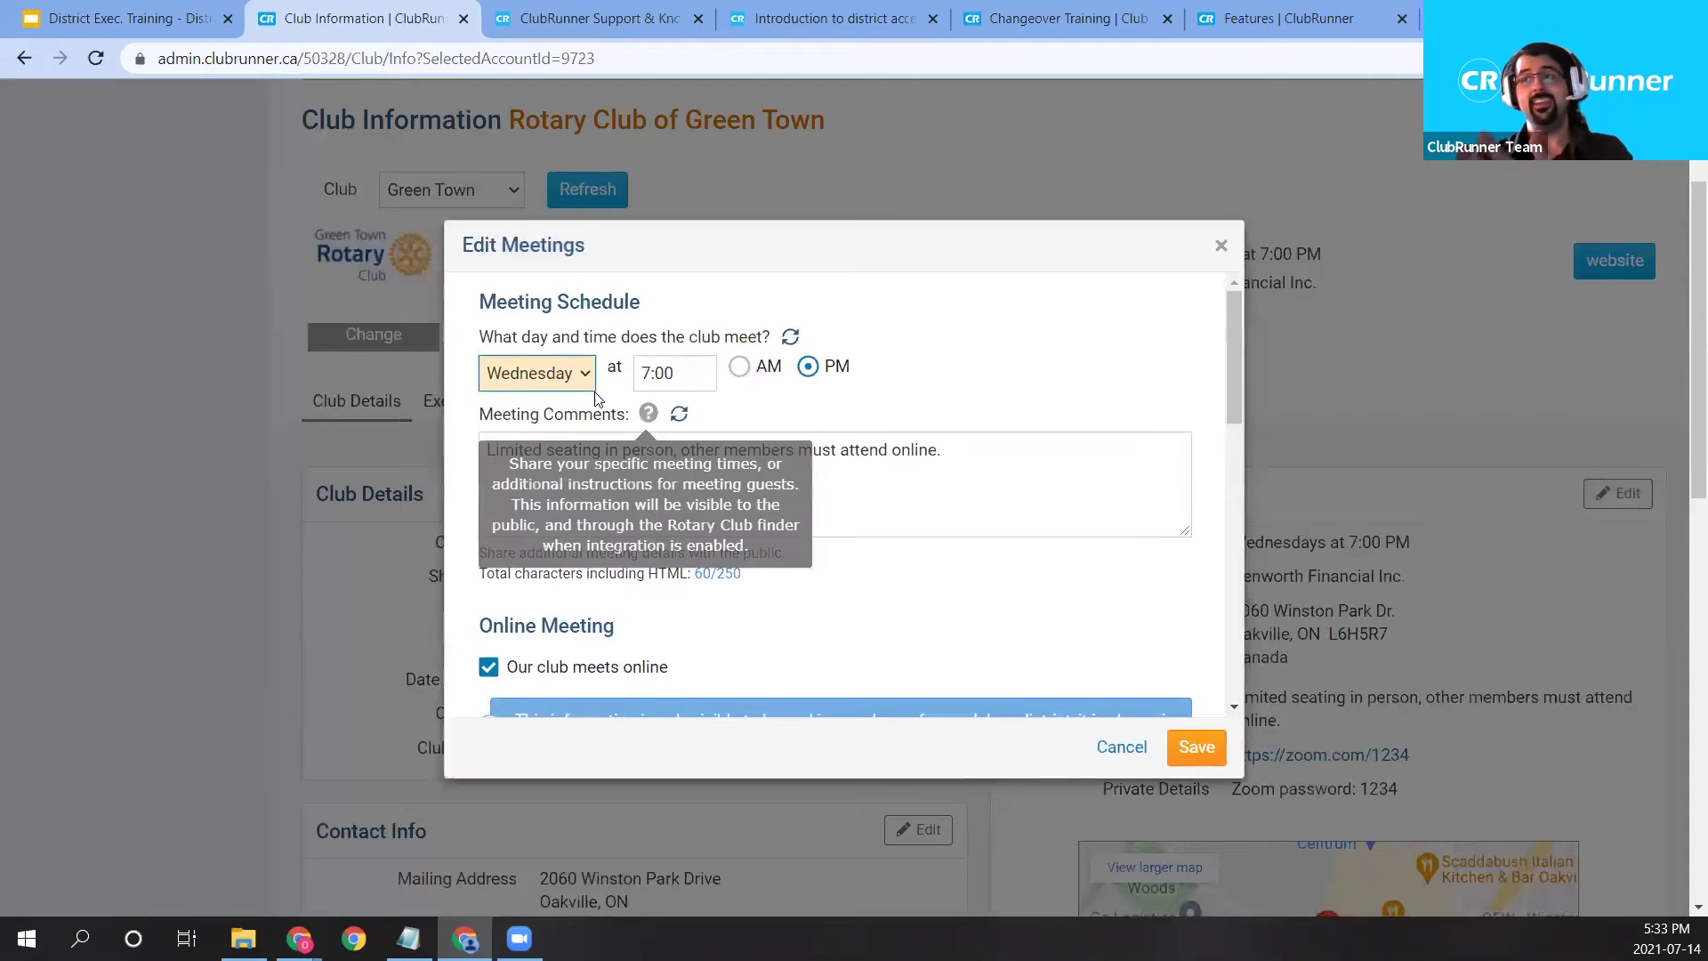
{"action": "left_click_drag", "start_coordinate": [717, 240], "coordinate": [711, 235]}
{"action": "left_click_drag", "start_coordinate": [564, 273], "coordinate": [527, 224]}
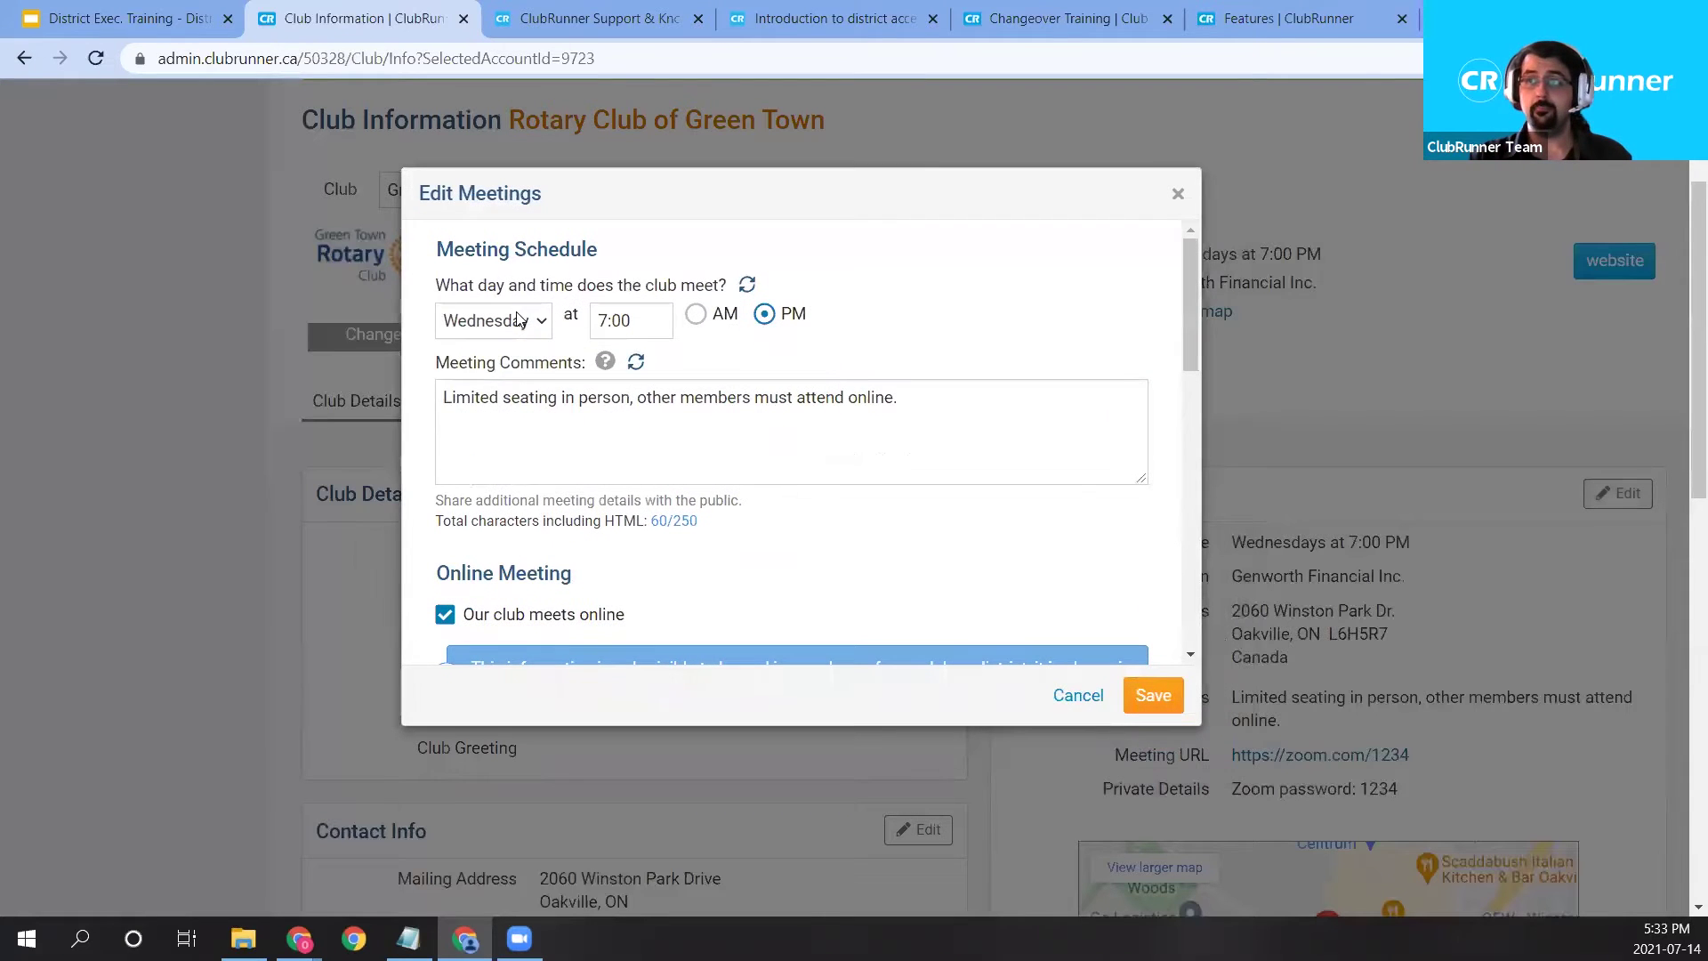
{"action": "left_click", "coordinate": [494, 320]}
{"action": "left_click", "coordinate": [508, 445]}
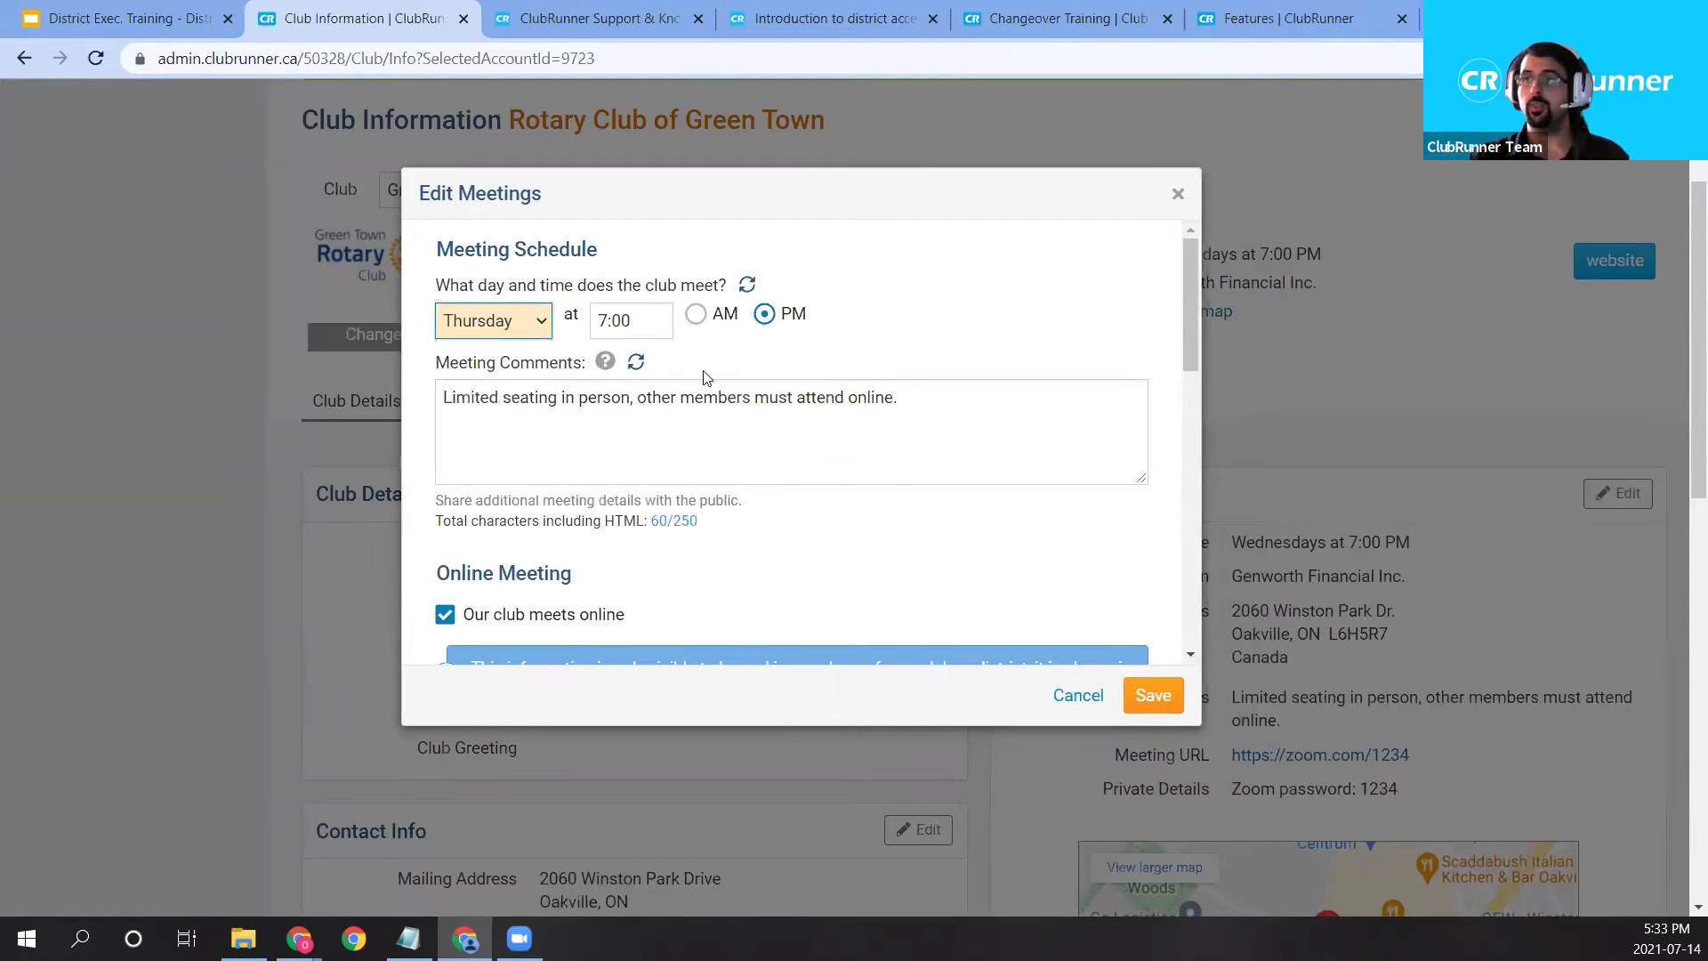
{"action": "key", "text": "Tab"}
{"action": "type", "text": "6:00"}
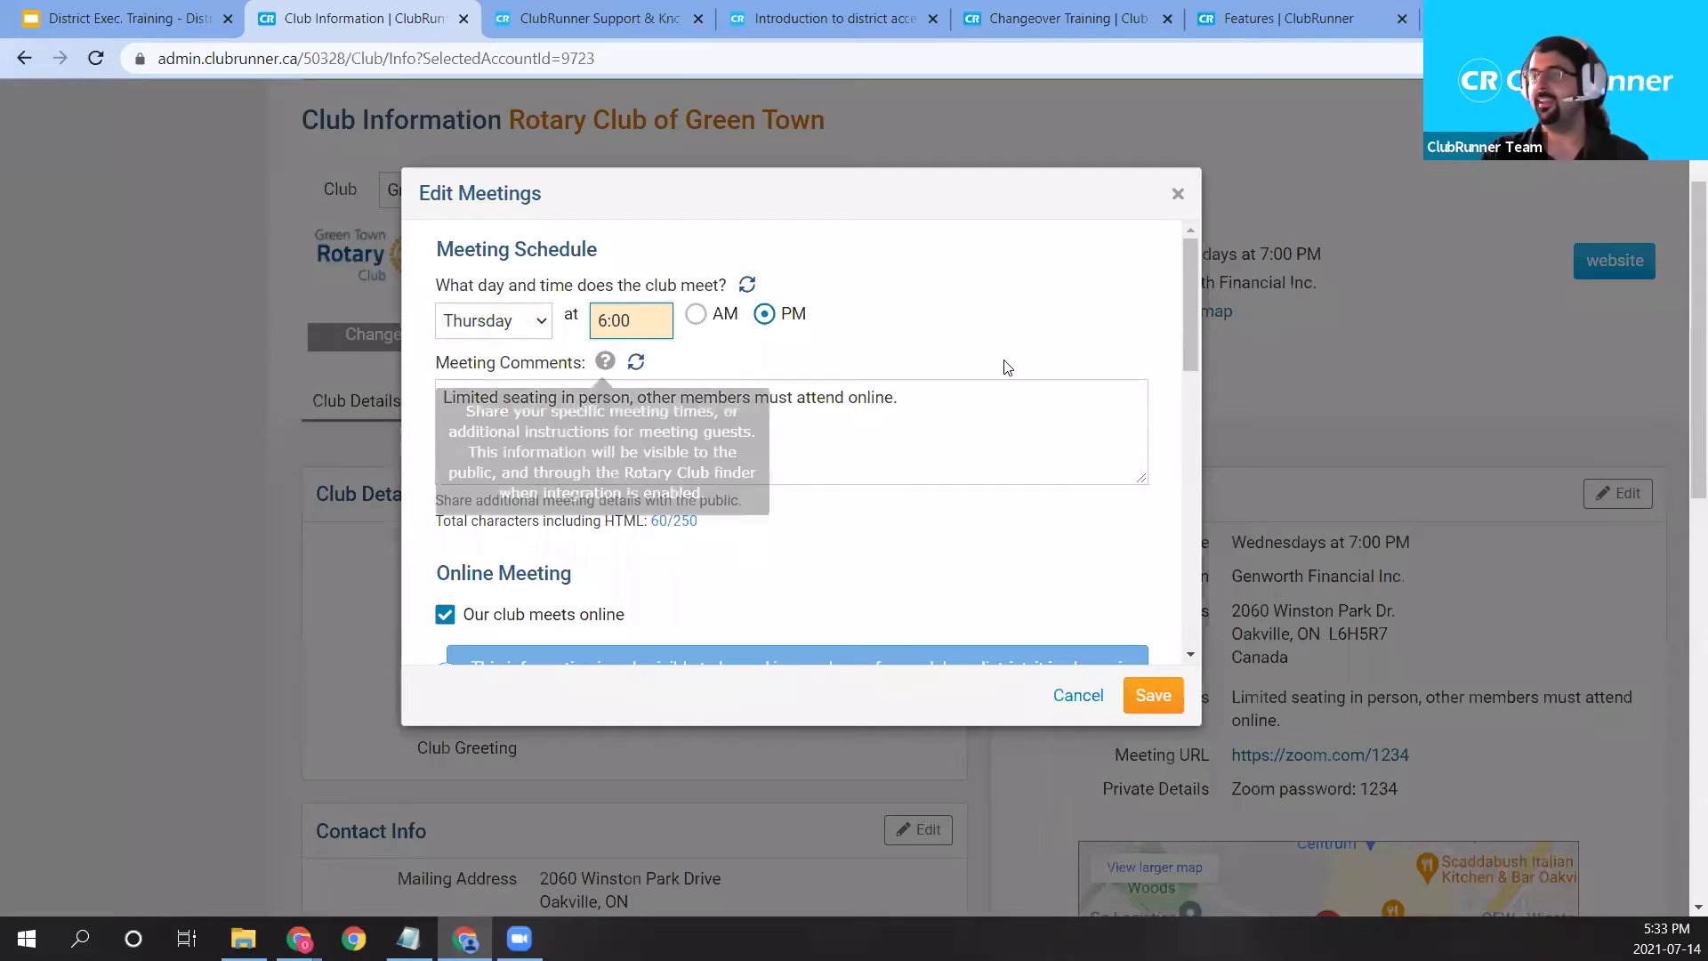
{"action": "left_click", "coordinate": [877, 313]}
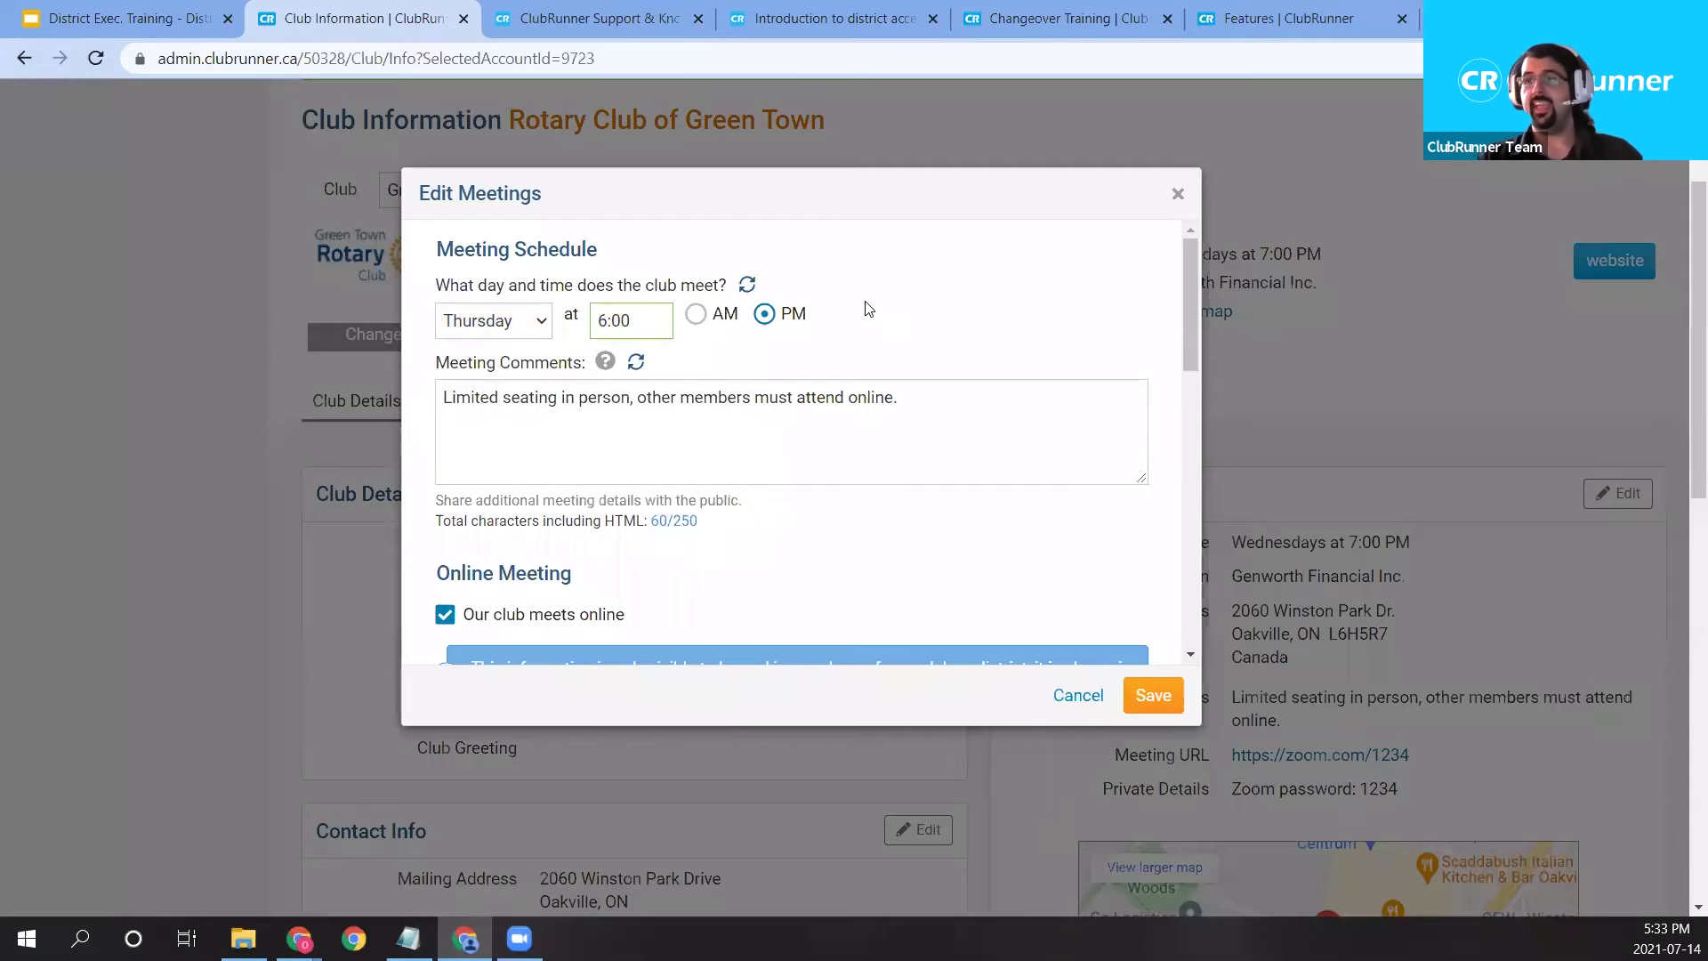
Review the online meeting's Zoom Meeting URL and private details fields.
{"action": "scroll", "coordinate": [719, 411], "scroll_direction": "down", "scroll_amount": 2}
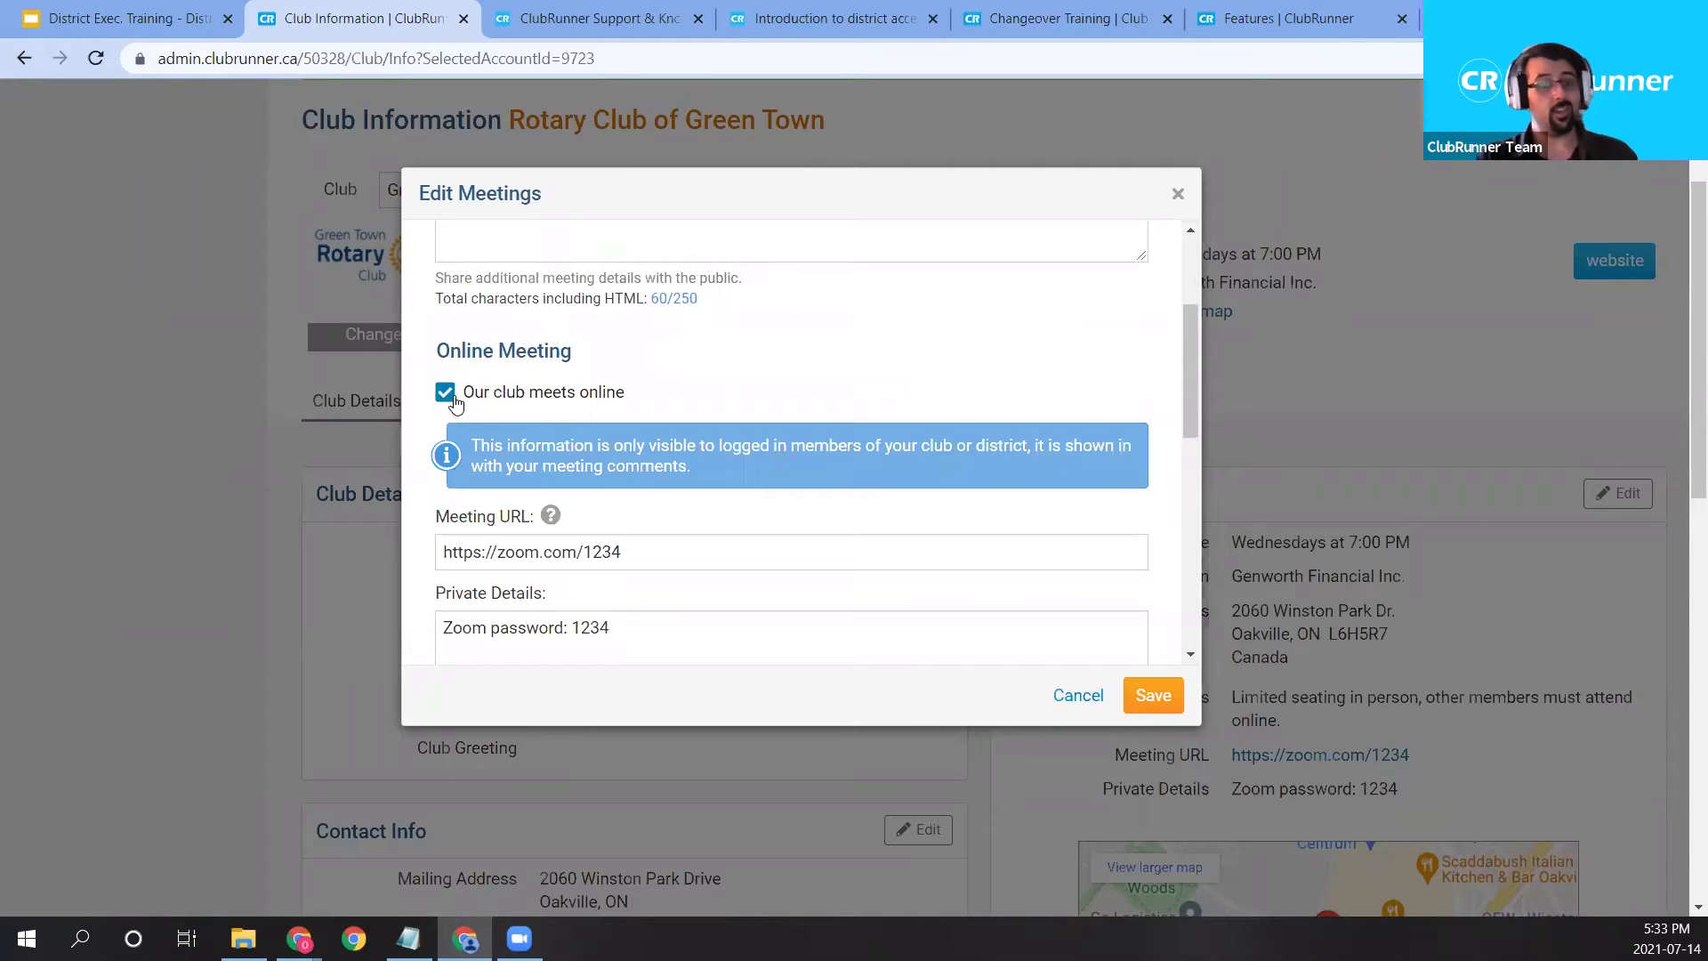
{"action": "left_click_drag", "start_coordinate": [636, 551], "coordinate": [420, 559]}
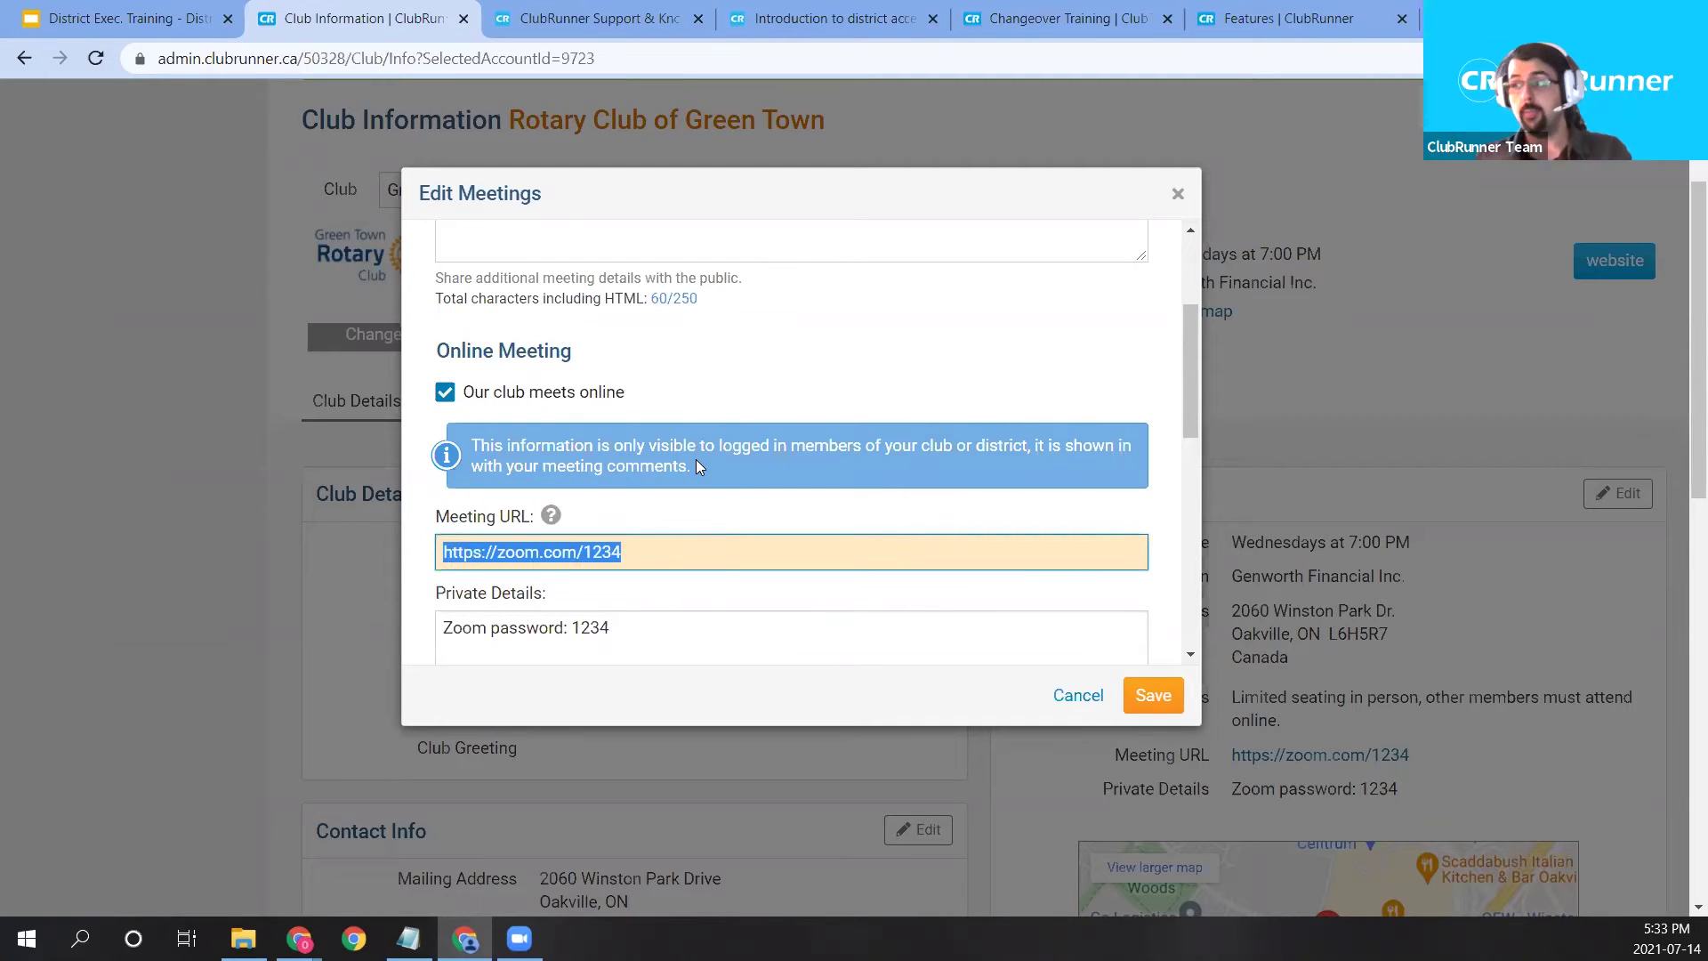
{"action": "scroll", "coordinate": [700, 470], "scroll_direction": "down", "scroll_amount": 1}
{"action": "left_click", "coordinate": [611, 518]}
{"action": "left_click_drag", "start_coordinate": [611, 517], "coordinate": [440, 527]}
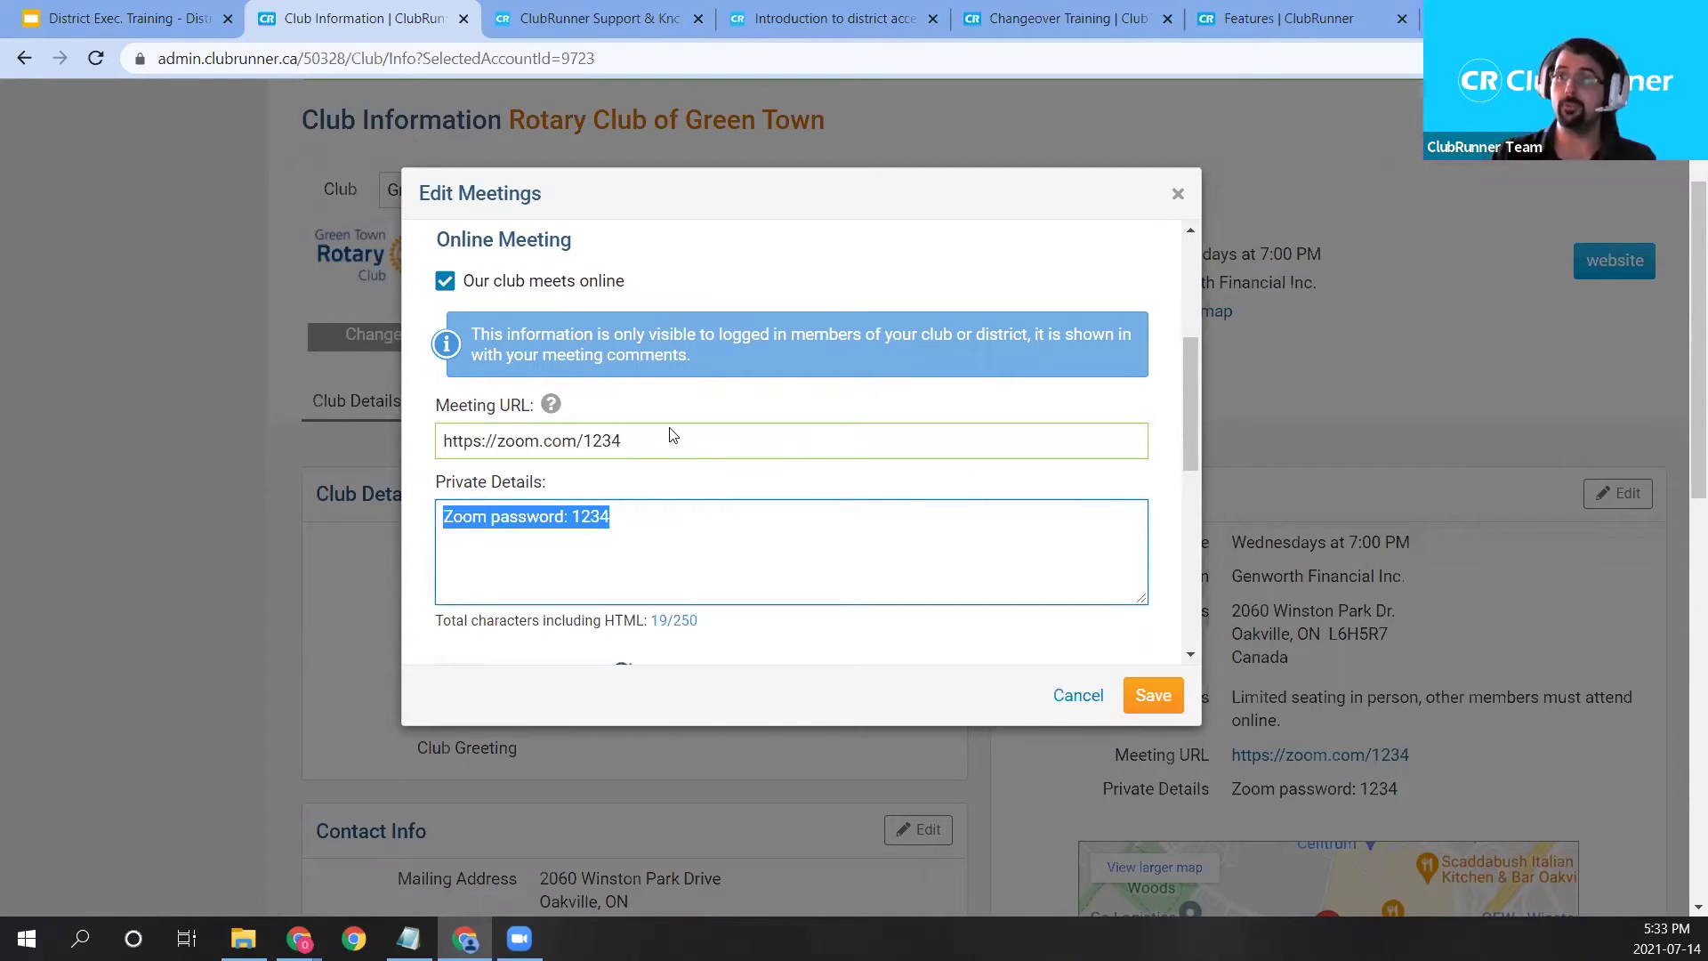
{"action": "left_click_drag", "start_coordinate": [544, 400], "coordinate": [860, 436]}
{"action": "left_click", "coordinate": [639, 448]}
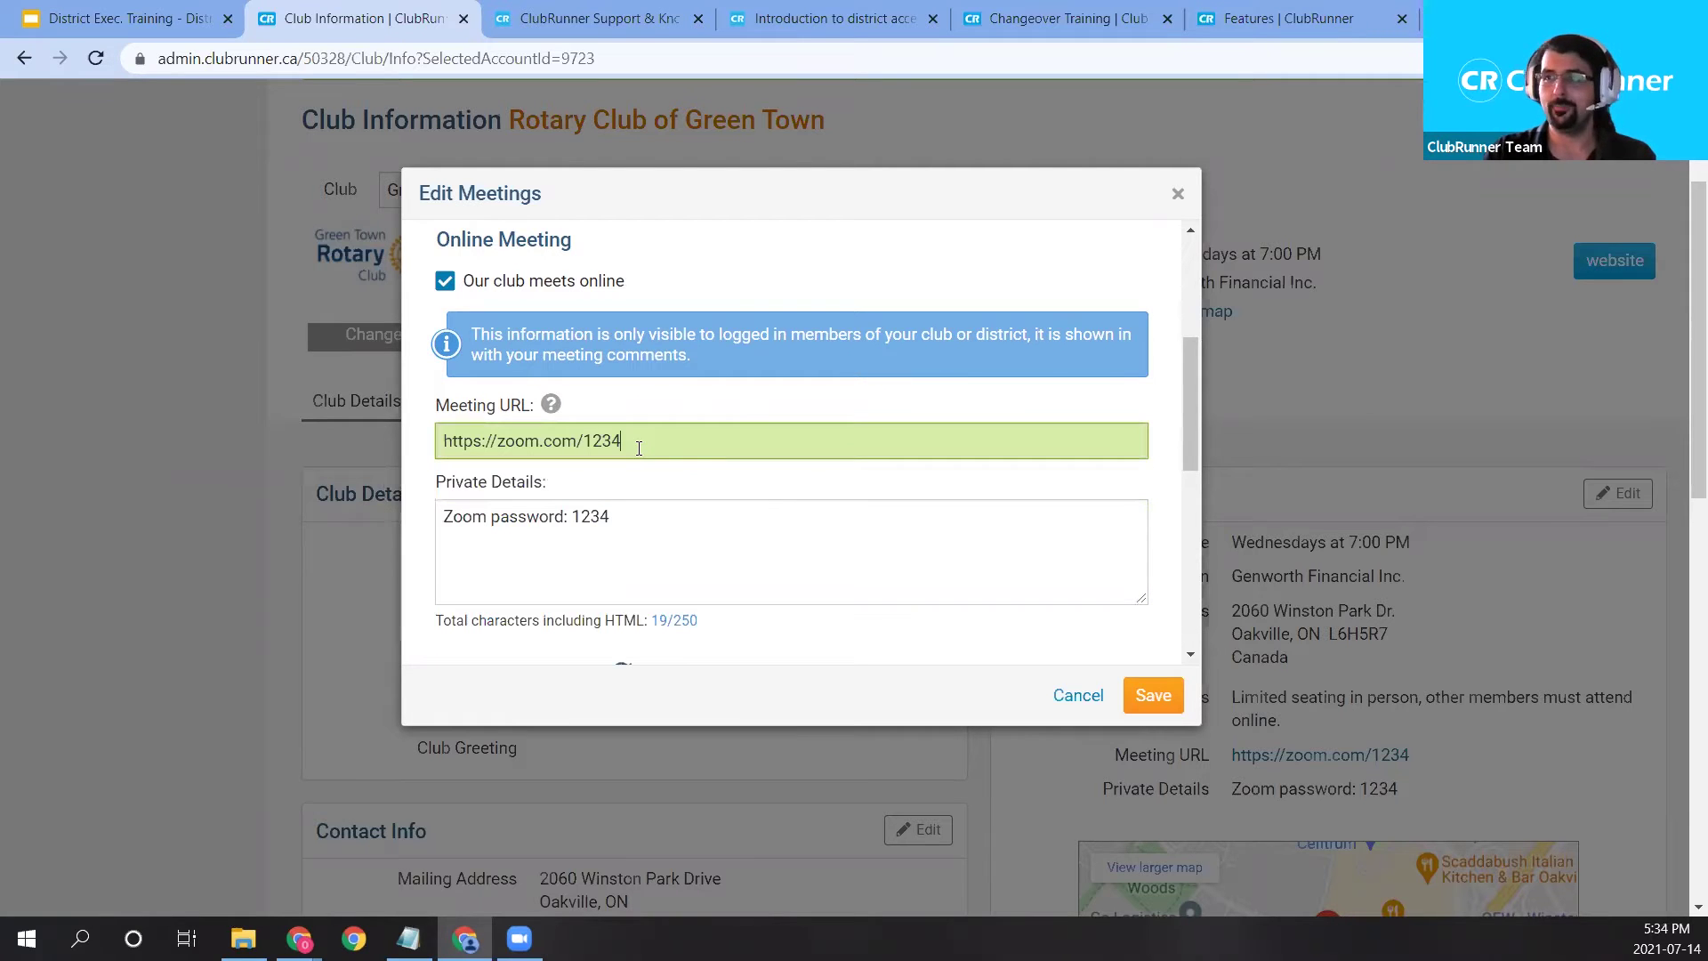
{"action": "left_click", "coordinate": [650, 512]}
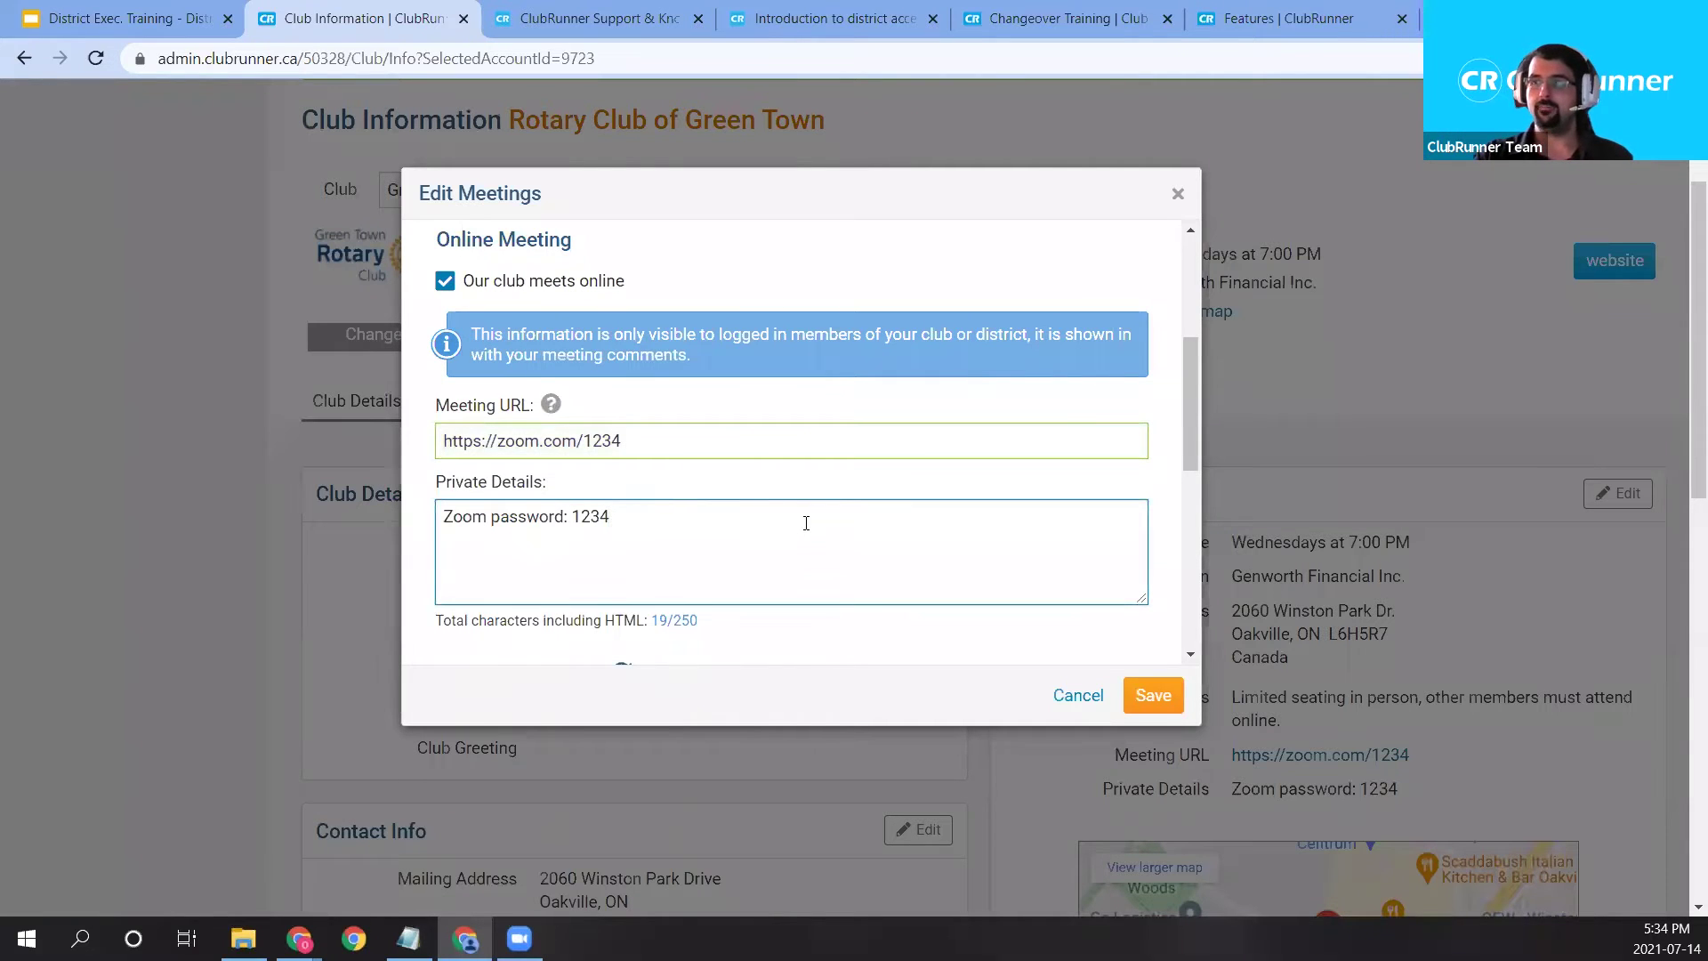
Review the Meeting Location heading and the meeting address fields down to the postal code.
{"action": "scroll", "coordinate": [819, 484], "scroll_direction": "down", "scroll_amount": 1}
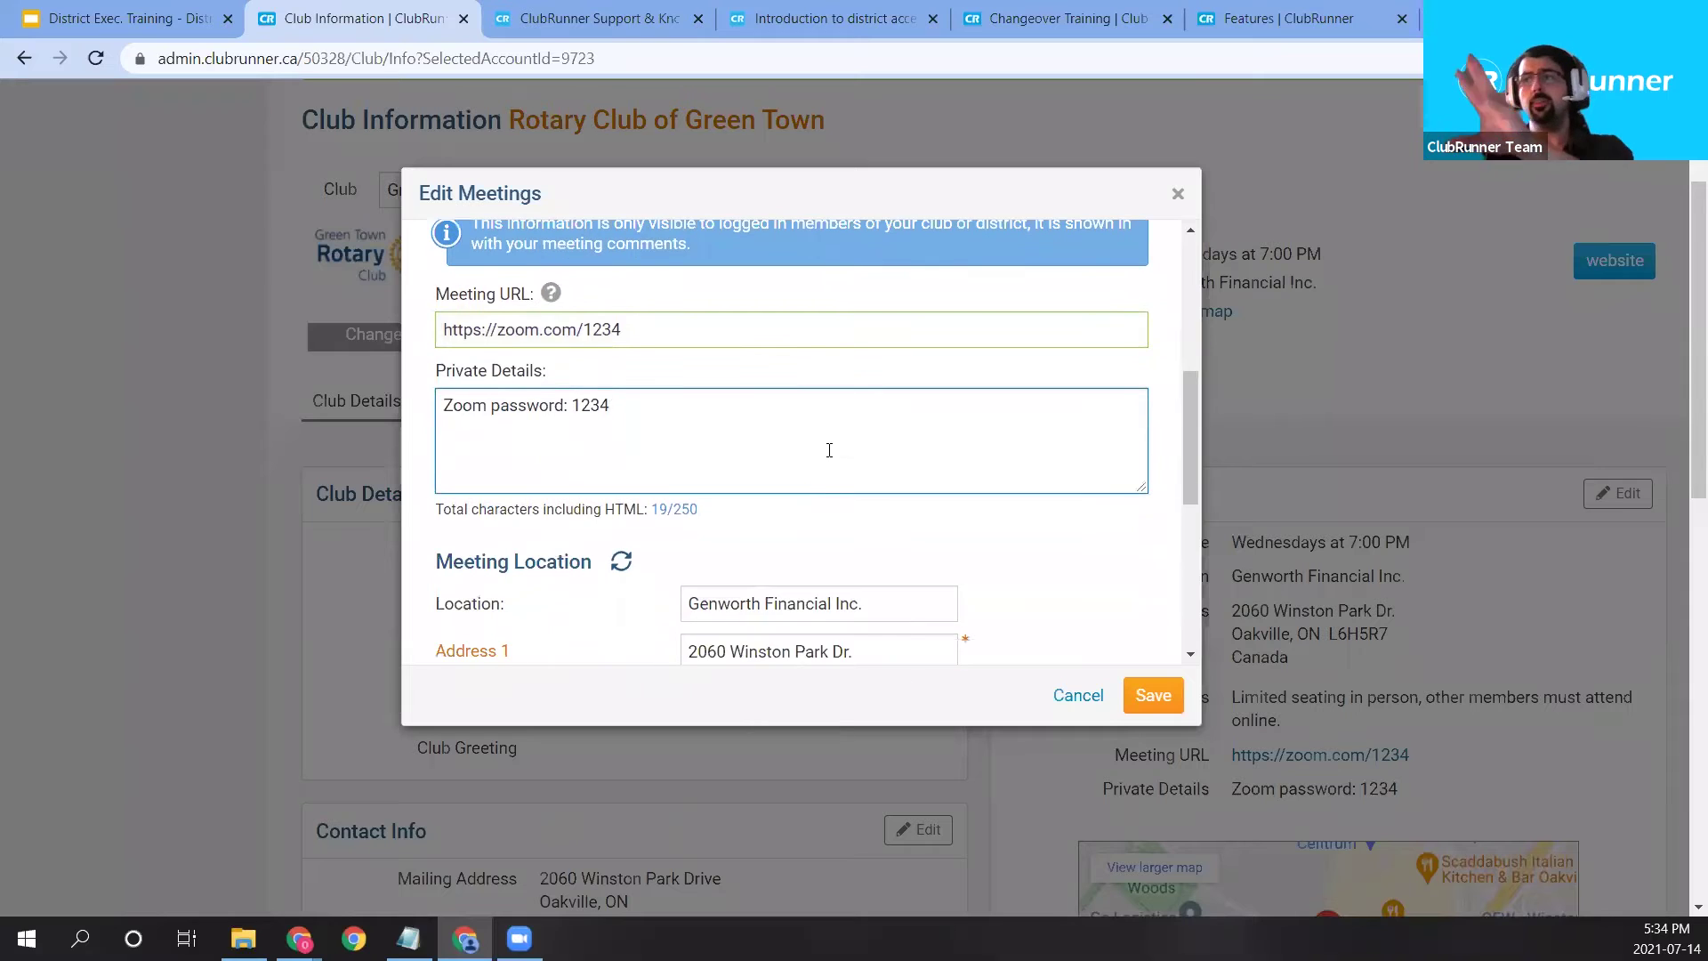
{"action": "scroll", "coordinate": [836, 438], "scroll_direction": "down", "scroll_amount": 1}
{"action": "left_click_drag", "start_coordinate": [434, 459], "coordinate": [856, 459]}
{"action": "scroll", "coordinate": [898, 454], "scroll_direction": "down", "scroll_amount": 1}
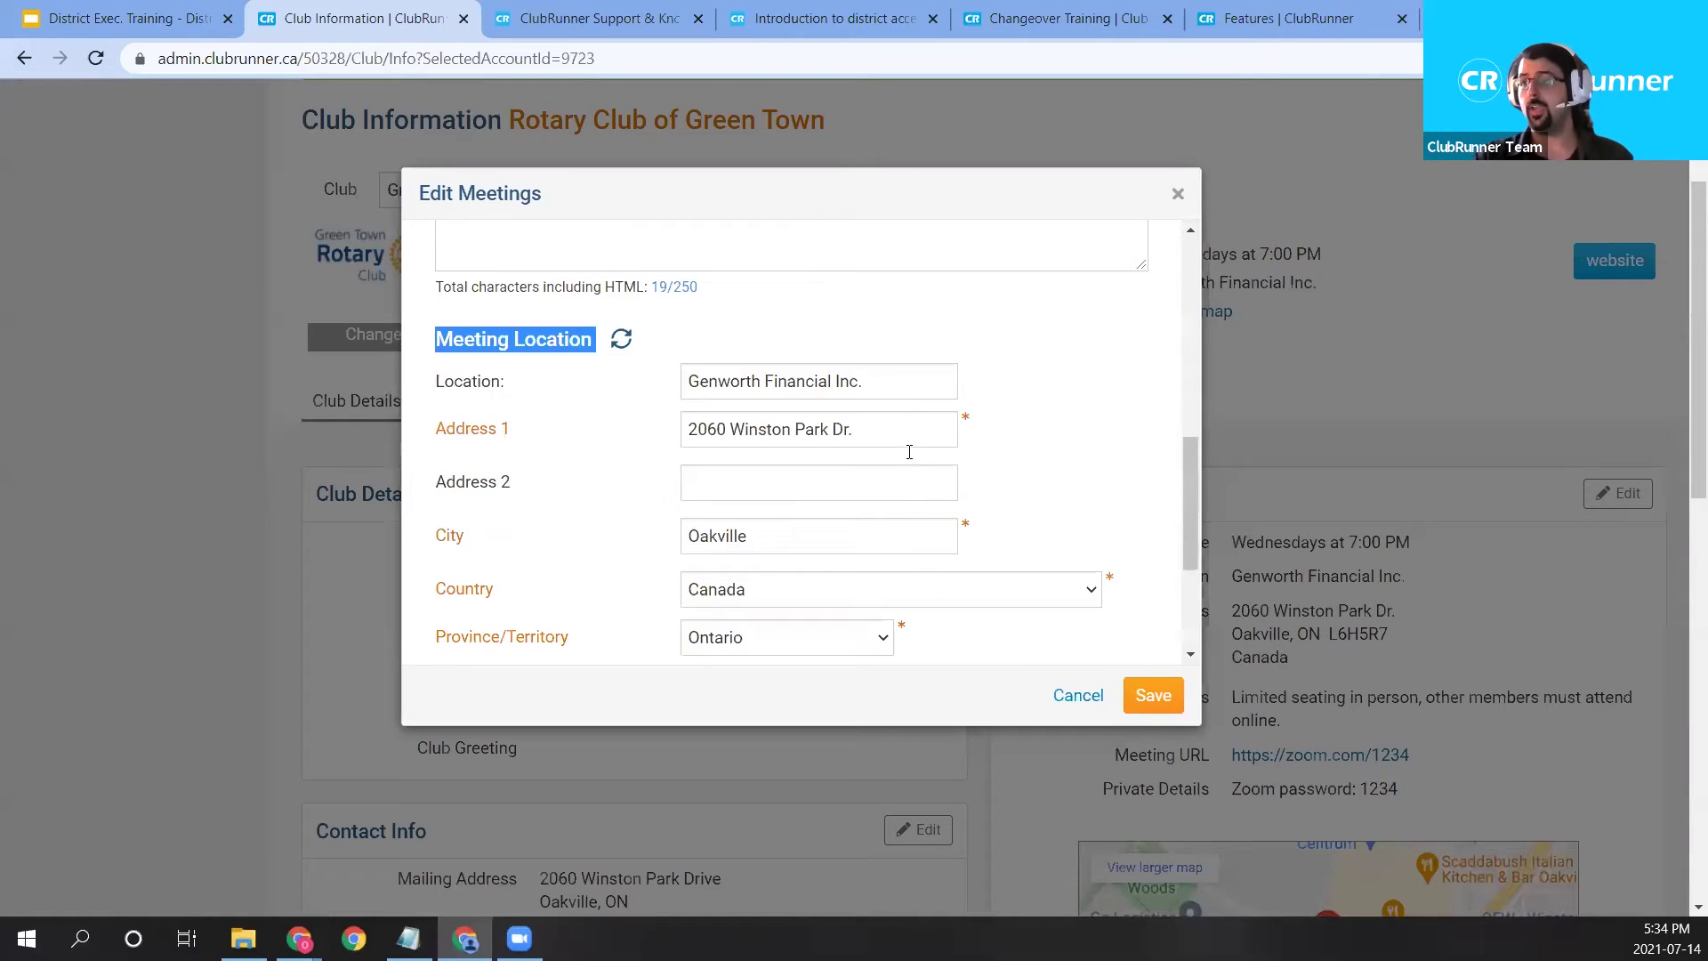
{"action": "scroll", "coordinate": [871, 398], "scroll_direction": "down", "scroll_amount": 2}
{"action": "scroll", "coordinate": [800, 384], "scroll_direction": "up", "scroll_amount": 2}
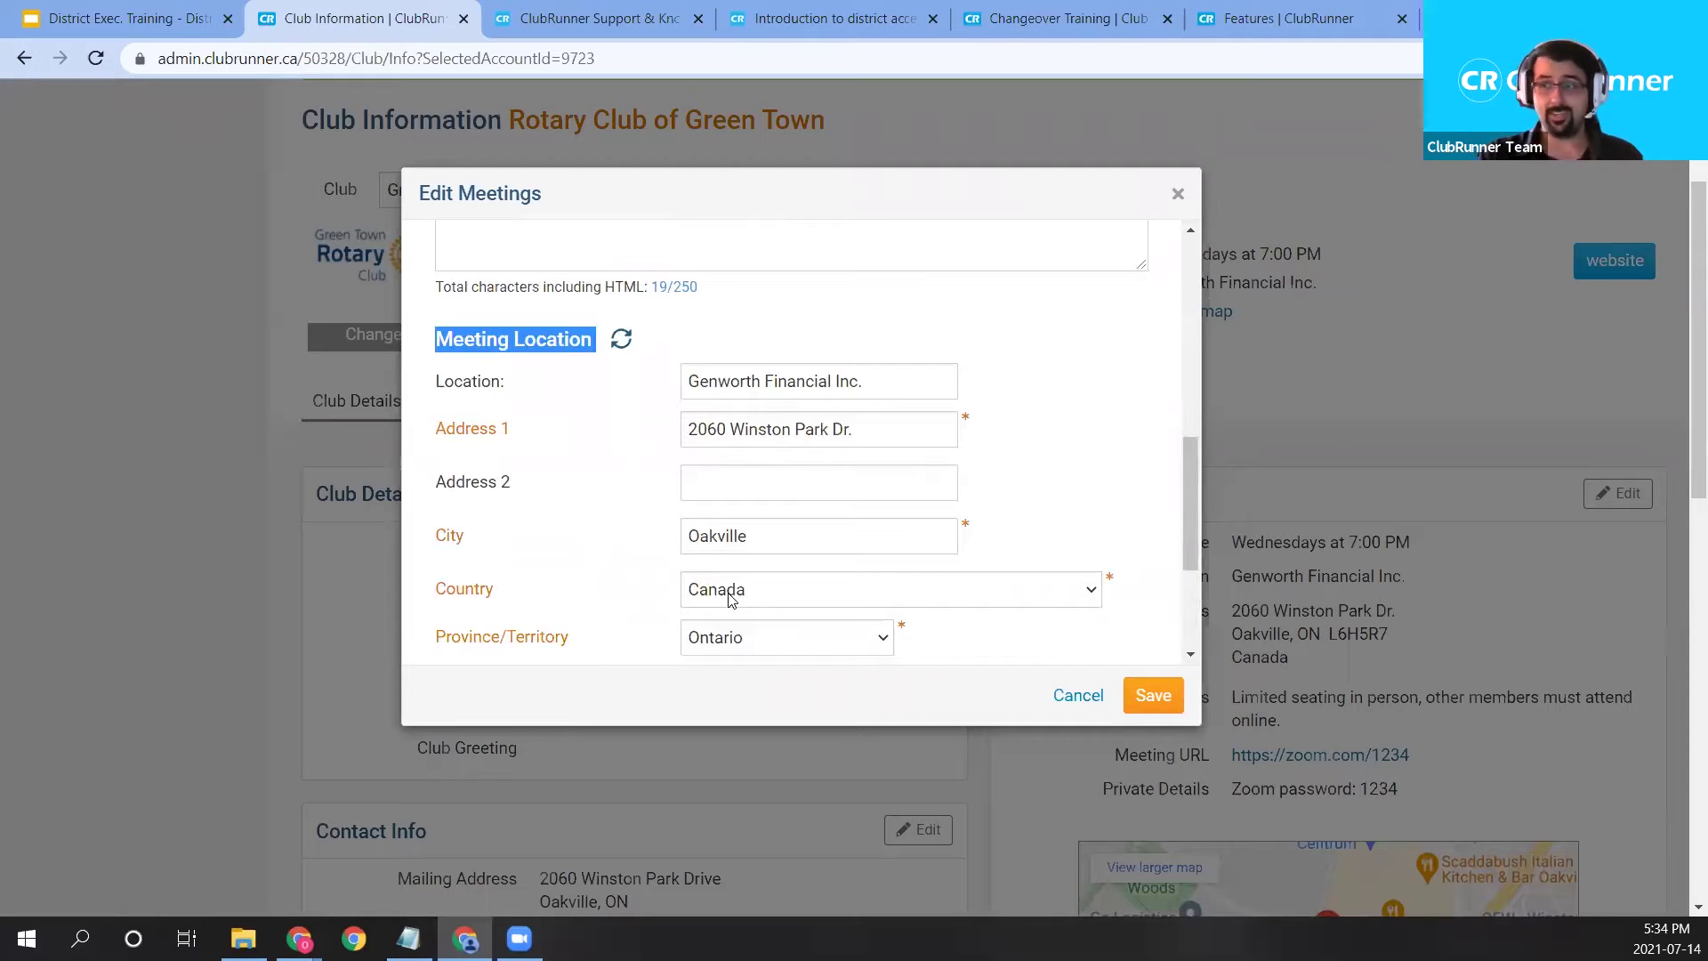
{"action": "scroll", "coordinate": [925, 552], "scroll_direction": "down", "scroll_amount": 1}
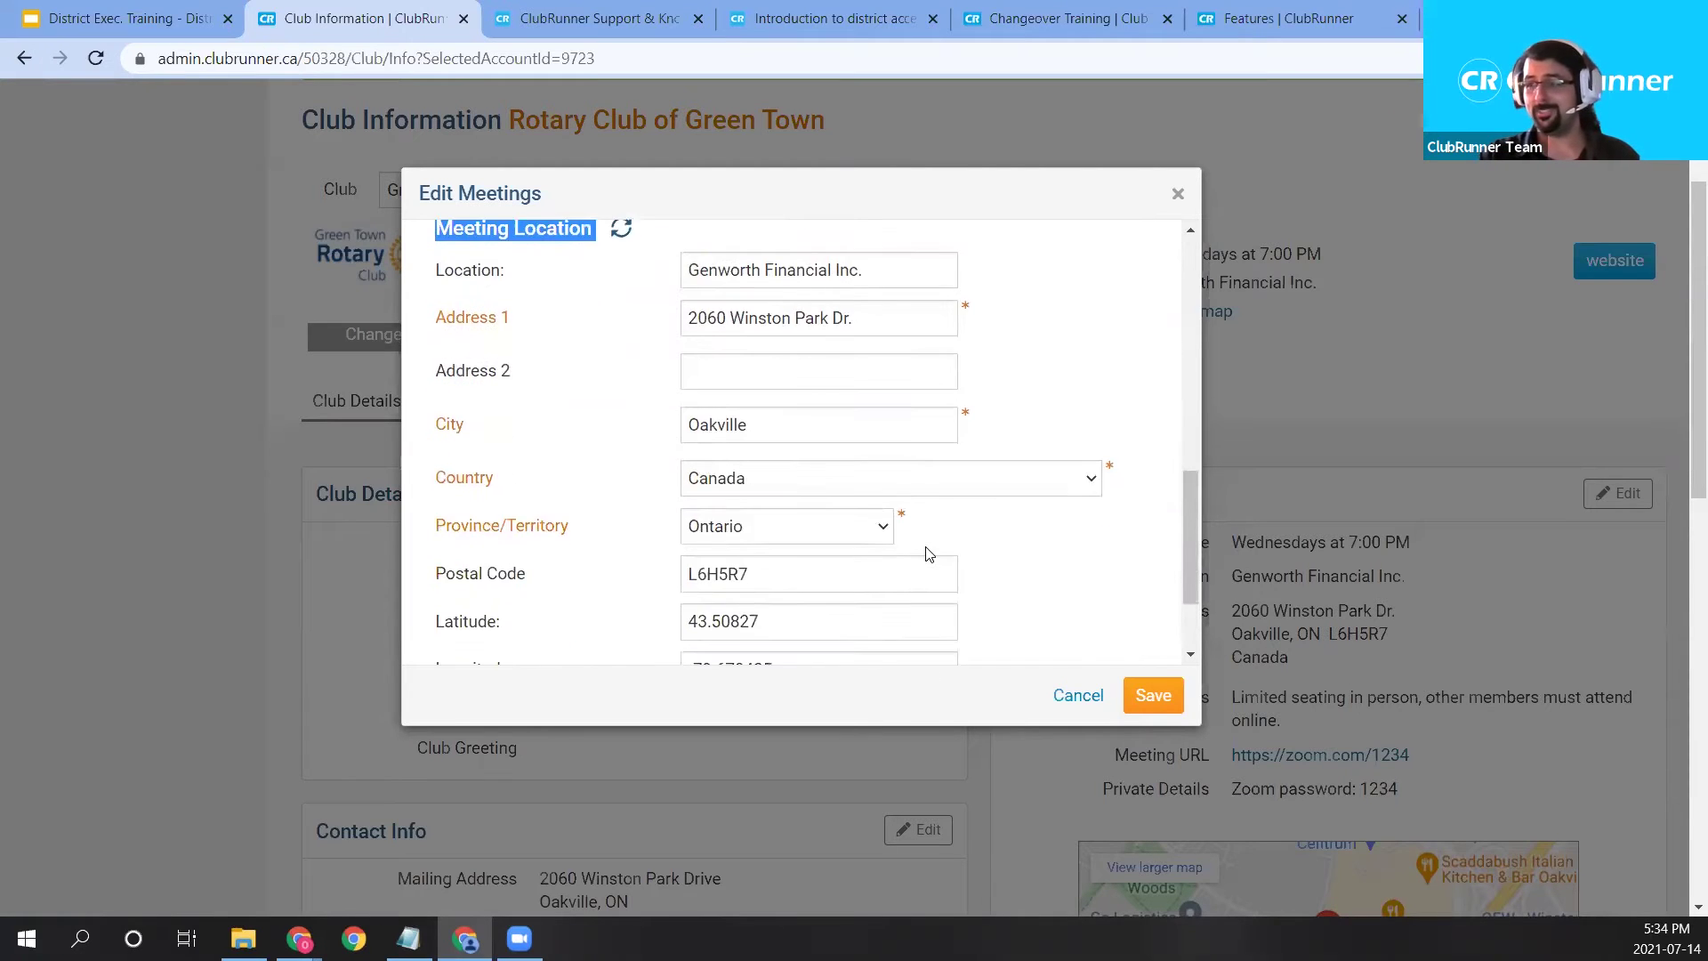
{"action": "scroll", "coordinate": [930, 554], "scroll_direction": "down", "scroll_amount": 1}
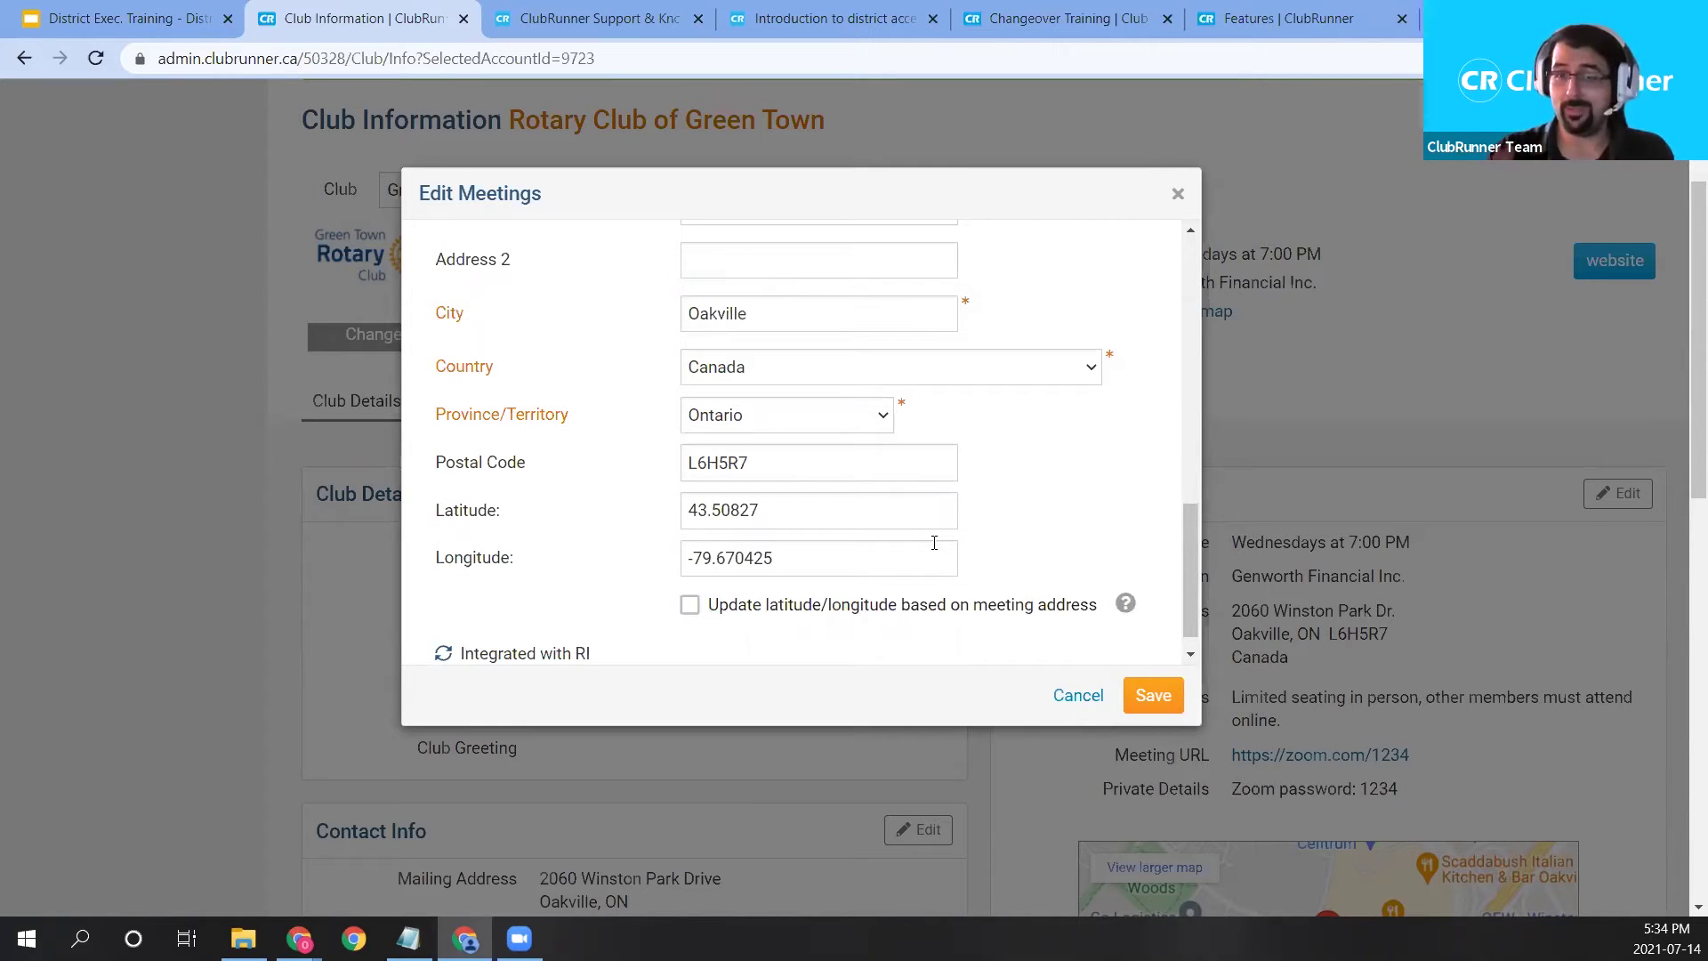
{"action": "scroll", "coordinate": [898, 454], "scroll_direction": "up", "scroll_amount": 1}
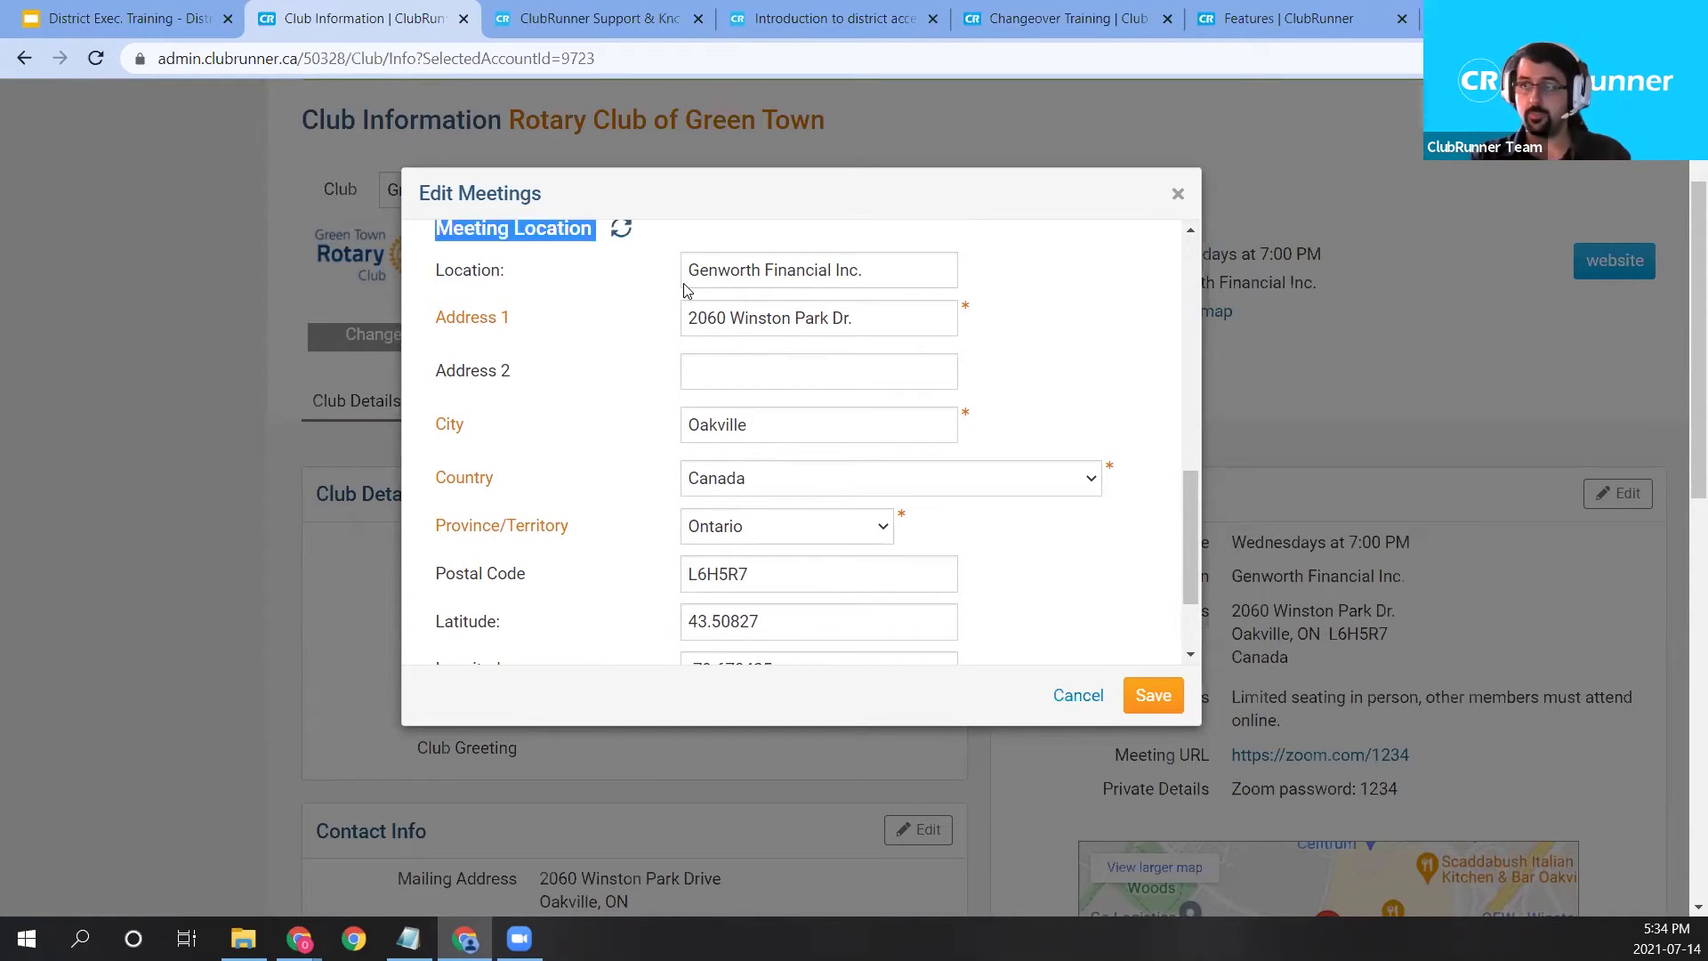
{"action": "left_click_drag", "start_coordinate": [438, 271], "coordinate": [652, 534]}
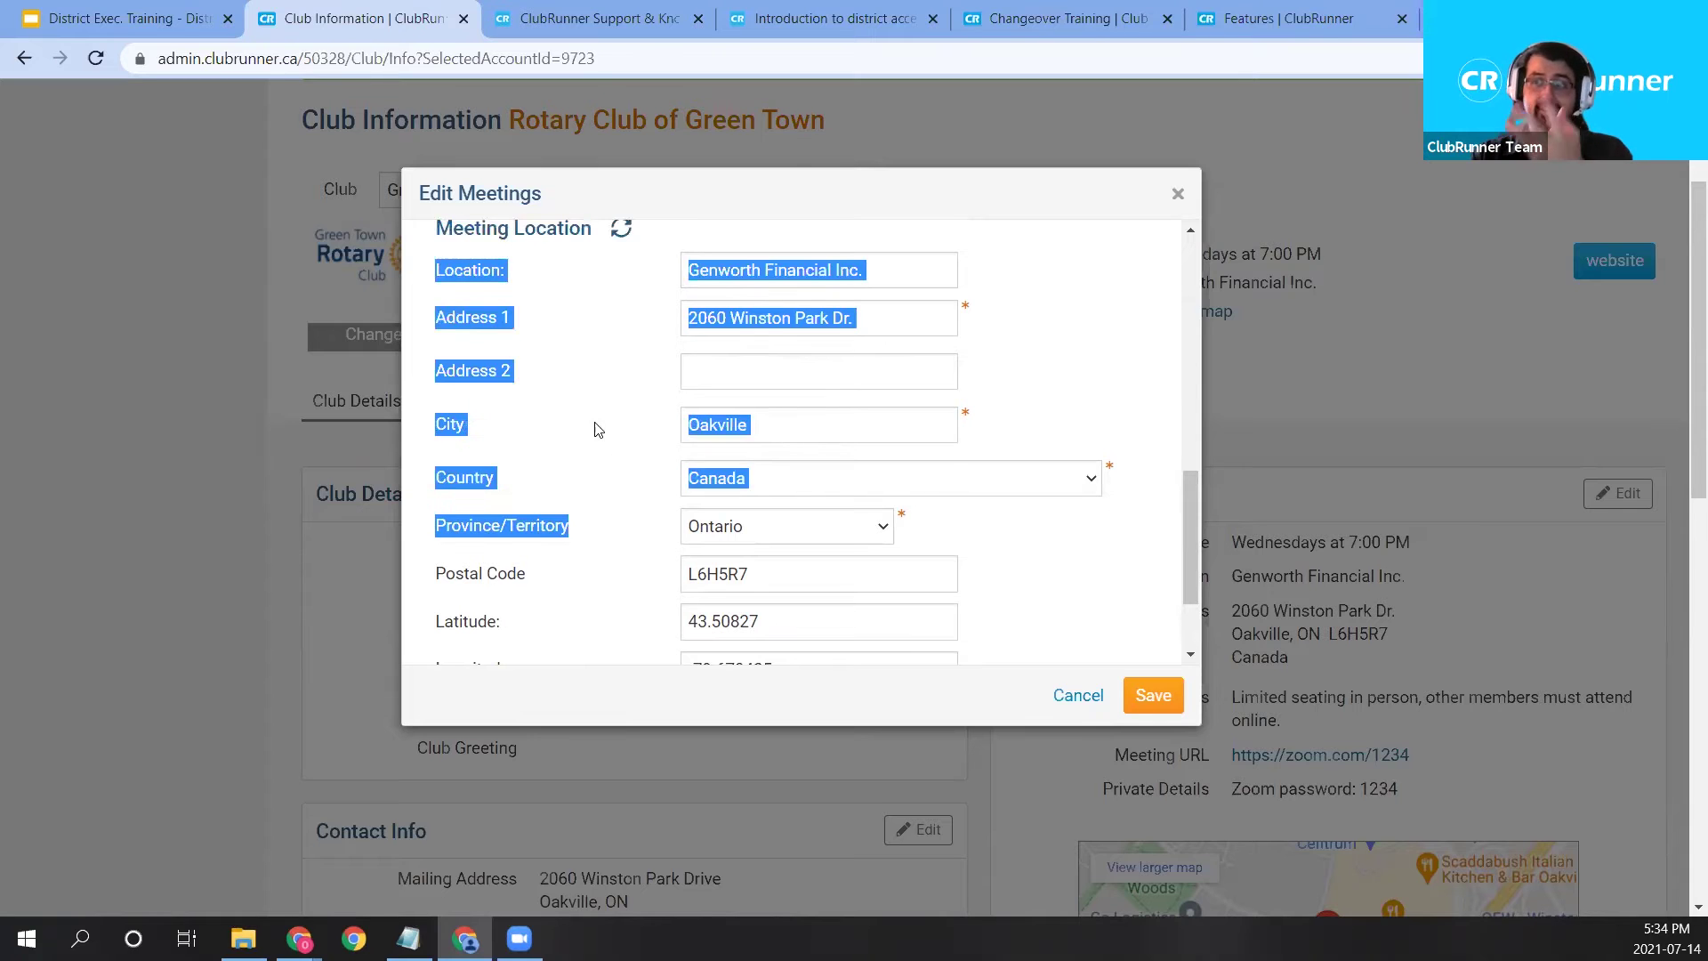
{"action": "scroll", "coordinate": [558, 525], "scroll_direction": "down", "scroll_amount": 1}
{"action": "left_click", "coordinate": [552, 466], "text": "shift"}
{"action": "left_click", "coordinate": [455, 322], "text": "shift"}
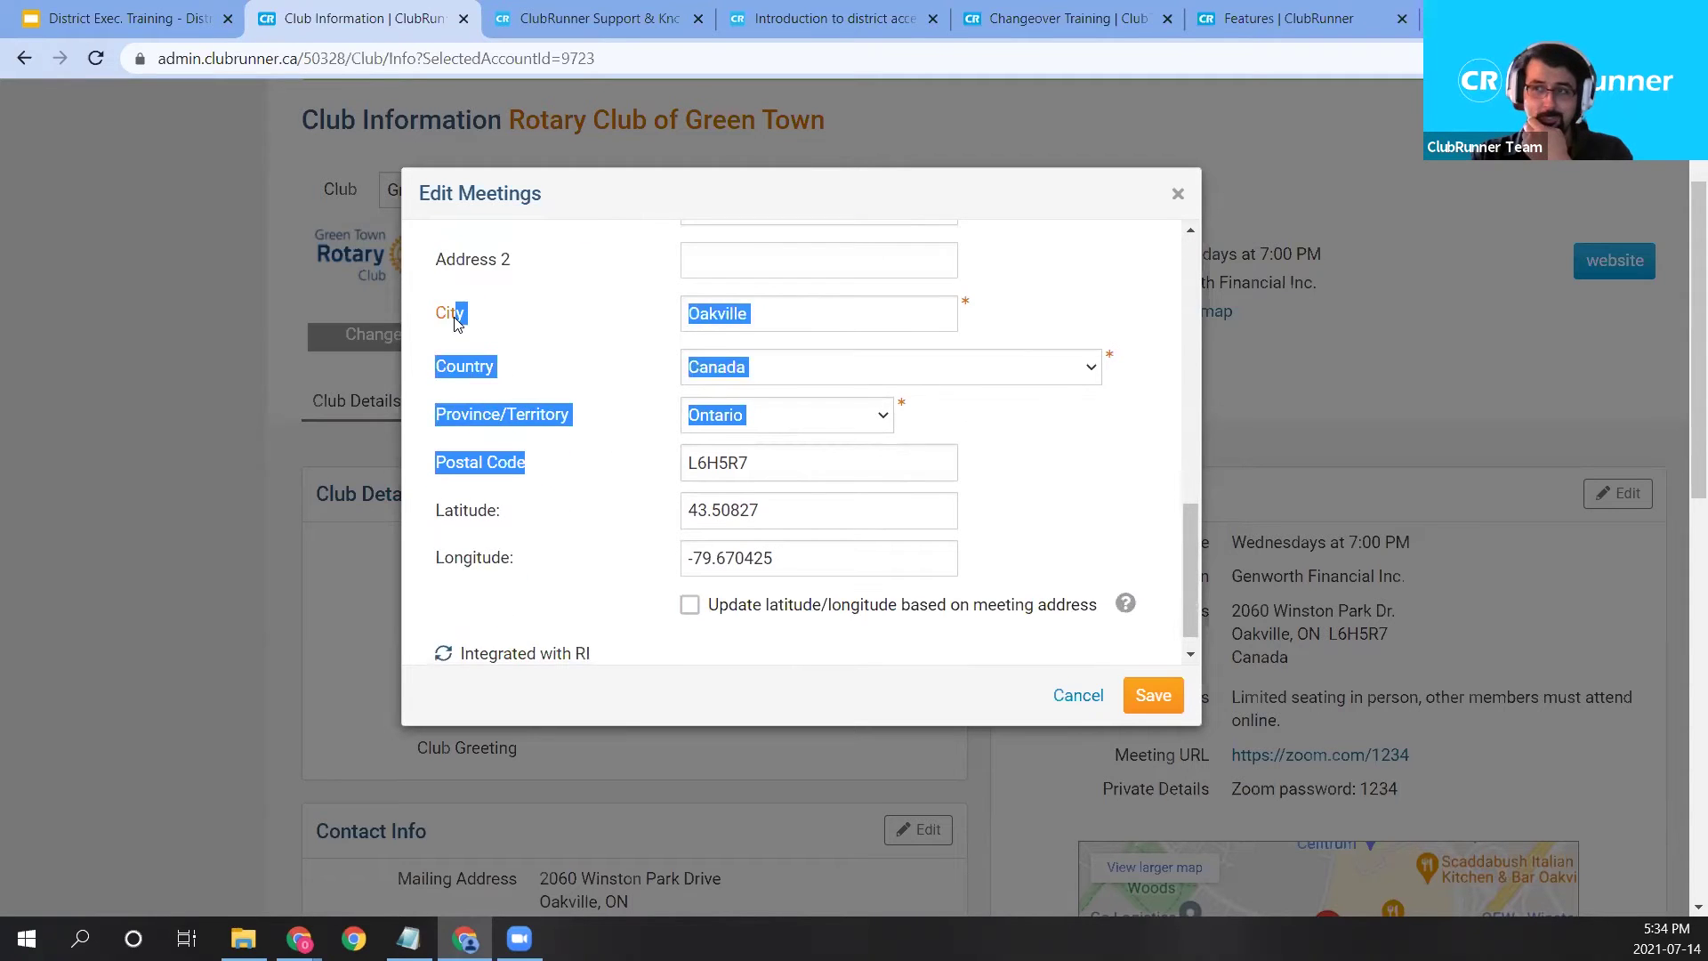
{"action": "scroll", "coordinate": [455, 322], "scroll_direction": "up", "scroll_amount": 1}
{"action": "left_click", "coordinate": [1075, 560]}
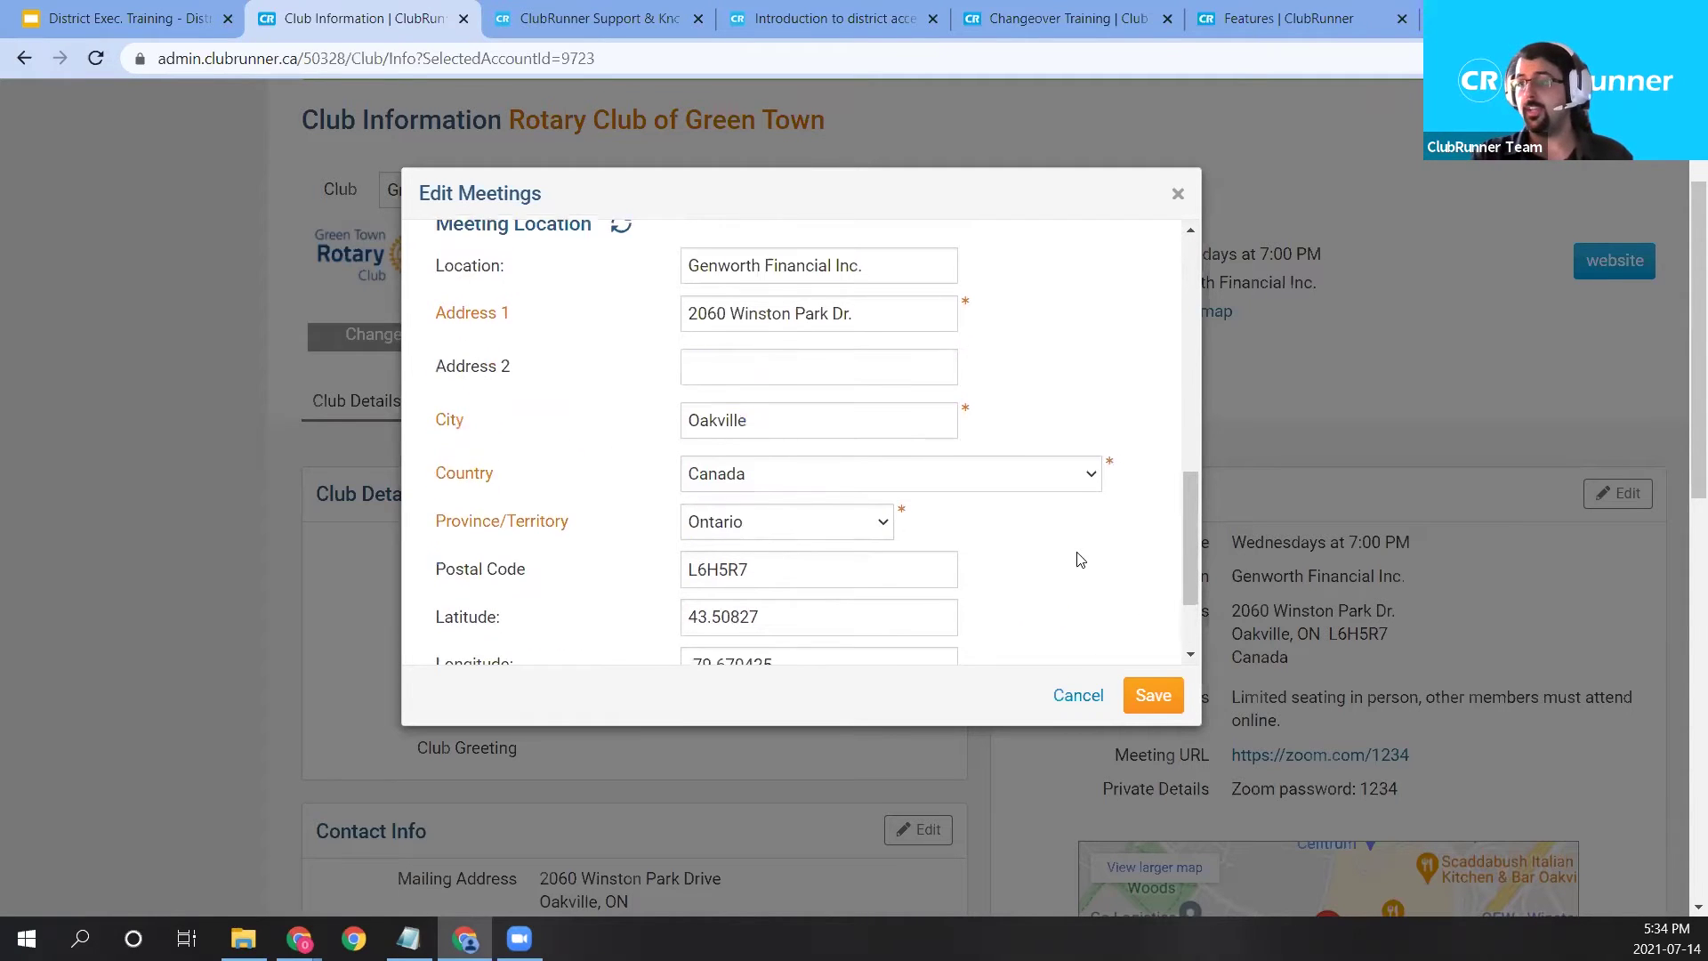
{"action": "scroll", "coordinate": [1080, 558], "scroll_direction": "down", "scroll_amount": 2}
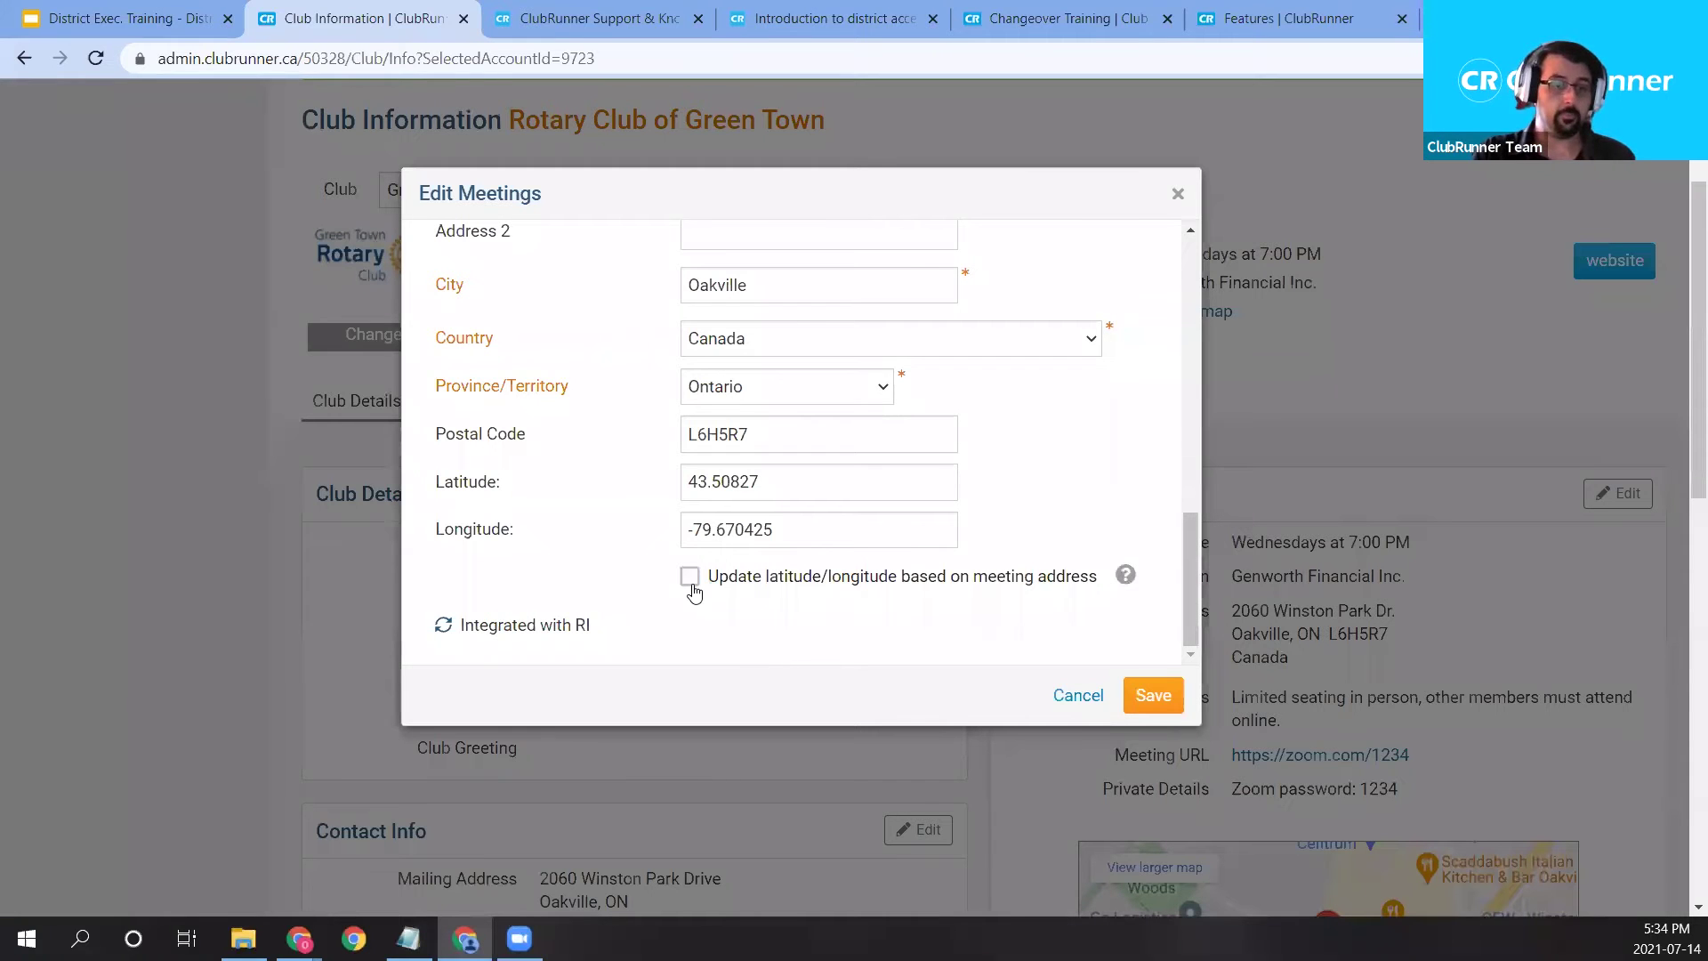
Delete the Latitude (43.50827) and Longitude values and save the meeting details.
{"action": "double_click", "coordinate": [792, 483]}
{"action": "left_click", "coordinate": [545, 544]}
{"action": "key", "text": "ctrl+a"}
{"action": "scroll", "coordinate": [1400, 589], "scroll_direction": "down", "scroll_amount": 1}
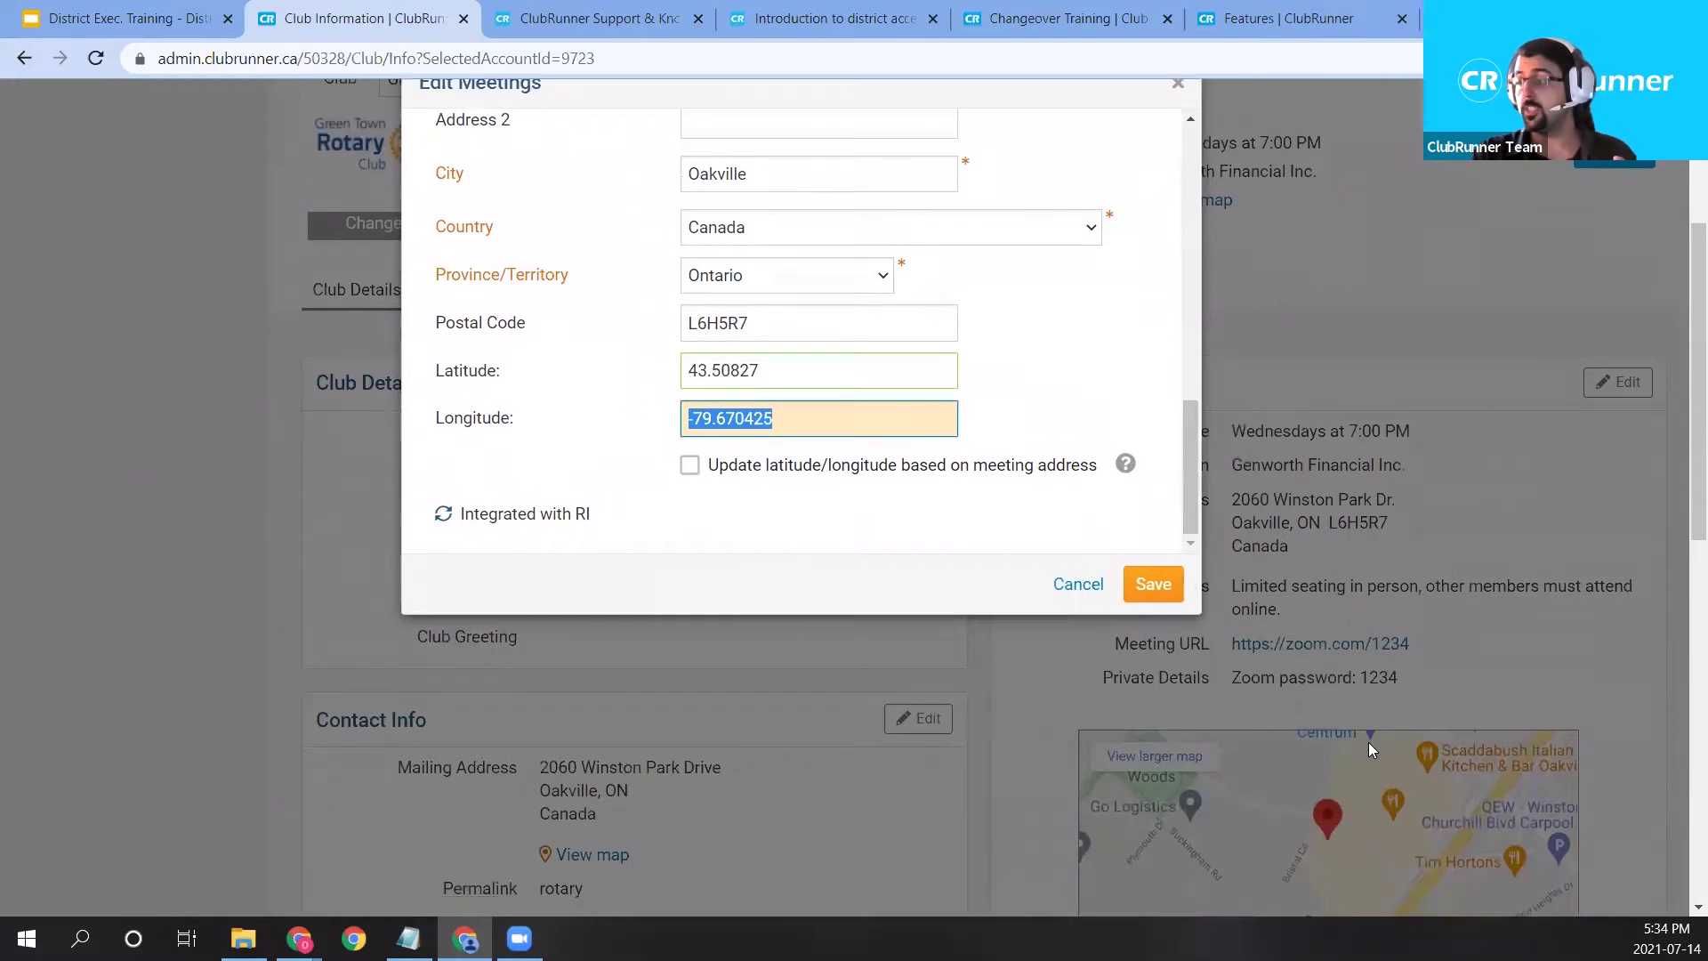
{"action": "scroll", "coordinate": [1297, 658], "scroll_direction": "down", "scroll_amount": 1}
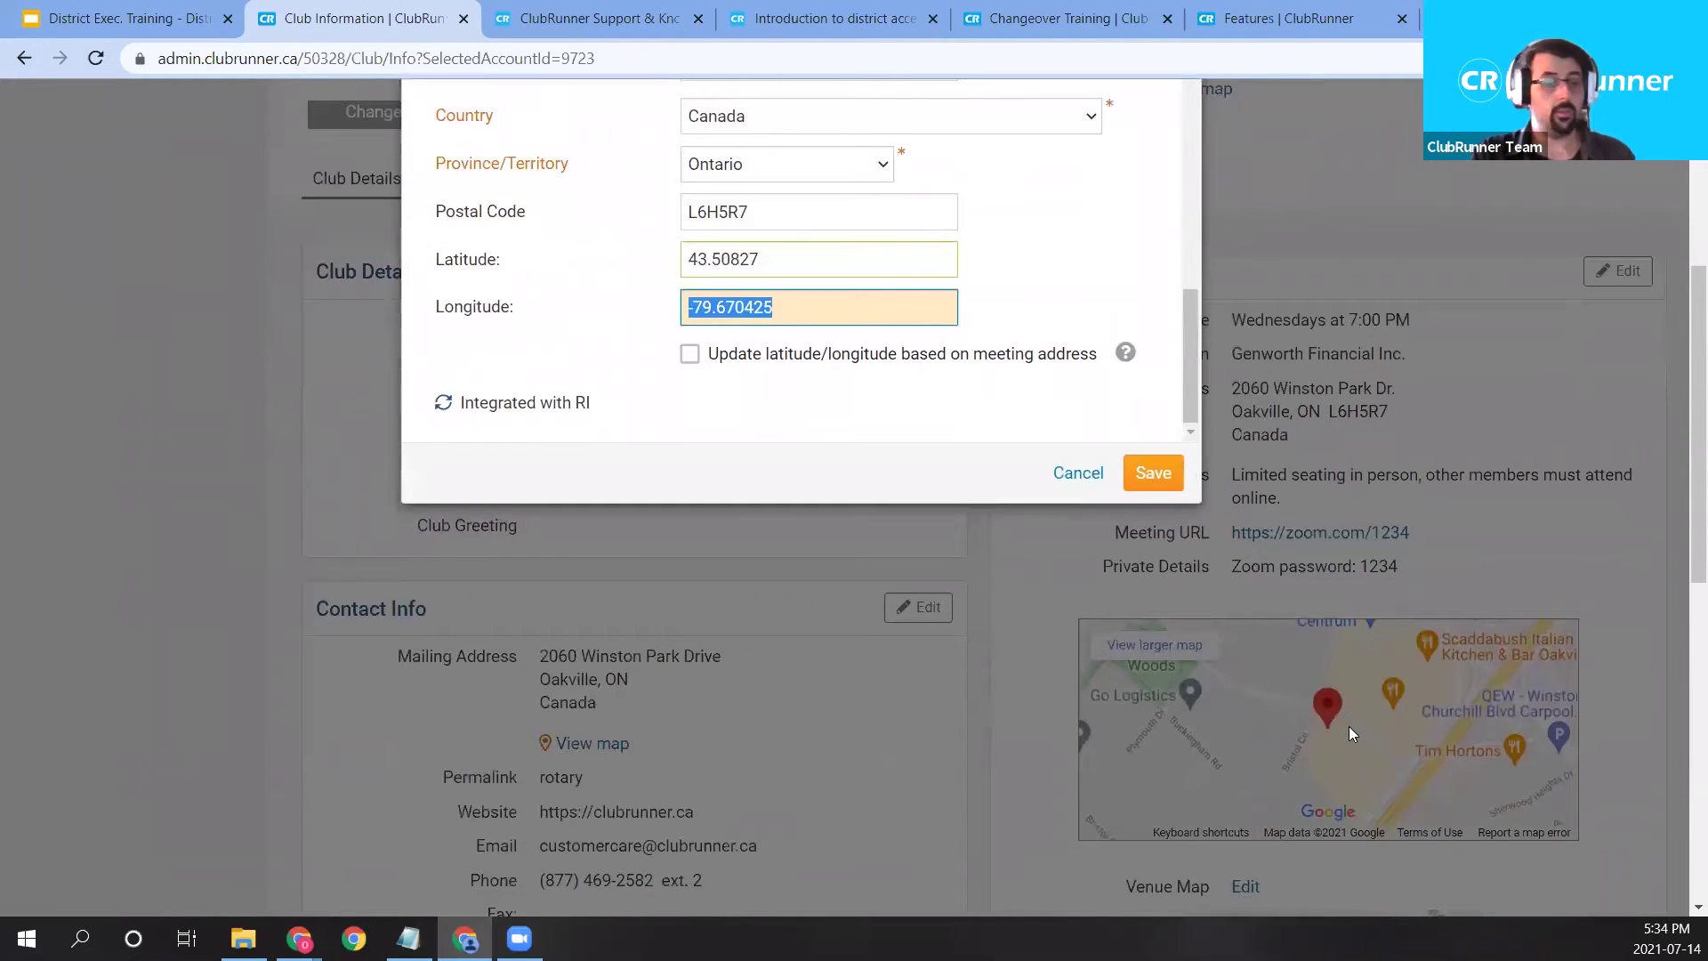
{"action": "scroll", "coordinate": [1313, 710], "scroll_direction": "up", "scroll_amount": 2}
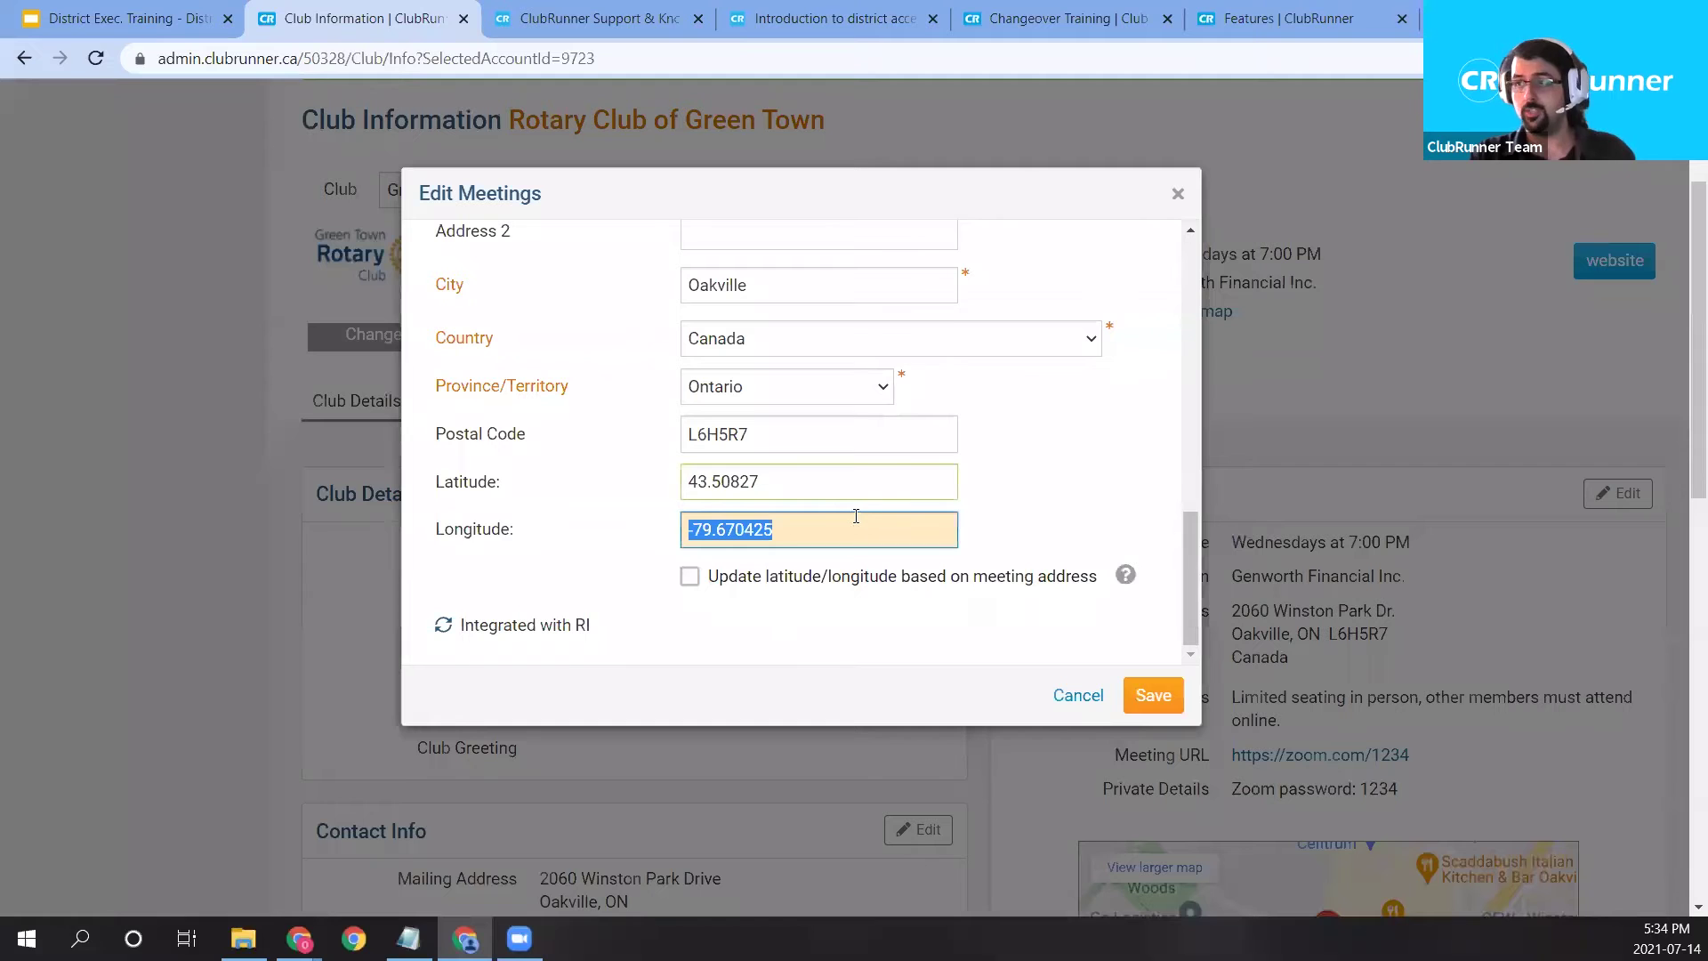
{"action": "double_click", "coordinate": [819, 483]}
{"action": "key", "text": "BackSpace"}
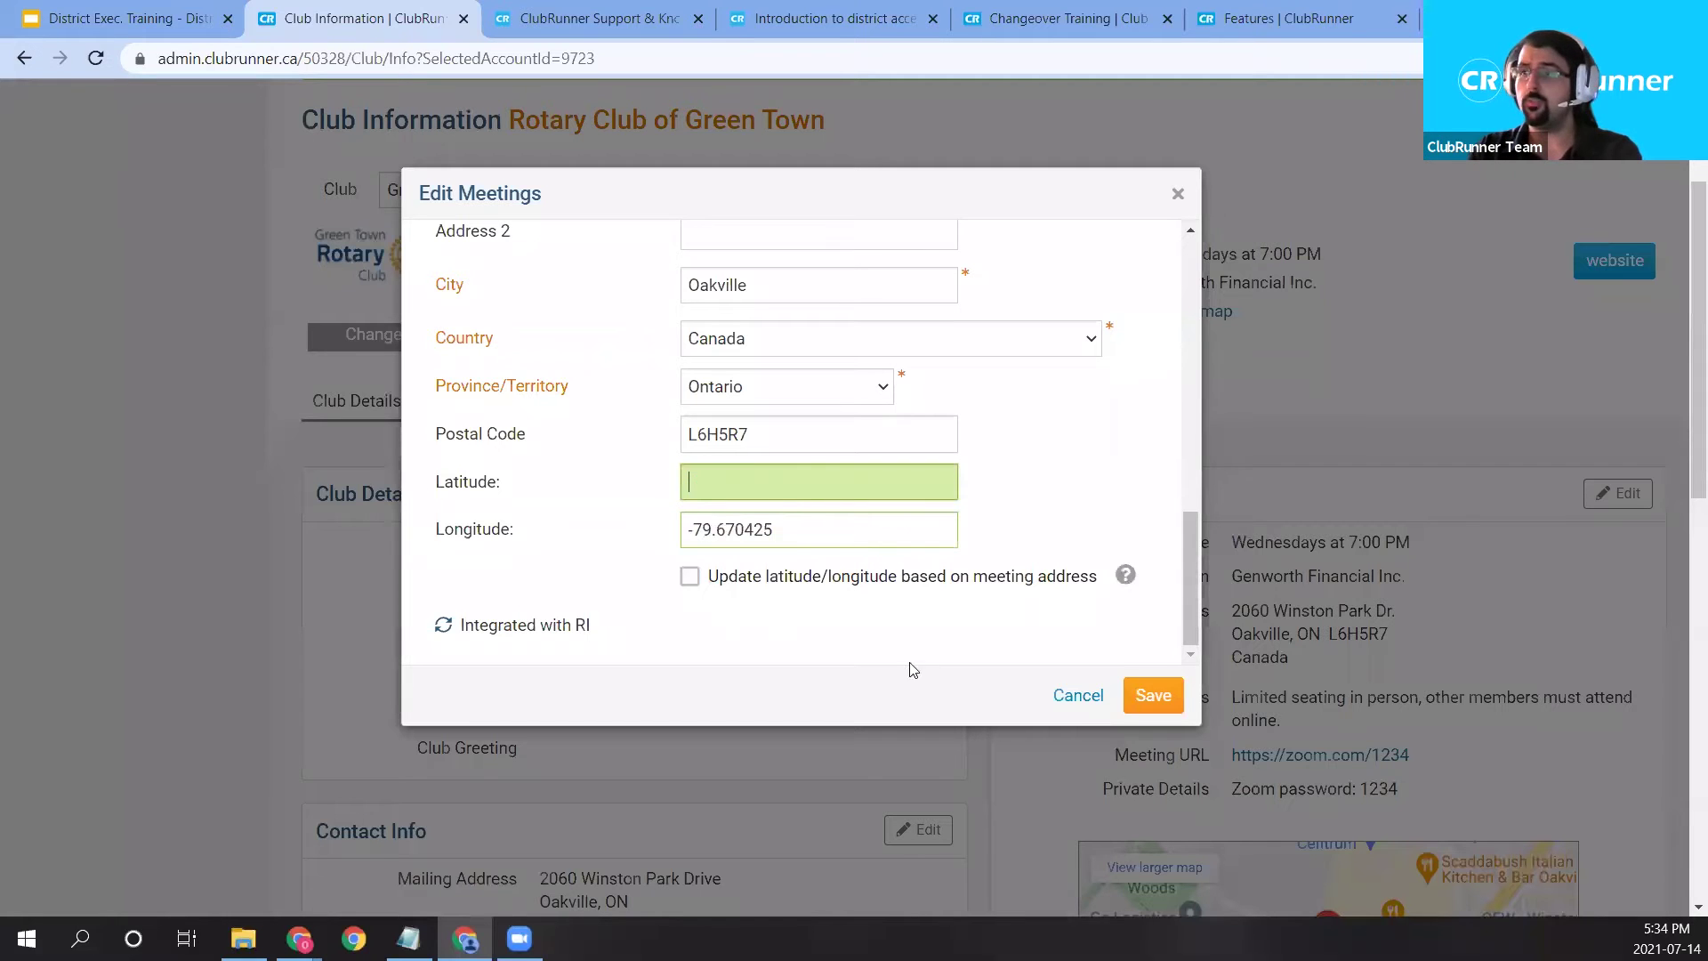
{"action": "triple_click", "coordinate": [877, 534]}
{"action": "key", "text": "BackSpace"}
{"action": "left_click", "coordinate": [1155, 701]}
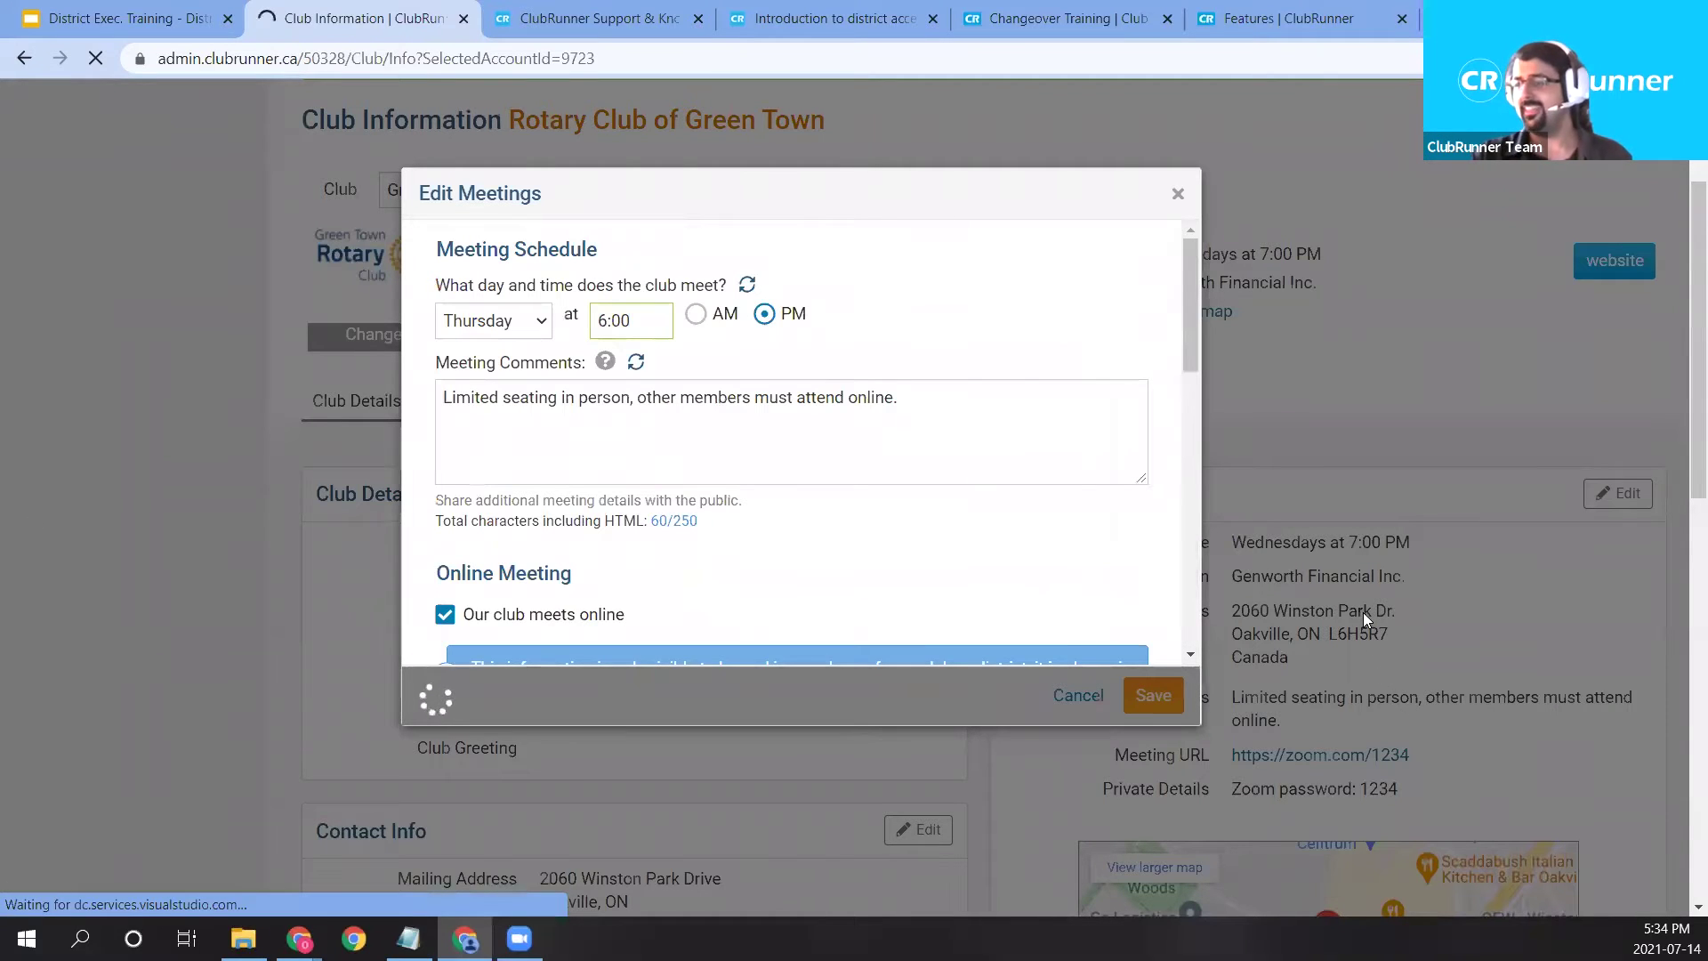
Review the saved Thursday 6:00 PM meeting and blank venue map, then reopen Meetings for editing.
{"action": "scroll", "coordinate": [1283, 774], "scroll_direction": "down", "scroll_amount": 5}
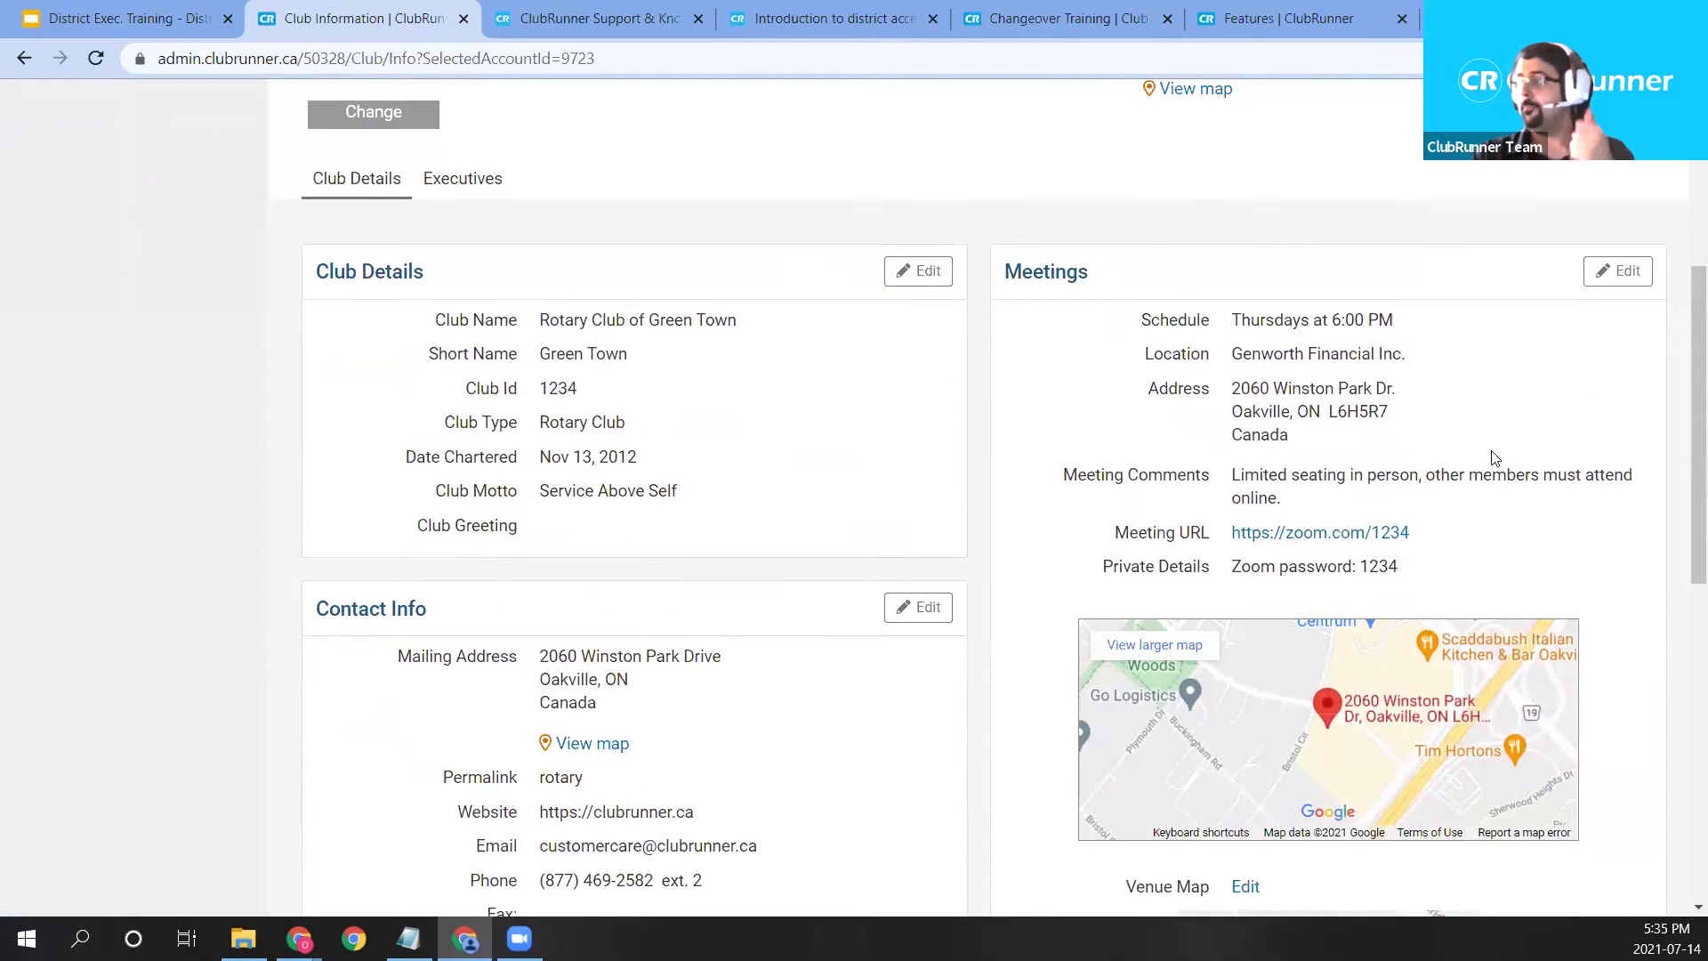
{"action": "scroll", "coordinate": [1490, 498], "scroll_direction": "down", "scroll_amount": 3}
{"action": "scroll", "coordinate": [1504, 605], "scroll_direction": "down", "scroll_amount": 3}
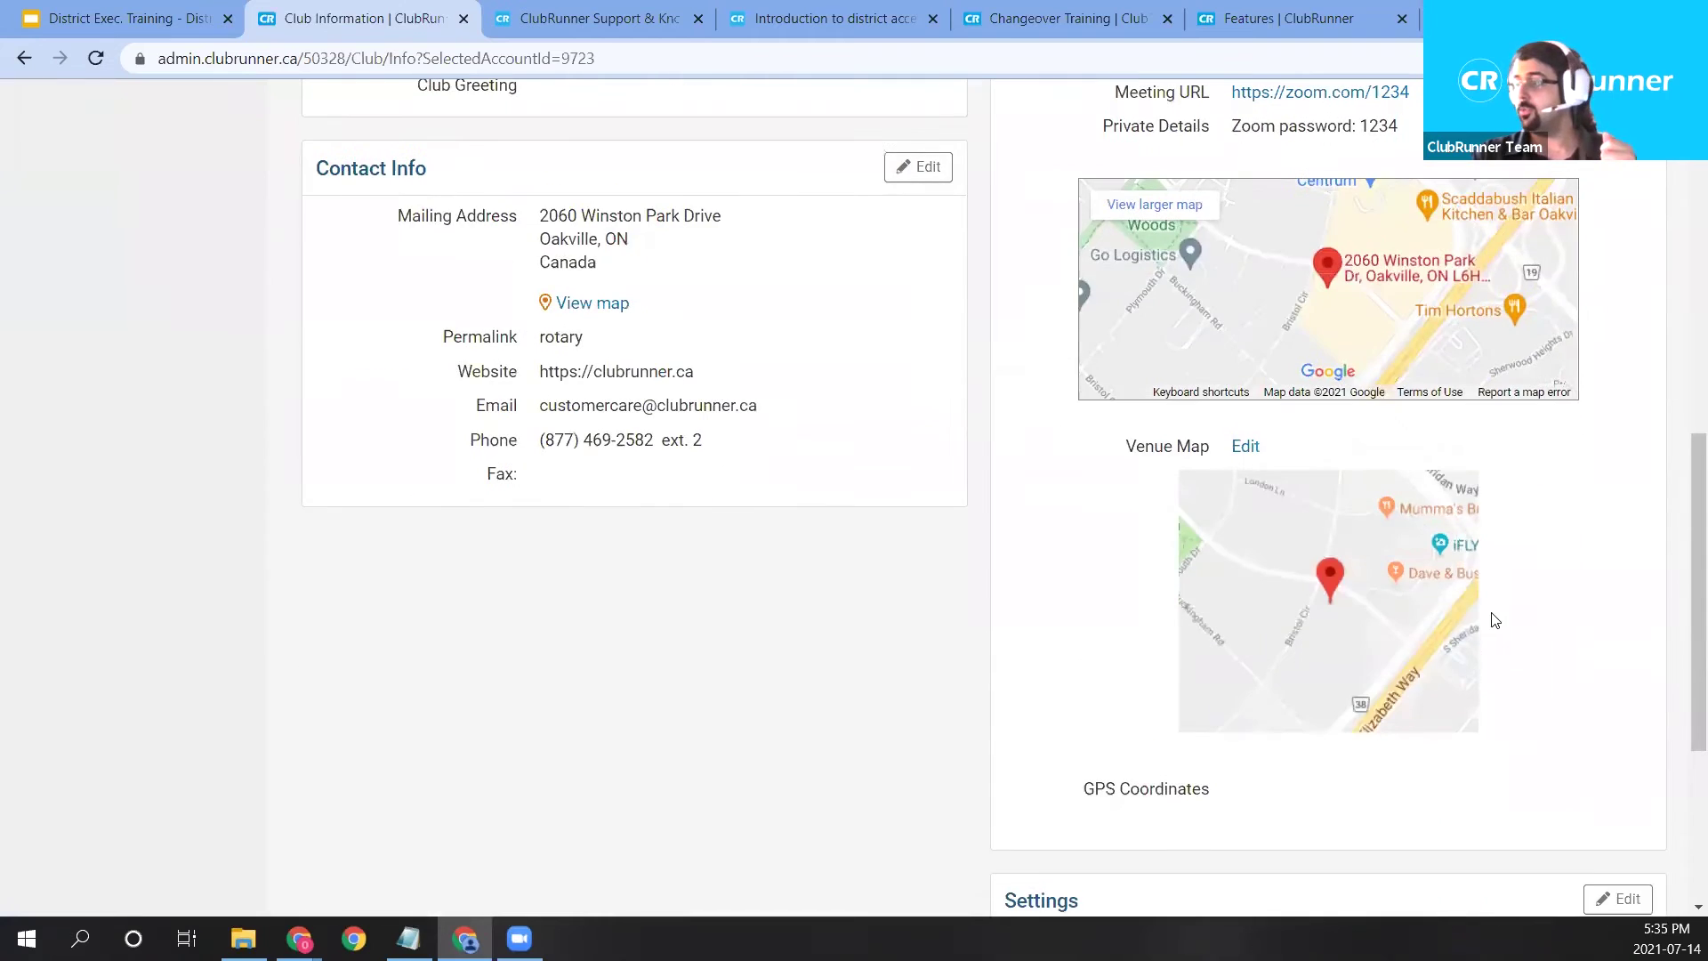
{"action": "scroll", "coordinate": [1523, 589], "scroll_direction": "up", "scroll_amount": 5}
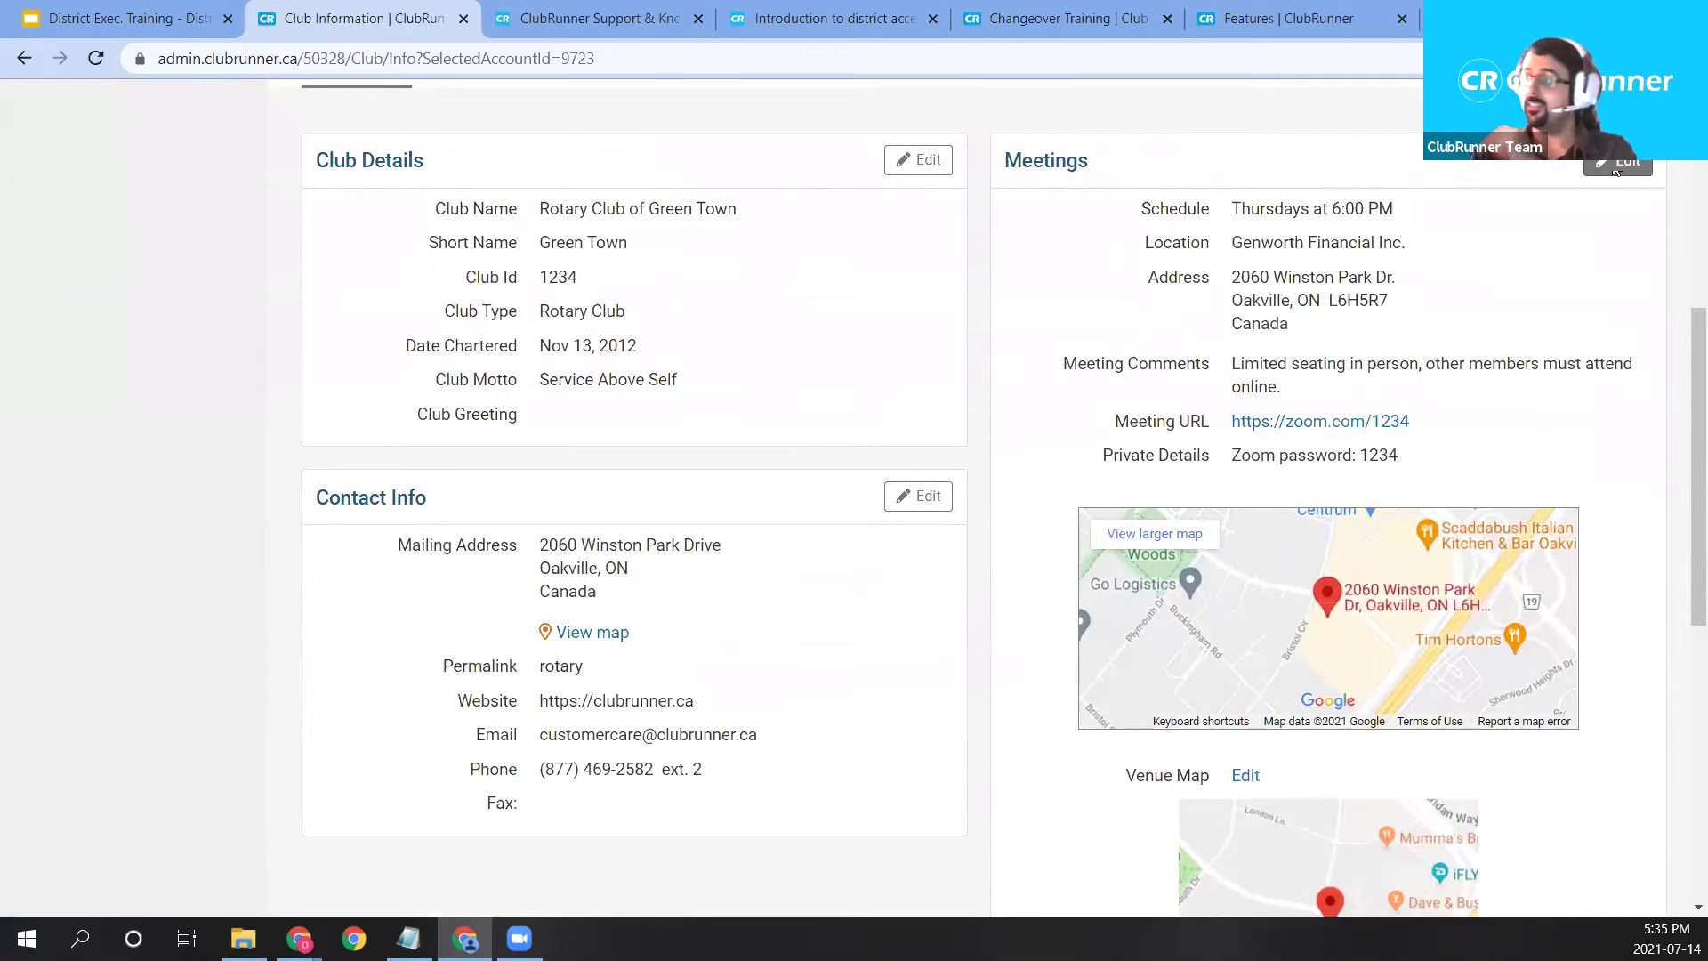
{"action": "left_click", "coordinate": [1621, 169]}
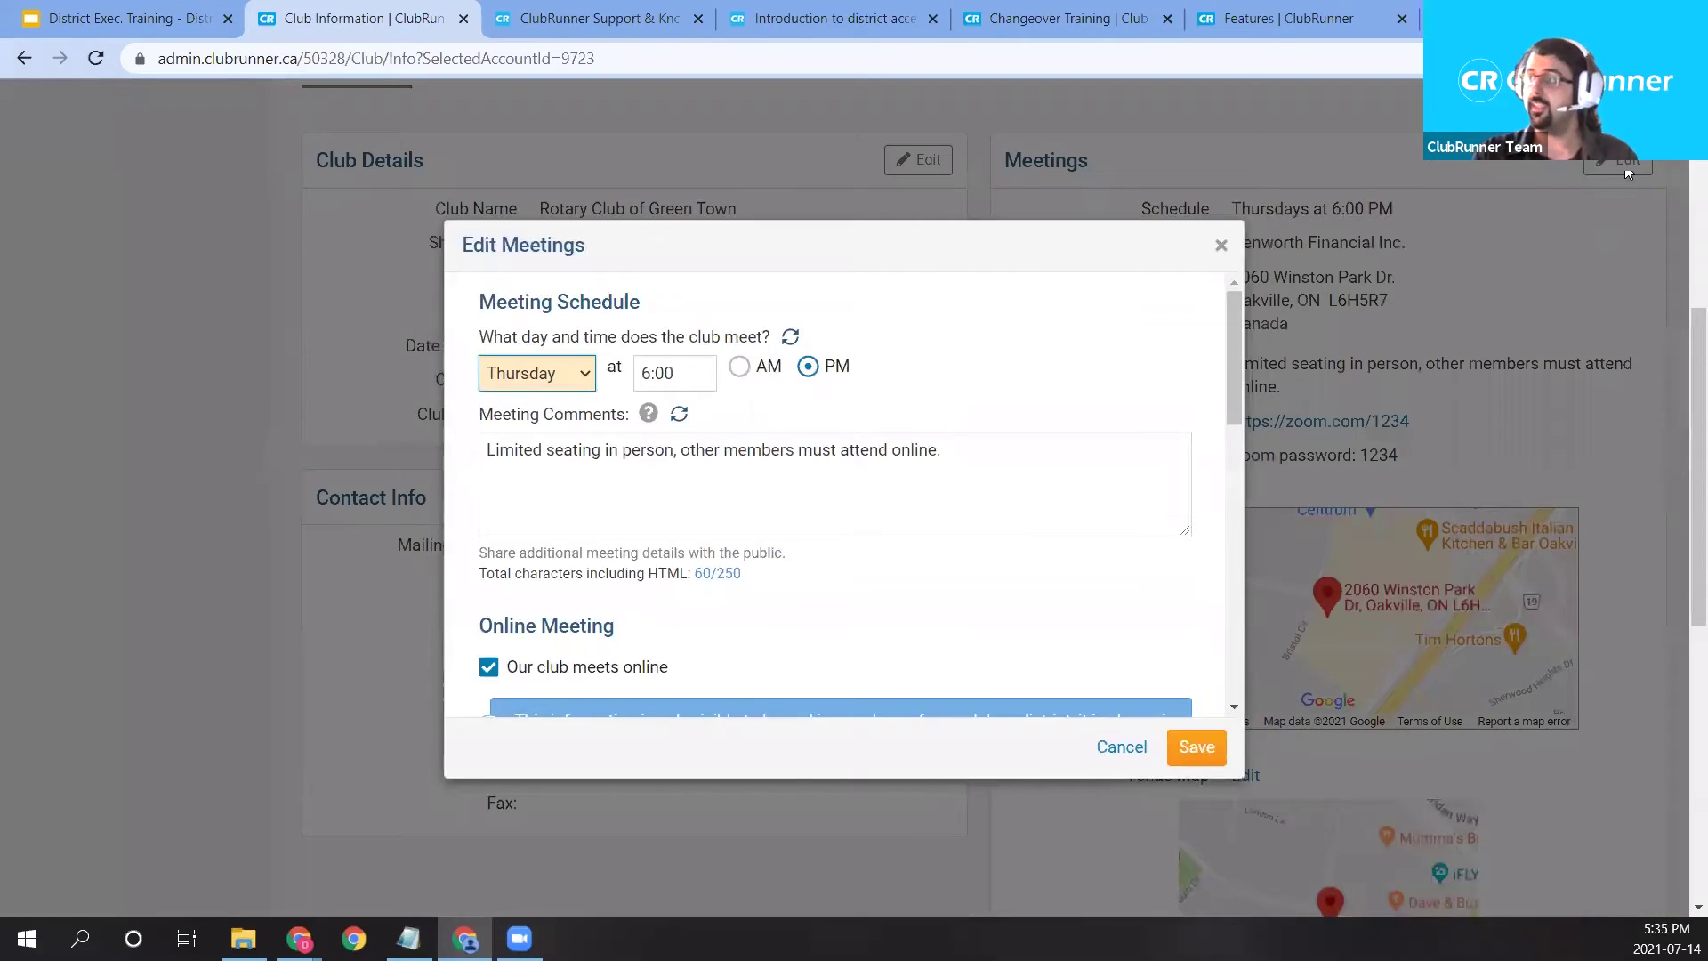
Tick 'Update latitude/longitude based on meeting address' and save the meetings.
{"action": "scroll", "coordinate": [770, 447], "scroll_direction": "down", "scroll_amount": 10}
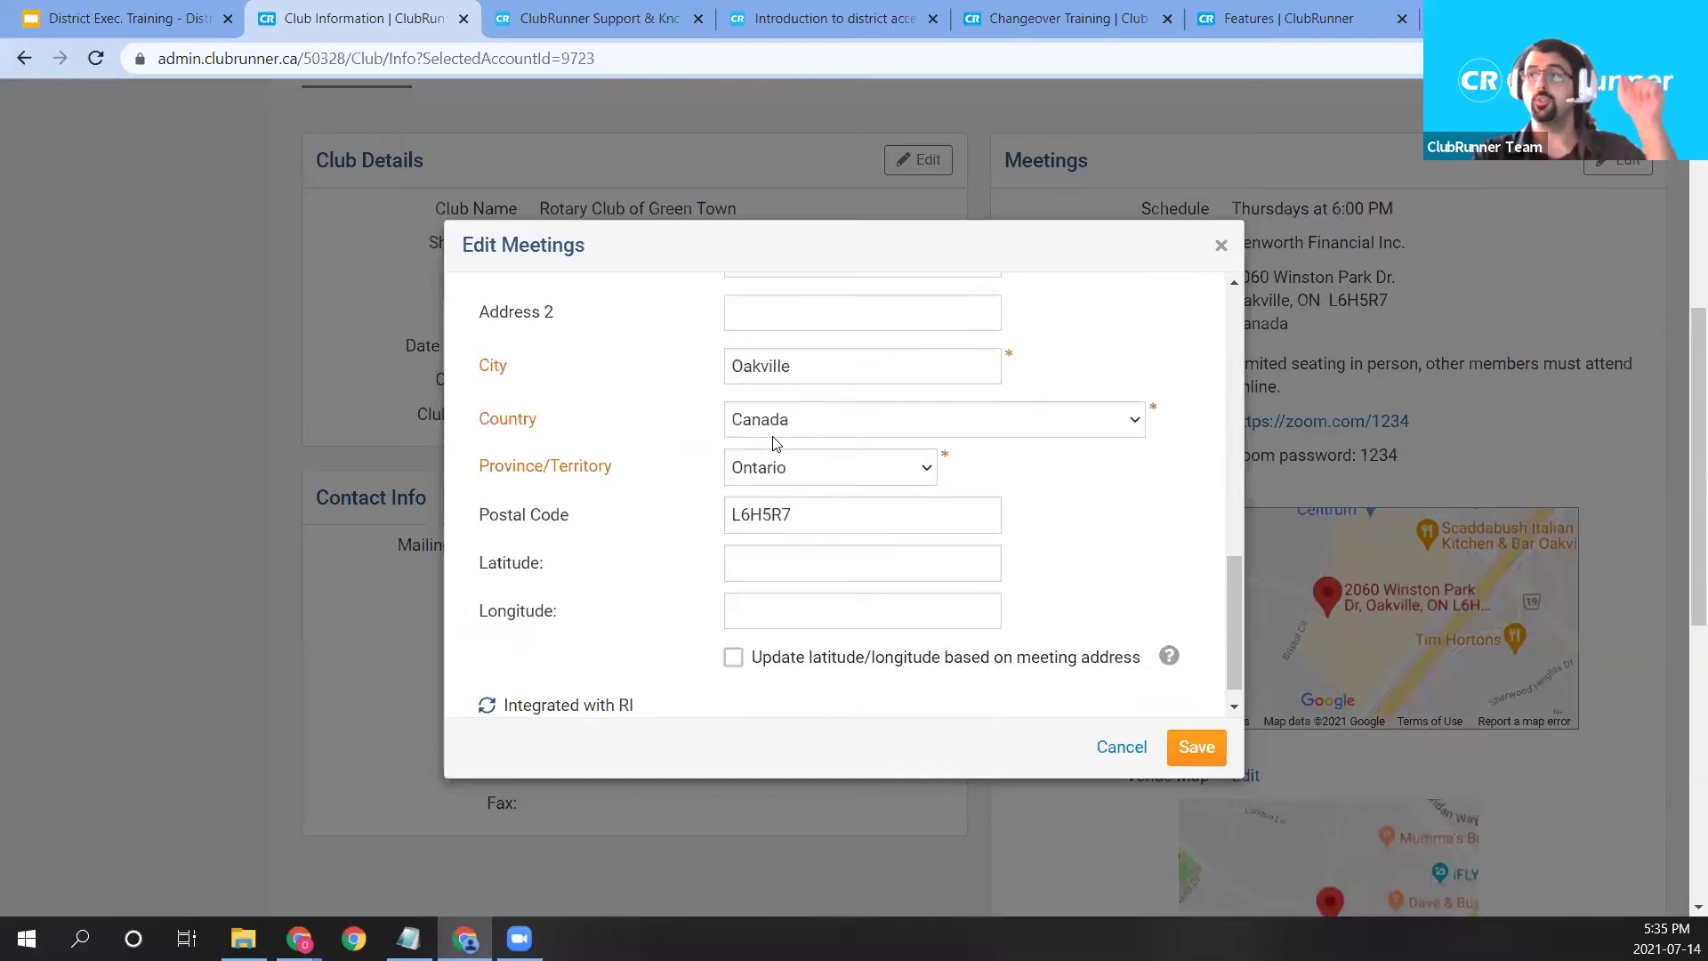
{"action": "scroll", "coordinate": [837, 373], "scroll_direction": "up", "scroll_amount": 2}
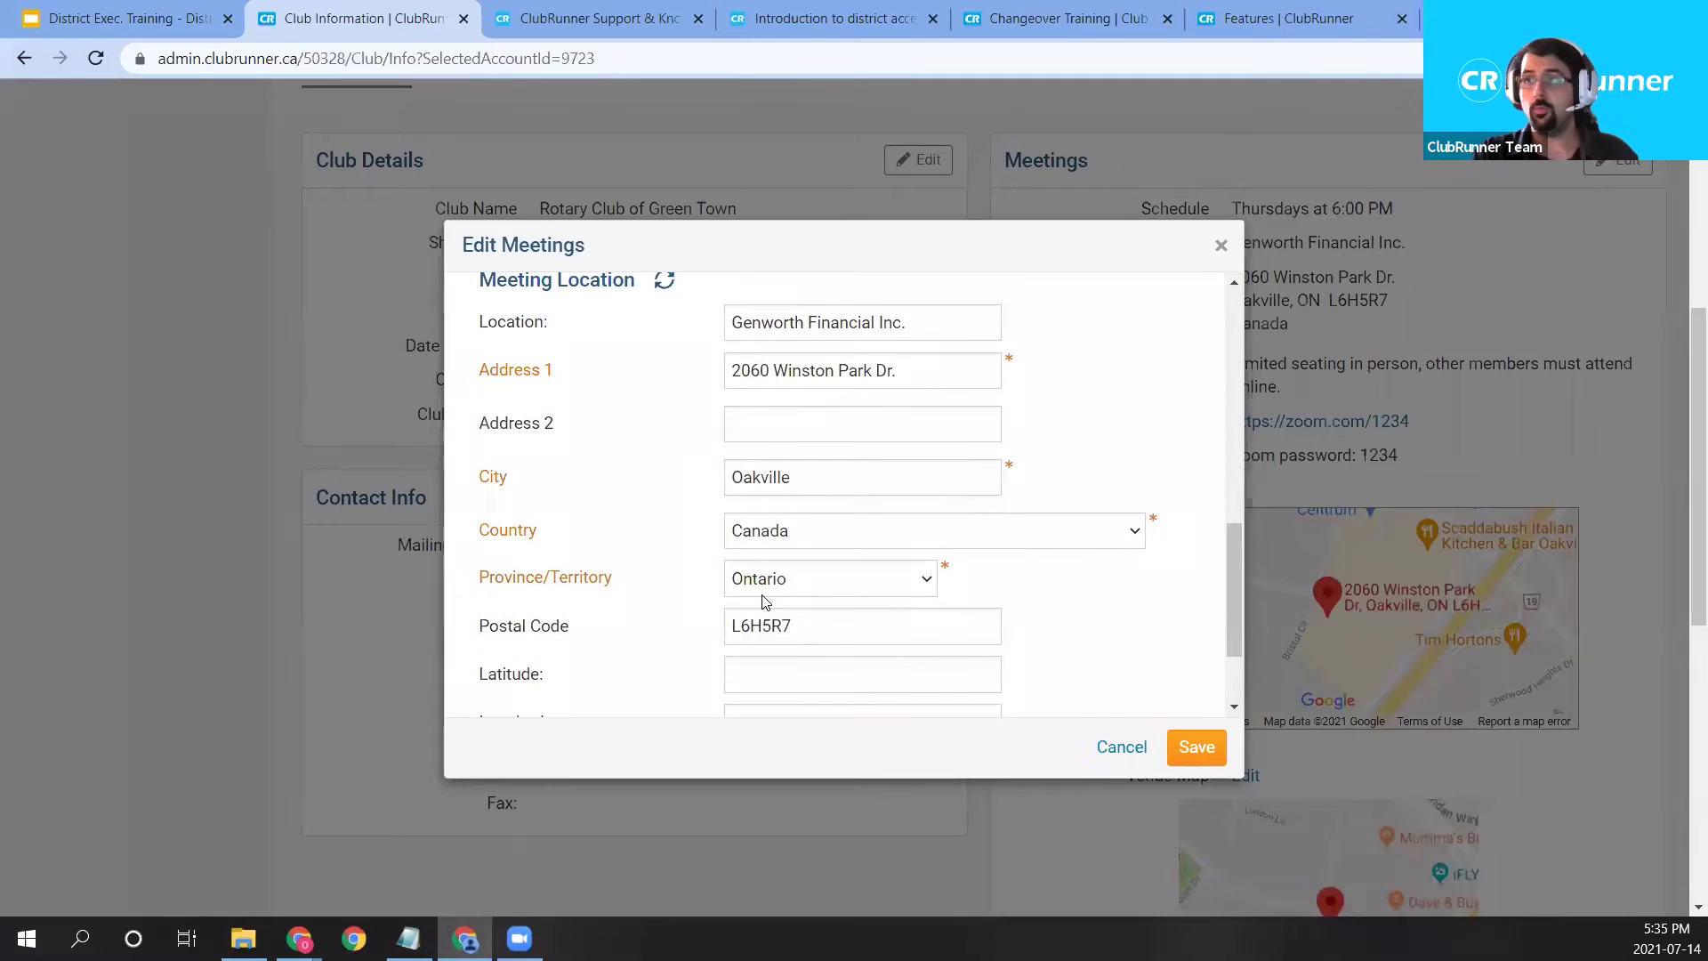
{"action": "scroll", "coordinate": [766, 424], "scroll_direction": "down", "scroll_amount": 2}
{"action": "left_click", "coordinate": [731, 632]}
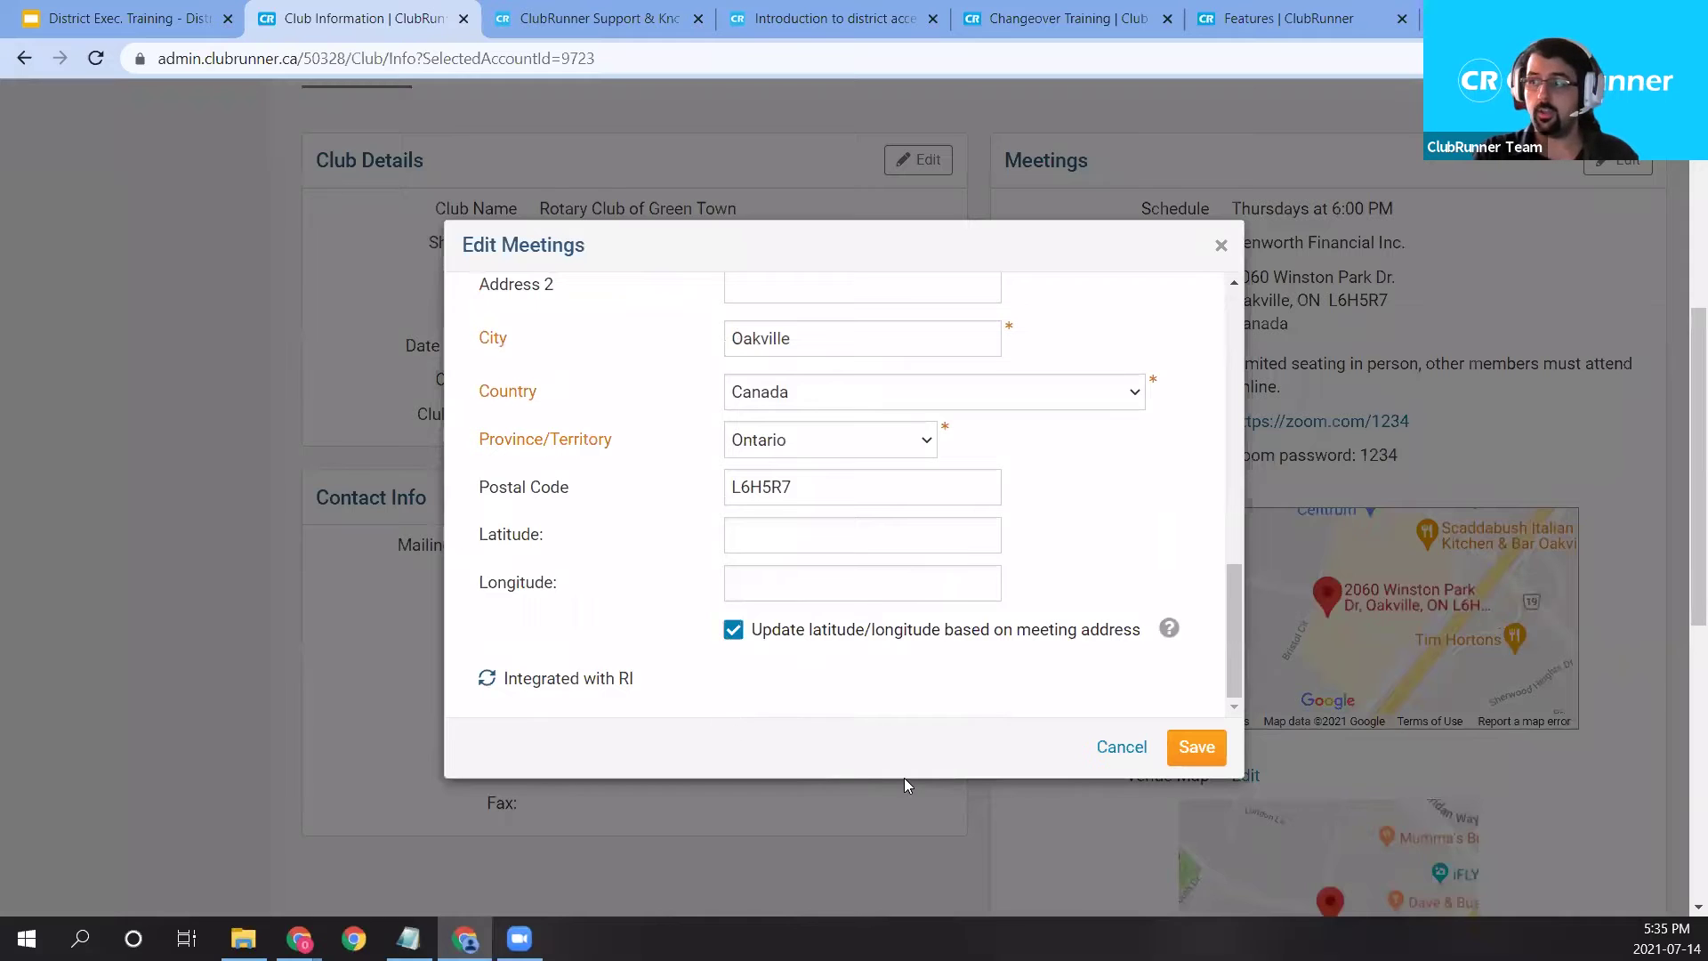
{"action": "left_click", "coordinate": [1206, 749]}
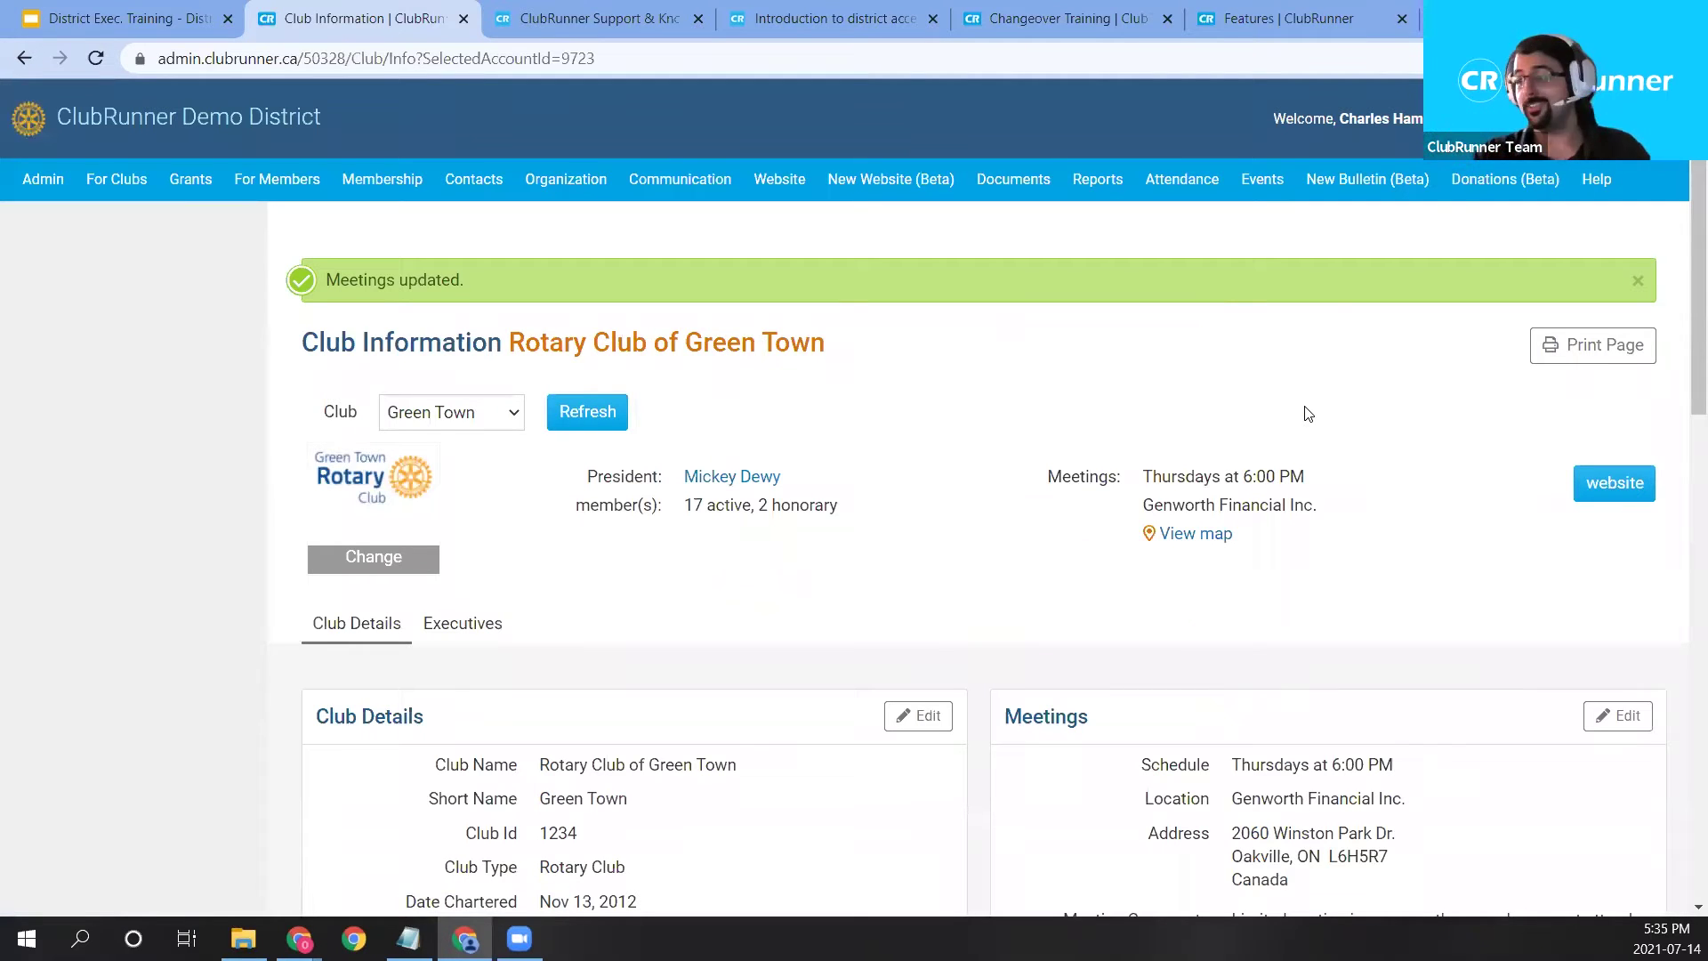
{"action": "scroll", "coordinate": [1384, 530], "scroll_direction": "down", "scroll_amount": 6}
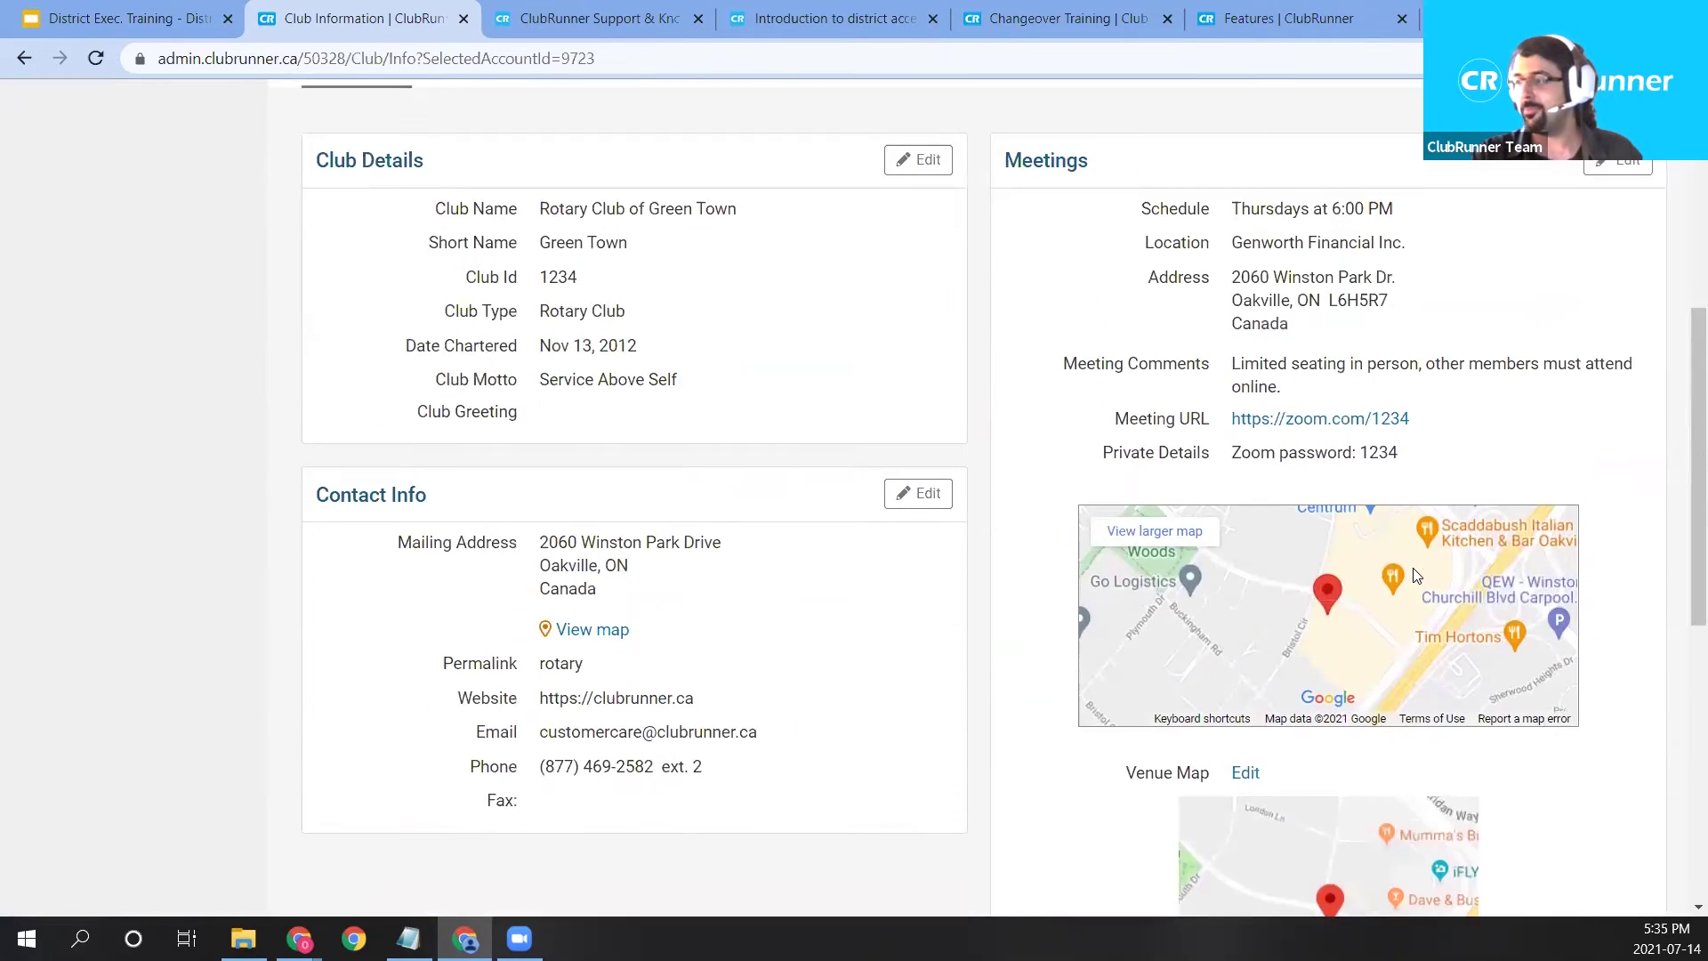
{"action": "scroll", "coordinate": [1417, 576], "scroll_direction": "down", "scroll_amount": 4}
{"action": "left_click_drag", "start_coordinate": [1193, 784], "coordinate": [1422, 812]}
{"action": "left_click", "coordinate": [1458, 814]}
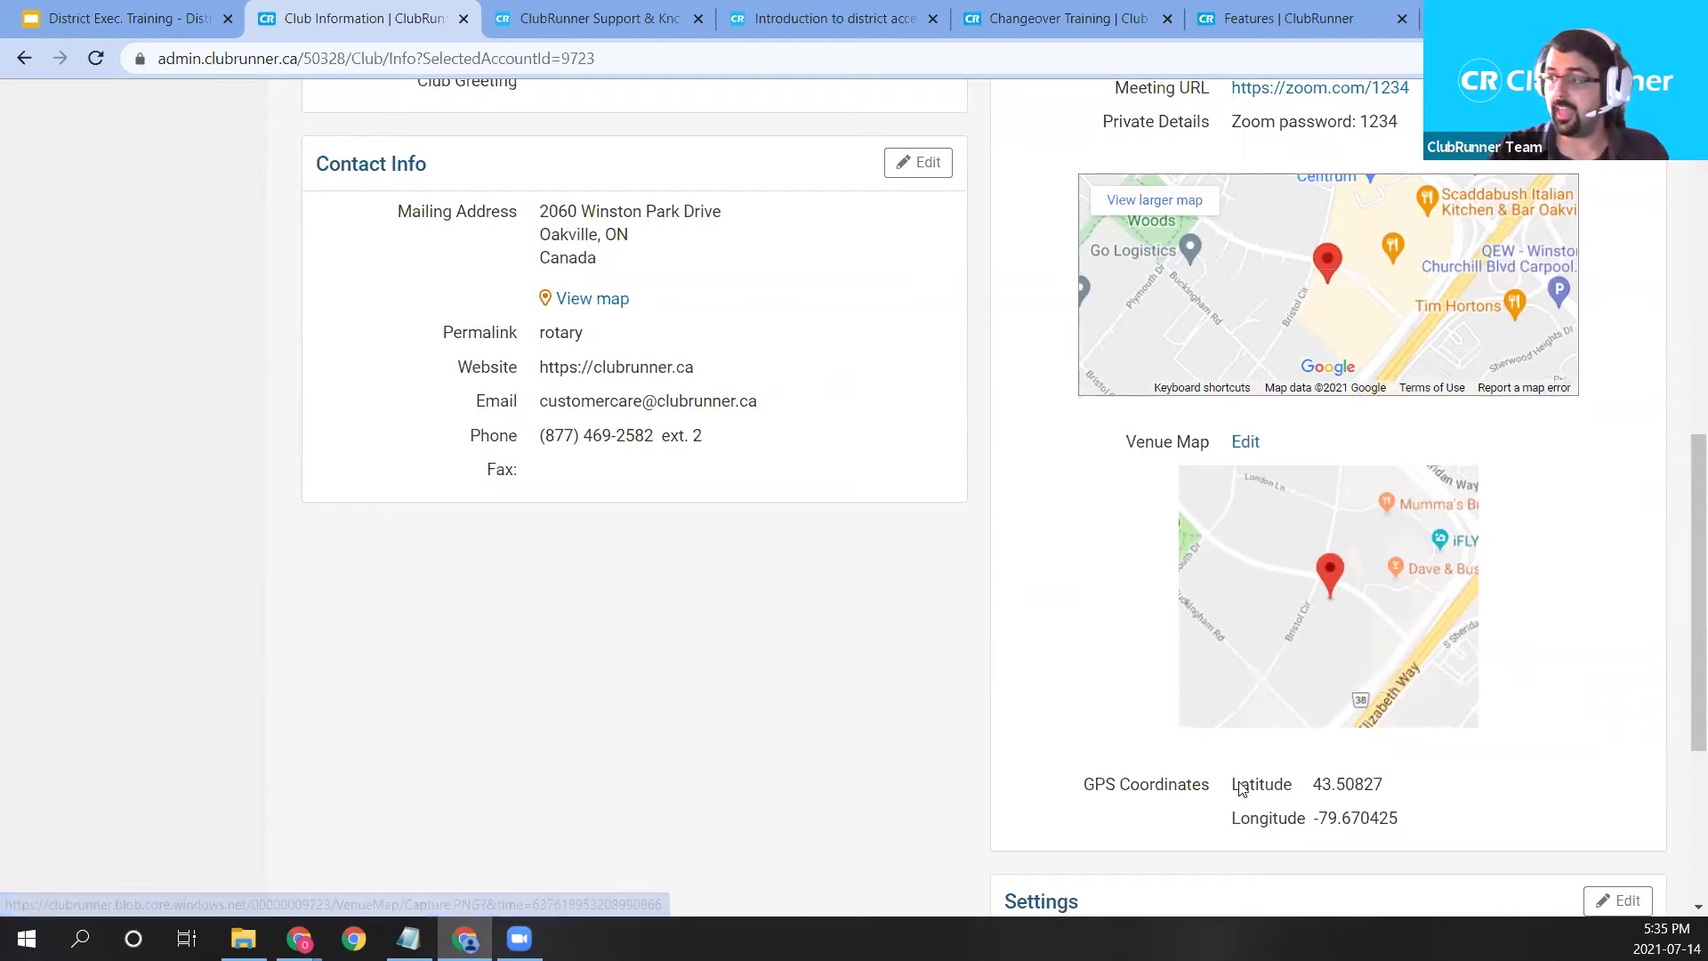
{"action": "left_click_drag", "start_coordinate": [1226, 778], "coordinate": [1422, 831]}
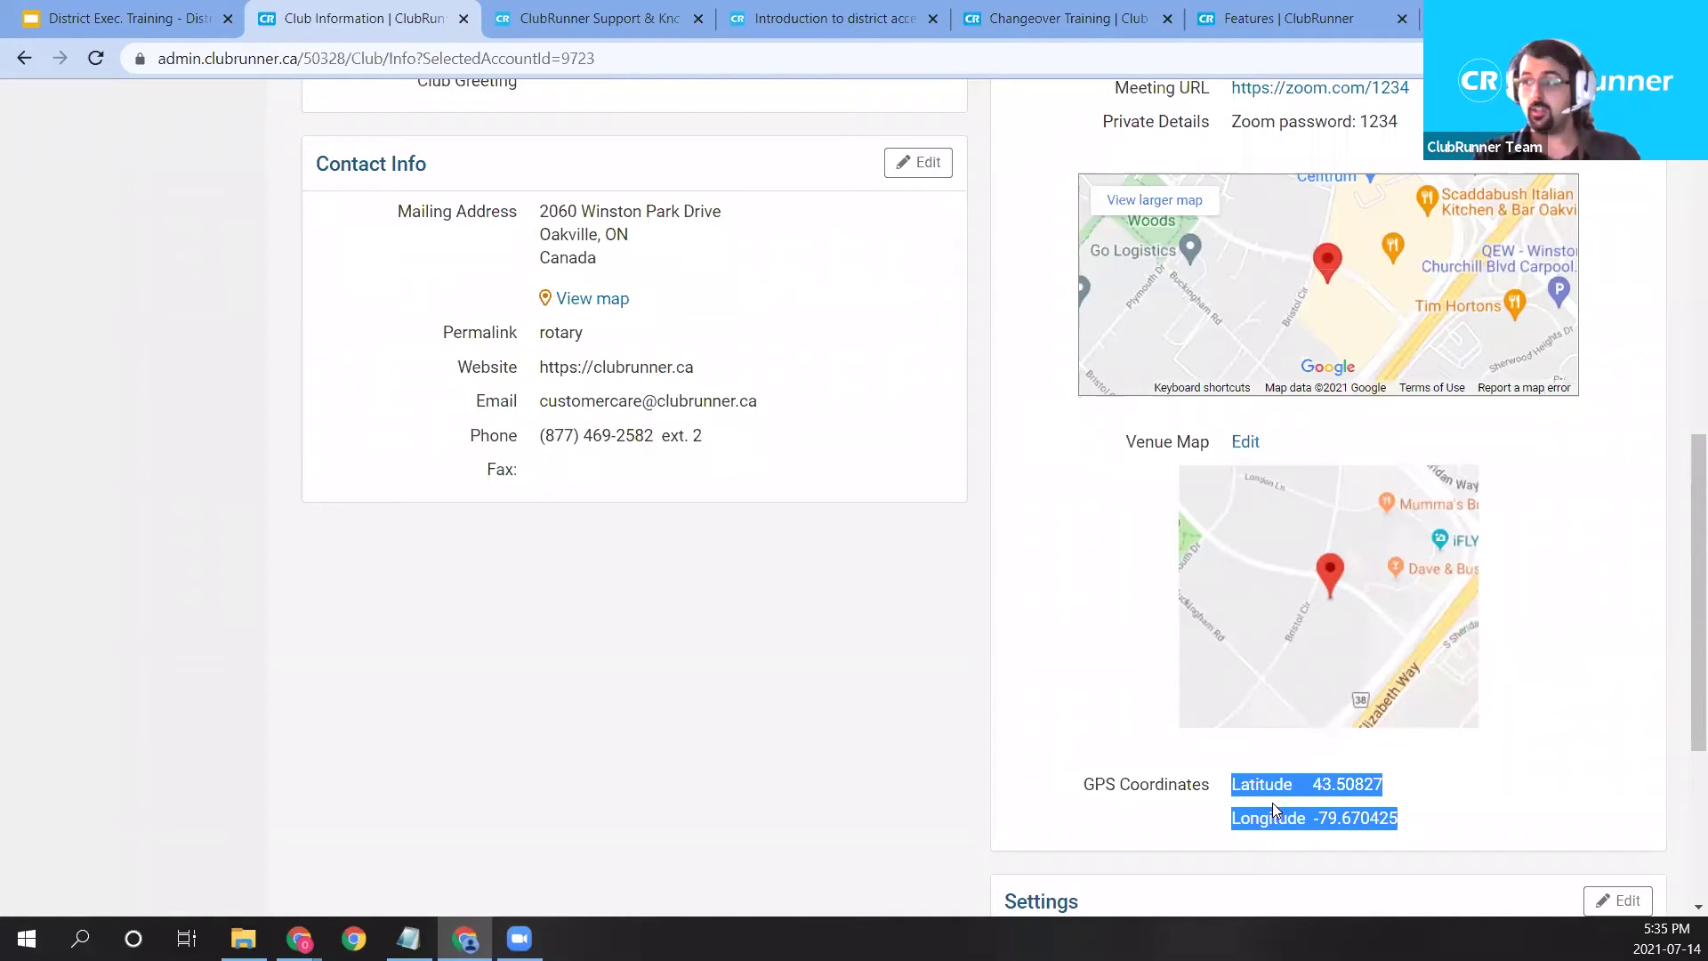
{"action": "left_click_drag", "start_coordinate": [1192, 795], "coordinate": [1417, 820]}
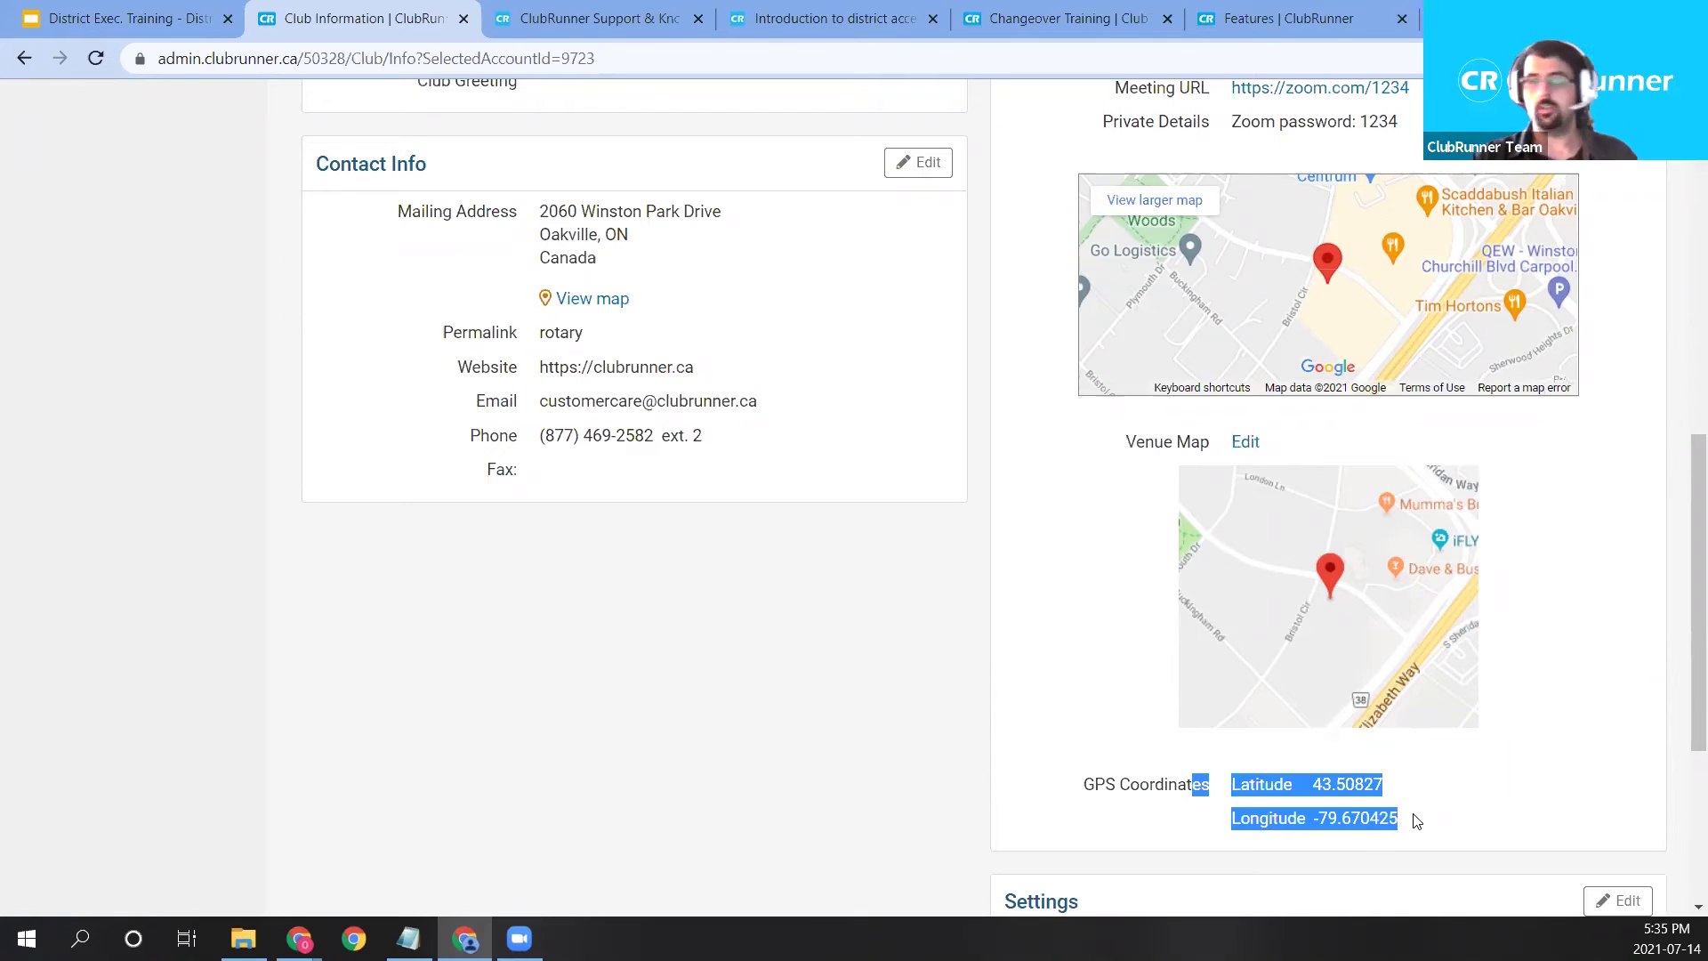
{"action": "left_click", "coordinate": [1041, 756]}
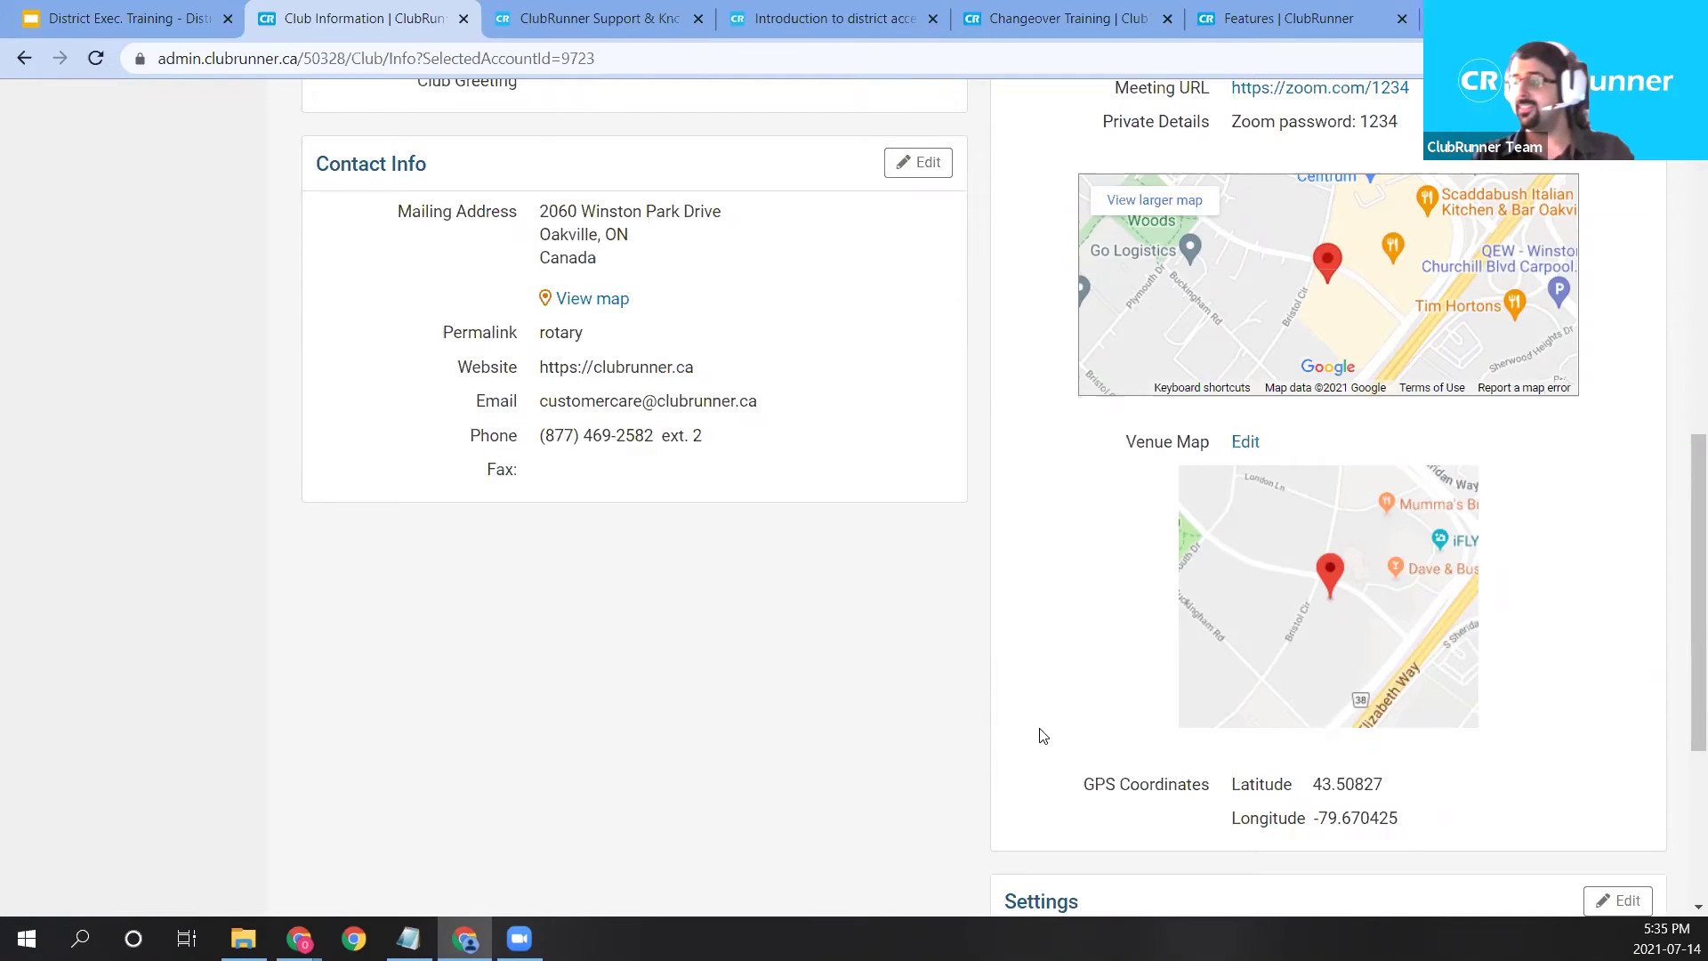
{"action": "scroll", "coordinate": [1040, 735], "scroll_direction": "up", "scroll_amount": 6}
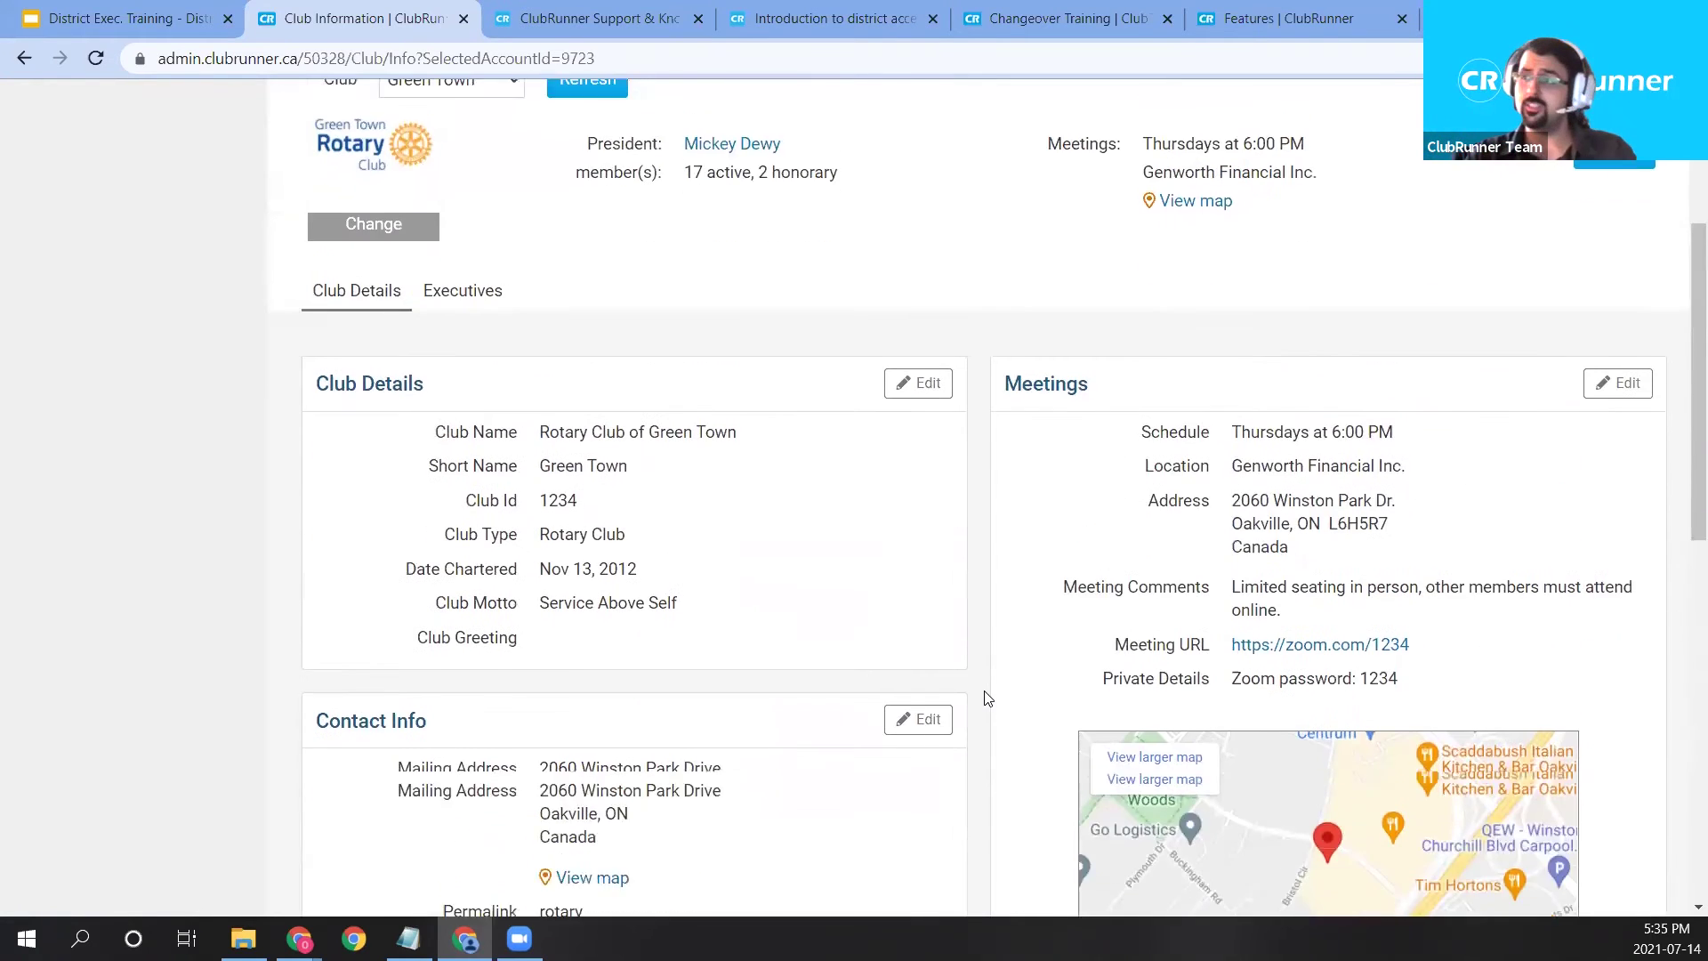
{"action": "scroll", "coordinate": [986, 698], "scroll_direction": "up", "scroll_amount": 3}
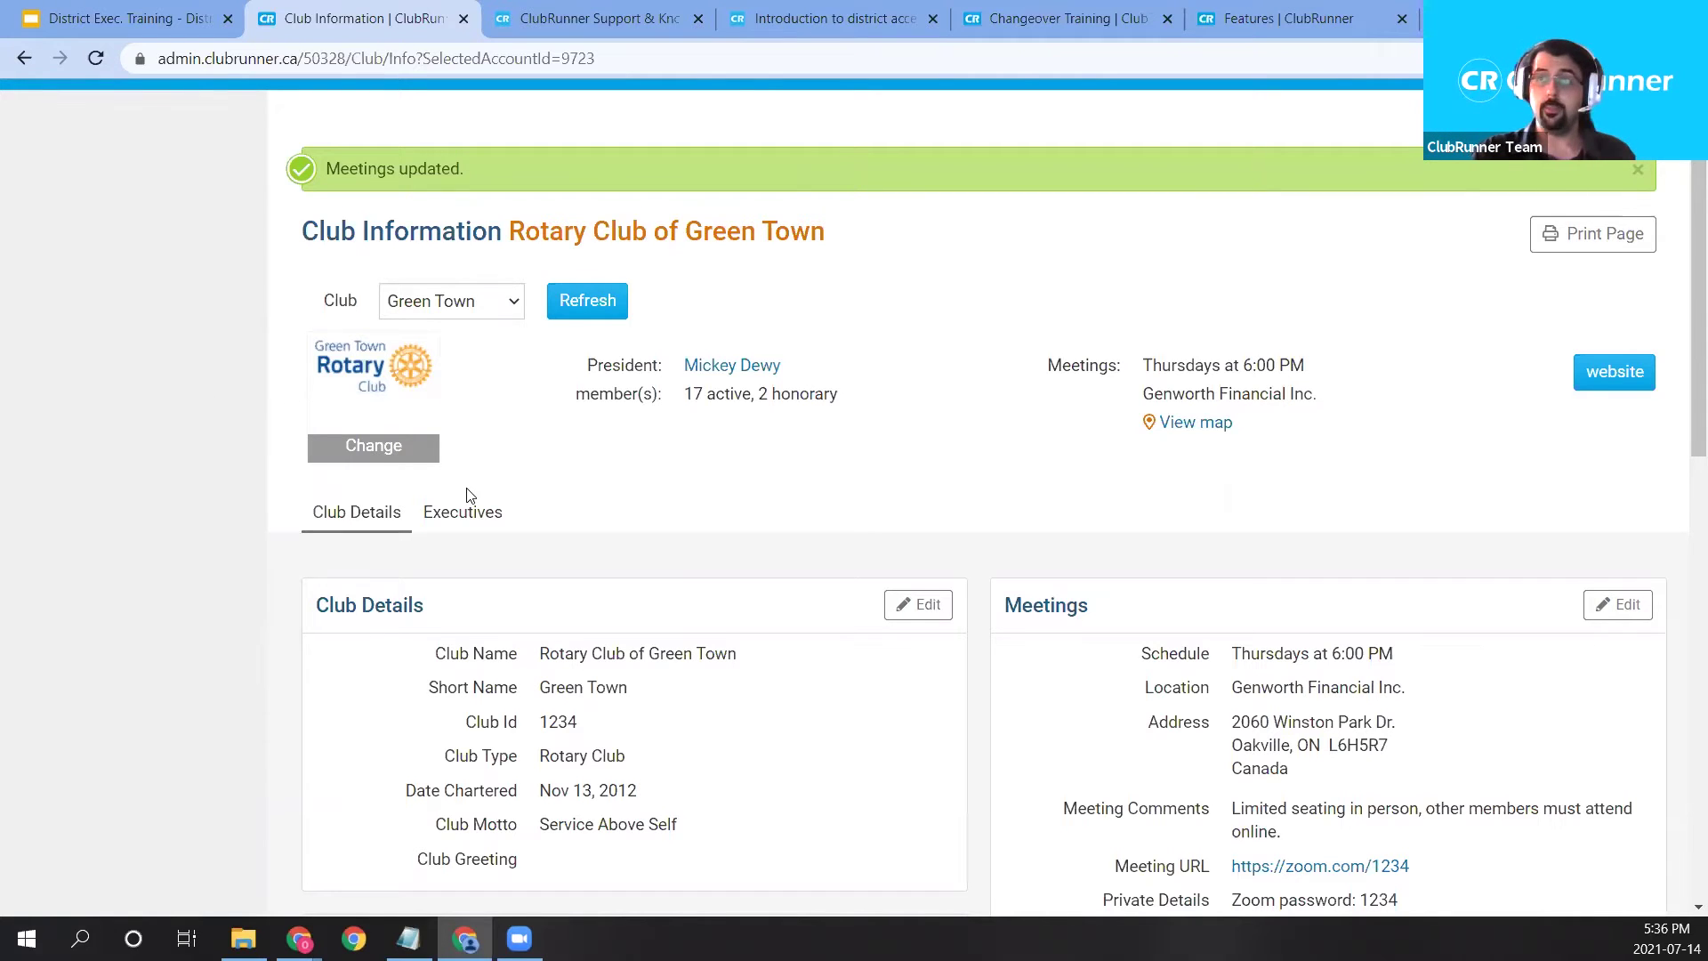
{"action": "scroll", "coordinate": [469, 495], "scroll_direction": "up", "scroll_amount": 1}
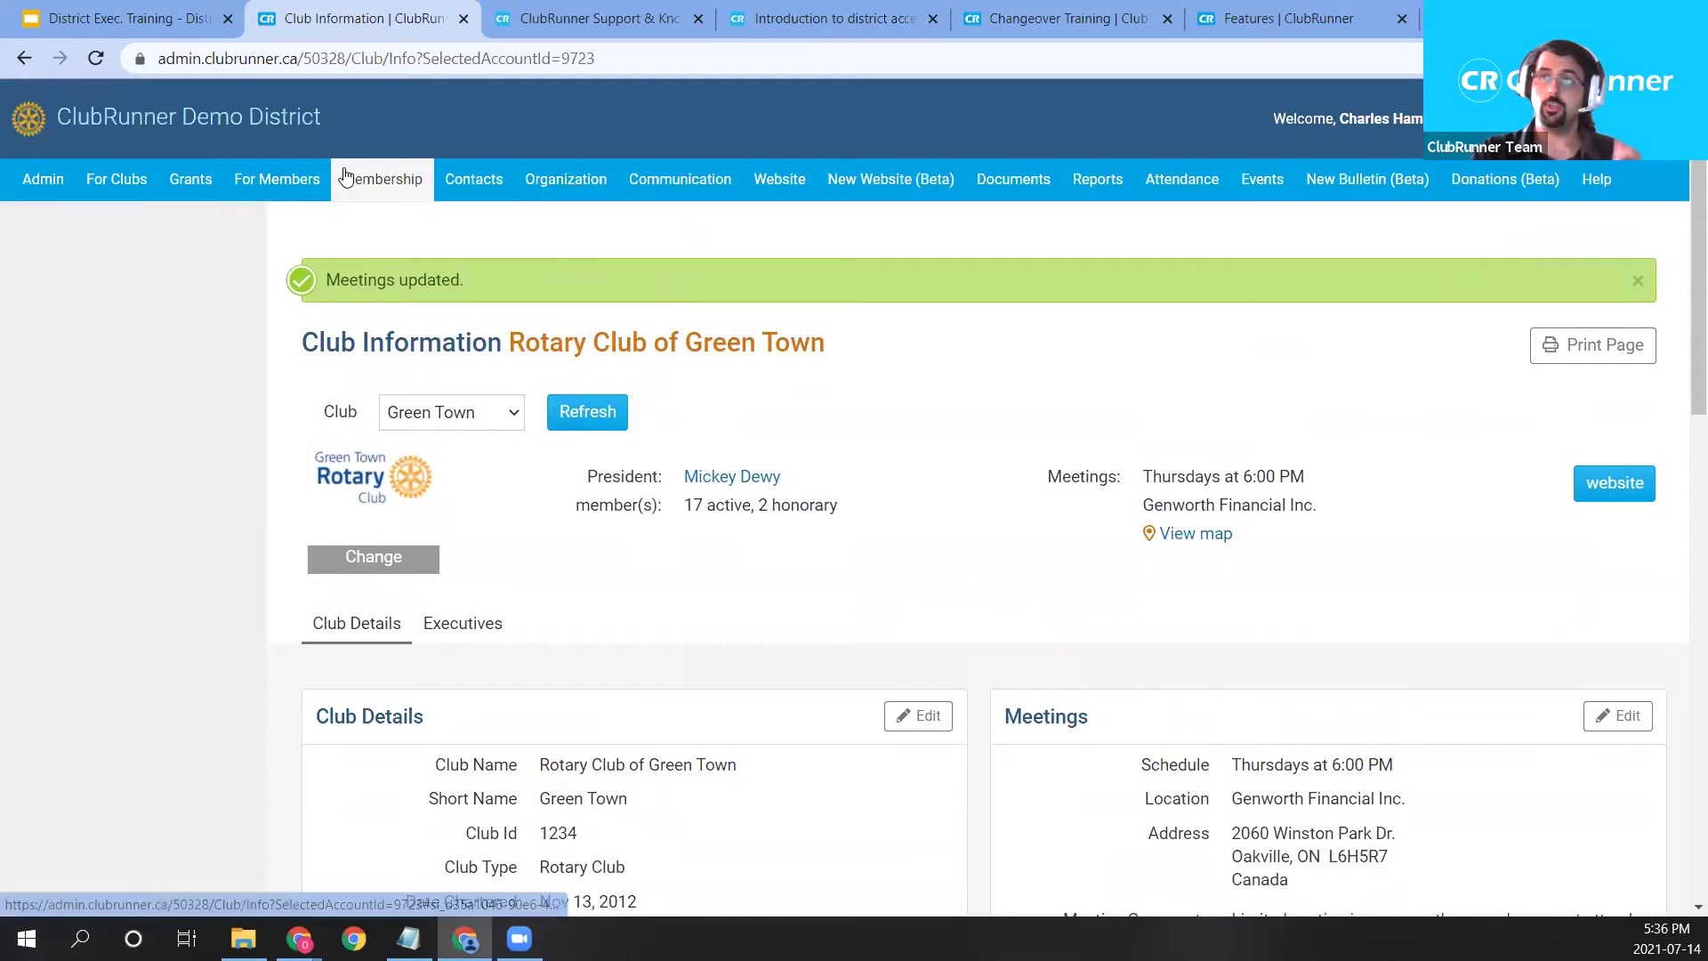
From Clubs & Membership, open Green Town's executives and edit the Website Public Image Chair position.
{"action": "mouse_move", "coordinate": [347, 178]}
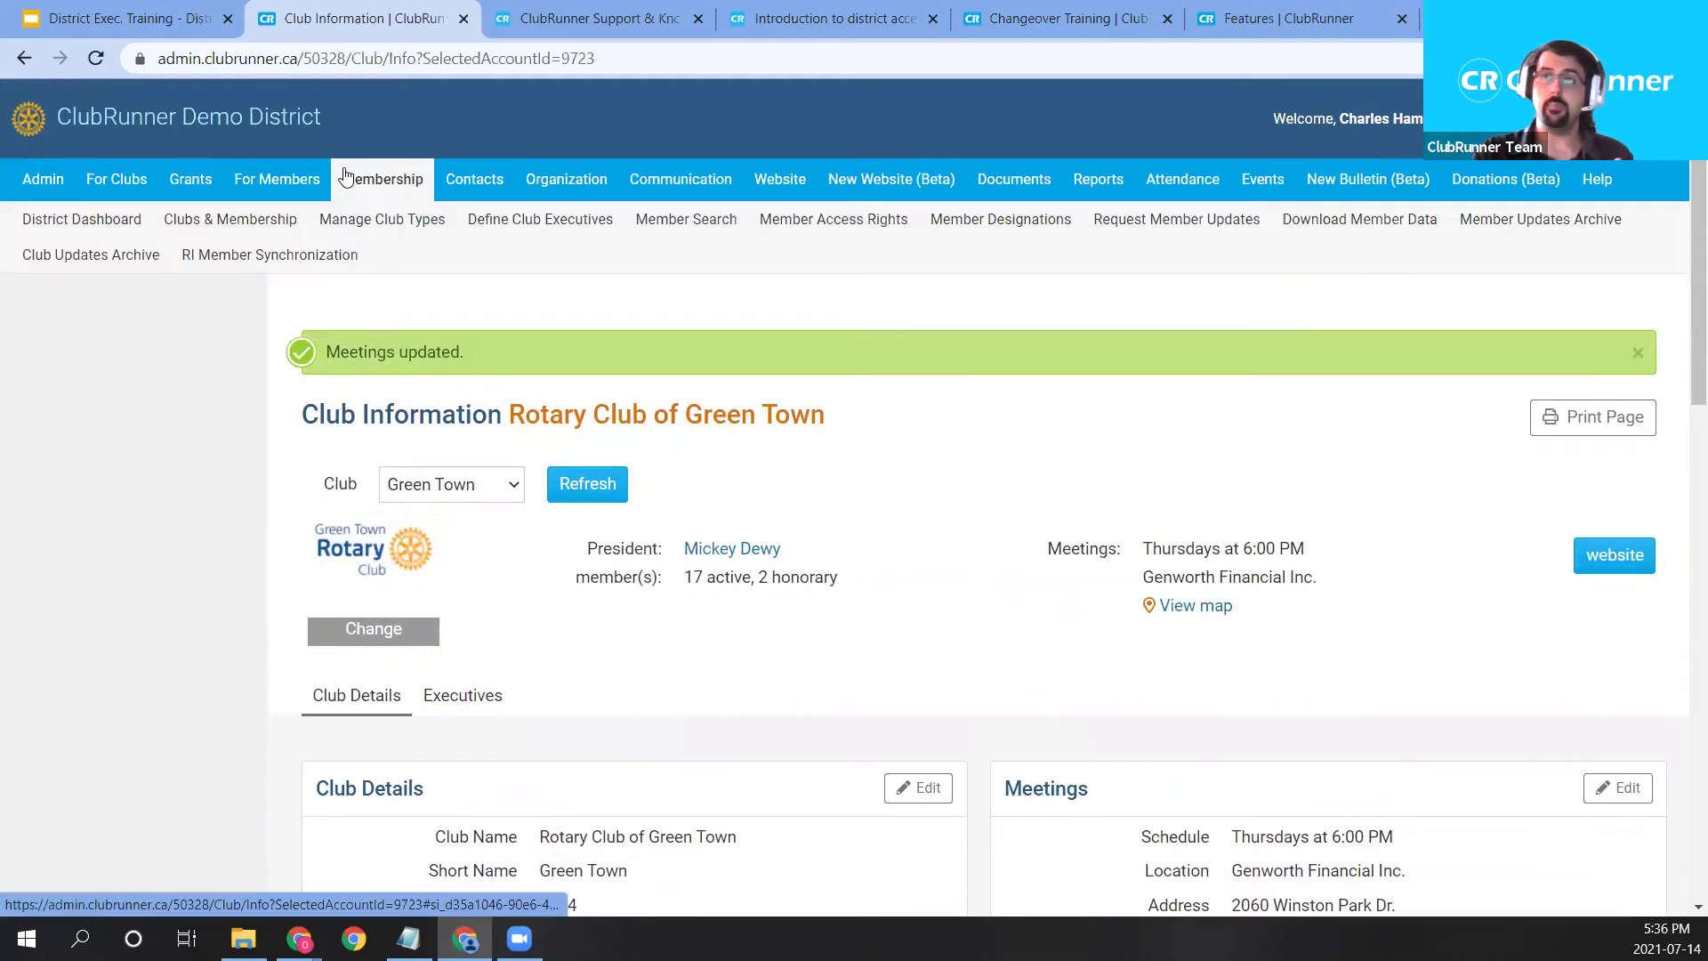
{"action": "left_click", "coordinate": [283, 222]}
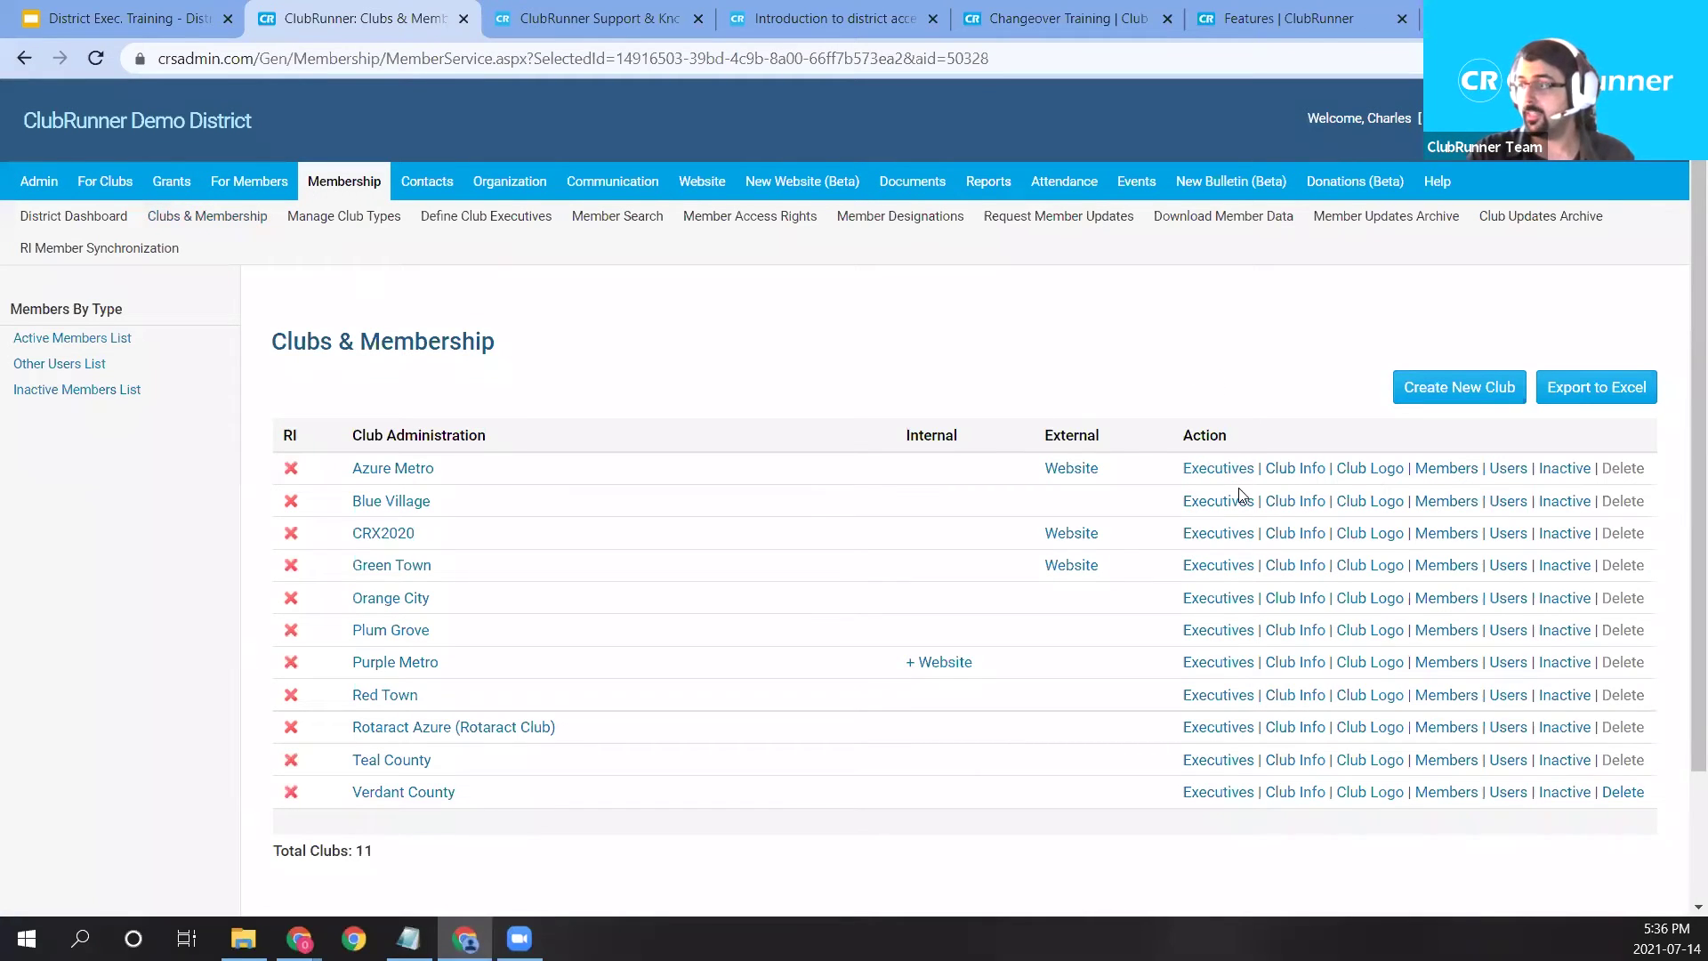
{"action": "left_click", "coordinate": [1219, 573]}
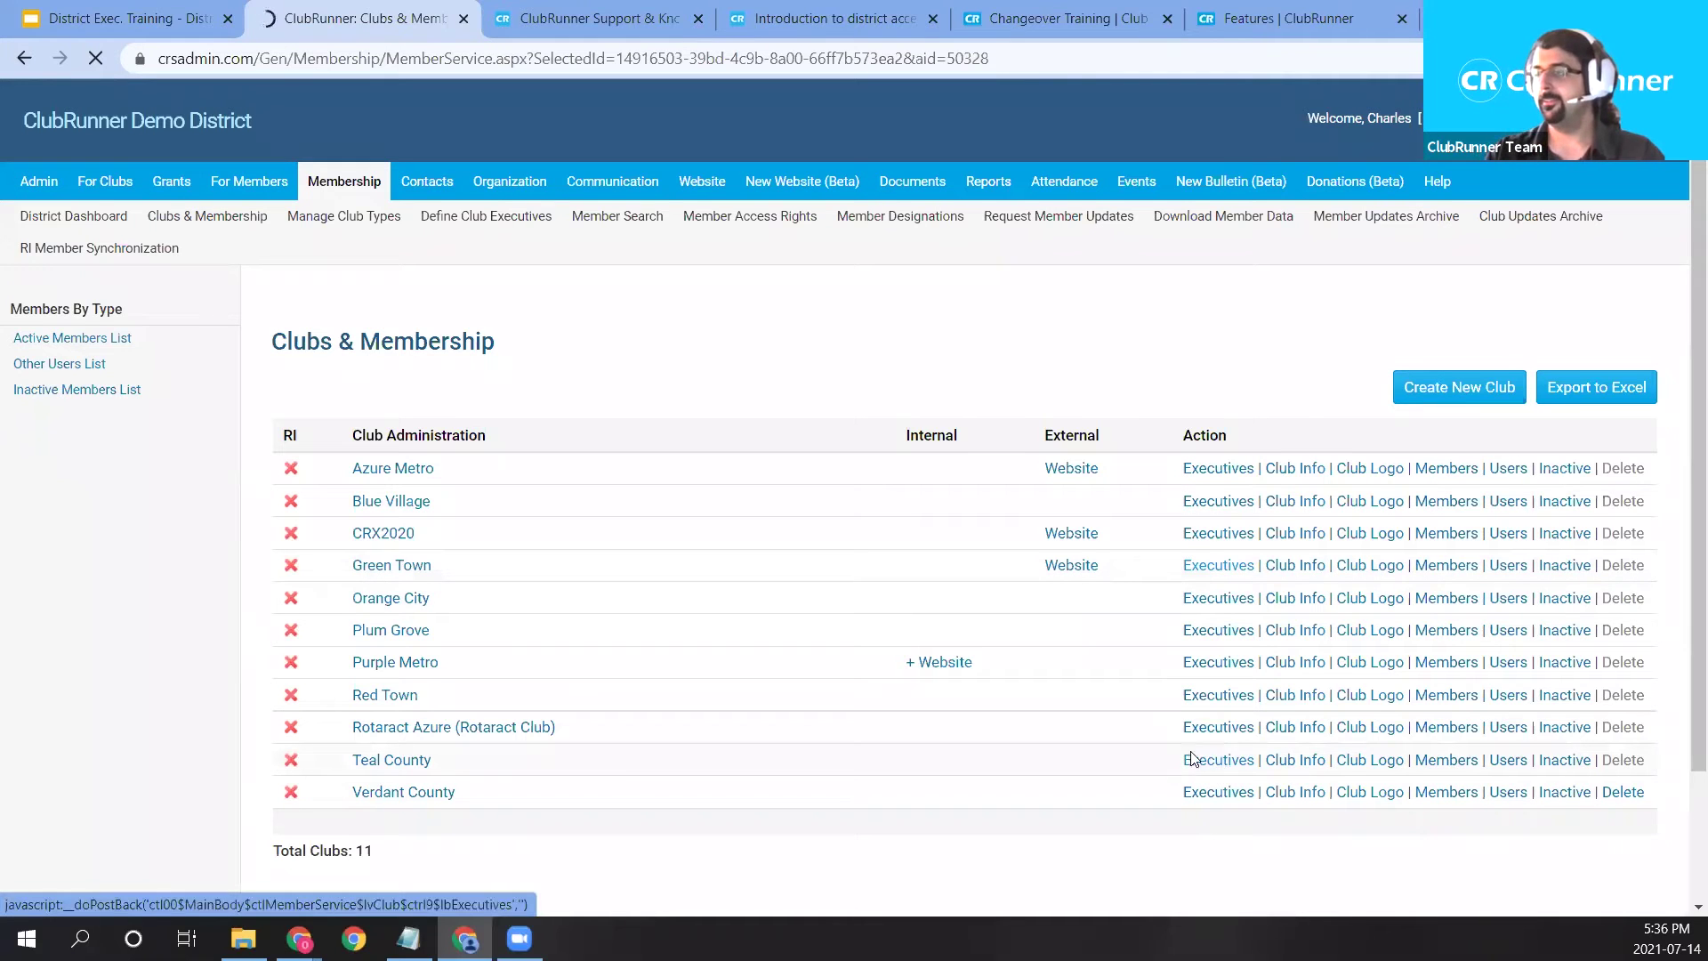
{"action": "left_click", "coordinate": [1217, 570]}
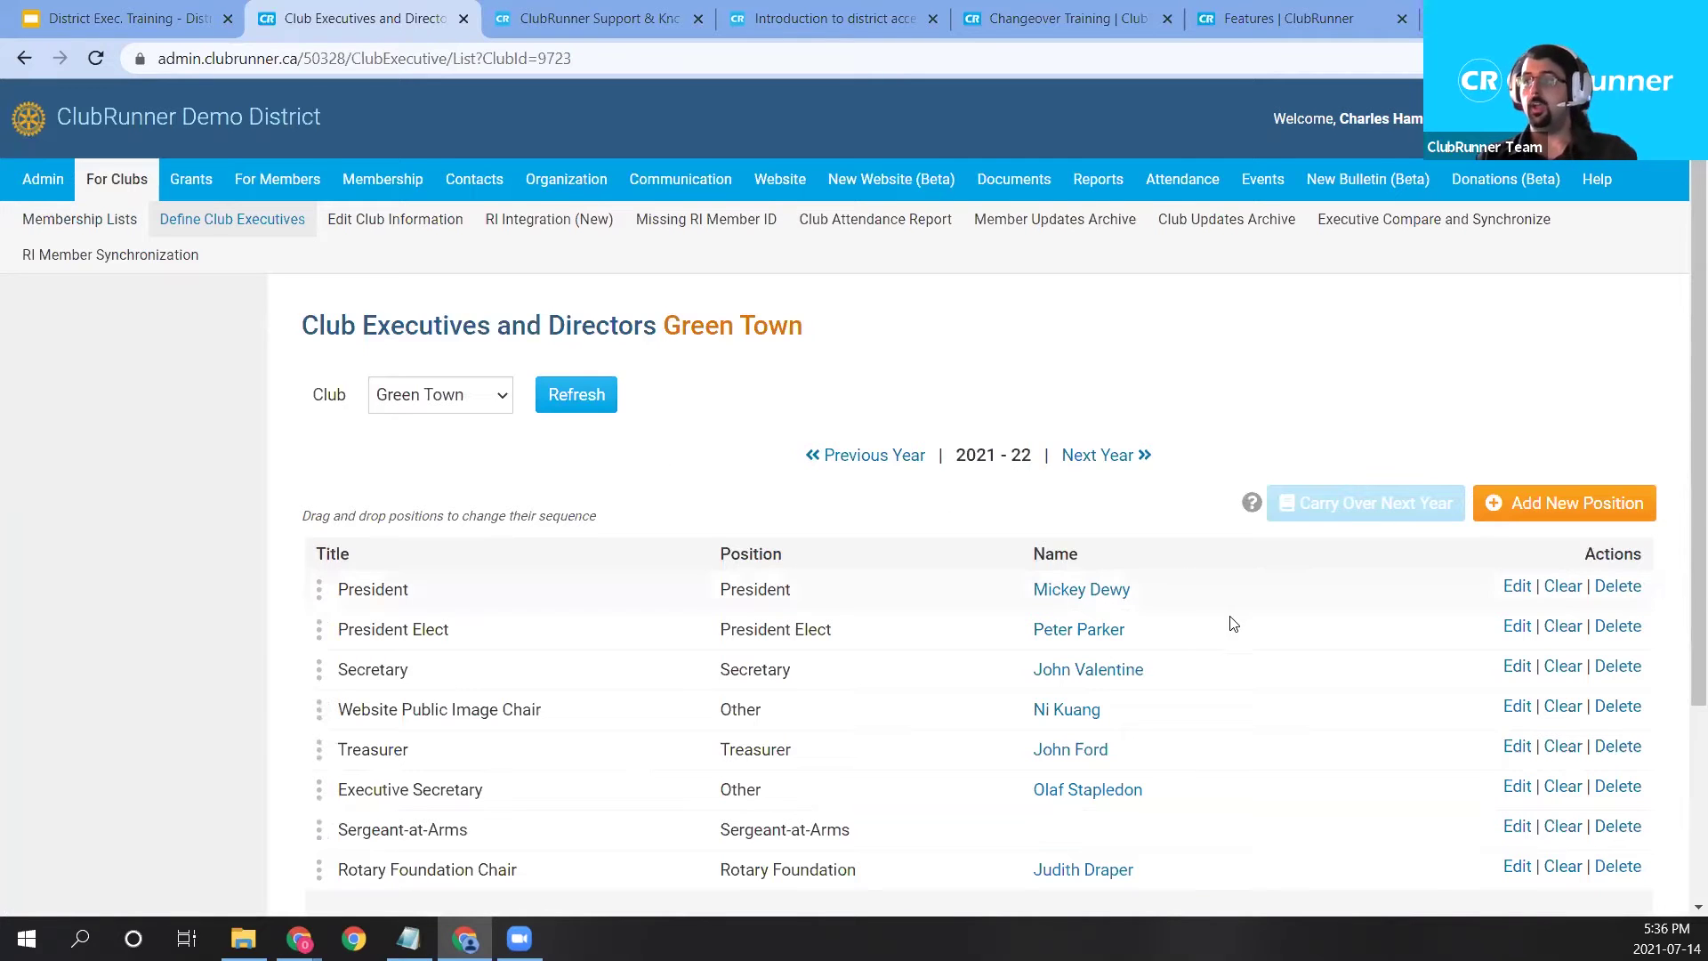
{"action": "scroll", "coordinate": [1112, 627], "scroll_direction": "down", "scroll_amount": 1}
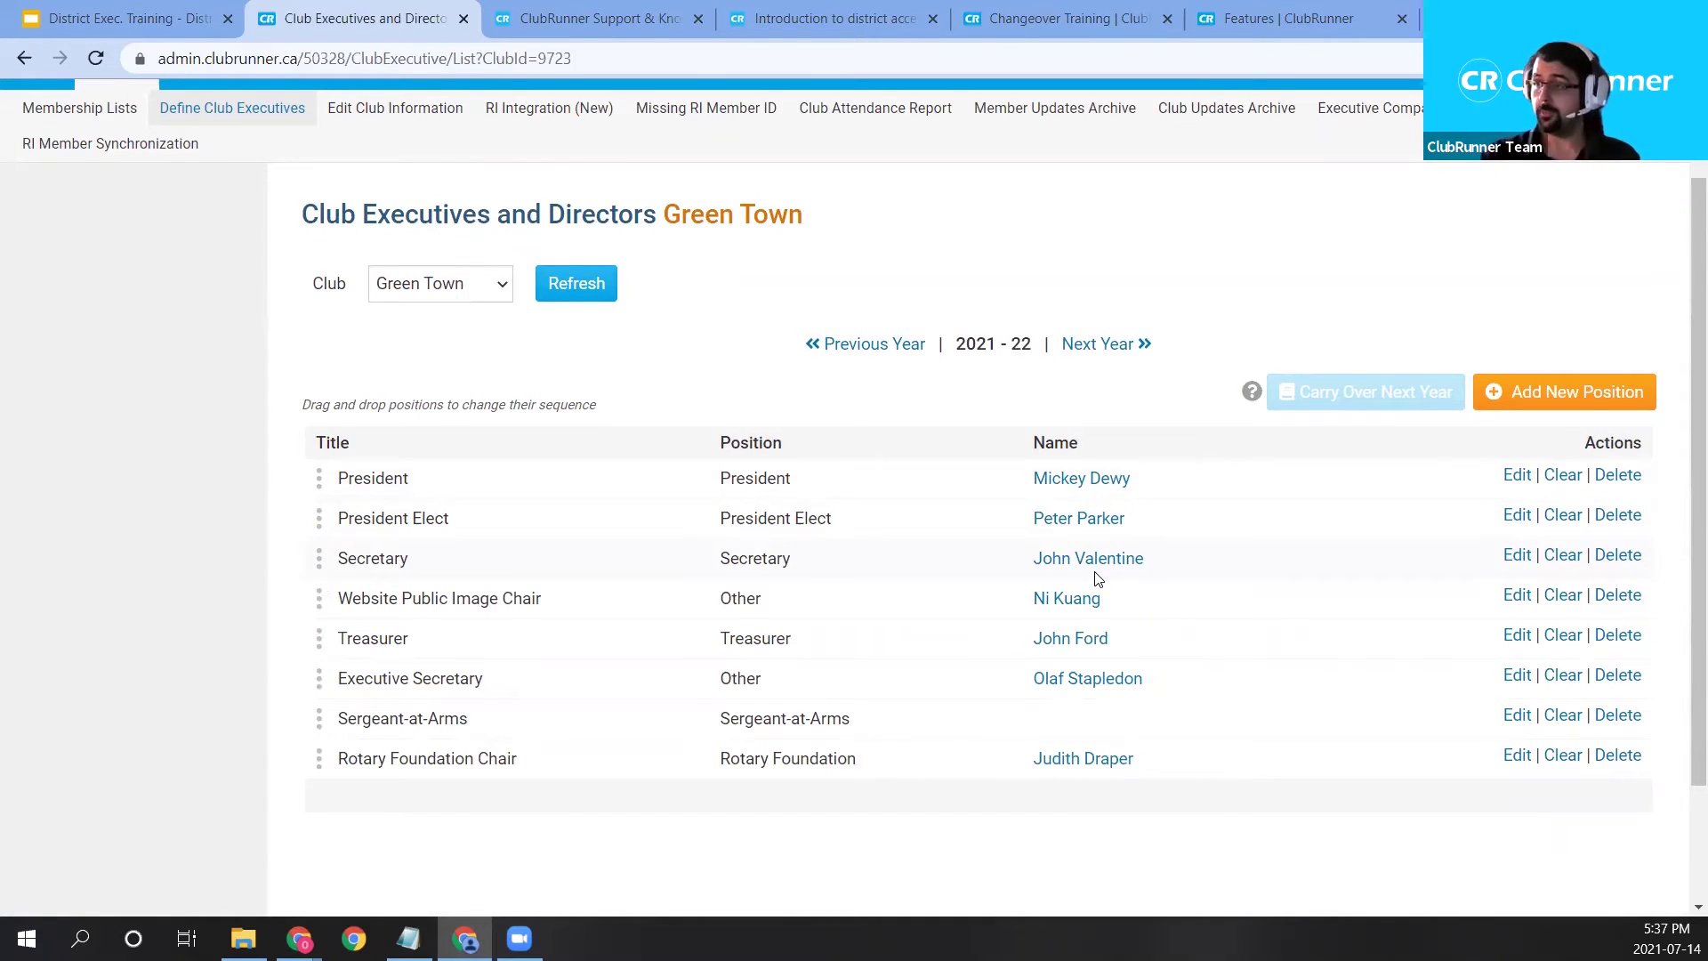
{"action": "left_click", "coordinate": [1517, 596]}
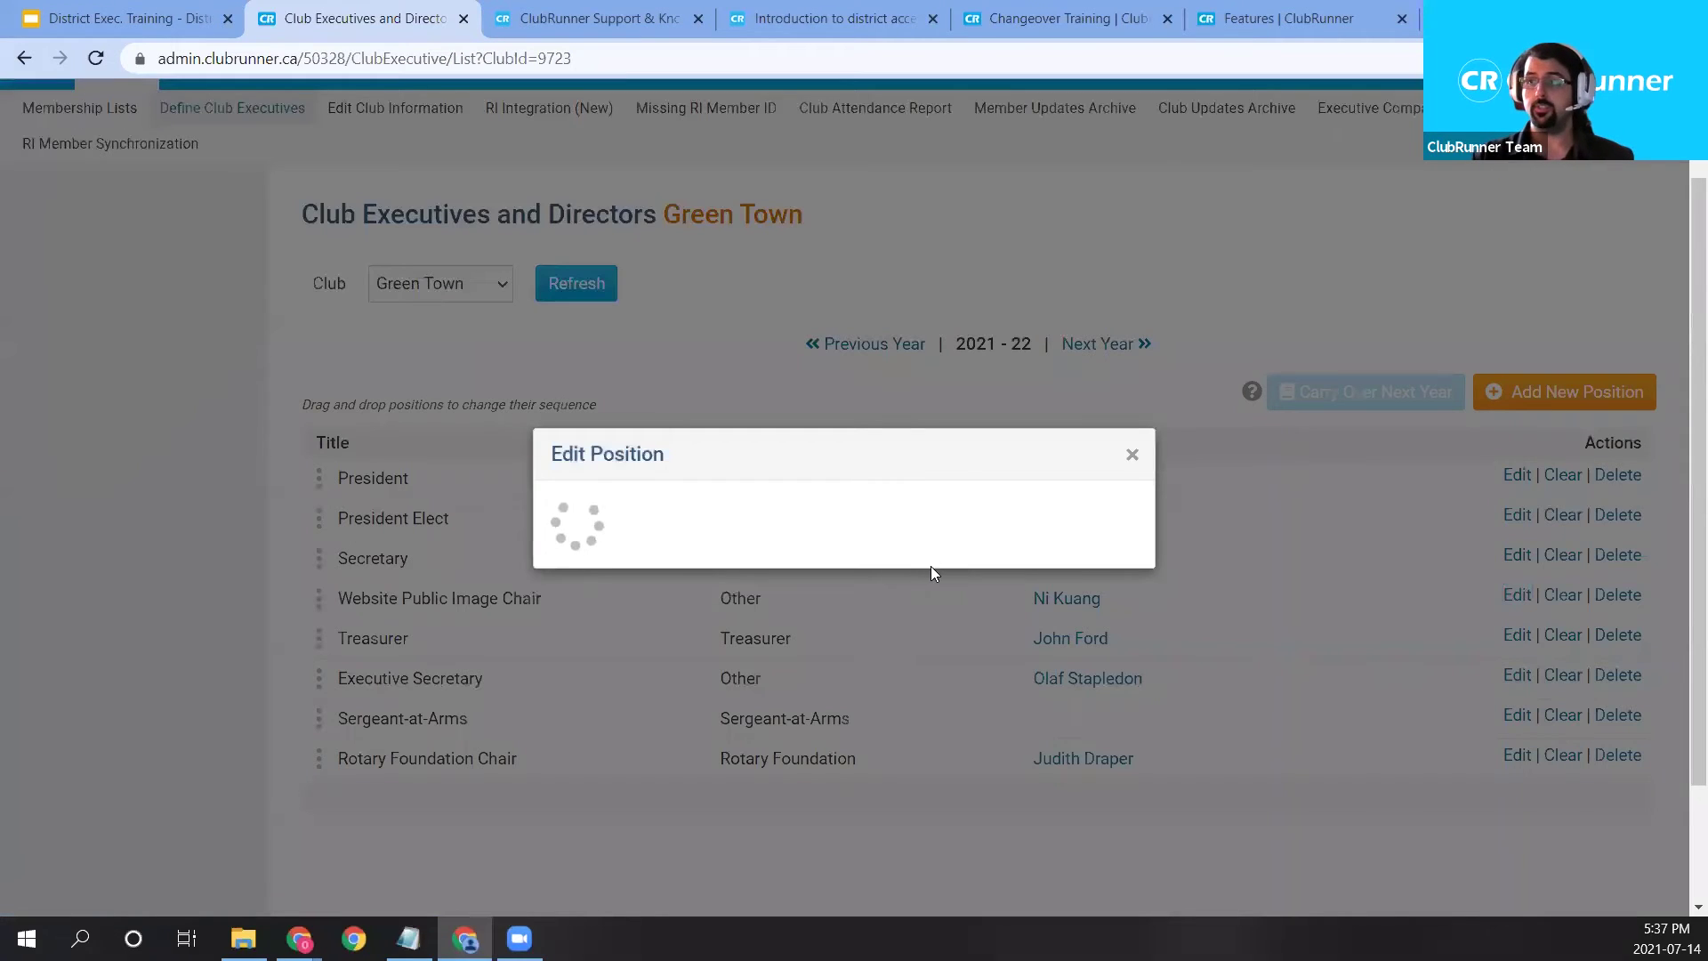
Browse the position type list in Edit Position, leaving it set to Other.
{"action": "left_click_drag", "start_coordinate": [872, 452], "coordinate": [979, 323]}
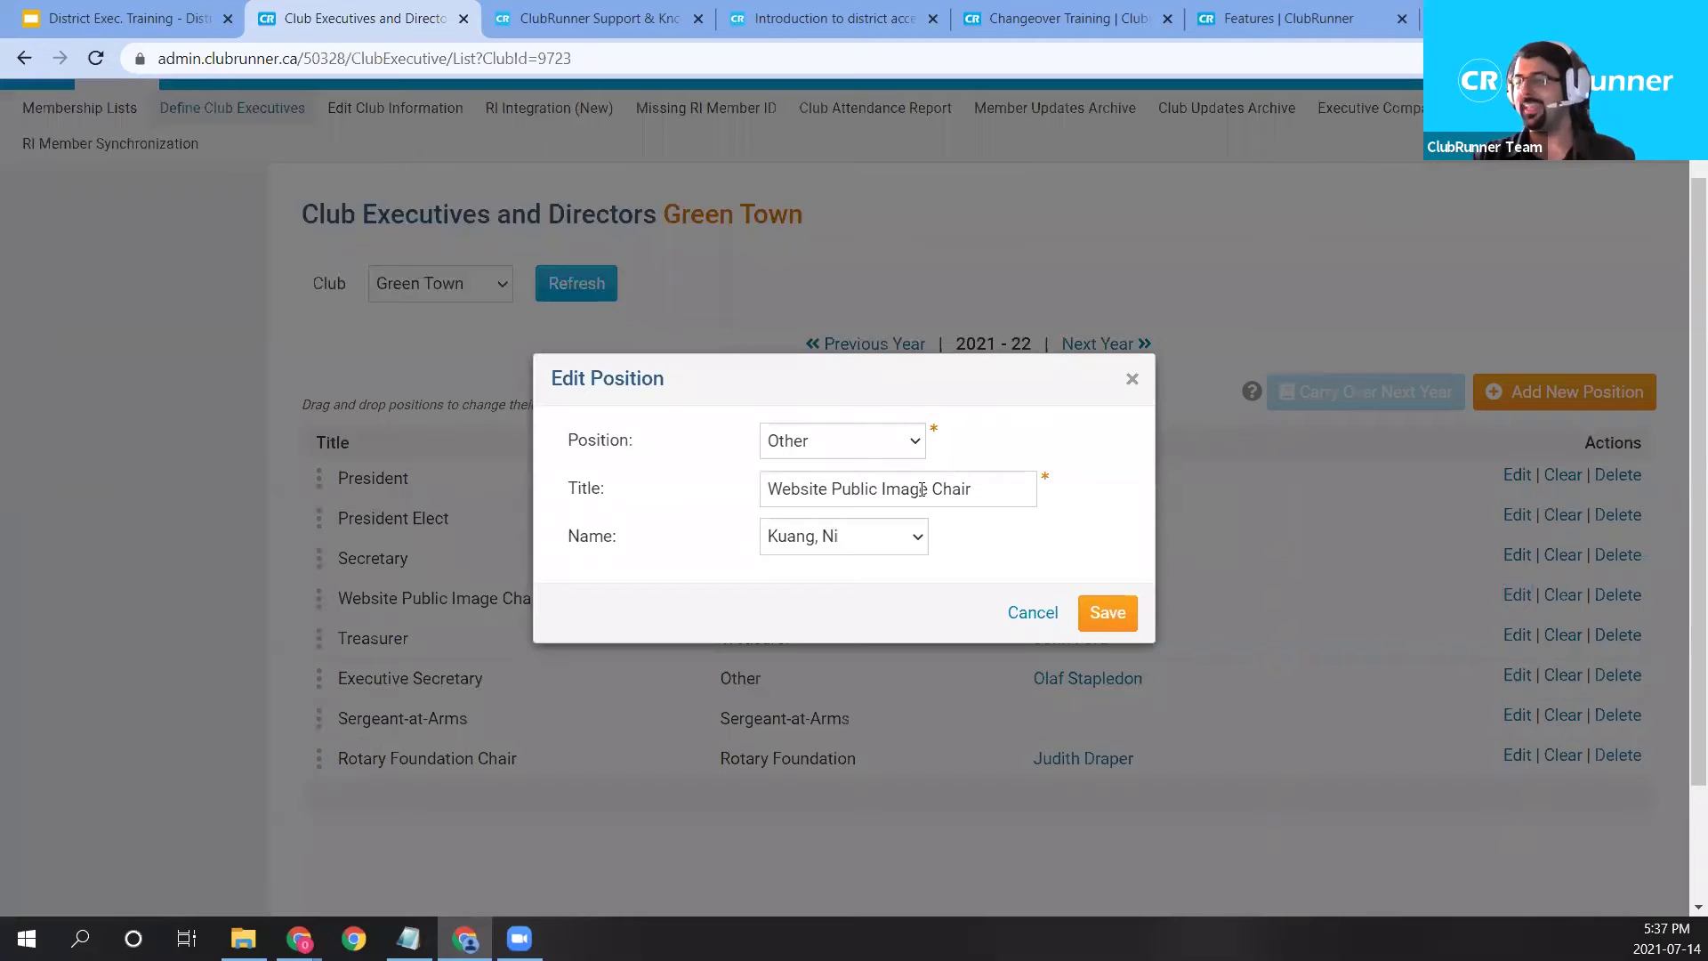
{"action": "left_click", "coordinate": [893, 444]}
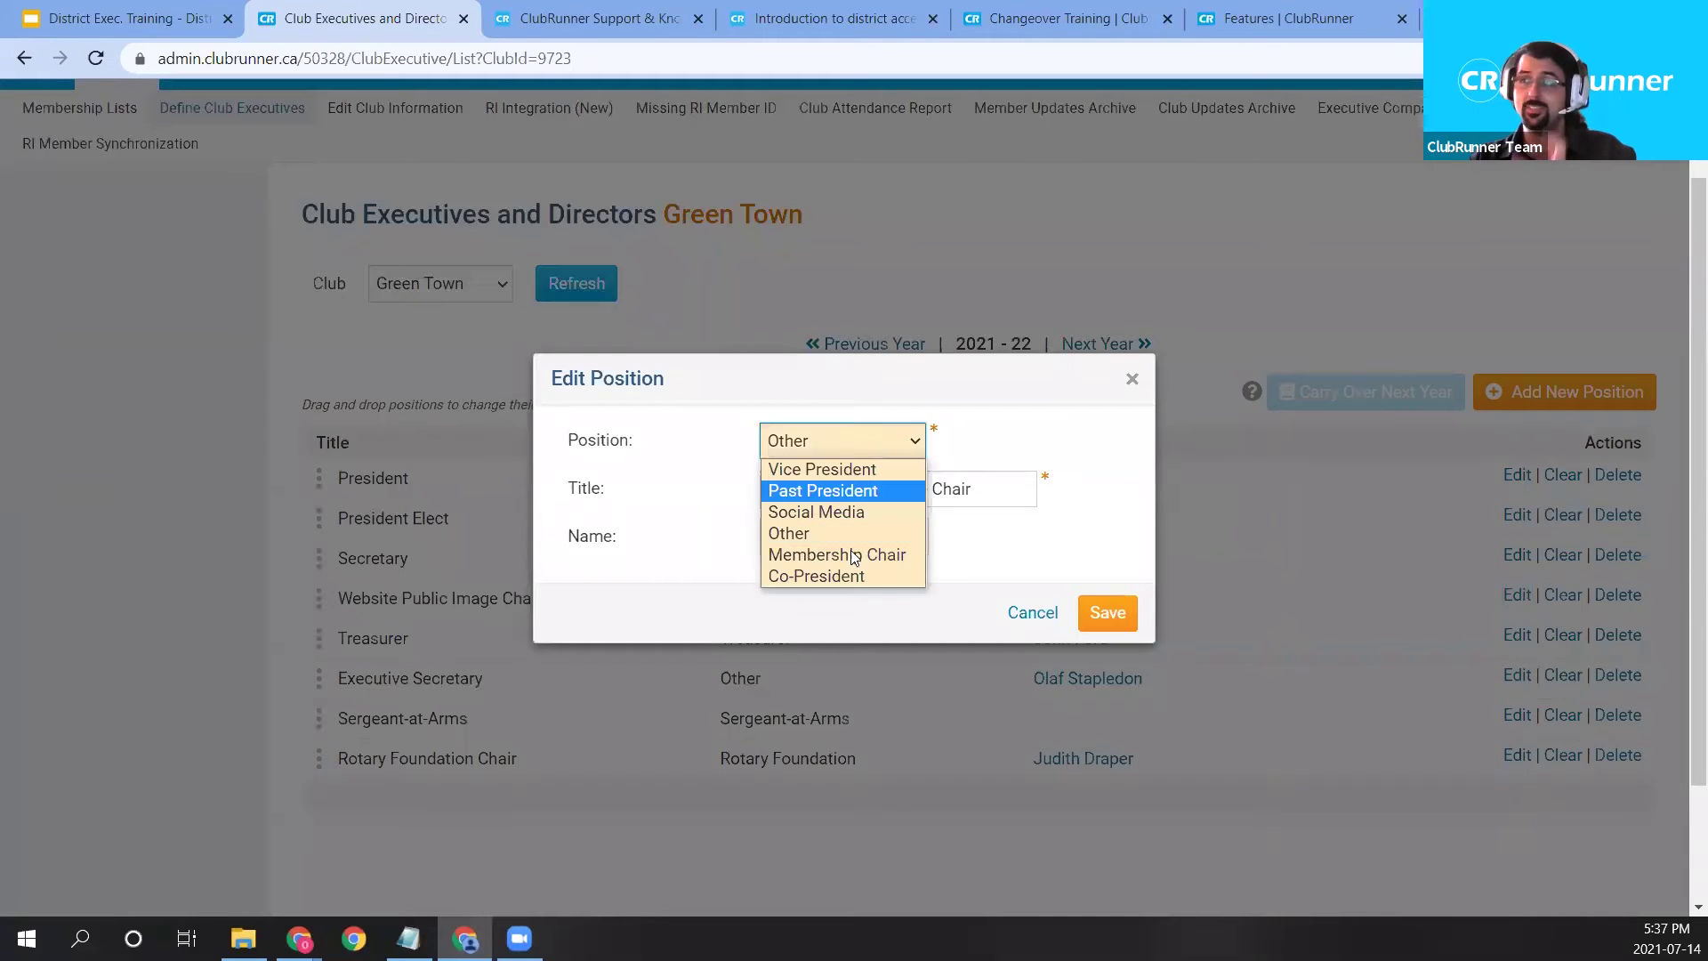
{"action": "left_click", "coordinate": [850, 442]}
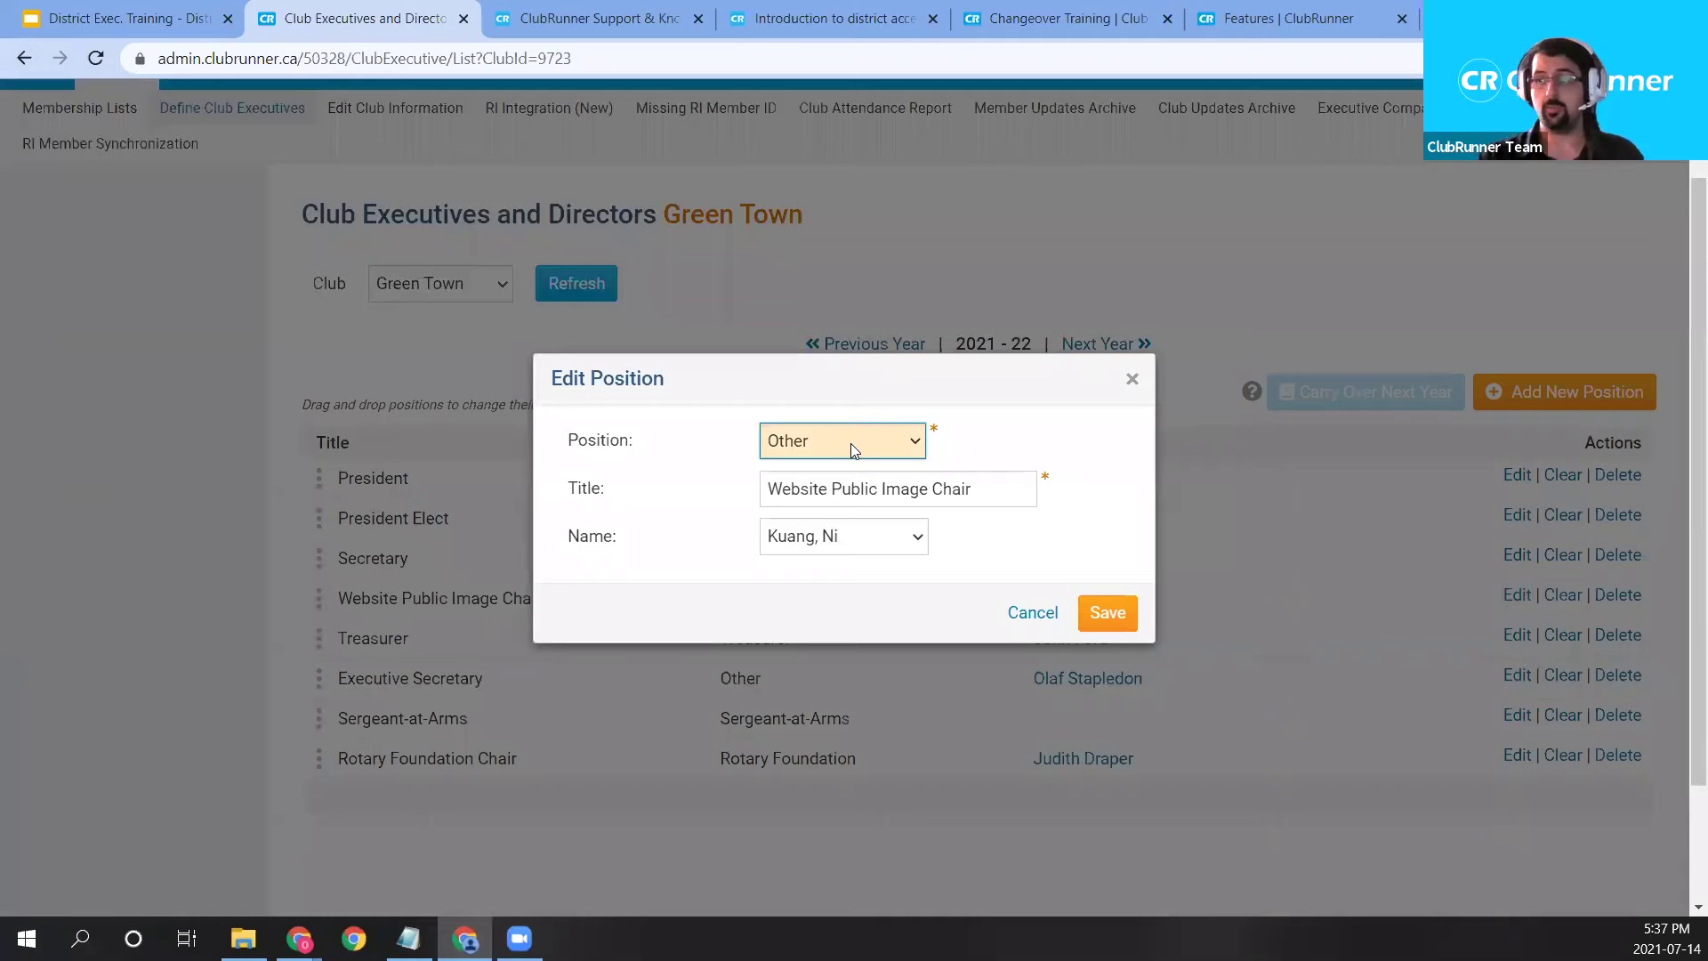
{"action": "left_click", "coordinate": [850, 443]}
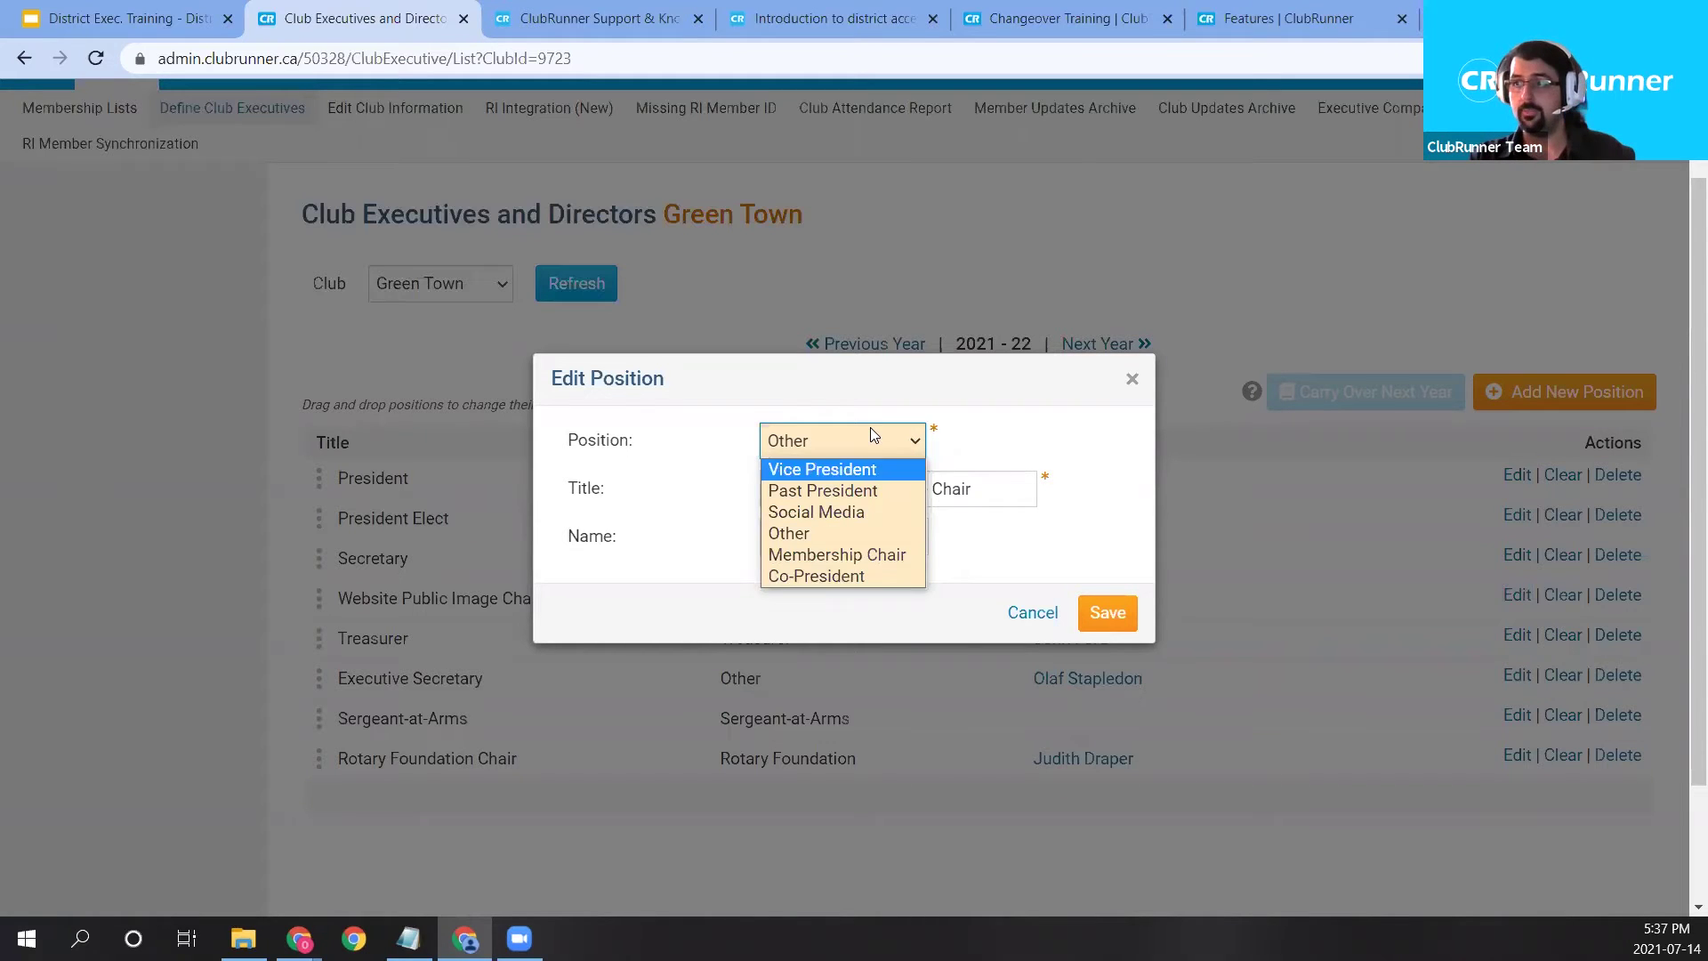
{"action": "left_click", "coordinate": [871, 436]}
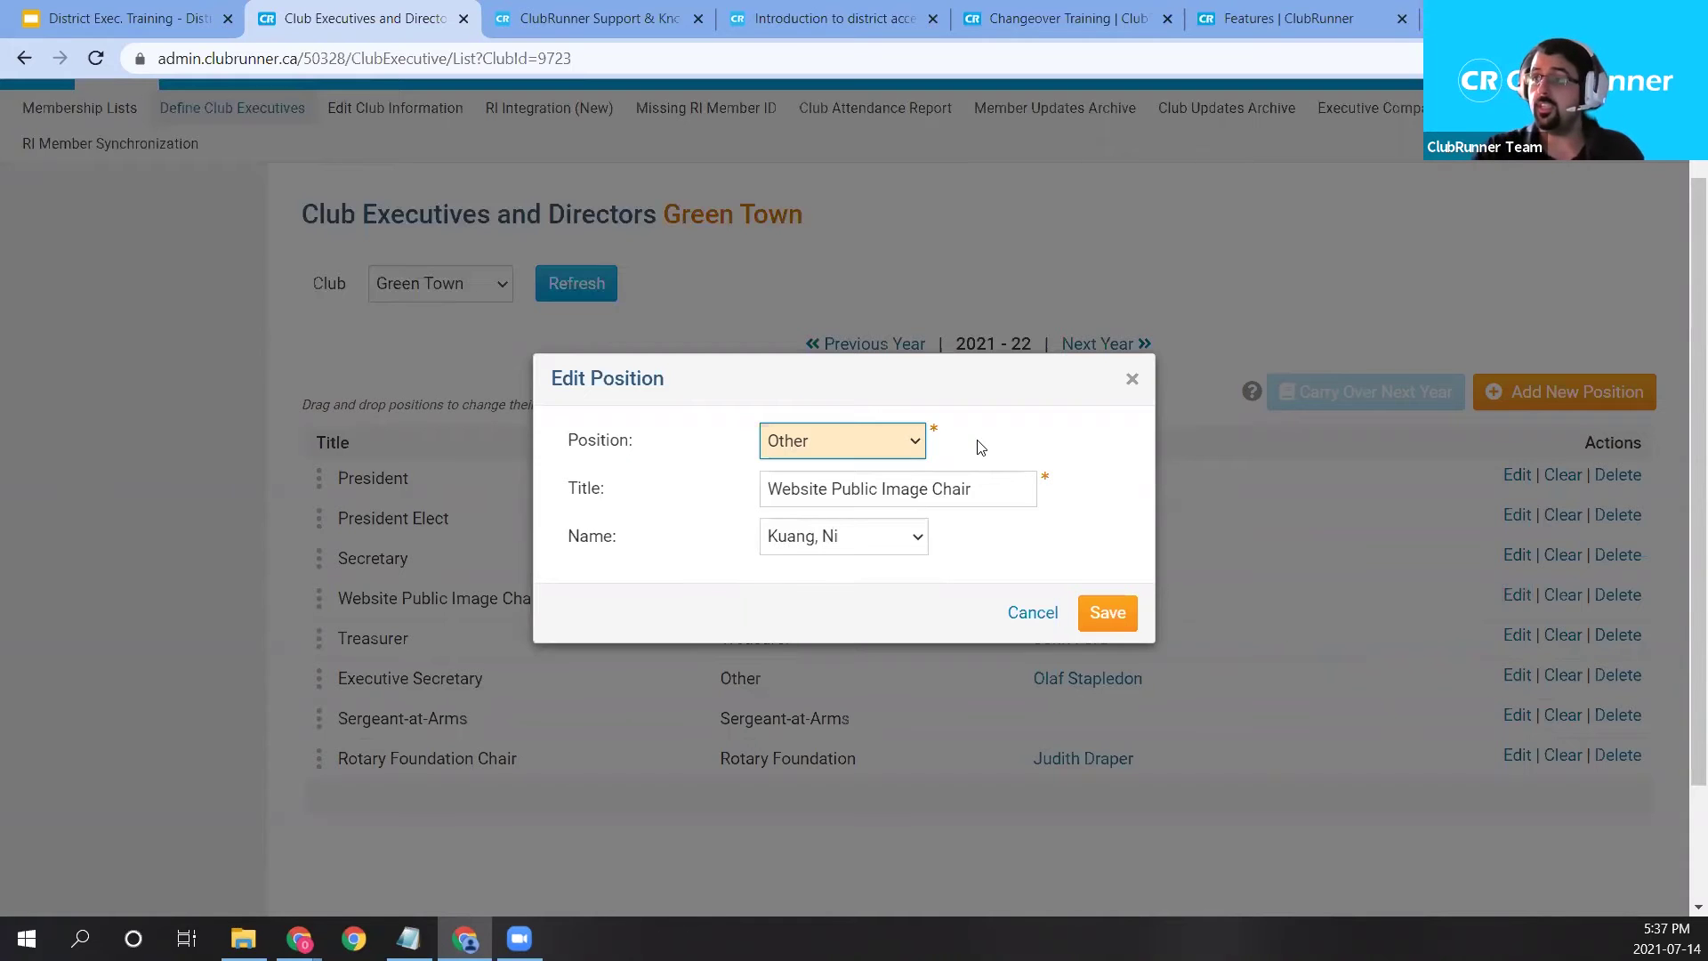
{"action": "left_click", "coordinate": [885, 452]}
{"action": "left_click", "coordinate": [868, 532]}
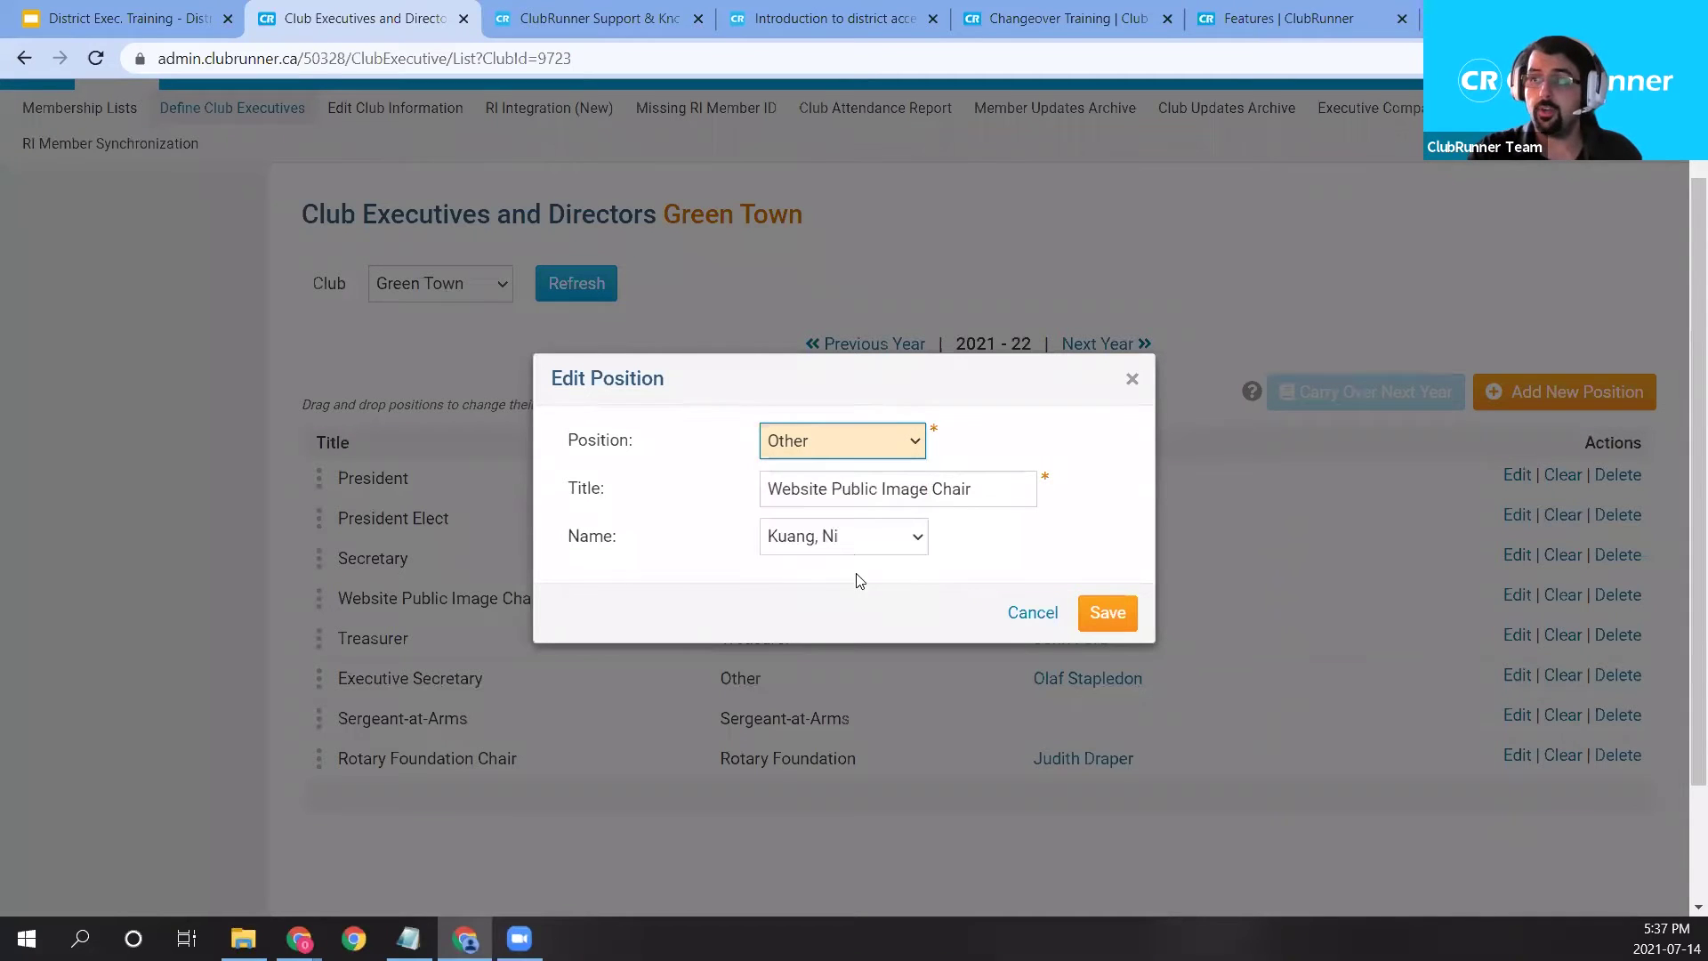
Retitle the position 'Public Image Chair', assign a different member, and save.
{"action": "left_click_drag", "start_coordinate": [979, 489], "coordinate": [641, 484]}
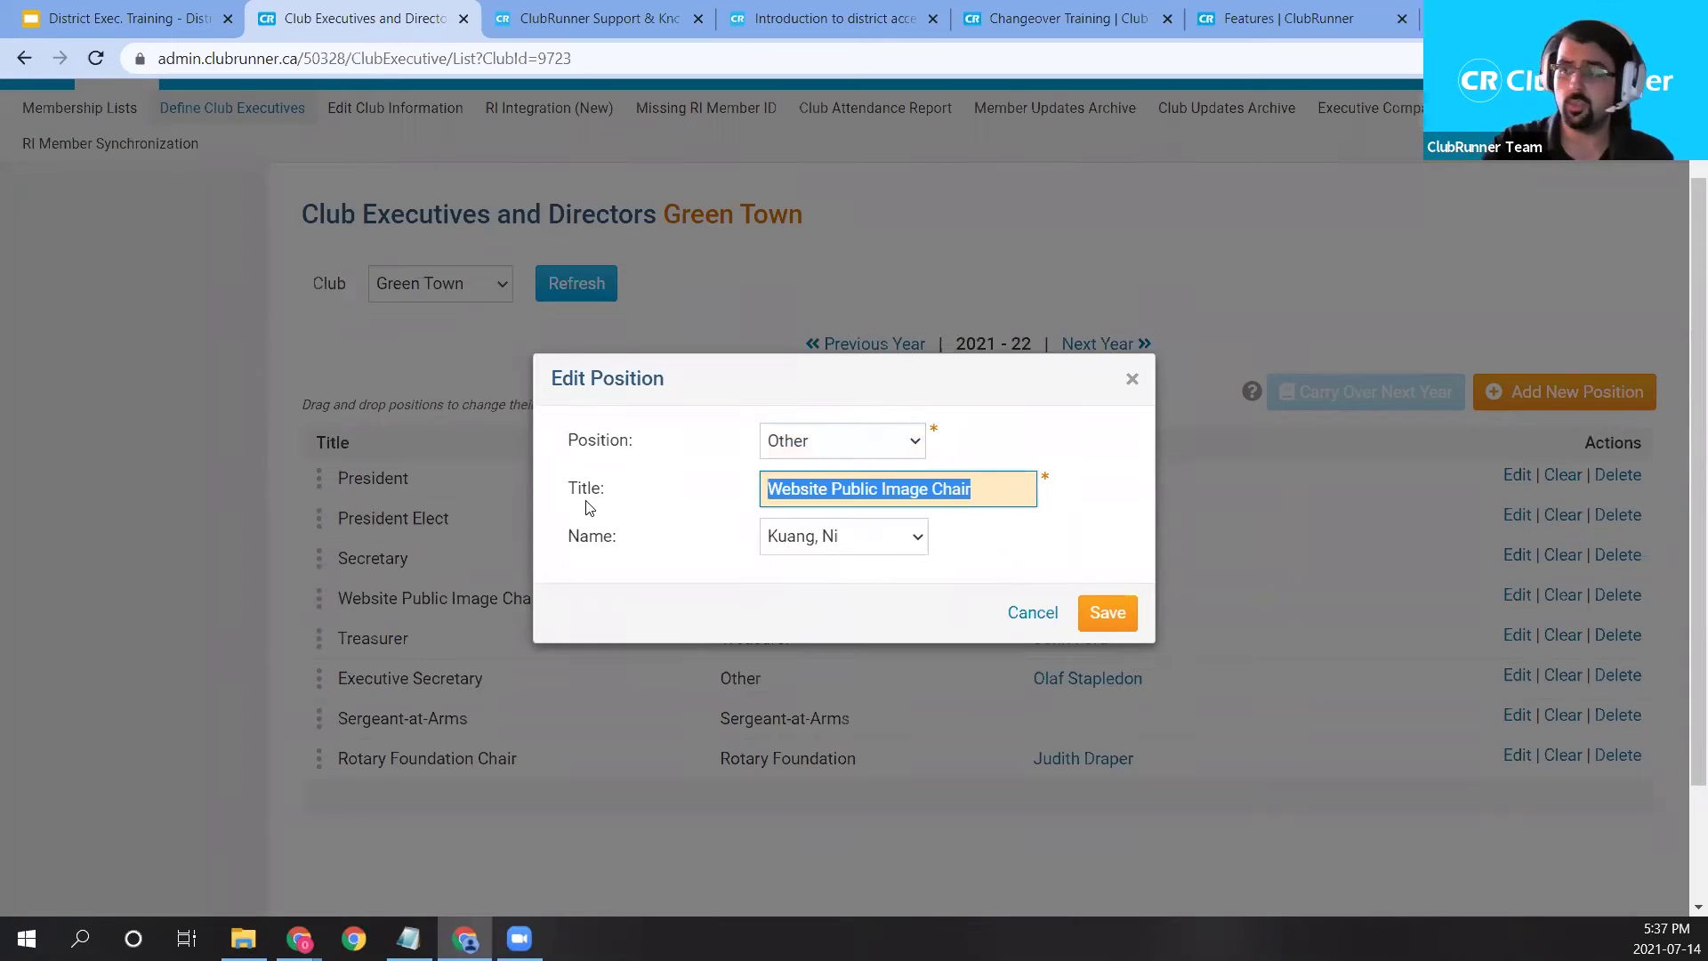
{"action": "type", "text": "PUblic"}
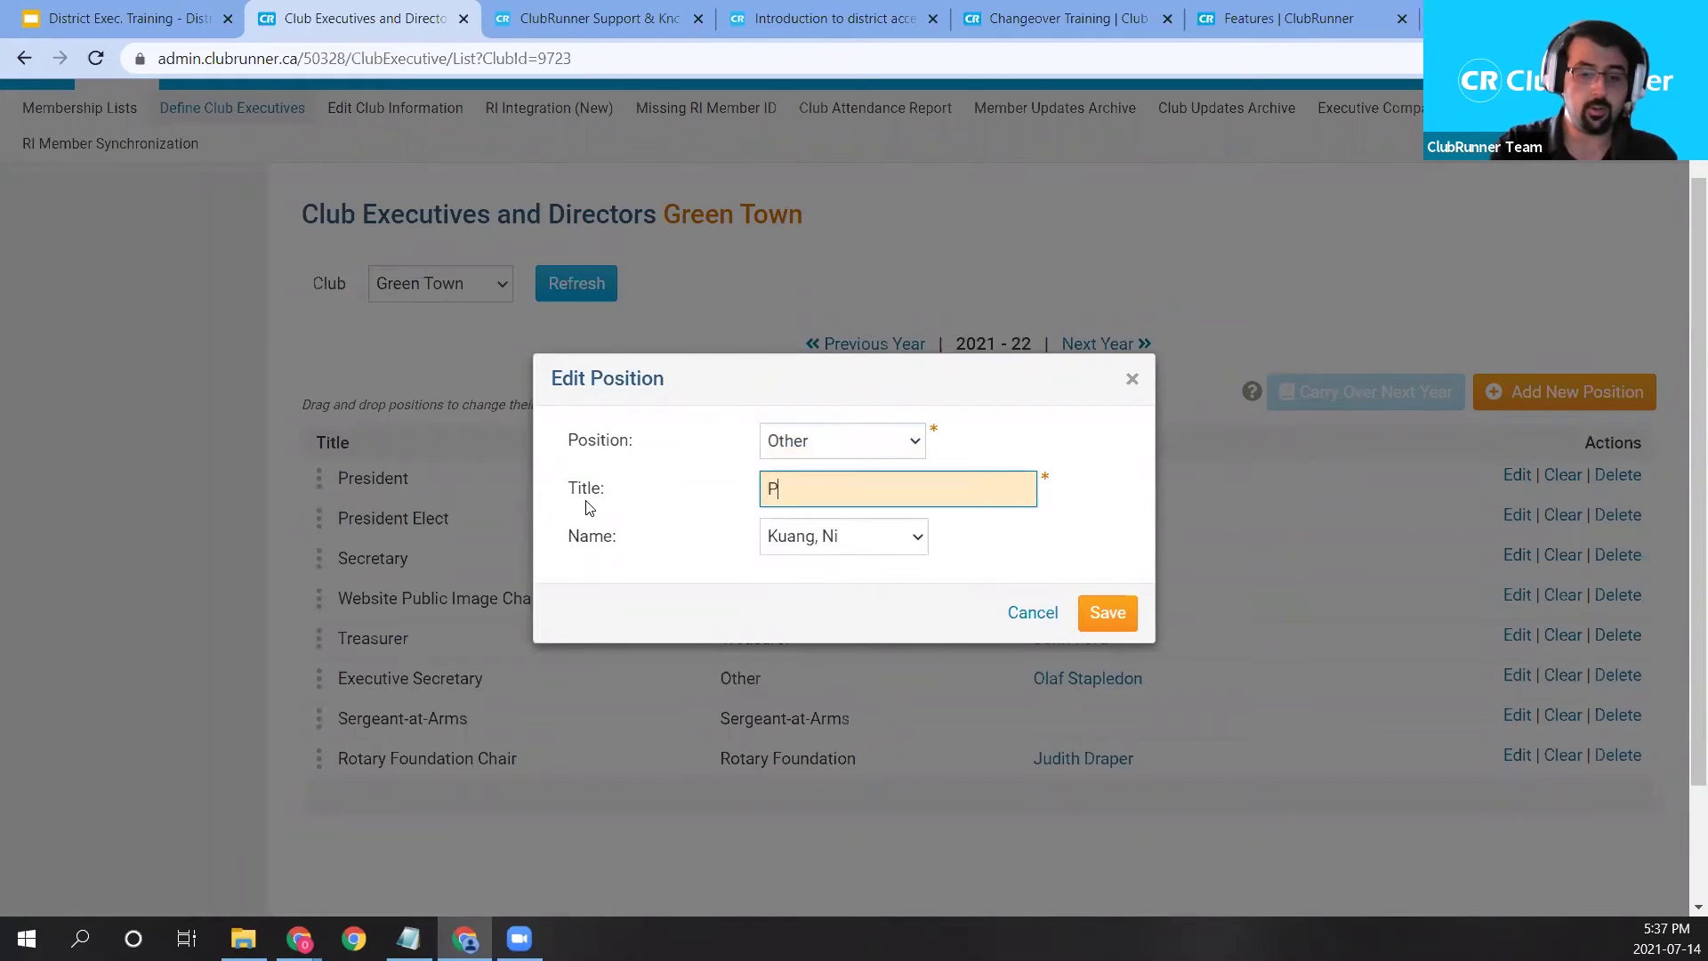
{"action": "key", "text": "BackSpace"}
{"action": "key", "text": "BackSpace"}
{"action": "key", "text": "BackSpace"}
{"action": "key", "text": "BackSpace"}
{"action": "type", "text": "ublic "}
{"action": "type", "text": "Imeg"}
{"action": "key", "text": "BackSpace"}
{"action": "key", "text": "BackSpace"}
{"action": "key", "text": "BackSpace"}
{"action": "key", "text": "BackSpace"}
{"action": "type", "text": "Image Chair"}
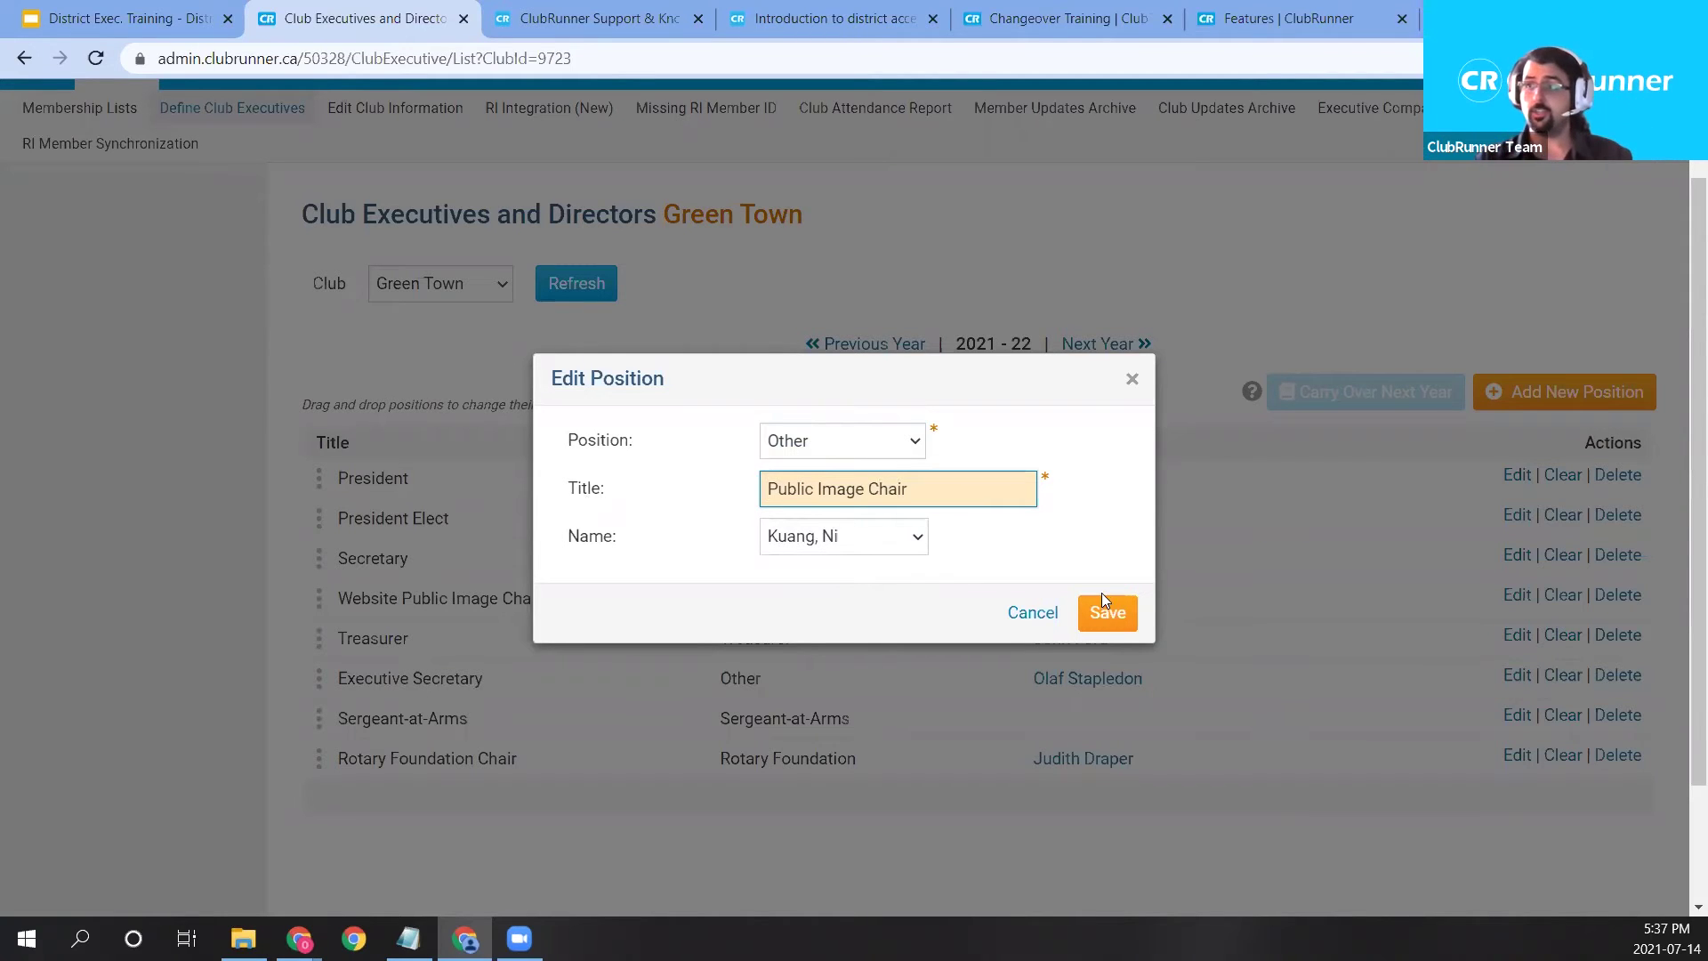
{"action": "left_click", "coordinate": [782, 546]}
{"action": "scroll", "coordinate": [850, 472], "scroll_direction": "down", "scroll_amount": 1}
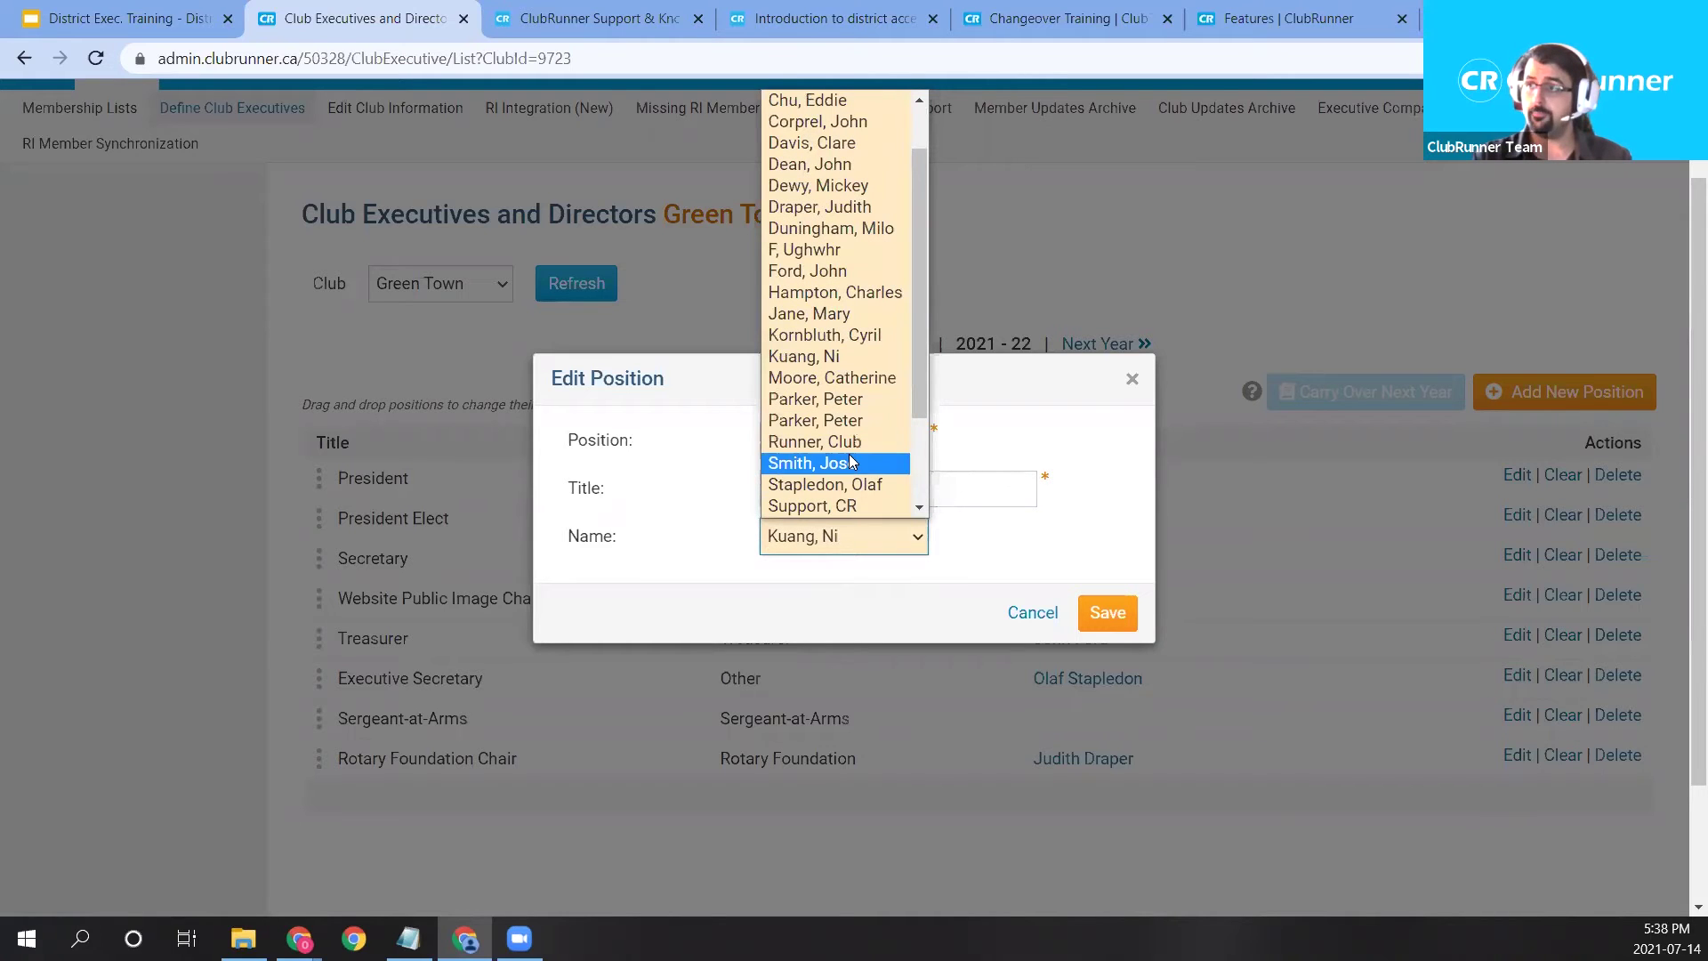
{"action": "left_click", "coordinate": [850, 463]}
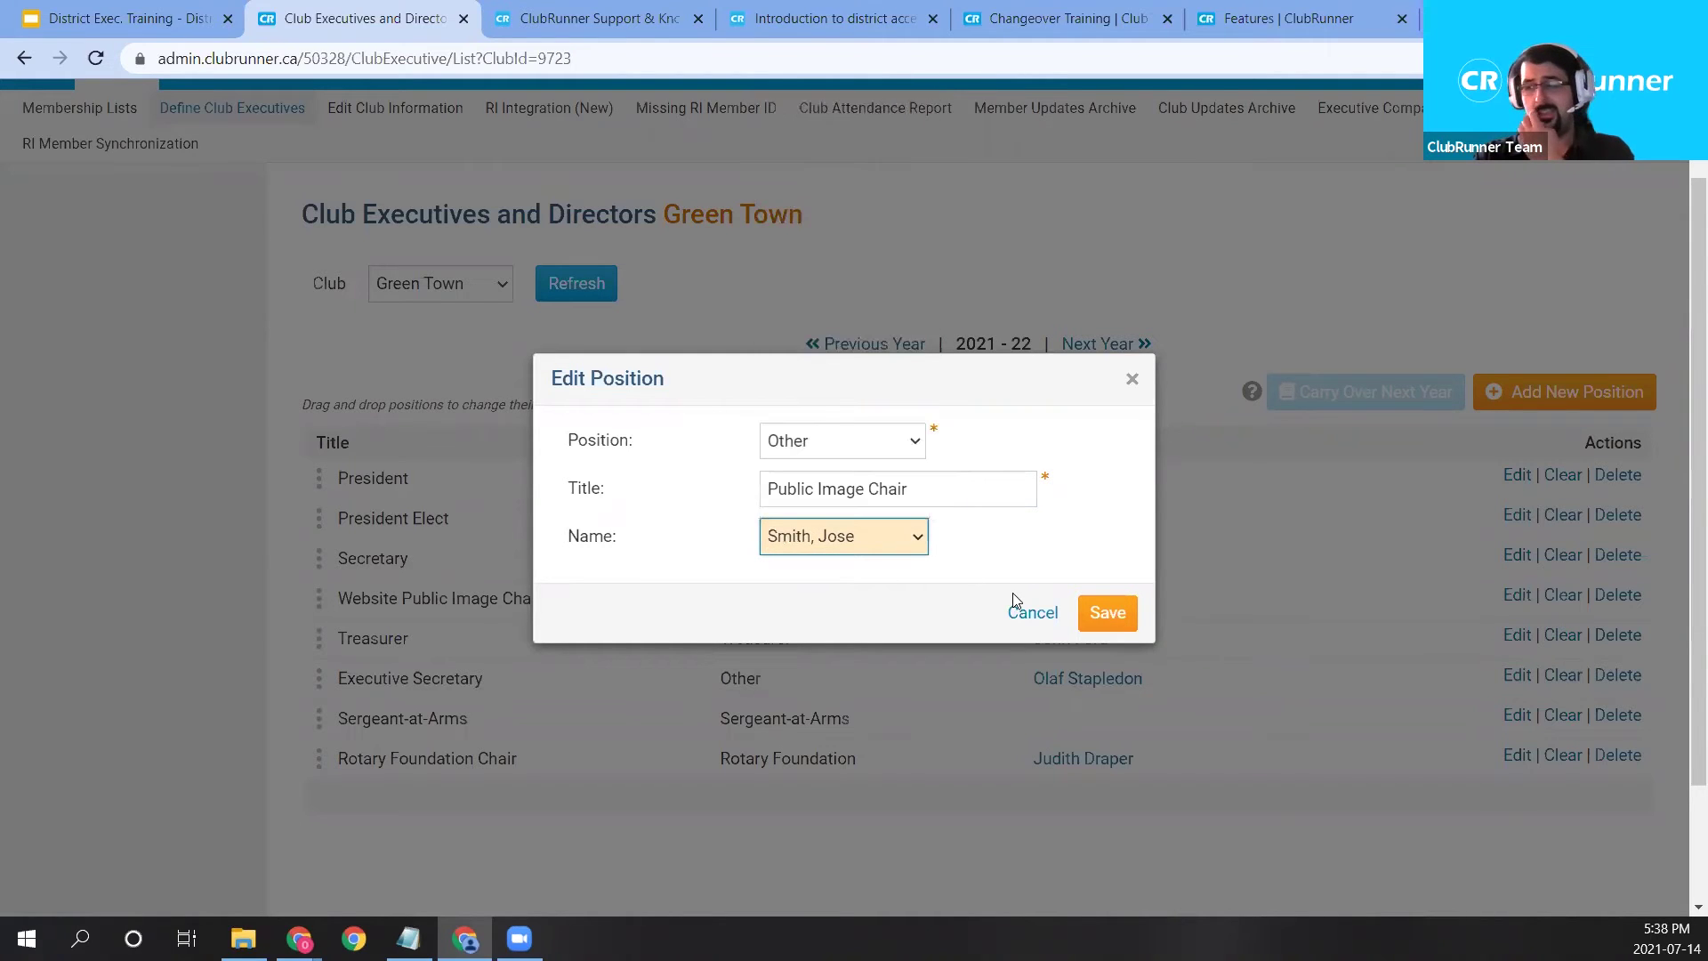
{"action": "left_click", "coordinate": [1105, 613]}
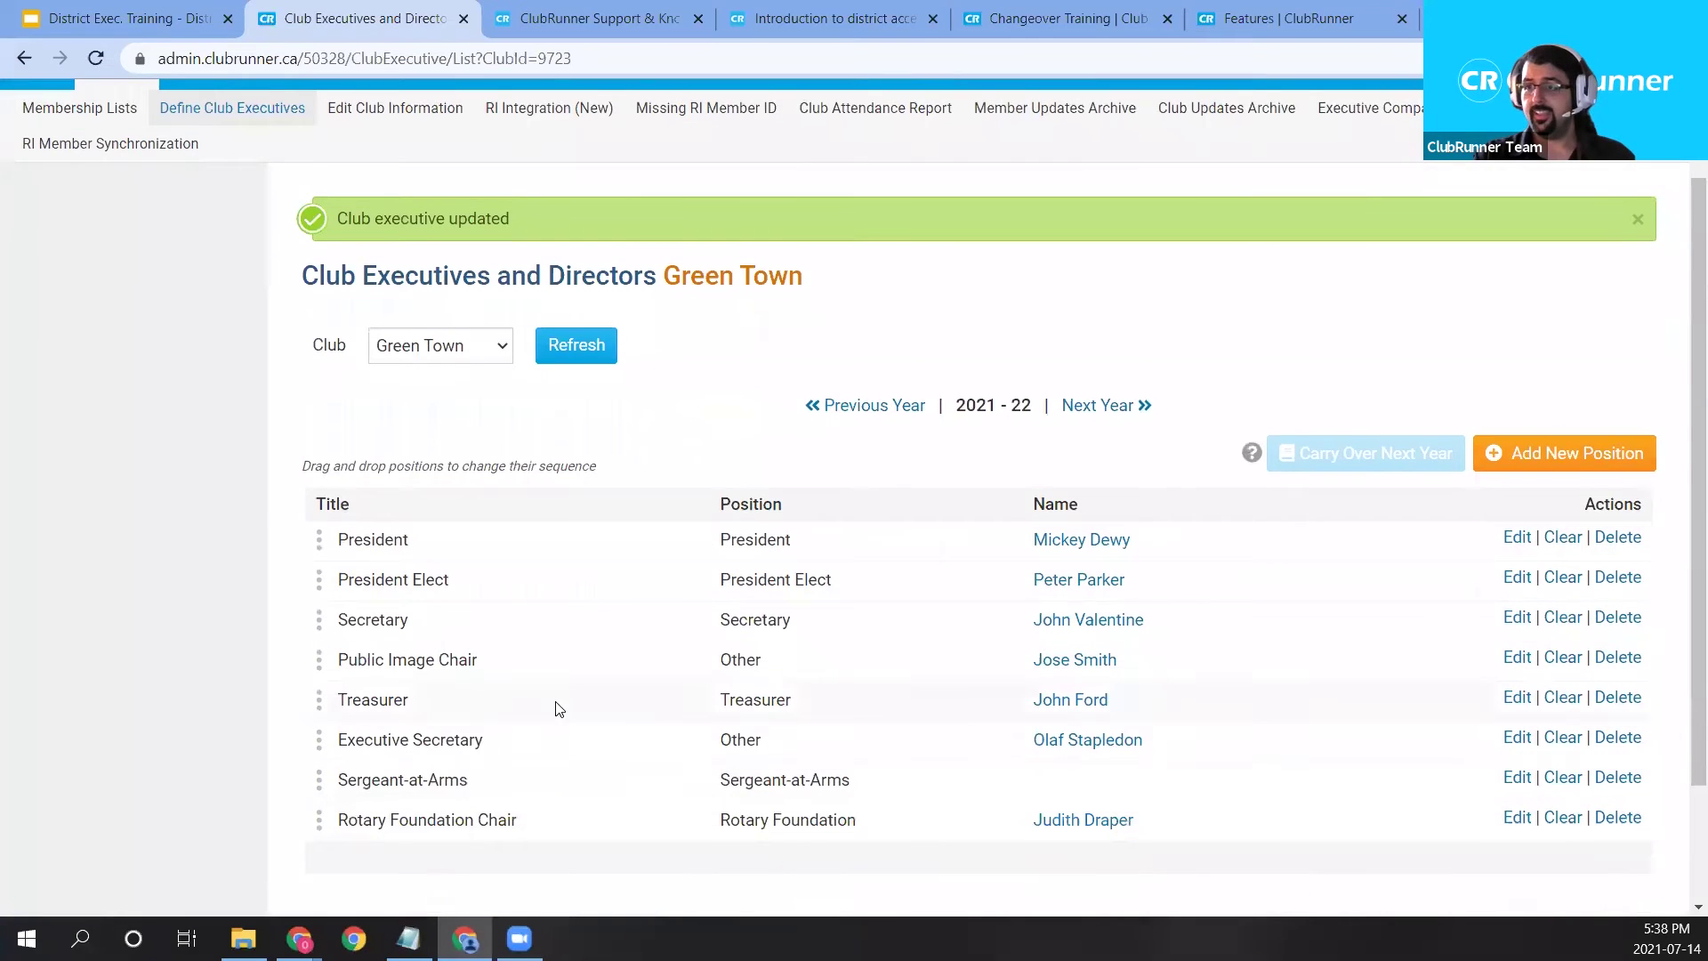
Drag Rotary Foundation Chair to sit just above Sergeant-at-Arms in the executives list.
{"action": "left_click_drag", "start_coordinate": [412, 658], "coordinate": [487, 659]}
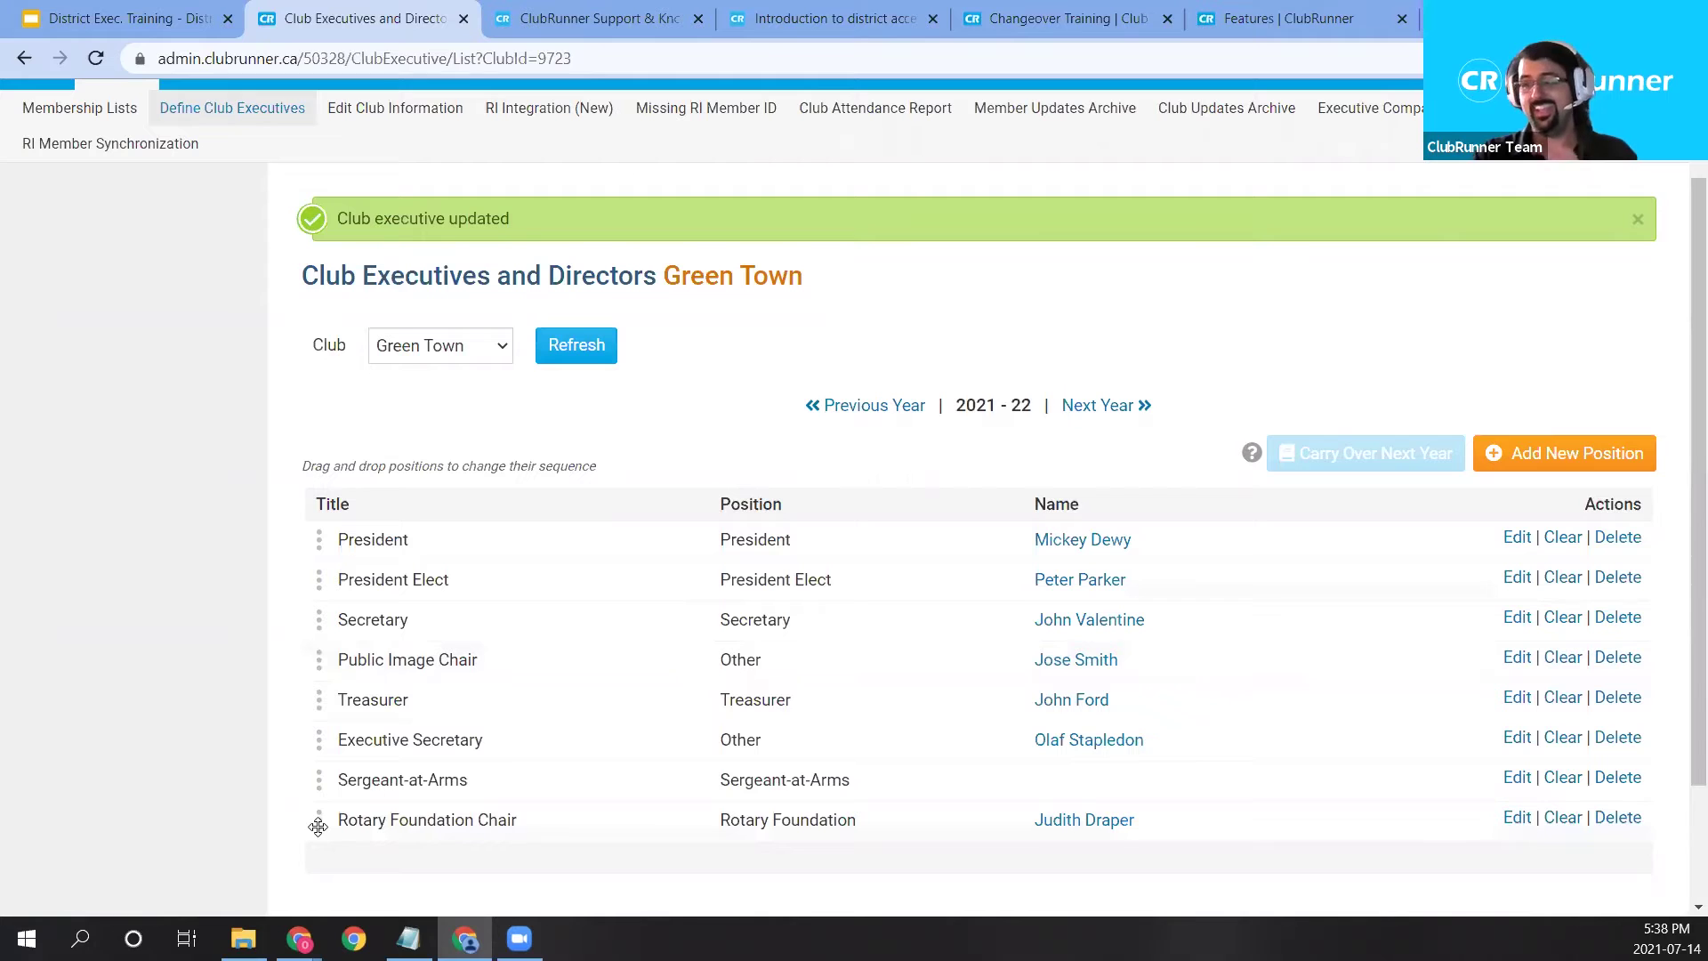
{"action": "left_click_drag", "start_coordinate": [323, 825], "coordinate": [342, 745]}
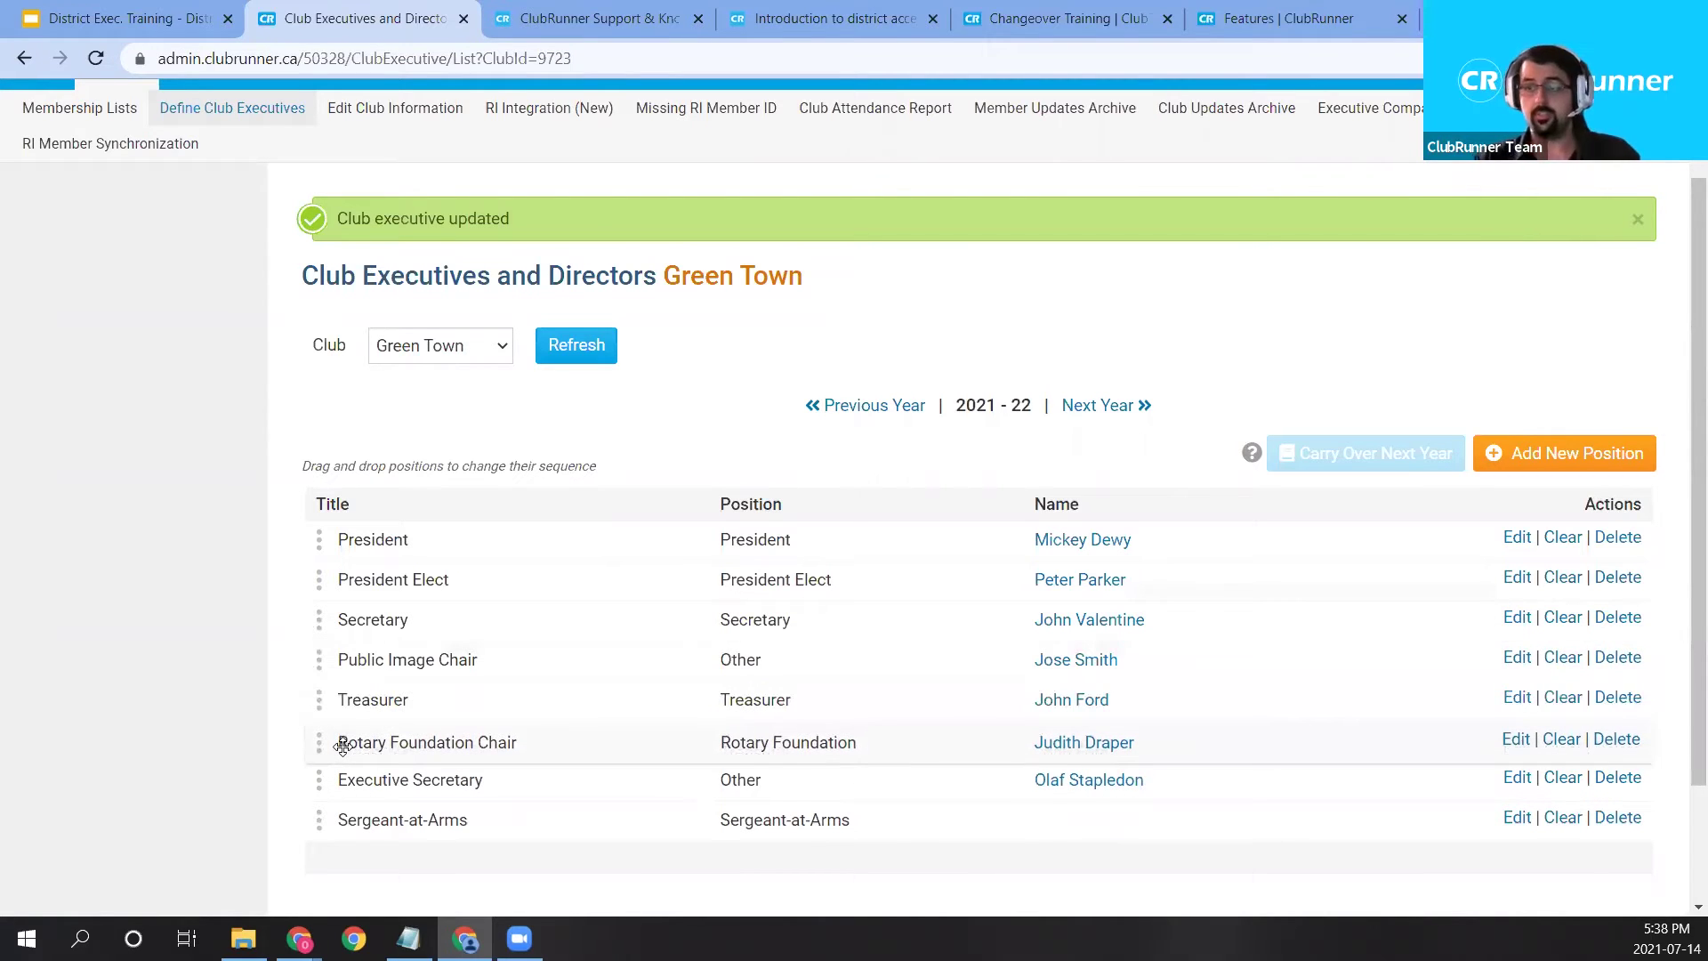
{"action": "left_click_drag", "start_coordinate": [342, 745], "coordinate": [352, 792]}
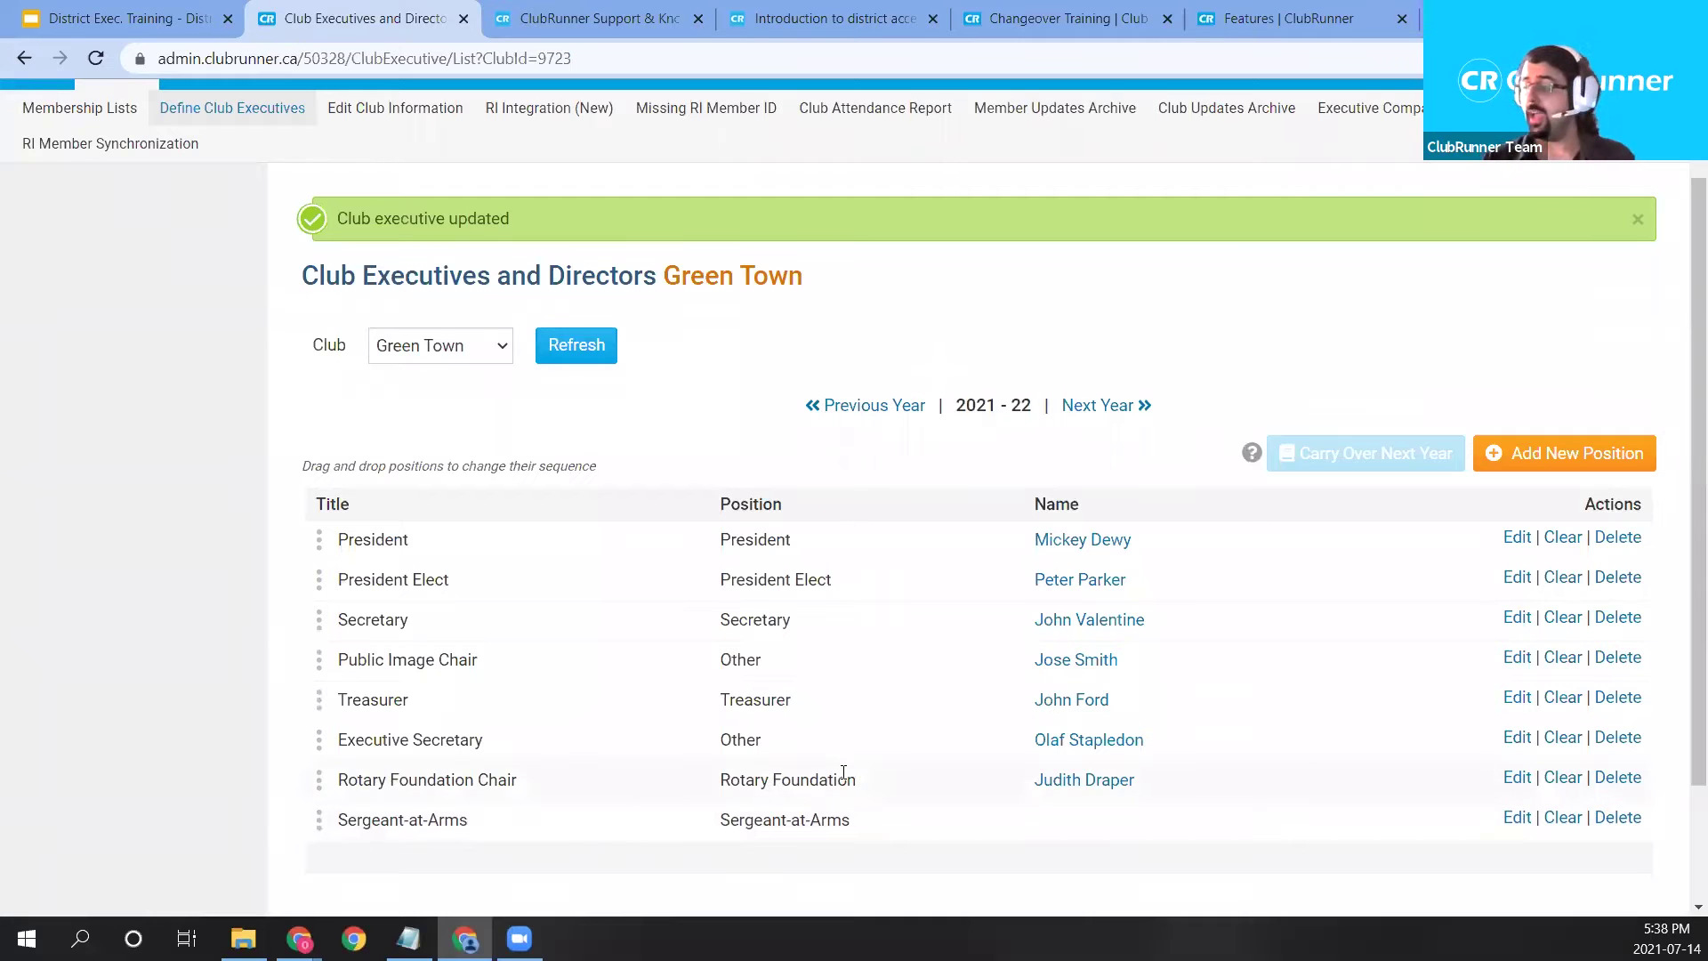
Clear the member from the Executive Secretary position and confirm.
{"action": "left_click", "coordinate": [1548, 744]}
{"action": "left_click", "coordinate": [958, 198]}
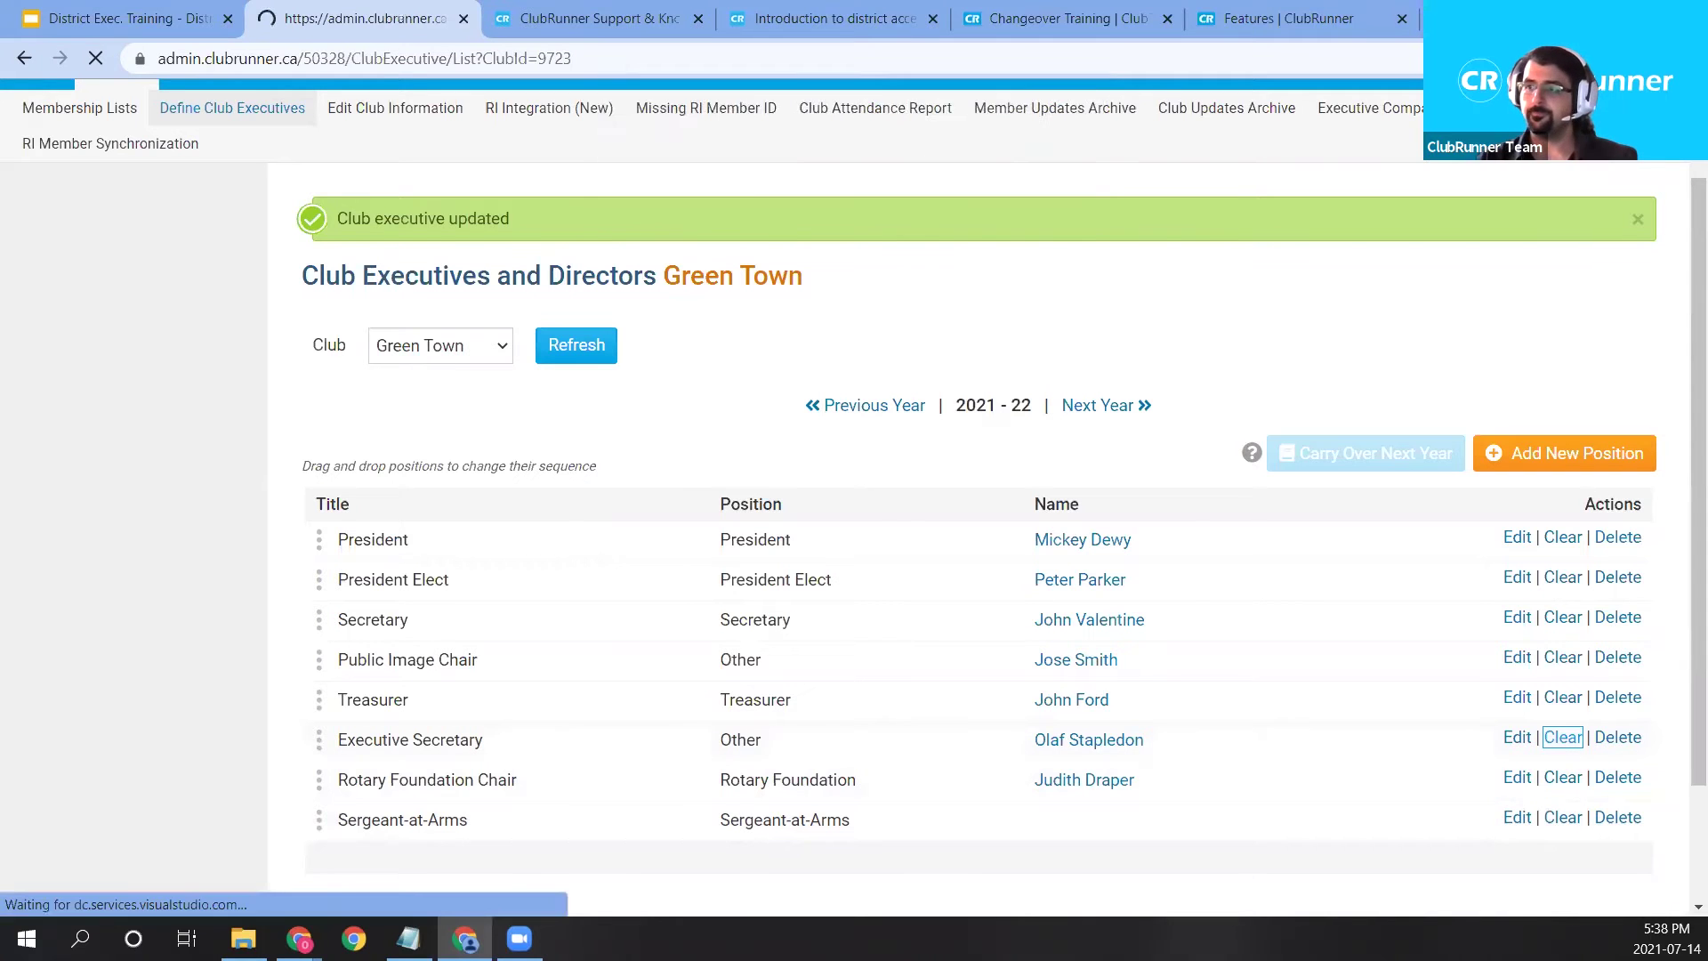
{"action": "scroll", "coordinate": [585, 565], "scroll_direction": "down", "scroll_amount": 2}
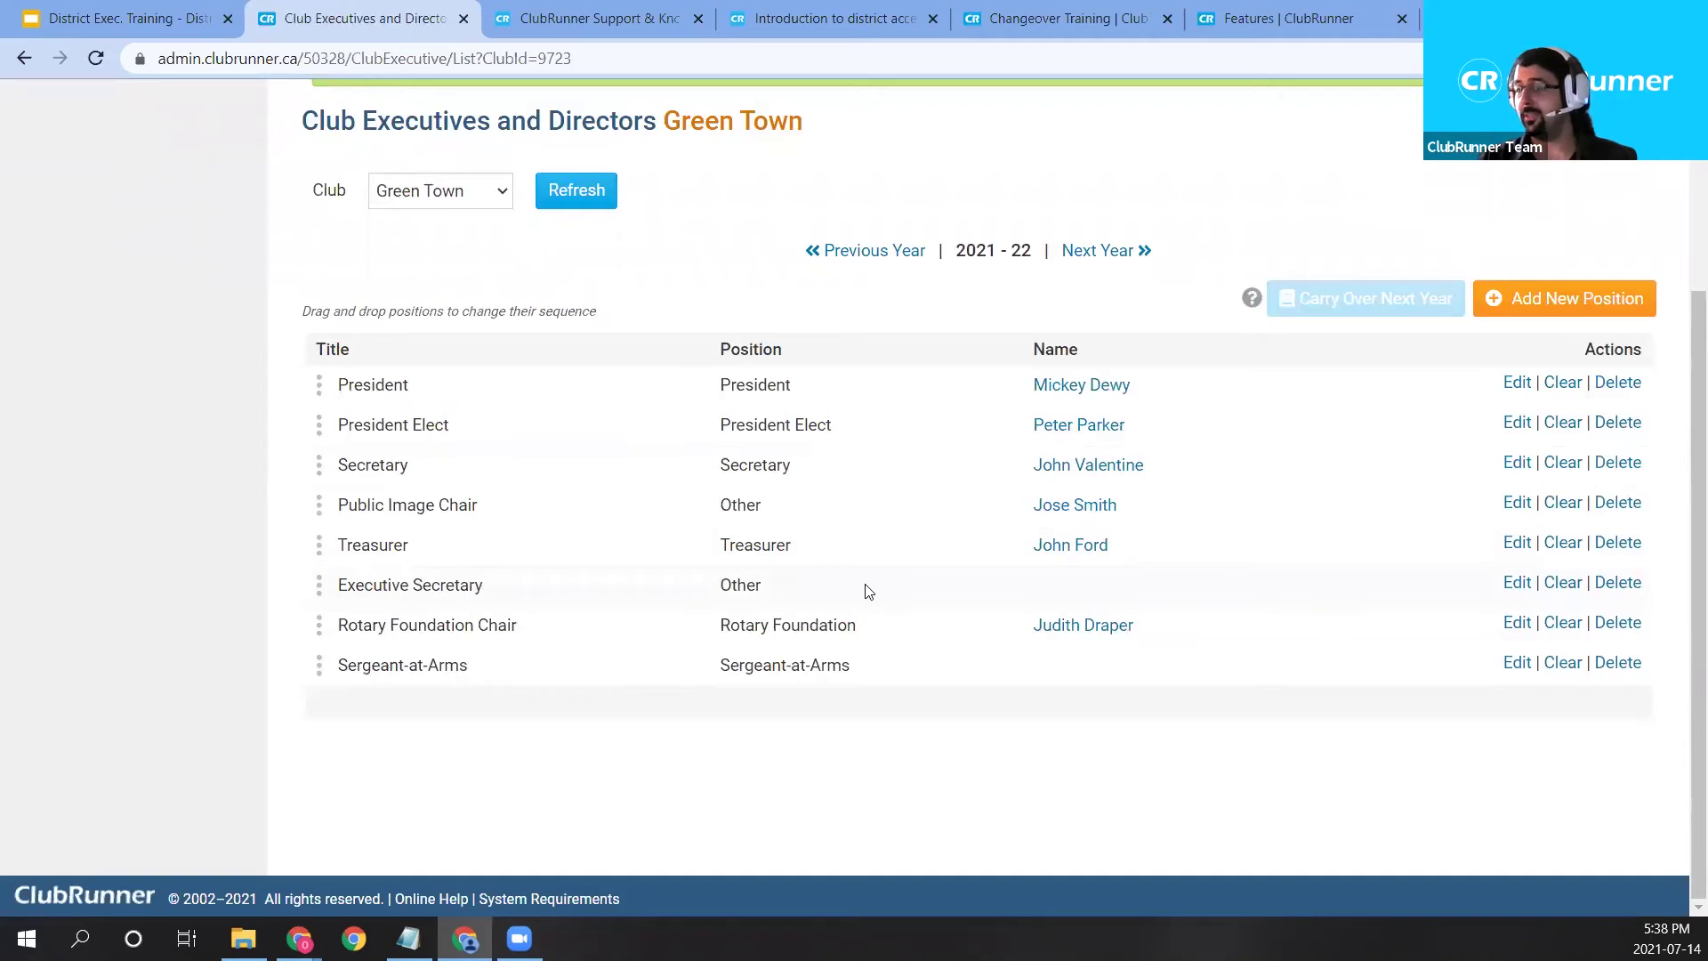
Delete the Executive Secretary position, confirm, and check the seven remaining positions.
{"action": "left_click", "coordinate": [1617, 583]}
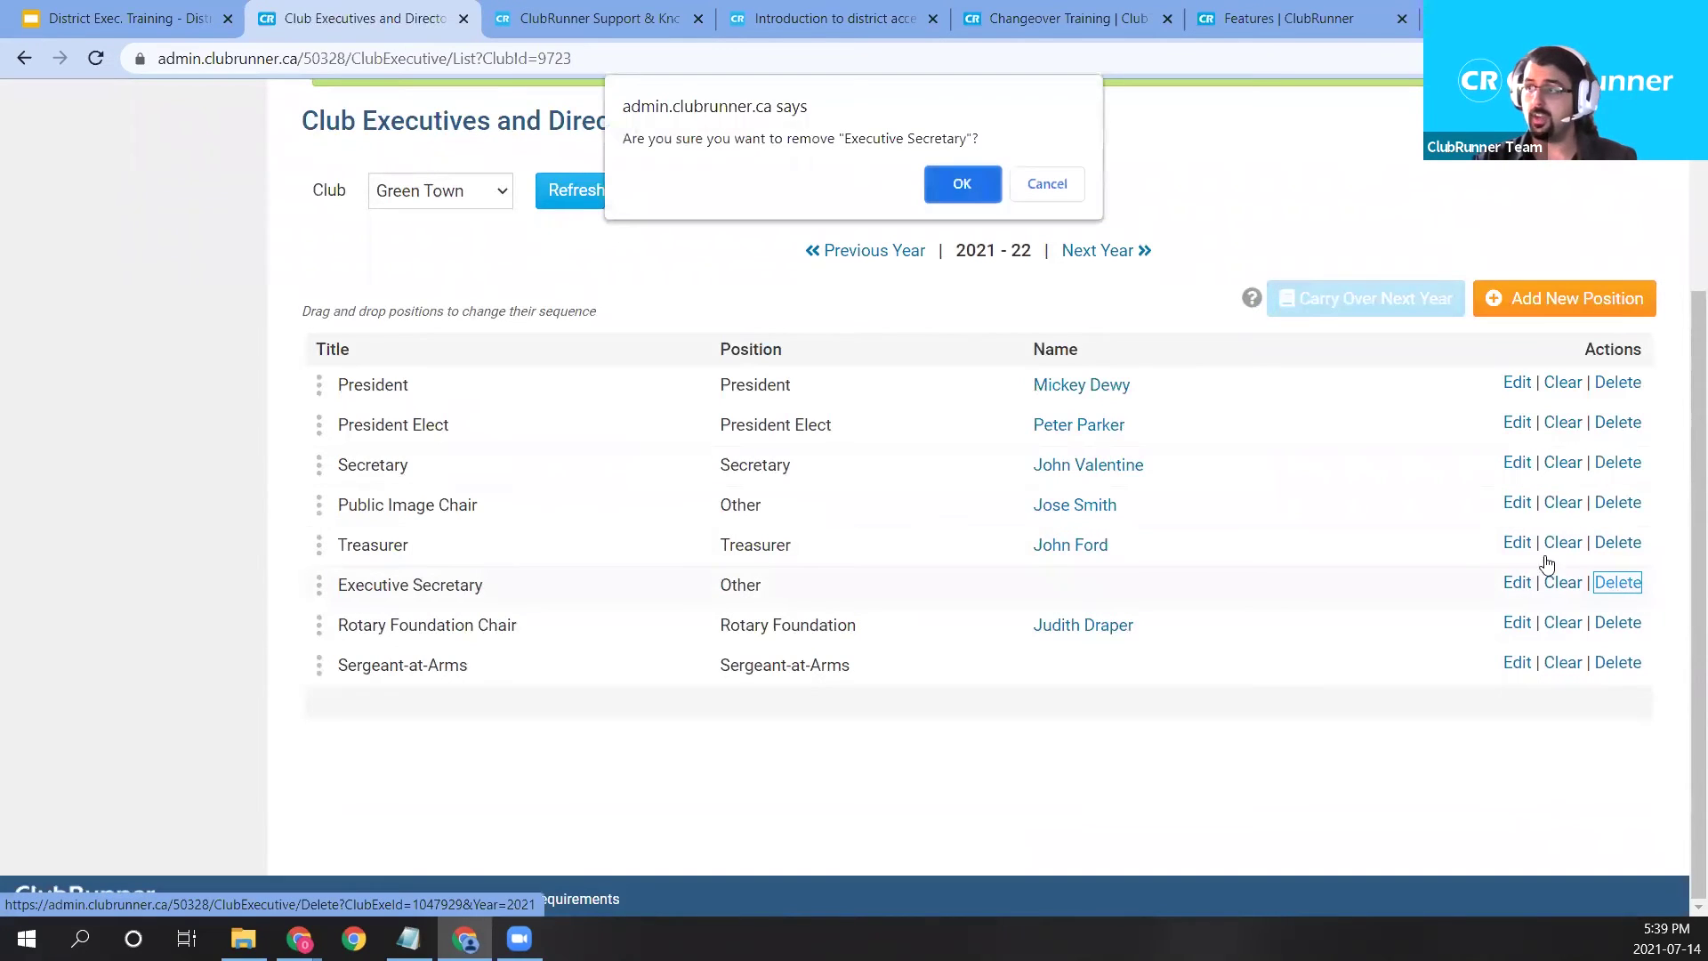
{"action": "left_click", "coordinate": [963, 184]}
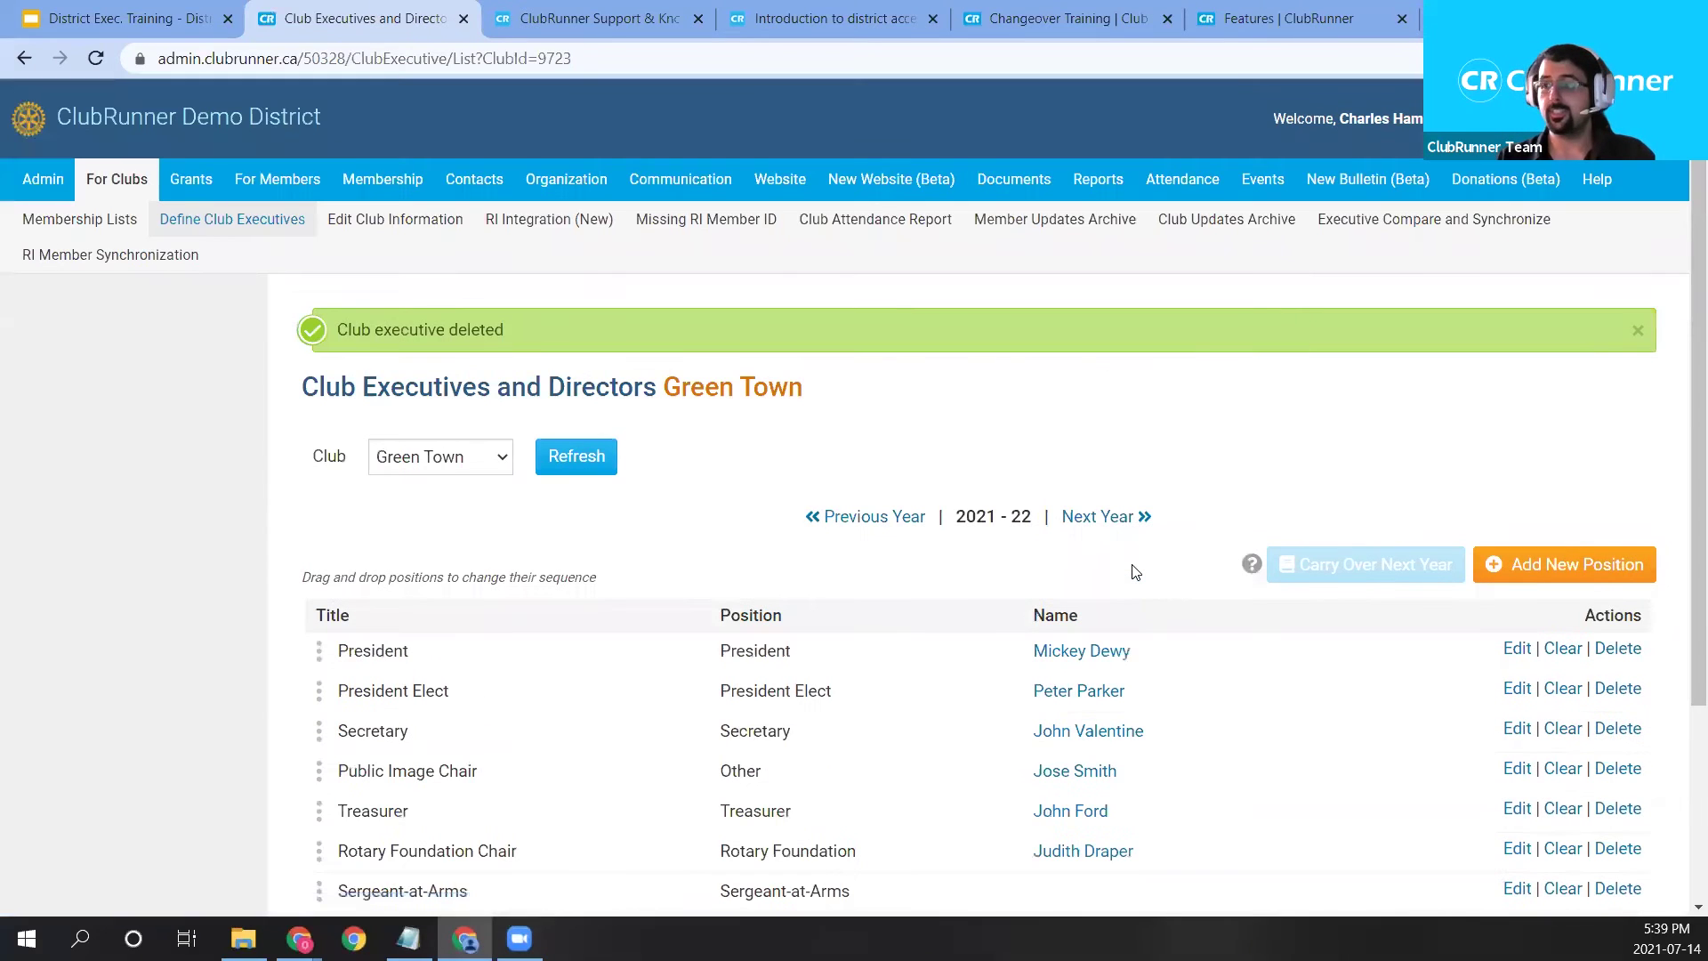
{"action": "scroll", "coordinate": [1086, 560], "scroll_direction": "down", "scroll_amount": 1}
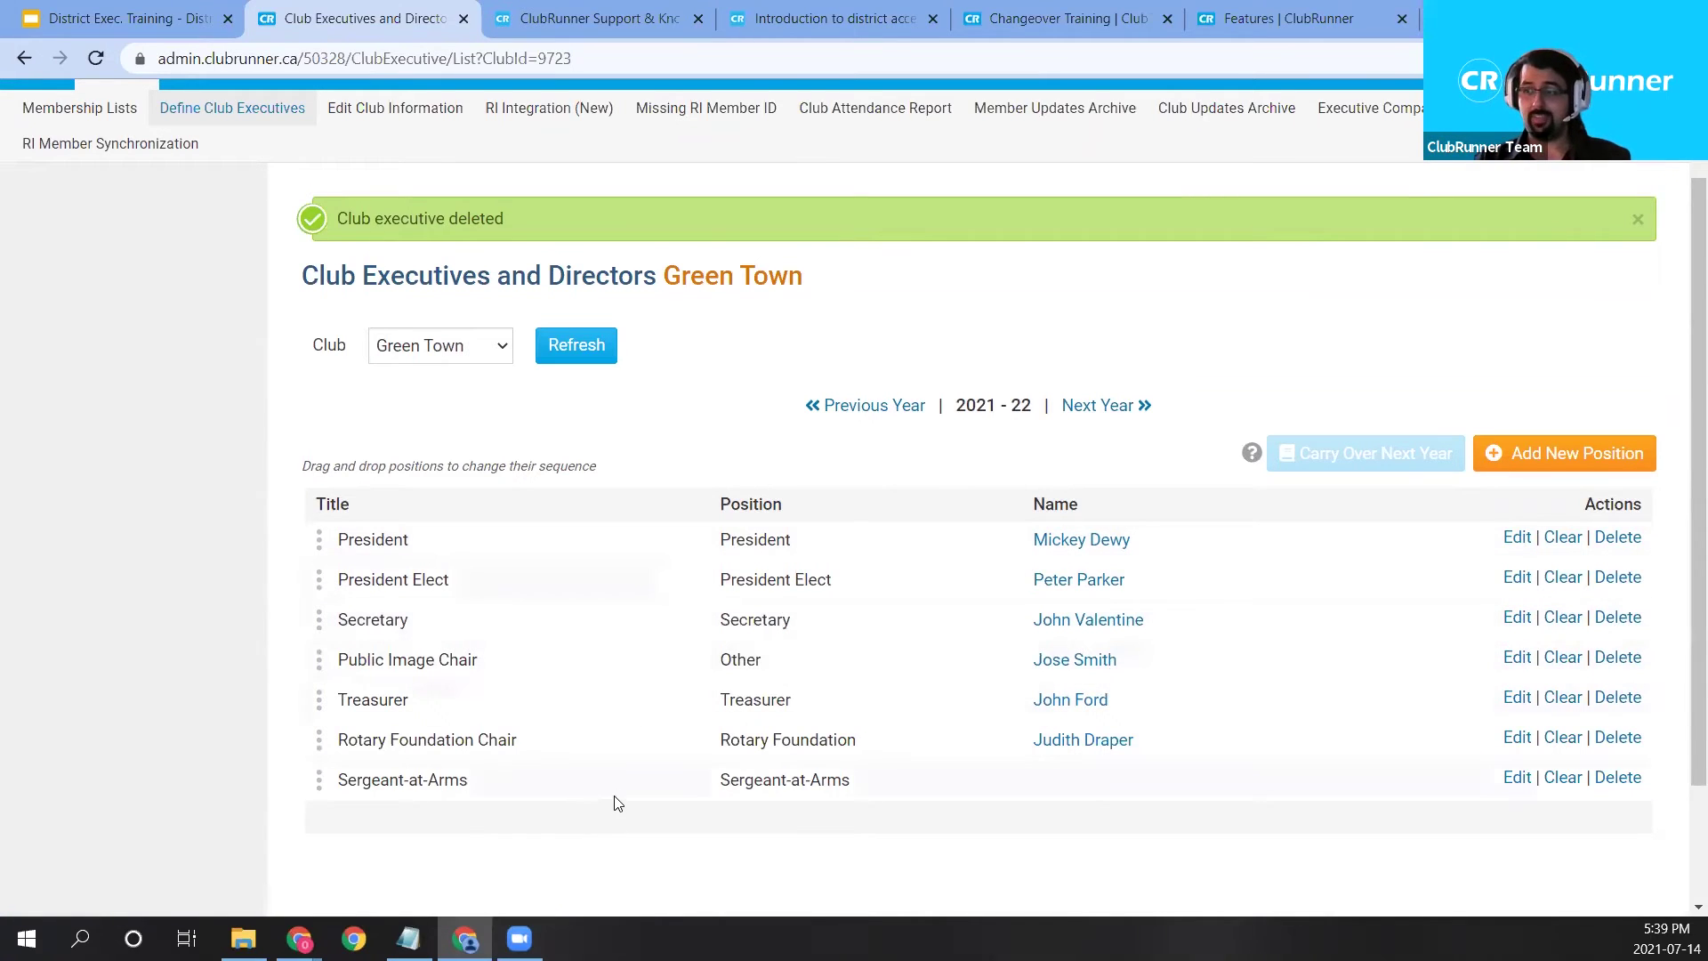
{"action": "scroll", "coordinate": [768, 767], "scroll_direction": "up", "scroll_amount": 1}
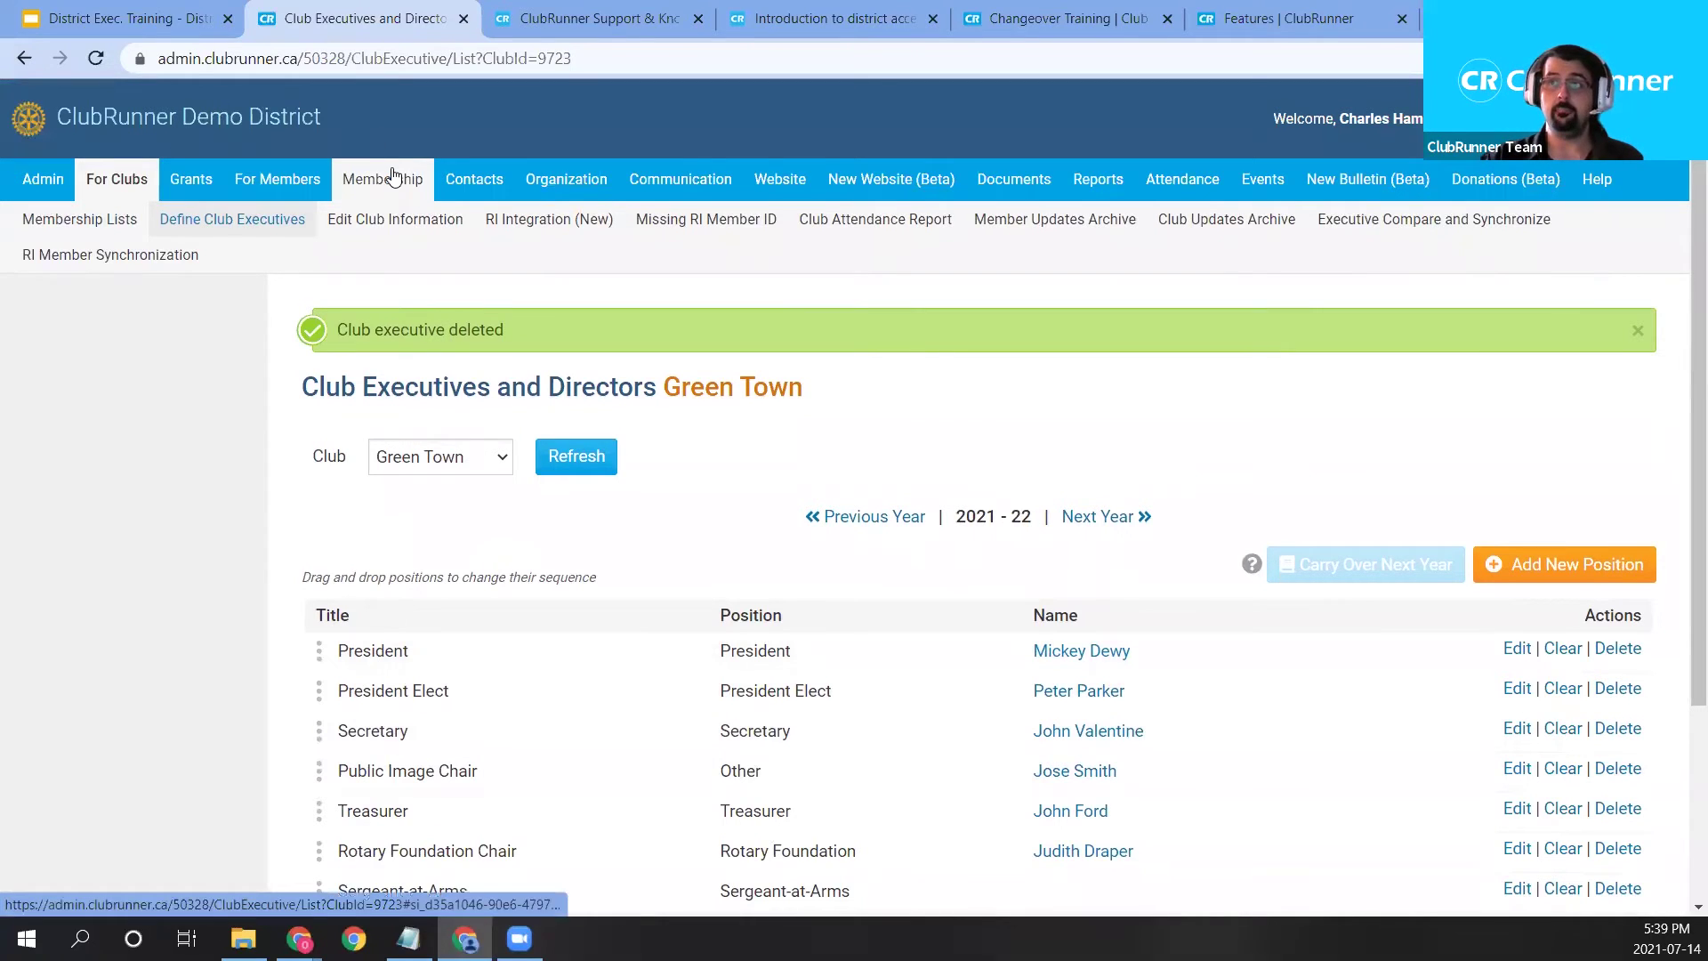
Open Green Town's Active Members List and review each member's type and access level.
{"action": "mouse_move", "coordinate": [375, 176]}
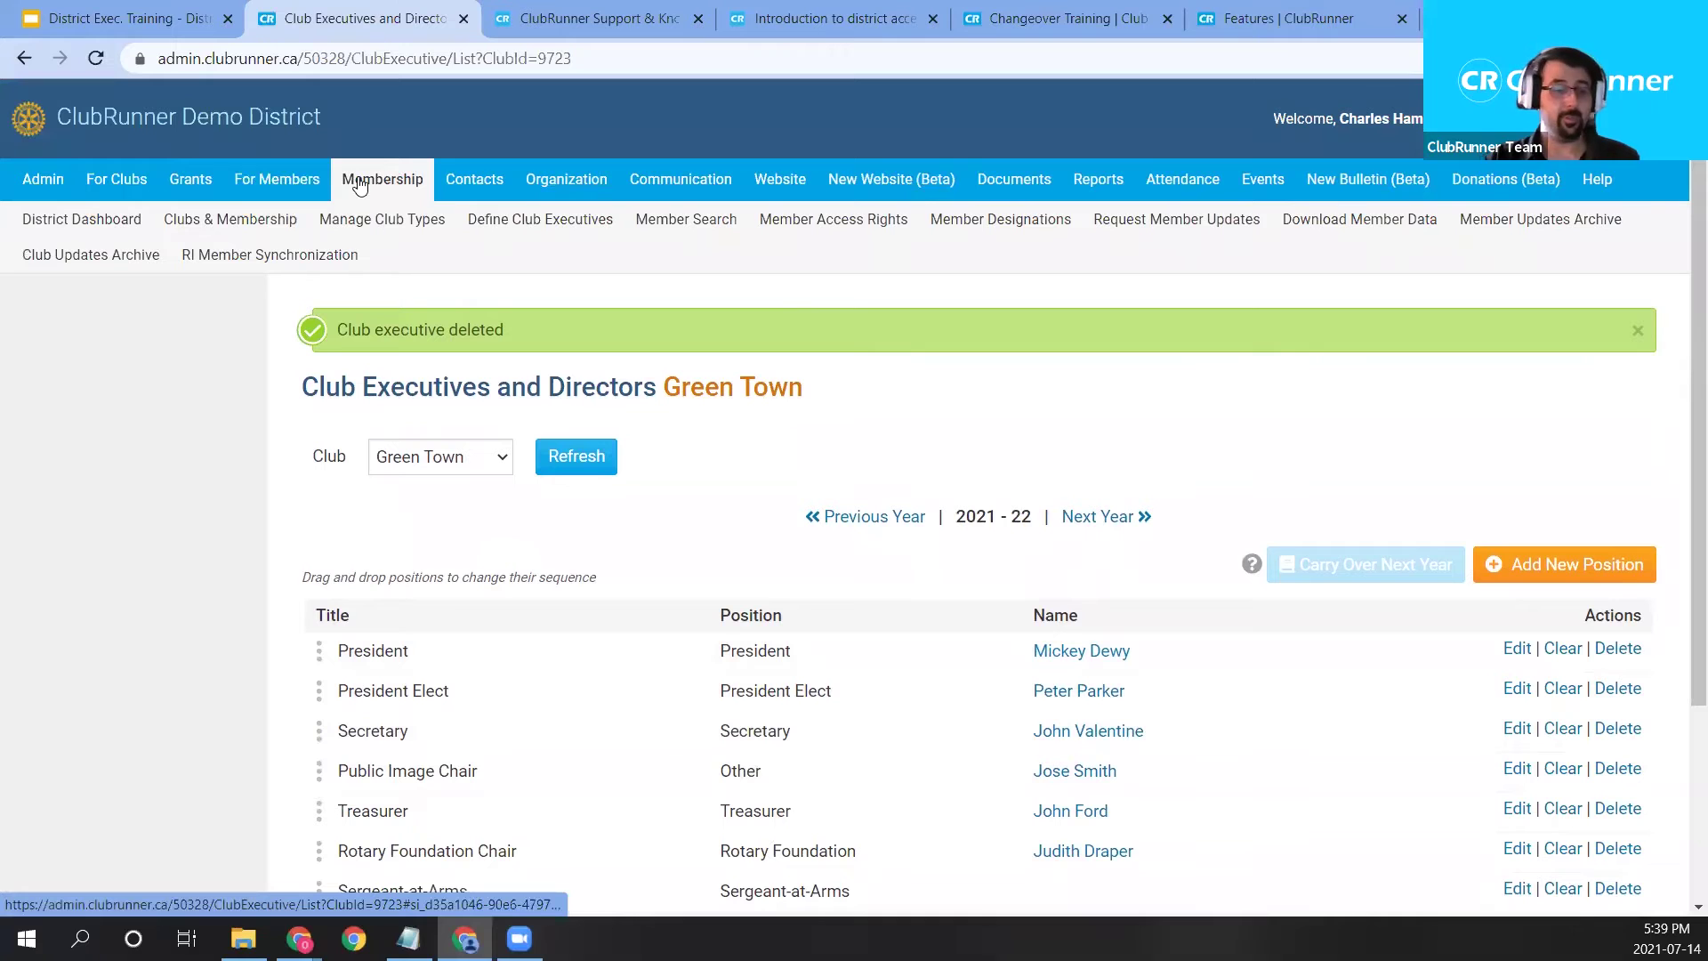
{"action": "left_click", "coordinate": [188, 228]}
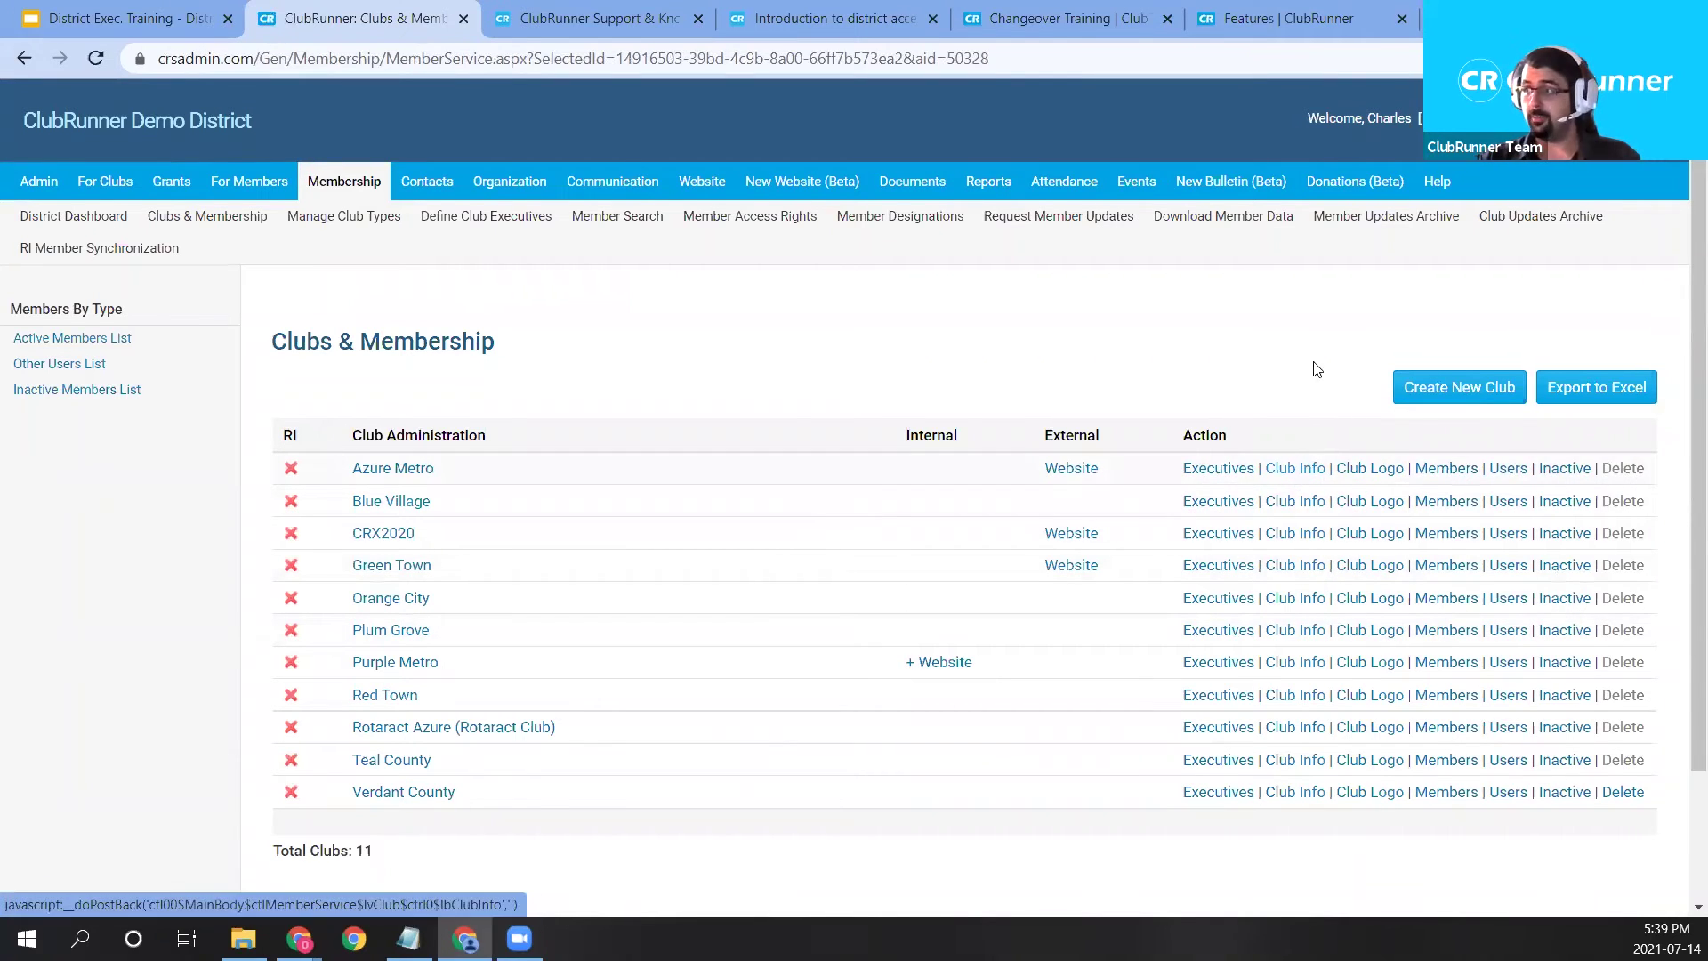
{"action": "left_click", "coordinate": [1452, 570]}
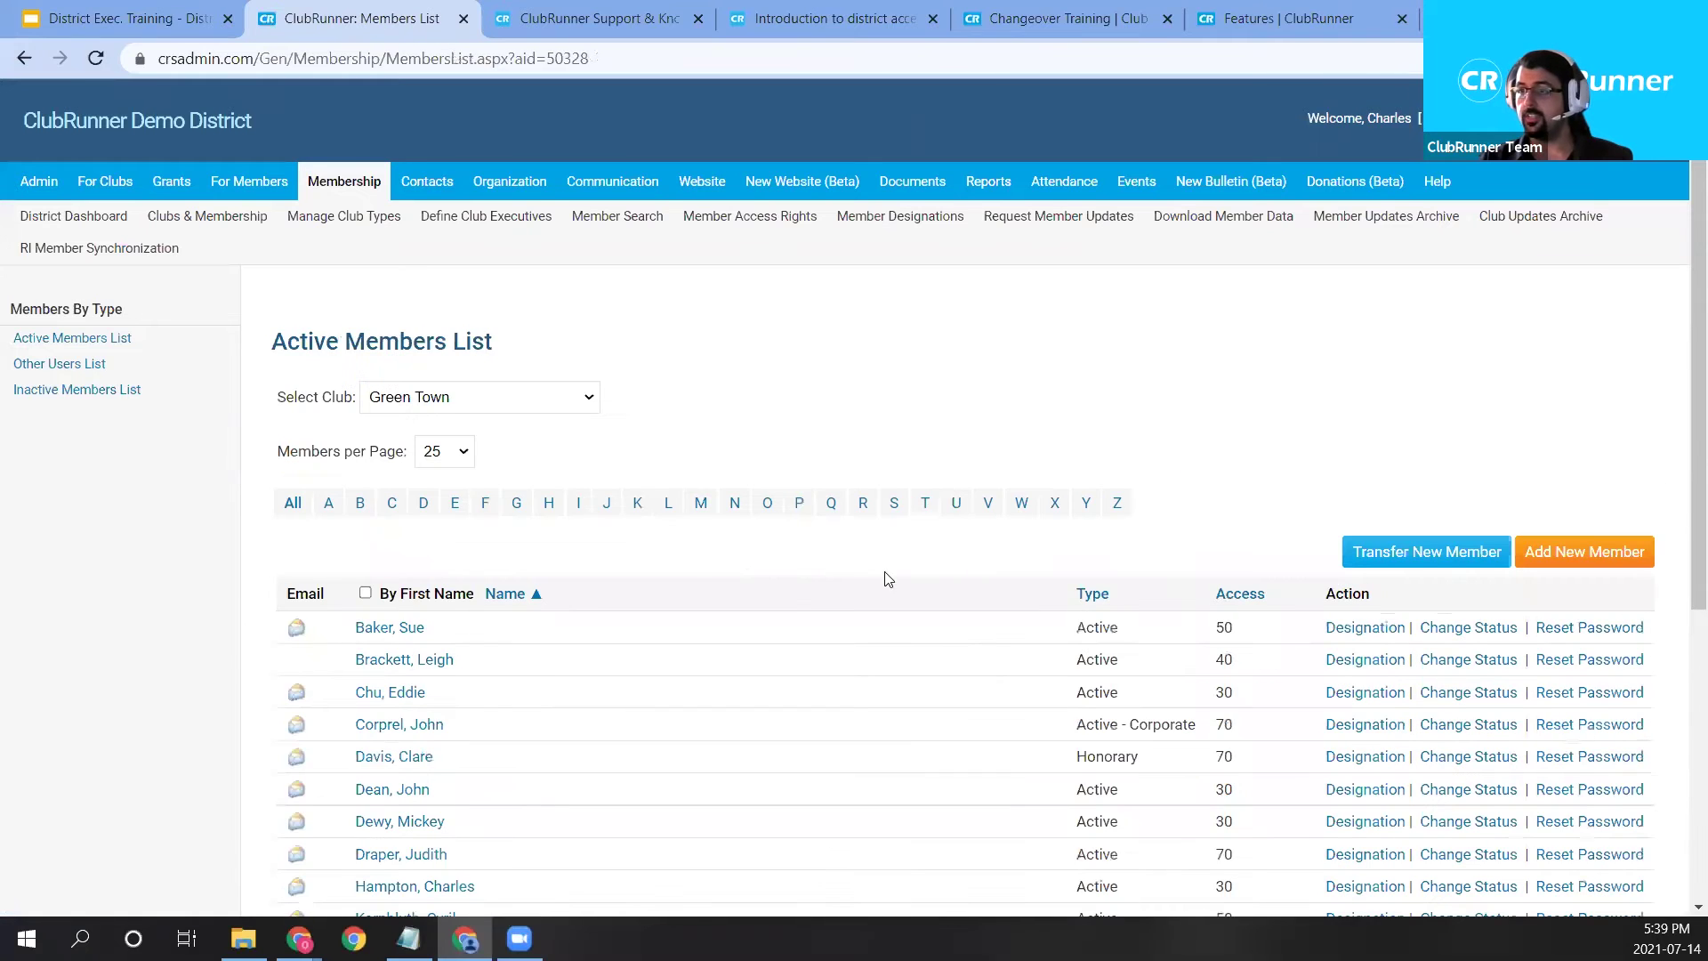
{"action": "scroll", "coordinate": [696, 552], "scroll_direction": "down", "scroll_amount": 1}
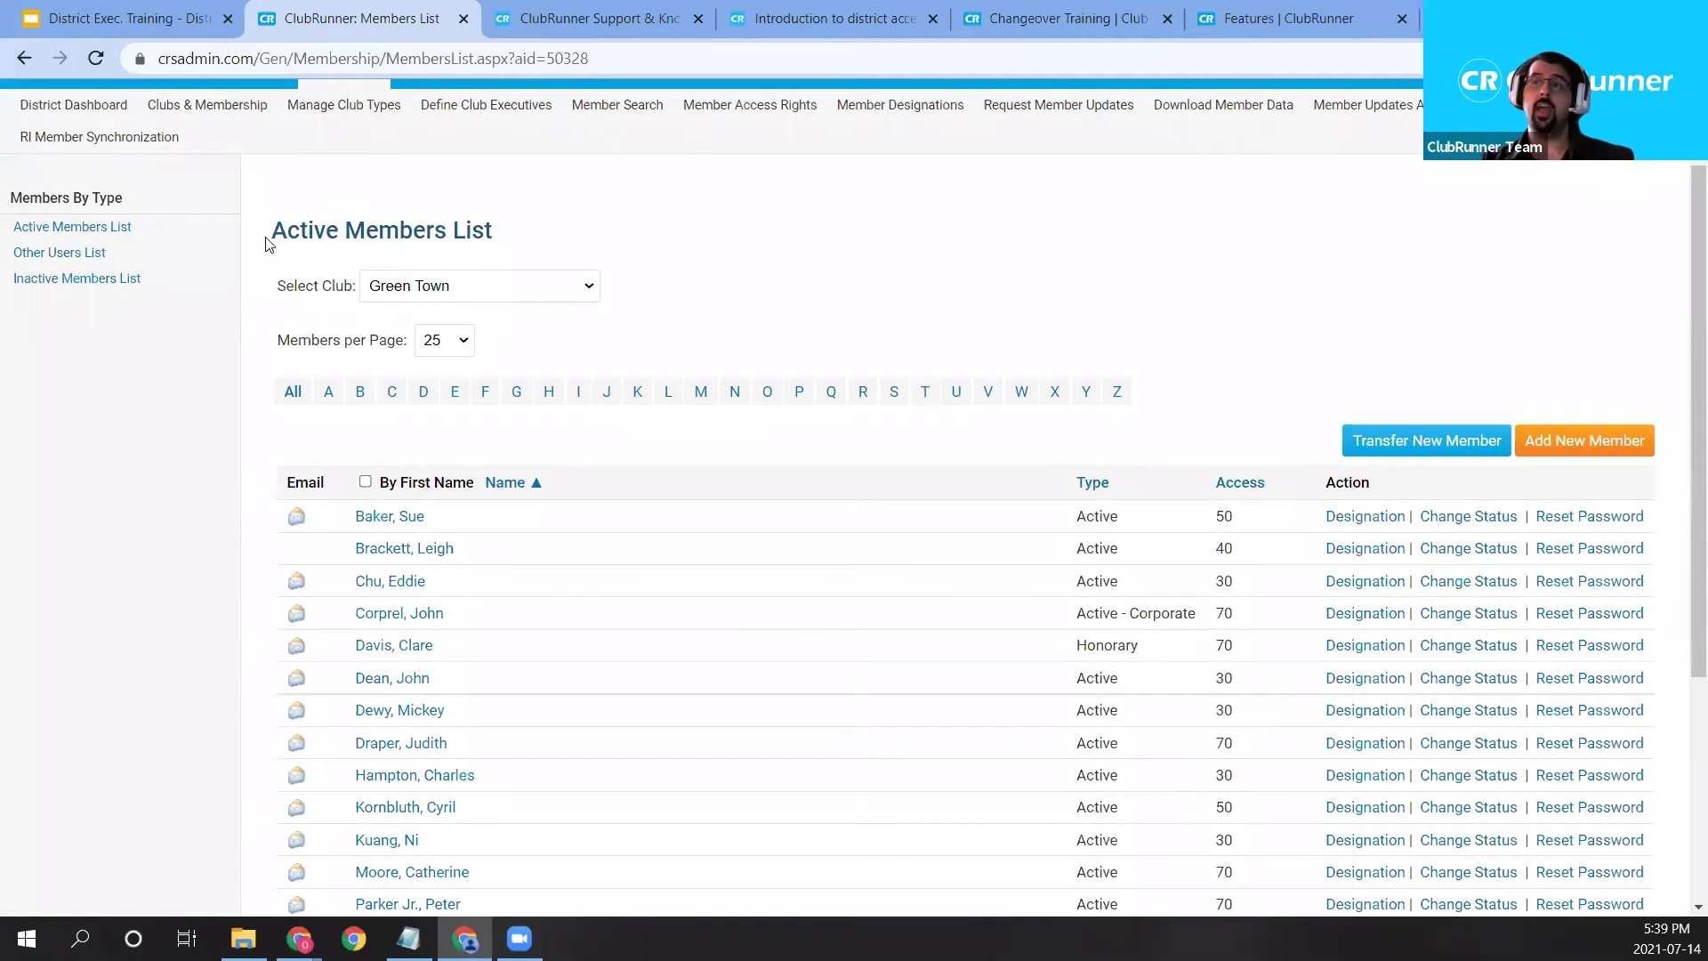
{"action": "scroll", "coordinate": [698, 356], "scroll_direction": "down", "scroll_amount": 2}
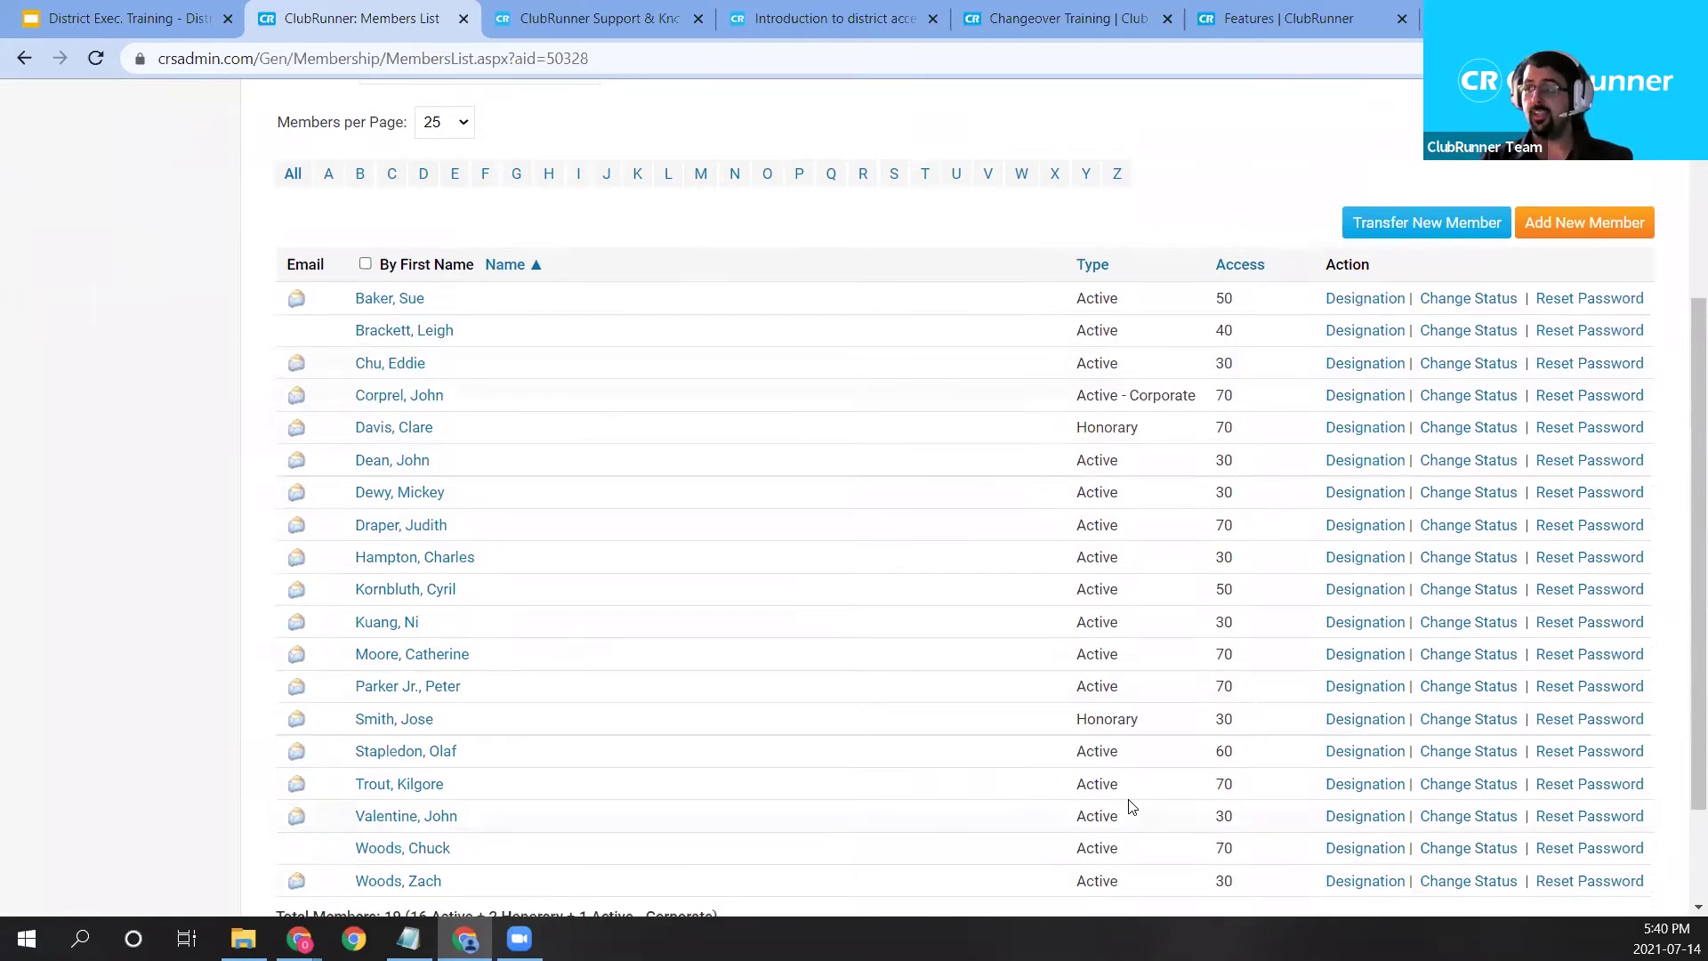
{"action": "scroll", "coordinate": [1128, 804], "scroll_direction": "up", "scroll_amount": 1}
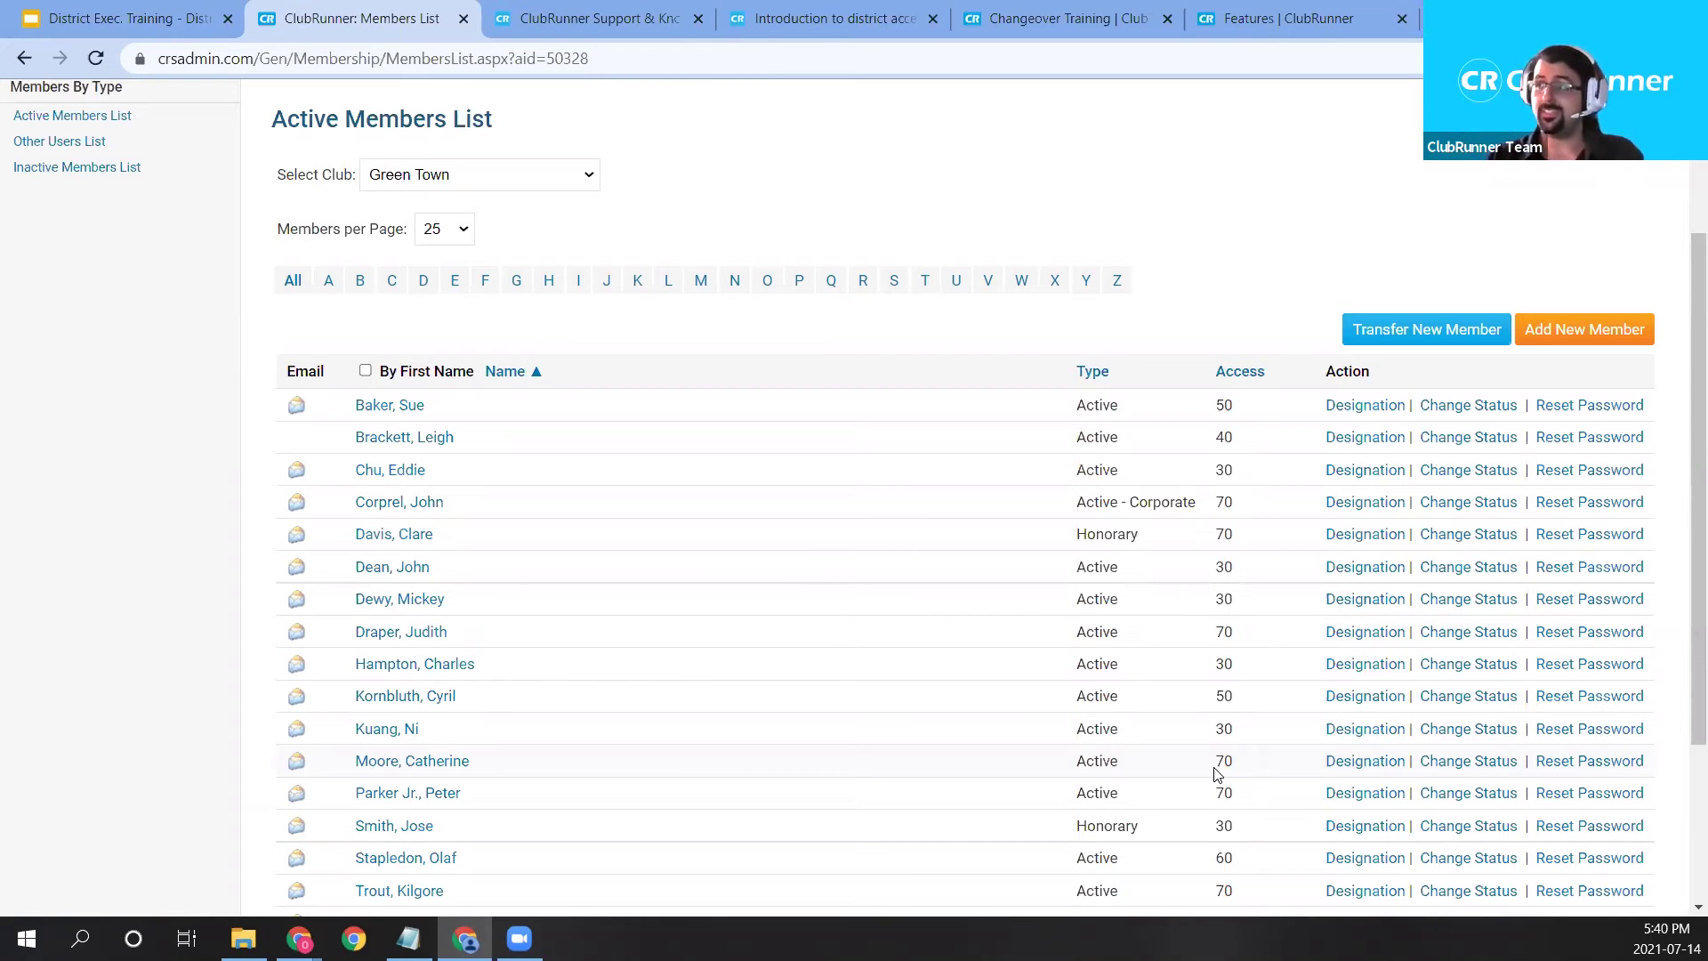
{"action": "left_click_drag", "start_coordinate": [1206, 399], "coordinate": [1247, 654]}
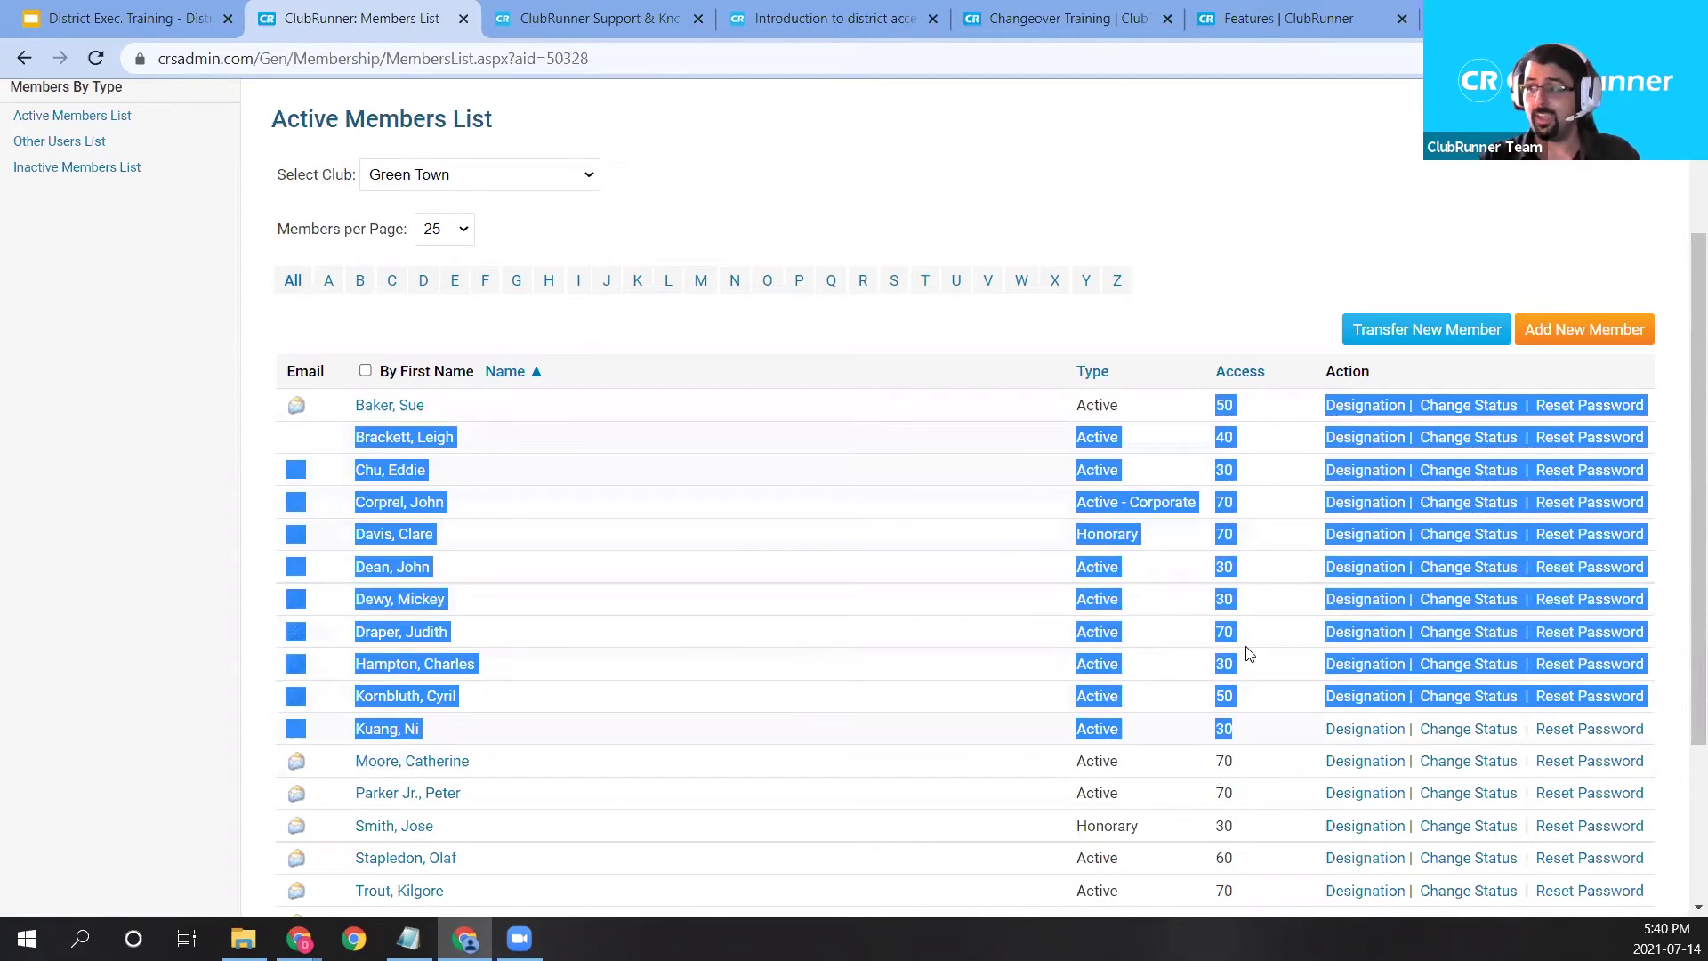
{"action": "left_click", "coordinate": [1203, 258]}
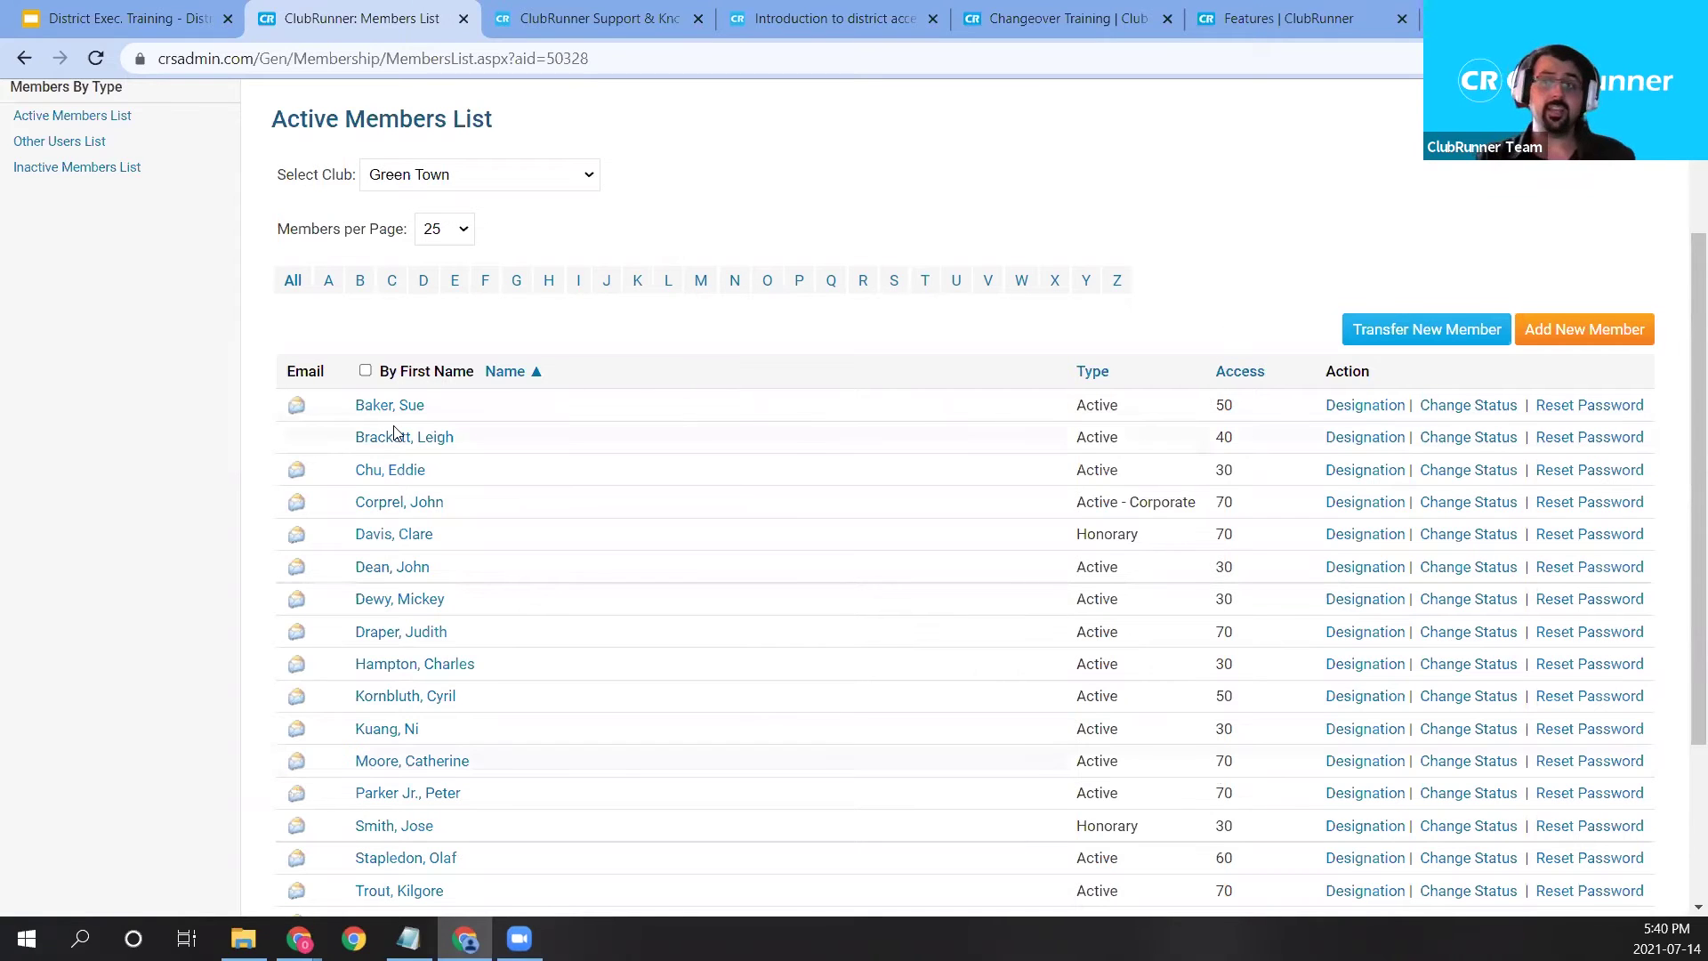
Open a Green Town member's profile, scroll the Personal tab, and put it into edit mode.
{"action": "left_click", "coordinate": [403, 544]}
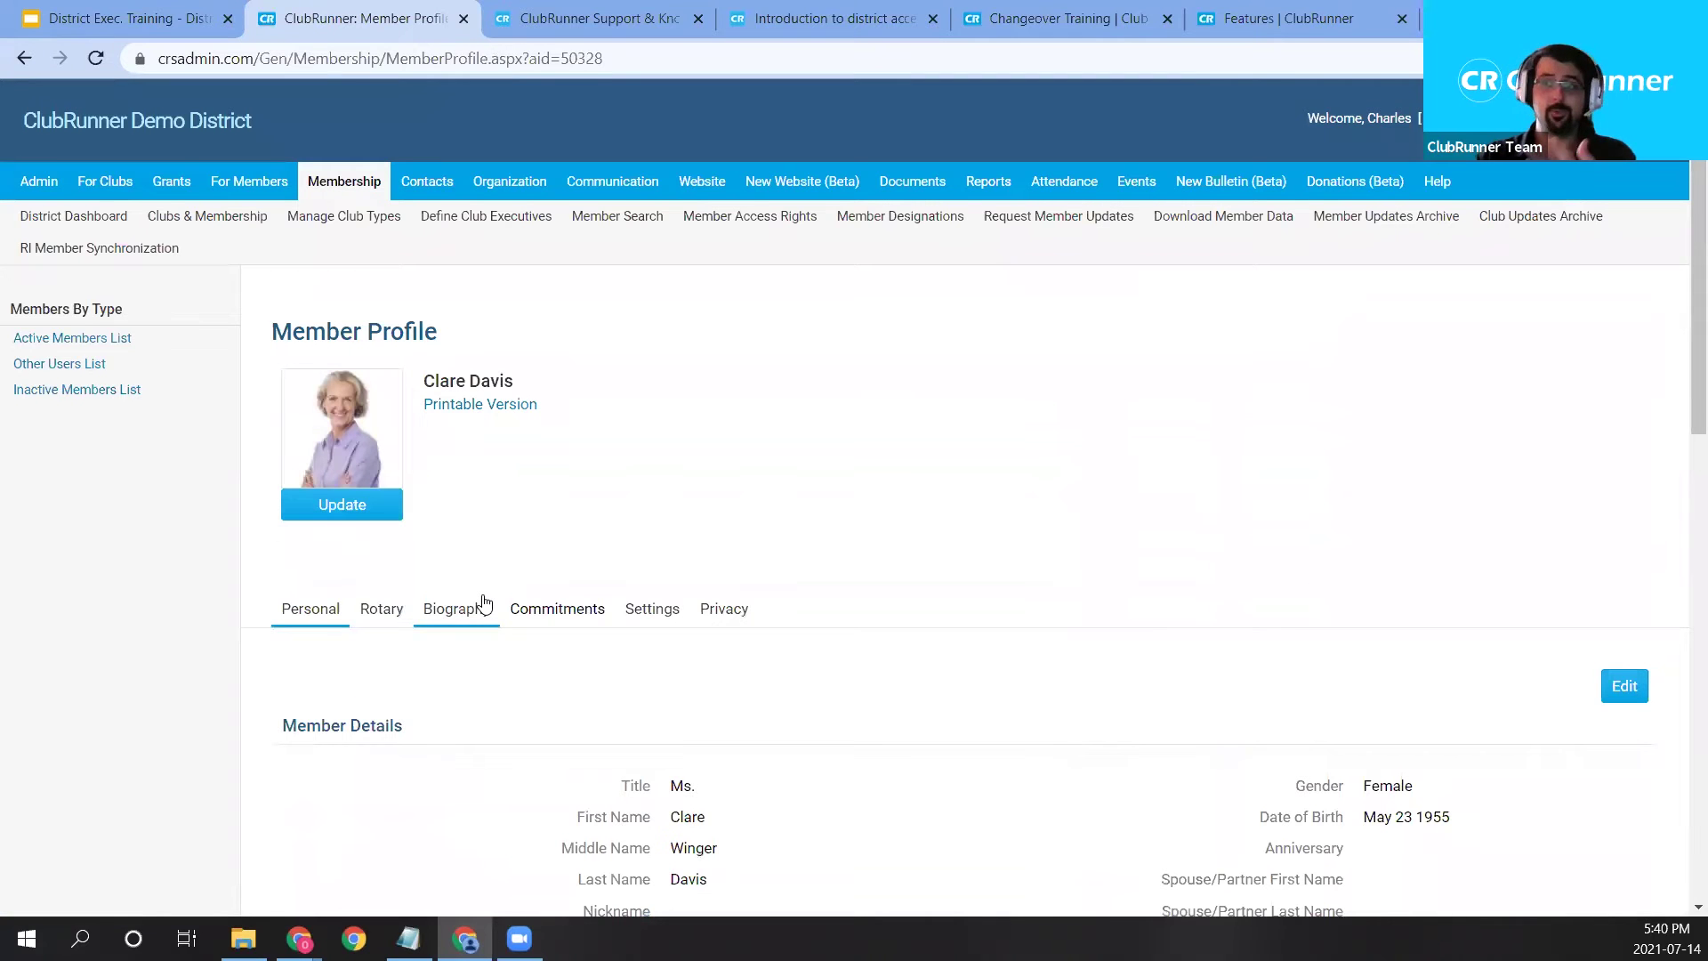
{"action": "scroll", "coordinate": [480, 685], "scroll_direction": "down", "scroll_amount": 3}
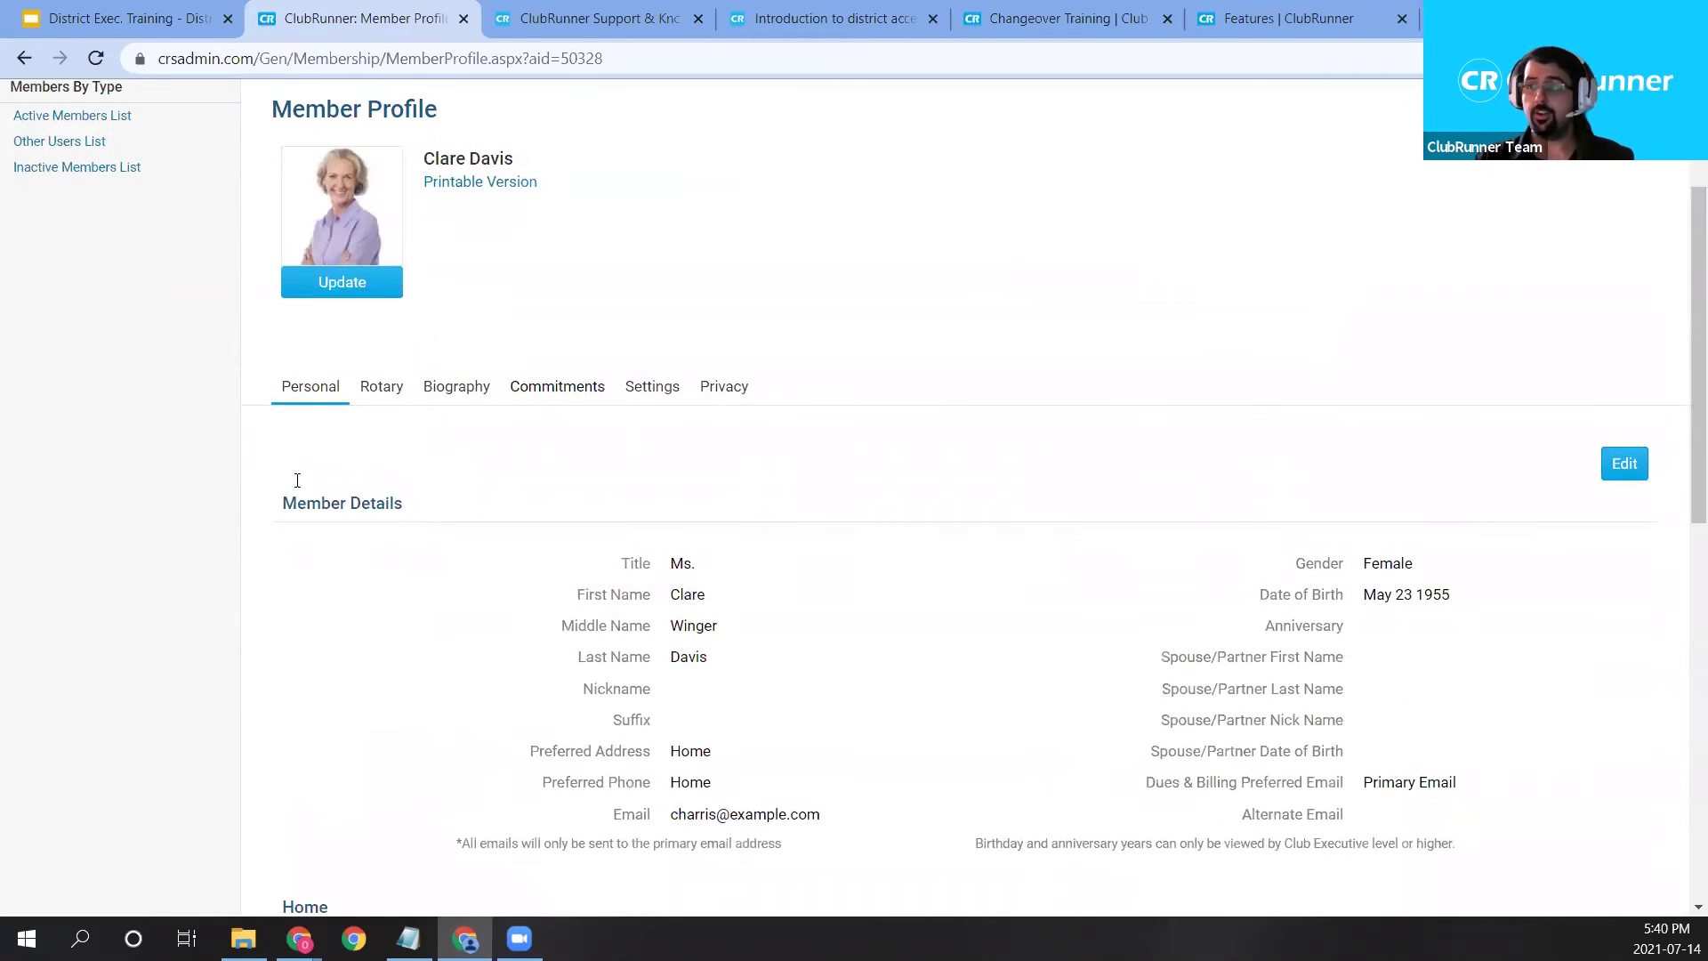
{"action": "scroll", "coordinate": [297, 480], "scroll_direction": "down", "scroll_amount": 3}
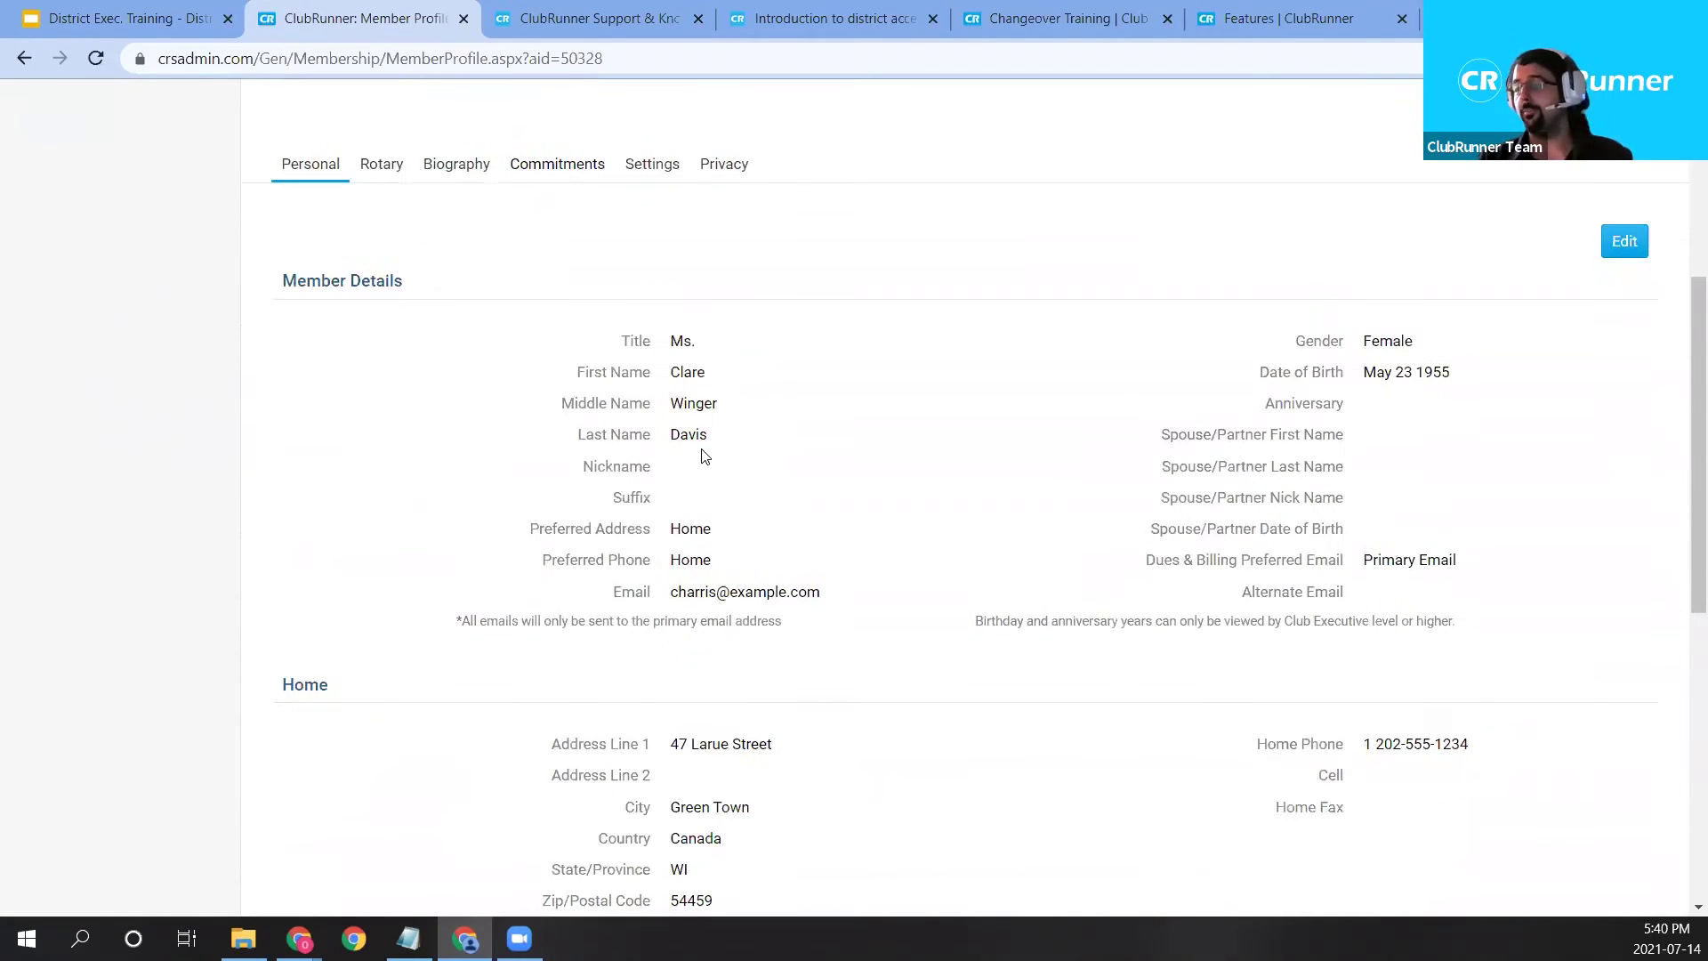
{"action": "scroll", "coordinate": [696, 454], "scroll_direction": "down", "scroll_amount": 3}
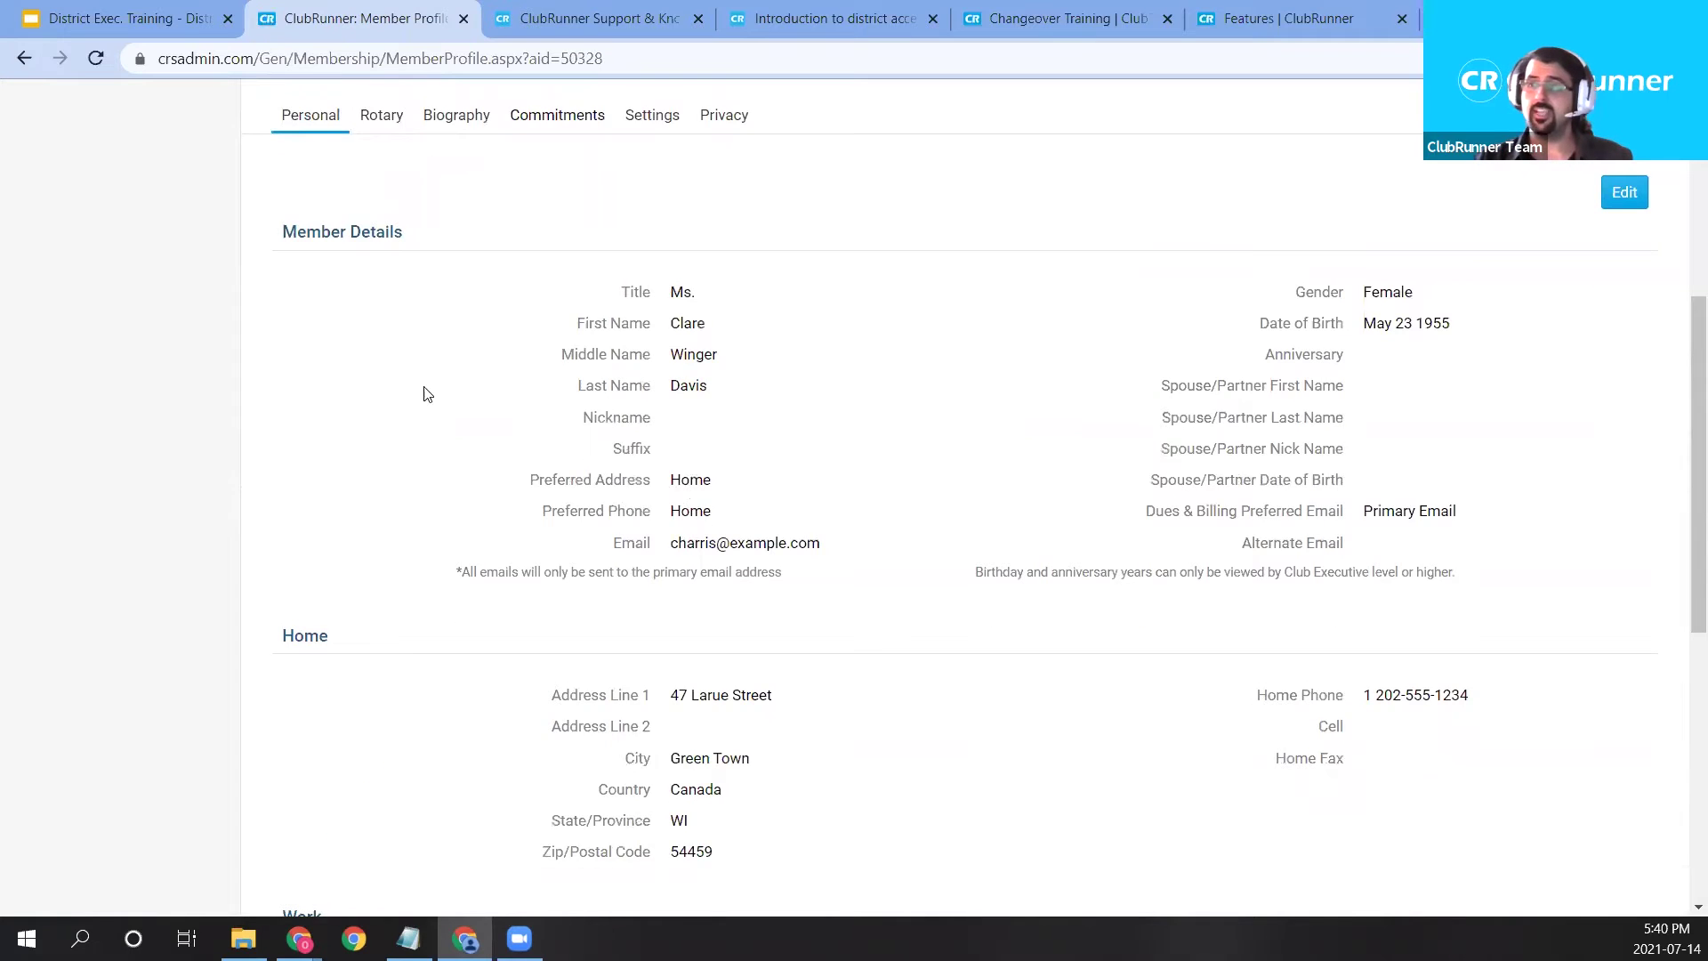
{"action": "scroll", "coordinate": [740, 580], "scroll_direction": "down", "scroll_amount": 2}
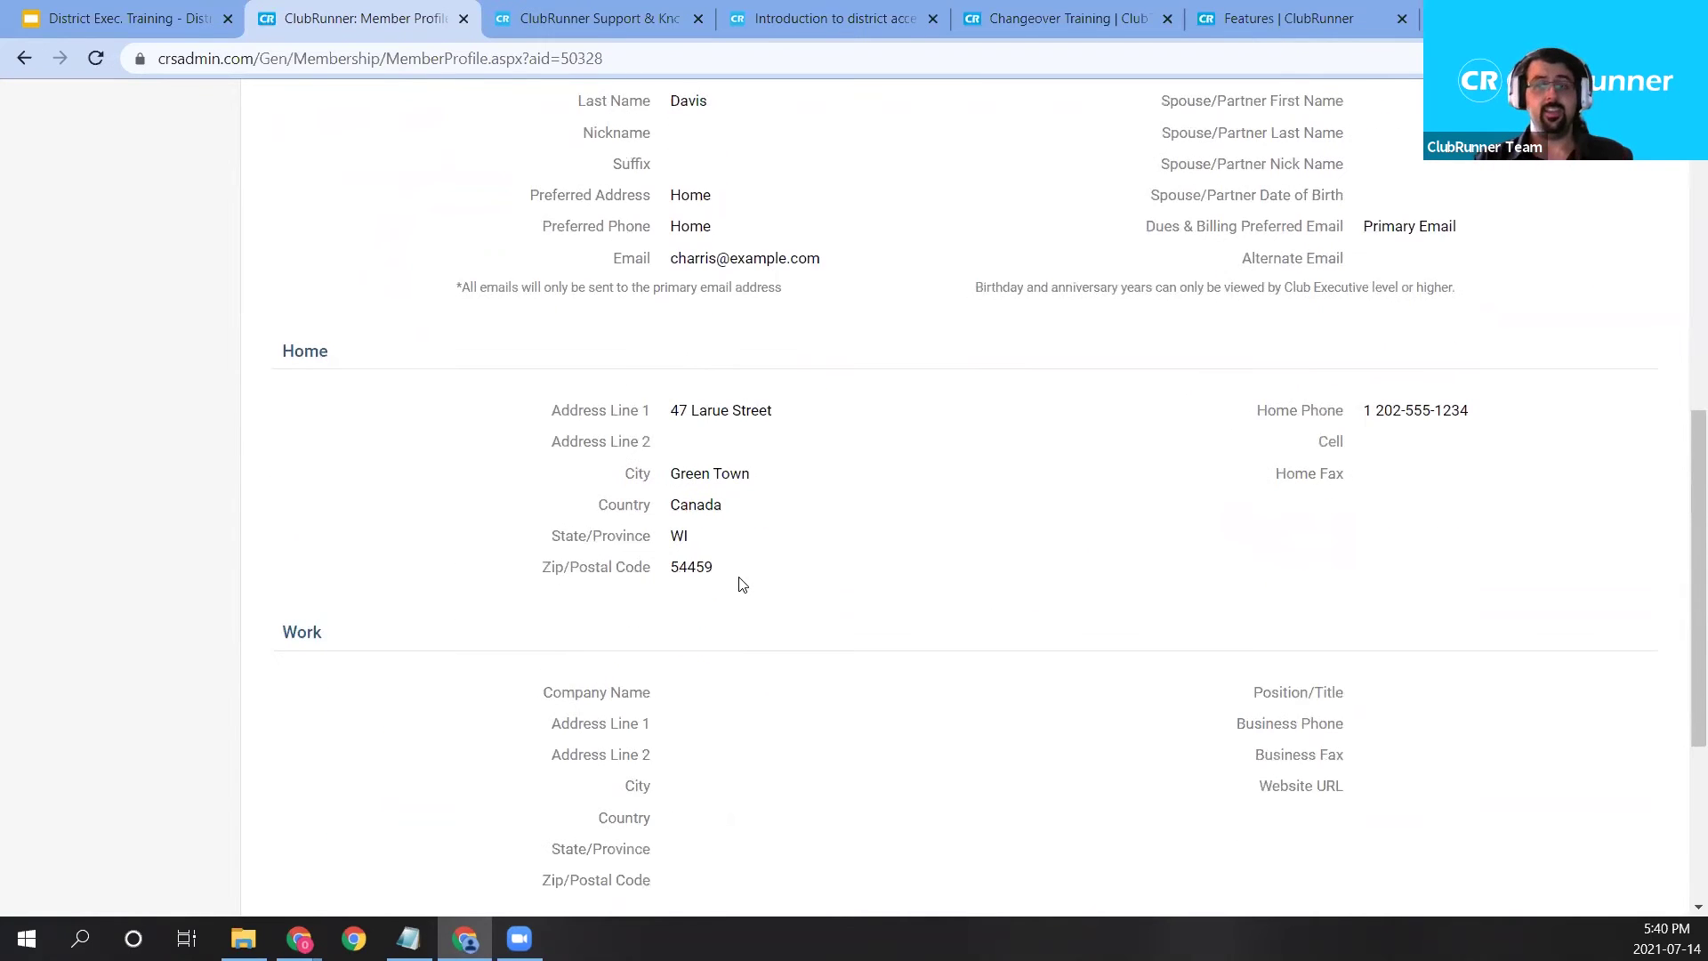
{"action": "scroll", "coordinate": [850, 763], "scroll_direction": "down", "scroll_amount": 2}
{"action": "scroll", "coordinate": [1212, 745], "scroll_direction": "up", "scroll_amount": 1}
{"action": "scroll", "coordinate": [1212, 746], "scroll_direction": "up", "scroll_amount": 8}
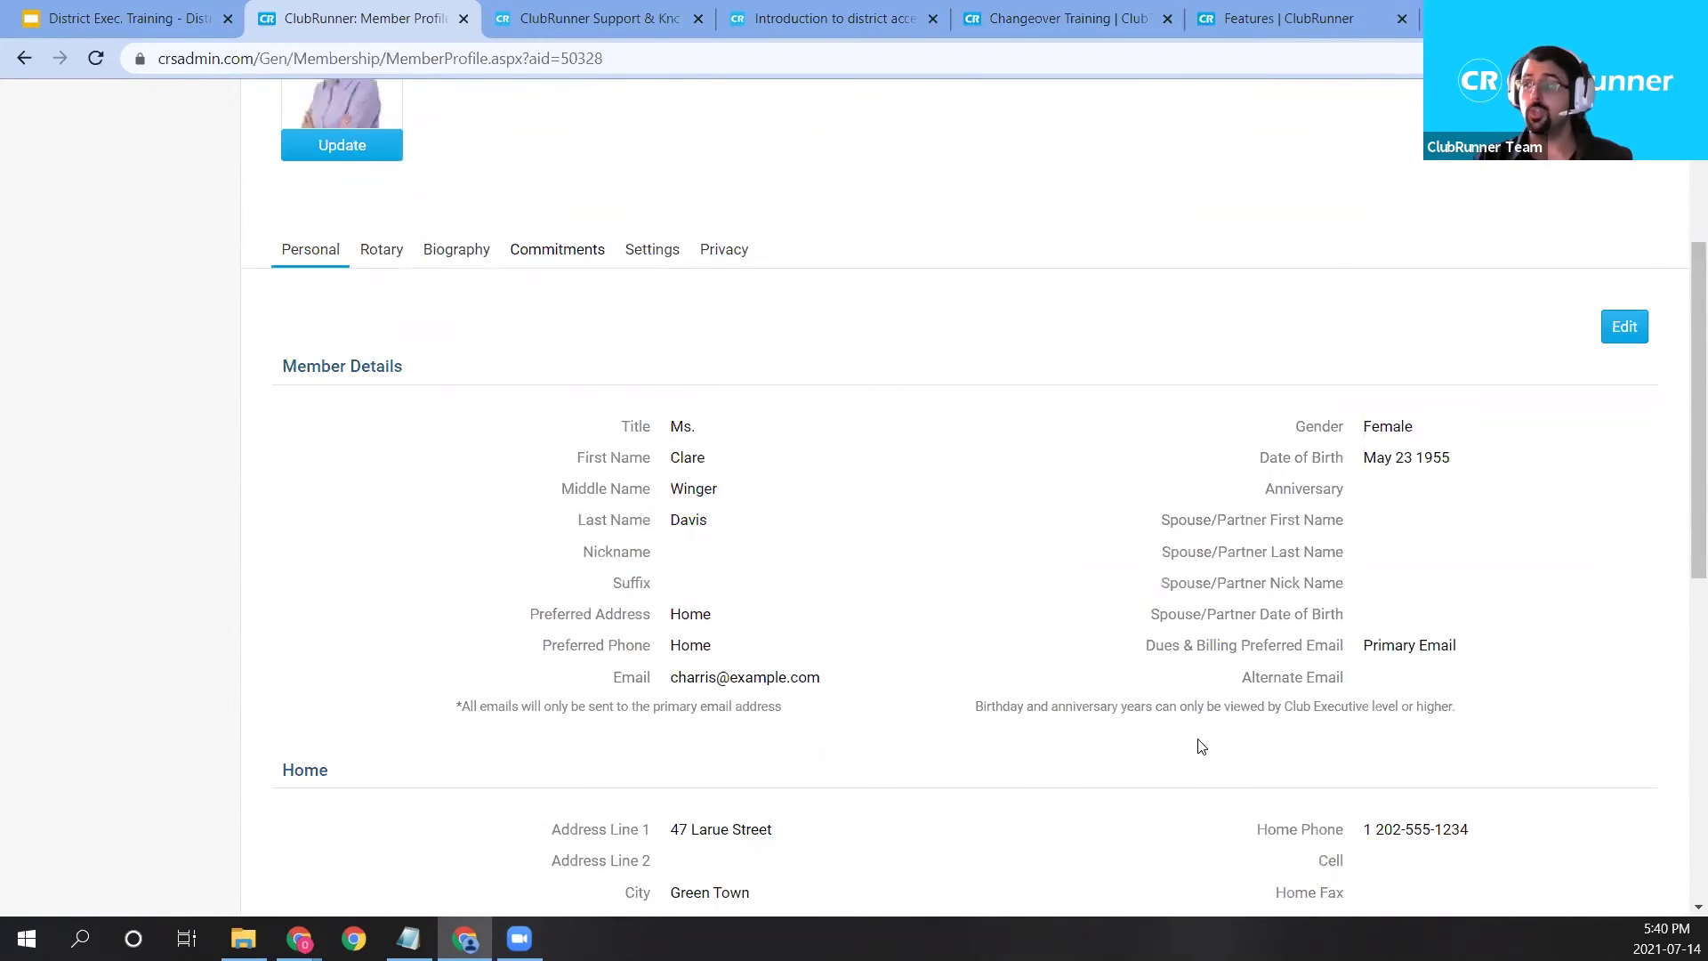
{"action": "left_click", "coordinate": [1635, 470]}
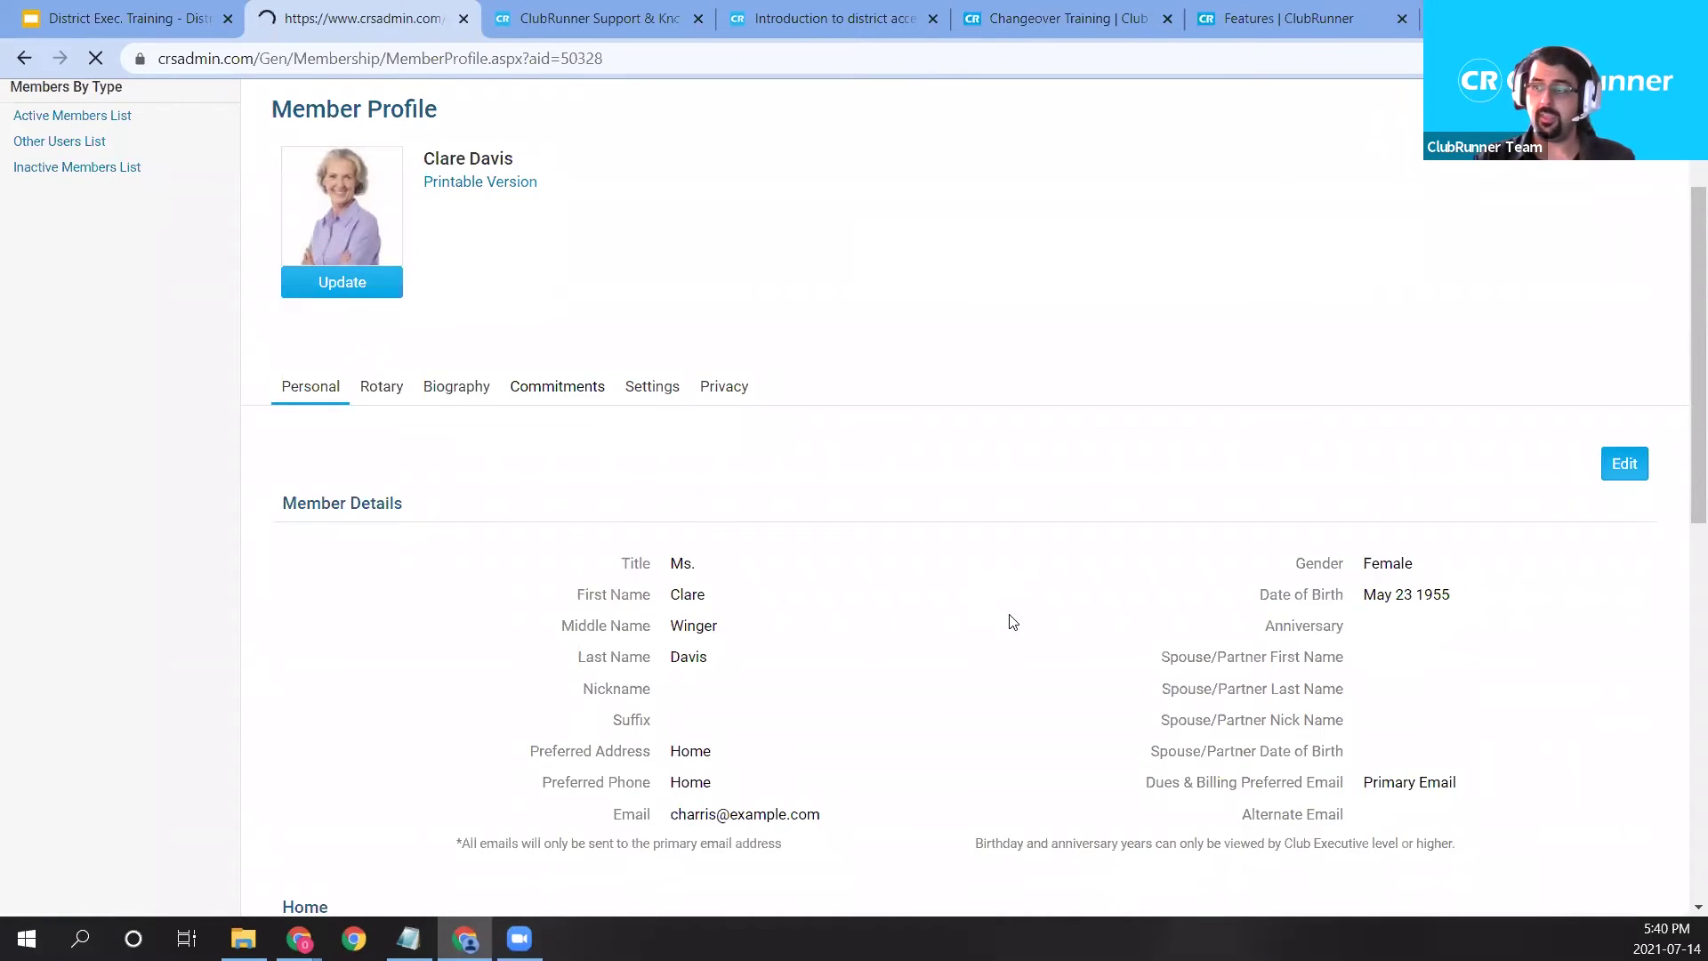
{"action": "scroll", "coordinate": [985, 667], "scroll_direction": "down", "scroll_amount": 3}
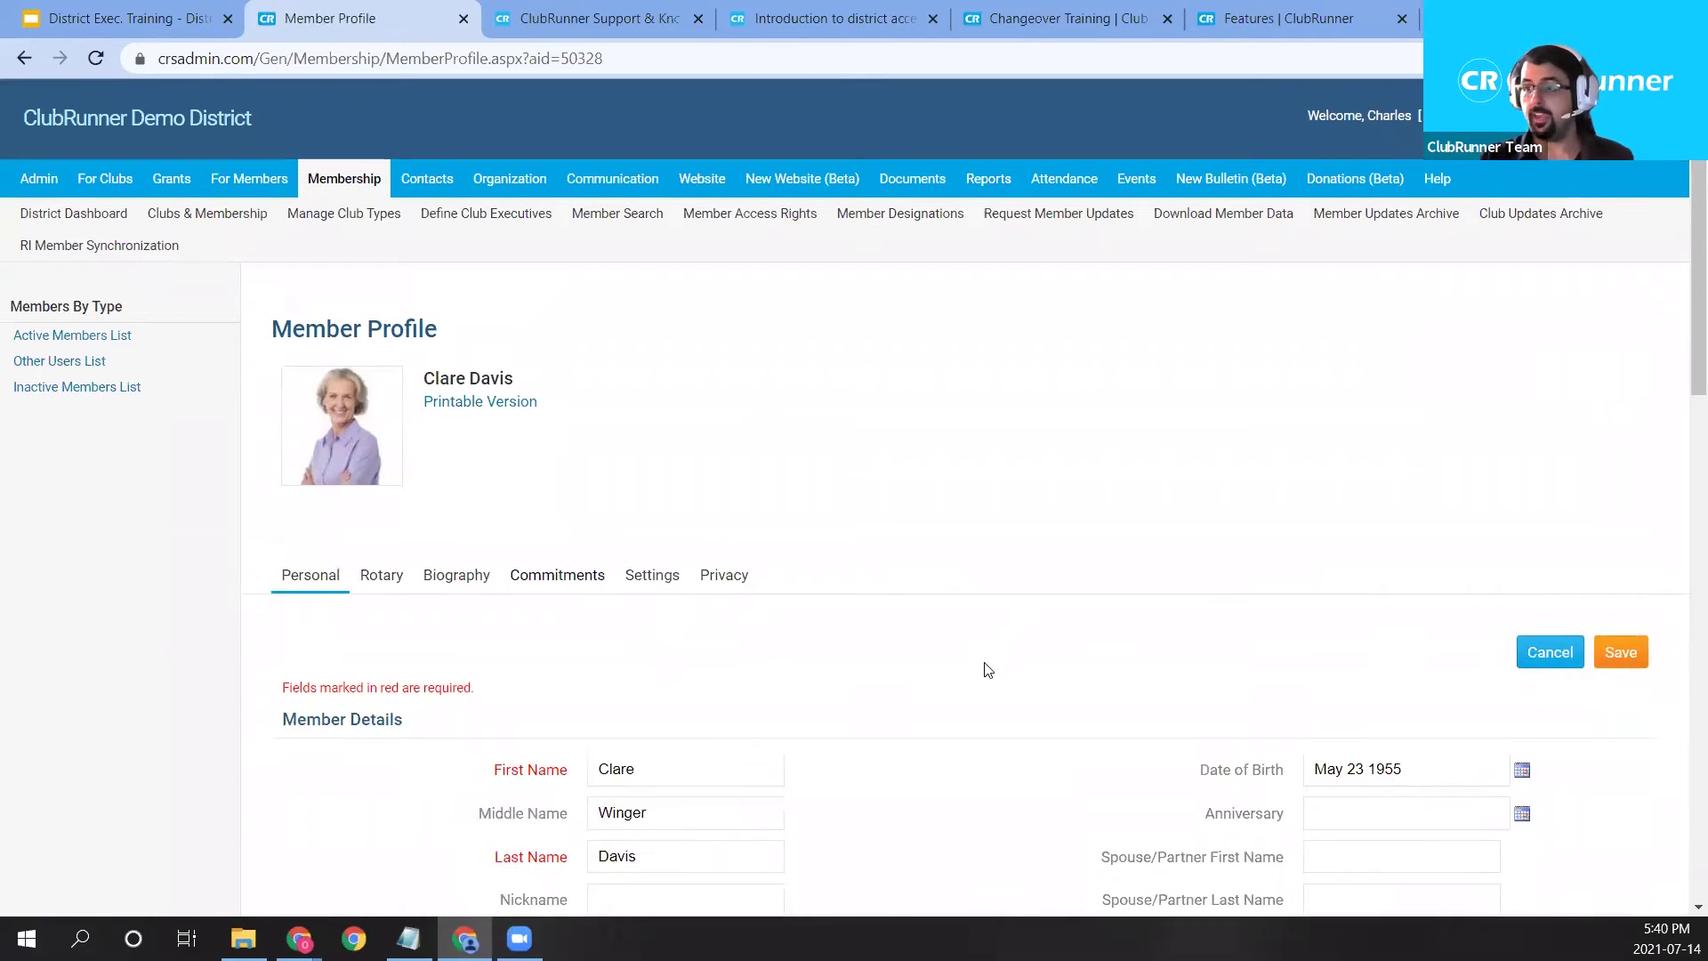
Set the Anniversary date to 21 July 2021, keep the Last Name unchanged, and save.
{"action": "left_click", "coordinate": [662, 693]}
{"action": "type", "text": "12312"}
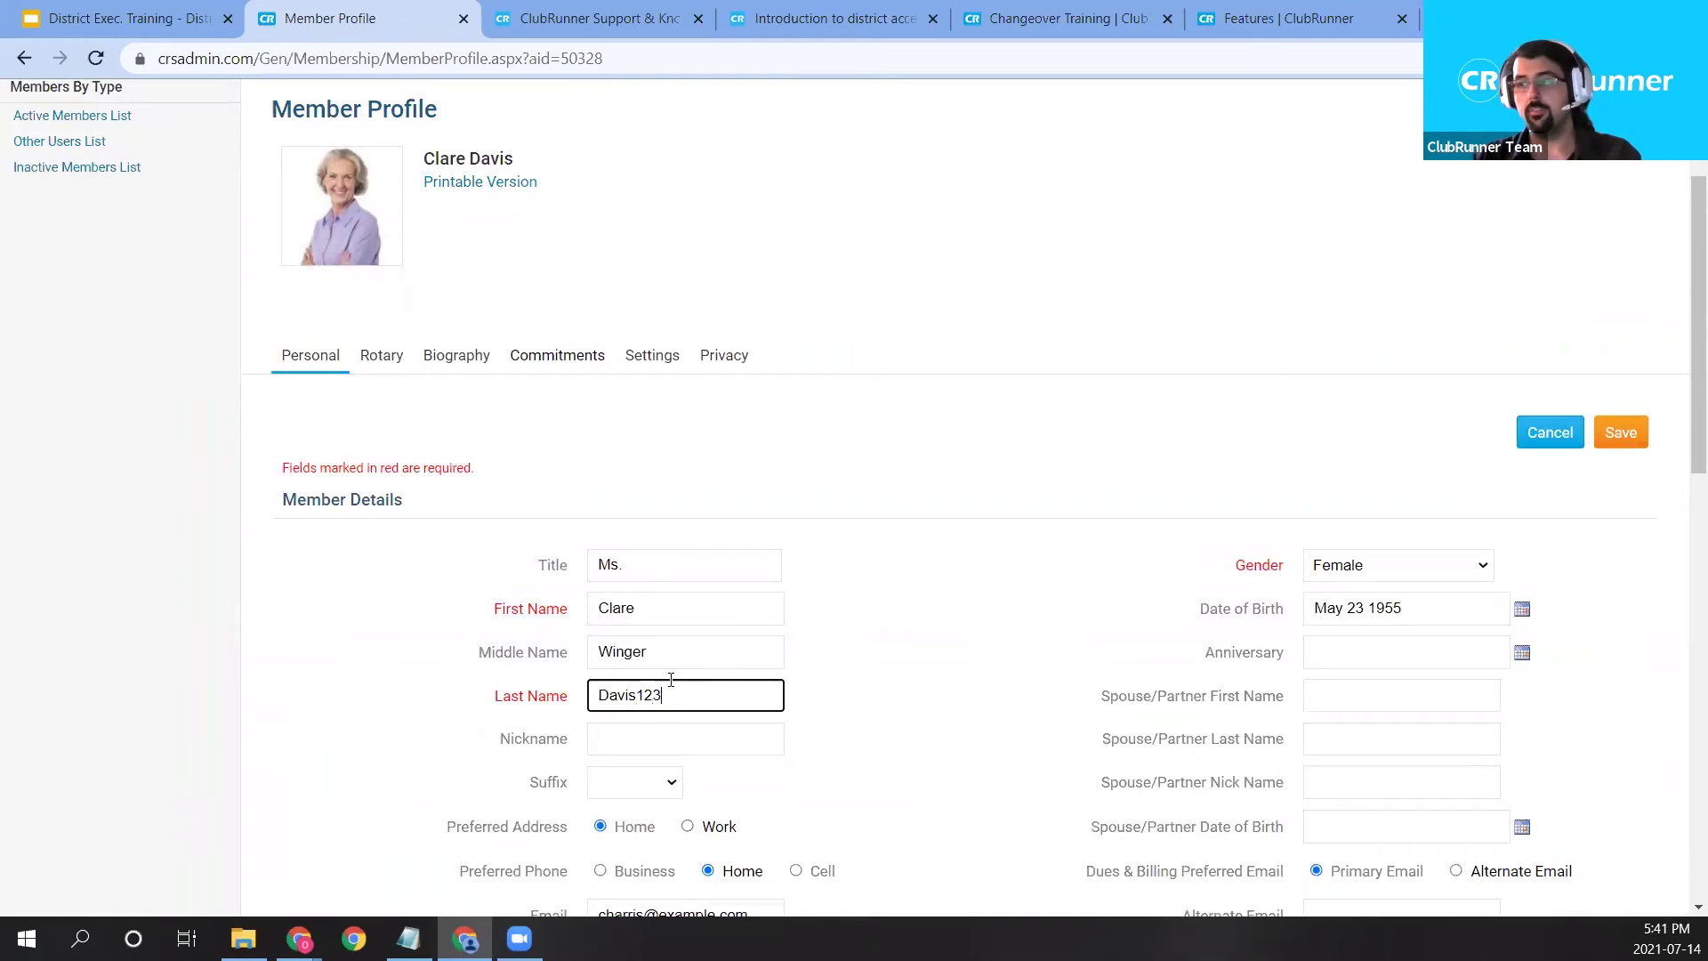
{"action": "key", "text": "BackSpace"}
{"action": "key", "text": "BackSpace"}
{"action": "key", "text": "BackSpace"}
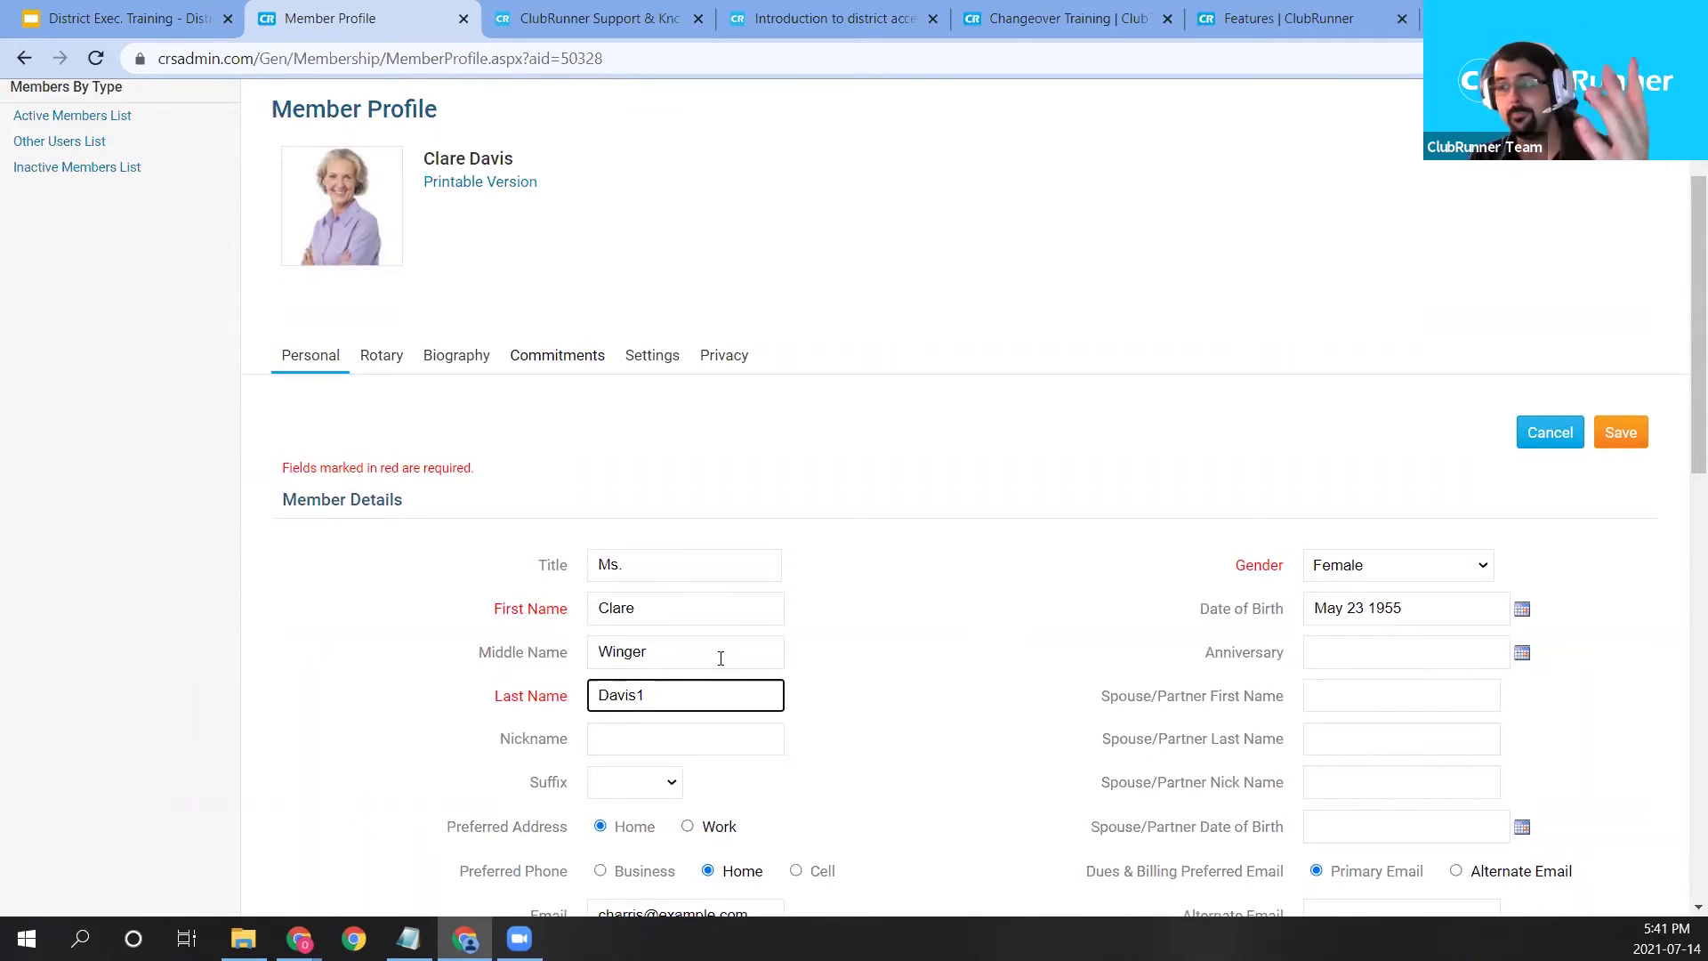
{"action": "key", "text": "BackSpace"}
{"action": "left_click", "coordinate": [959, 417]}
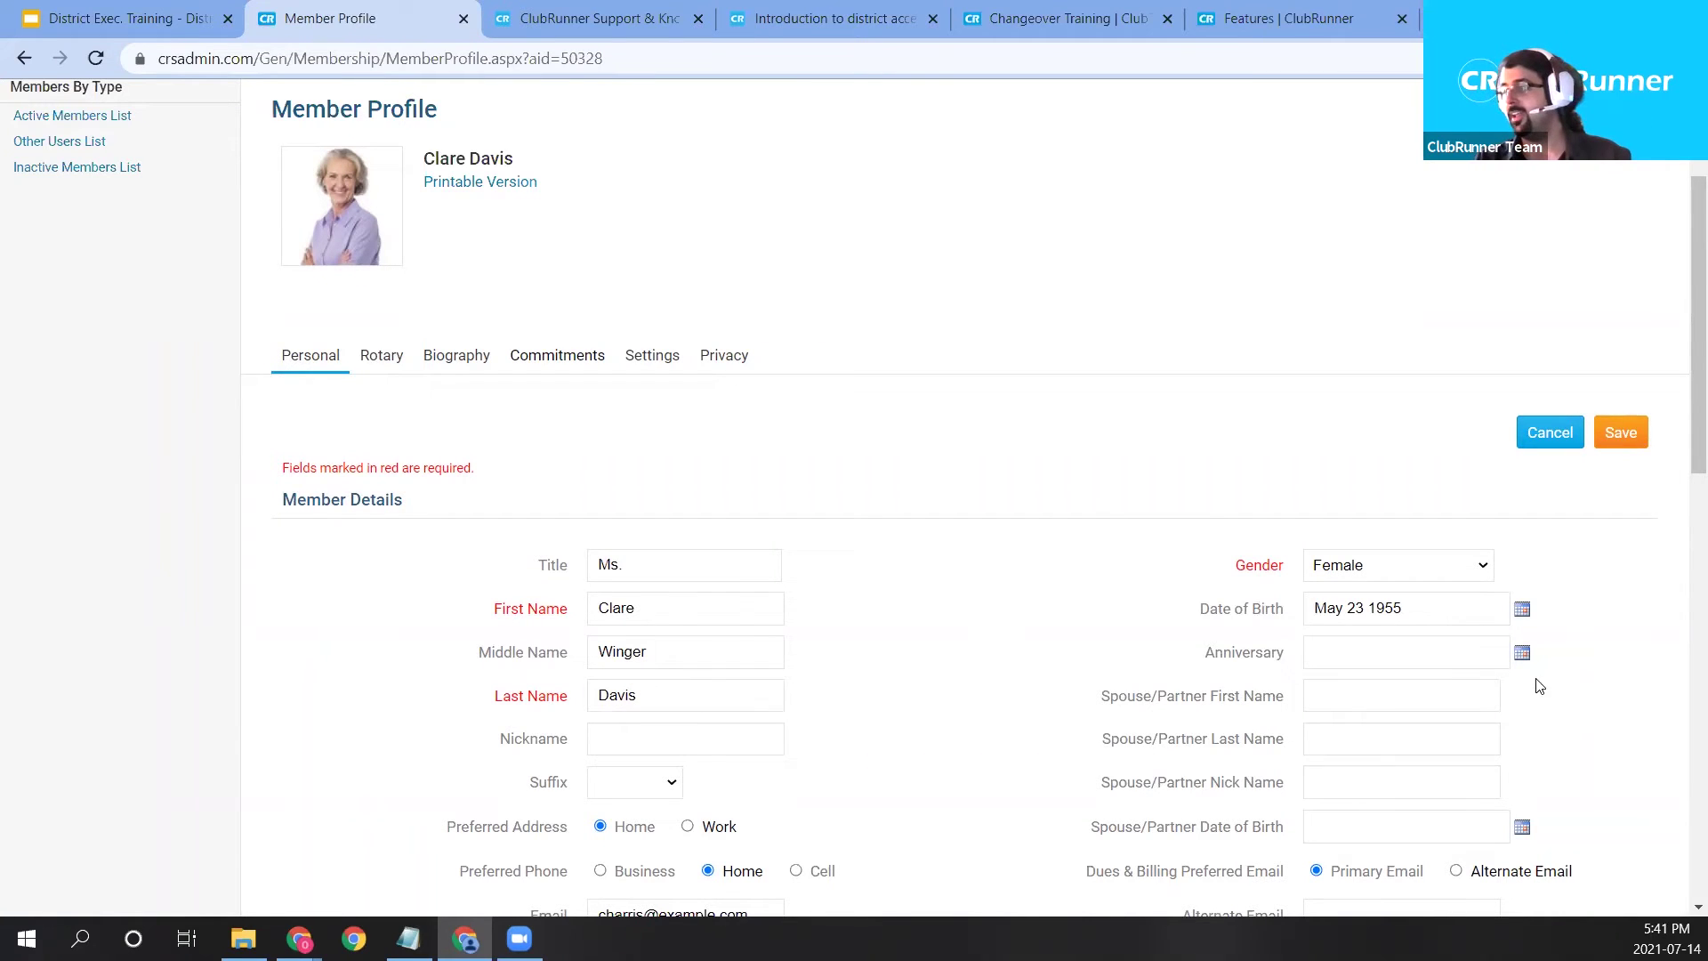
{"action": "left_click", "coordinate": [1522, 653]}
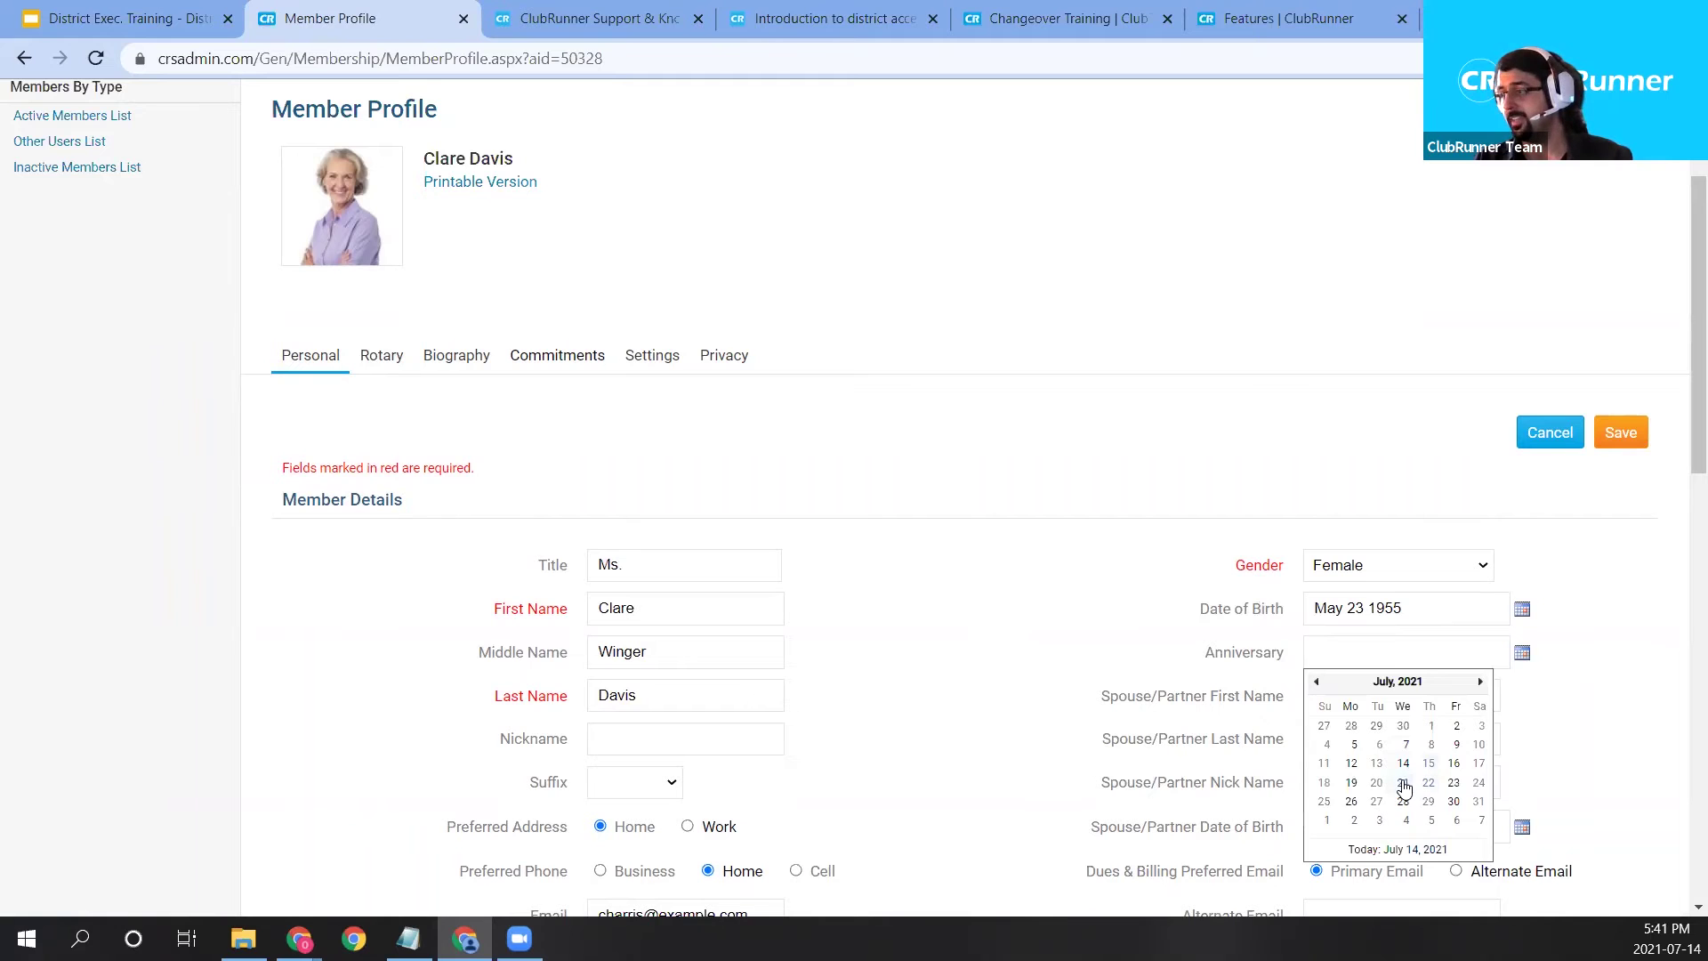
{"action": "left_click", "coordinate": [1404, 787]}
{"action": "scroll", "coordinate": [1136, 495], "scroll_direction": "down", "scroll_amount": 7}
{"action": "scroll", "coordinate": [1144, 605], "scroll_direction": "up", "scroll_amount": 8}
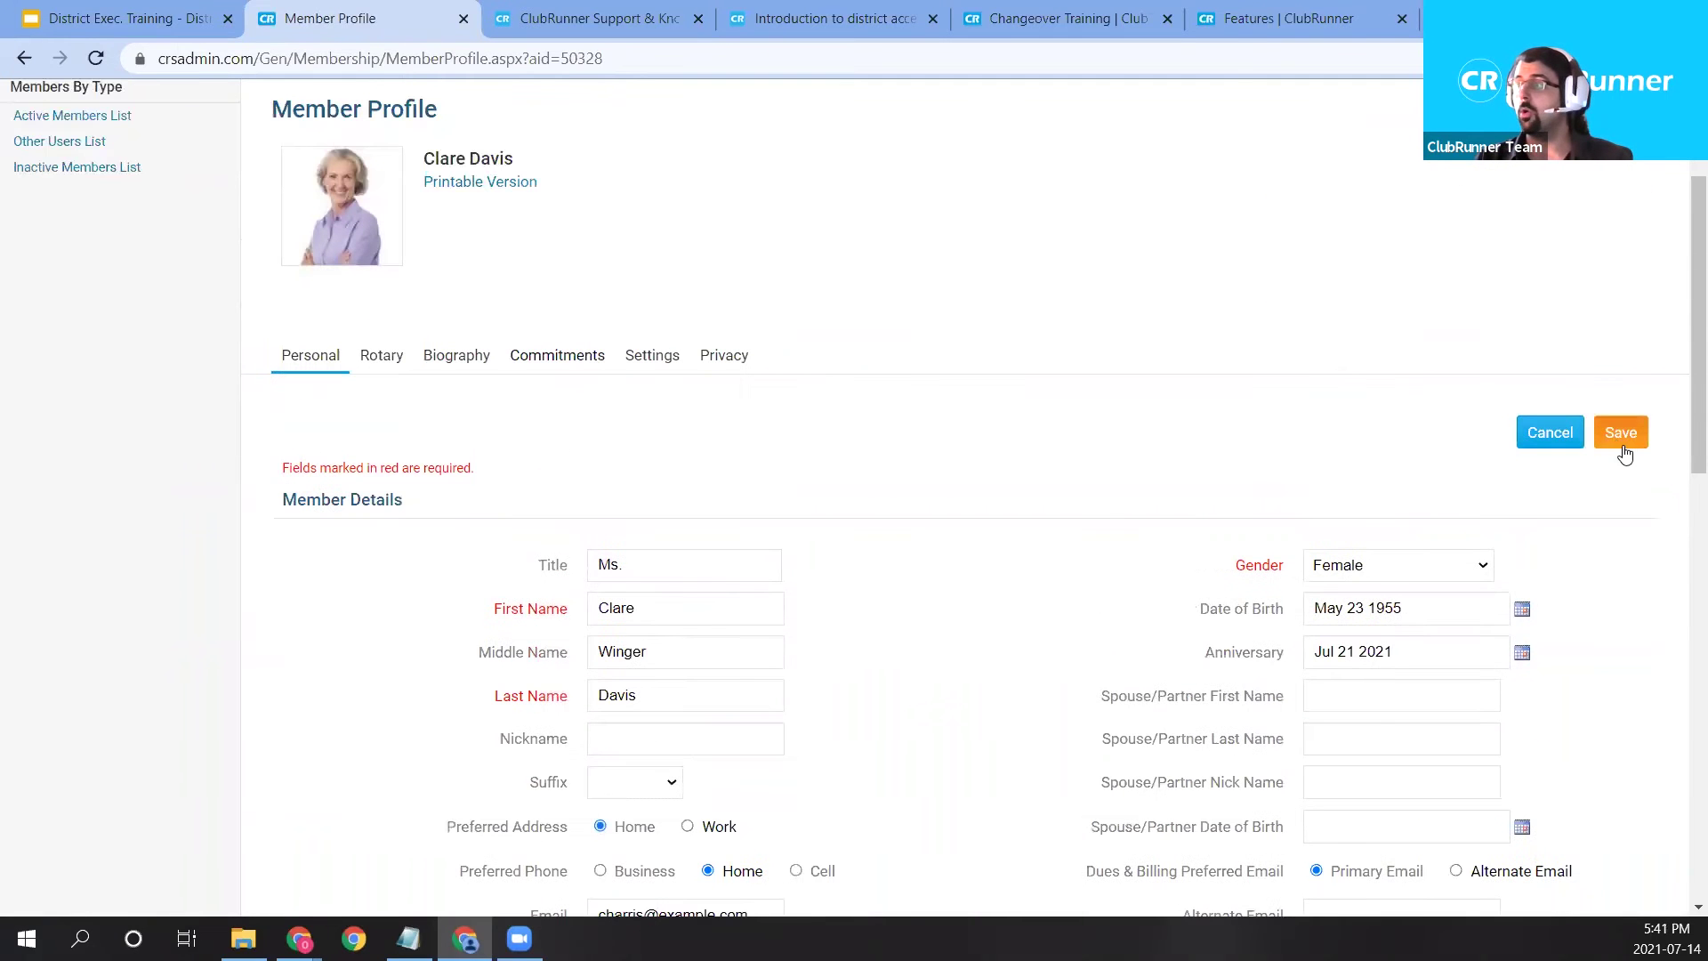
{"action": "left_click", "coordinate": [1623, 436]}
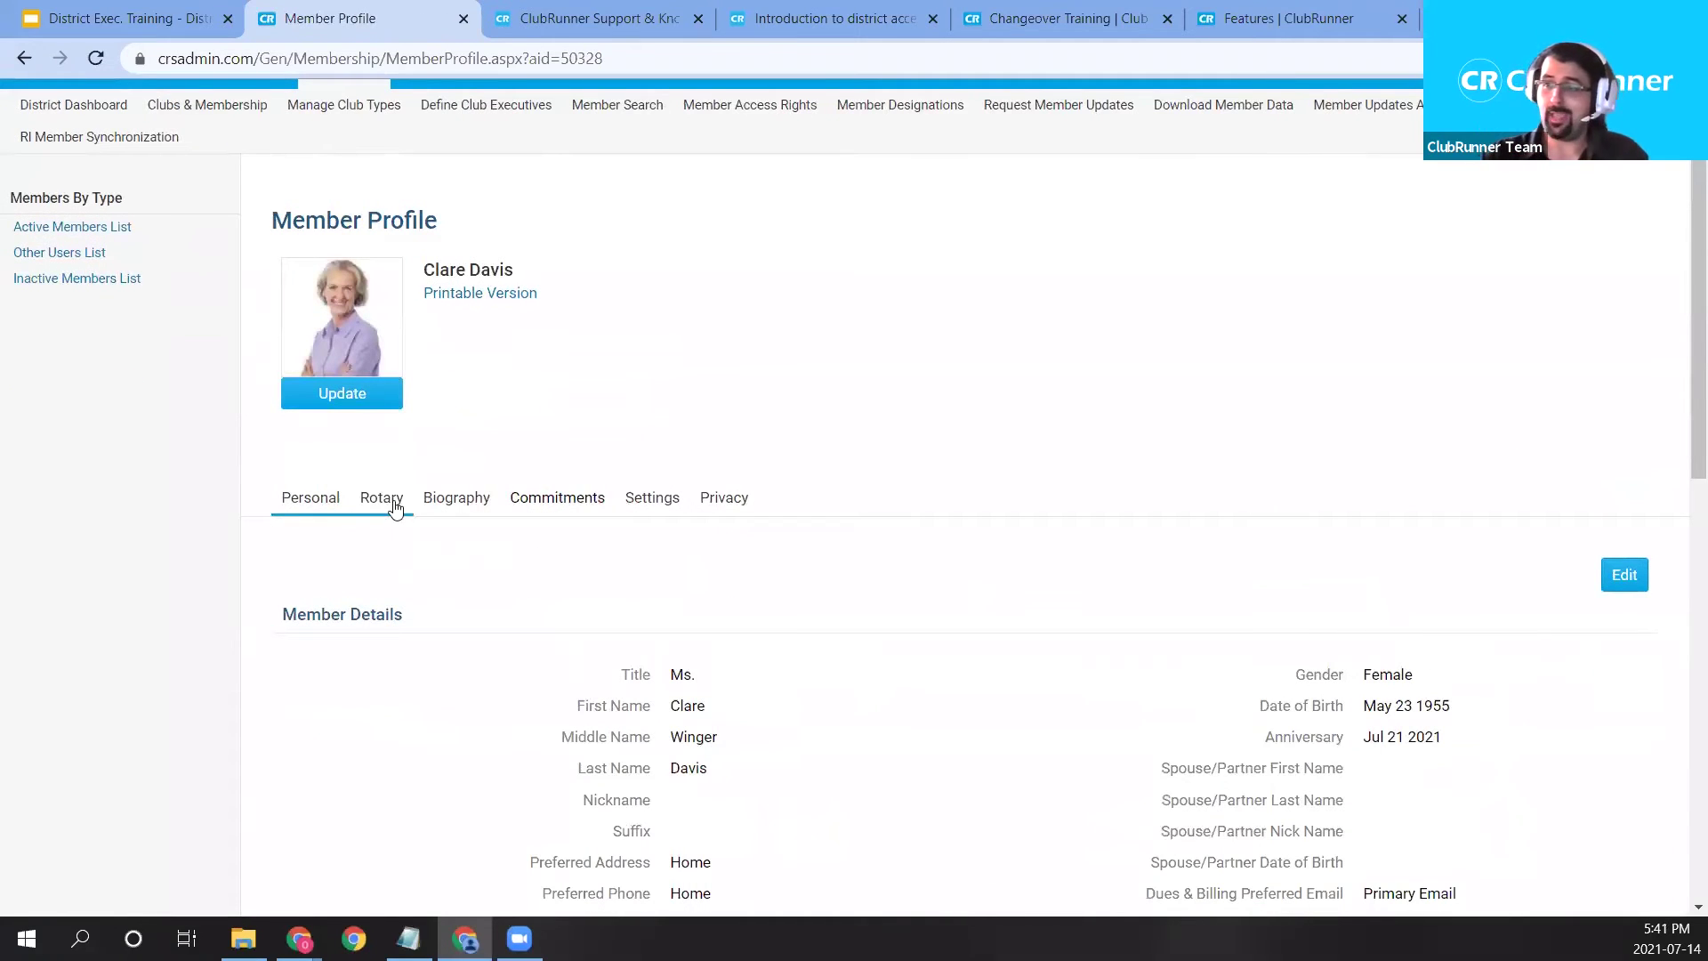
View the Rotary tab, highlighting the Rotary Member No. label and Honorary membership type.
{"action": "left_click", "coordinate": [391, 508]}
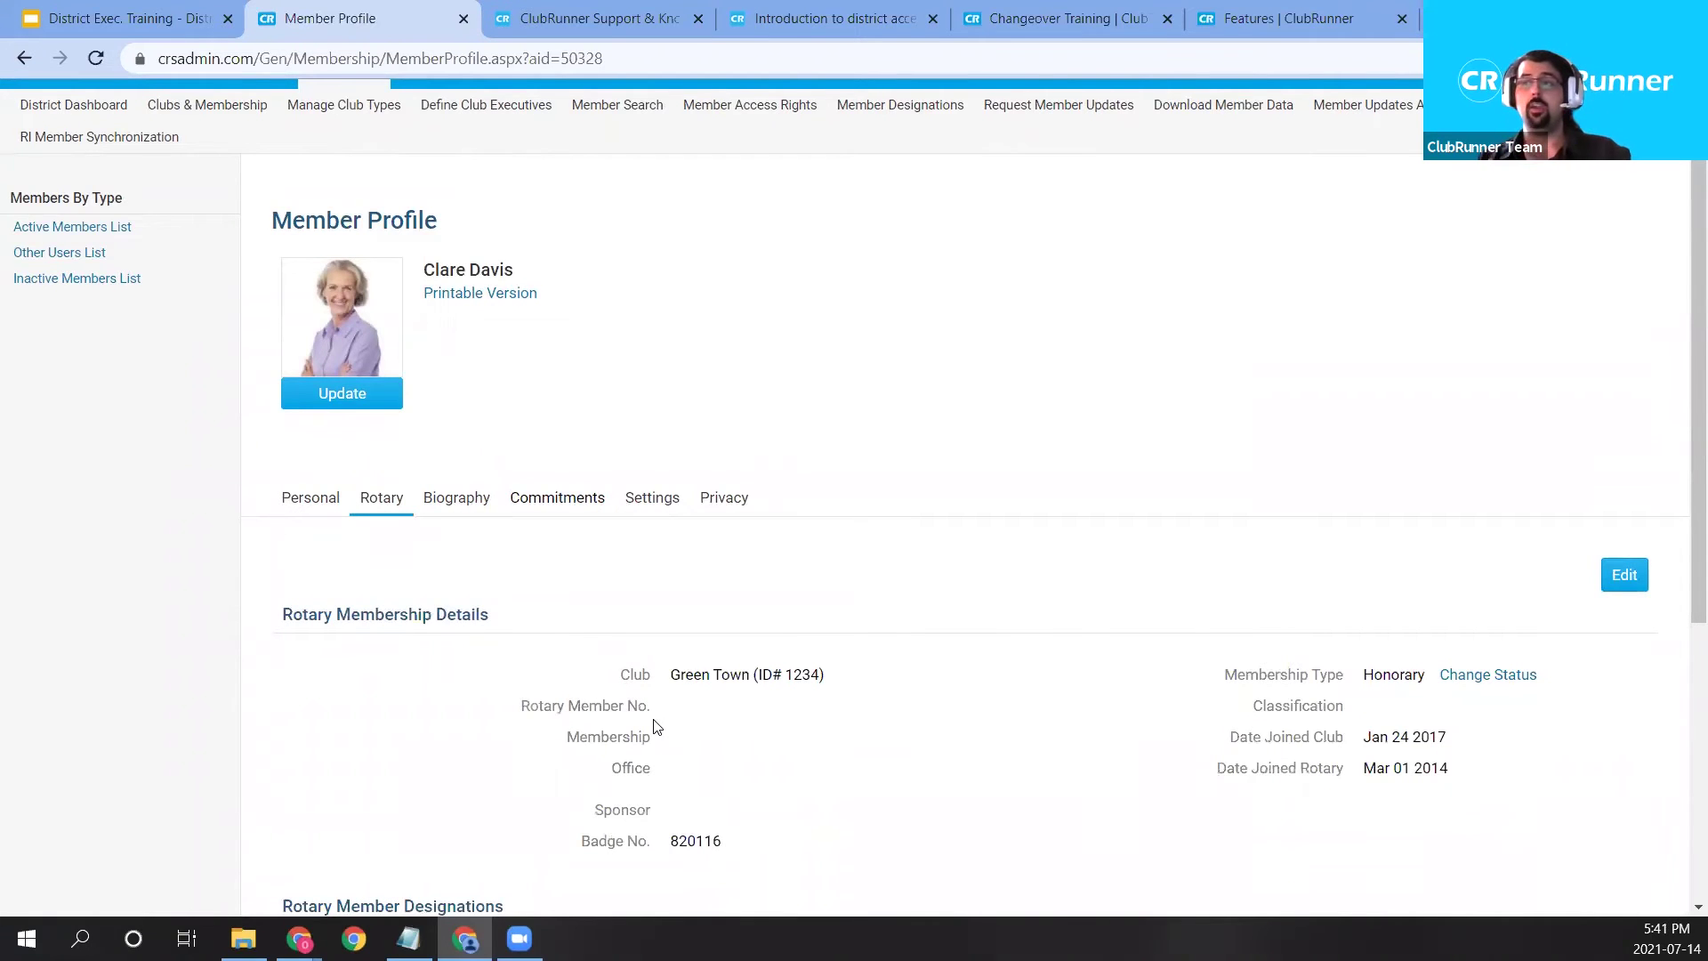
{"action": "left_click_drag", "start_coordinate": [520, 704], "coordinate": [669, 717]}
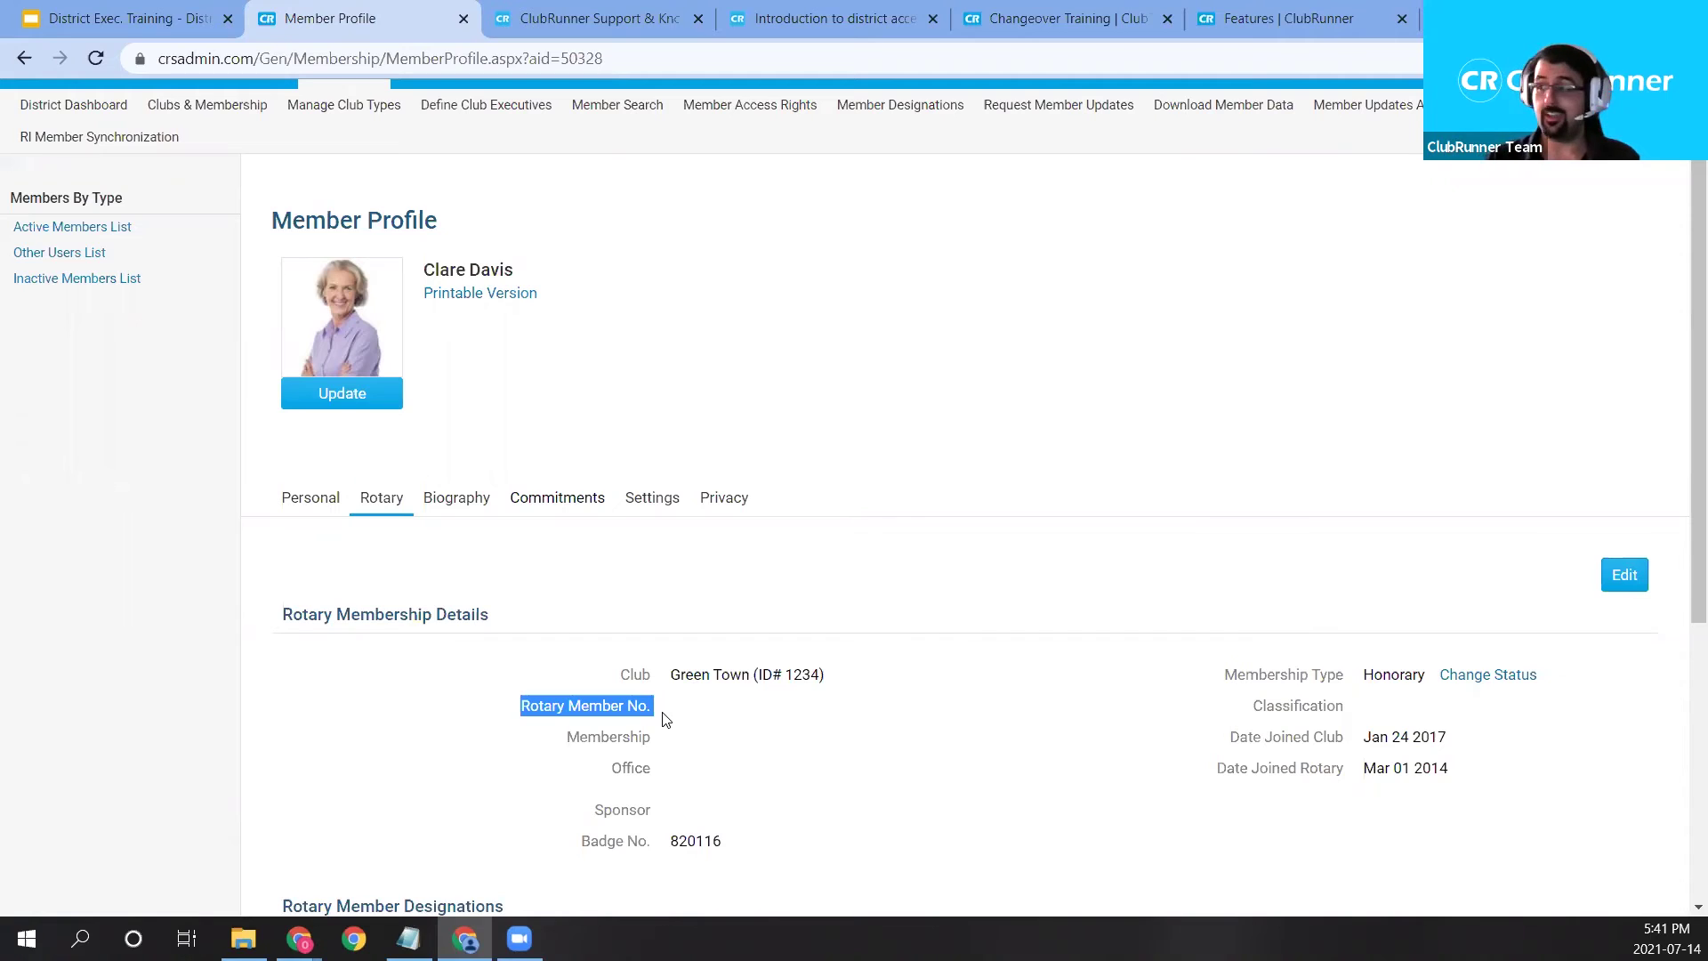
{"action": "left_click_drag", "start_coordinate": [1364, 675], "coordinate": [1425, 674]}
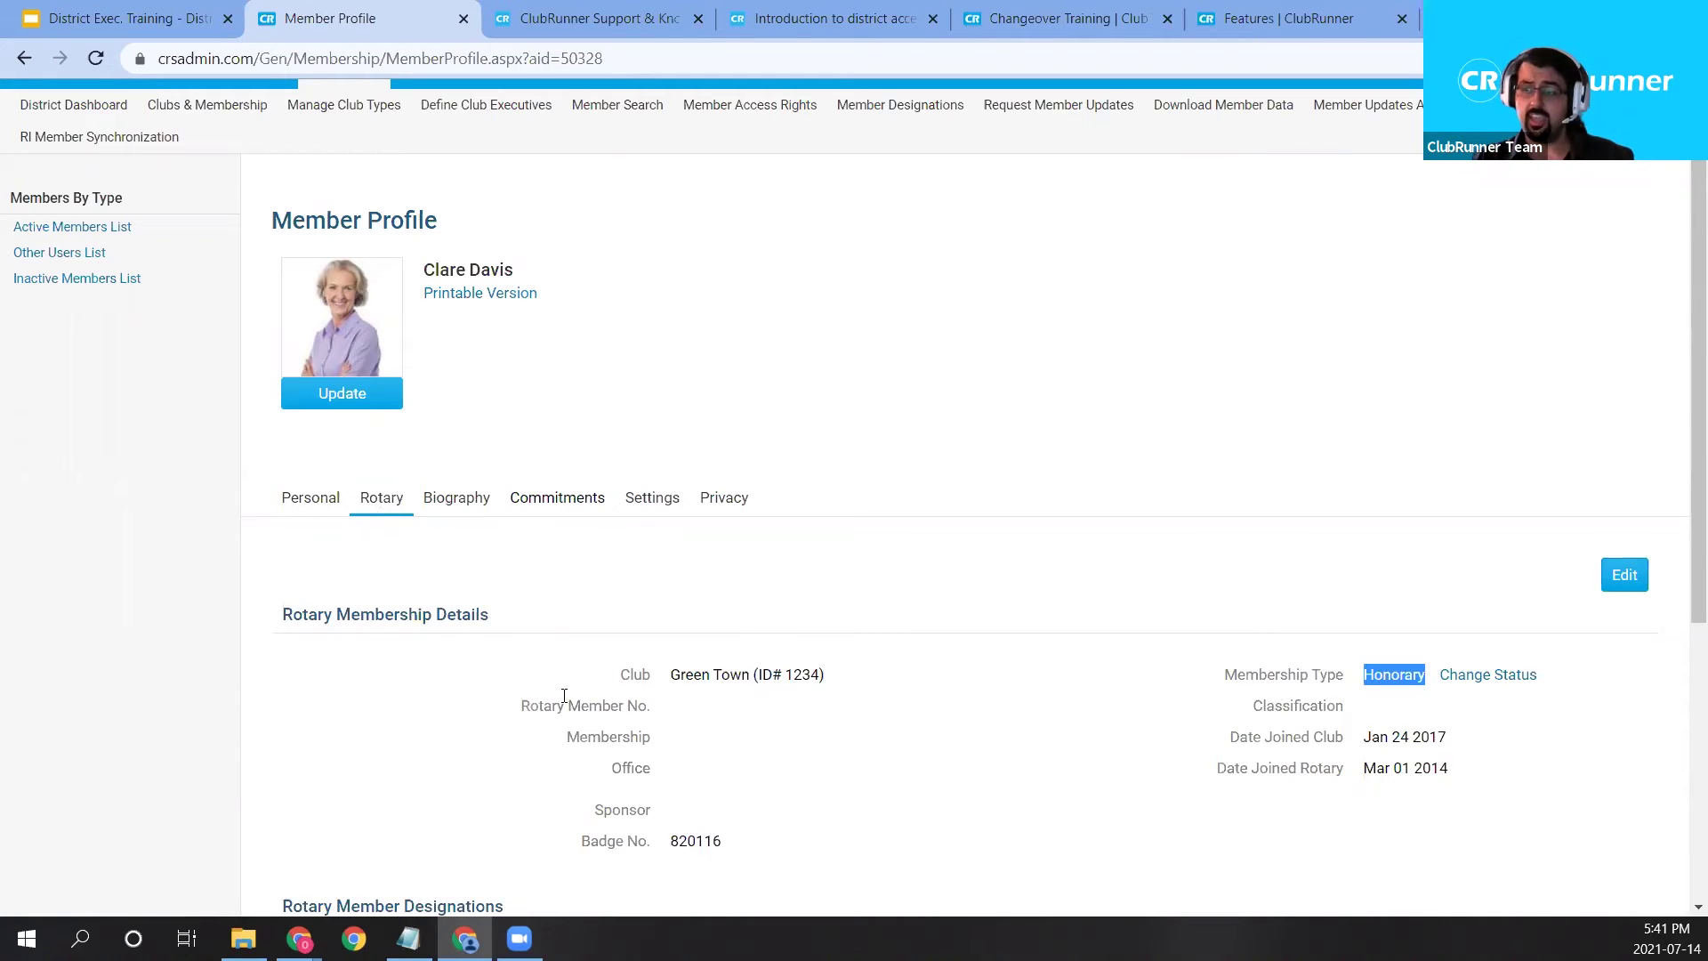
{"action": "left_click_drag", "start_coordinate": [566, 703], "coordinate": [676, 724]}
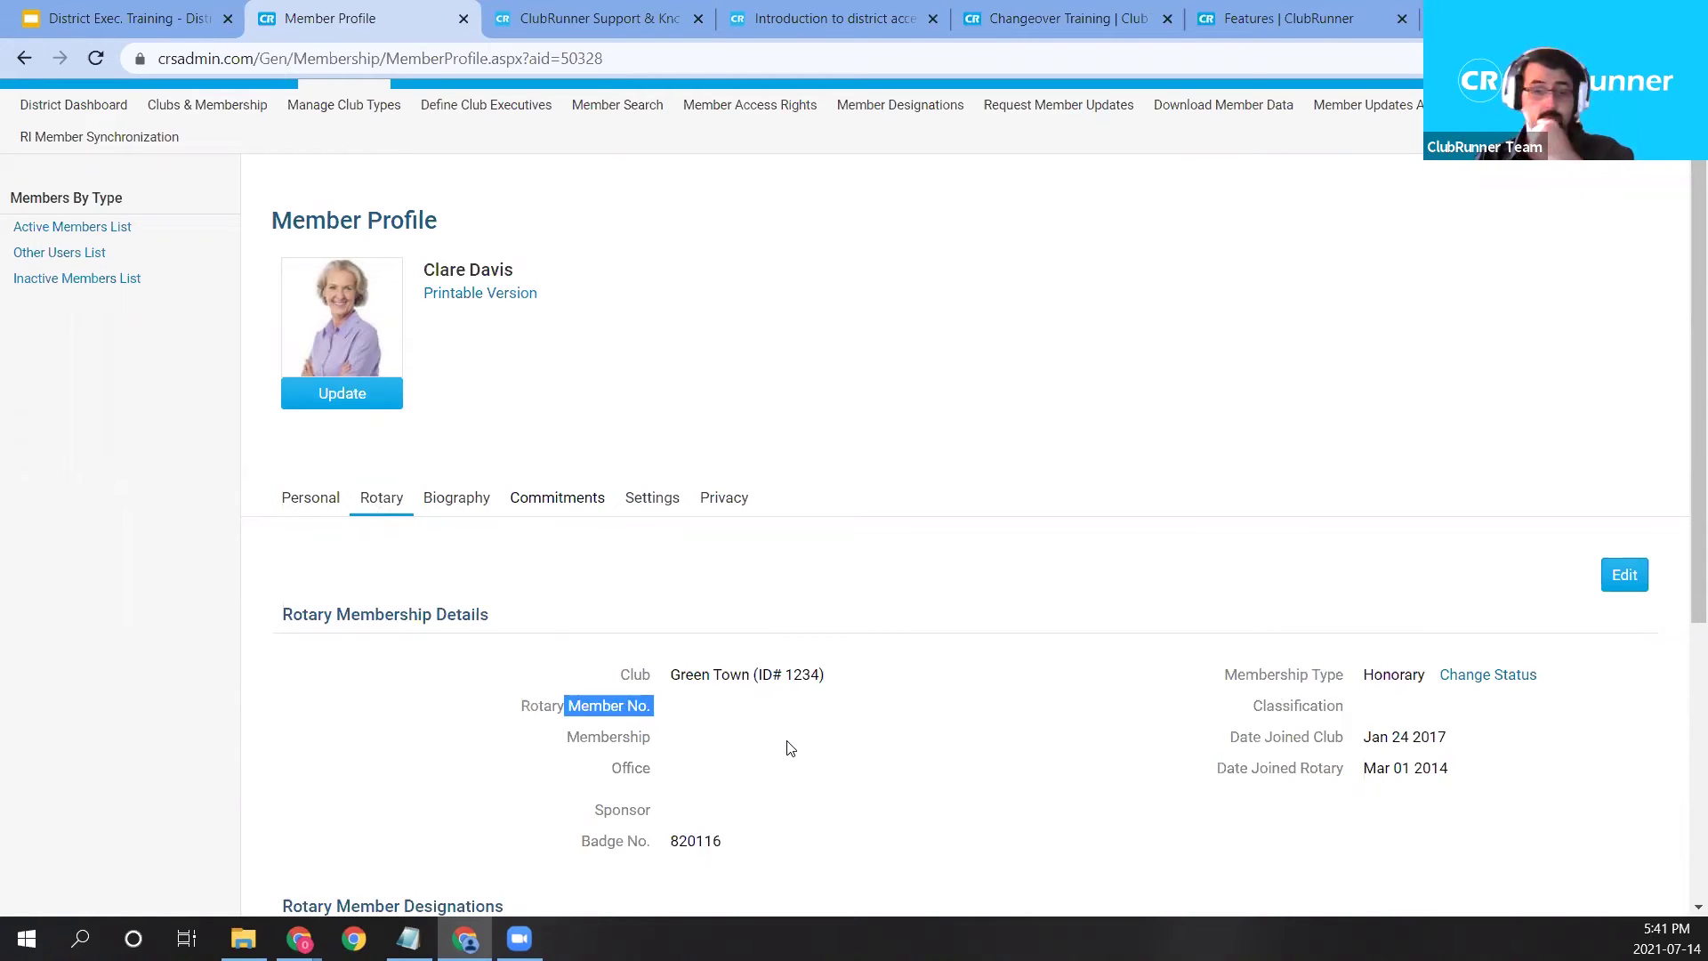
{"action": "scroll", "coordinate": [781, 725], "scroll_direction": "up", "scroll_amount": 1}
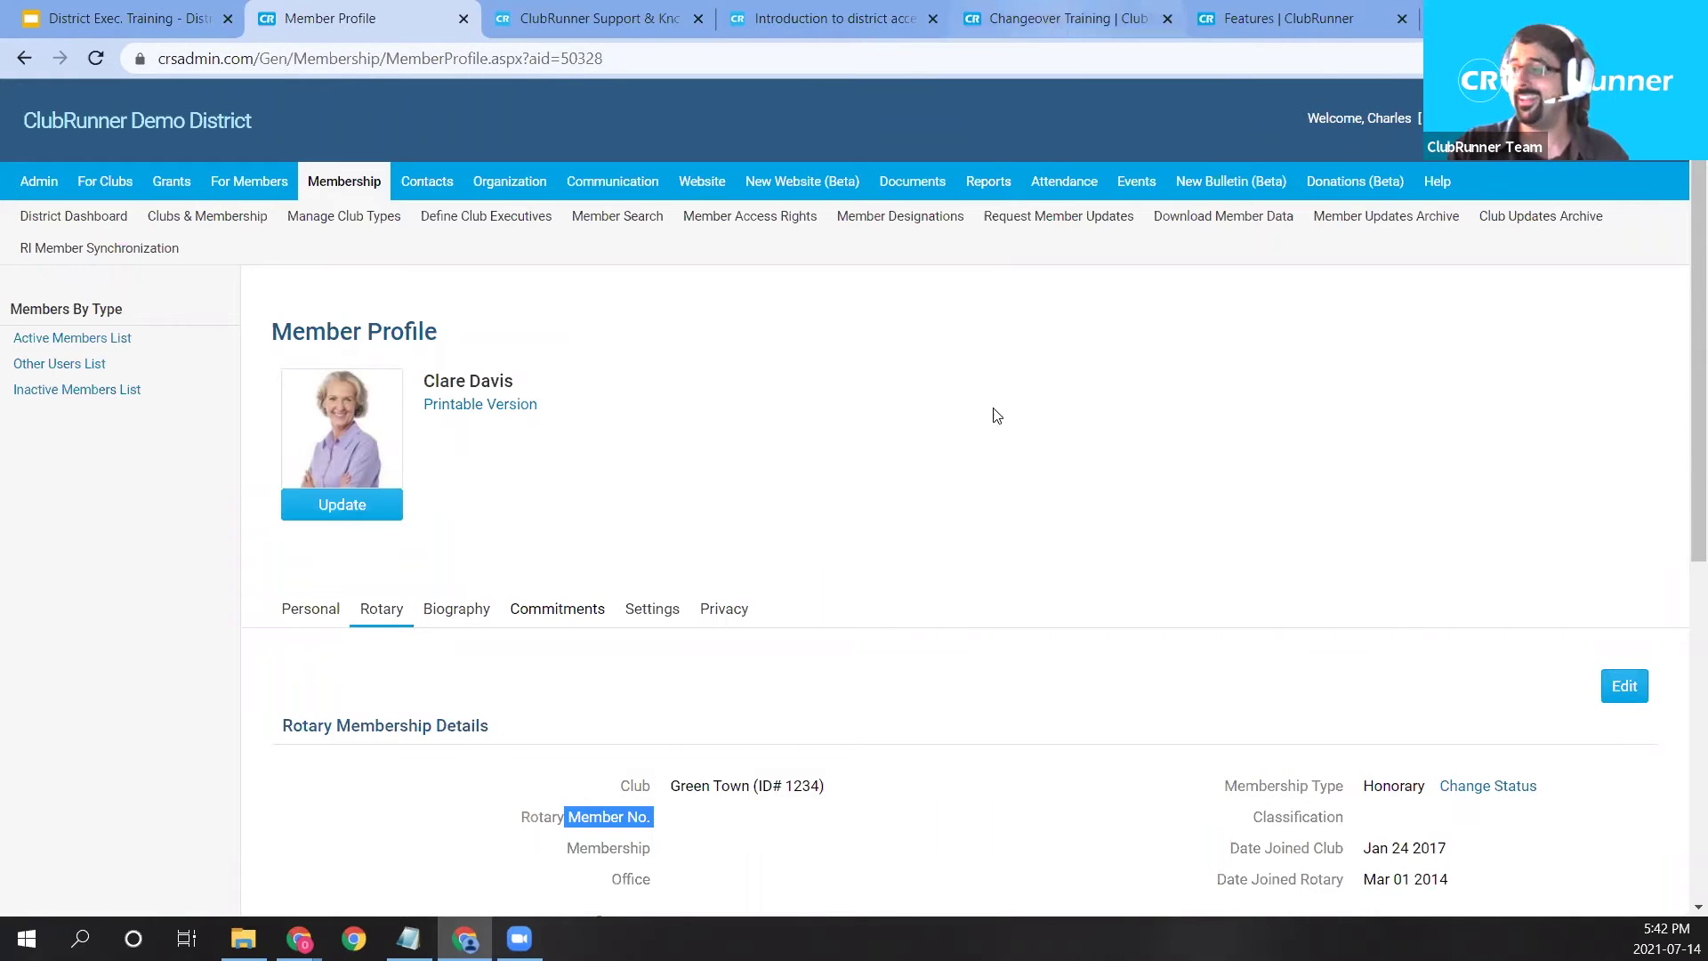
{"action": "left_click", "coordinate": [1055, 19]}
Scroll the training page, highlighting the District Executives and Membership Management & RI Integration webinar titles.
{"action": "scroll", "coordinate": [856, 507], "scroll_direction": "down", "scroll_amount": 1}
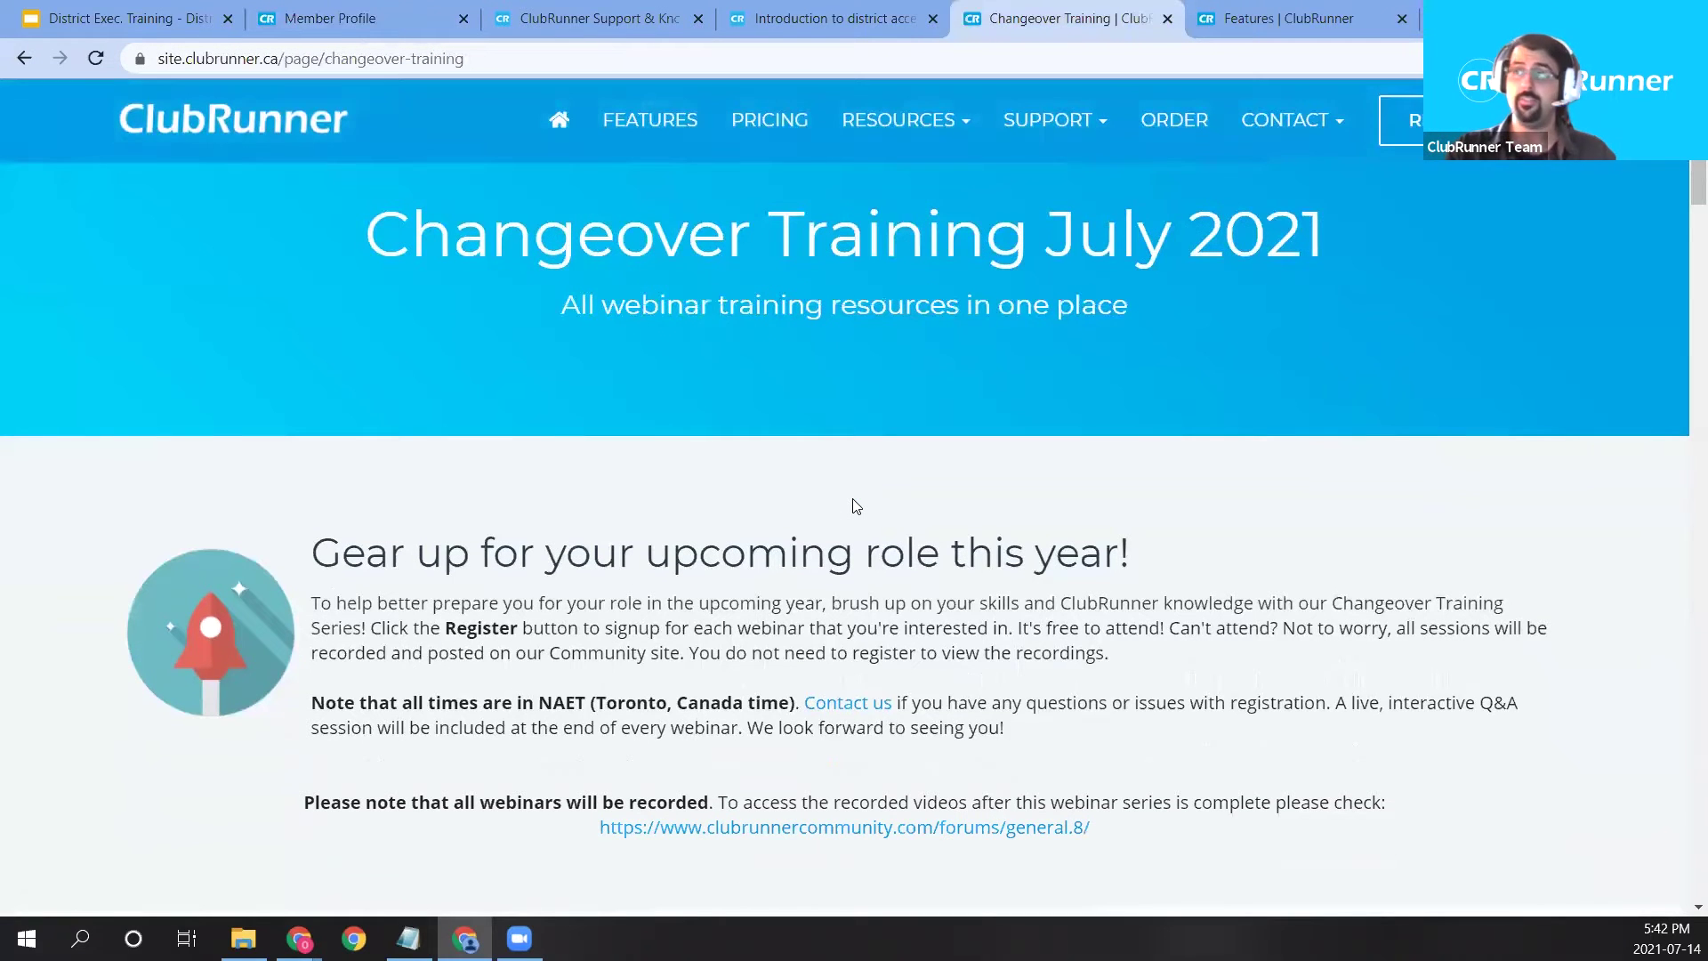
{"action": "scroll", "coordinate": [855, 506], "scroll_direction": "down", "scroll_amount": 10}
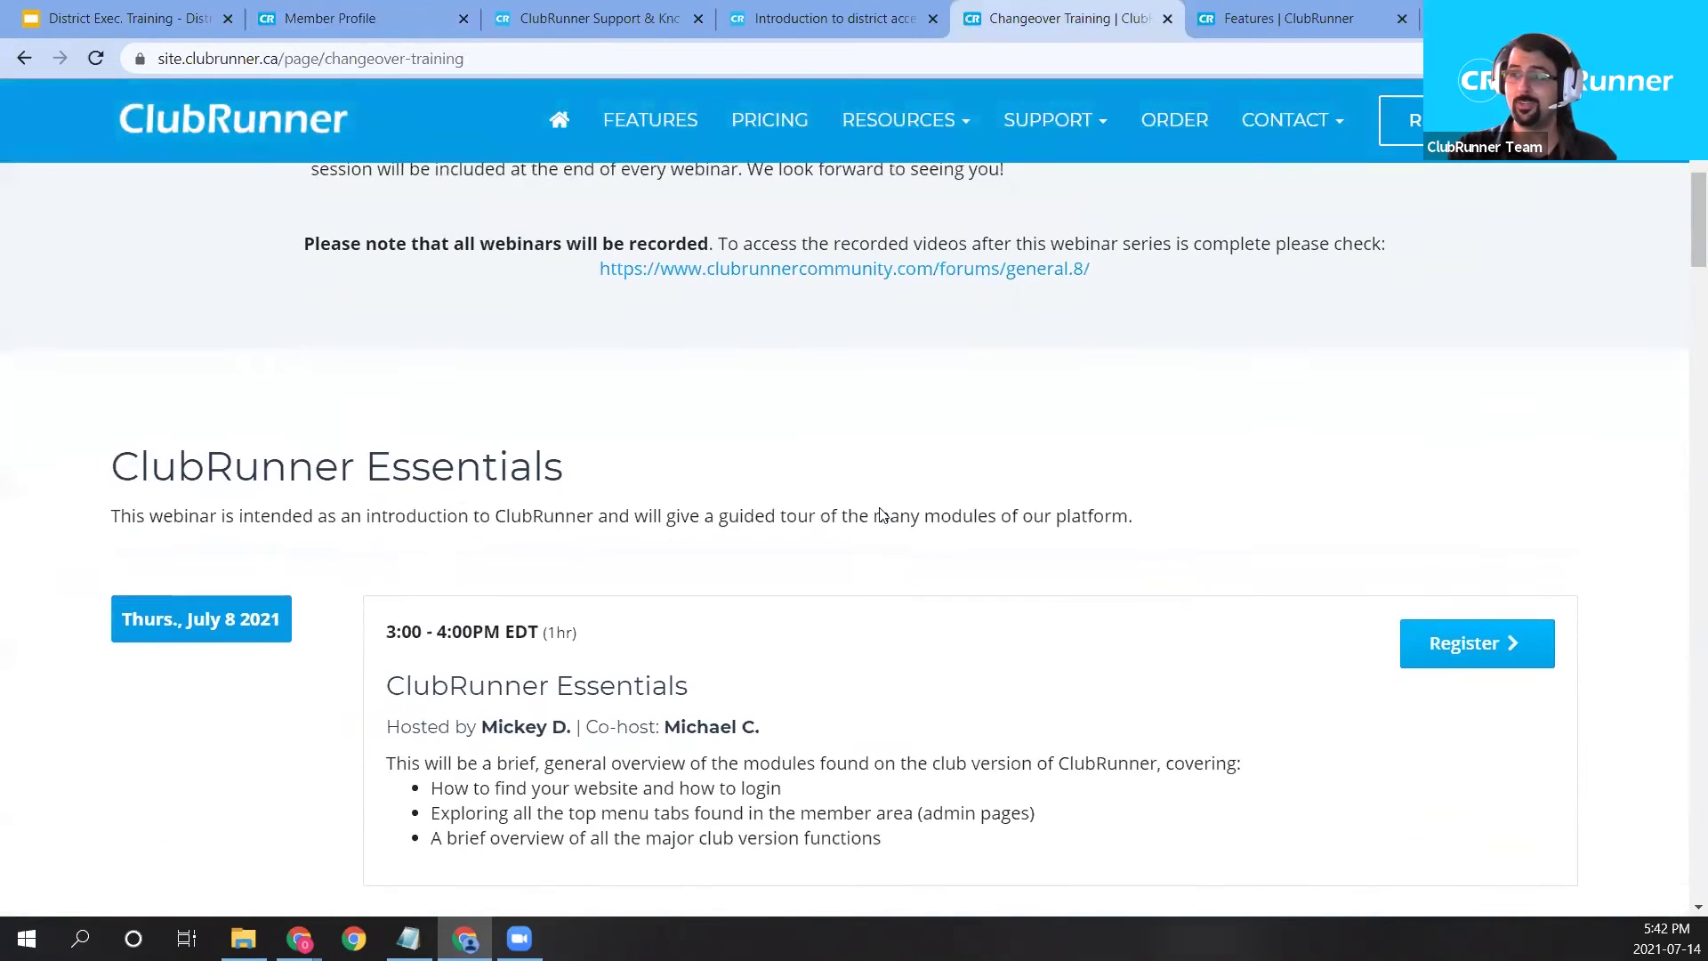
{"action": "scroll", "coordinate": [891, 509], "scroll_direction": "down", "scroll_amount": 12}
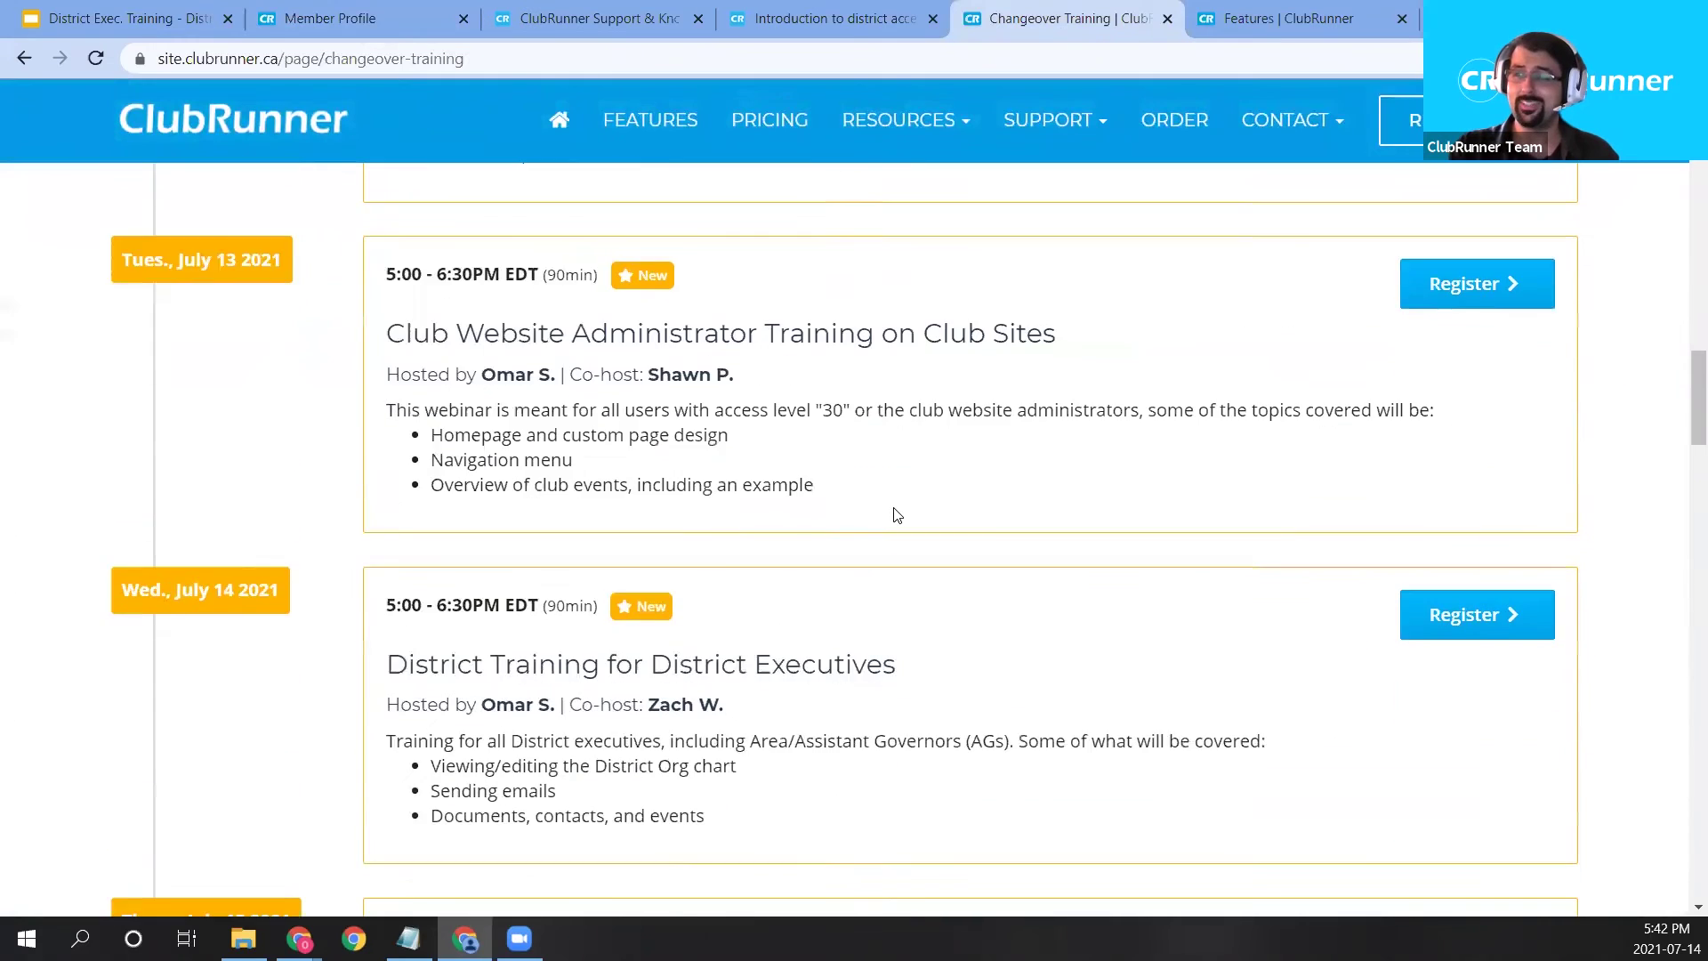
{"action": "left_click_drag", "start_coordinate": [943, 486], "coordinate": [395, 488]}
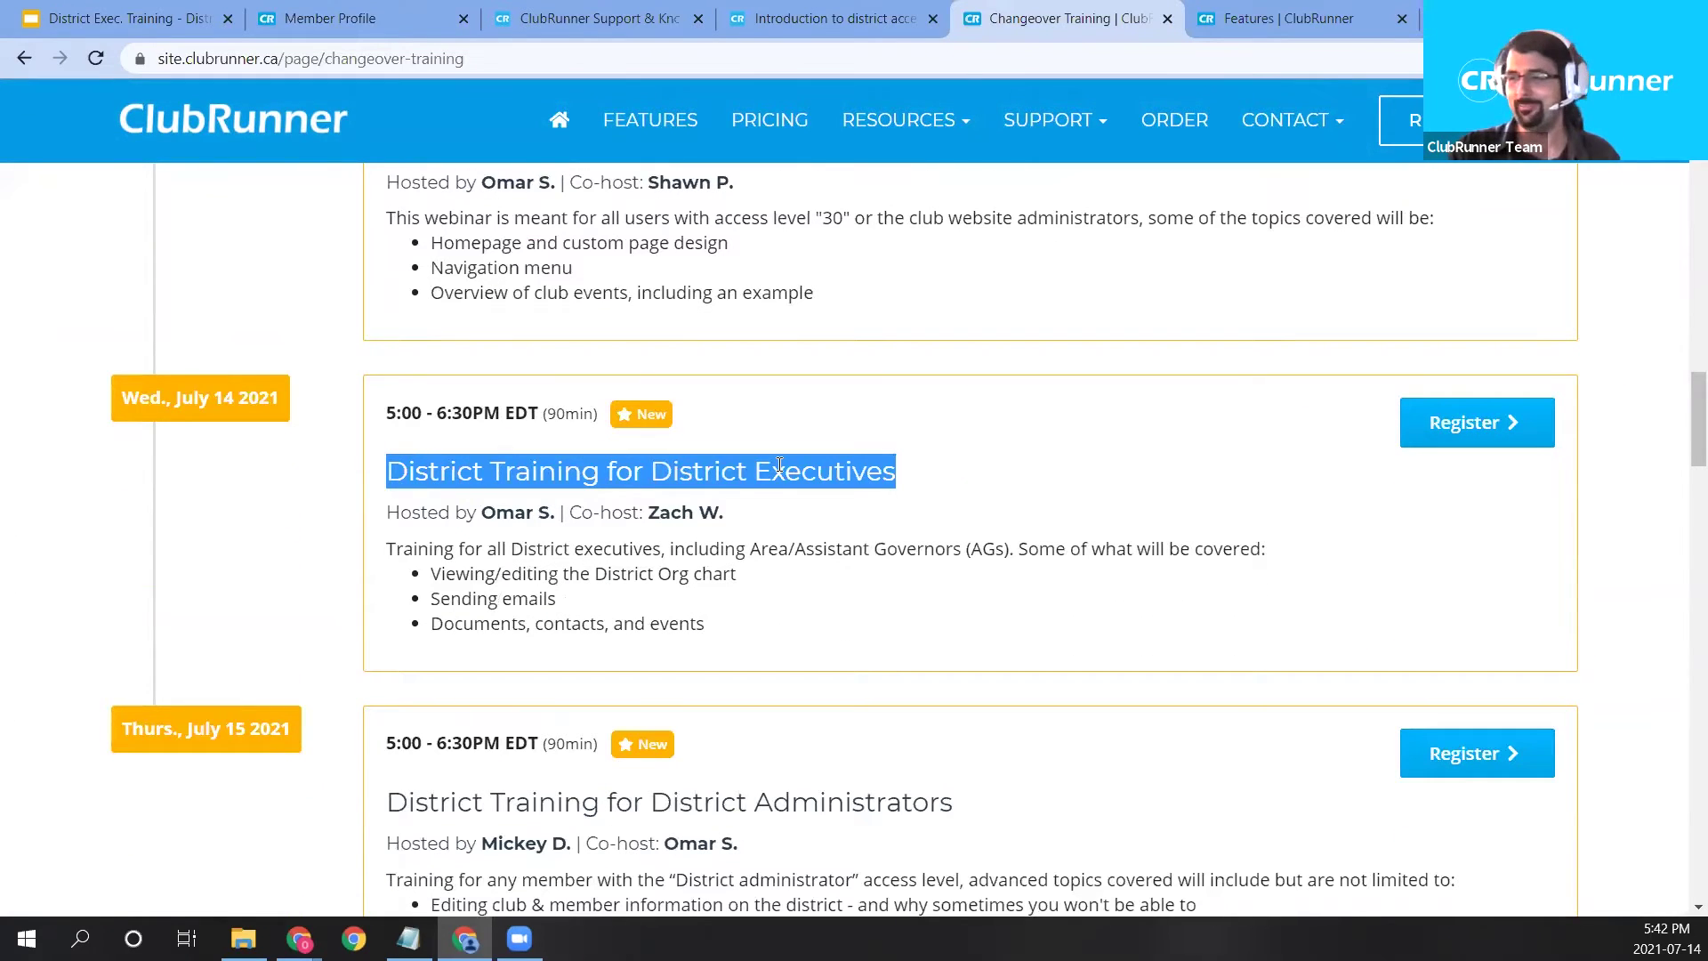
{"action": "scroll", "coordinate": [779, 464], "scroll_direction": "down", "scroll_amount": 10}
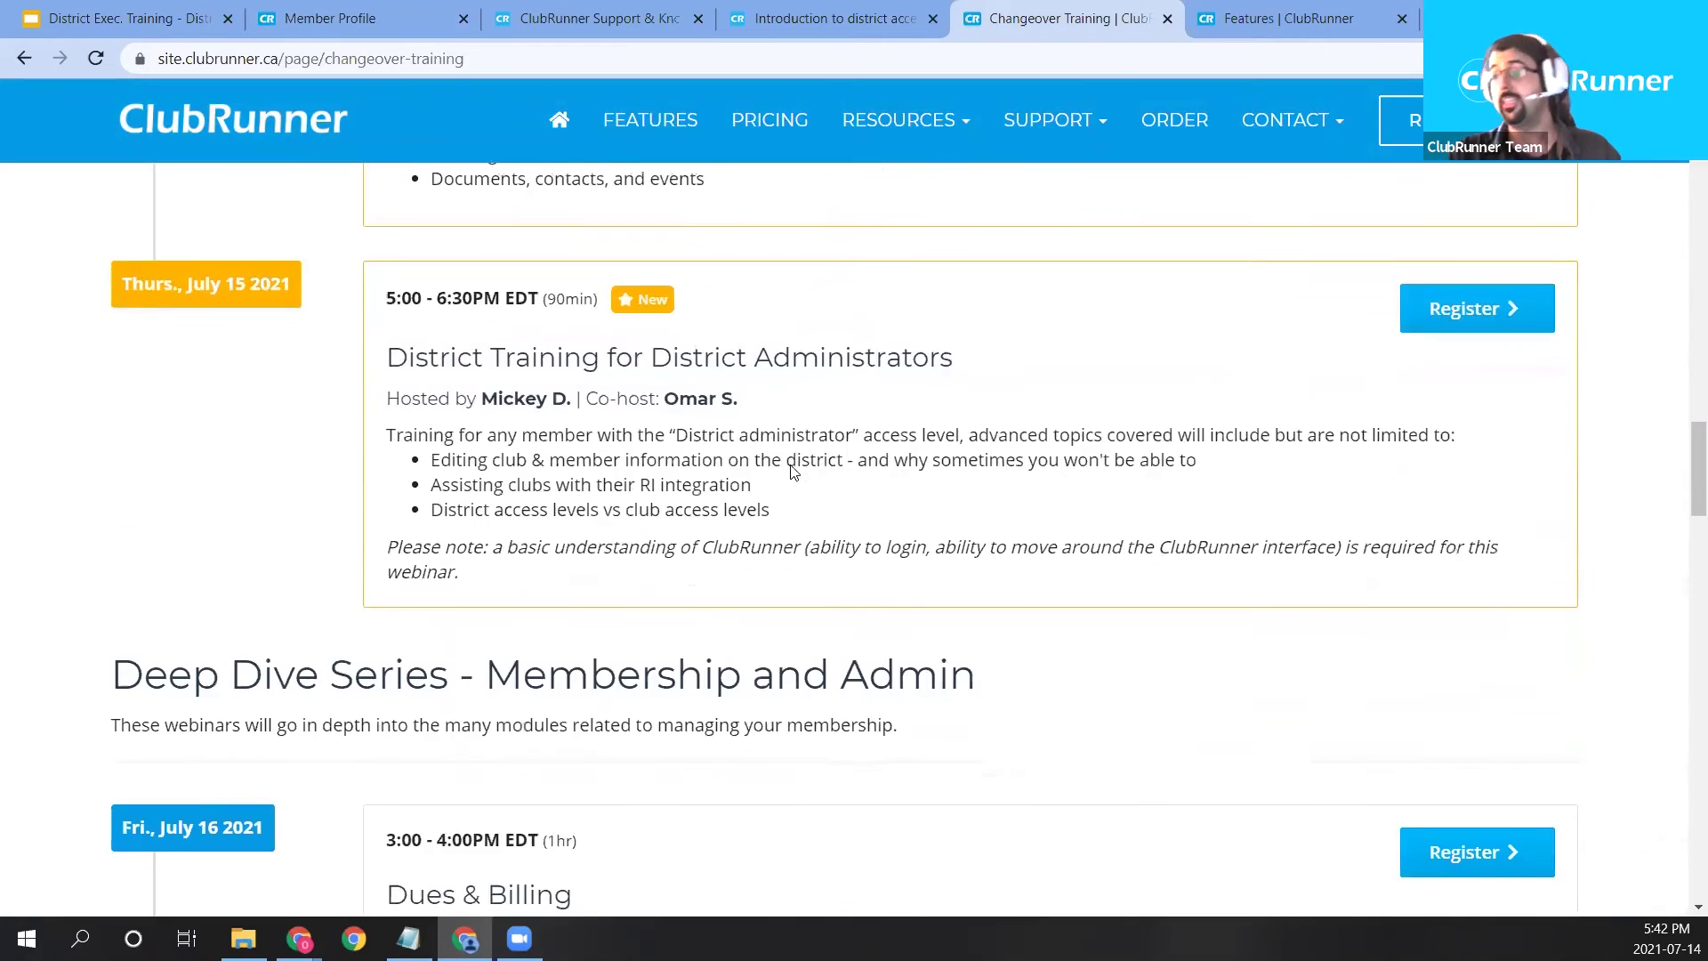
{"action": "scroll", "coordinate": [793, 471], "scroll_direction": "down", "scroll_amount": 5}
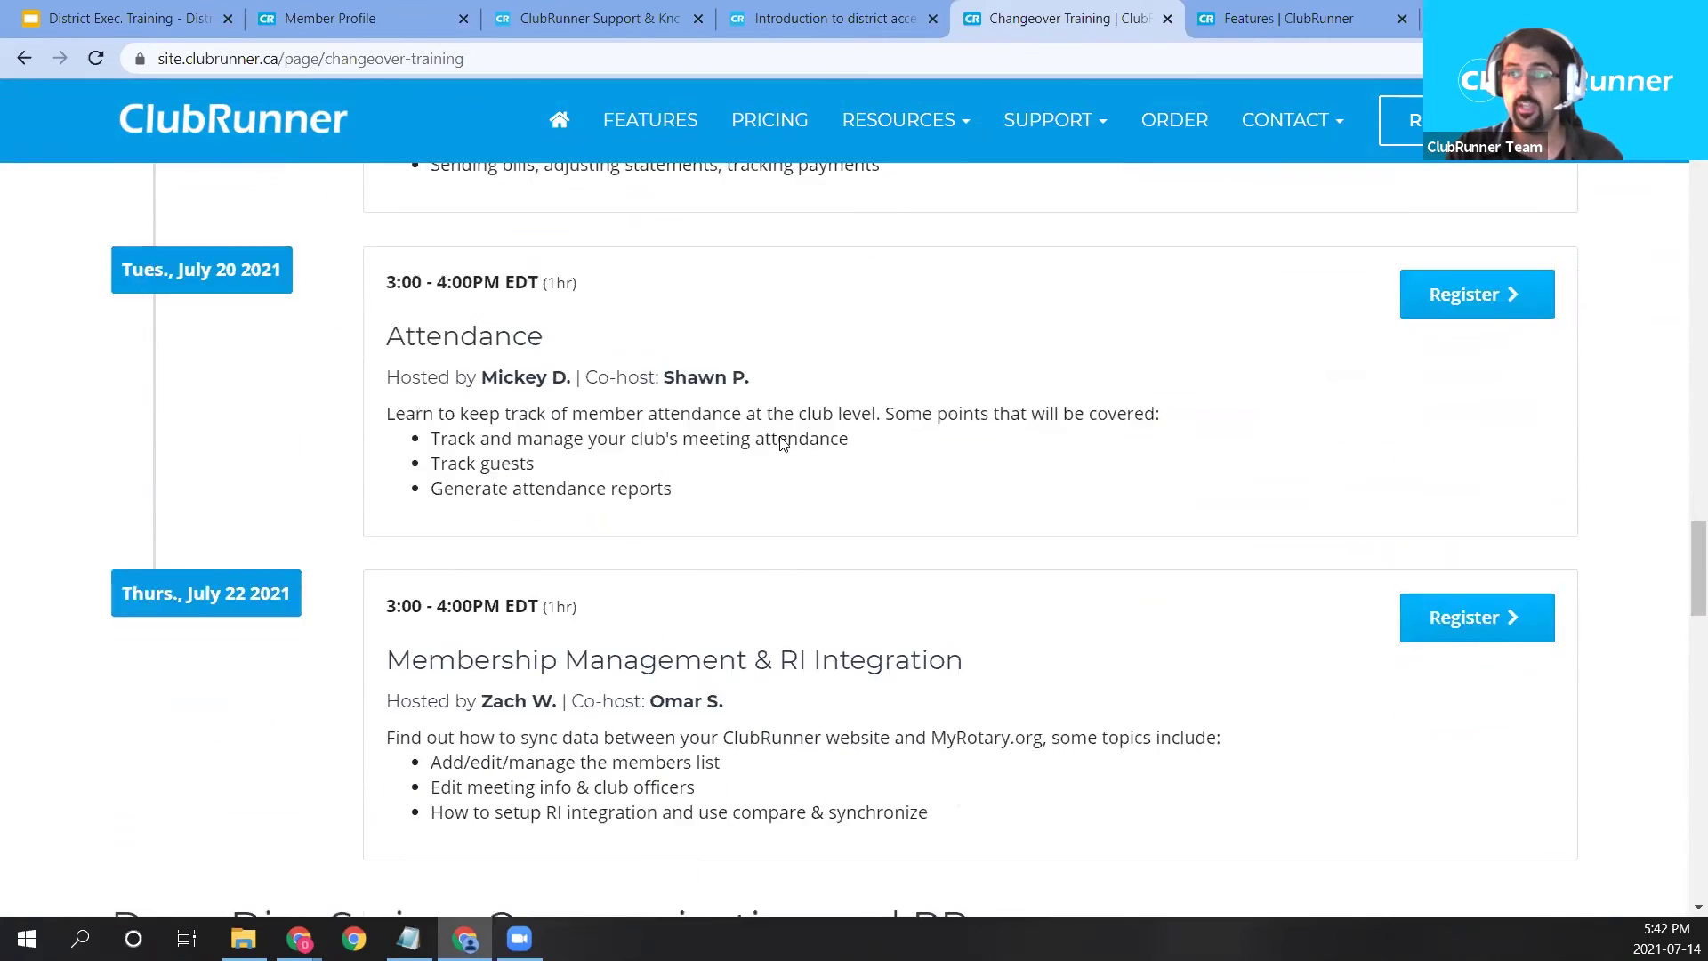
{"action": "scroll", "coordinate": [783, 447], "scroll_direction": "up", "scroll_amount": 5}
{"action": "left_click_drag", "start_coordinate": [114, 222], "coordinate": [1038, 252]}
{"action": "scroll", "coordinate": [1012, 273], "scroll_direction": "down", "scroll_amount": 5}
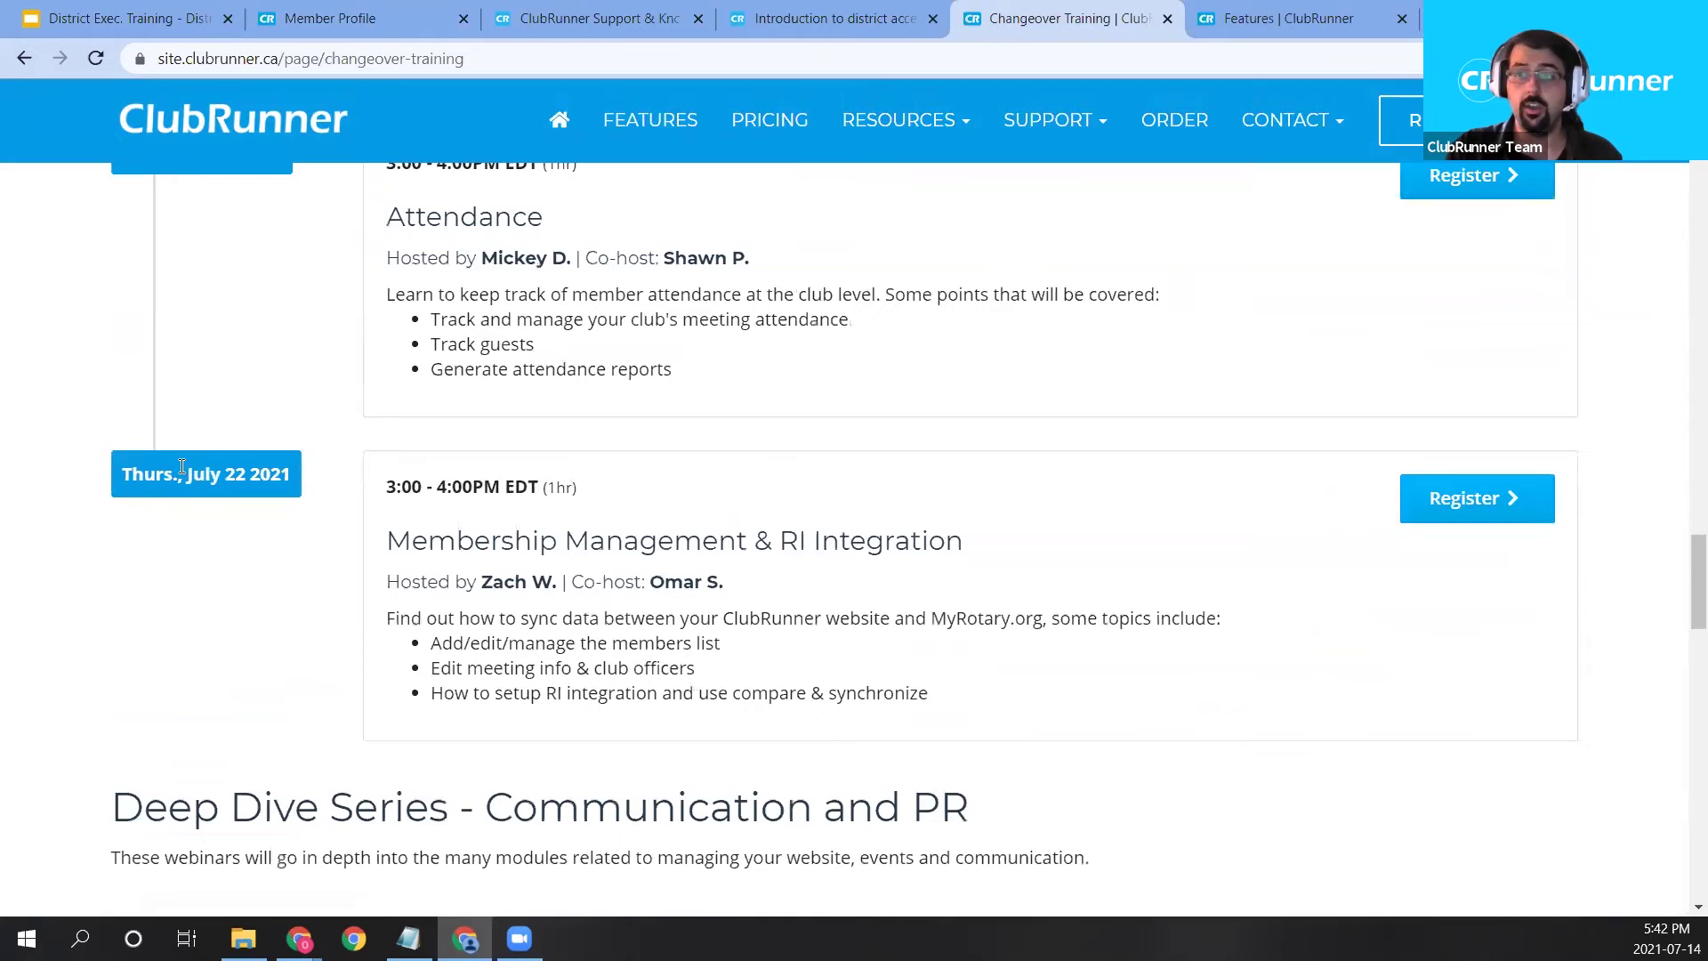
{"action": "left_click_drag", "start_coordinate": [392, 546], "coordinate": [972, 545]}
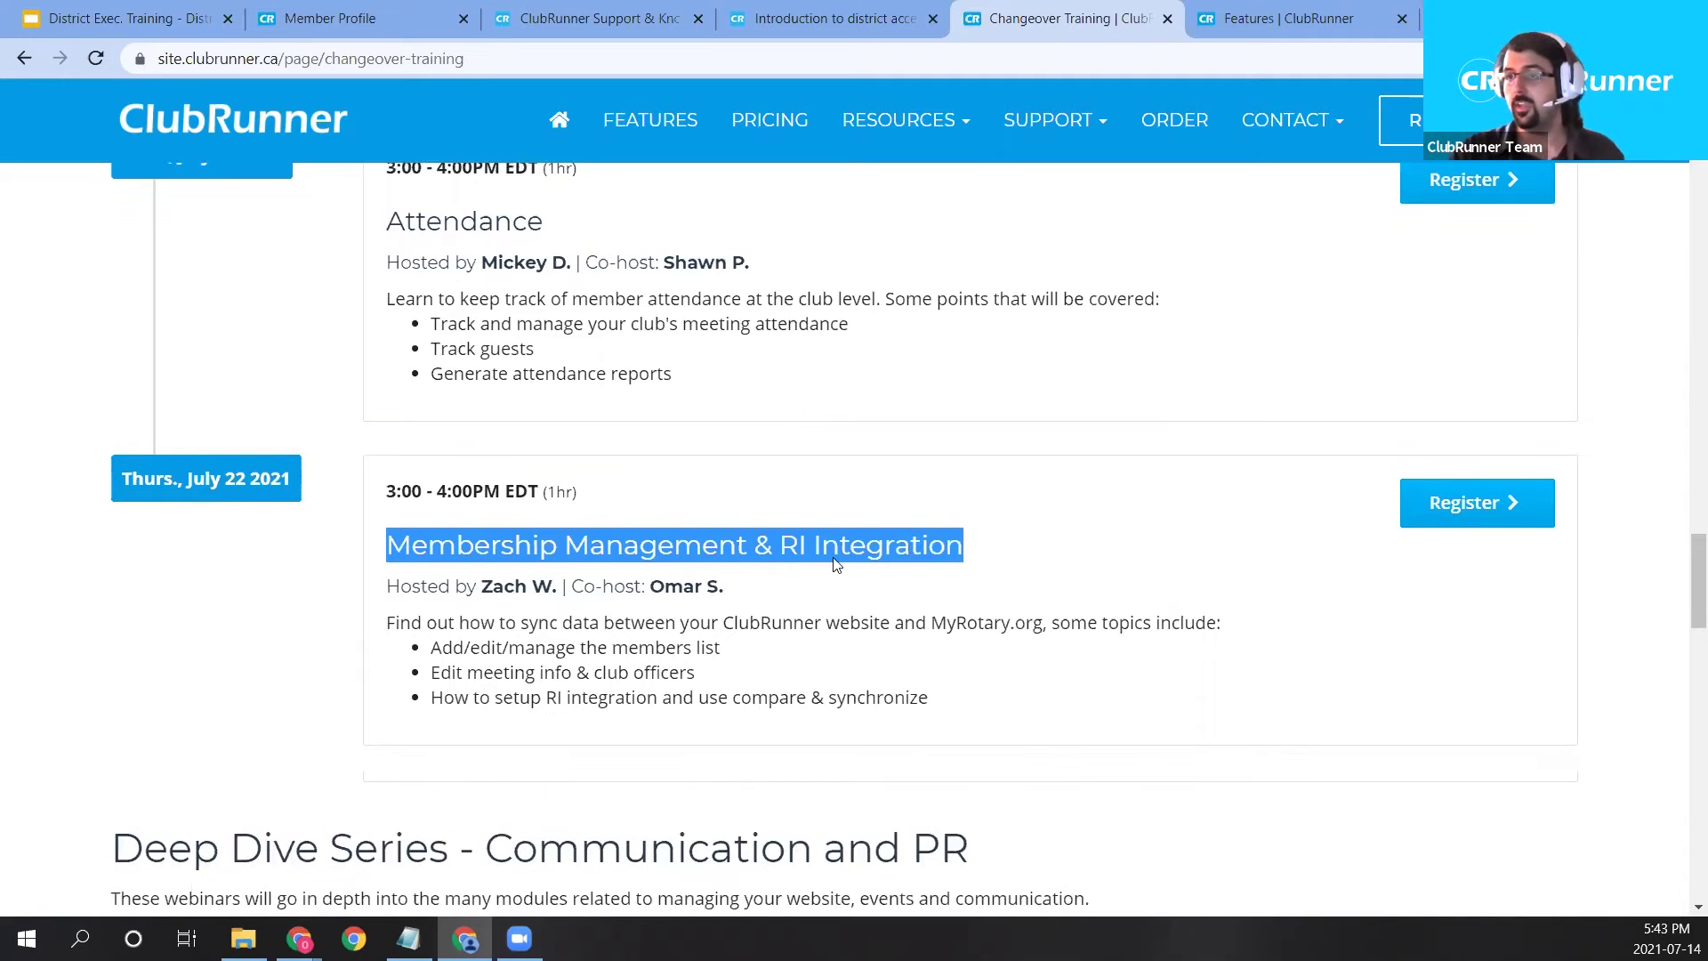
{"action": "scroll", "coordinate": [662, 593], "scroll_direction": "up", "scroll_amount": 1}
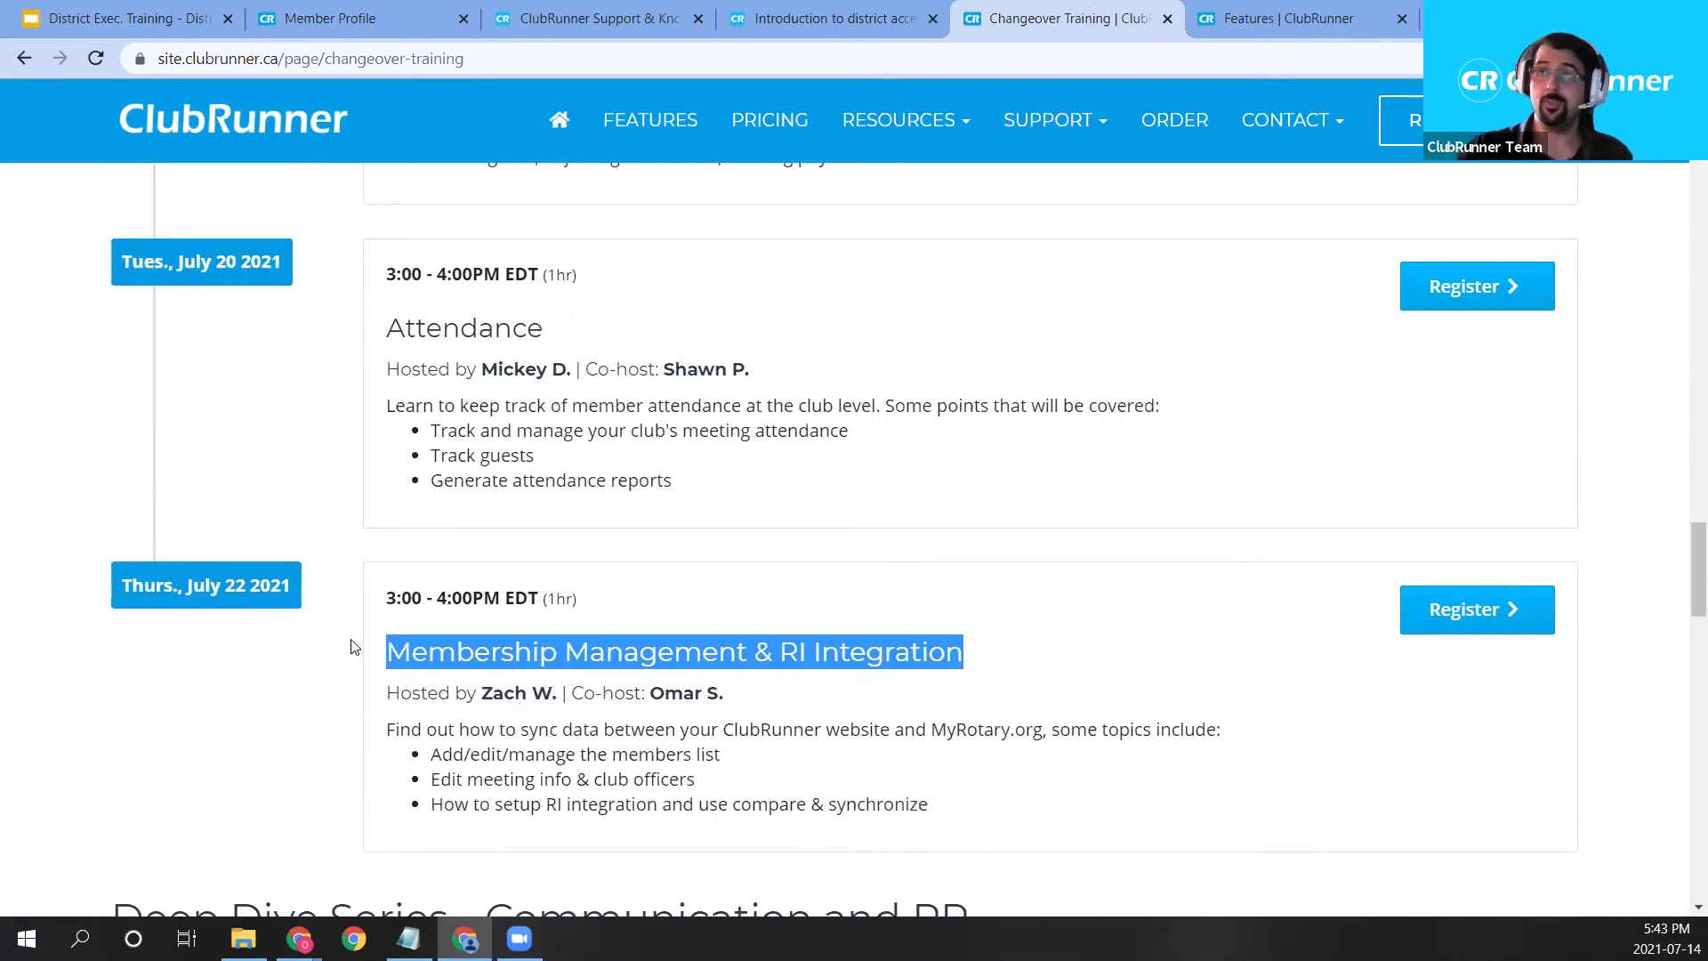
Load clubrunner.com/training and scroll down to the Deep Dive Membership and Admin webinars.
{"action": "left_click", "coordinate": [552, 57]}
{"action": "type", "text": "c"}
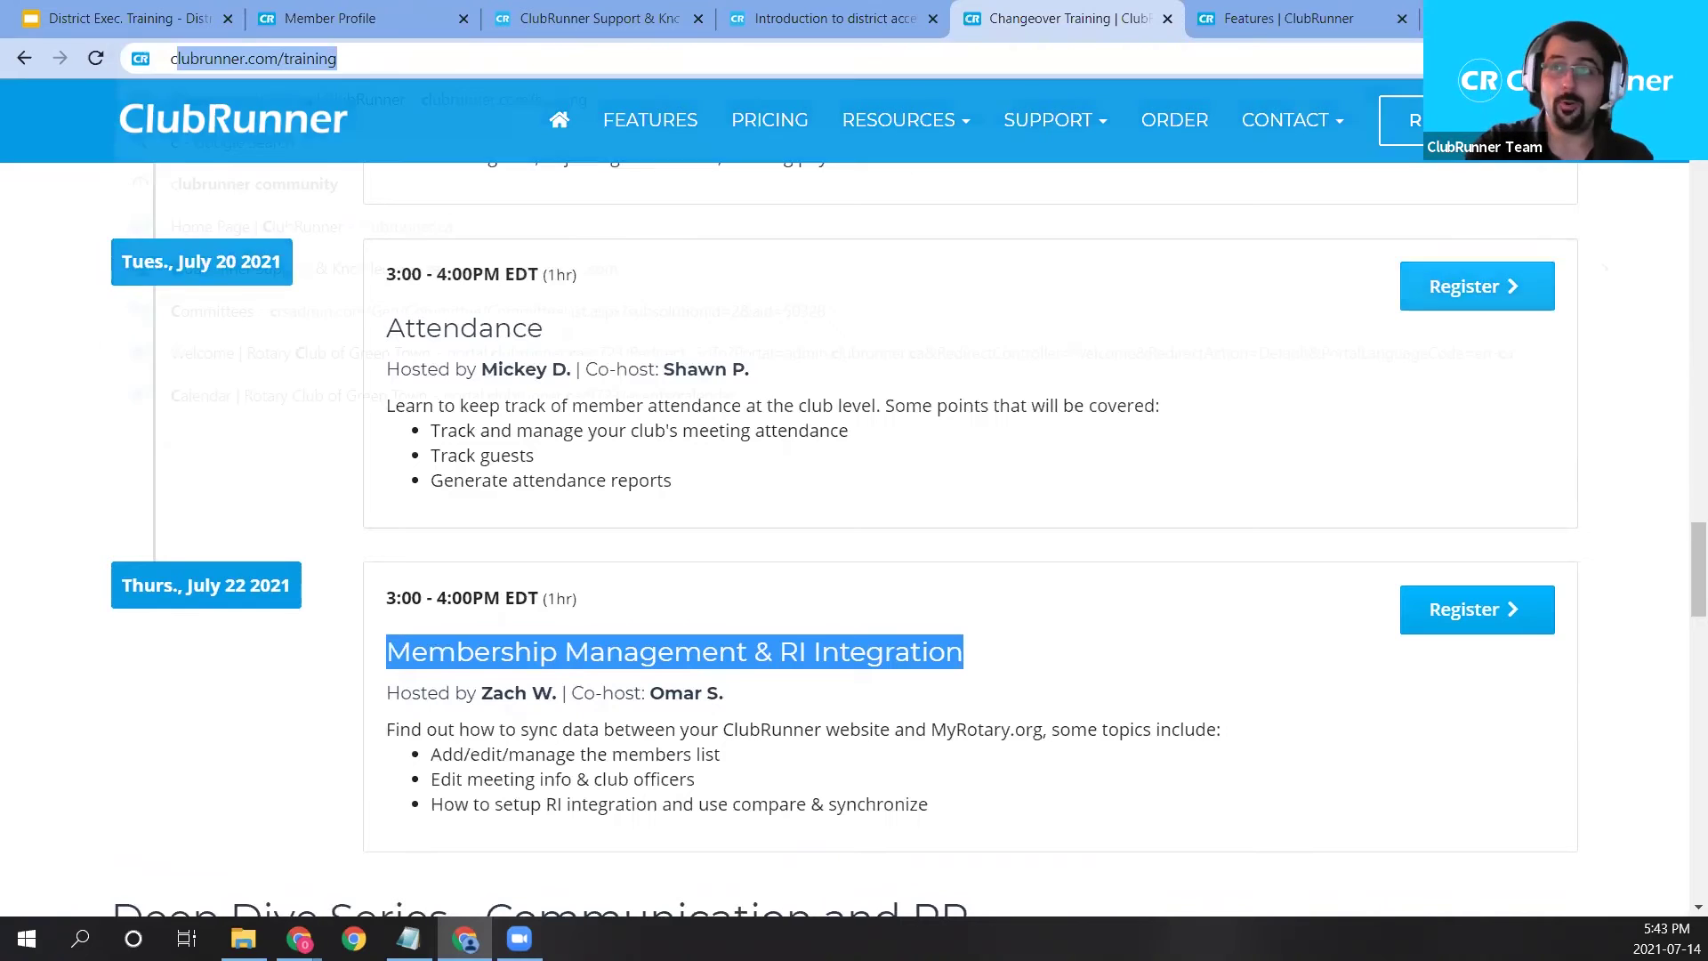
{"action": "type", "text": "lubrunner.com"}
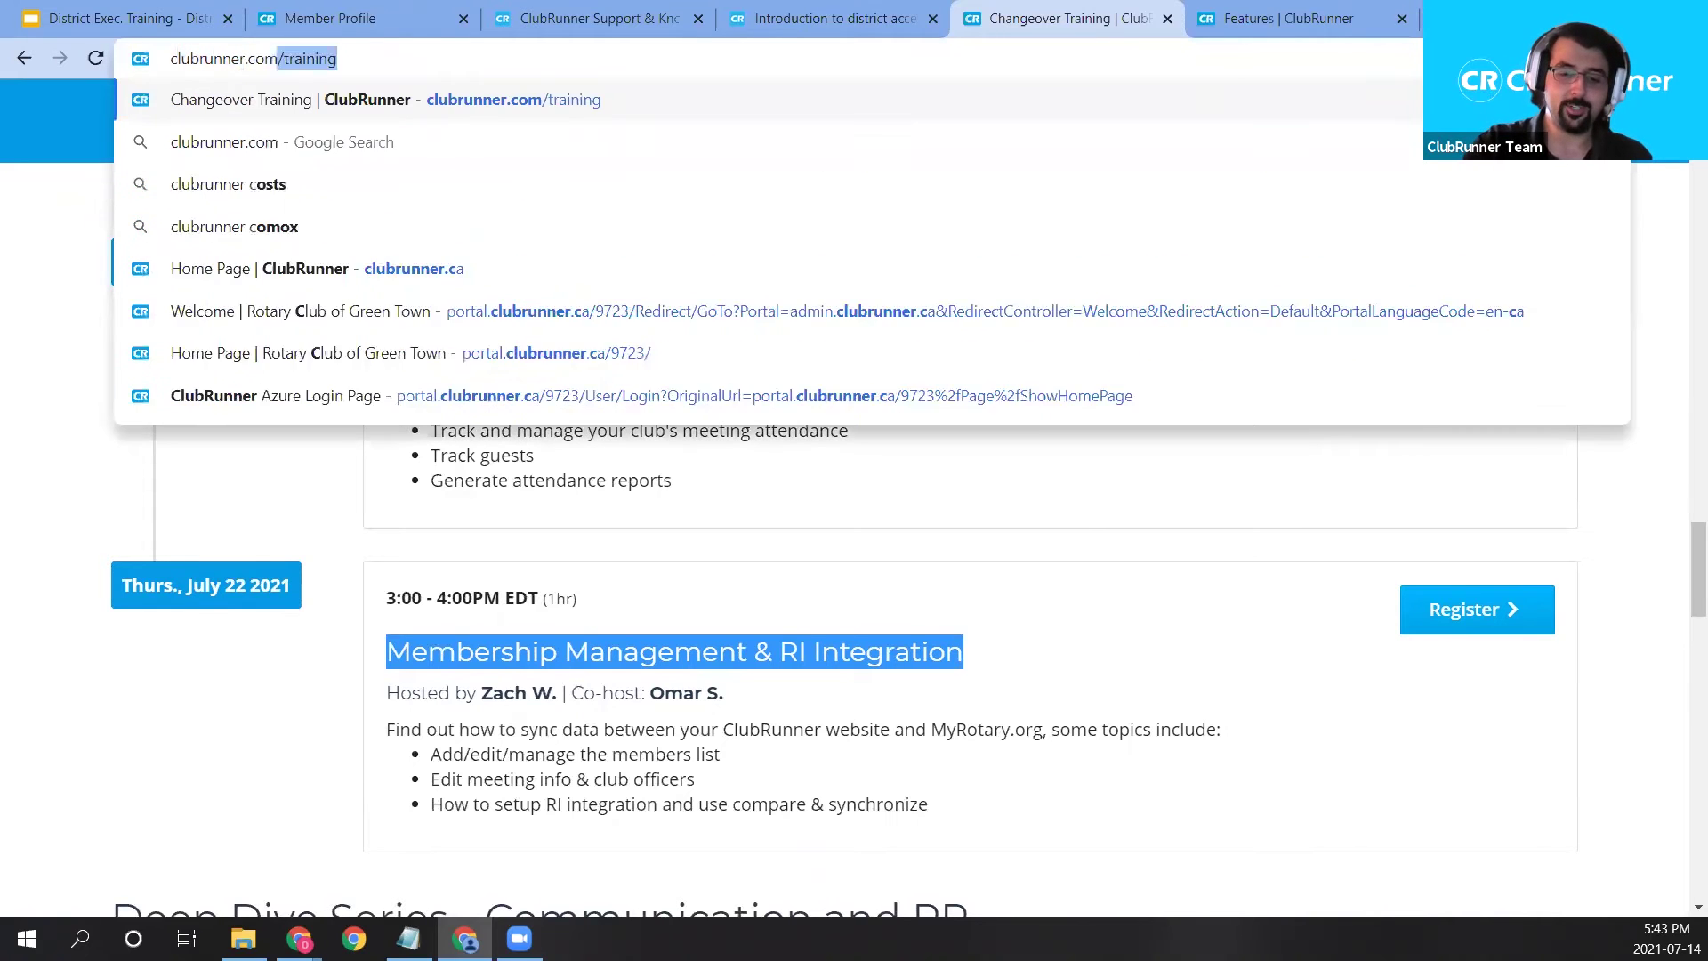
{"action": "type", "text": "/trainin"}
{"action": "key", "text": "Return"}
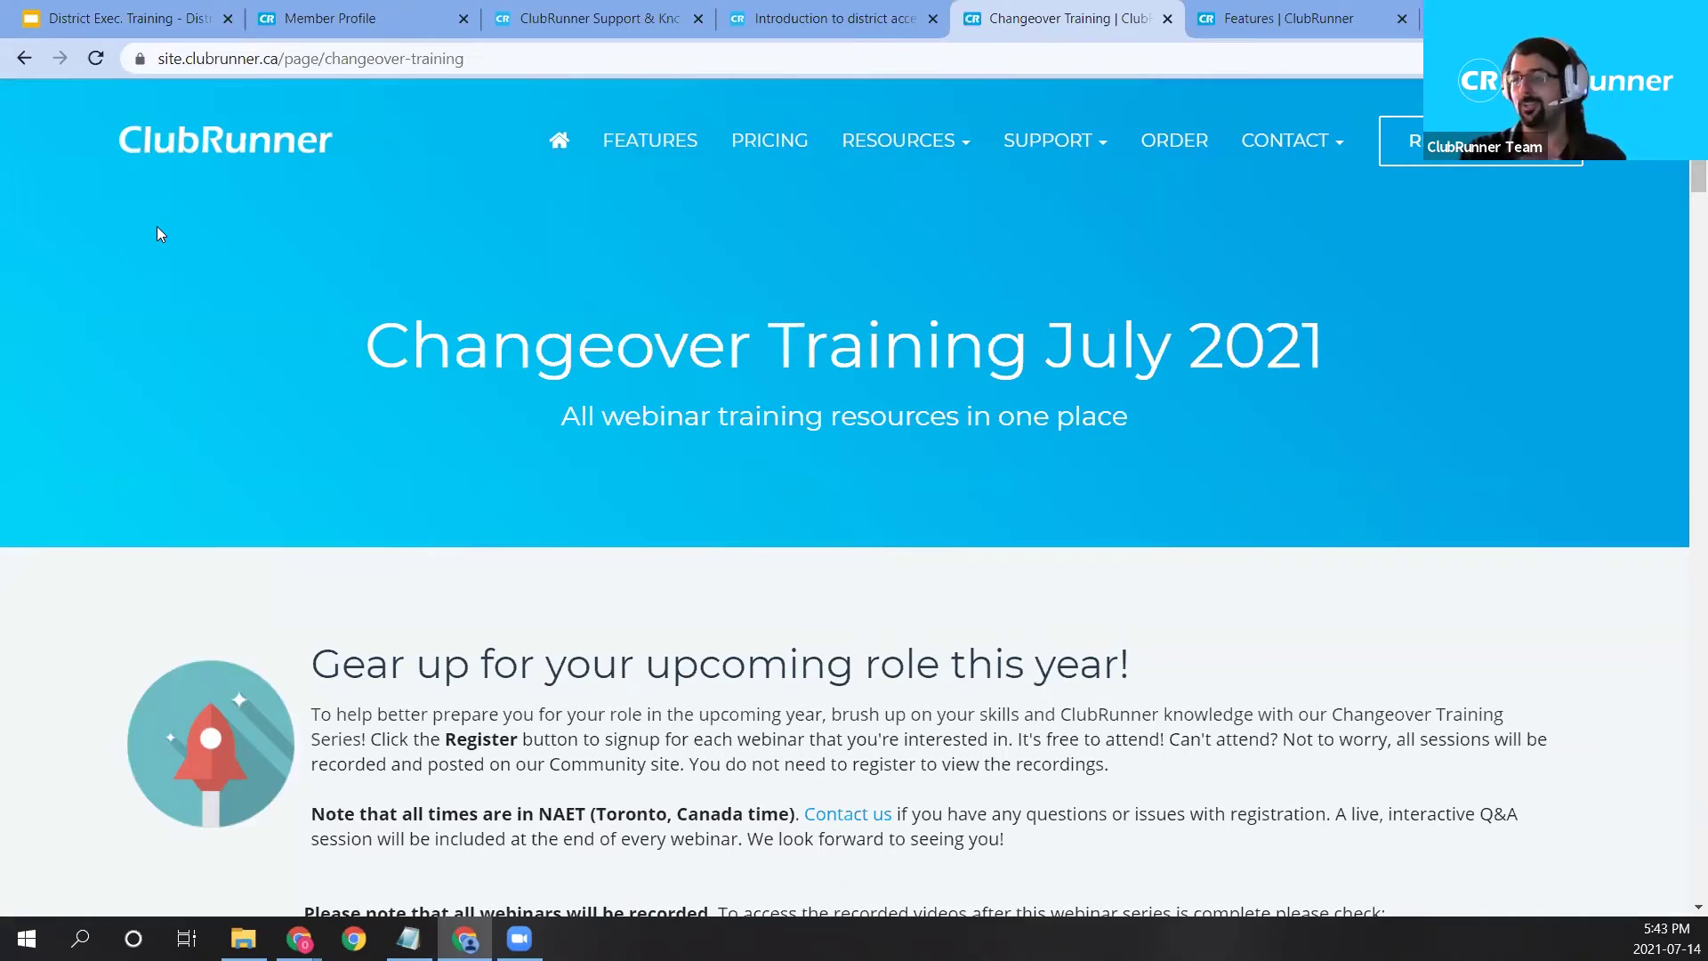
{"action": "scroll", "coordinate": [1079, 493], "scroll_direction": "down", "scroll_amount": 20}
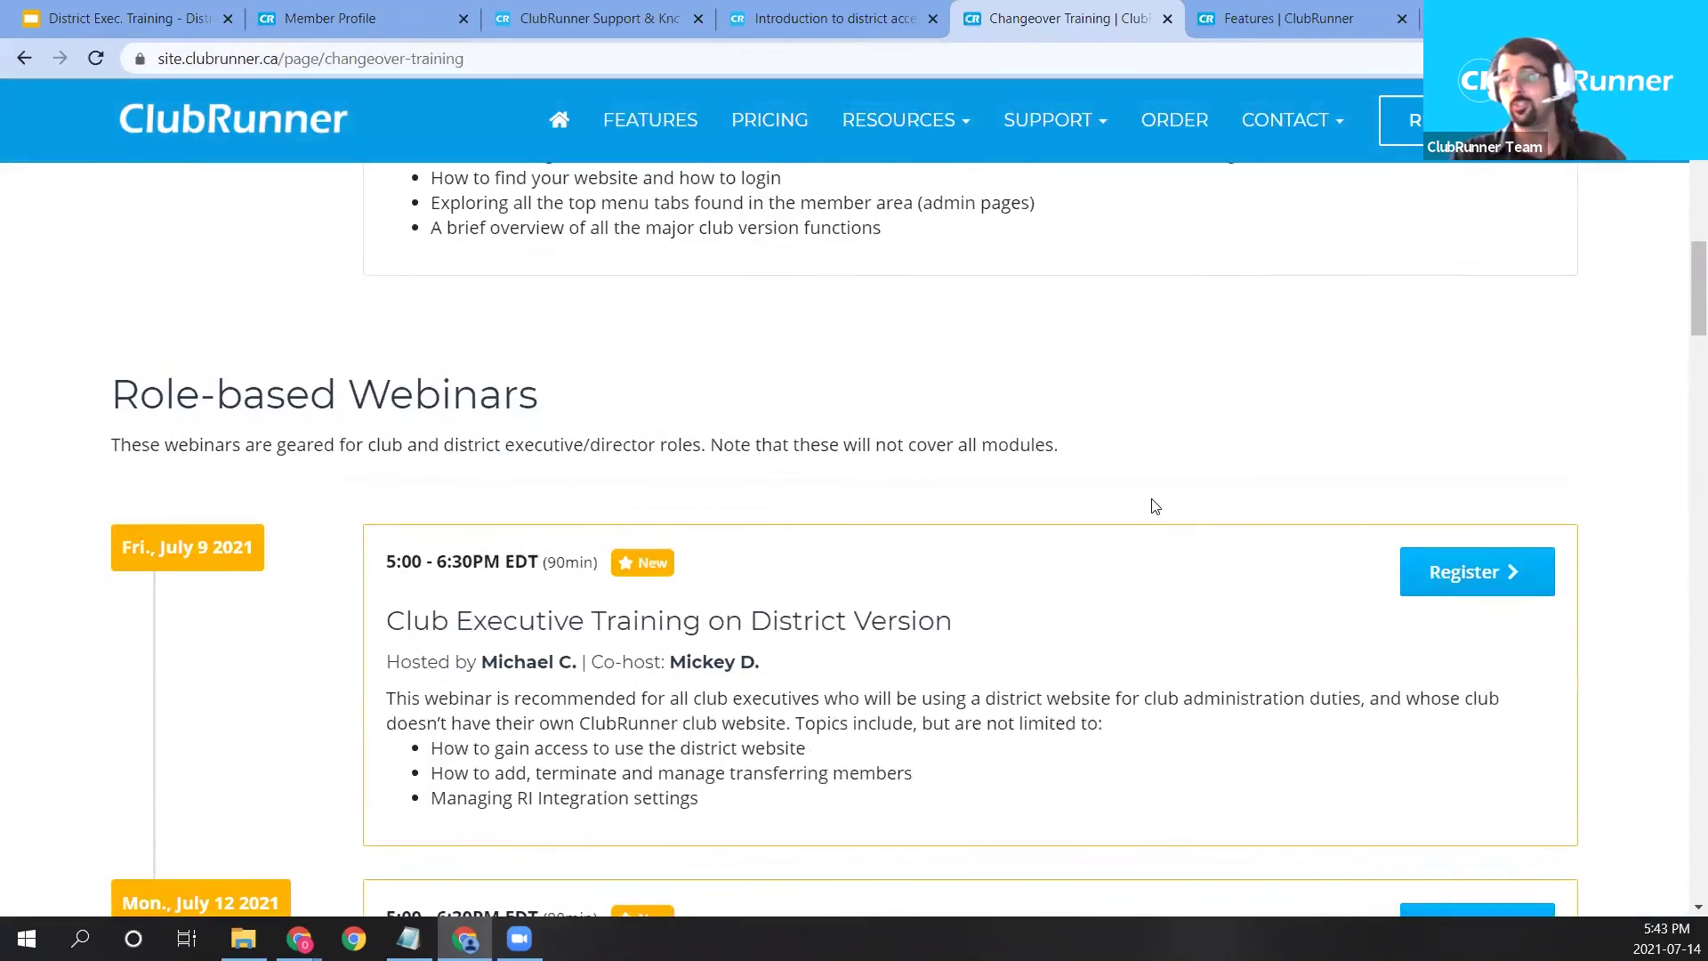
{"action": "scroll", "coordinate": [1158, 510], "scroll_direction": "down", "scroll_amount": 20}
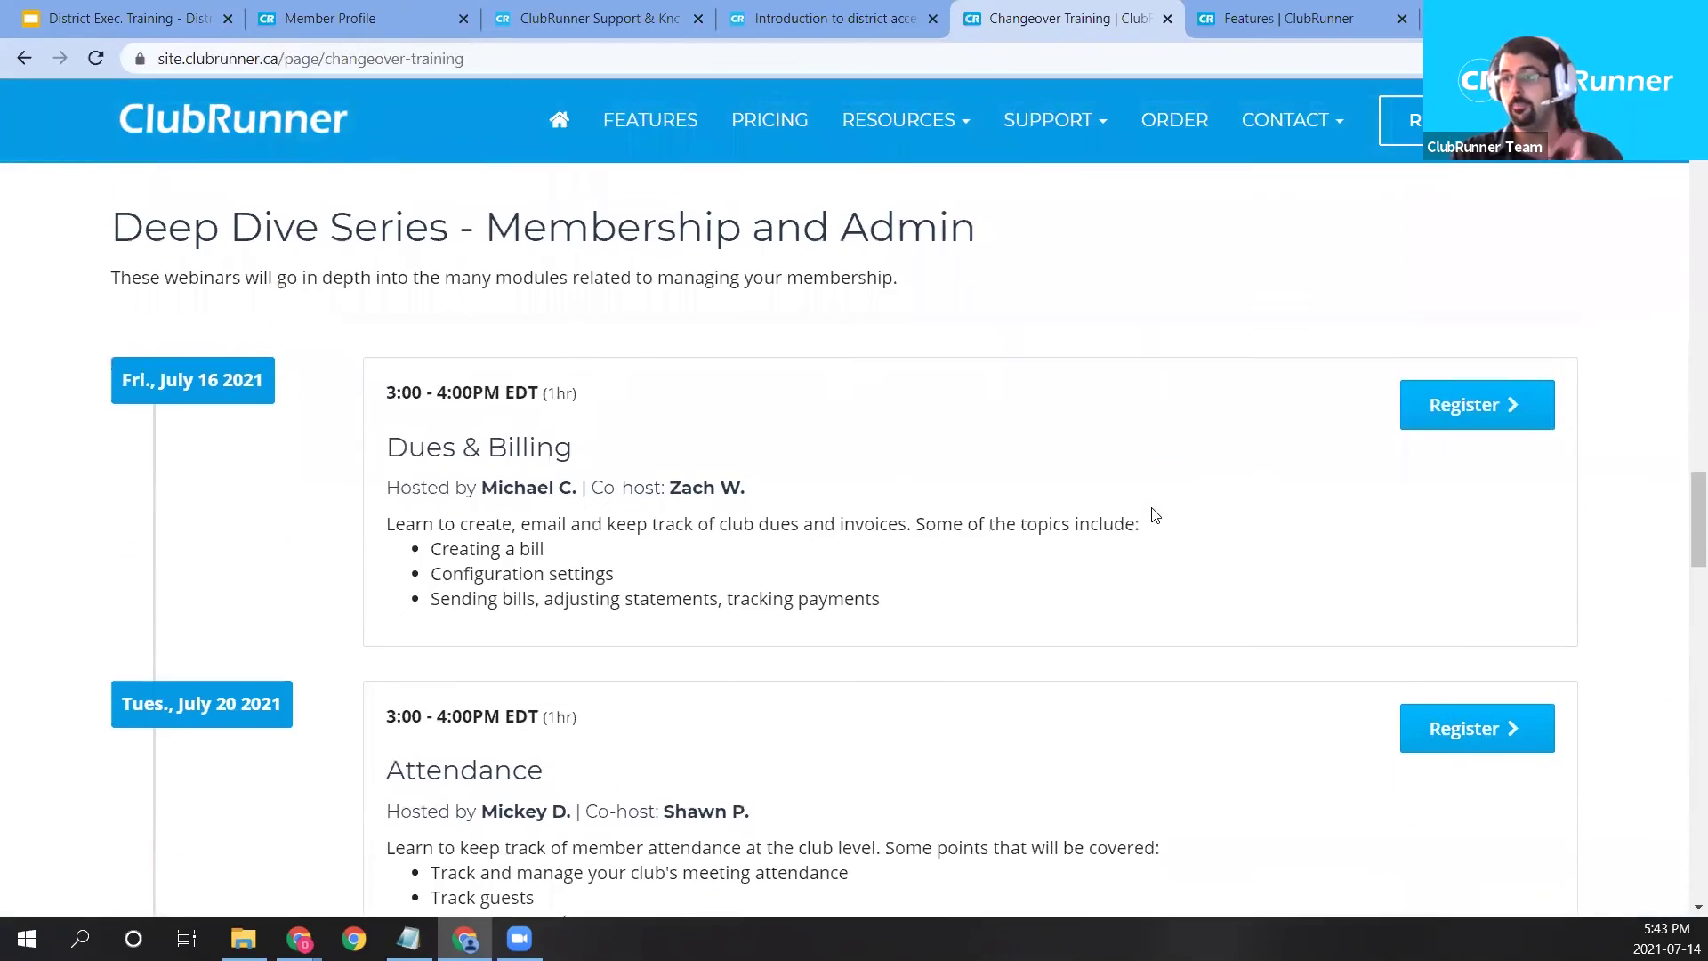
{"action": "scroll", "coordinate": [1156, 516], "scroll_direction": "down", "scroll_amount": 4}
{"action": "scroll", "coordinate": [1450, 445], "scroll_direction": "up", "scroll_amount": 1}
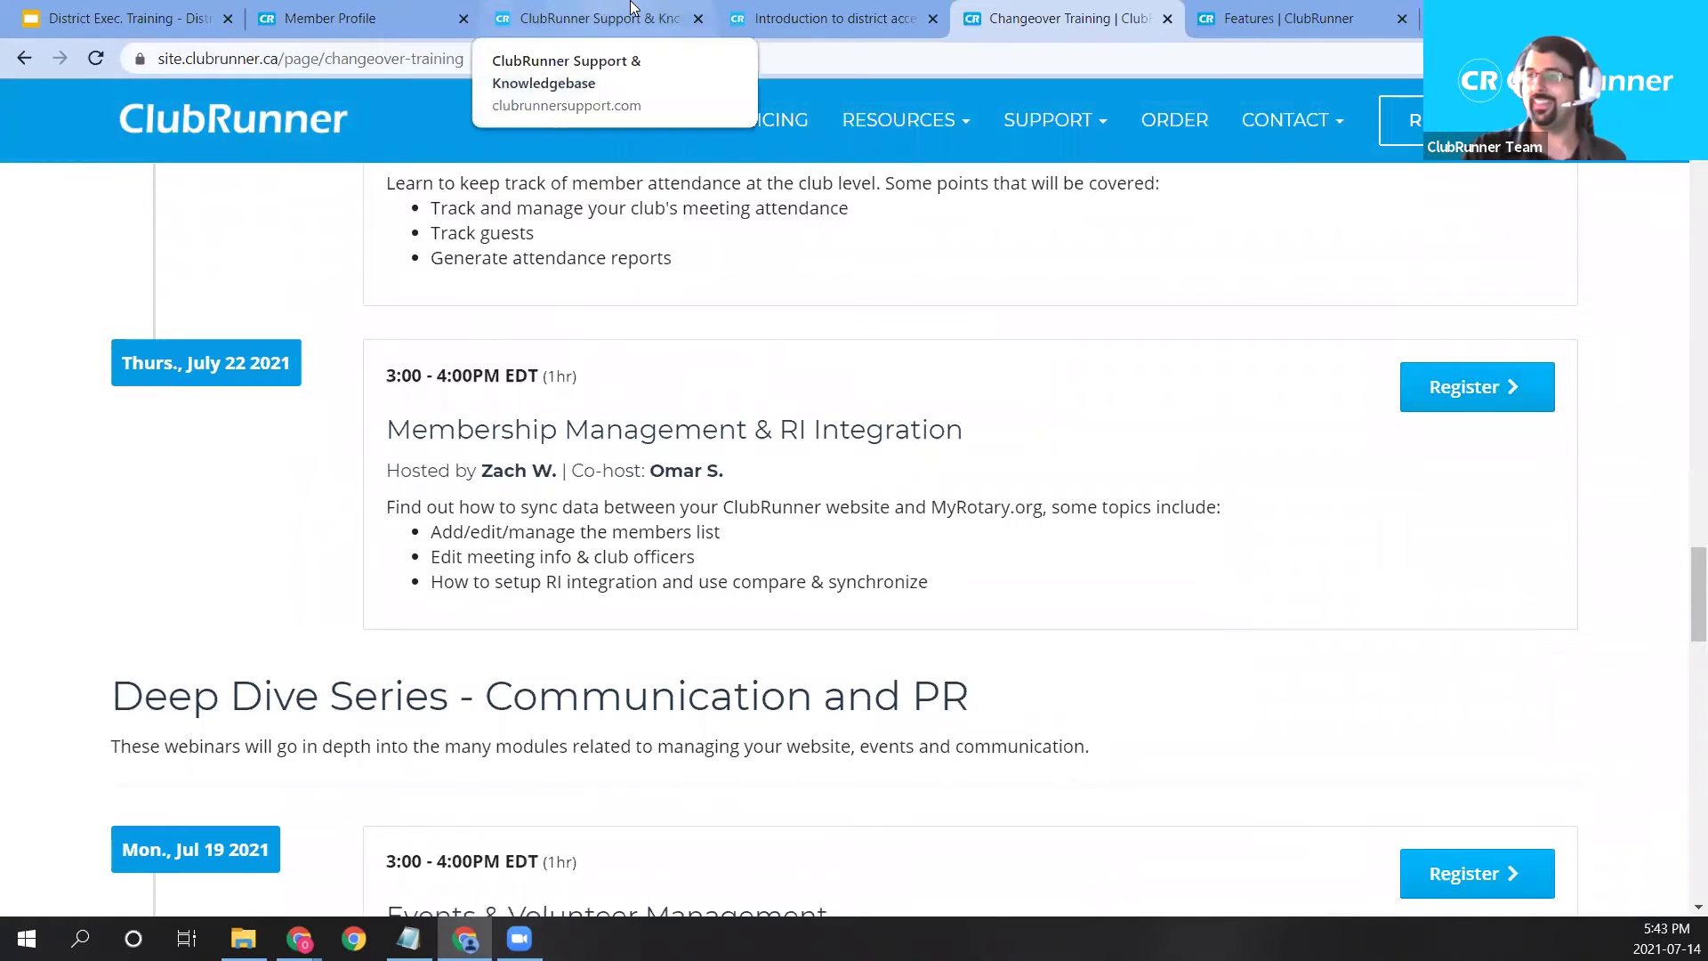
{"action": "left_click", "coordinate": [412, 8]}
Show the member's Biography tab, then its Commitments section with nothing listed.
{"action": "scroll", "coordinate": [991, 397], "scroll_direction": "down", "scroll_amount": 3}
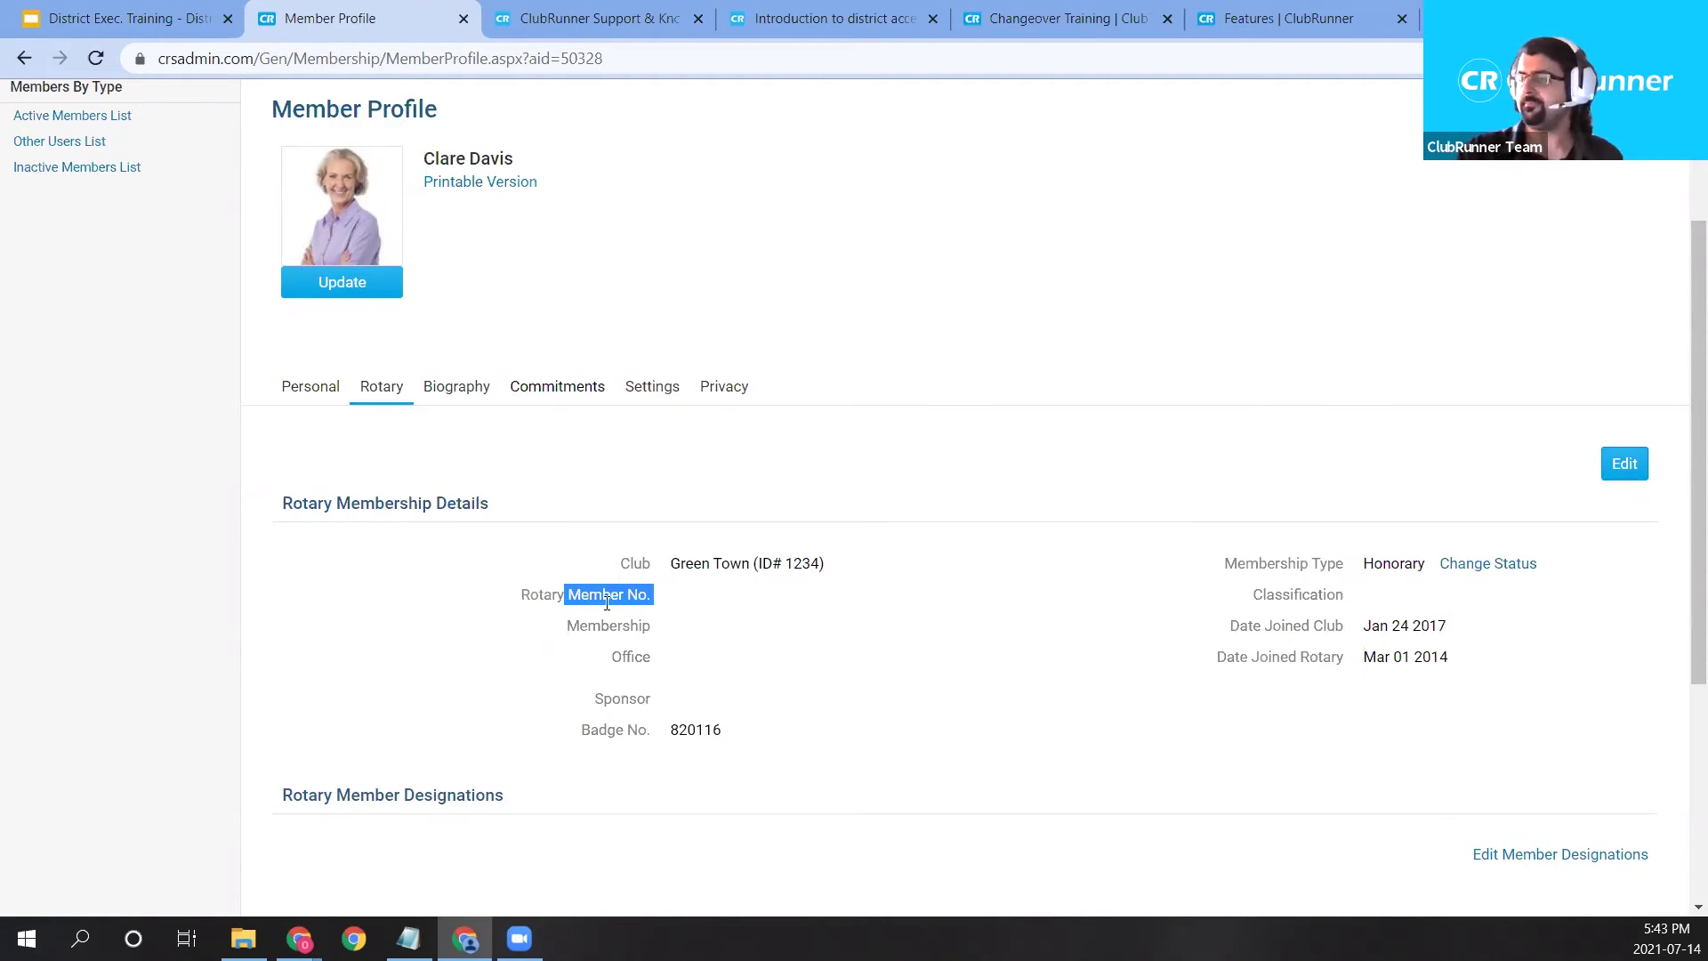
{"action": "left_click", "coordinate": [439, 407]}
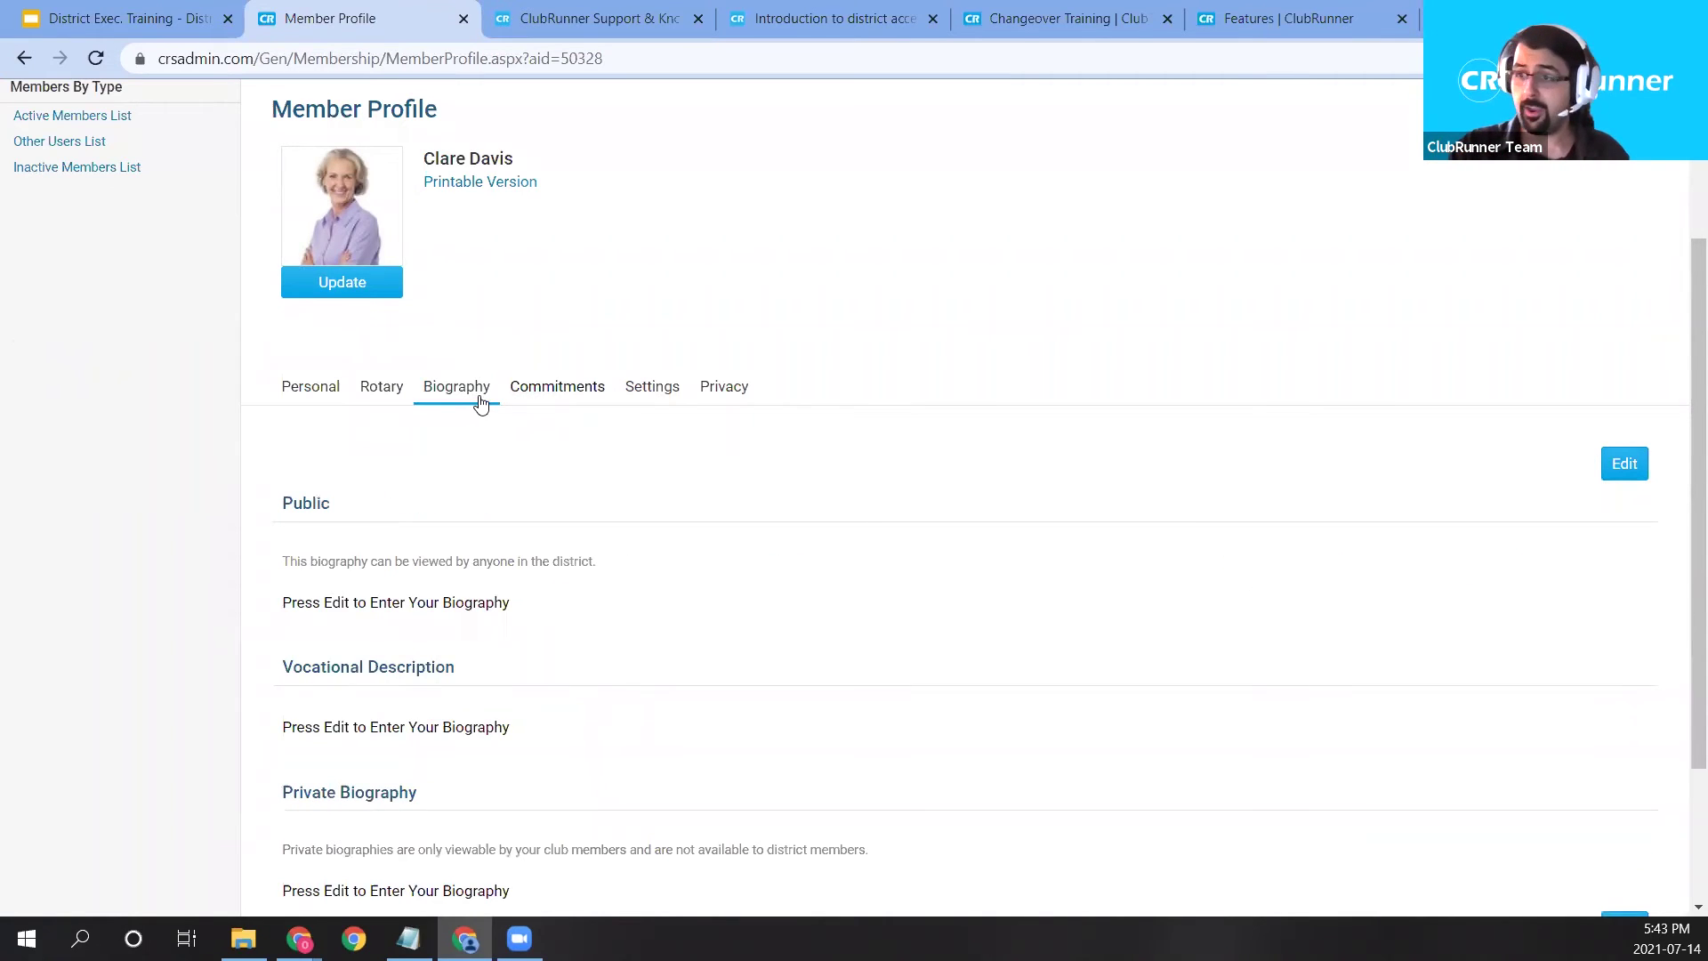
{"action": "scroll", "coordinate": [569, 423], "scroll_direction": "down", "scroll_amount": 1}
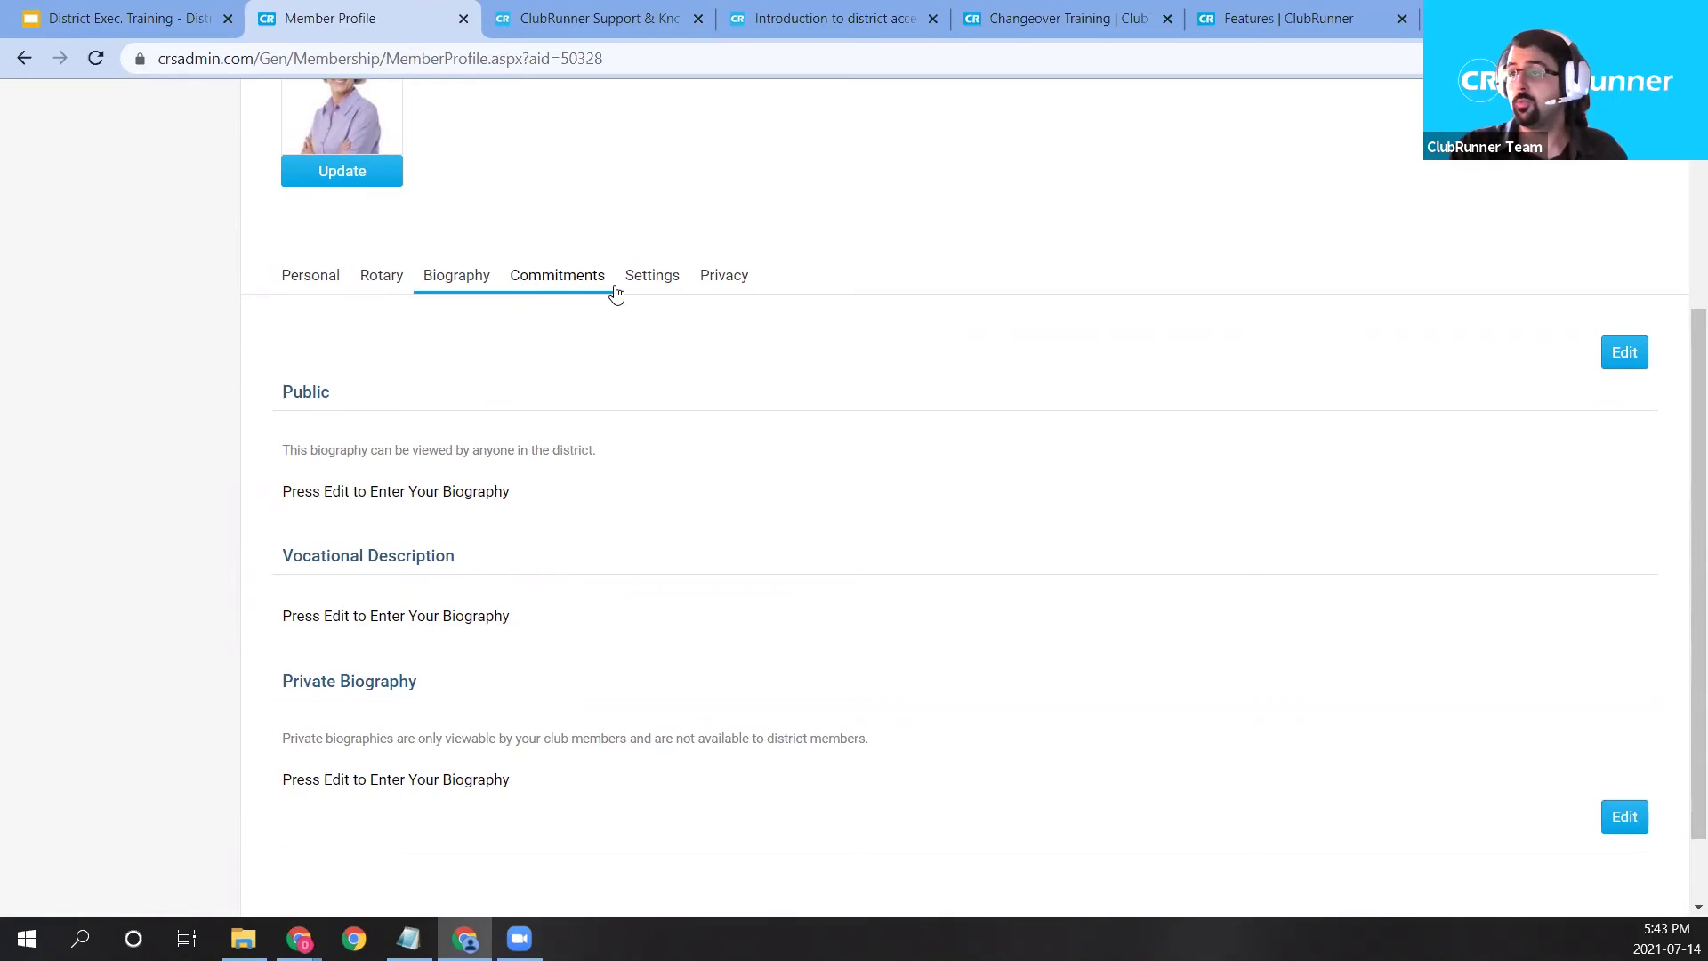
{"action": "left_click", "coordinate": [559, 286]}
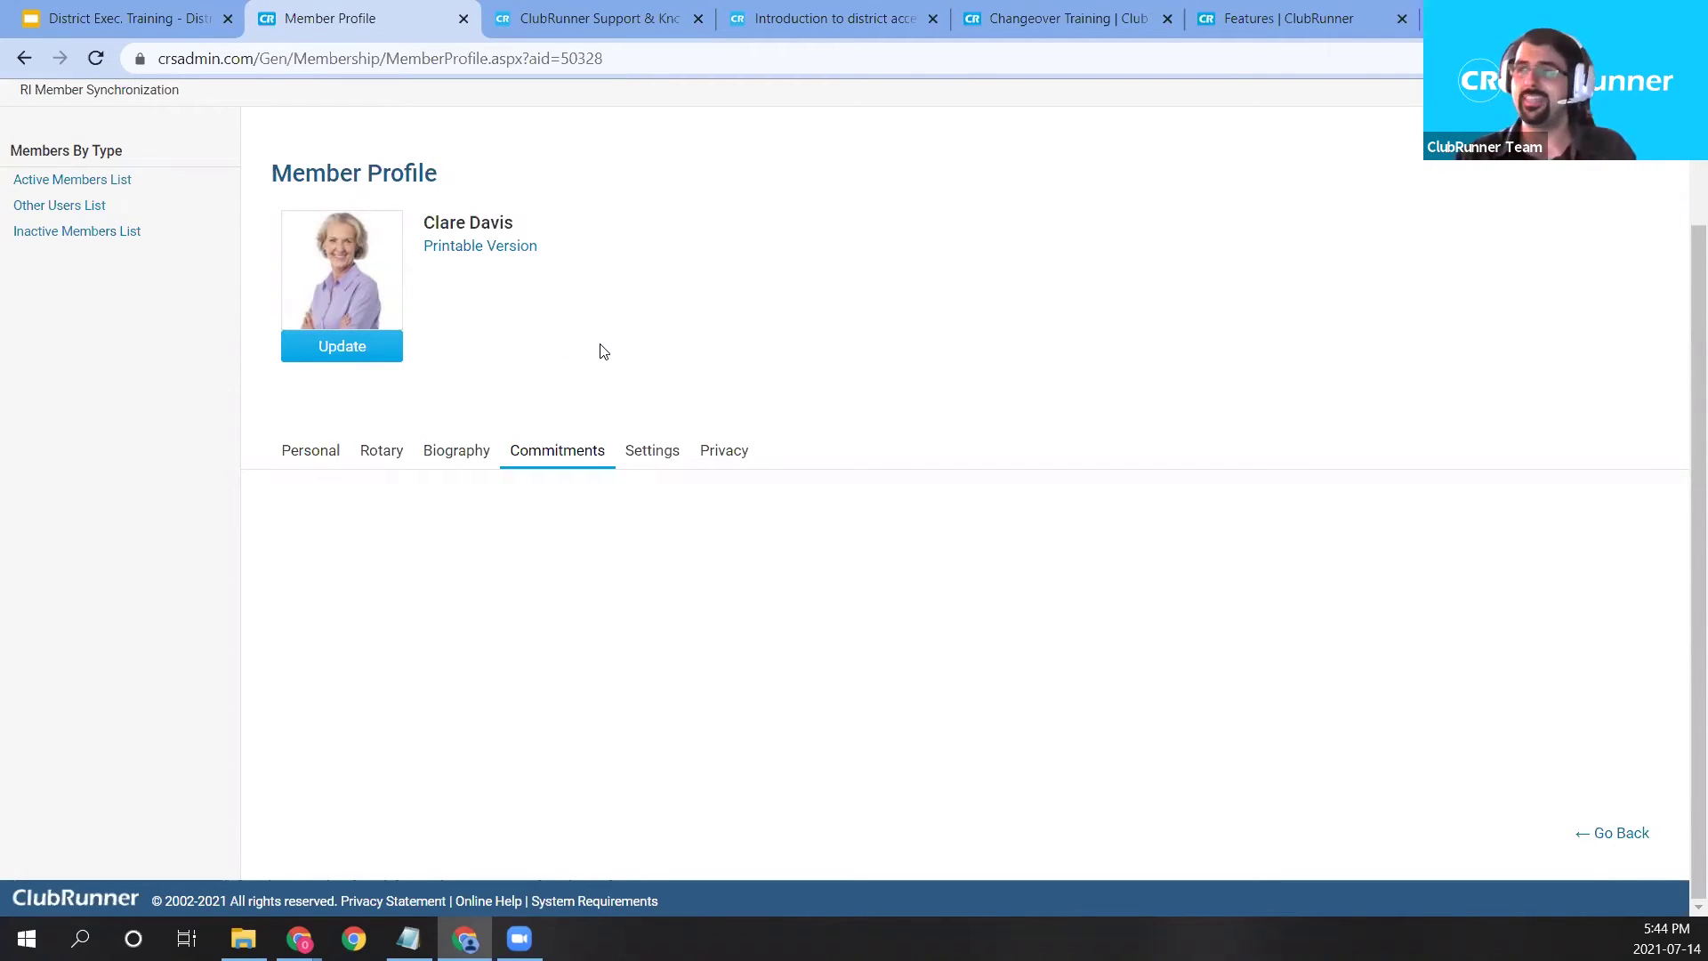
{"action": "scroll", "coordinate": [560, 378], "scroll_direction": "up", "scroll_amount": 2}
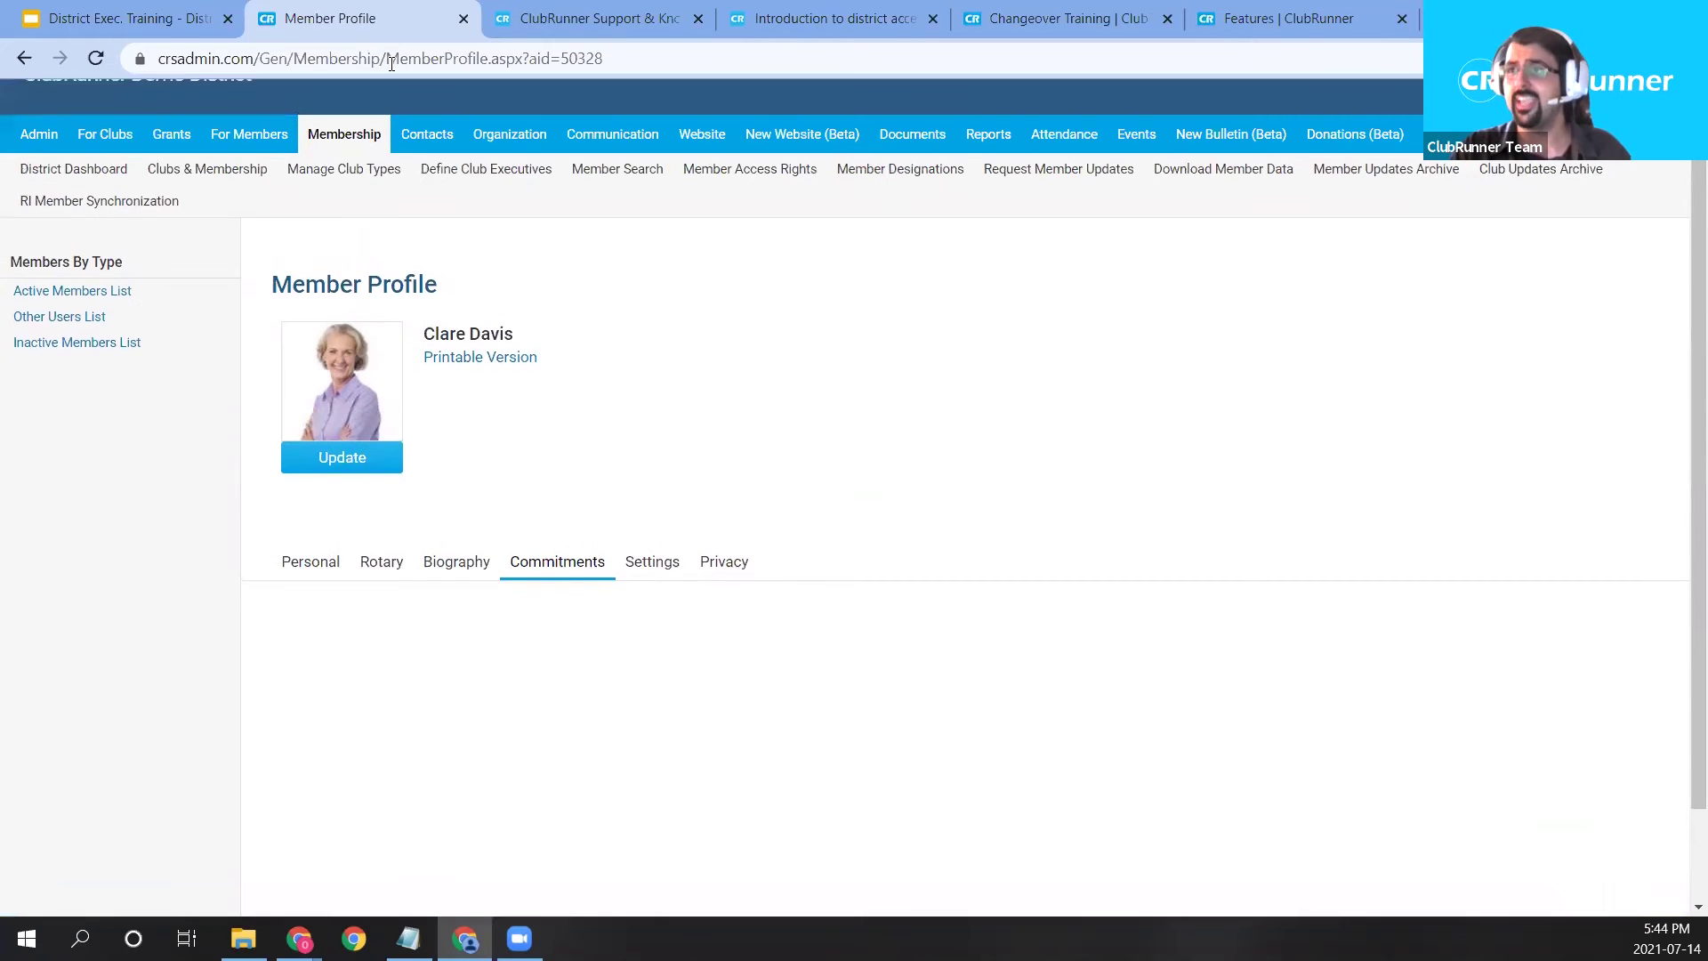
Open the member's Settings, highlight the username, and cancel a started password reset.
{"action": "left_click", "coordinate": [652, 570]}
{"action": "scroll", "coordinate": [774, 629], "scroll_direction": "down", "scroll_amount": 2}
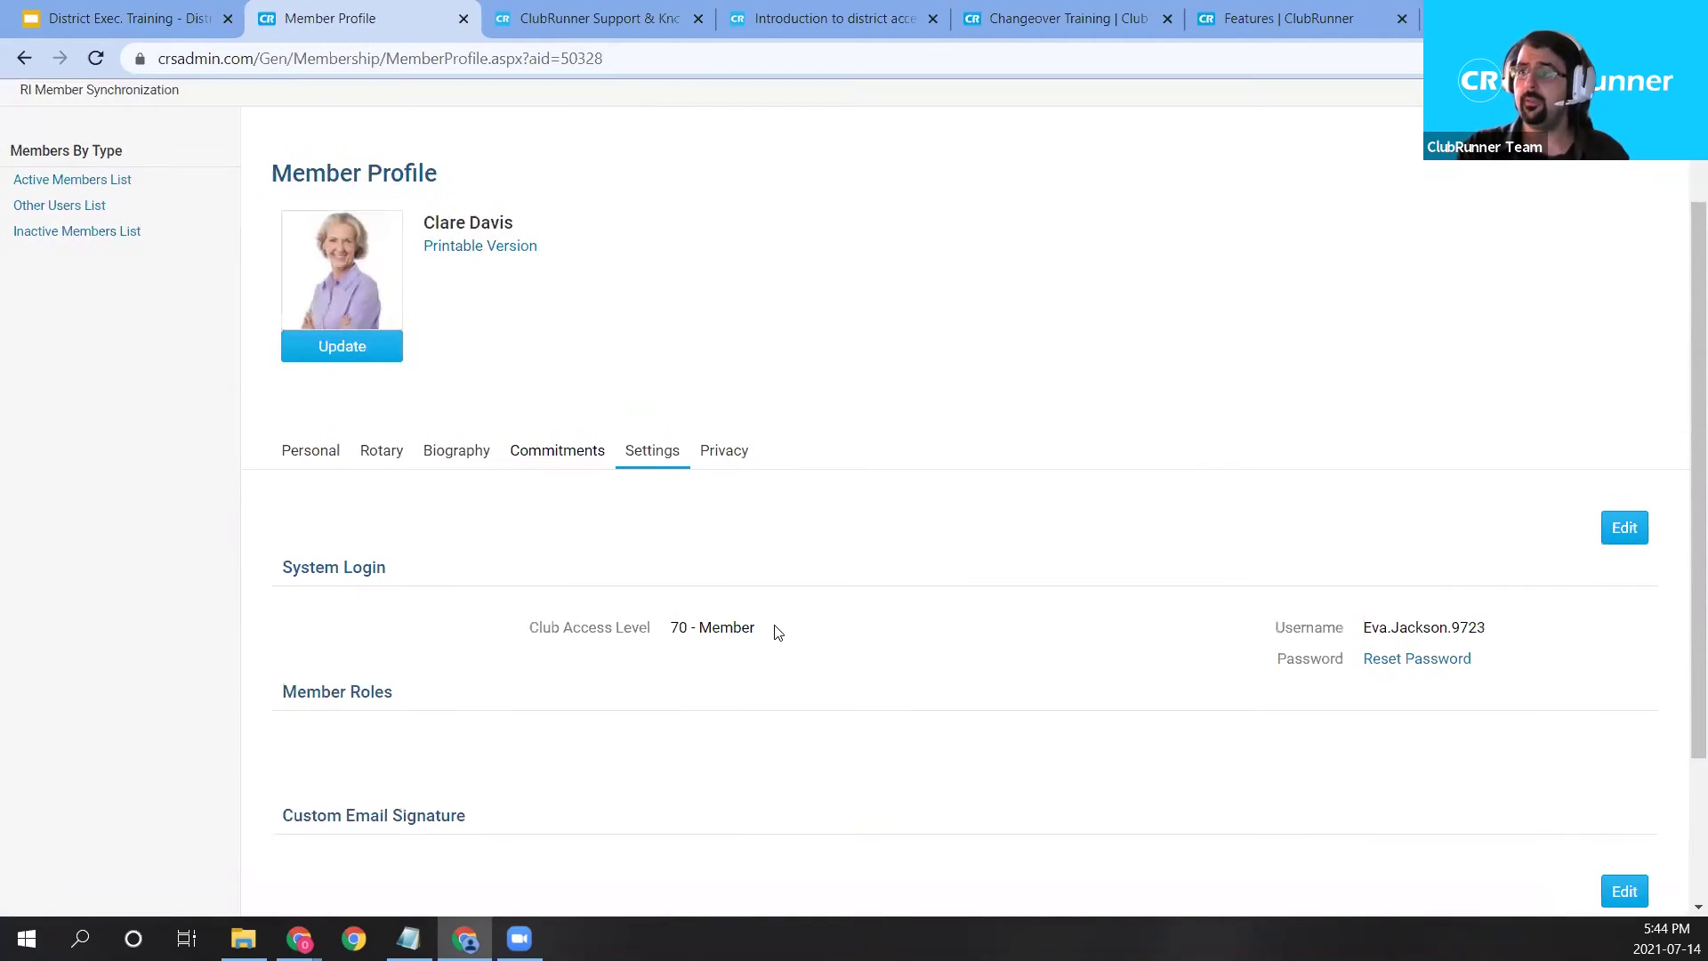
{"action": "left_click_drag", "start_coordinate": [1361, 628], "coordinate": [1493, 635]}
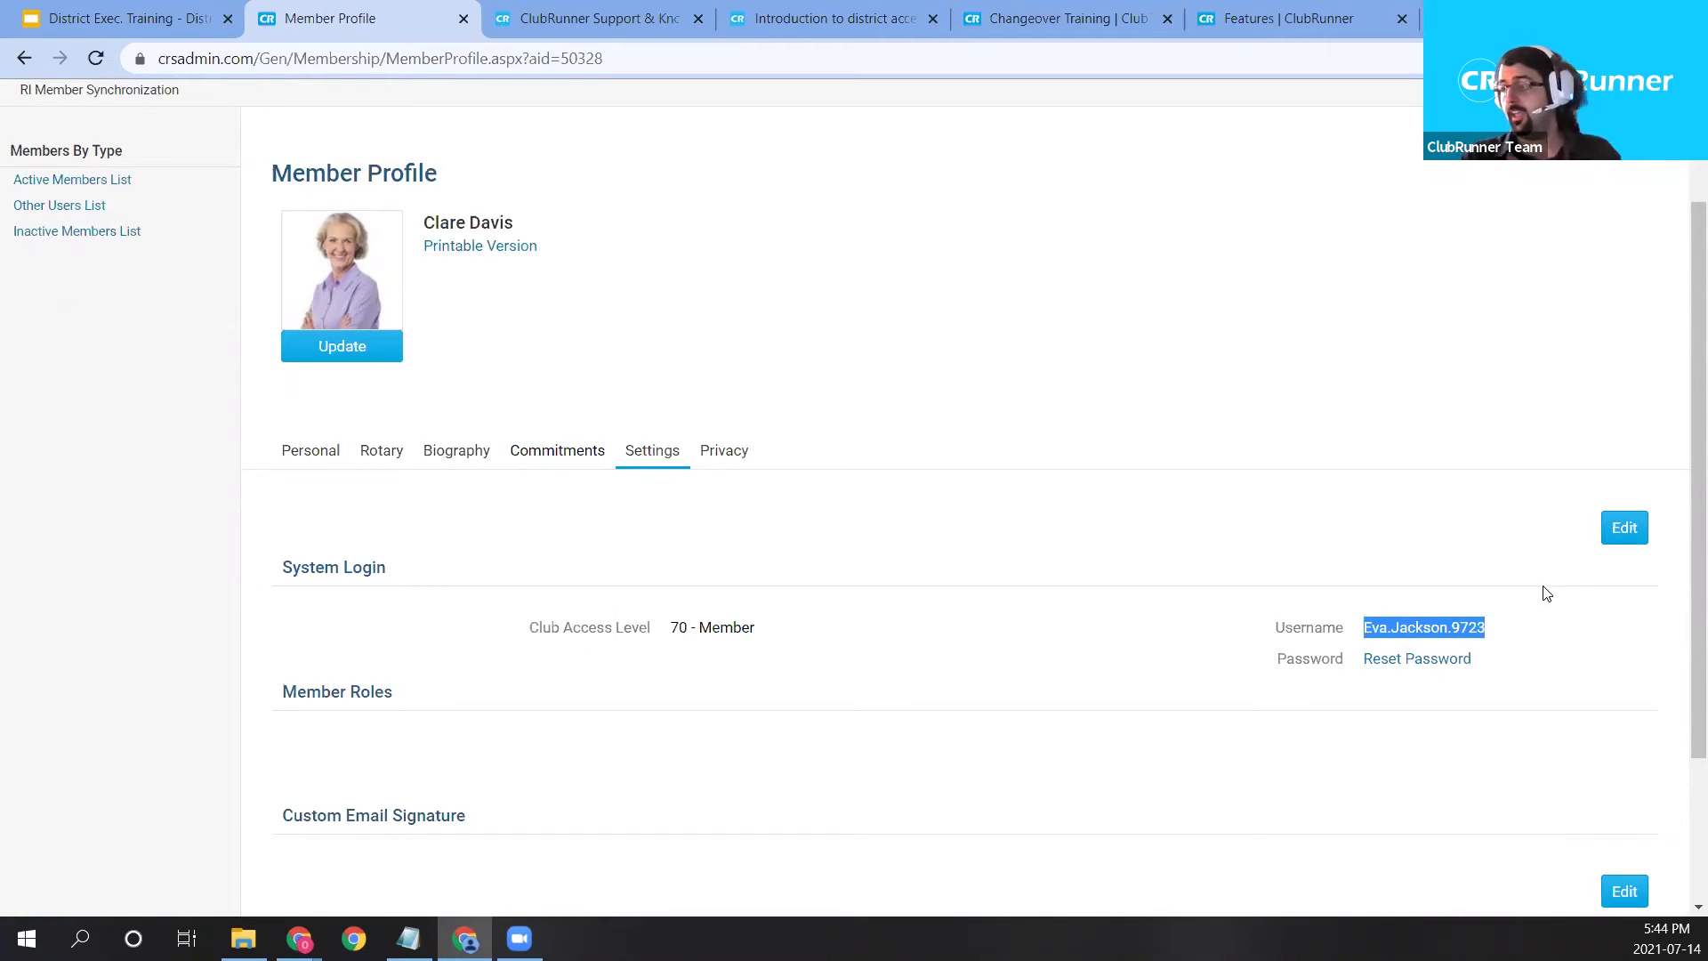
{"action": "left_click", "coordinate": [1453, 662]}
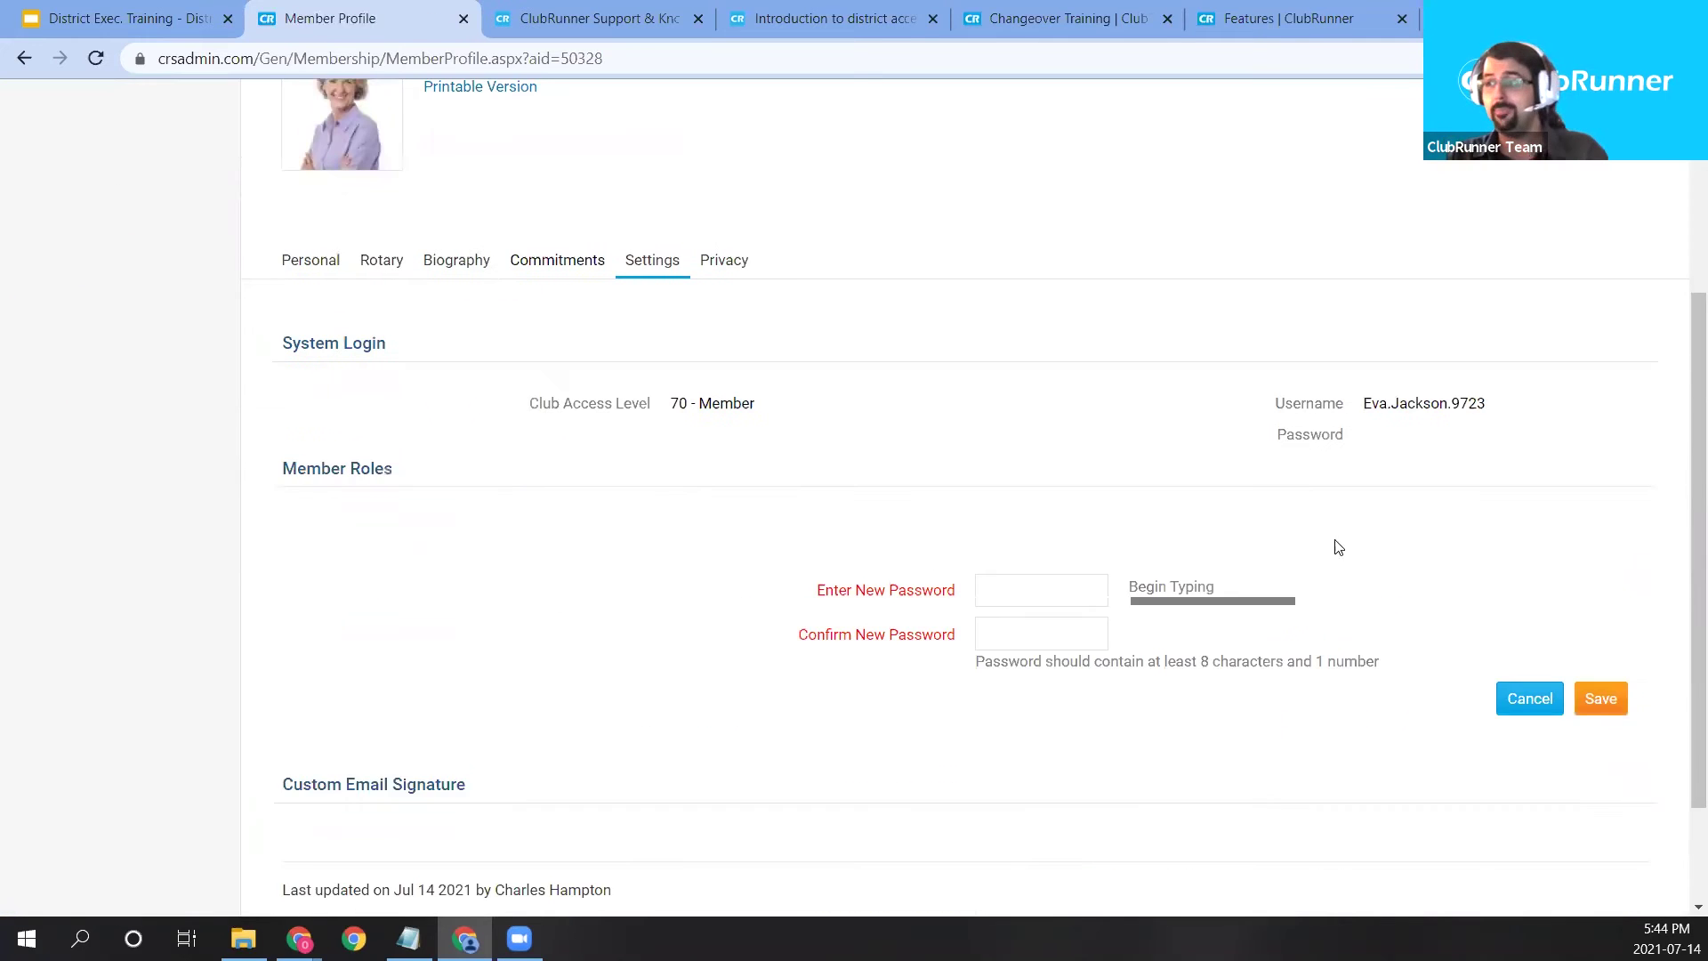
{"action": "left_click", "coordinate": [1526, 682]}
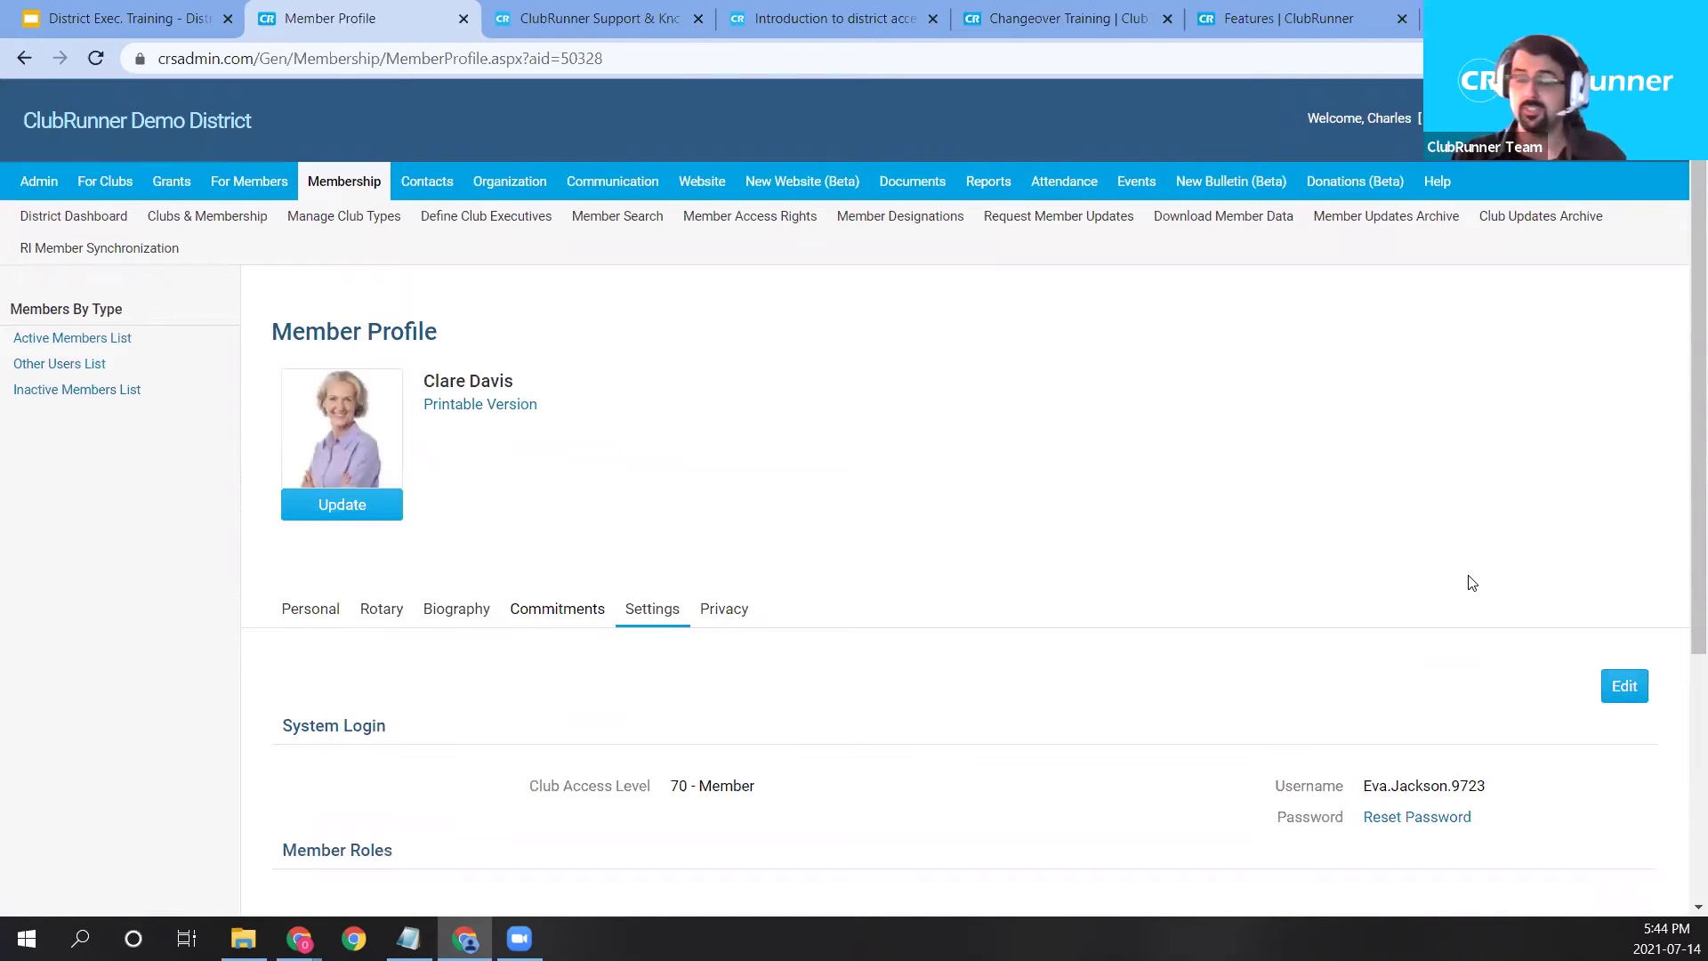
Review System Login details, including club access level 70 - Member and username and password rows.
{"action": "scroll", "coordinate": [1020, 538], "scroll_direction": "down", "scroll_amount": 1}
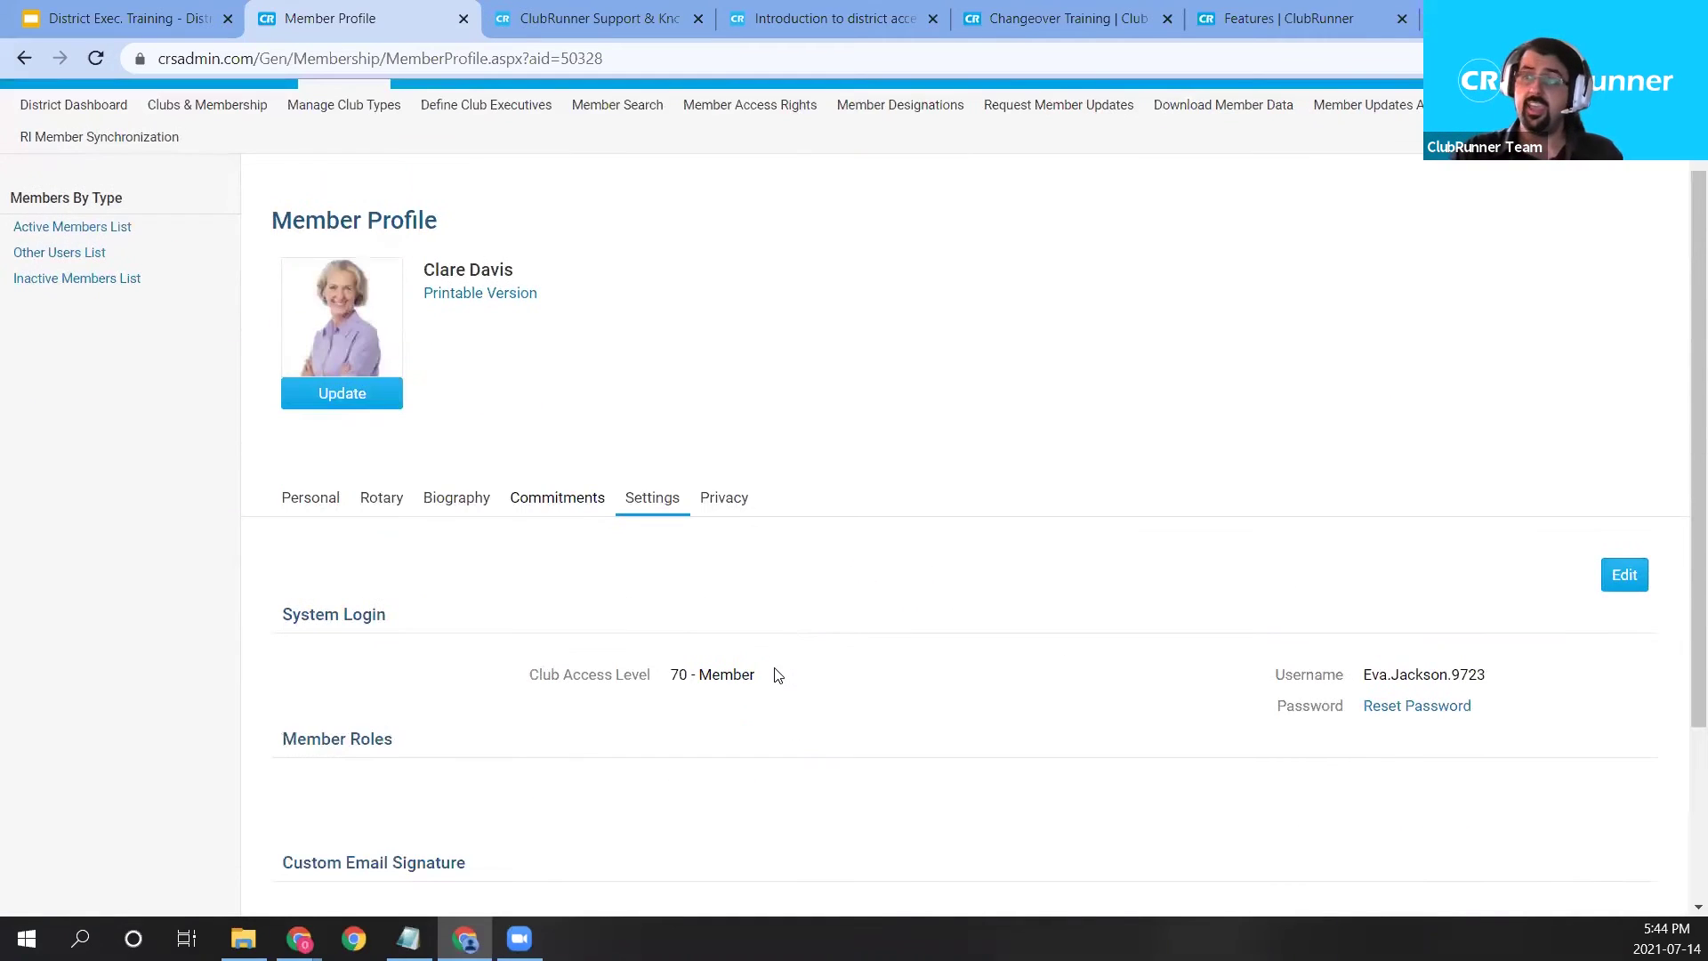
{"action": "left_click_drag", "start_coordinate": [761, 674], "coordinate": [519, 688]}
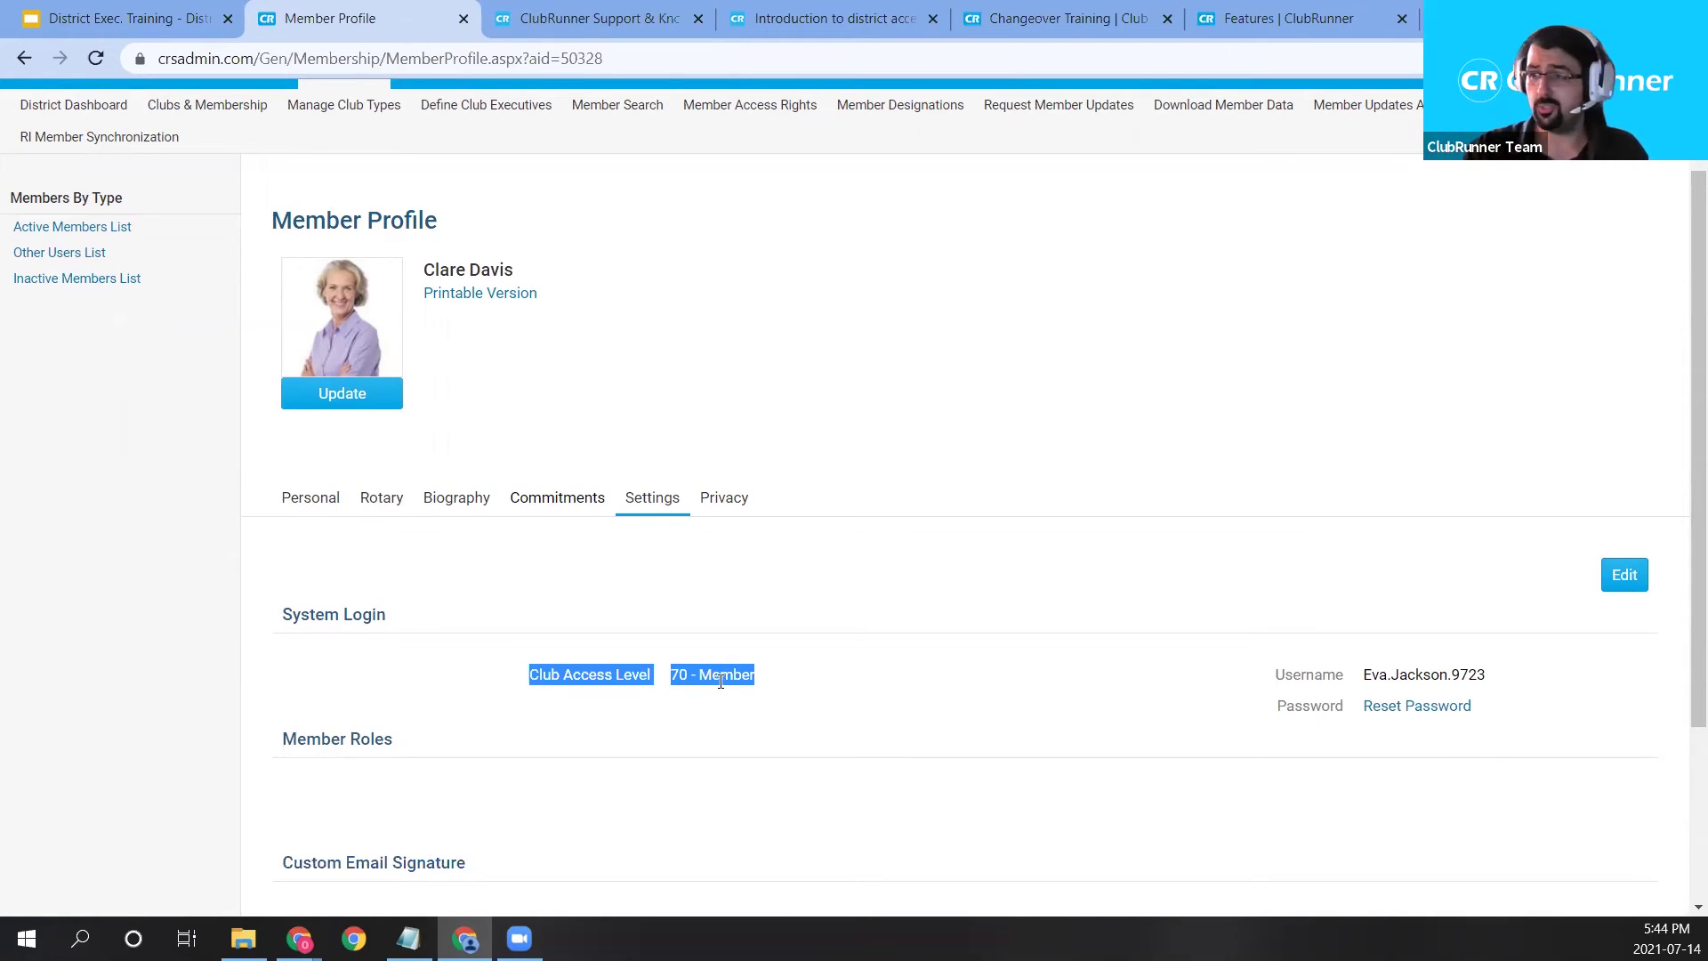
{"action": "left_click", "coordinate": [721, 680]}
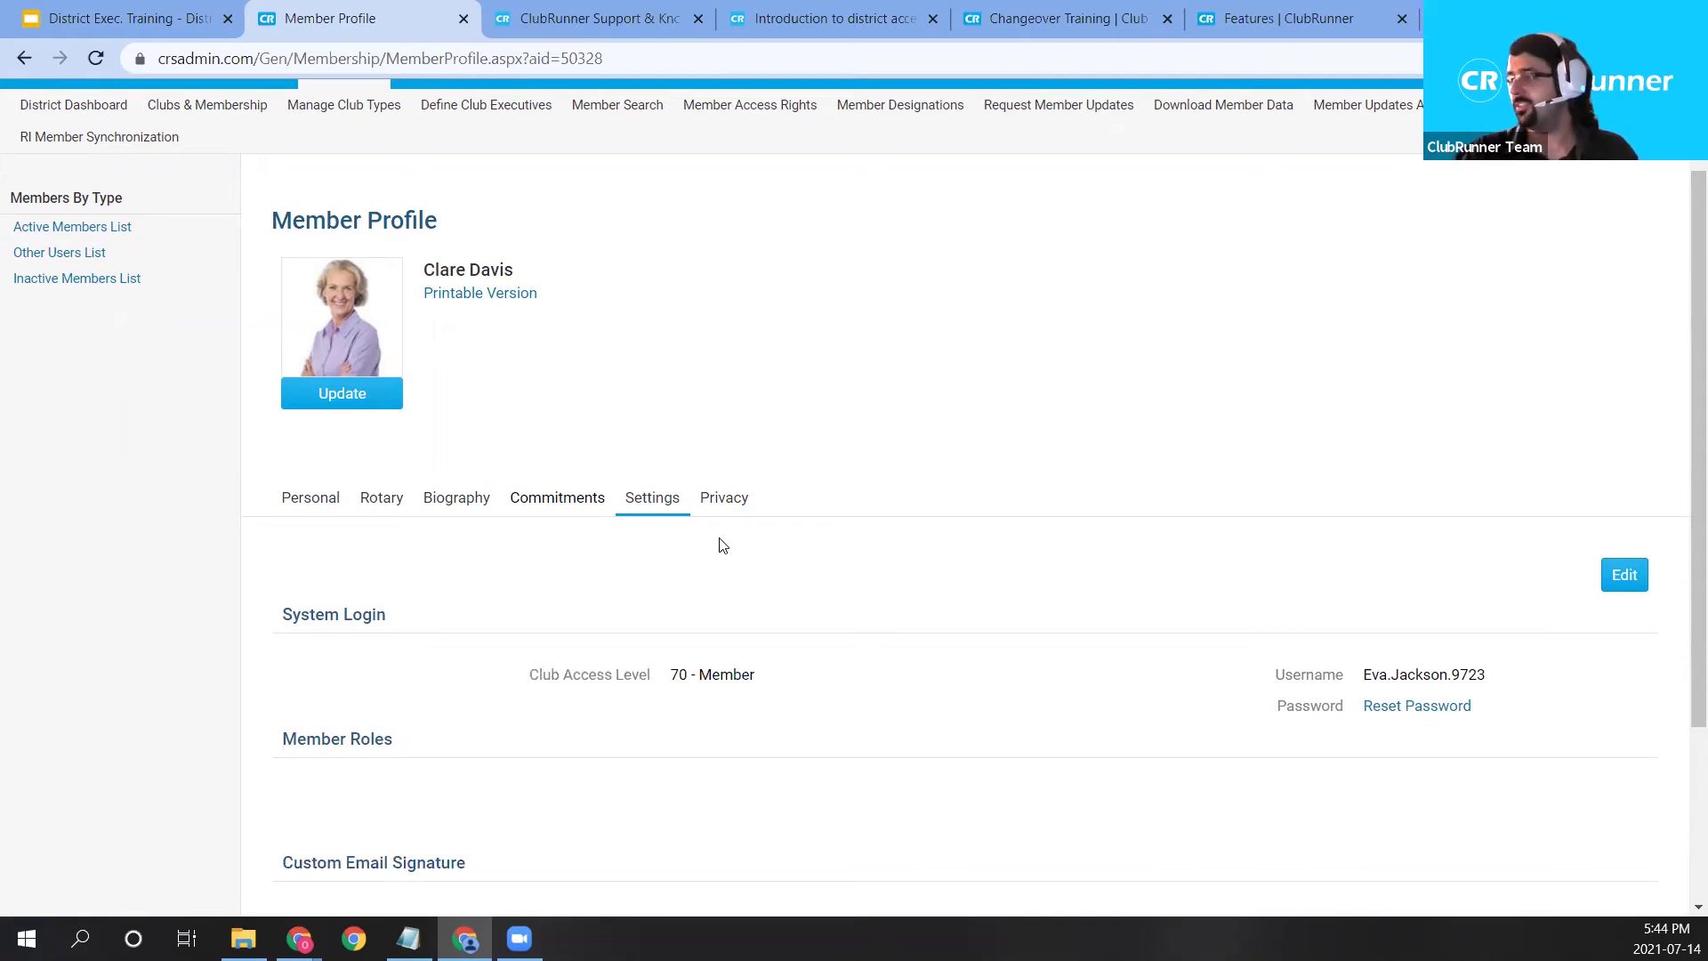
{"action": "left_click_drag", "start_coordinate": [1241, 669], "coordinate": [1497, 716]}
{"action": "left_click", "coordinate": [1395, 591]}
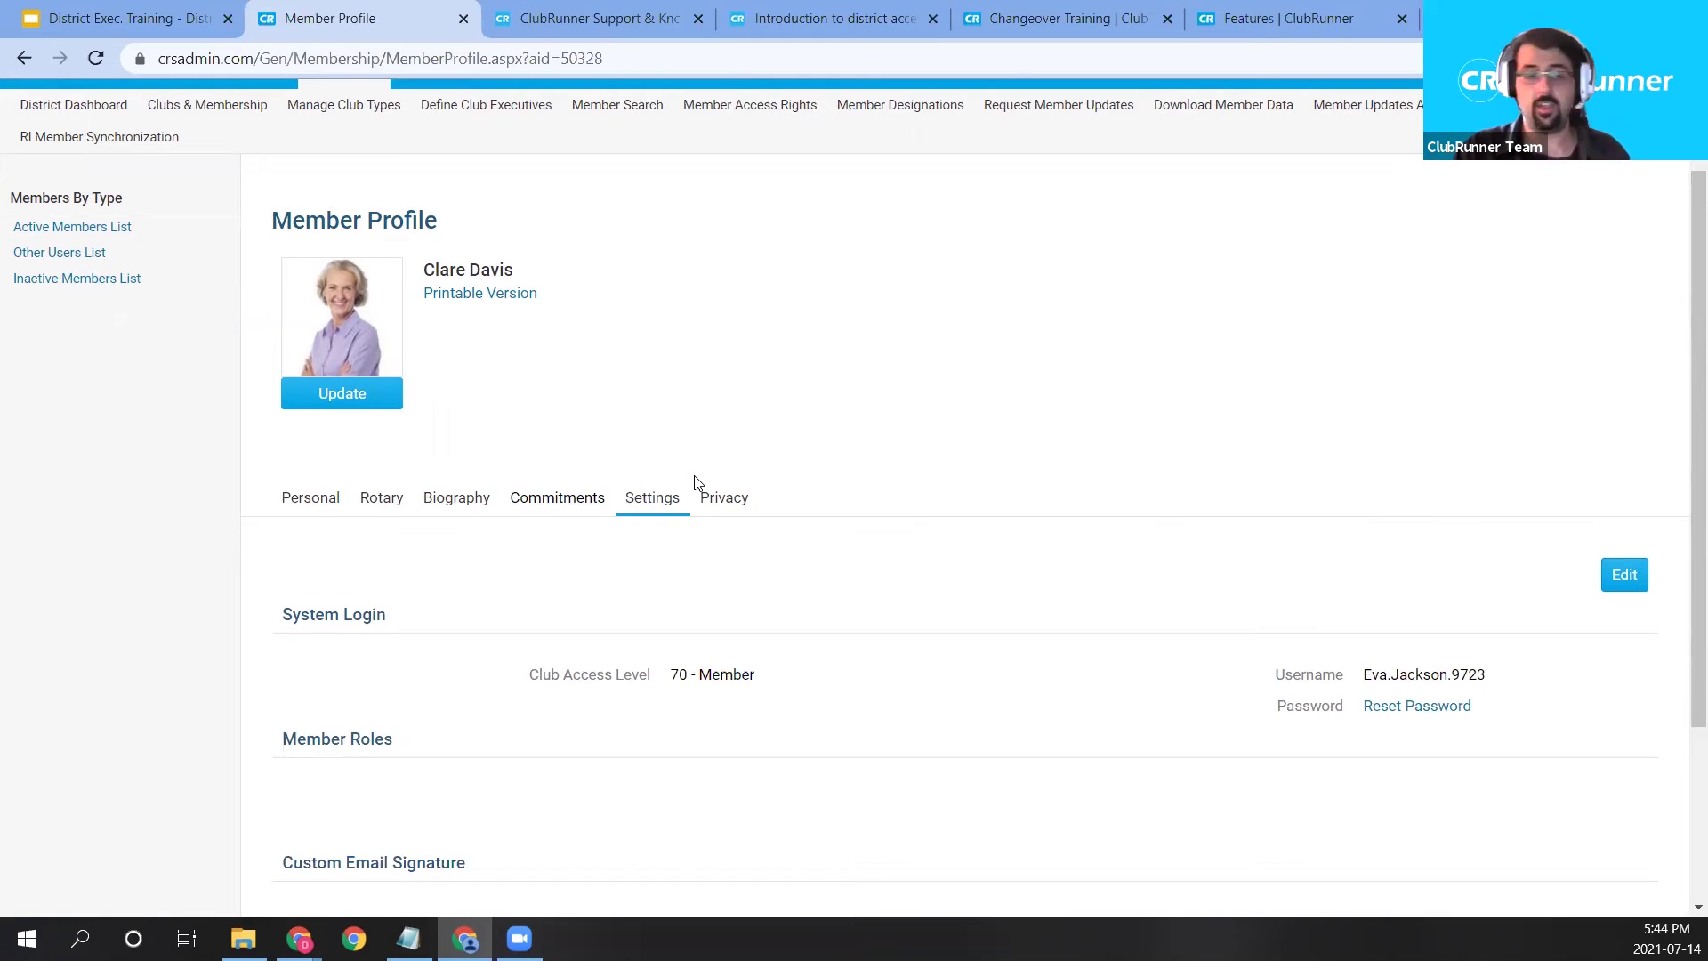
{"action": "left_click", "coordinate": [726, 508]}
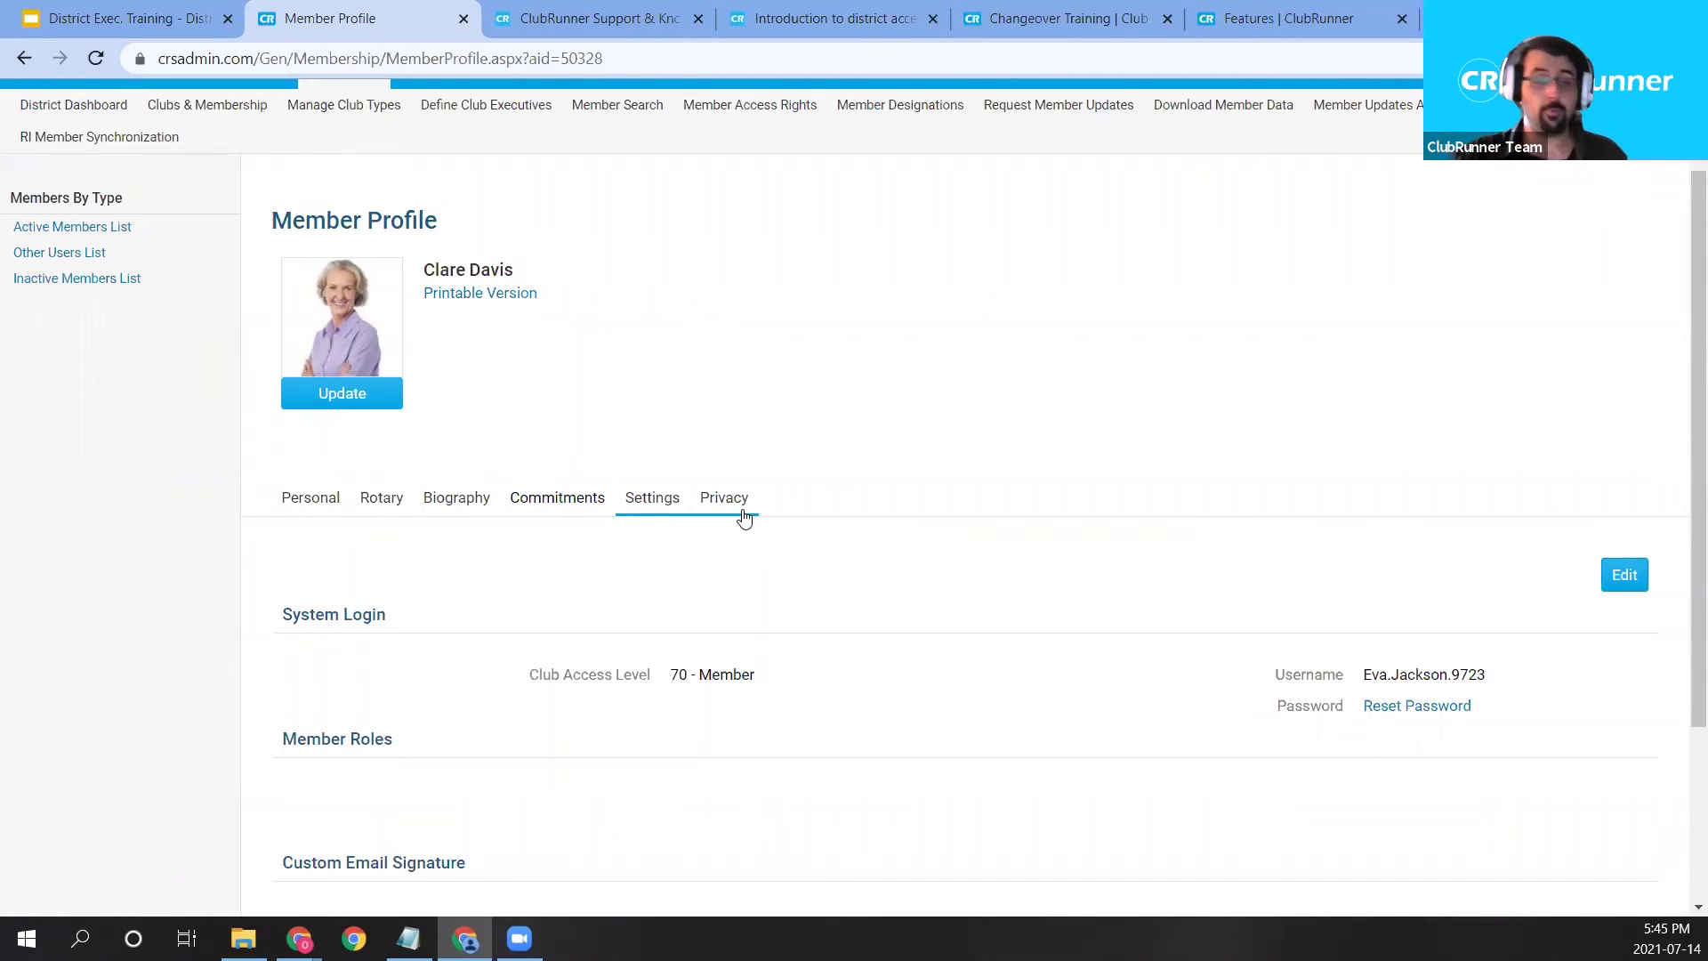
{"action": "left_click", "coordinate": [711, 492]}
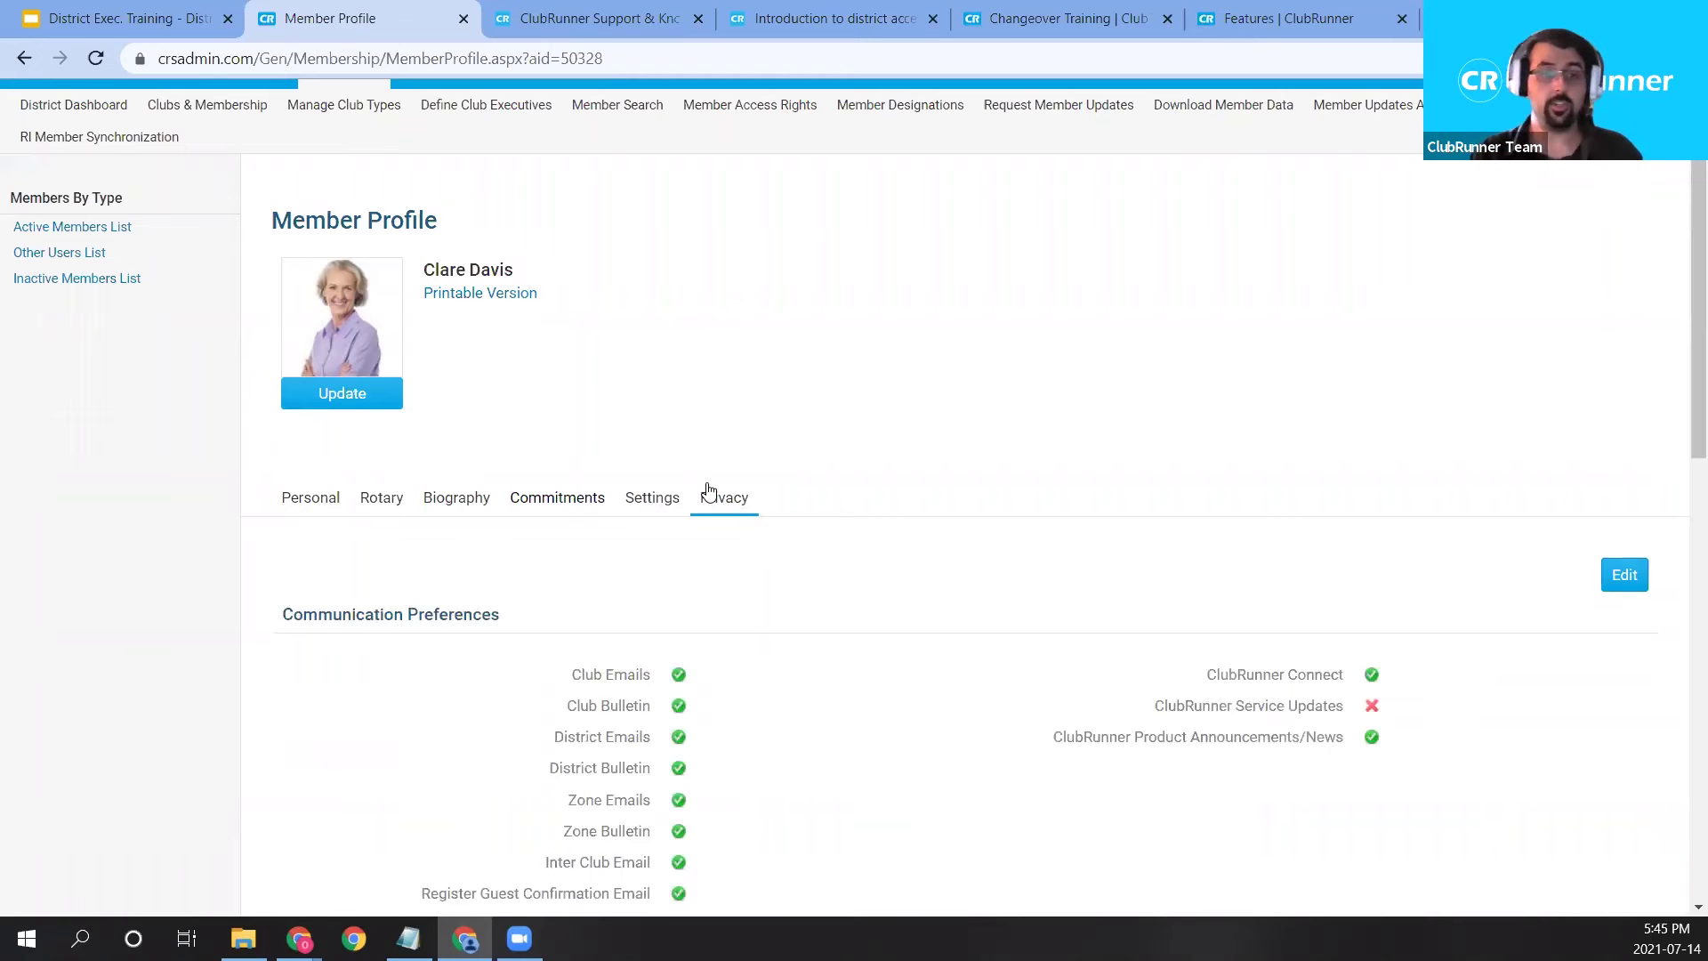
Glance at Personal details, return to Privacy, and make Communication Preferences editable.
{"action": "scroll", "coordinate": [703, 538], "scroll_direction": "down", "scroll_amount": 1}
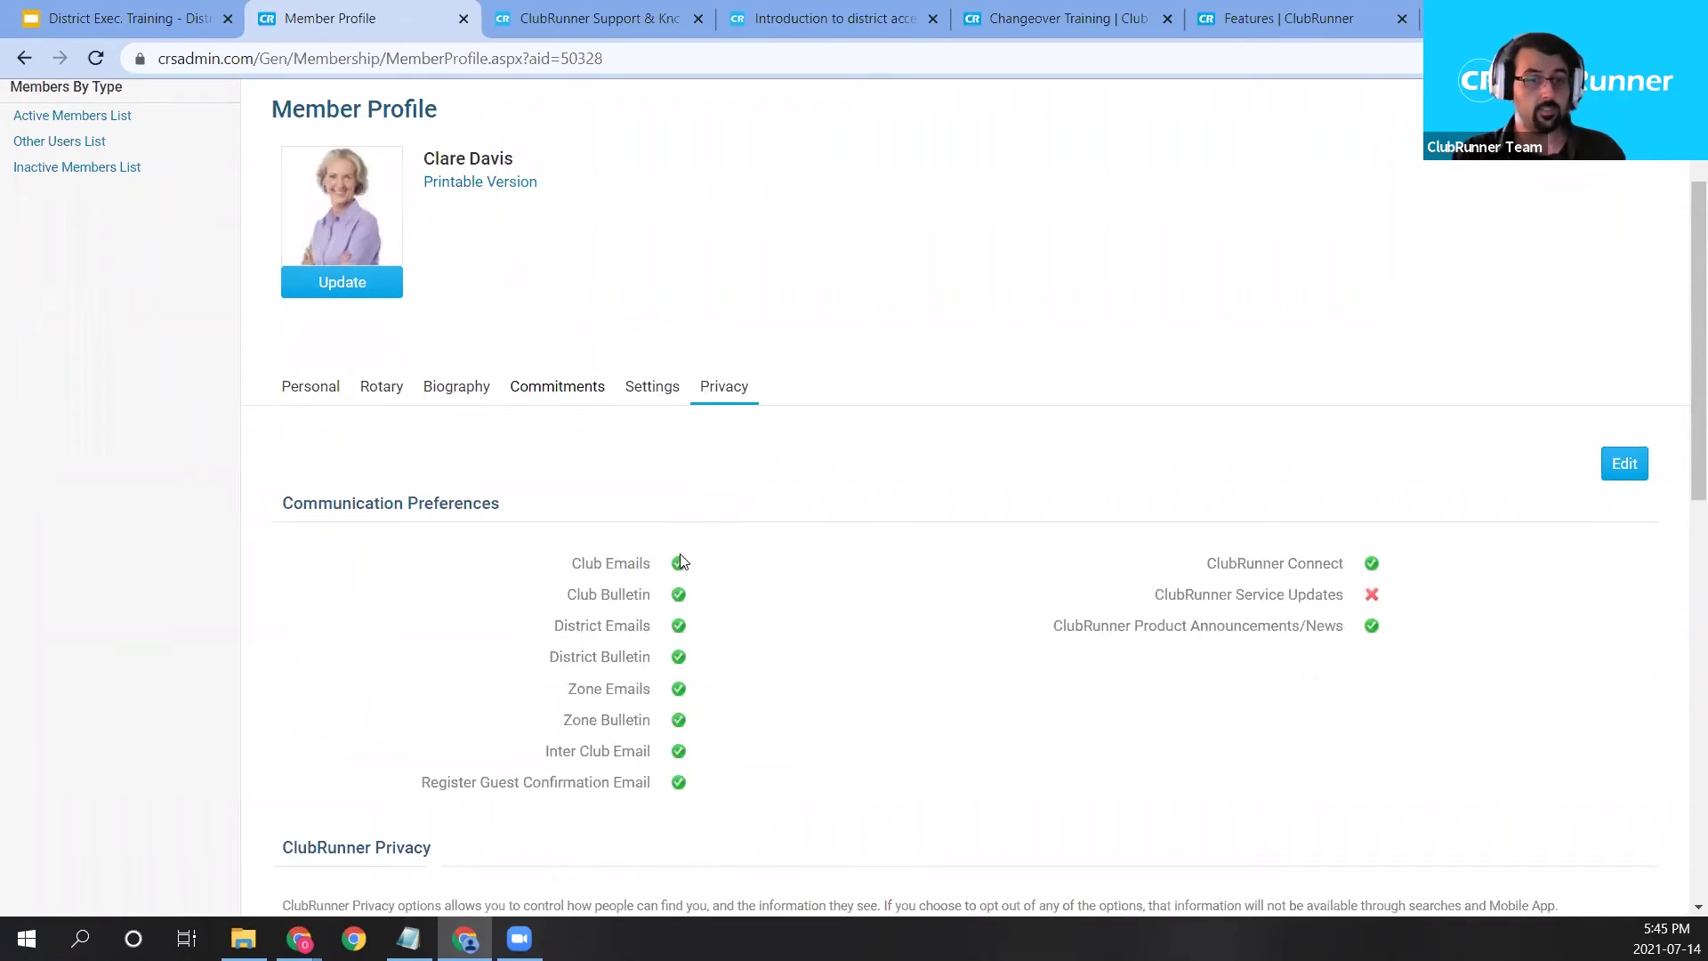
{"action": "scroll", "coordinate": [679, 562], "scroll_direction": "down", "scroll_amount": 1}
{"action": "scroll", "coordinate": [343, 477], "scroll_direction": "up", "scroll_amount": 2}
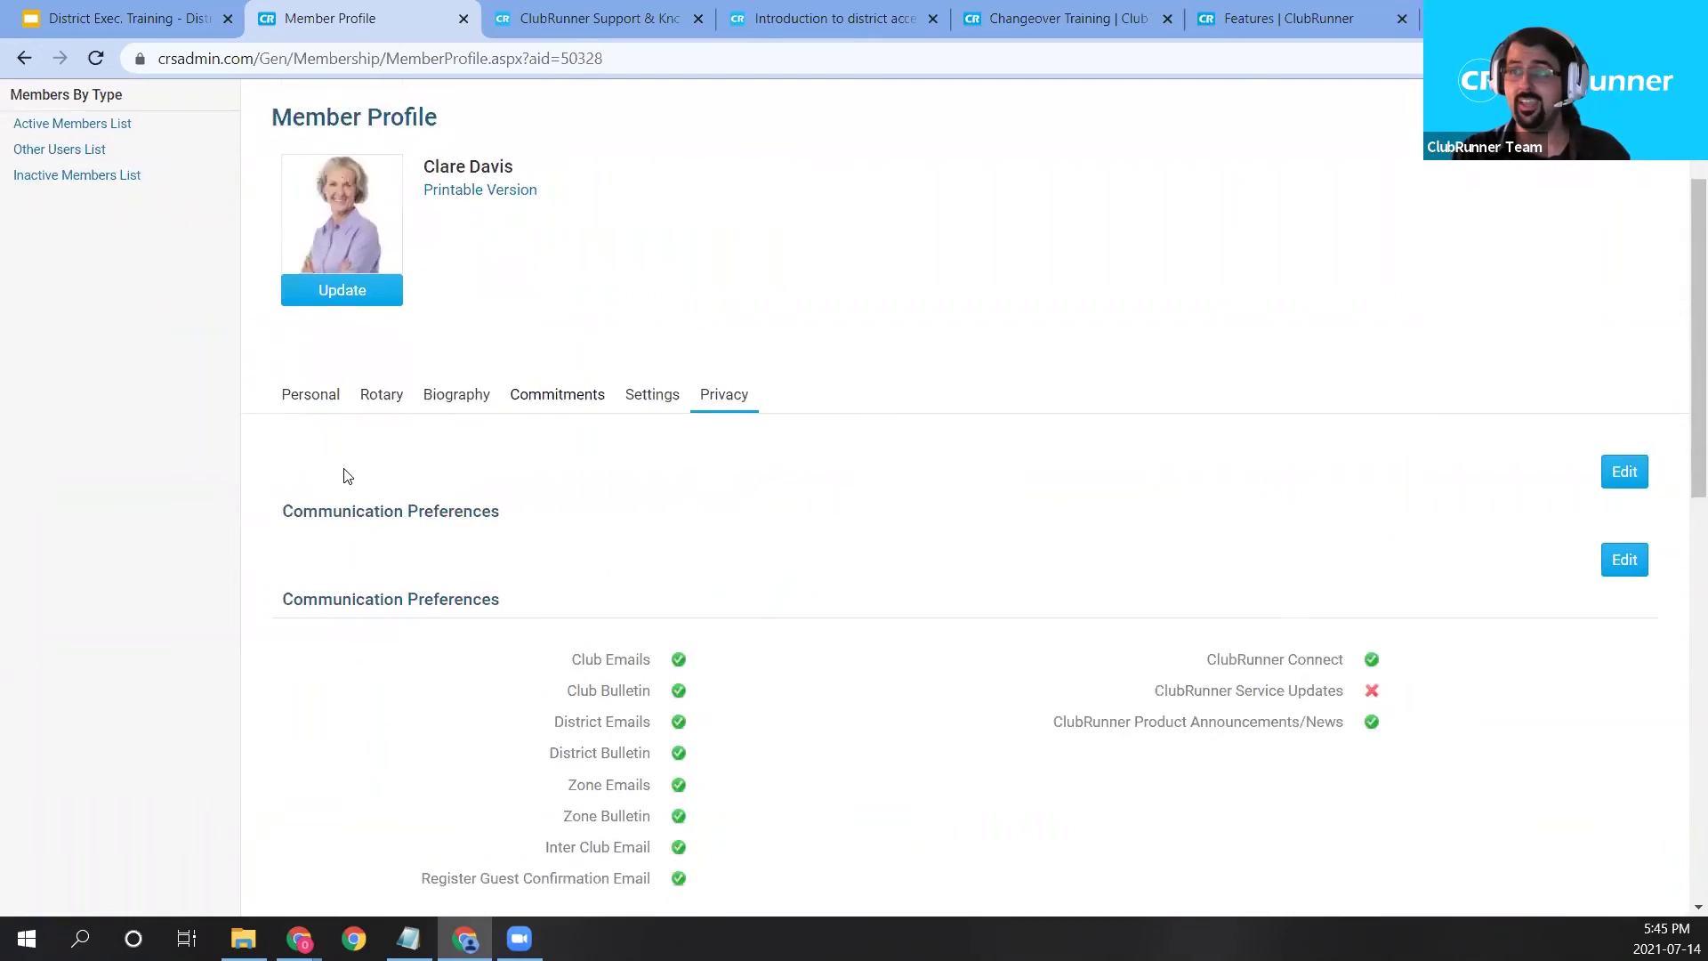
{"action": "left_click", "coordinate": [327, 502]}
{"action": "scroll", "coordinate": [351, 534], "scroll_direction": "down", "scroll_amount": 1}
{"action": "left_click_drag", "start_coordinate": [647, 812], "coordinate": [829, 817]}
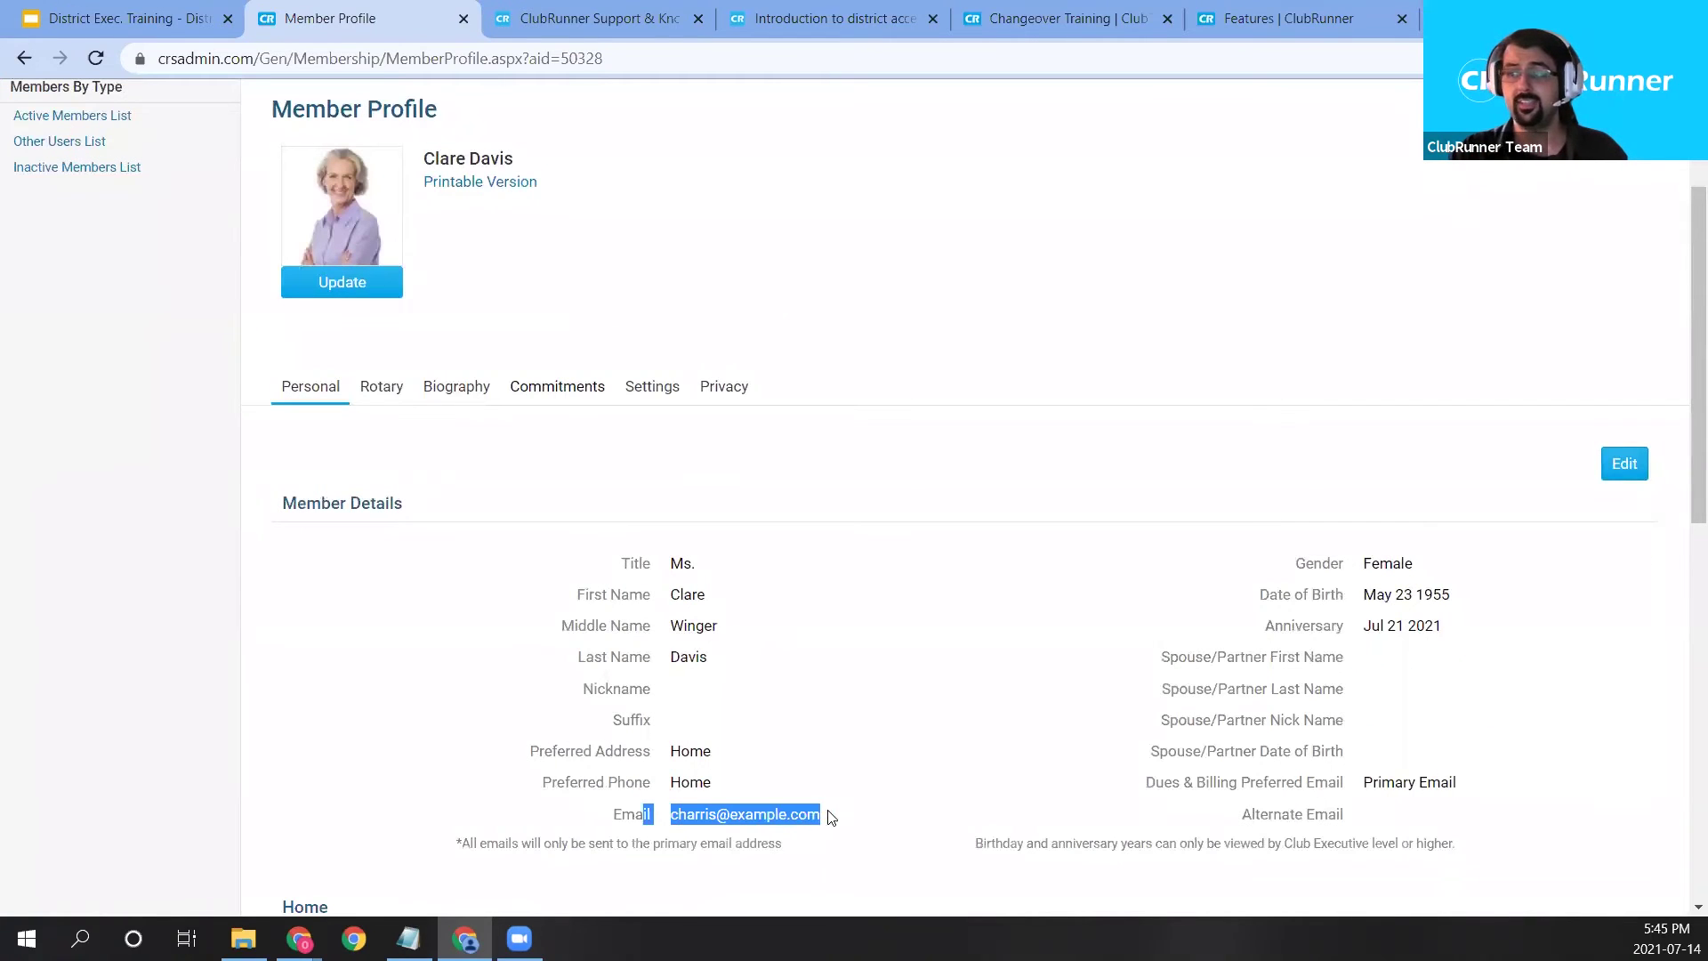
{"action": "left_click", "coordinate": [734, 393]}
{"action": "left_click_drag", "start_coordinate": [553, 626], "coordinate": [661, 629]}
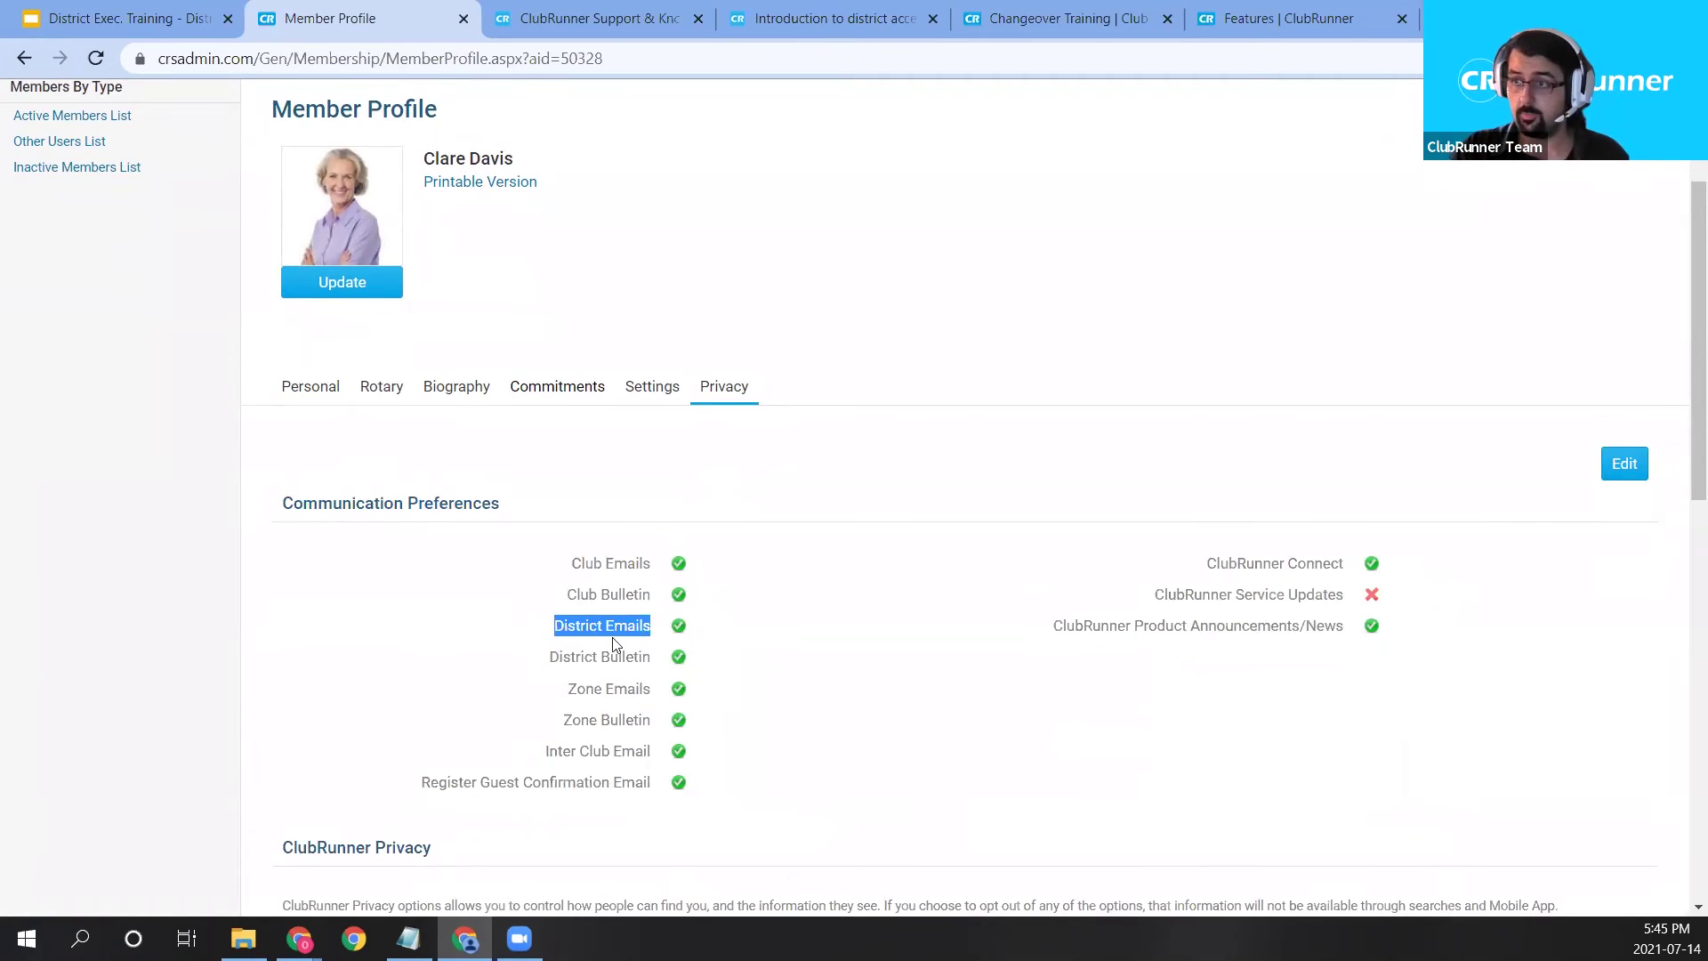
{"action": "left_click", "coordinate": [1606, 480]}
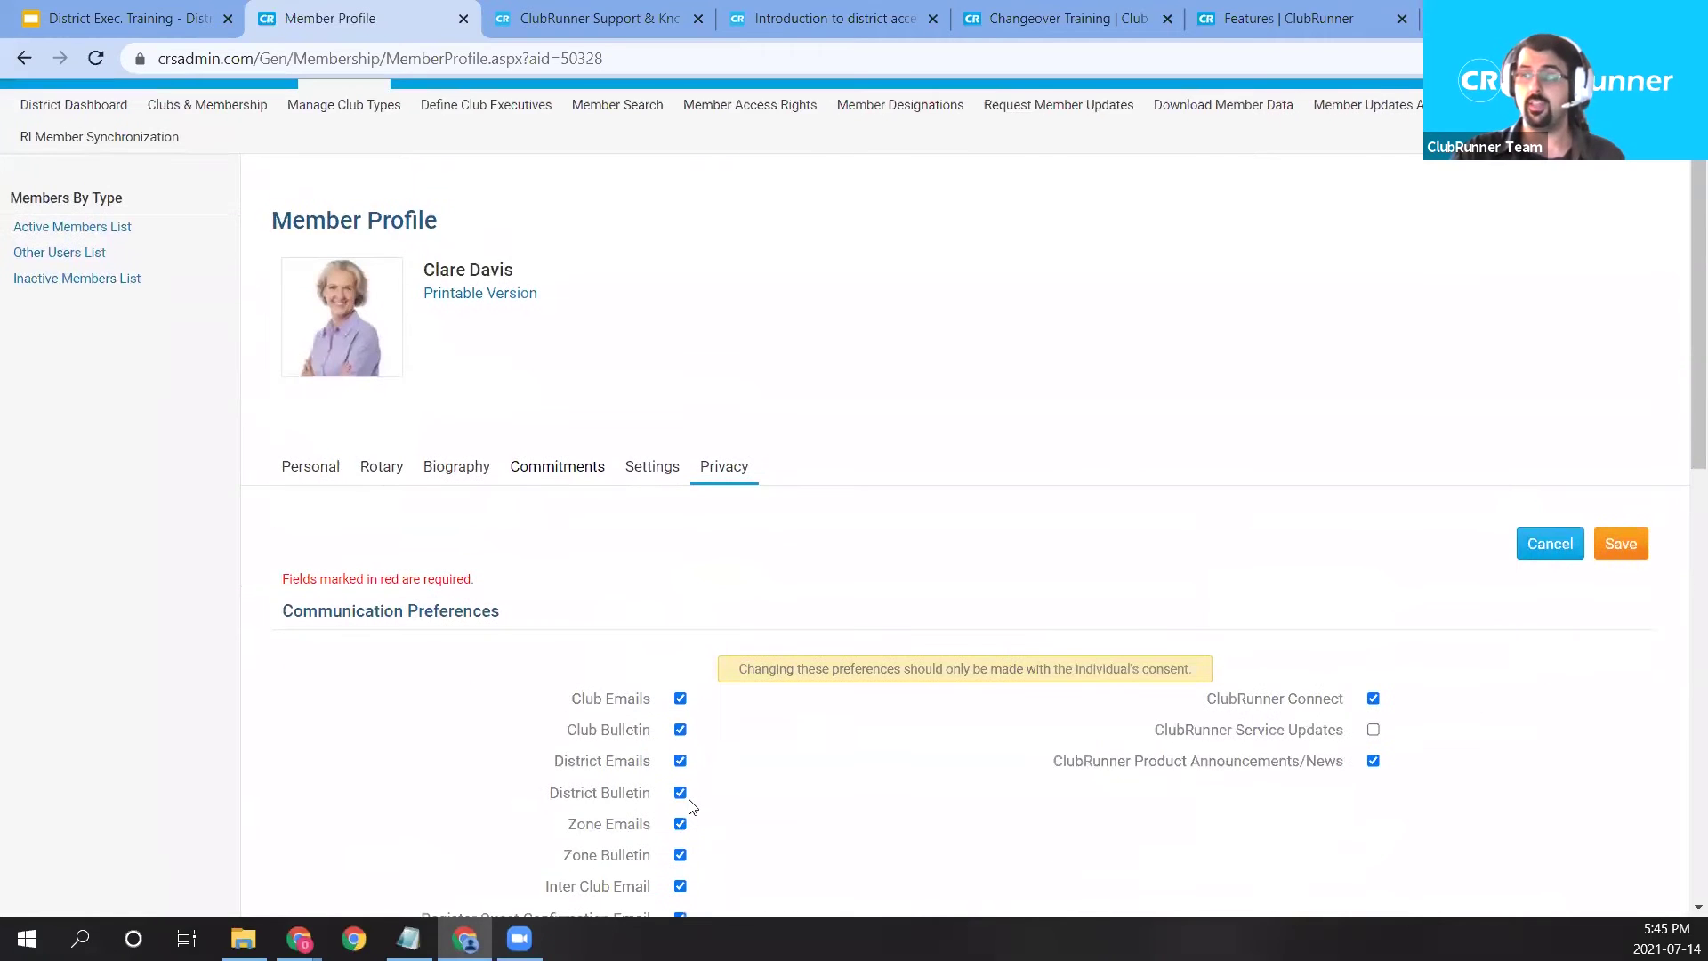
Switch off District Emails for the member and save the communication preferences.
{"action": "left_click", "coordinate": [680, 762]}
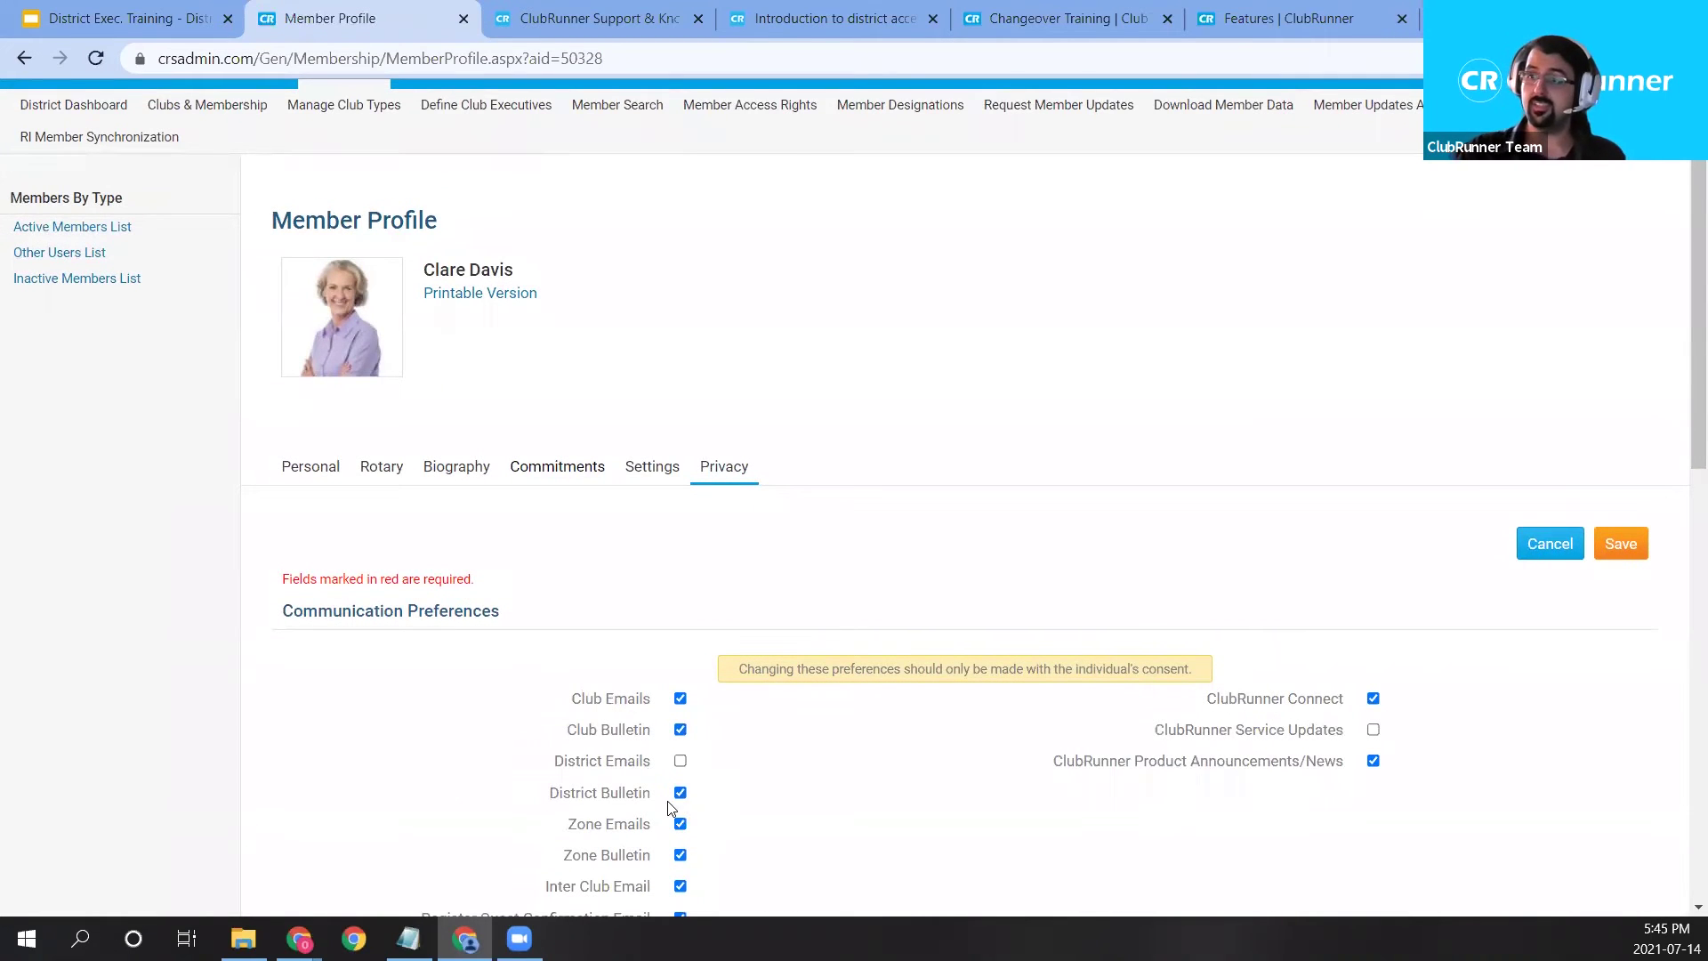
{"action": "left_click_drag", "start_coordinate": [577, 698], "coordinate": [652, 737]}
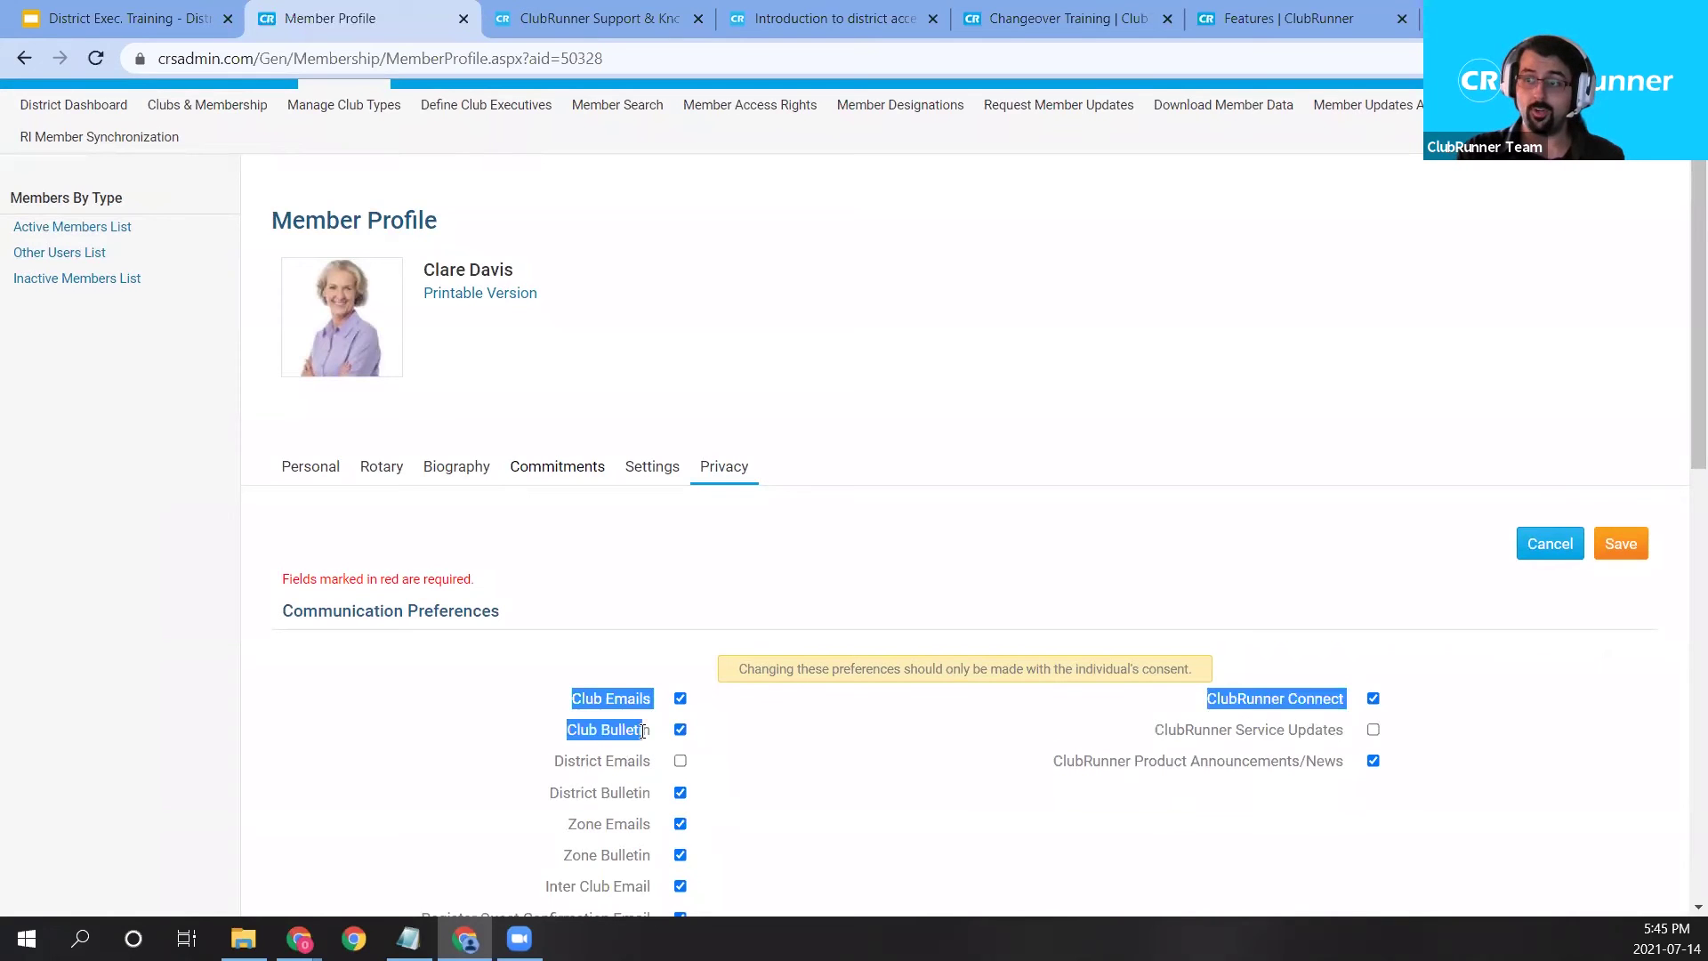
{"action": "left_click", "coordinate": [905, 516]}
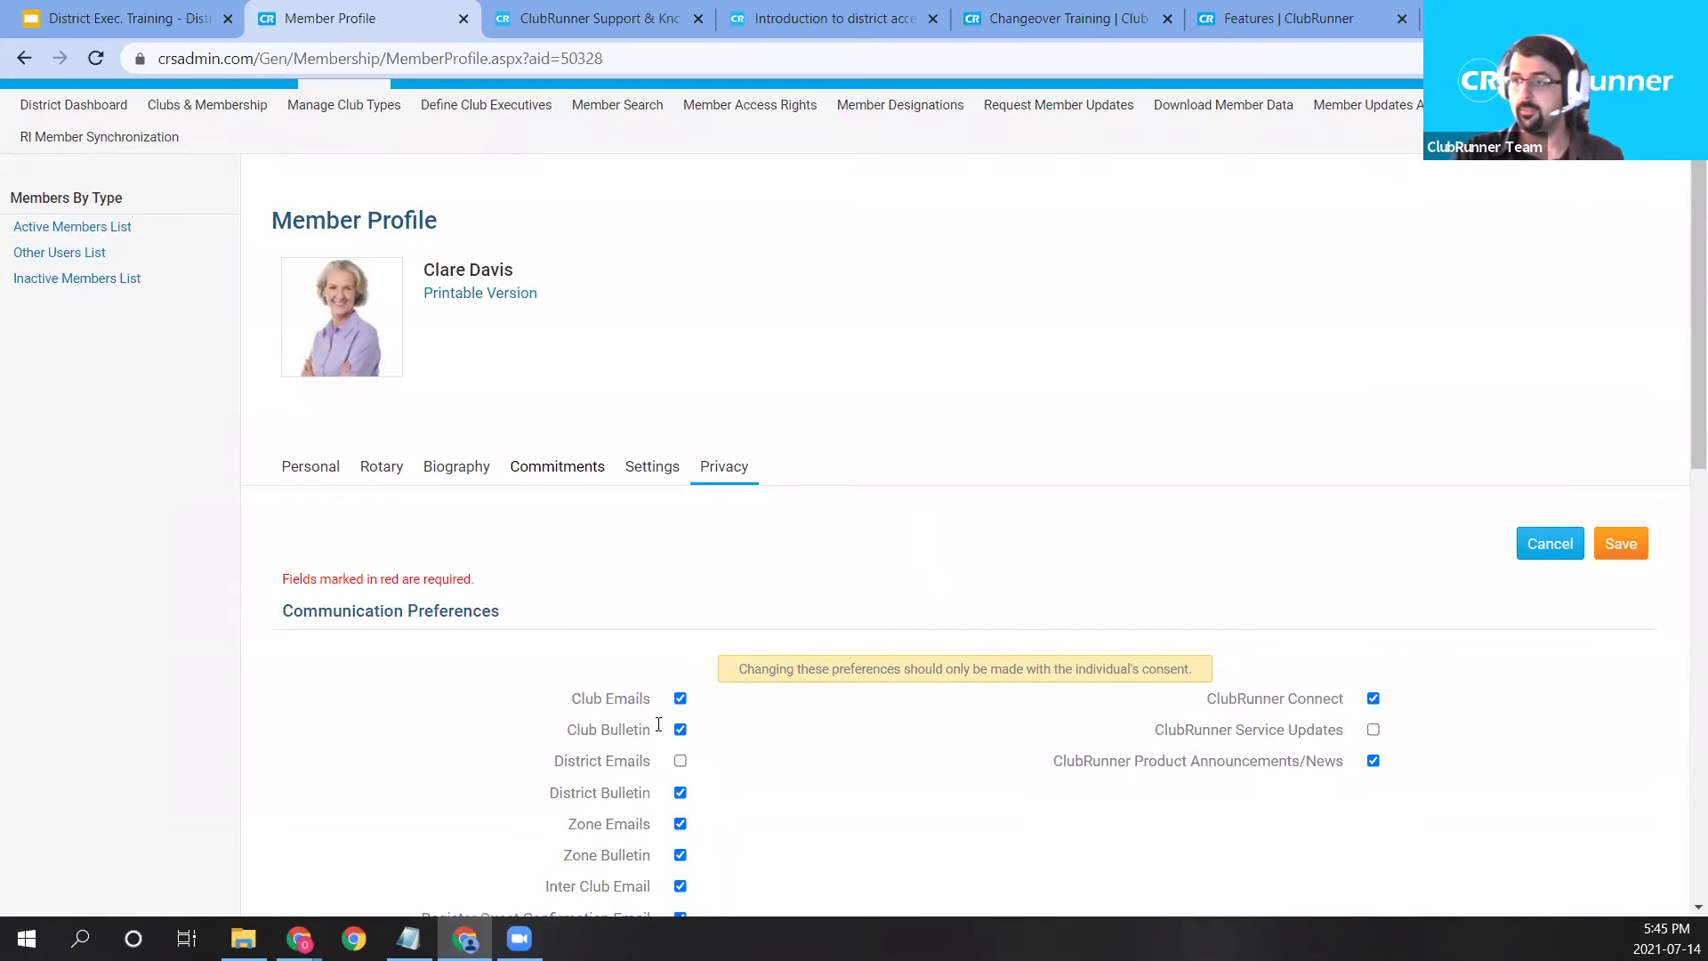
{"action": "left_click", "coordinate": [1619, 544]}
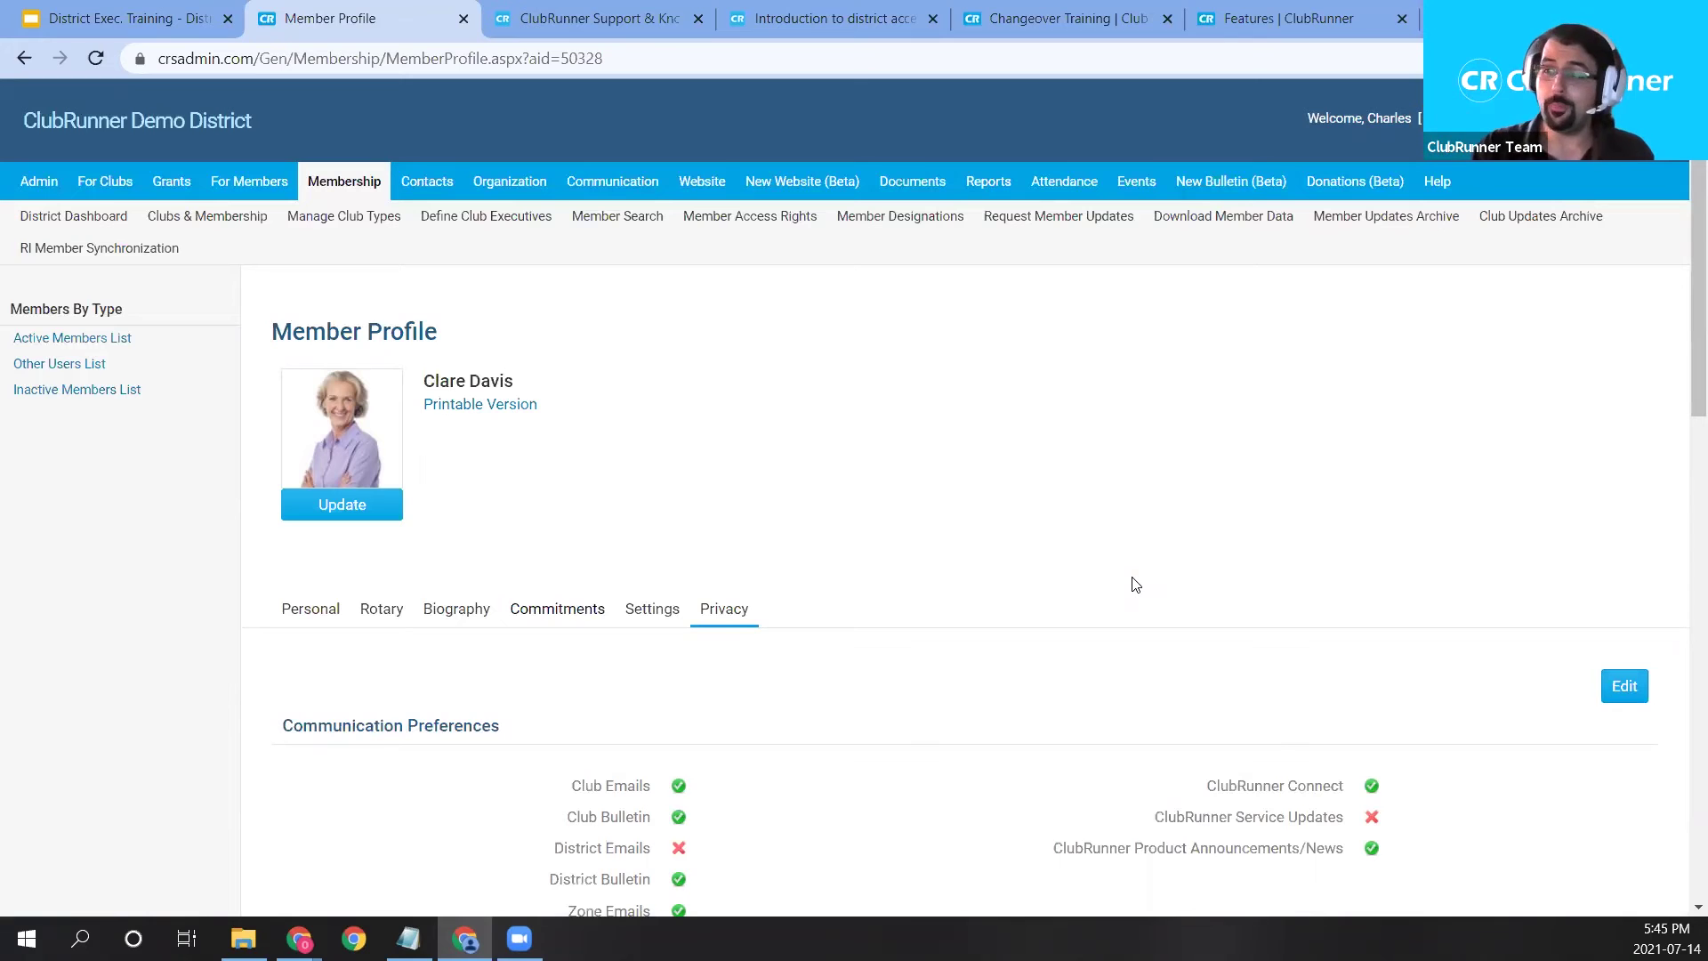
Point out the District Emails preference, then go to Events > Event Planner.
{"action": "scroll", "coordinate": [1103, 605], "scroll_direction": "down", "scroll_amount": 1}
{"action": "left_click_drag", "start_coordinate": [547, 738], "coordinate": [681, 739]}
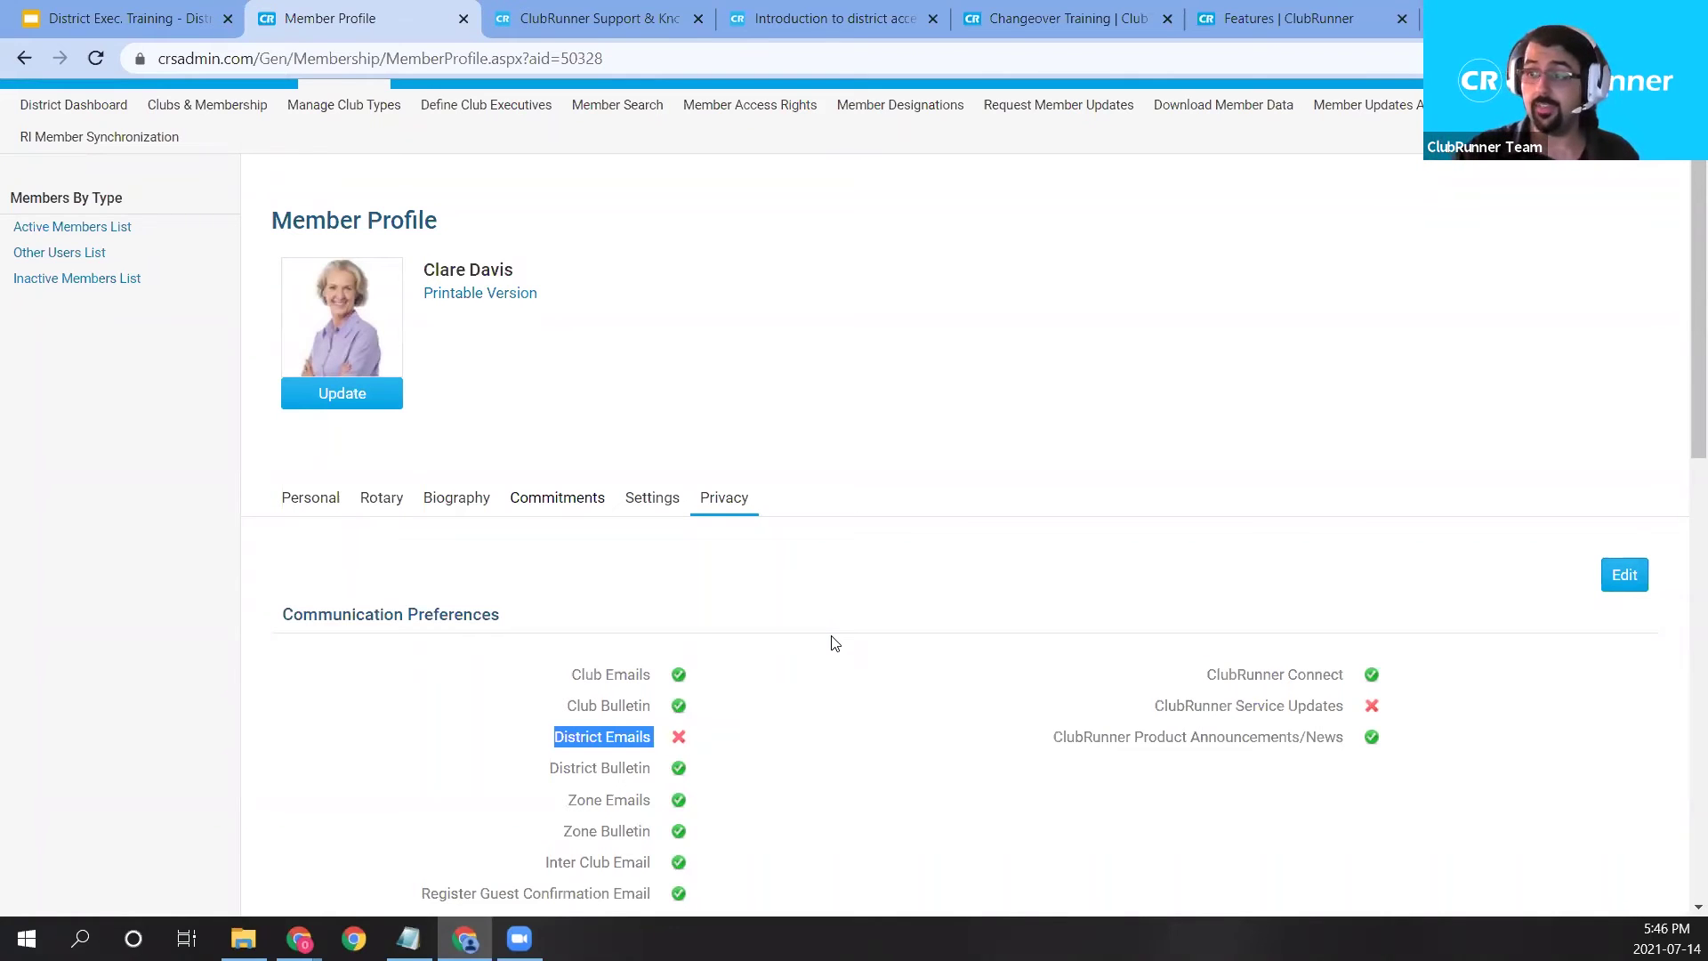
{"action": "left_click_drag", "start_coordinate": [546, 738], "coordinate": [678, 747]}
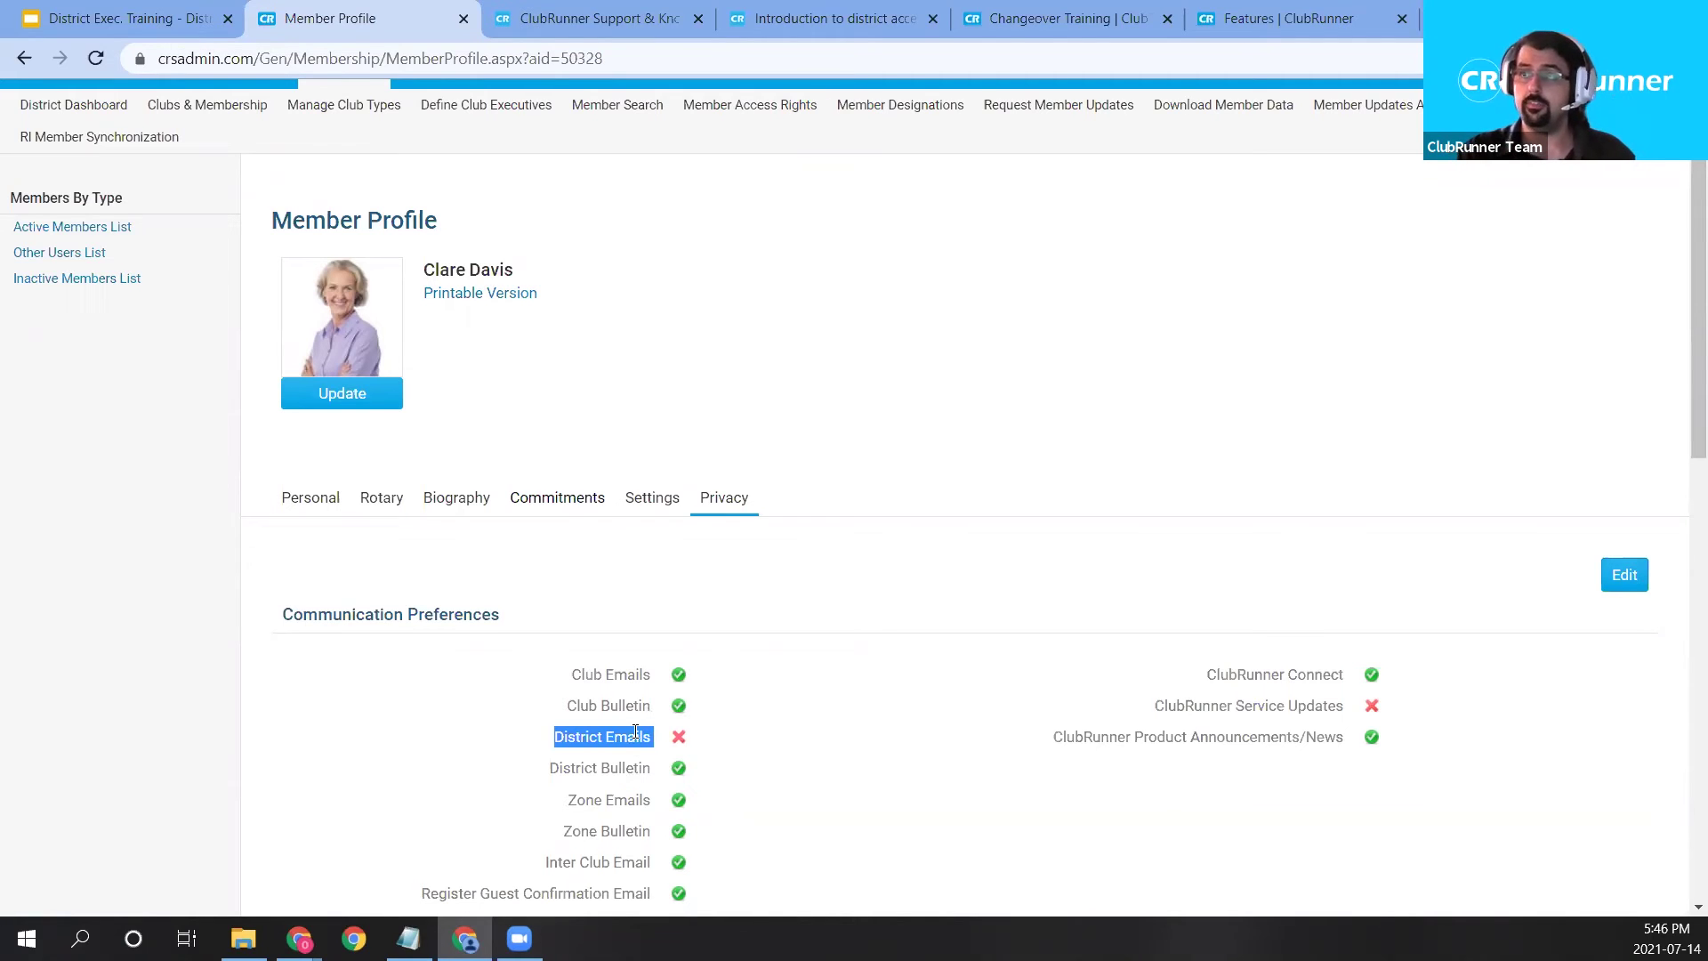
{"action": "scroll", "coordinate": [681, 739], "scroll_direction": "down", "scroll_amount": 1}
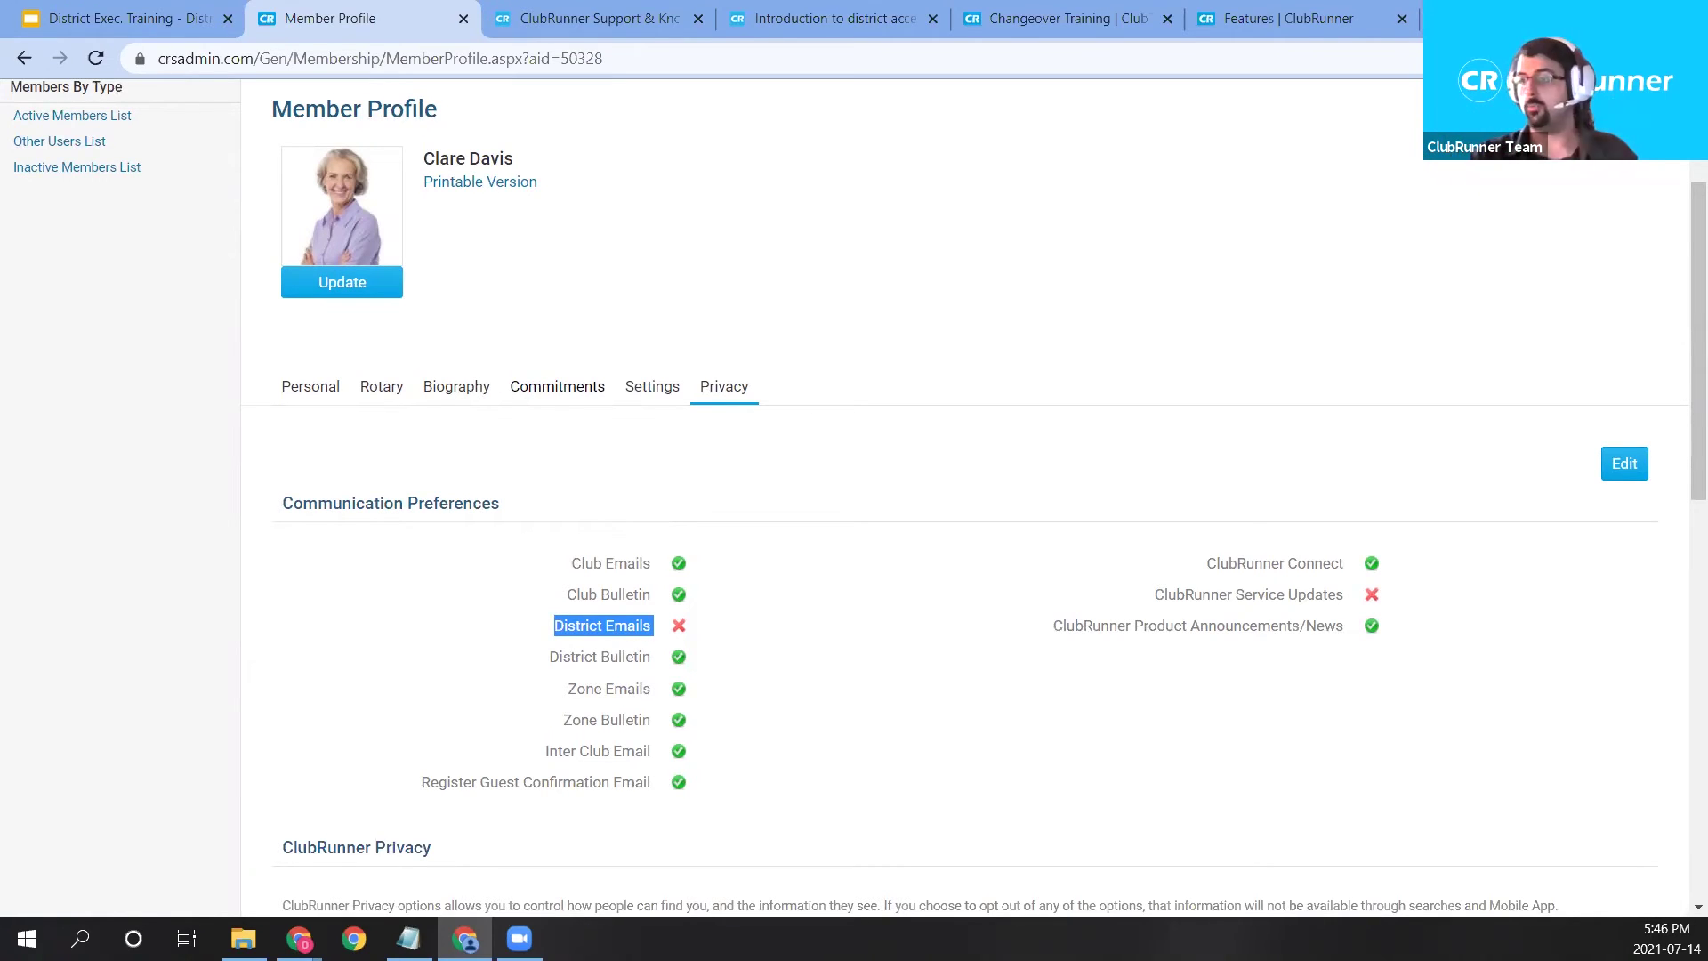
{"action": "scroll", "coordinate": [662, 500], "scroll_direction": "up", "scroll_amount": 1}
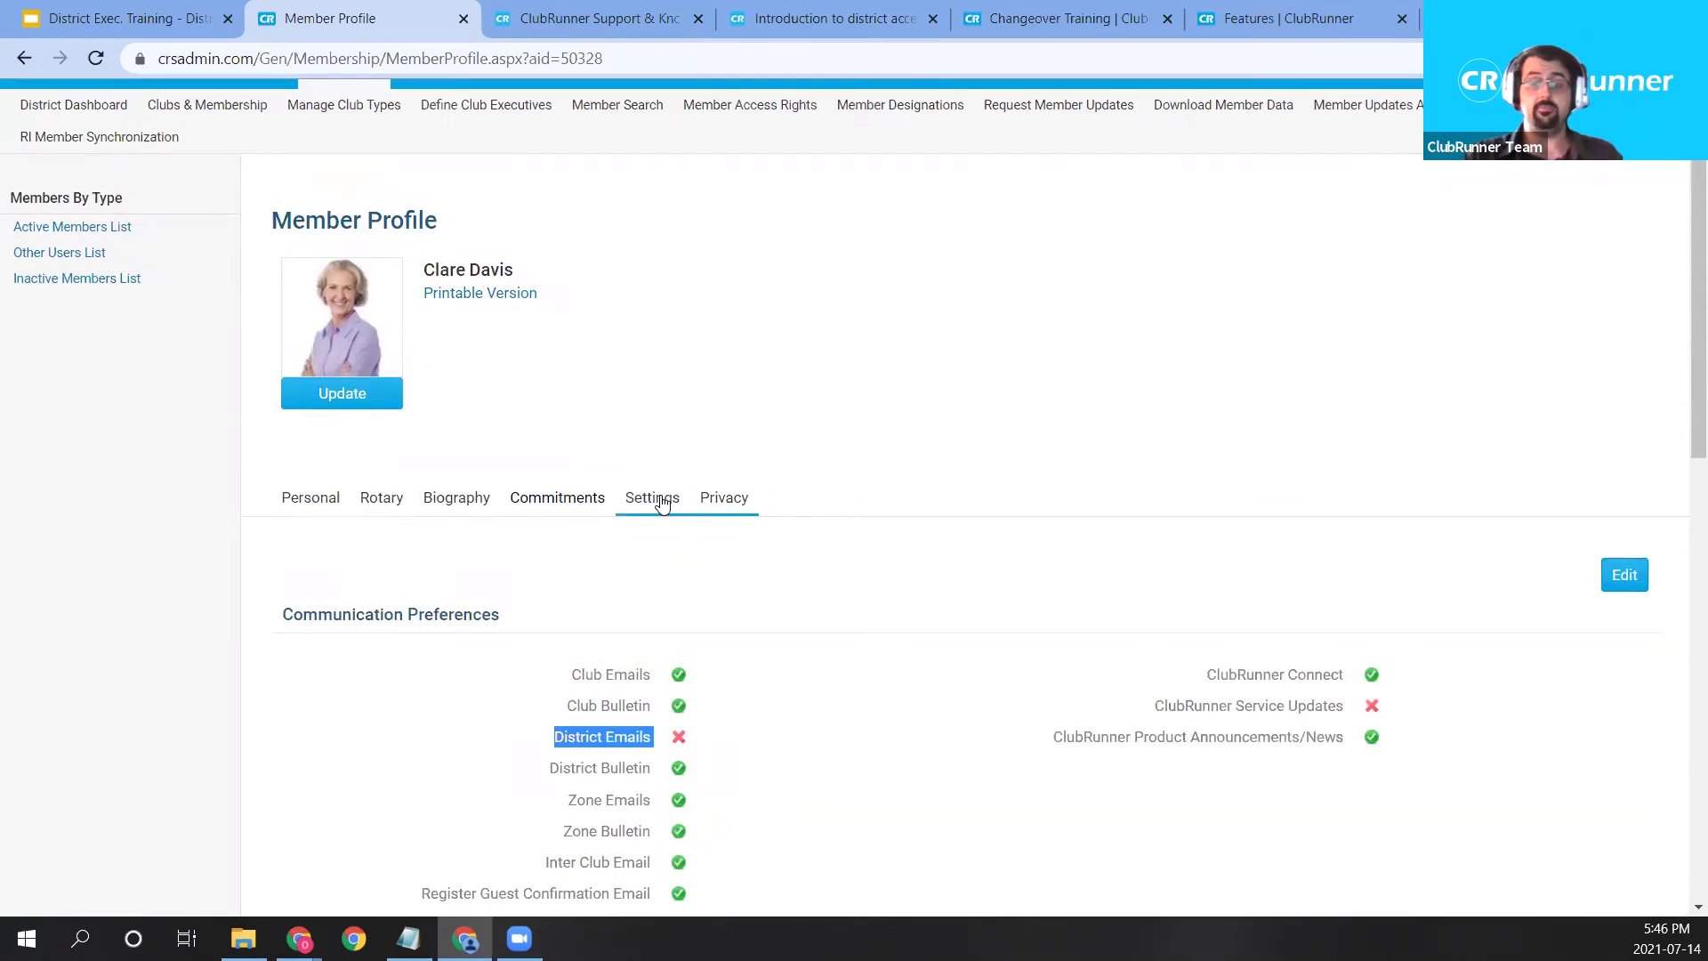
{"action": "scroll", "coordinate": [687, 467], "scroll_direction": "up", "scroll_amount": 1}
{"action": "mouse_move", "coordinate": [1125, 190]}
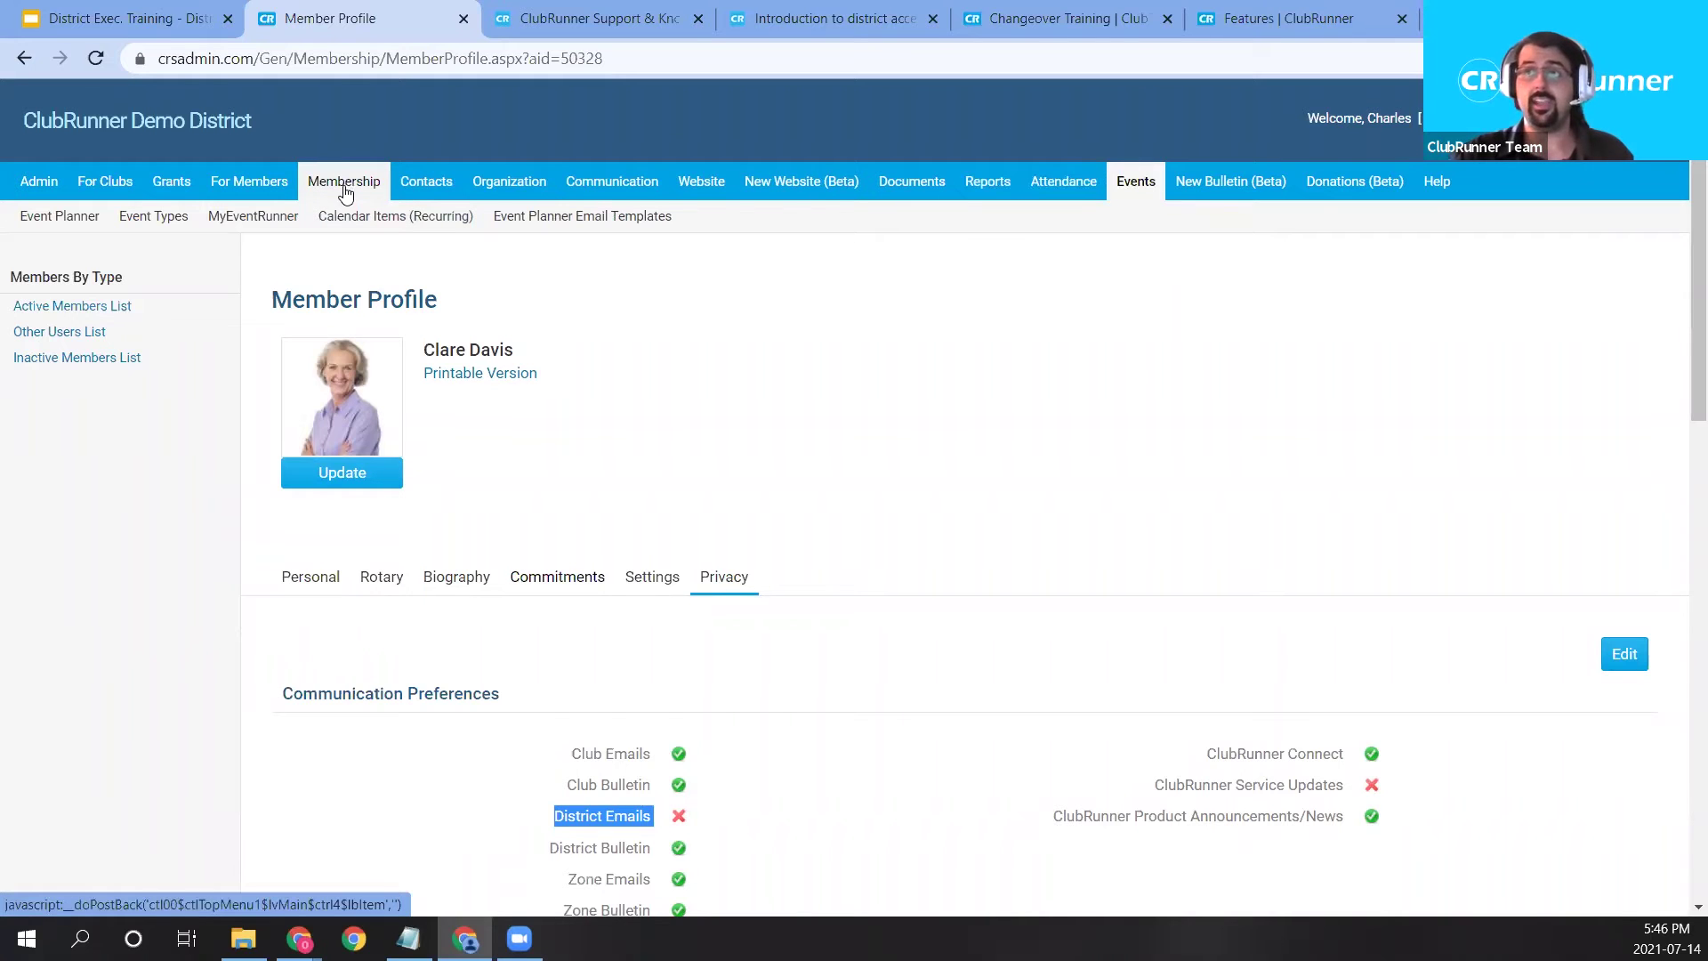
{"action": "mouse_move", "coordinate": [345, 183]}
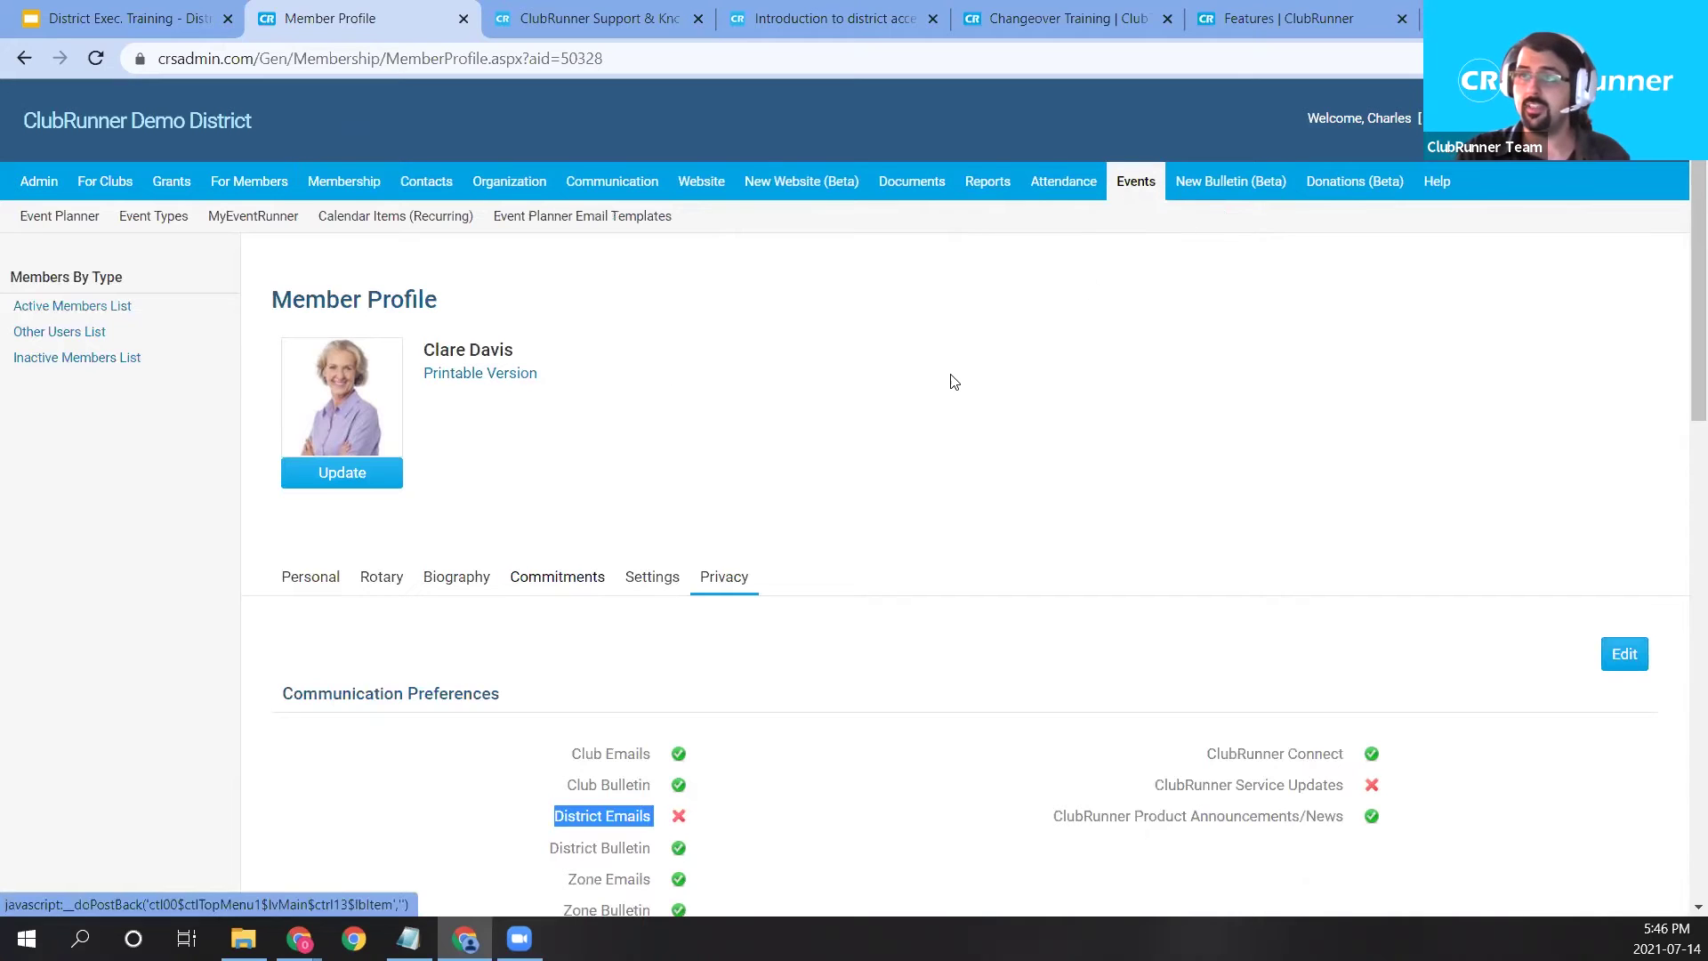
{"action": "left_click", "coordinate": [65, 223]}
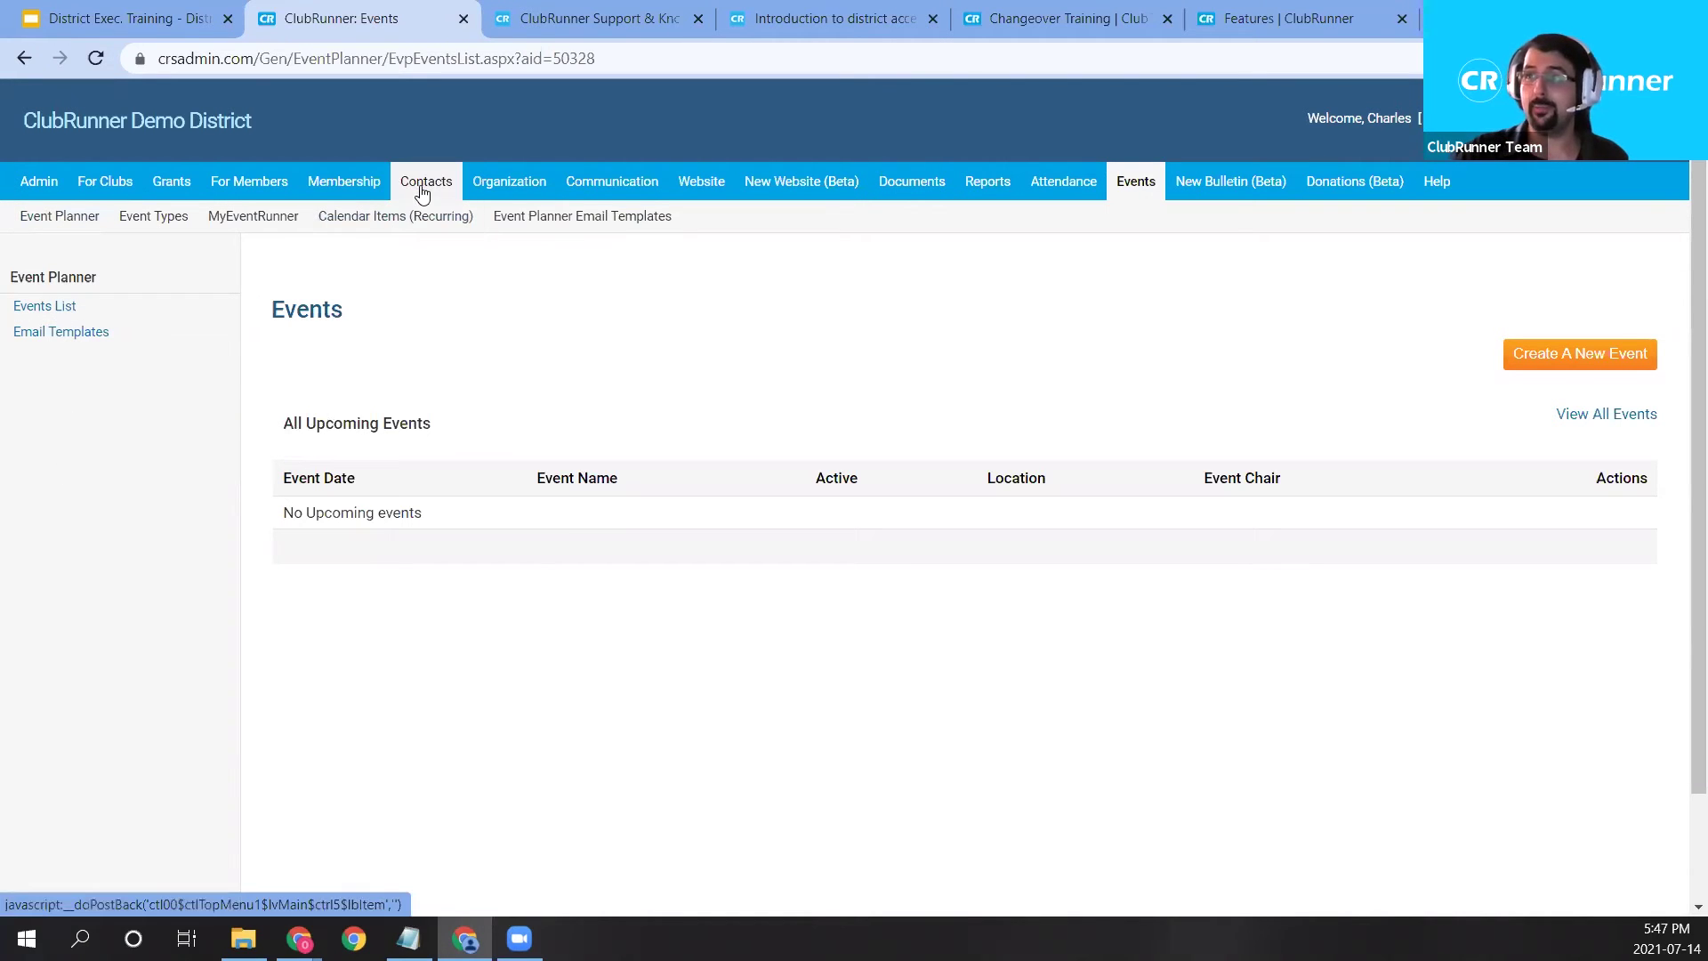
Show all events, past and upcoming, from Event 1 Test (2016) to Toys for Tots (2021).
{"action": "mouse_move", "coordinate": [422, 194]}
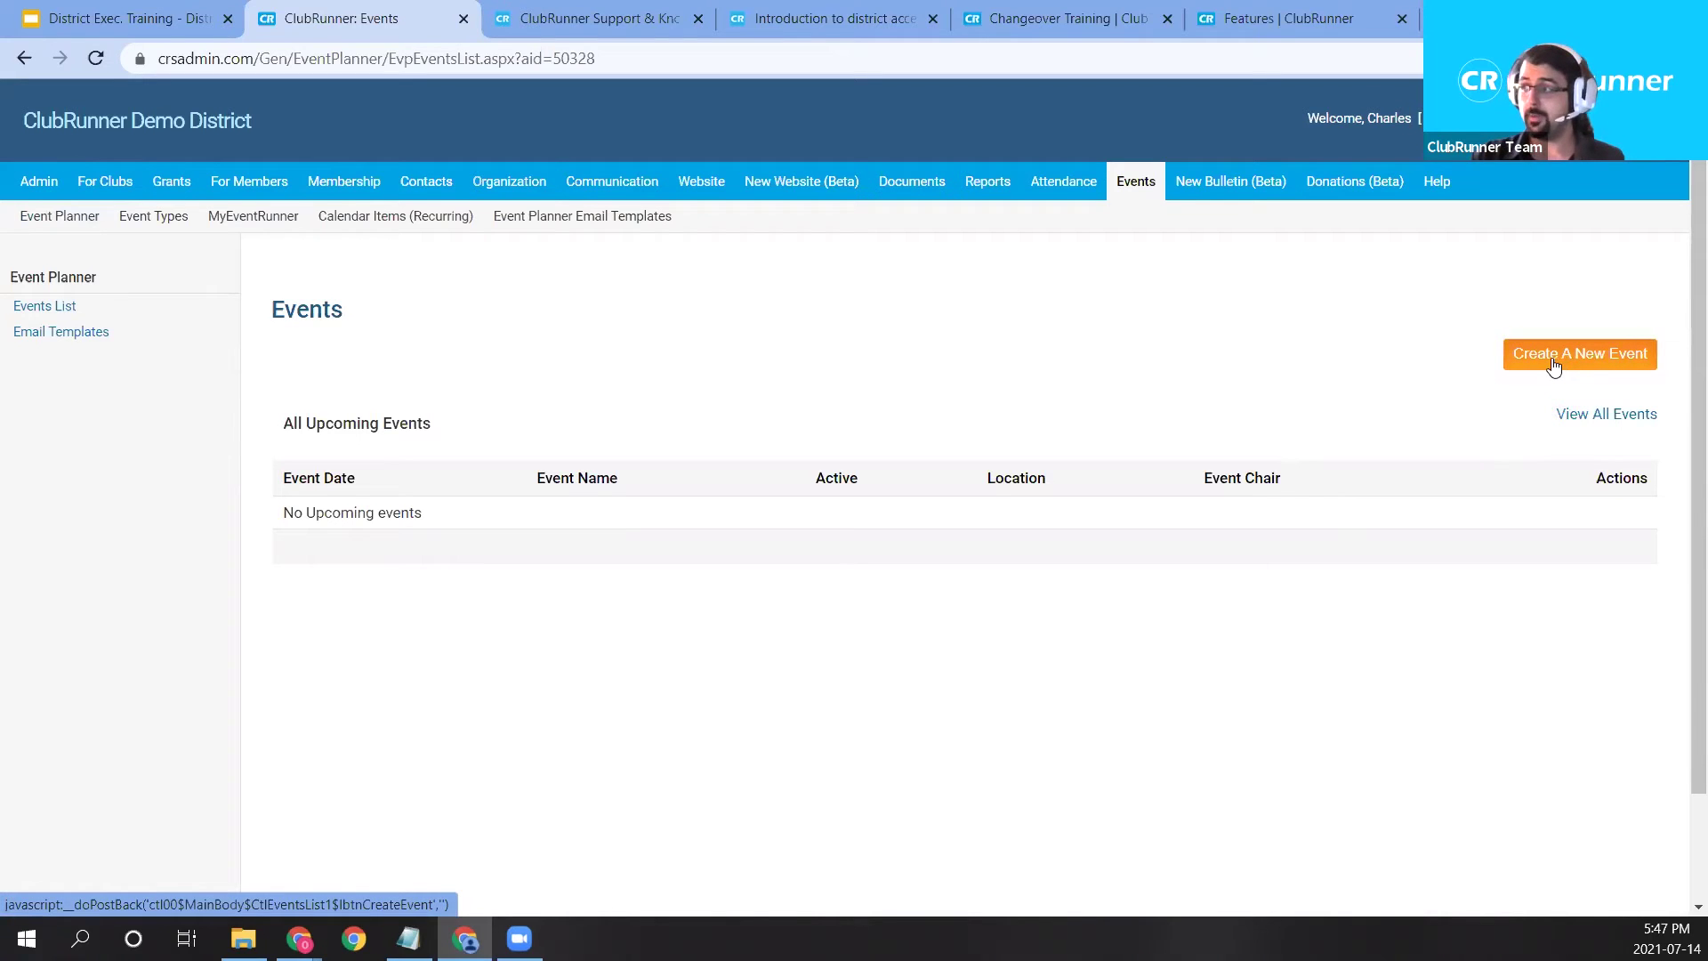
{"action": "left_click", "coordinate": [1587, 422]}
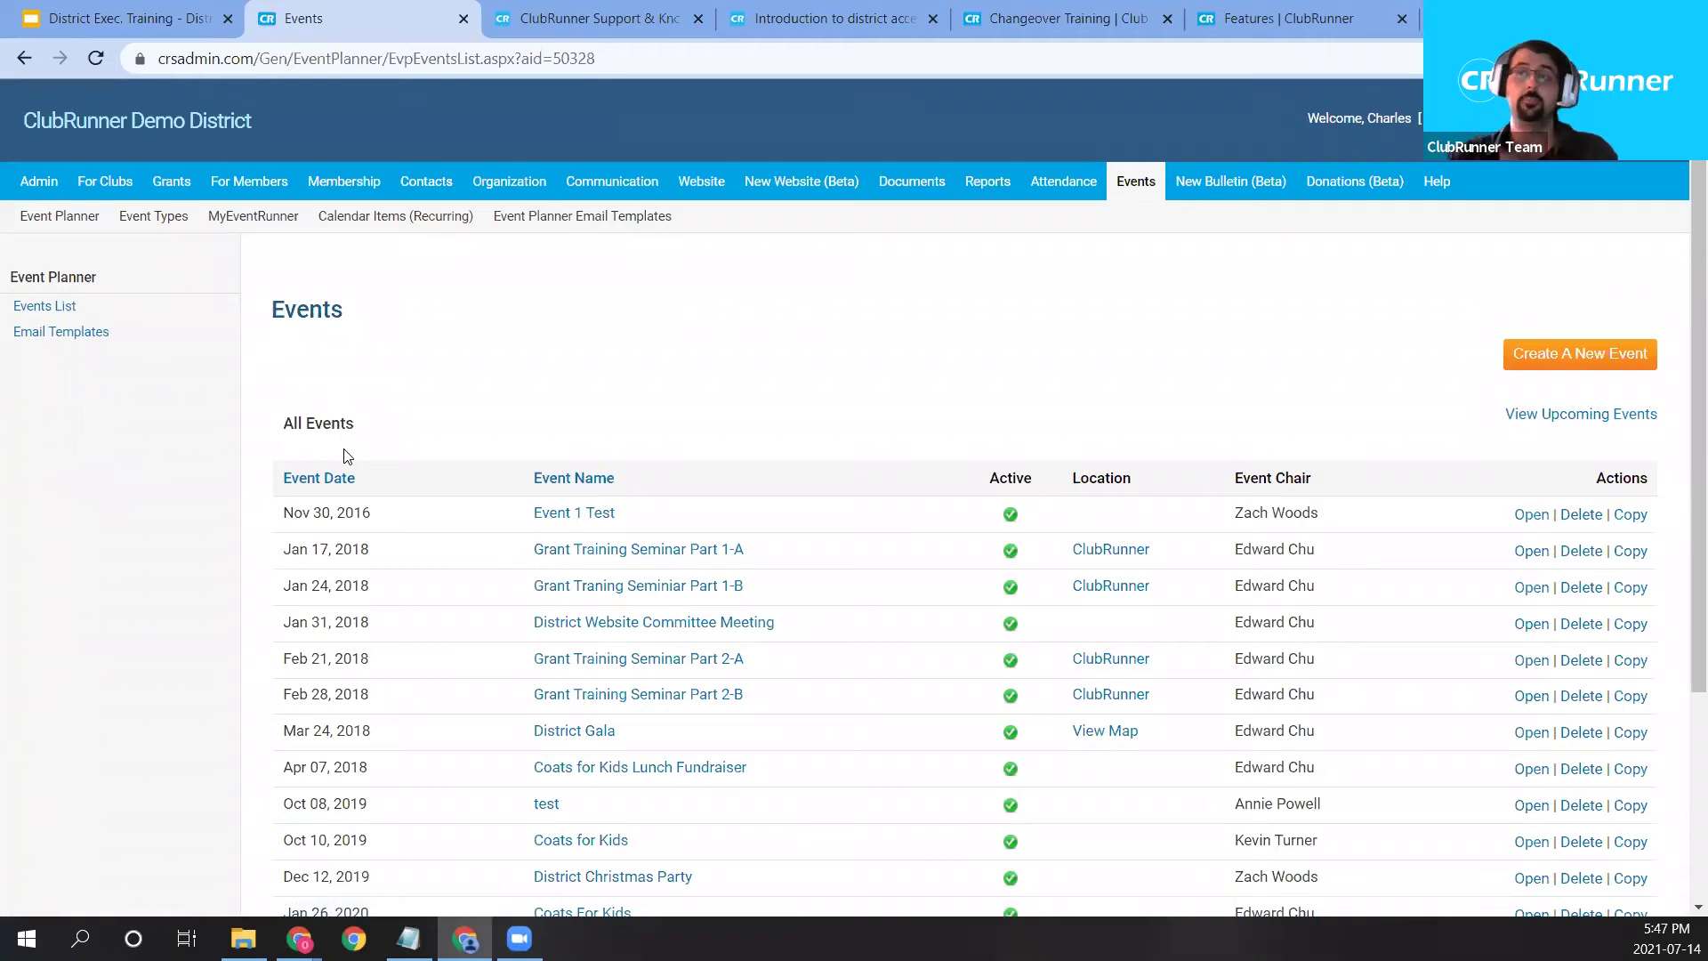
{"action": "scroll", "coordinate": [365, 480], "scroll_direction": "down", "scroll_amount": 1}
{"action": "scroll", "coordinate": [391, 513], "scroll_direction": "down", "scroll_amount": 2}
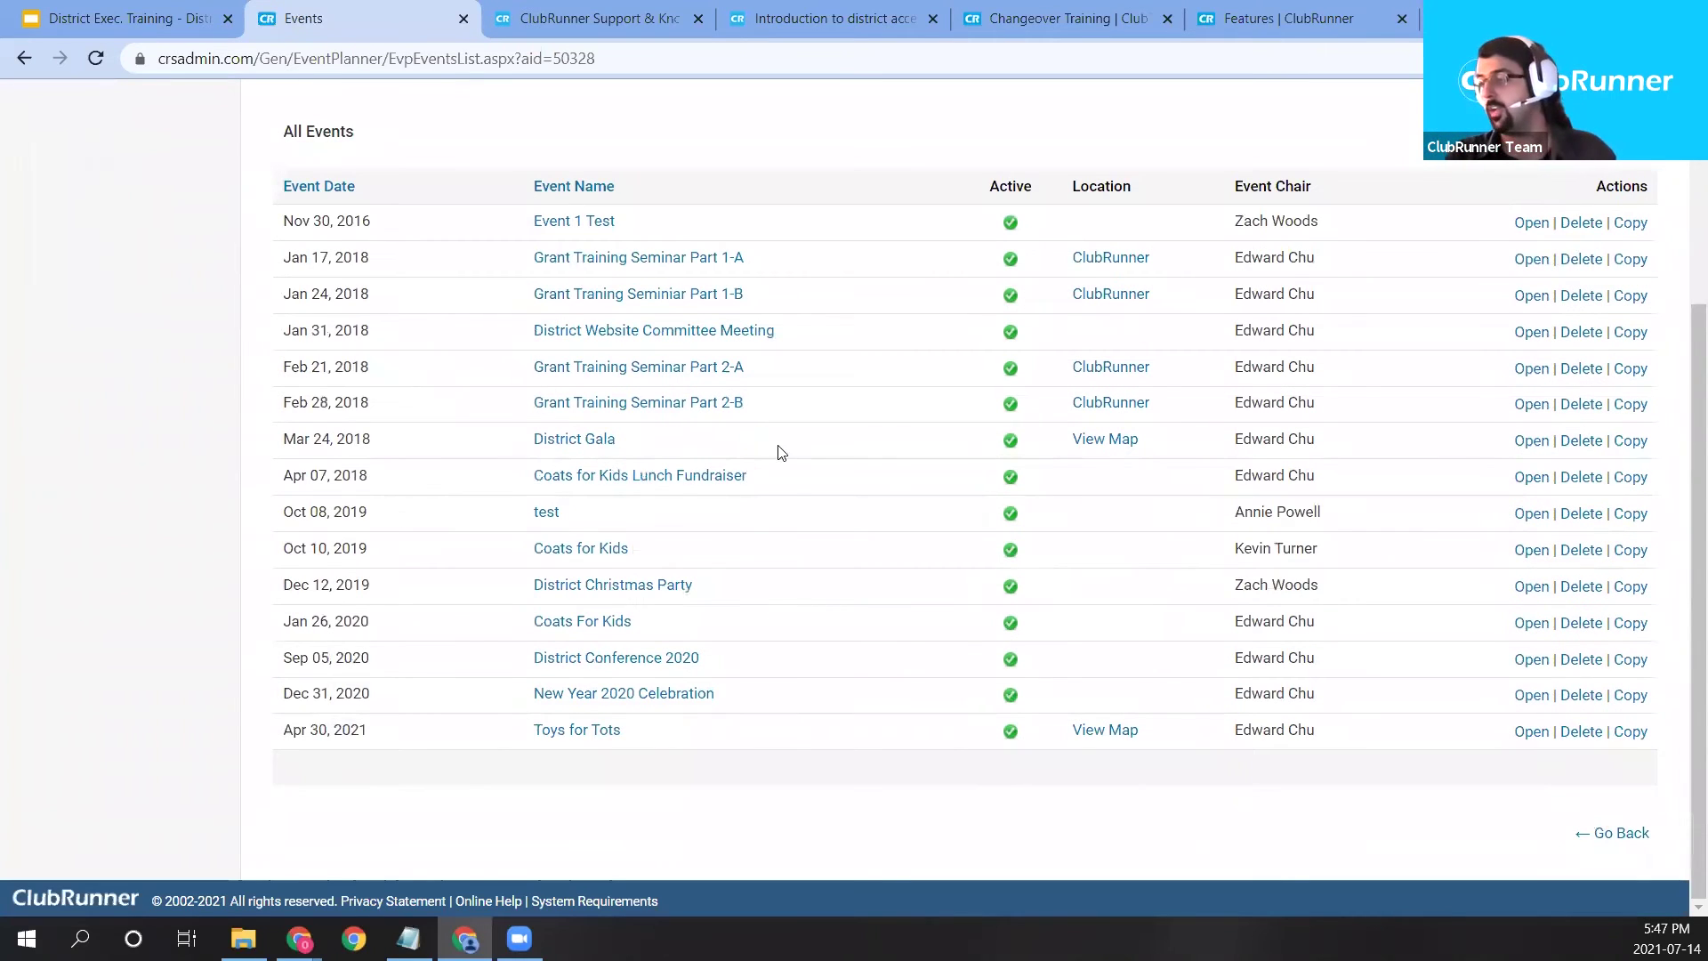
{"action": "scroll", "coordinate": [789, 472], "scroll_direction": "up", "scroll_amount": 1}
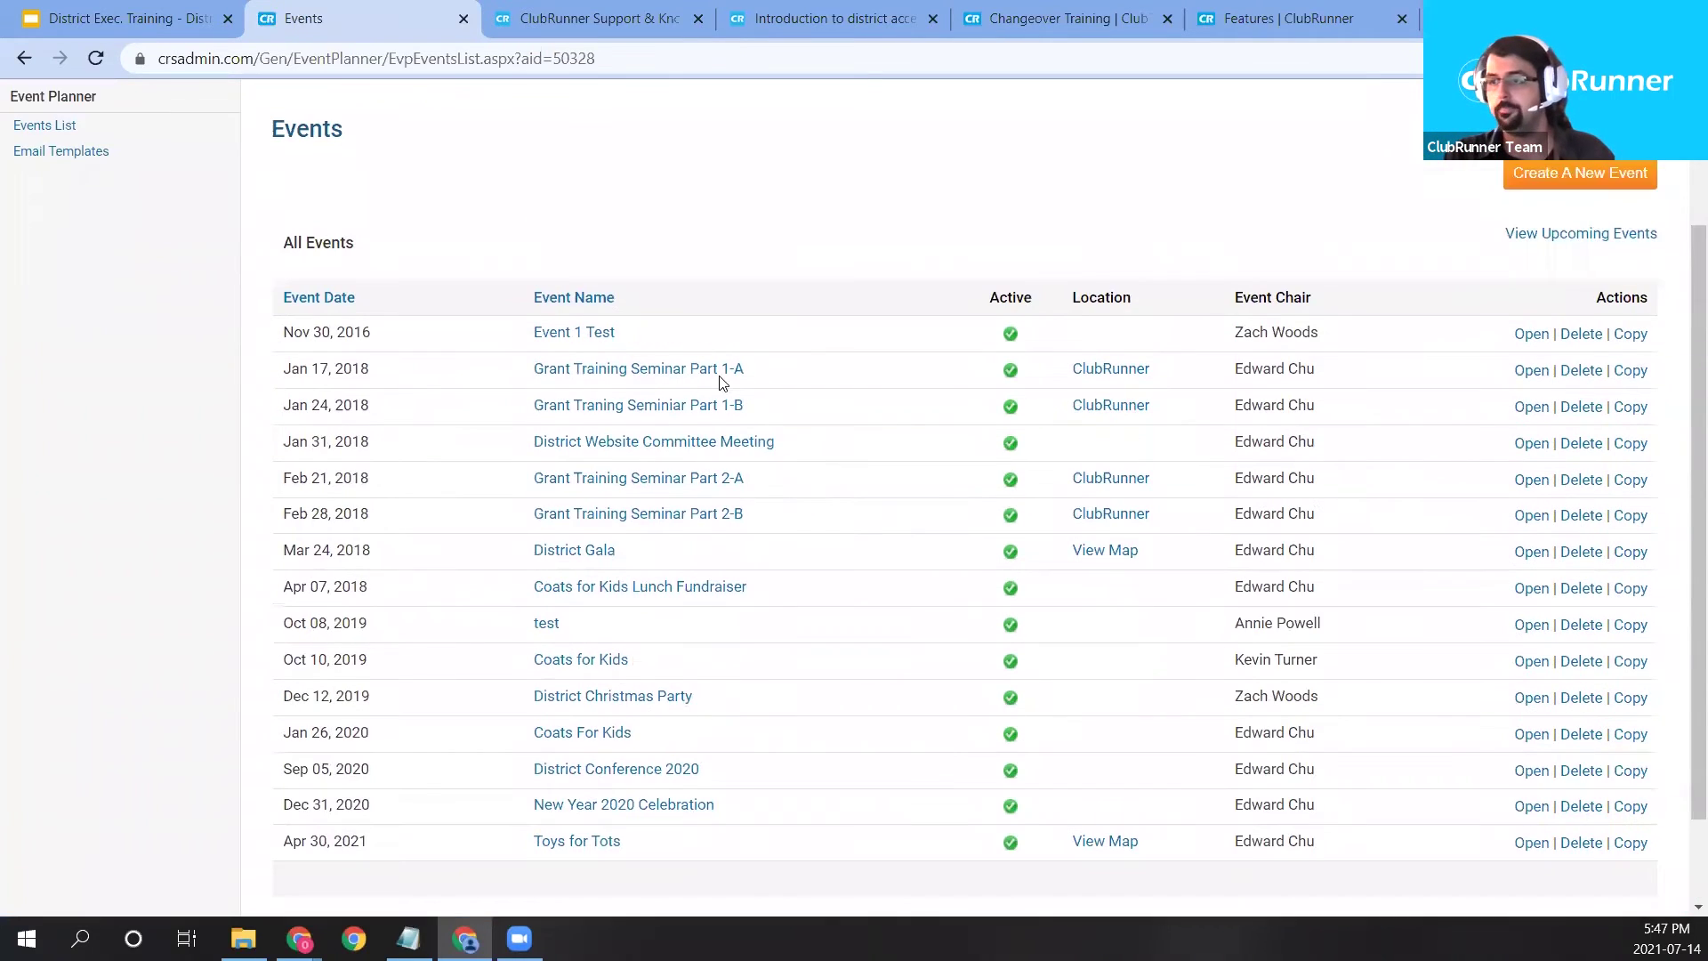
Create a new event named 'District Demo BBQ' and note the event code setting.
{"action": "left_click", "coordinate": [1528, 175]}
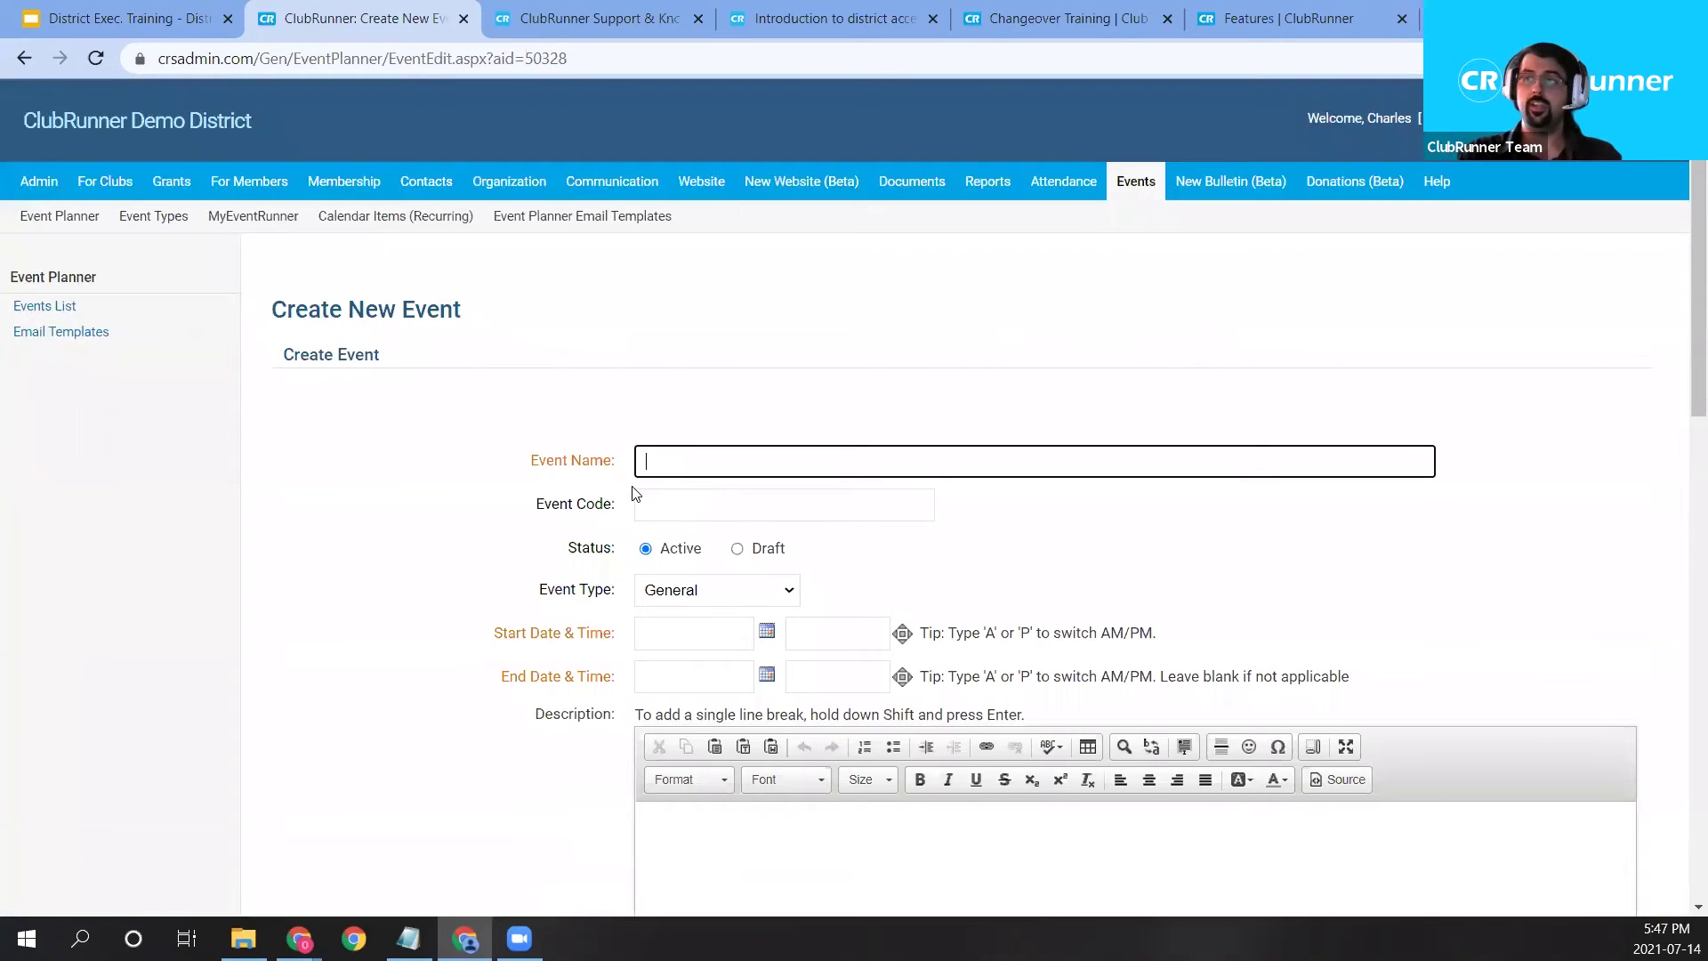
{"action": "type", "text": "District Demo BBQ"}
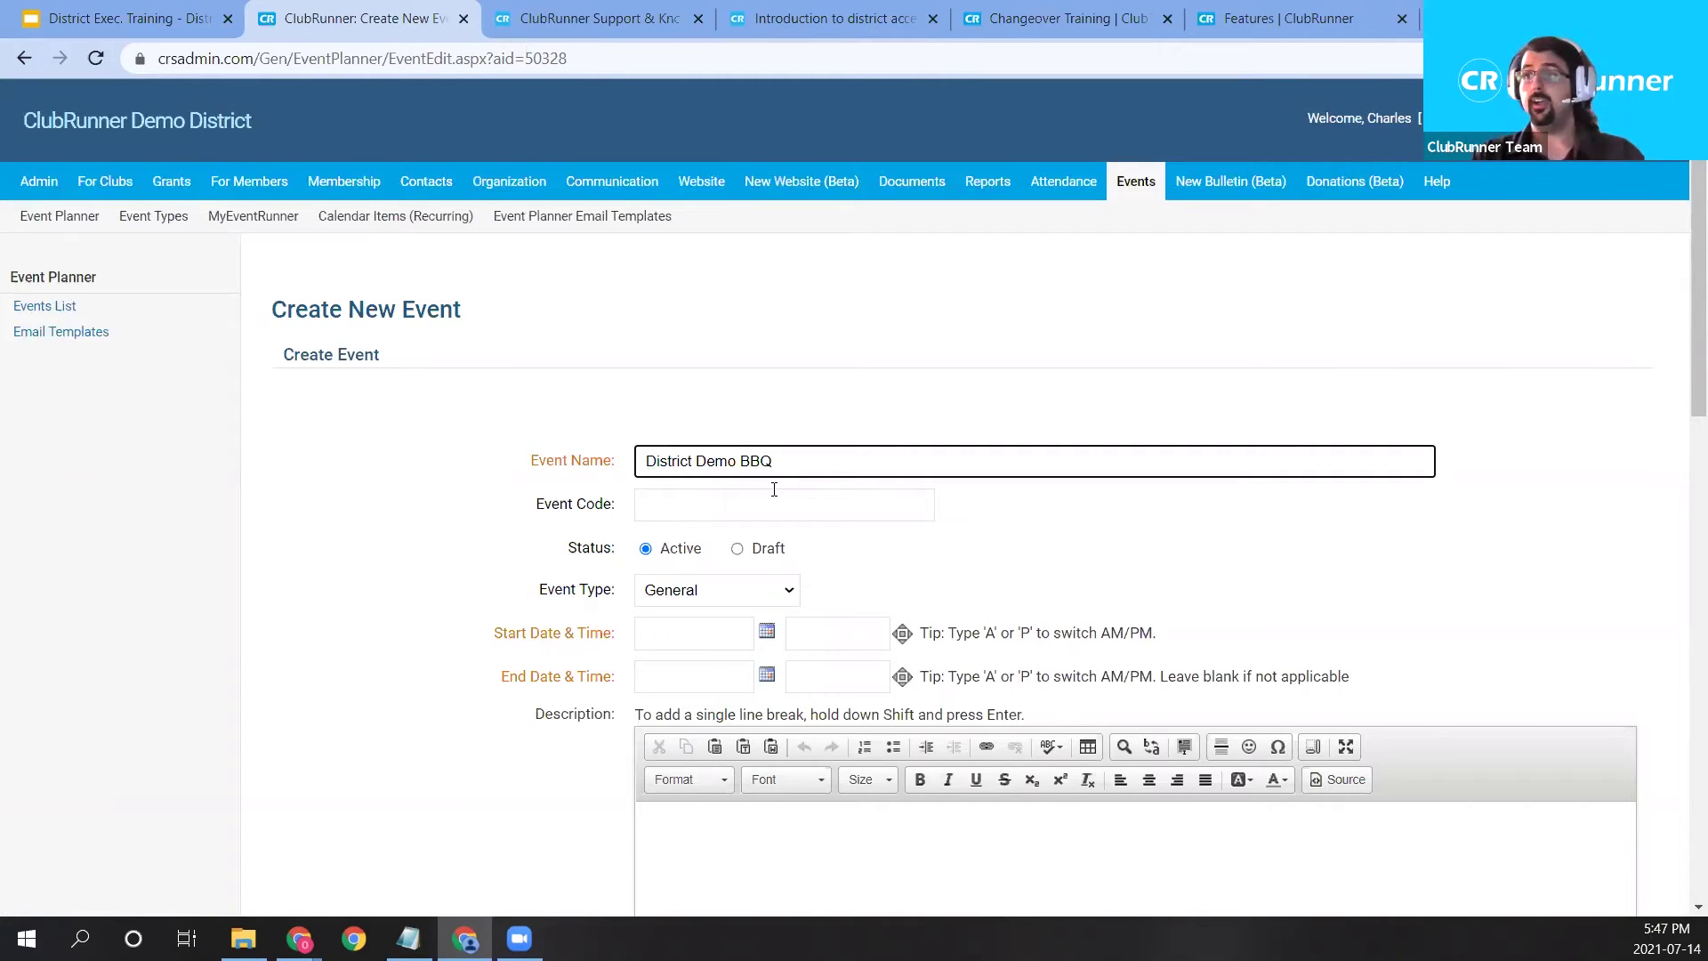
{"action": "left_click_drag", "start_coordinate": [534, 504], "coordinate": [667, 515]}
{"action": "left_click", "coordinate": [670, 521]}
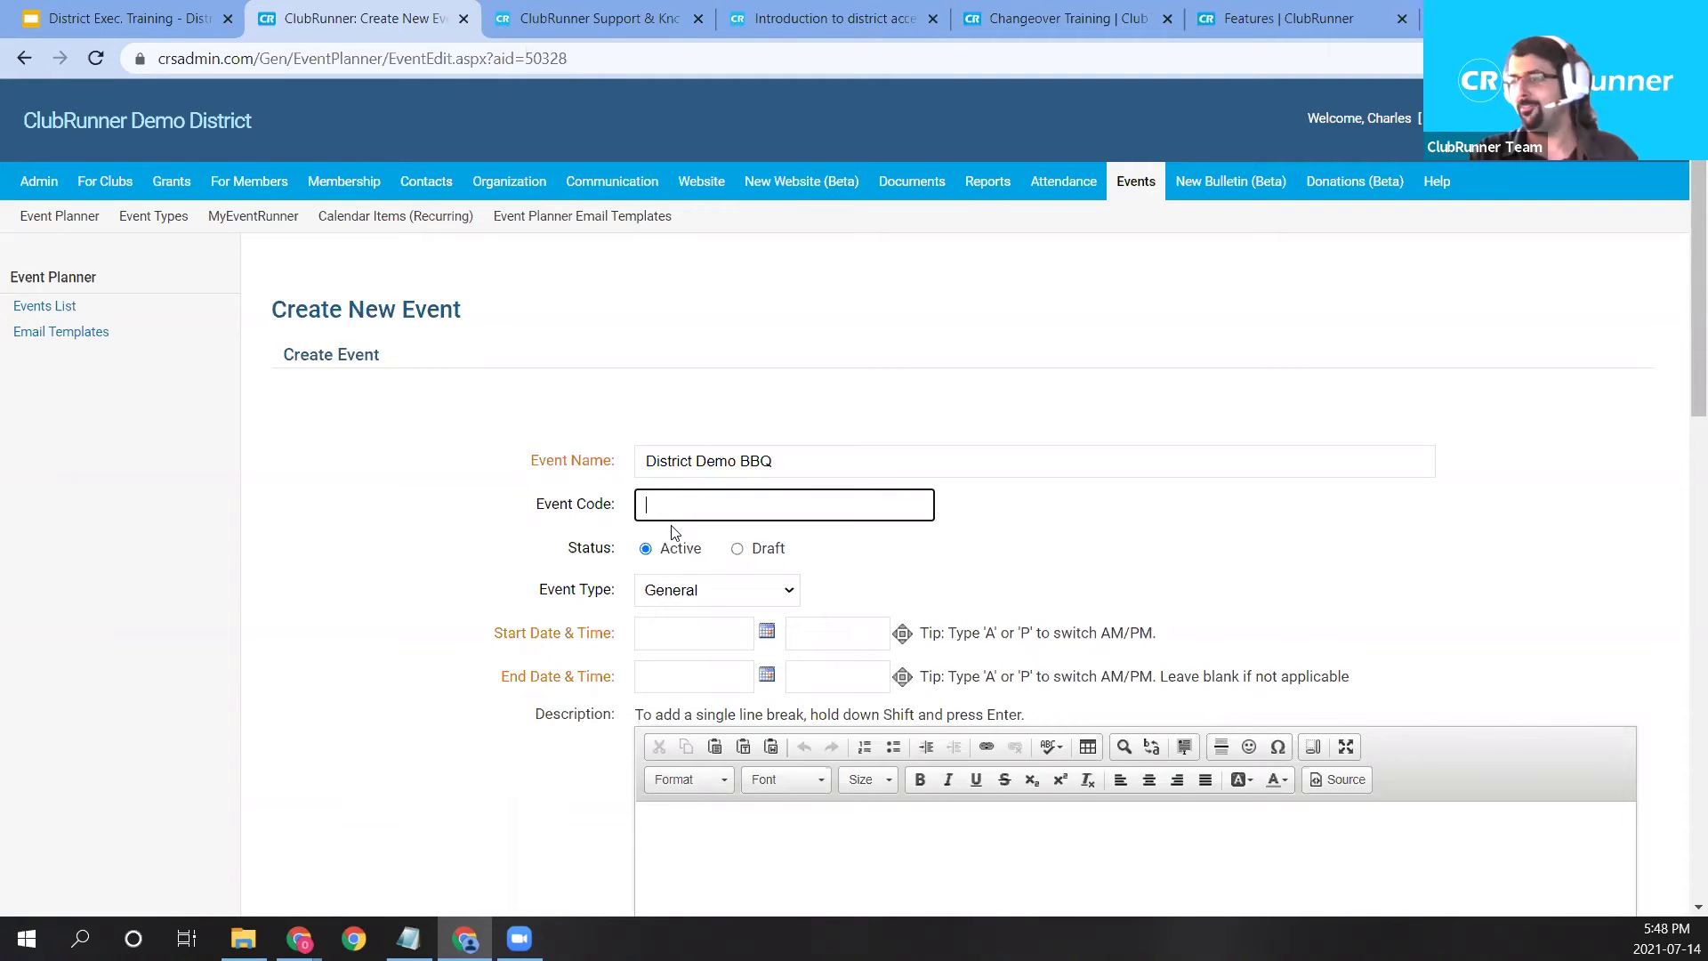
Set the event status to Draft and bring up the Event Type choices.
{"action": "scroll", "coordinate": [625, 514], "scroll_direction": "down", "scroll_amount": 1}
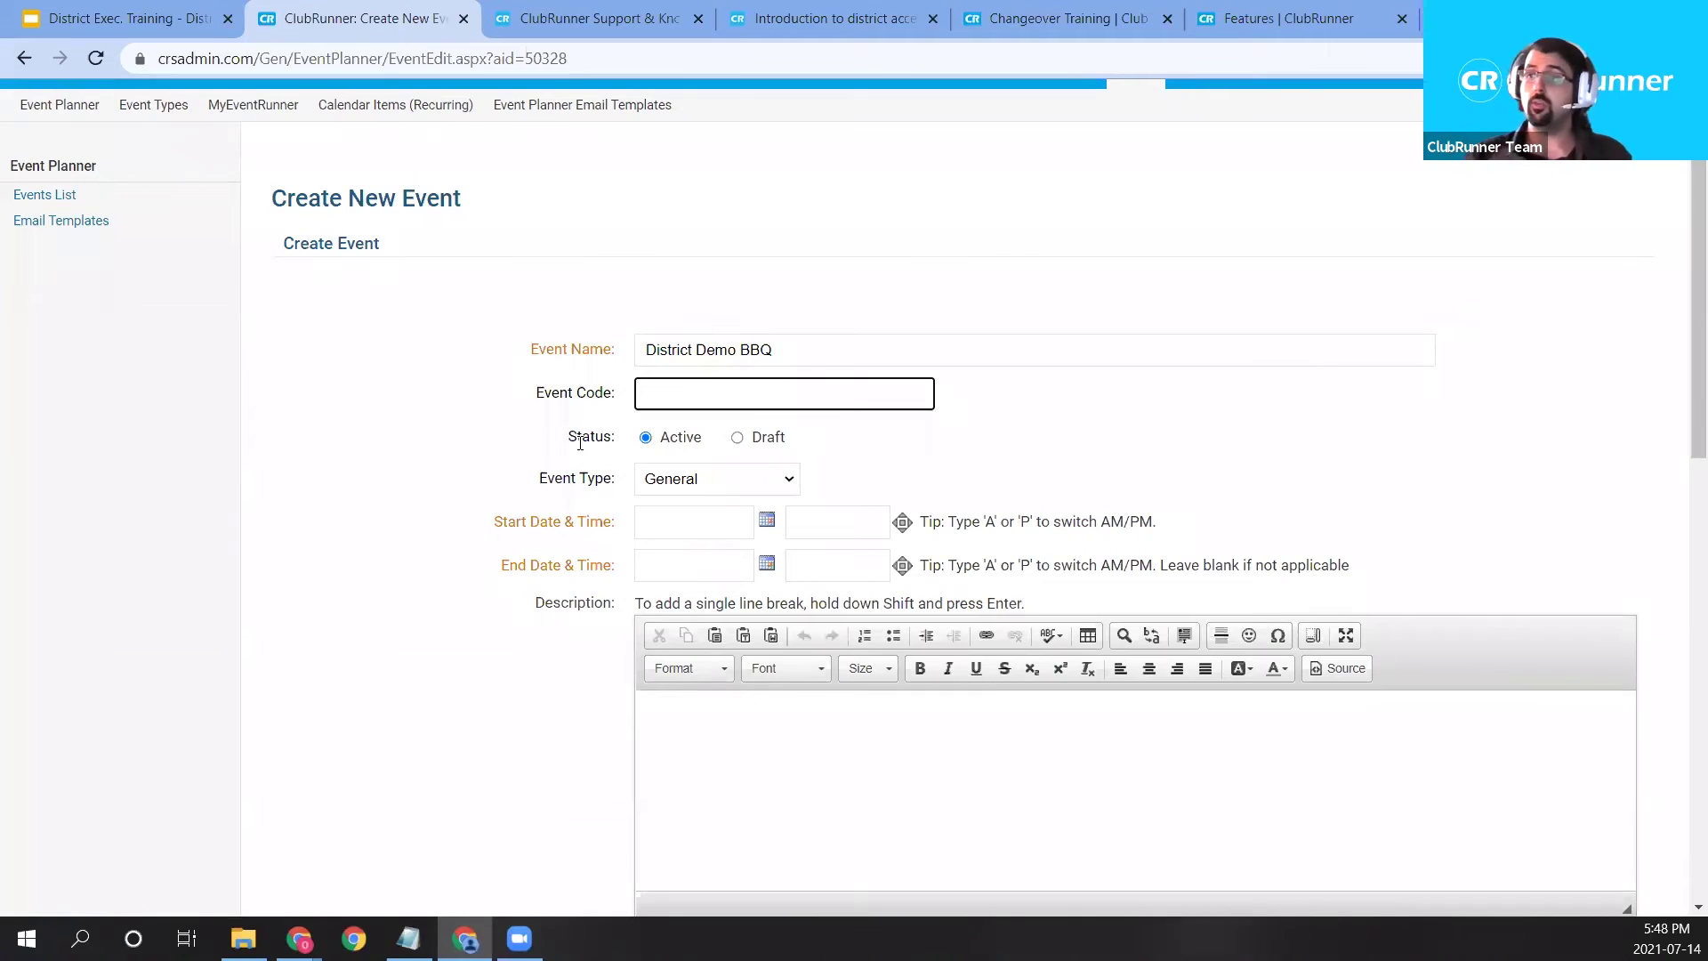
{"action": "left_click", "coordinate": [742, 441]}
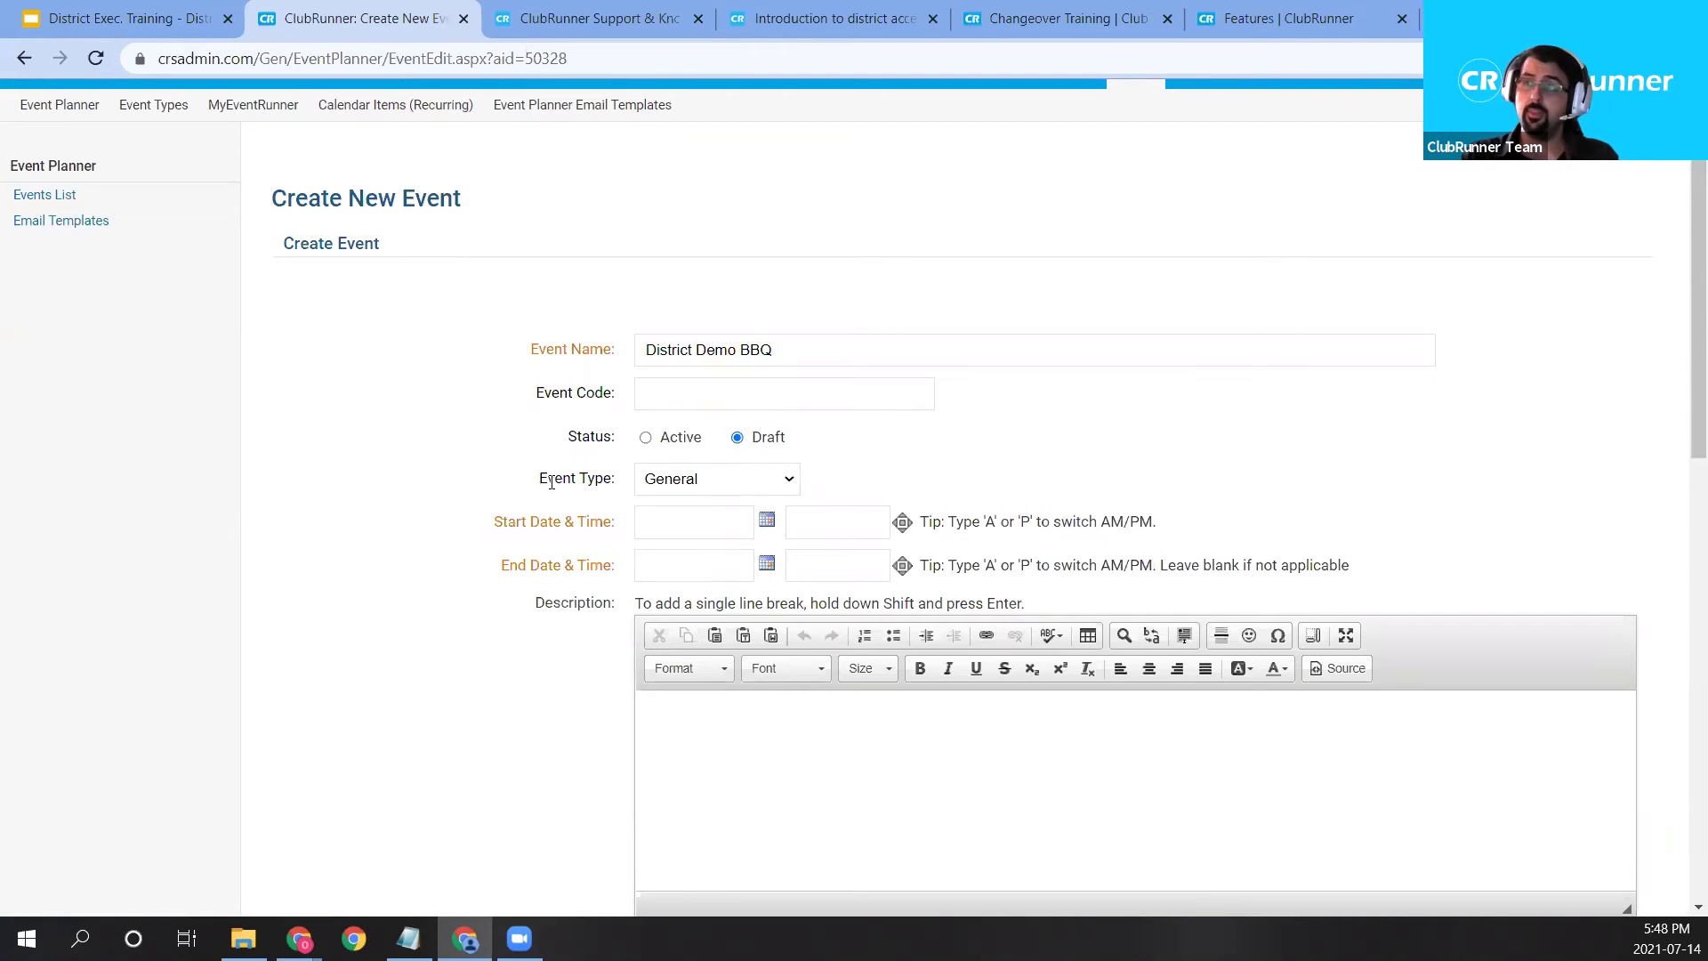
{"action": "left_click_drag", "start_coordinate": [541, 481], "coordinate": [703, 485]}
{"action": "left_click", "coordinate": [703, 482]}
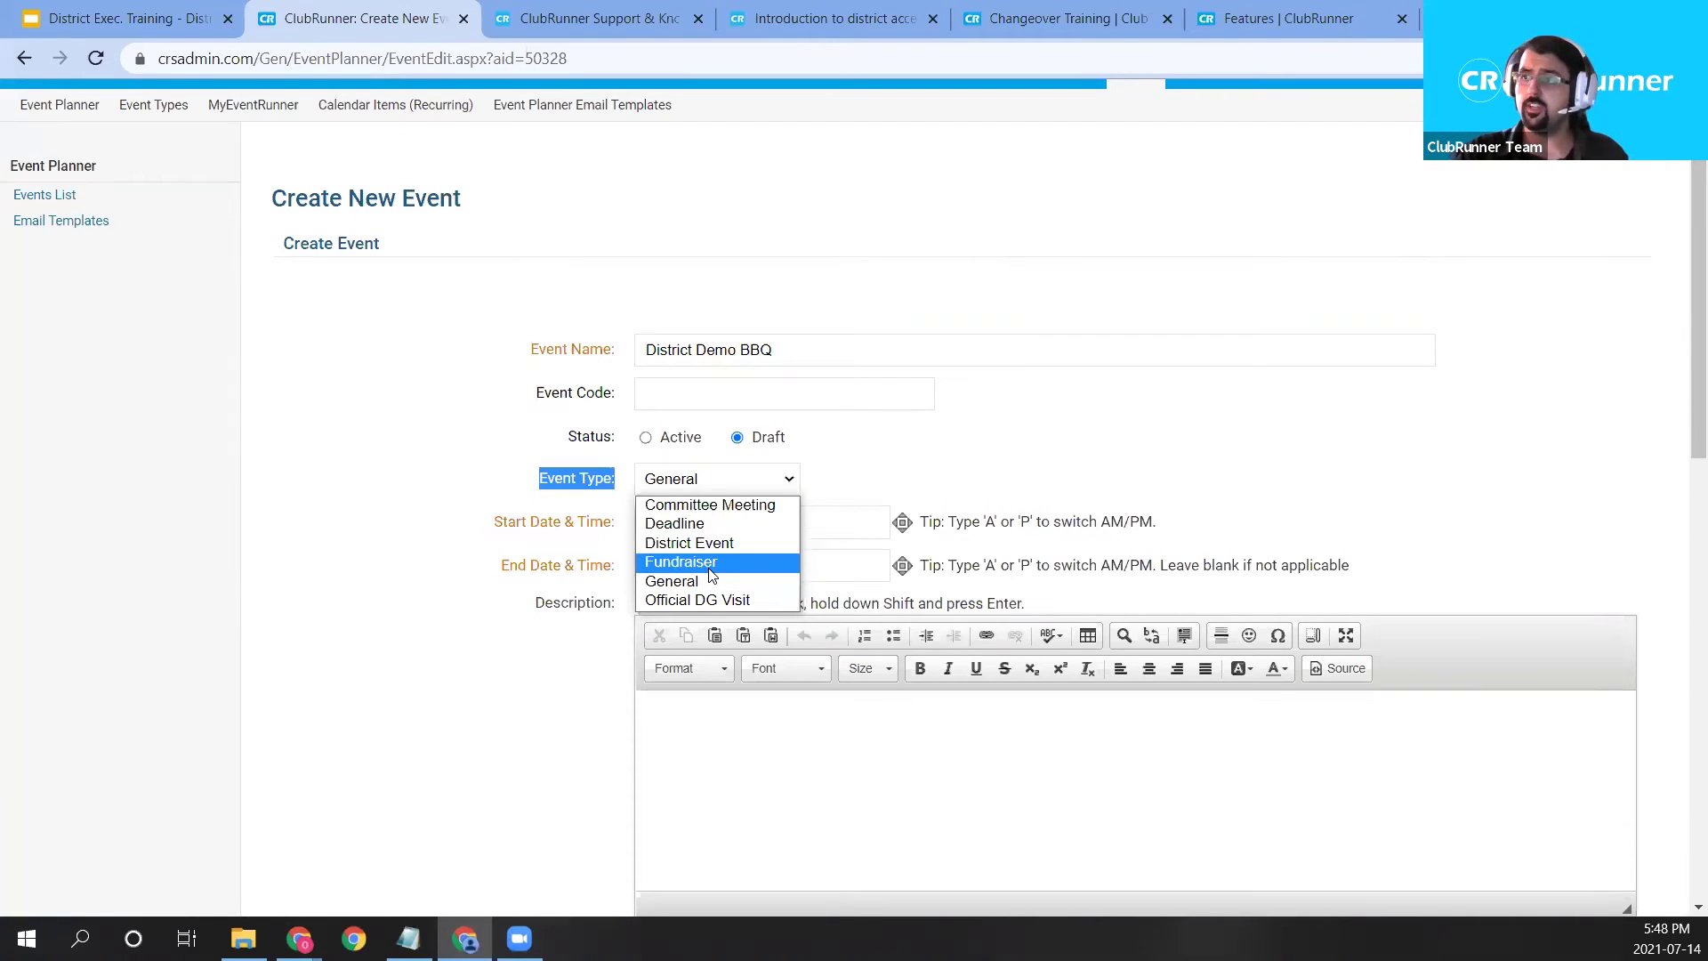
Make the event type Fundraiser.
{"action": "left_click", "coordinate": [711, 568]}
{"action": "left_click_drag", "start_coordinate": [780, 350], "coordinate": [657, 350]}
{"action": "scroll", "coordinate": [1617, 460], "scroll_direction": "down", "scroll_amount": 1}
{"action": "scroll", "coordinate": [1486, 504], "scroll_direction": "down", "scroll_amount": 7}
{"action": "scroll", "coordinate": [1506, 546], "scroll_direction": "up", "scroll_amount": 9}
{"action": "left_click", "coordinate": [1548, 548]}
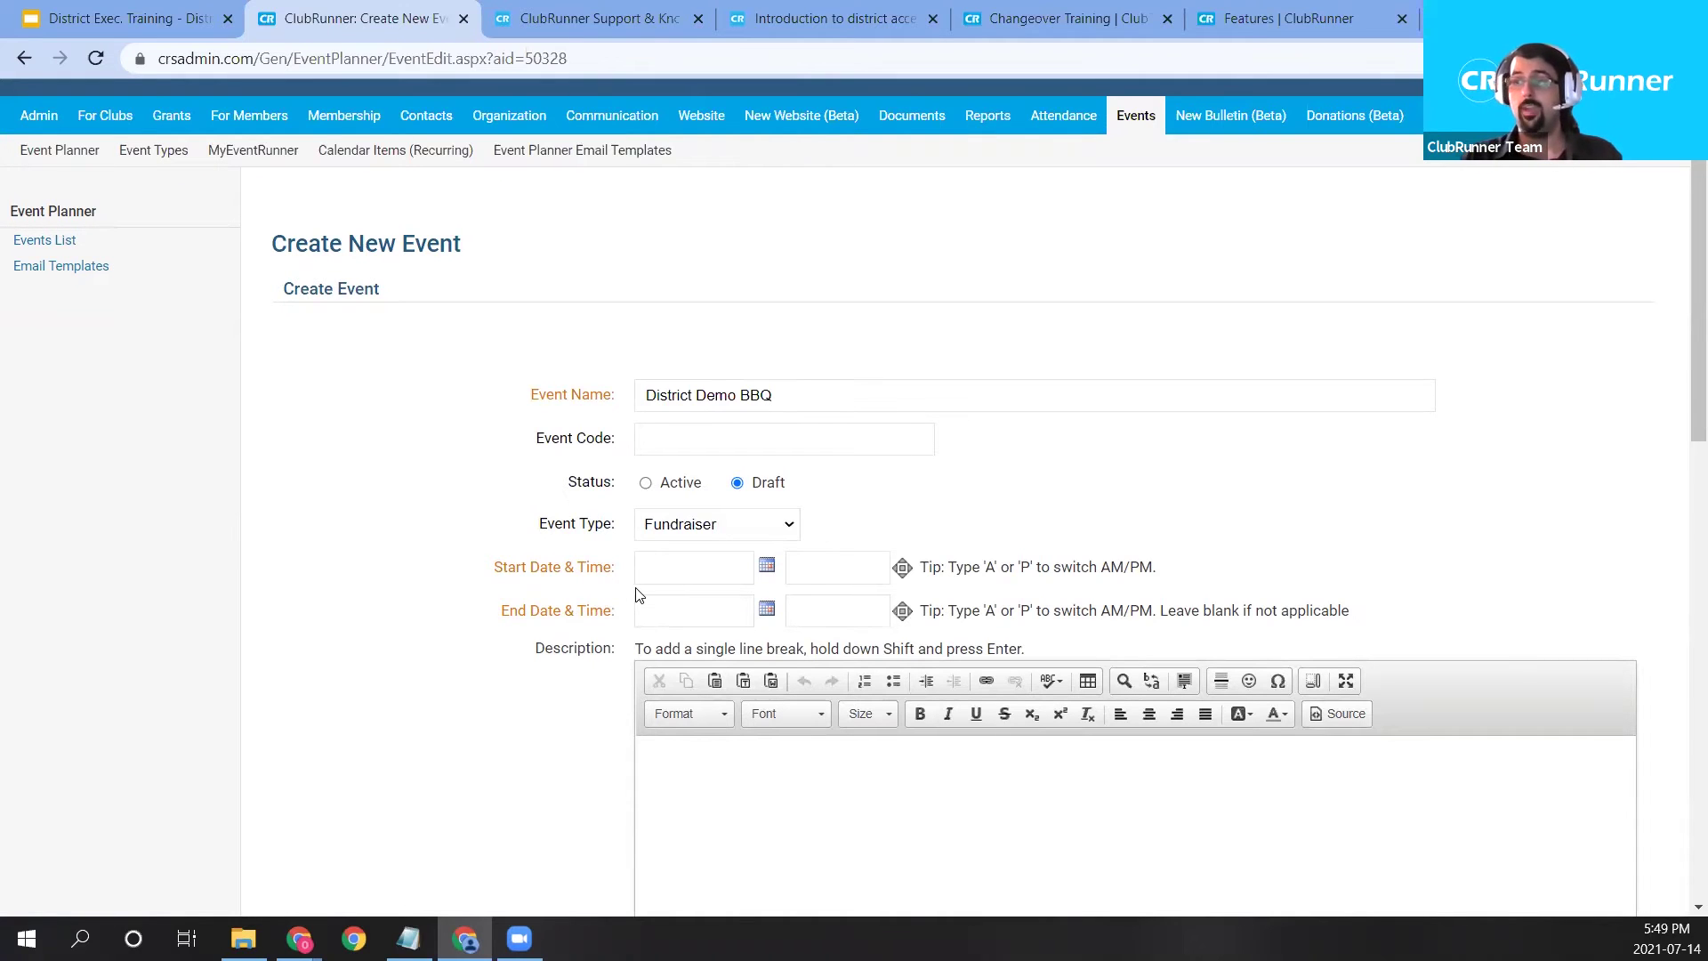
Set the start date to Jul 30, 2021 and the end date to Jul 31, 2021.
{"action": "left_click", "coordinate": [767, 566]}
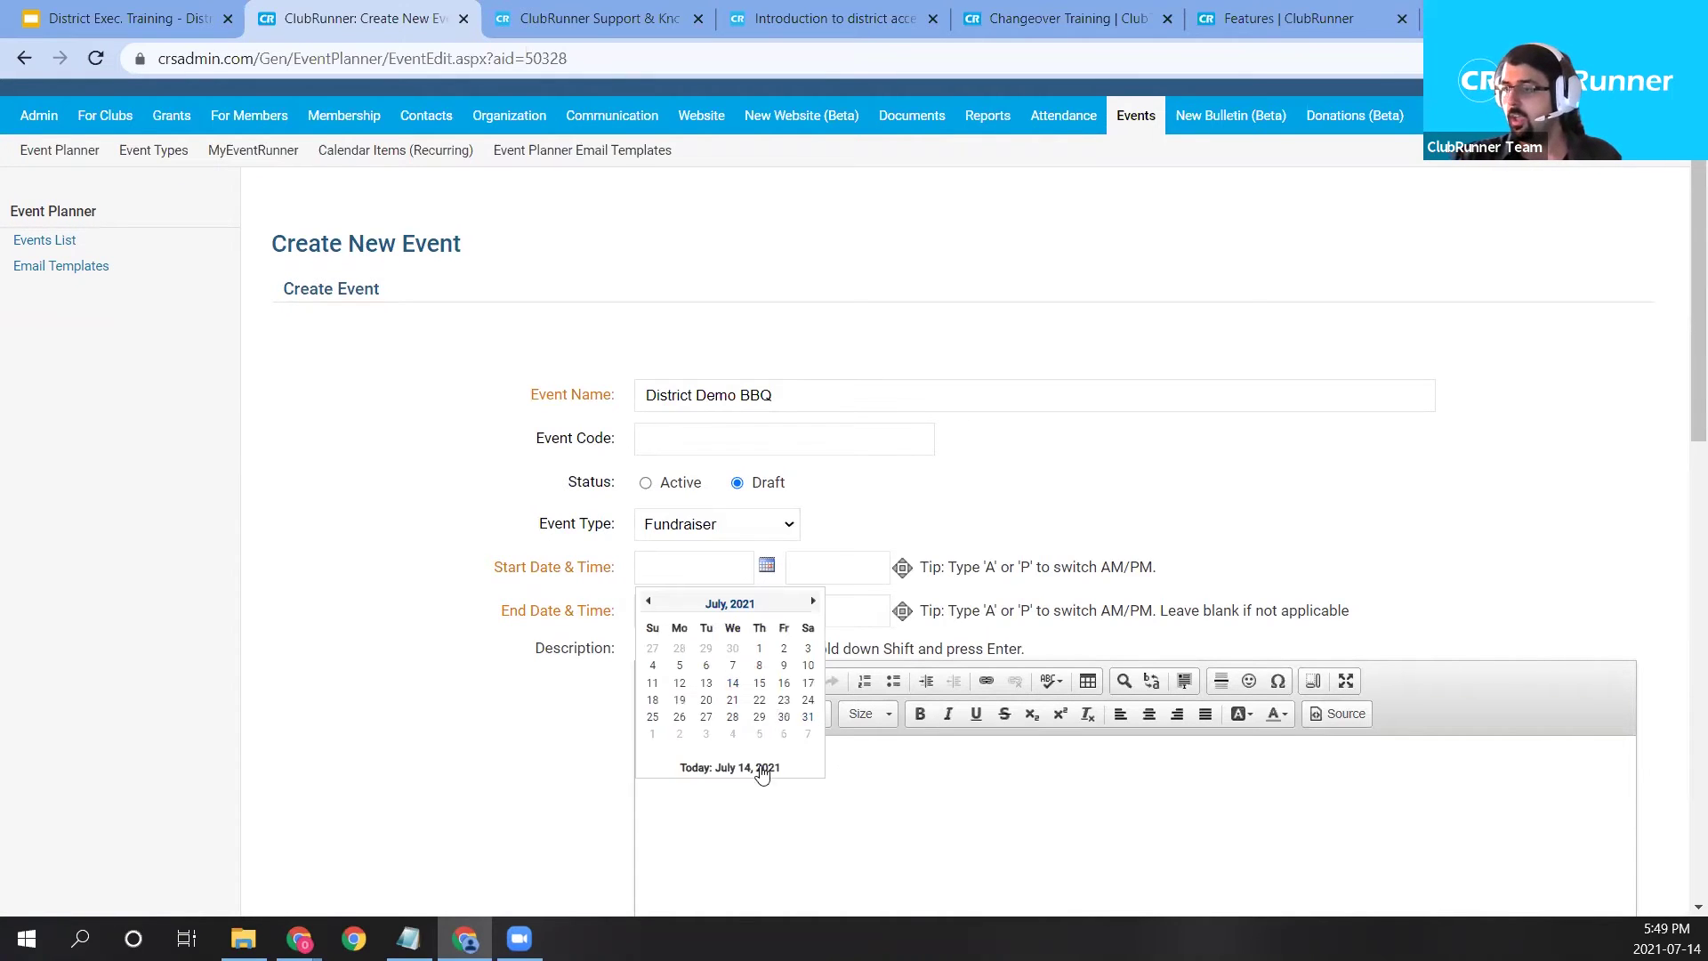
{"action": "left_click", "coordinate": [784, 717]}
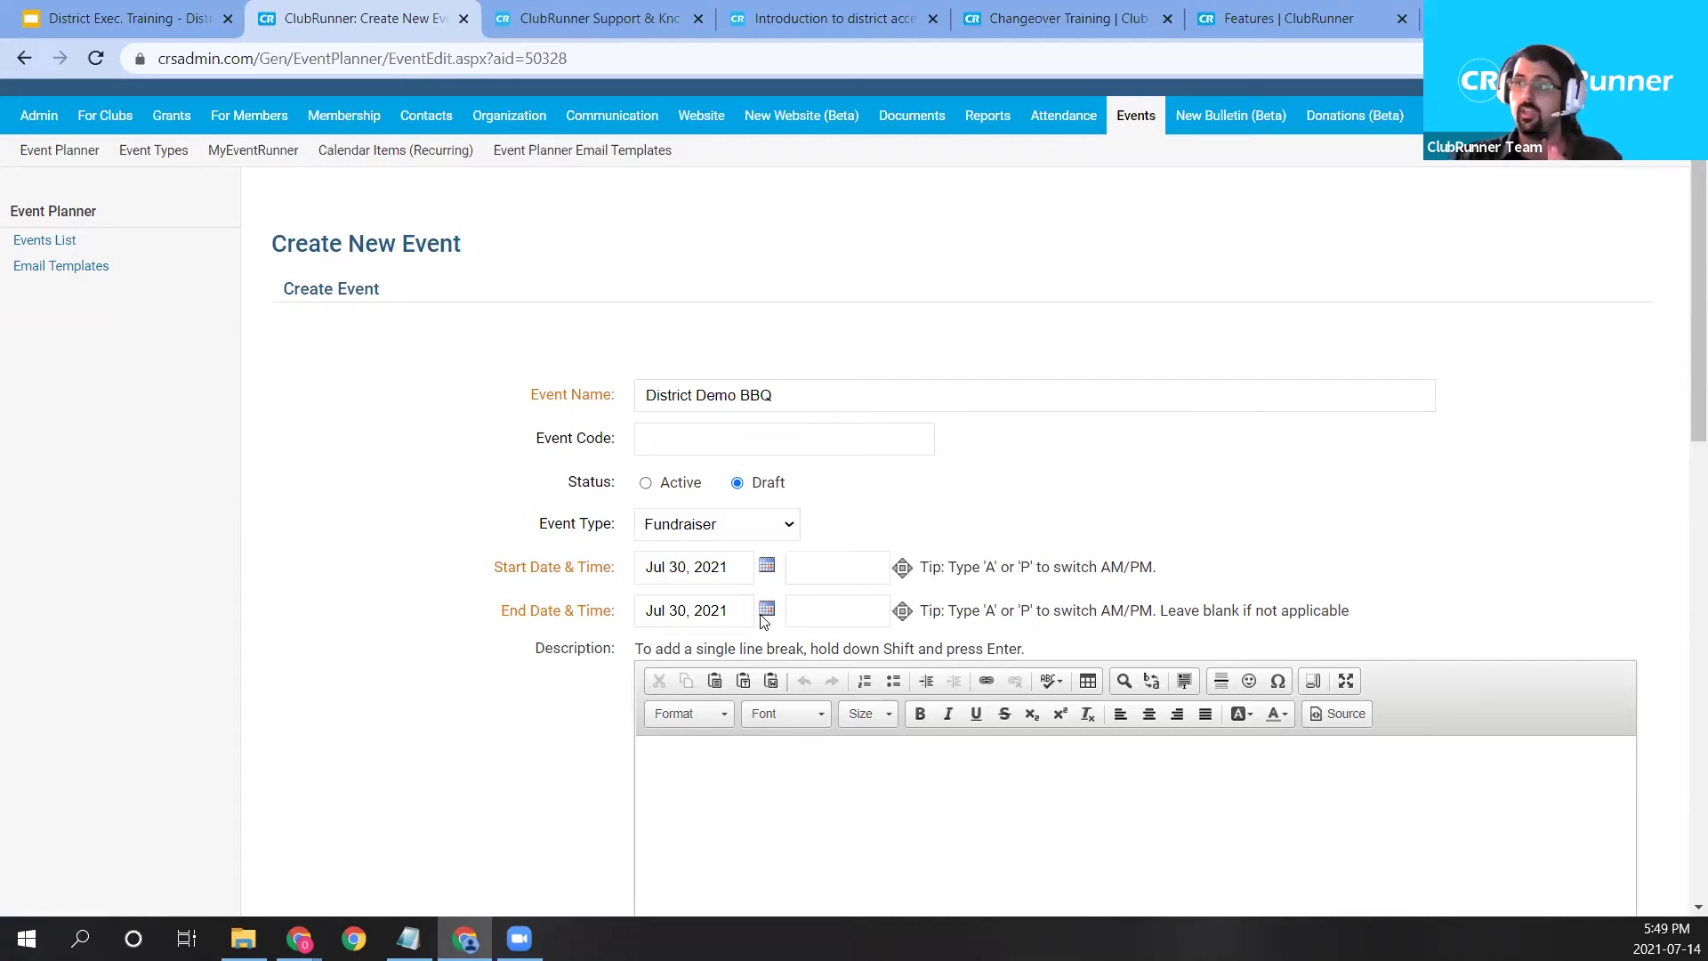
{"action": "left_click", "coordinate": [767, 610]}
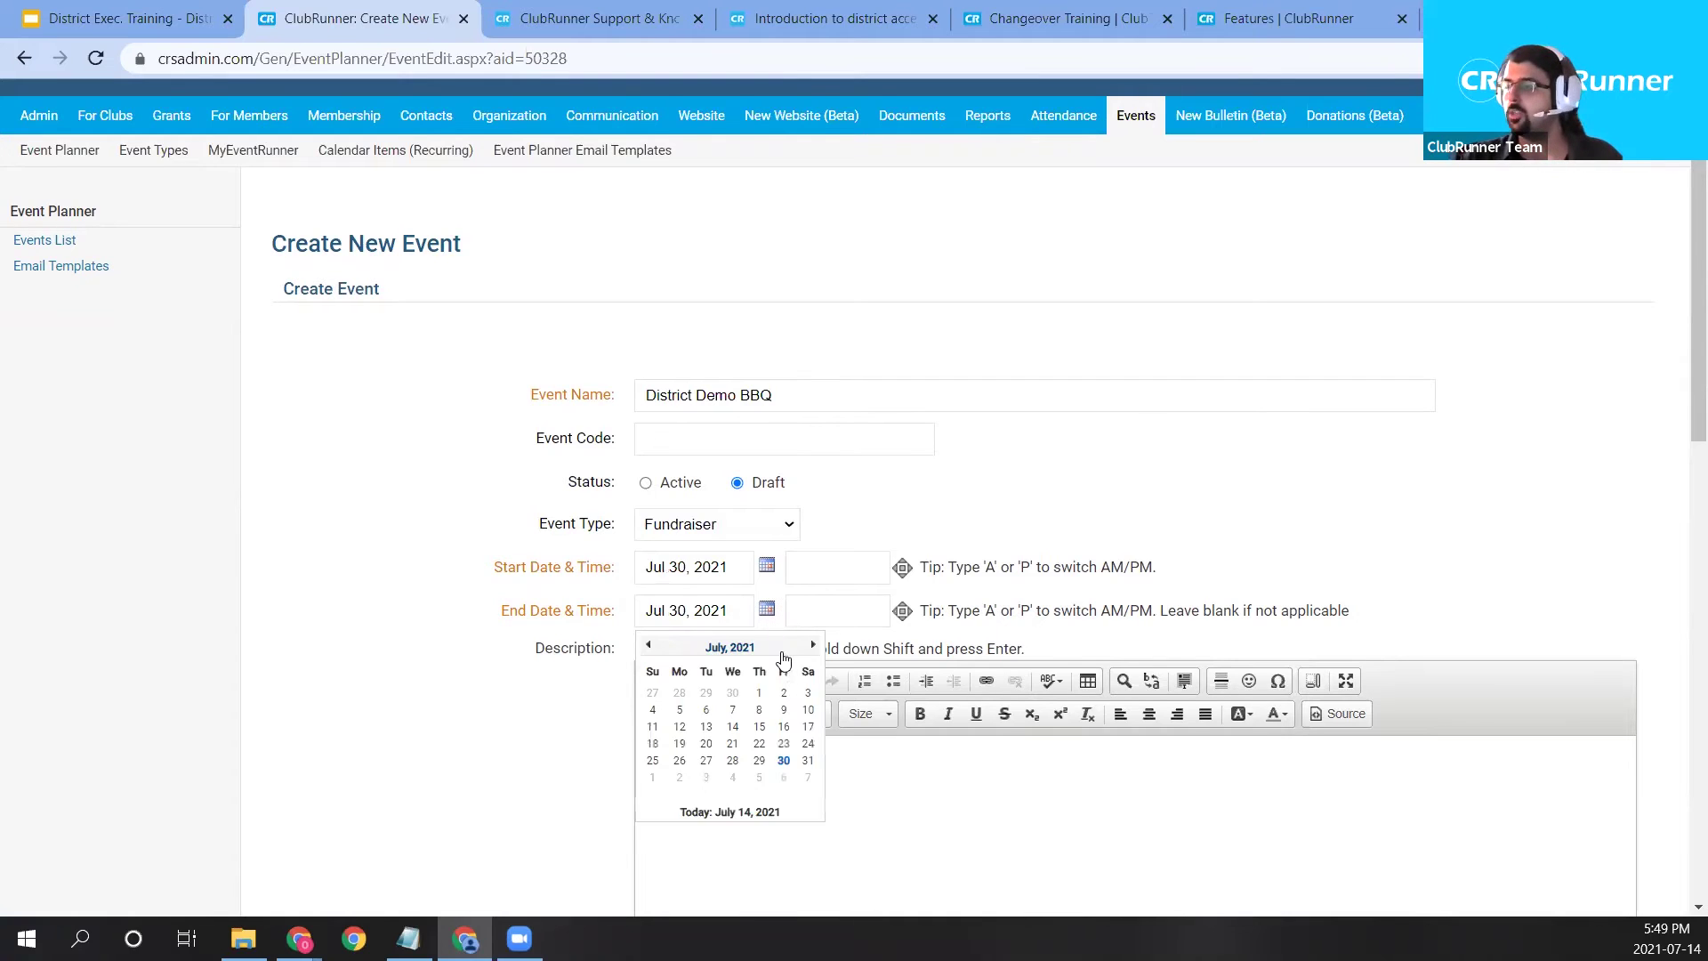
{"action": "left_click", "coordinate": [807, 761]}
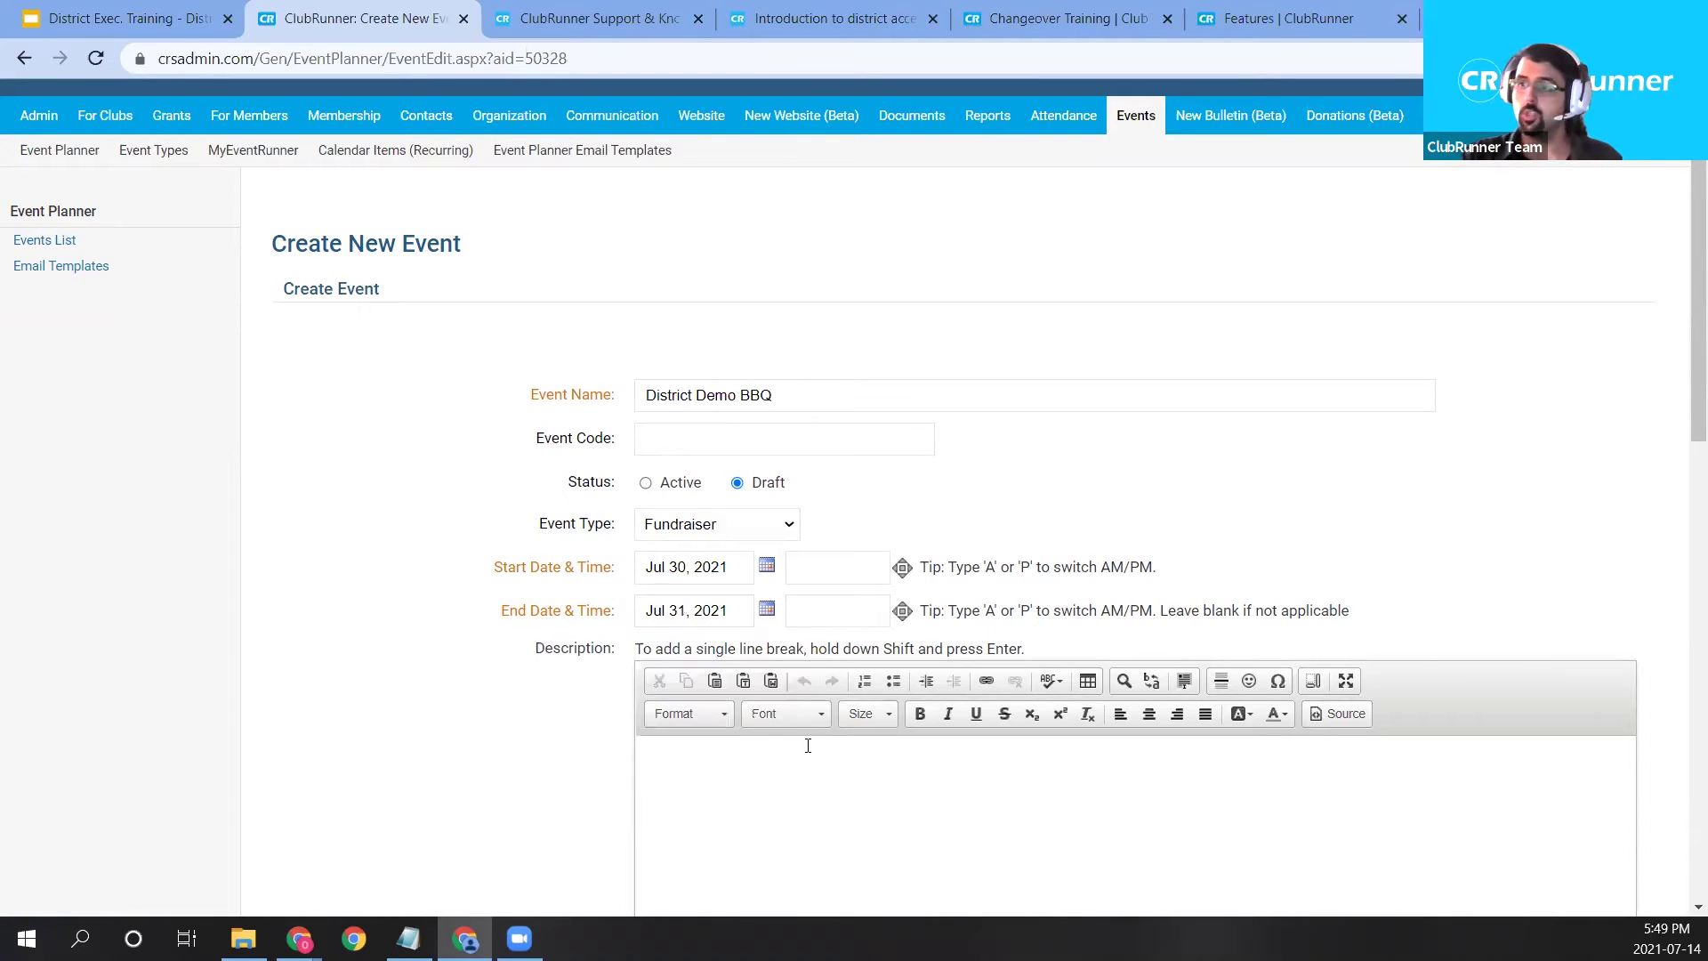
Set the event's start time to 03:00 PM.
{"action": "left_click", "coordinate": [827, 574]}
{"action": "left_click", "coordinate": [903, 565]}
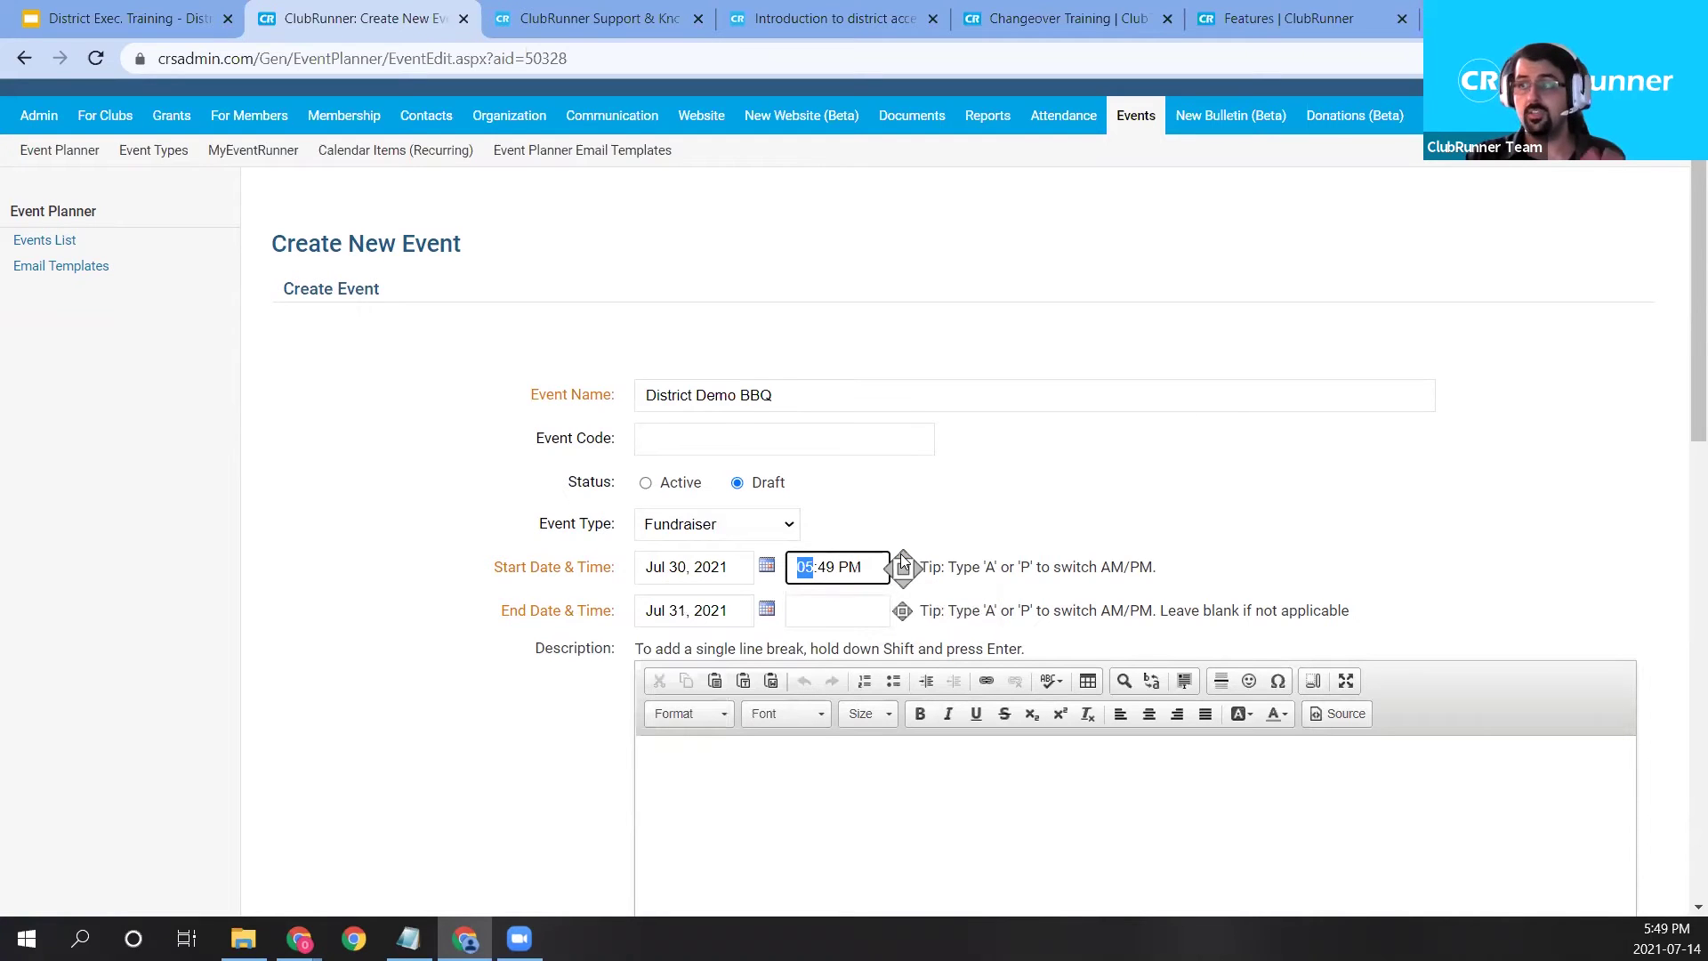
{"action": "left_click", "coordinate": [900, 583]}
{"action": "left_click", "coordinate": [899, 587]}
{"action": "left_click", "coordinate": [827, 568]}
{"action": "left_click", "coordinate": [902, 557]}
{"action": "left_click", "coordinate": [903, 560]}
{"action": "left_click", "coordinate": [903, 560]}
{"action": "left_click", "coordinate": [903, 560]}
{"action": "left_click", "coordinate": [903, 560]}
{"action": "left_click", "coordinate": [900, 578]}
Set the event's end time to 04:00 PM.
{"action": "left_click", "coordinate": [841, 612]}
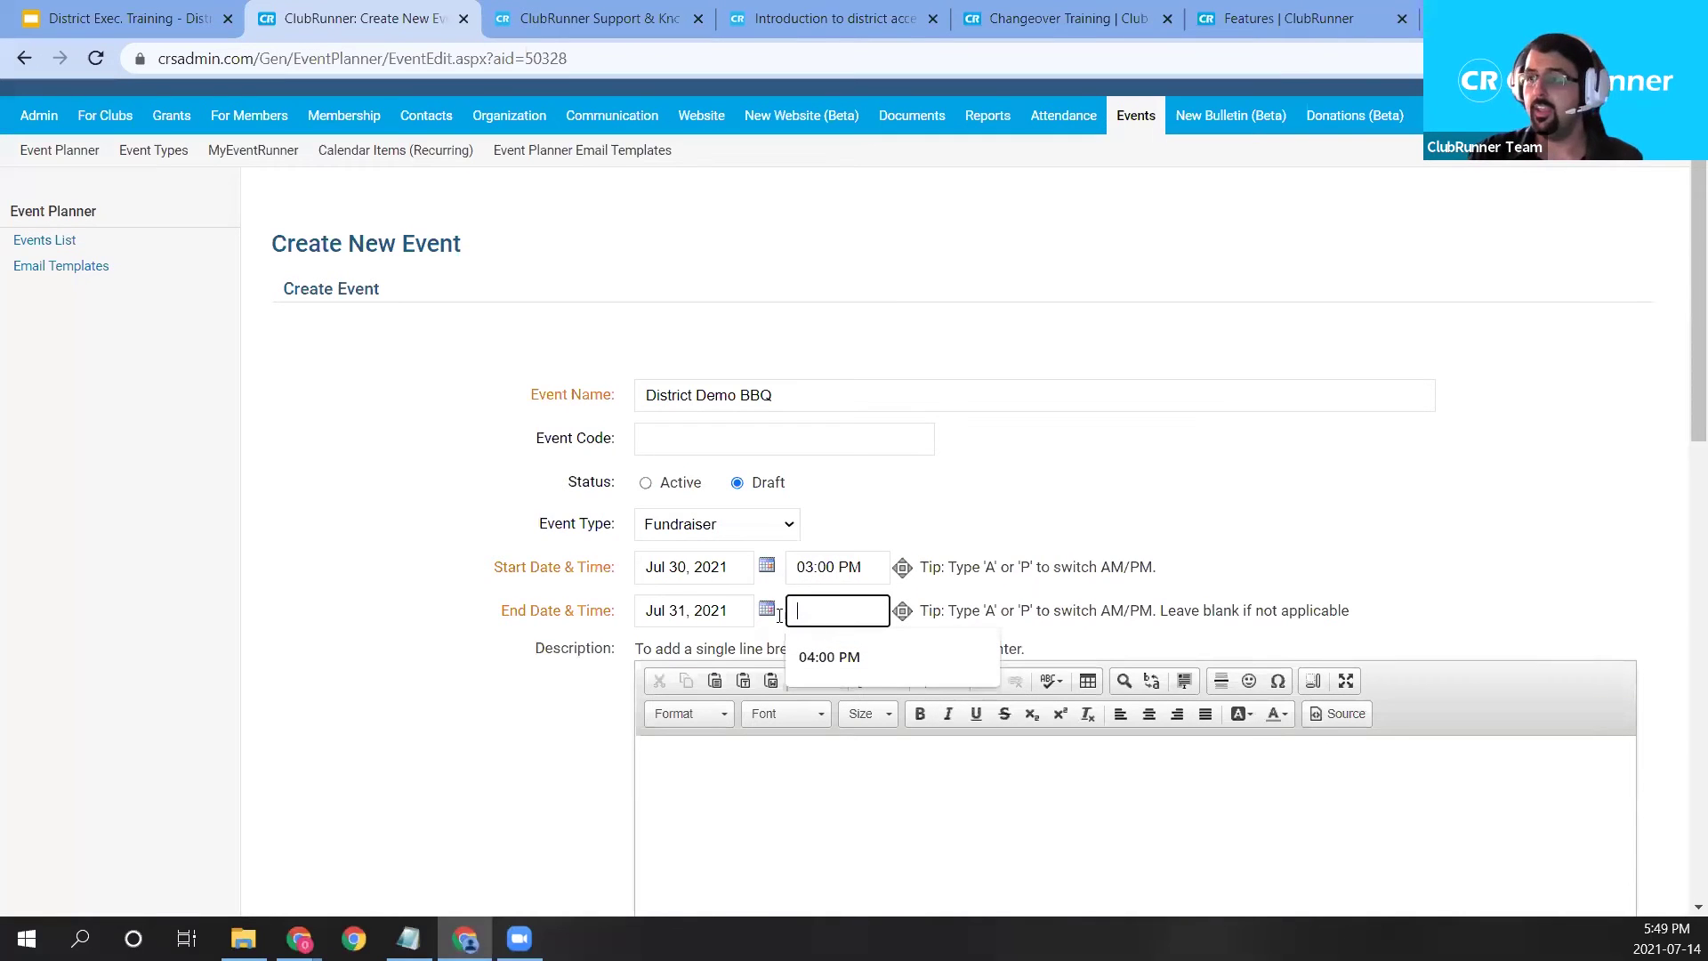
{"action": "type", "text": "4:49 PM"}
{"action": "key", "text": "Right"}
{"action": "type", "text": "00"}
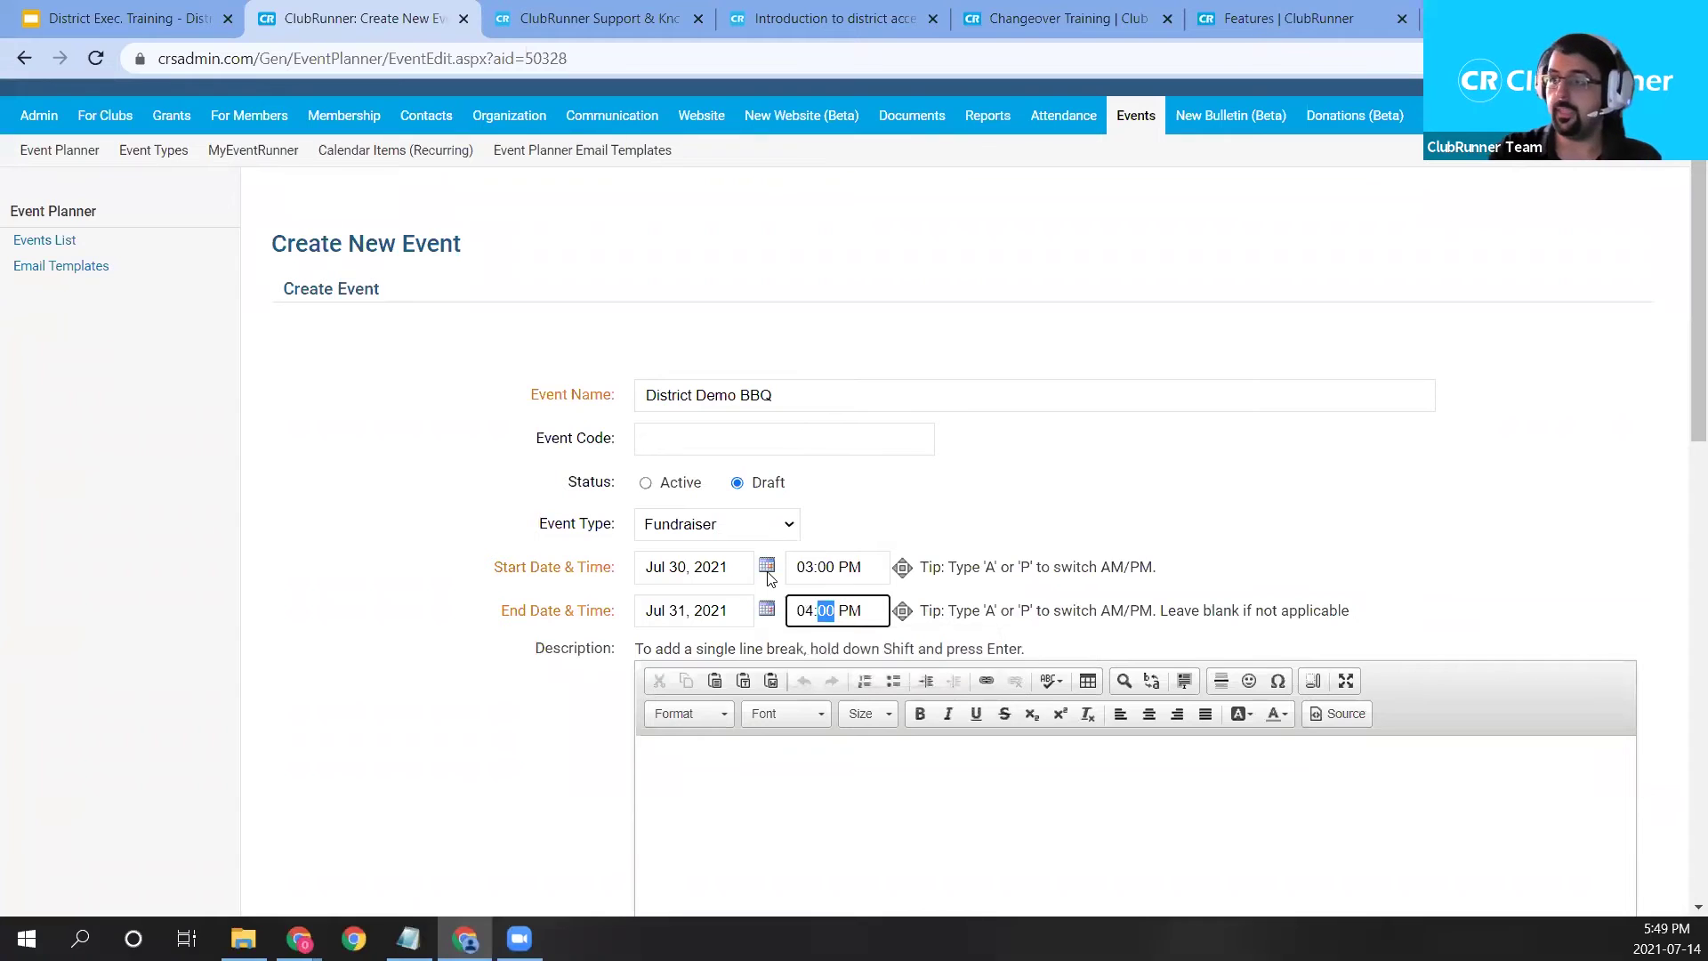
{"action": "left_click", "coordinate": [825, 566]}
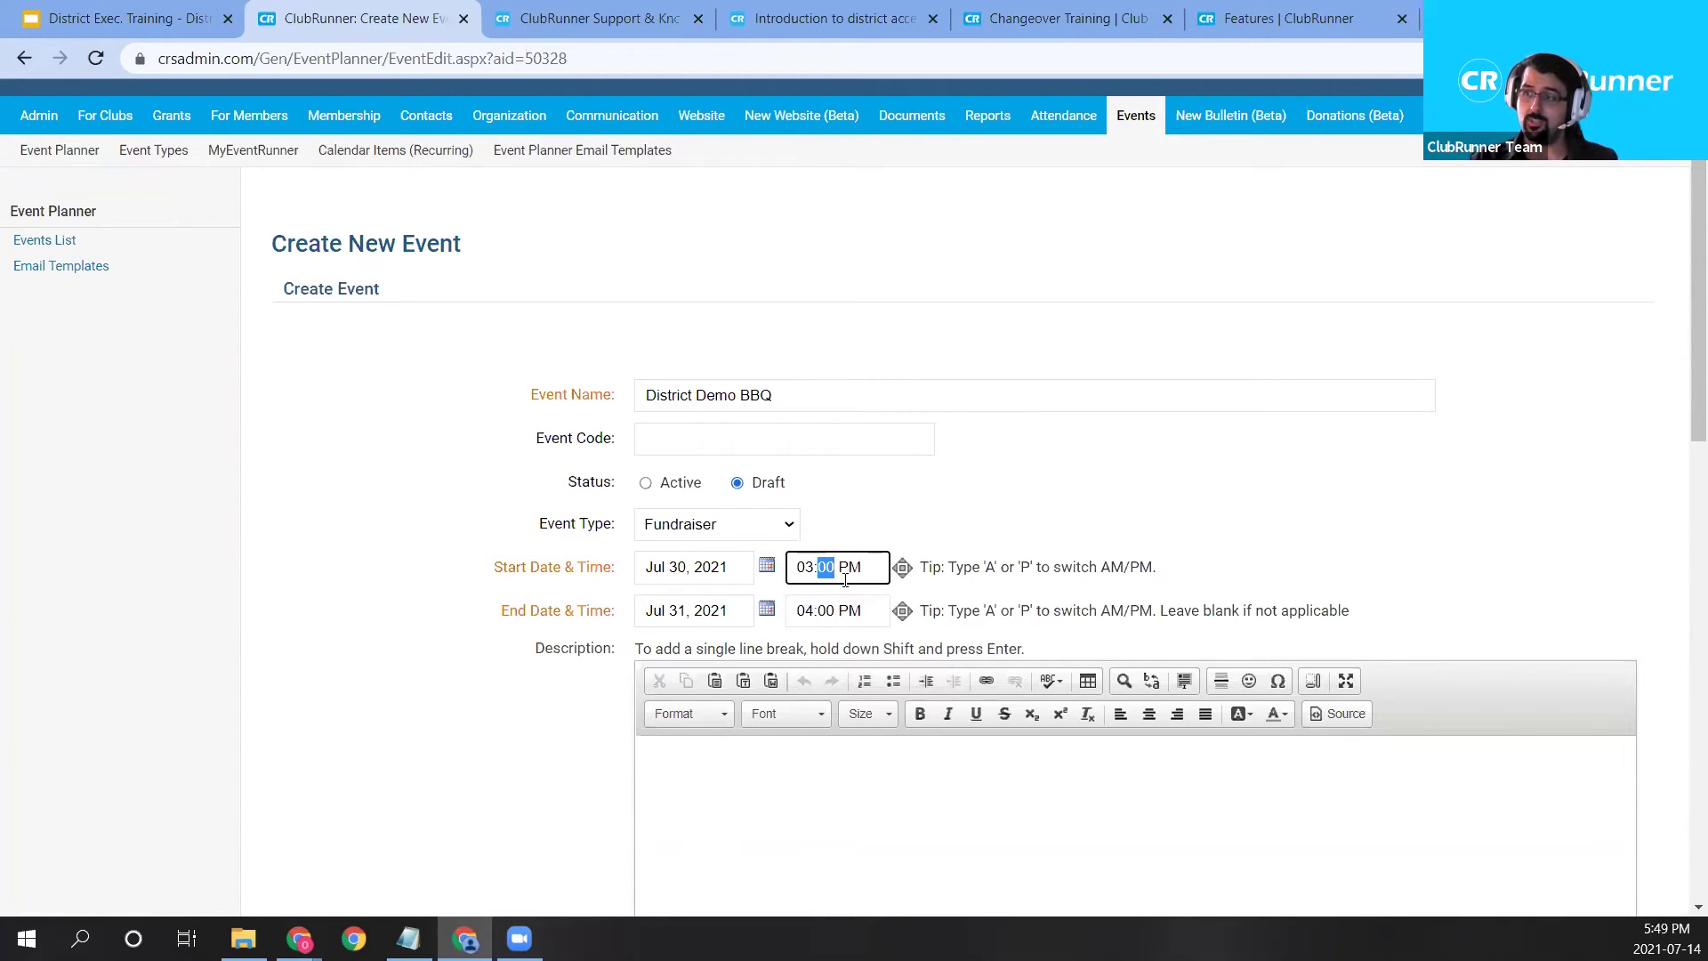
{"action": "left_click", "coordinate": [802, 613]}
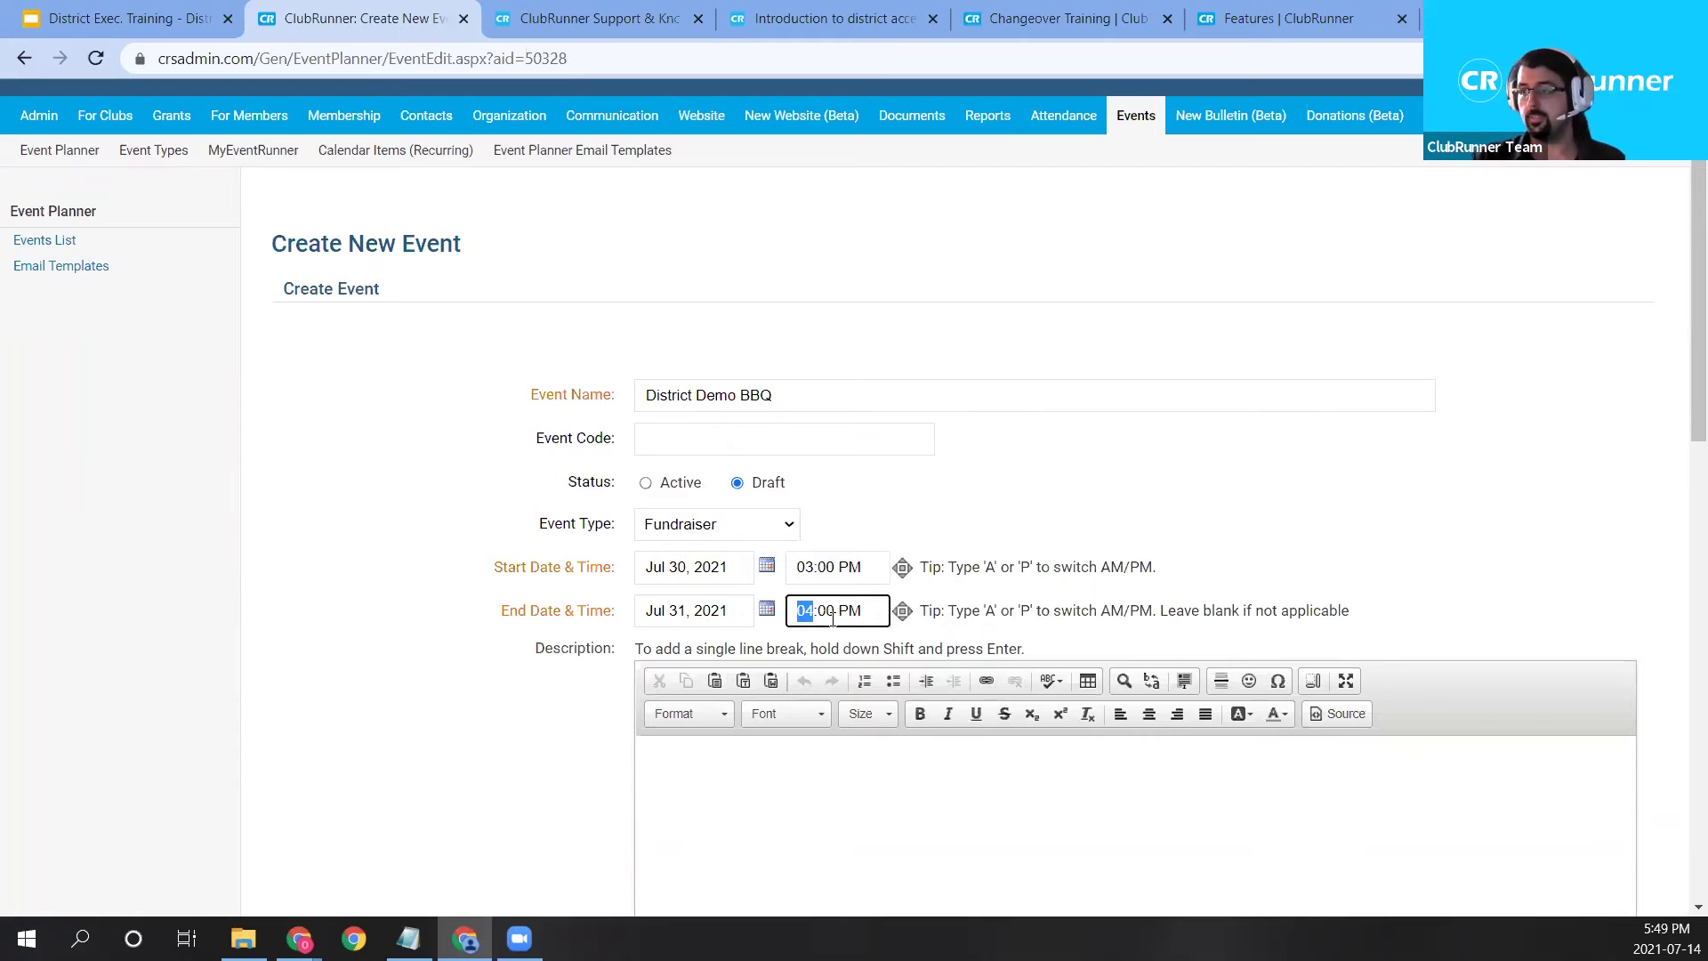
Start the event description, typing 'Thisi s our demontatio BB'.
{"action": "scroll", "coordinate": [1338, 442], "scroll_direction": "down", "scroll_amount": 2}
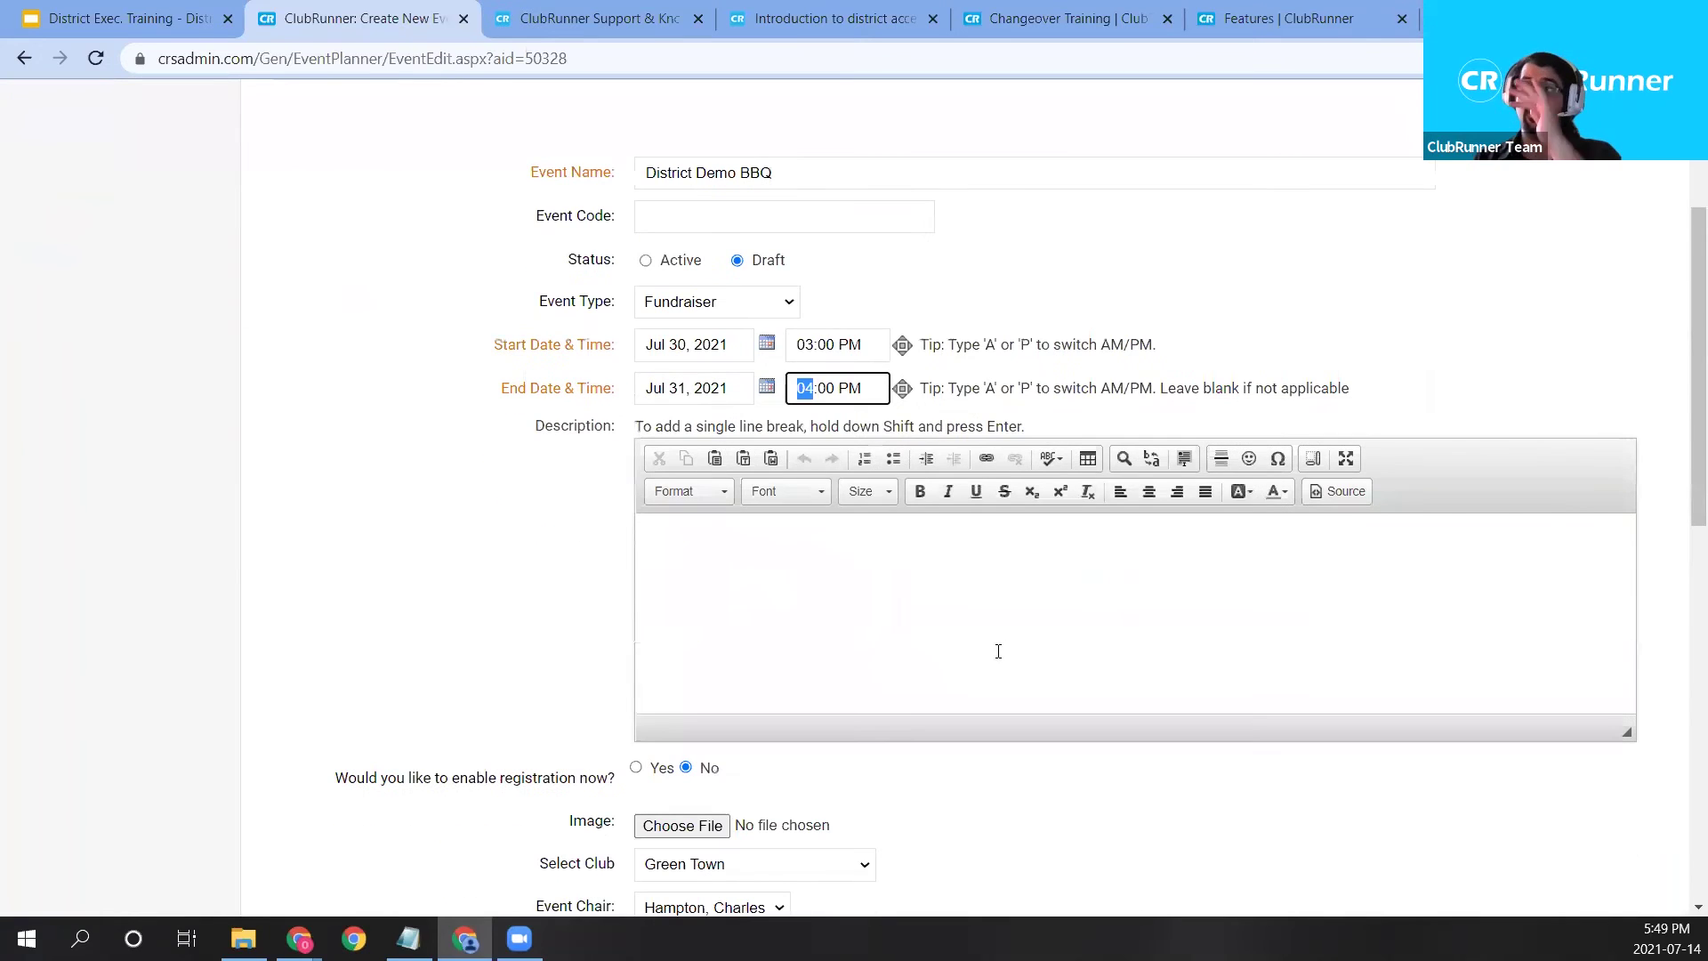
{"action": "left_click", "coordinate": [970, 636]}
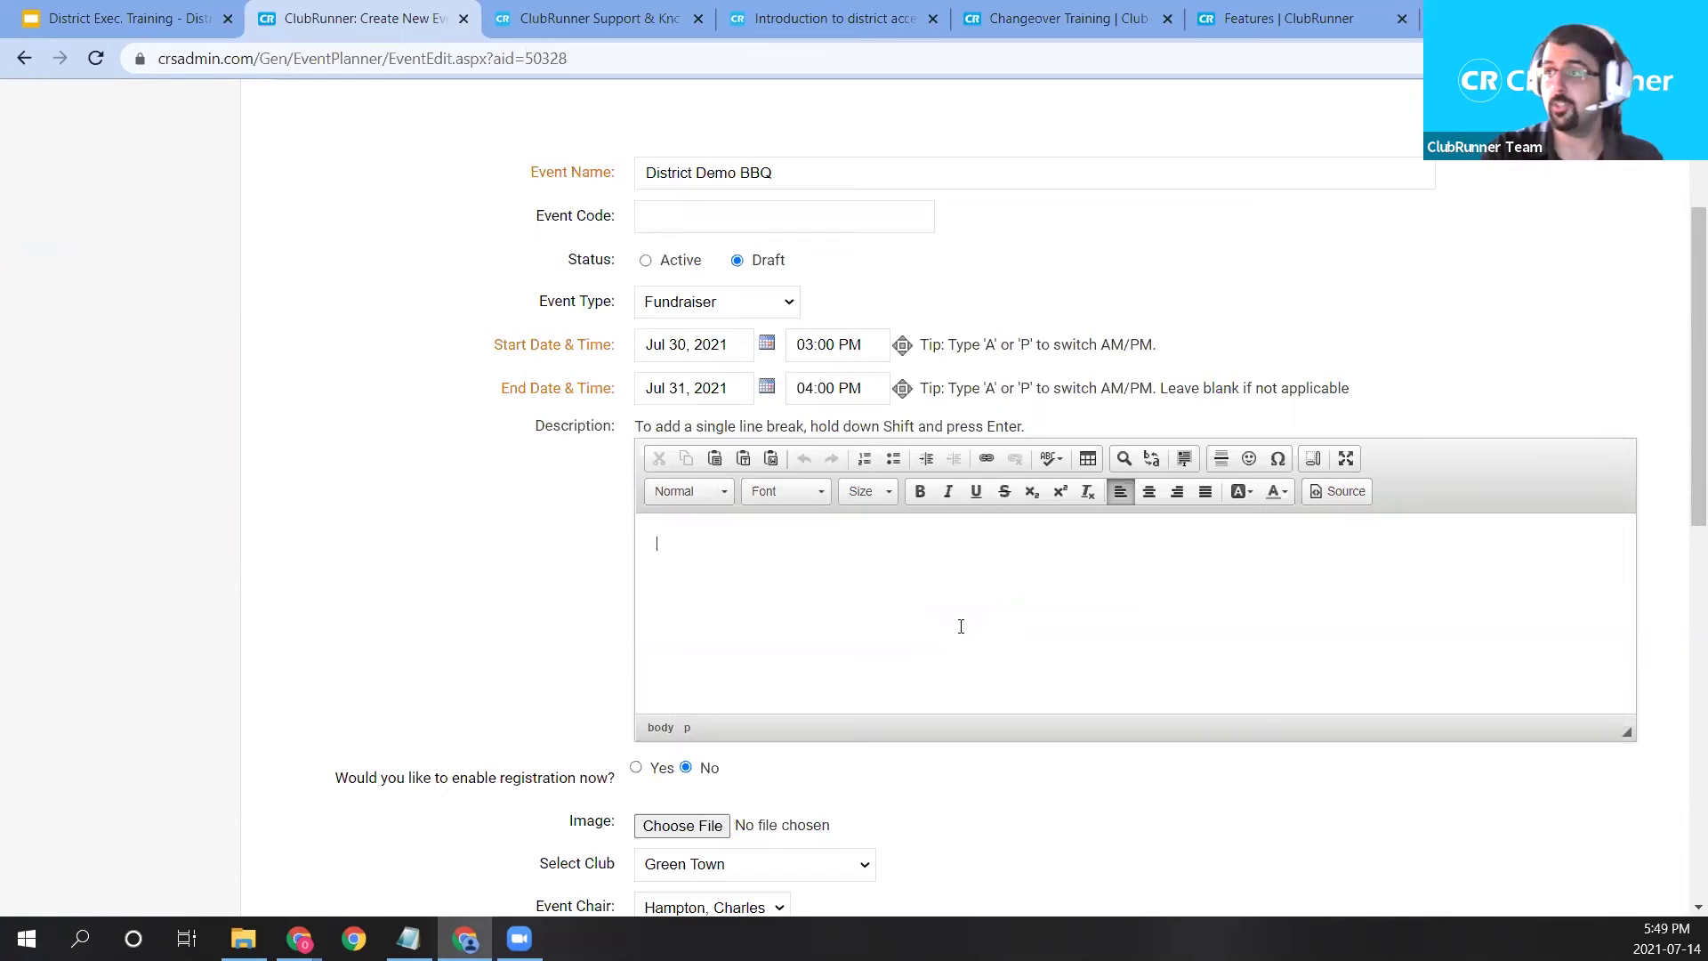
{"action": "type", "text": "Thisi s our "}
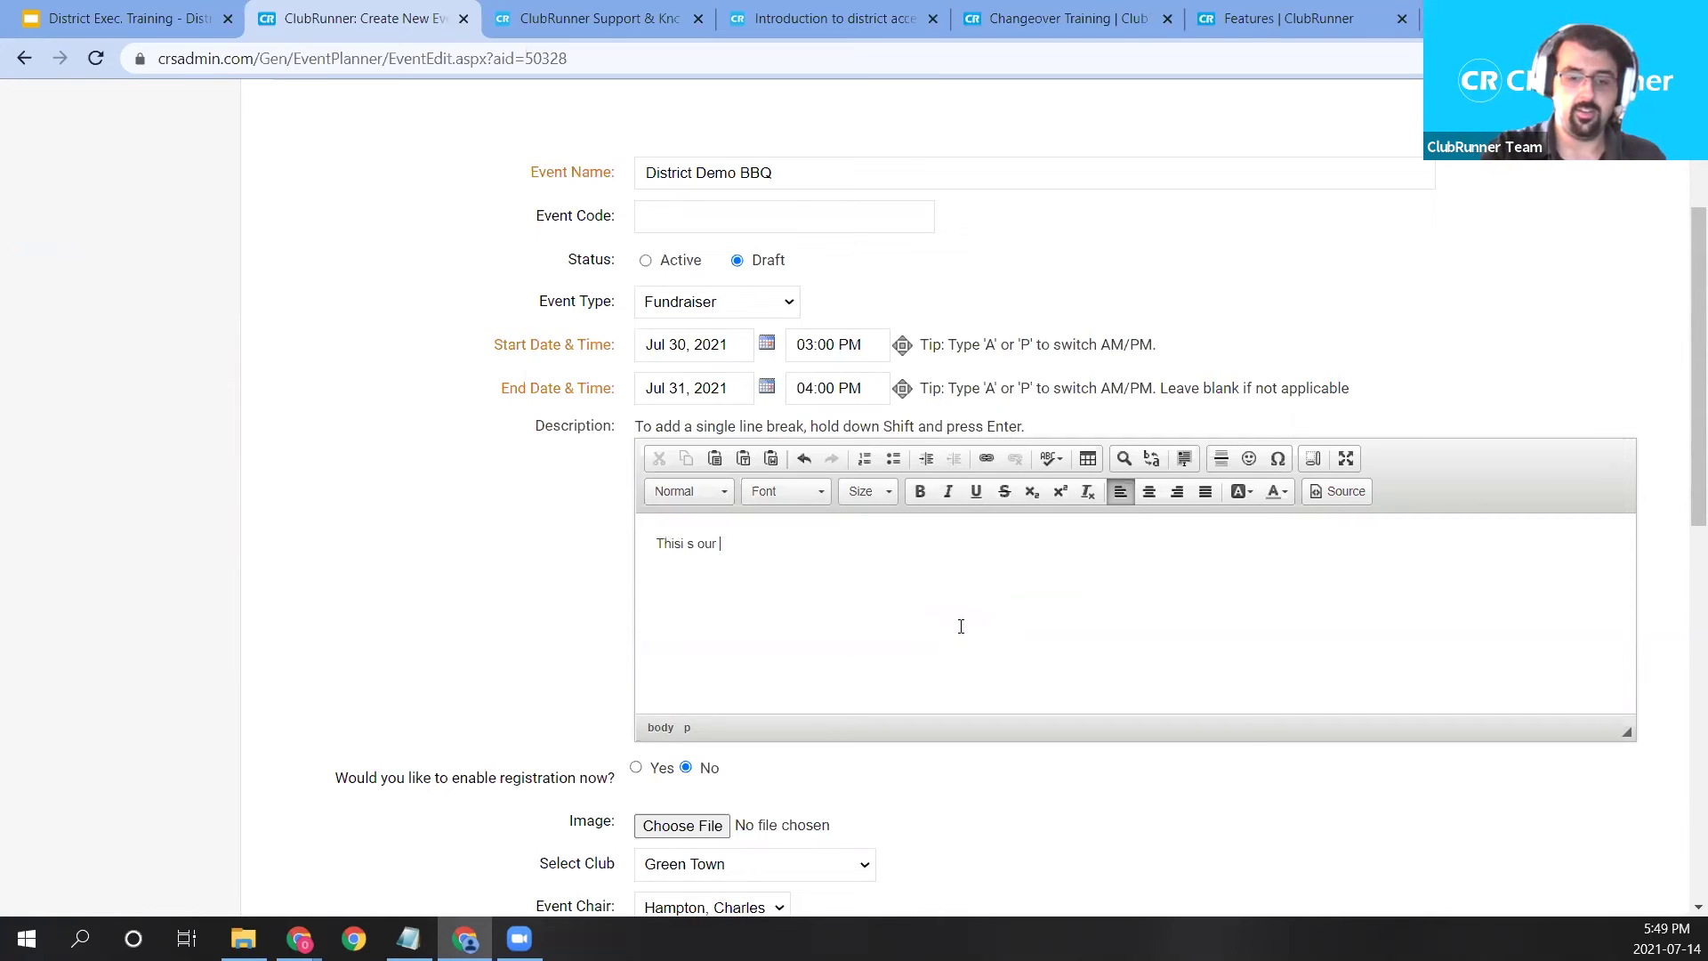
{"action": "type", "text": "demontatio BB"}
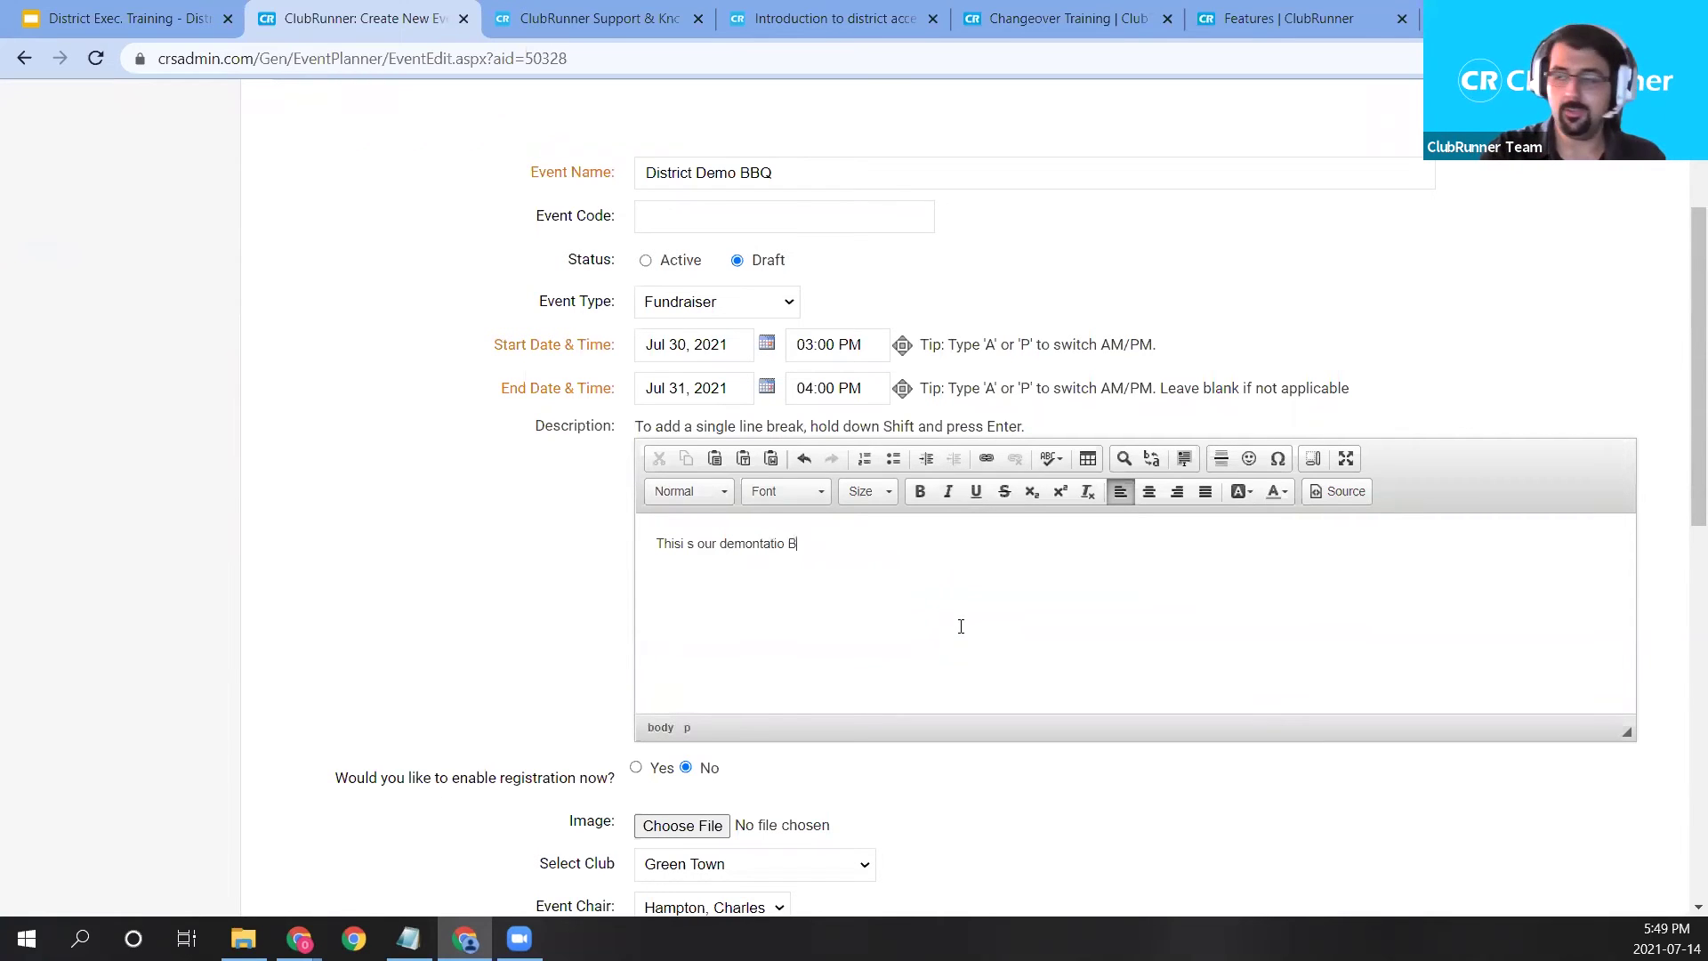
Correct the words to 'BBQ' and 'demo', then add 'event, tickets are $15. Each ticket includes a burger, and a drink'.
{"action": "key", "text": "BackSpace"}
{"action": "key", "text": "BackSpace"}
{"action": "type", "text": "BBQ"}
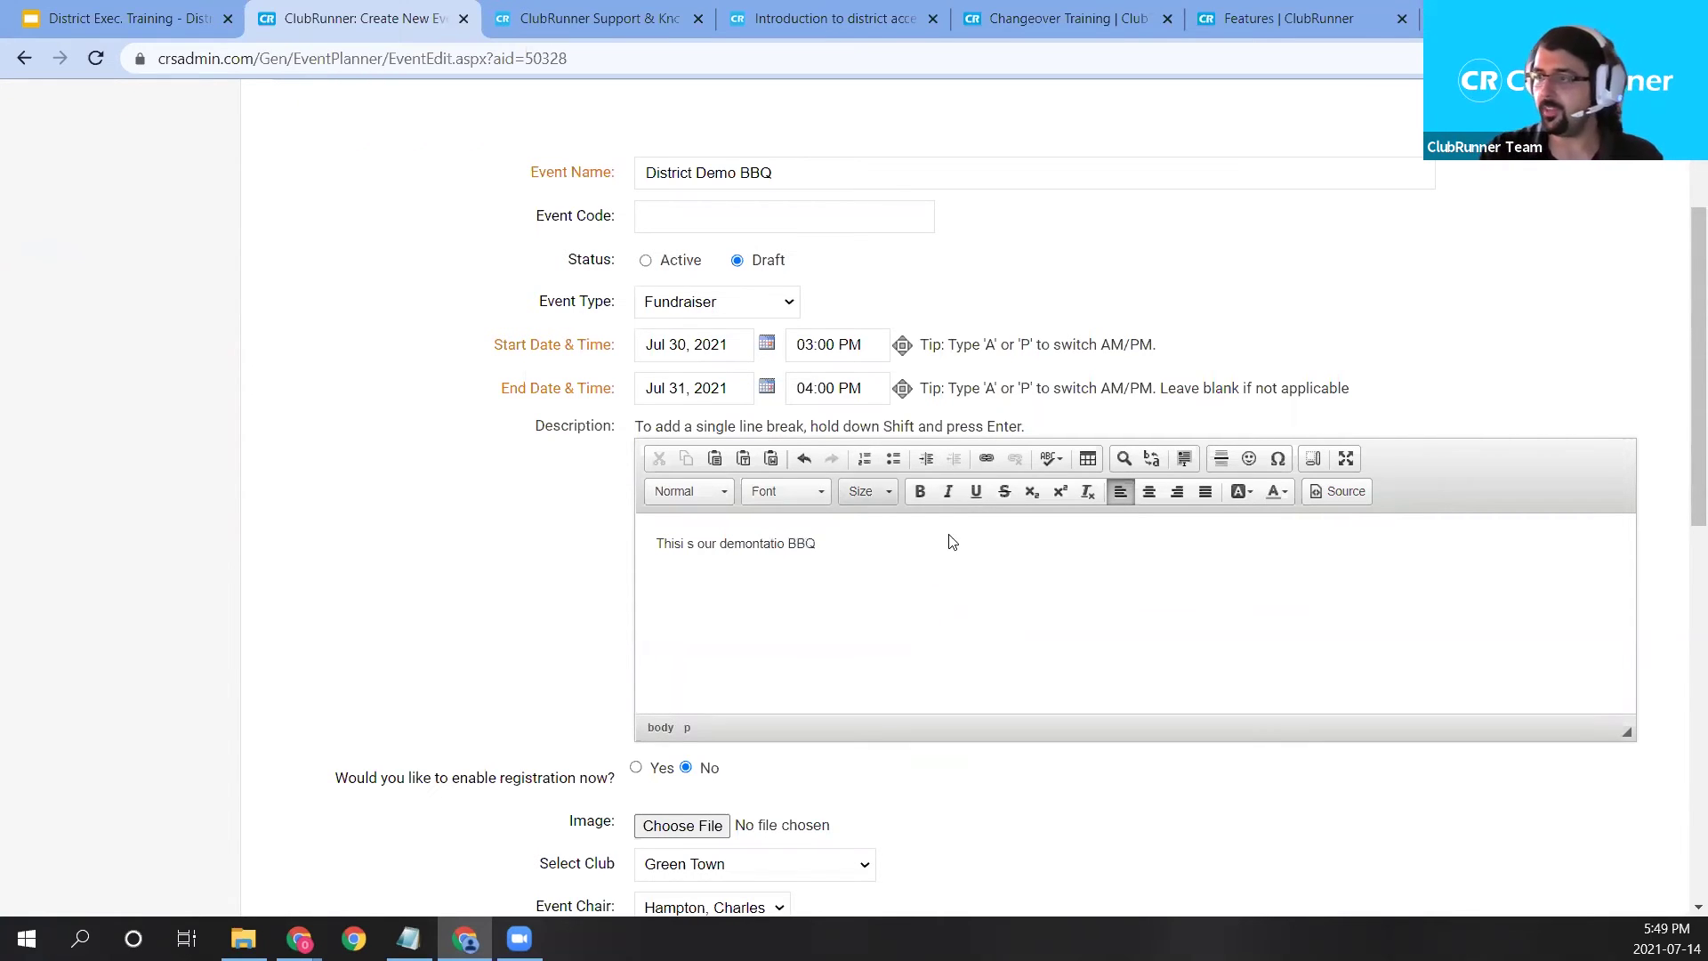
{"action": "left_click_drag", "start_coordinate": [788, 546], "coordinate": [752, 546]}
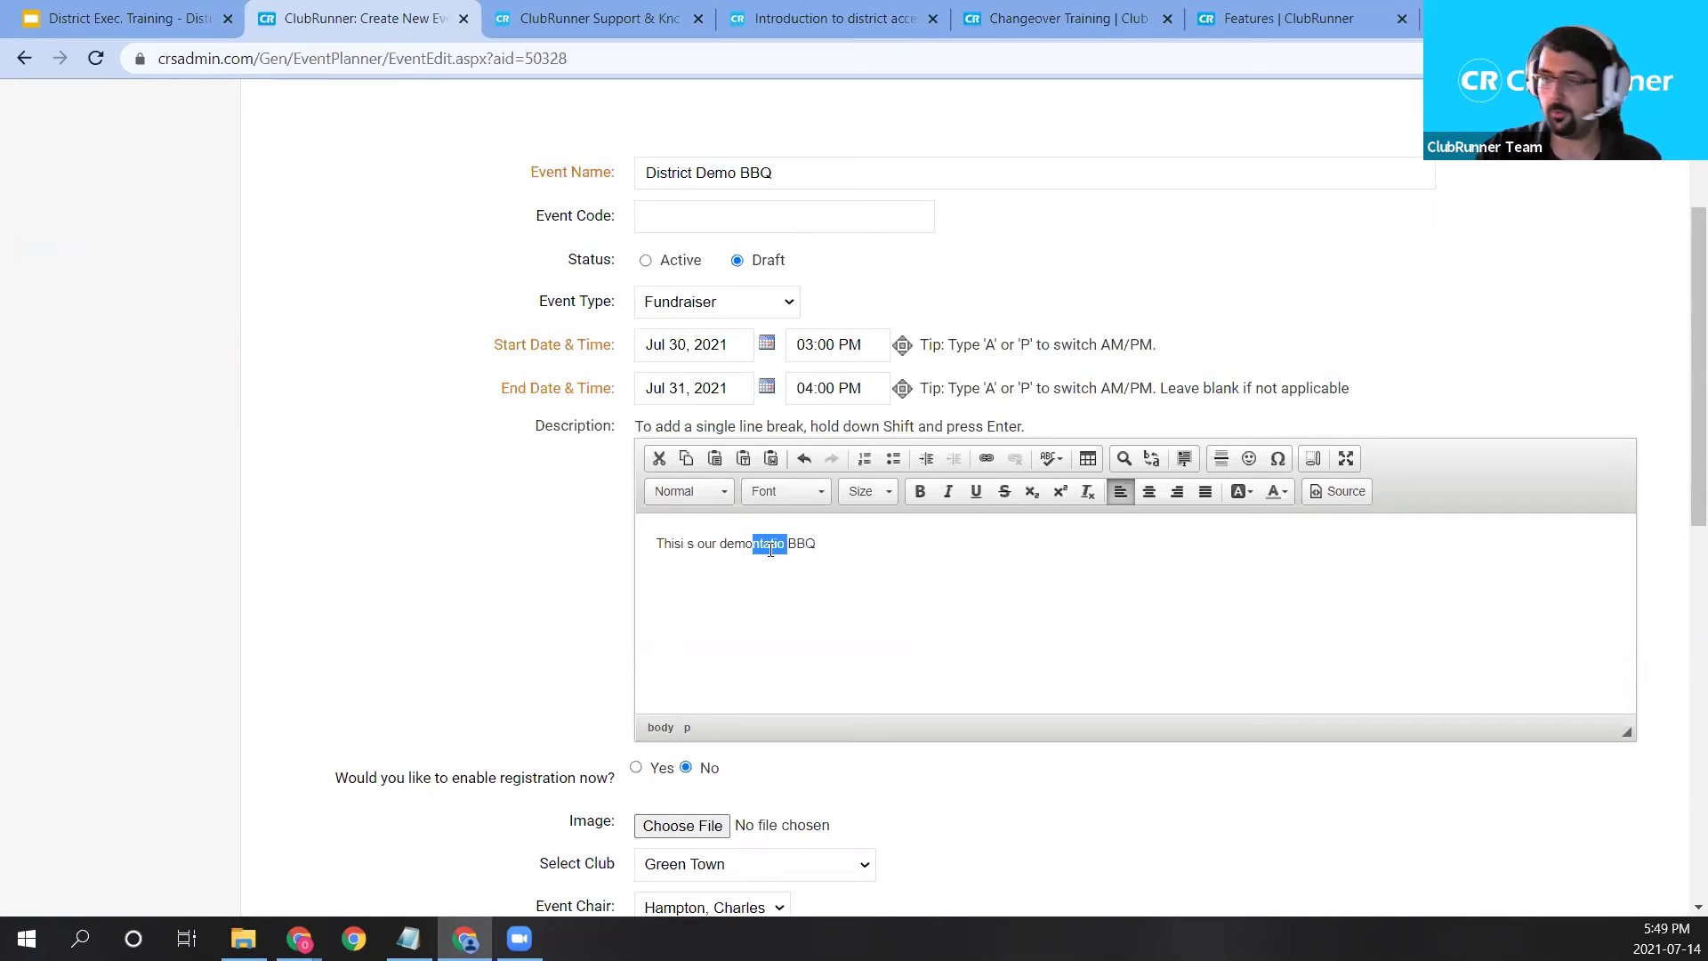
{"action": "key", "text": "BackSpace"}
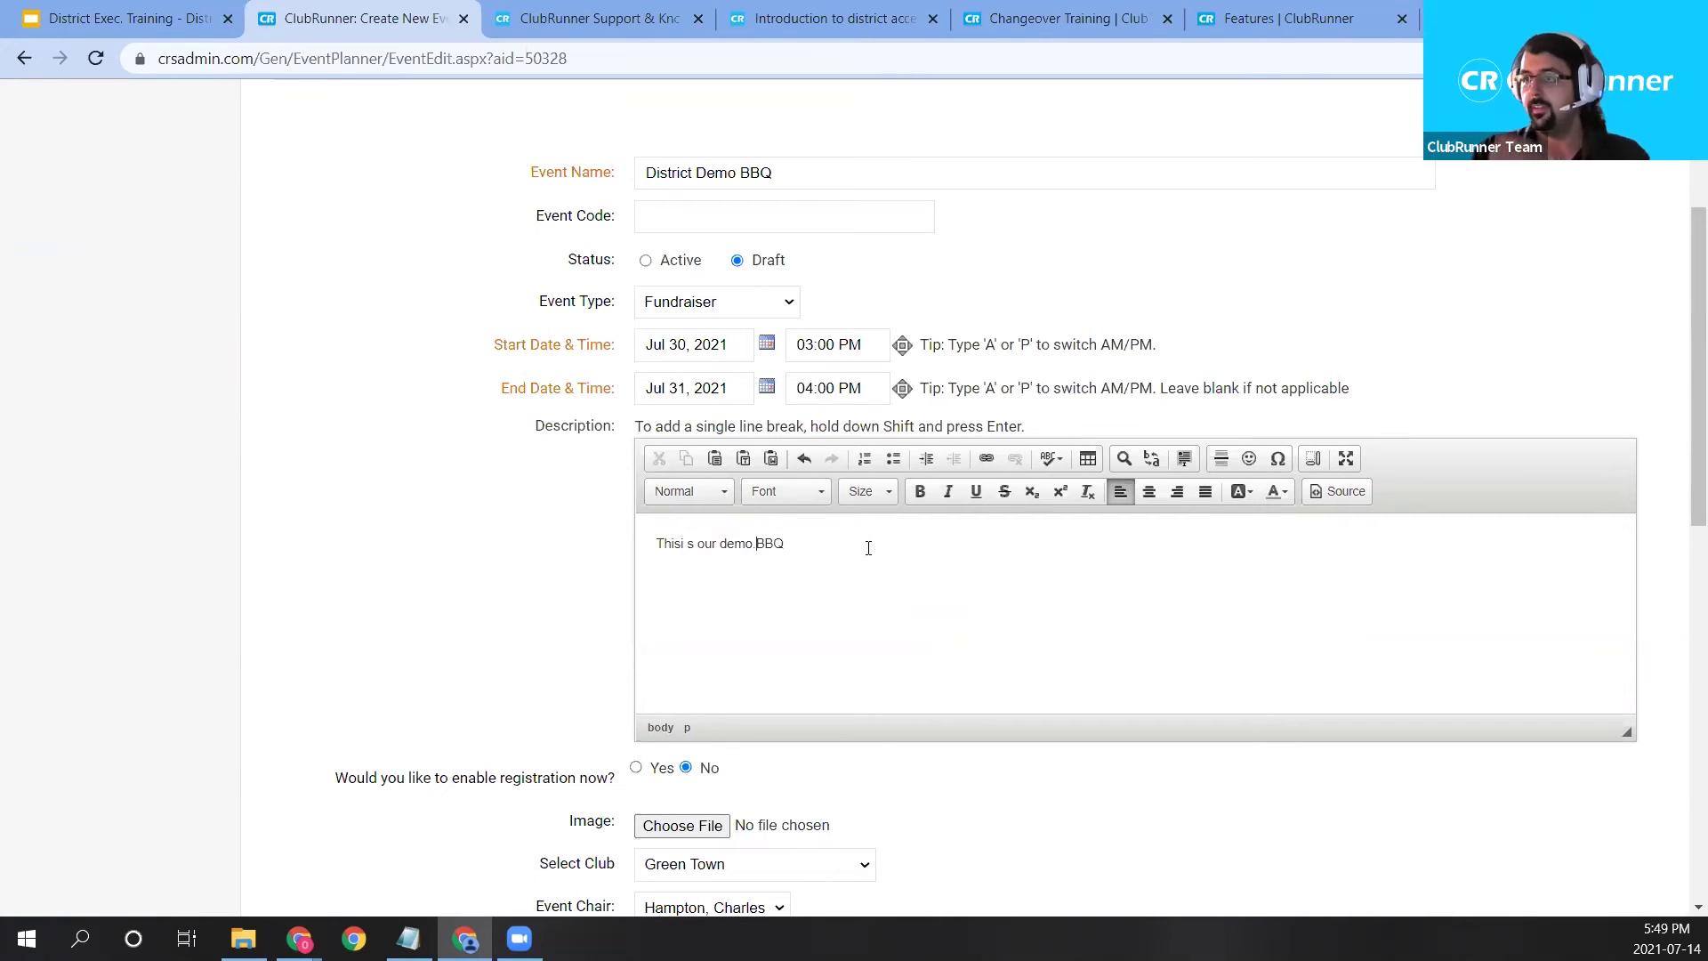
{"action": "type", "text": "e"}
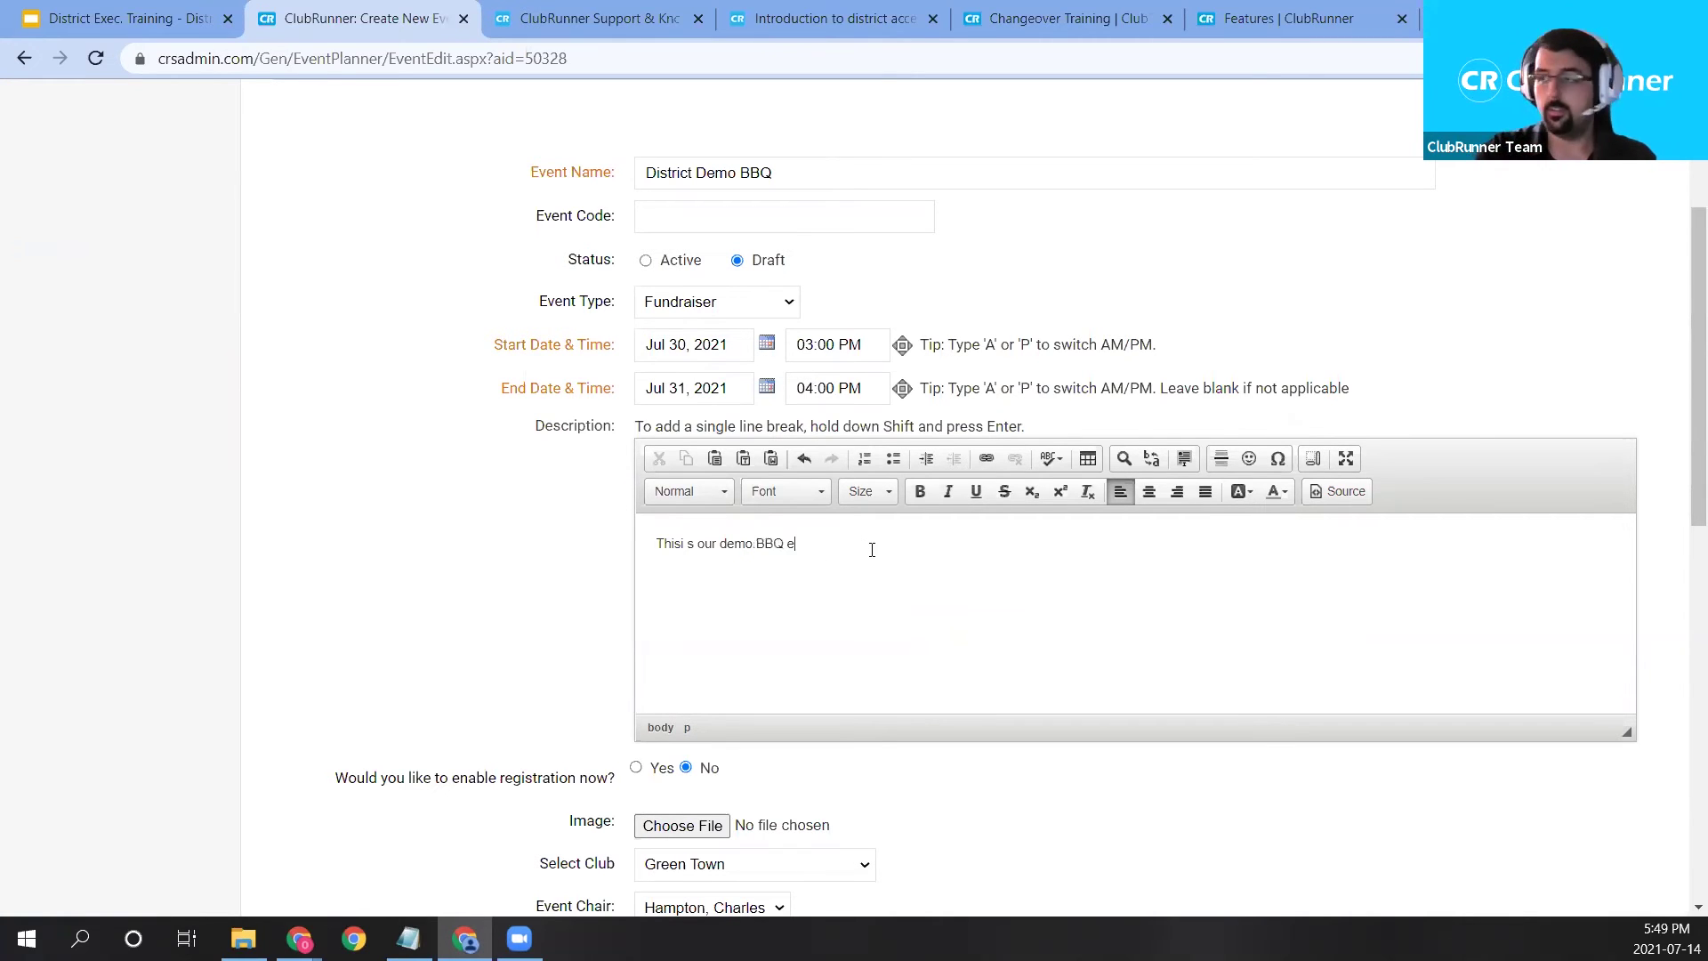
{"action": "type", "text": "vent, tickets are 15"}
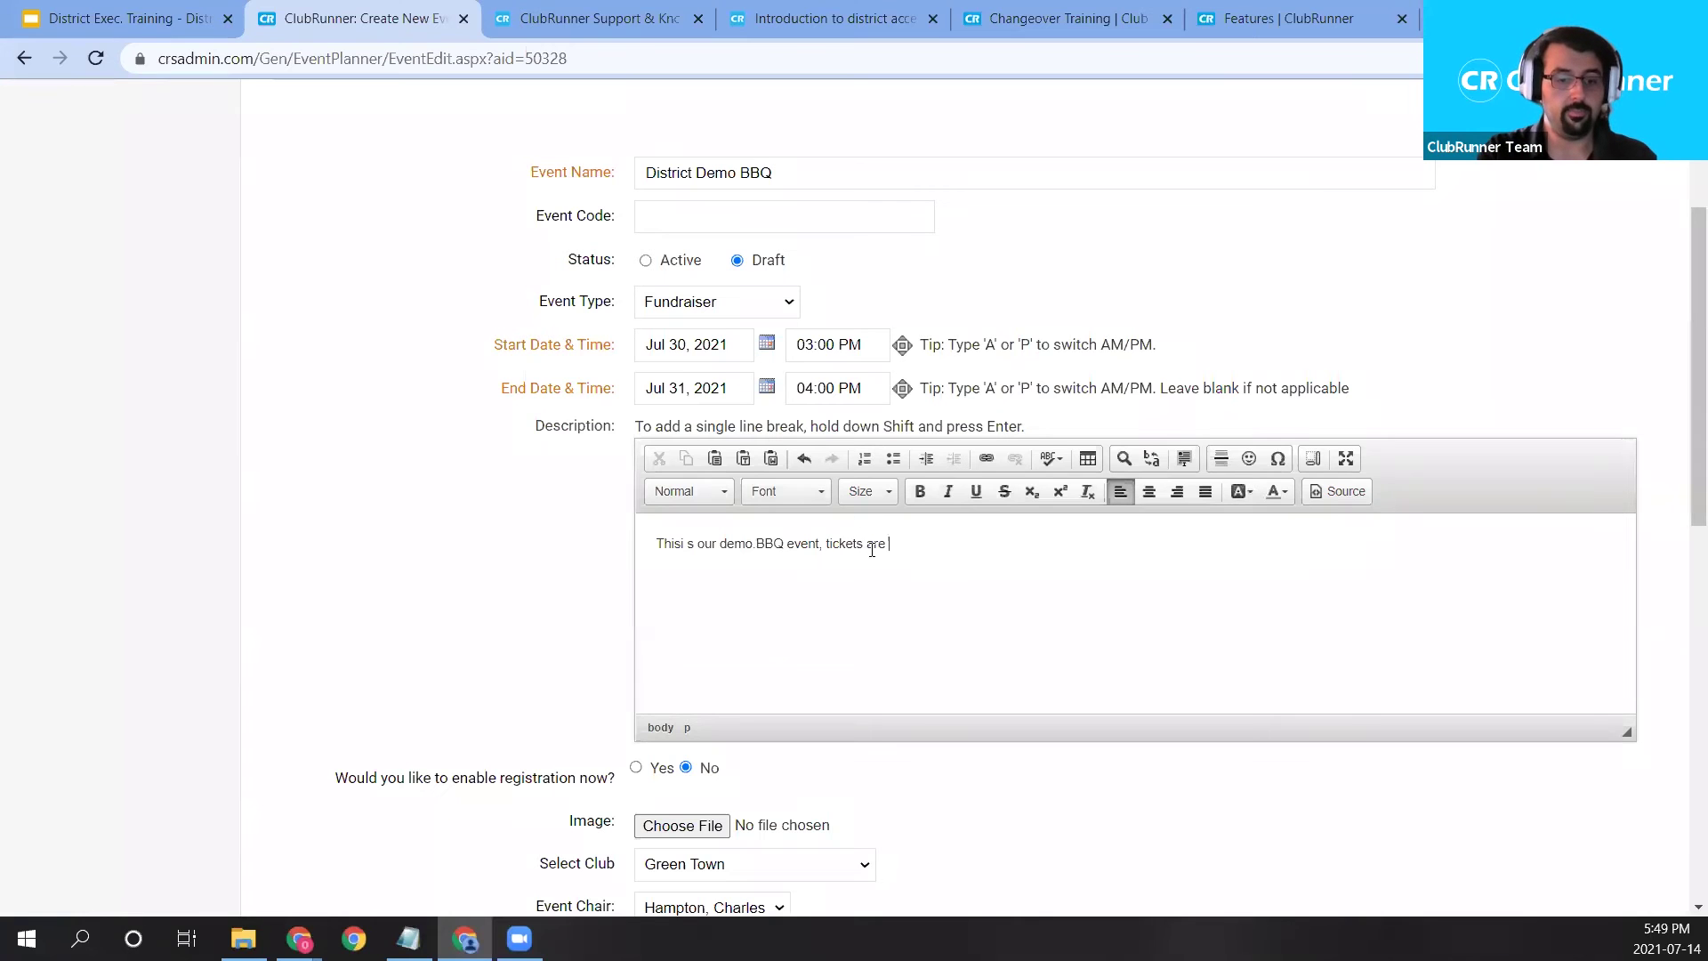
{"action": "key", "text": "BackSpace"}
{"action": "key", "text": "BackSpace"}
{"action": "type", "text": "$15"}
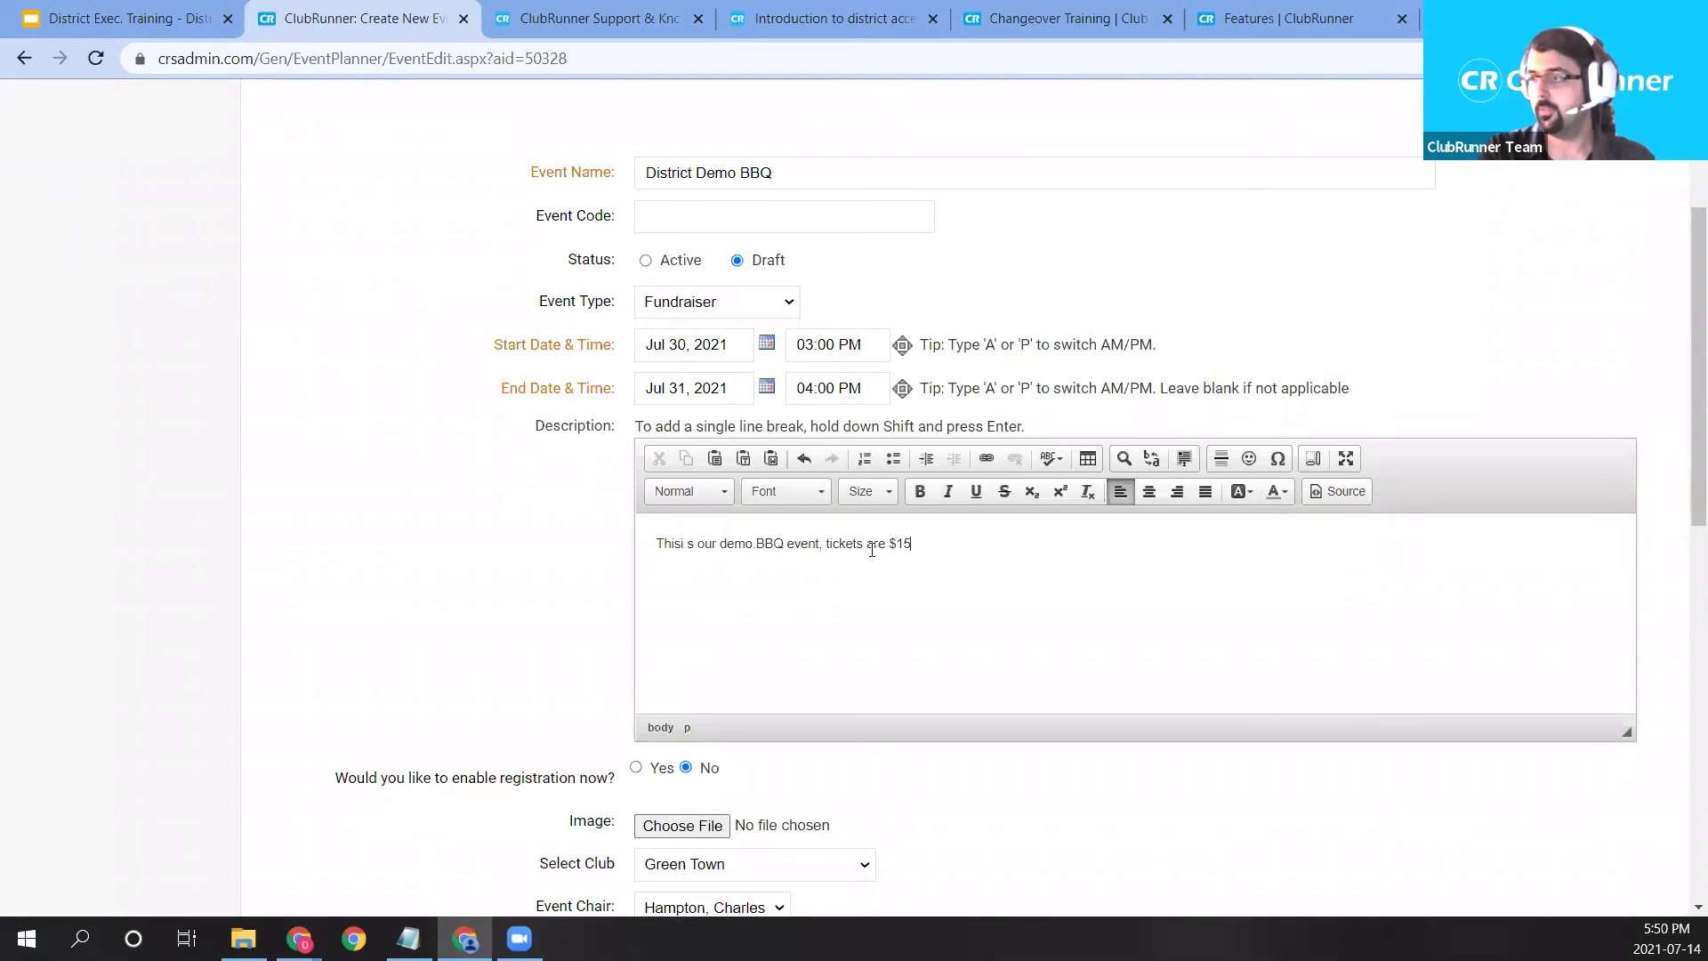
{"action": "type", "text": ". E"}
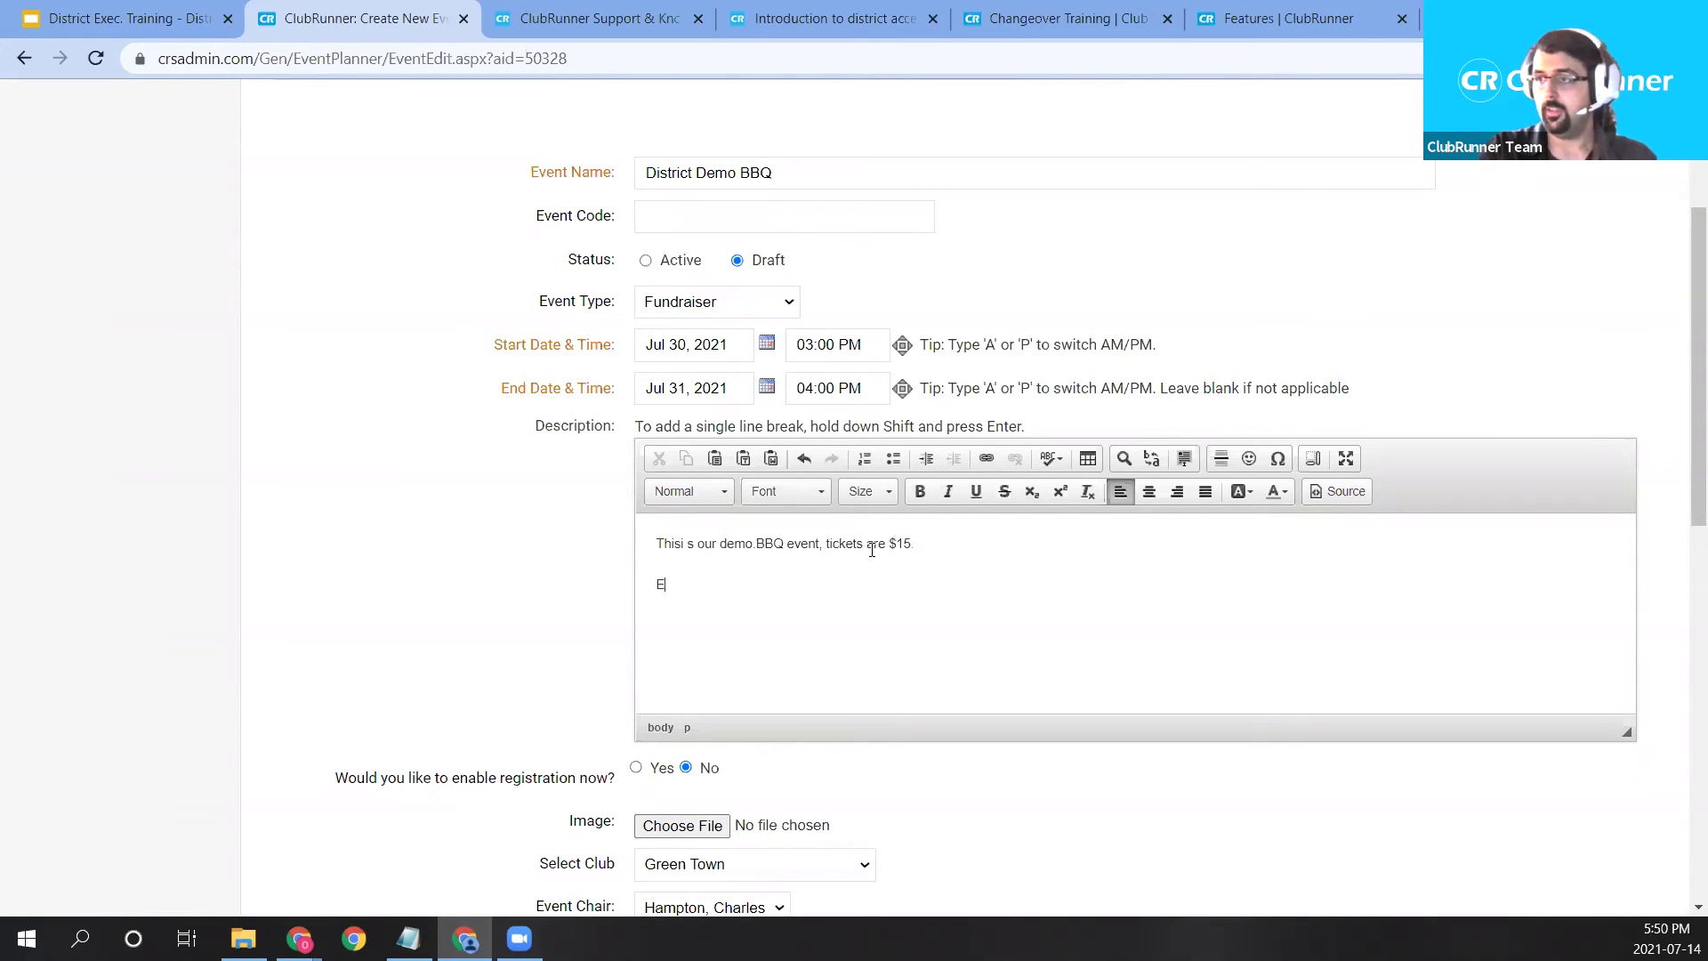
{"action": "type", "text": "ach ticket includes a"}
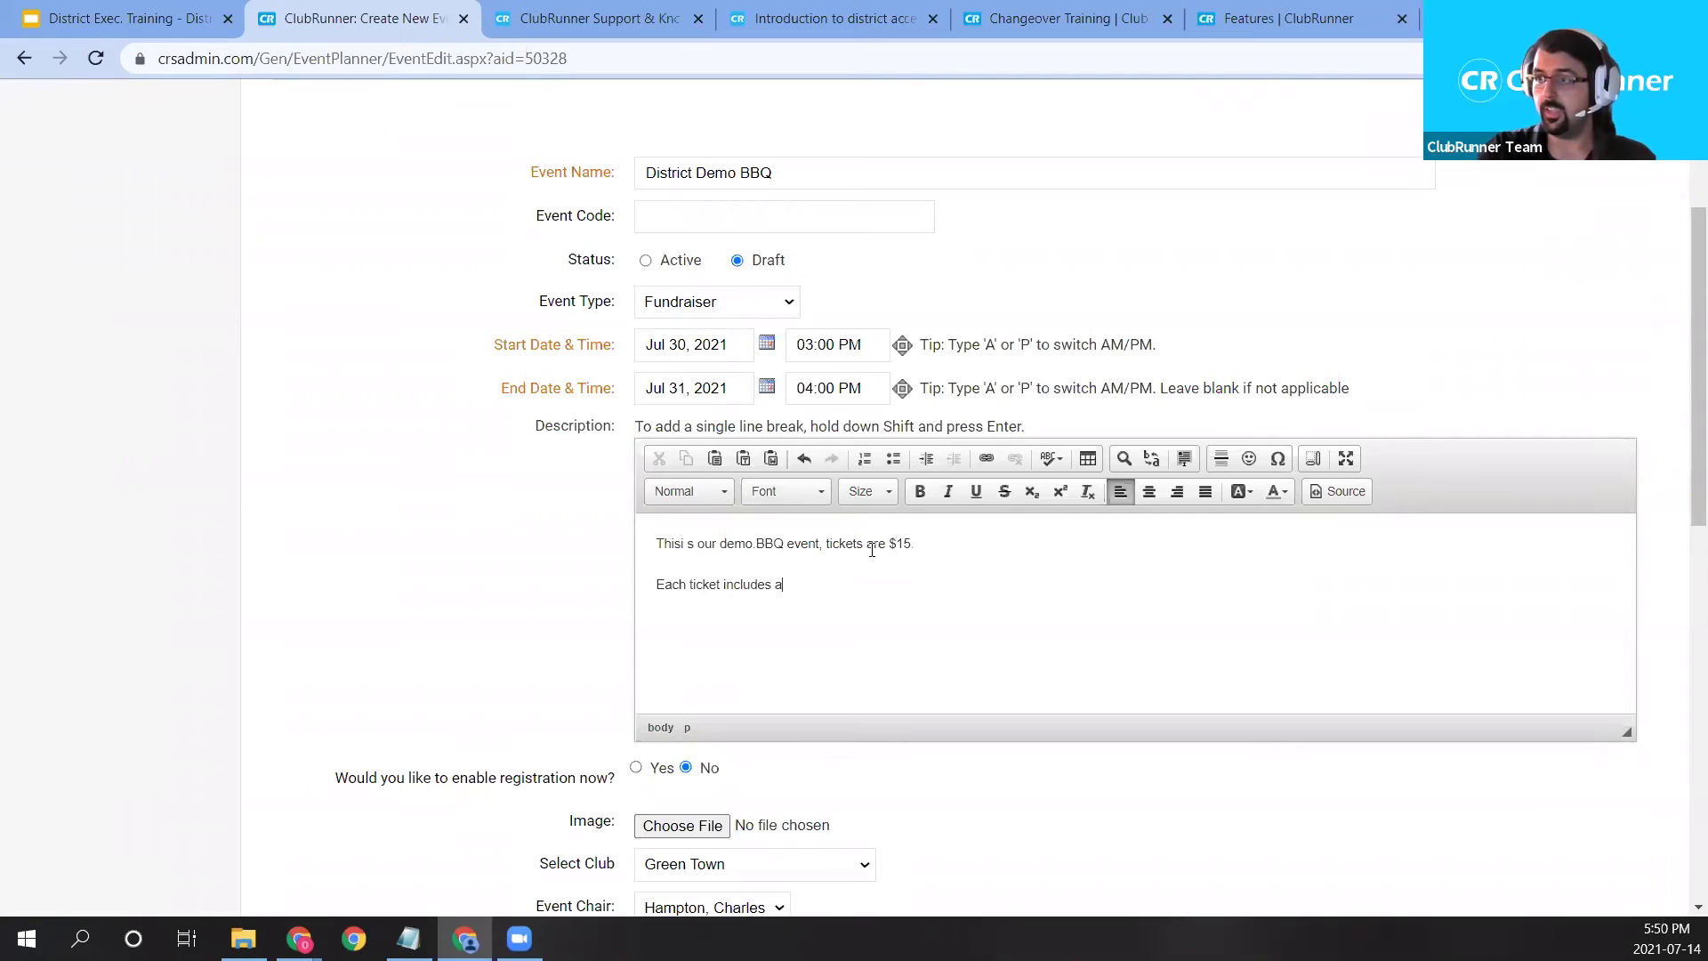
{"action": "type", "text": " burger, and a drink."}
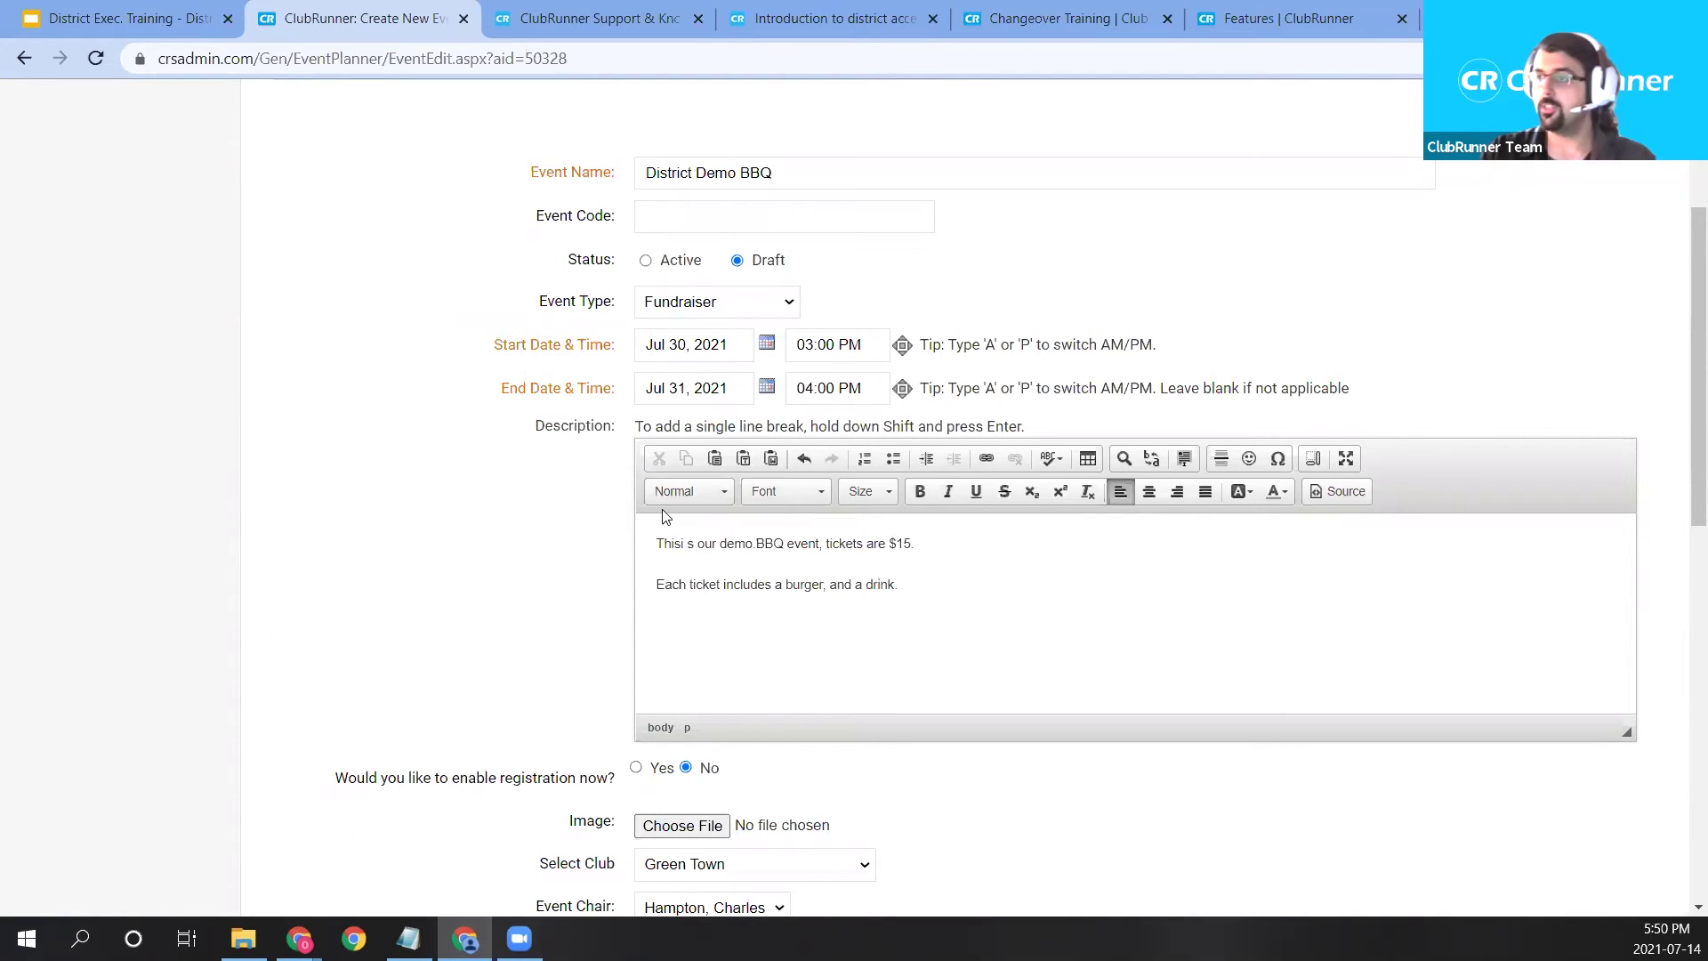
Fix the opening to read 'This is' and add periods to the description.
{"action": "key", "text": "BackSpace"}
{"action": "key", "text": "Left"}
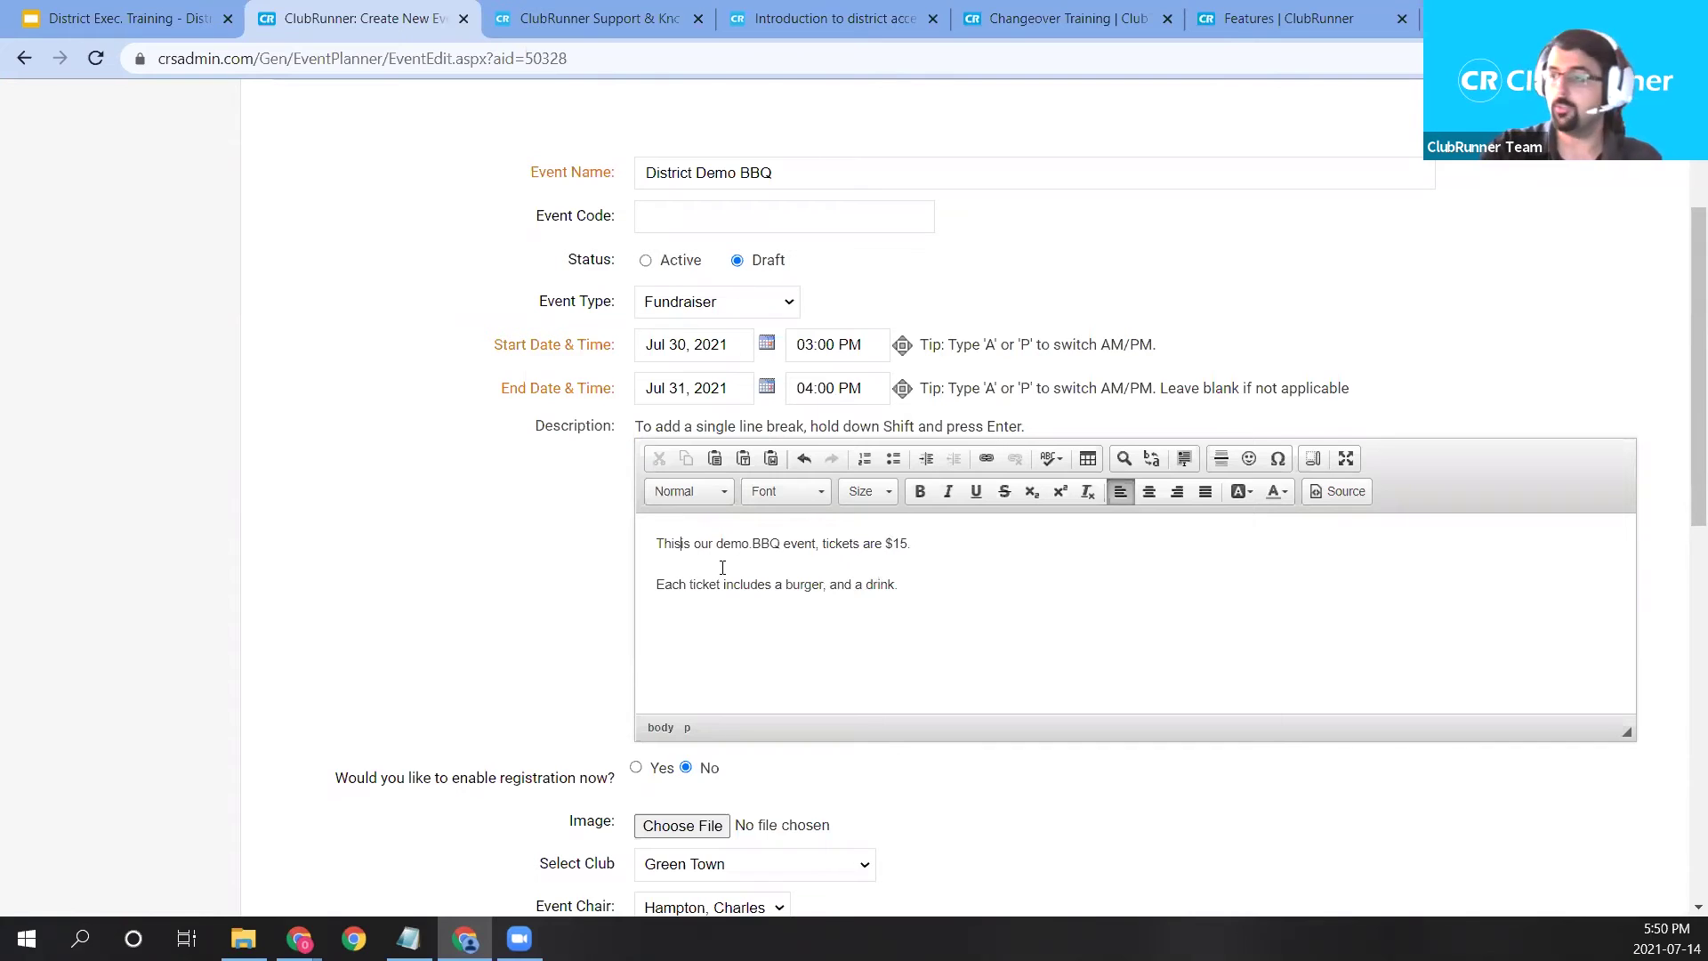
{"action": "type", "text": "."}
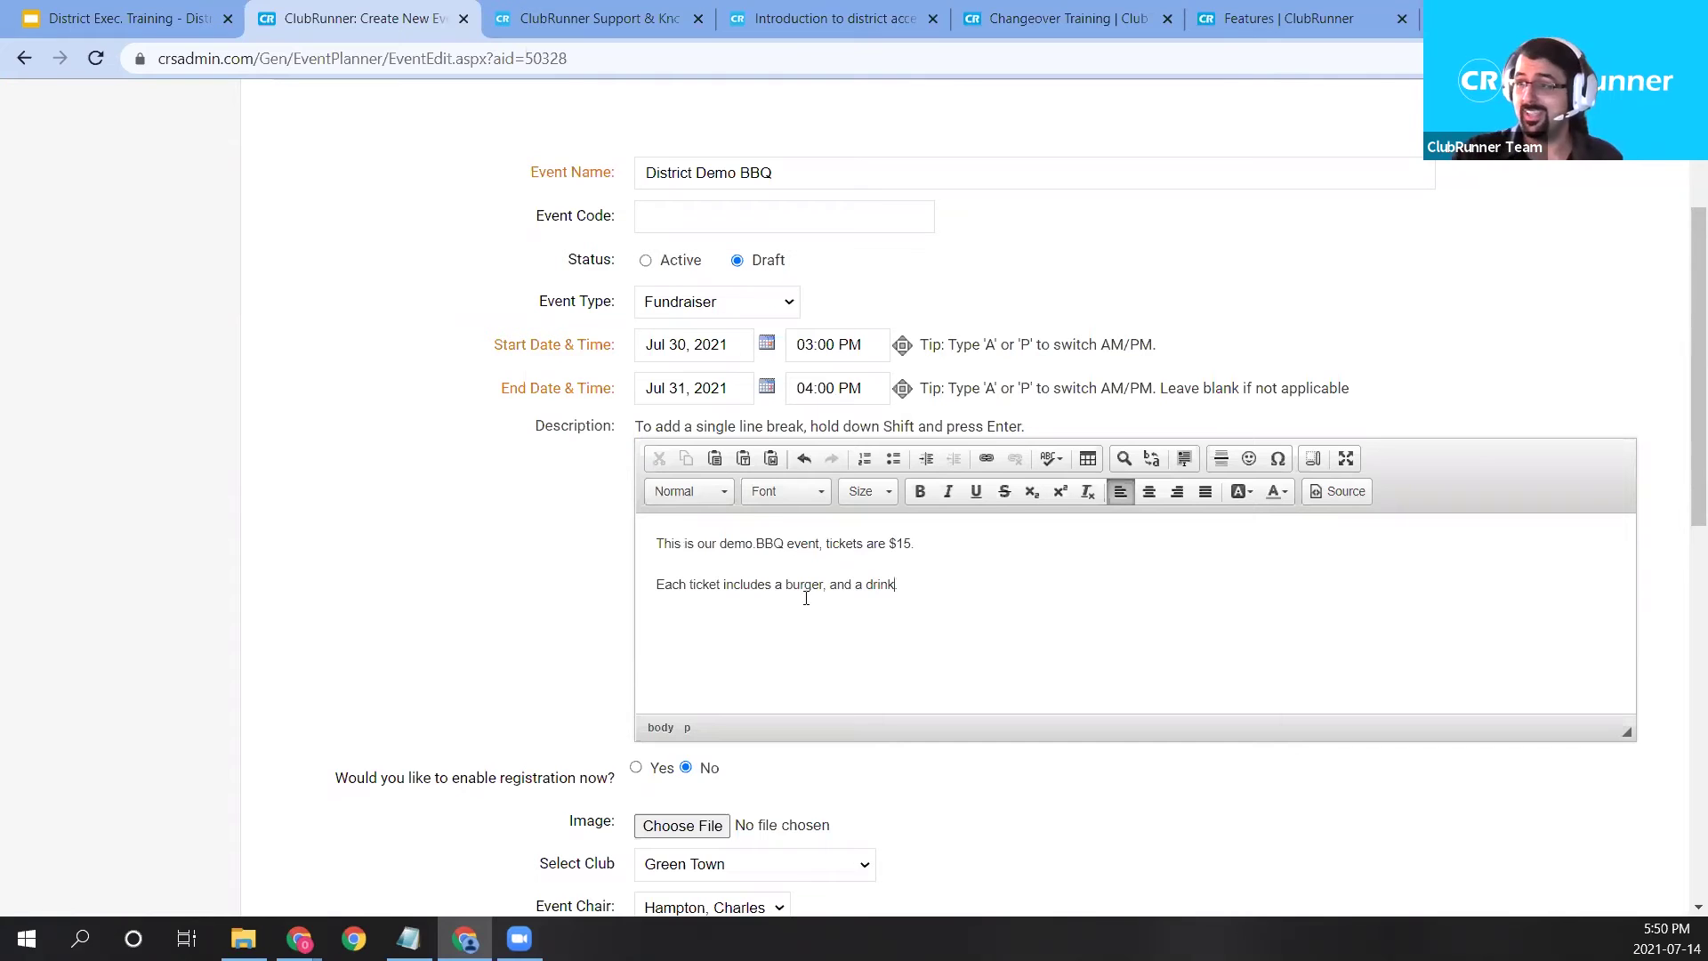
{"action": "left_click", "coordinate": [757, 545]}
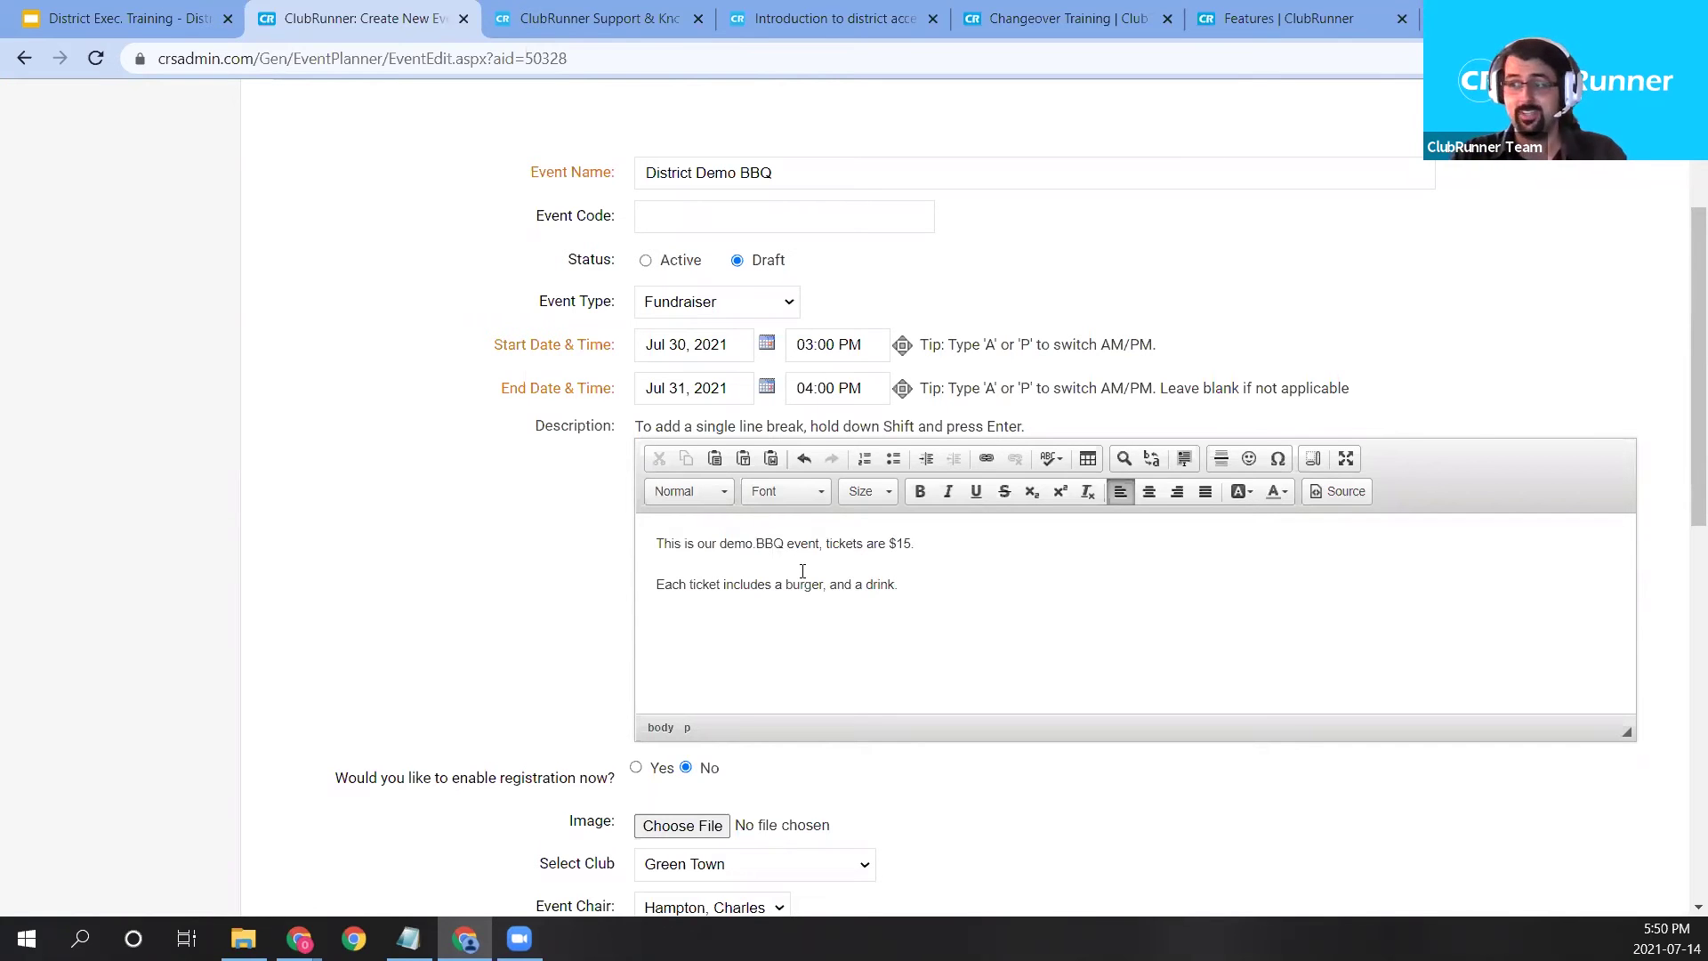
{"action": "type", "text": "."}
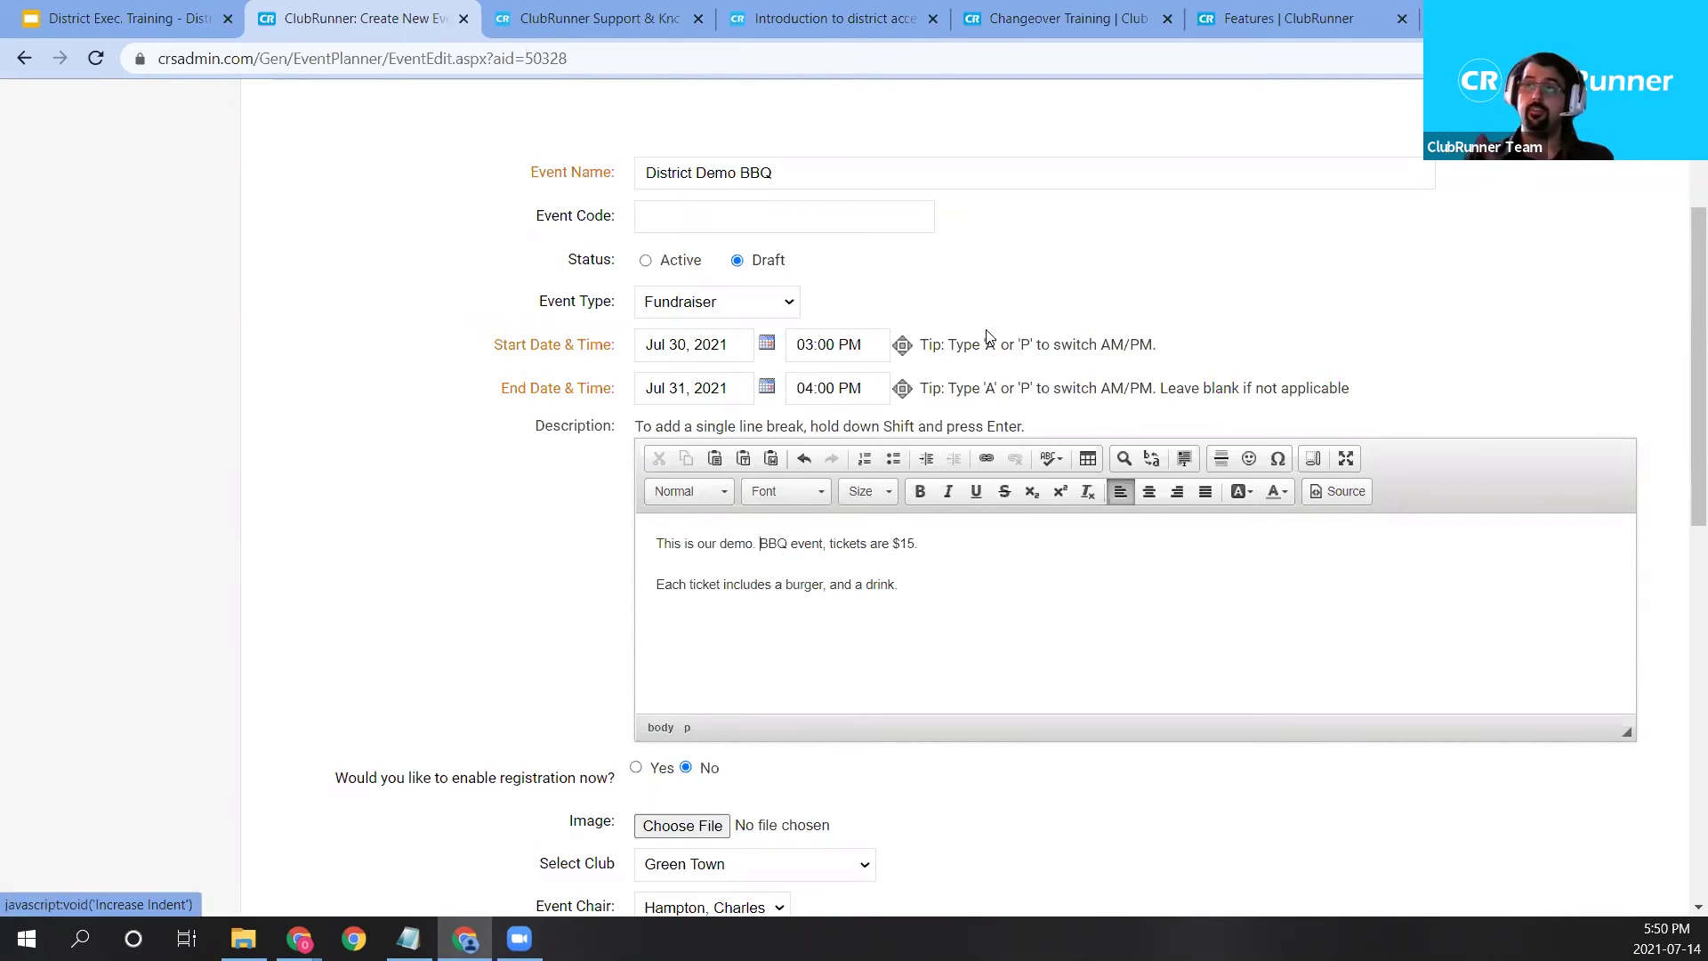
{"action": "scroll", "coordinate": [796, 336], "scroll_direction": "down", "scroll_amount": 3}
{"action": "right_click", "coordinate": [480, 569]}
{"action": "key", "text": "Escape"}
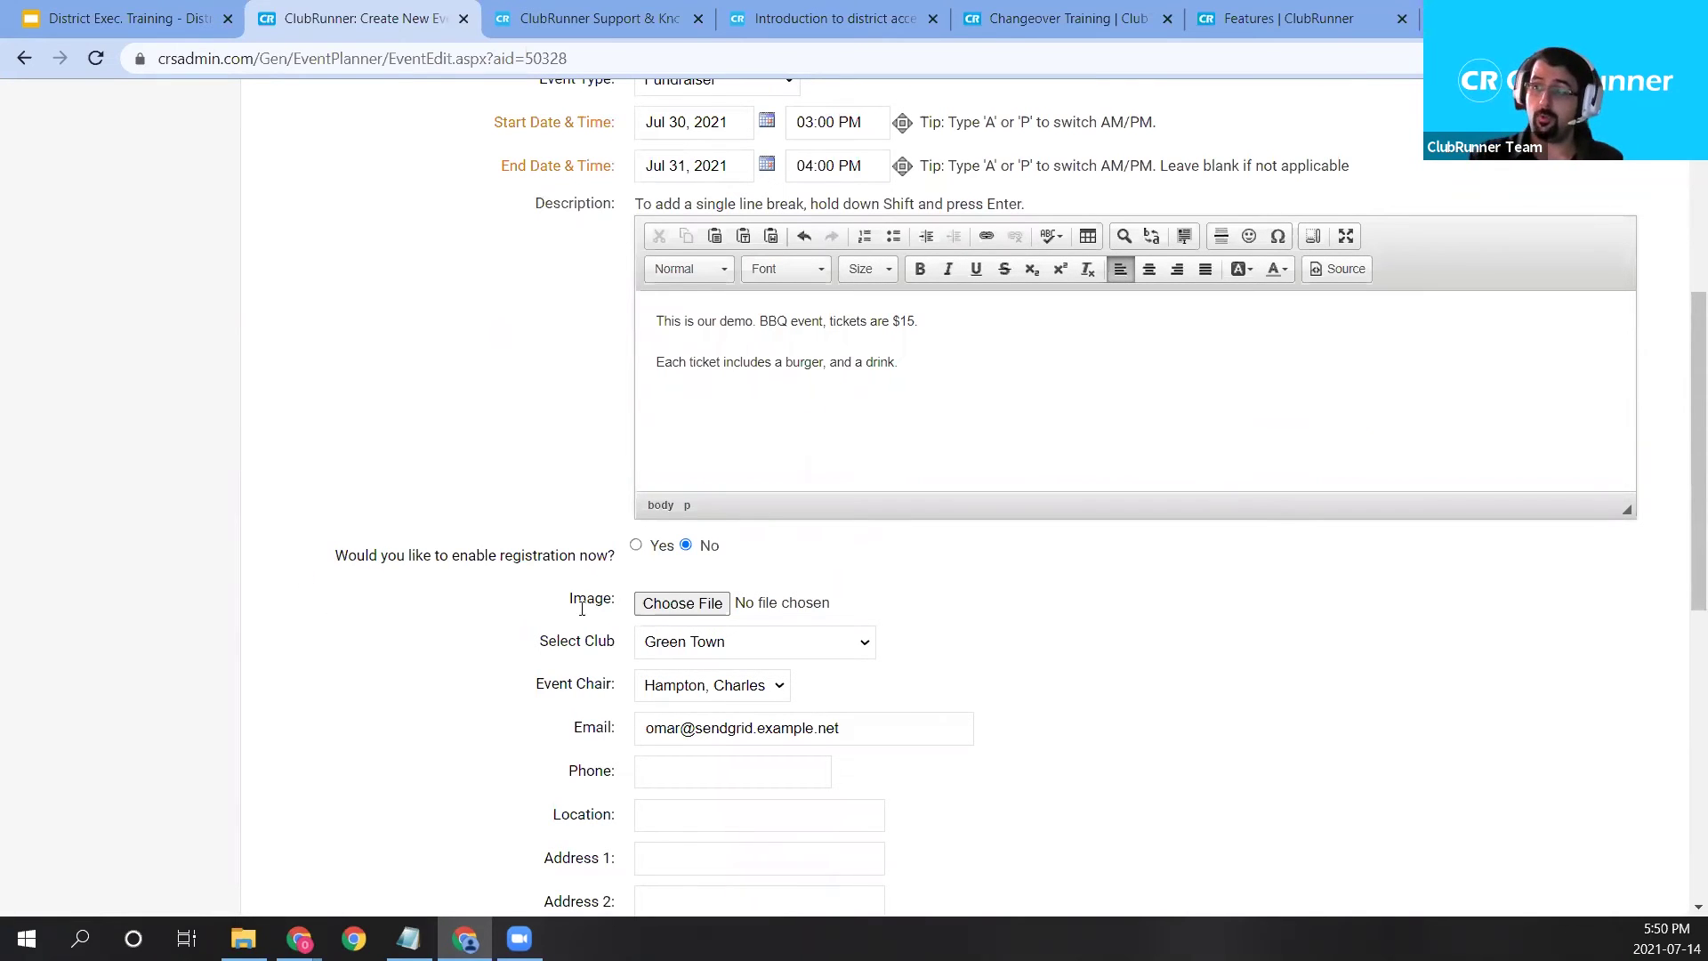
{"action": "left_click", "coordinate": [637, 546]}
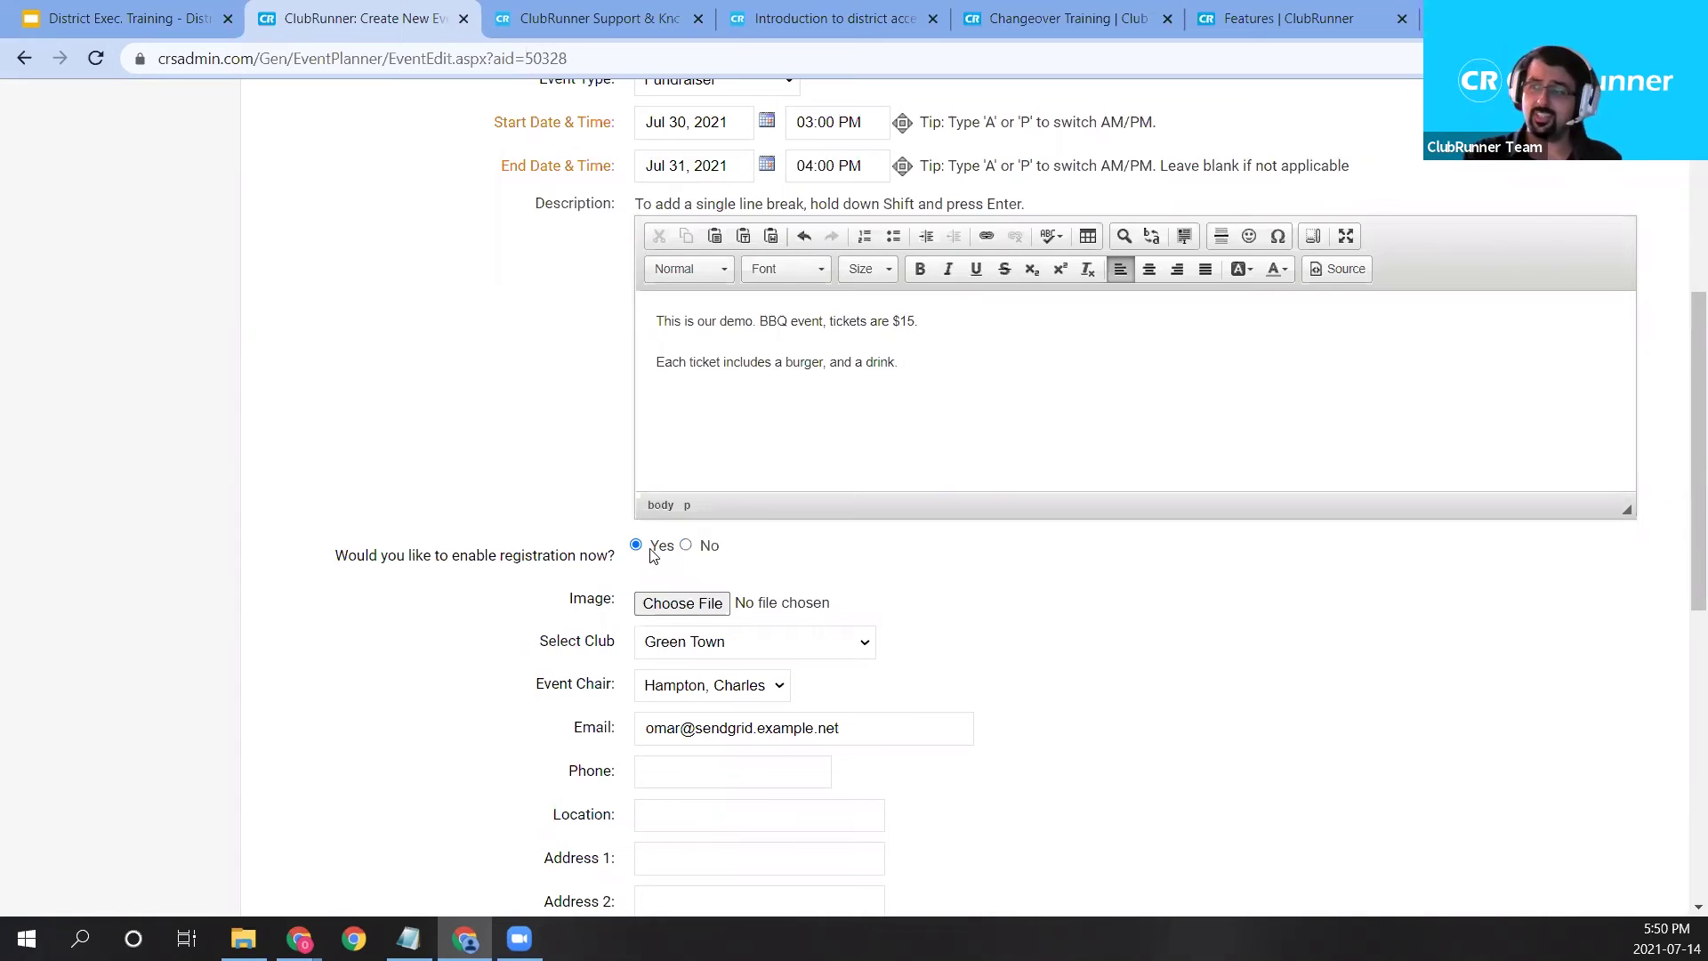
{"action": "left_click", "coordinate": [686, 546]}
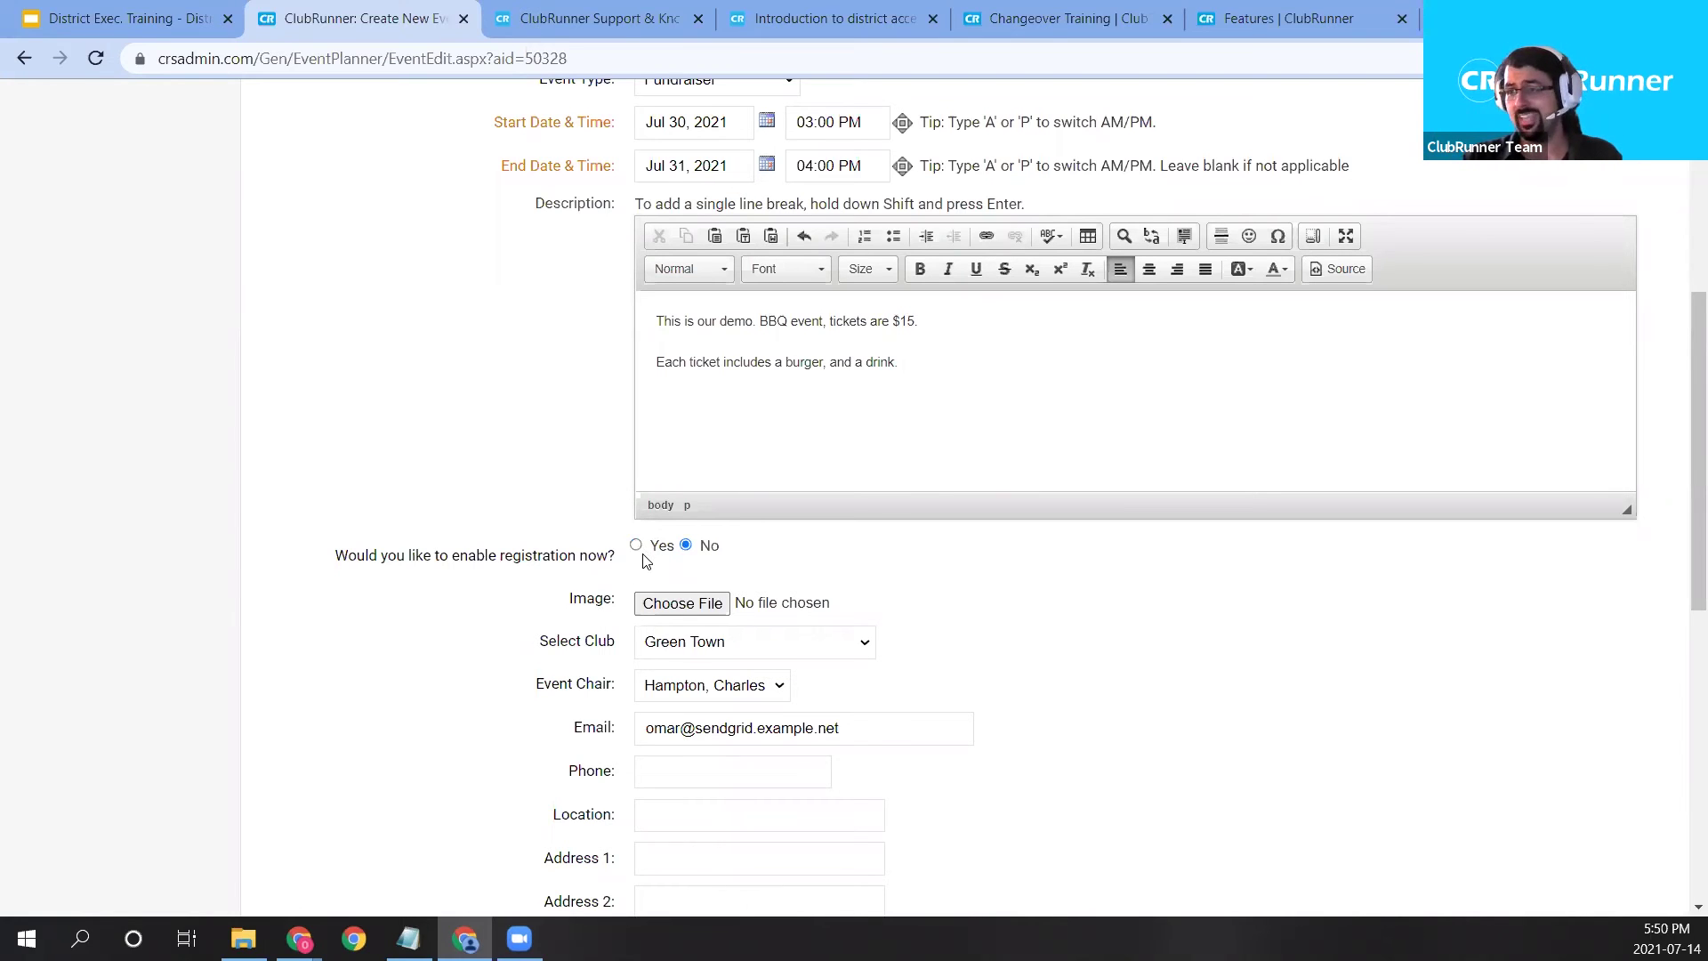
{"action": "left_click", "coordinate": [654, 604]}
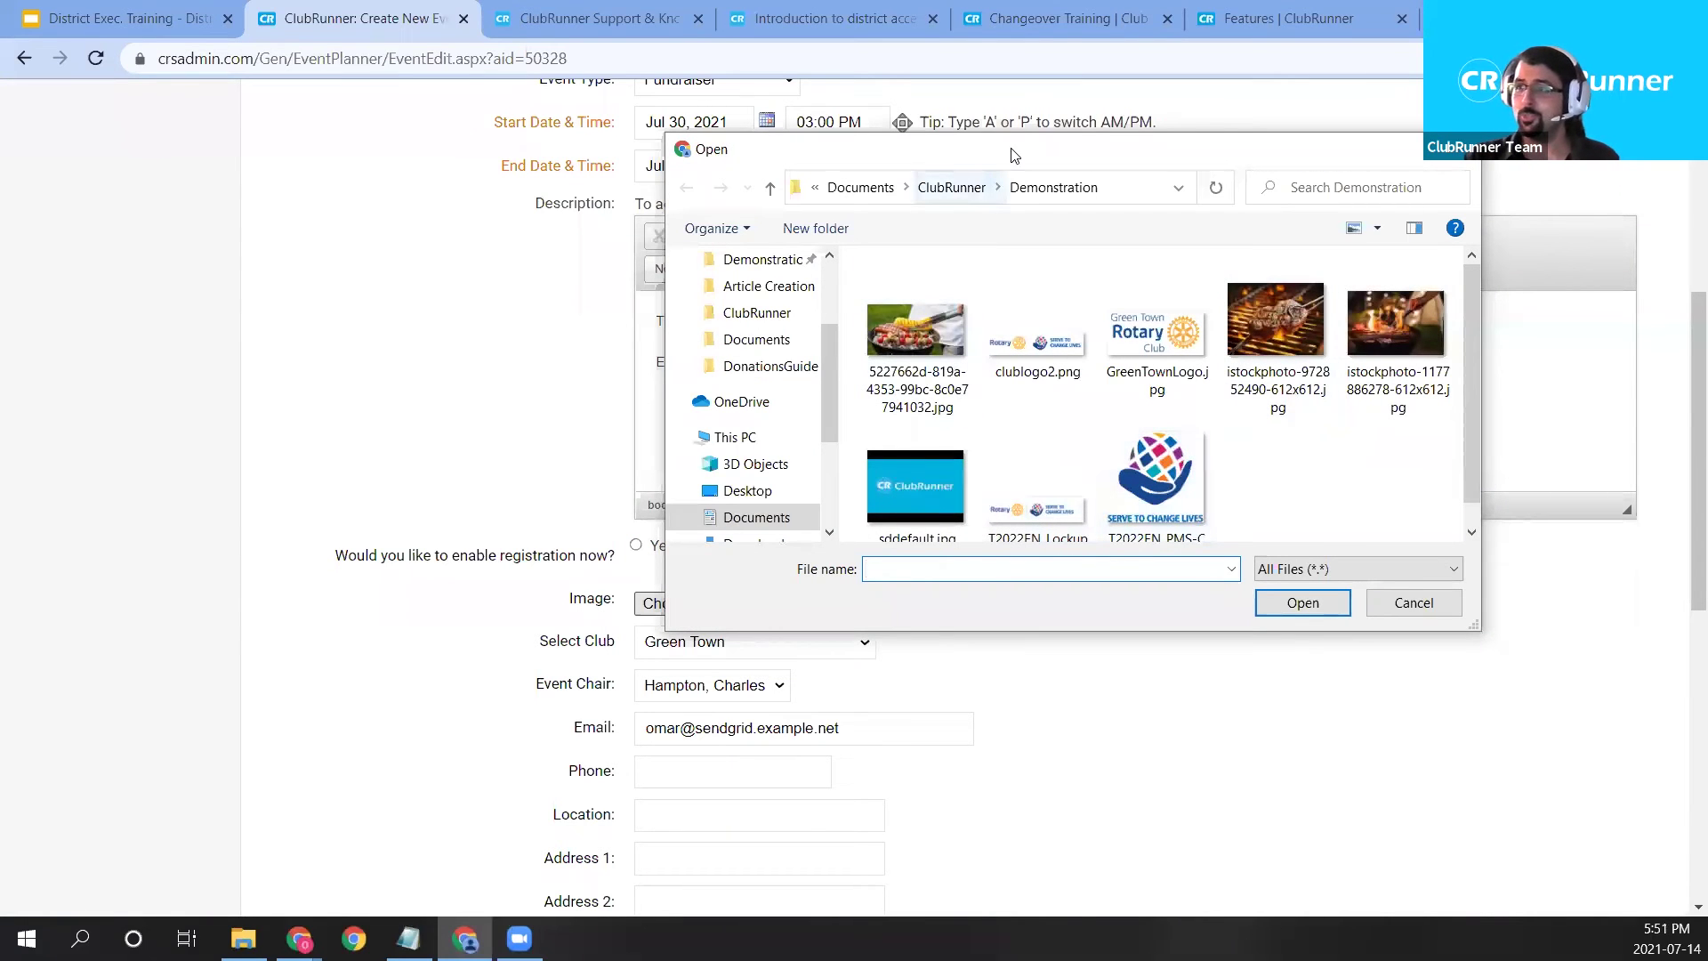
{"action": "left_click_drag", "start_coordinate": [1015, 156], "coordinate": [1186, 137]}
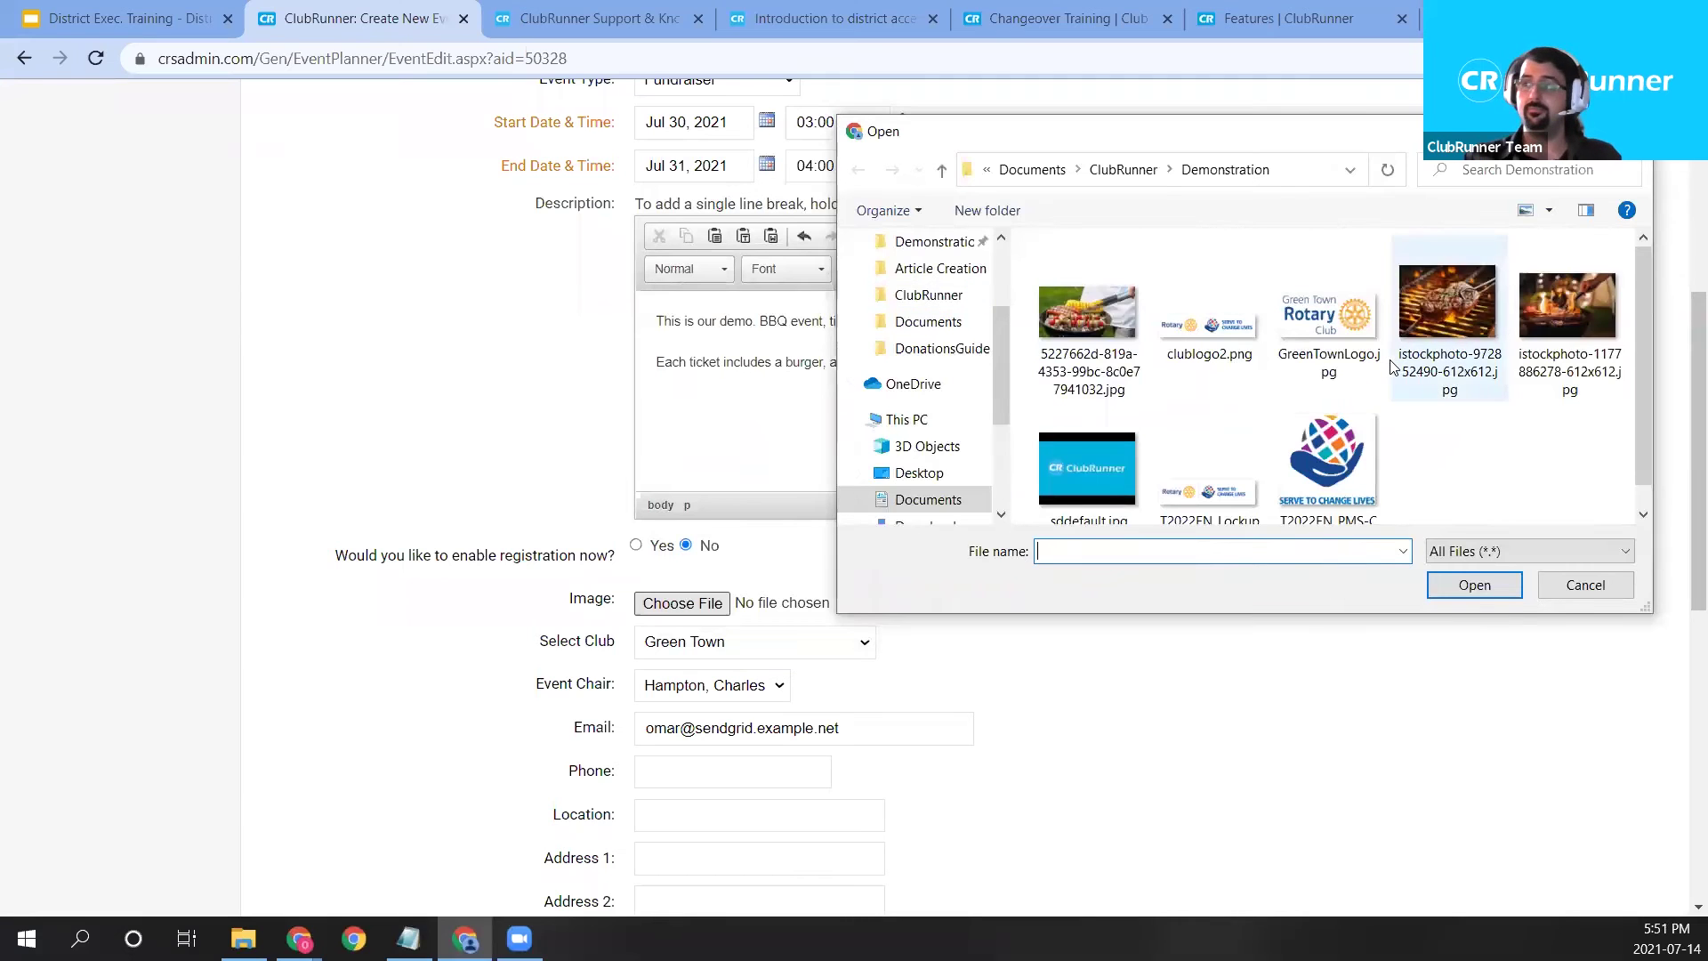
{"action": "double_click", "coordinate": [1432, 319]}
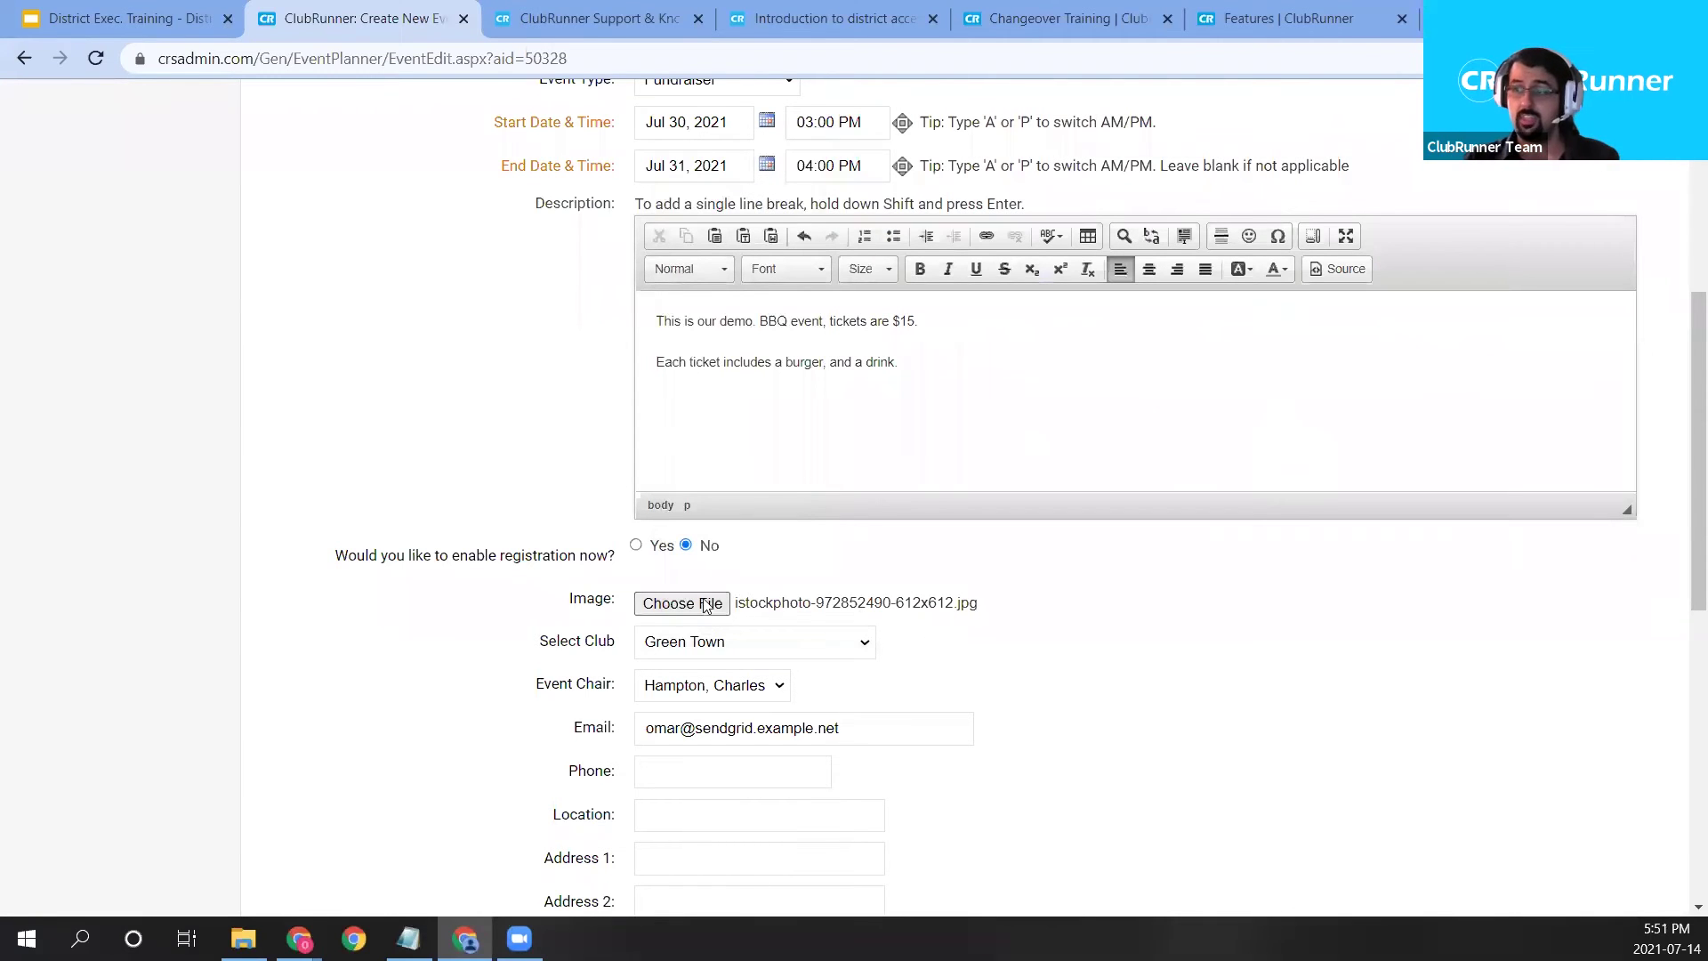
{"action": "scroll", "coordinate": [694, 603], "scroll_direction": "down", "scroll_amount": 1}
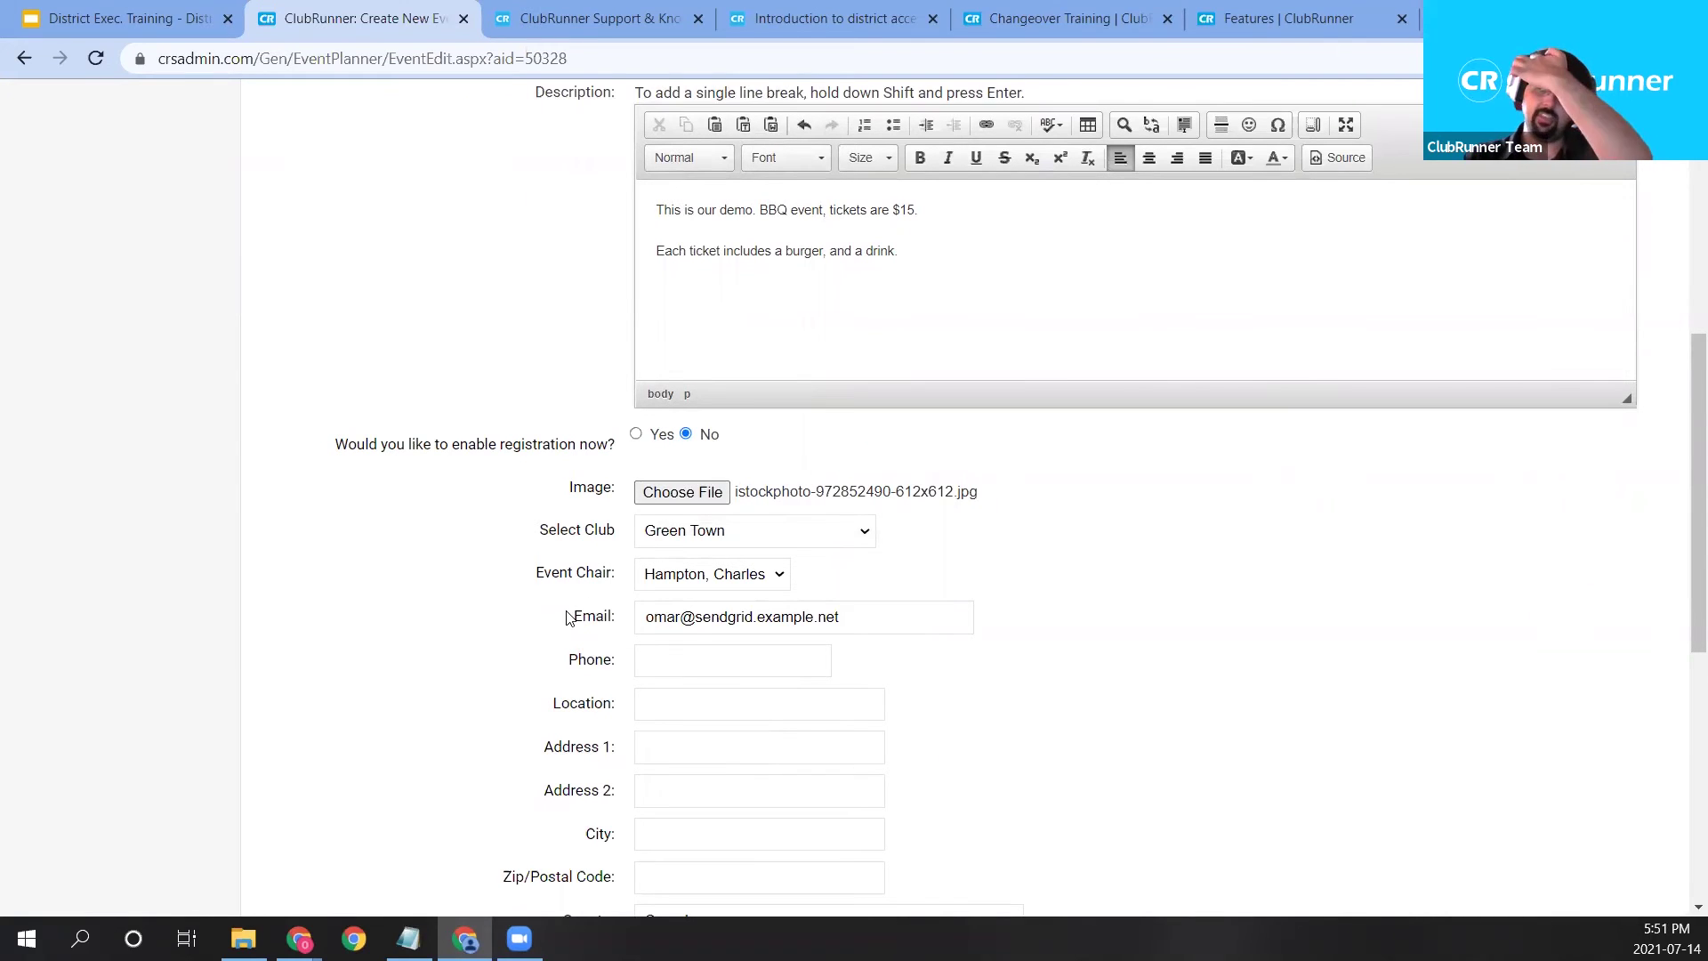
{"action": "left_click_drag", "start_coordinate": [840, 616], "coordinate": [612, 617]}
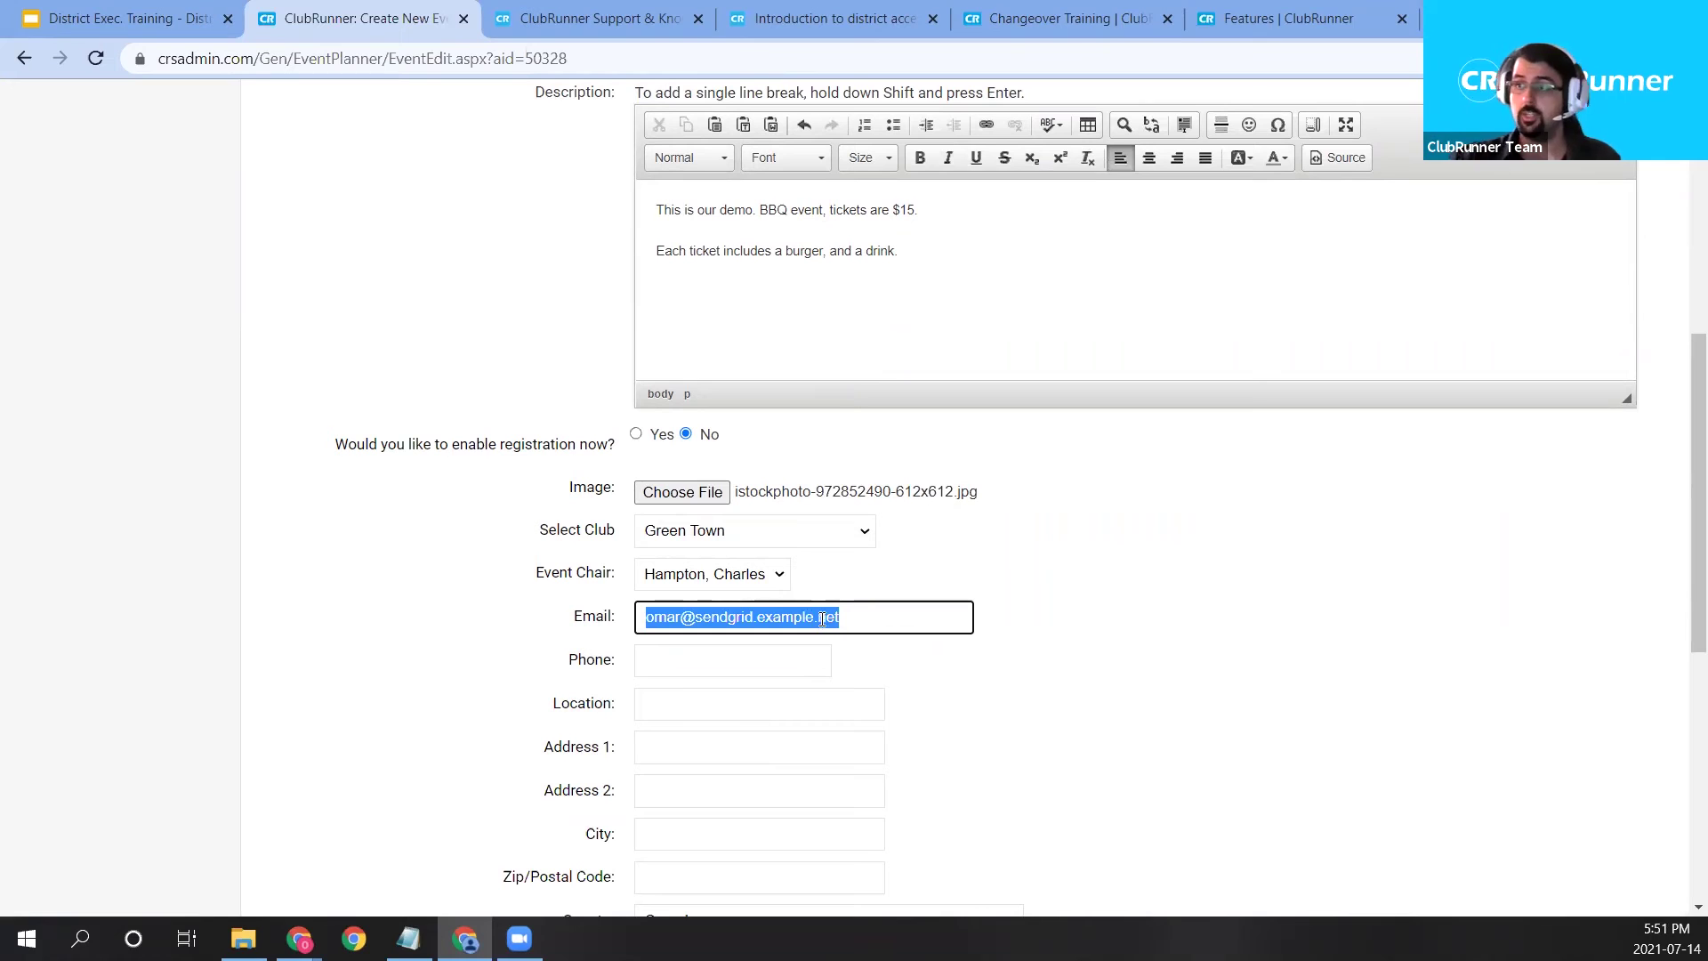
{"action": "left_click_drag", "start_coordinate": [837, 621], "coordinate": [634, 628]}
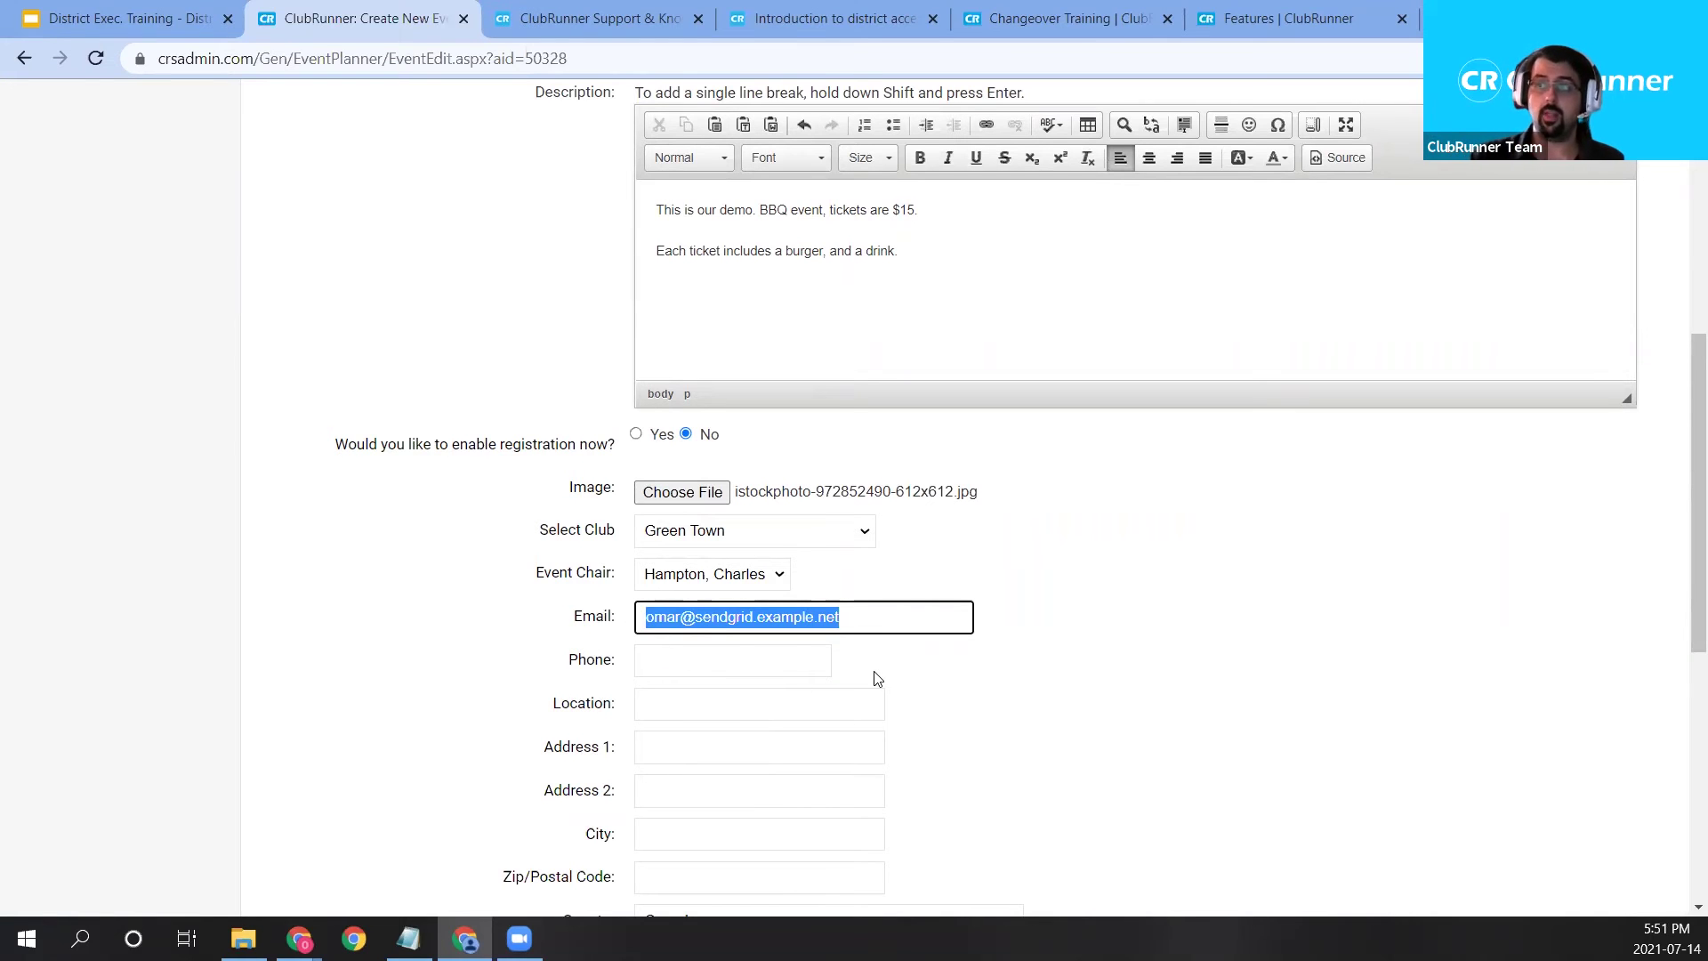
{"action": "left_click", "coordinate": [747, 576]}
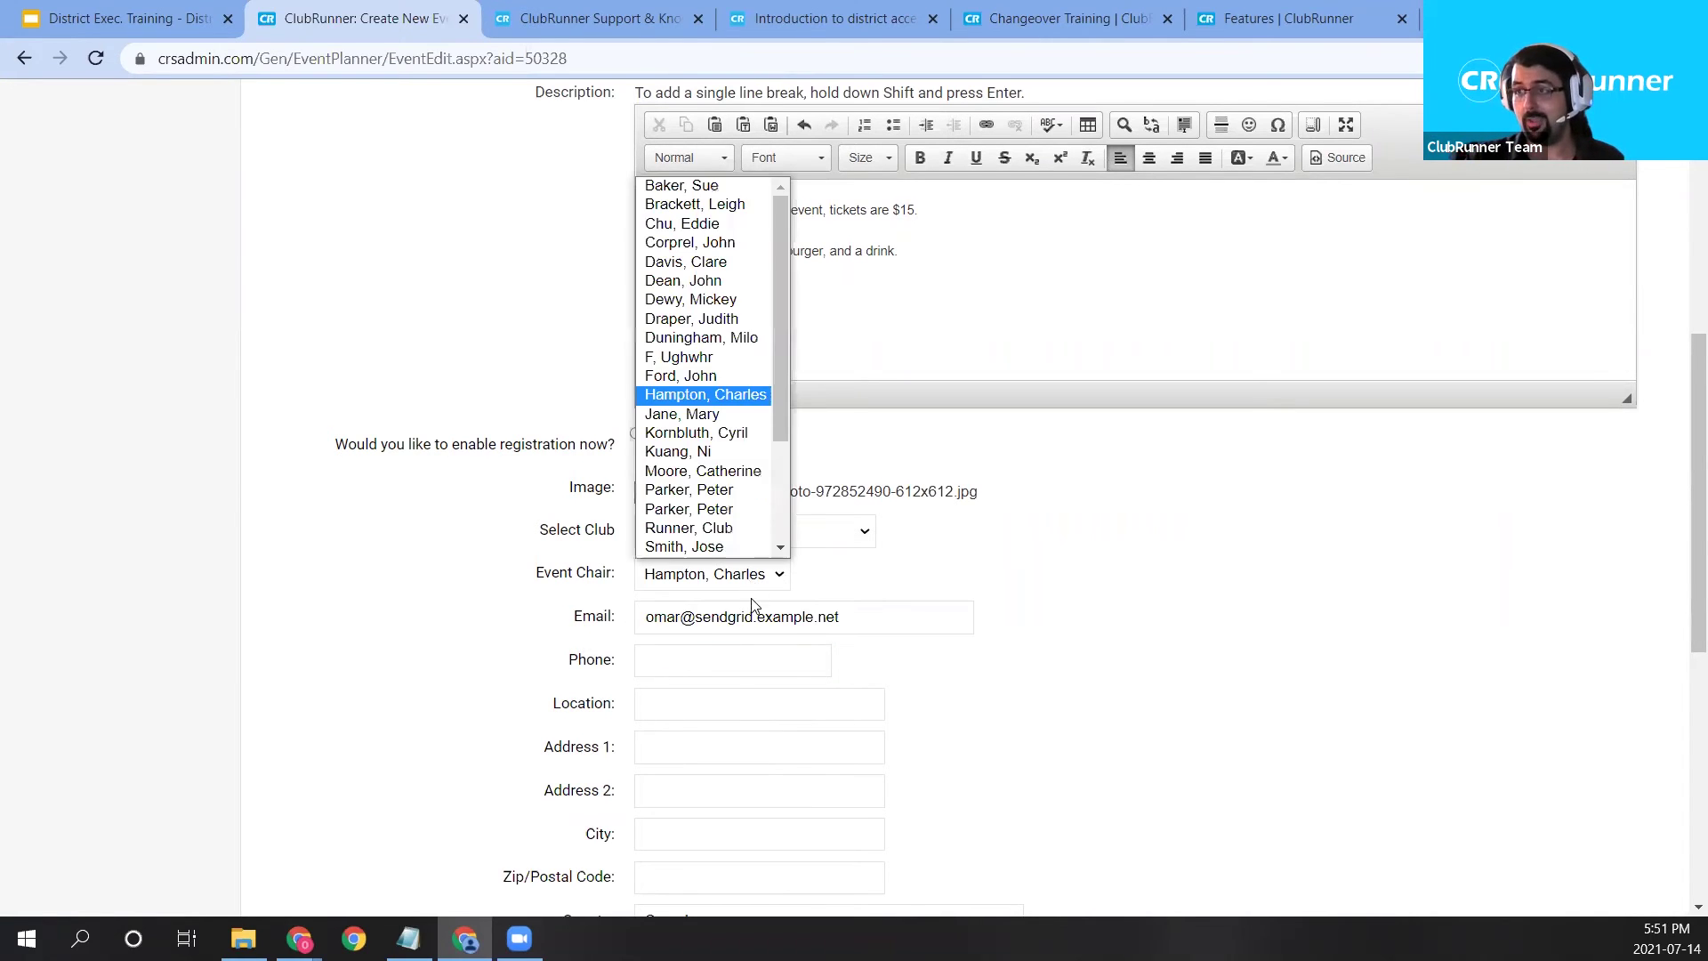
{"action": "left_click", "coordinate": [734, 438]}
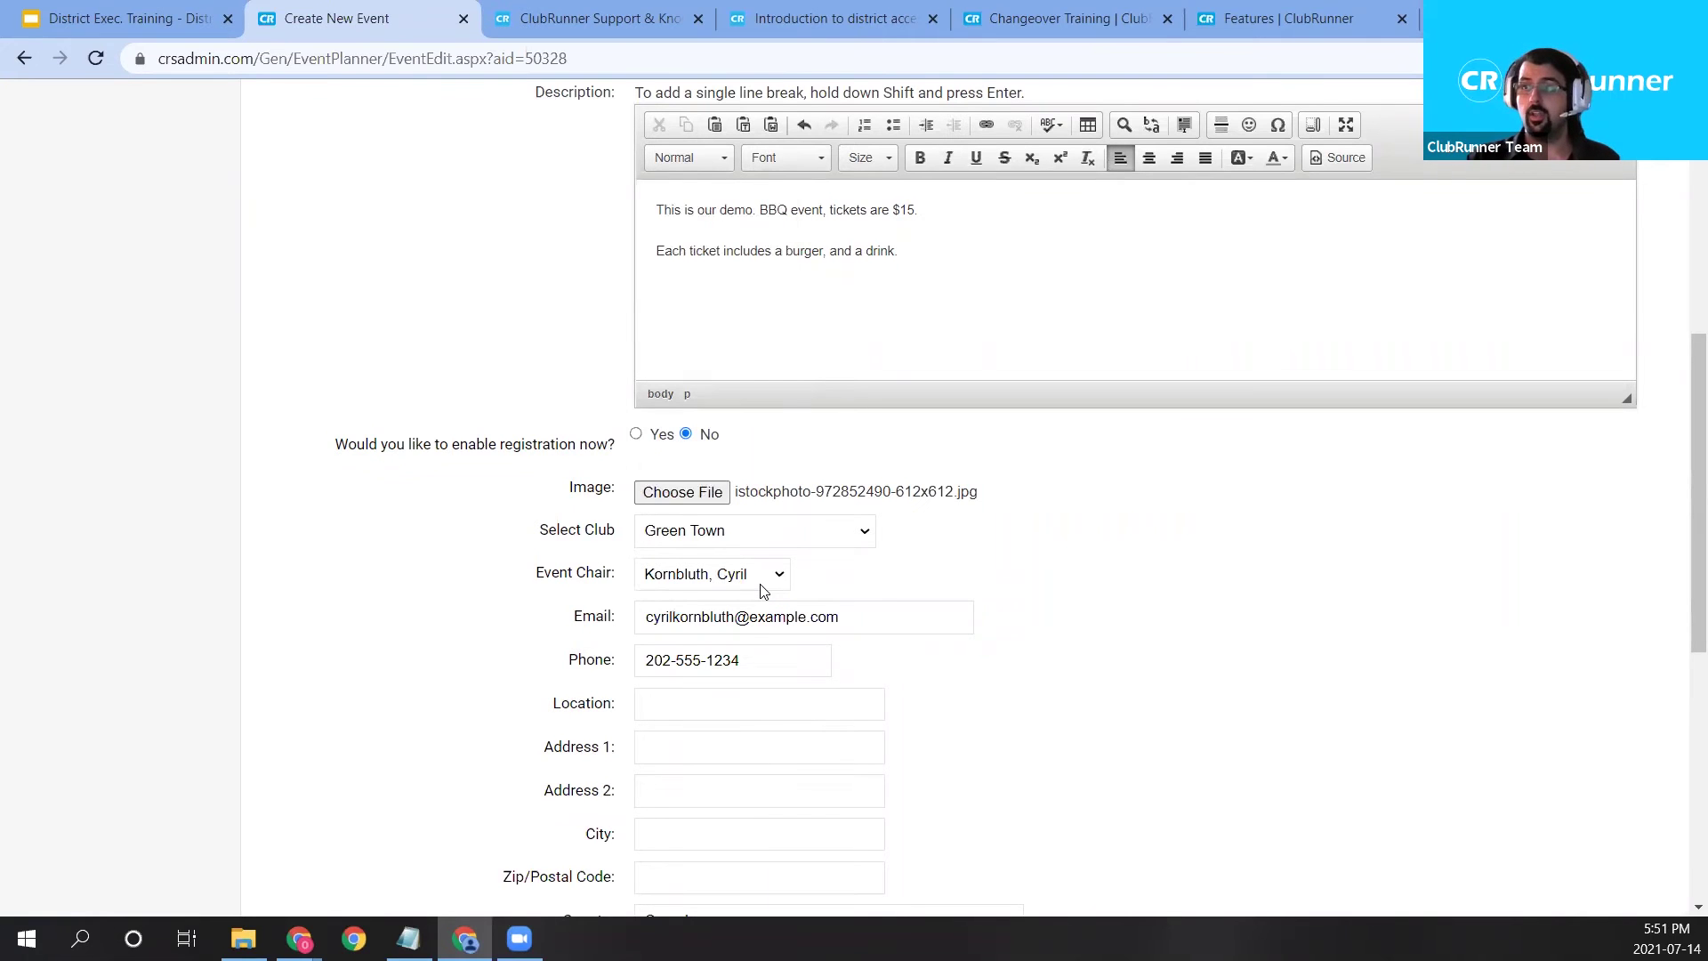
{"action": "left_click_drag", "start_coordinate": [892, 616], "coordinate": [620, 625]}
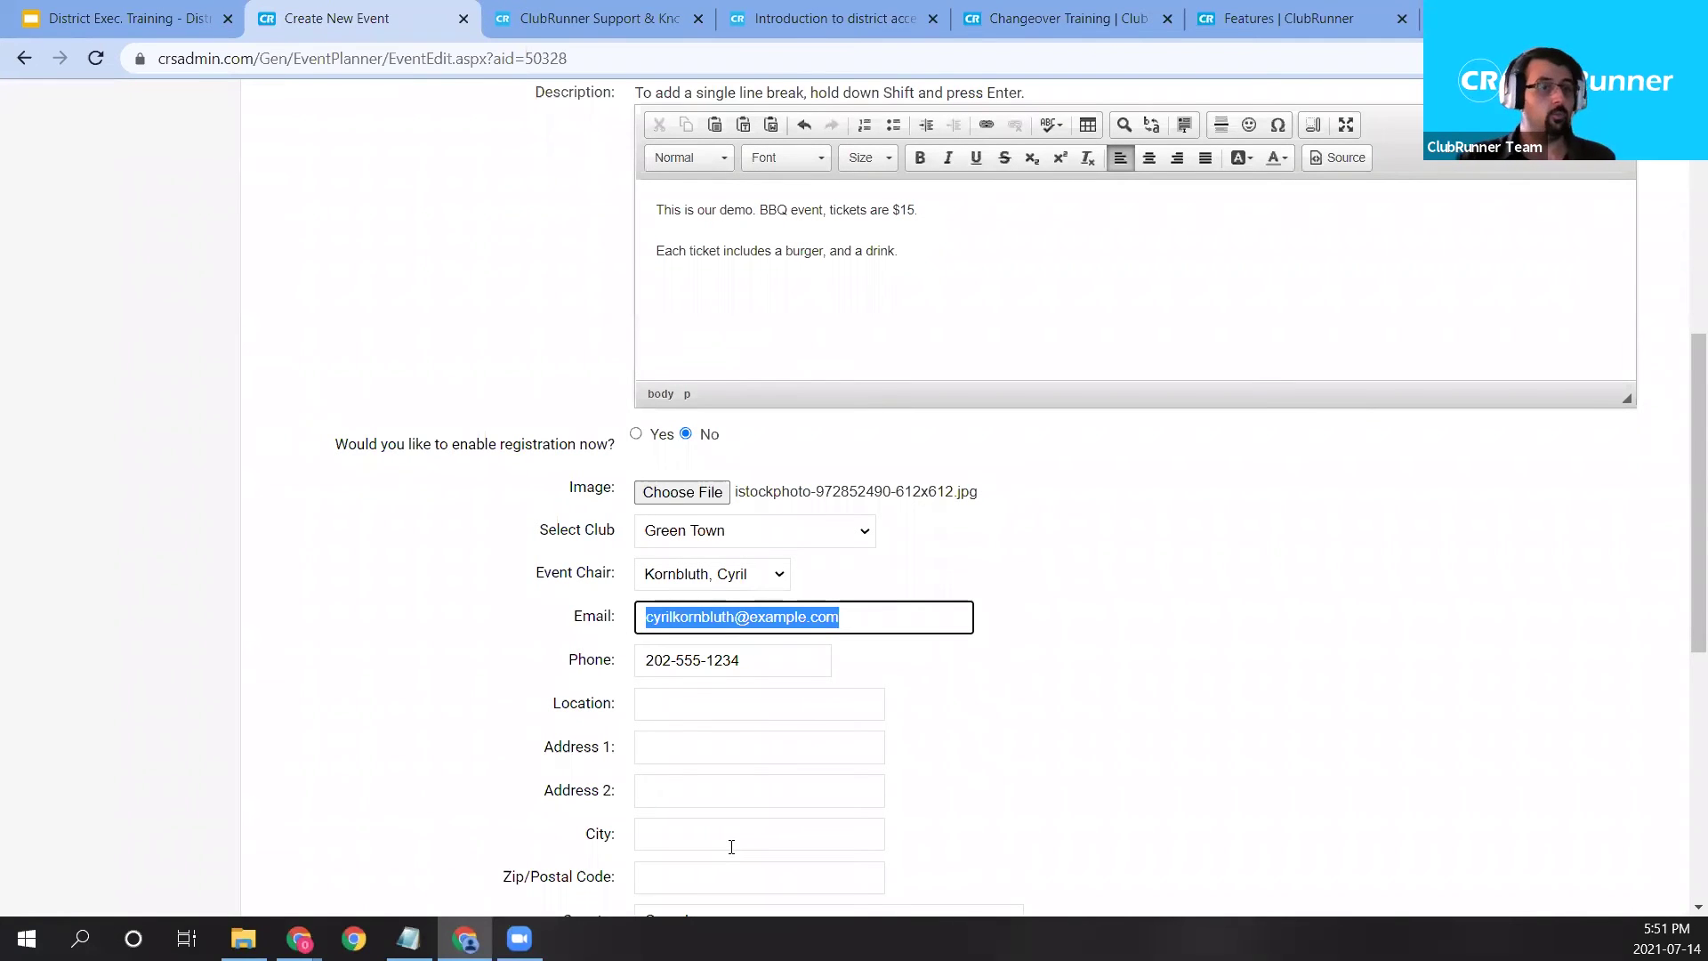
{"action": "left_click", "coordinate": [1138, 624]}
{"action": "left_click", "coordinate": [728, 583]}
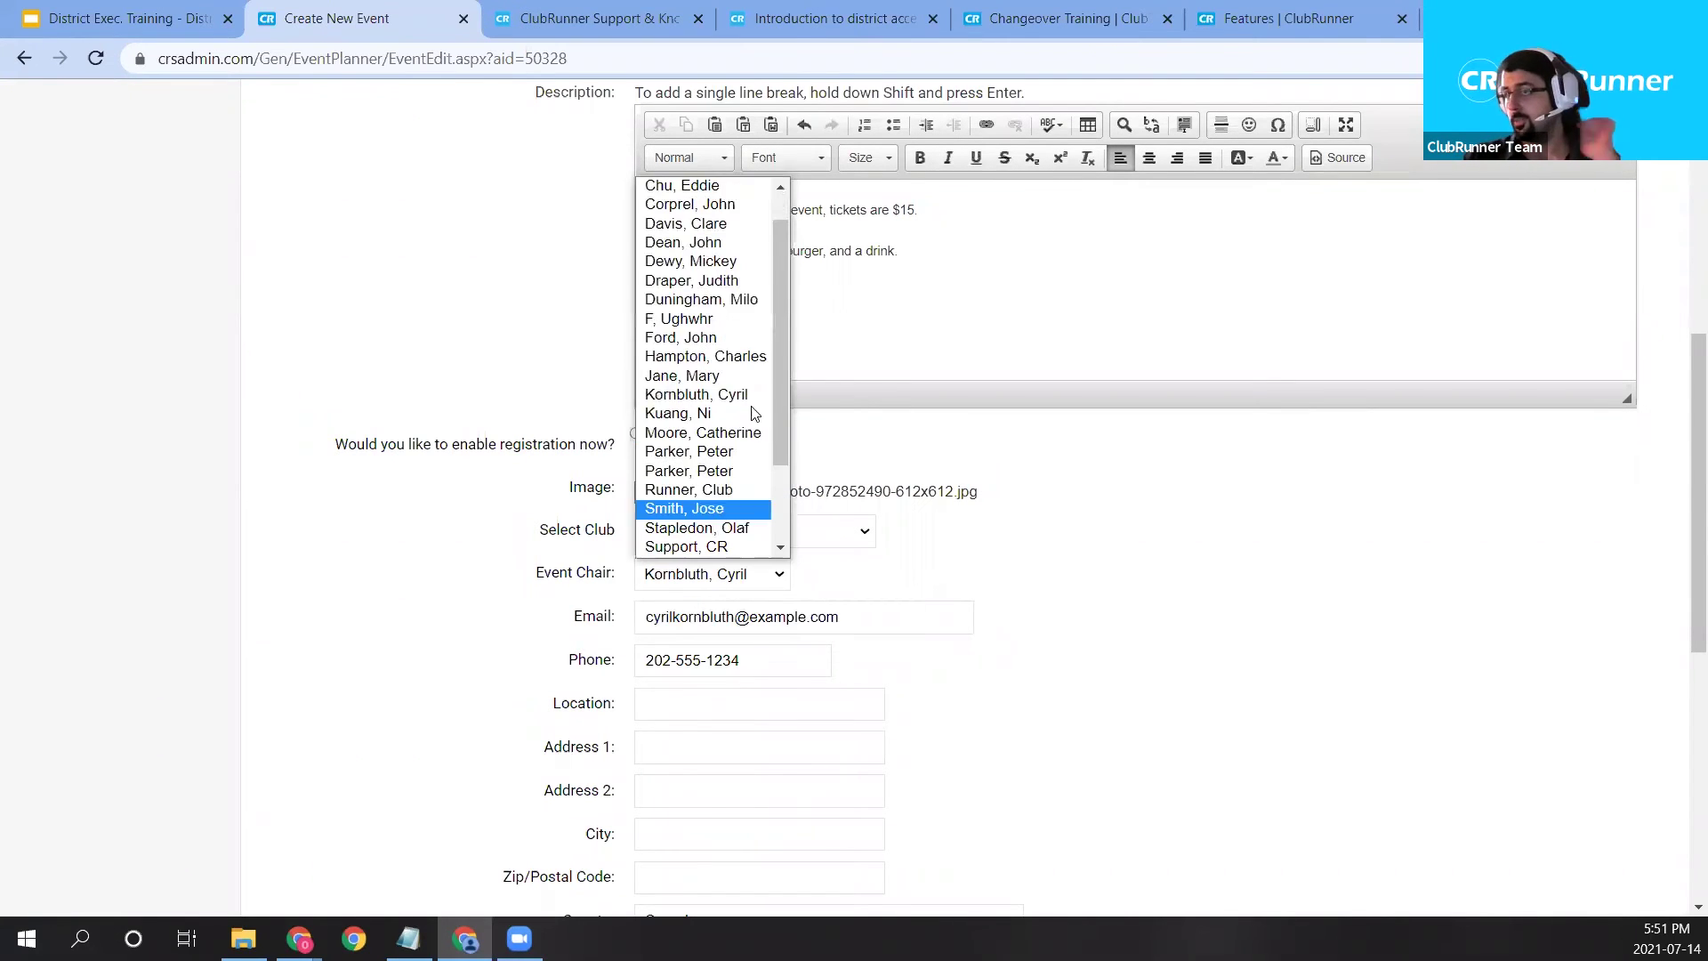
{"action": "left_click", "coordinate": [756, 357]}
{"action": "scroll", "coordinate": [699, 626], "scroll_direction": "down", "scroll_amount": 1}
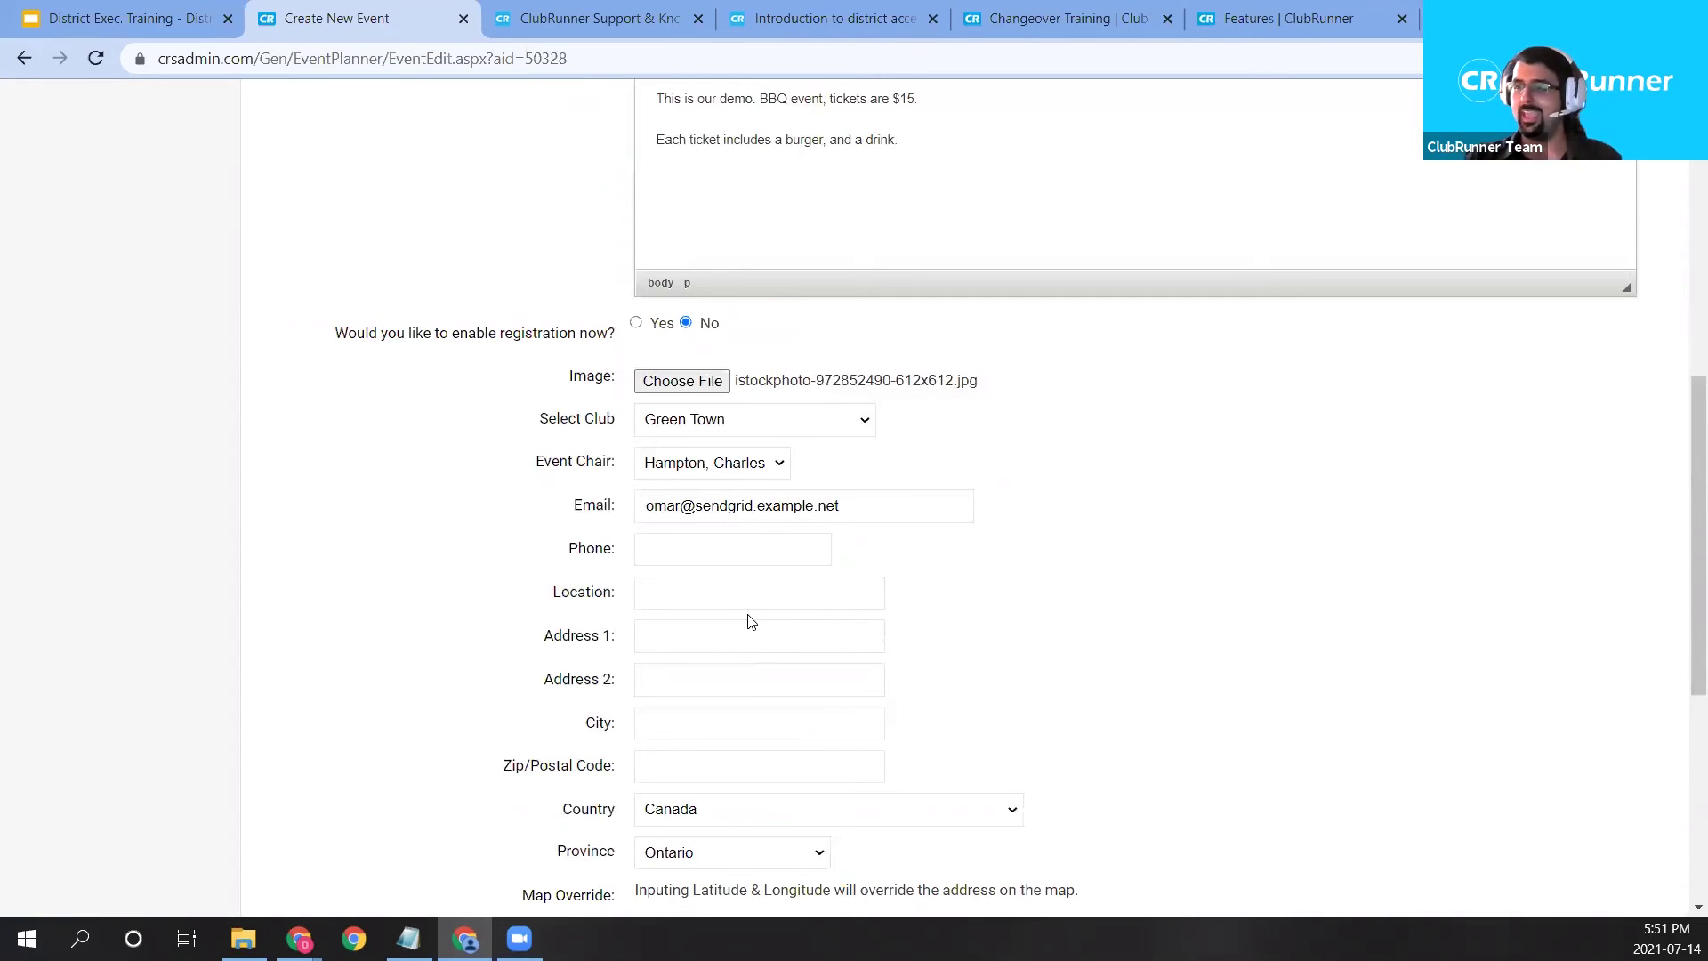
Fill the address from the saved 181 Real Street entry, with city Realio and postal code H0H0H0.
{"action": "scroll", "coordinate": [750, 620], "scroll_direction": "down", "scroll_amount": 1}
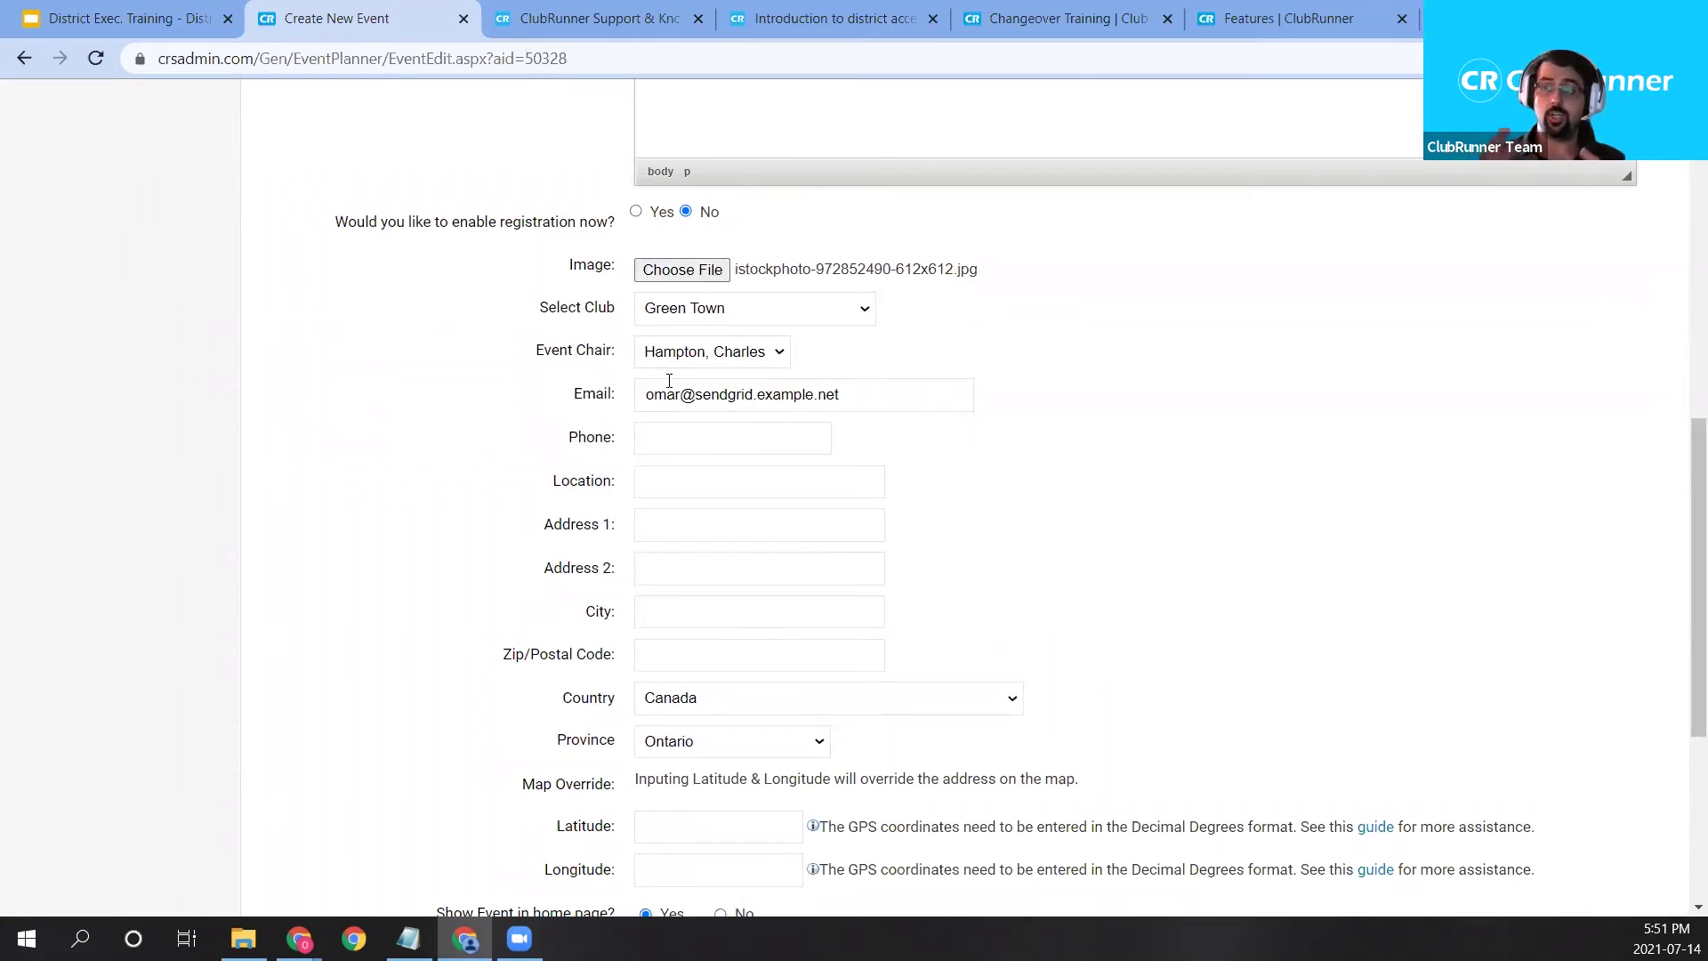
{"action": "left_click", "coordinate": [696, 530]}
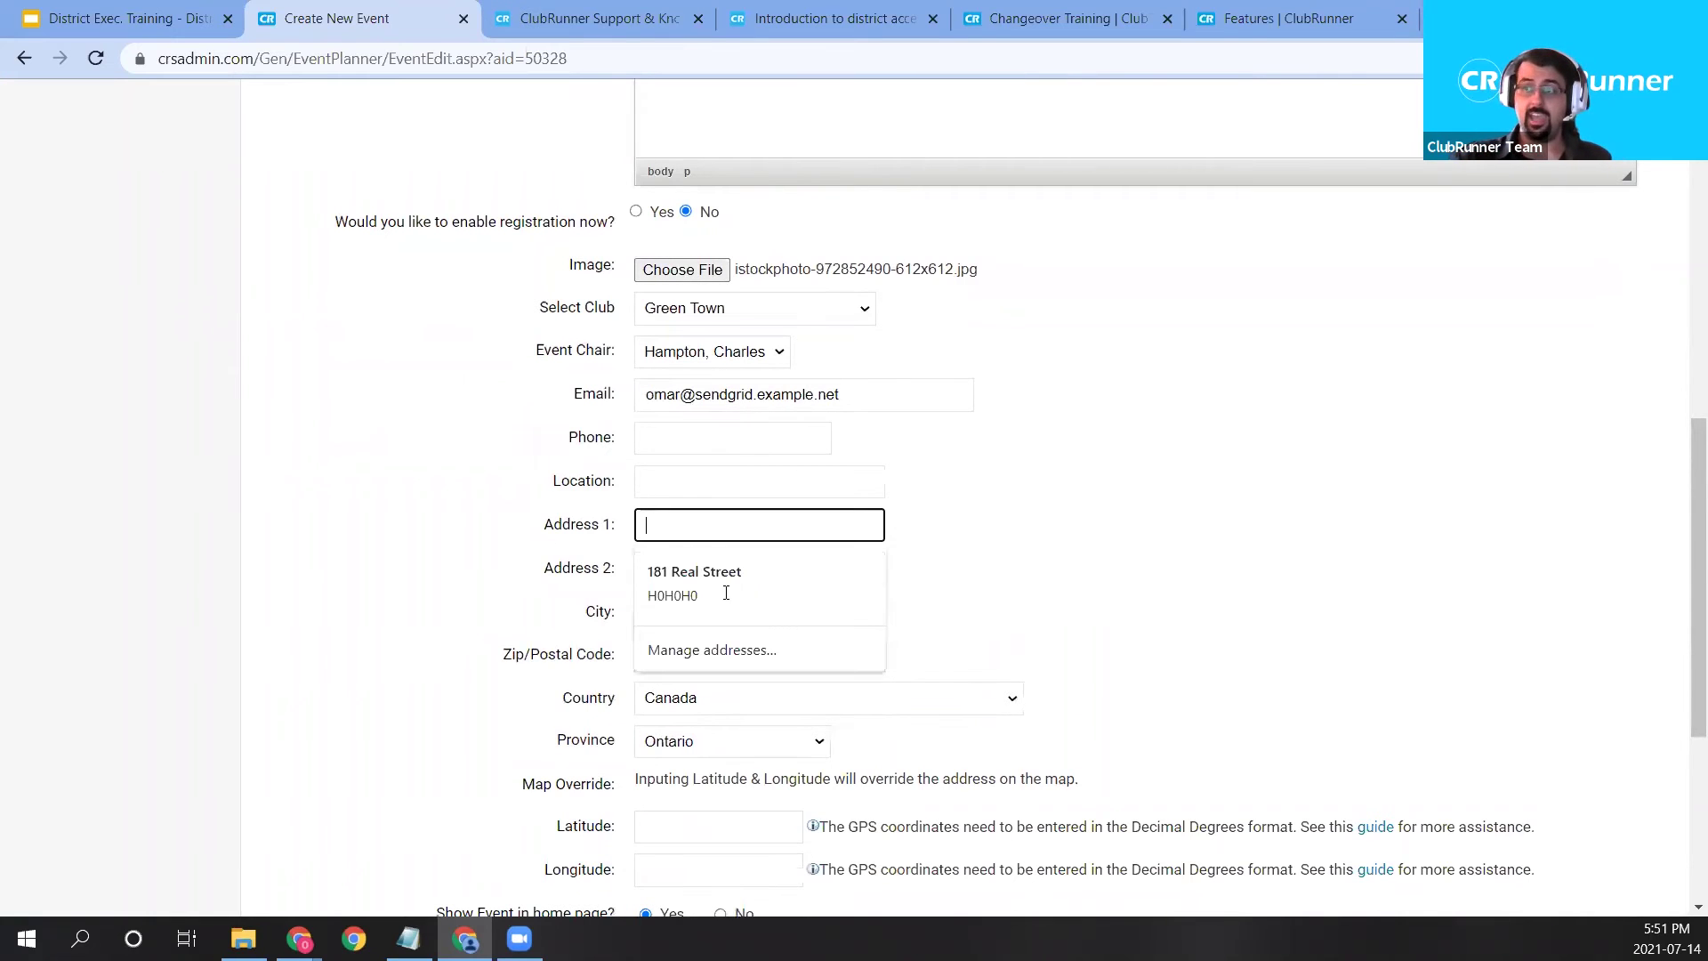
{"action": "left_click", "coordinate": [1090, 544]}
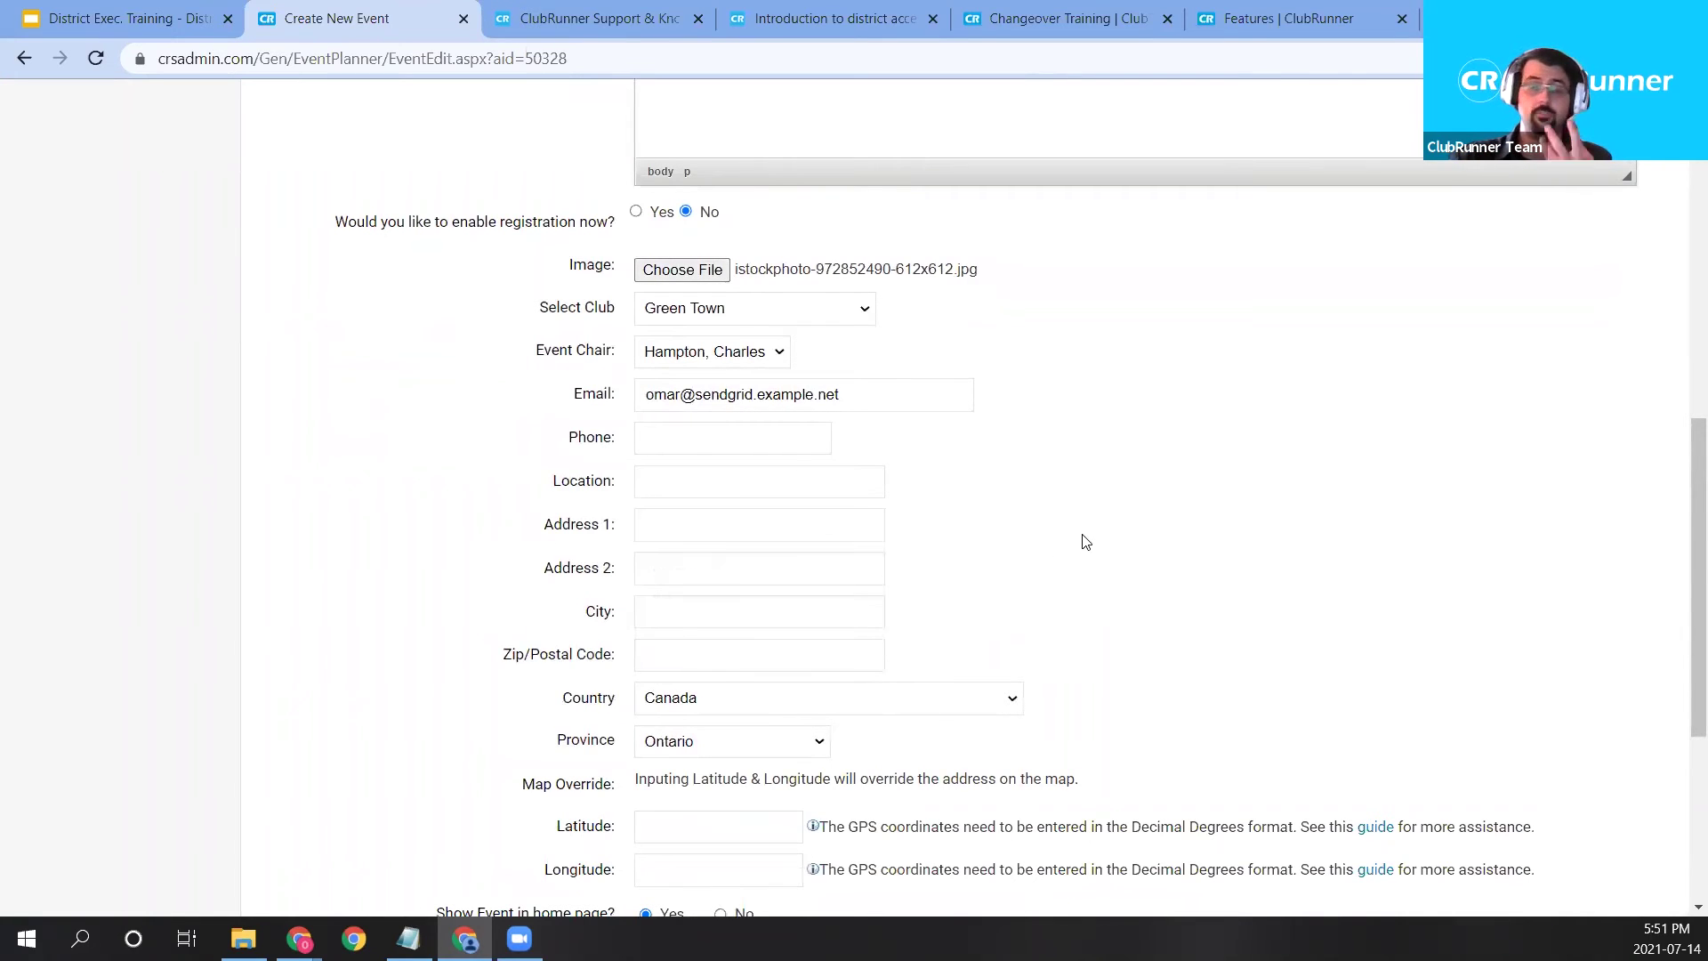
{"action": "left_click", "coordinate": [740, 524]}
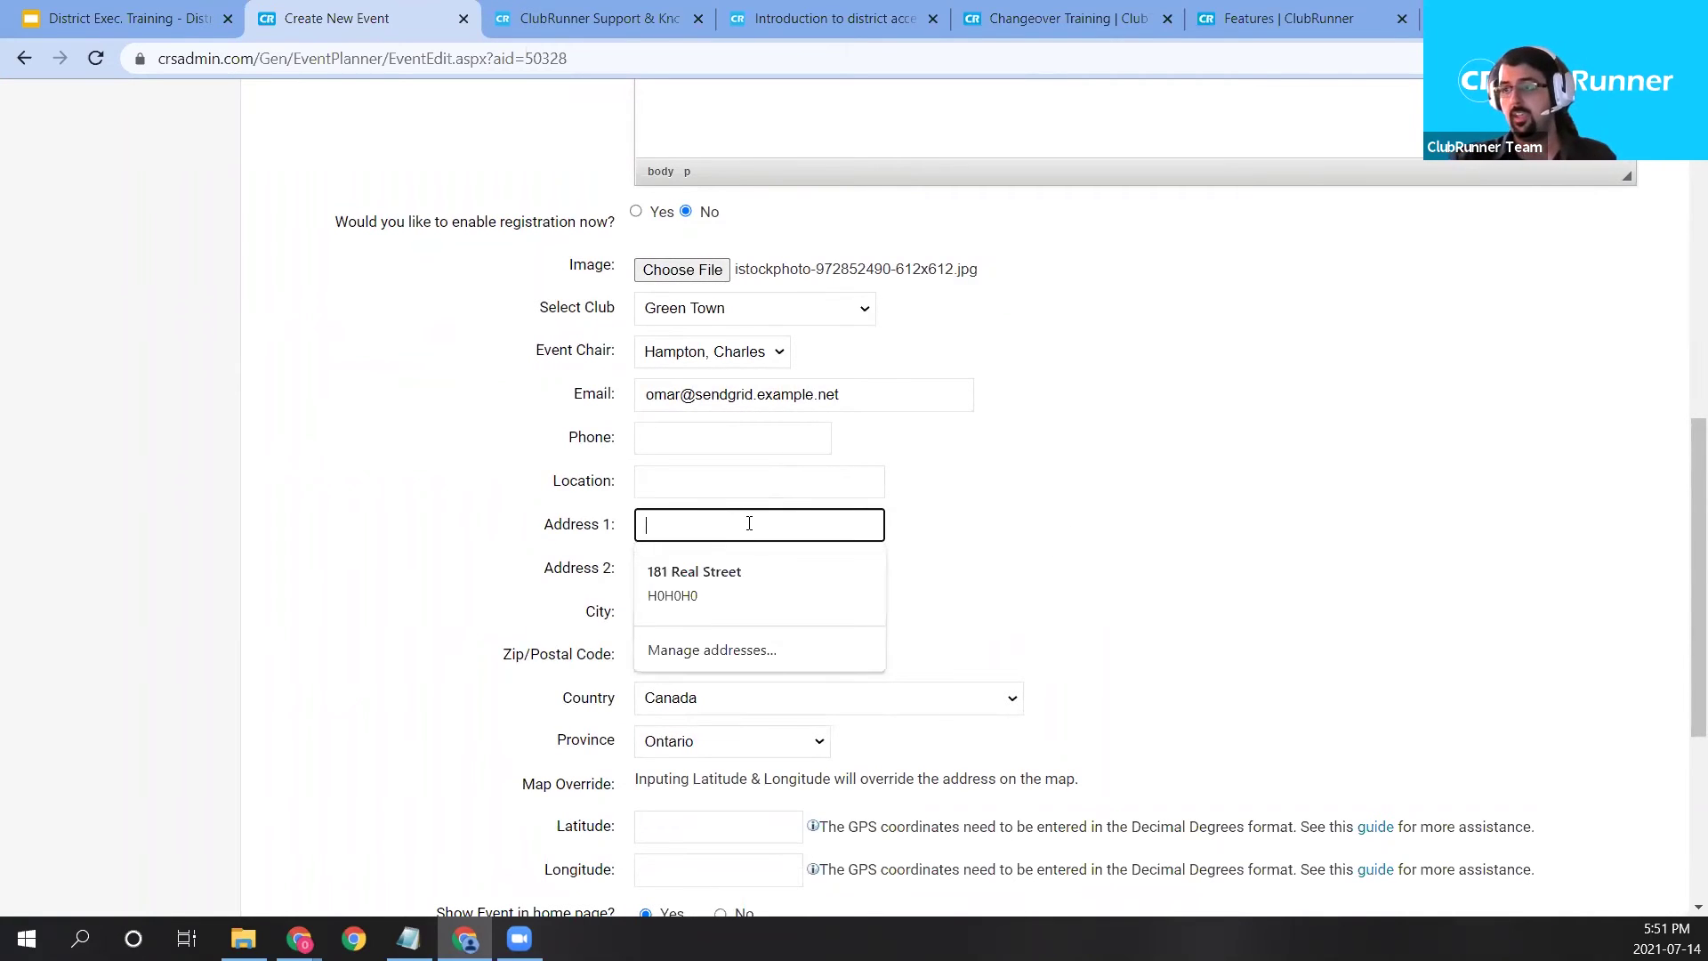
{"action": "left_click", "coordinate": [752, 569]}
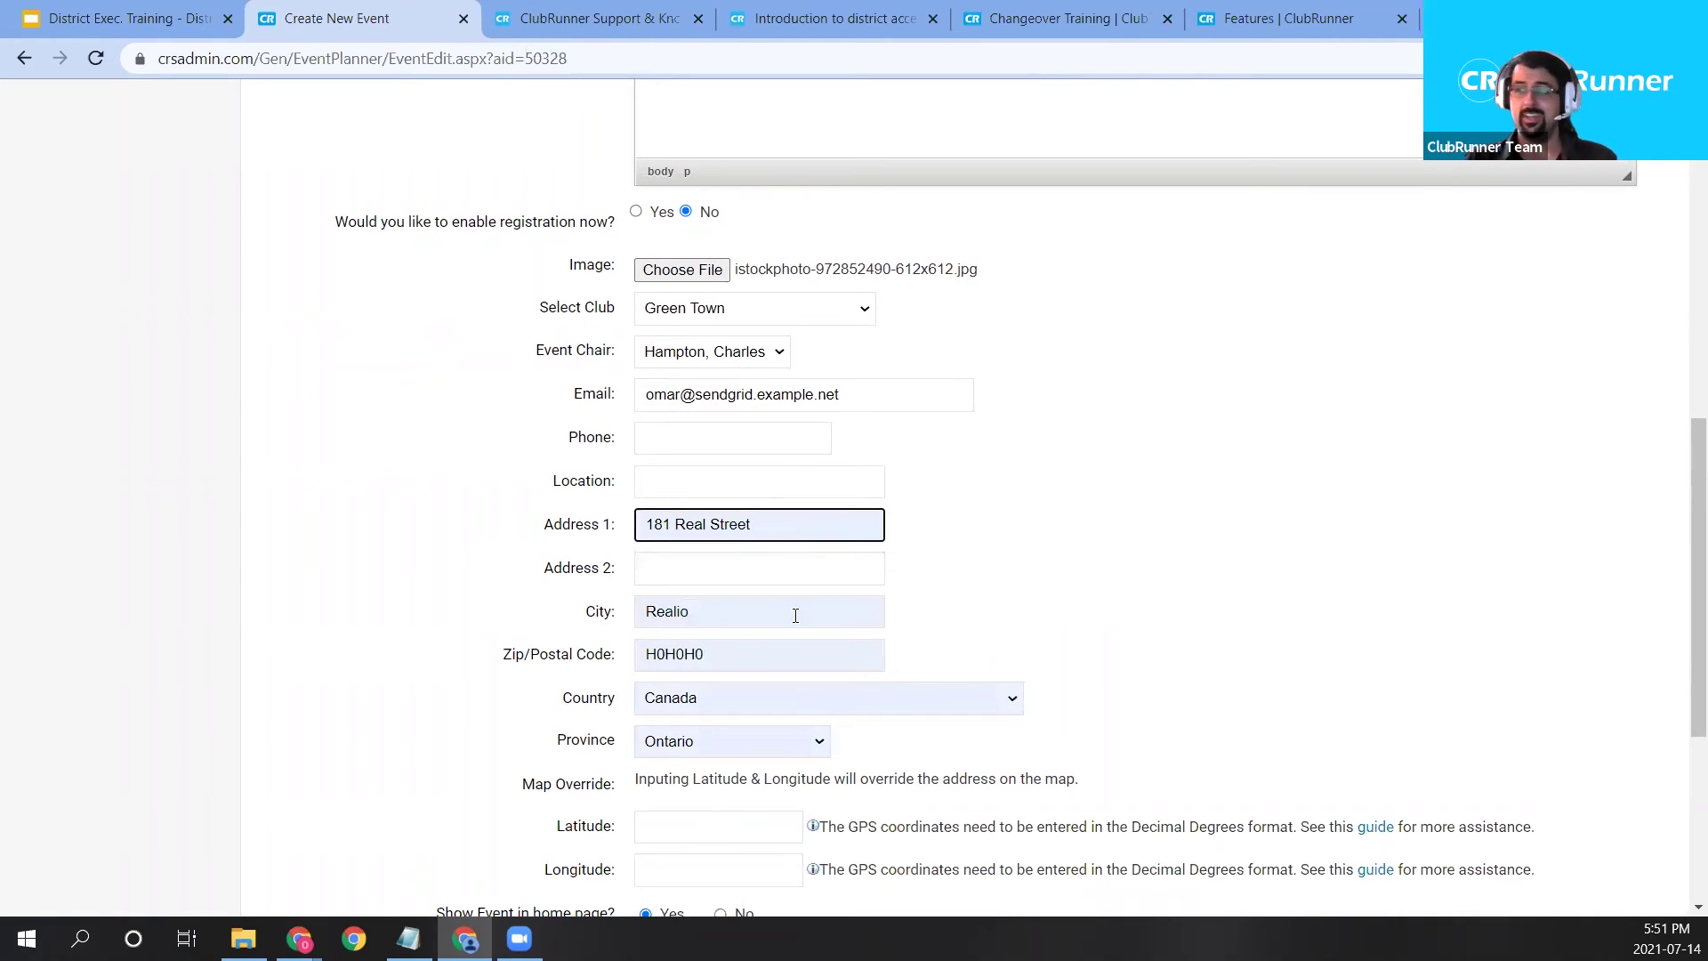
{"action": "left_click", "coordinate": [765, 654]}
{"action": "left_click", "coordinate": [1210, 644]}
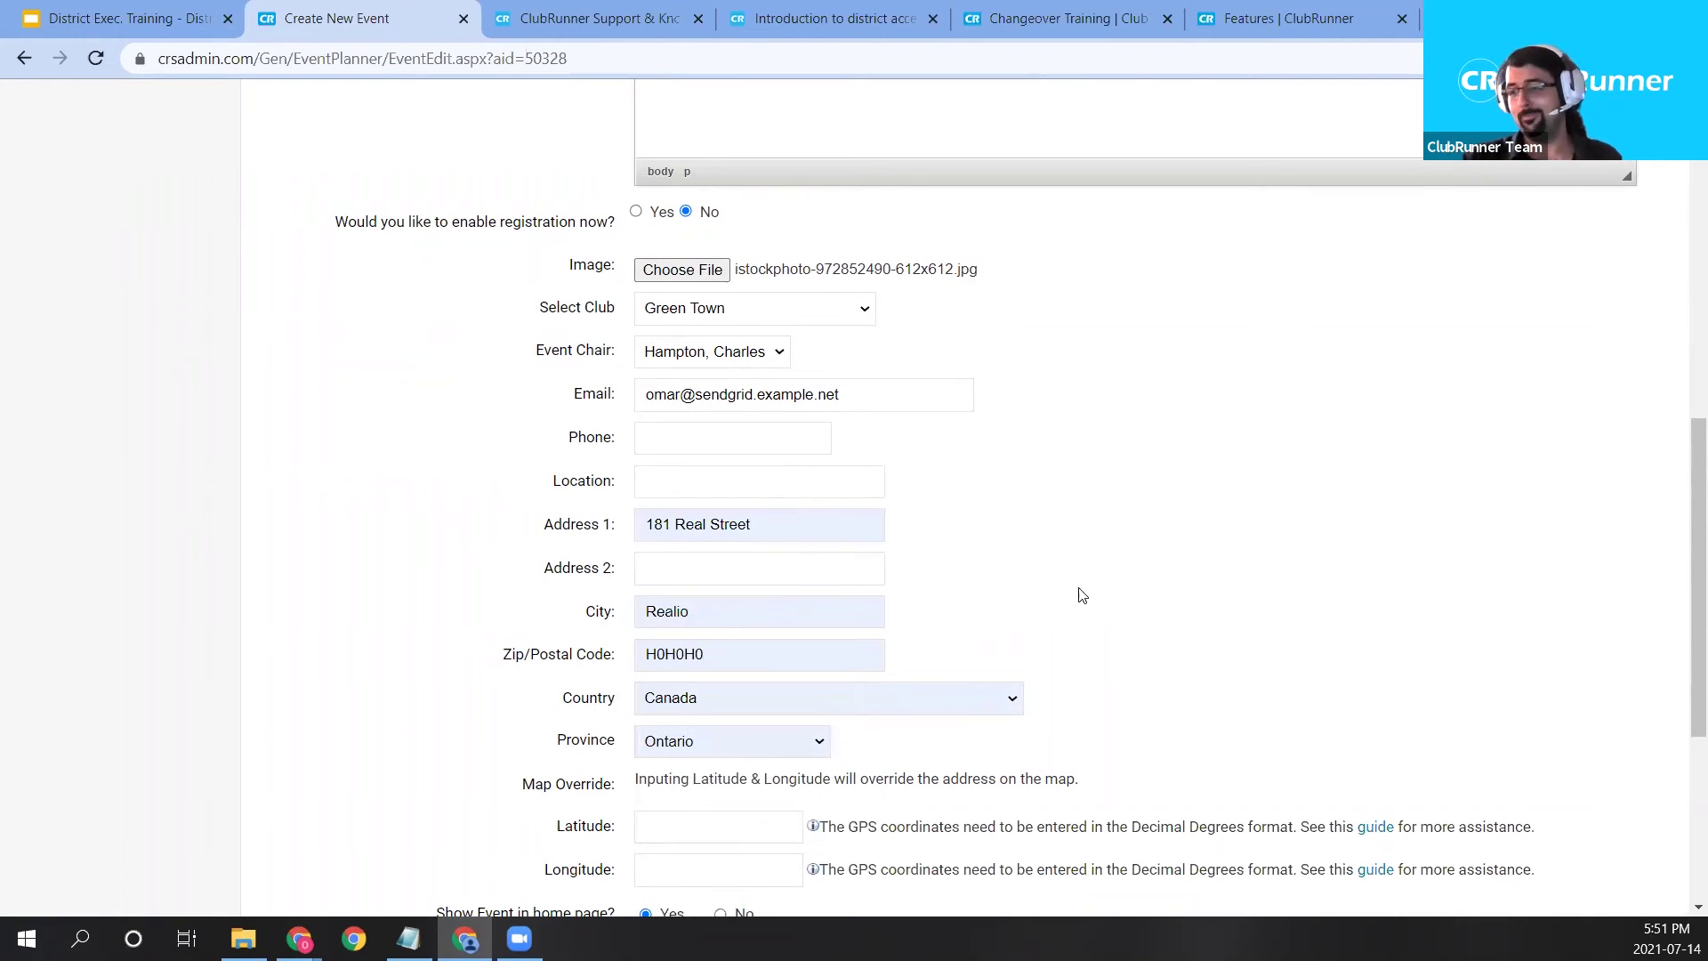
{"action": "scroll", "coordinate": [996, 547], "scroll_direction": "down", "scroll_amount": 1}
{"action": "scroll", "coordinate": [1032, 515], "scroll_direction": "up", "scroll_amount": 1}
{"action": "scroll", "coordinate": [1032, 514], "scroll_direction": "down", "scroll_amount": 1}
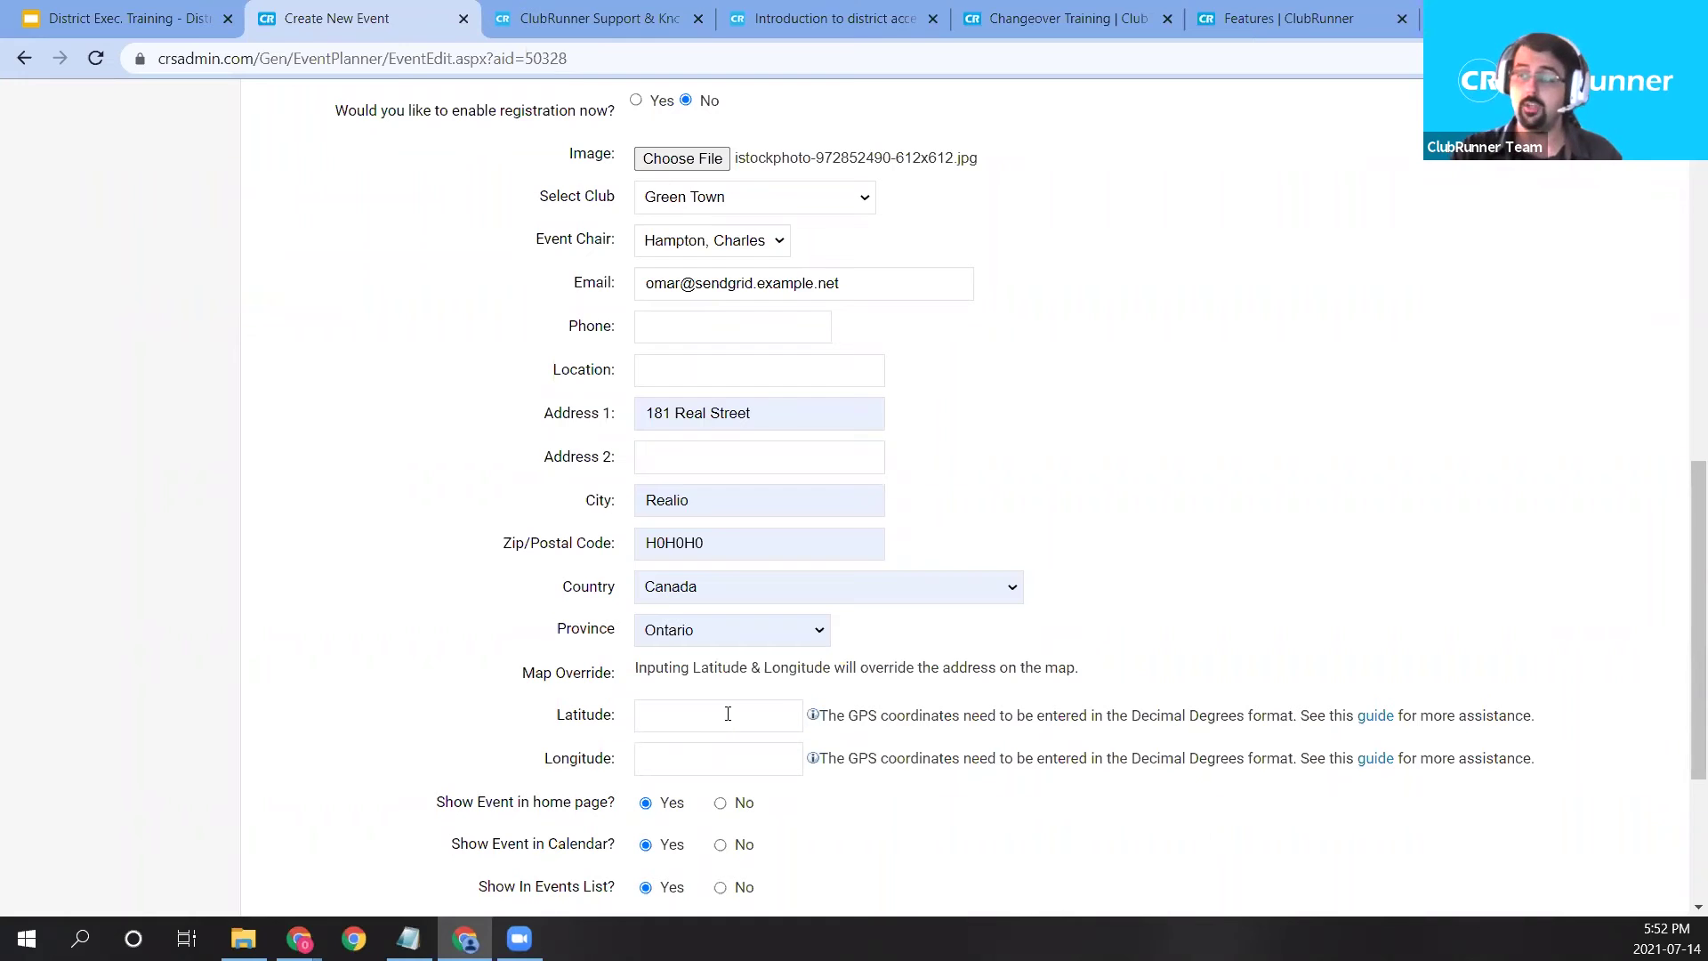
Review the Show Event display options and Save button, then bring up the form tab's context menu.
{"action": "scroll", "coordinate": [728, 713], "scroll_direction": "down", "scroll_amount": 1}
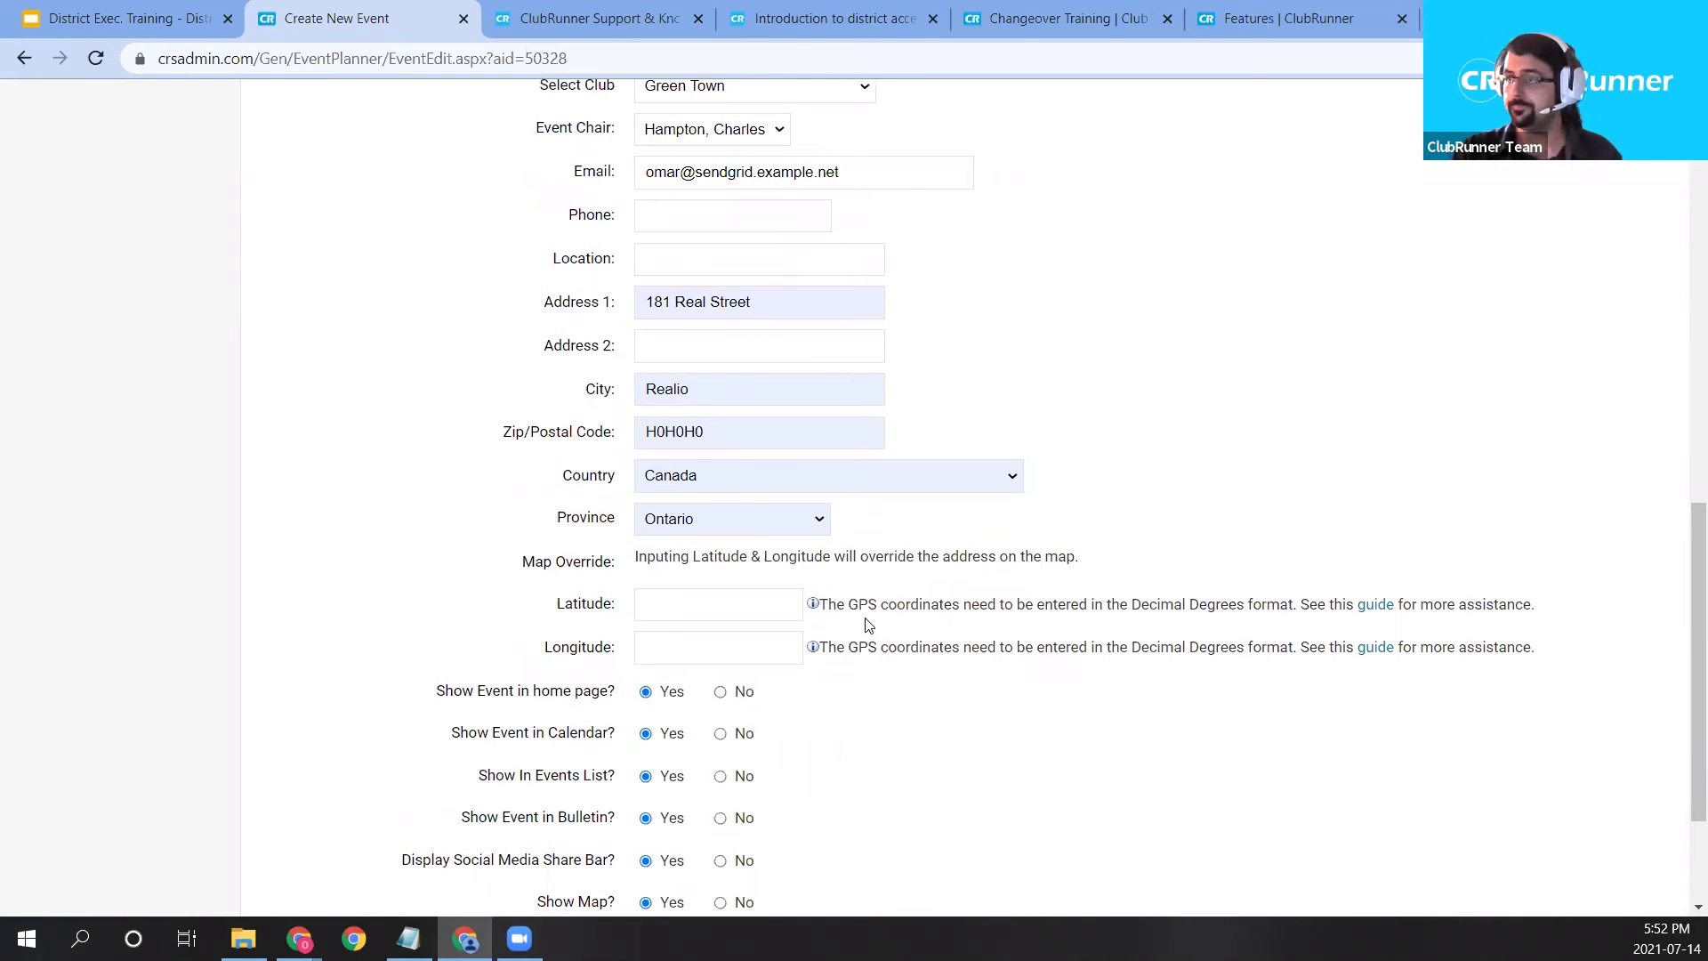
{"action": "scroll", "coordinate": [872, 626], "scroll_direction": "down", "scroll_amount": 1}
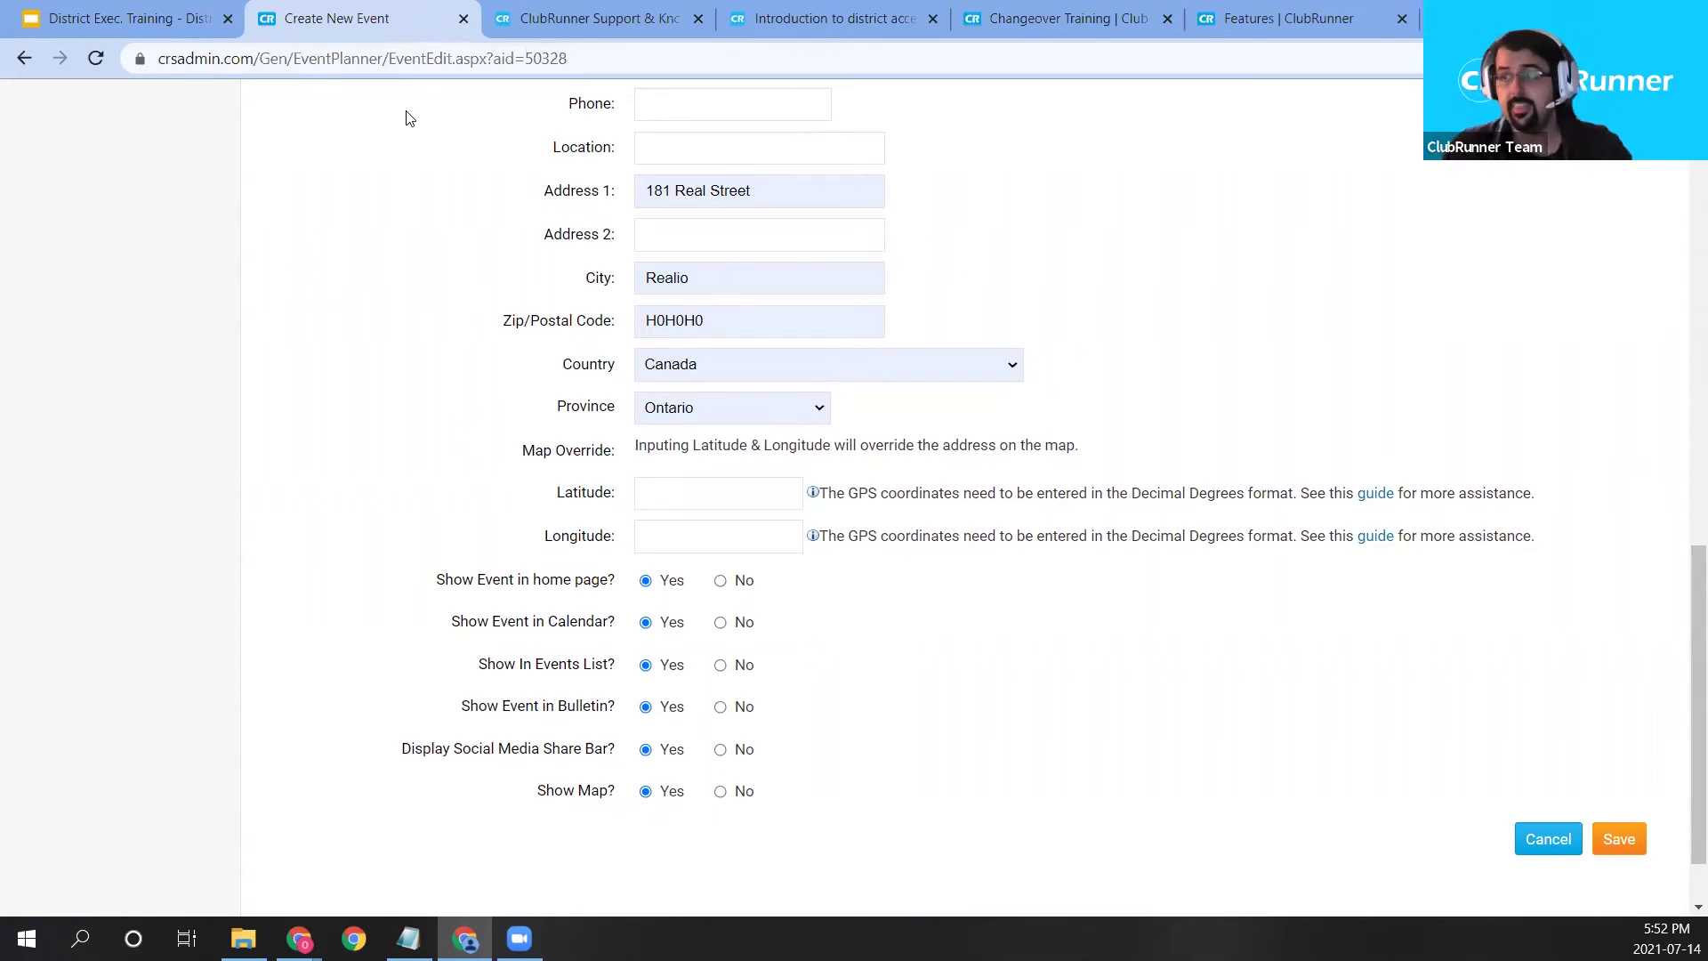
{"action": "right_click", "coordinate": [378, 21]}
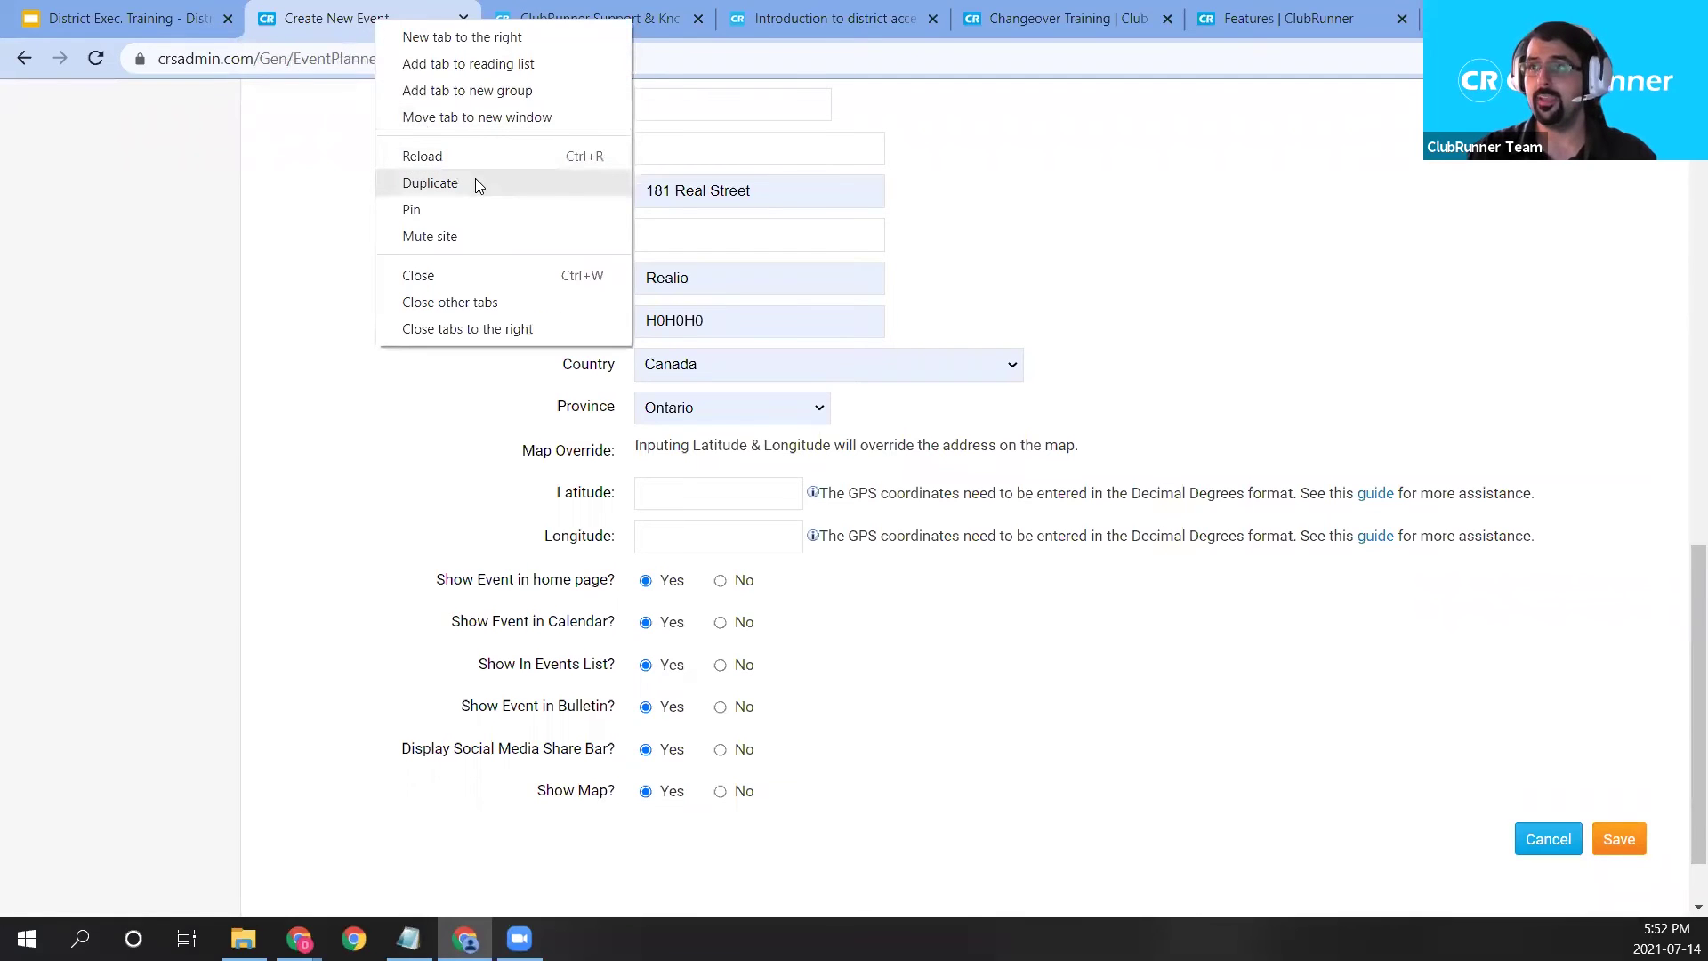
Duplicate the event form tab and show the district site's July 2021 events as a monthly calendar.
{"action": "left_click", "coordinate": [475, 182]}
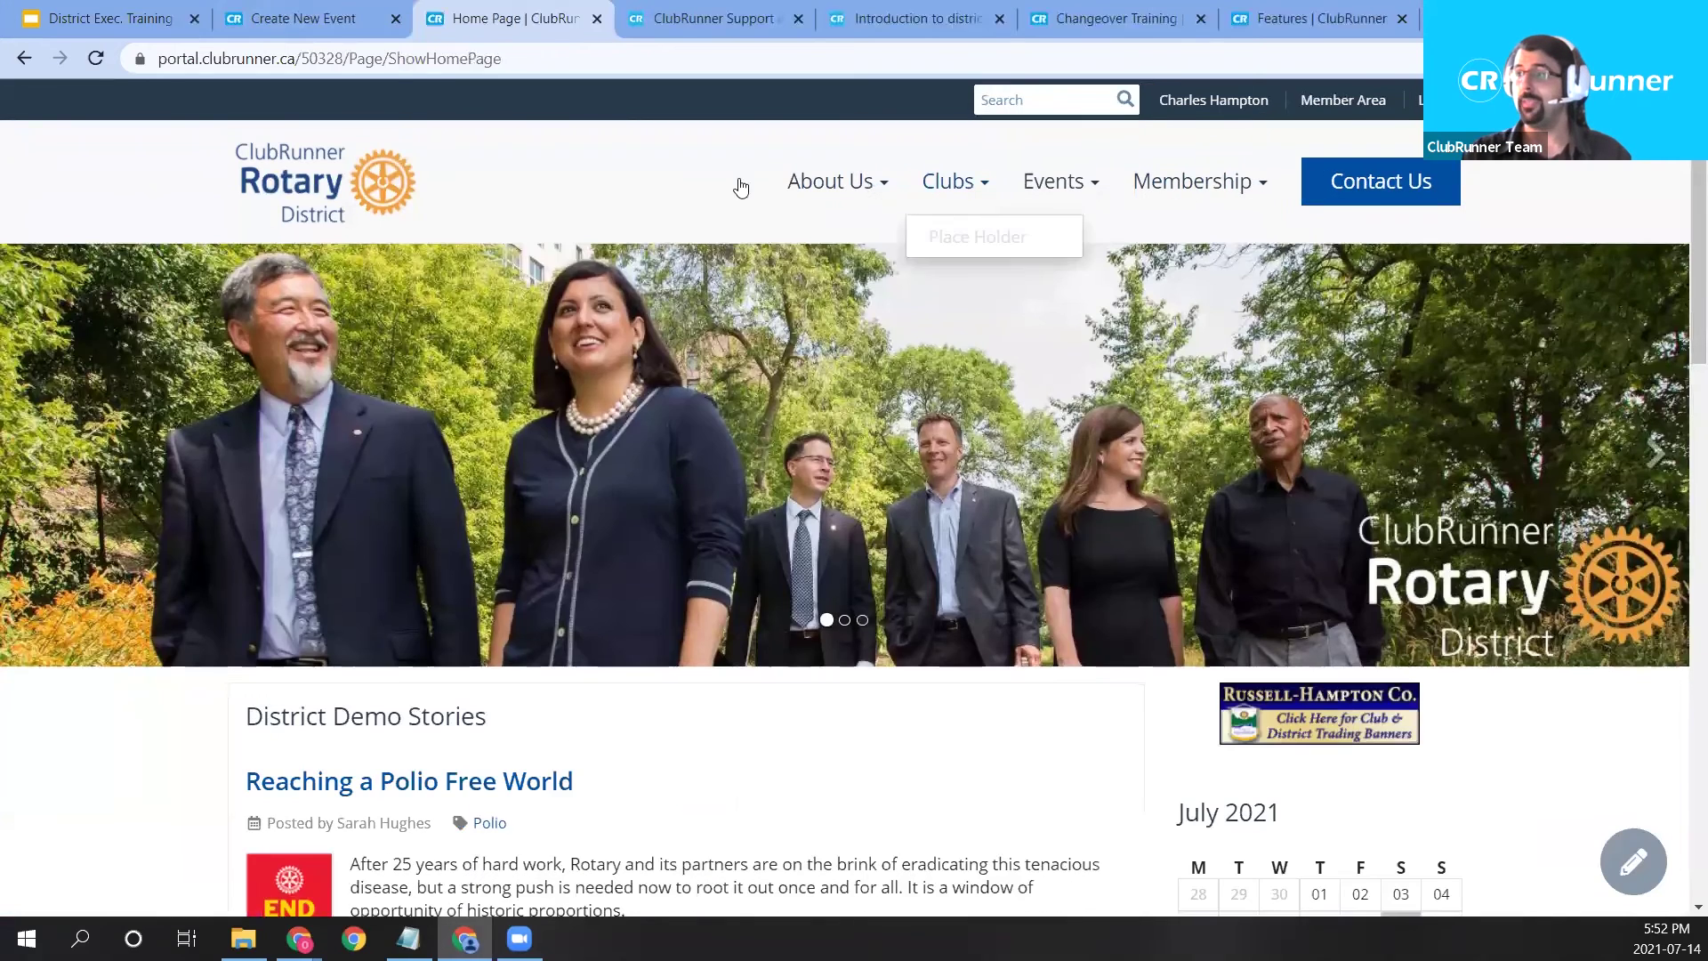
{"action": "mouse_move", "coordinate": [994, 200]}
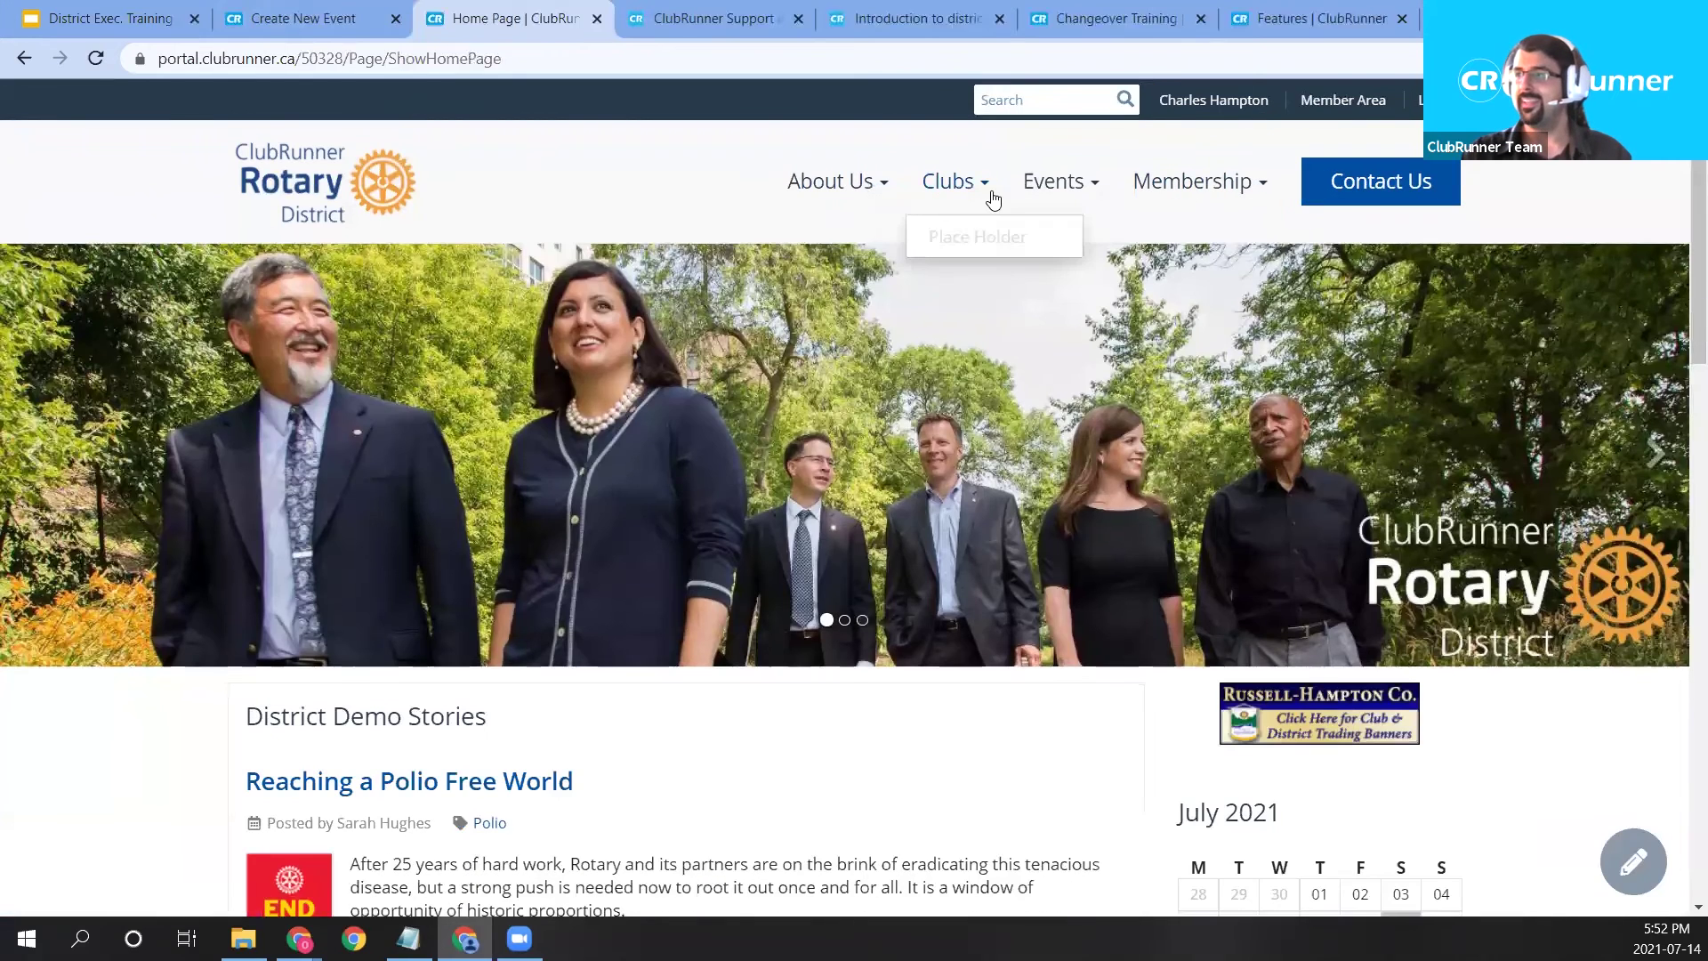
{"action": "scroll", "coordinate": [1173, 315], "scroll_direction": "down", "scroll_amount": 5}
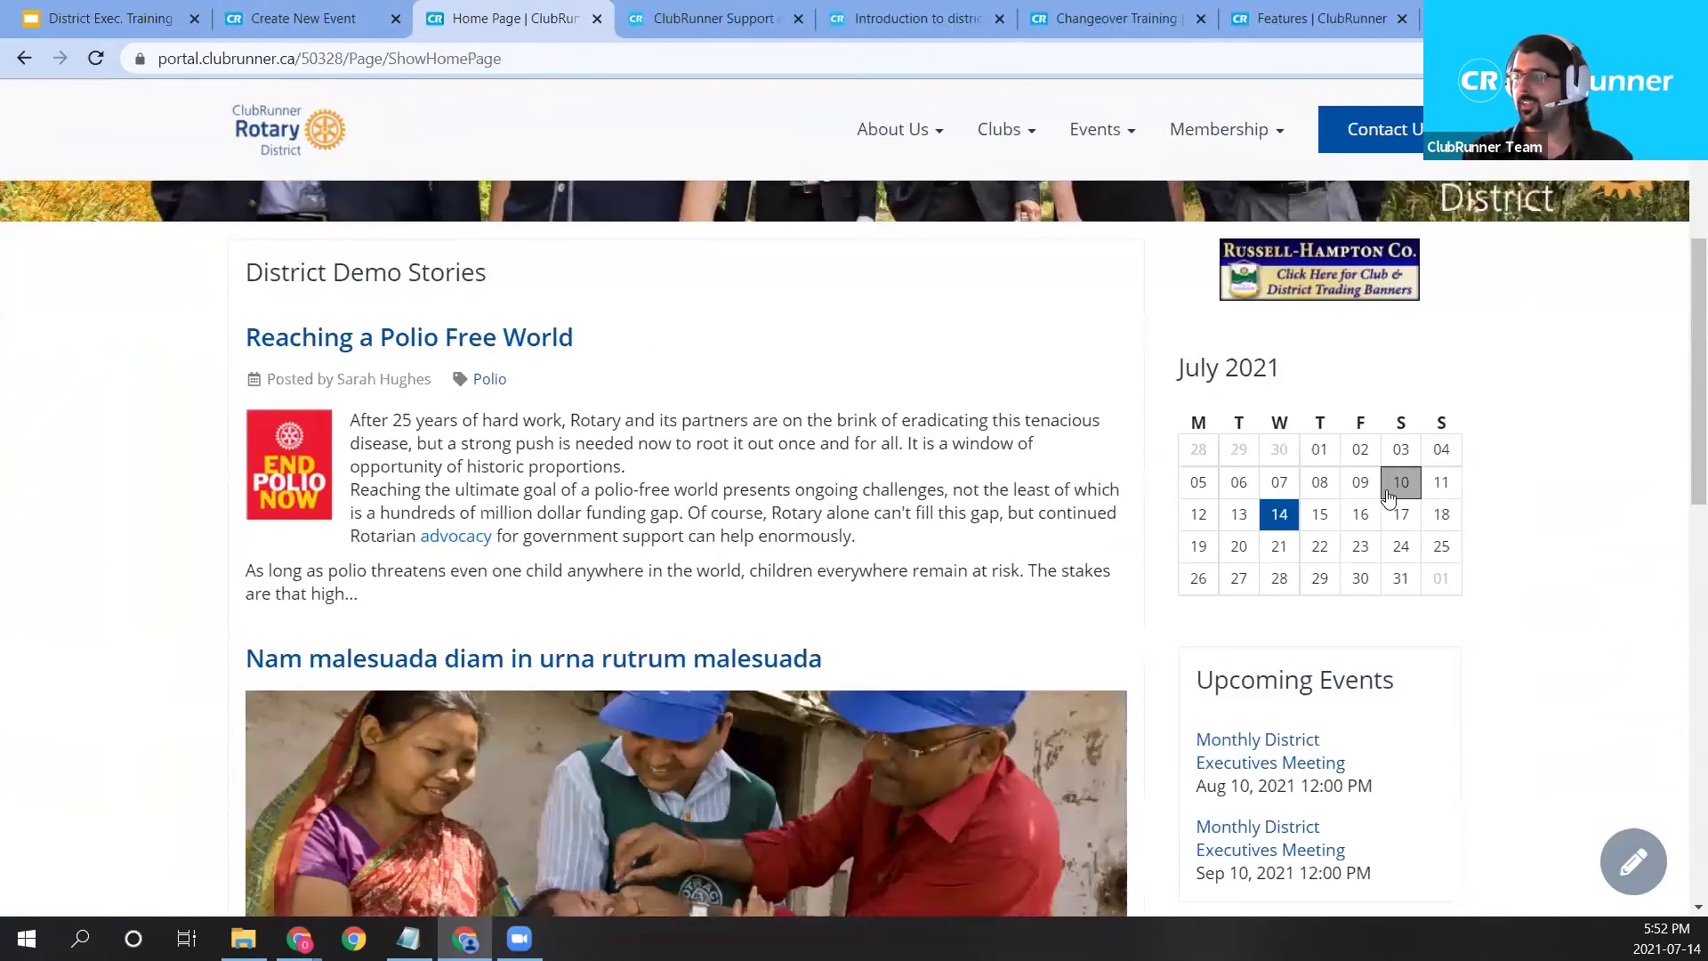
{"action": "left_click", "coordinate": [1389, 491]}
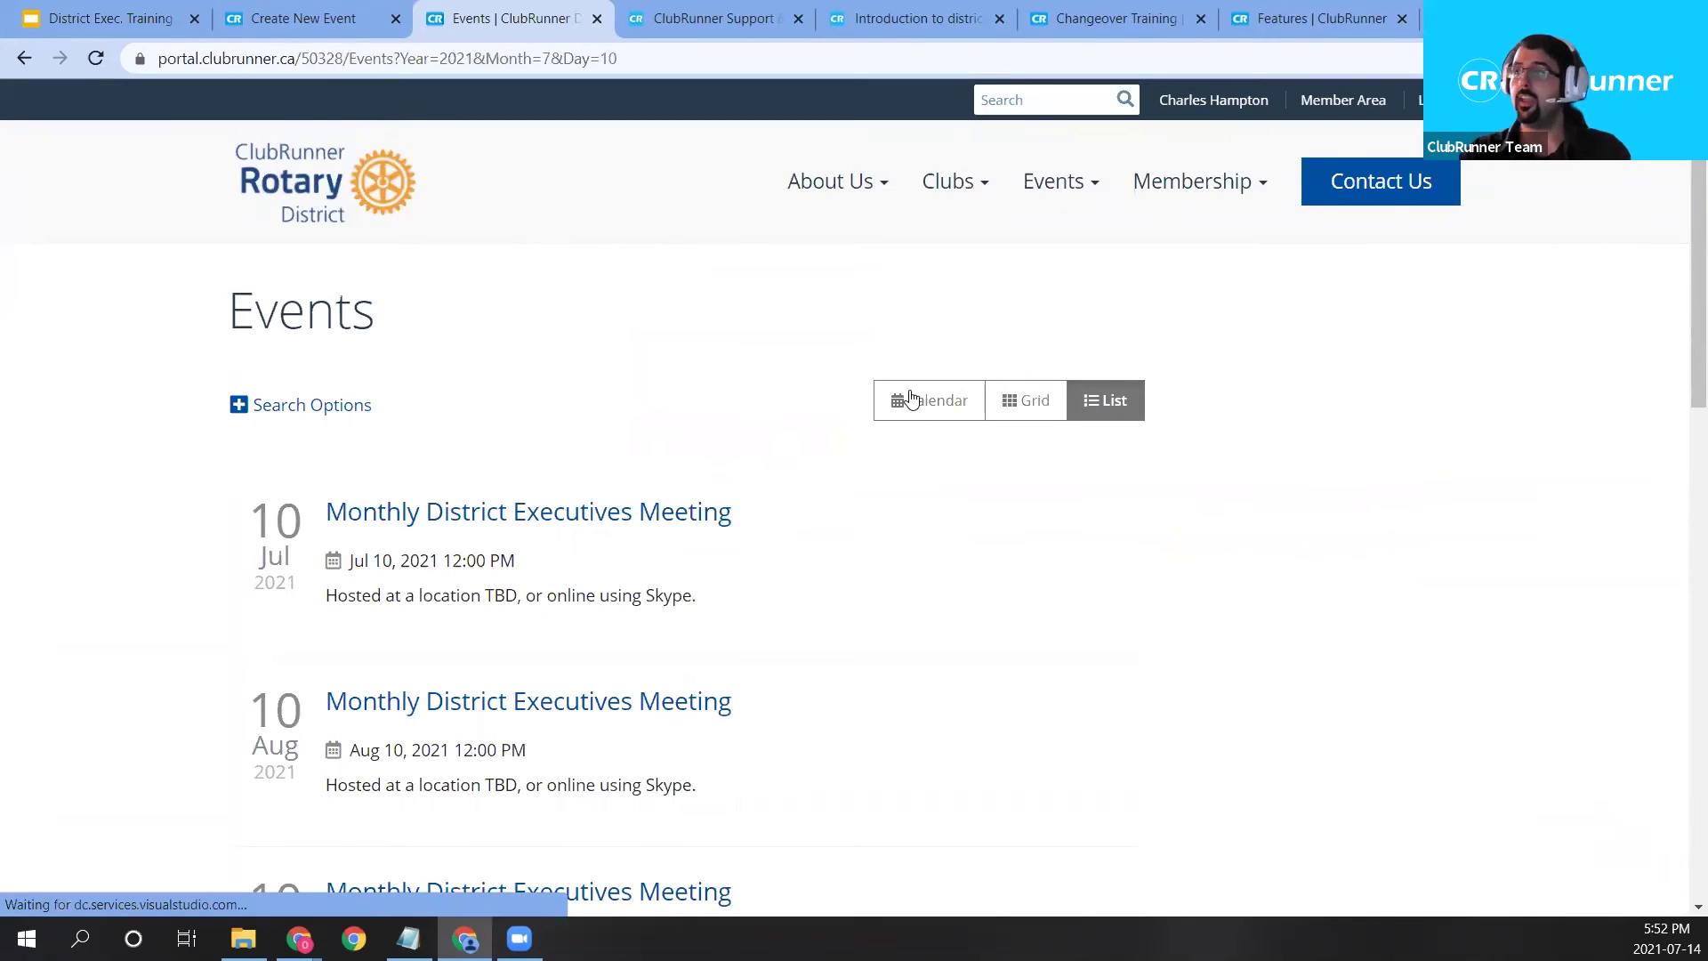
{"action": "left_click", "coordinate": [912, 398]}
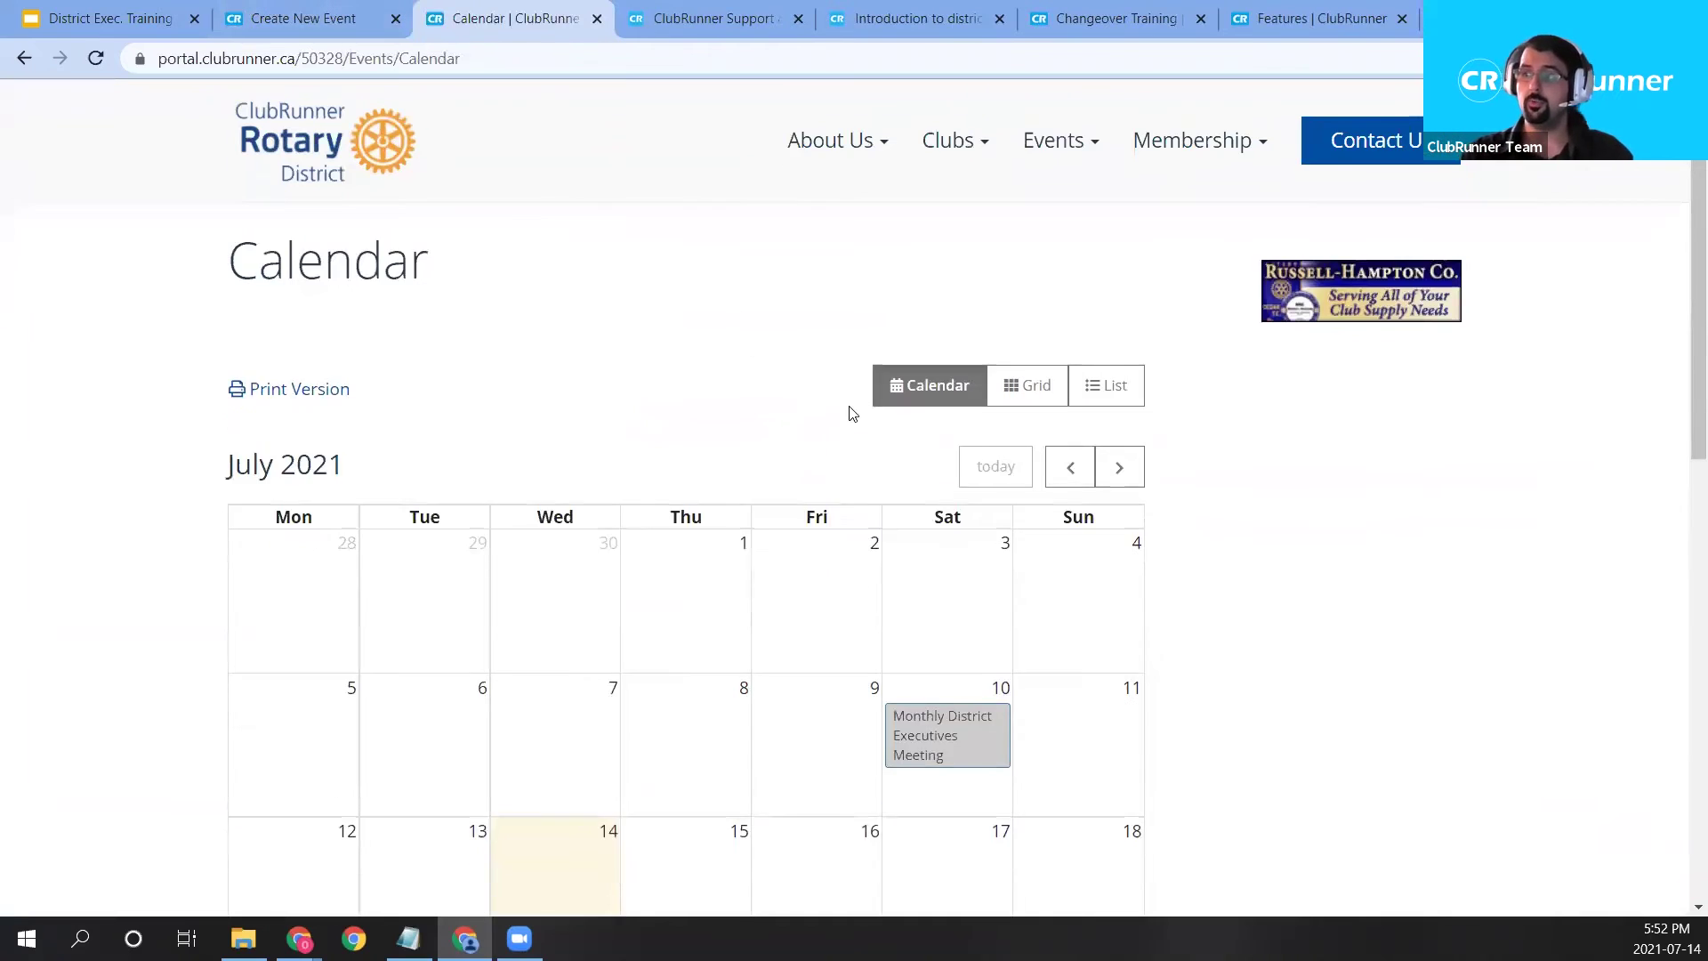
{"action": "scroll", "coordinate": [853, 413], "scroll_direction": "down", "scroll_amount": 2}
Return to the event form and point out the home page display option.
{"action": "left_click", "coordinate": [303, 18]}
{"action": "left_click_drag", "start_coordinate": [447, 579], "coordinate": [574, 579]}
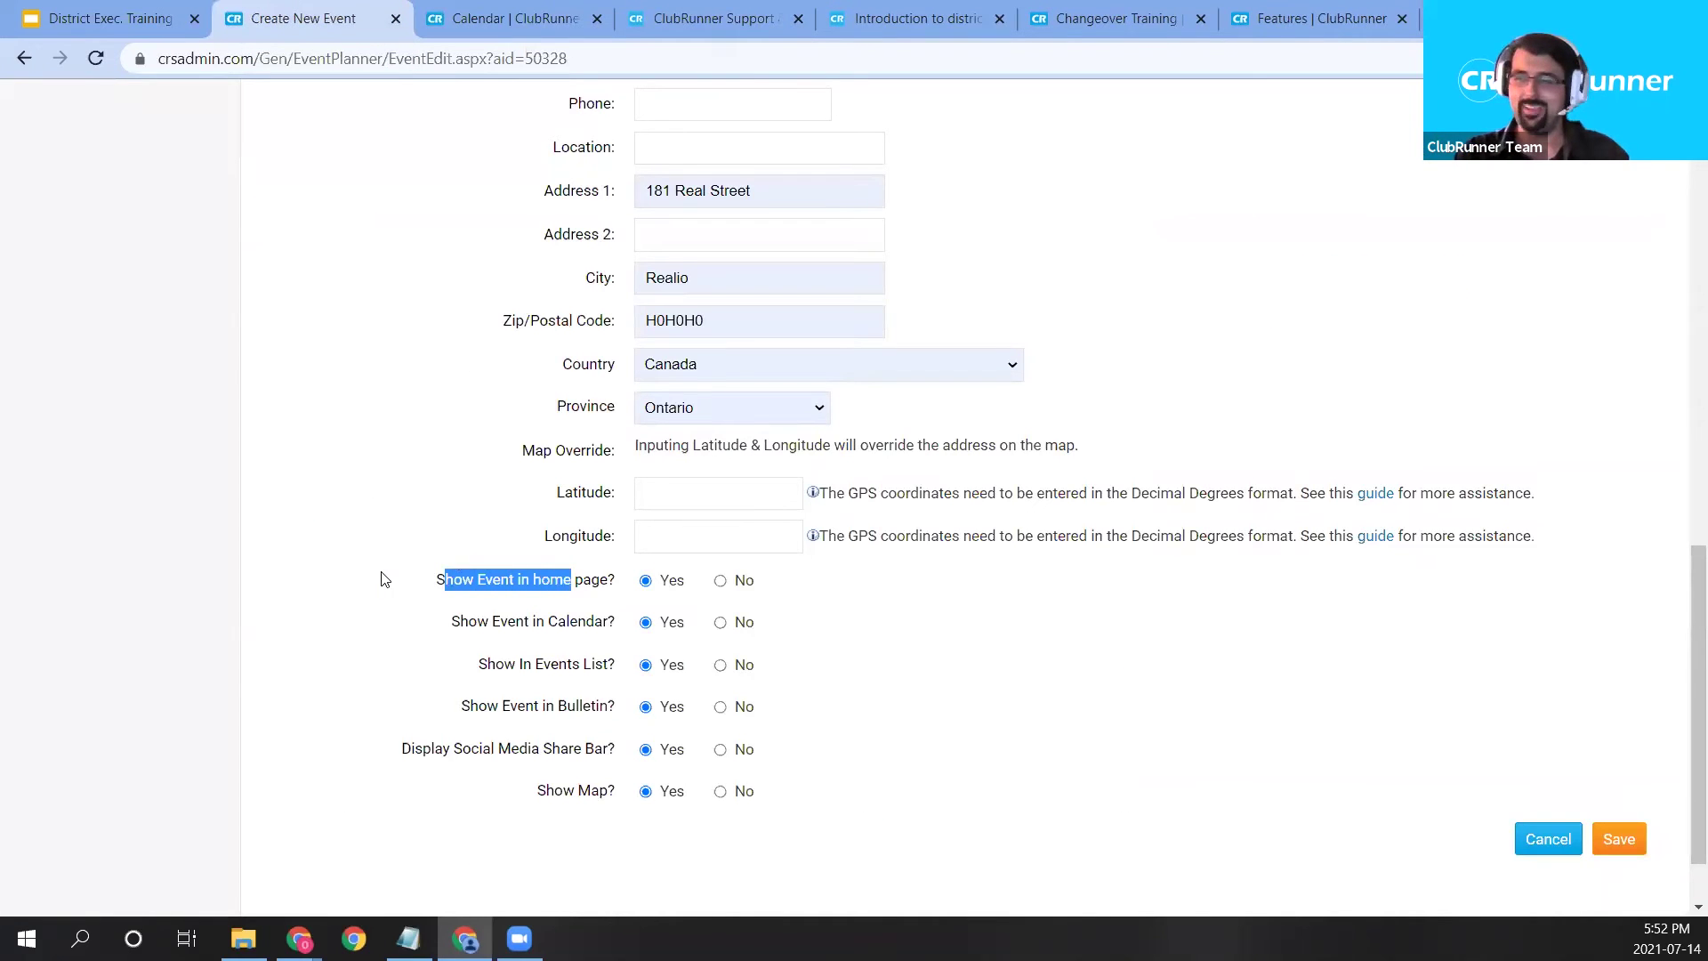
{"action": "left_click", "coordinate": [449, 579]}
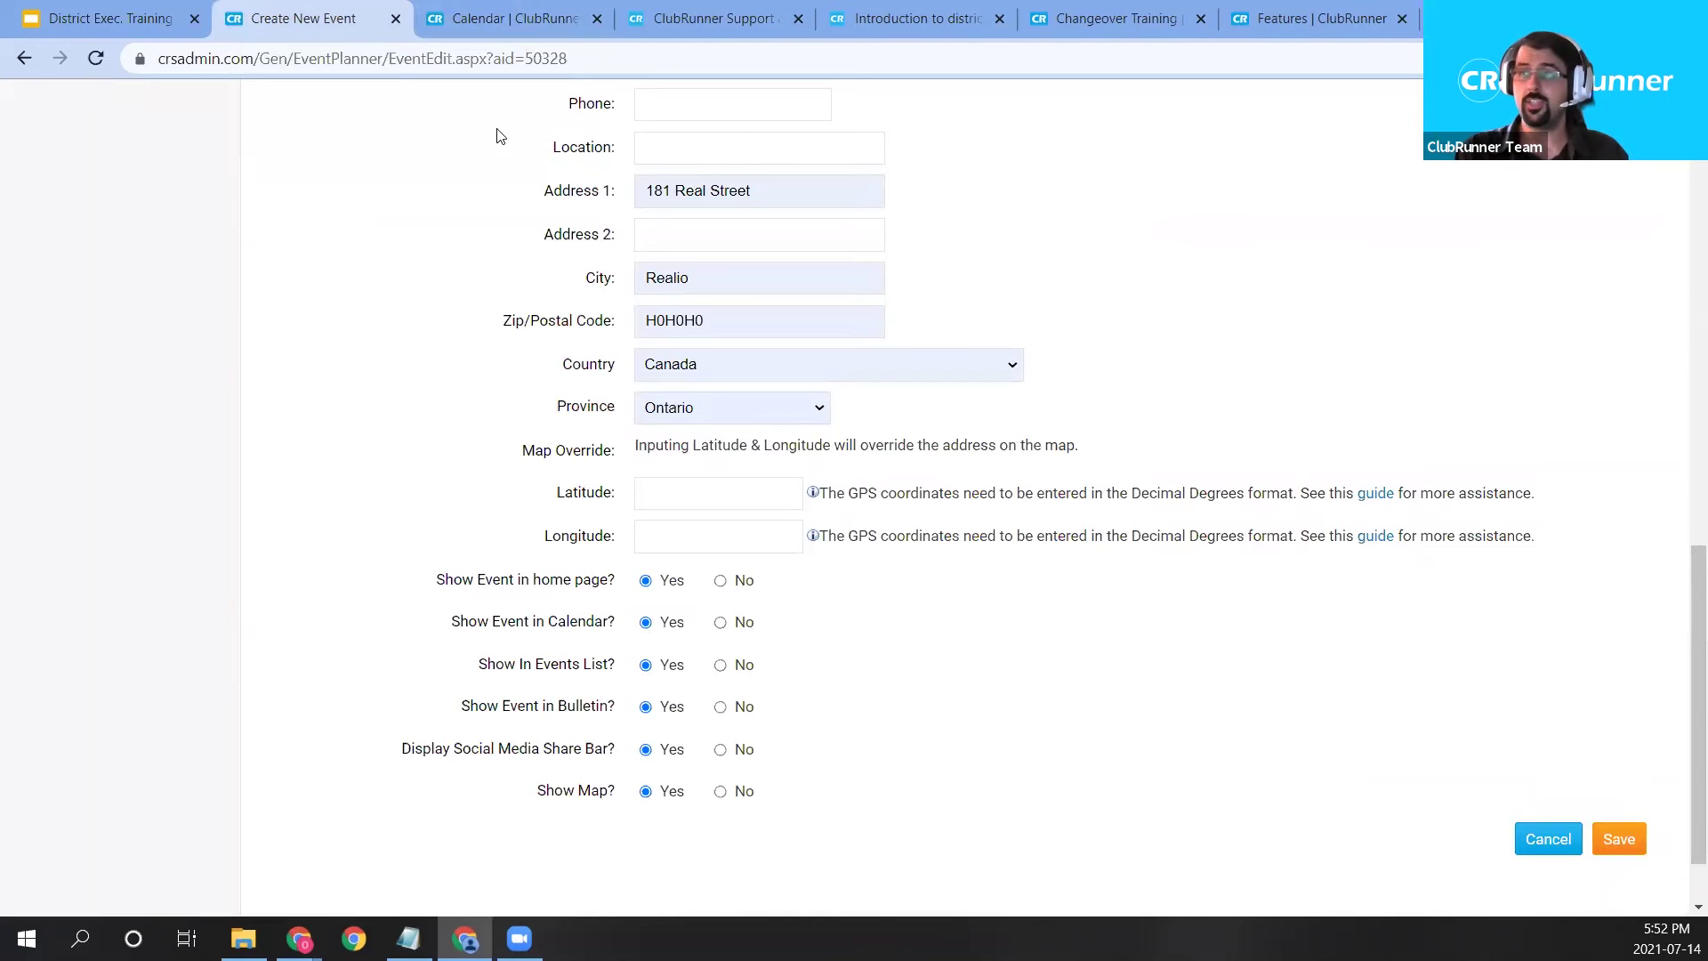
Open the district home page from the Calendar tab and view its Upcoming Events section.
{"action": "left_click", "coordinate": [460, 8]}
{"action": "scroll", "coordinate": [833, 267], "scroll_direction": "up", "scroll_amount": 3}
{"action": "right_click", "coordinate": [301, 161]}
{"action": "key", "text": "Escape"}
{"action": "left_click", "coordinate": [695, 30]}
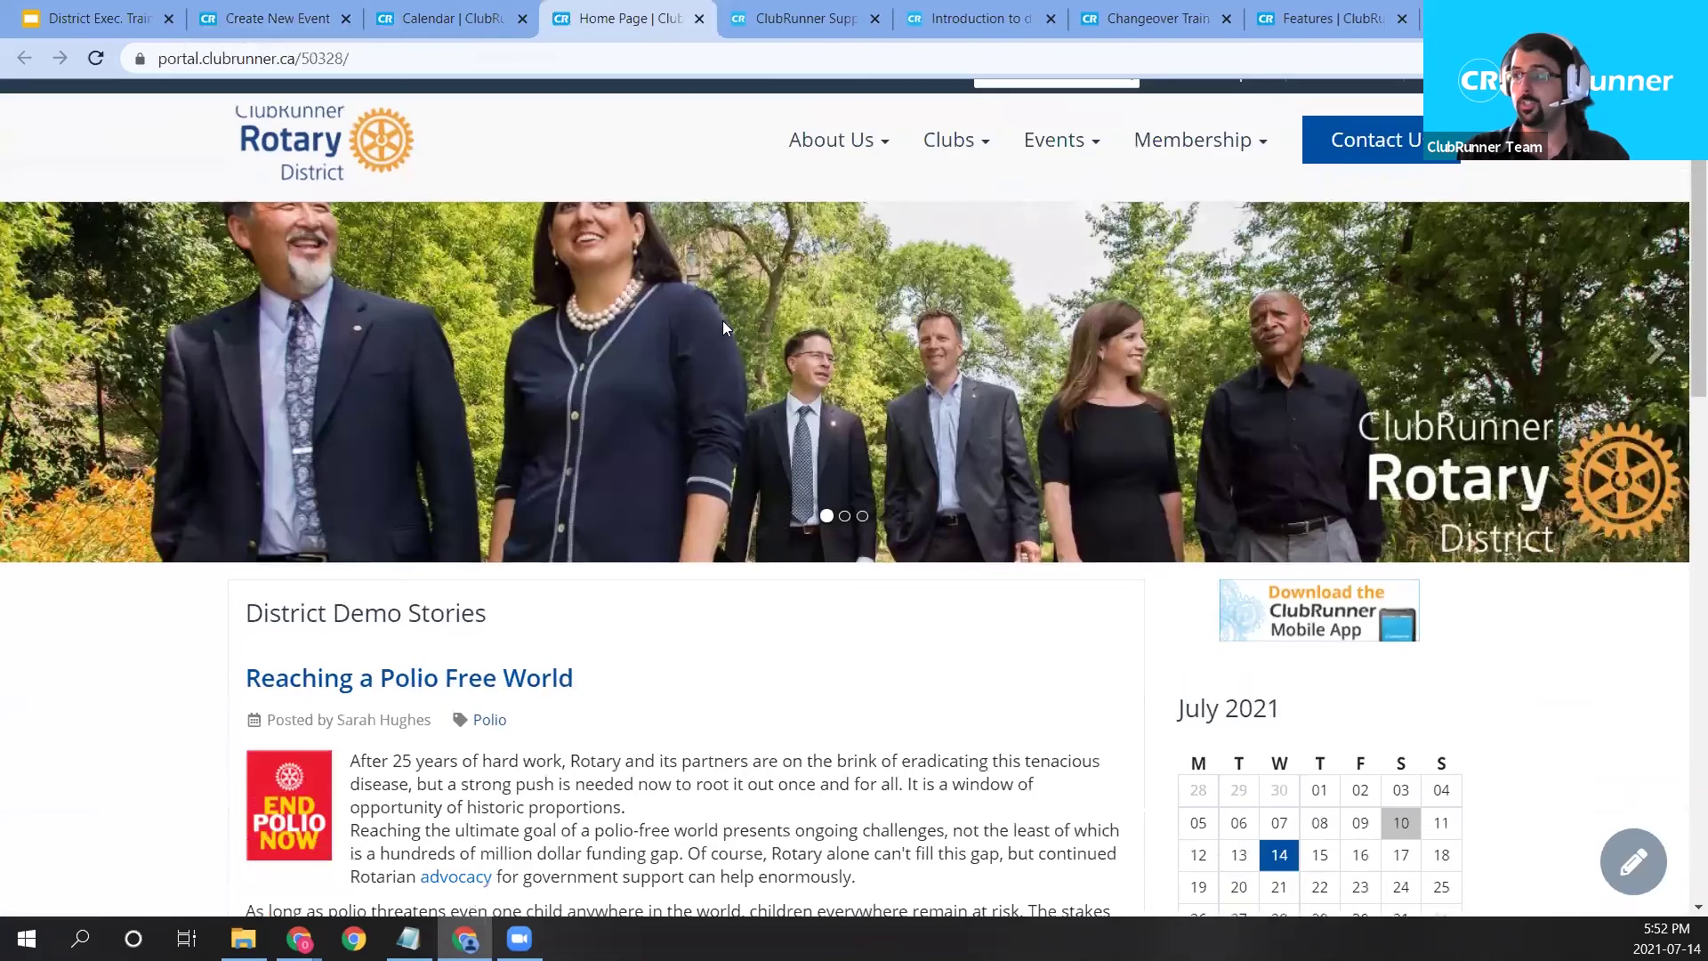
{"action": "scroll", "coordinate": [1324, 609], "scroll_direction": "down", "scroll_amount": 3}
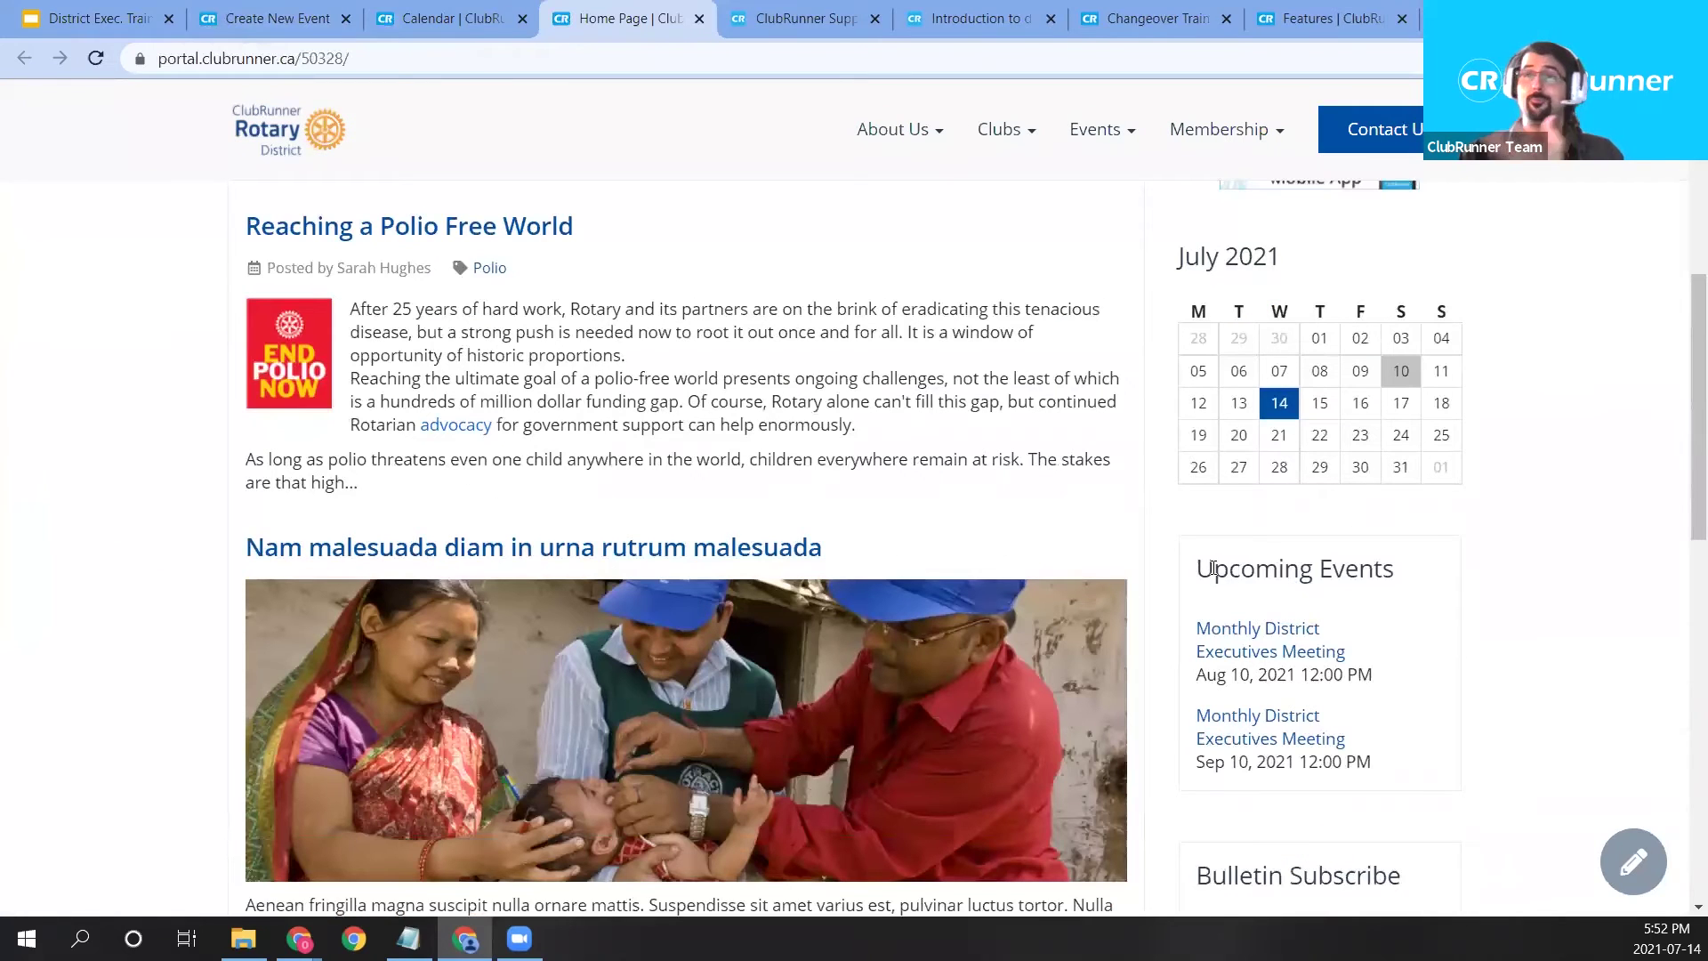
{"action": "left_click_drag", "start_coordinate": [1201, 570], "coordinate": [1395, 574]}
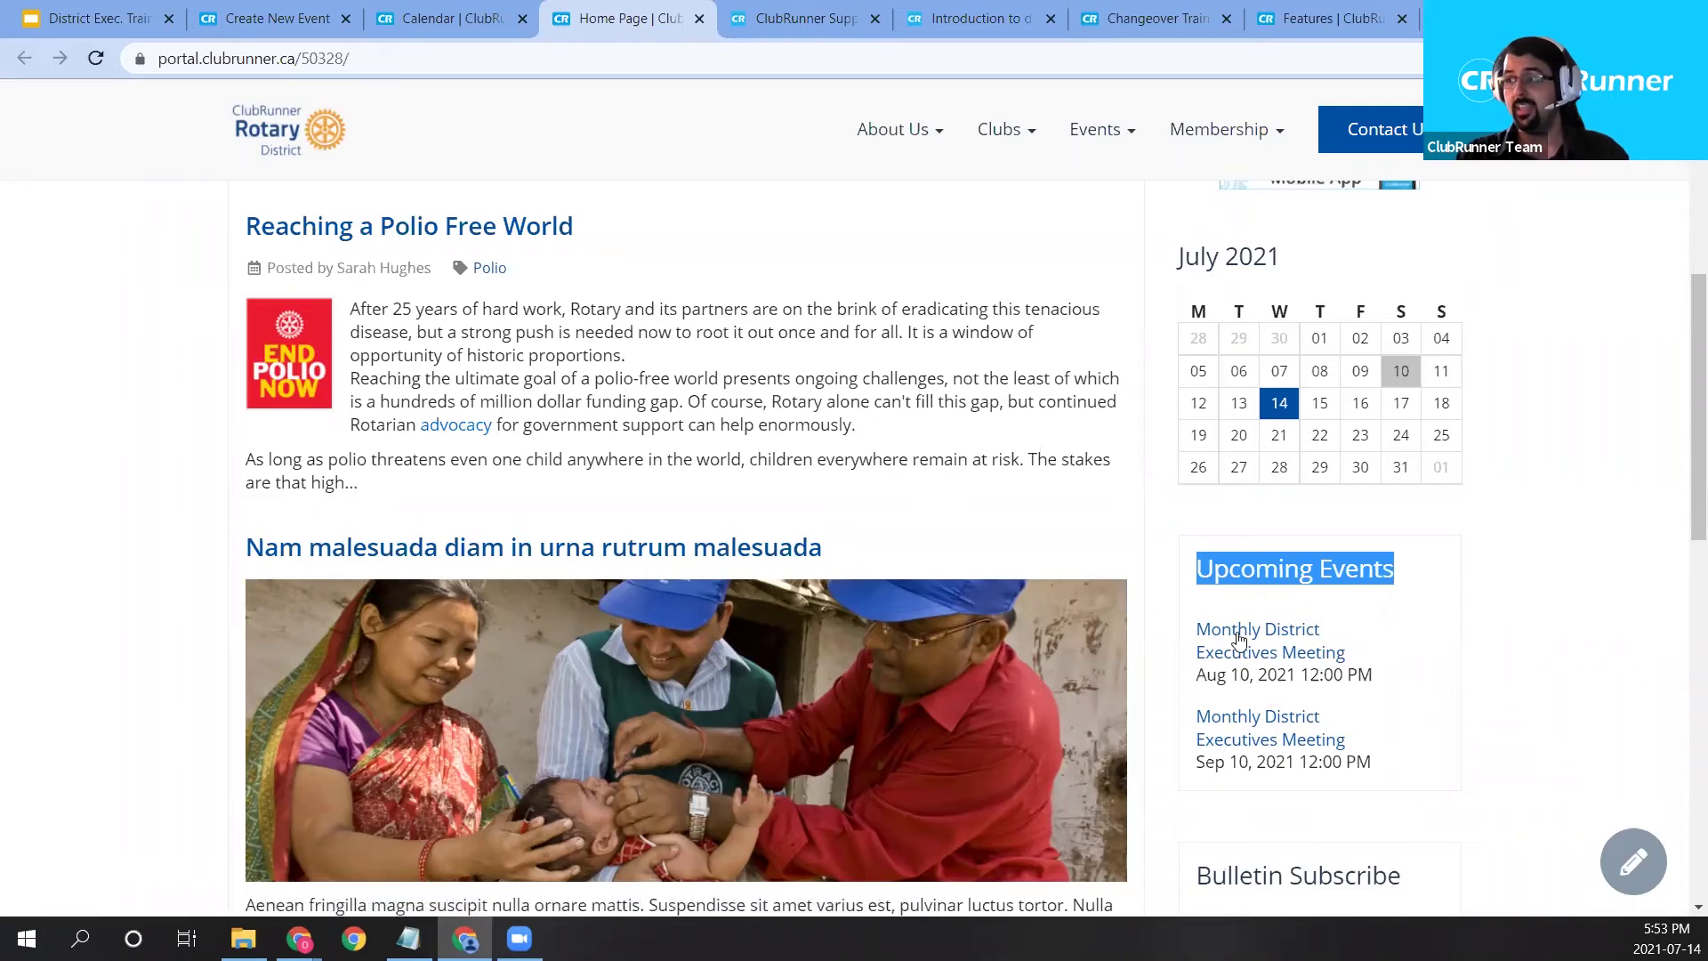
{"action": "key", "text": "ctrl+shift+Tab"}
{"action": "key", "text": "ctrl+shift+Tab"}
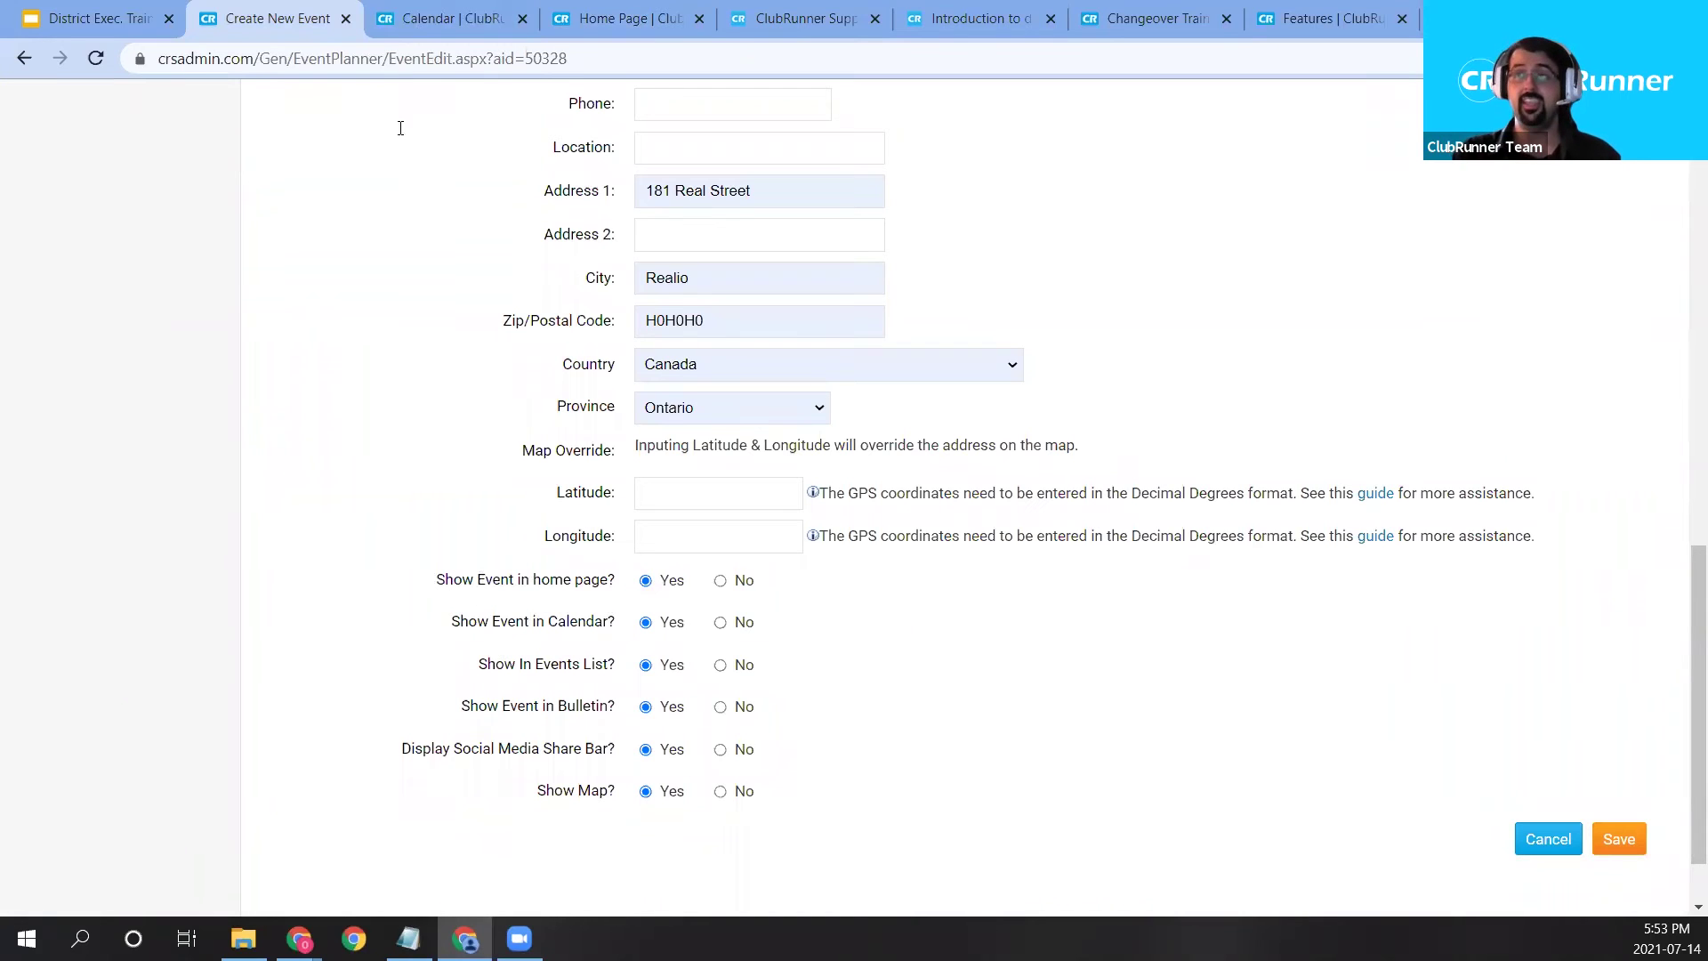
Review the district site's /Events/Calendar page, then go back to the event form.
{"action": "left_click", "coordinate": [438, 25]}
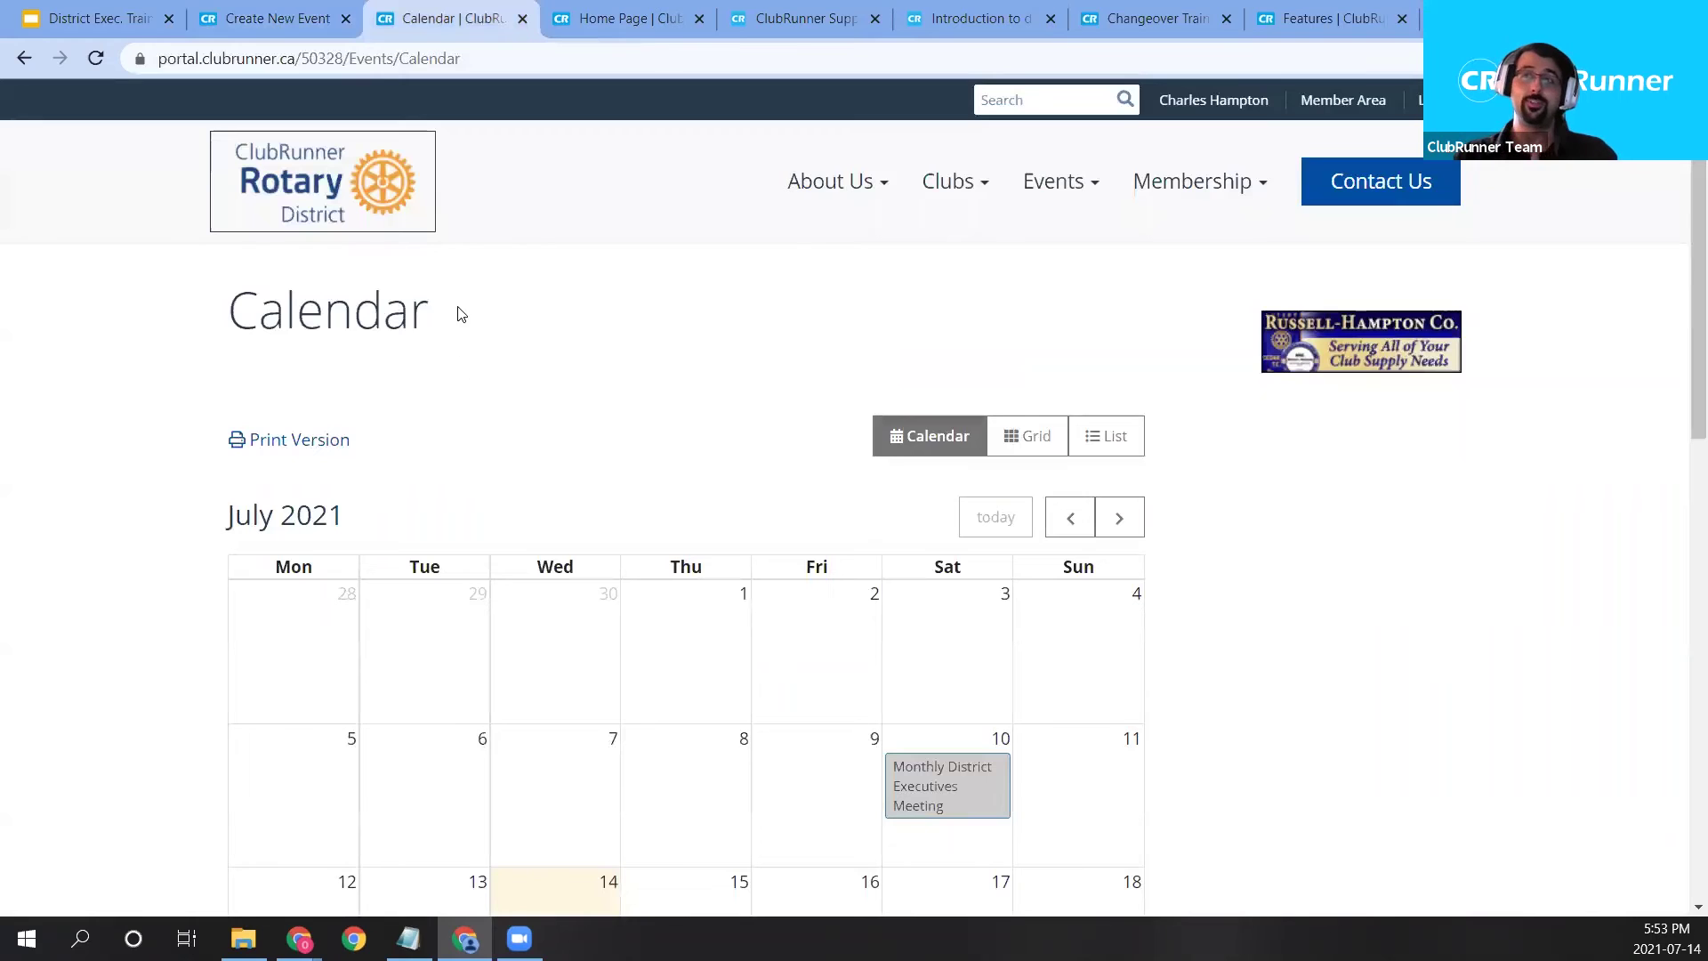
{"action": "left_click_drag", "start_coordinate": [347, 60], "coordinate": [466, 60]}
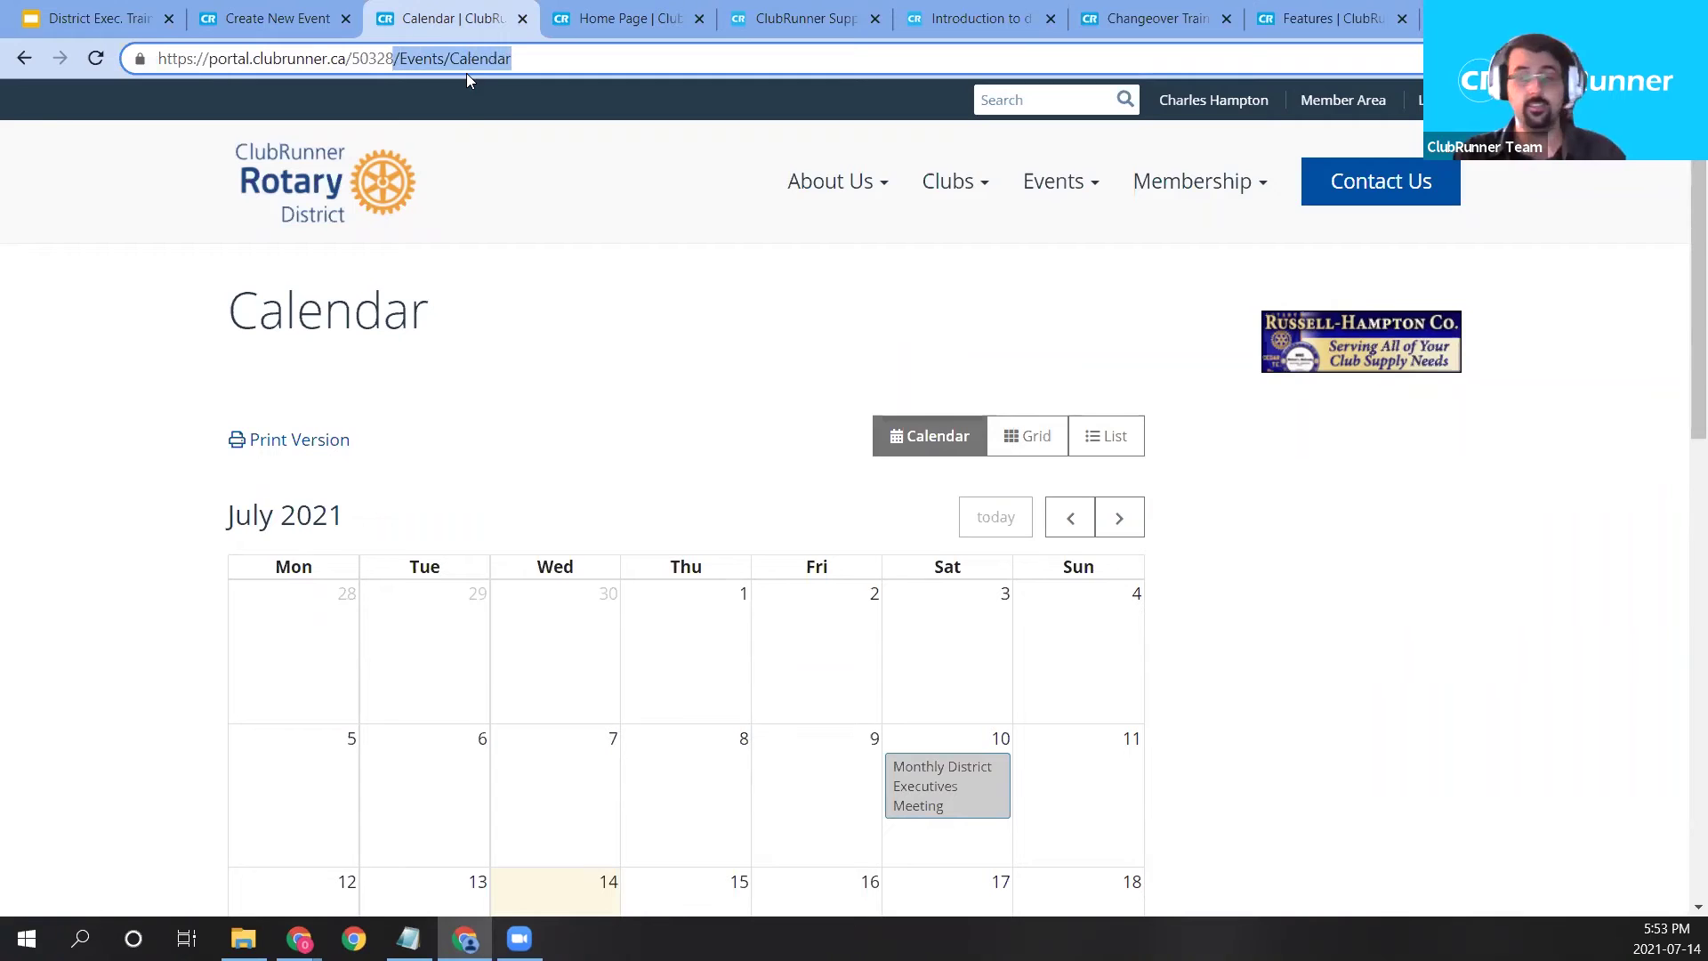
{"action": "scroll", "coordinate": [698, 424], "scroll_direction": "down", "scroll_amount": 1}
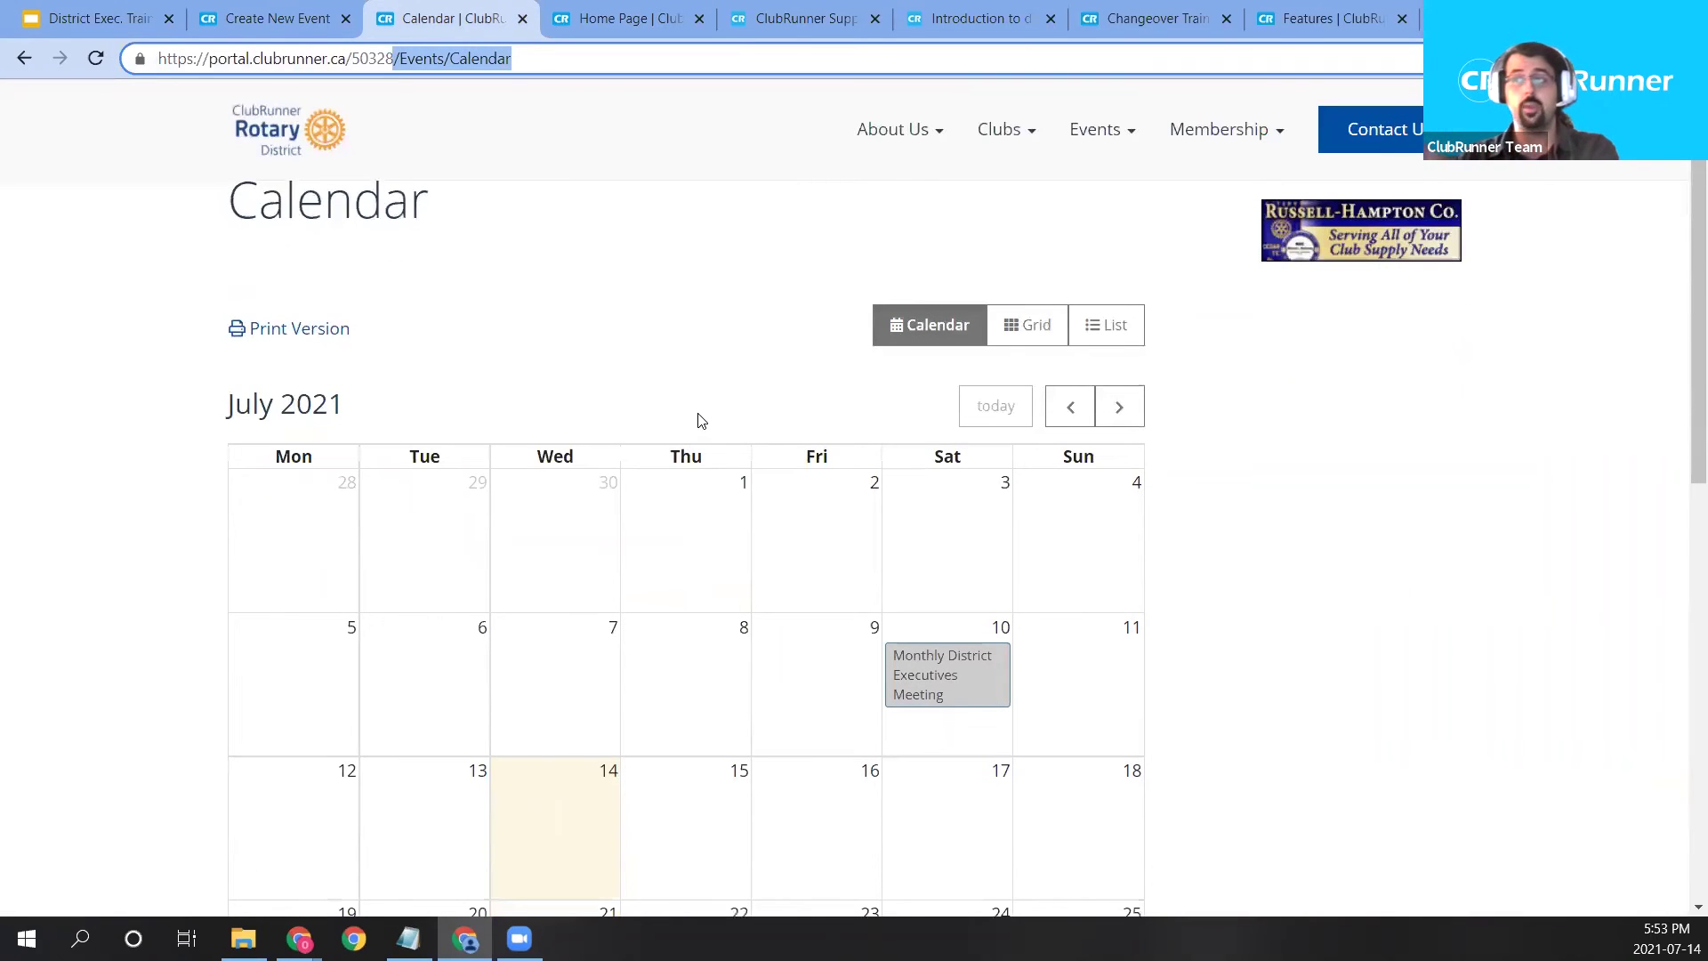
{"action": "scroll", "coordinate": [687, 436], "scroll_direction": "down", "scroll_amount": 1}
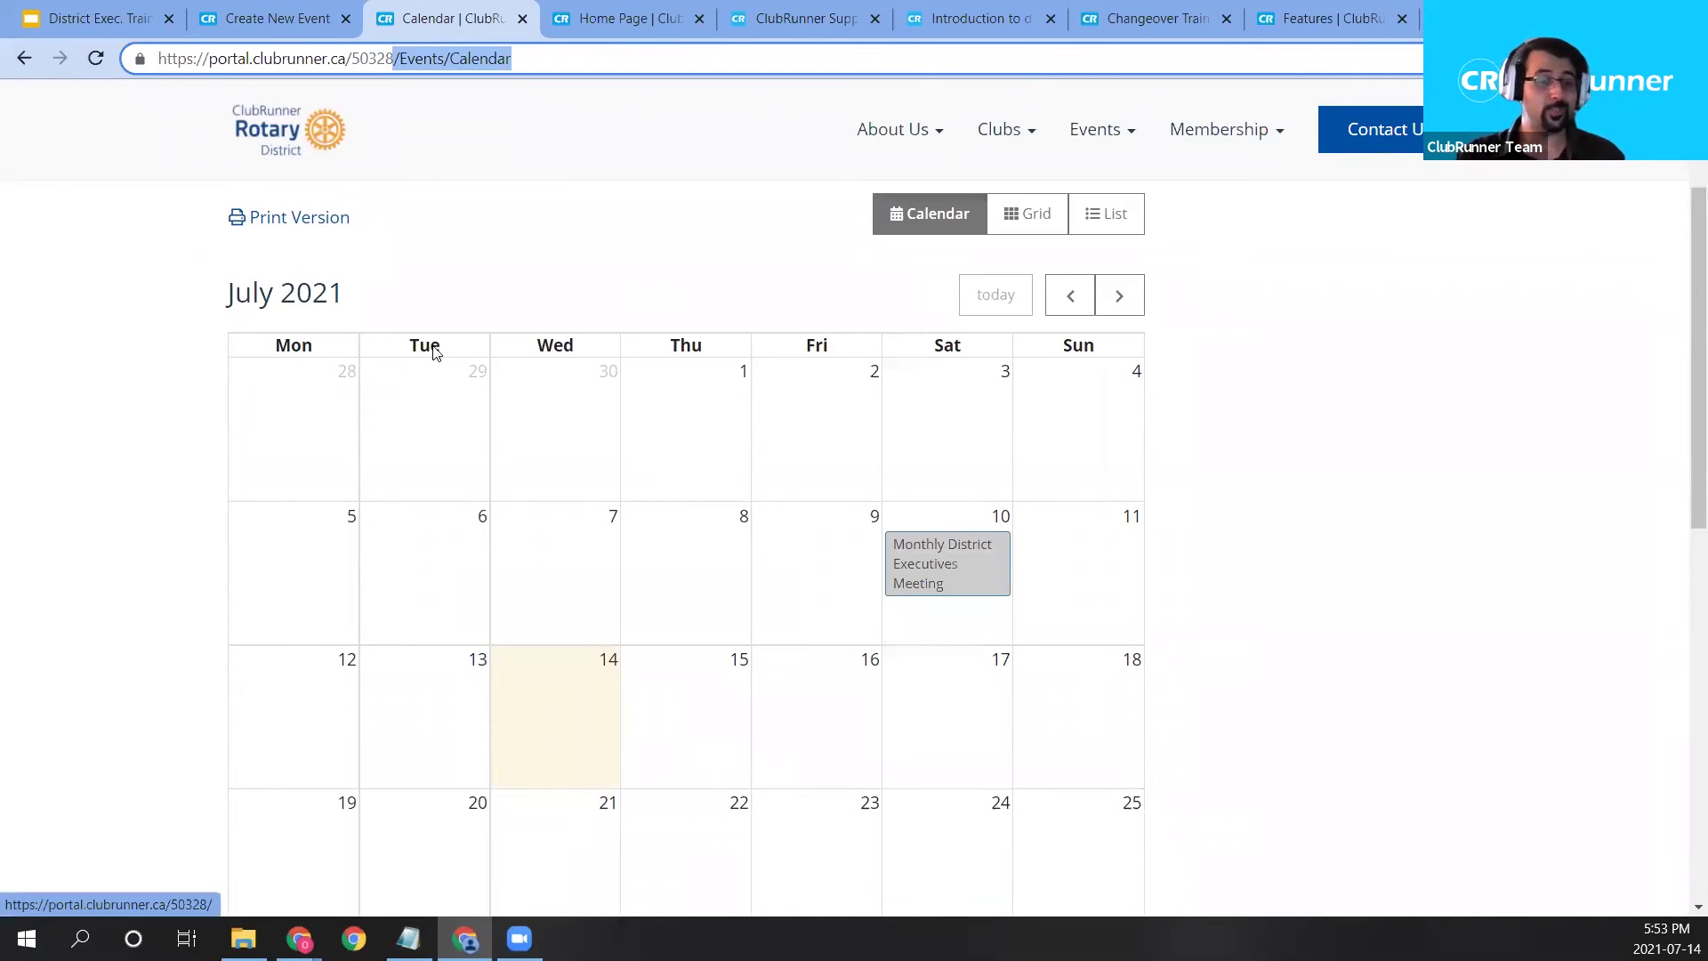
{"action": "left_click", "coordinate": [303, 8]}
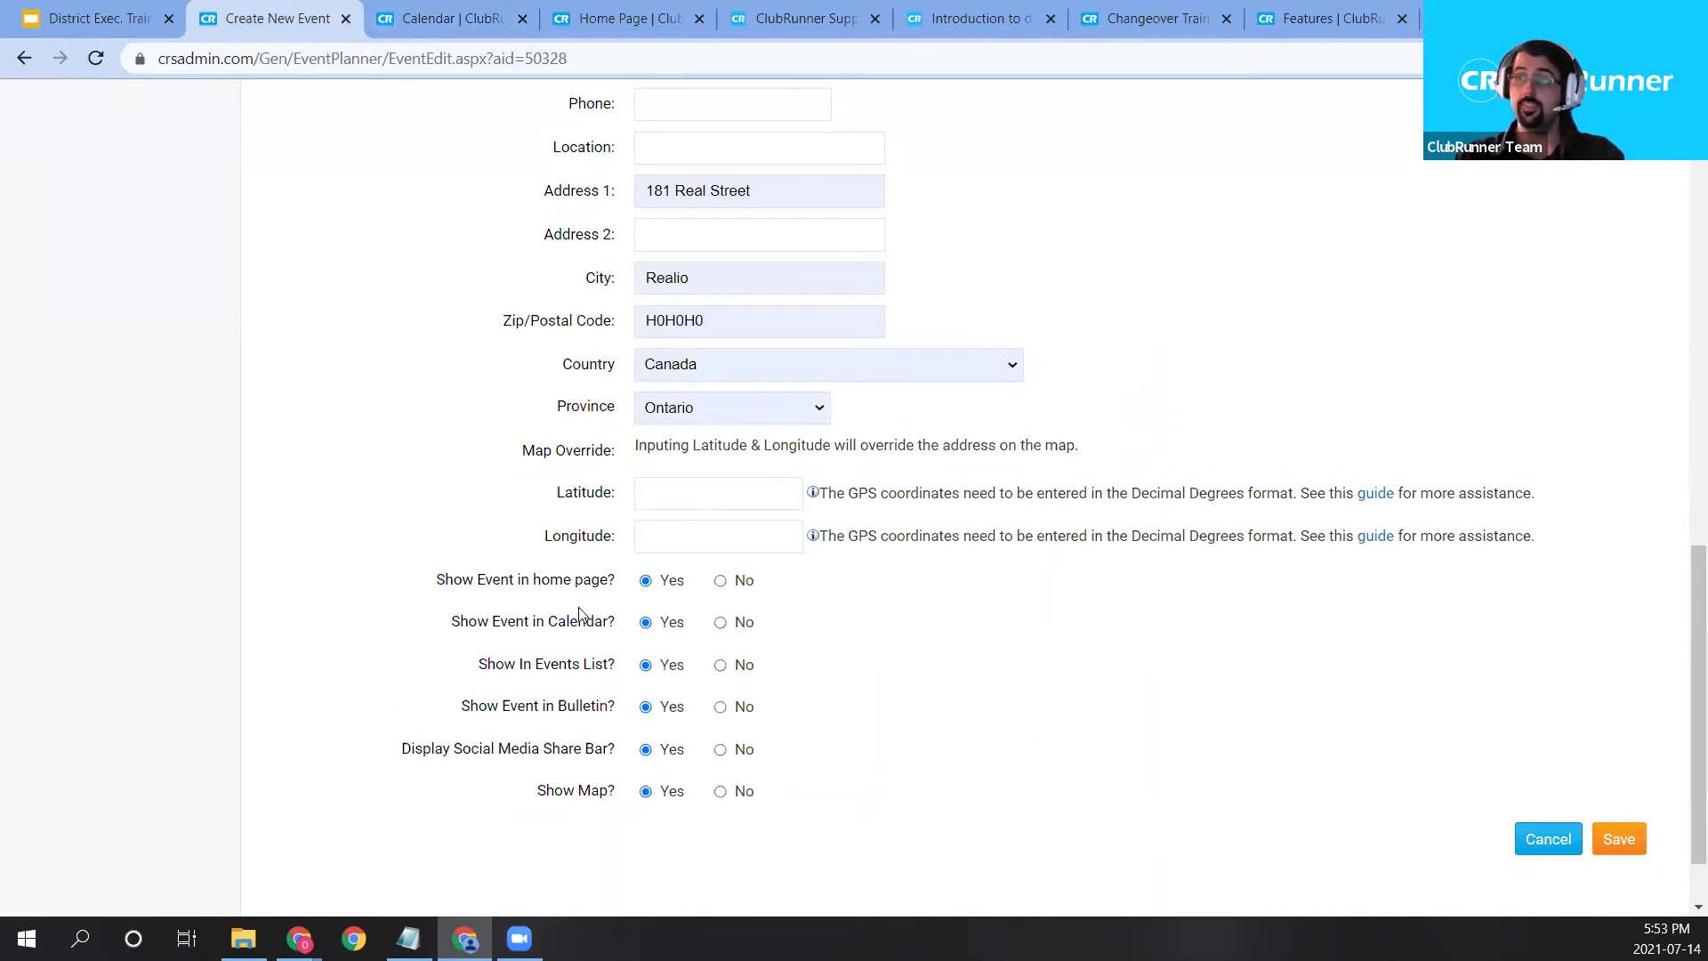
Switch the site's events to list view, find Club BBQ - Oct 1st 2021, then return to the form.
{"action": "left_click", "coordinate": [448, 19]}
{"action": "scroll", "coordinate": [881, 387], "scroll_direction": "up", "scroll_amount": 2}
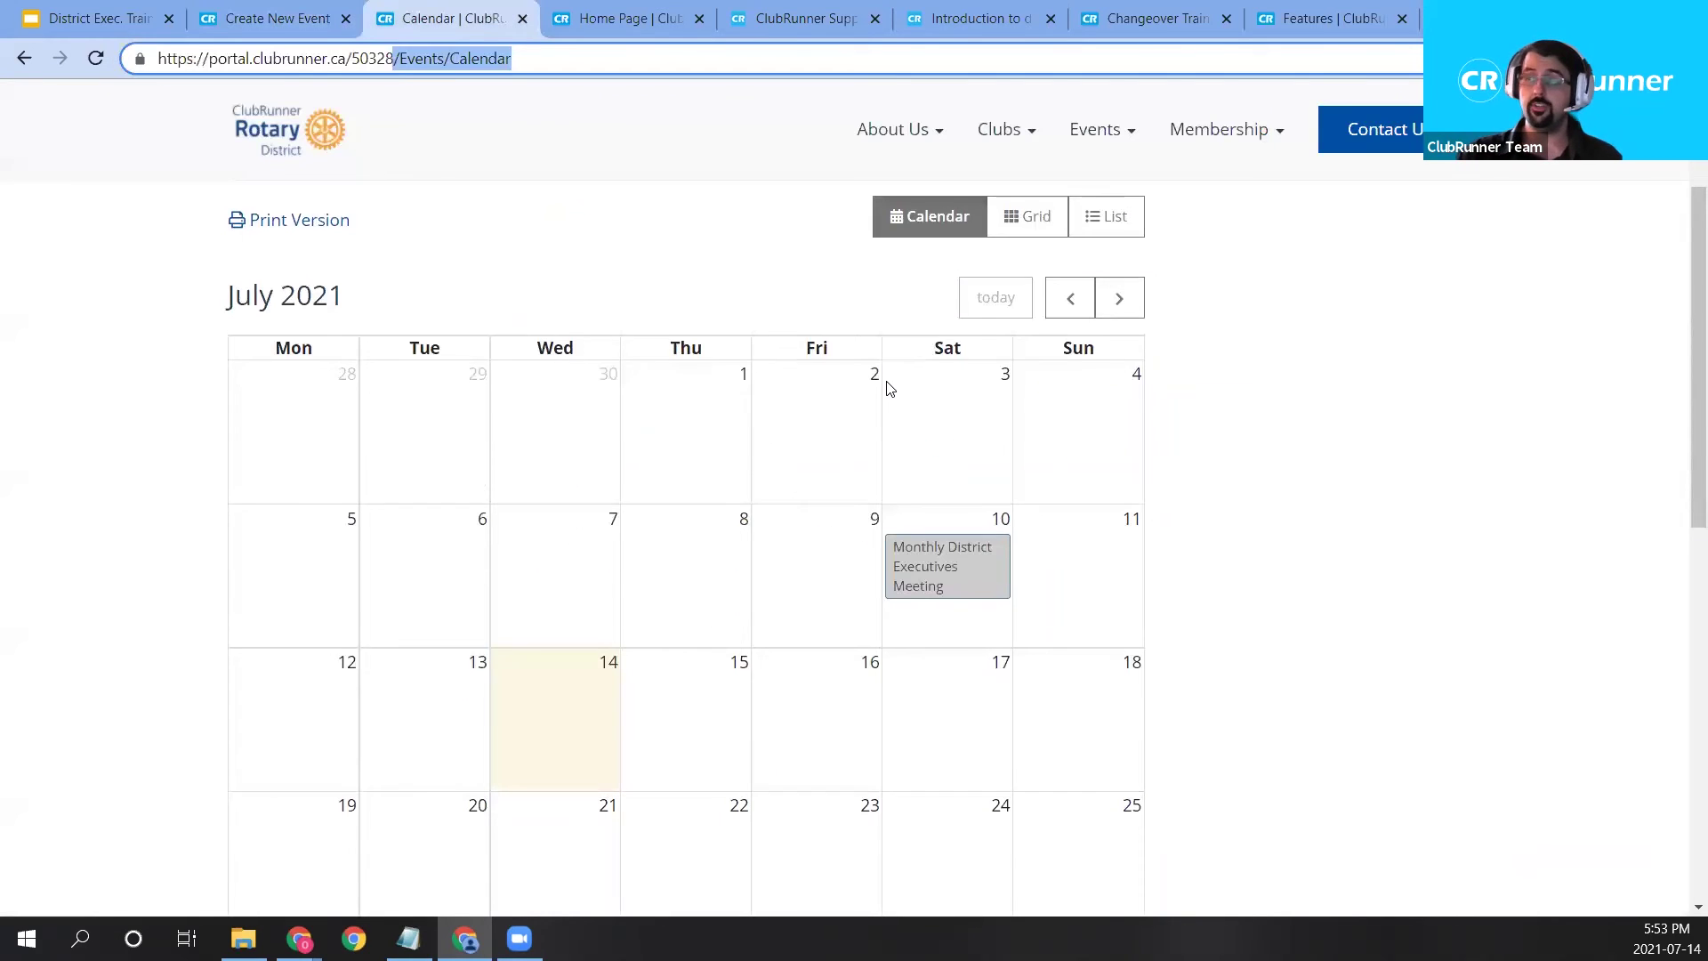
{"action": "left_click", "coordinate": [1113, 340]}
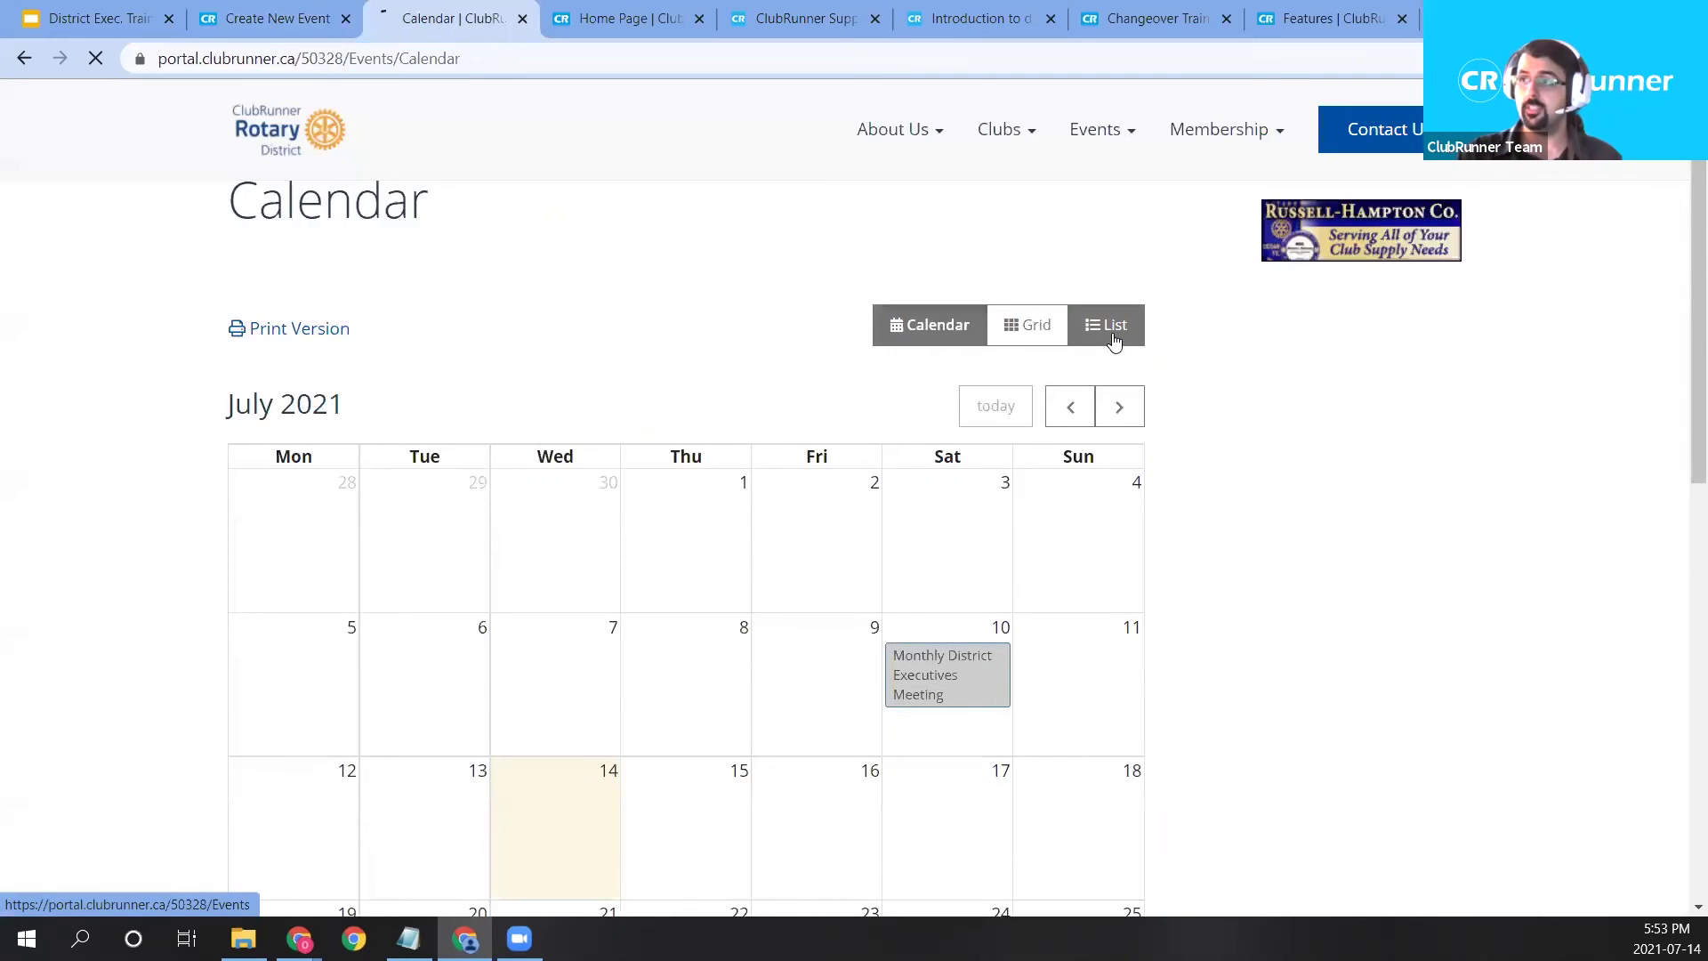
{"action": "scroll", "coordinate": [930, 590], "scroll_direction": "down", "scroll_amount": 4}
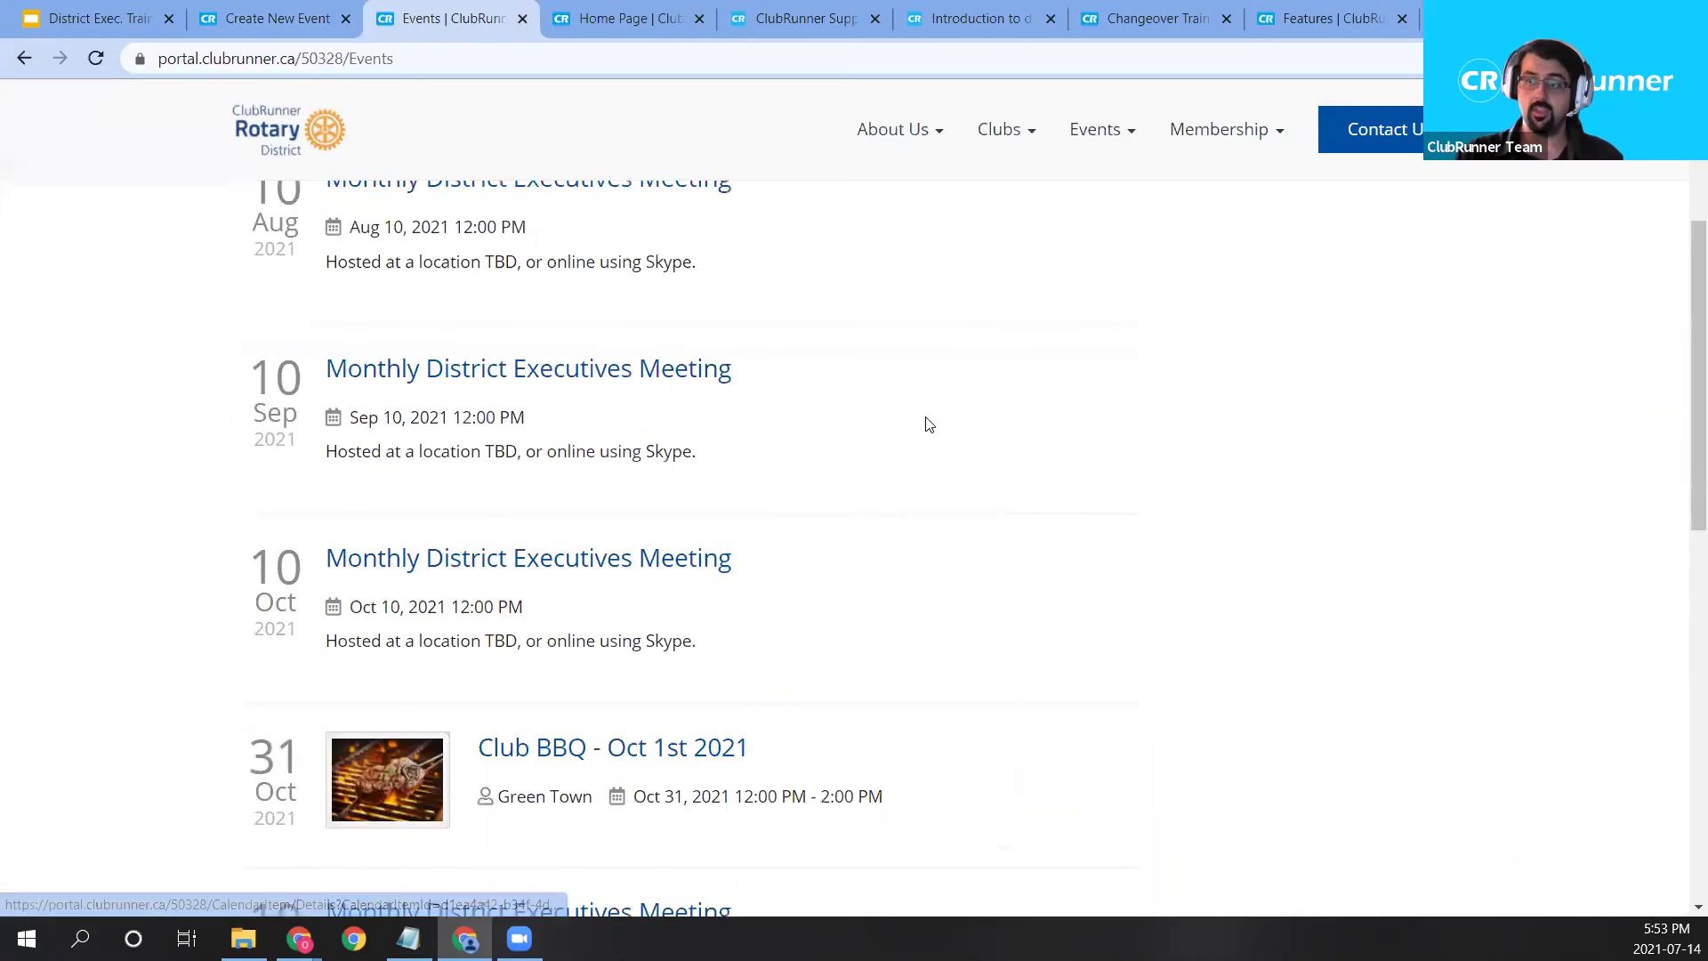
{"action": "scroll", "coordinate": [897, 434], "scroll_direction": "down", "scroll_amount": 1}
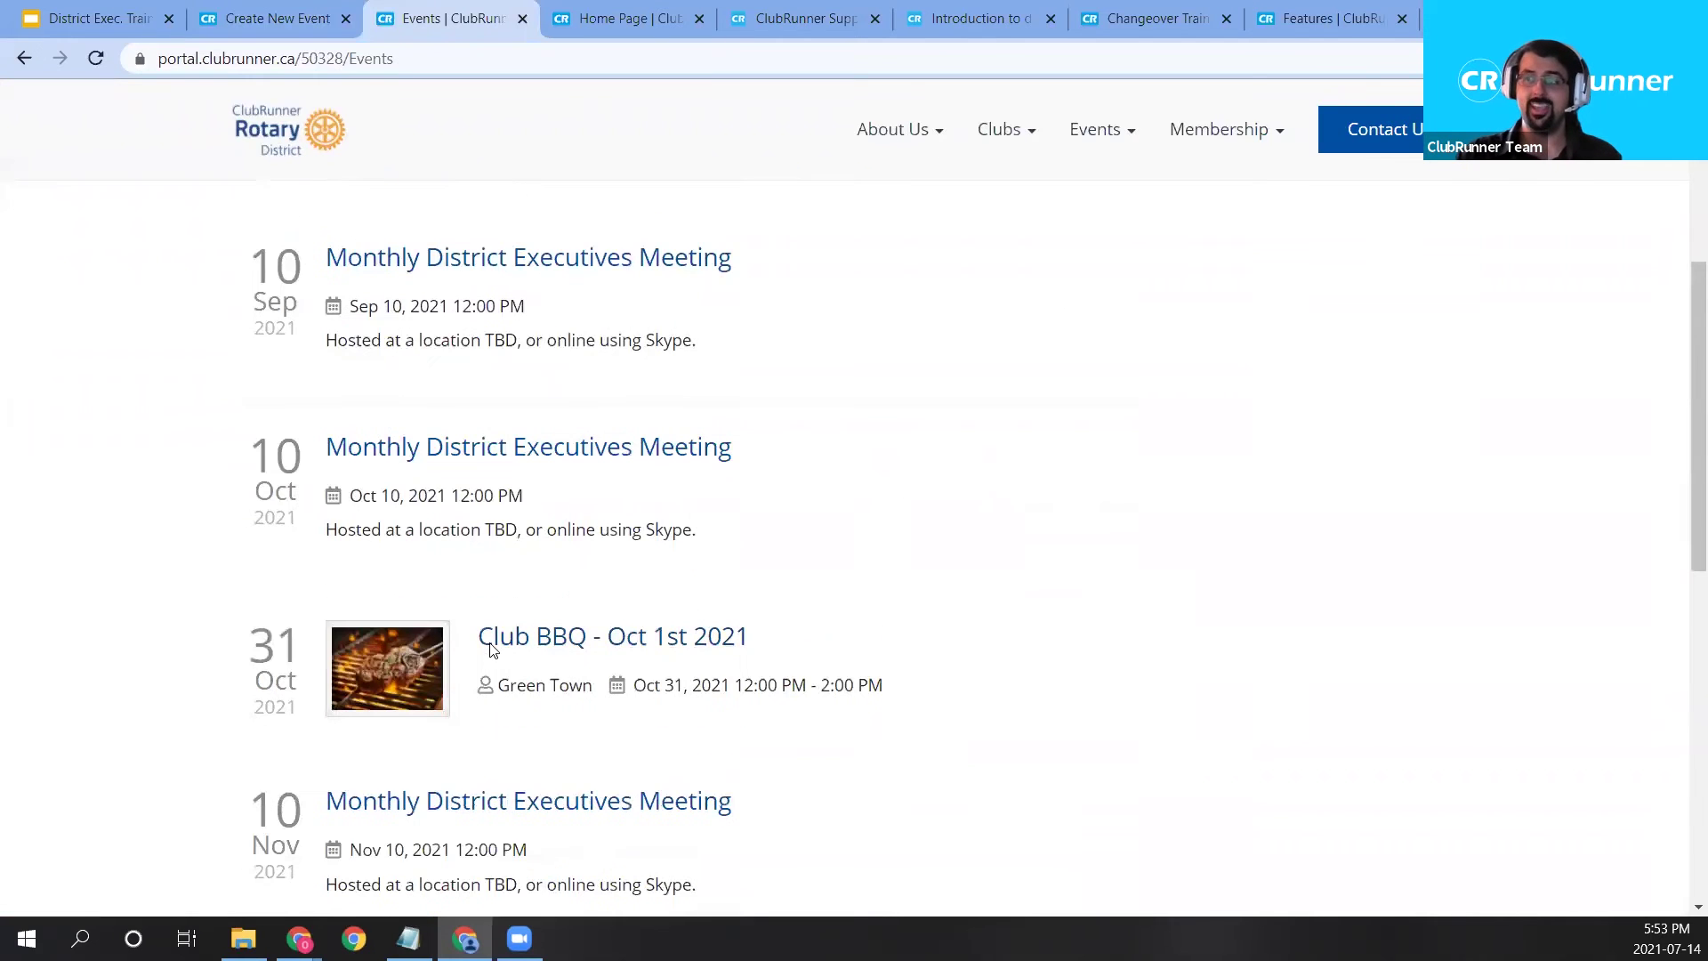
{"action": "left_click_drag", "start_coordinate": [790, 642], "coordinate": [471, 641]}
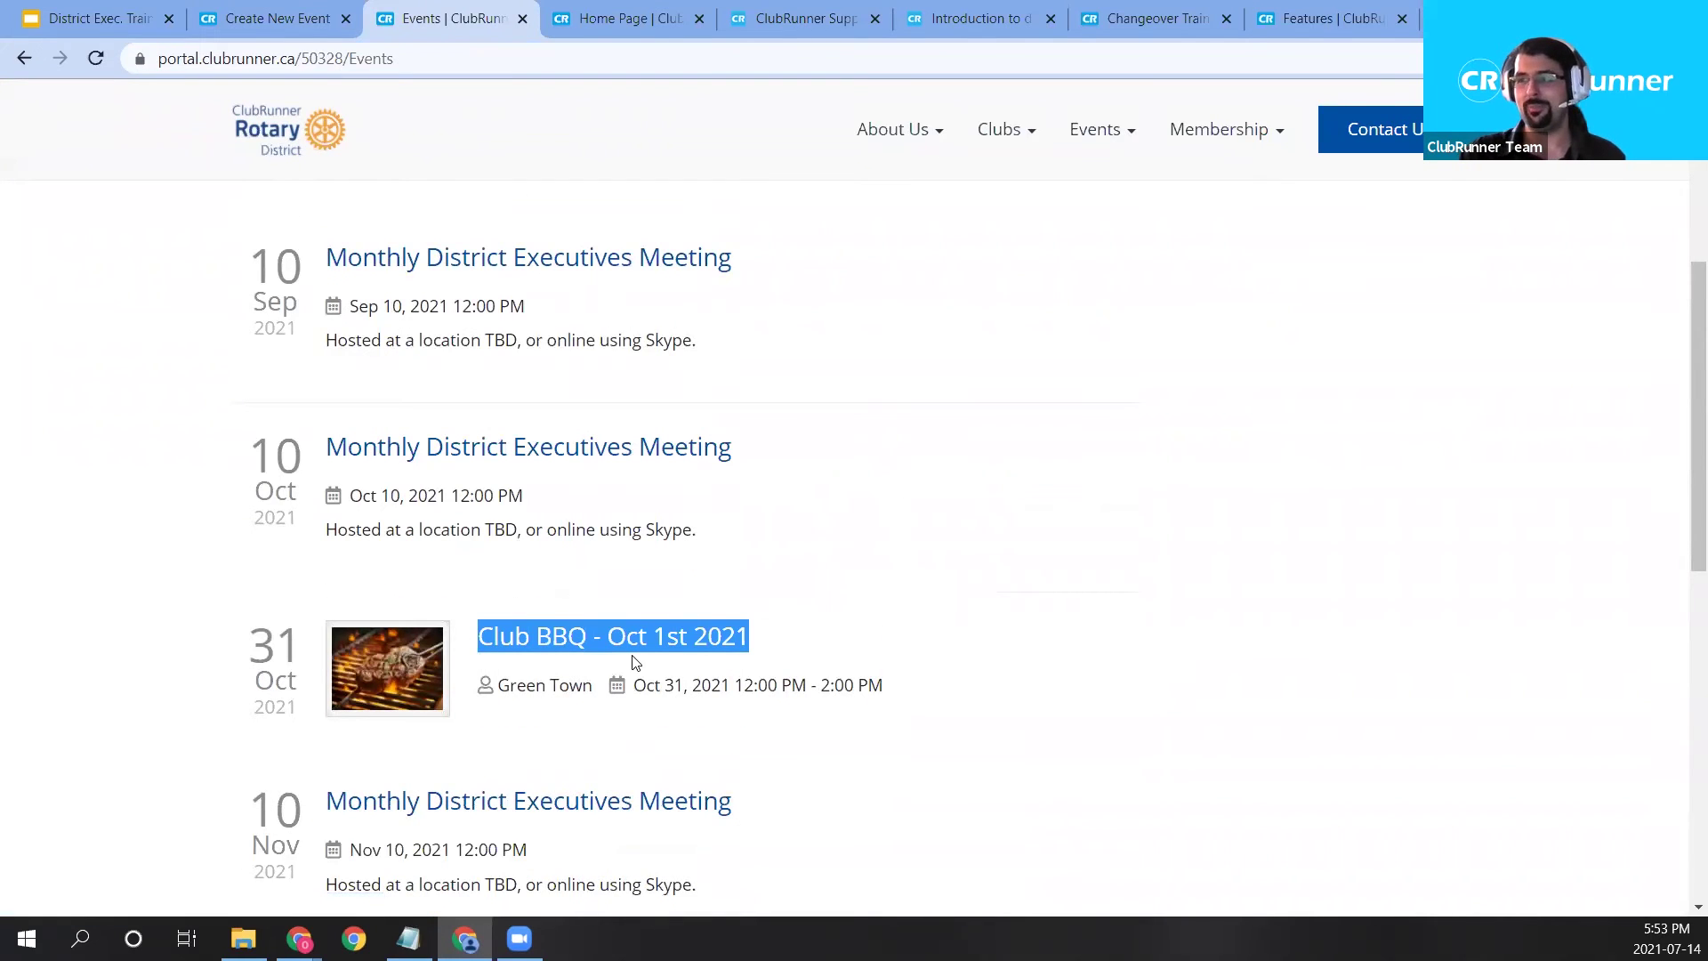
{"action": "scroll", "coordinate": [637, 537], "scroll_direction": "up", "scroll_amount": 5}
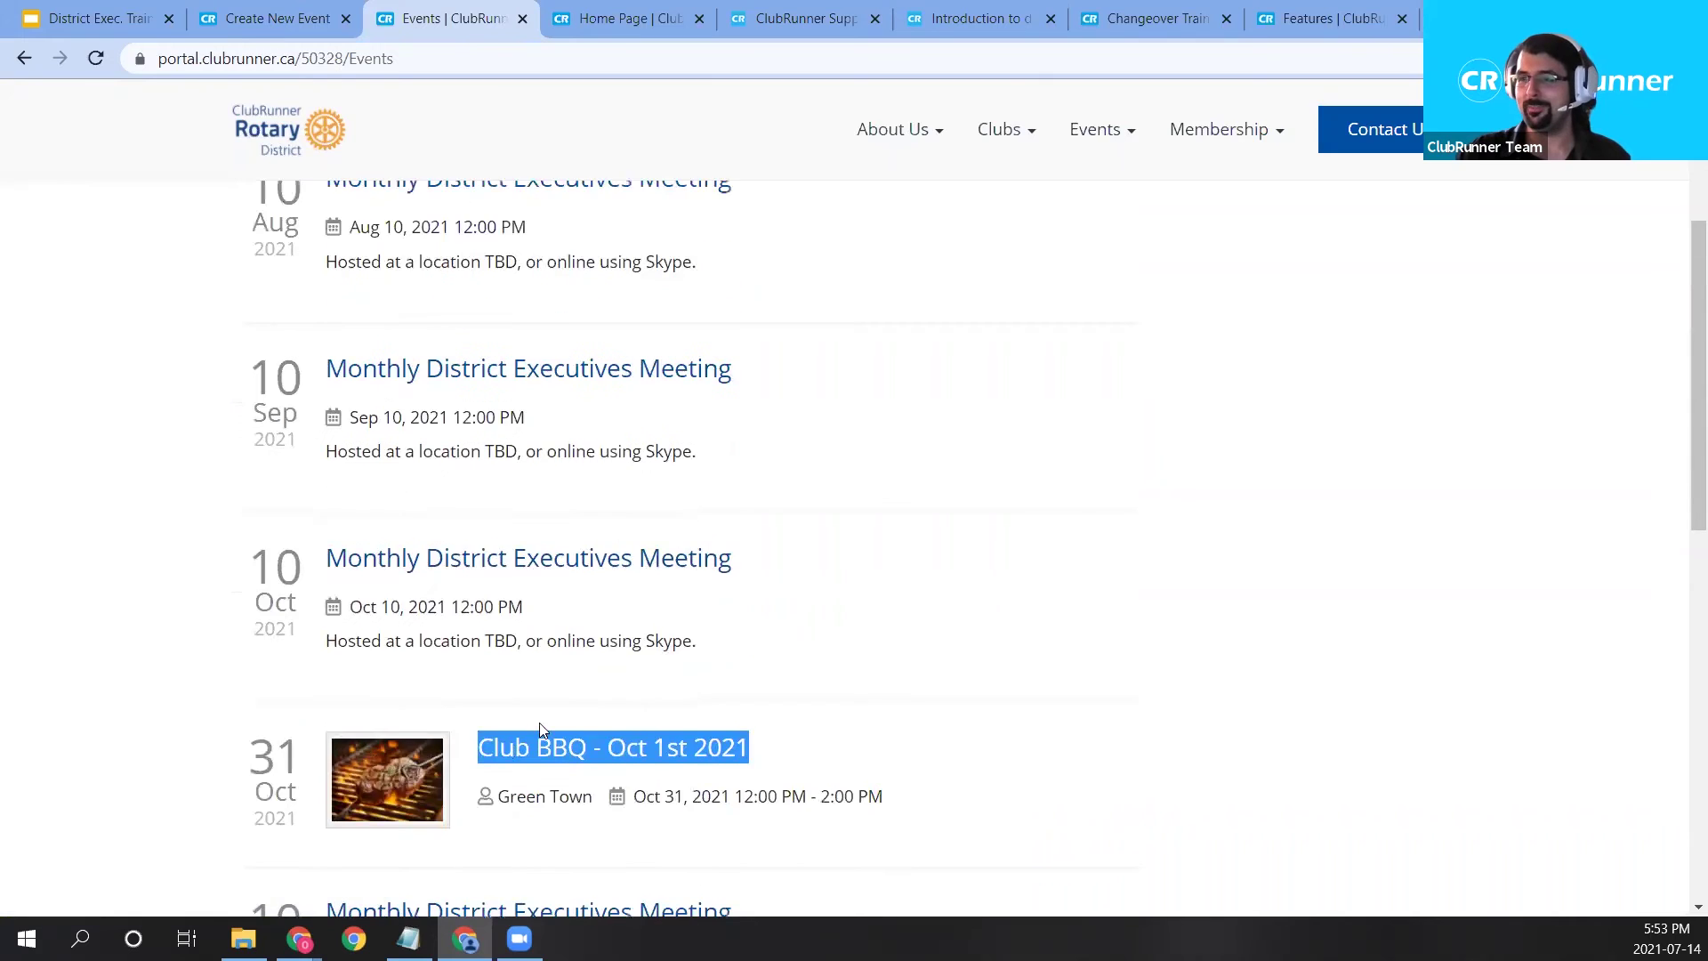
{"action": "scroll", "coordinate": [694, 578], "scroll_direction": "down", "scroll_amount": 2}
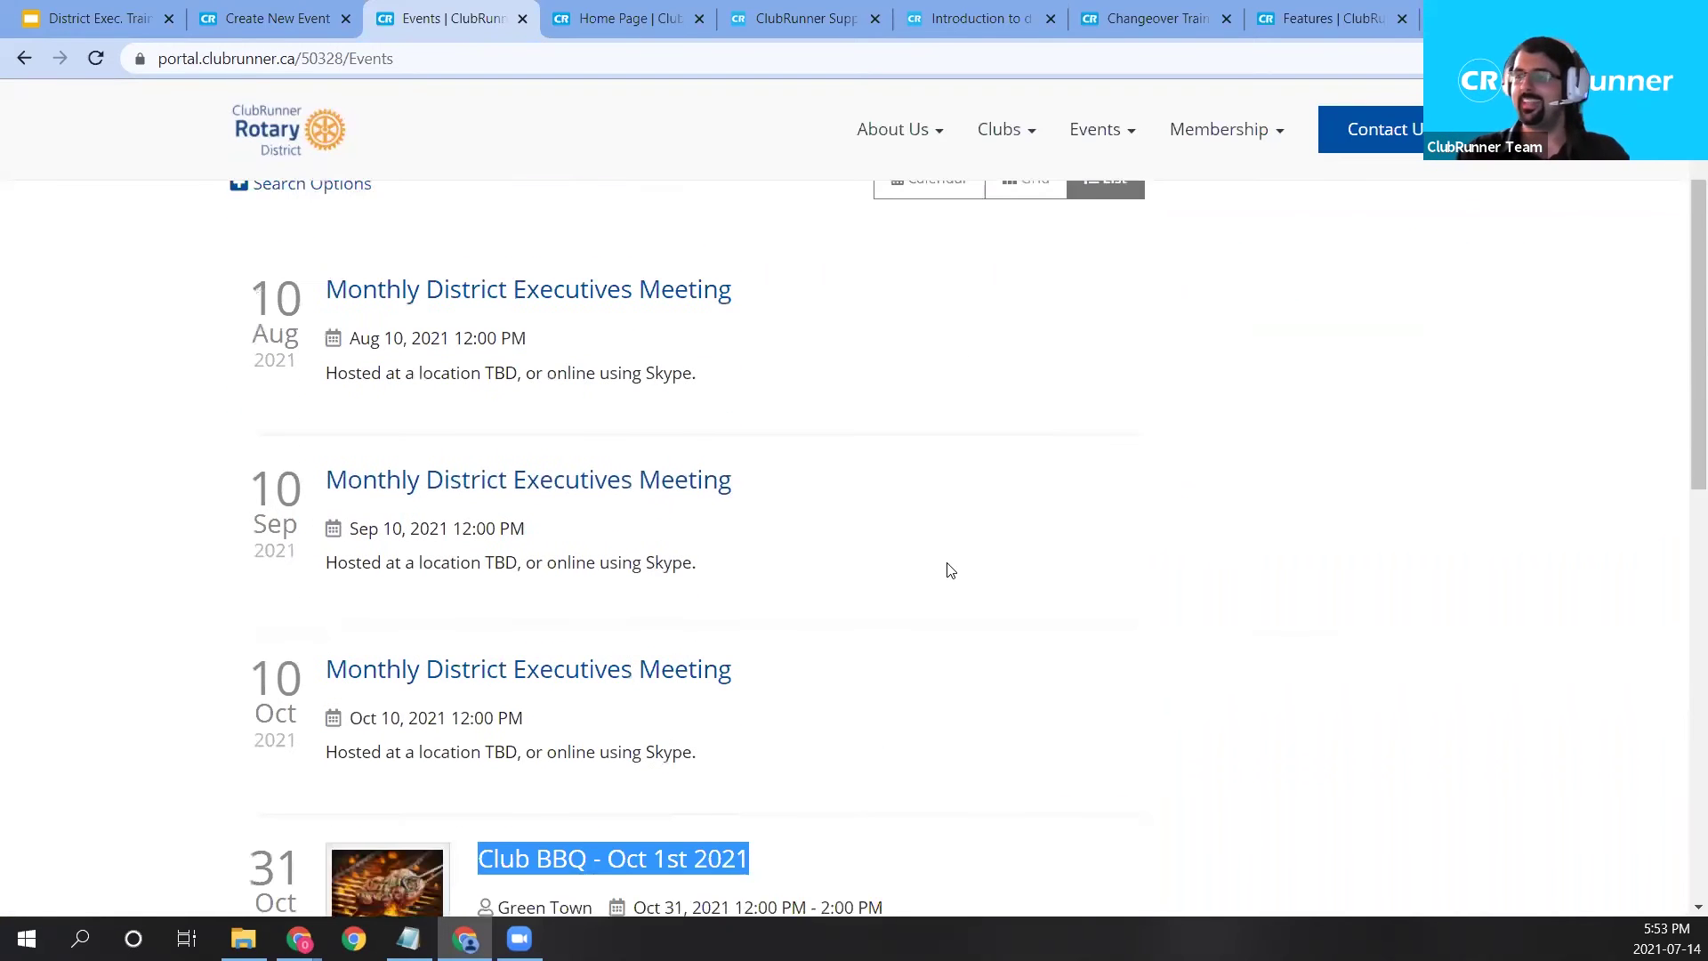
{"action": "scroll", "coordinate": [949, 534], "scroll_direction": "up", "scroll_amount": 1}
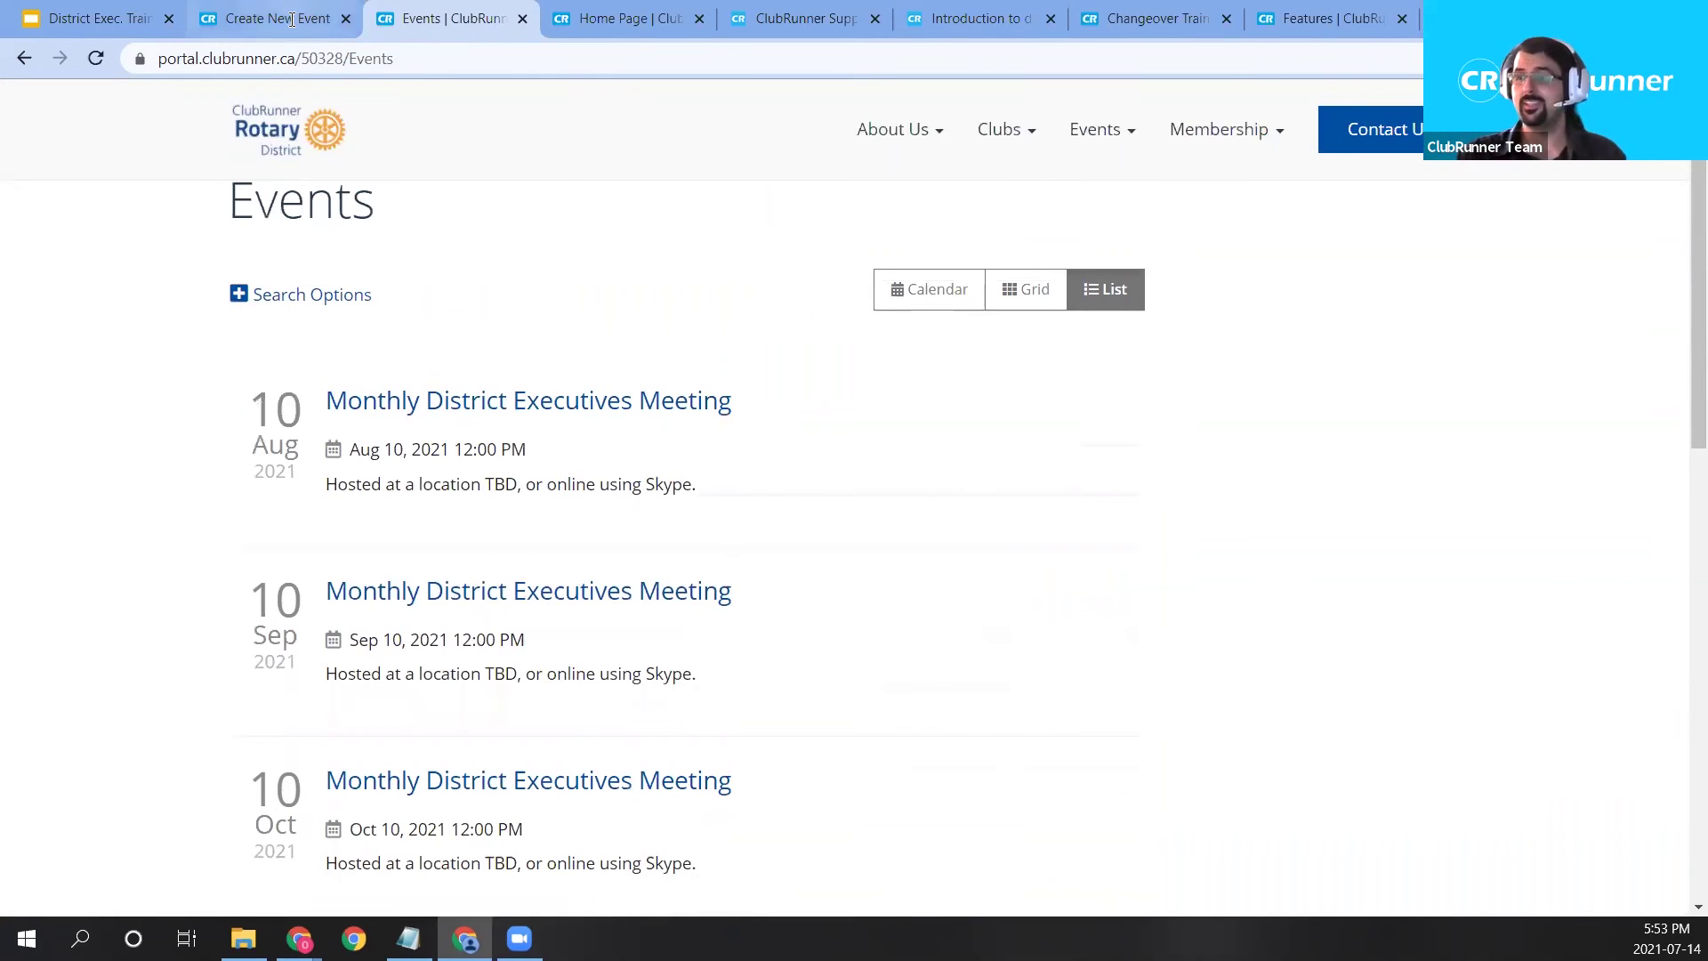
{"action": "left_click", "coordinate": [283, 17]}
{"action": "left_click_drag", "start_coordinate": [476, 674], "coordinate": [628, 669]}
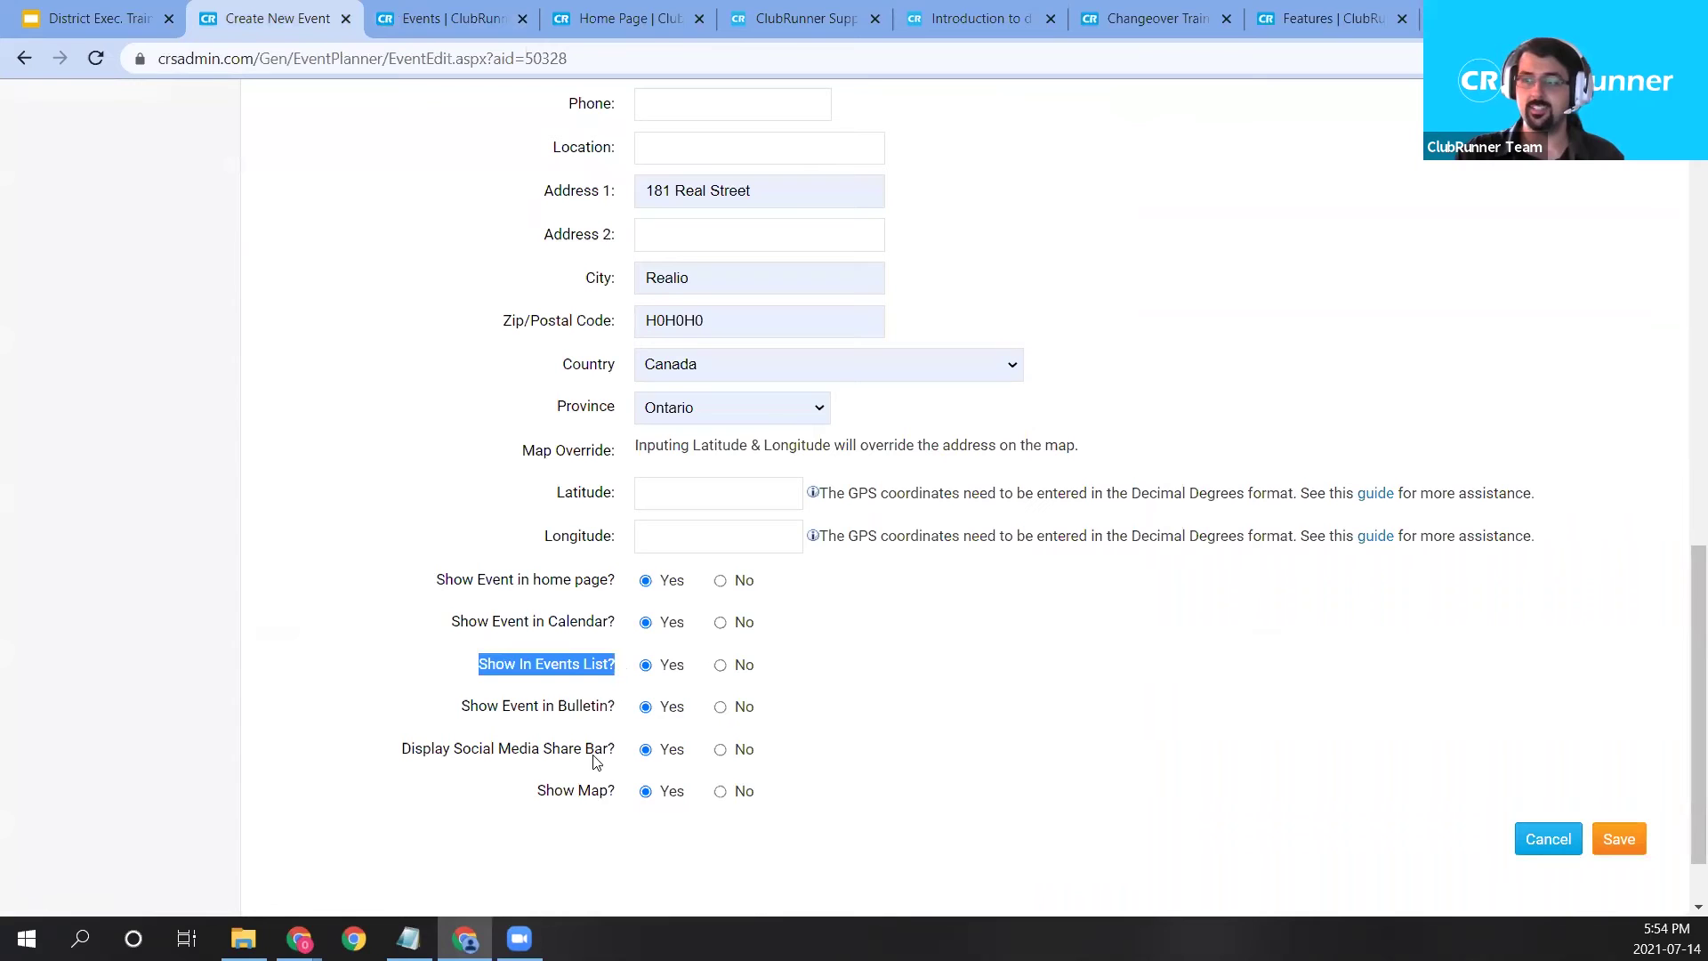
Compare the bulletin visibility option with the district home page's Upcoming Events and the public events list.
{"action": "left_click_drag", "start_coordinate": [471, 717], "coordinate": [617, 706]}
{"action": "left_click", "coordinate": [587, 696]}
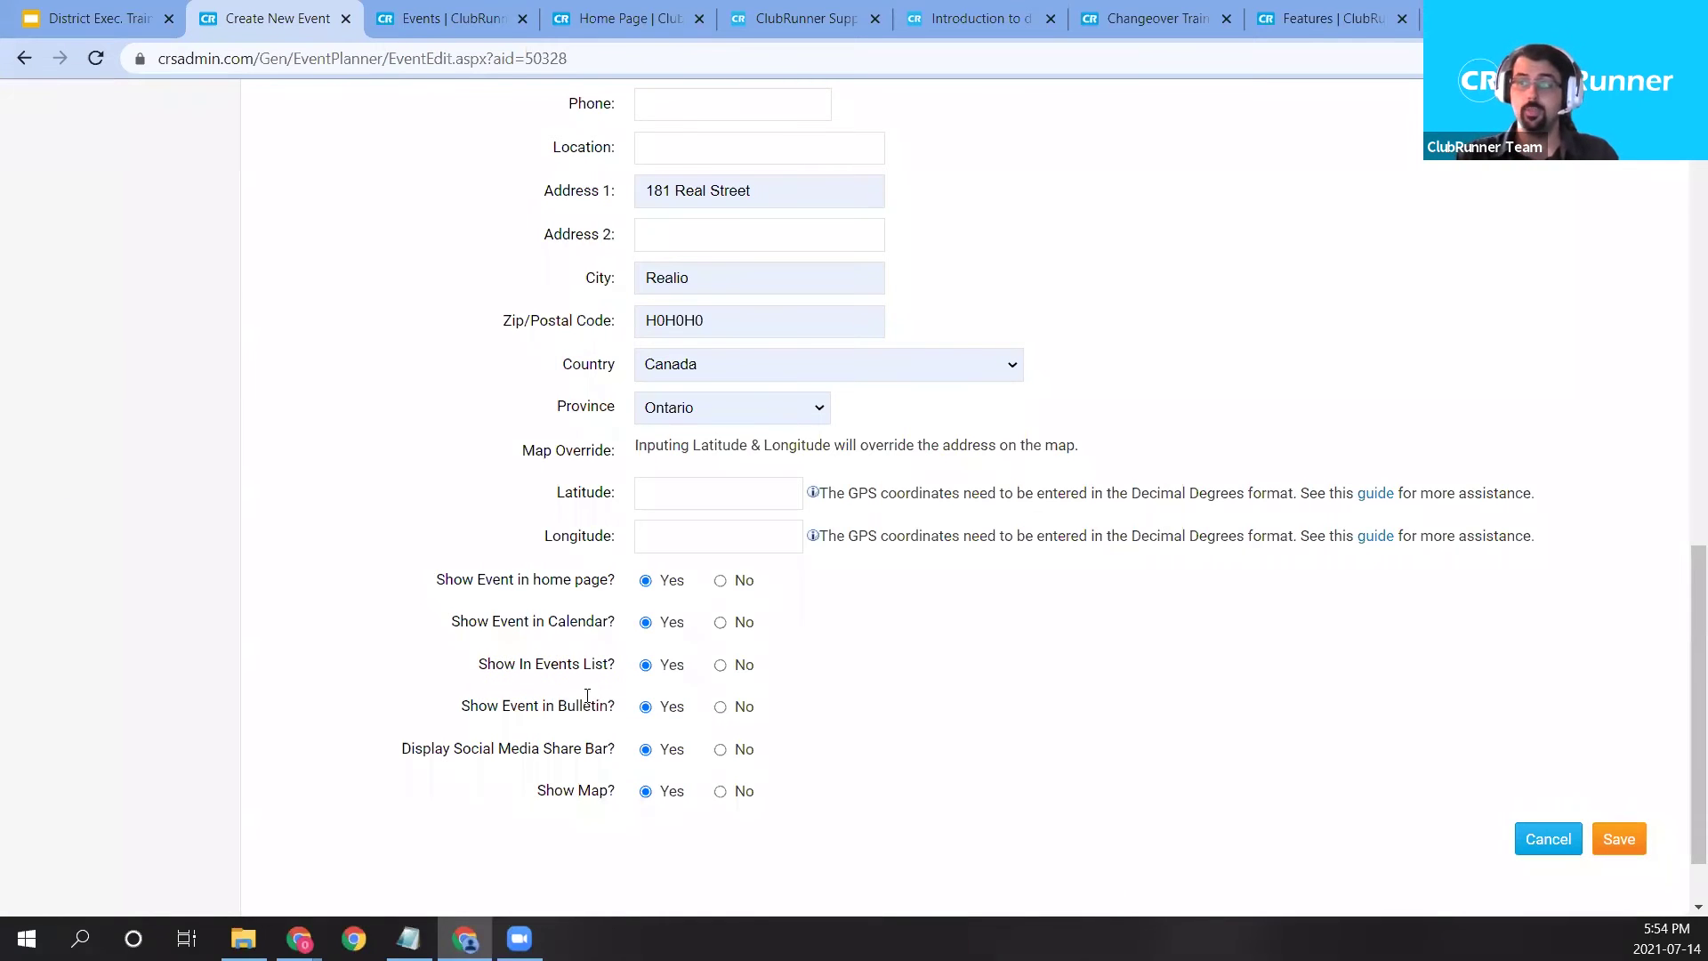
{"action": "left_click", "coordinate": [592, 15]}
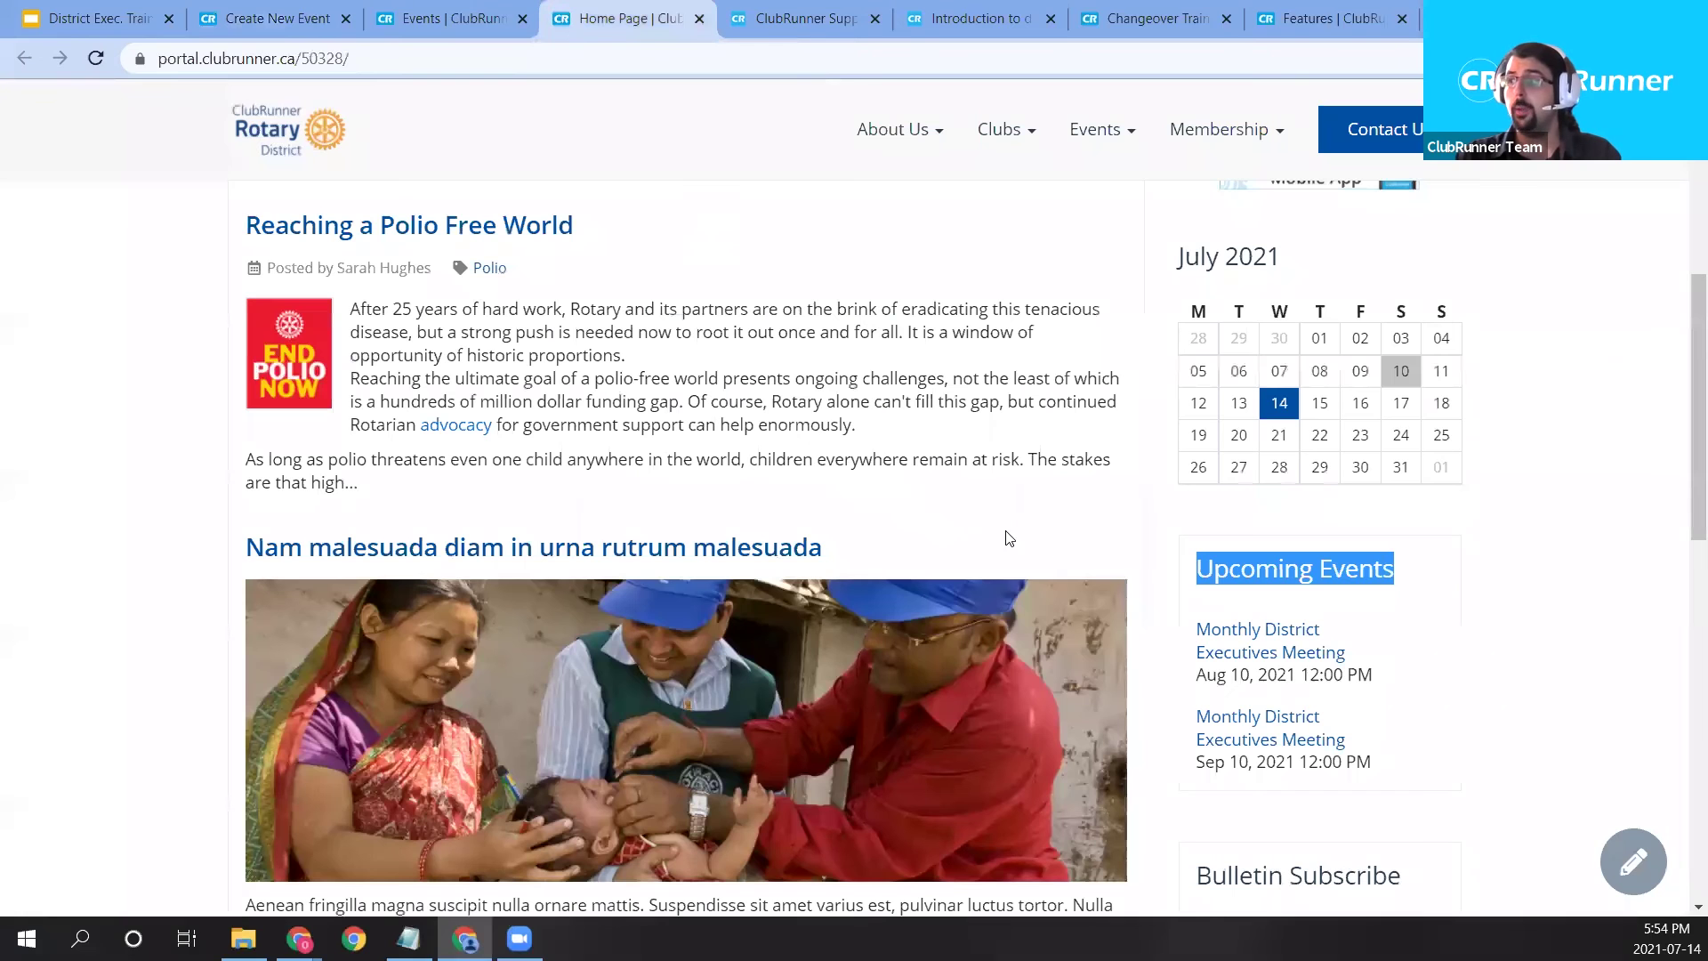
{"action": "left_click", "coordinate": [1224, 571]}
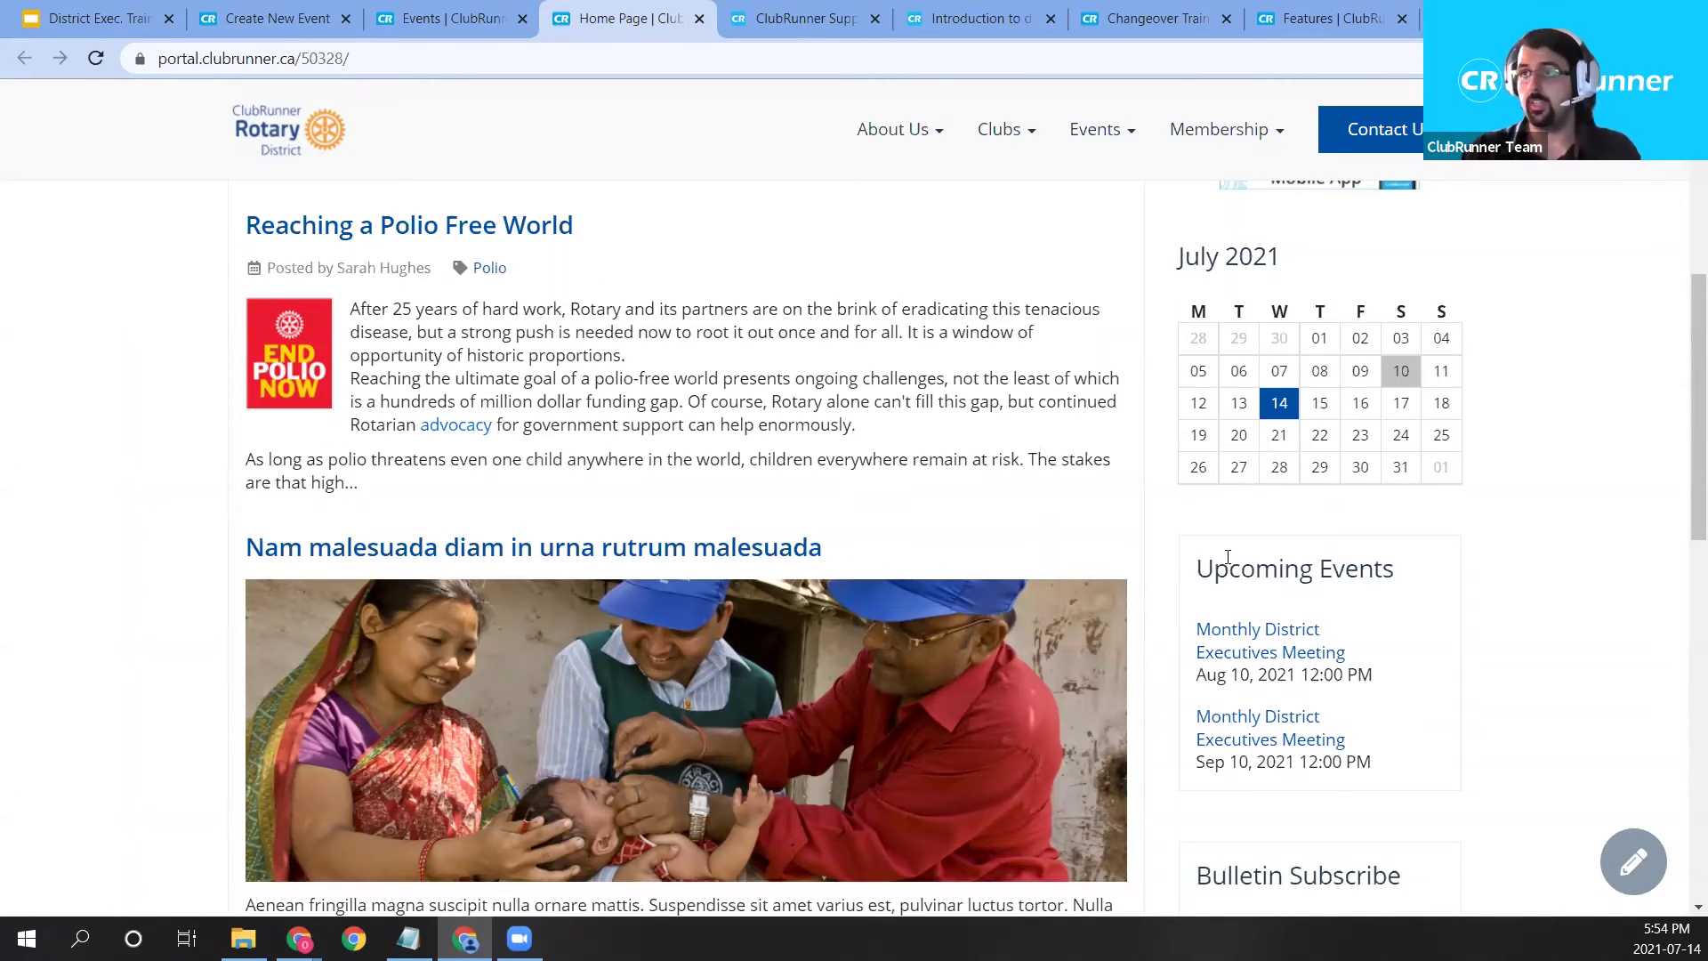
{"action": "left_click", "coordinate": [449, 18]}
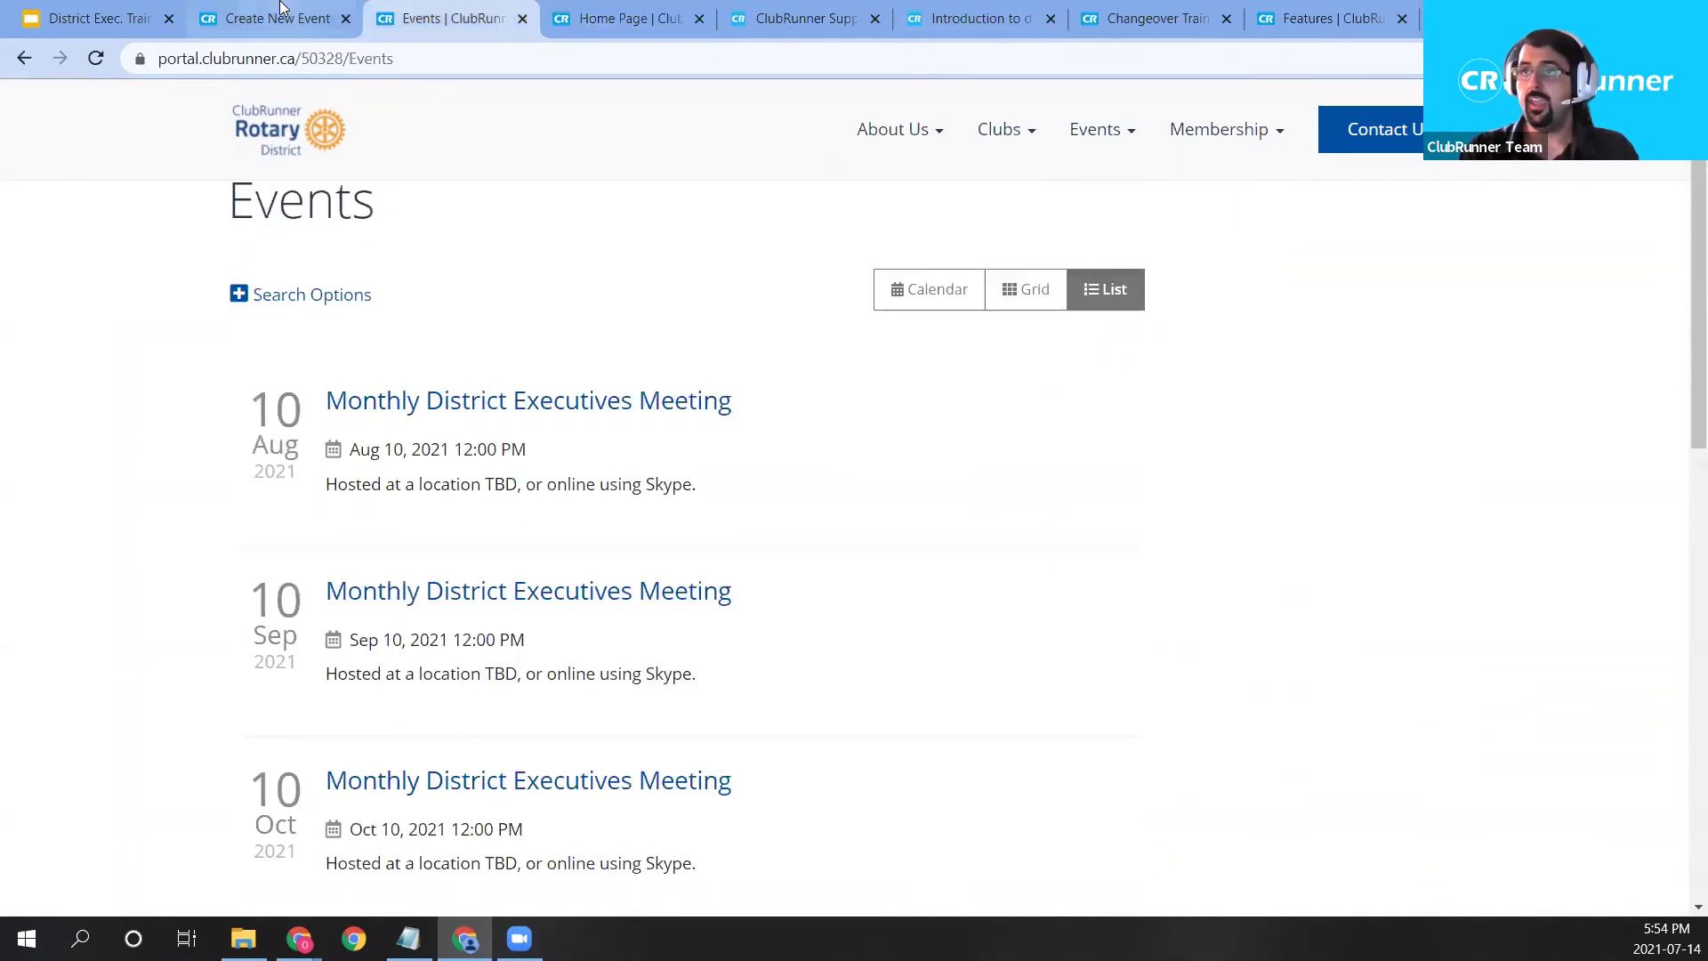
{"action": "left_click", "coordinate": [280, 9]}
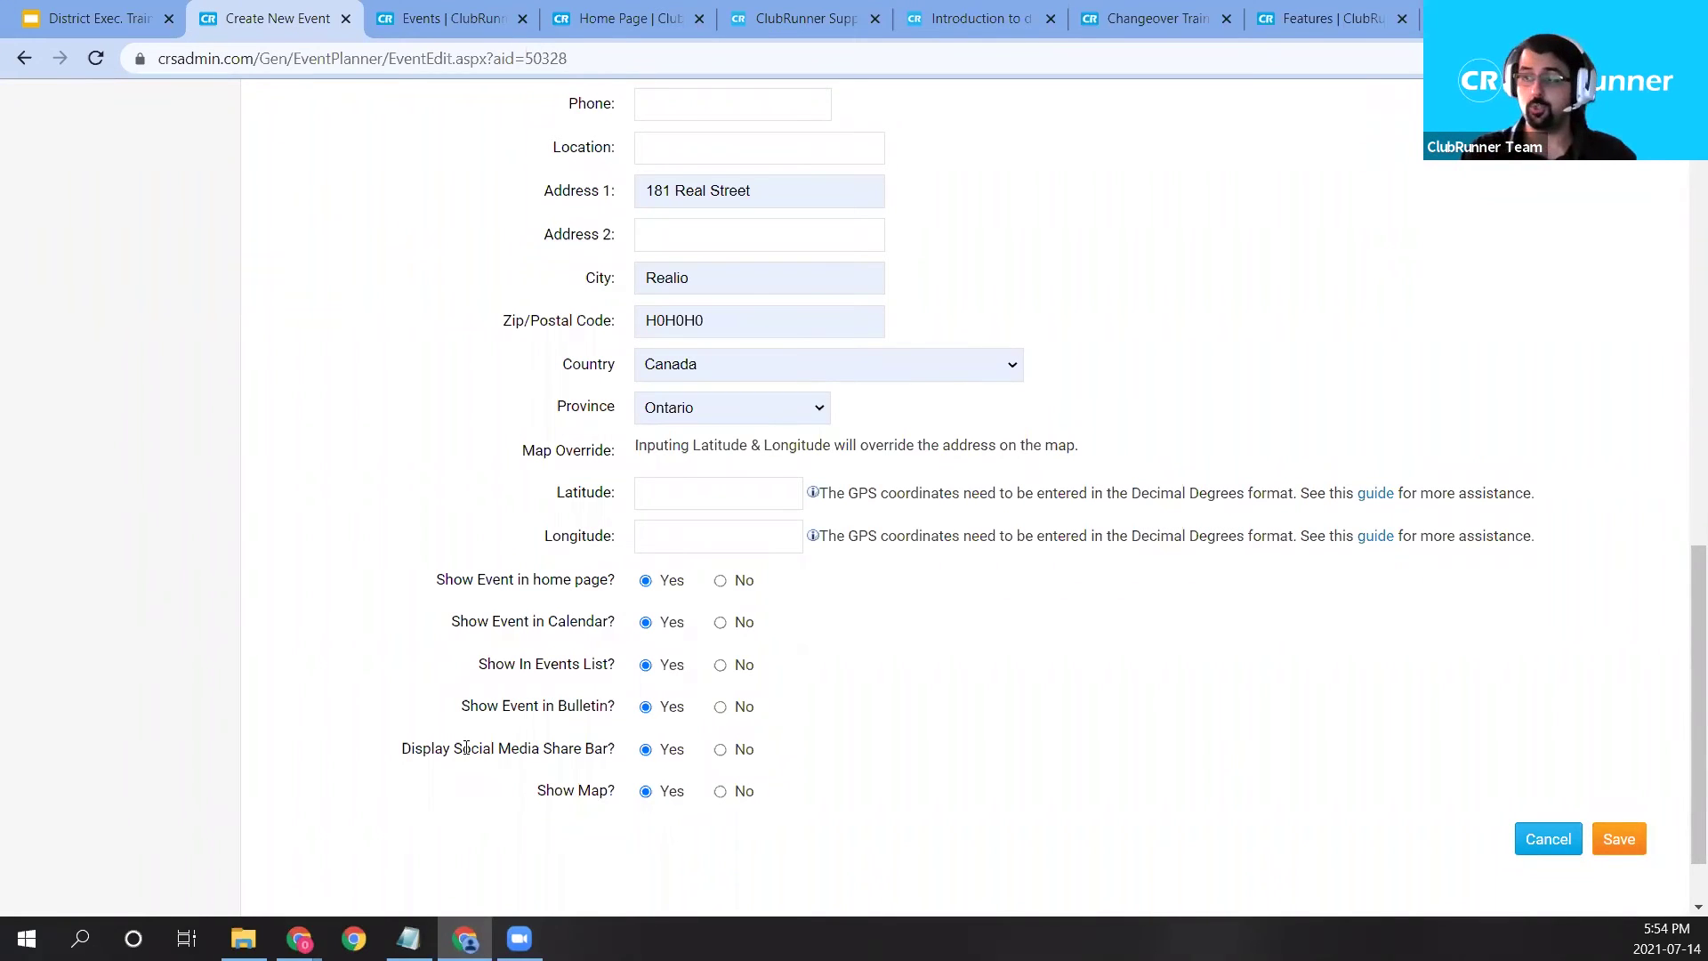
Review the map display option and Latitude/Longitude fields, then save District Demo BBQ.
{"action": "left_click_drag", "start_coordinate": [538, 791], "coordinate": [613, 792]}
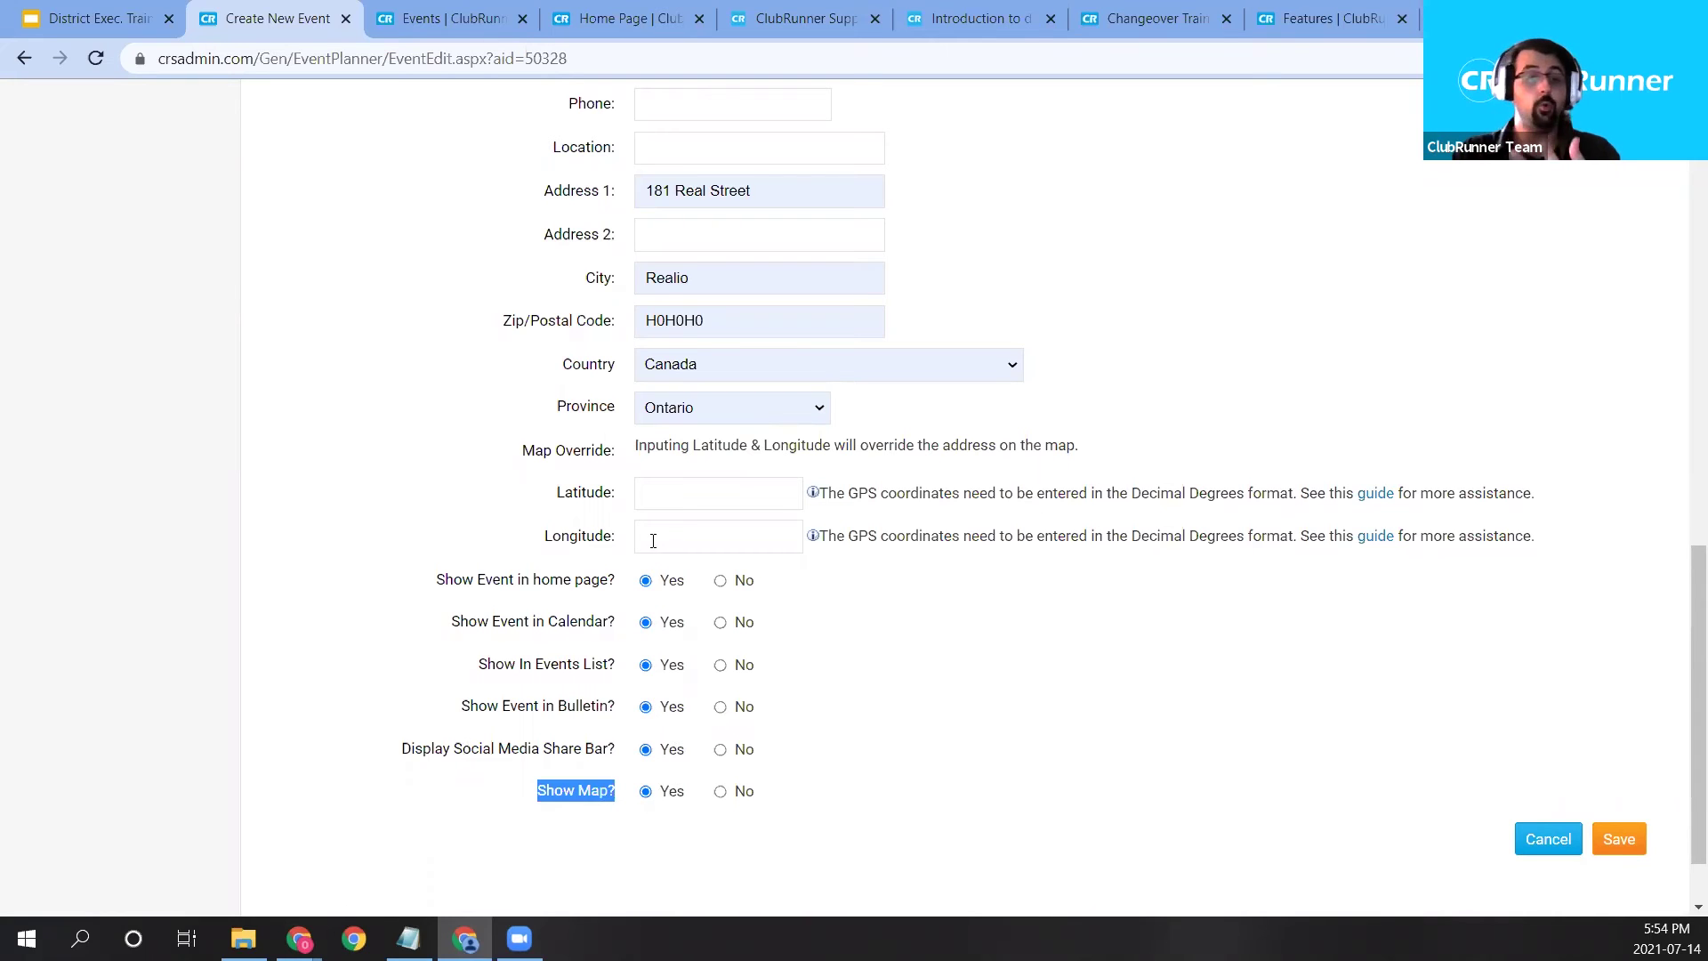
{"action": "left_click", "coordinate": [687, 497]}
{"action": "left_click", "coordinate": [683, 537]}
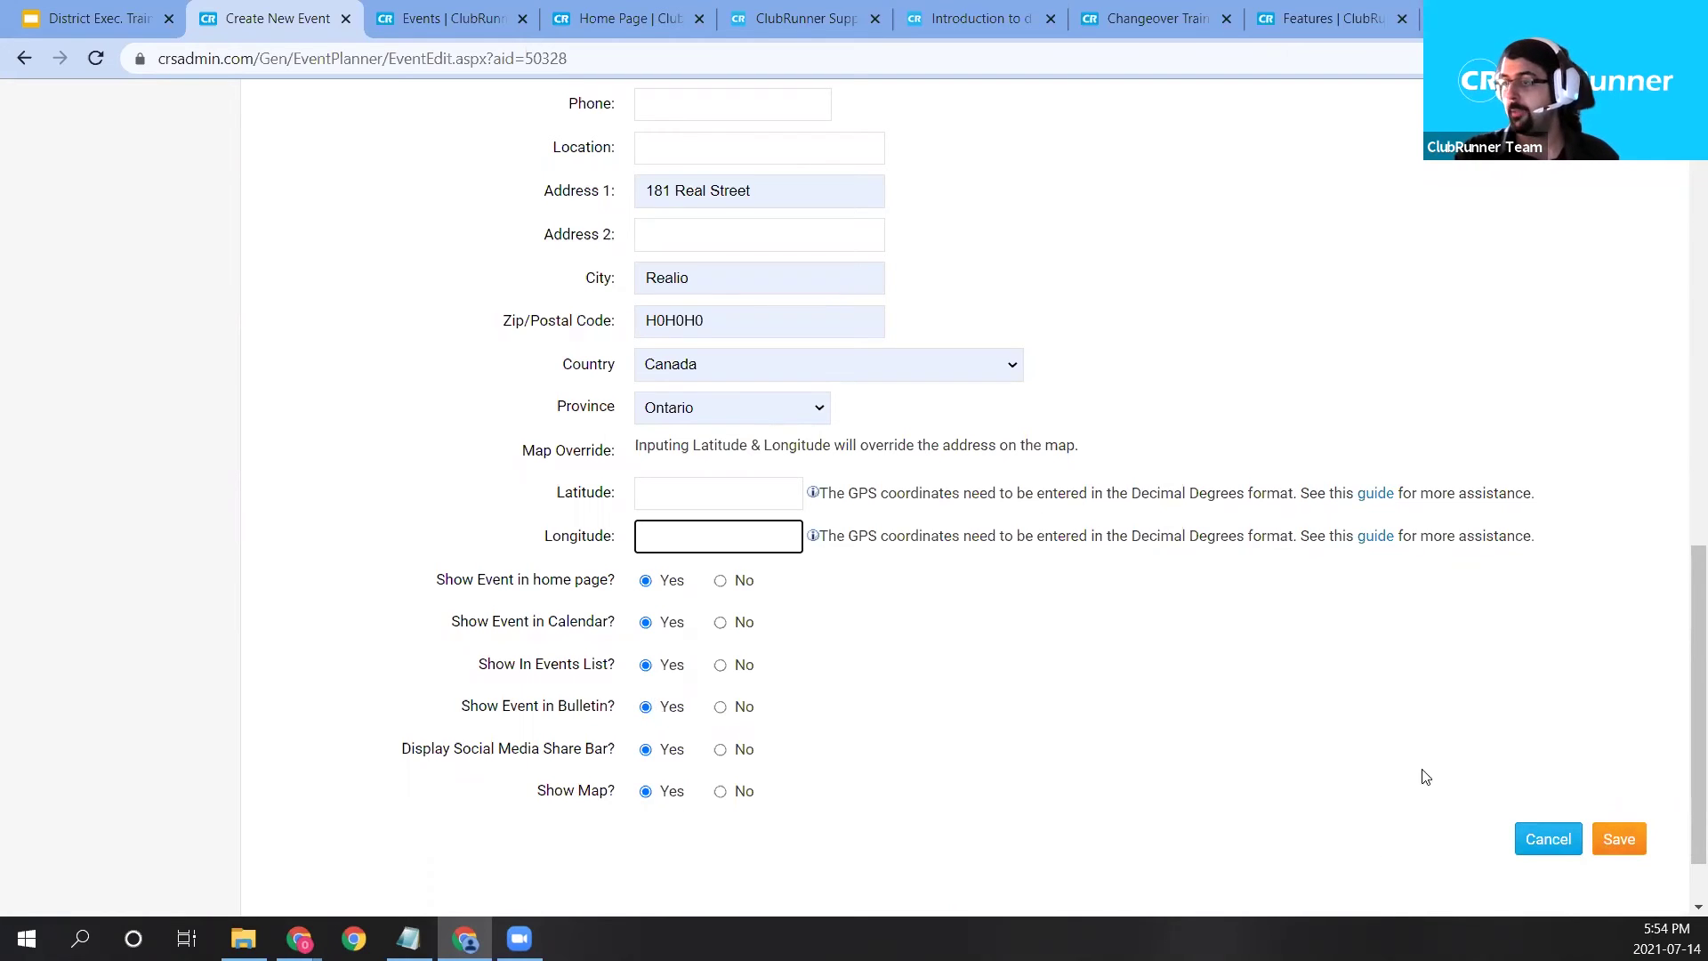
{"action": "left_click", "coordinate": [1620, 844]}
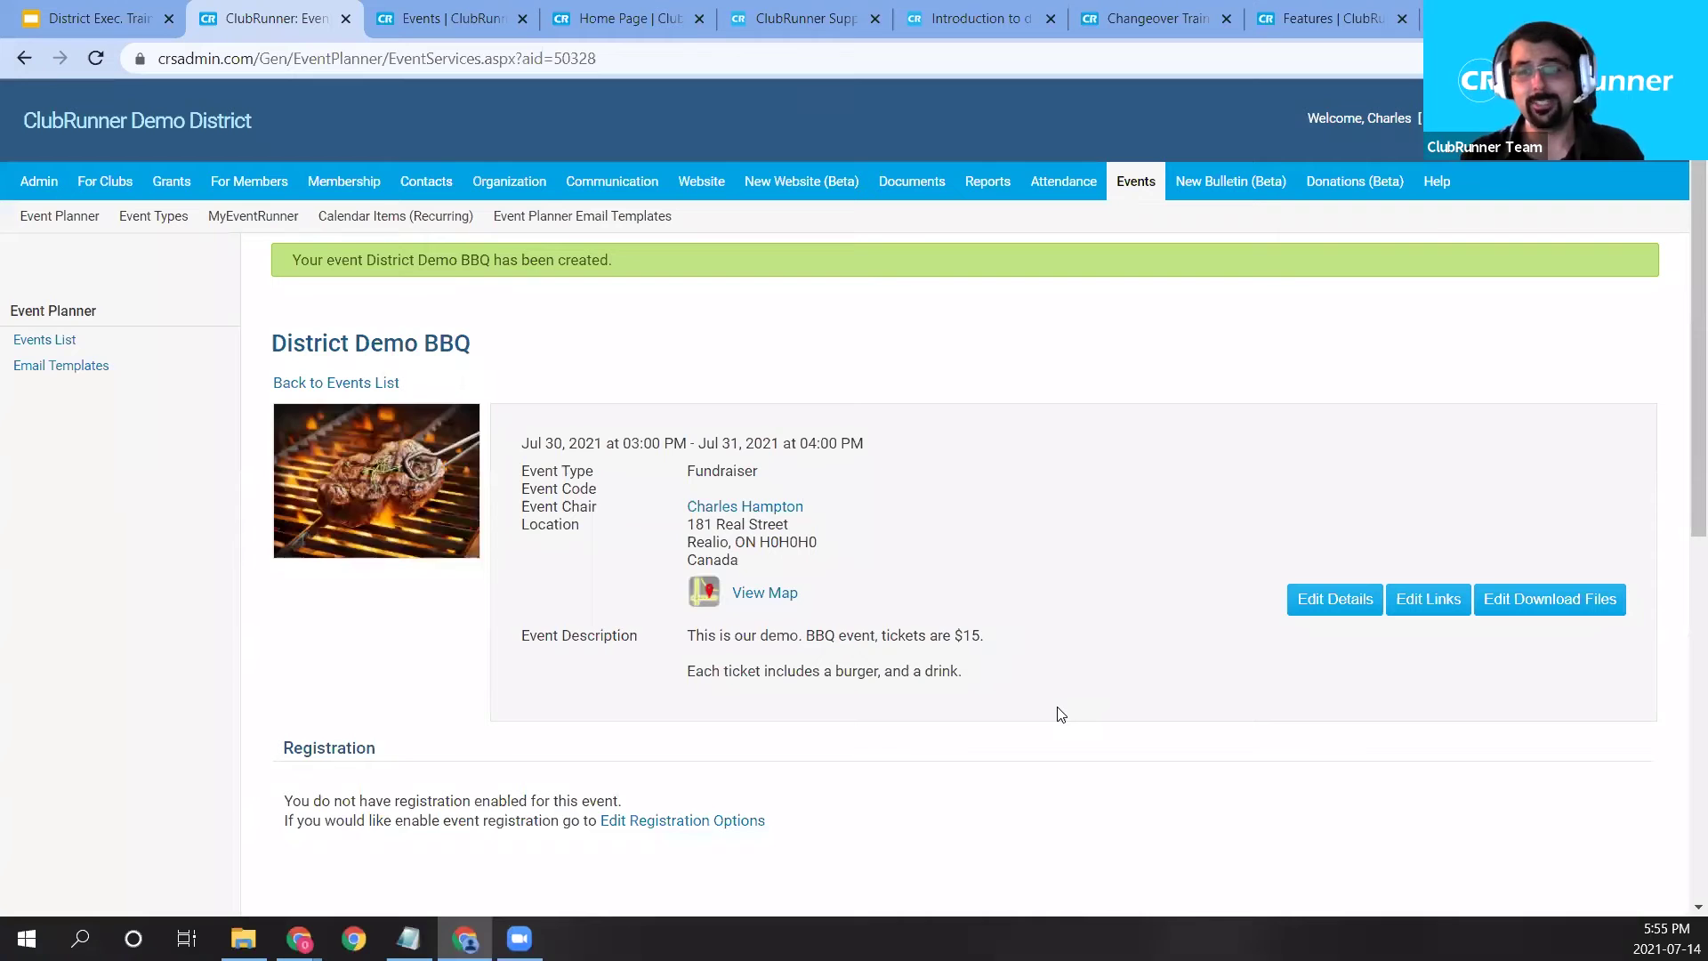
Open Edit Registration Options from the District Demo BBQ page's Registration section.
{"action": "scroll", "coordinate": [1061, 714], "scroll_direction": "down", "scroll_amount": 4}
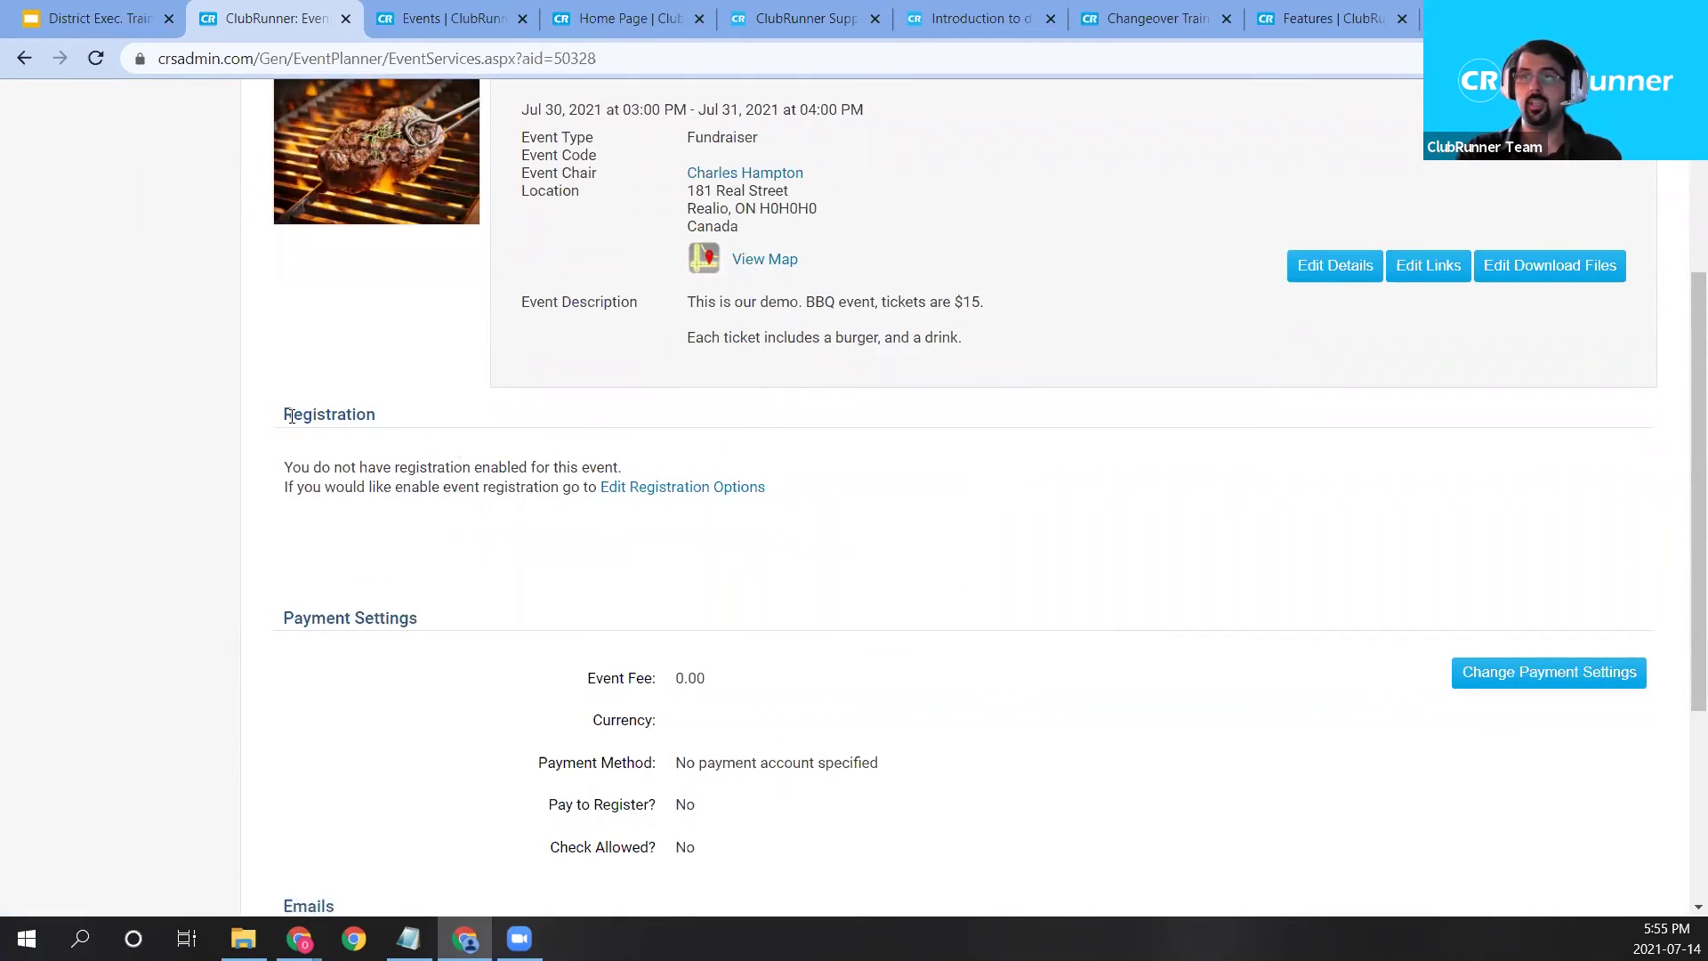
{"action": "left_click_drag", "start_coordinate": [295, 415], "coordinate": [365, 414]}
{"action": "left_click", "coordinate": [678, 487]}
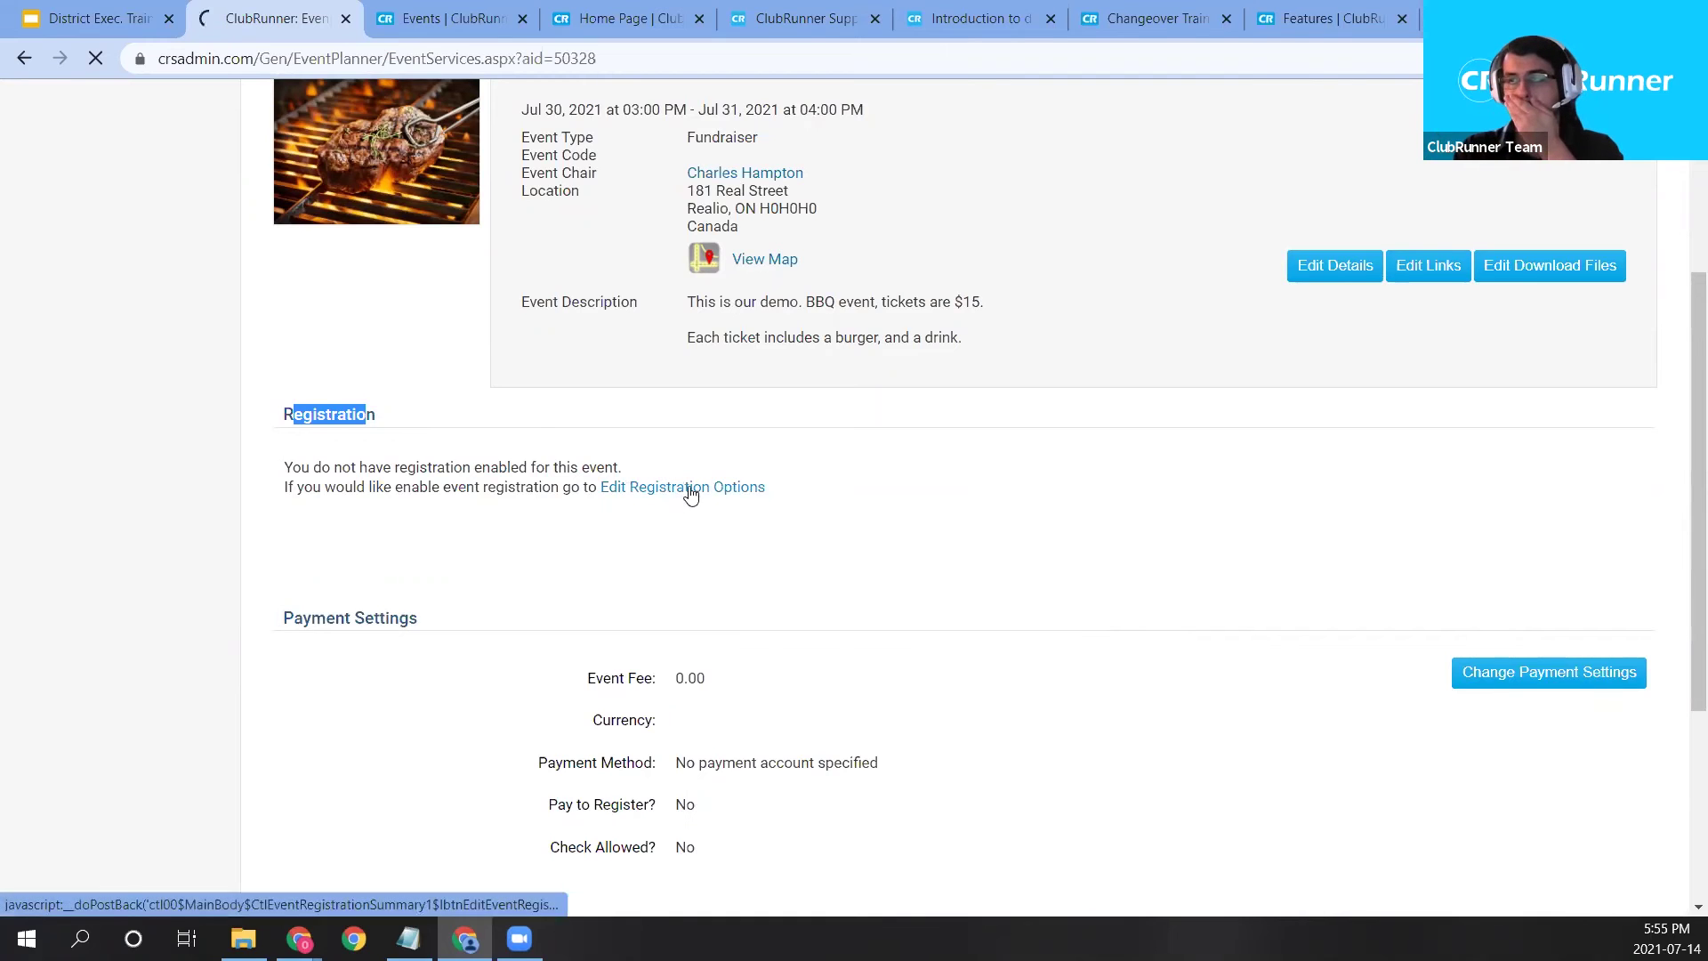
Keep registration open from Jul 14, 2021 to Jul 30, 2021, ending at 03:00 PM.
{"action": "scroll", "coordinate": [685, 482], "scroll_direction": "down", "scroll_amount": 2}
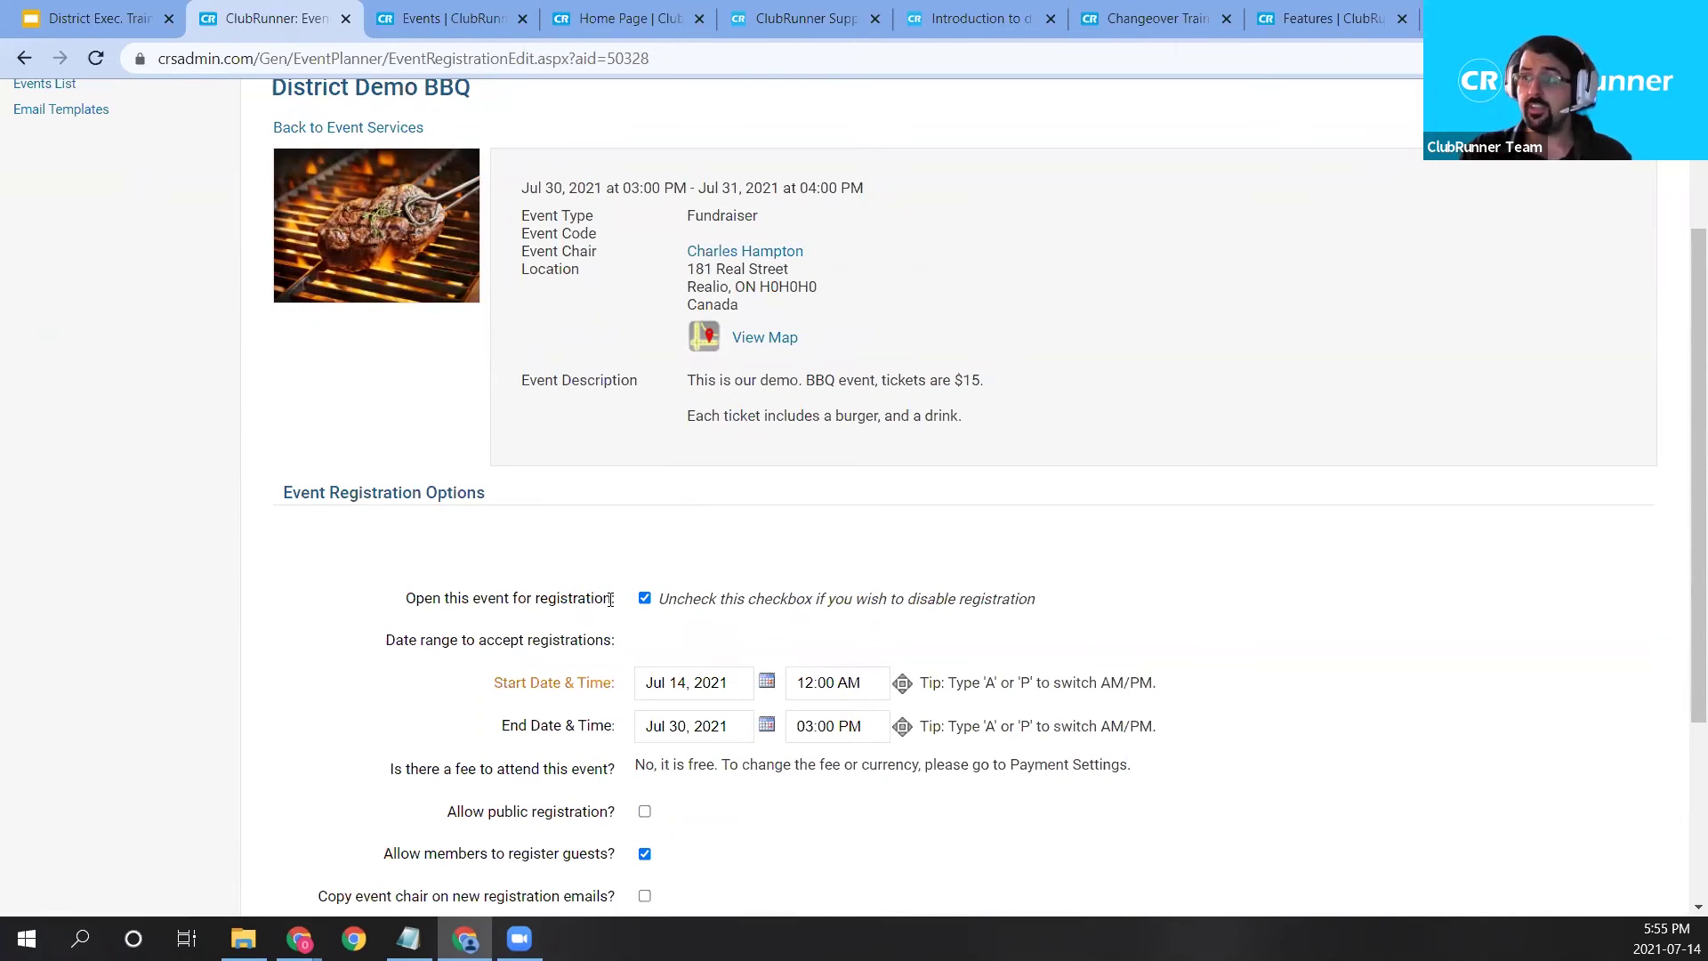
{"action": "scroll", "coordinate": [612, 613], "scroll_direction": "down", "scroll_amount": 1}
{"action": "left_click_drag", "start_coordinate": [402, 487], "coordinate": [641, 490]}
{"action": "left_click", "coordinate": [730, 505]}
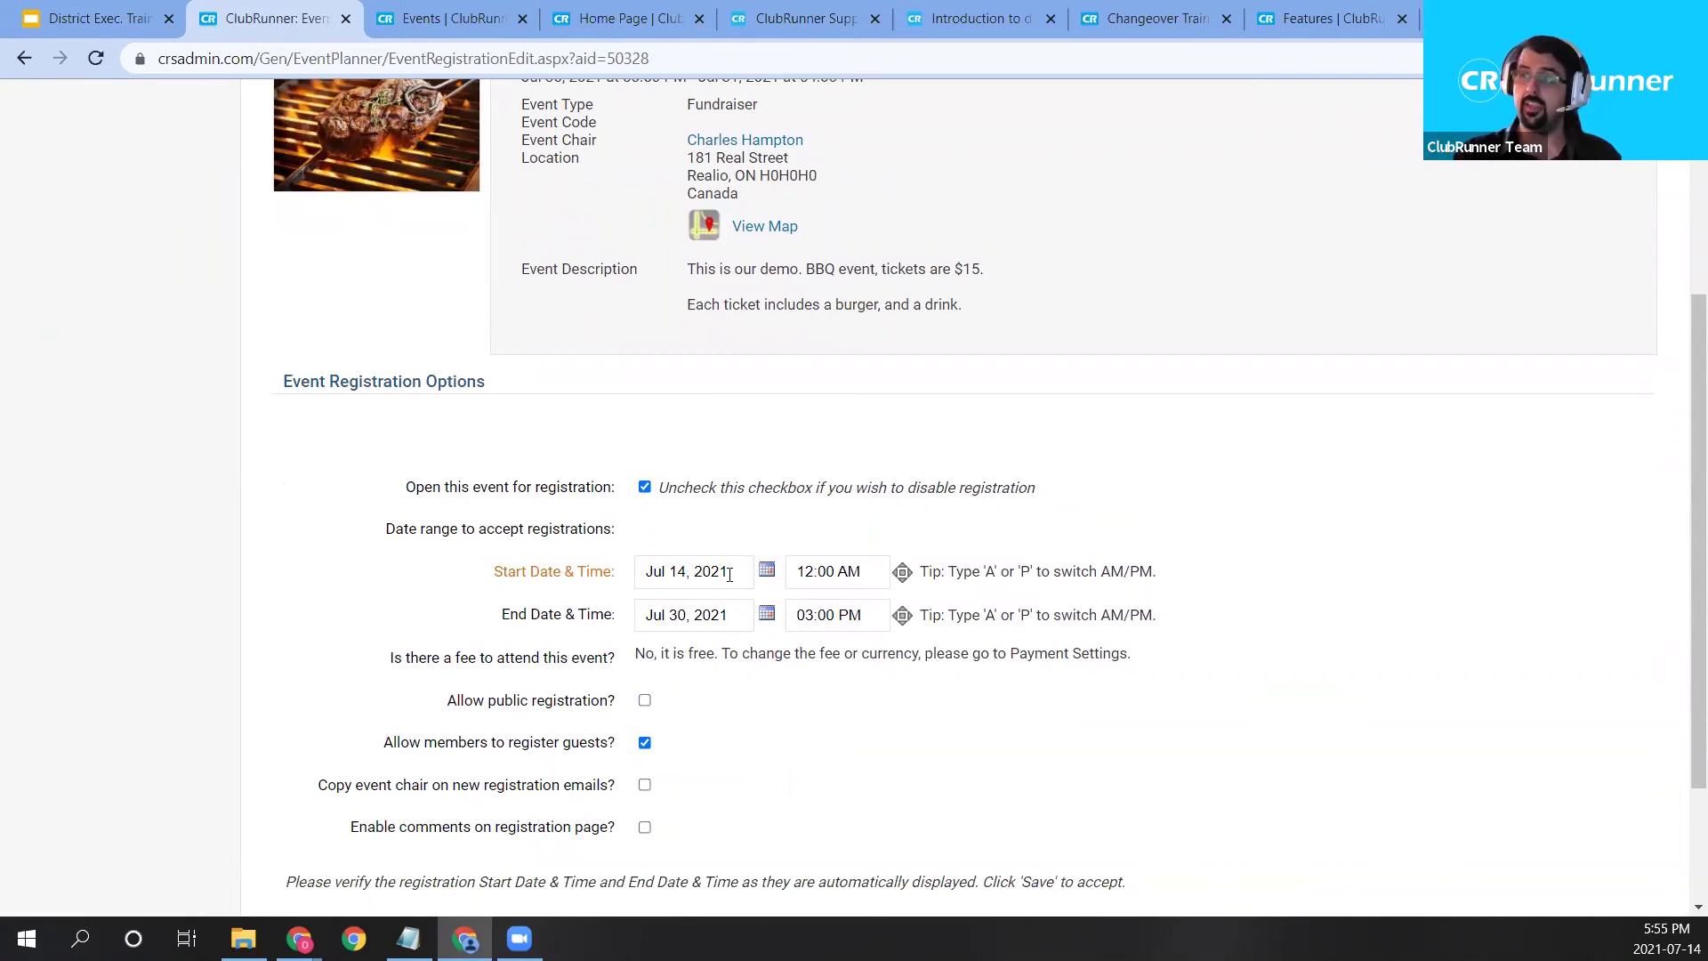
{"action": "left_click_drag", "start_coordinate": [729, 574], "coordinate": [643, 578]}
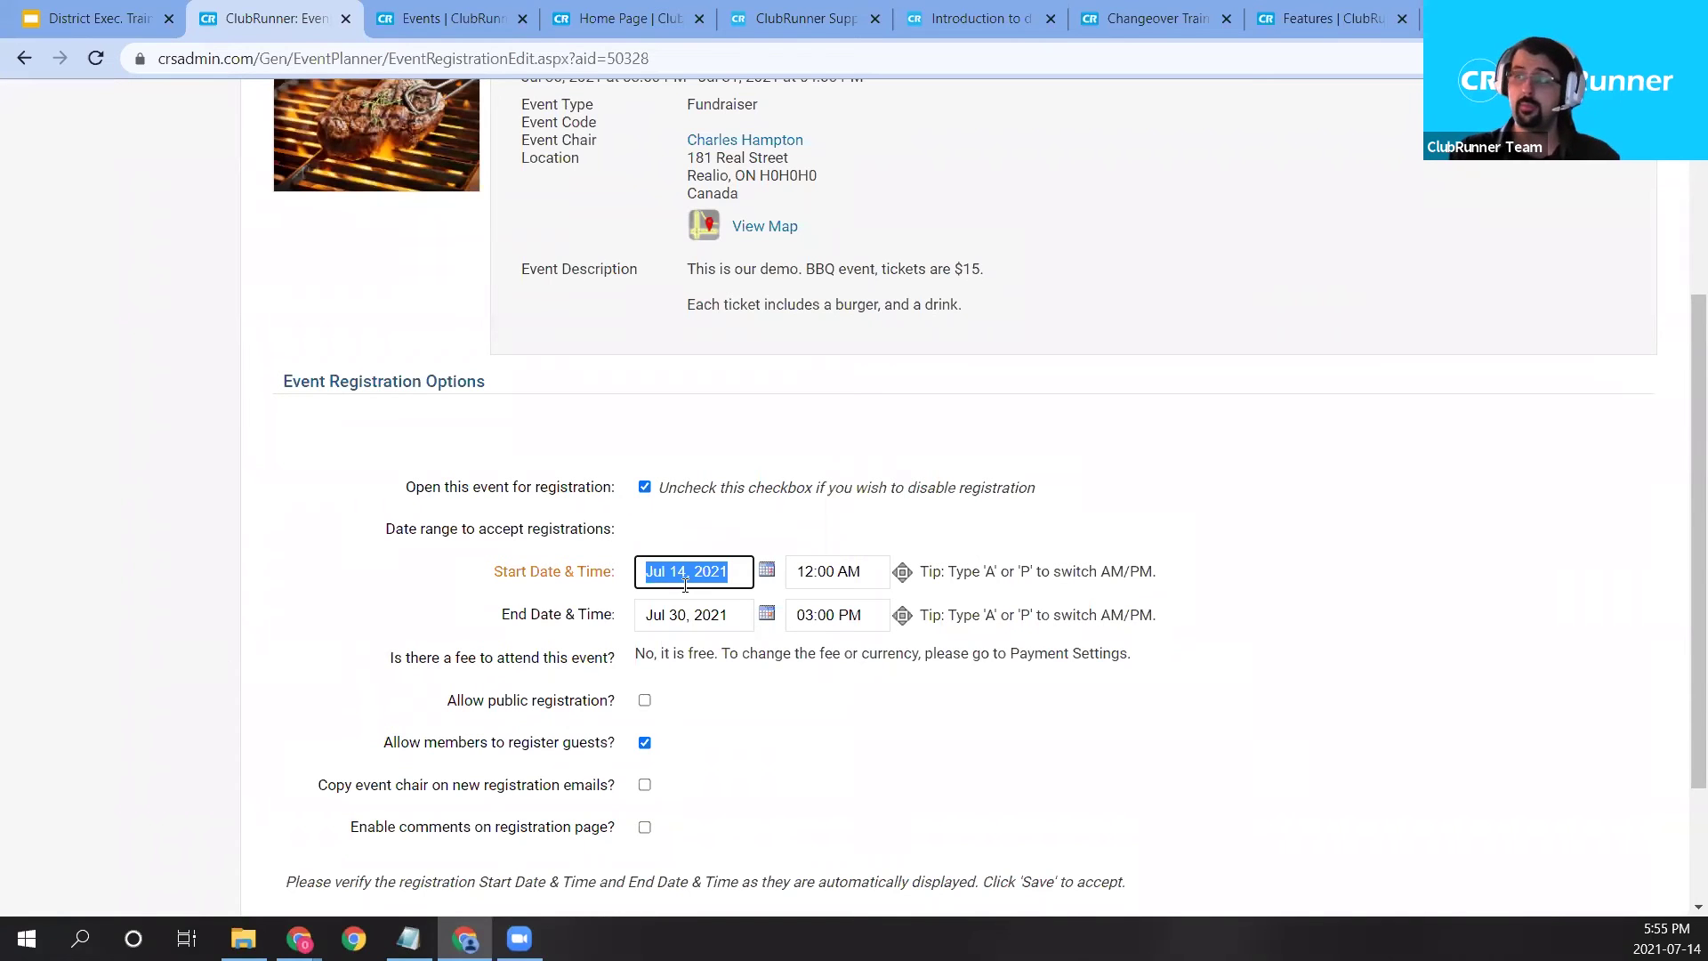
{"action": "left_click", "coordinate": [743, 620]}
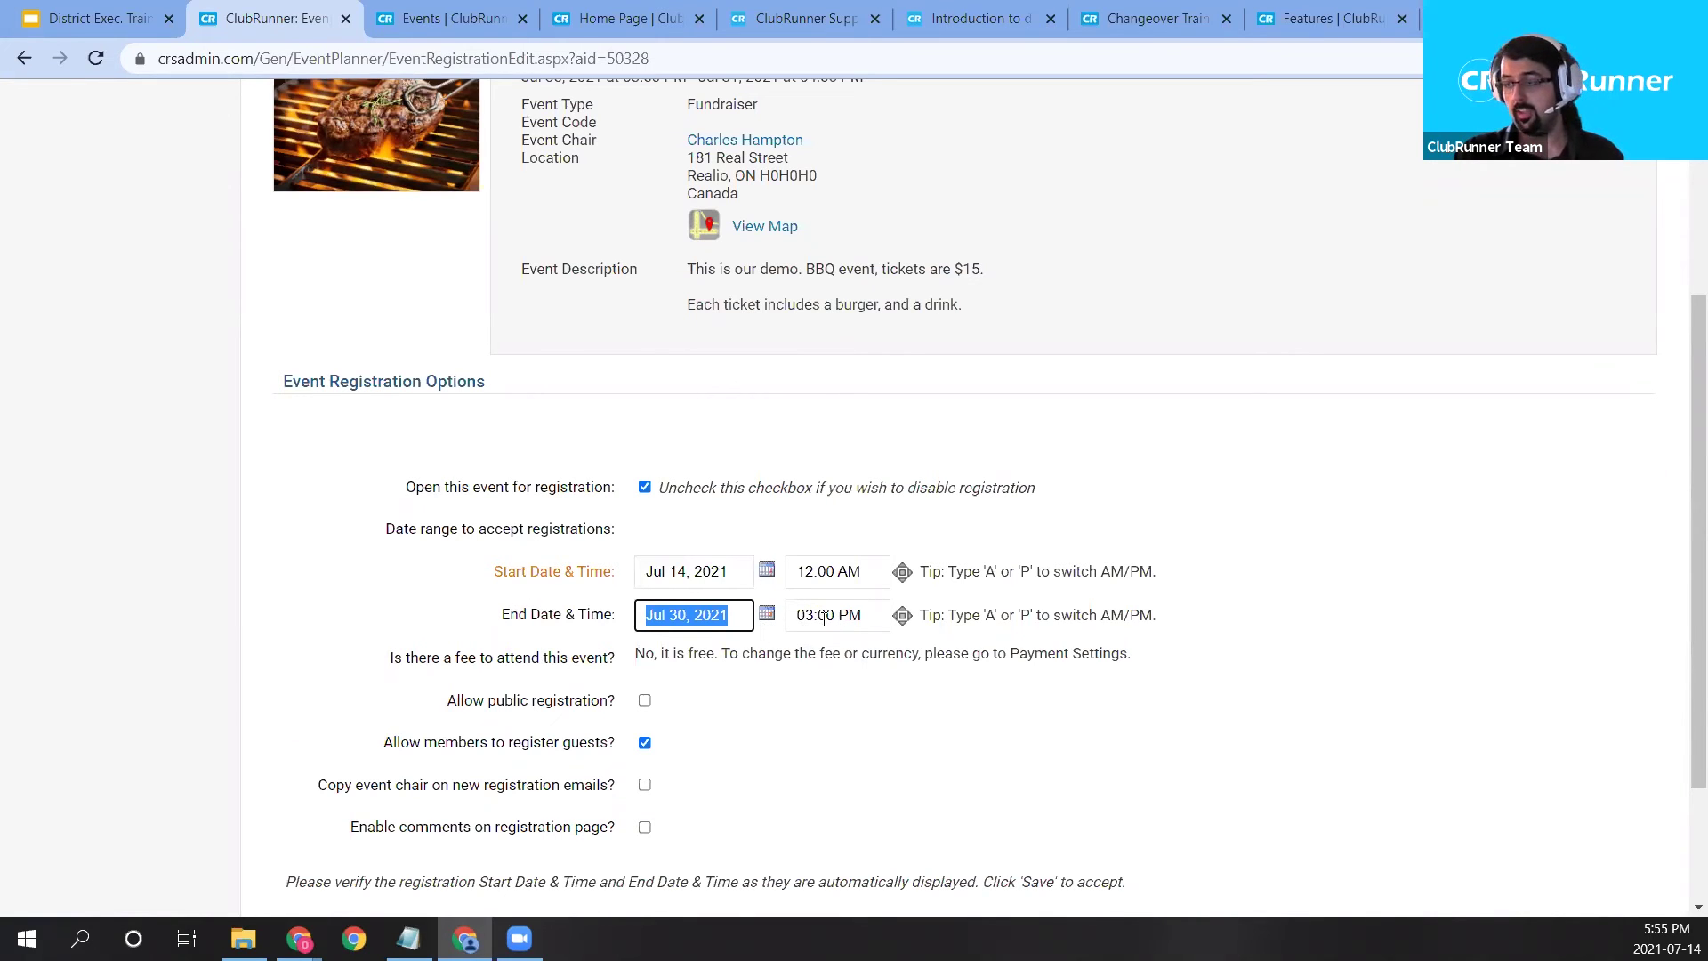
{"action": "left_click_drag", "start_coordinate": [824, 618], "coordinate": [841, 617]}
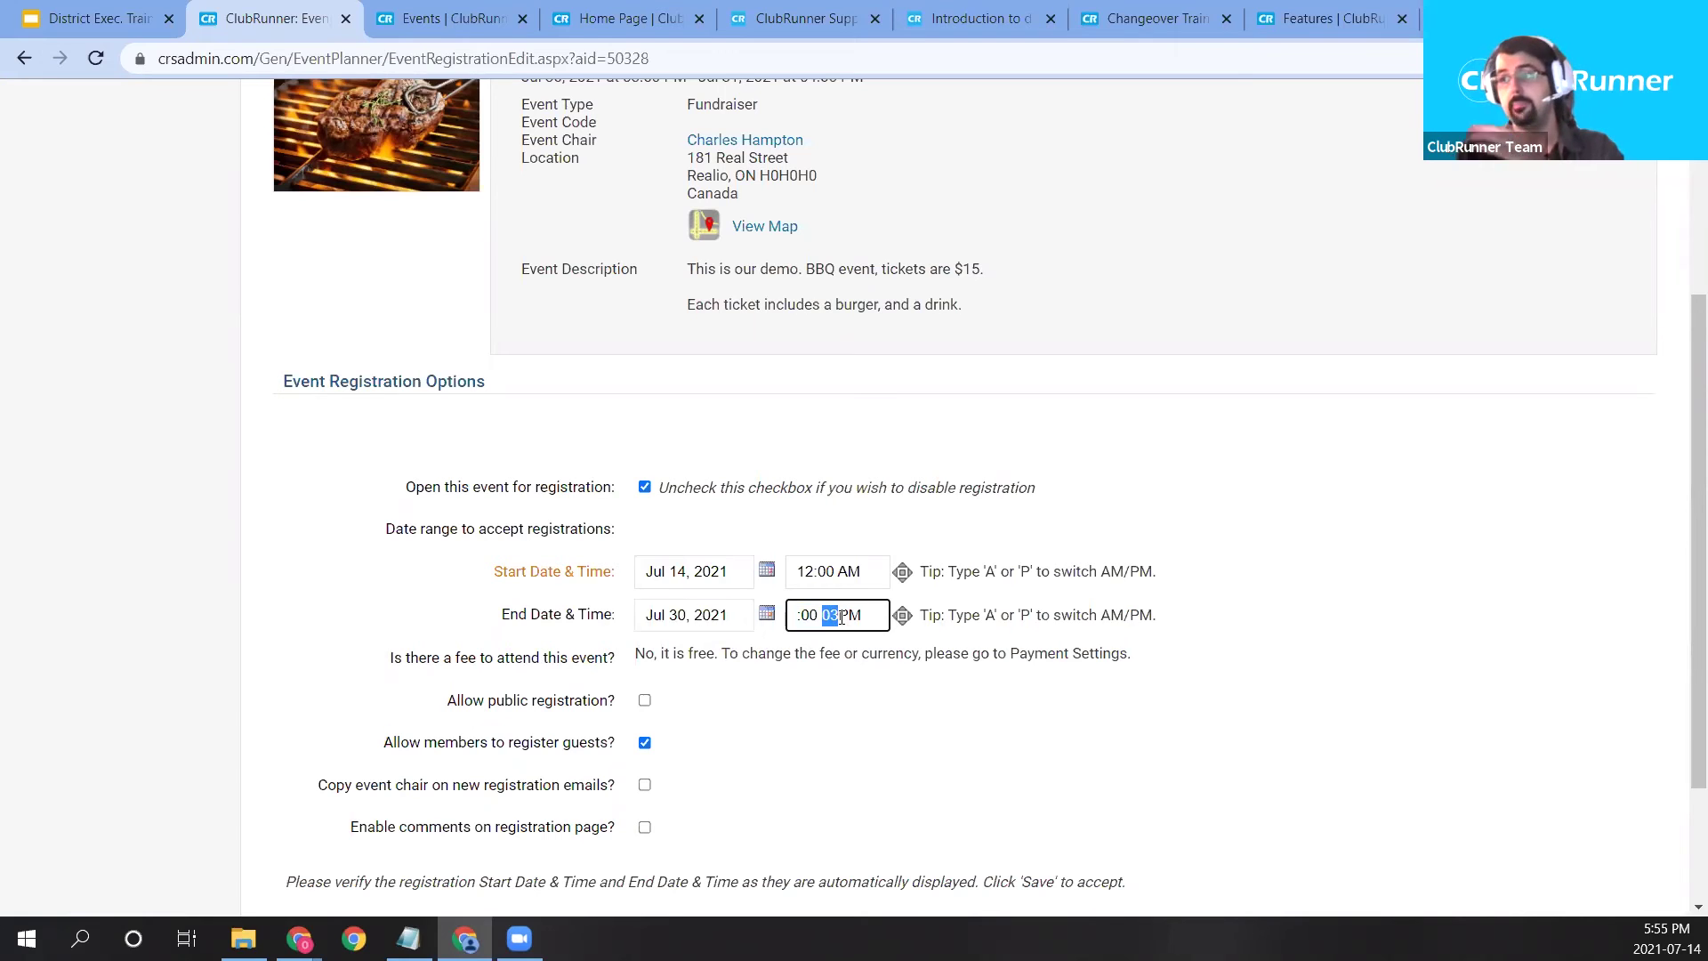
{"action": "left_click", "coordinate": [1171, 520]}
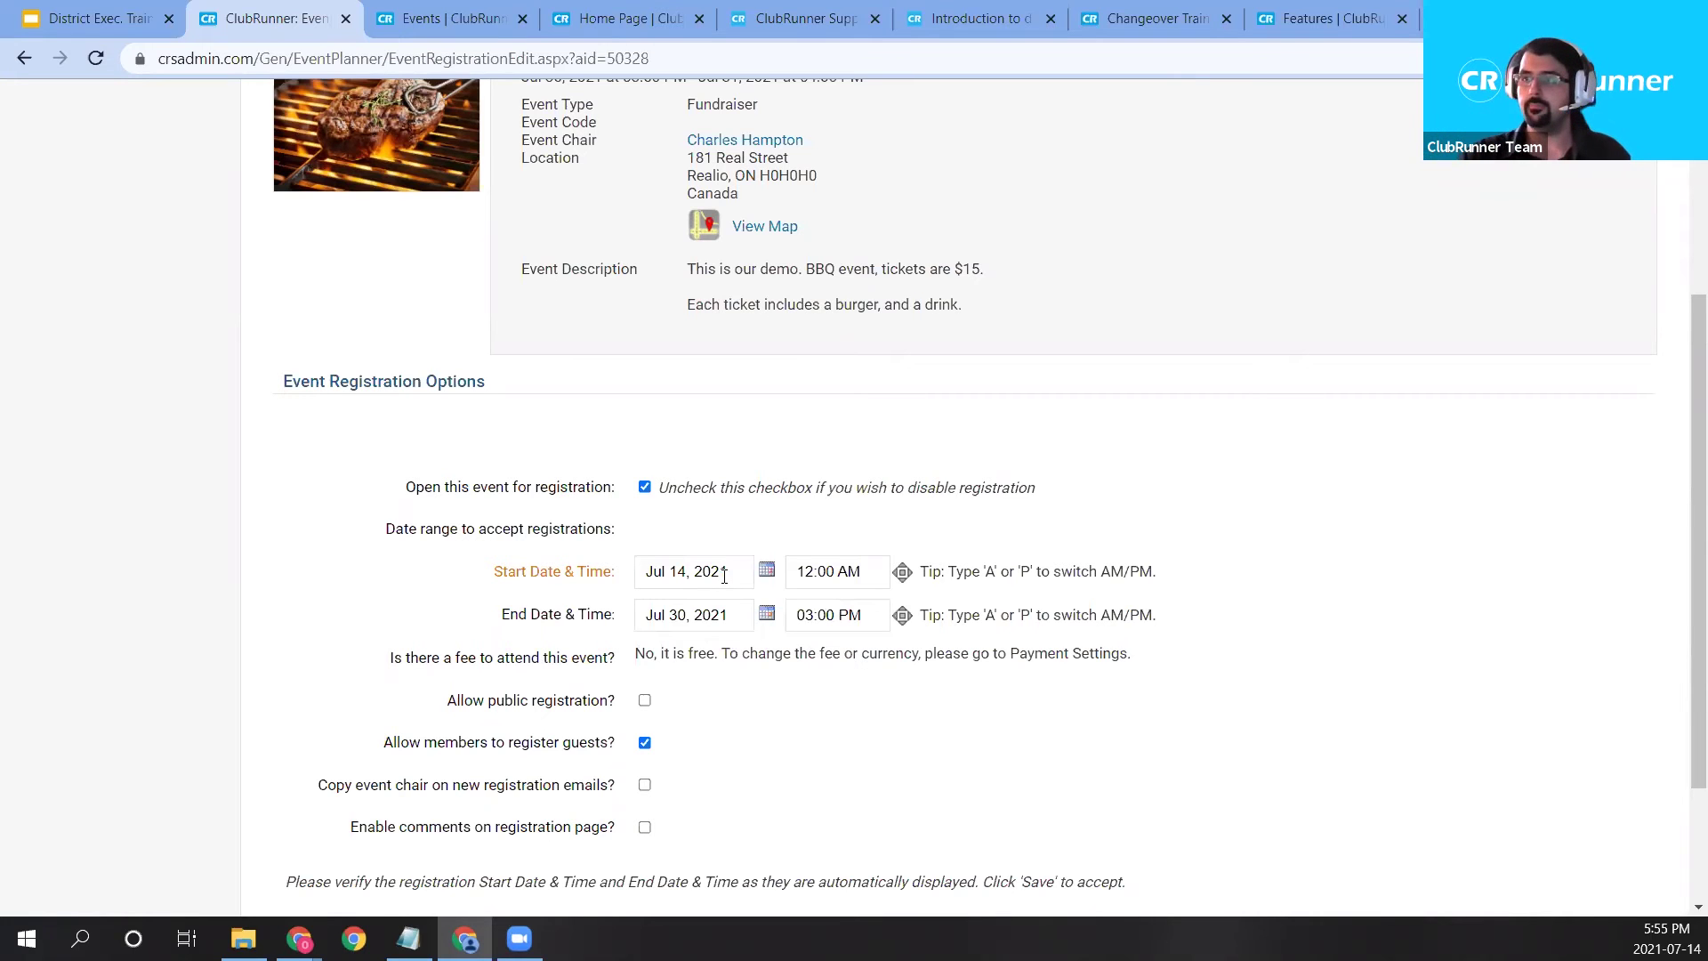
Leave the event free per the Payment Settings note and tick Allow public registration?
{"action": "scroll", "coordinate": [711, 576], "scroll_direction": "down", "scroll_amount": 1}
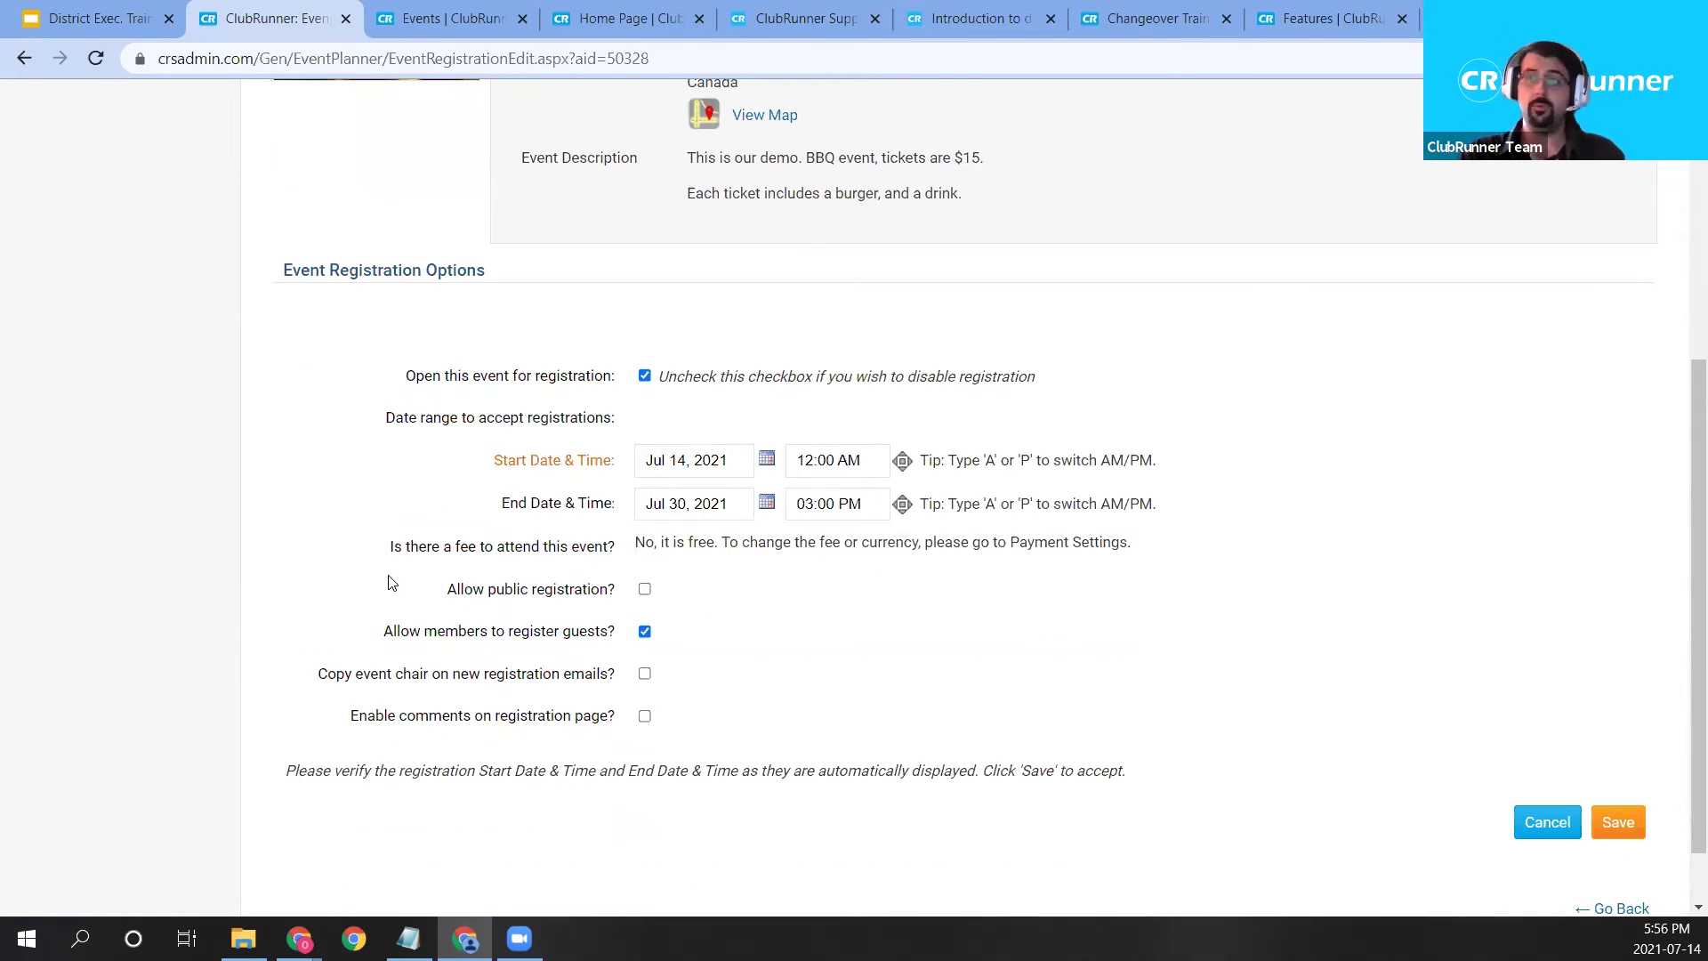
{"action": "left_click_drag", "start_coordinate": [389, 546], "coordinate": [612, 544]}
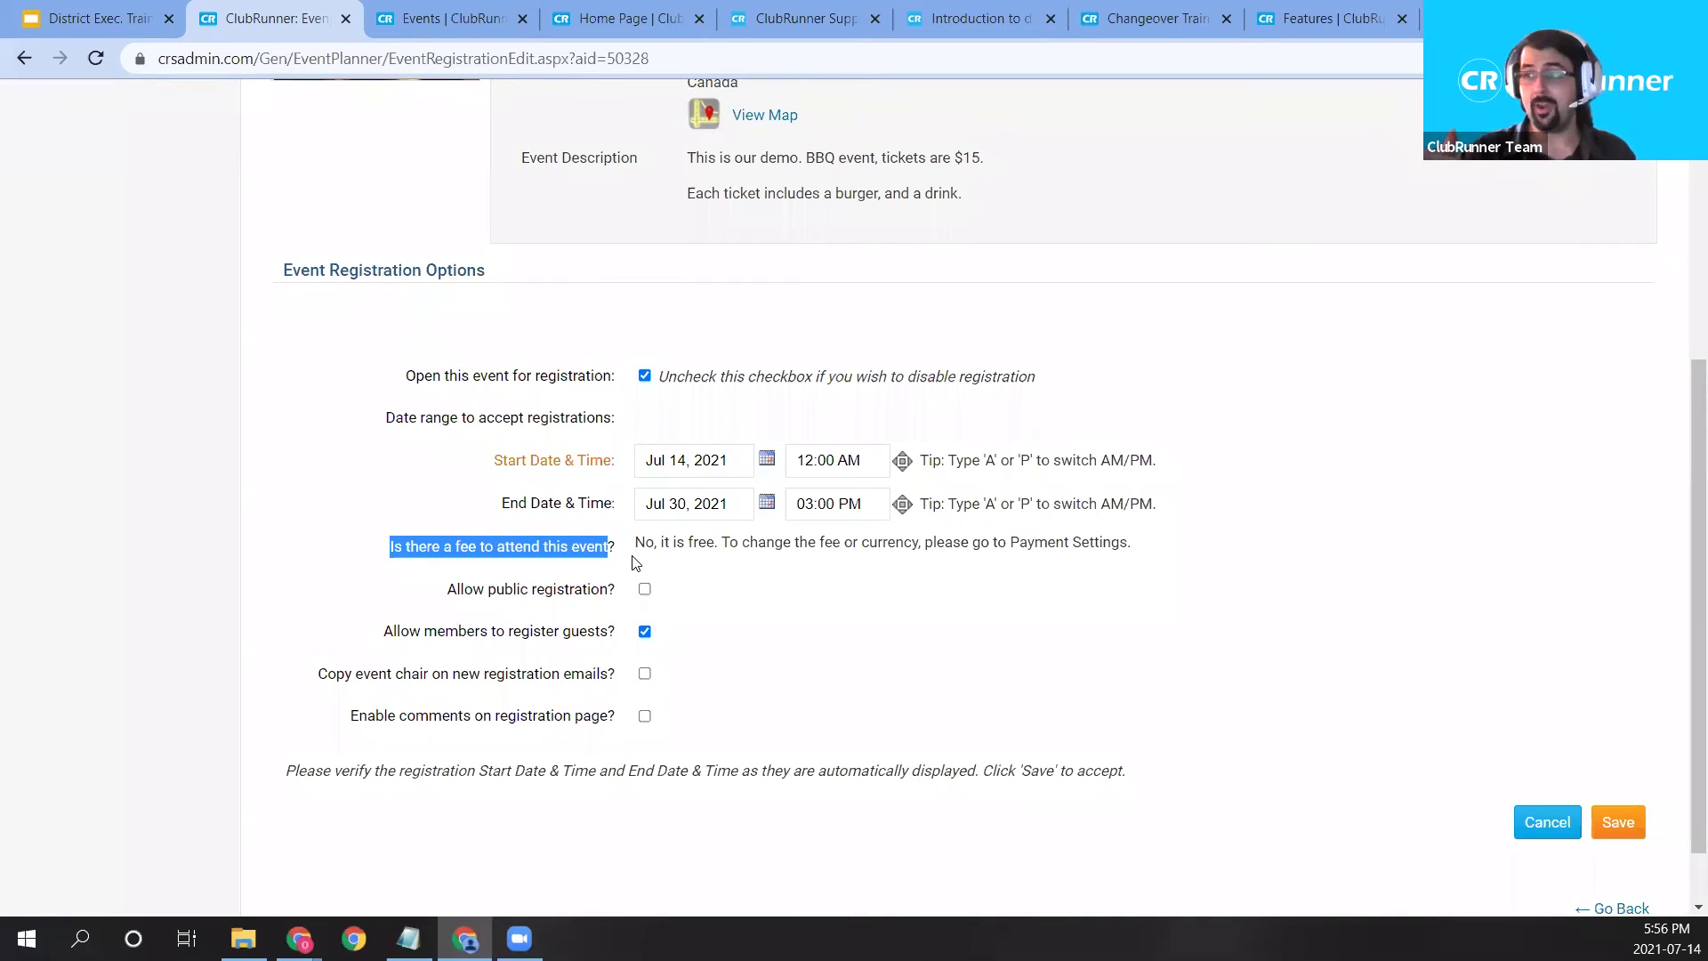
{"action": "left_click_drag", "start_coordinate": [634, 543], "coordinate": [1114, 562]}
{"action": "left_click", "coordinate": [1078, 563]}
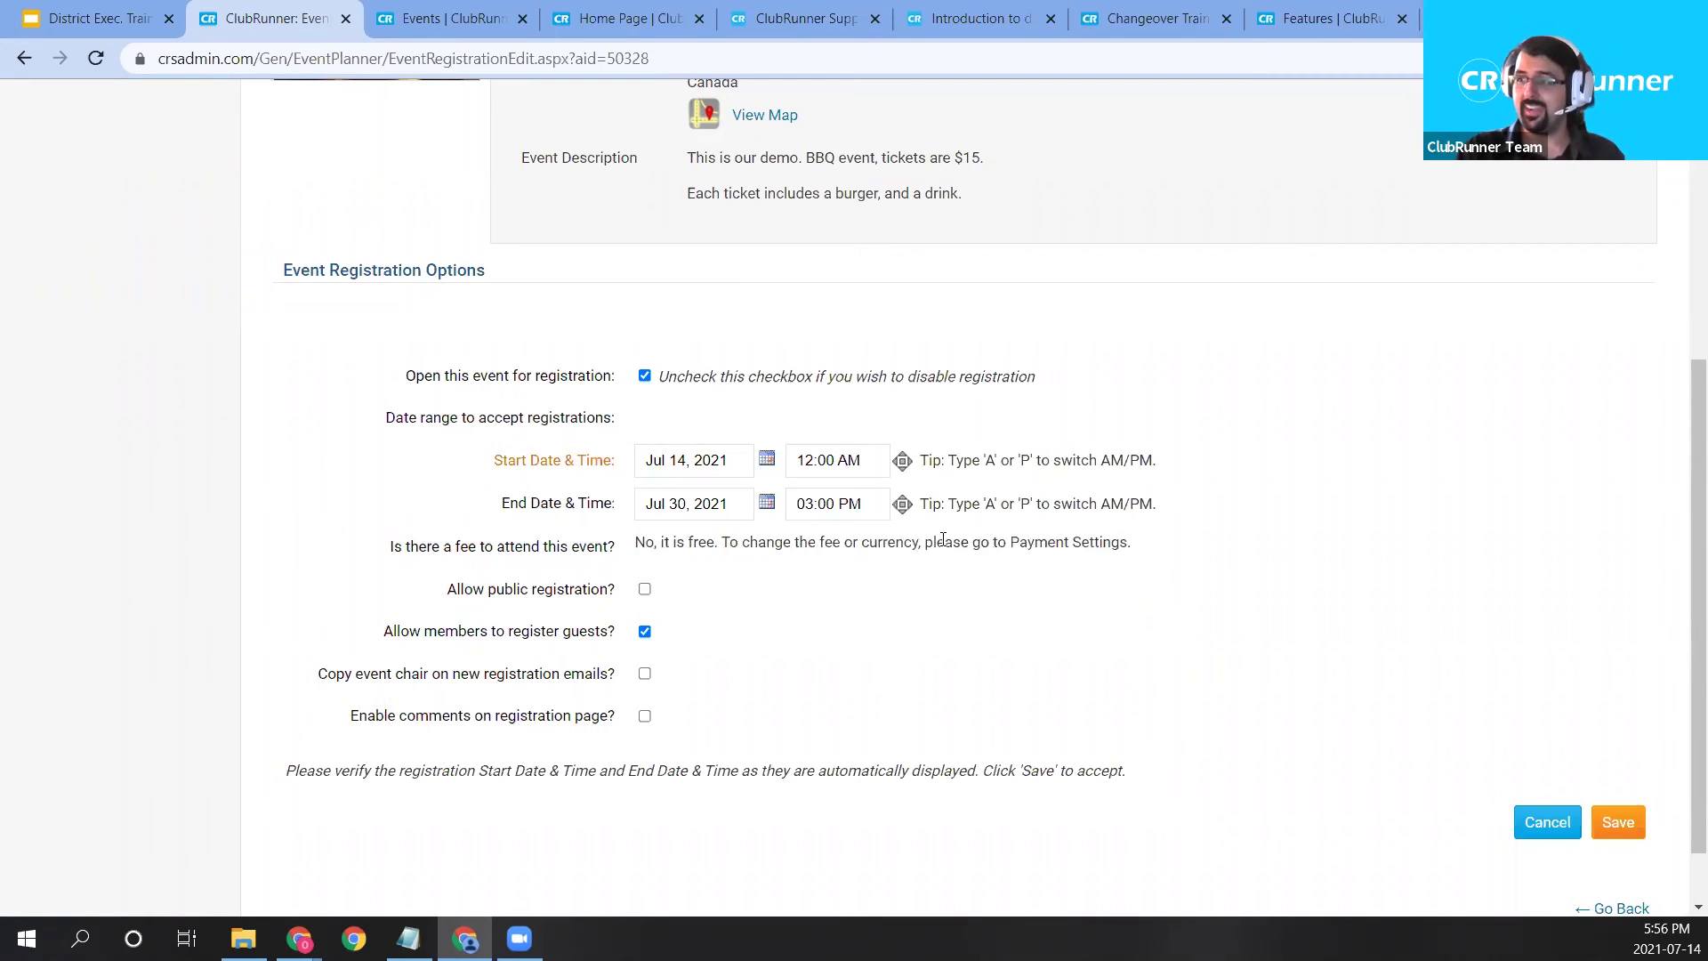
{"action": "left_click_drag", "start_coordinate": [922, 542], "coordinate": [1145, 569]}
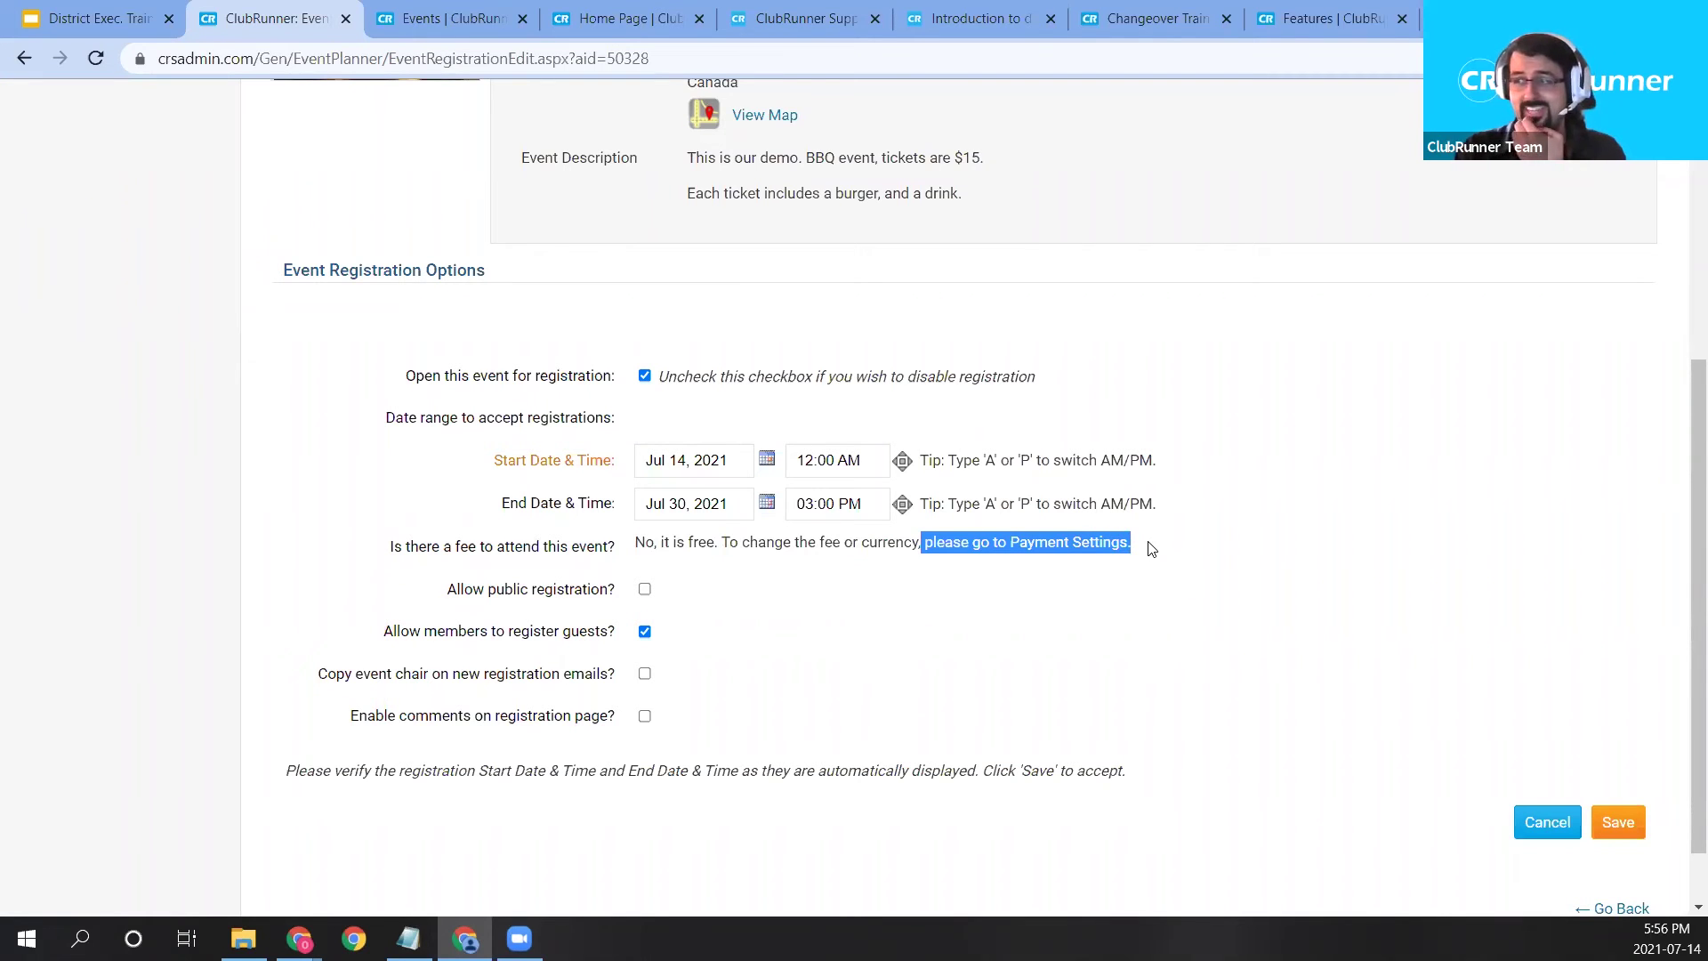
{"action": "right_click", "coordinate": [1148, 553]}
{"action": "left_click", "coordinate": [527, 584]}
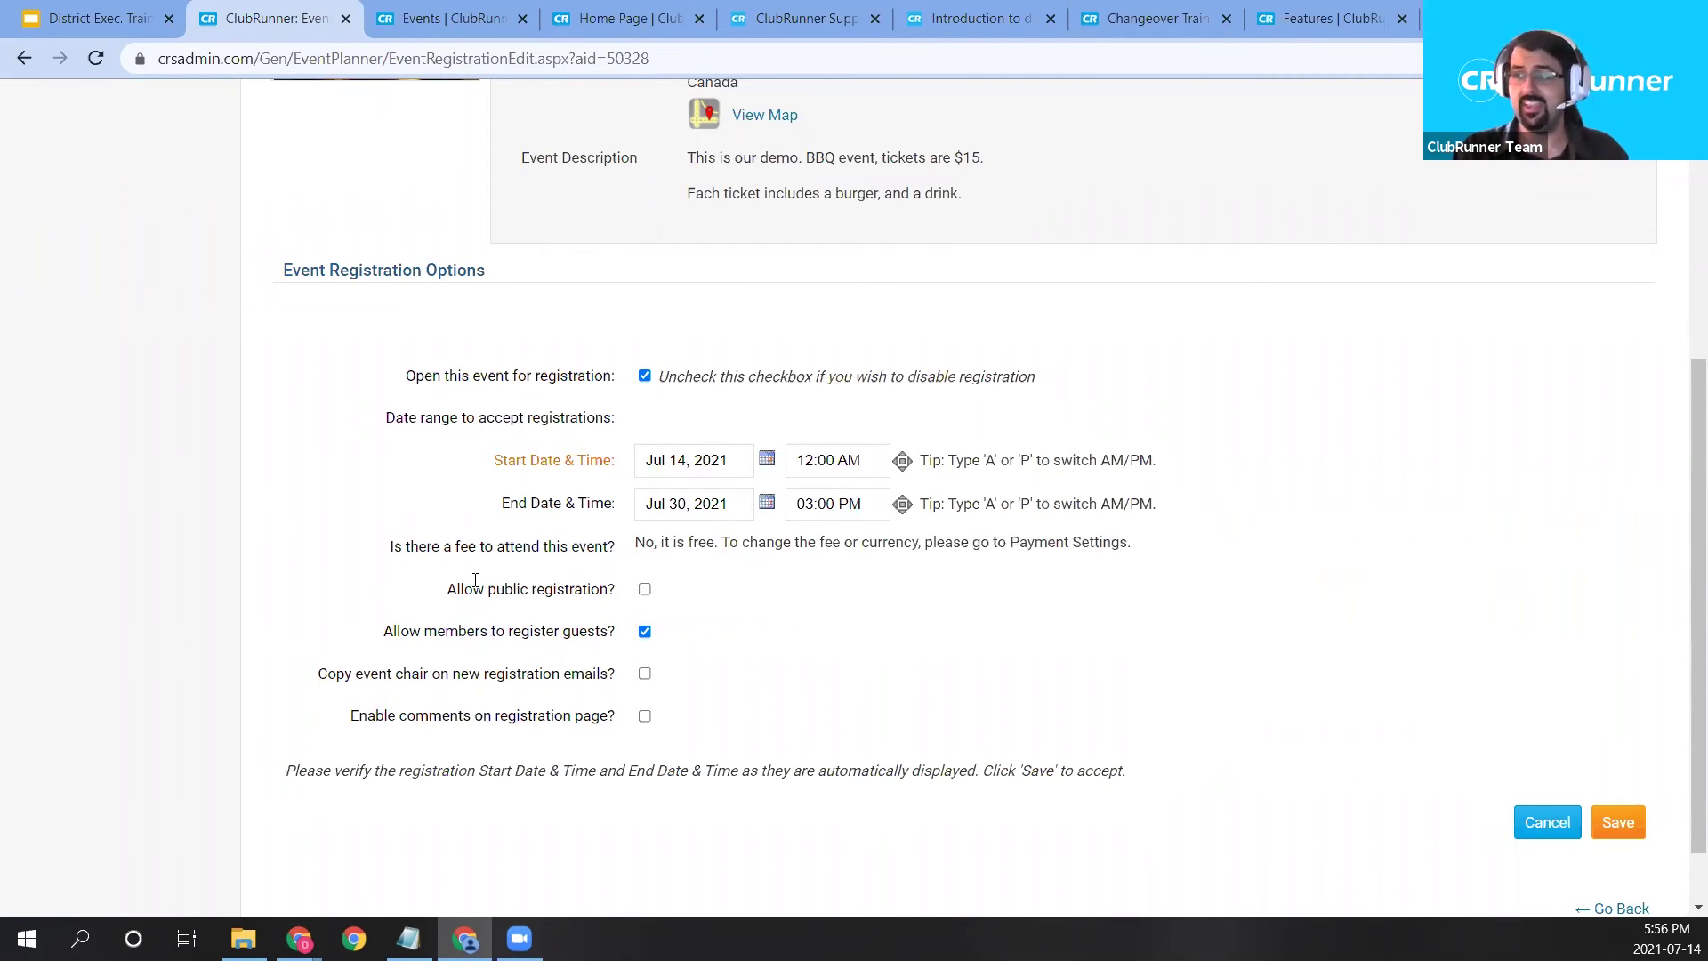
{"action": "left_click_drag", "start_coordinate": [449, 589], "coordinate": [590, 590]}
{"action": "left_click", "coordinate": [662, 616]}
{"action": "left_click", "coordinate": [645, 591]}
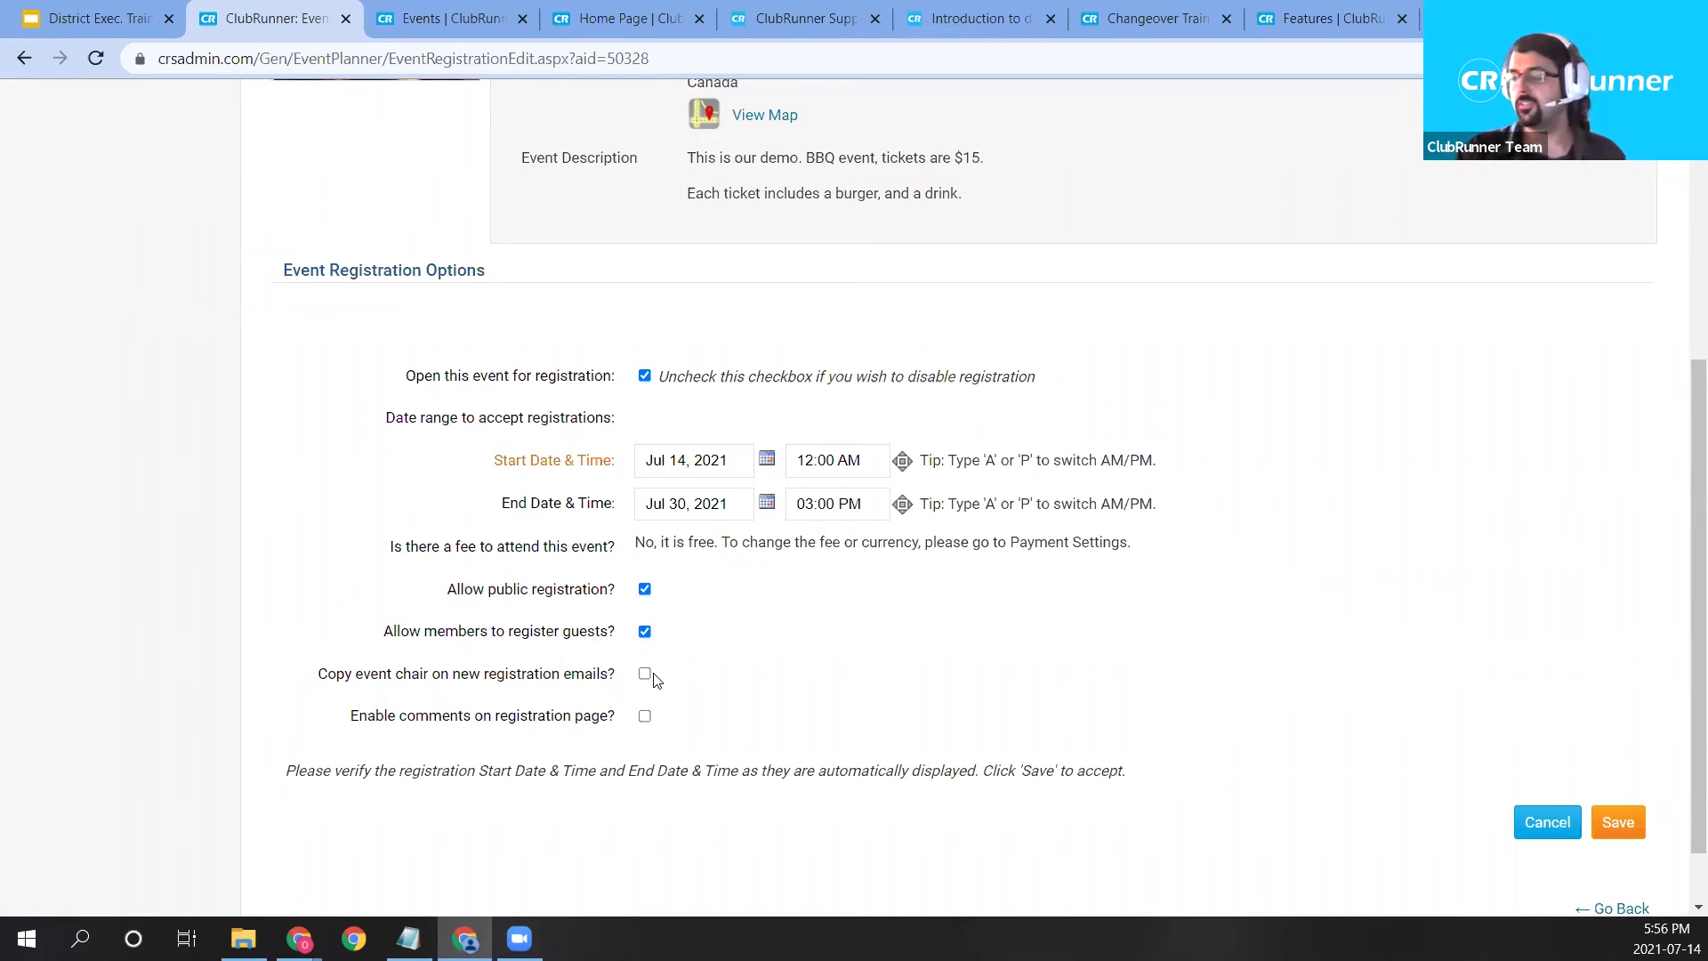
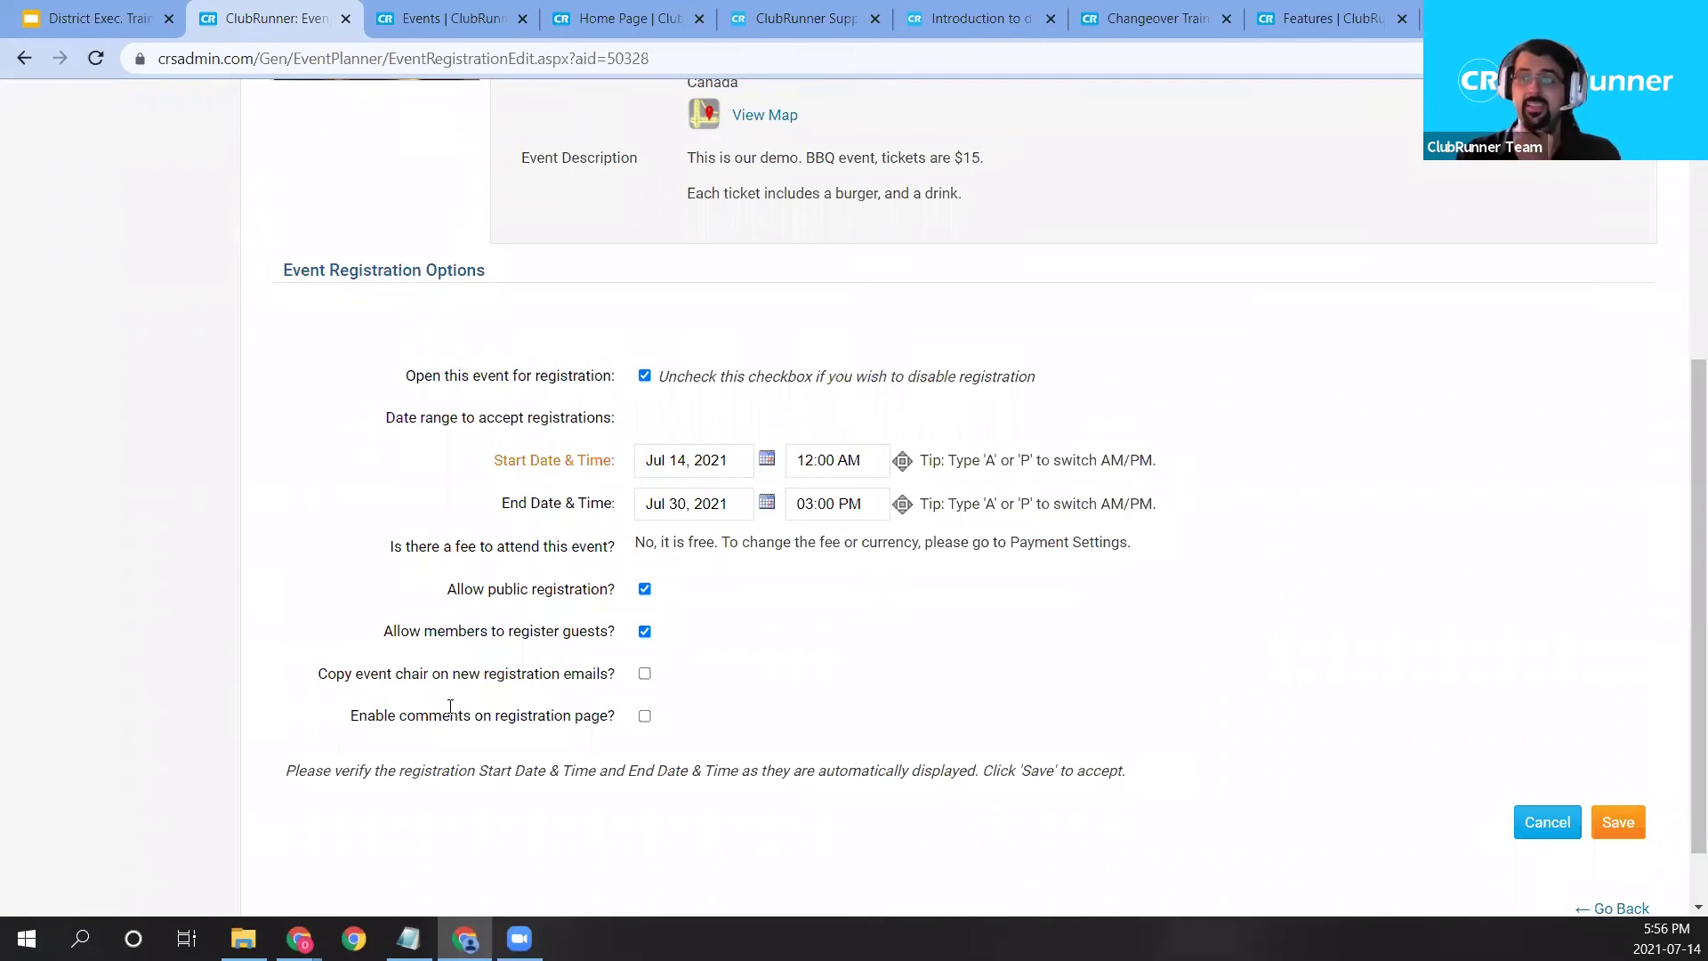
Copy the event chair on new registration emails, keep 'Enable comments' unchecked, and save the options.
{"action": "left_click_drag", "start_coordinate": [348, 723], "coordinate": [534, 726]}
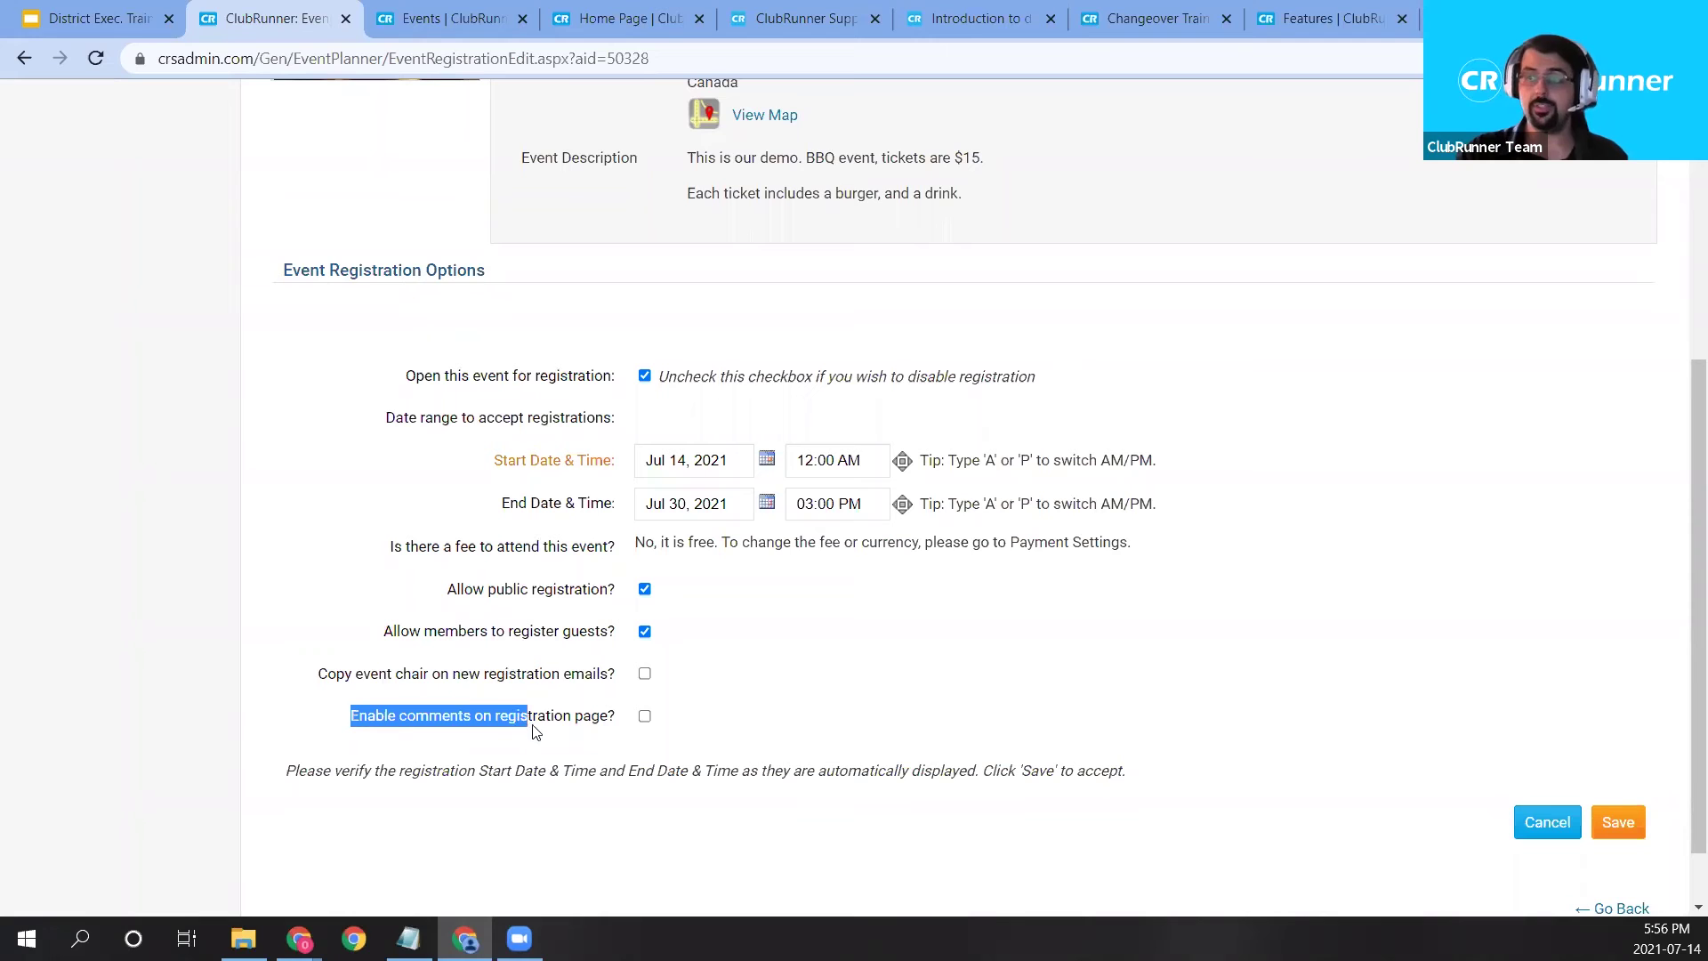
{"action": "left_click", "coordinate": [552, 725]}
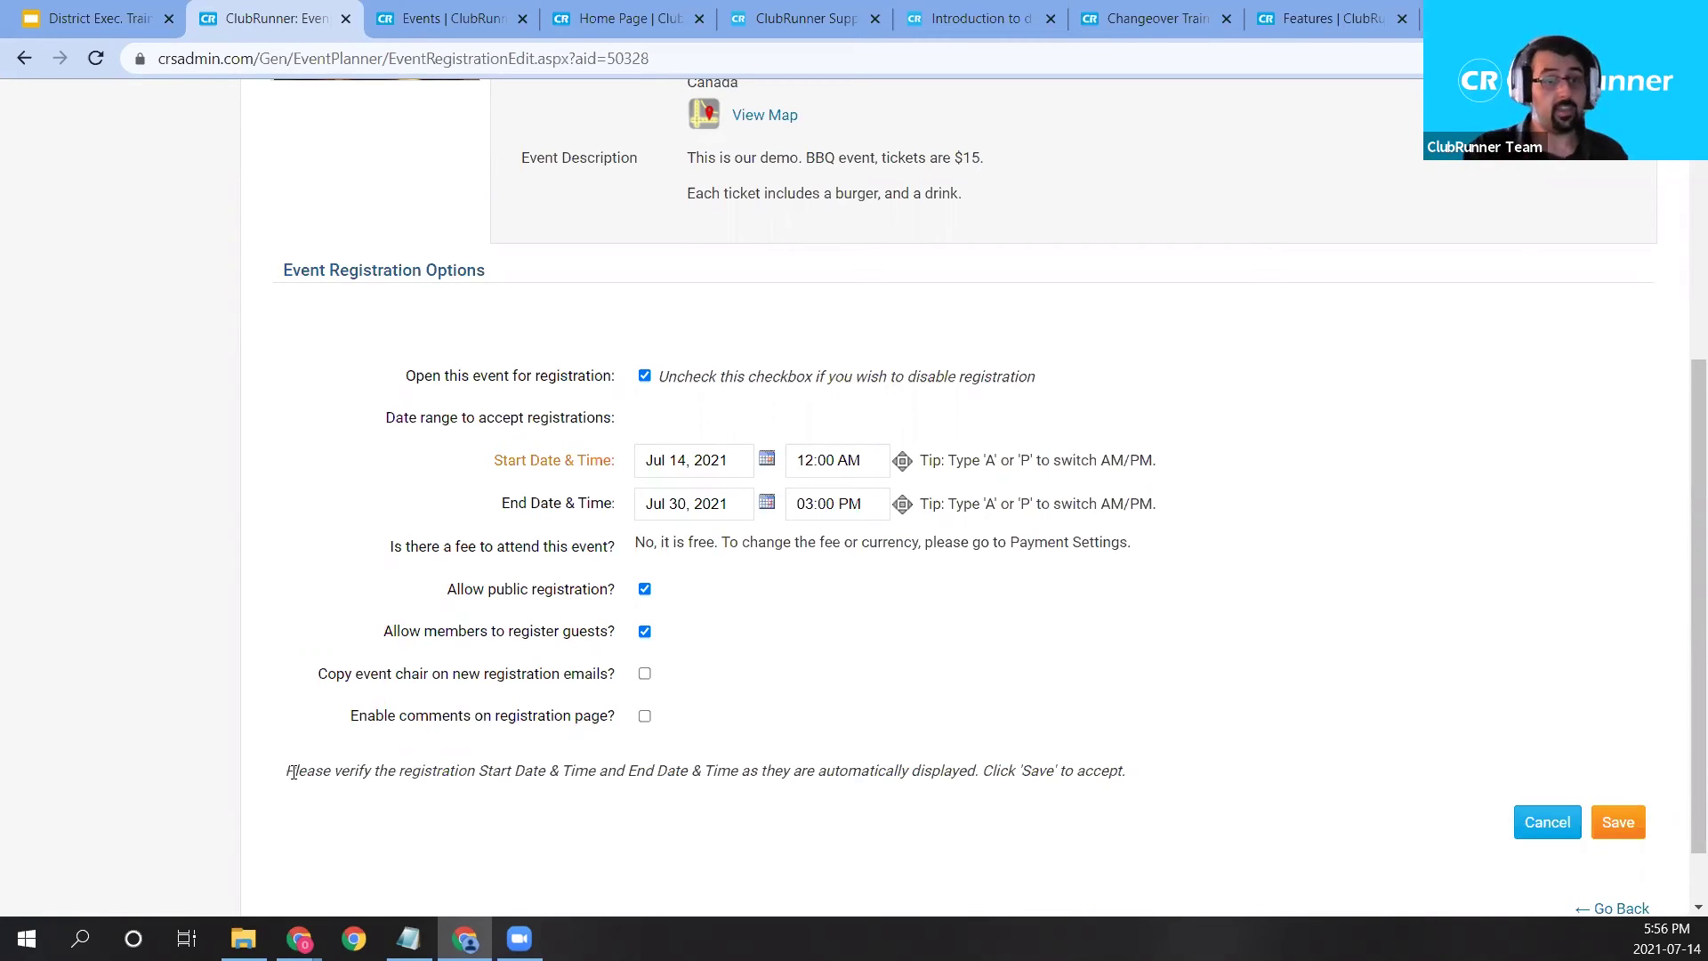
{"action": "left_click", "coordinate": [644, 717]}
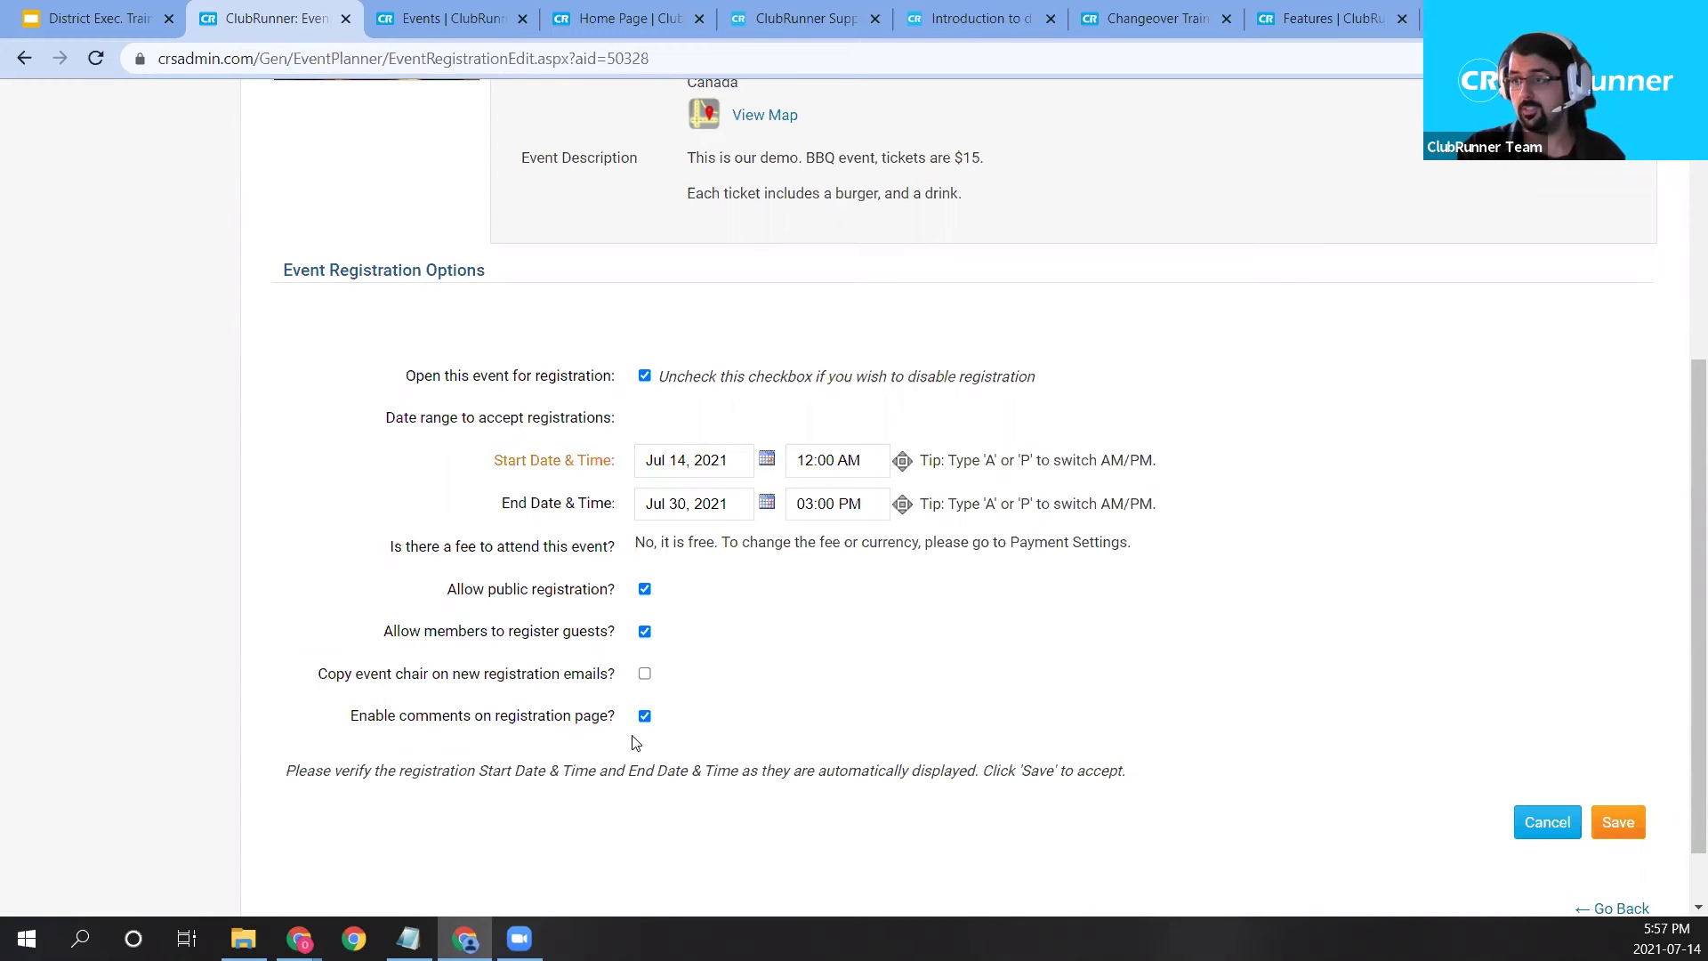
{"action": "left_click", "coordinate": [645, 716]}
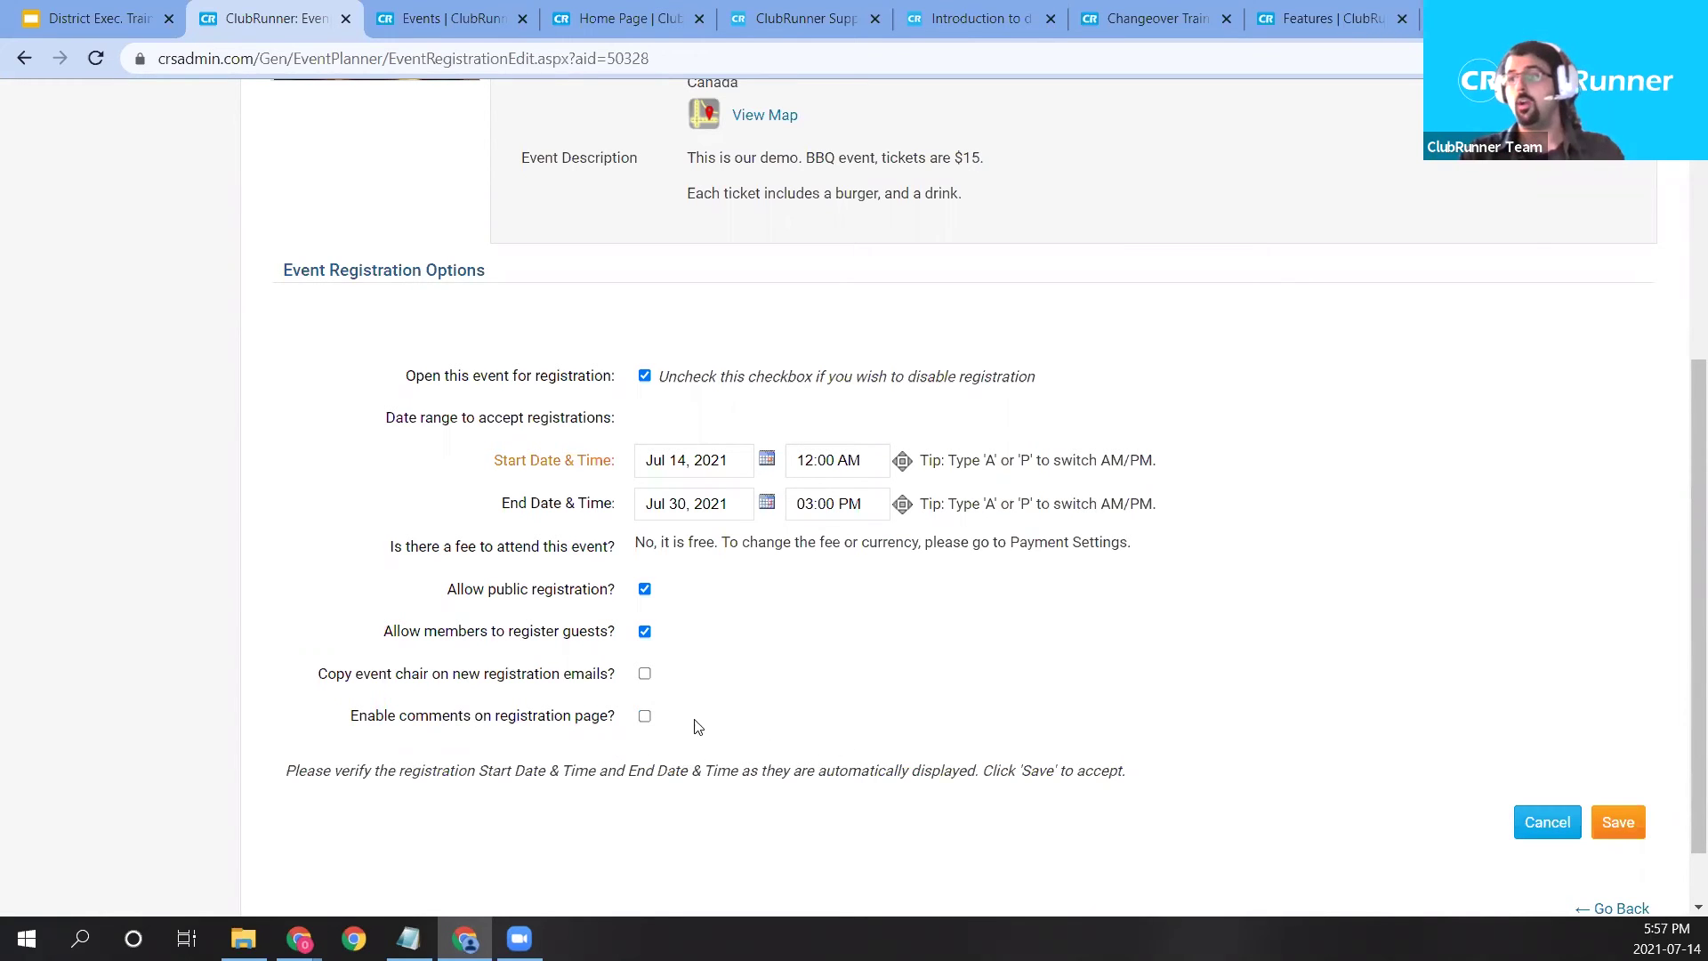
{"action": "left_click", "coordinate": [645, 674]}
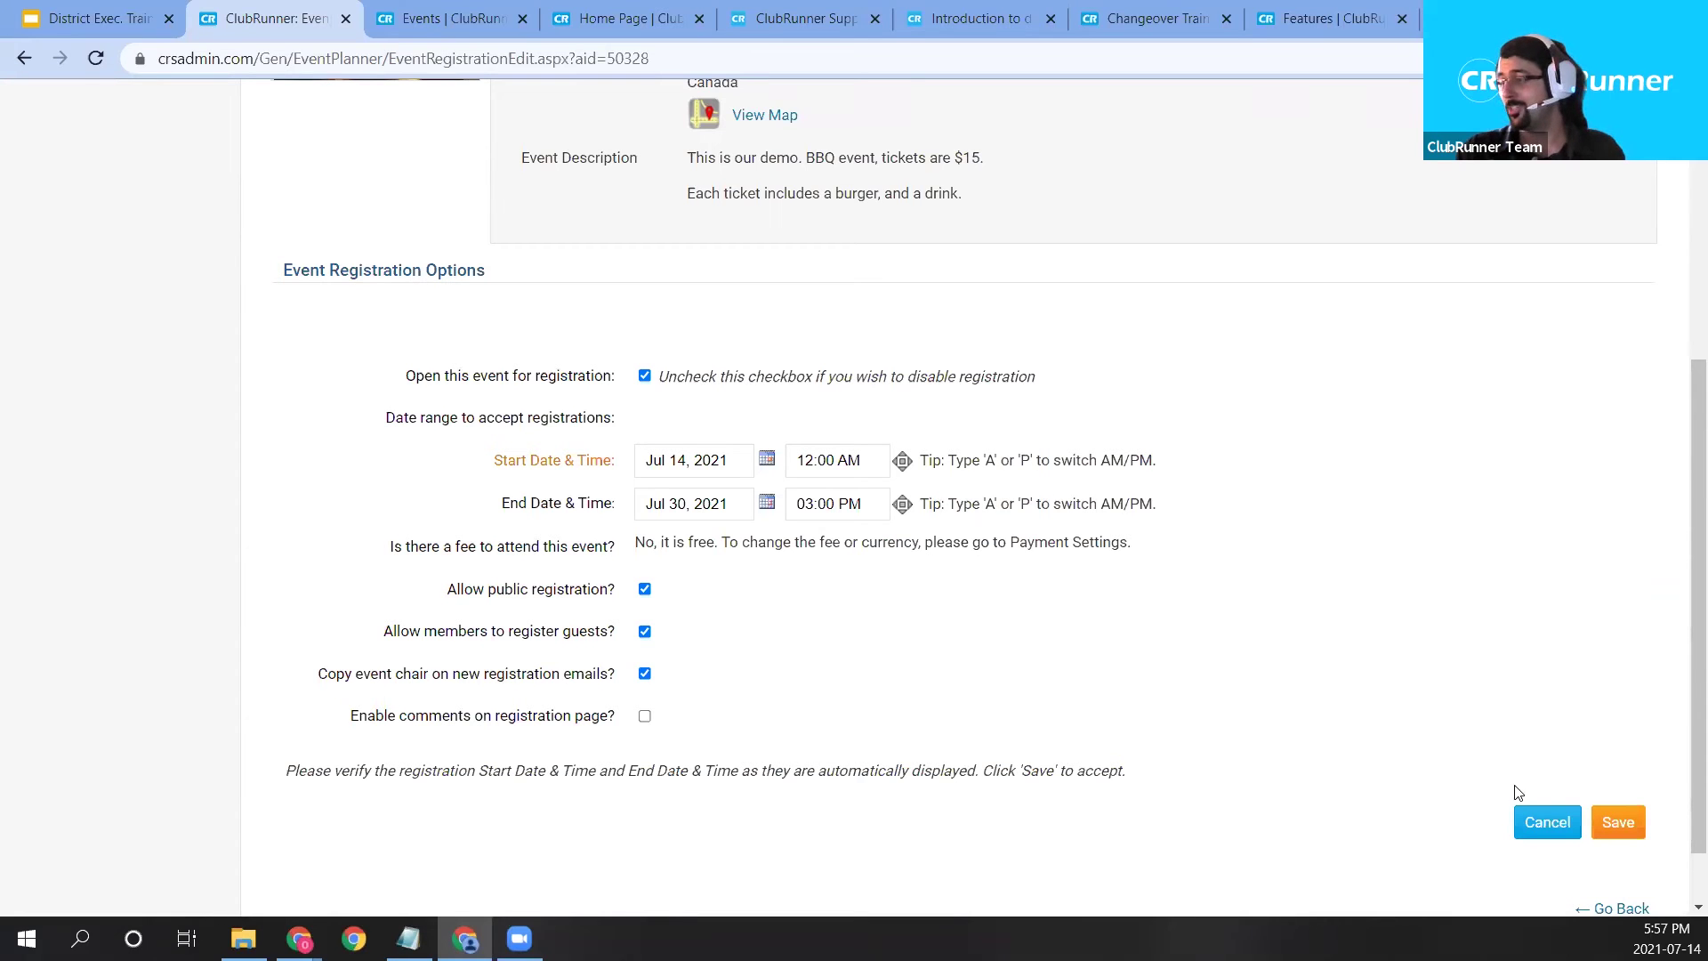
{"action": "scroll", "coordinate": [747, 605], "scroll_direction": "up", "scroll_amount": 1}
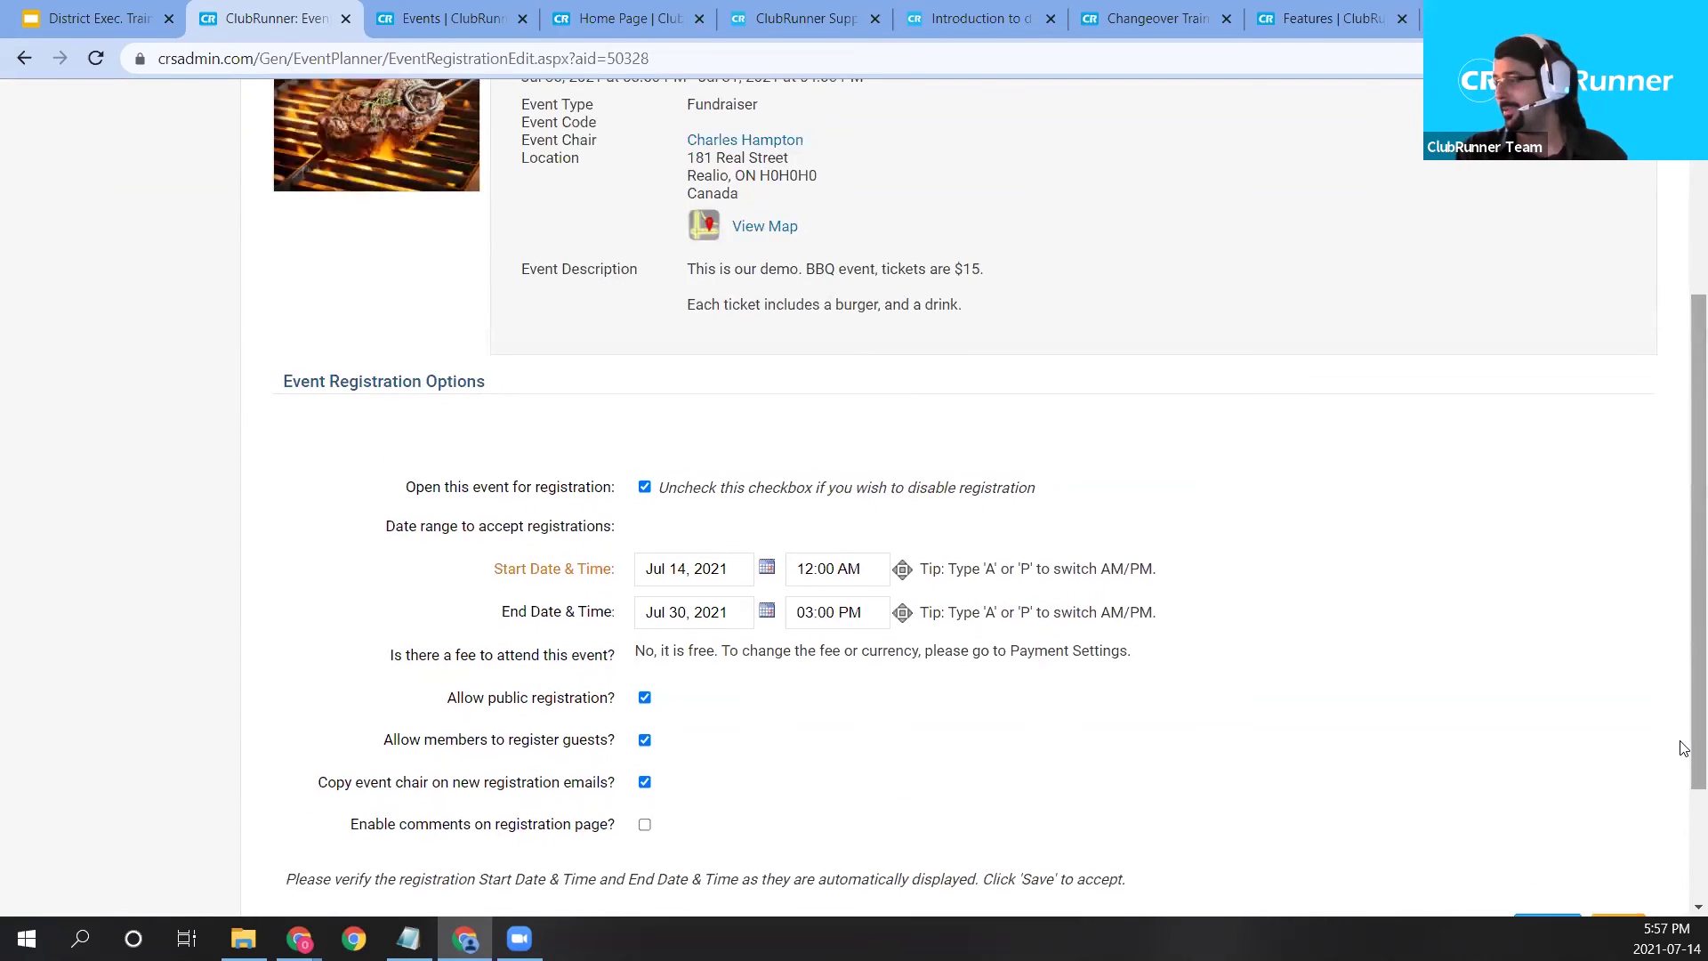
{"action": "scroll", "coordinate": [1423, 748], "scroll_direction": "down", "scroll_amount": 2}
{"action": "left_click", "coordinate": [1617, 746]}
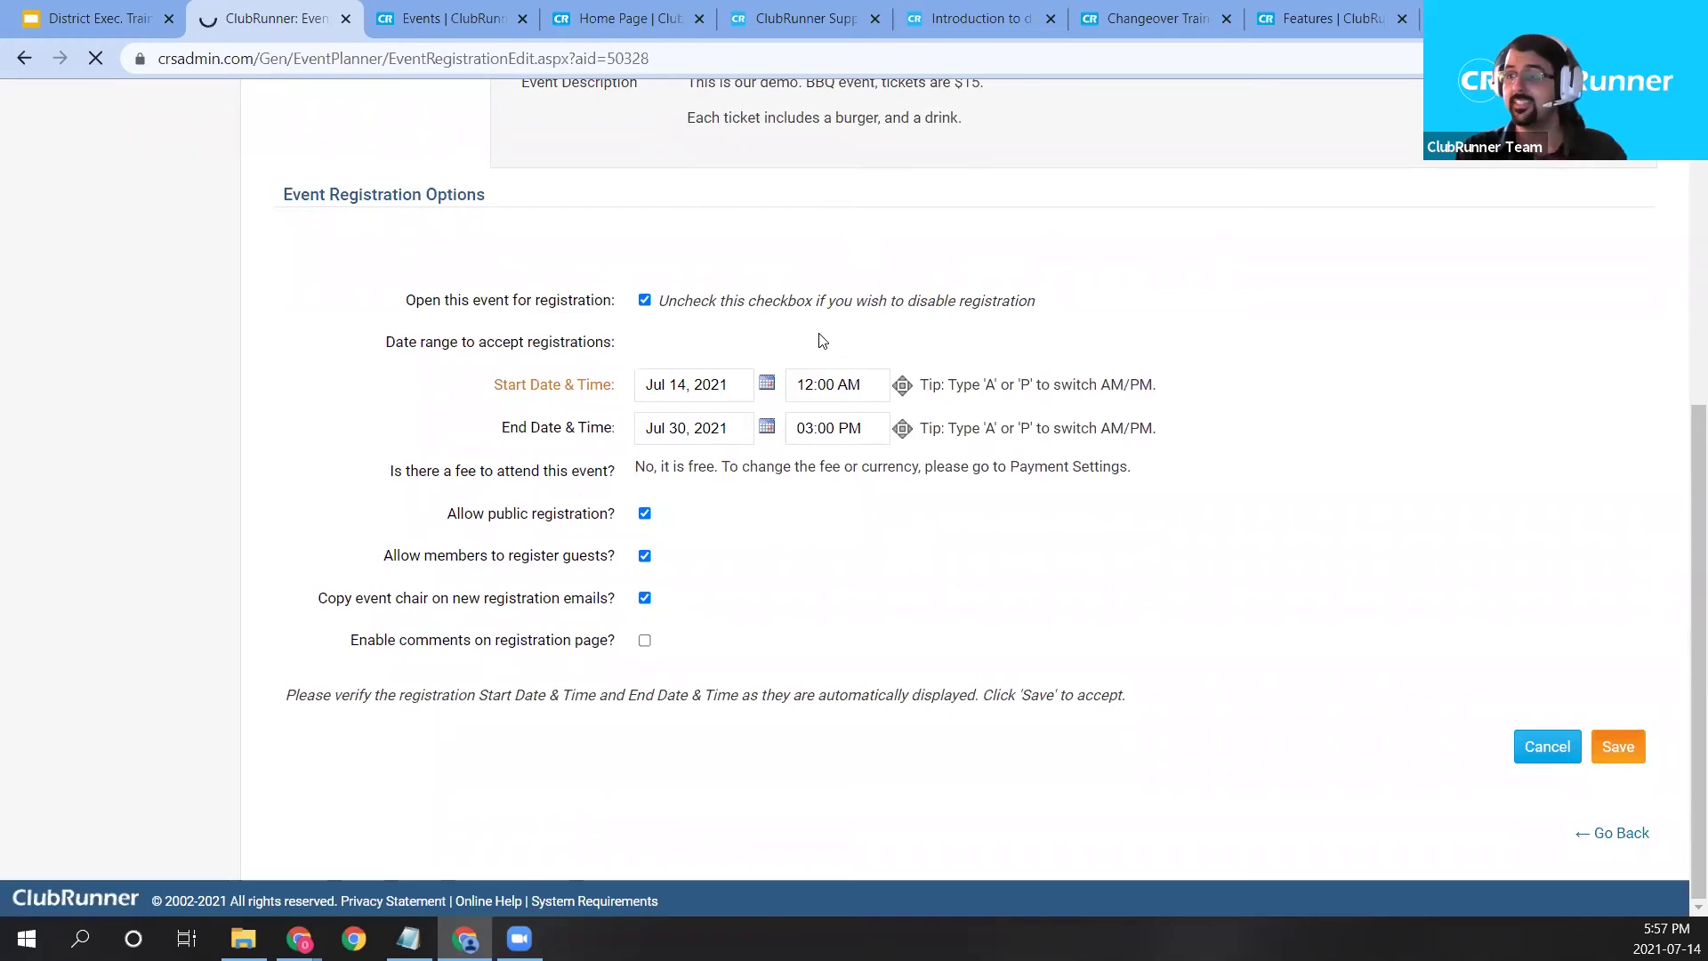
Review the current 0.00 event fee and open the event's payment settings for editing.
{"action": "scroll", "coordinate": [872, 400], "scroll_direction": "down", "scroll_amount": 6}
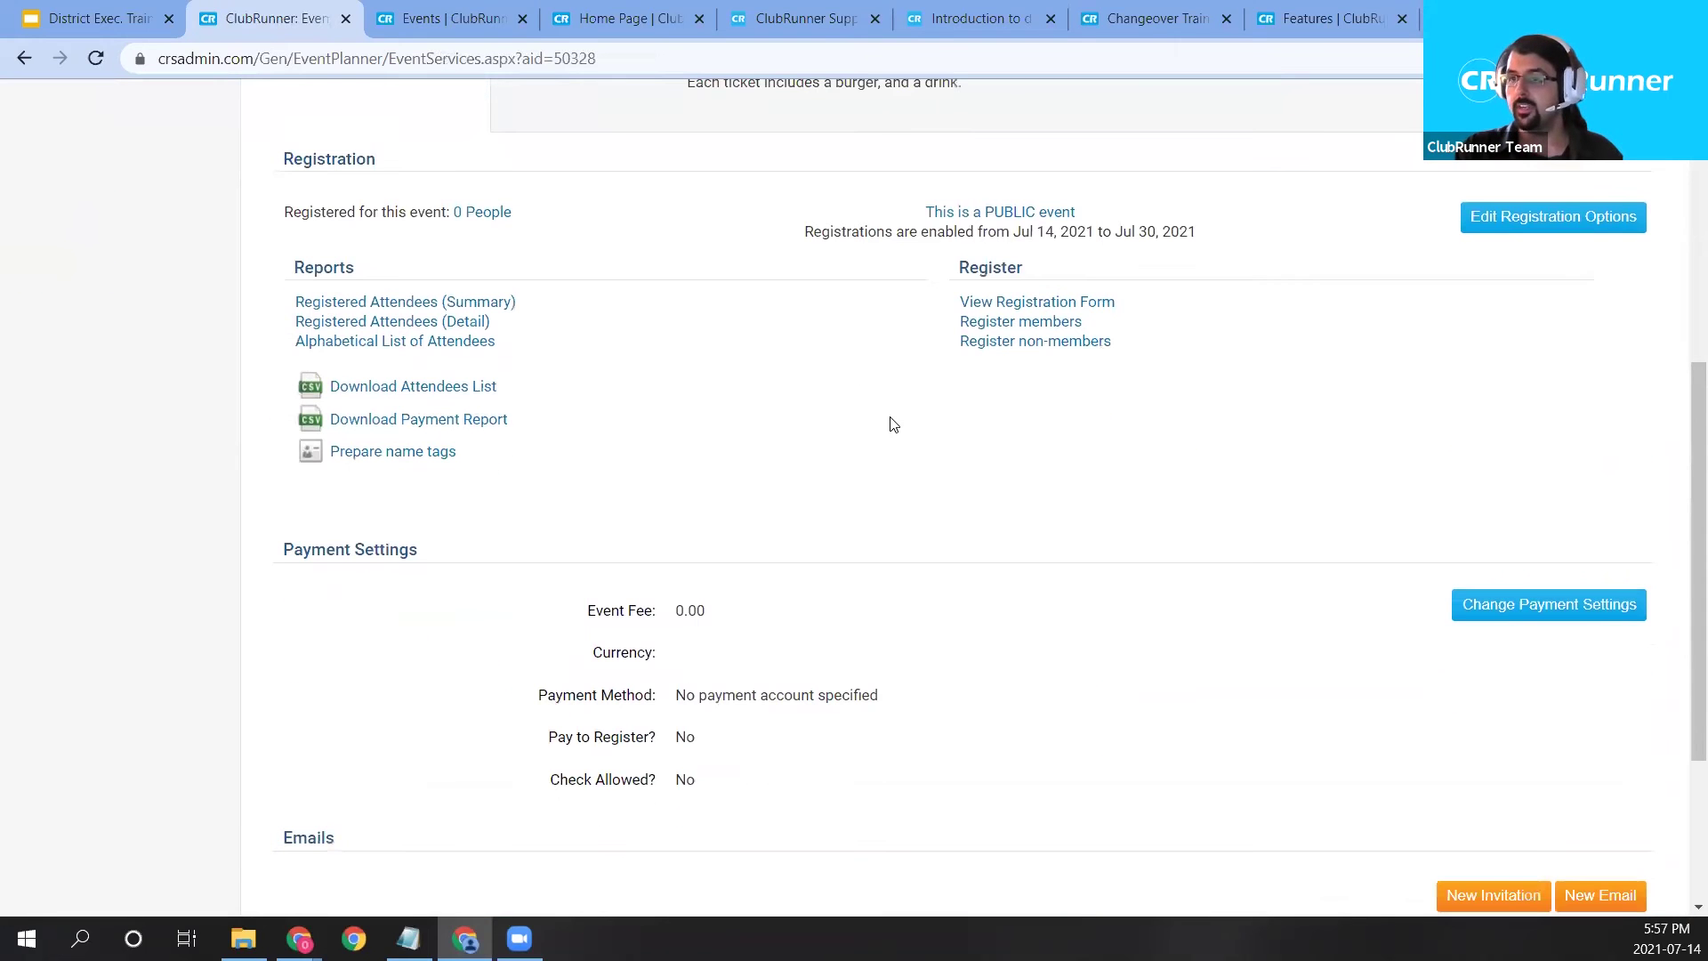
{"action": "left_click_drag", "start_coordinate": [263, 548], "coordinate": [474, 552]}
{"action": "left_click", "coordinate": [525, 699]}
{"action": "left_click_drag", "start_coordinate": [588, 613], "coordinate": [713, 617]}
{"action": "left_click", "coordinate": [1403, 720]}
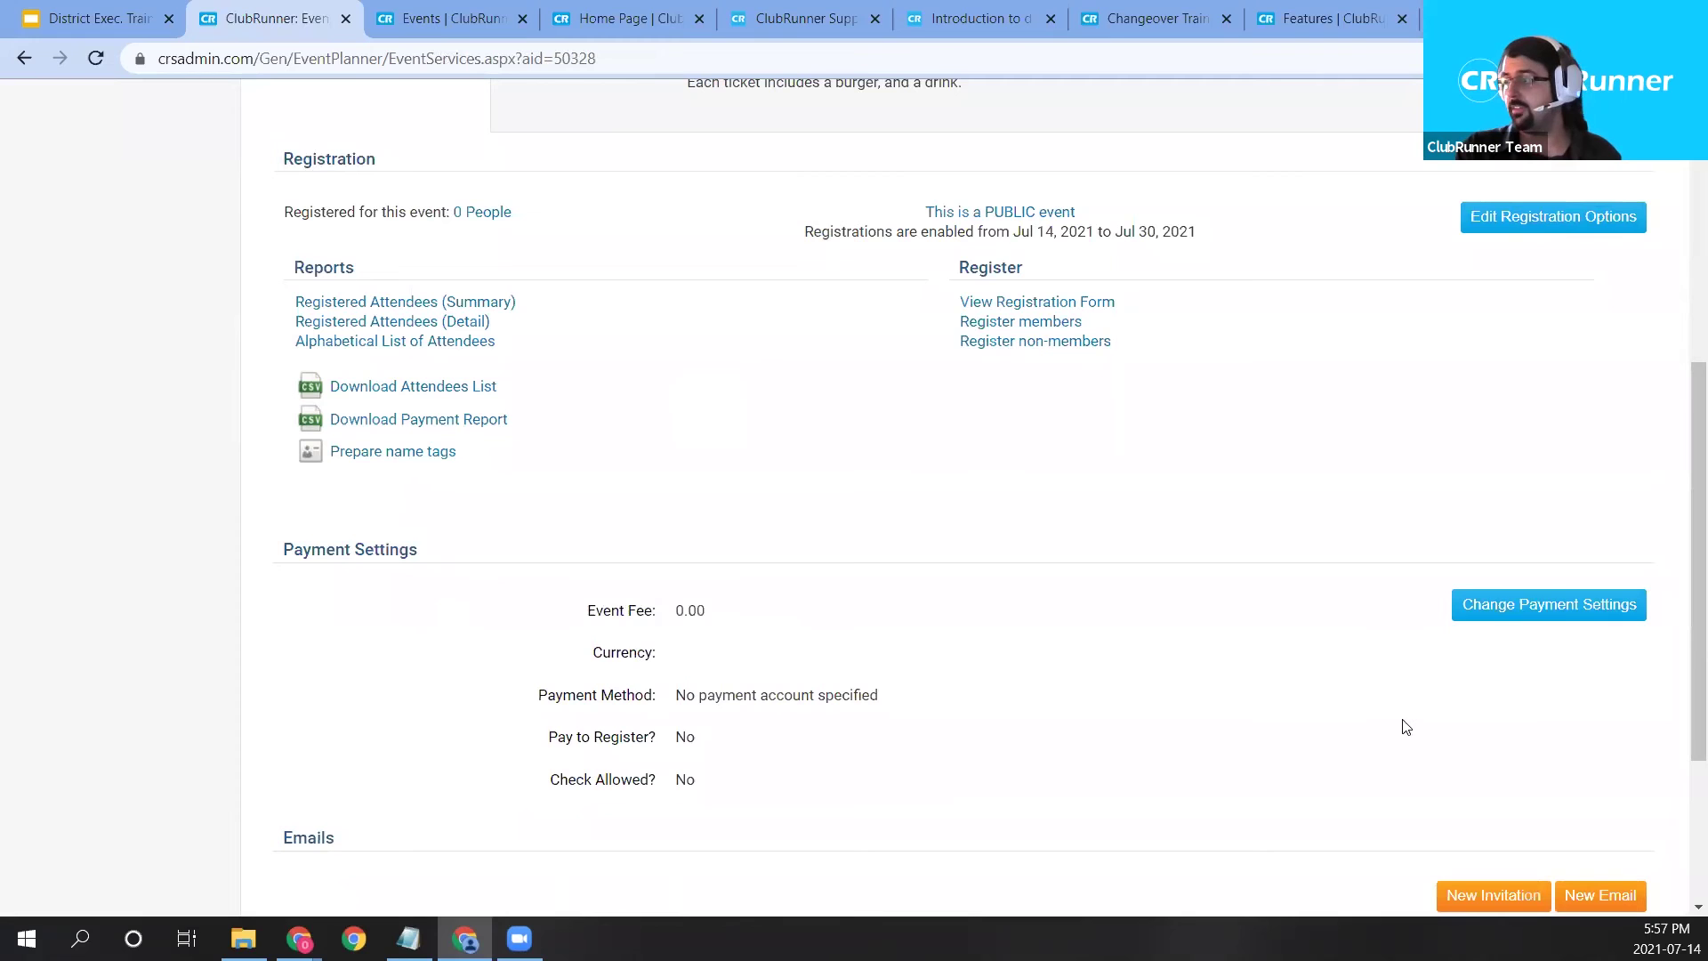
{"action": "left_click", "coordinate": [1567, 618]}
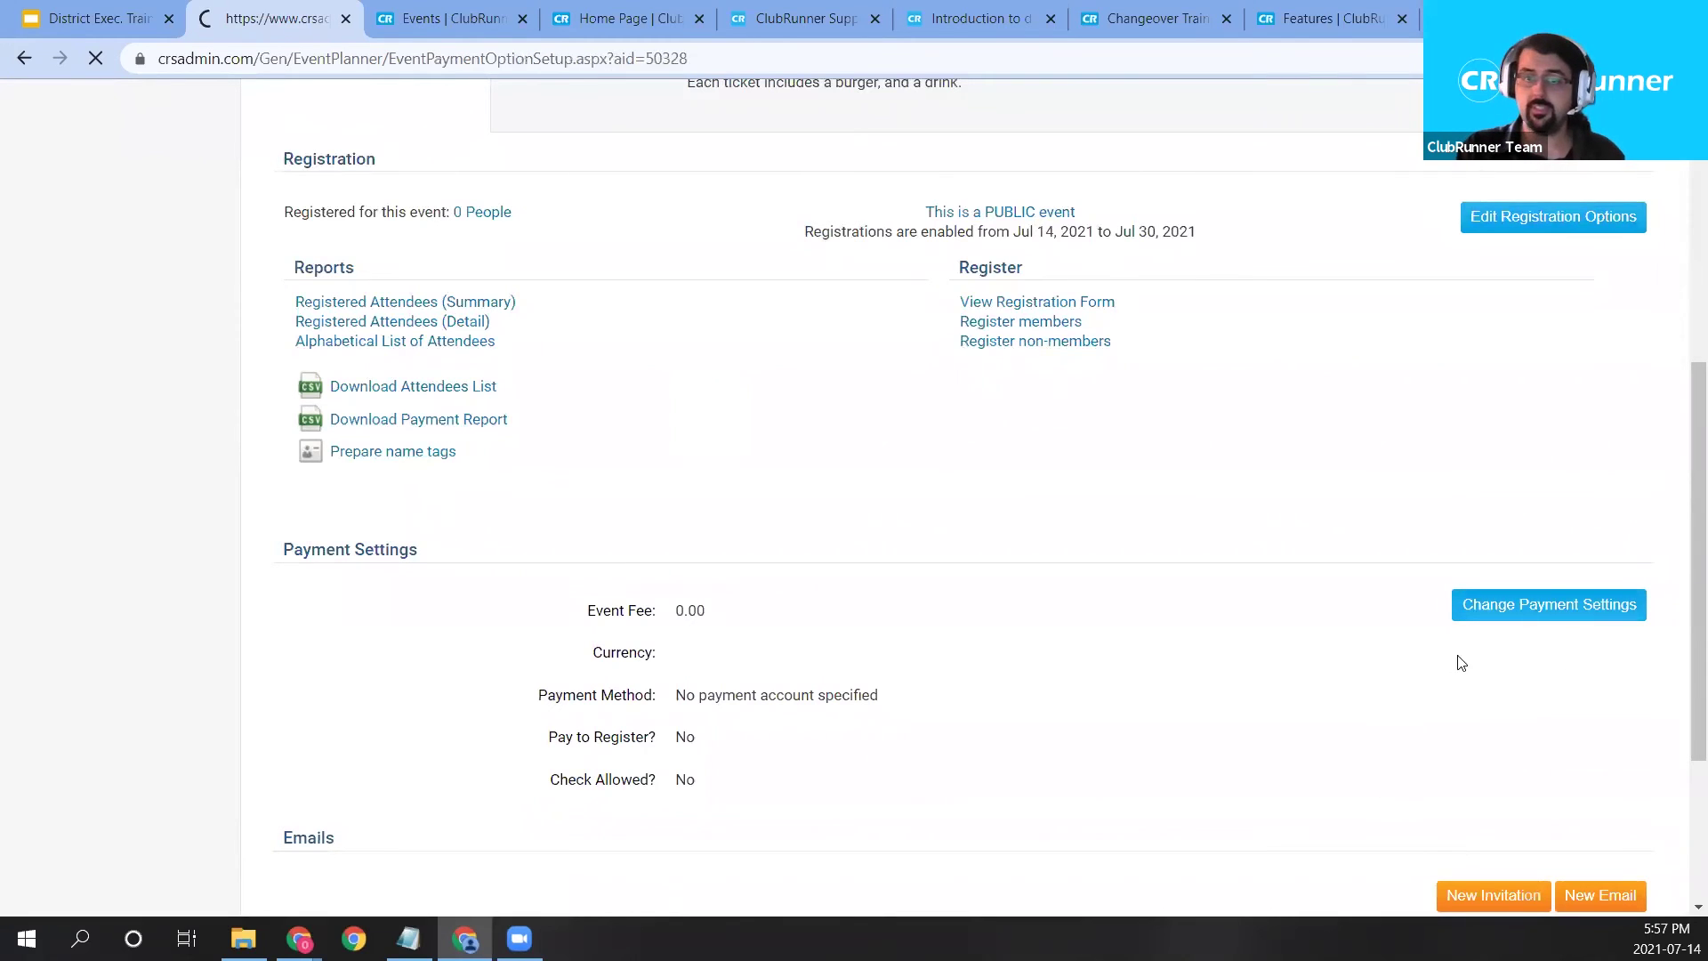
Enter 15.00 as the event fee.
{"action": "scroll", "coordinate": [1103, 532], "scroll_direction": "down", "scroll_amount": 4}
{"action": "left_click", "coordinate": [694, 507]}
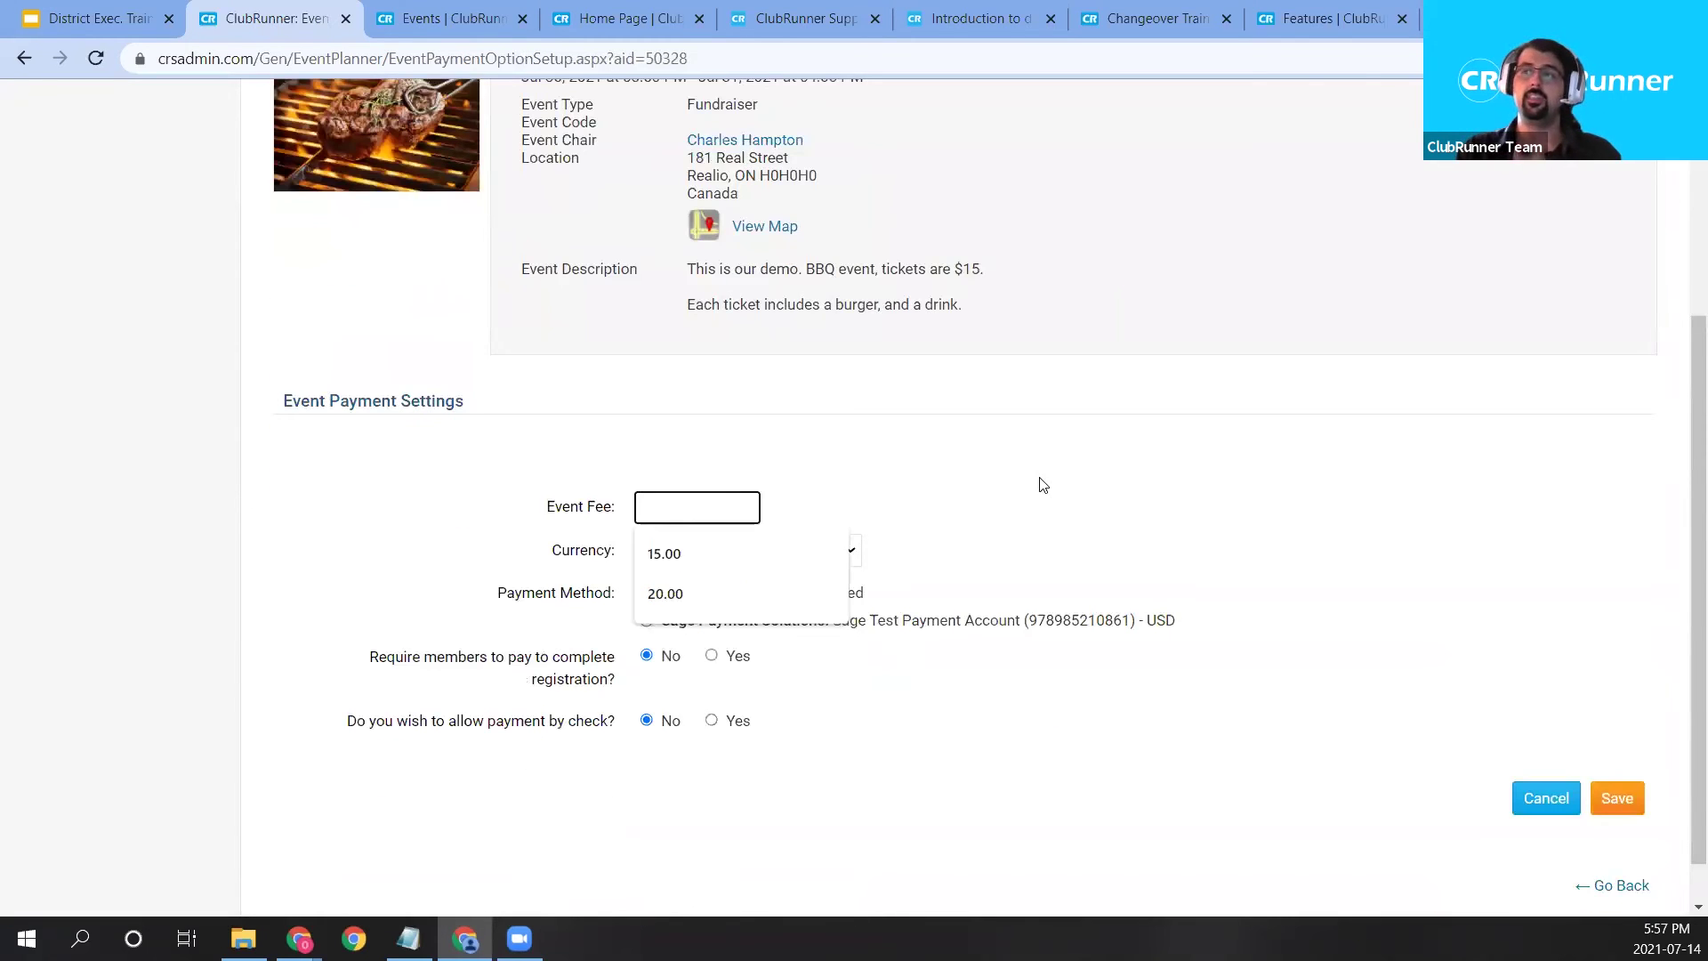
{"action": "left_click", "coordinate": [714, 510]}
{"action": "type", "text": "15.00"}
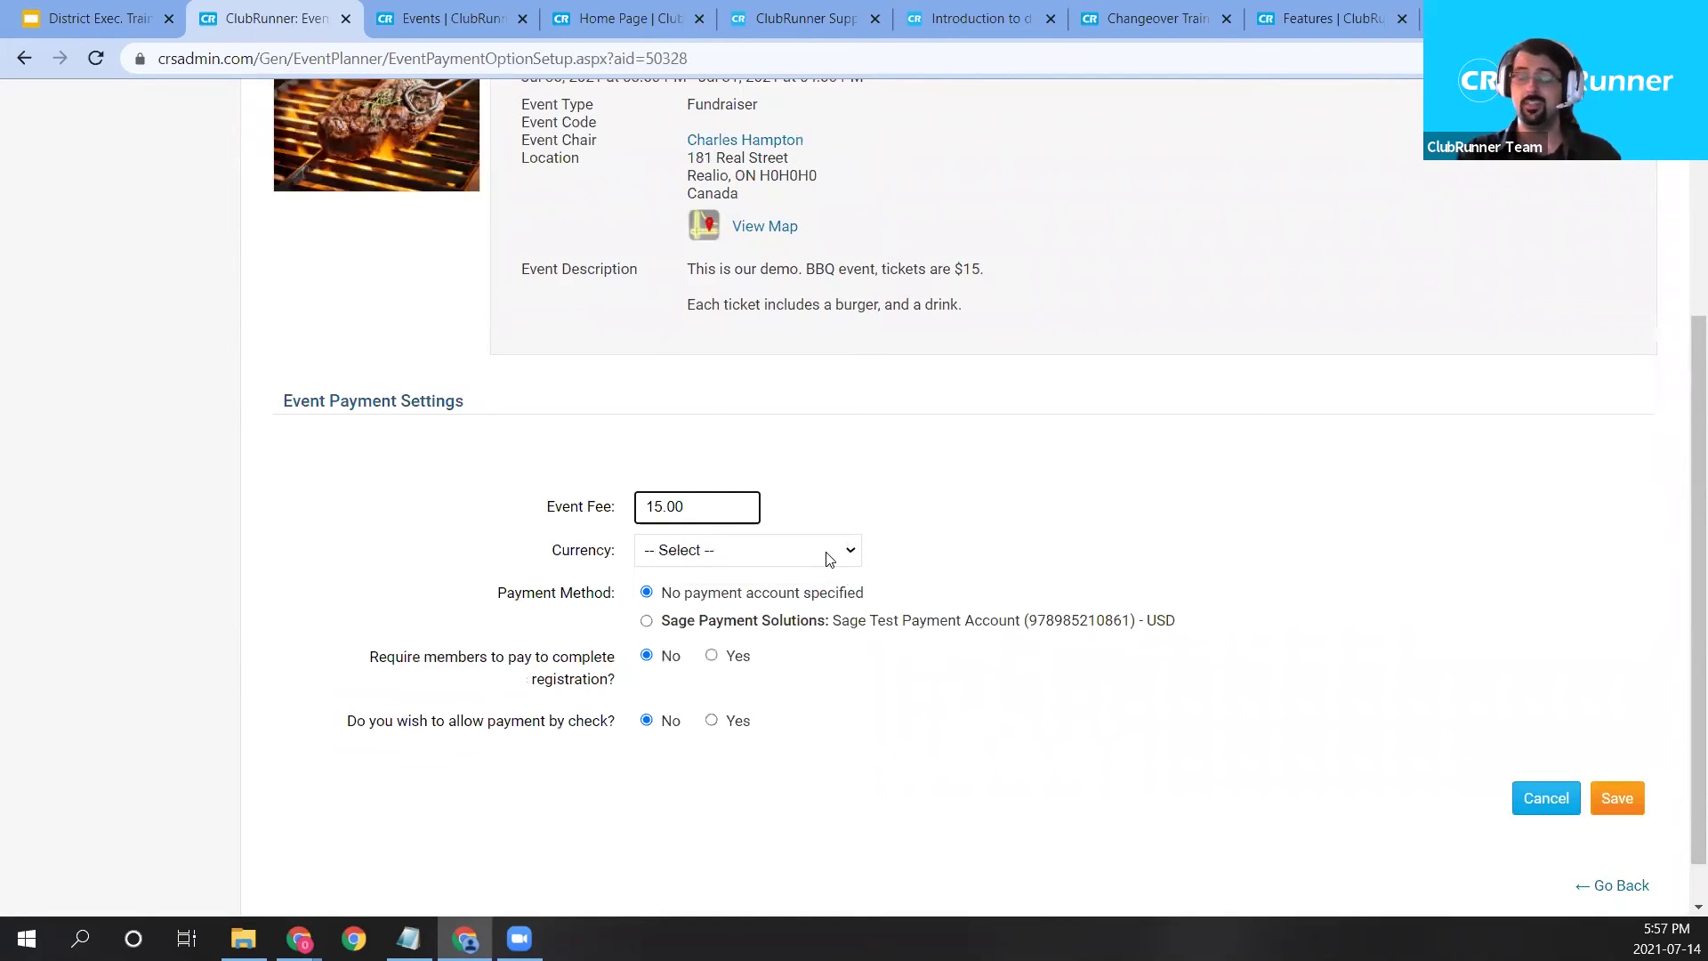
Set the currency to US Dollar, choose Sage Payment Solutions, and switch to the support knowledgebase.
{"action": "left_click", "coordinate": [832, 557]}
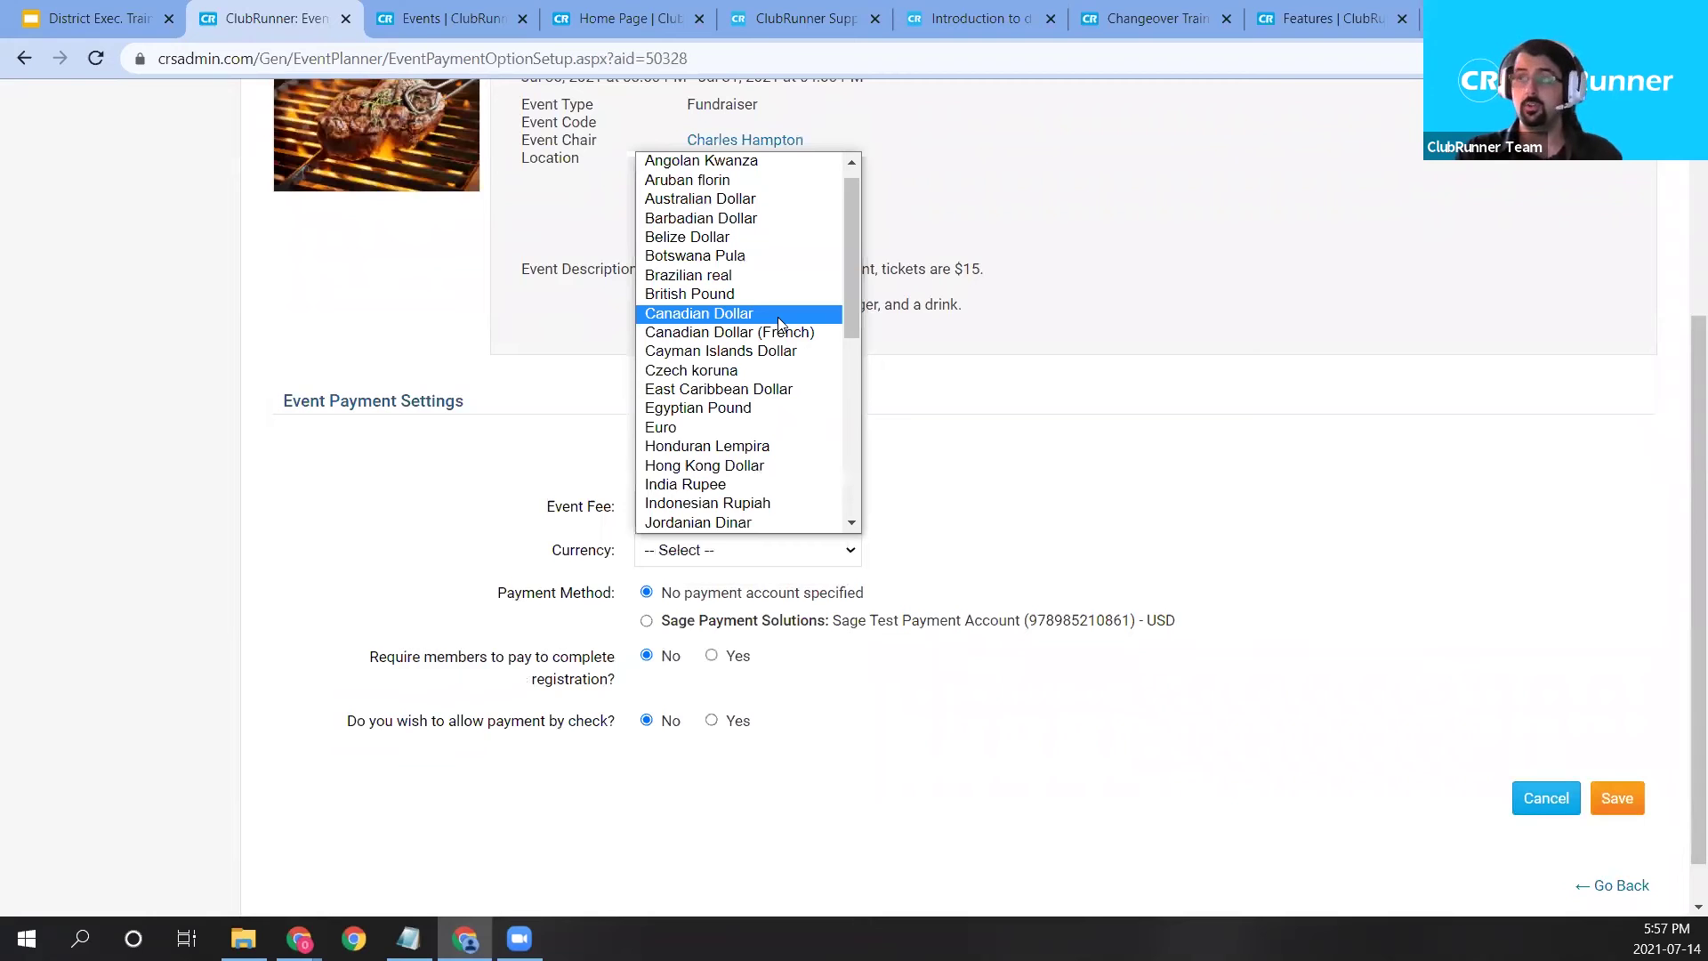
{"action": "left_click", "coordinate": [779, 313]}
{"action": "left_click", "coordinate": [774, 550]}
{"action": "scroll", "coordinate": [761, 441], "scroll_direction": "down", "scroll_amount": 5}
{"action": "scroll", "coordinate": [763, 451], "scroll_direction": "down", "scroll_amount": 2}
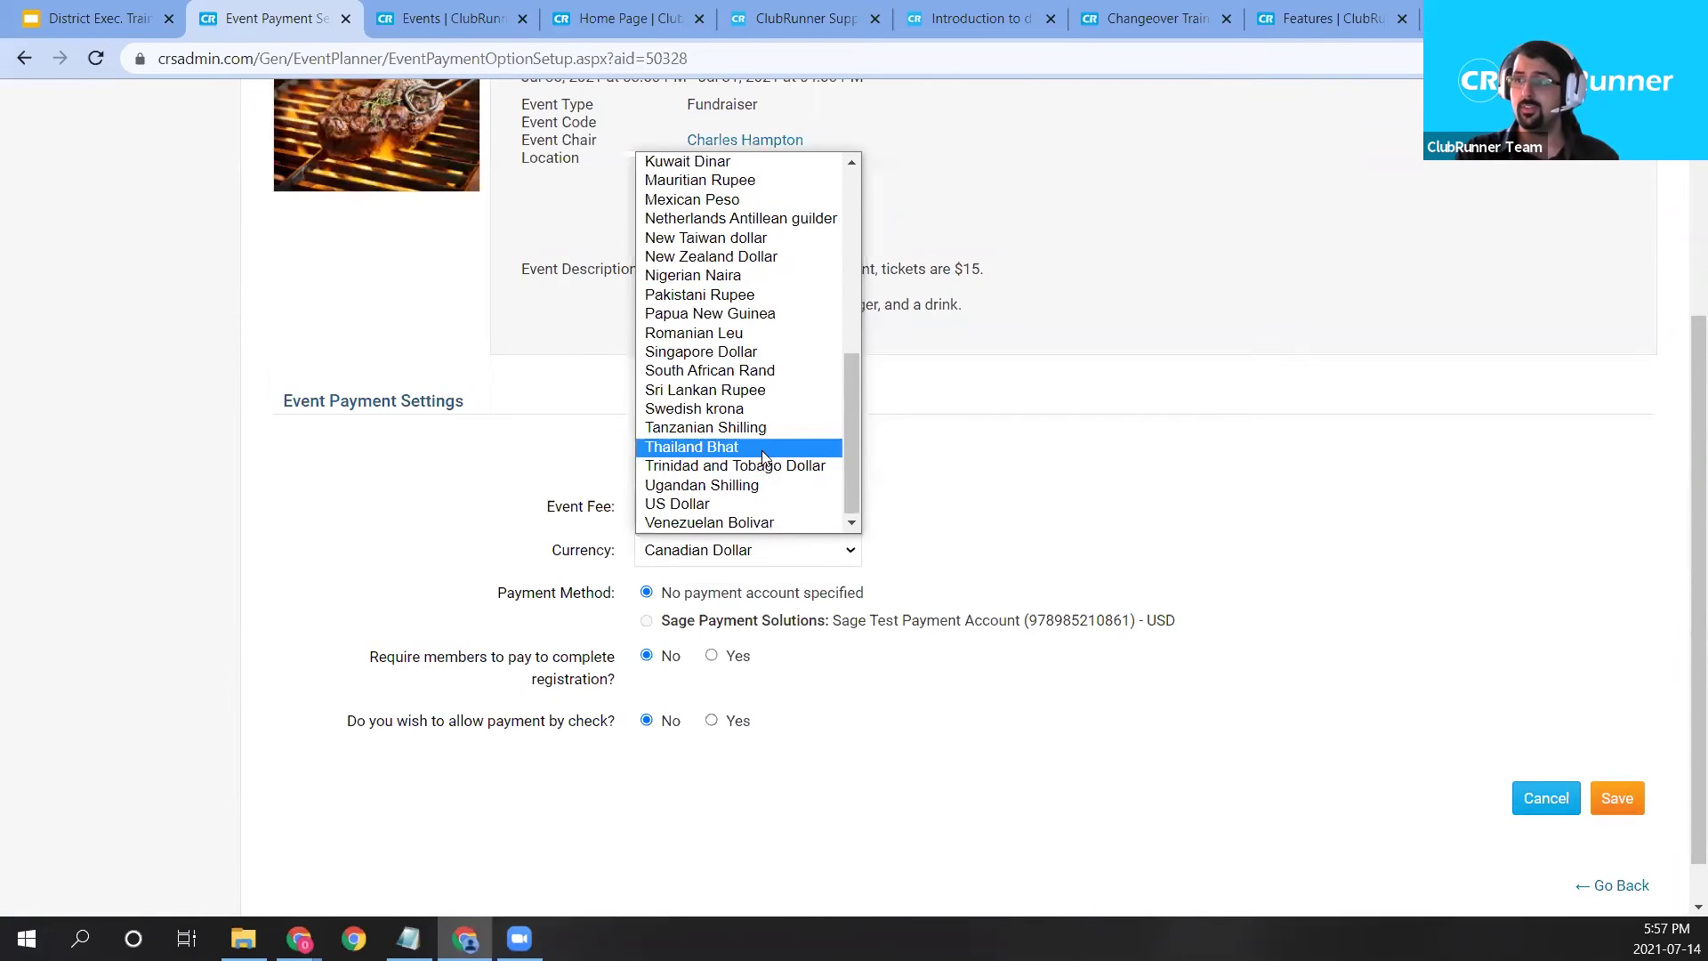
{"action": "left_click", "coordinate": [727, 505]}
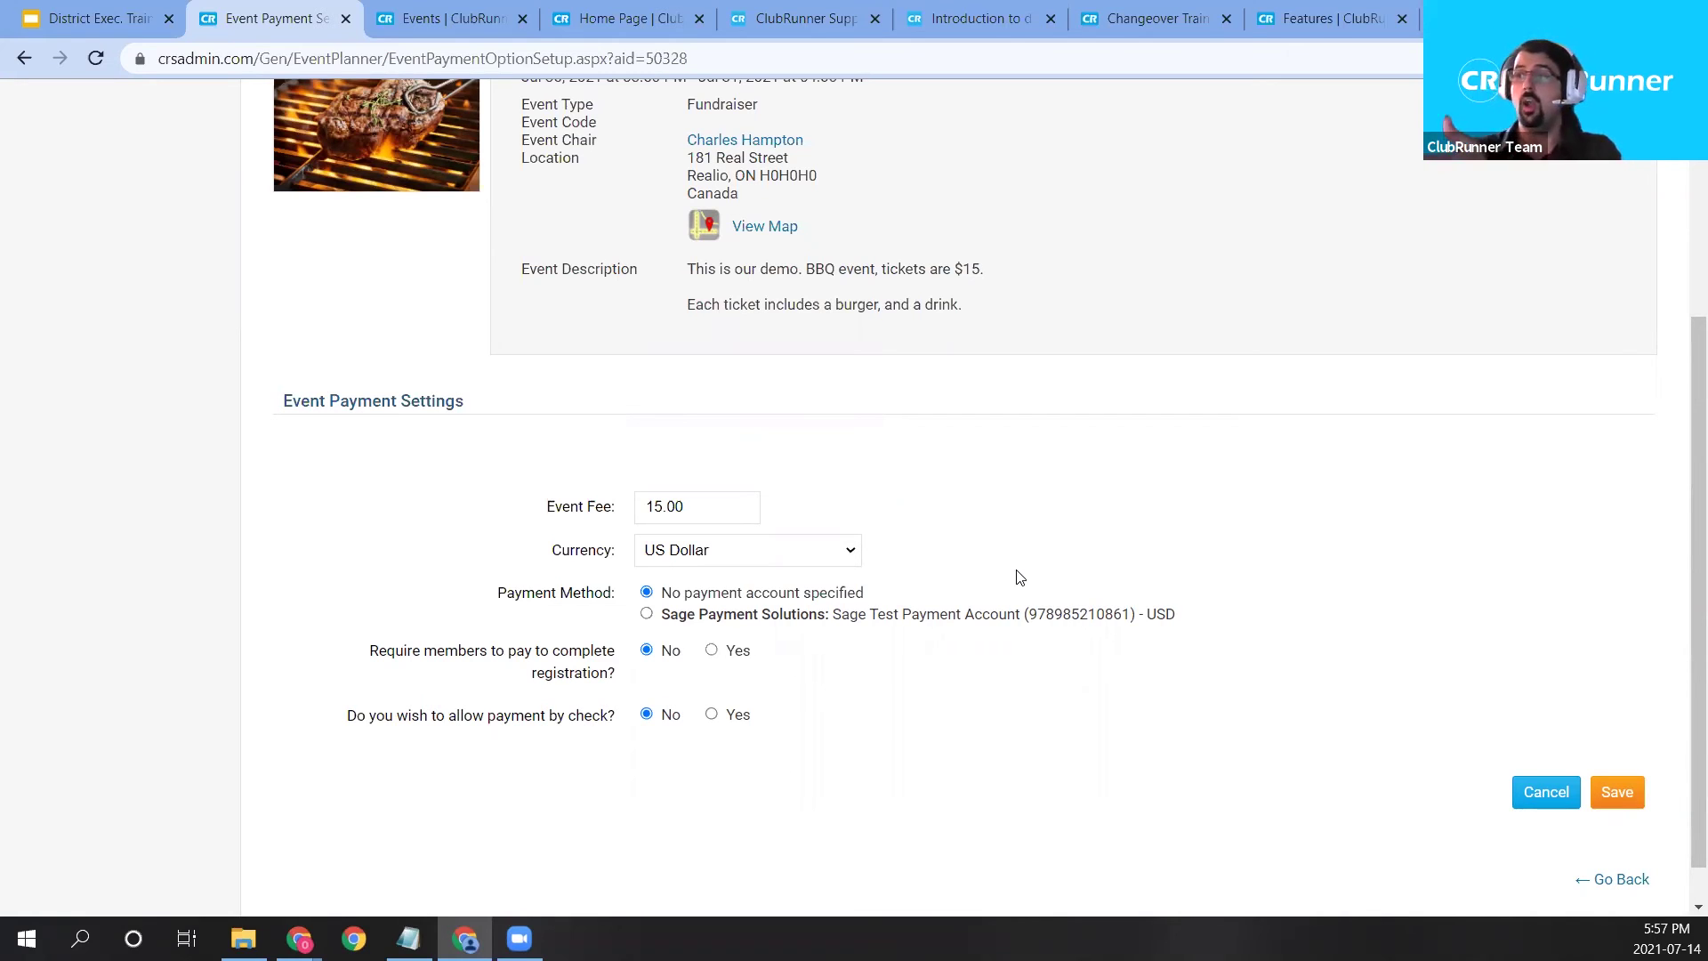
{"action": "left_click", "coordinate": [849, 623]}
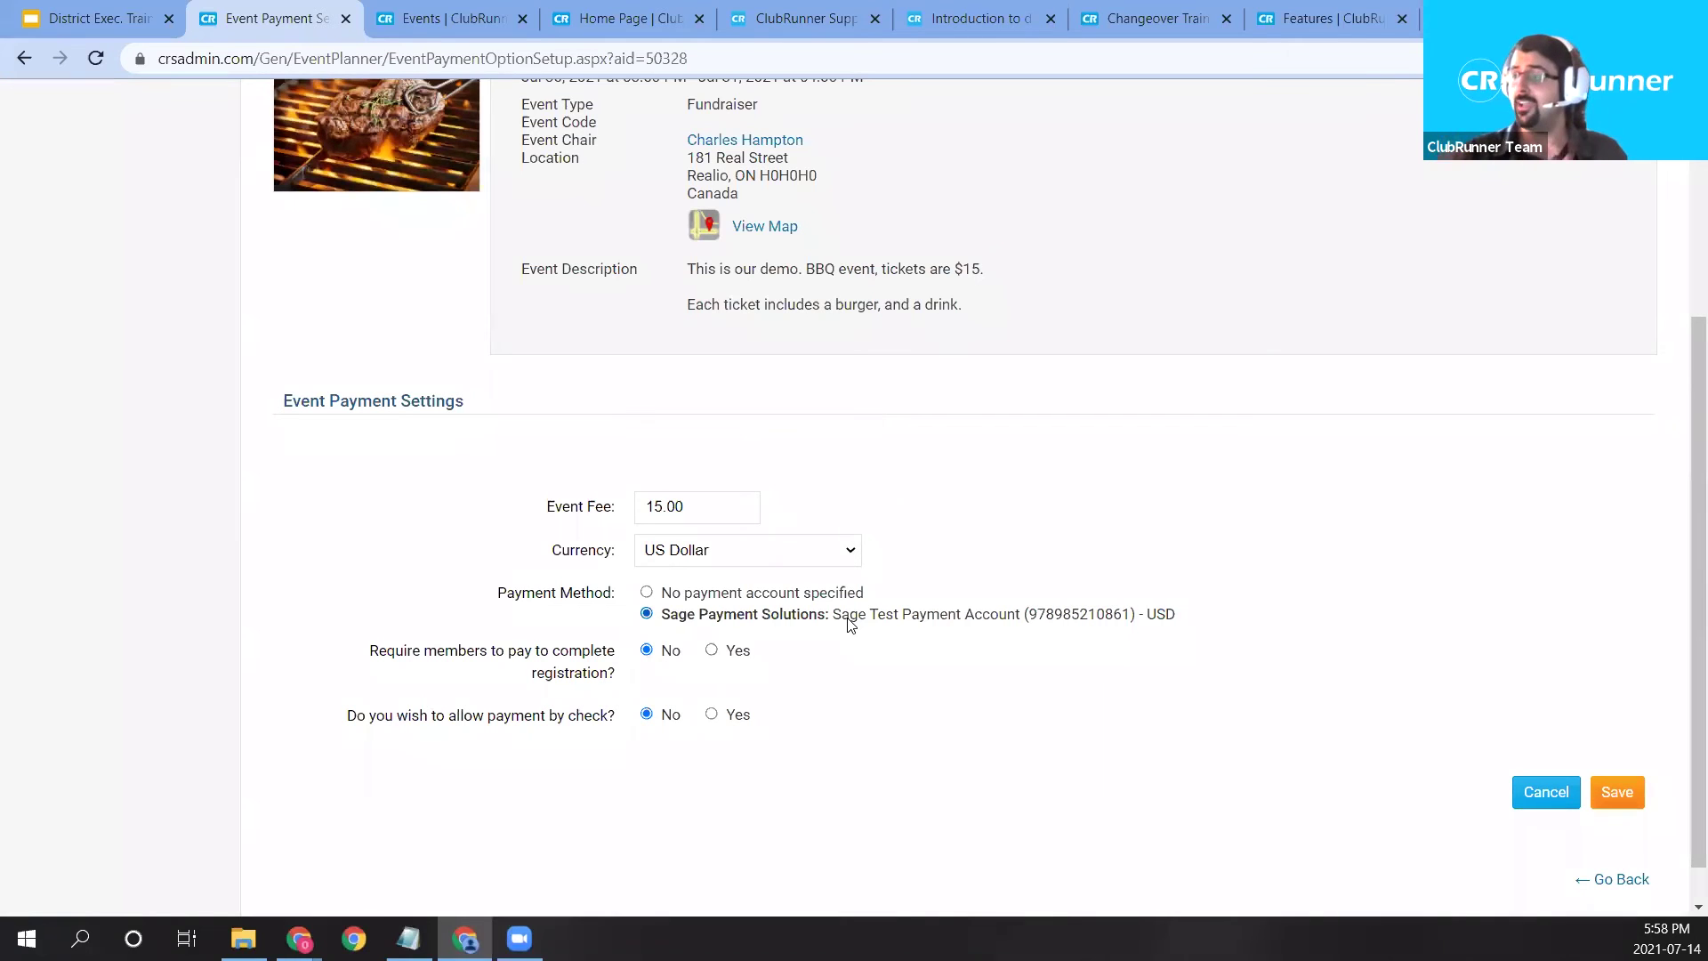
{"action": "left_click", "coordinate": [778, 25]}
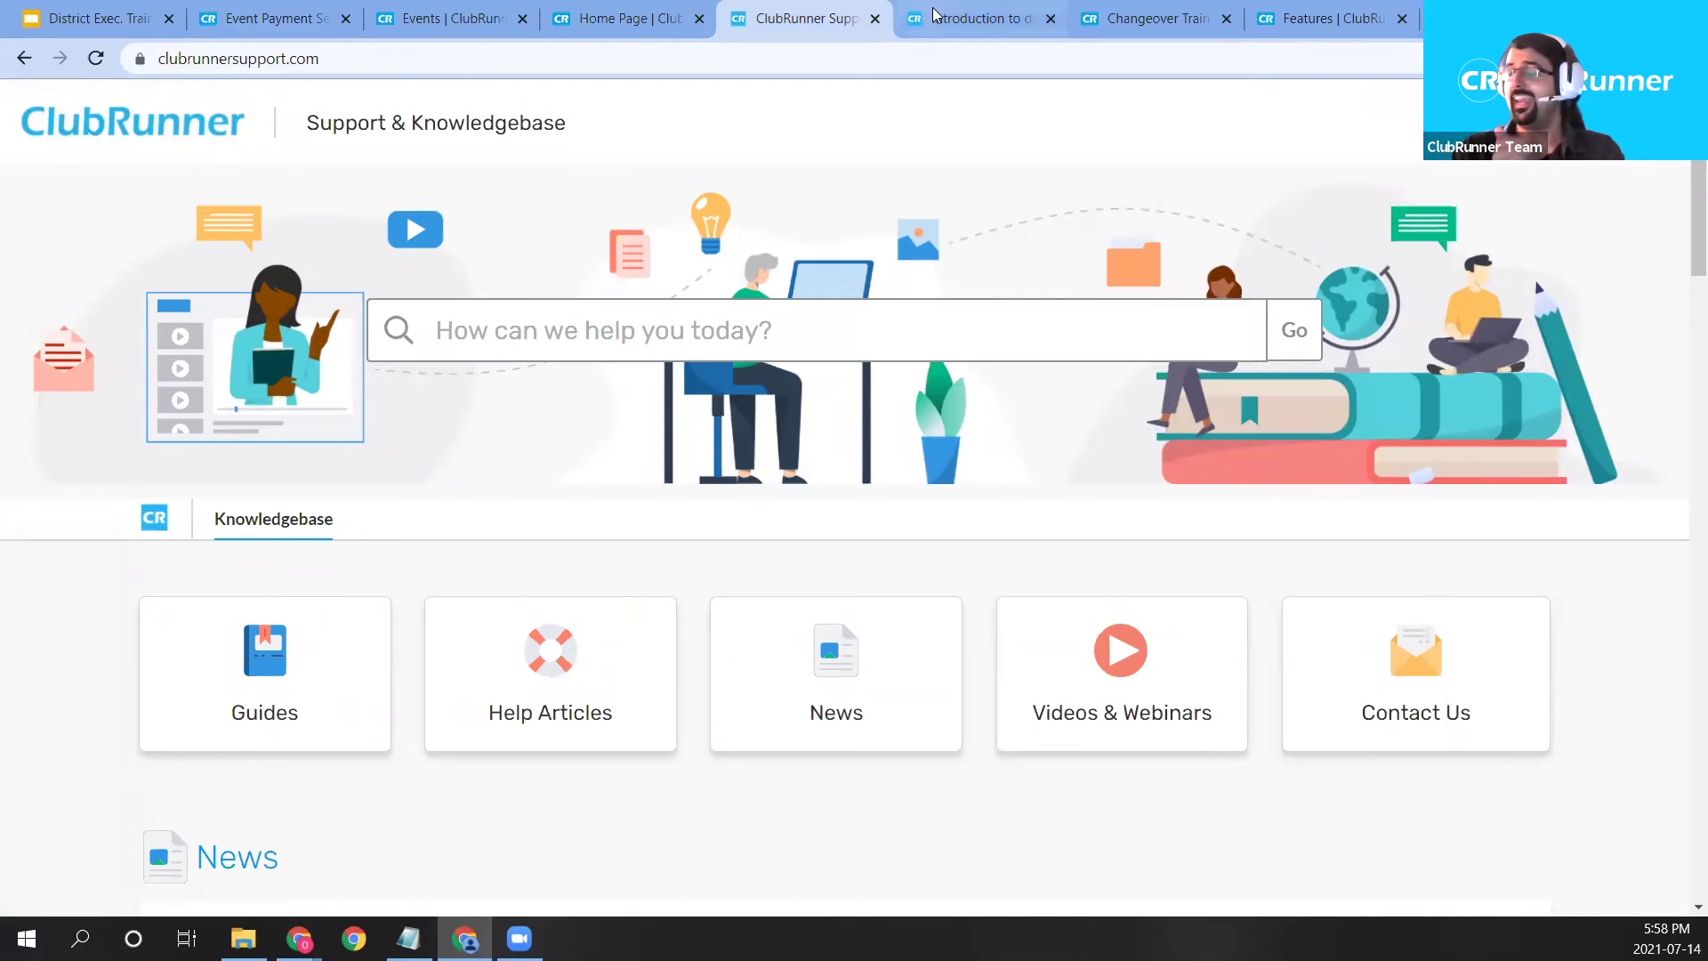
Load the clubrunner public website from the Home Page tab's address bar.
{"action": "left_click", "coordinate": [623, 18]}
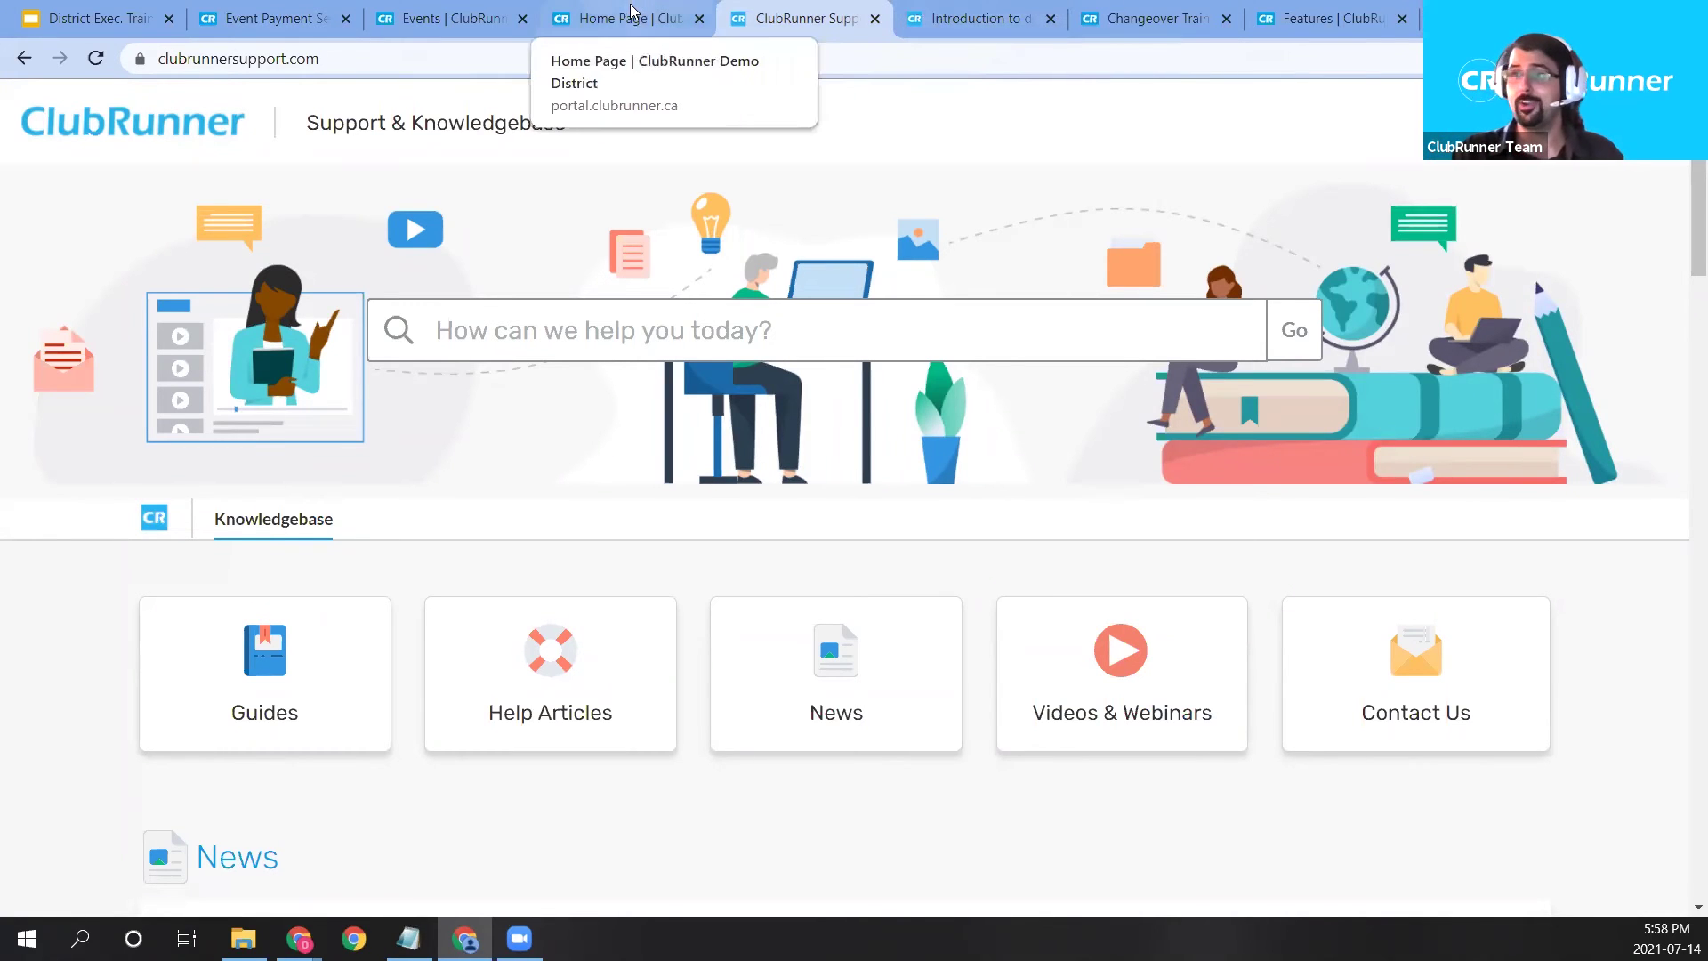
{"action": "left_click", "coordinate": [482, 59]}
{"action": "type", "text": "clubrunner.ca"}
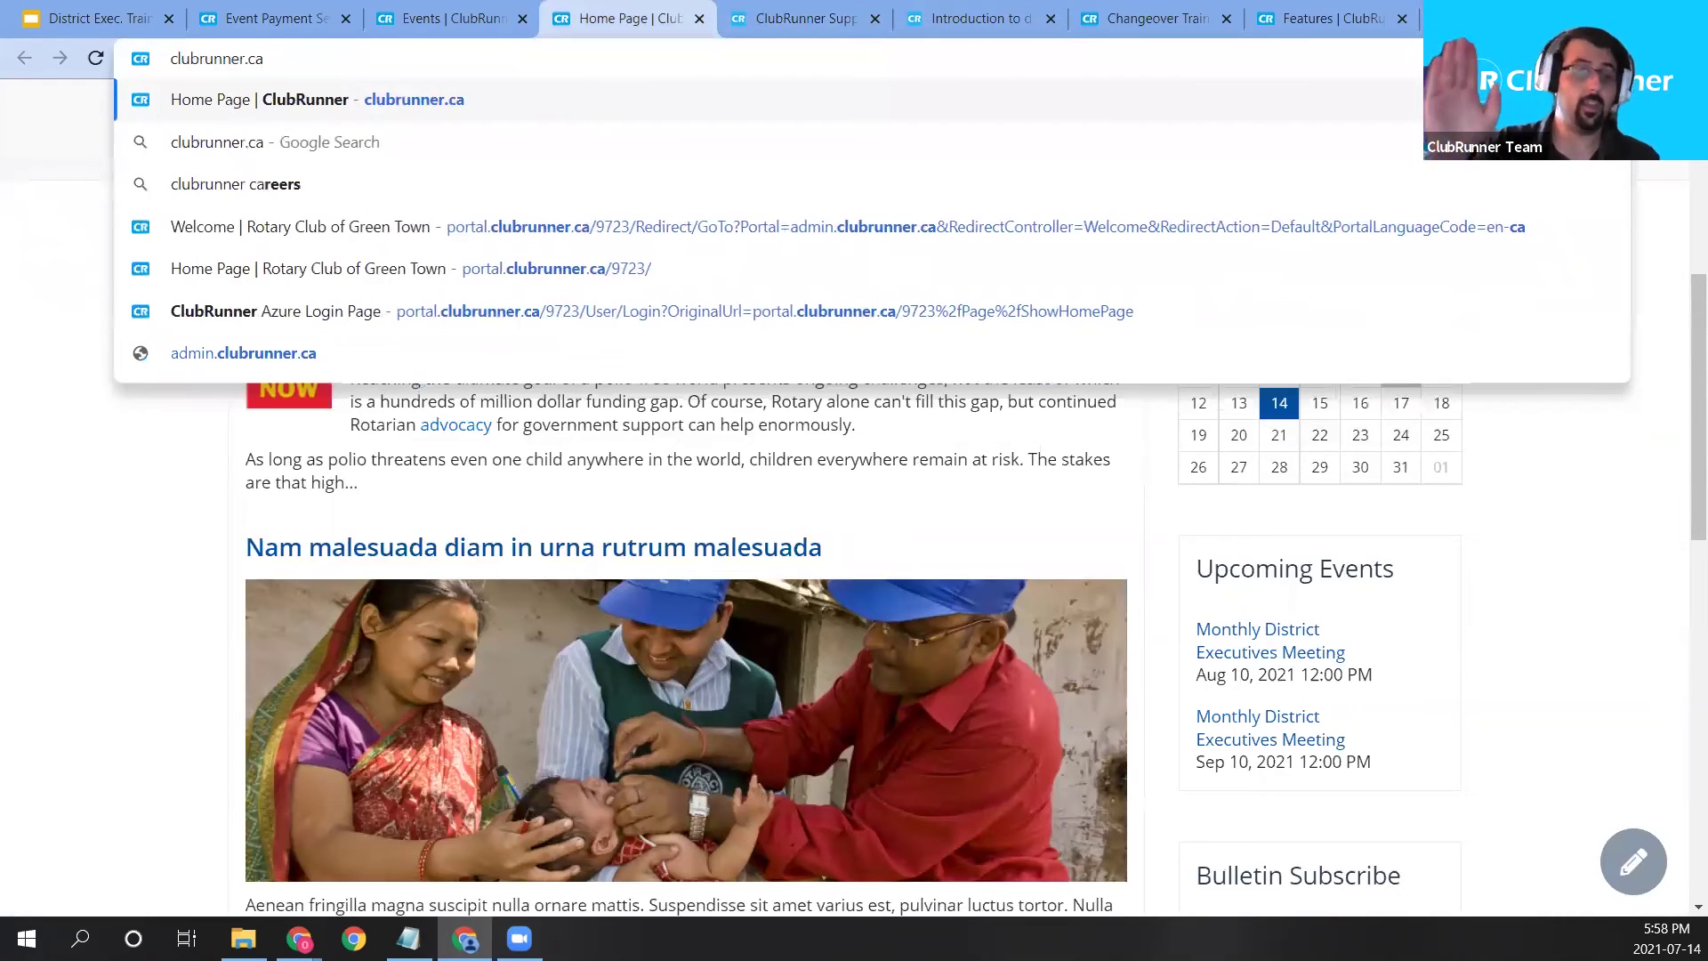
{"action": "key", "text": "Return"}
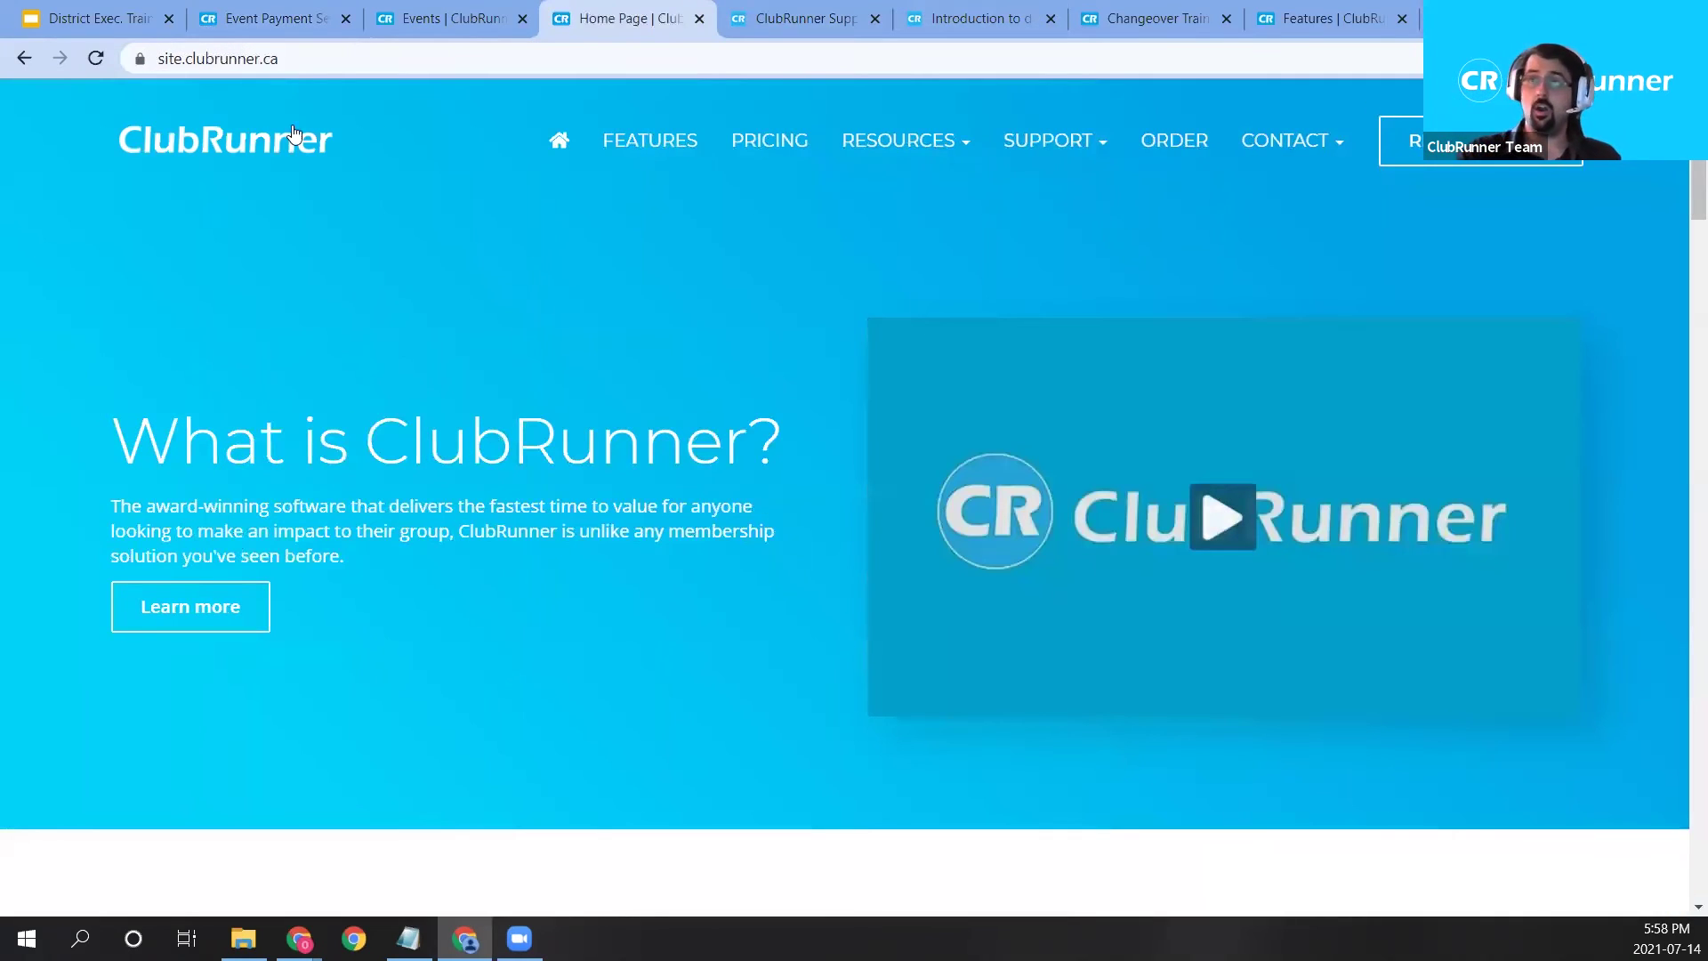
Go through Features to the Online Payment page and scroll to the country boxes.
{"action": "left_click", "coordinate": [674, 146]}
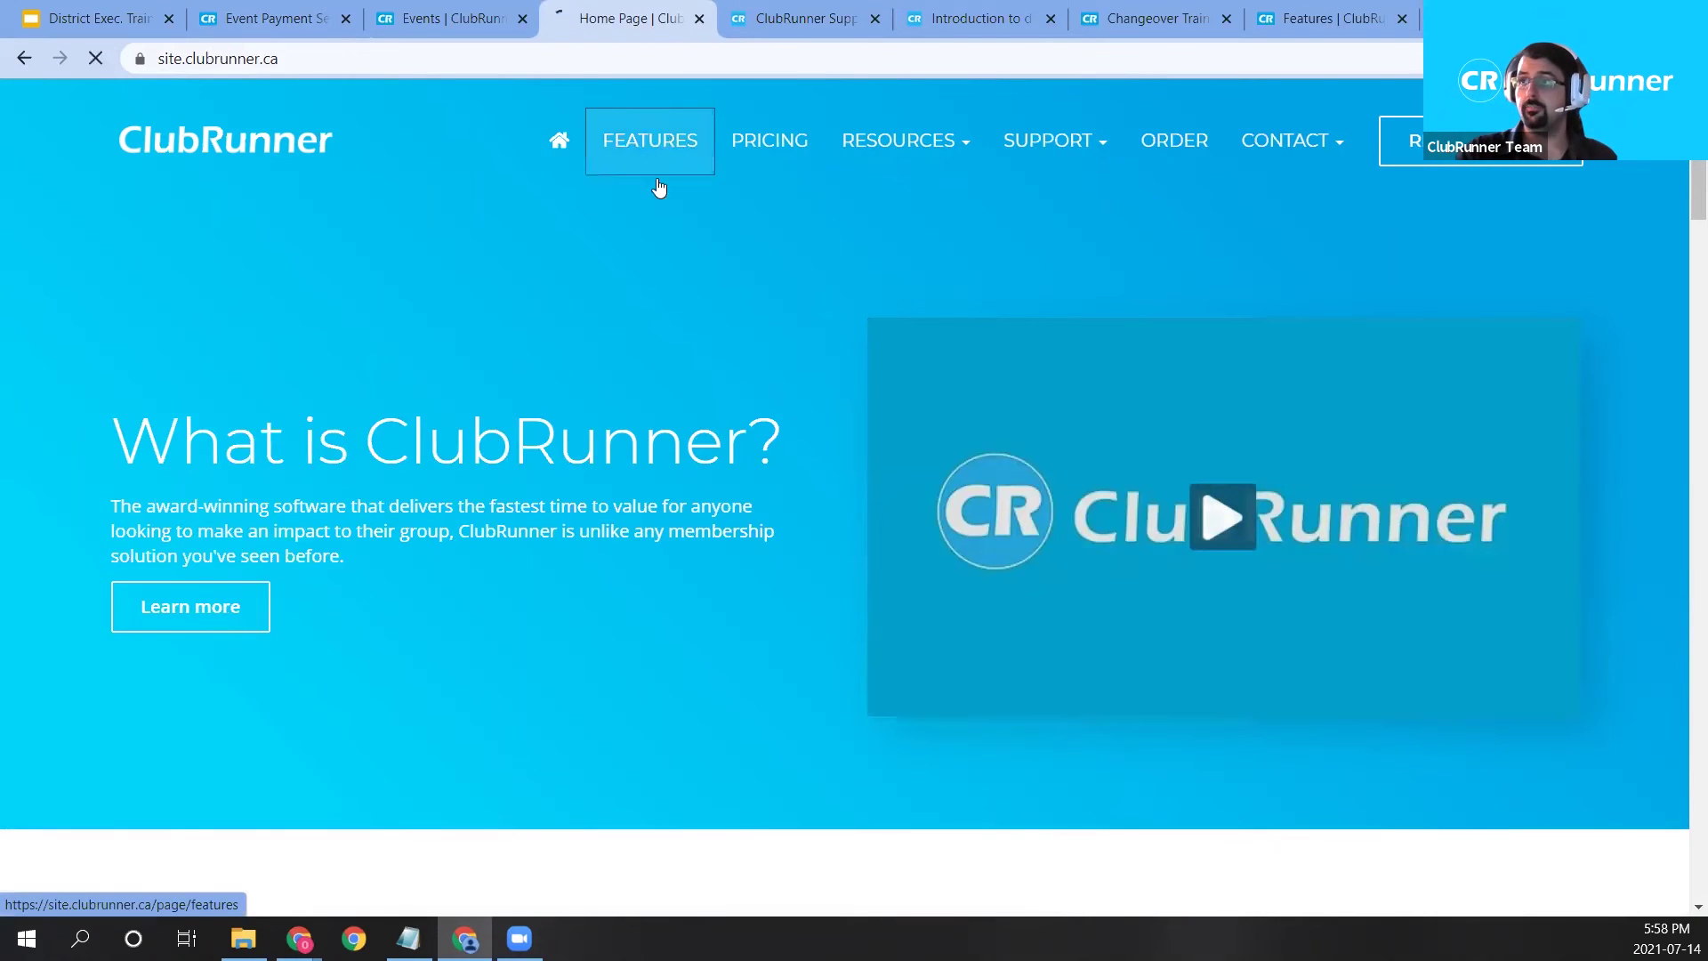
{"action": "scroll", "coordinate": [875, 412], "scroll_direction": "down", "scroll_amount": 4}
{"action": "scroll", "coordinate": [875, 412], "scroll_direction": "down", "scroll_amount": 4}
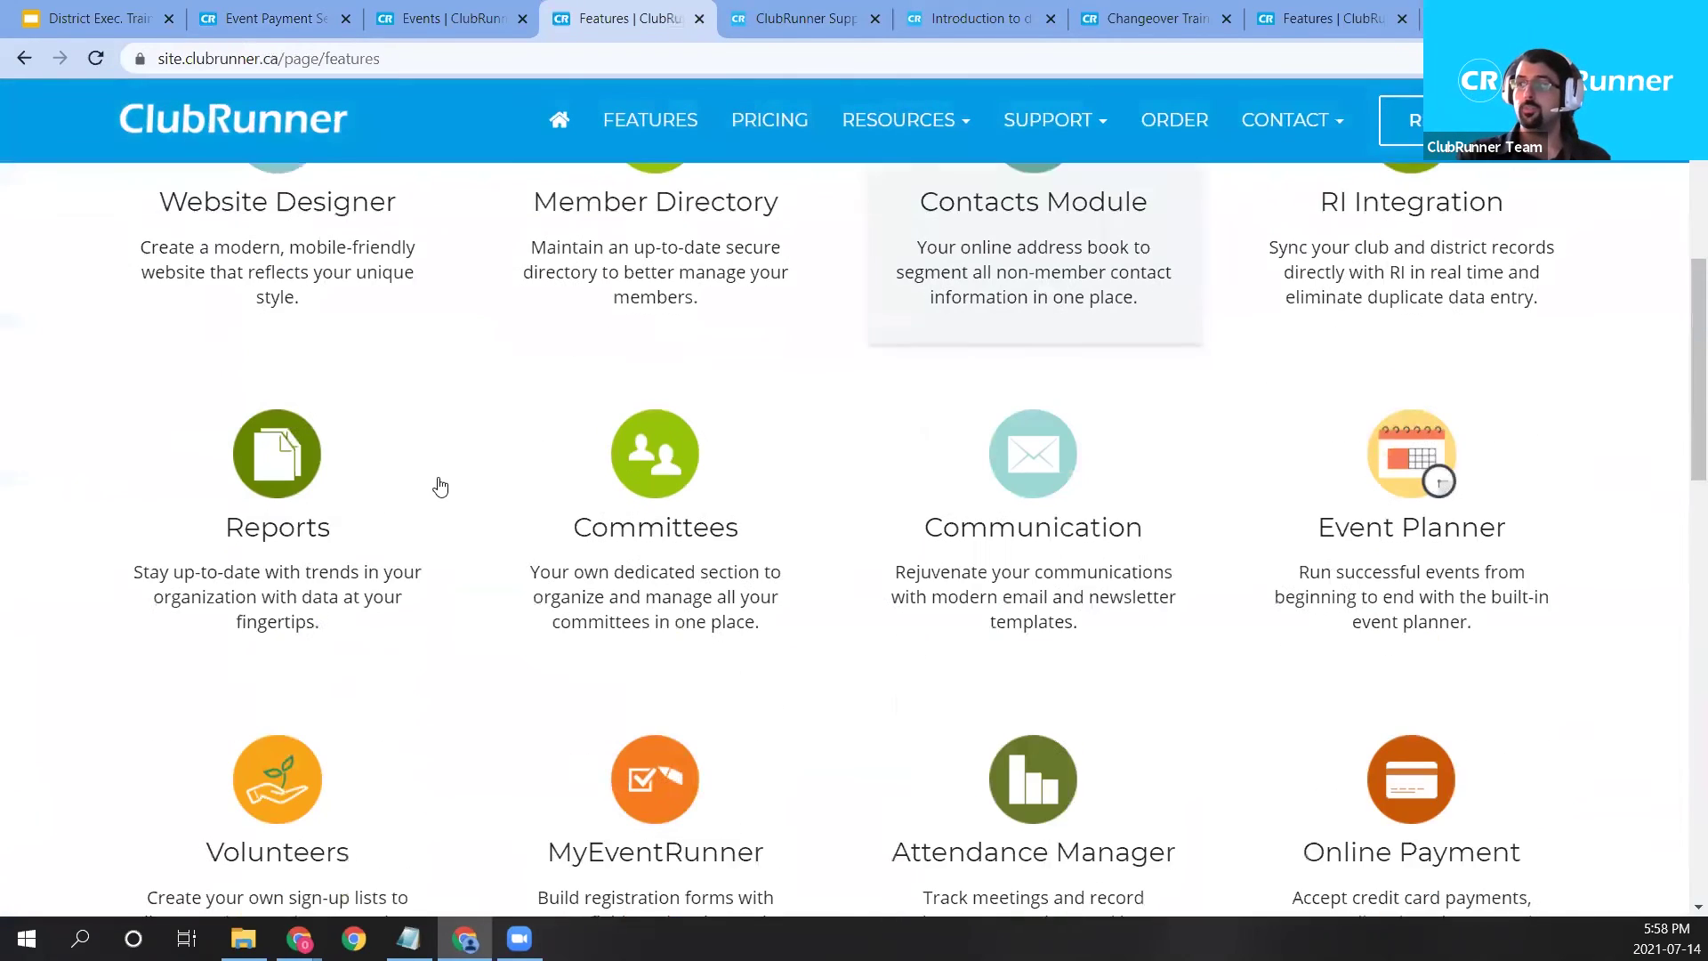
{"action": "right_click", "coordinate": [1421, 814]}
{"action": "left_click", "coordinate": [1357, 828]}
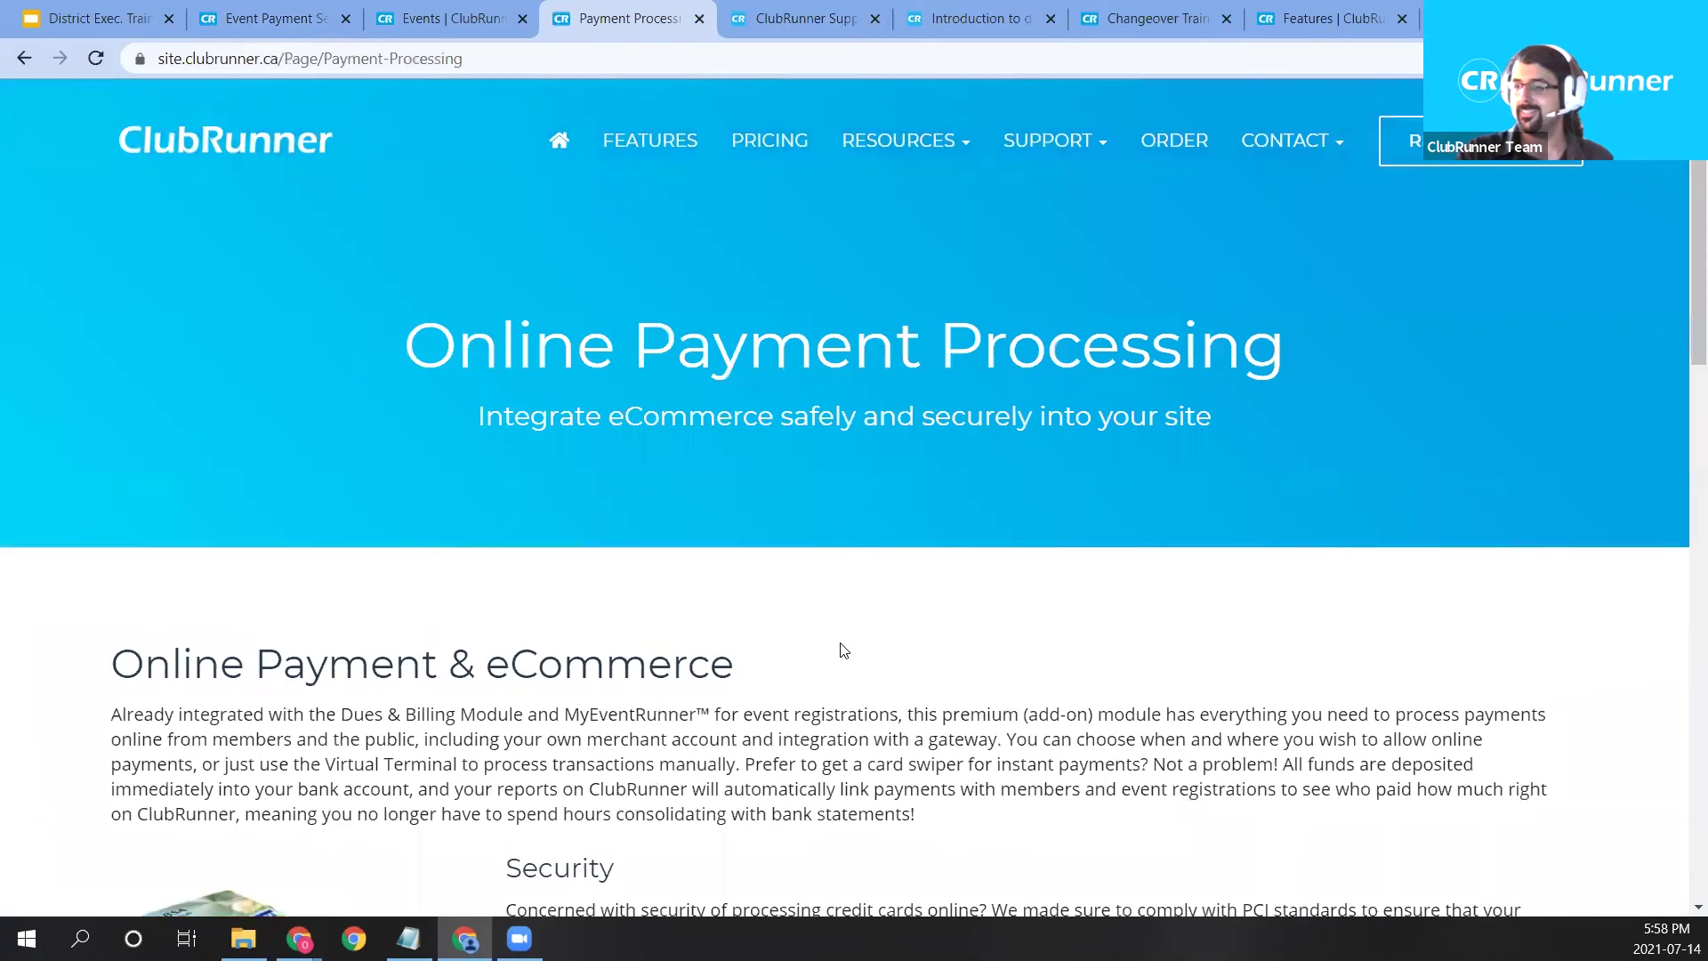
{"action": "scroll", "coordinate": [762, 396], "scroll_direction": "down", "scroll_amount": 2}
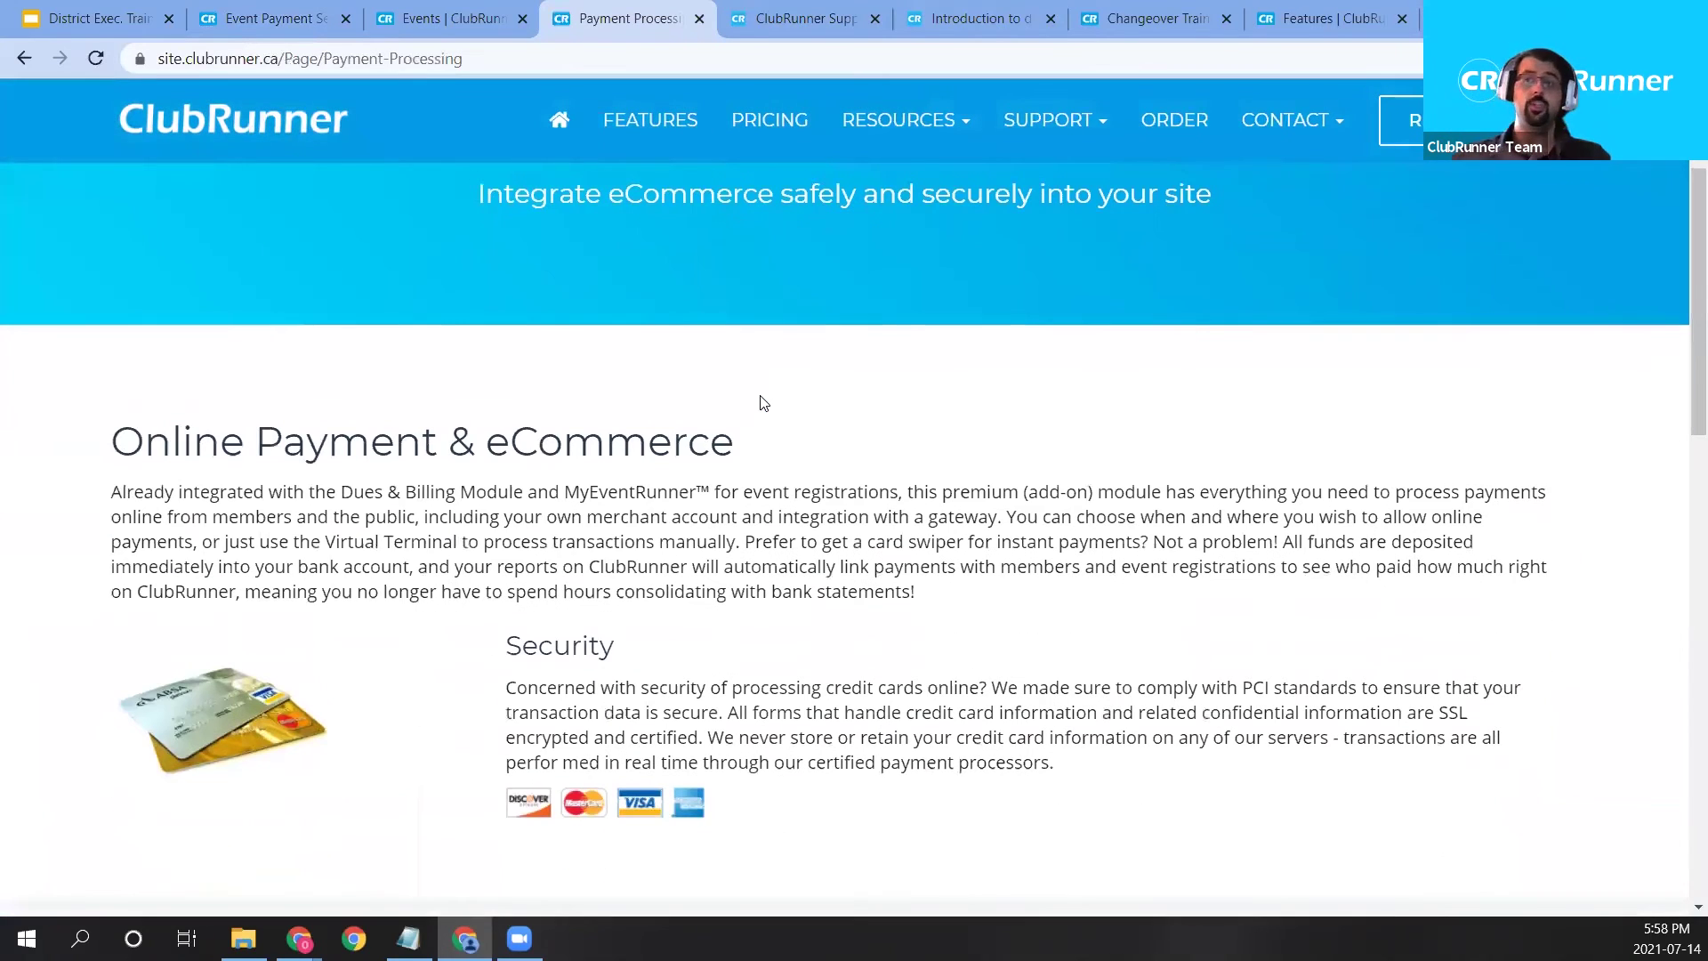
{"action": "scroll", "coordinate": [763, 399], "scroll_direction": "down", "scroll_amount": 4}
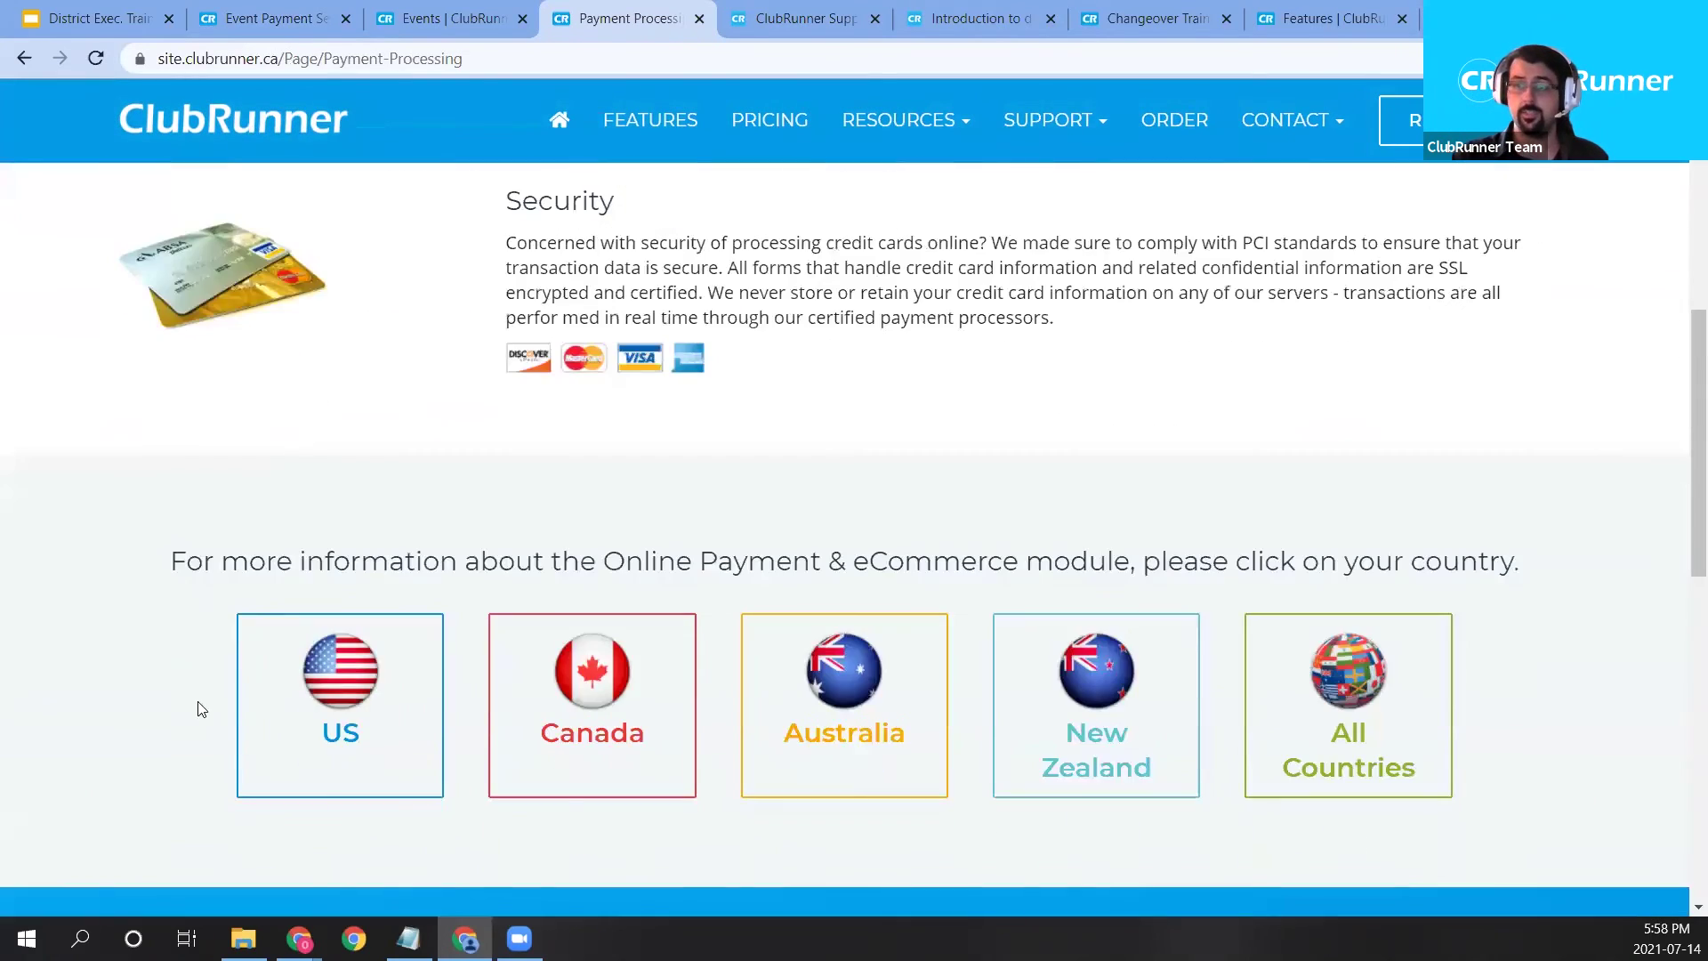
Open the United States online payments information and read through its pricing fee table.
{"action": "left_click", "coordinate": [265, 722]}
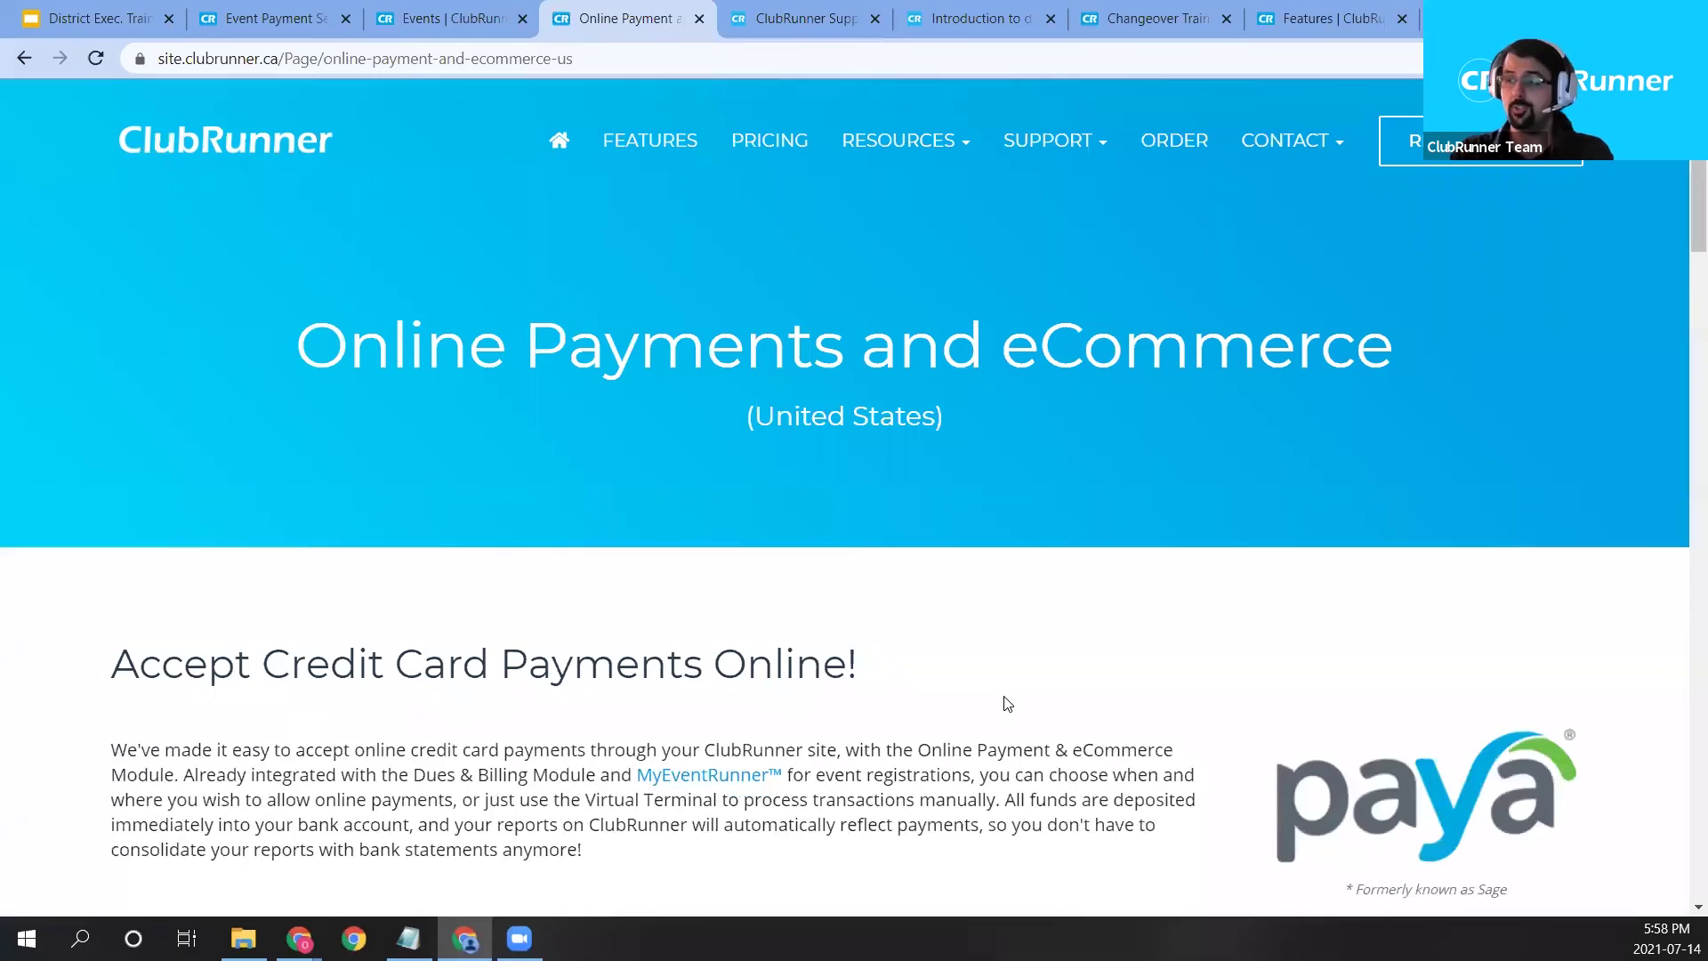
{"action": "scroll", "coordinate": [1008, 704], "scroll_direction": "down", "scroll_amount": 1}
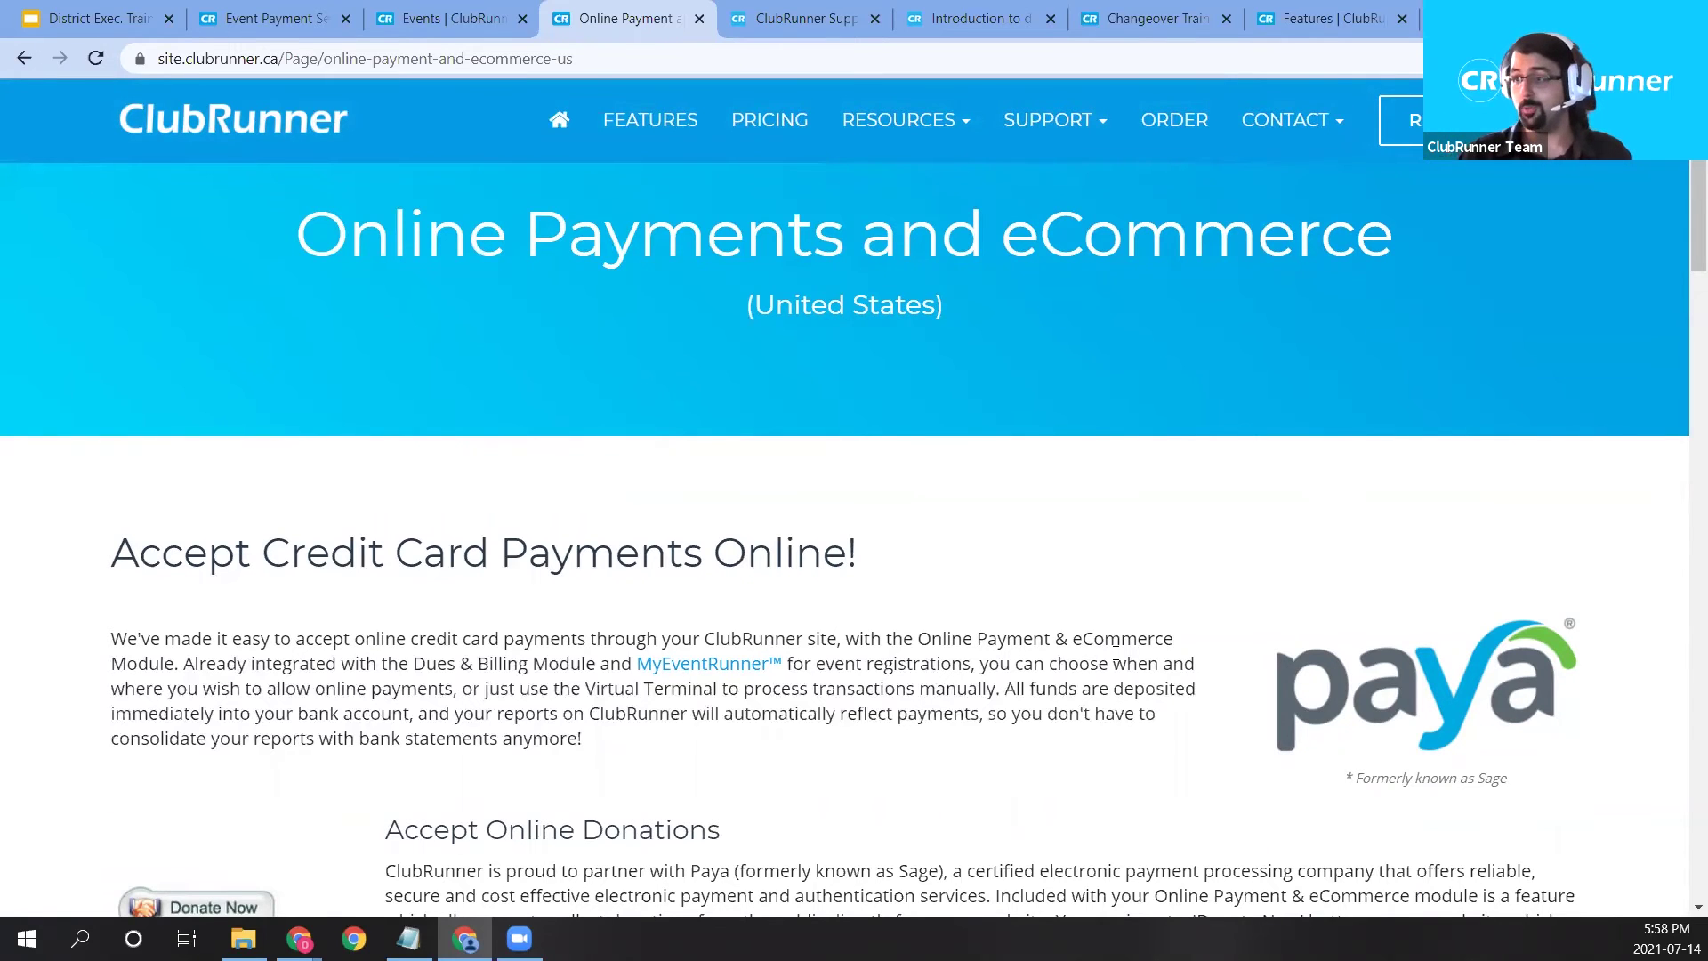
{"action": "scroll", "coordinate": [1210, 592], "scroll_direction": "down", "scroll_amount": 1}
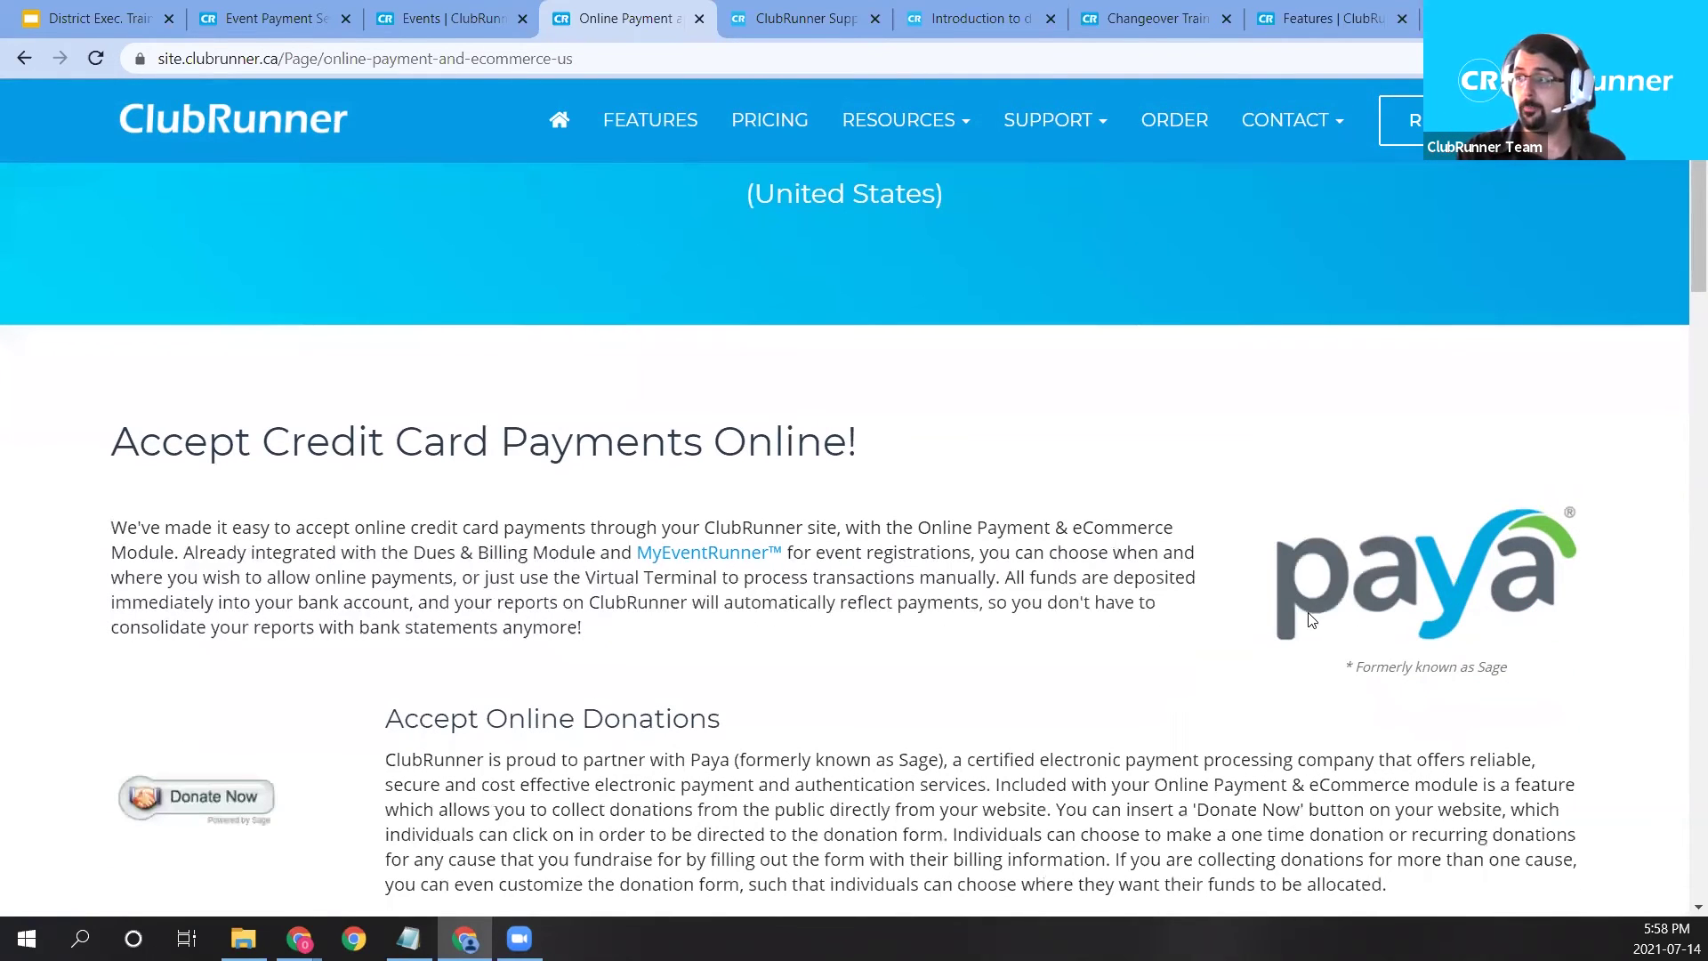
{"action": "scroll", "coordinate": [1200, 623], "scroll_direction": "down", "scroll_amount": 3}
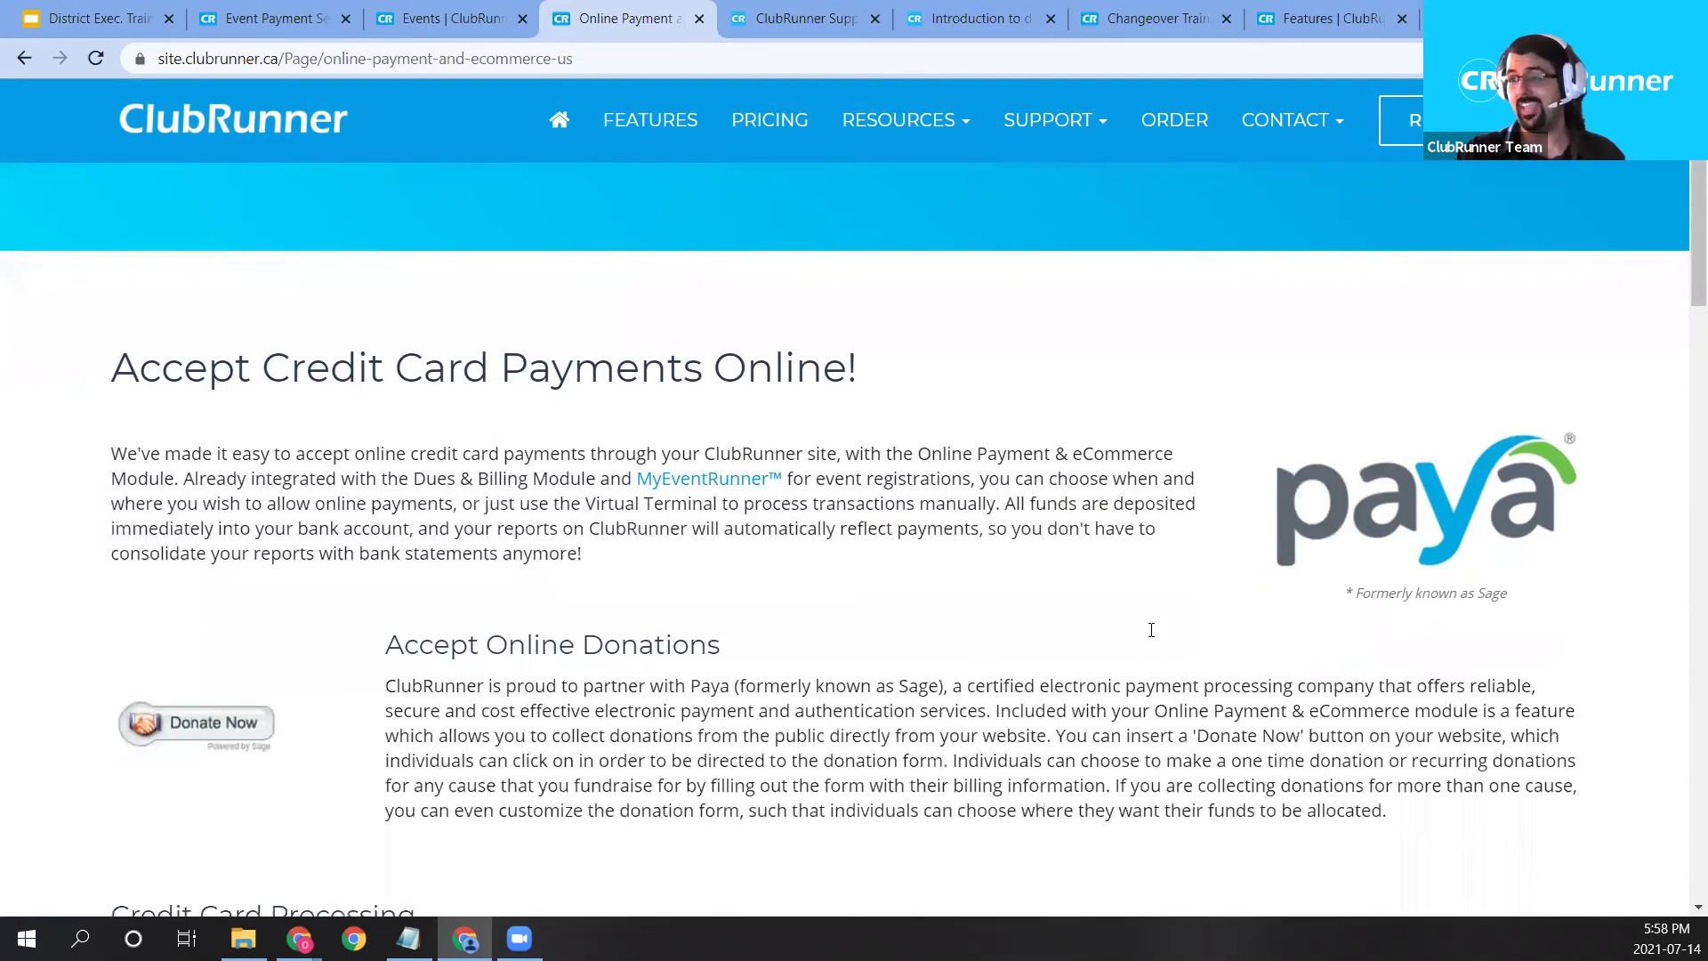
{"action": "scroll", "coordinate": [1090, 663], "scroll_direction": "down", "scroll_amount": 2}
{"action": "scroll", "coordinate": [1083, 663], "scroll_direction": "down", "scroll_amount": 4}
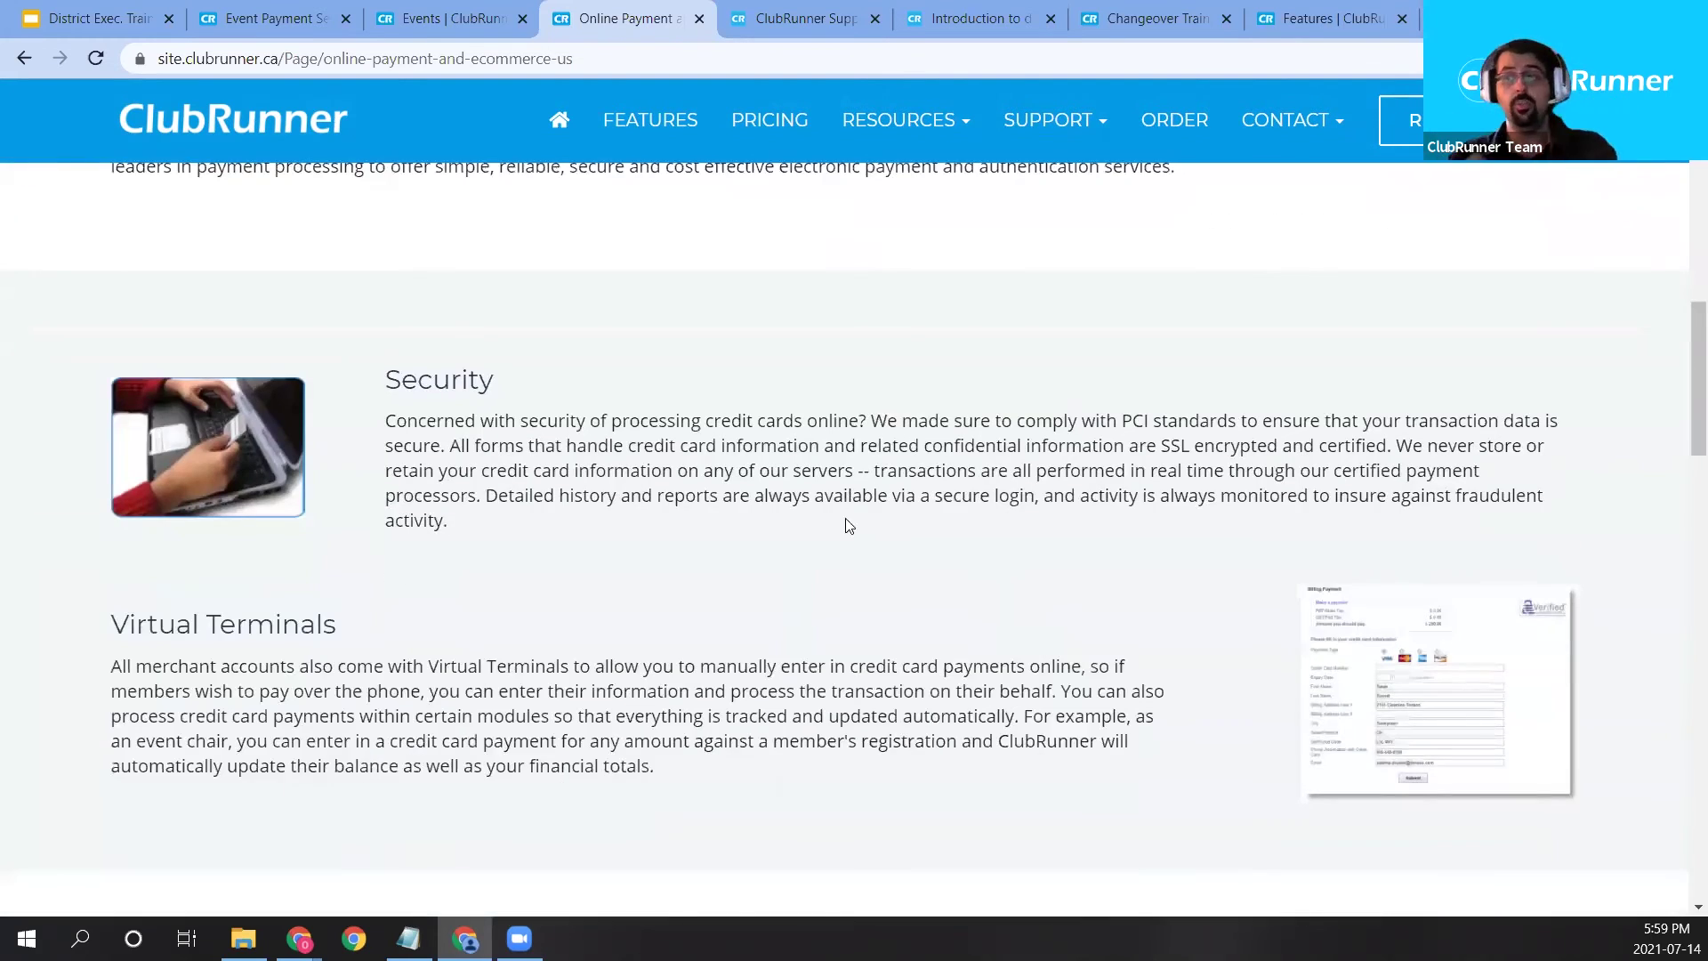
{"action": "scroll", "coordinate": [852, 499], "scroll_direction": "down", "scroll_amount": 6}
{"action": "scroll", "coordinate": [408, 514], "scroll_direction": "down", "scroll_amount": 3}
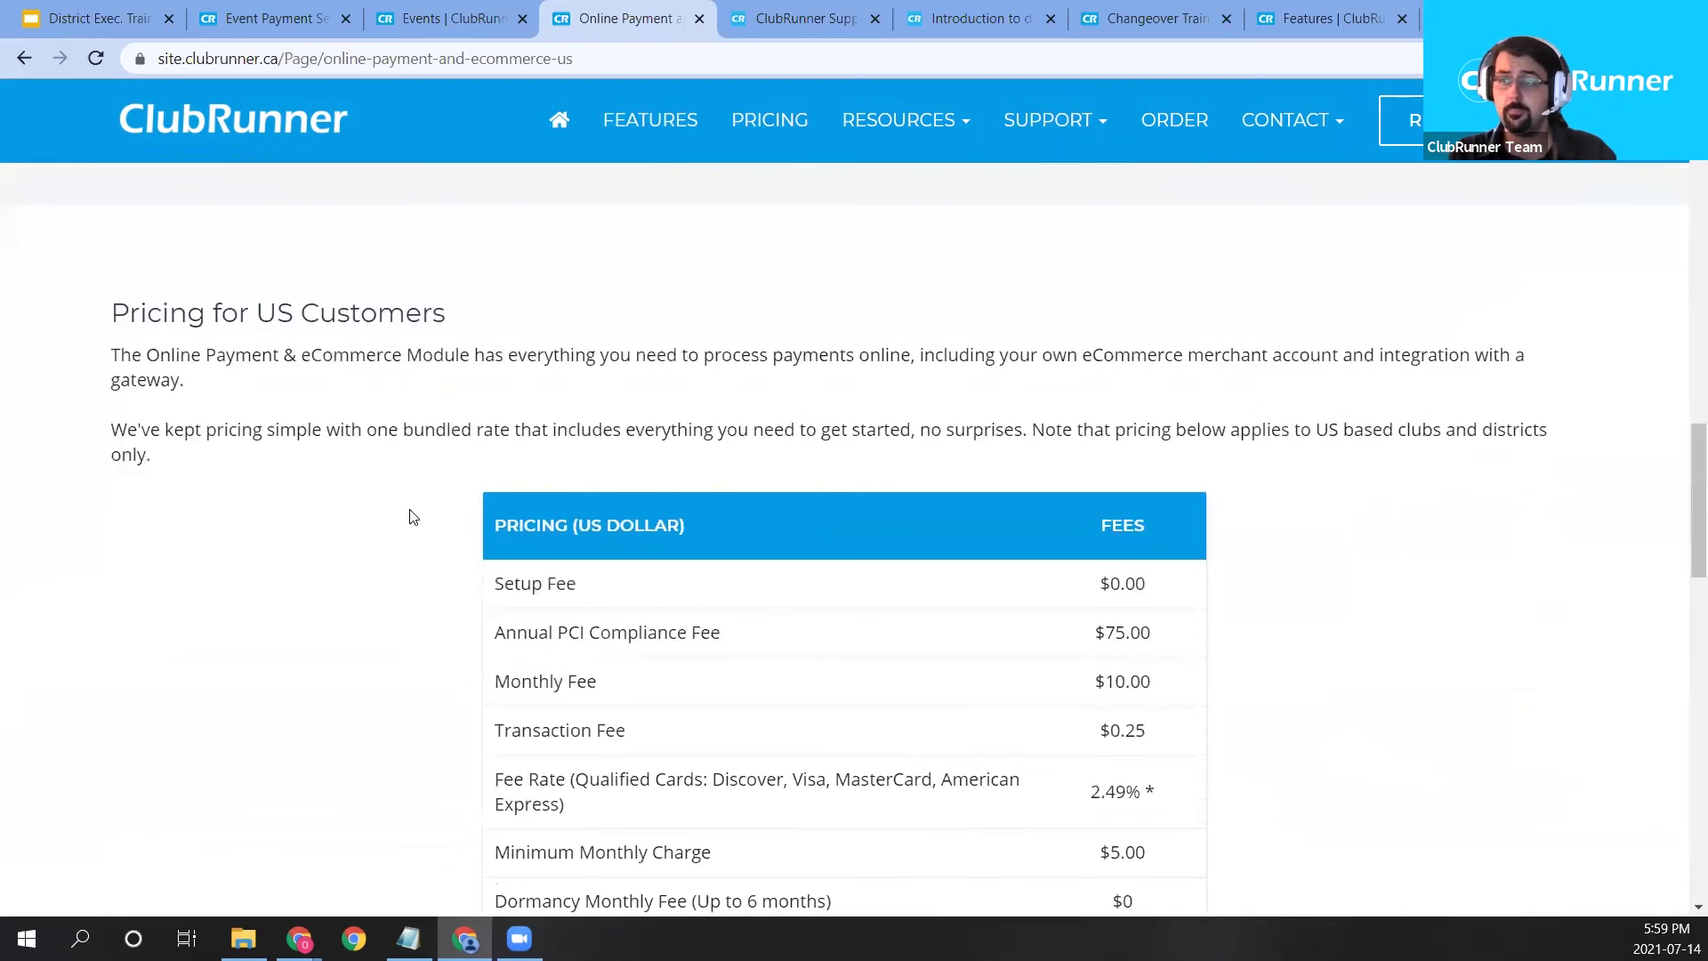
{"action": "left_click_drag", "start_coordinate": [458, 285], "coordinate": [1239, 812]}
{"action": "left_click", "coordinate": [1267, 771]}
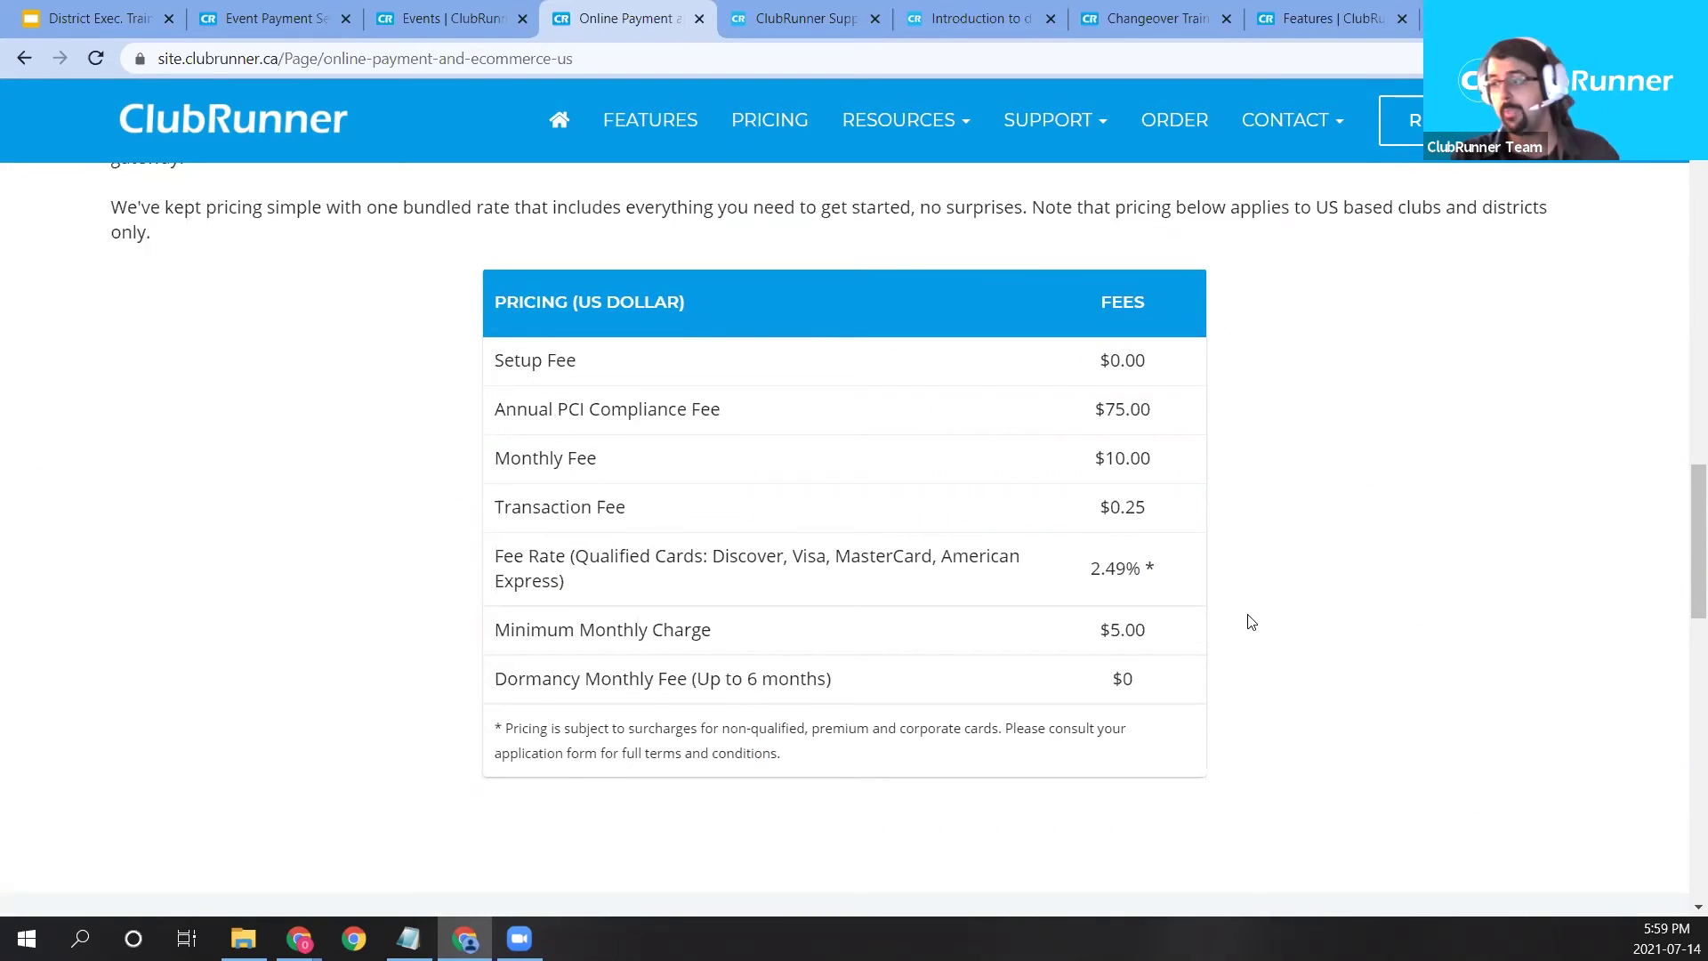
{"action": "scroll", "coordinate": [1249, 620], "scroll_direction": "down", "scroll_amount": 1}
{"action": "scroll", "coordinate": [1249, 620], "scroll_direction": "down", "scroll_amount": 4}
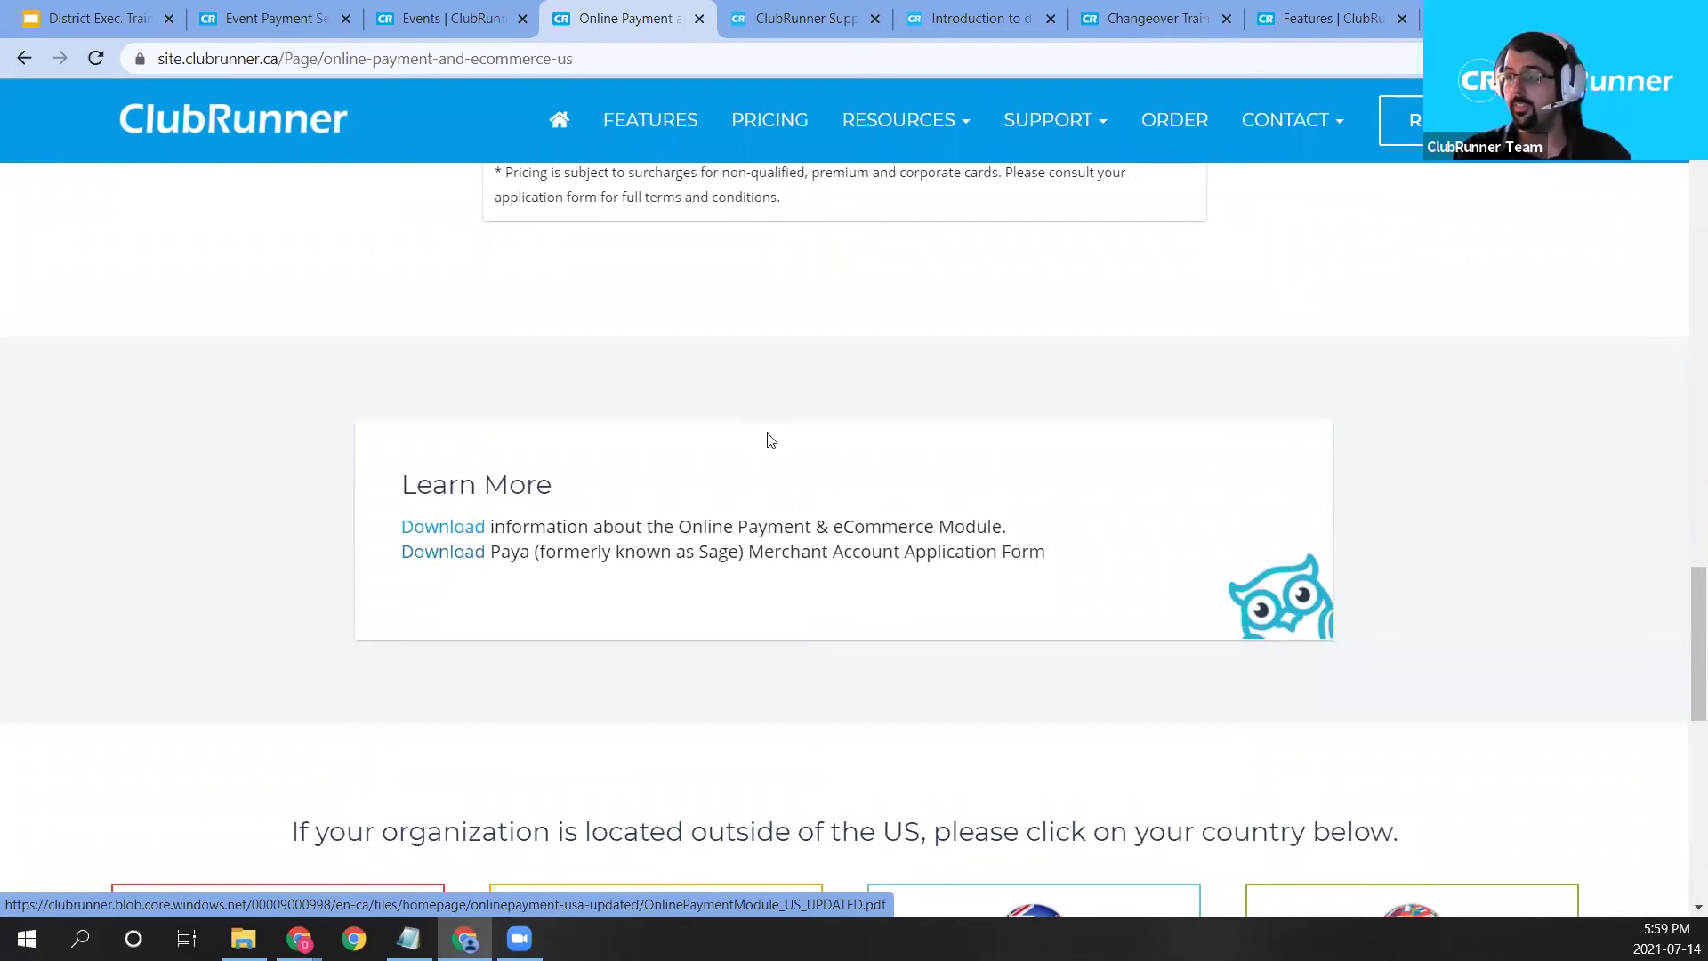
{"action": "scroll", "coordinate": [849, 603], "scroll_direction": "up", "scroll_amount": 5}
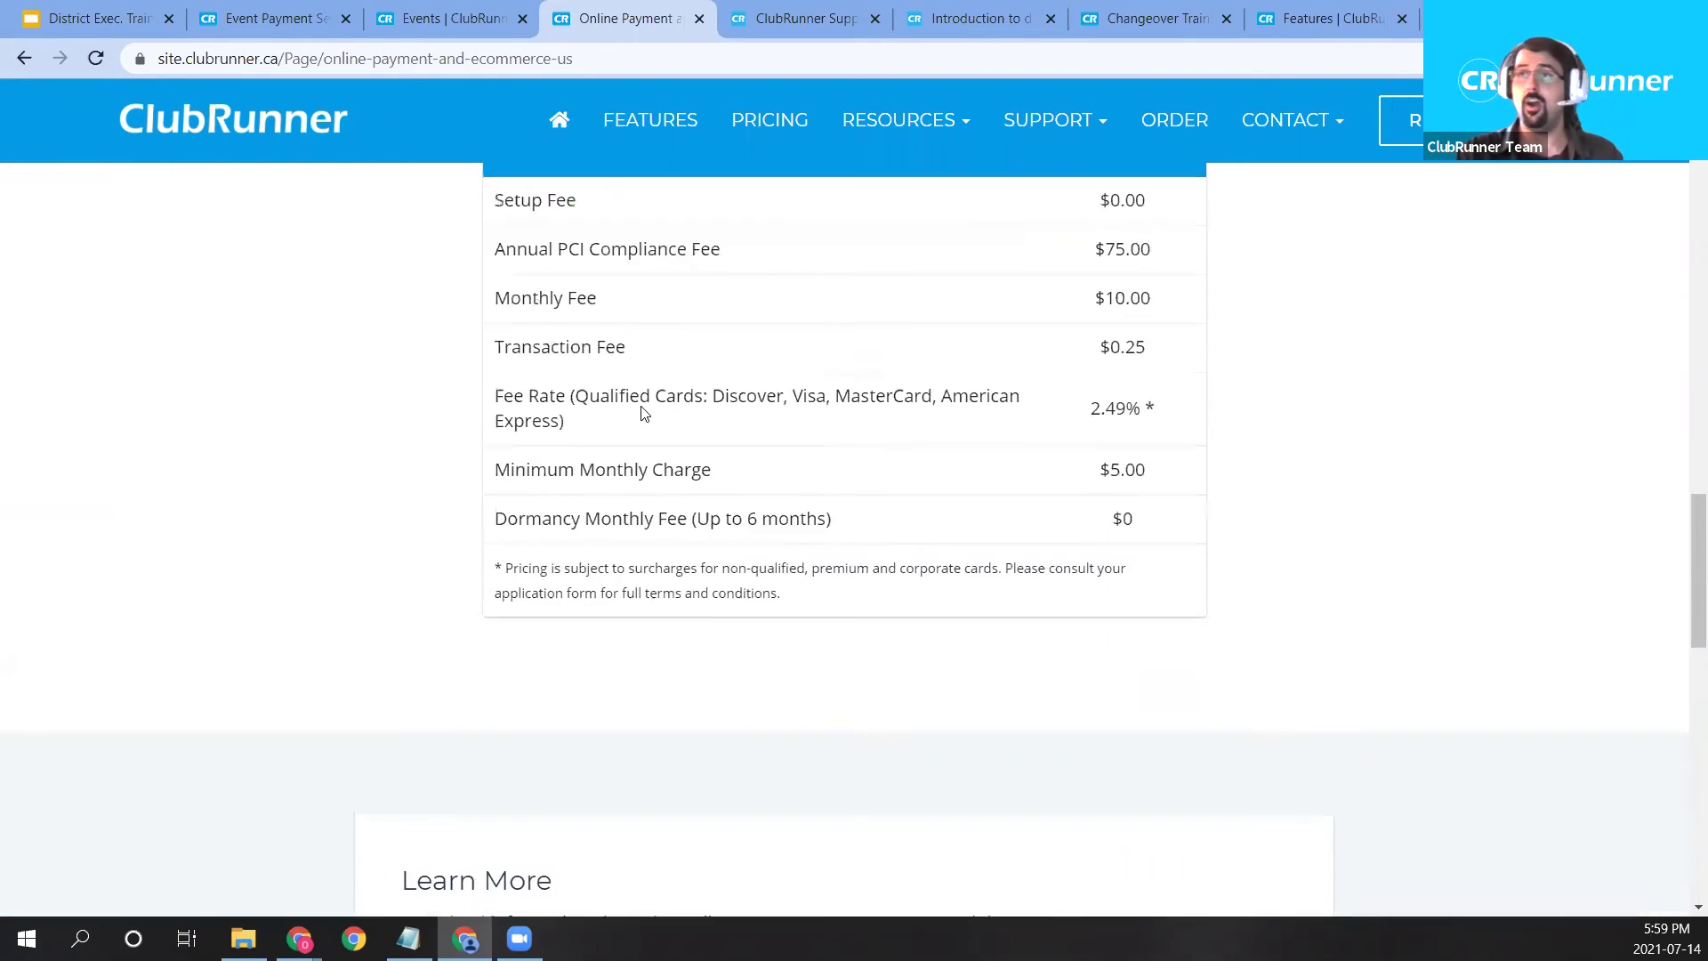
Return to the Features overview and open the Online Payment feature page.
{"action": "left_click", "coordinate": [647, 111]}
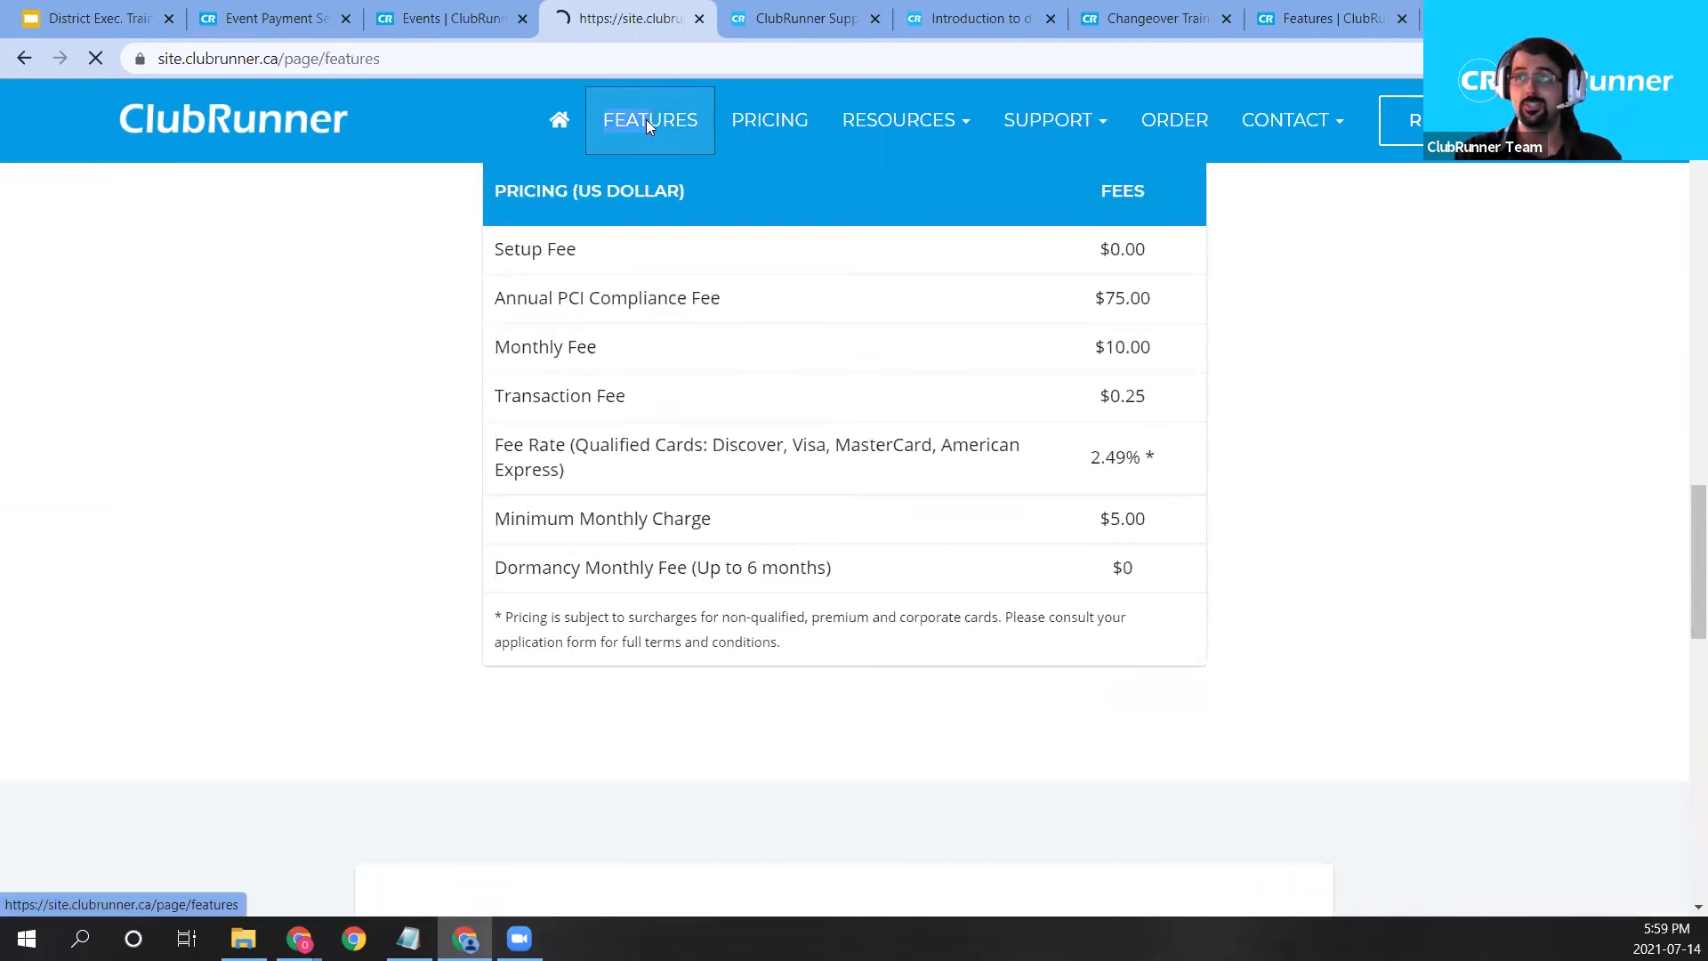
{"action": "scroll", "coordinate": [1317, 703], "scroll_direction": "down", "scroll_amount": 7}
{"action": "left_click", "coordinate": [1331, 717]}
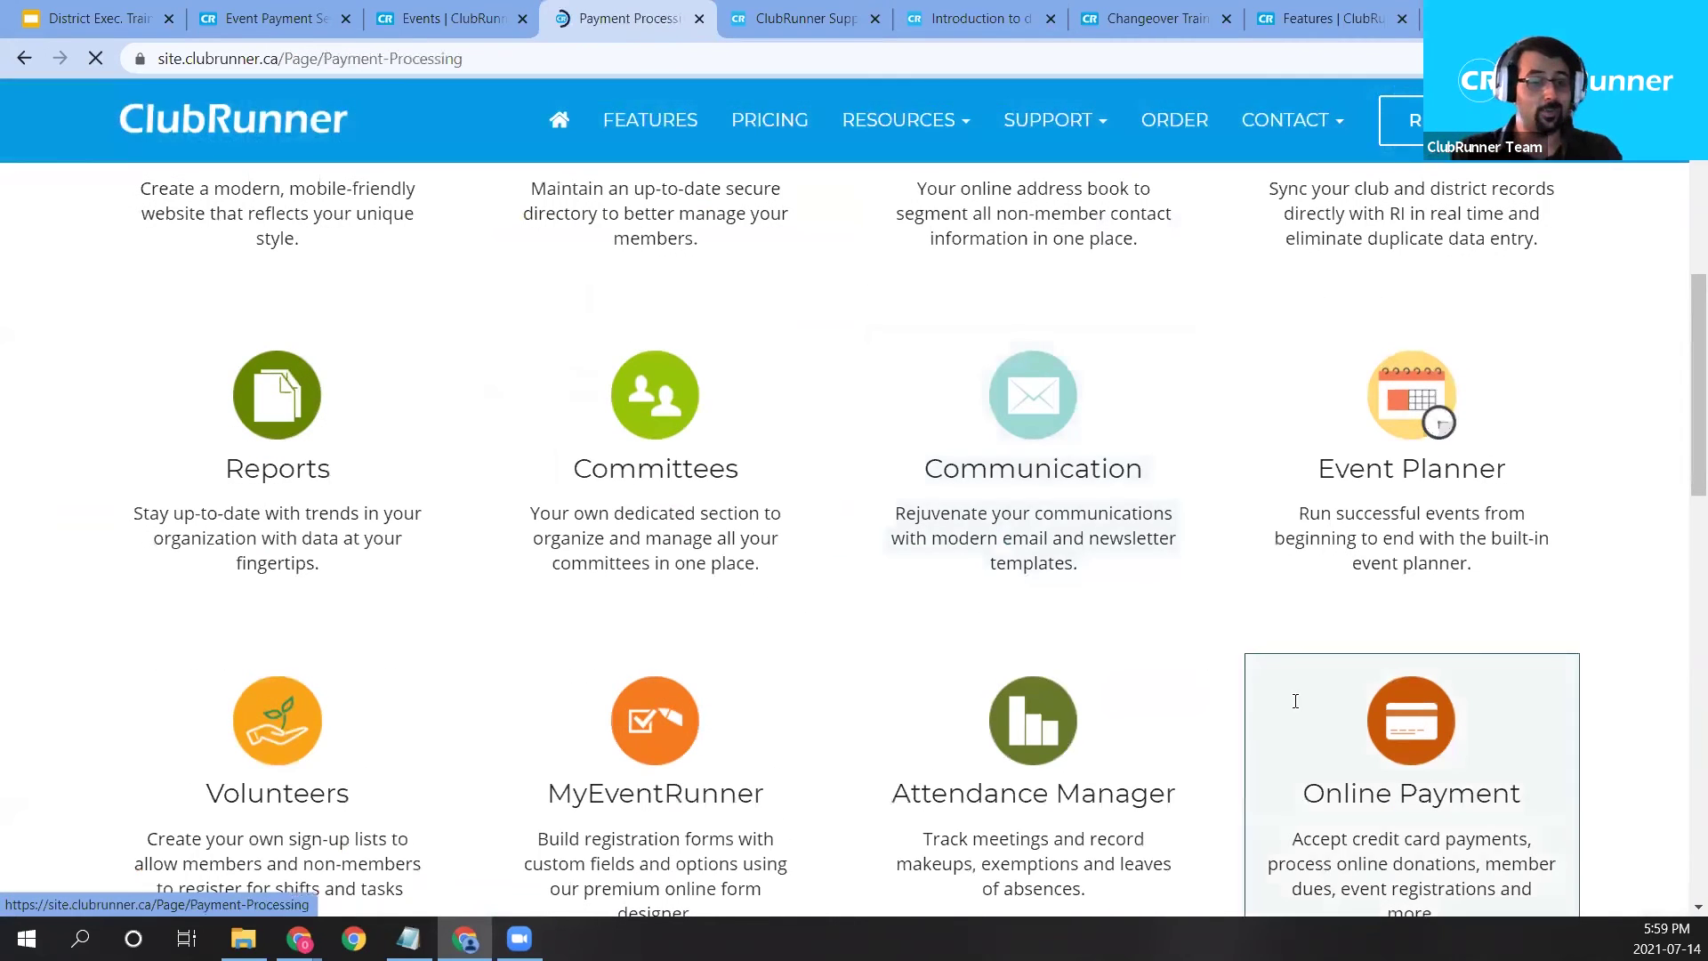
Set 'allow payment by check' to Yes, payable to Demo District, and save the BBQ payment settings.
{"action": "left_click", "coordinate": [319, 17]}
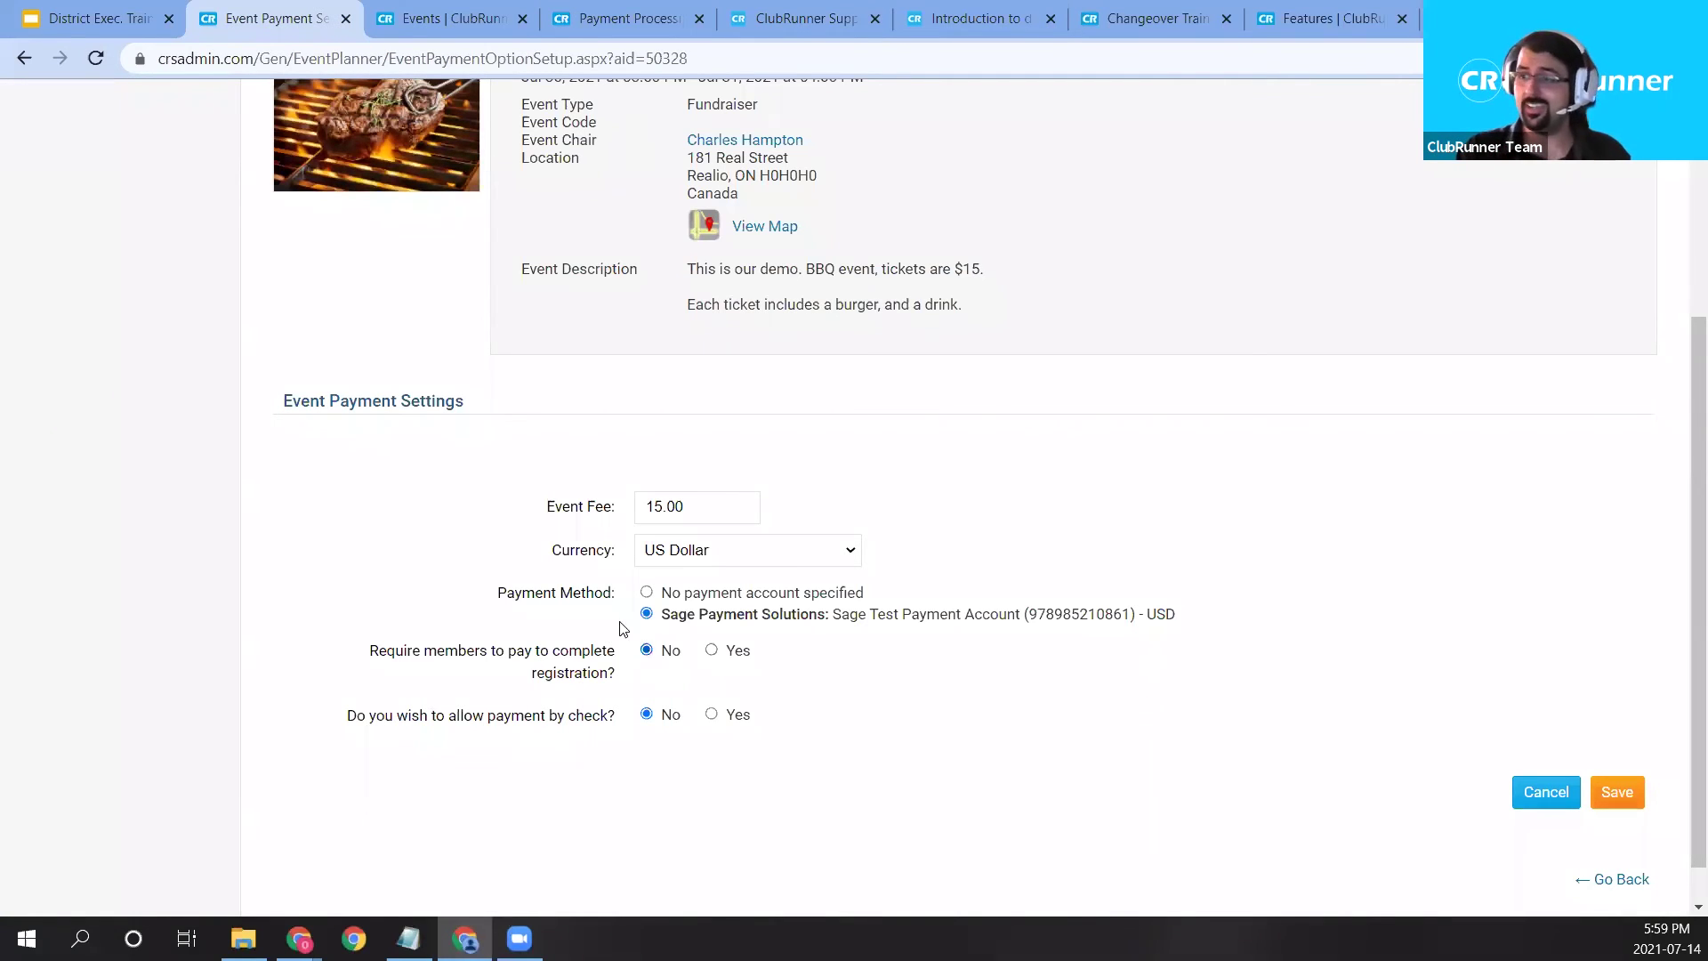
{"action": "left_click_drag", "start_coordinate": [283, 726], "coordinate": [599, 719]}
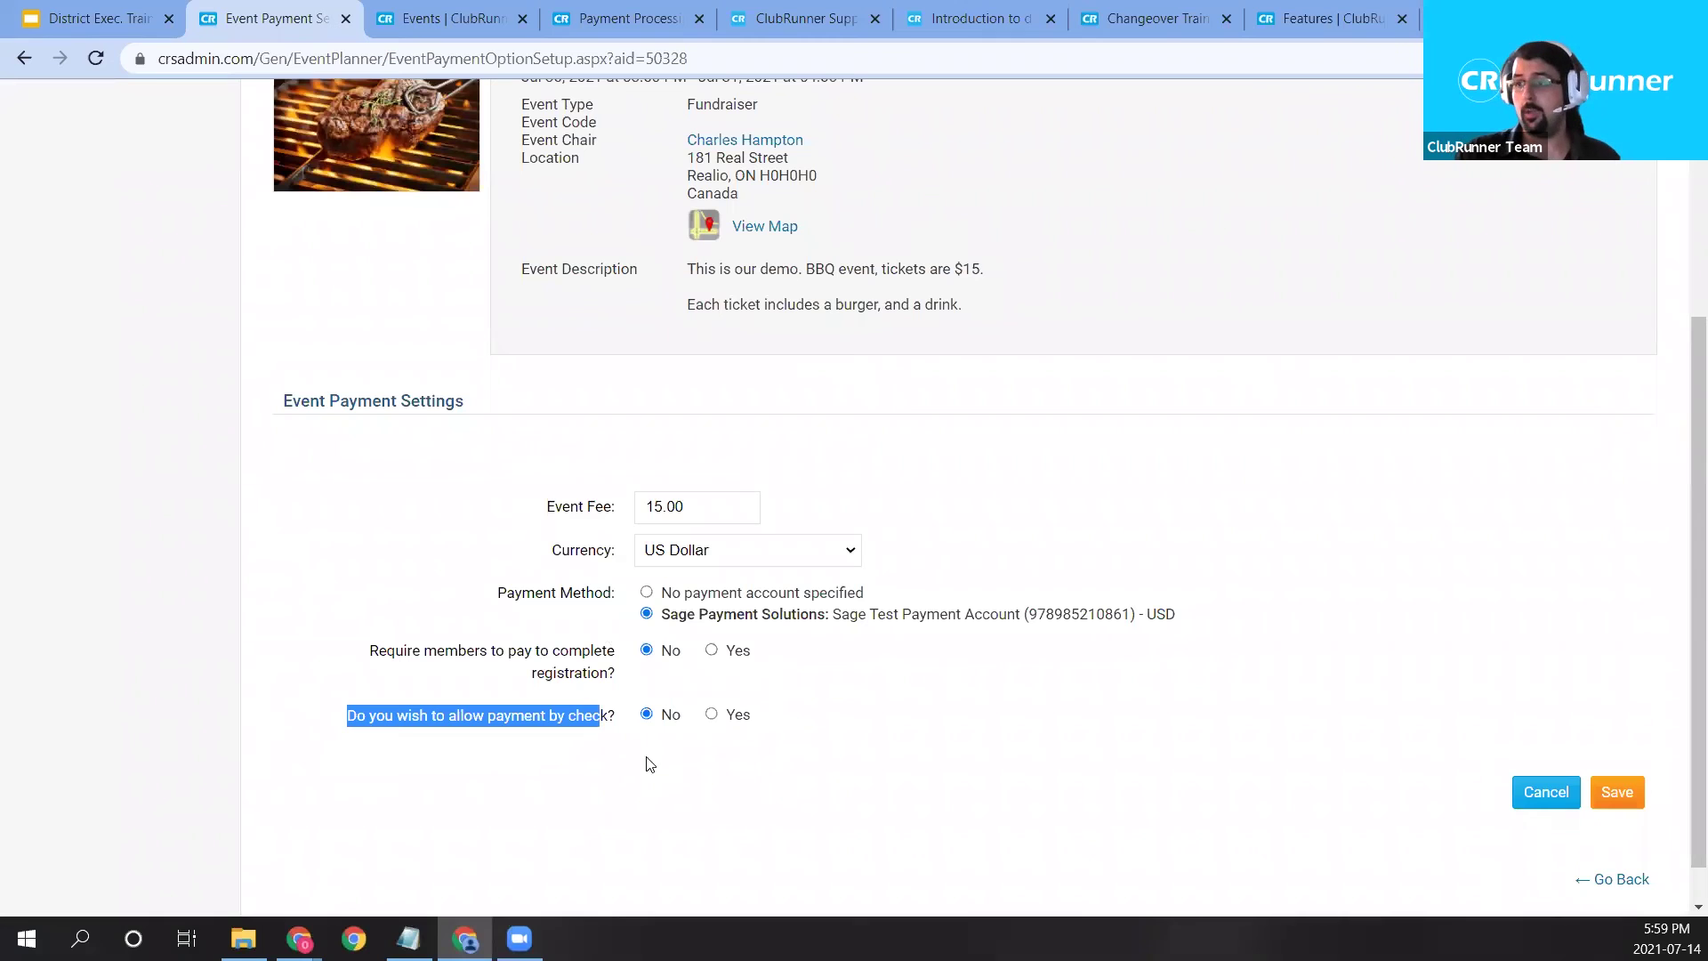
{"action": "left_click", "coordinate": [713, 716]}
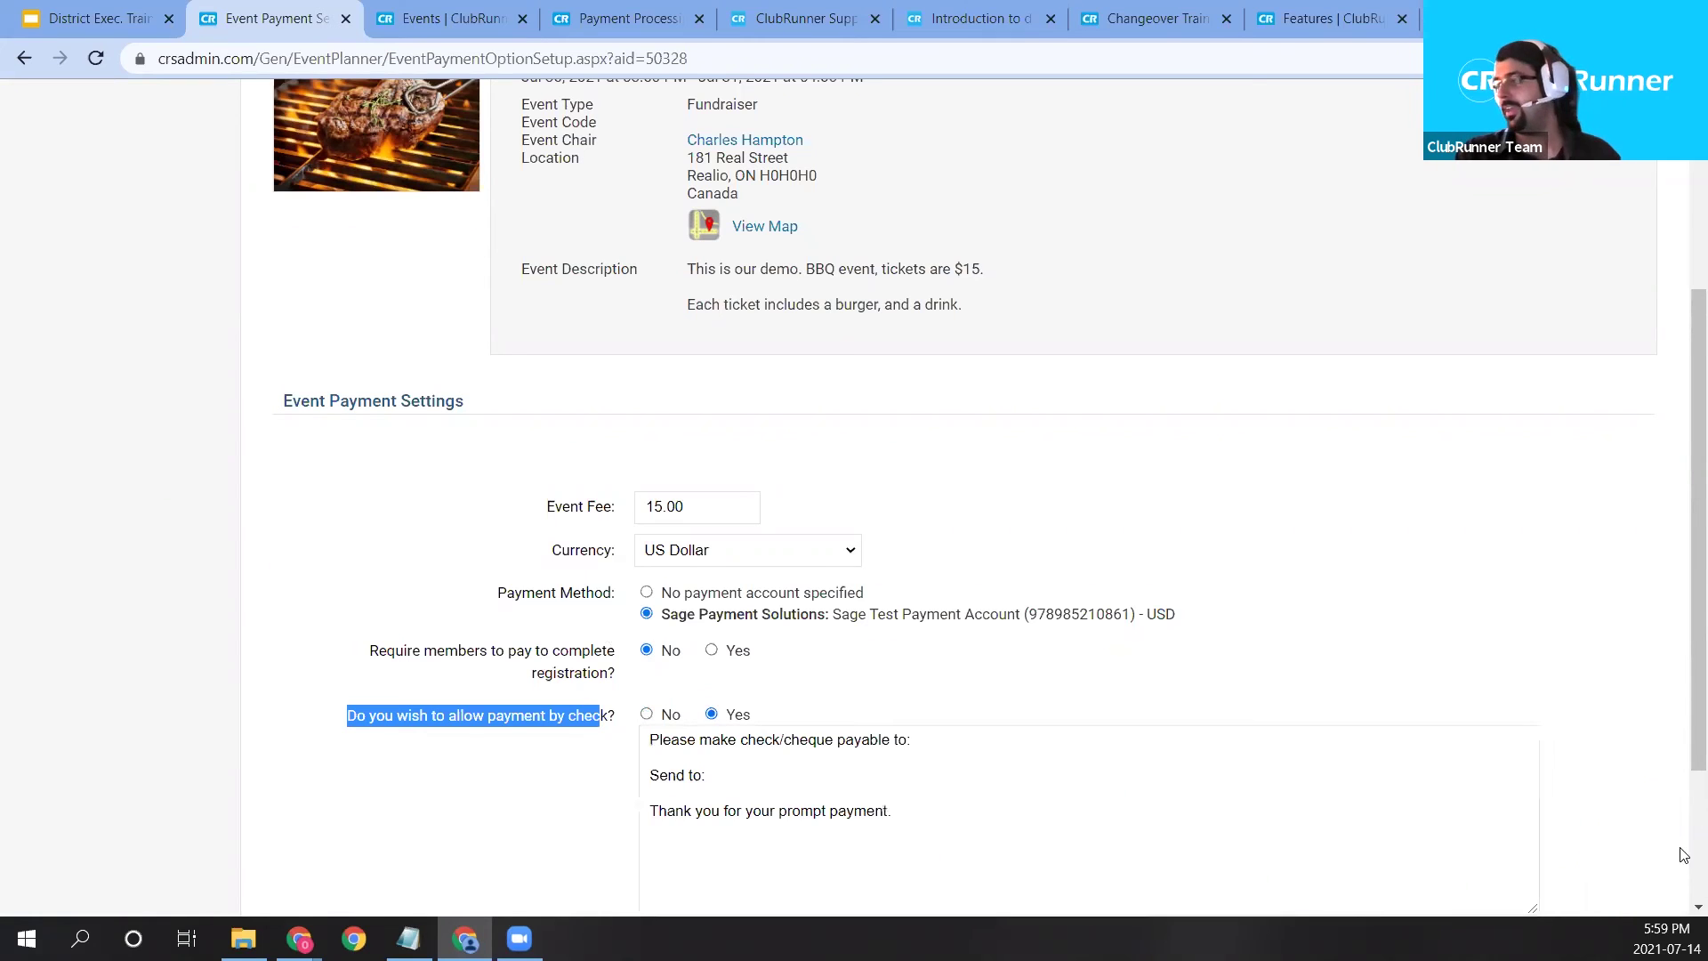
{"action": "scroll", "coordinate": [745, 723], "scroll_direction": "down", "scroll_amount": 1}
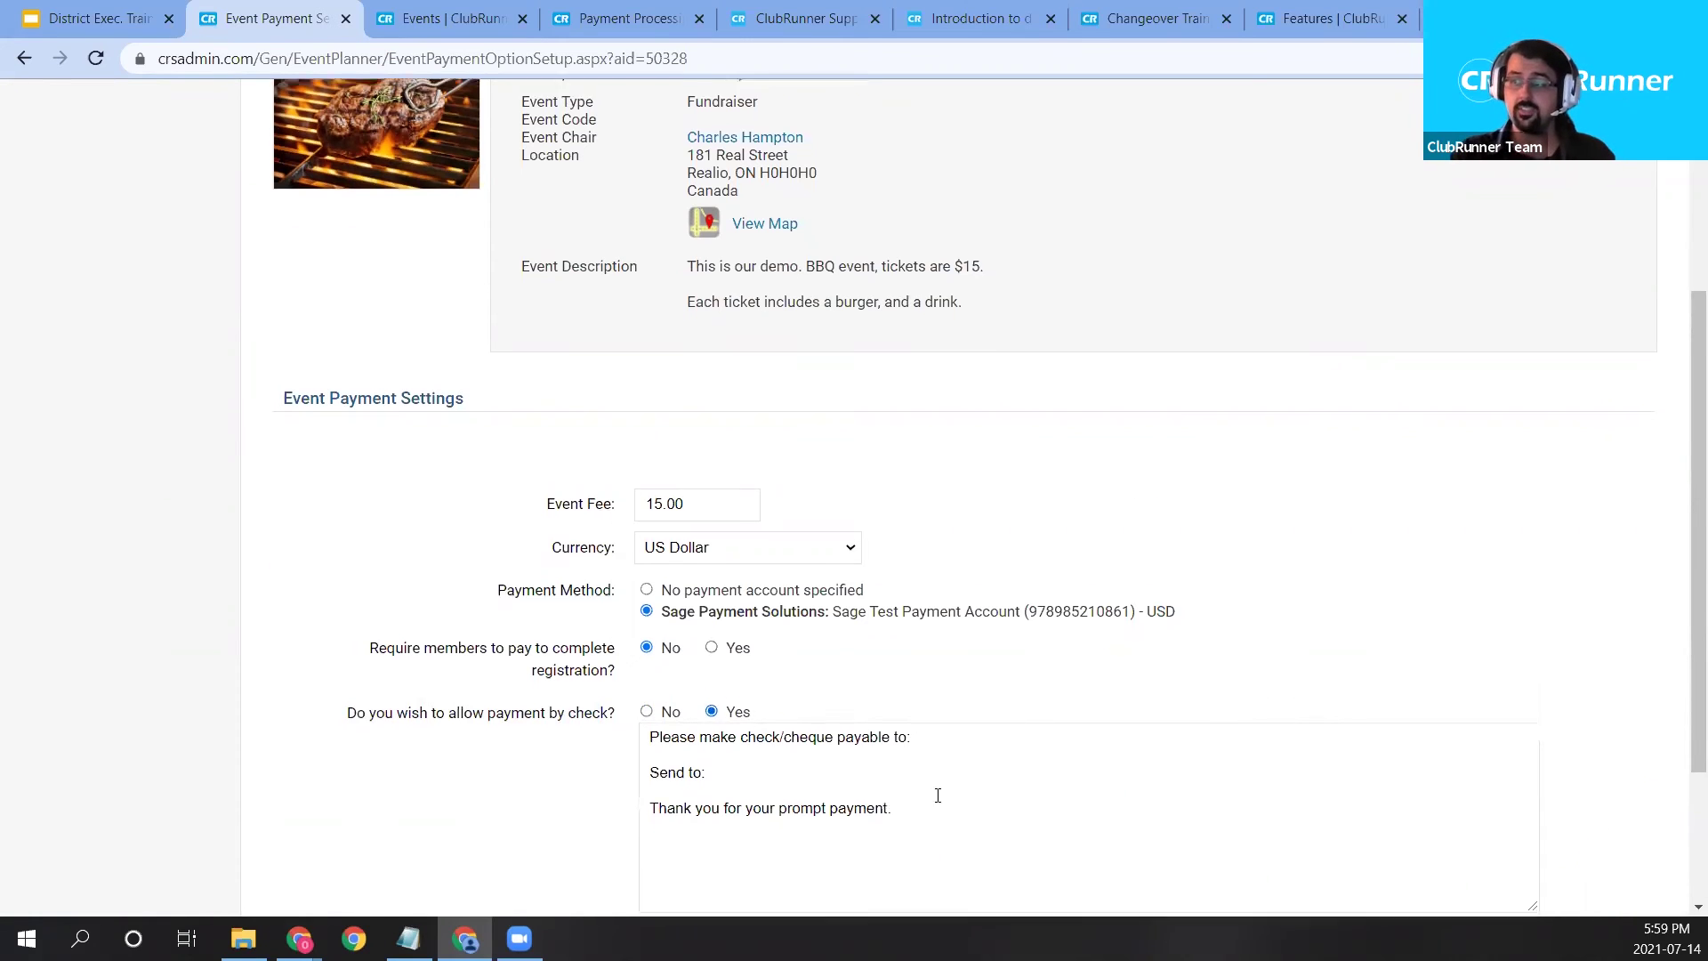
{"action": "left_click_drag", "start_coordinate": [929, 711], "coordinate": [629, 632]}
{"action": "left_click", "coordinate": [998, 637]}
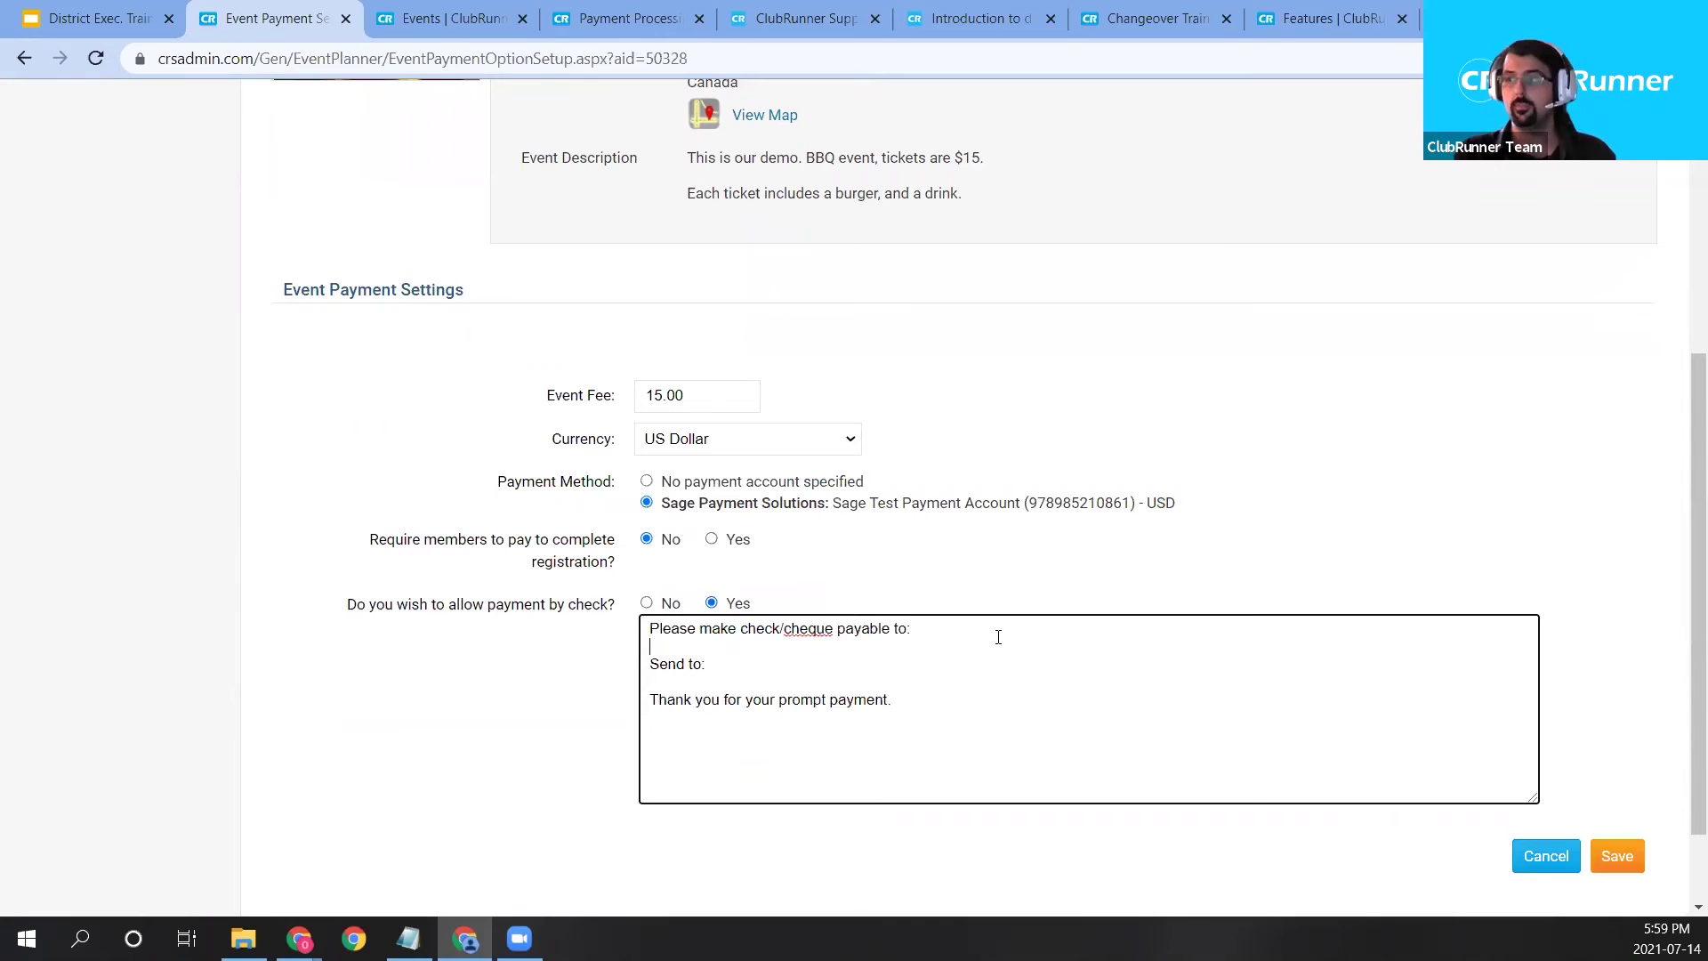
{"action": "key", "text": "Return"}
{"action": "key", "text": "Return"}
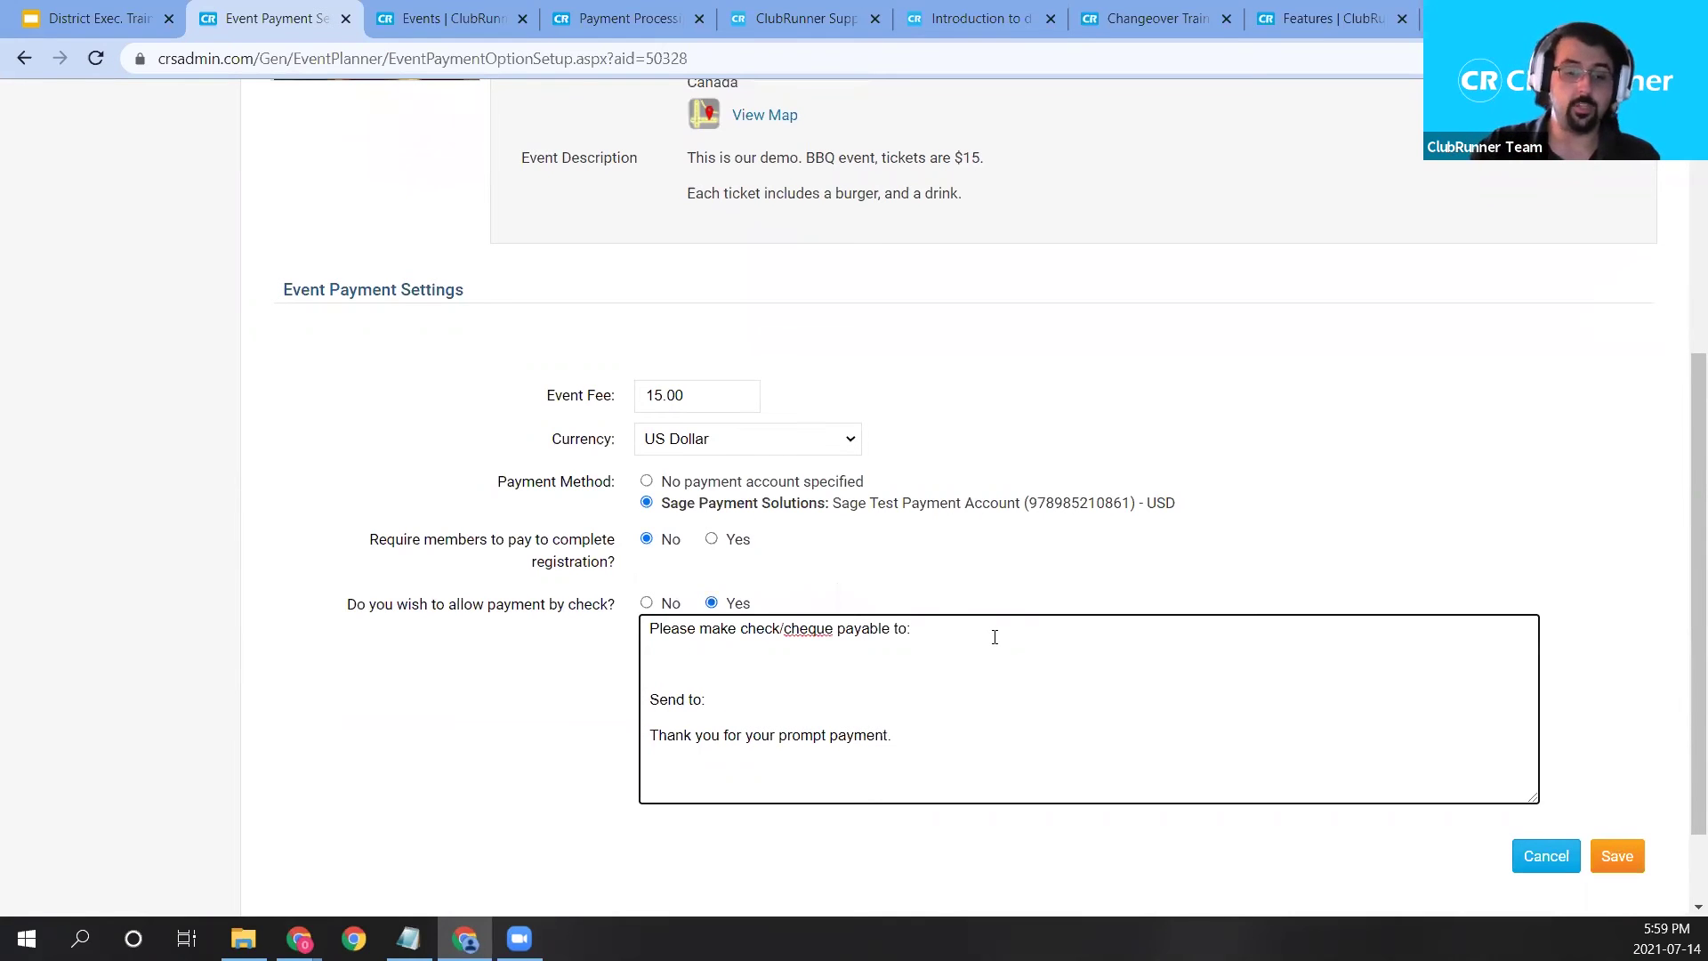
{"action": "type", "text": "Demo "}
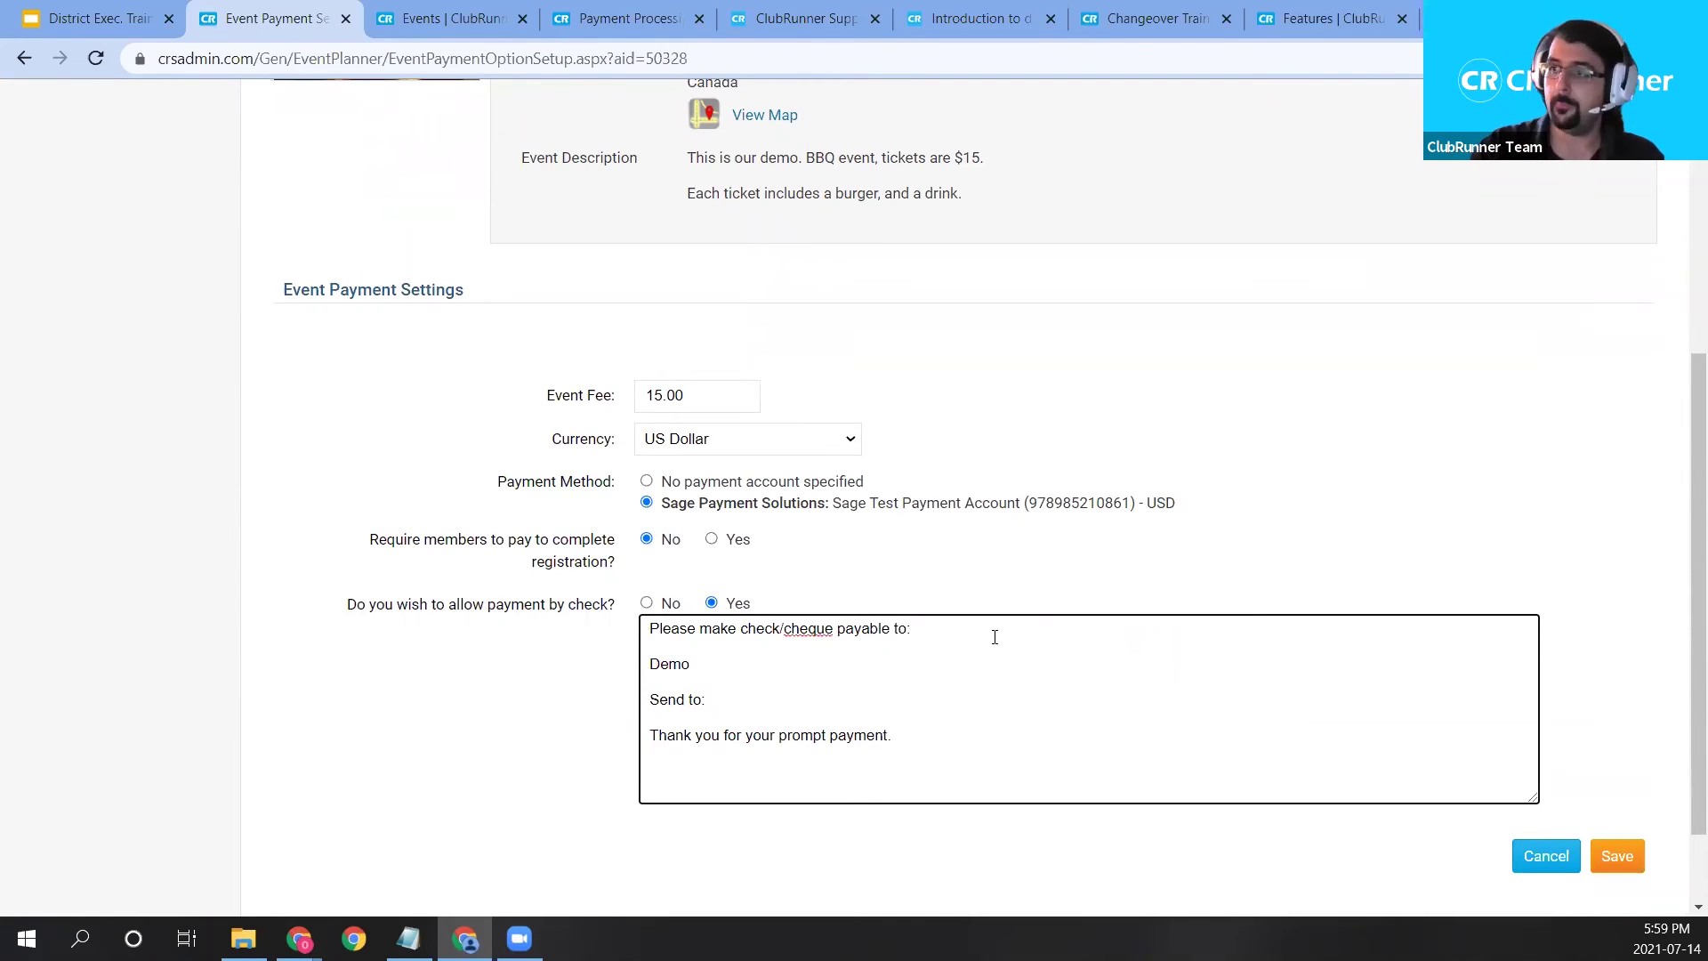
{"action": "type", "text": "District"}
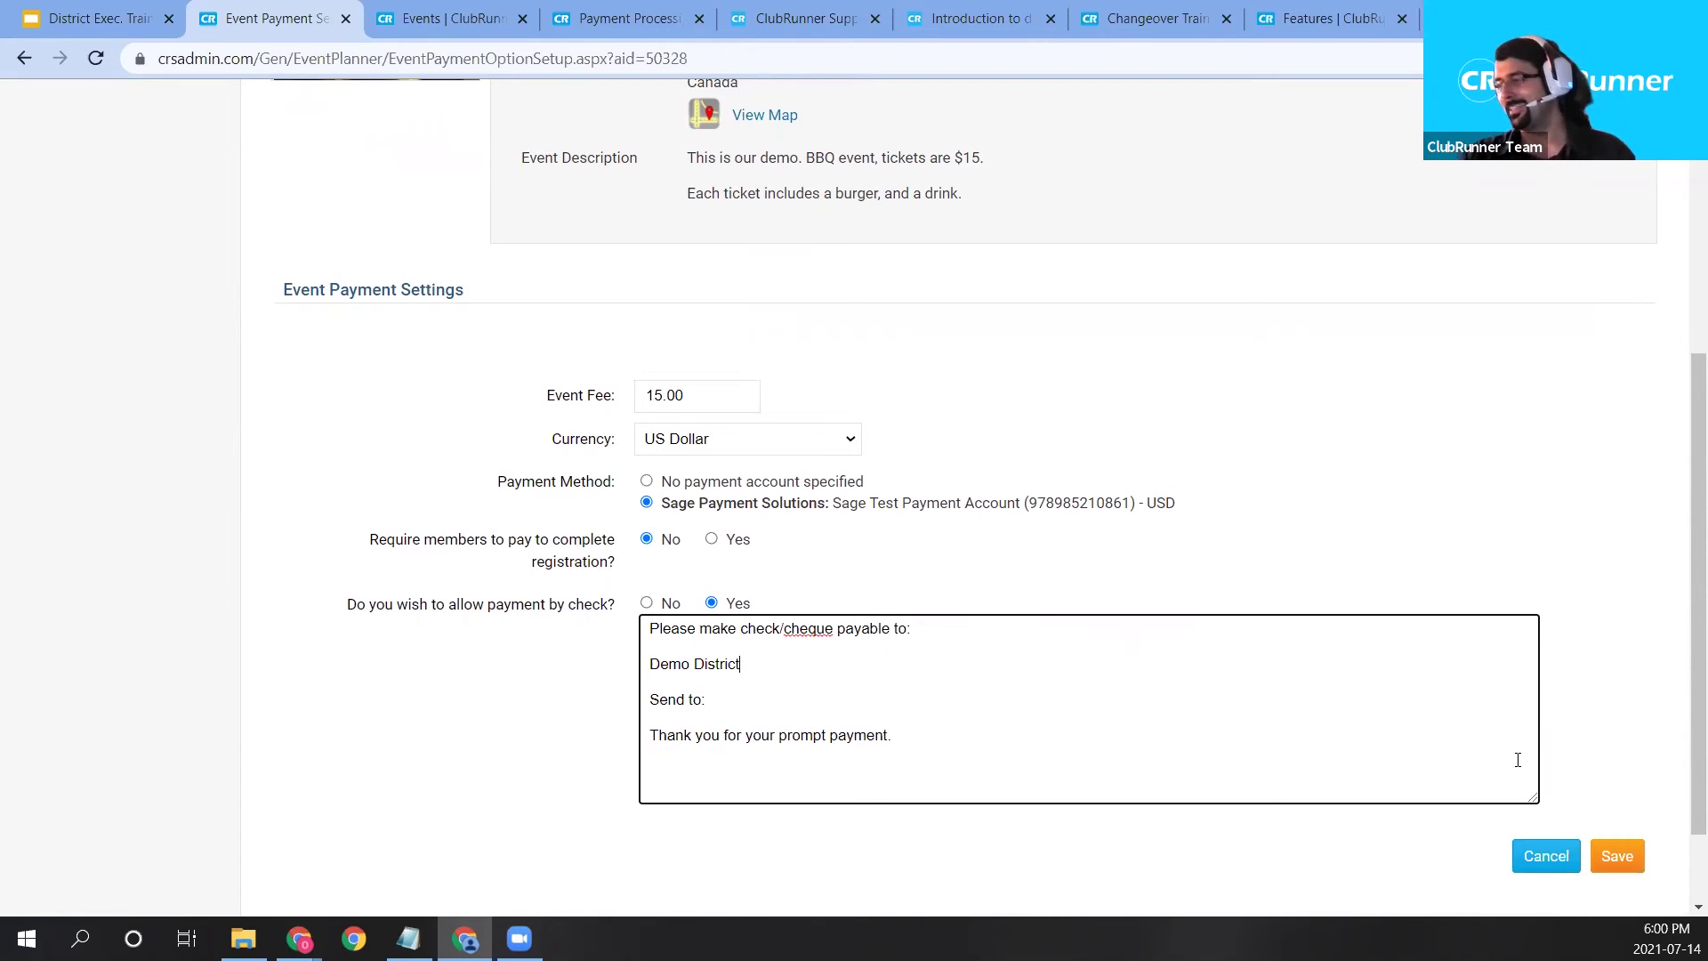
{"action": "left_click", "coordinate": [1626, 865]}
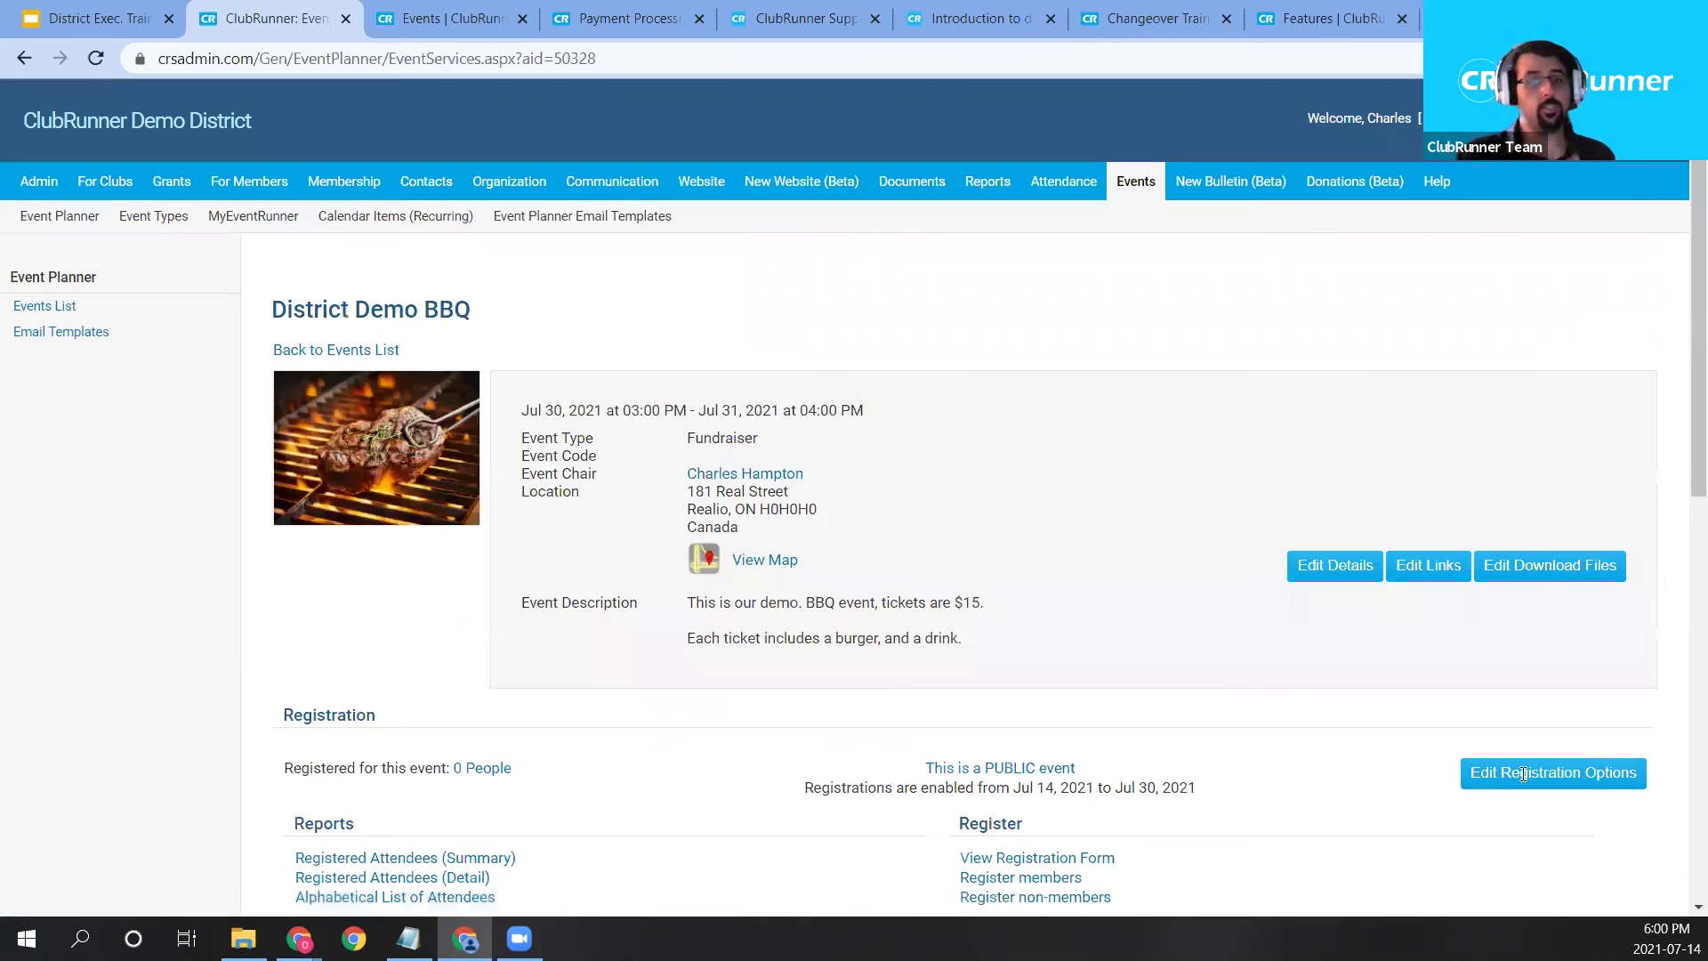
Scroll down to the event's Payment Settings and Emails sections and start a New Email.
{"action": "scroll", "coordinate": [1308, 659], "scroll_direction": "down", "scroll_amount": 5}
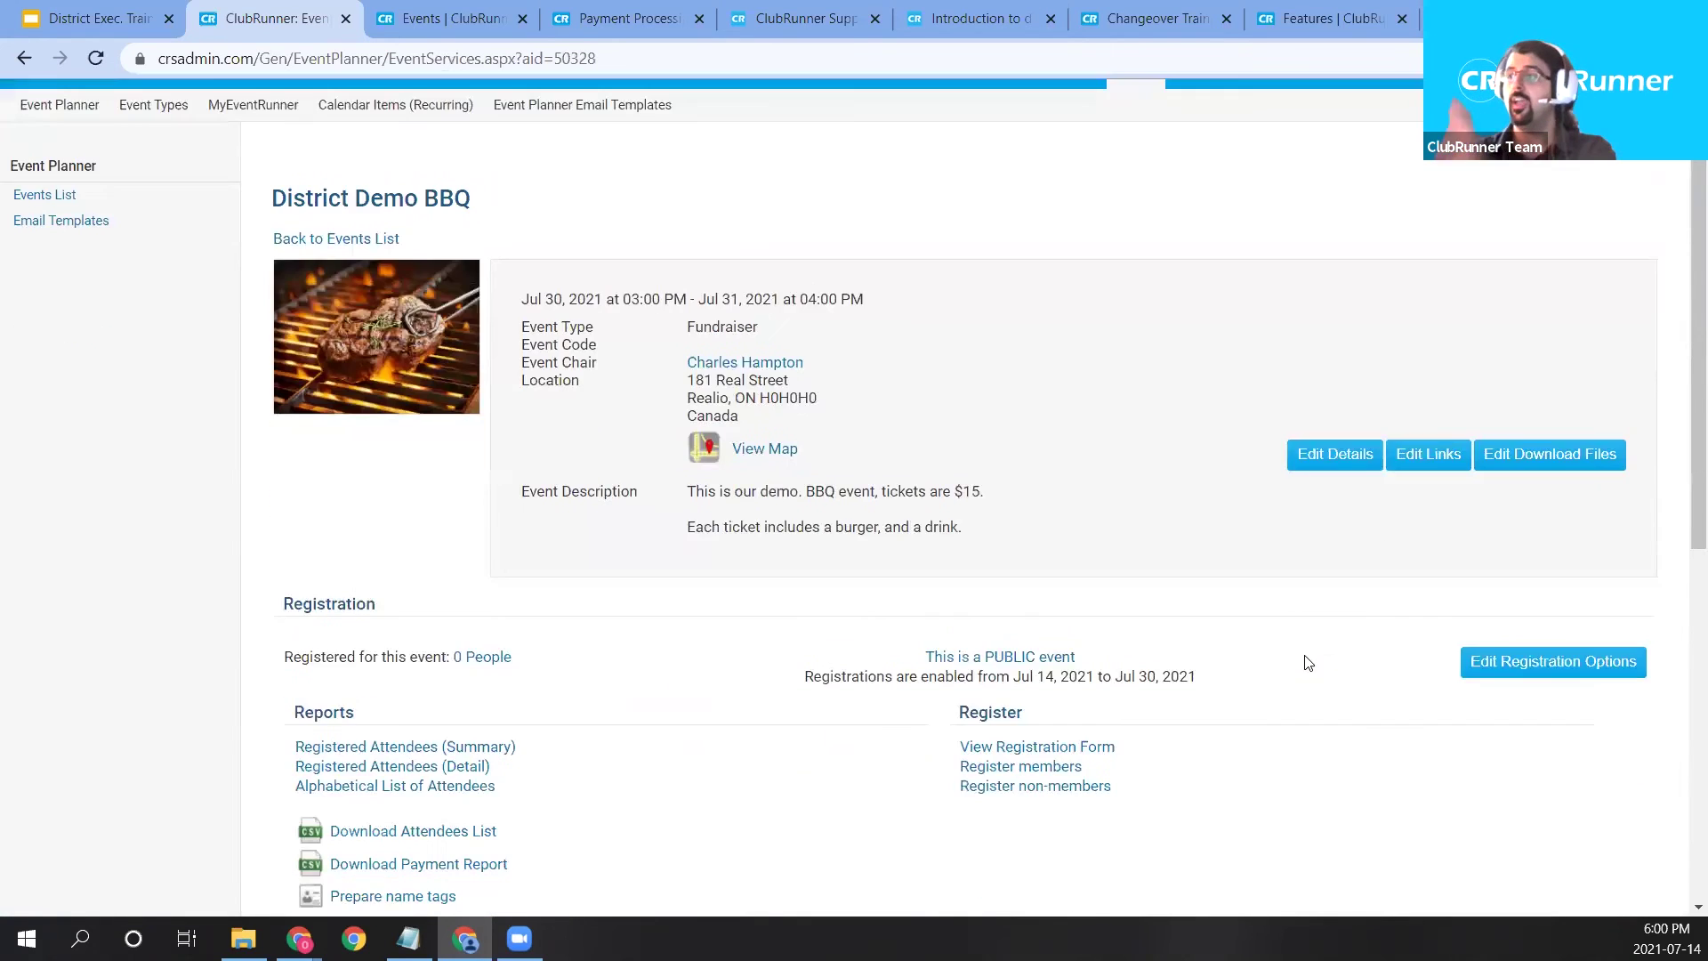
{"action": "scroll", "coordinate": [1266, 603], "scroll_direction": "down", "scroll_amount": 5}
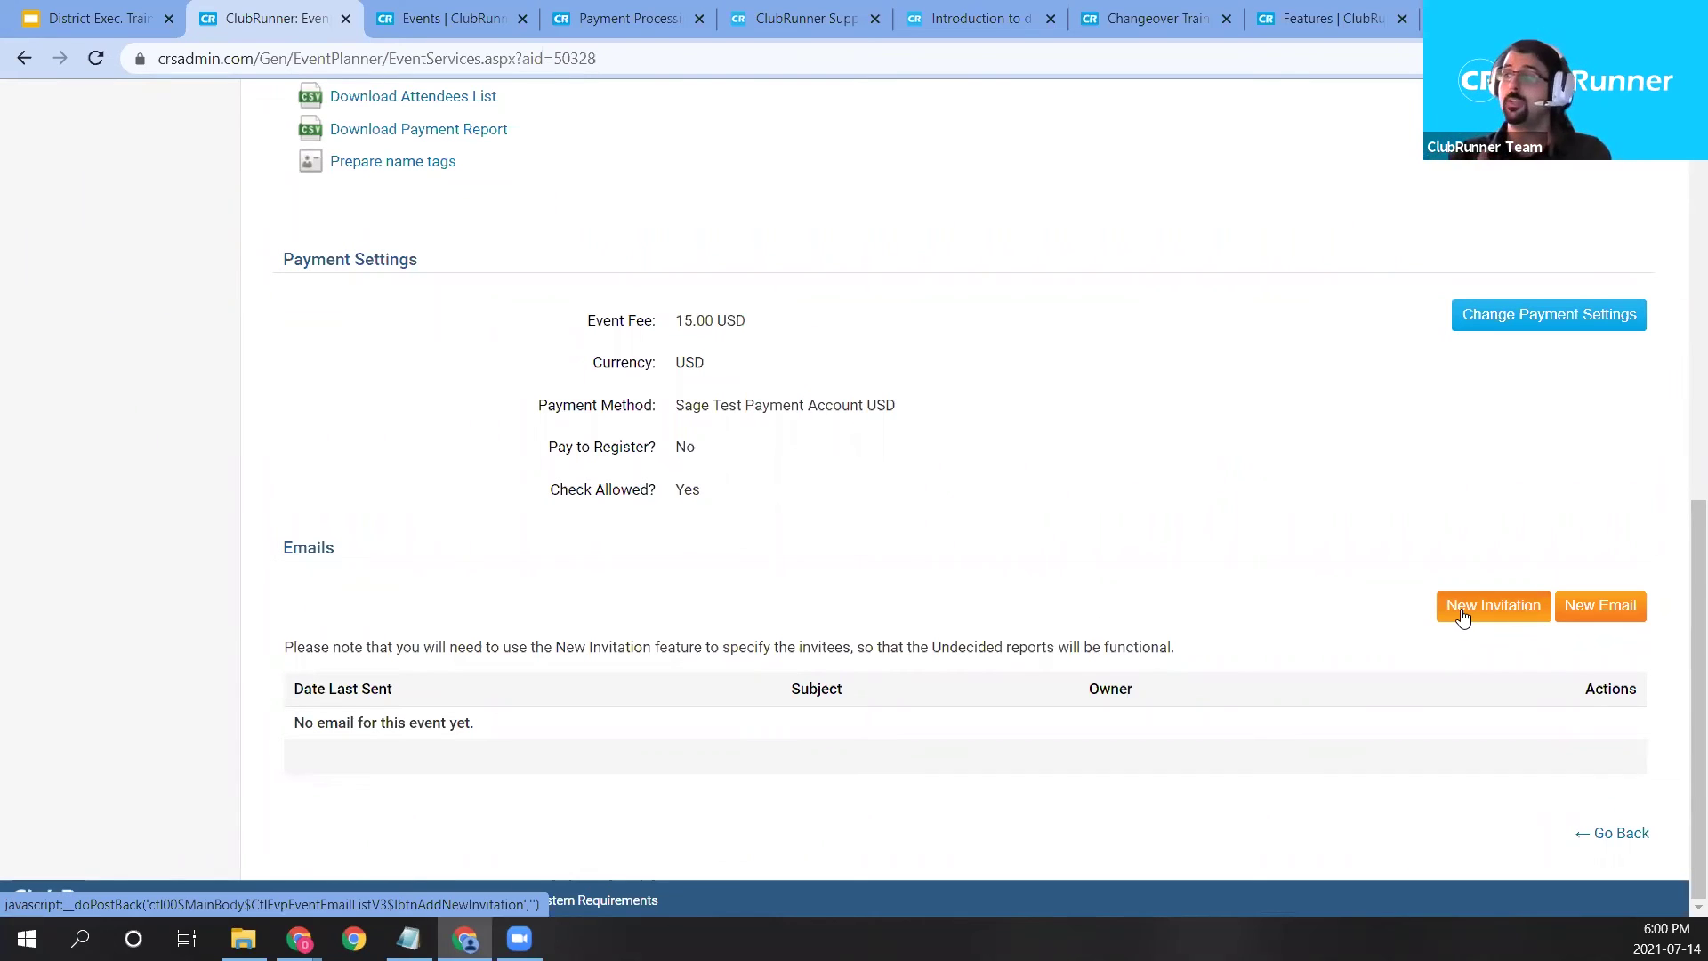
{"action": "left_click", "coordinate": [1588, 607]}
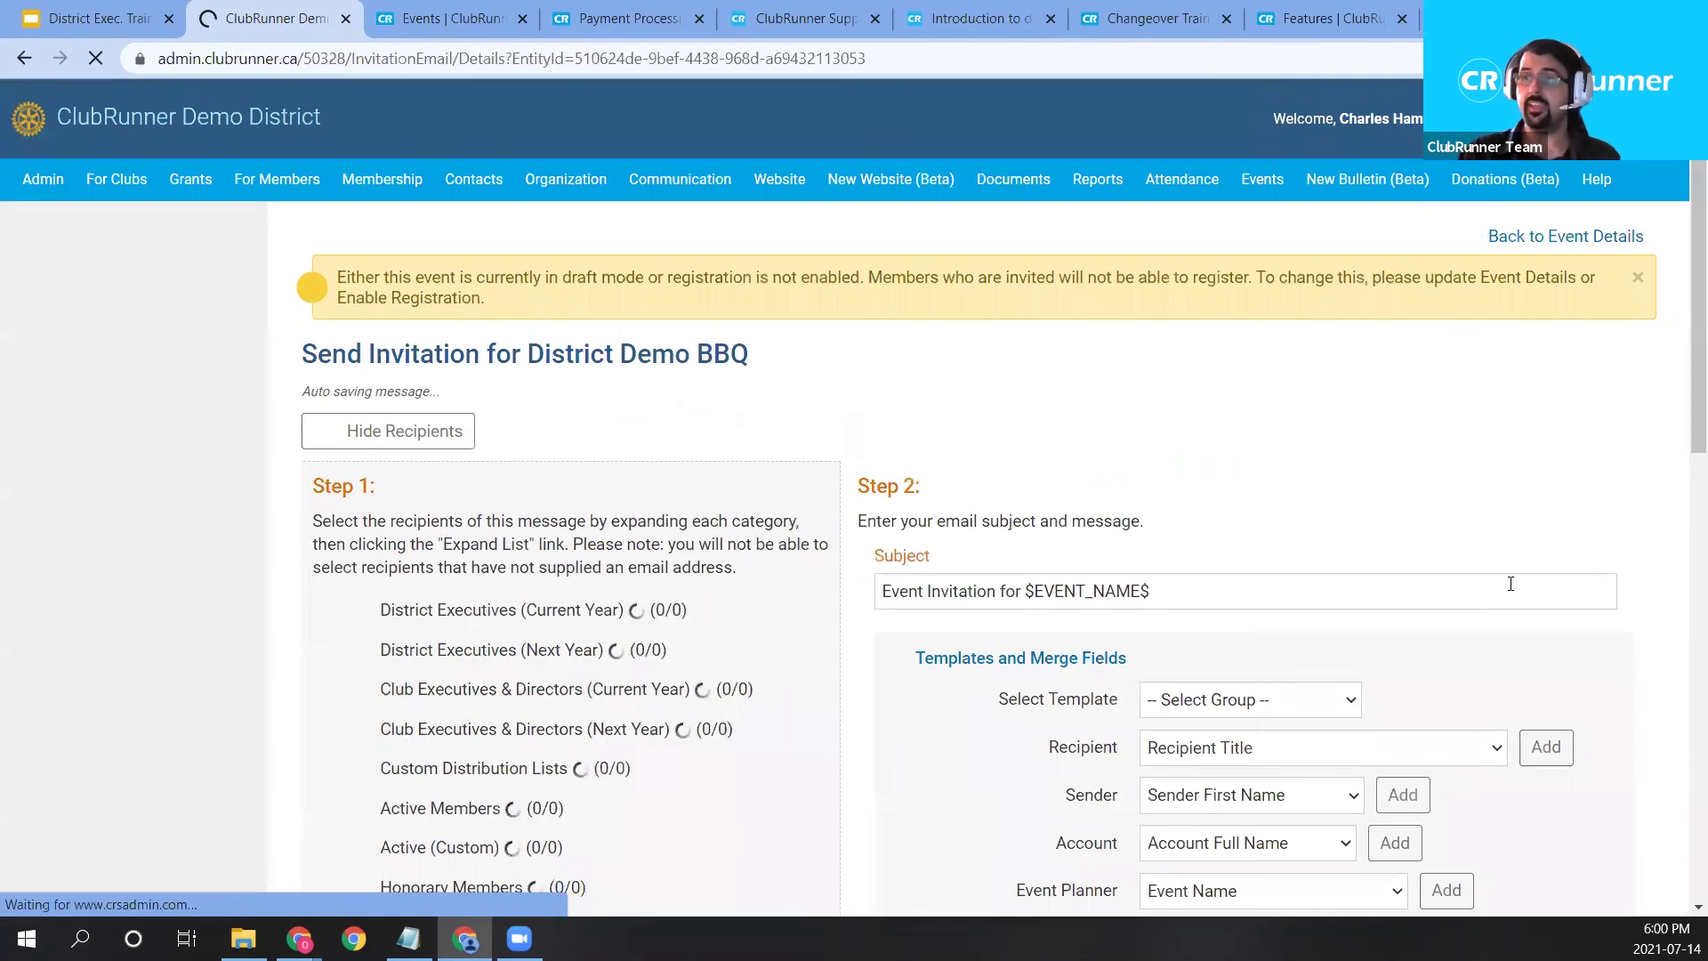
Add all Active Members as recipients and check the 'Event Invitation for $EVENT_NAME$' subject.
{"action": "scroll", "coordinate": [1514, 587], "scroll_direction": "down", "scroll_amount": 5}
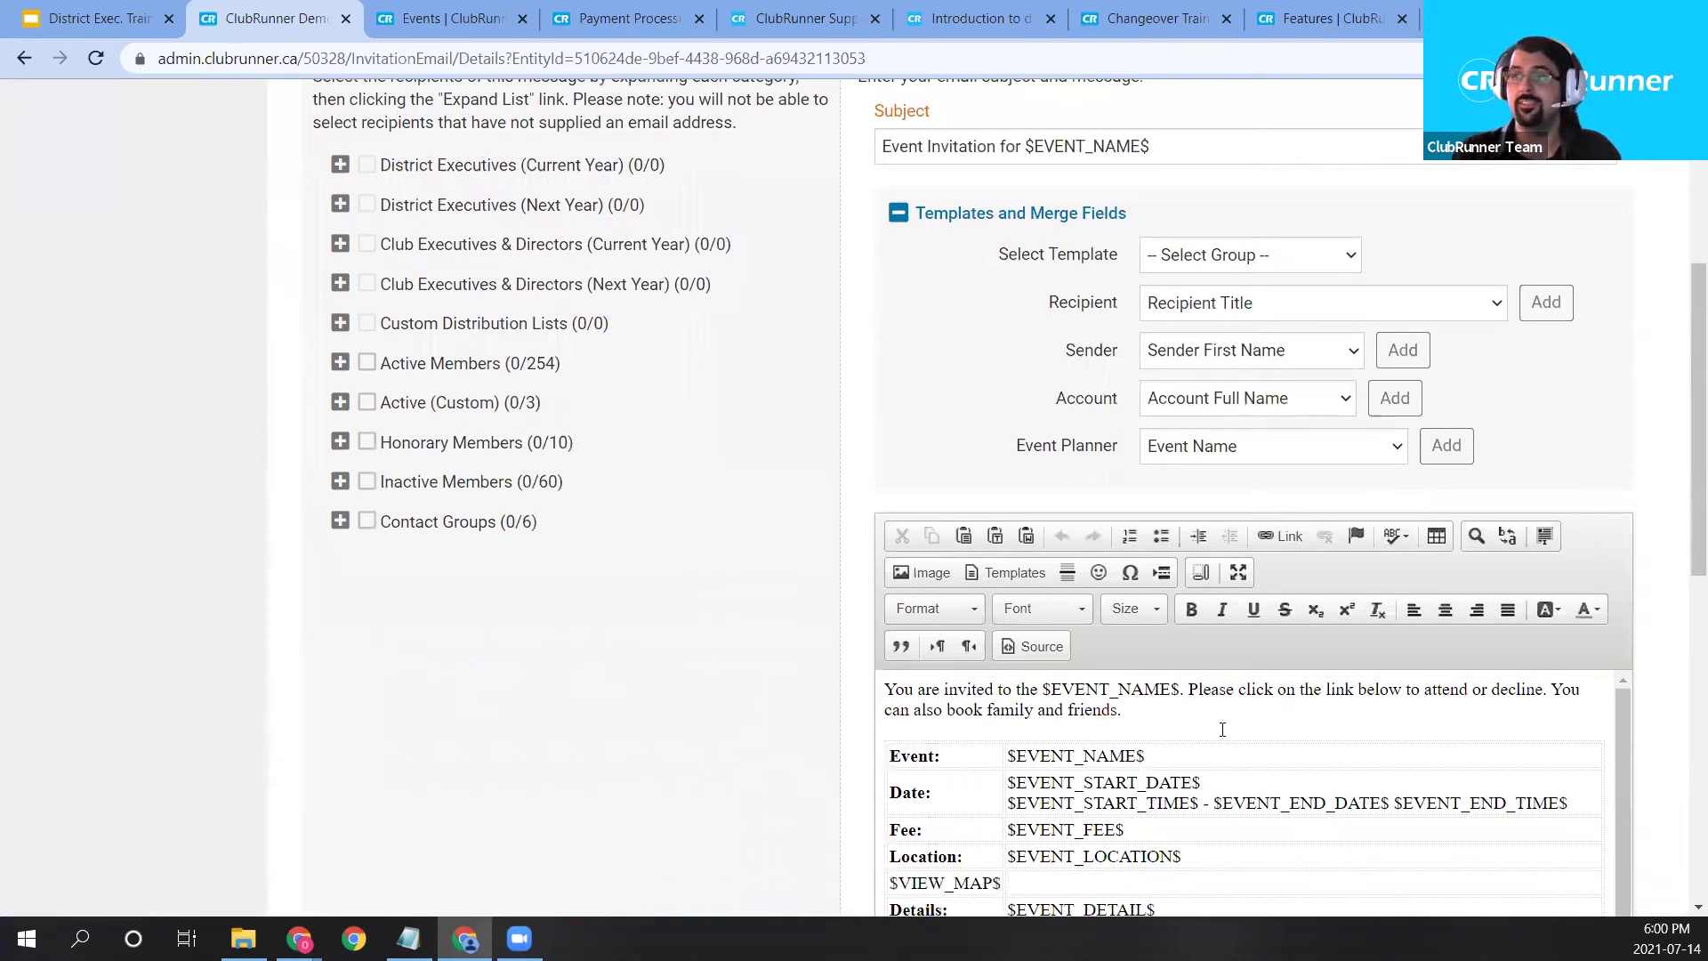
{"action": "scroll", "coordinate": [476, 599], "scroll_direction": "up", "scroll_amount": 1}
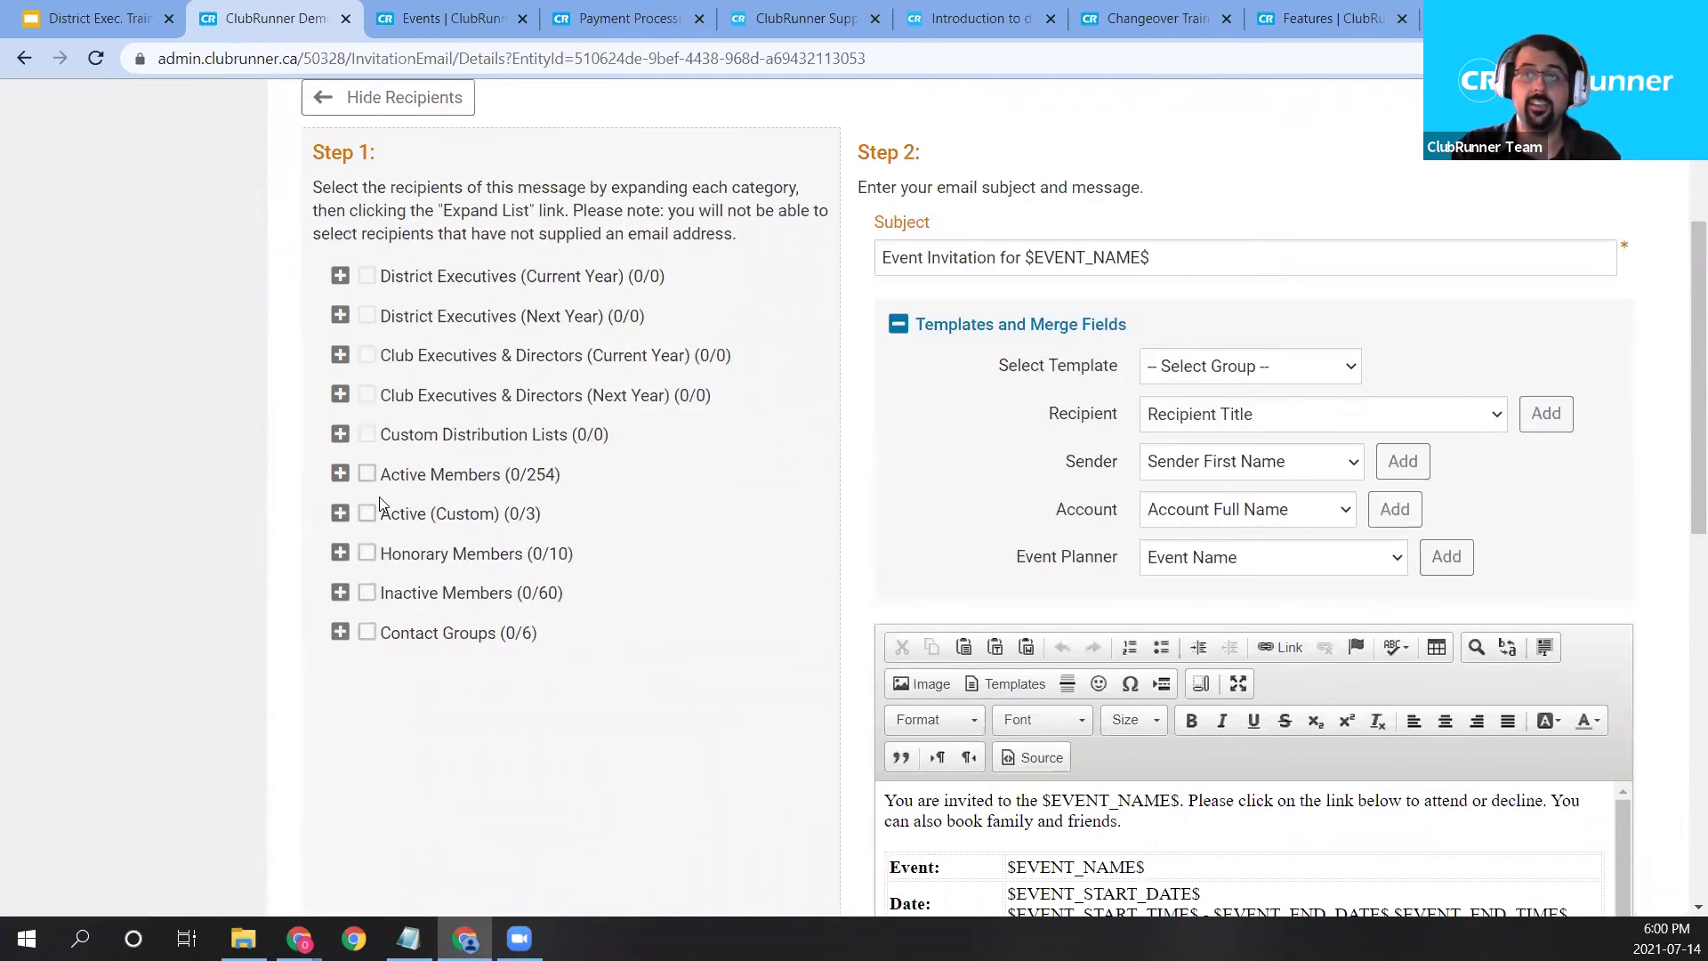
{"action": "left_click", "coordinate": [367, 474]}
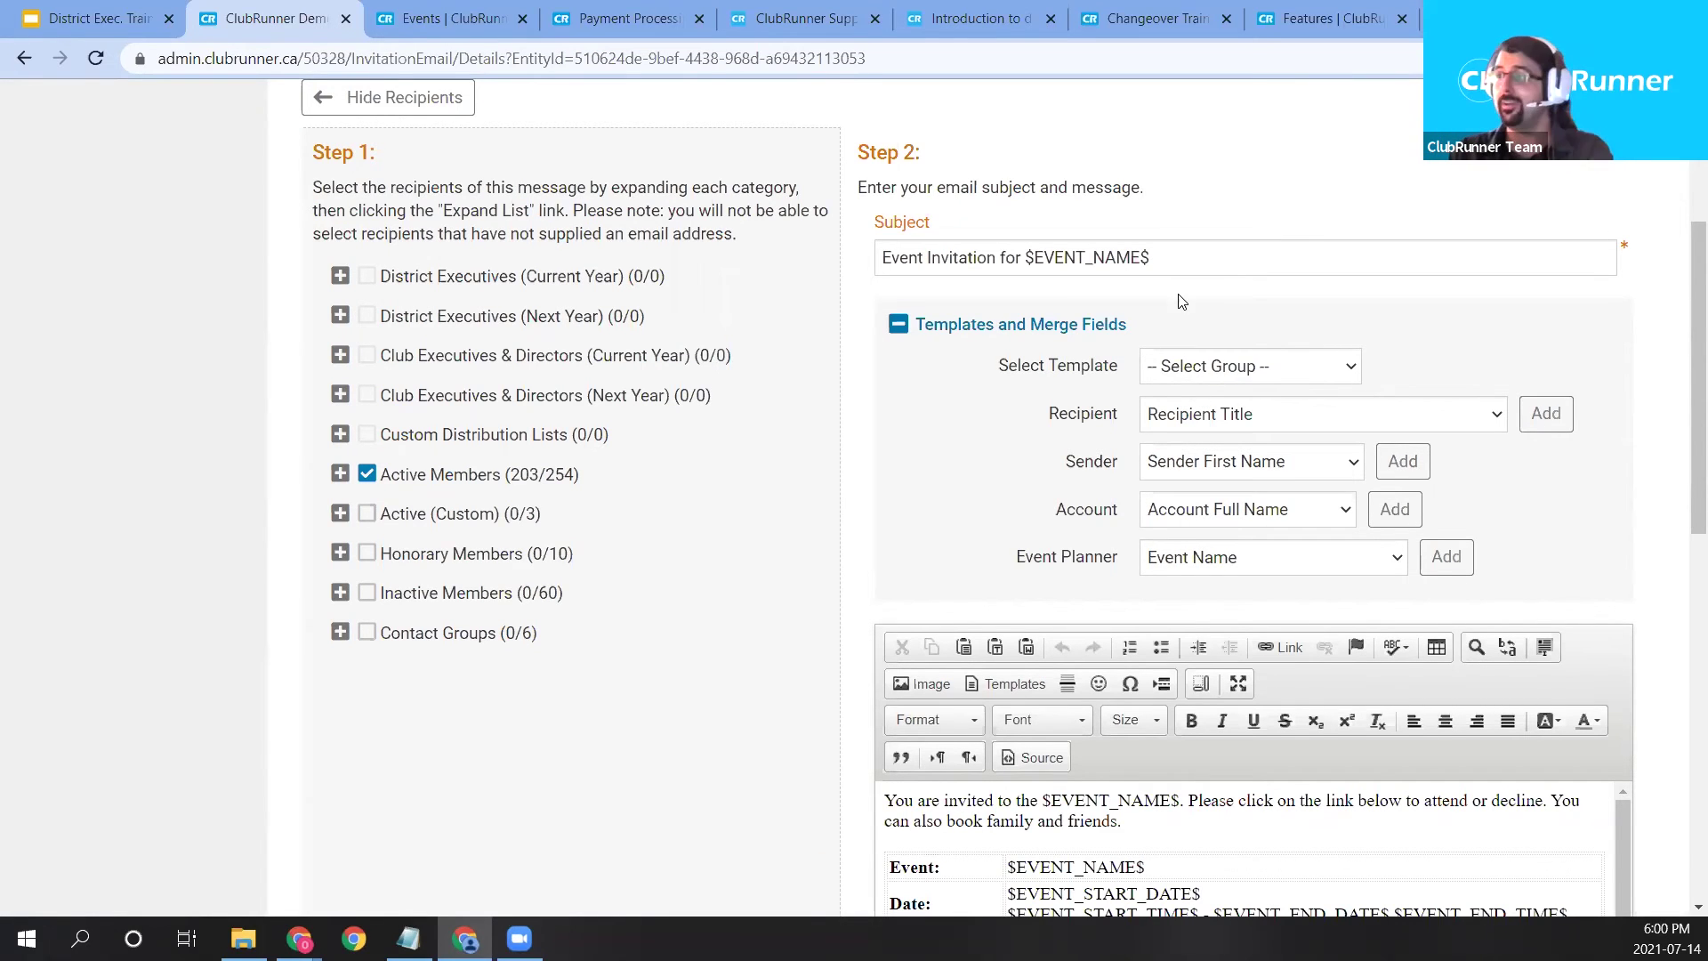
{"action": "left_click_drag", "start_coordinate": [1166, 258], "coordinate": [856, 258]}
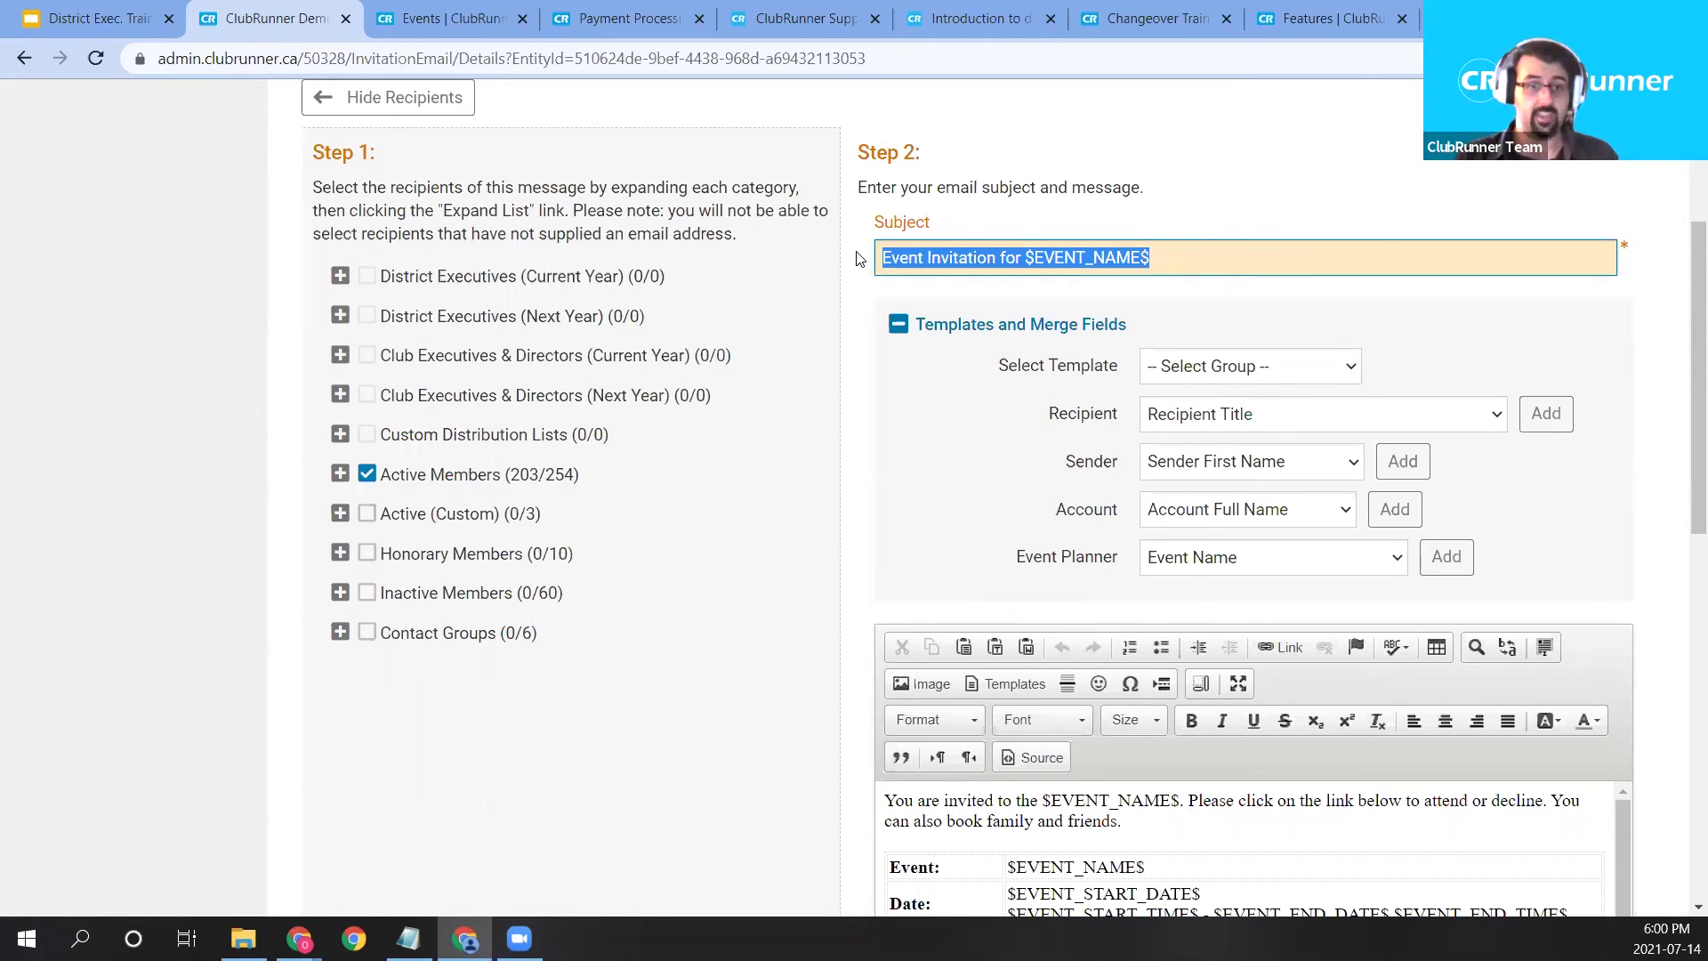
{"action": "scroll", "coordinate": [801, 320], "scroll_direction": "up", "scroll_amount": 4}
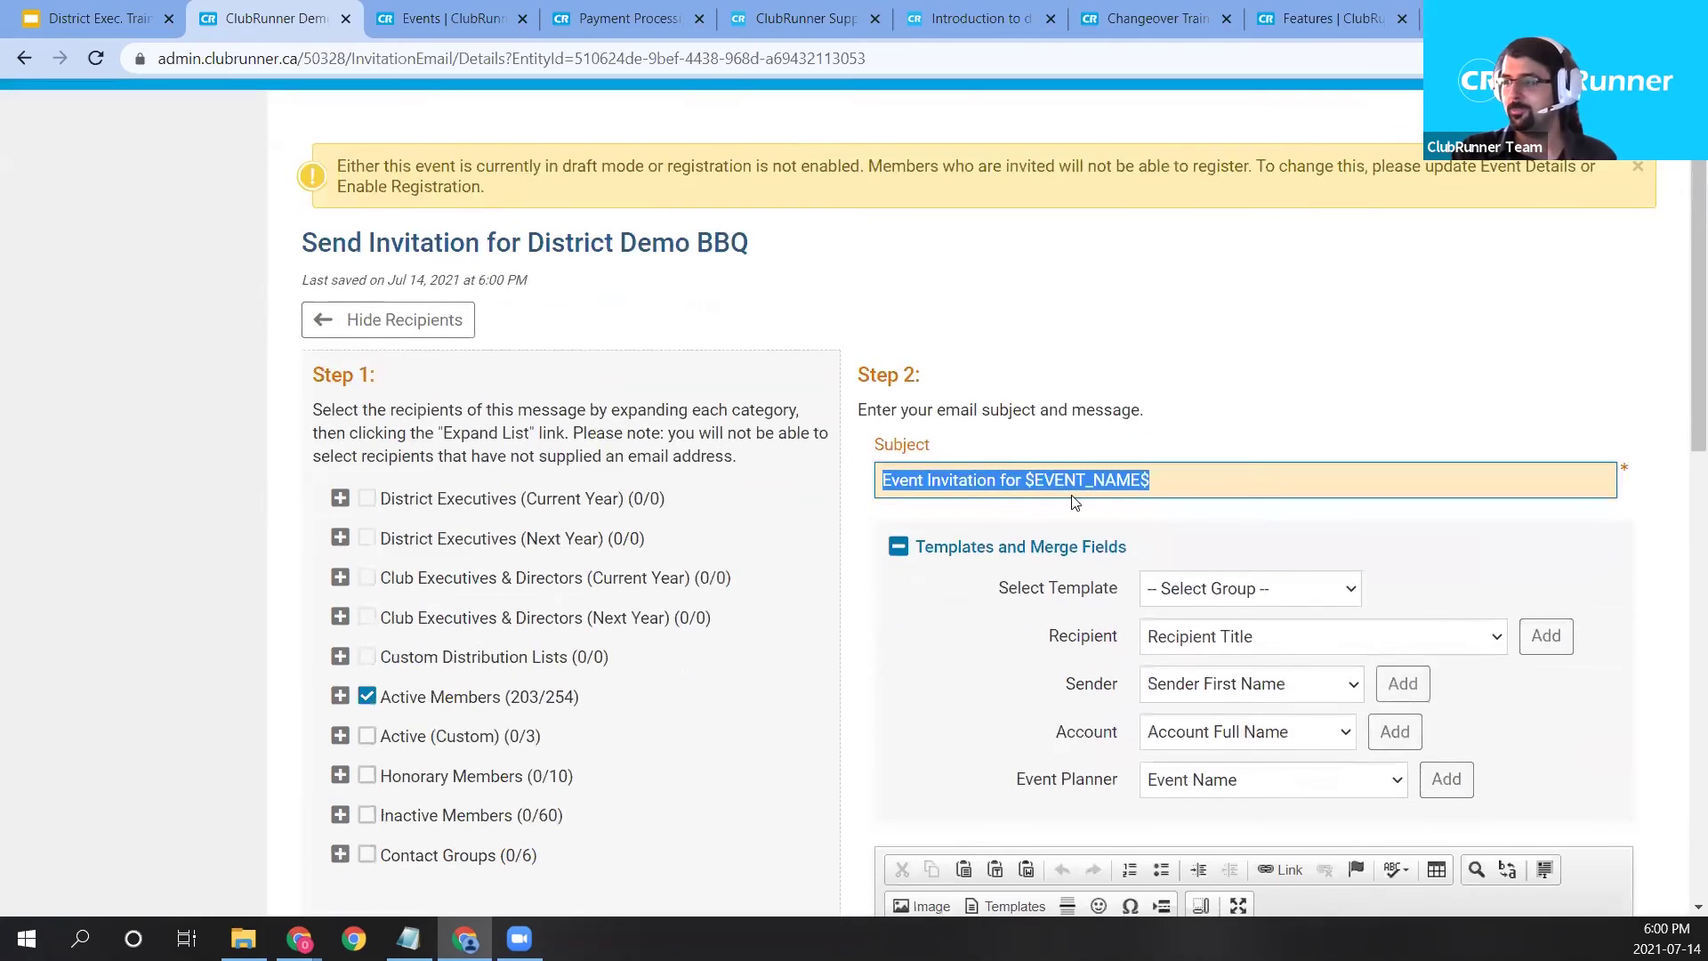
{"action": "scroll", "coordinate": [1052, 350], "scroll_direction": "down", "scroll_amount": 4}
{"action": "left_click", "coordinate": [1051, 359]}
{"action": "scroll", "coordinate": [1051, 359], "scroll_direction": "down", "scroll_amount": 3}
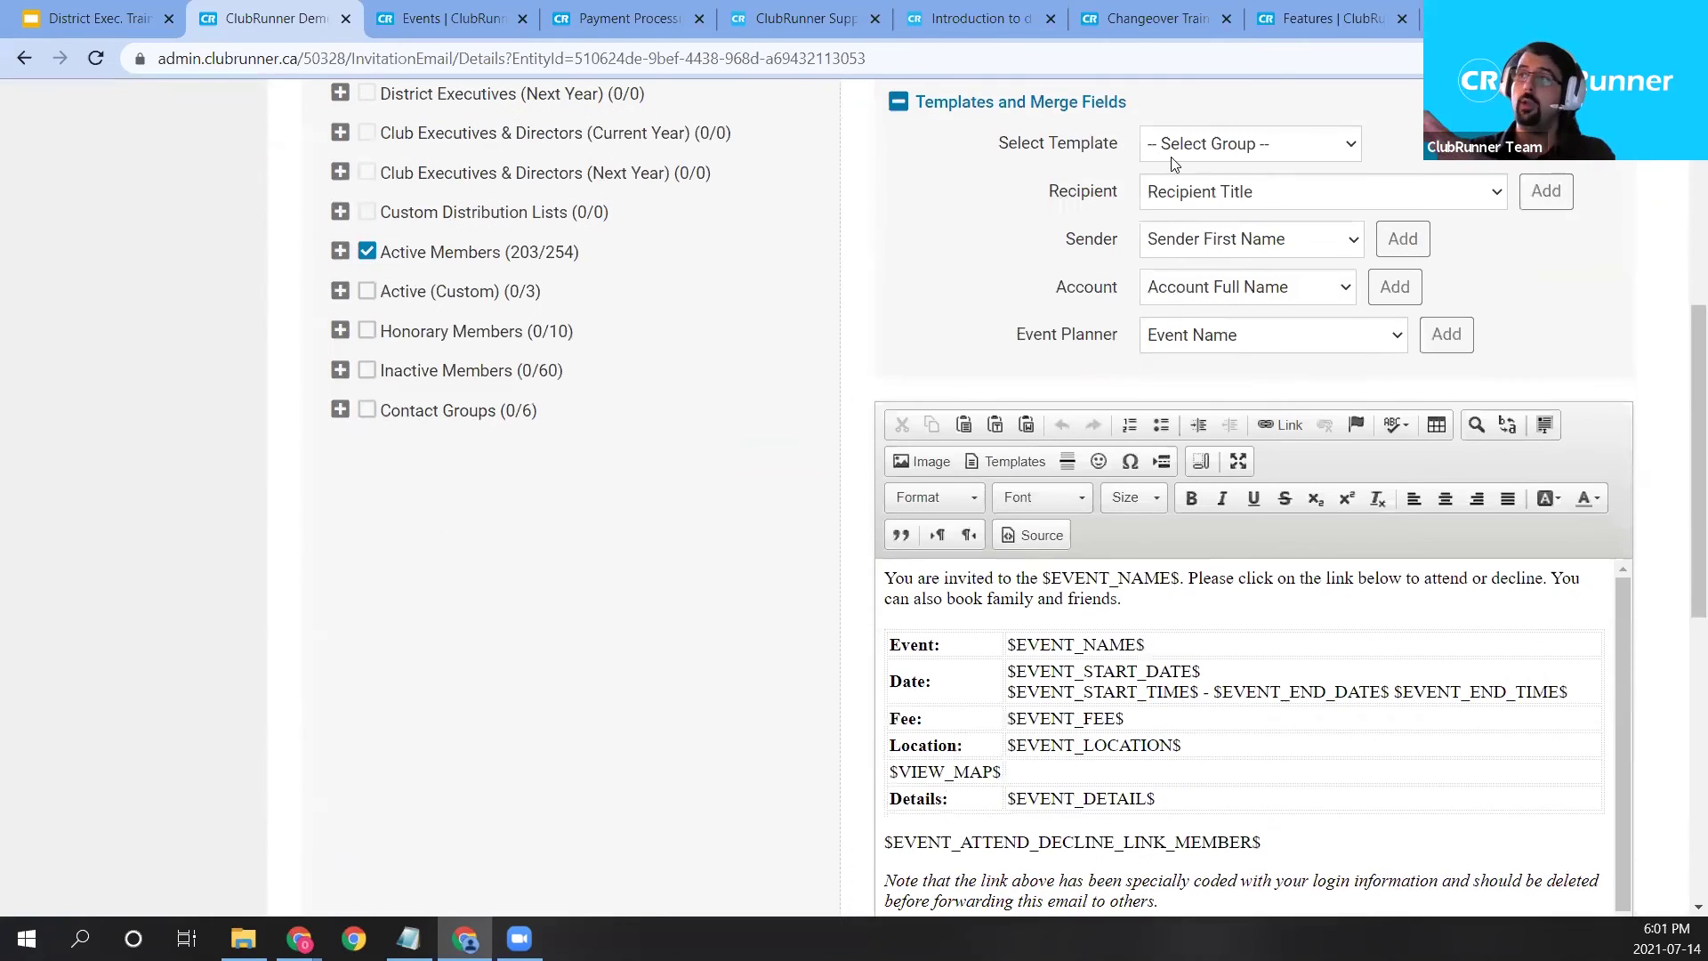
Choose the Custom template group for the invitation.
{"action": "left_click", "coordinate": [1207, 145]}
{"action": "left_click", "coordinate": [1217, 211]}
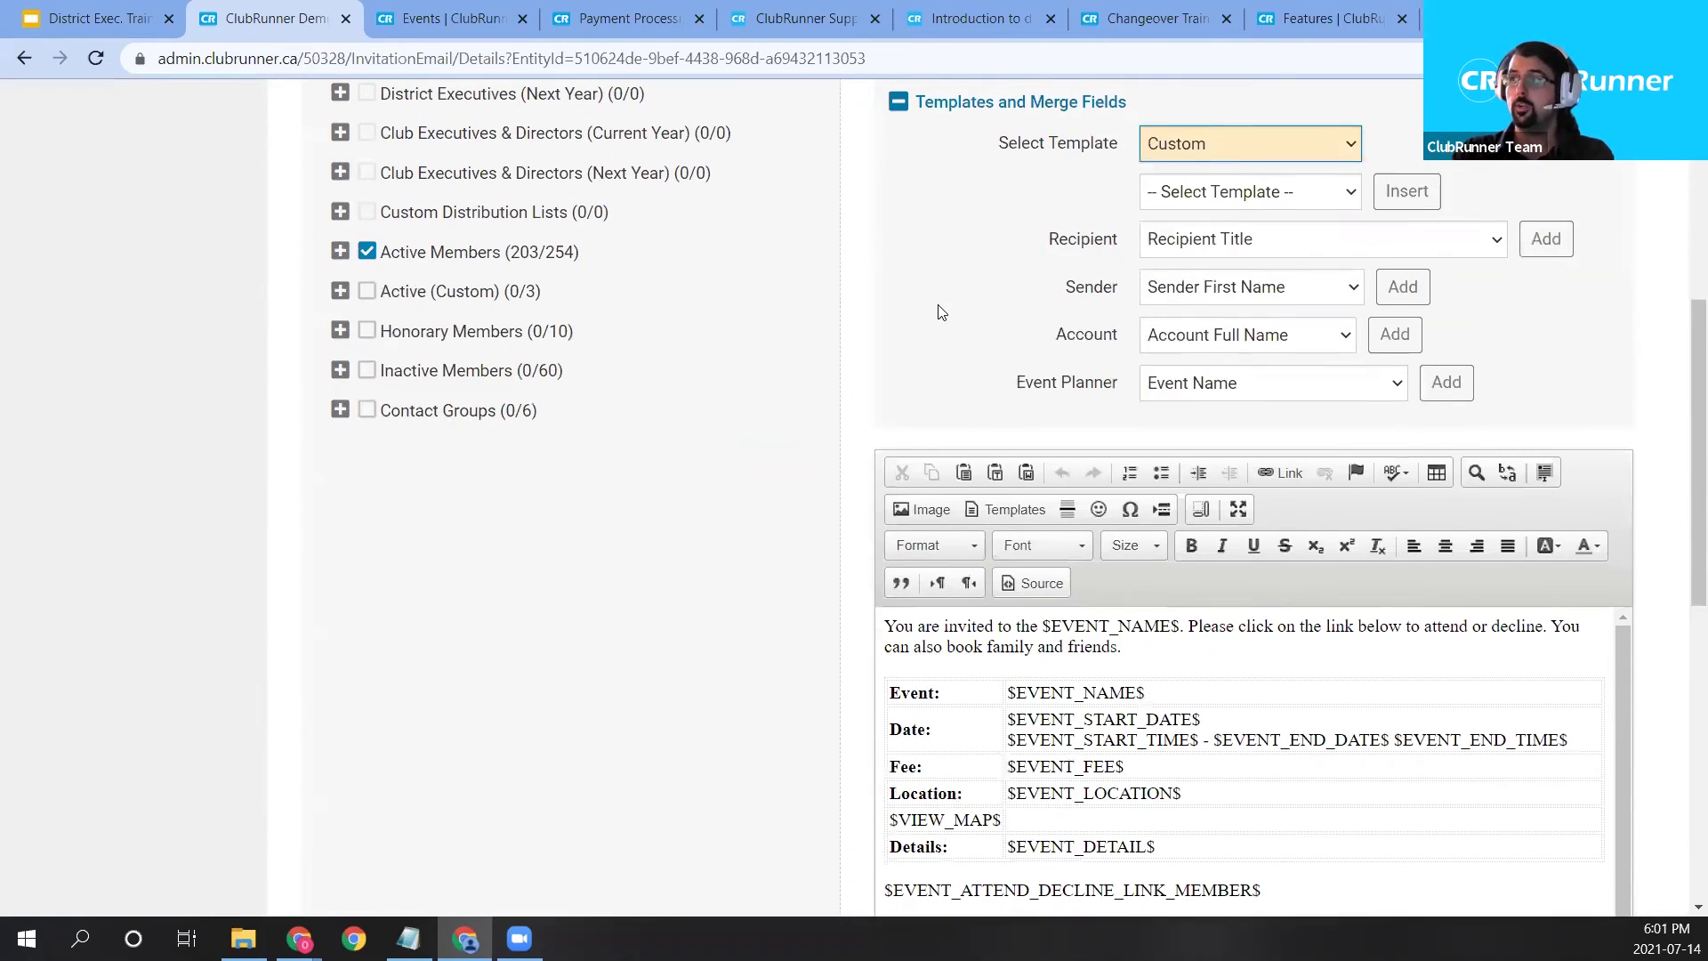
{"action": "scroll", "coordinate": [937, 312], "scroll_direction": "up", "scroll_amount": 4}
{"action": "scroll", "coordinate": [843, 292], "scroll_direction": "up", "scroll_amount": 2}
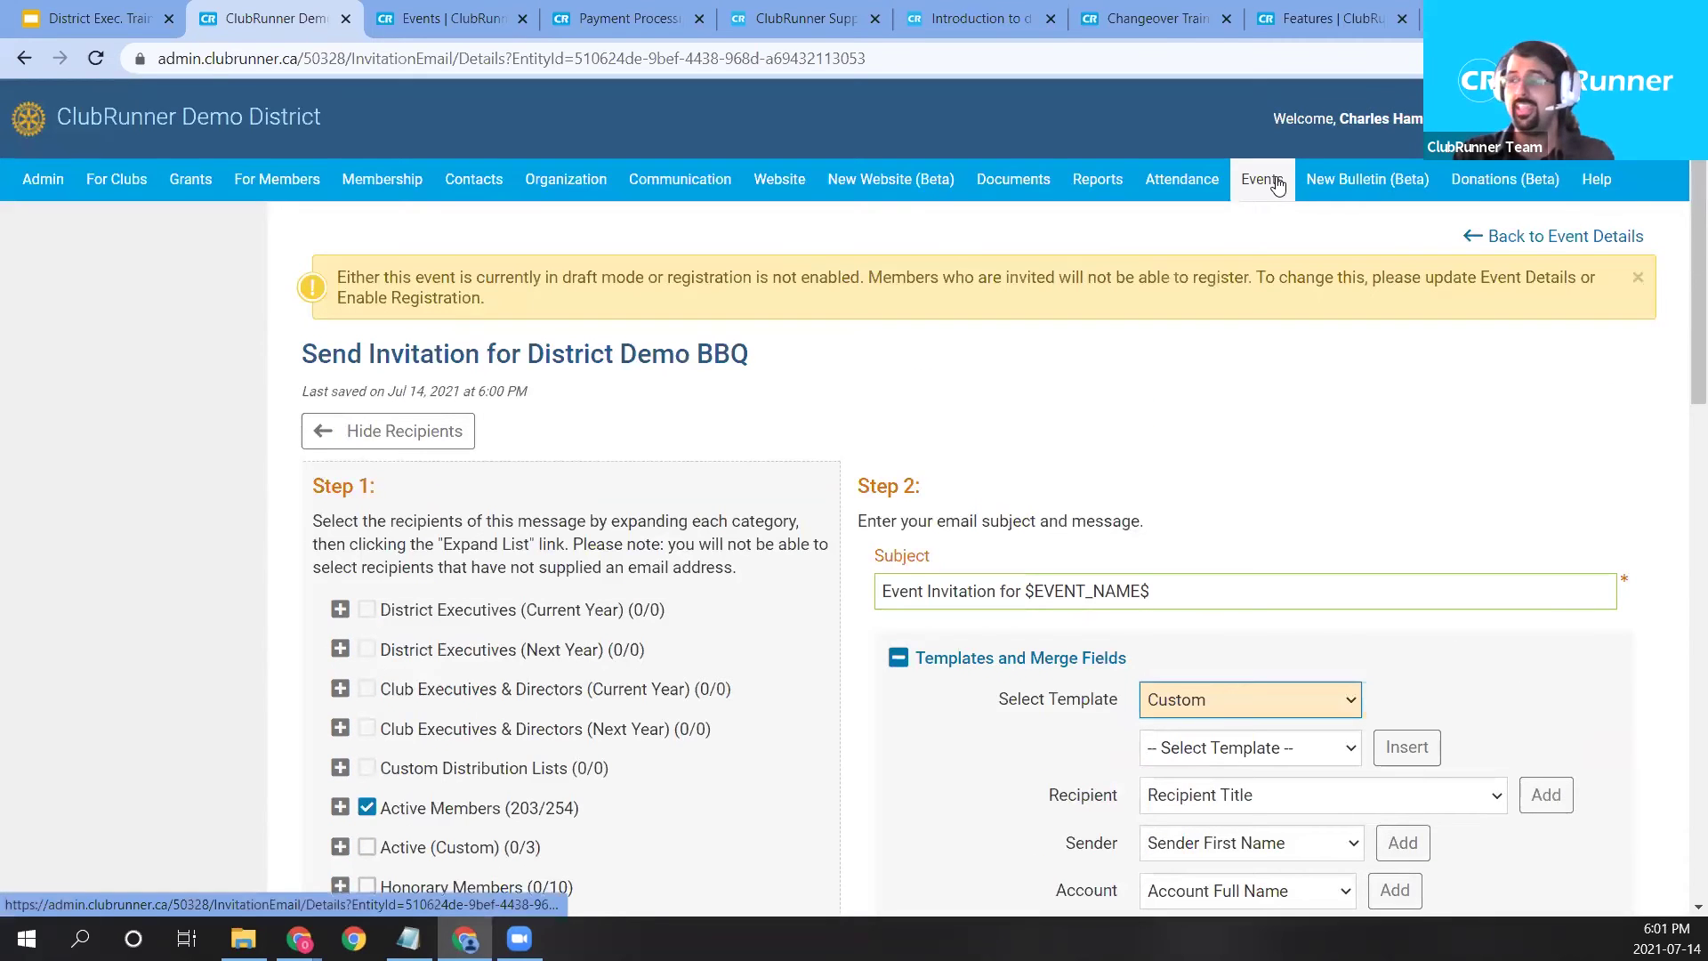
{"action": "mouse_move", "coordinate": [1277, 183]}
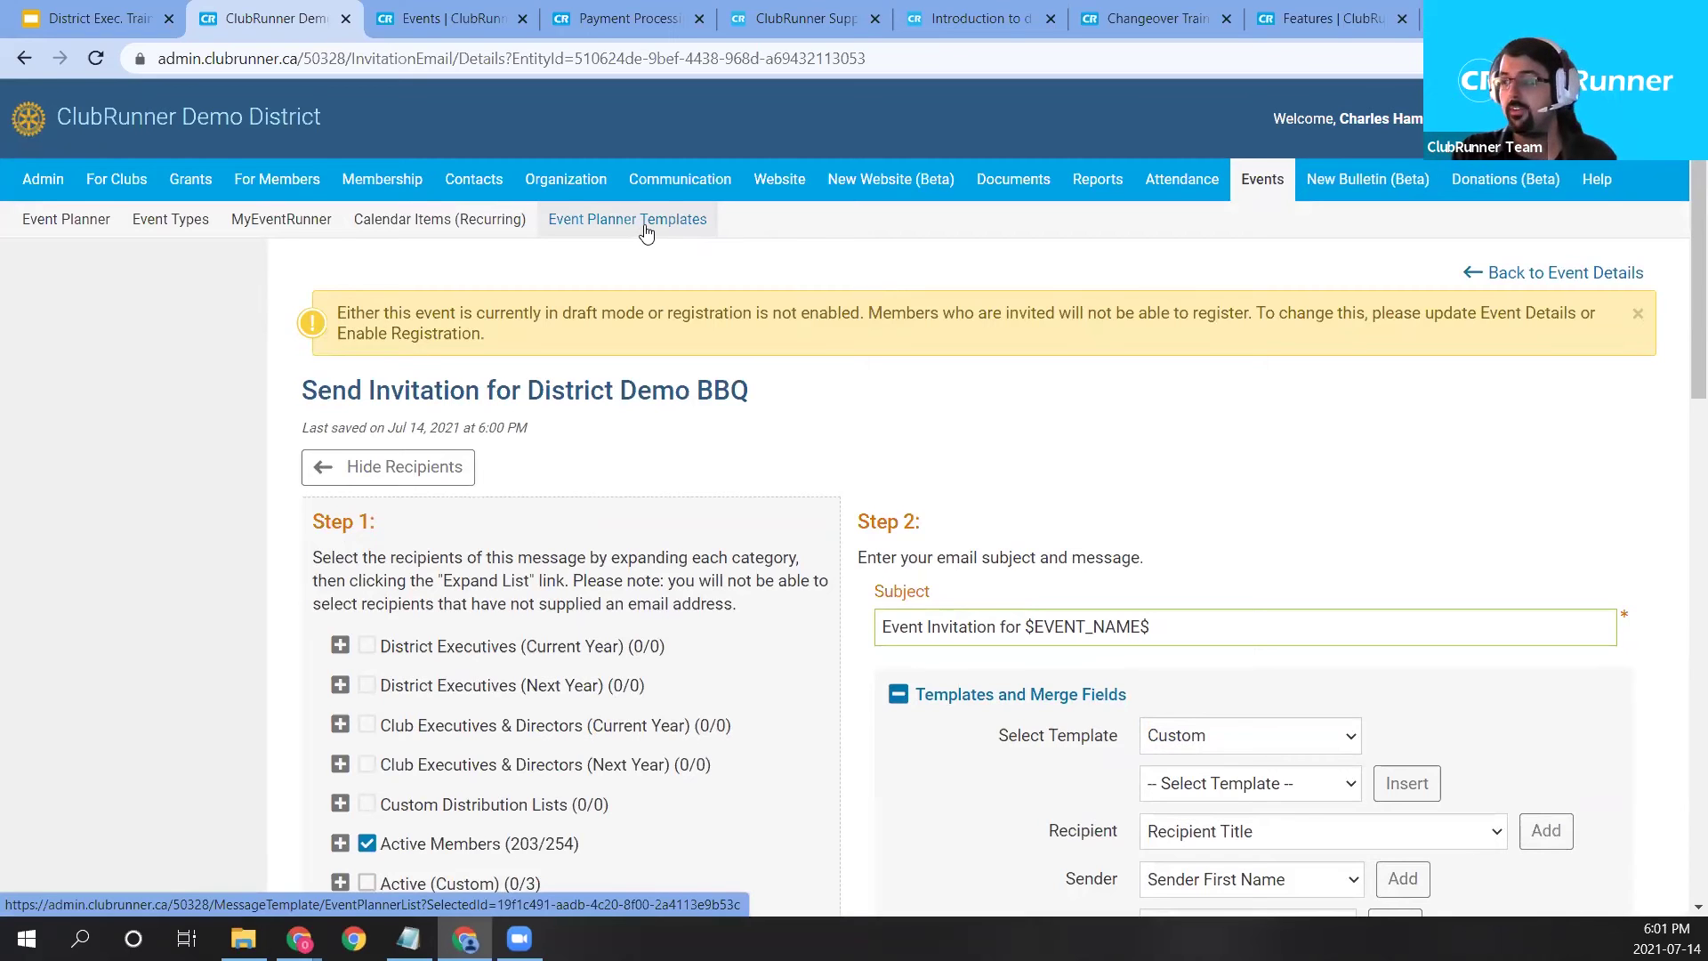
Review the invitation body's closing lines and scroll to the send-right-now options.
{"action": "scroll", "coordinate": [1226, 632], "scroll_direction": "down", "scroll_amount": 2}
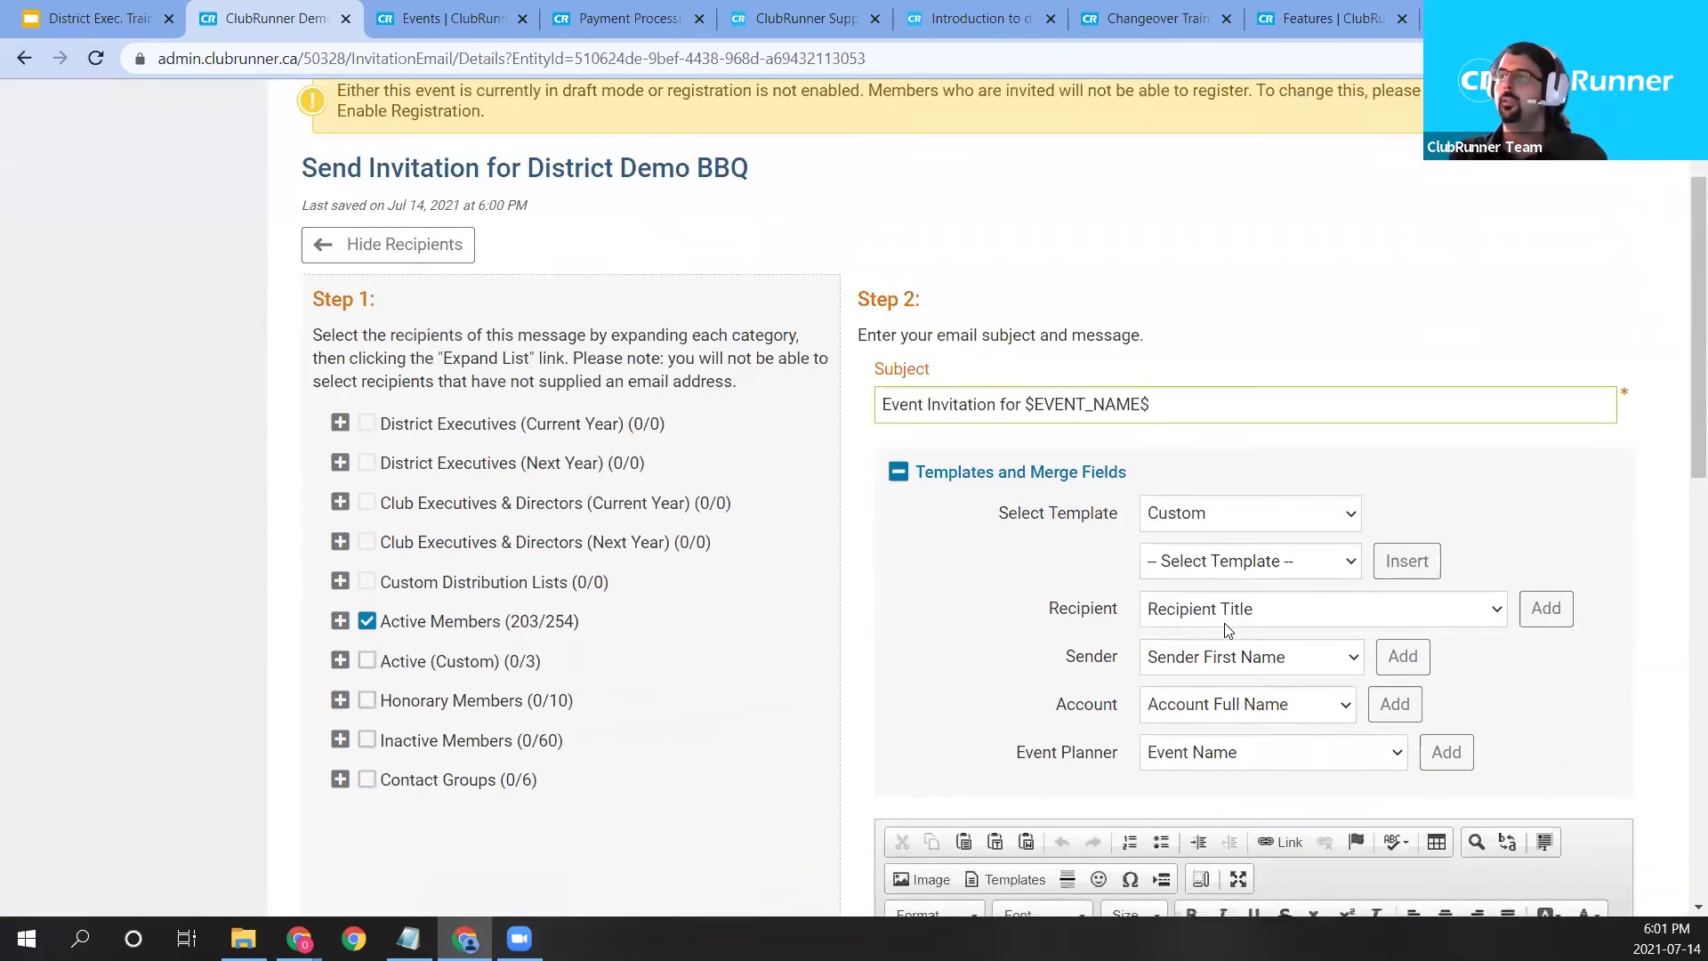
{"action": "scroll", "coordinate": [1226, 630], "scroll_direction": "down", "scroll_amount": 4}
{"action": "scroll", "coordinate": [1186, 827], "scroll_direction": "down", "scroll_amount": 4}
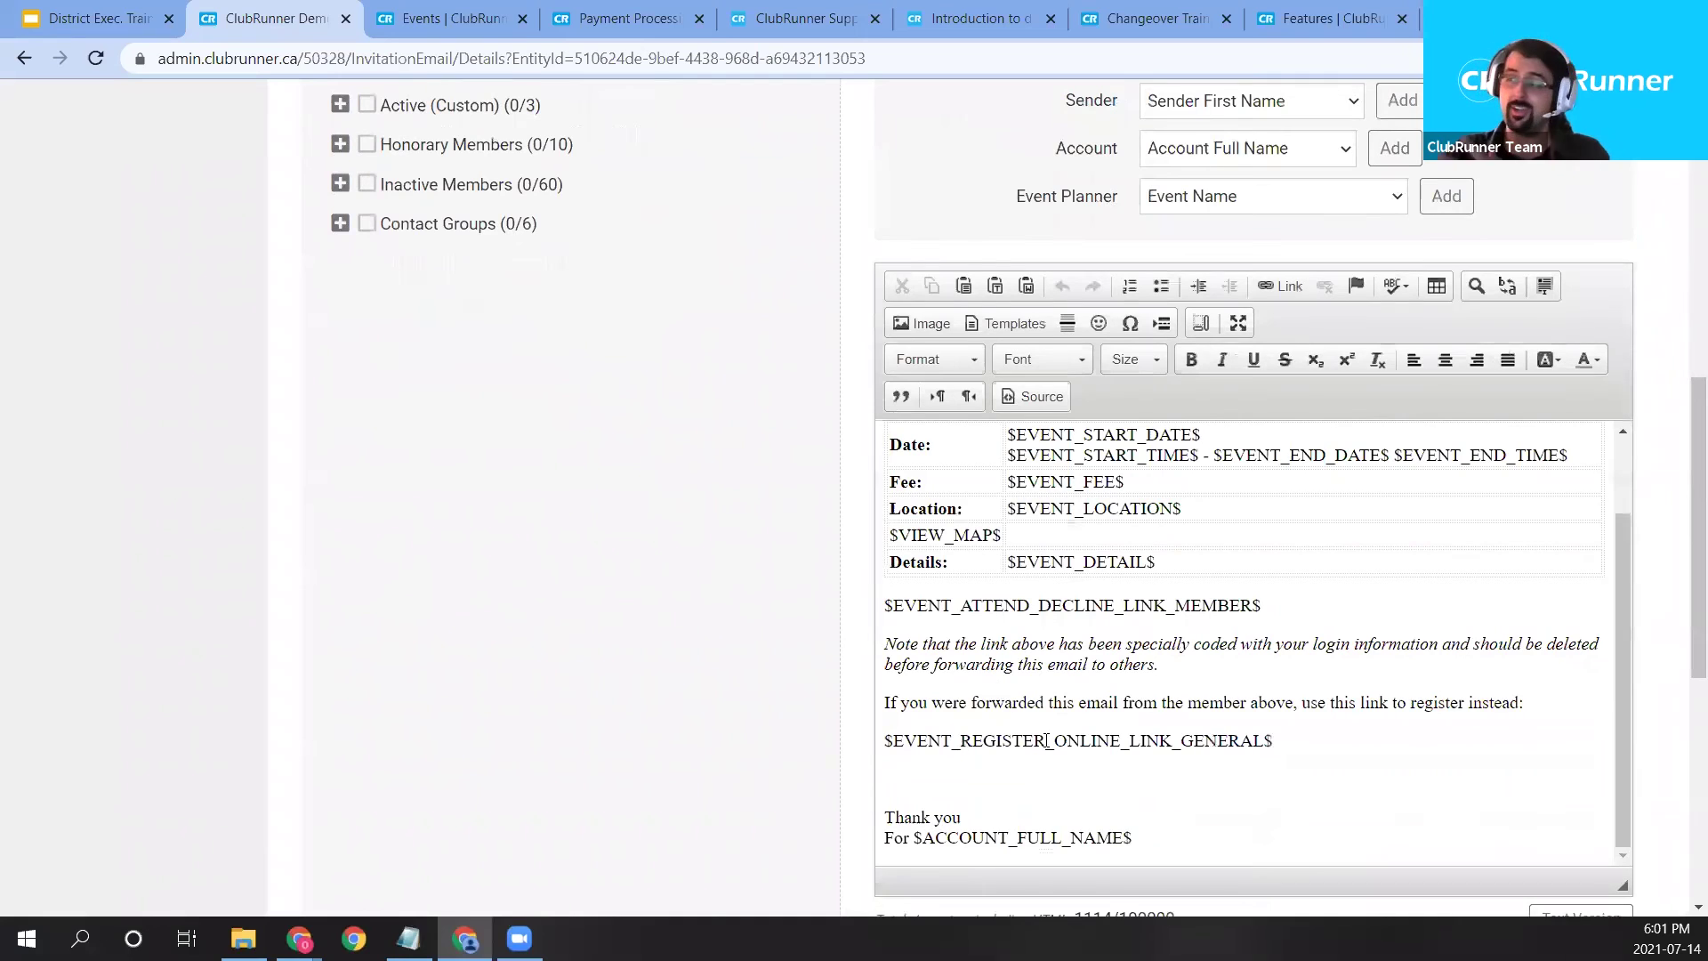
{"action": "left_click_drag", "start_coordinate": [1138, 844], "coordinate": [984, 702]}
{"action": "left_click", "coordinate": [1035, 759]}
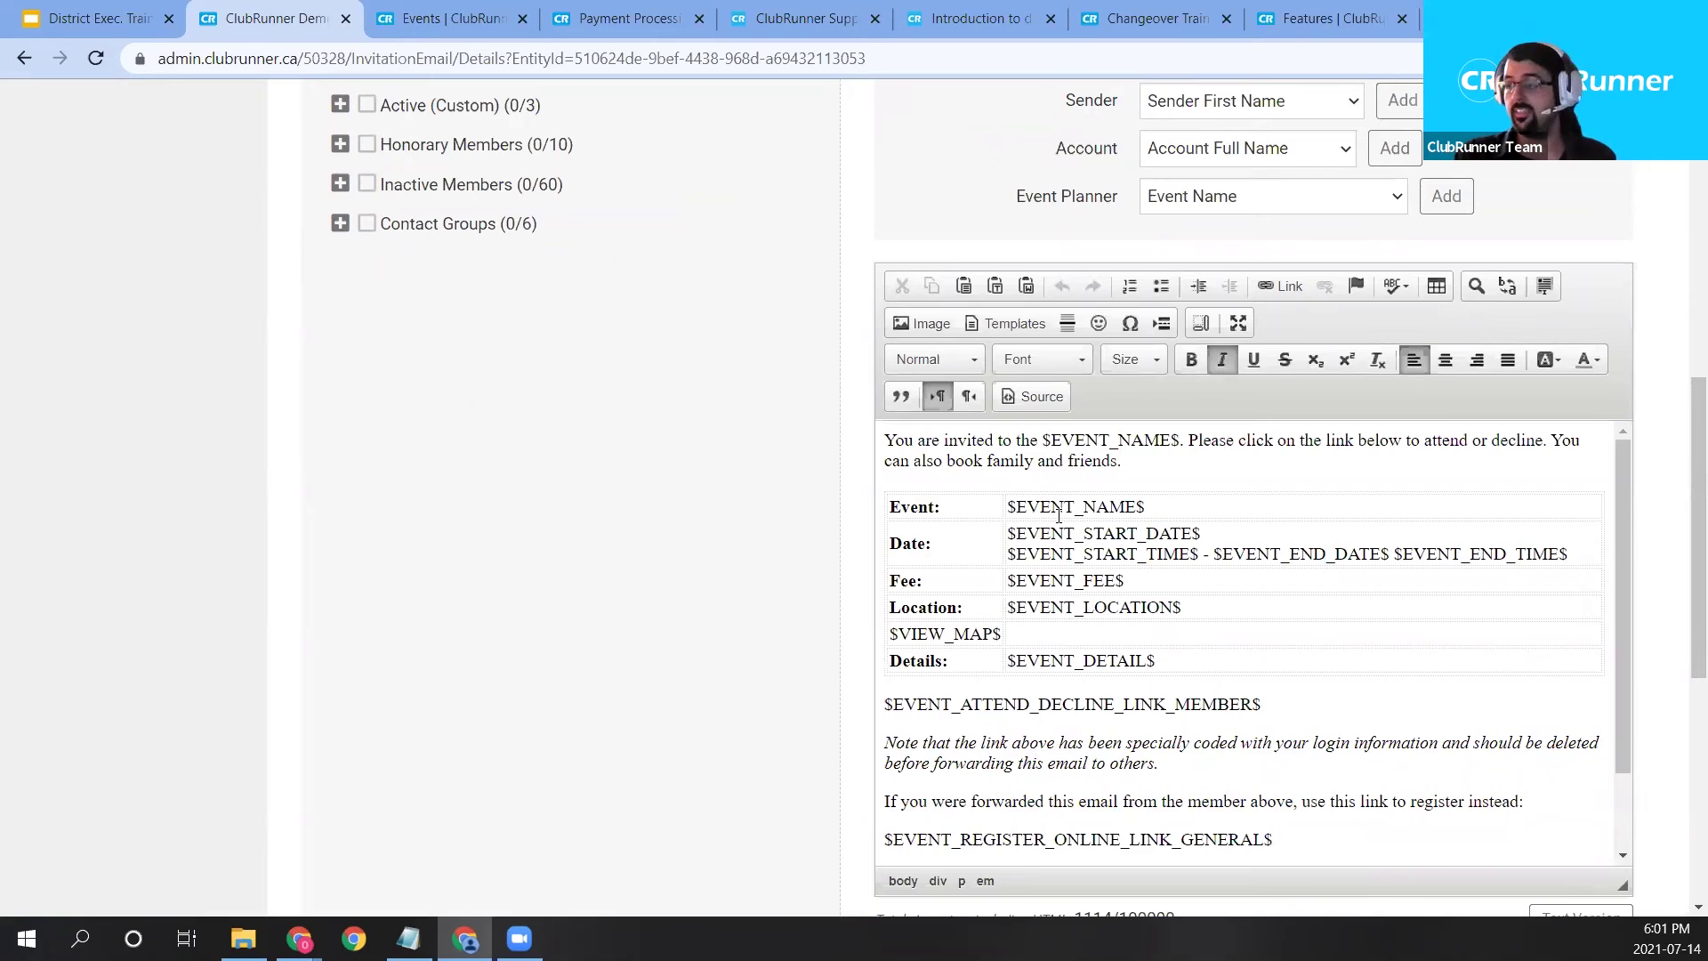
{"action": "scroll", "coordinate": [1067, 520], "scroll_direction": "down", "scroll_amount": 1}
{"action": "scroll", "coordinate": [979, 525], "scroll_direction": "down", "scroll_amount": 5}
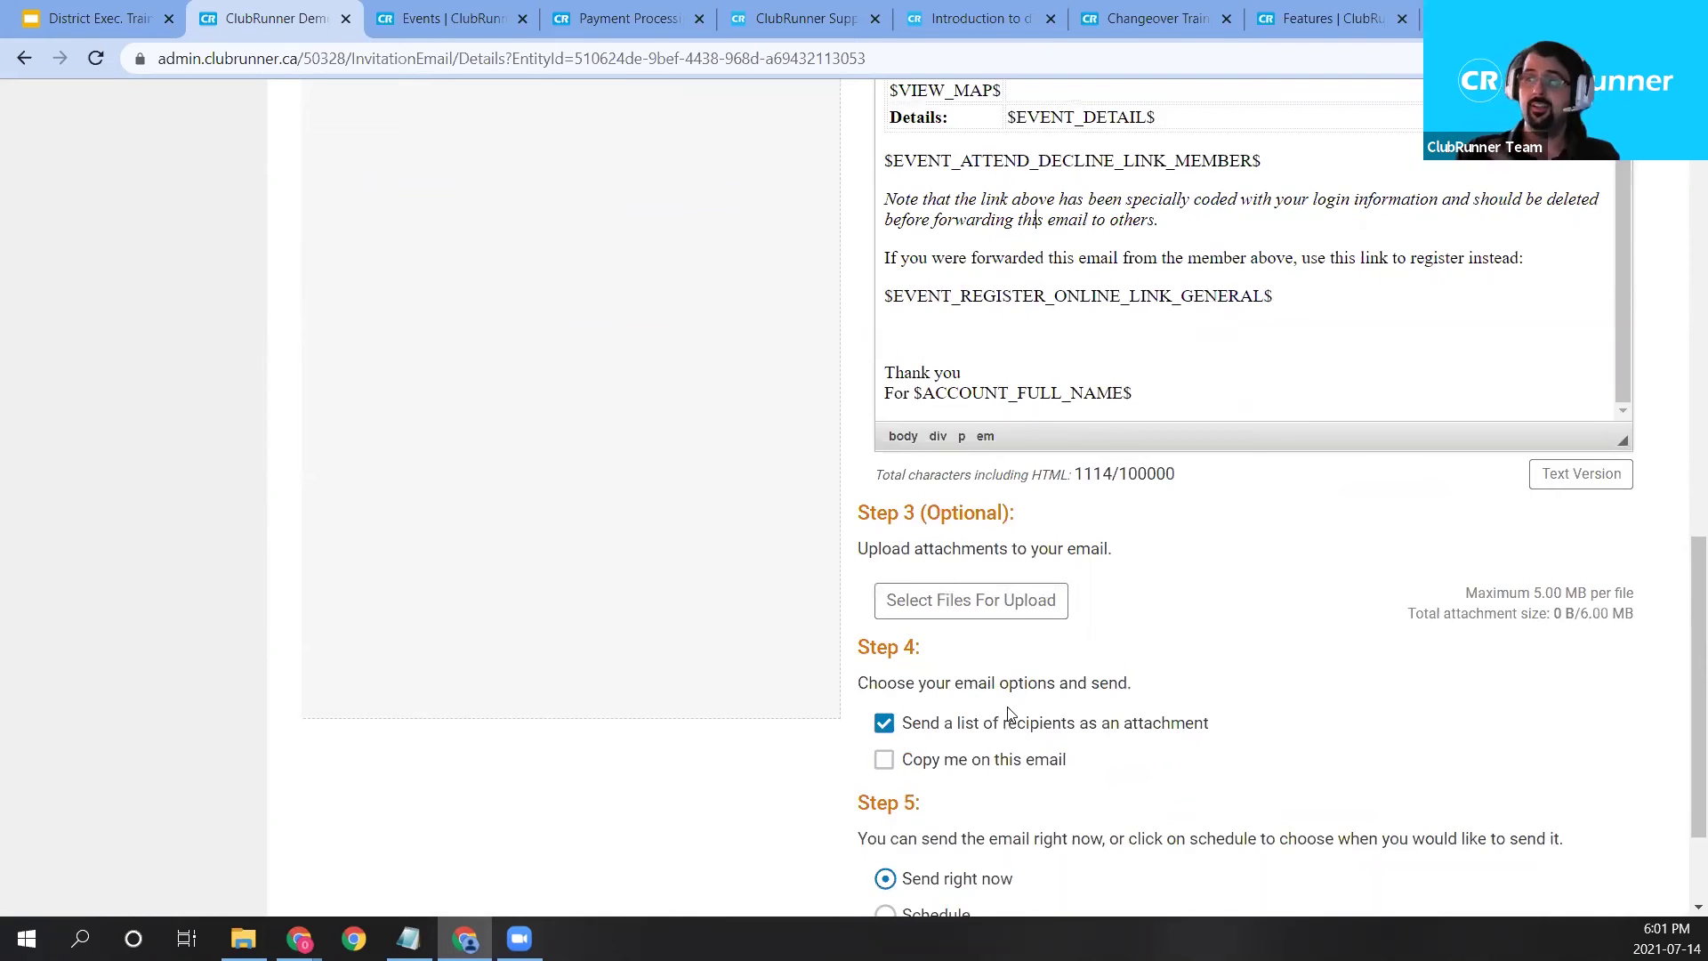
{"action": "scroll", "coordinate": [1028, 694], "scroll_direction": "down", "scroll_amount": 1}
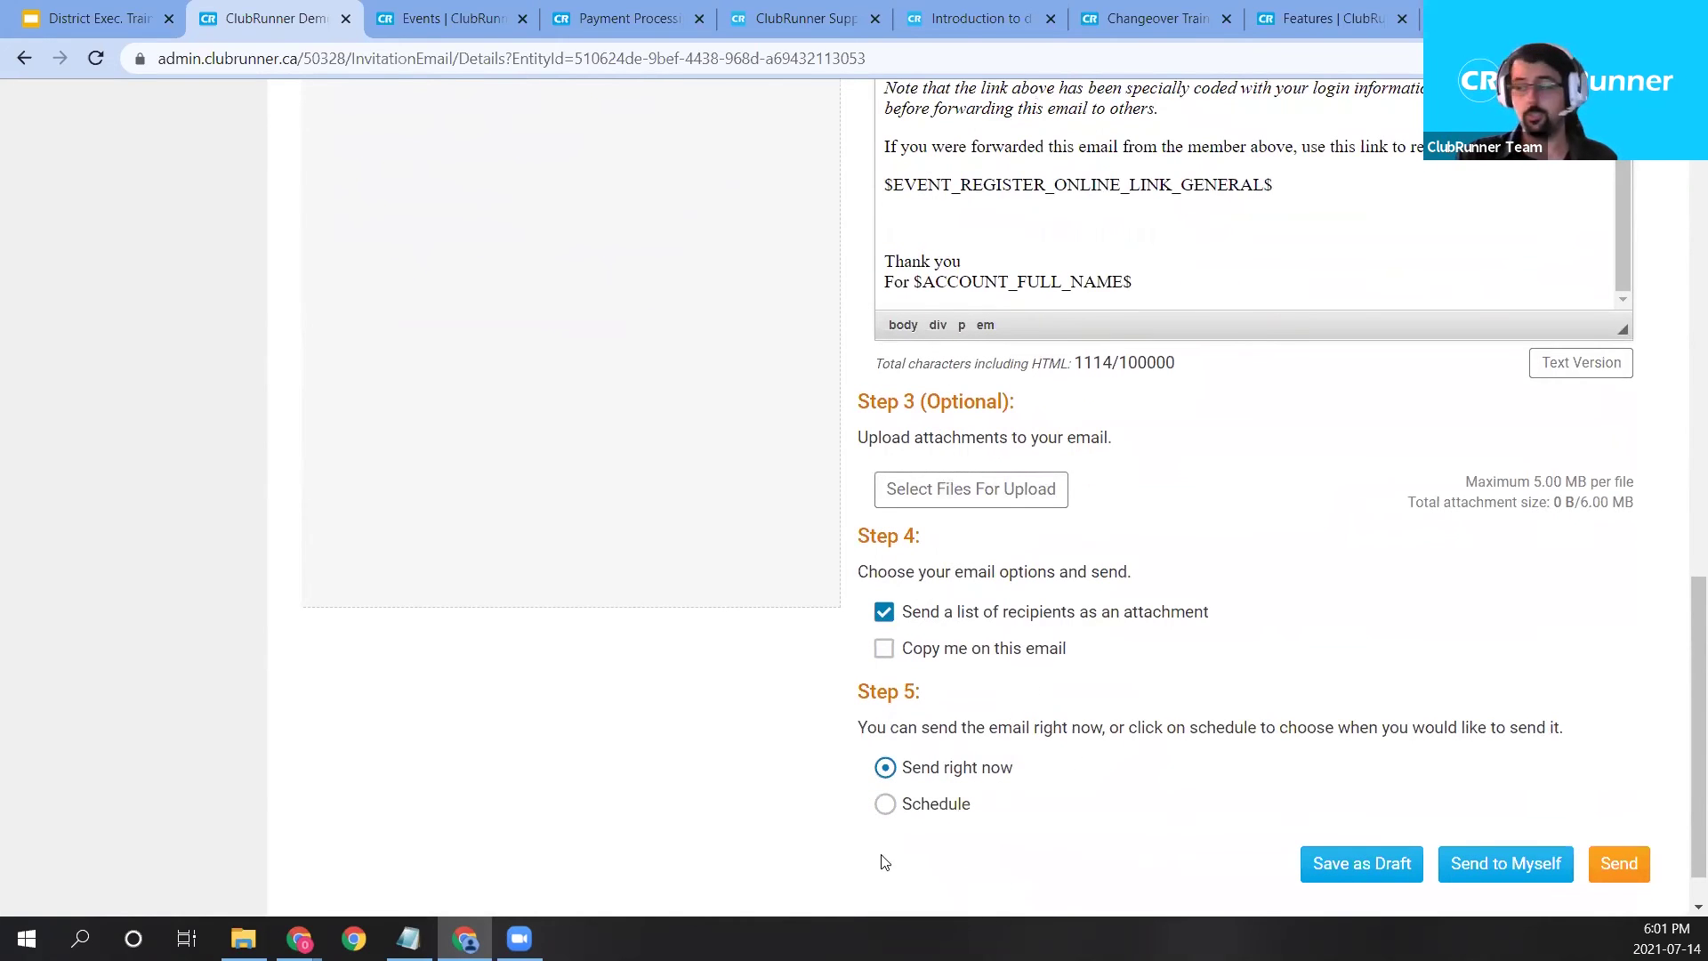
Send the invitation to the 203 recipients and view it queued under Communication > Email Services.
{"action": "left_click", "coordinate": [1616, 885]}
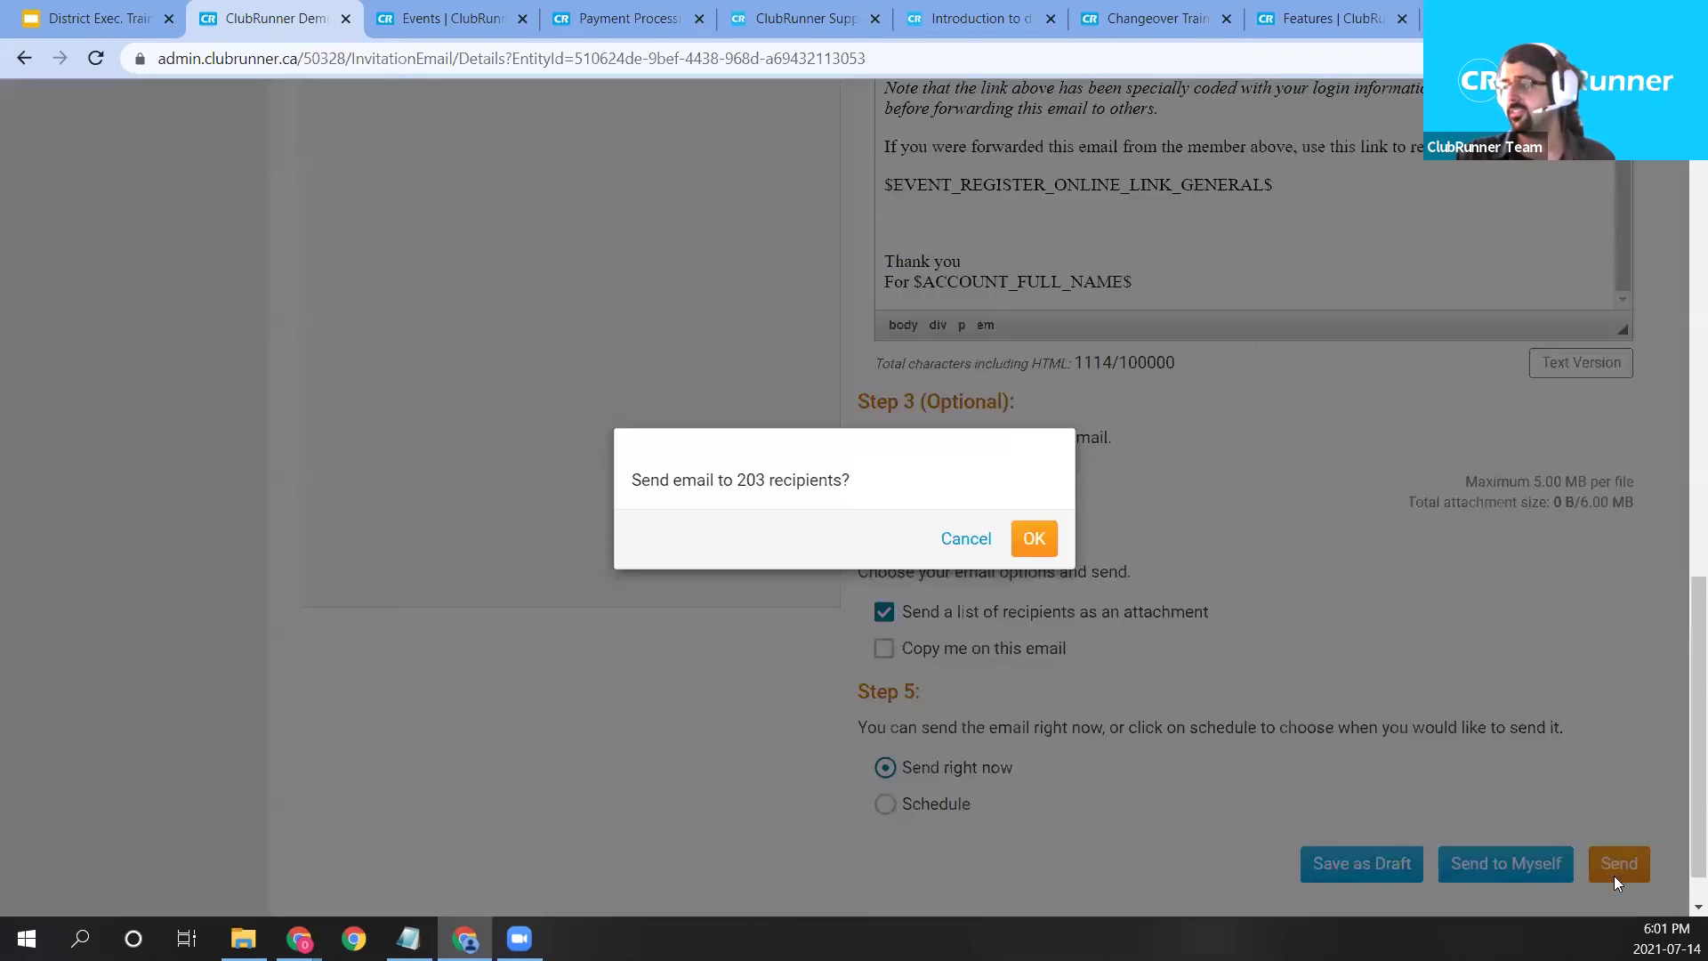
{"action": "left_click", "coordinate": [1035, 540]}
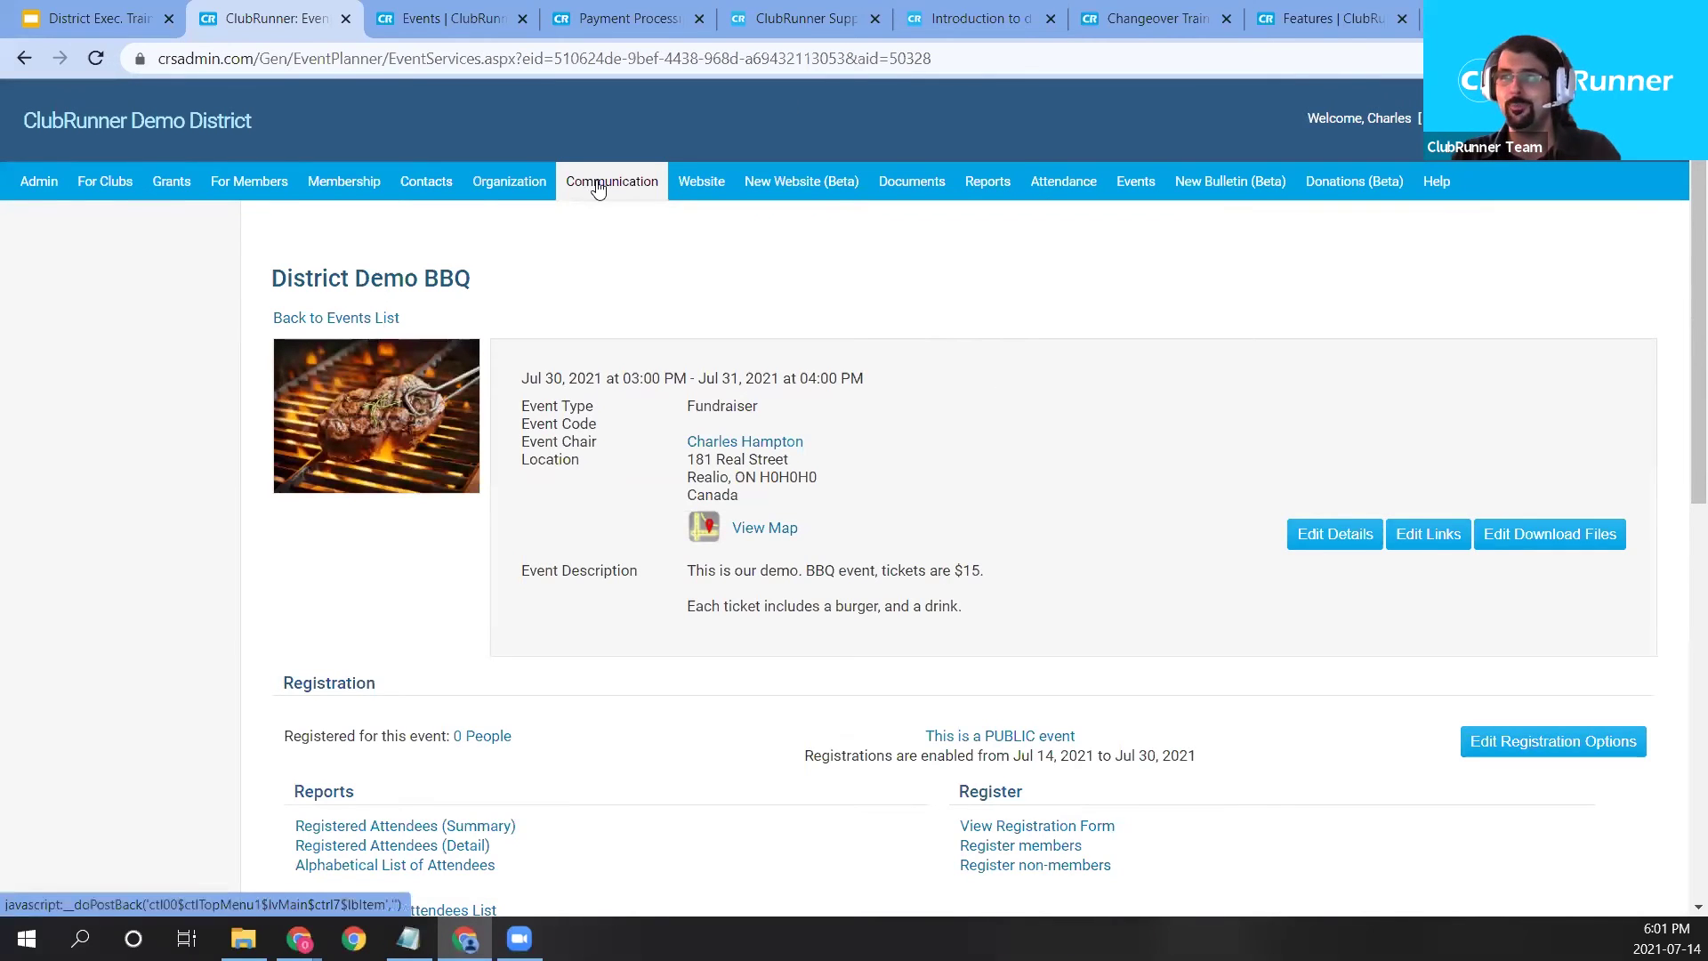
{"action": "mouse_move", "coordinate": [616, 190]}
{"action": "left_click", "coordinate": [89, 223]}
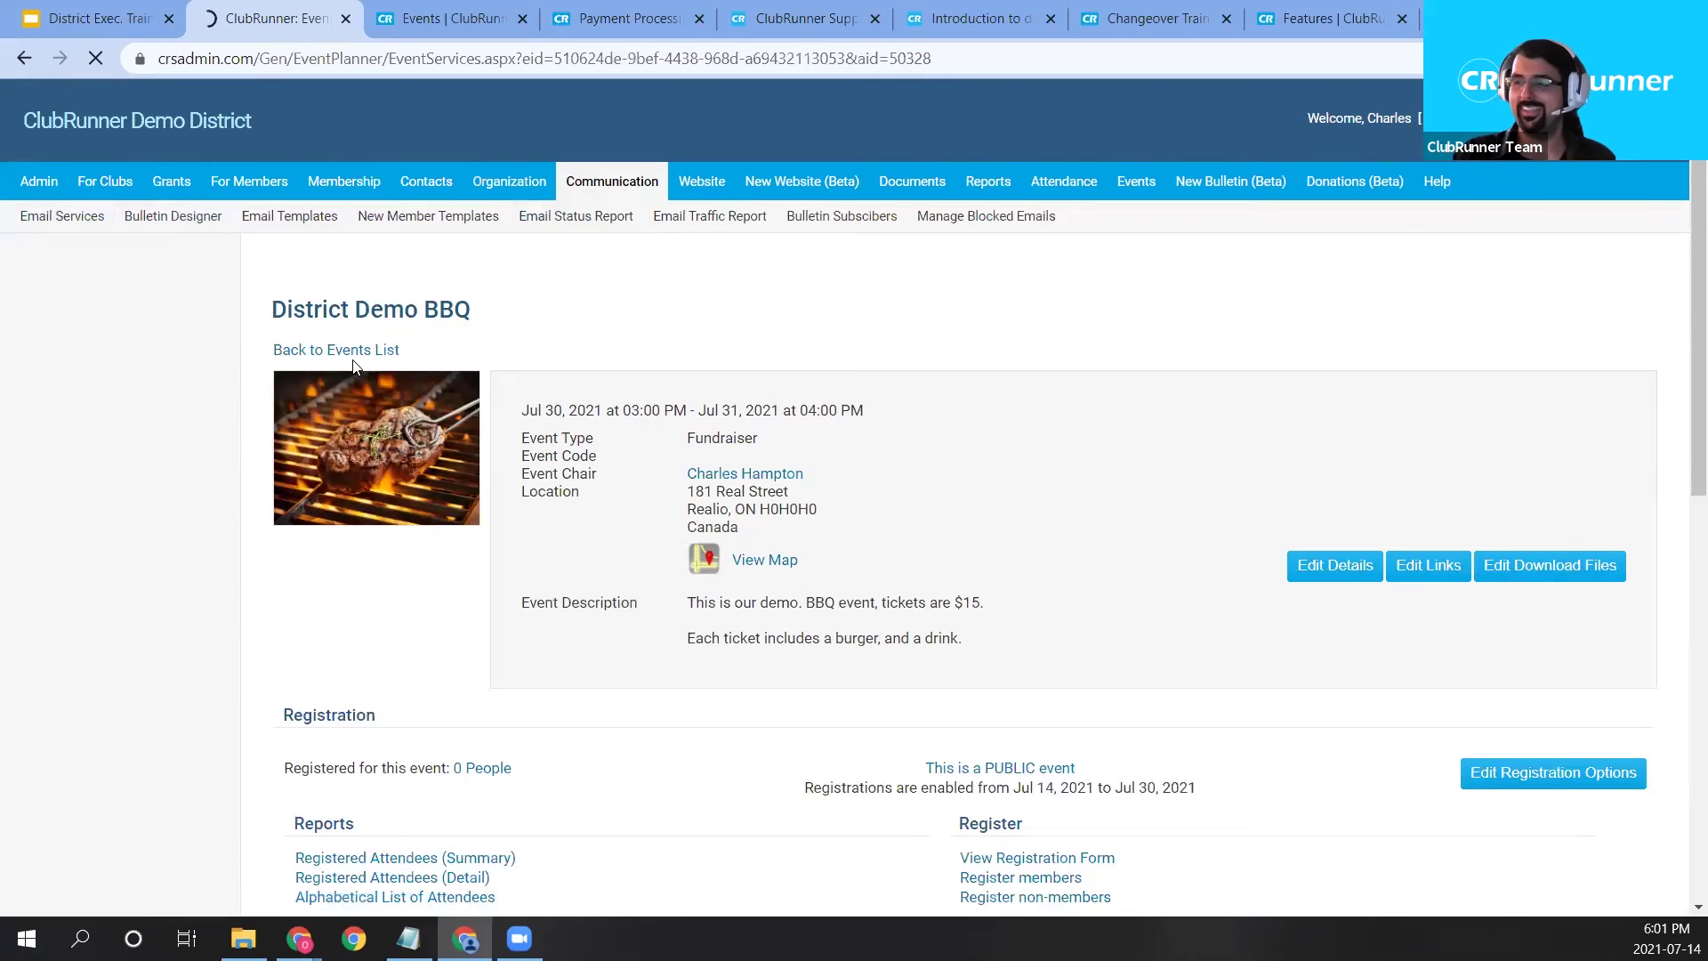
{"action": "scroll", "coordinate": [557, 498], "scroll_direction": "down", "scroll_amount": 1}
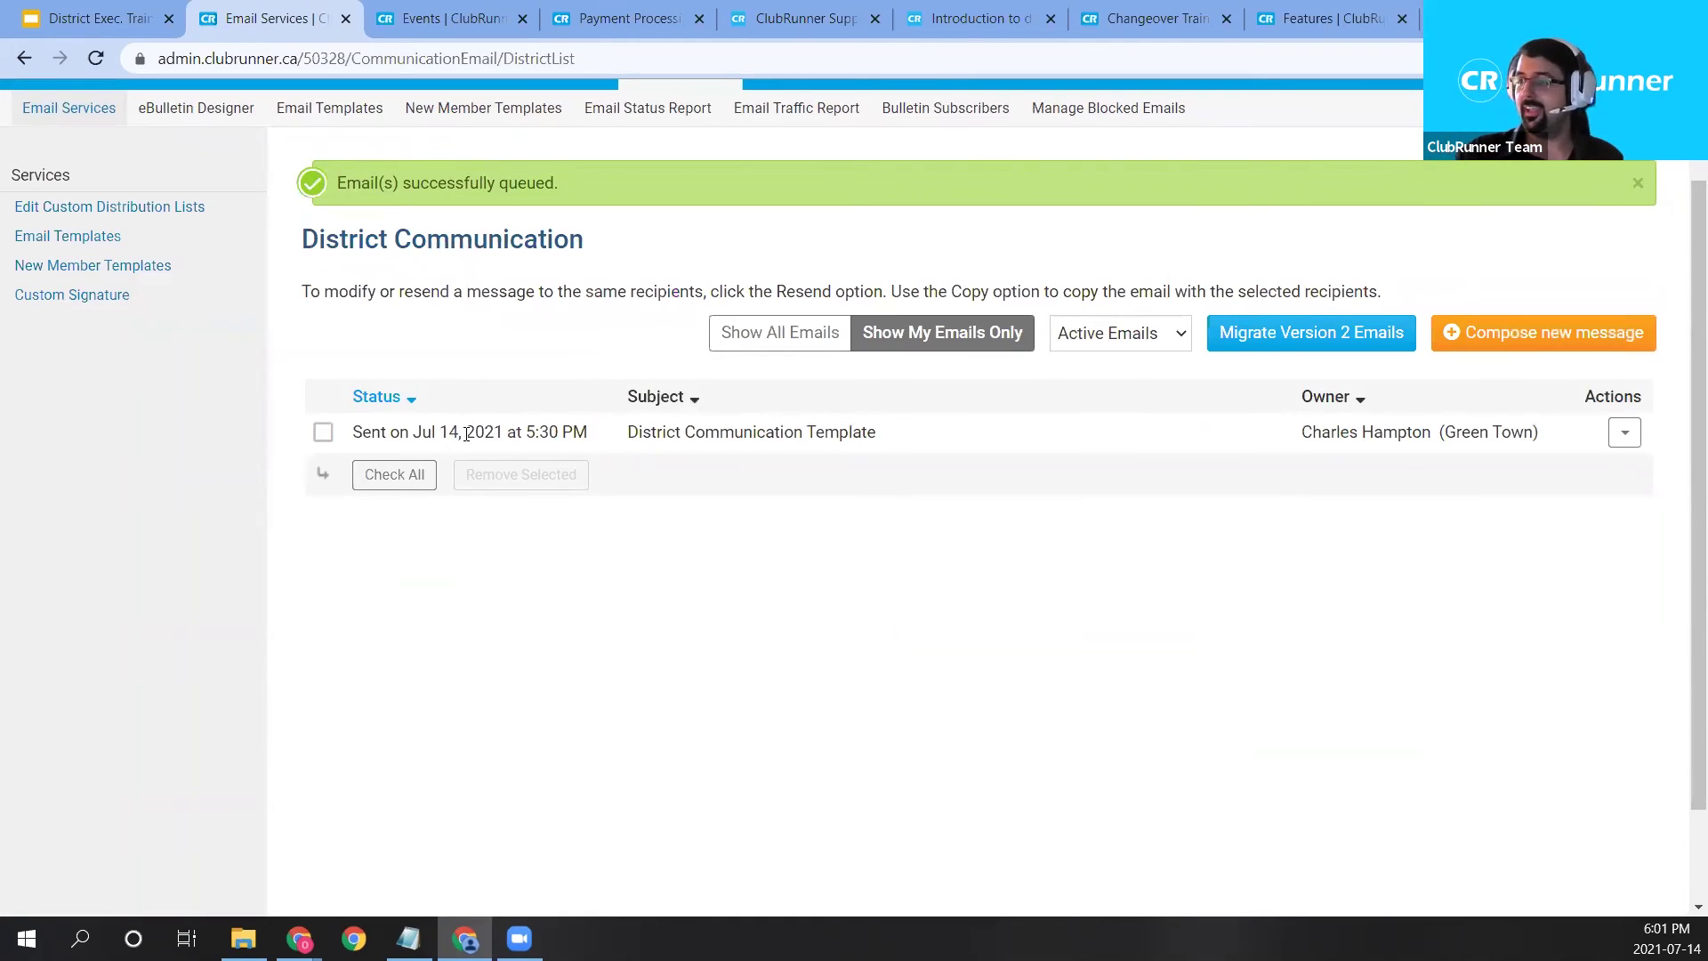
{"action": "left_click_drag", "start_coordinate": [427, 435], "coordinate": [587, 433]}
Open Stats for the sent District Communication Template email from its Actions menu.
{"action": "left_click", "coordinate": [591, 601]}
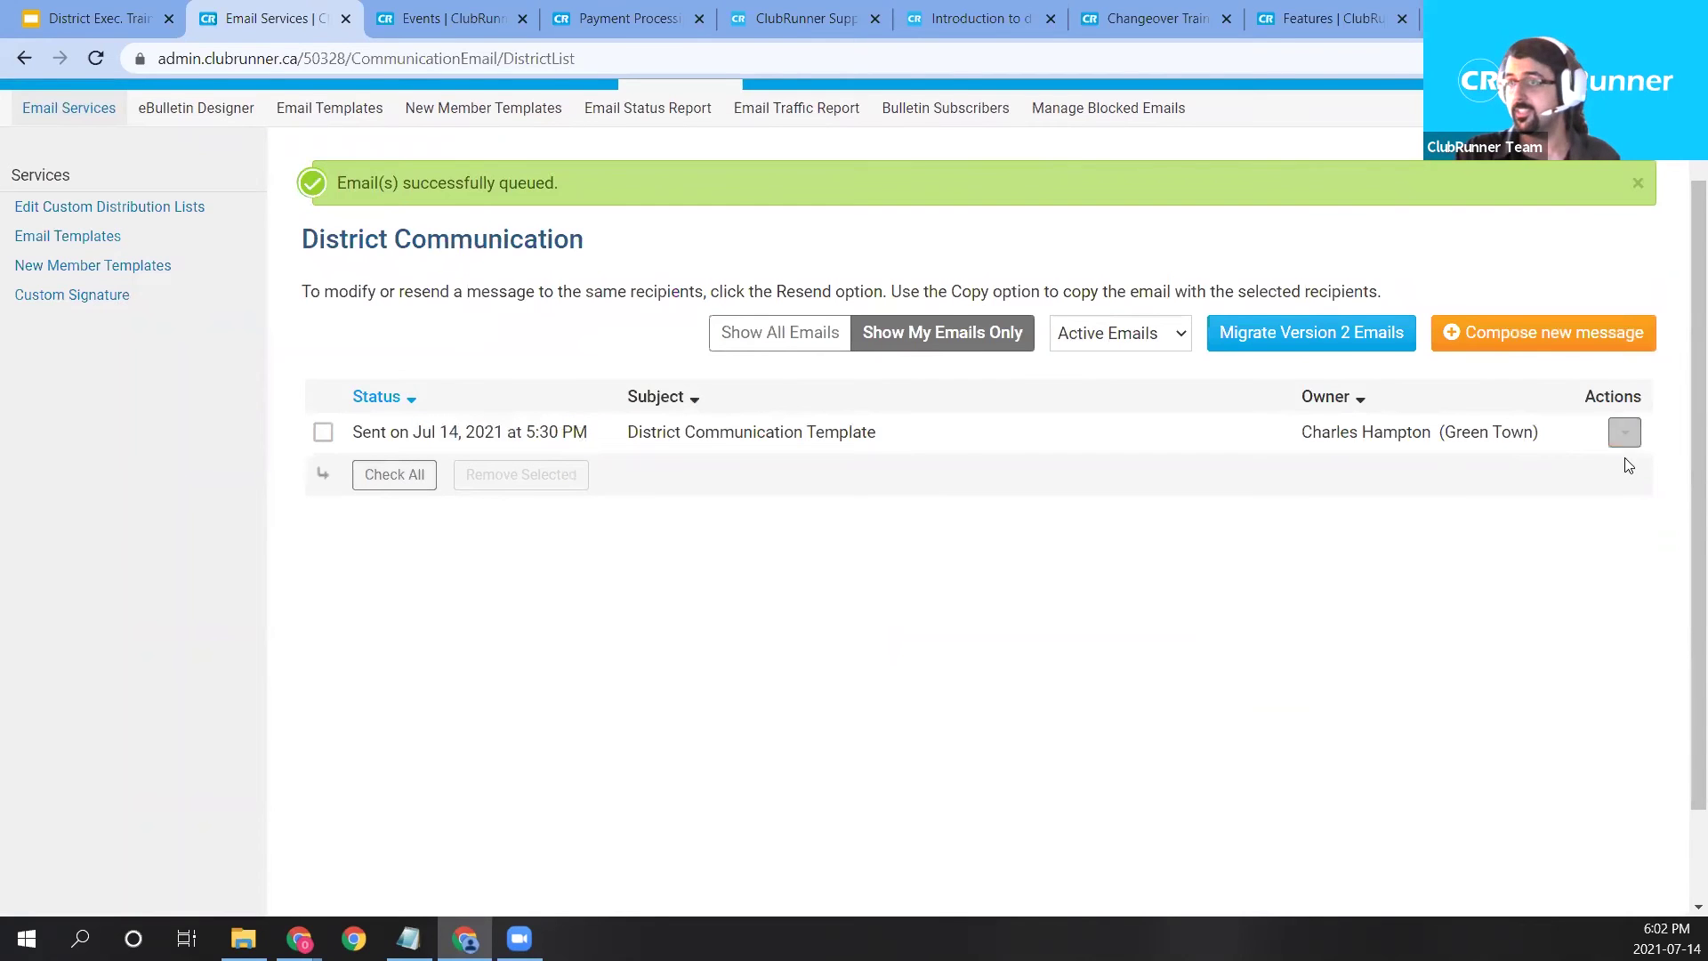
{"action": "scroll", "coordinate": [1624, 432], "scroll_direction": "up", "scroll_amount": 2}
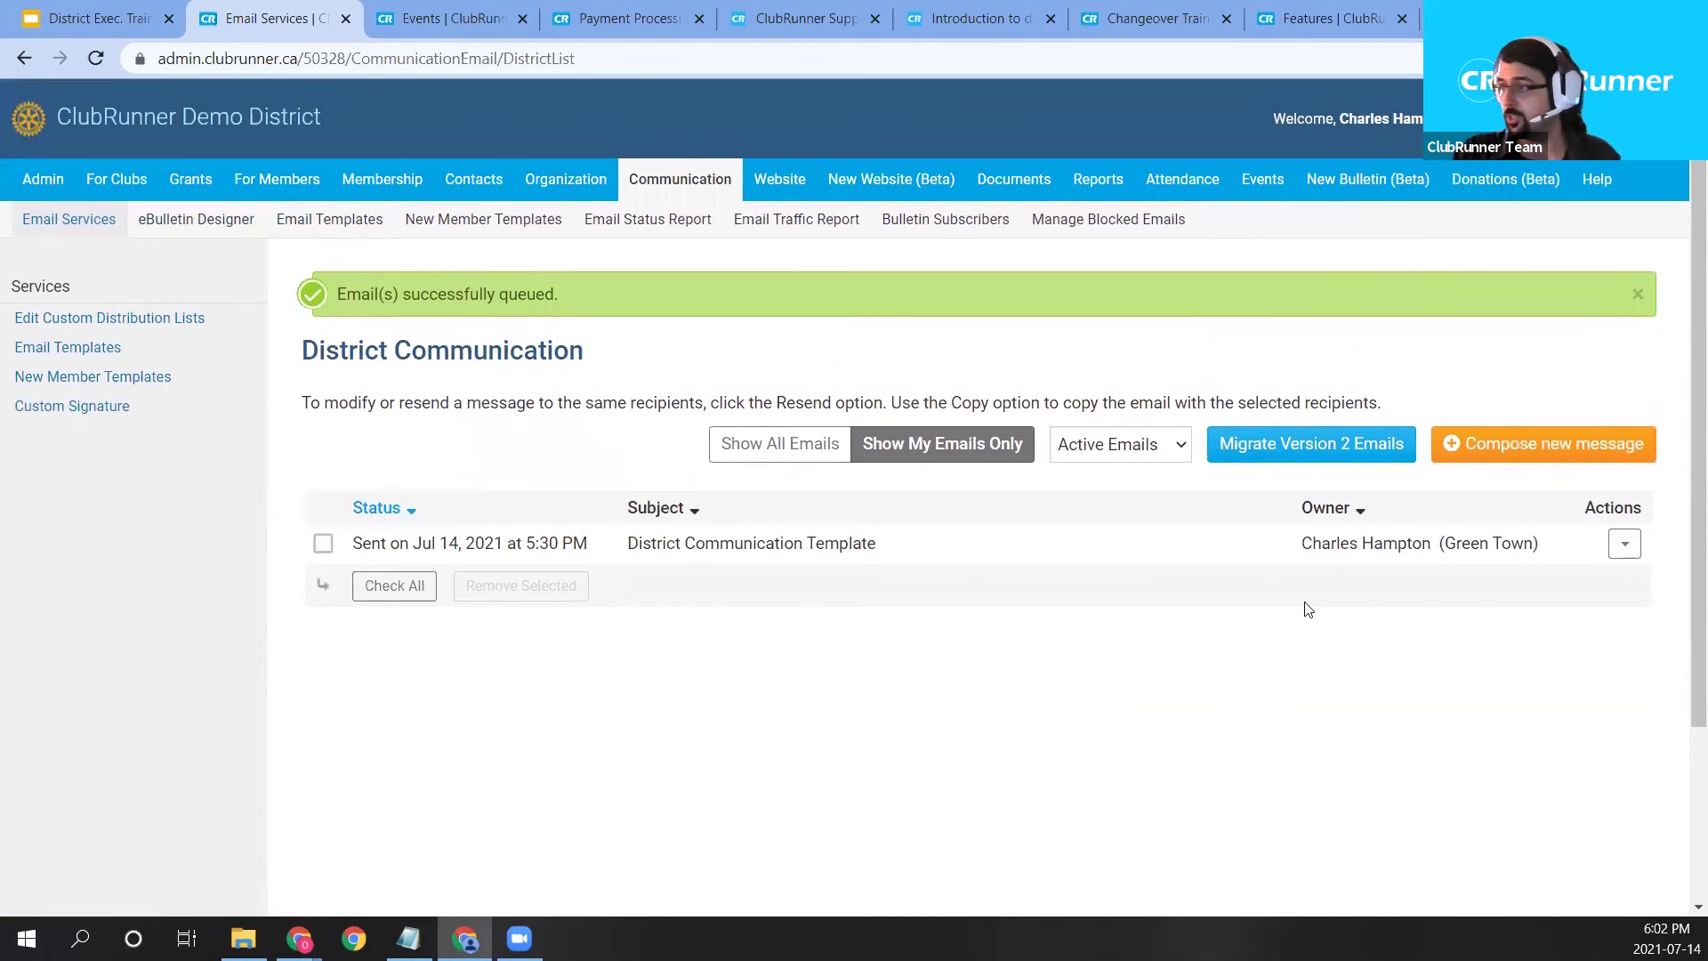
{"action": "left_click", "coordinate": [1628, 545]}
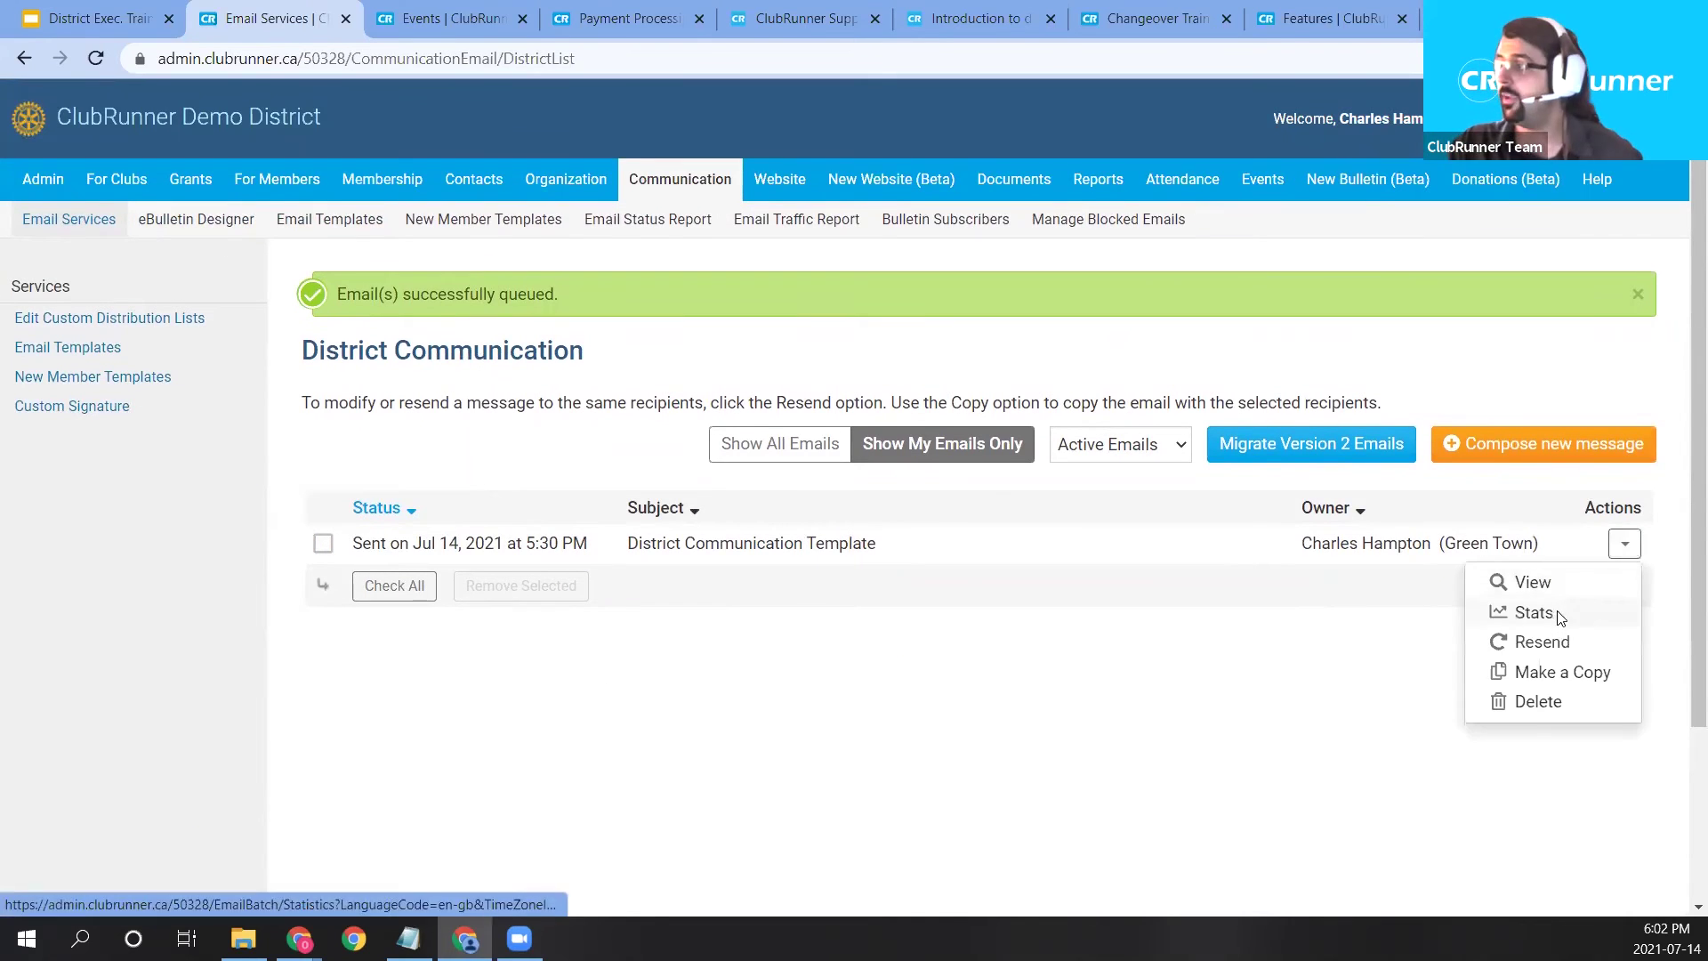
{"action": "left_click", "coordinate": [1530, 612]}
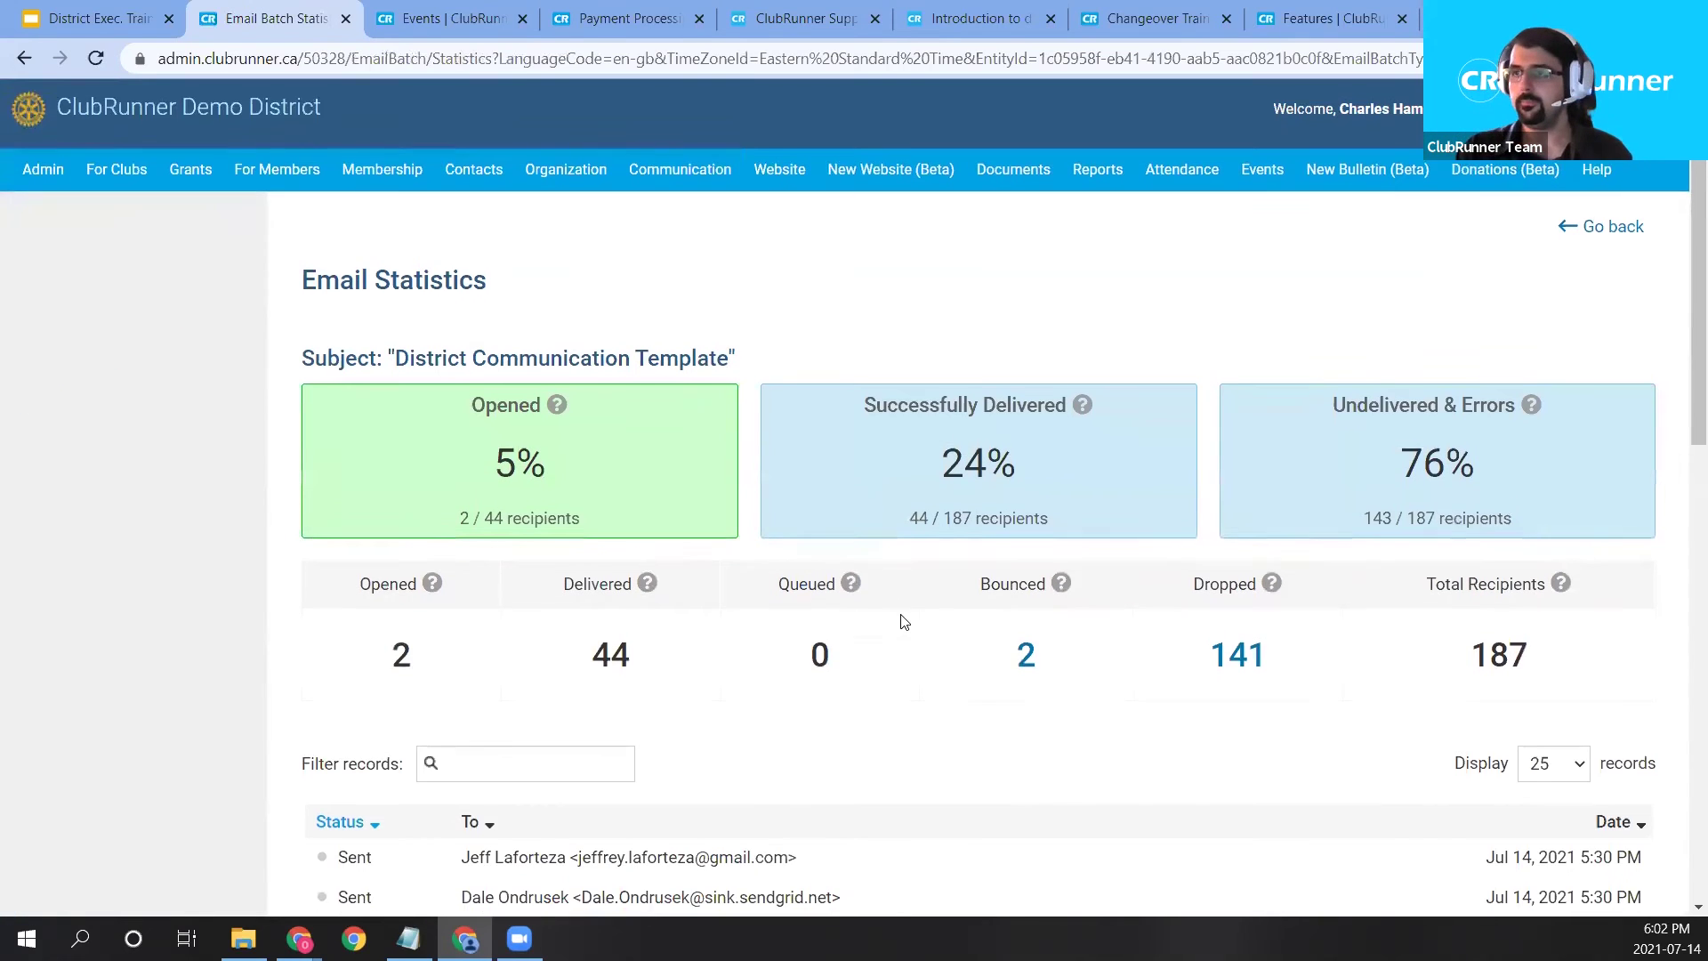
Sort the delivery statistics recipients alphabetically by the To column.
{"action": "scroll", "coordinate": [904, 621], "scroll_direction": "down", "scroll_amount": 1}
{"action": "scroll", "coordinate": [907, 622], "scroll_direction": "down", "scroll_amount": 5}
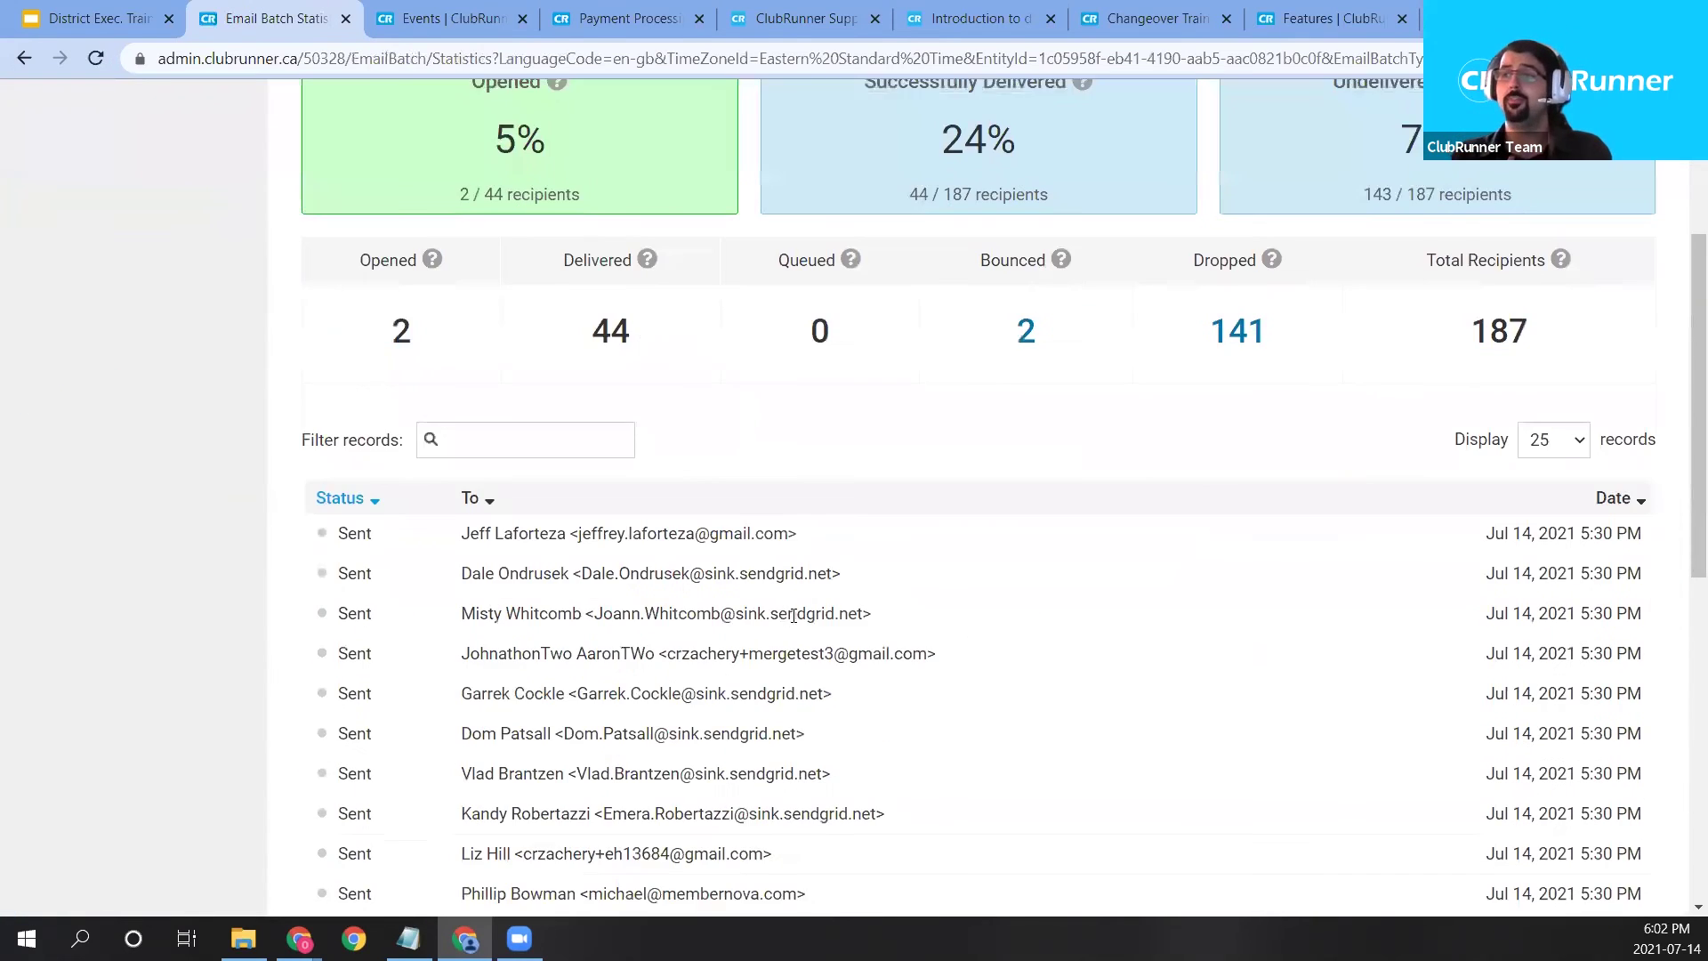
{"action": "scroll", "coordinate": [831, 615], "scroll_direction": "down", "scroll_amount": 1}
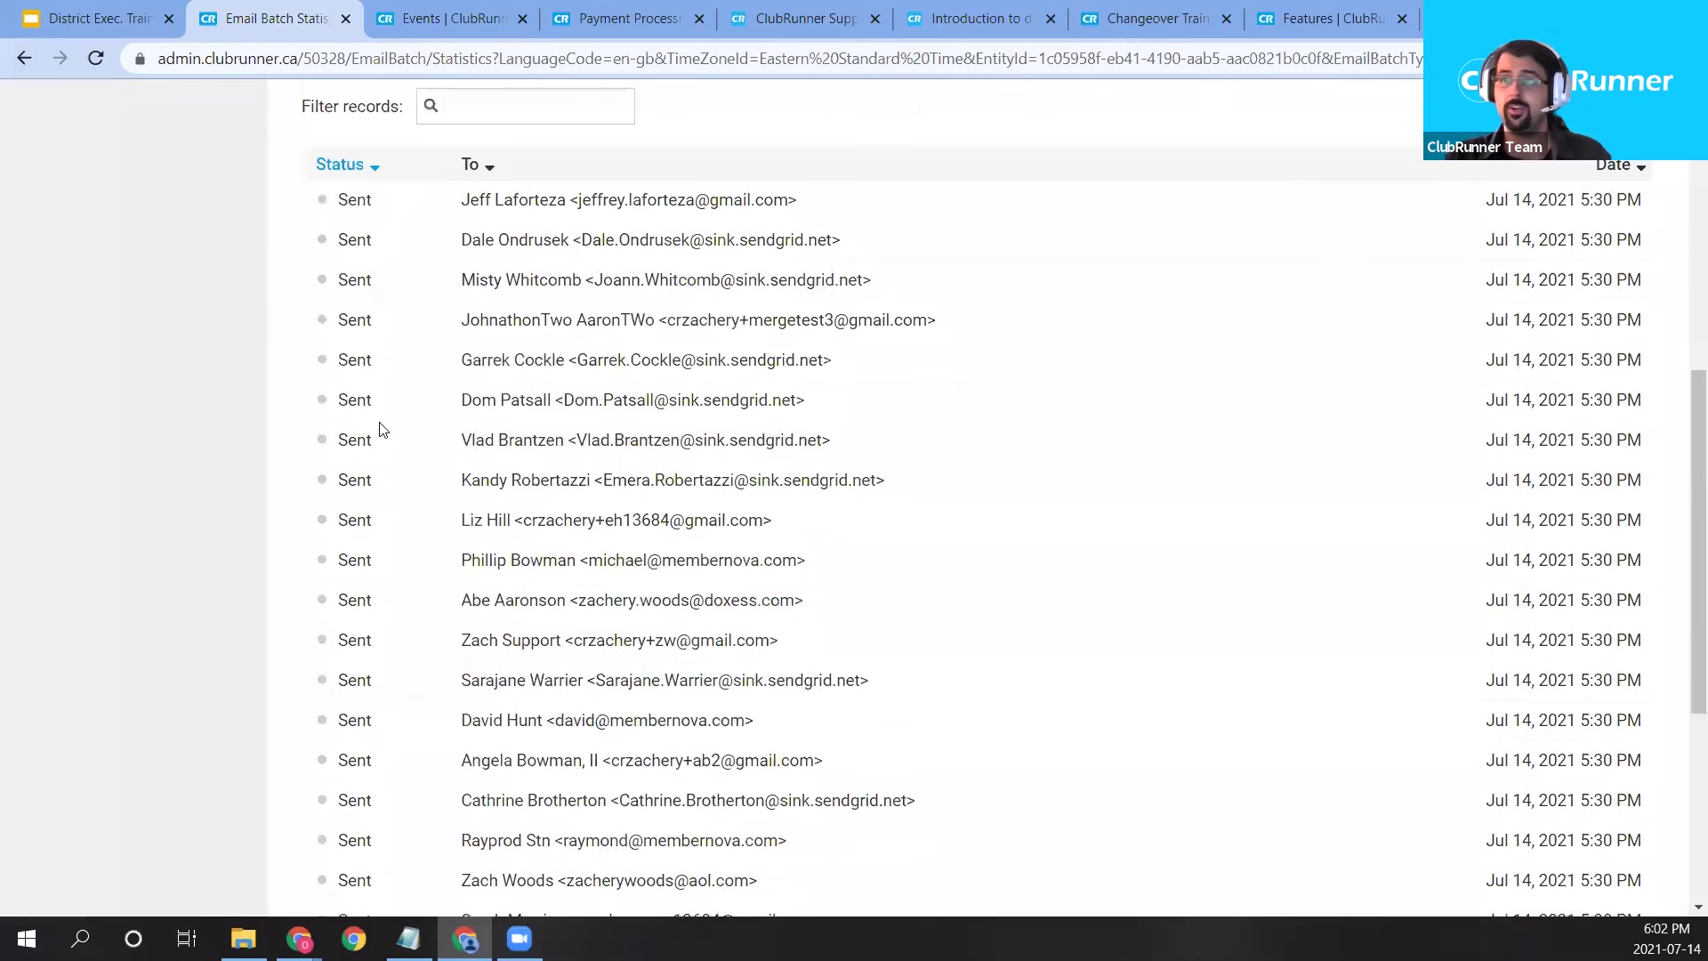
{"action": "left_click_drag", "start_coordinate": [307, 164], "coordinate": [461, 596]}
{"action": "left_click", "coordinate": [191, 547]}
{"action": "scroll", "coordinate": [197, 559], "scroll_direction": "down", "scroll_amount": 4}
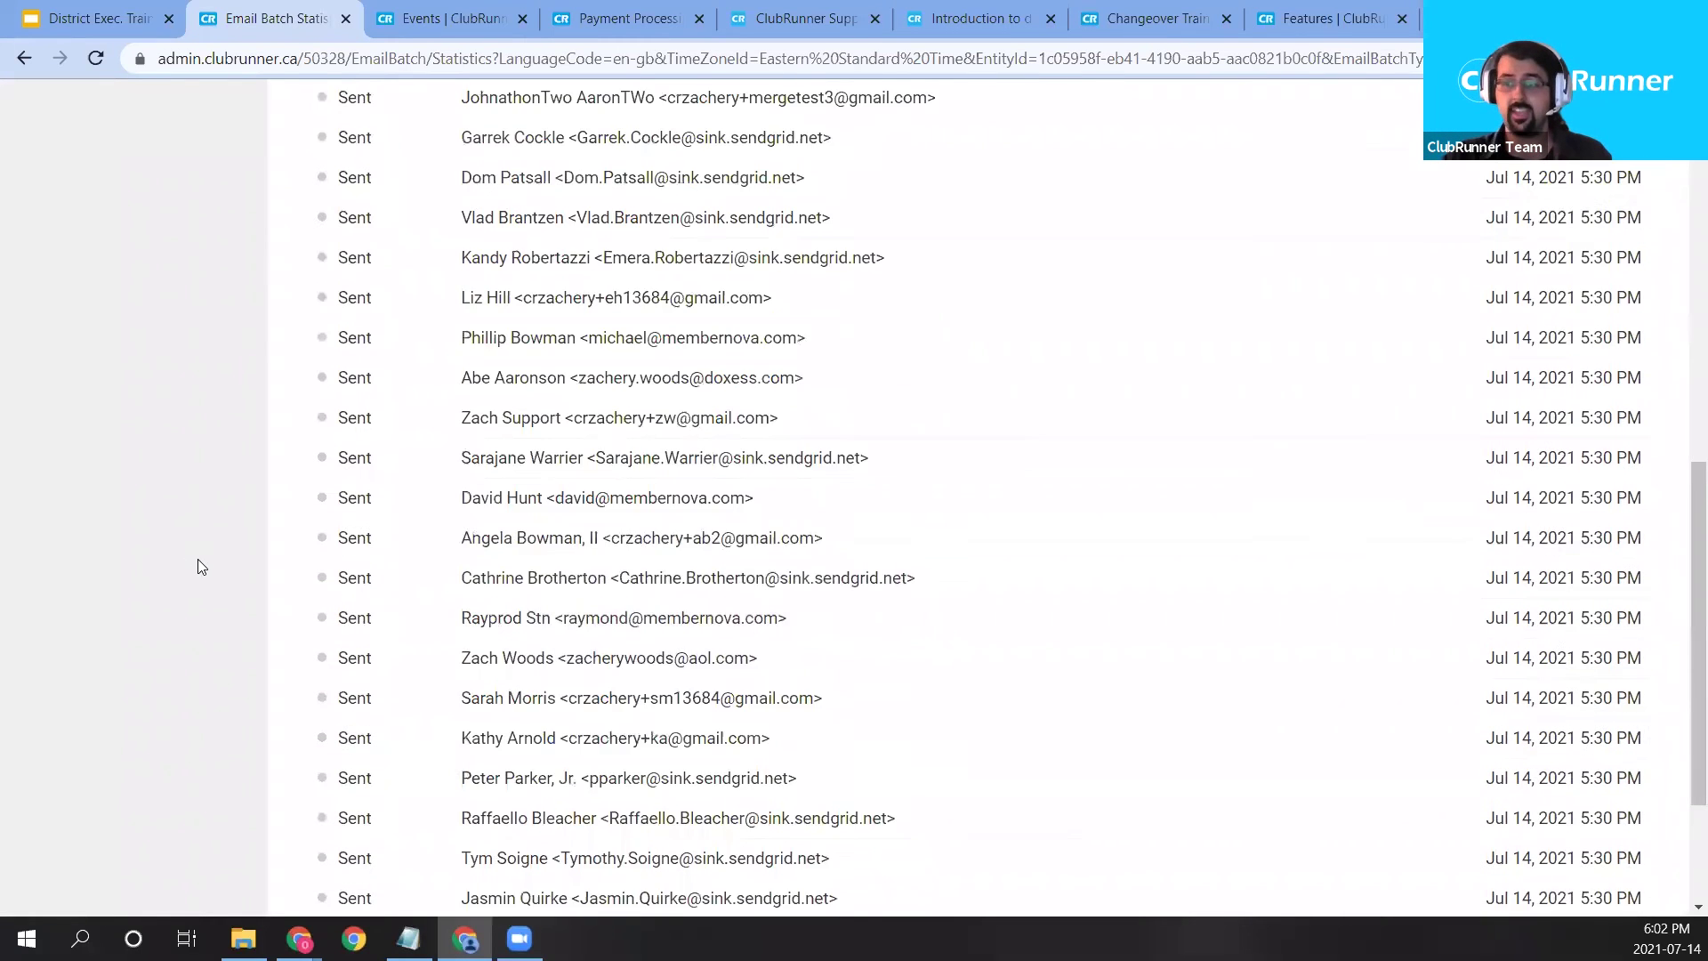
{"action": "scroll", "coordinate": [210, 583], "scroll_direction": "up", "scroll_amount": 5}
{"action": "scroll", "coordinate": [435, 514], "scroll_direction": "up", "scroll_amount": 3}
{"action": "left_click", "coordinate": [495, 495]}
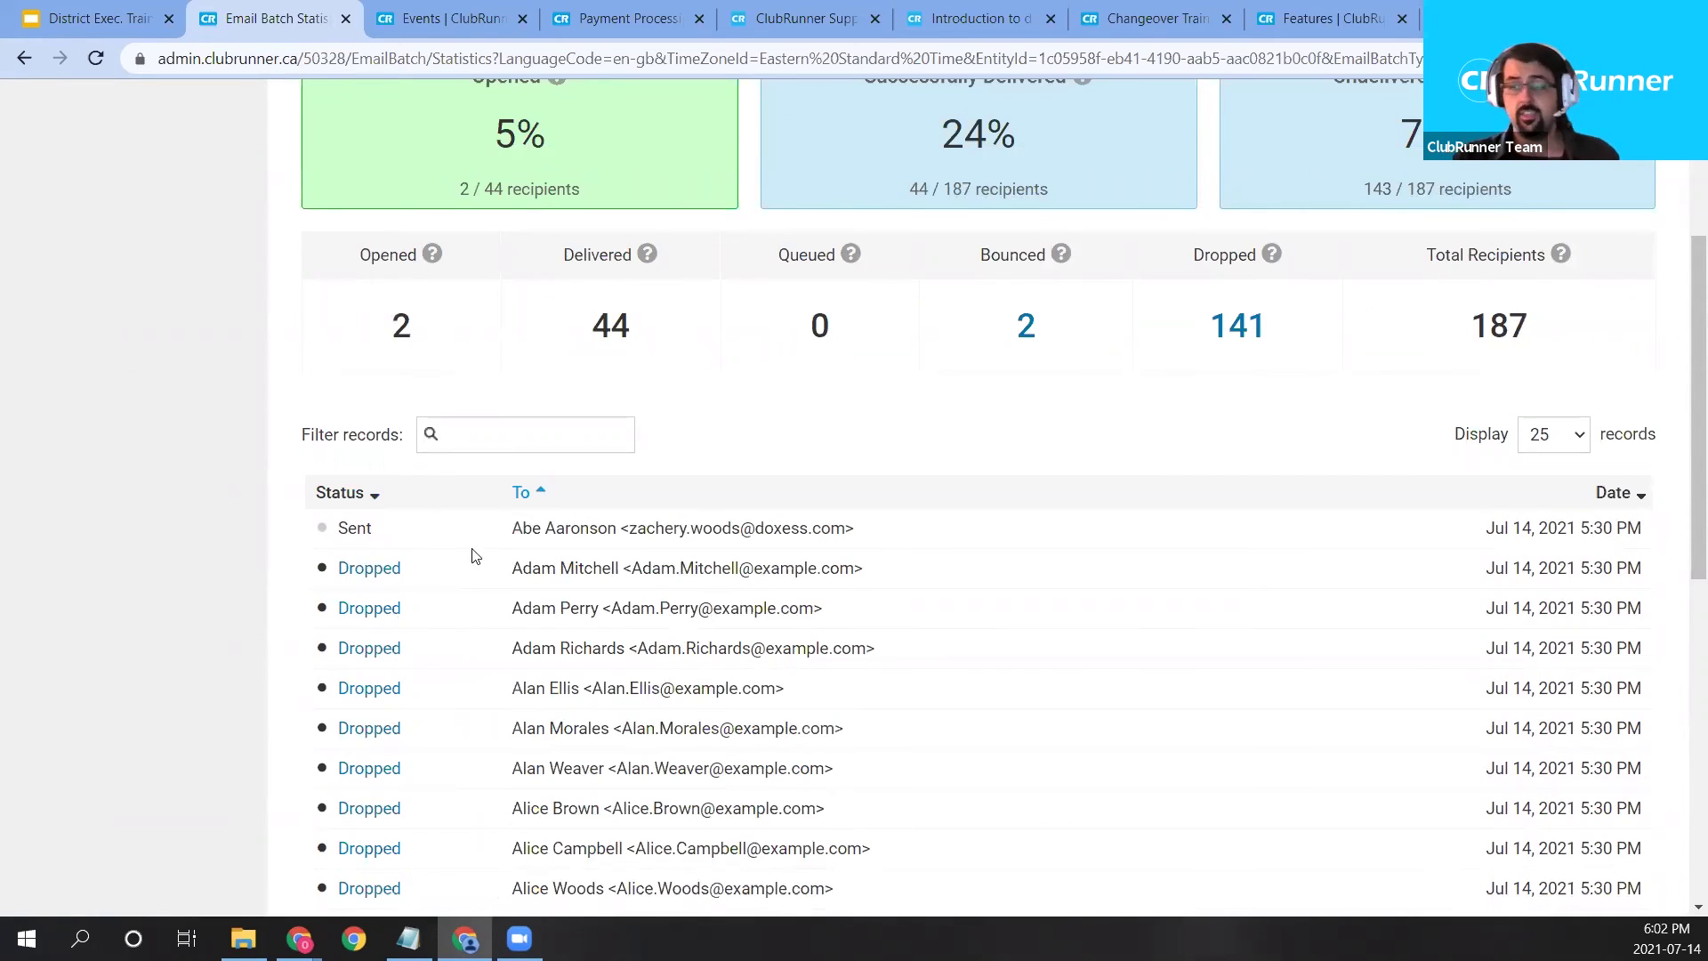
Go to the Manage Blocked Emails list from the Communication menu.
{"action": "scroll", "coordinate": [551, 705], "scroll_direction": "up", "scroll_amount": 3}
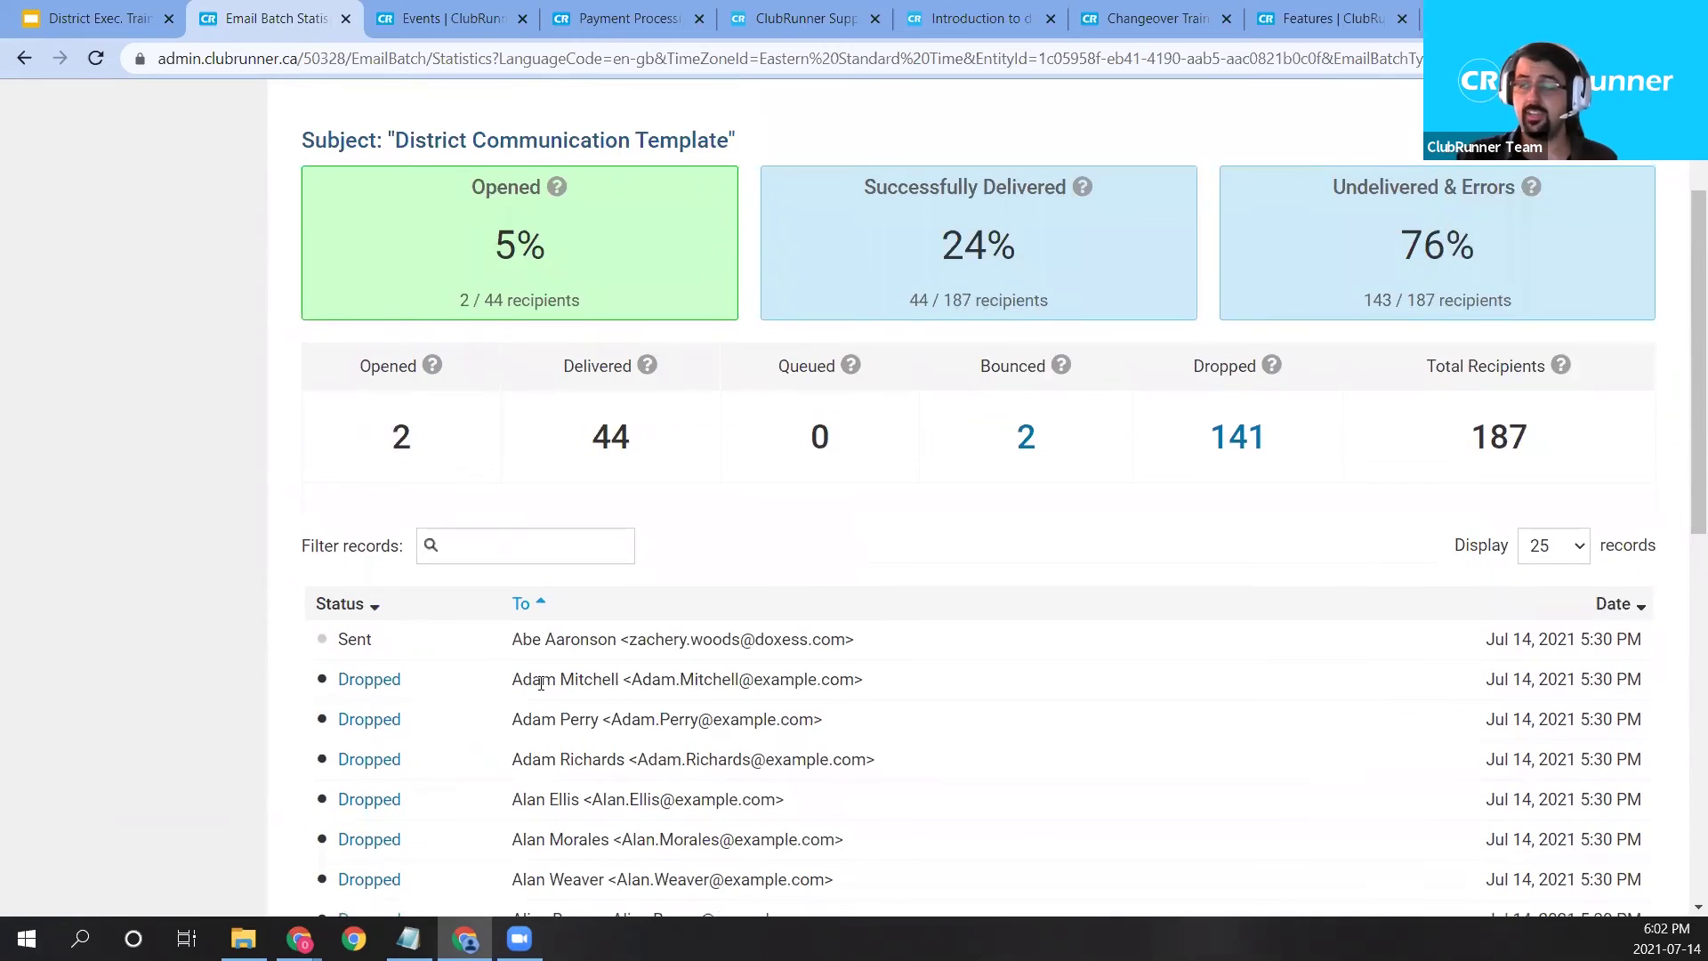
{"action": "scroll", "coordinate": [552, 648], "scroll_direction": "up", "scroll_amount": 2}
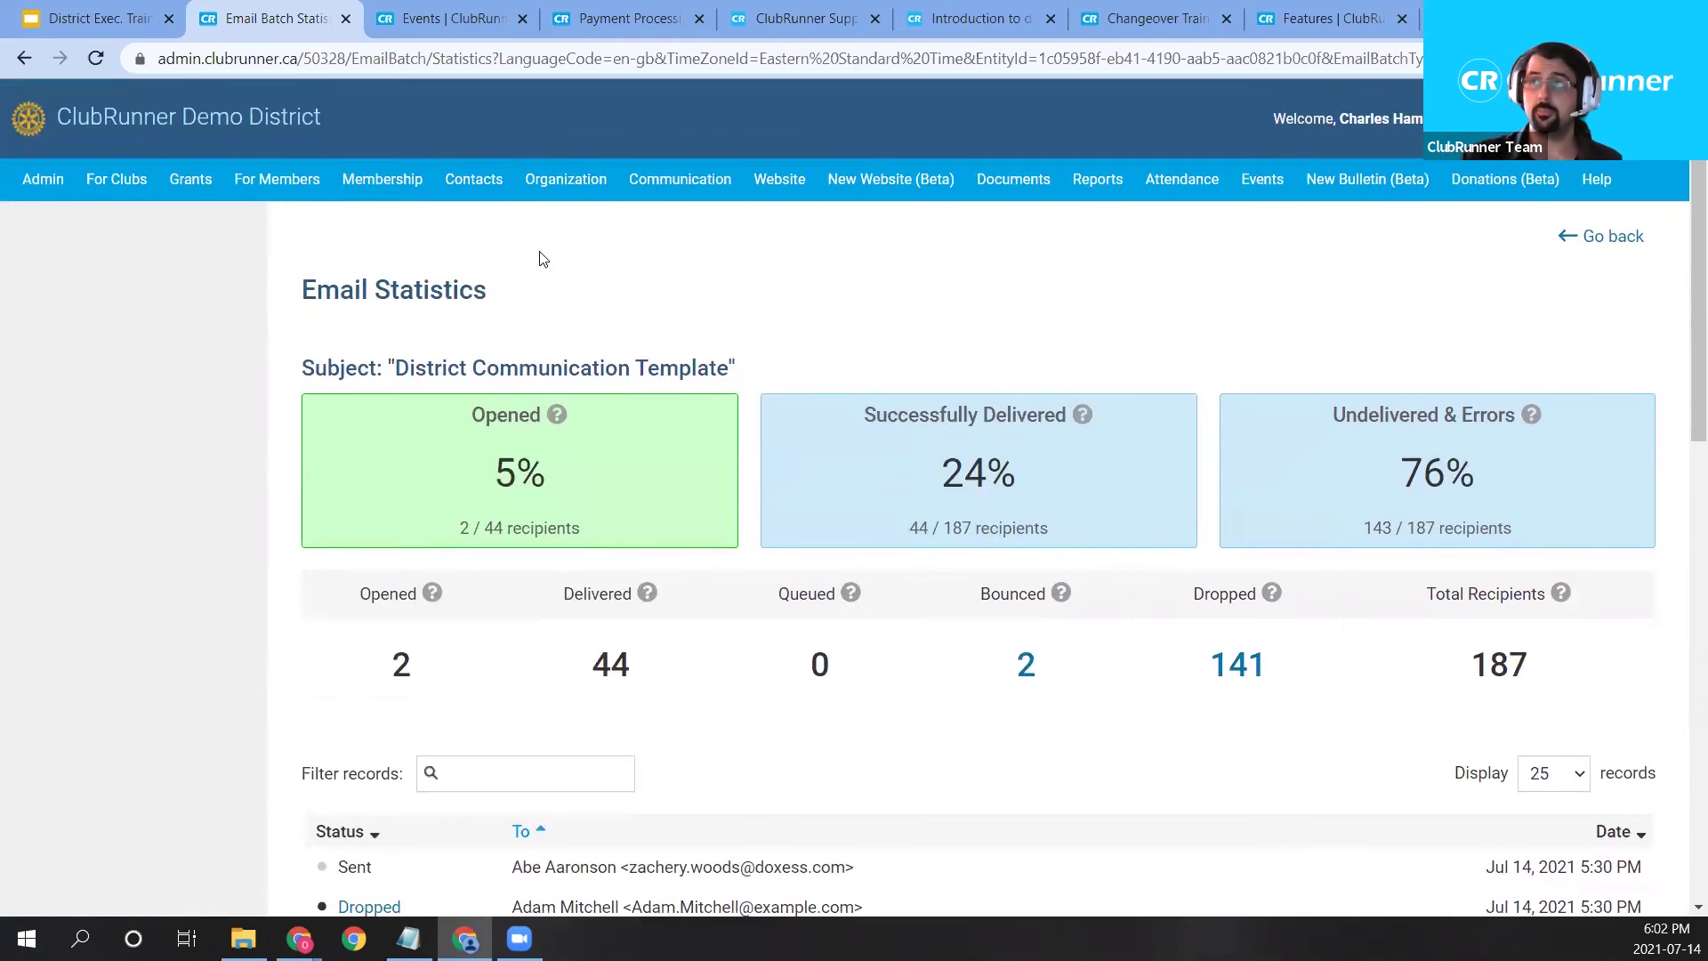
{"action": "mouse_move", "coordinate": [656, 179]}
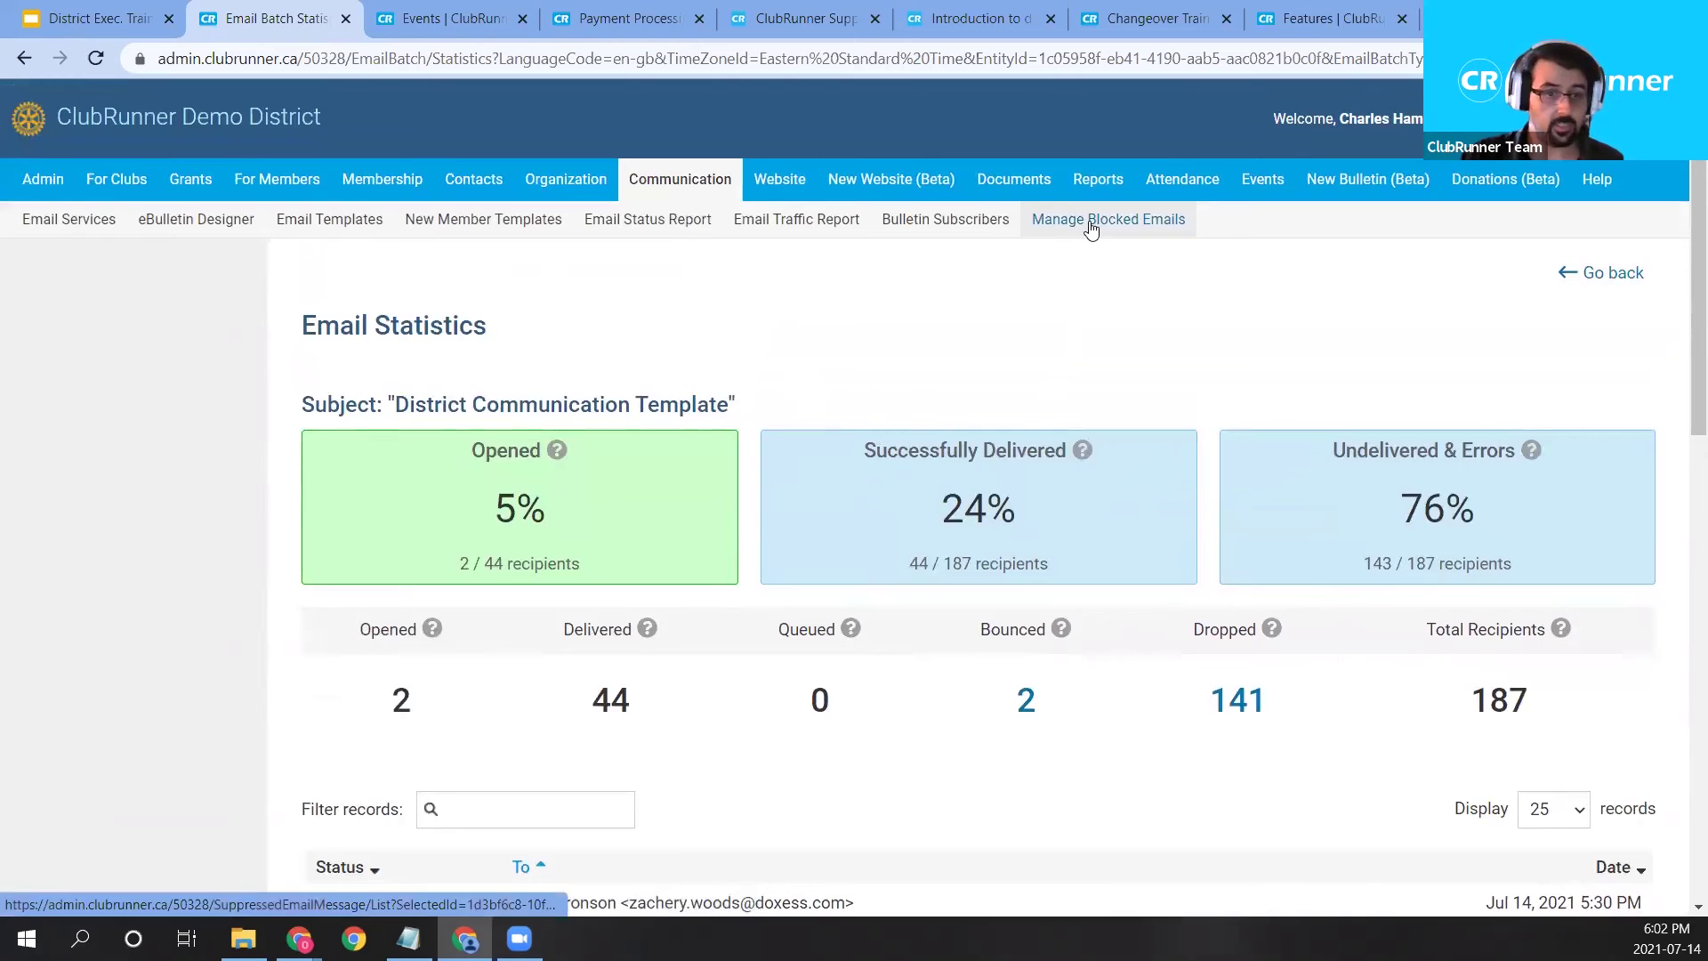
{"action": "left_click", "coordinate": [1059, 231]}
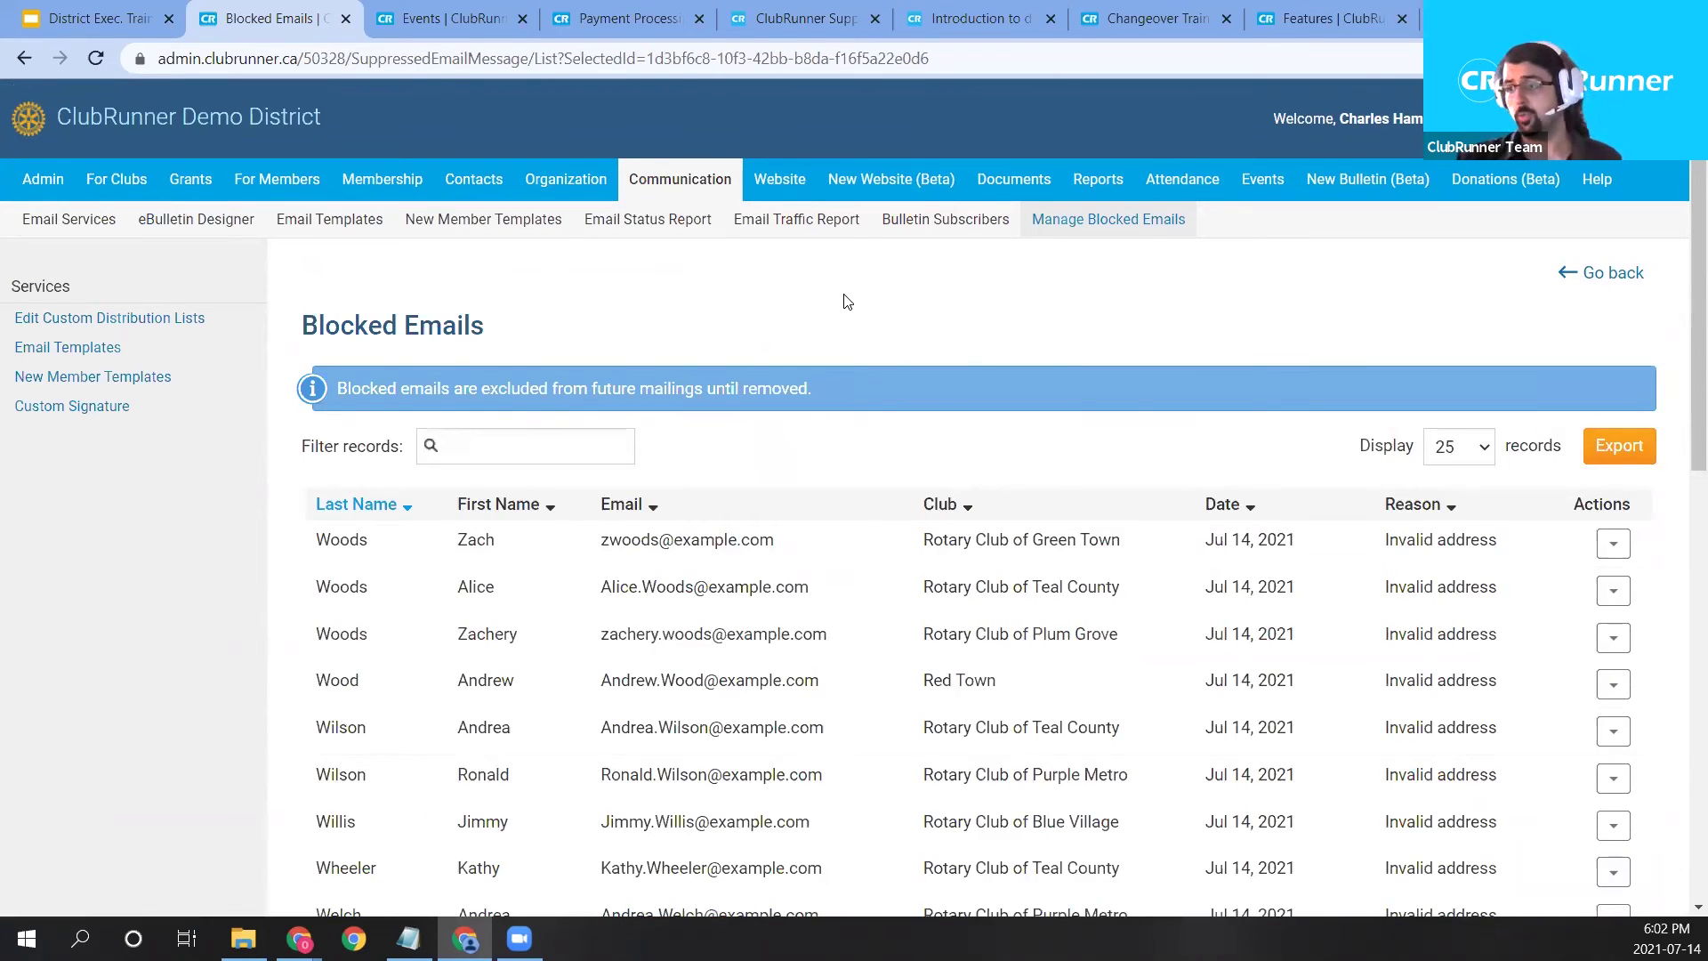
Inspect the first blocked address's Invalid reason and Edit Profile/Unblock actions, then open Email Templates.
{"action": "left_click", "coordinate": [1613, 544]}
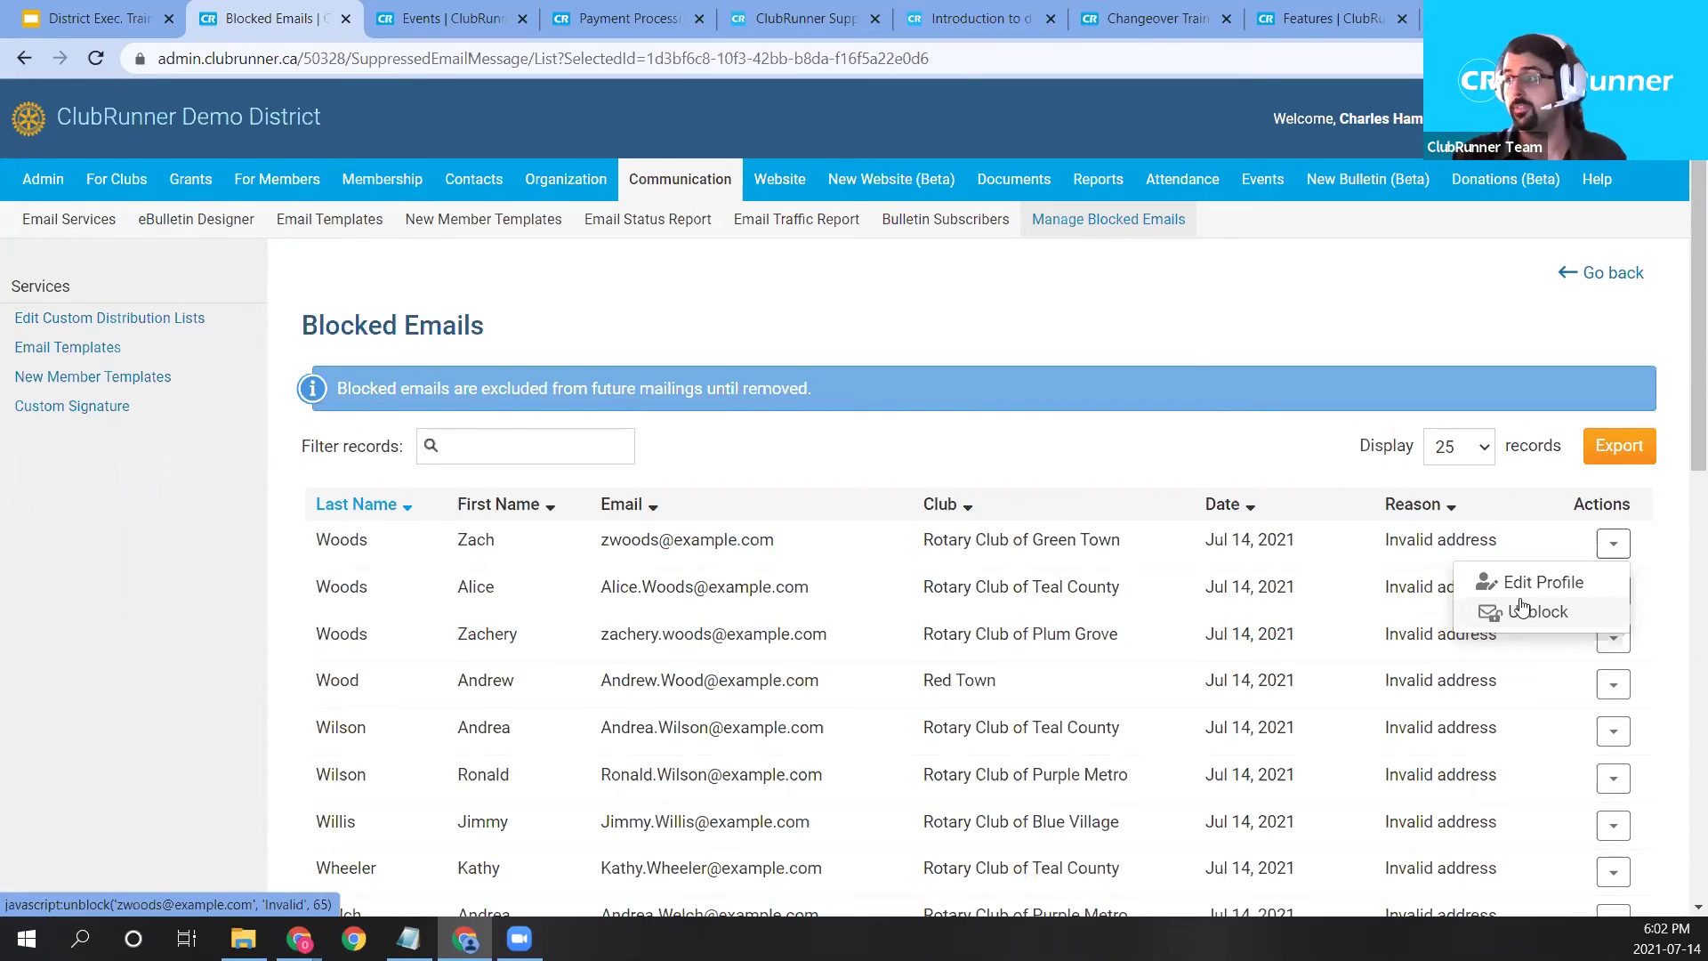
{"action": "left_click", "coordinate": [1340, 587]}
{"action": "double_click", "coordinate": [1407, 541]}
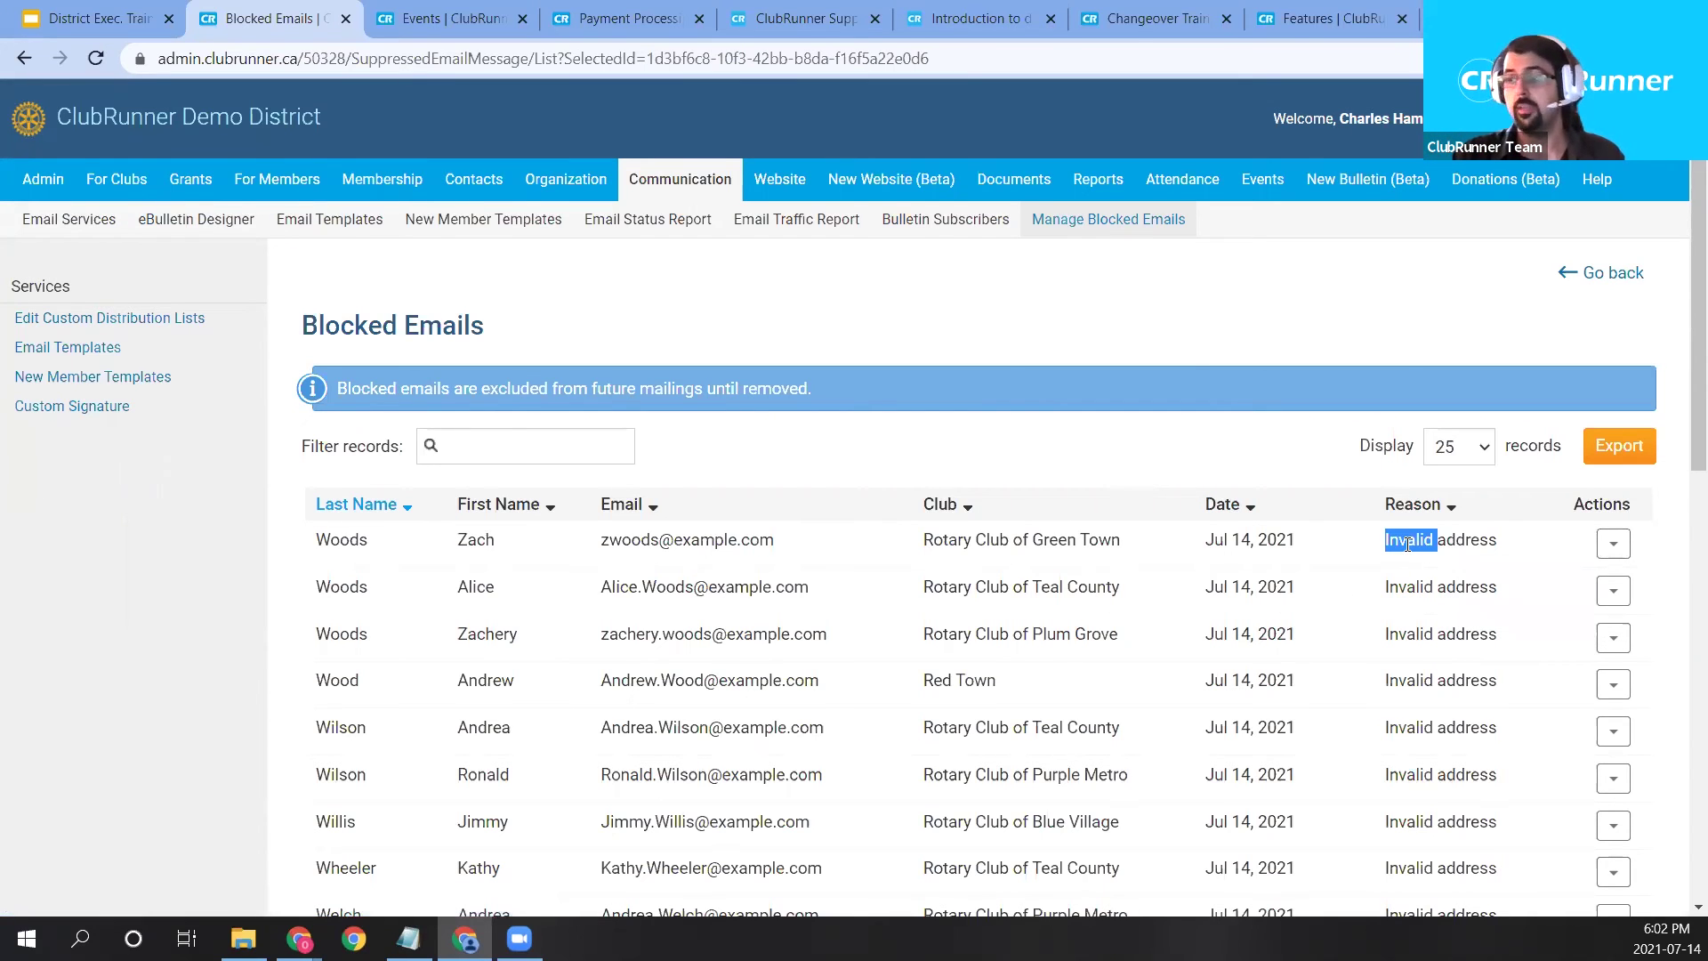
{"action": "left_click", "coordinate": [846, 425]}
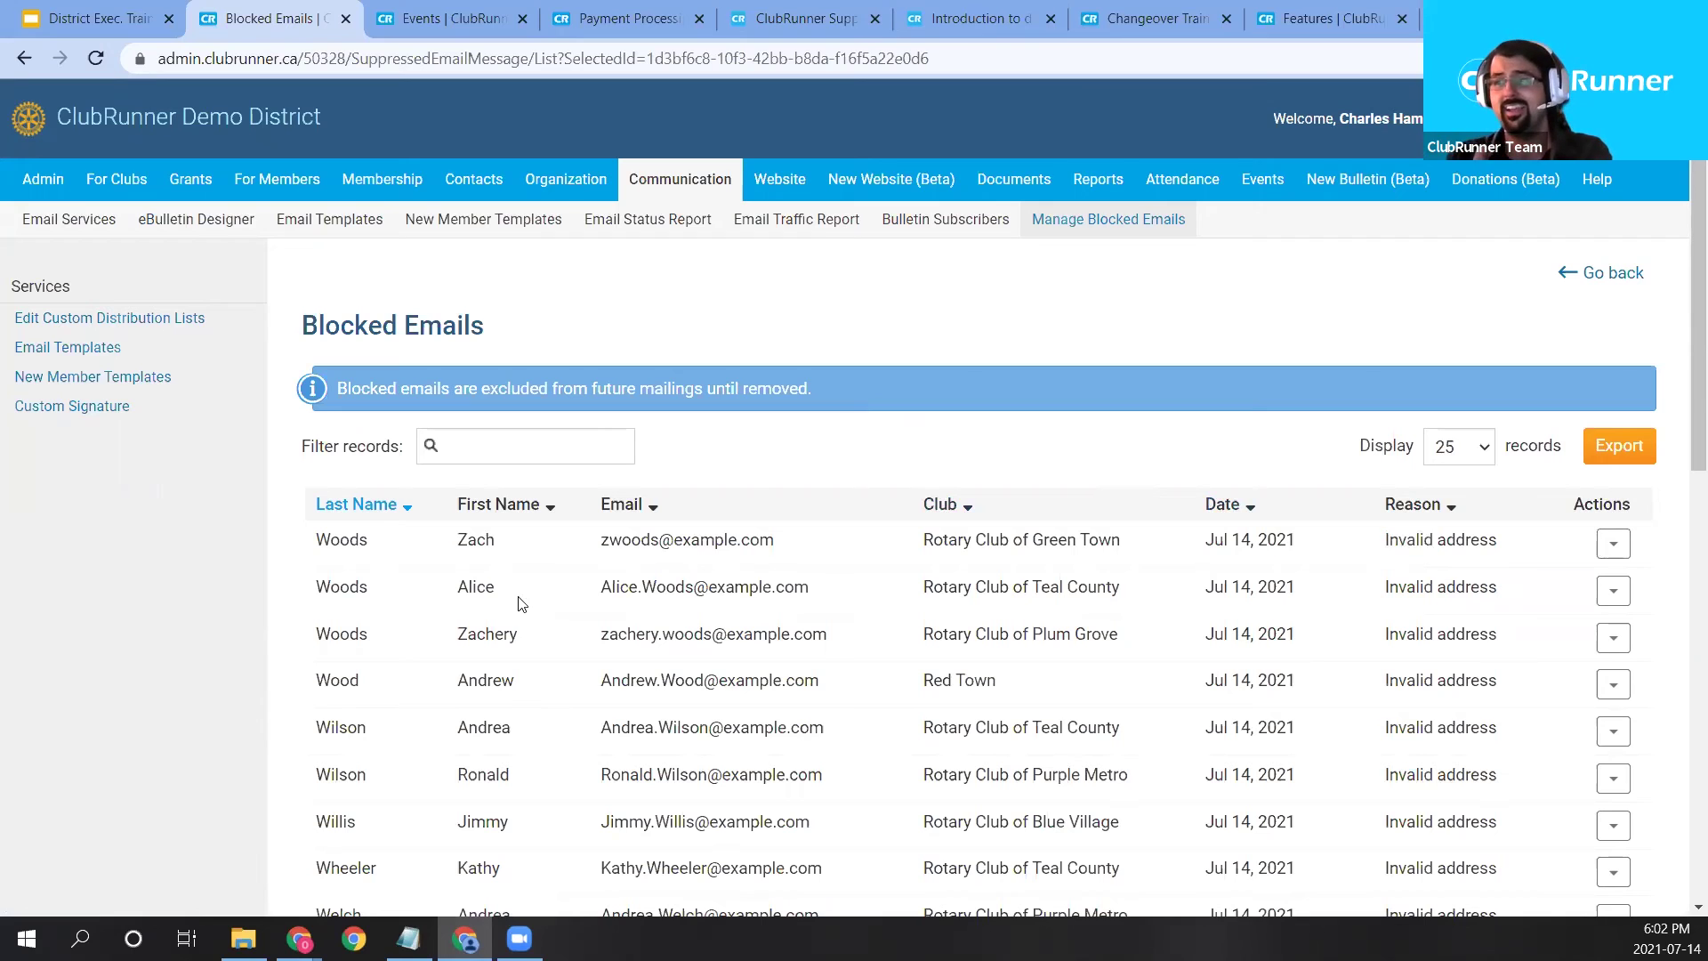
{"action": "left_click_drag", "start_coordinate": [1390, 542], "coordinate": [1483, 559]}
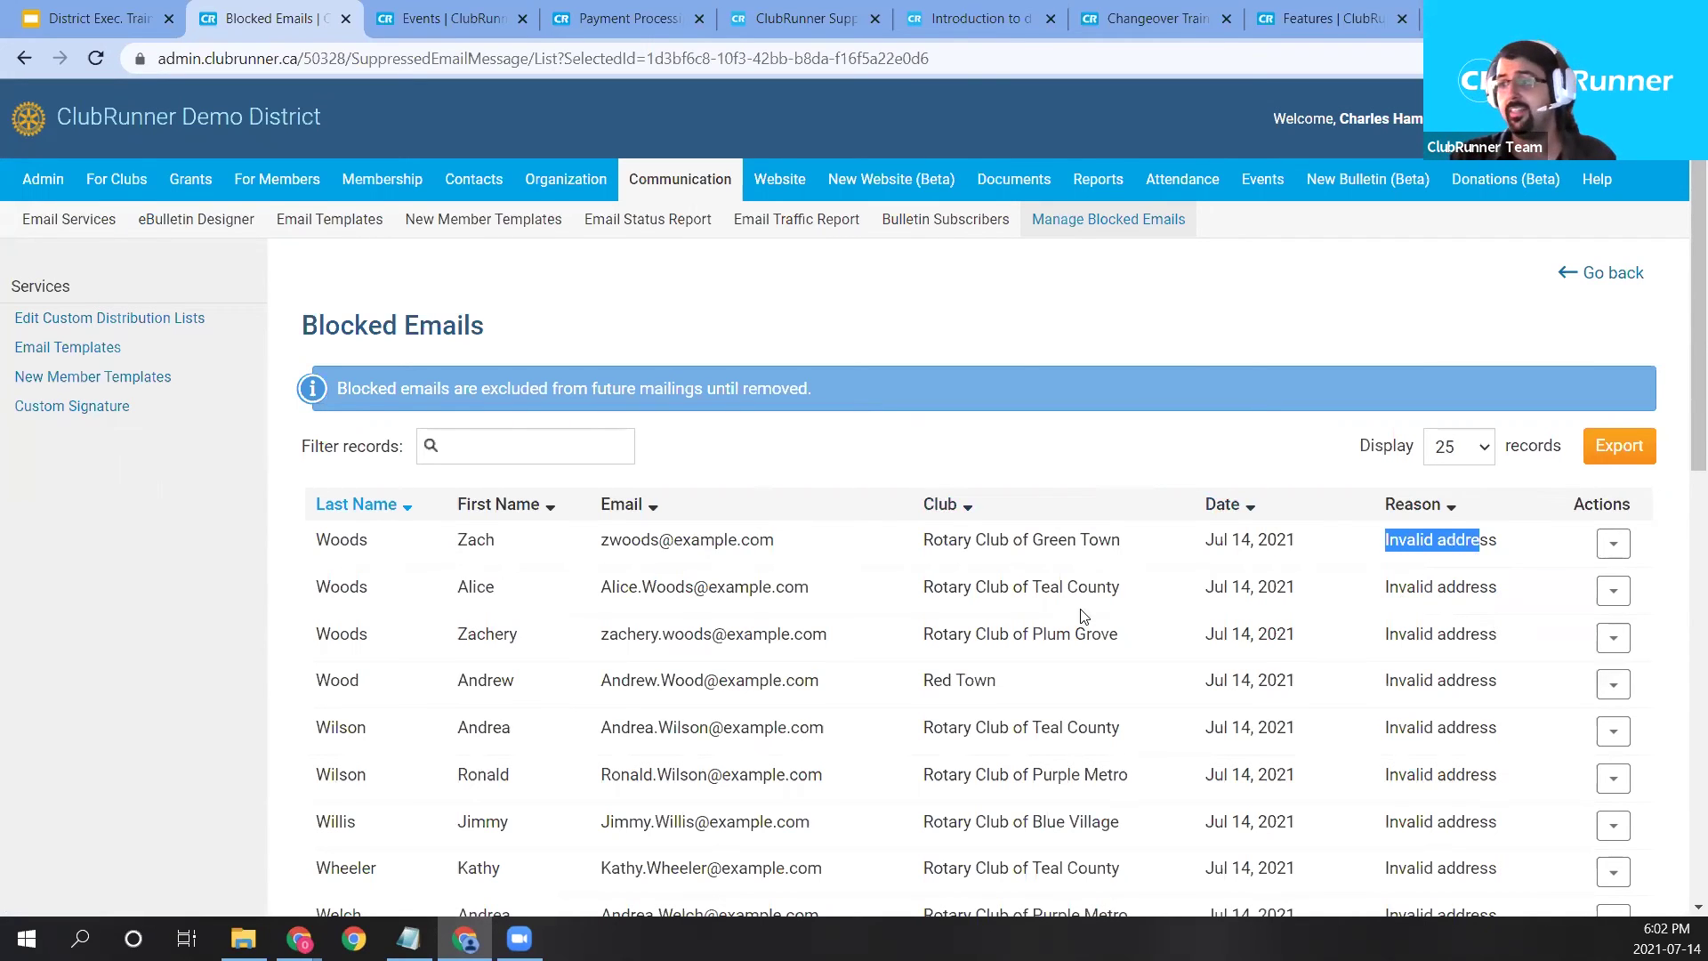
{"action": "double_click", "coordinate": [664, 541]}
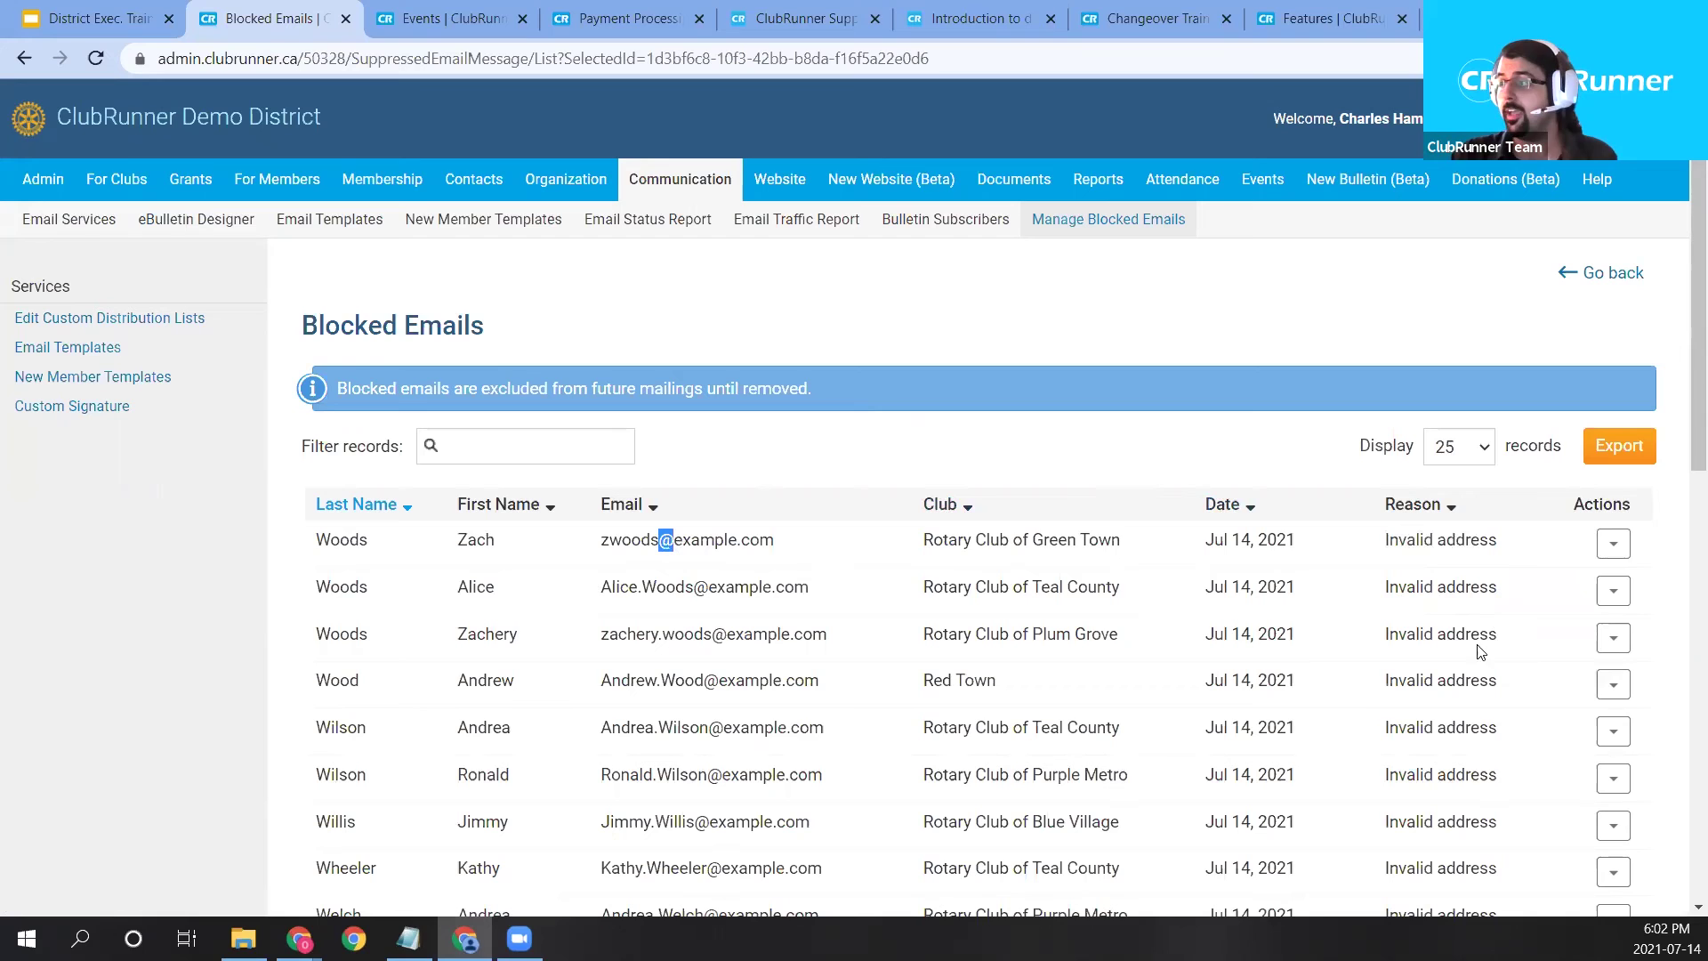
{"action": "left_click", "coordinate": [1613, 545]}
{"action": "left_click", "coordinate": [1183, 412]}
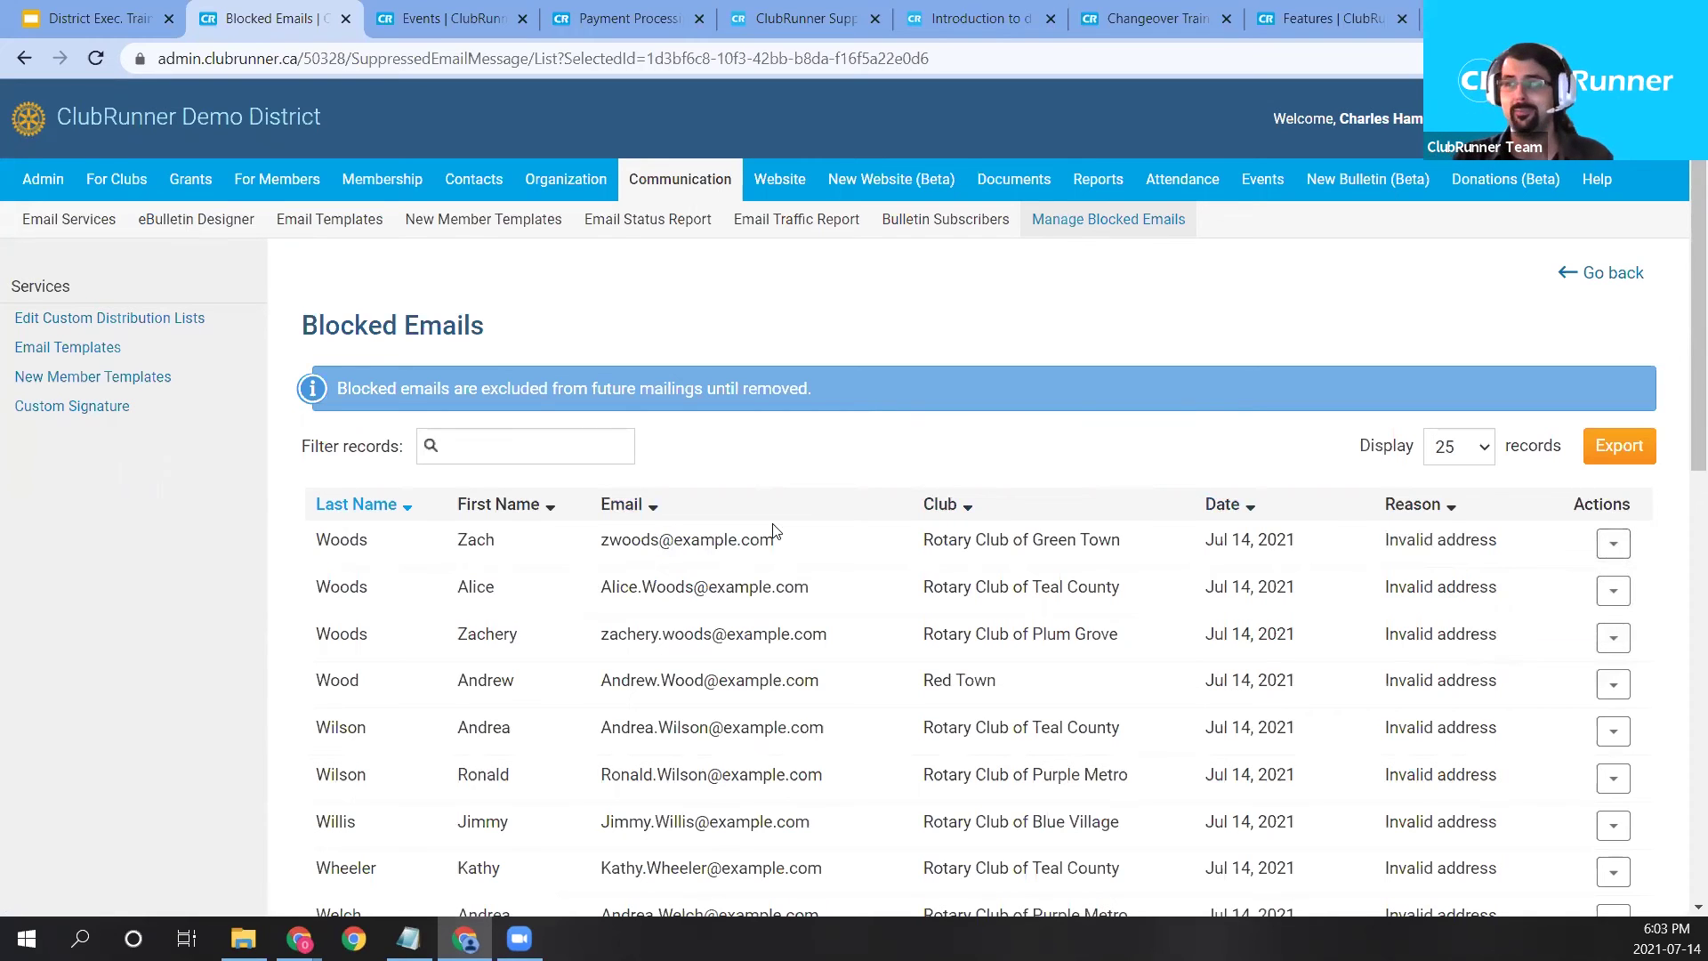
{"action": "triple_click", "coordinate": [739, 539]}
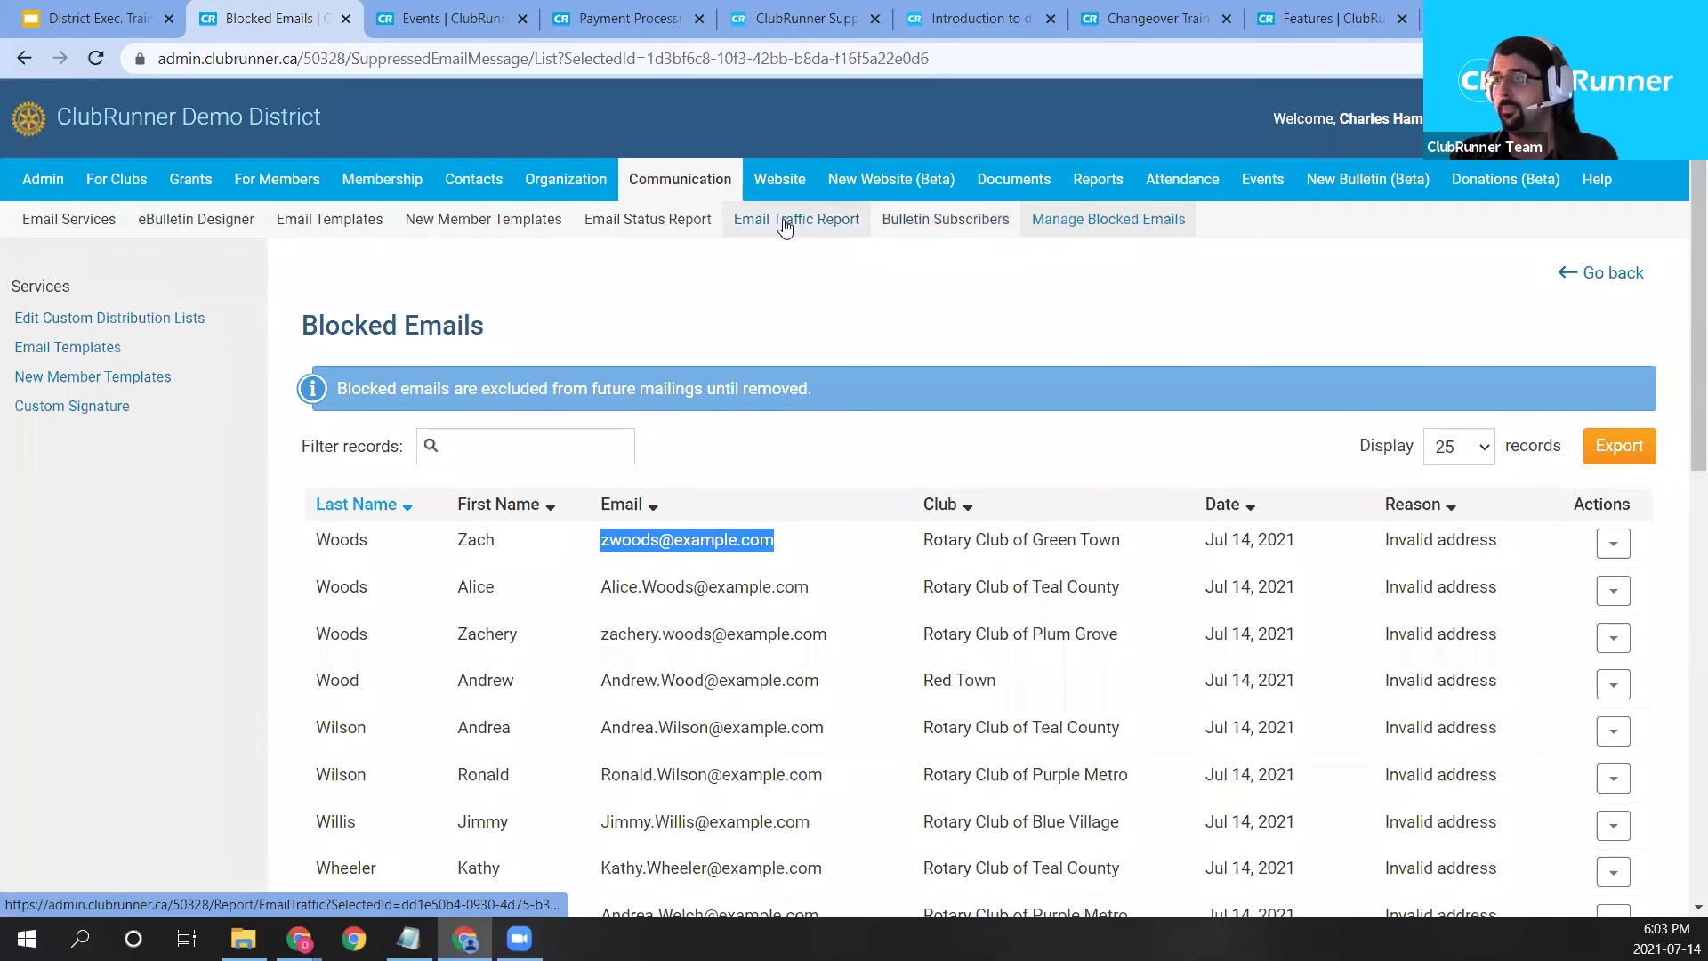
{"action": "left_click", "coordinate": [337, 230]}
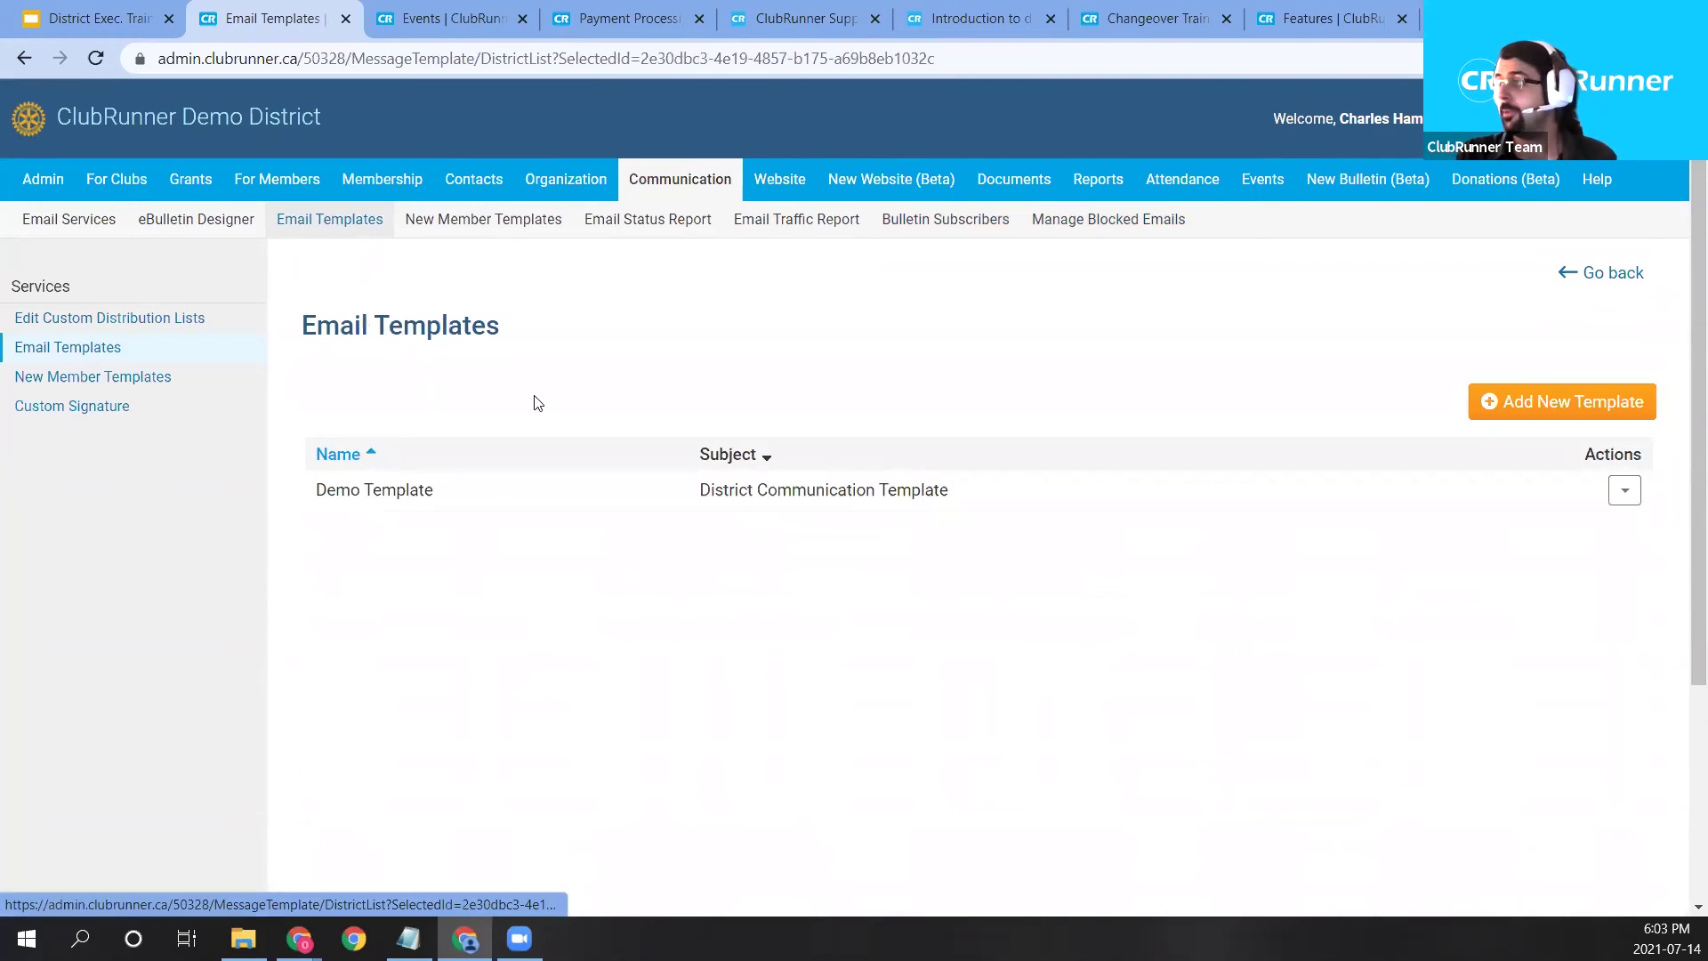
Go to Communication > Email Templates, where only the 'Demo Template' is listed.
{"action": "mouse_move", "coordinate": [1246, 181]}
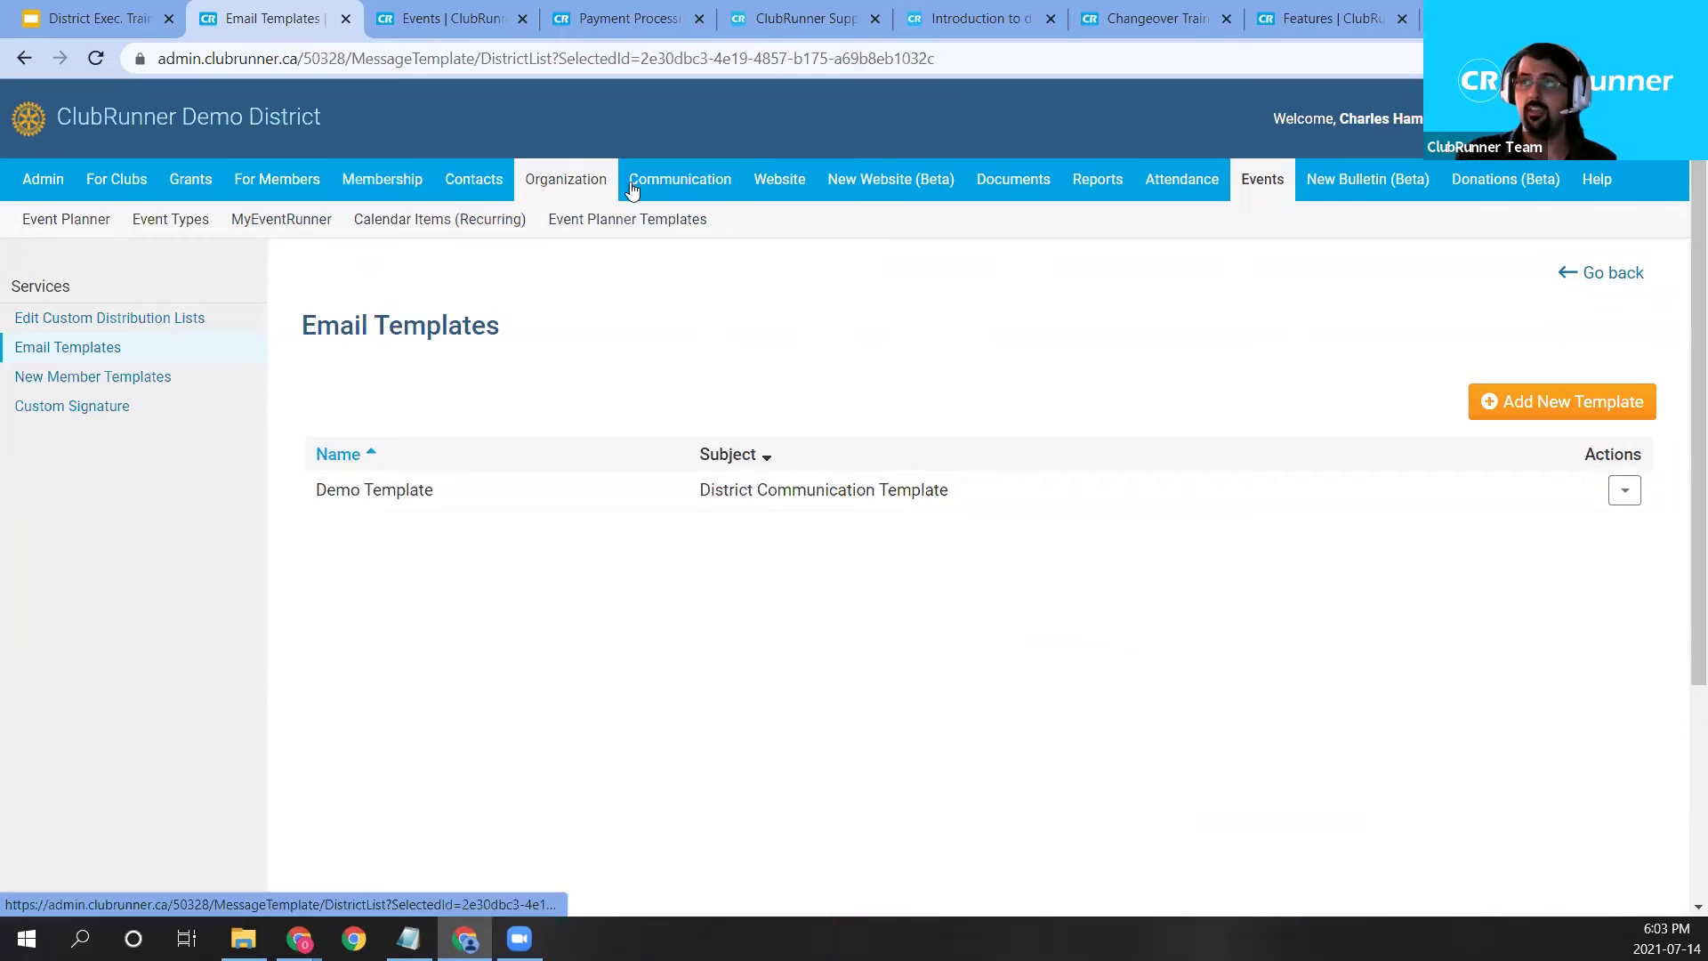
{"action": "mouse_move", "coordinate": [642, 185]}
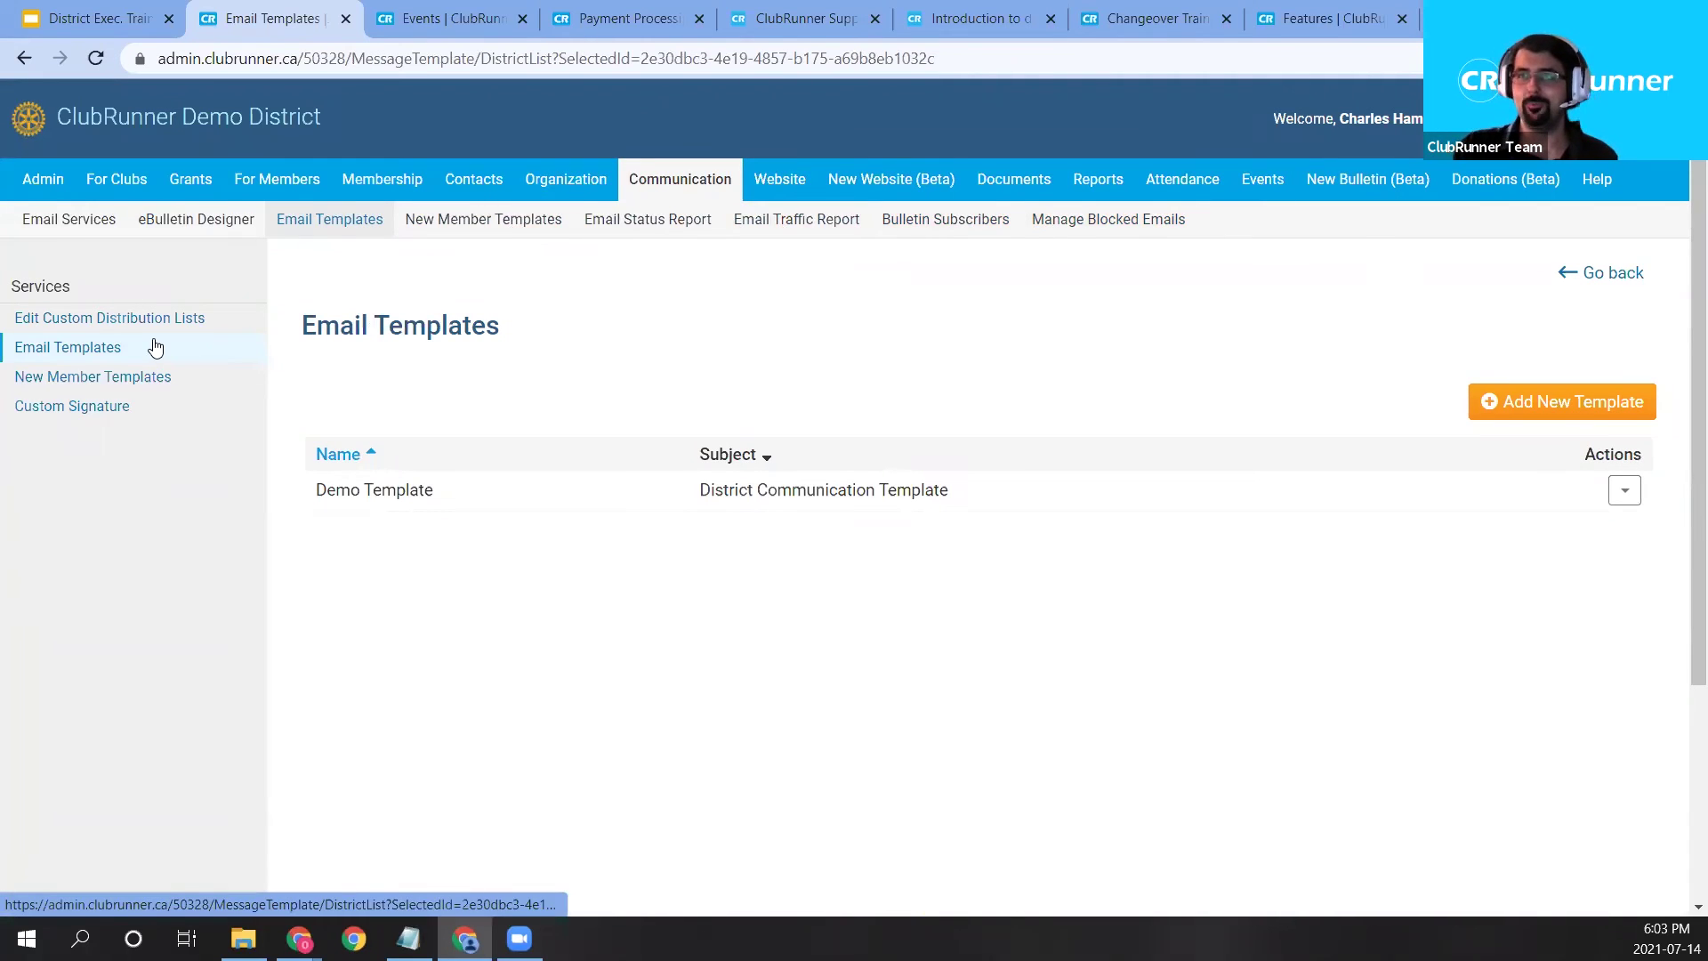
Start a new template, entering a name and subject 'Demo District BBQ Headsup', leaving the code blank.
{"action": "left_click", "coordinate": [1537, 406]}
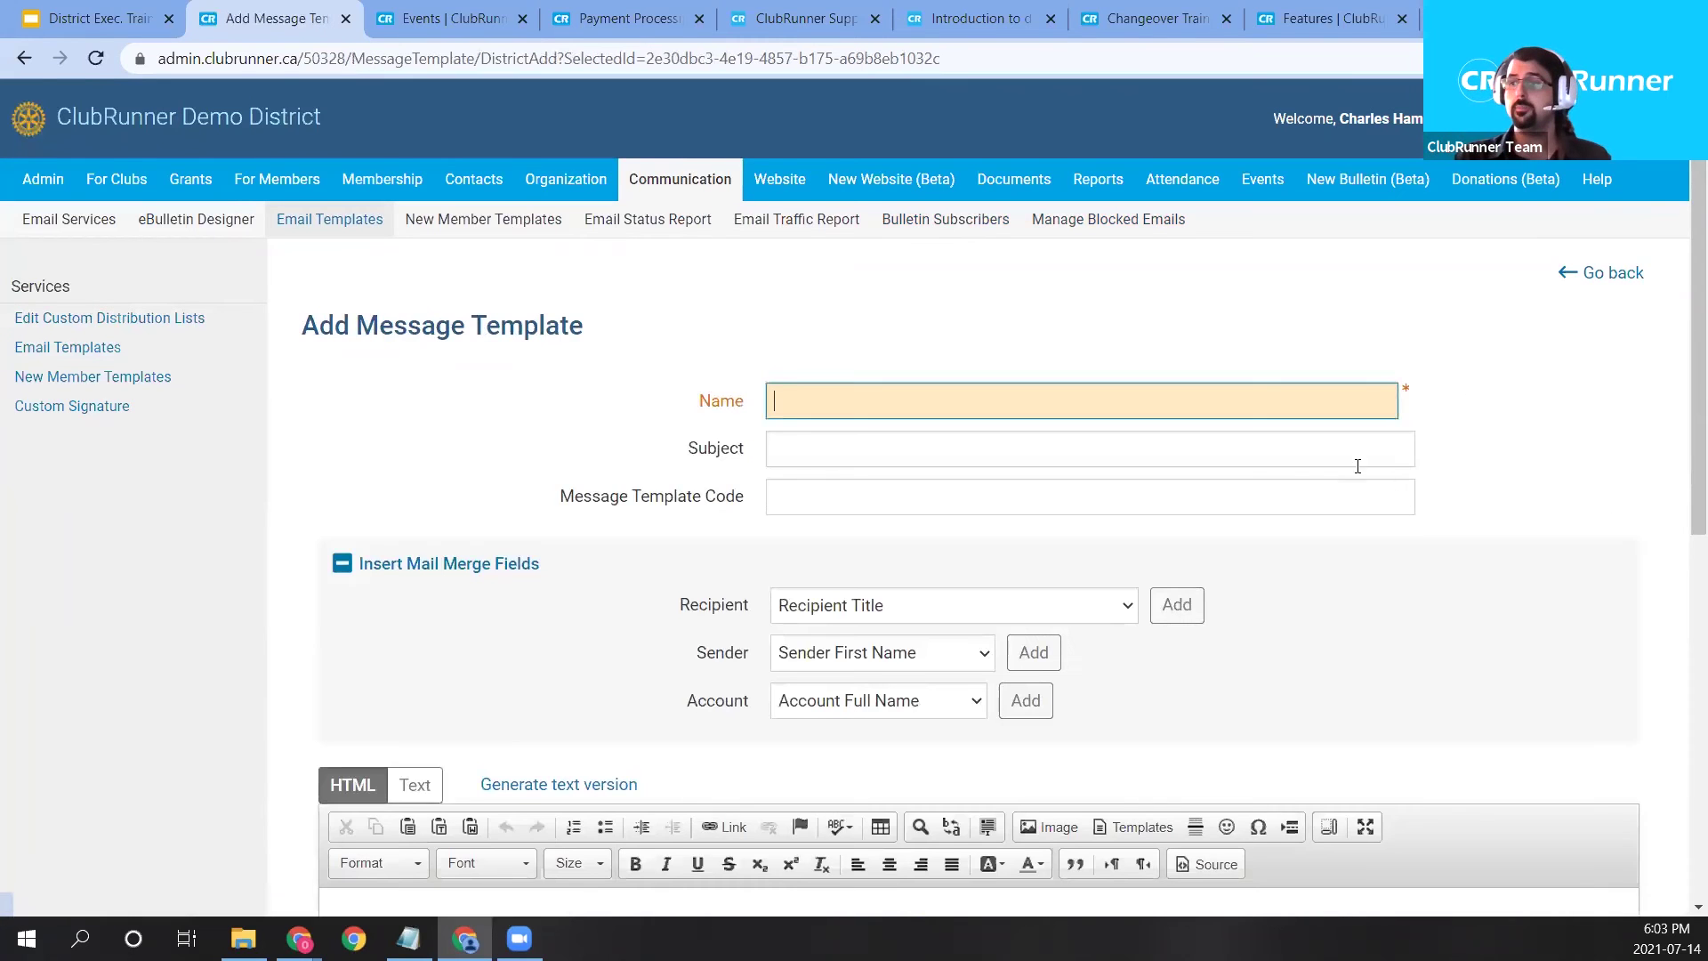
{"action": "scroll", "coordinate": [1335, 471], "scroll_direction": "down", "scroll_amount": 1}
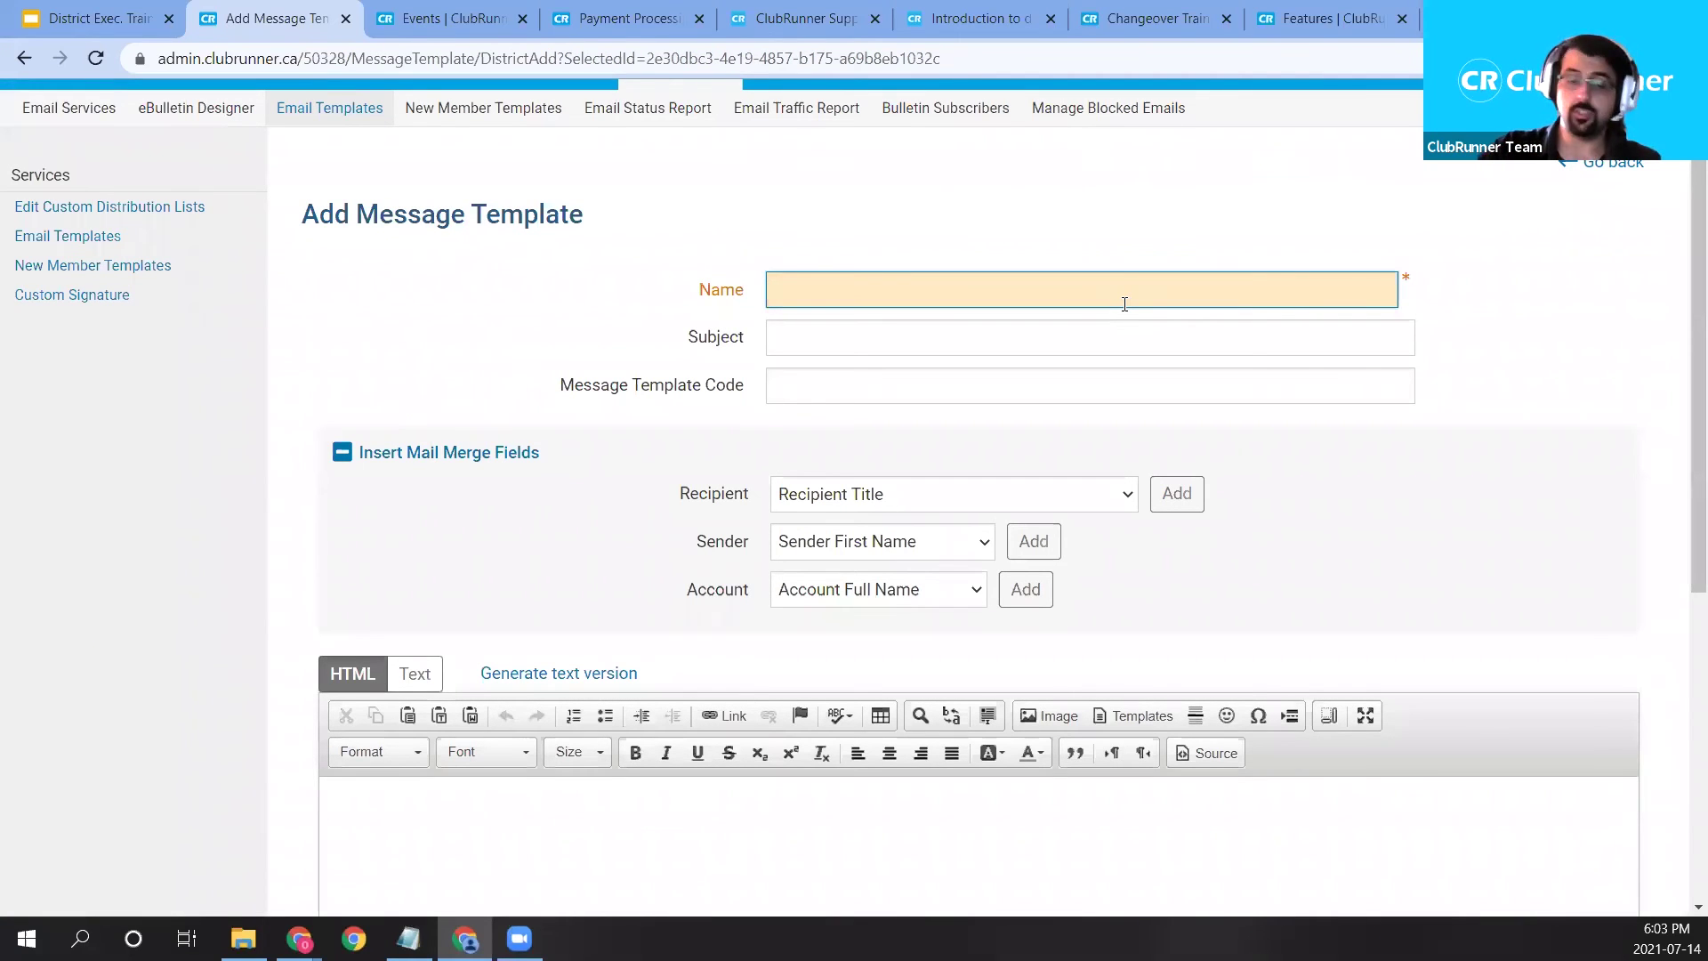
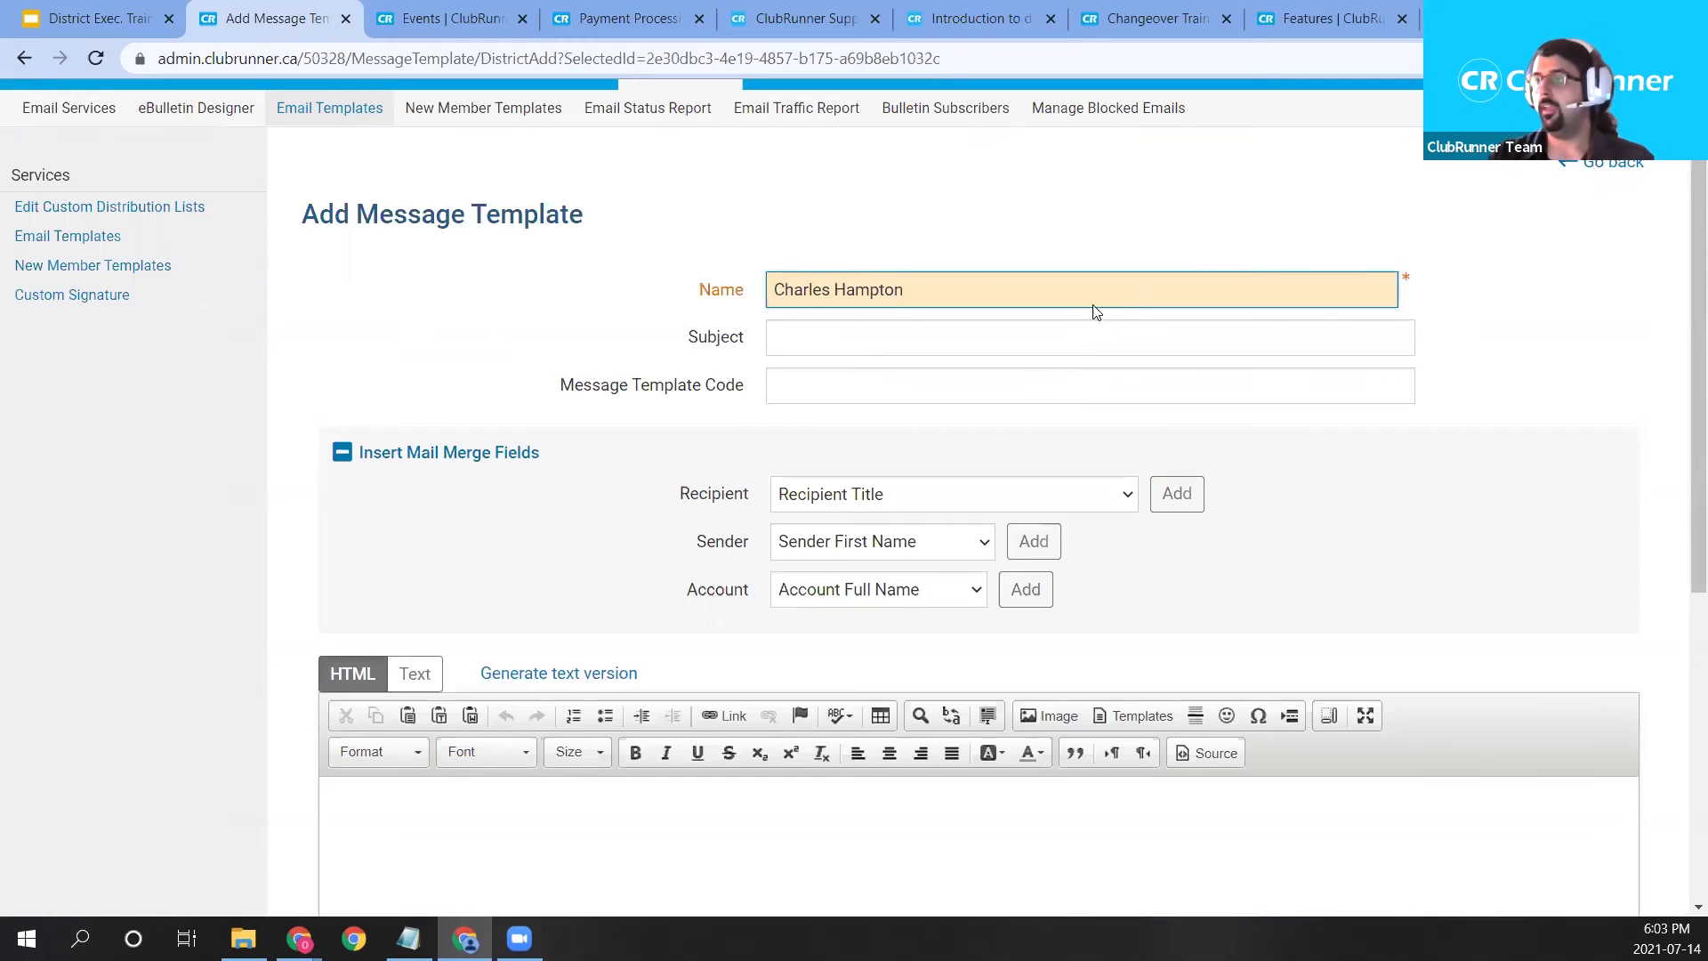
{"action": "left_click", "coordinate": [969, 336]}
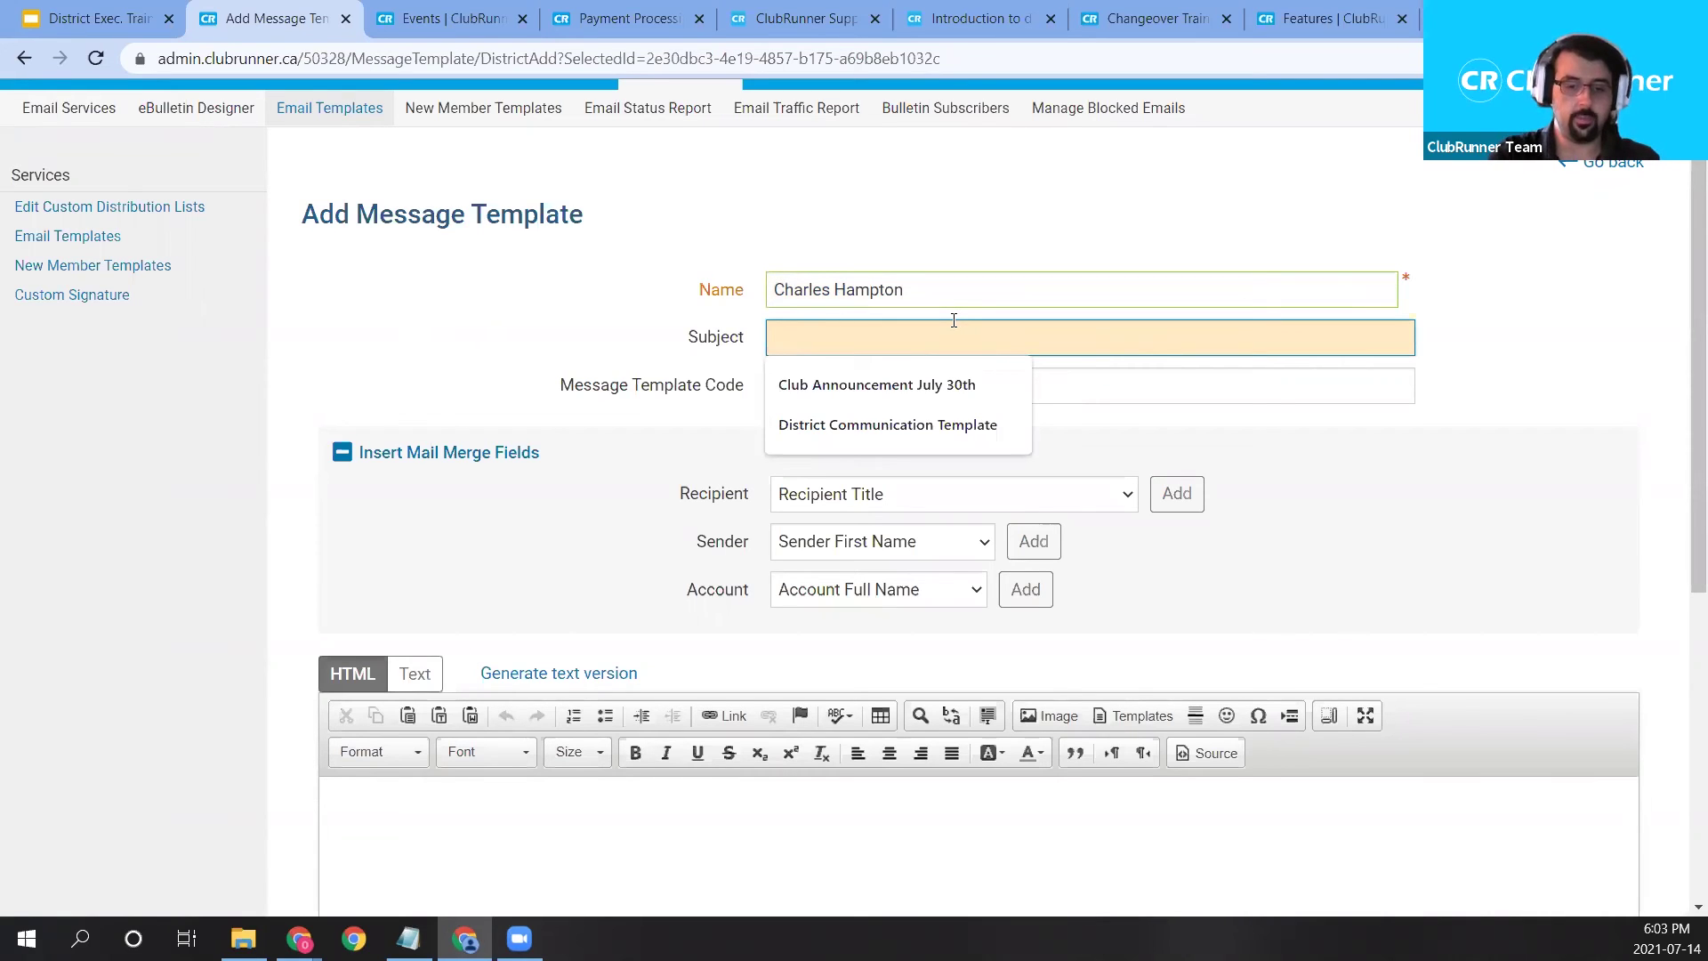
{"action": "type", "text": "D"}
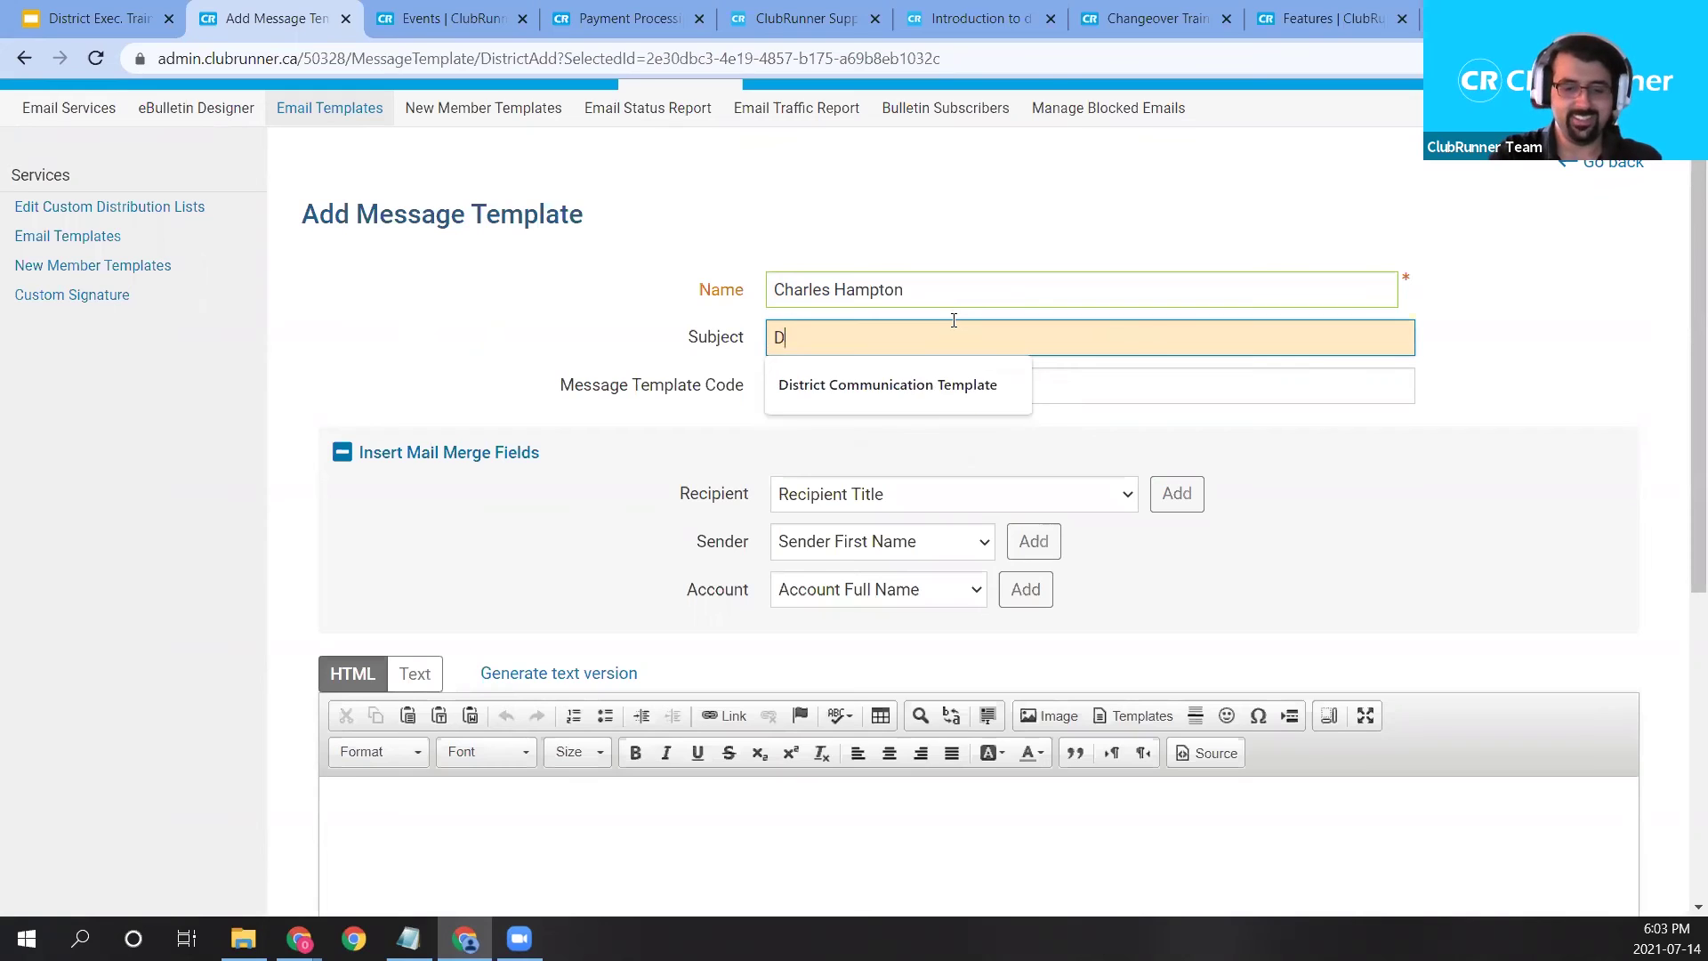
{"action": "type", "text": "emo District BBQ "}
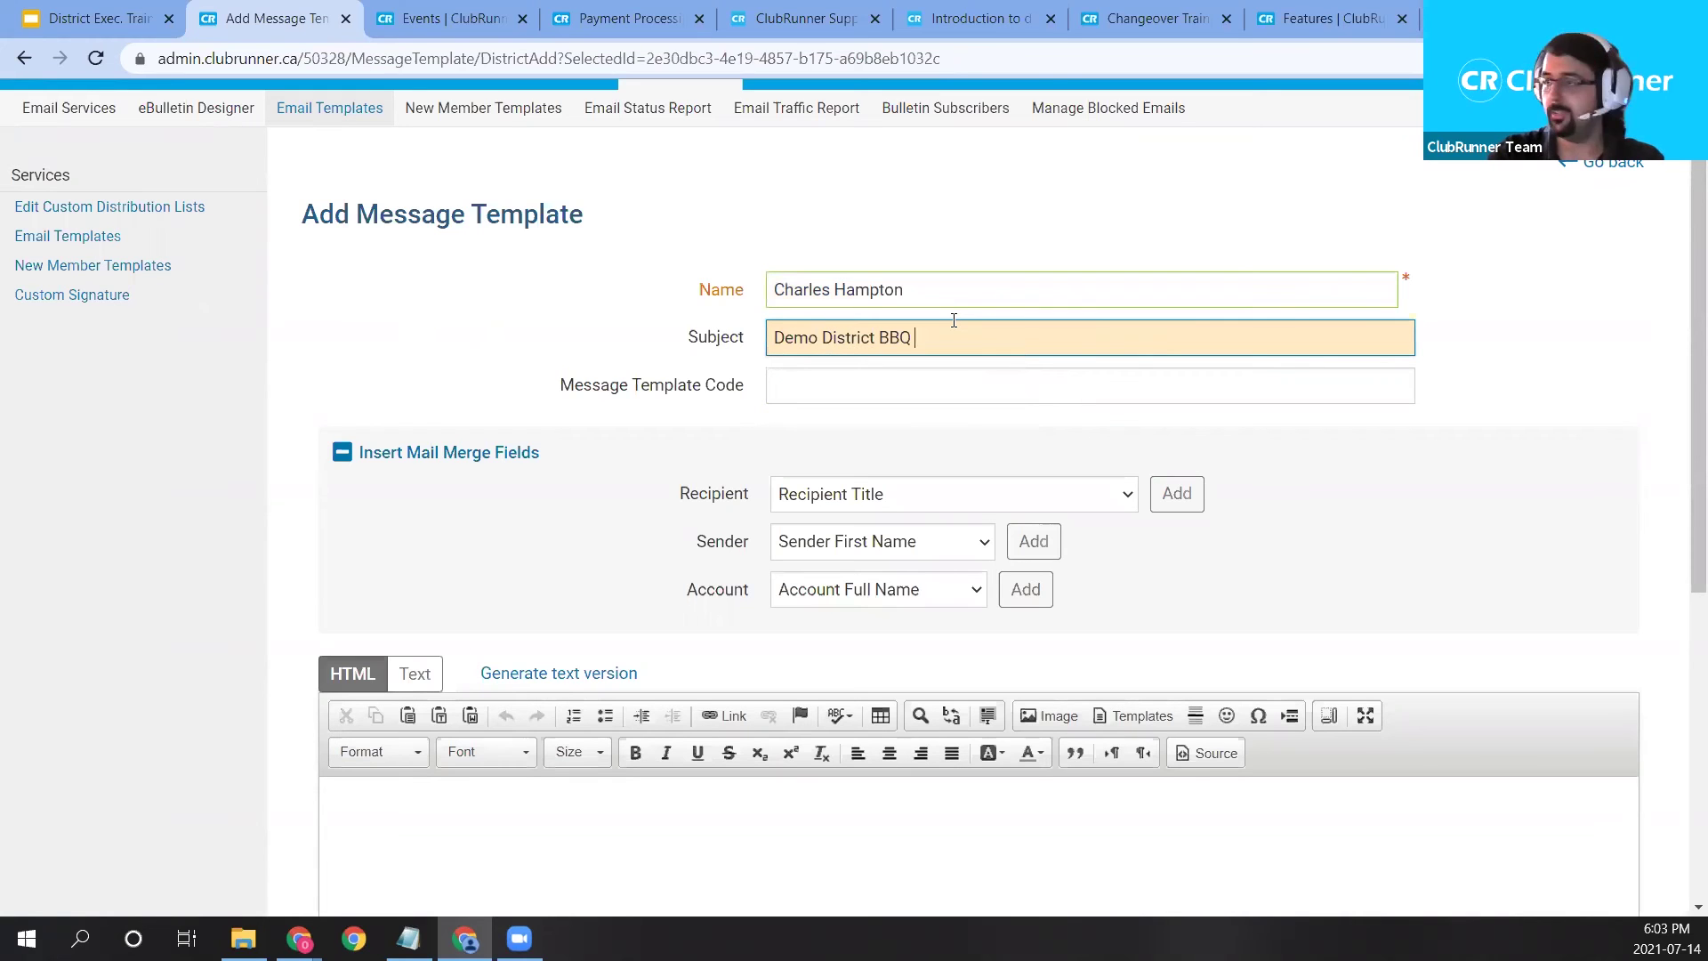
{"action": "type", "text": "Headsup"}
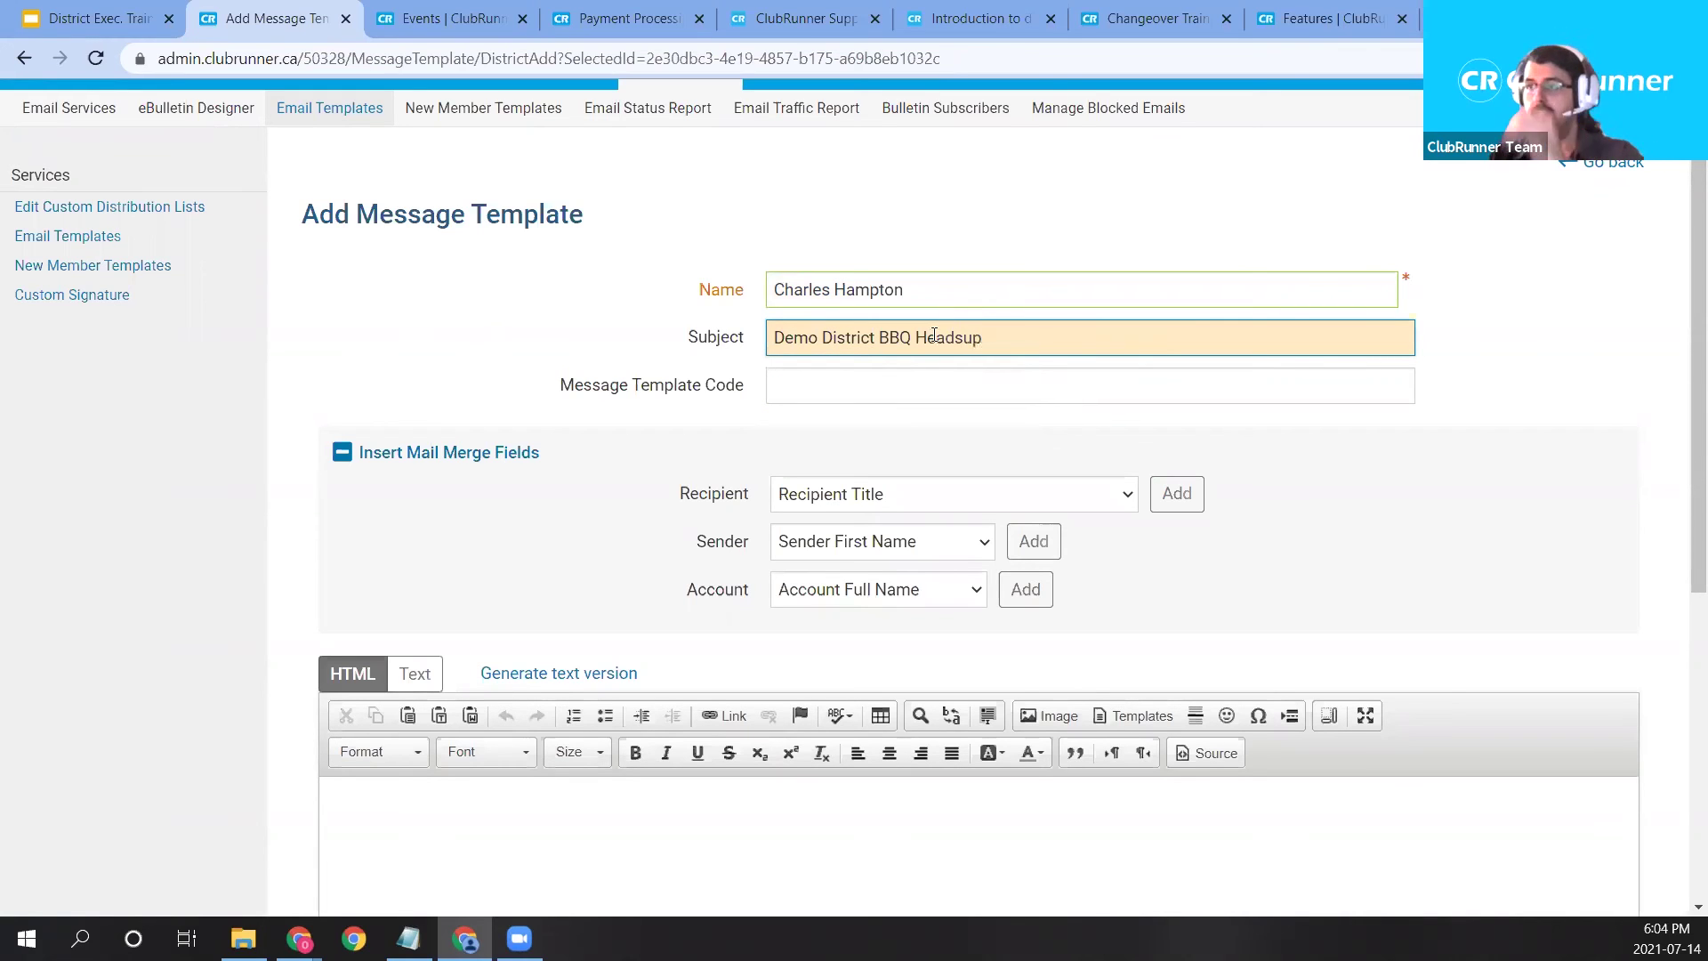
{"action": "left_click", "coordinate": [874, 389]}
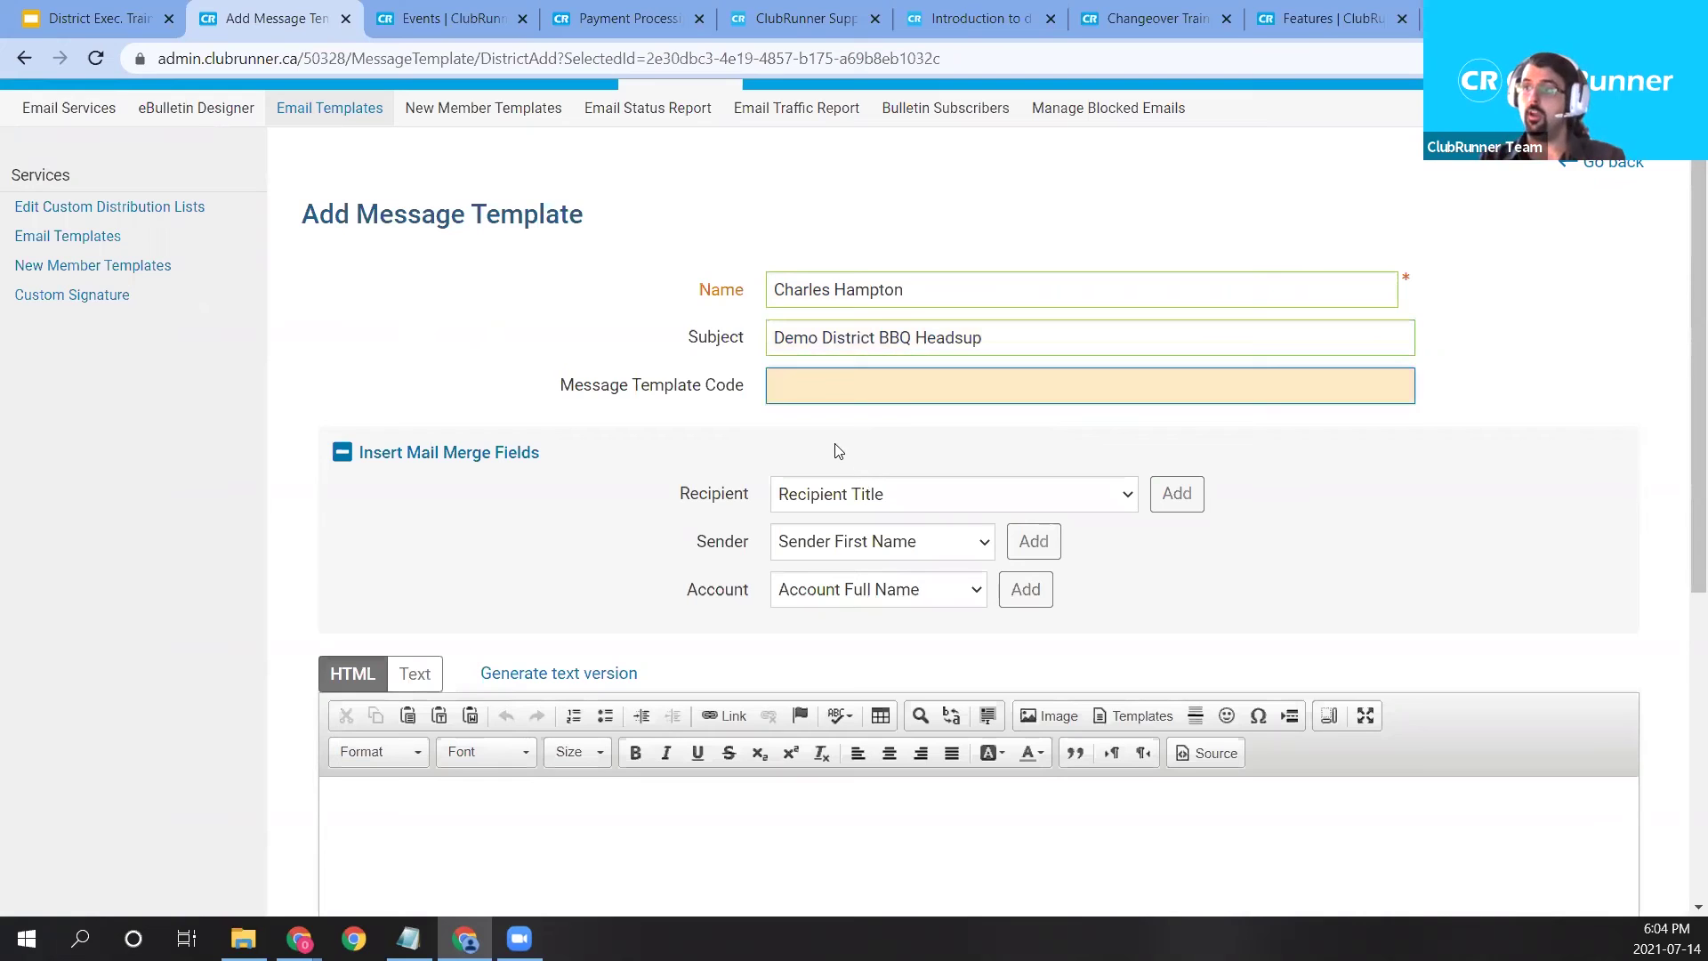
{"action": "left_click", "coordinate": [839, 452]}
Type 'Lorem Ipsum' as the template's message body.
{"action": "right_click", "coordinate": [843, 504]}
{"action": "key", "text": "Escape"}
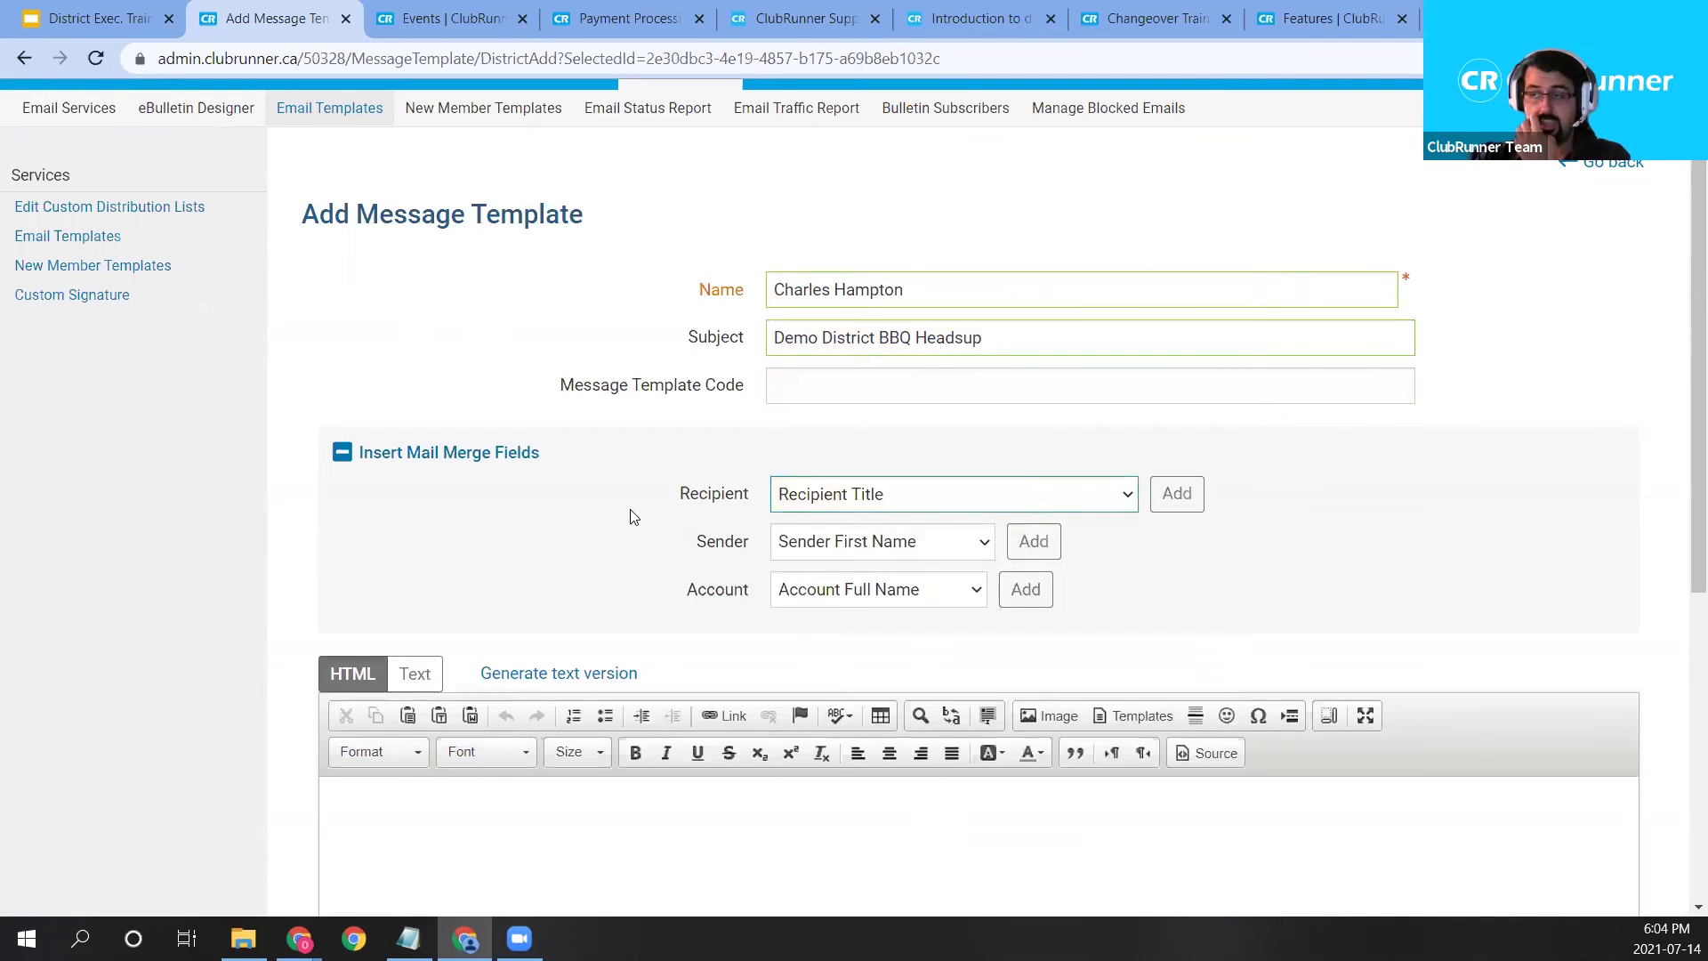
{"action": "scroll", "coordinate": [594, 712], "scroll_direction": "down", "scroll_amount": 2}
{"action": "left_click", "coordinate": [431, 595]}
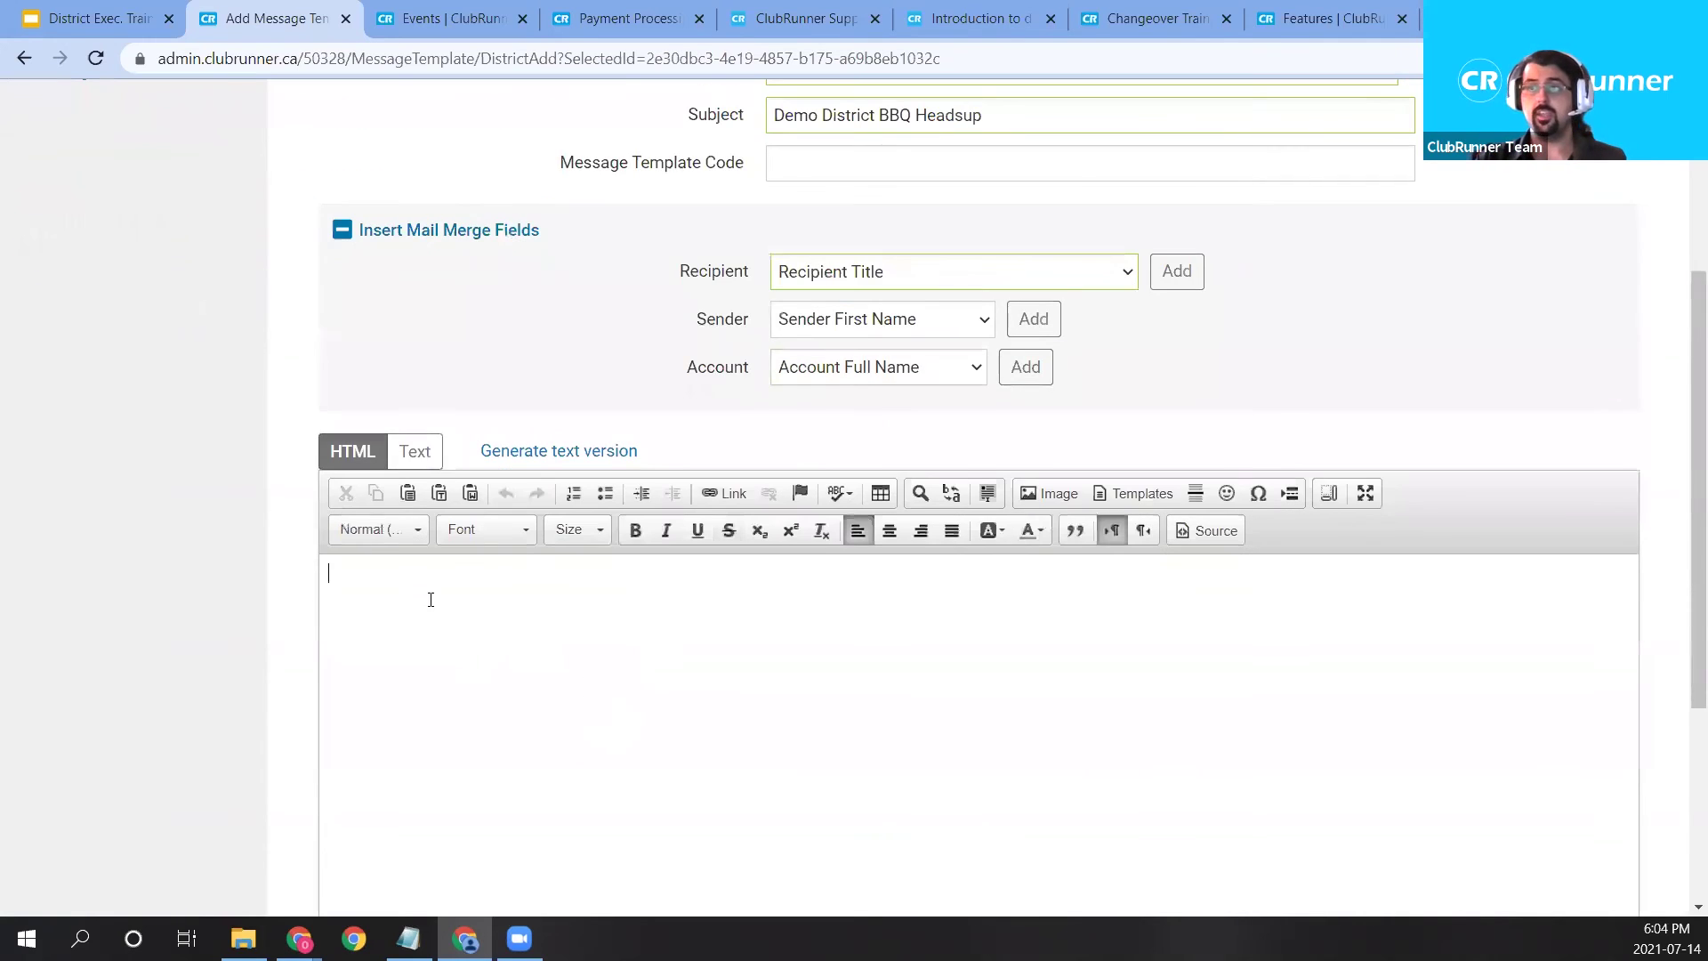
{"action": "scroll", "coordinate": [366, 610], "scroll_direction": "down", "scroll_amount": 3}
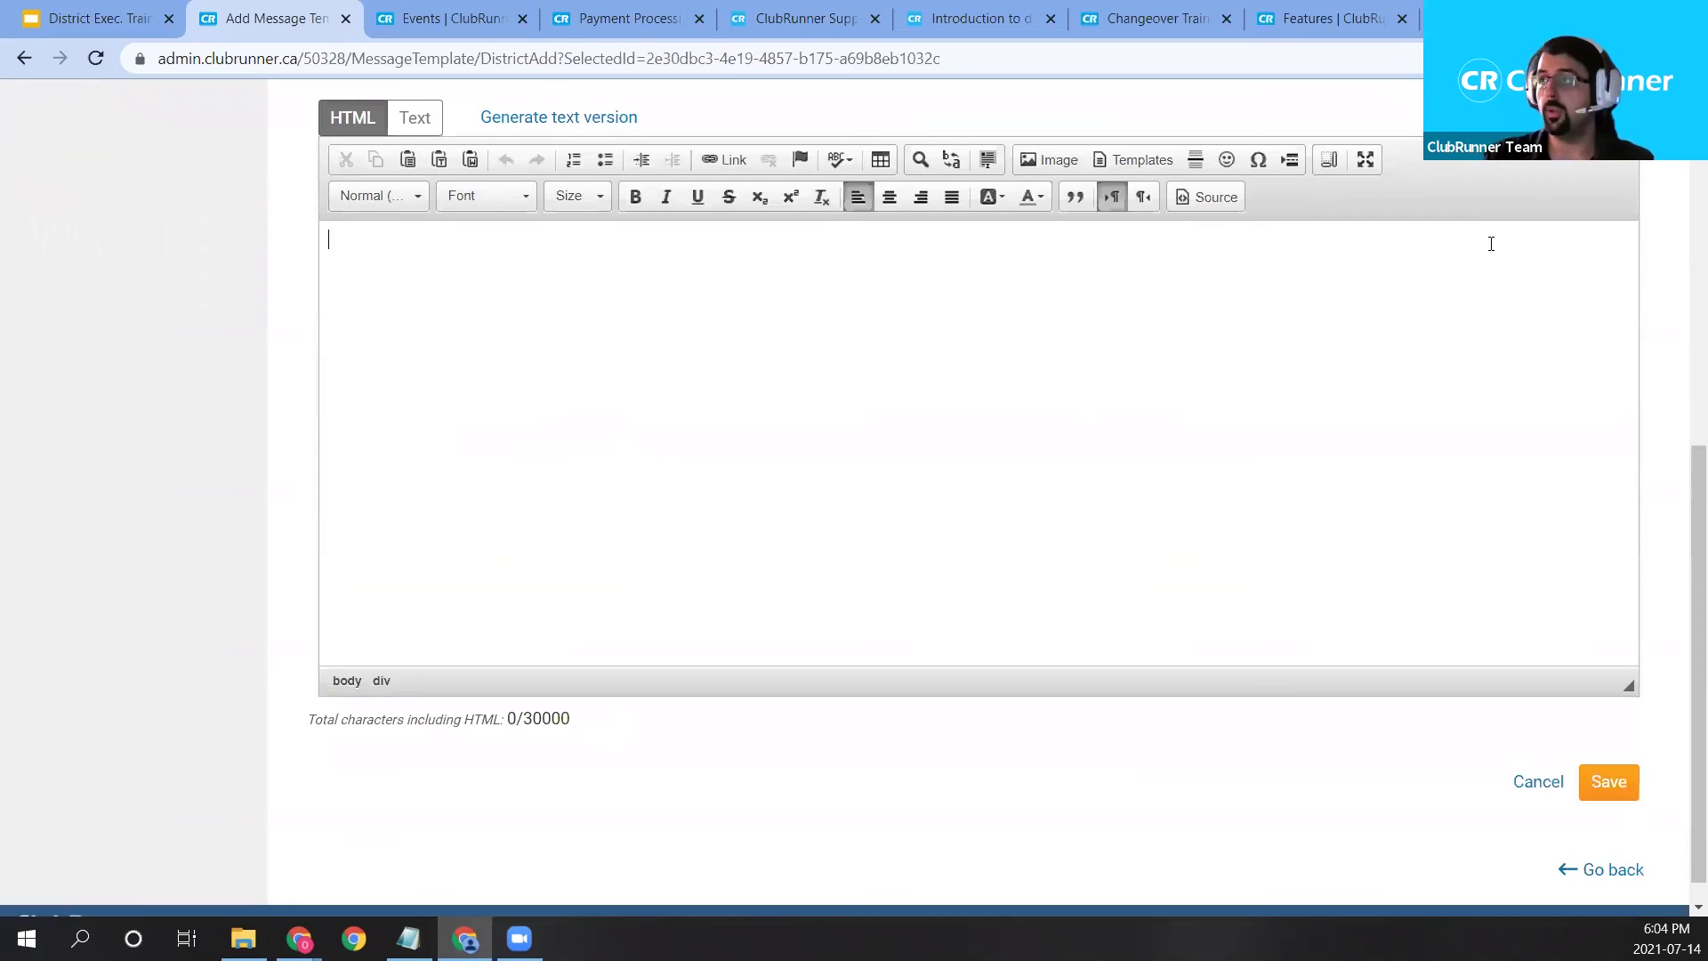
{"action": "type", "text": "Lorem "}
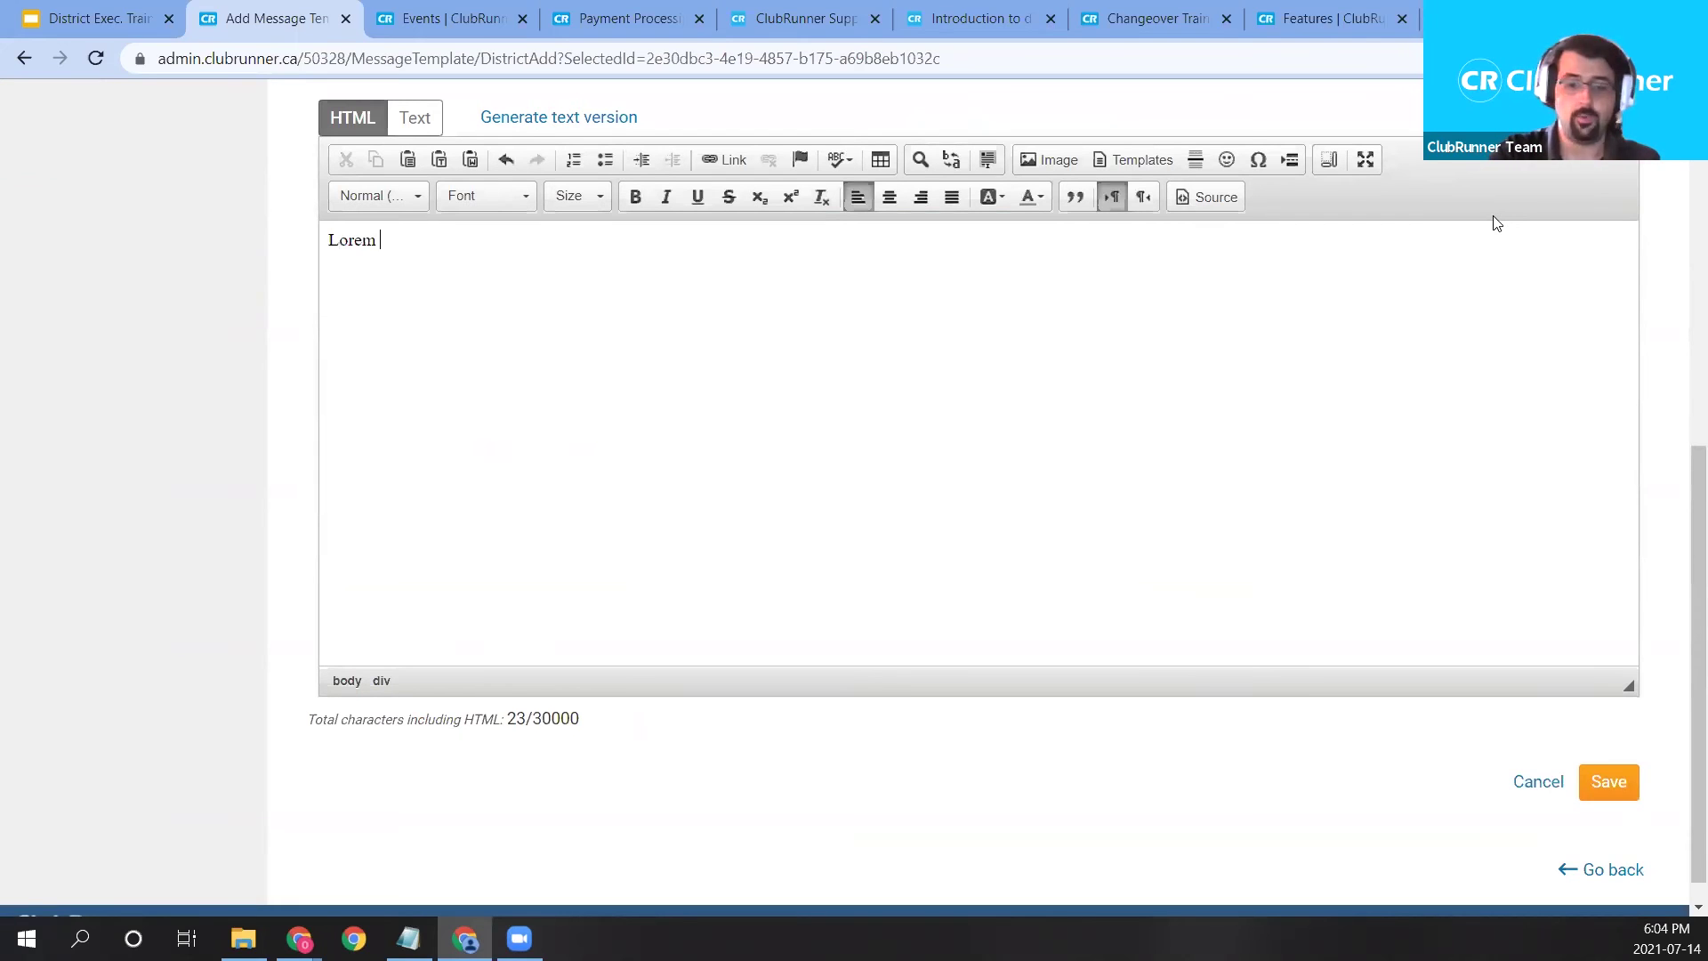
{"action": "type", "text": "Ipsum"}
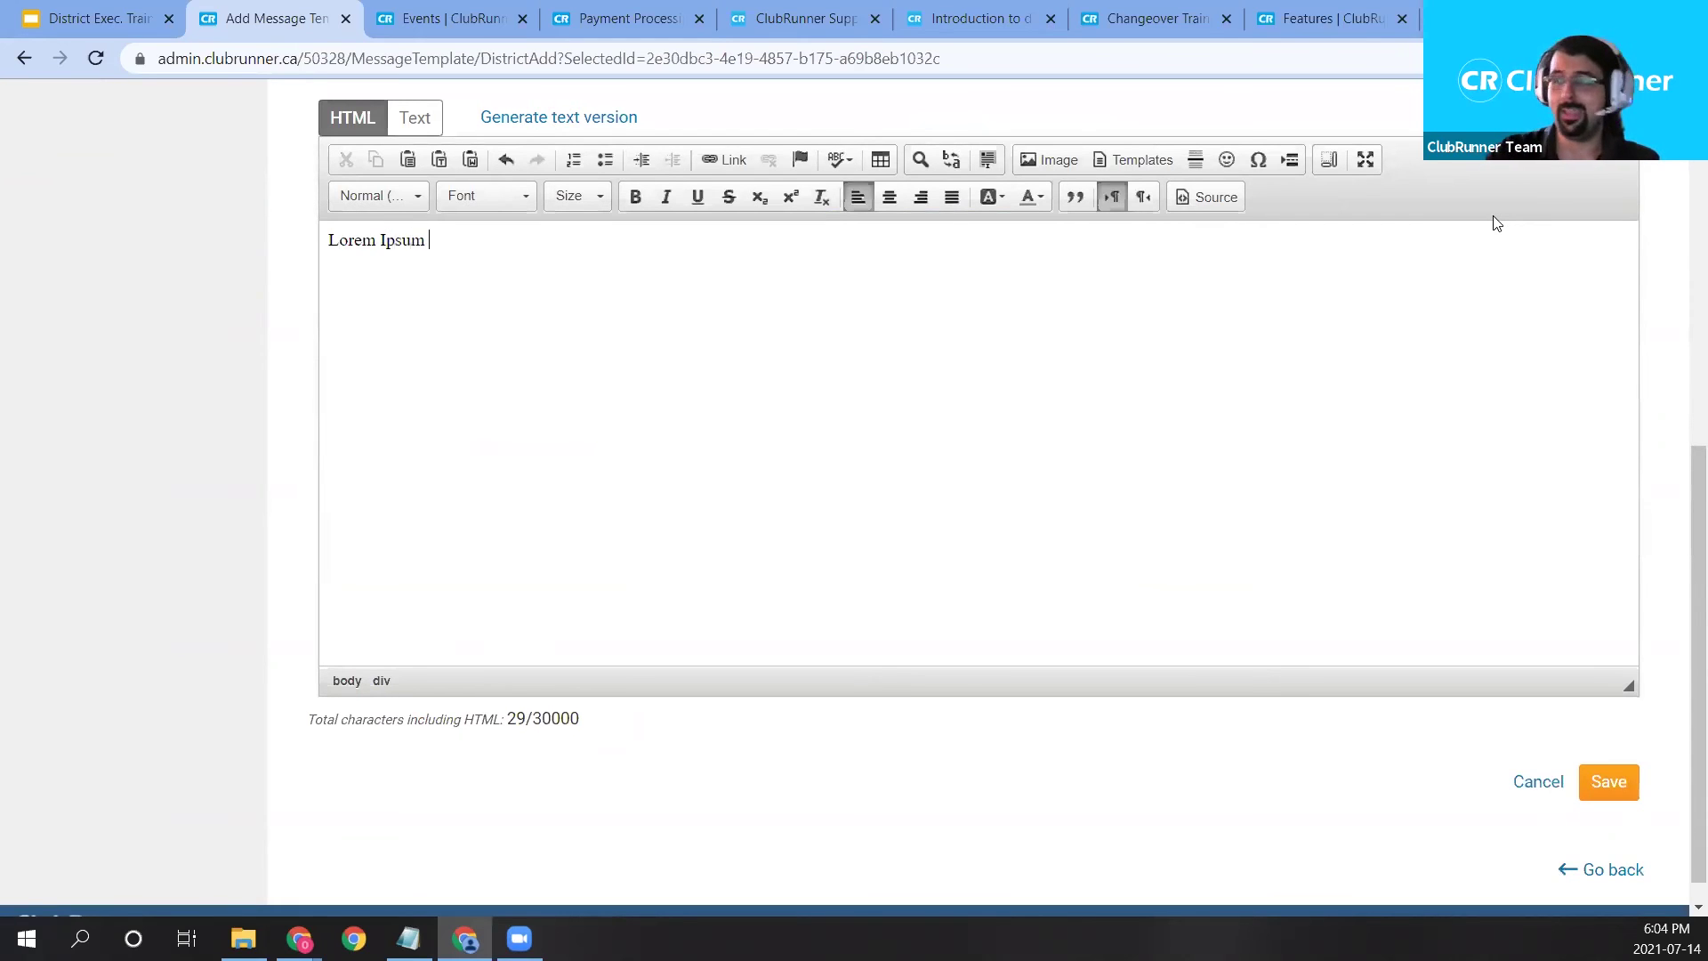
{"action": "scroll", "coordinate": [1284, 335], "scroll_direction": "up", "scroll_amount": 3}
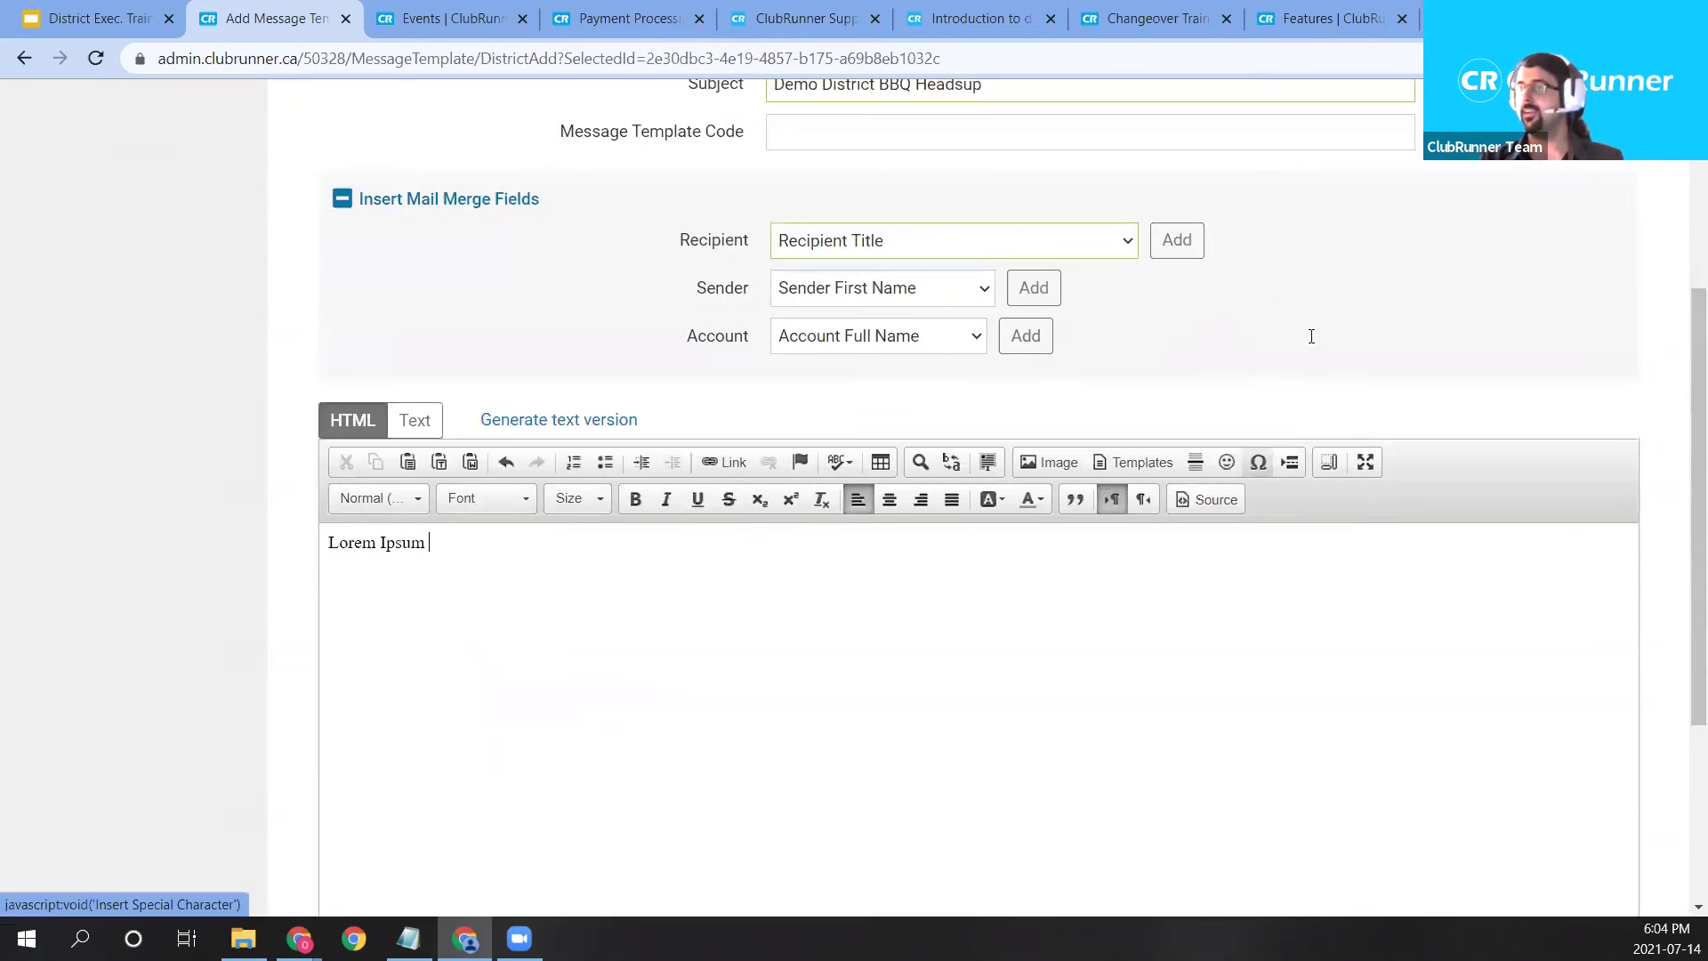
{"action": "scroll", "coordinate": [1334, 401], "scroll_direction": "down", "scroll_amount": 3}
{"action": "scroll", "coordinate": [1526, 748], "scroll_direction": "up", "scroll_amount": 5}
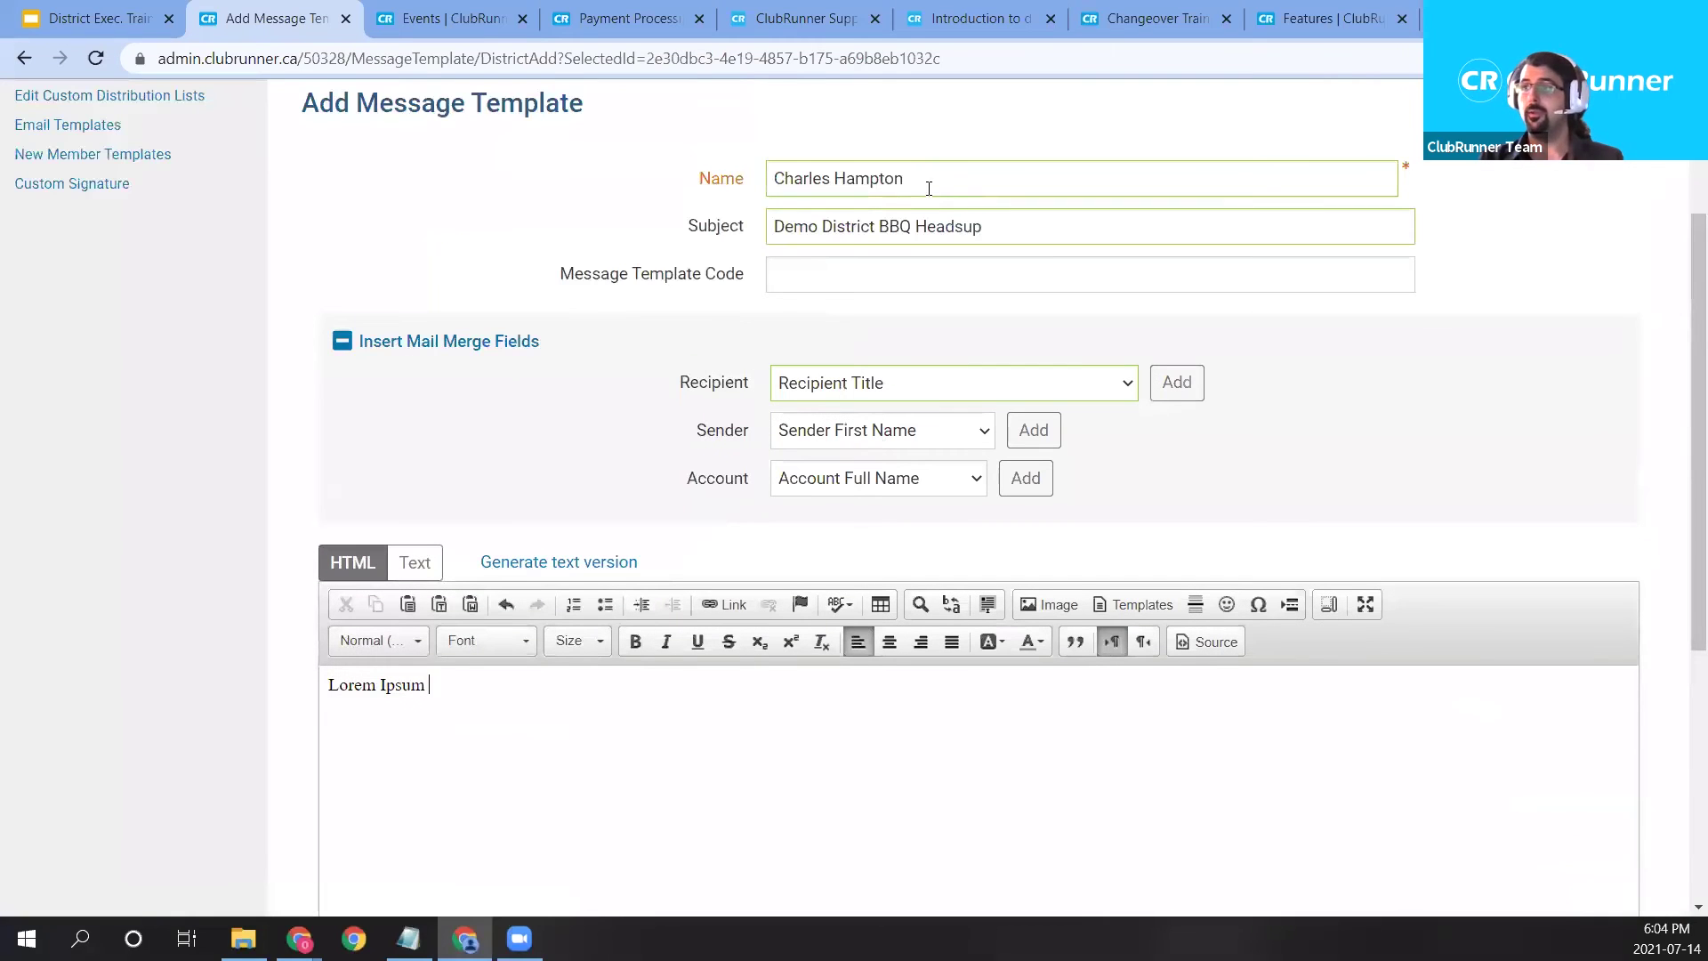
Rename the template to 'BBQ Template 1' and save it.
{"action": "left_click_drag", "start_coordinate": [928, 188], "coordinate": [676, 178]}
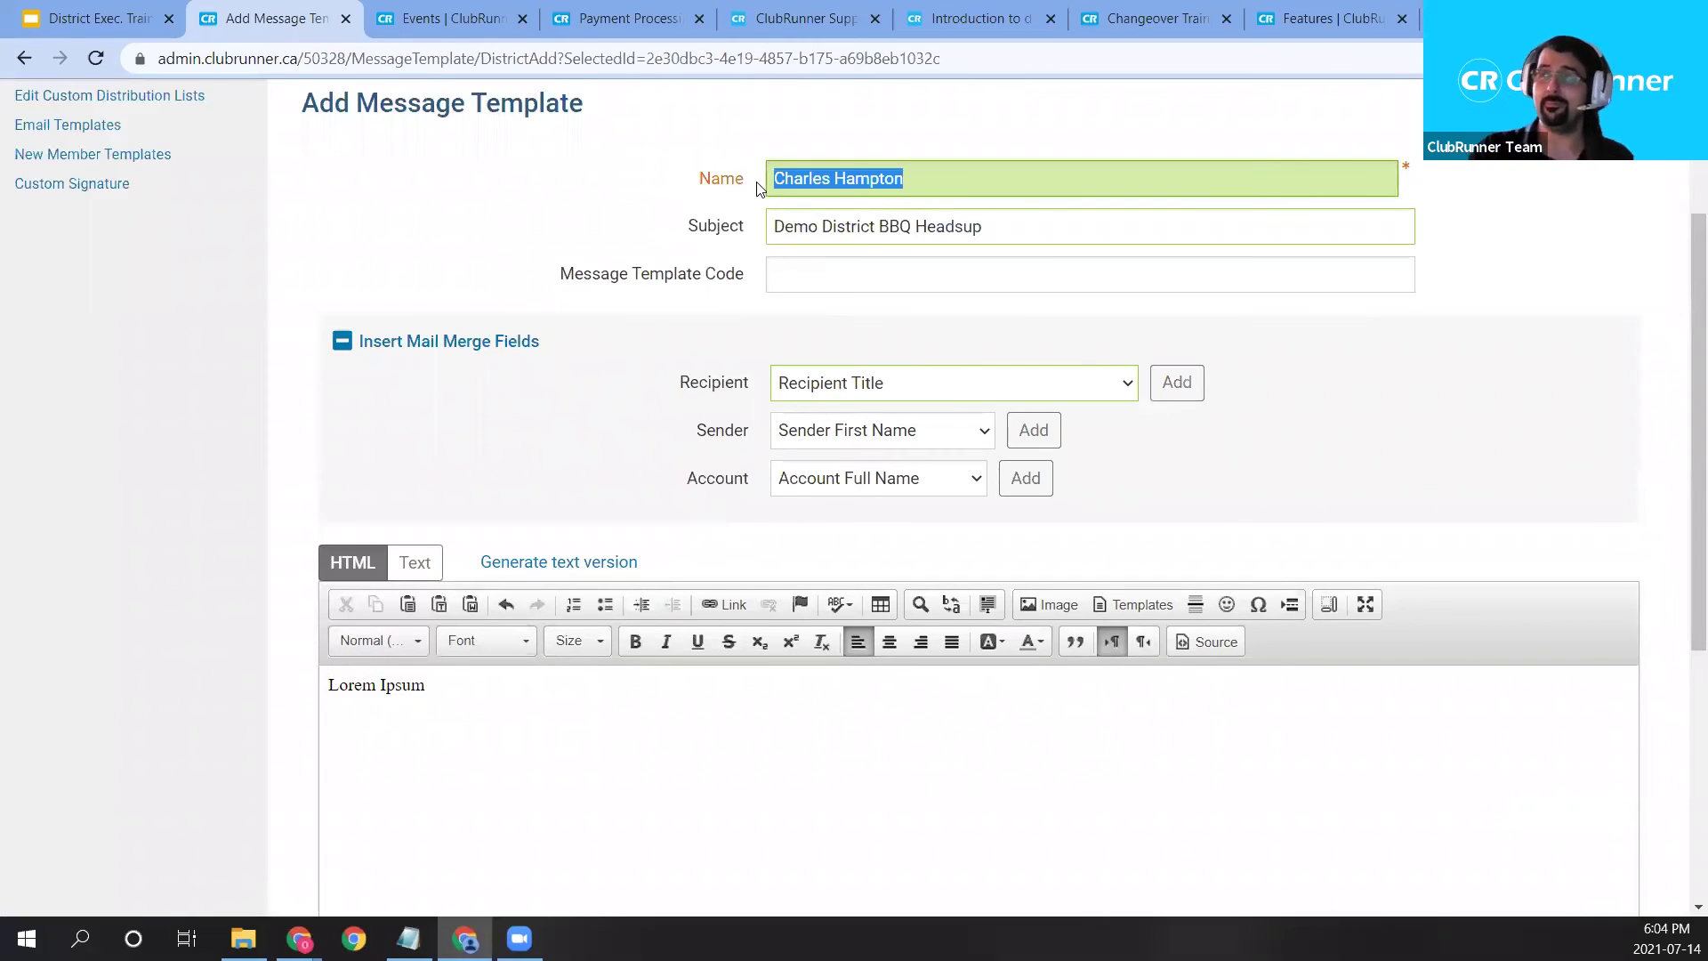
{"action": "key", "text": "BackSpace"}
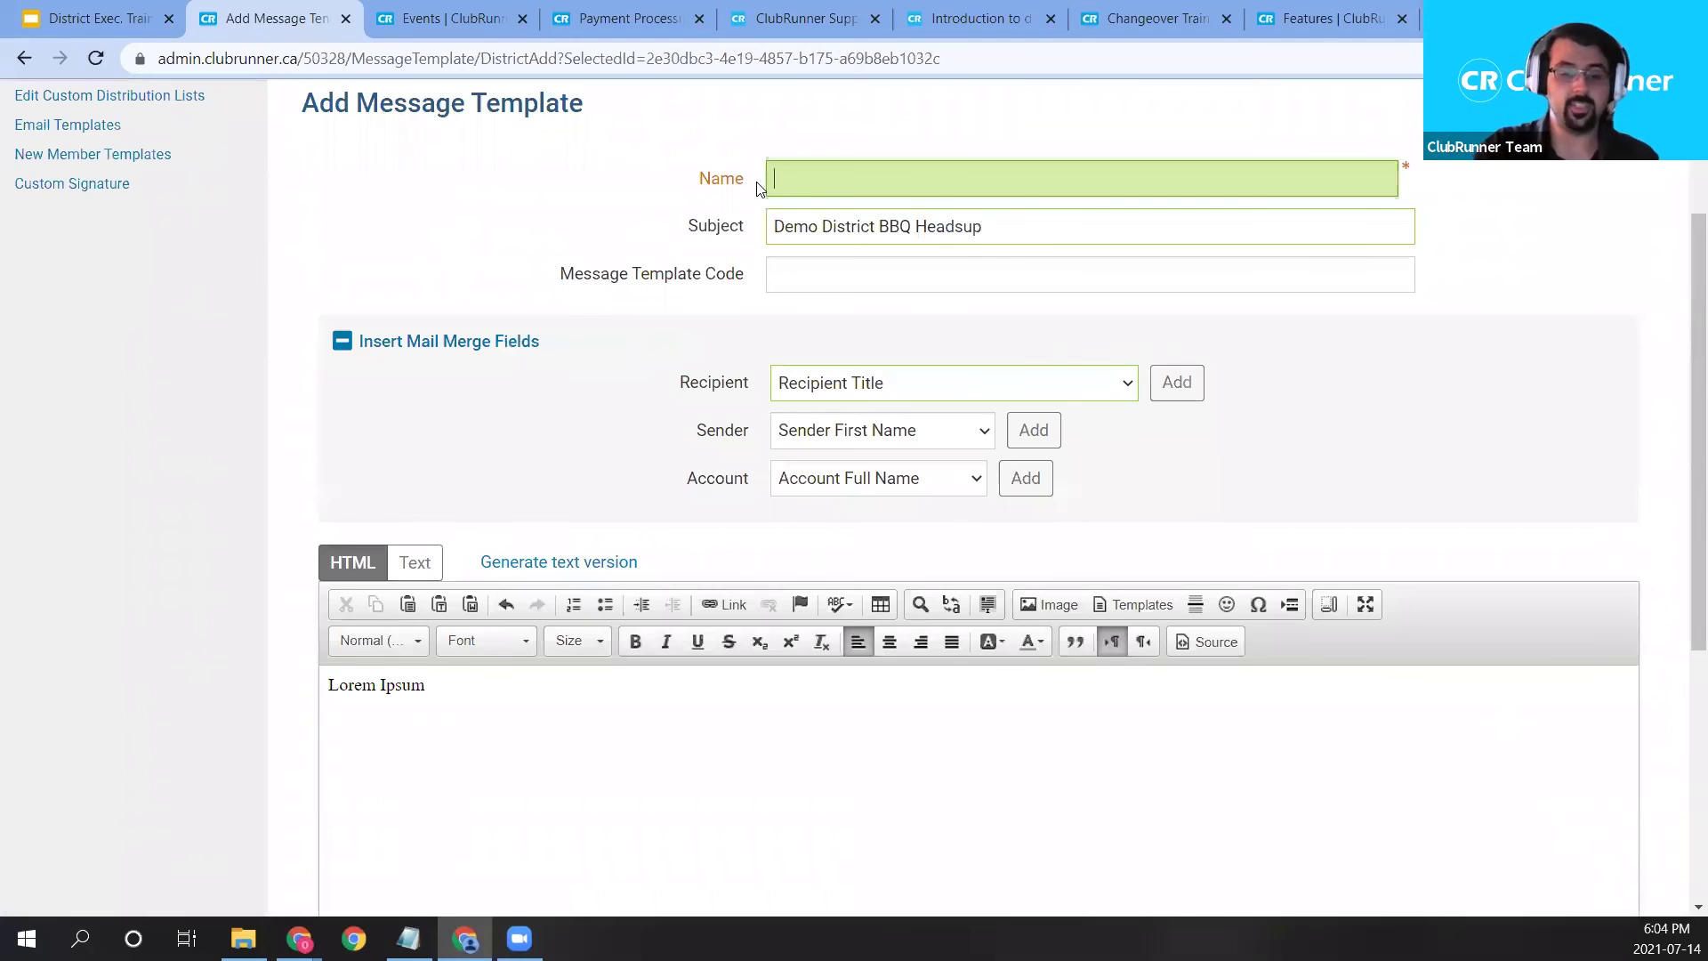
{"action": "type", "text": "BBQ Template 1"}
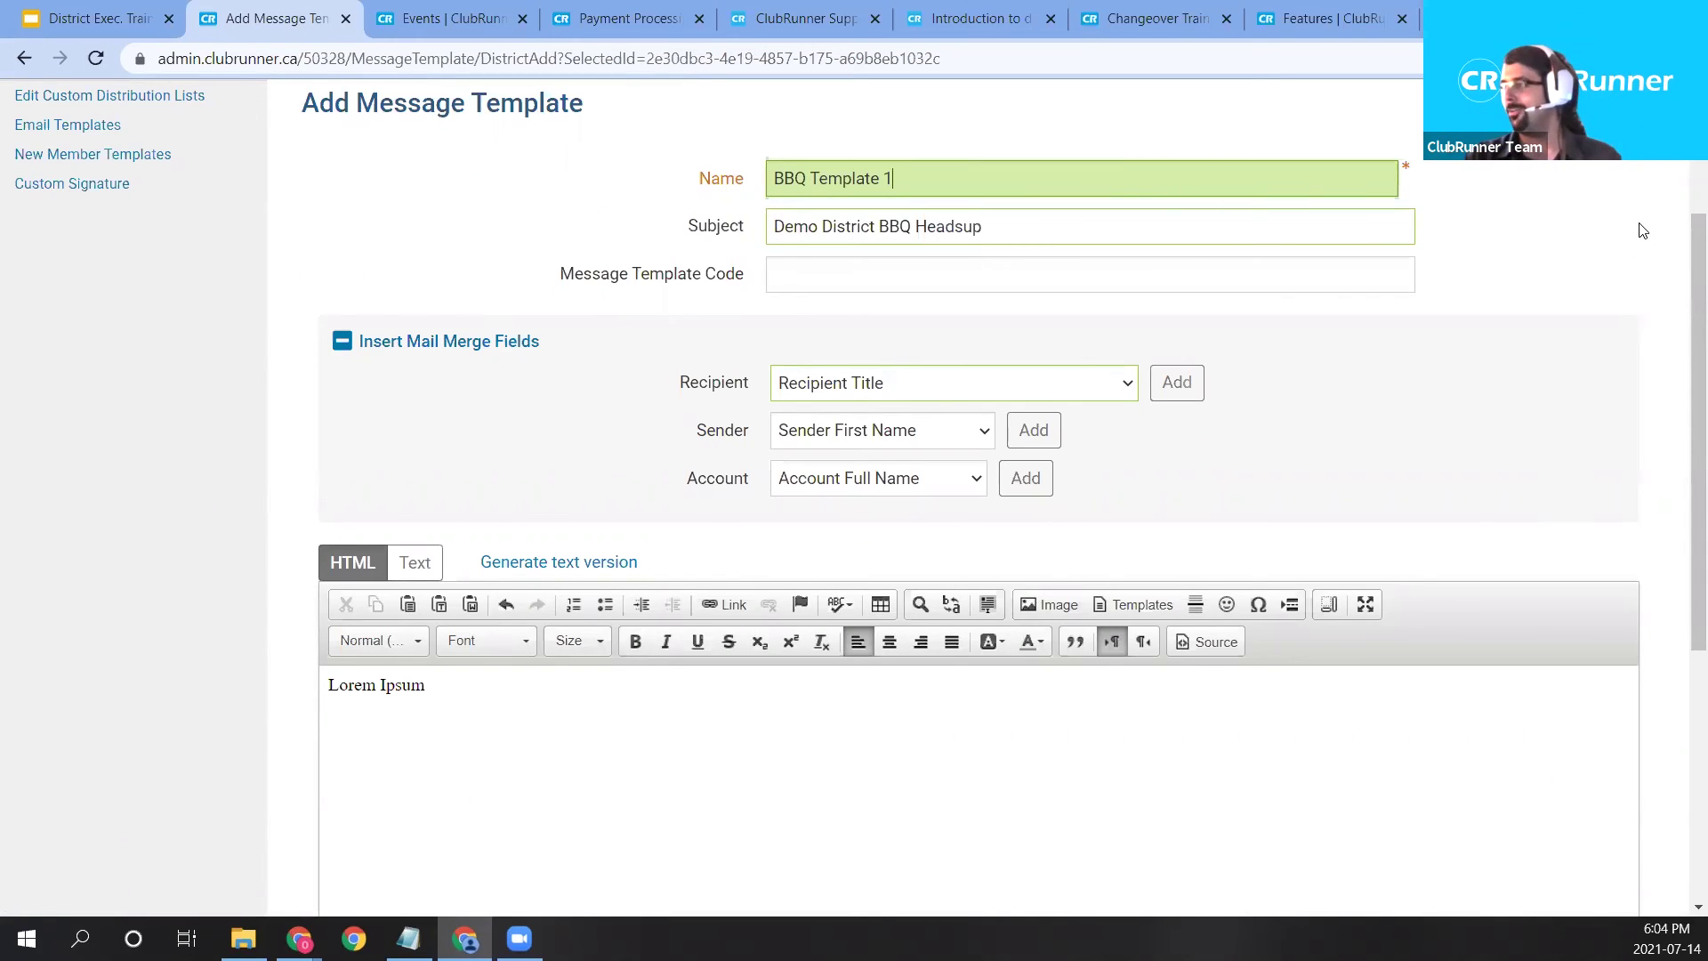
{"action": "left_click", "coordinate": [1643, 232]}
{"action": "scroll", "coordinate": [1643, 445], "scroll_direction": "down", "scroll_amount": 5}
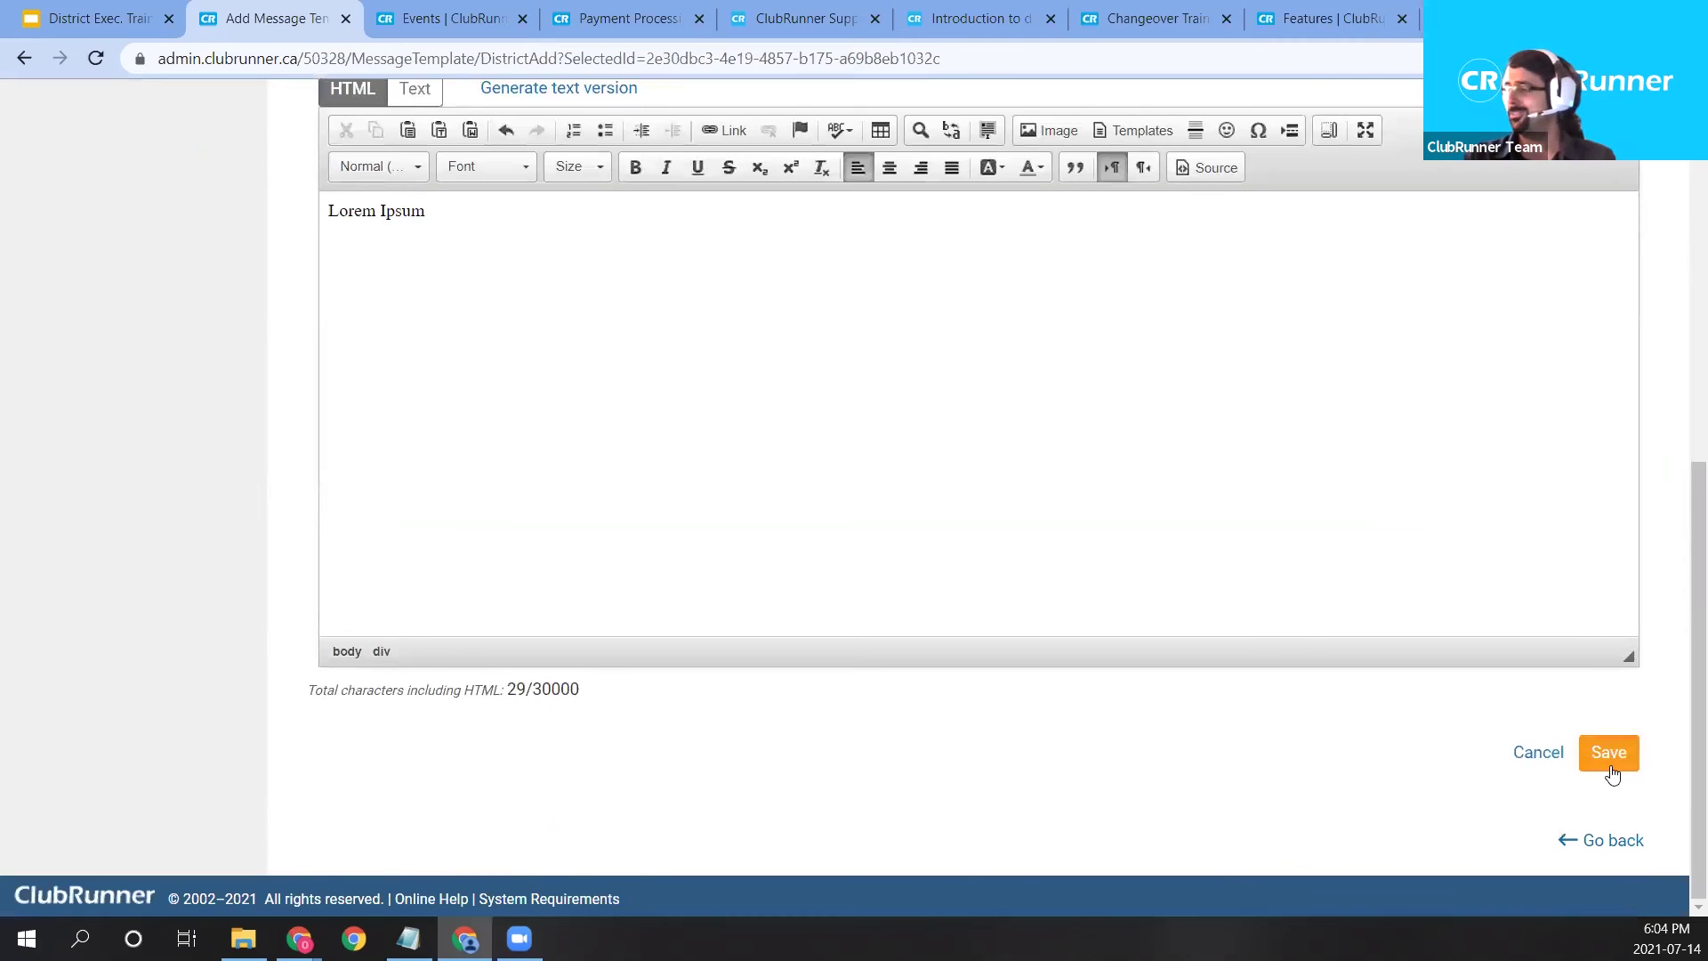
{"action": "left_click", "coordinate": [1610, 768]}
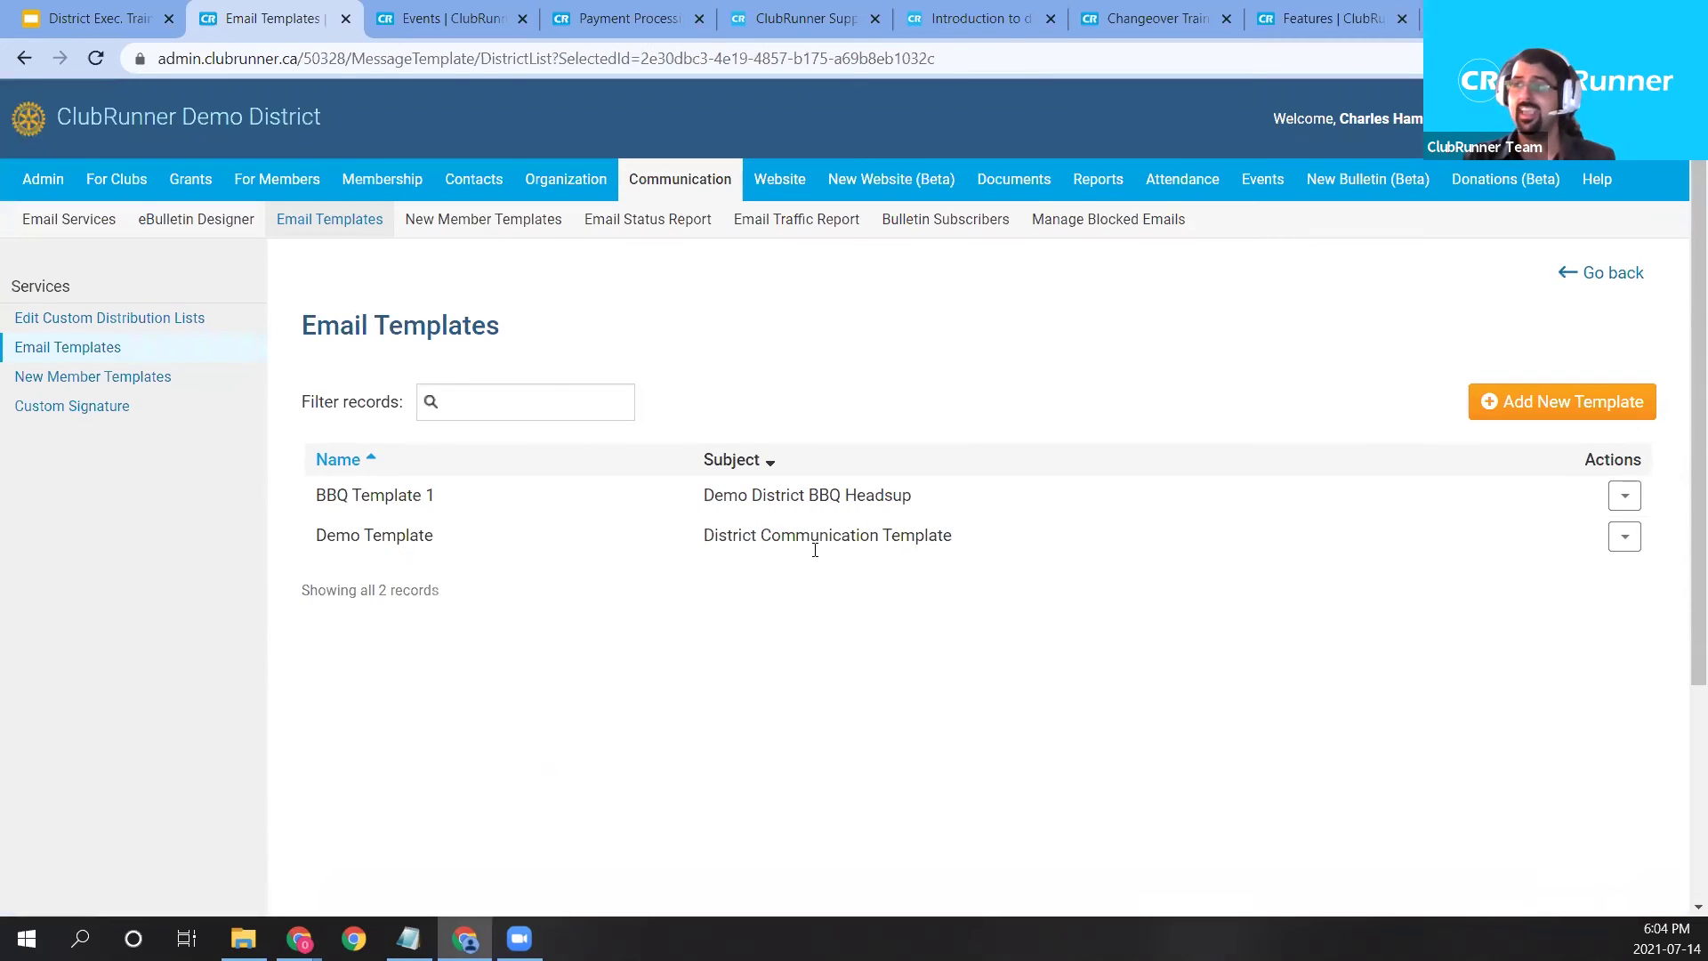
Start composing a new district email from the sent email list.
{"action": "left_click", "coordinate": [77, 224]}
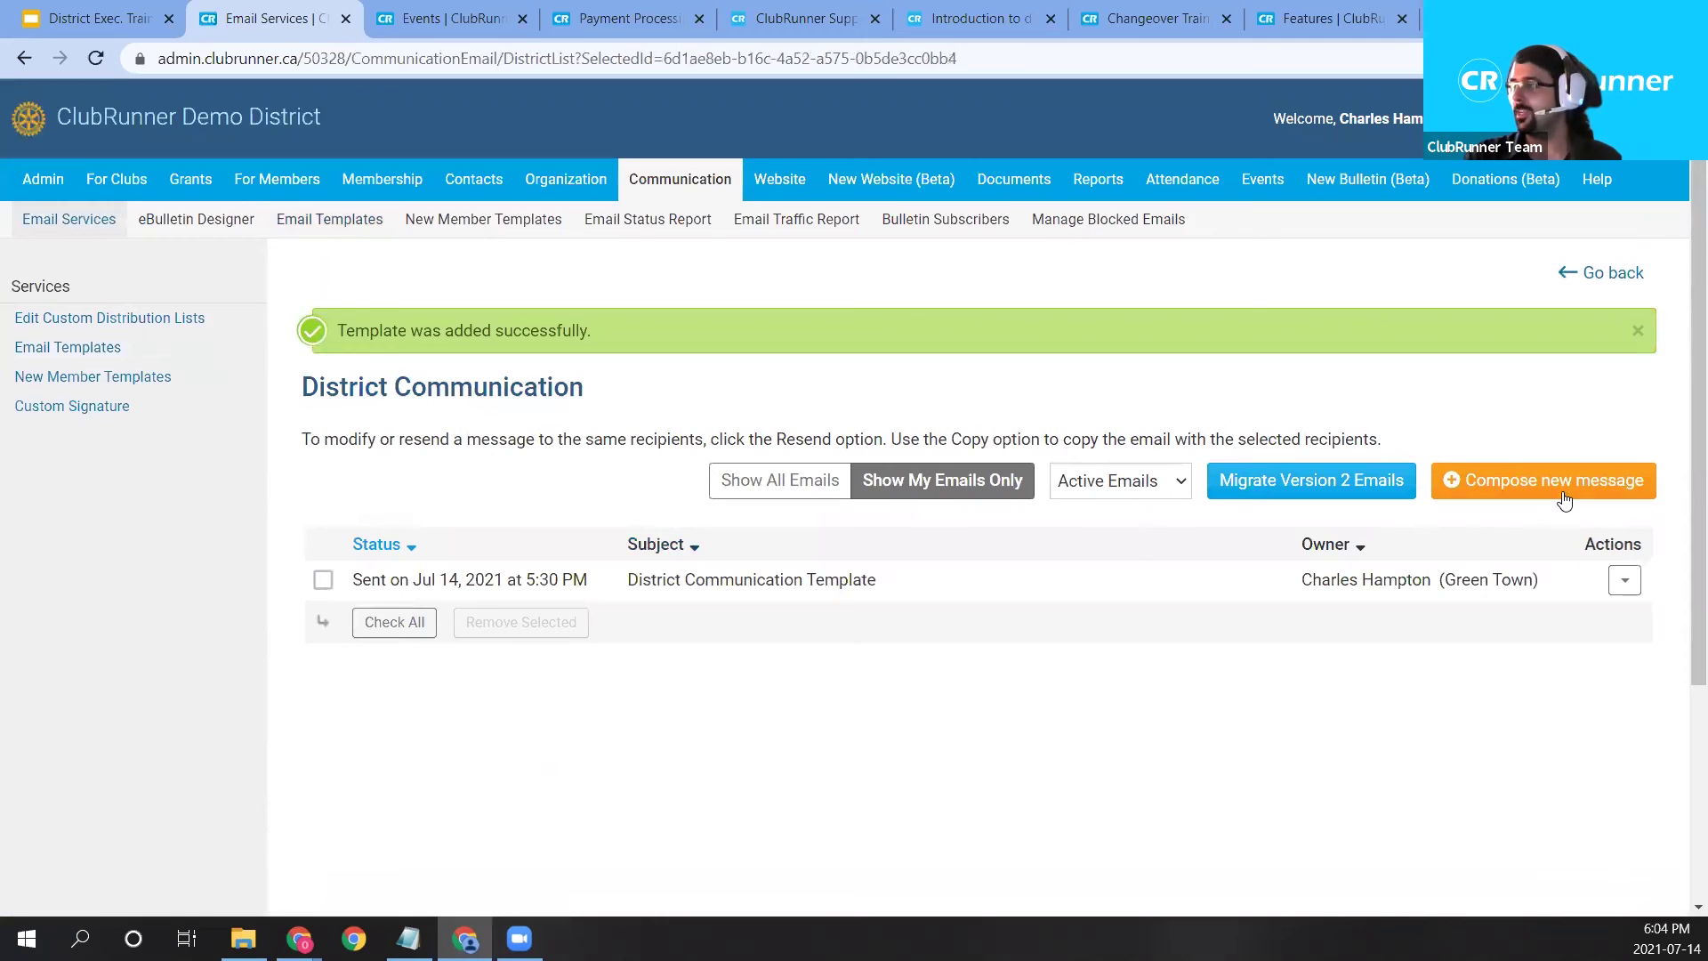
{"action": "left_click", "coordinate": [1565, 498]}
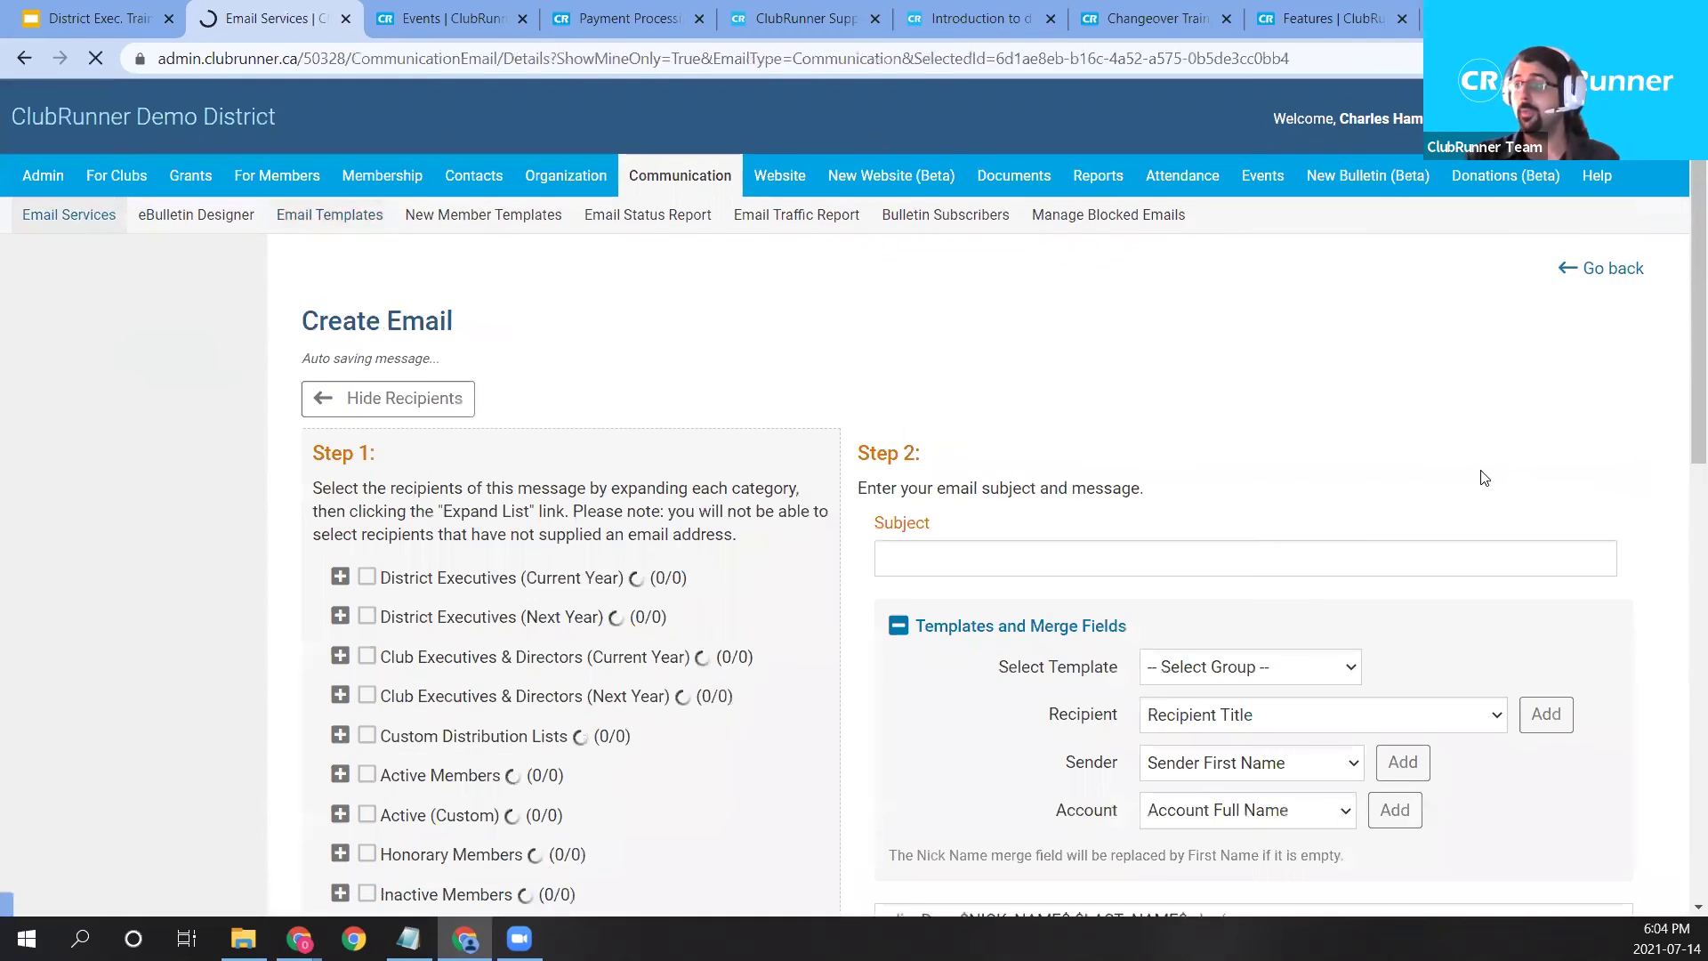
{"action": "scroll", "coordinate": [1484, 478], "scroll_direction": "down", "scroll_amount": 1}
{"action": "left_click_drag", "start_coordinate": [972, 560], "coordinate": [1120, 577]}
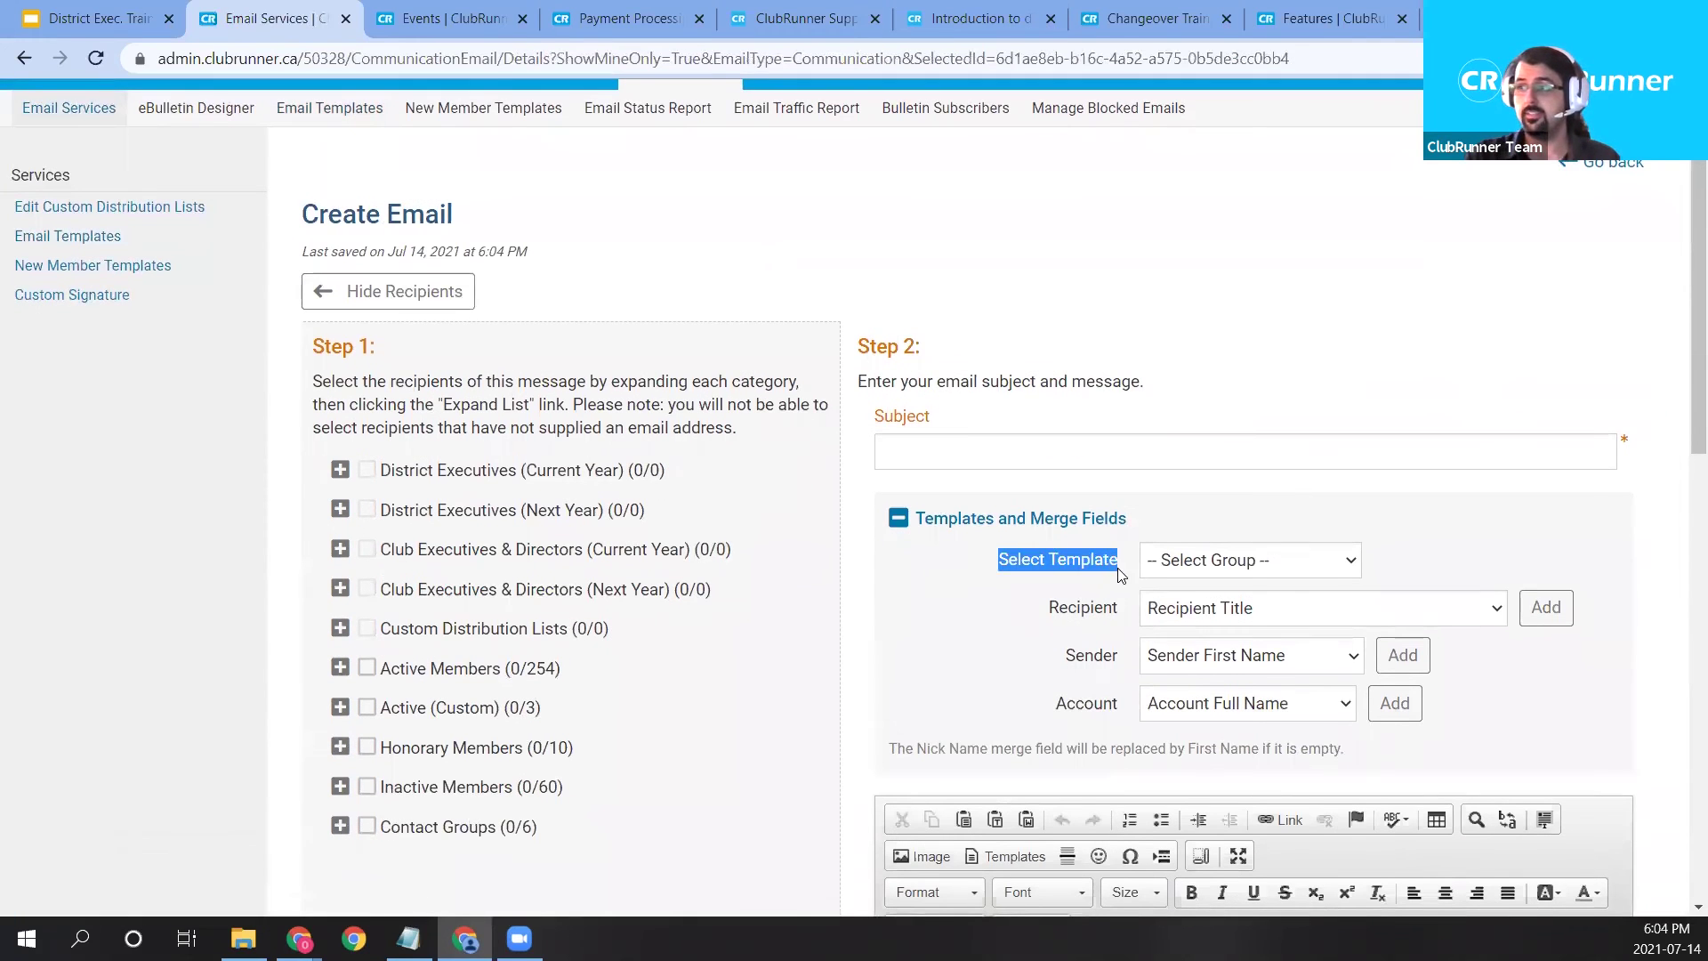
Insert the Custom template 'BBQ Template 1' into the email body, replacing its content.
{"action": "left_click", "coordinate": [1277, 565]}
{"action": "left_click", "coordinate": [1238, 621]}
{"action": "left_click", "coordinate": [1241, 614]}
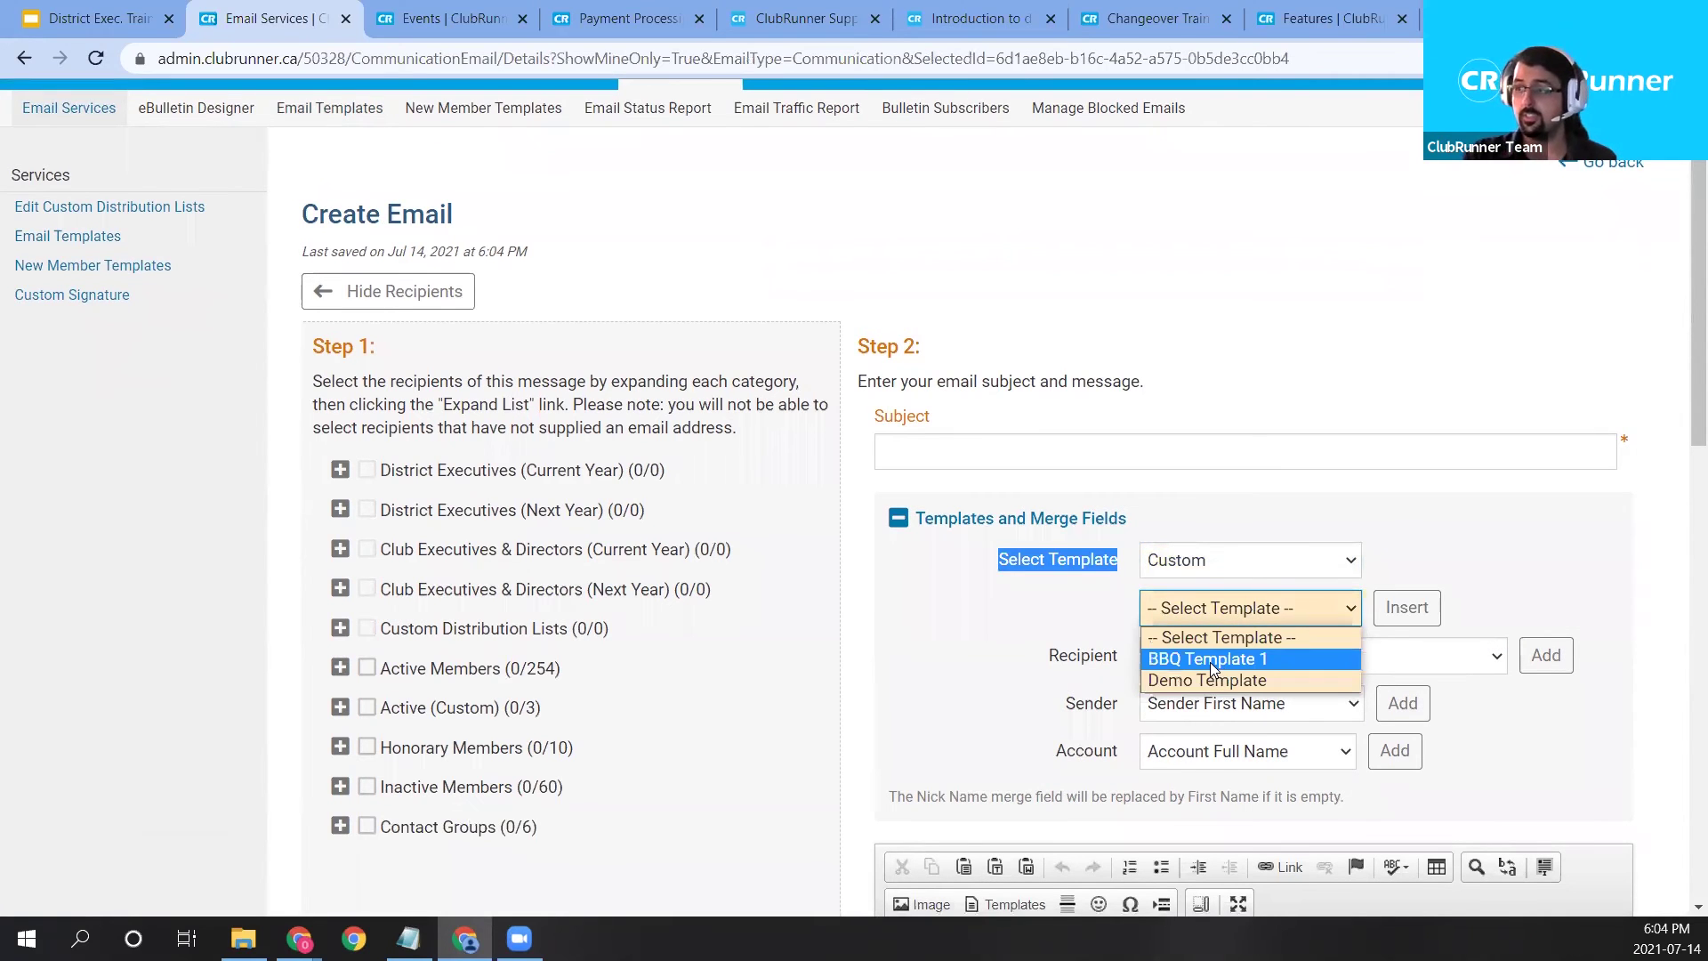
{"action": "left_click", "coordinate": [1210, 662]}
{"action": "scroll", "coordinate": [1191, 436], "scroll_direction": "down", "scroll_amount": 2}
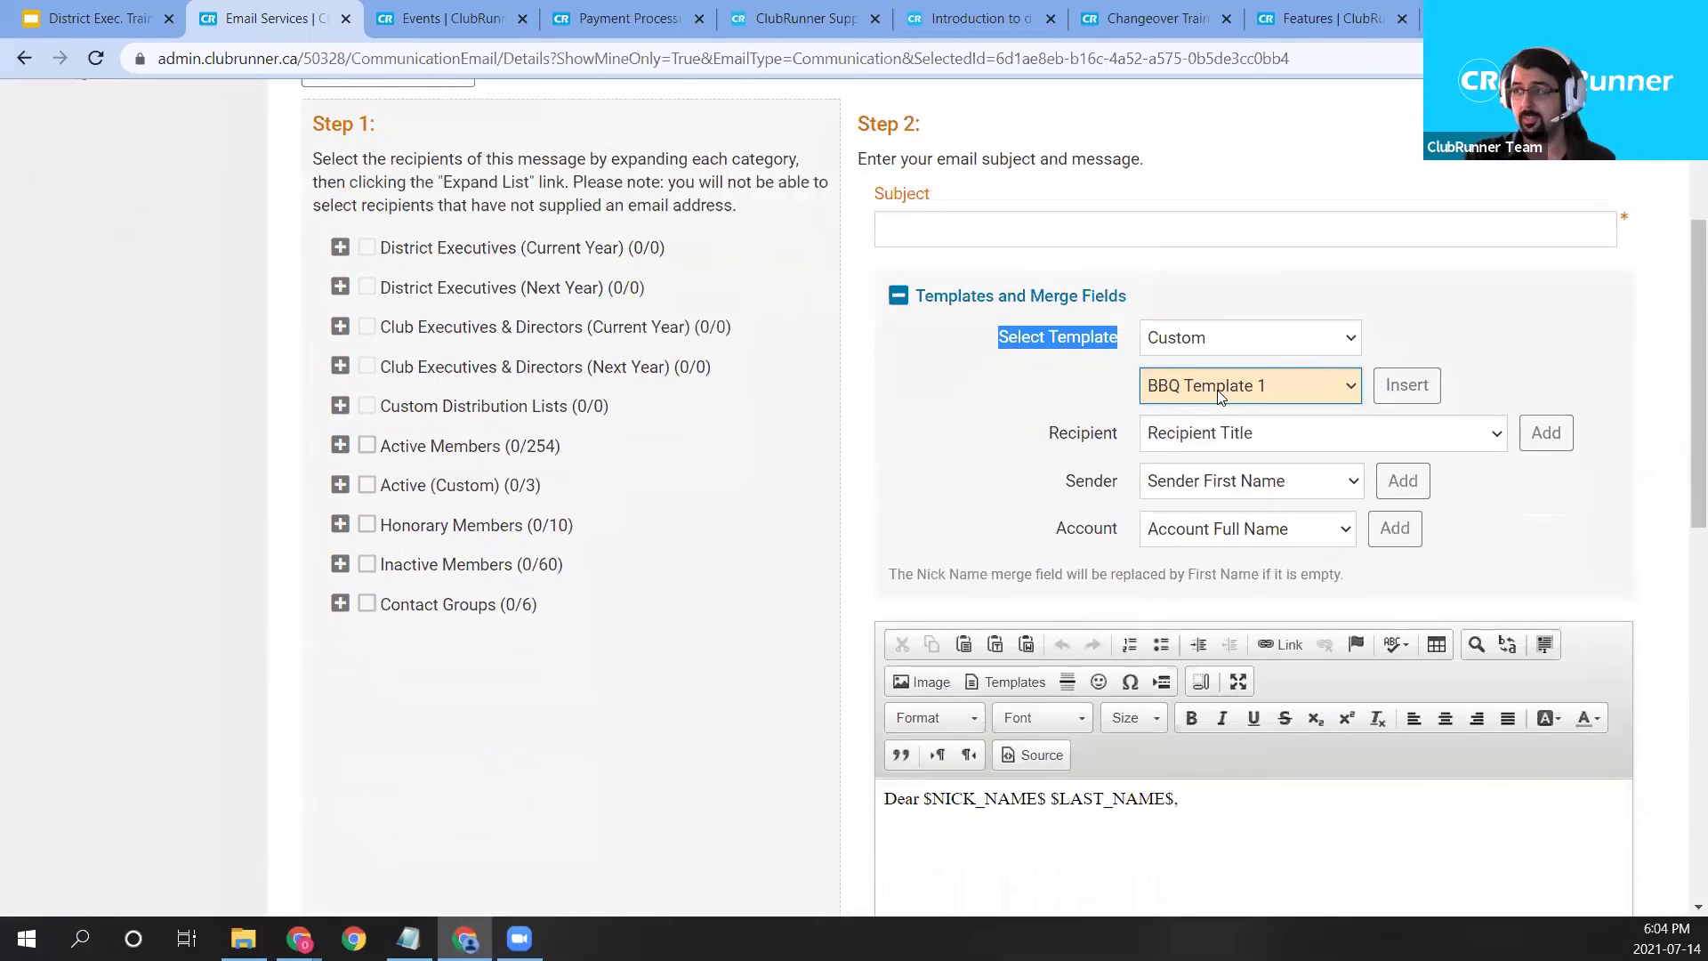
{"action": "scroll", "coordinate": [1221, 397], "scroll_direction": "down", "scroll_amount": 1}
{"action": "left_click", "coordinate": [1406, 274]}
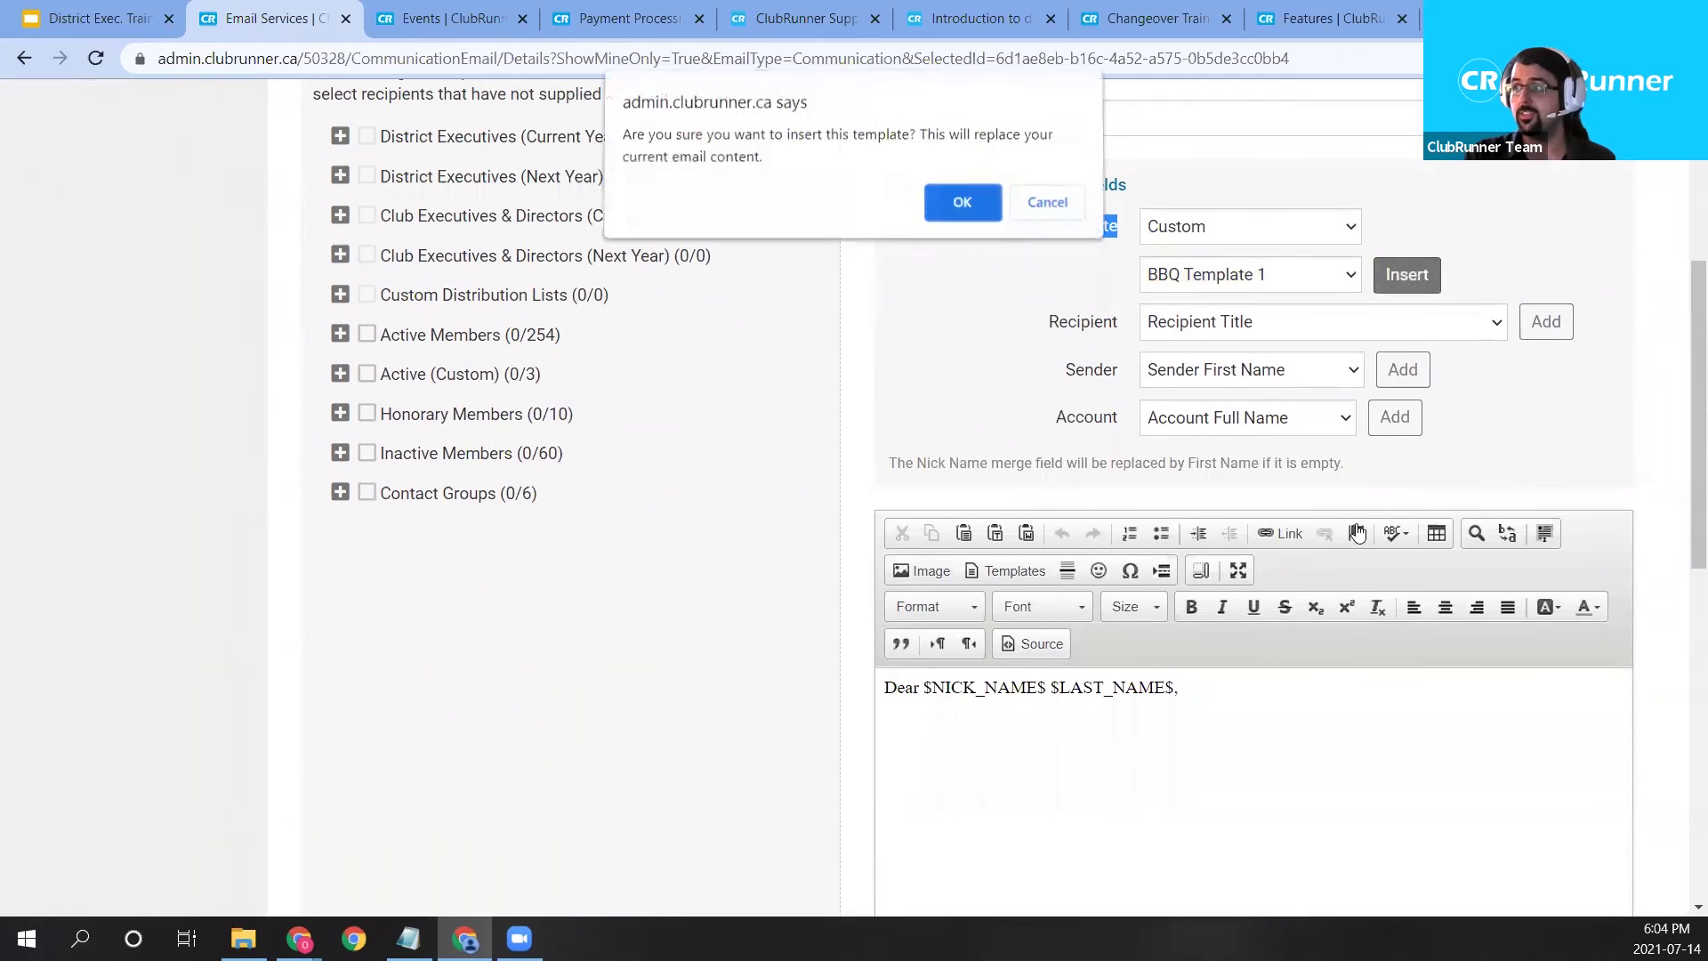
{"action": "left_click", "coordinate": [987, 219]}
{"action": "left_click_drag", "start_coordinate": [1021, 690], "coordinate": [789, 739]}
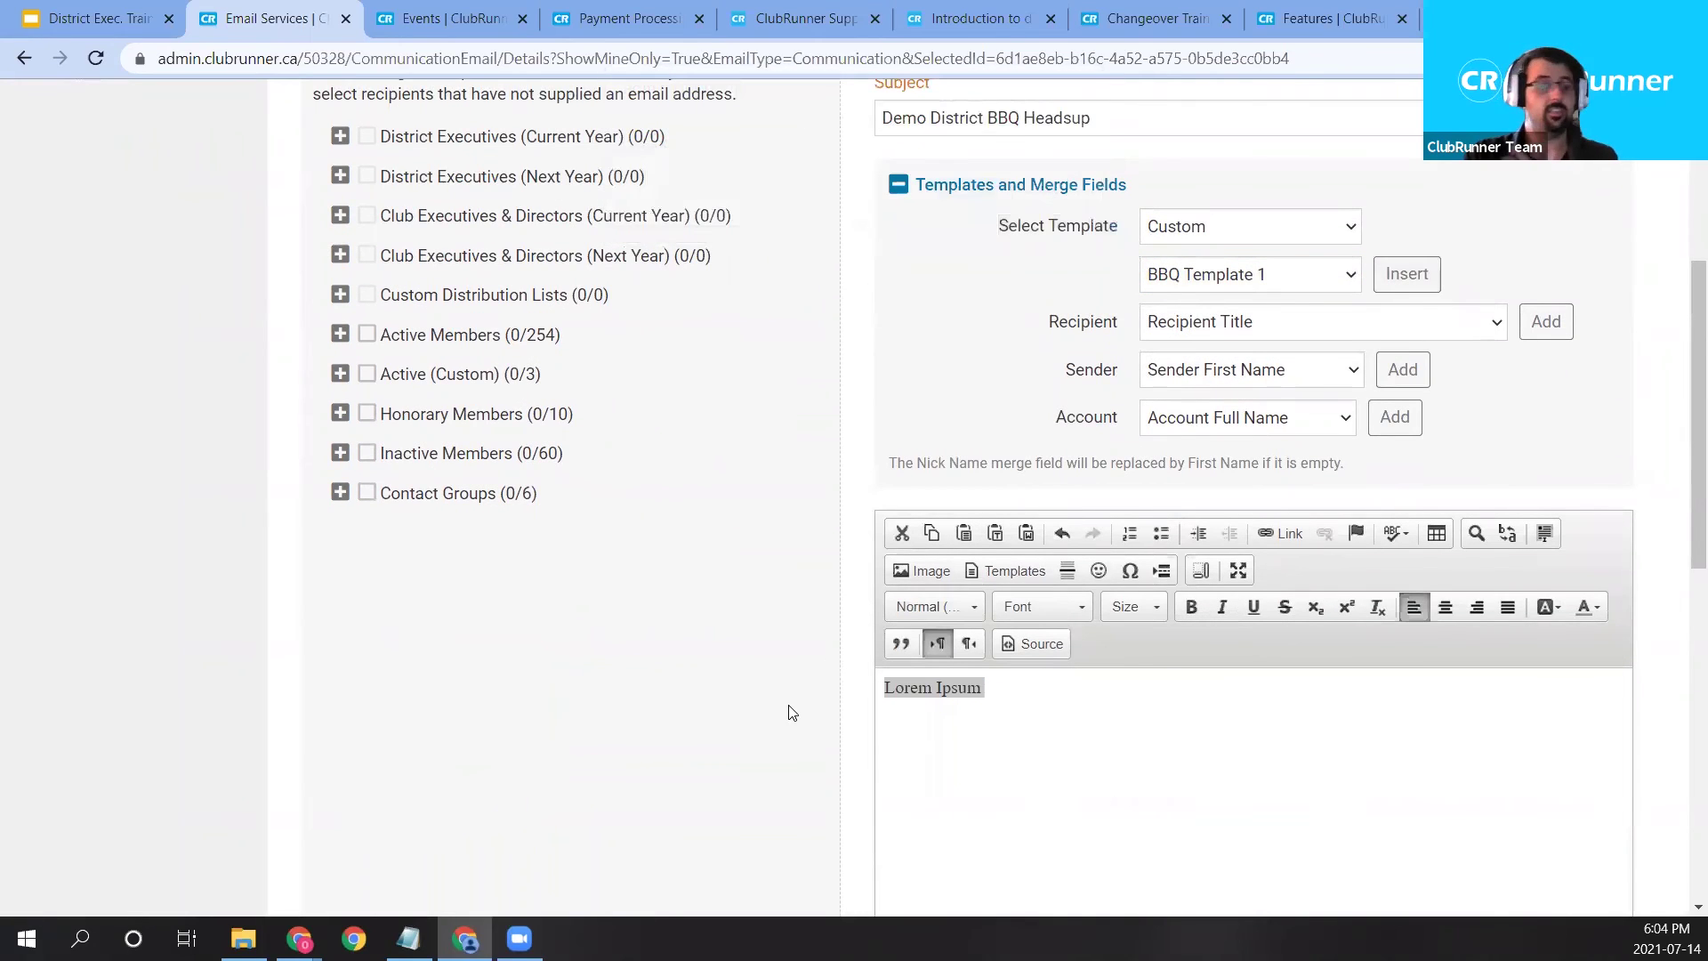
{"action": "scroll", "coordinate": [837, 284], "scroll_direction": "up", "scroll_amount": 4}
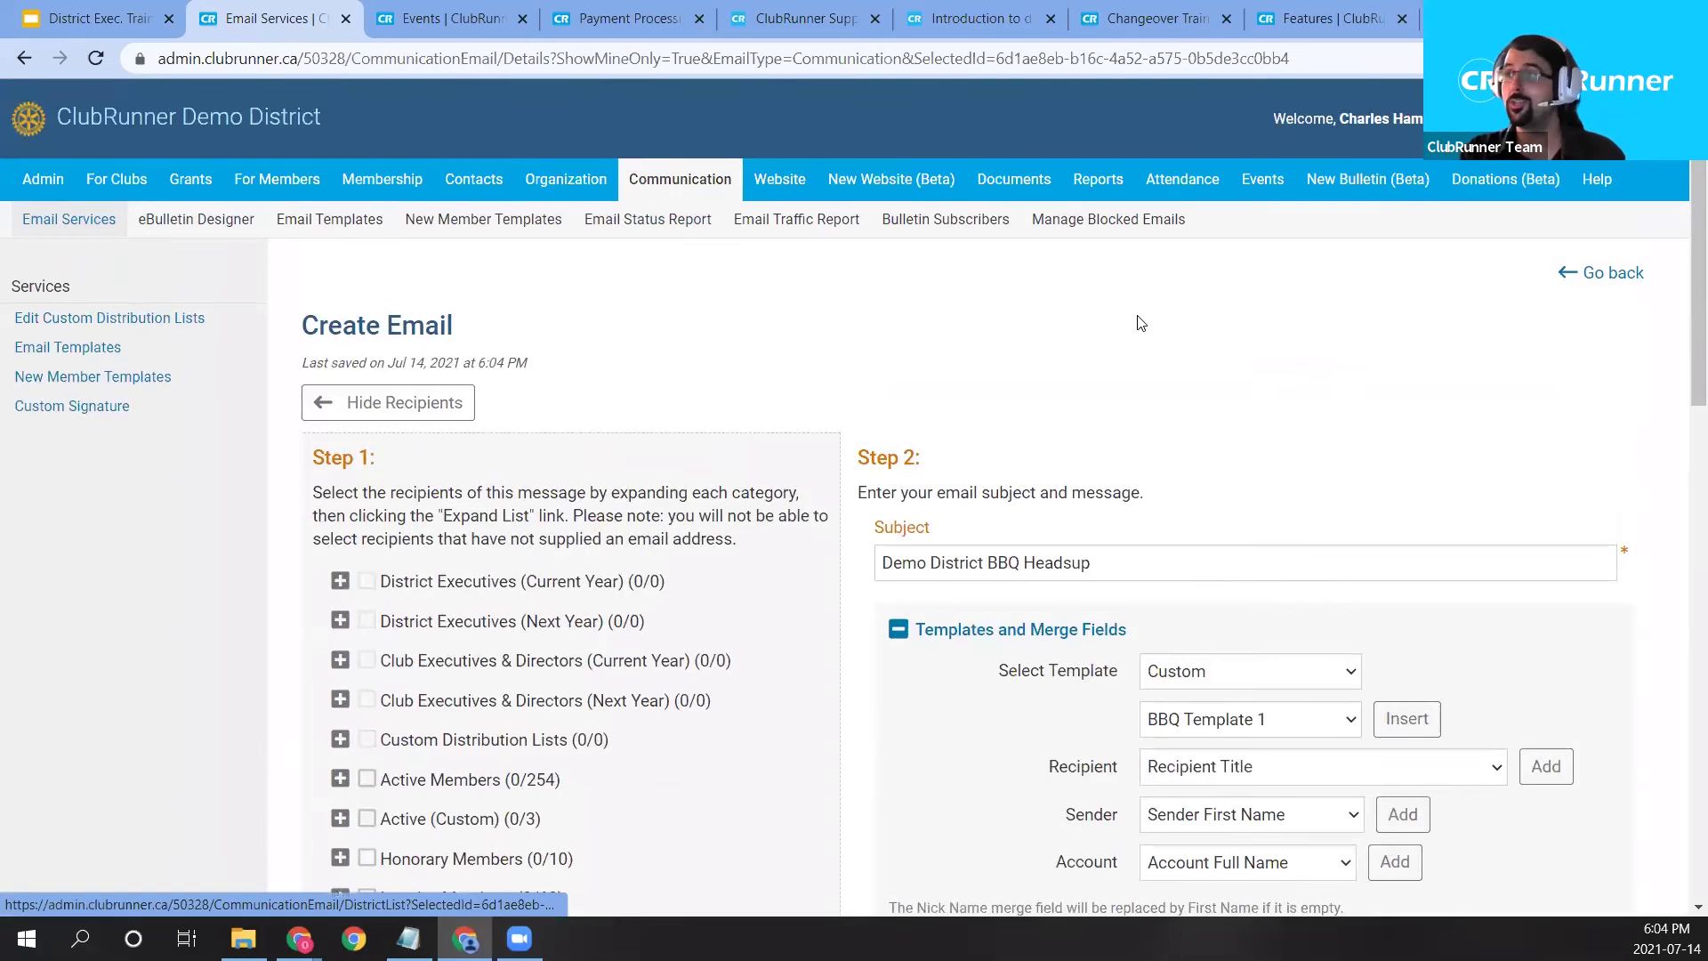
Open Events > Event Planner Templates and check the first template's Actions menu.
{"action": "mouse_move", "coordinate": [1263, 179]}
{"action": "left_click", "coordinate": [660, 222]}
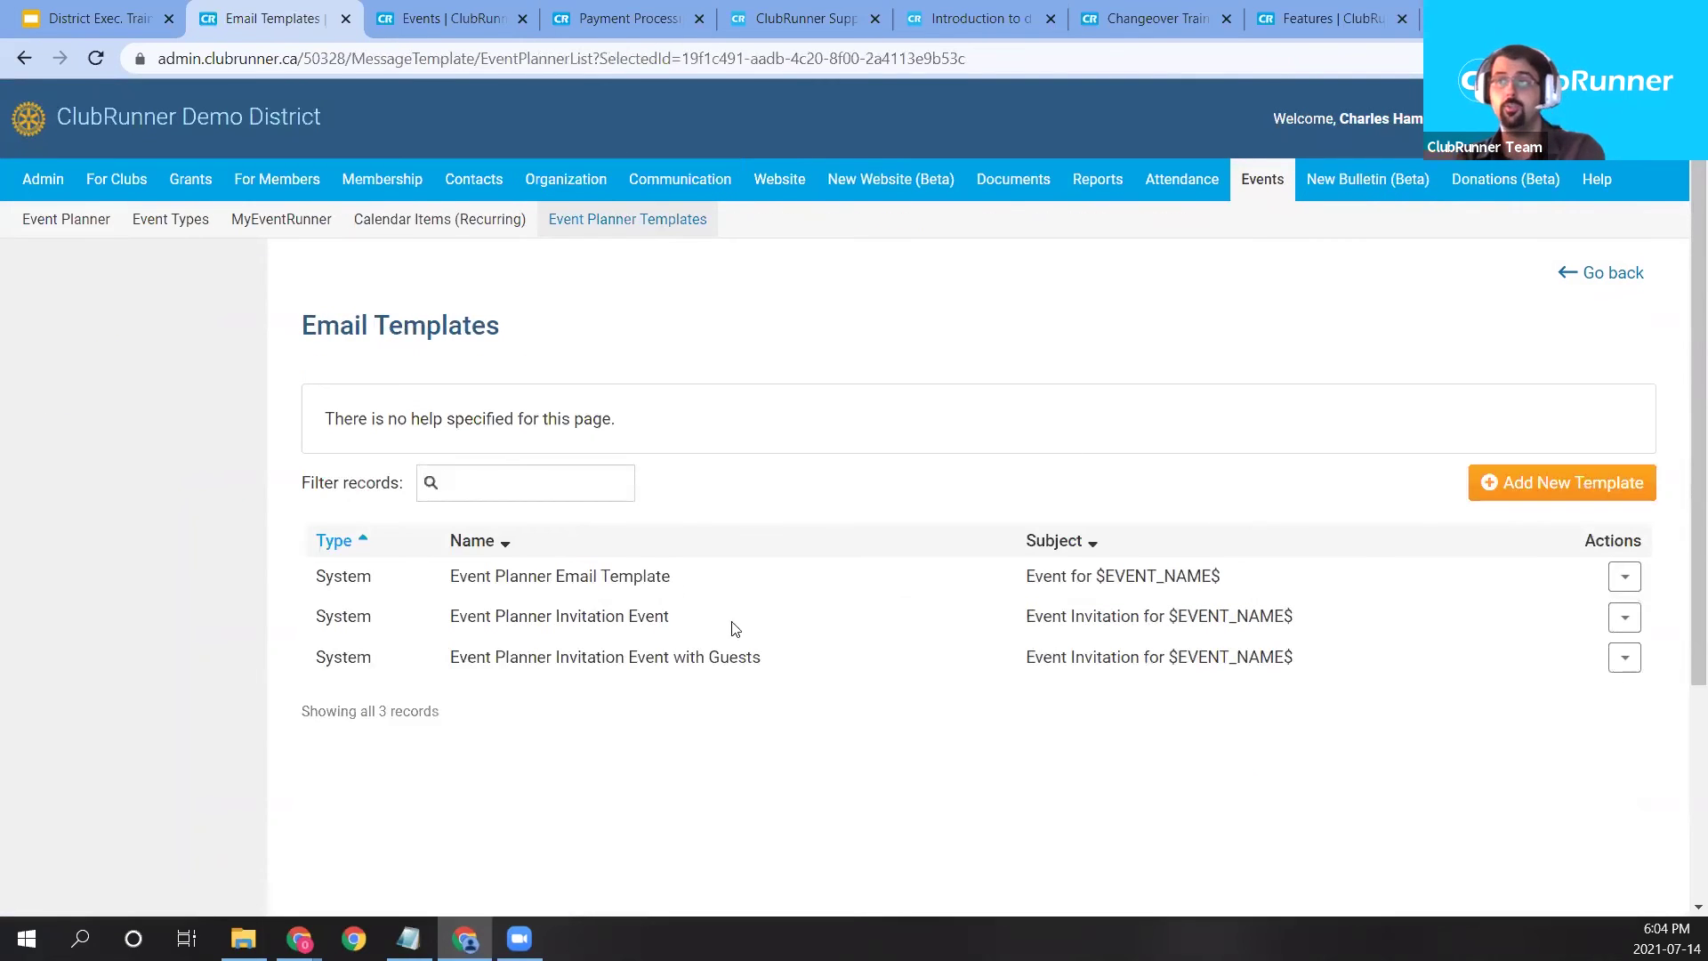
{"action": "left_click", "coordinate": [1626, 580]}
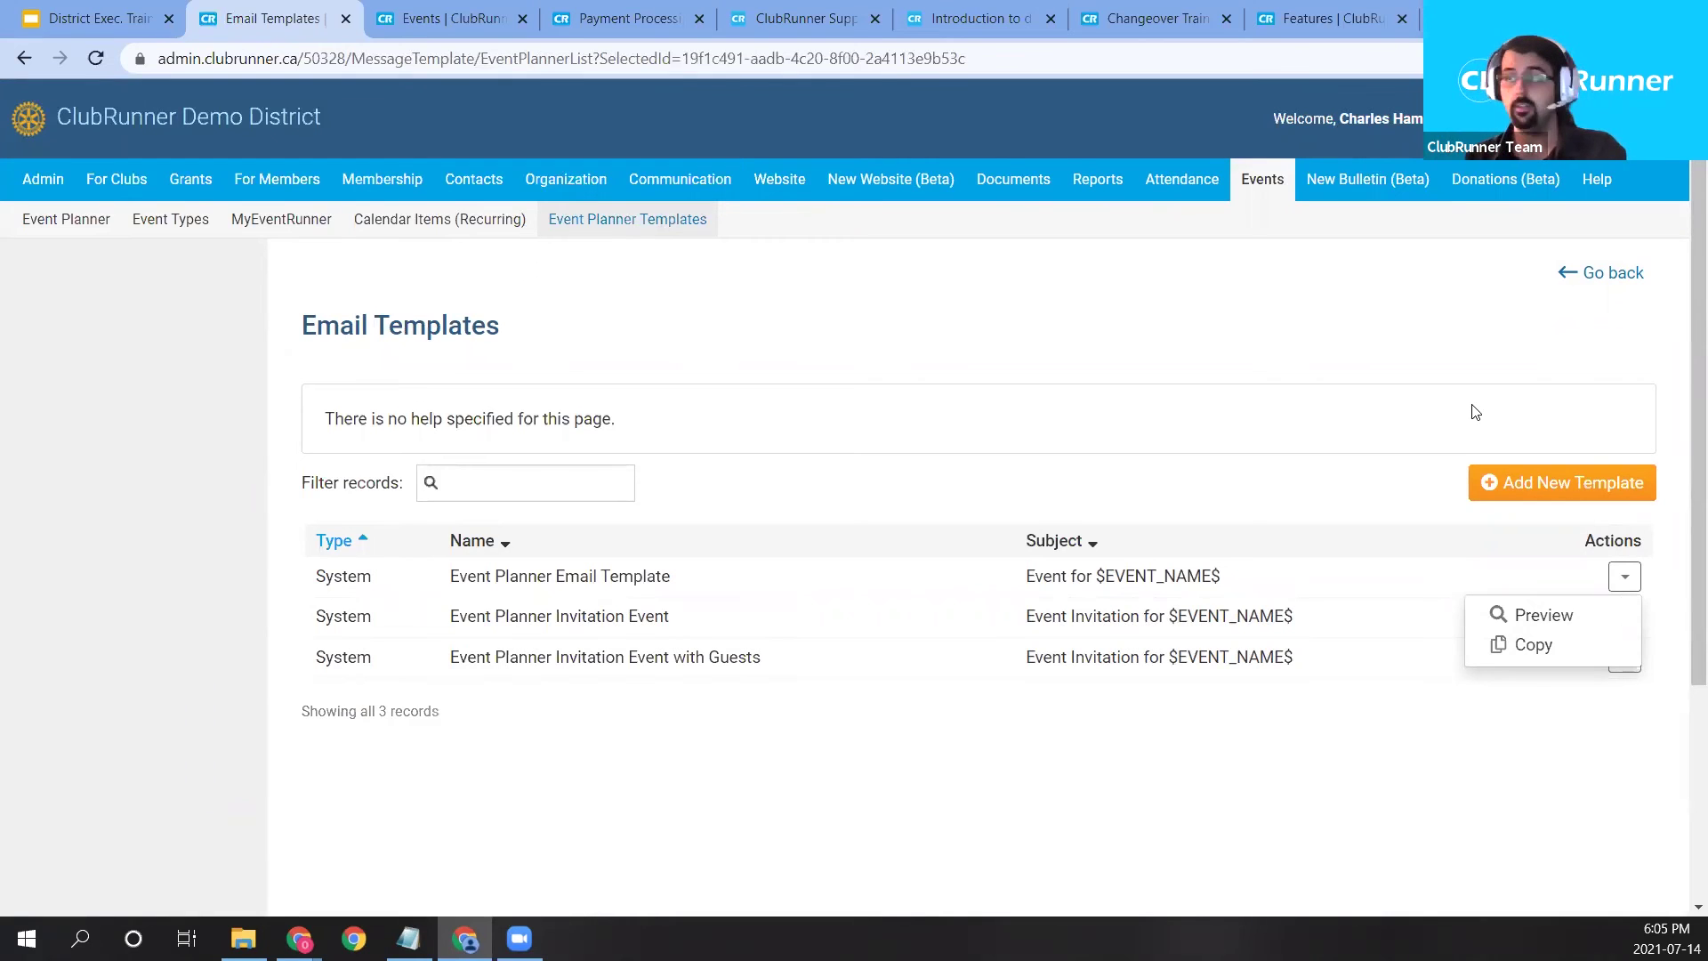
{"action": "left_click", "coordinate": [807, 343]}
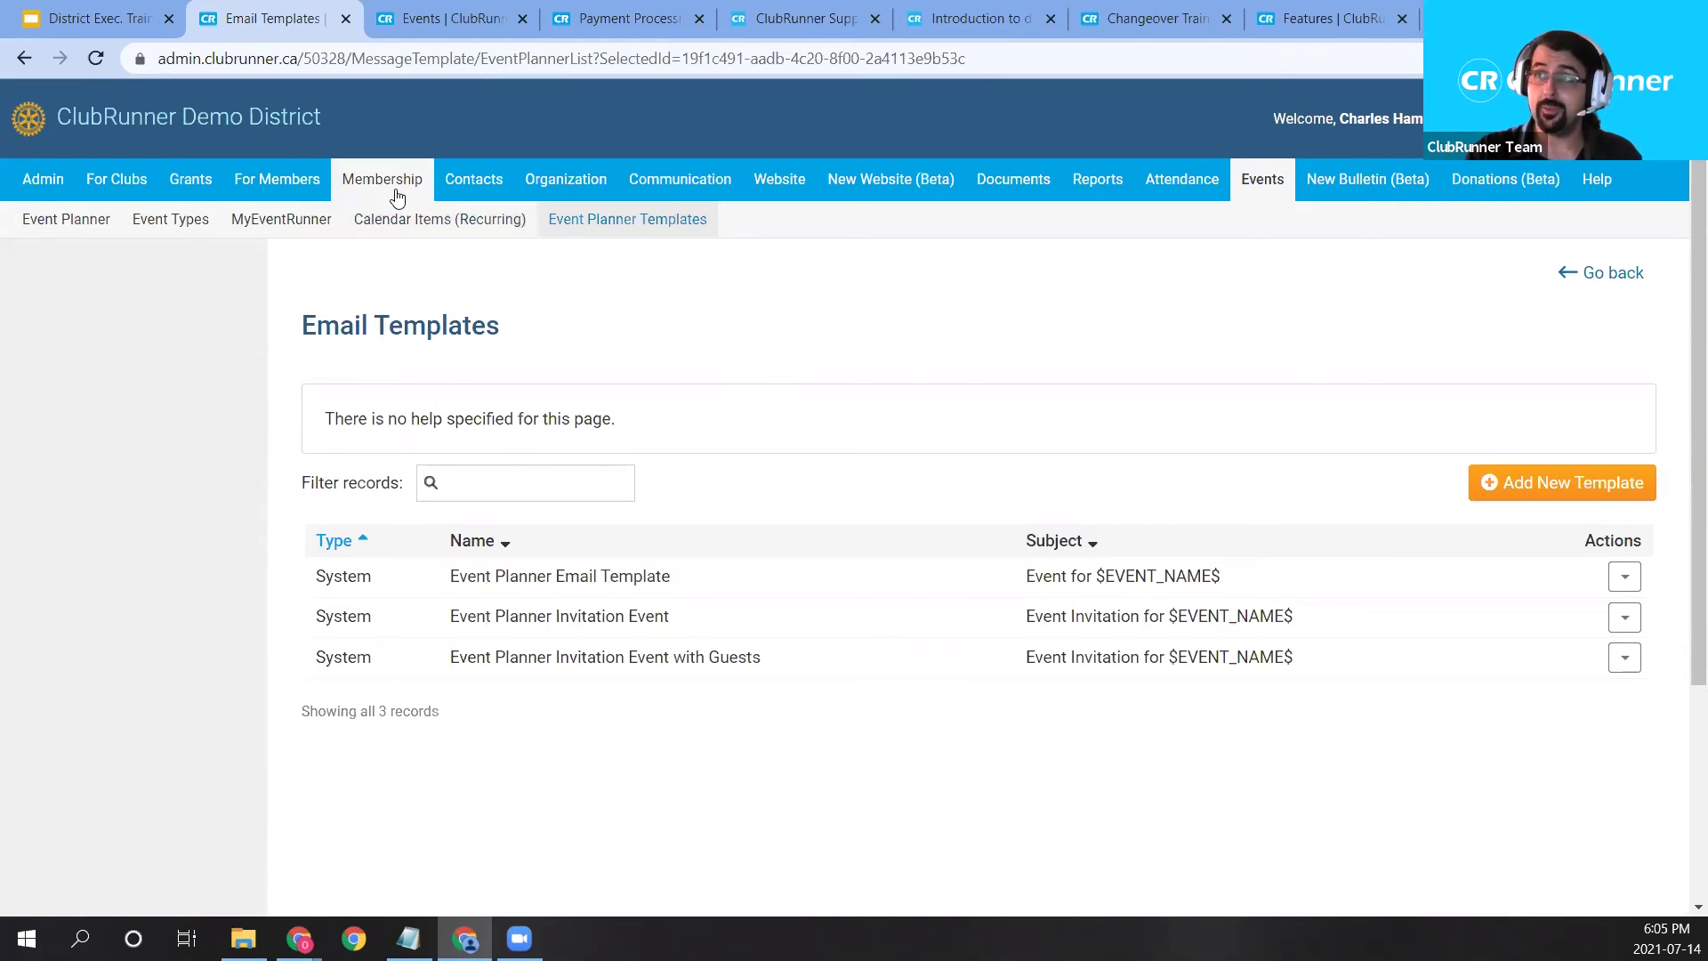
{"action": "mouse_move", "coordinate": [382, 179]}
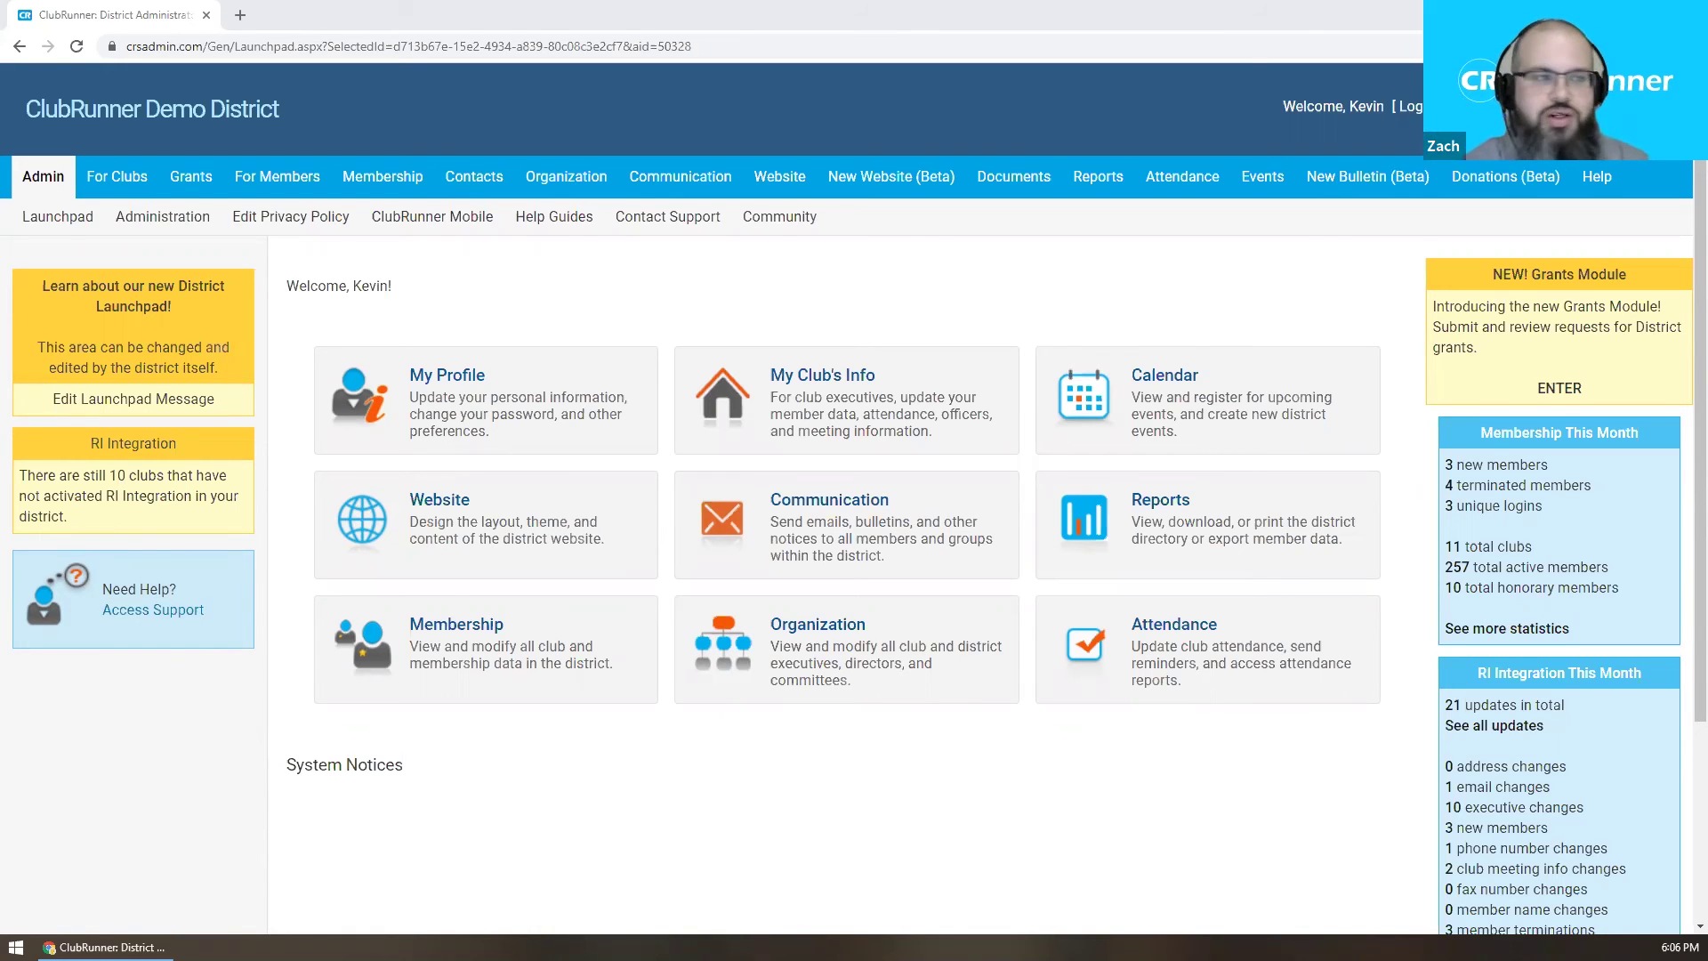
Load clubrunnersupport.com in a new tab and browse its News and Help Articles sections.
{"action": "left_click", "coordinate": [240, 15]}
{"action": "type", "text": "www."}
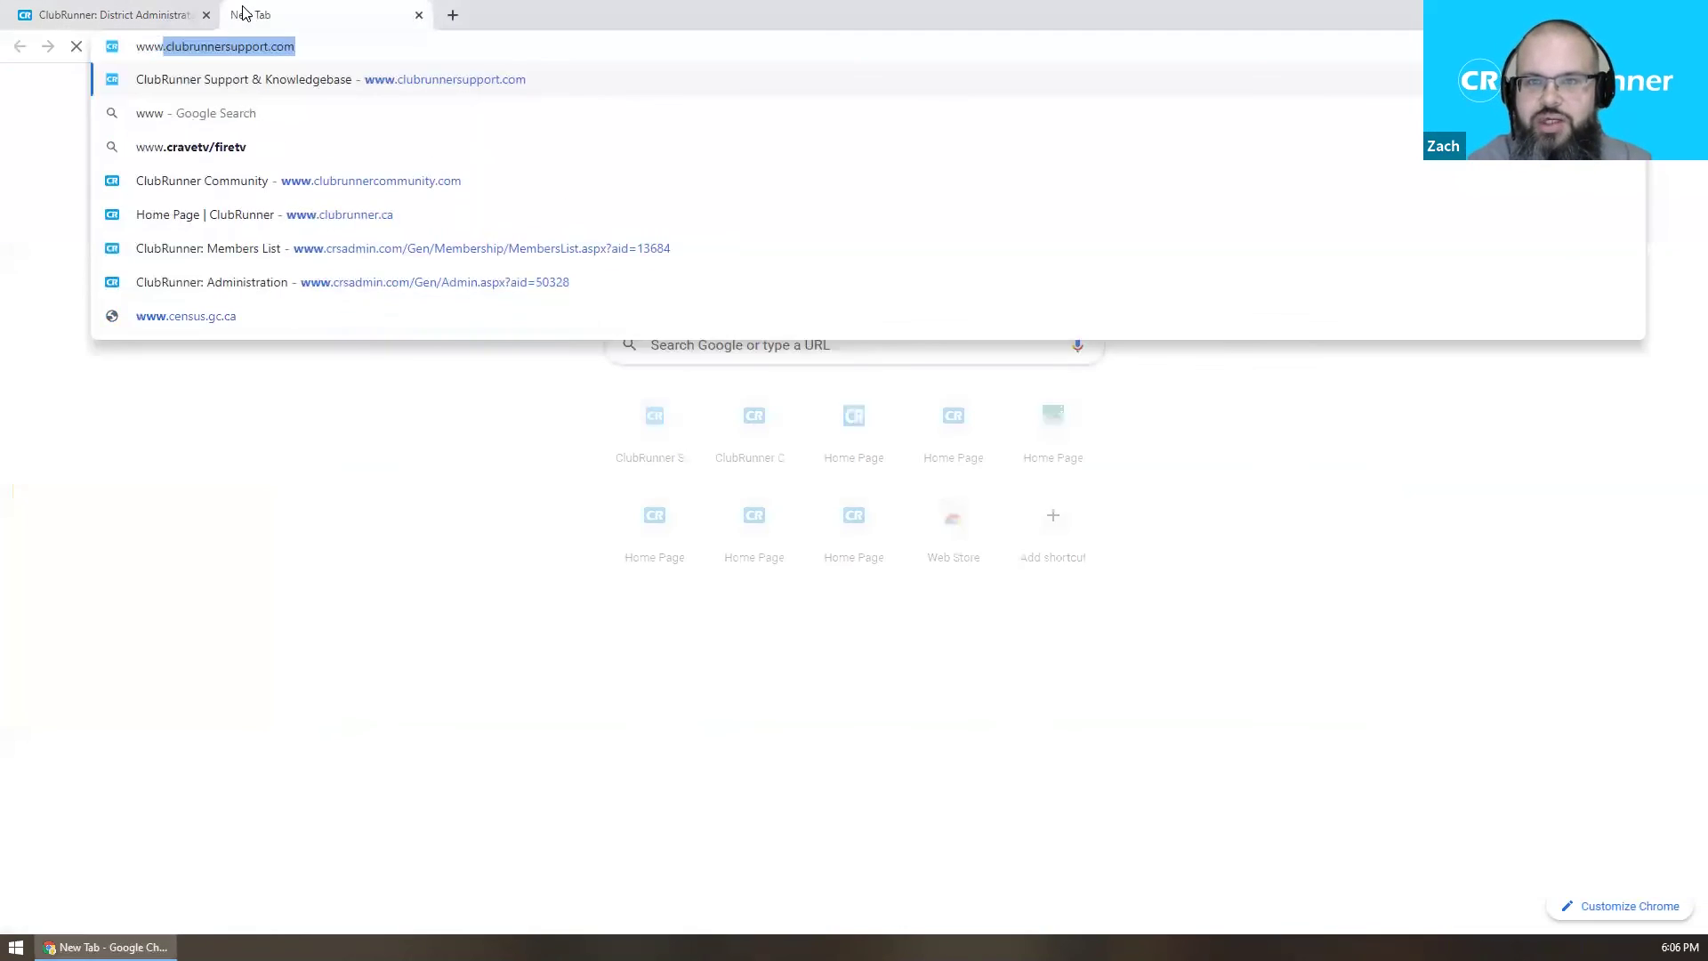
{"action": "key", "text": "Return"}
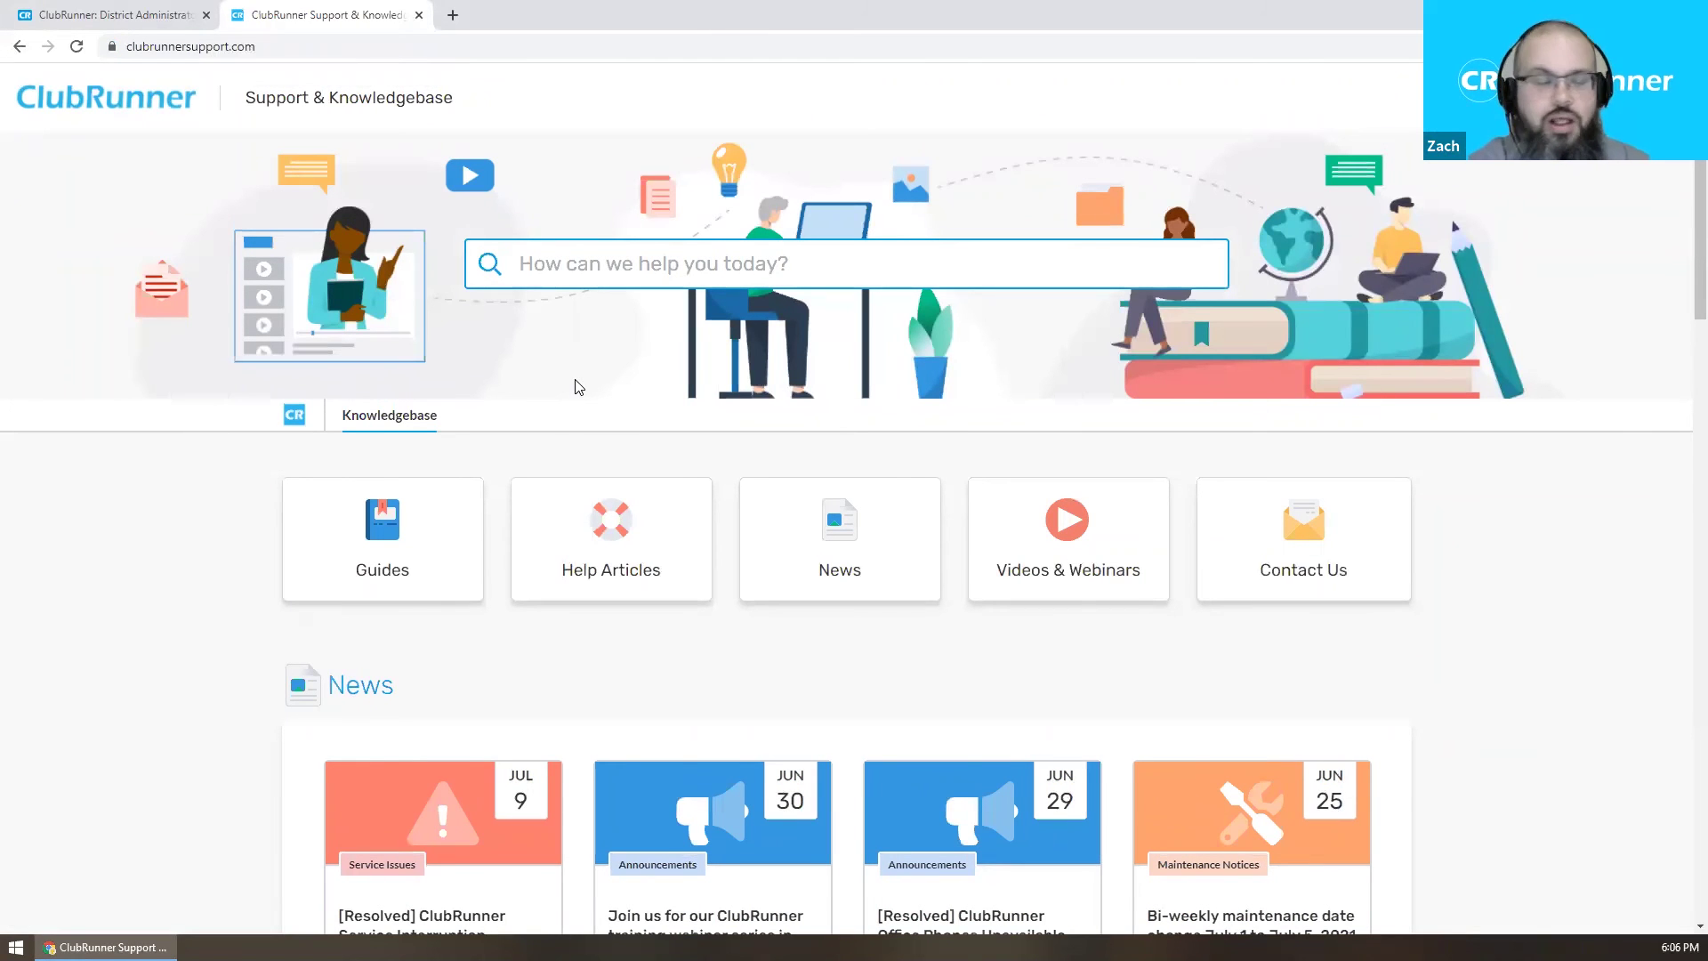
{"action": "scroll", "coordinate": [576, 386], "scroll_direction": "down", "scroll_amount": 3}
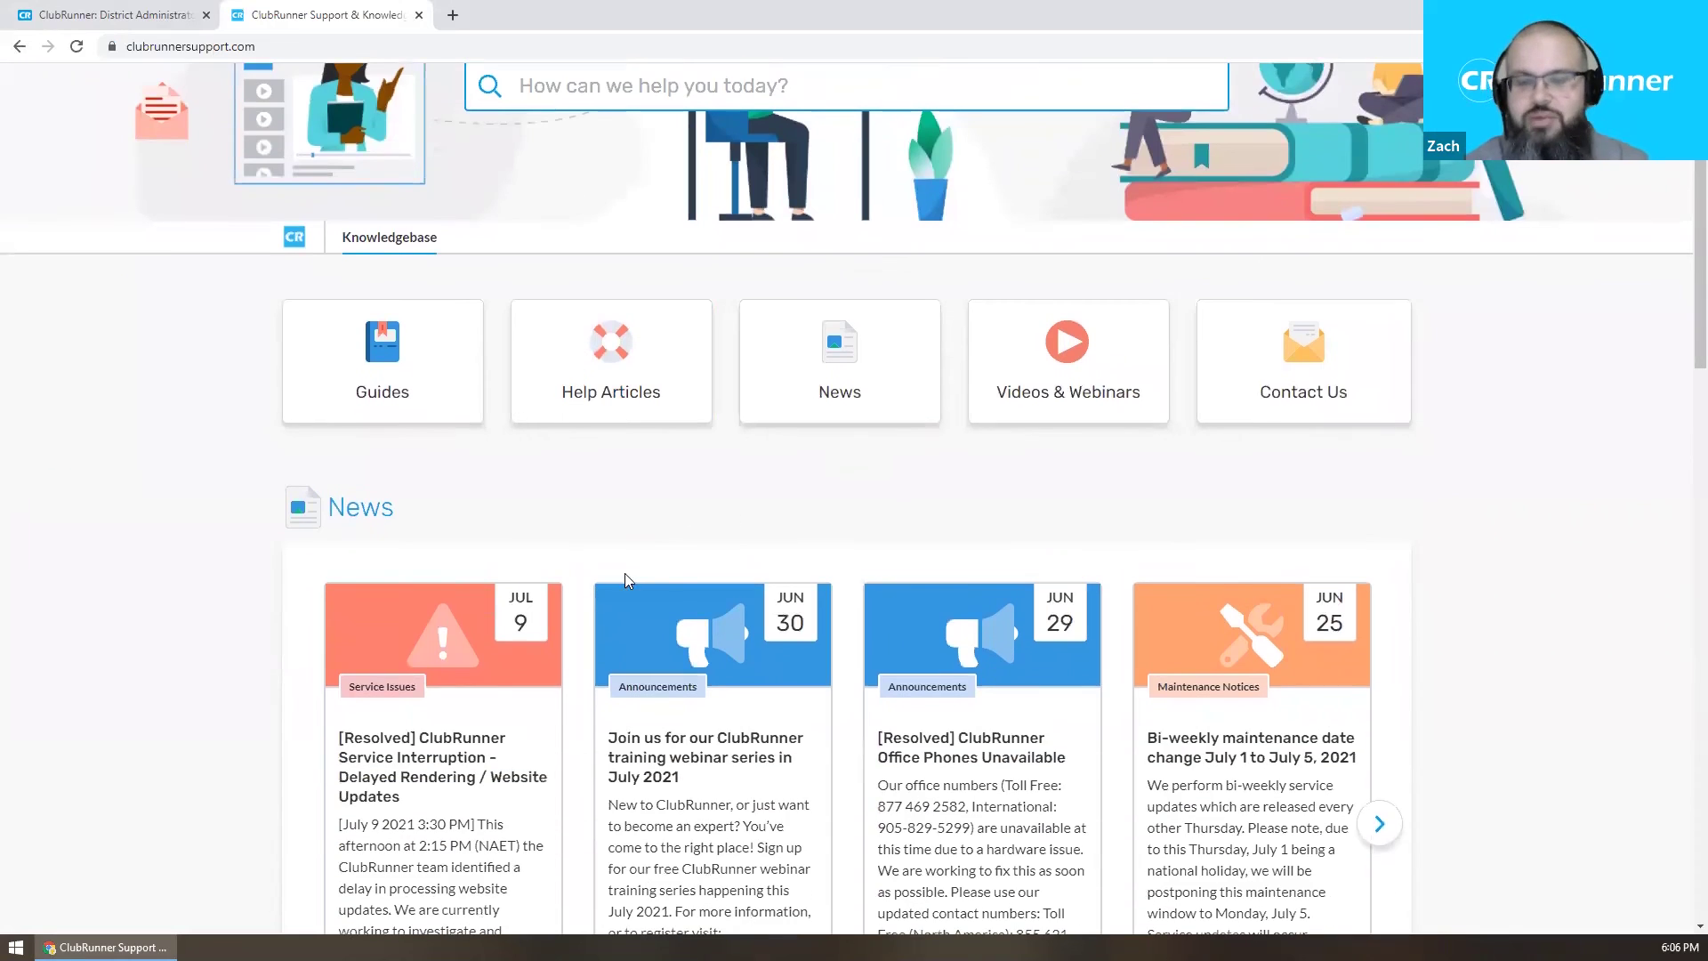
{"action": "scroll", "coordinate": [628, 570], "scroll_direction": "down", "scroll_amount": 2}
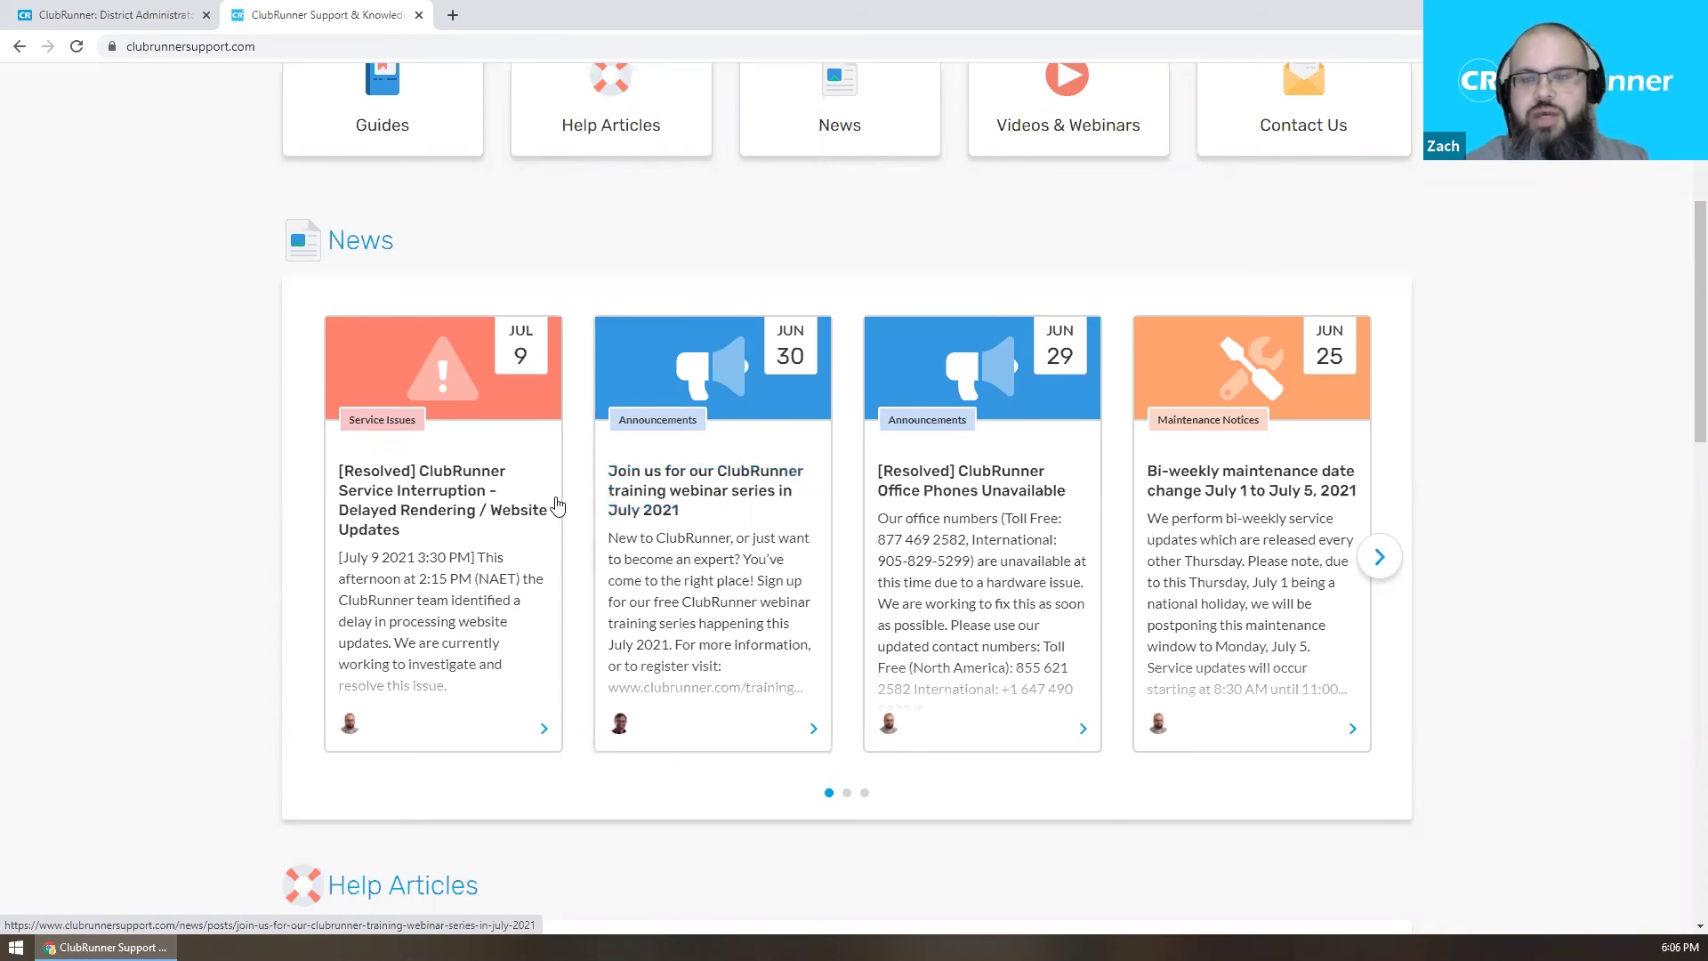
{"action": "scroll", "coordinate": [590, 506], "scroll_direction": "up", "scroll_amount": 1}
{"action": "scroll", "coordinate": [590, 505], "scroll_direction": "down", "scroll_amount": 1}
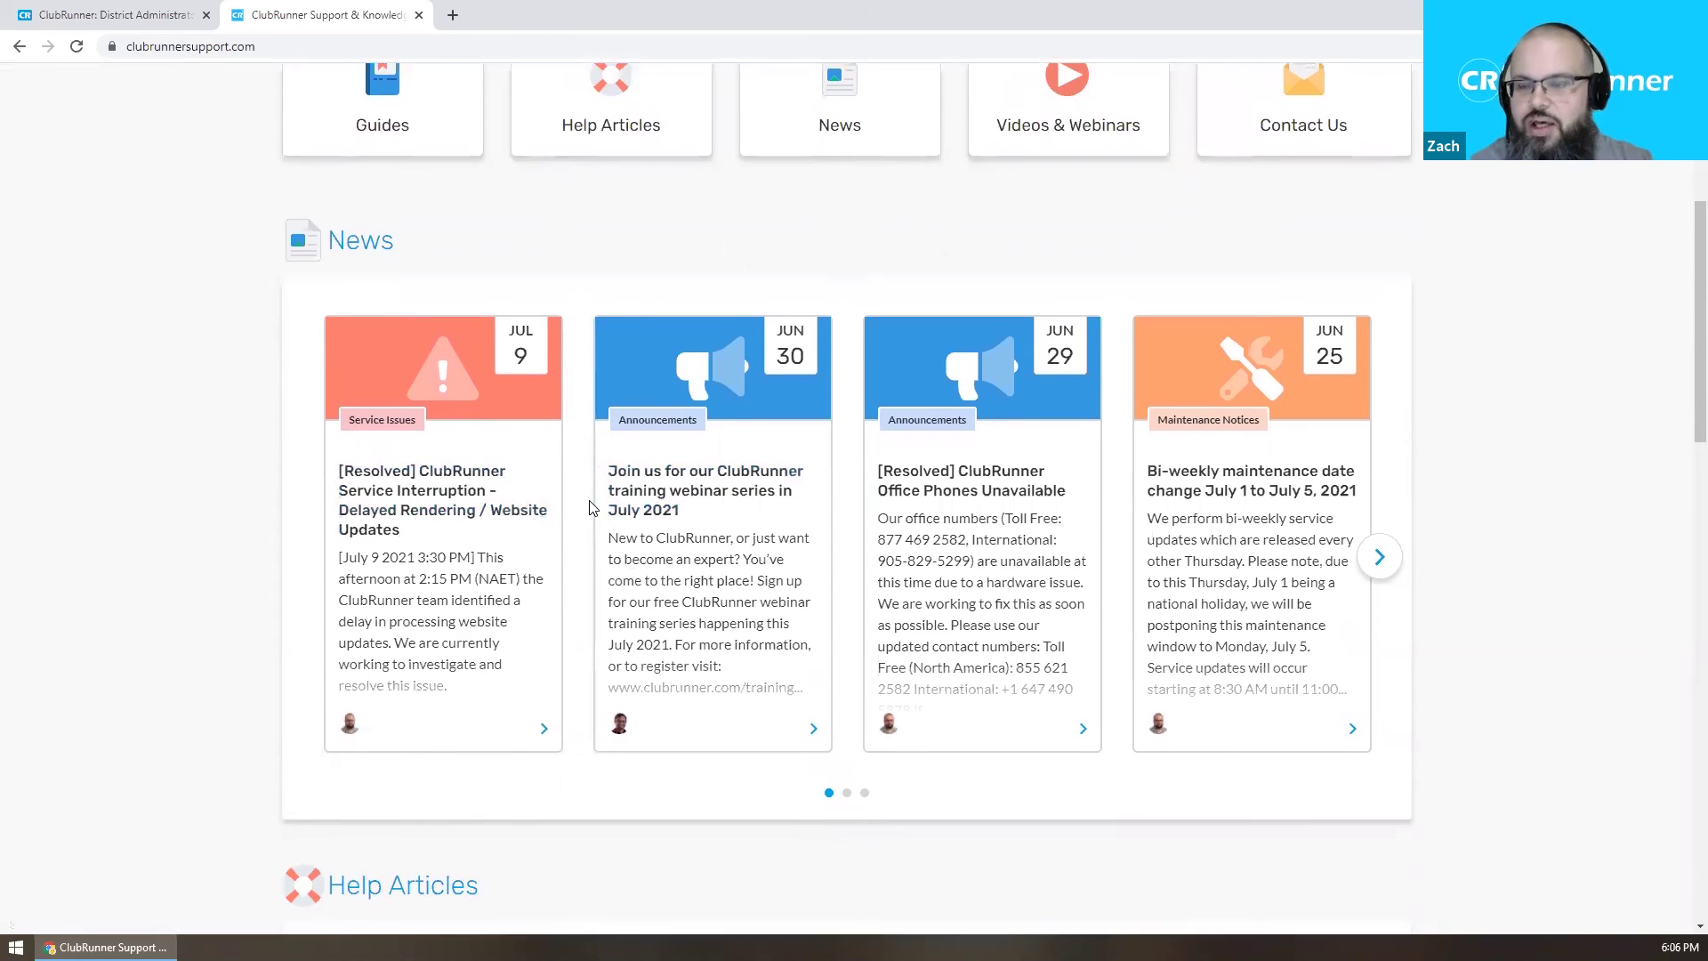
{"action": "scroll", "coordinate": [590, 506], "scroll_direction": "down", "scroll_amount": 9}
{"action": "scroll", "coordinate": [755, 447], "scroll_direction": "down", "scroll_amount": 6}
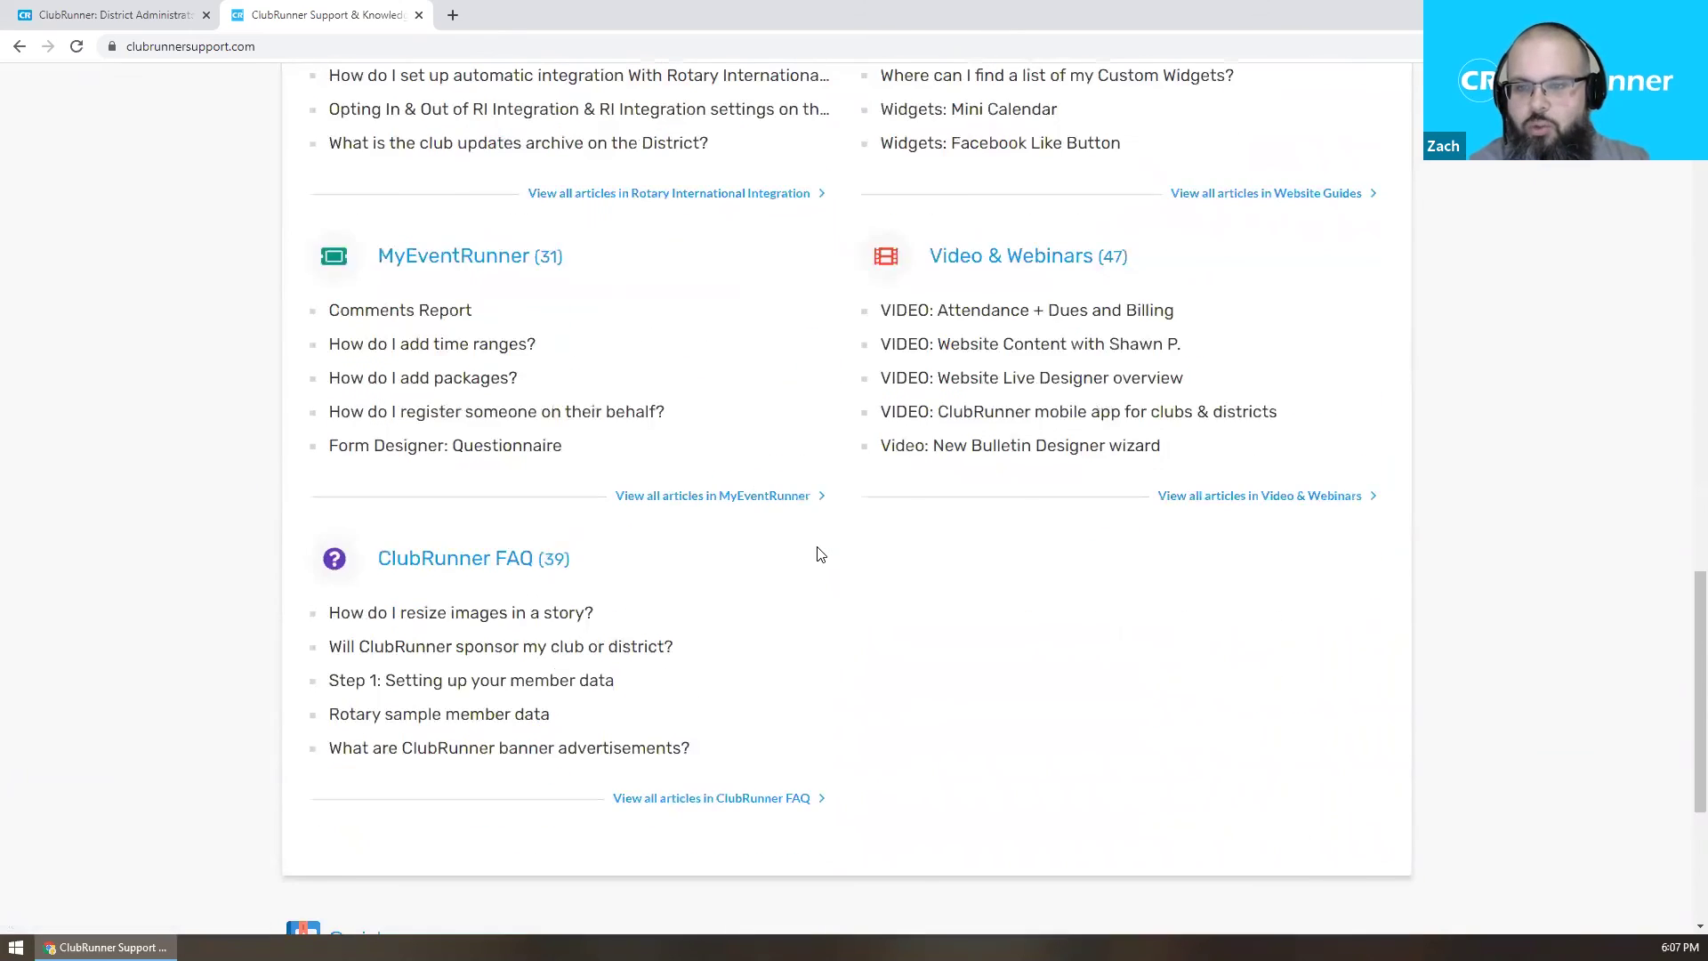
{"action": "scroll", "coordinate": [820, 556], "scroll_direction": "down", "scroll_amount": 4}
{"action": "scroll", "coordinate": [812, 549], "scroll_direction": "up", "scroll_amount": 7}
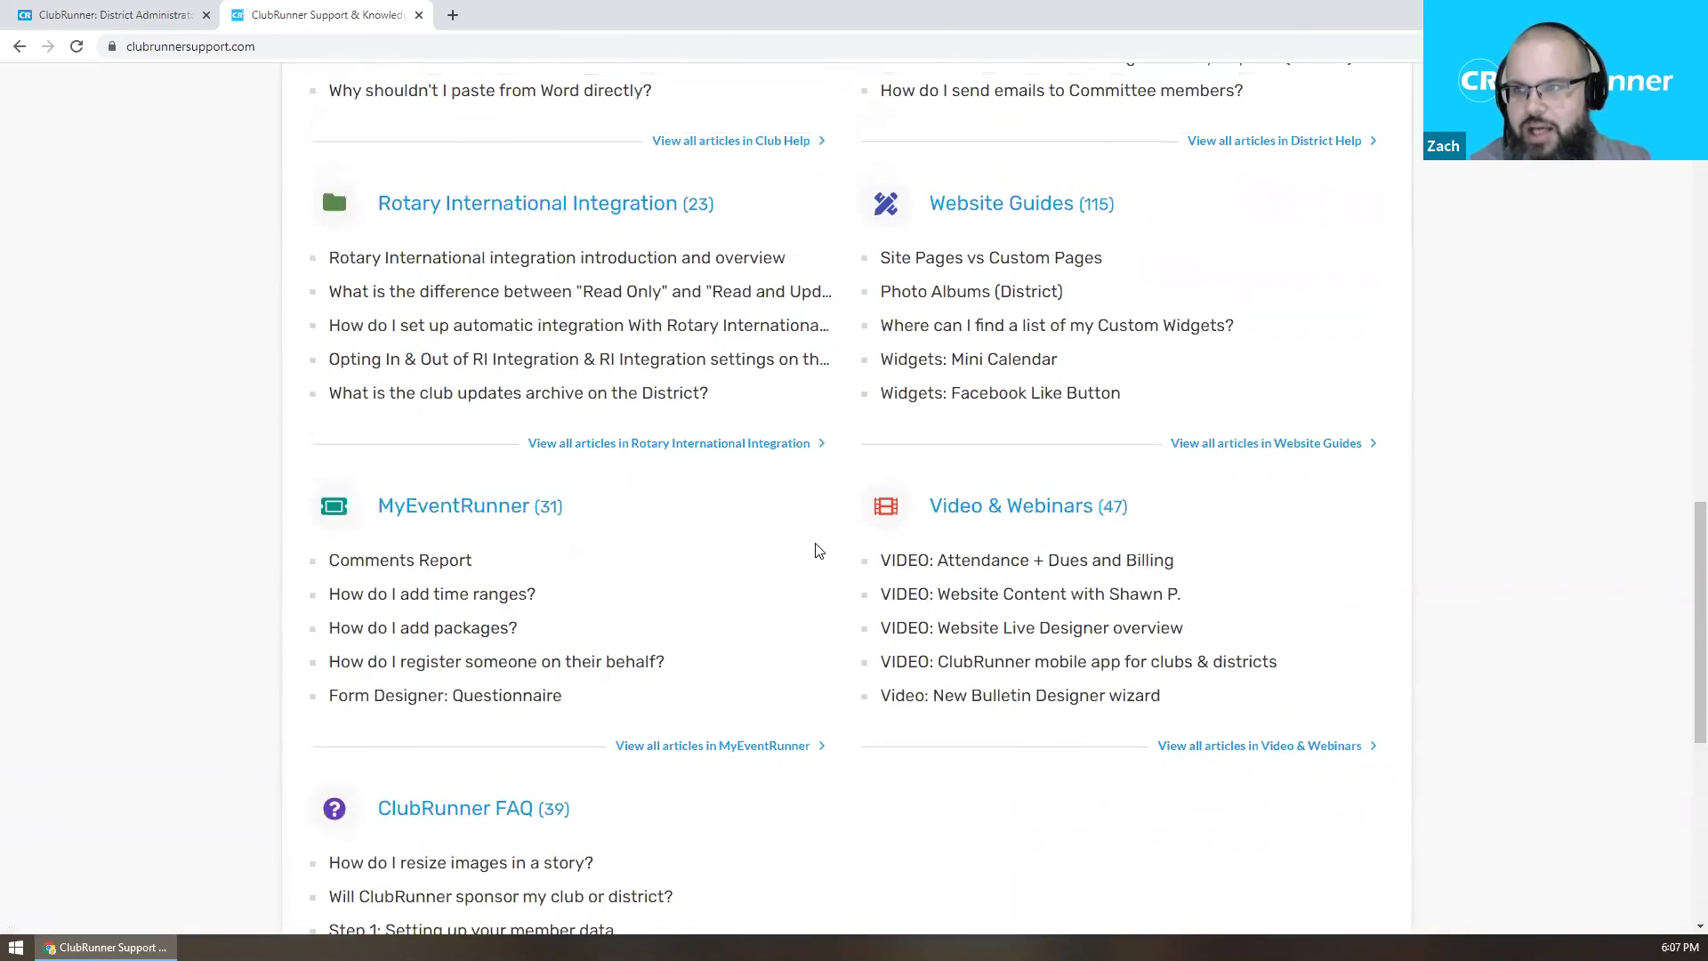
{"action": "scroll", "coordinate": [818, 551], "scroll_direction": "up", "scroll_amount": 15}
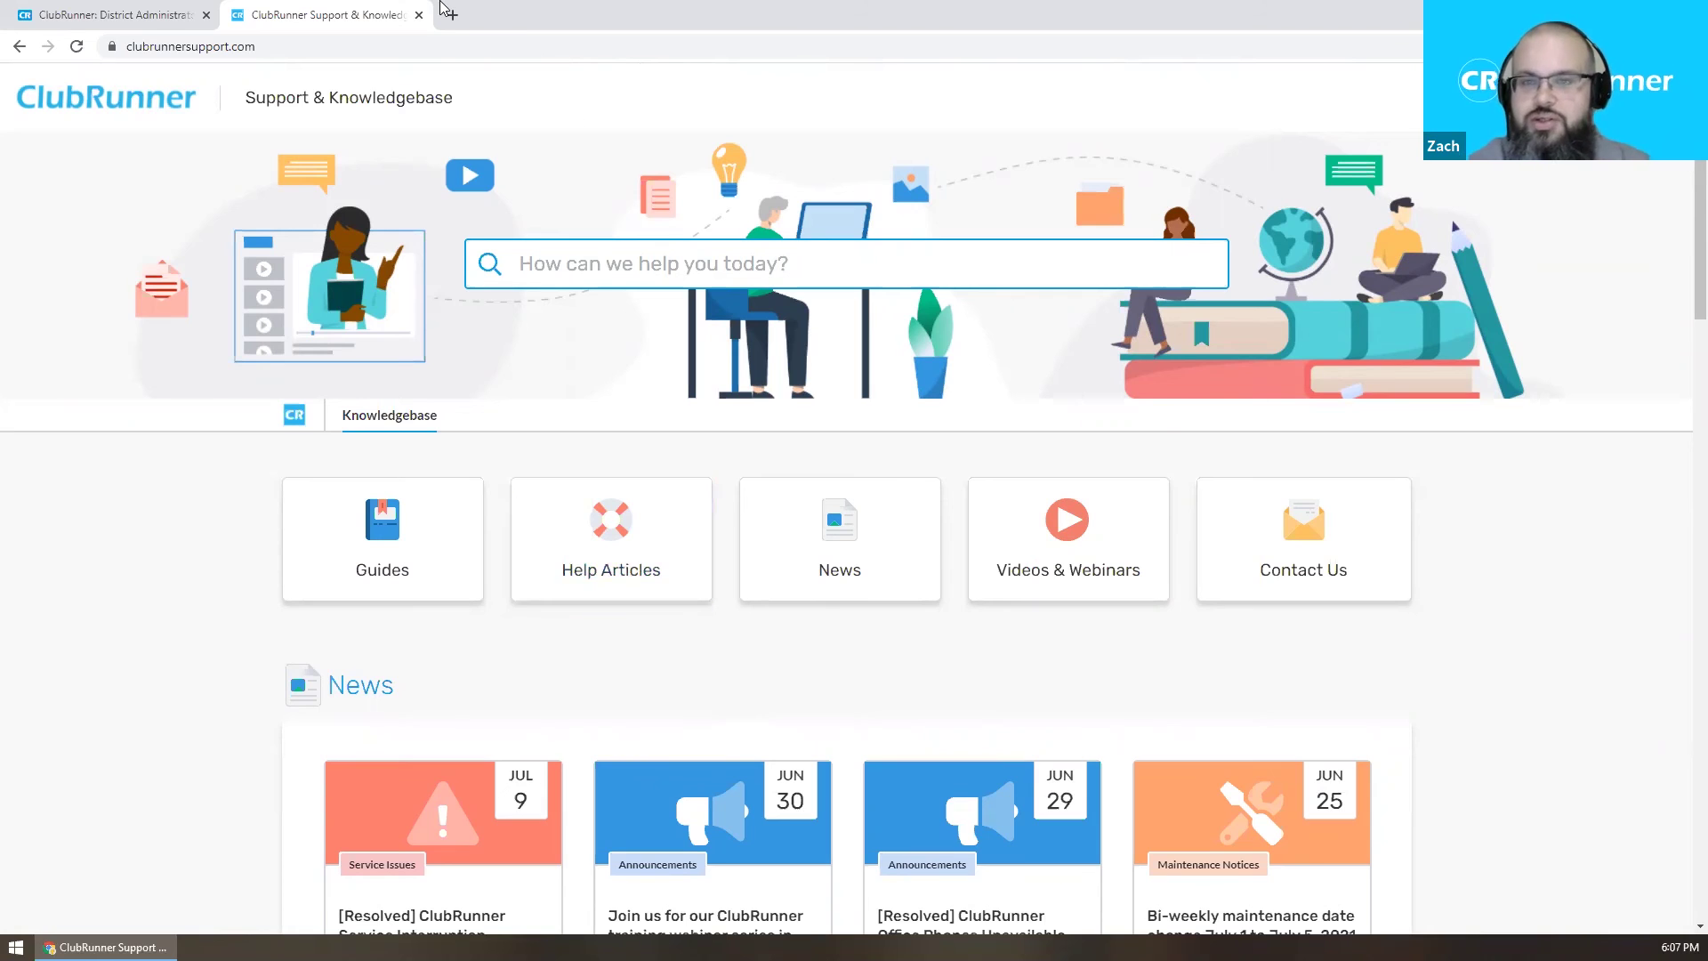
Load clubrunnercommunity.com in another new tab.
{"action": "left_click", "coordinate": [451, 14]}
{"action": "type", "text": "www."}
{"action": "type", "text": "cl"}
{"action": "type", "text": "ubrunnercommunity.com"}
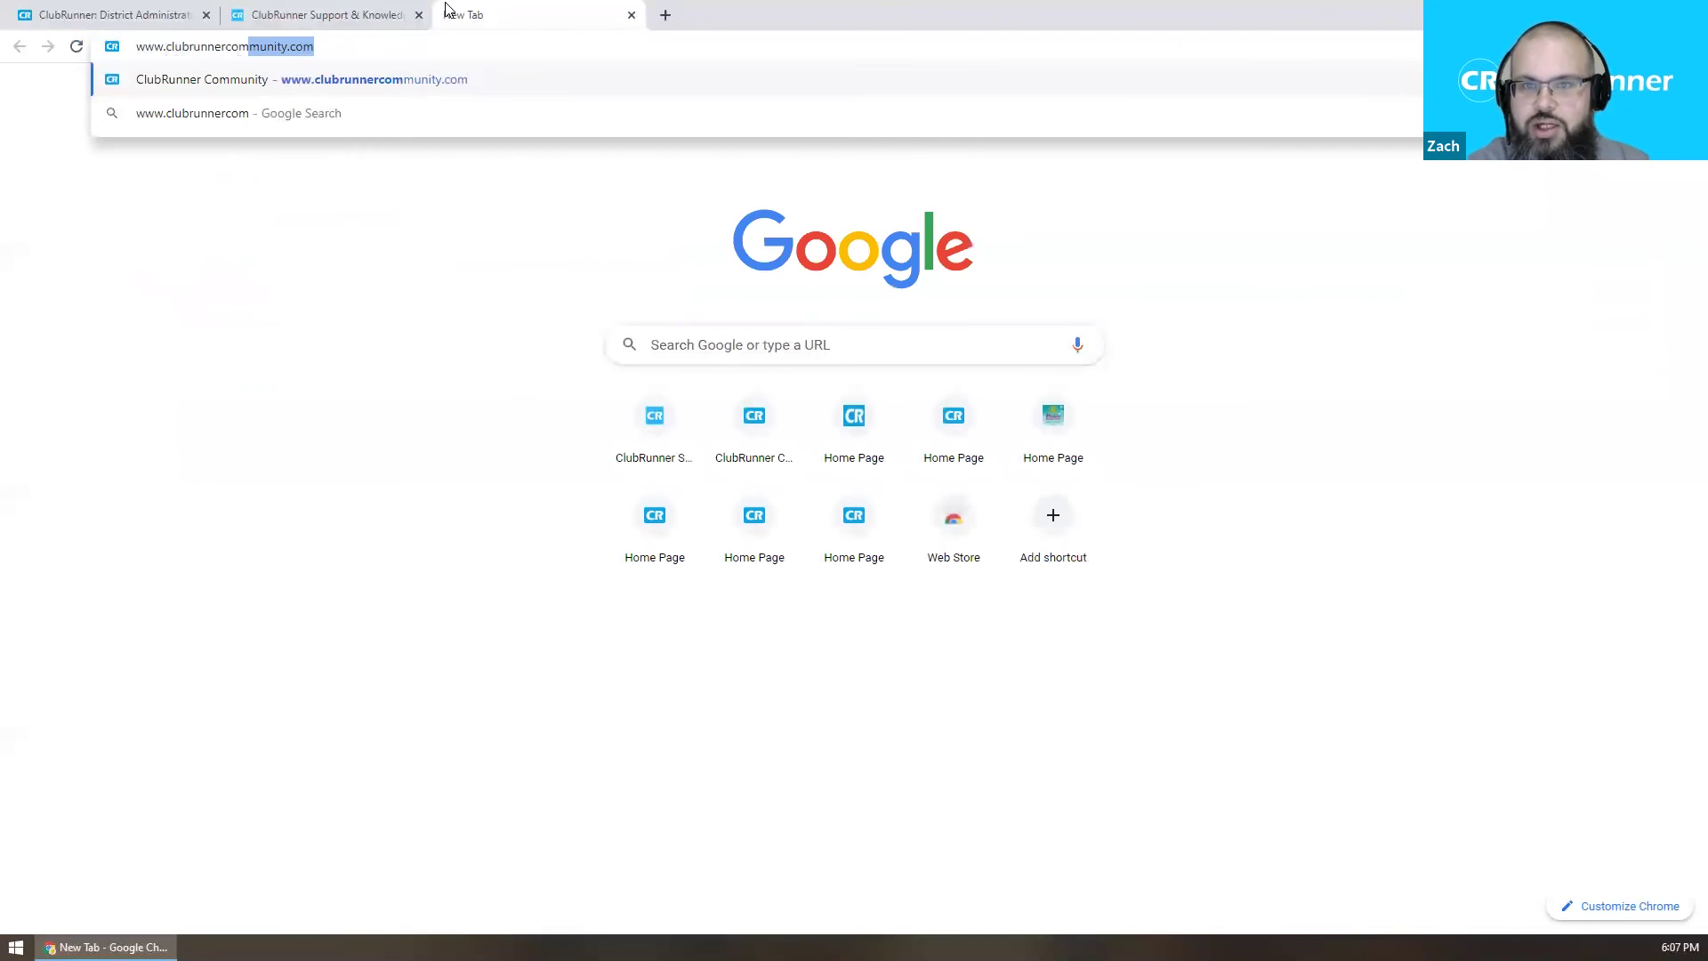
{"action": "key", "text": "Return"}
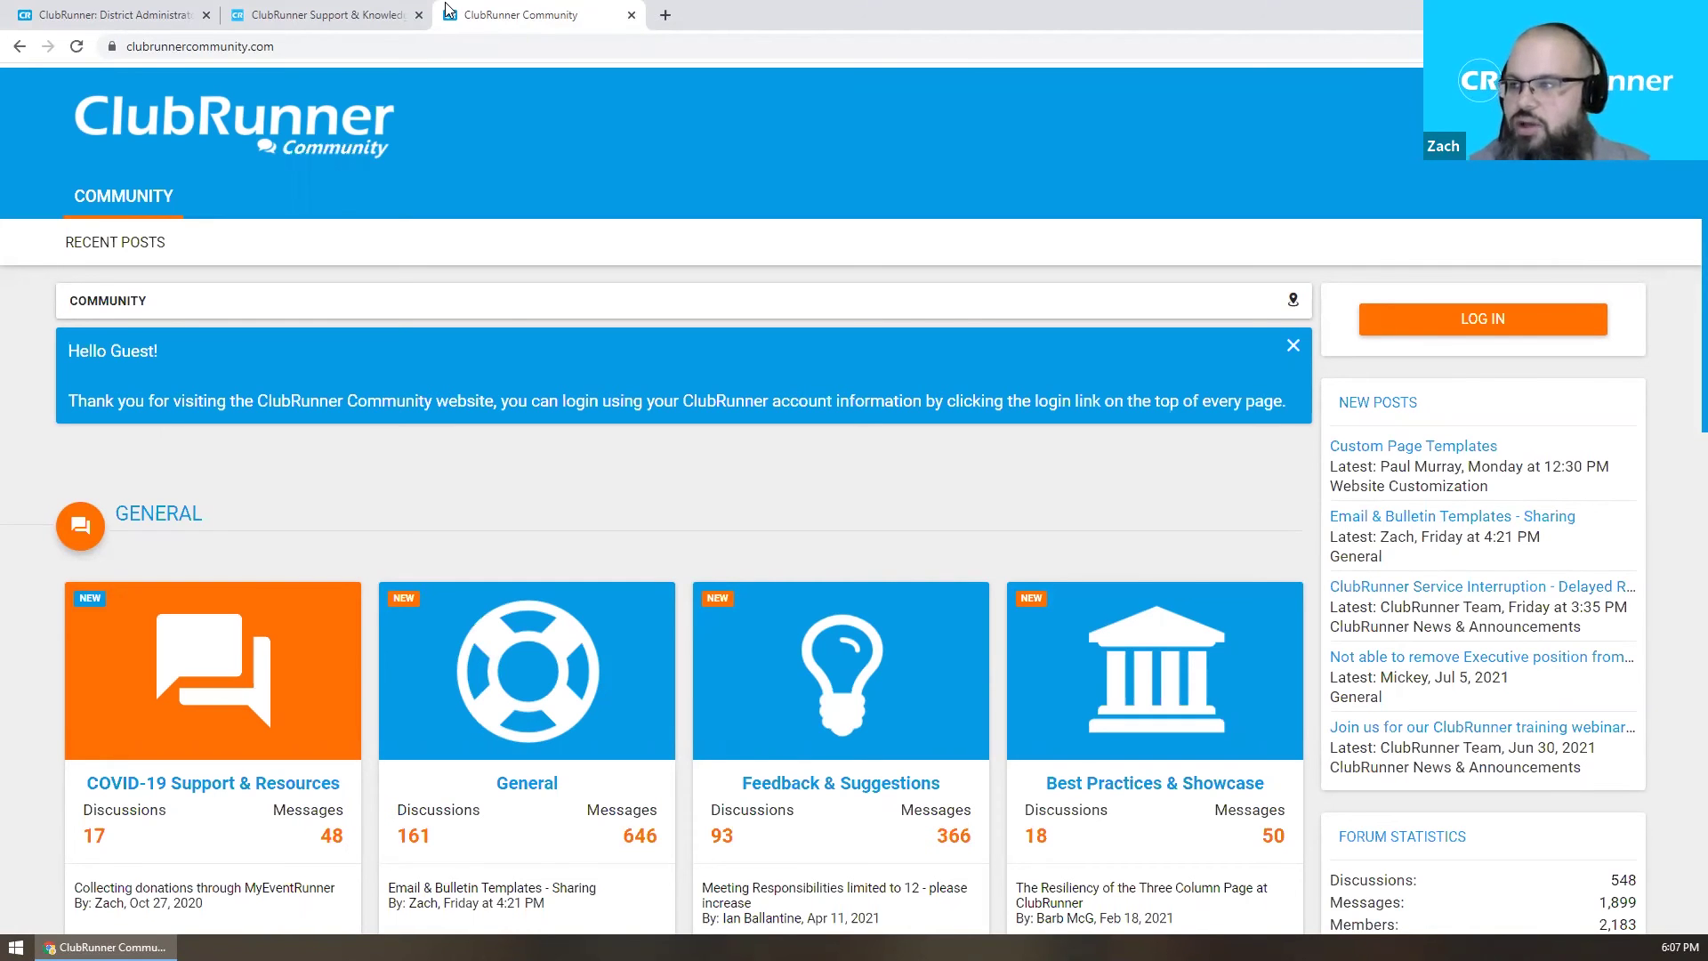
Open and close the Log In panel, then visit Community Marketplace and go back.
{"action": "left_click", "coordinate": [1479, 319]}
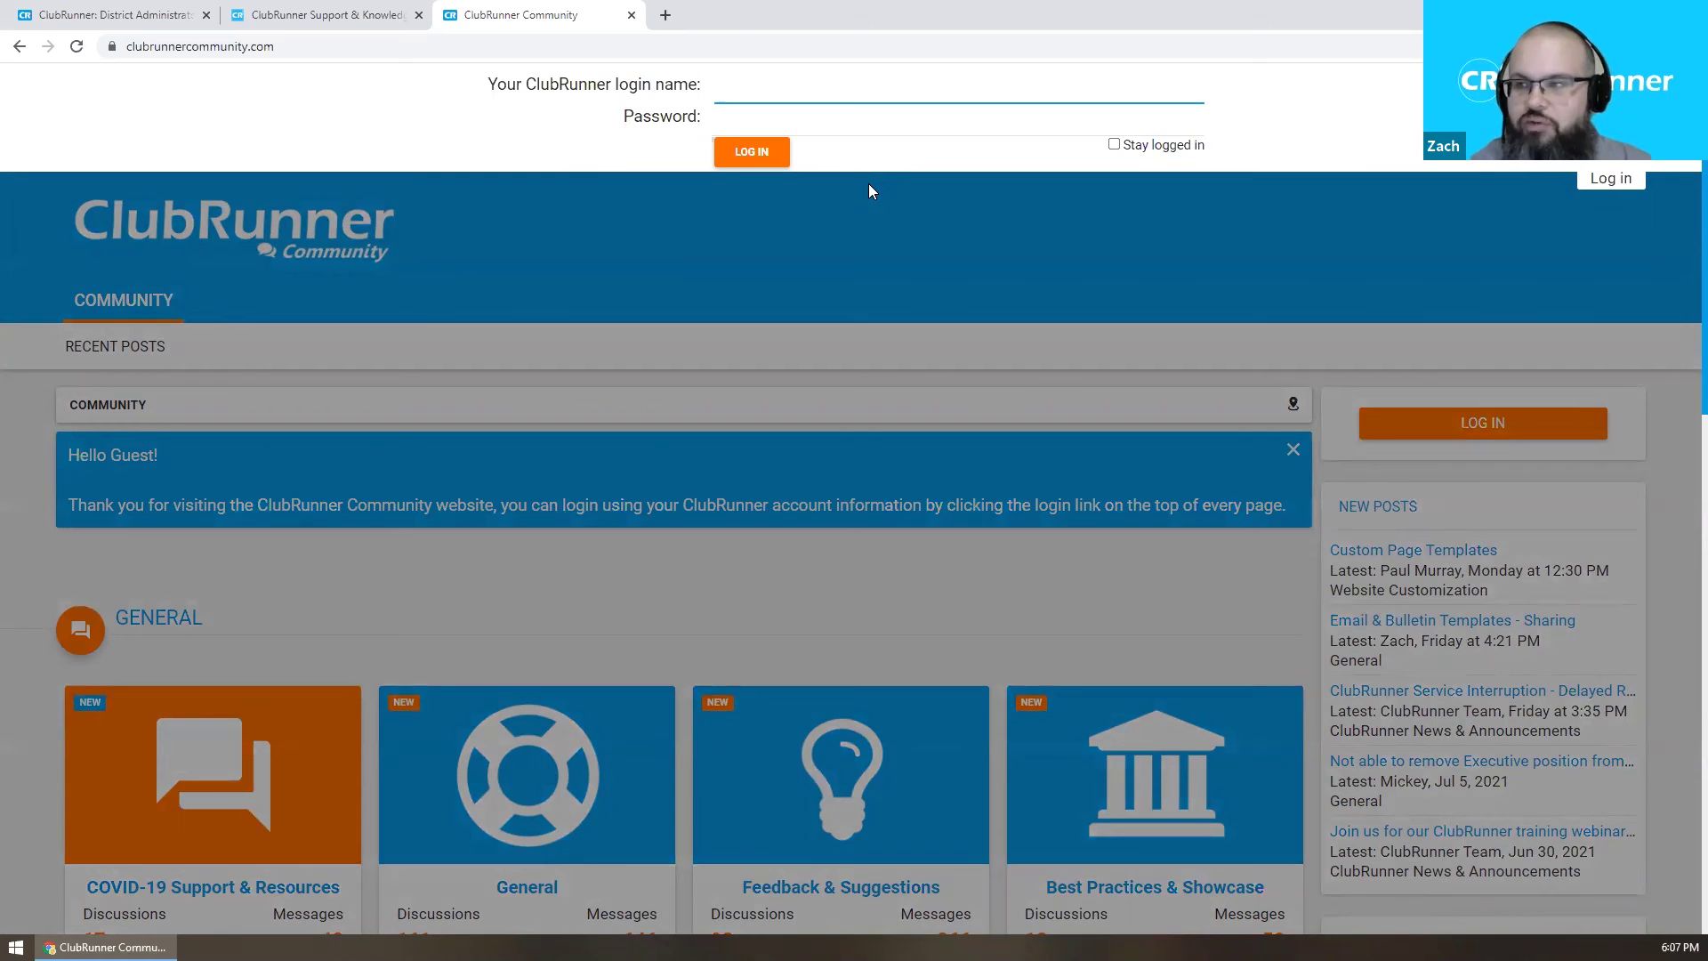
{"action": "left_click", "coordinate": [879, 432]}
{"action": "scroll", "coordinate": [859, 271], "scroll_direction": "down", "scroll_amount": 2}
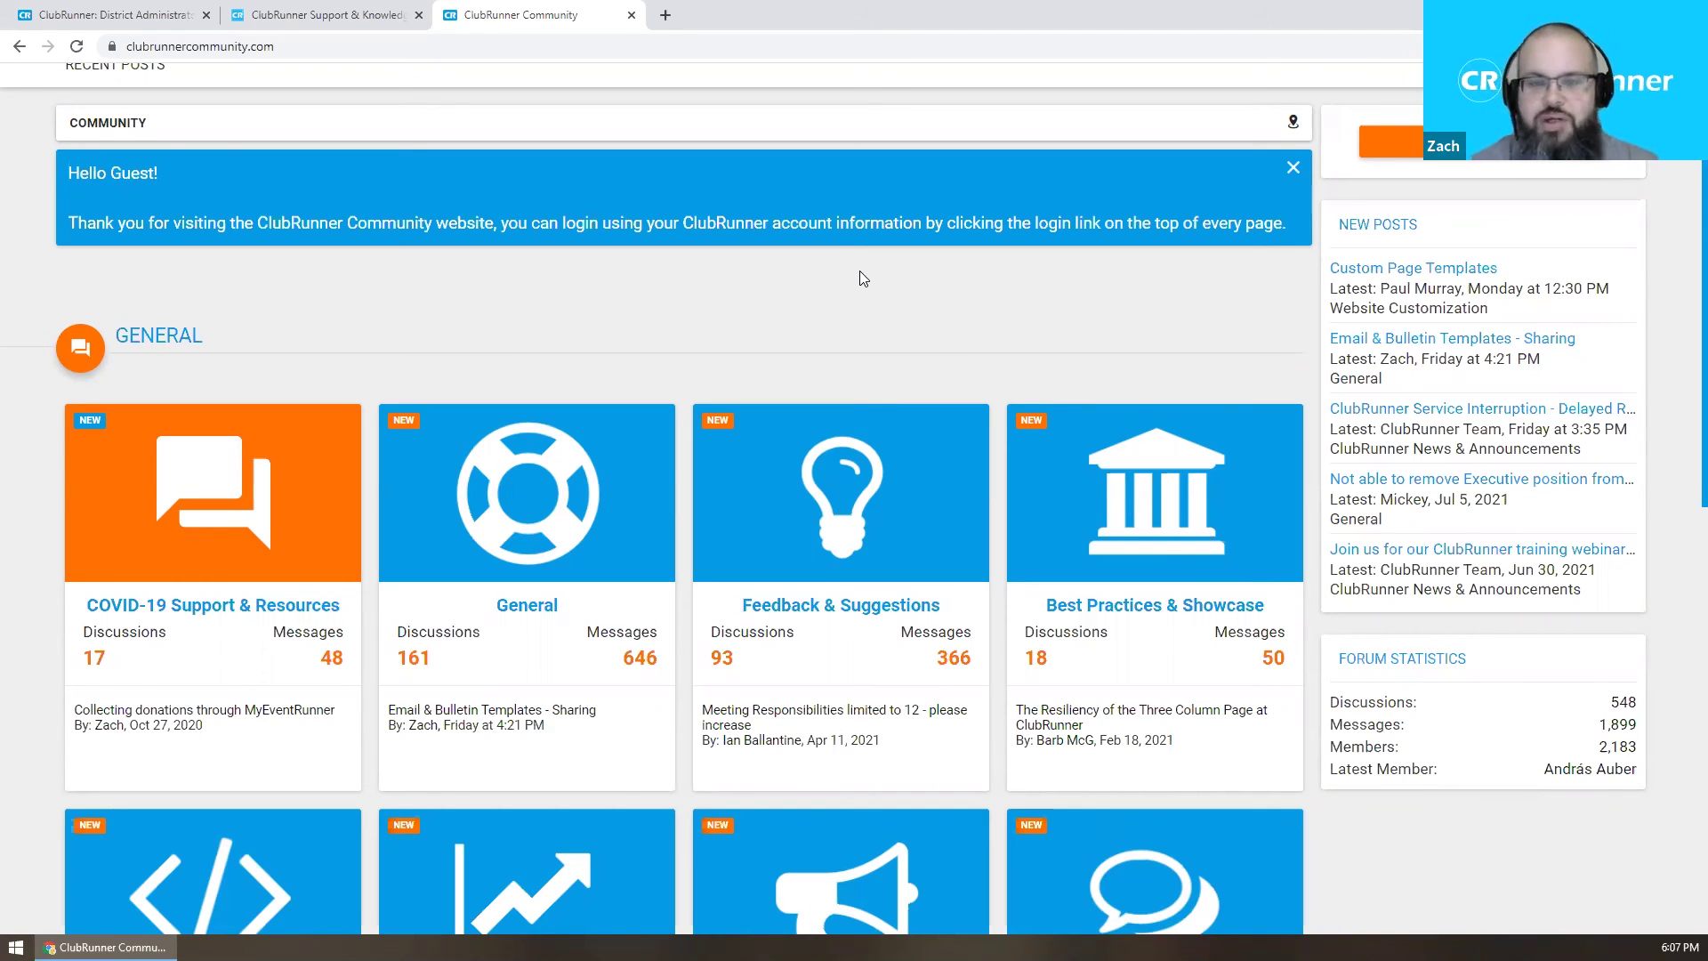
{"action": "scroll", "coordinate": [859, 276], "scroll_direction": "down", "scroll_amount": 8}
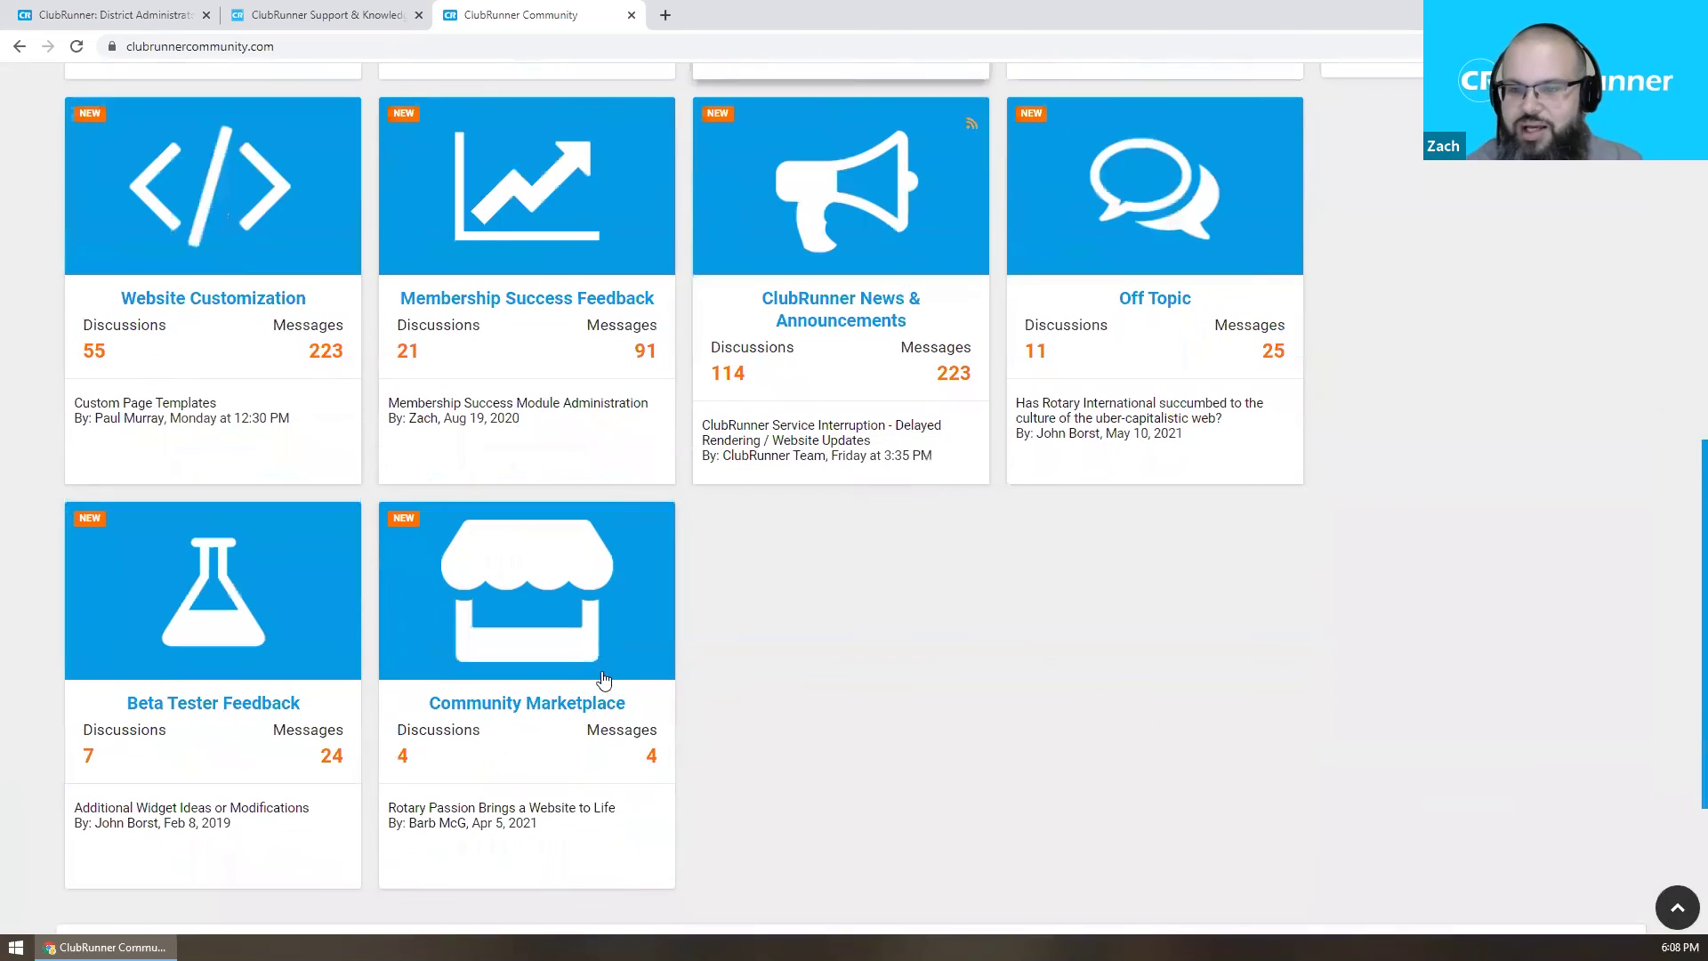
{"action": "left_click", "coordinate": [574, 705]}
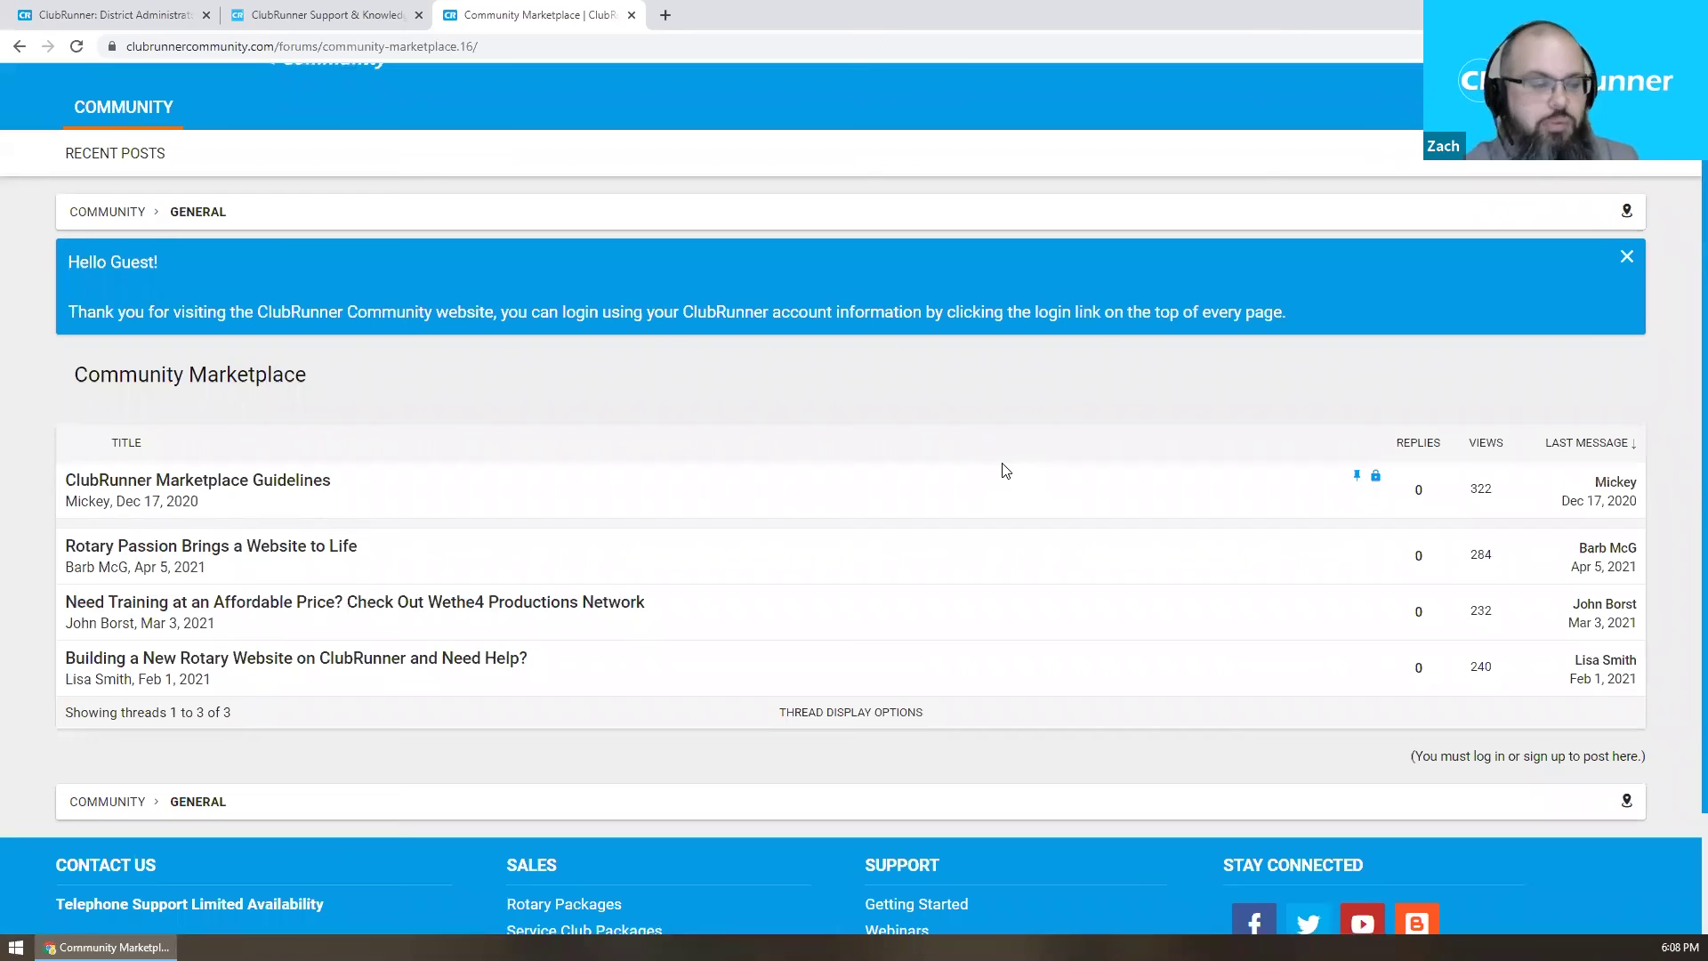
{"action": "key", "text": "alt+Left"}
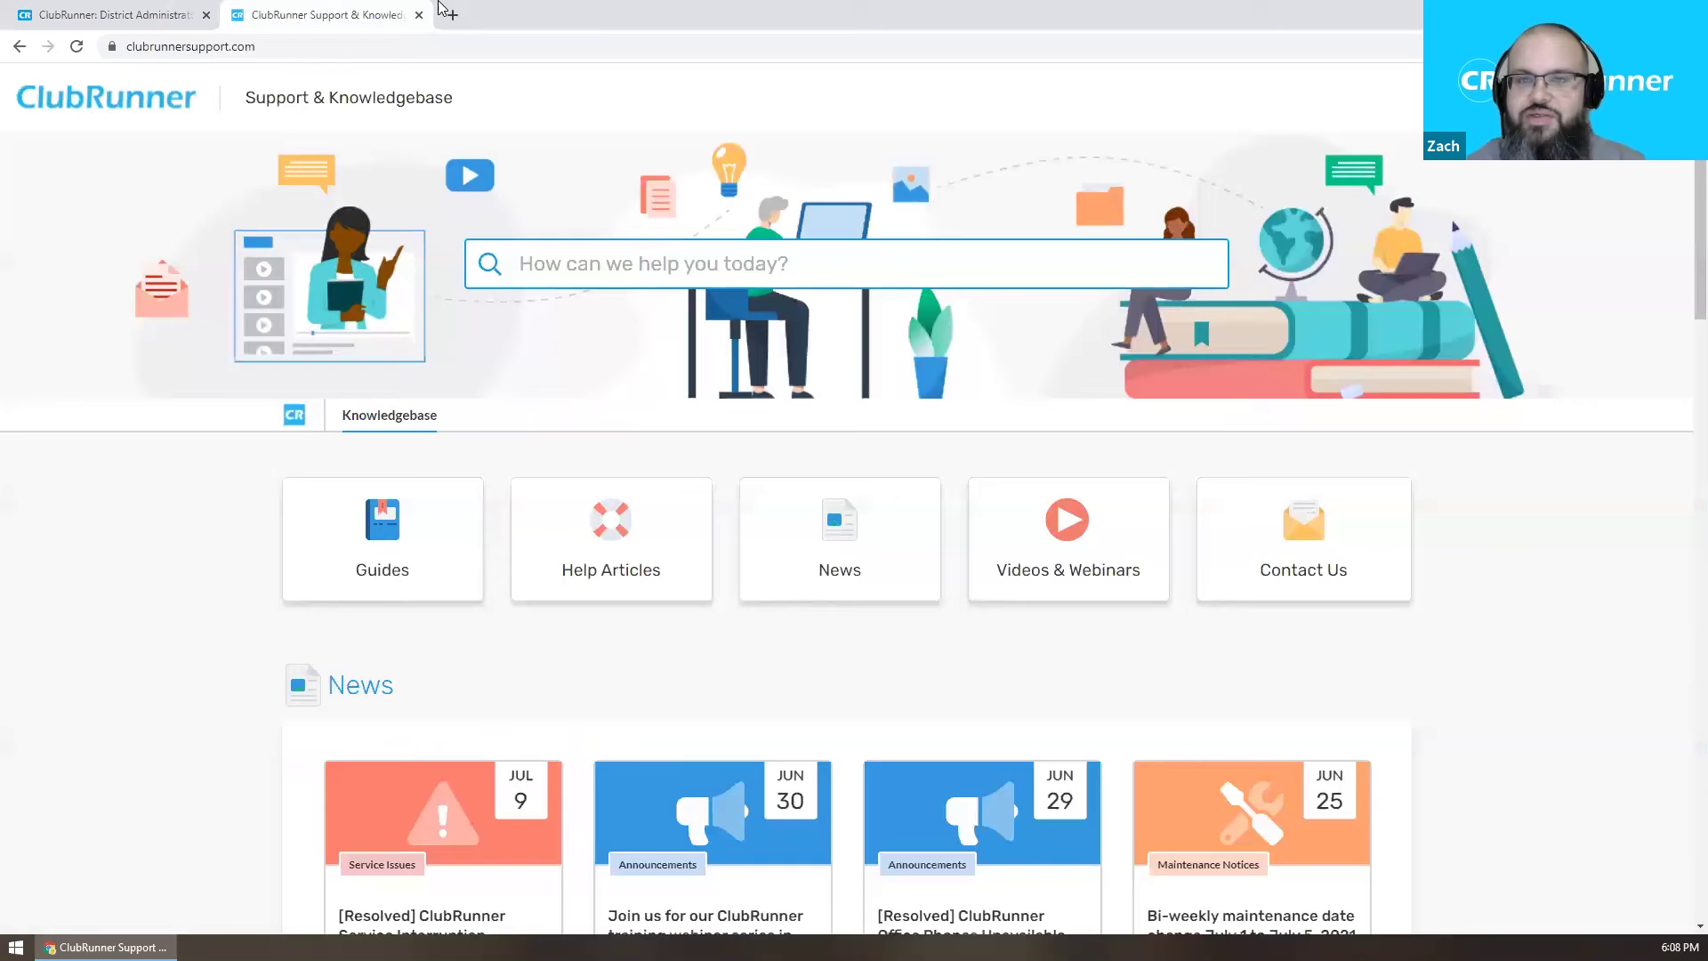
Close the Community and Support tabs and show the Launchpad's For Members options.
{"action": "middle_click", "coordinate": [525, 11]}
{"action": "middle_click", "coordinate": [402, 9]}
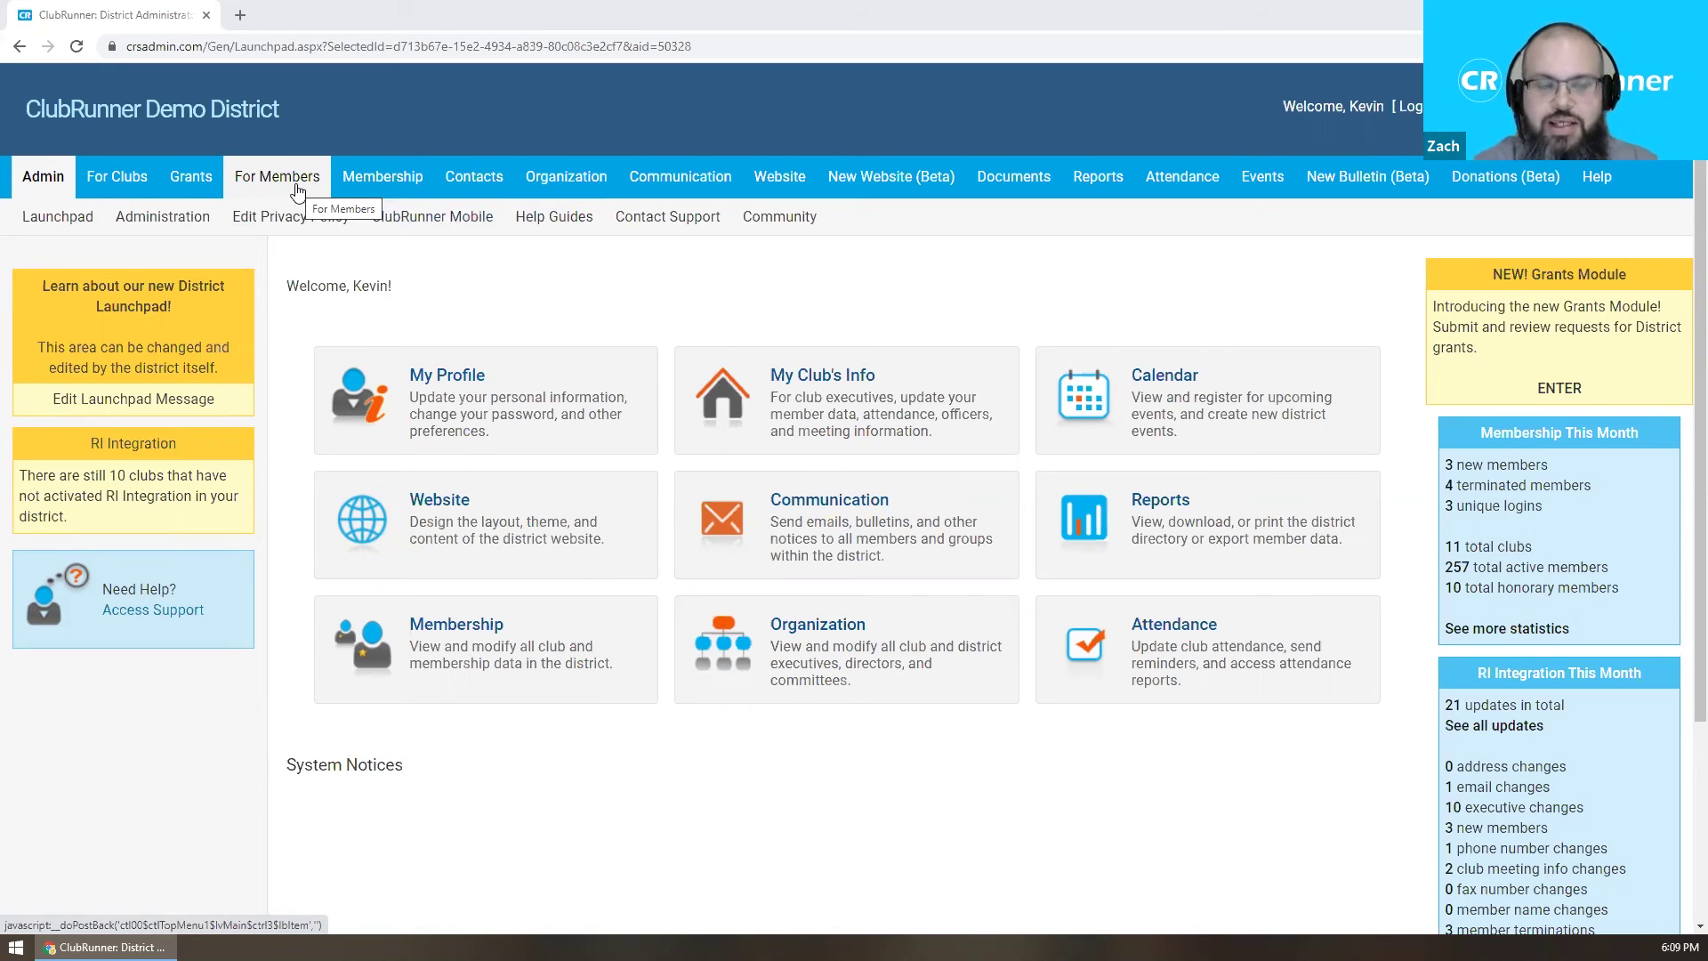
{"action": "left_click", "coordinate": [298, 190]}
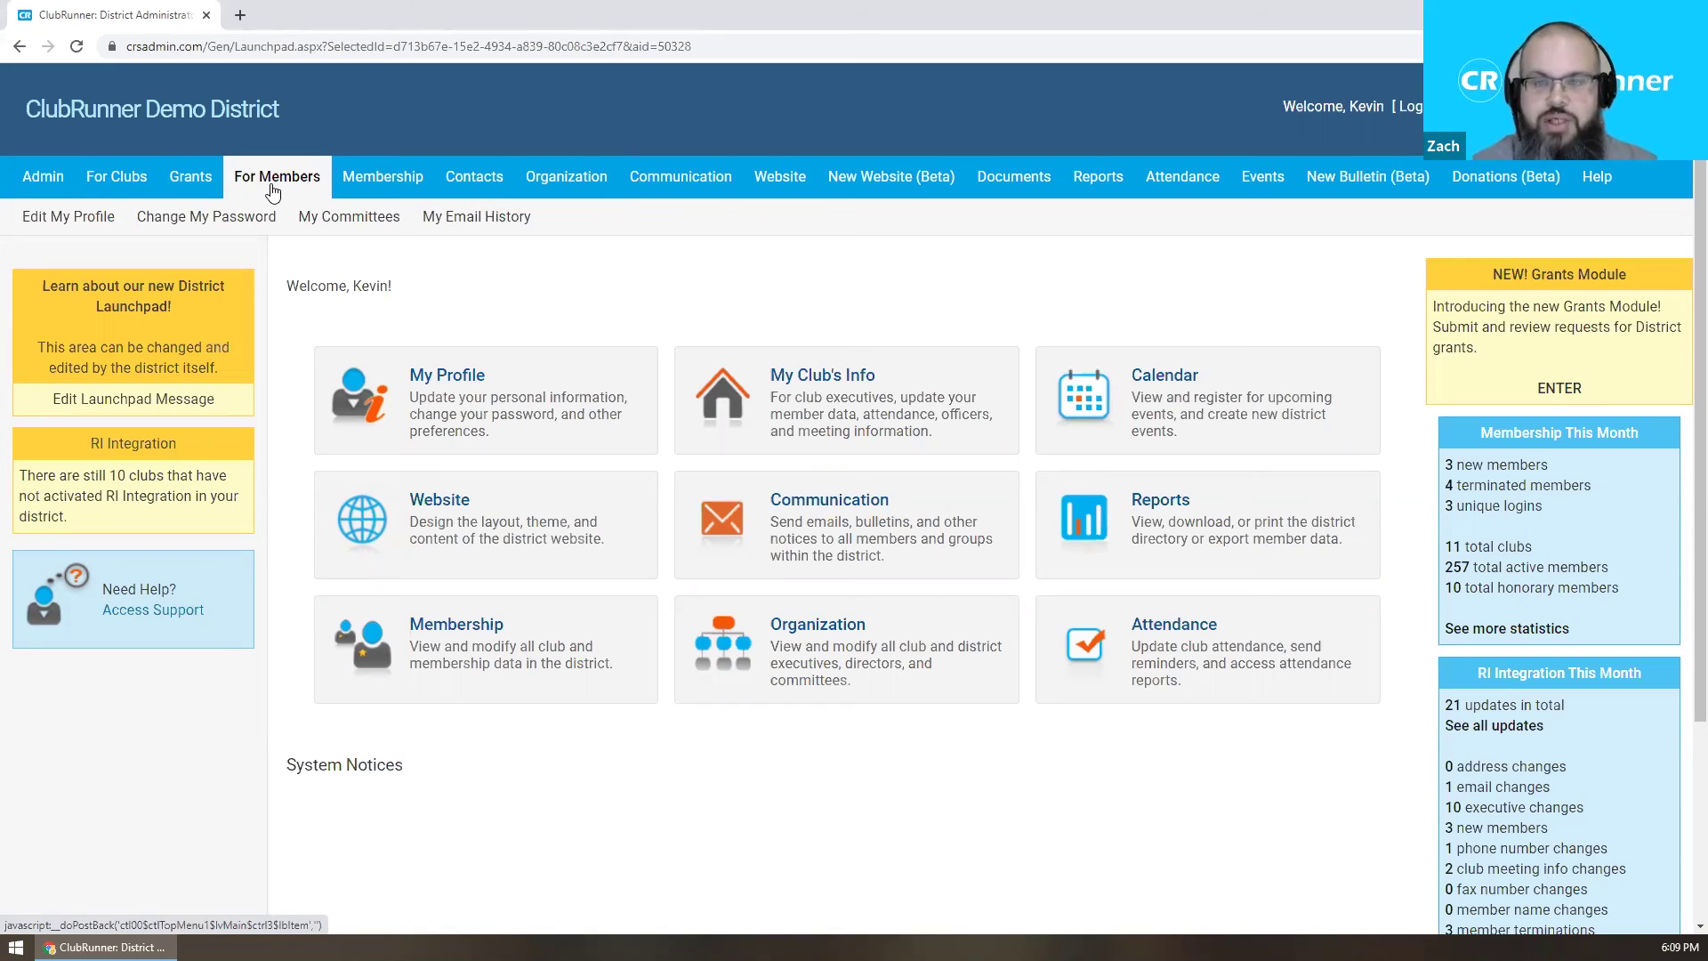
Open Edit My Profile on its Settings tab with the system login details.
{"action": "left_click", "coordinate": [105, 221]}
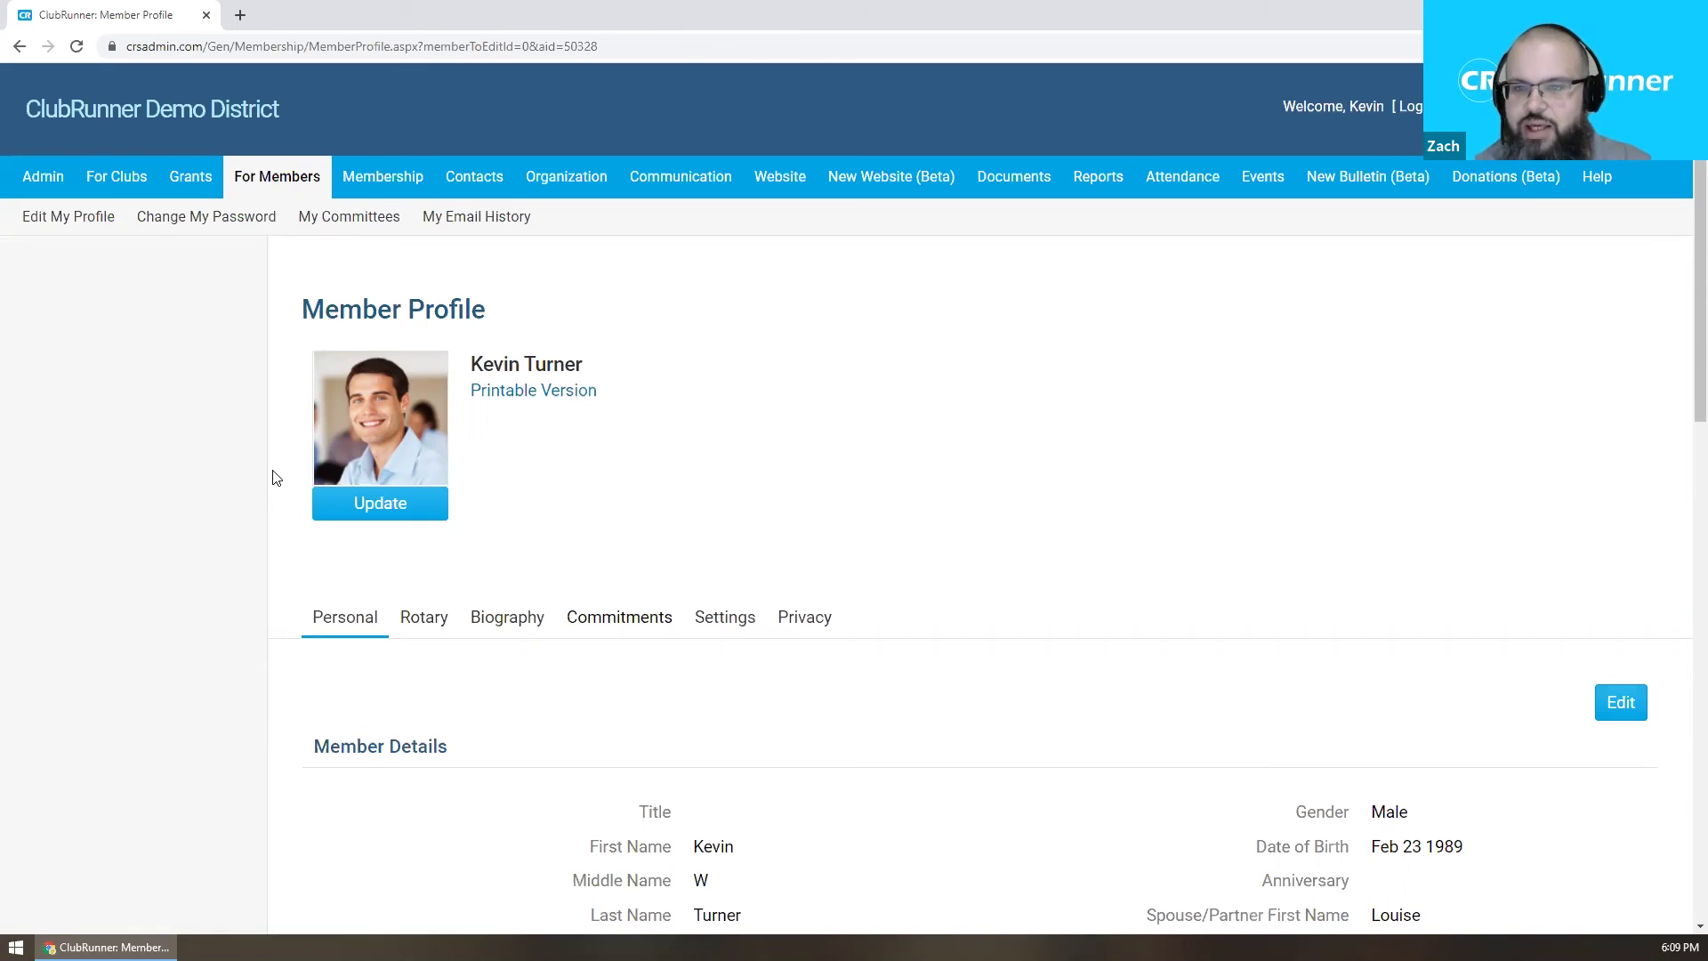
{"action": "left_click", "coordinate": [725, 618]}
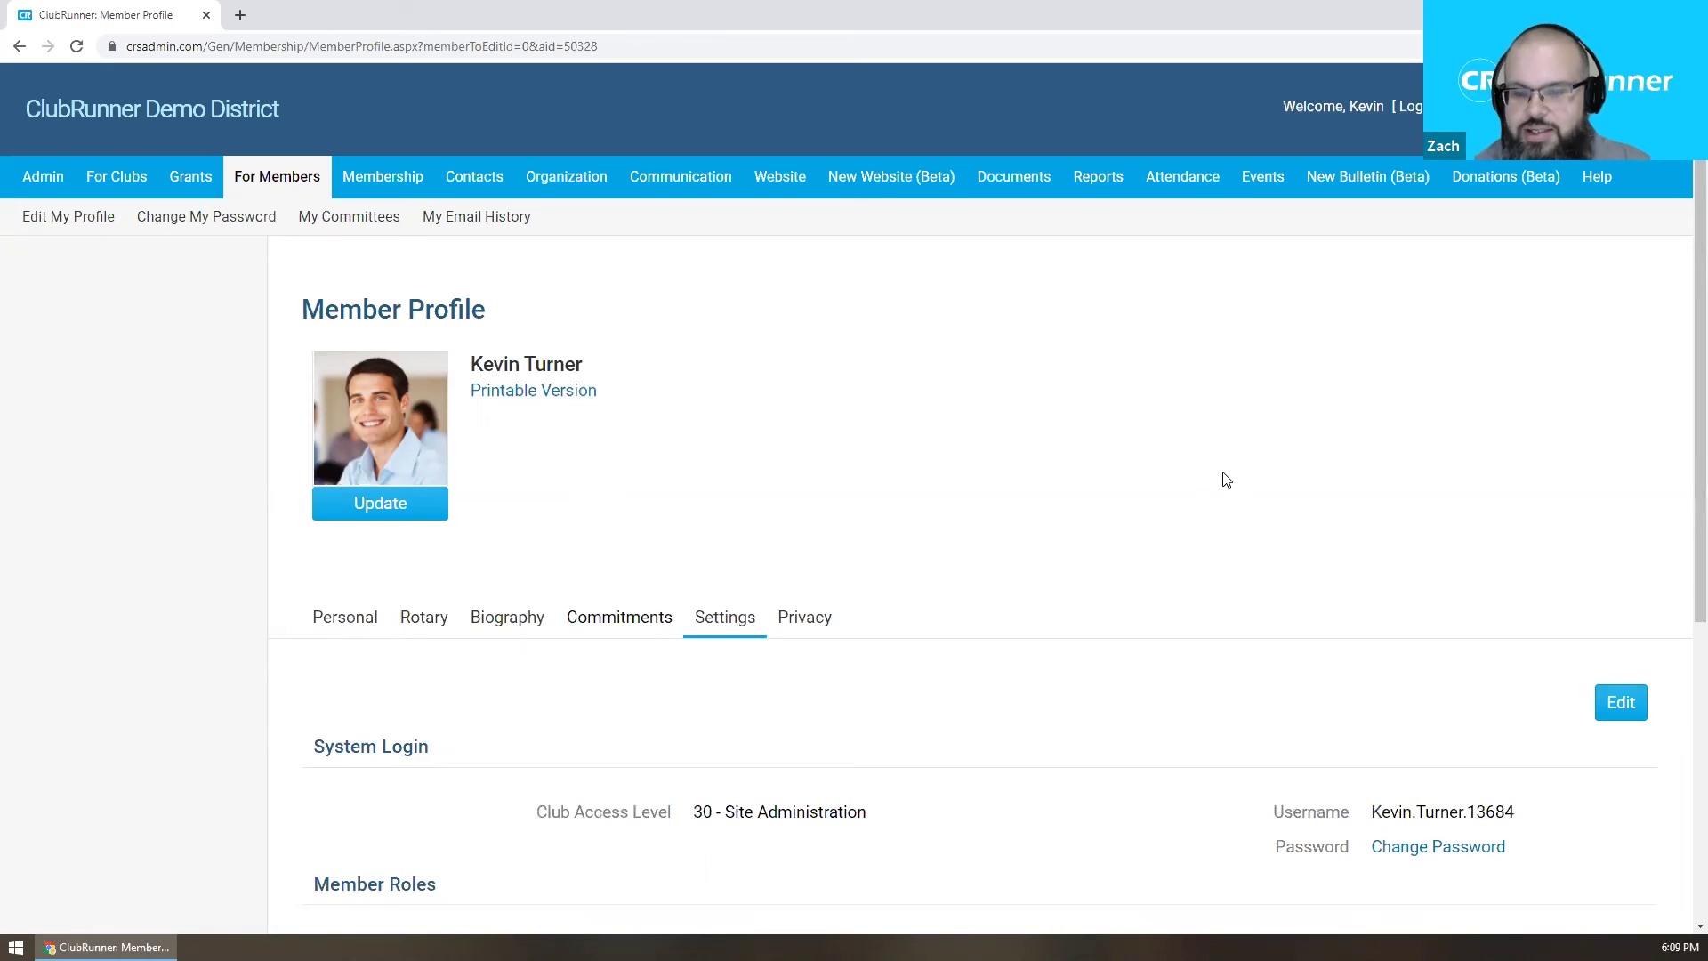
Review the profile's custom email signature text and open it for editing.
{"action": "scroll", "coordinate": [1226, 480], "scroll_direction": "down", "scroll_amount": 2}
{"action": "scroll", "coordinate": [1226, 481], "scroll_direction": "down", "scroll_amount": 1}
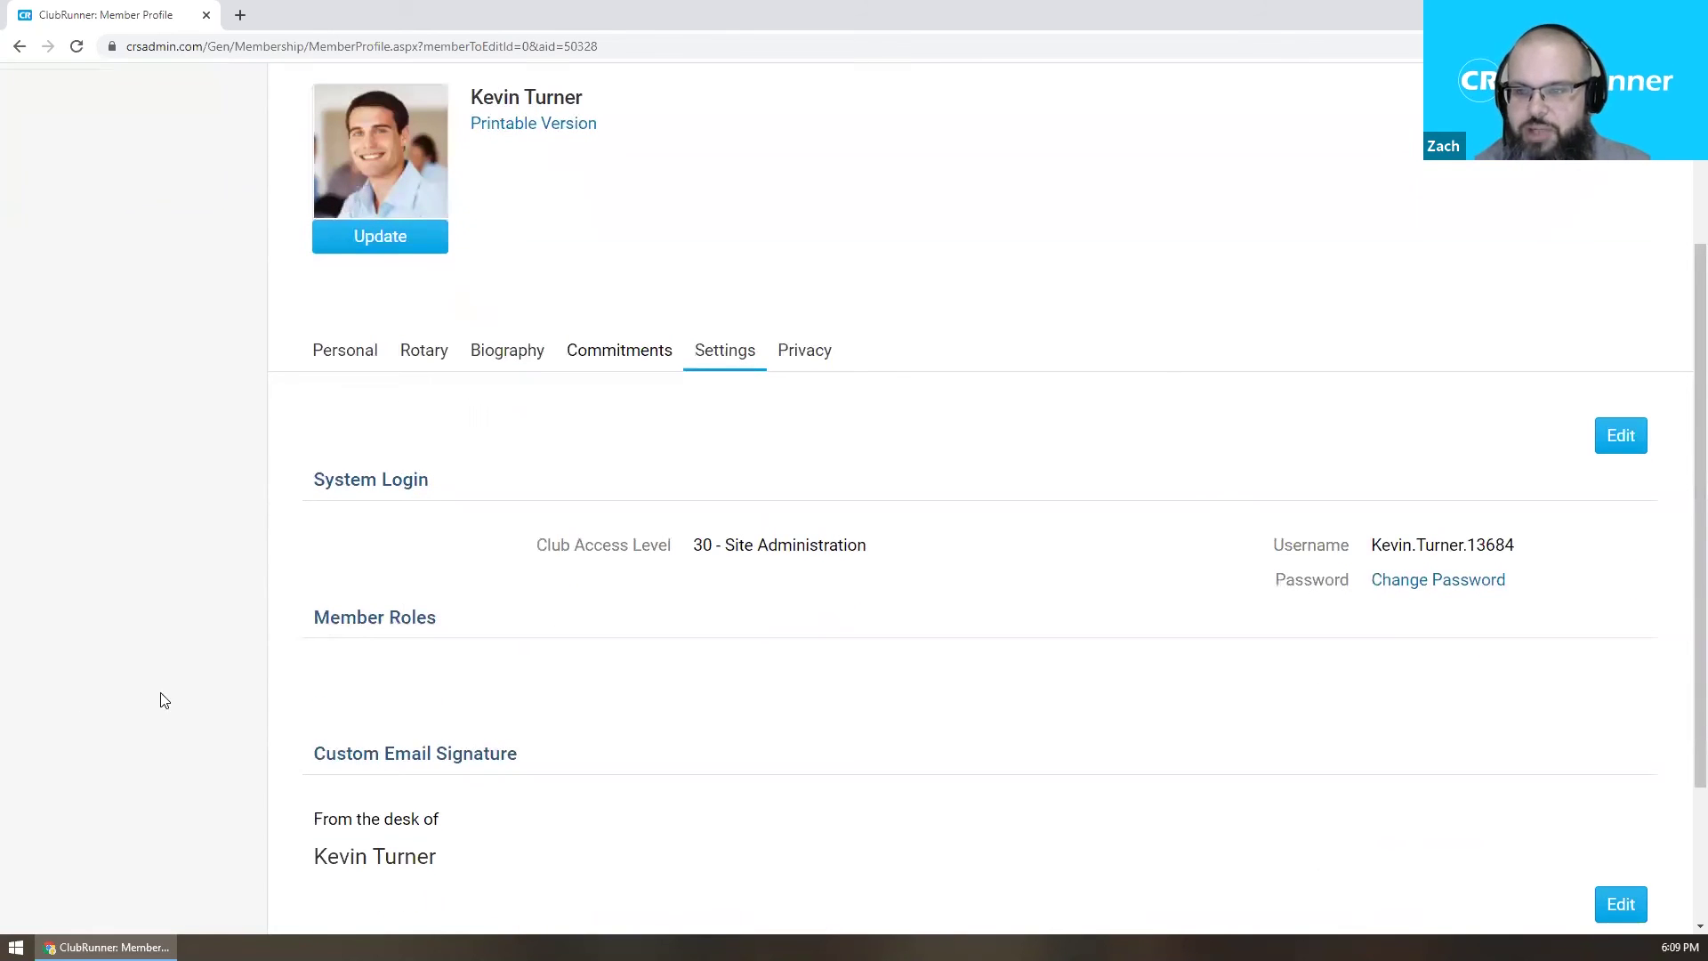
{"action": "left_click_drag", "start_coordinate": [825, 548], "coordinate": [834, 561]}
{"action": "left_click", "coordinate": [864, 568]}
{"action": "scroll", "coordinate": [864, 568], "scroll_direction": "down", "scroll_amount": 1}
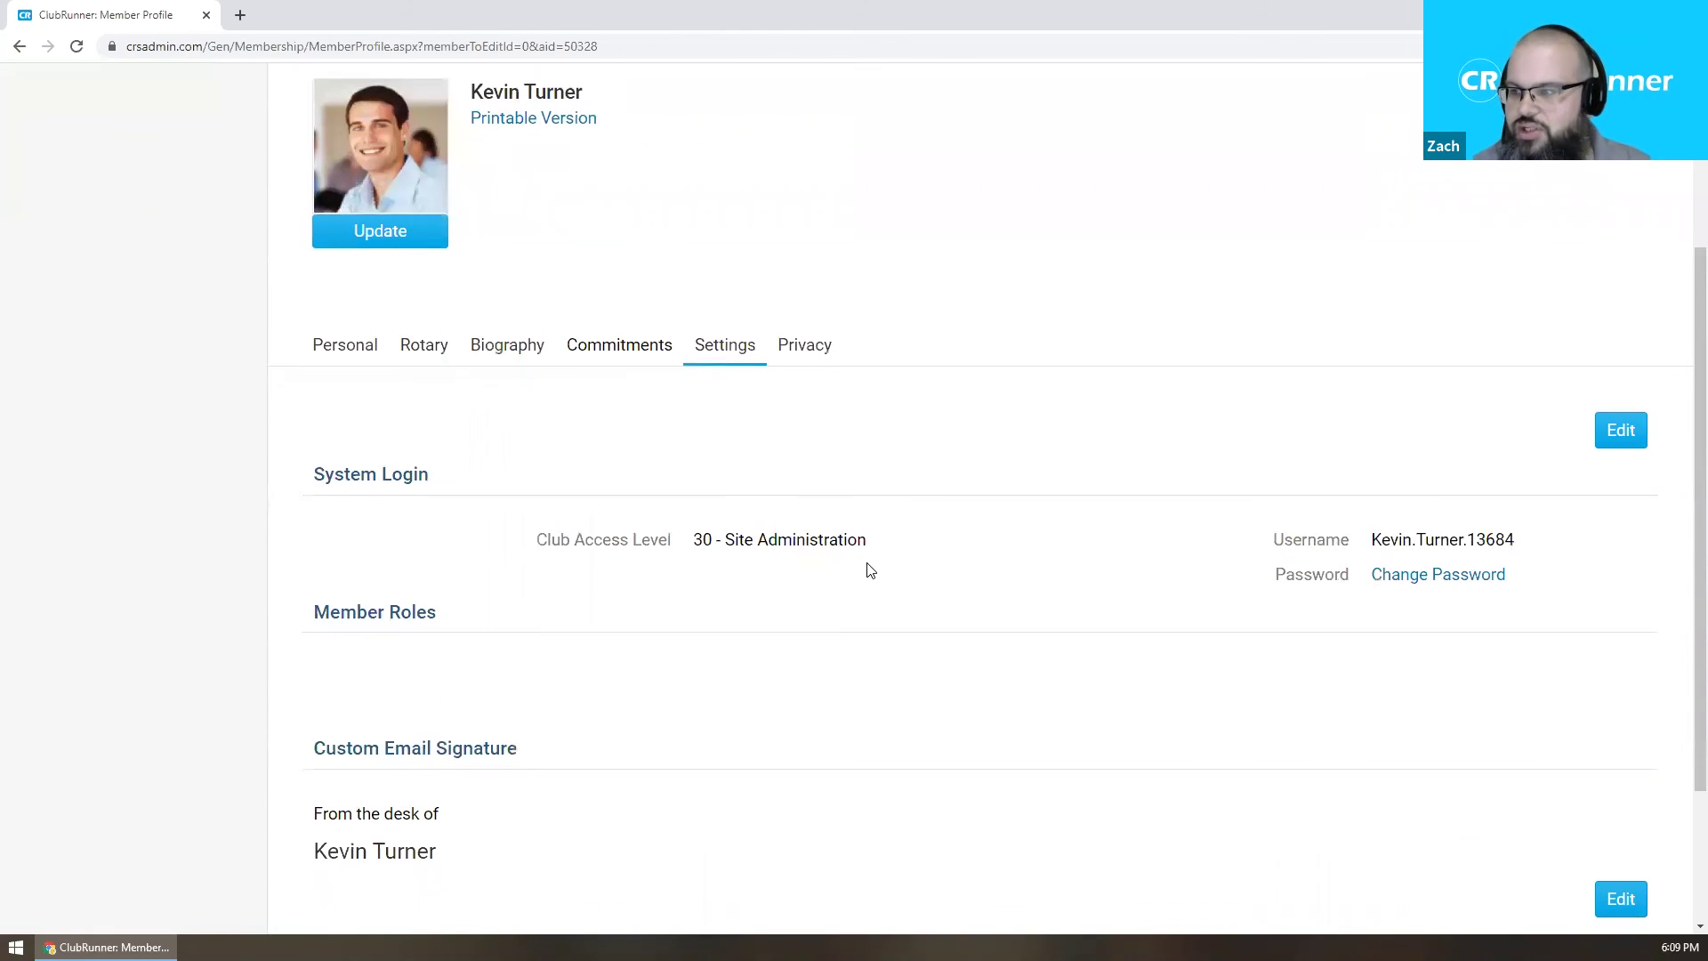
{"action": "scroll", "coordinate": [738, 538], "scroll_direction": "down", "scroll_amount": 1}
{"action": "left_click_drag", "start_coordinate": [280, 559], "coordinate": [512, 550]}
{"action": "left_click", "coordinate": [521, 556]}
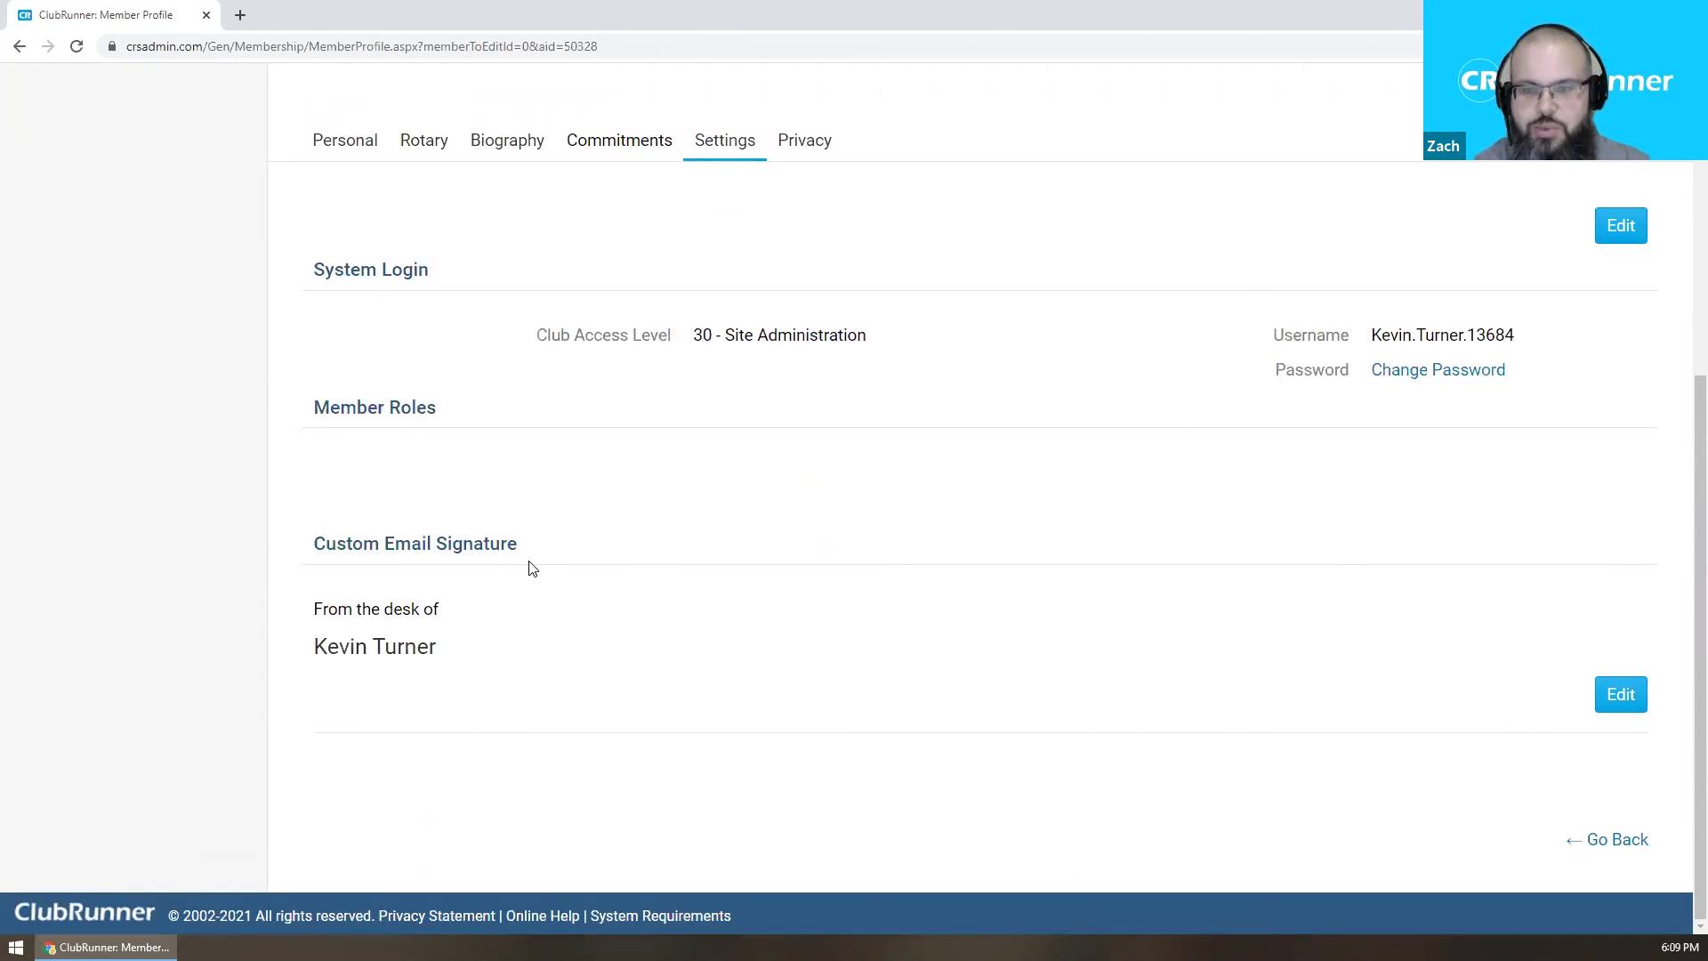
{"action": "left_click_drag", "start_coordinate": [472, 648], "coordinate": [323, 608]}
{"action": "left_click", "coordinate": [1140, 676]}
{"action": "left_click", "coordinate": [1617, 696]}
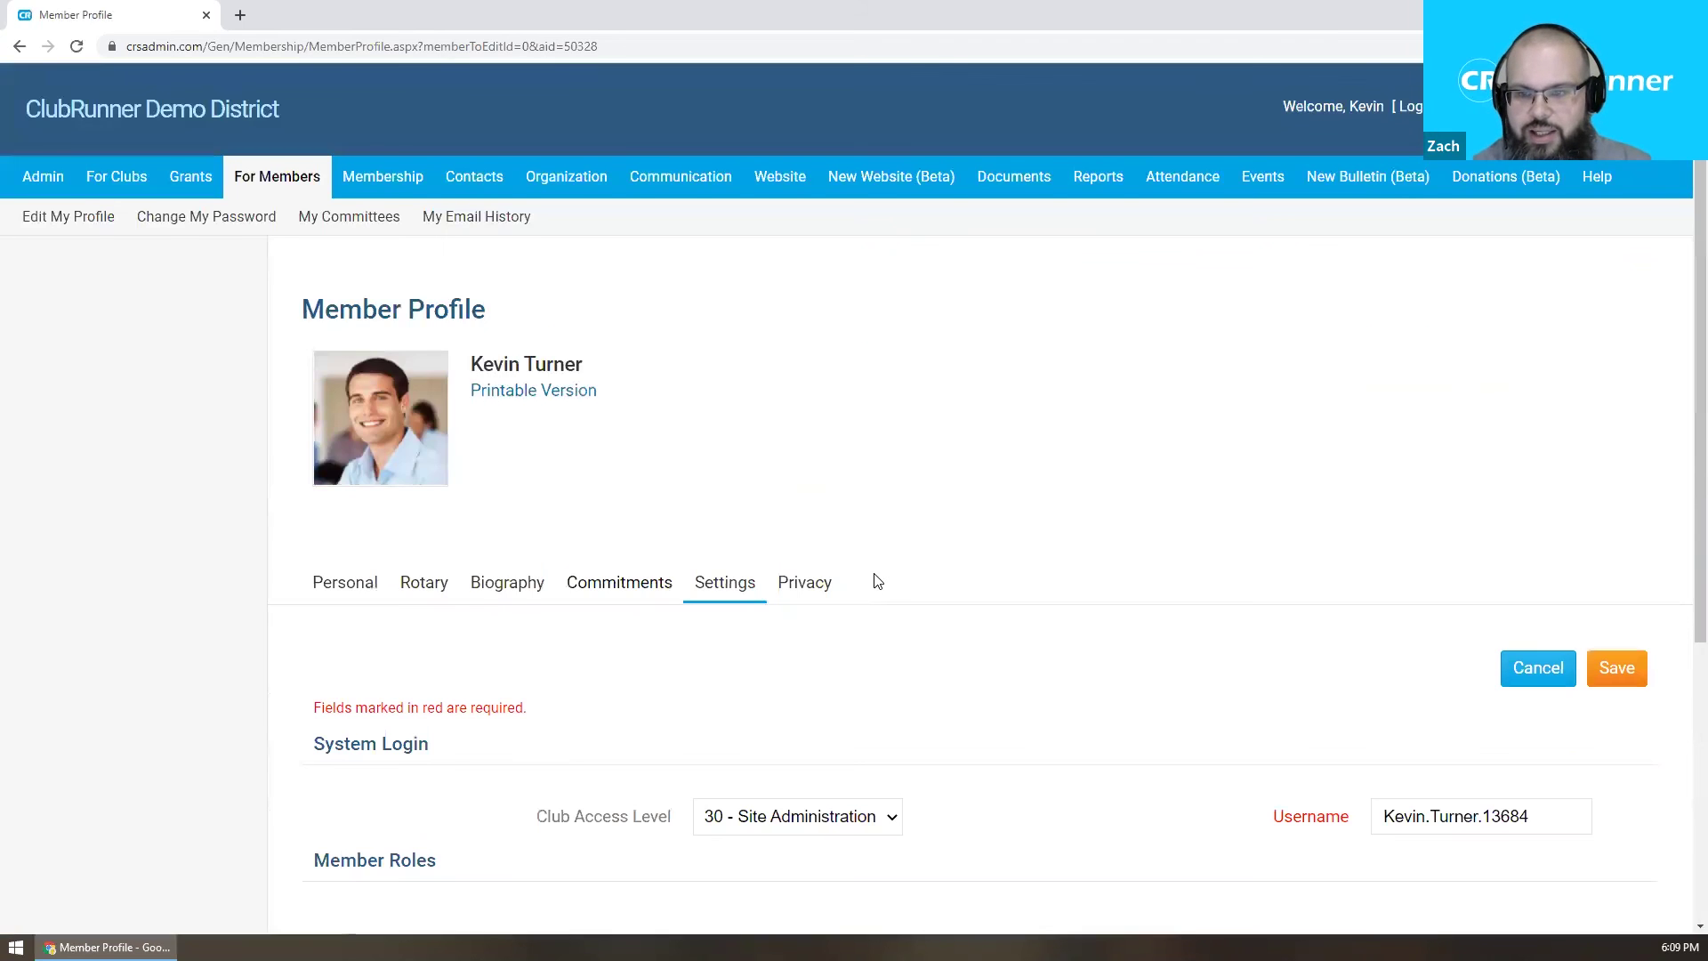
{"action": "scroll", "coordinate": [876, 581], "scroll_direction": "down", "scroll_amount": 4}
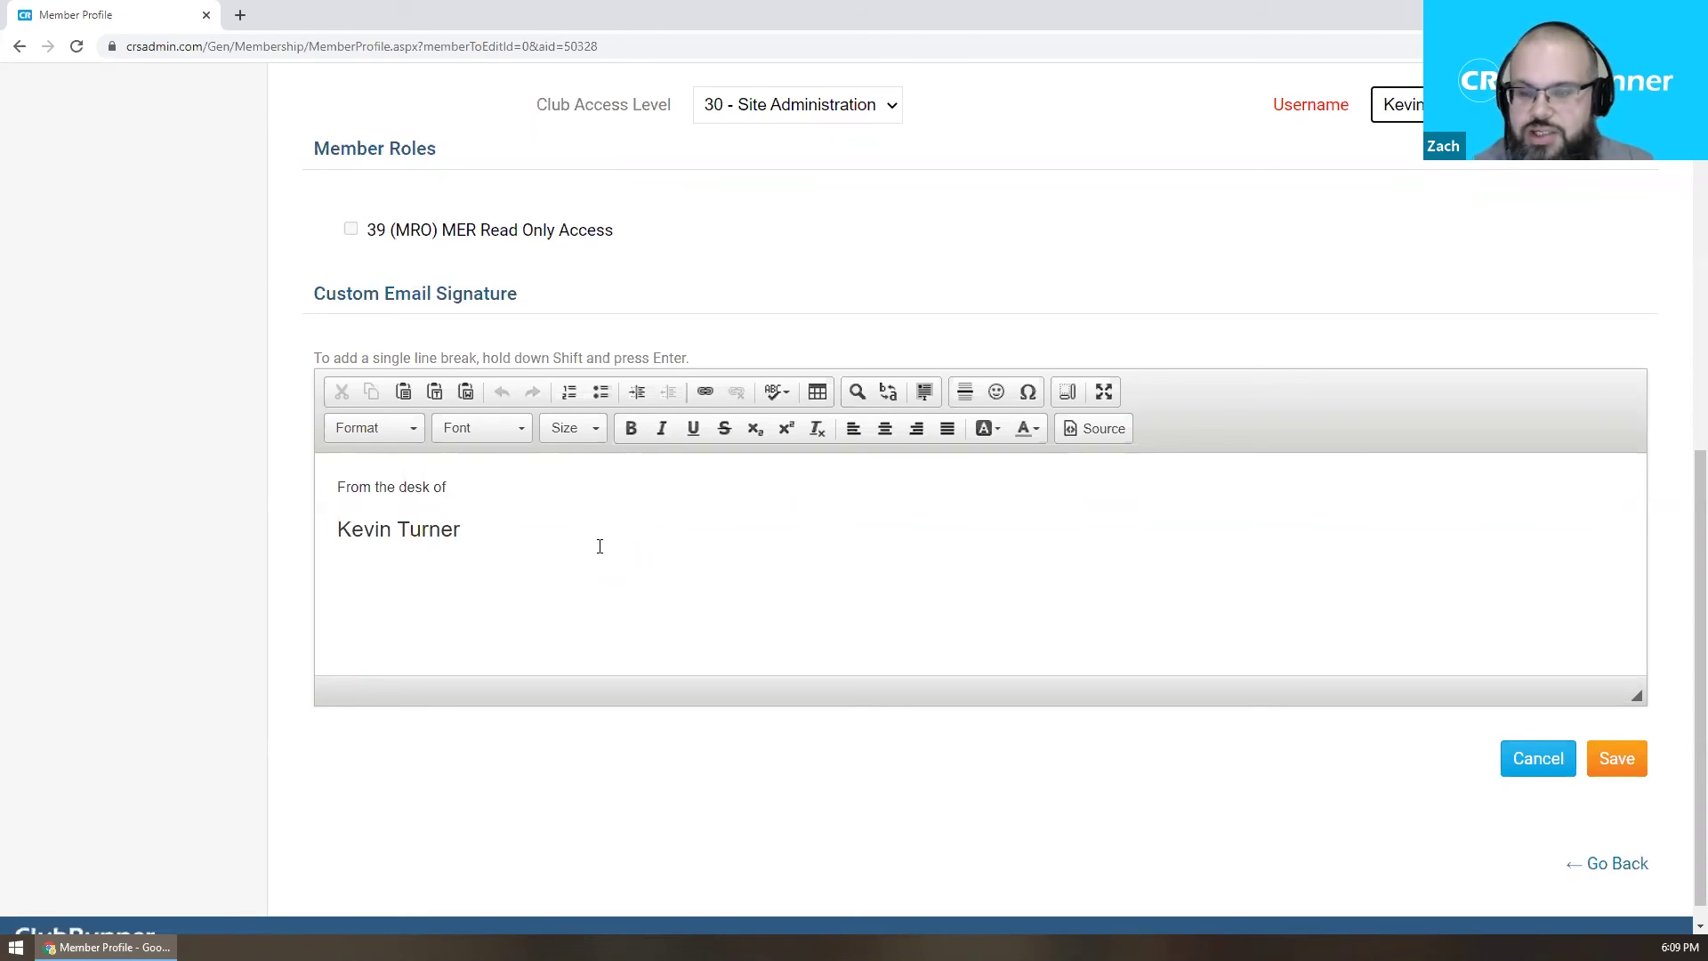
{"action": "scroll", "coordinate": [587, 516], "scroll_direction": "up", "scroll_amount": 8}
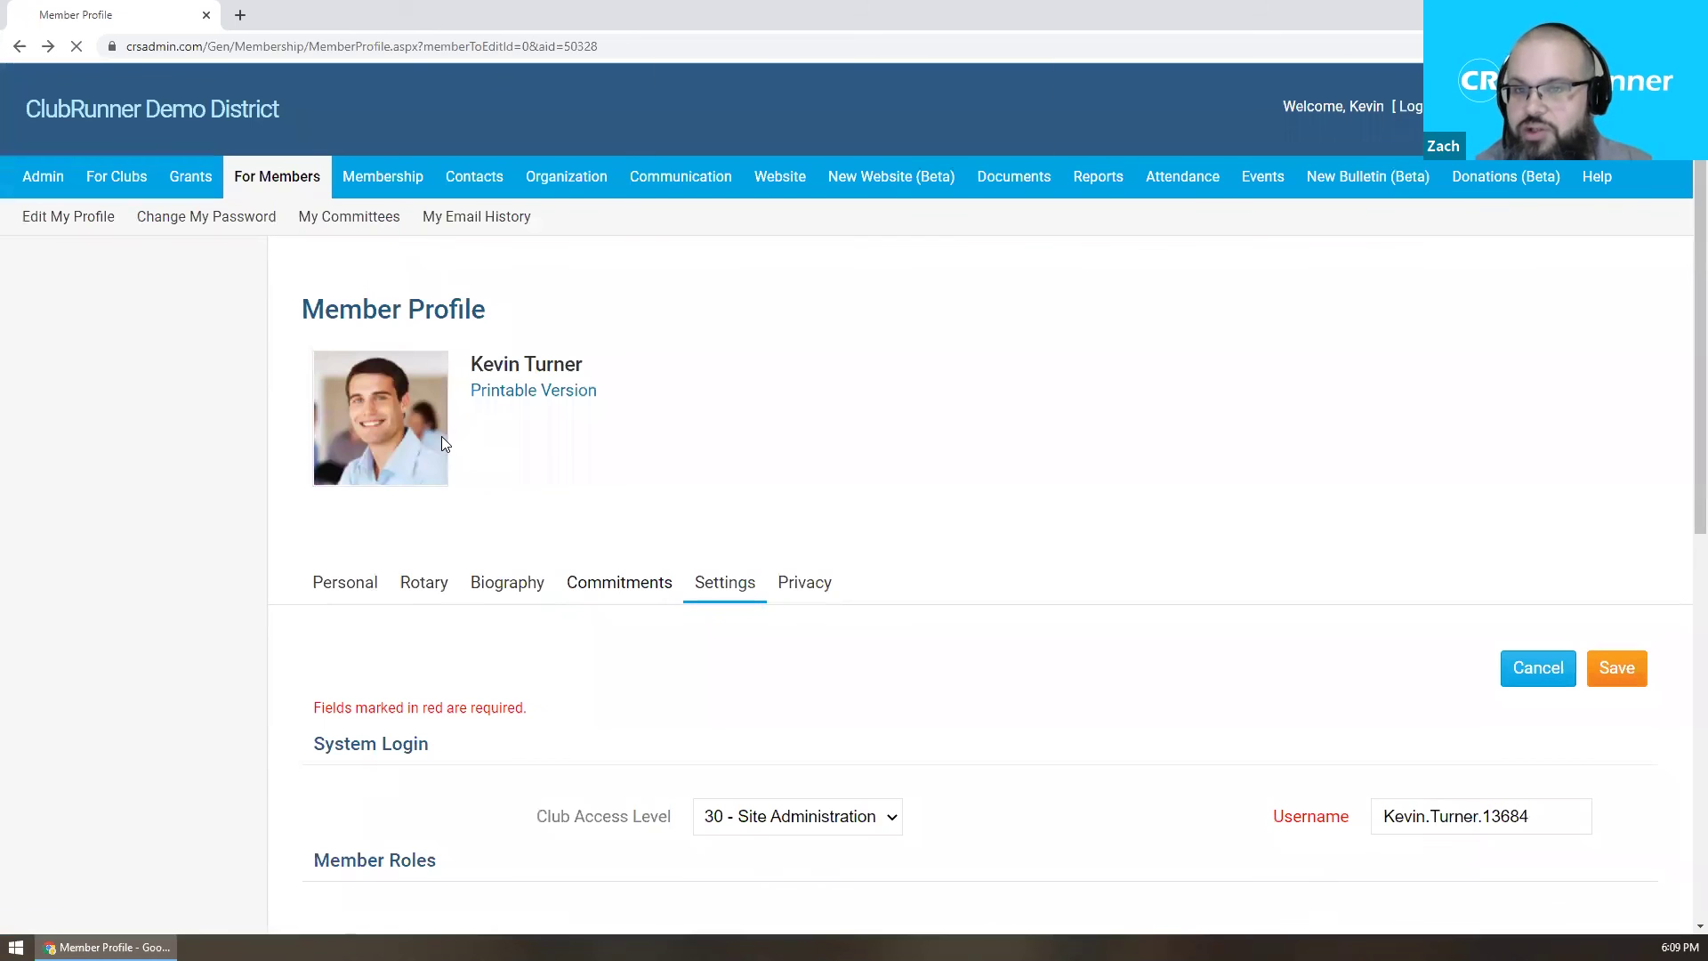
Reload the profile, discard unsaved changes, and go to Communication > Email Services.
{"action": "key", "text": "F5"}
{"action": "left_click", "coordinate": [941, 147]}
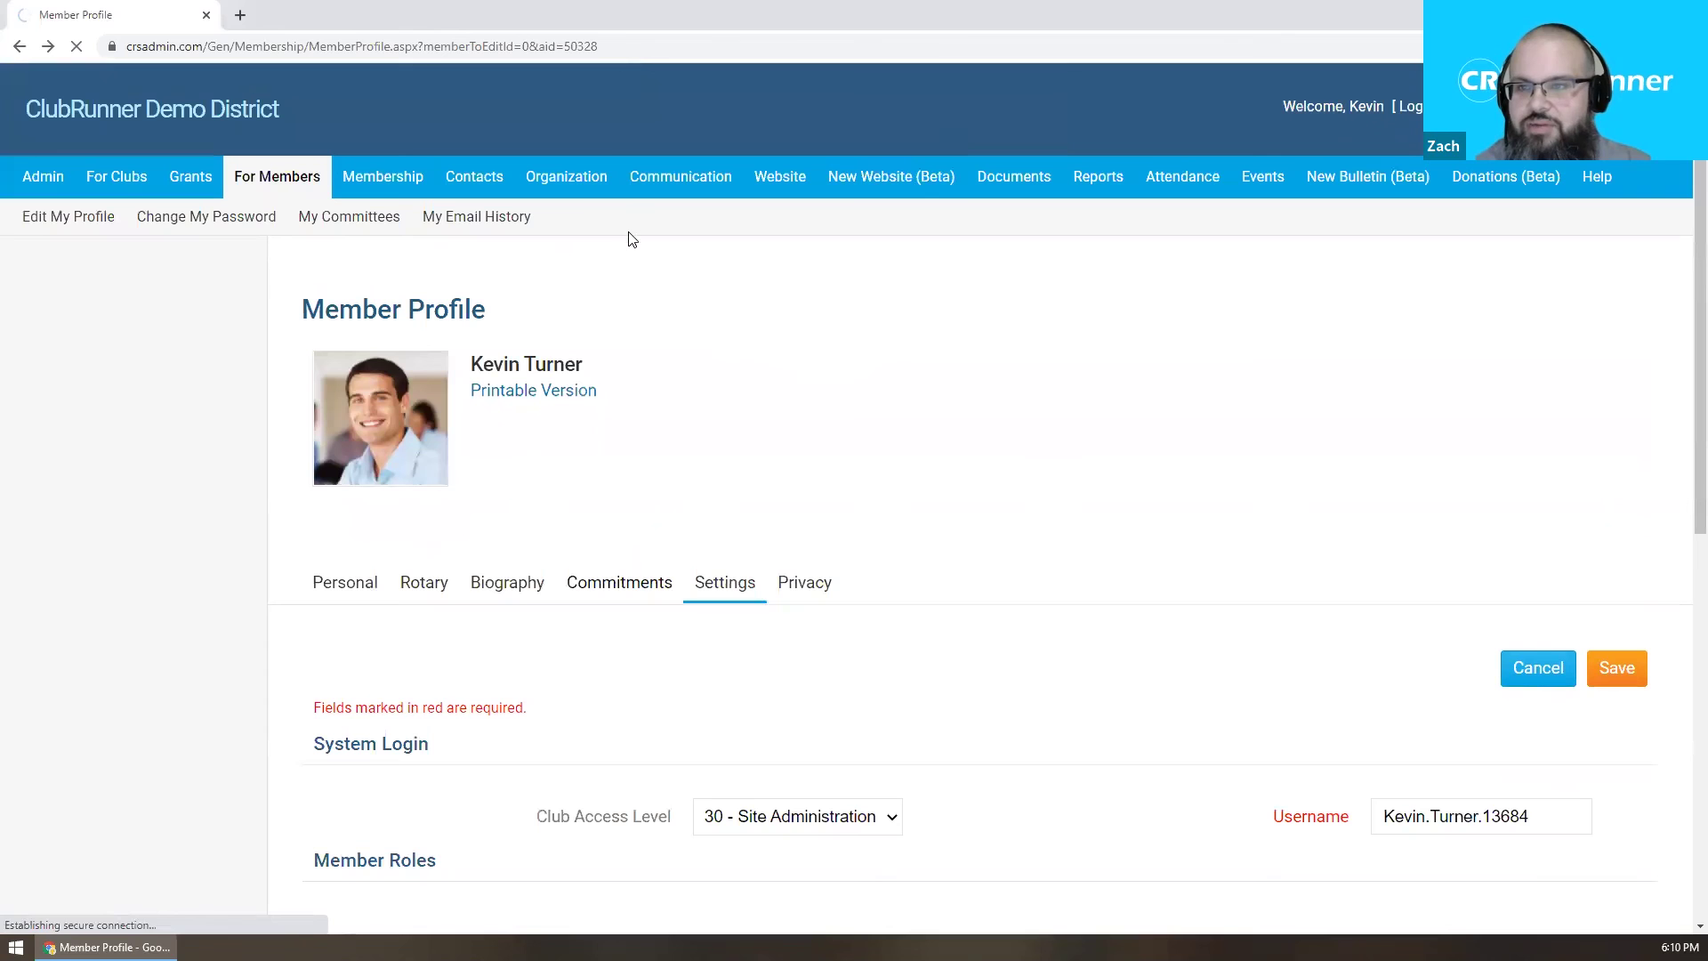
{"action": "mouse_move", "coordinate": [671, 187]}
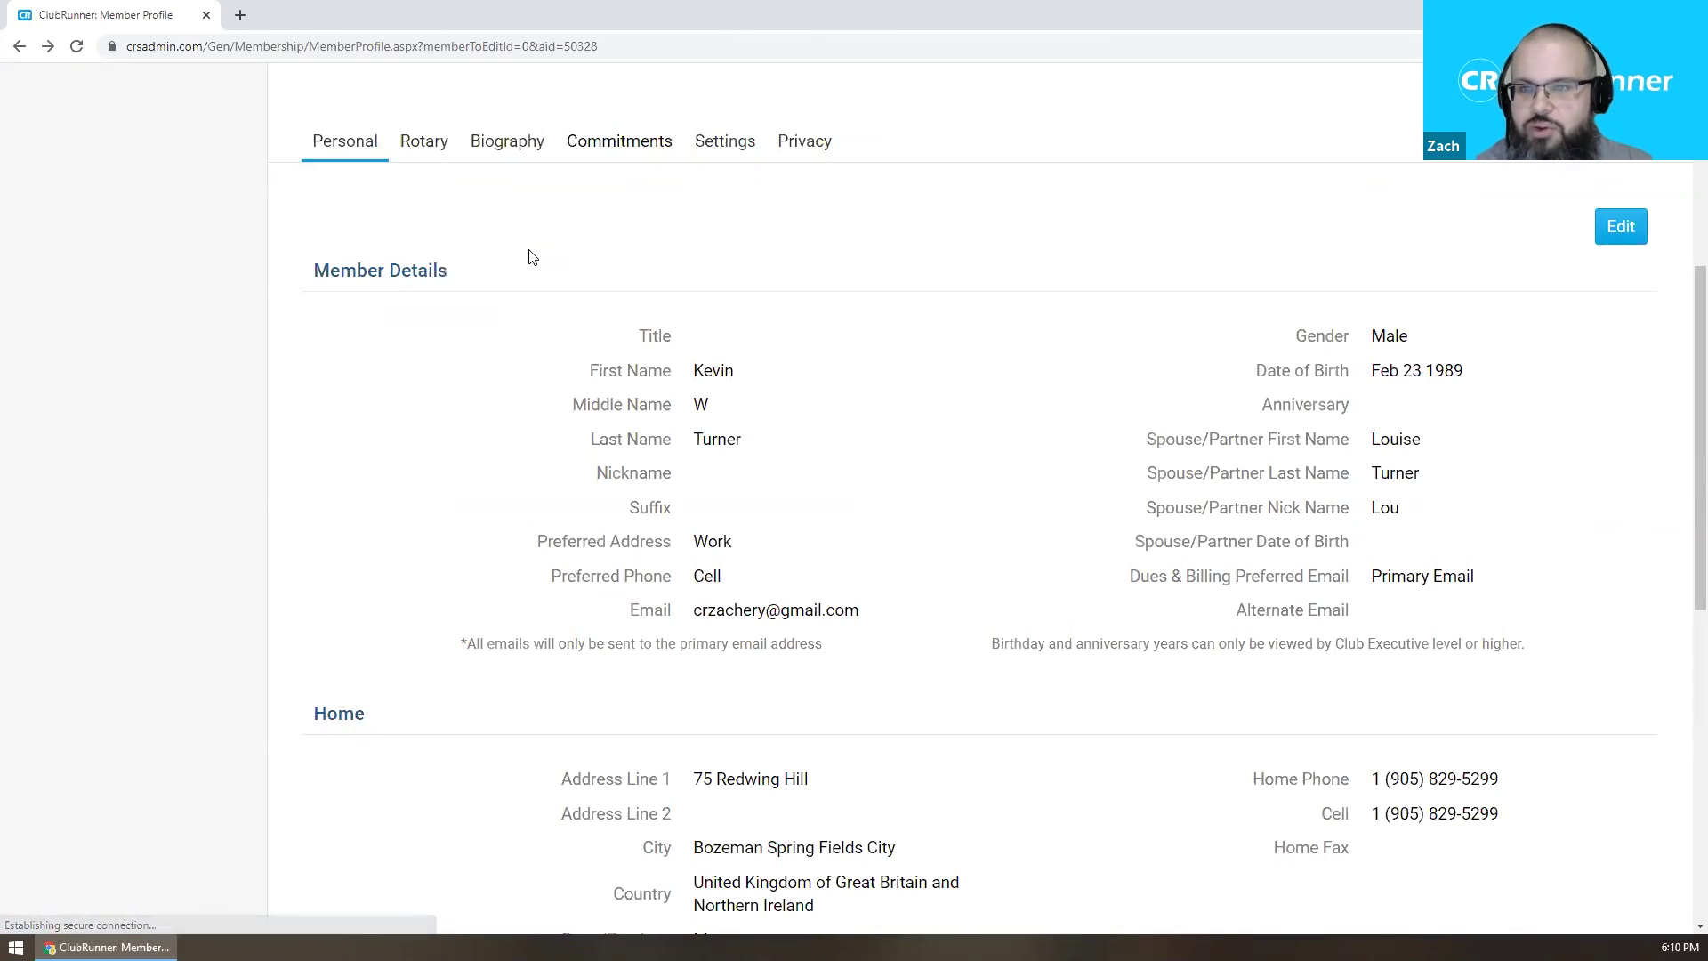
{"action": "left_click", "coordinate": [103, 218]}
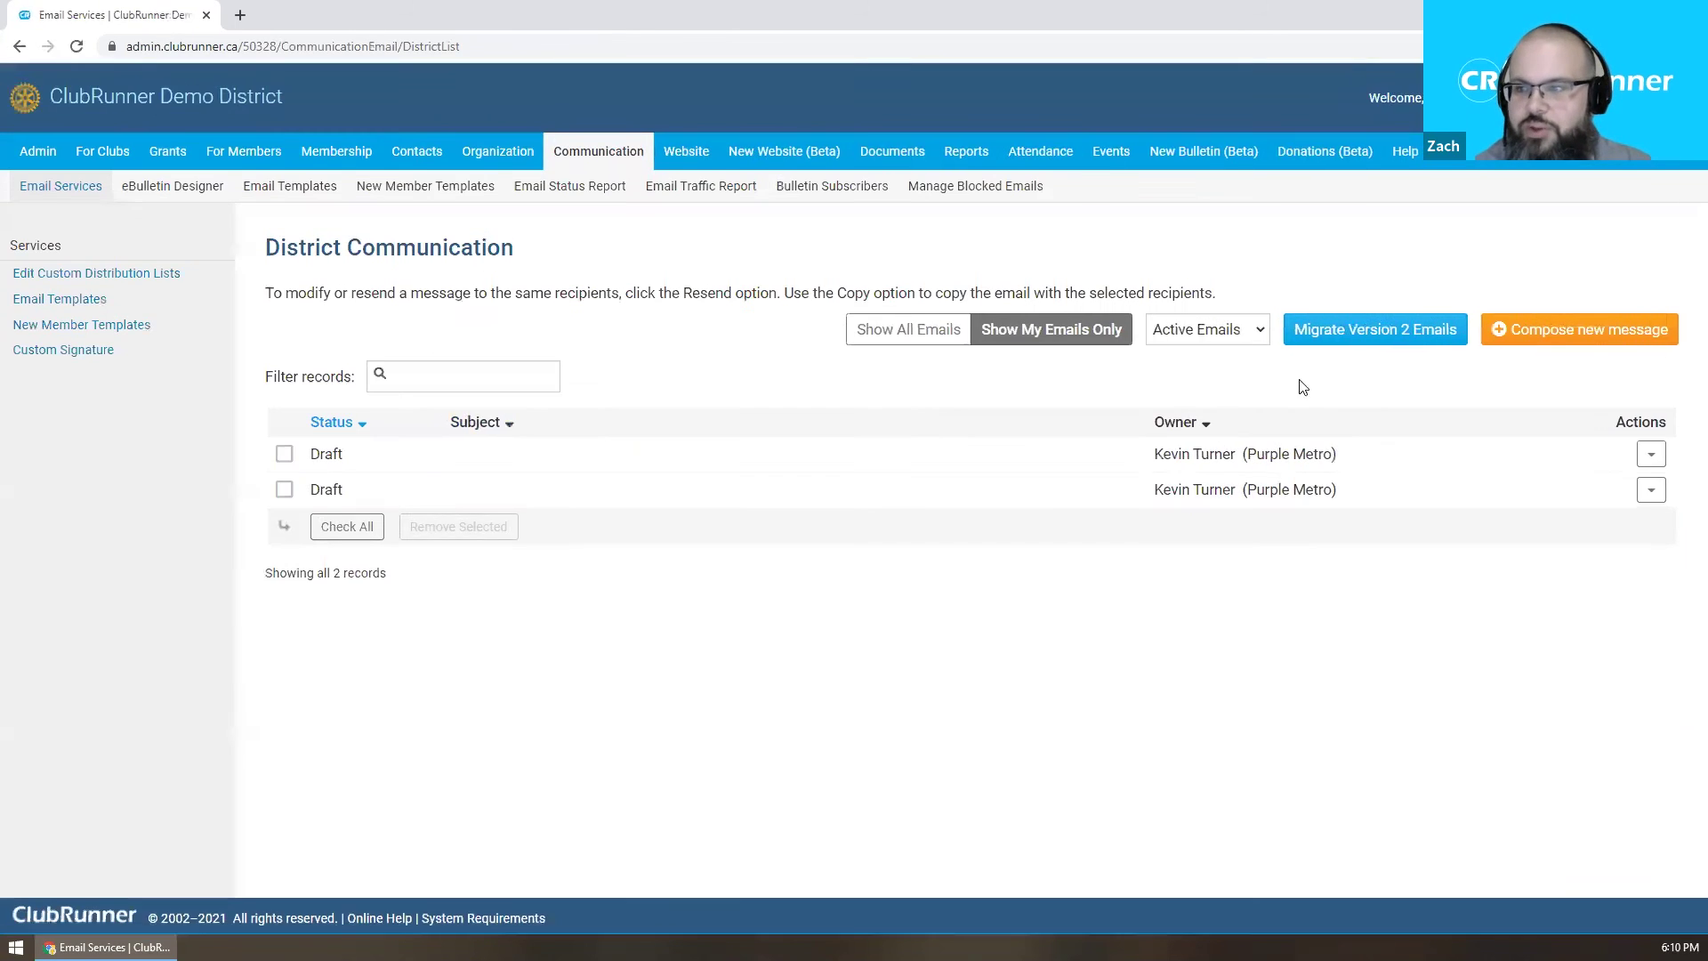
Compose a new message and add a blank normal line below the signature name.
{"action": "left_click", "coordinate": [1493, 345]}
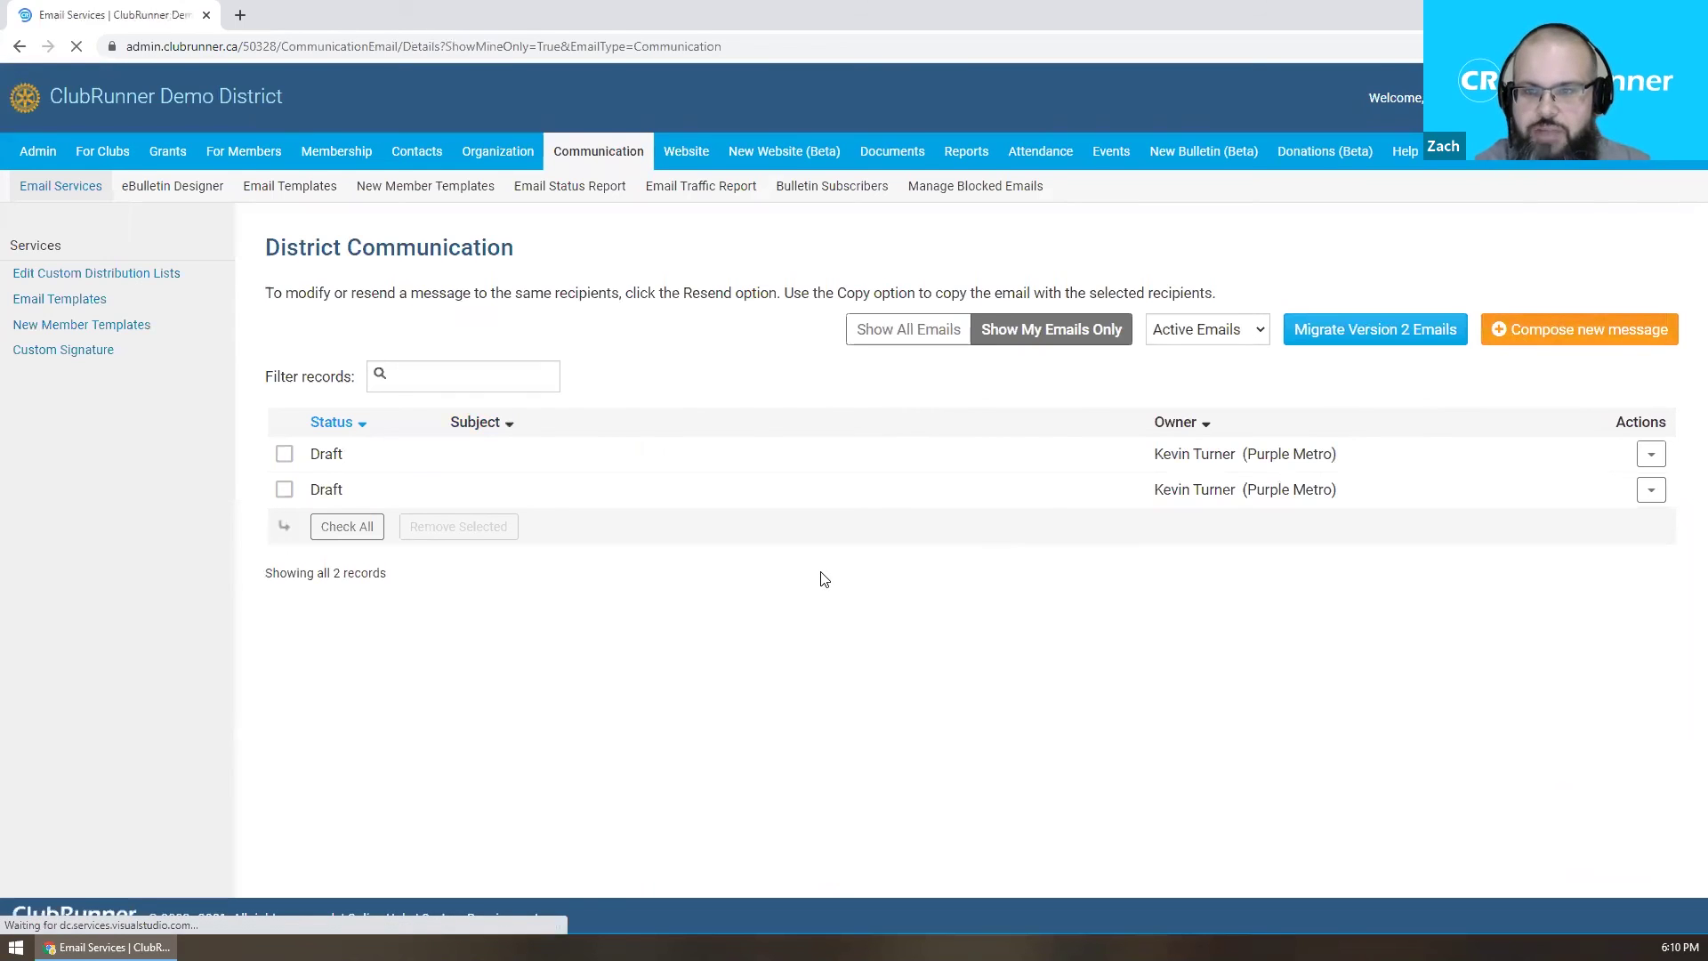
{"action": "scroll", "coordinate": [819, 576], "scroll_direction": "down", "scroll_amount": 1}
{"action": "scroll", "coordinate": [819, 576], "scroll_direction": "down", "scroll_amount": 2}
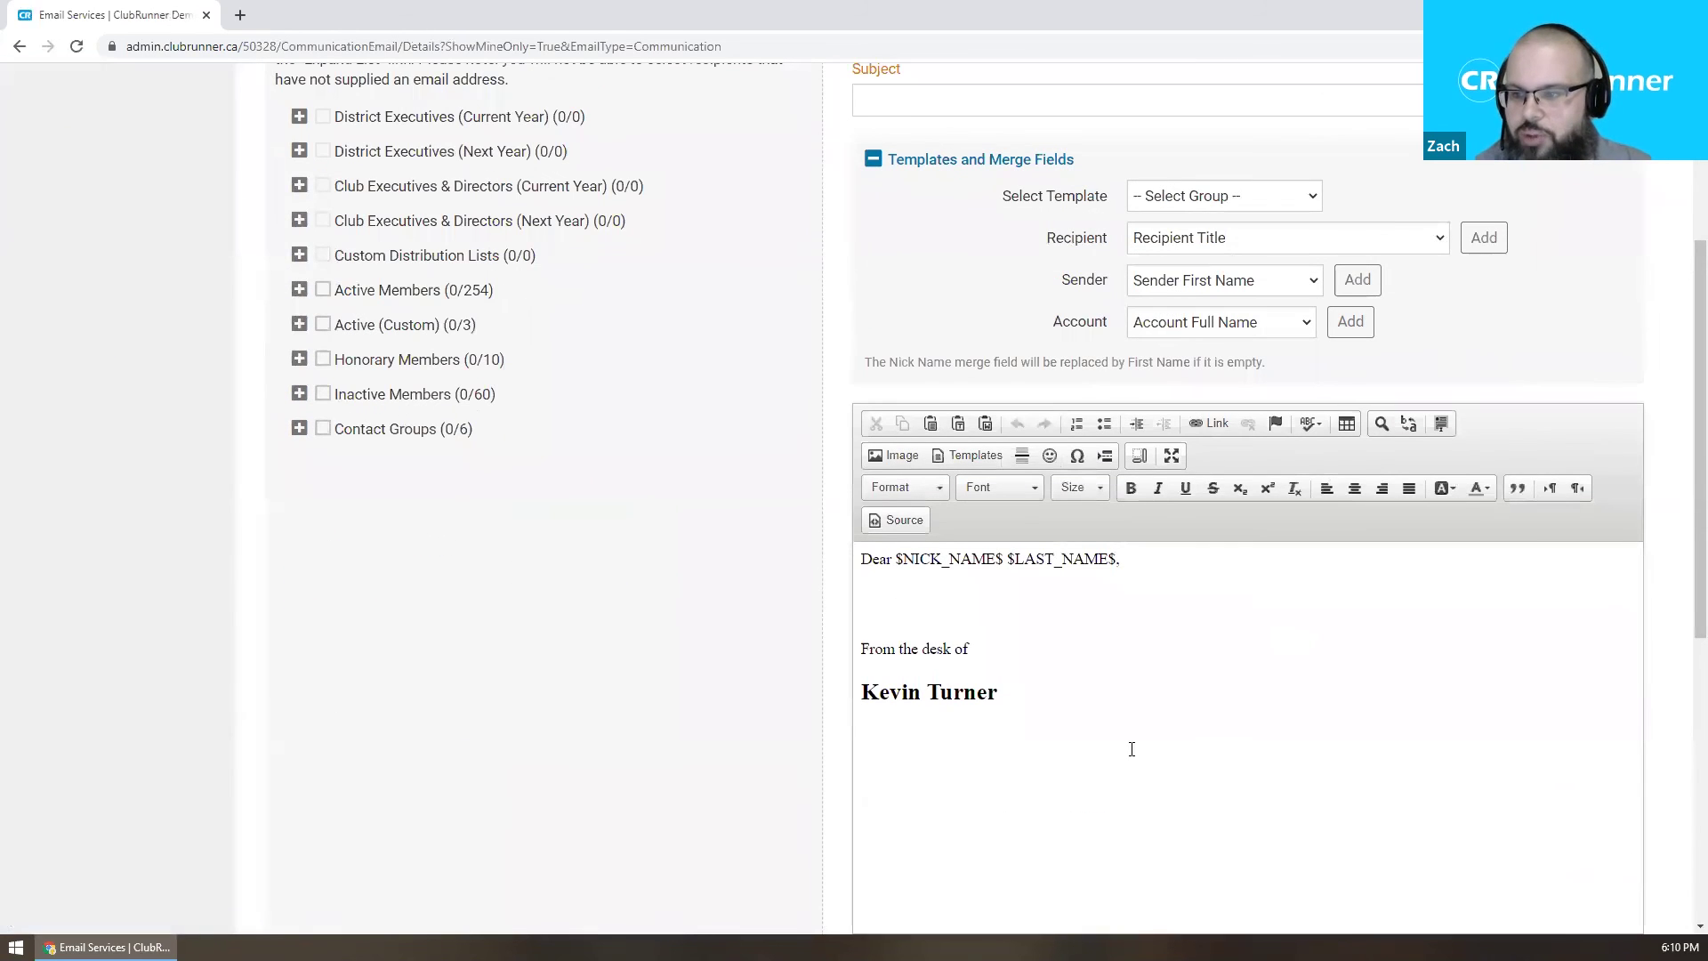
{"action": "left_click", "coordinate": [1091, 733]}
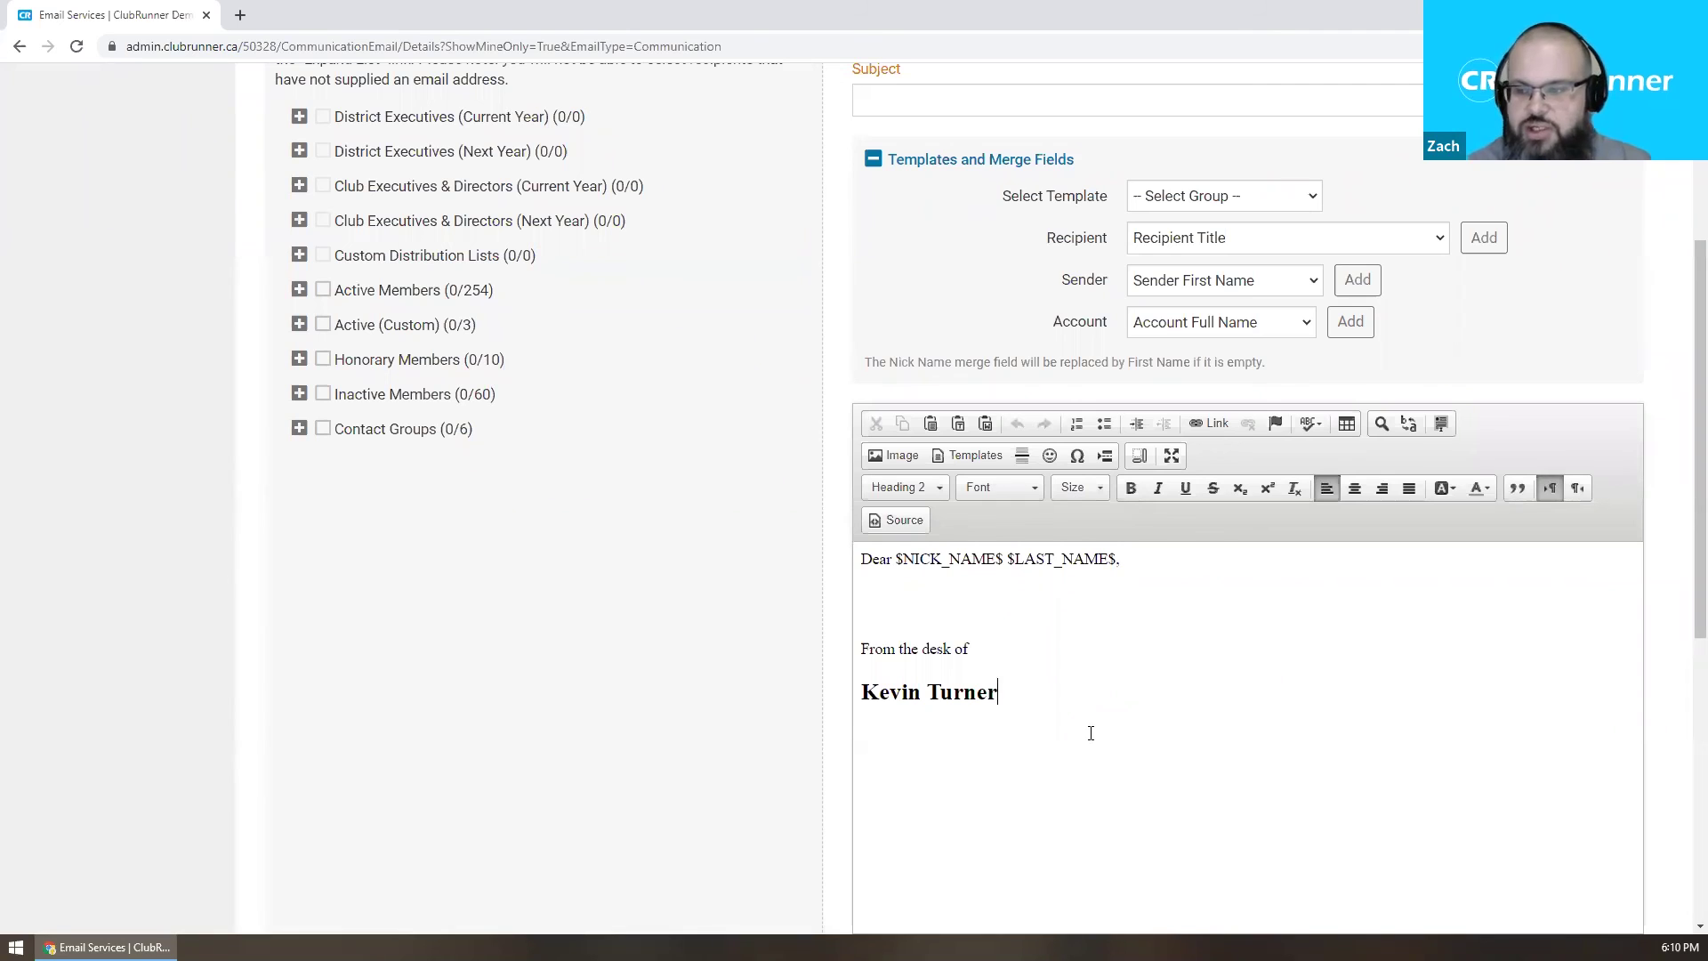
{"action": "key", "text": "Return"}
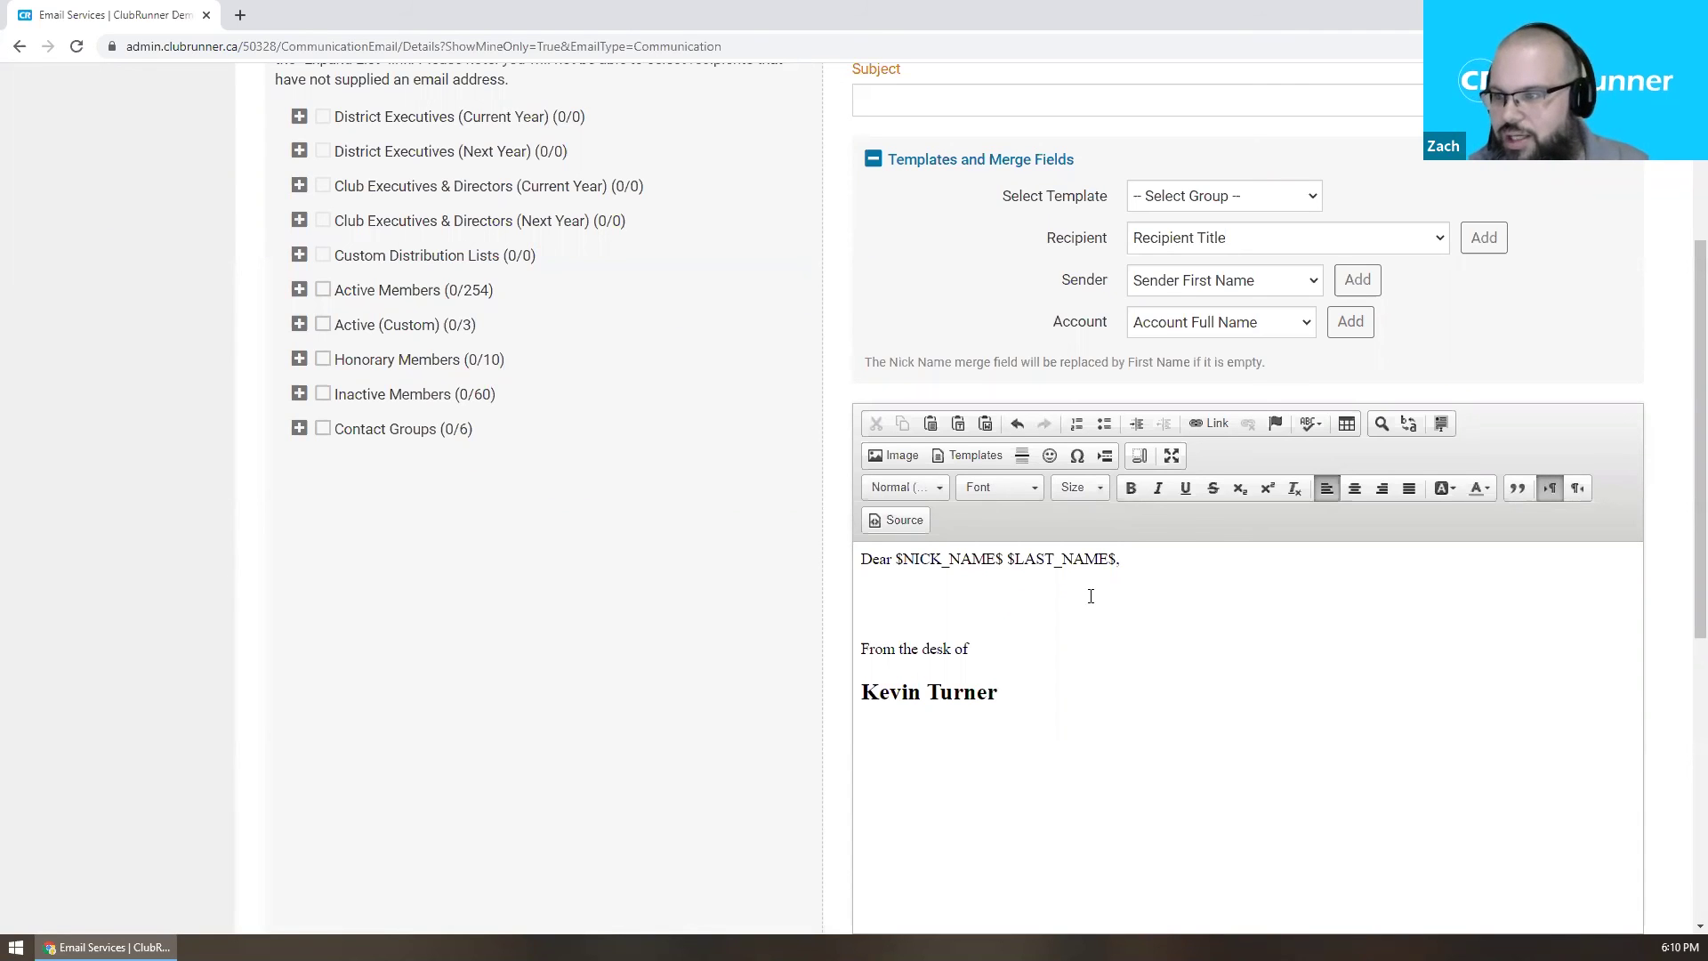
Choose the SERVE TO CHANGE LIVES logo (250x235_T2122-EN.png) from the Media Library, then reopen the library.
{"action": "left_click", "coordinate": [896, 459]}
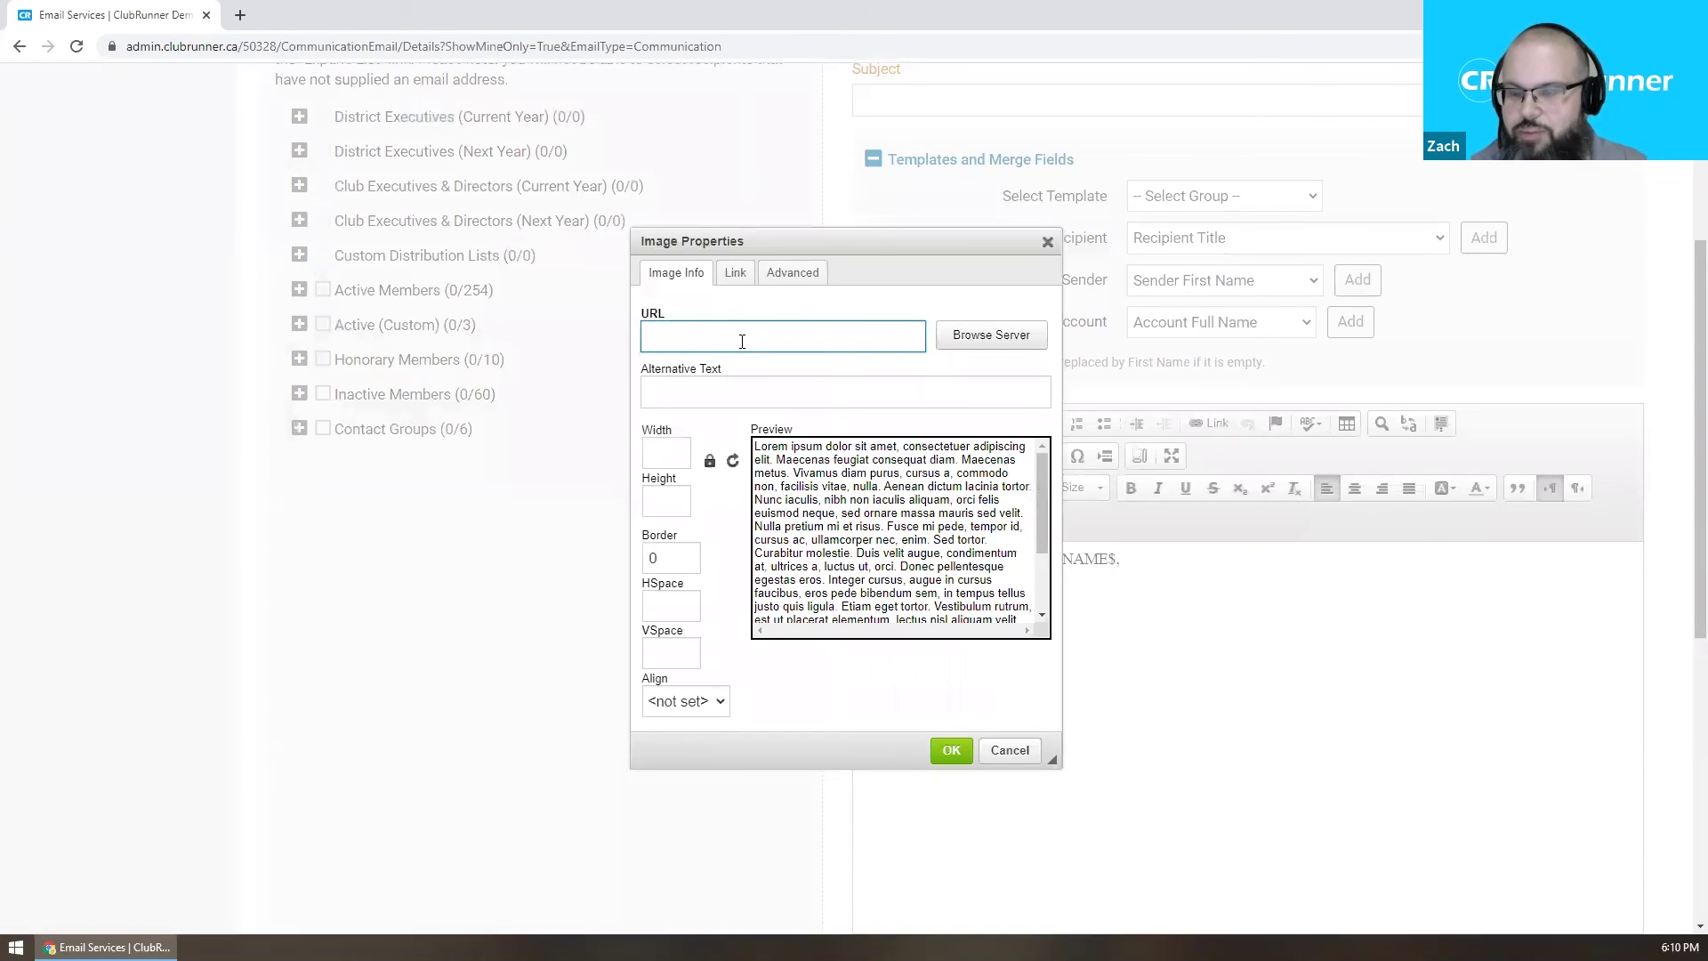
{"action": "left_click", "coordinate": [987, 347]}
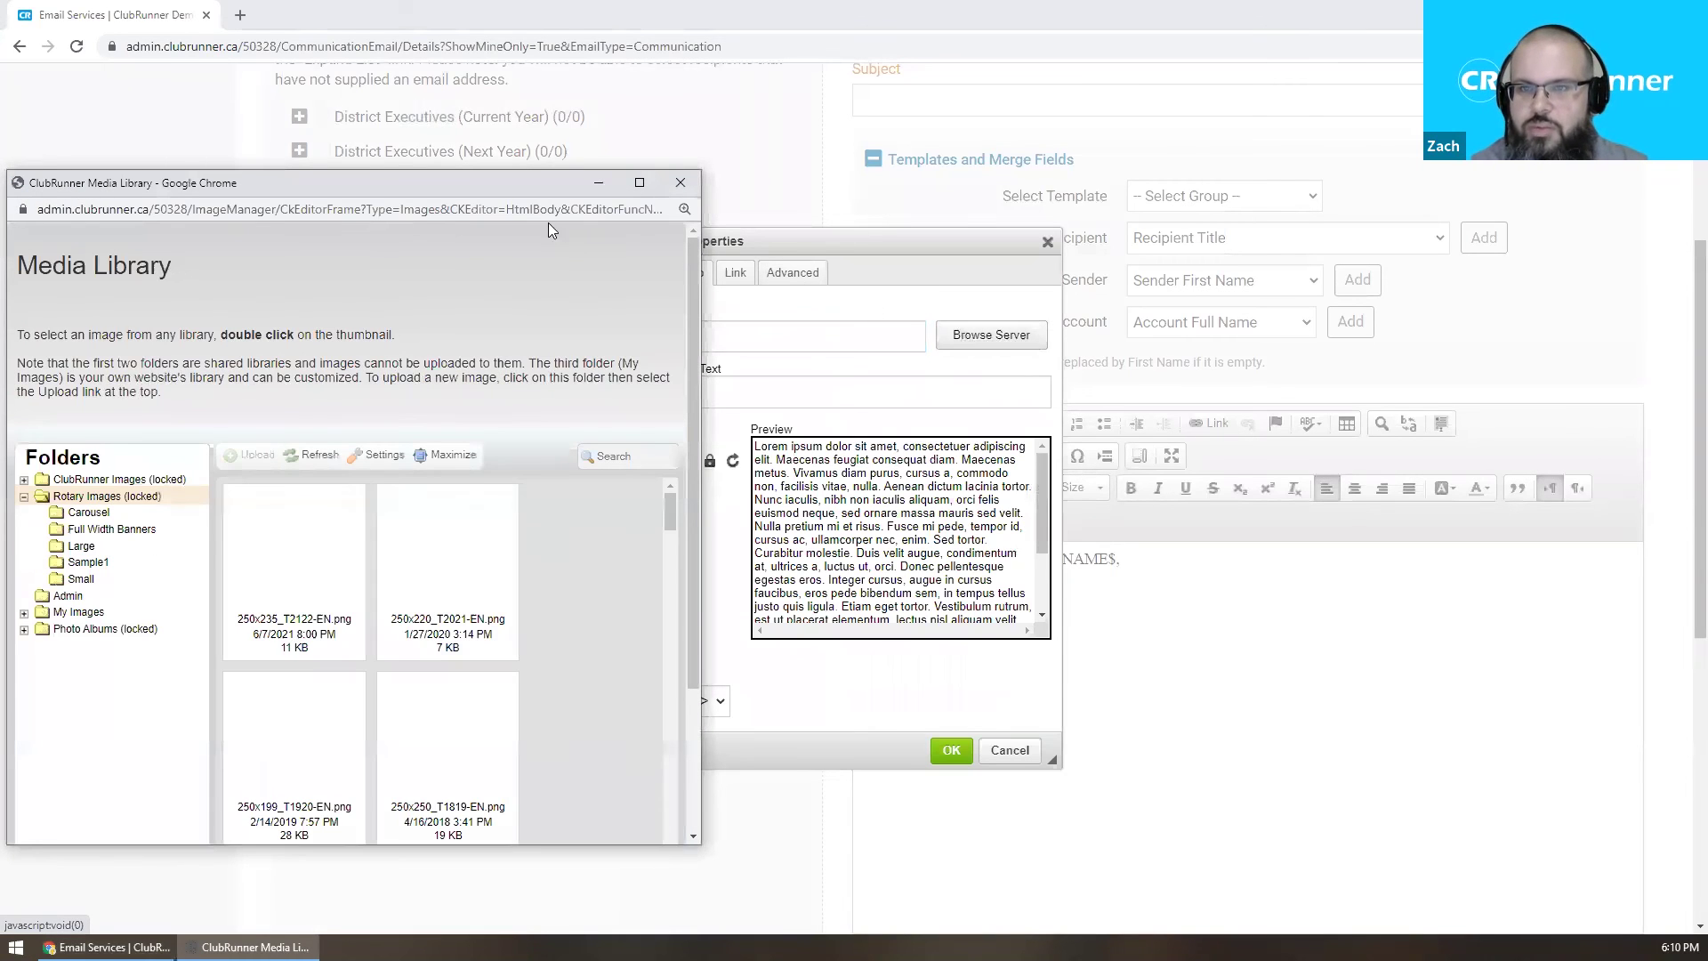
{"action": "left_click_drag", "start_coordinate": [464, 179], "coordinate": [592, 138]}
{"action": "scroll", "coordinate": [687, 620], "scroll_direction": "down", "scroll_amount": 5}
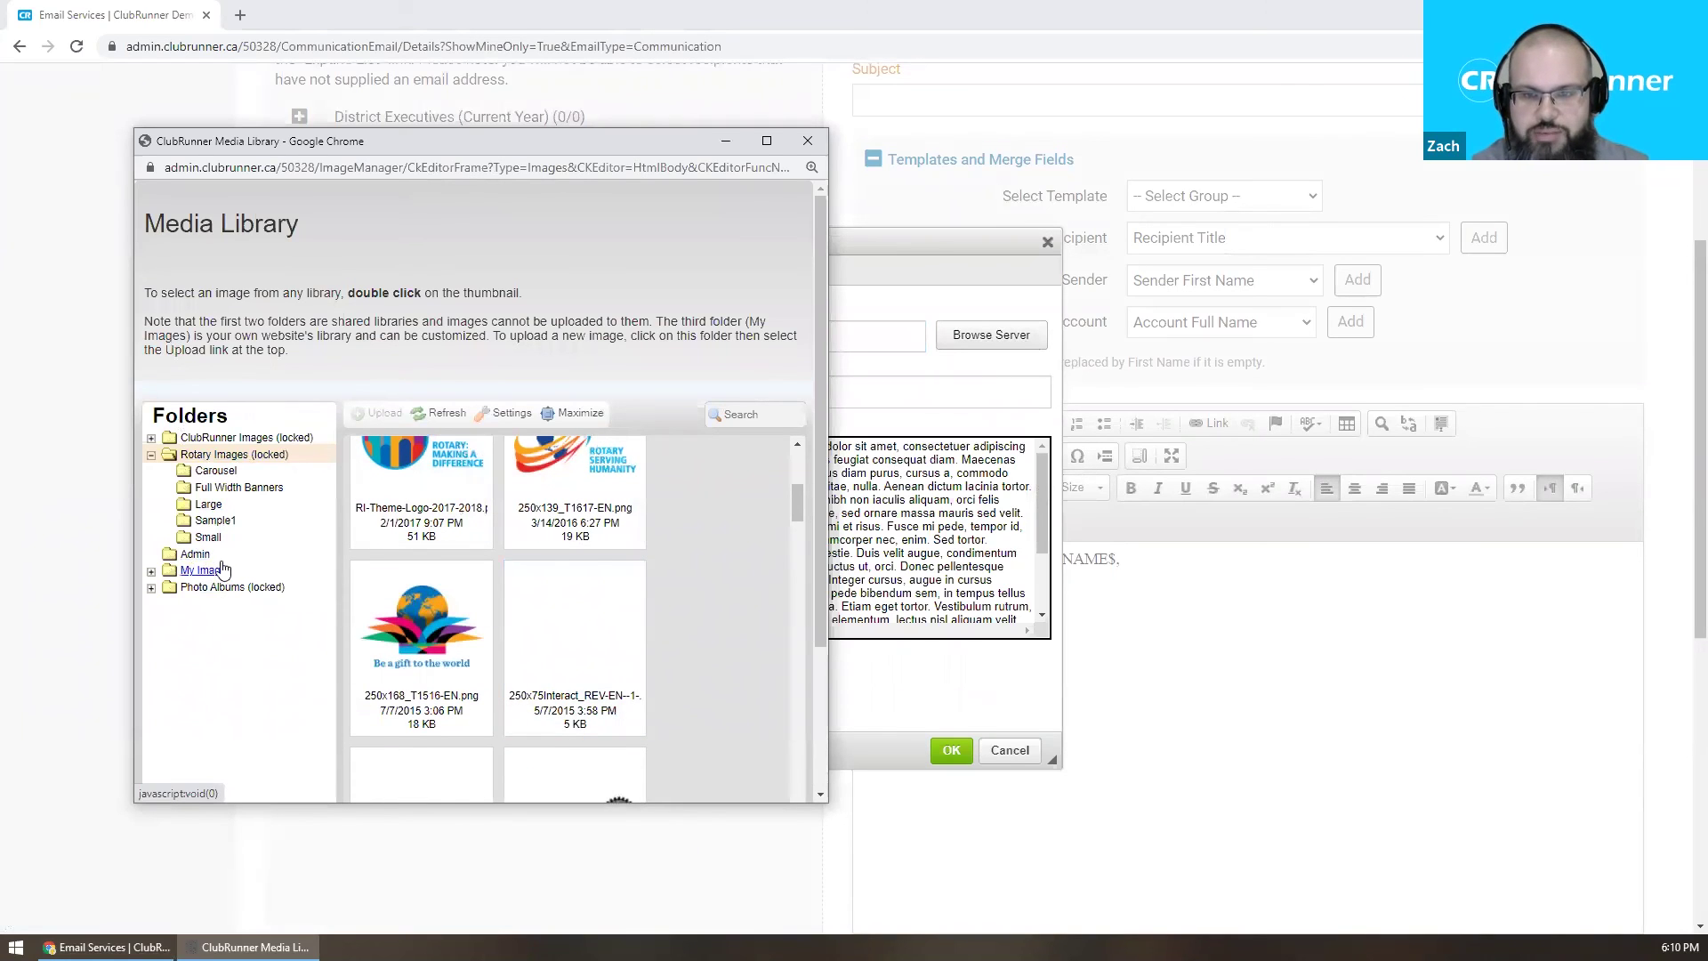
{"action": "scroll", "coordinate": [618, 614], "scroll_direction": "up", "scroll_amount": 5}
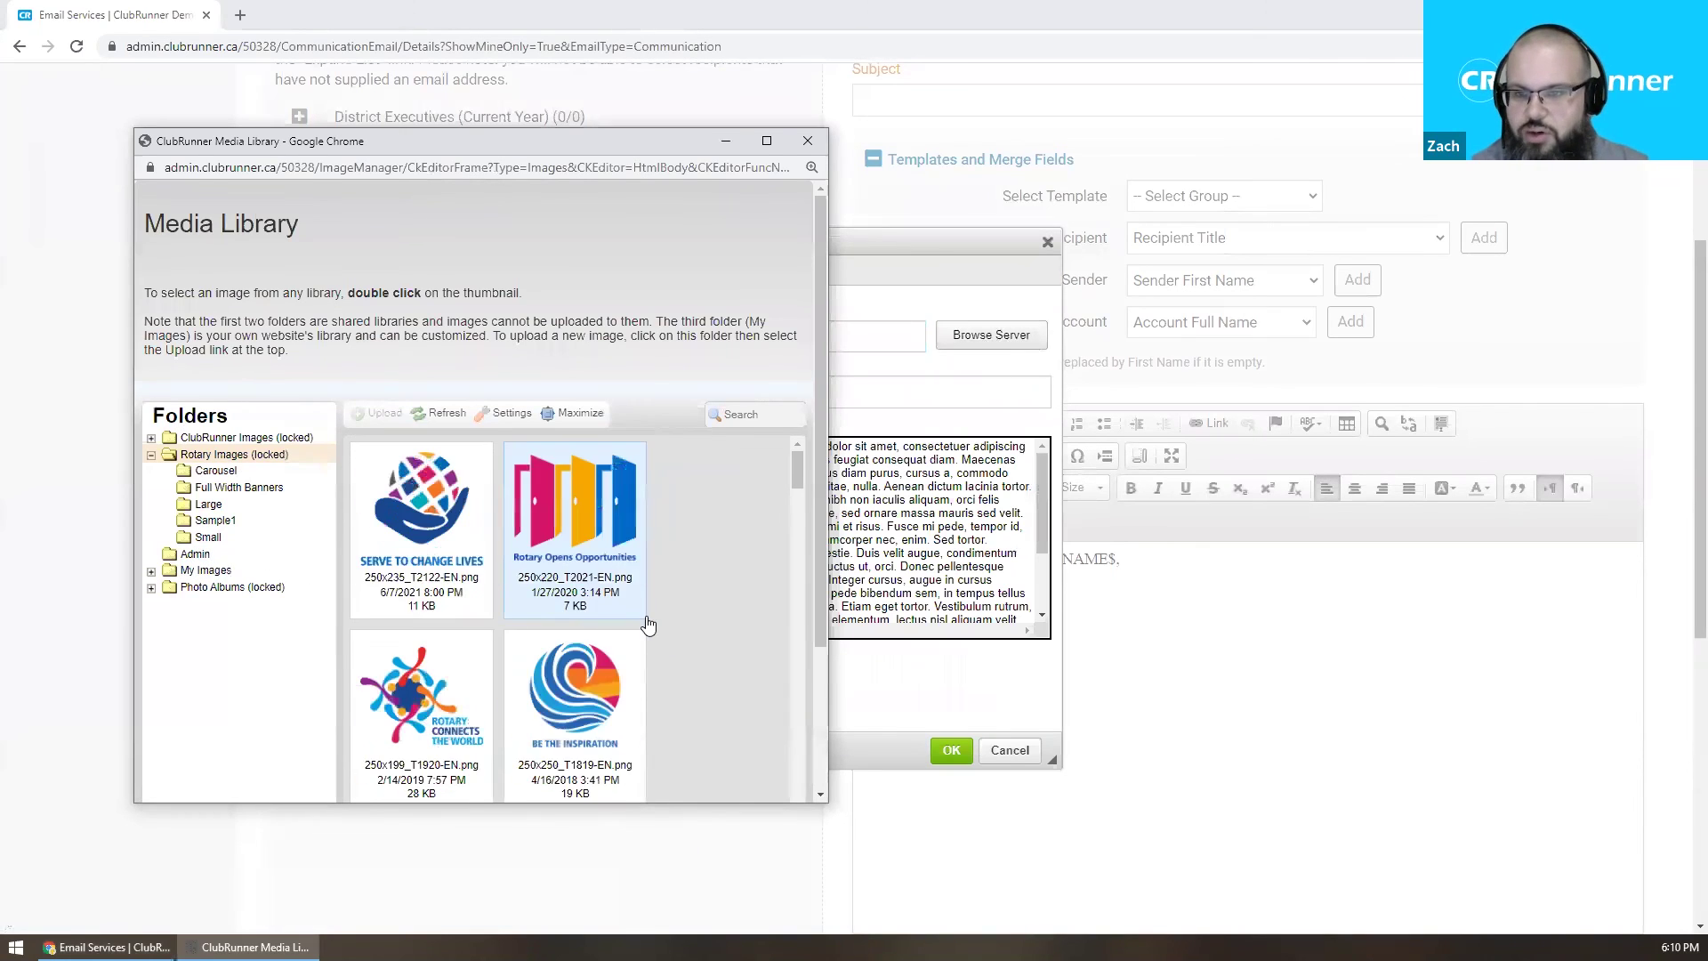
{"action": "double_click", "coordinate": [448, 580]}
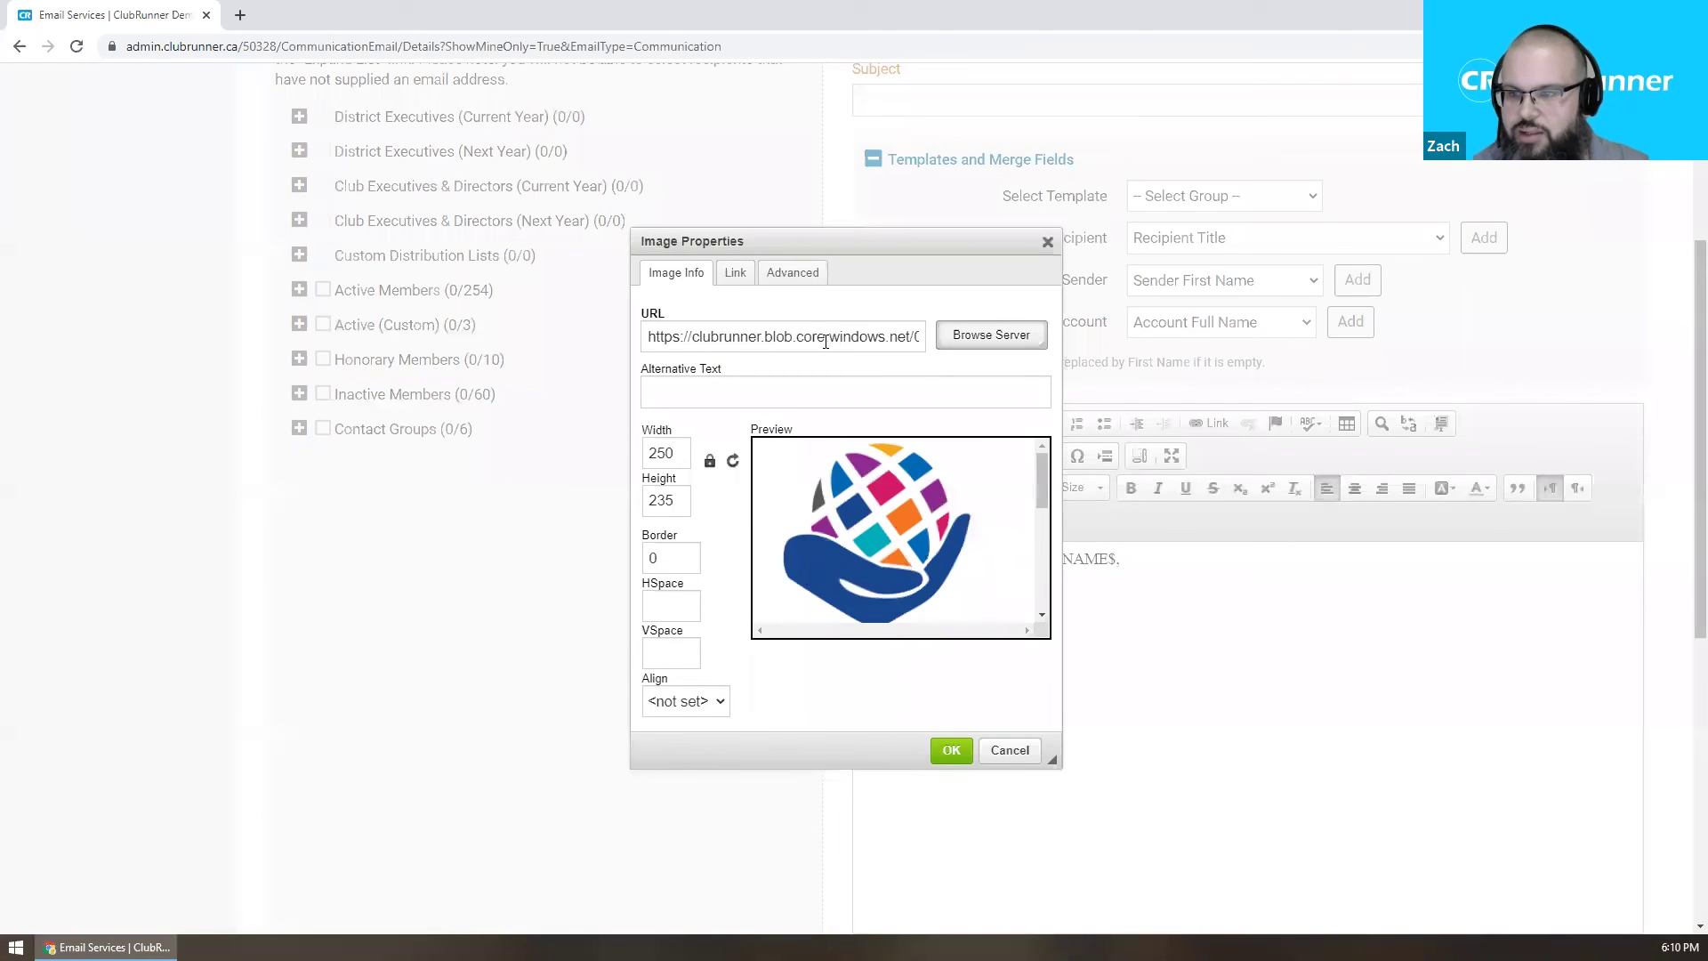
{"action": "left_click", "coordinate": [980, 343]}
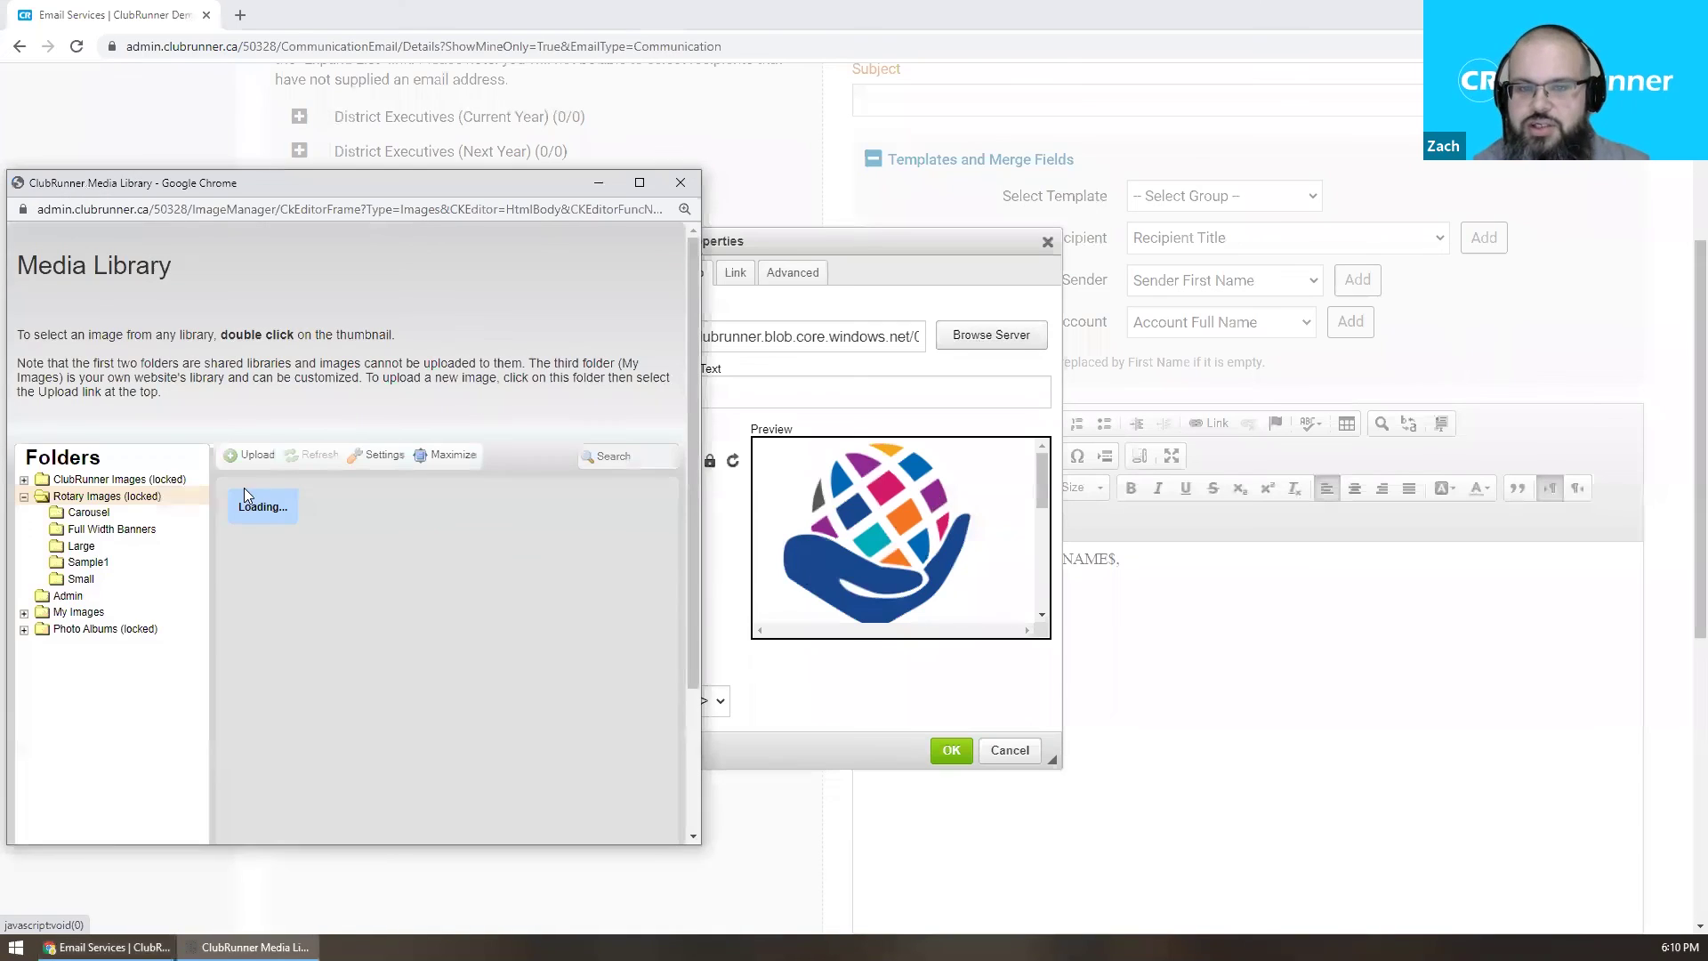
Upload Logo_Creator_CRLOGO.png to My Images, then close the Media Library.
{"action": "left_click", "coordinate": [78, 614]}
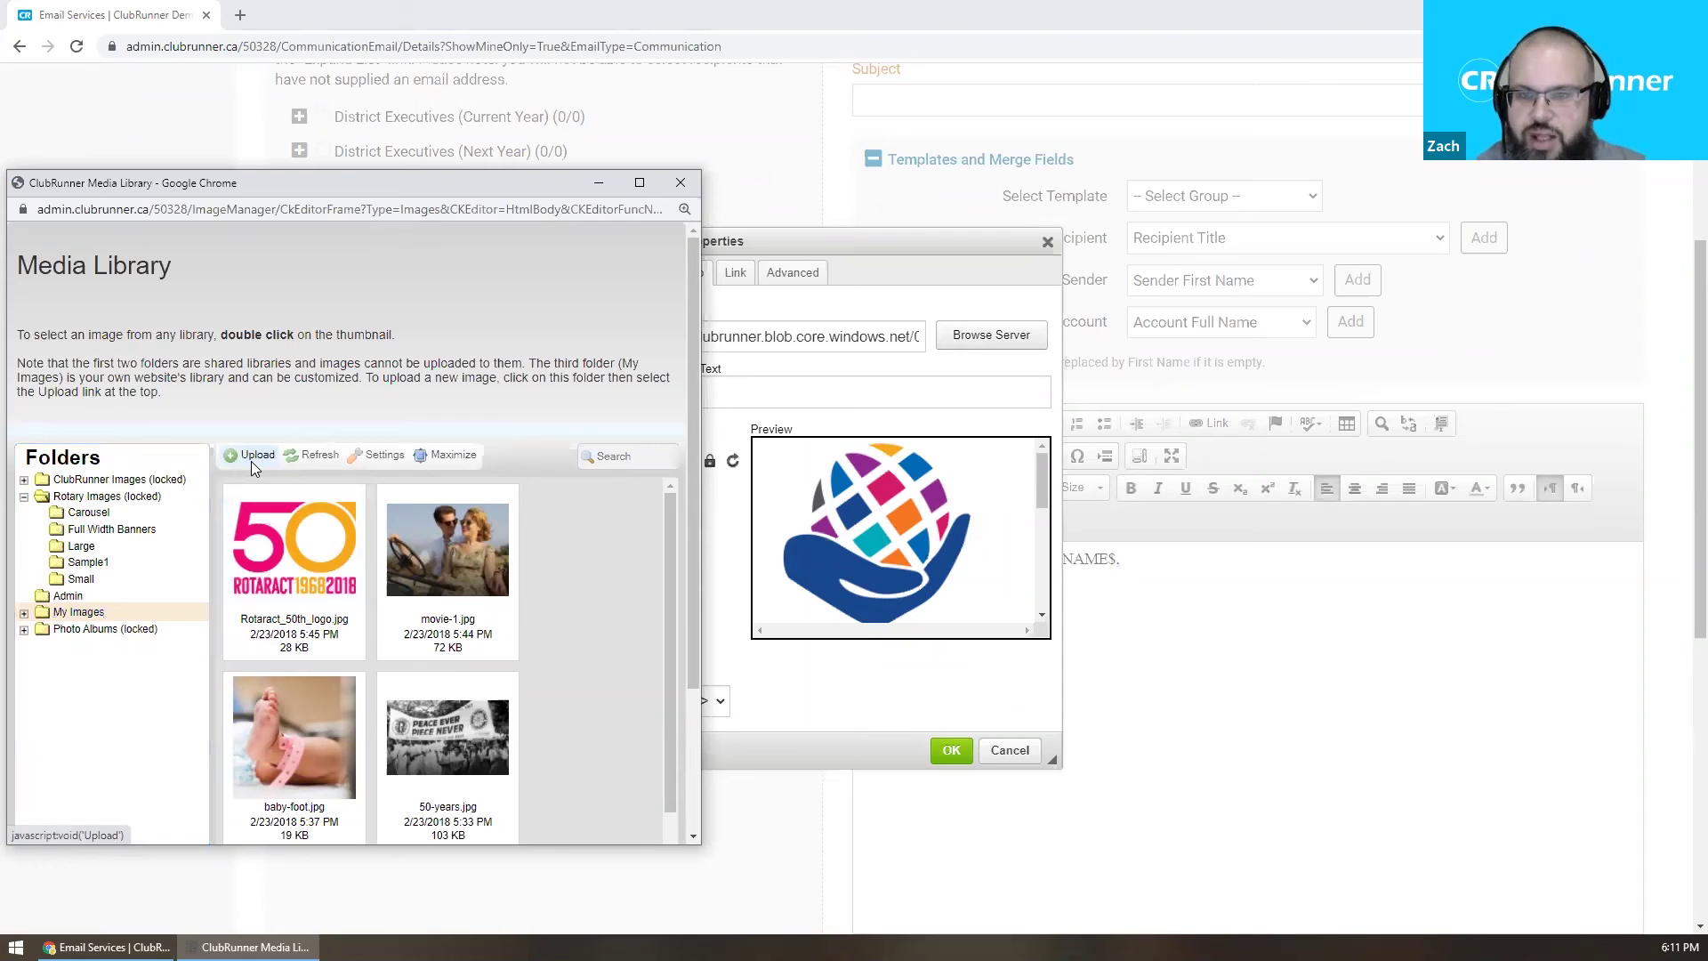
{"action": "left_click", "coordinate": [251, 461]}
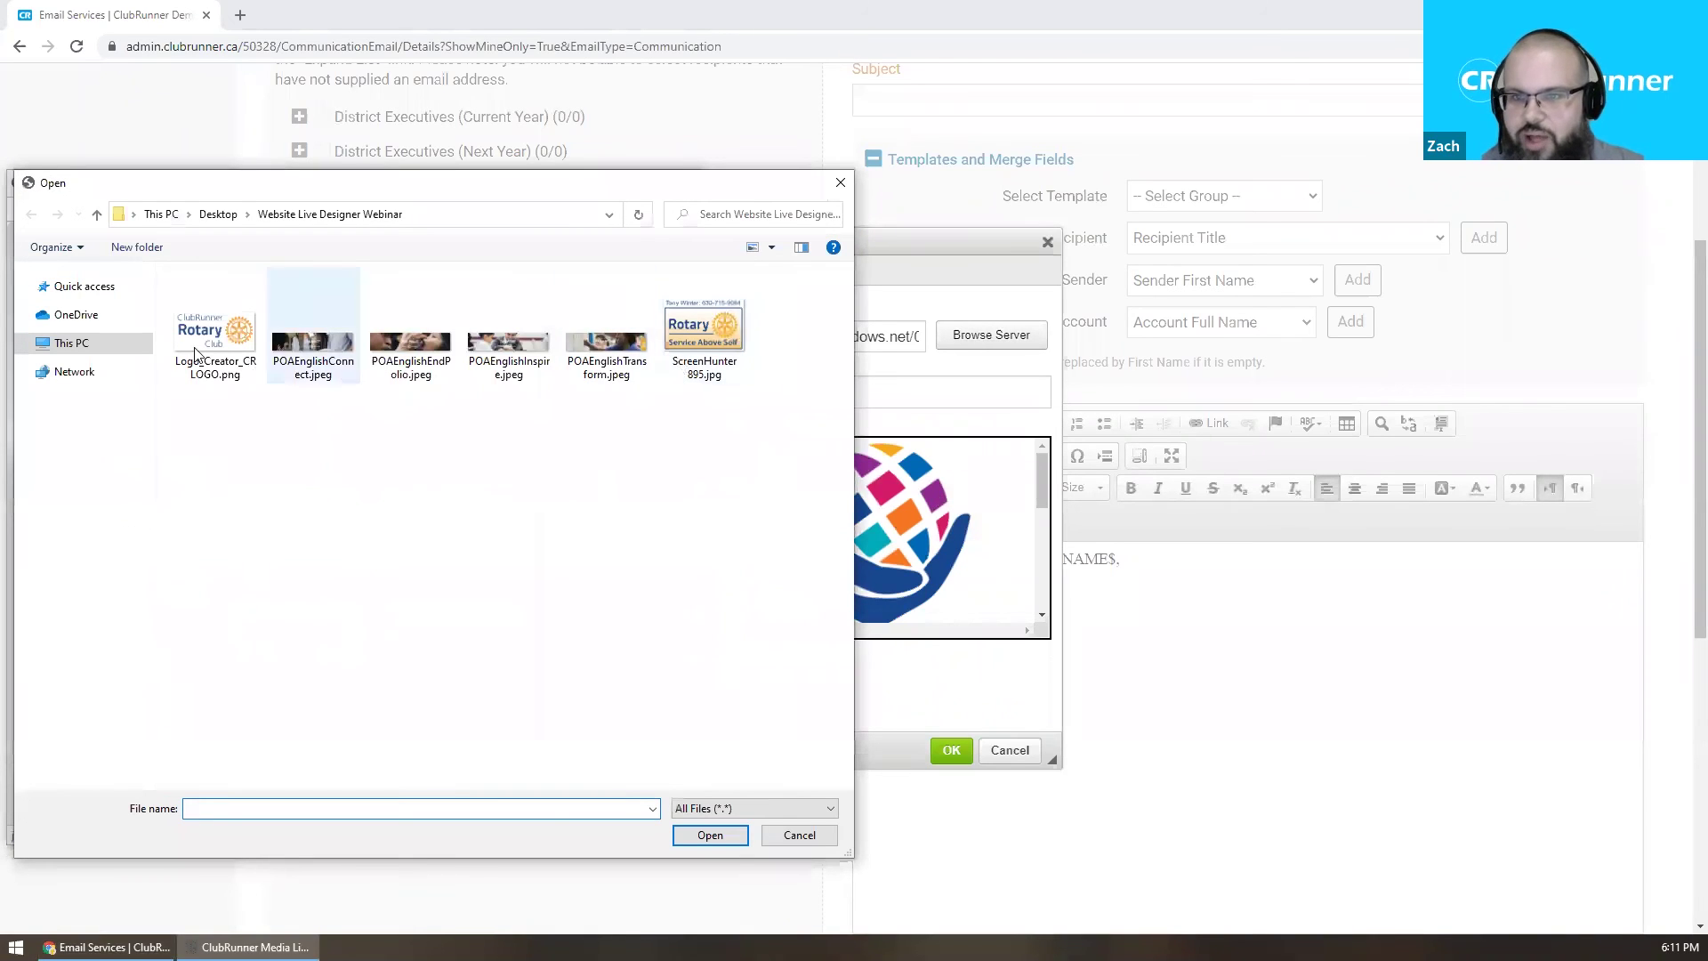
{"action": "left_click", "coordinate": [235, 374]}
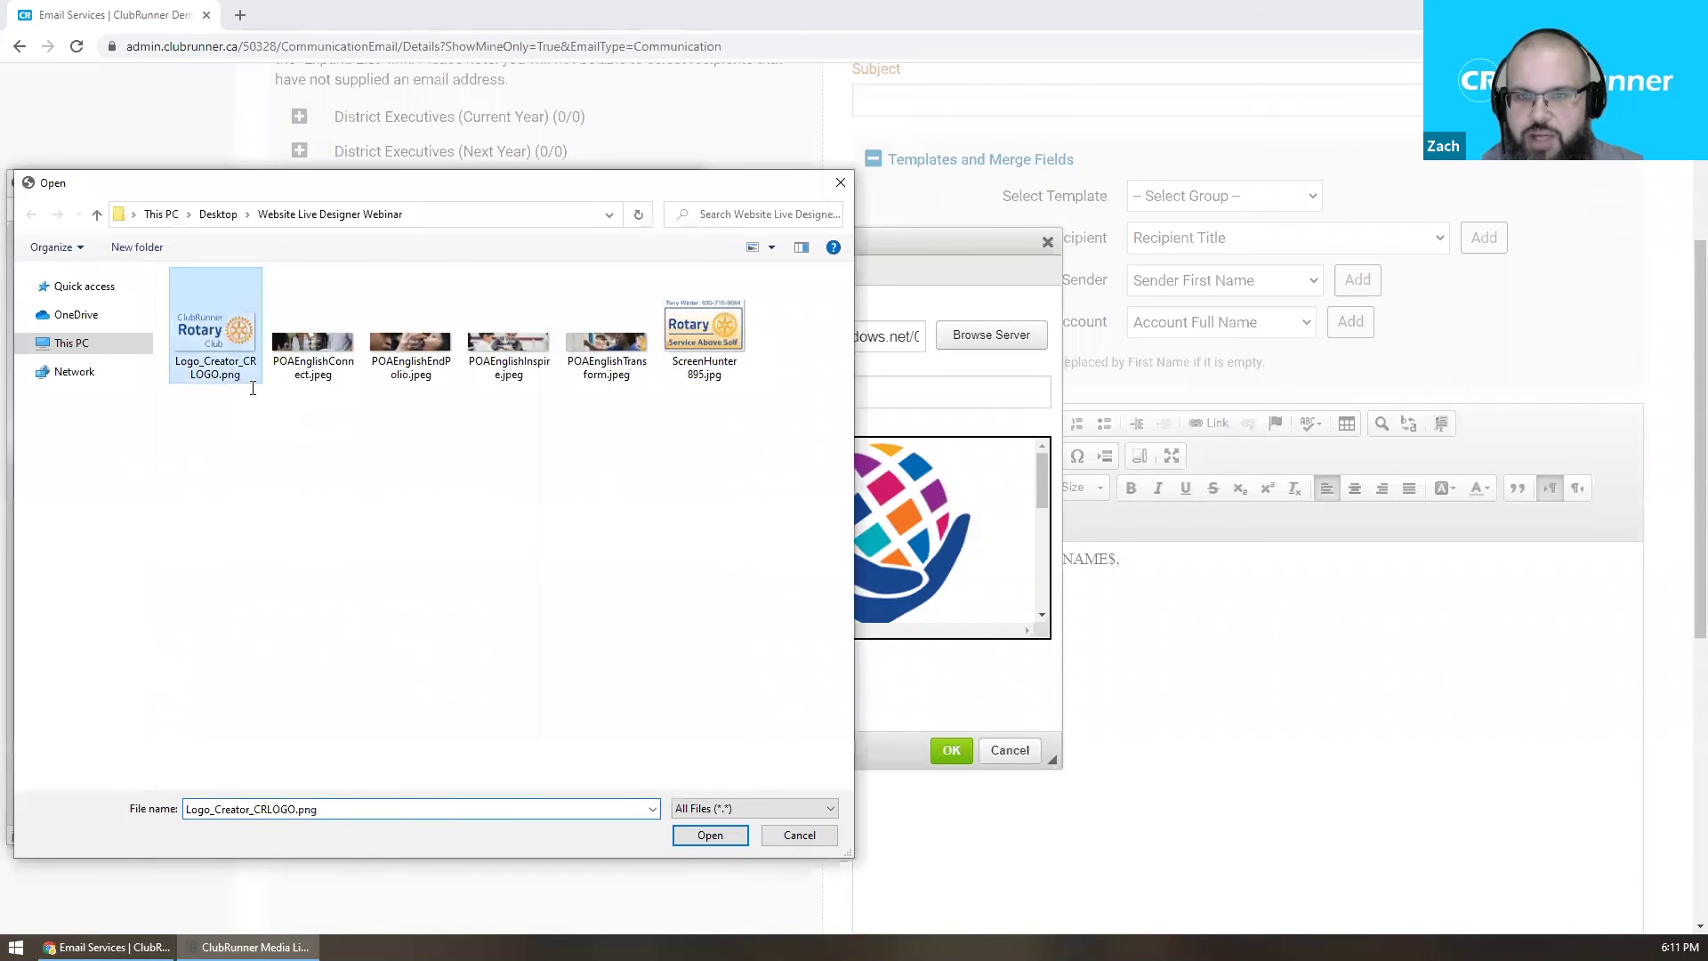
{"action": "left_click", "coordinate": [710, 835]}
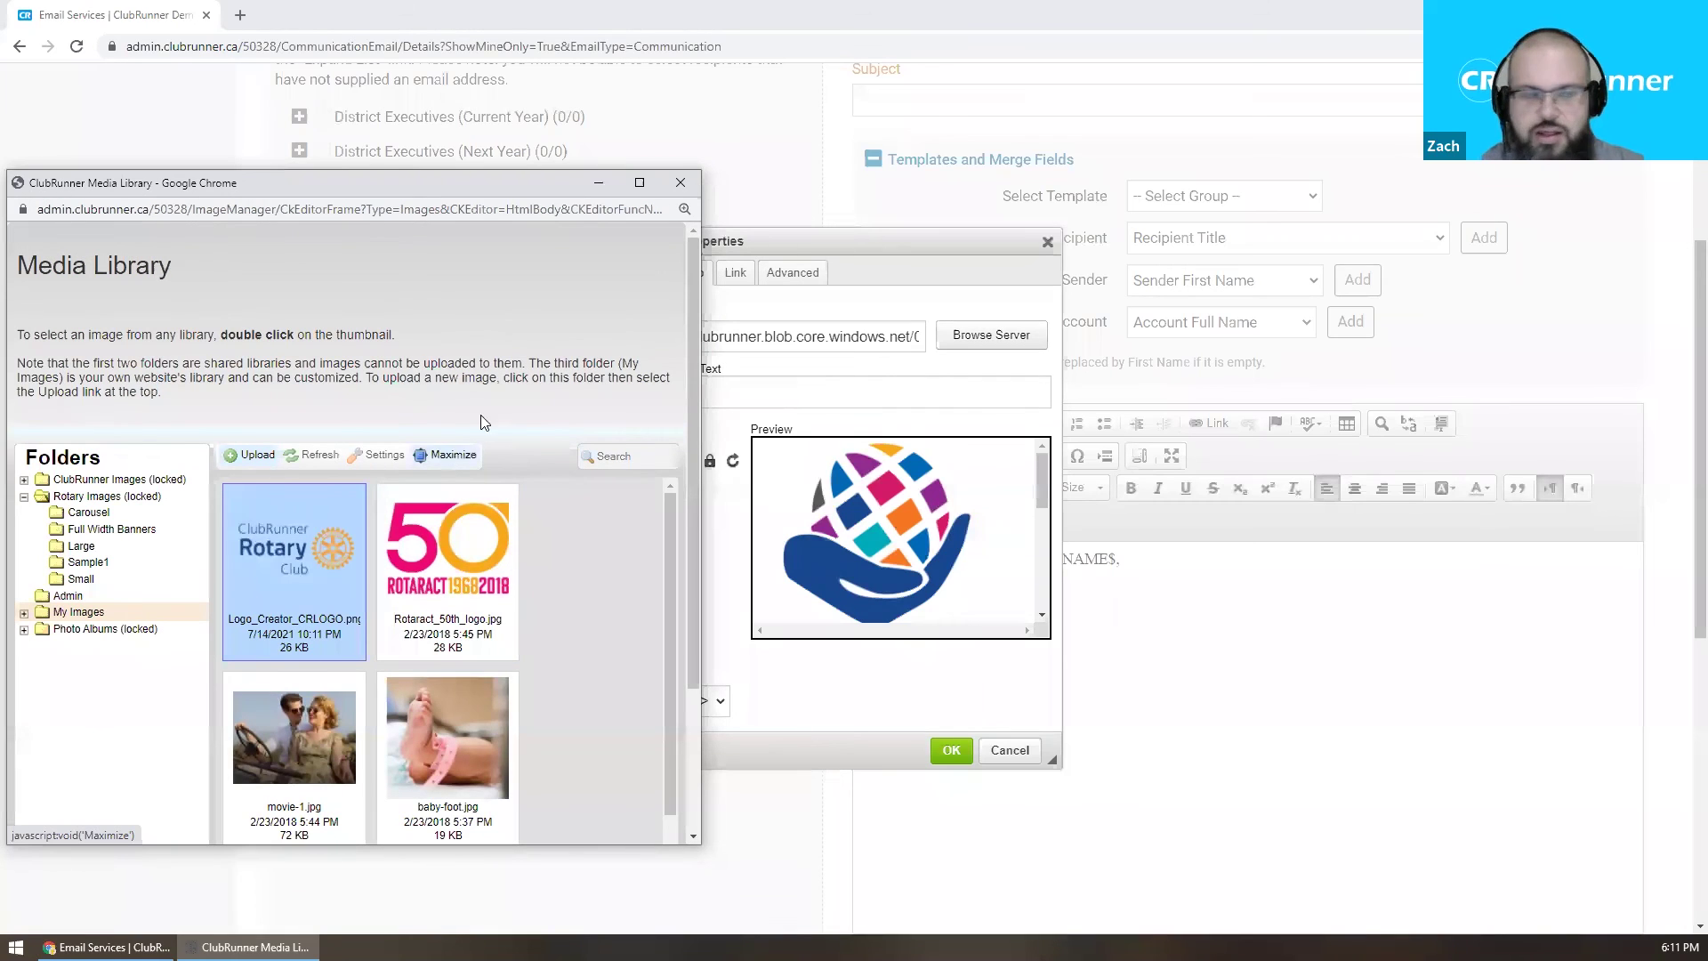
{"action": "left_click", "coordinate": [681, 183]}
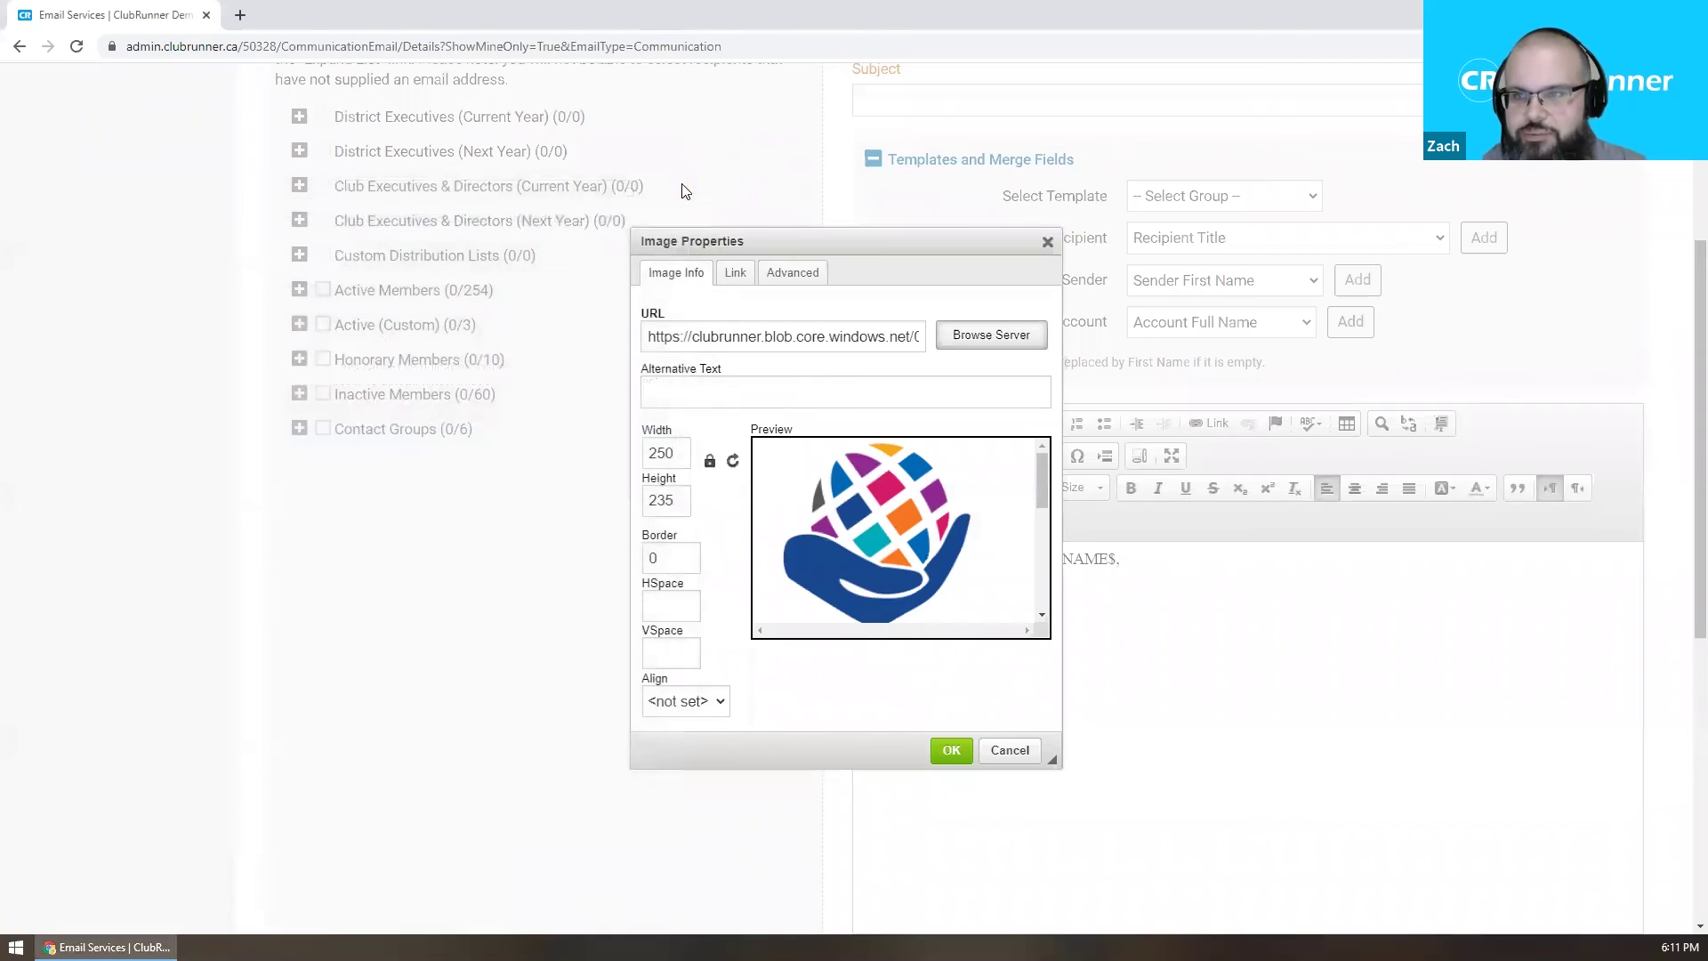
Set the logo width to 125 (height 118) and insert it below the signature.
{"action": "left_click", "coordinate": [676, 453]}
{"action": "scroll", "coordinate": [779, 516], "scroll_direction": "down", "scroll_amount": 3}
{"action": "scroll", "coordinate": [779, 516], "scroll_direction": "up", "scroll_amount": 1}
{"action": "left_click_drag", "start_coordinate": [676, 453], "coordinate": [626, 456]}
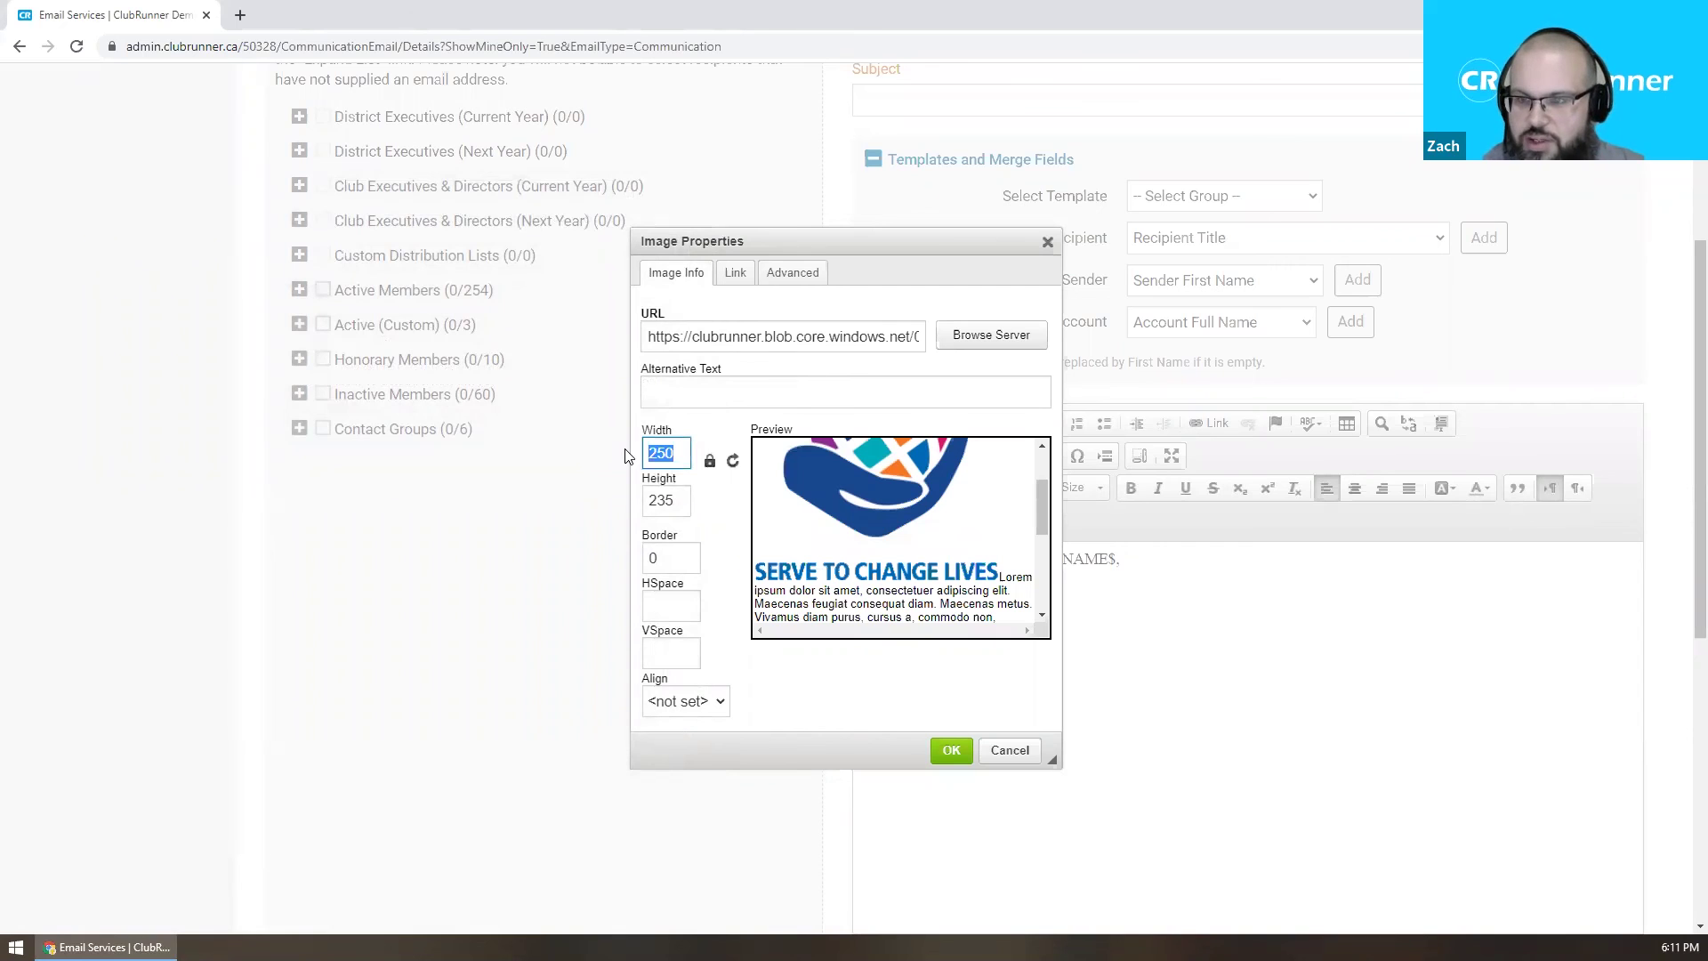
{"action": "type", "text": "125"}
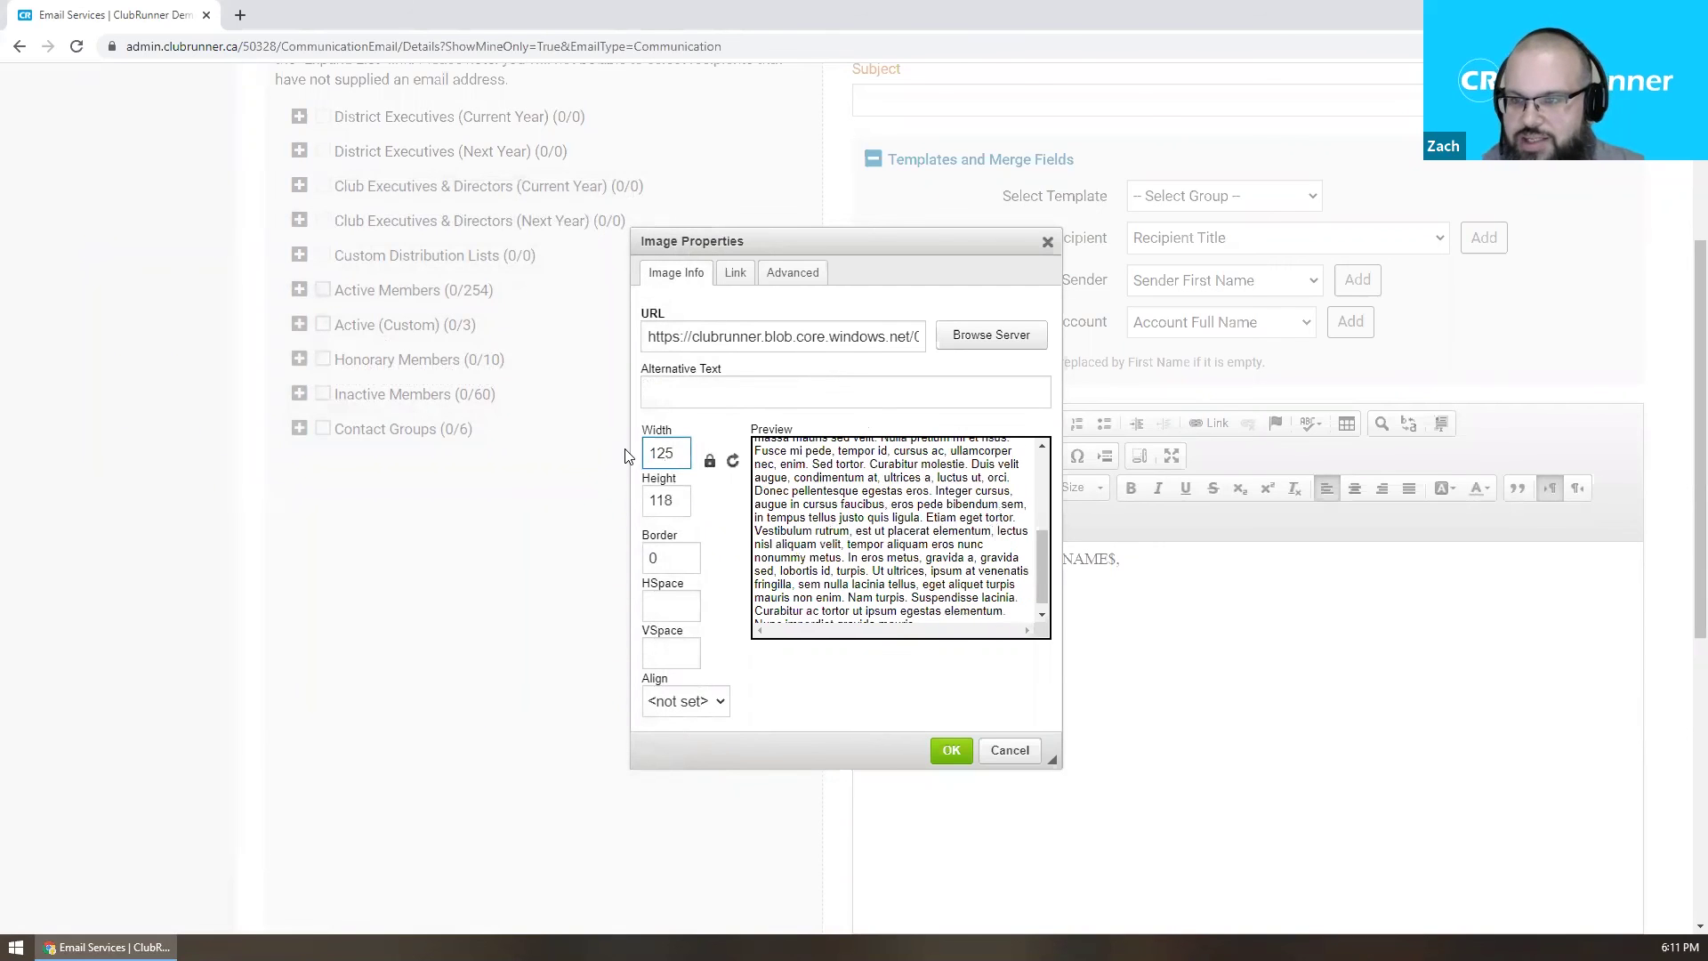
{"action": "scroll", "coordinate": [1017, 547], "scroll_direction": "up", "scroll_amount": 6}
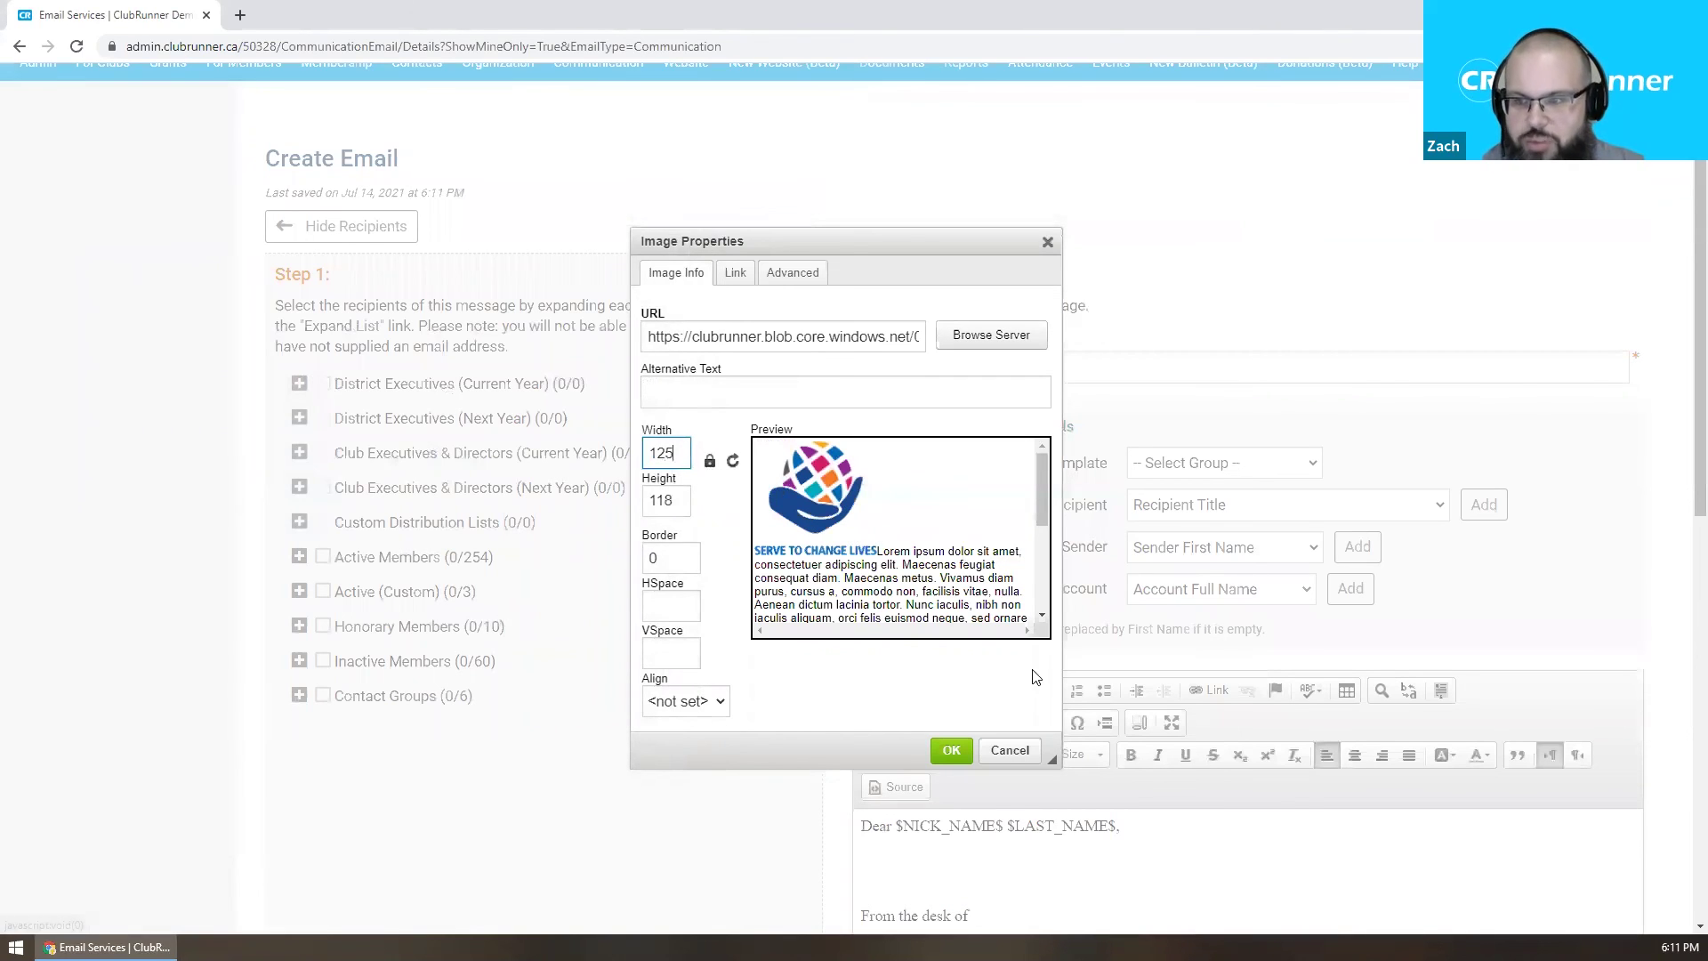
{"action": "scroll", "coordinate": [975, 514], "scroll_direction": "down", "scroll_amount": 1}
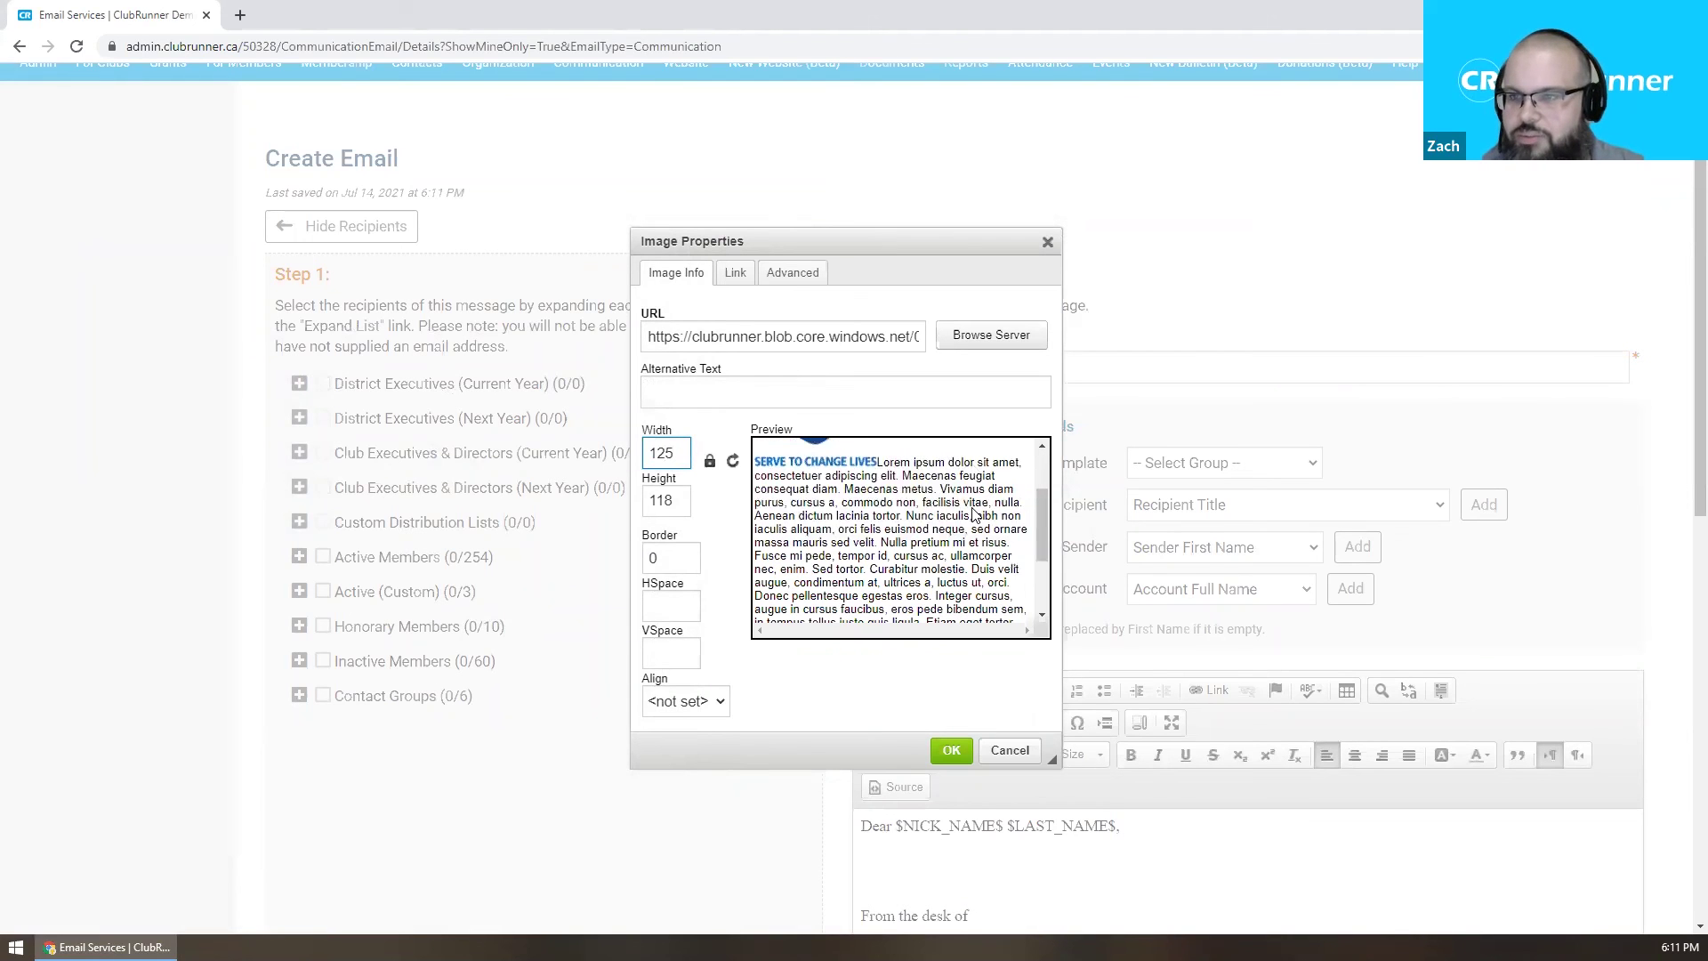
{"action": "left_click", "coordinate": [952, 752]}
{"action": "scroll", "coordinate": [984, 646], "scroll_direction": "down", "scroll_amount": 3}
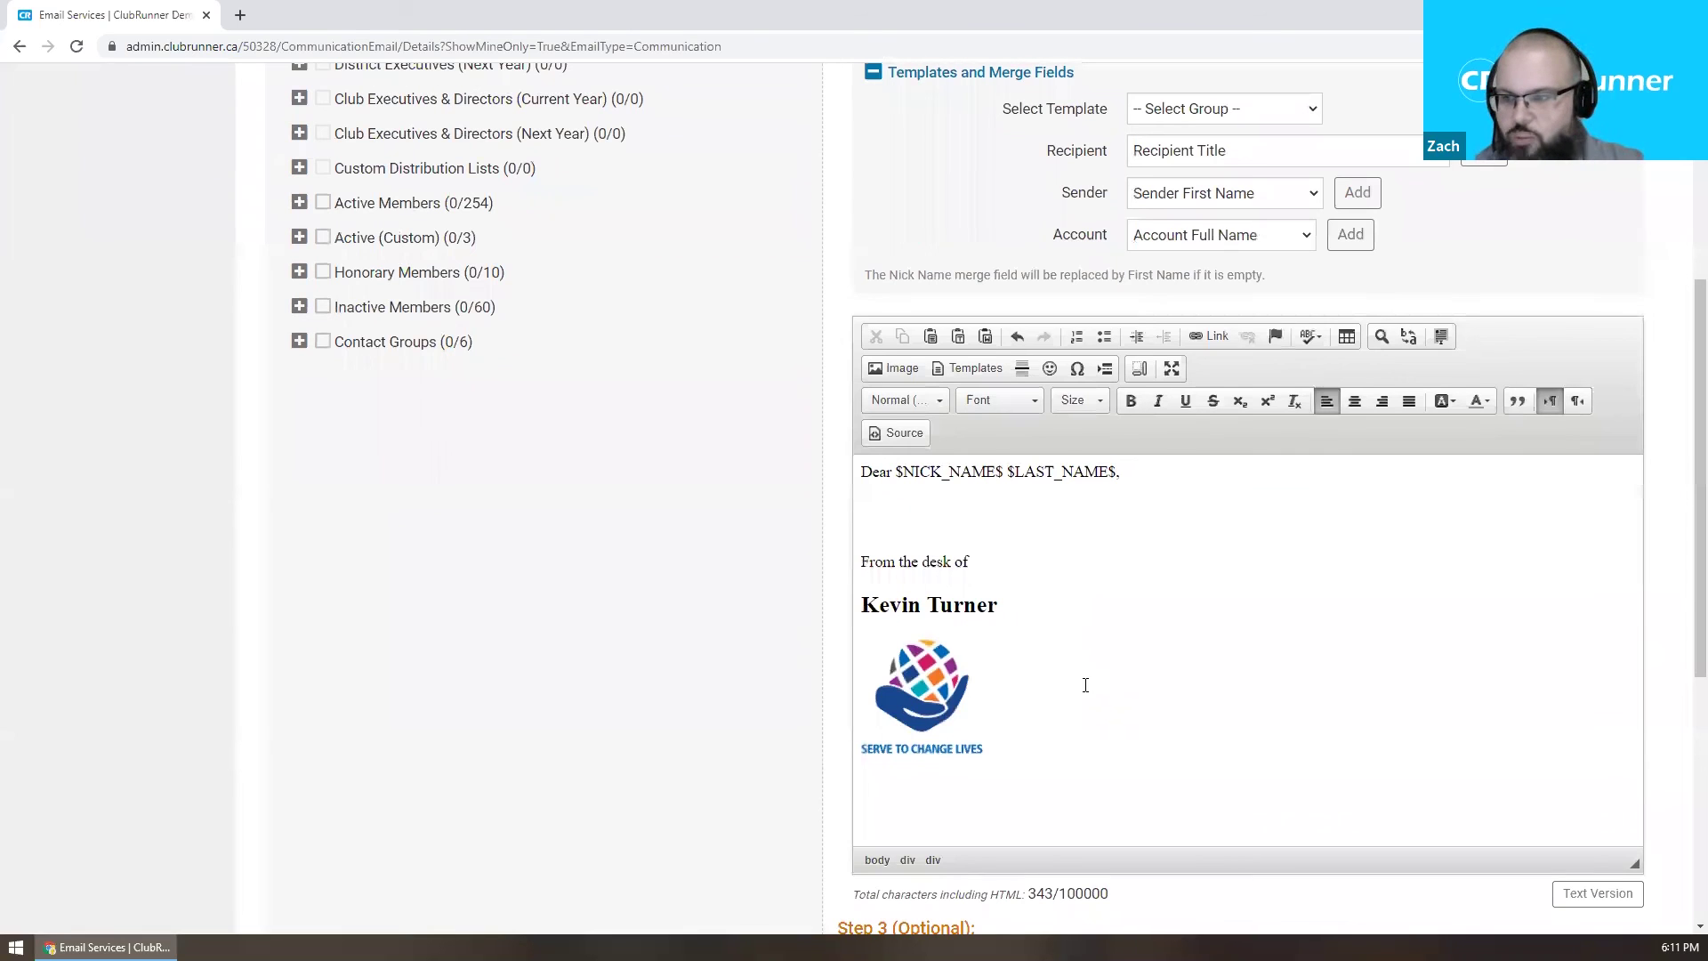
Select the signature text and logo in the email, then put the member profile settings into edit mode.
{"action": "left_click_drag", "start_coordinate": [1073, 704], "coordinate": [826, 560]}
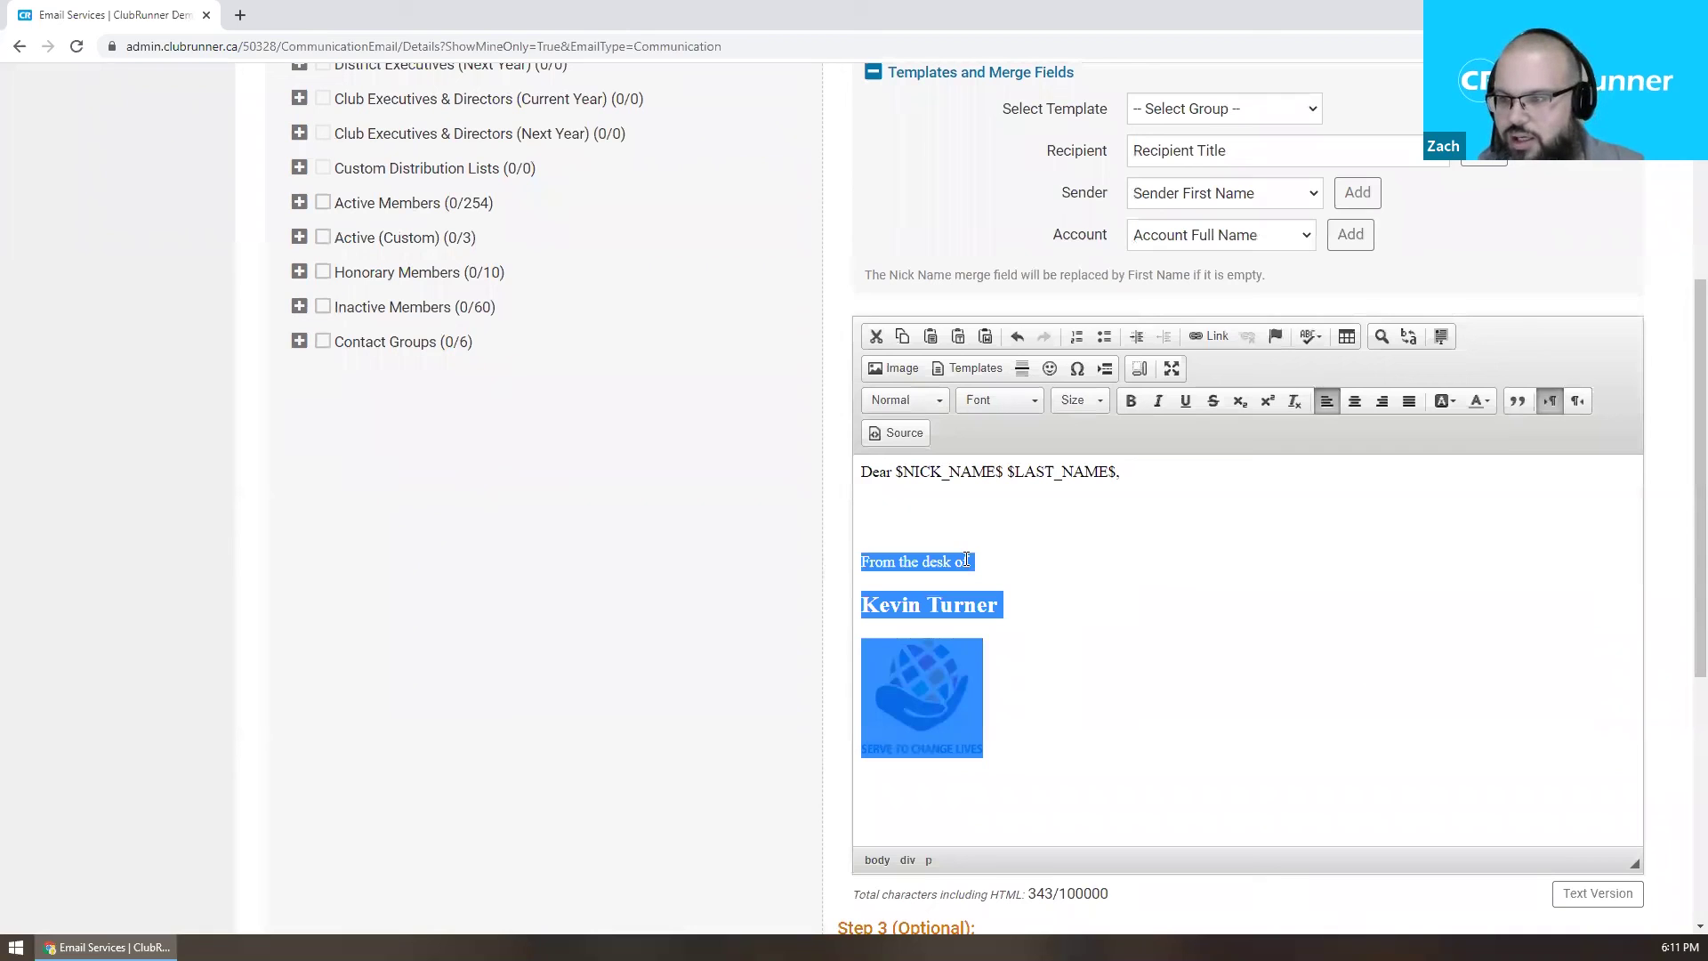
{"action": "scroll", "coordinate": [1050, 614], "scroll_direction": "up", "scroll_amount": 5}
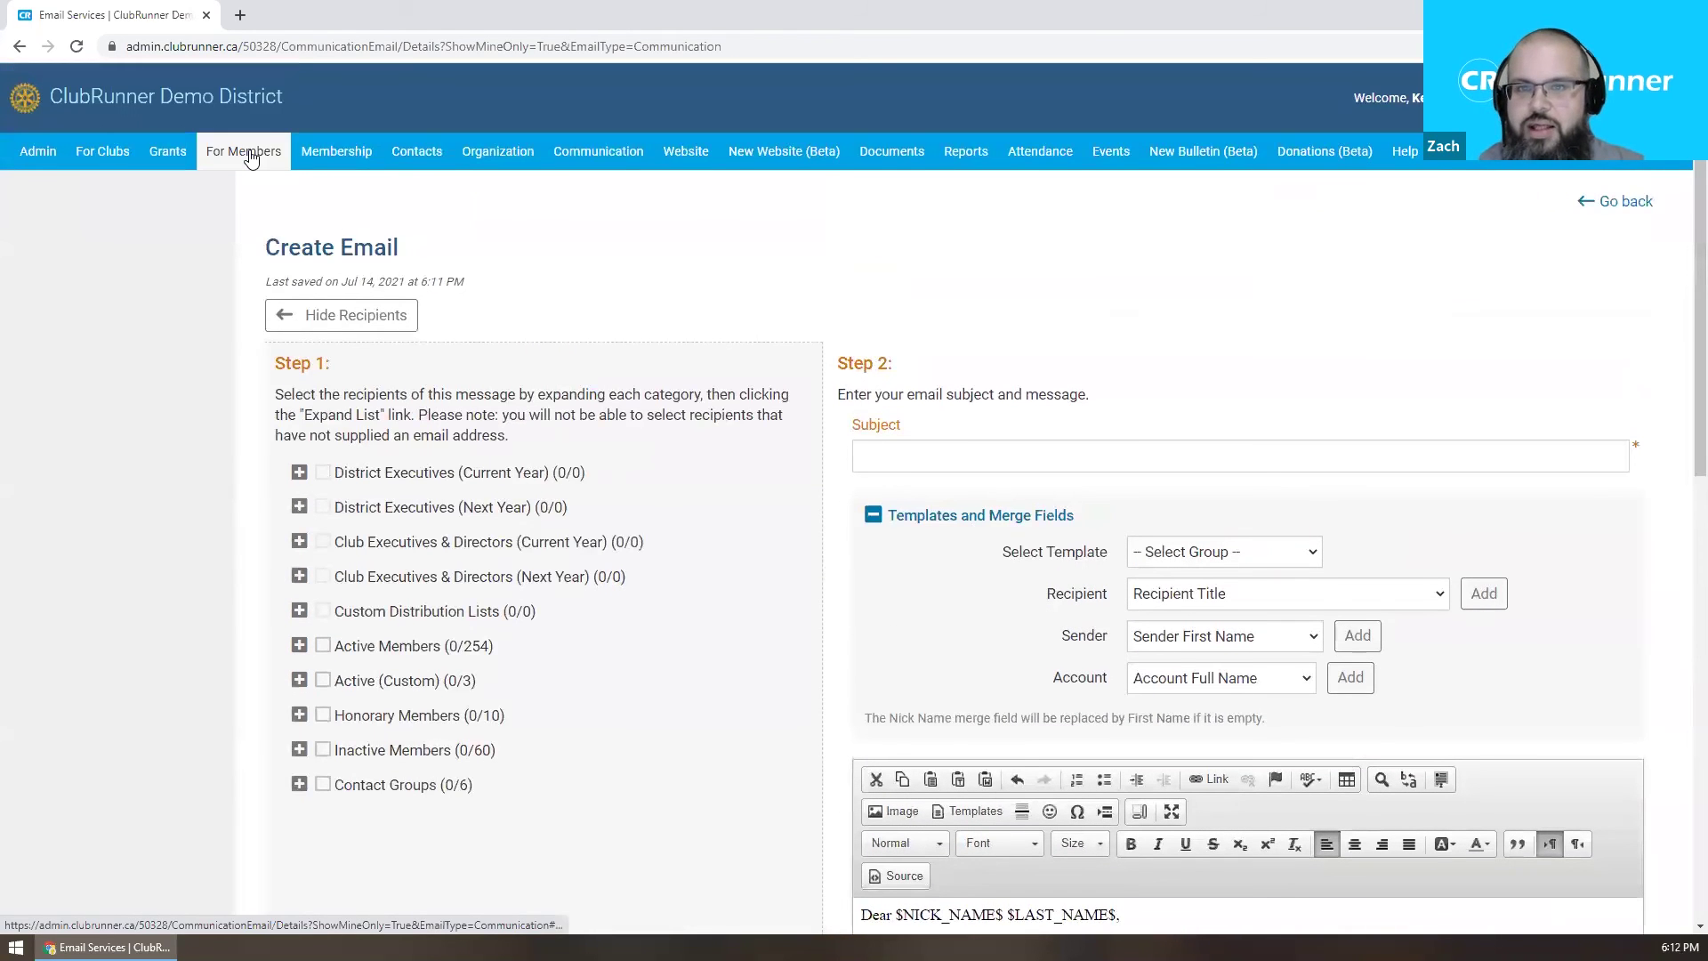
{"action": "mouse_move", "coordinate": [244, 151]}
{"action": "left_click", "coordinate": [43, 193]}
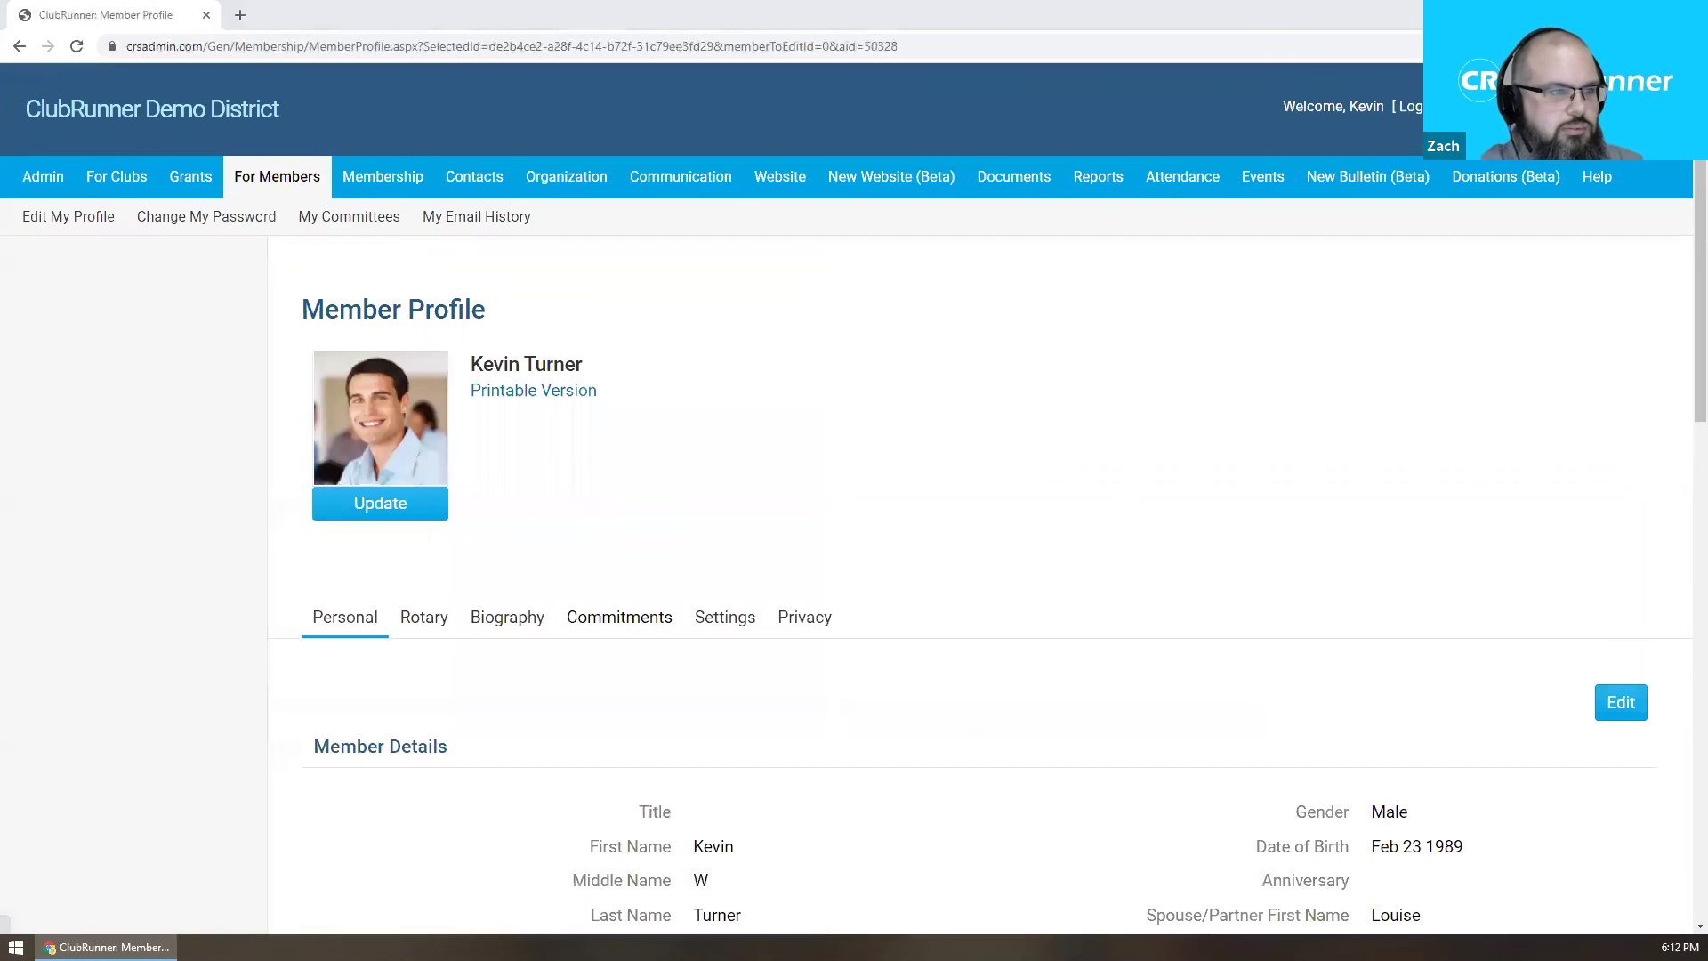
{"action": "left_click", "coordinate": [725, 617]}
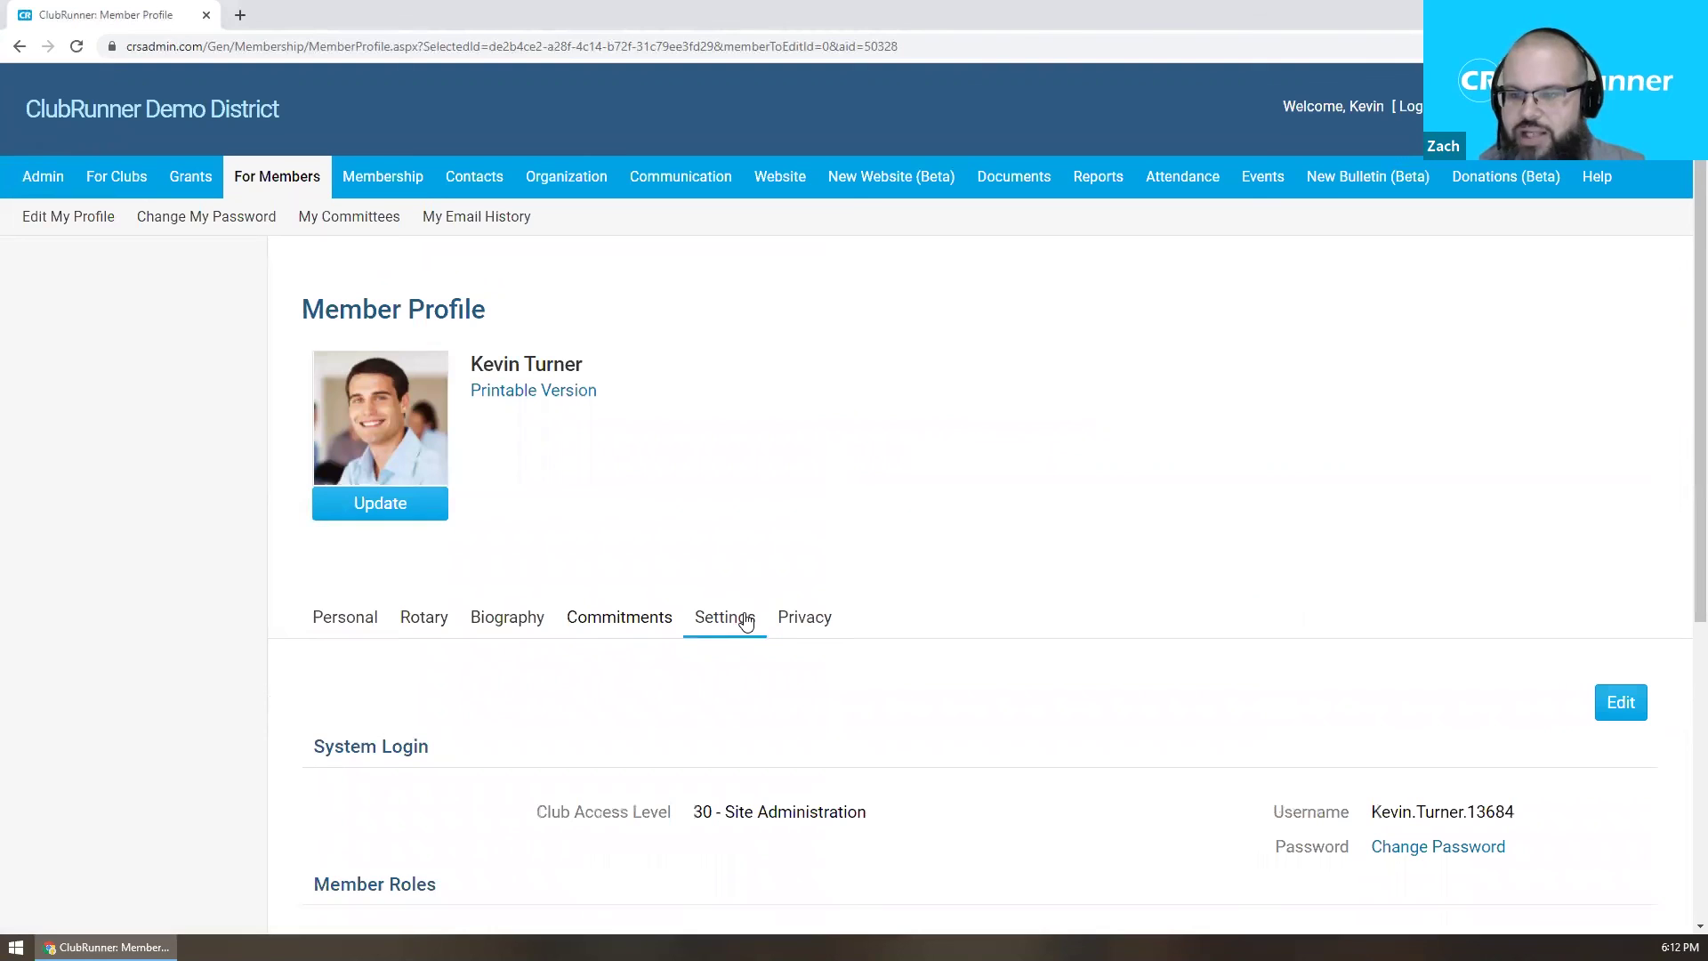
{"action": "left_click", "coordinate": [1626, 705]}
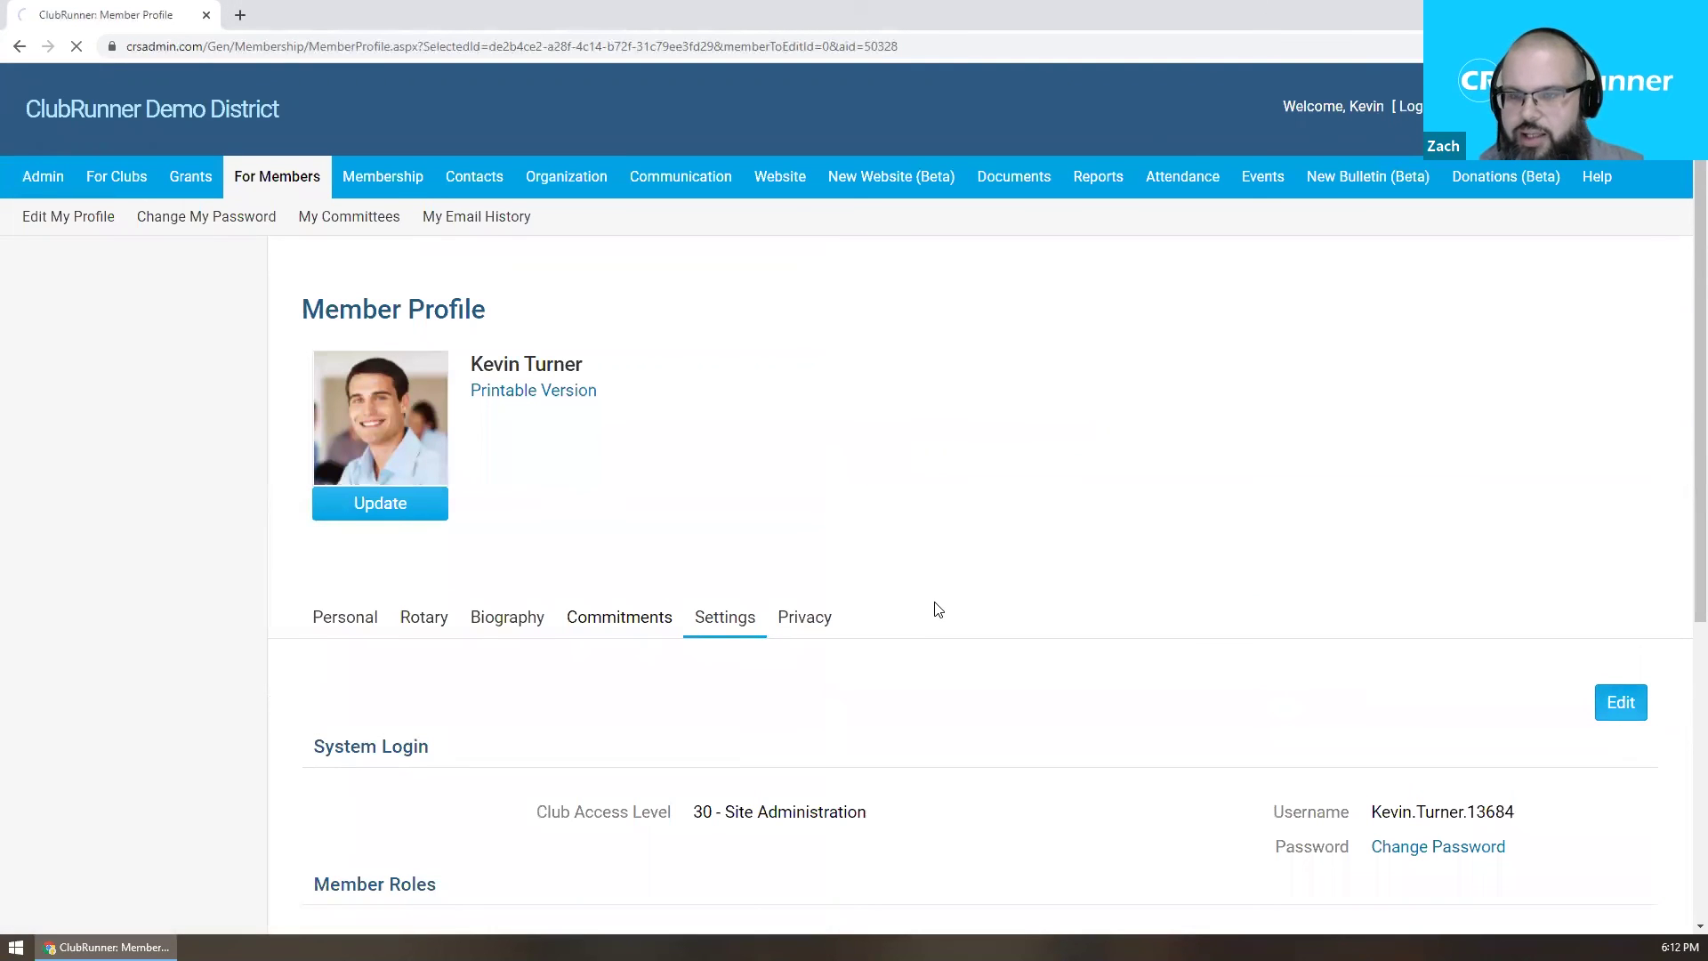
Replace the Custom Email Signature with the pasted logo and tagline, and save.
{"action": "scroll", "coordinate": [919, 614], "scroll_direction": "down", "scroll_amount": 8}
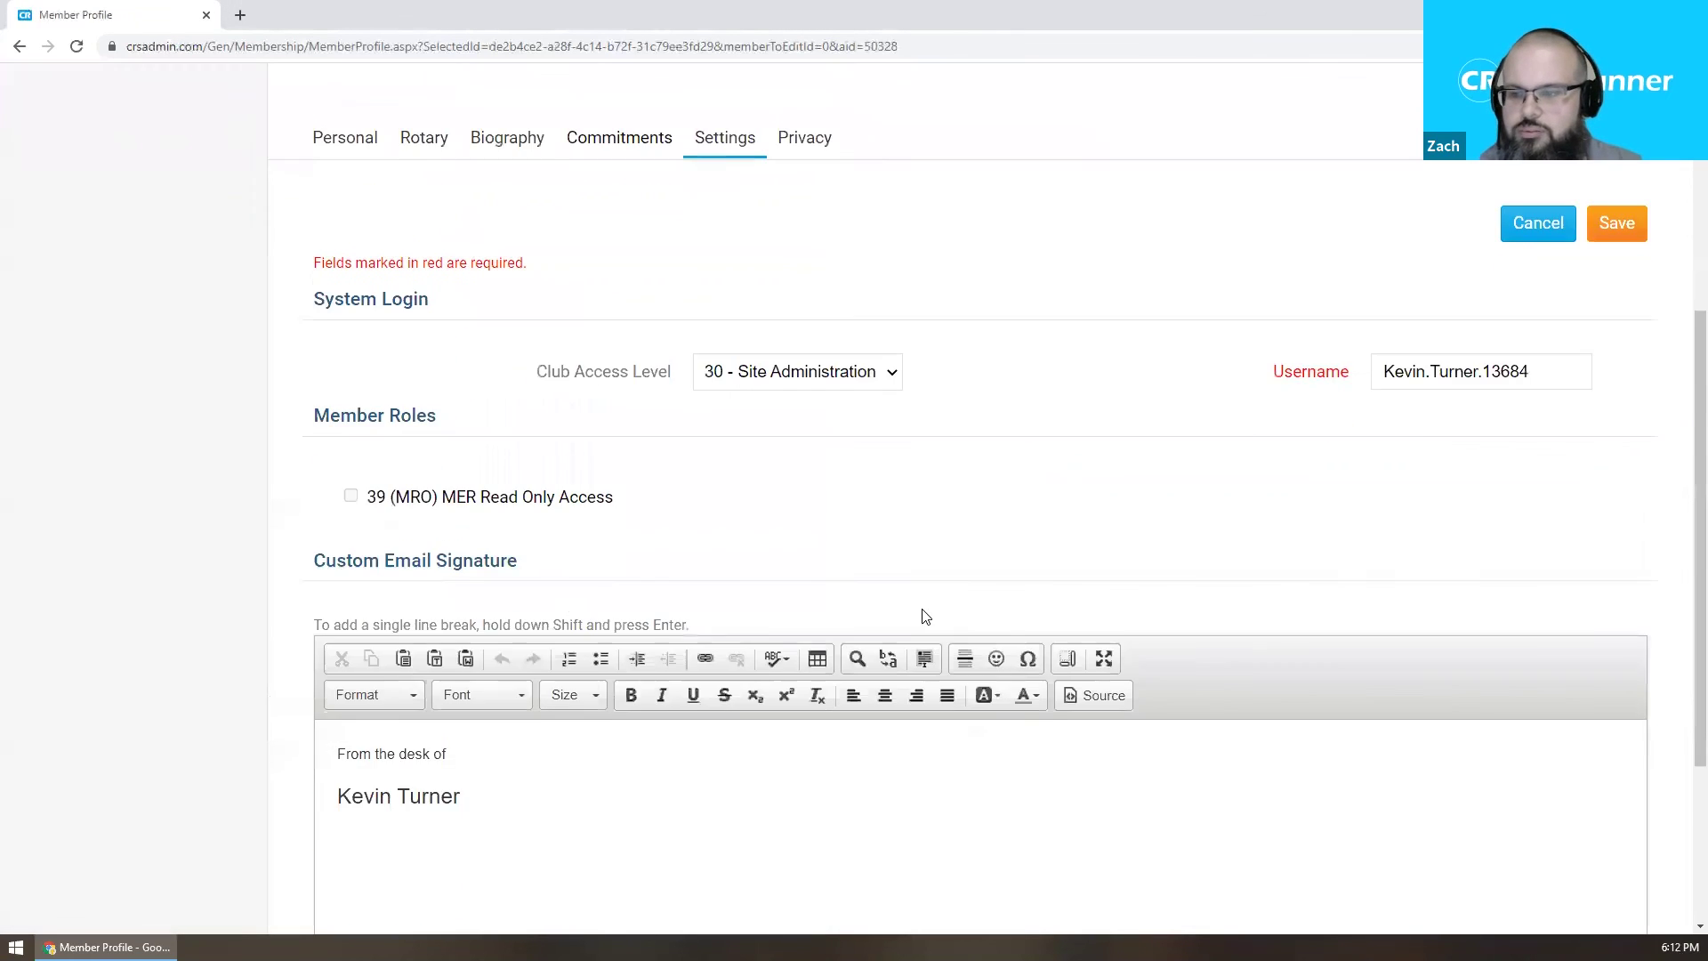
{"action": "left_click", "coordinate": [601, 550]}
{"action": "key", "text": "ctrl+a"}
{"action": "key", "text": "ctrl+v"}
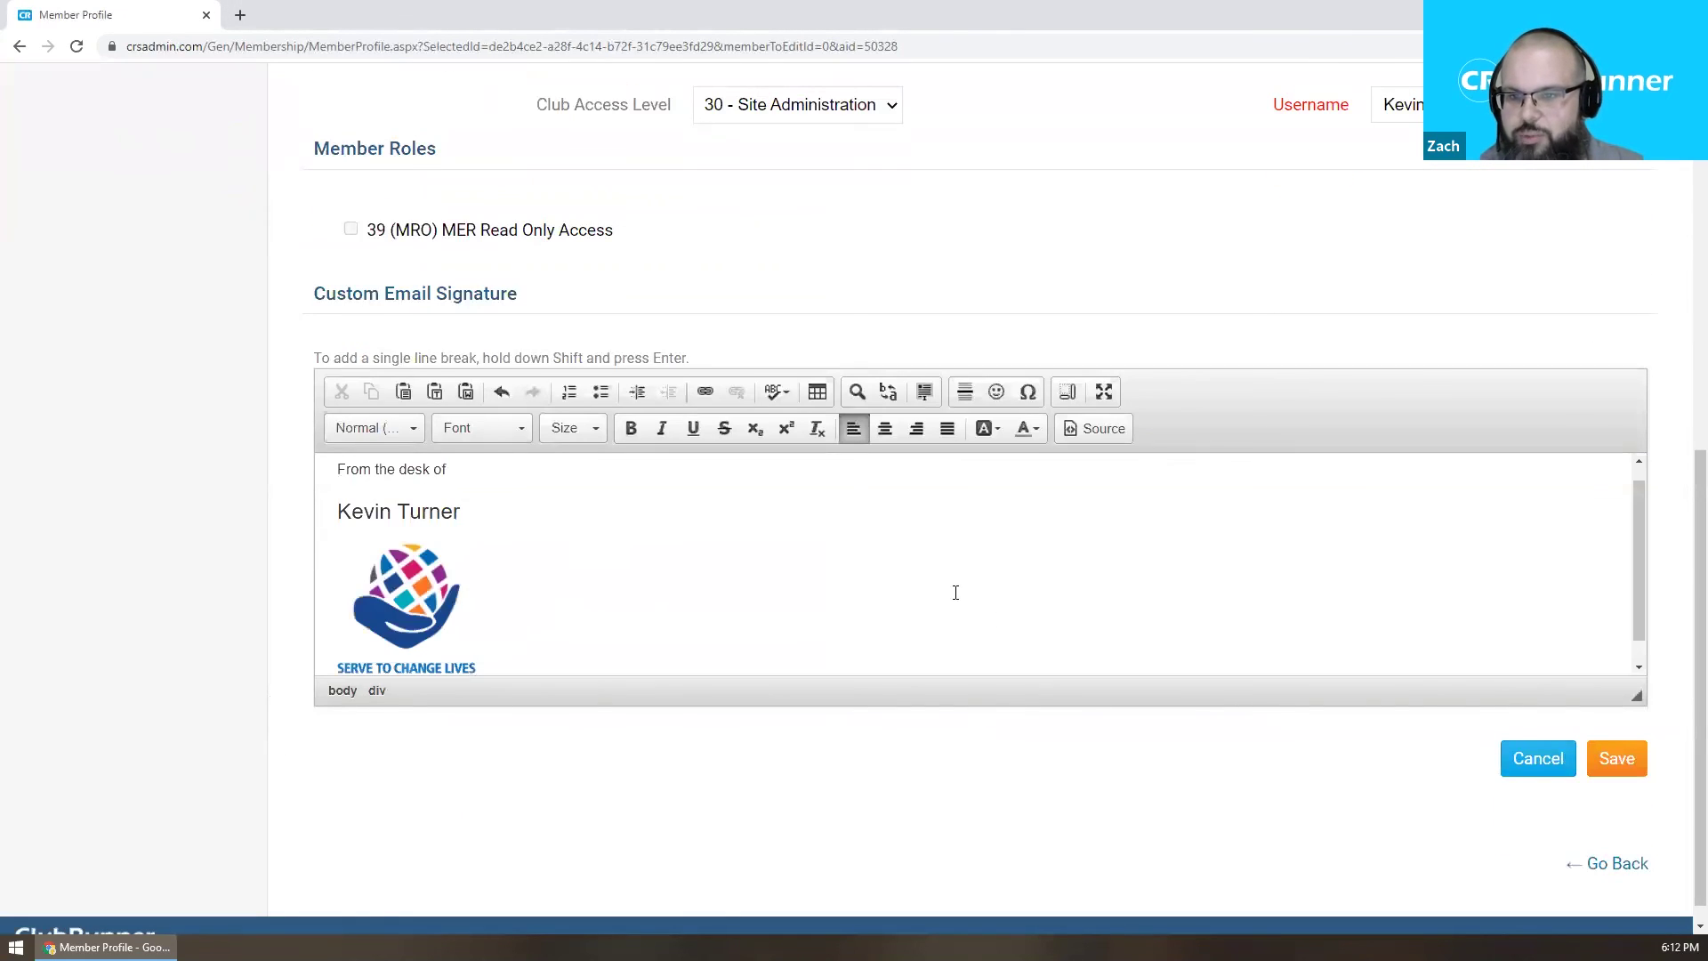
{"action": "scroll", "coordinate": [702, 587], "scroll_direction": "up", "scroll_amount": 3}
{"action": "scroll", "coordinate": [909, 694], "scroll_direction": "down", "scroll_amount": 2}
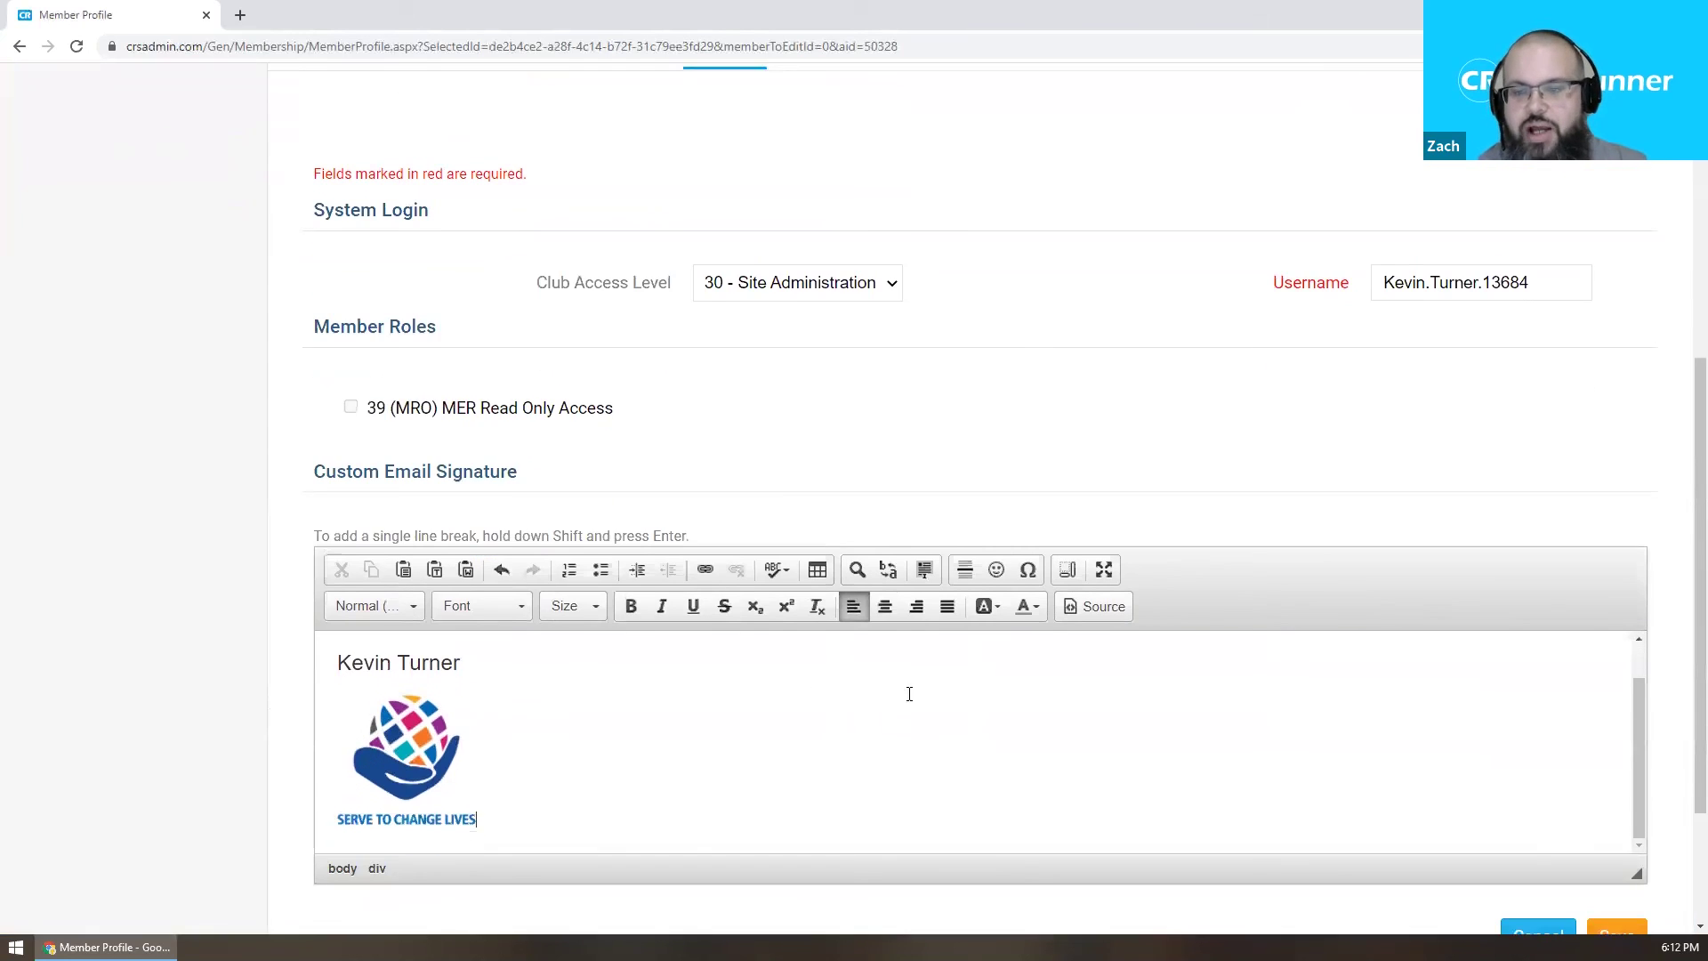
{"action": "scroll", "coordinate": [910, 694], "scroll_direction": "down", "scroll_amount": 2}
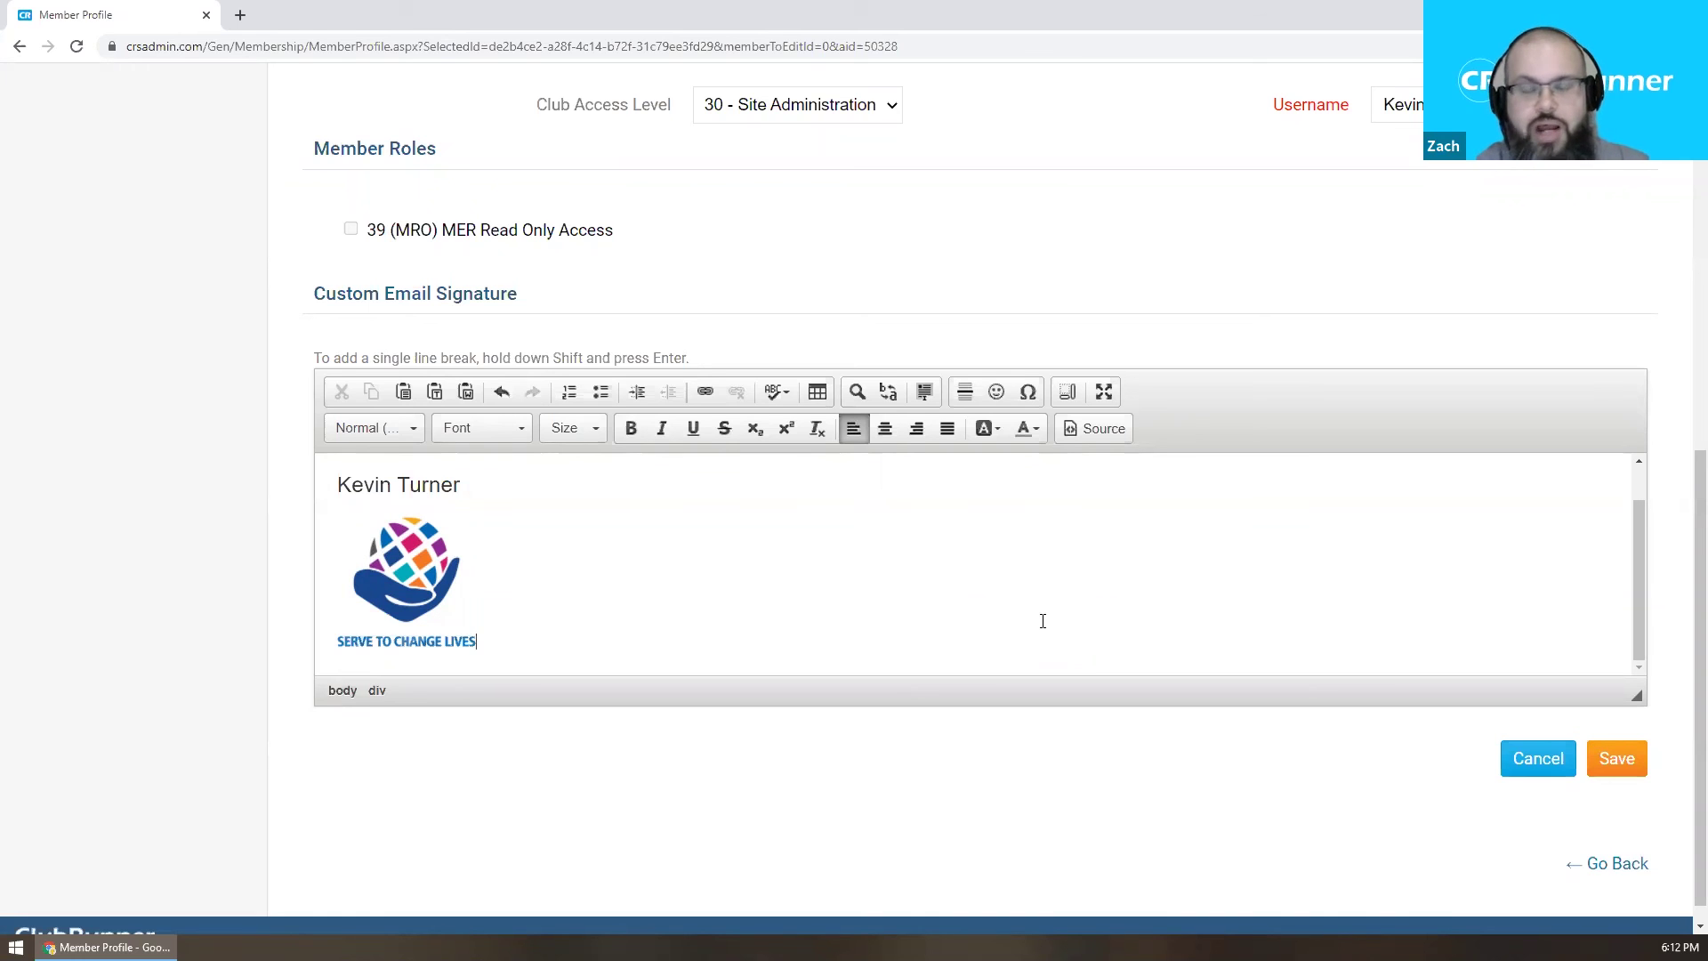
{"action": "scroll", "coordinate": [1042, 621], "scroll_direction": "up", "scroll_amount": 1}
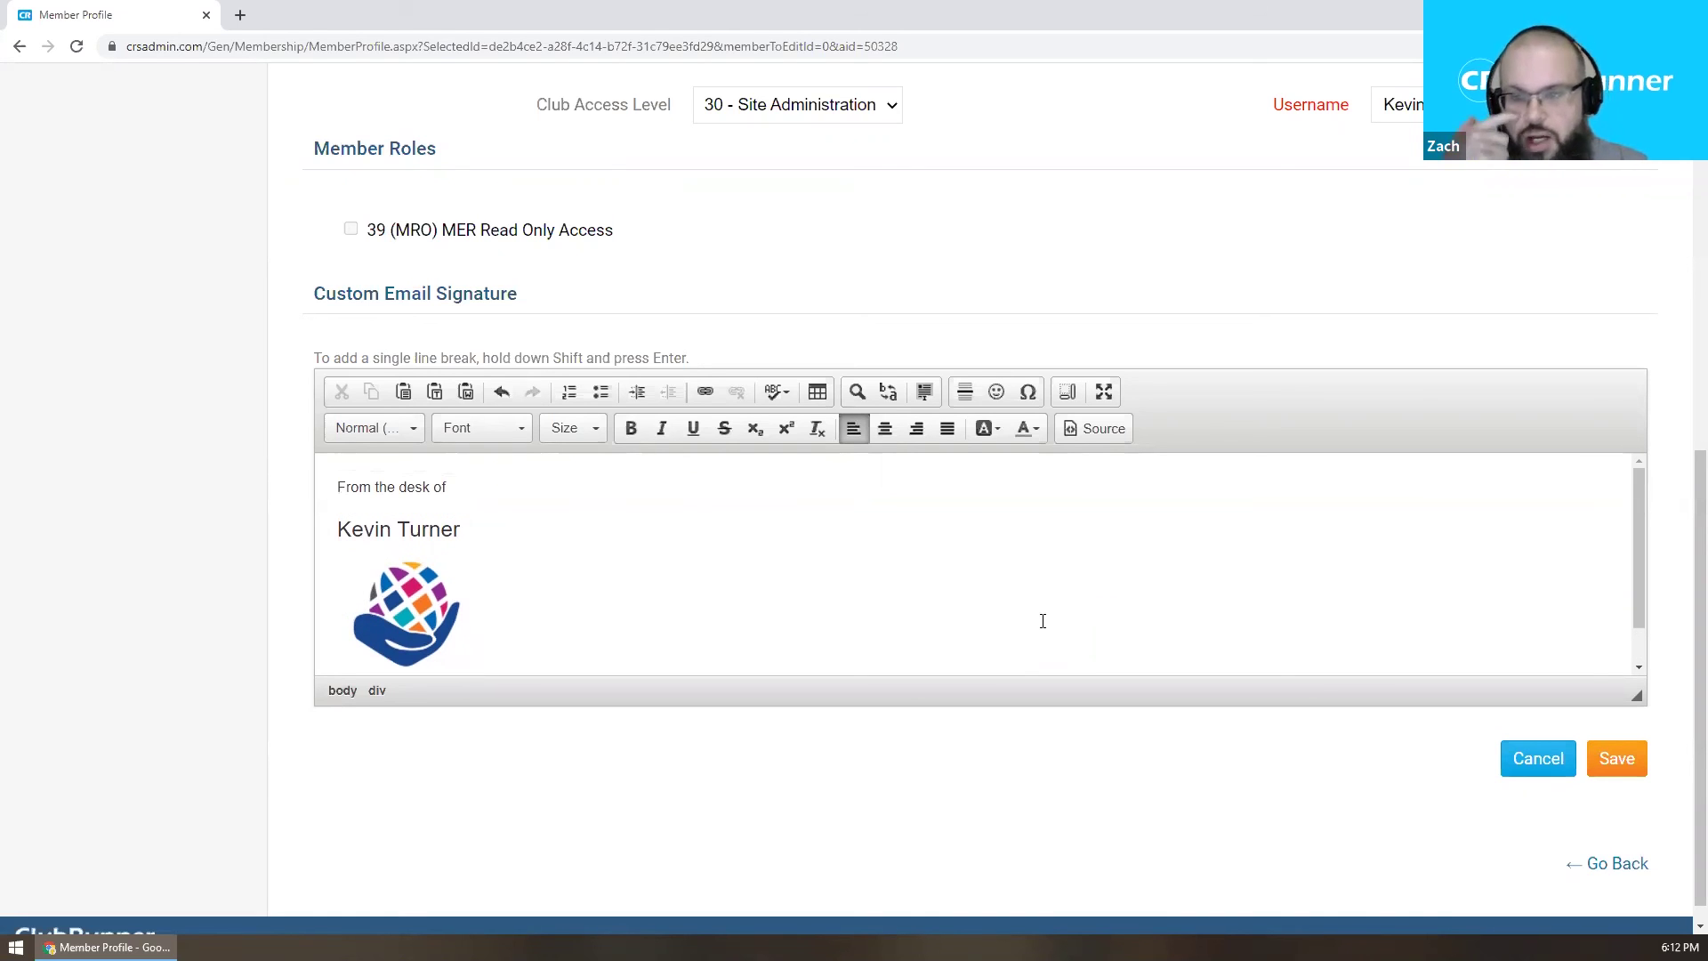
{"action": "left_click", "coordinate": [1621, 756]}
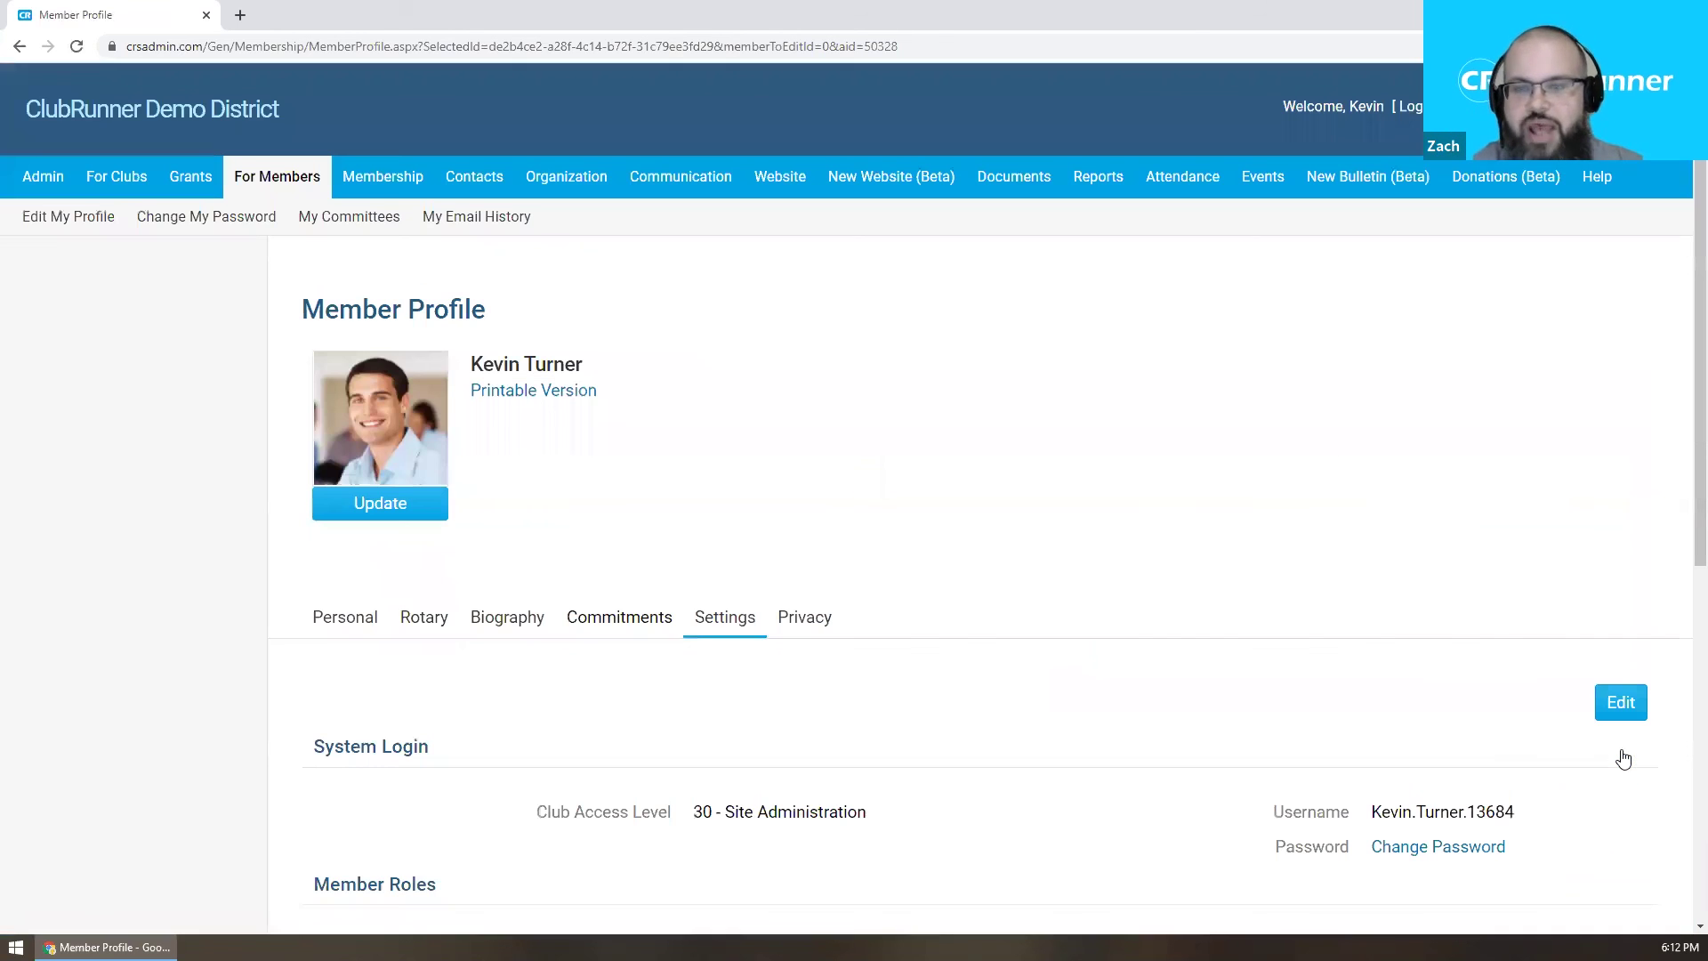
Create a new email from Communication and collapse the Templates and Merge Fields panel.
{"action": "left_click", "coordinate": [658, 174]}
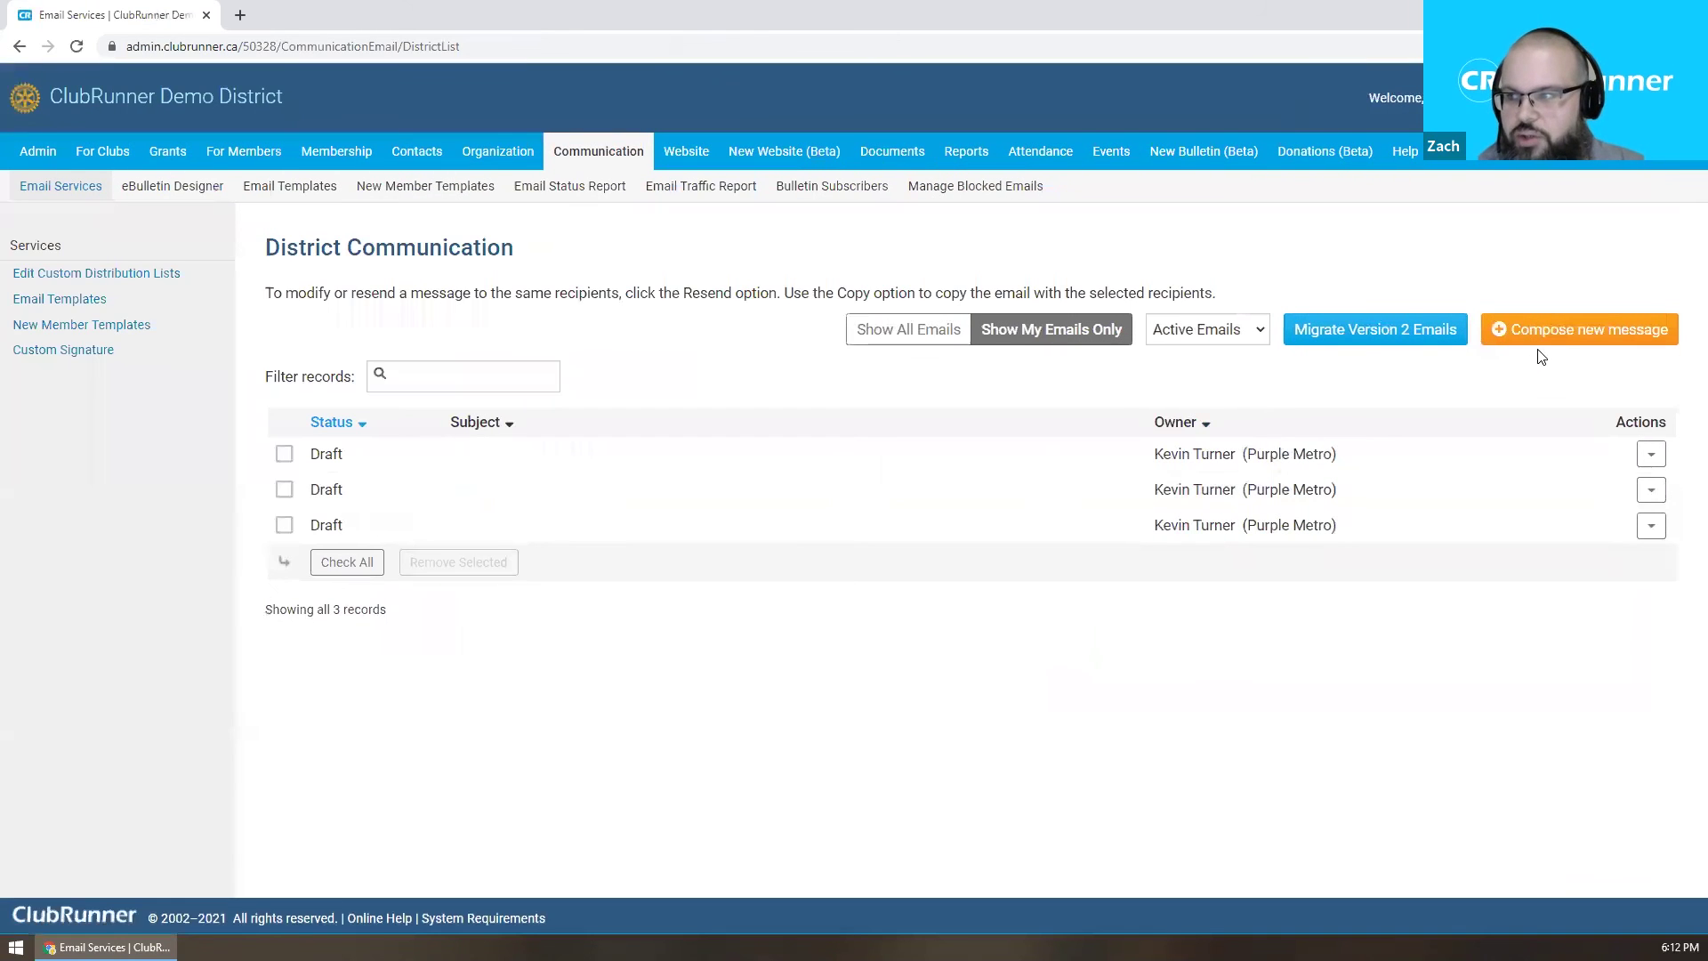
{"action": "left_click", "coordinate": [1534, 337]}
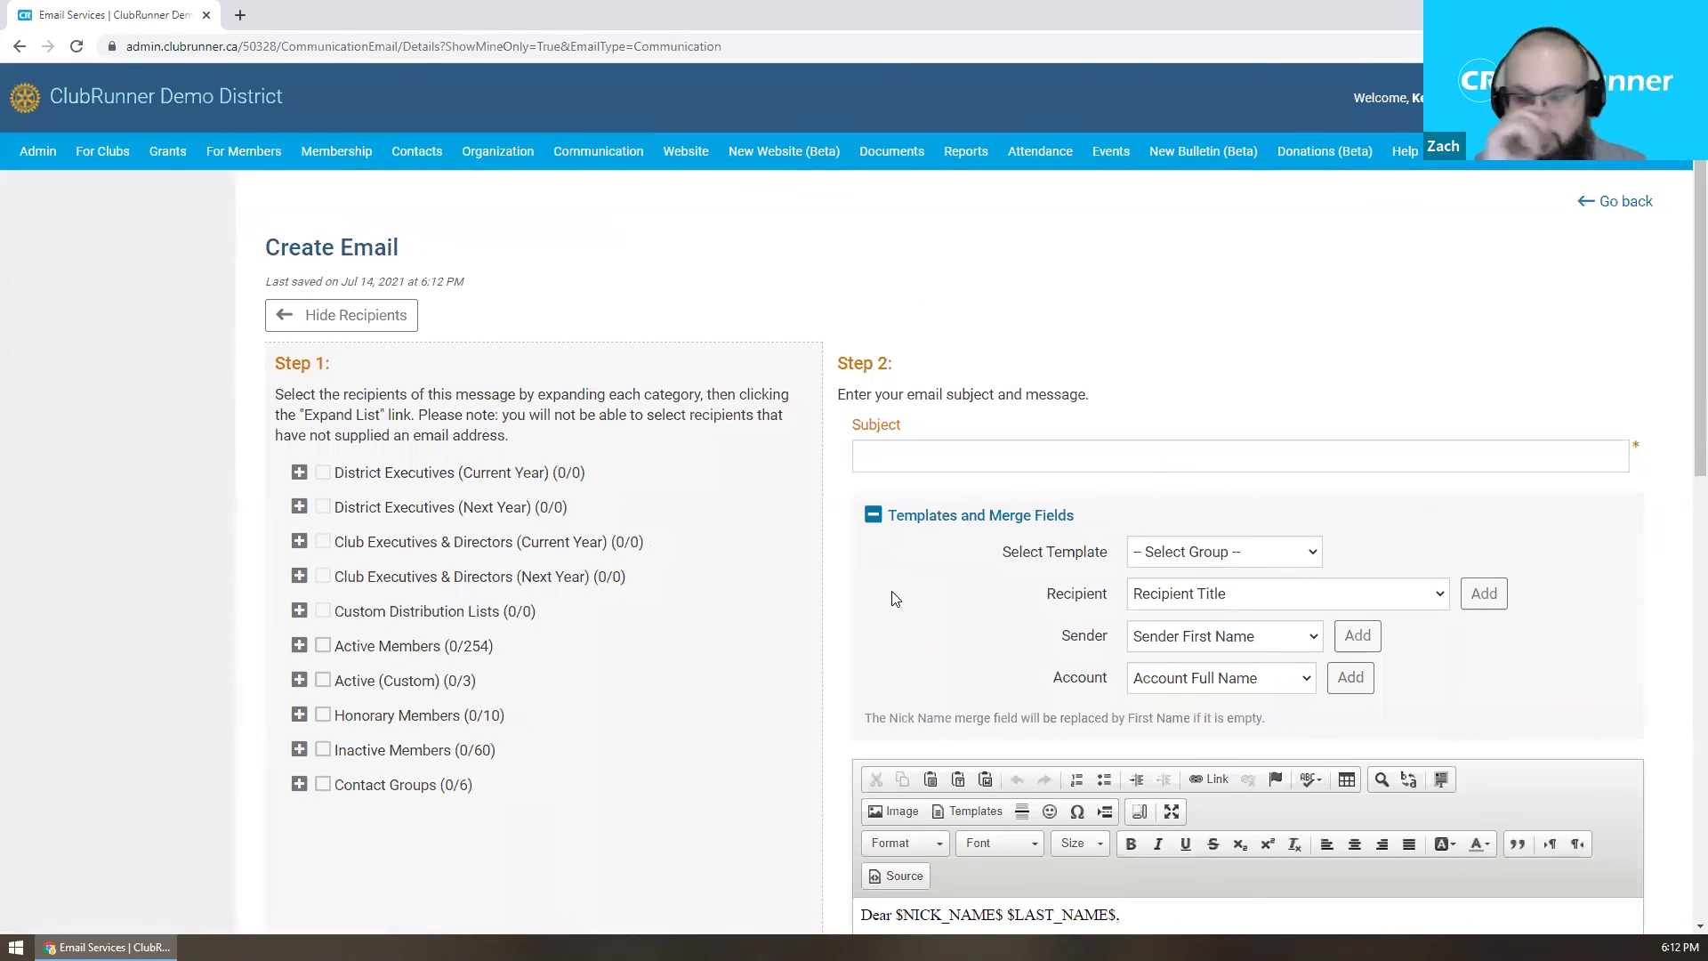
{"action": "scroll", "coordinate": [1068, 668], "scroll_direction": "down", "scroll_amount": 5}
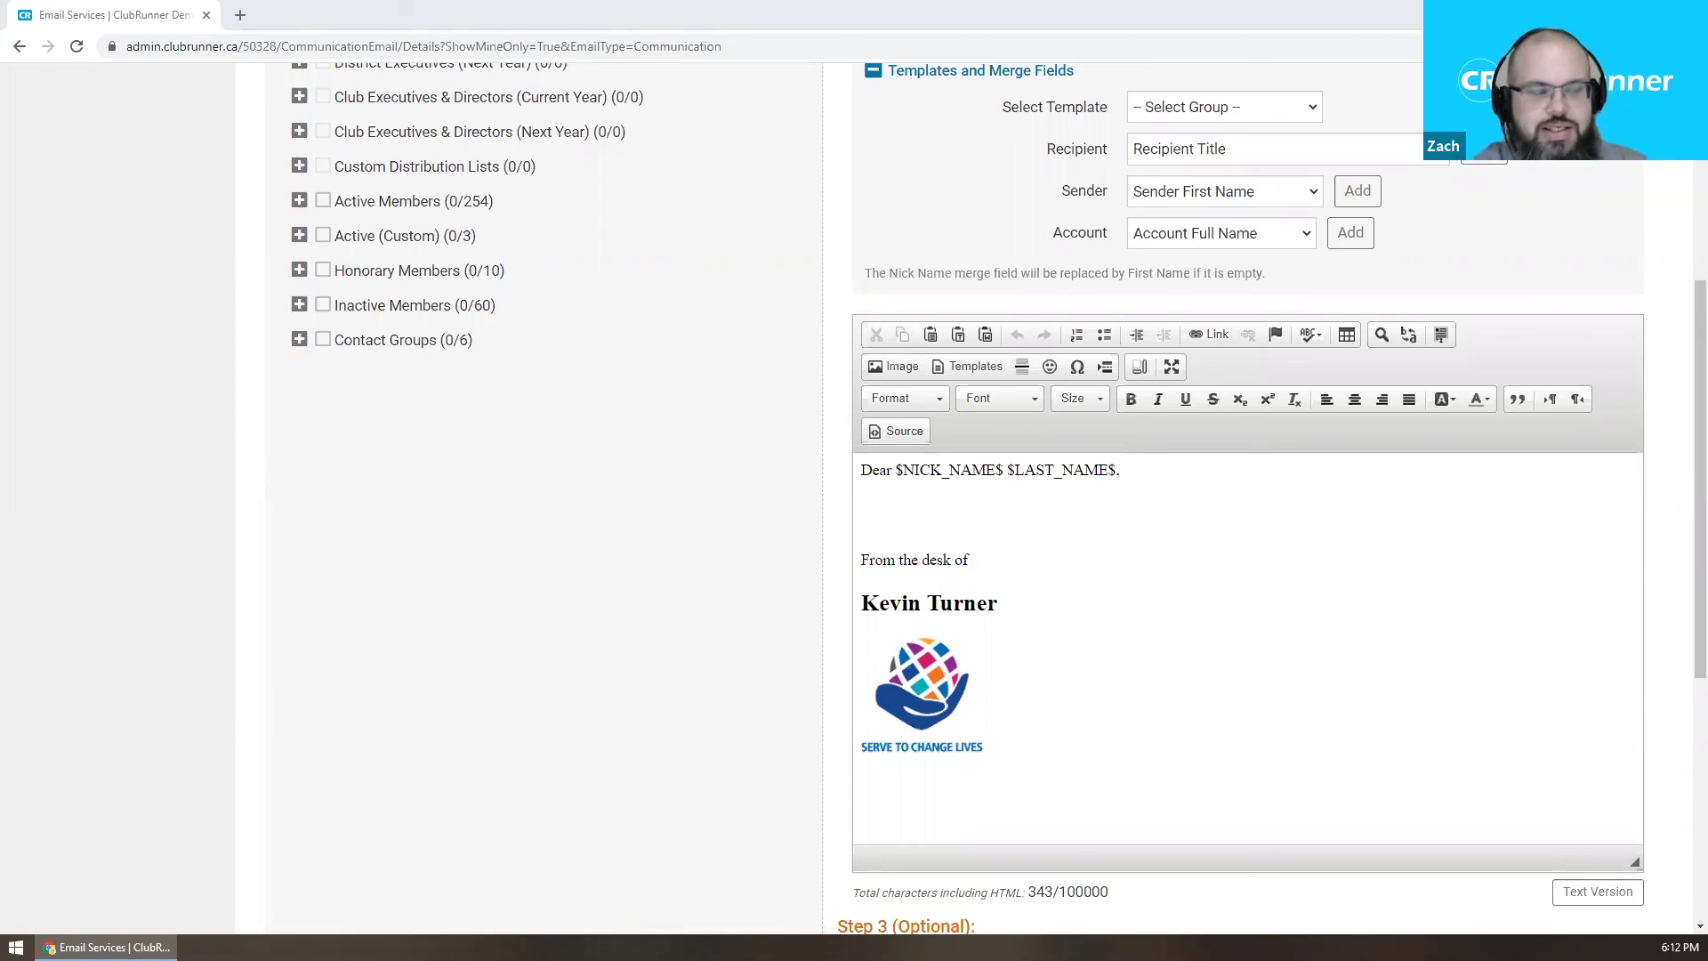
{"action": "scroll", "coordinate": [484, 717], "scroll_direction": "up", "scroll_amount": 4}
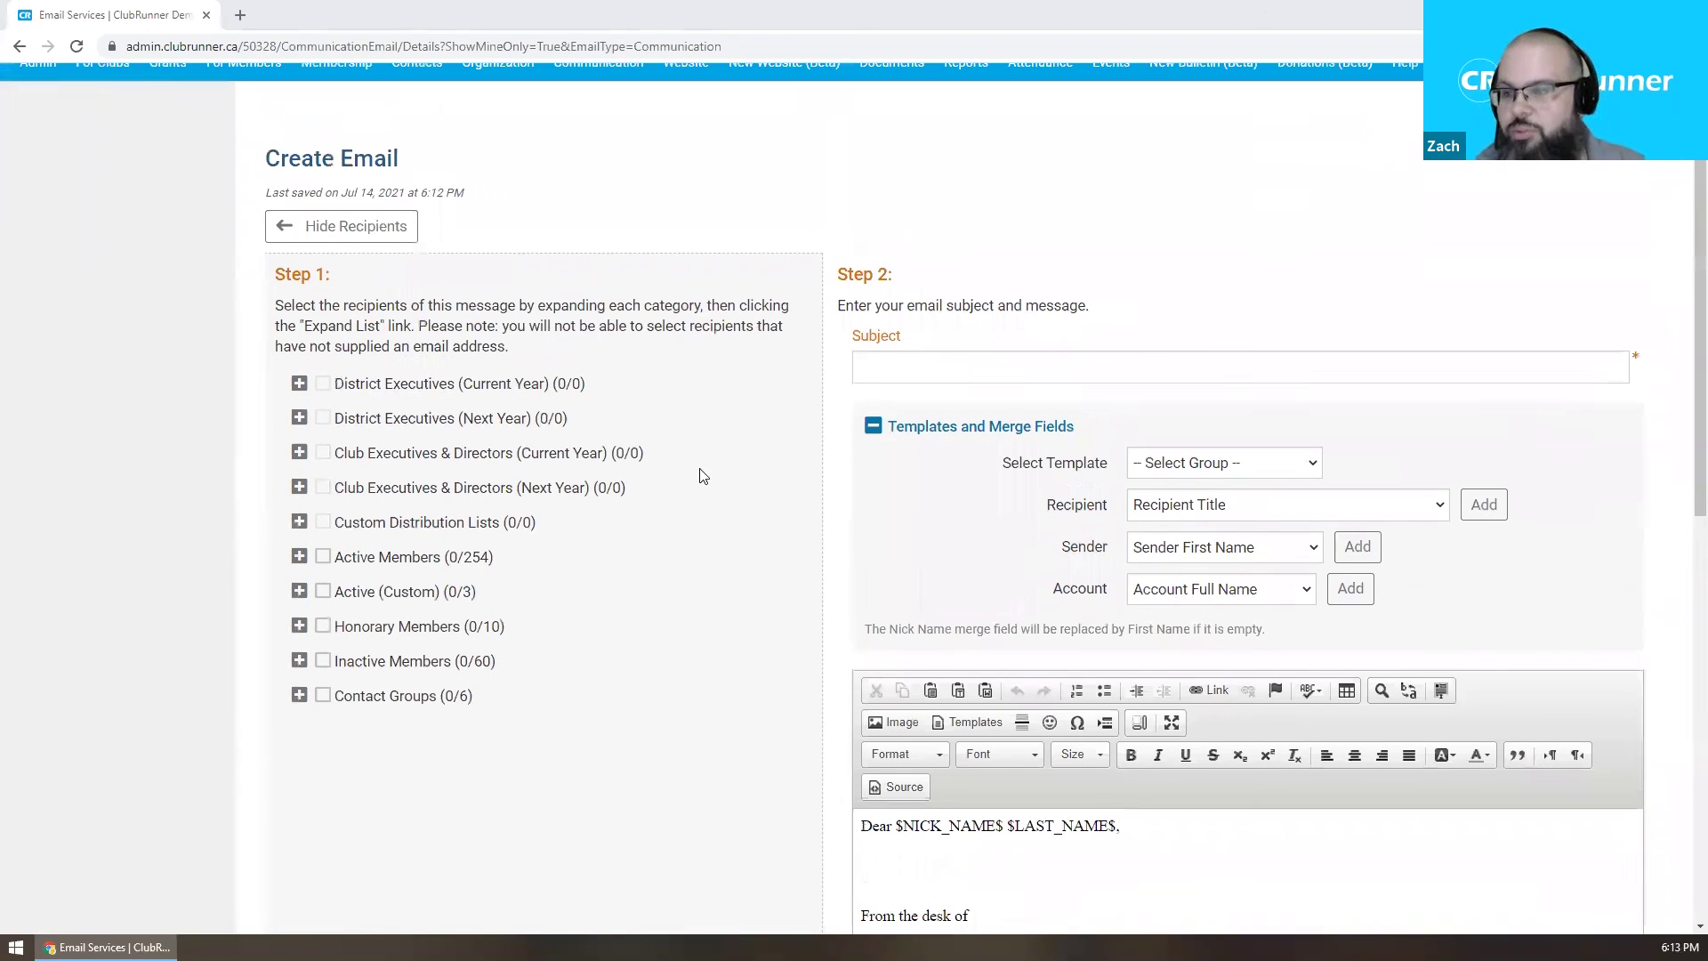
{"action": "left_click", "coordinate": [872, 428]}
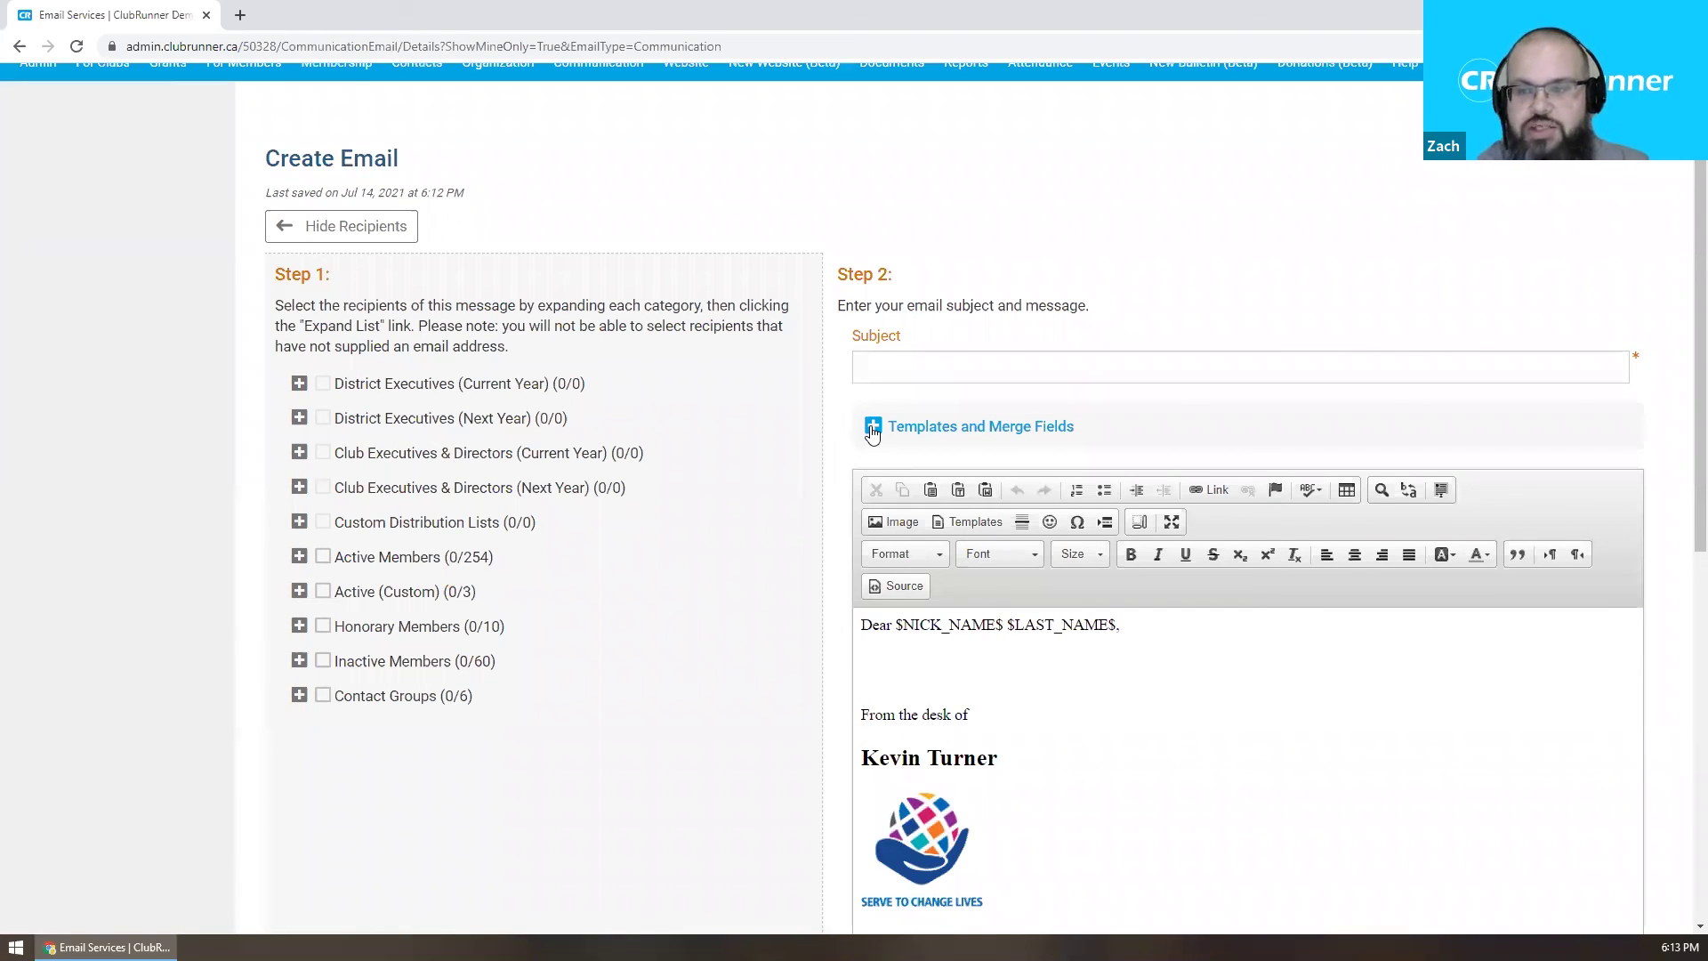
{"action": "left_click_drag", "start_coordinate": [1123, 625], "coordinate": [895, 623]}
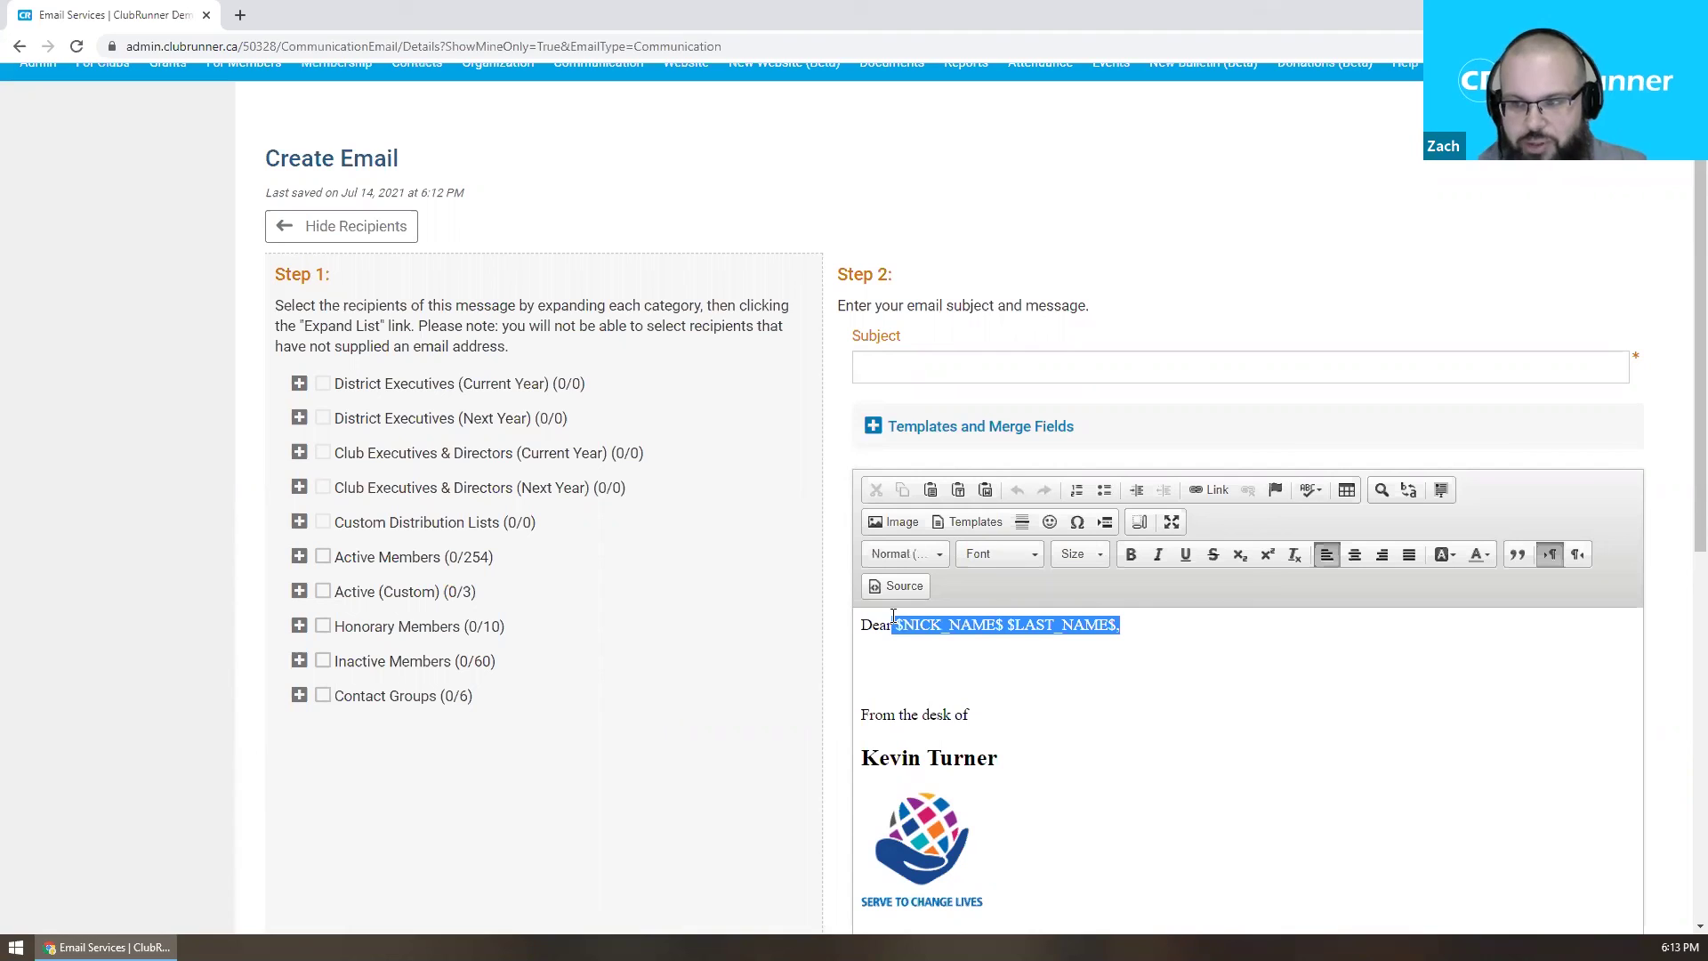
{"action": "left_click", "coordinate": [747, 679]}
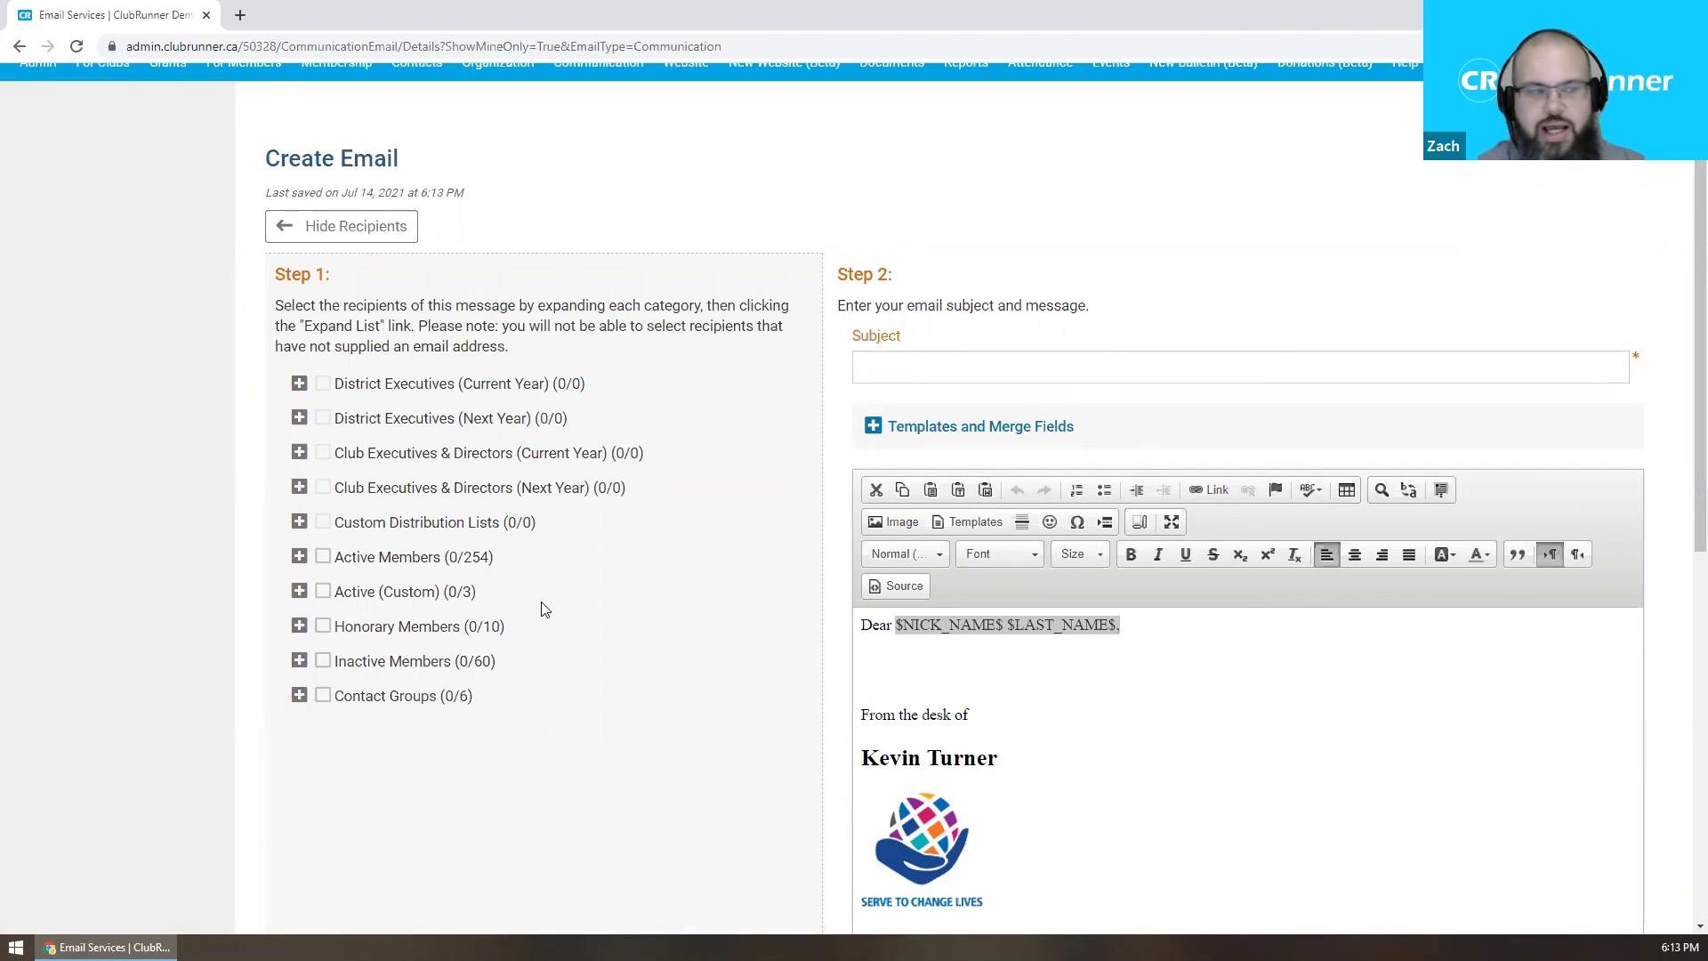
{"action": "scroll", "coordinate": [570, 623], "scroll_direction": "up", "scroll_amount": 1}
{"action": "scroll", "coordinate": [588, 618], "scroll_direction": "down", "scroll_amount": 6}
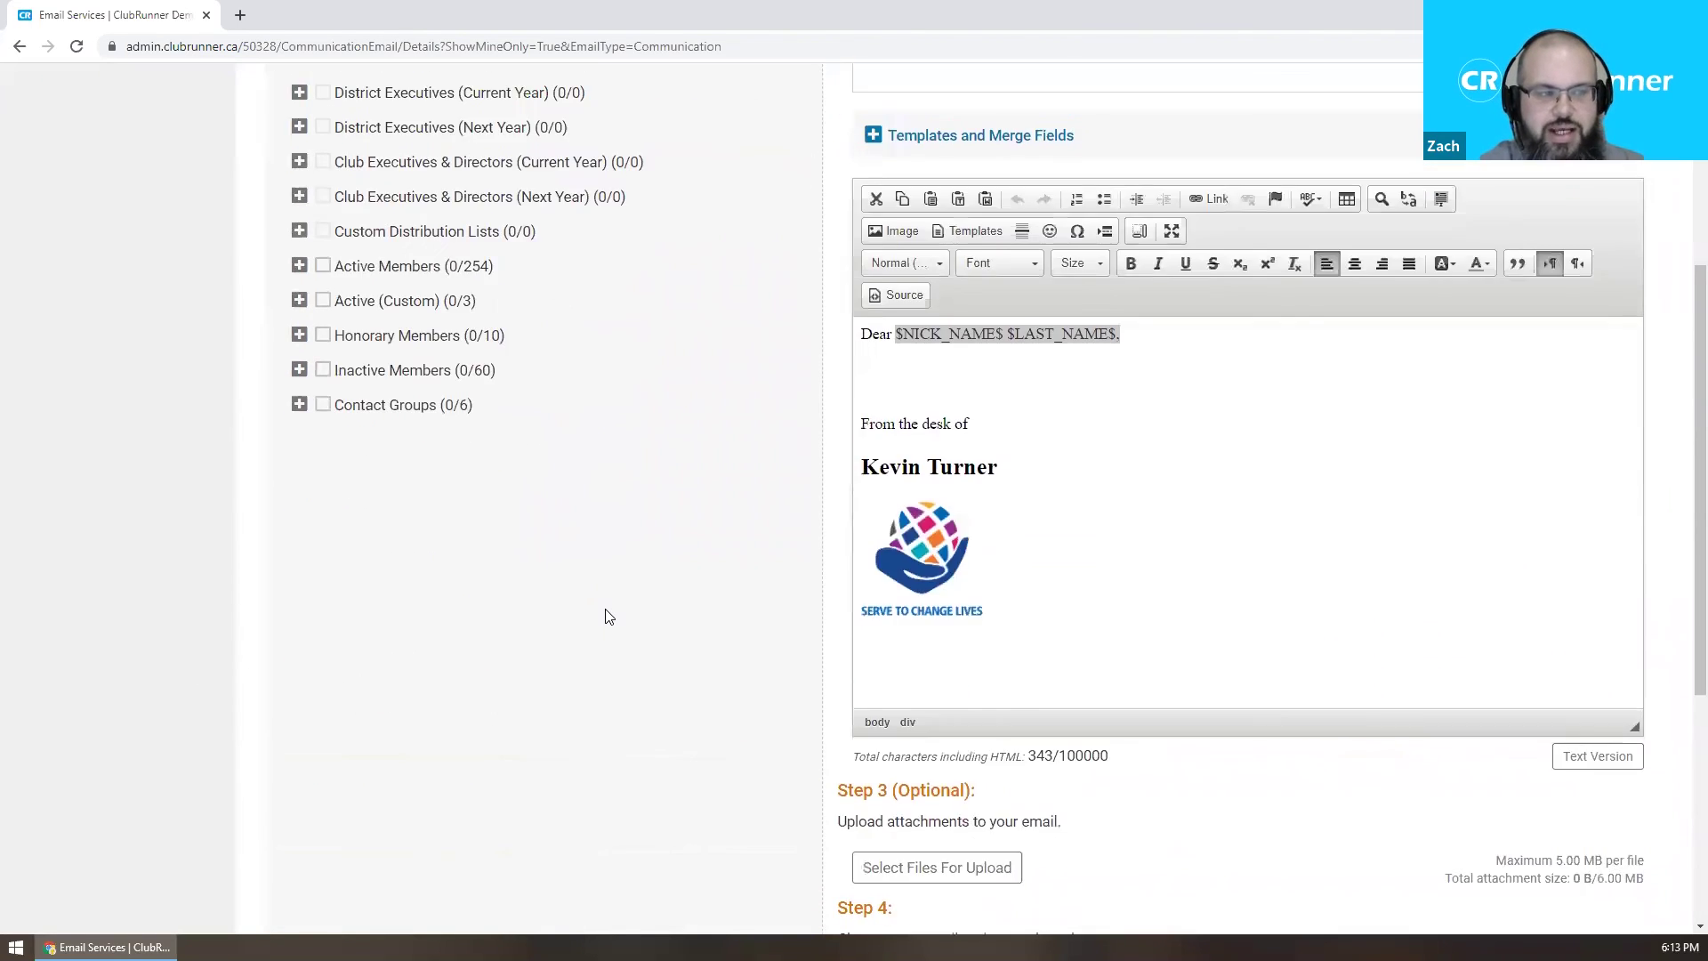
{"action": "scroll", "coordinate": [543, 610], "scroll_direction": "down", "scroll_amount": 1}
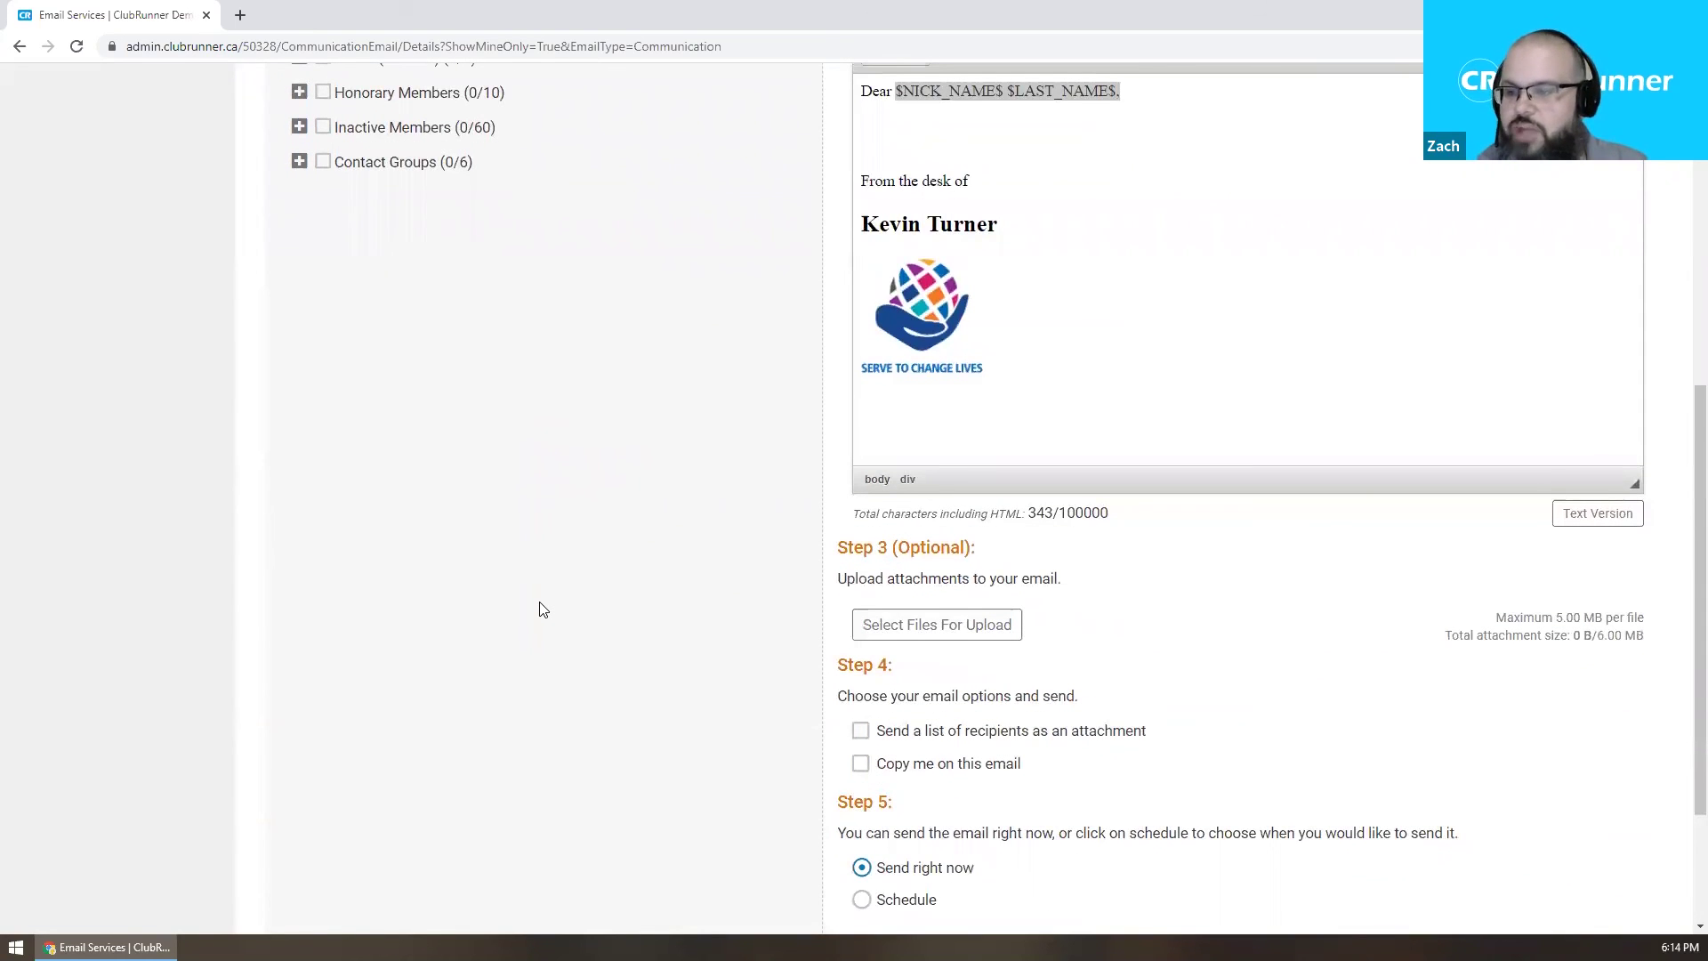
{"action": "scroll", "coordinate": [541, 607], "scroll_direction": "down", "scroll_amount": 2}
Choose the Schedule option in Step 5 so the email is sent later.
{"action": "left_click", "coordinate": [924, 690]}
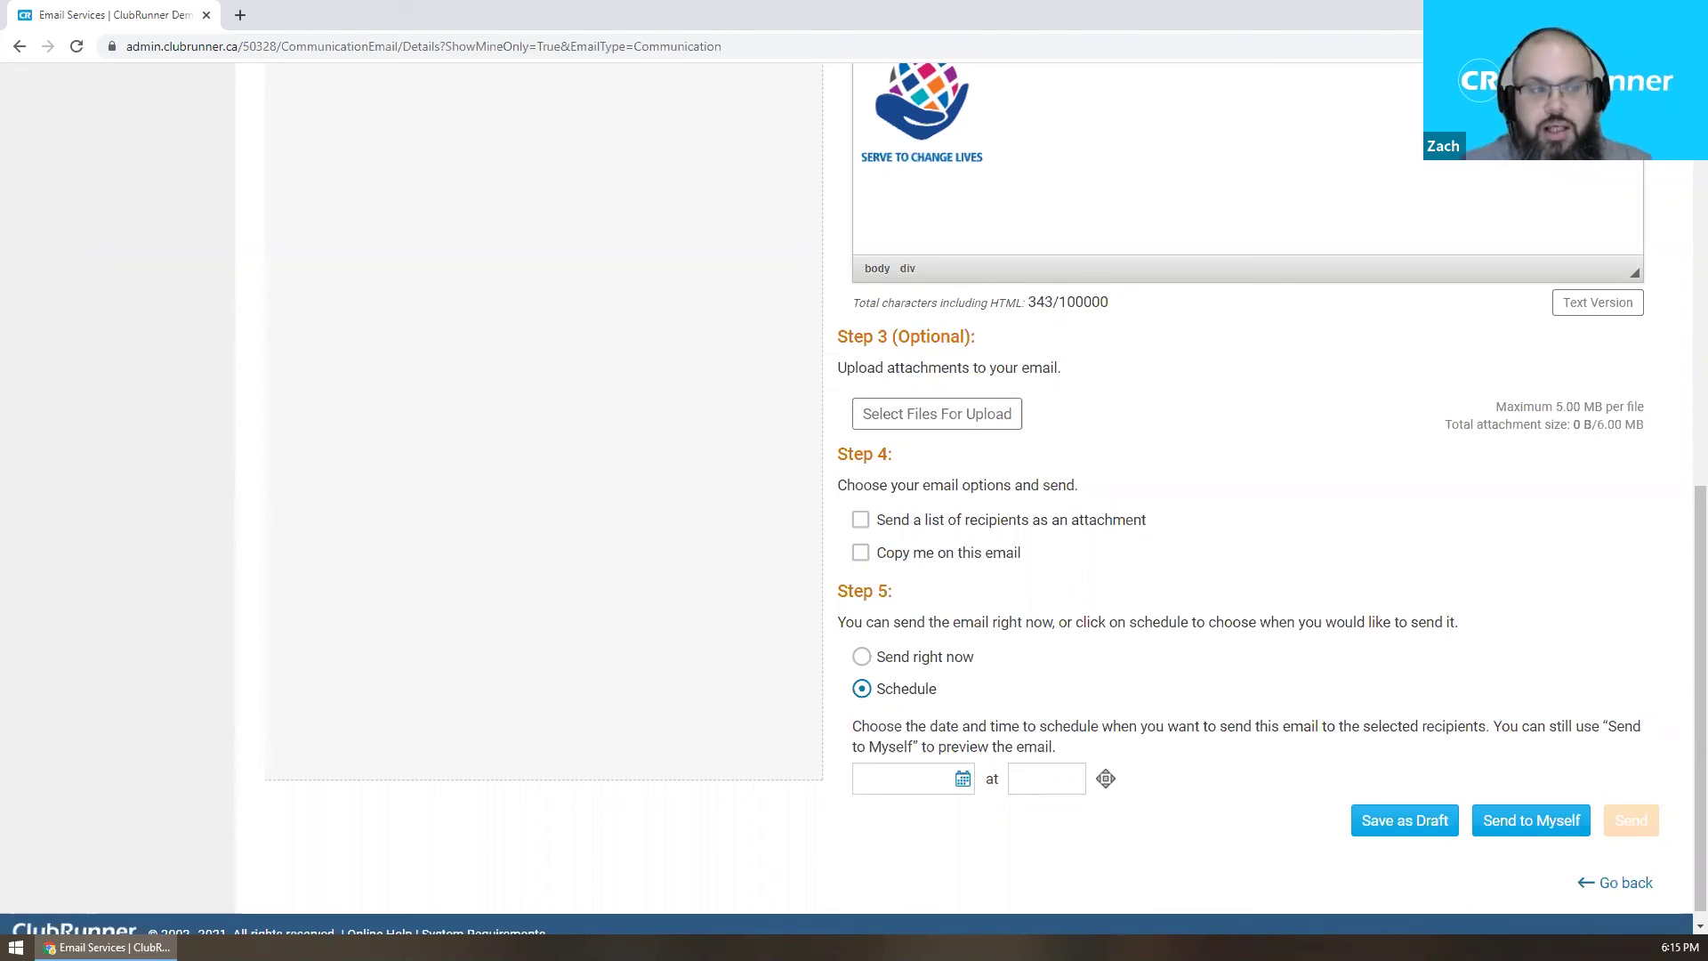
{"action": "scroll", "coordinate": [469, 244], "scroll_direction": "up", "scroll_amount": 10}
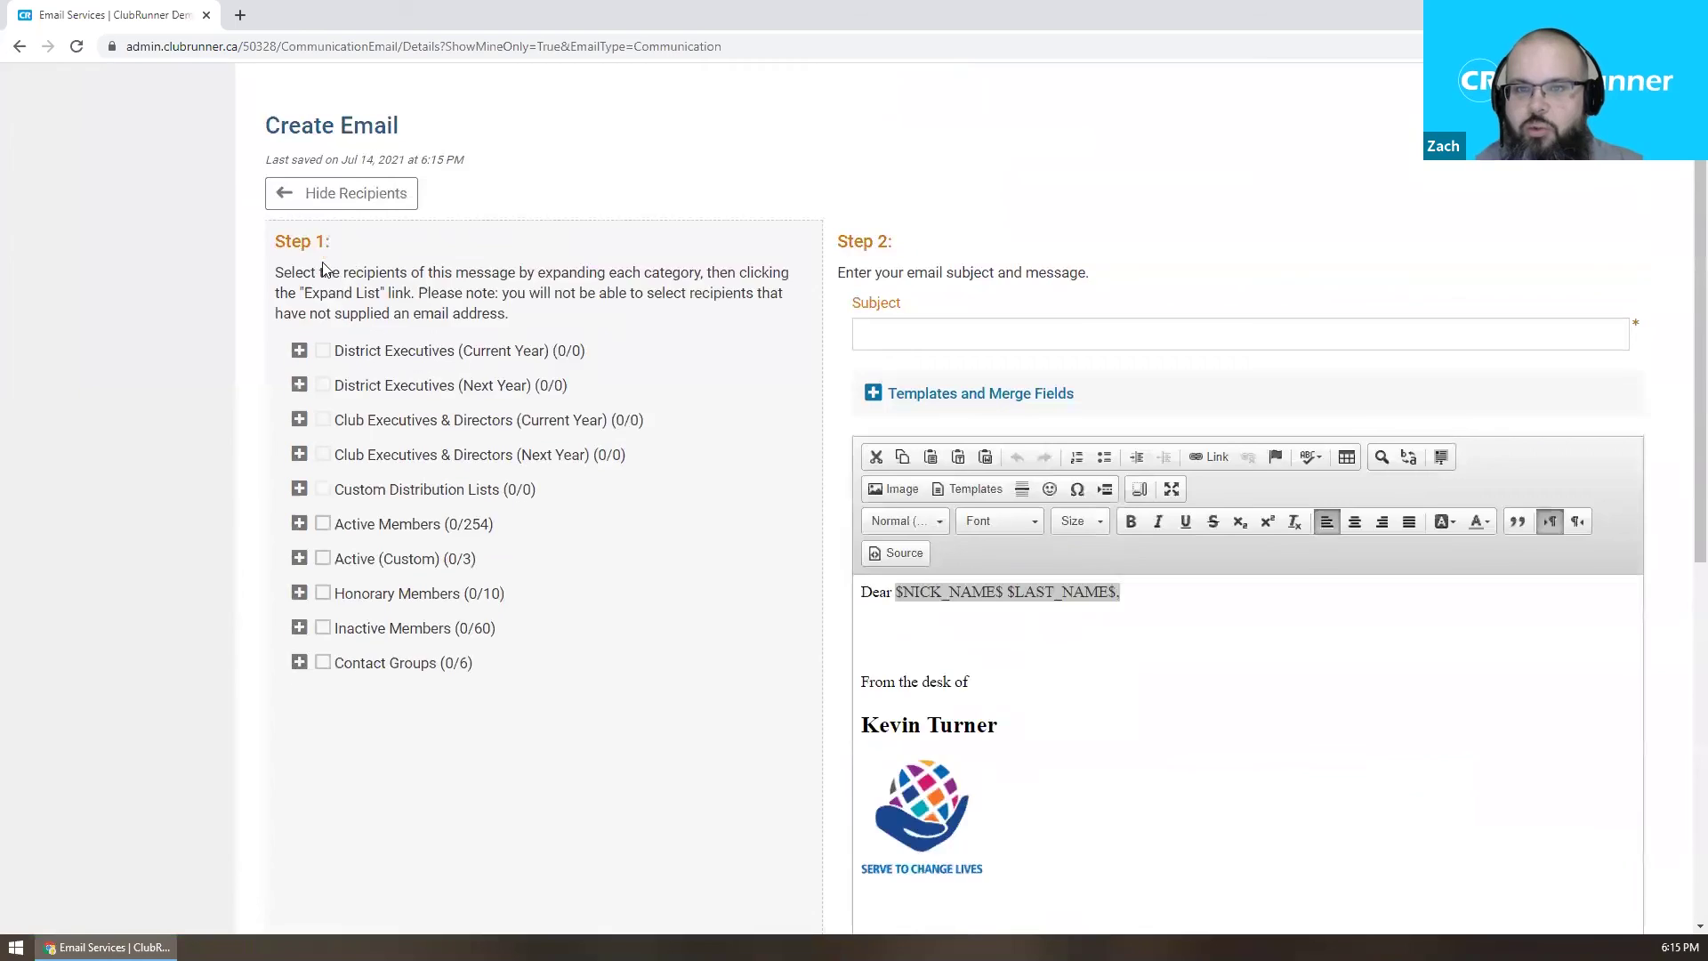
Open Edit Club Info (Online) and review the Purple Metro club details, including its Permalink.
{"action": "mouse_move", "coordinate": [102, 153]}
{"action": "left_click", "coordinate": [302, 188]}
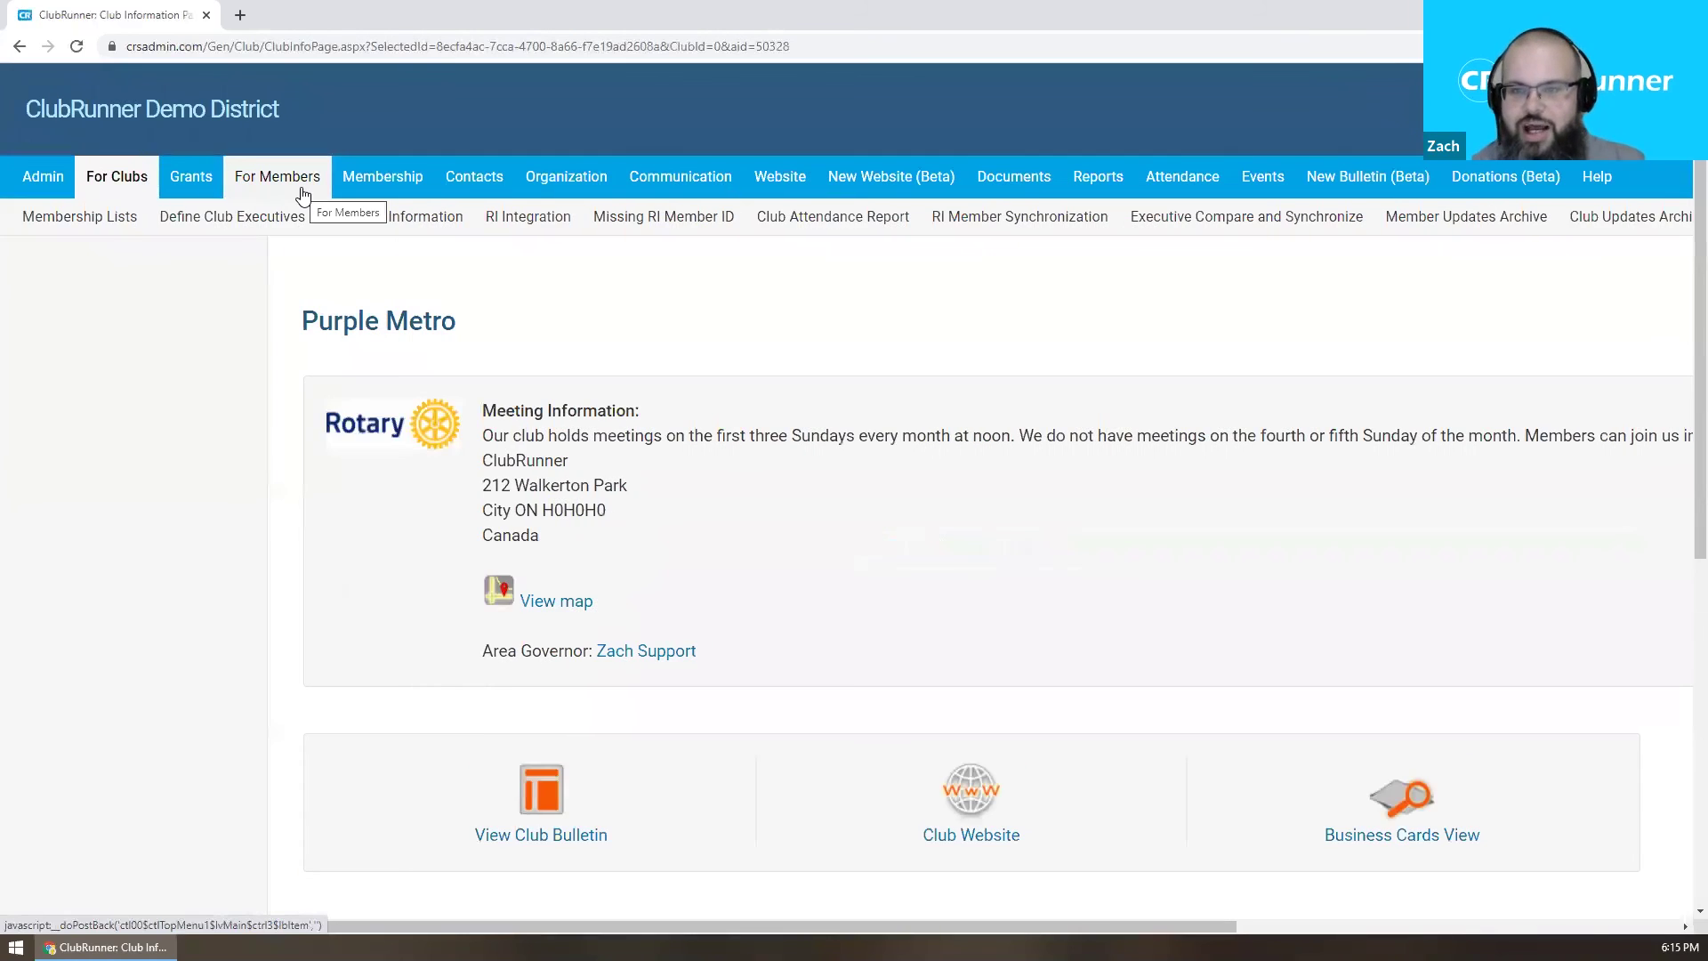
{"action": "left_click_drag", "start_coordinate": [1241, 925], "coordinate": [1686, 923]}
{"action": "left_click", "coordinate": [1593, 444]}
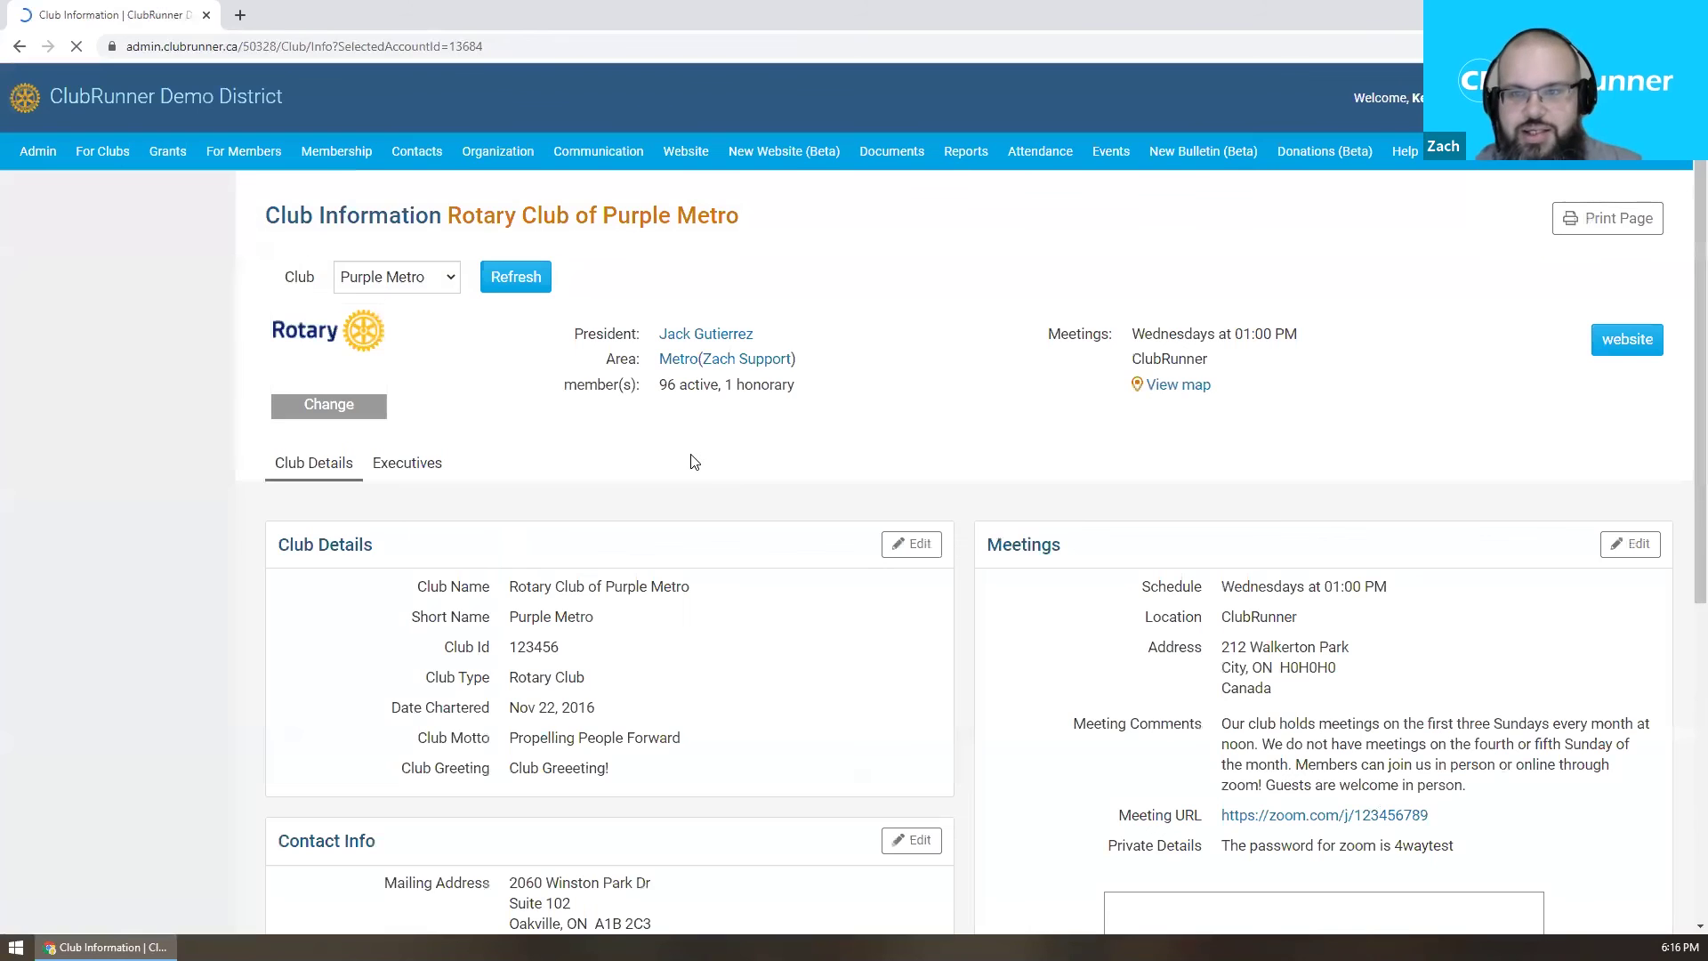
{"action": "scroll", "coordinate": [694, 461], "scroll_direction": "down", "scroll_amount": 3}
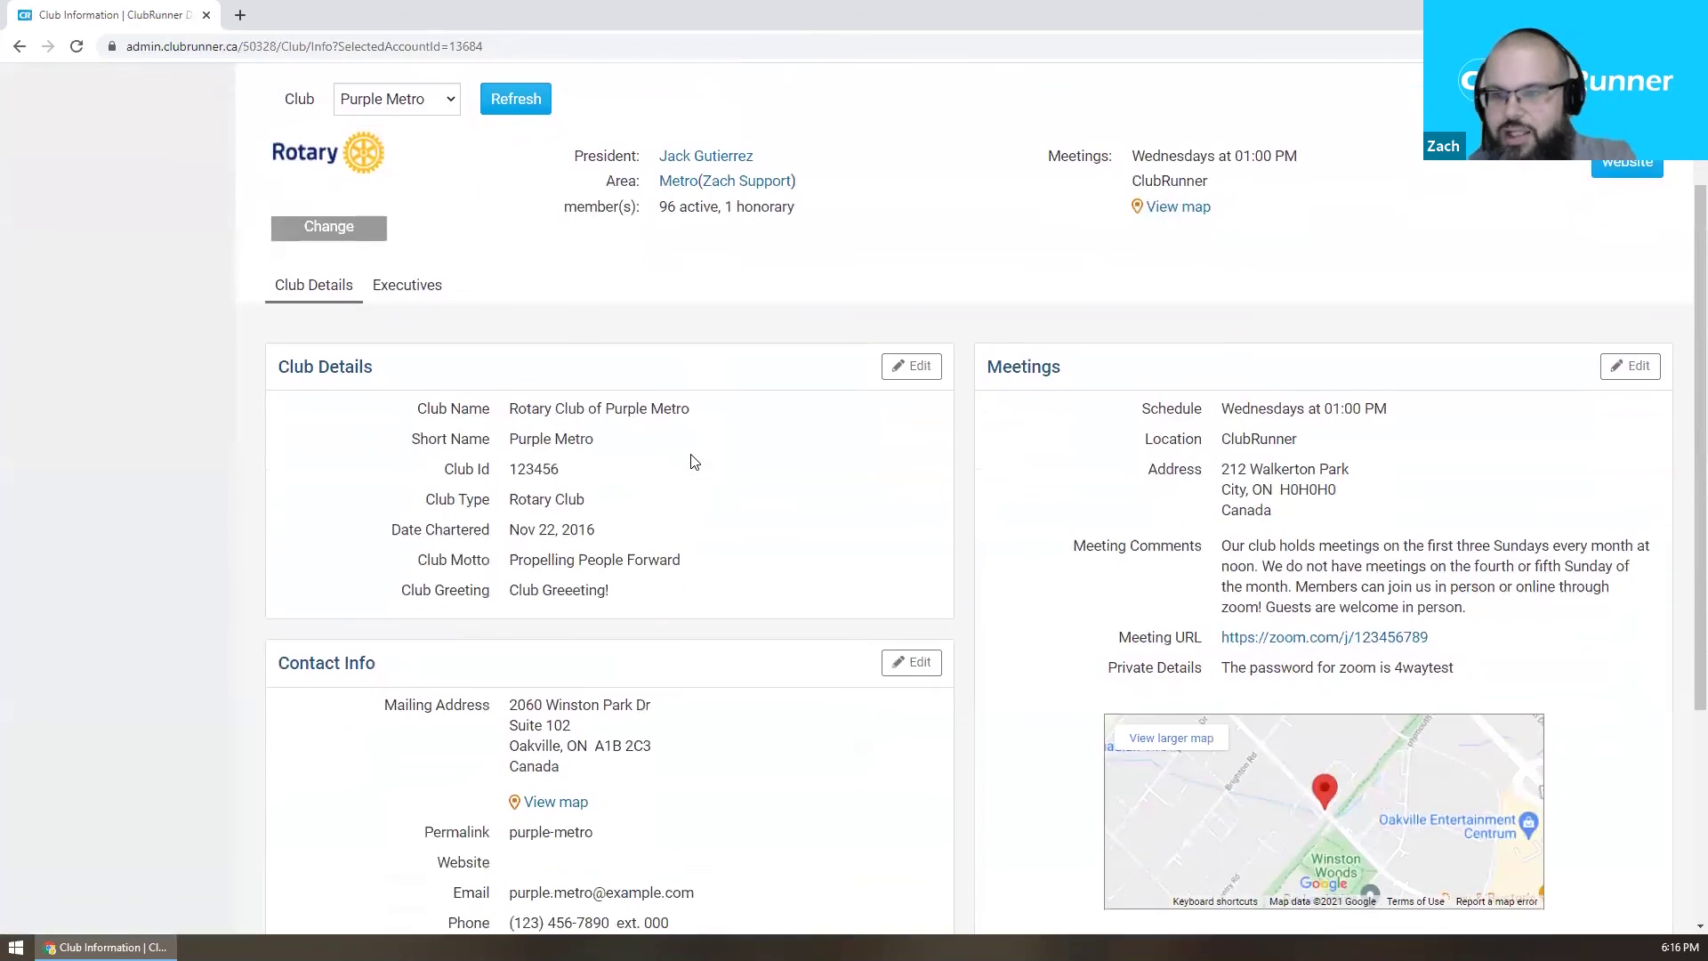
{"action": "scroll", "coordinate": [694, 460], "scroll_direction": "down", "scroll_amount": 1}
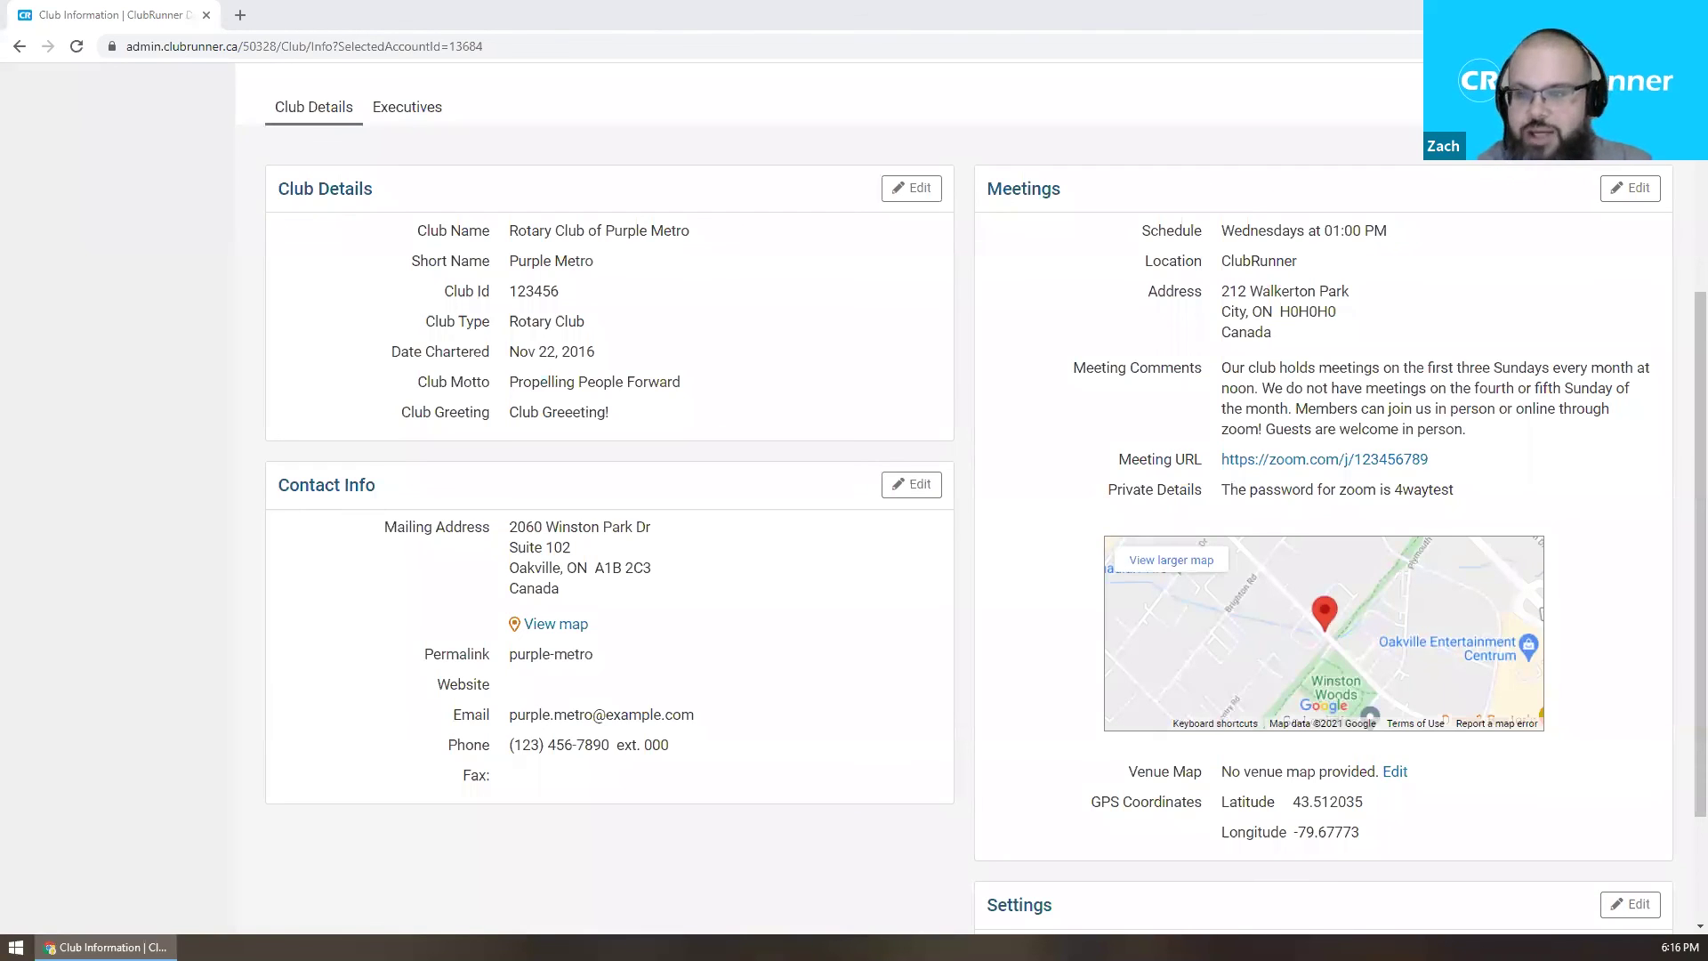
{"action": "left_click_drag", "start_coordinate": [516, 657], "coordinate": [641, 670]}
{"action": "left_click", "coordinate": [641, 670]}
{"action": "scroll", "coordinate": [641, 670], "scroll_direction": "up", "scroll_amount": 4}
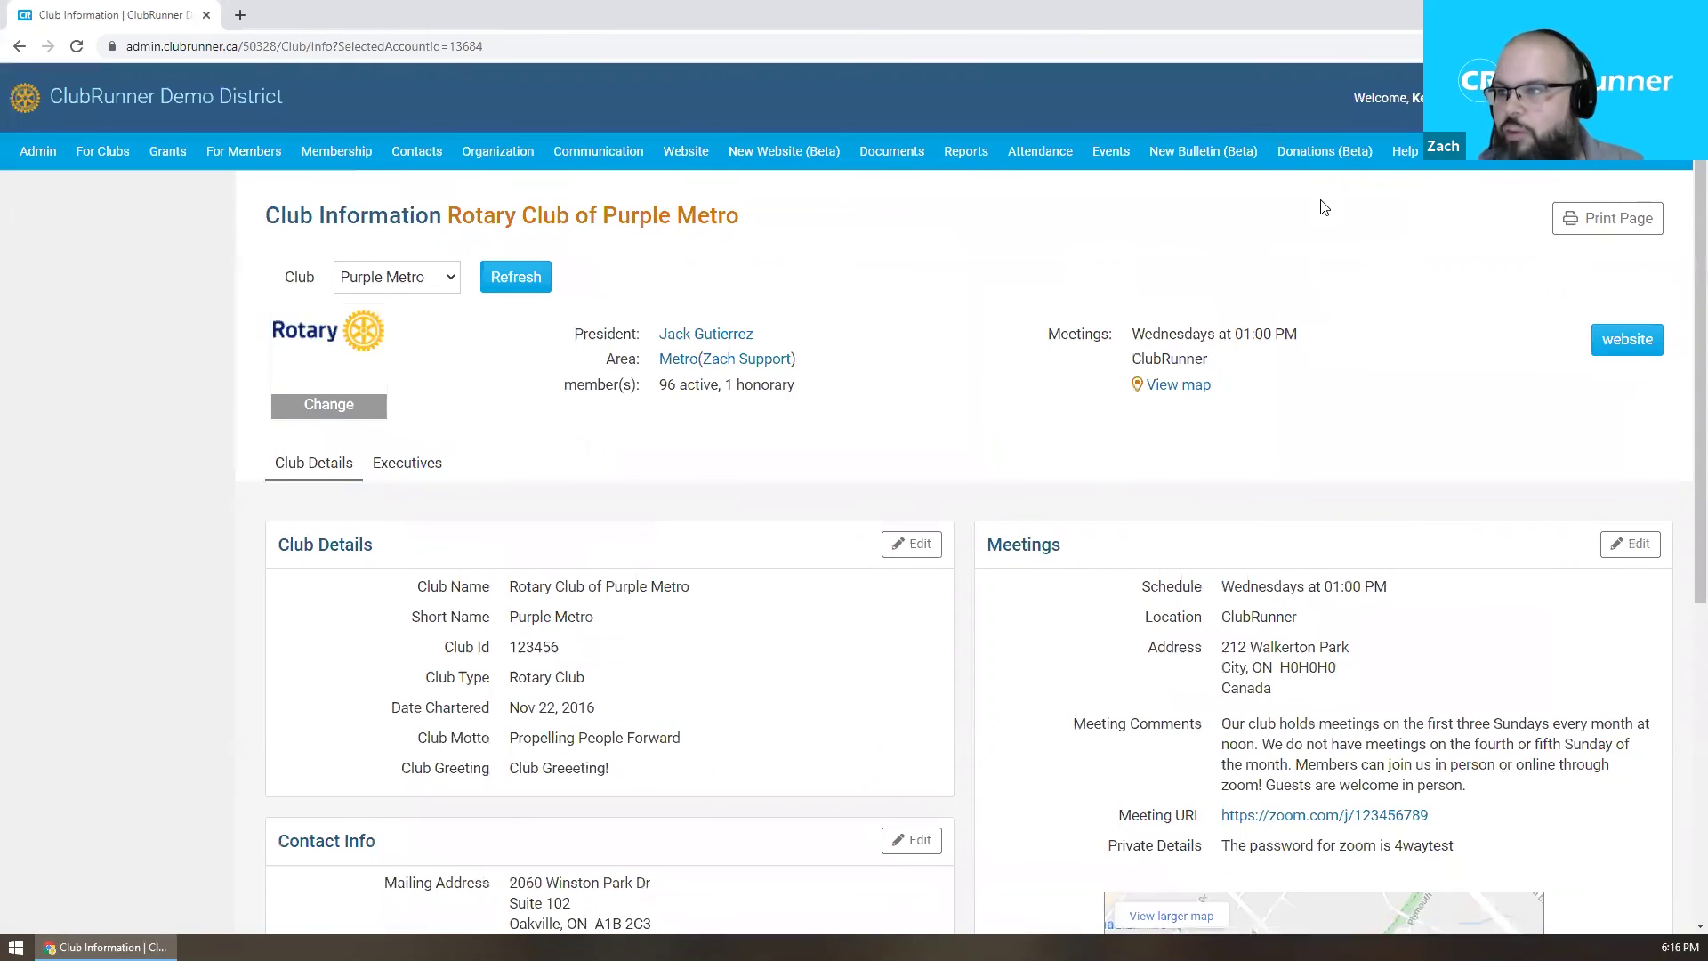
View the Event Planner events list, then open the district's public website.
{"action": "mouse_move", "coordinate": [1111, 153]}
{"action": "left_click", "coordinate": [71, 186]}
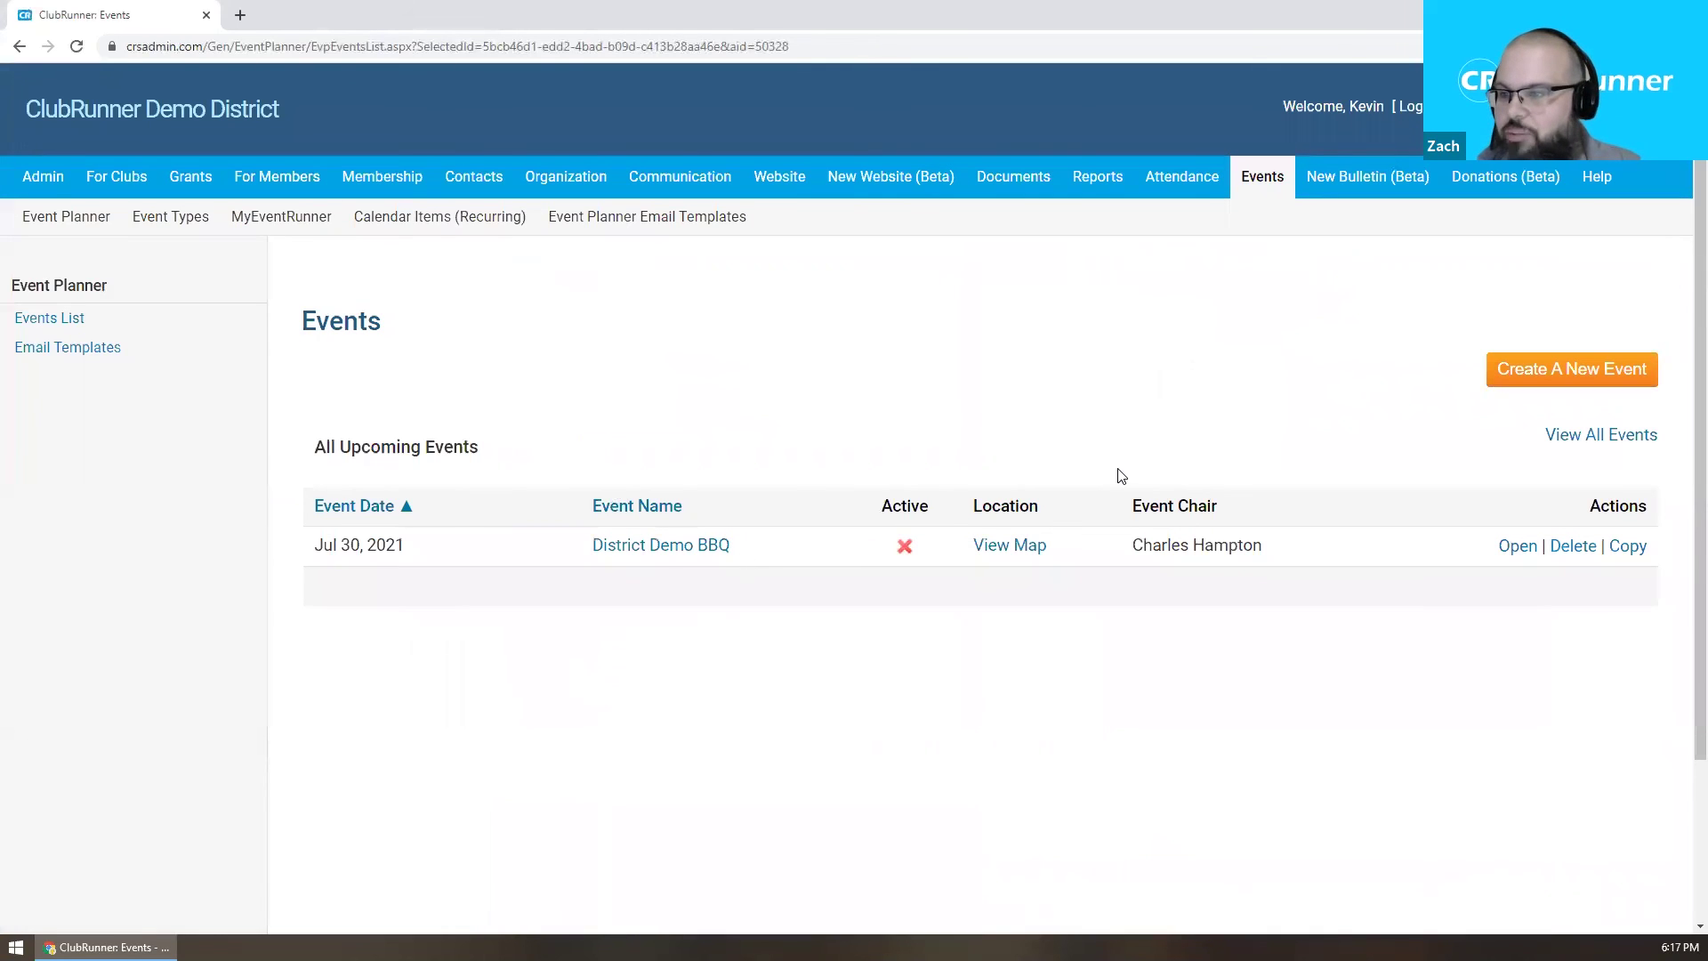
{"action": "left_click", "coordinate": [1263, 176]}
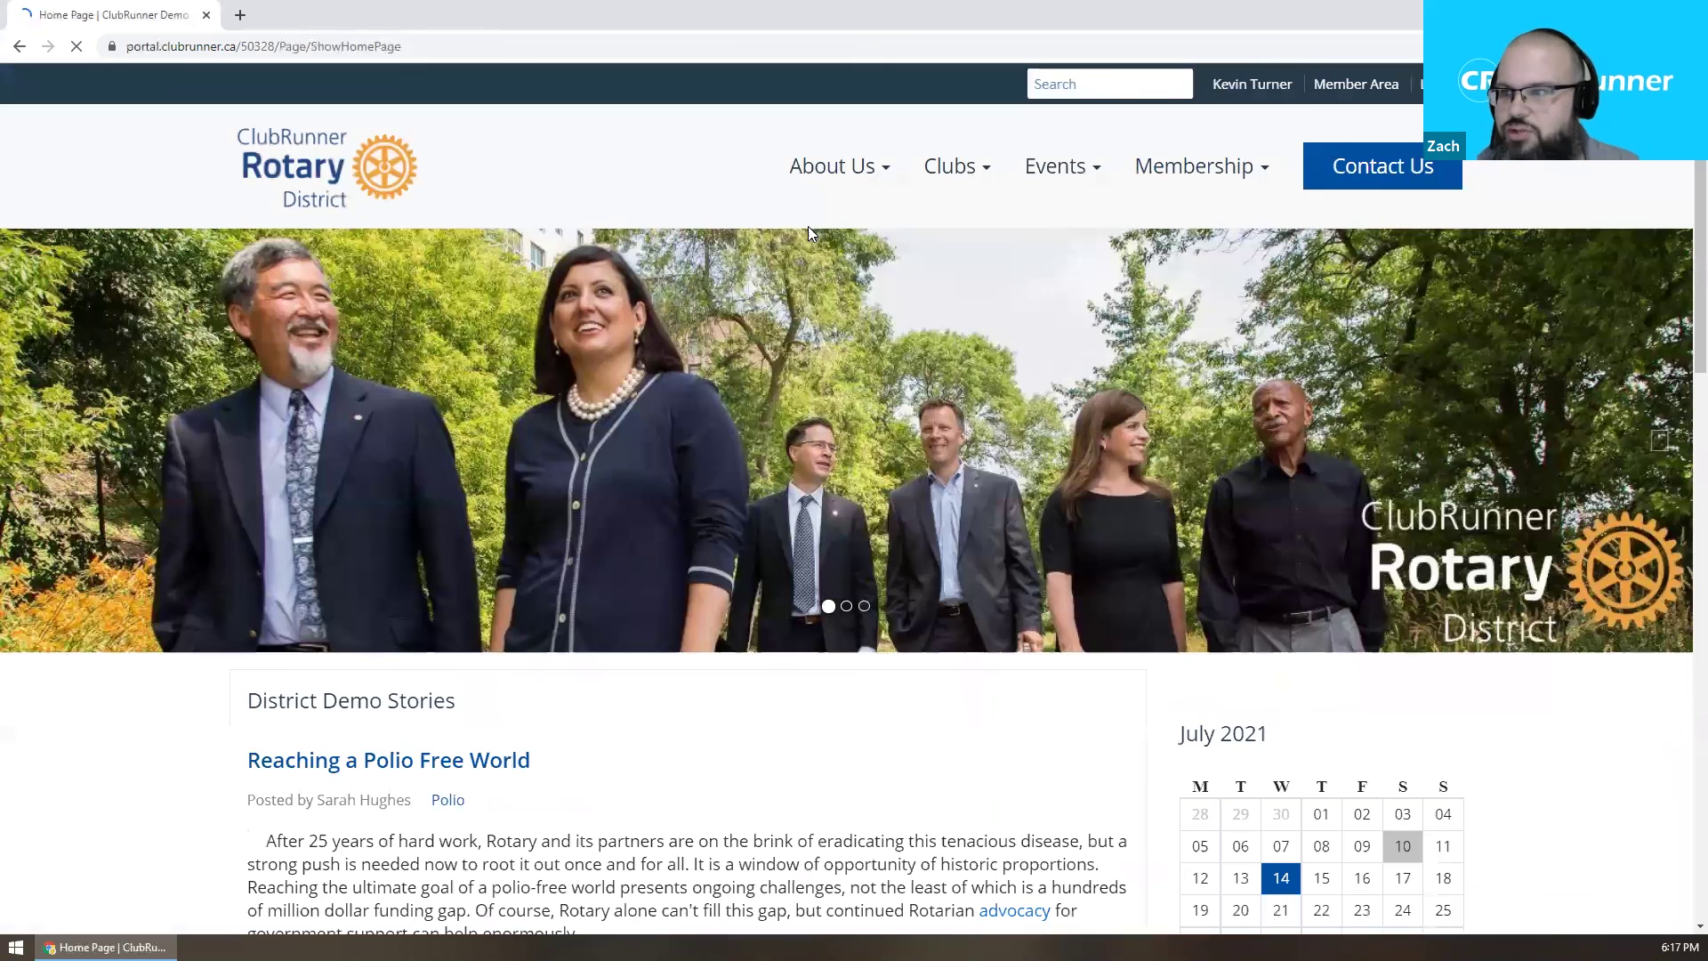
Advance the public events calendar to October 2021 and open Club BBQ - Oct 1st 2021.
{"action": "mouse_move", "coordinate": [1056, 168]}
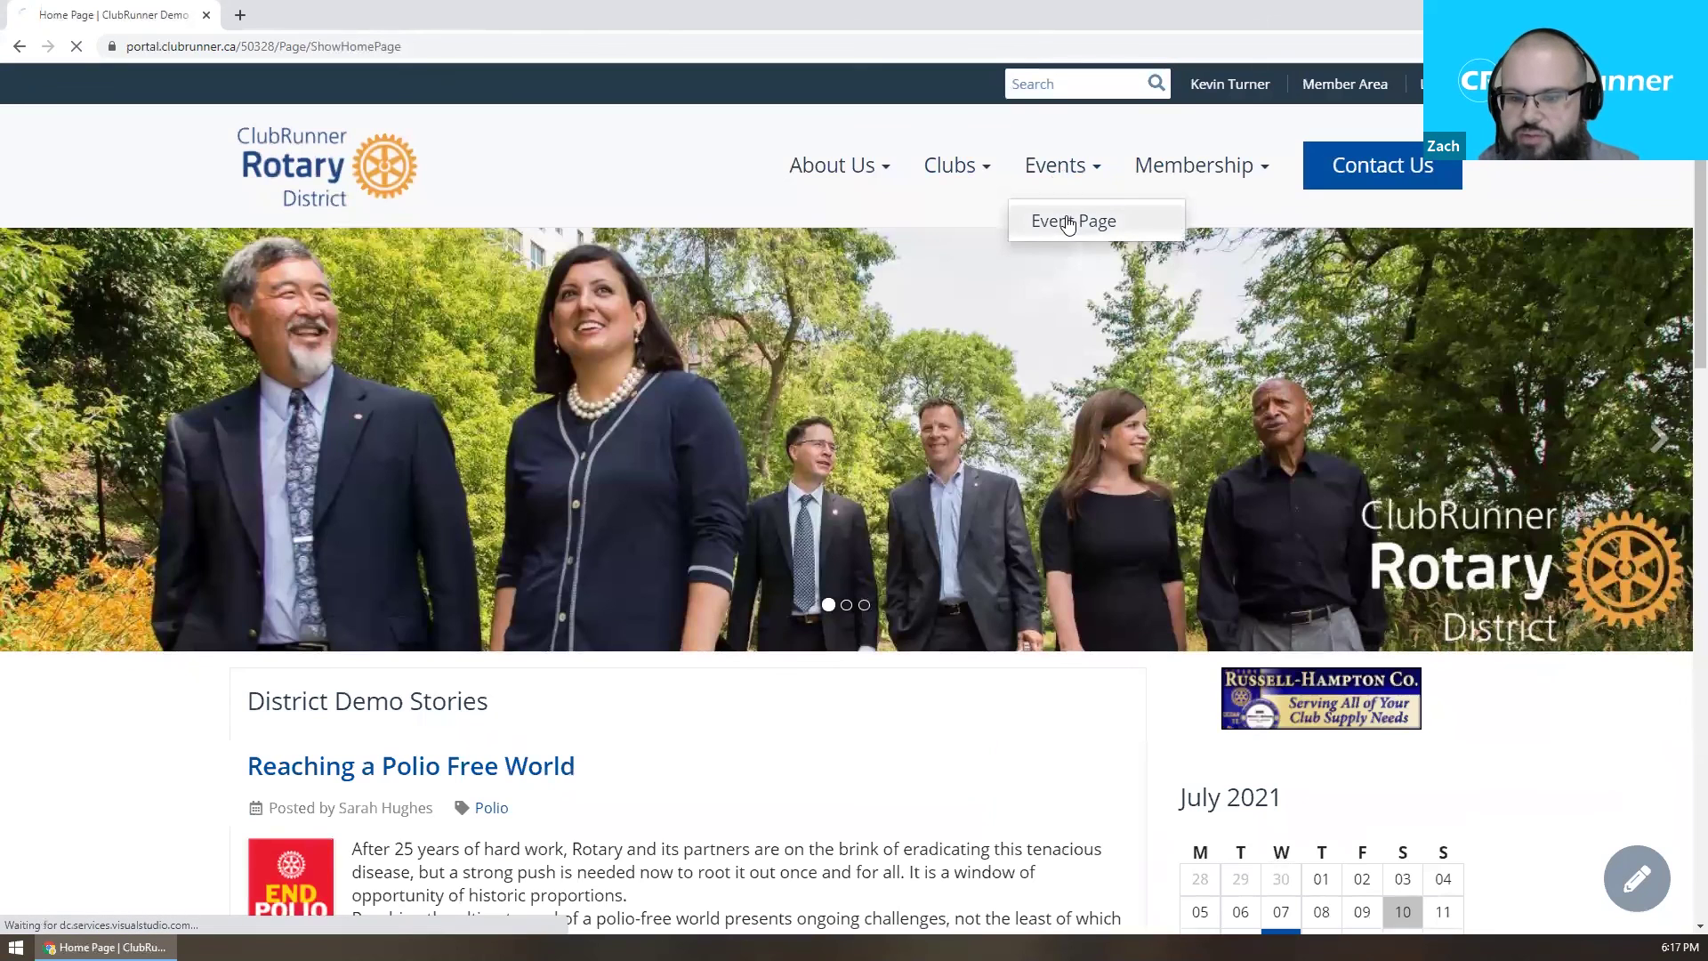
{"action": "left_click", "coordinate": [1069, 222]}
{"action": "scroll", "coordinate": [795, 343], "scroll_direction": "down", "scroll_amount": 2}
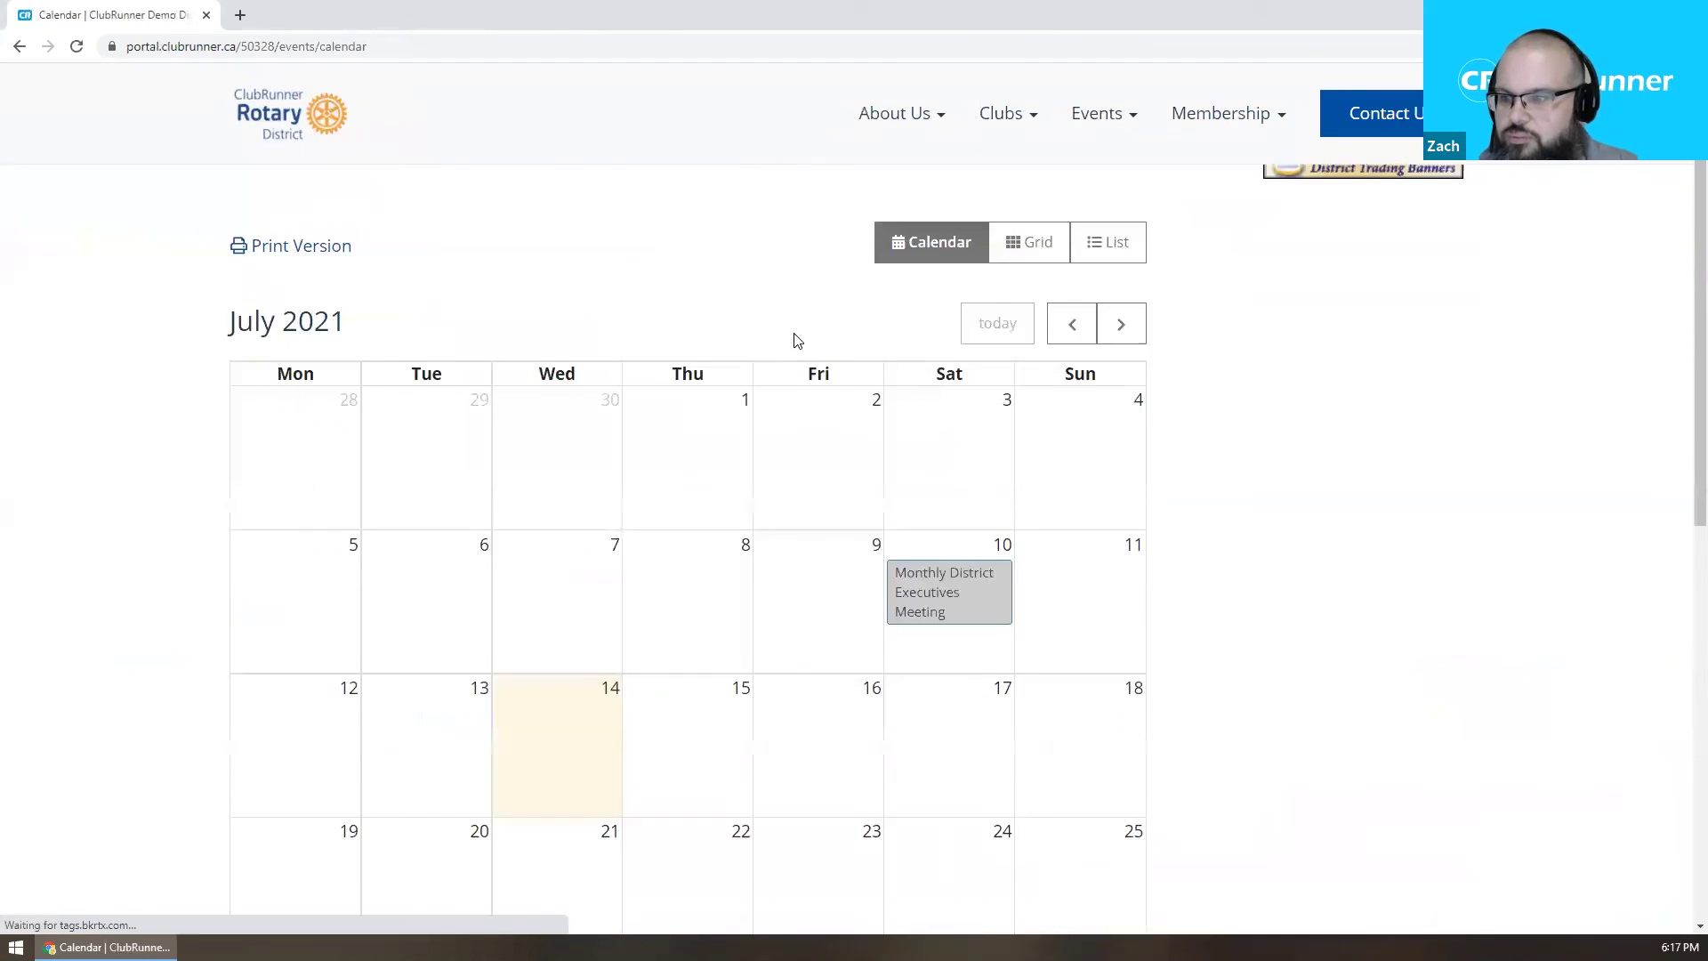
{"action": "scroll", "coordinate": [795, 338], "scroll_direction": "down", "scroll_amount": 5}
{"action": "scroll", "coordinate": [889, 312], "scroll_direction": "up", "scroll_amount": 4}
{"action": "left_click", "coordinate": [1123, 235]}
{"action": "left_click", "coordinate": [1122, 235]}
{"action": "left_click", "coordinate": [1123, 235]}
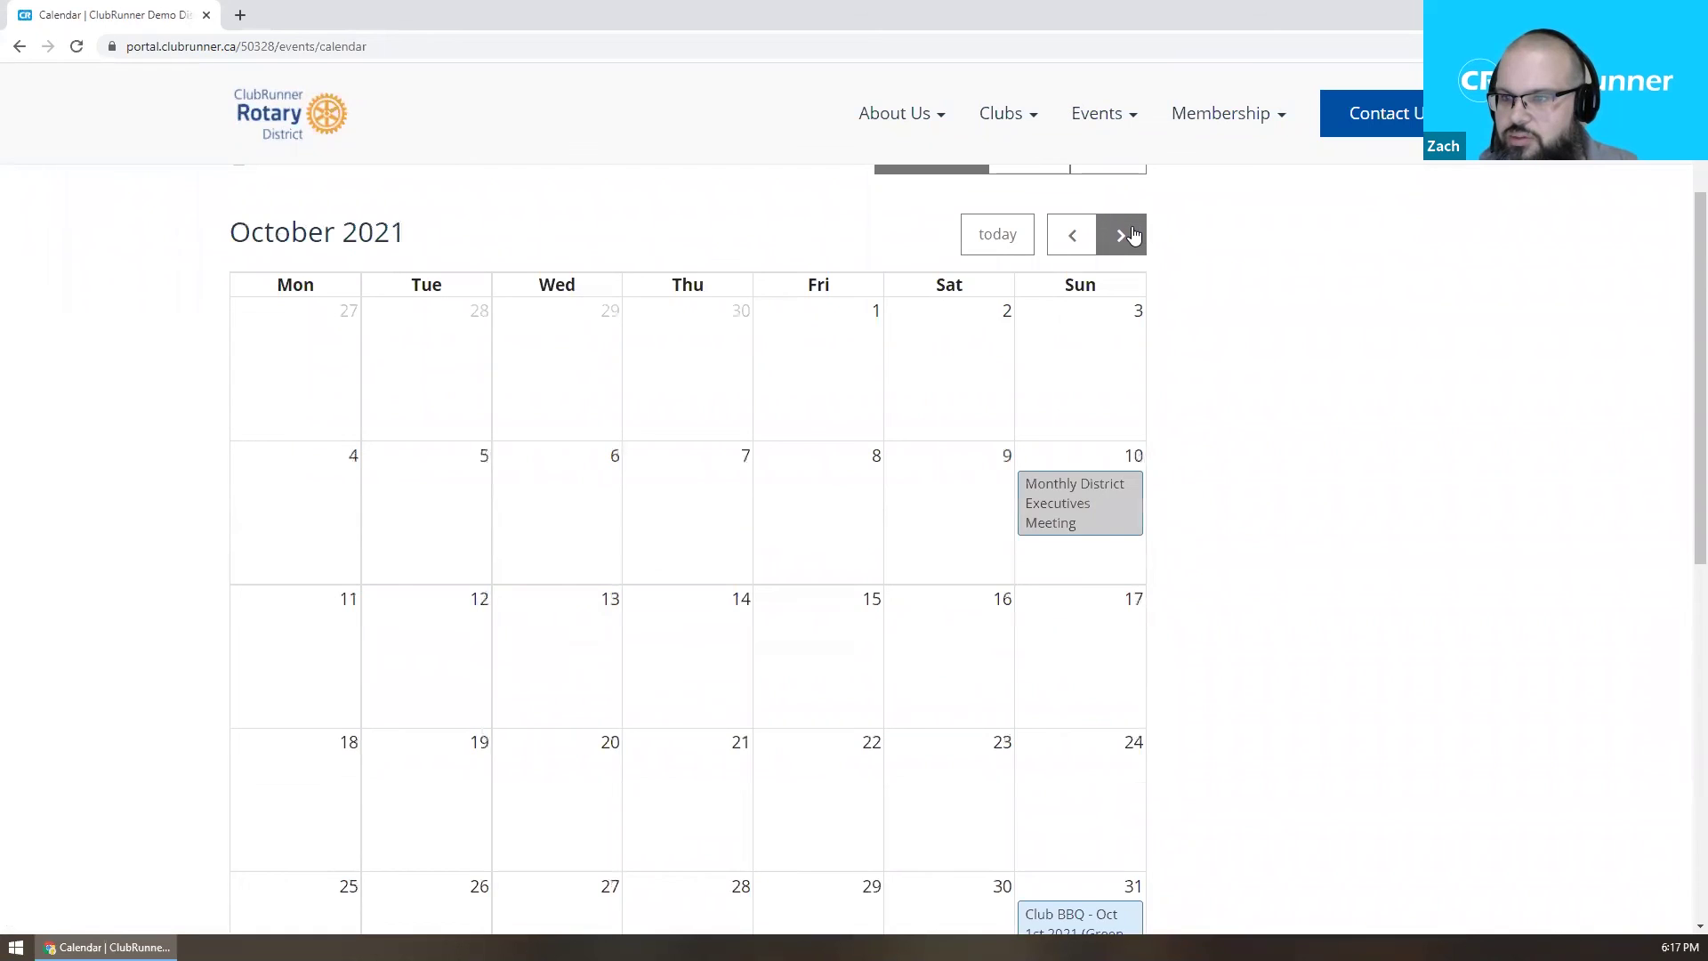
{"action": "scroll", "coordinate": [1224, 374], "scroll_direction": "down", "scroll_amount": 2}
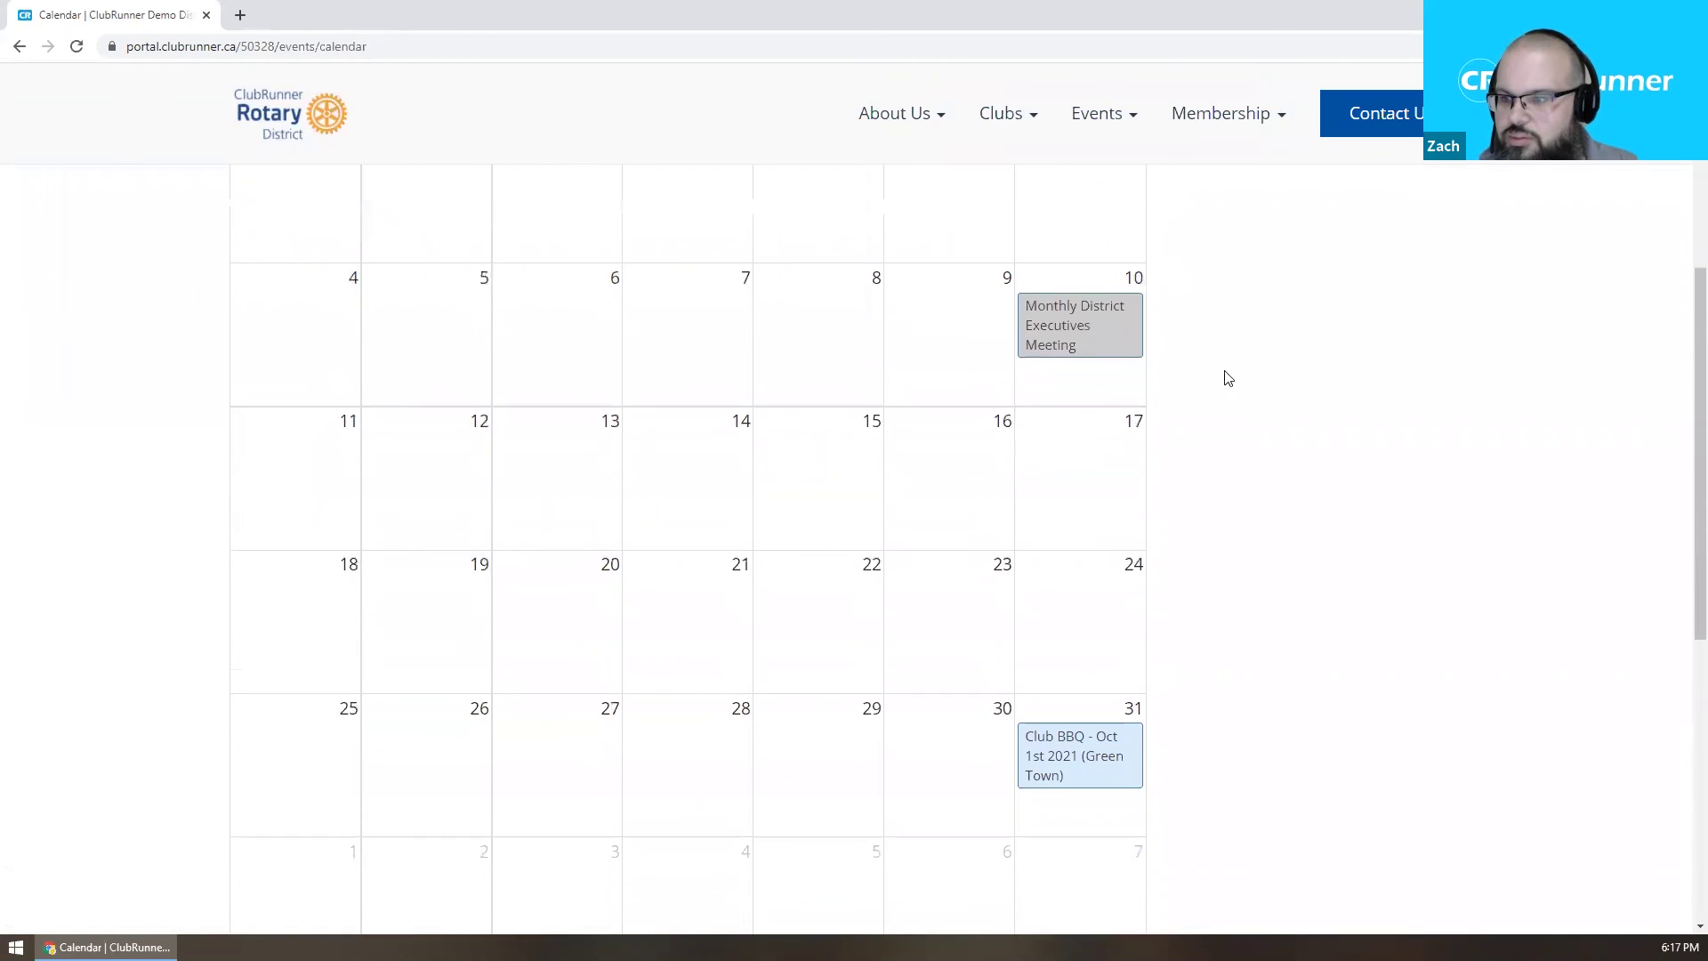
{"action": "left_click", "coordinate": [1074, 760]}
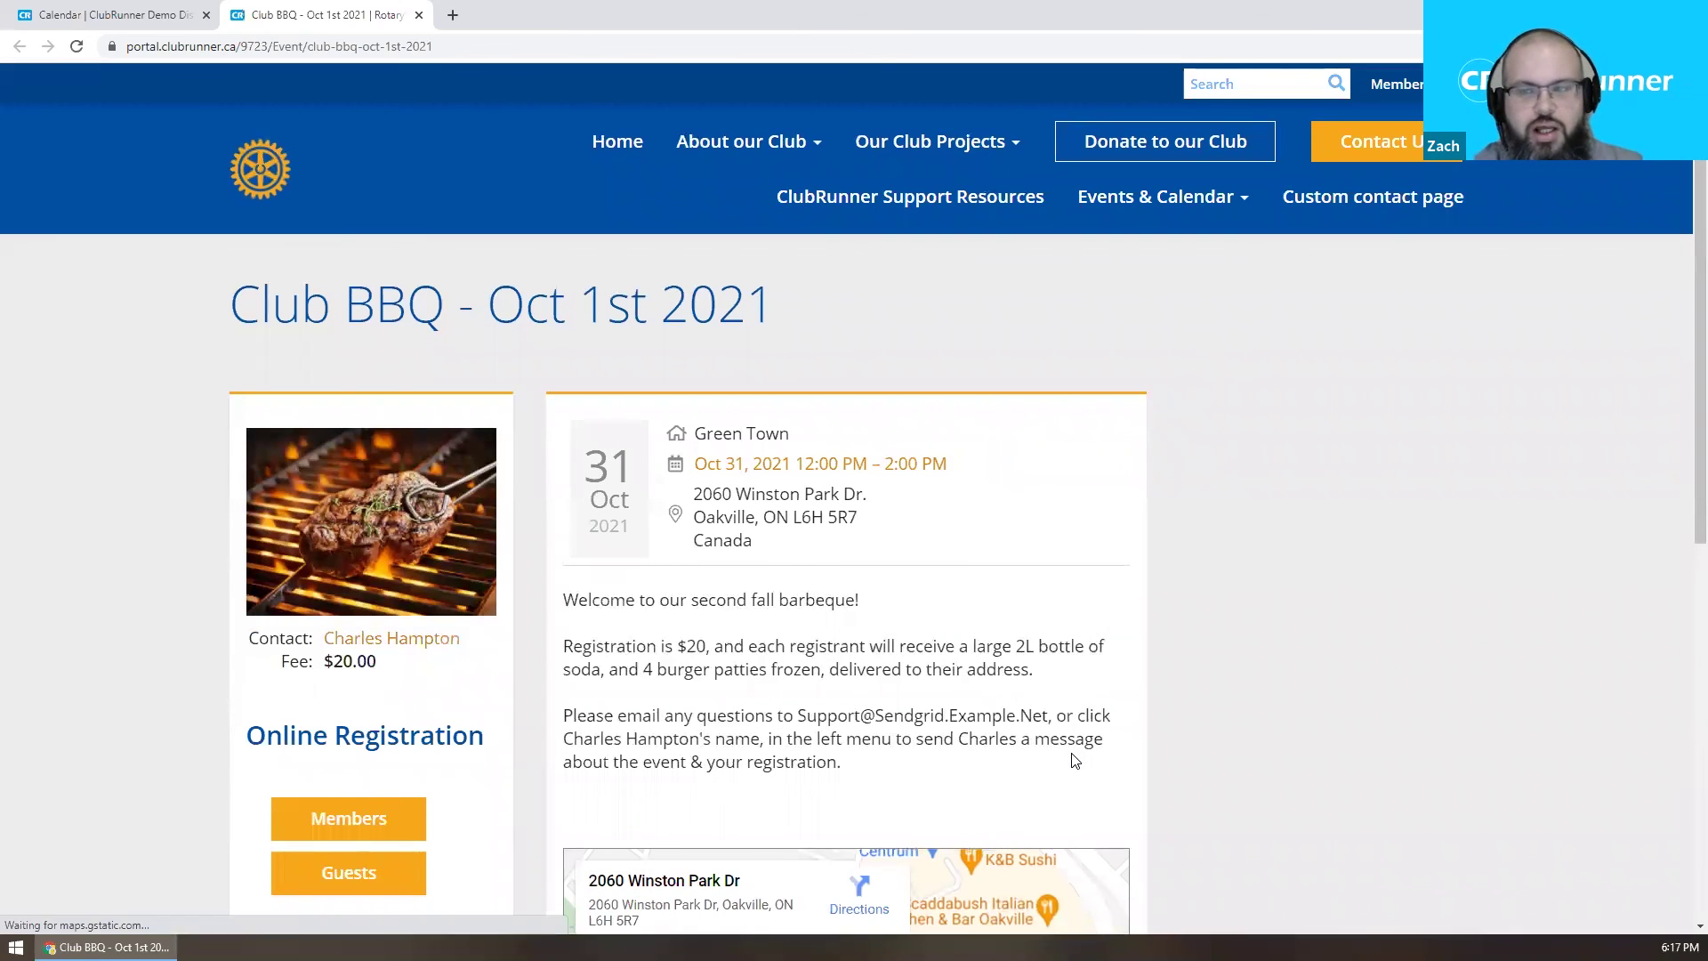
{"action": "left_click", "coordinate": [743, 141]}
{"action": "scroll", "coordinate": [1359, 420], "scroll_direction": "down", "scroll_amount": 8}
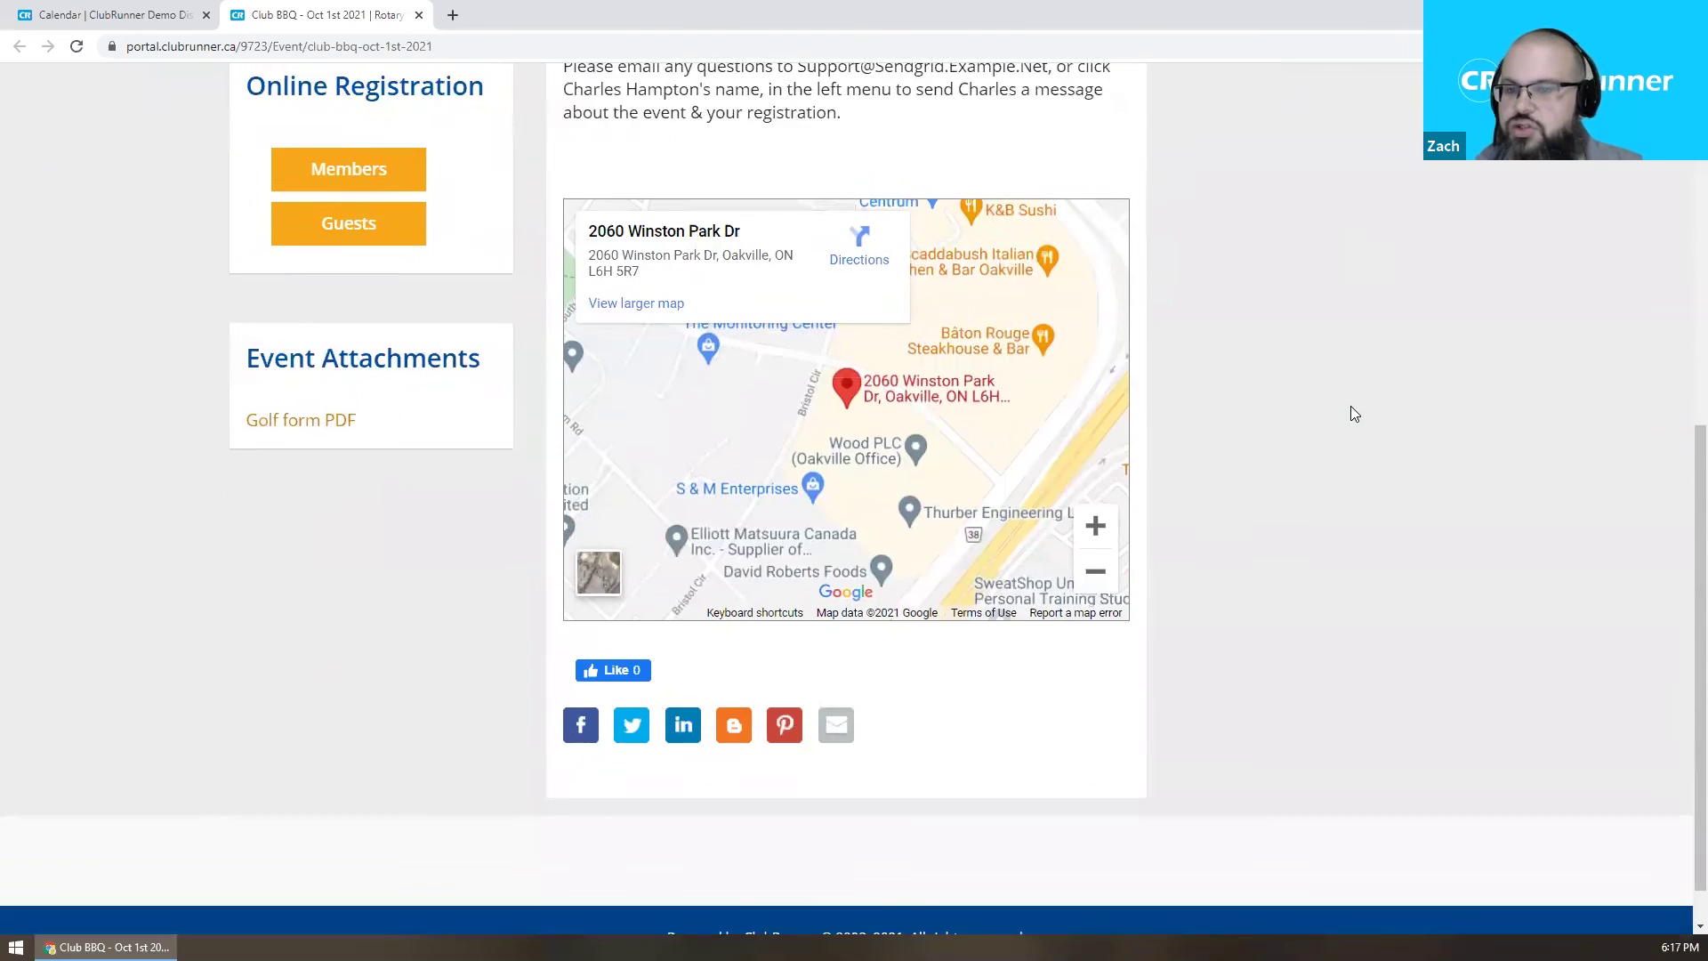
{"action": "scroll", "coordinate": [1350, 404], "scroll_direction": "up", "scroll_amount": 3}
{"action": "scroll", "coordinate": [1350, 404], "scroll_direction": "down", "scroll_amount": 3}
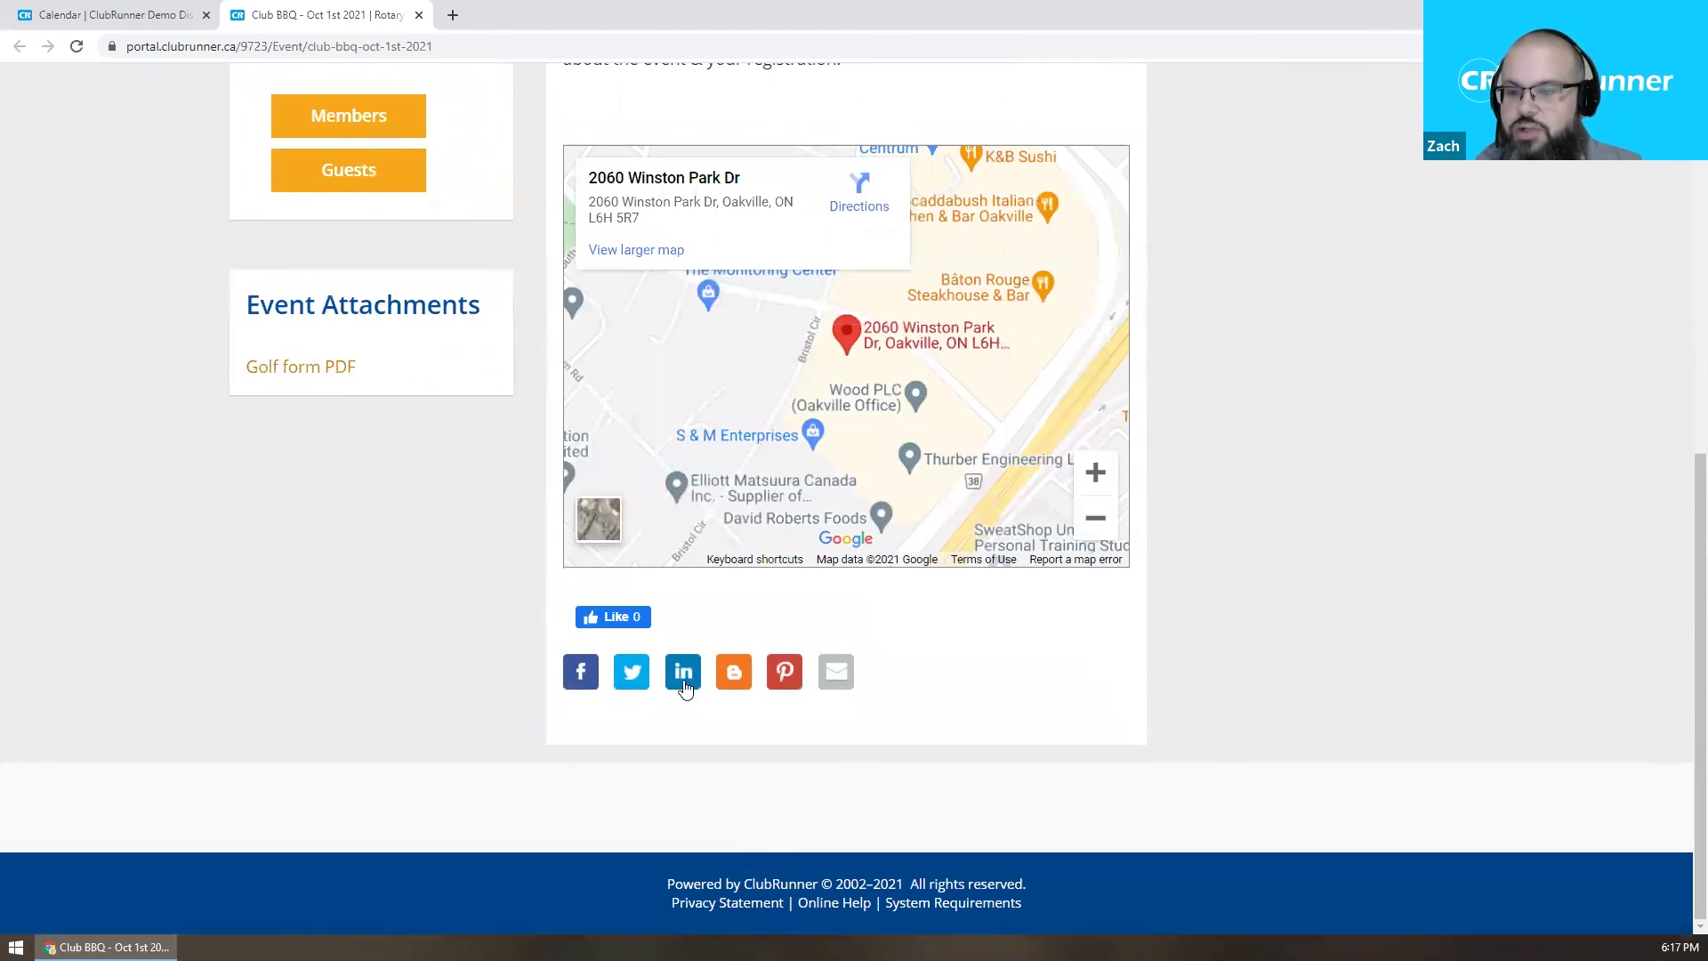
{"action": "left_click", "coordinate": [581, 674]}
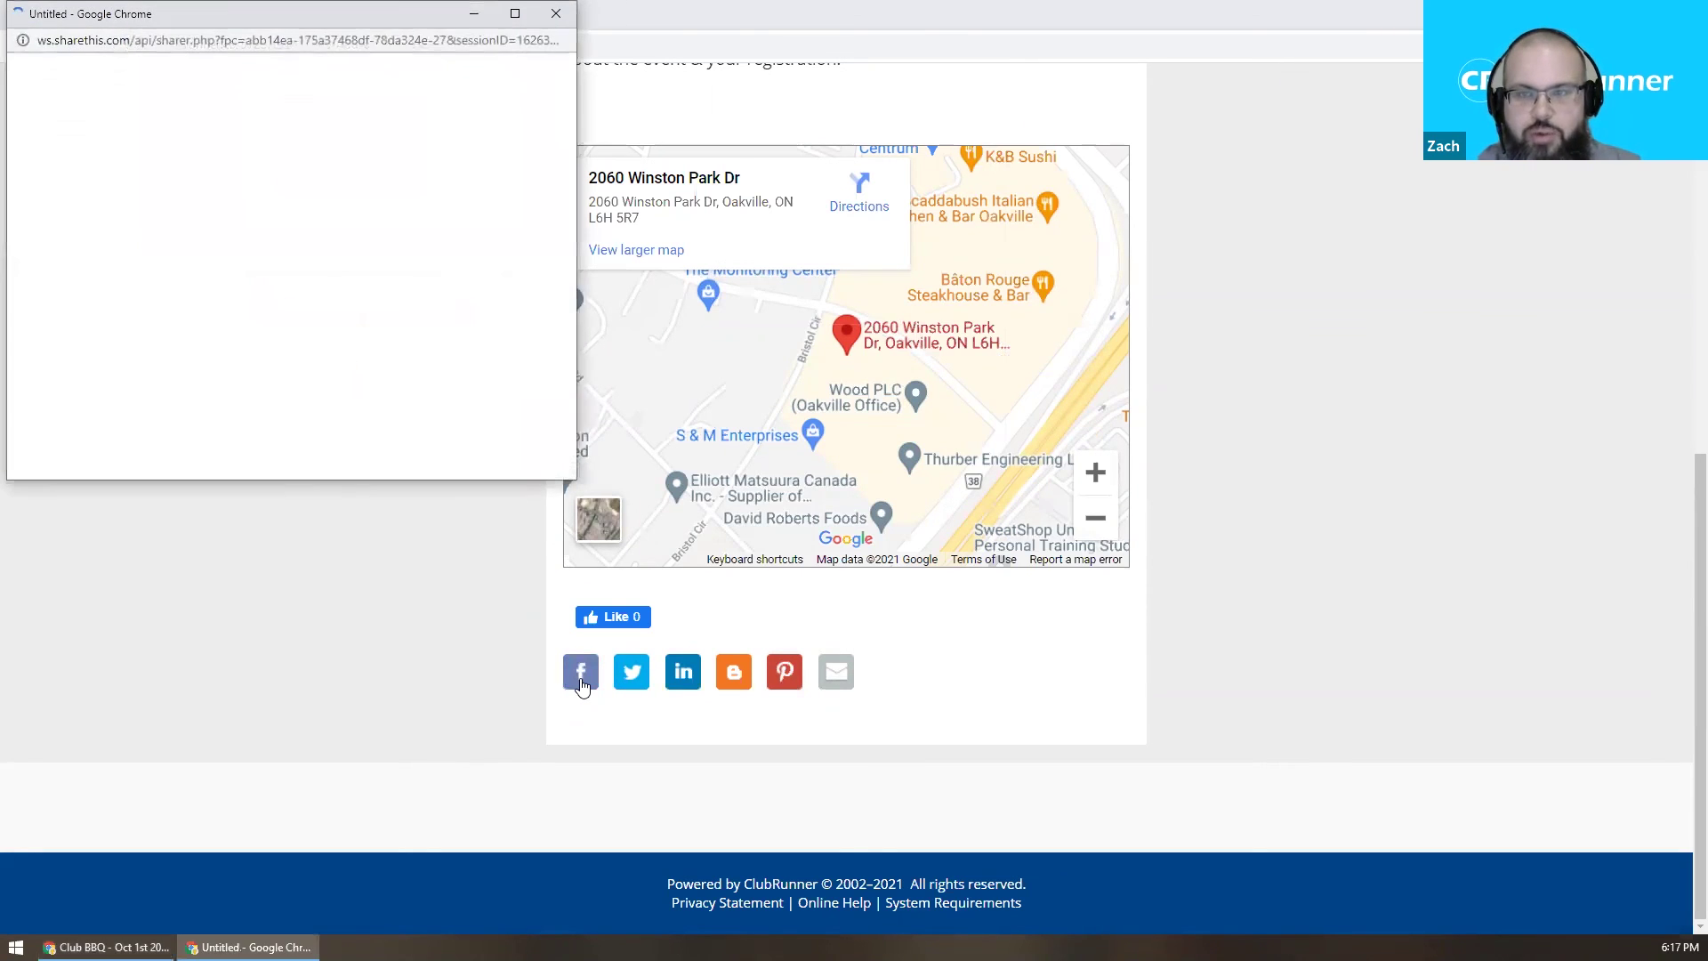
{"action": "left_click", "coordinate": [557, 15]}
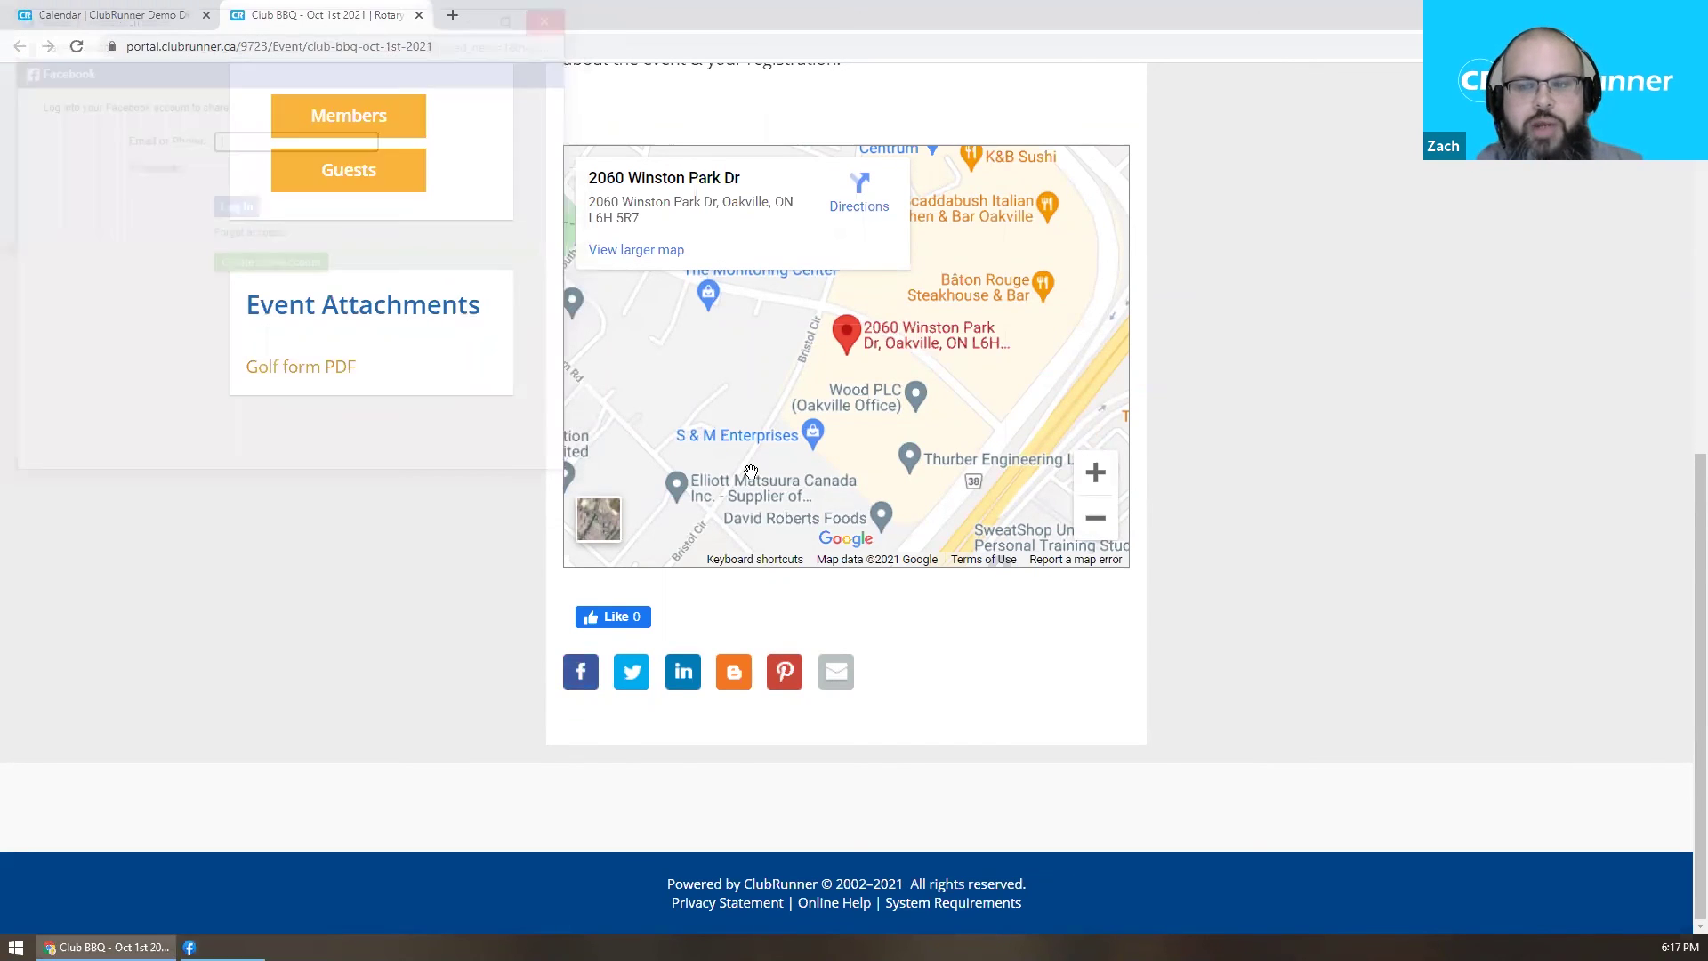
{"action": "scroll", "coordinate": [601, 724], "scroll_direction": "up", "scroll_amount": 3}
{"action": "scroll", "coordinate": [602, 724], "scroll_direction": "up", "scroll_amount": 5}
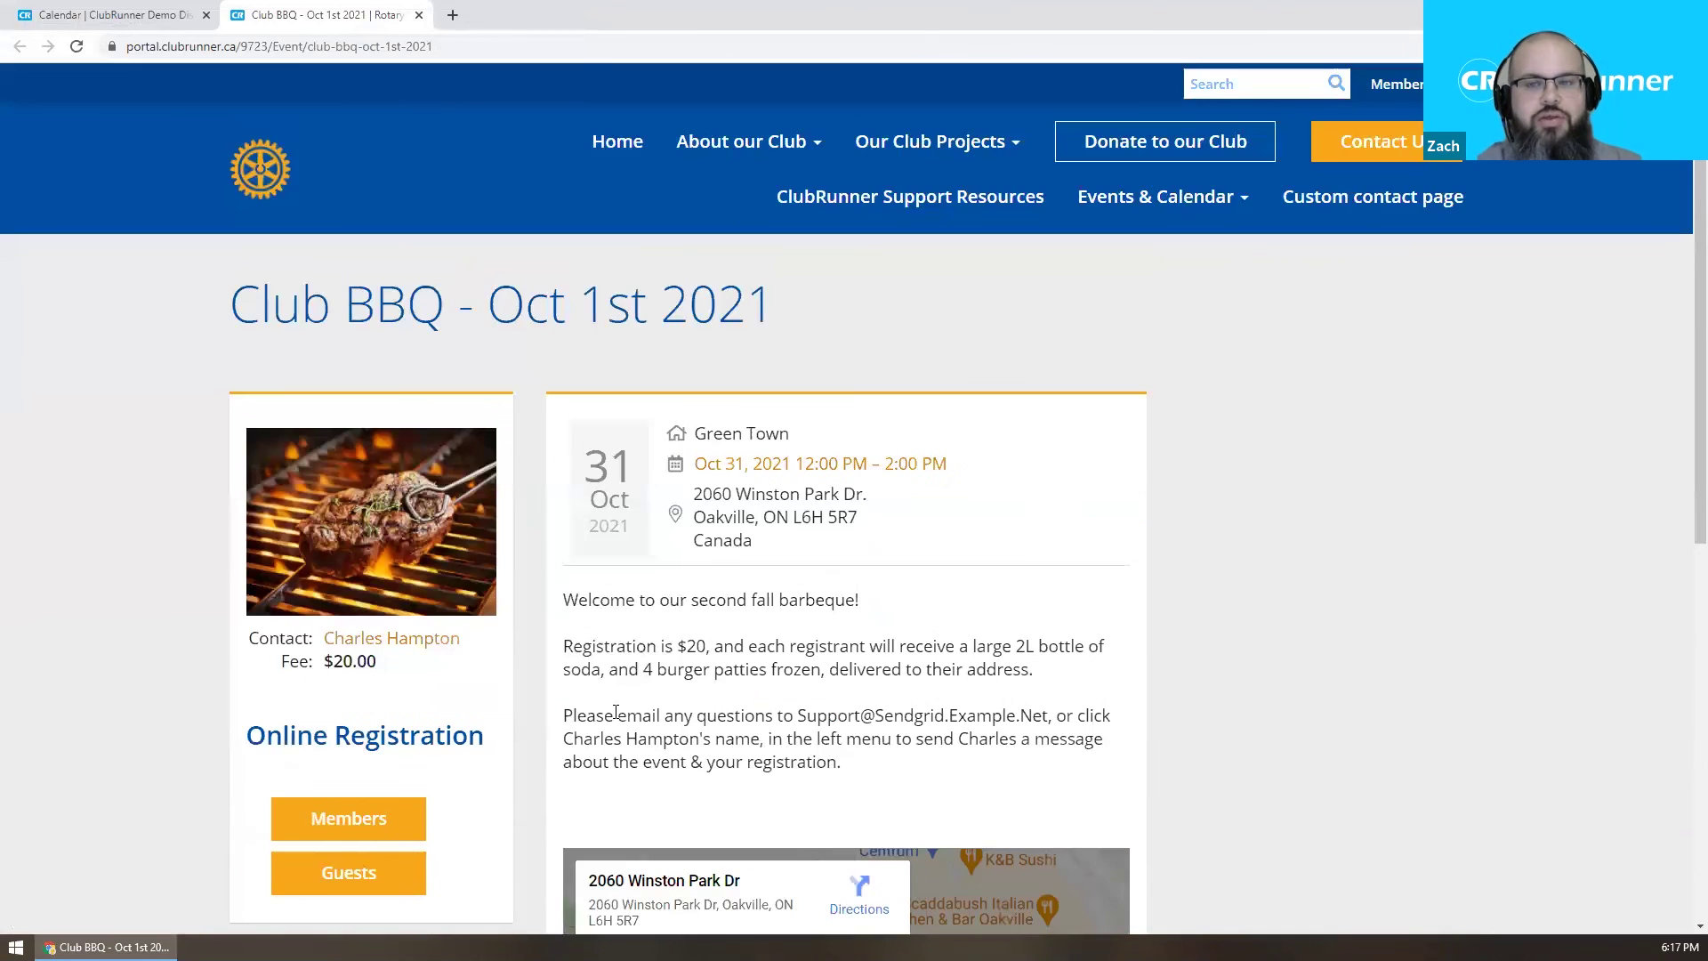
{"action": "left_click", "coordinate": [133, 47]}
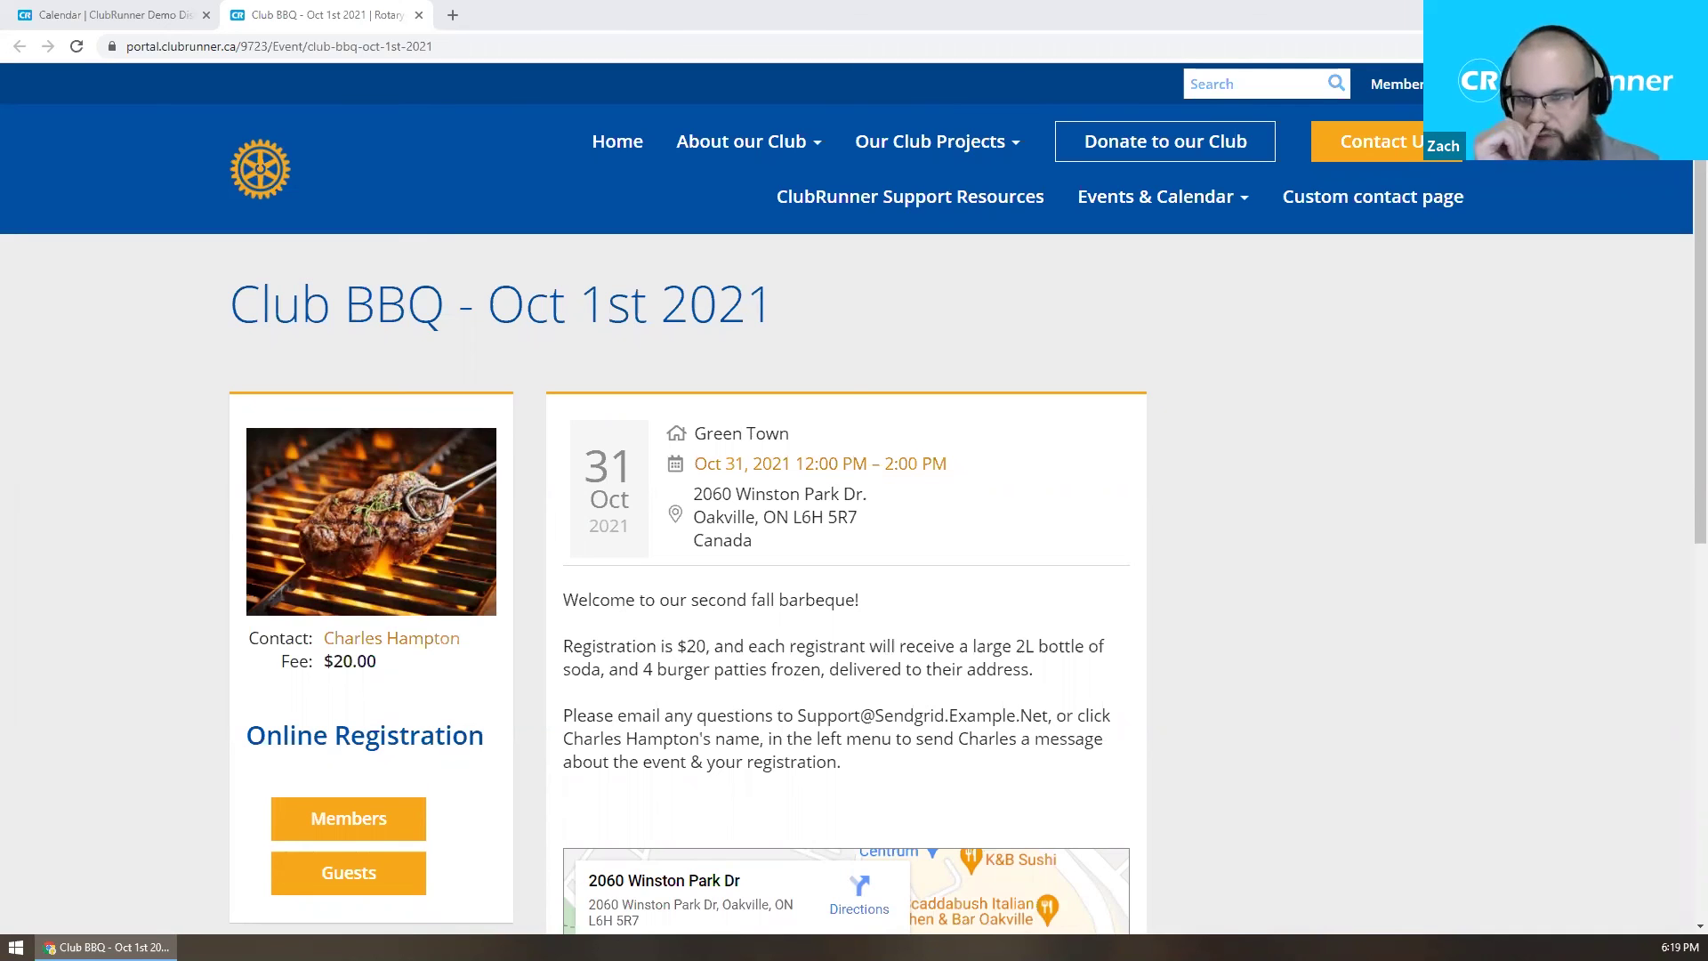
{"action": "scroll", "coordinate": [668, 419], "scroll_direction": "down", "scroll_amount": 1}
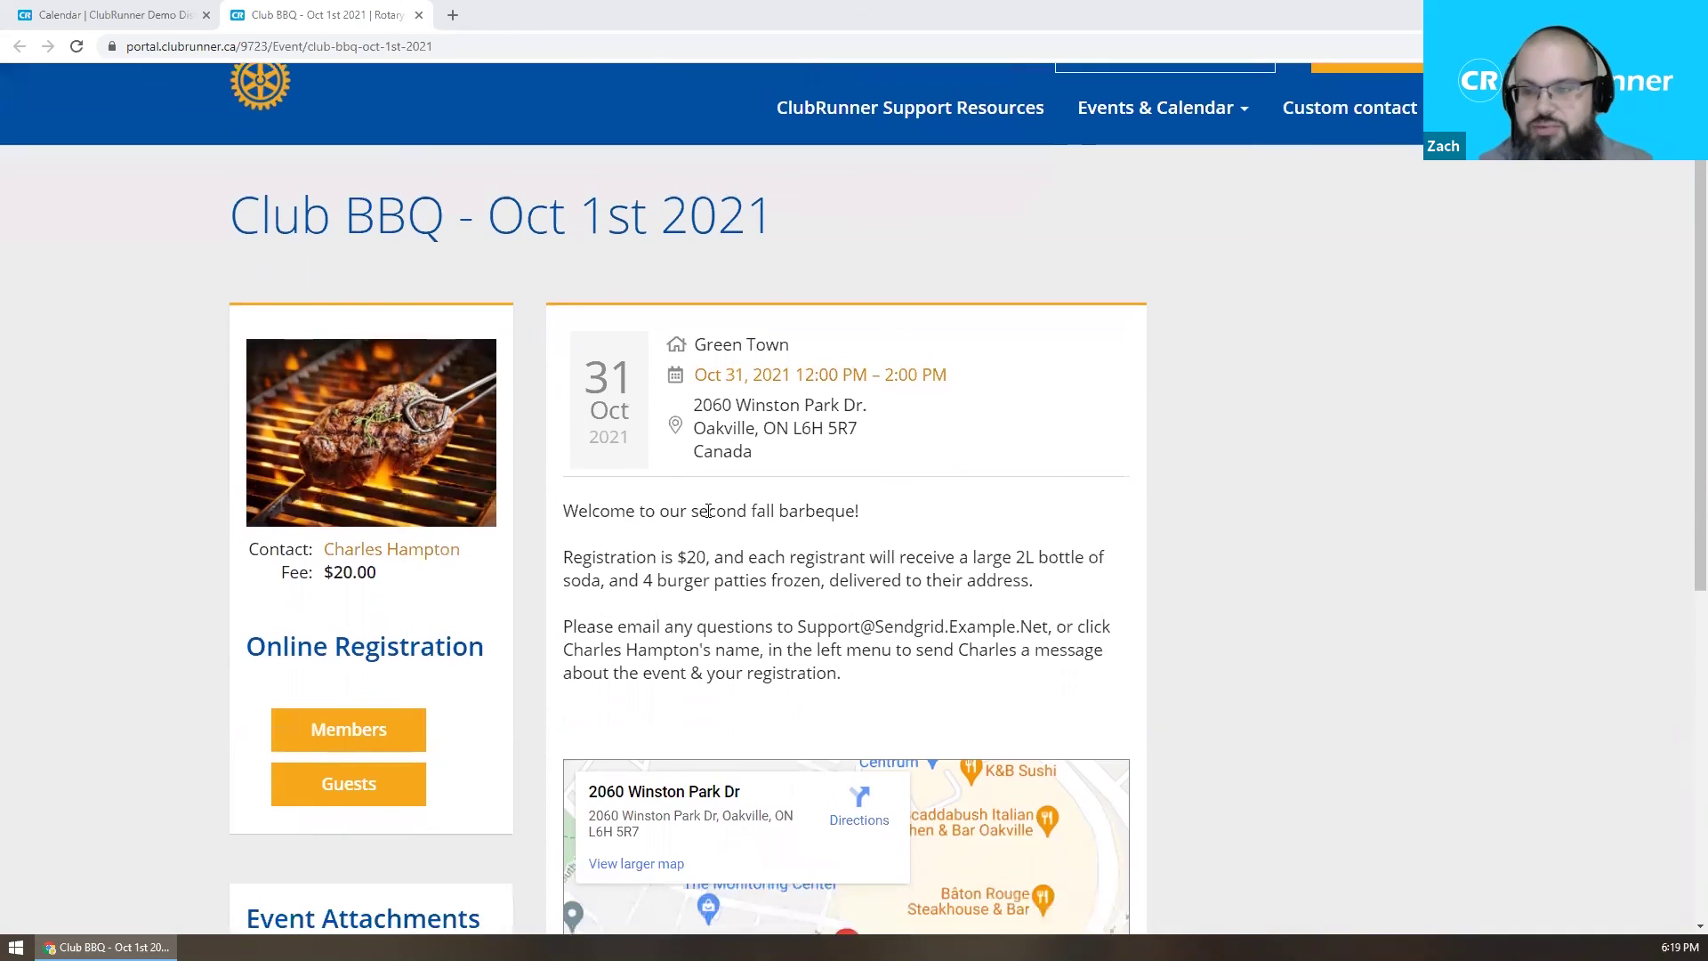
{"action": "scroll", "coordinate": [703, 514], "scroll_direction": "down", "scroll_amount": 1}
{"action": "scroll", "coordinate": [703, 514], "scroll_direction": "down", "scroll_amount": 1}
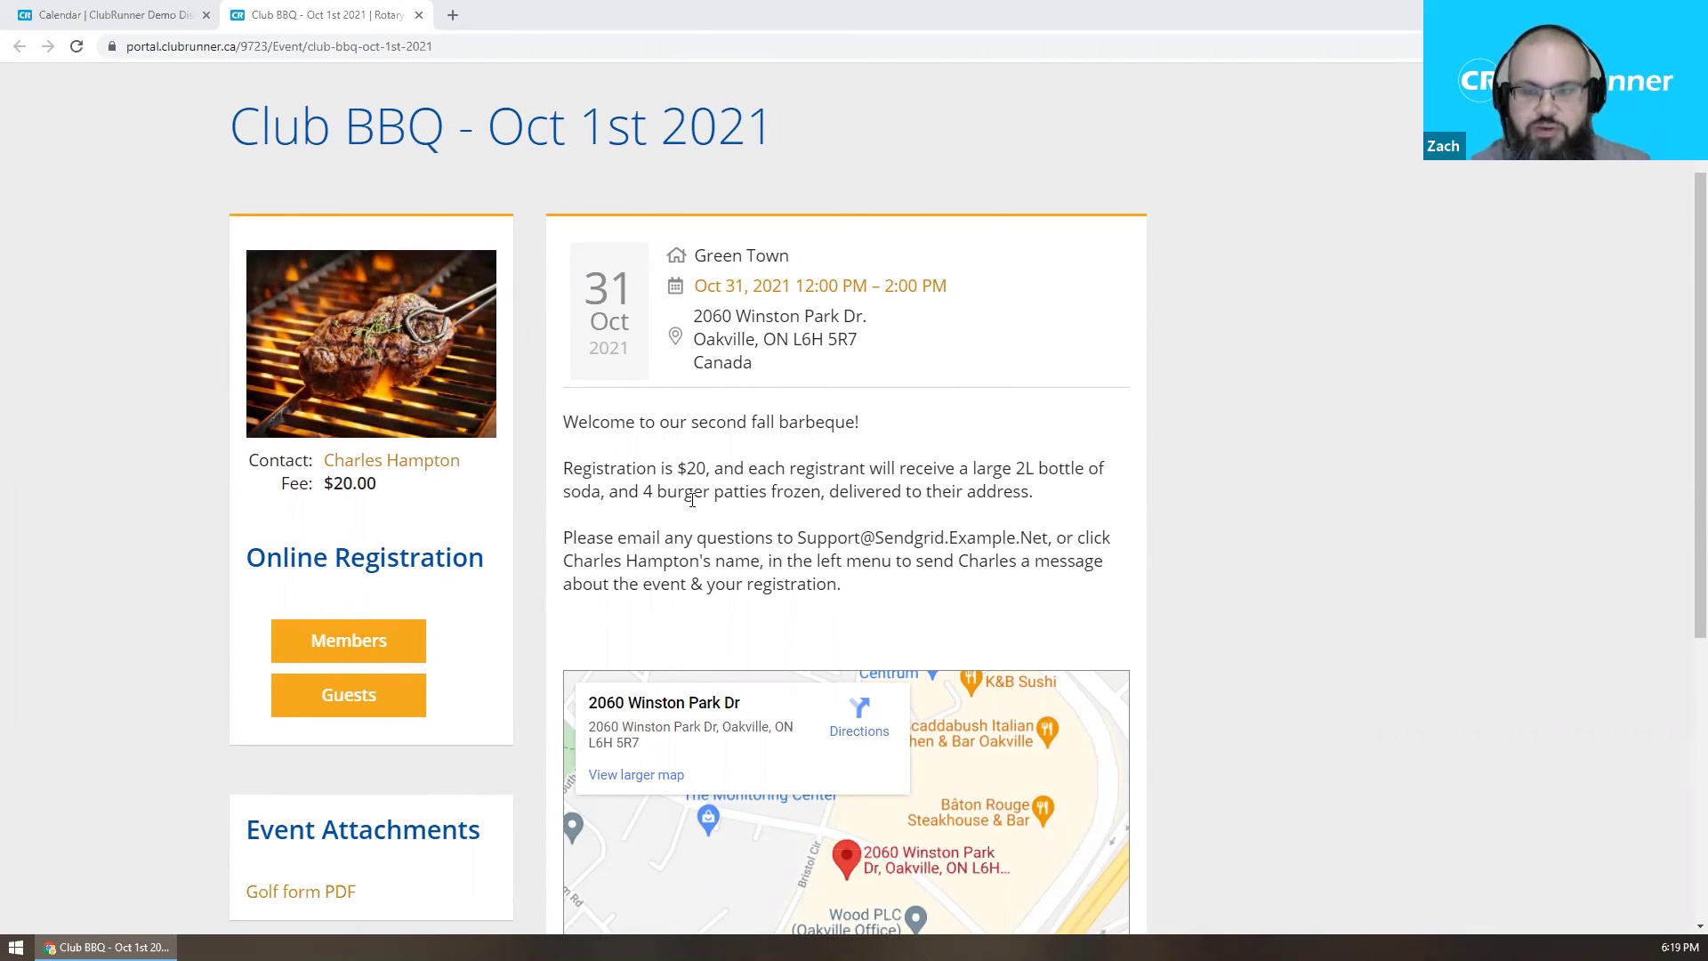
{"action": "left_click_drag", "start_coordinate": [283, 487], "coordinate": [430, 499]}
{"action": "left_click", "coordinate": [195, 636]}
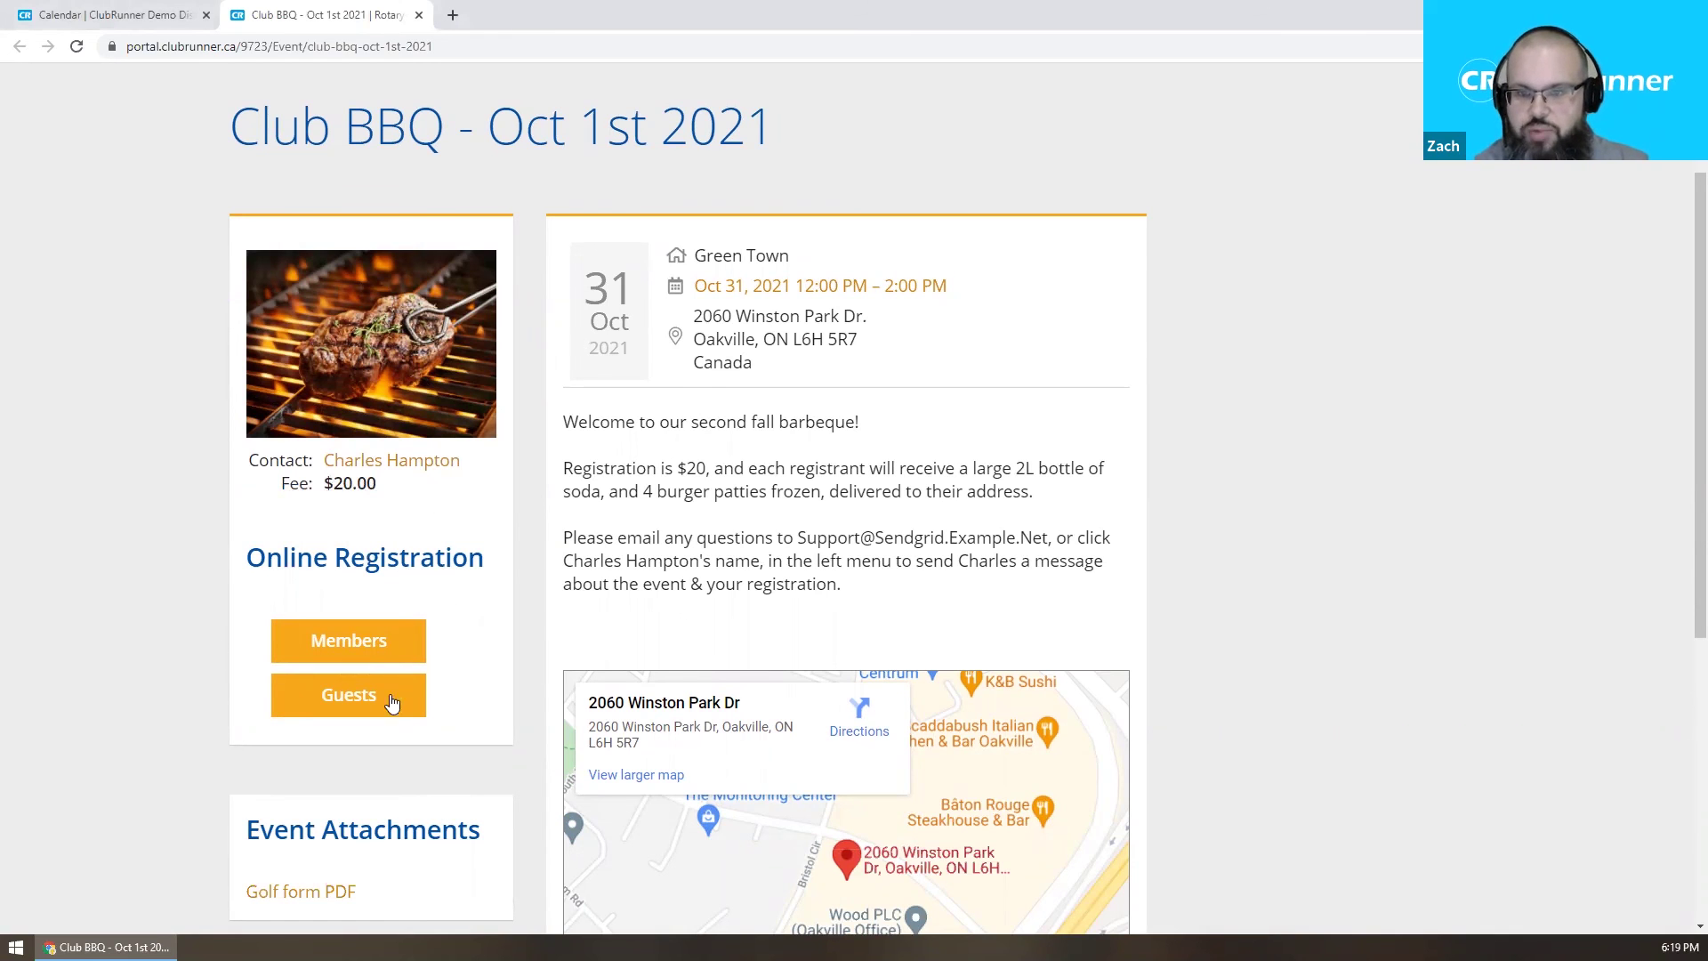
{"action": "scroll", "coordinate": [354, 697], "scroll_direction": "up", "scroll_amount": 2}
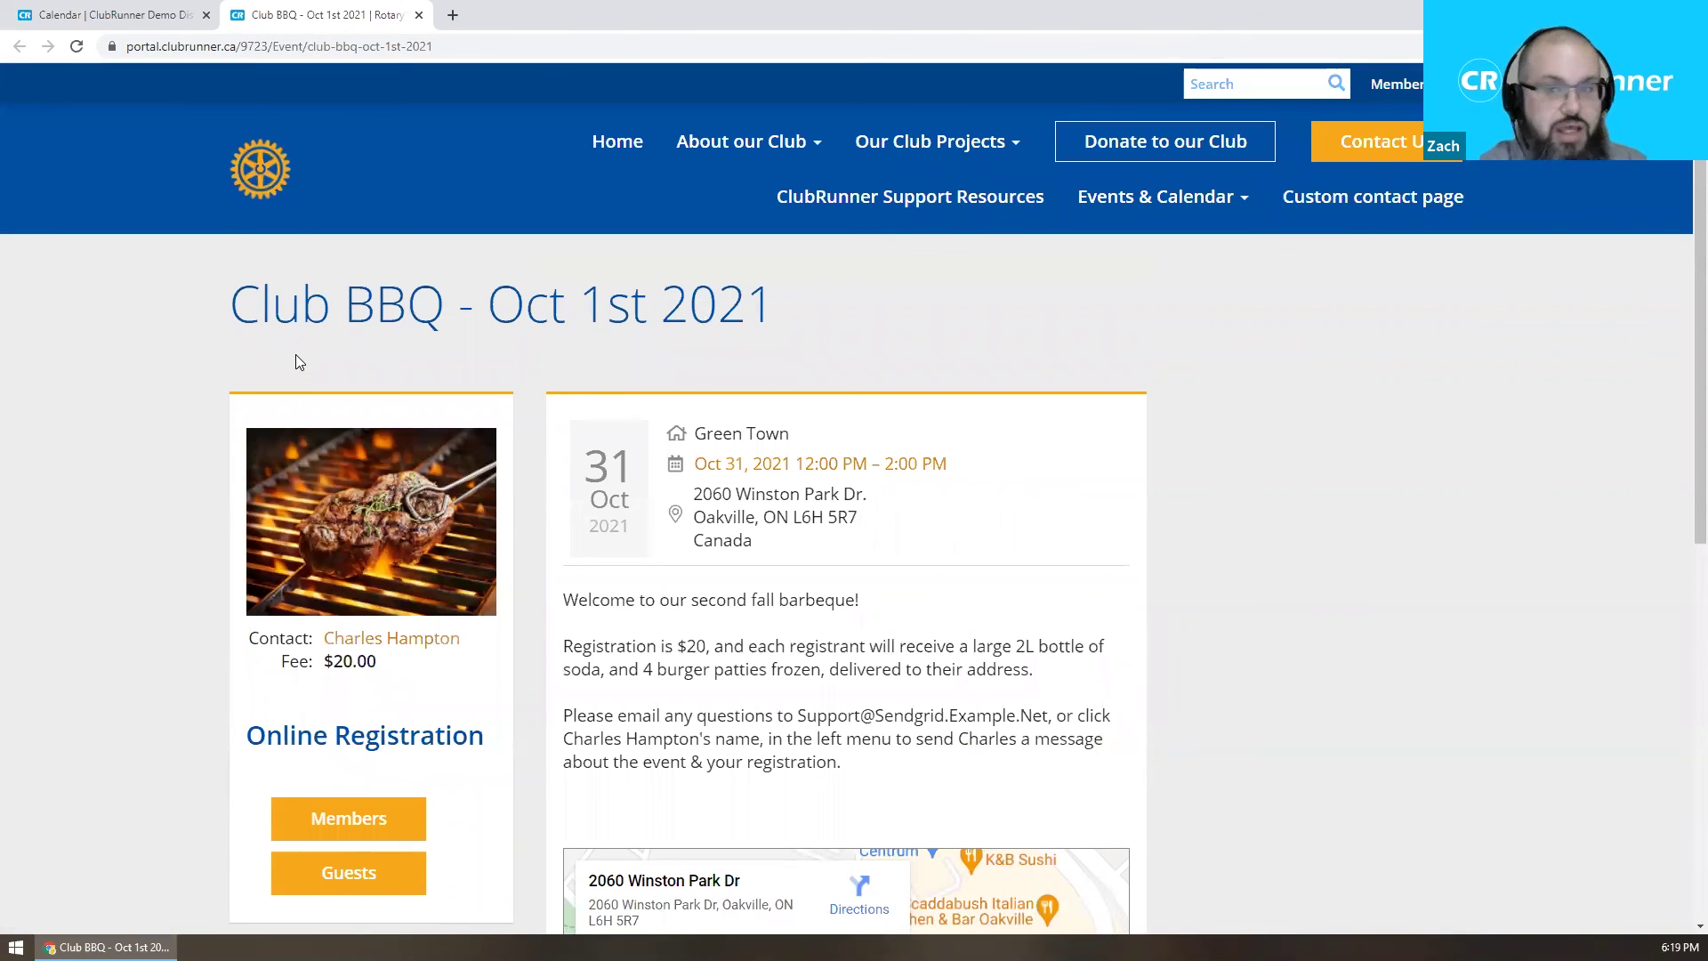
Try the district site's /donate address, then return to the Club BBQ page after the error.
{"action": "left_click_drag", "start_coordinate": [240, 47], "coordinate": [433, 46]}
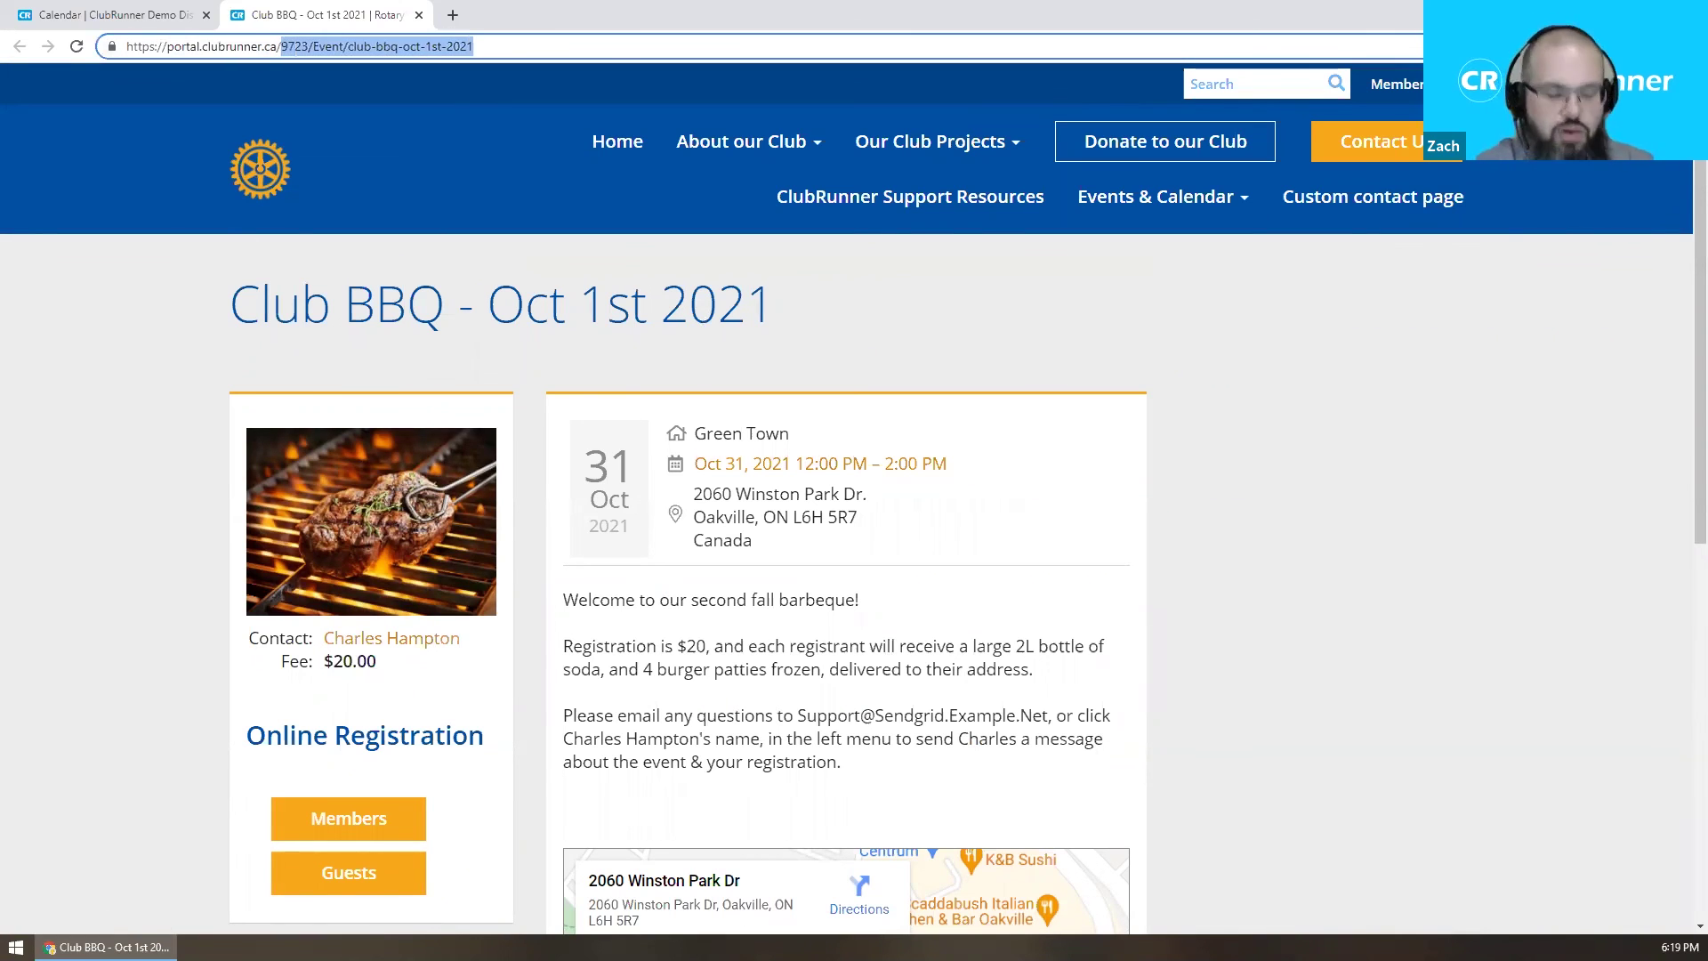
{"action": "key", "text": "BackSpace"}
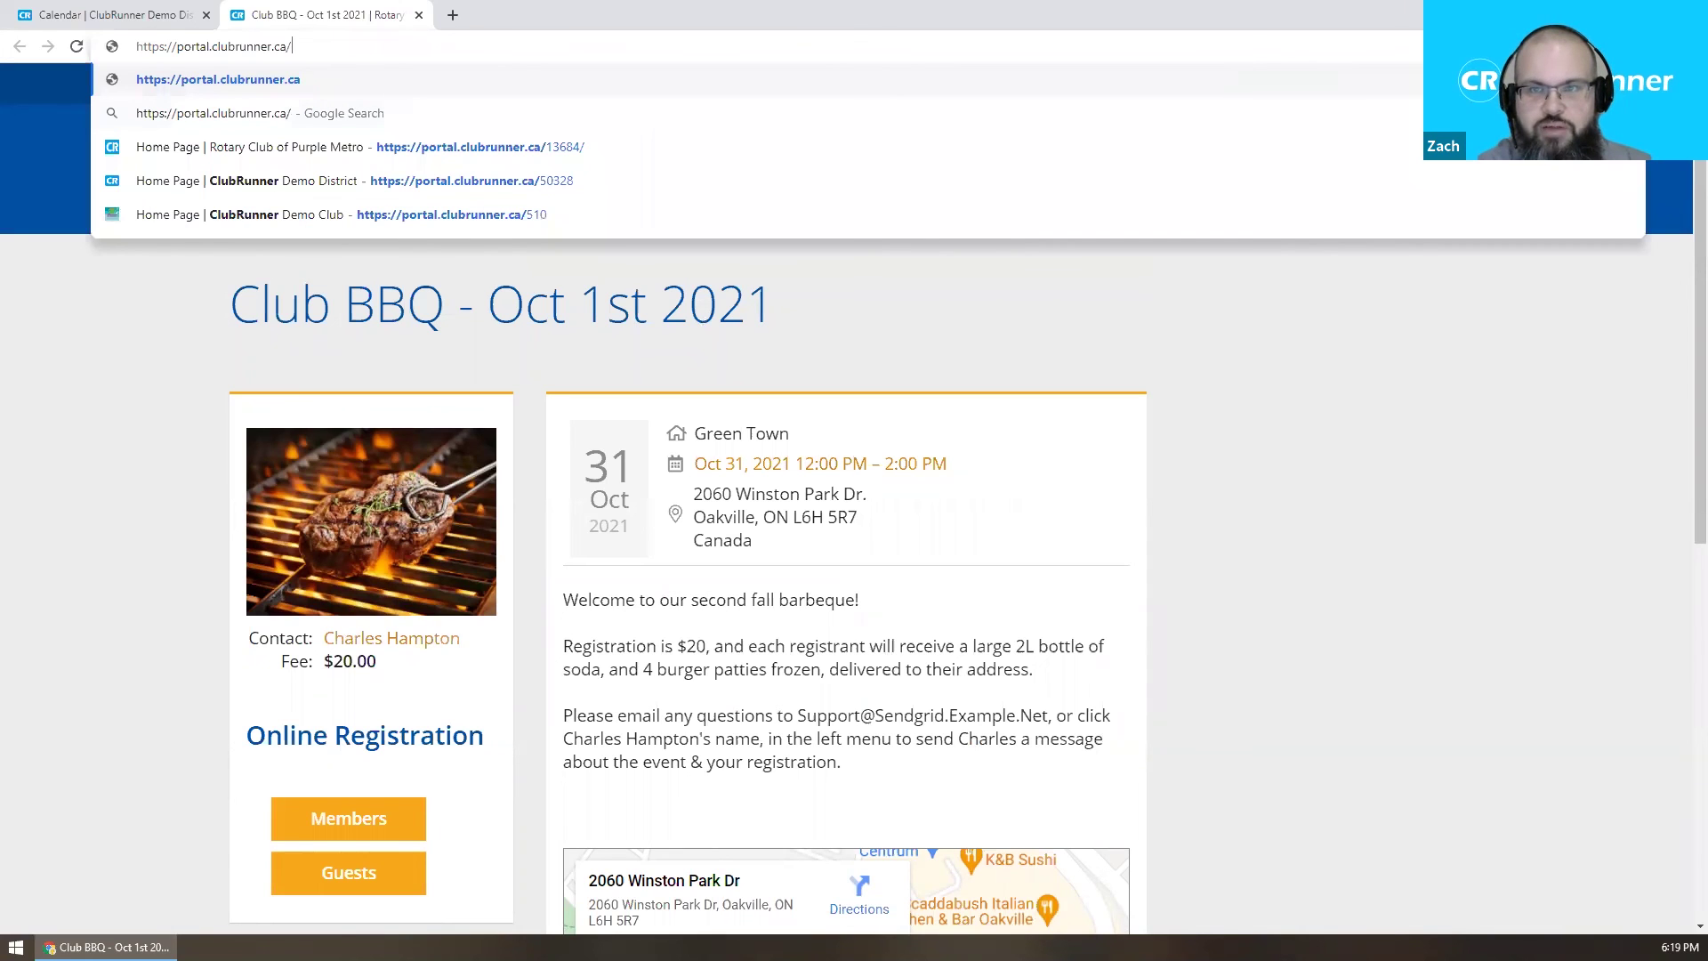
{"action": "key", "text": "Down"}
{"action": "key", "text": "Down"}
{"action": "key", "text": "Down"}
{"action": "type", "text": "/donate"}
{"action": "key", "text": "Return"}
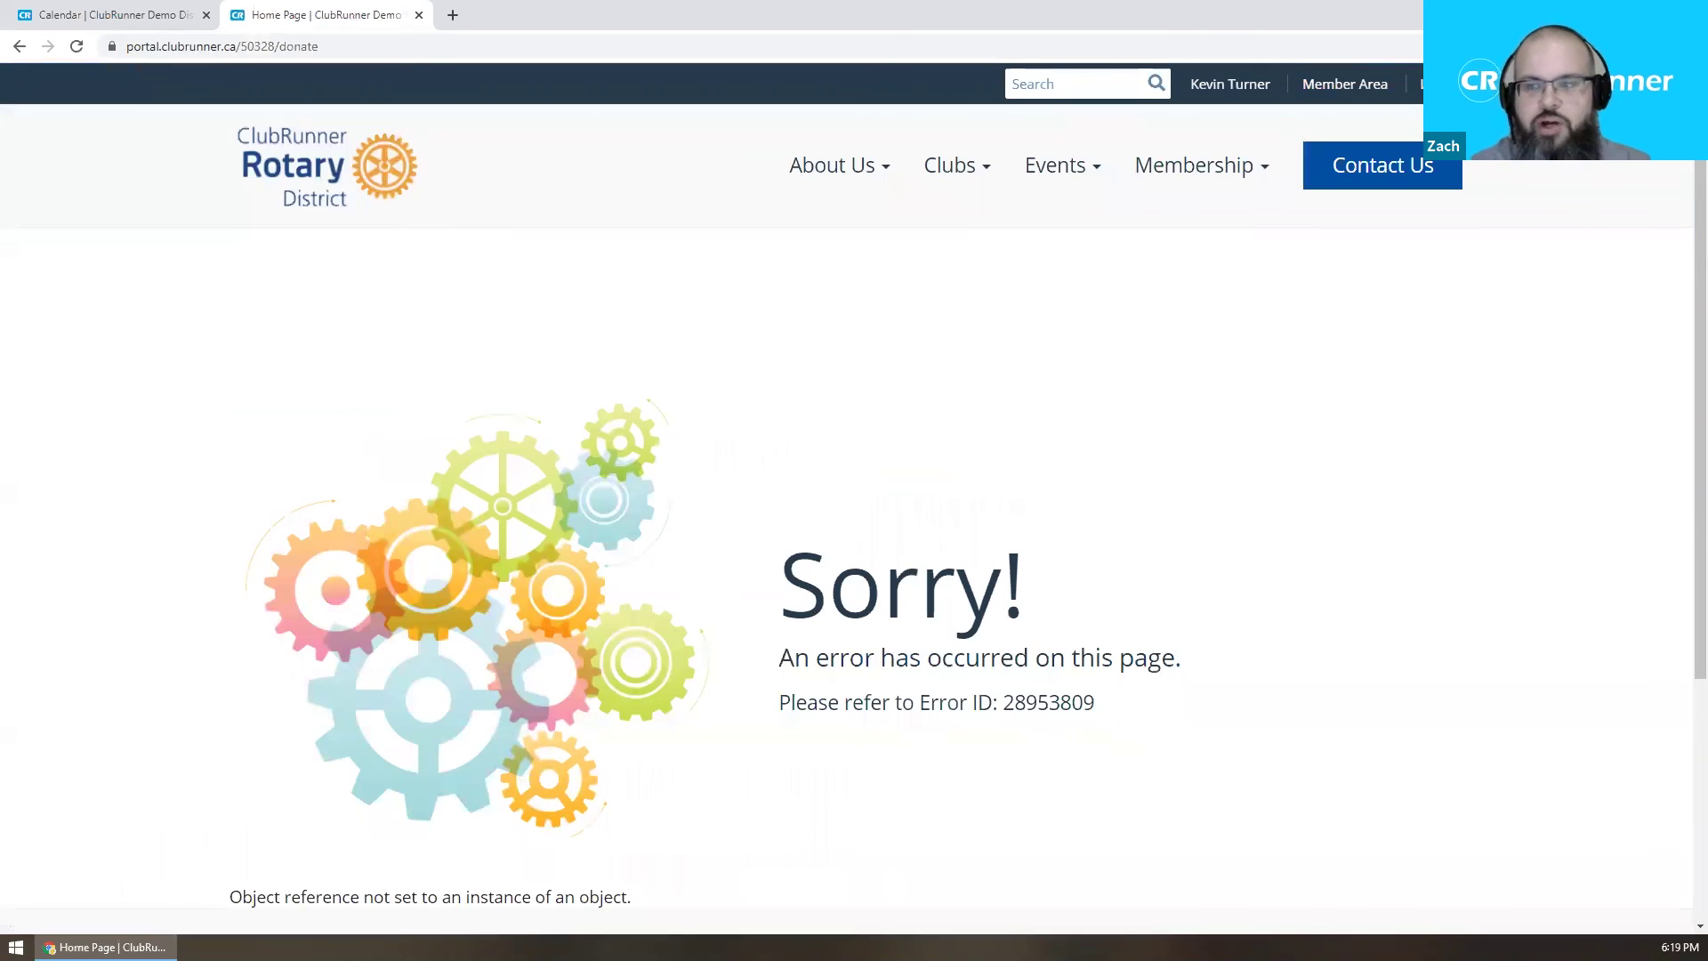
{"action": "scroll", "coordinate": [988, 392], "scroll_direction": "down", "scroll_amount": 2}
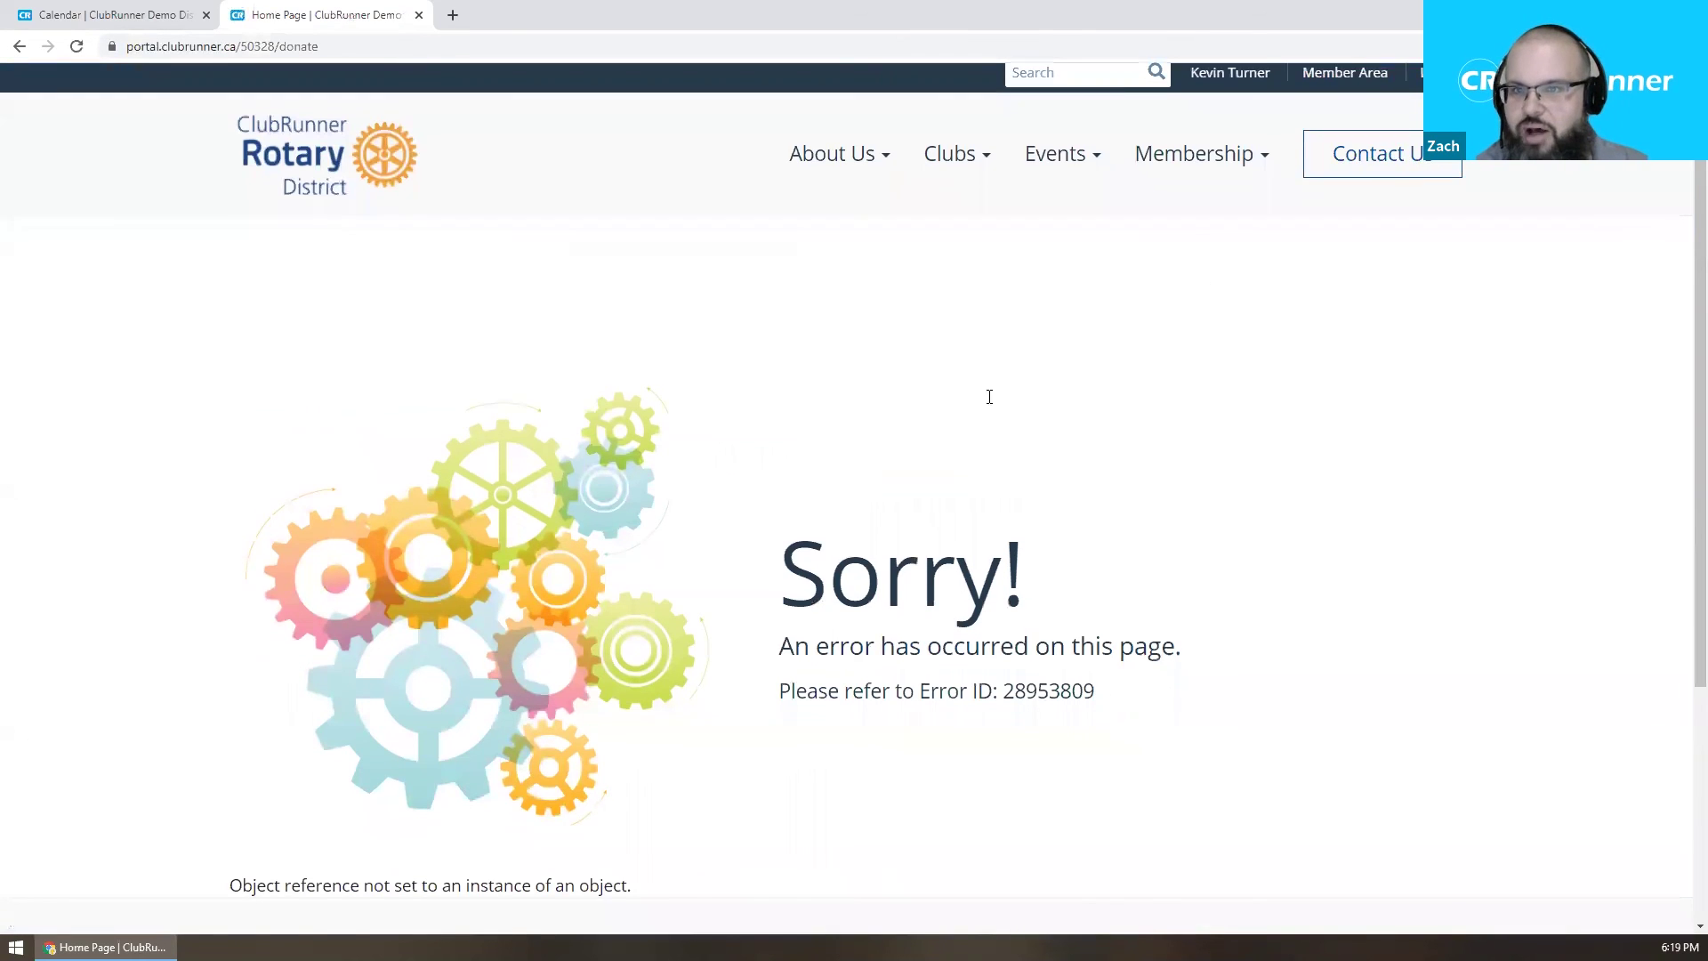
{"action": "key", "text": "alt+Left"}
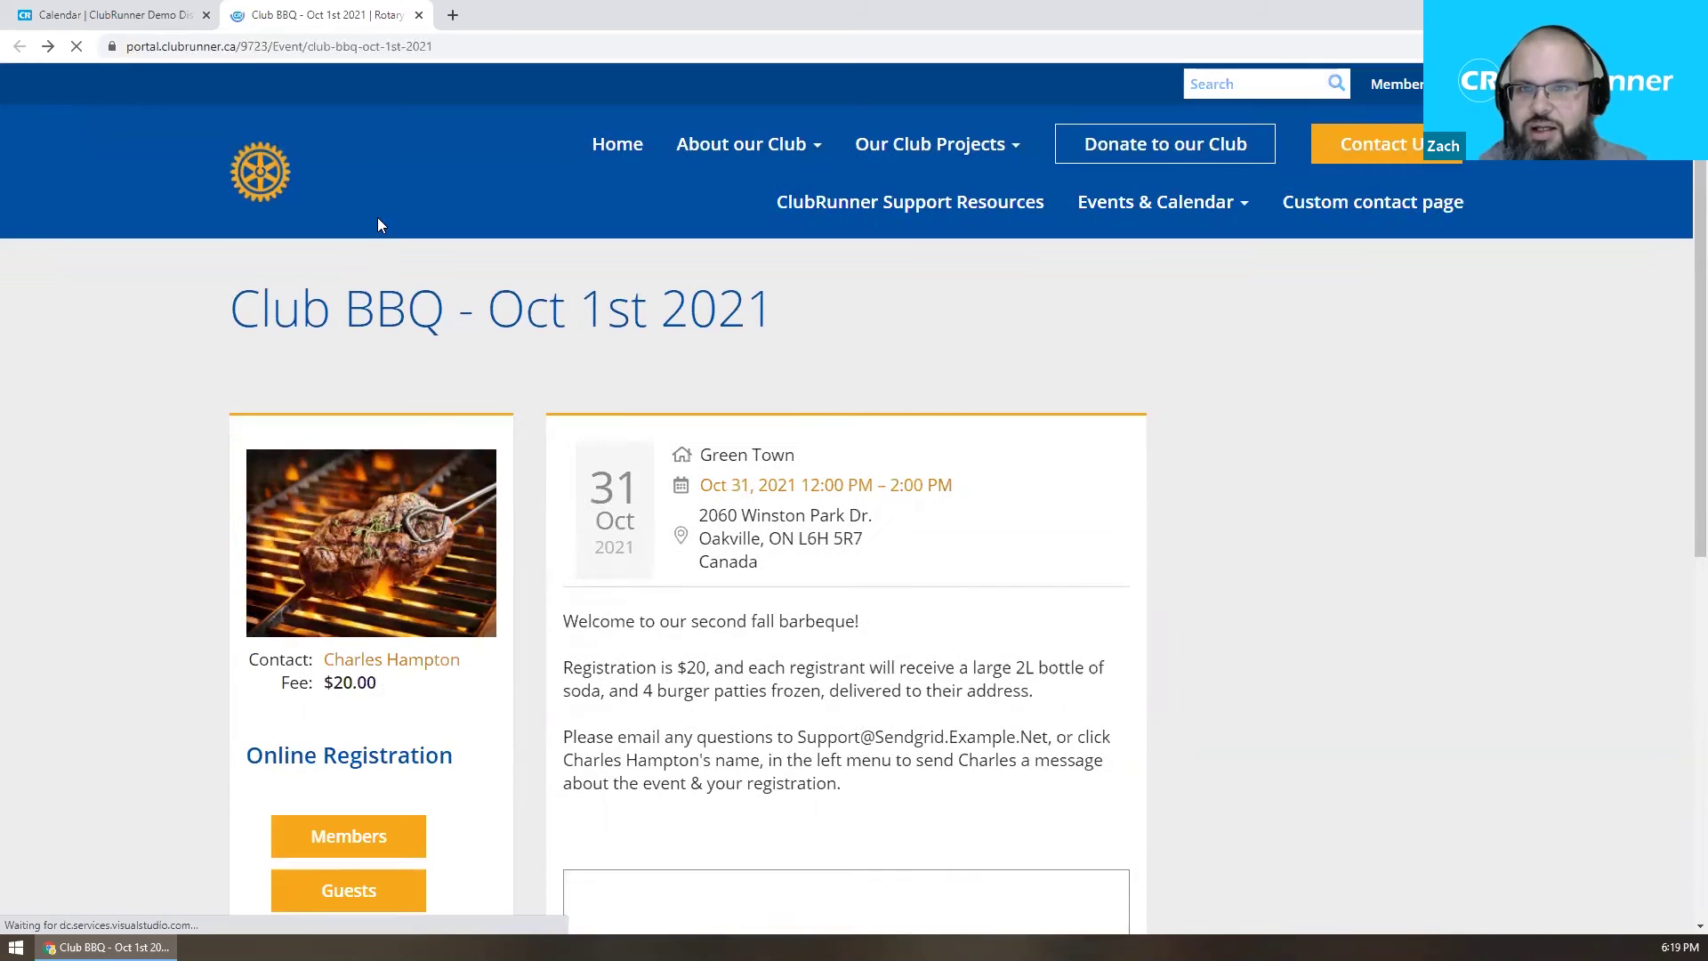
Load the Purple Metro club portal's /donate page.
{"action": "left_click", "coordinate": [274, 50]}
{"action": "type", "text": "por"}
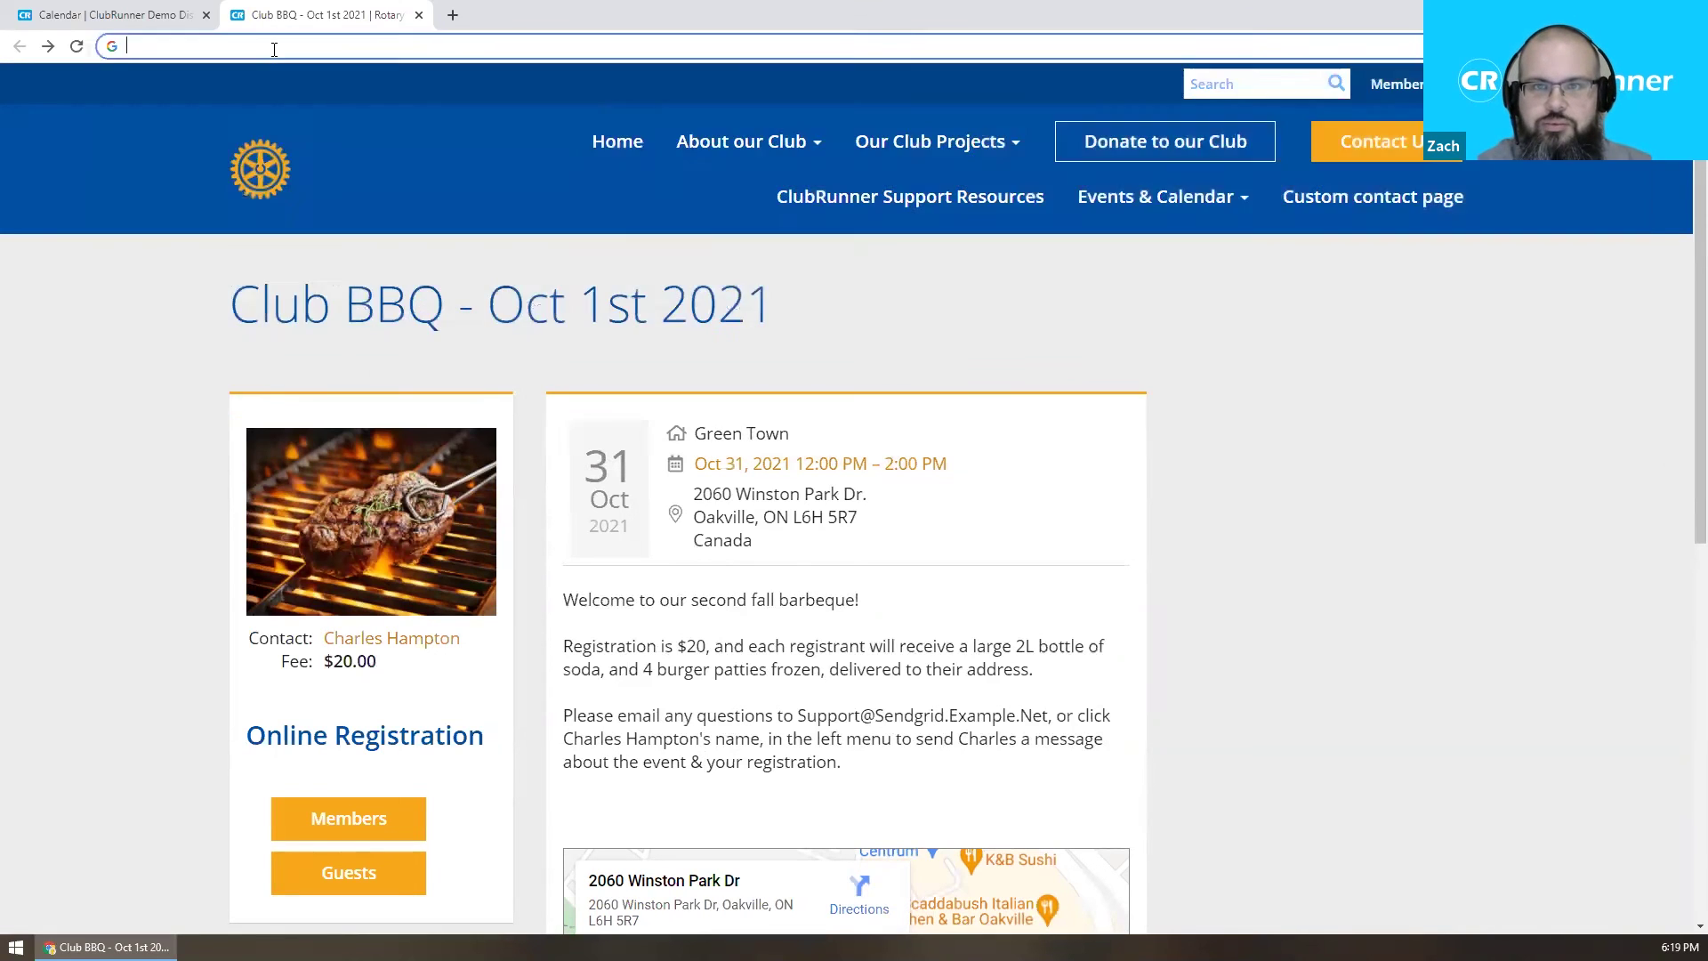
{"action": "key", "text": "Right"}
{"action": "type", "text": "donate"}
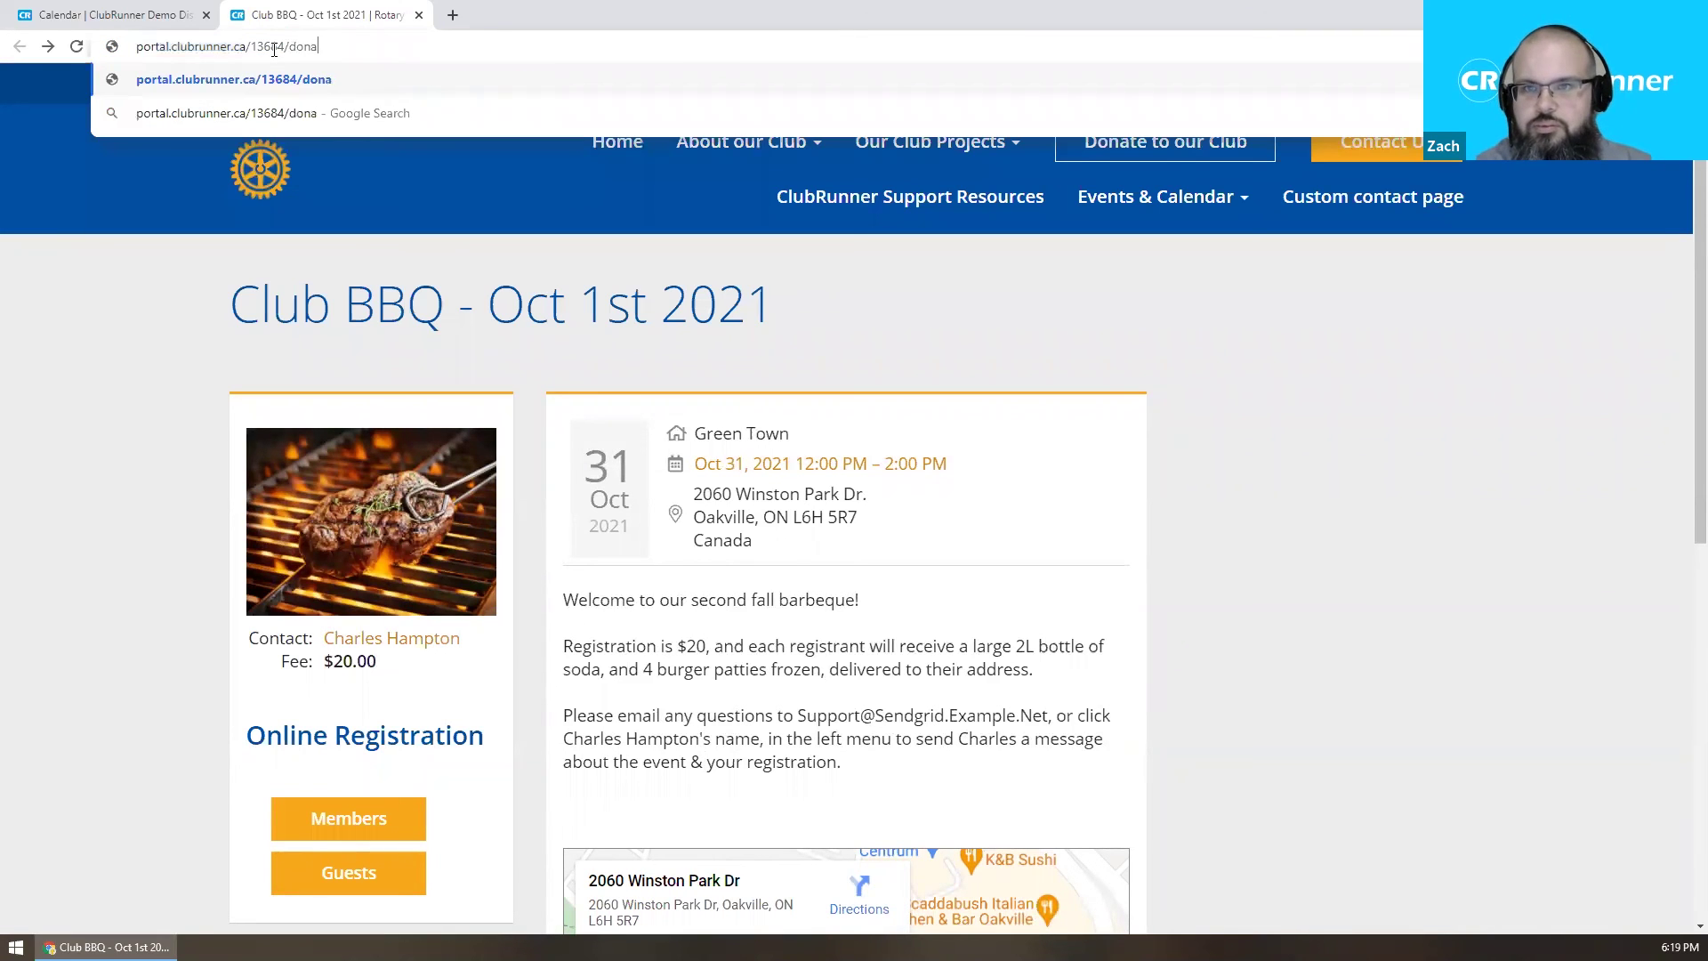
{"action": "key", "text": "Return"}
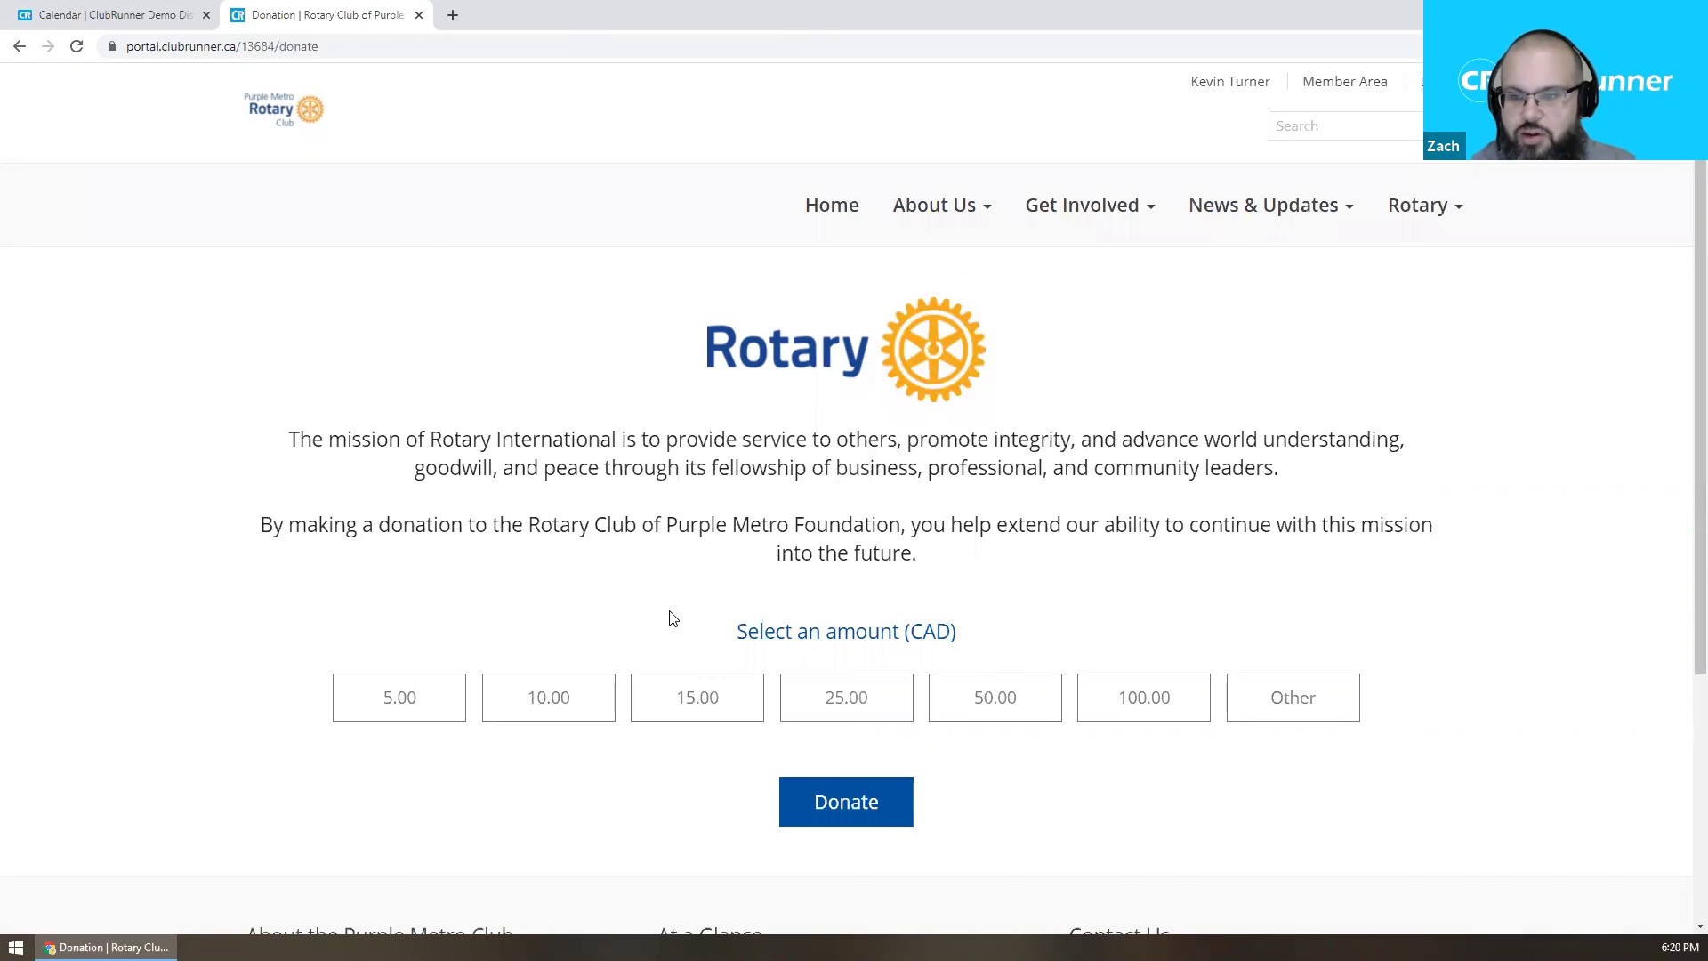
Preview a 5.00 donation checkout, go back, then present the closing slide full screen.
{"action": "left_click", "coordinate": [392, 680]}
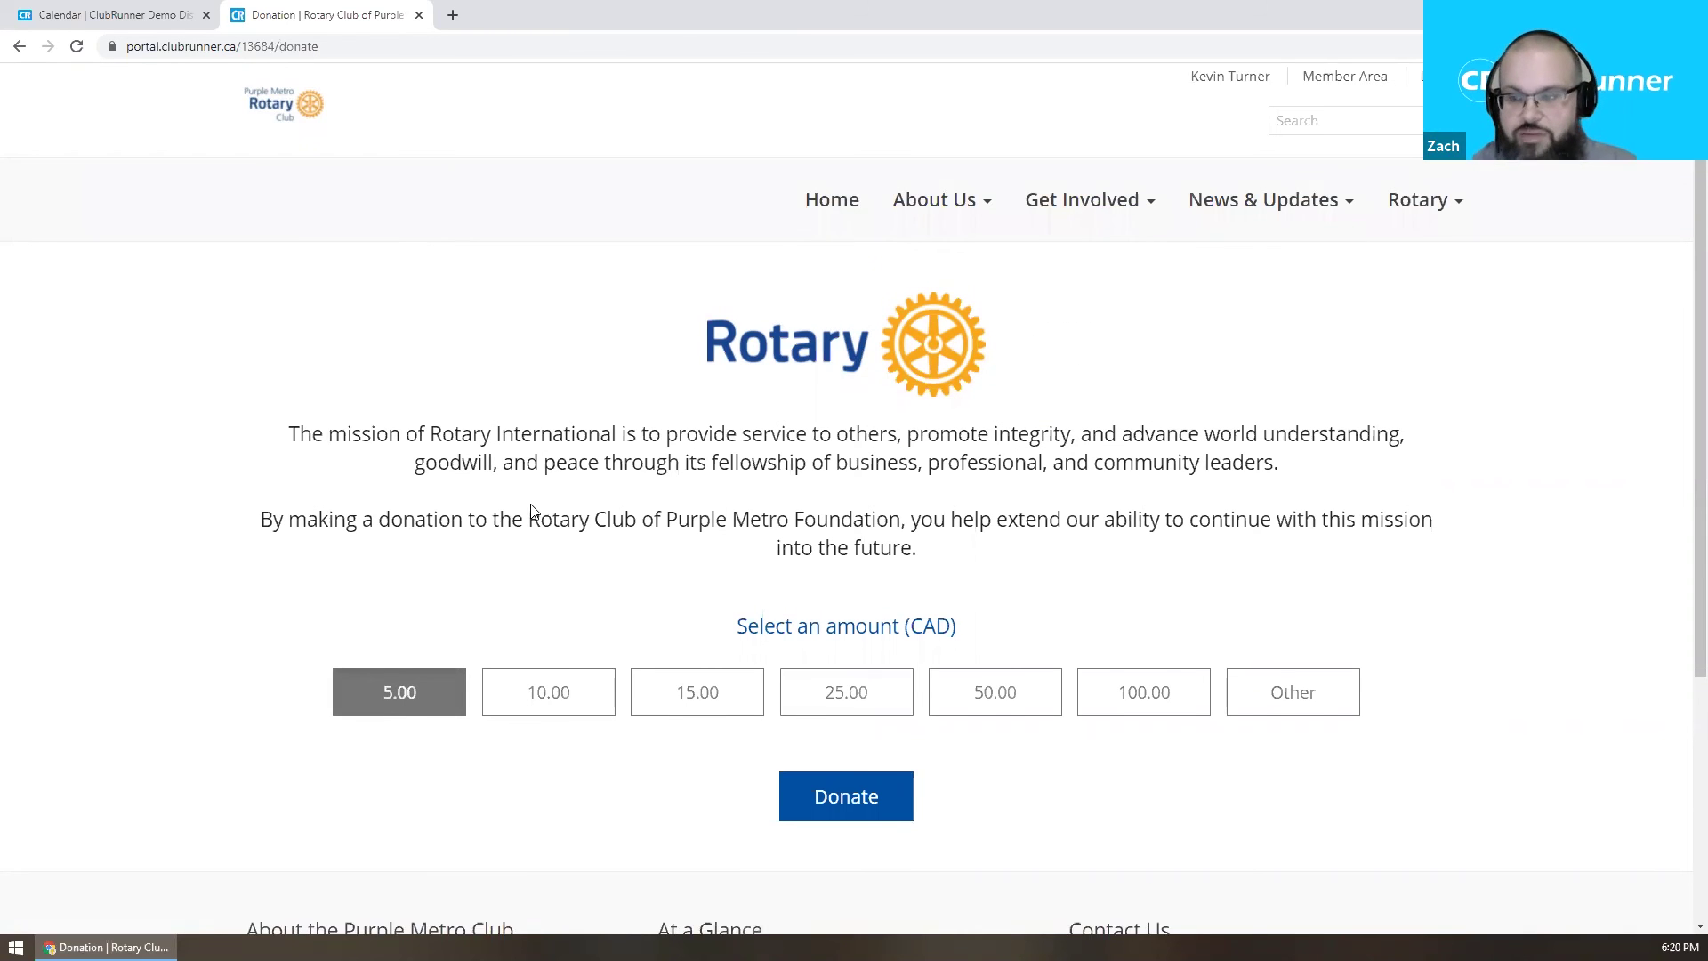
{"action": "scroll", "coordinate": [800, 605], "scroll_direction": "down", "scroll_amount": 2}
{"action": "left_click", "coordinate": [869, 653]}
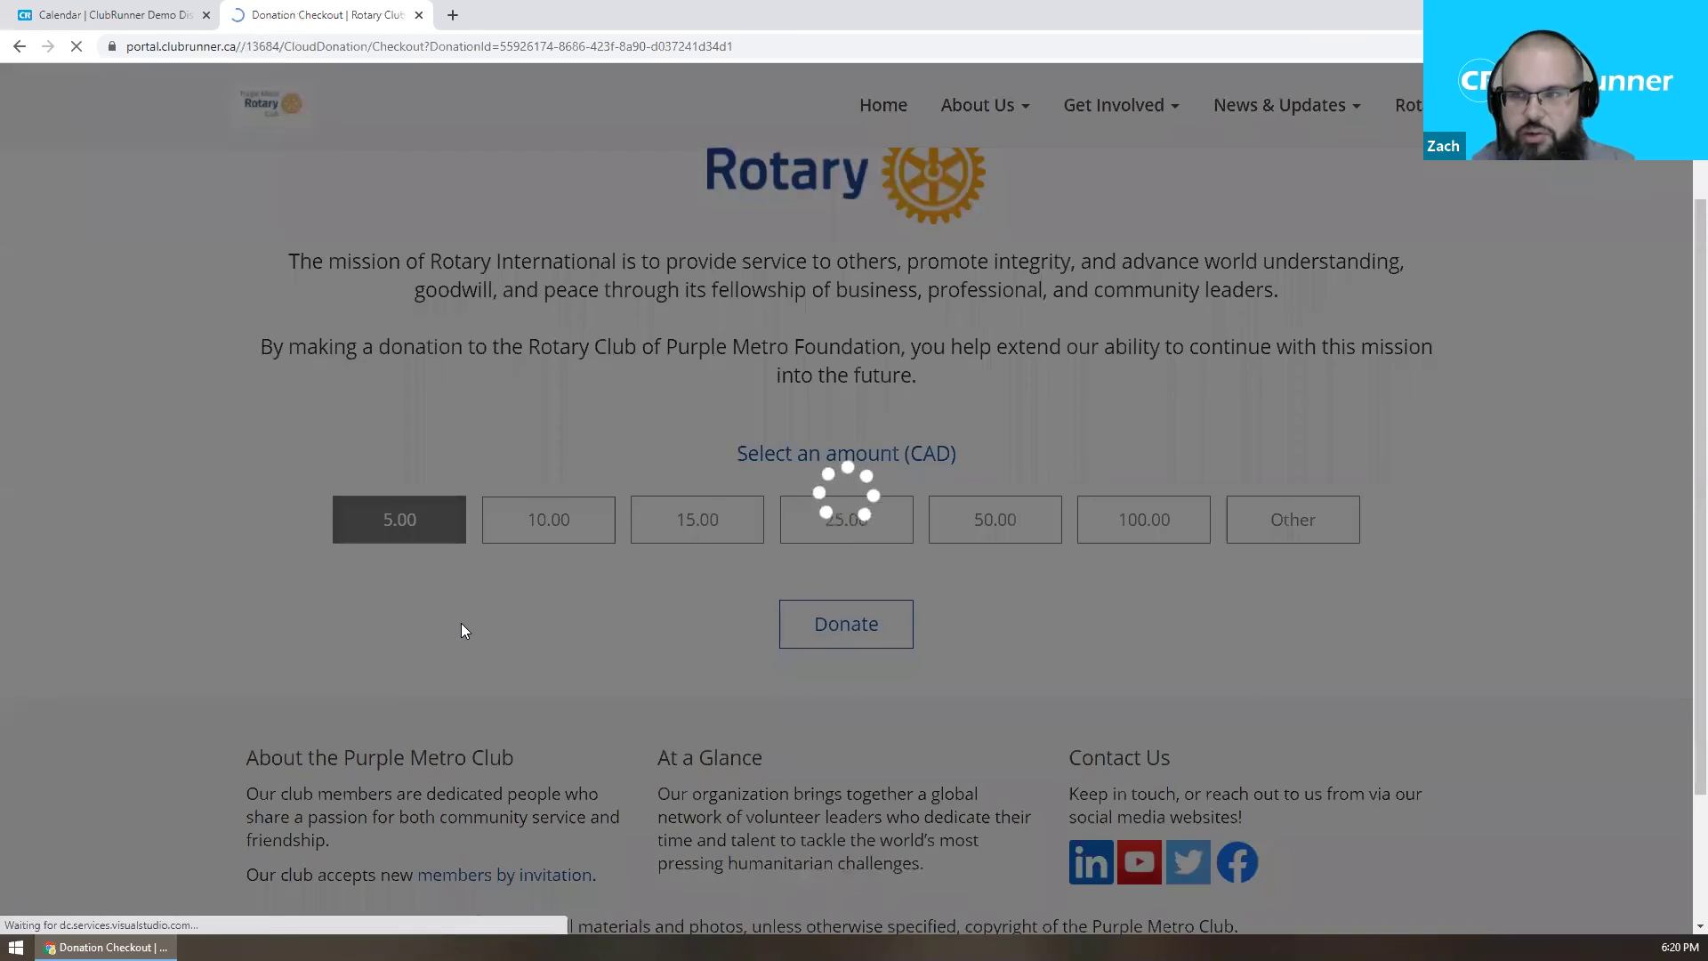
{"action": "scroll", "coordinate": [608, 489], "scroll_direction": "down", "scroll_amount": 6}
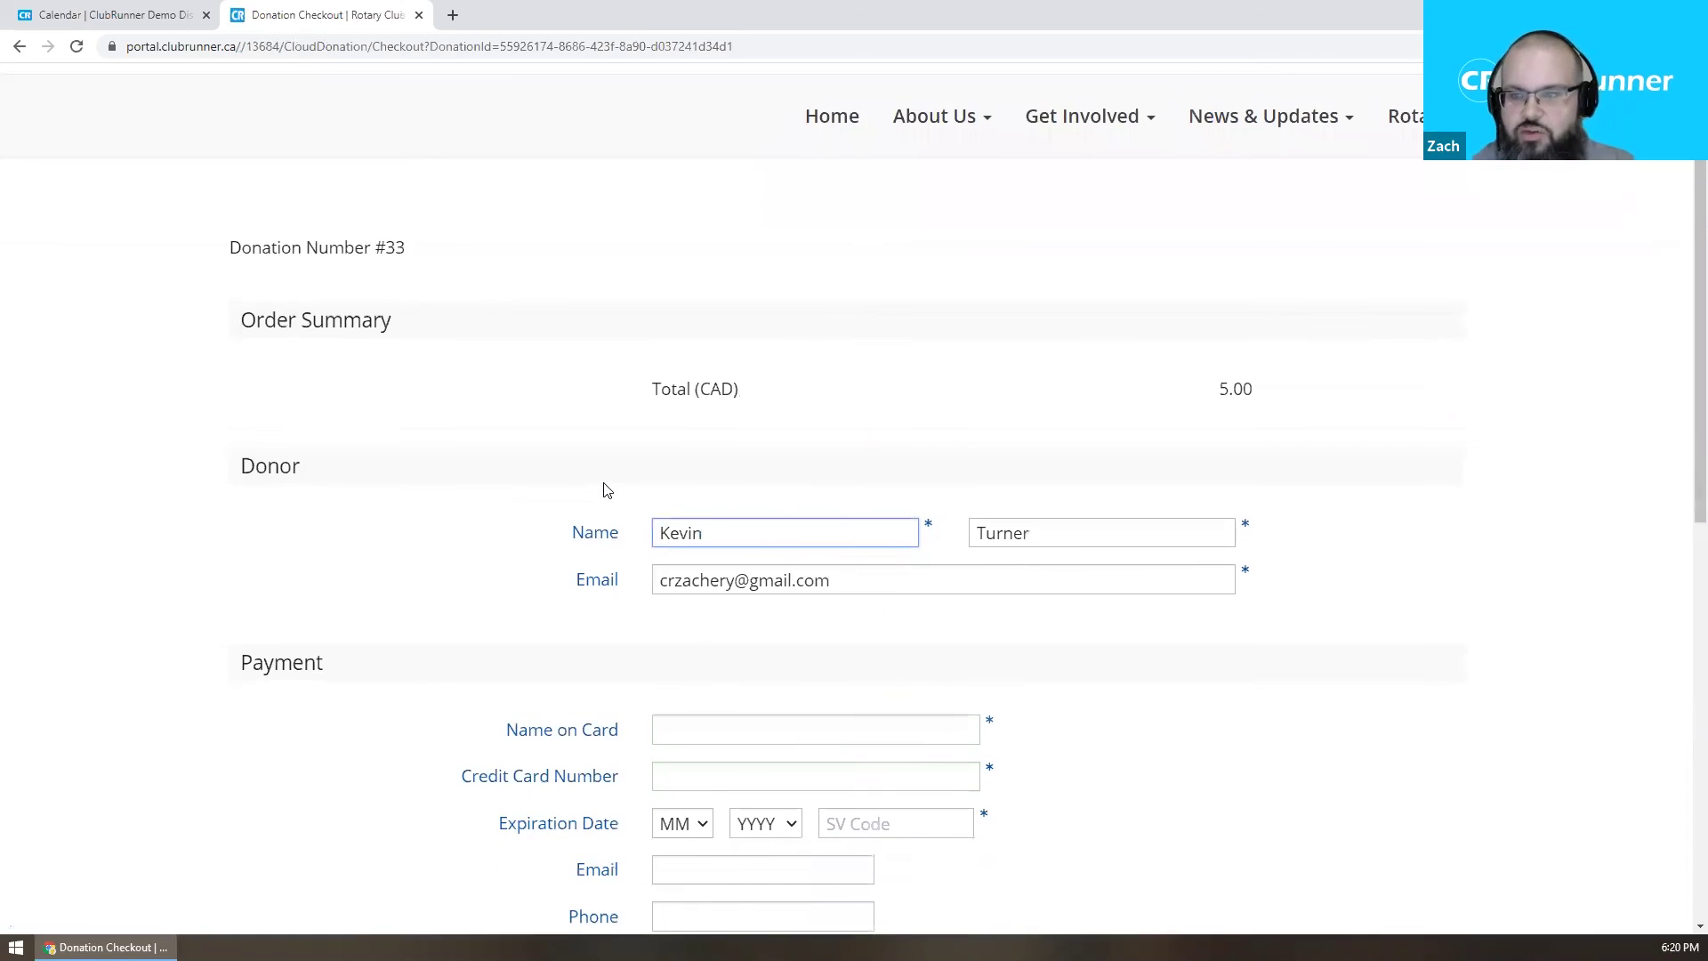
{"action": "scroll", "coordinate": [600, 488], "scroll_direction": "down", "scroll_amount": 1}
{"action": "scroll", "coordinate": [552, 511], "scroll_direction": "up", "scroll_amount": 1}
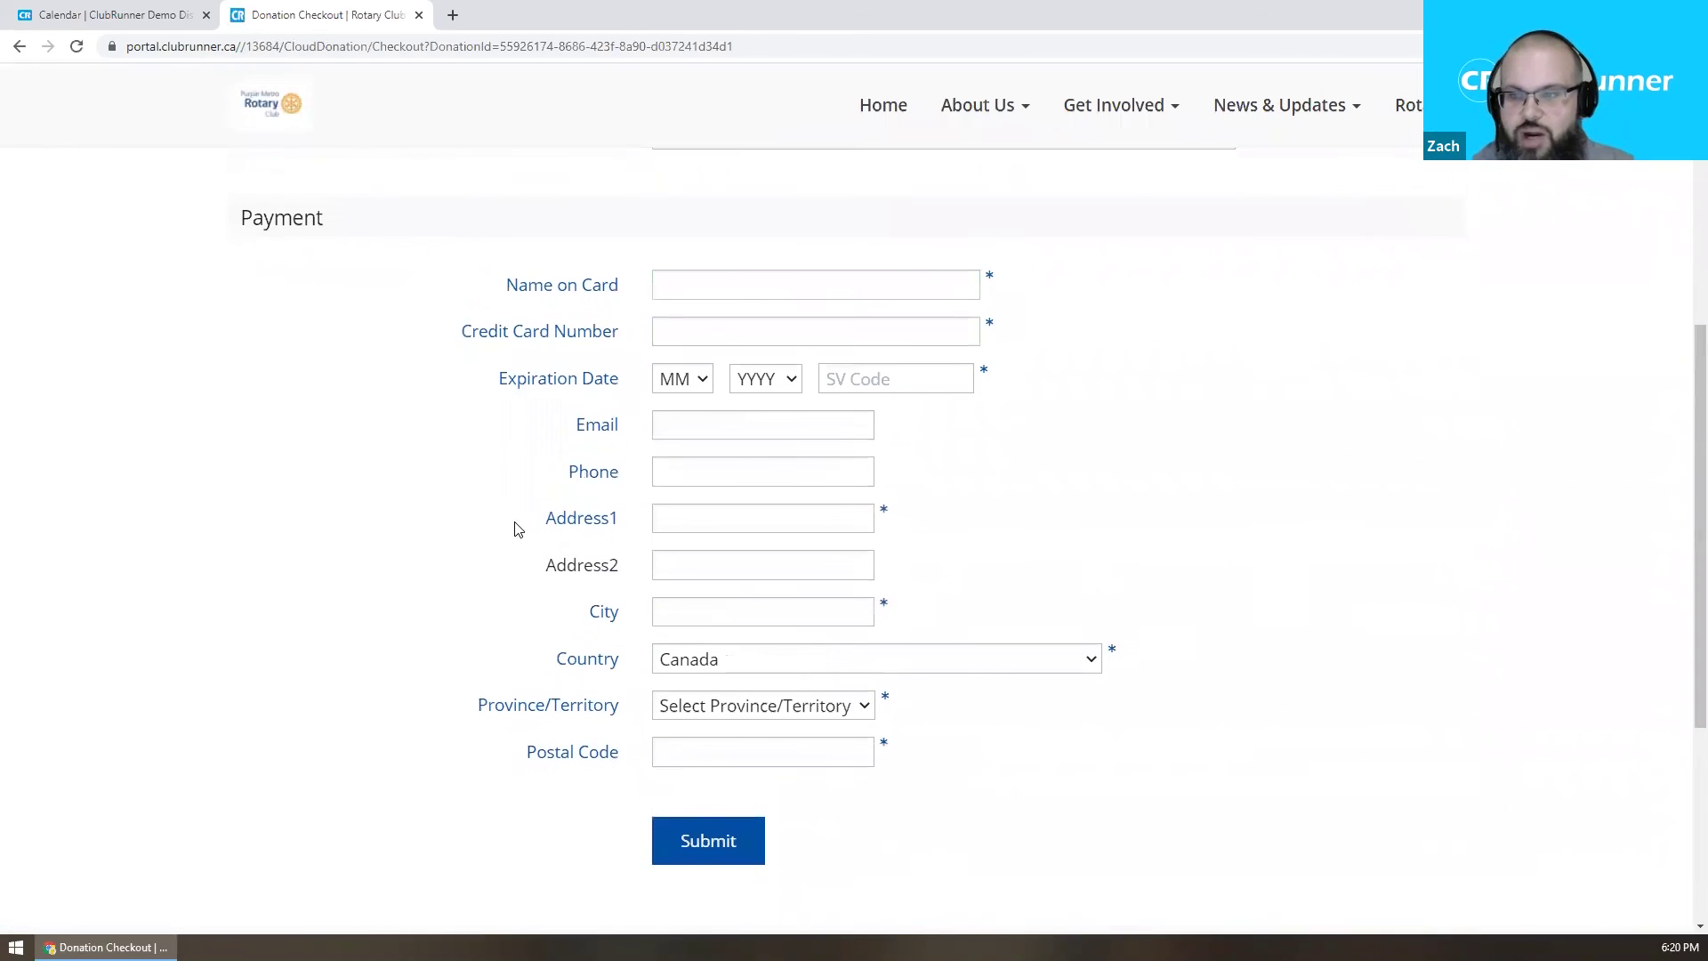
{"action": "scroll", "coordinate": [491, 498], "scroll_direction": "up", "scroll_amount": 7}
{"action": "key", "text": "alt+Left"}
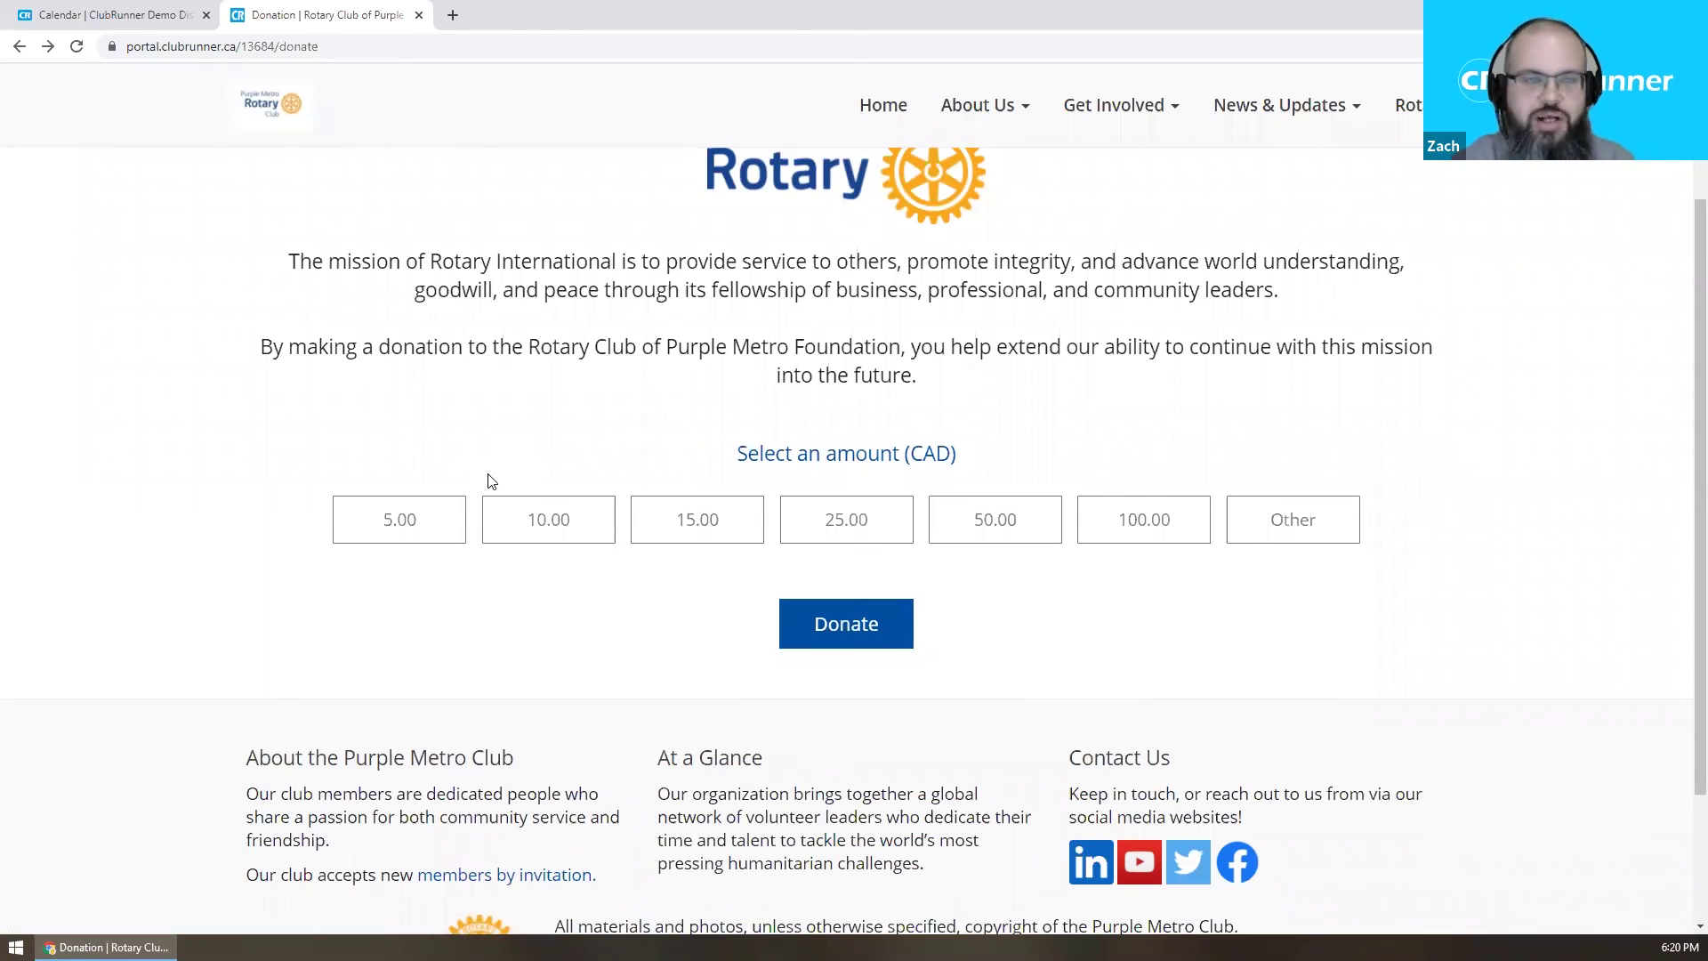
{"action": "scroll", "coordinate": [488, 481], "scroll_direction": "up", "scroll_amount": 2}
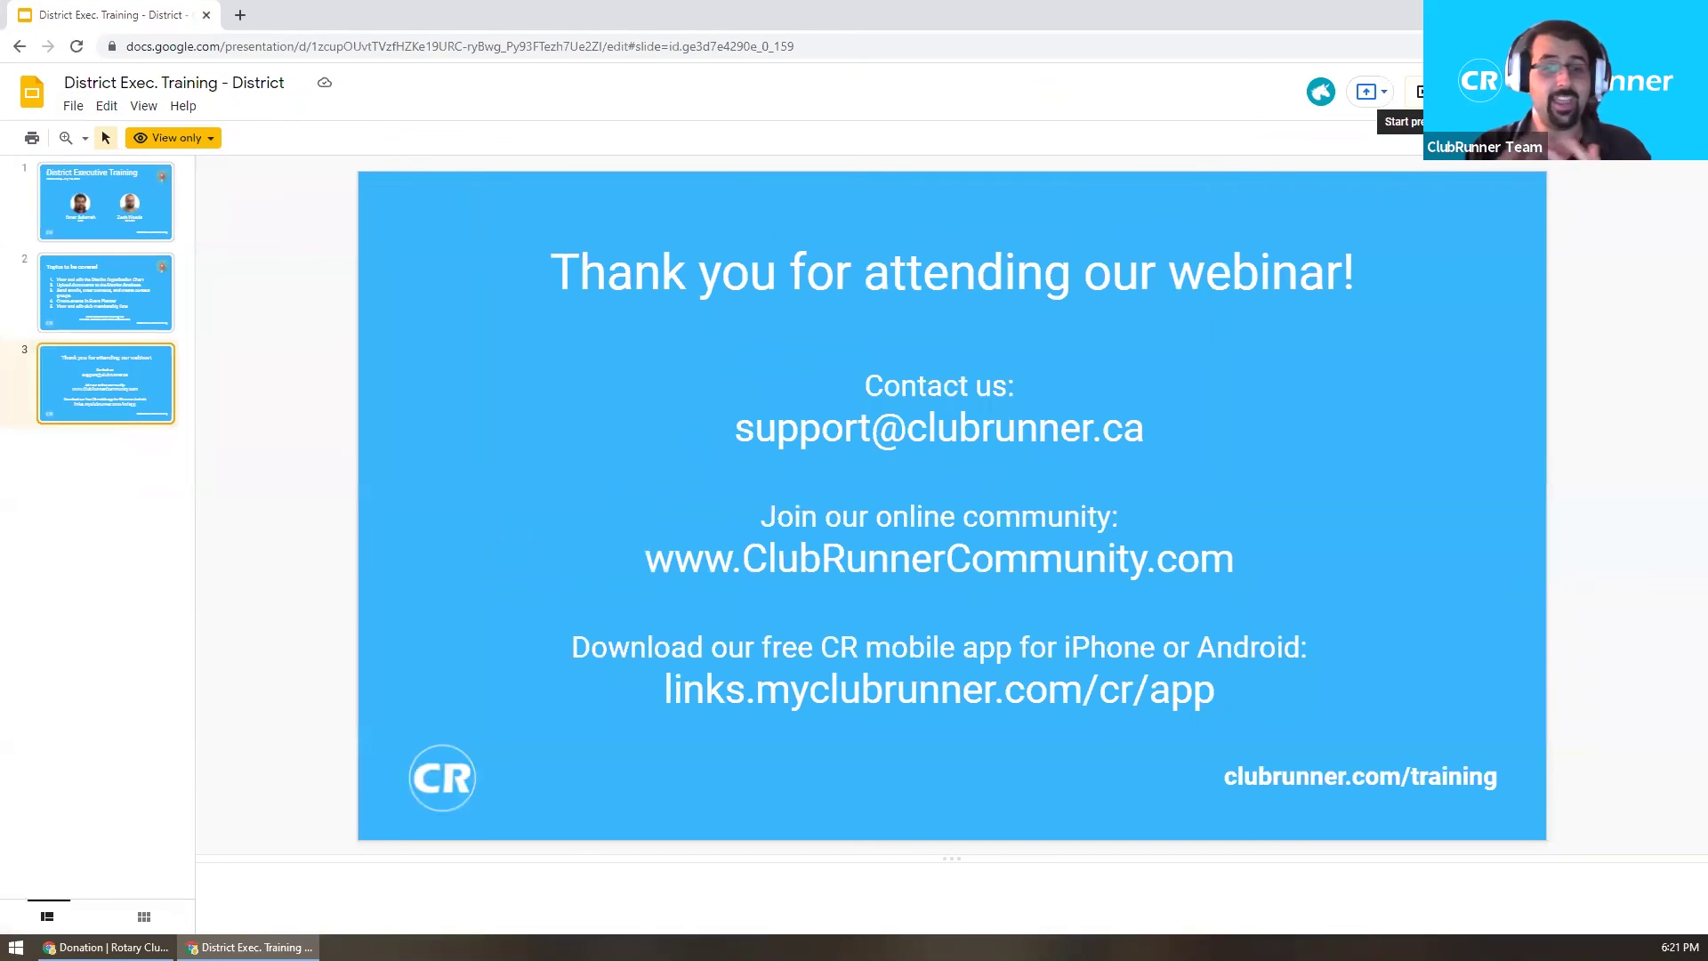
{"action": "left_click", "coordinate": [1367, 90]}
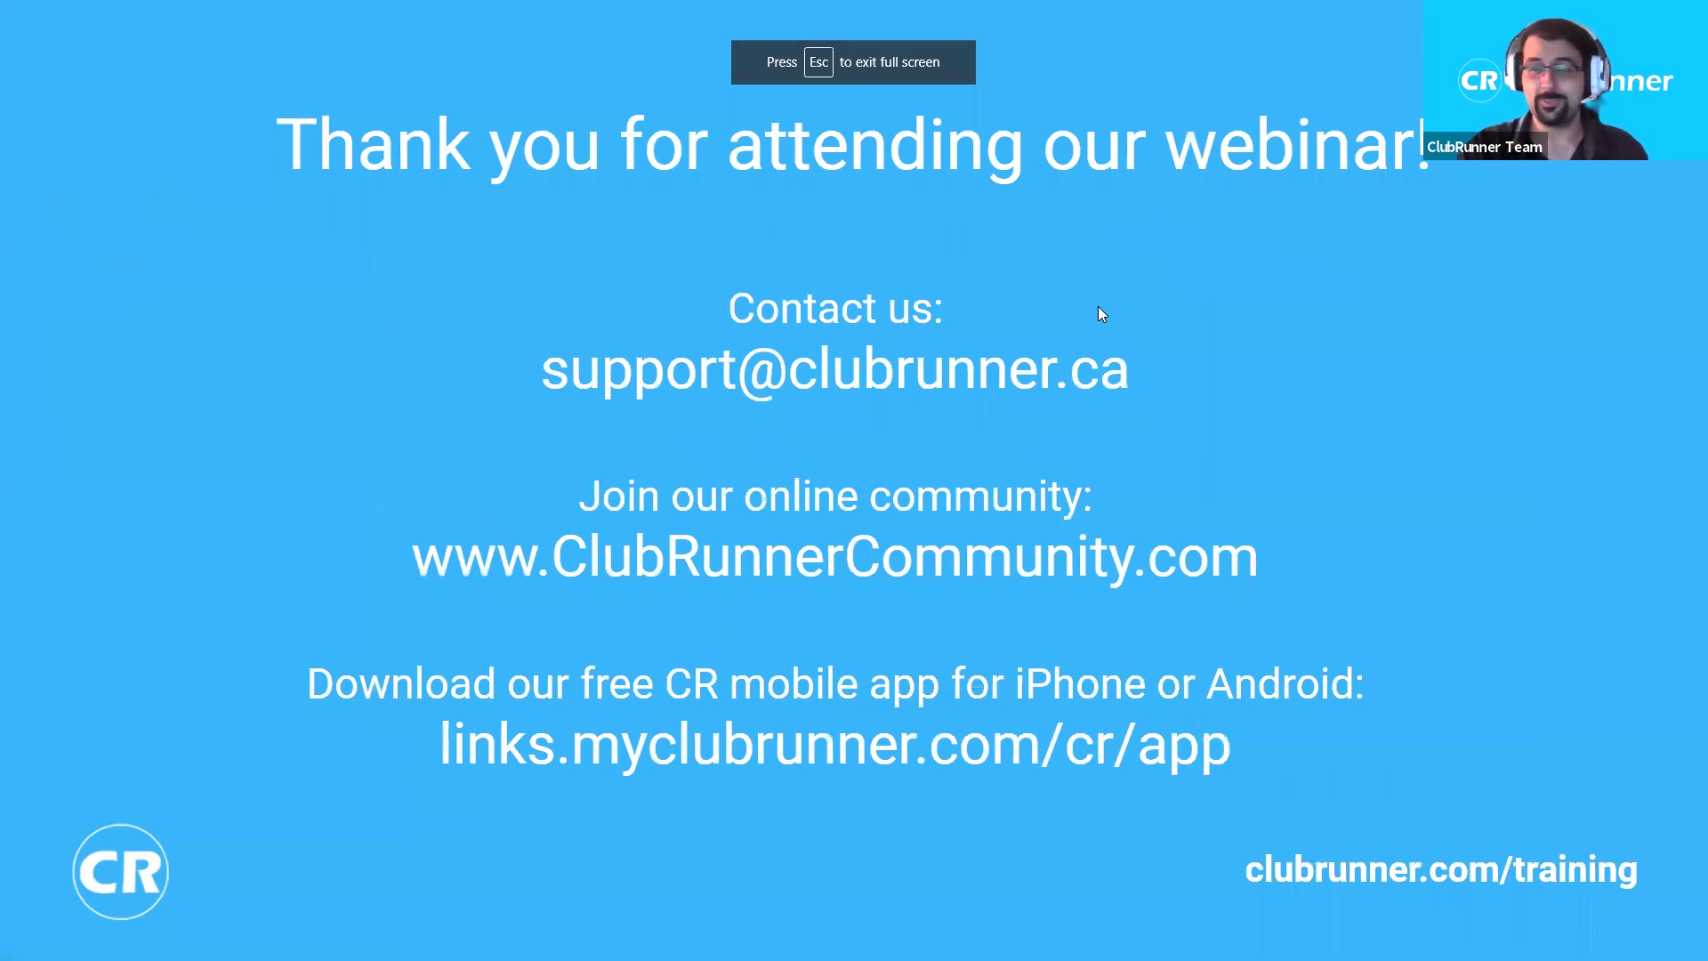